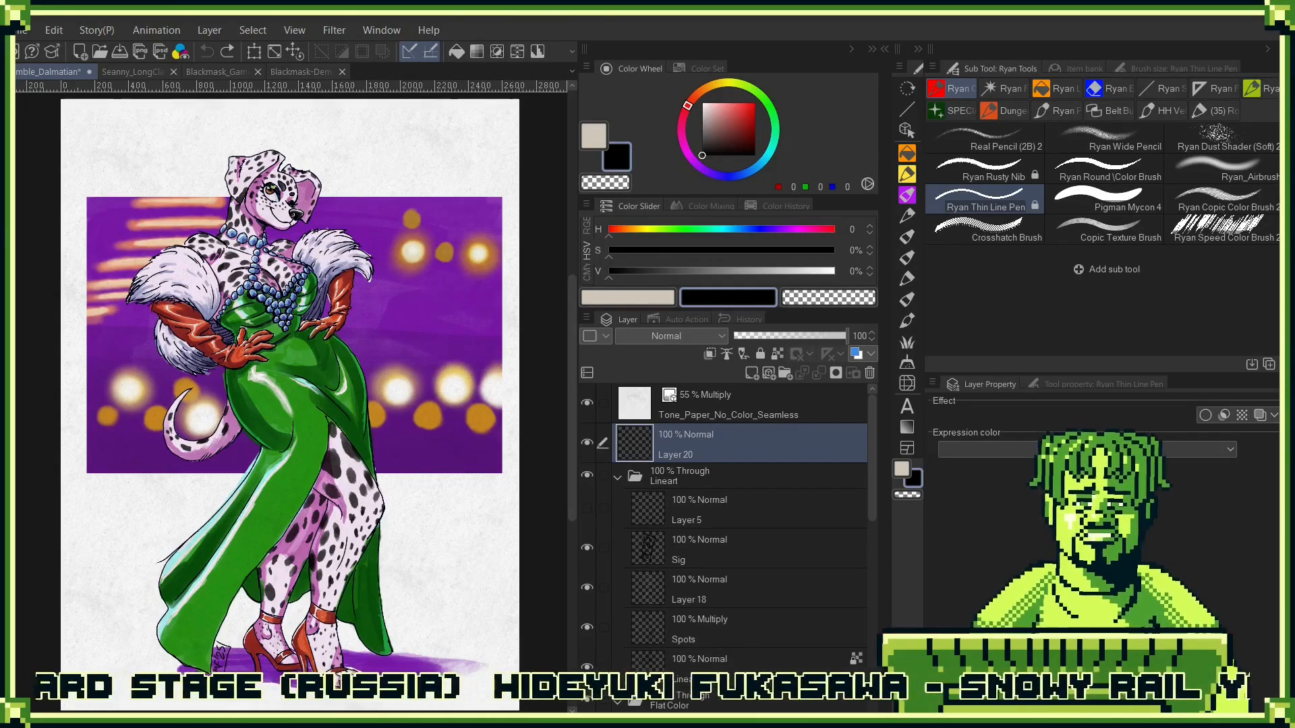
- Hide the palettes and examine the Dalmatian character's head, face and ears up close
key(Tab)
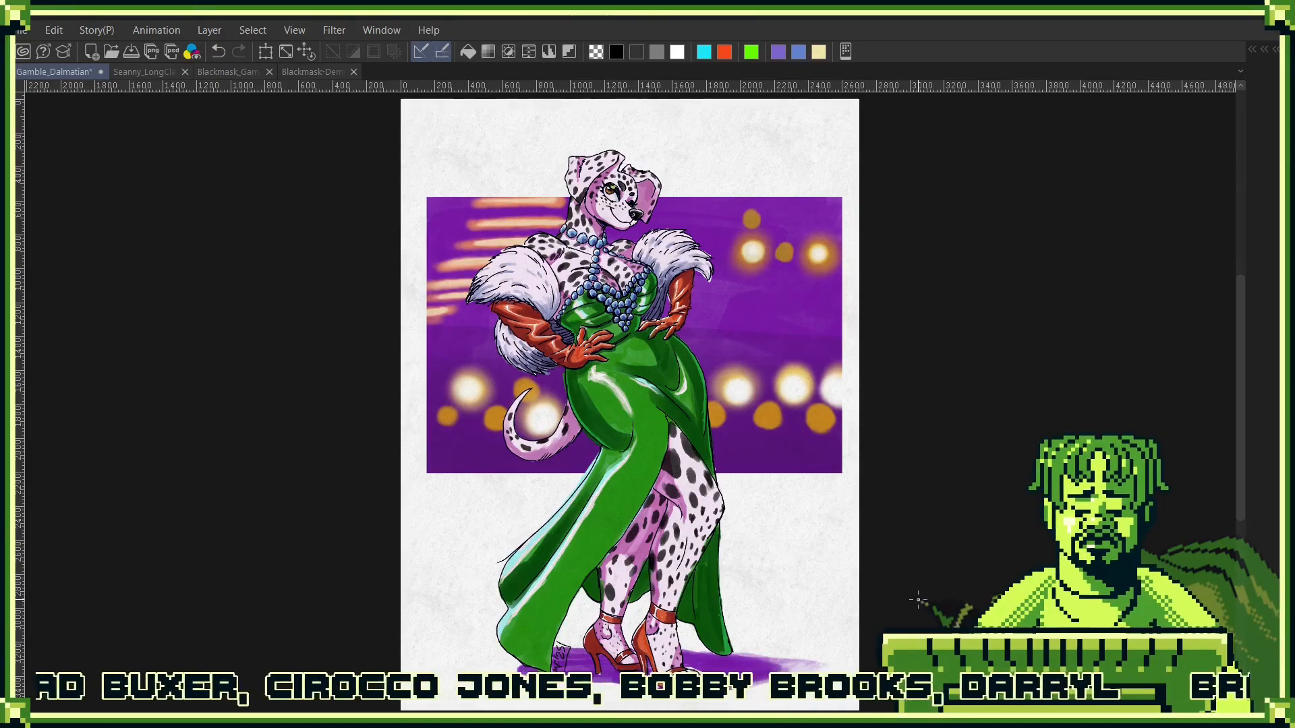
click(713, 190)
drag(713, 190, 782, 192)
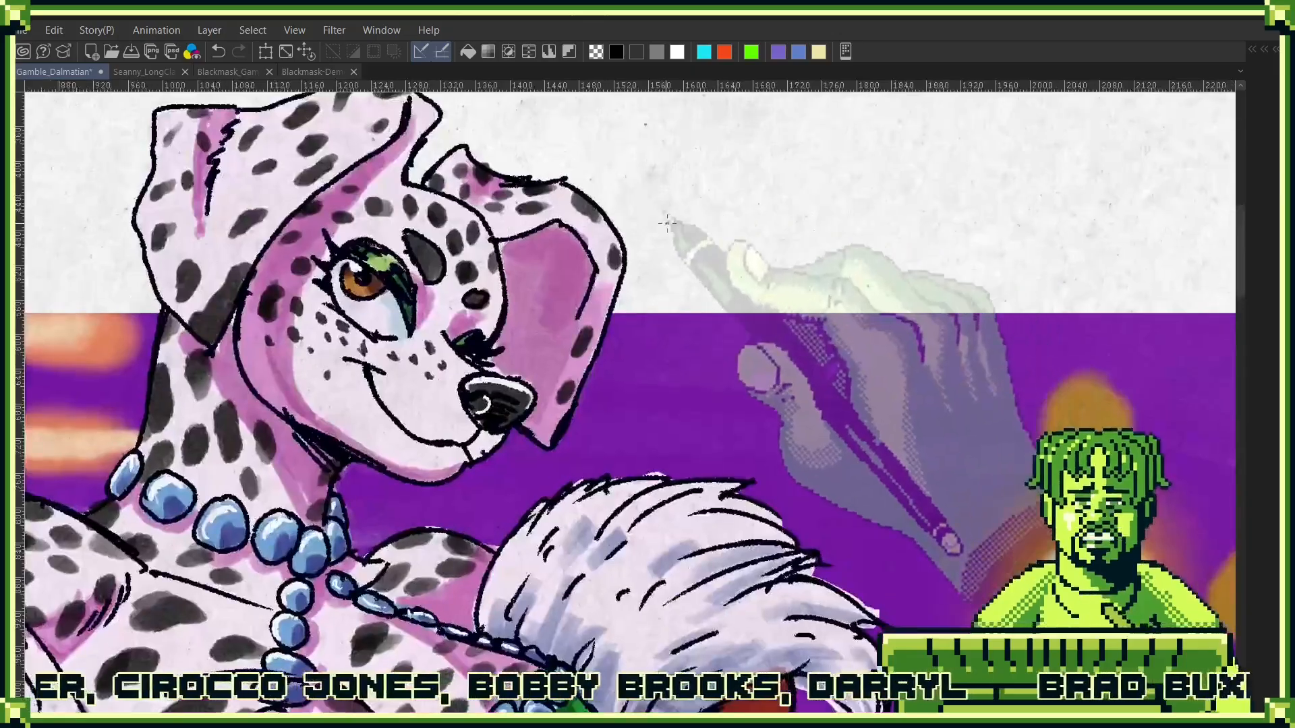
drag(668, 221, 828, 347)
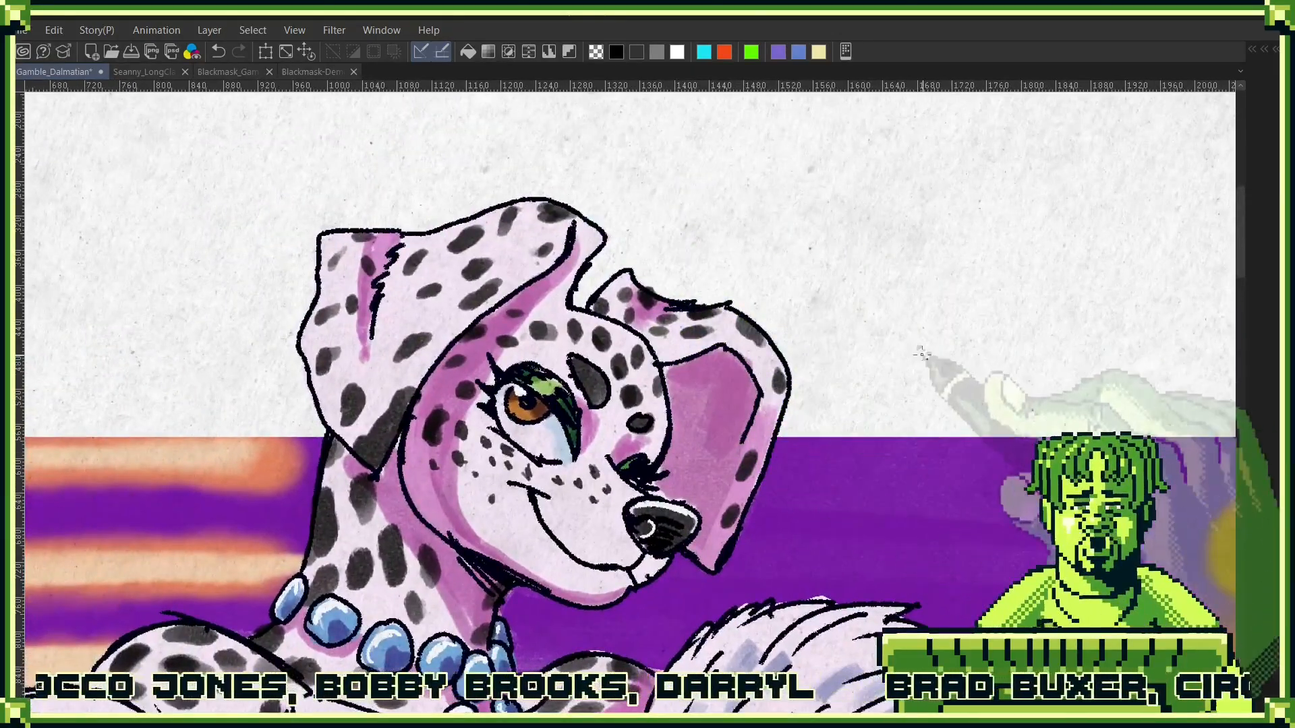
drag(952, 352, 805, 462)
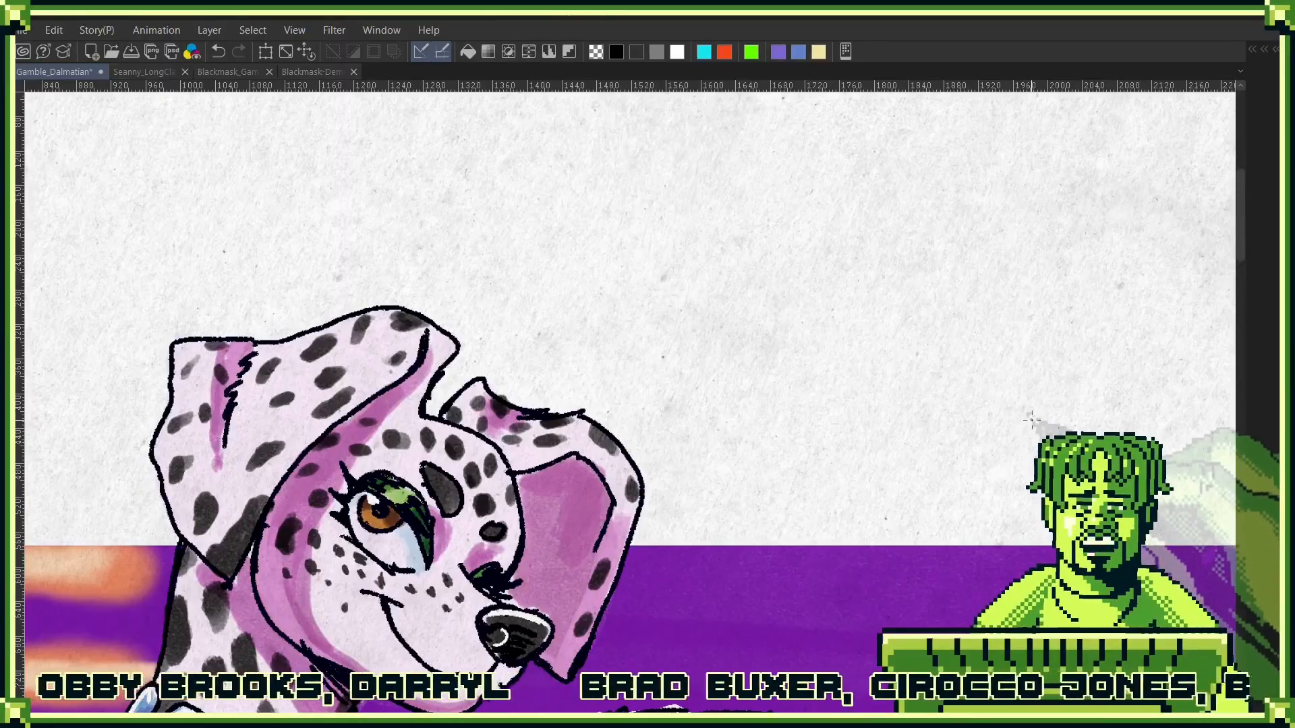
click(1016, 427)
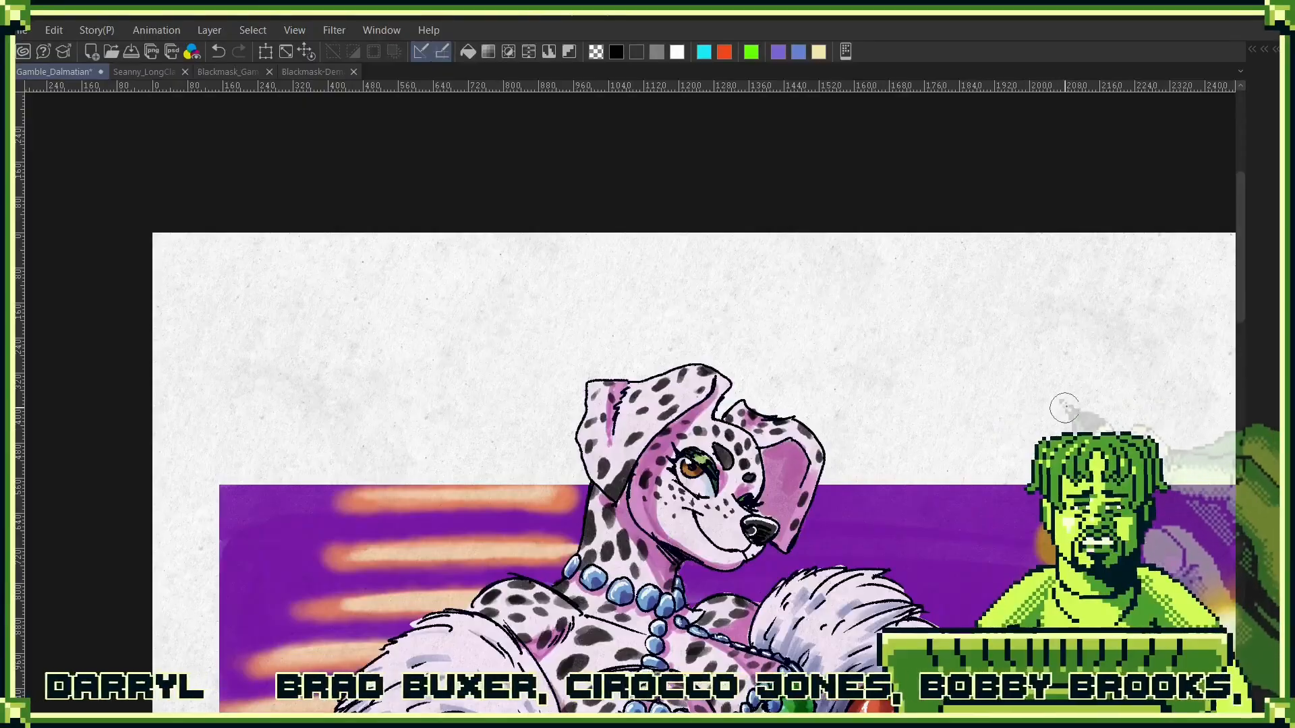
drag(1070, 414, 978, 340)
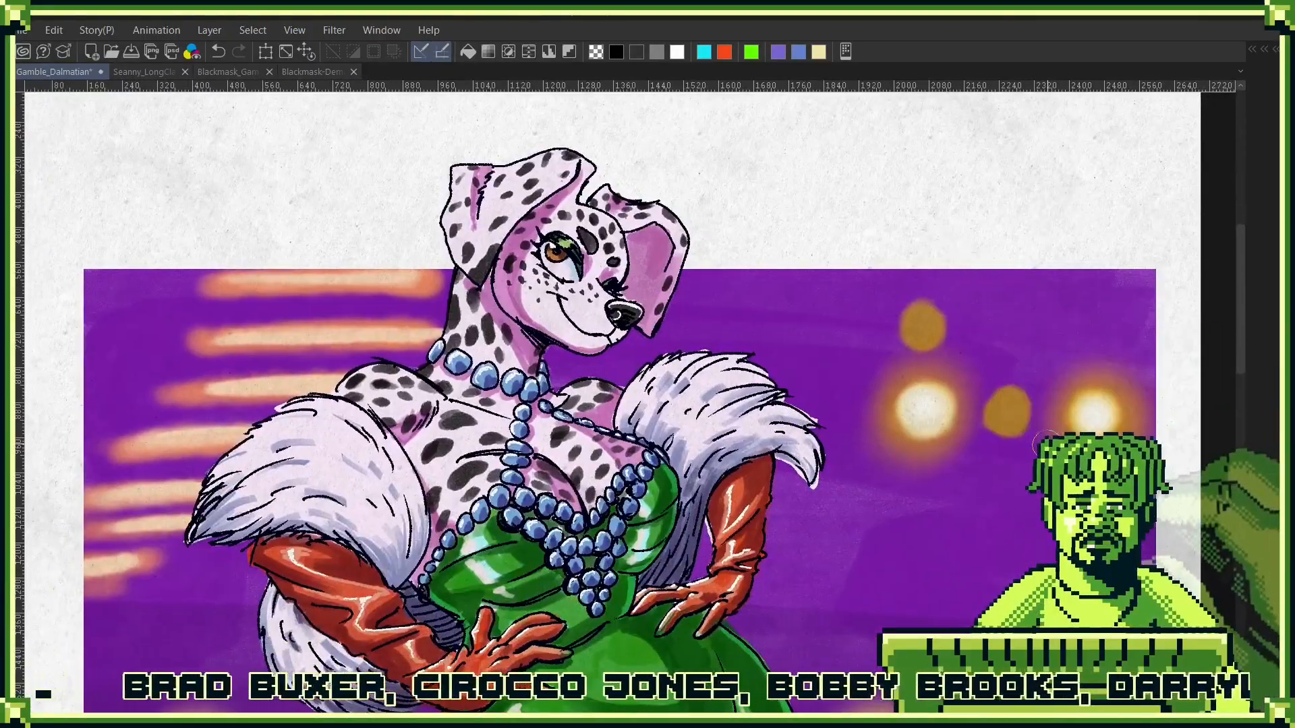
- Examine the Dalmatian's pearls, fur stole, red gloves and the highlights and shading on the green dress
scroll(1038, 518, down, 3)
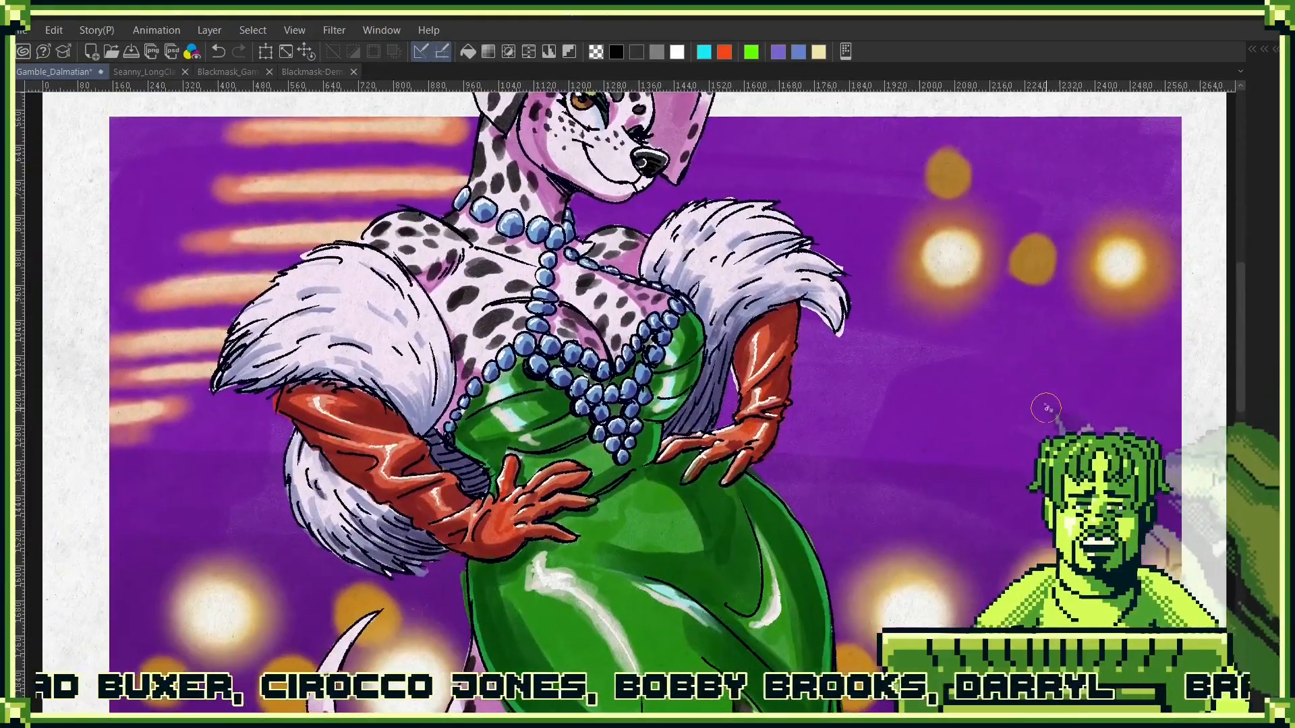
scroll(985, 465, down, 2)
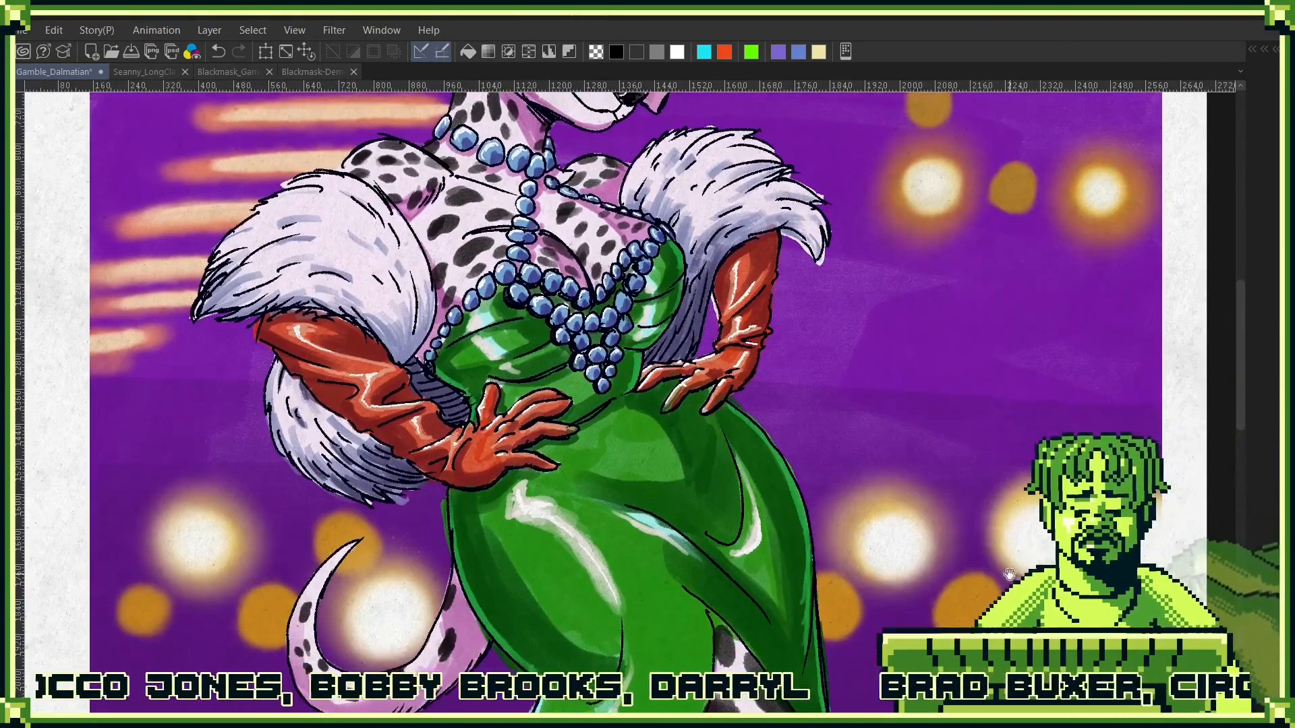
drag(1009, 574, 997, 441)
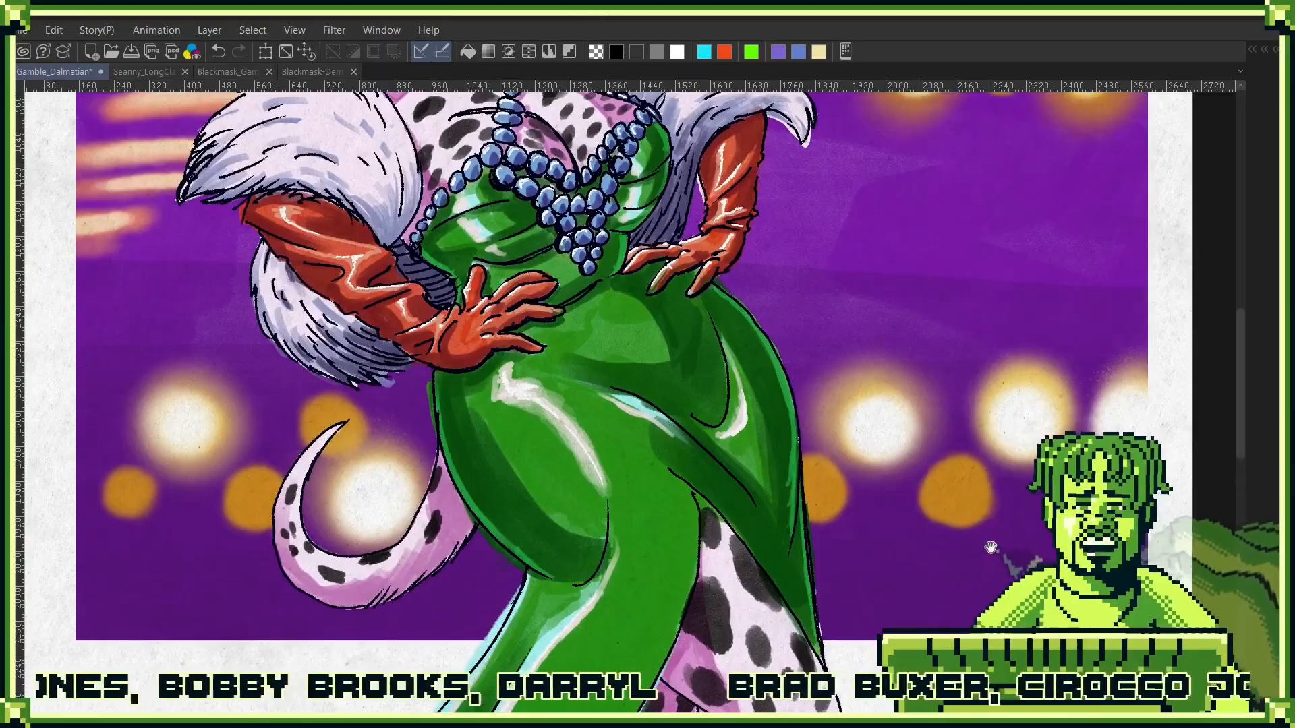
drag(991, 547, 984, 468)
drag(841, 345, 868, 403)
drag(860, 446, 836, 459)
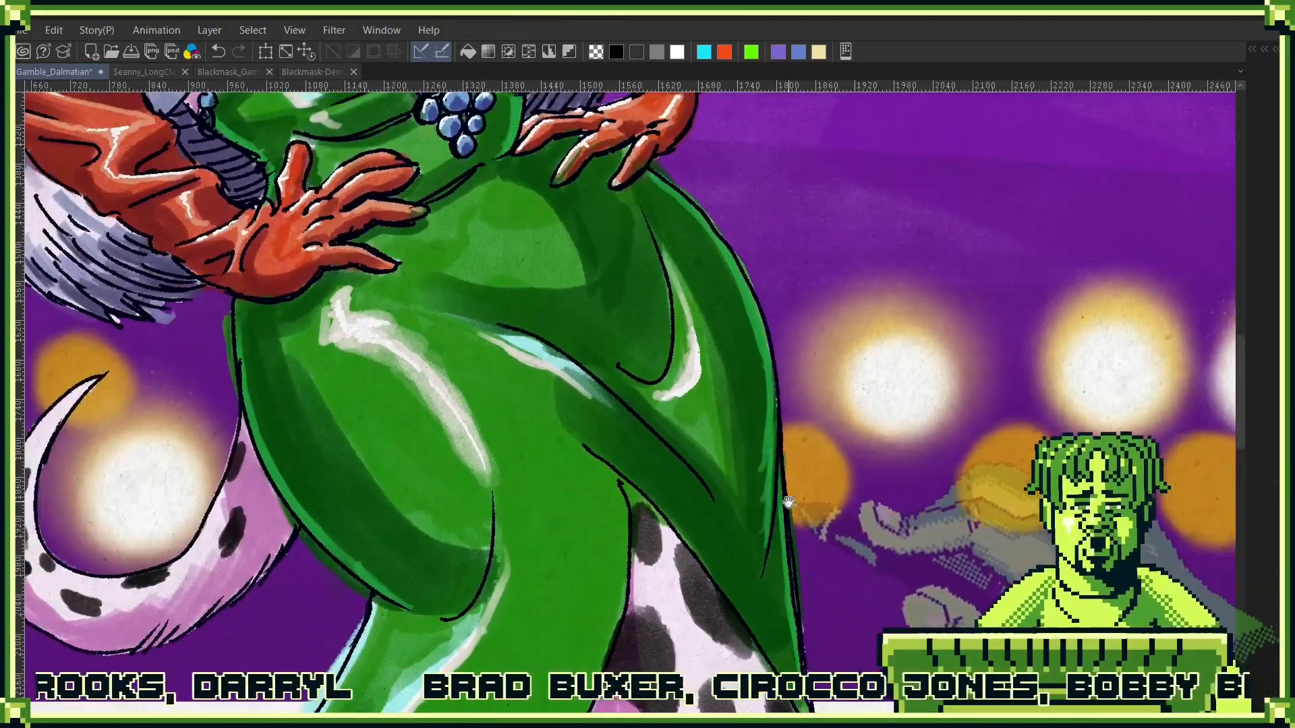
drag(788, 503, 1058, 369)
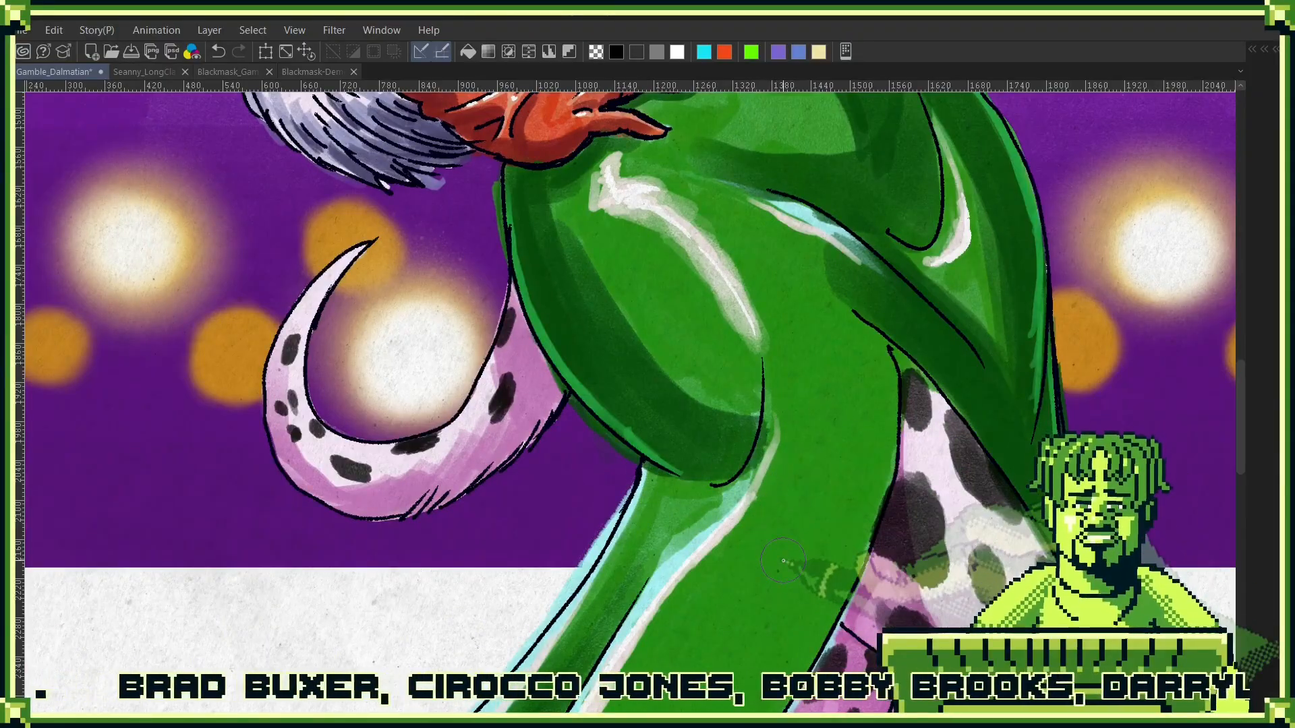
drag(766, 487, 809, 509)
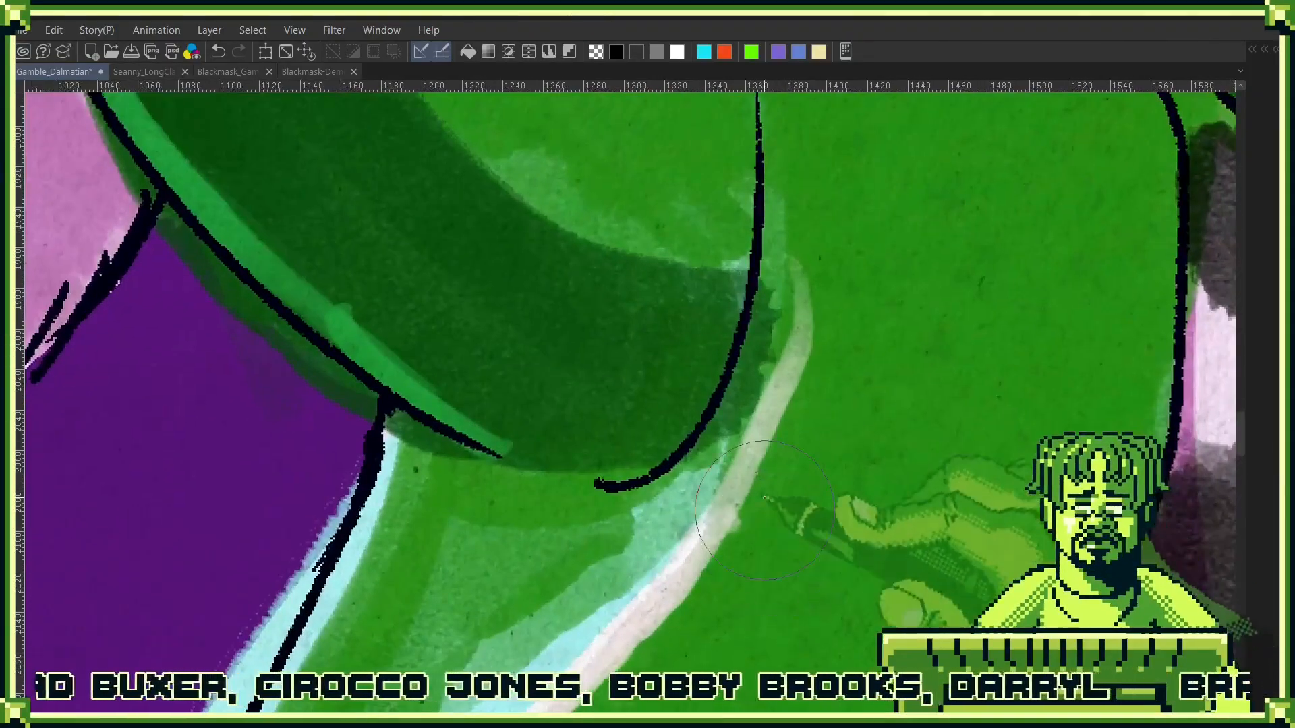
drag(840, 407, 776, 453)
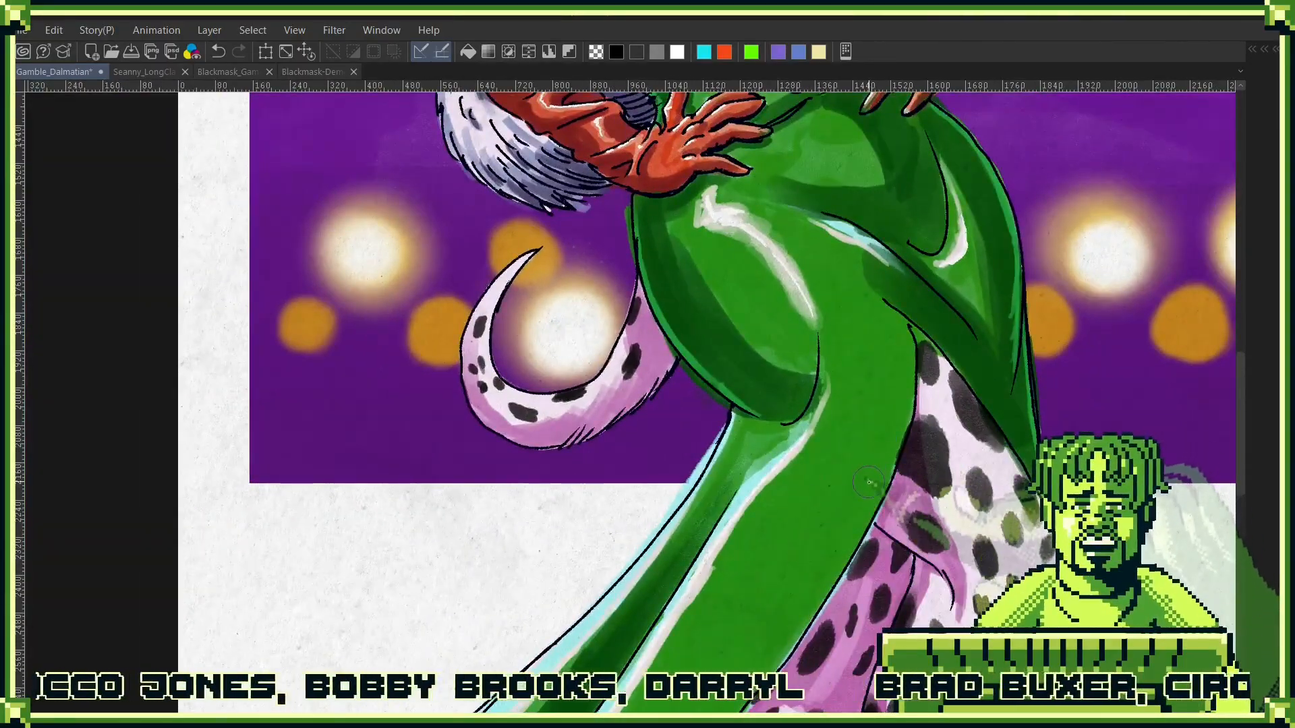
- Examine the lower gown folds, spotted legs, red heels and purple ground shadow of the Dalmatian illustration
drag(869, 518, 996, 260)
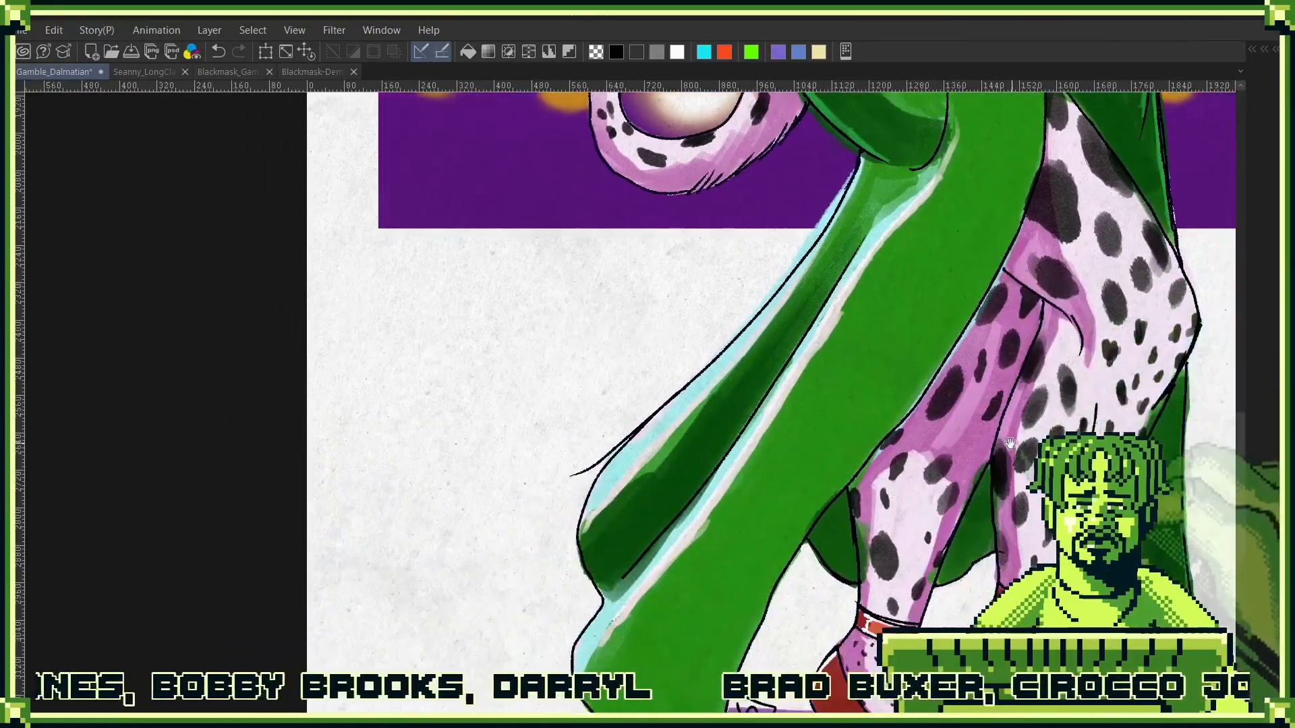
drag(998, 428, 913, 256)
drag(1102, 361, 942, 387)
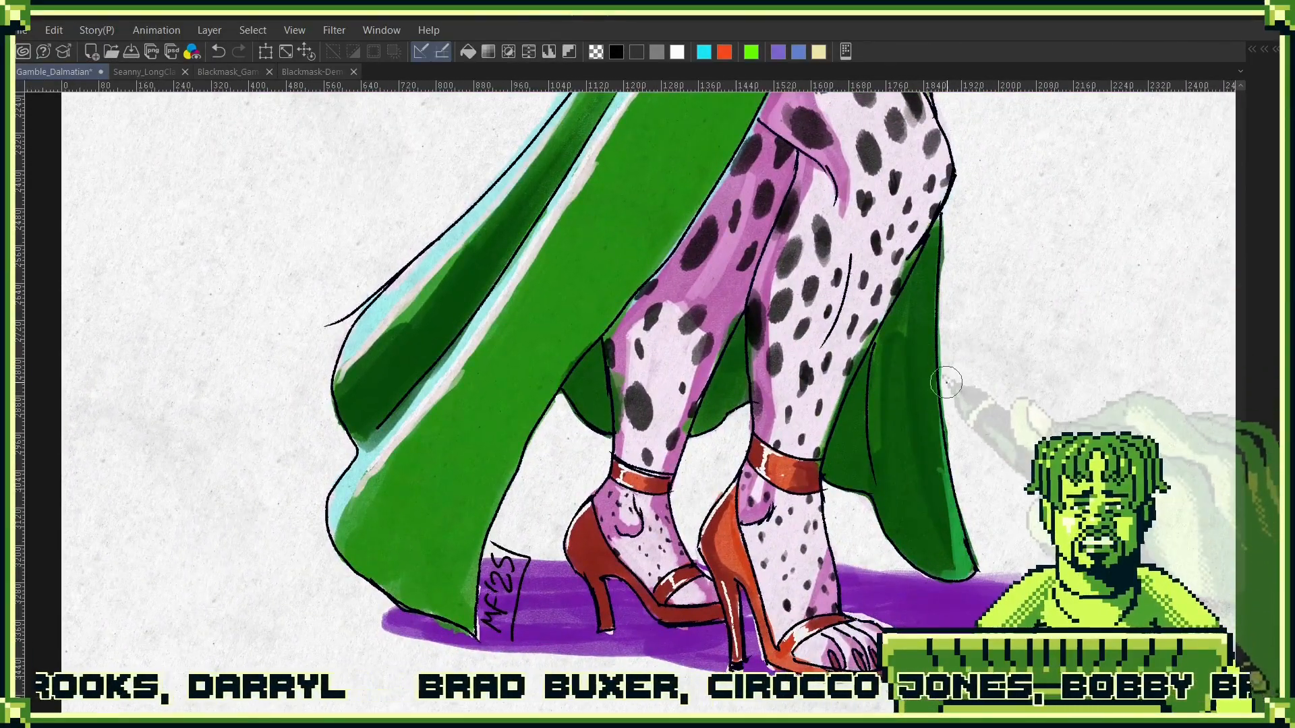
click(378, 296)
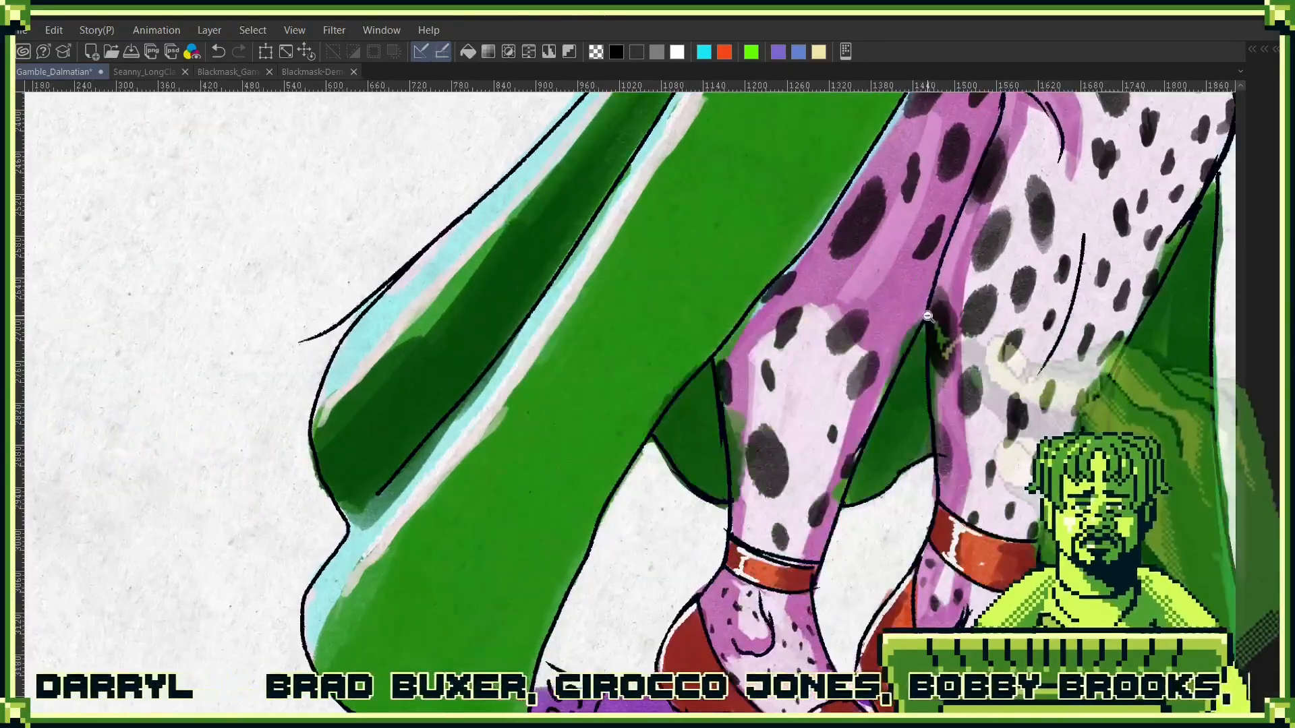
alt+click(927, 316)
alt+click(927, 315)
alt+click(903, 319)
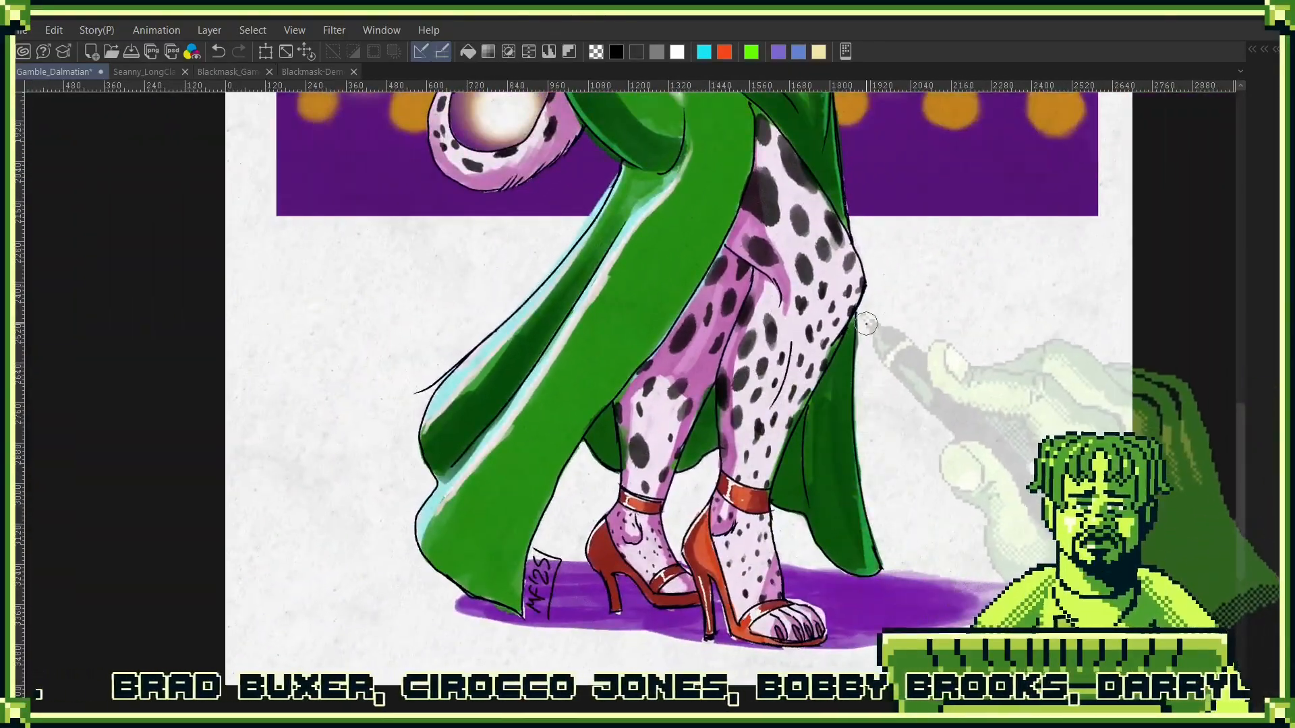
drag(867, 323, 838, 357)
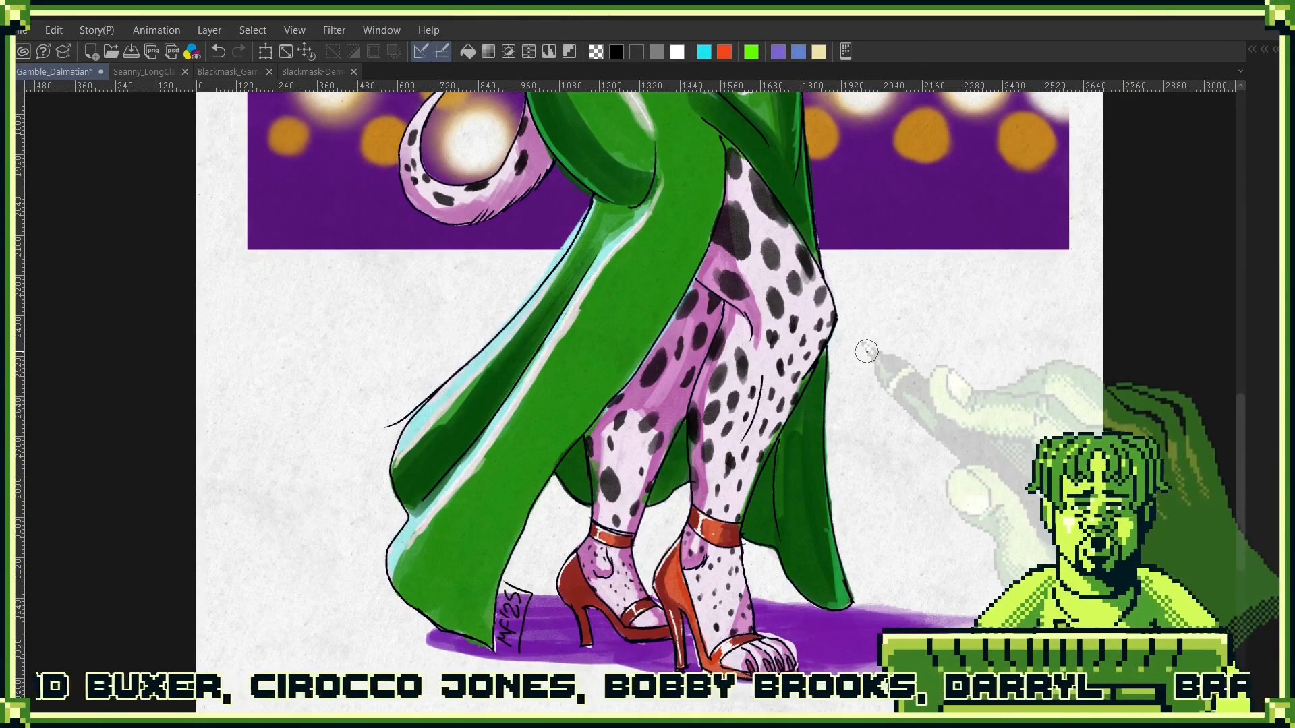
drag(870, 310, 758, 452)
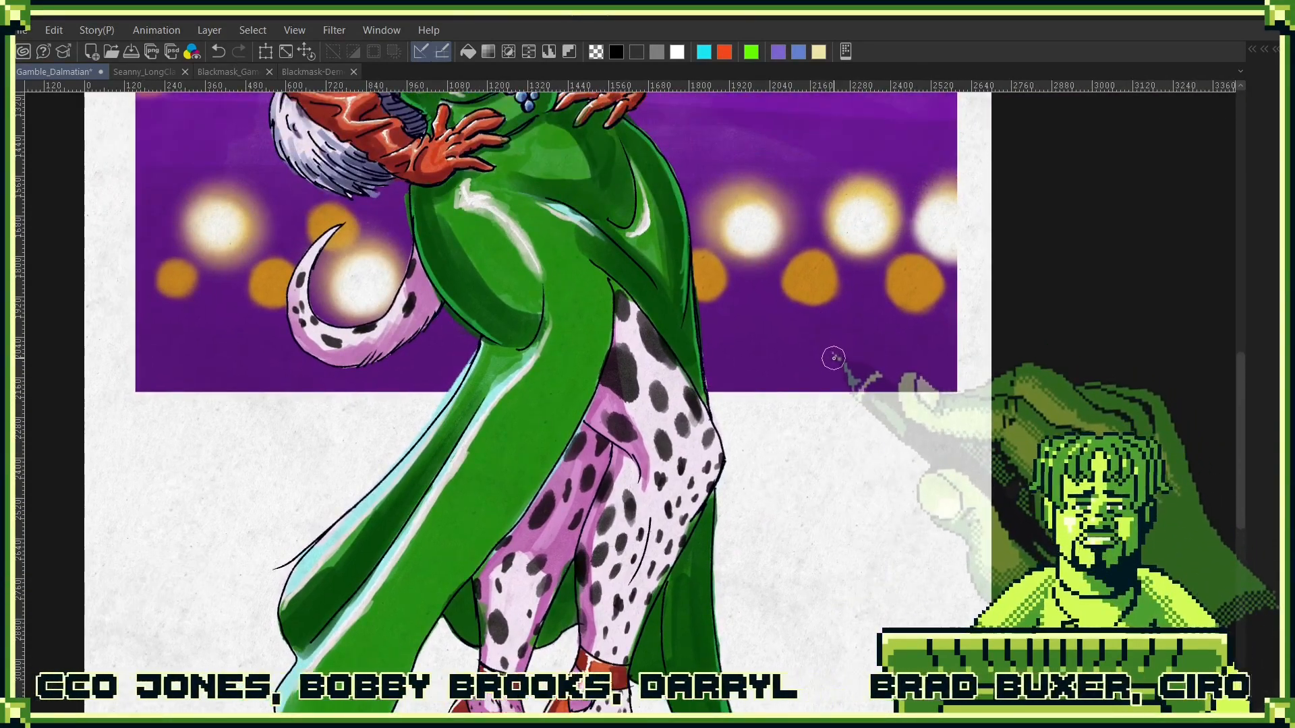
- Review the whole Dalmatian figure against the purple background with its glowing lights
drag(861, 347, 804, 486)
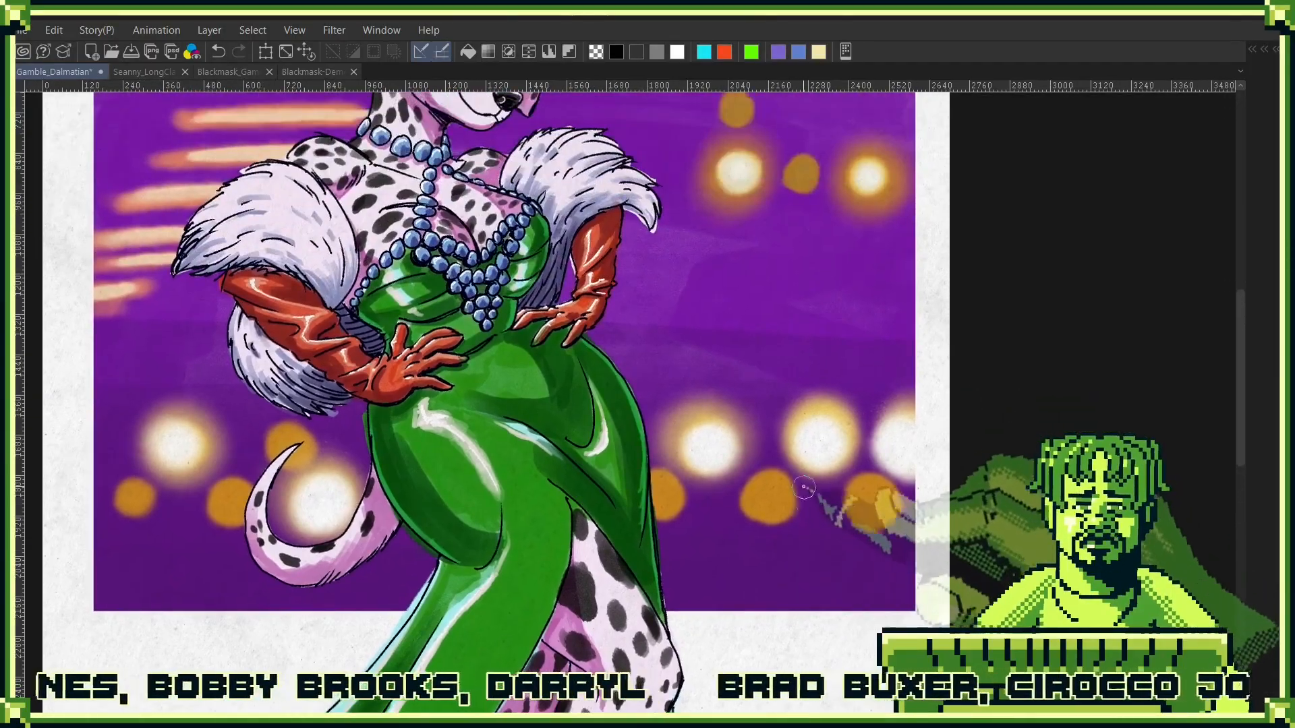
mouse_move(776, 352)
mouse_down()
mouse_move(808, 485)
mouse_move(793, 439)
mouse_up()
scroll(807, 486, down, 2)
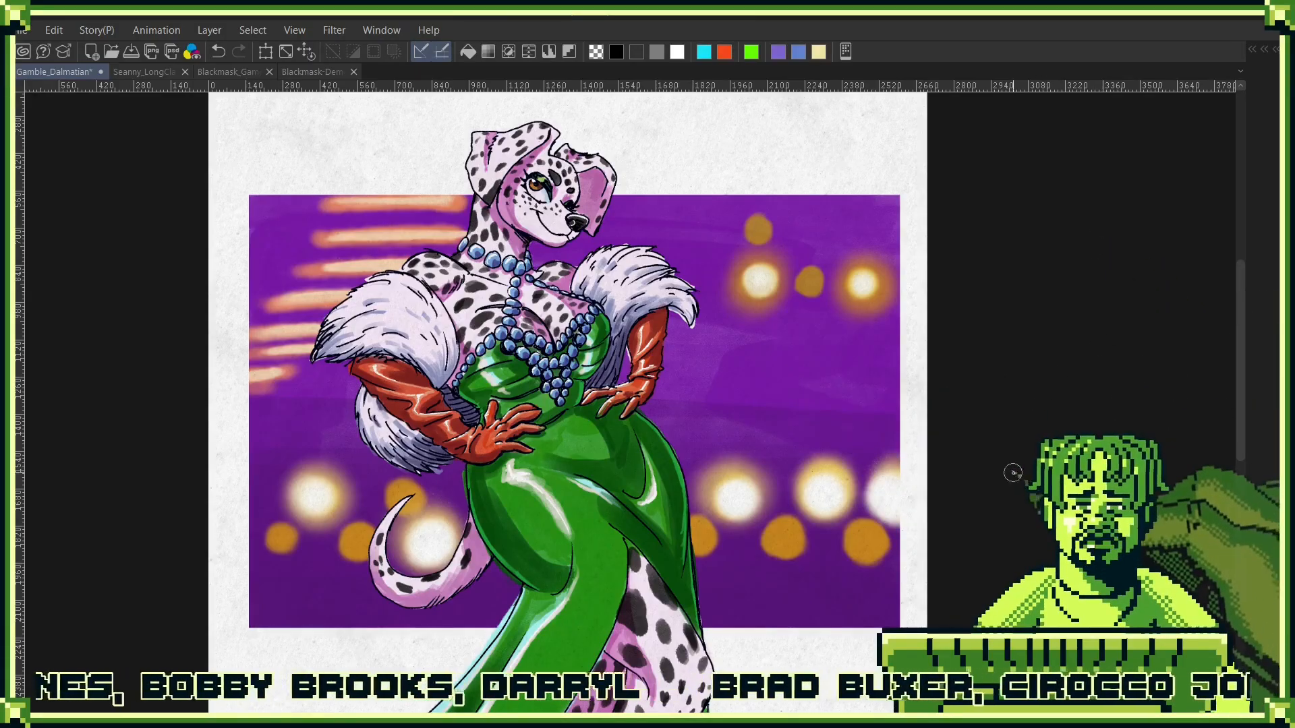
drag(1020, 508, 1032, 322)
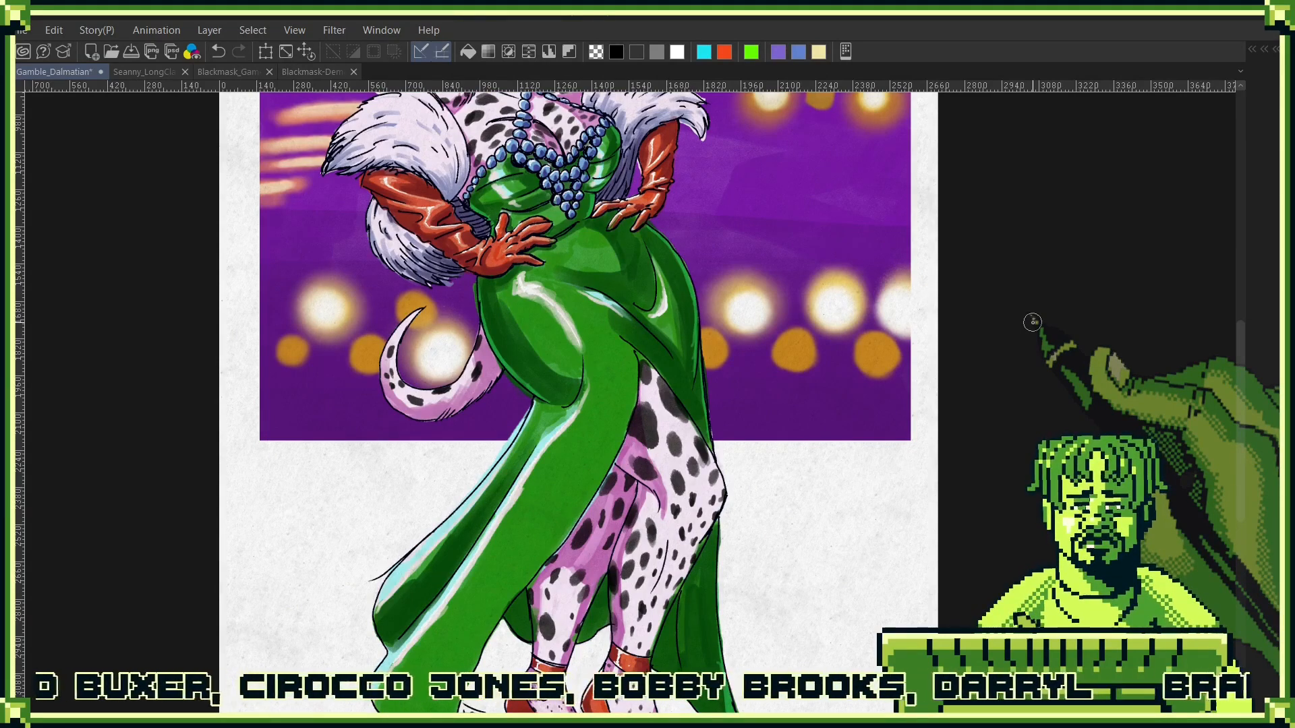
drag(985, 231, 959, 448)
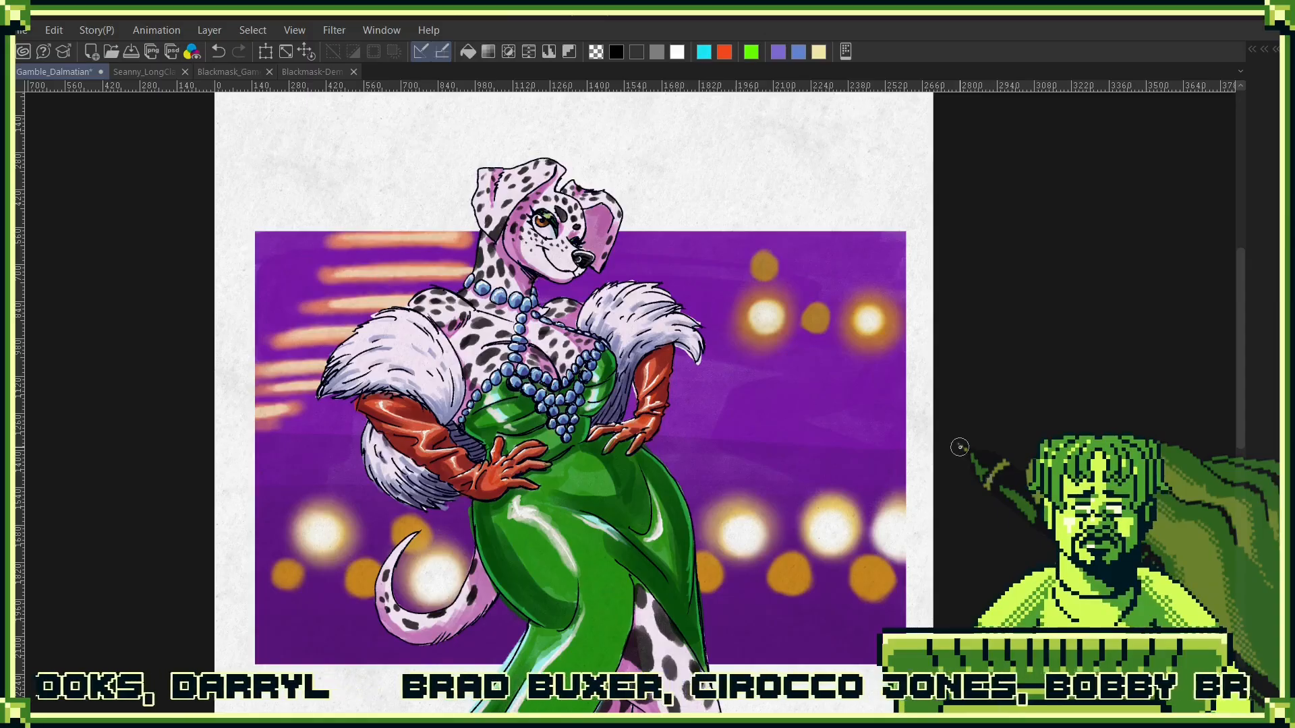
scroll(960, 447, down, 2)
drag(963, 438, 872, 308)
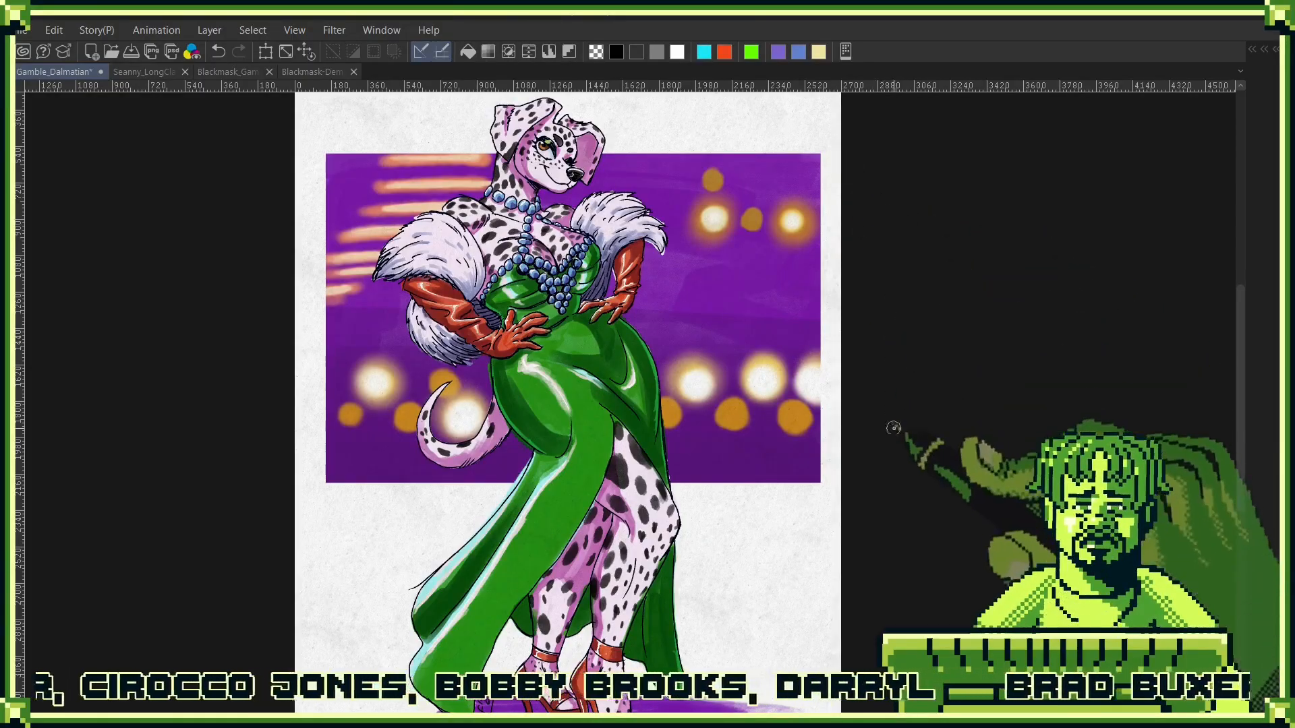
scroll(920, 333, down, 1)
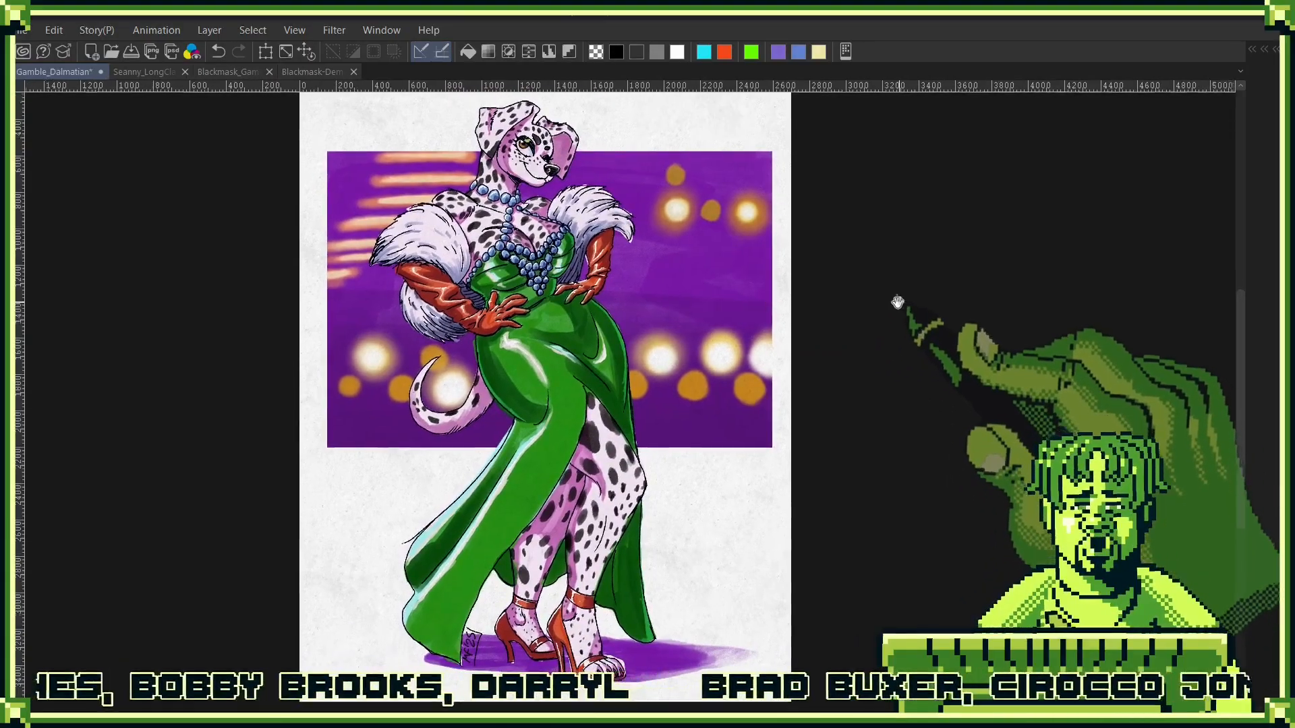
mouse_move(901, 312)
mouse_down()
mouse_move(882, 307)
mouse_move(878, 329)
mouse_up()
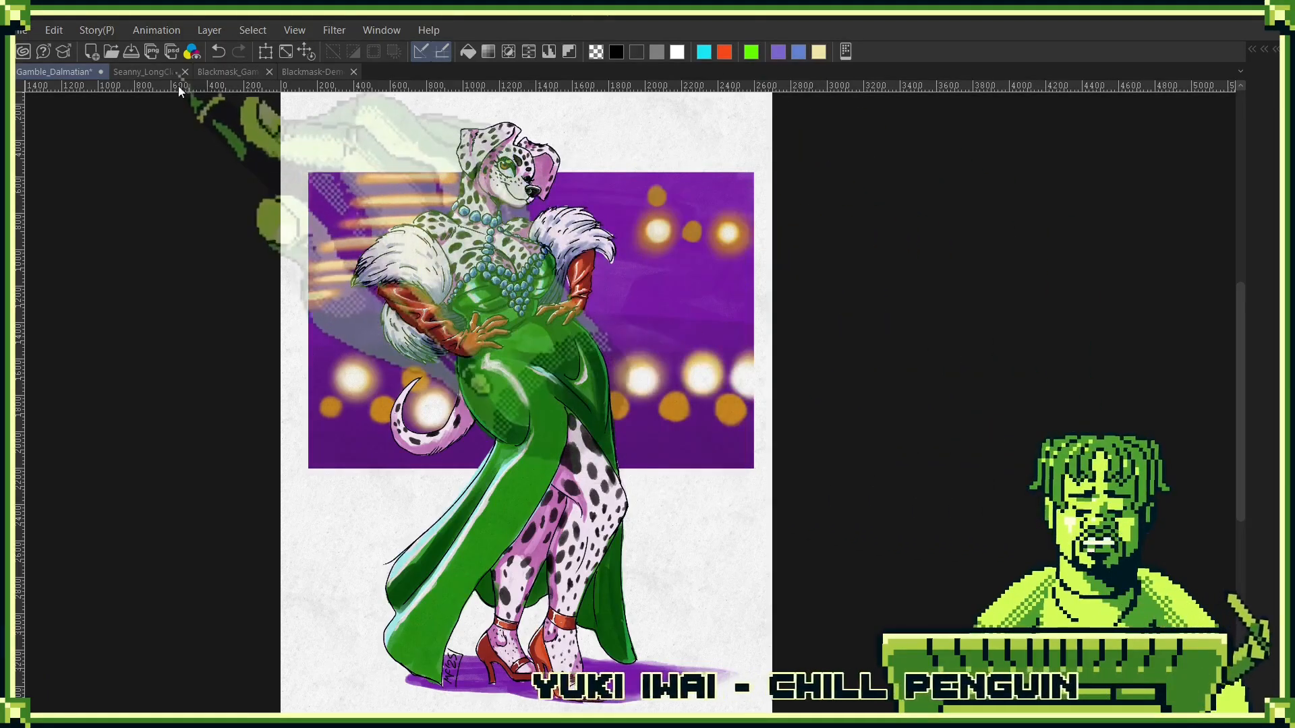
- Switch to the Seanny_LongClaw_Character_Design_Art document, fit it to the view, and inspect the middle figure's coat up close
click(158, 72)
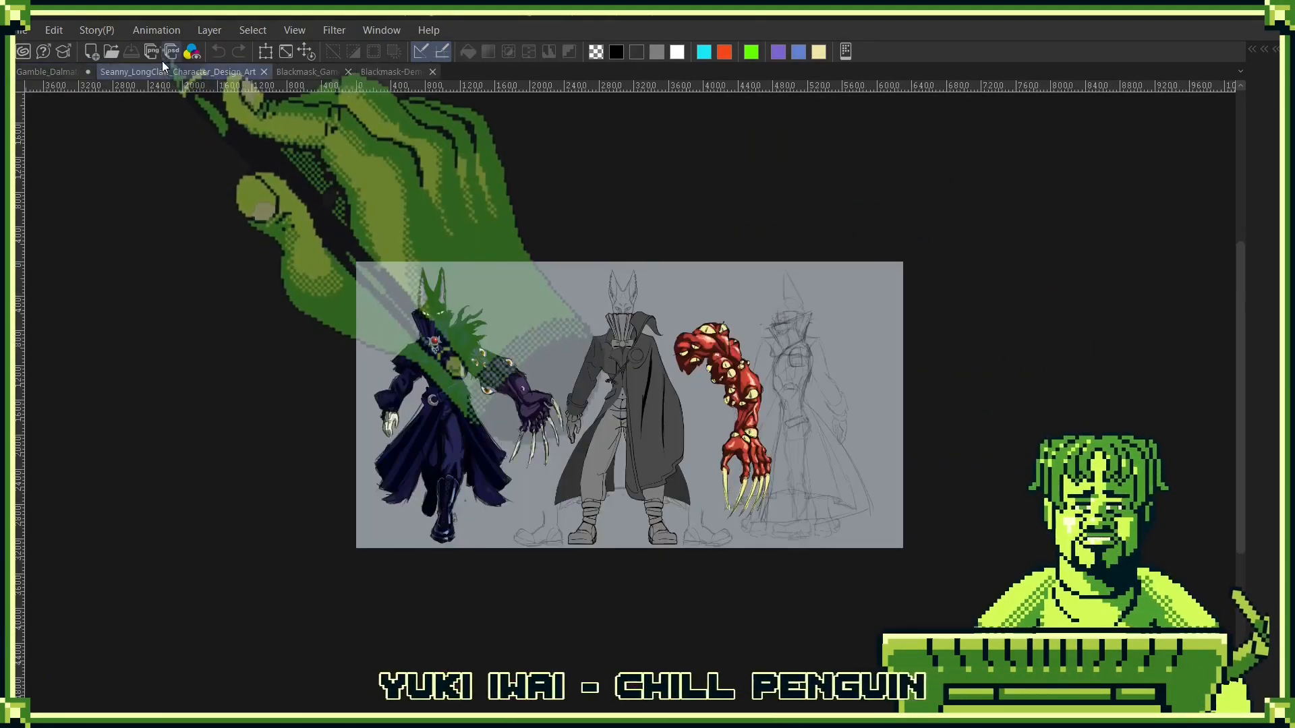
key(ctrl+0)
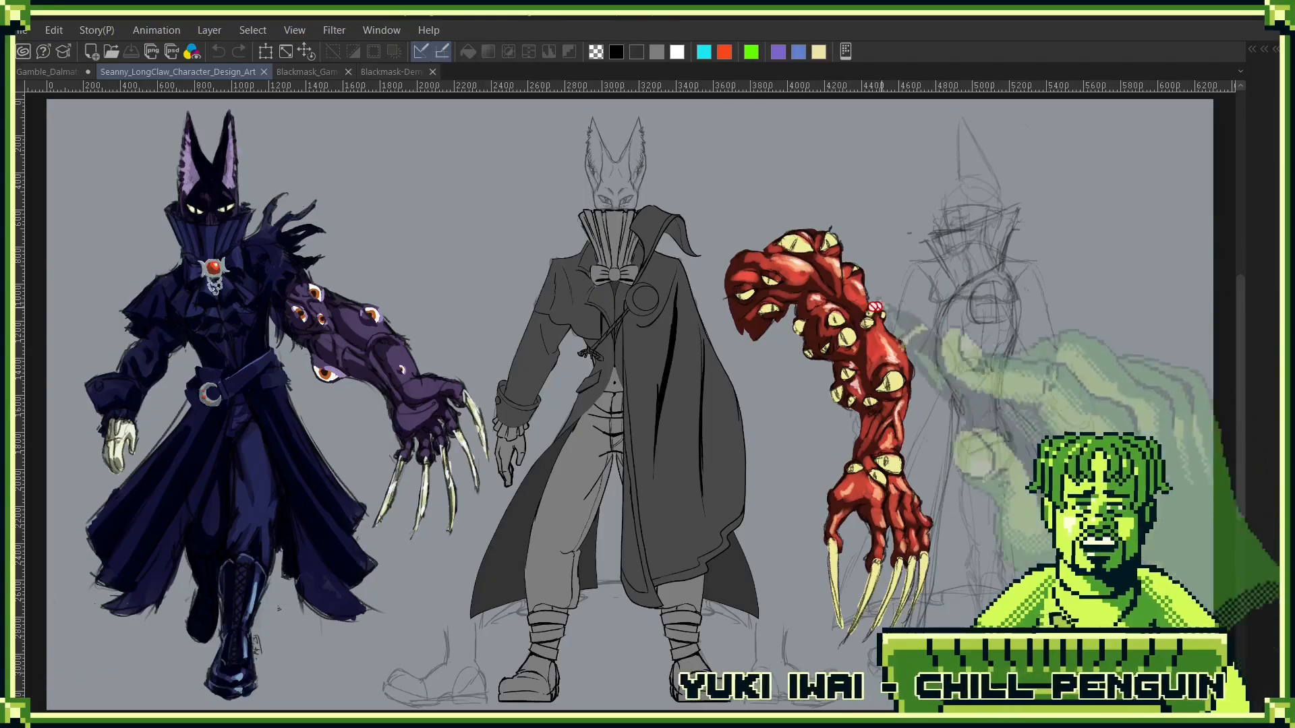
drag(644, 271, 729, 300)
drag(644, 336, 678, 358)
- Bring up the floating layer list, check the Side Copy and Front Copy folders beside the bow tie, and hide it again
key(F7)
scroll(636, 433, down, 3)
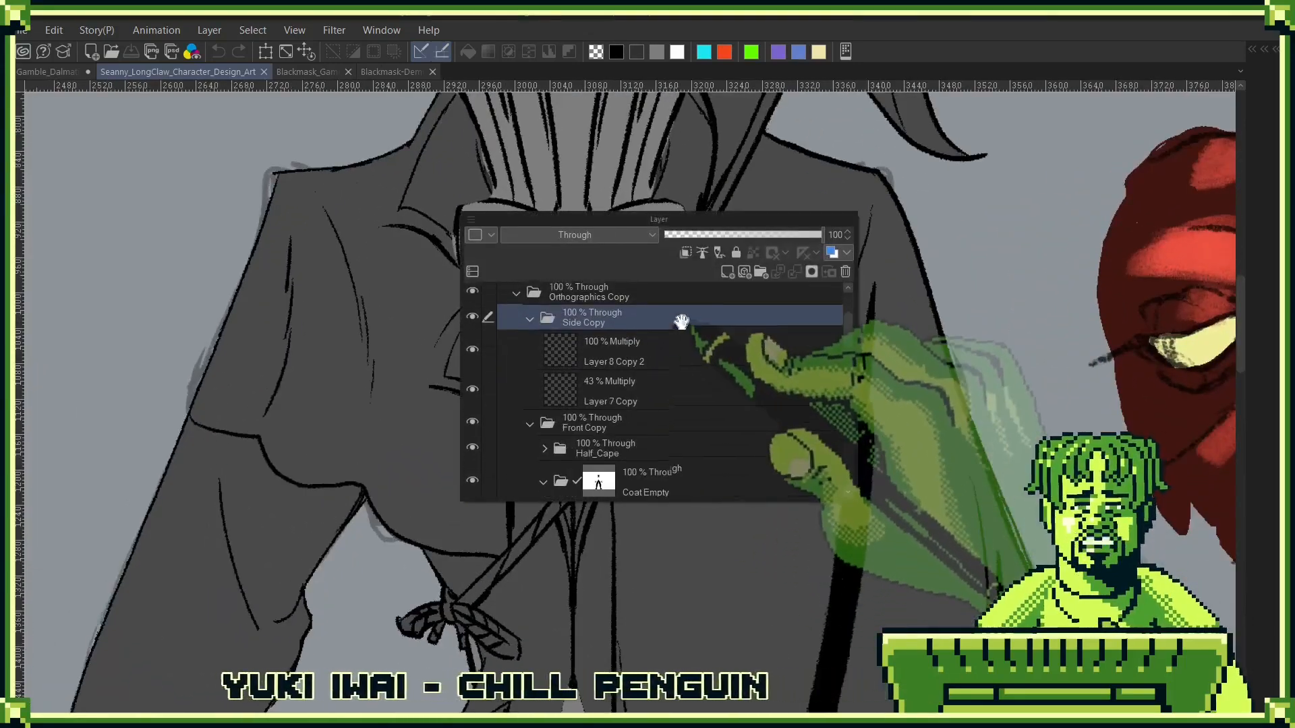
drag(688, 219, 1042, 149)
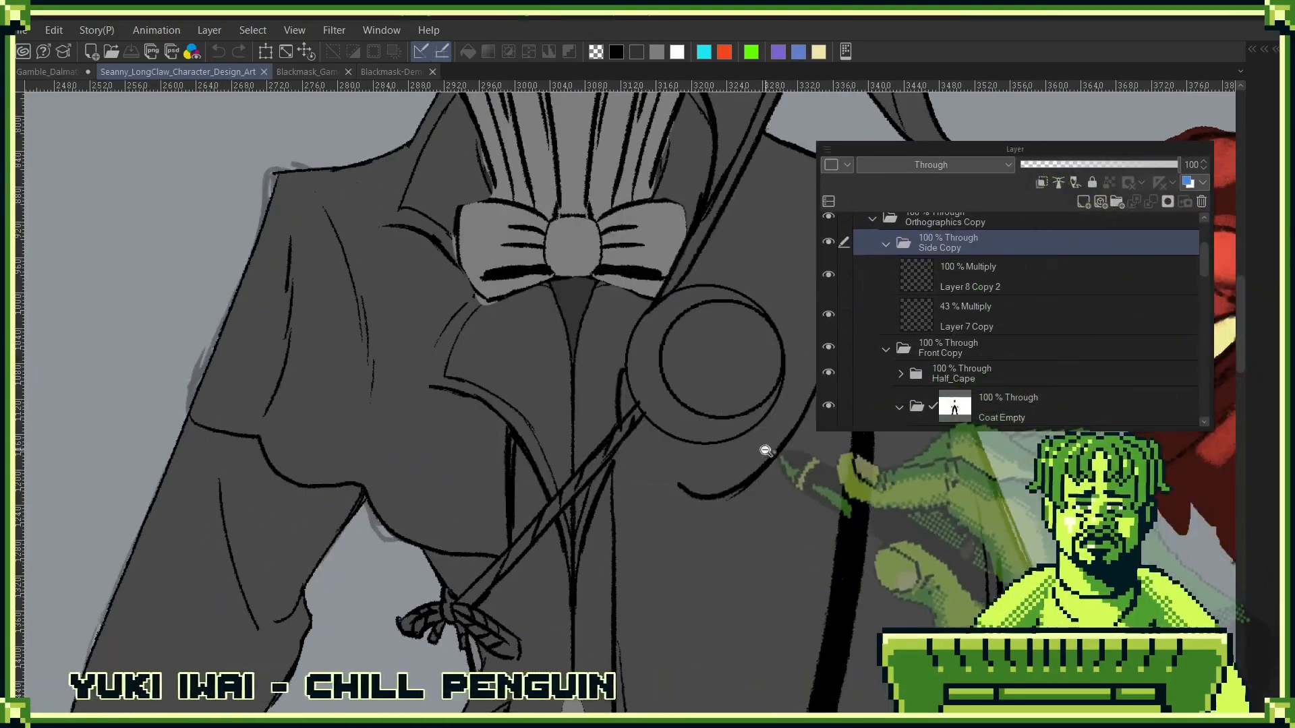
key(F7)
- Examine the painted villain, the grey front view, the red clawed arm and the rough side-view sketch
drag(764, 471, 701, 481)
drag(887, 495, 879, 403)
drag(991, 404, 917, 352)
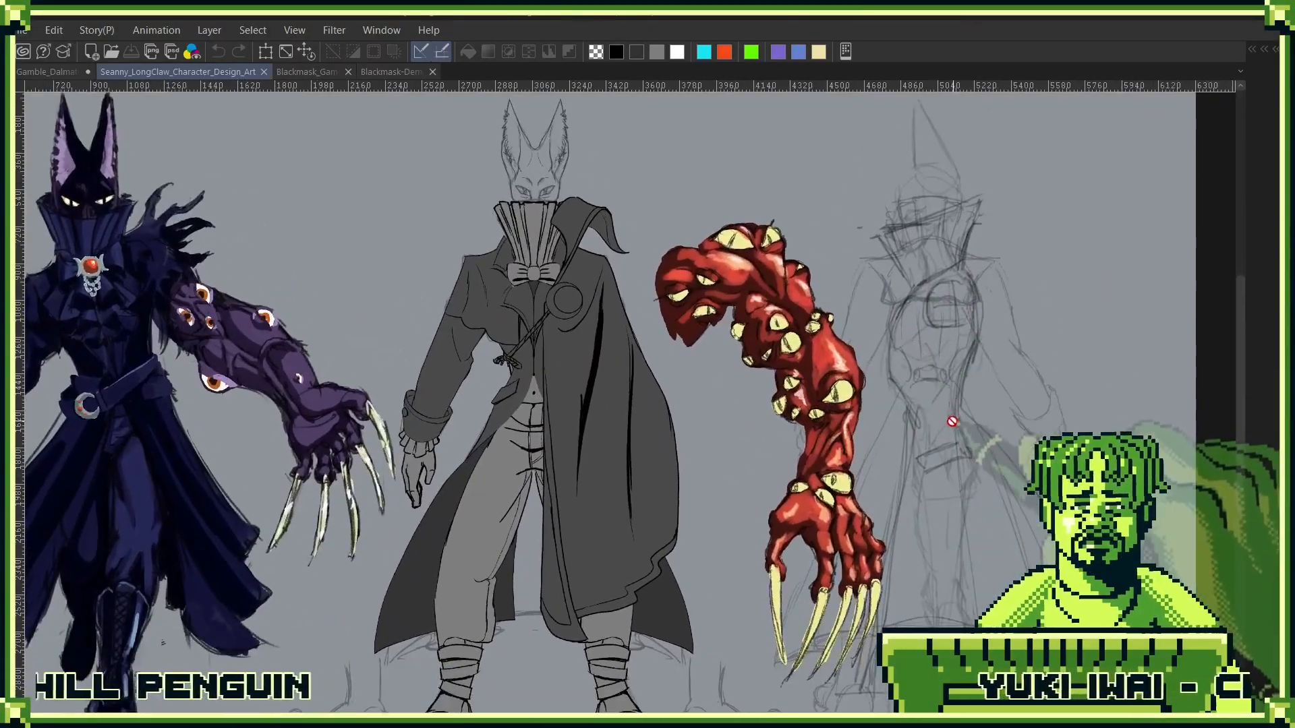
drag(779, 454, 883, 396)
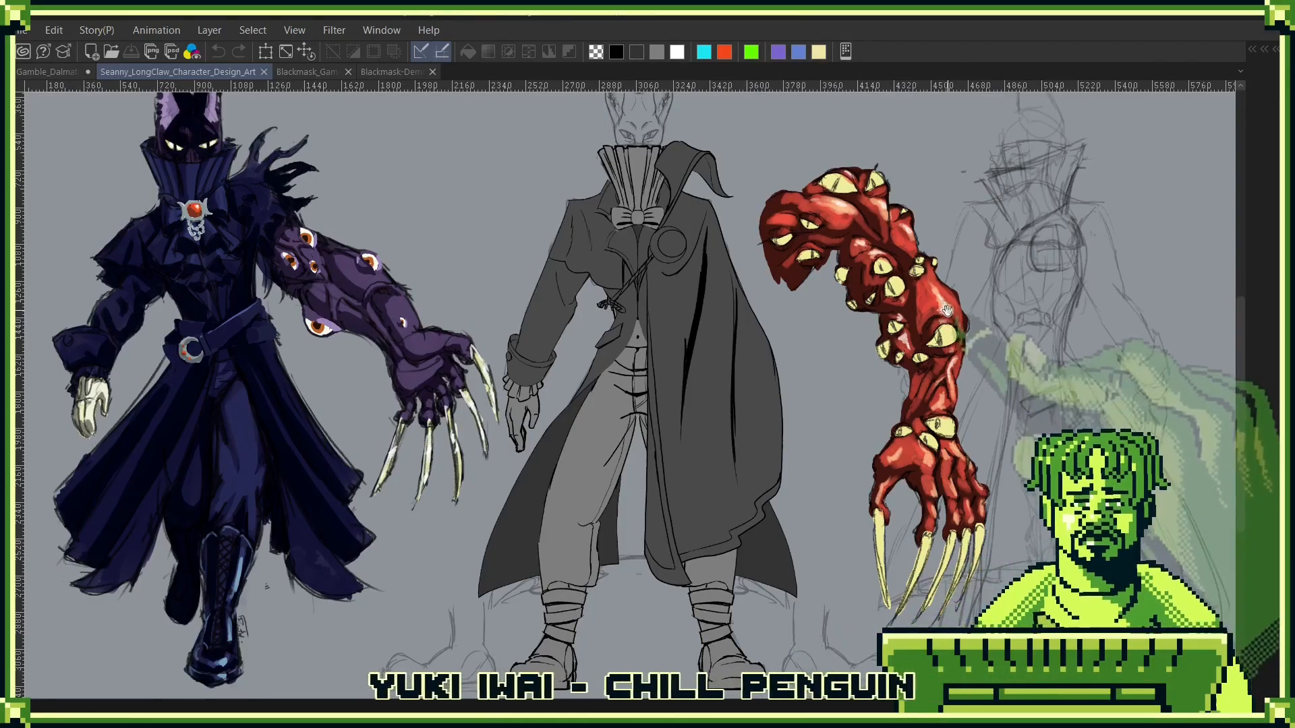
drag(948, 297, 828, 324)
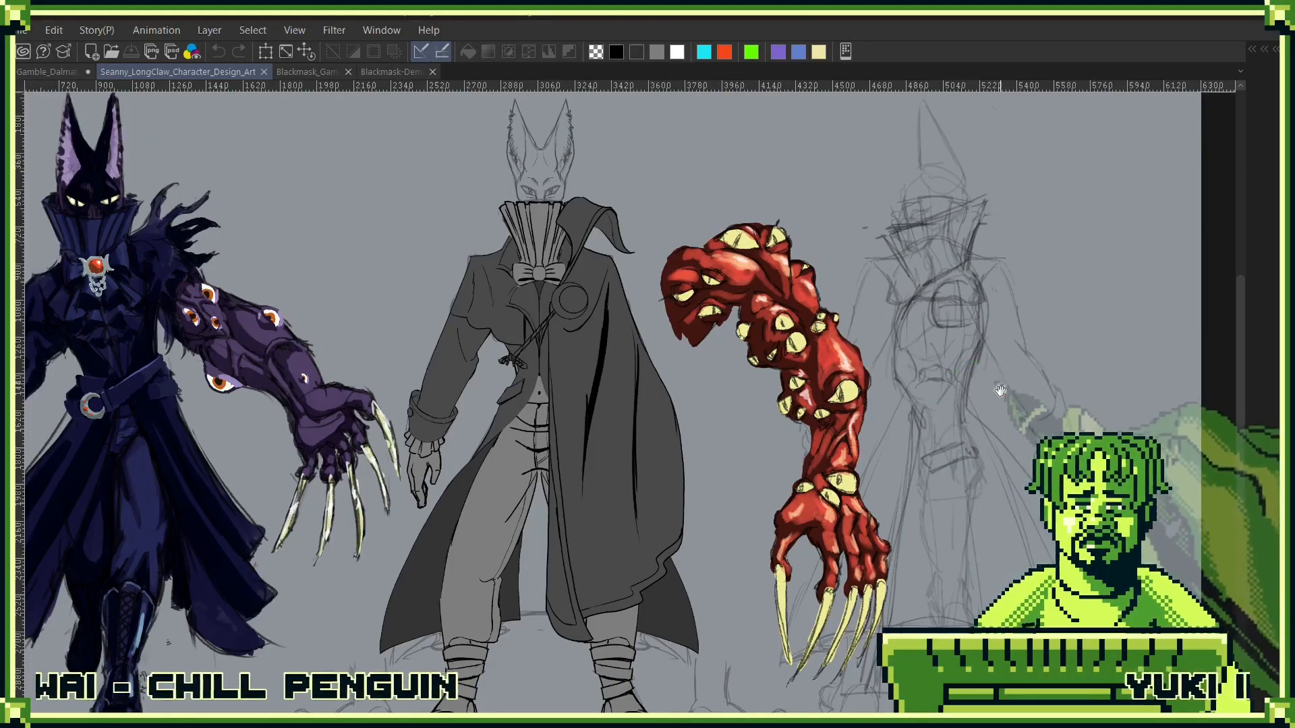
drag(1010, 401, 939, 411)
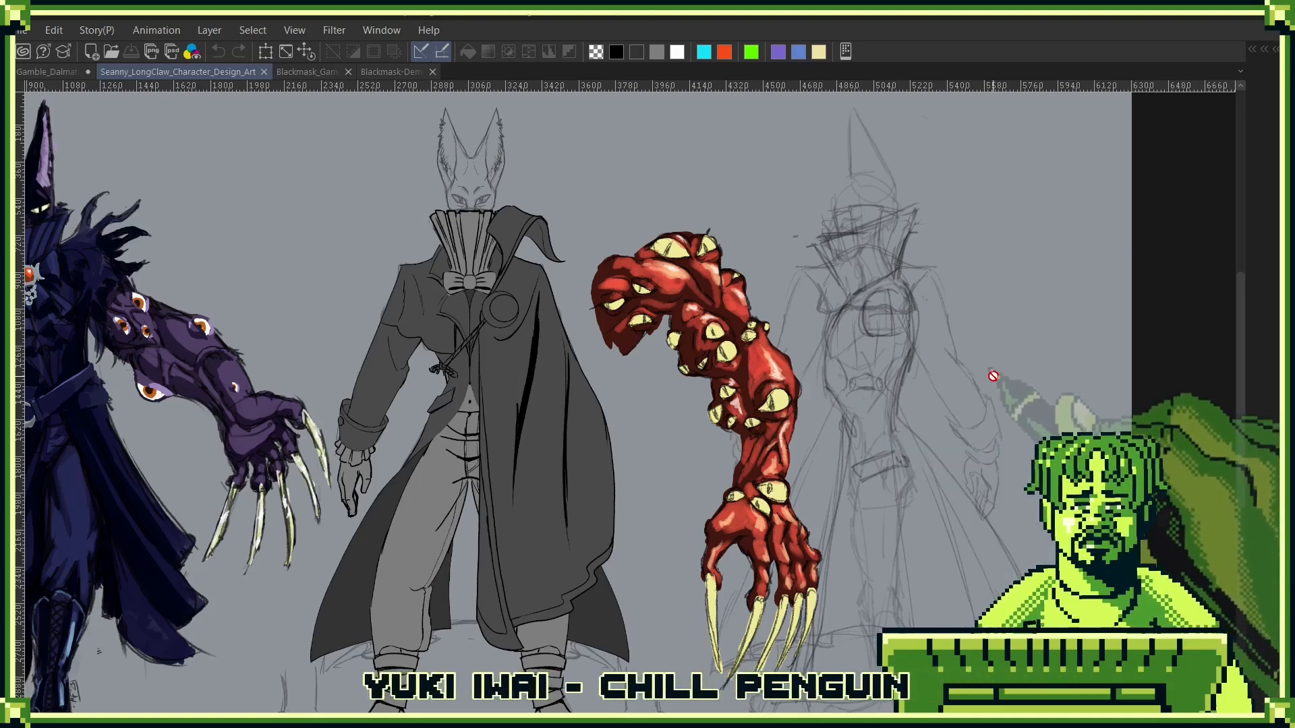
- Bring up the layer list, collapse the Main Coat folder and hide the Flap and Main Coat folders inside Coat Empty
key(F7)
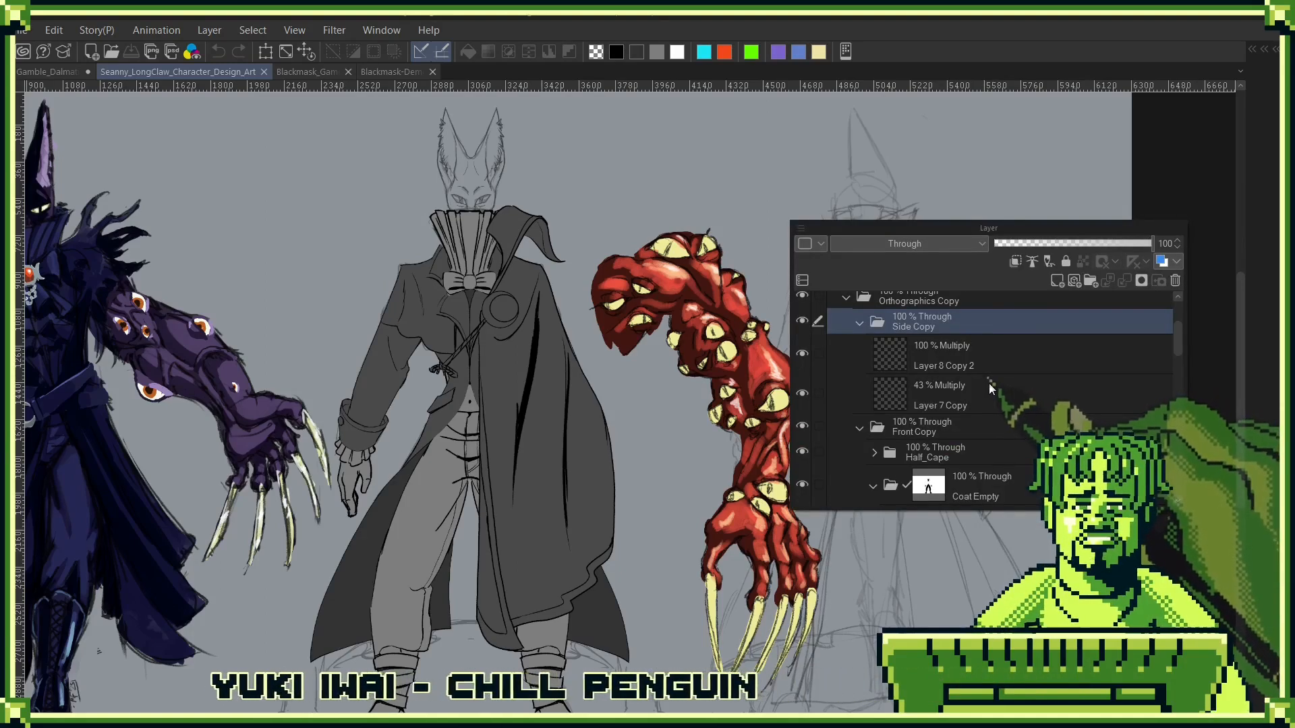
scroll(917, 405, down, 3)
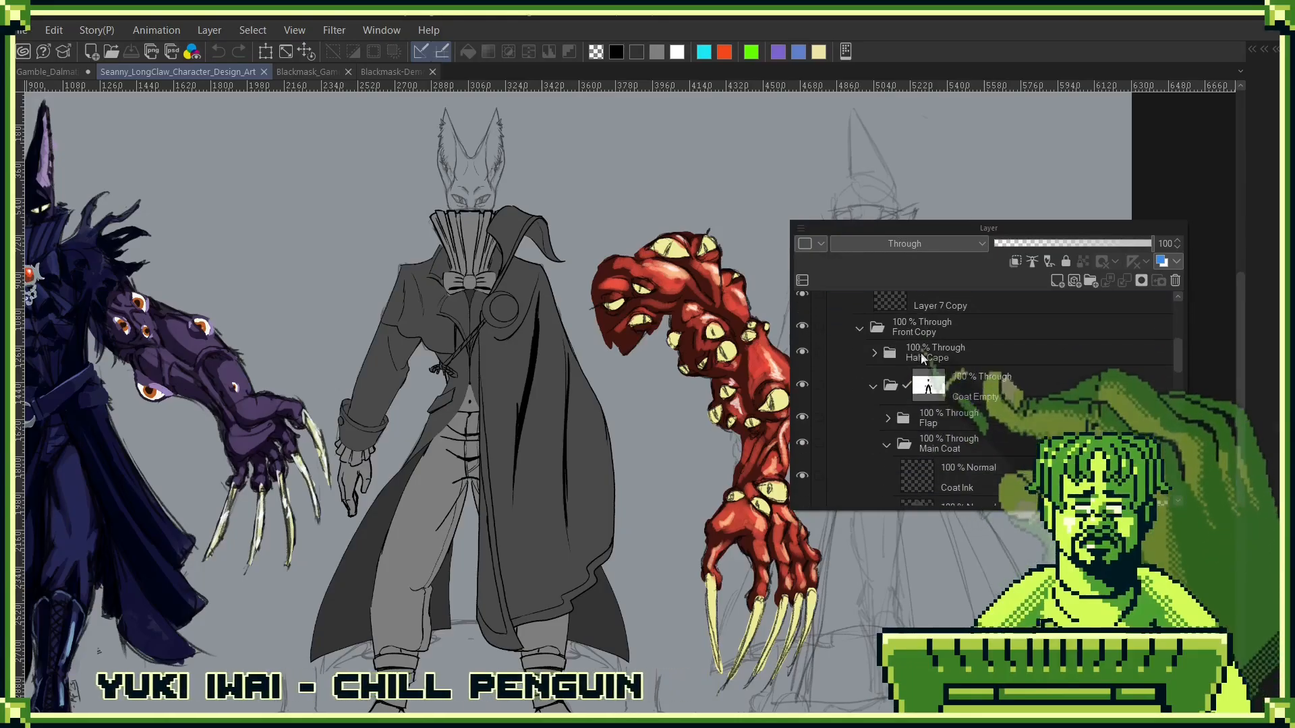
click(885, 442)
click(887, 445)
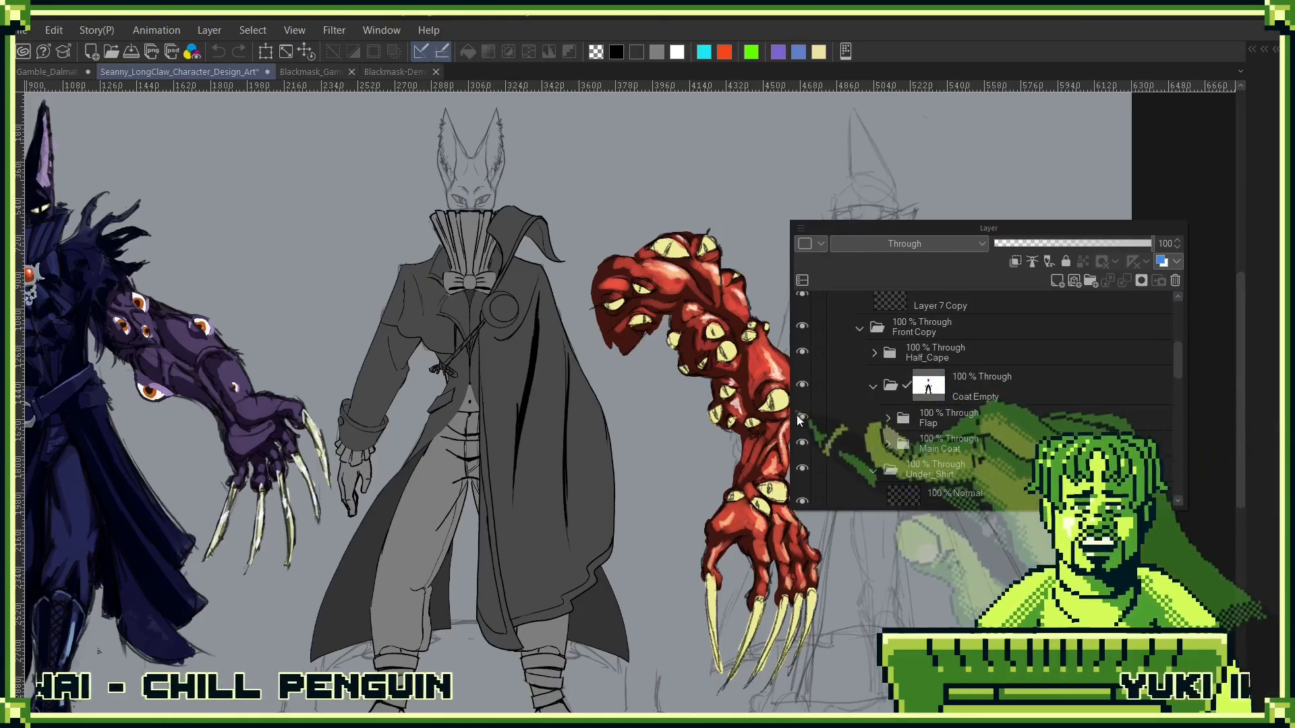
drag(800, 418, 811, 454)
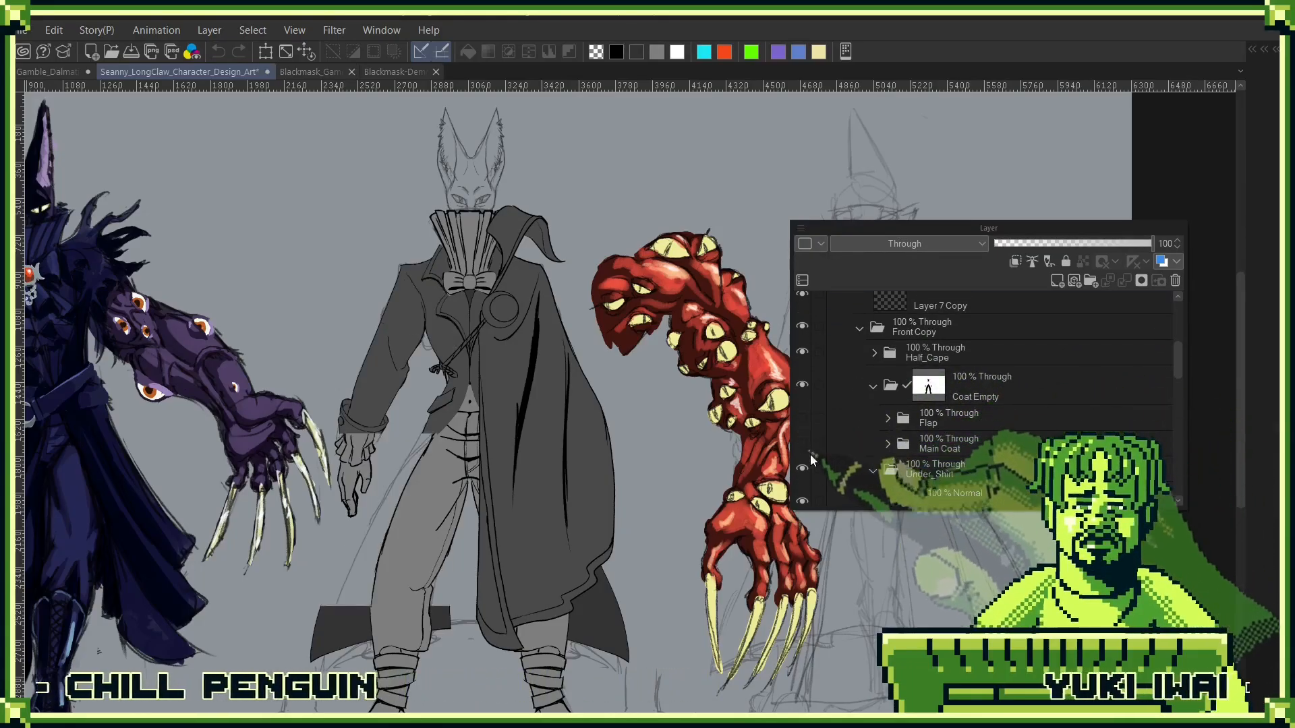
- Check the front figure with the Under_Shirt and Half_Cape folders switched off in turn, moving the layer list clear of the drawing
click(802, 497)
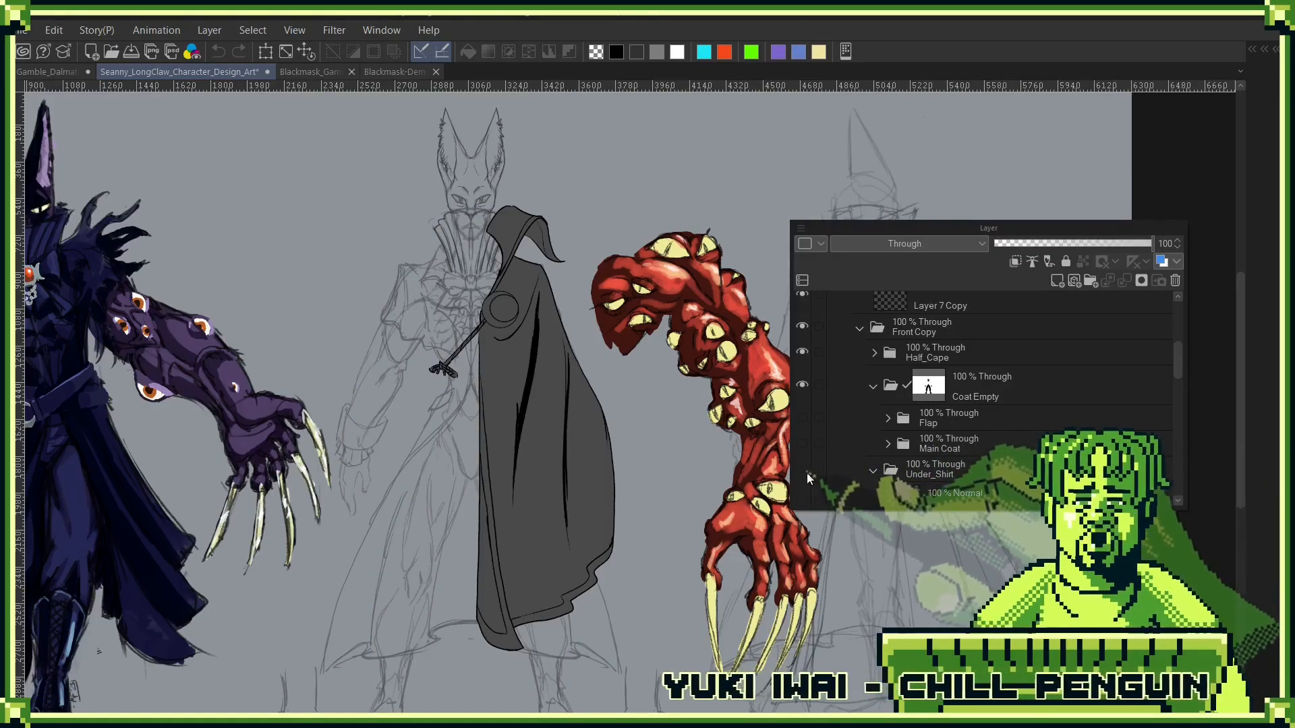
click(803, 499)
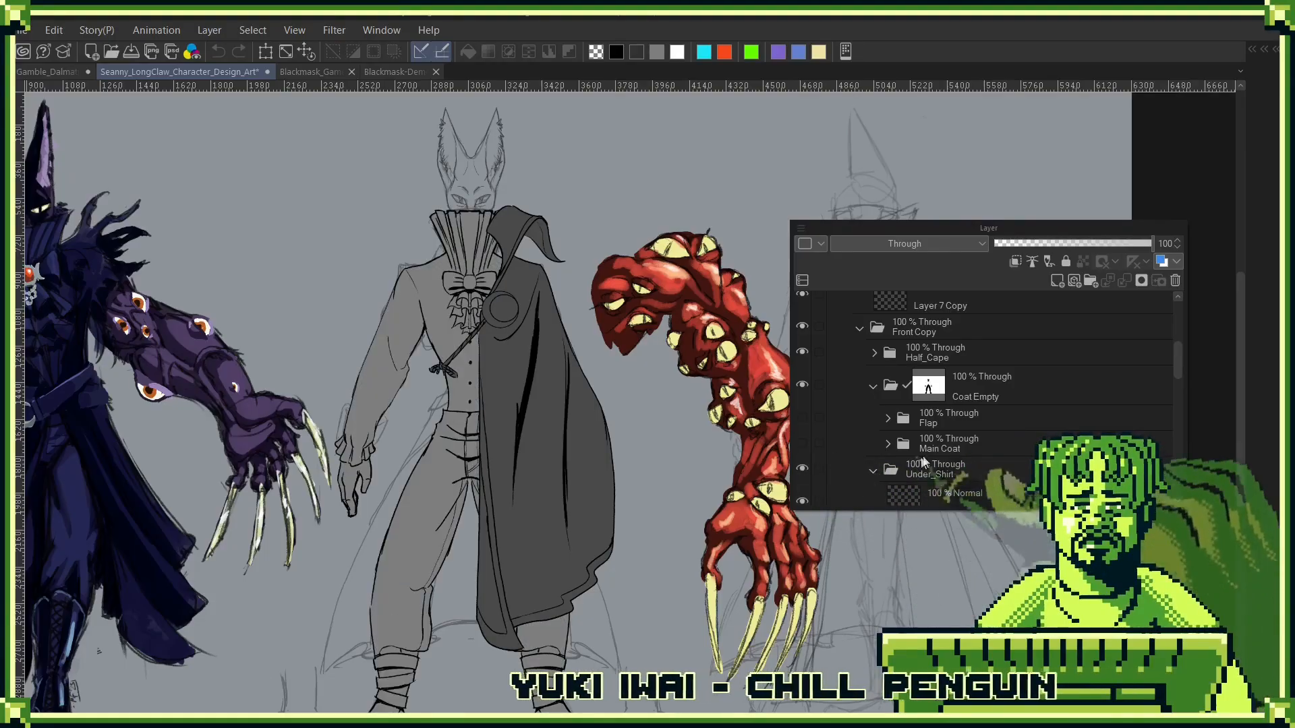
drag(963, 228, 1059, 148)
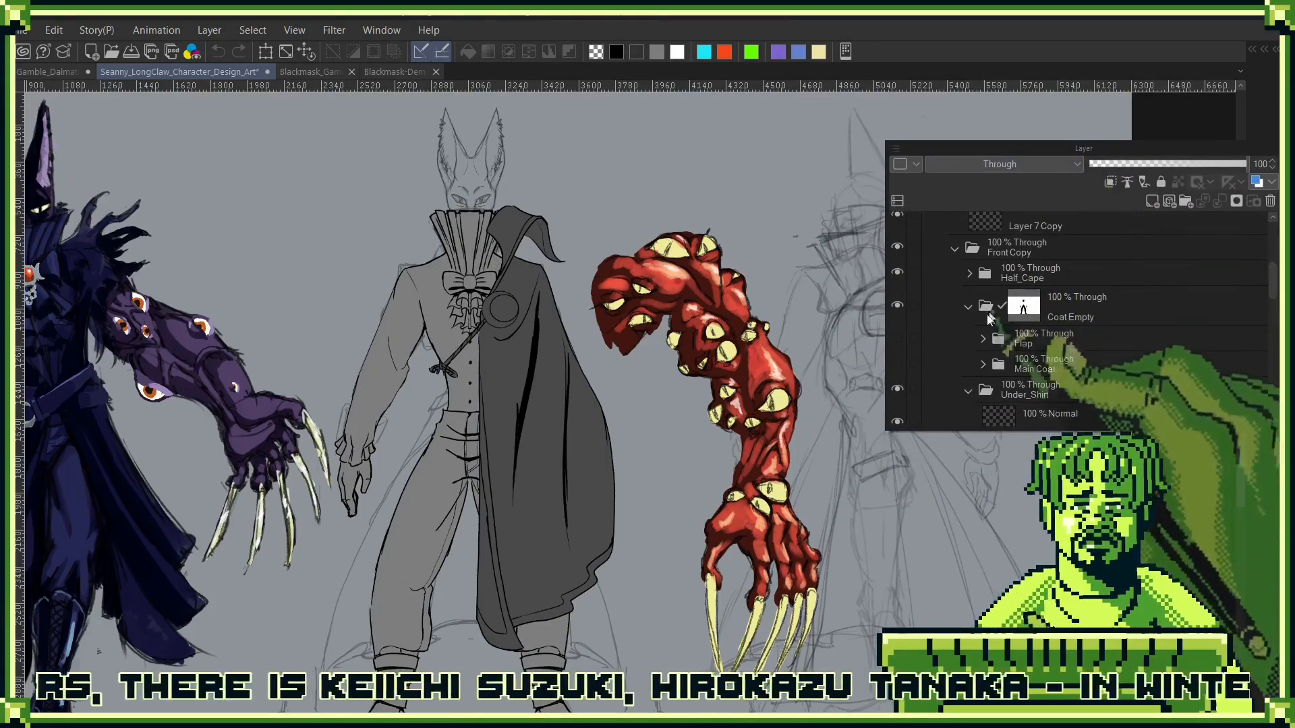
click(897, 273)
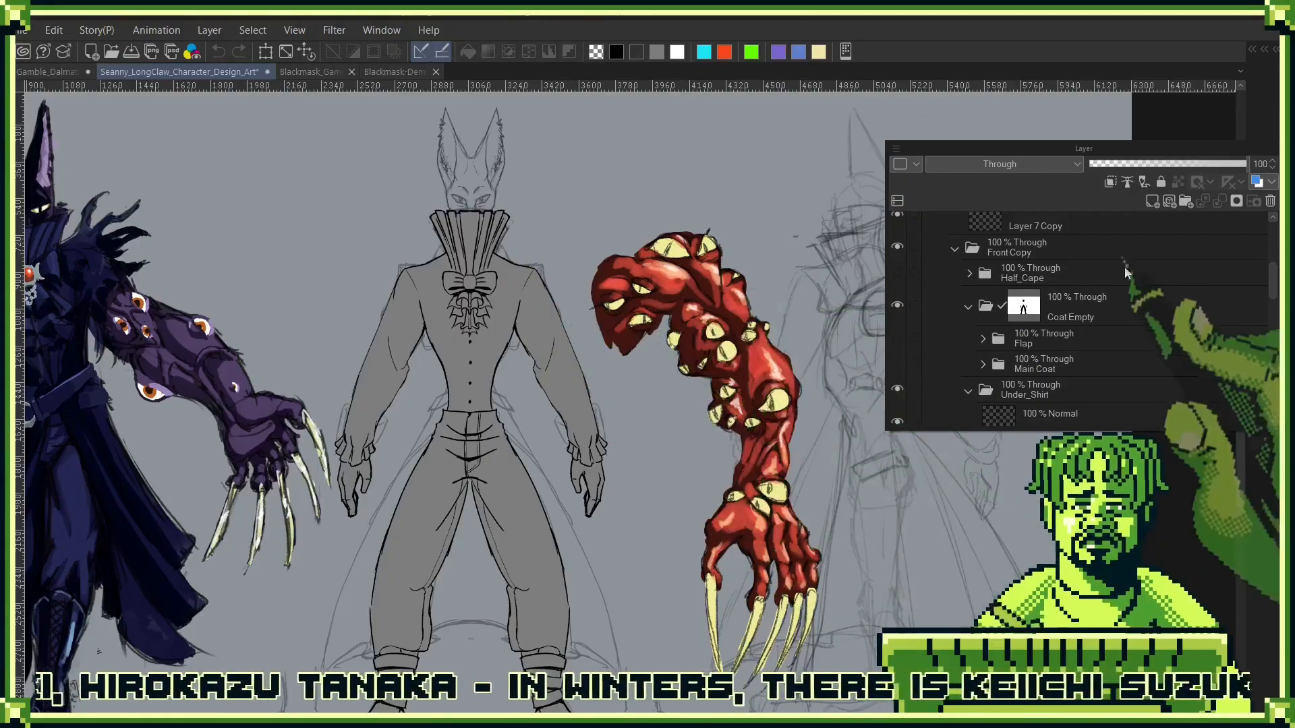
click(896, 273)
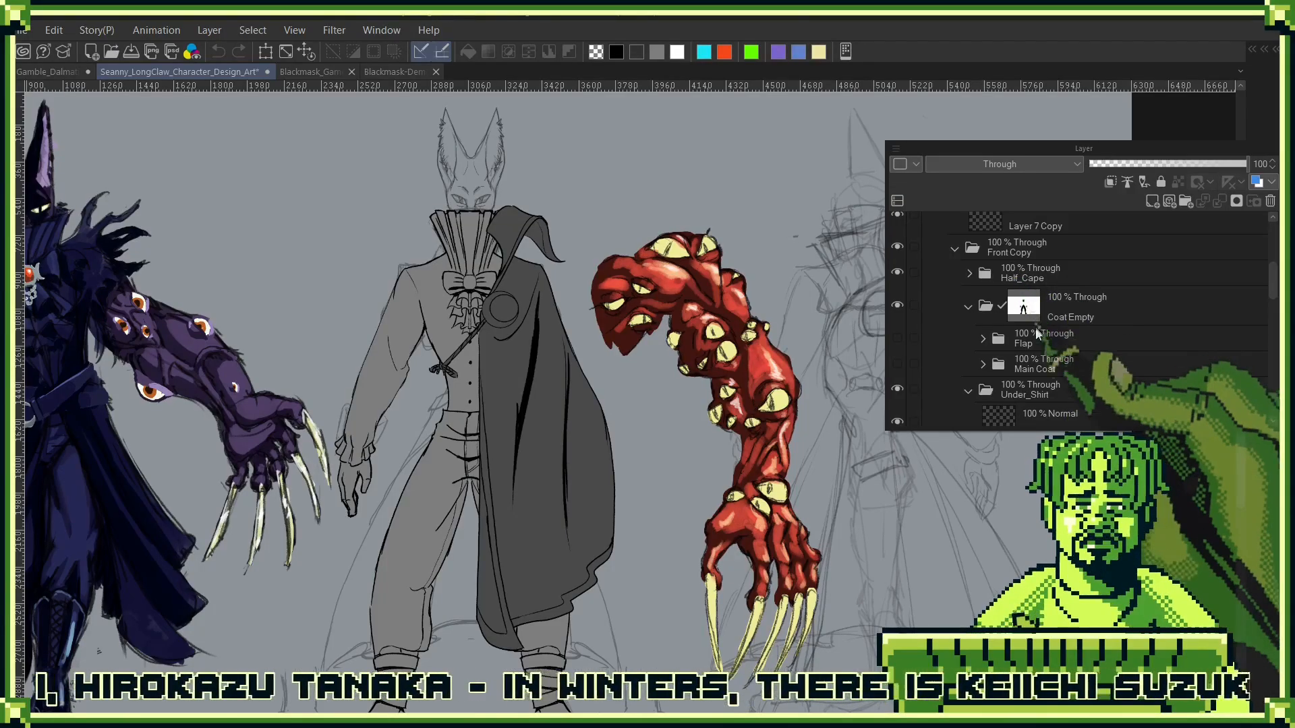
- Check the Main Coat folder and the UnderShirt layer by switching their visibility on and off
scroll(1044, 365, down, 3)
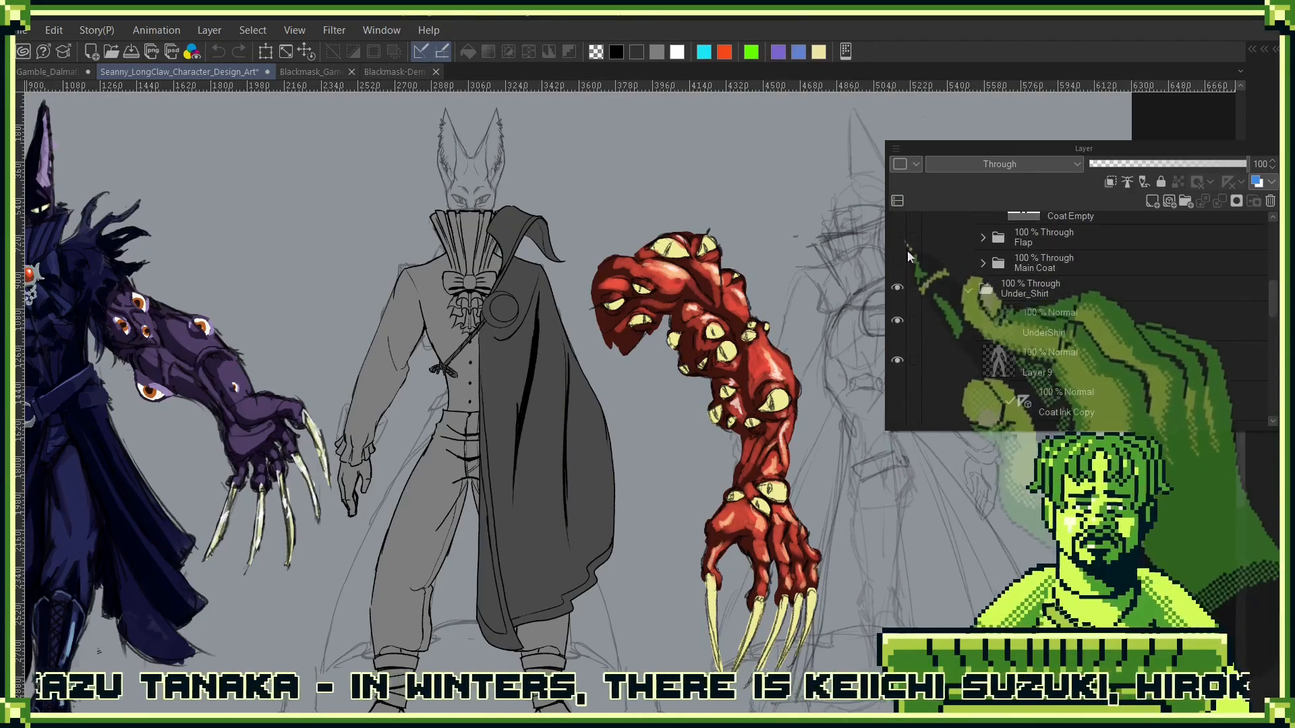
click(897, 263)
click(897, 262)
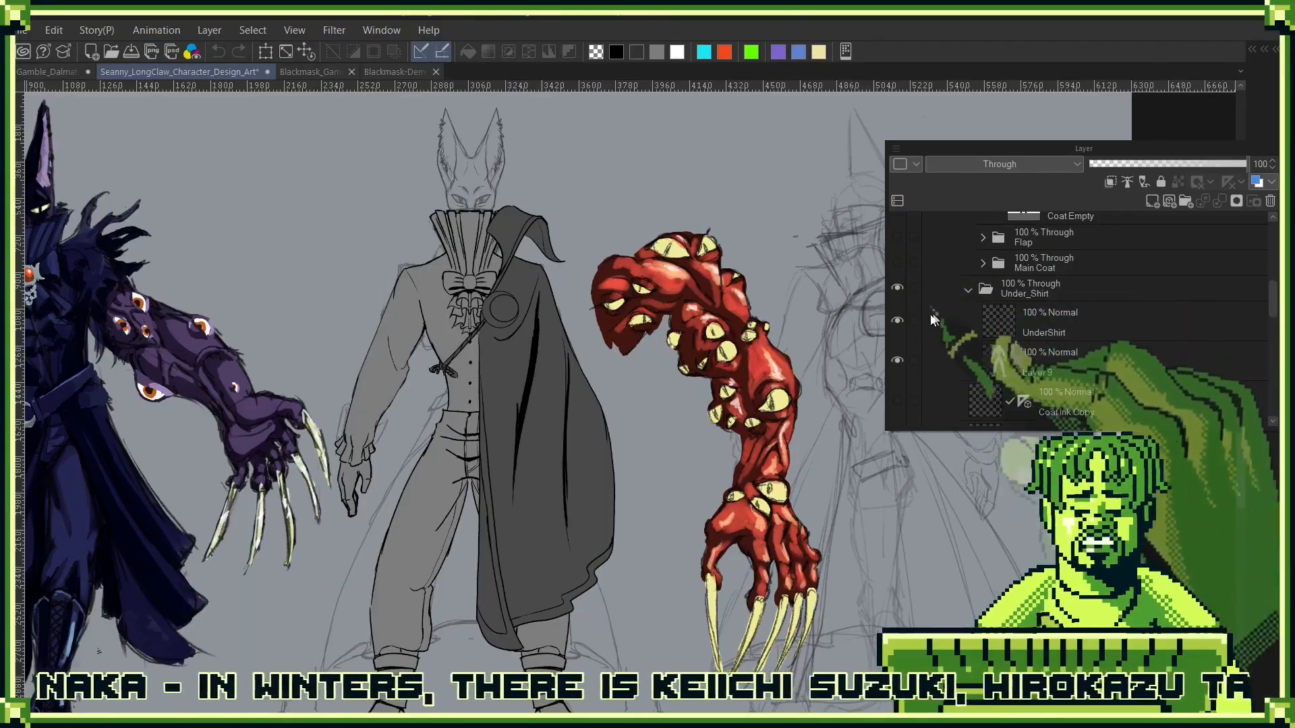
click(898, 321)
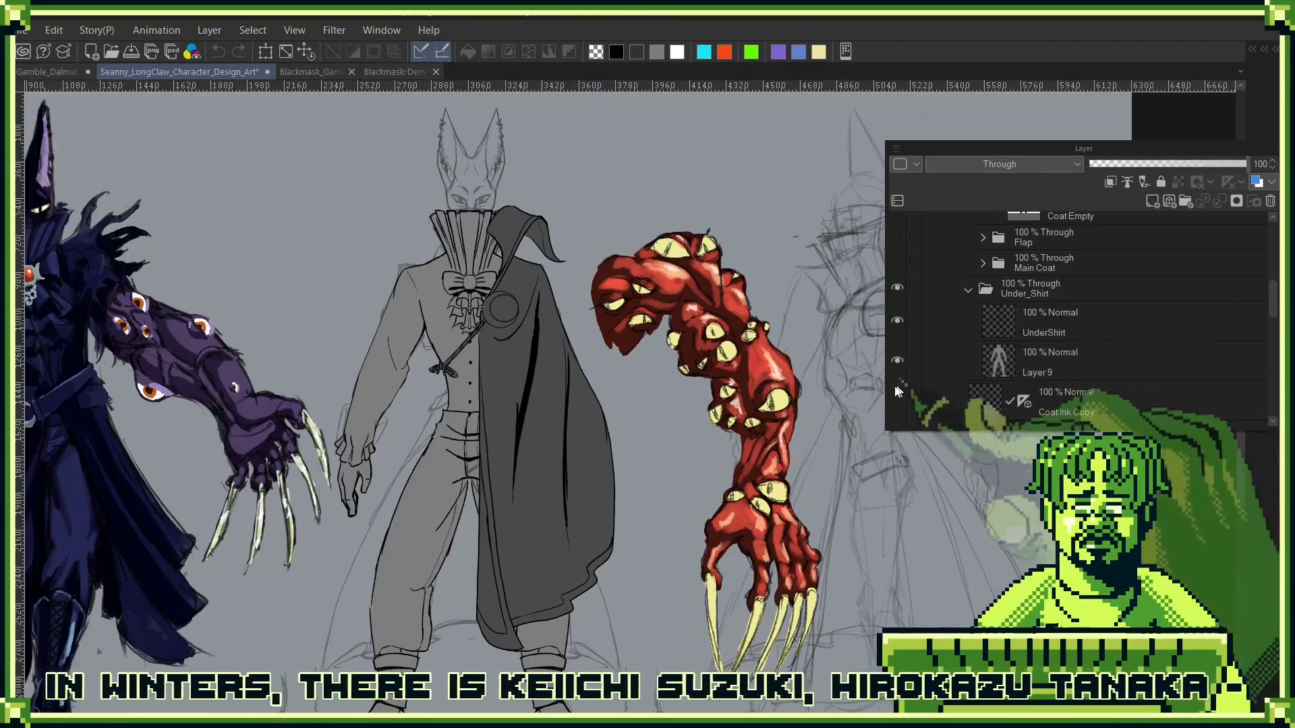
- Set the Head layer's opacity to 100% and check the visibility of the Coat sketch layer below it
drag(965, 374, 1002, 263)
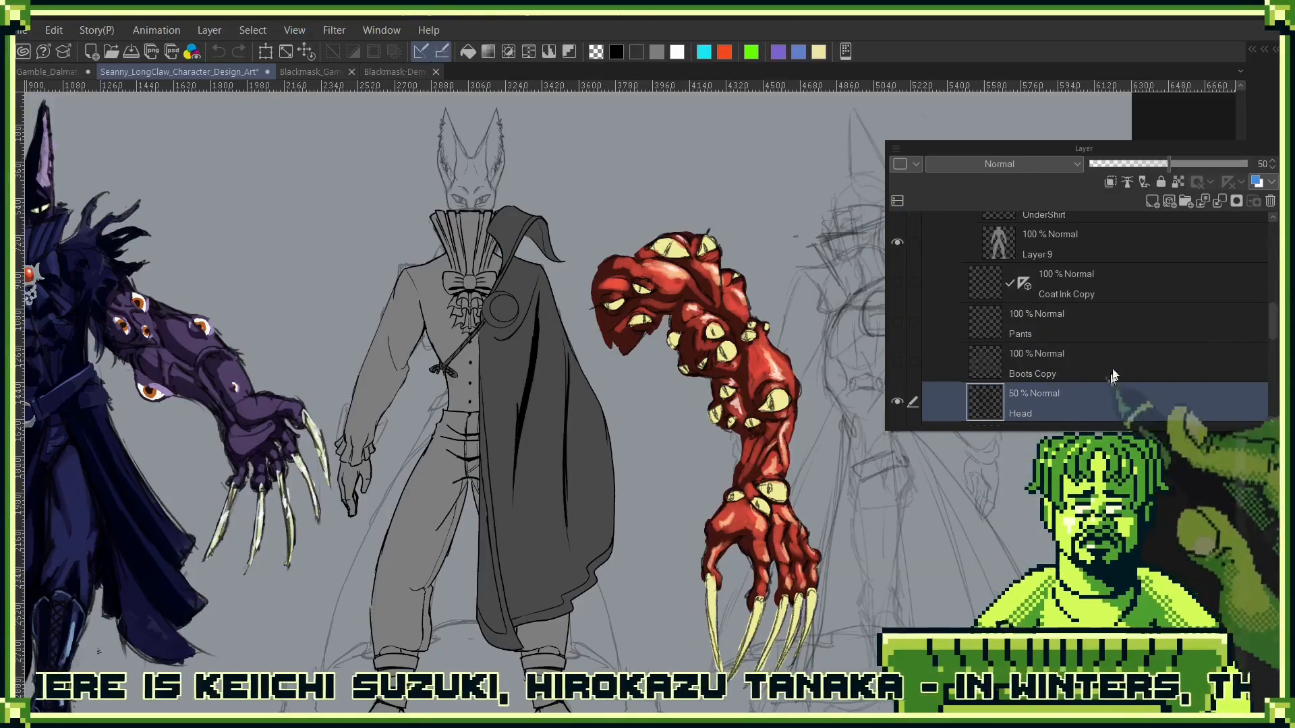
drag(1211, 164, 1272, 157)
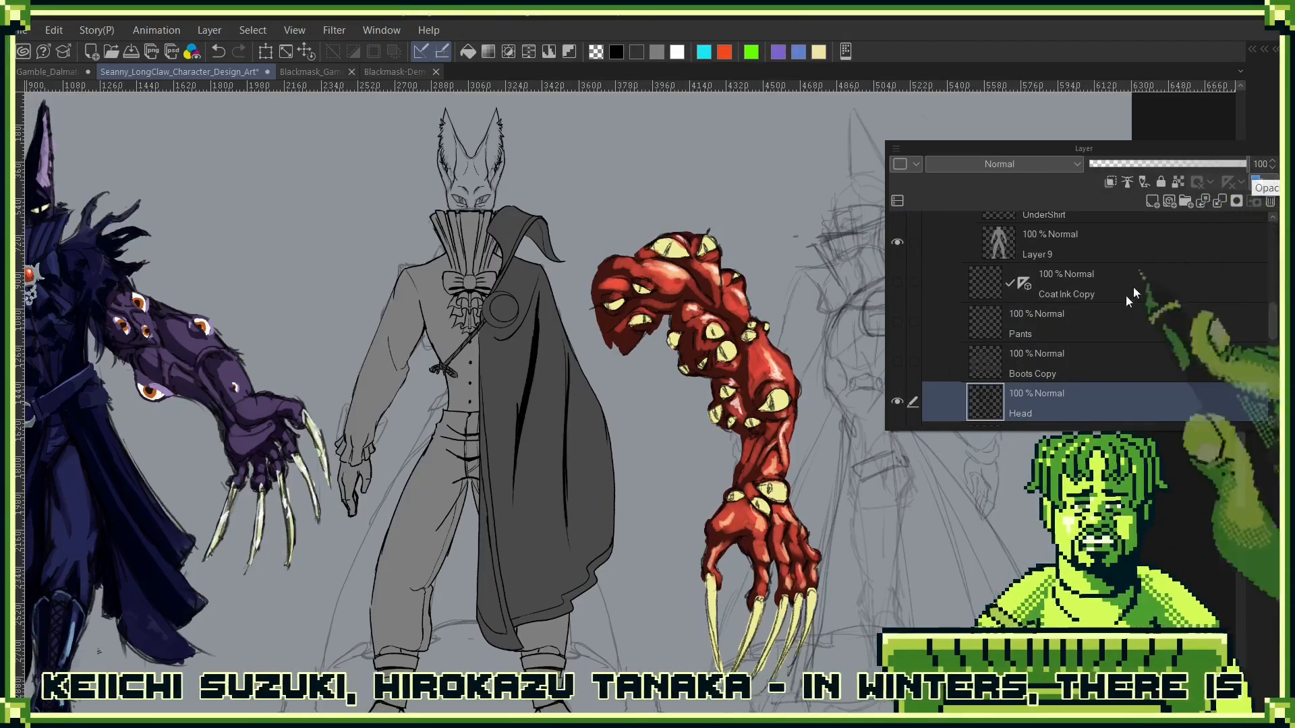
scroll(1105, 304, down, 3)
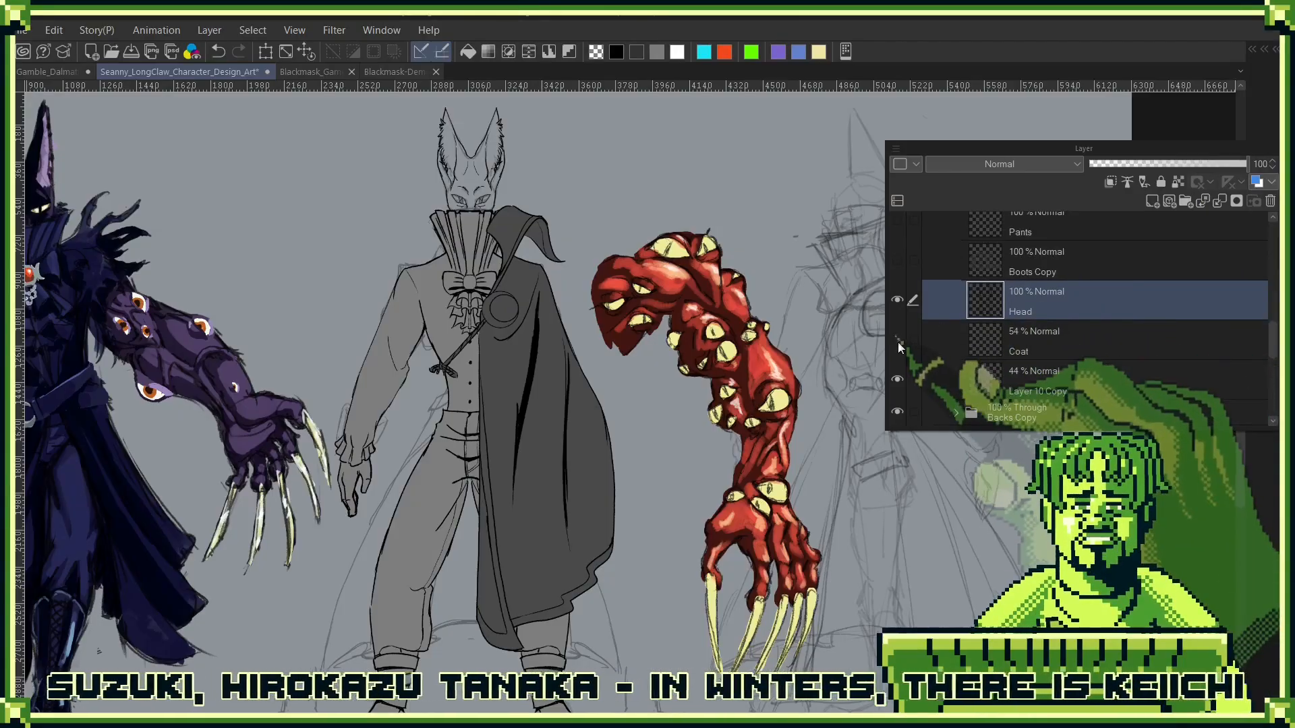
click(897, 343)
- Put the Head layer into a new folder named HEad and add an empty layer beneath it in that folder
mouse_move(1122, 299)
mouse_down()
mouse_move(1192, 261)
mouse_move(1200, 203)
mouse_move(1185, 202)
mouse_up()
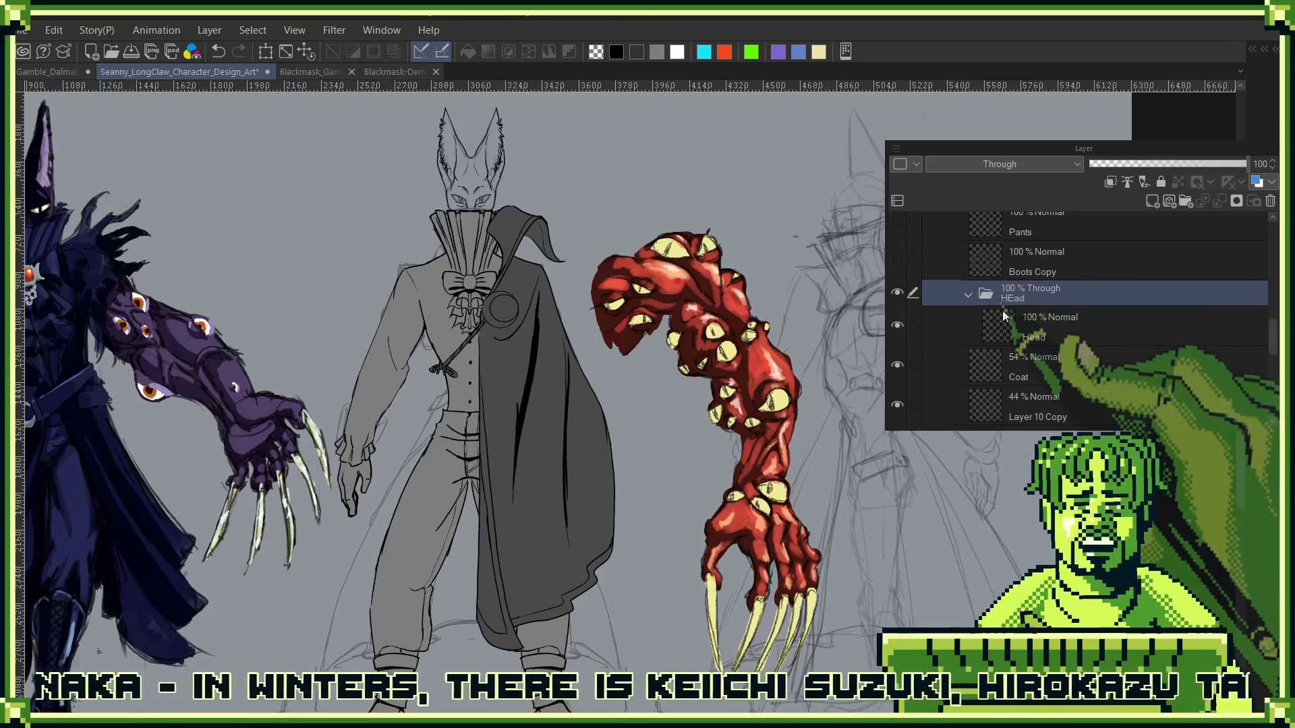
click(1079, 325)
click(1152, 201)
drag(1058, 332, 1062, 381)
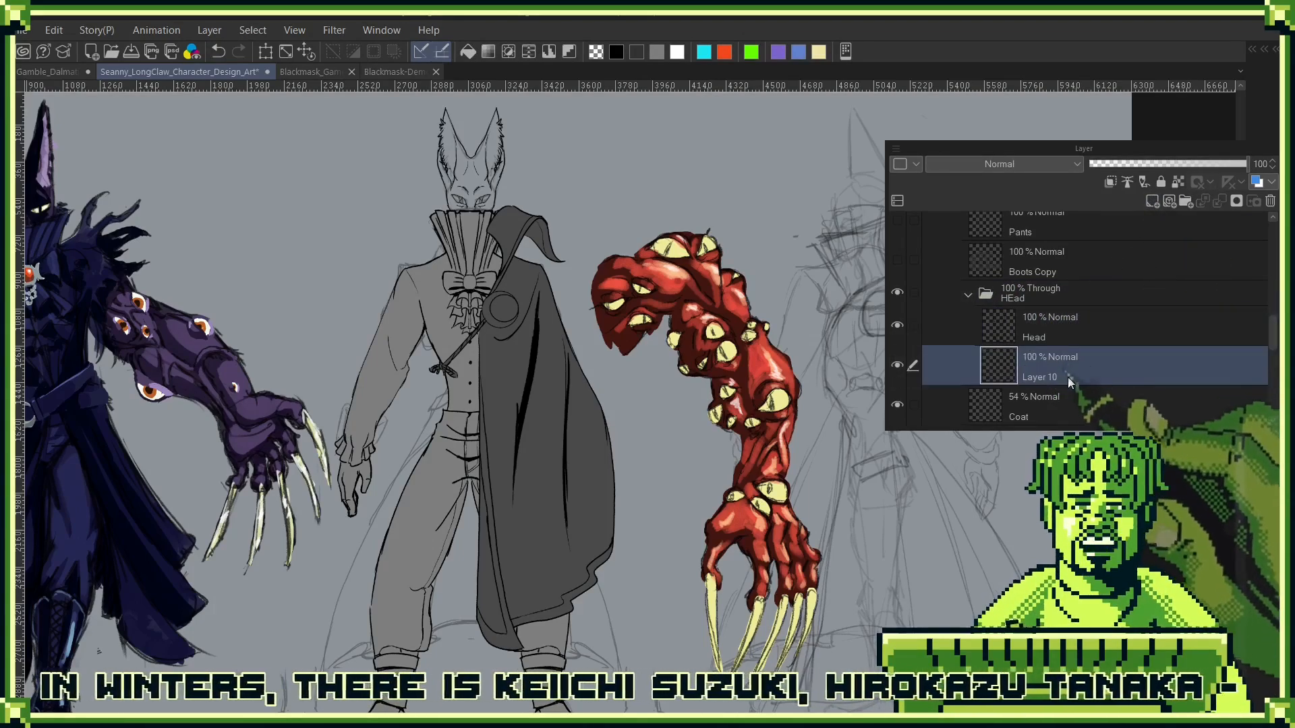
- Collapse the Under_Shirt and Coat Empty folders and hide Coat Empty and Half_Cape
scroll(991, 304, up, 5)
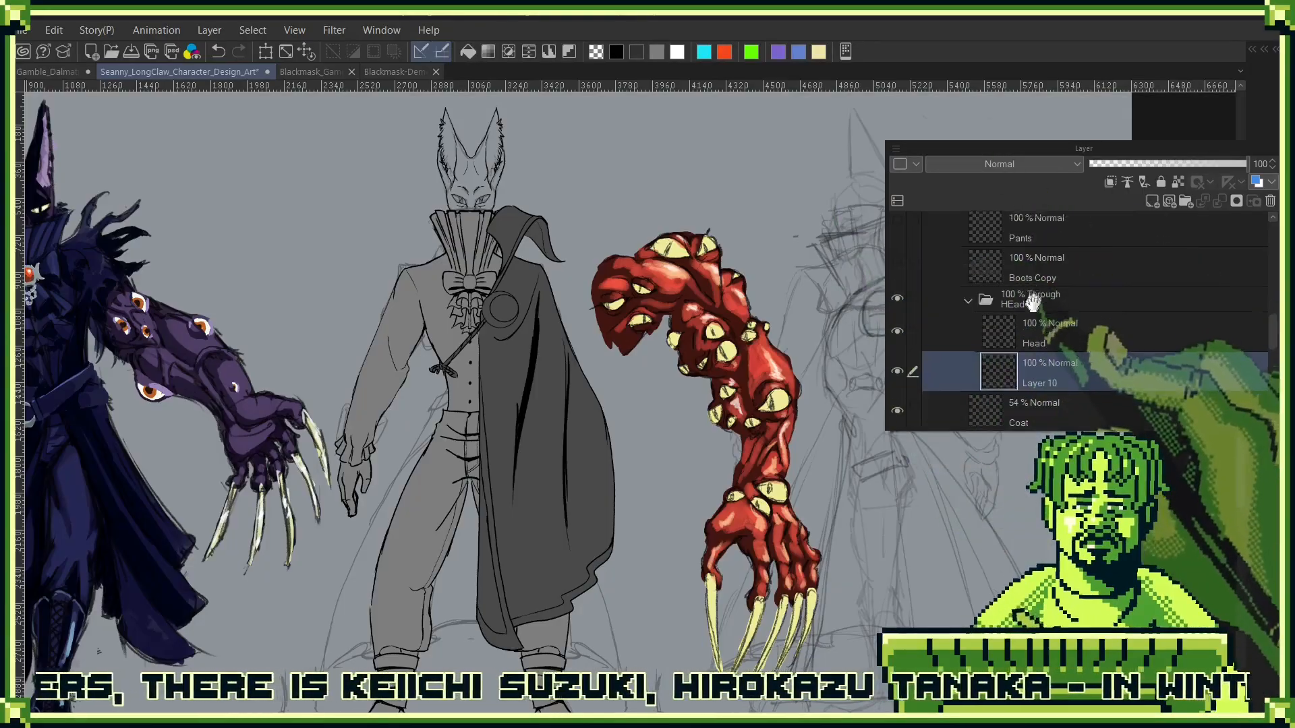
click(967, 238)
scroll(1012, 229, up, 3)
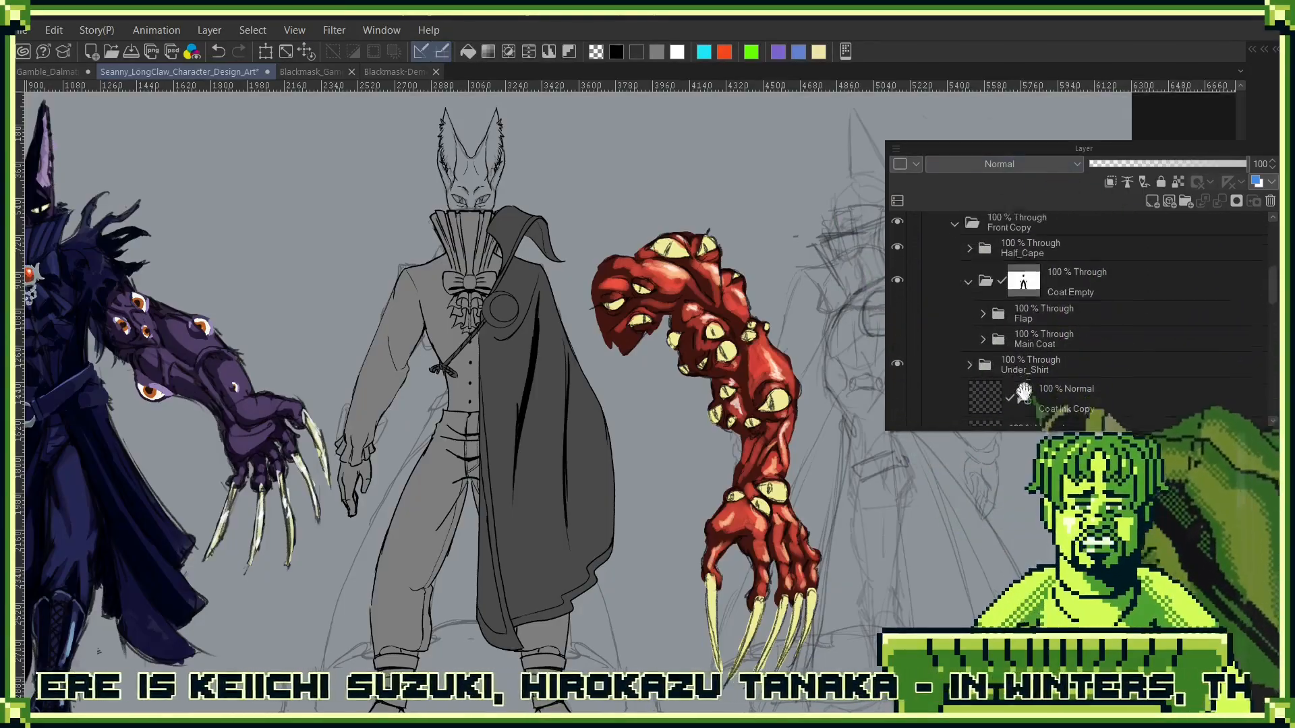
click(897, 290)
click(896, 256)
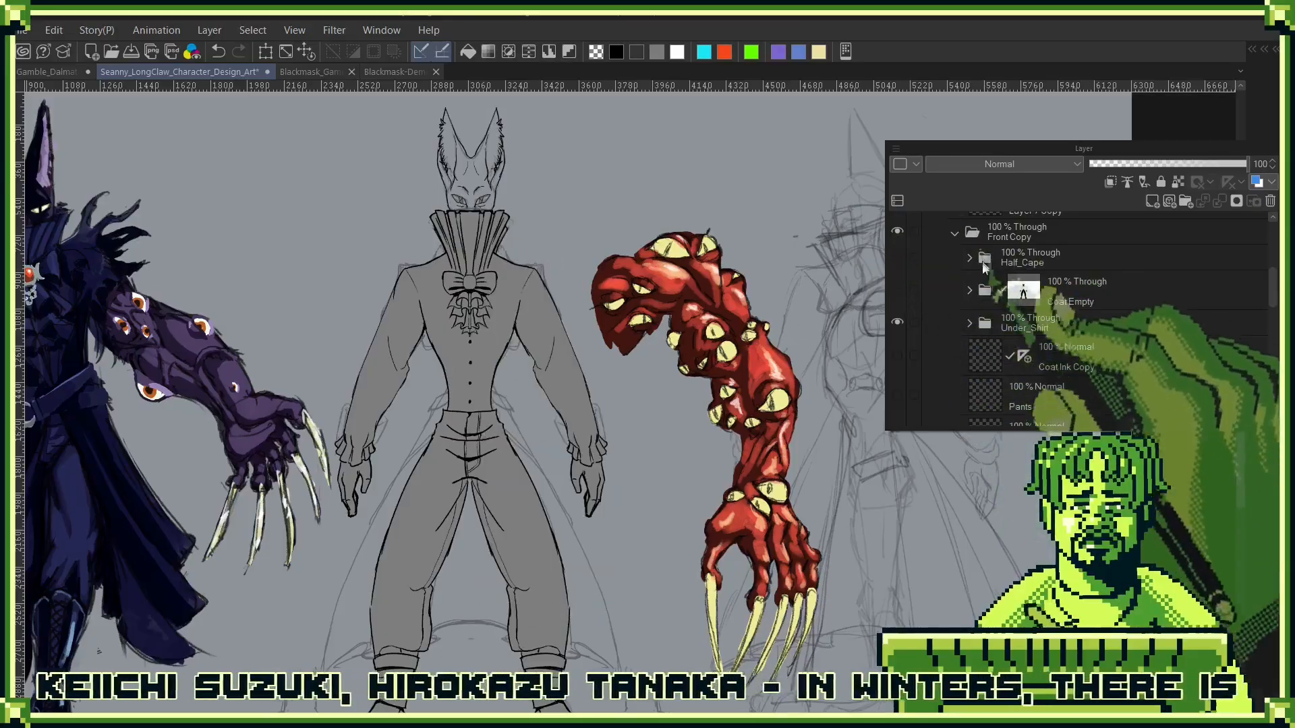
- Check what the Front Copy folder holds by collapsing it, switching it off and on, and expanding it again
drag(1005, 248, 1009, 335)
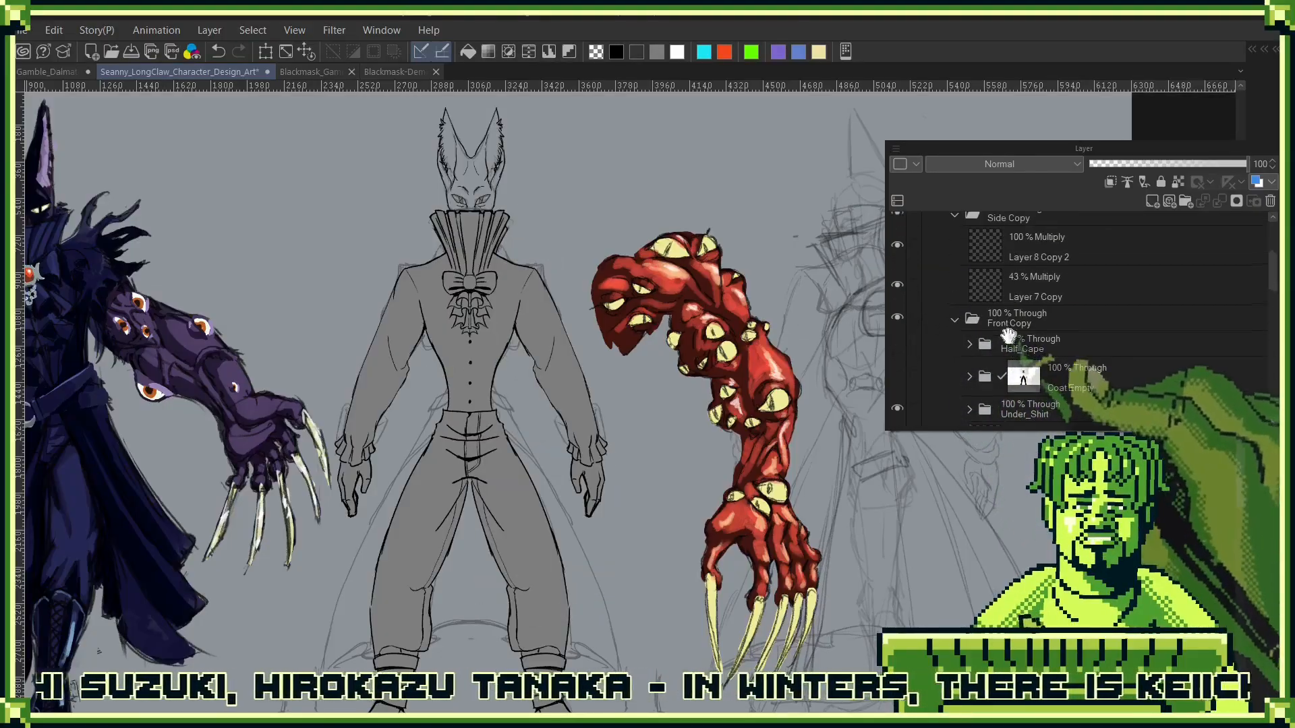
click(955, 318)
click(897, 318)
click(897, 318)
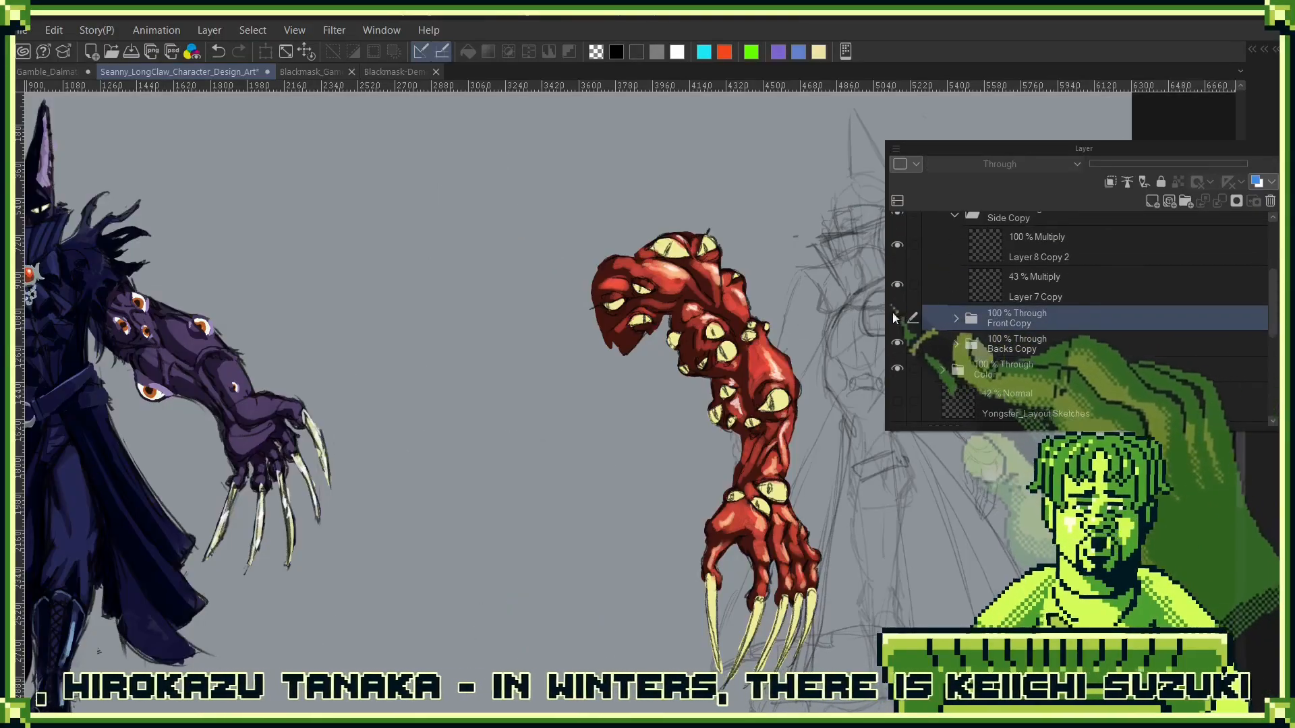
click(974, 323)
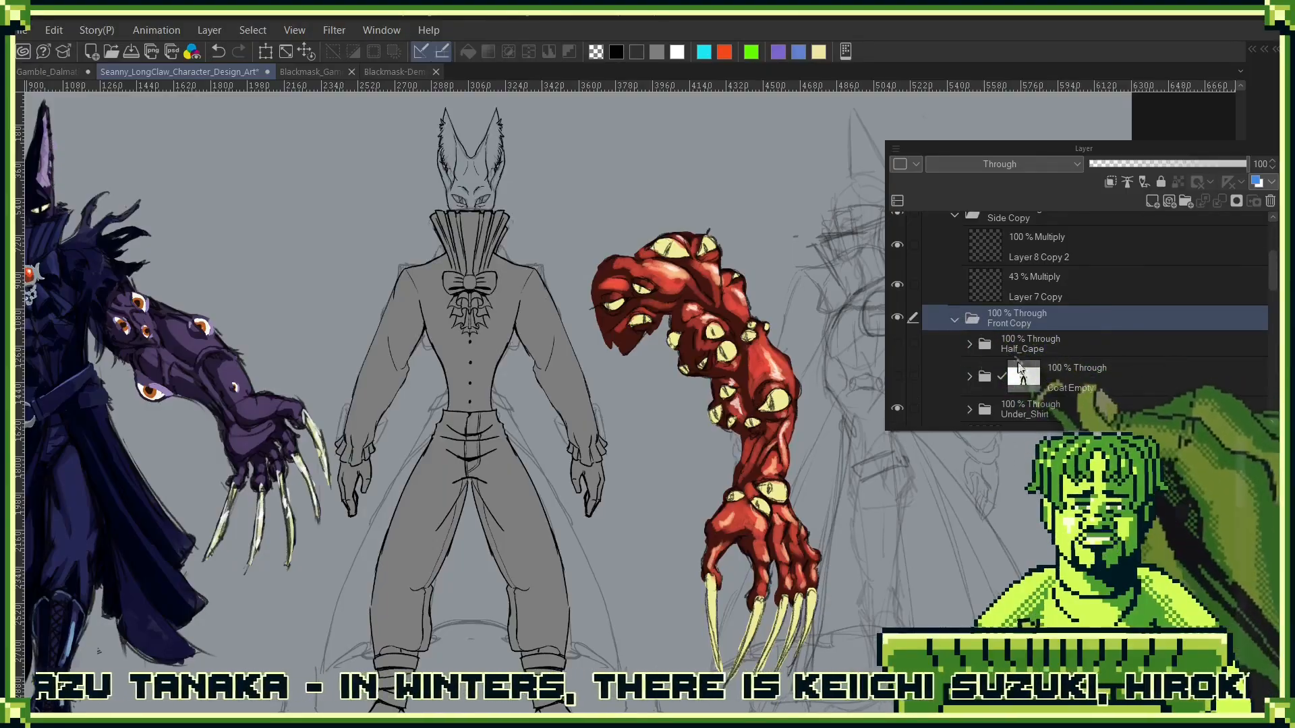
- Hide the Under_Shirt folder and check the Head layer's line art by switching it off and on
scroll(971, 331, down, 3)
click(896, 300)
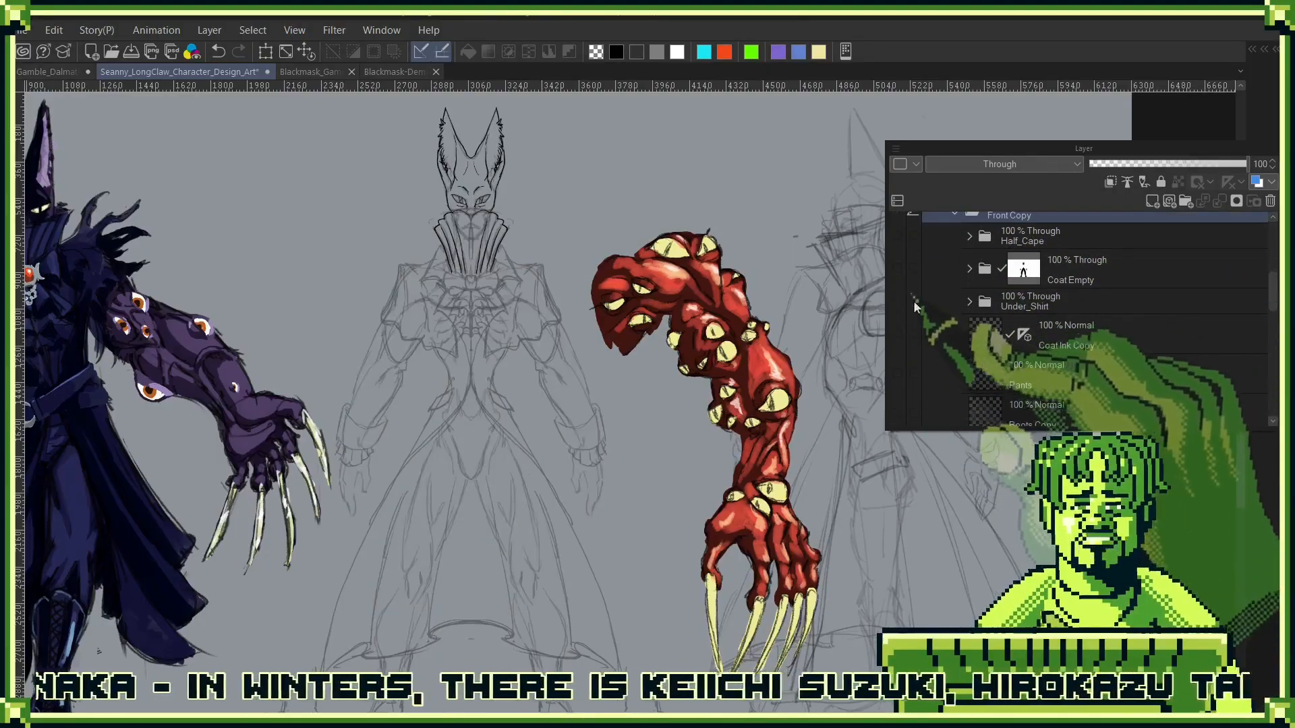
scroll(1049, 380, down, 4)
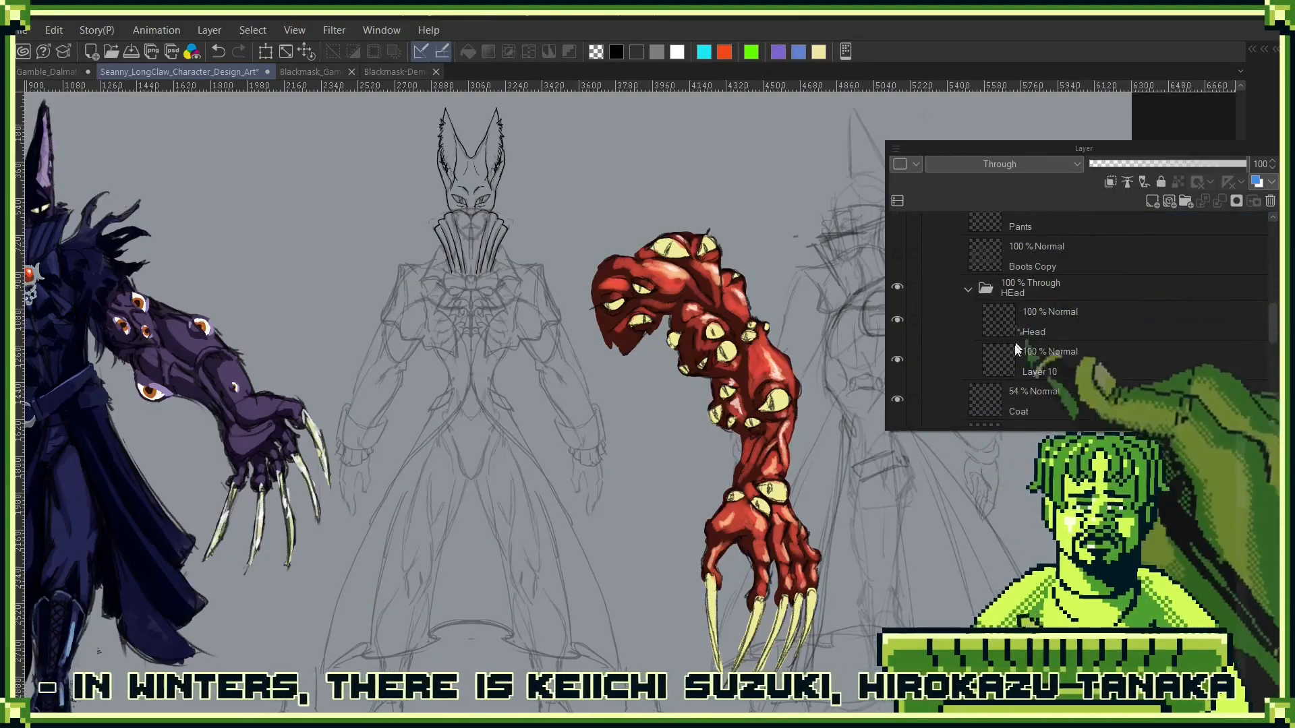
click(897, 321)
click(896, 321)
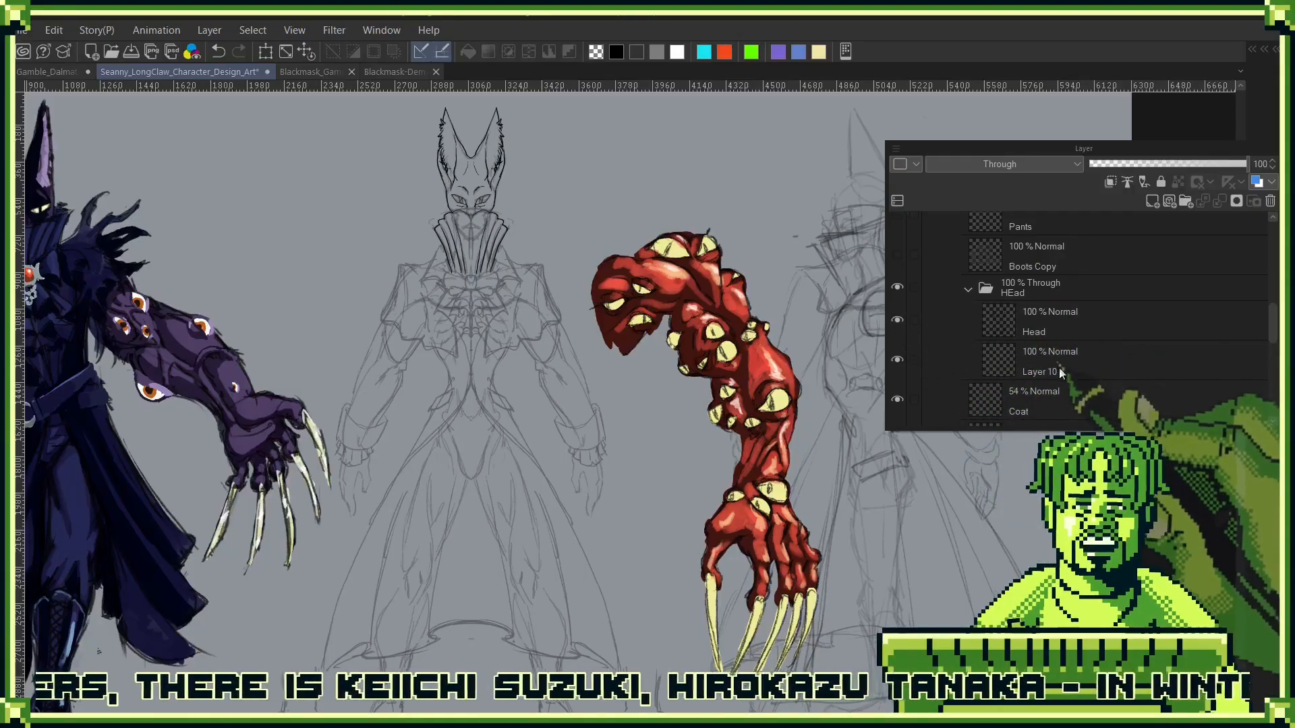
click(1051, 347)
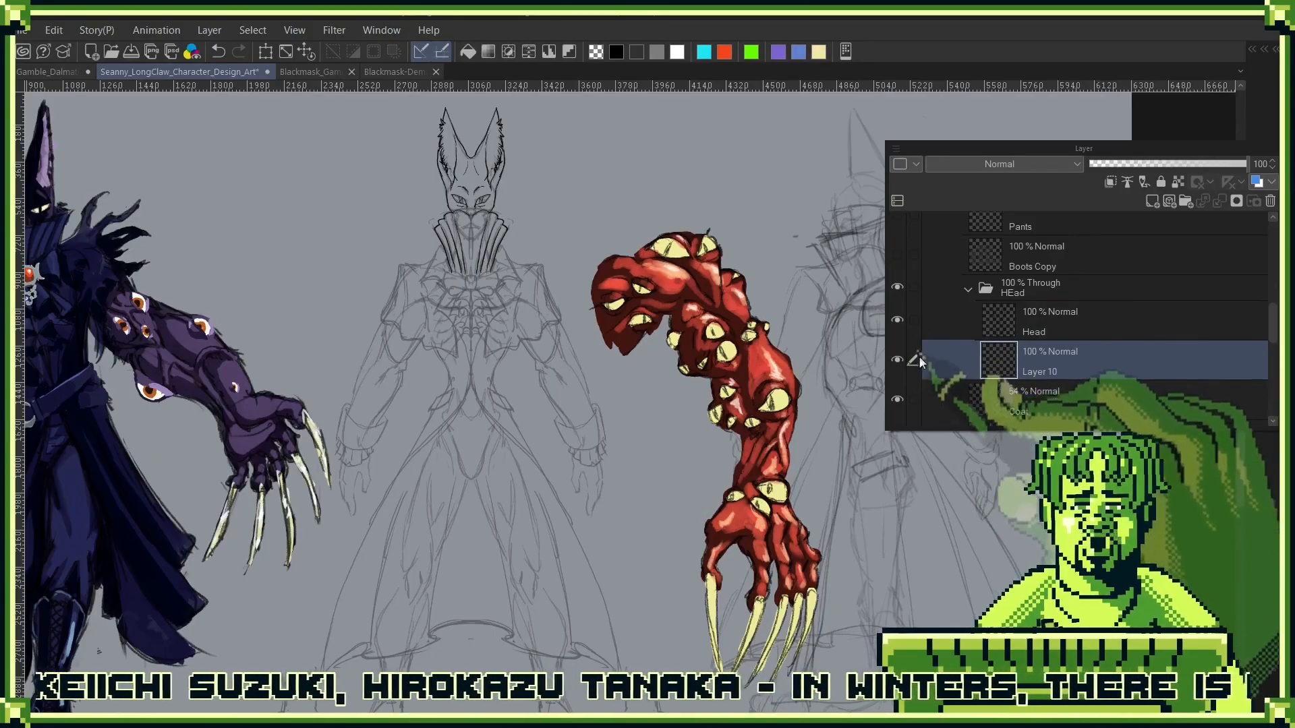
click(898, 320)
click(898, 321)
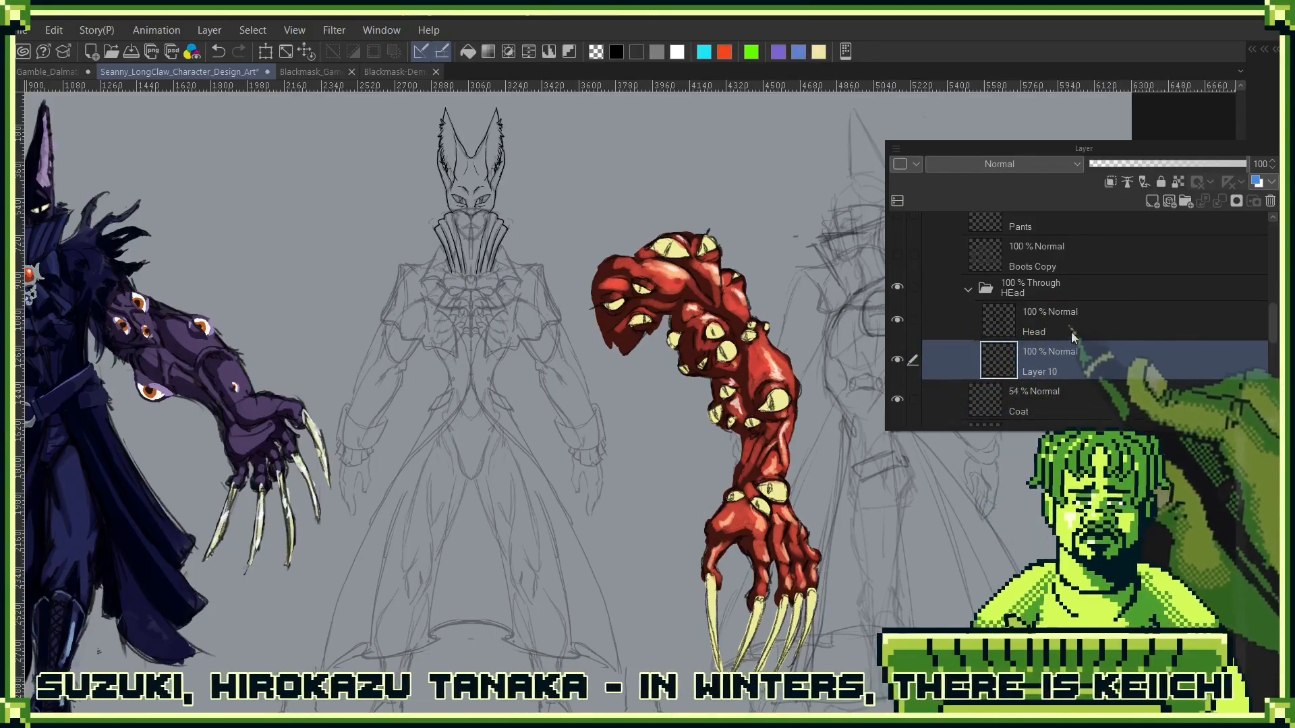
- Make the Head layer active, hide the layer list and erase the inked collar lines below the face
click(1072, 333)
key(Tab)
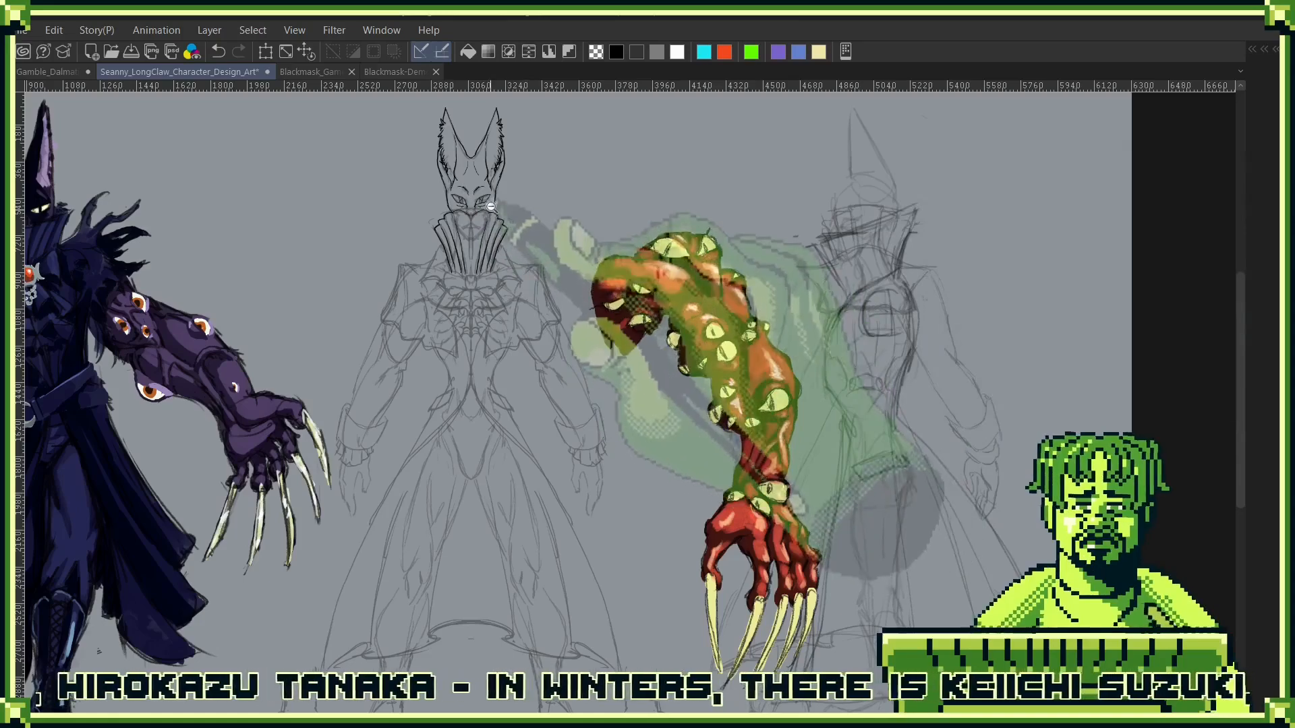
scroll(490, 206, up, 5)
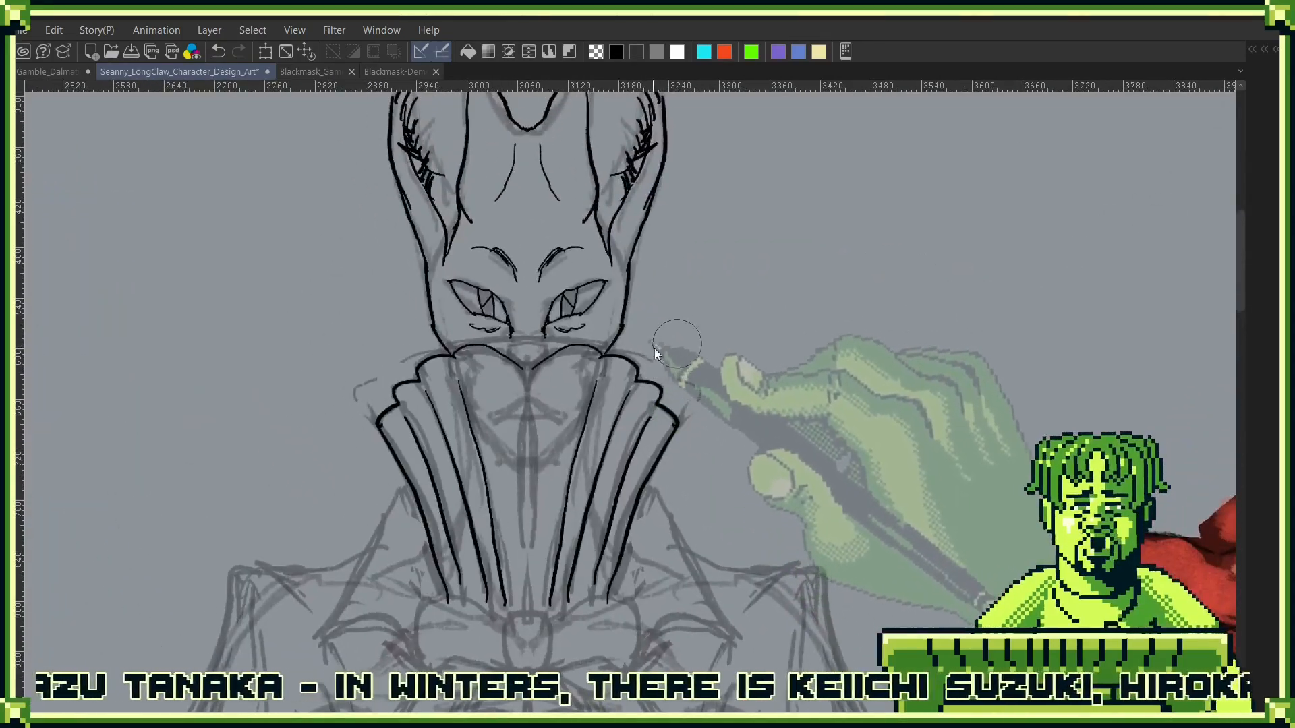
key(Tab)
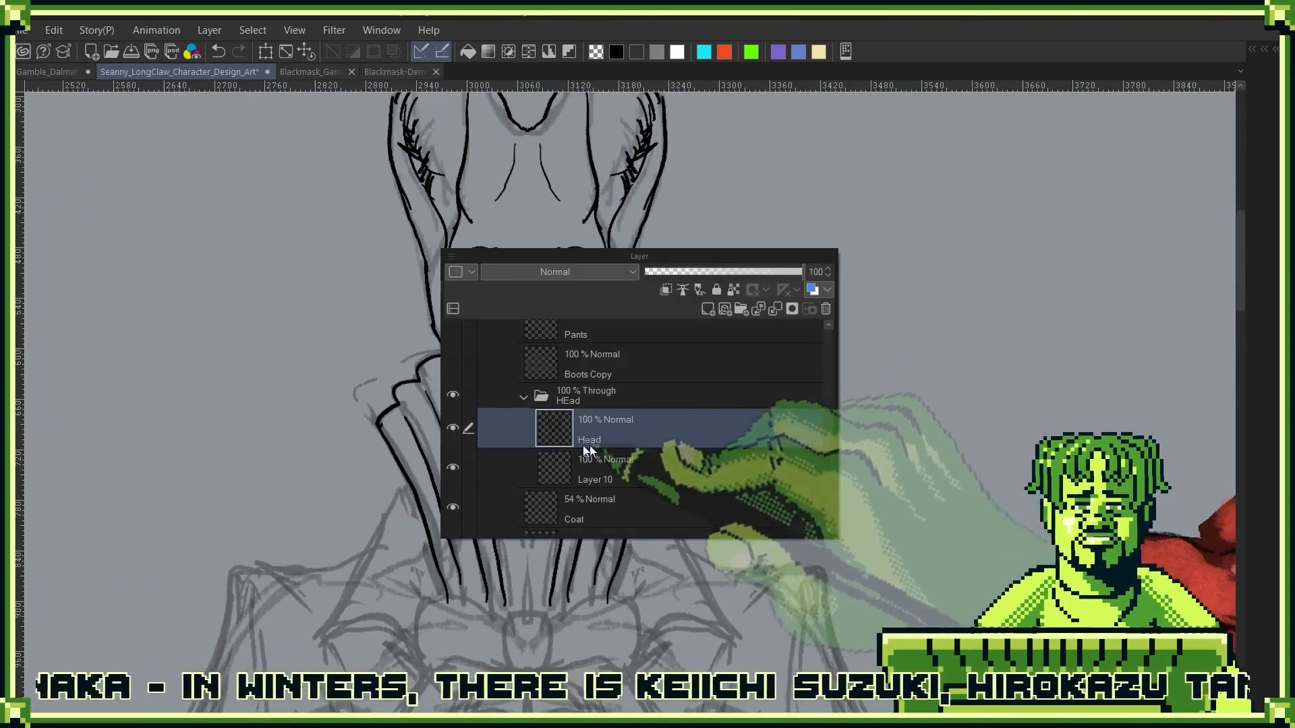
key(Tab)
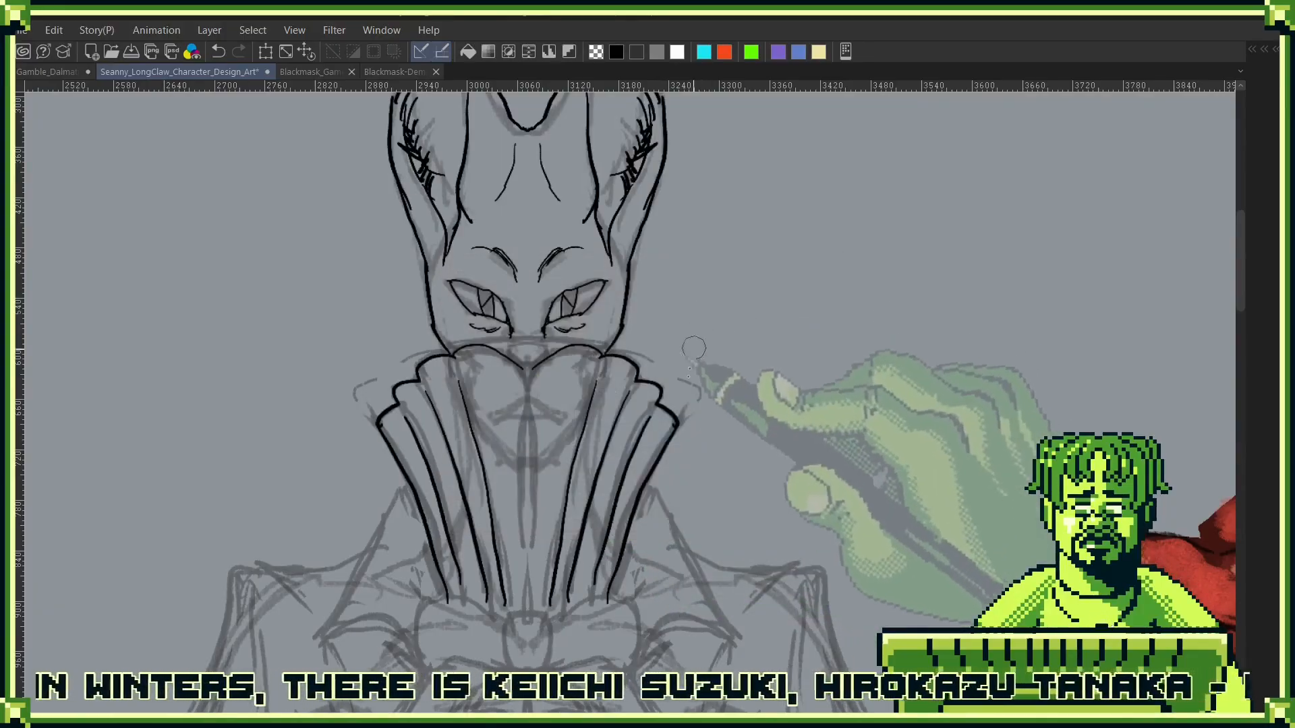
key(ctrl+z)
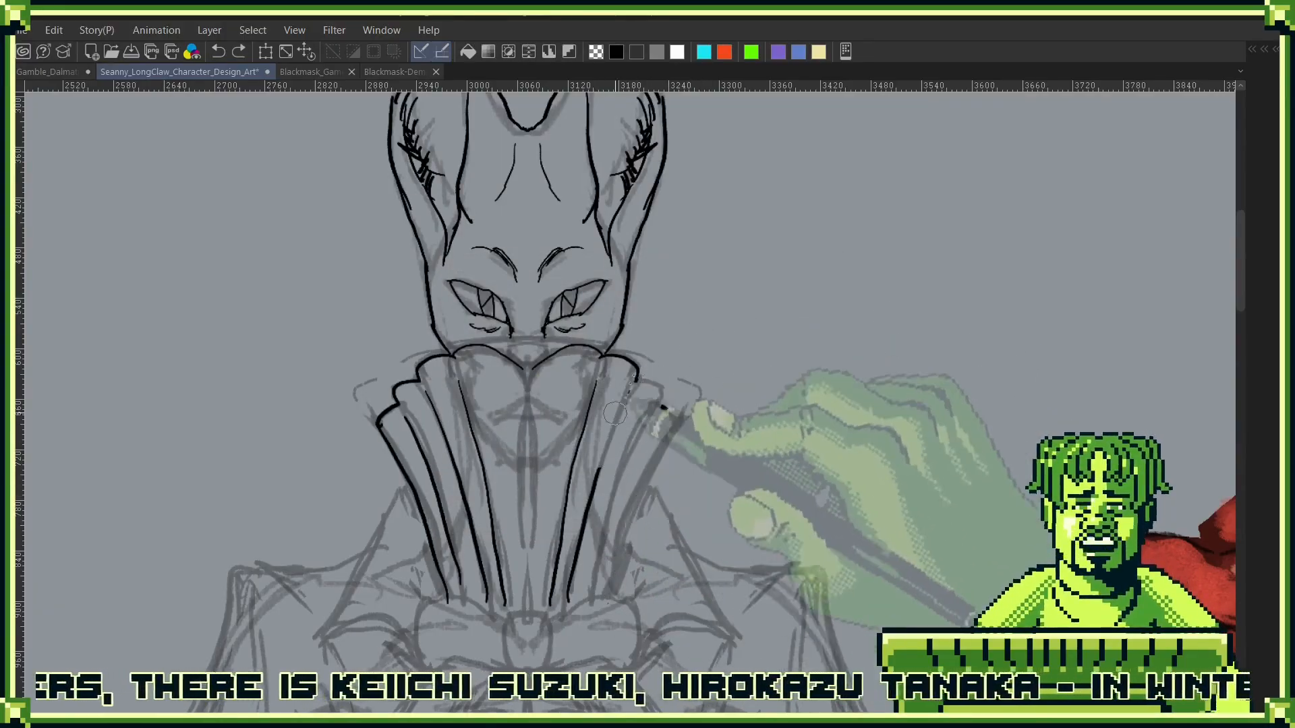
key(ctrl+z)
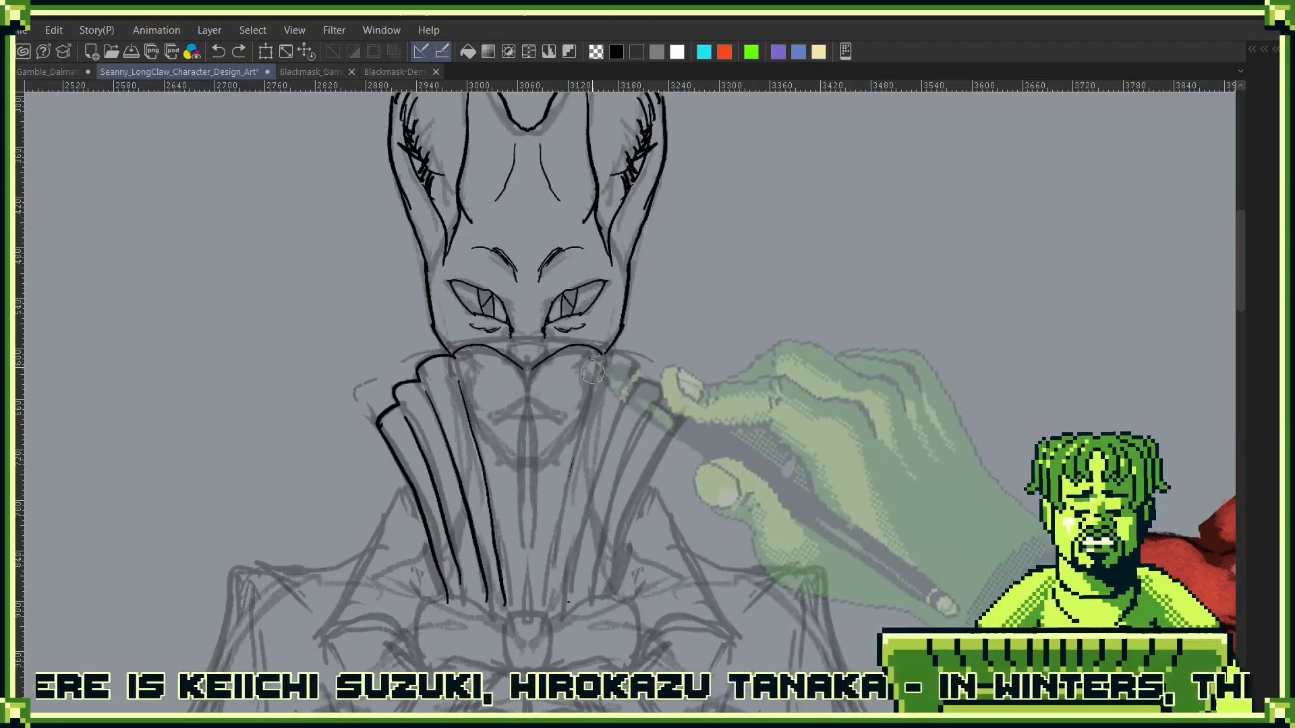
mouse_move(593, 365)
mouse_down()
mouse_move(526, 370)
mouse_move(465, 350)
mouse_move(510, 627)
mouse_move(425, 369)
mouse_move(434, 361)
mouse_move(377, 435)
mouse_move(441, 502)
mouse_move(436, 411)
mouse_move(446, 480)
mouse_move(410, 441)
mouse_move(398, 373)
mouse_move(381, 434)
mouse_move(421, 481)
mouse_up()
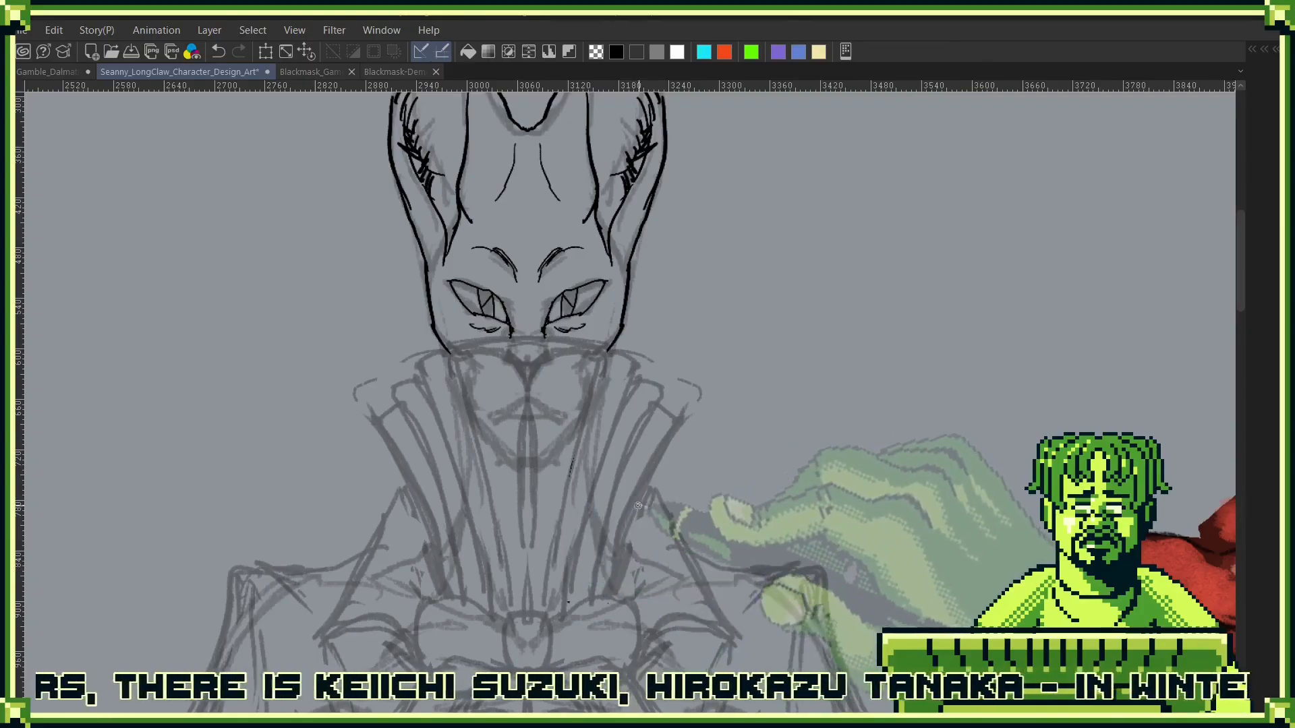
drag(629, 281, 661, 310)
click(664, 315)
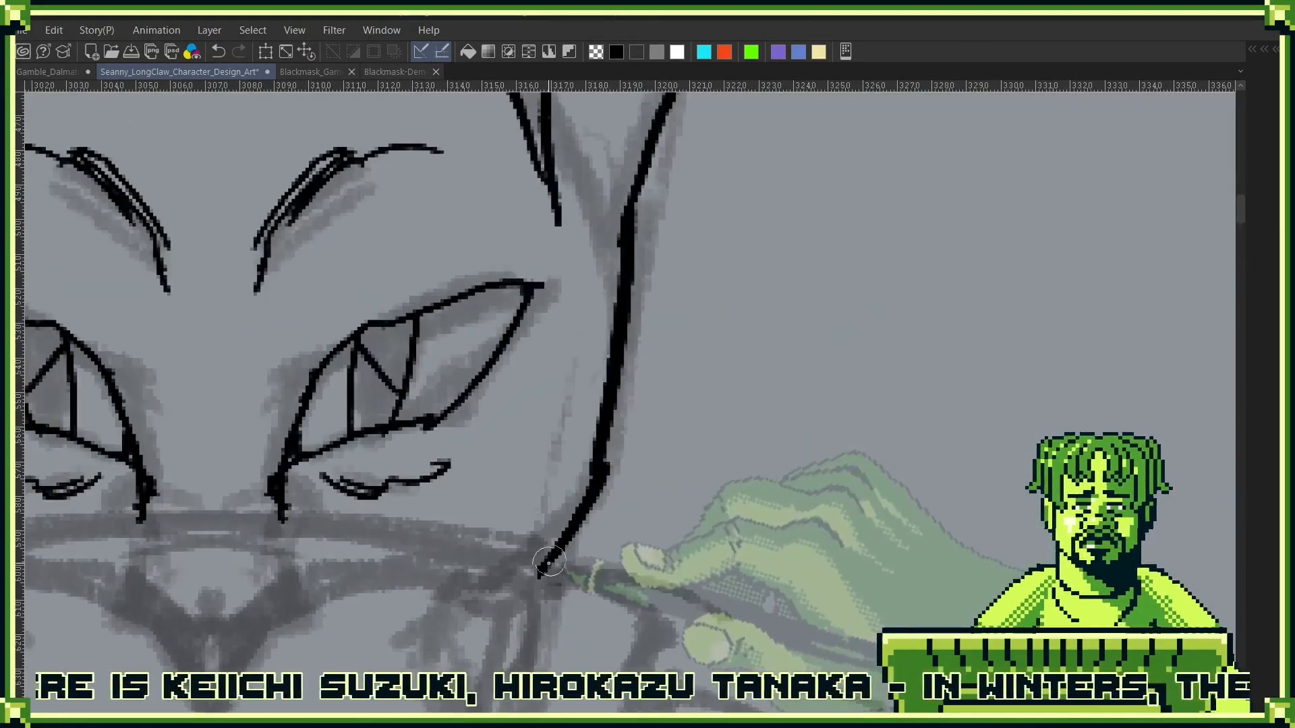
mouse_move(593, 578)
mouse_down()
mouse_move(782, 371)
mouse_move(808, 429)
mouse_move(788, 412)
mouse_up()
key(F7)
key(F8)
key(F9)
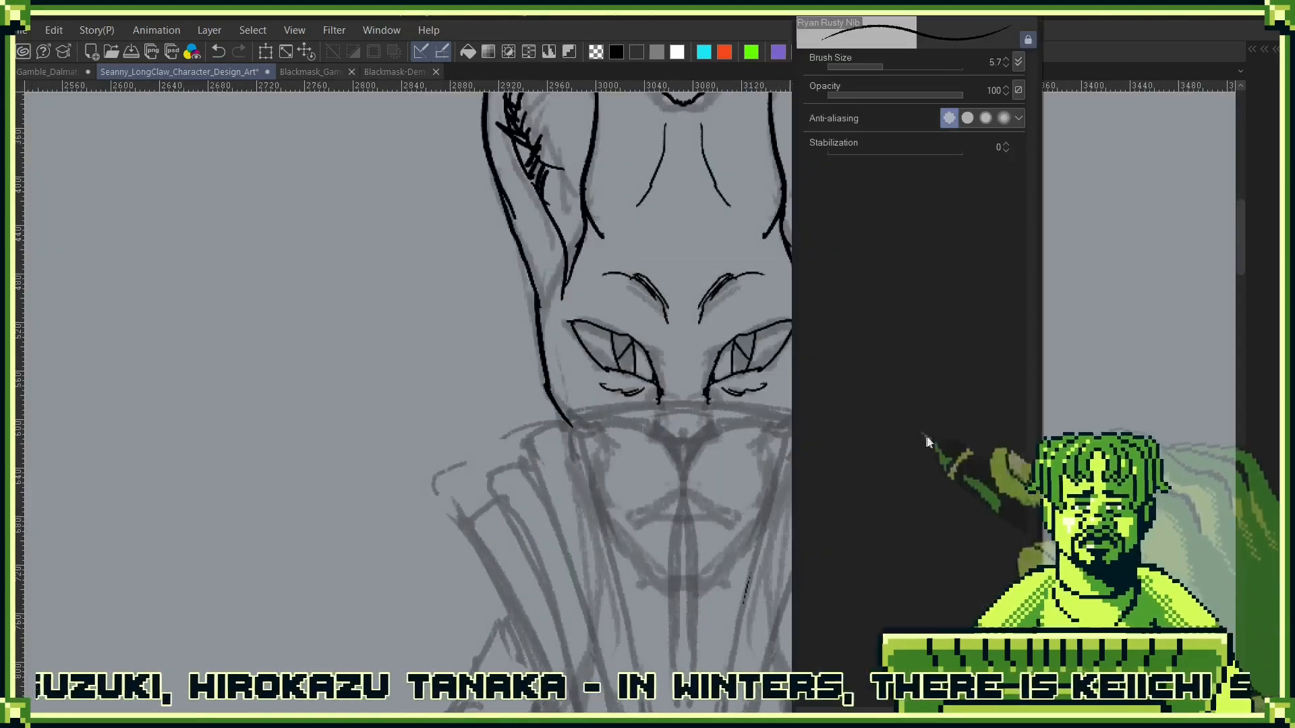
key(F10)
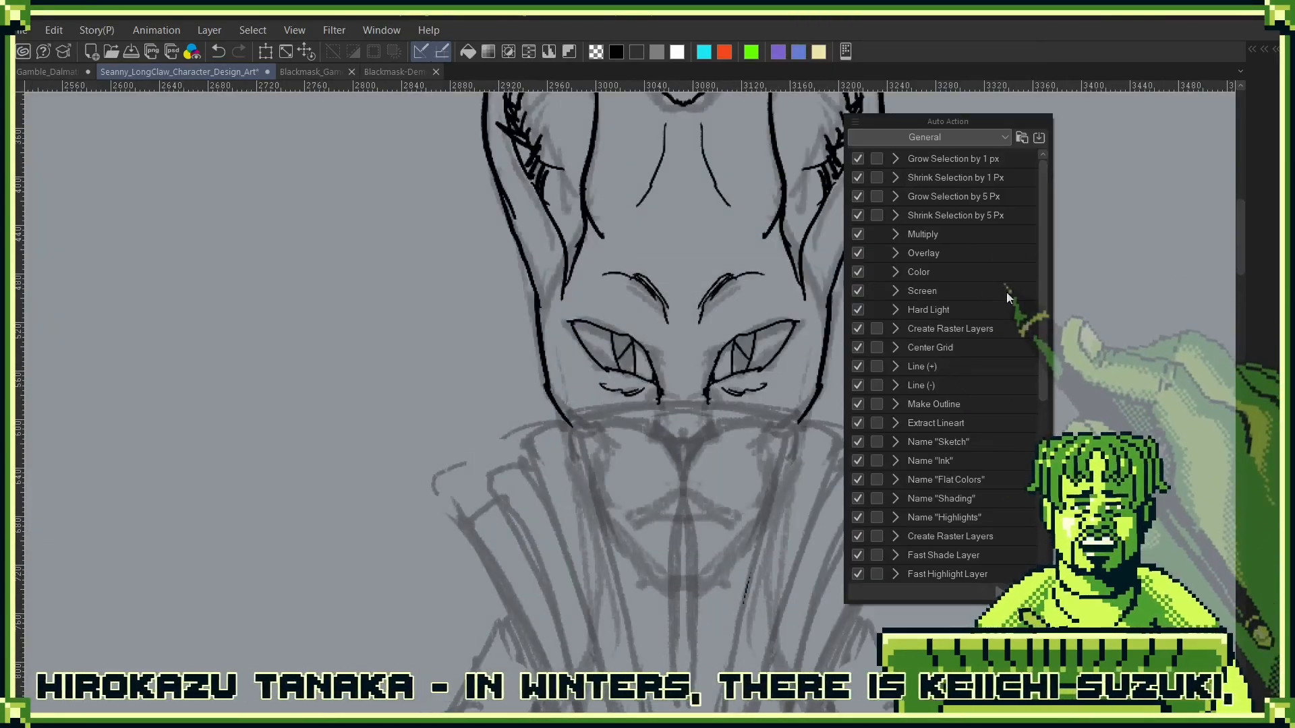
key(F6)
key(F9)
key(F8)
key(F7)
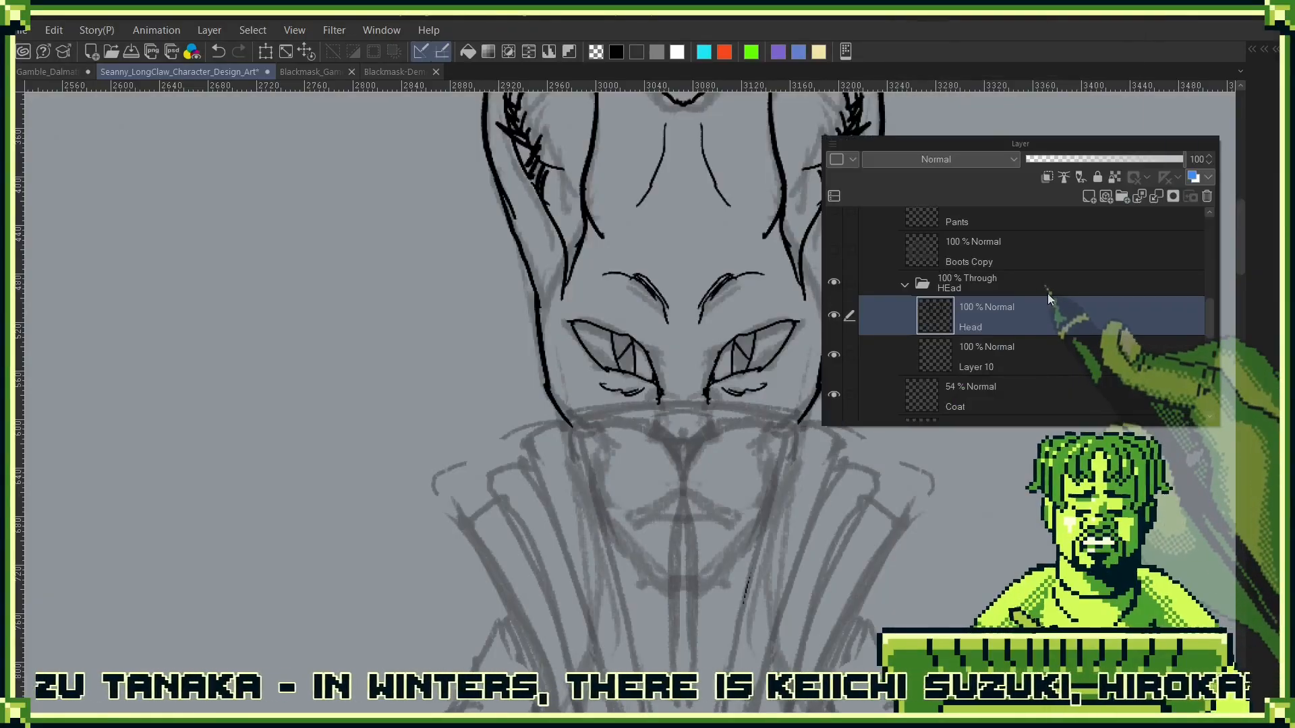
- Place a Ryan Symmetrical ruler vertically along the centre of the face on the Head layer
key(F8)
click(1123, 209)
click(1143, 186)
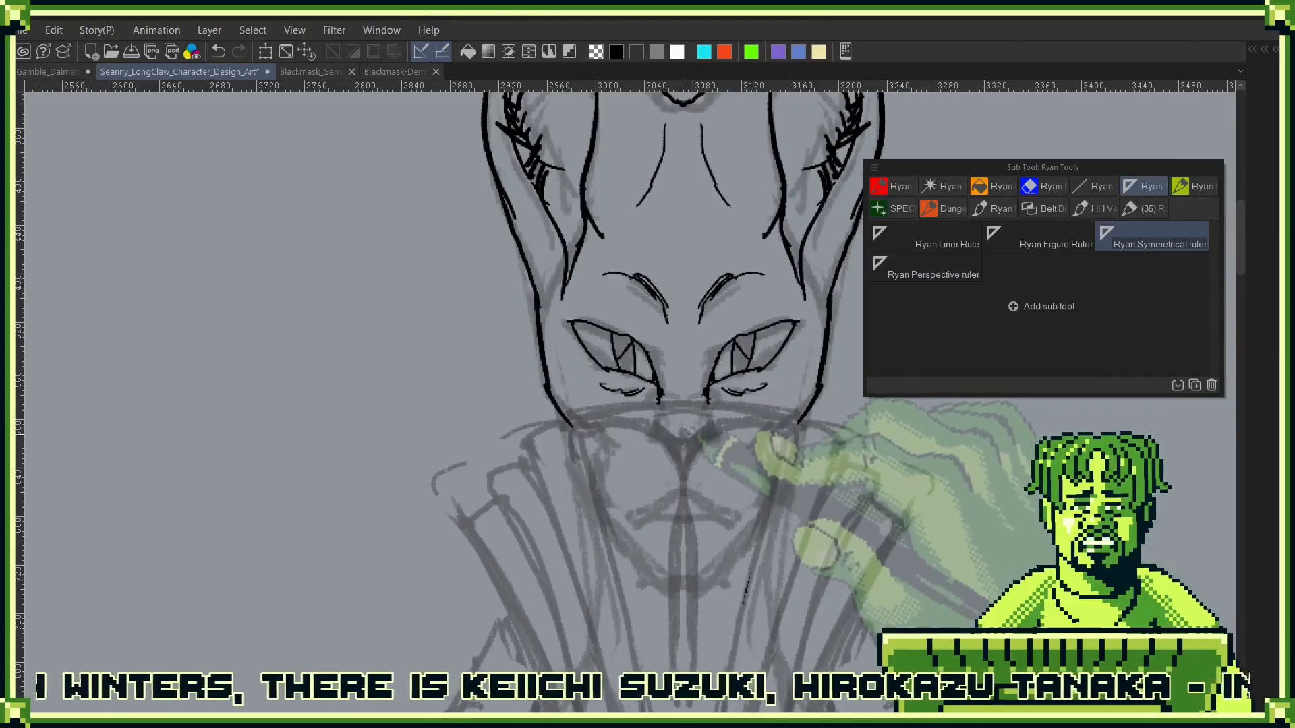
key(F8)
drag(684, 474, 684, 290)
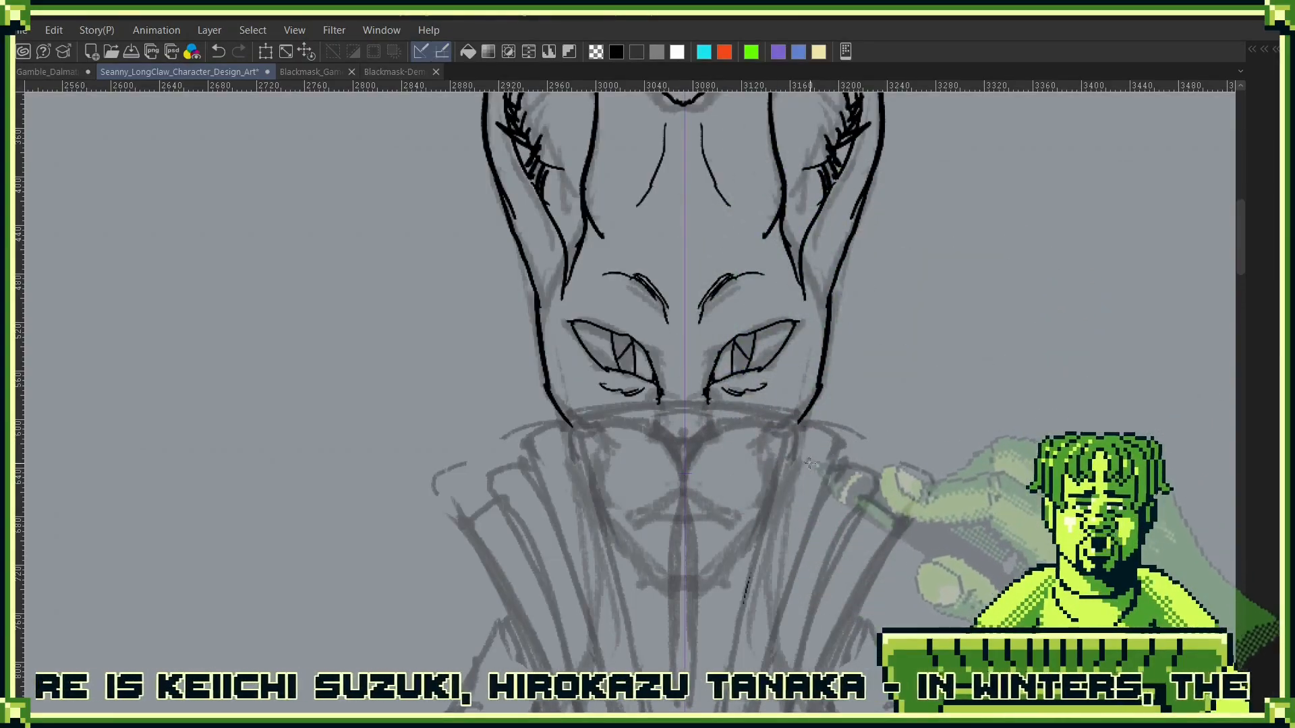
key(F7)
key(F7)
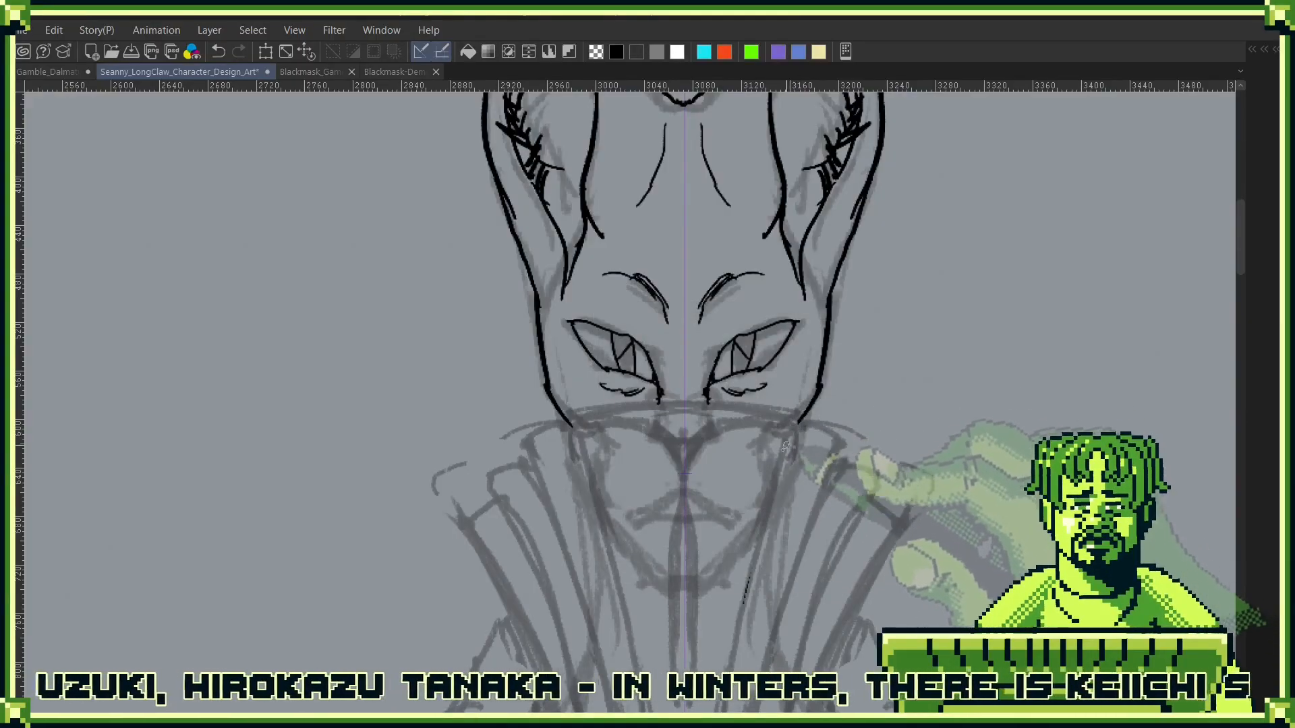
- Ink tapering cheek strokes running inward from the lower ends of the head outline
drag(799, 423, 759, 449)
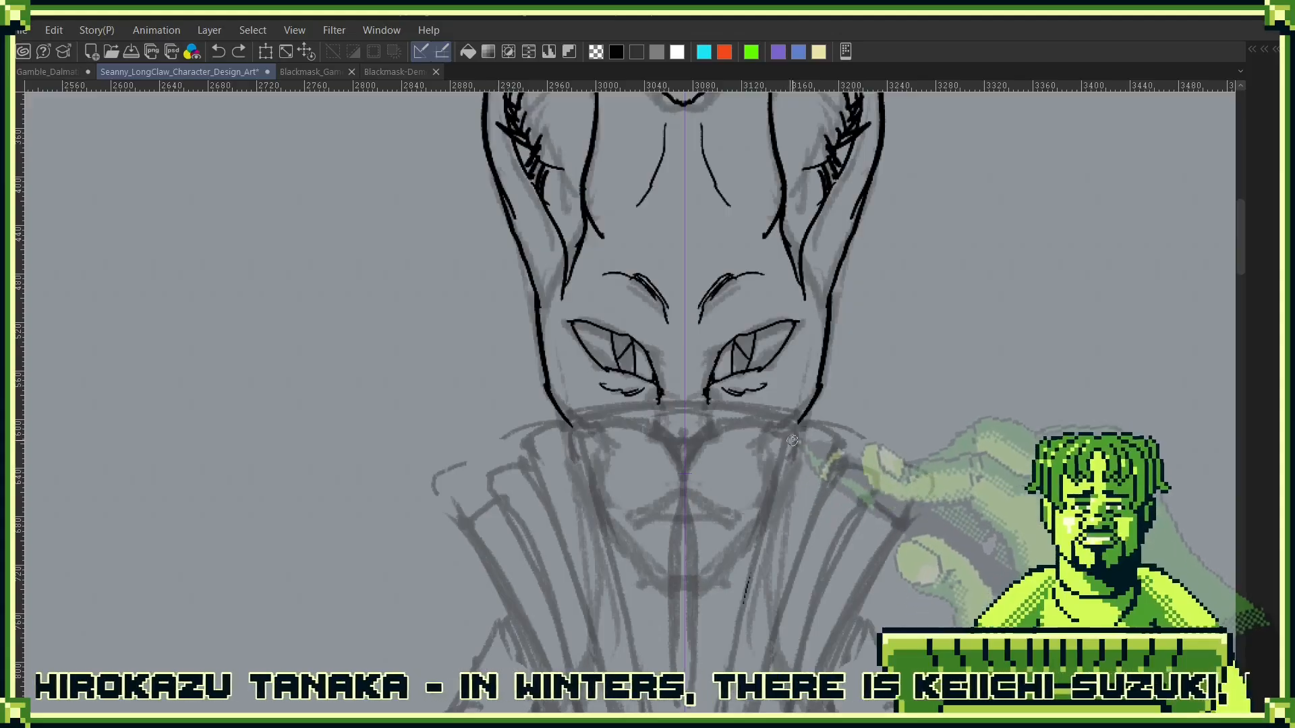
scroll(792, 441, up, 2)
mouse_move(800, 417)
mouse_down()
mouse_move(739, 489)
mouse_move(737, 526)
mouse_up()
- Ink the mouth and its centre line, and draw the nose with dark nostrils above it
drag(795, 598, 828, 480)
drag(615, 460, 705, 497)
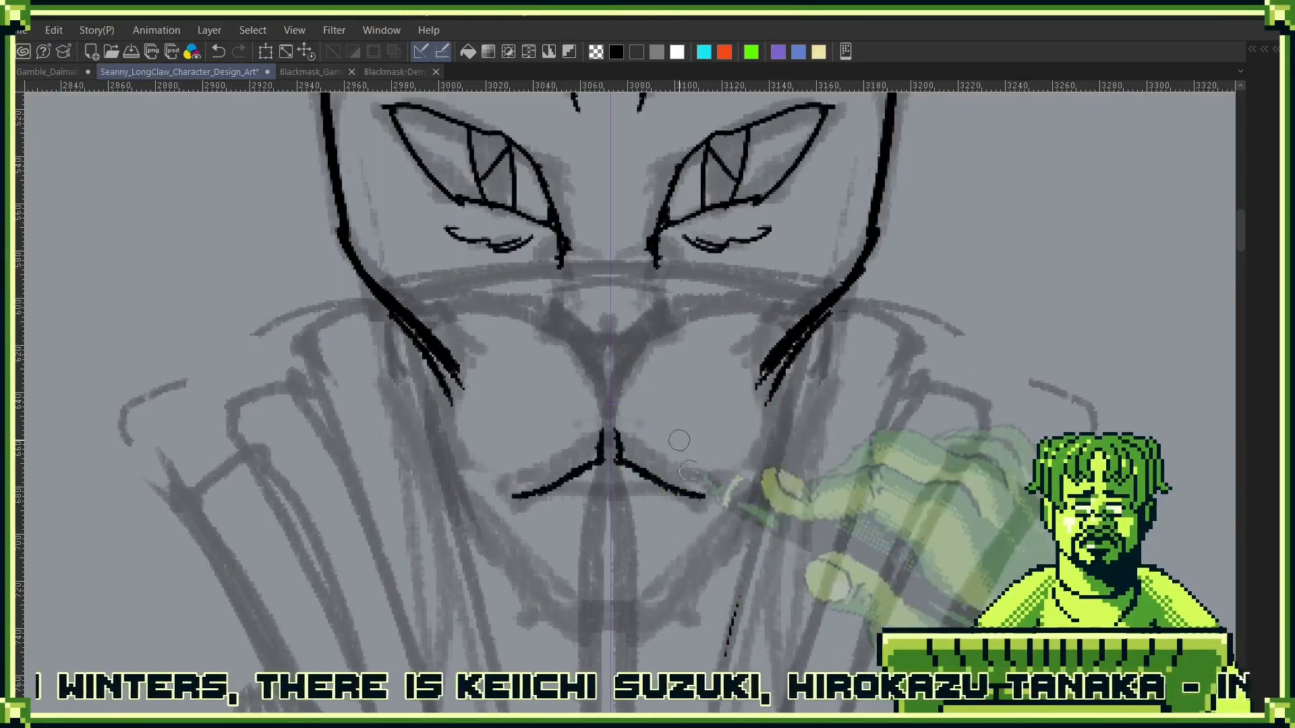
drag(609, 402, 610, 465)
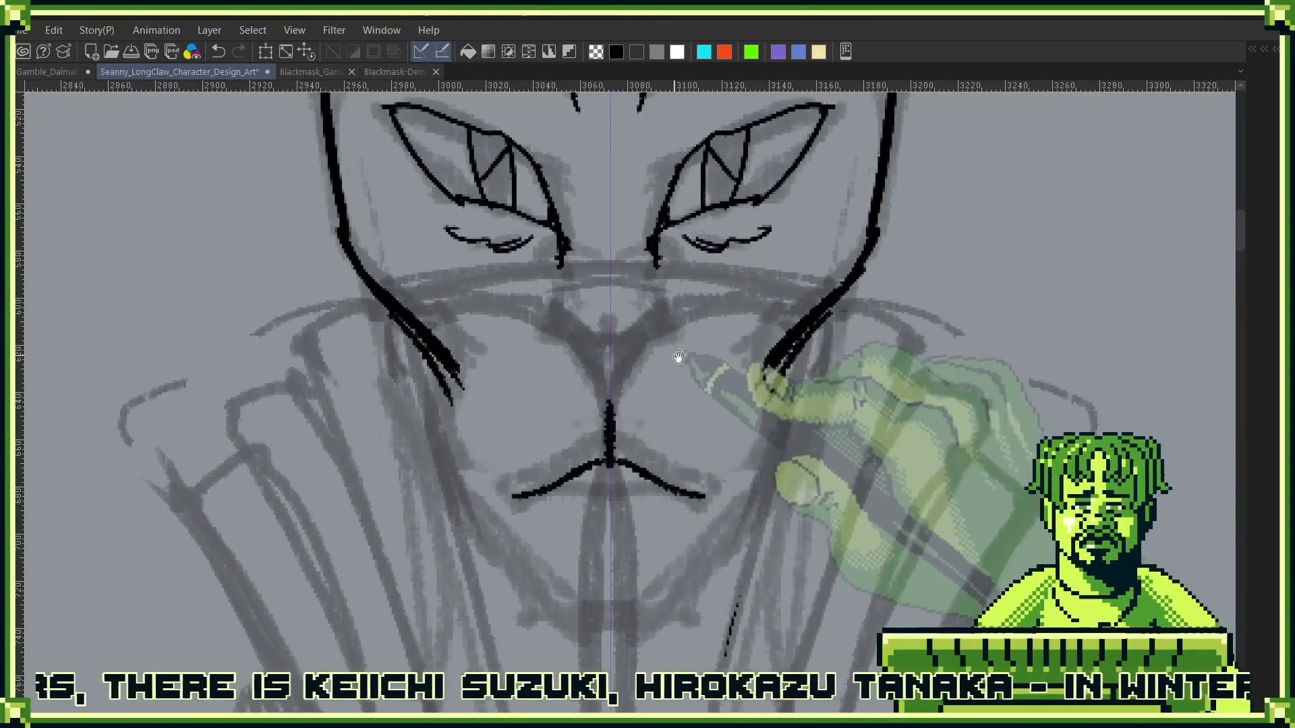
drag(678, 354, 672, 467)
drag(605, 517, 666, 461)
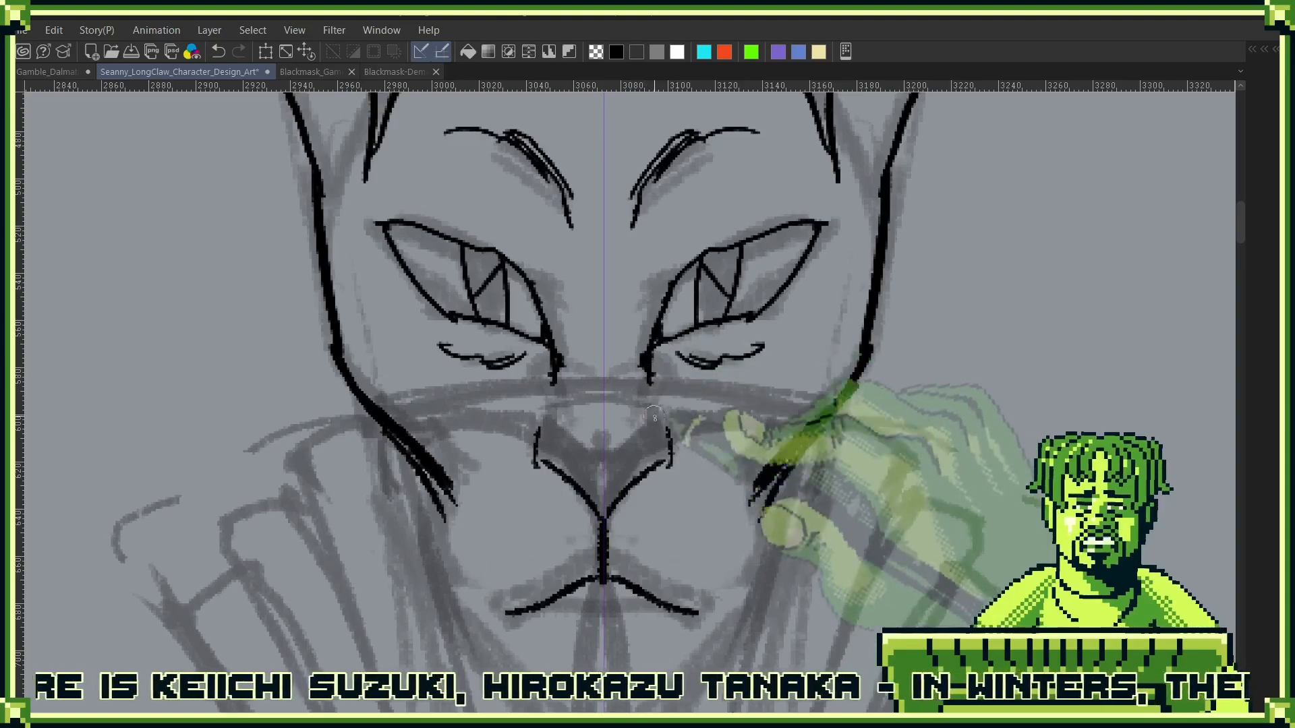
mouse_move(654, 405)
mouse_down()
mouse_move(660, 447)
mouse_move(605, 458)
mouse_move(653, 439)
mouse_move(667, 449)
mouse_move(655, 437)
mouse_move(621, 491)
mouse_move(676, 458)
mouse_up()
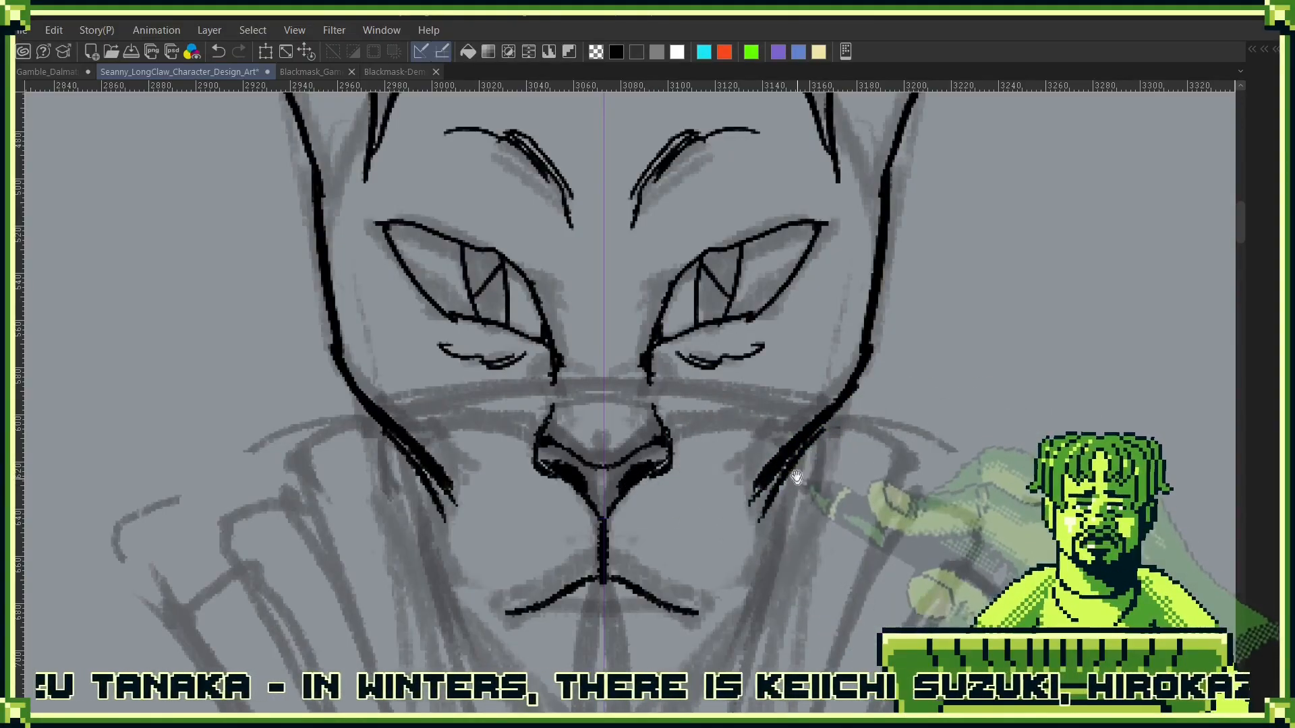
- Ink the jaw from the cheeks down to a closed chin and thicken its lines
drag(797, 477, 840, 288)
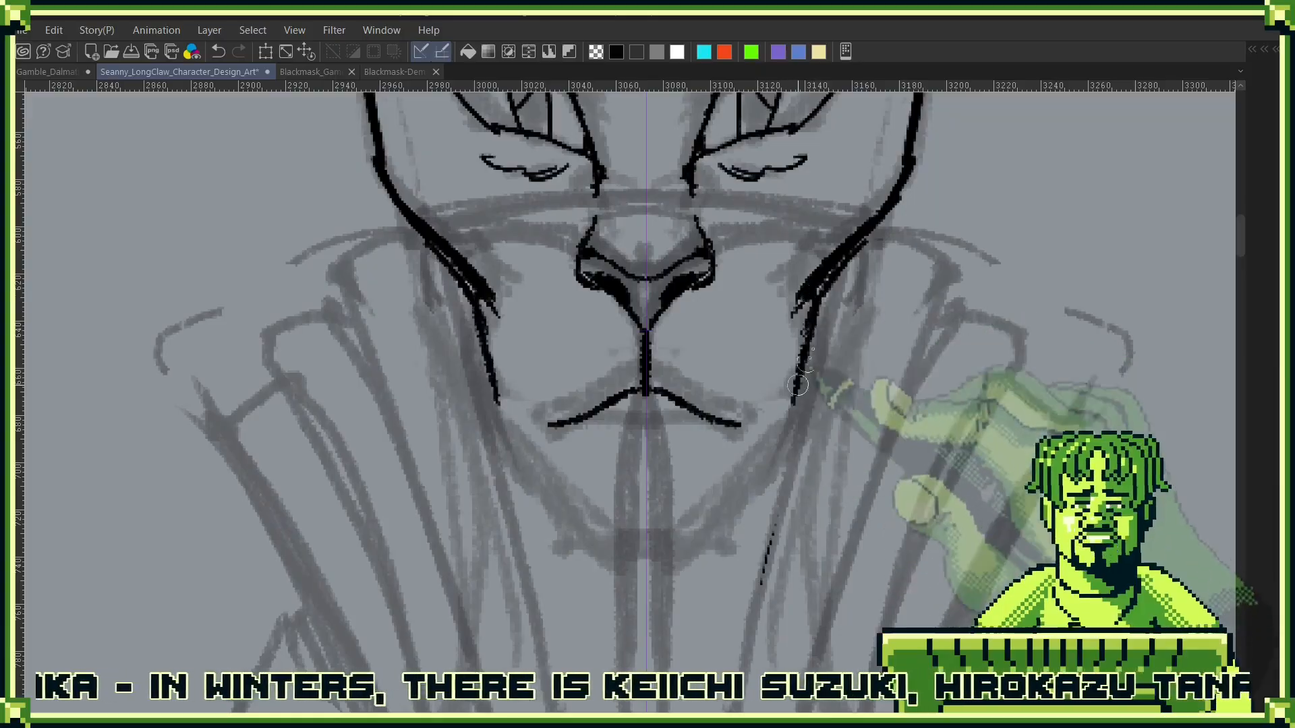
drag(812, 337, 794, 466)
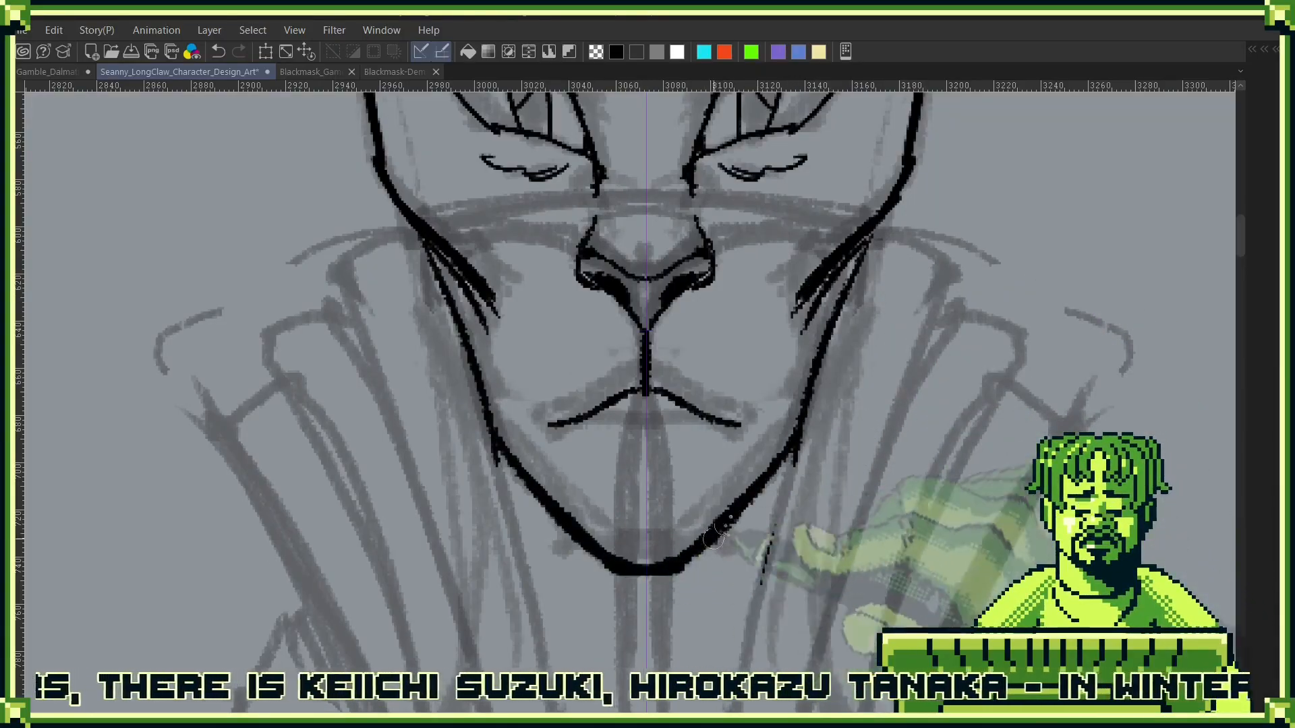
drag(819, 373, 738, 535)
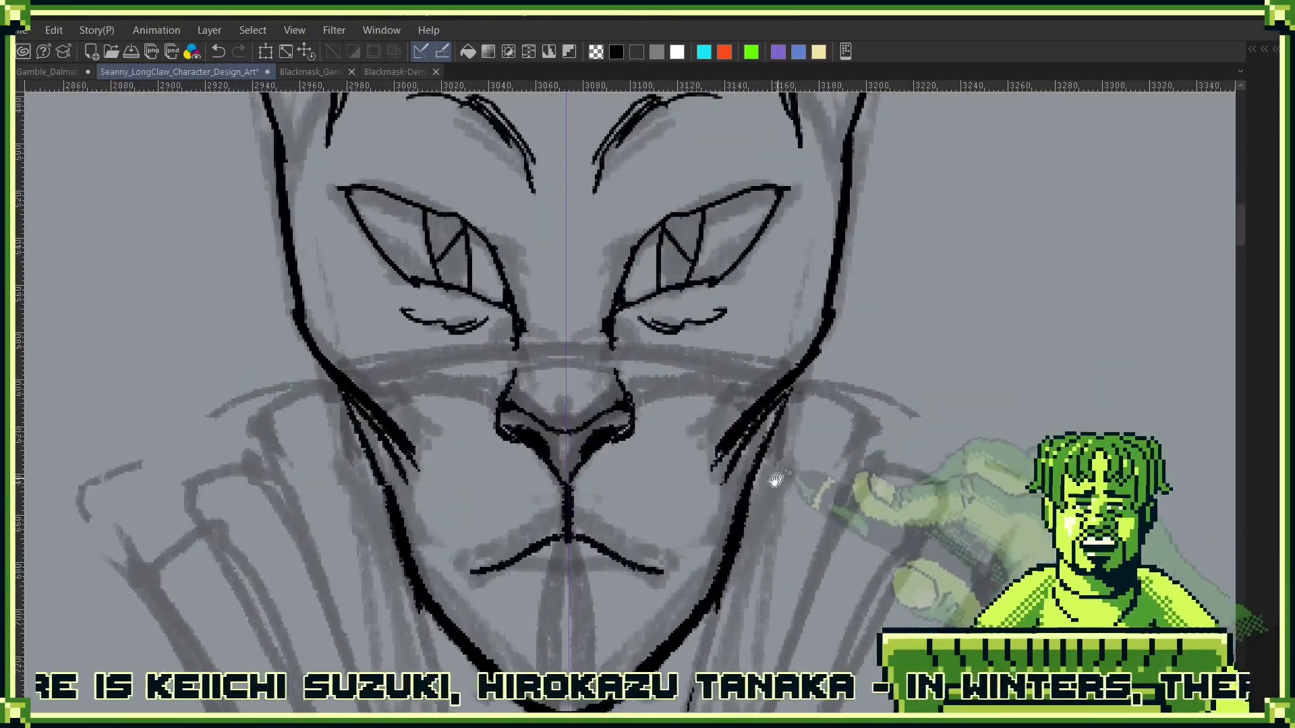
drag(774, 432, 761, 449)
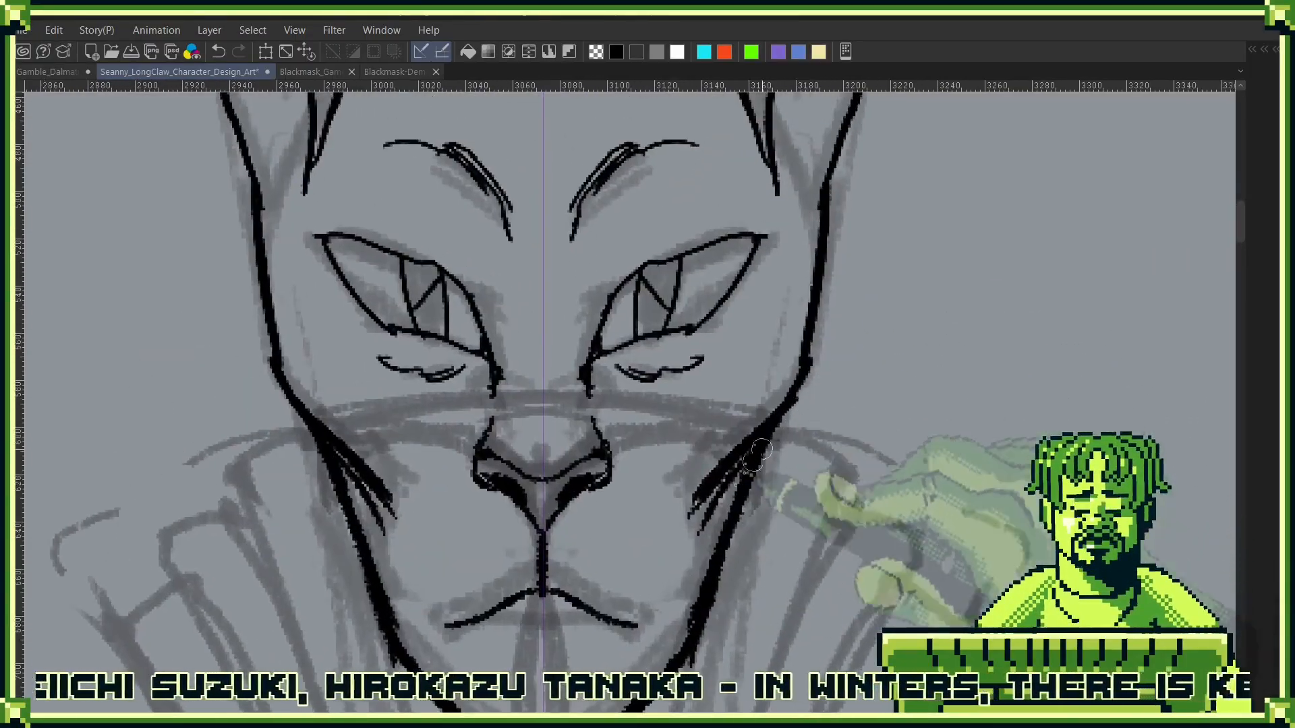
- Thicken the outer contours of the head and ears up to the ear fur
drag(820, 369, 796, 401)
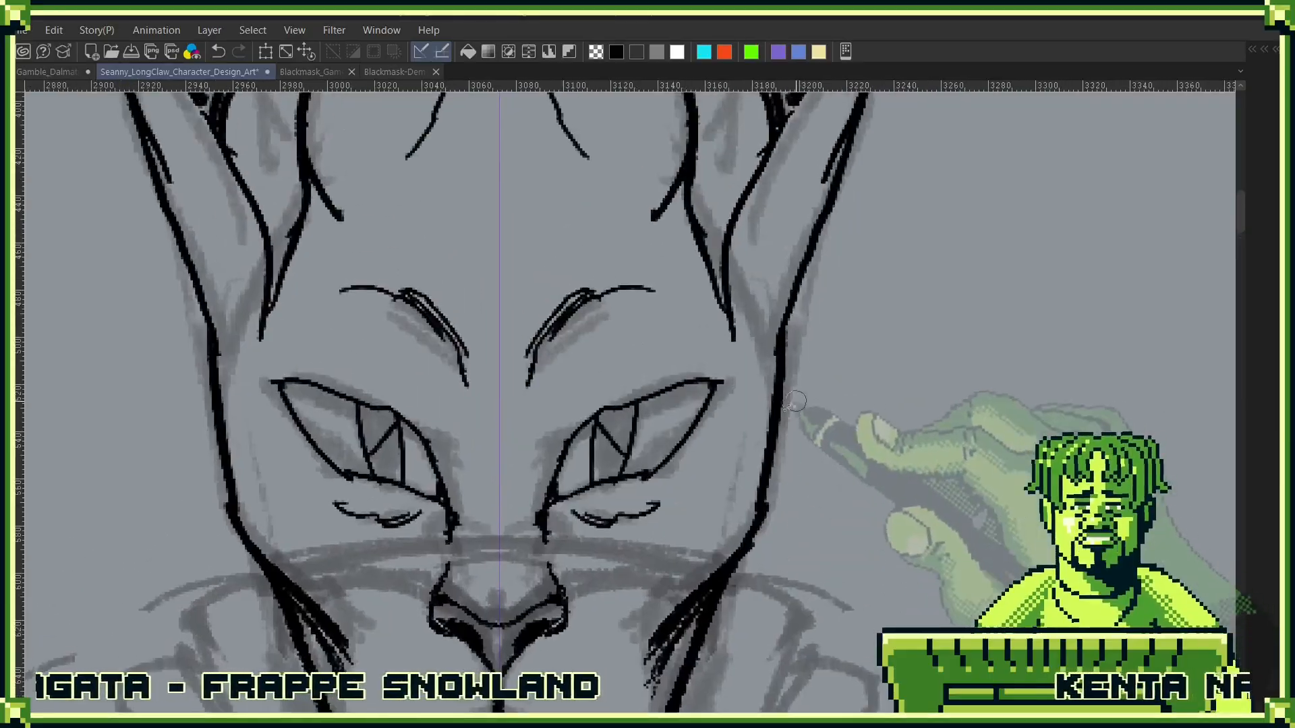
drag(834, 301, 835, 357)
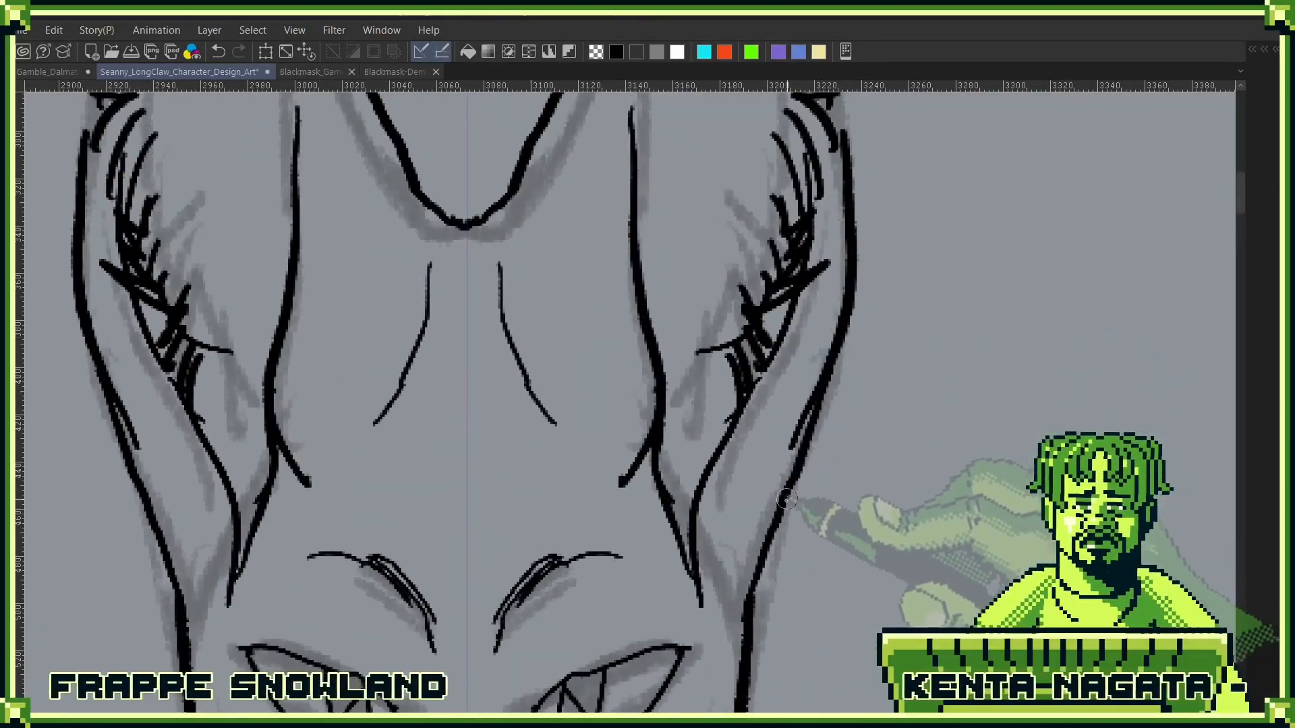
drag(853, 280, 810, 462)
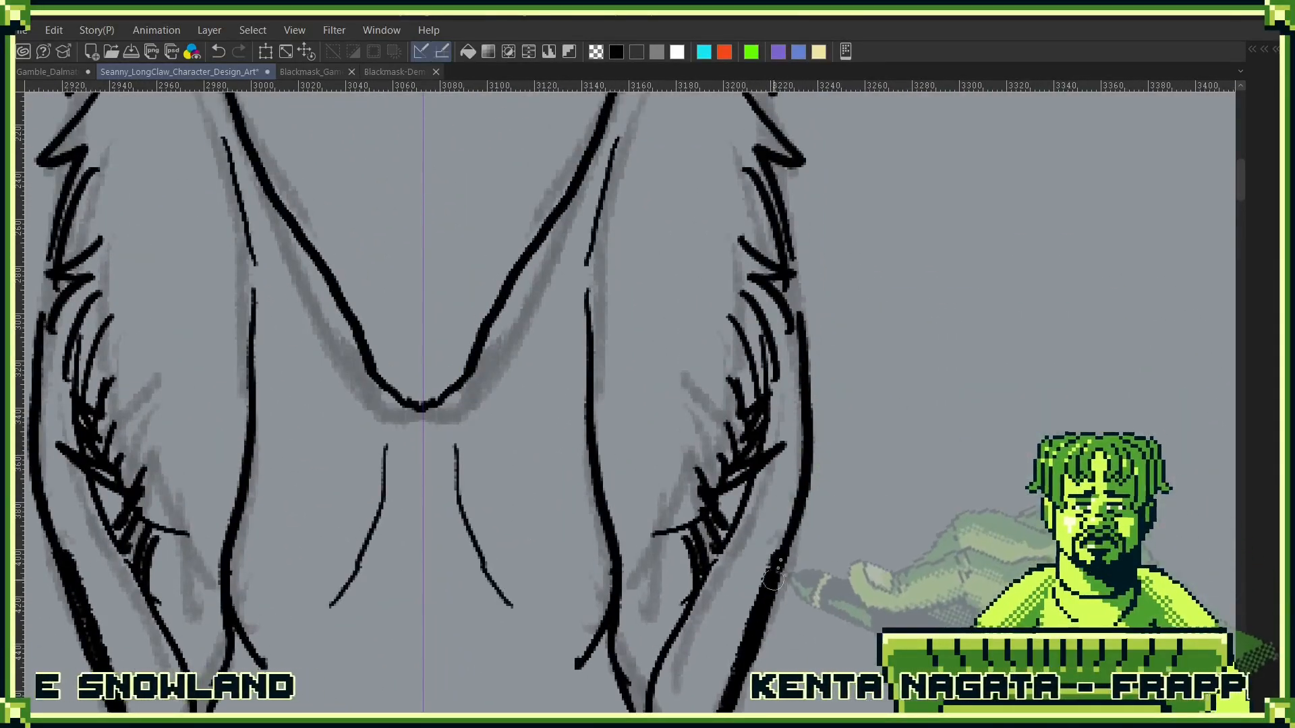
drag(800, 317, 810, 474)
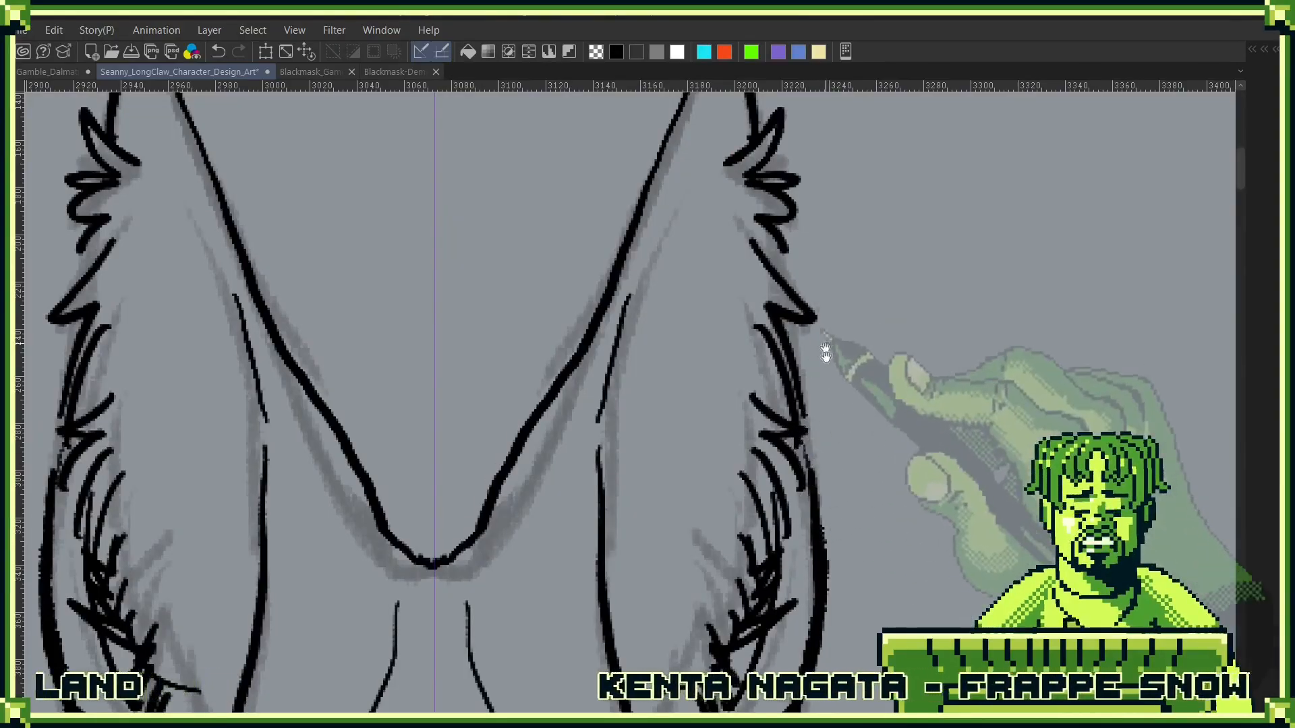
- Redraw the inner ear edges as continuous, heavier lines from near the ear tips downward
drag(826, 352, 844, 558)
drag(666, 456, 713, 286)
drag(712, 286, 667, 457)
drag(665, 520, 730, 328)
drag(734, 263, 674, 519)
drag(727, 277, 687, 420)
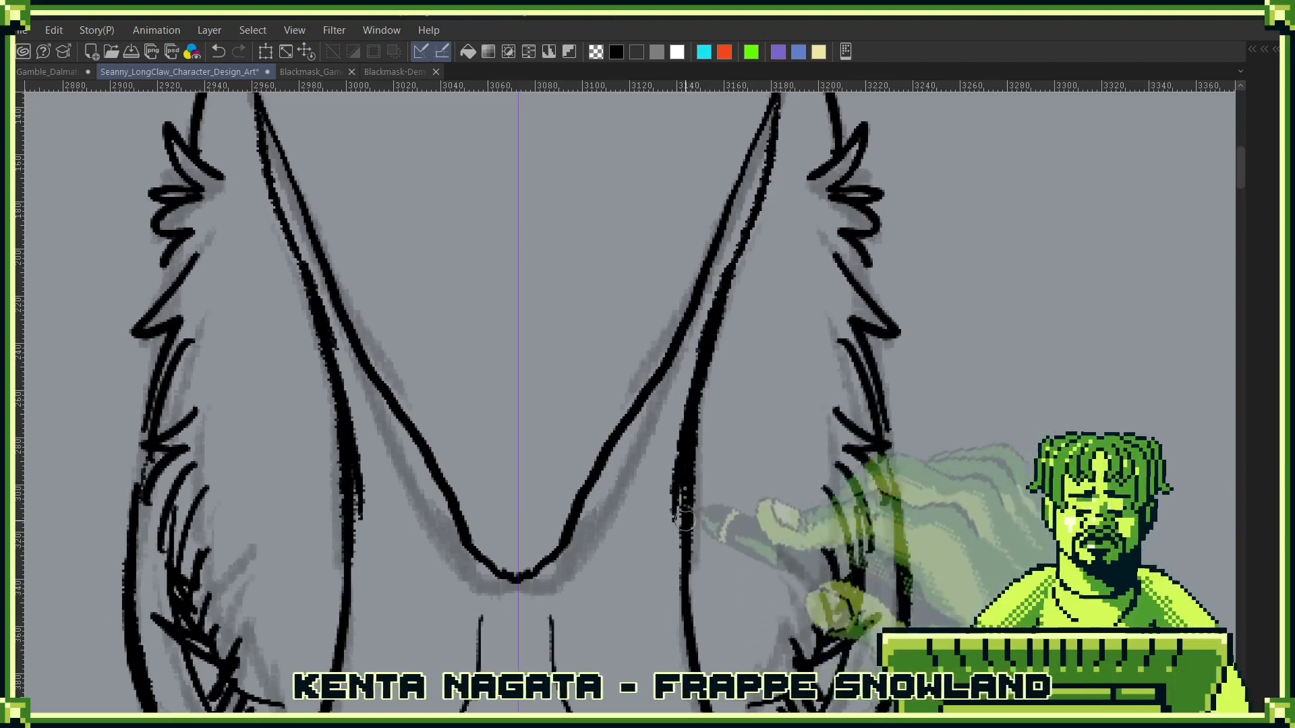
drag(740, 357, 746, 325)
drag(701, 472, 728, 381)
key(ctrl+z)
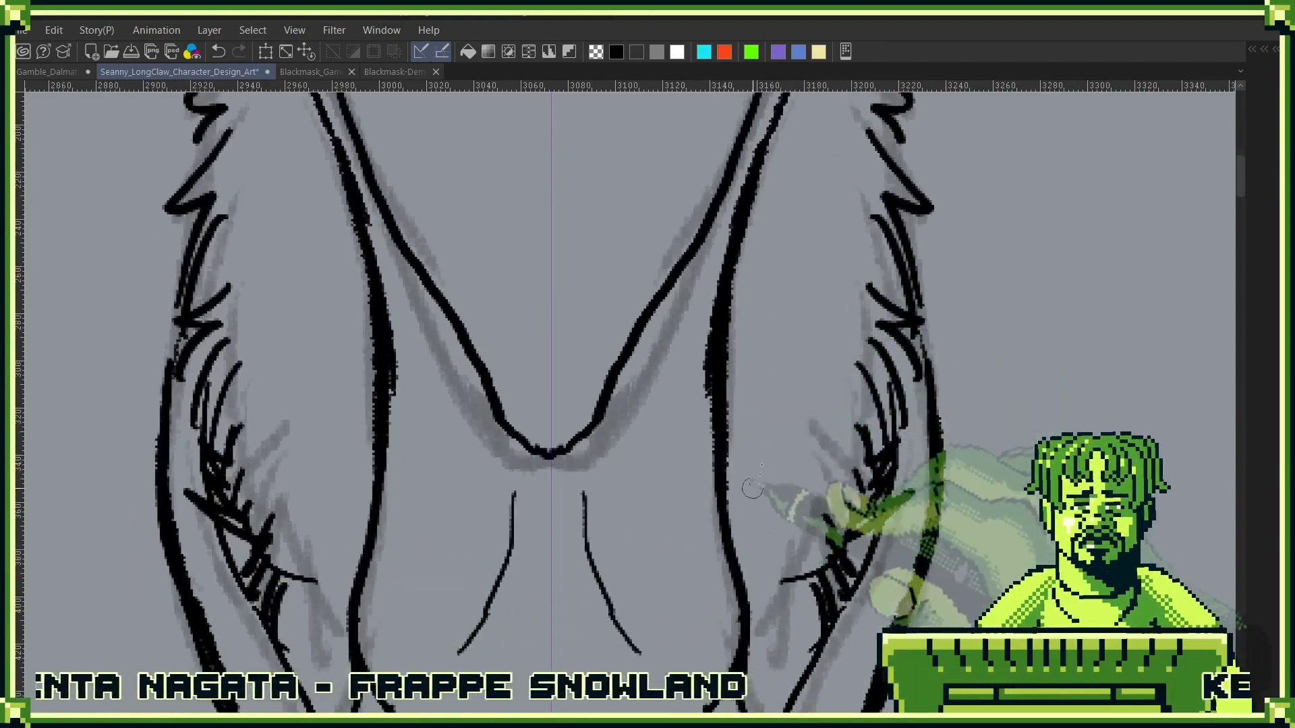
- Add short inner contour lines inside the ear tips and erase the overlapping ink beside them
drag(844, 315, 769, 621)
drag(781, 350, 776, 256)
drag(776, 326, 766, 238)
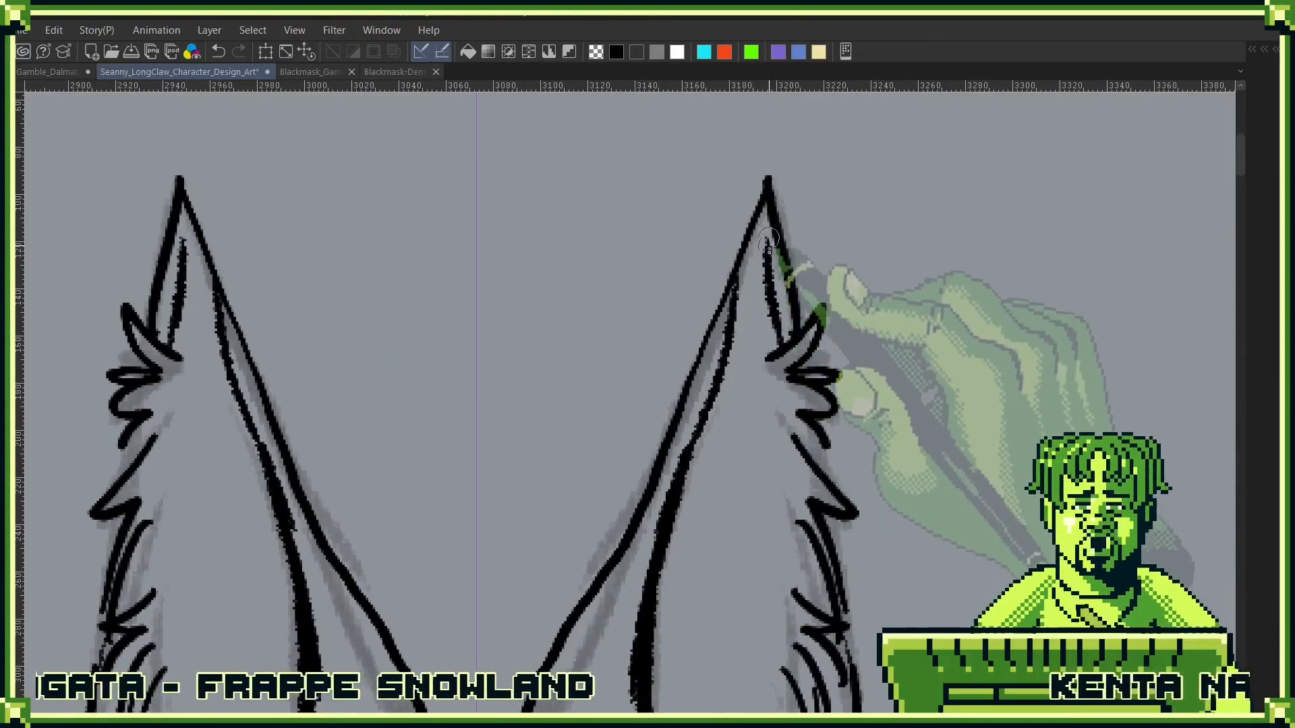
mouse_move(728, 321)
mouse_down()
mouse_move(750, 239)
mouse_move(719, 329)
mouse_up()
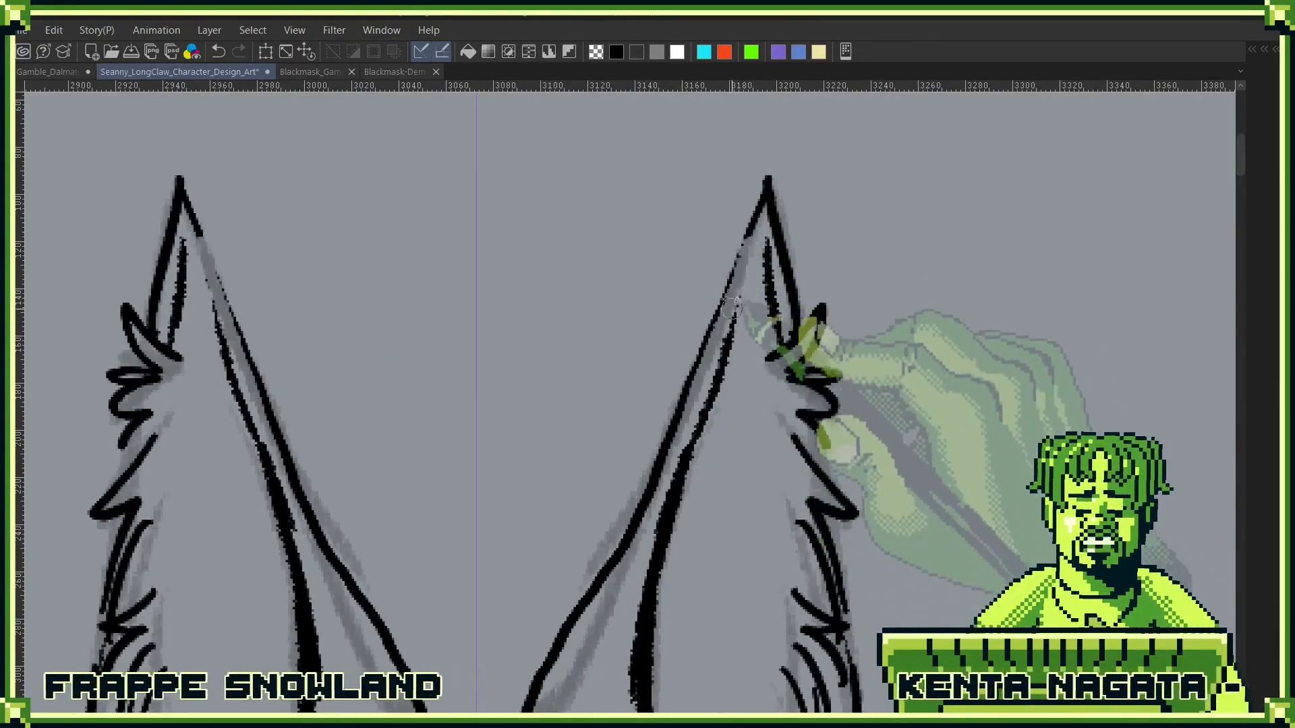
mouse_move(753, 250)
mouse_down()
mouse_move(713, 393)
mouse_move(756, 234)
mouse_up()
alt+click(716, 393)
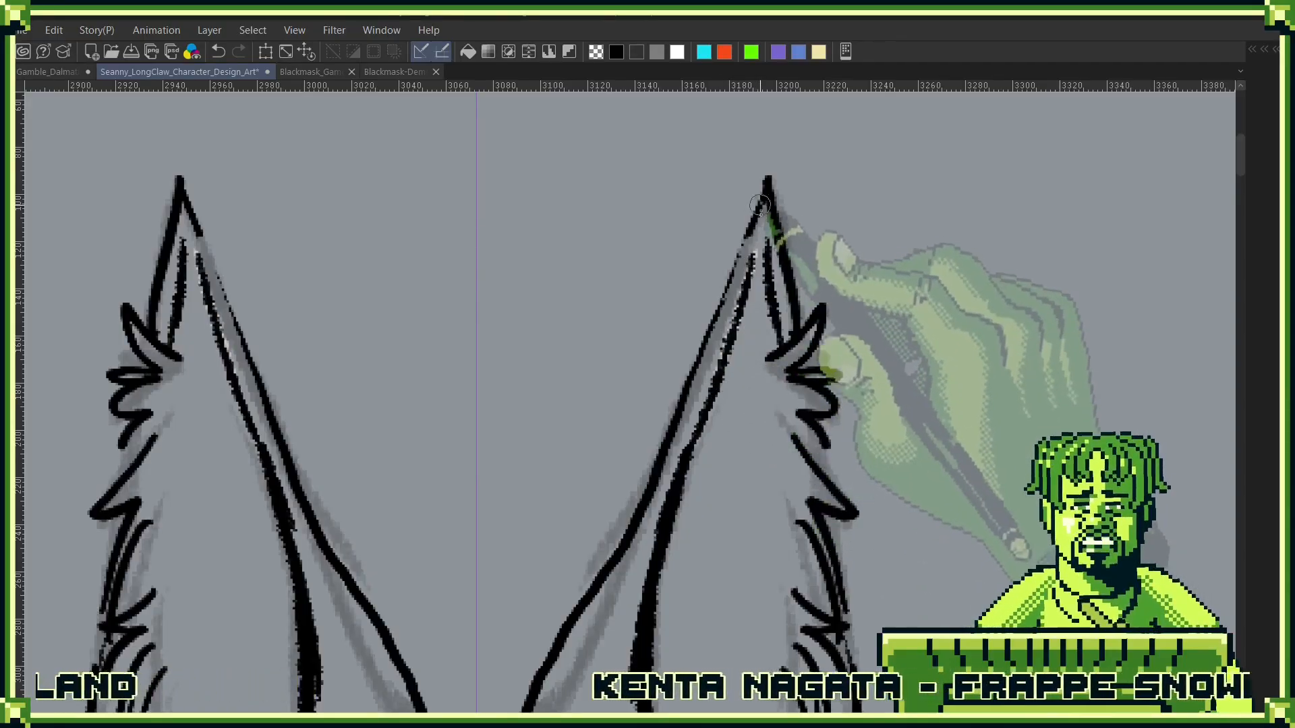
mouse_move(725, 354)
mouse_down()
mouse_move(757, 234)
mouse_move(739, 299)
mouse_up()
key(ctrl+z)
key(ctrl+z)
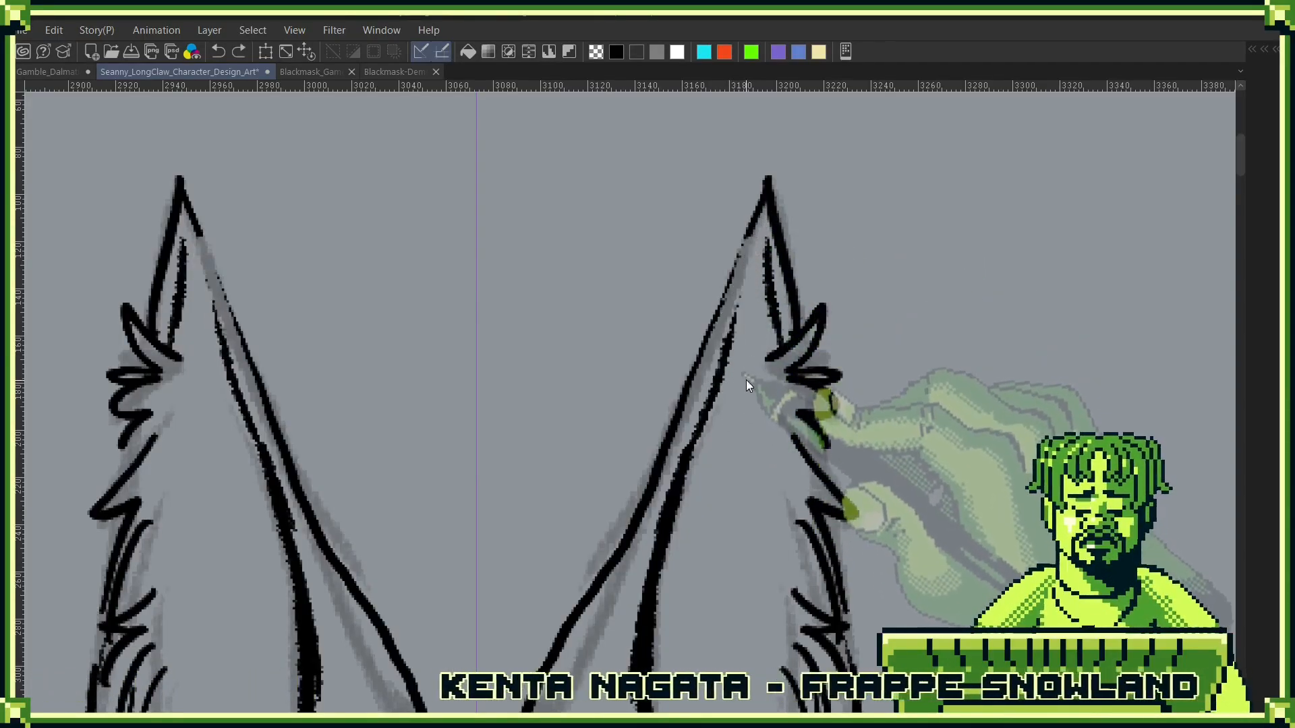
- Thicken the V-shaped outline between the ears down to its point at the top of the head
mouse_move(754, 212)
mouse_down()
mouse_move(677, 426)
mouse_move(739, 294)
mouse_move(685, 453)
mouse_move(837, 270)
mouse_up()
mouse_move(838, 197)
mouse_down()
mouse_move(684, 526)
mouse_move(772, 352)
mouse_move(700, 471)
mouse_up()
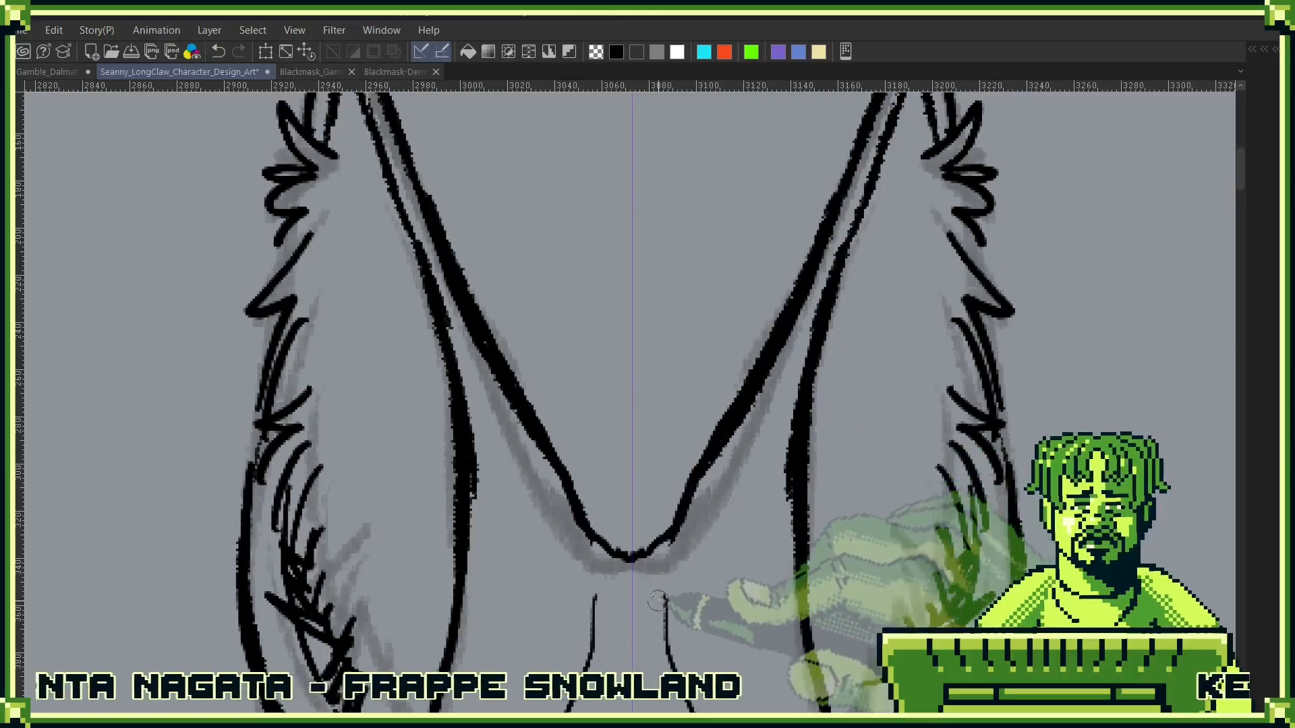
mouse_move(674, 523)
mouse_down()
mouse_move(633, 558)
mouse_move(711, 324)
mouse_up()
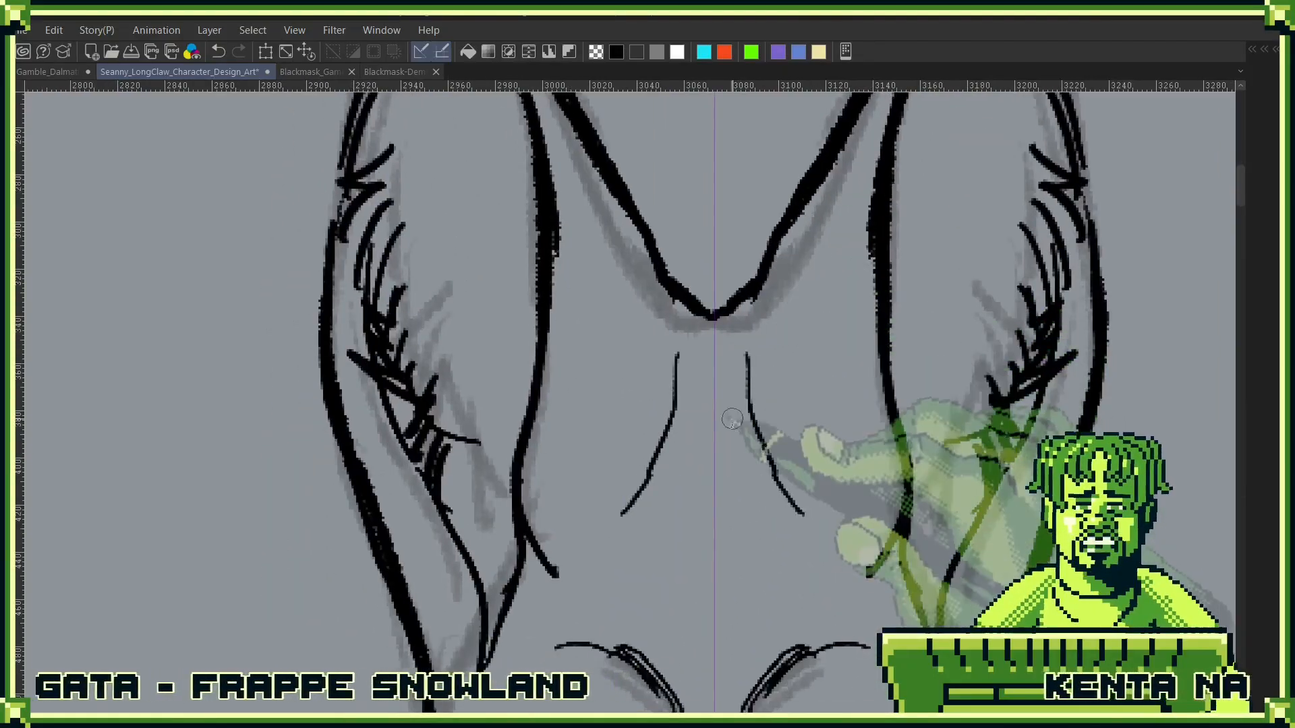
- Thicken the two forehead crease lines and erase the small hooks at the base of the inner ear edges
drag(747, 388, 763, 445)
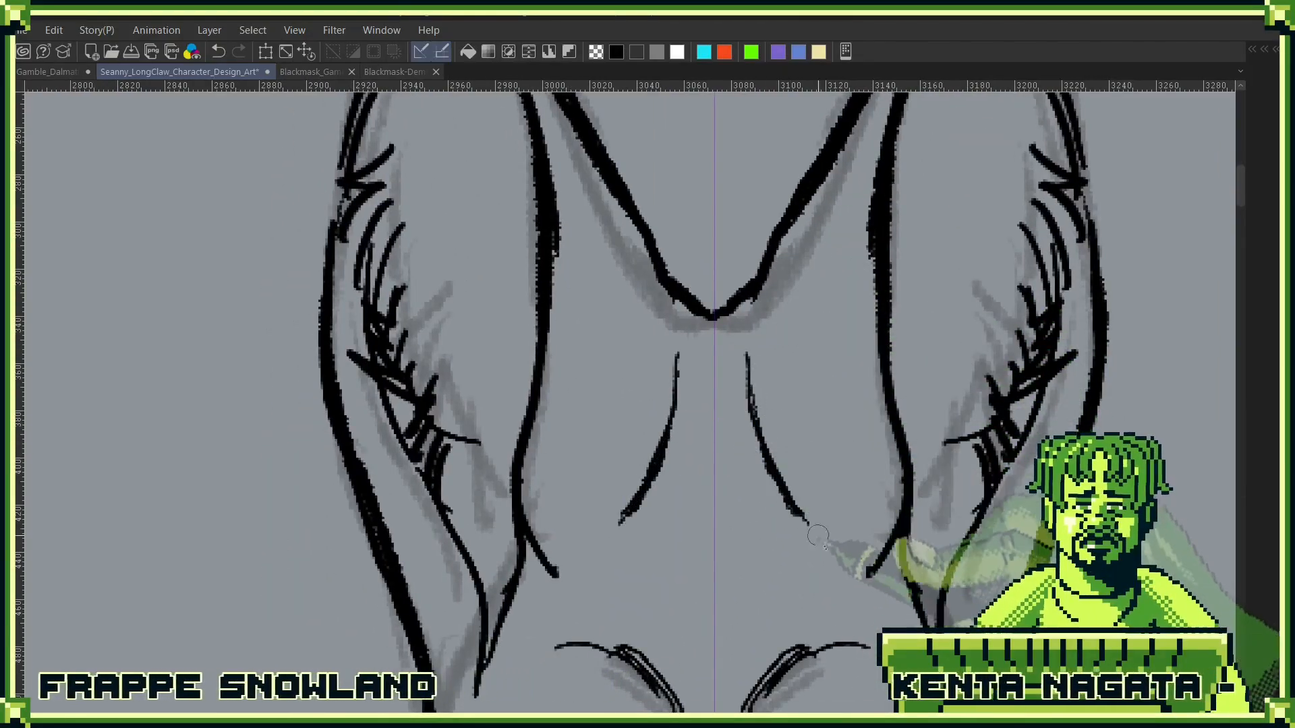
drag(848, 507, 829, 364)
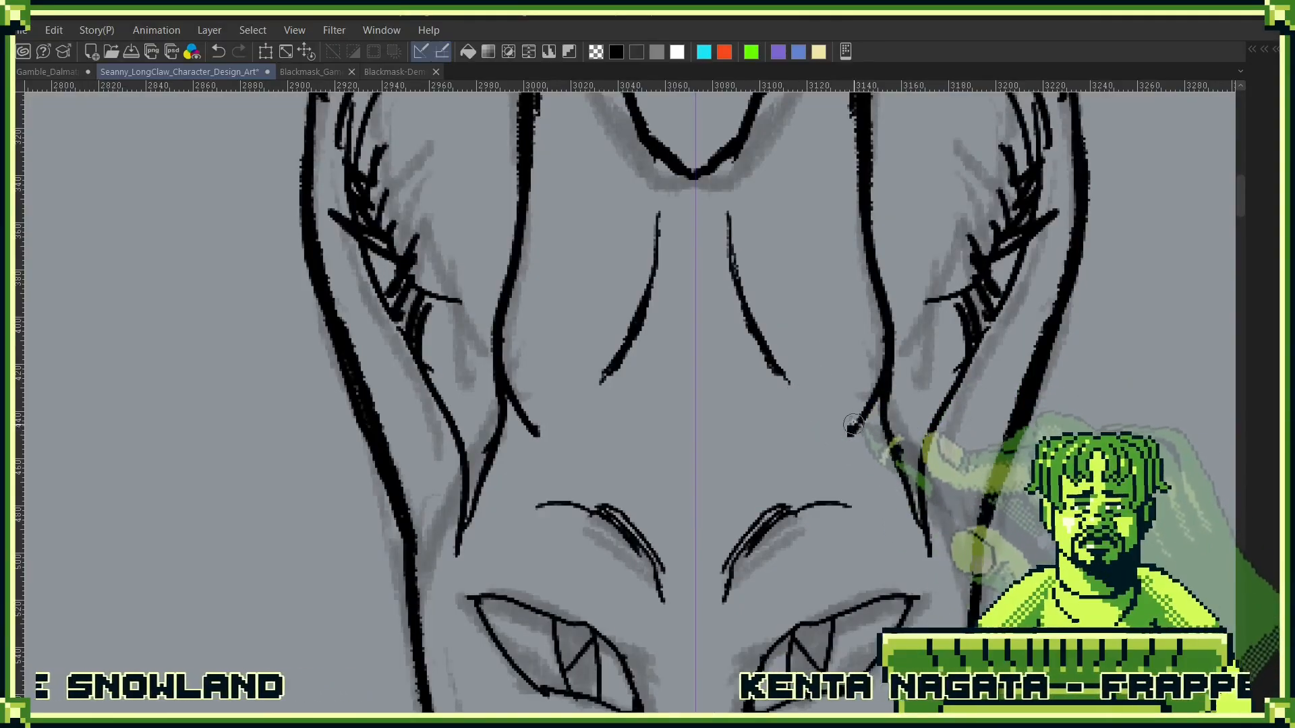
drag(911, 394, 851, 524)
drag(631, 460, 968, 268)
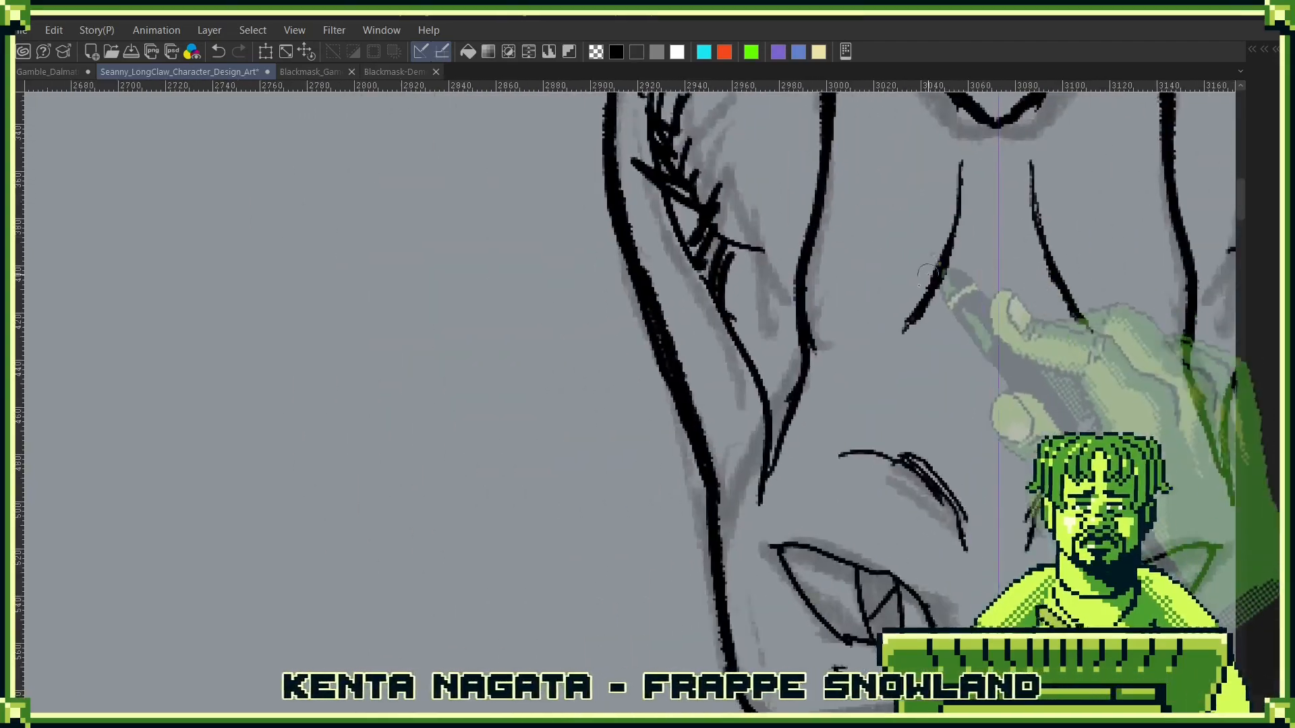
- Rework the lower ends of the inner ear lines into heavier strokes meeting above the outer eye corners
drag(871, 405, 850, 277)
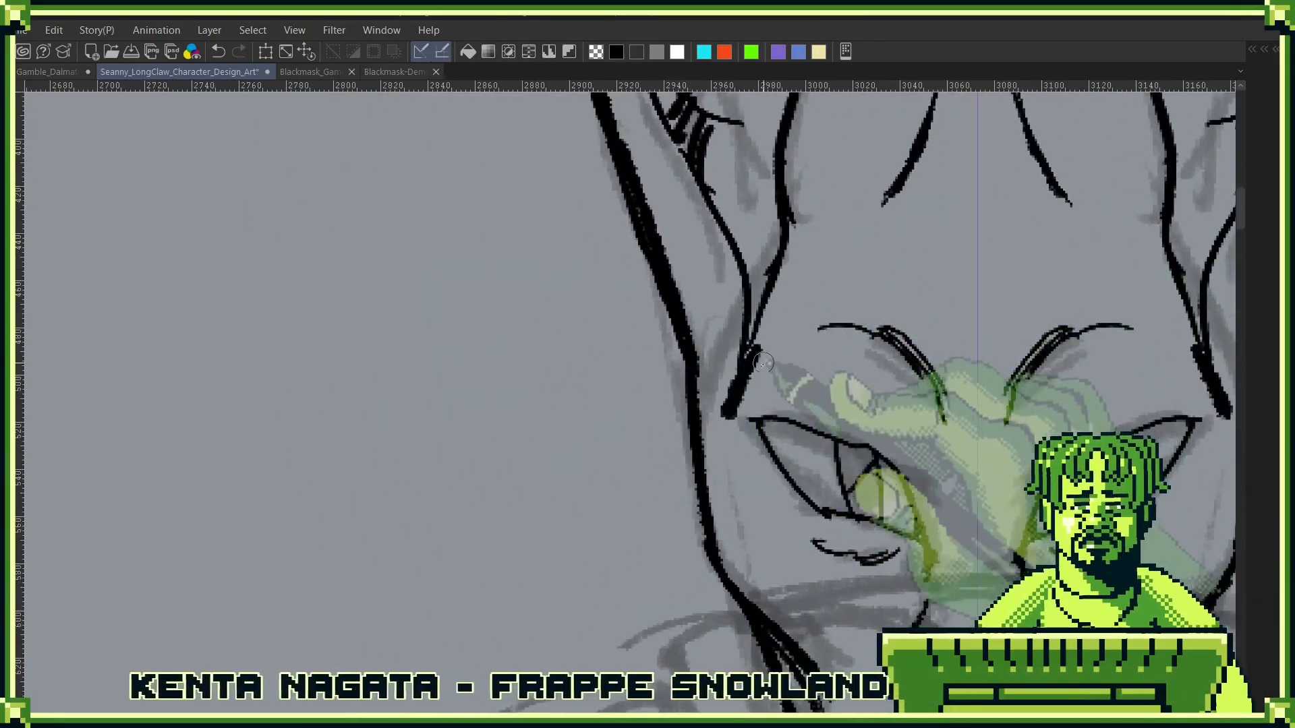
key(ctrl+z)
drag(748, 346, 728, 404)
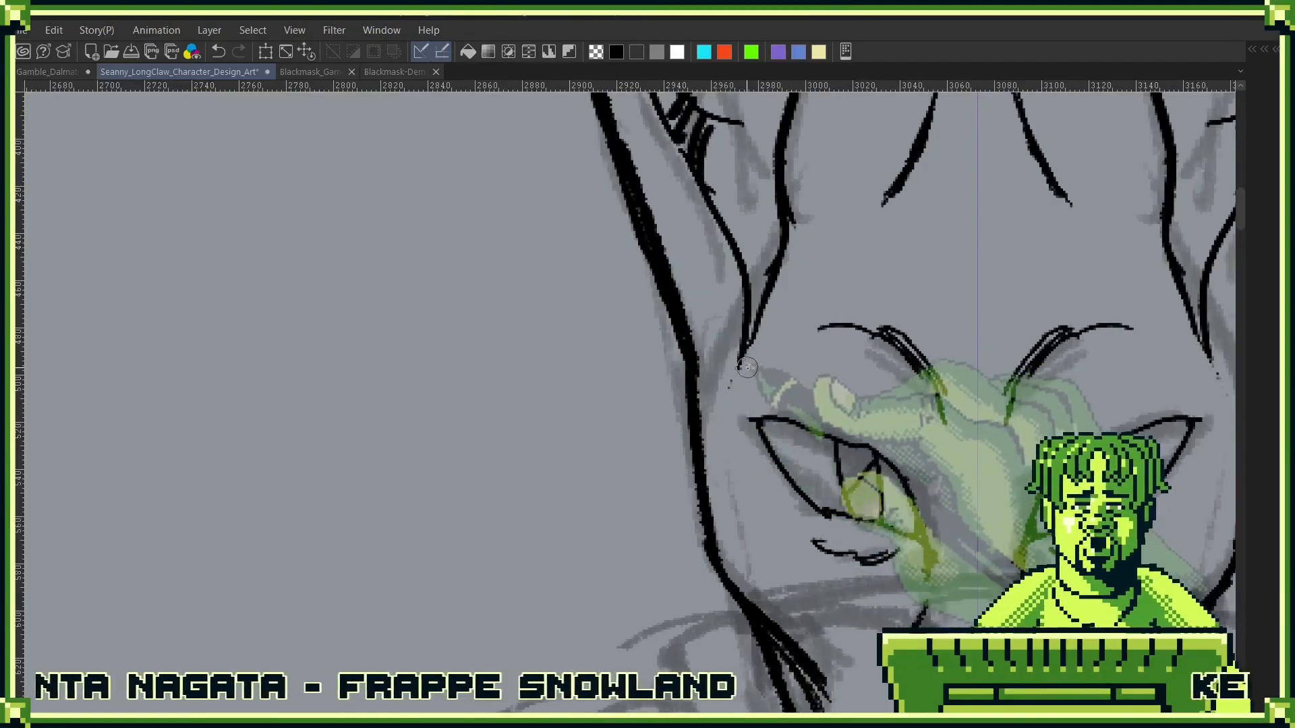
drag(1079, 181, 835, 237)
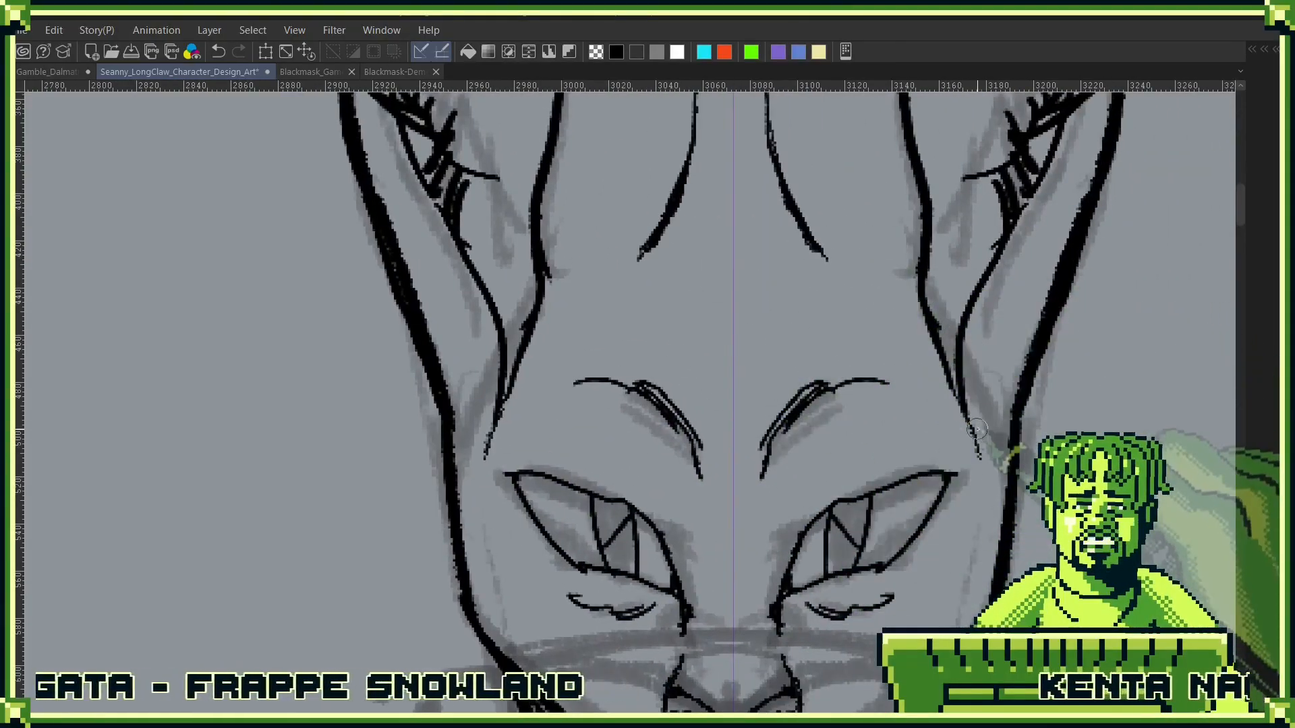
drag(974, 402, 957, 503)
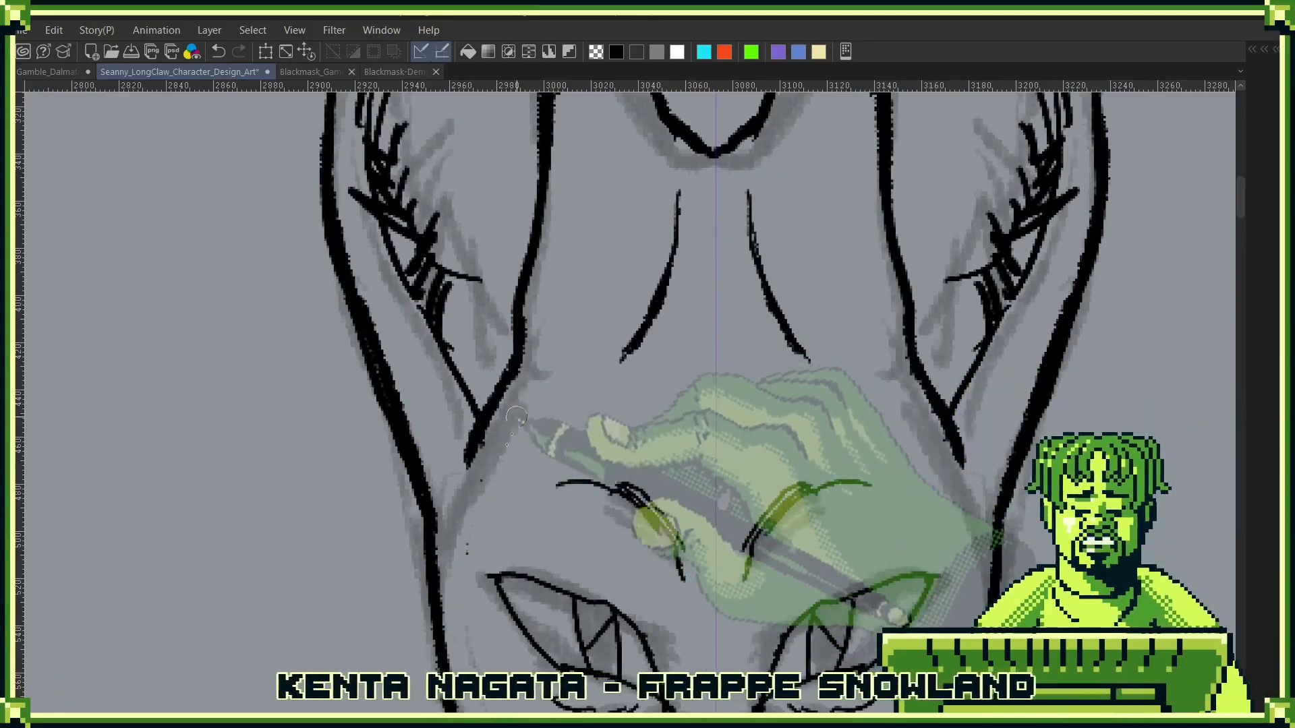
- Thicken the lower eyelid outlines toward the outer corners and darken the short curved lines beneath both eyes
scroll(907, 256, down, 4)
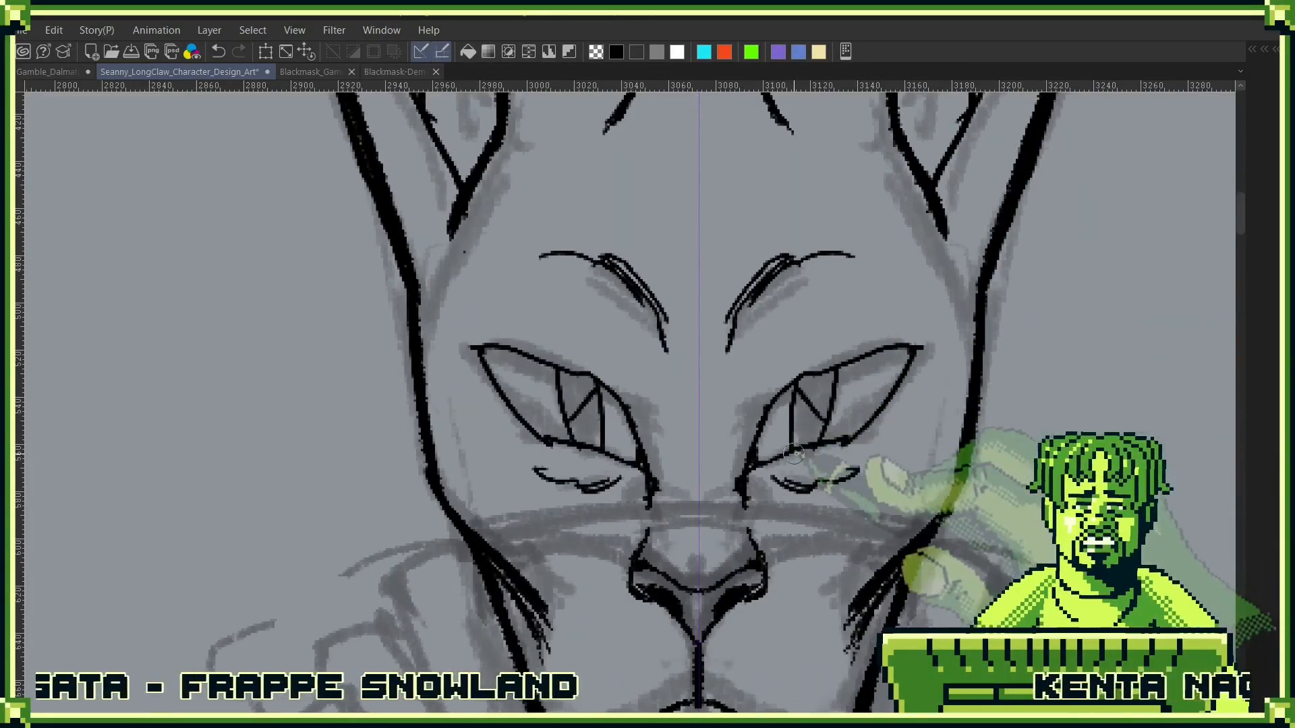
drag(809, 448, 870, 430)
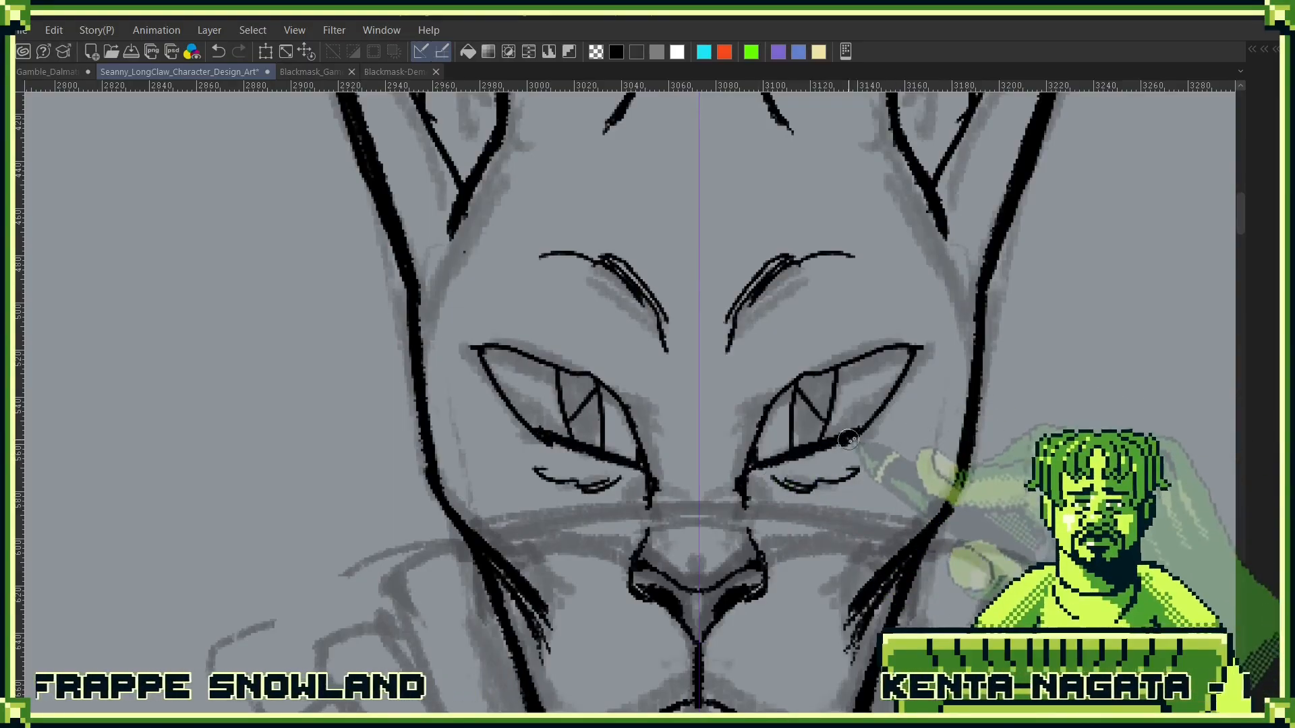
drag(918, 348, 861, 427)
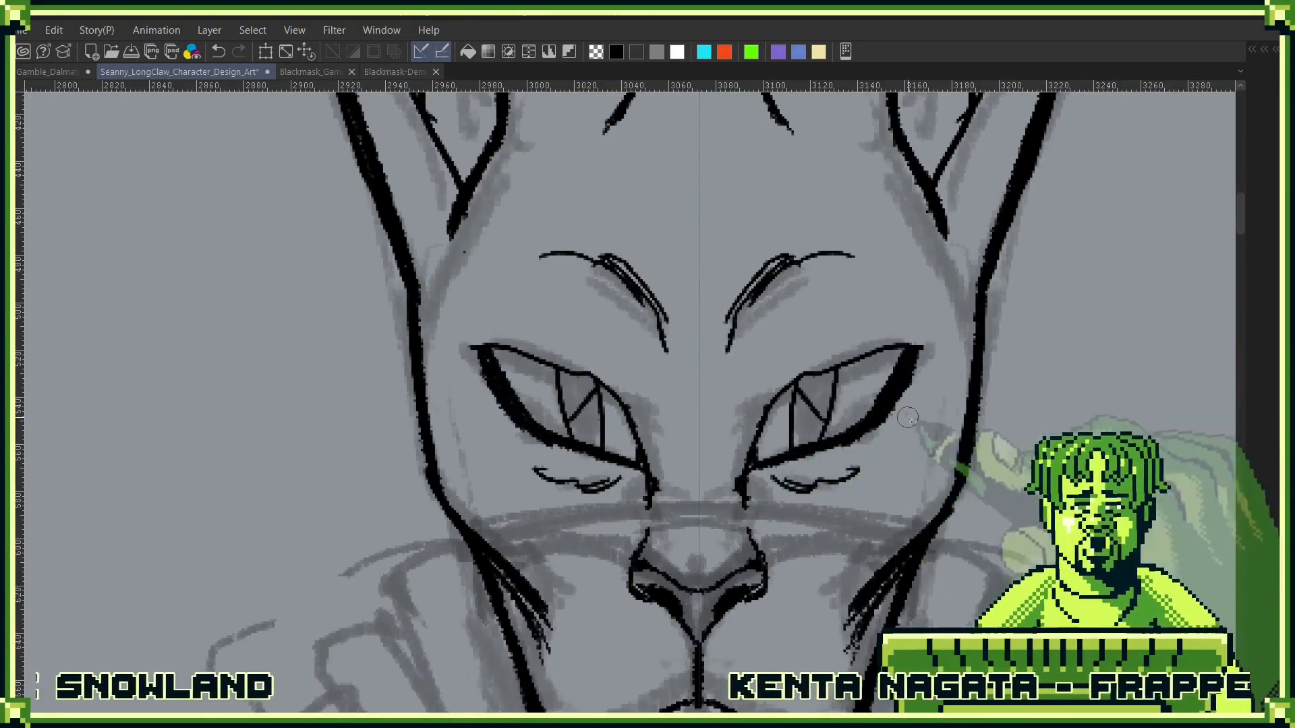
mouse_move(783, 481)
mouse_down()
mouse_move(839, 473)
mouse_move(761, 483)
mouse_move(851, 477)
mouse_move(776, 495)
mouse_move(862, 466)
mouse_up()
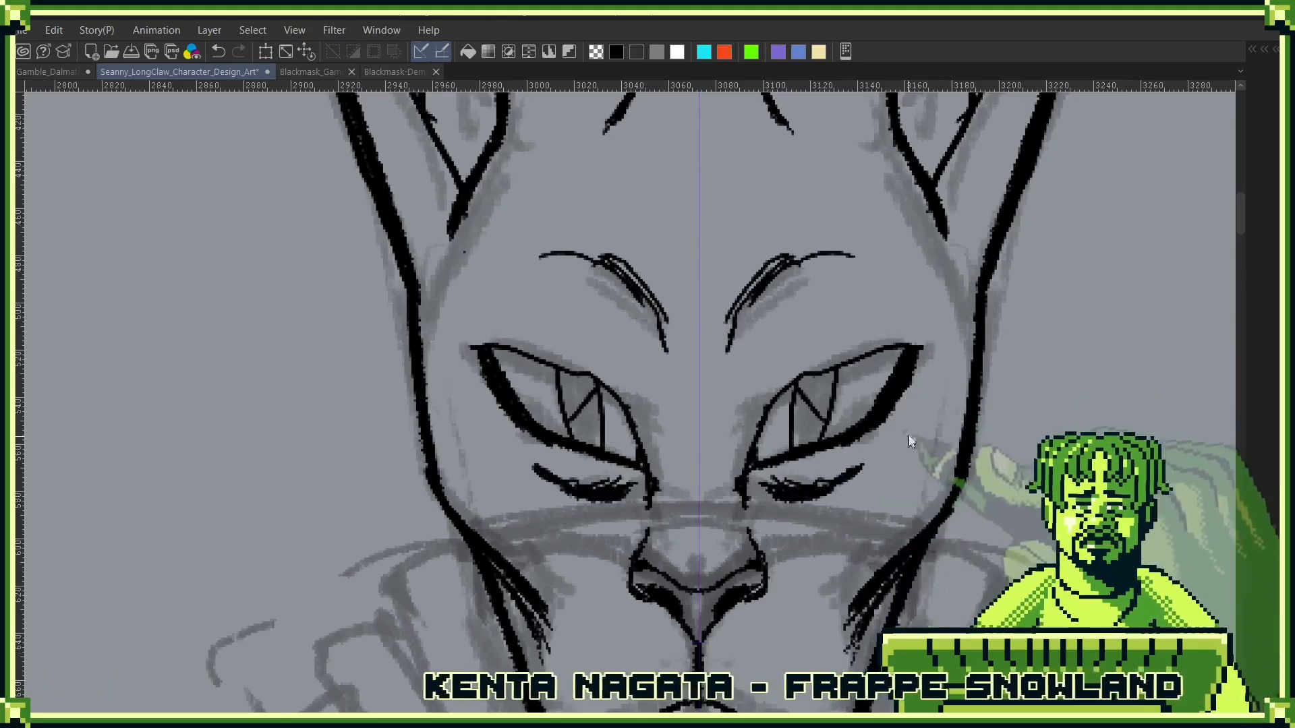
- Try to extend the mouth line's outer ends with upturned curves on both sides
scroll(910, 442, down, 5)
scroll(795, 534, up, 5)
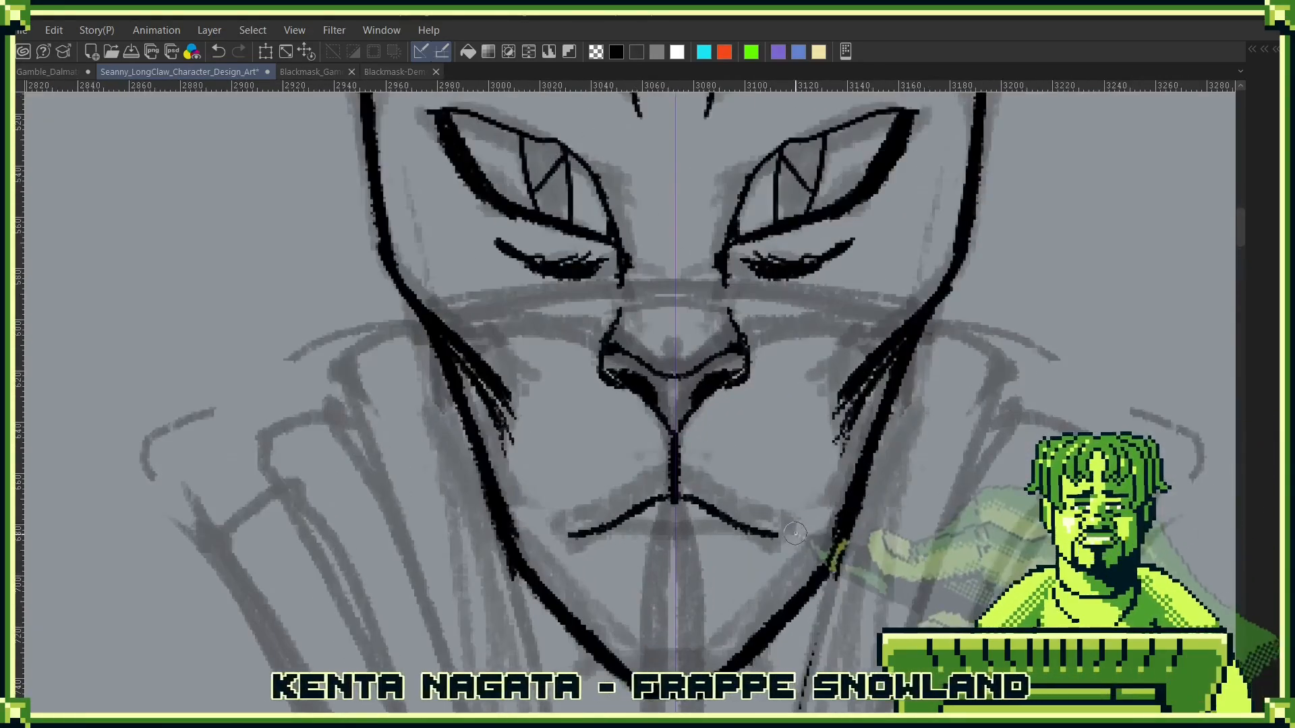
drag(772, 538, 801, 520)
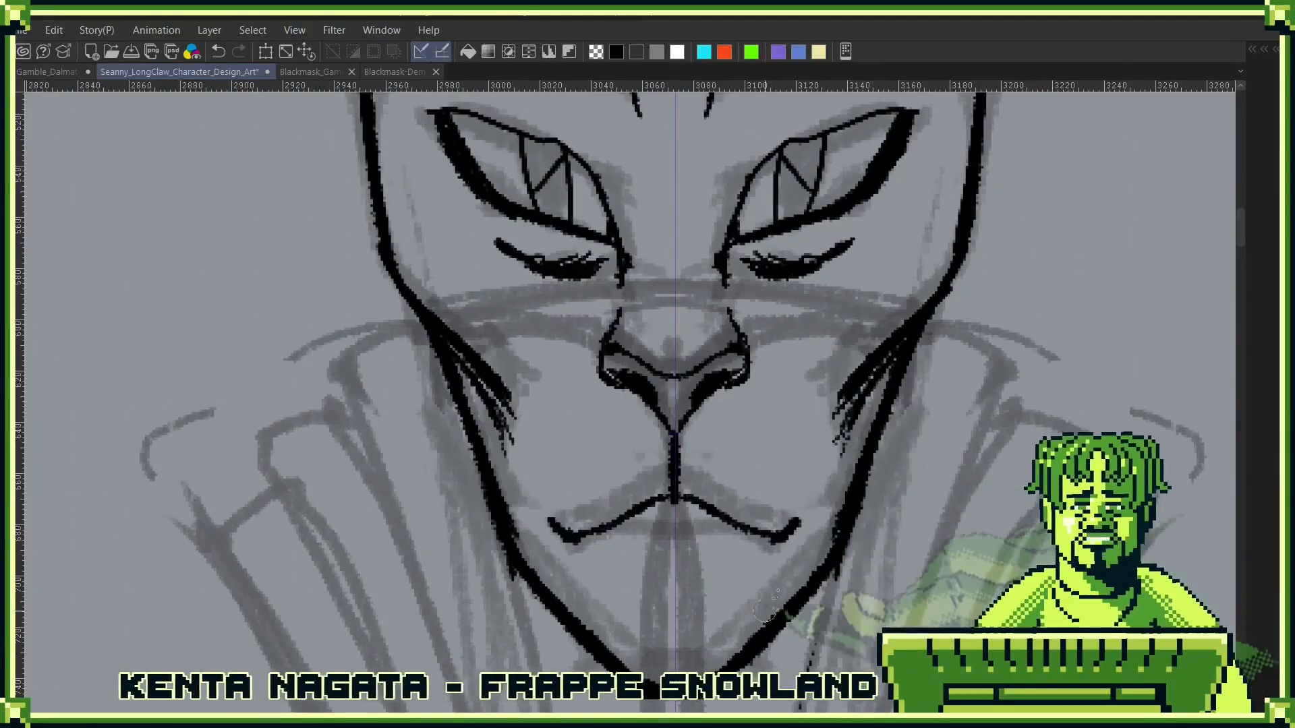
key(ctrl+z)
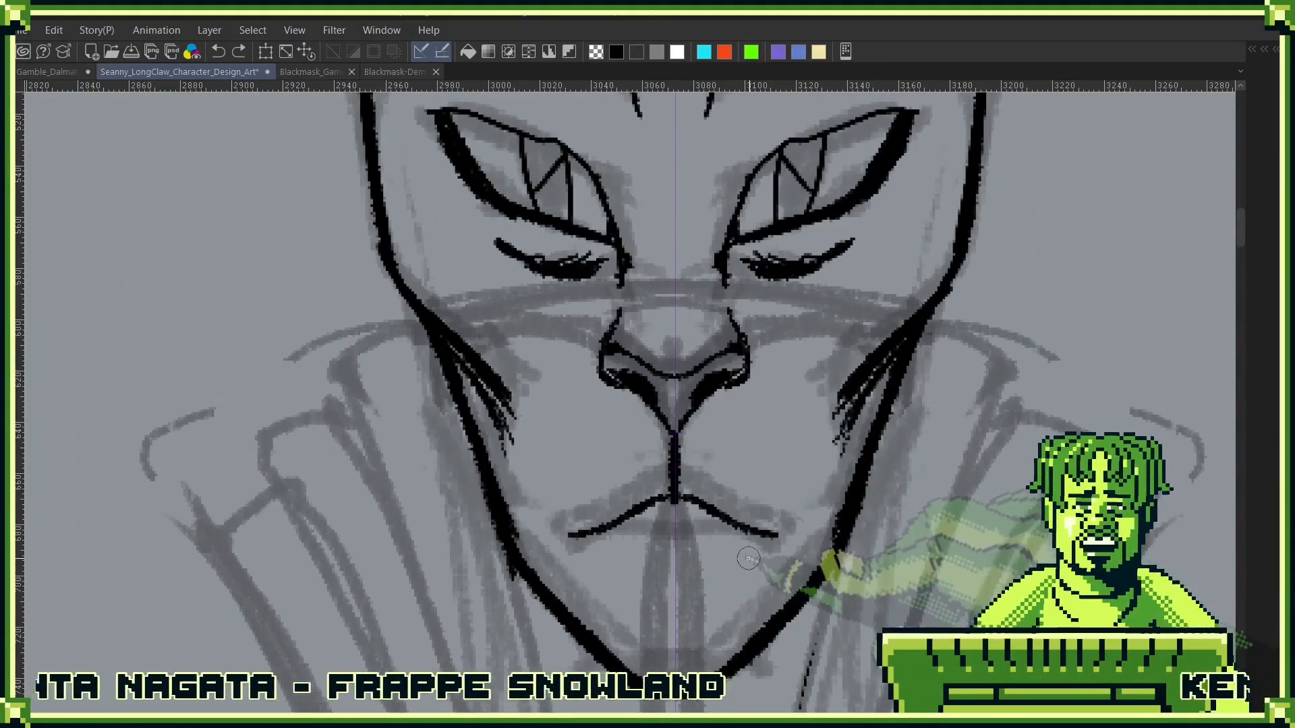
drag(765, 536, 828, 494)
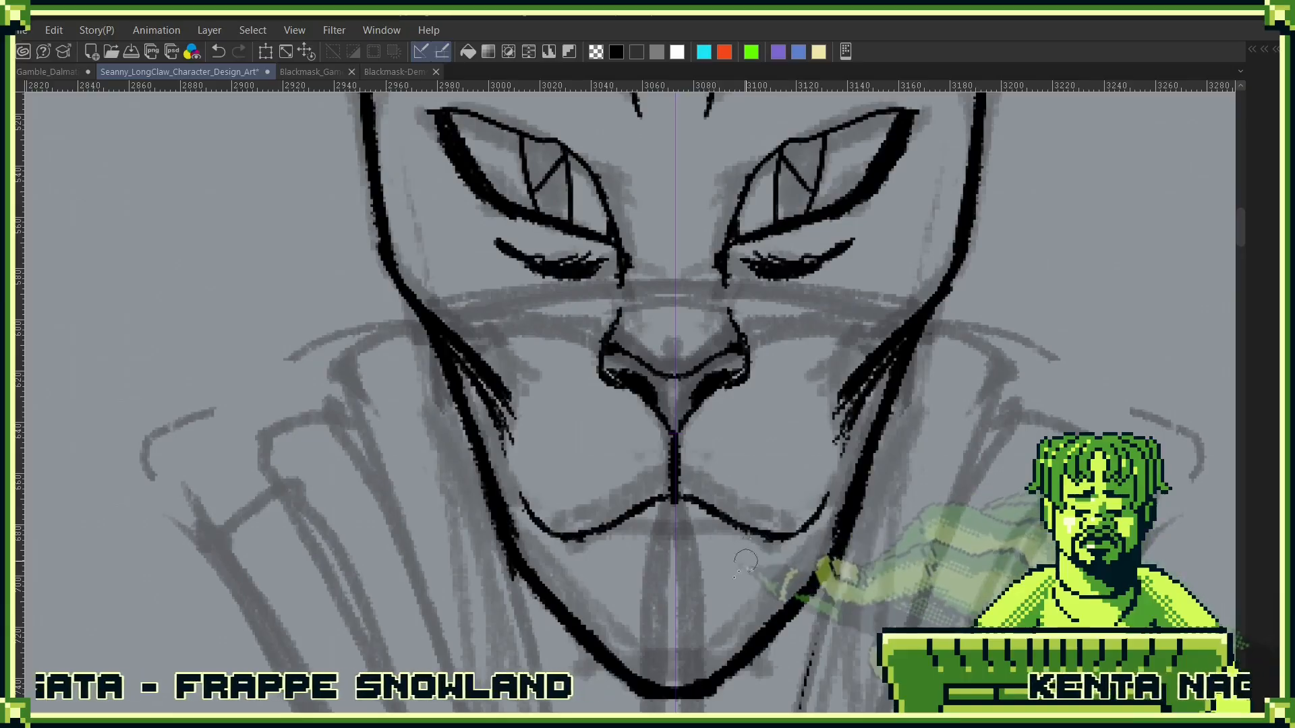
key(ctrl+z)
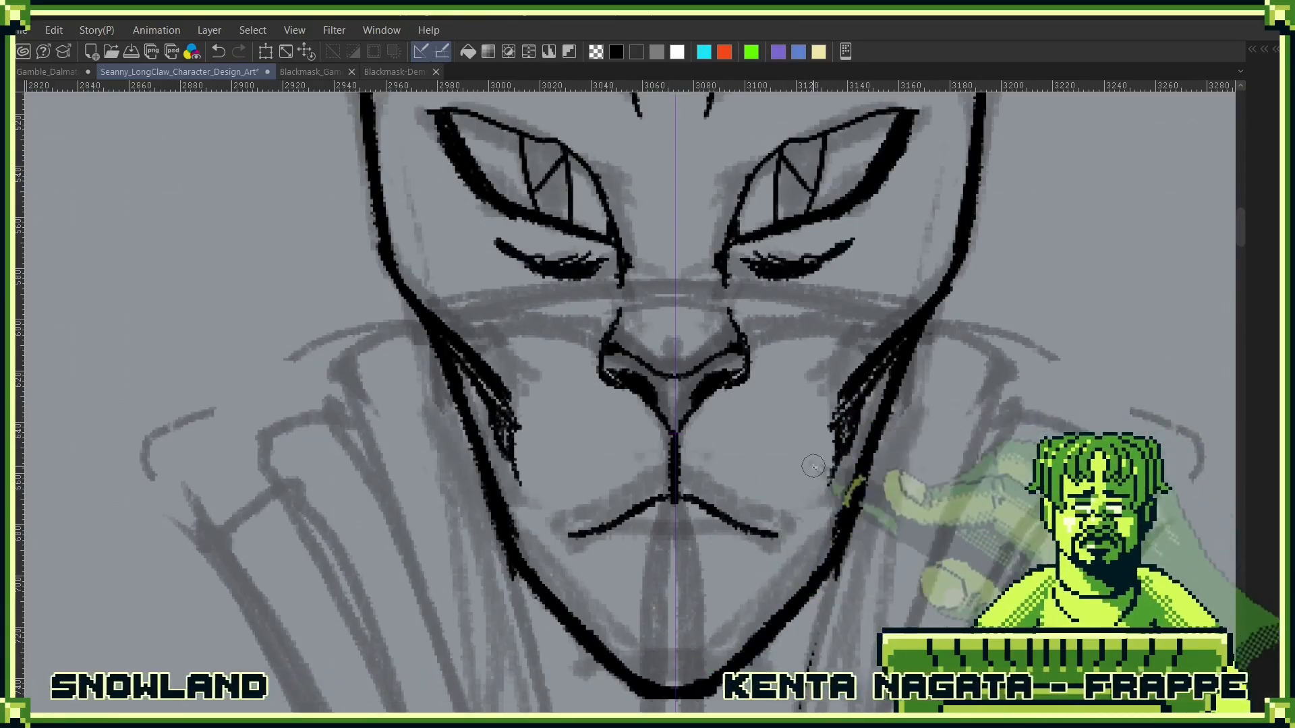
- Dot three whisker spots on each side of the muzzle, between the nose and the mouth line
drag(813, 467, 794, 591)
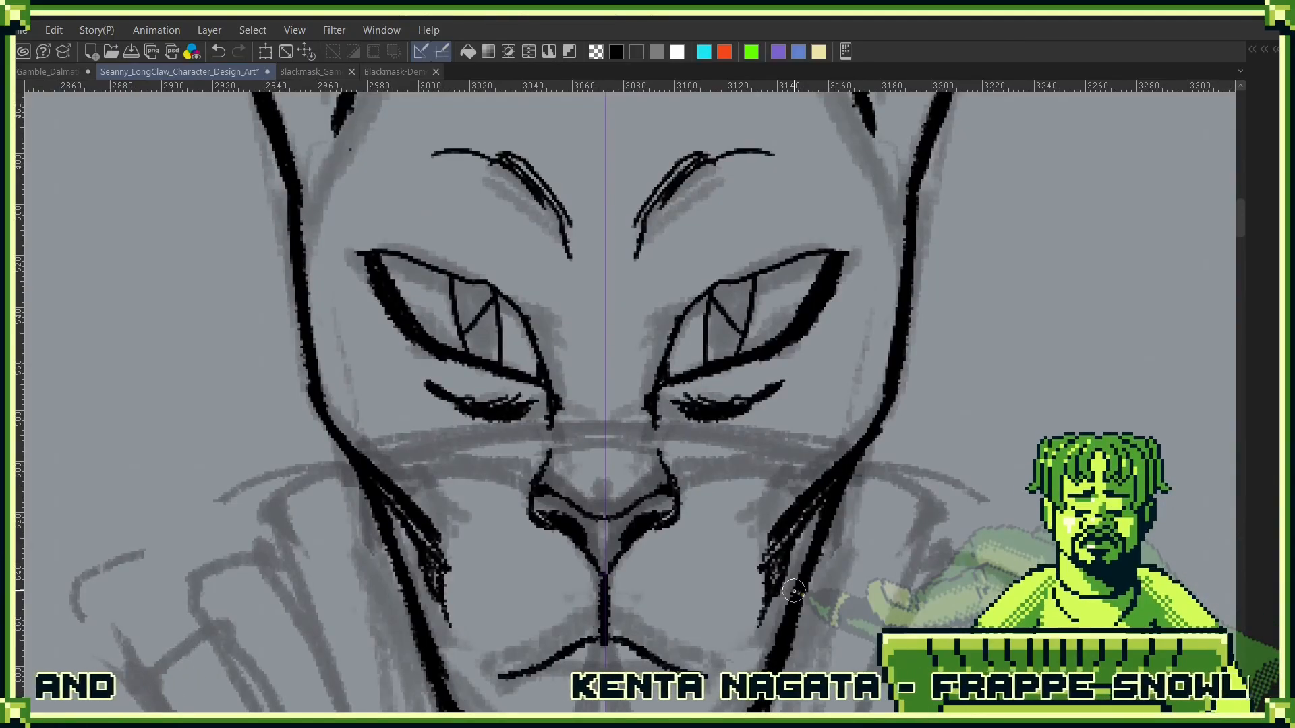
click(668, 596)
click(697, 636)
click(725, 607)
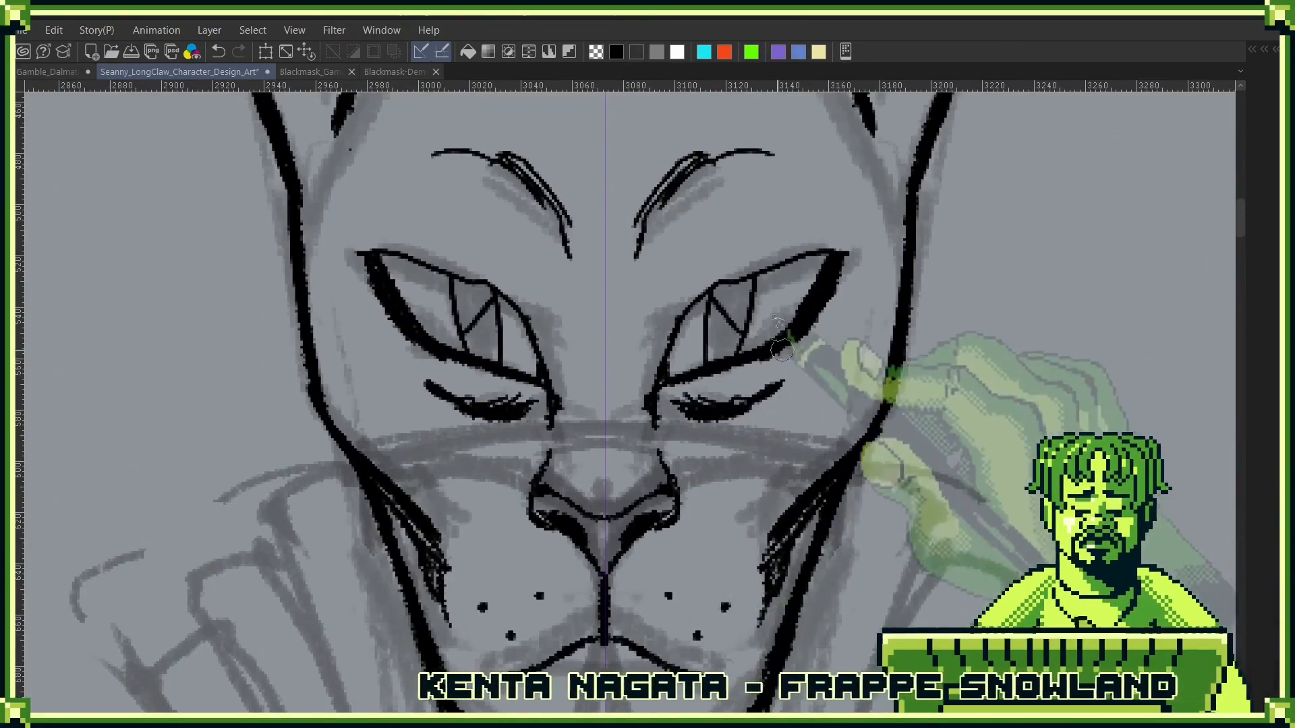
- Add inner pairs of short, mirrored crease lines down the centre of the forehead, between the existing creases and the brows
drag(799, 385, 806, 530)
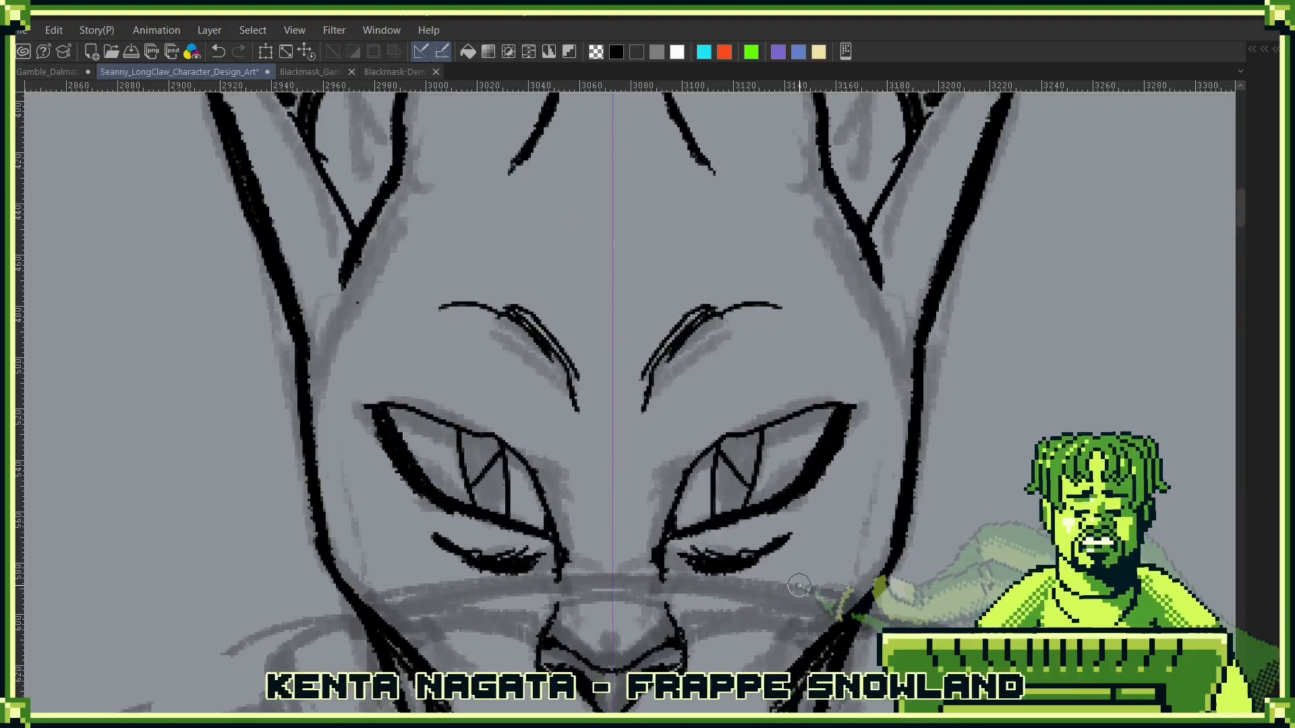
drag(843, 465, 862, 573)
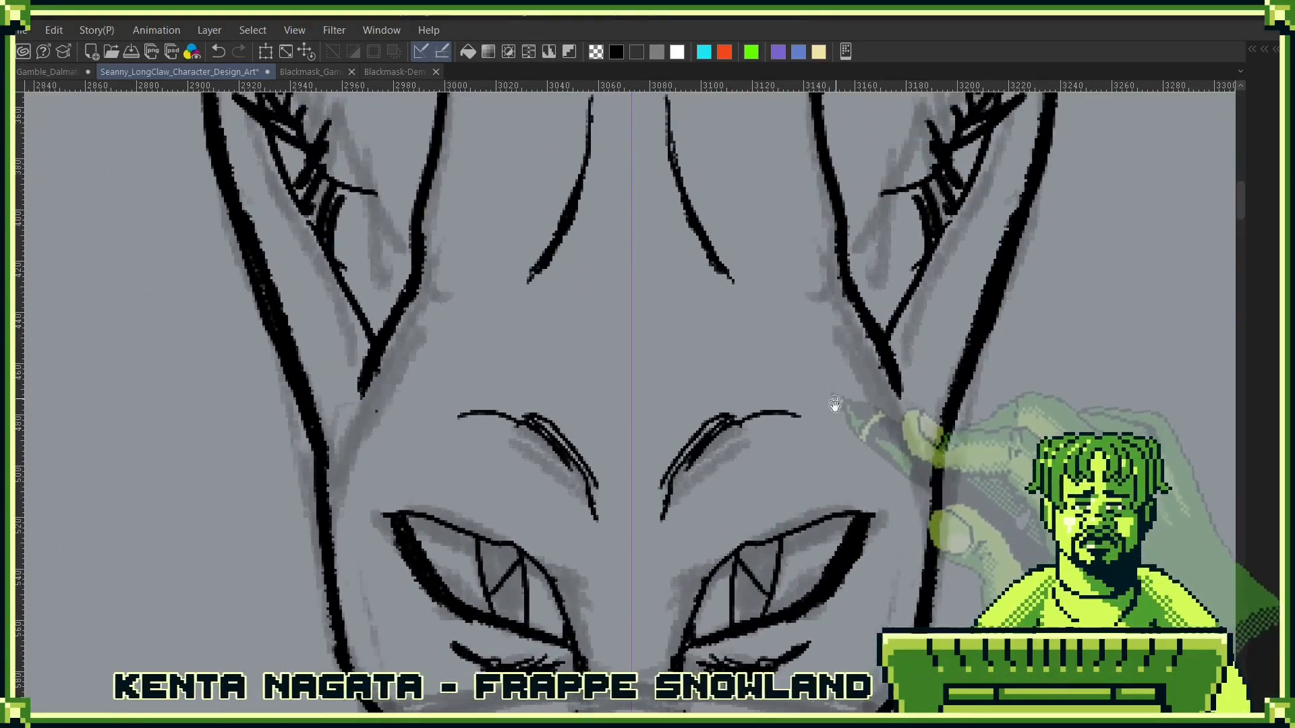
drag(838, 404, 855, 529)
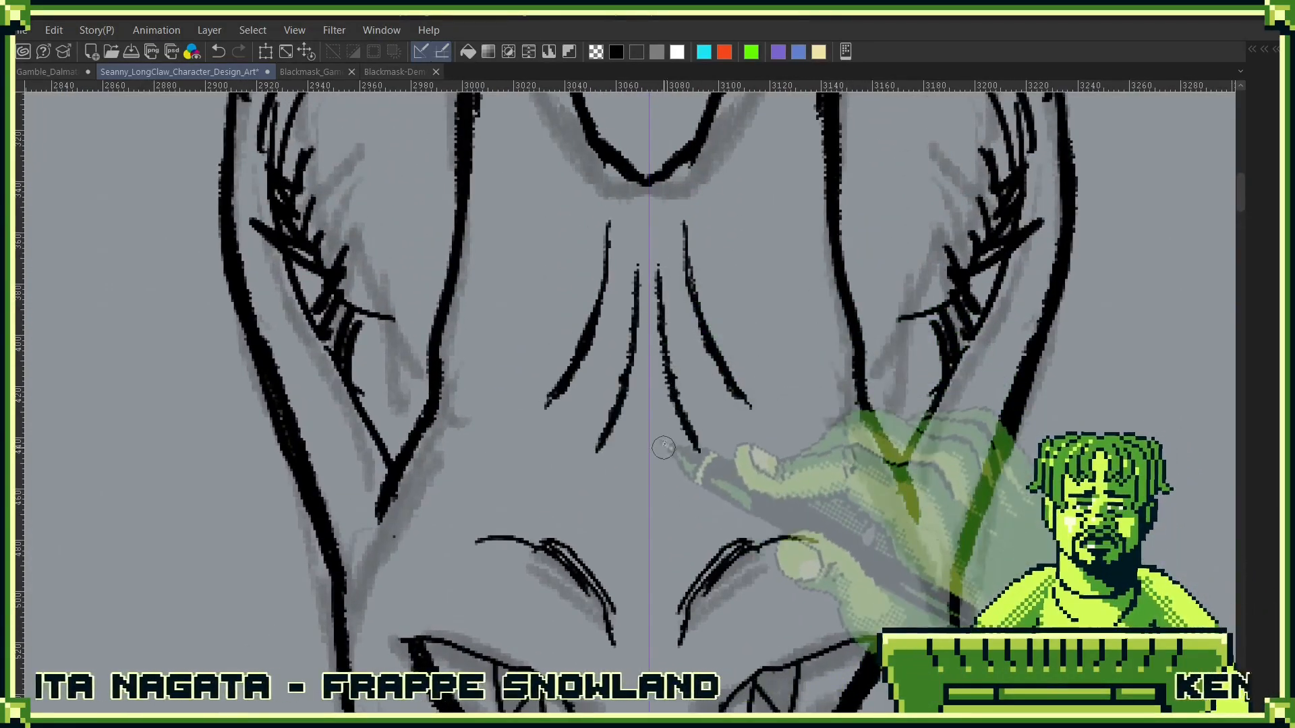
mouse_move(694, 246)
mouse_down()
mouse_move(683, 381)
mouse_move(697, 541)
mouse_up()
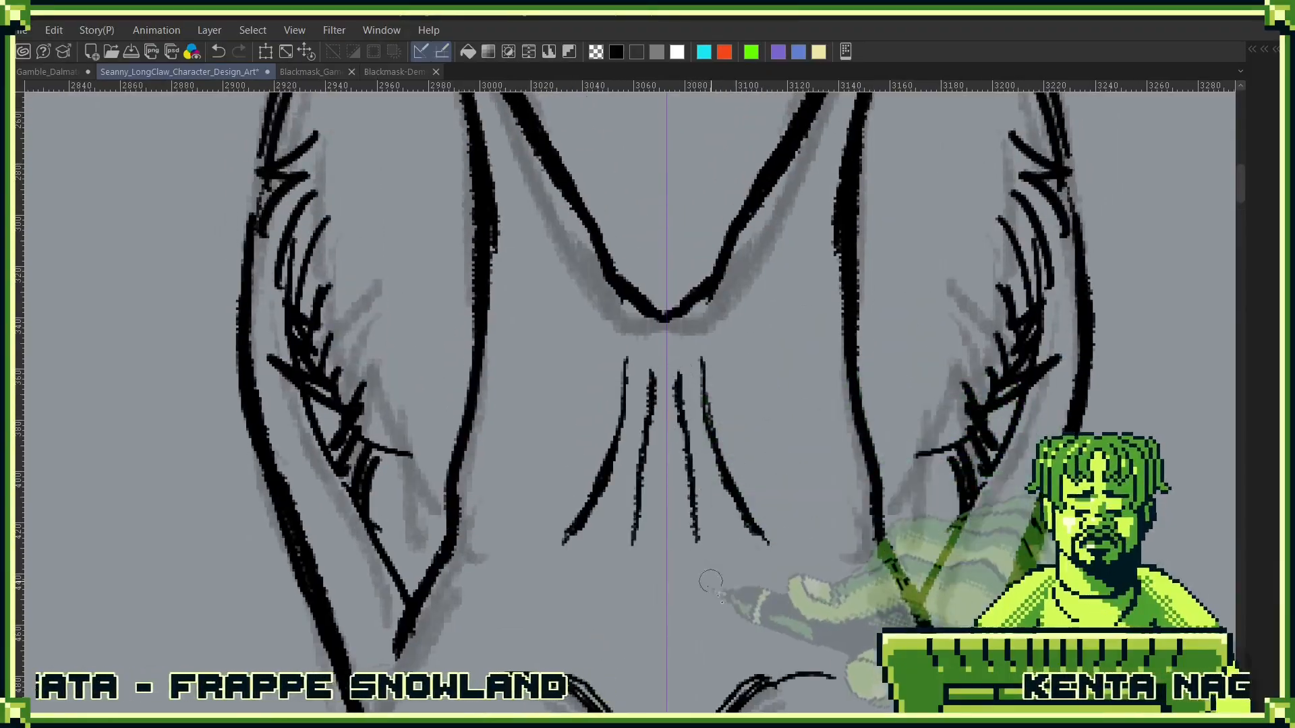
drag(683, 627, 670, 458)
drag(747, 513, 771, 297)
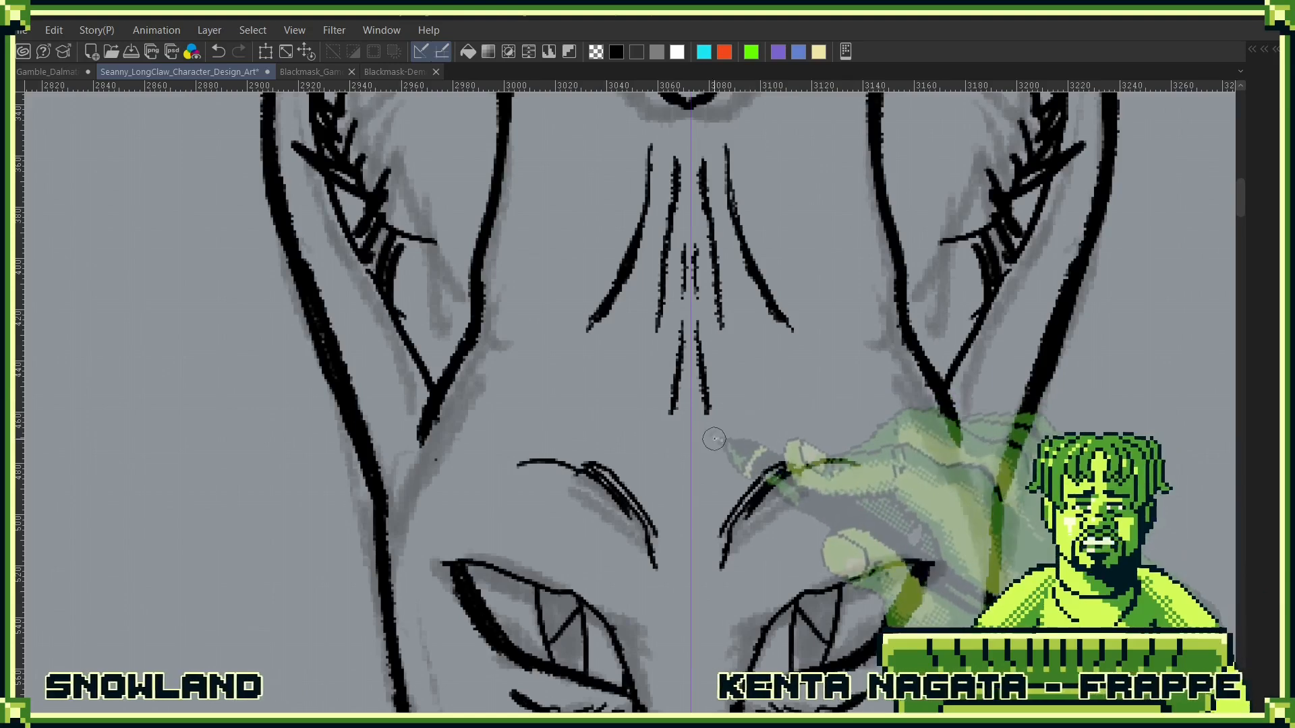
drag(705, 413, 710, 476)
key(ctrl+z)
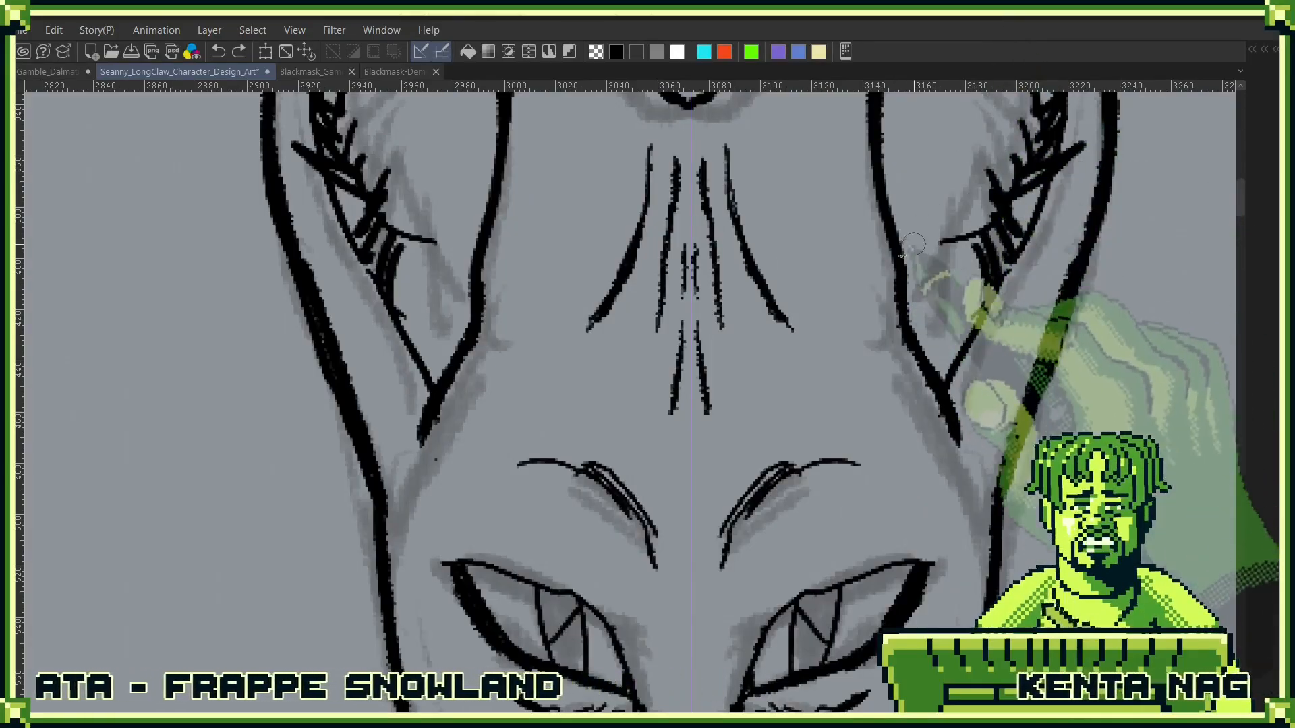
- Draw curved creases running down from the V-shaped crown outline and thicken their joins with small strokes along its point
drag(882, 226, 842, 489)
drag(703, 334, 749, 465)
drag(595, 357, 549, 464)
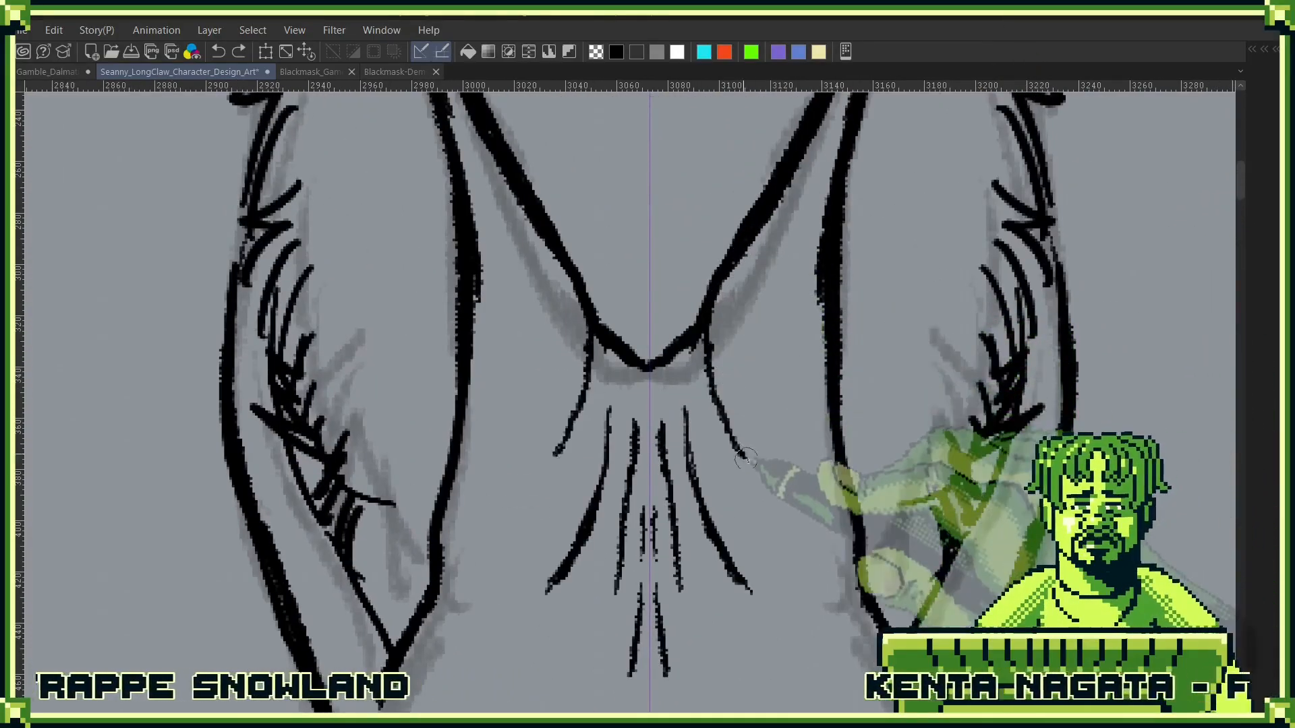
drag(591, 334, 596, 379)
drag(666, 359, 676, 375)
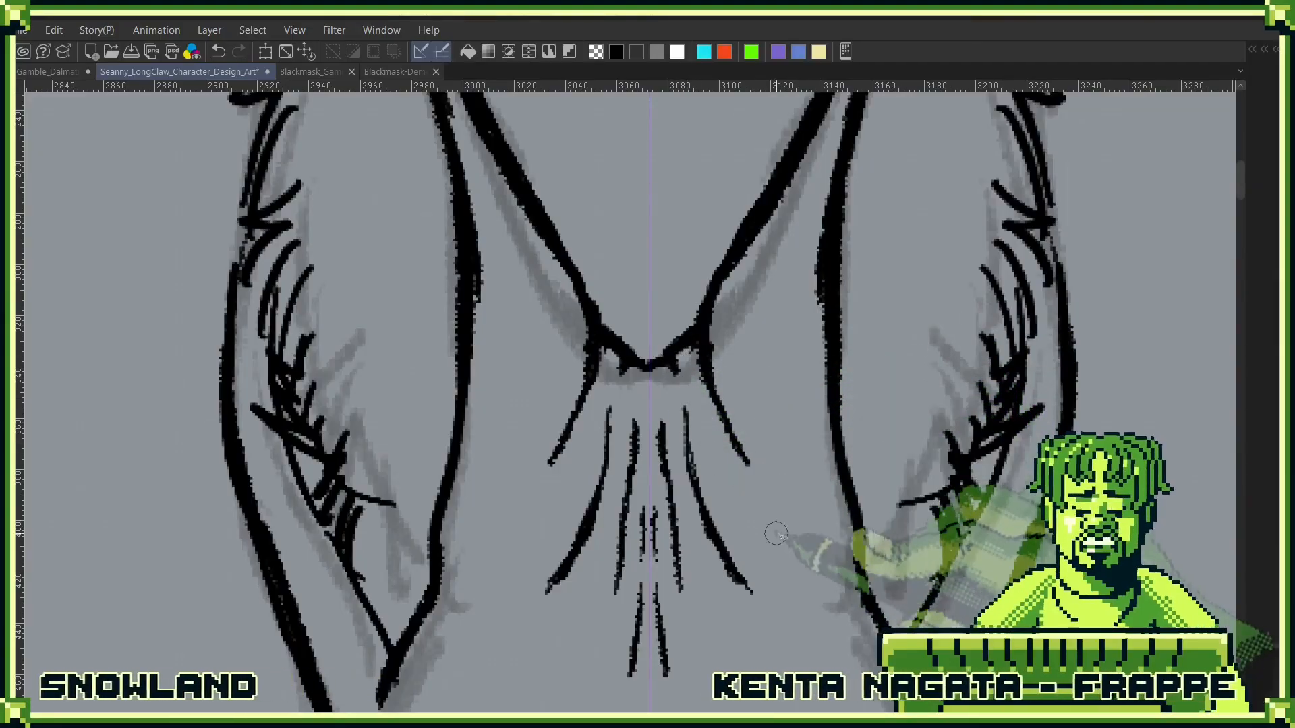
- Draw heavy diagonal lines from the forehead down through the inner bases of both ears
mouse_move(806, 462)
mouse_down()
mouse_move(799, 350)
mouse_move(882, 546)
mouse_up()
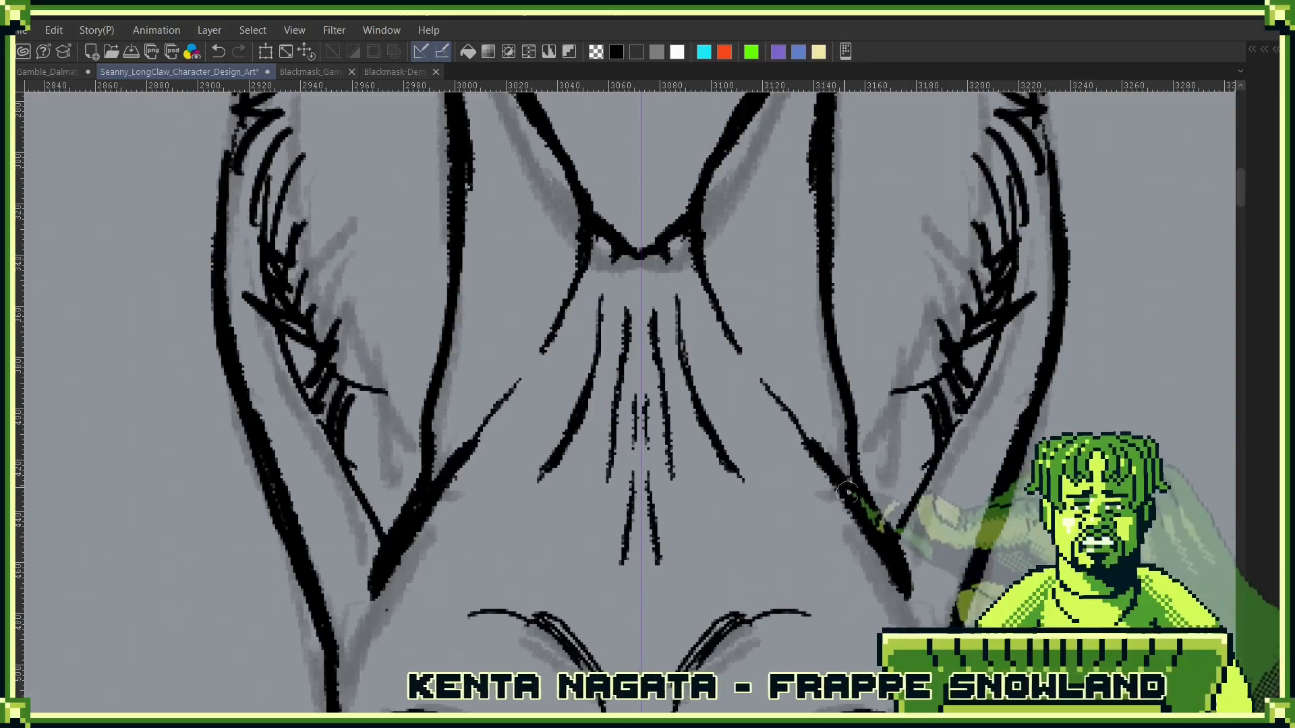
drag(804, 458, 745, 303)
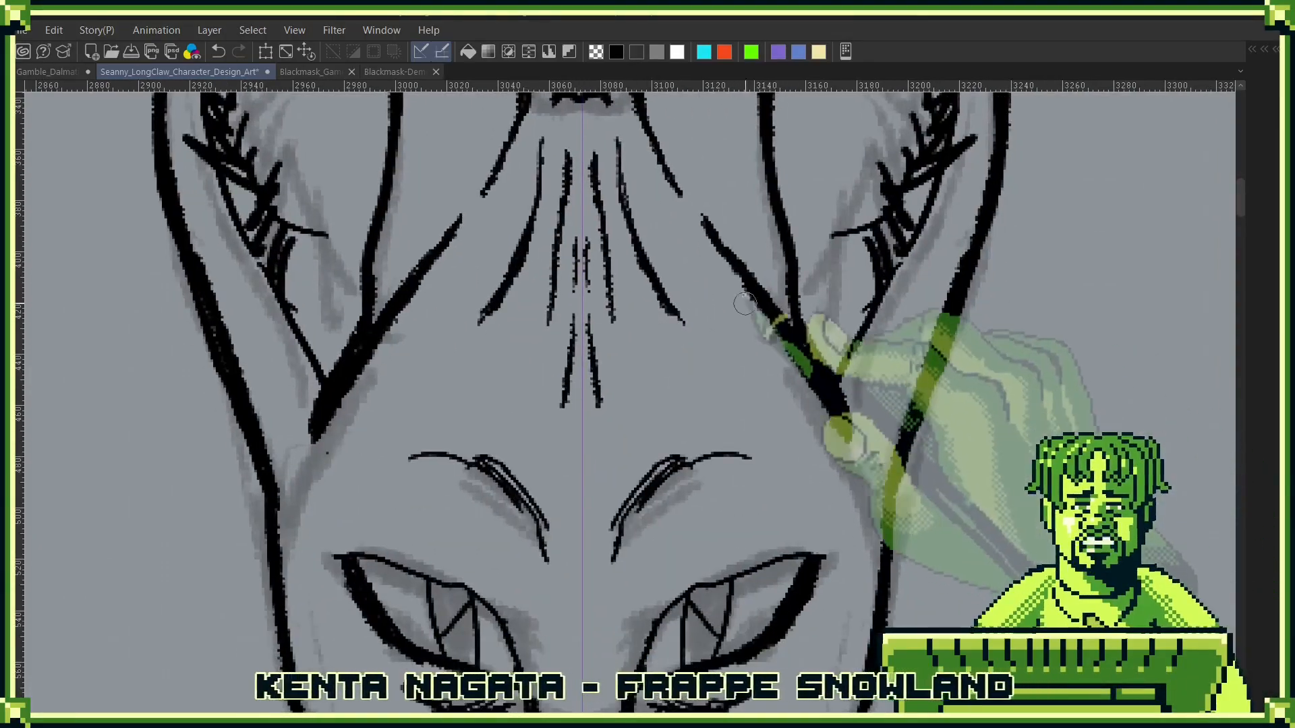
drag(903, 408, 847, 538)
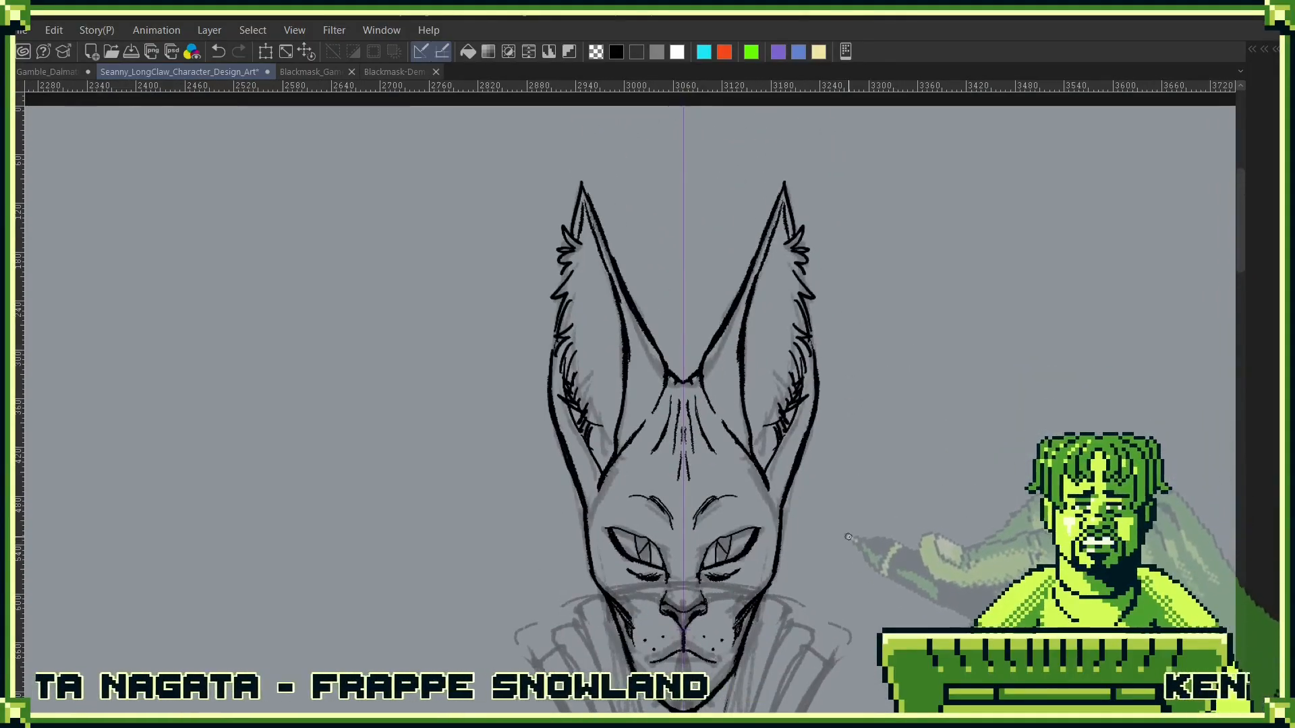
- Hatch the lower inside of both ears with vertical strokes and dark fill beside the existing fur lines
drag(827, 375, 841, 399)
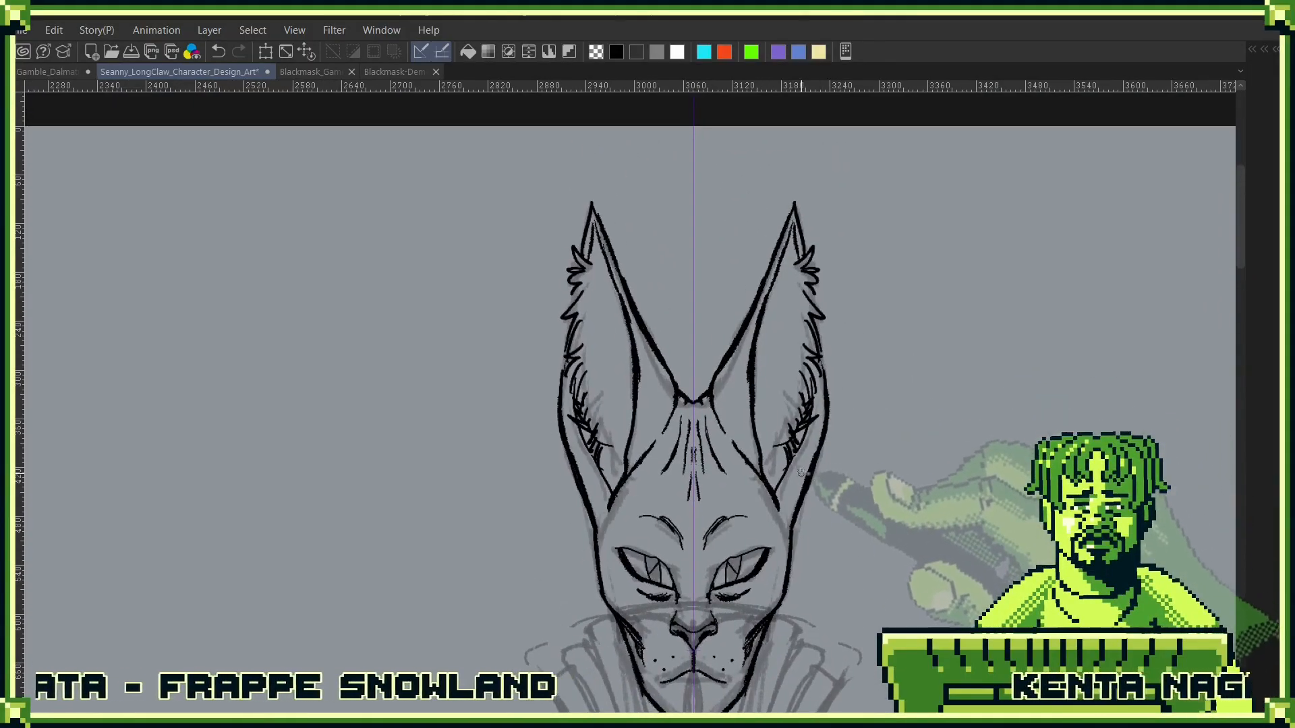
drag(790, 464, 834, 499)
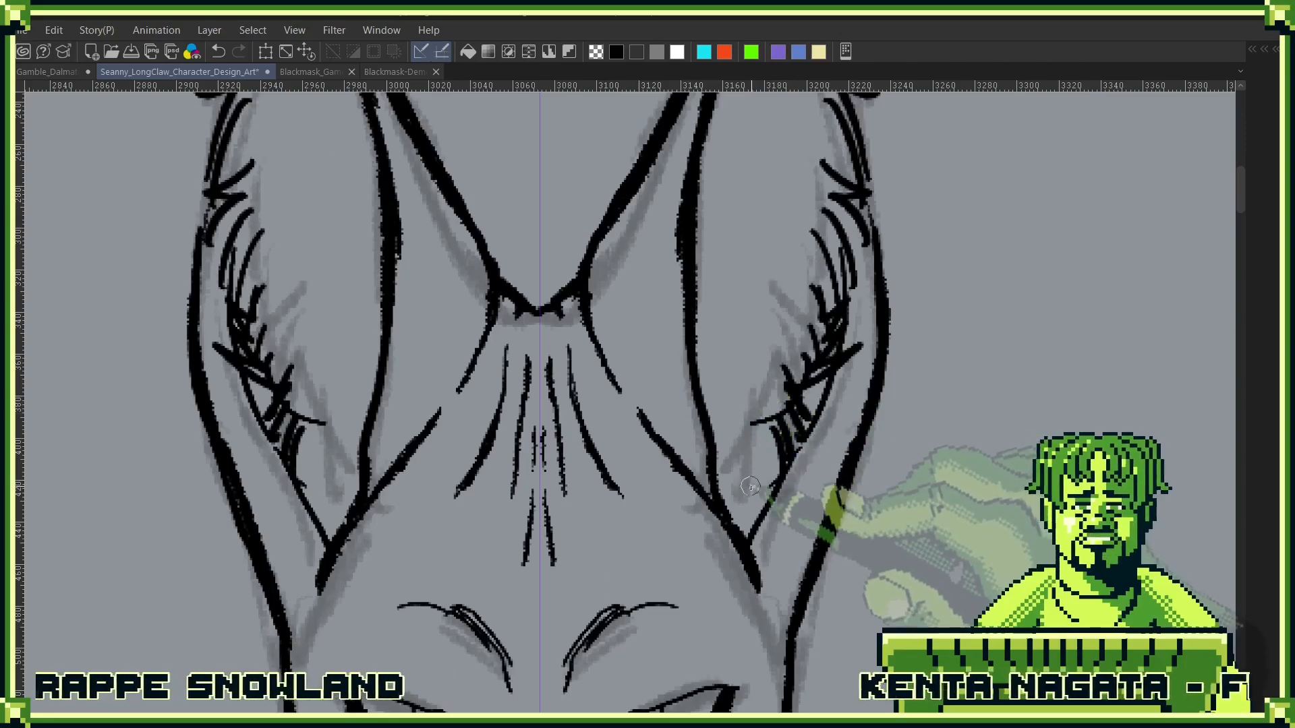
drag(735, 521, 733, 402)
drag(753, 498, 743, 399)
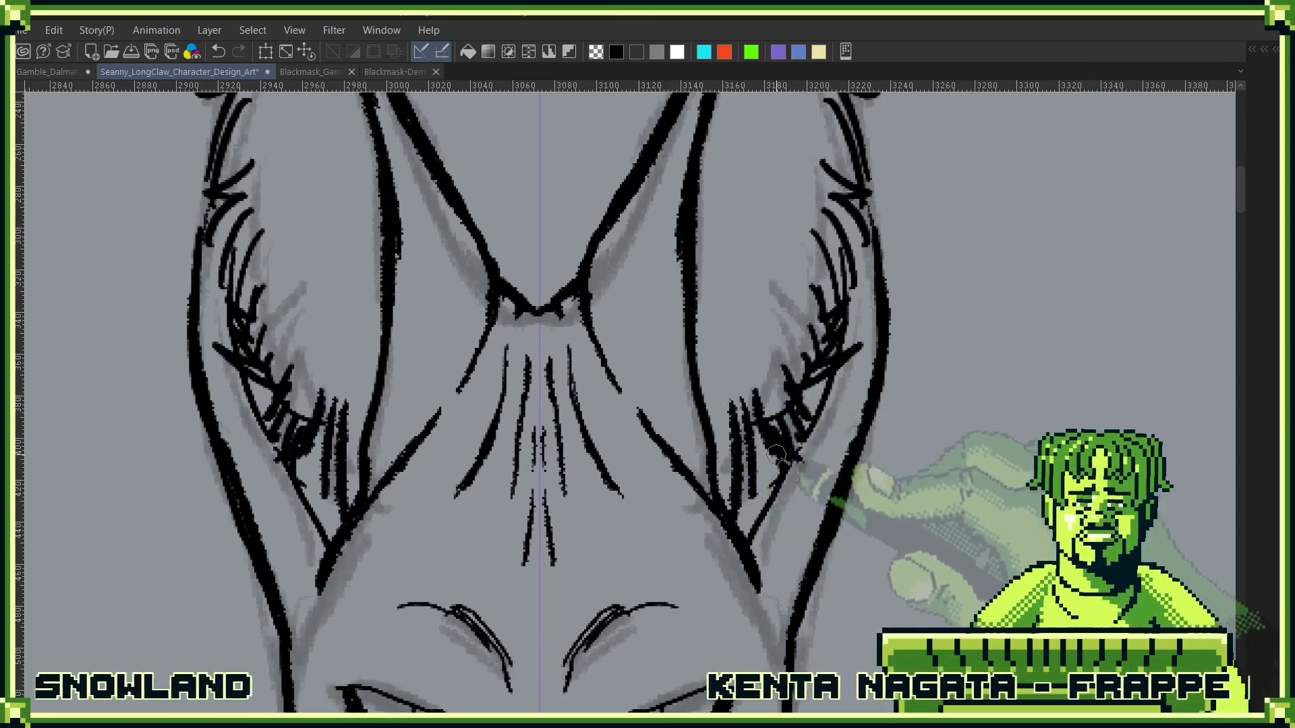
scroll(792, 554, up, 5)
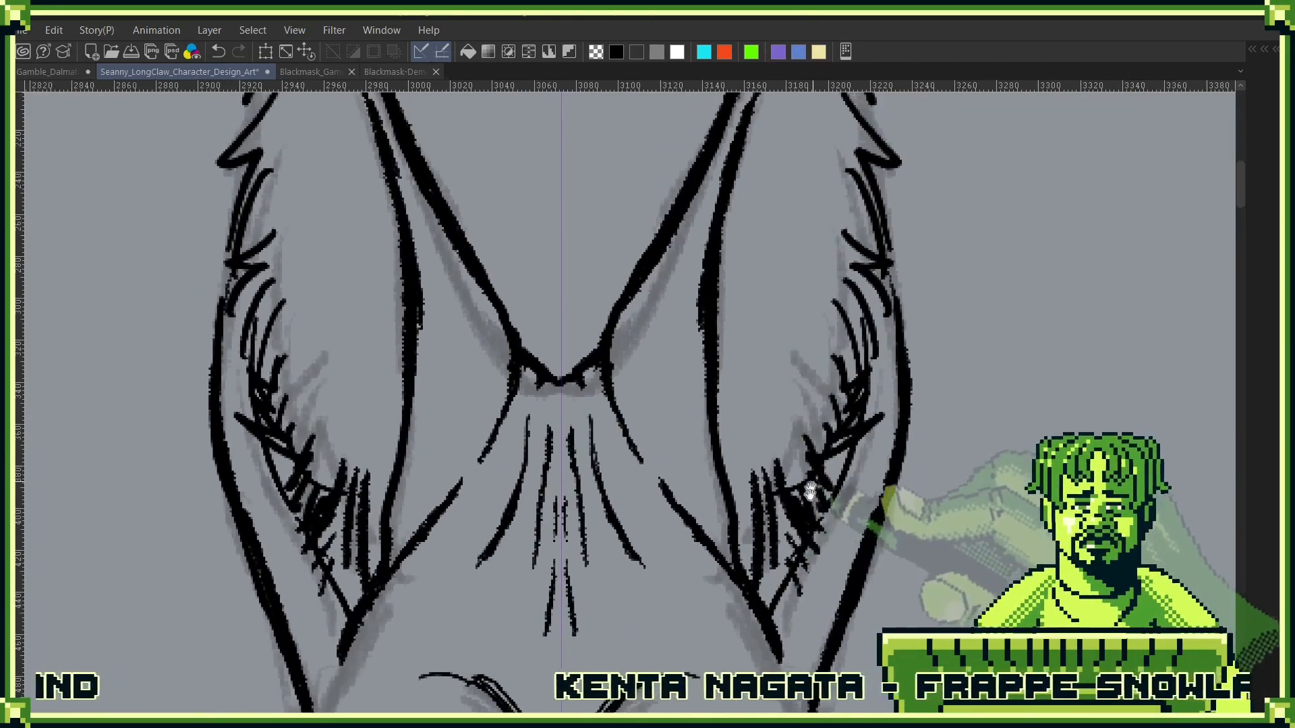
- Add short fur strokes up the outer inside edge of both ears and build up dense hatching in their lower part
mouse_move(809, 233)
mouse_down()
mouse_move(795, 272)
mouse_move(818, 394)
mouse_up()
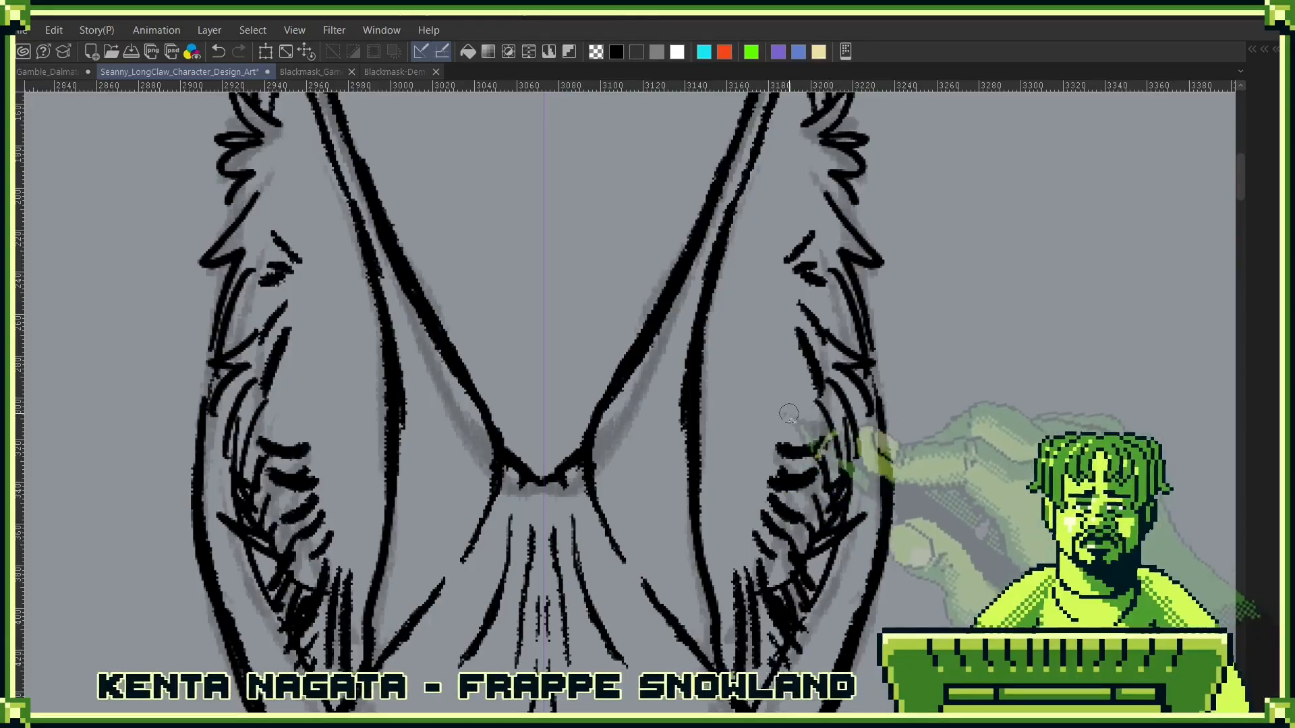
drag(788, 415, 808, 404)
scroll(840, 413, down, 3)
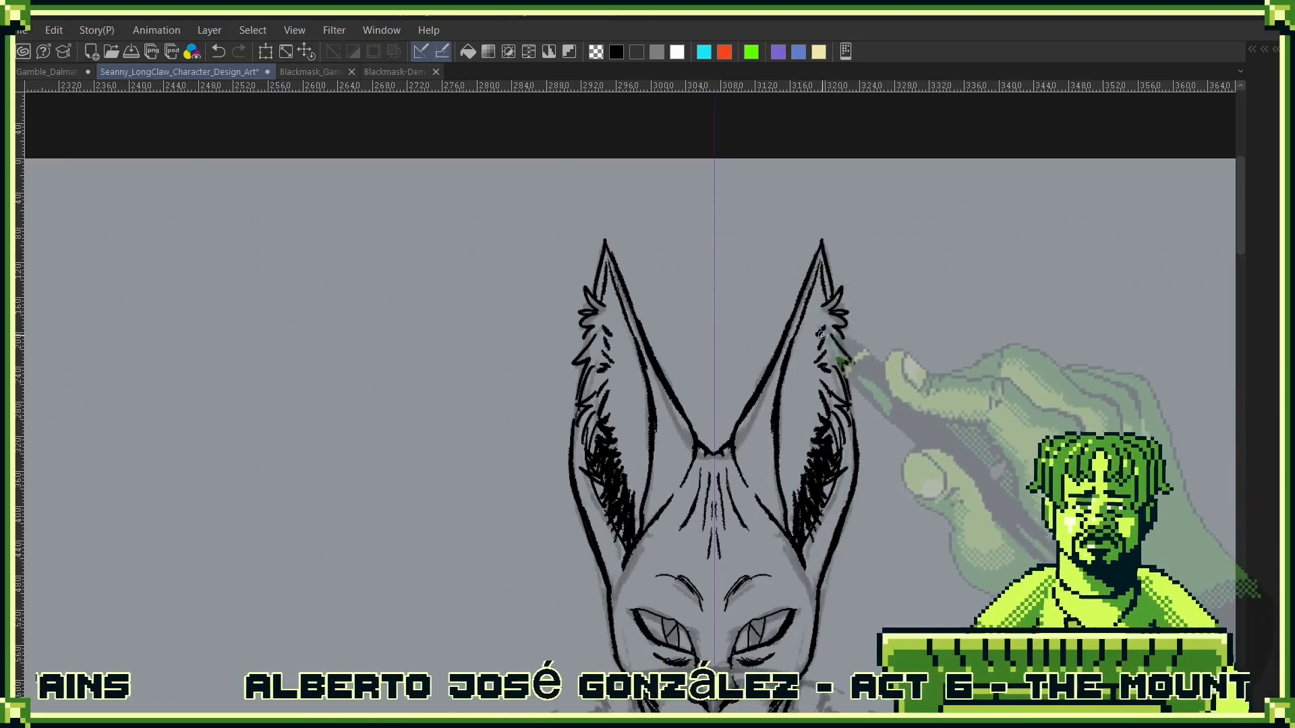
drag(821, 335, 817, 347)
- Scatter small texture marks and short lines over the bare inner surface of both ears
drag(902, 531, 895, 266)
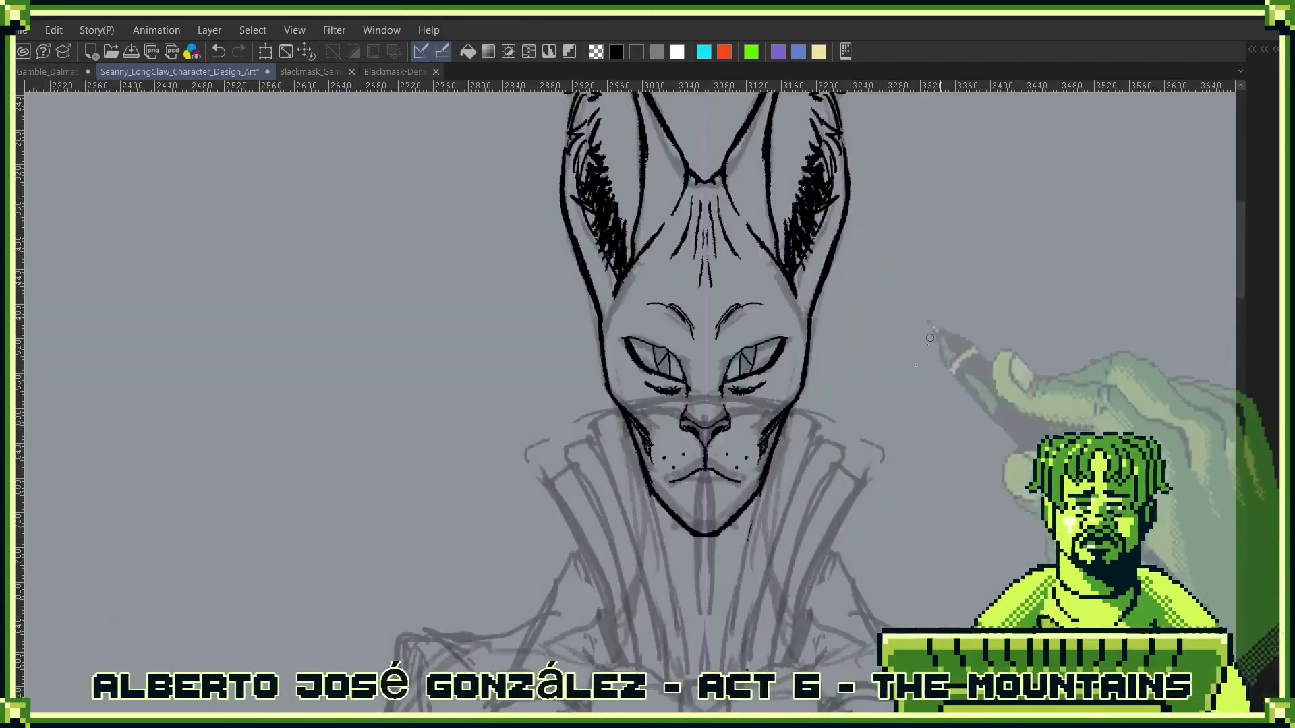
drag(870, 322, 870, 520)
drag(787, 304, 794, 300)
key(ctrl+z)
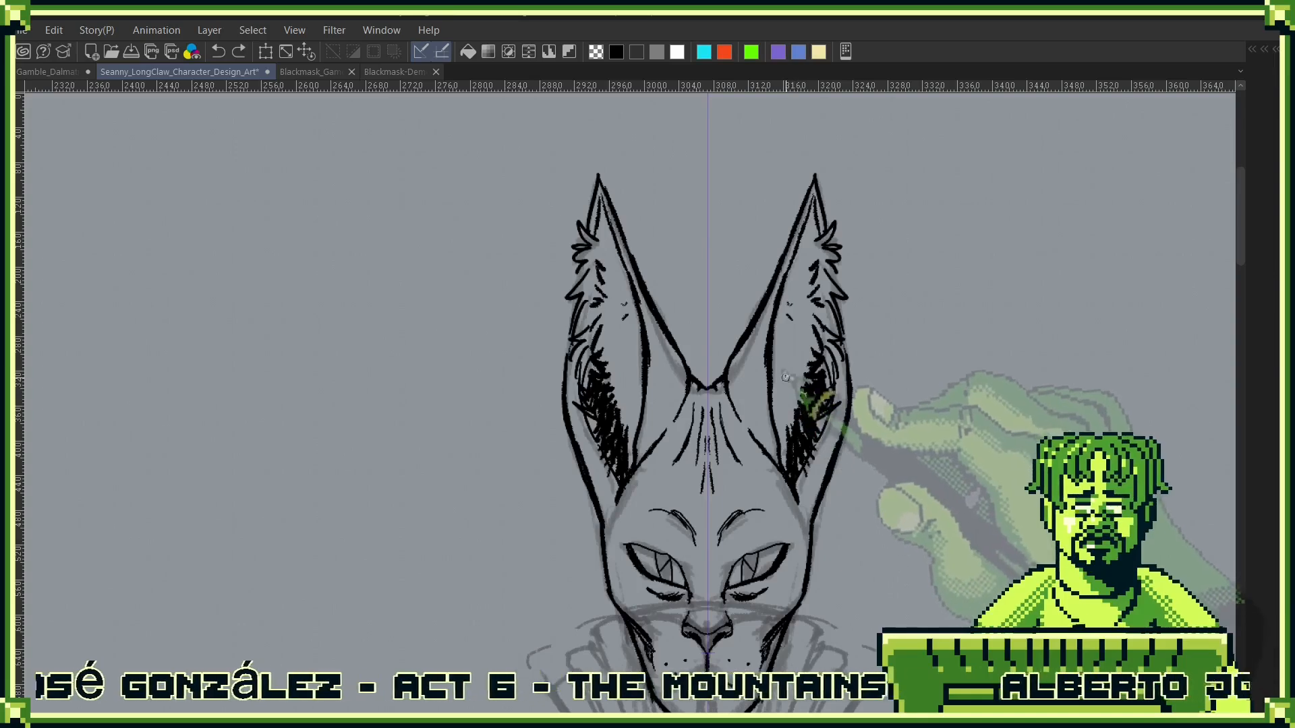
drag(782, 368, 785, 395)
drag(794, 445, 798, 413)
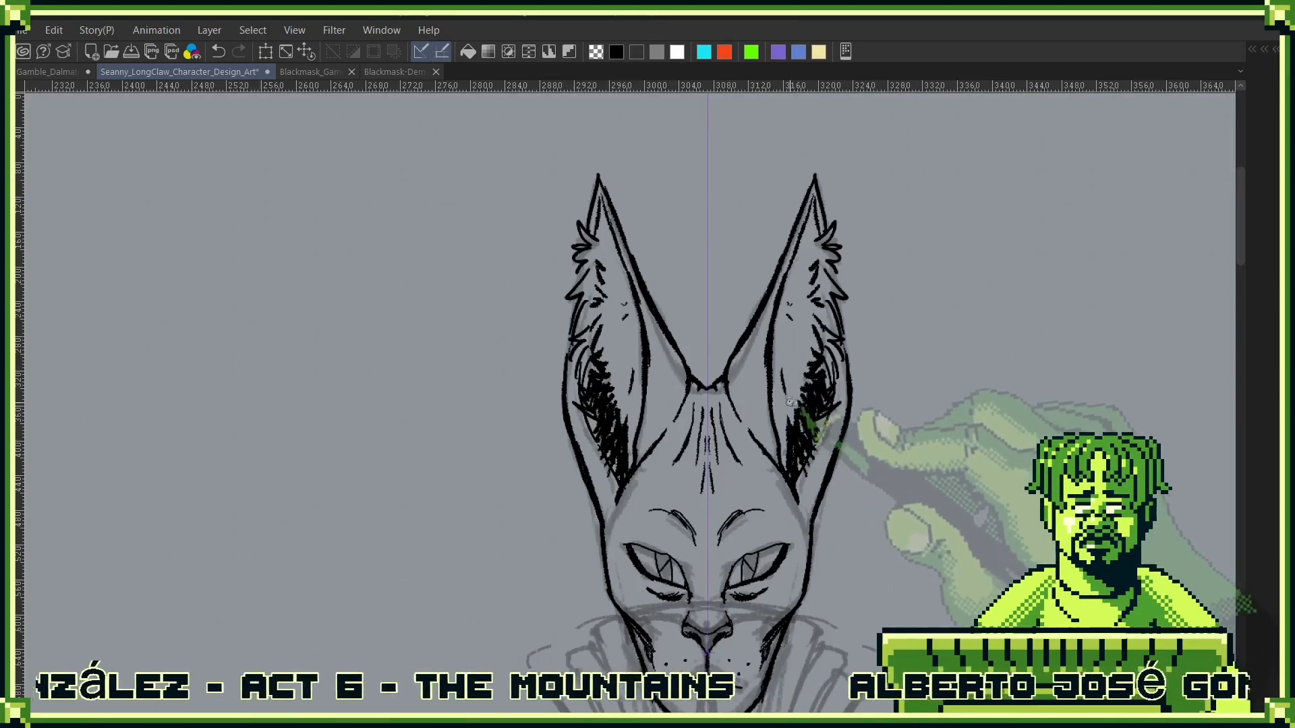
drag(783, 350, 789, 356)
drag(791, 340, 796, 344)
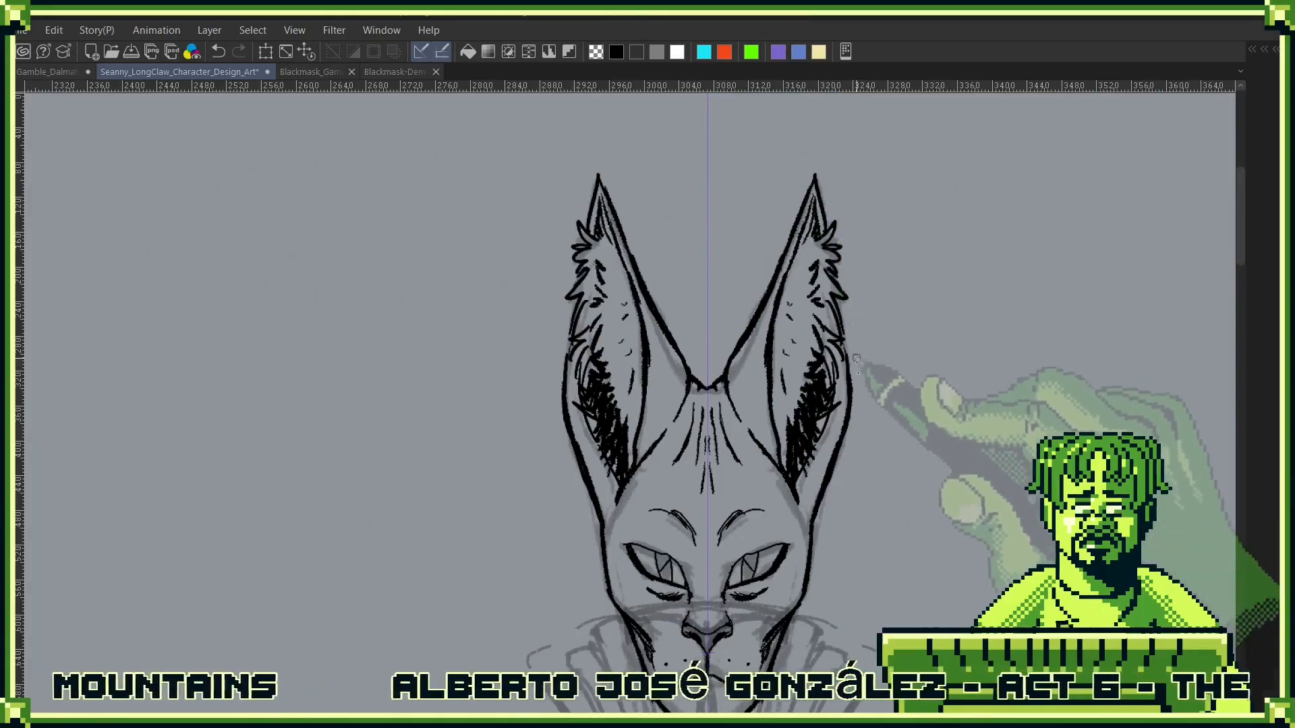
- Select the dense fur hatching inside the lower half of the right-hand ear, delete it and clear the selection
mouse_move(823, 489)
mouse_down()
mouse_move(797, 512)
mouse_move(778, 498)
mouse_up()
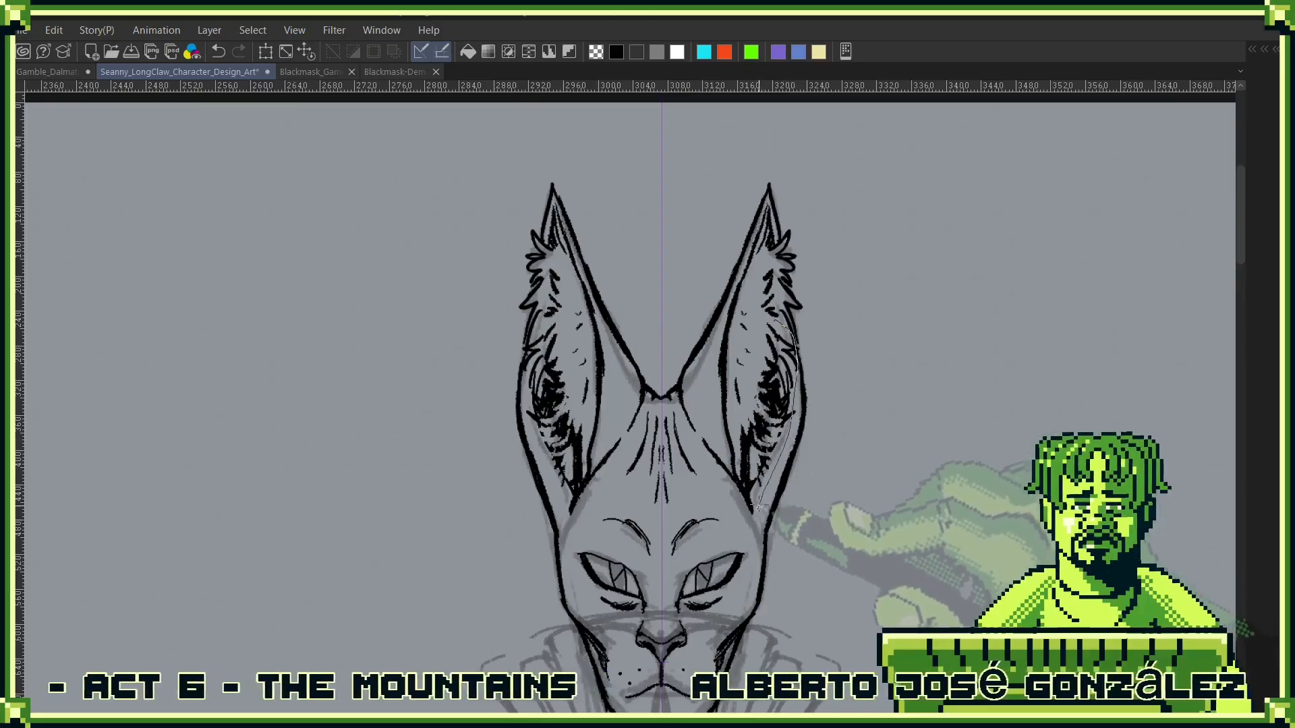
drag(748, 411, 772, 322)
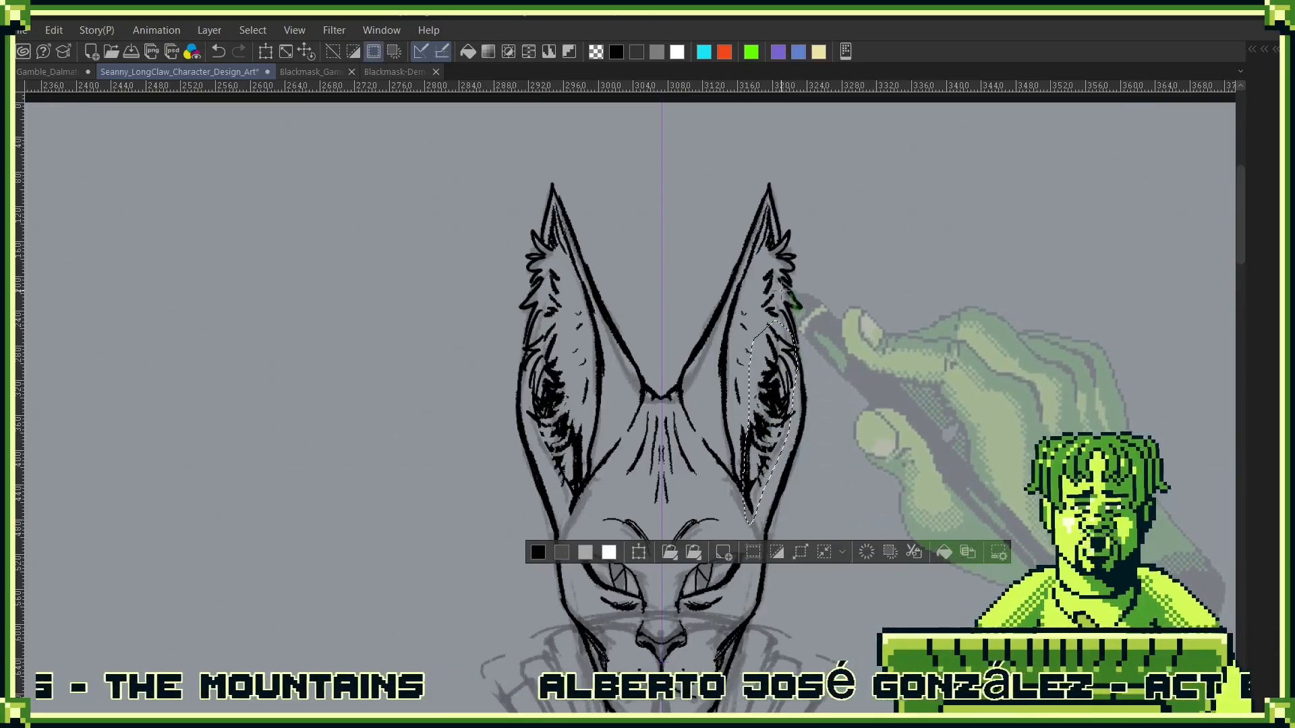
key(Delete)
key(ctrl+d)
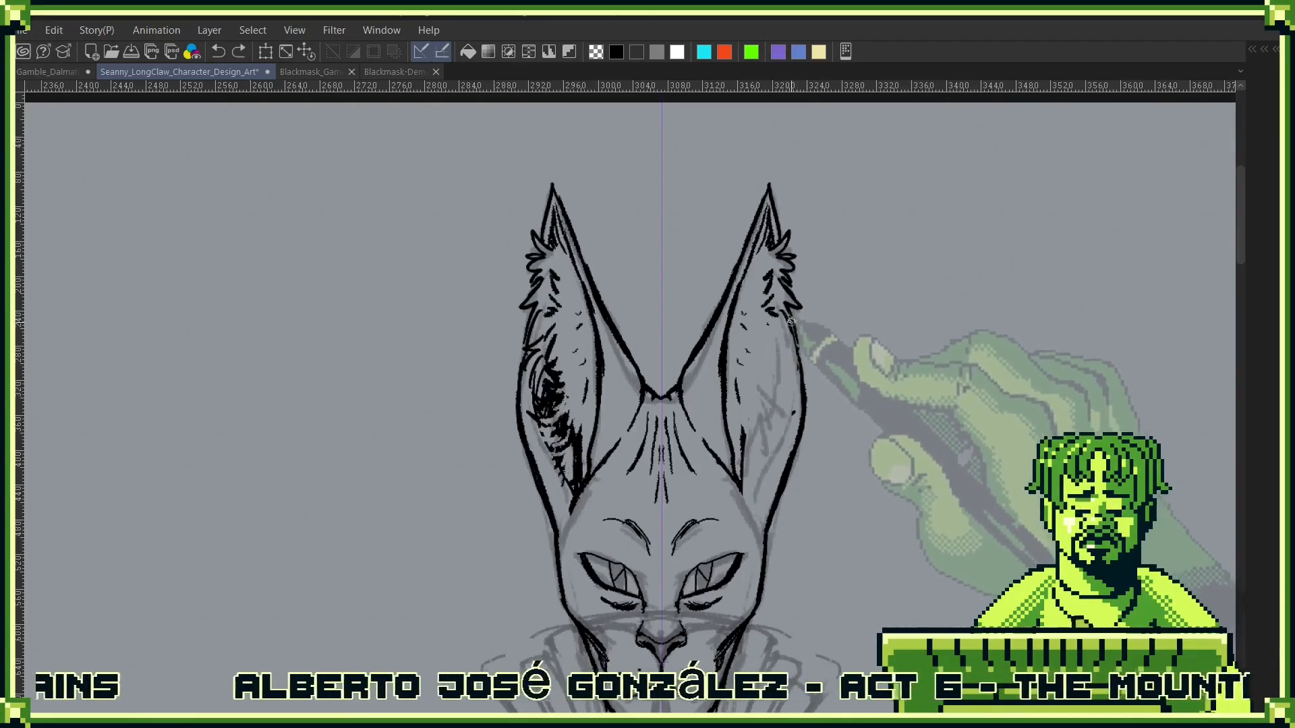
- Redraw dense dark fur hatching inside the lower half of the right-hand ear
drag(790, 323, 793, 397)
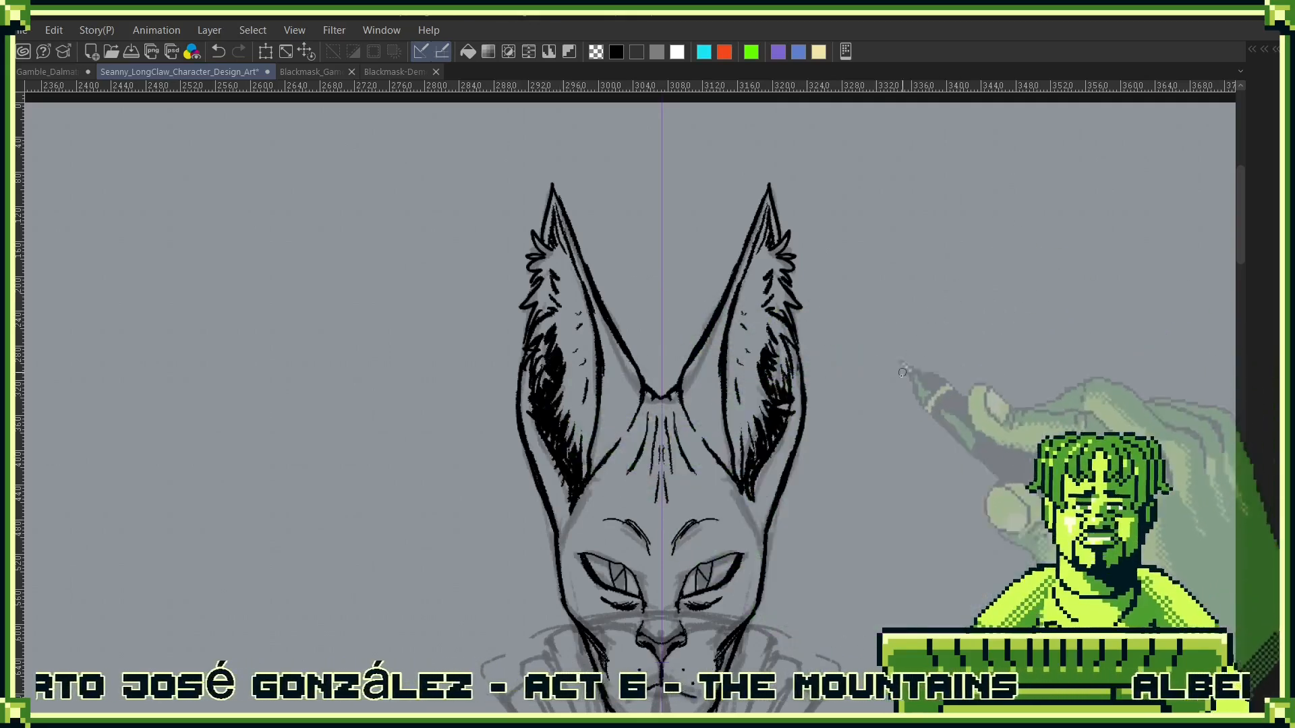
drag(870, 490, 915, 261)
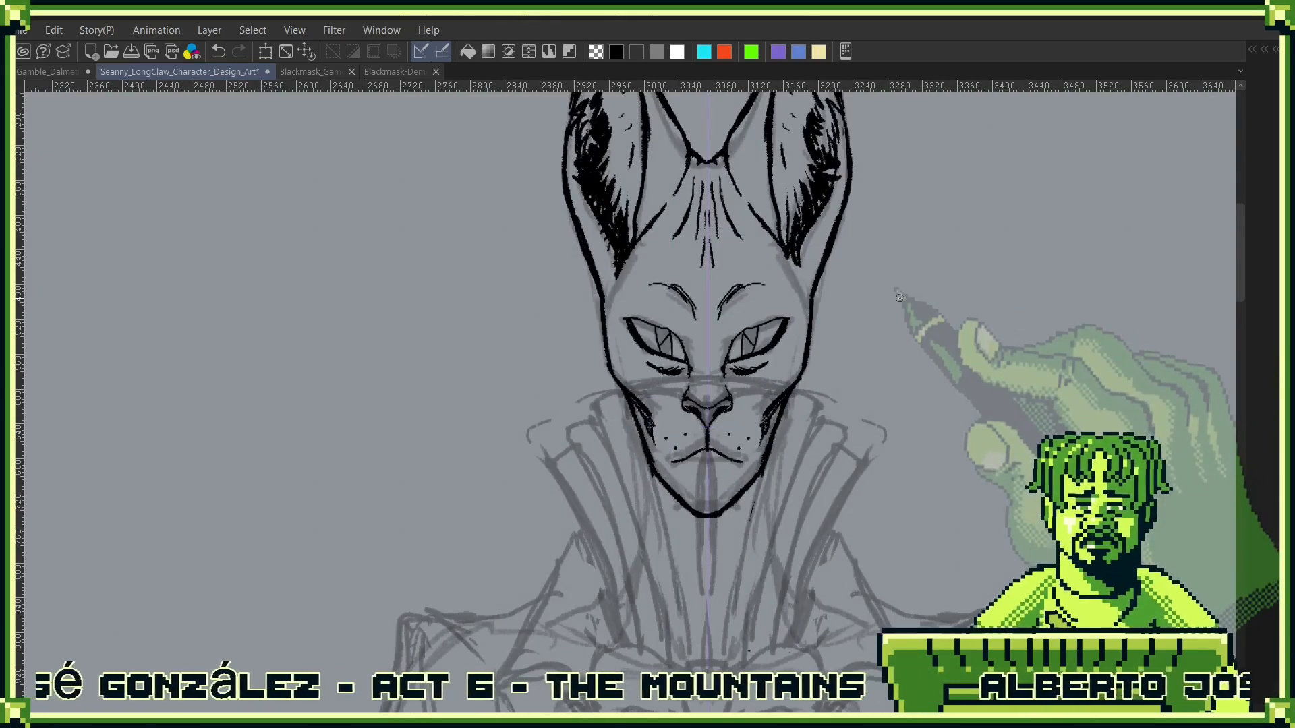
scroll(742, 337, up, 5)
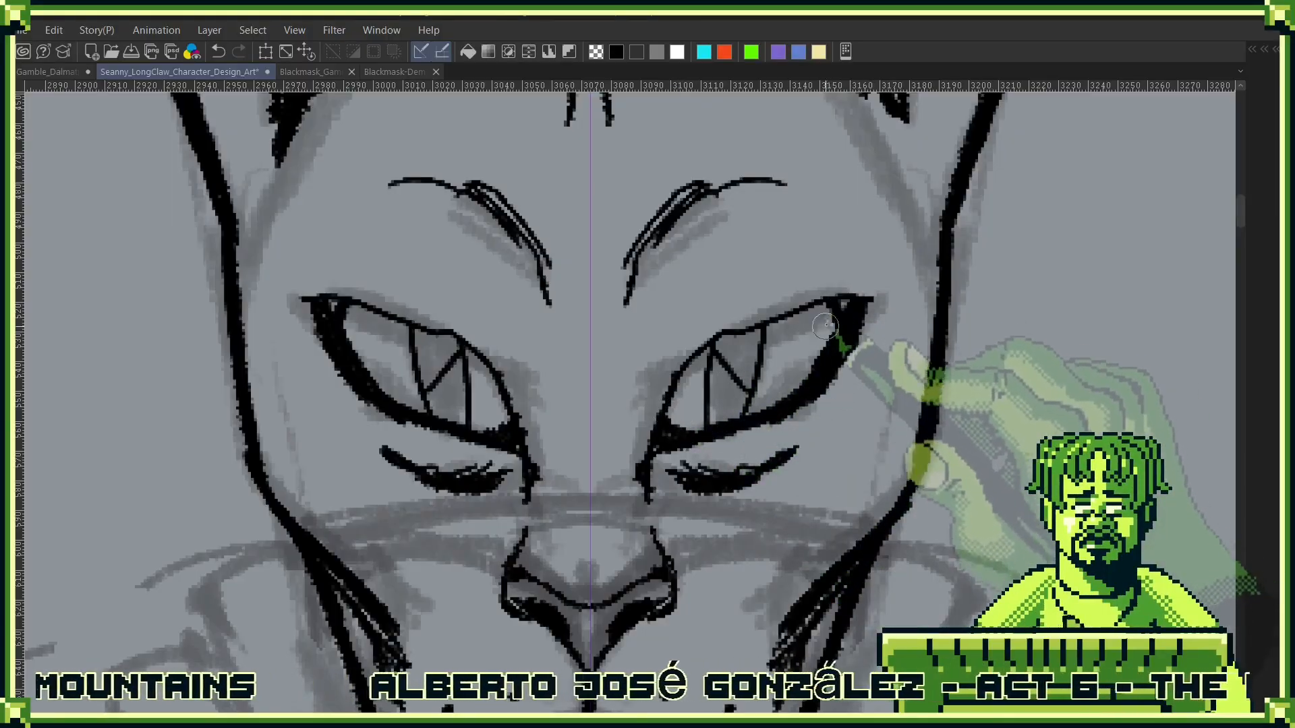
drag(847, 402, 748, 549)
drag(846, 371, 931, 401)
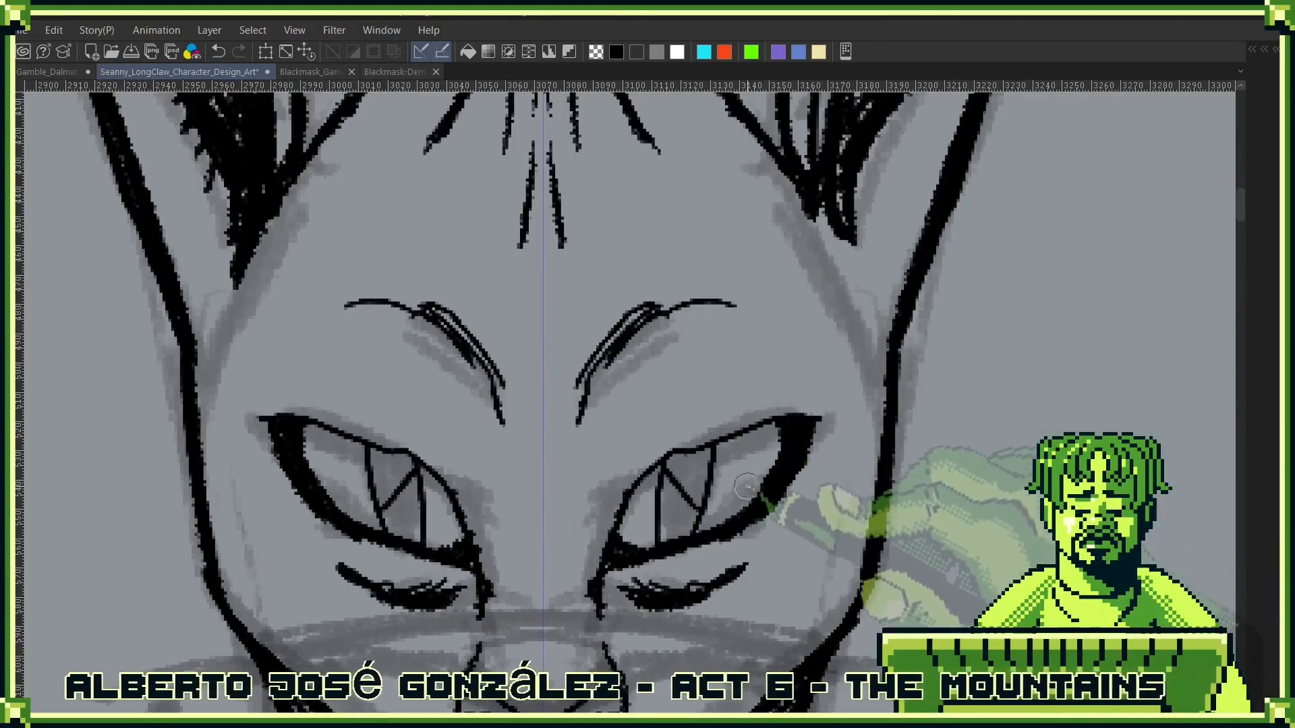
drag(780, 469, 719, 530)
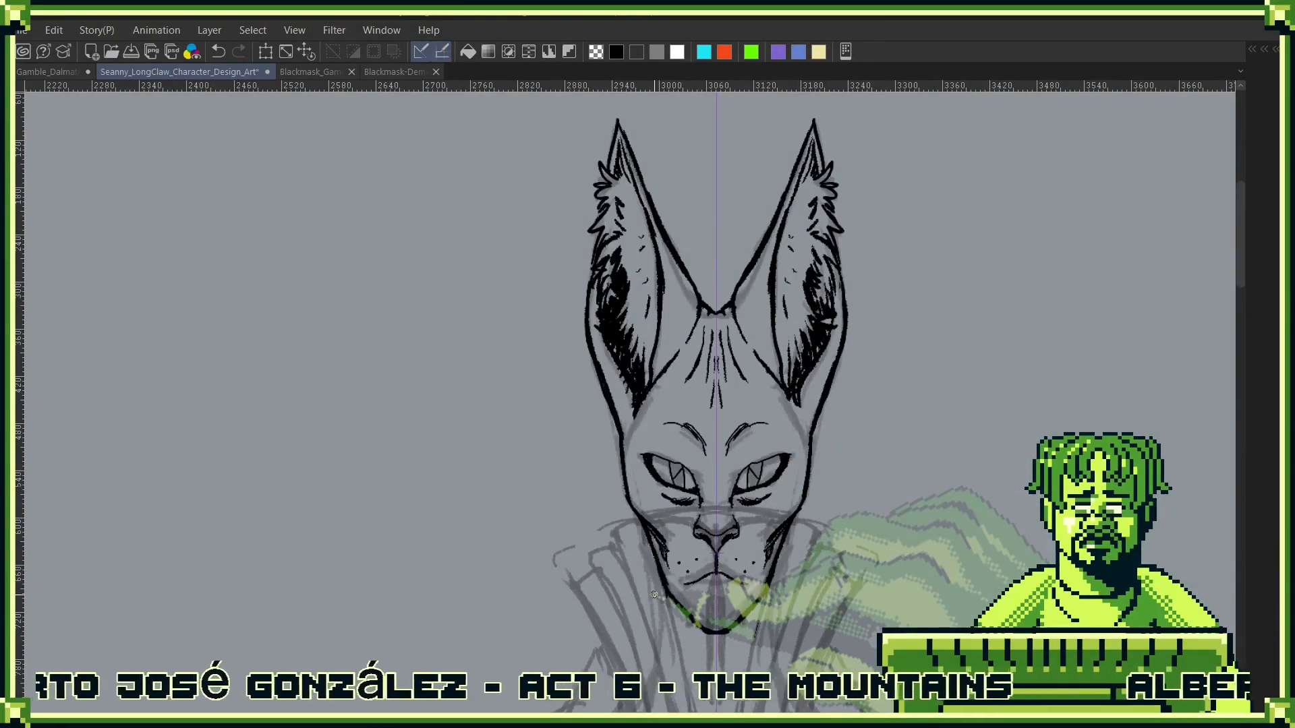
- Ink the symmetrical outer neck contours from the jaw down and add thinner tendon lines running down from under the chin
drag(829, 514, 835, 236)
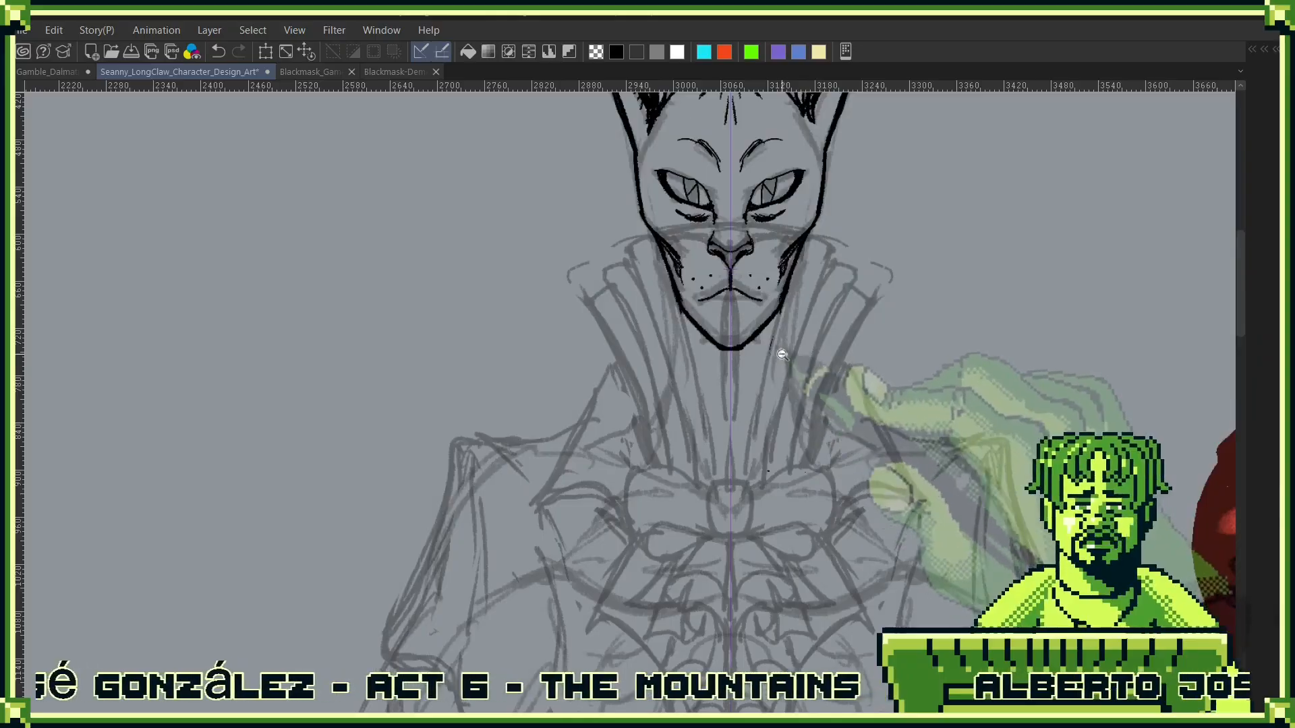
drag(780, 353, 834, 336)
drag(592, 266, 581, 474)
drag(795, 290, 809, 474)
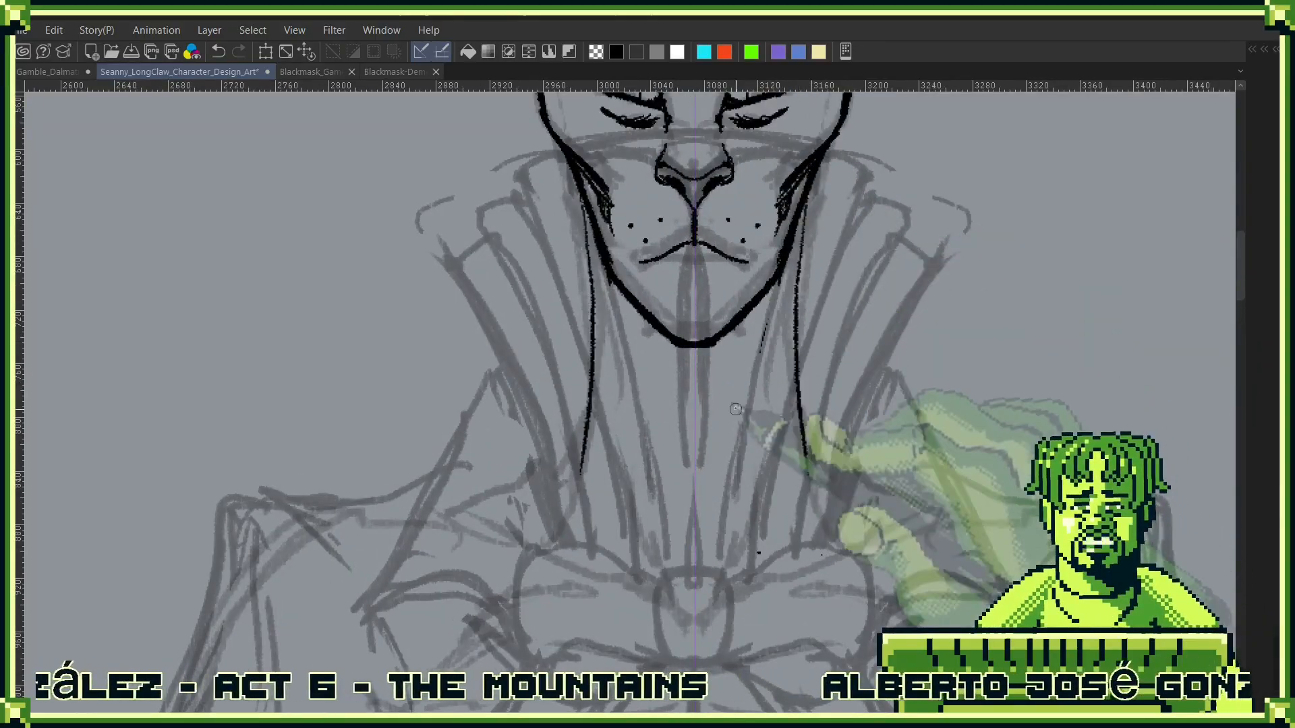
mouse_move(775, 302)
mouse_down()
mouse_move(735, 522)
mouse_move(743, 320)
mouse_move(741, 391)
mouse_move(770, 330)
mouse_up()
scroll(809, 350, down, 1)
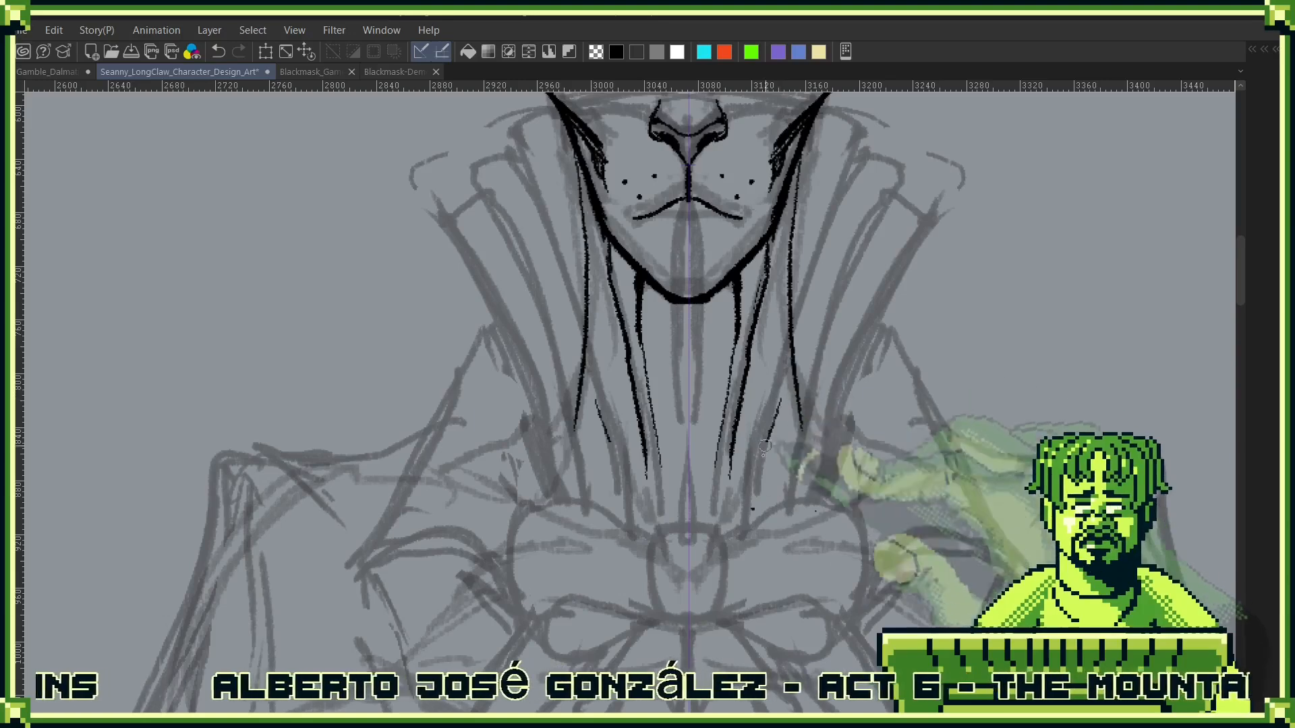
- Add a long slanted muscle line on each side of the neck and thicken the upper part of the outer neck contours
drag(752, 550, 781, 395)
key(ctrl+z)
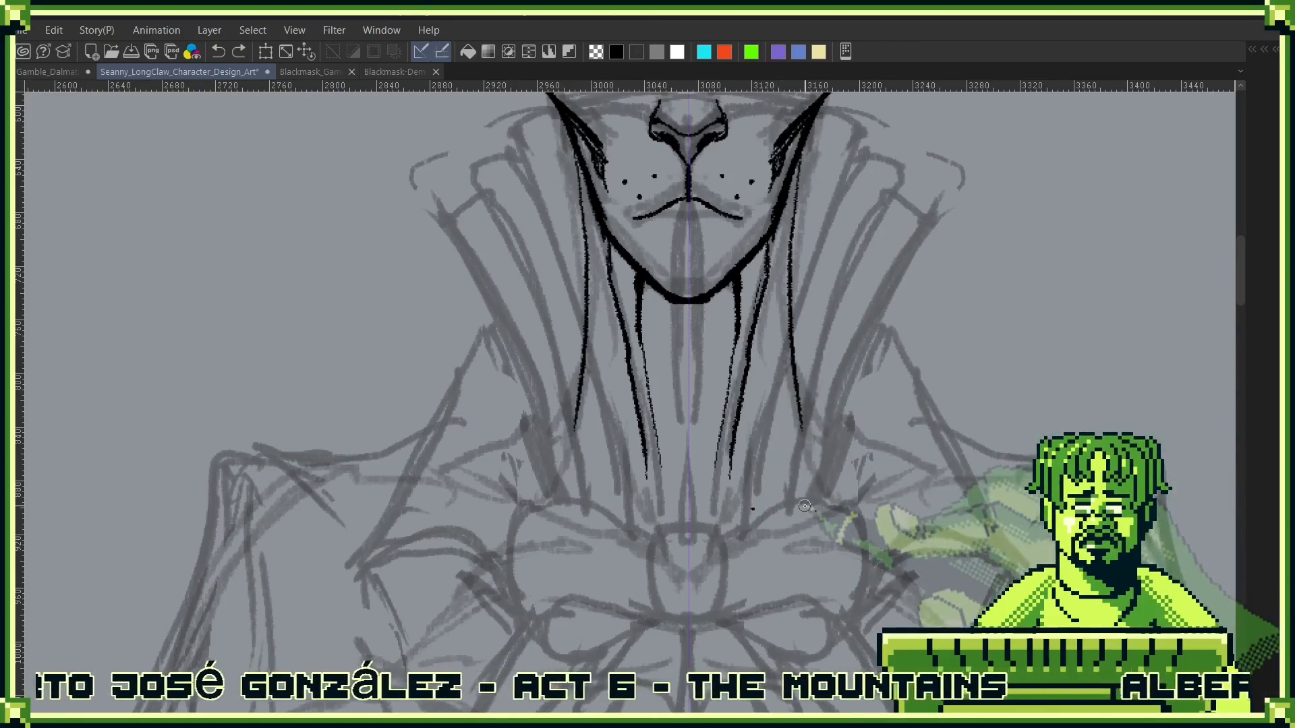
mouse_move(803, 400)
mouse_down()
mouse_move(779, 547)
mouse_move(771, 413)
mouse_up()
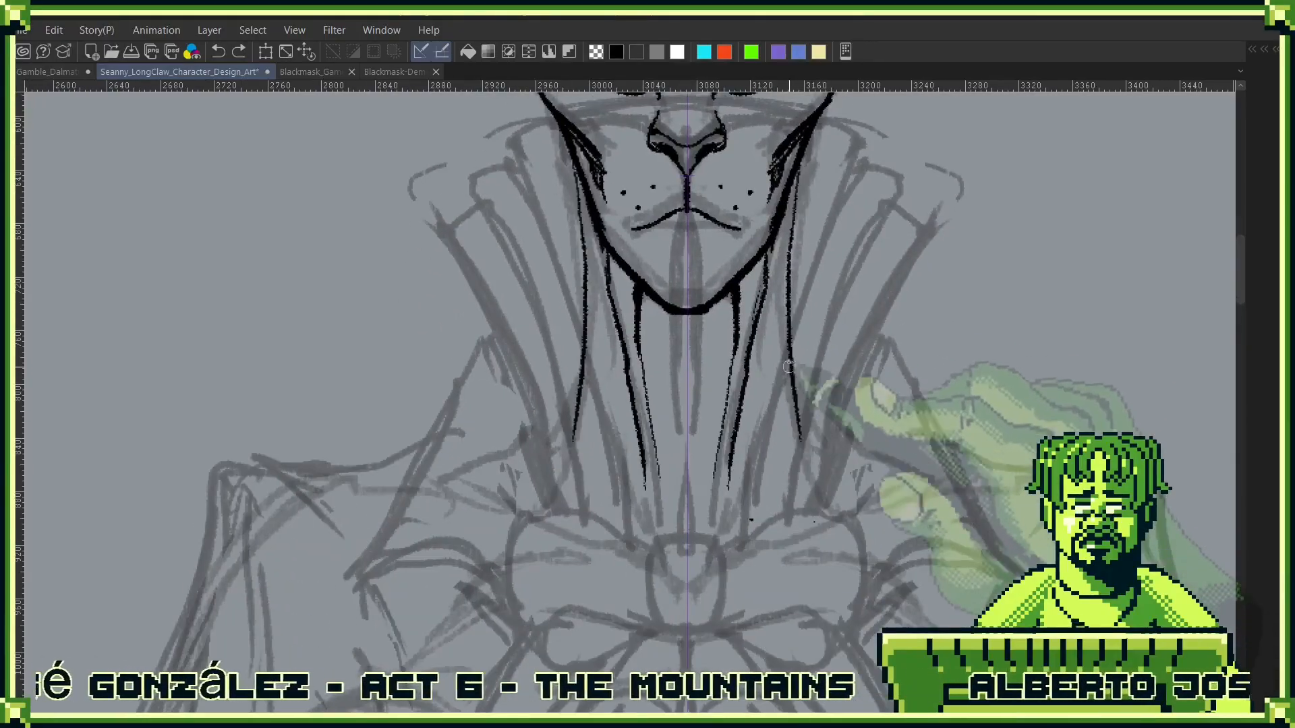
drag(782, 351, 747, 525)
drag(786, 395, 780, 303)
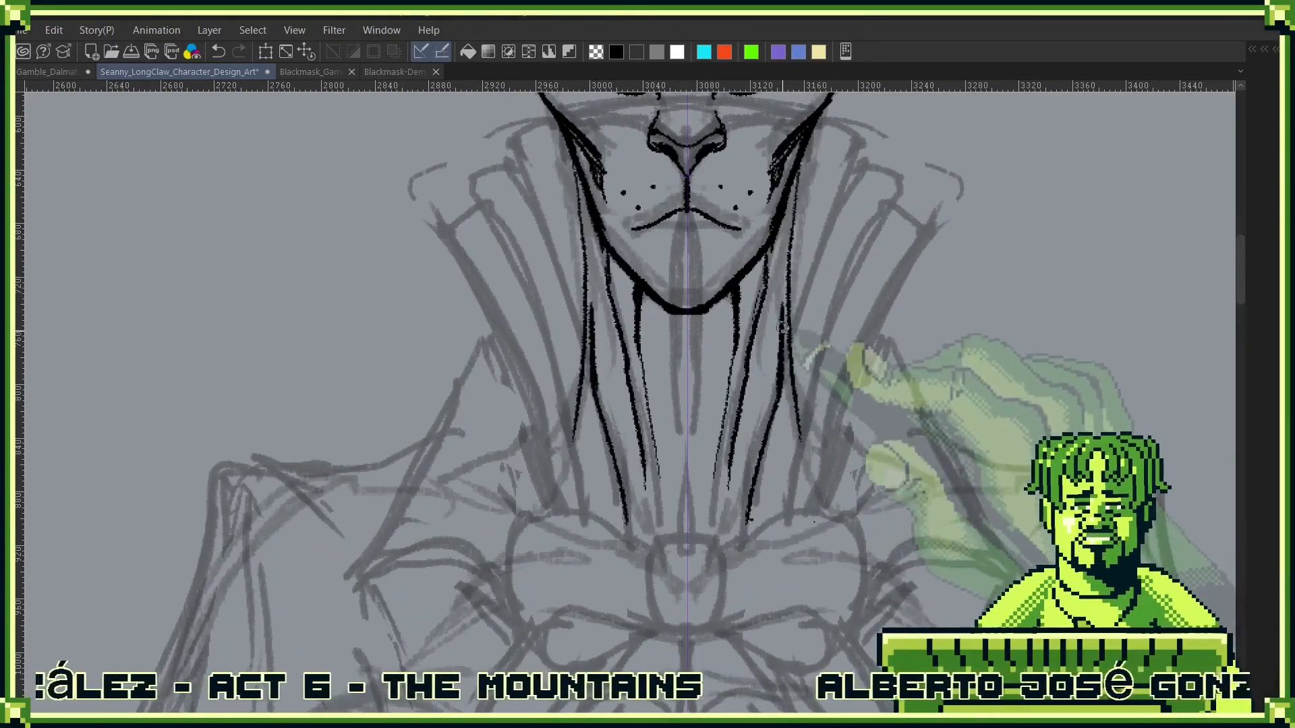
drag(795, 248, 782, 394)
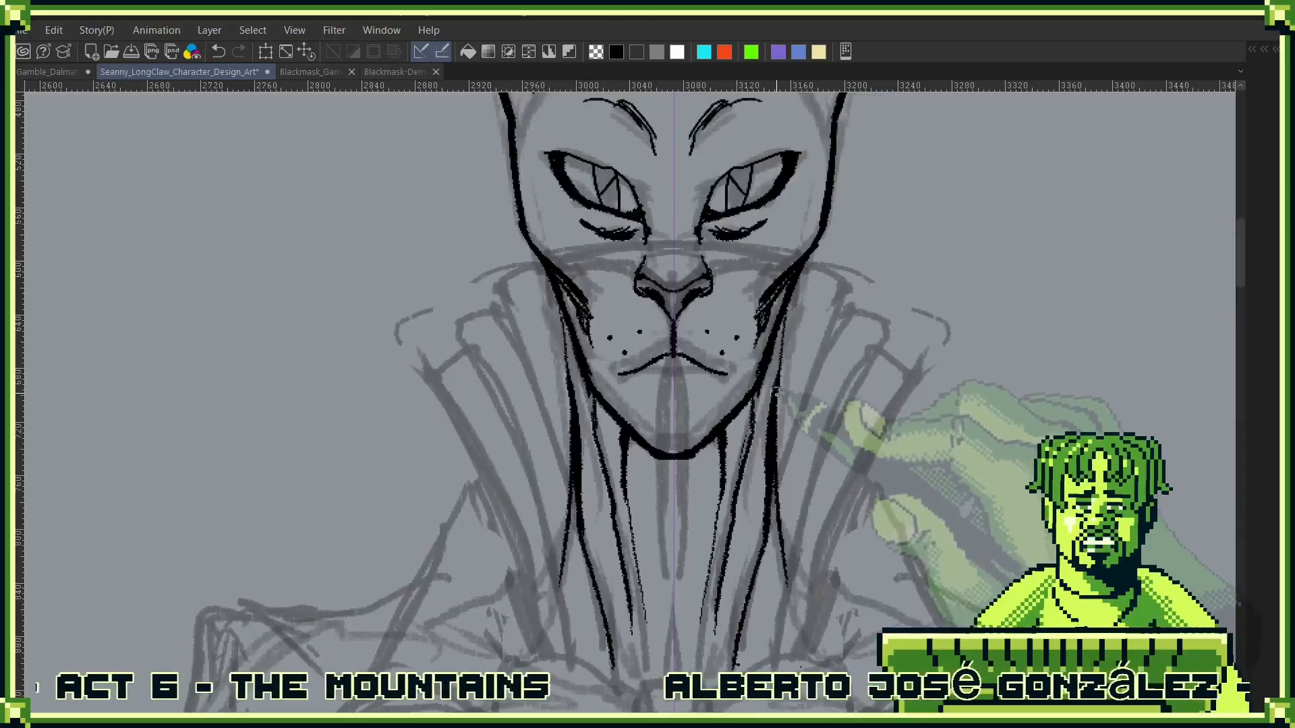
- Extend the neck contours outward into the shoulders and draw a curved collarbone line below each one
mouse_move(744, 681)
mouse_down()
mouse_move(757, 496)
mouse_move(853, 464)
mouse_up()
drag(797, 384, 869, 428)
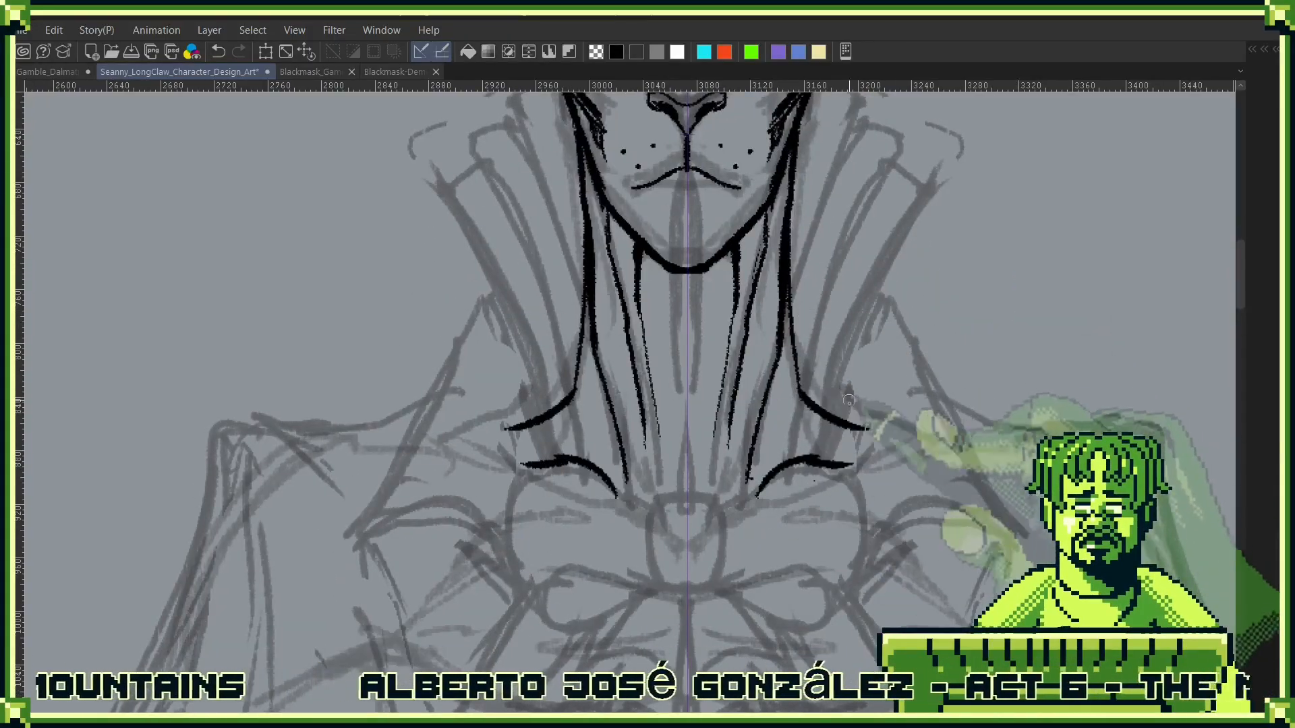
scroll(927, 377, down, 3)
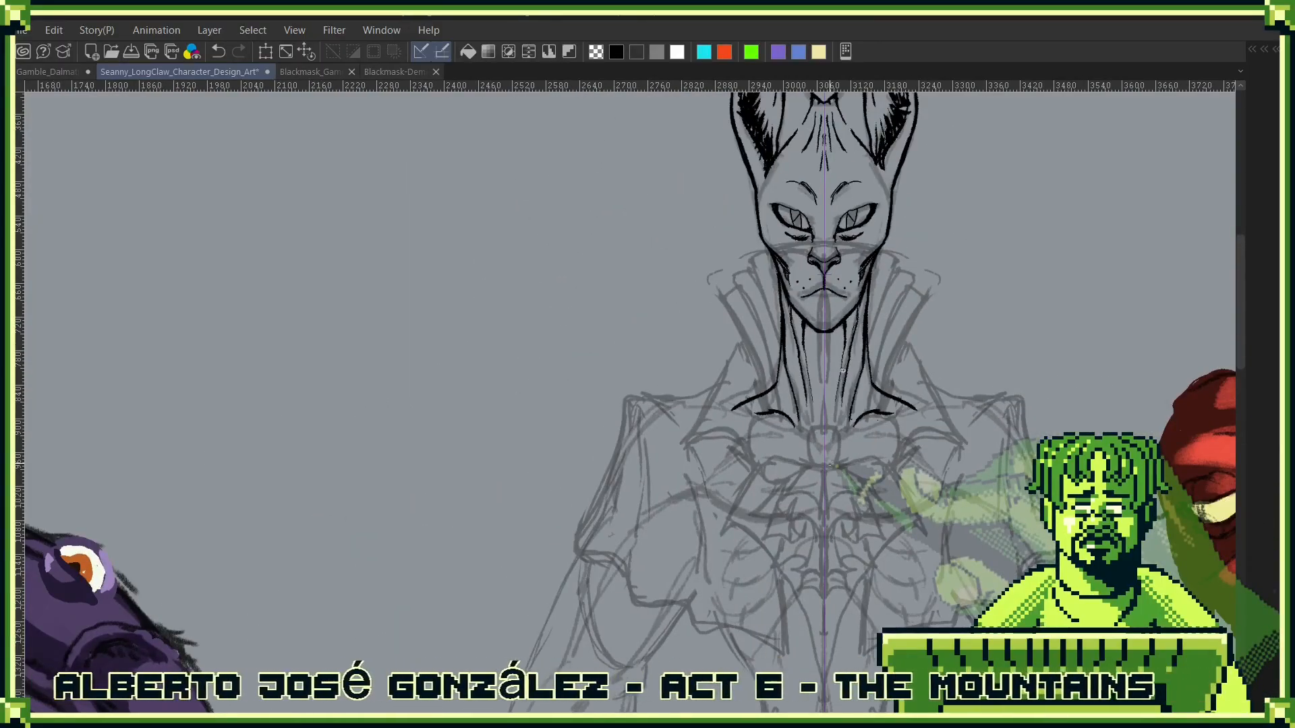
- Draw a pair of vertical throat lines below the chin, undoing and redrawing them until they taper down the neck's middle
scroll(842, 370, up, 3)
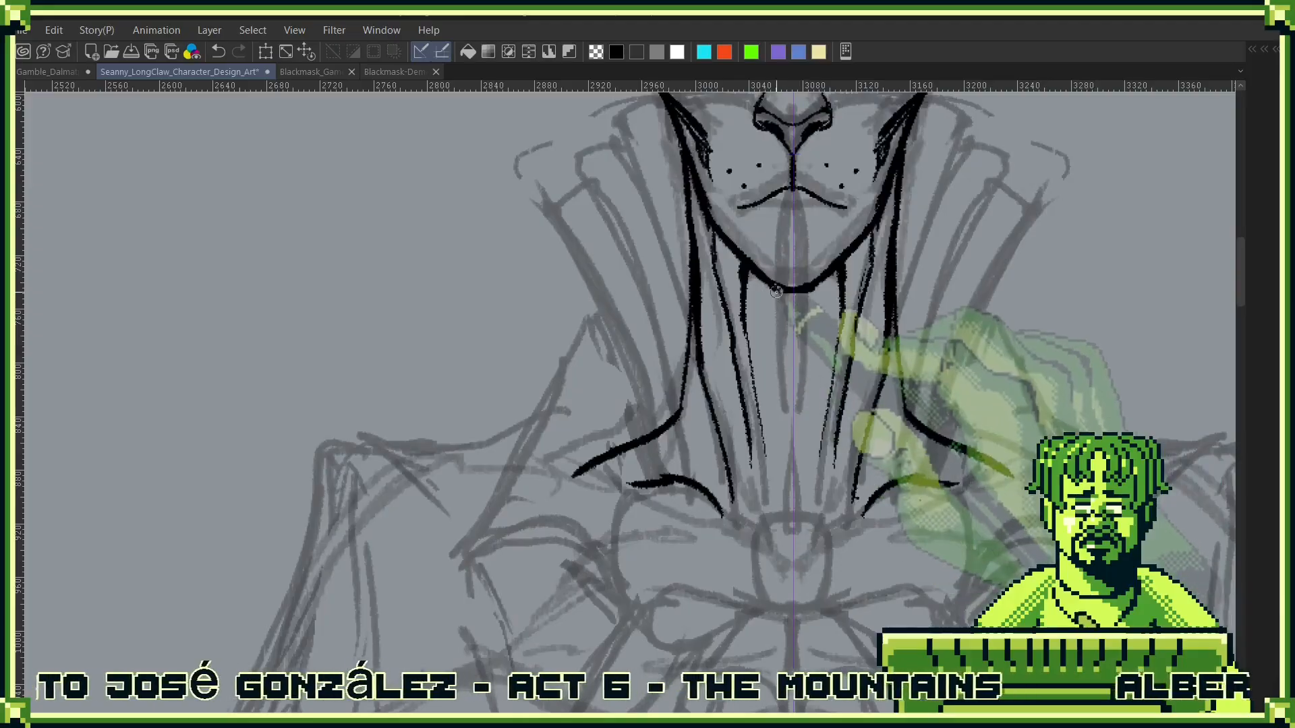
drag(776, 291, 779, 404)
drag(762, 283, 767, 460)
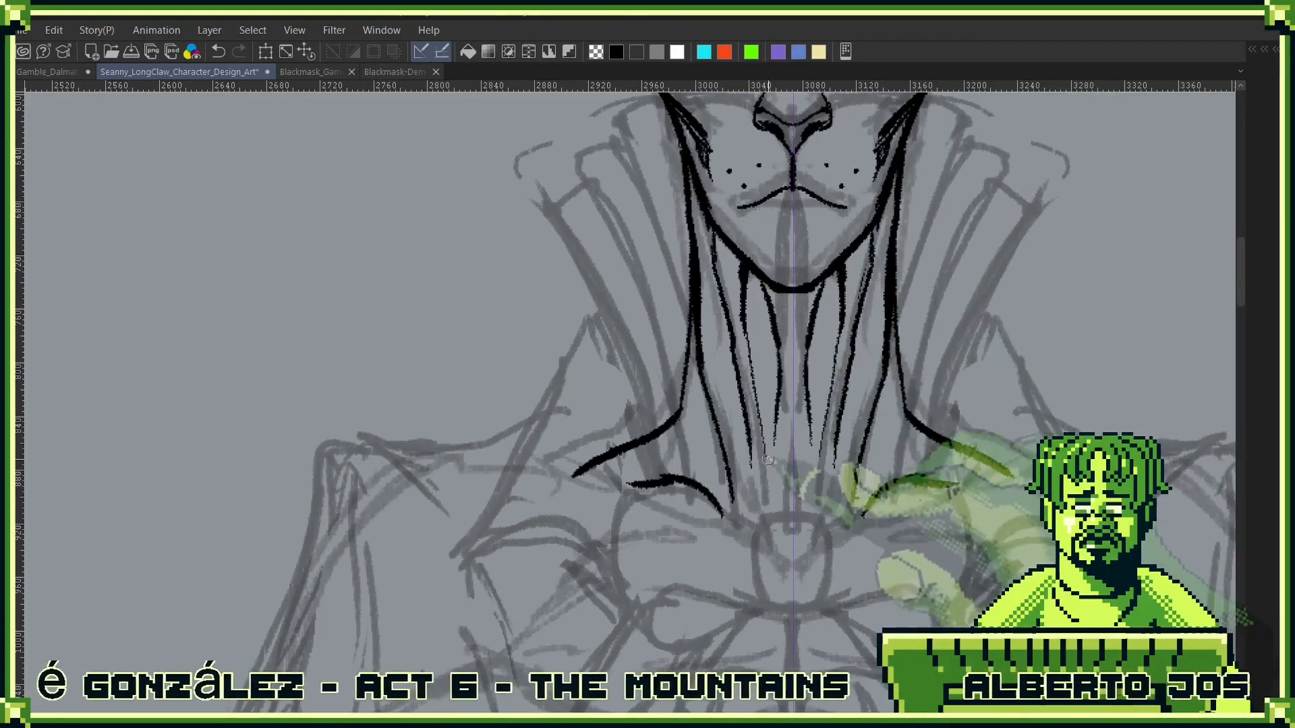
key(ctrl+z)
drag(764, 287, 780, 355)
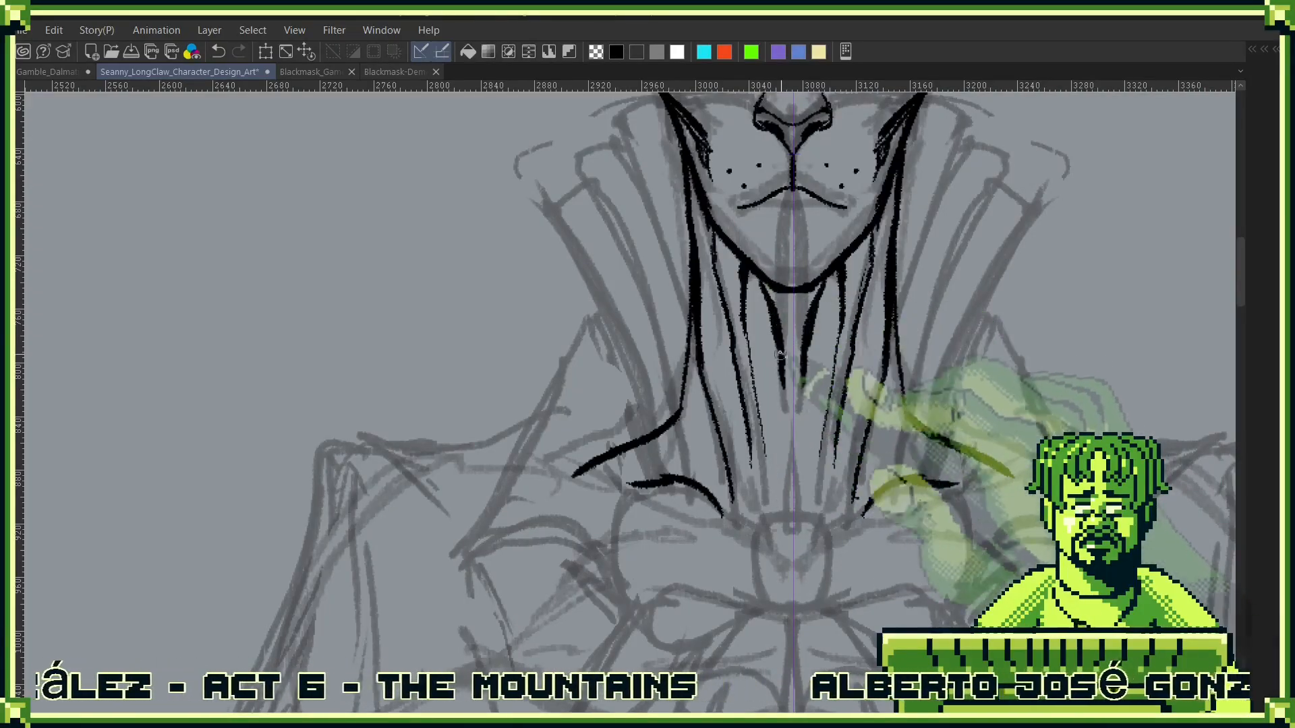
key(ctrl+z)
drag(766, 289, 781, 434)
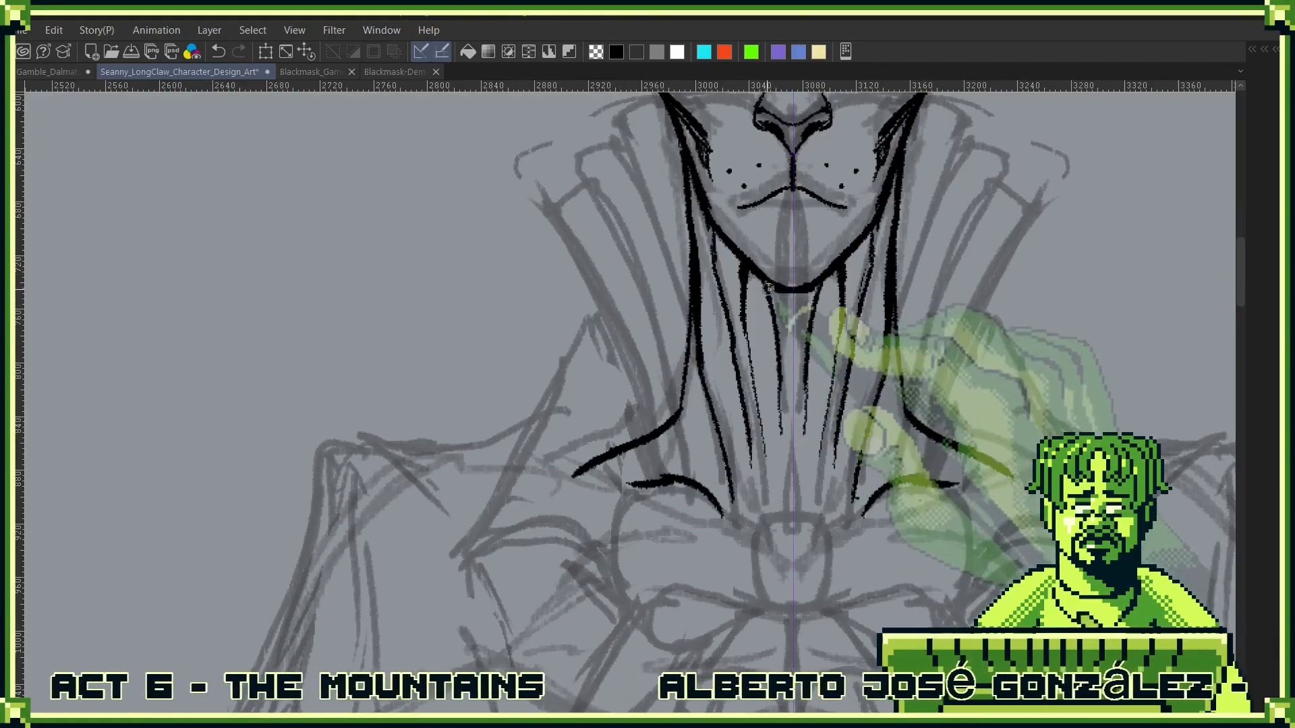
- Thicken the underside of the jaw and chin with heavy black strokes where they meet the neck
drag(768, 289, 801, 464)
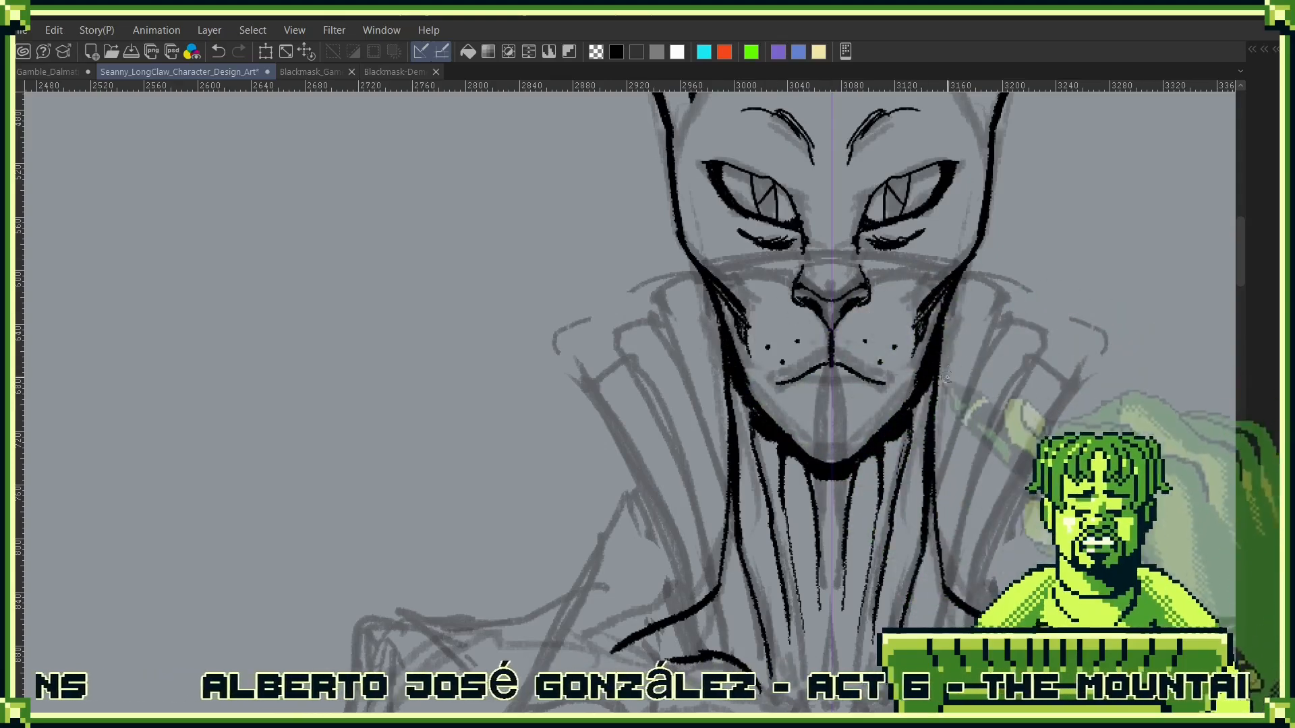
drag(971, 483, 845, 468)
scroll(910, 437, down, 4)
drag(928, 476, 733, 506)
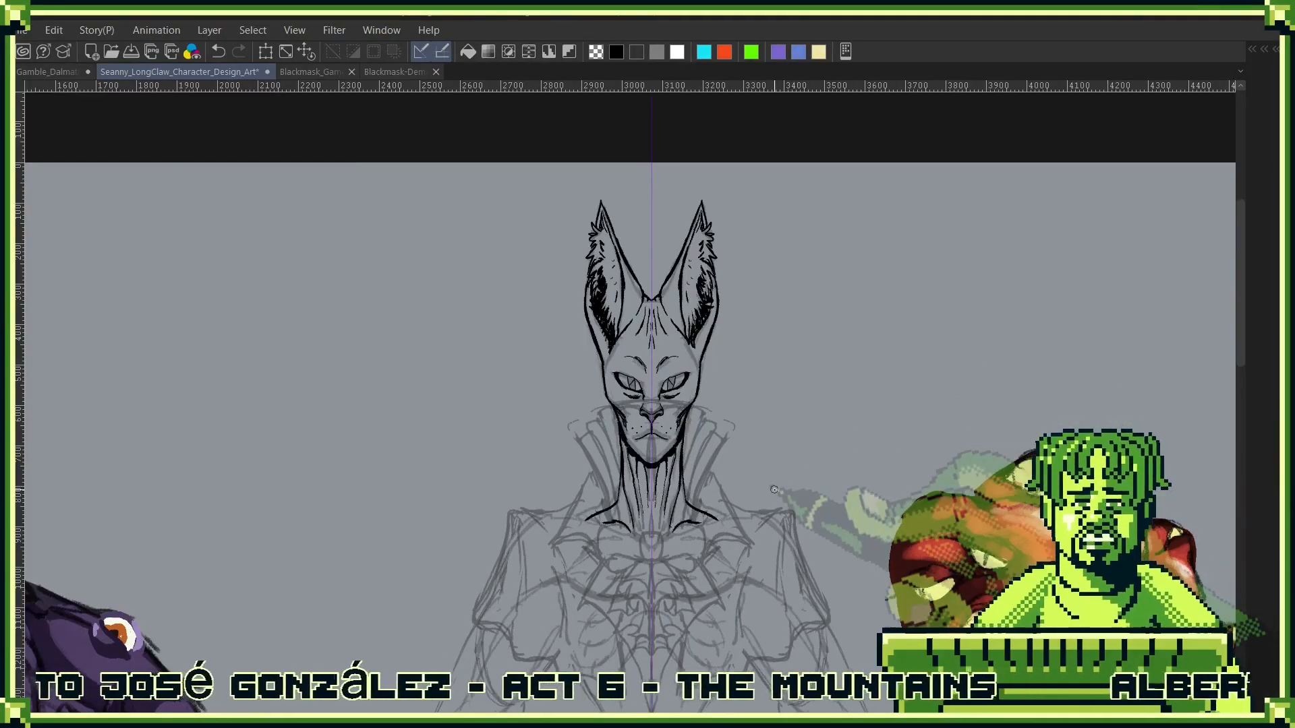
- Draw a grey curve across the base of the neck to close the gap between the shoulder lines
drag(803, 492, 865, 405)
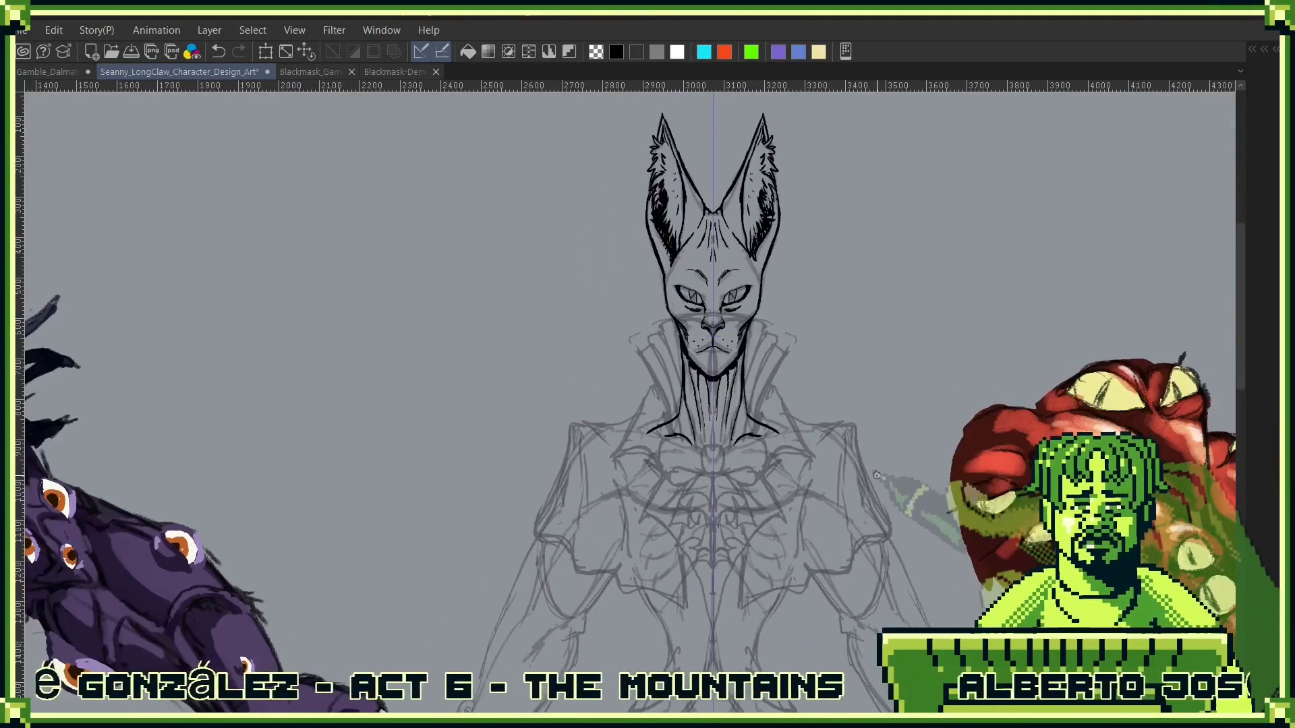
key(F7)
click(869, 518)
key(F7)
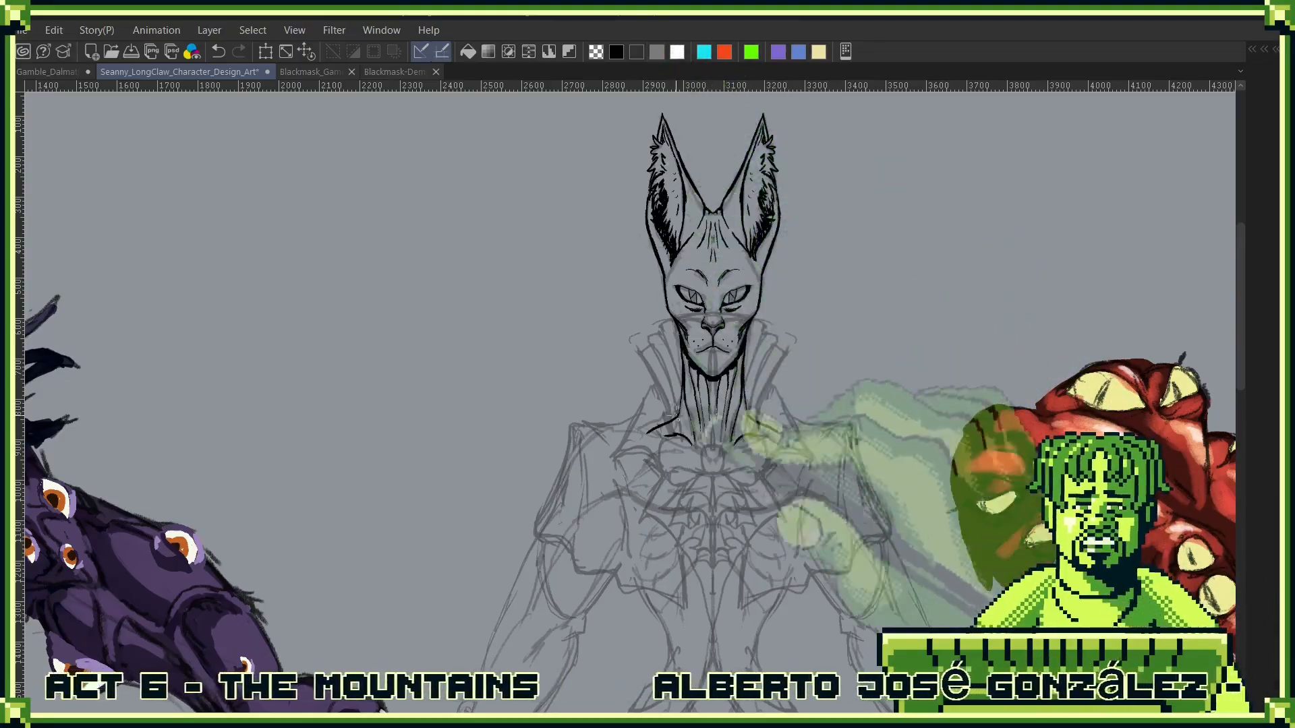
scroll(713, 419, up, 3)
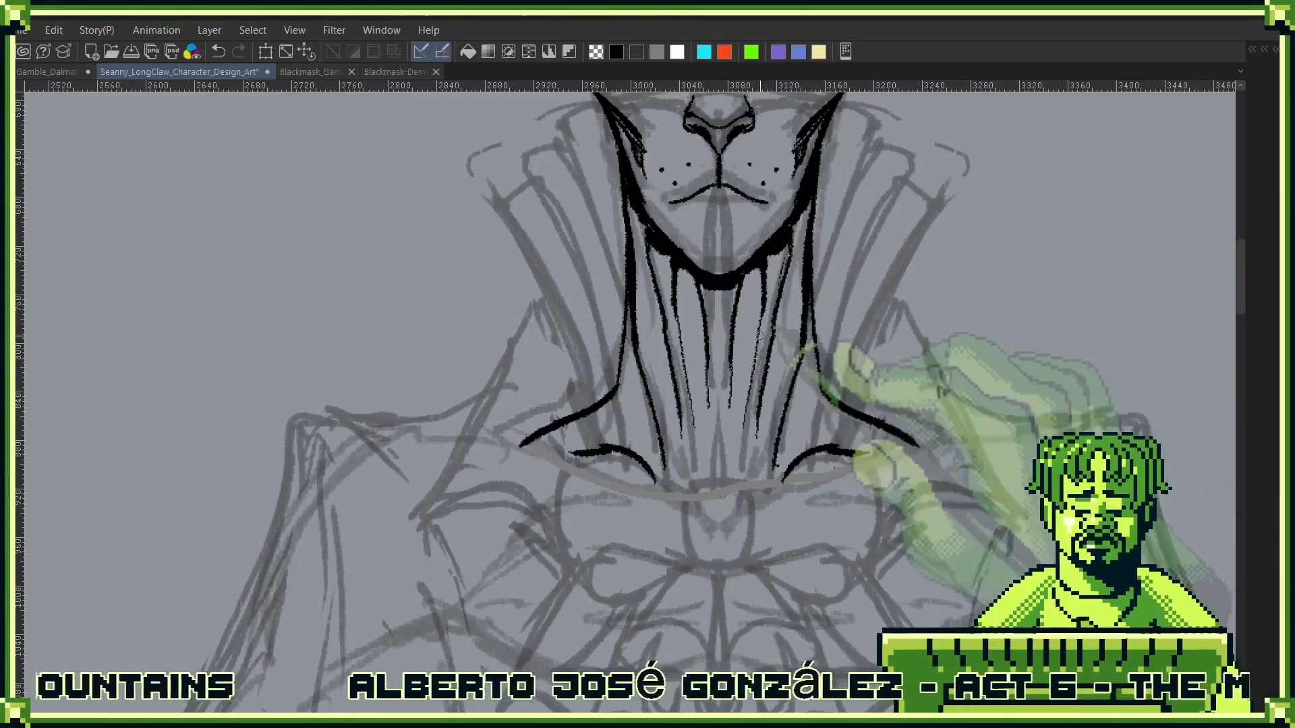
- Fill the head, ears and neck with flat grey beneath the line art
scroll(674, 405, up, 4)
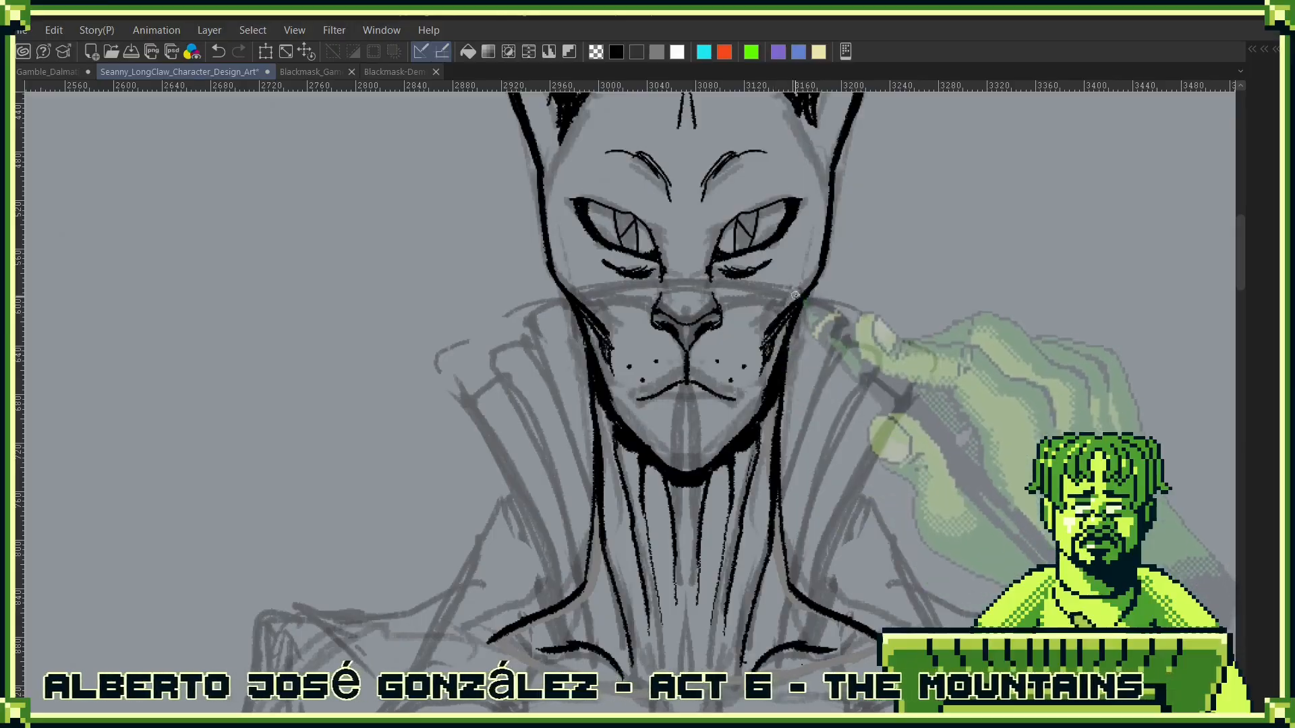
scroll(769, 399, up, 5)
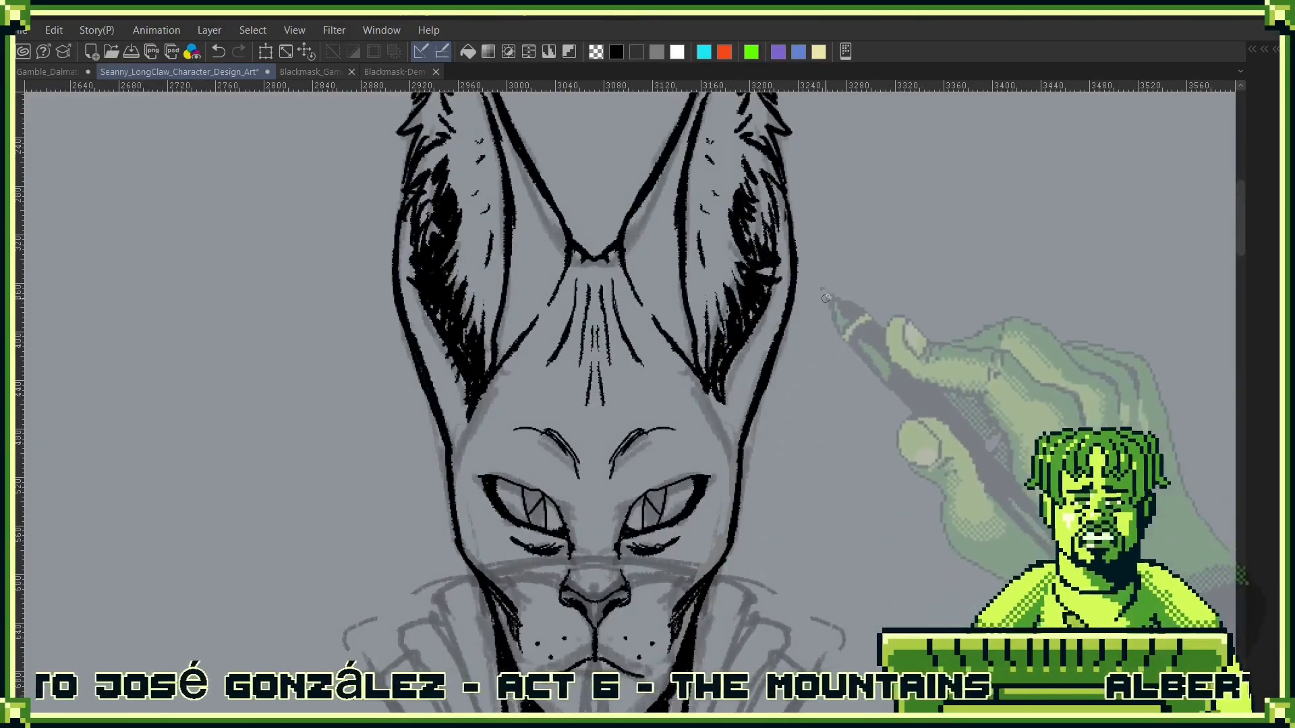
scroll(721, 545, up, 3)
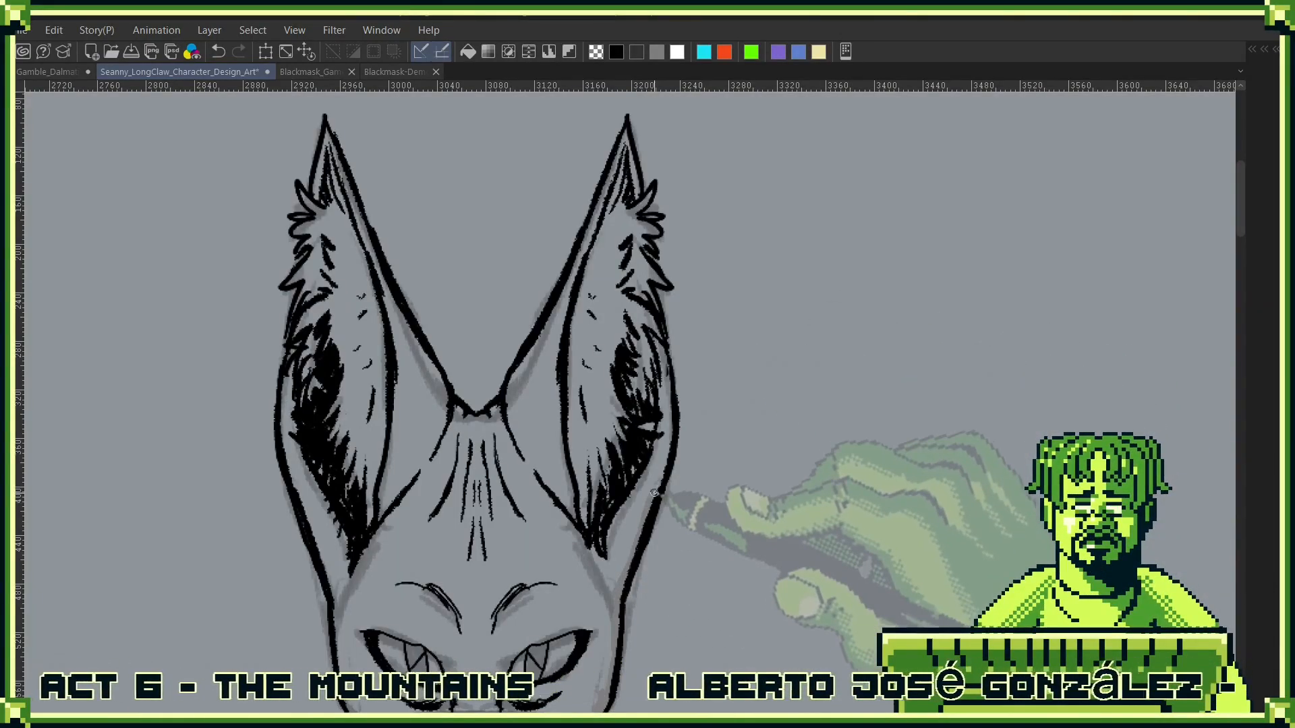
scroll(654, 493, up, 3)
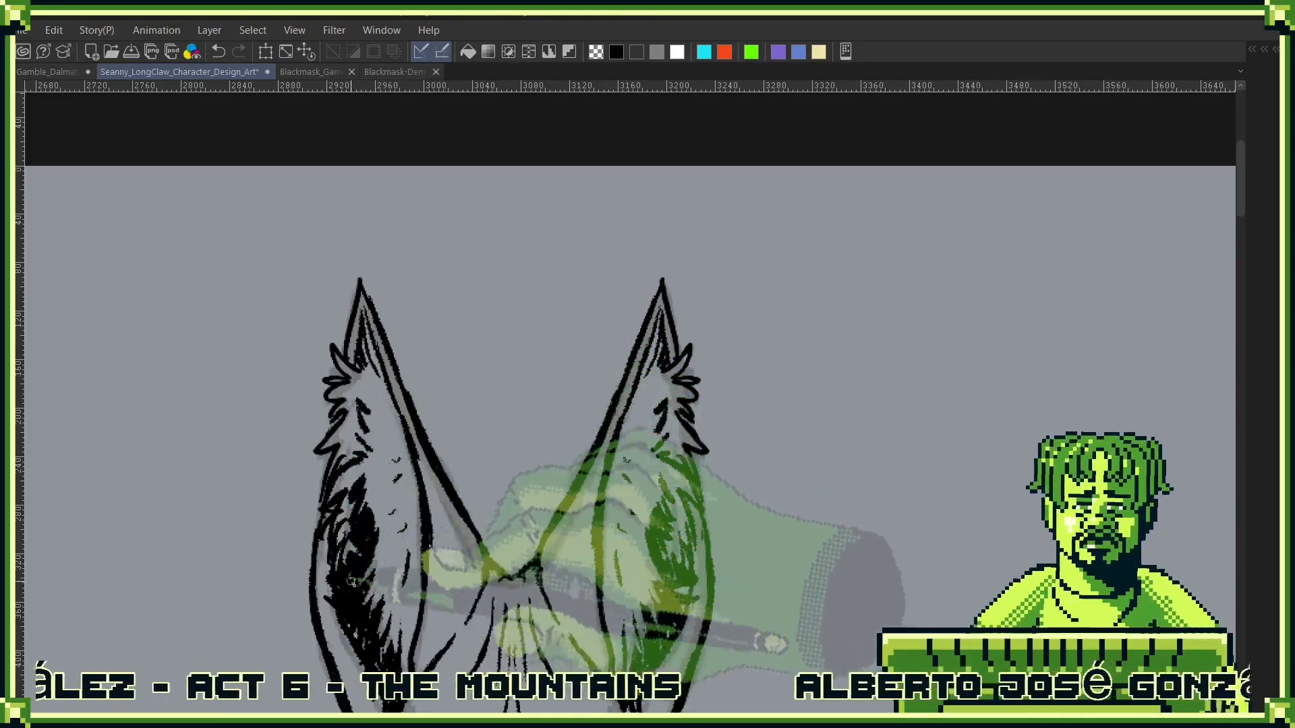
scroll(327, 405, down, 5)
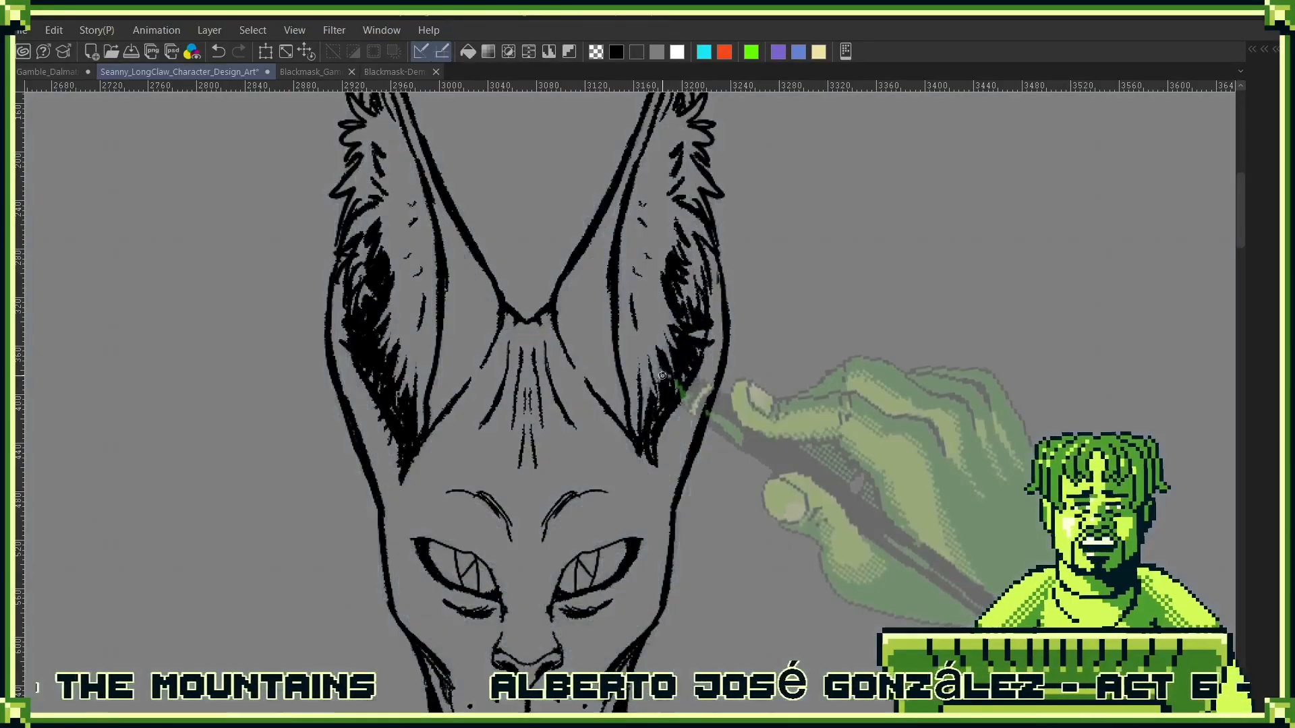
scroll(454, 373, down, 4)
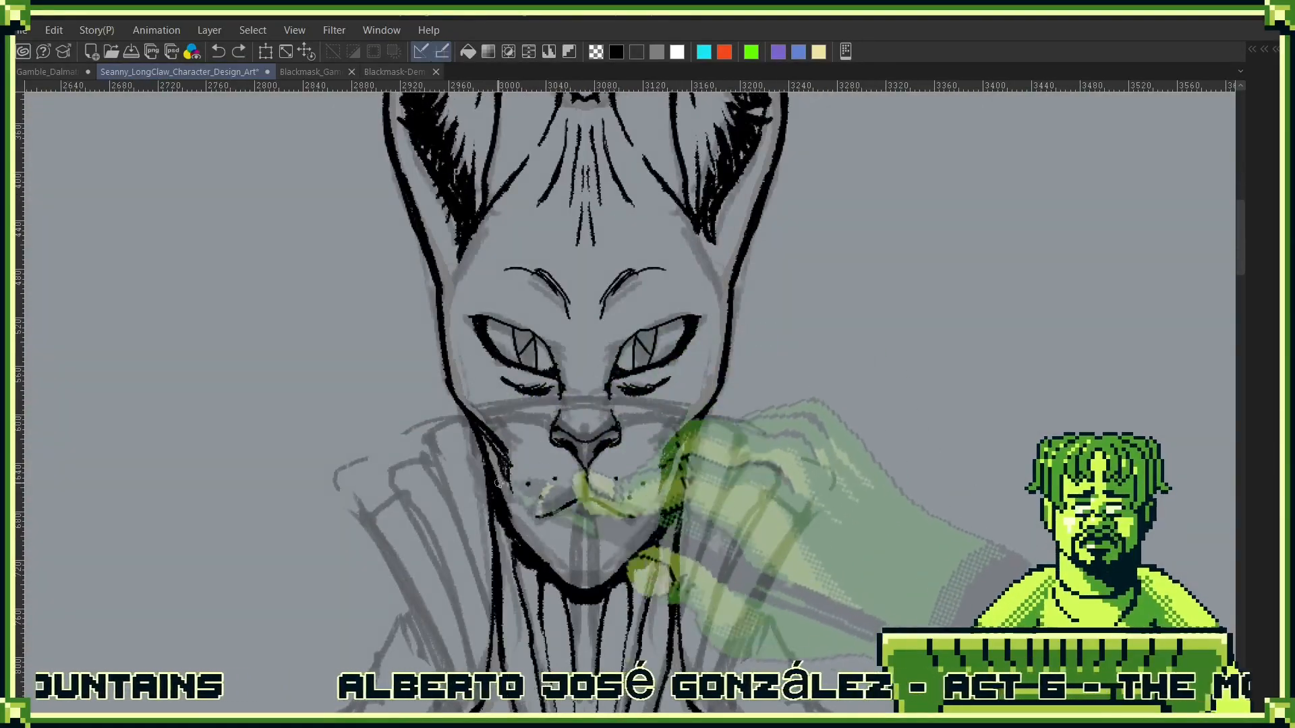
scroll(531, 526, down, 5)
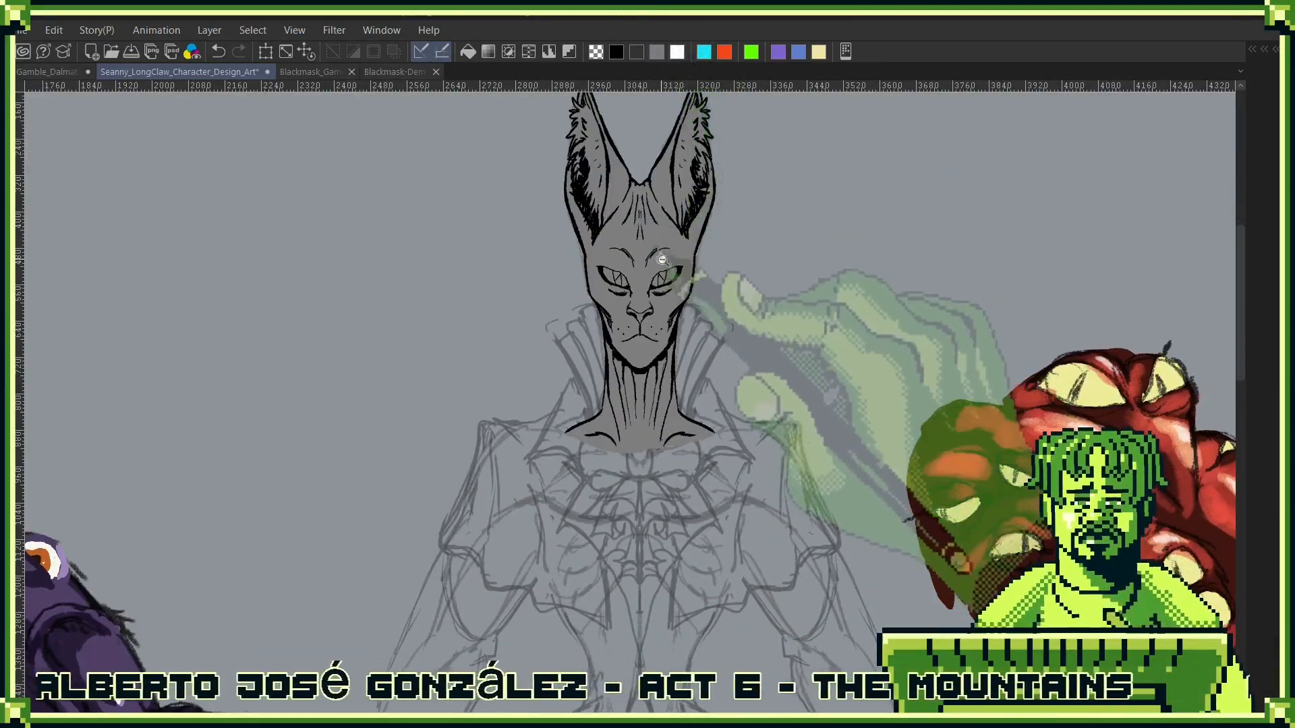
- Fill the insides of both eyes with white beneath the pupil lines
scroll(641, 382, up, 8)
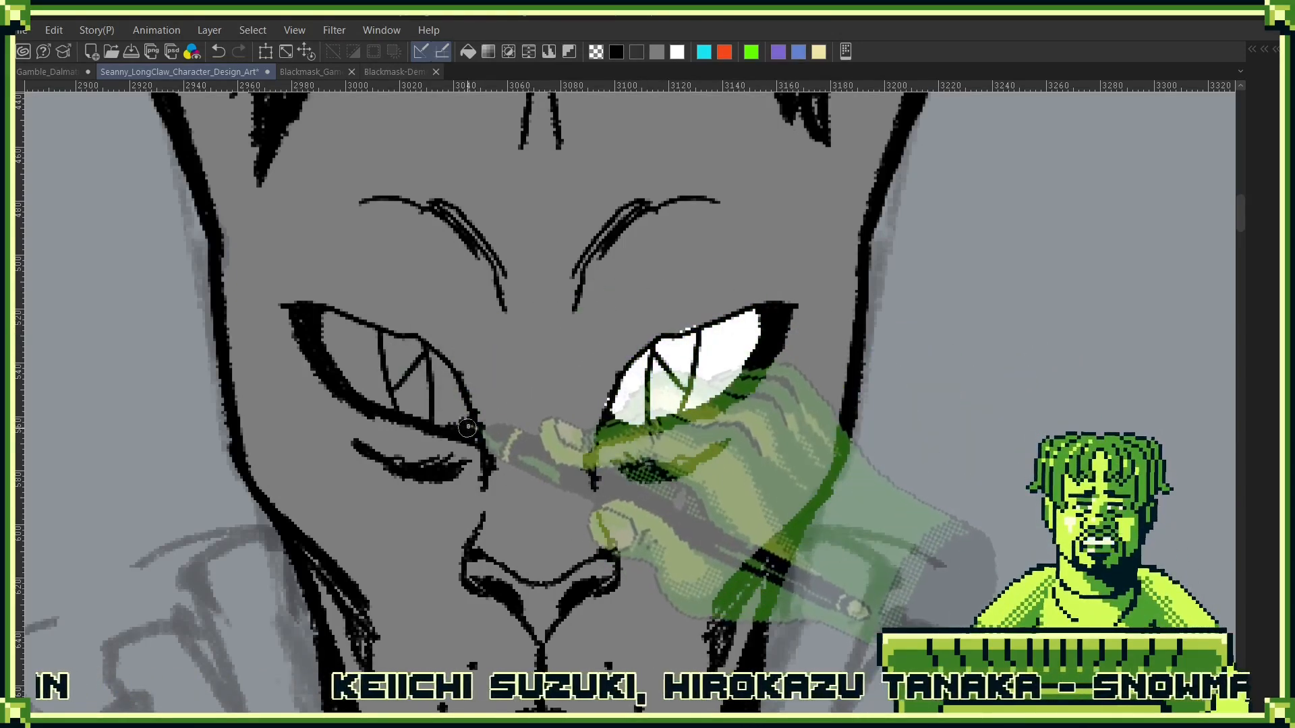
mouse_move(464, 413)
mouse_down()
mouse_move(351, 331)
mouse_move(322, 334)
mouse_move(445, 404)
mouse_up()
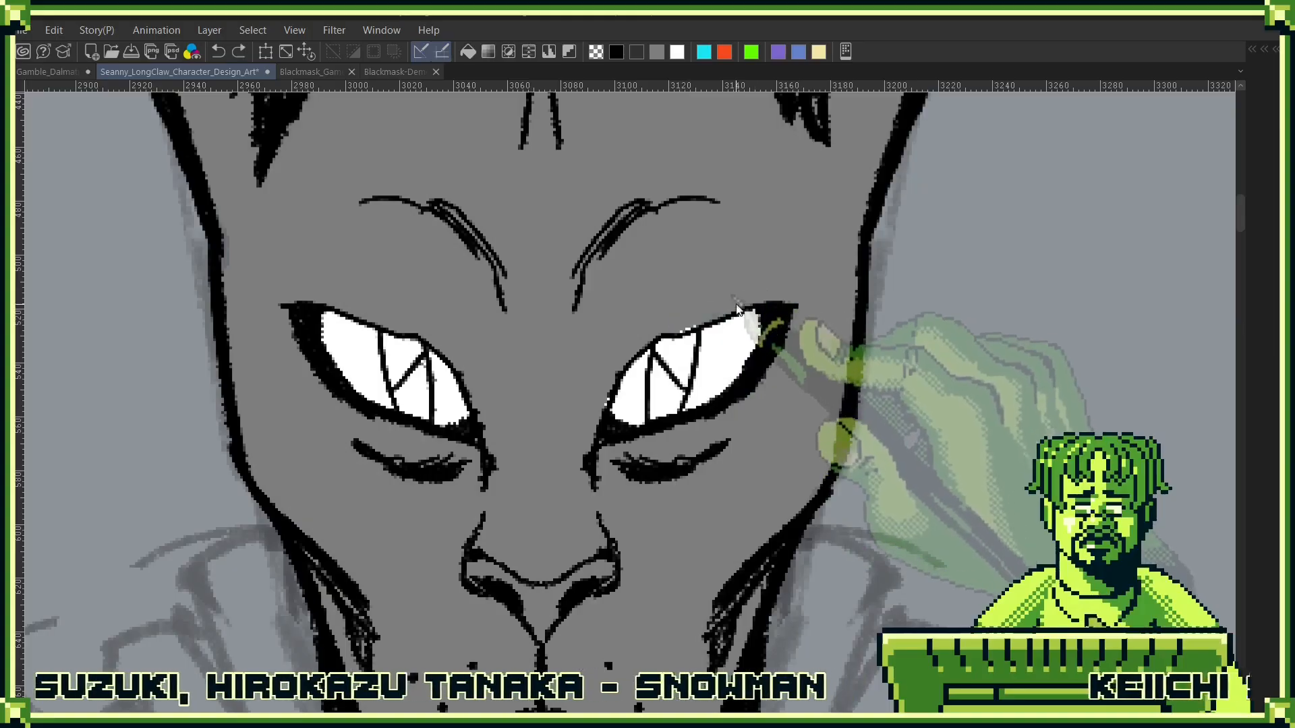
key(c)
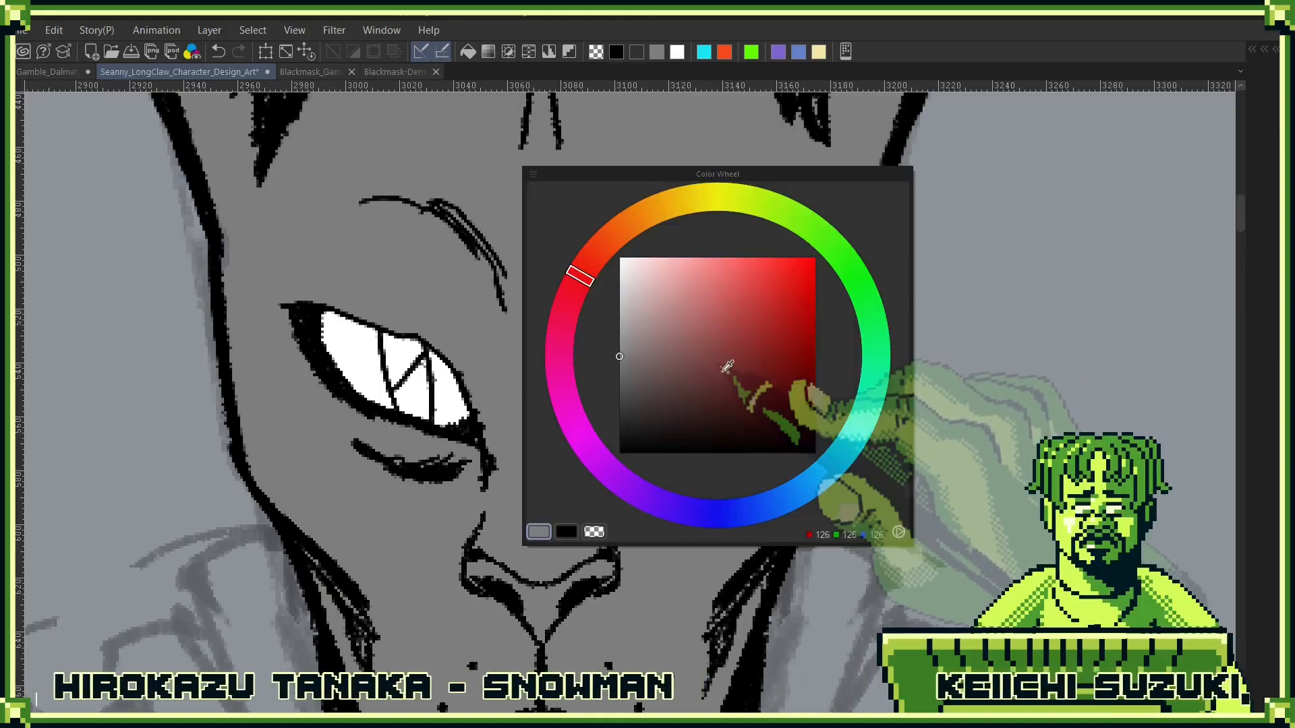
key(c)
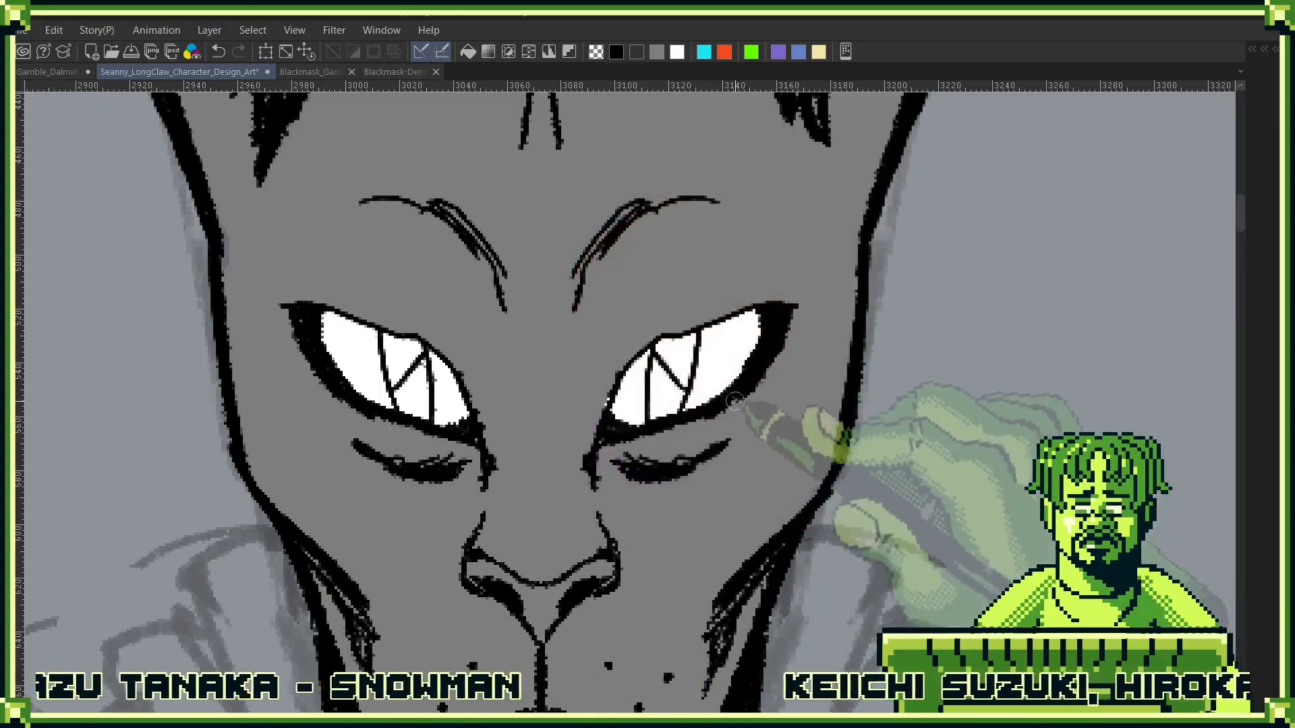
key(c)
key(c)
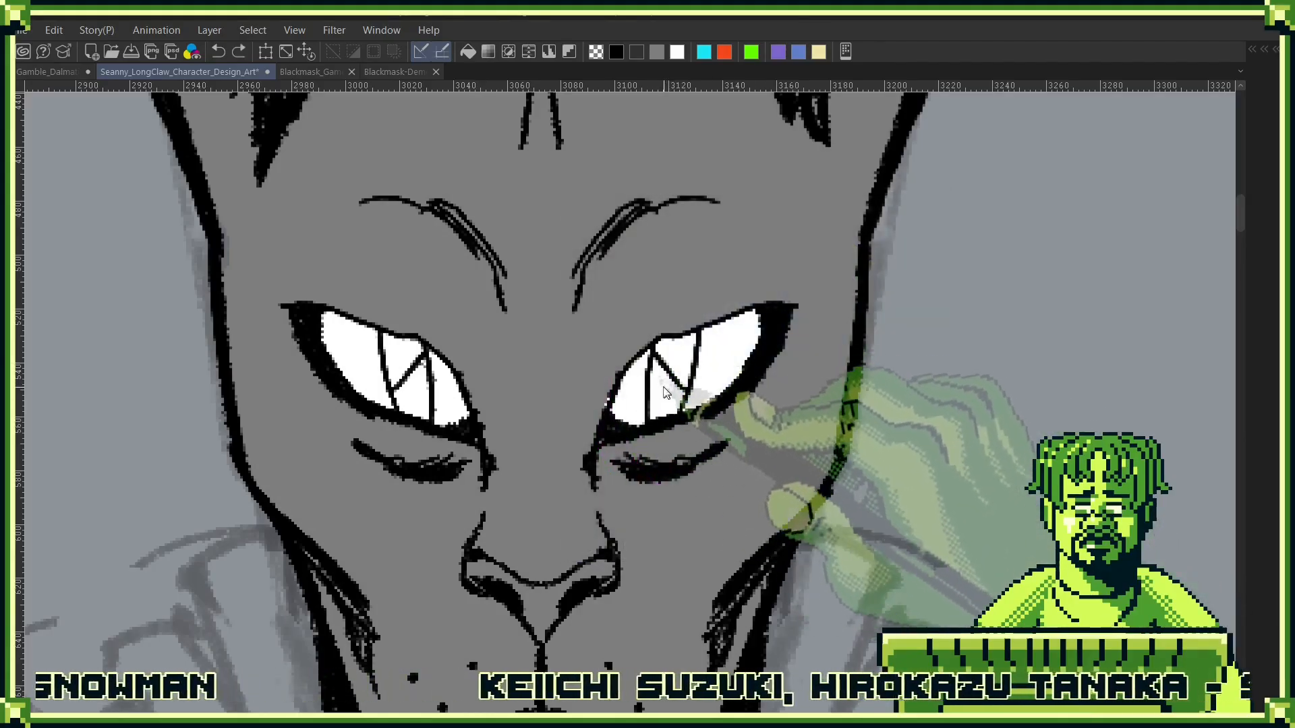
- Fill the lower triangular part of the pupil in both eyes with solid black
mouse_move(669, 412)
mouse_down()
mouse_move(657, 370)
mouse_move(656, 408)
mouse_up()
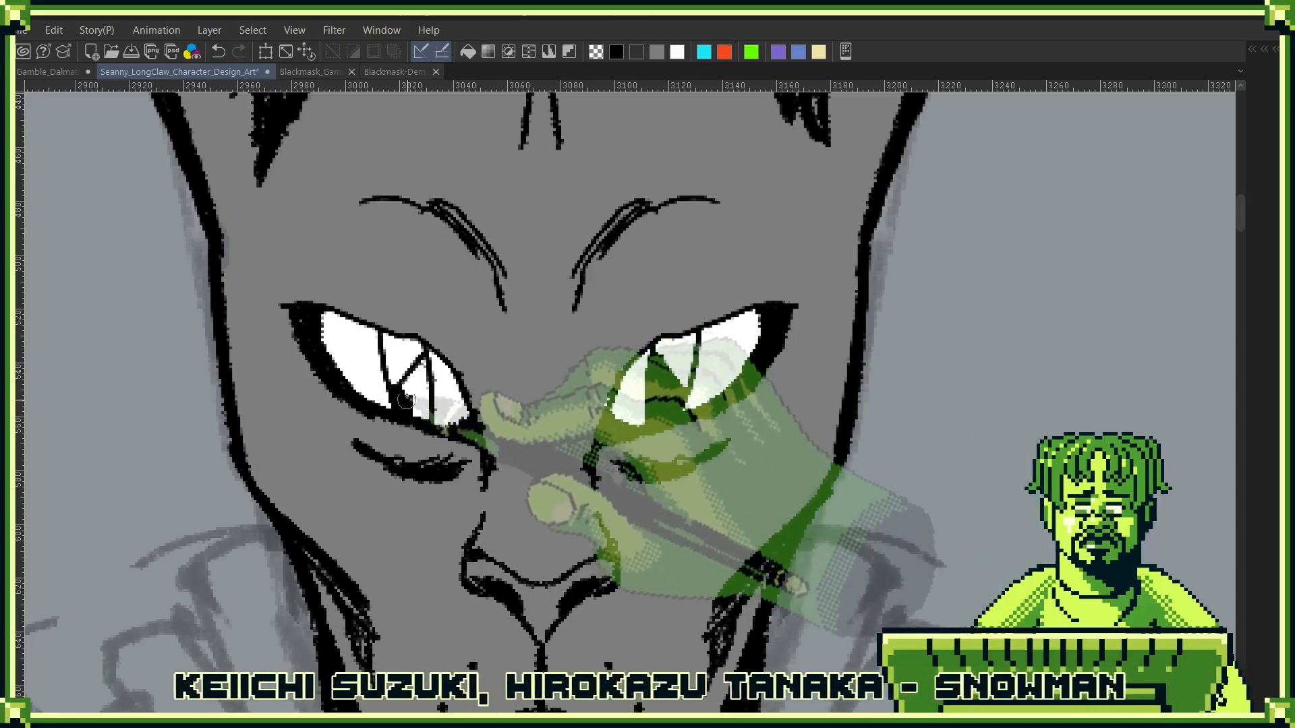
drag(409, 410, 417, 371)
scroll(681, 502, down, 5)
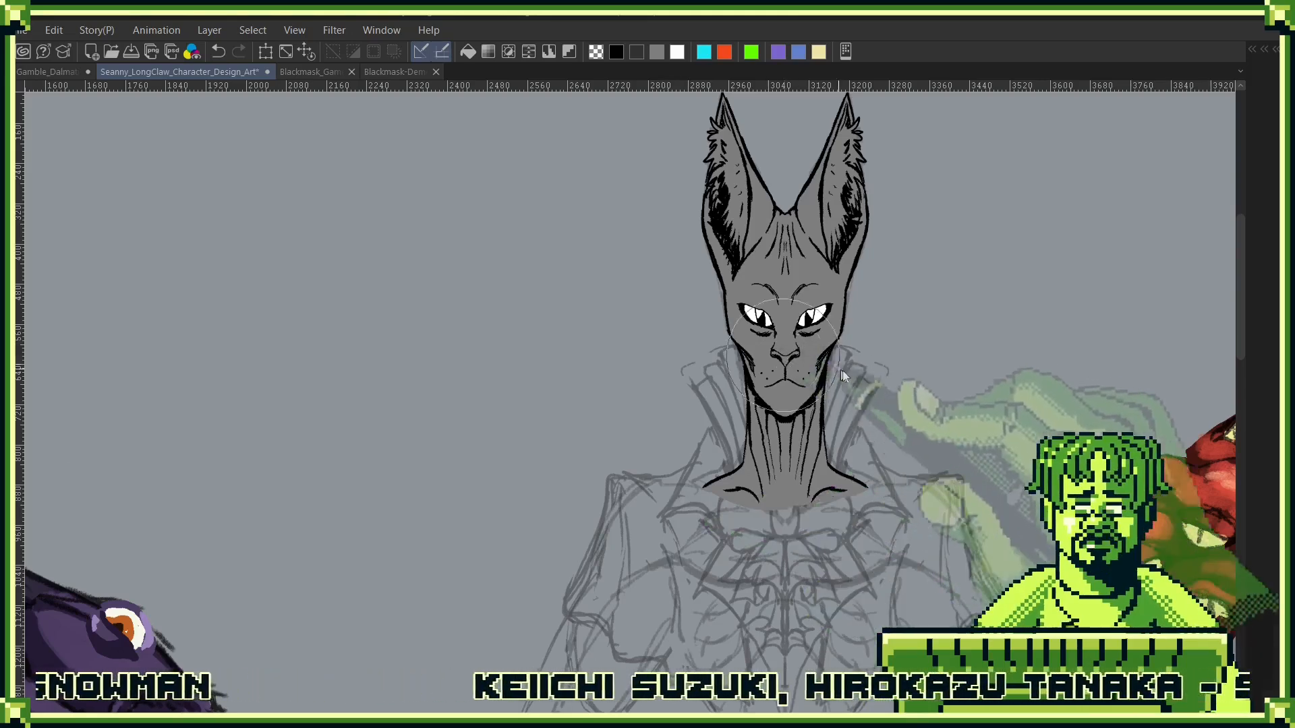
scroll(841, 355, down, 3)
scroll(999, 423, up, 8)
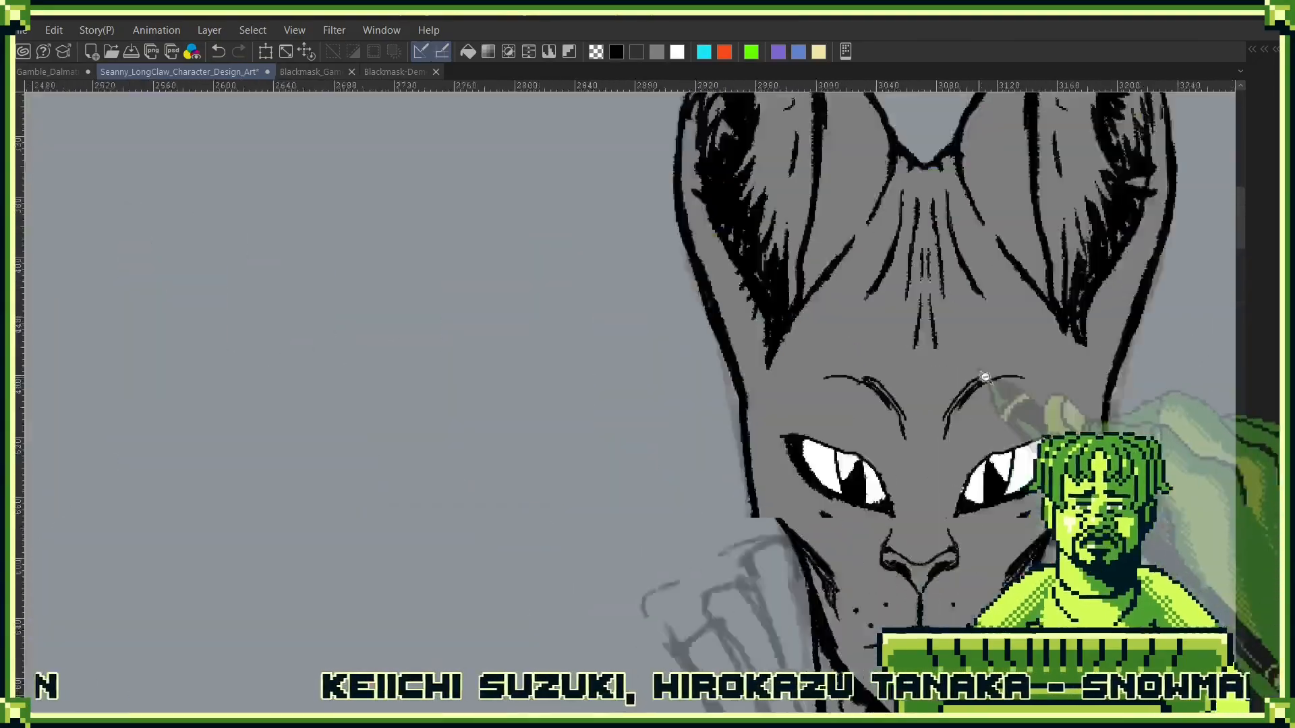
scroll(841, 365, down, 4)
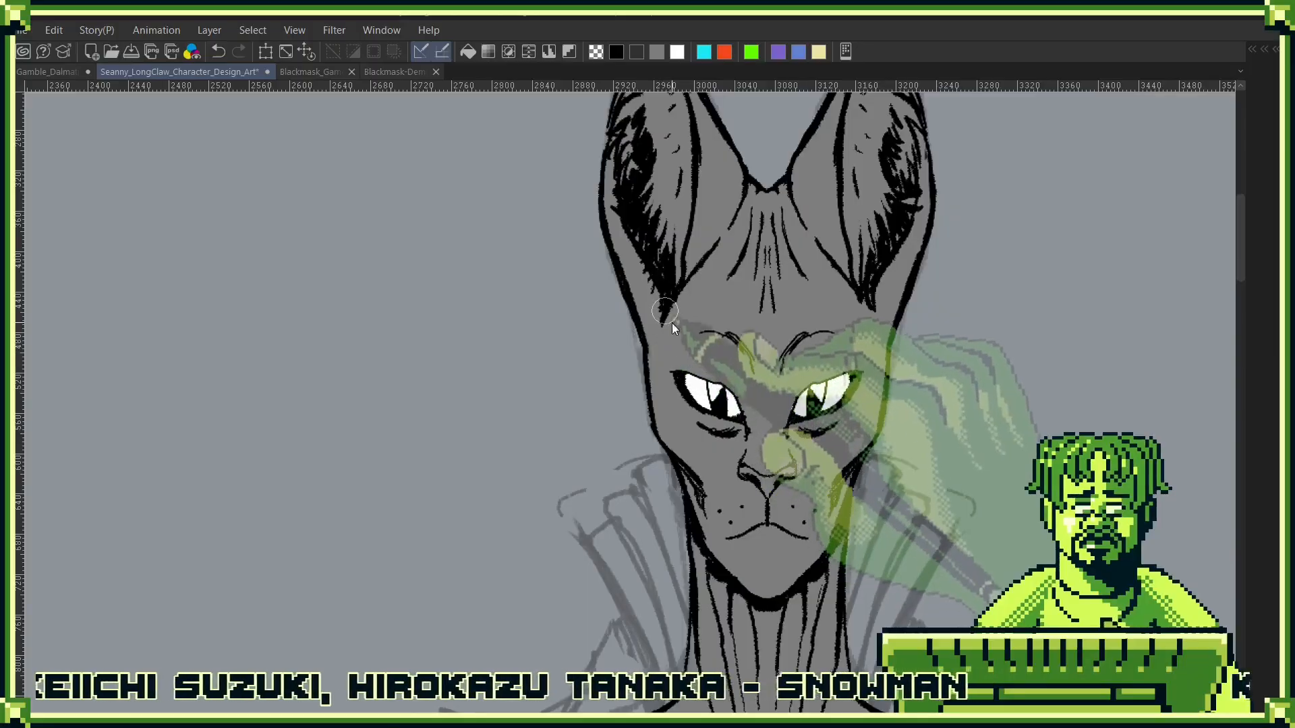
- Fill the nose between the nostrils with a pale pinkish grey beneath the line art
drag(797, 409, 741, 375)
scroll(740, 375, up, 3)
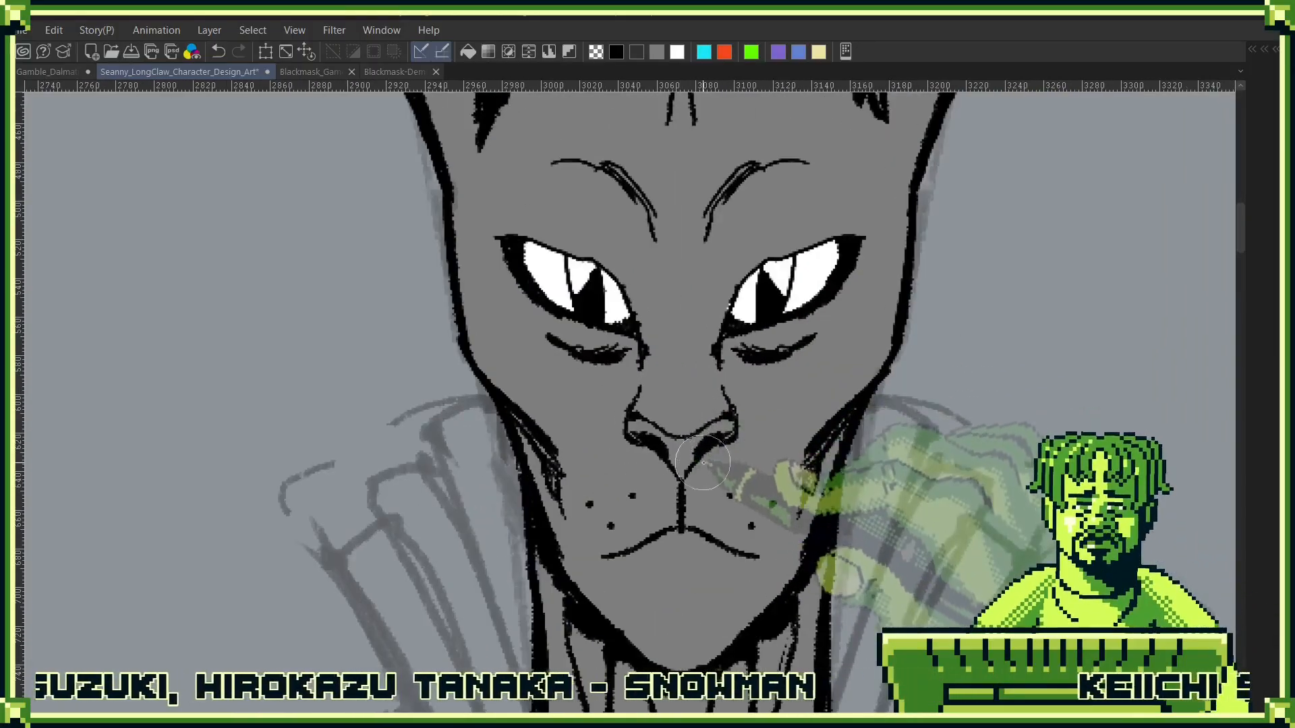
key(c)
click(617, 395)
key(c)
mouse_move(633, 423)
mouse_down()
mouse_move(657, 435)
mouse_move(641, 403)
mouse_move(689, 430)
mouse_move(633, 430)
mouse_move(682, 471)
mouse_move(691, 453)
mouse_move(668, 451)
mouse_move(720, 424)
mouse_up()
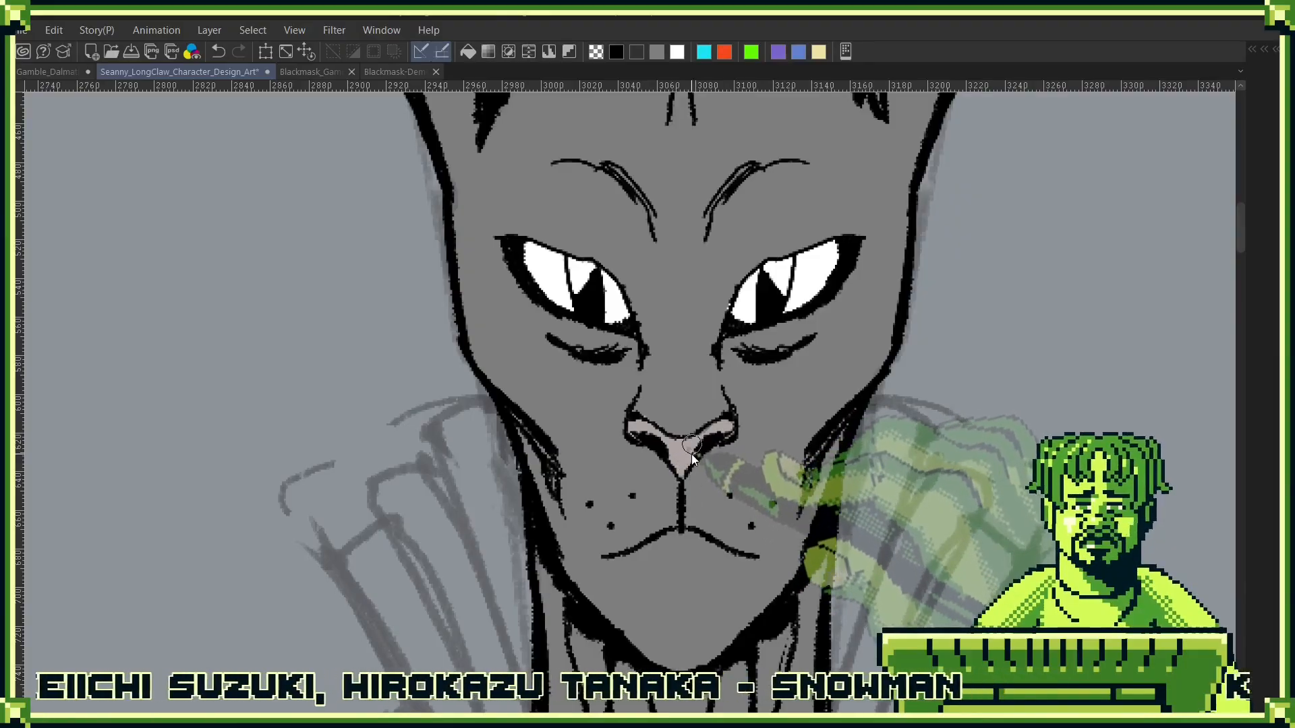
- Colour the inner area and fur tufts of the right-hand ear with the same pale pinkish grey
drag(870, 331, 763, 584)
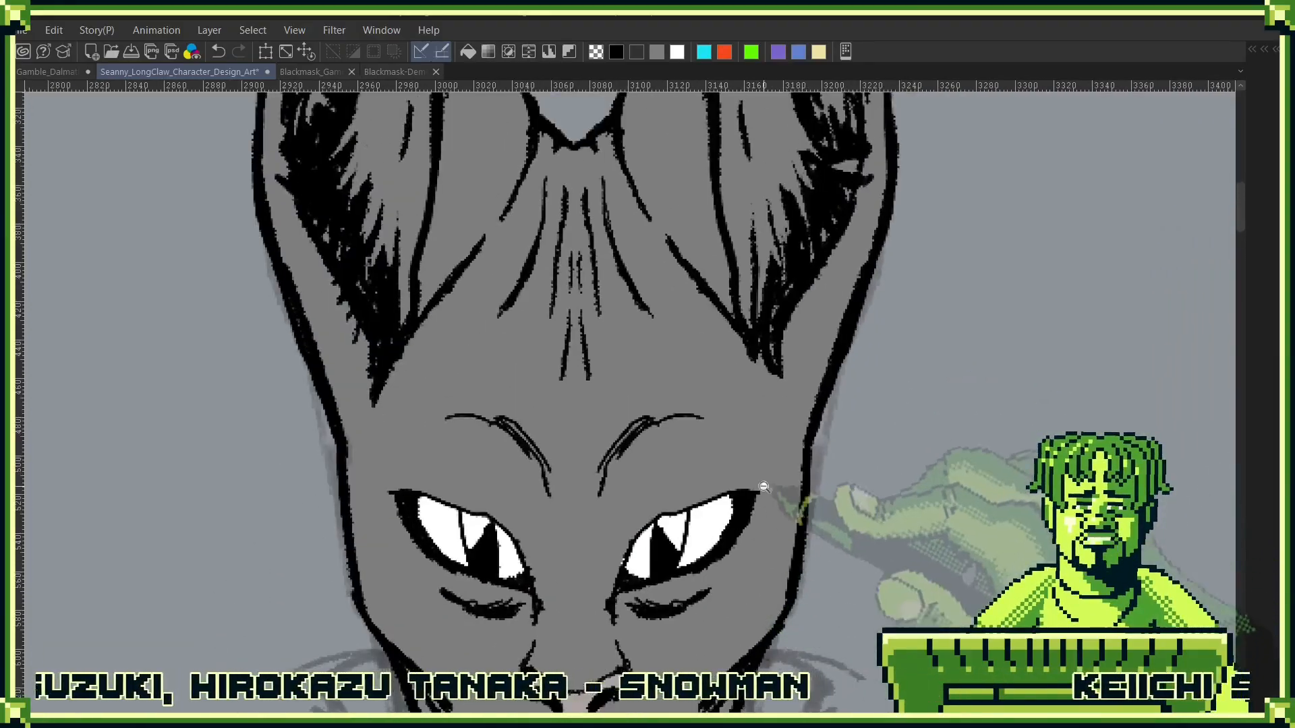
scroll(764, 487, down, 3)
scroll(682, 563, up, 3)
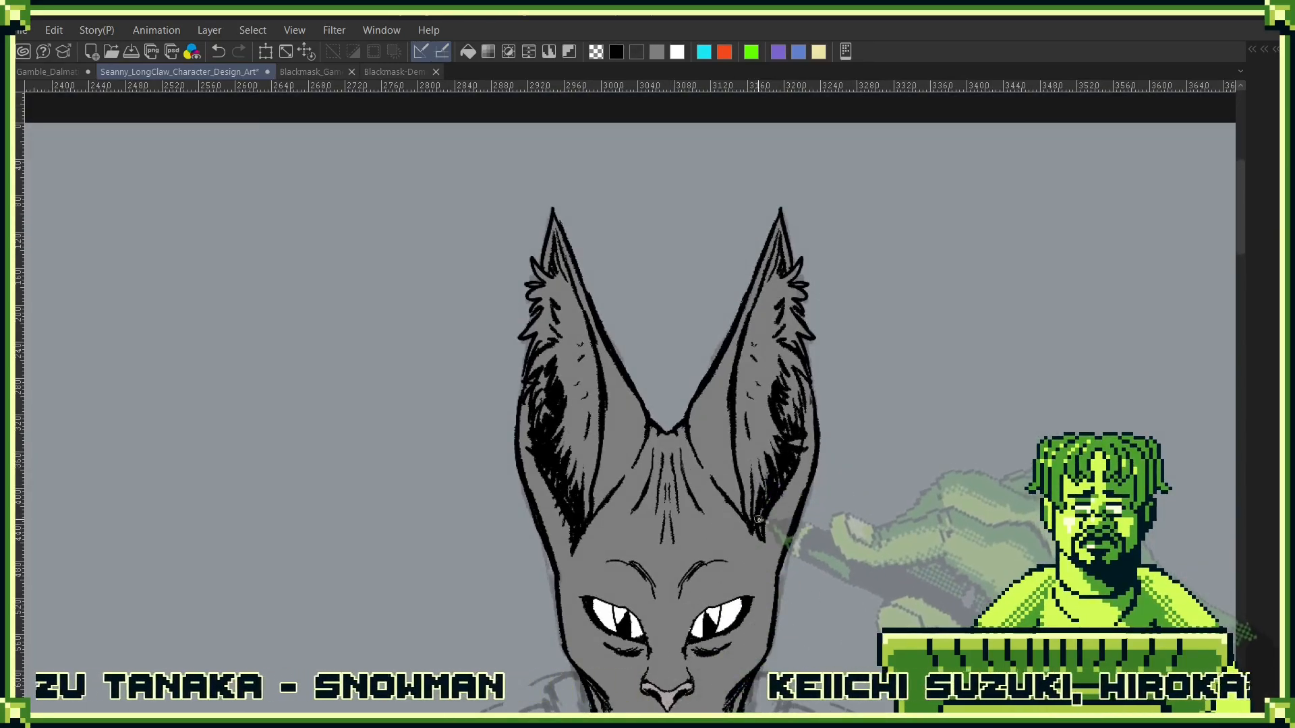
mouse_move(749, 344)
mouse_down()
mouse_move(745, 367)
mouse_move(779, 264)
mouse_move(796, 354)
mouse_move(752, 461)
mouse_up()
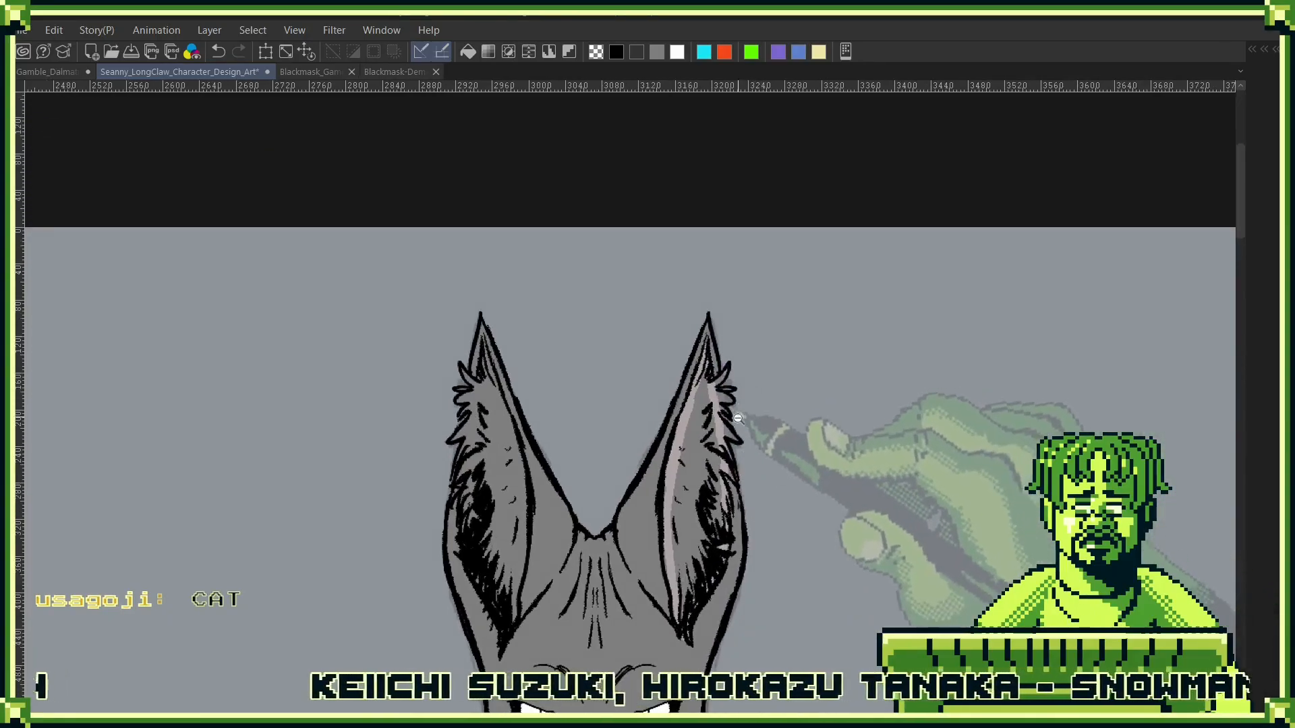
scroll(739, 433, up, 3)
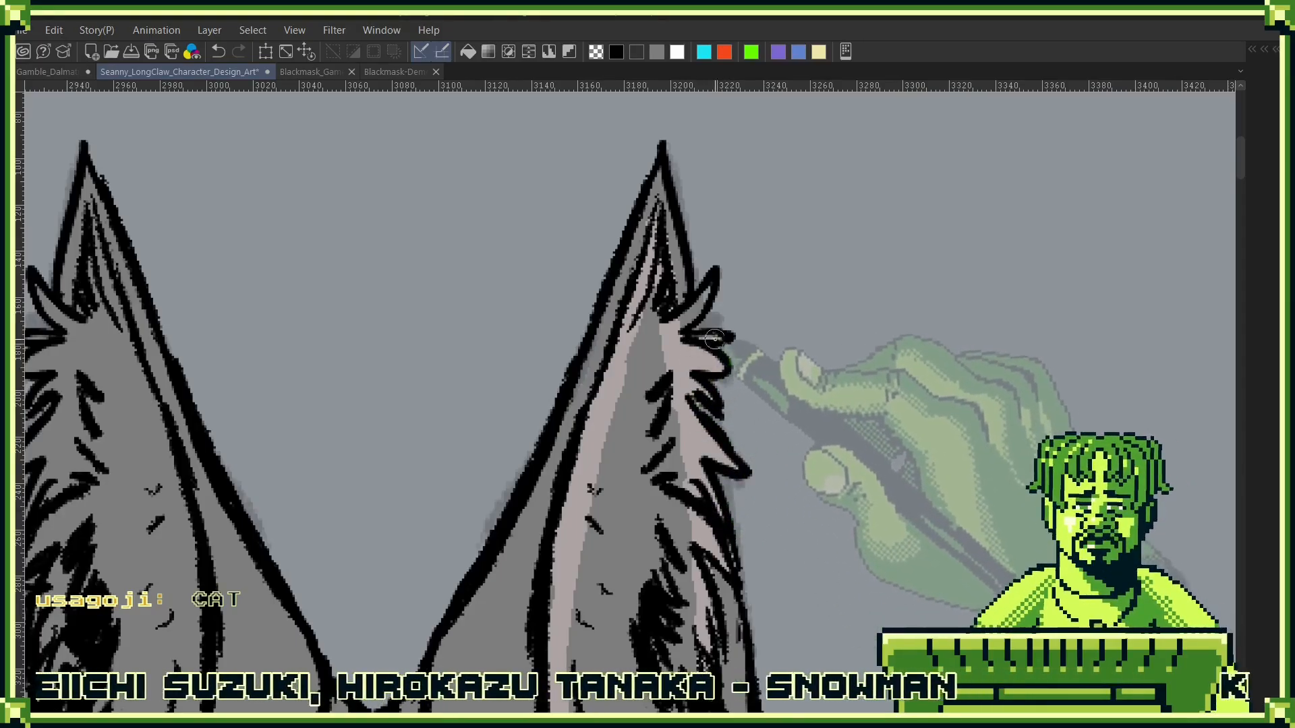
drag(626, 592, 792, 405)
- Colour the inner area and fur tufts of the left-hand ear pale pinkish grey to match the other ear
drag(570, 443, 734, 376)
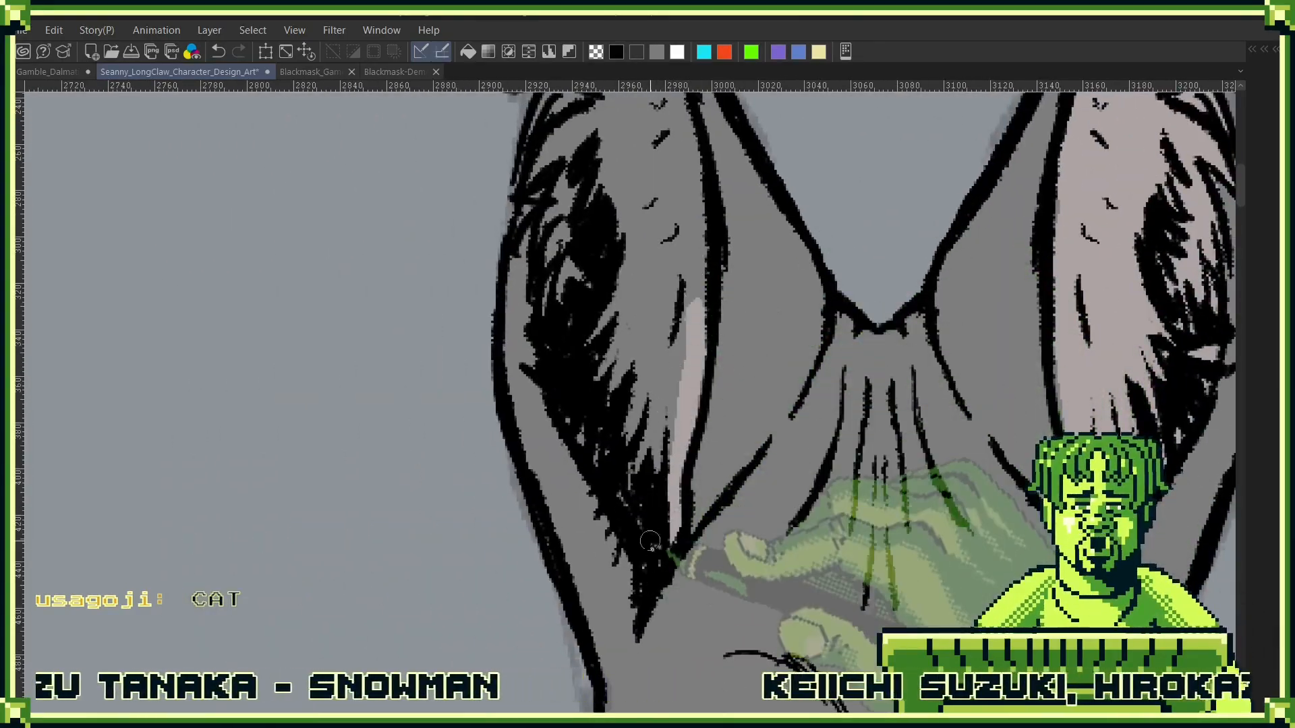
drag(586, 441, 568, 551)
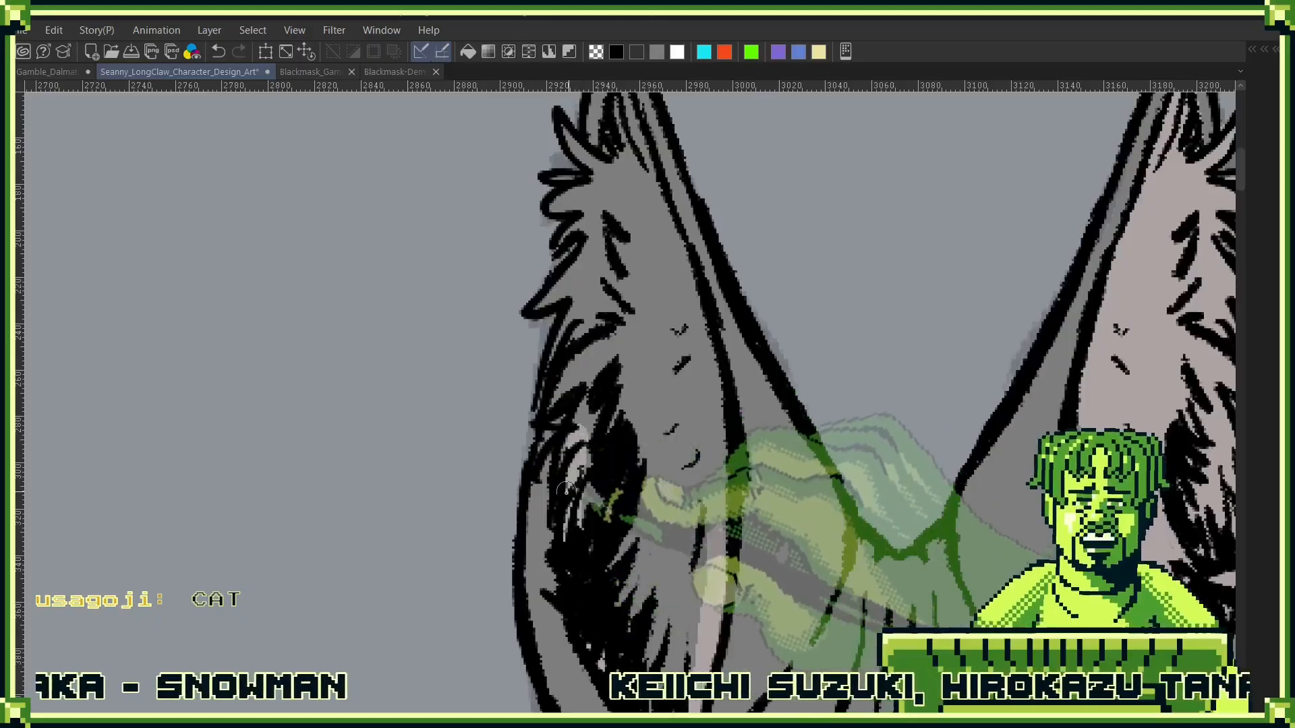
drag(568, 489, 598, 359)
drag(714, 390, 697, 313)
drag(719, 360, 764, 573)
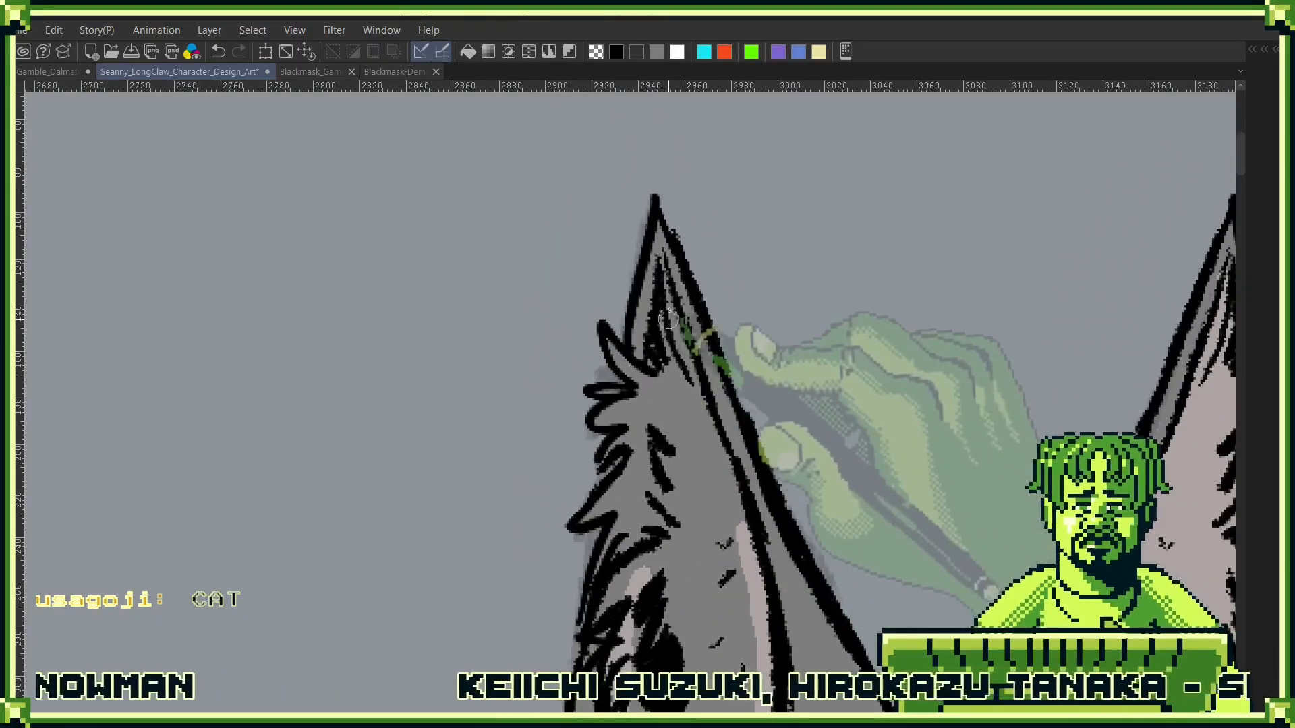
drag(665, 273, 710, 440)
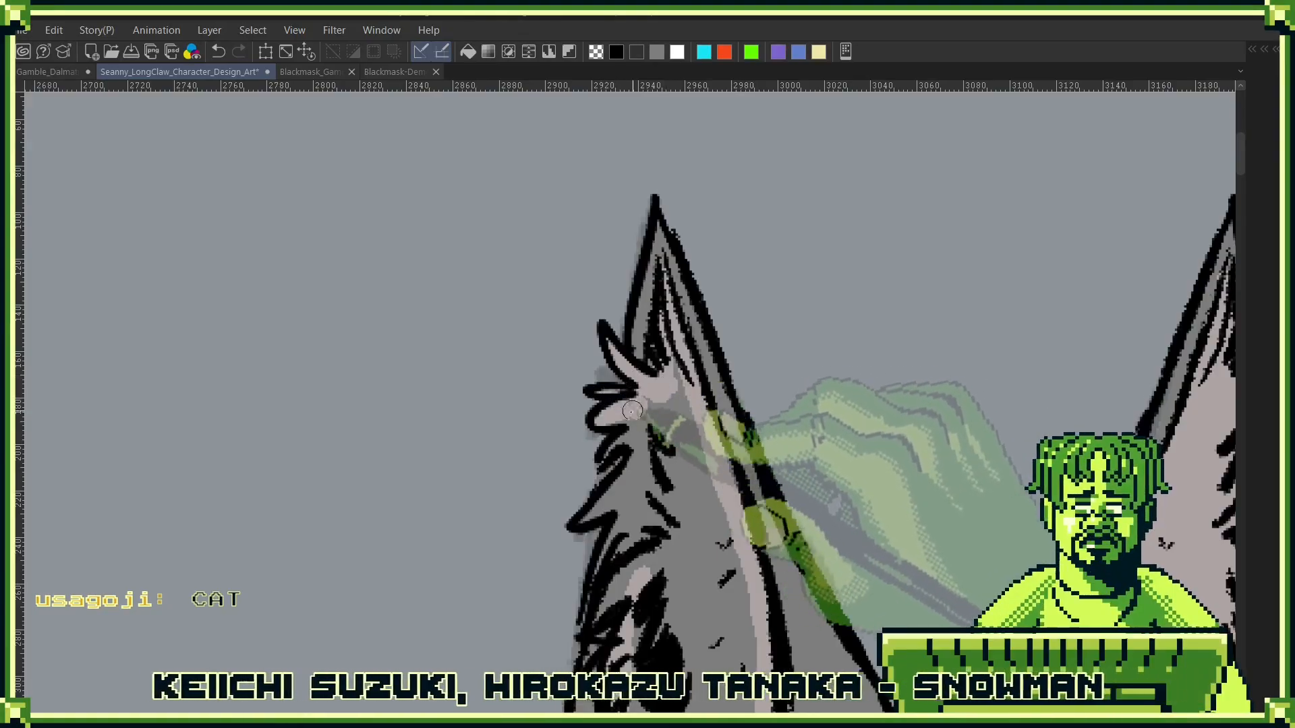
mouse_move(612, 483)
mouse_down()
mouse_move(586, 514)
mouse_move(622, 520)
mouse_up()
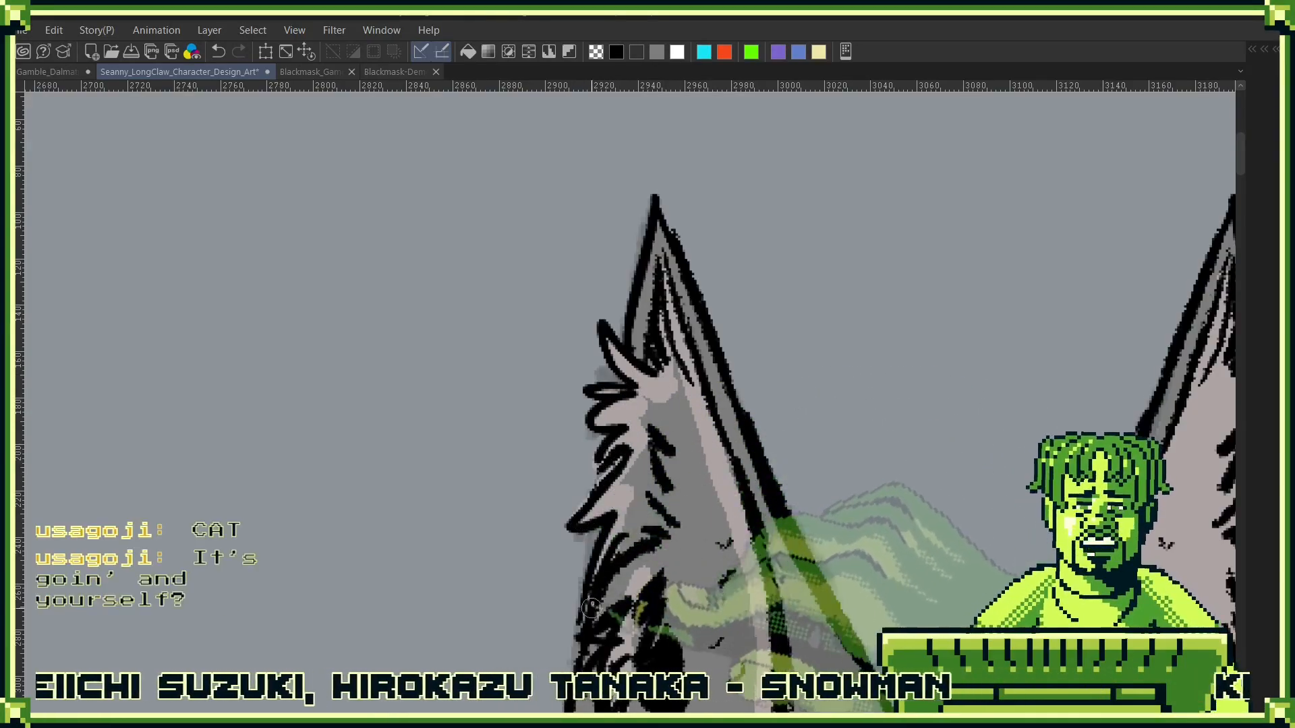
drag(637, 577, 683, 365)
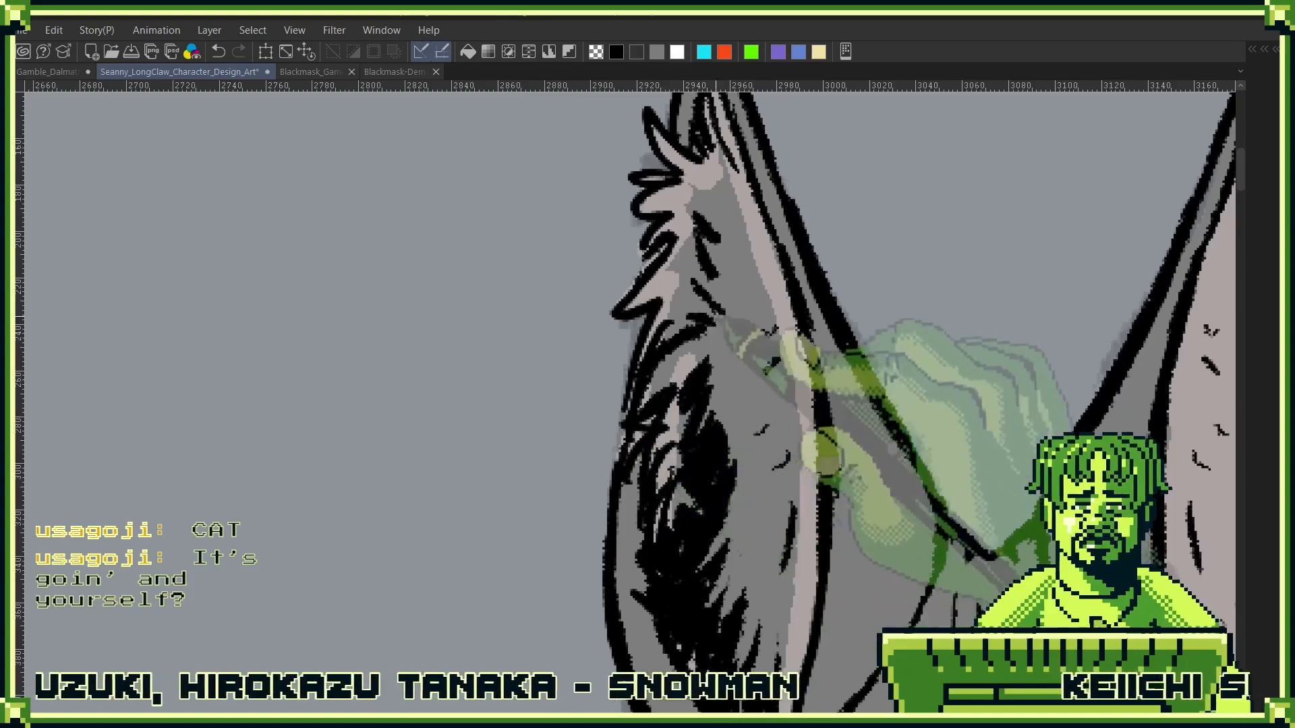
click(716, 317)
drag(854, 432, 656, 353)
scroll(728, 502, down, 3)
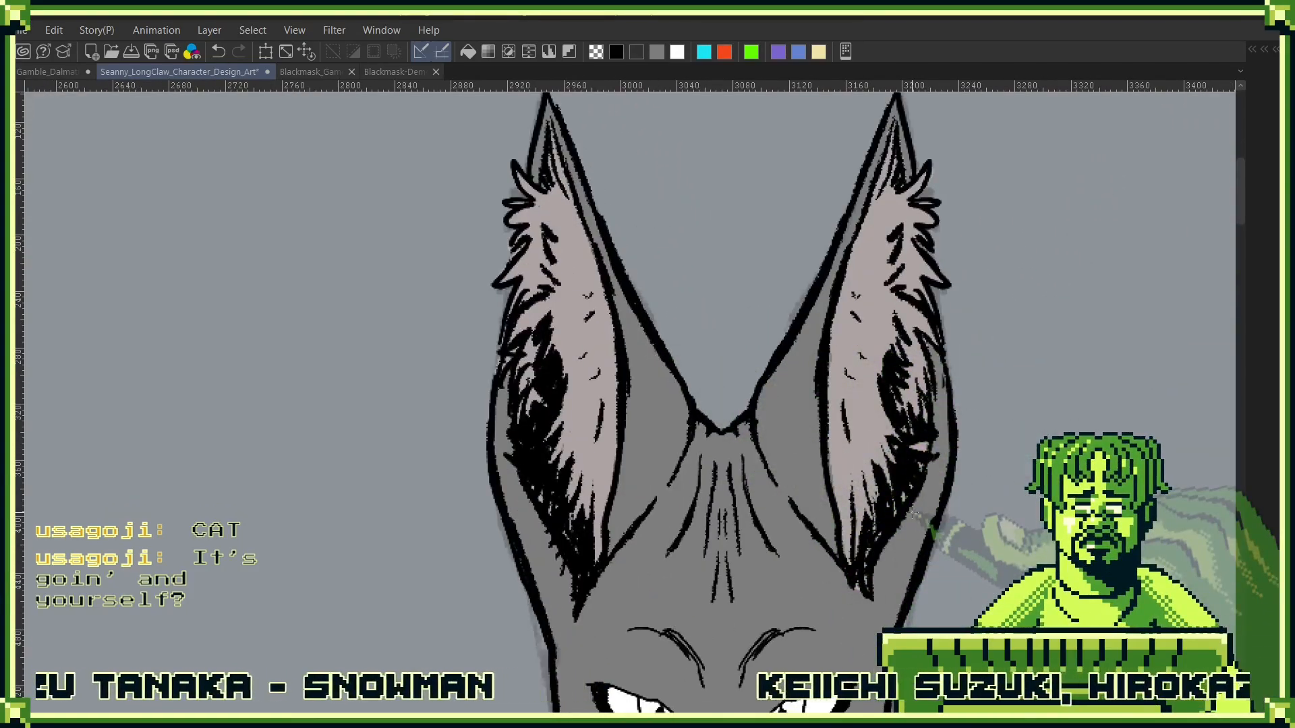
- Erase stray fill colour outside the outline around the right-hand ear's fur tufts and tip
key(ctrl+0)
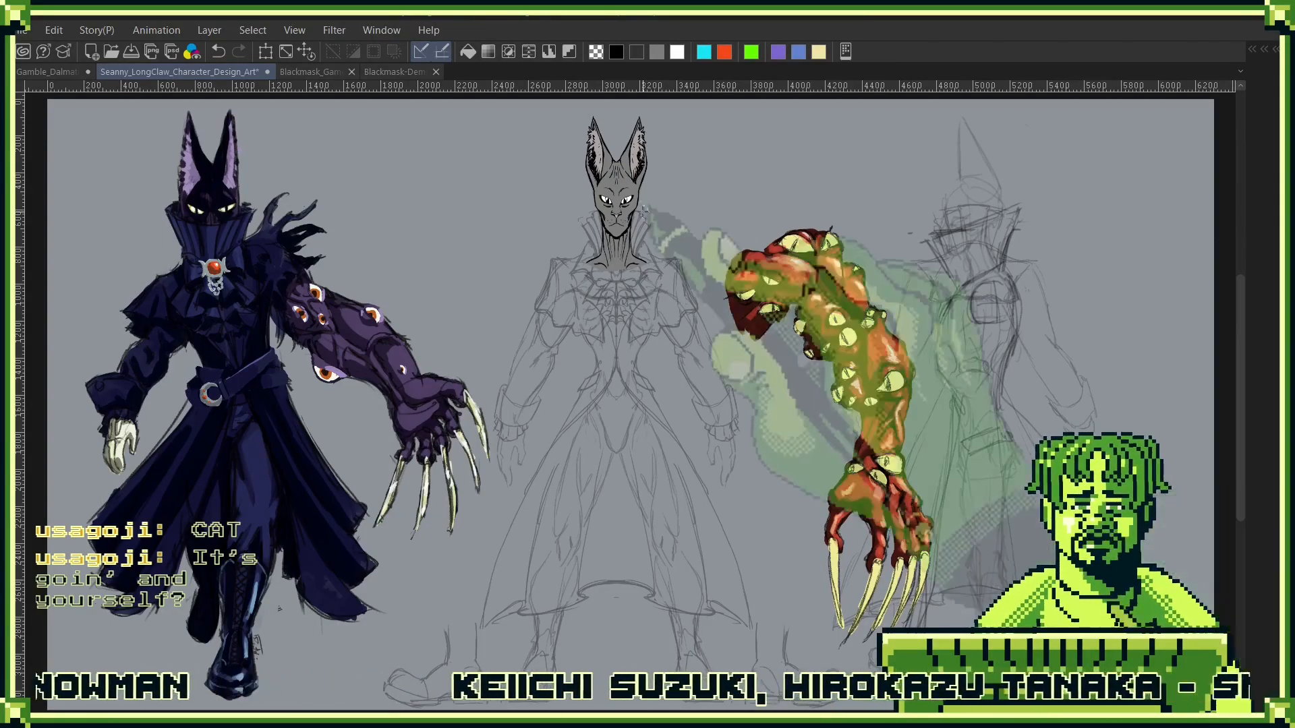
drag(662, 201, 701, 364)
scroll(669, 299, up, 6)
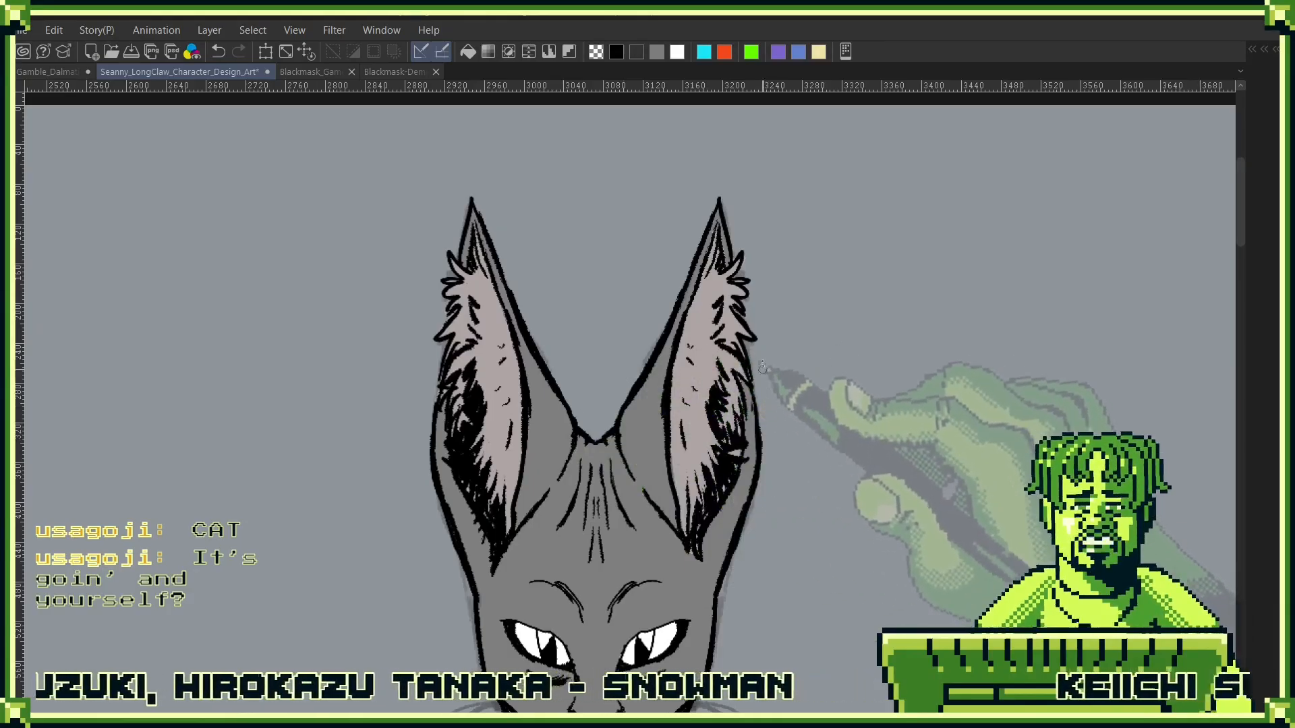
drag(749, 263, 743, 269)
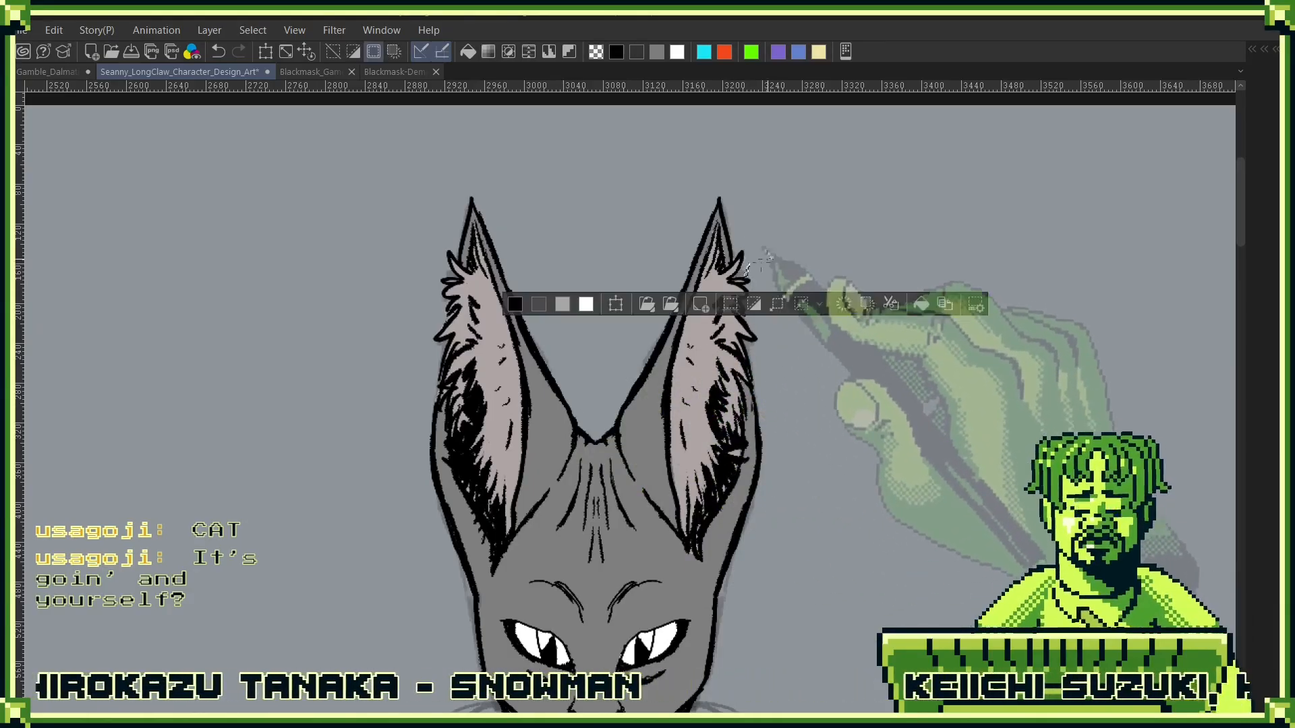
key(ctrl+z)
click(740, 263)
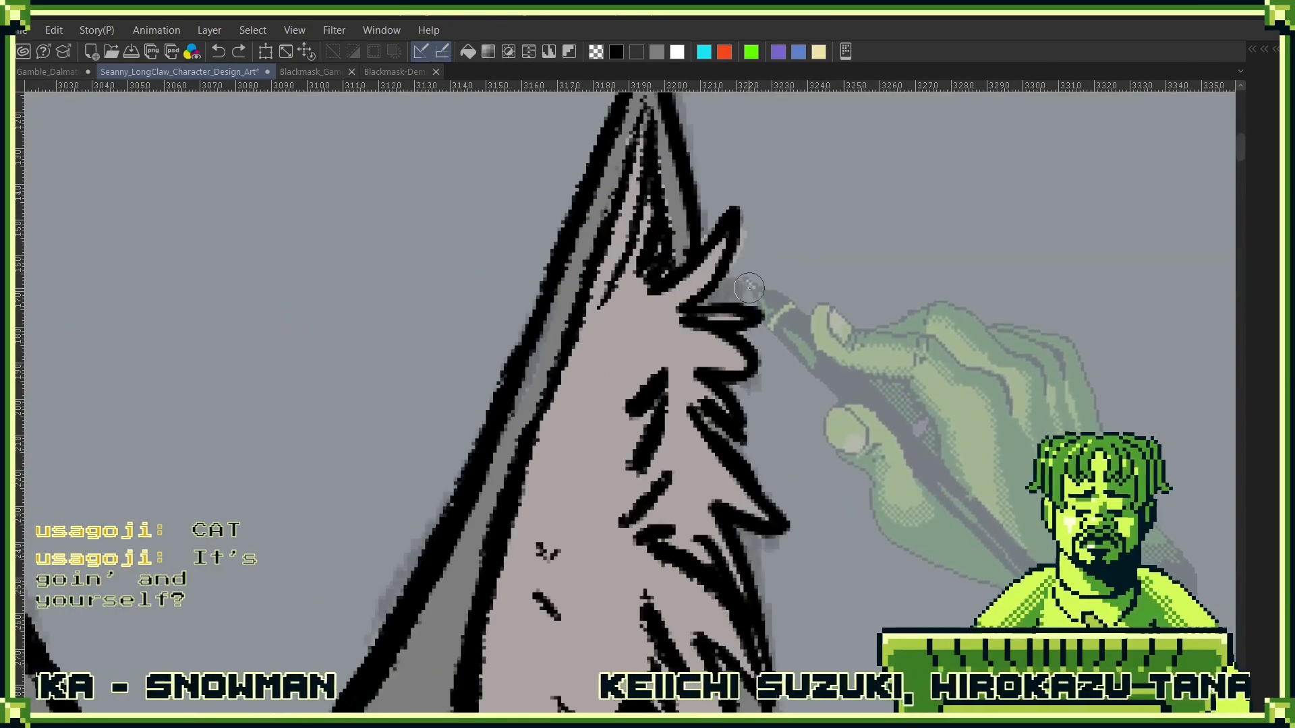
drag(745, 269, 756, 219)
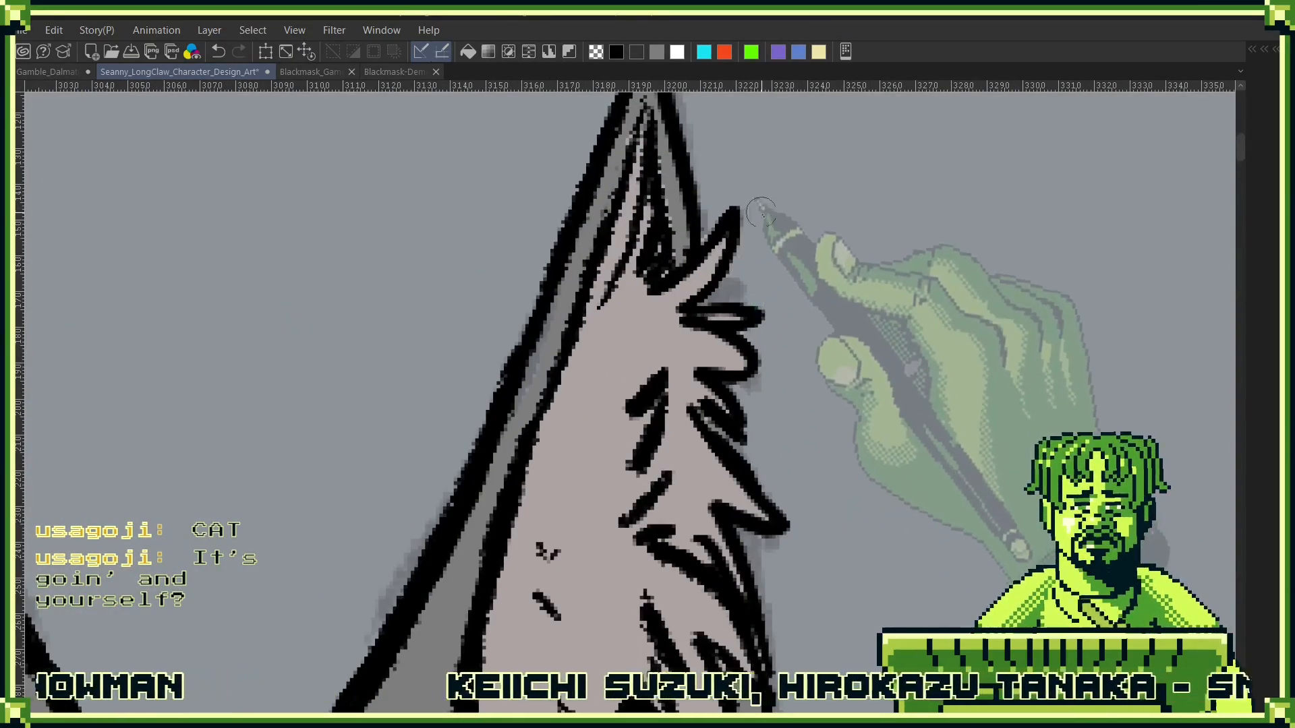
drag(786, 281, 794, 541)
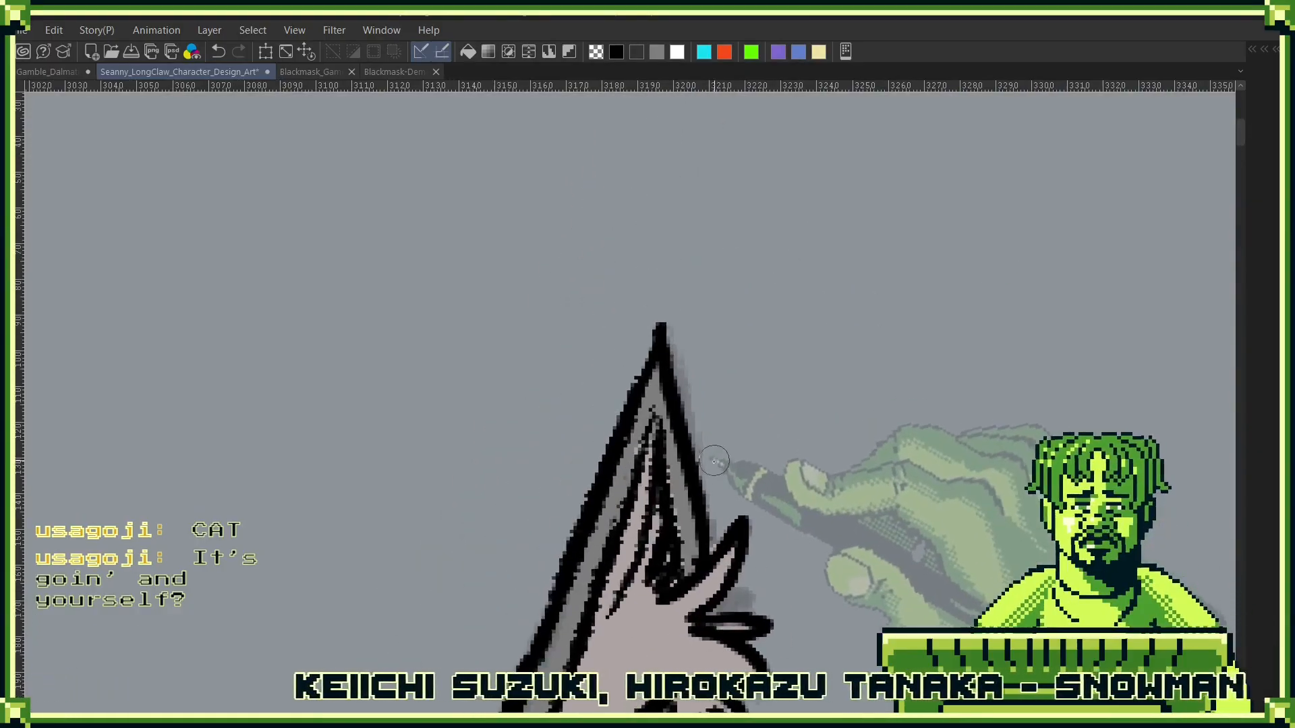
scroll(793, 335, down, 4)
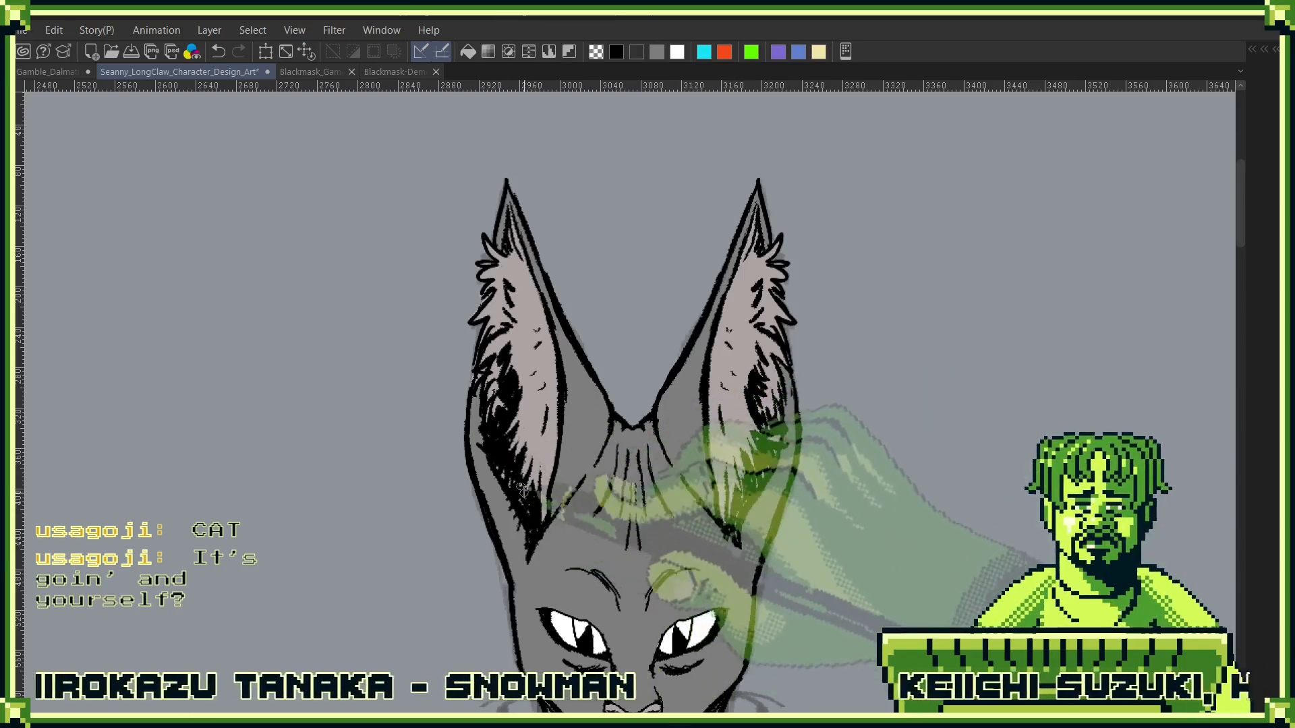
- Clean up the fill edges along the left-hand ear's outer fur and around the right-hand ear's tip
scroll(515, 383, up, 4)
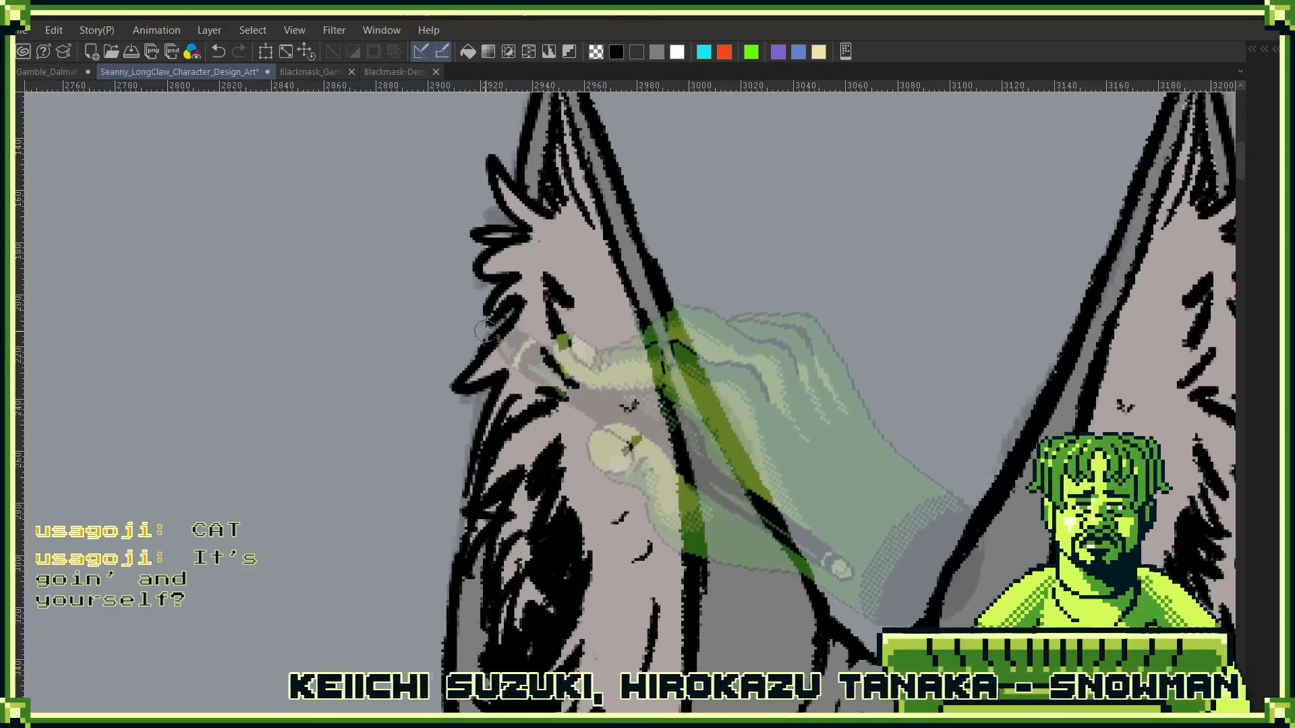
drag(702, 413, 675, 420)
drag(924, 436, 724, 499)
mouse_move(685, 435)
mouse_down()
mouse_move(716, 446)
mouse_move(711, 568)
mouse_up()
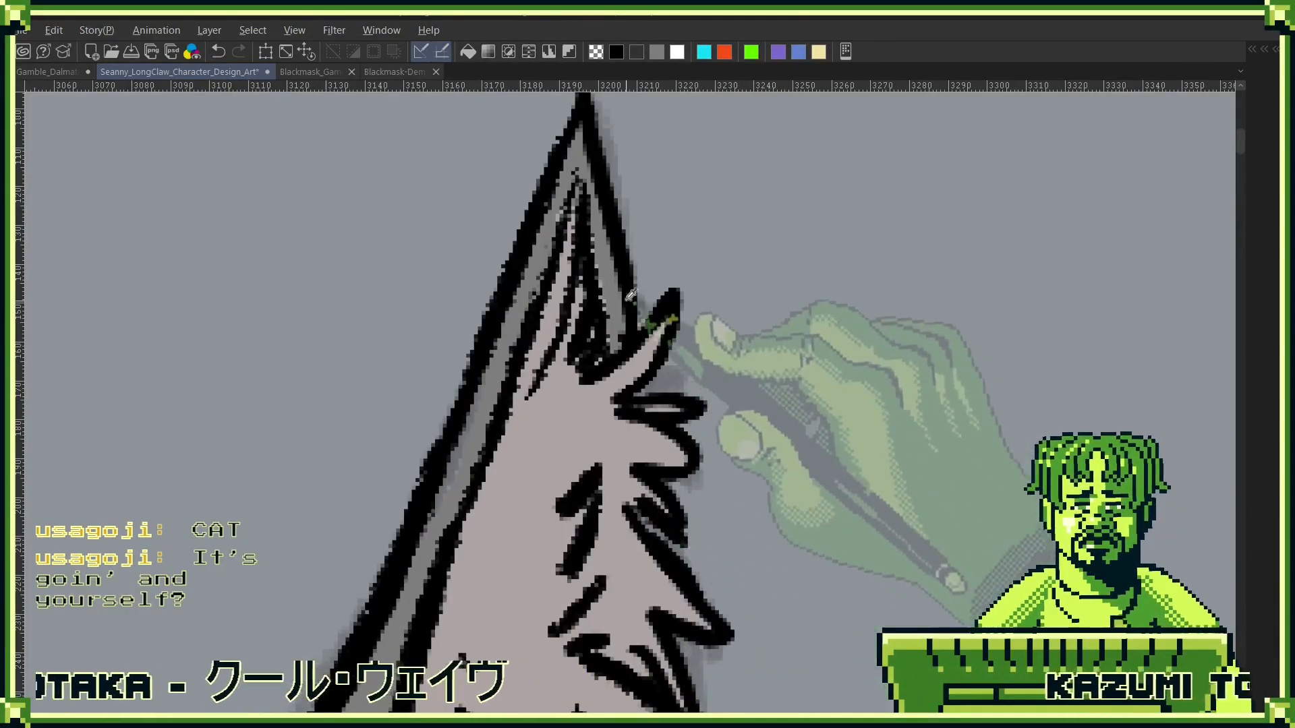
drag(706, 422, 660, 534)
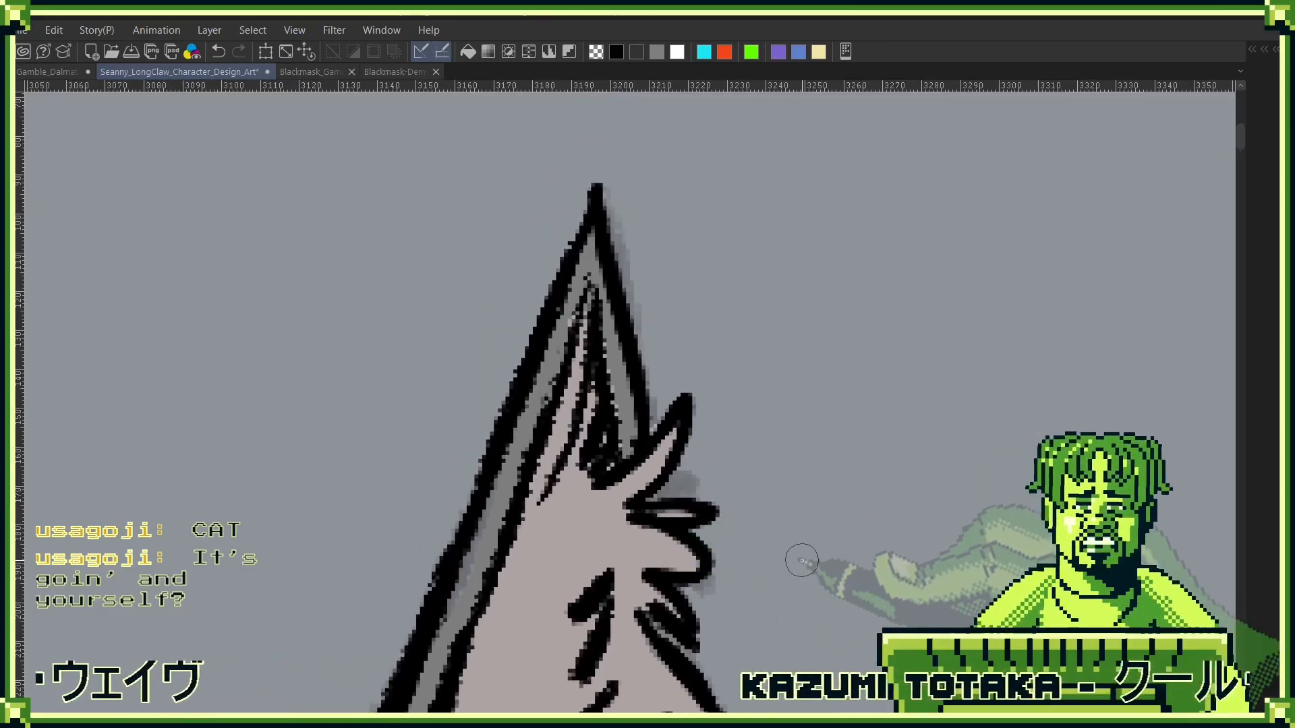
drag(920, 537, 914, 314)
drag(805, 359, 761, 414)
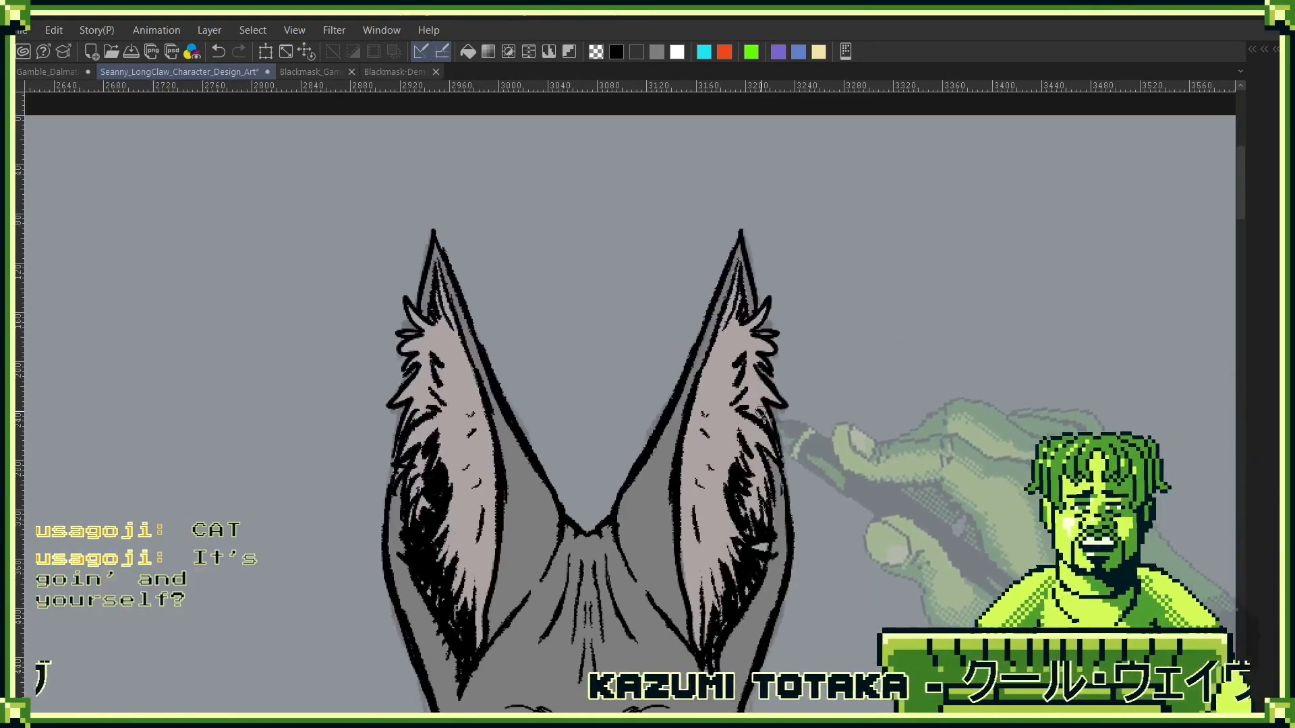
- Extend the black tendon lines symmetrically to the base of the neck and add short strokes beside the shoulder lines
drag(806, 555, 899, 256)
drag(893, 392, 816, 443)
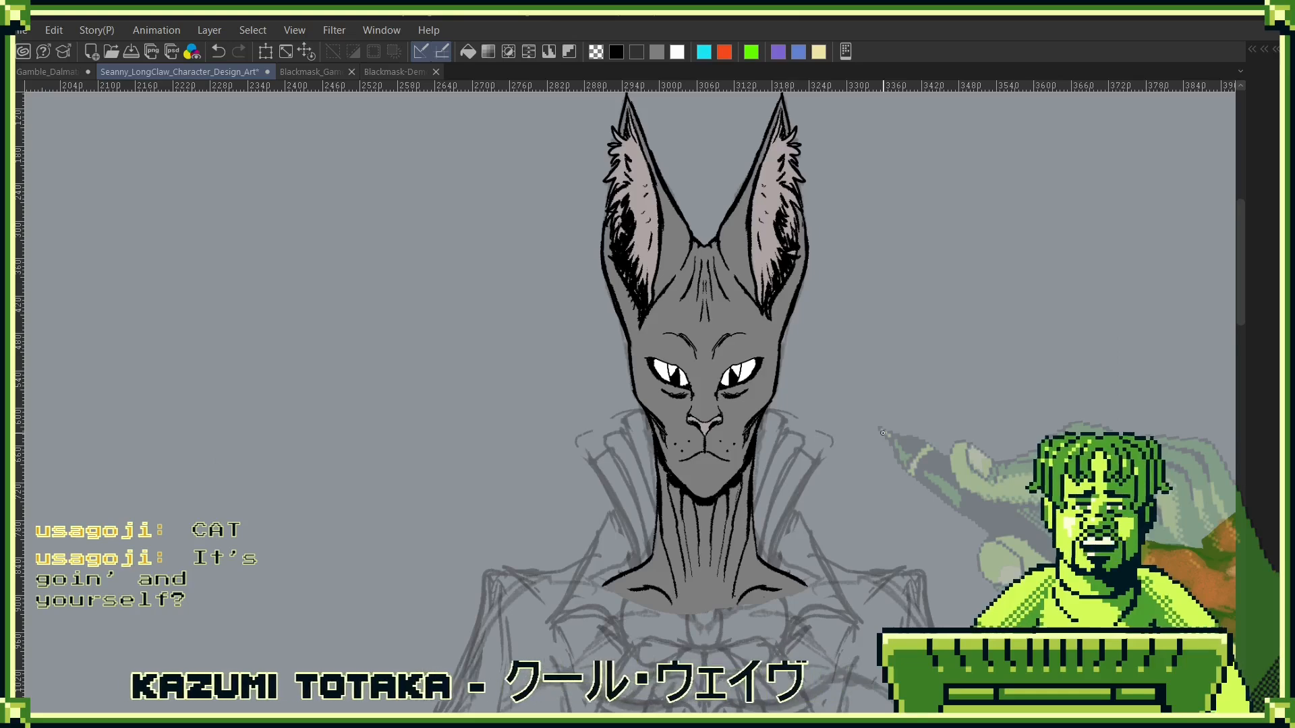
drag(758, 518, 748, 467)
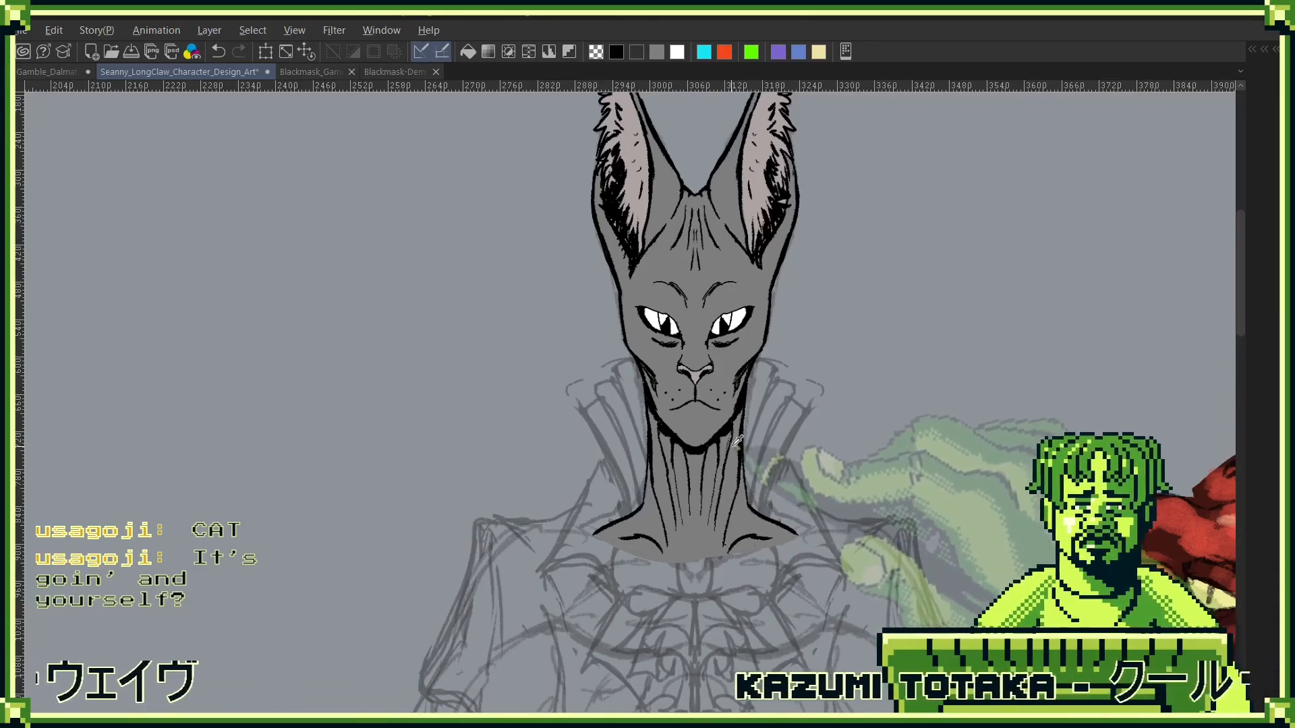
key(alt+l)
scroll(646, 442, up, 5)
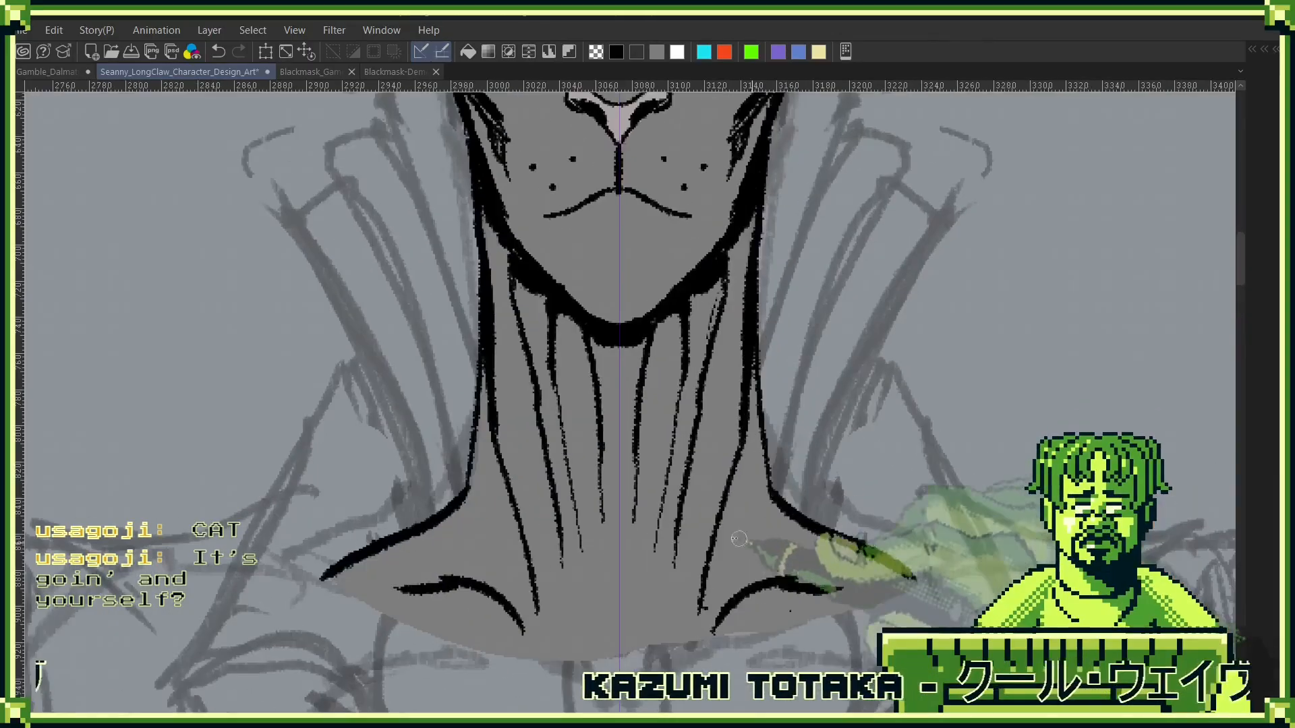
drag(635, 486, 641, 645)
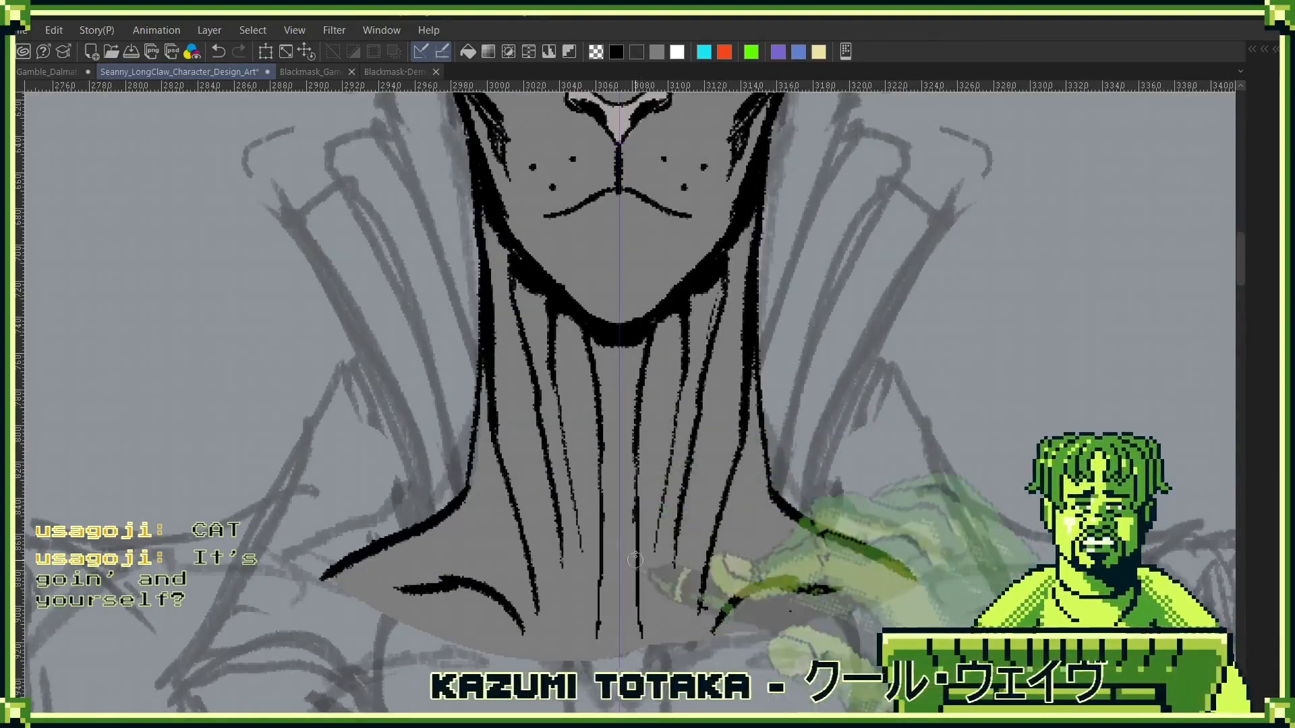
drag(636, 547, 639, 640)
drag(679, 531, 680, 647)
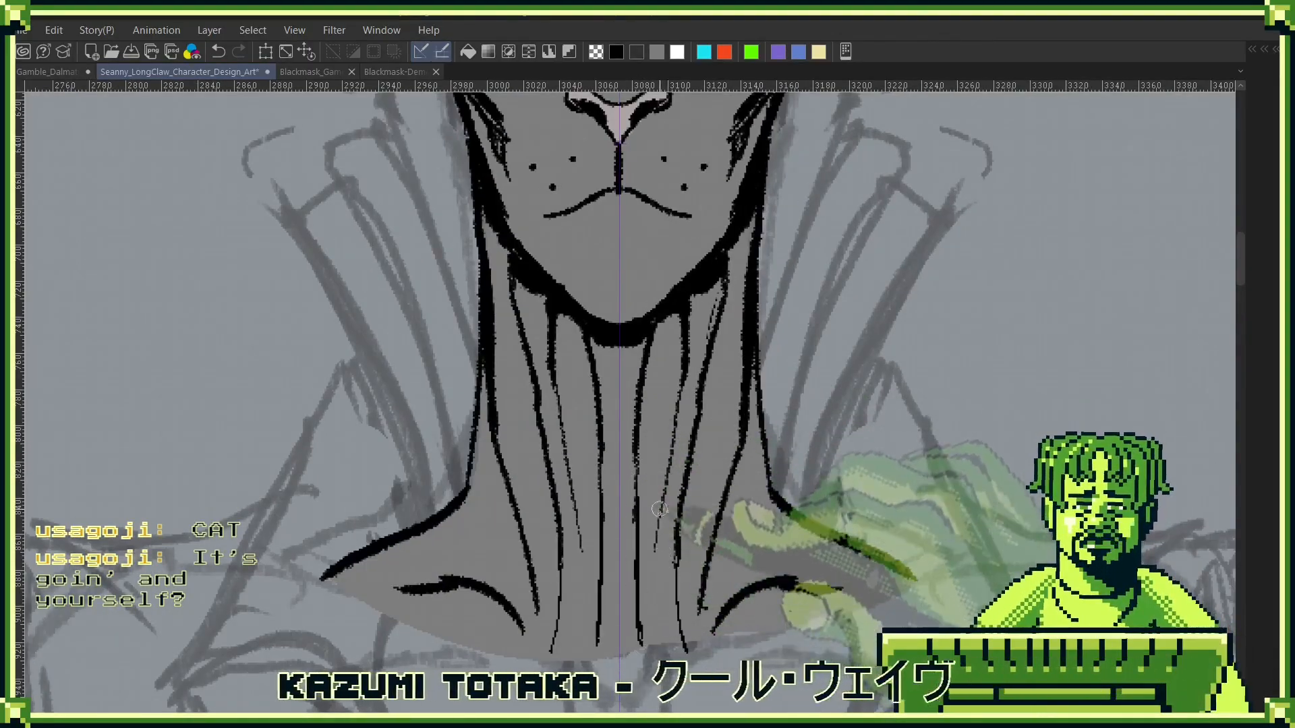
mouse_move(658, 510)
mouse_down()
mouse_move(662, 654)
mouse_move(683, 509)
mouse_move(681, 652)
mouse_up()
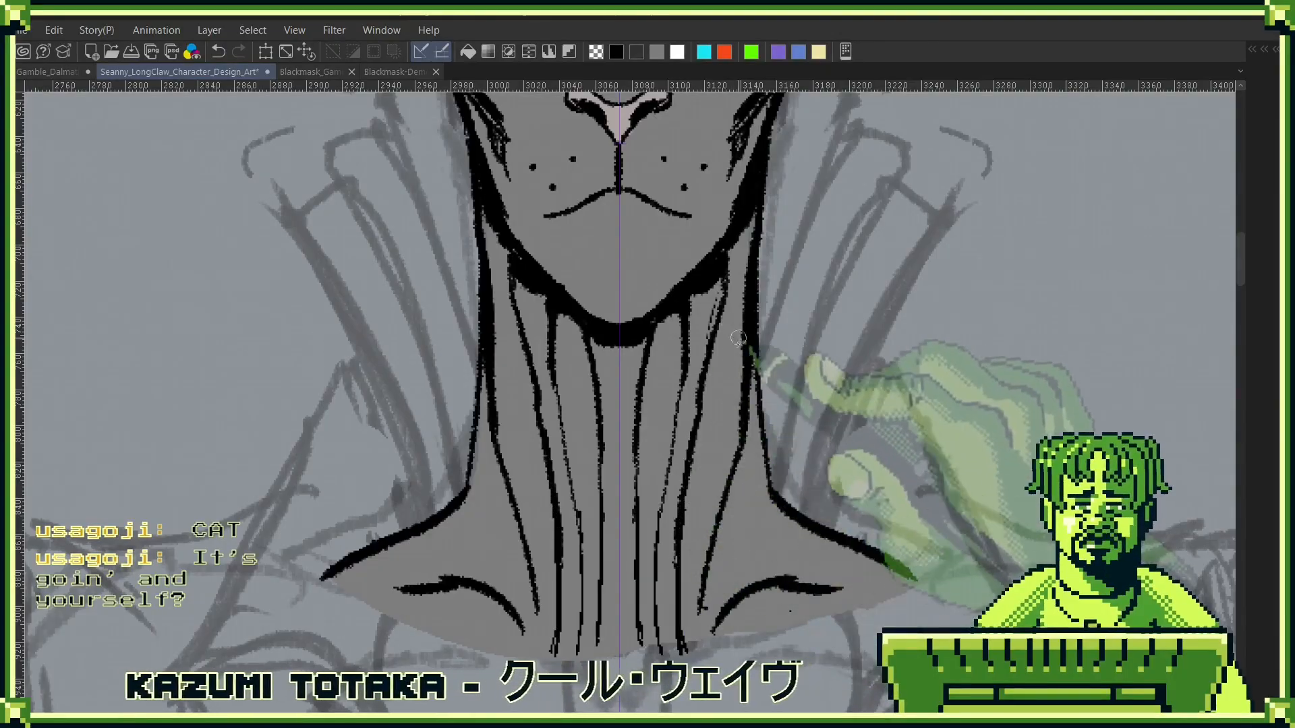
mouse_move(730, 302)
mouse_down()
mouse_move(722, 409)
mouse_move(745, 244)
mouse_up()
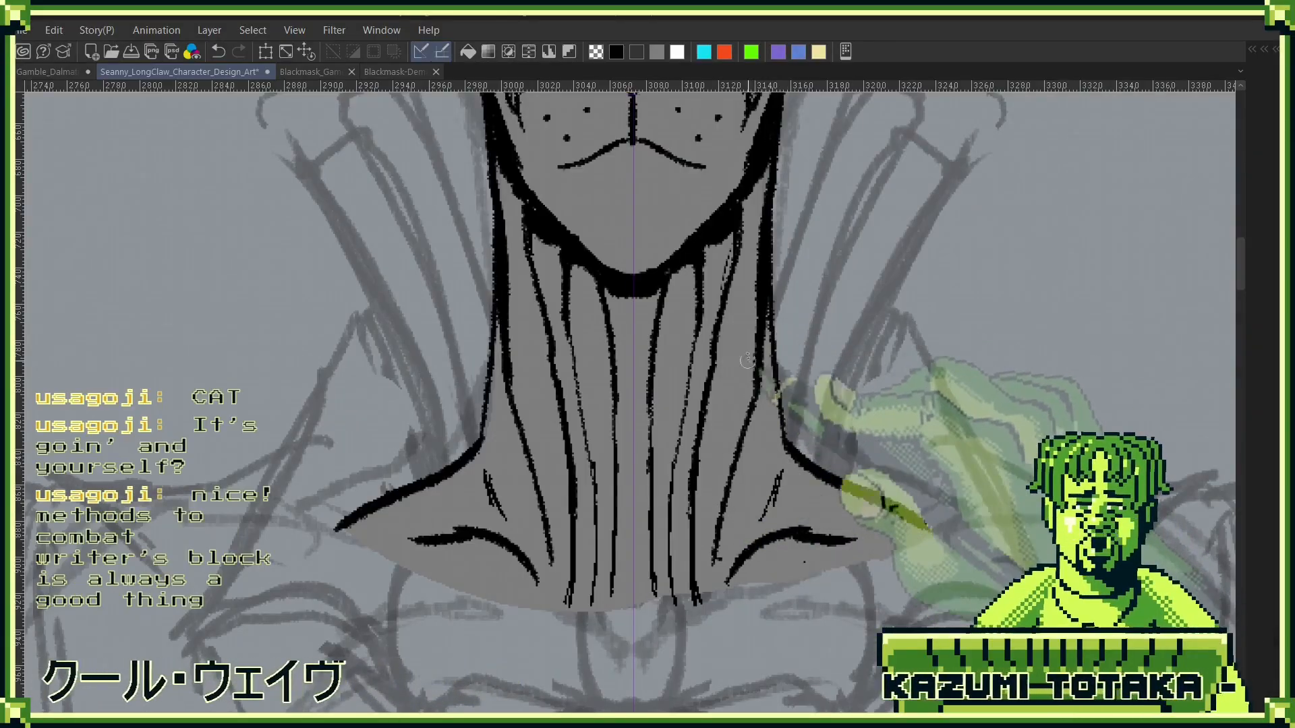
- Thicken the black tendon lines symmetrically along the middle and outer sides of the neck
drag(753, 358, 742, 430)
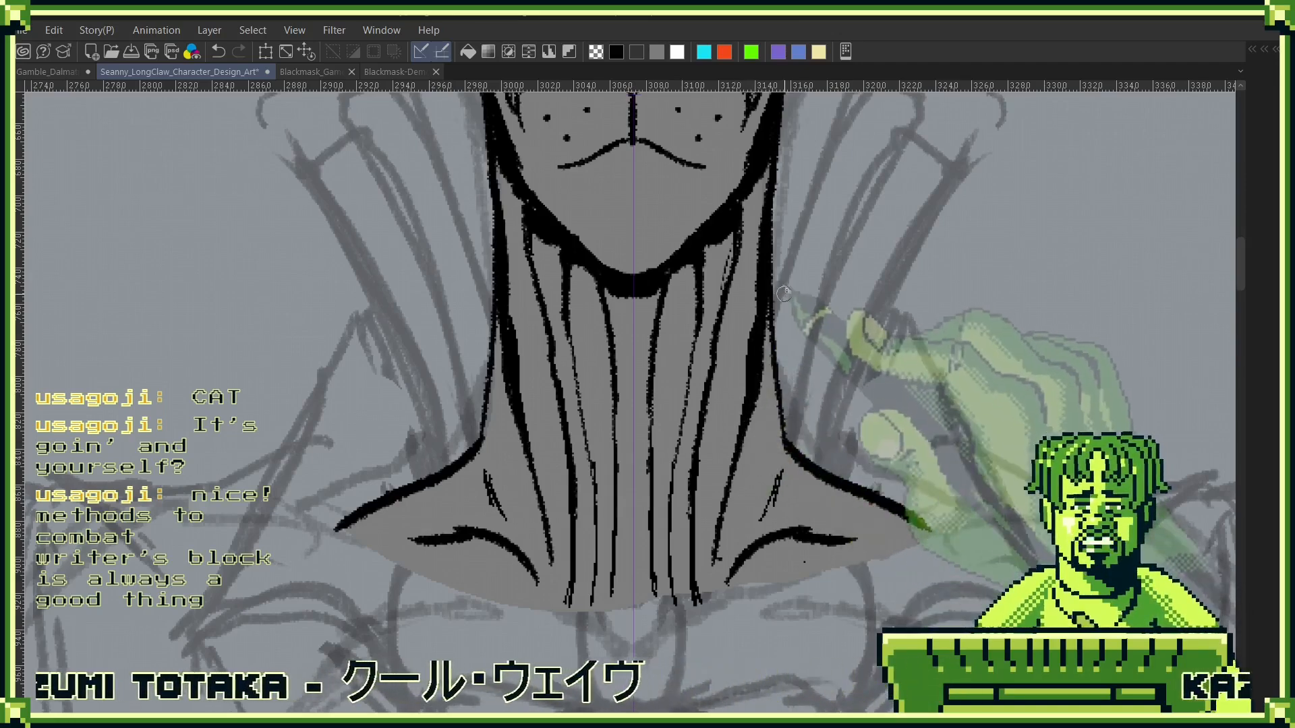
drag(779, 300, 773, 435)
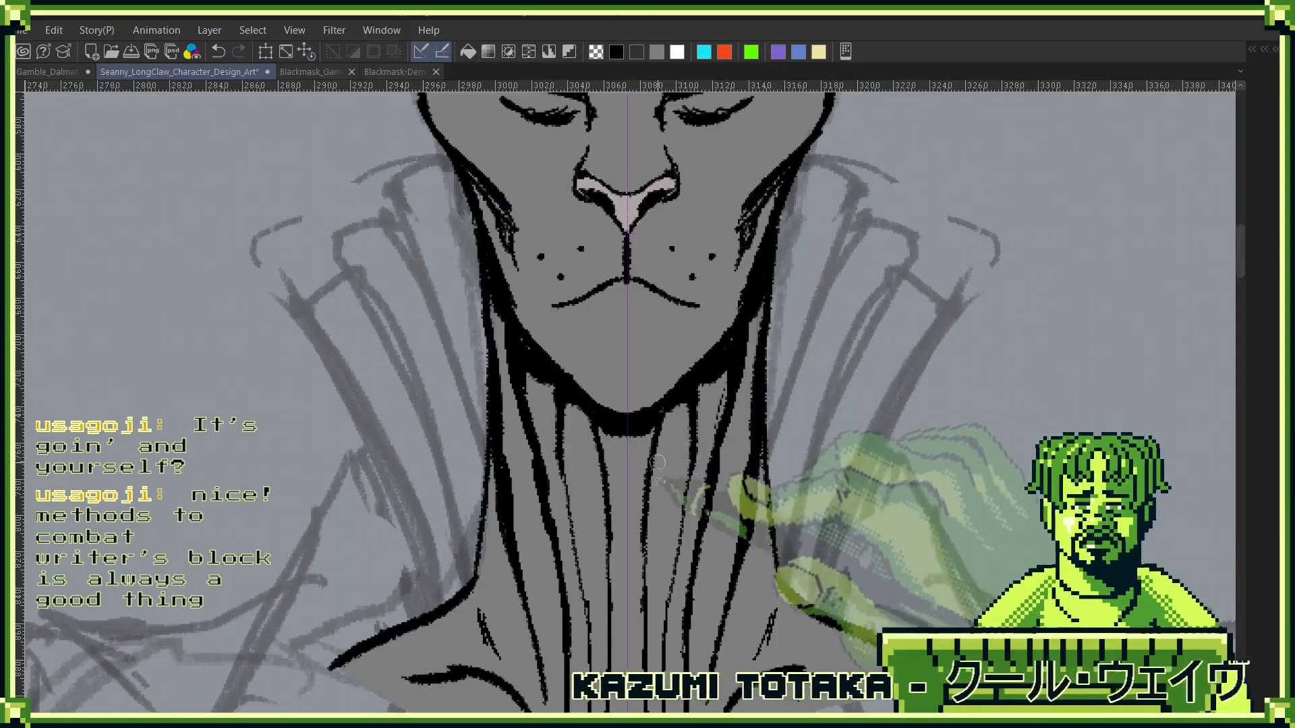
drag(646, 549, 684, 423)
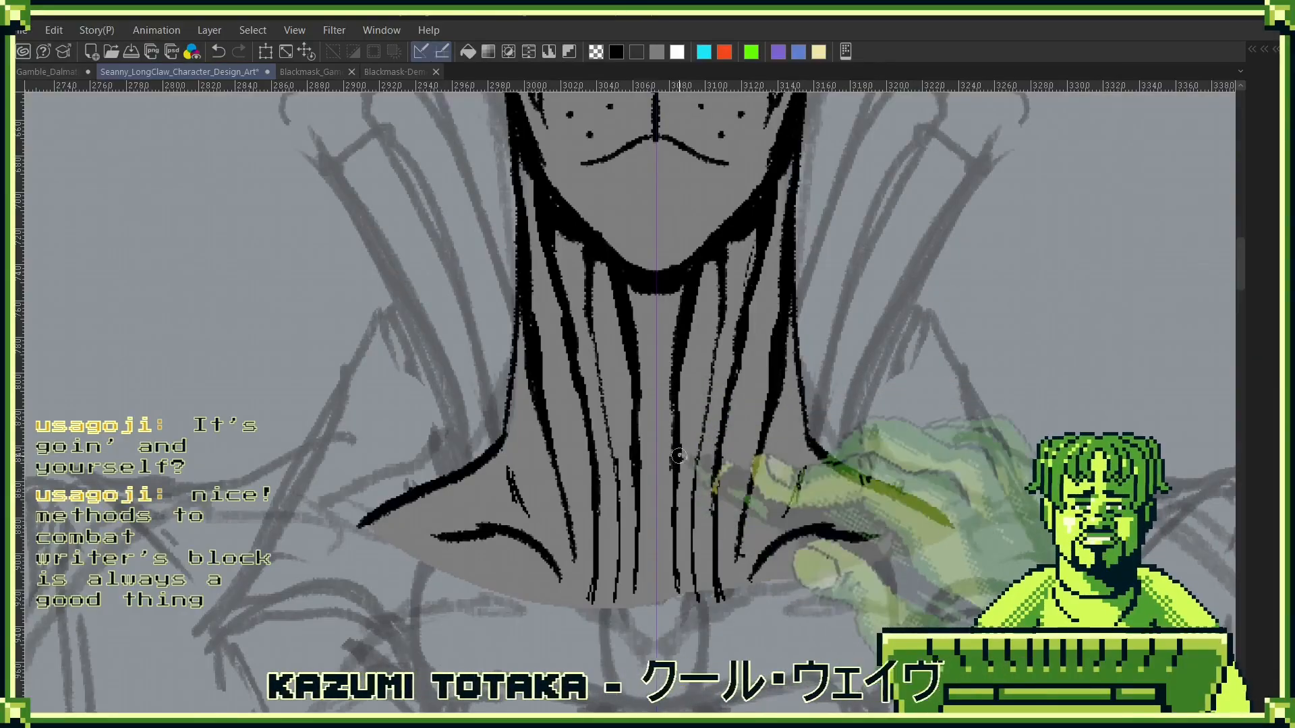
drag(740, 353, 765, 518)
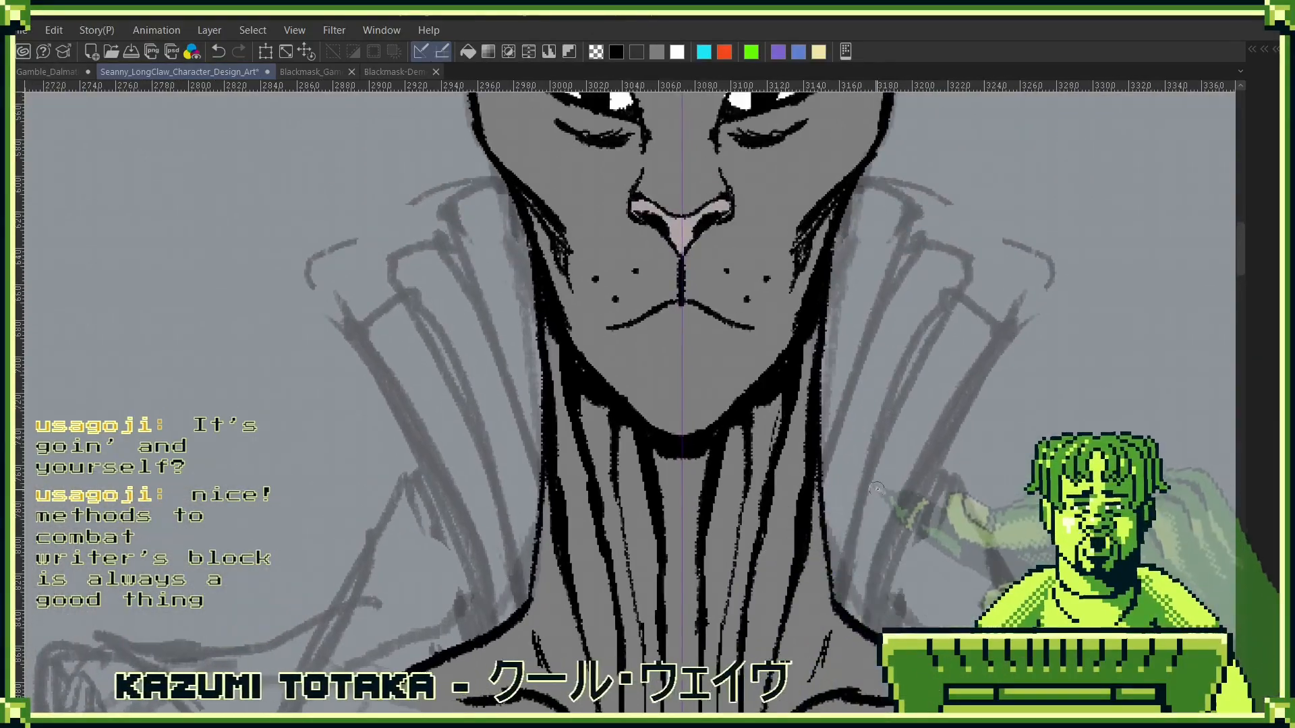
scroll(875, 488, down, 4)
drag(875, 488, 779, 458)
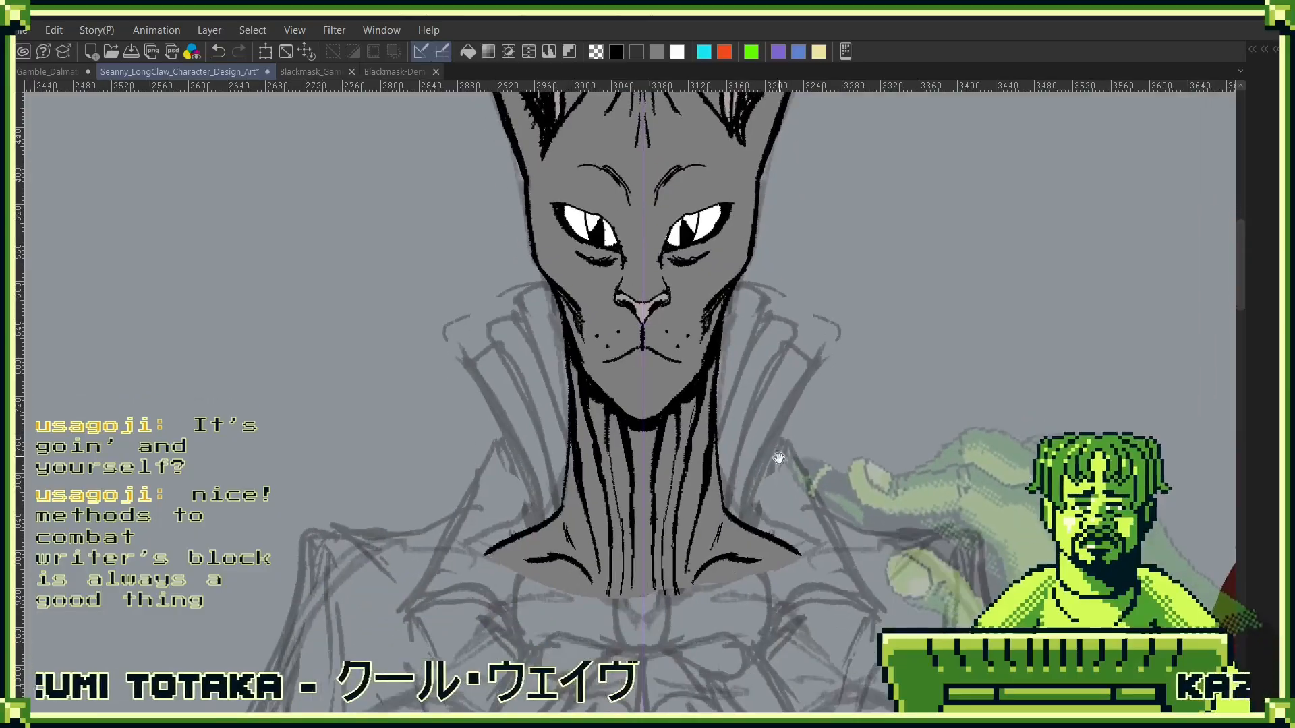
- Thicken the collarbone strokes symmetrically and extend their tapered ends outward to the shoulder edges
drag(784, 582, 870, 405)
scroll(866, 431, up, 3)
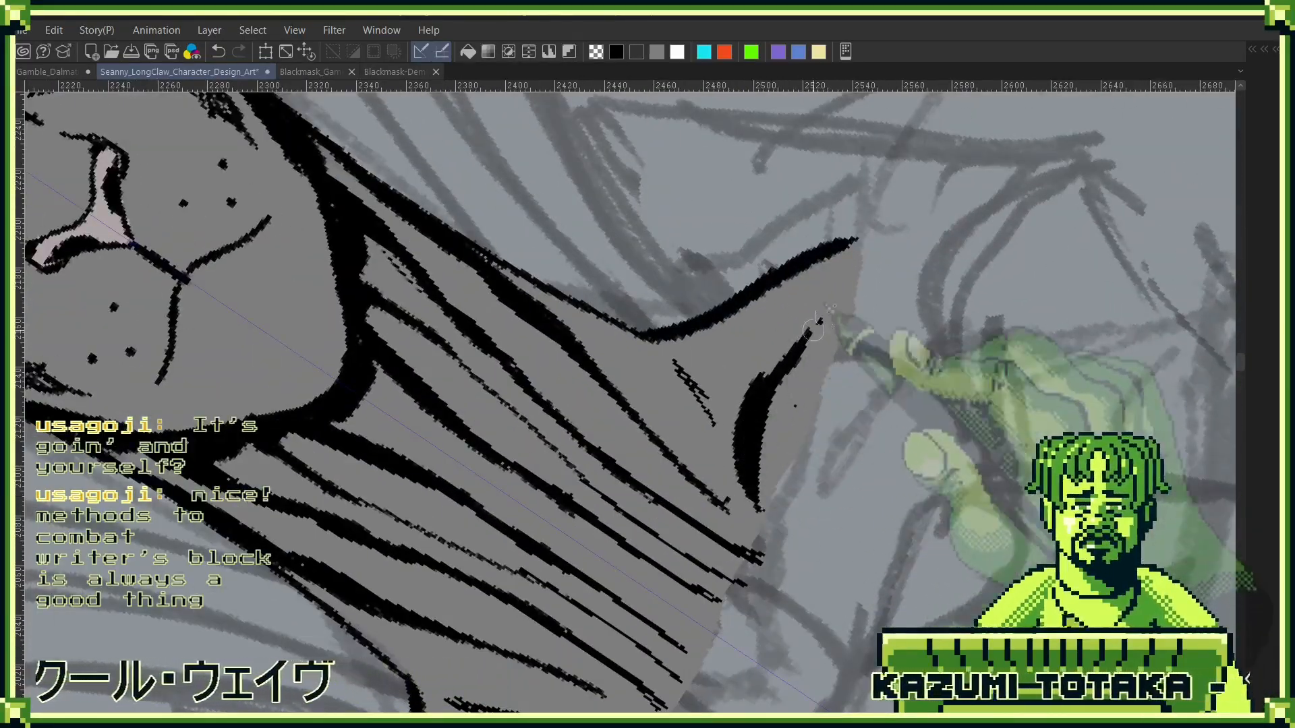
mouse_move(845, 291)
mouse_down()
mouse_move(776, 405)
mouse_move(763, 471)
mouse_move(770, 421)
mouse_move(841, 292)
mouse_up()
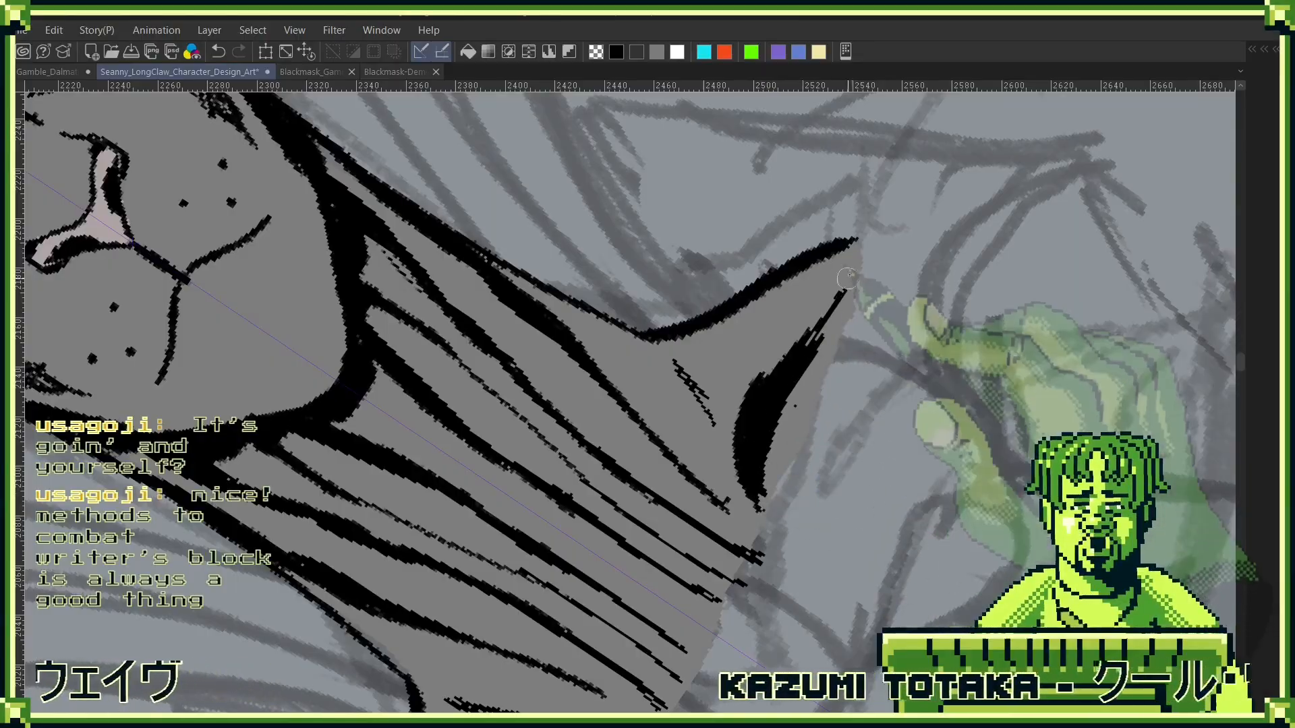
drag(804, 433, 879, 573)
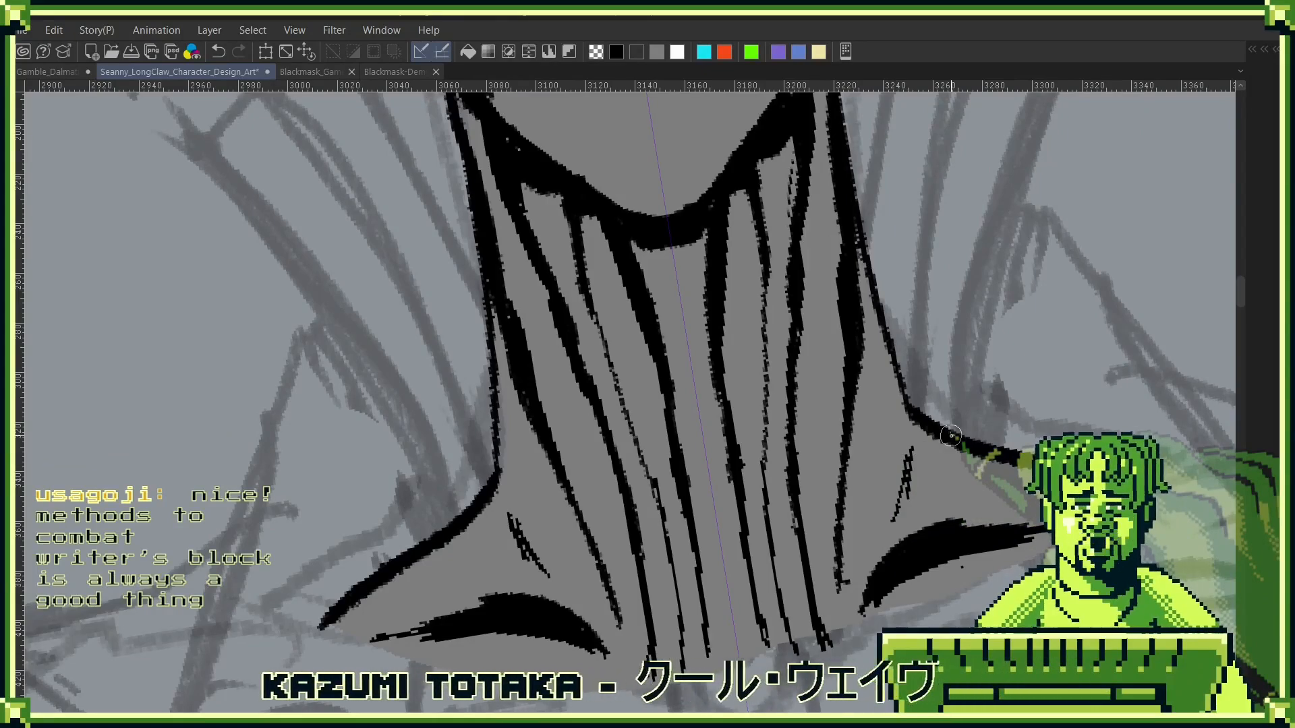
drag(884, 343, 903, 555)
drag(903, 555, 873, 599)
drag(512, 325, 587, 386)
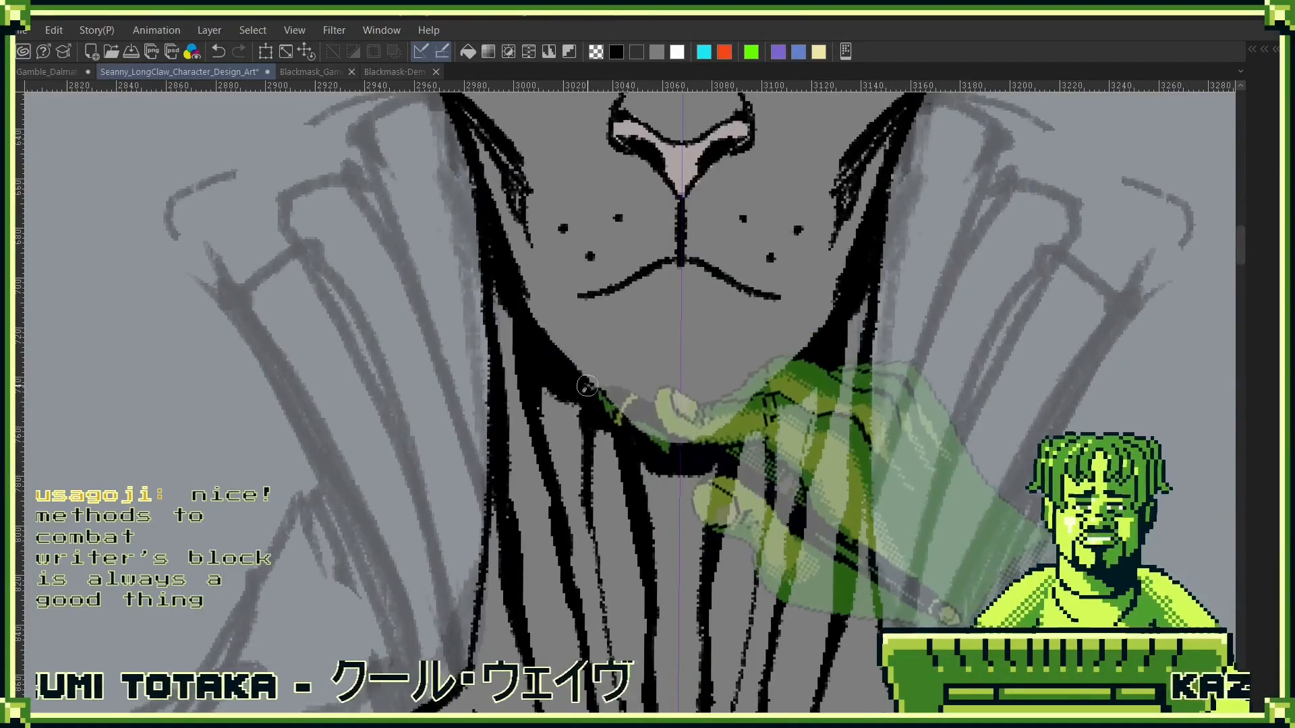
scroll(742, 425, down, 5)
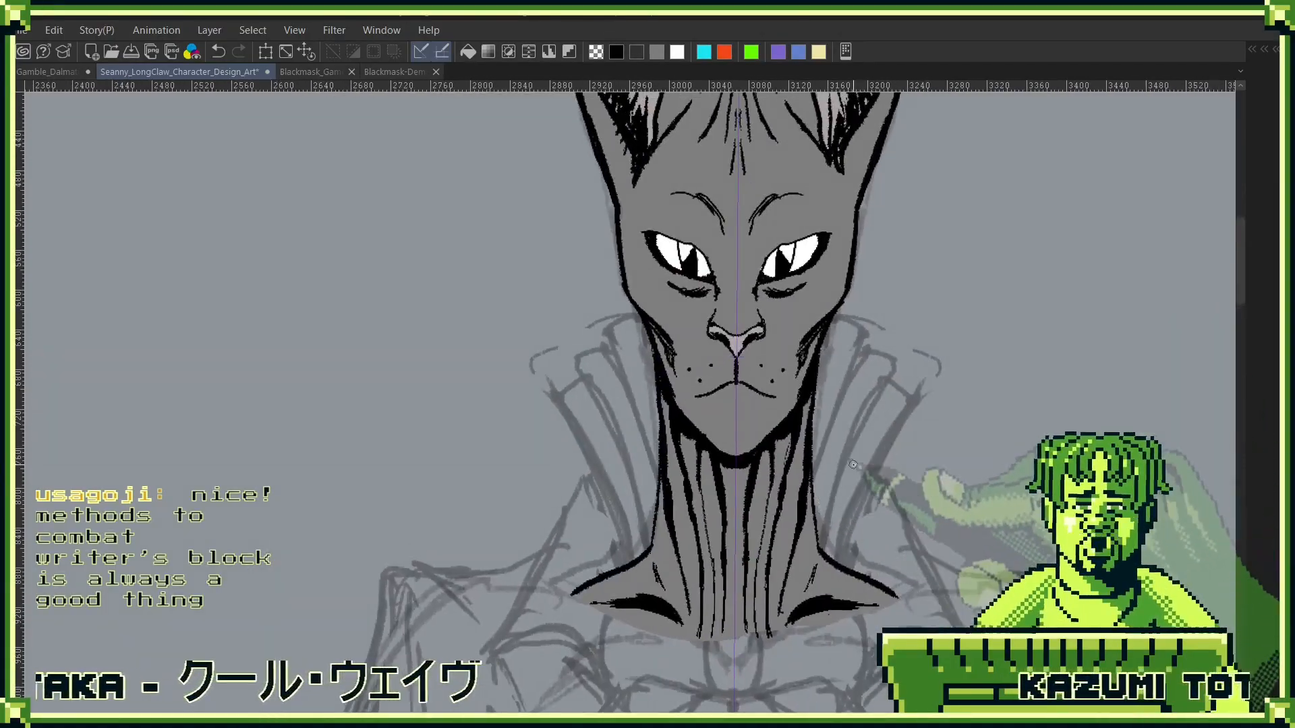
- Make the Under_Shirt folder visible on the front-view figure and check the ruffled collar against the head
key(F7)
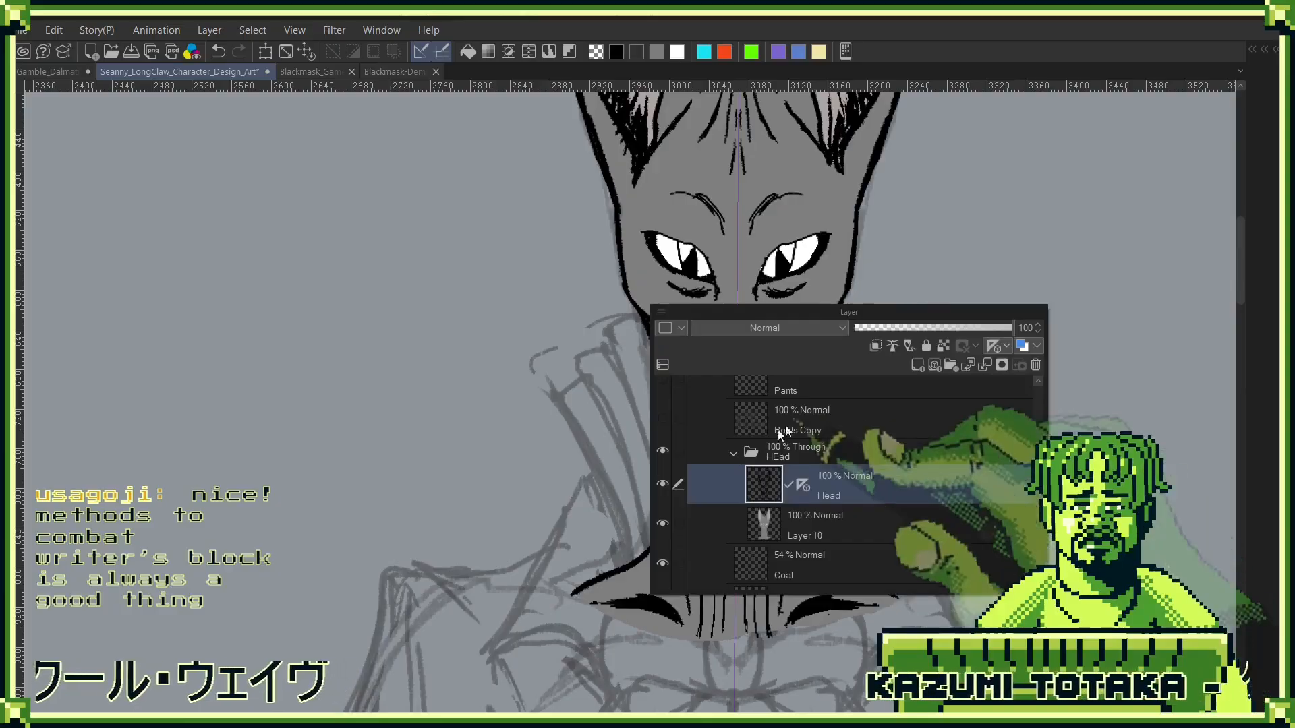
drag(821, 464, 843, 579)
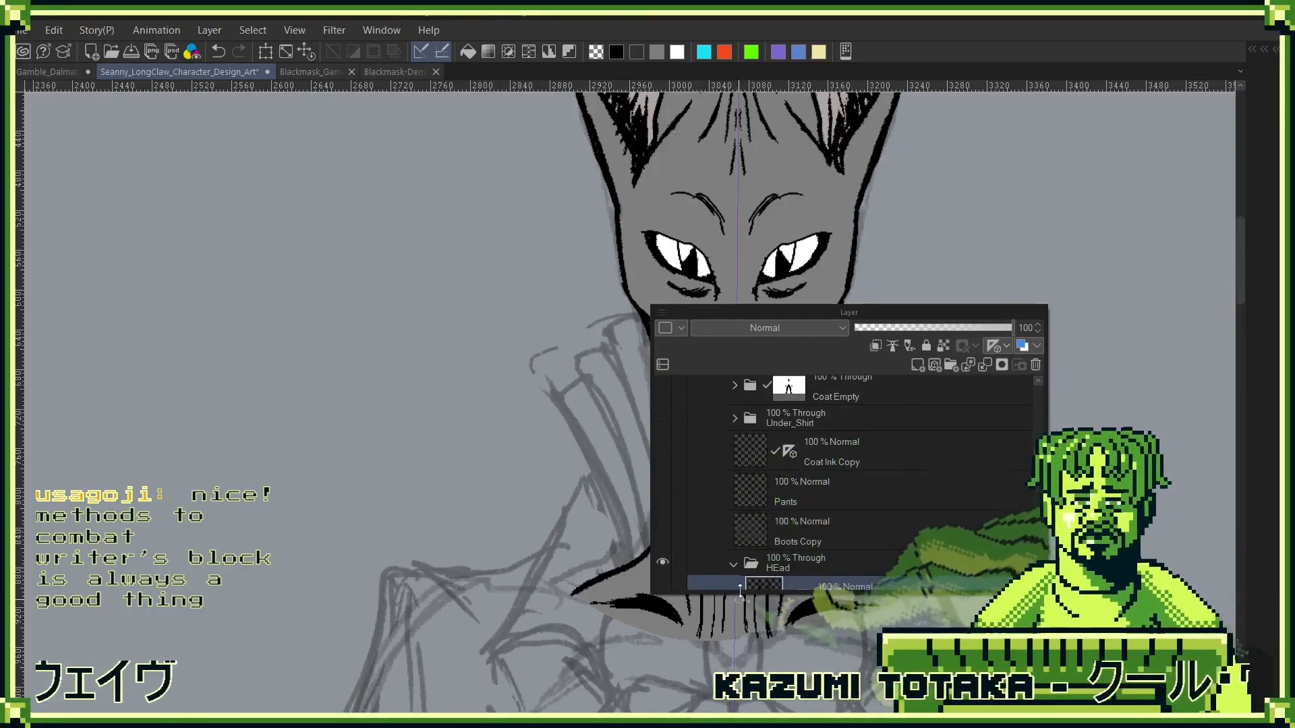
click(662, 417)
drag(855, 316, 1142, 171)
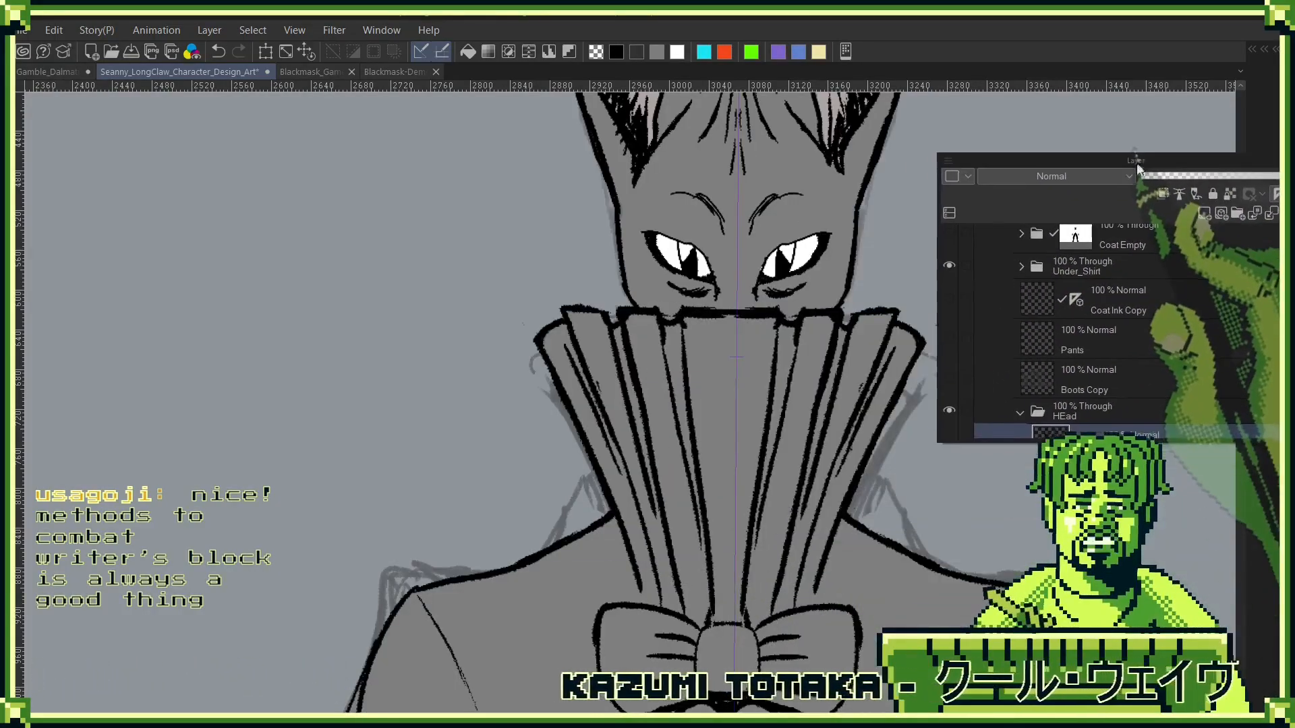
drag(930, 511, 769, 469)
drag(809, 479, 823, 260)
drag(920, 354, 819, 394)
drag(864, 445, 910, 232)
drag(899, 280, 836, 462)
- Move the HEad folder directly below the Under_Shirt folder in the layer stack and collapse it
key(F7)
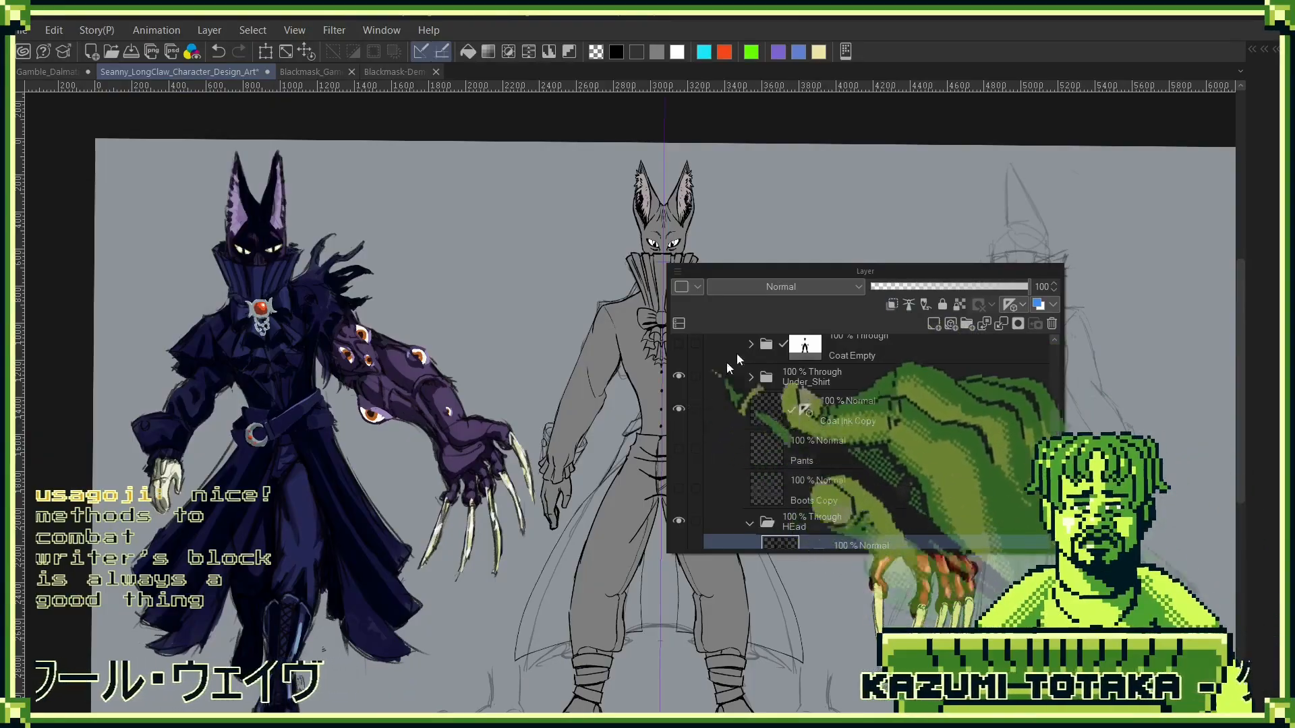
drag(868, 275, 1037, 194)
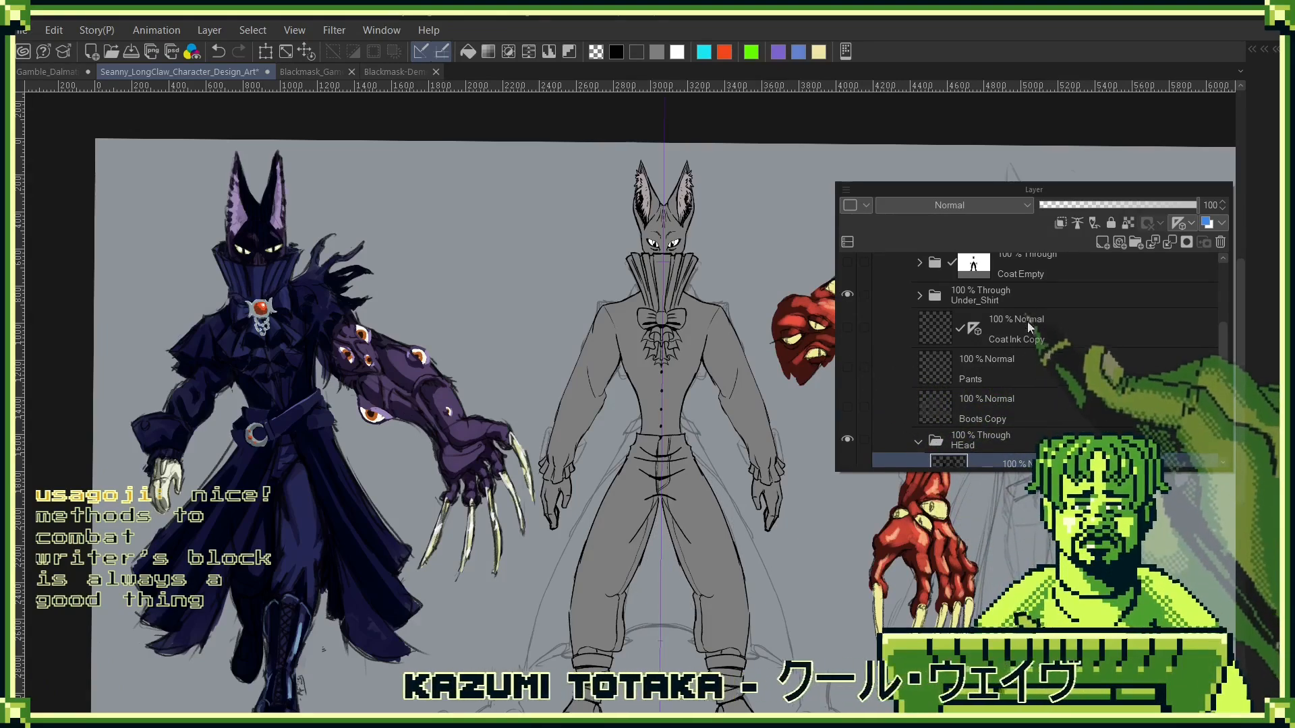
click(991, 445)
drag(989, 447, 964, 317)
scroll(940, 441, up, 2)
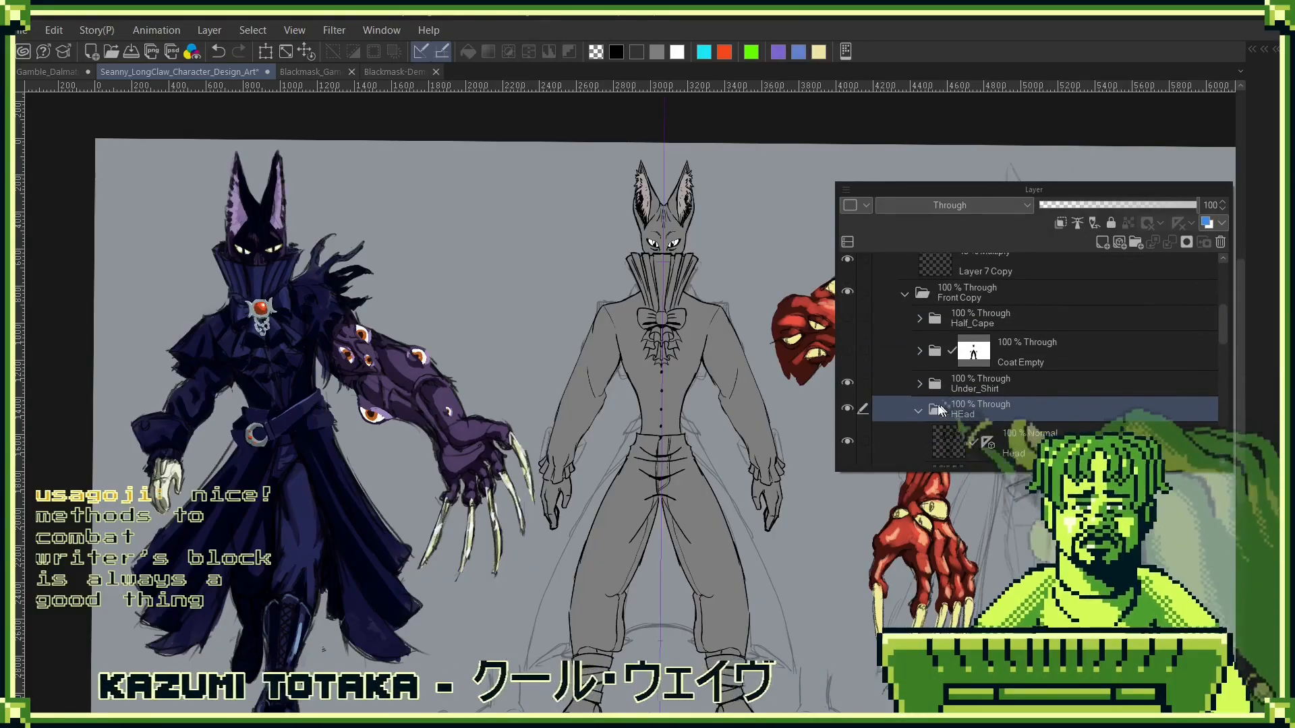
click(918, 399)
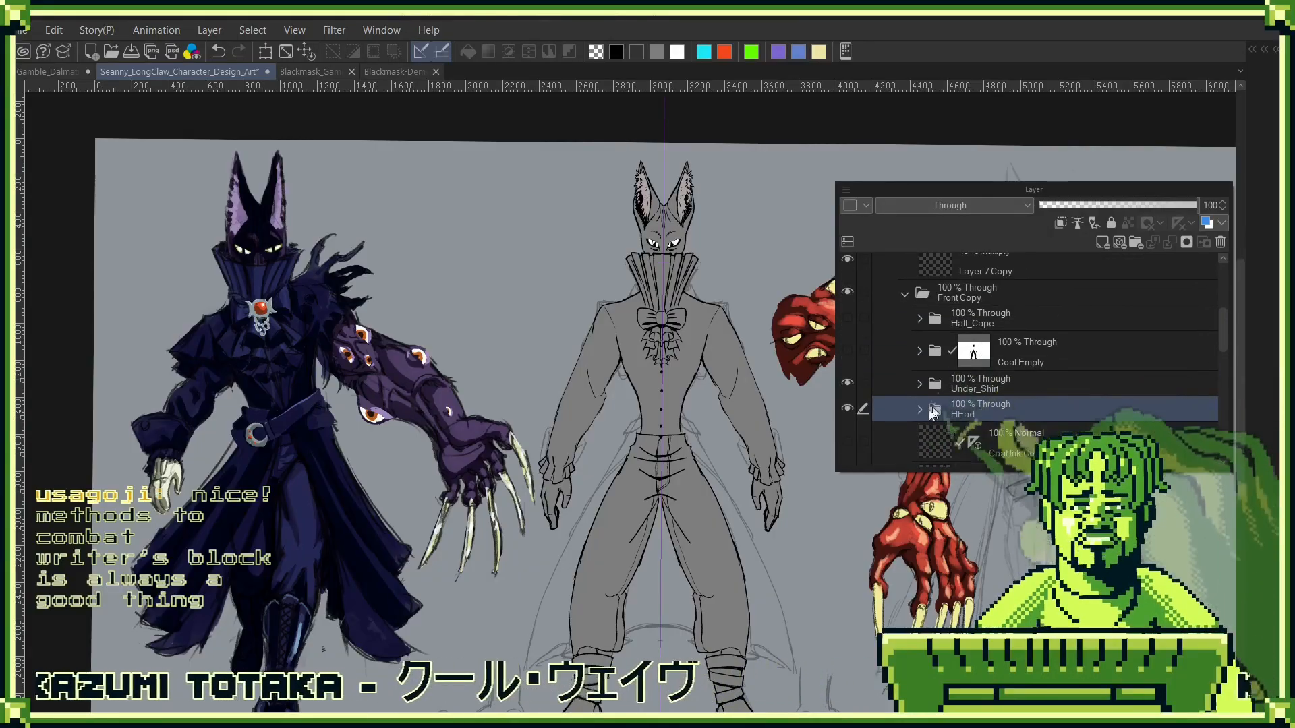
- Make the Half_Cape and Coat Empty folders in the Front Copy group visible
click(847, 350)
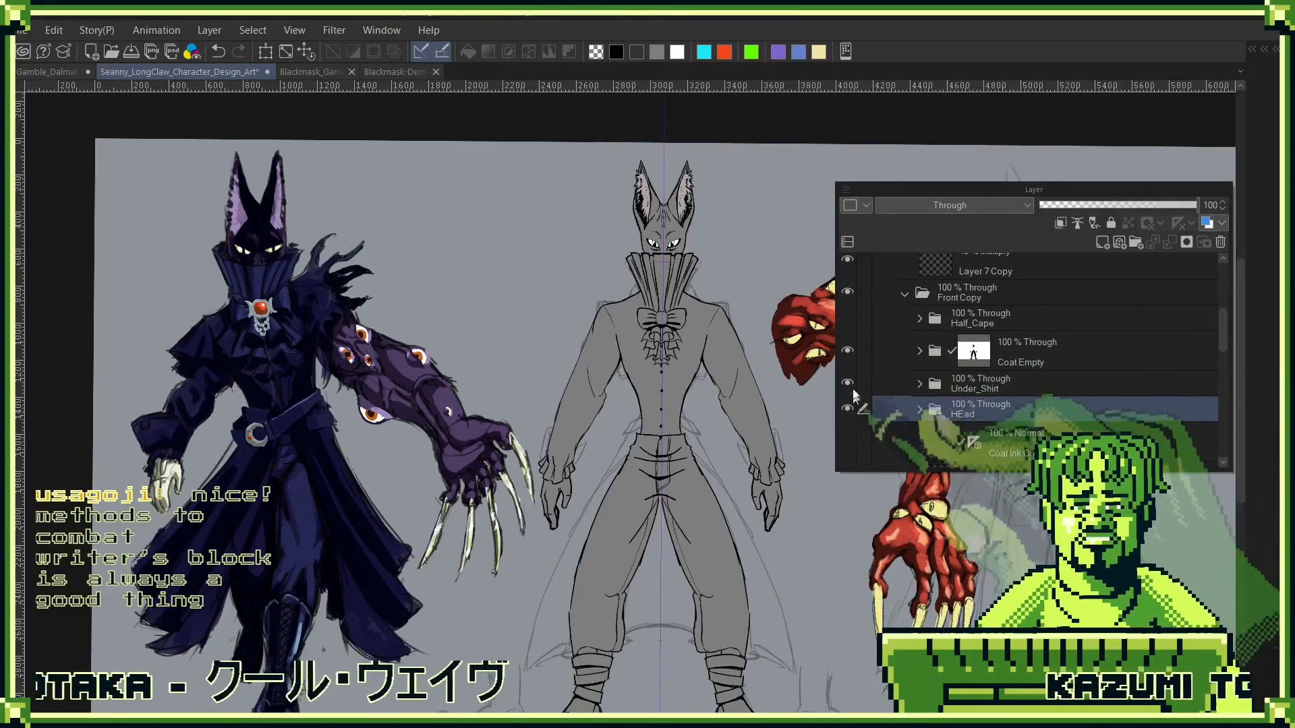
click(847, 350)
click(847, 317)
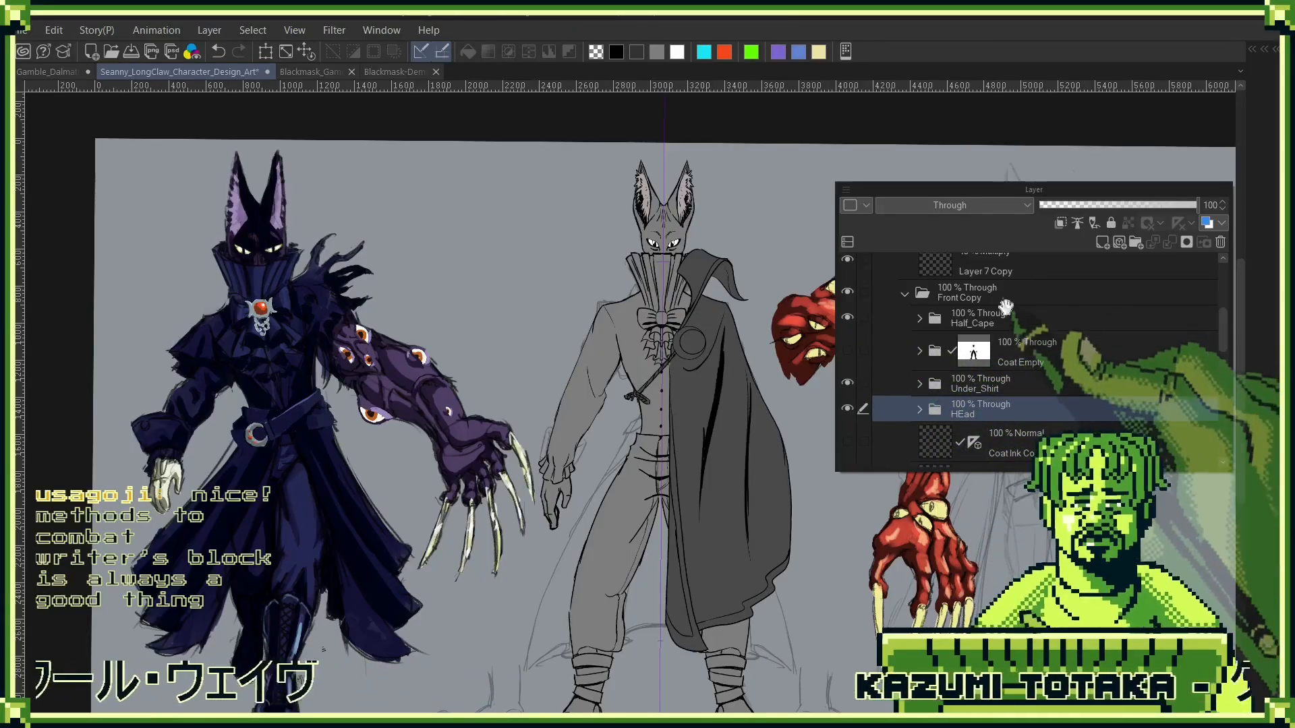
click(904, 294)
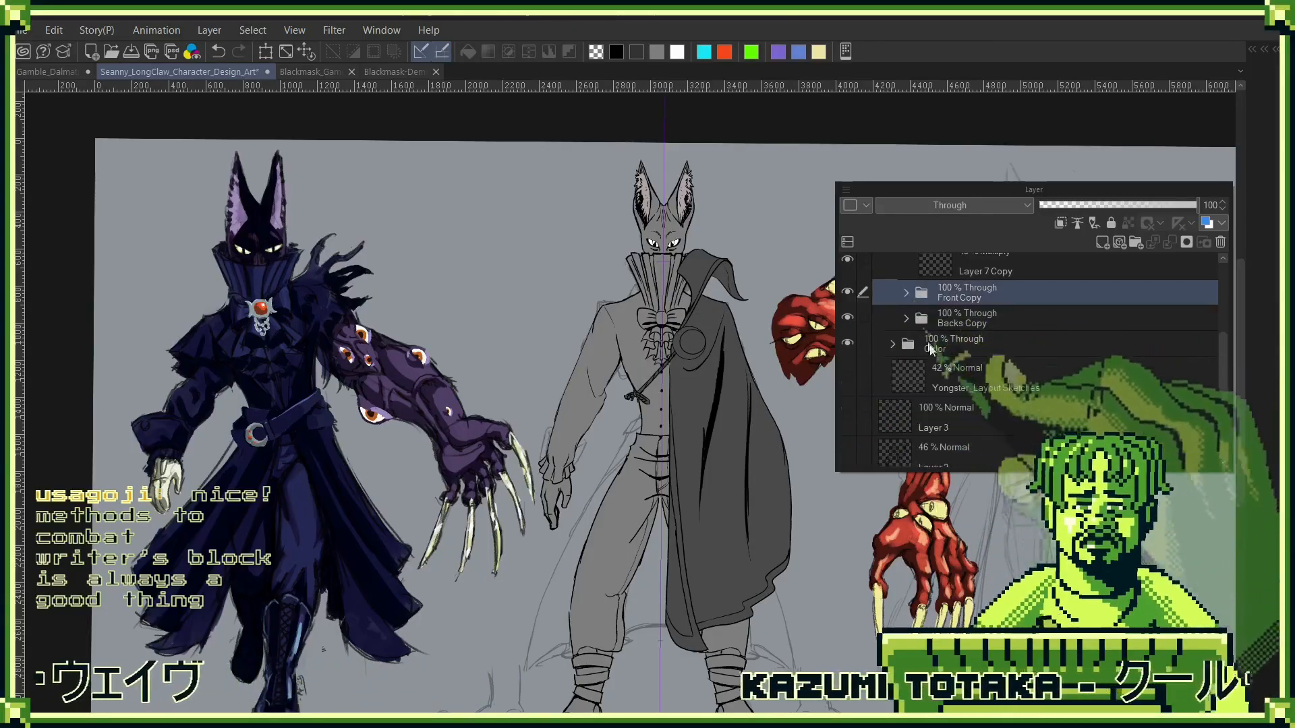
click(906, 293)
mouse_move(980, 400)
mouse_down()
mouse_move(997, 315)
mouse_move(978, 409)
mouse_up()
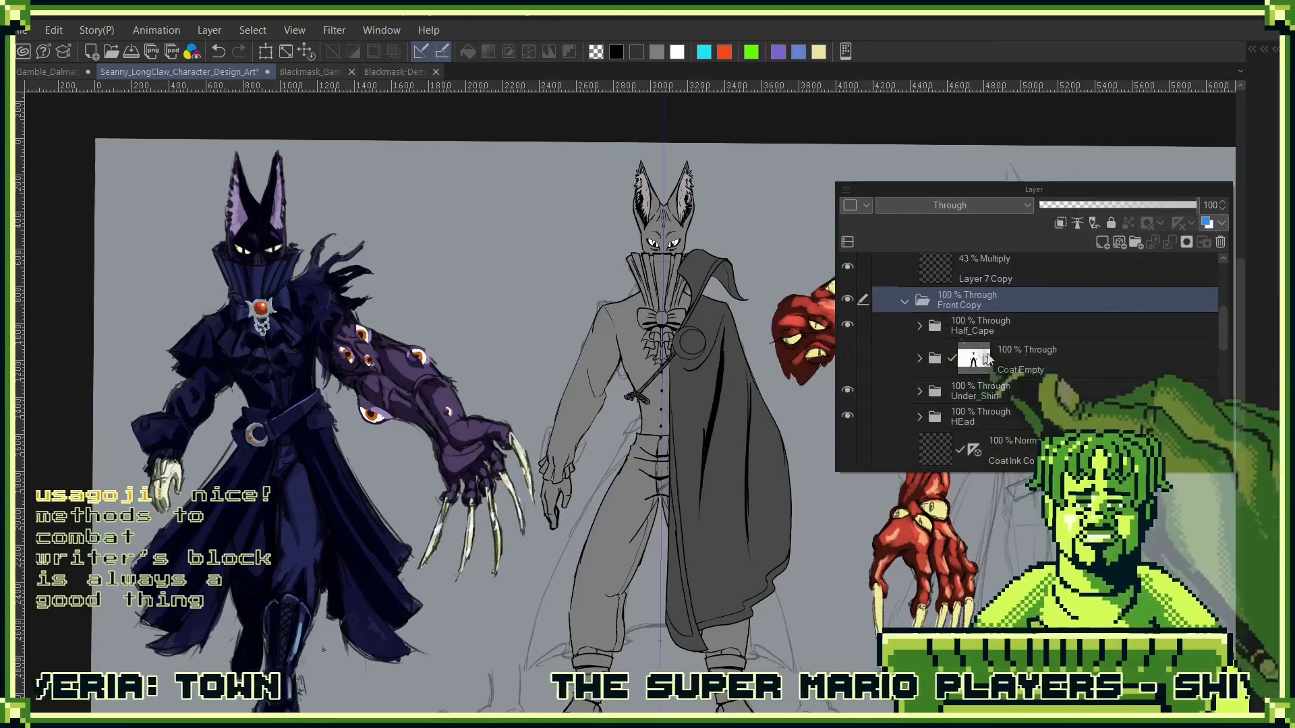
scroll(944, 408, up, 2)
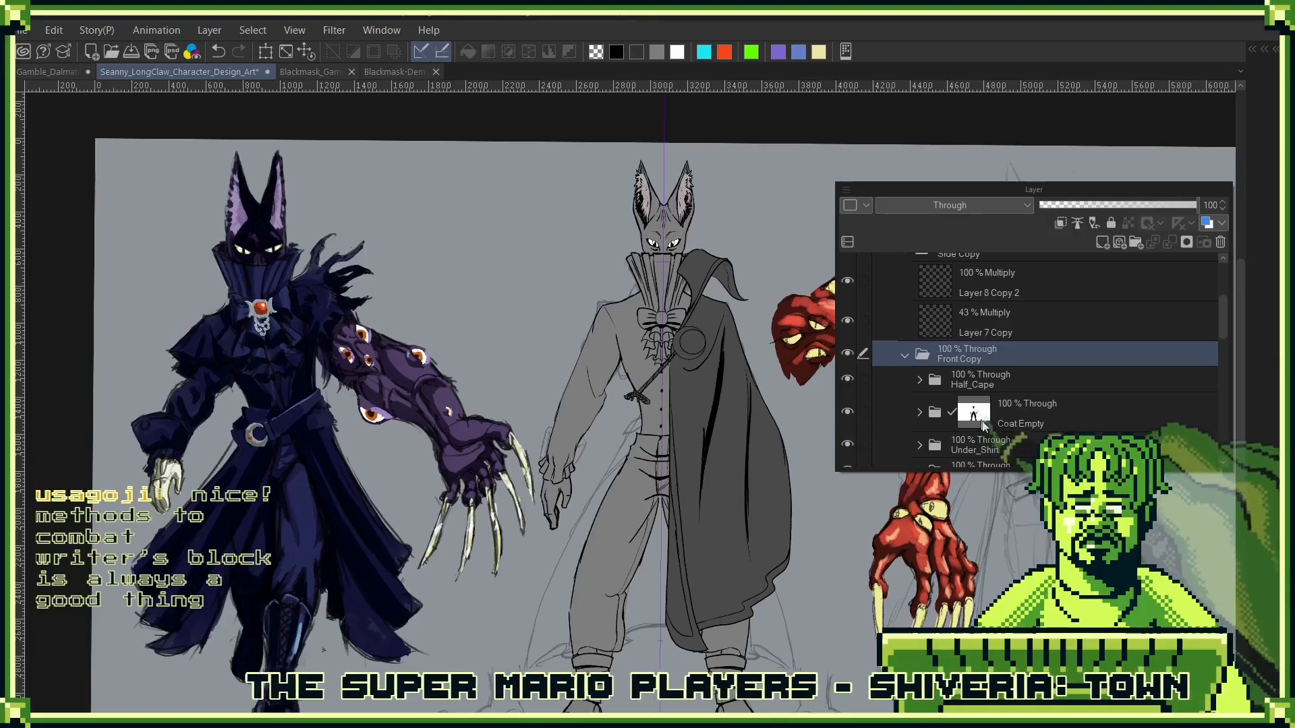
- Expand the Coat Empty folder and make its Flap and Main Coat subfolders visible
drag(998, 422, 1010, 381)
click(919, 373)
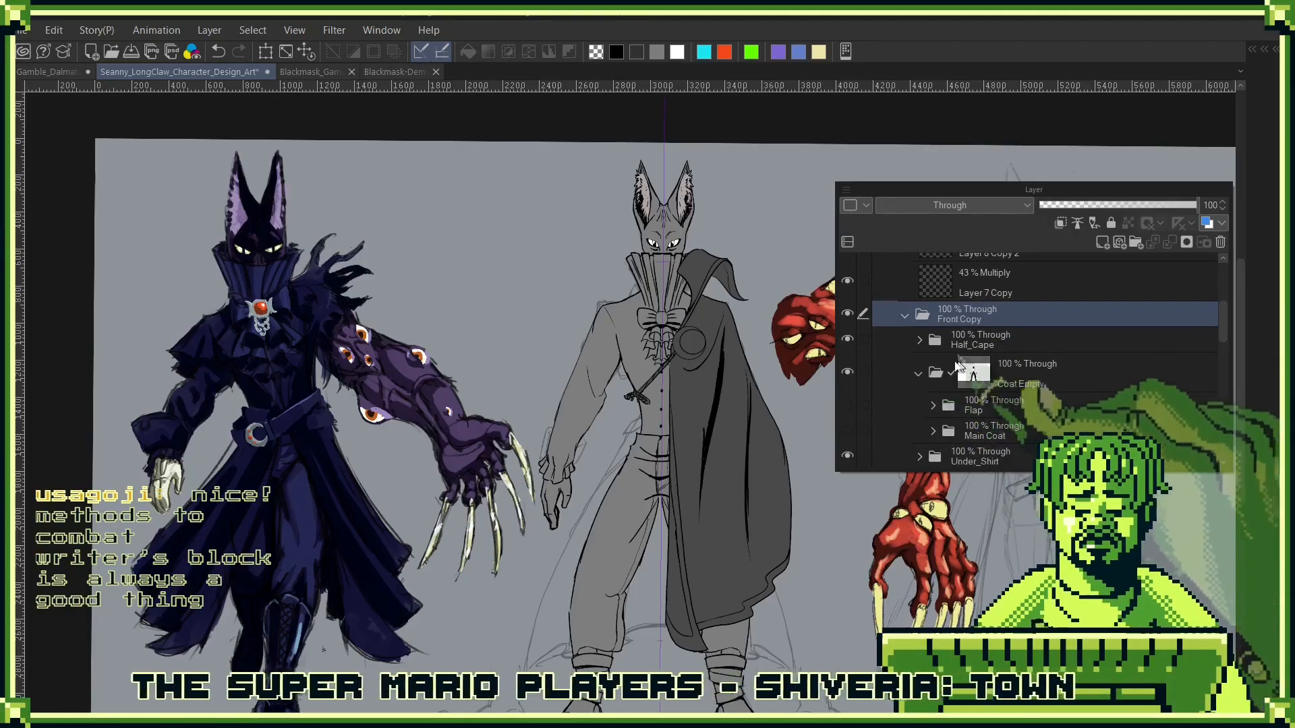
click(847, 404)
click(847, 430)
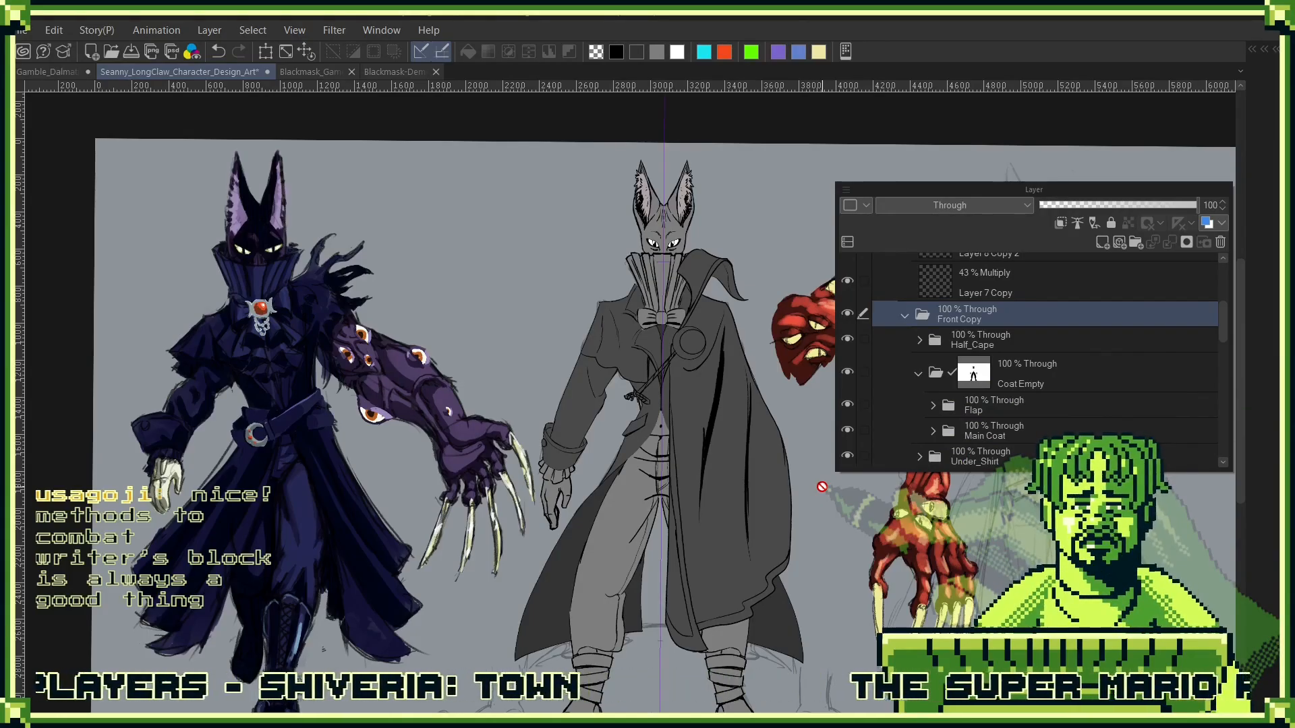
- Paint on the Coat Empty layer mask to restore the coat's front edge lines around the belly opening and waist
click(976, 380)
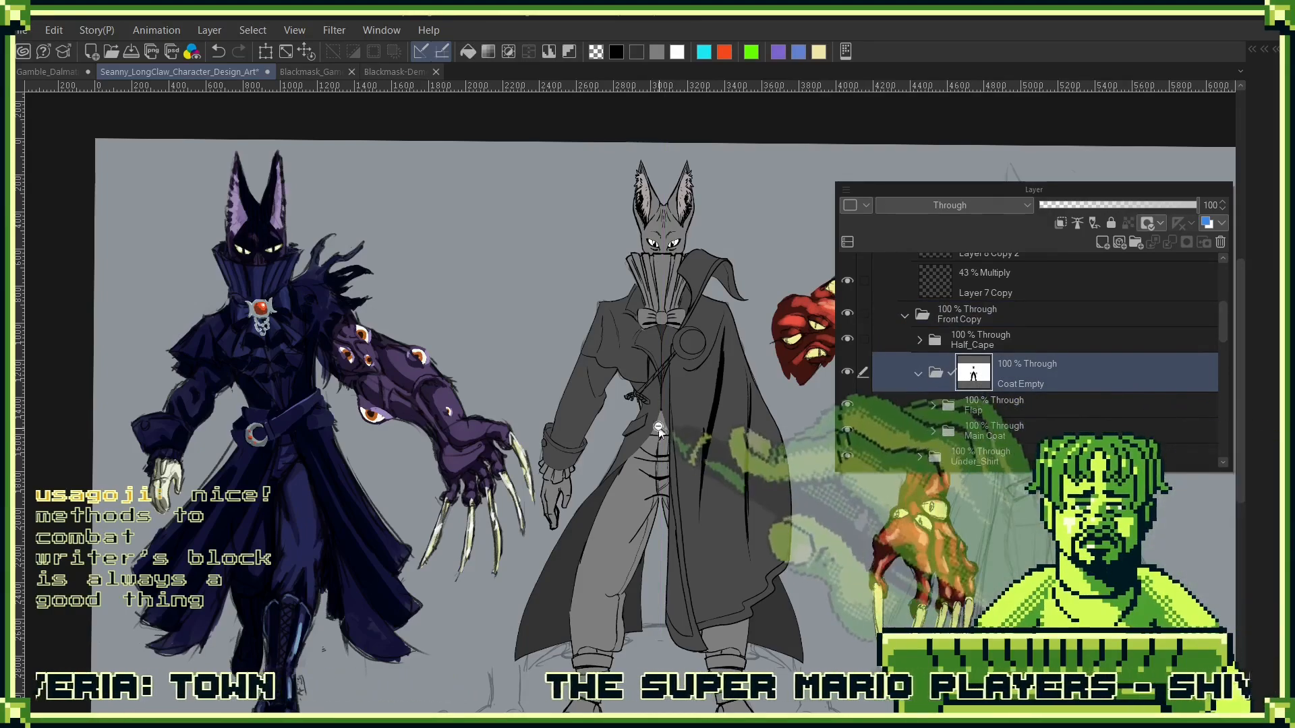
click(661, 428)
drag(667, 429, 703, 443)
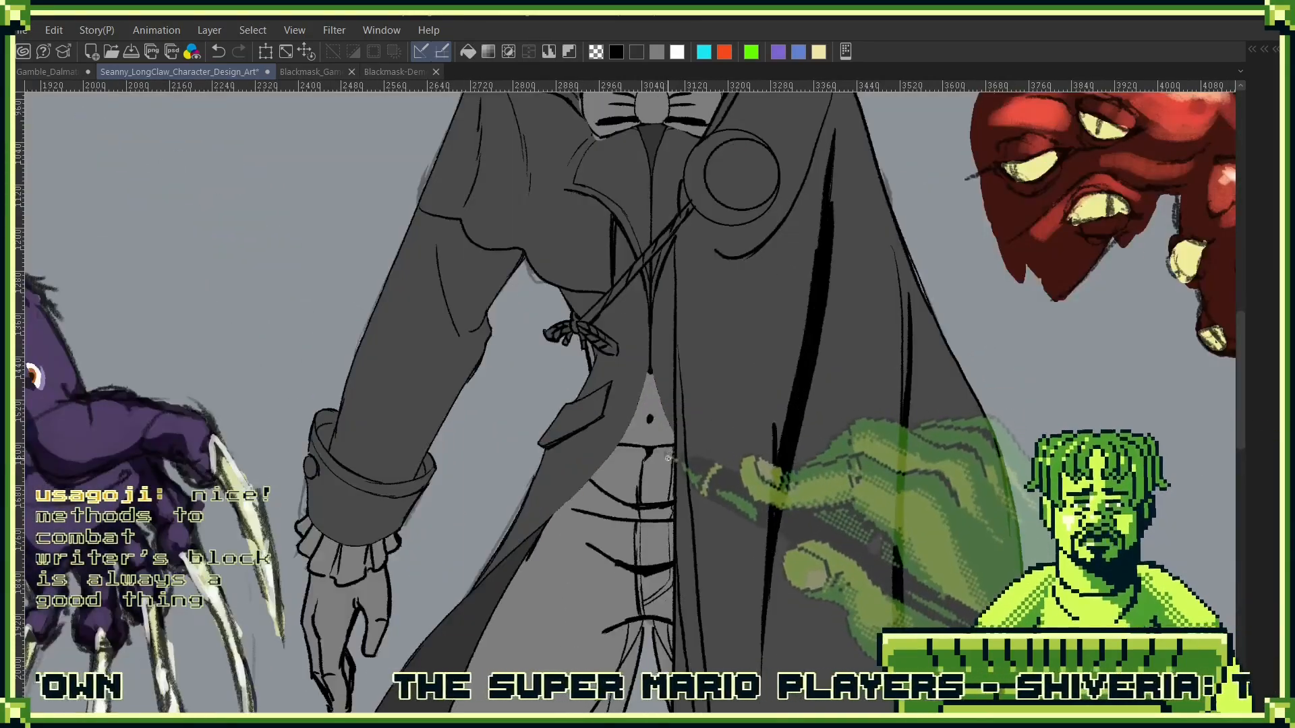
key(F7)
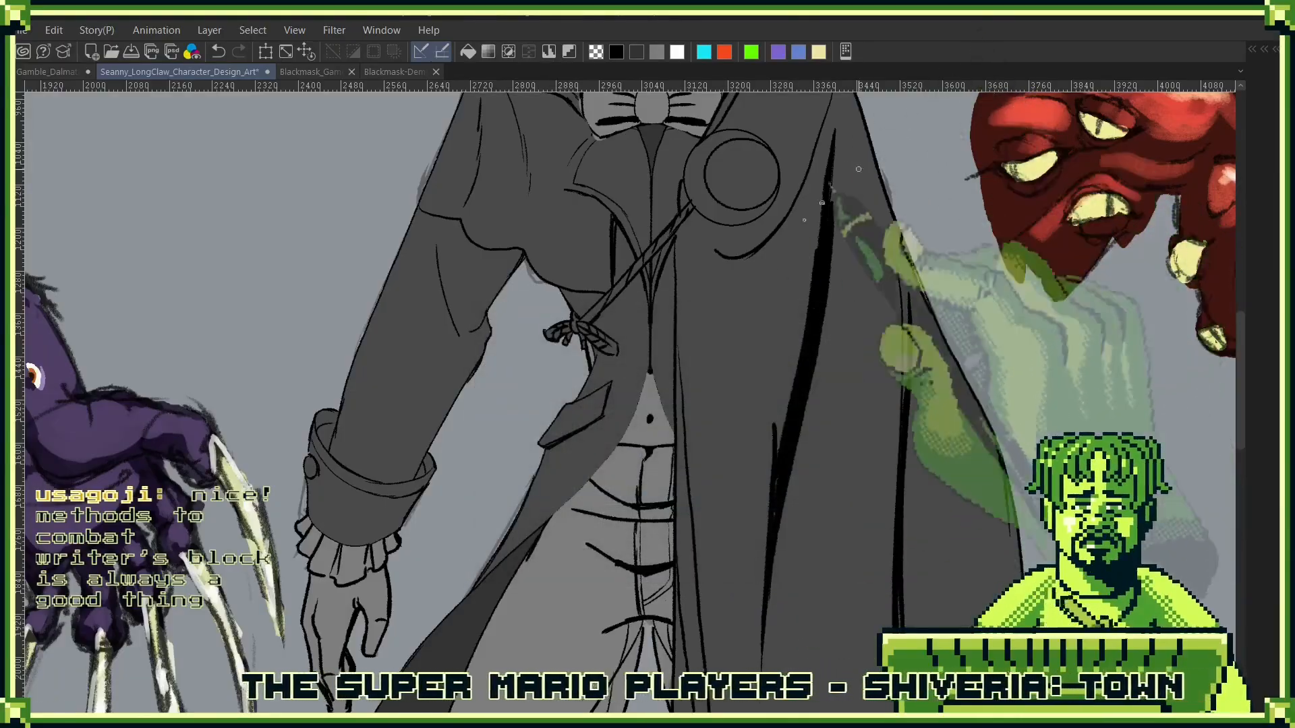
key(F7)
key(F7)
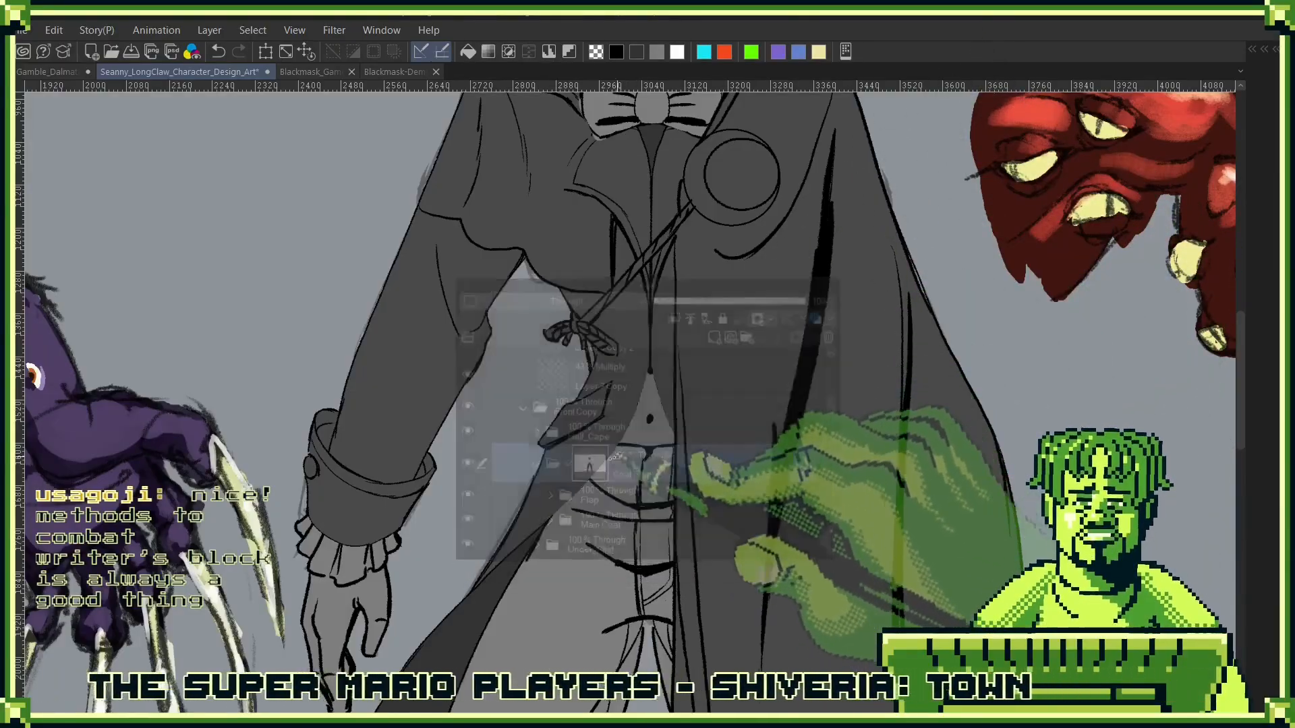
key(F7)
key(F7)
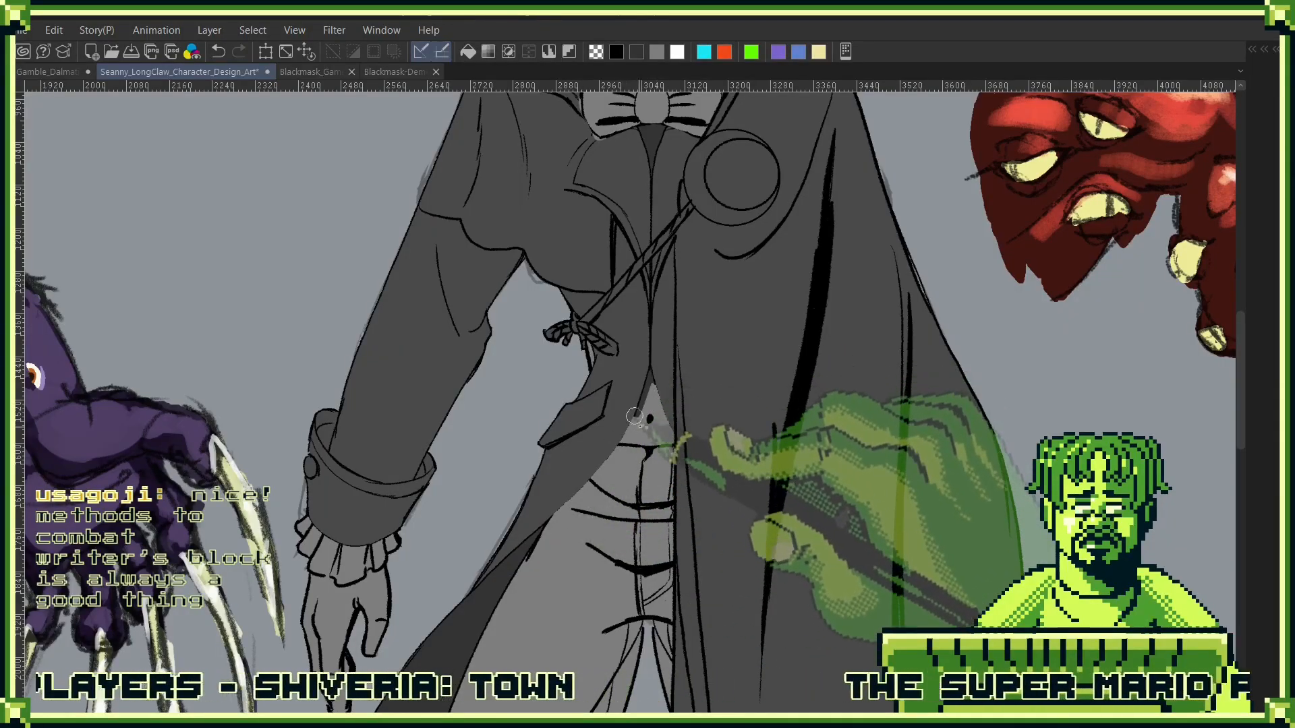
mouse_move(635, 416)
mouse_down()
mouse_move(660, 416)
mouse_move(662, 400)
mouse_move(579, 498)
mouse_move(622, 473)
mouse_move(625, 501)
mouse_up()
key(ctrl+z)
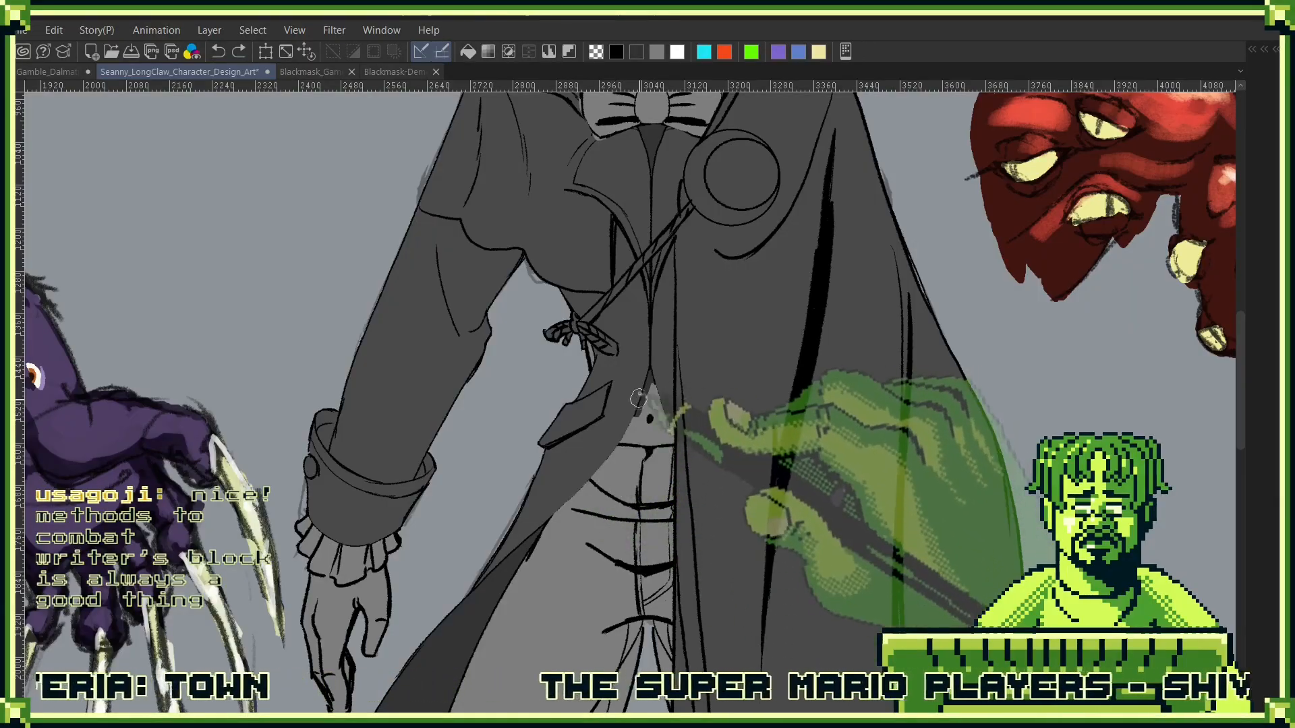
drag(559, 512, 572, 508)
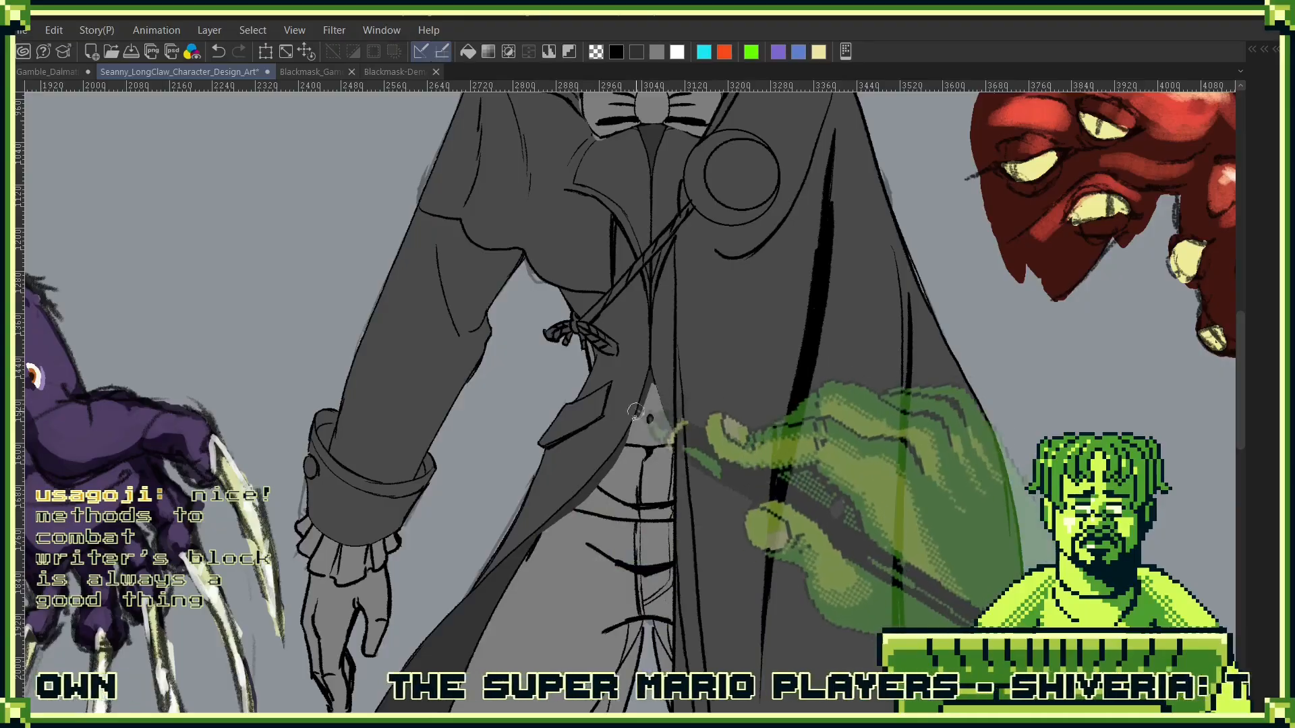
drag(637, 410, 625, 441)
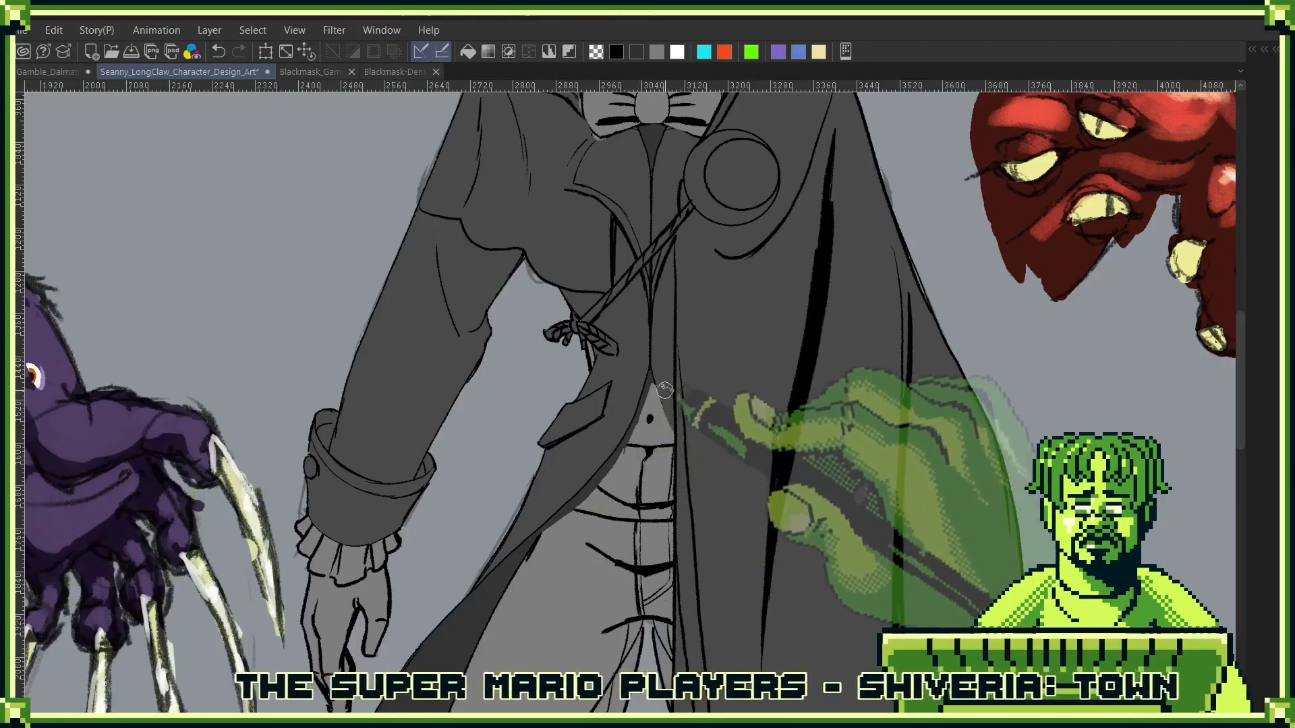
drag(653, 384, 674, 443)
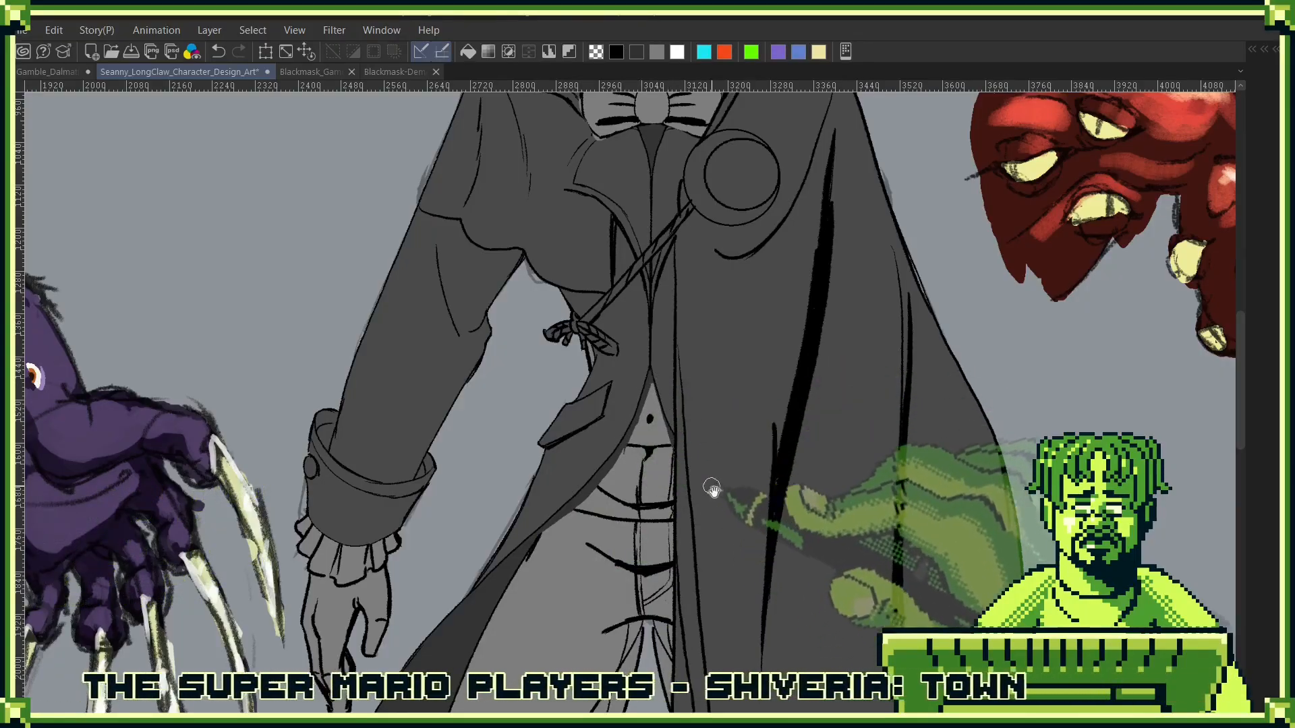
- Collapse the Coat Empty folder in the layer stack
mouse_move(708, 492)
mouse_down()
mouse_move(765, 317)
mouse_move(688, 436)
mouse_up()
key(F7)
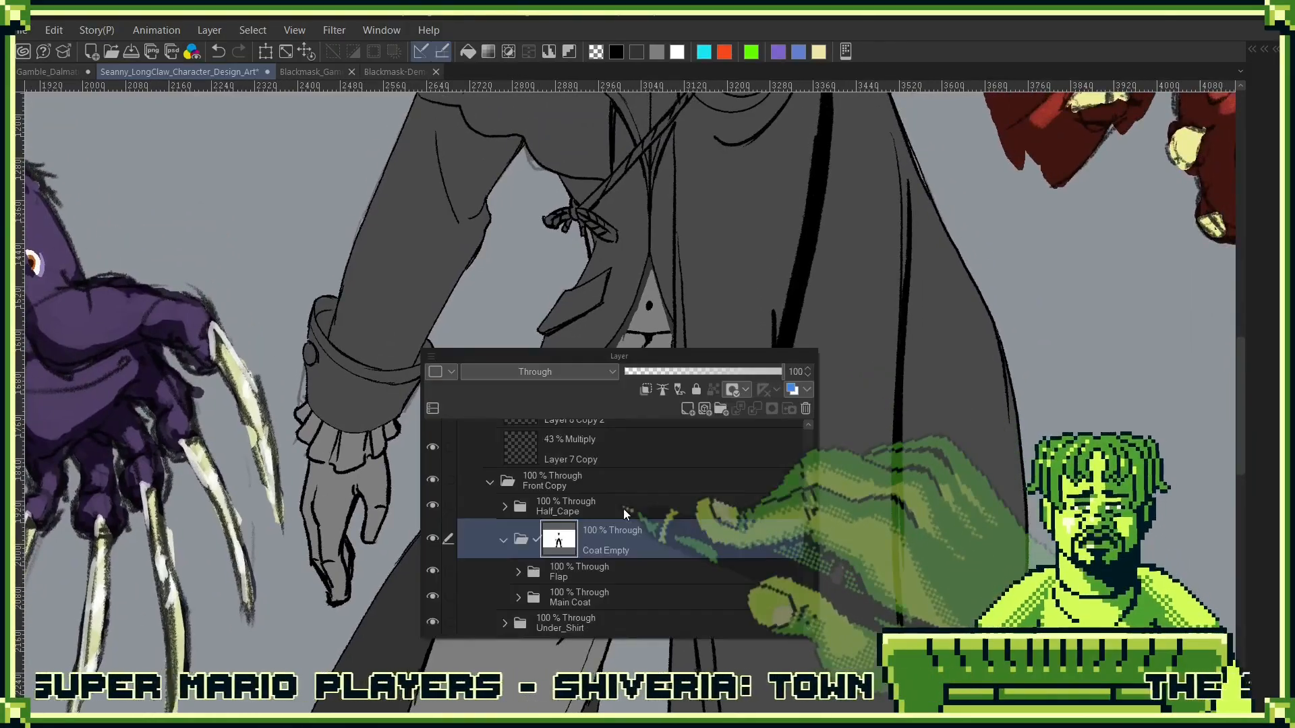
key(F7)
key(F7)
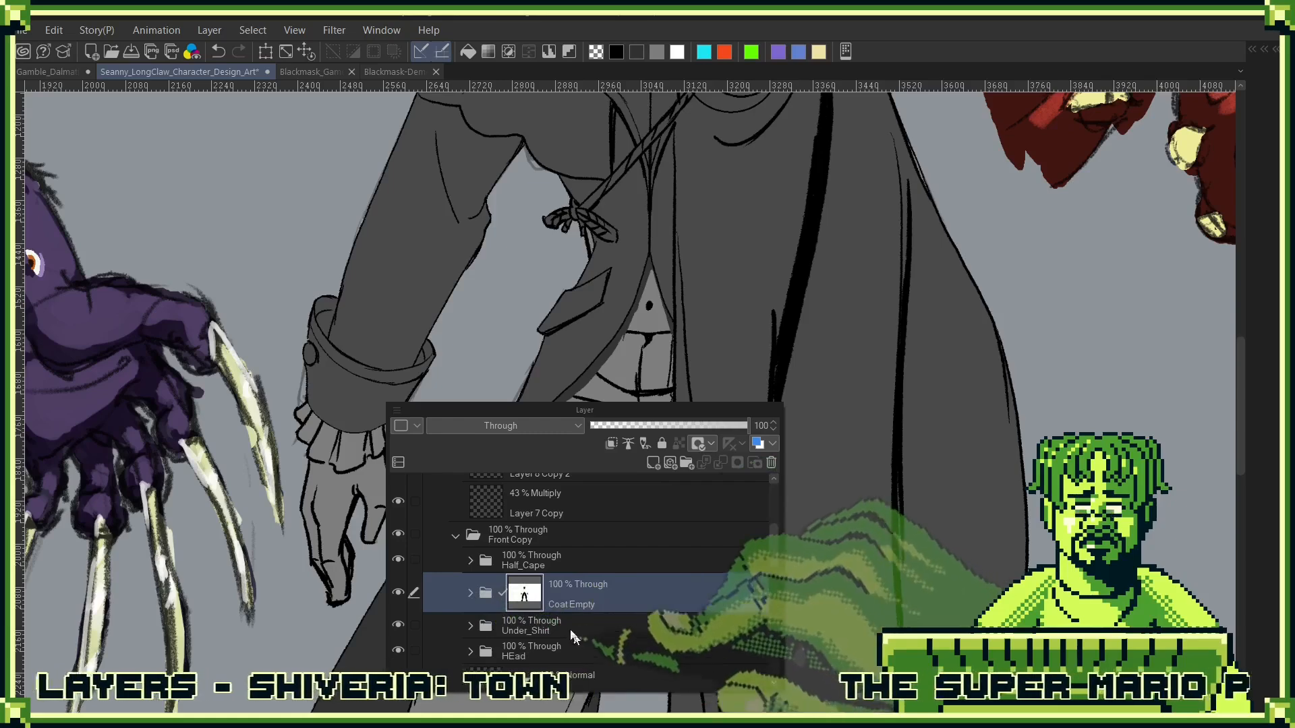
- Select the empty front opening on the Coat layer, paint the Coat Empty mask within that selection, and deselect
drag(582, 623, 580, 567)
click(483, 596)
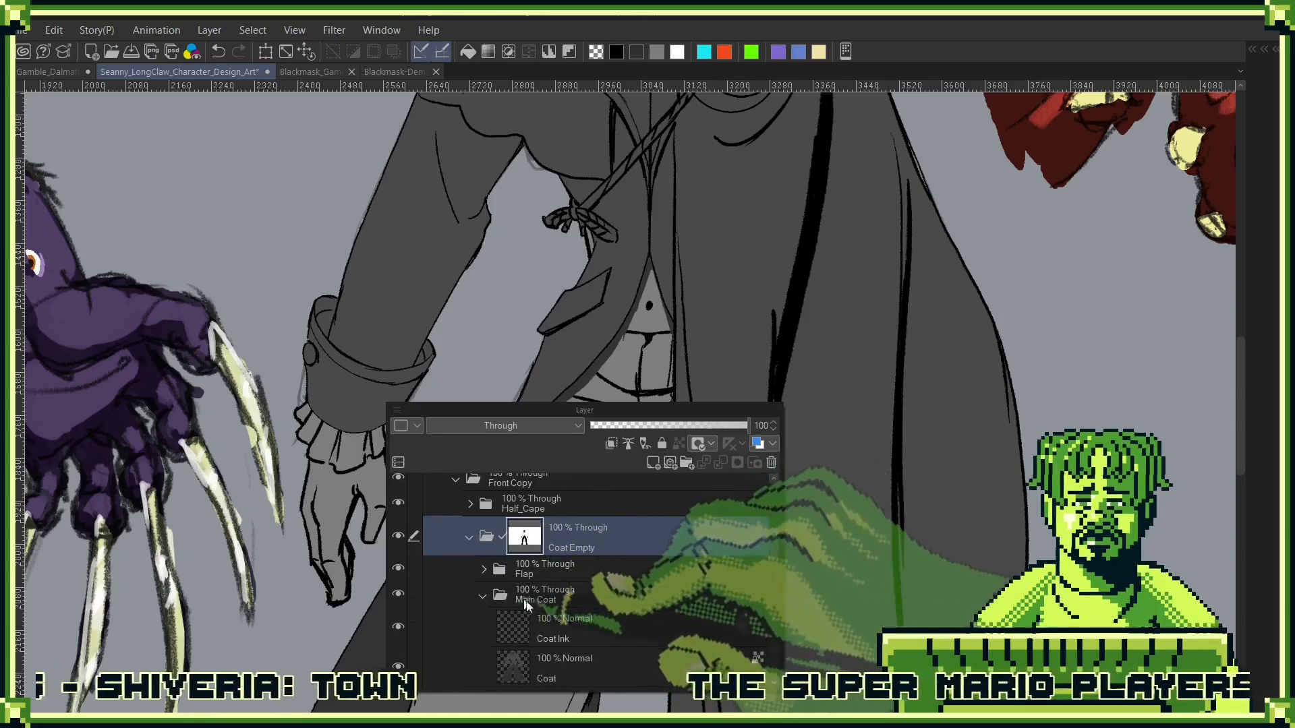
click(575, 664)
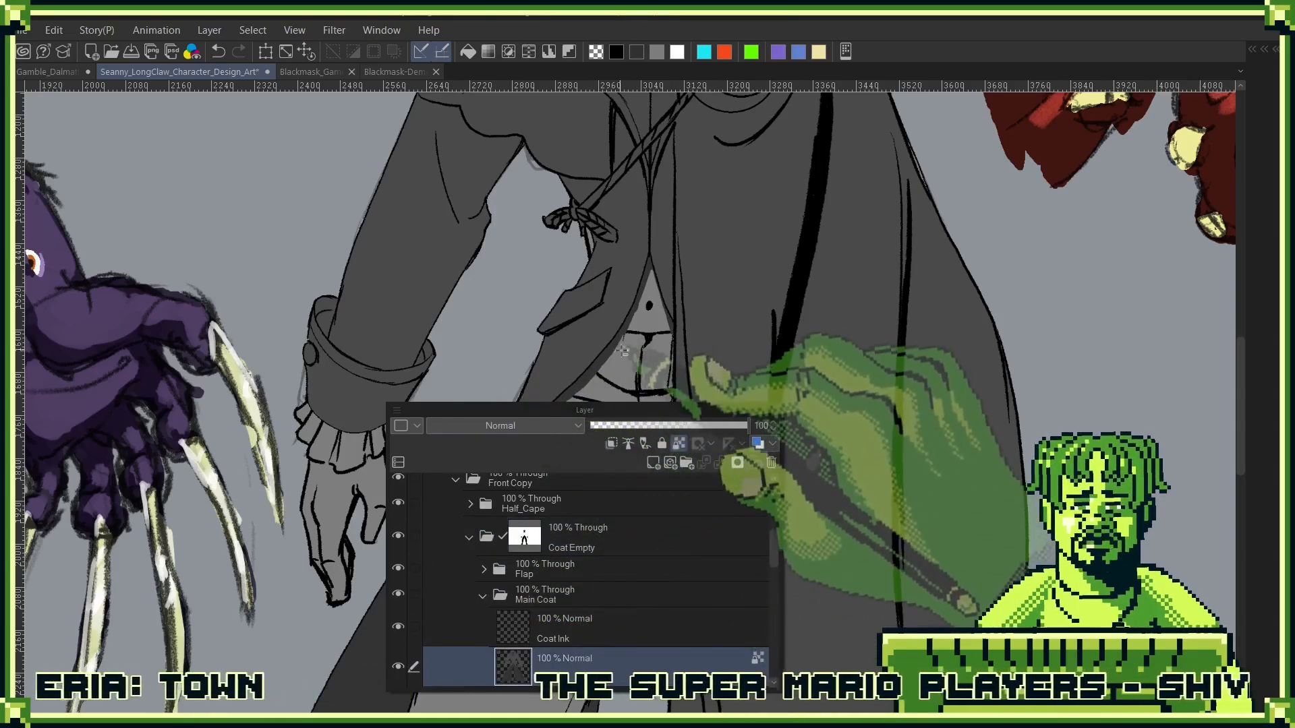
click(614, 358)
key(F7)
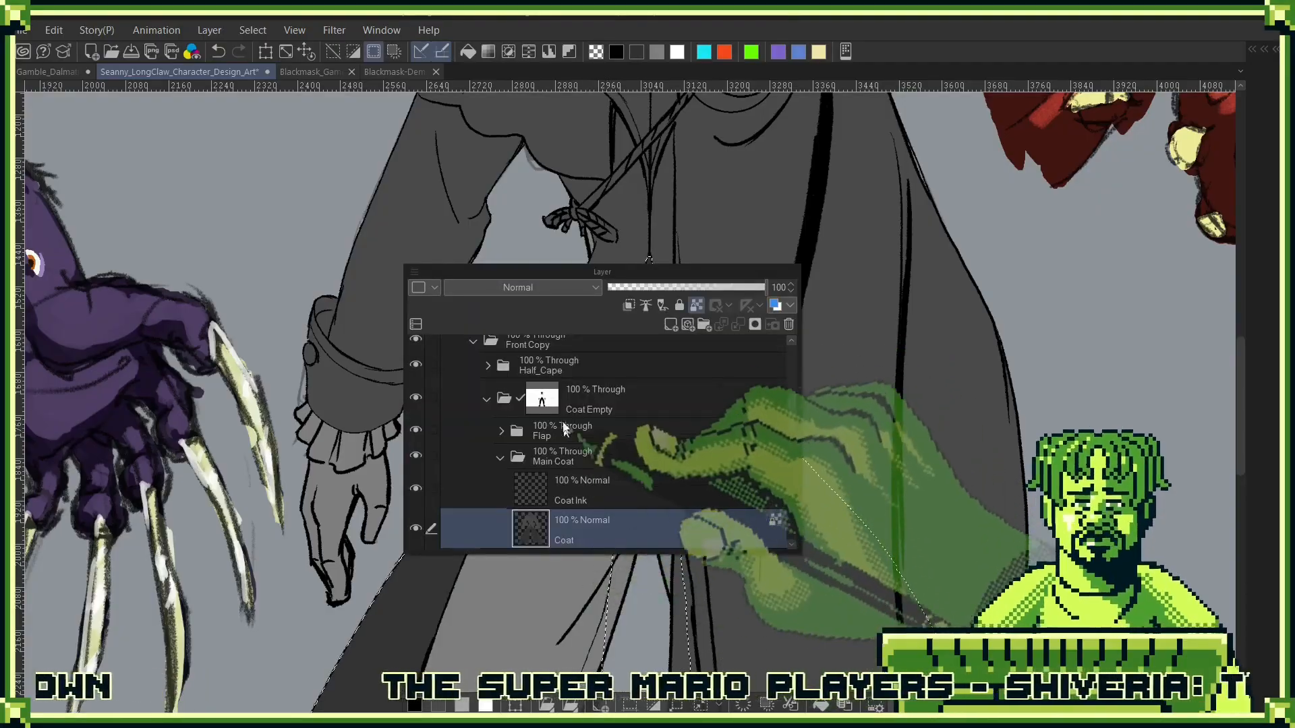
click(540, 399)
key(F7)
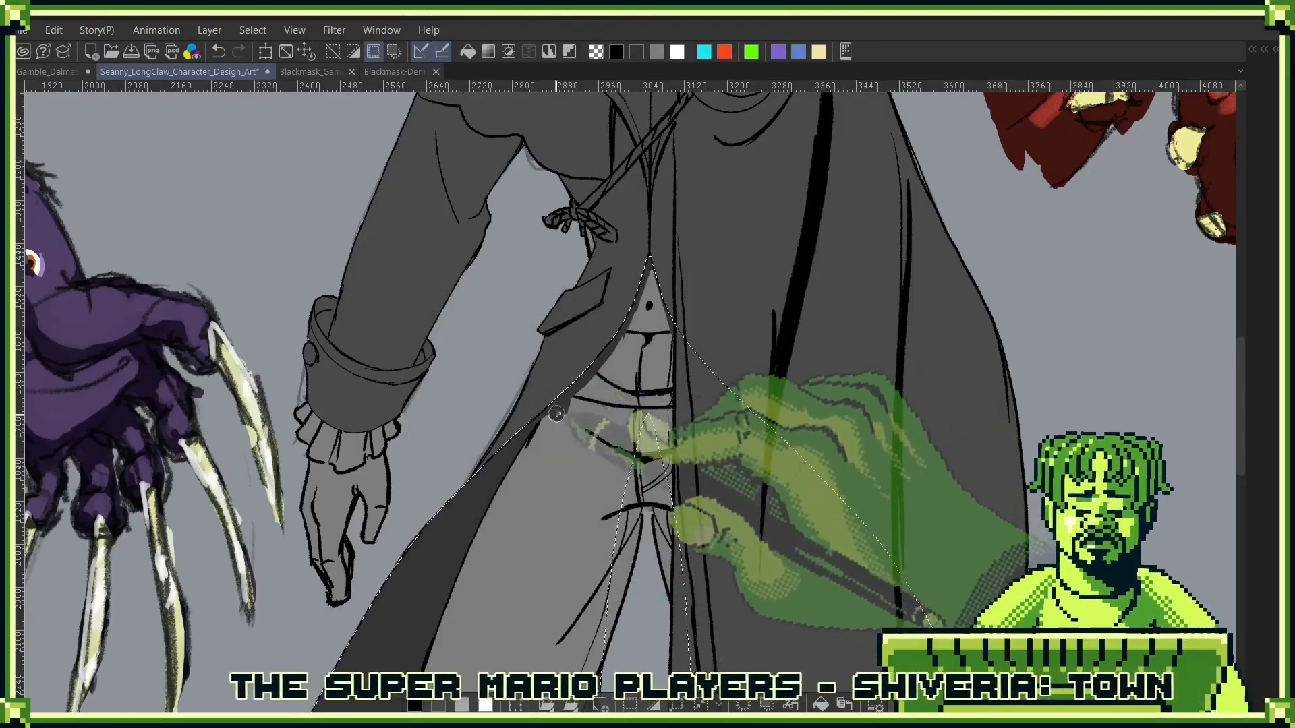
mouse_move(584, 372)
mouse_down()
mouse_move(558, 412)
mouse_move(598, 387)
mouse_move(649, 261)
mouse_move(673, 379)
mouse_up()
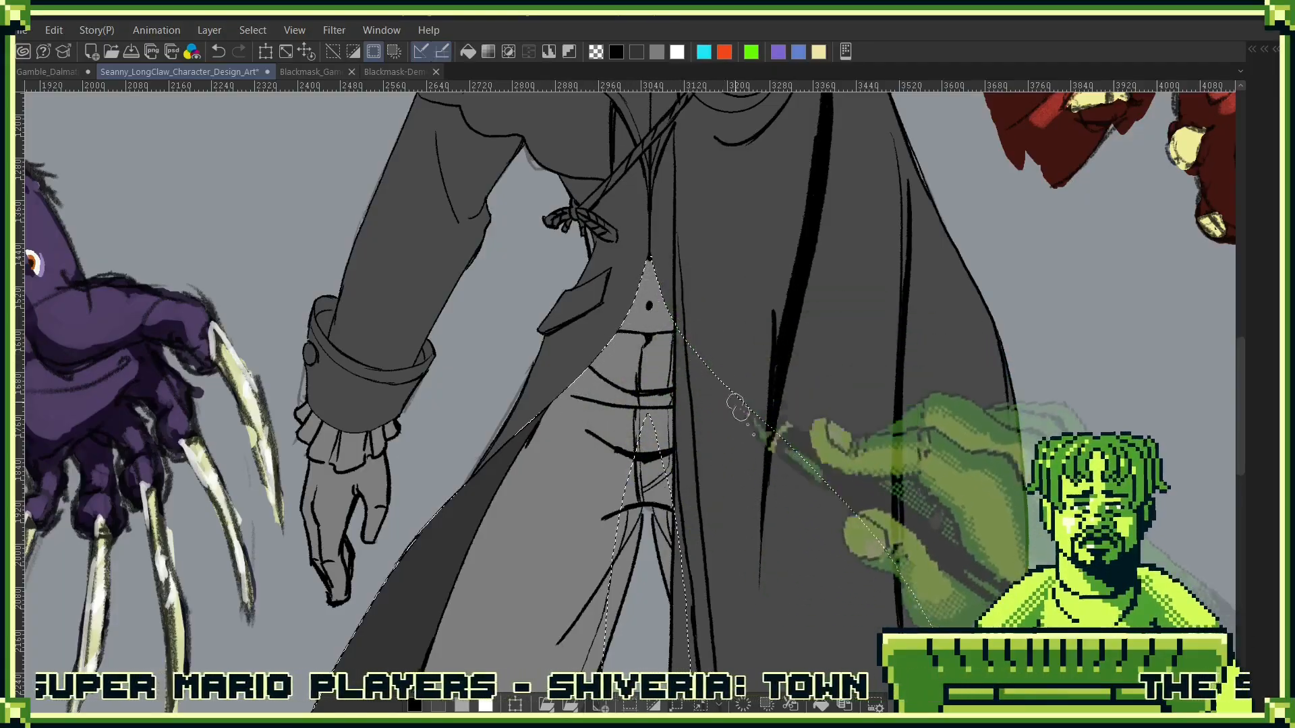
key(ctrl+d)
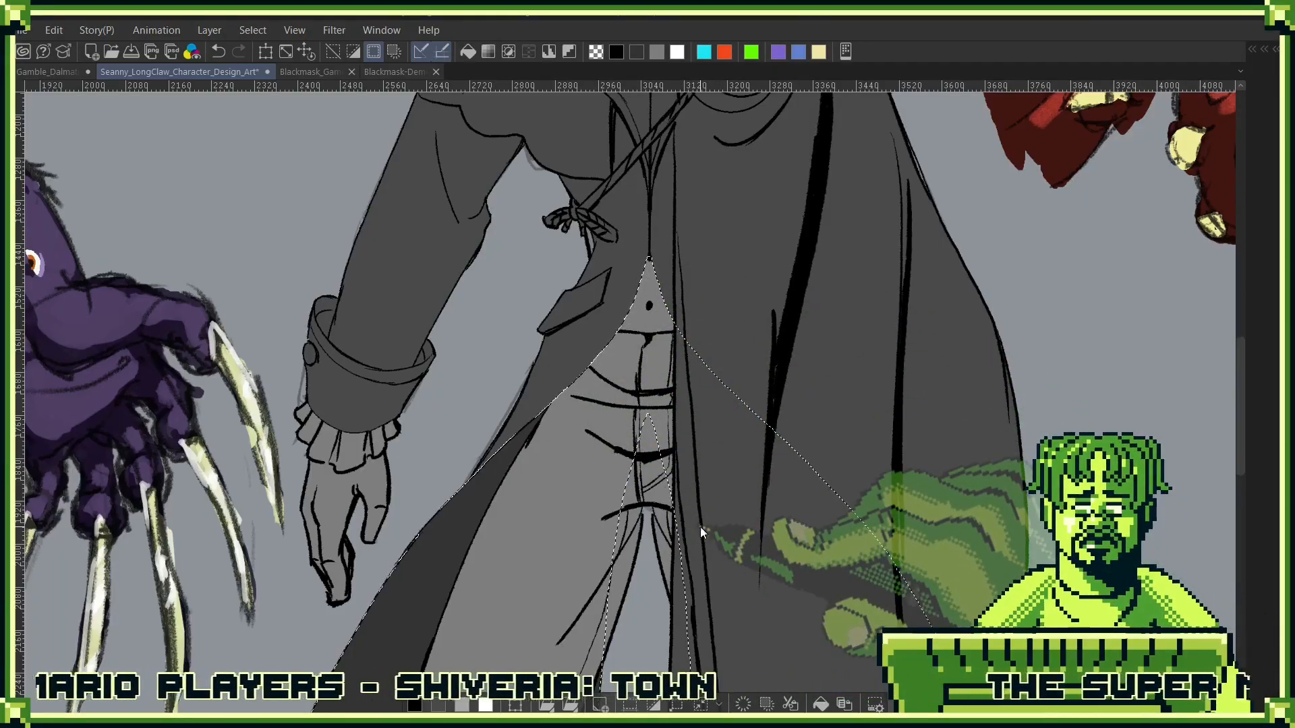
- Try moving the Coat Ink layer out of the Main Coat subfolder to just above the masked Coat Empty folder
key(F7)
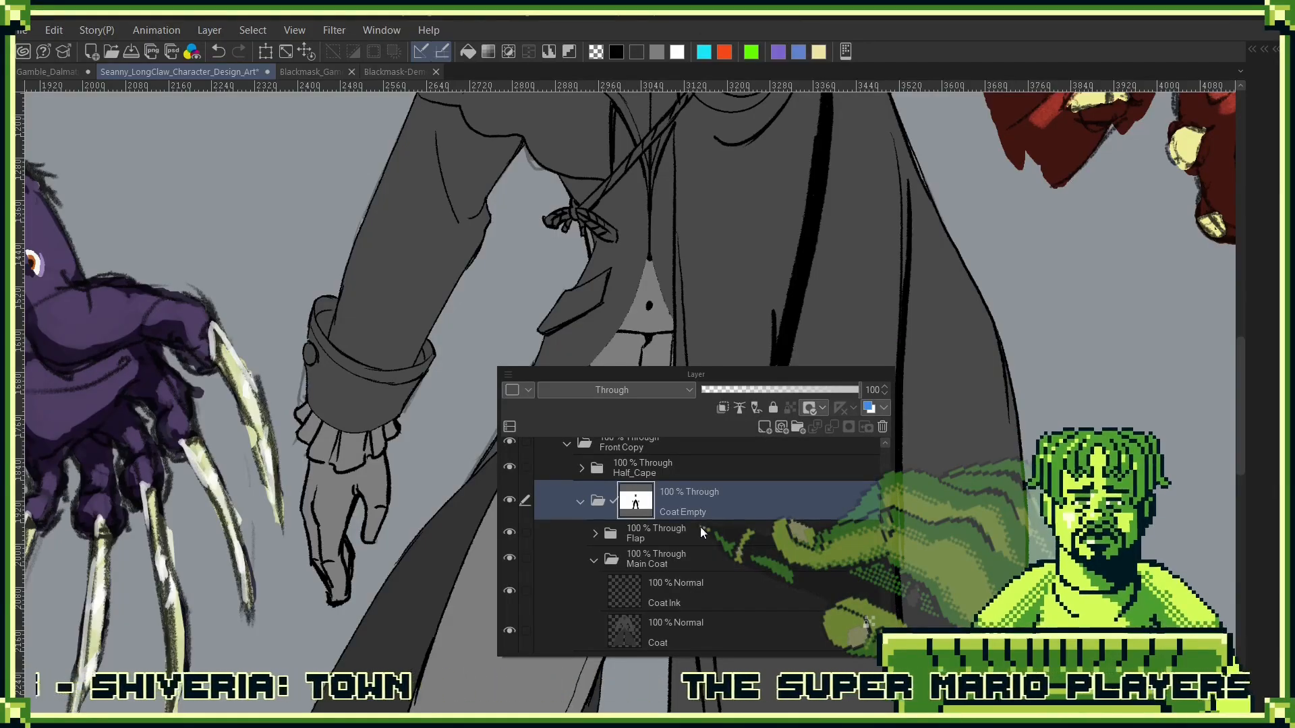
click(580, 506)
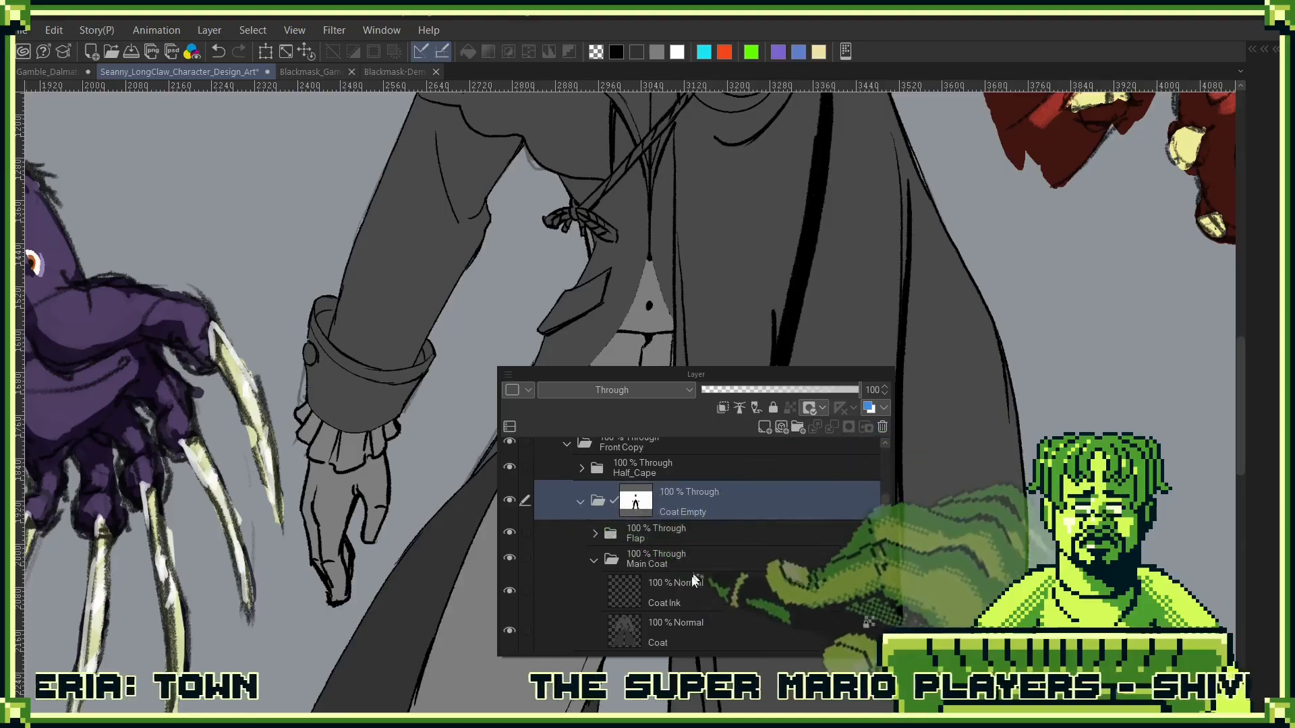
click(582, 502)
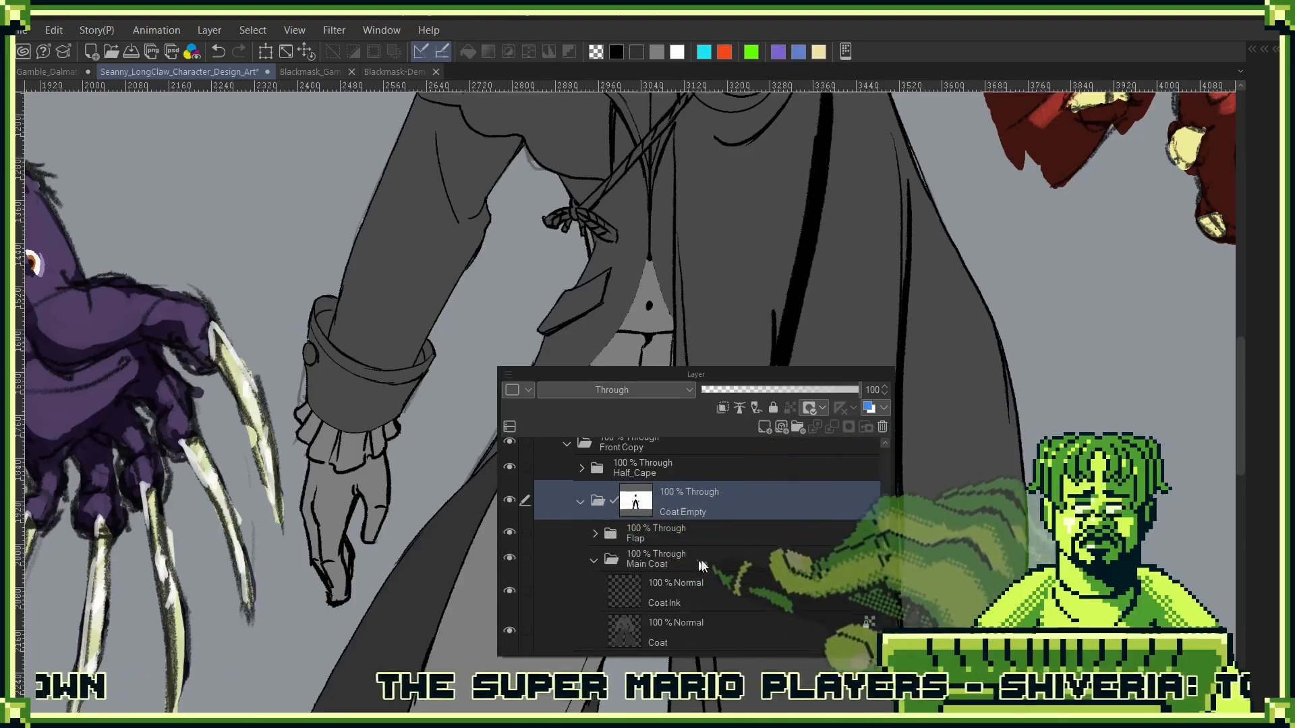
drag(681, 593, 735, 489)
key(Tab)
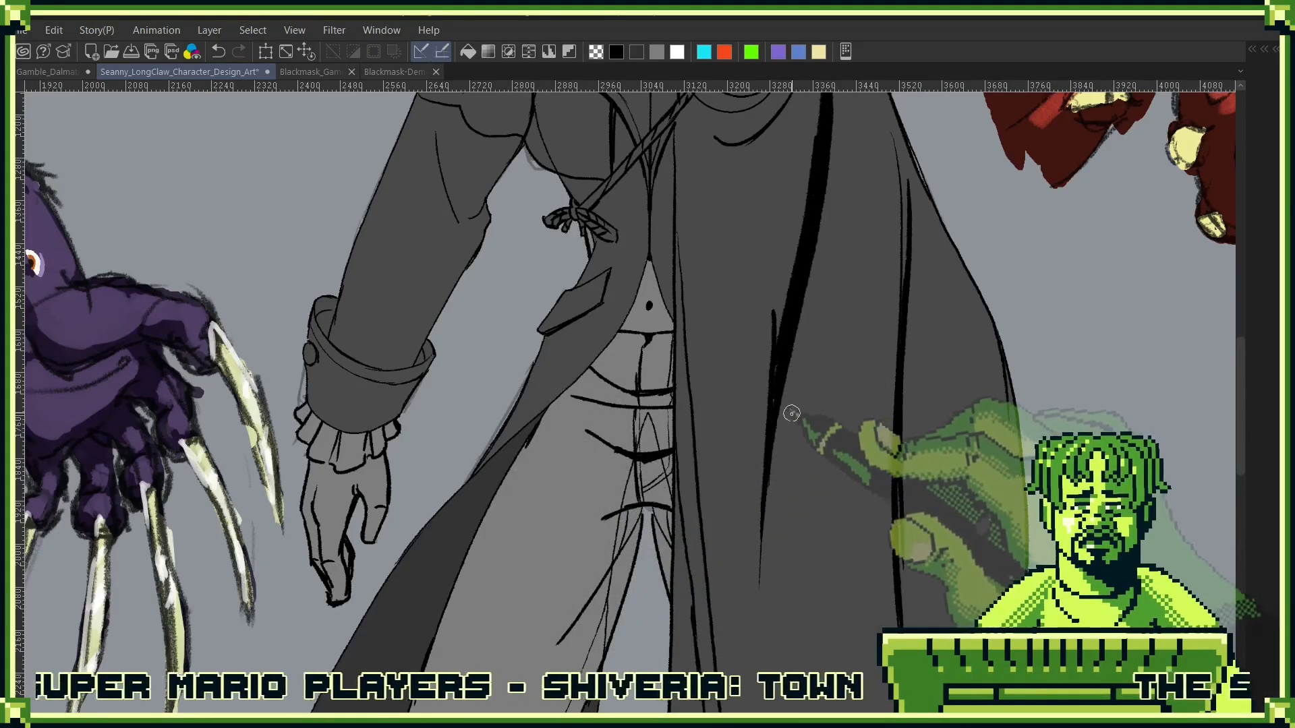
- Check the coat lines over the legs and hem, and return the Coat Ink layer to Main Coat above the Coat layer
drag(749, 520, 840, 158)
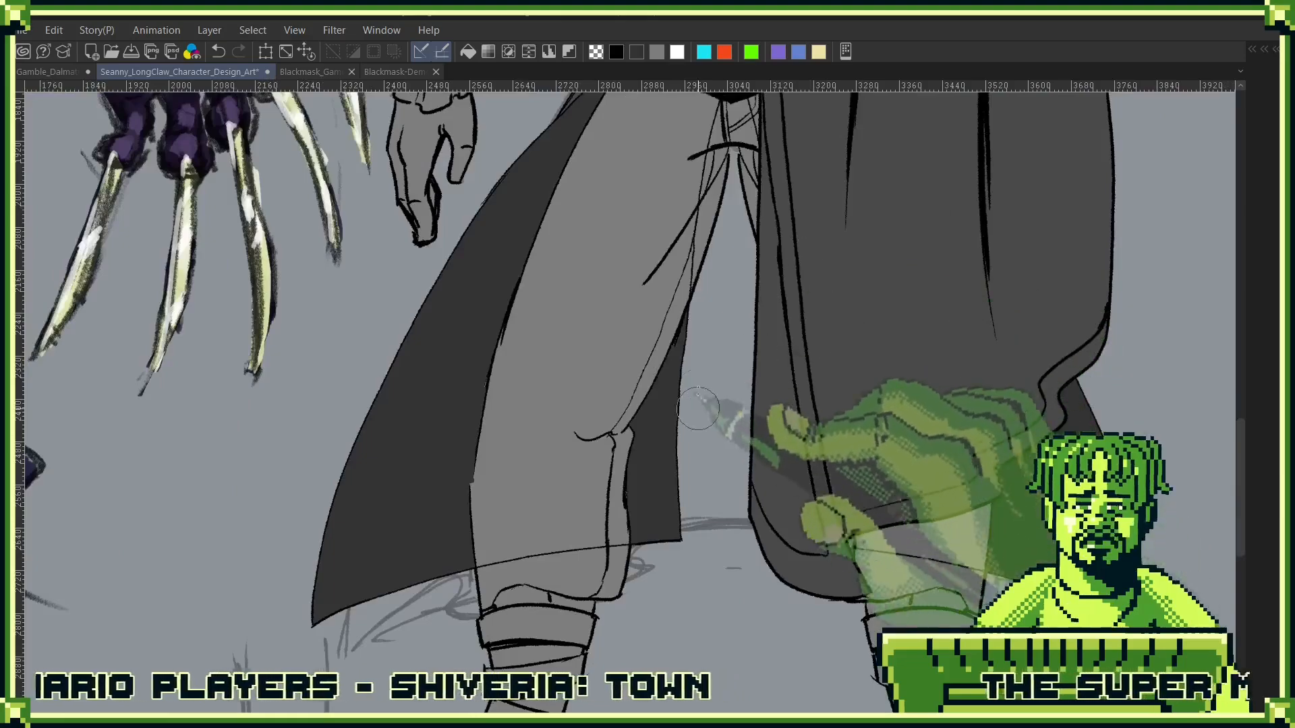
drag(720, 324, 715, 307)
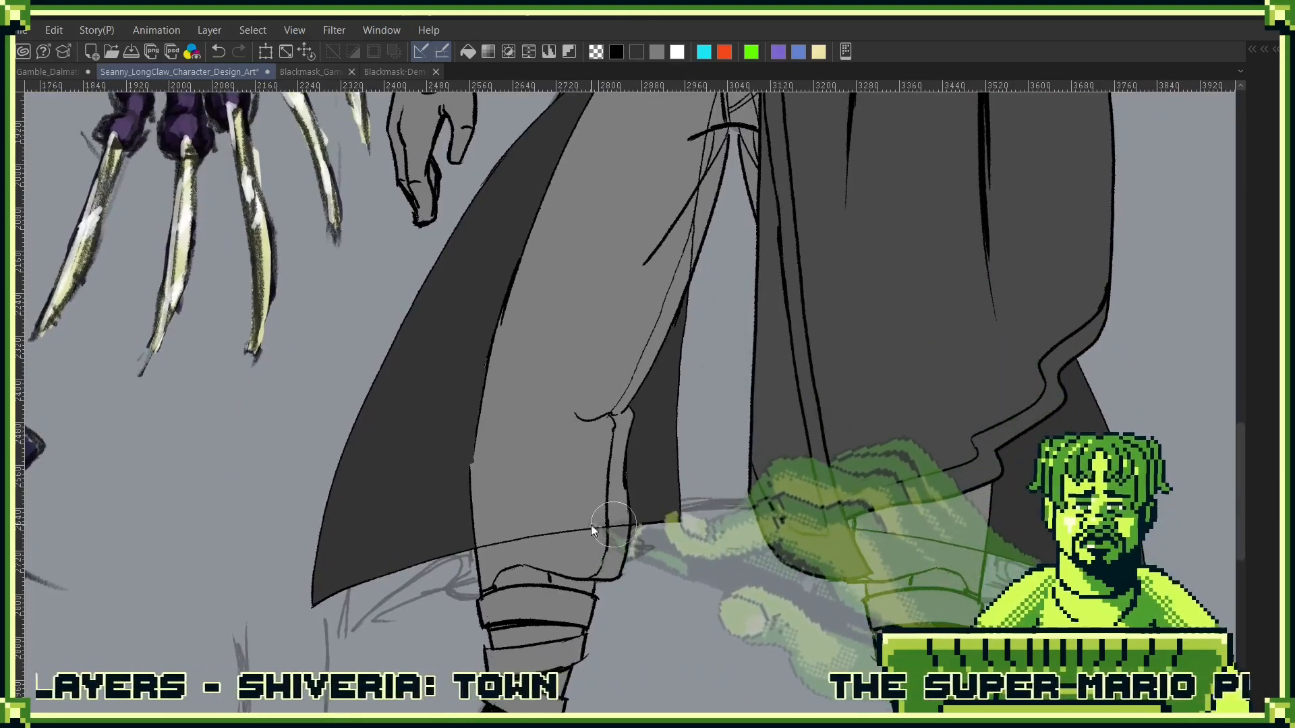
scroll(614, 523, down, 5)
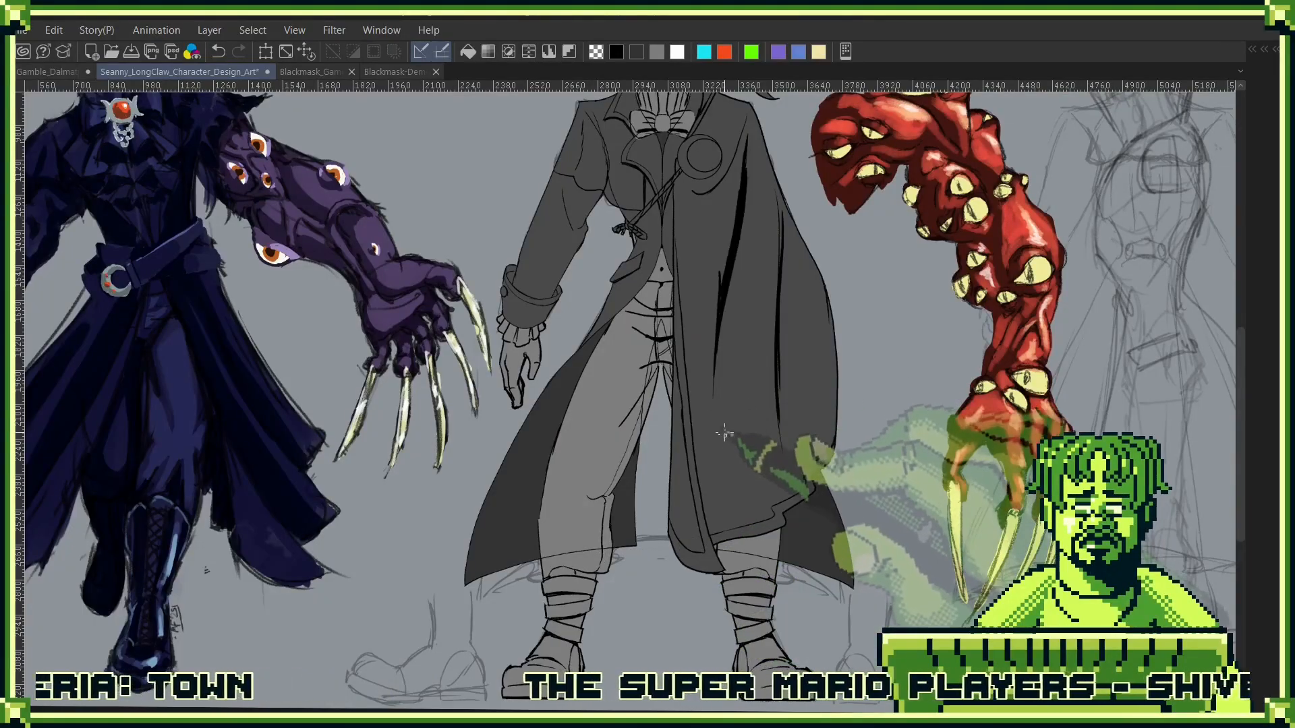
scroll(678, 464, up, 2)
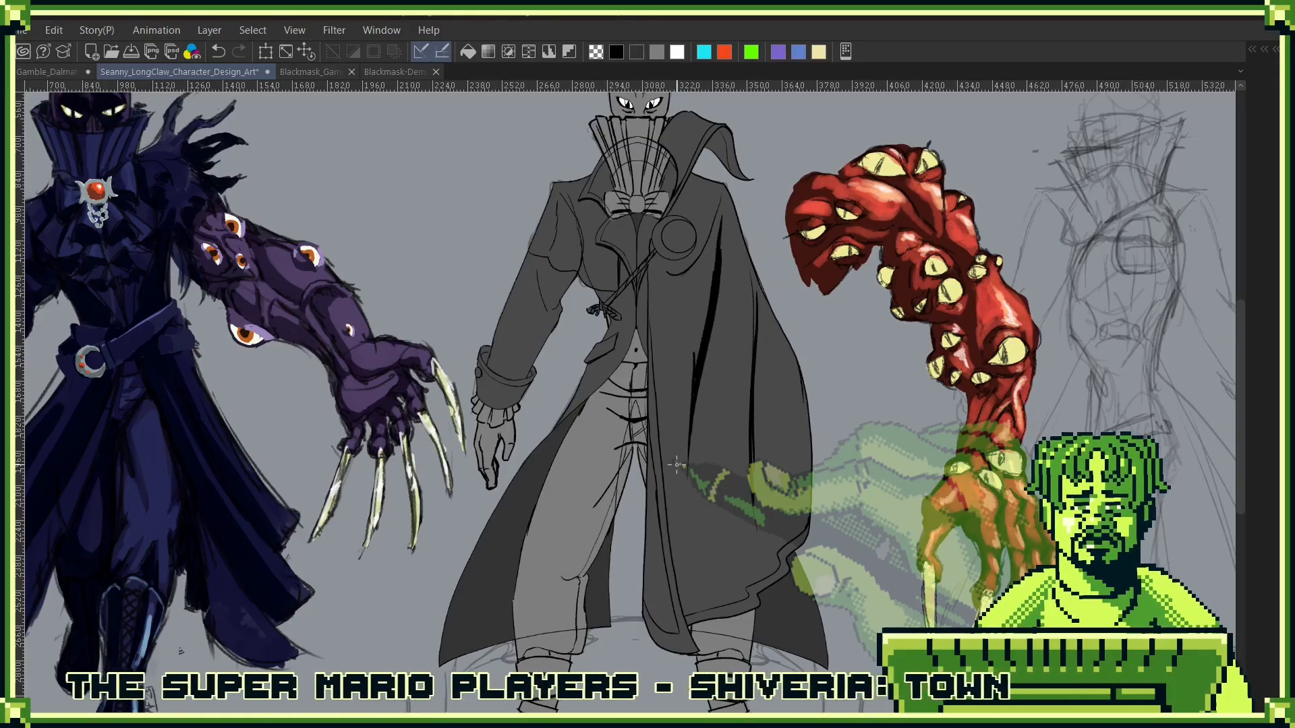
drag(800, 289, 782, 465)
key(F7)
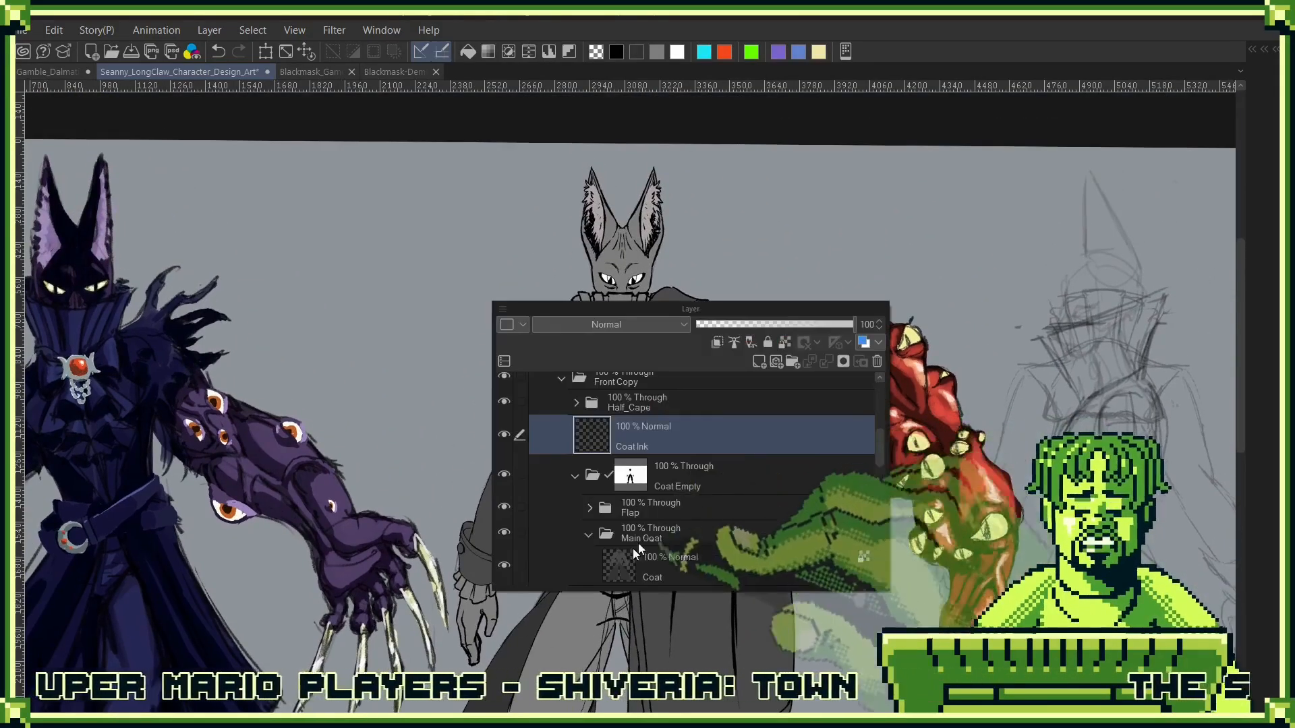
drag(678, 427, 662, 540)
key(F7)
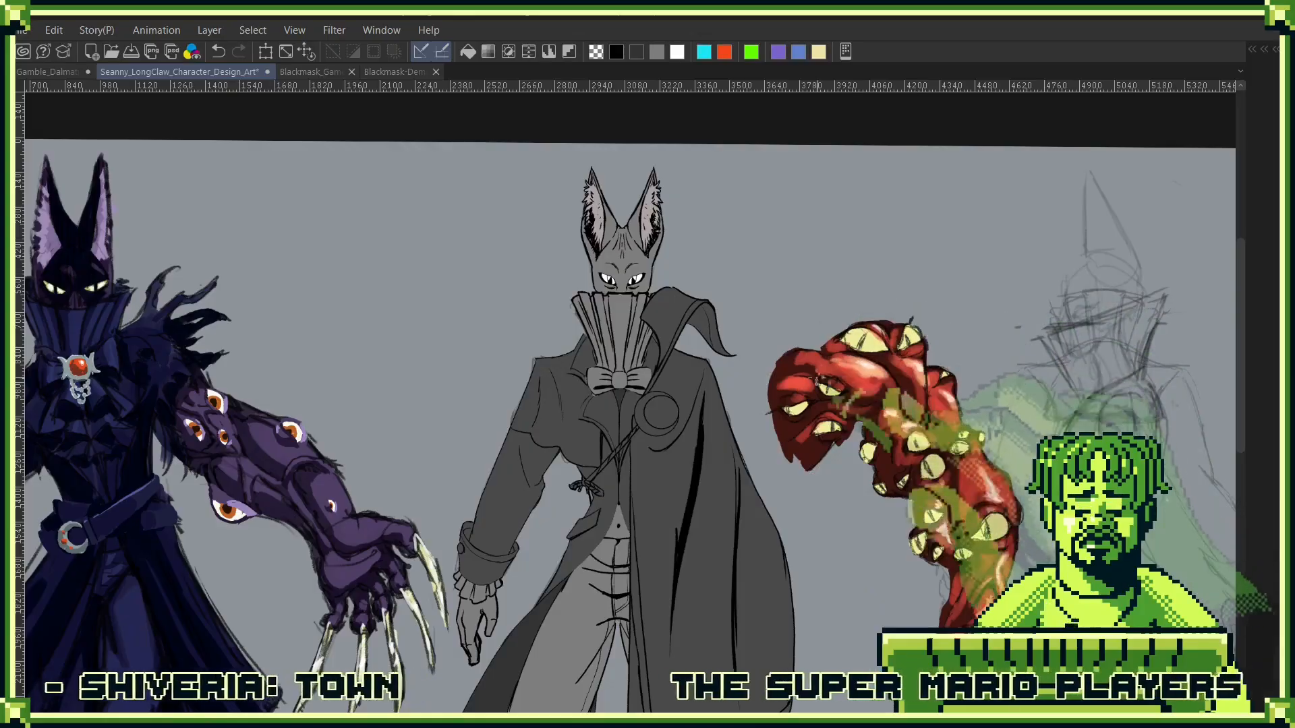
- Hide the Half_Cape folder and move the layer list clear of the front-view figure
drag(772, 481, 978, 407)
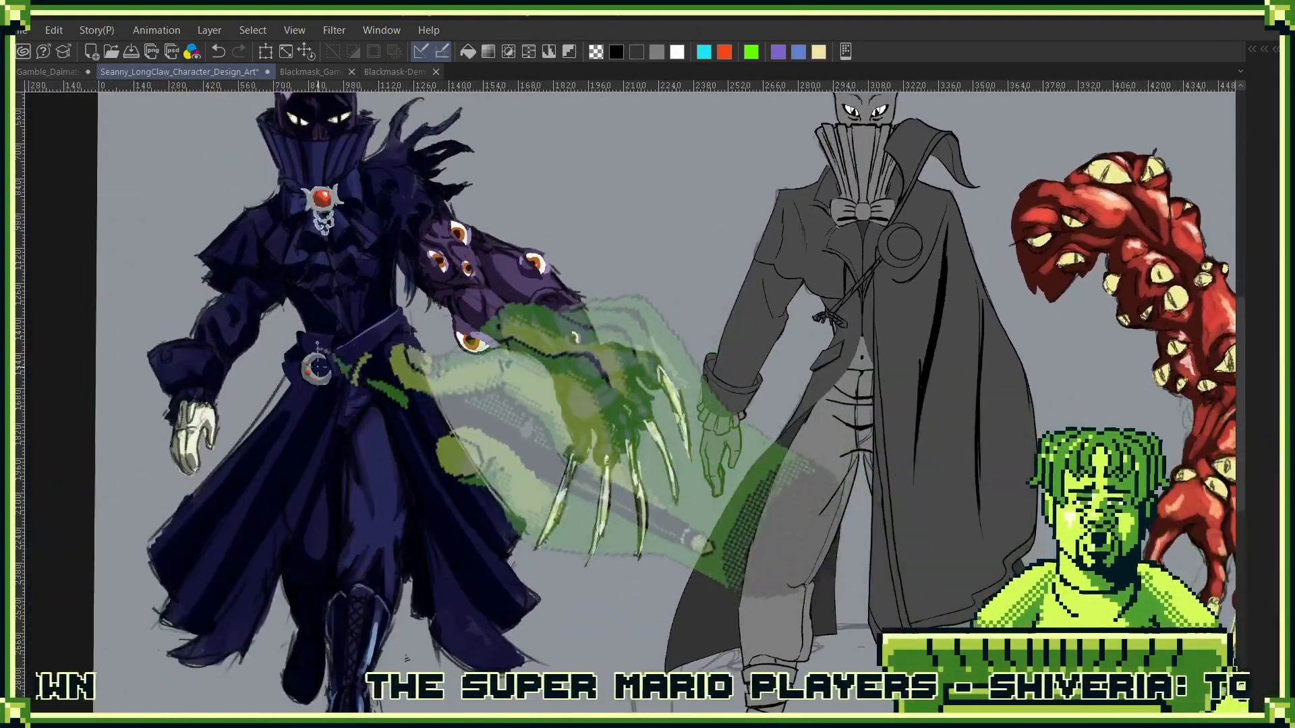
scroll(580, 320, down, 3)
drag(580, 320, 583, 336)
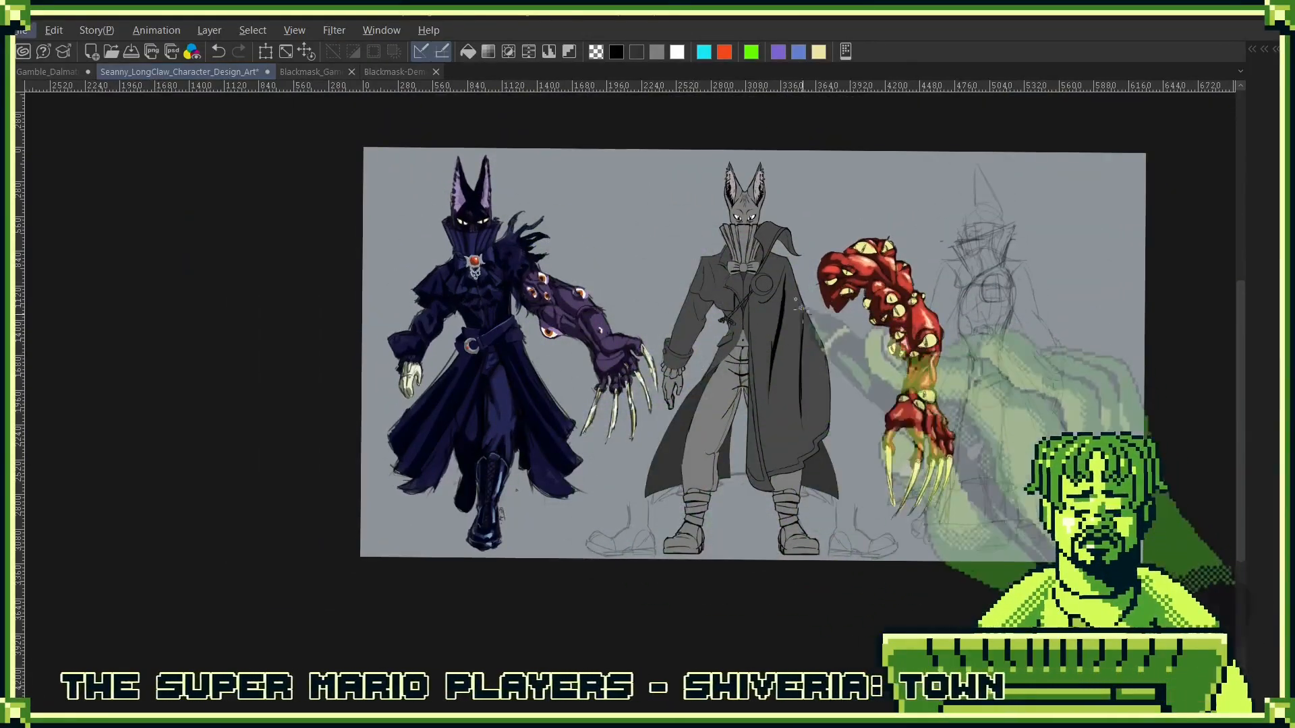
scroll(801, 330, up, 3)
key(F7)
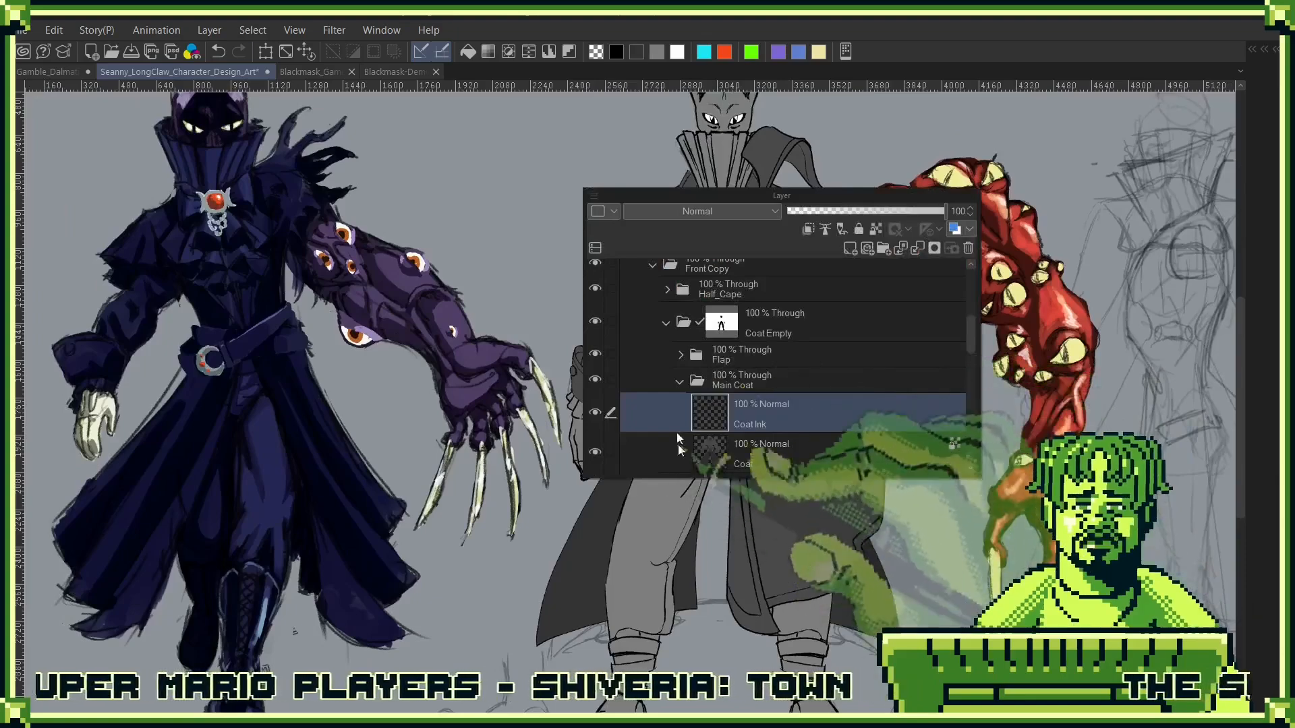
click(595, 358)
click(594, 356)
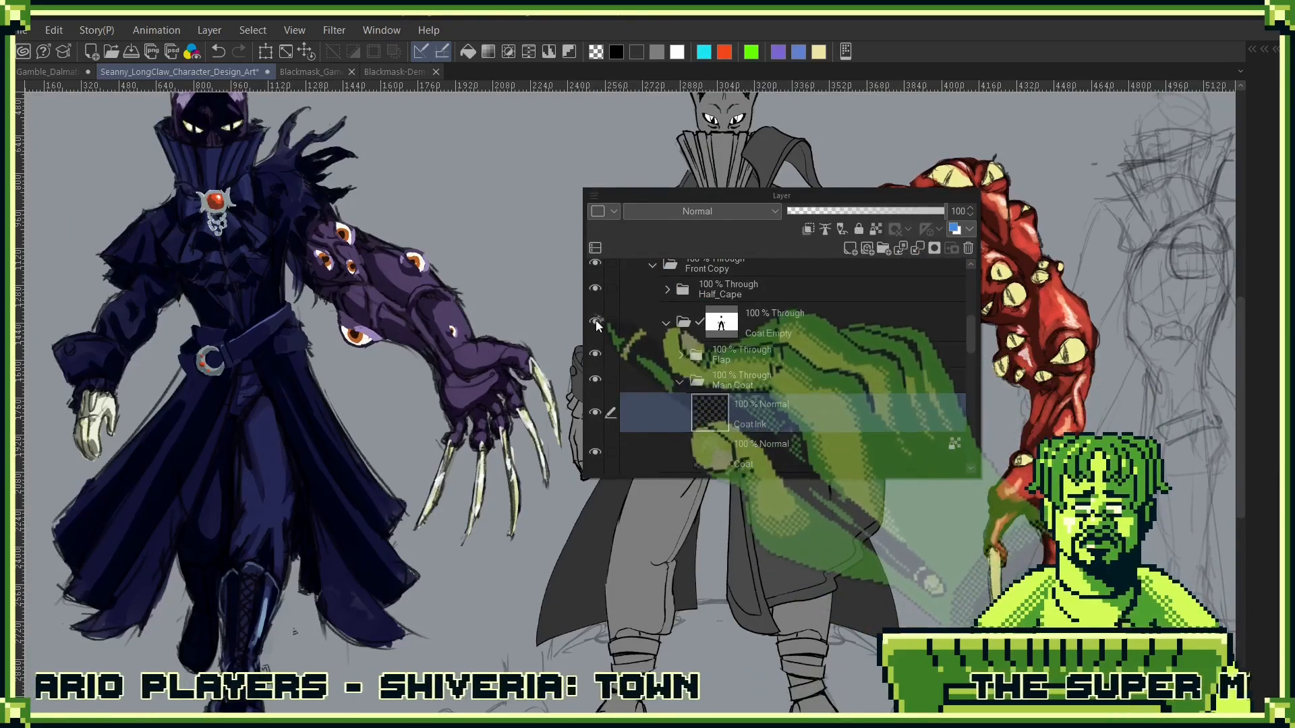
click(596, 290)
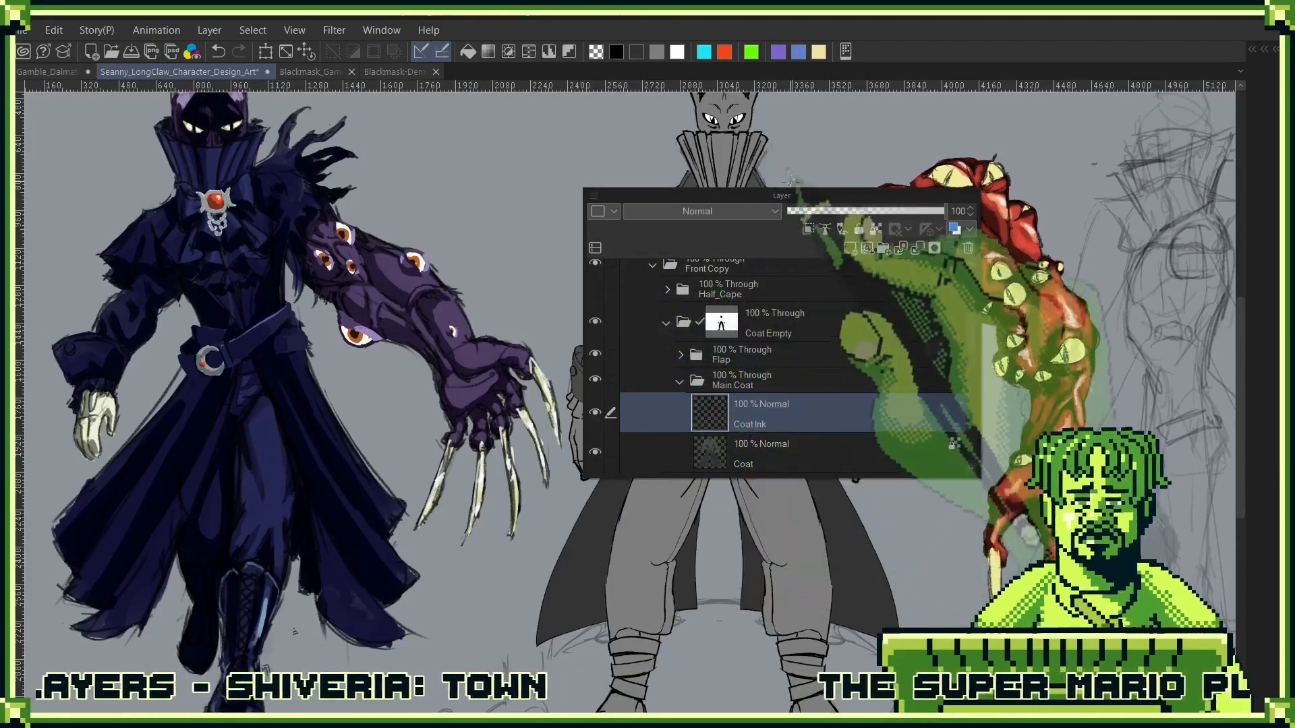
drag(790, 195, 1164, 232)
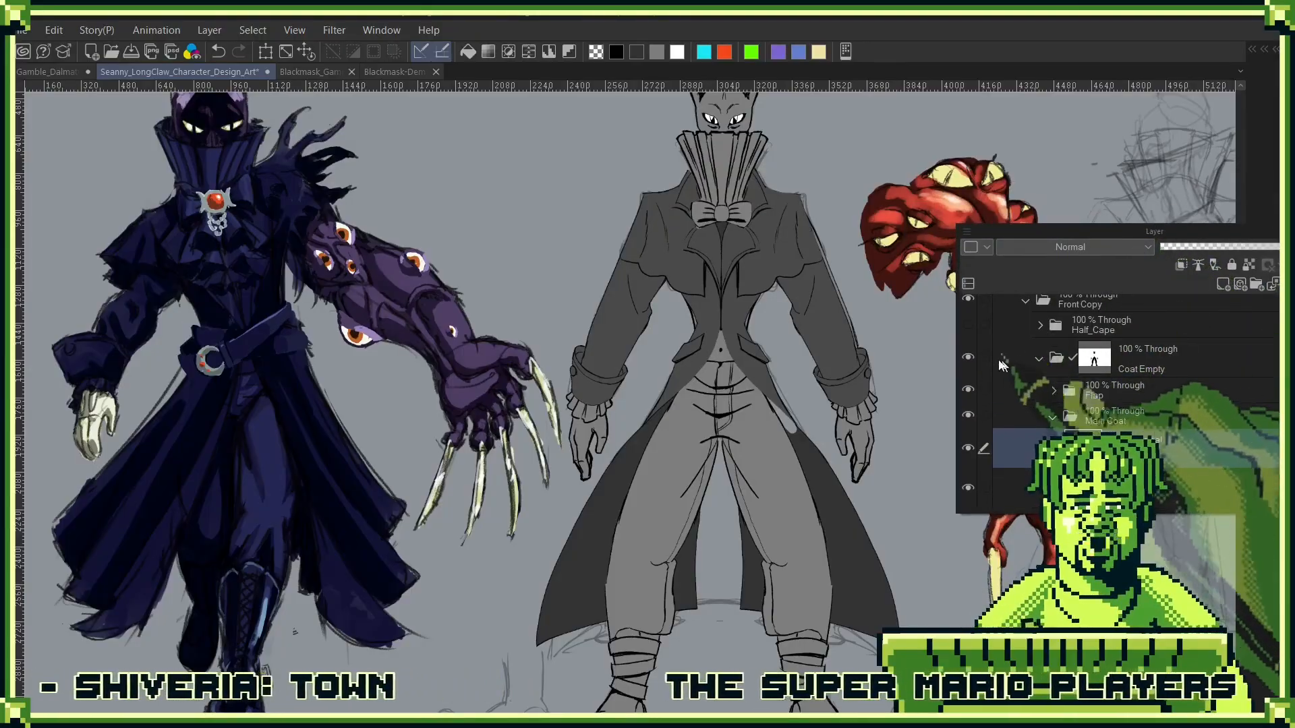
- Toggle the Flap folder's visibility to compare the coat front with and without its flap, and review the whole figure
click(970, 390)
click(969, 389)
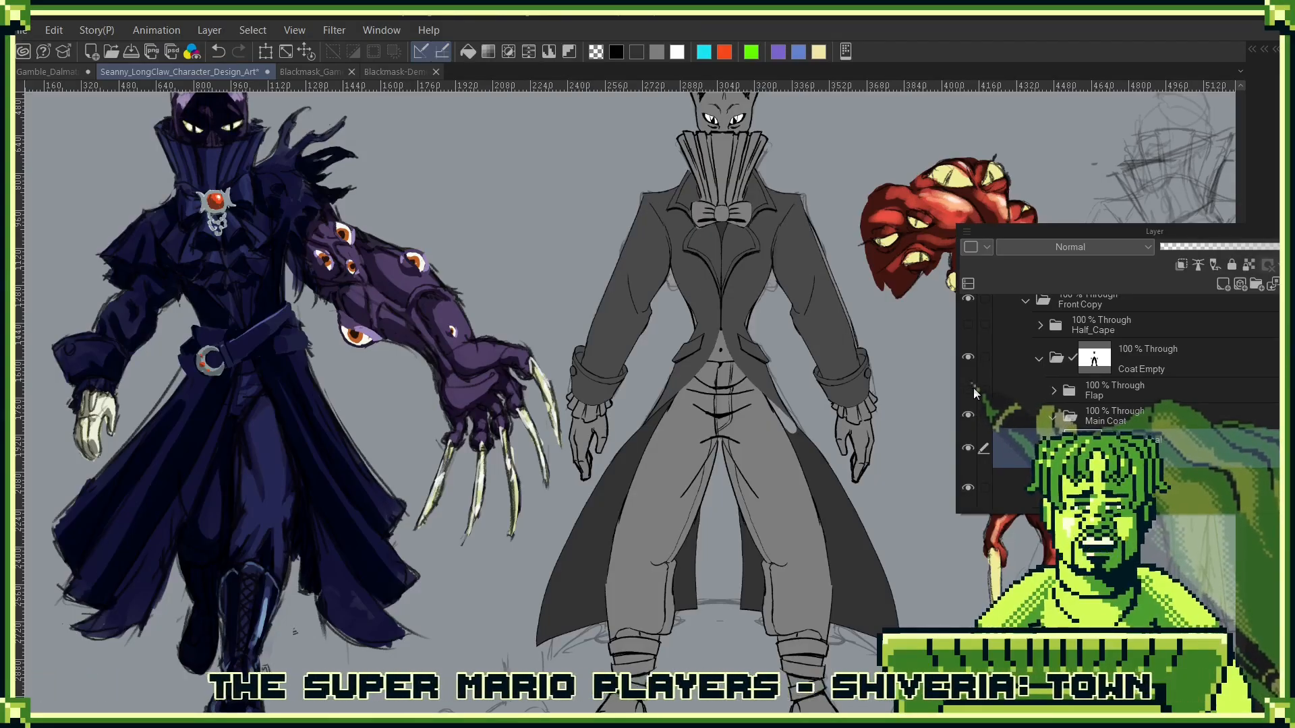
click(971, 390)
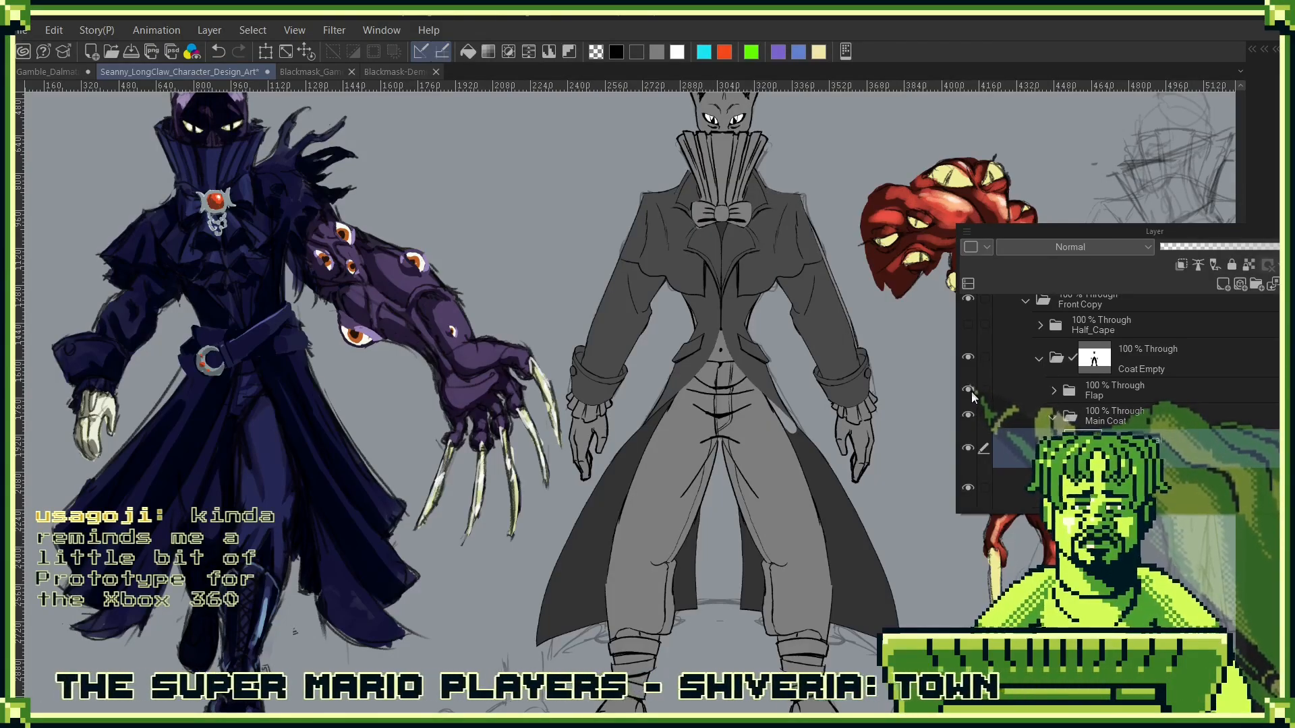
click(971, 390)
click(970, 390)
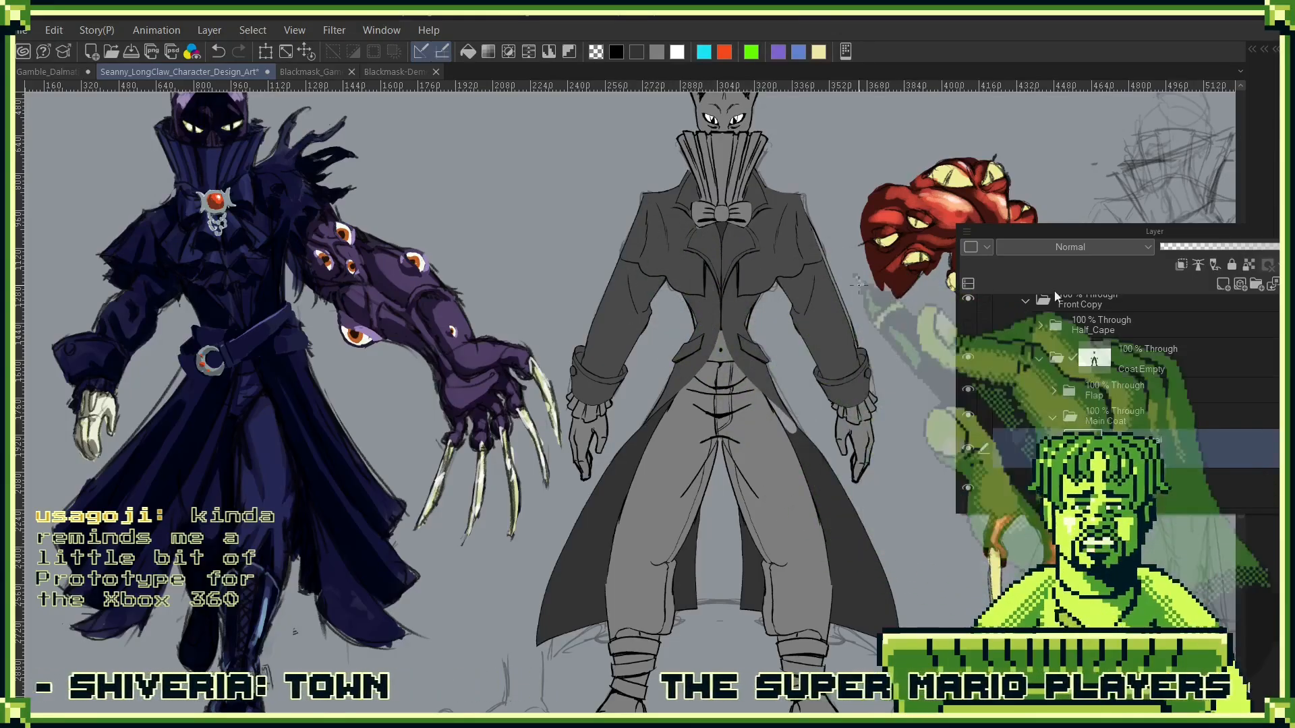
click(966, 387)
click(969, 386)
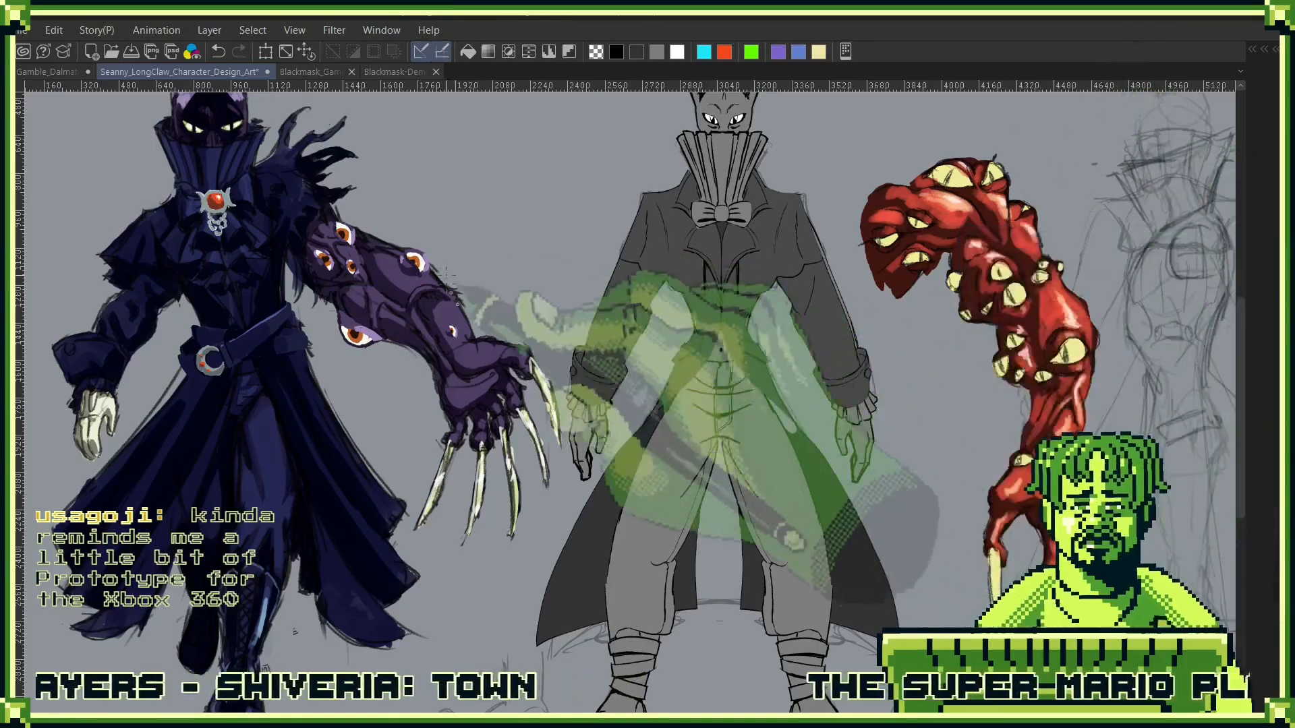
drag(532, 317, 706, 378)
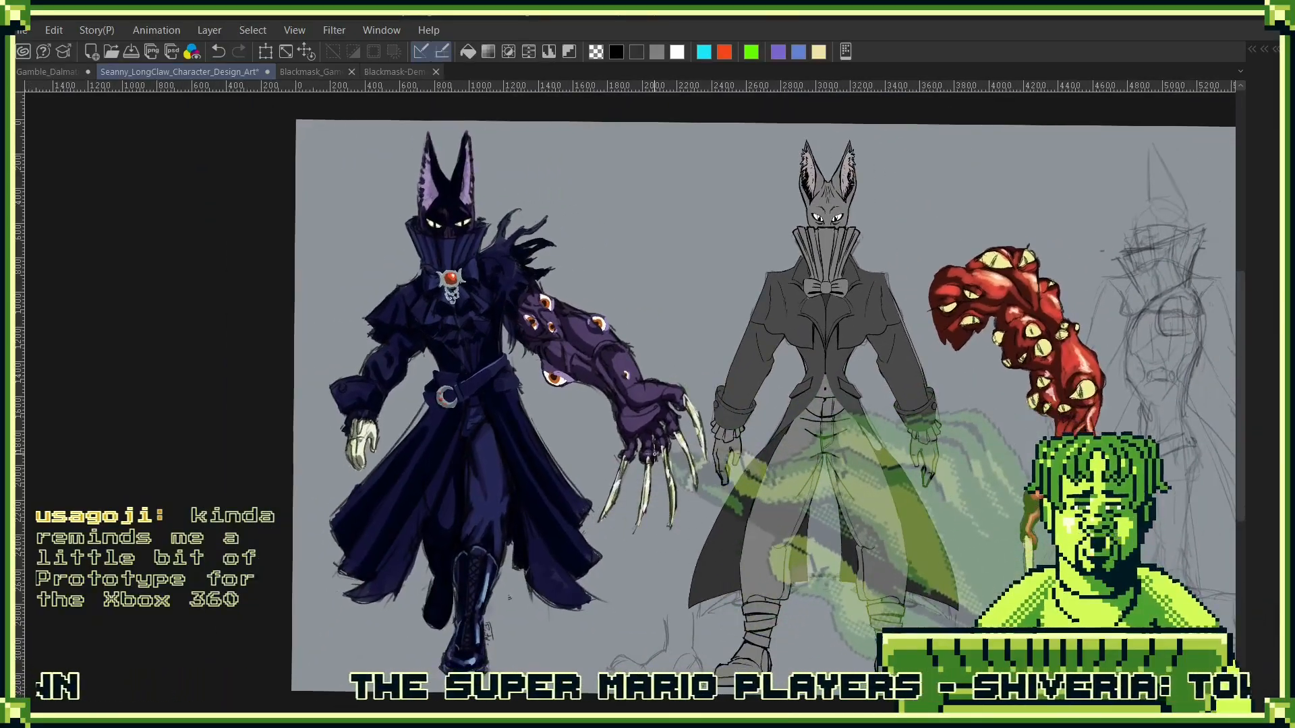
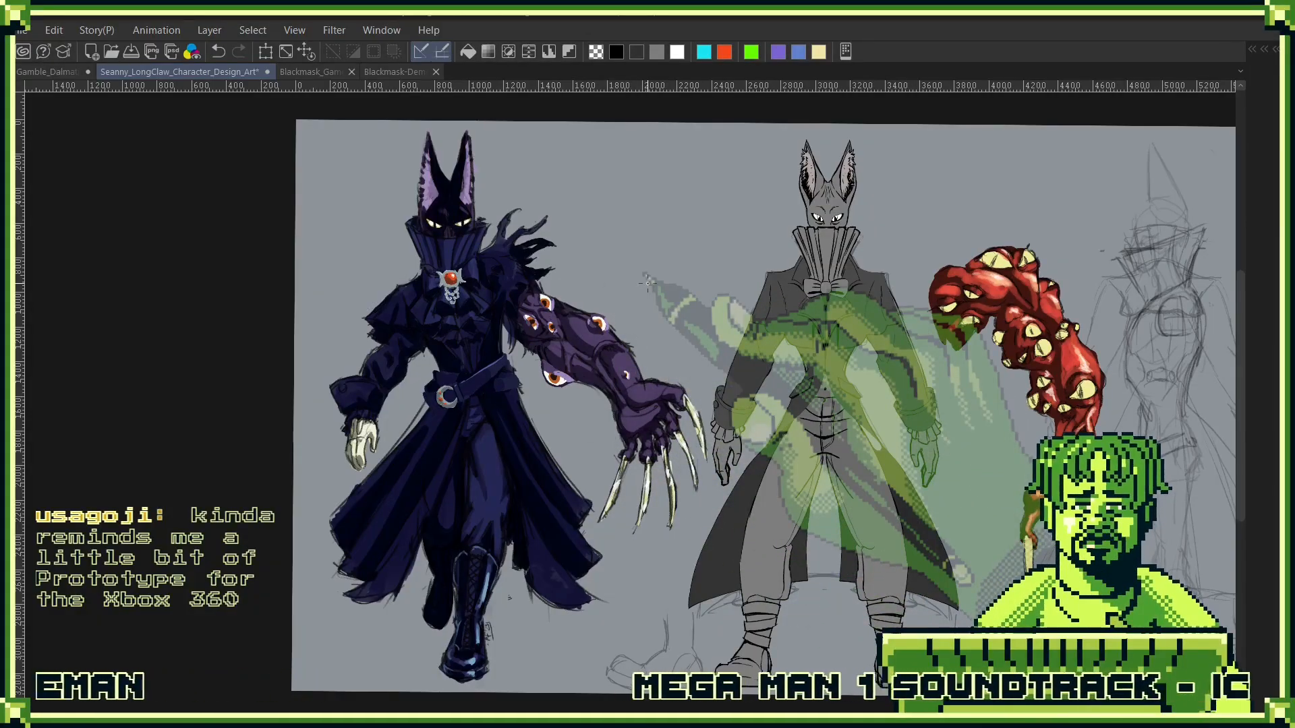
- Hide the Backs Copy folder and move the layer list further from the front-view figure
drag(1000, 492, 774, 377)
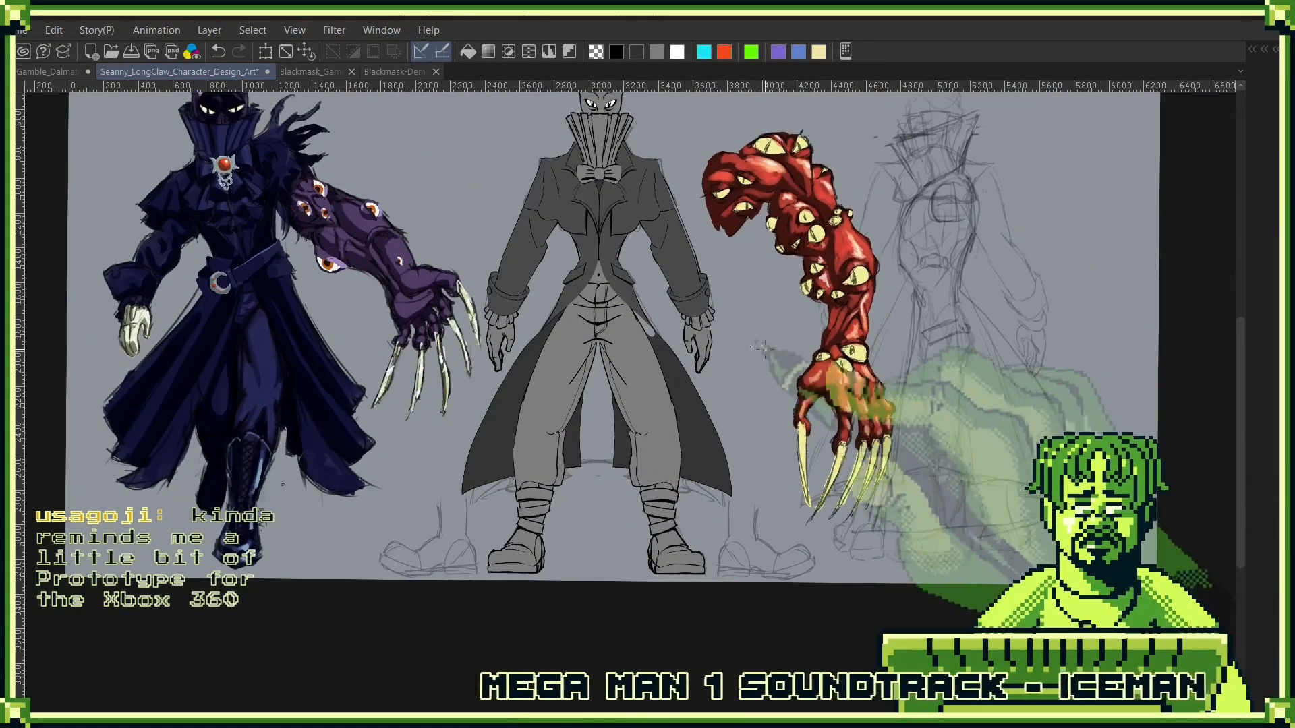
drag(913, 297, 868, 366)
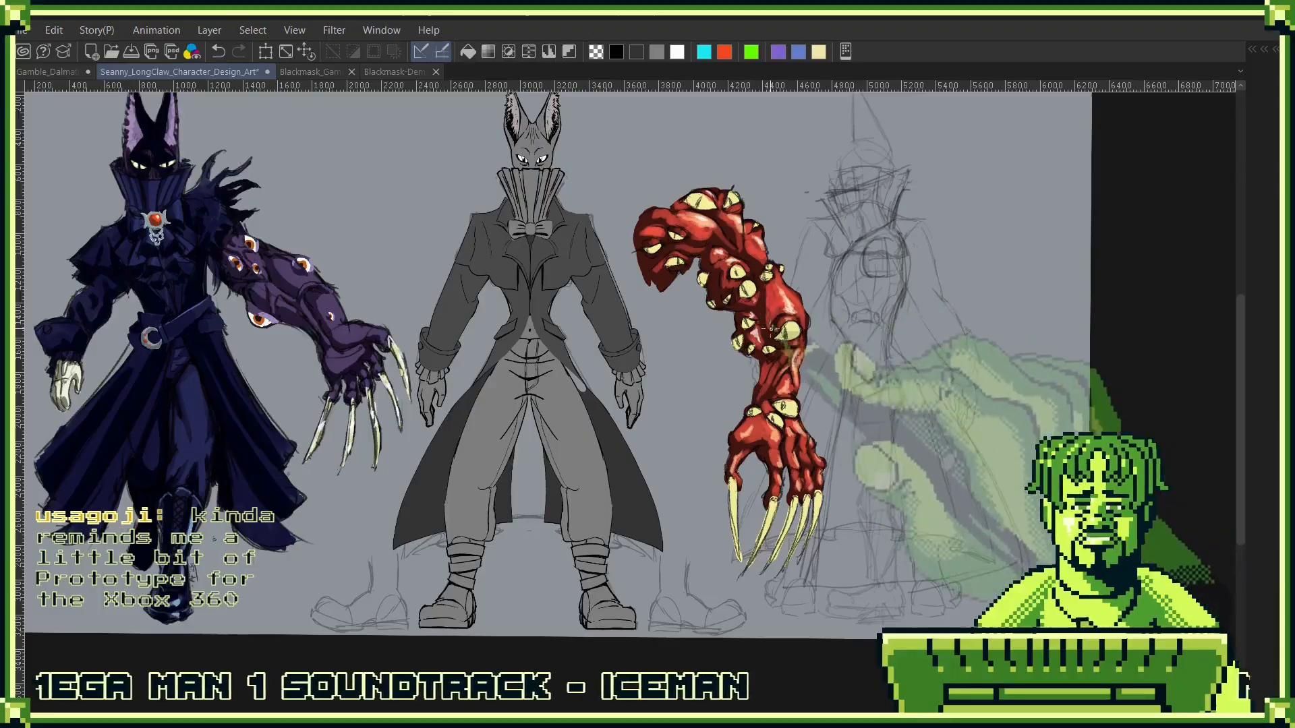
key(F7)
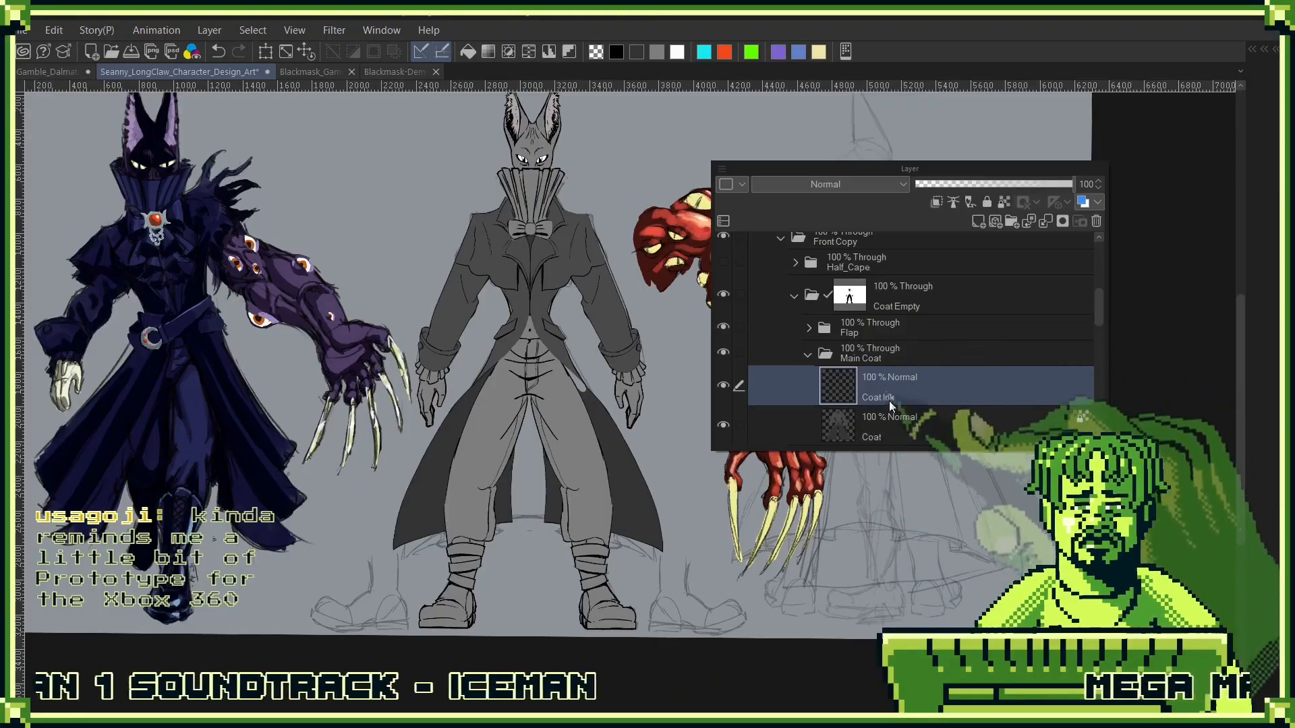
scroll(892, 404, down, 4)
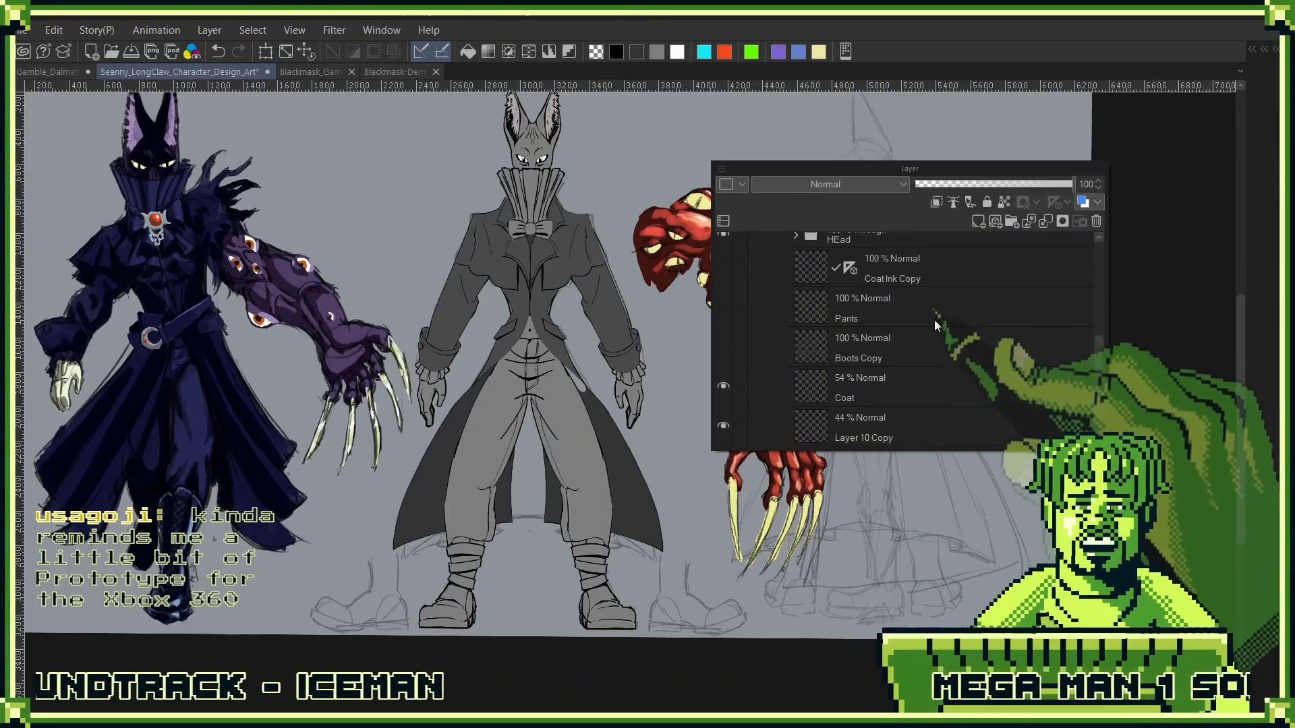
drag(935, 319, 940, 272)
drag(832, 426, 812, 295)
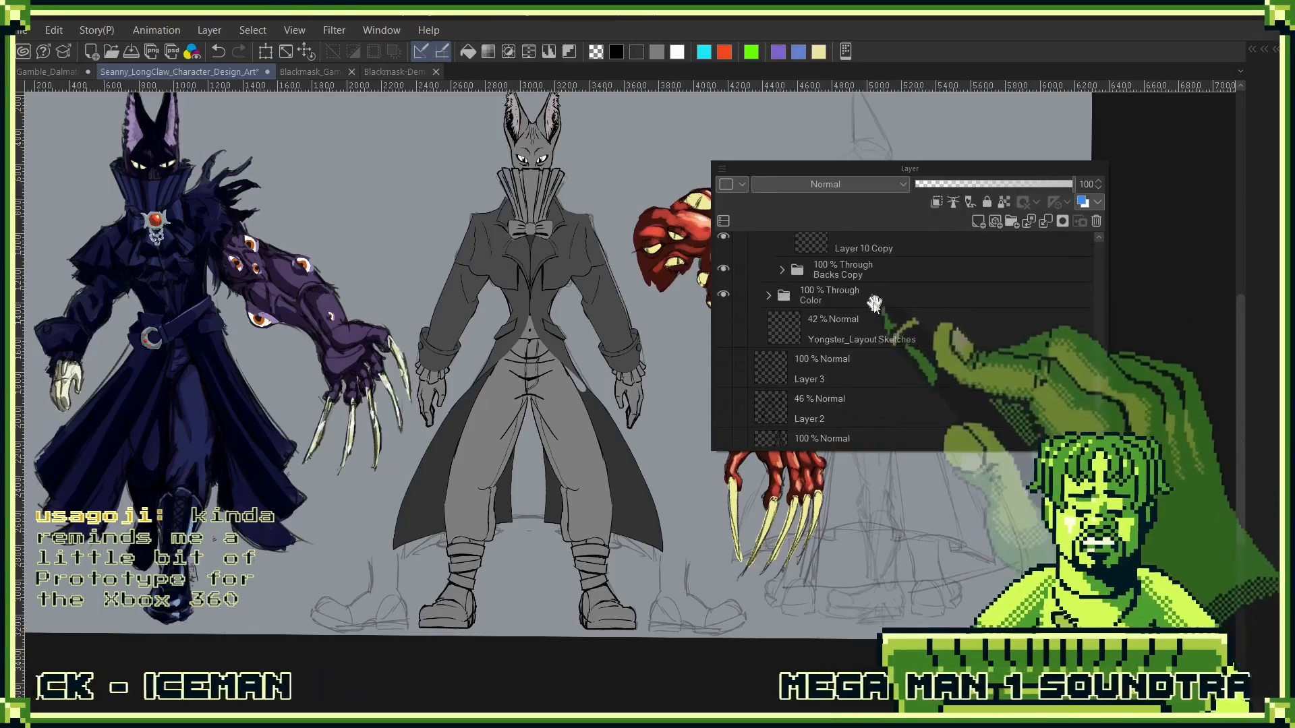
drag(899, 371, 890, 233)
scroll(895, 411, up, 5)
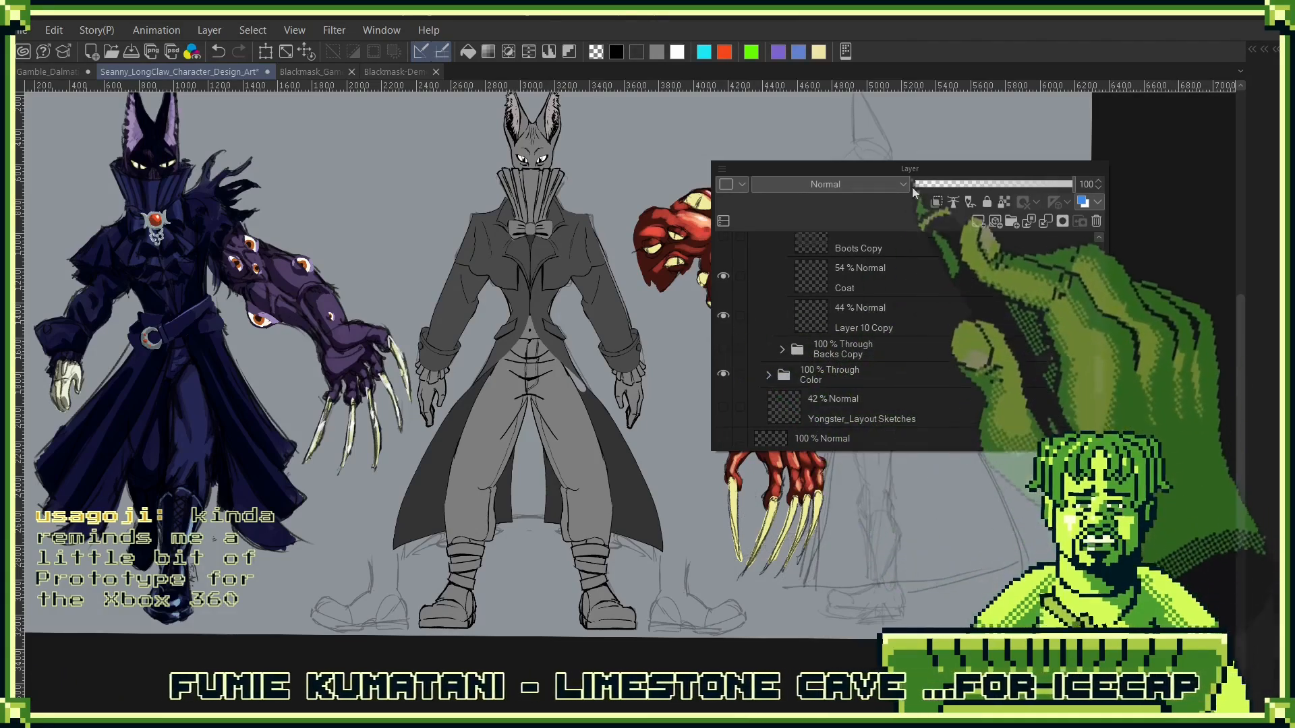
drag(921, 174, 971, 148)
scroll(939, 367, up, 6)
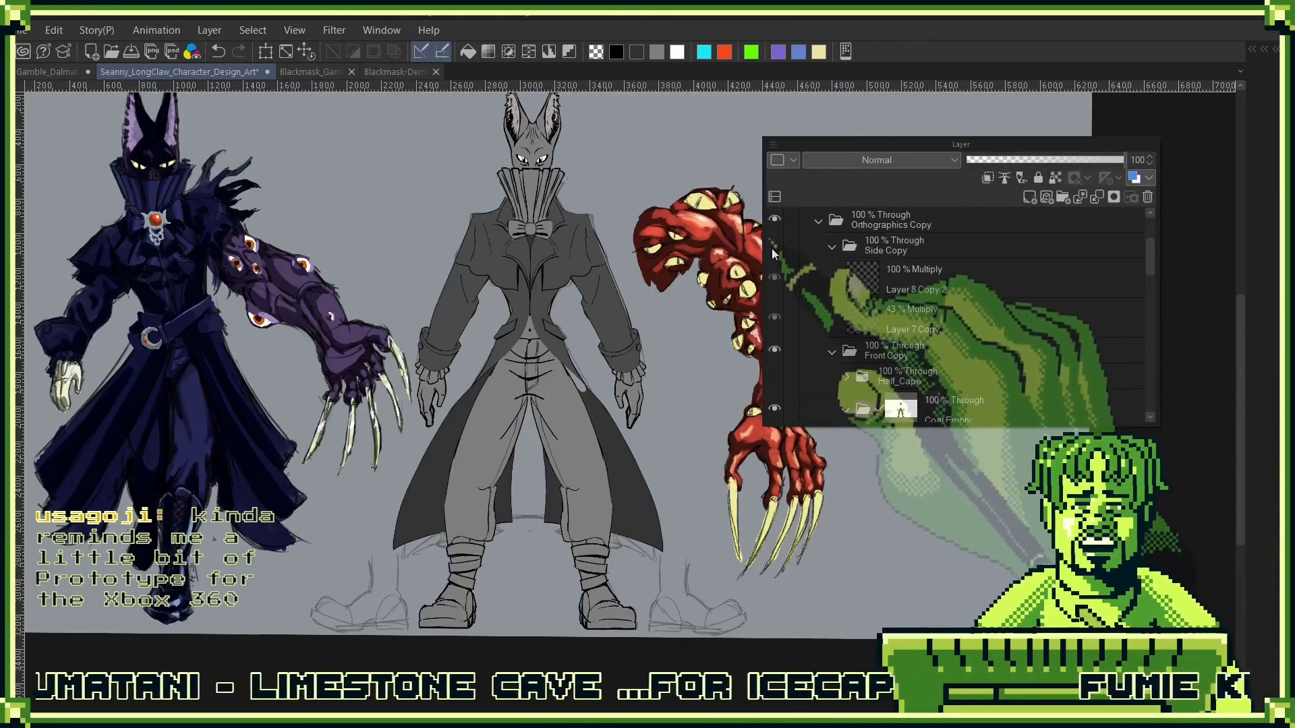
- Hide and collapse the Front Copy folder, and hide the Color folder with the fully coloured figure
click(773, 350)
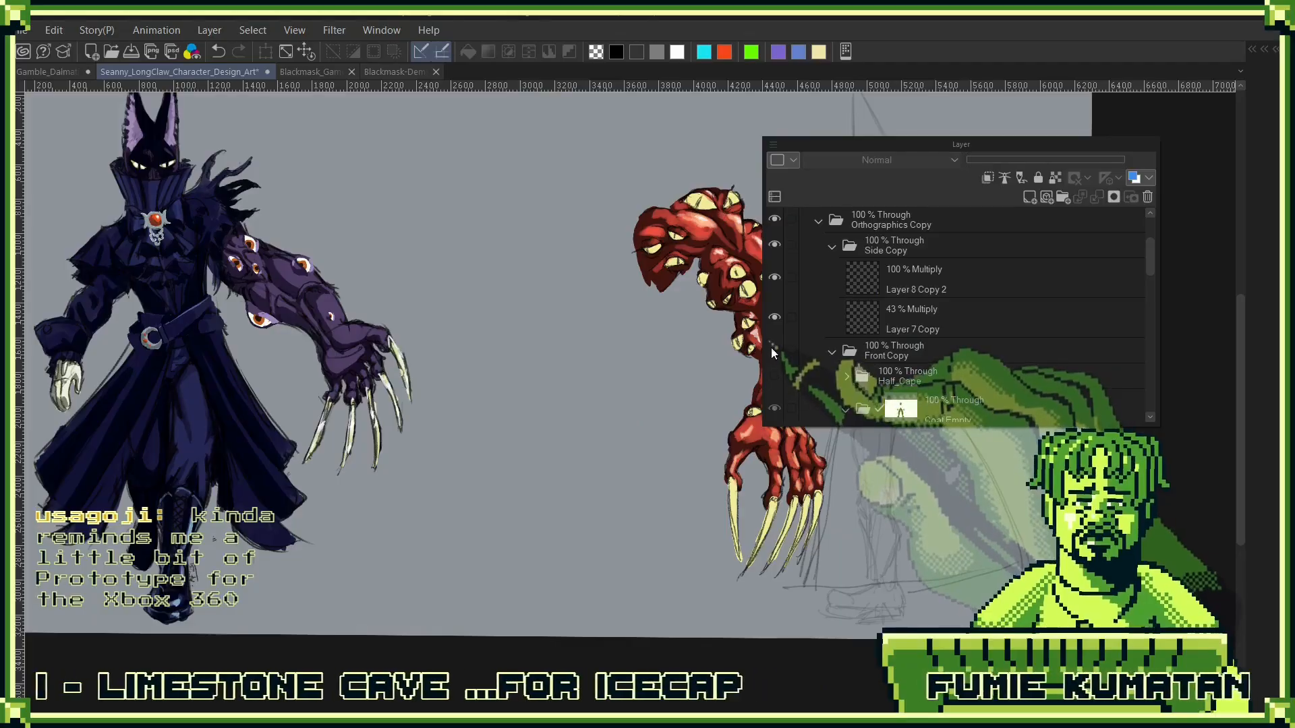
click(869, 356)
scroll(819, 377, down, 3)
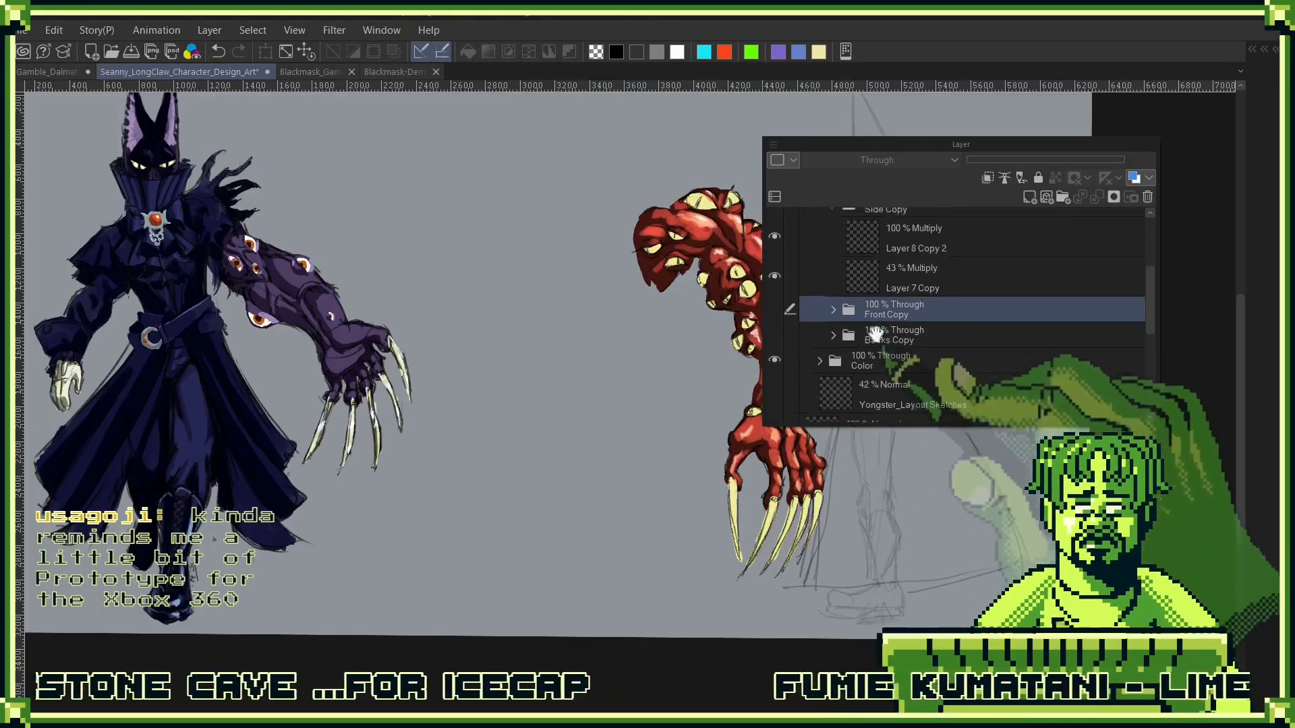
click(774, 296)
scroll(915, 330, down, 5)
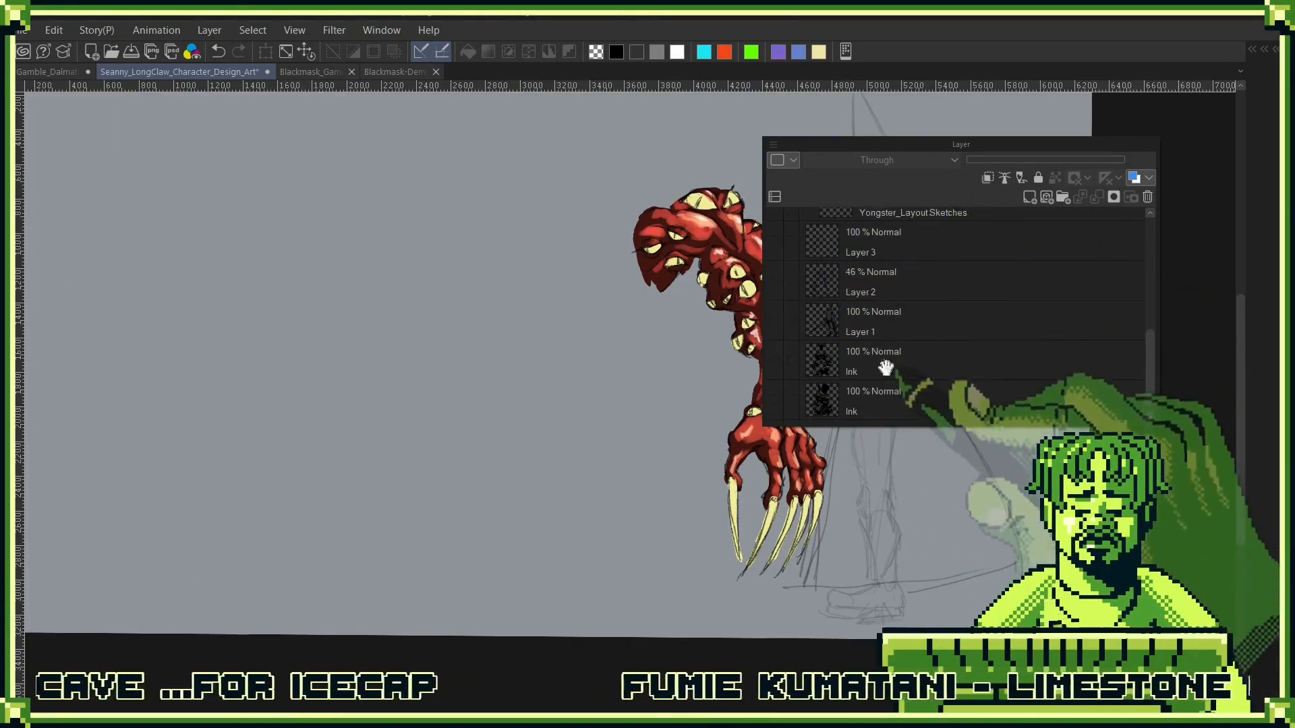
- Duplicate the Giant Arm folder inside Lanky Cat, including all of its layers
scroll(888, 300, up, 10)
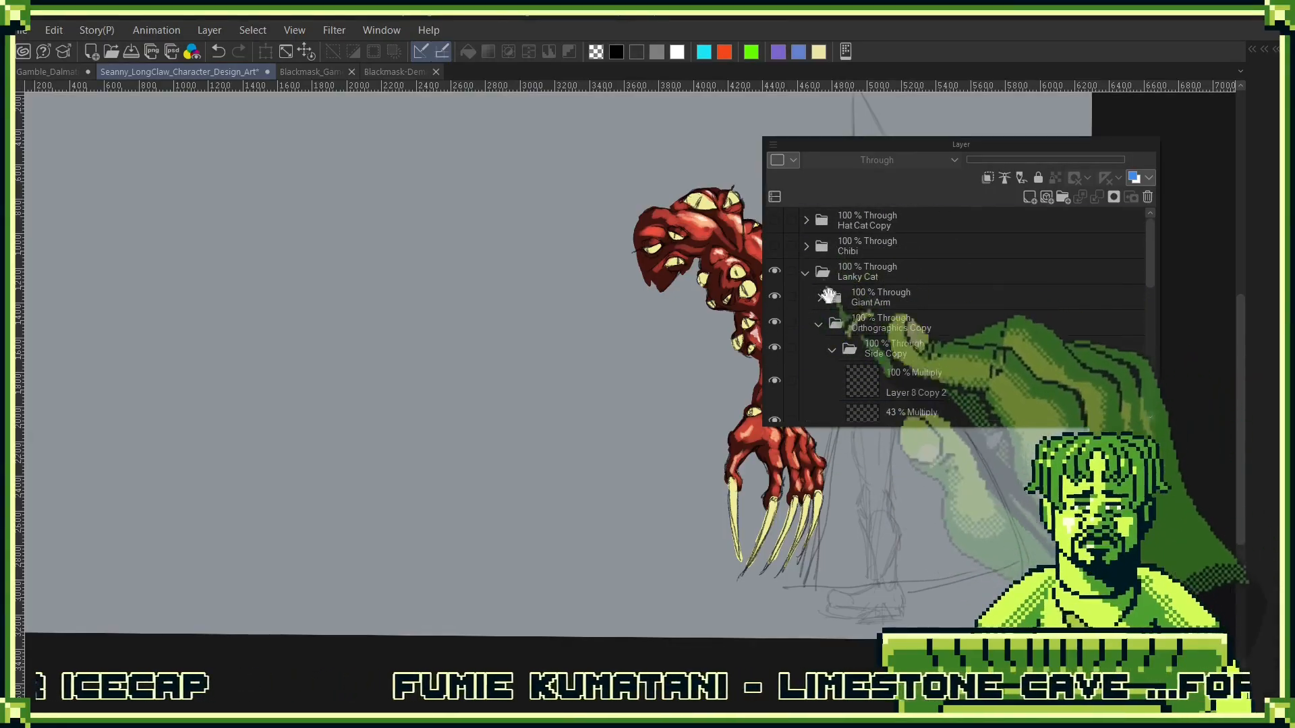
click(775, 294)
click(775, 295)
click(819, 300)
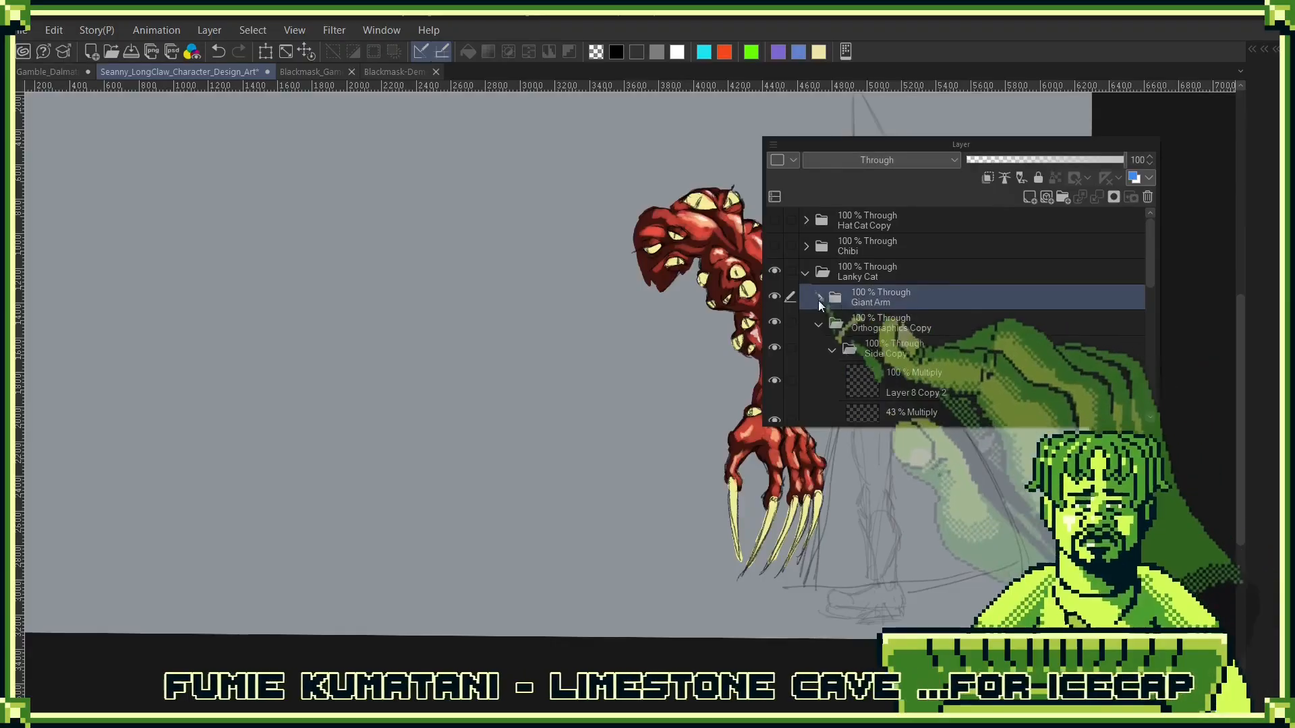
click(818, 300)
drag(977, 159, 1086, 118)
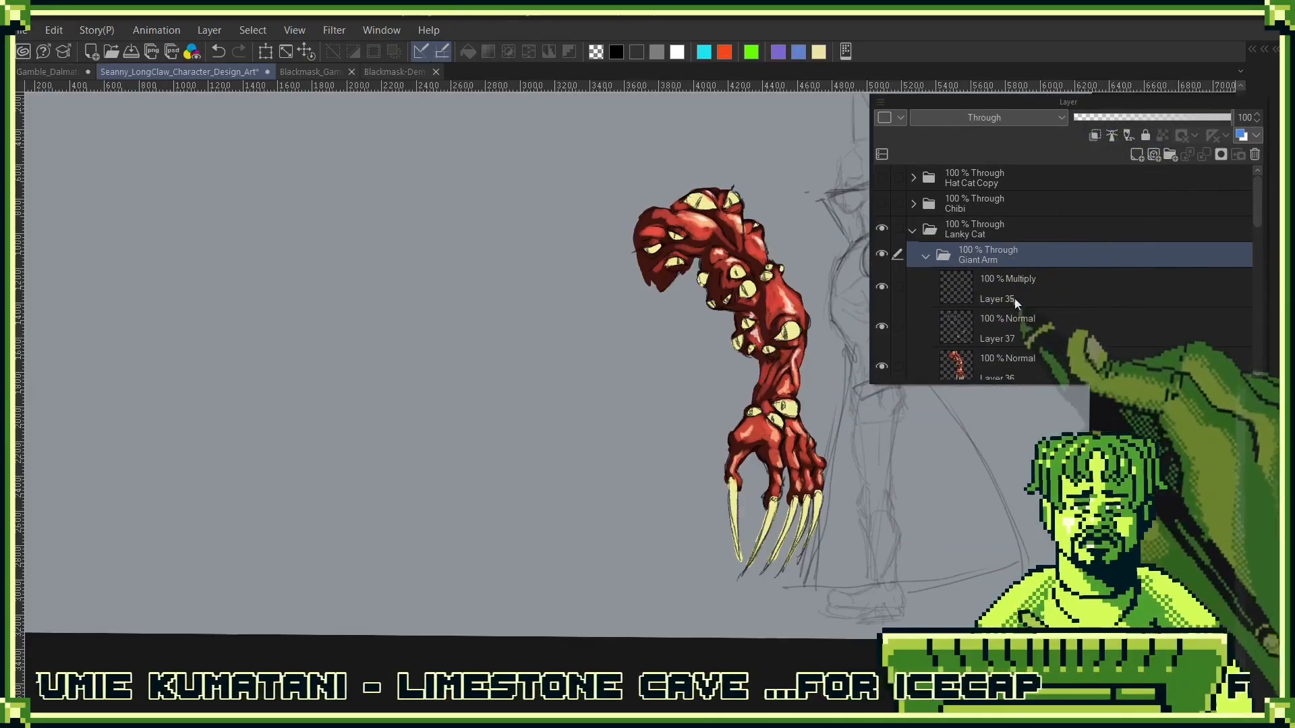
drag(1026, 254, 1137, 167)
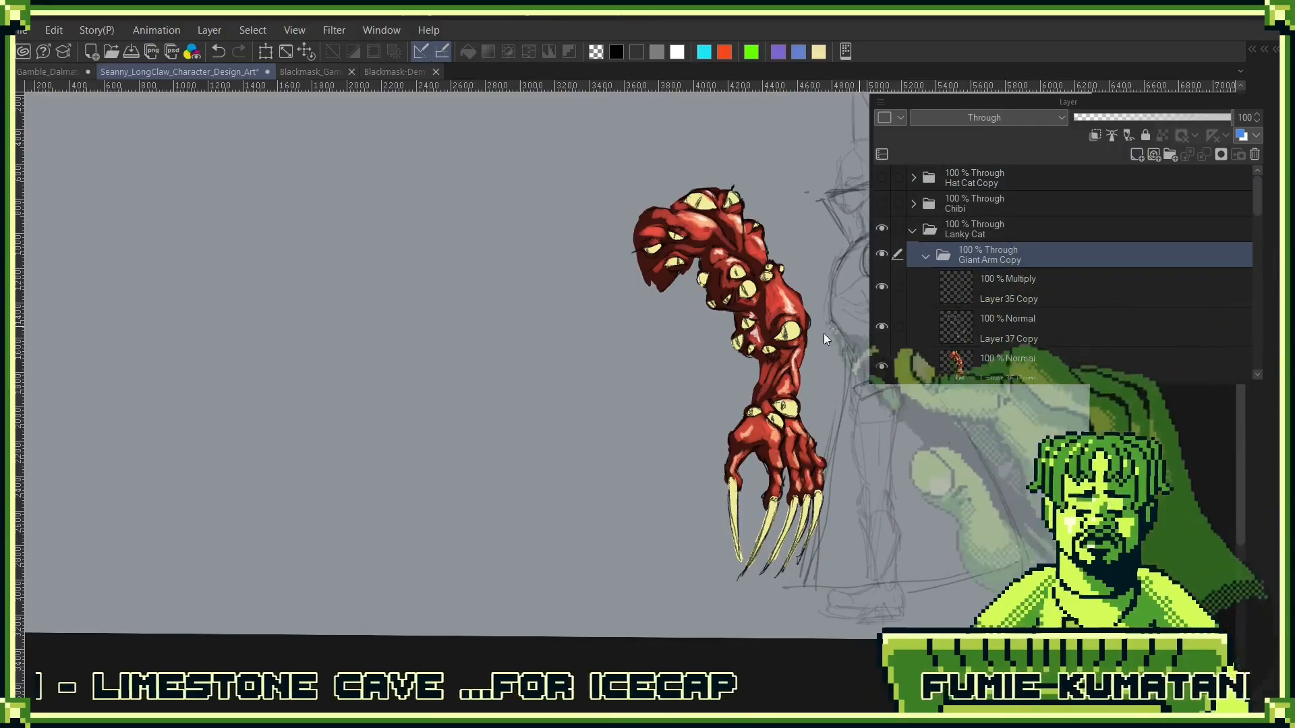
- Move the duplicated giant arm to the left of the original so both arms stand side by side
key(ctrl+t)
drag(774, 371, 580, 372)
click(498, 609)
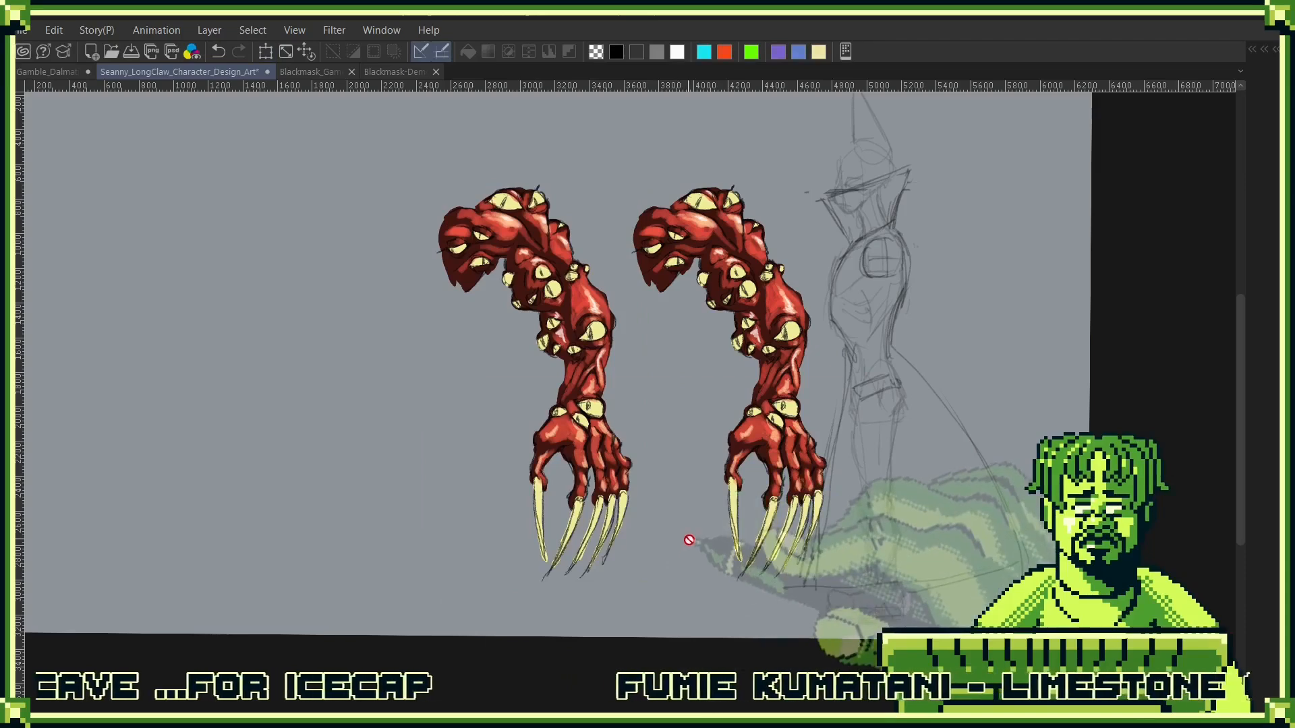
- Shift the hue of Layer 36 Copy with Hue/Saturation/Luminosity to turn the duplicated arm from red to purple
key(F7)
scroll(703, 604, down, 5)
click(702, 527)
key(F7)
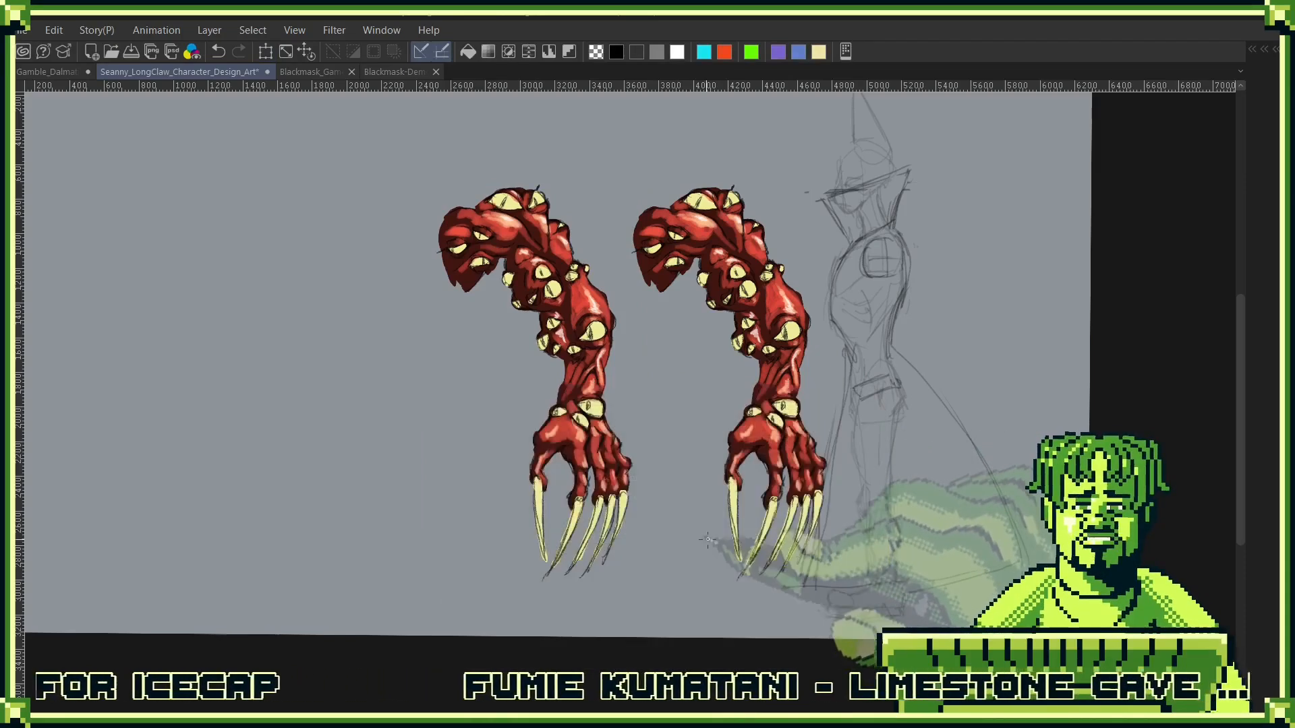
key(ctrl+u)
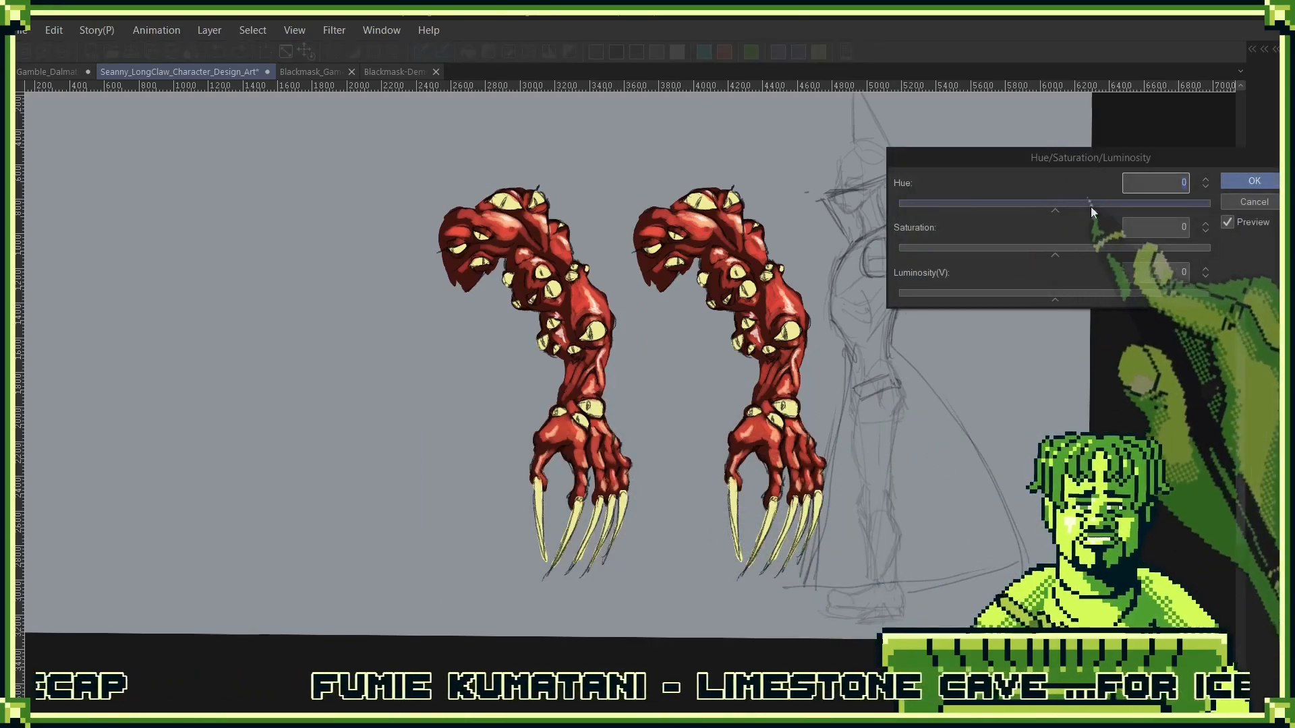
drag(1105, 205, 1133, 205)
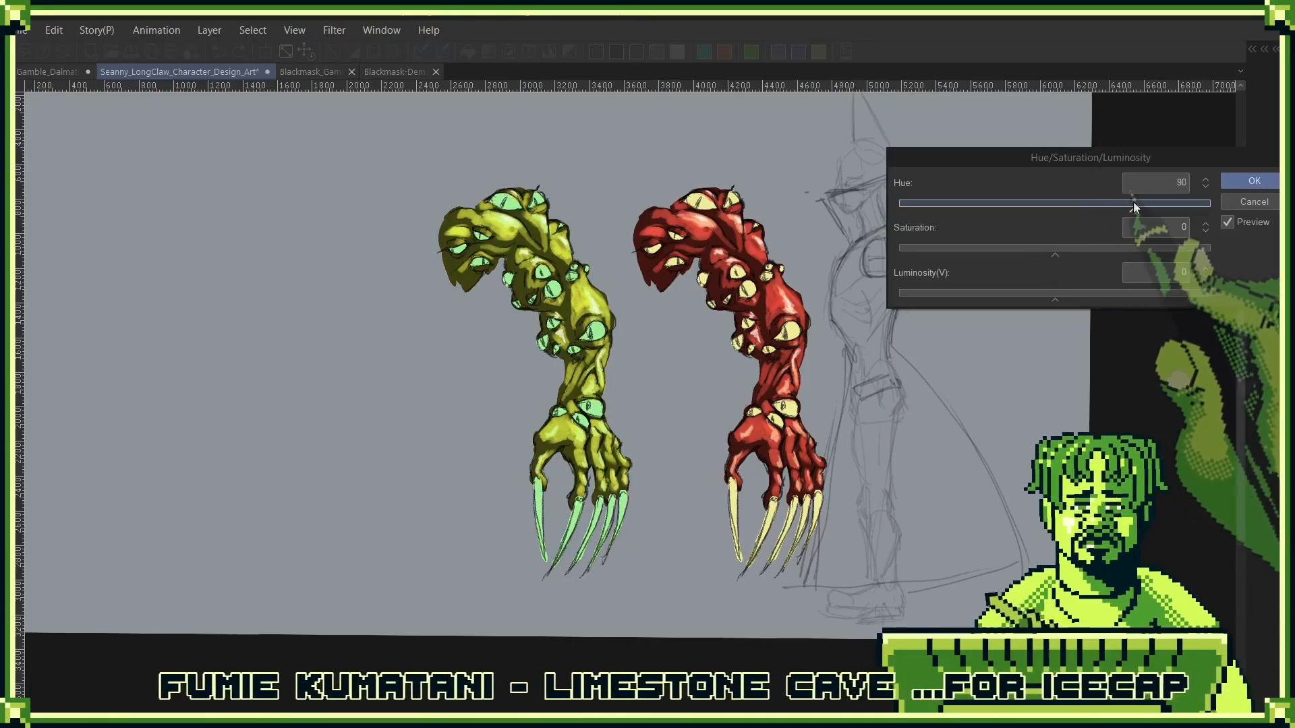
drag(1054, 205, 944, 205)
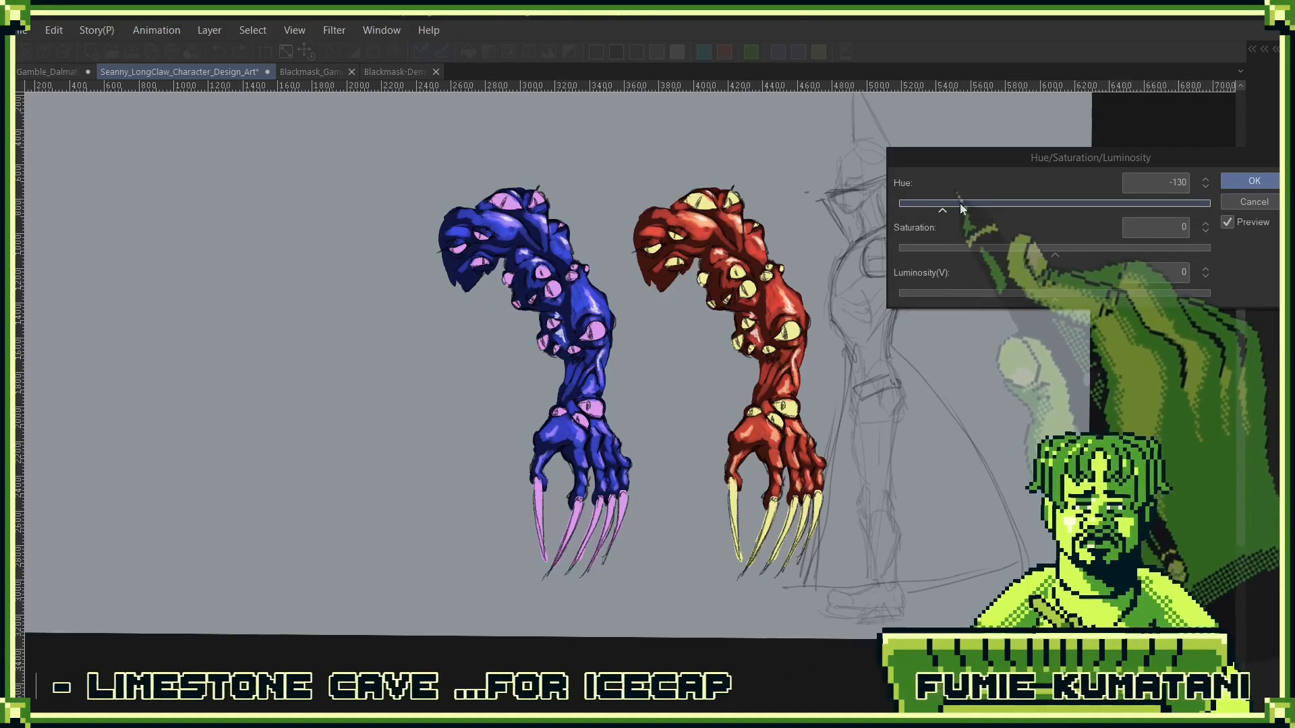
click(966, 204)
click(1253, 181)
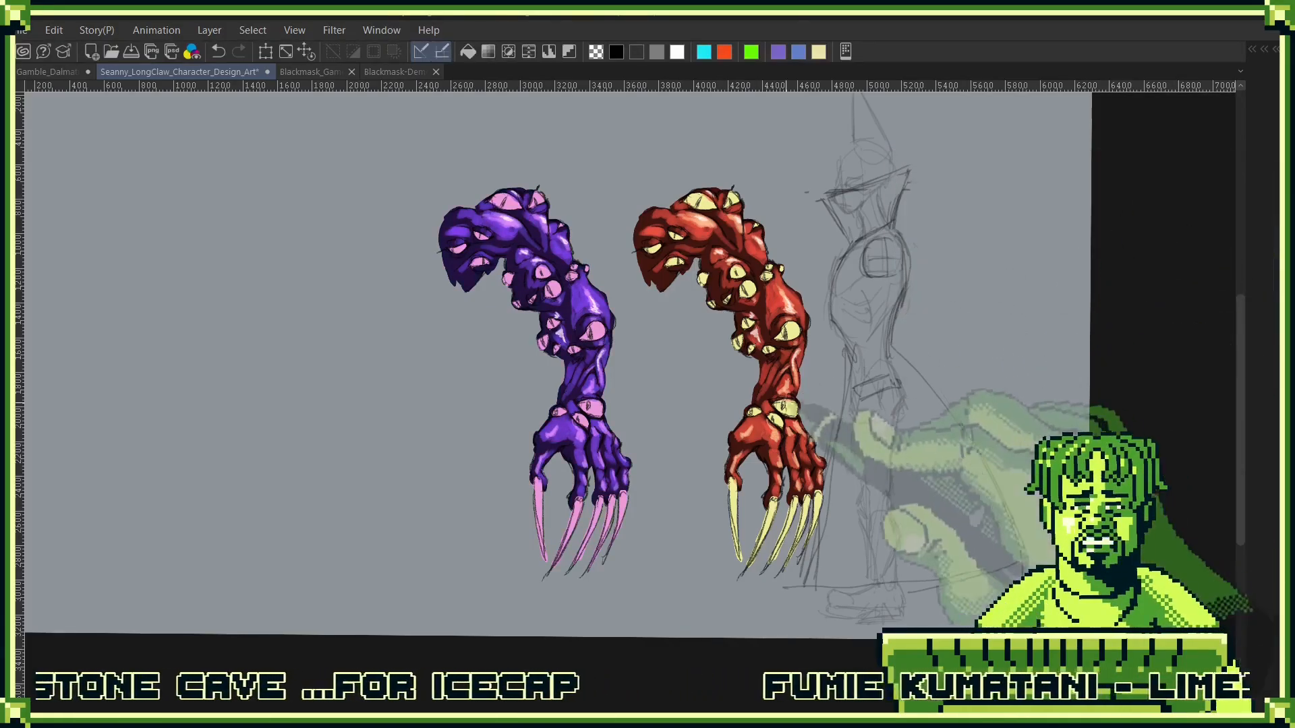
- Return the eyes and claws of the purple arm to pale yellow, keeping its skin purple
scroll(801, 335, up, 3)
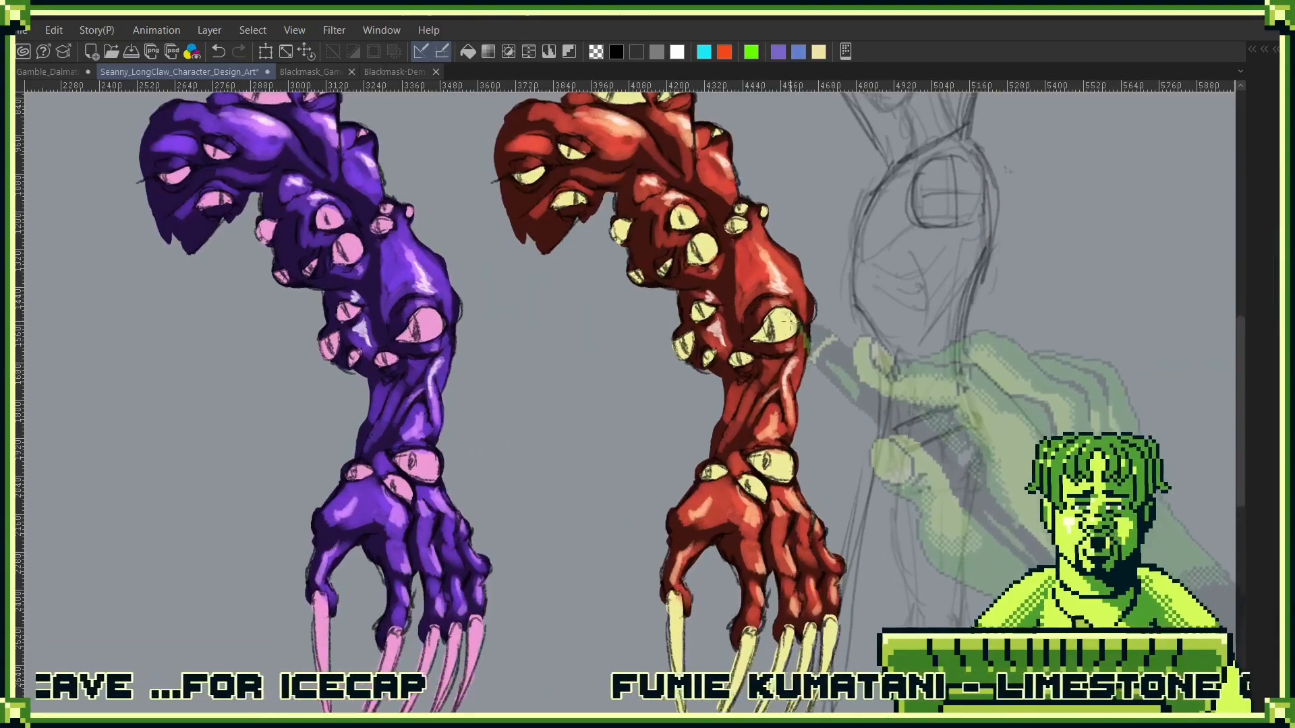
key(F7)
key(F7)
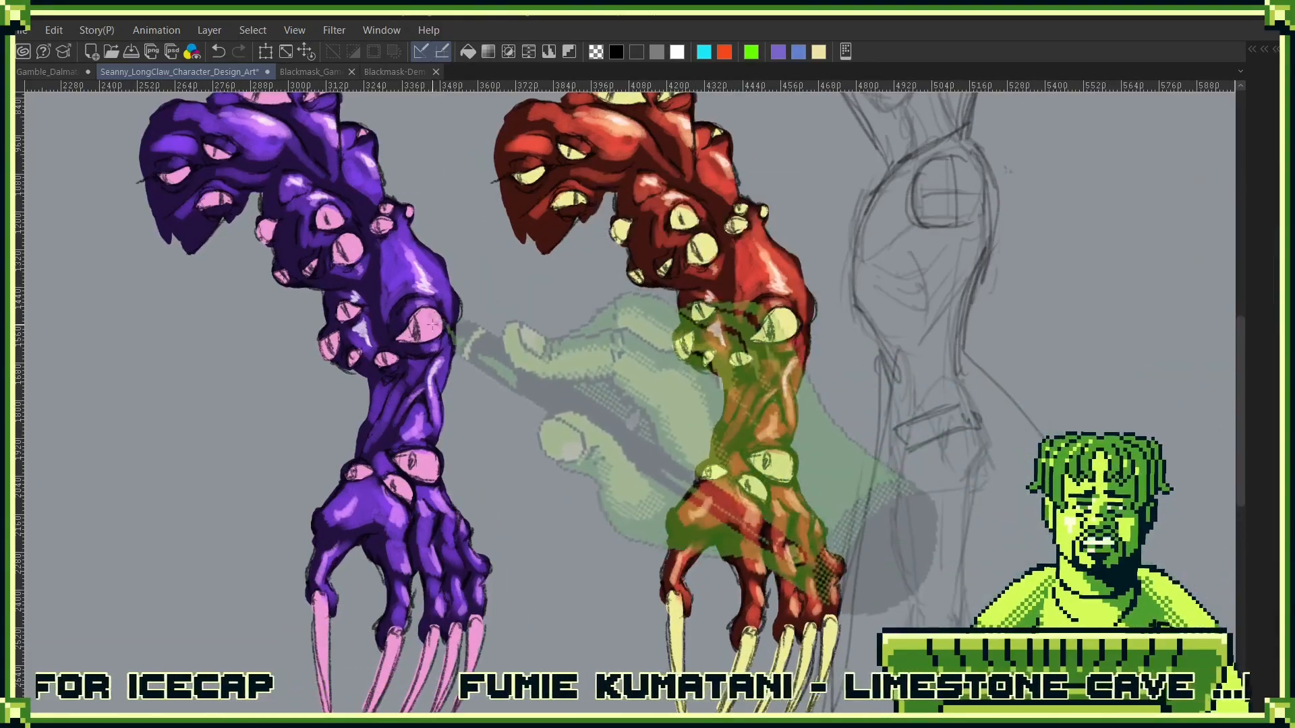
scroll(768, 304, down, 3)
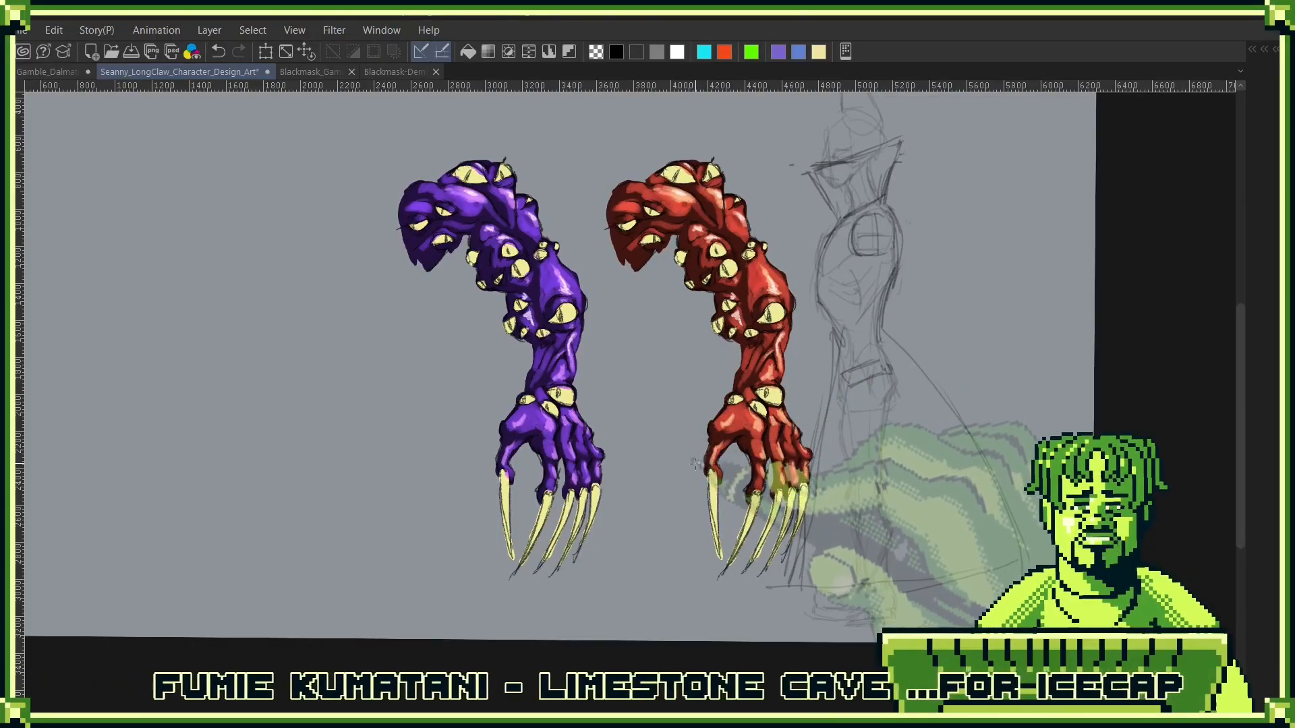
- Show the Color folder again to compare the fully coloured figure with the purple and red arms
key(F7)
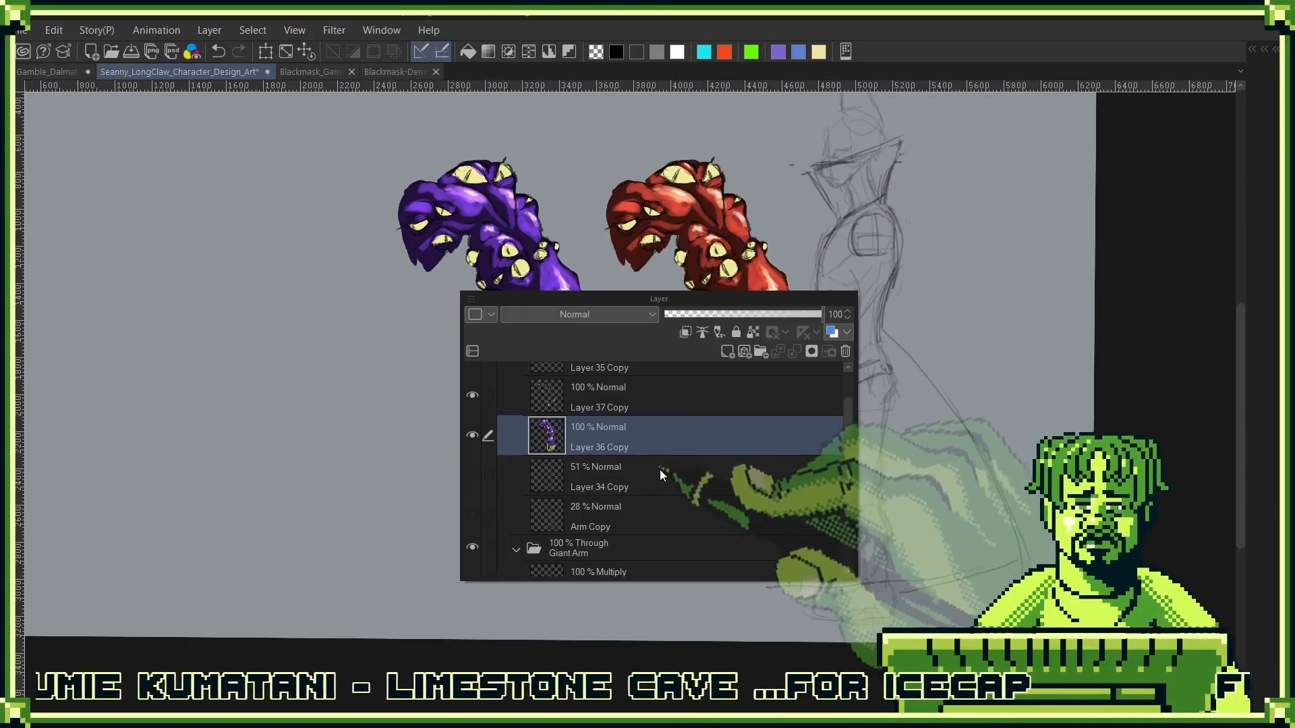
scroll(580, 528, down, 10)
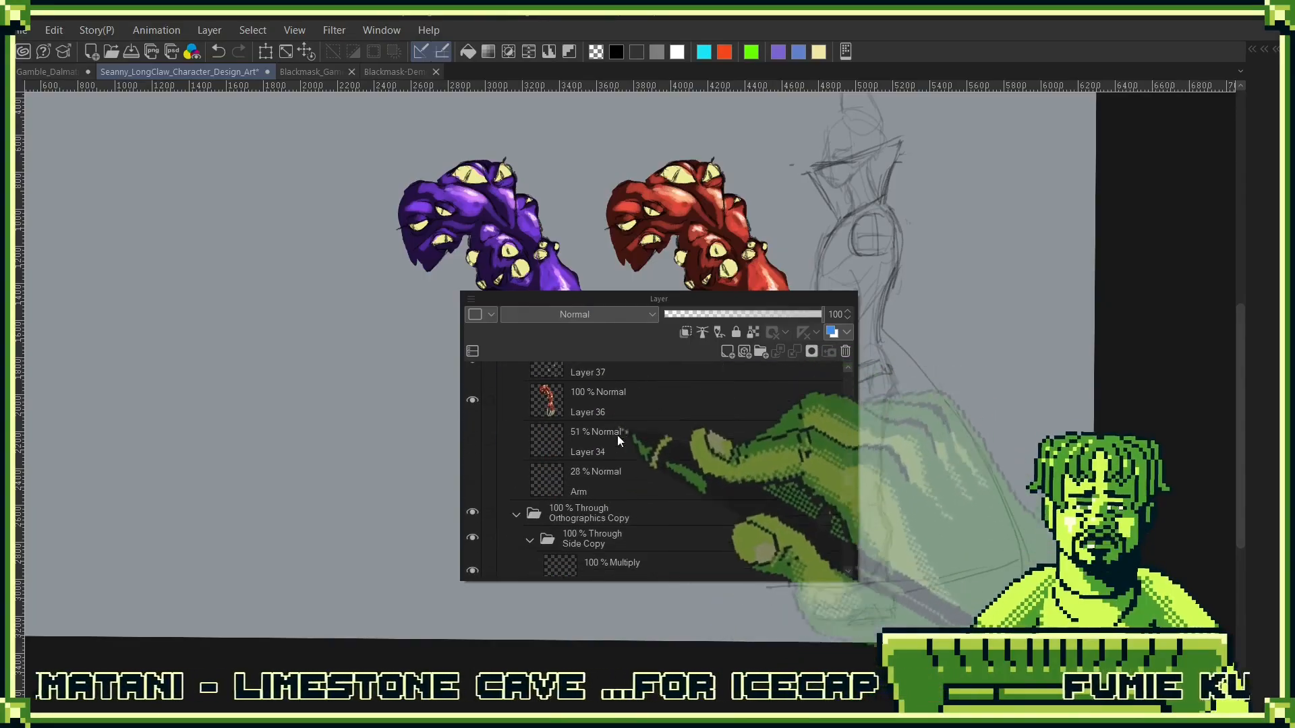
scroll(573, 544, down, 10)
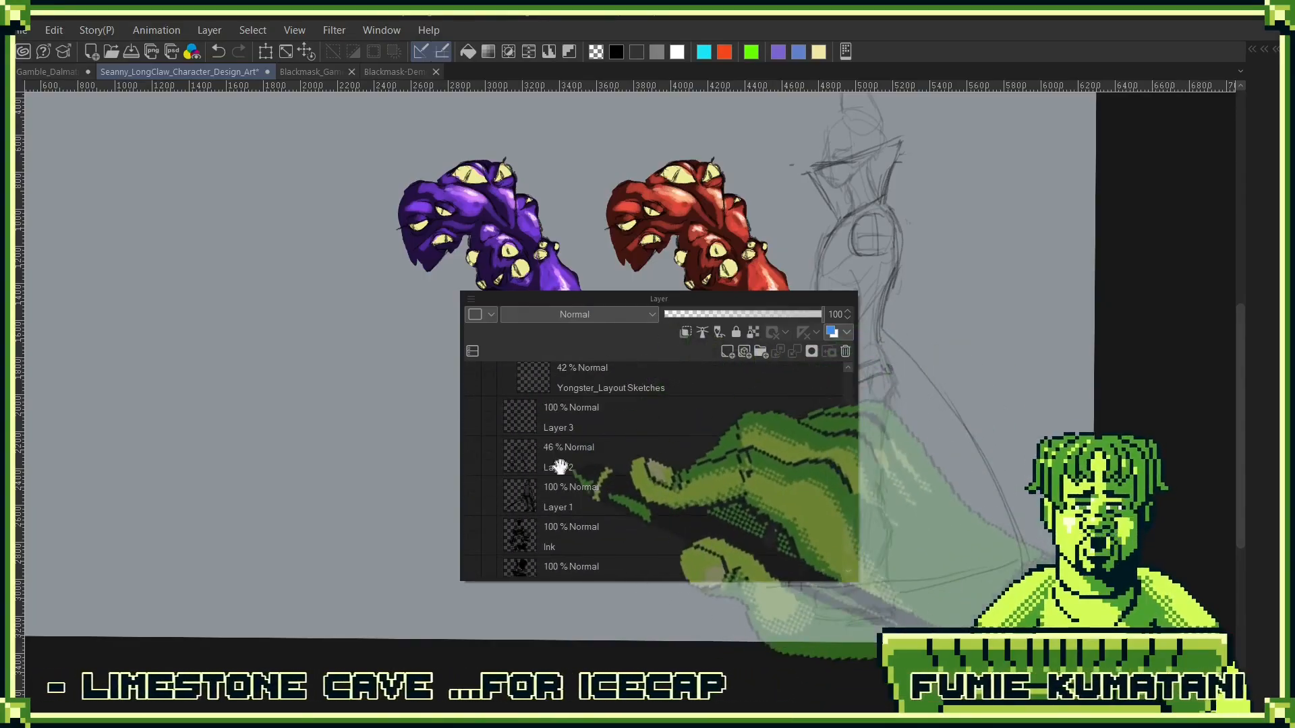
scroll(564, 540, up, 1)
click(472, 450)
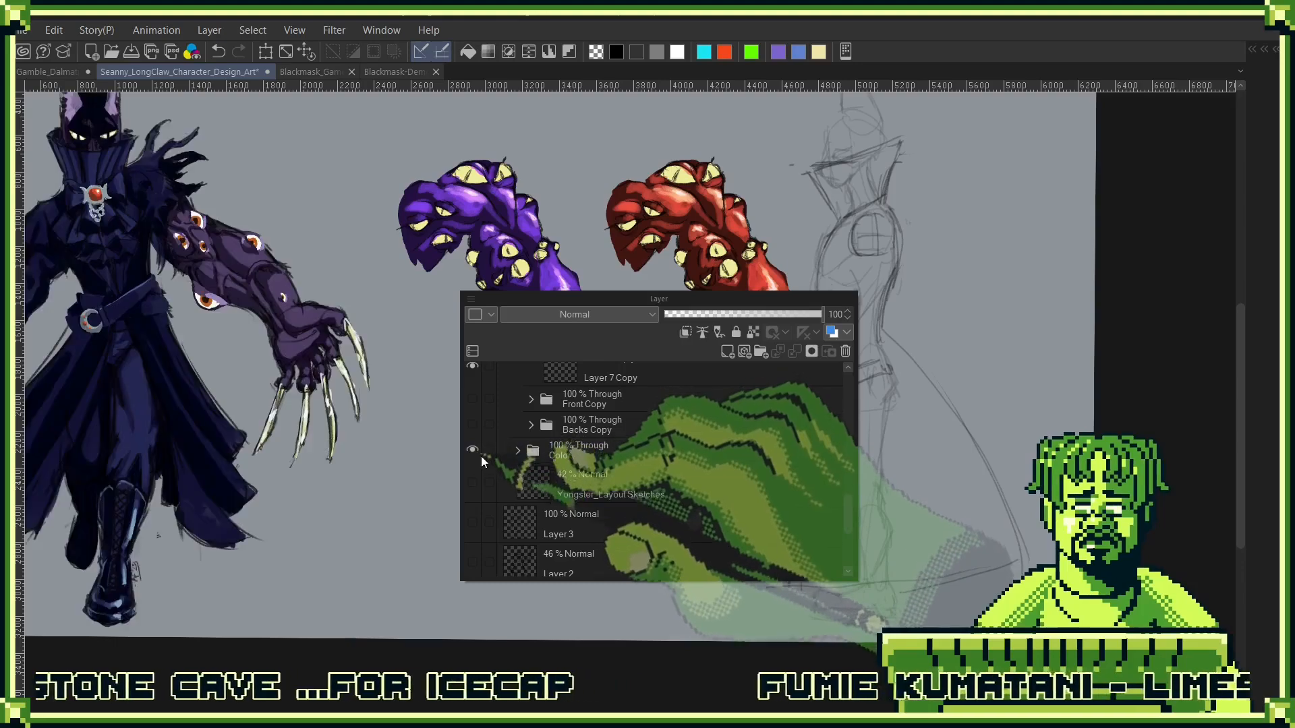
drag(404, 414, 692, 483)
- Rename the Giant Arm Copy folder as Blue ArmArm, collapse it, and move the layer list clear of the purple arm
key(F7)
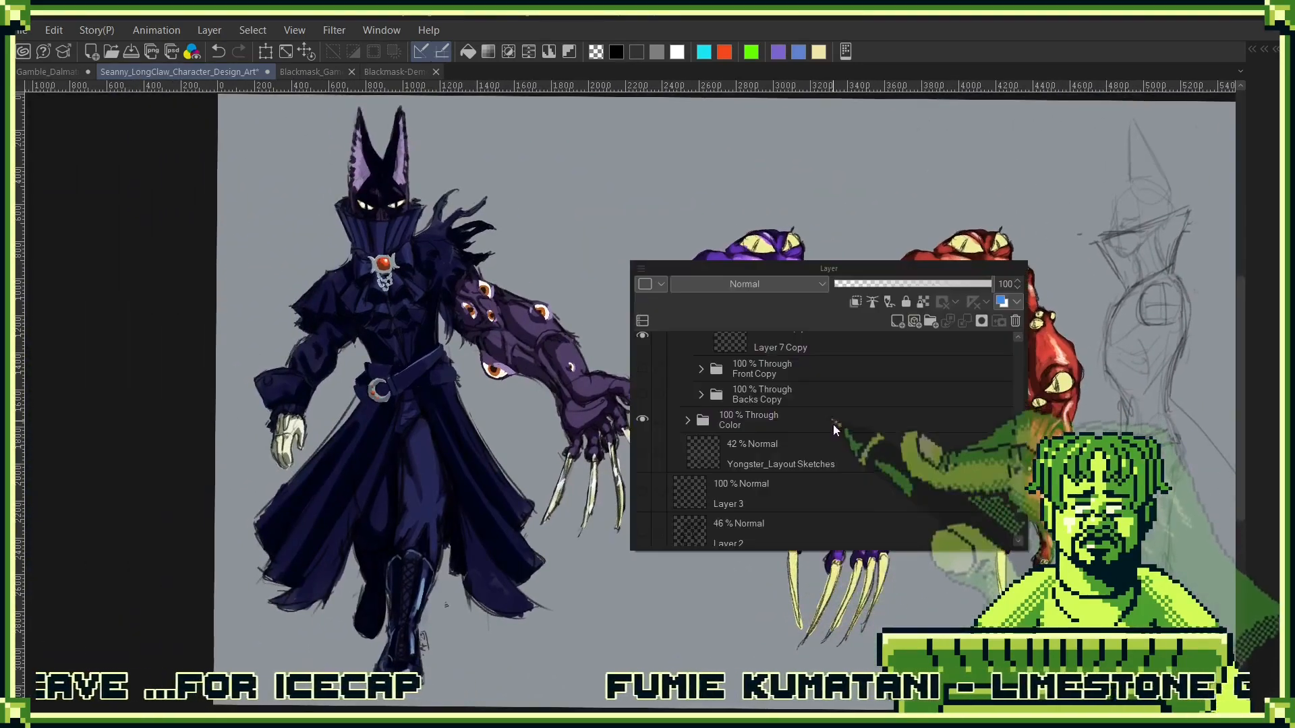
scroll(812, 459, up, 10)
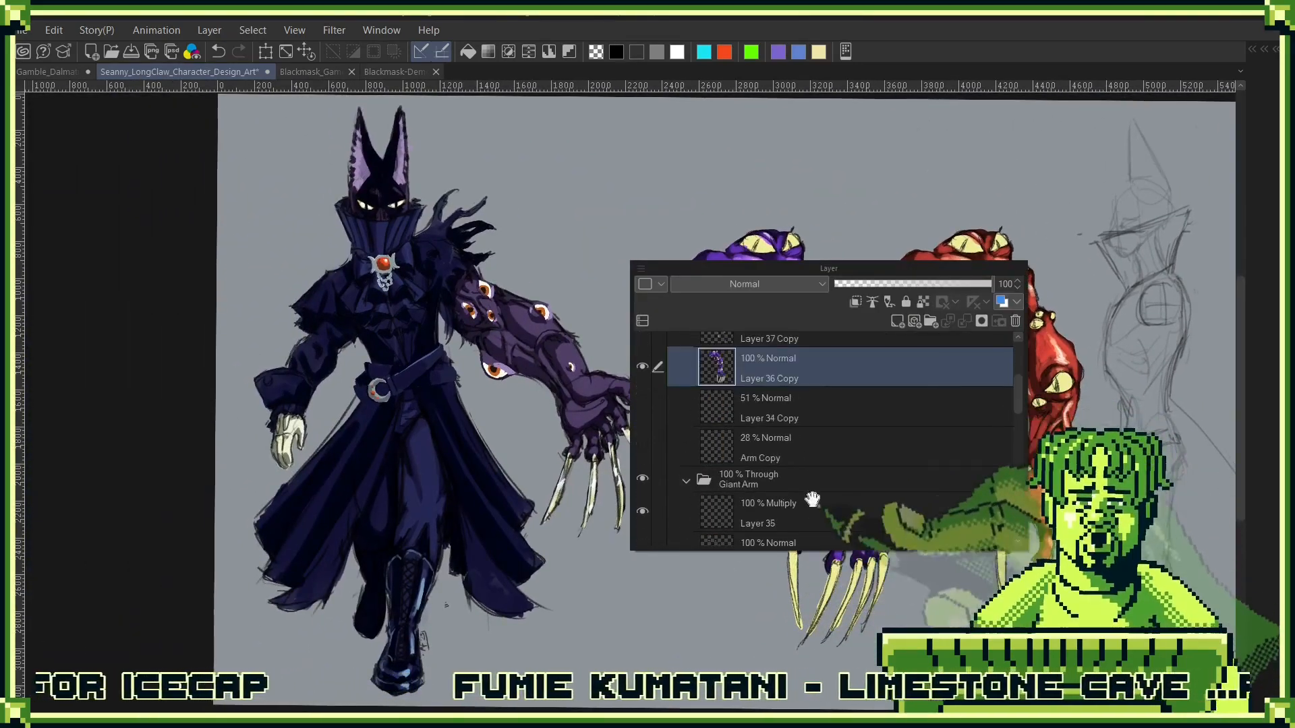
scroll(827, 405, up, 3)
double_click(758, 373)
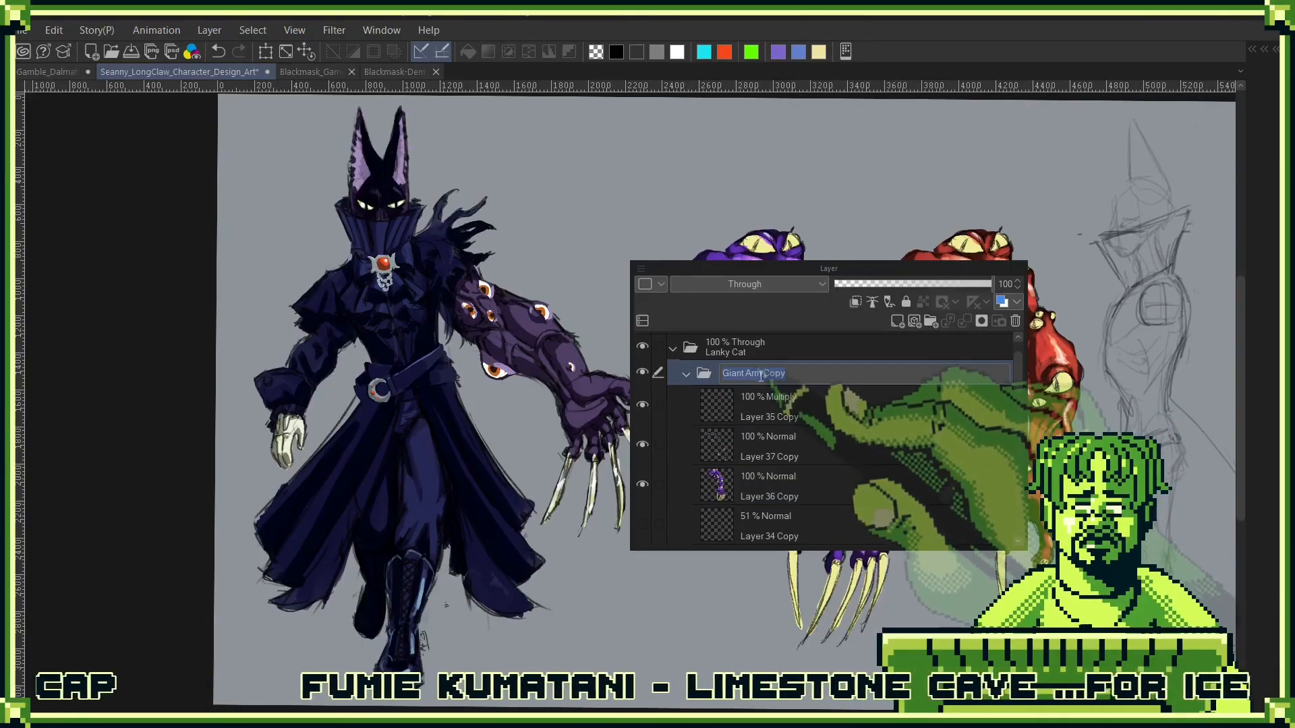
drag(763, 375, 941, 413)
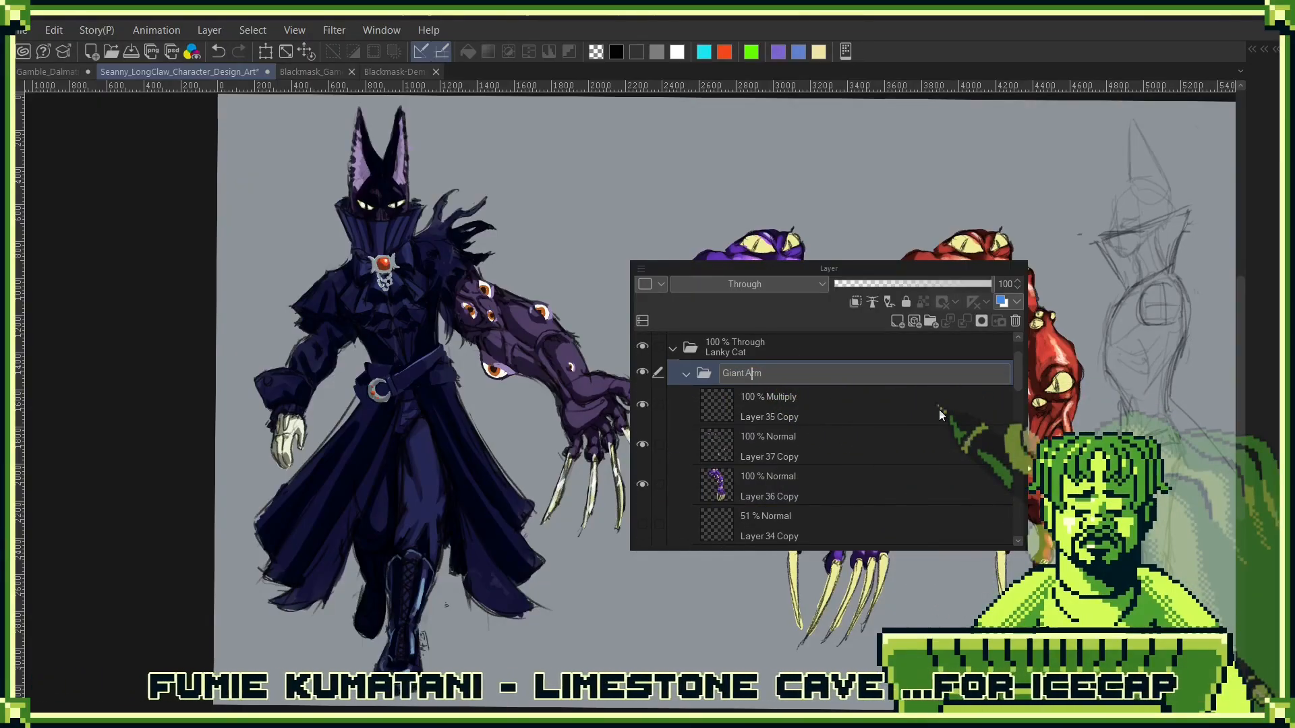
key(BackSpace)
key(BackSpace)
key(BackSpace)
key(BackSpace)
key(BackSpace)
key(BackSpace)
text(Bl)
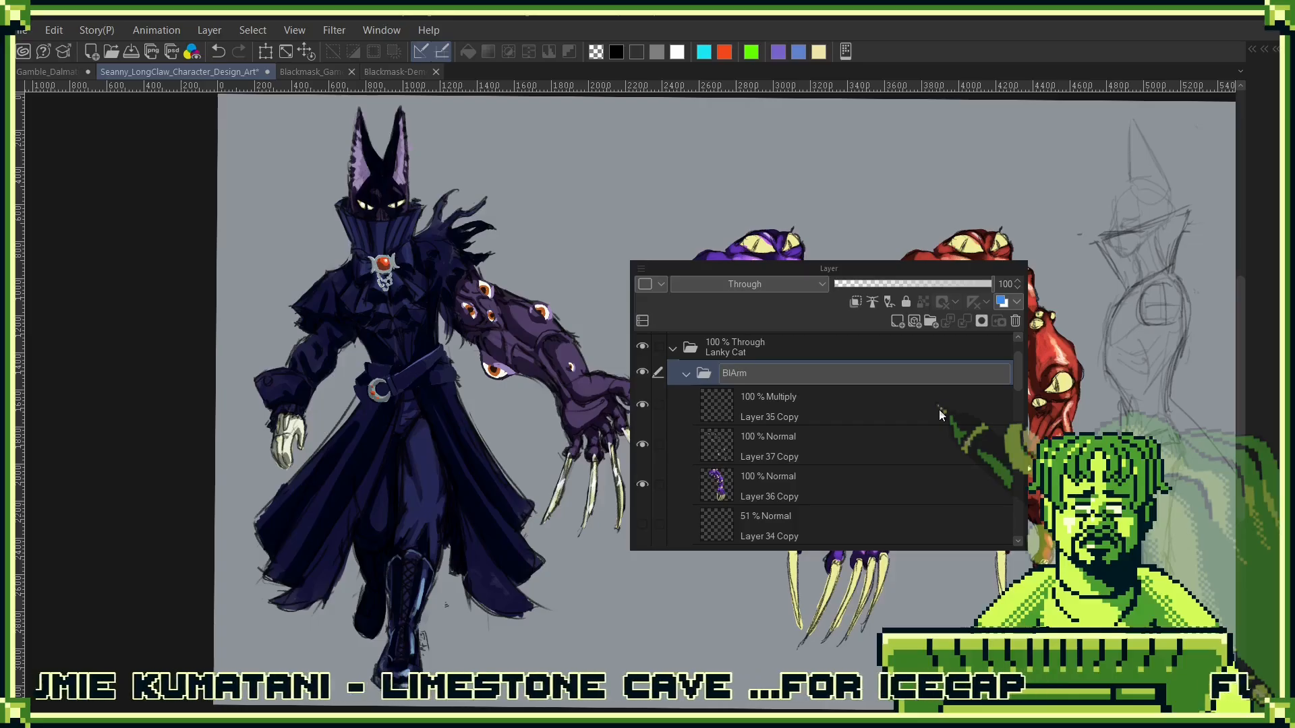
text(ue Arm)
key(Return)
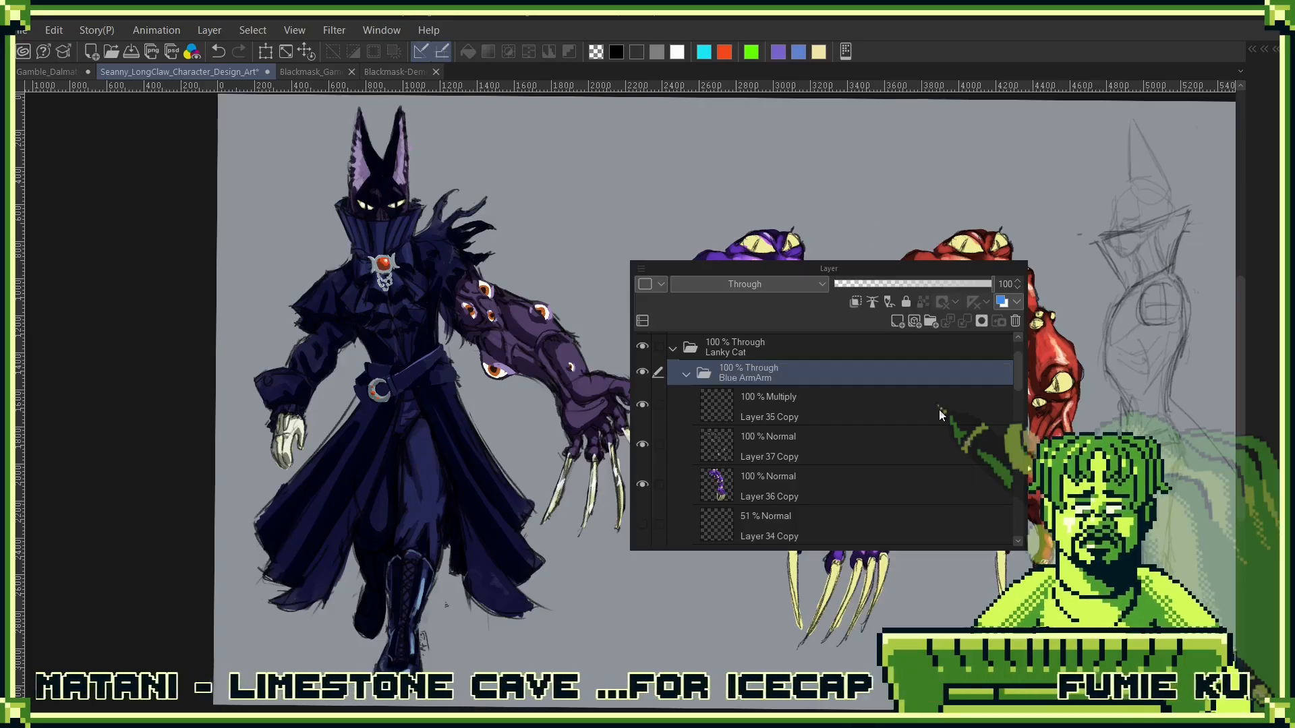
drag(829, 268, 1128, 129)
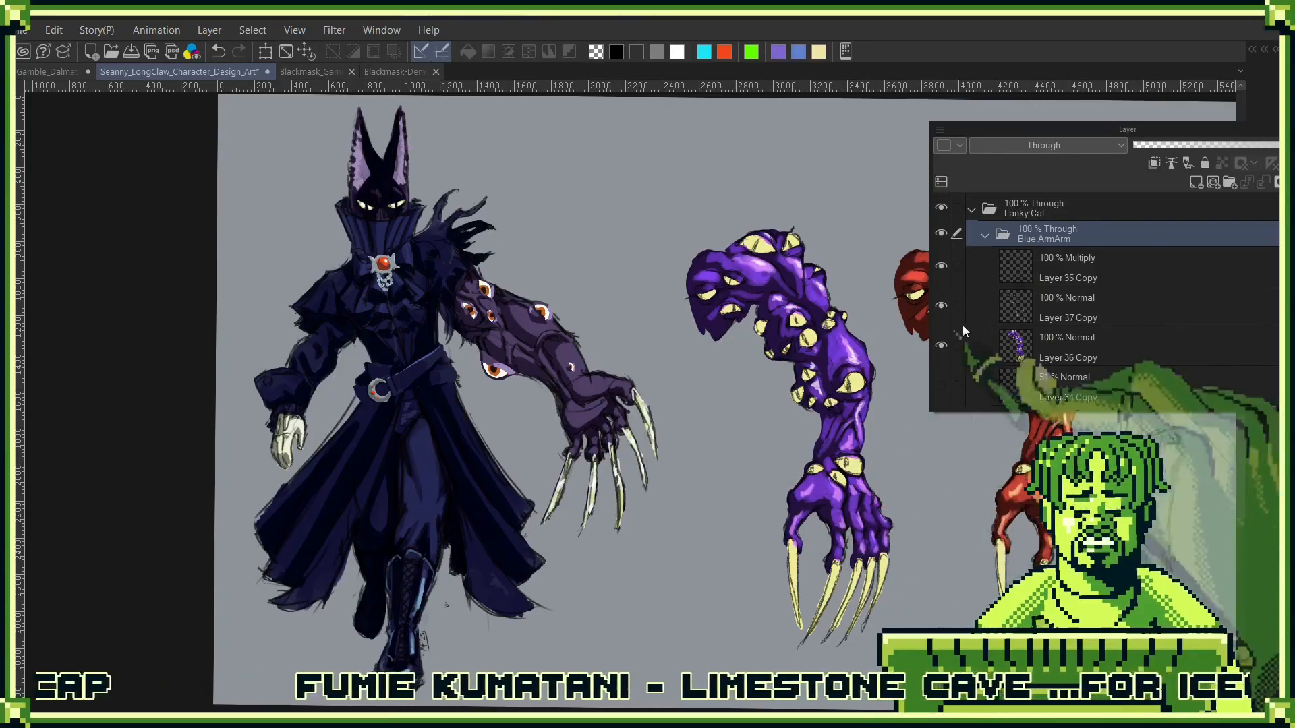
click(984, 234)
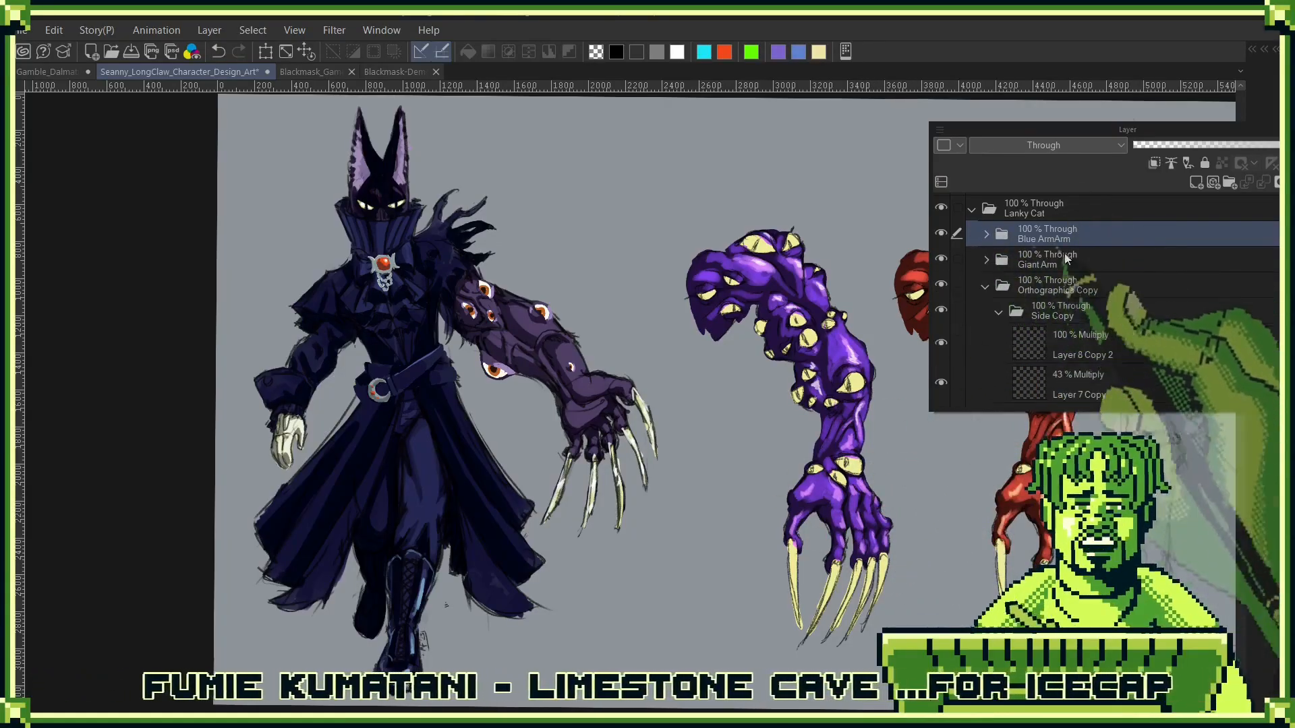
- Group the Blue ArmArm and Giant Arm folders into a folder named Arm, collapsed and hidden
shift+click(1146, 250)
drag(1154, 248, 1231, 184)
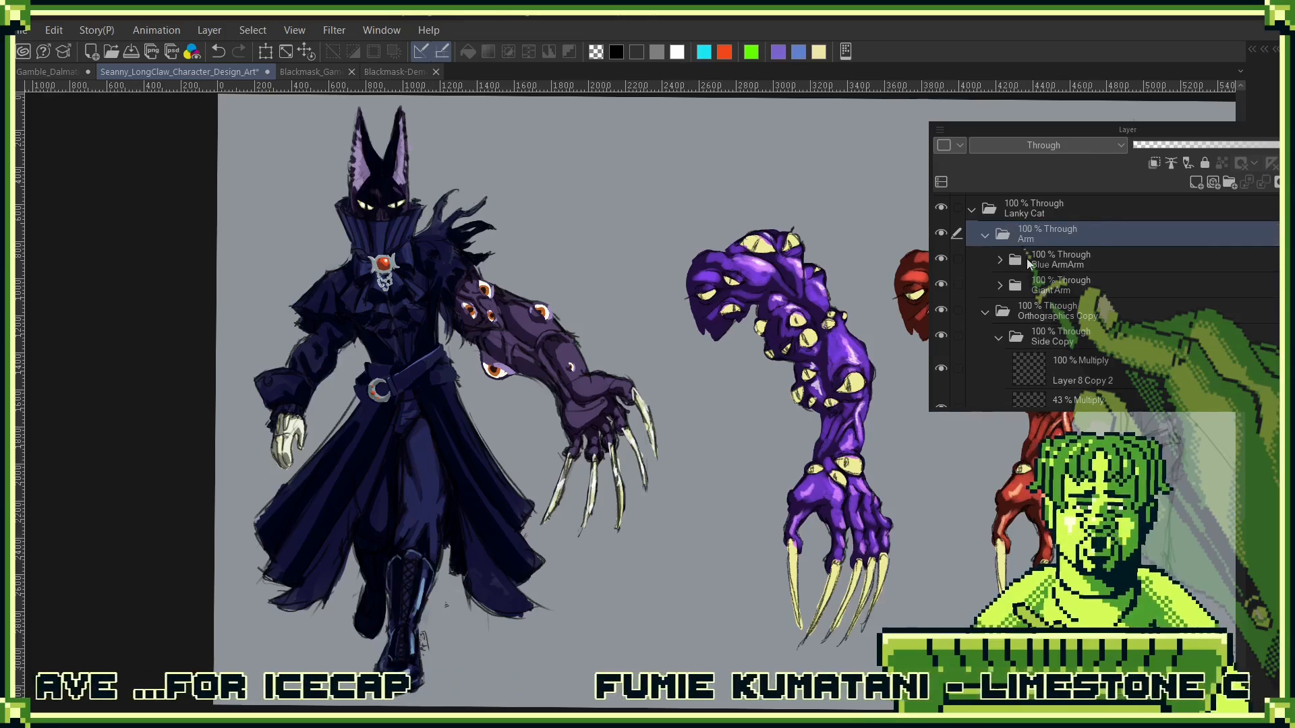
click(984, 235)
click(941, 233)
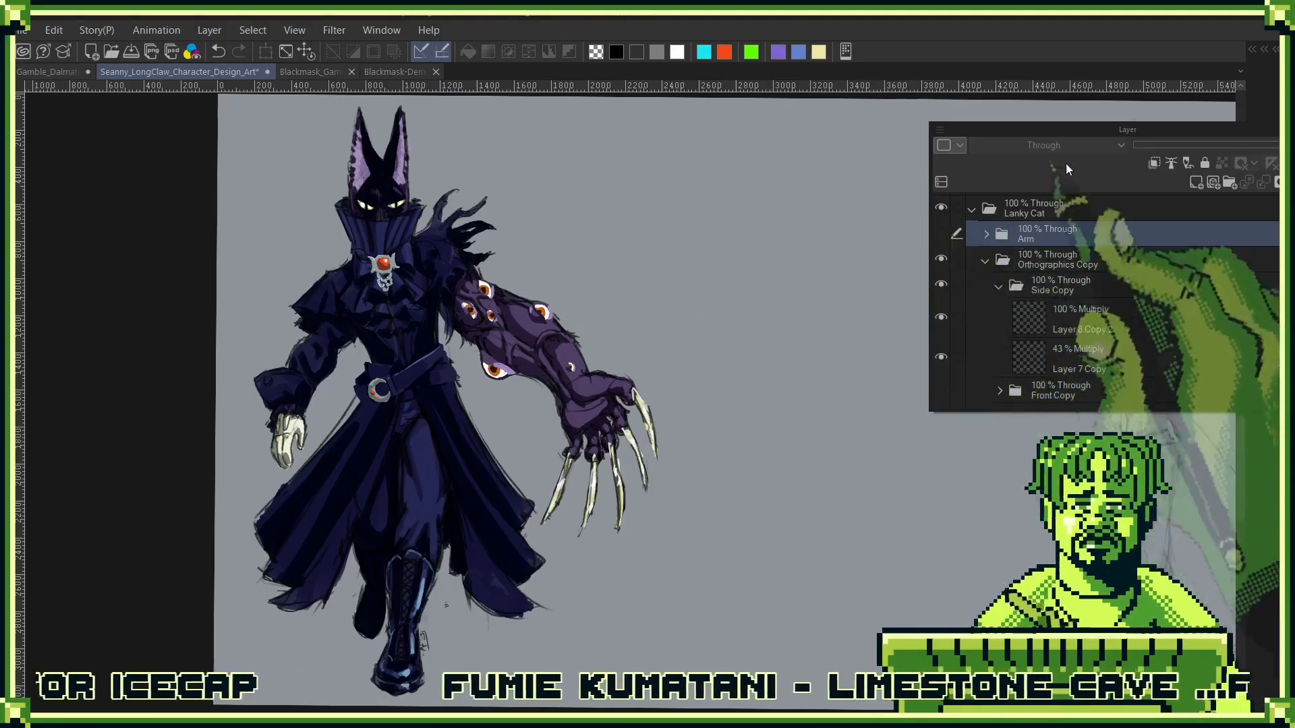
- Show the front and back views inside the Orthographics Copy folder and move the layer list clear of the front figure
drag(1092, 122, 995, 346)
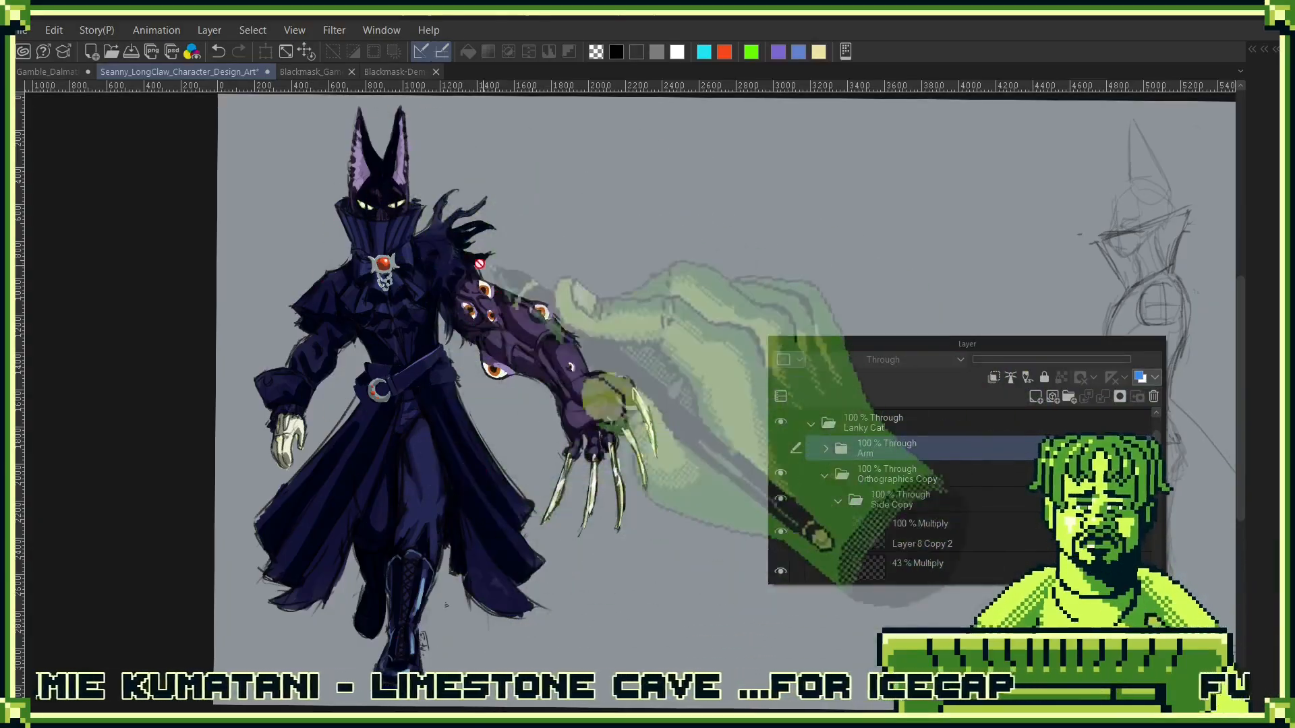
drag(877, 344, 939, 282)
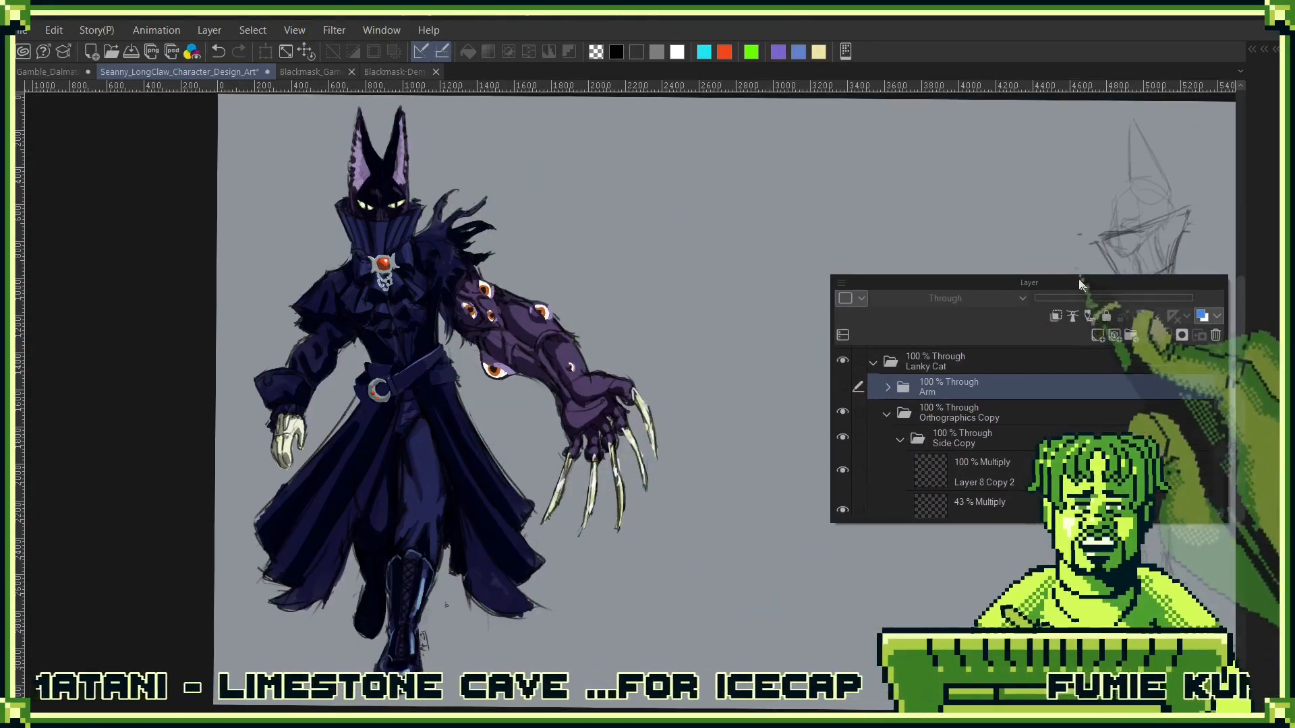
click(842, 387)
click(843, 387)
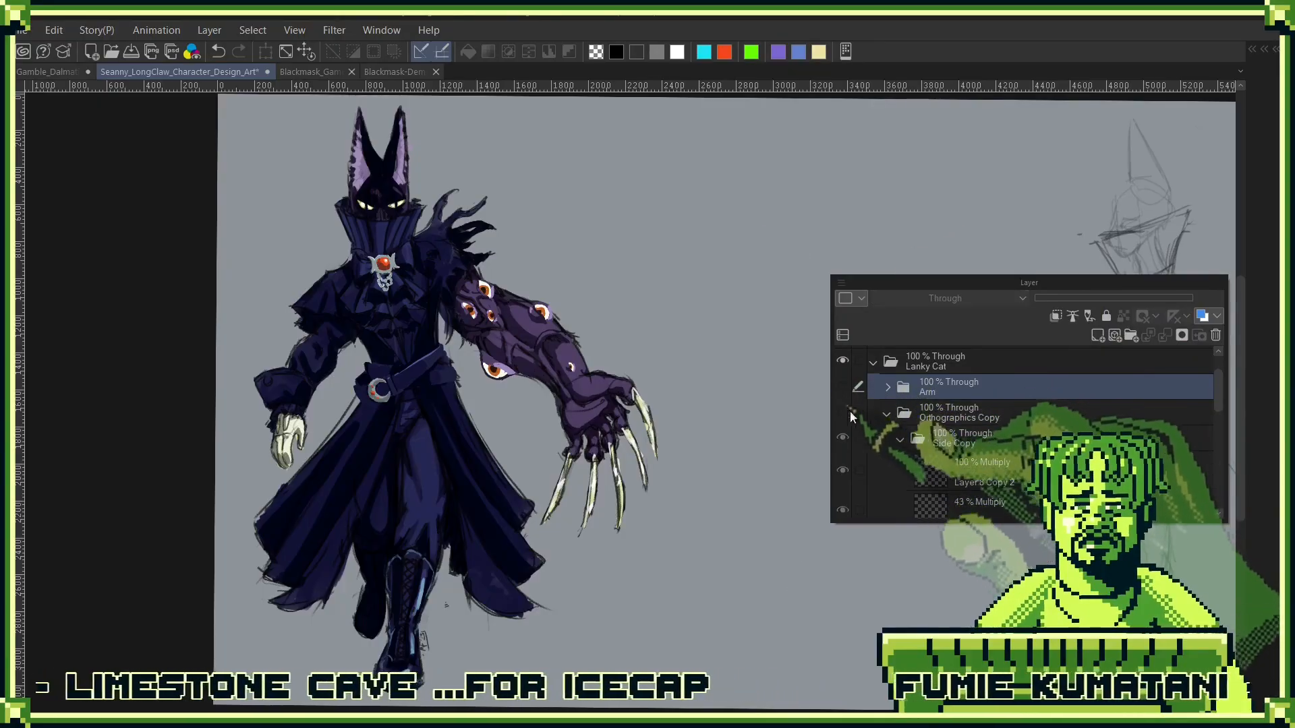
click(842, 411)
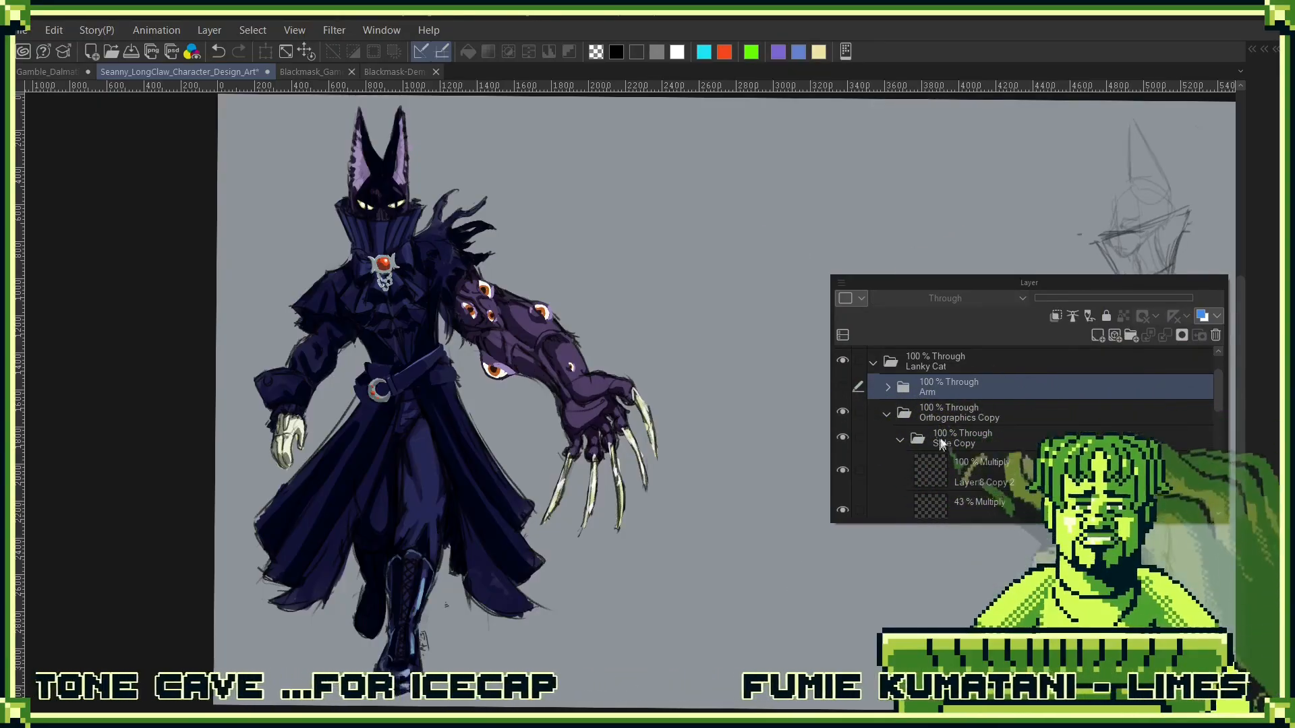
drag(1032, 287, 593, 176)
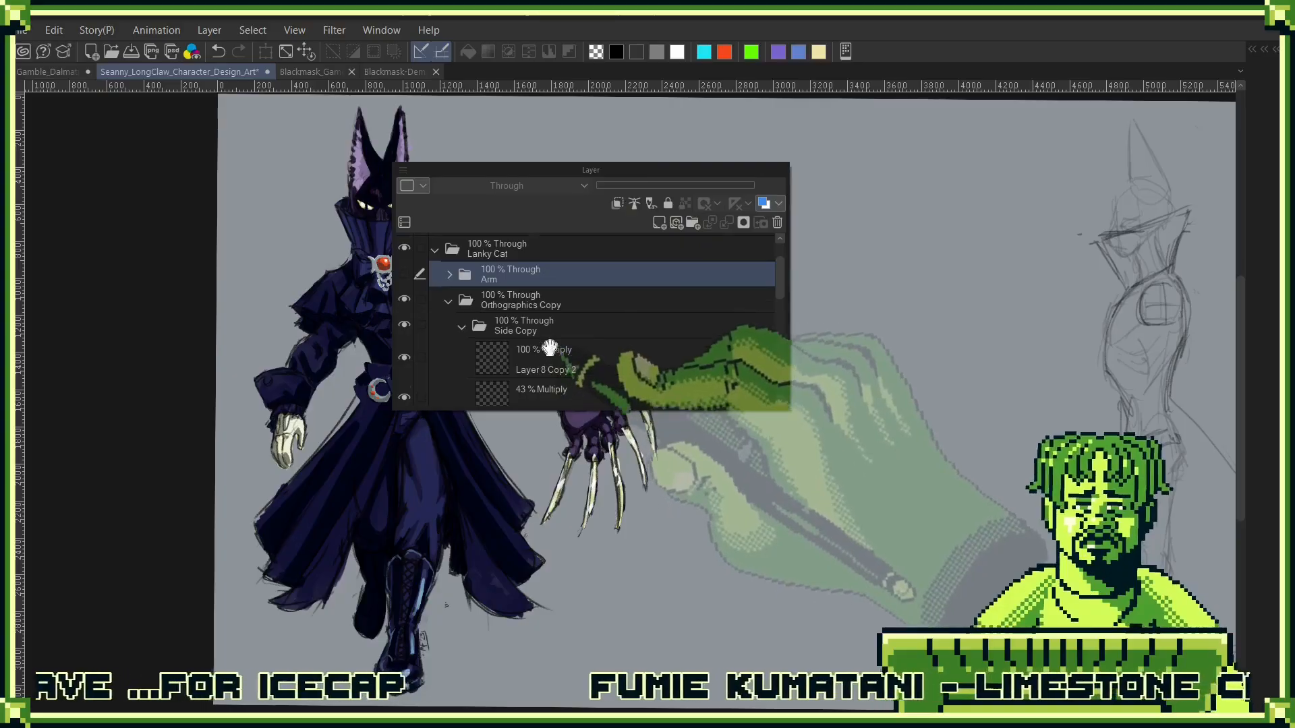
scroll(550, 347, down, 3)
click(403, 361)
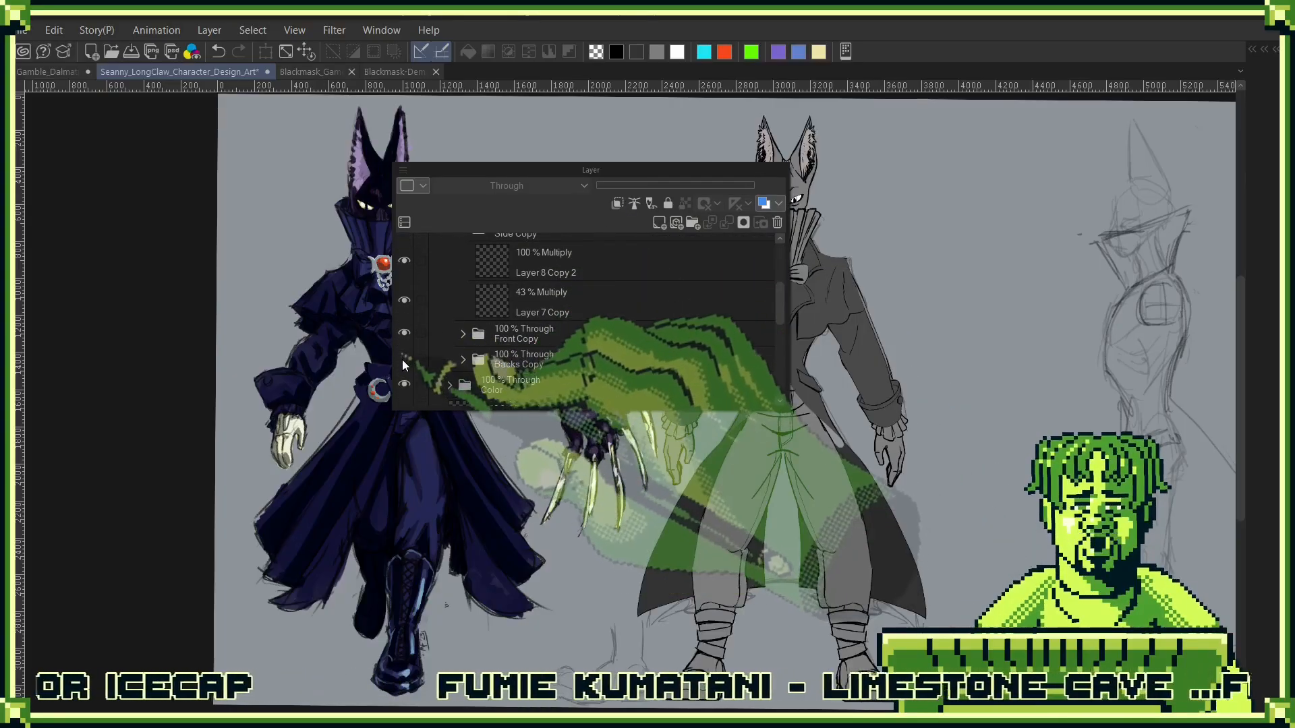
drag(674, 171, 445, 188)
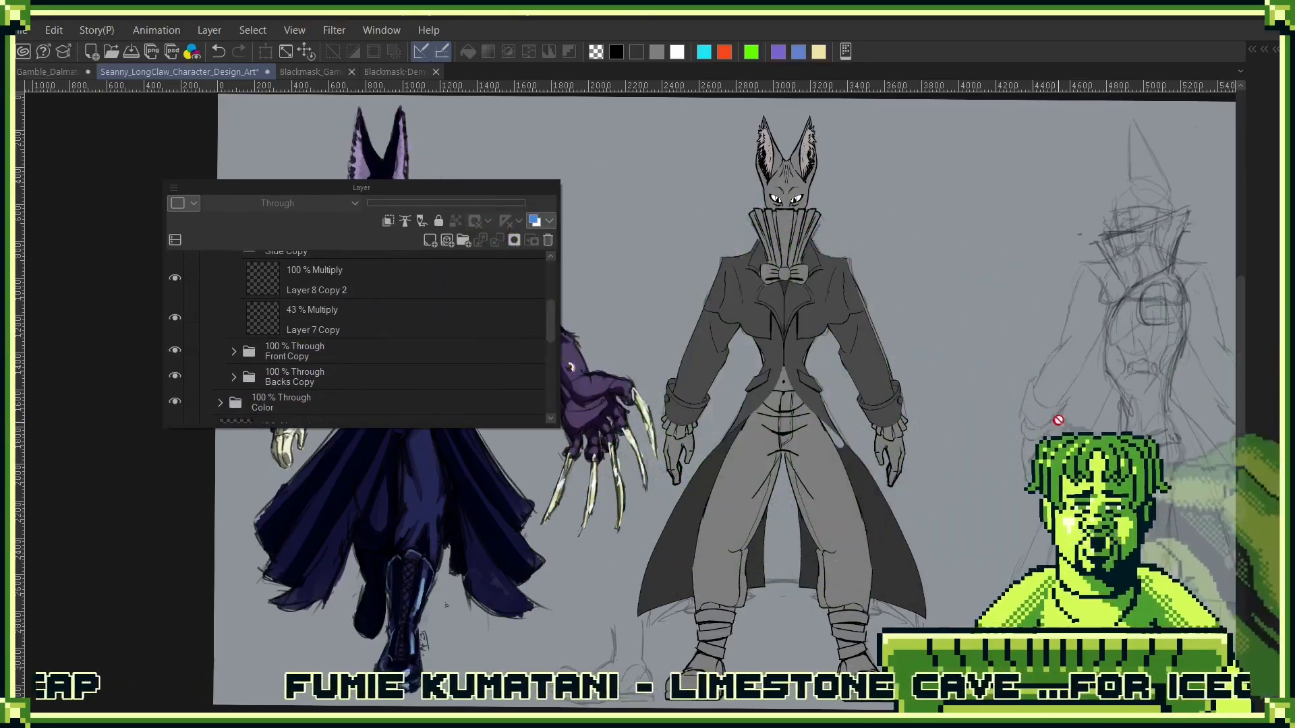
- Expand the Front Copy folder and toggle Half_Cape to check it against the front figure's coat
key(Tab)
drag(1027, 339, 748, 349)
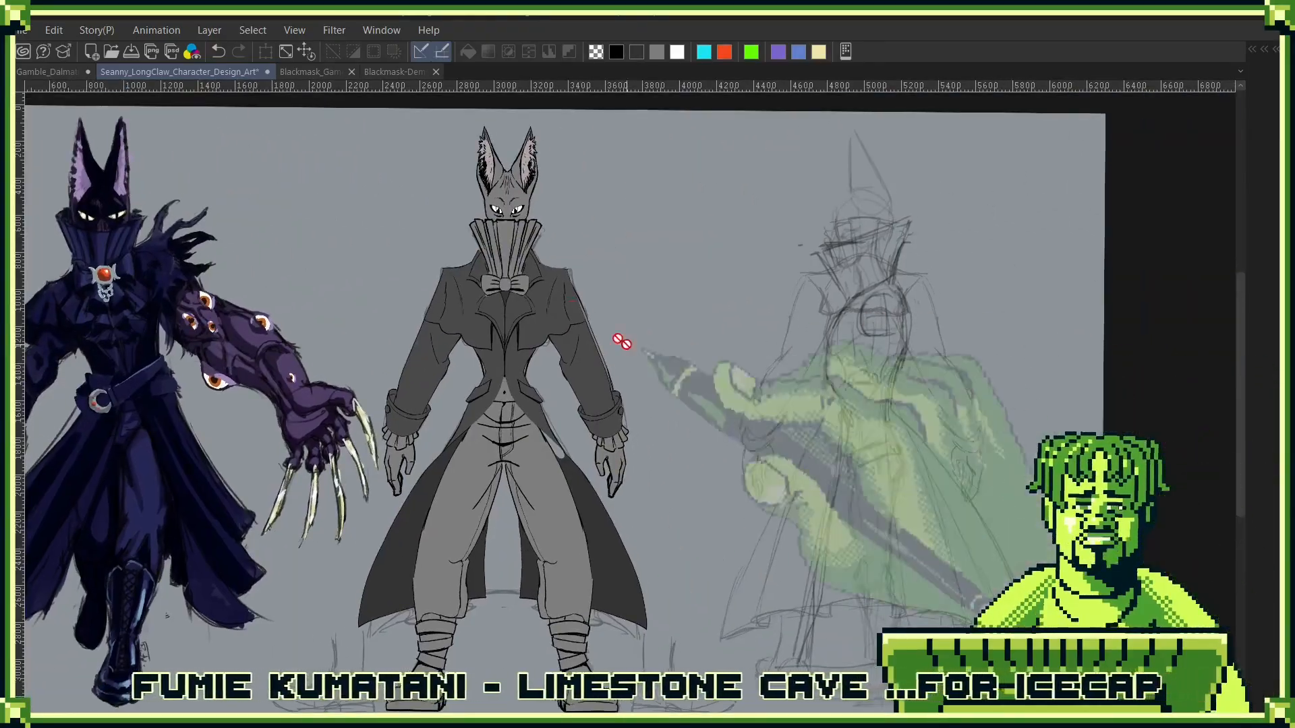
scroll(685, 347, up, 5)
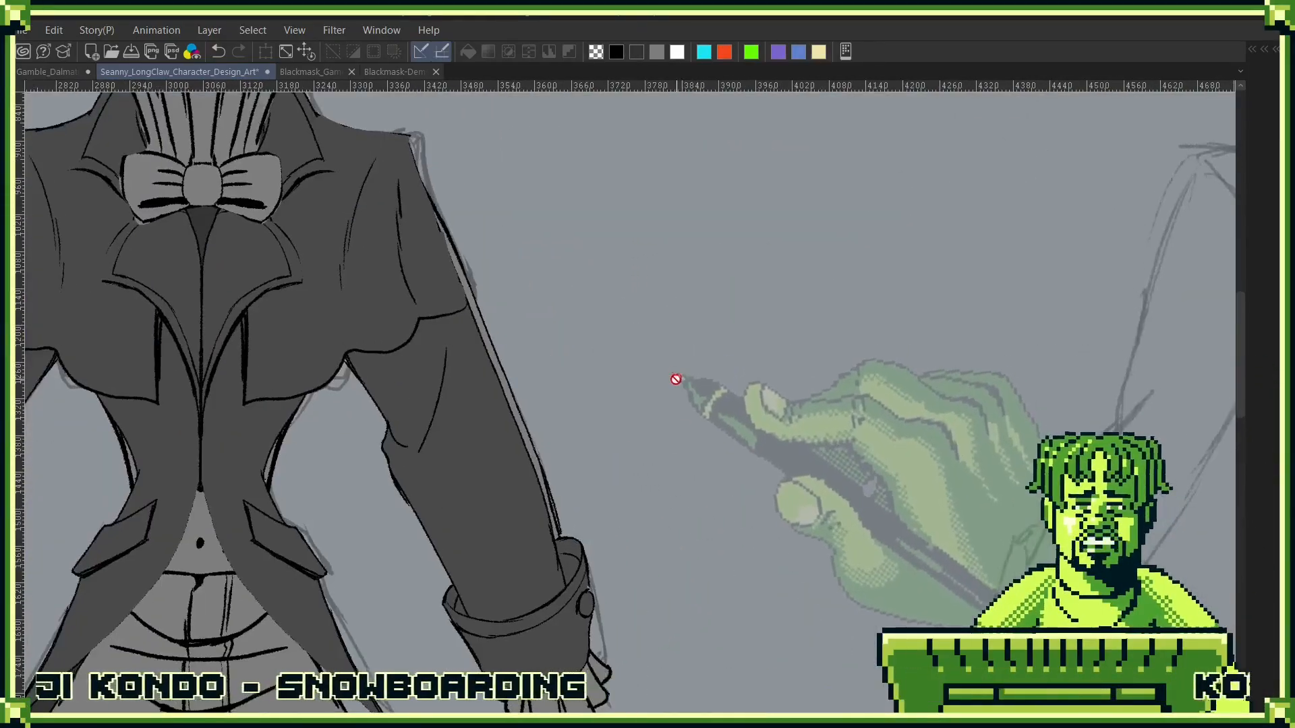
key(Tab)
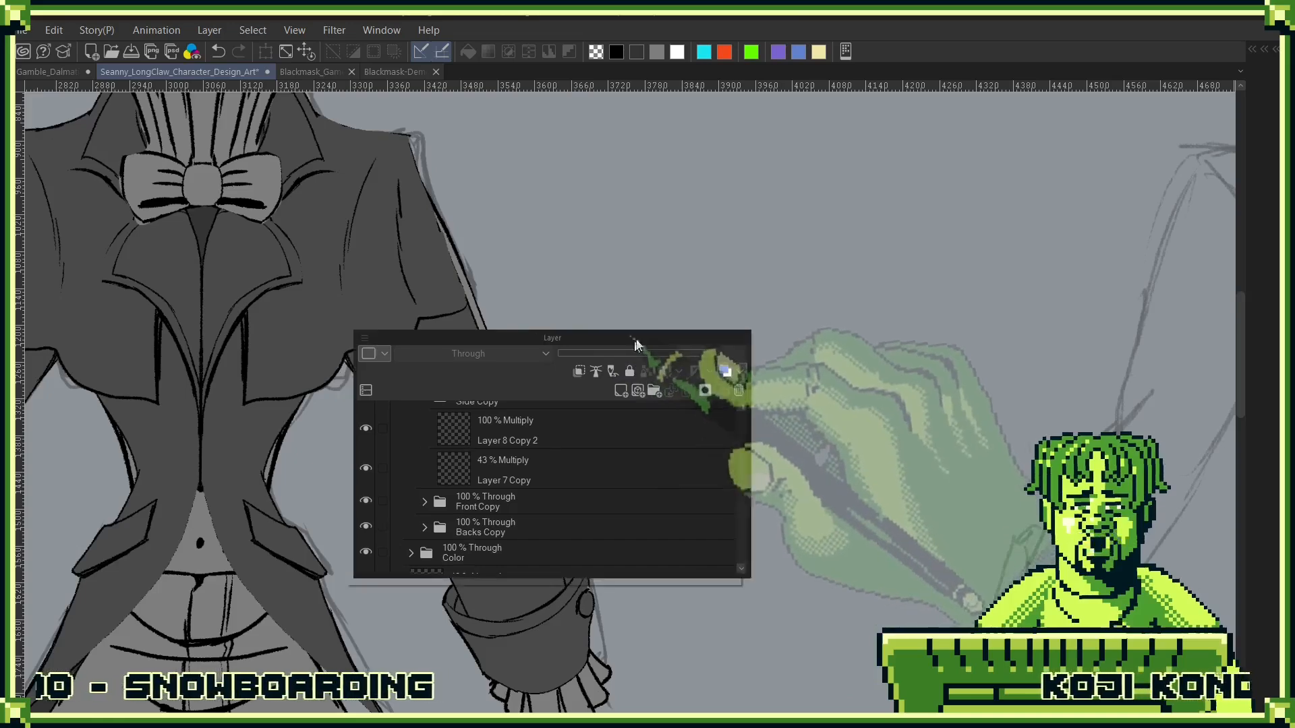
drag(635, 340, 998, 188)
scroll(852, 364, down, 3)
scroll(797, 329, up, 2)
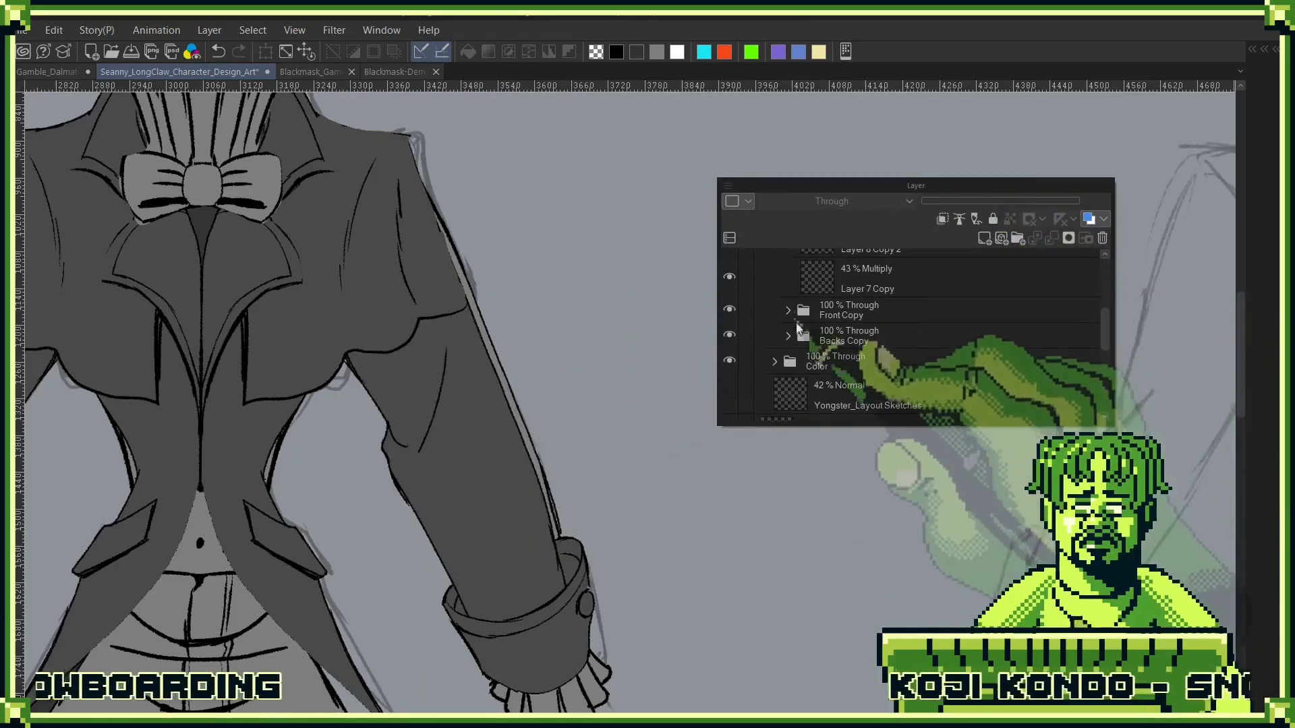
click(788, 310)
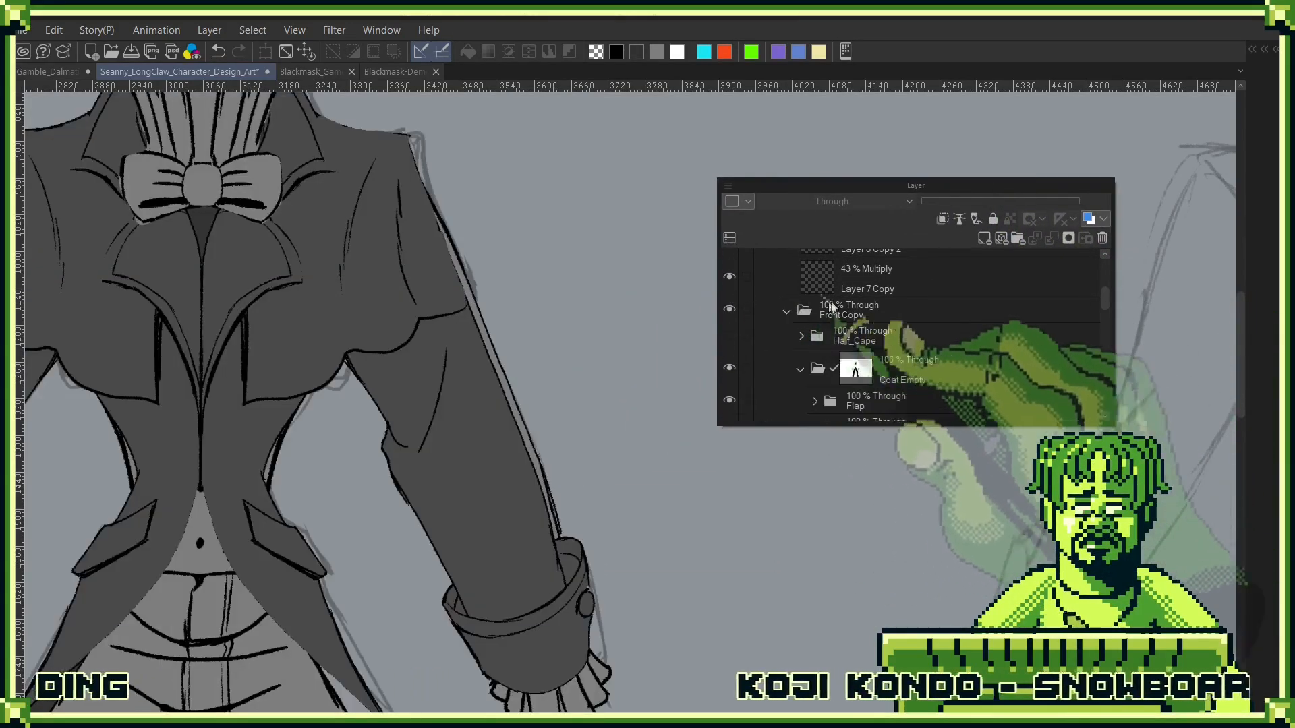
click(728, 336)
click(729, 335)
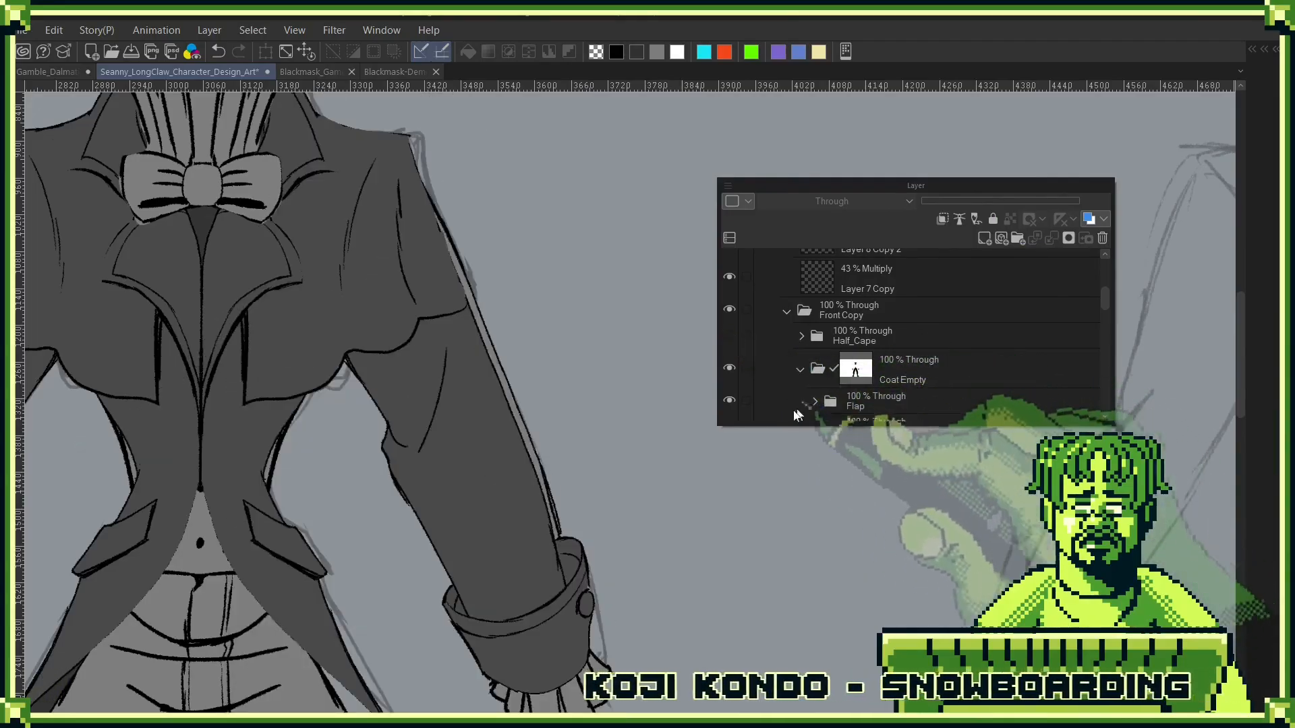
- Toggle the Coat Empty folder and examine the front figure's shirt and trousers without the coat beside the coloured figure
click(731, 366)
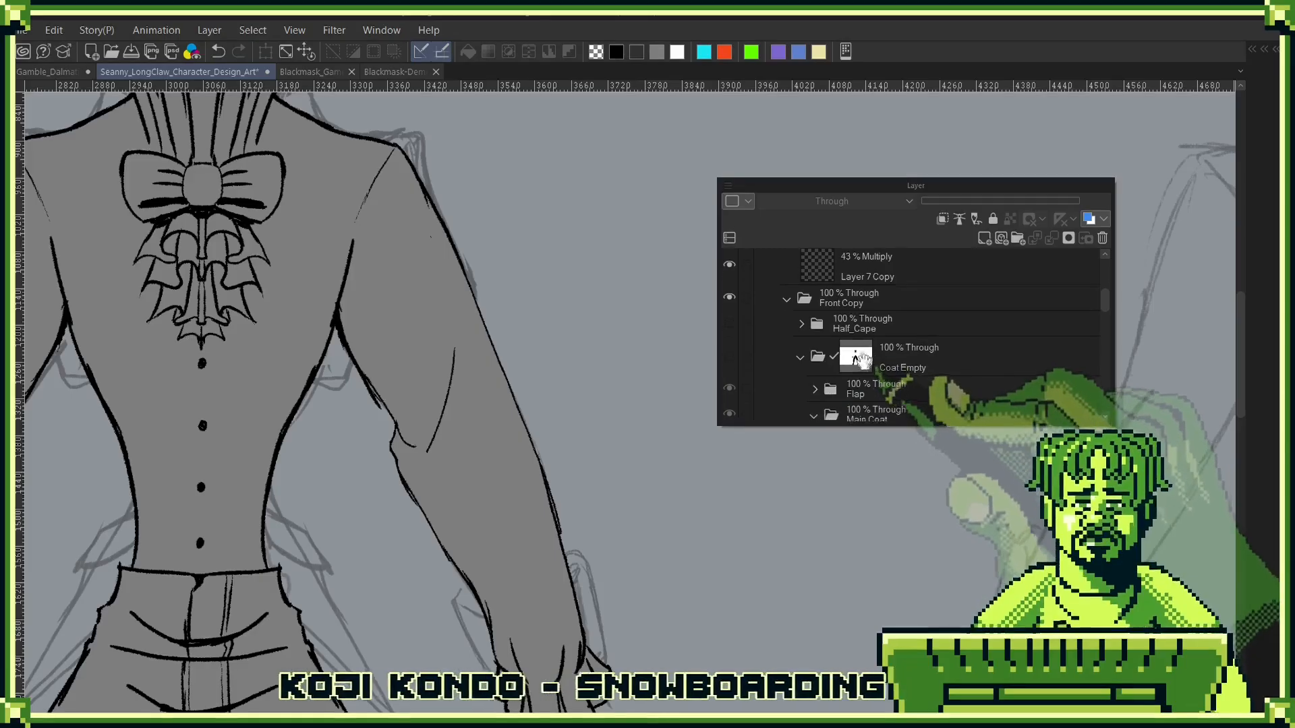
click(731, 361)
click(731, 361)
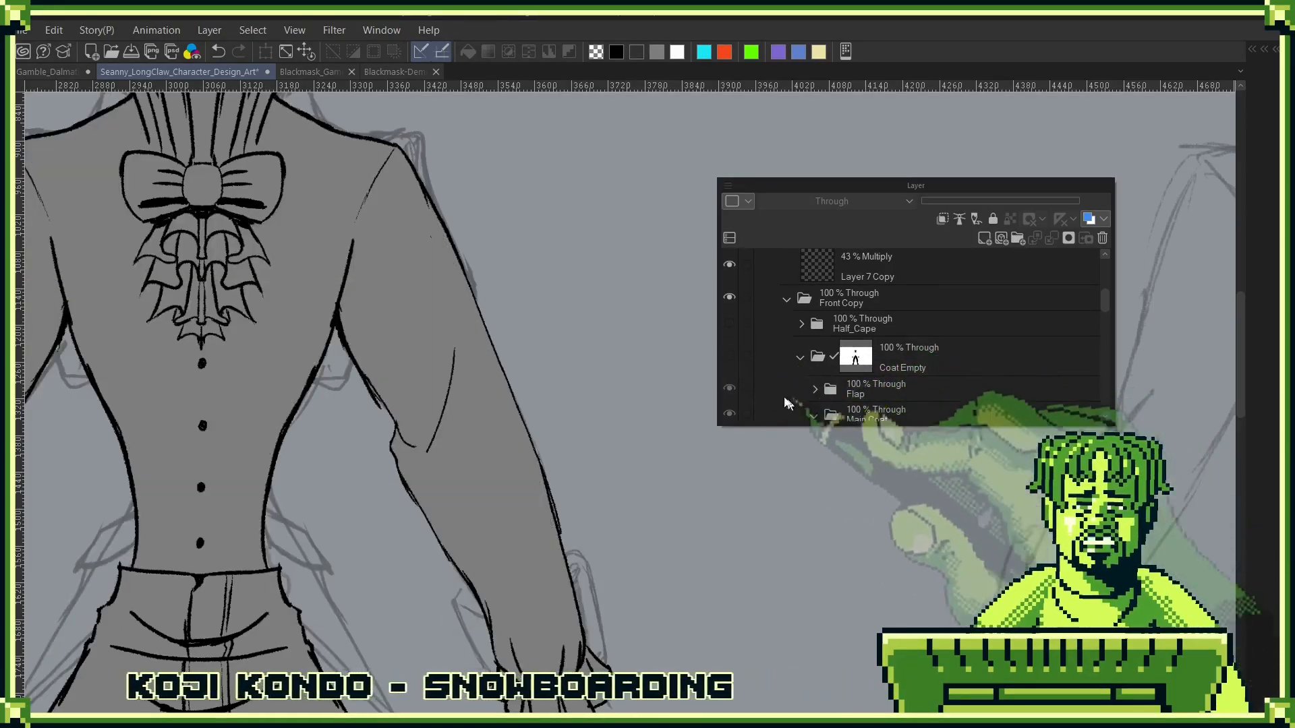
click(731, 357)
click(732, 357)
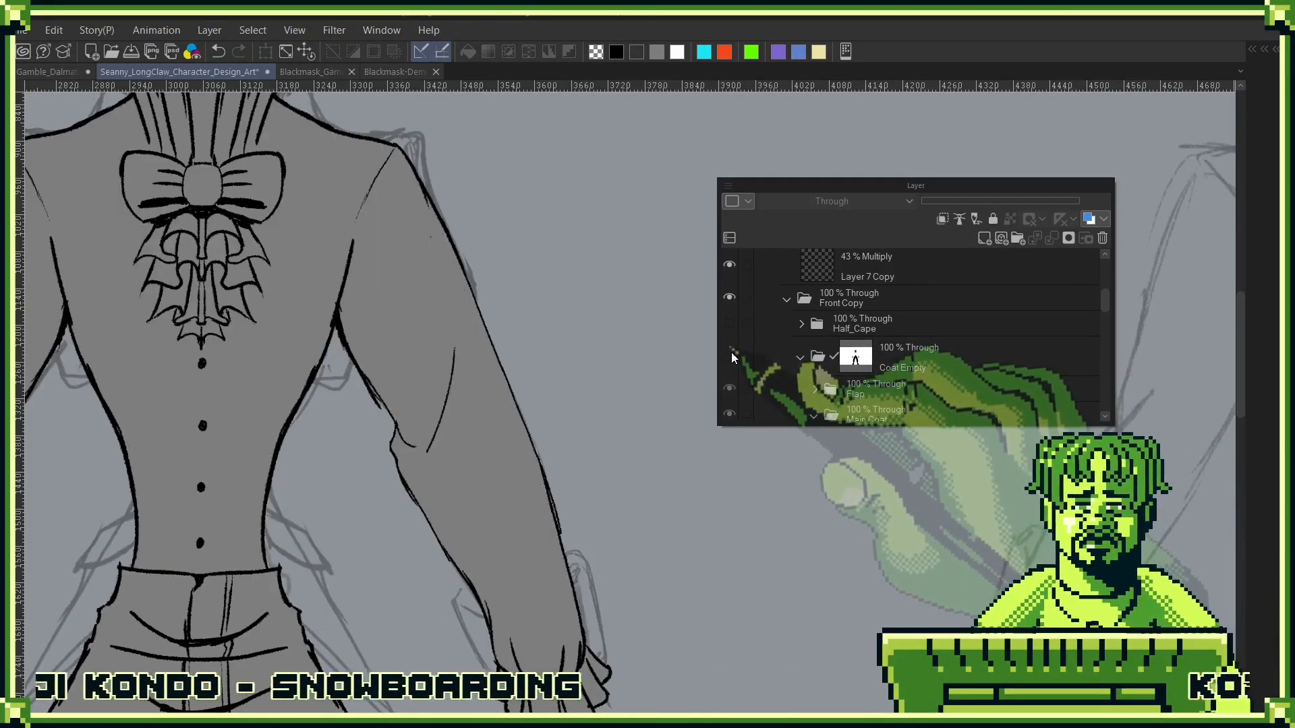
click(732, 358)
click(732, 358)
scroll(702, 494, down, 3)
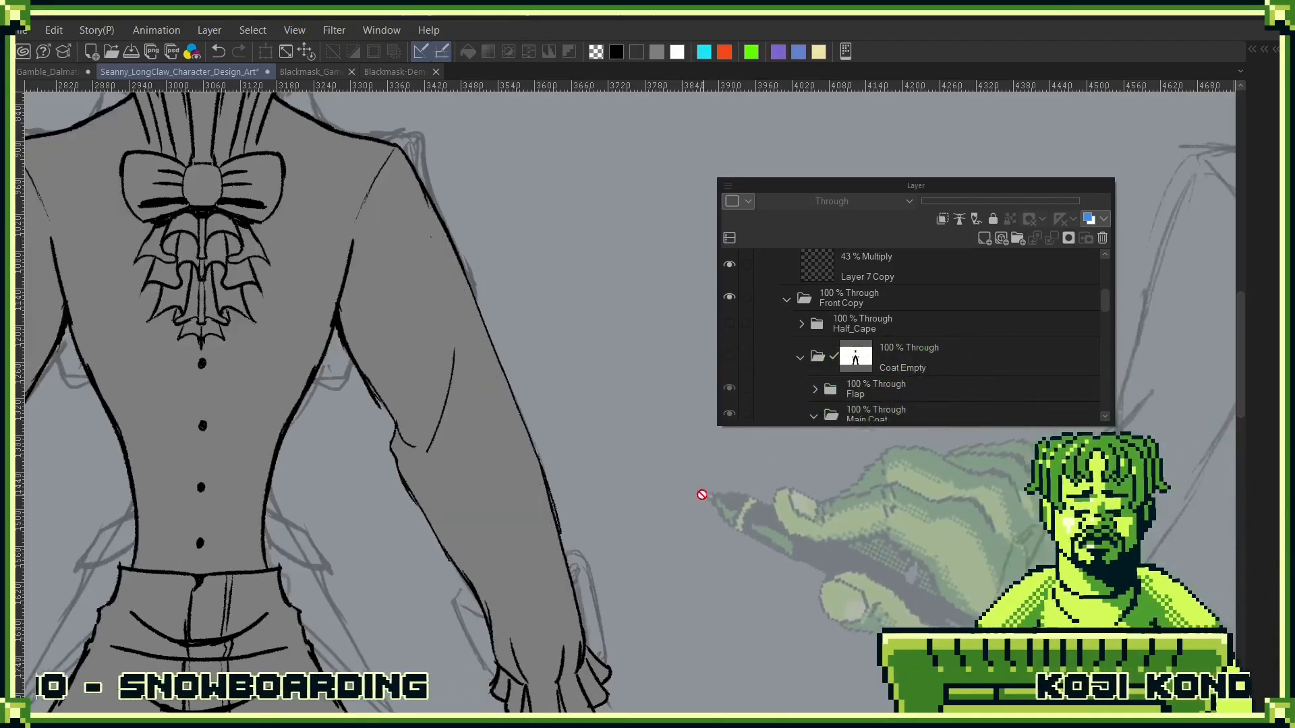
scroll(674, 539, down, 2)
drag(830, 539, 765, 442)
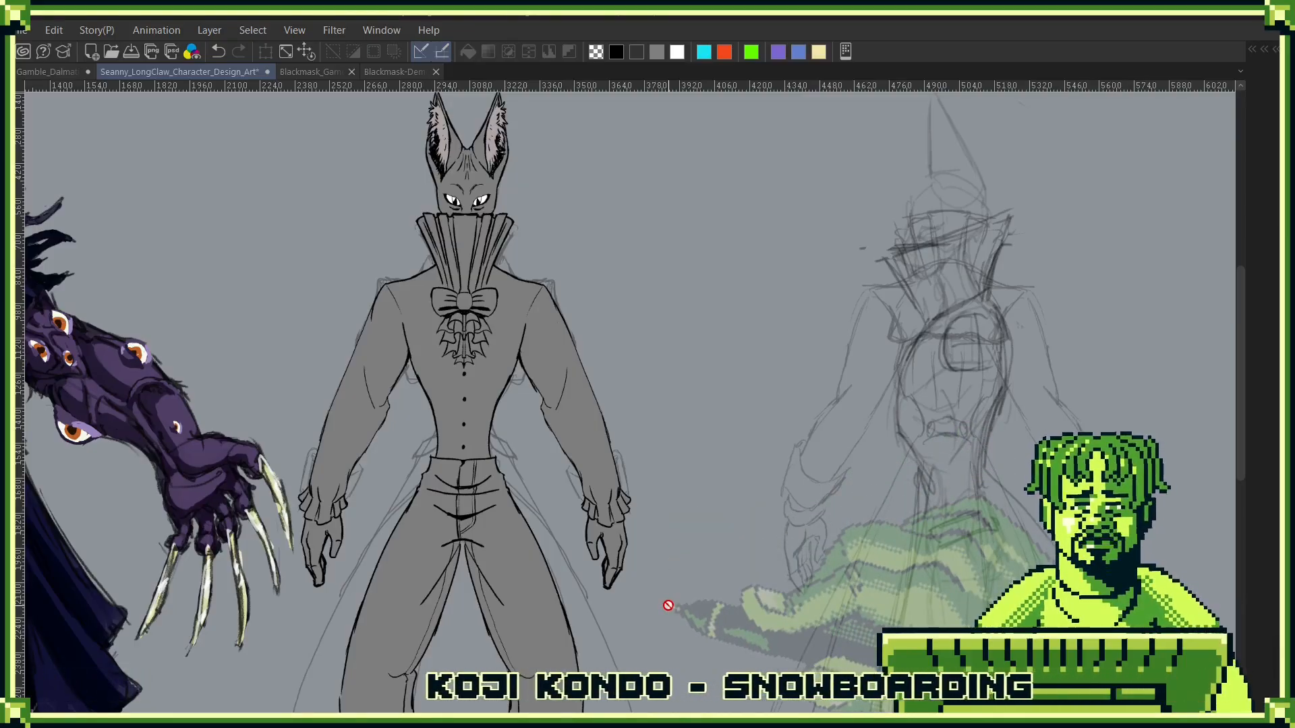
drag(613, 473, 879, 372)
- Show the Arm folder briefly to compare both arms with the front figure, and move the layer list aside
key(F7)
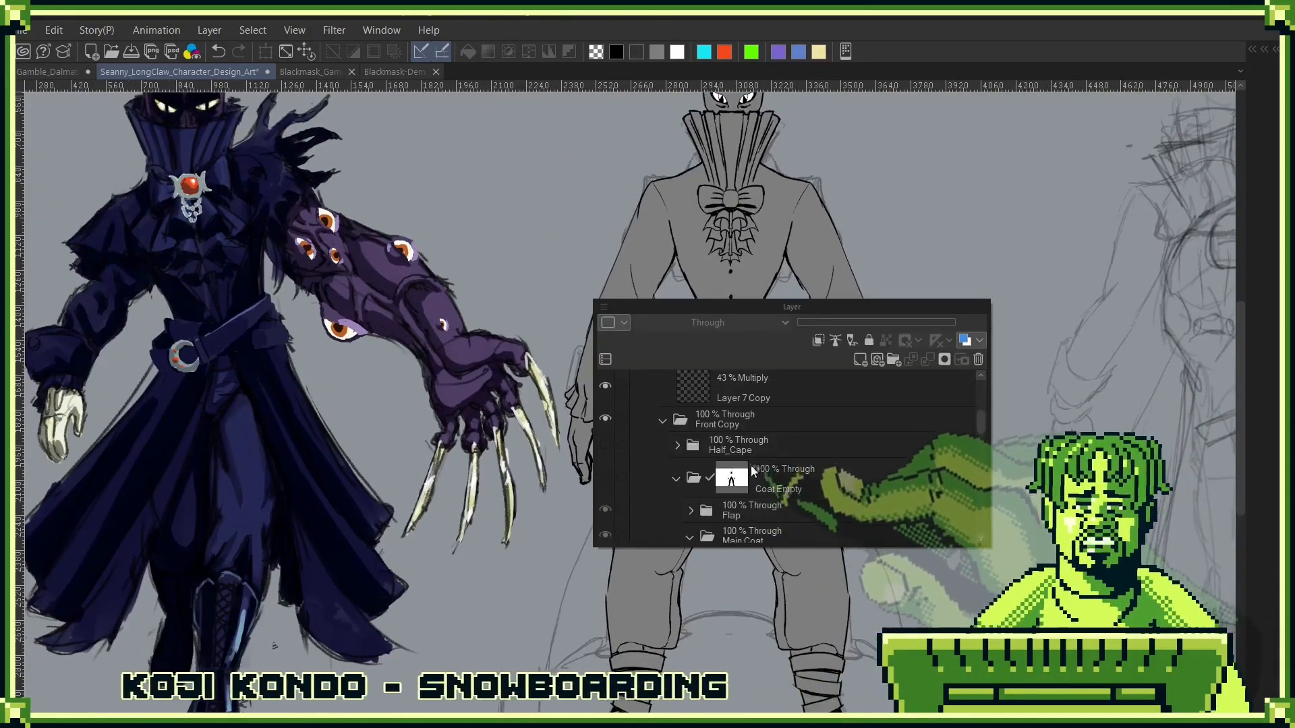
scroll(753, 470, up, 10)
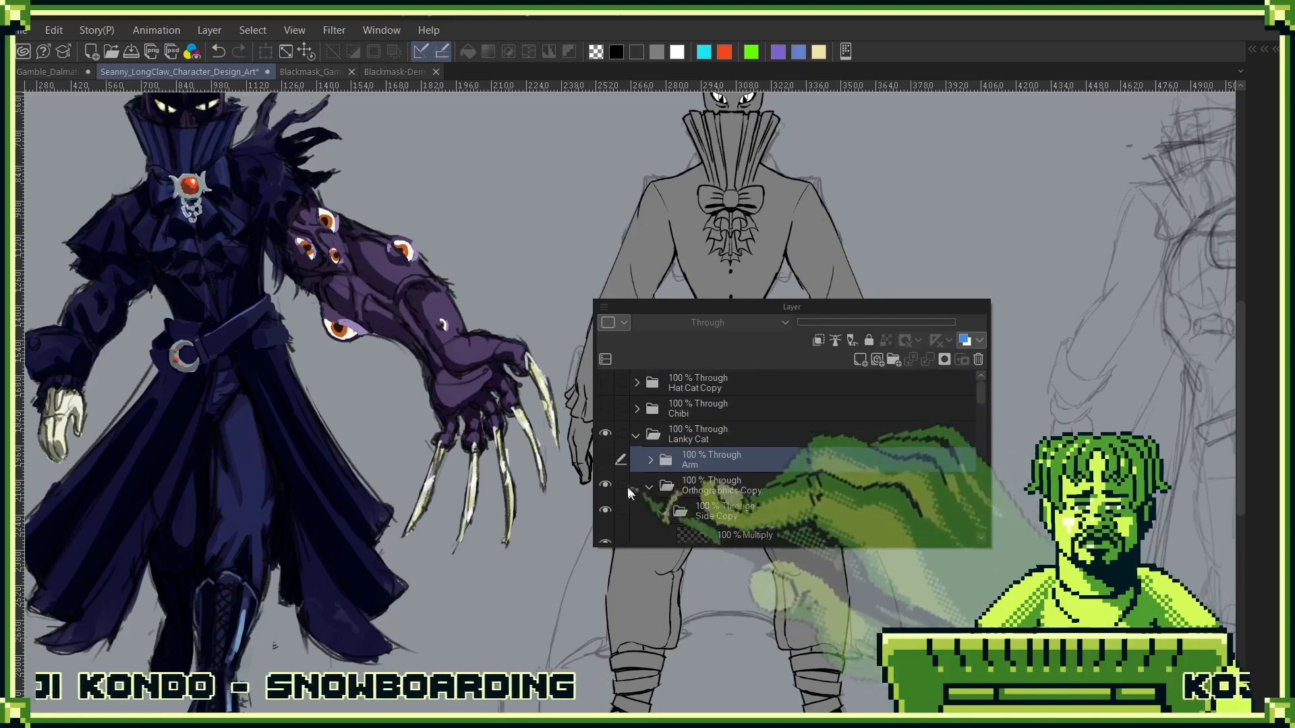
click(605, 460)
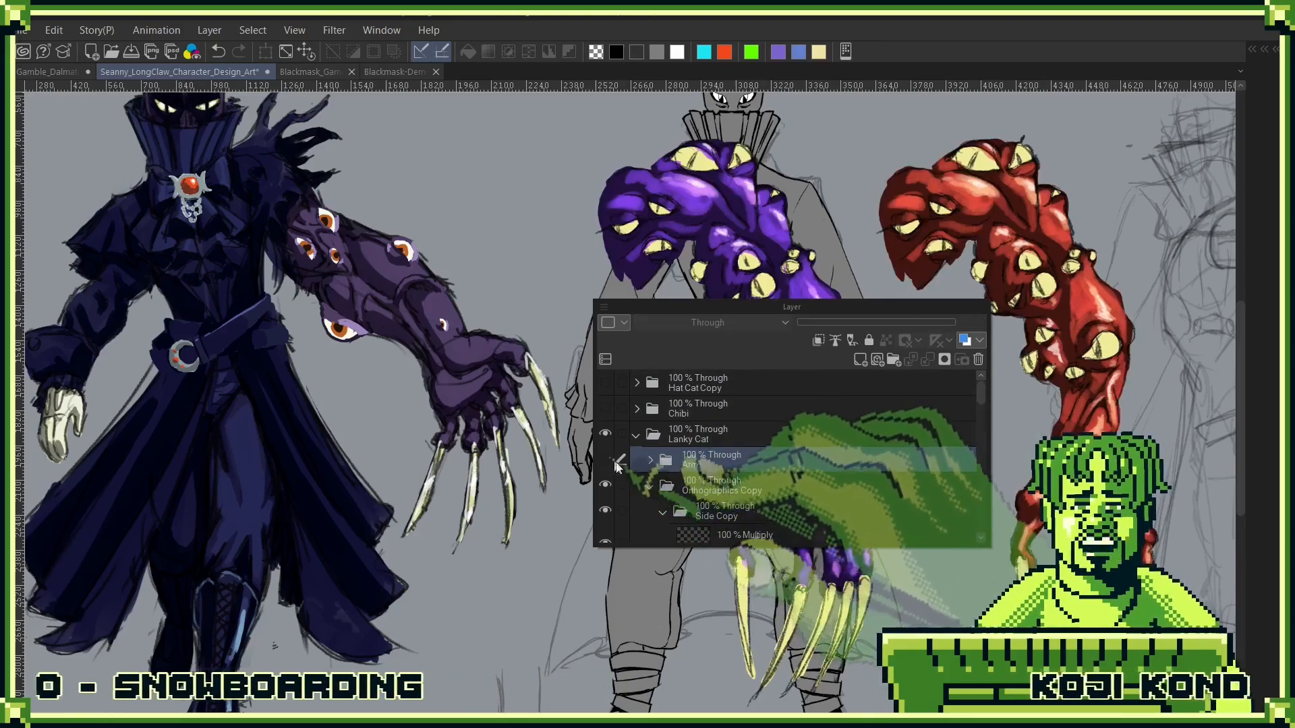
click(604, 460)
drag(810, 314, 1021, 237)
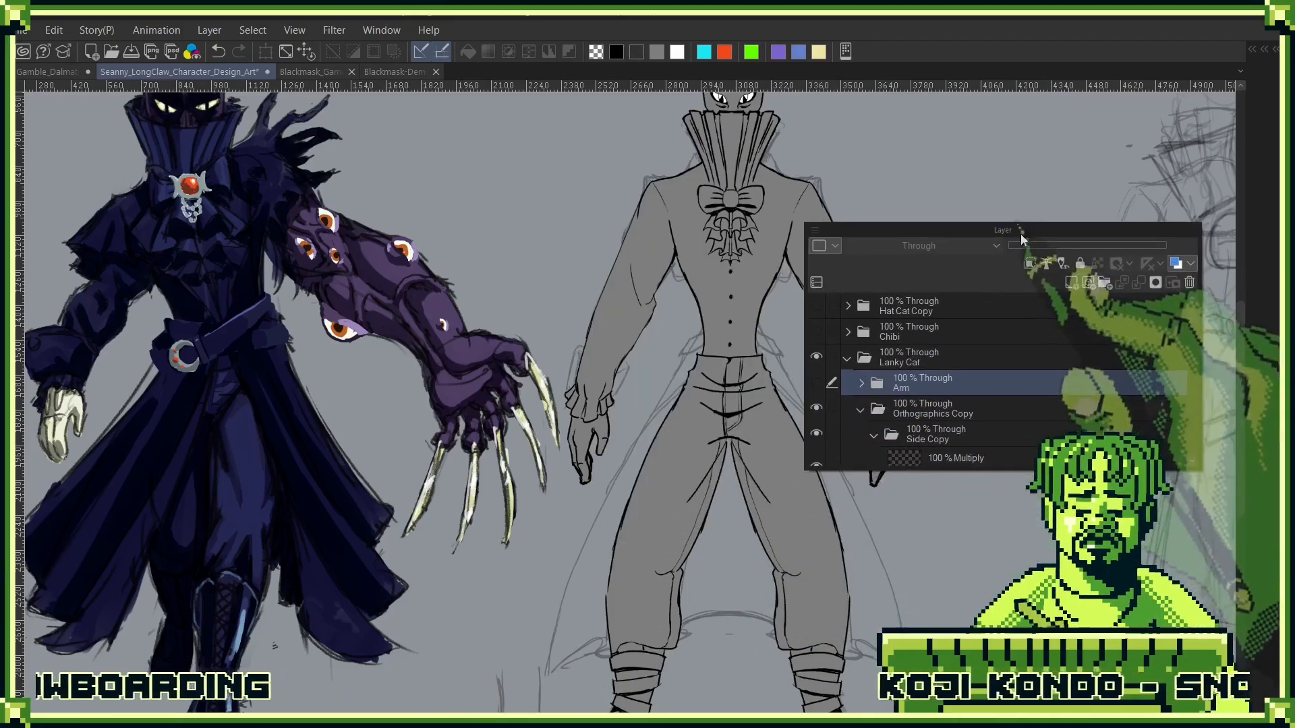
- Check the Front Copy and Half_Cape folders by toggling their visibility on the front figure
scroll(870, 404, down, 3)
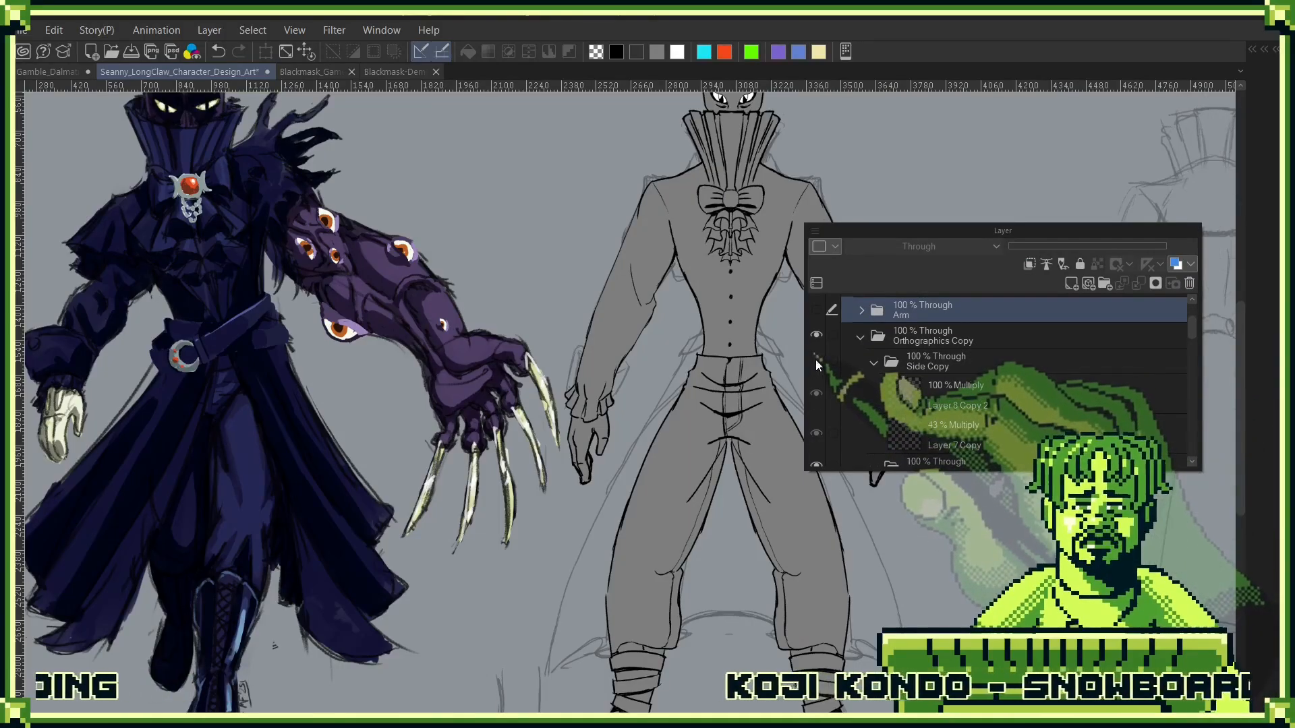
scroll(937, 418, down, 2)
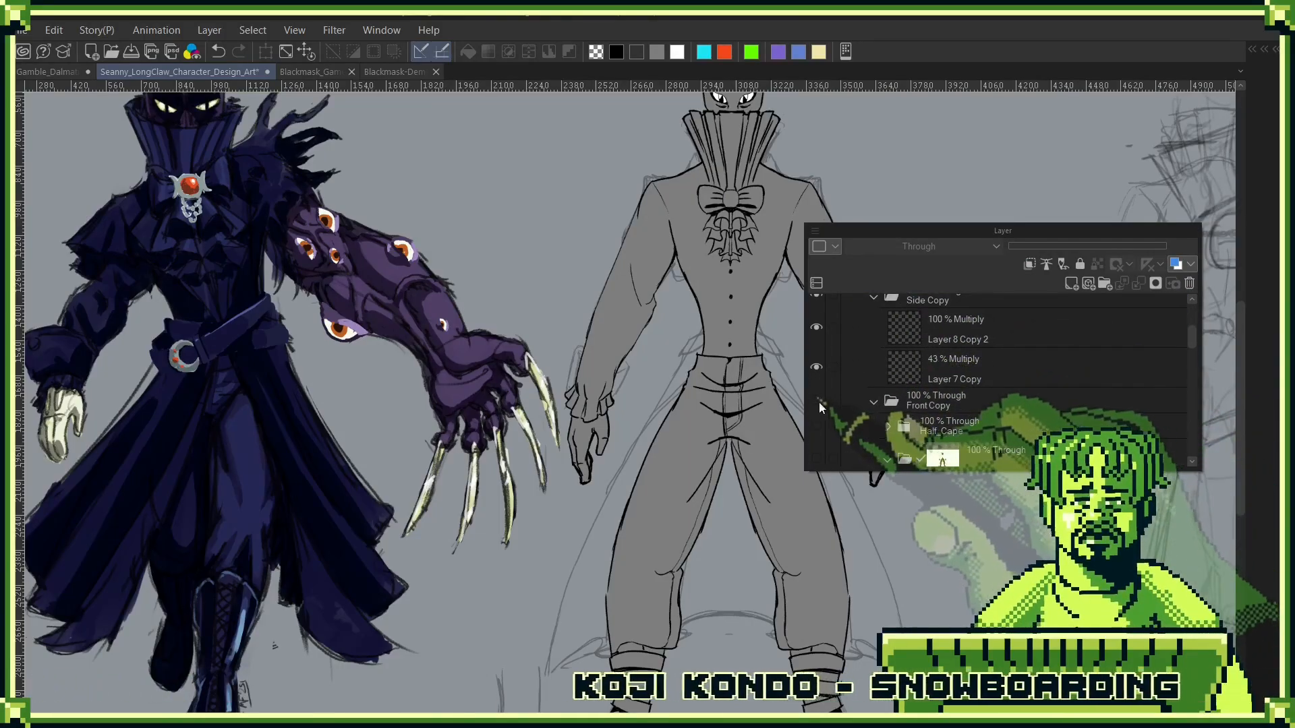
click(816, 401)
click(816, 400)
click(952, 405)
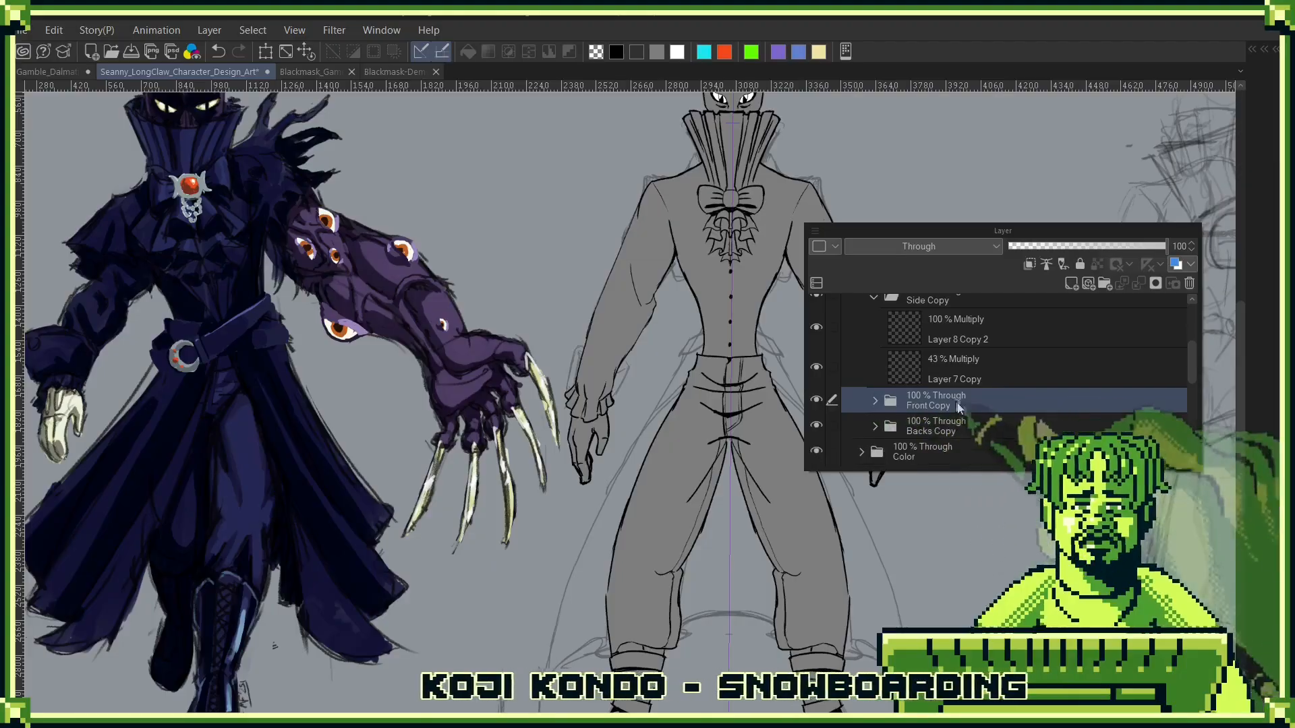
click(977, 428)
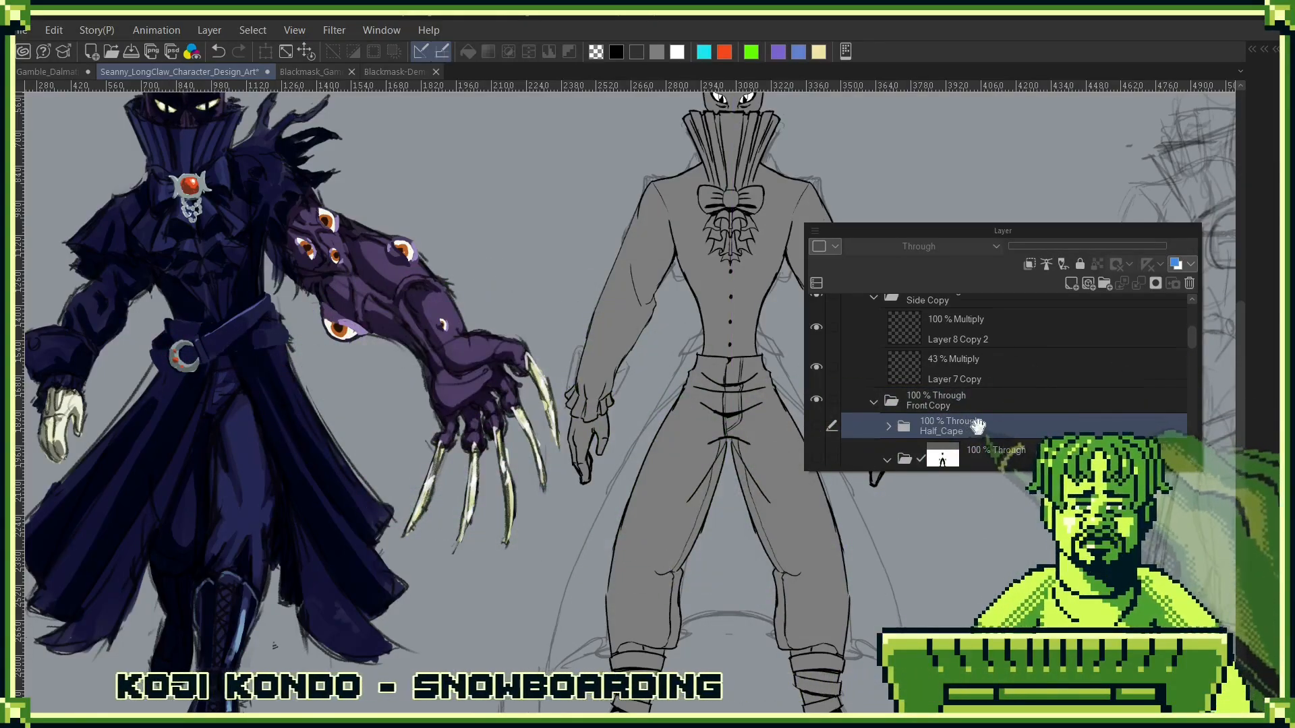
scroll(998, 391, down, 3)
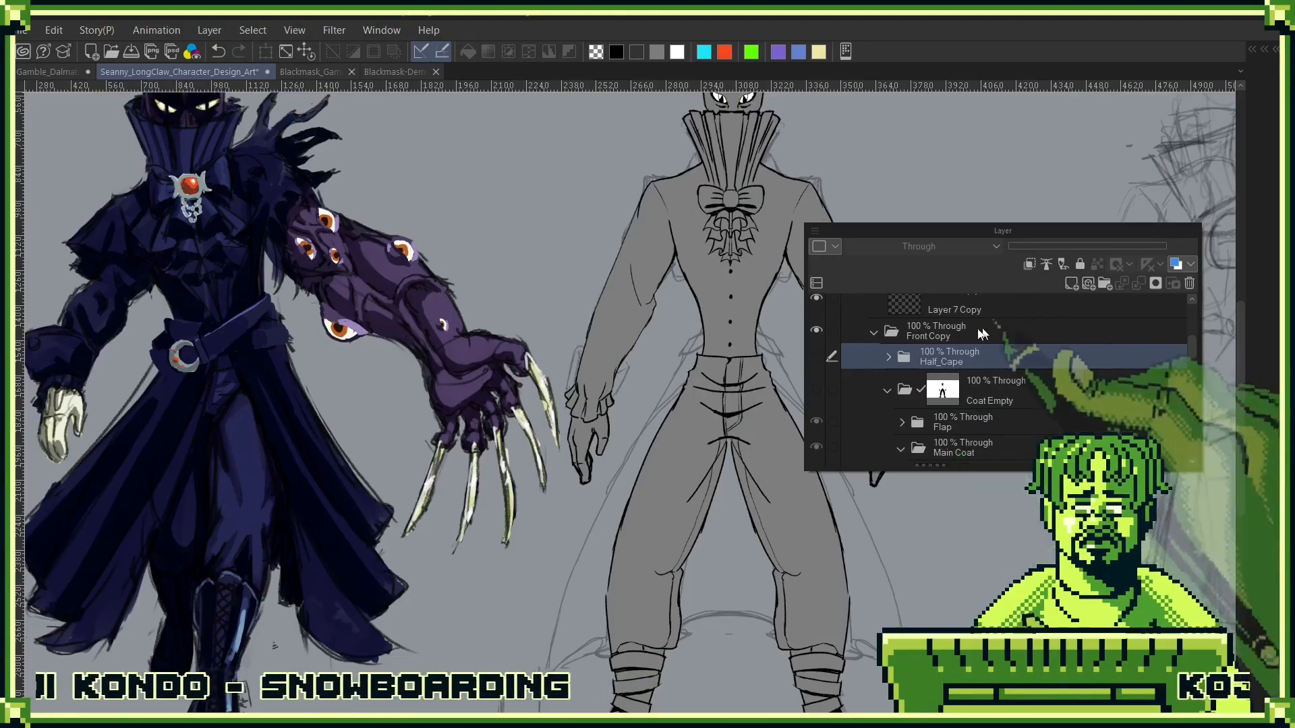
click(816, 357)
click(816, 358)
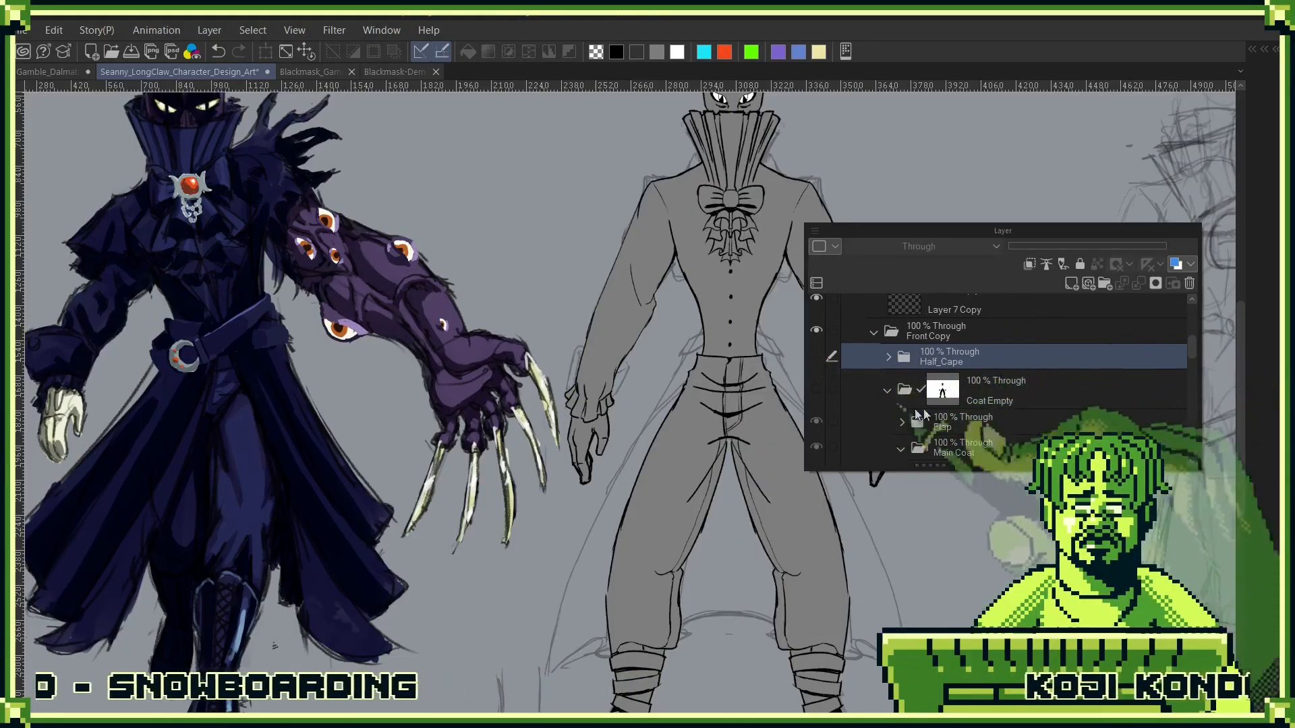
- Show the Coat Empty folder again and add a new layer and a new folder above it in Front Copy
click(817, 390)
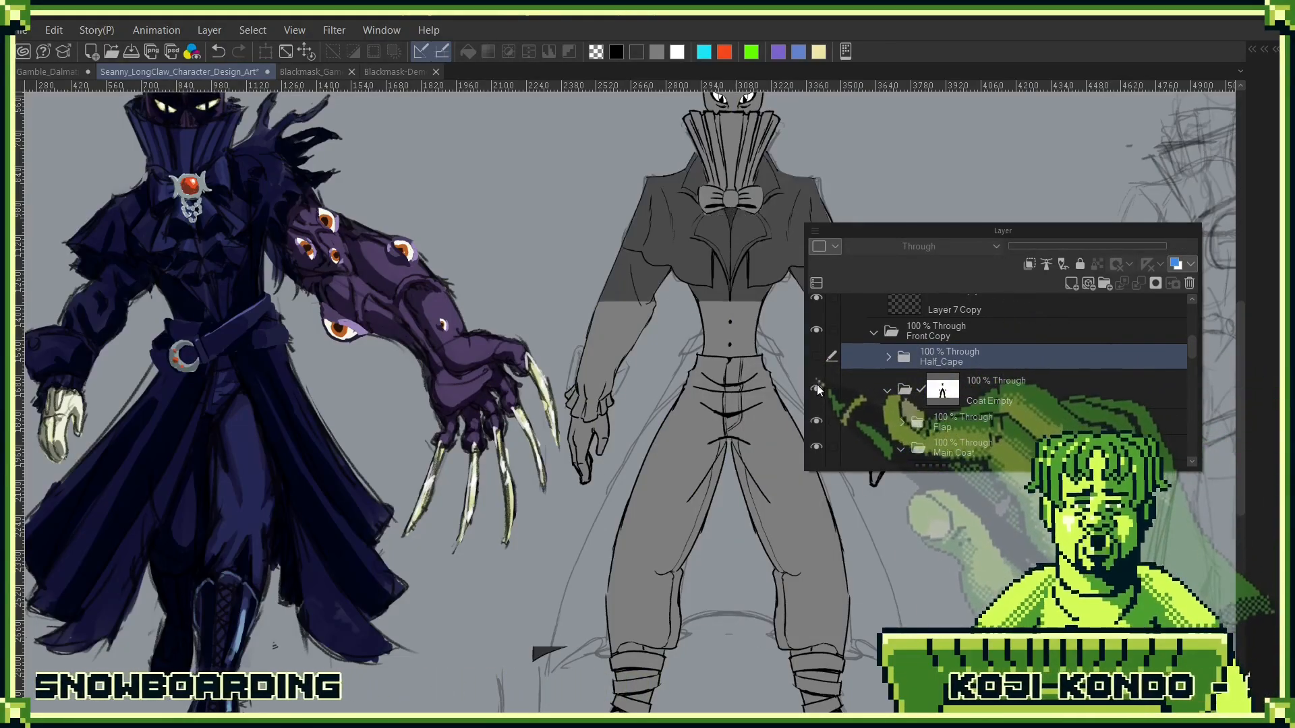
click(1011, 399)
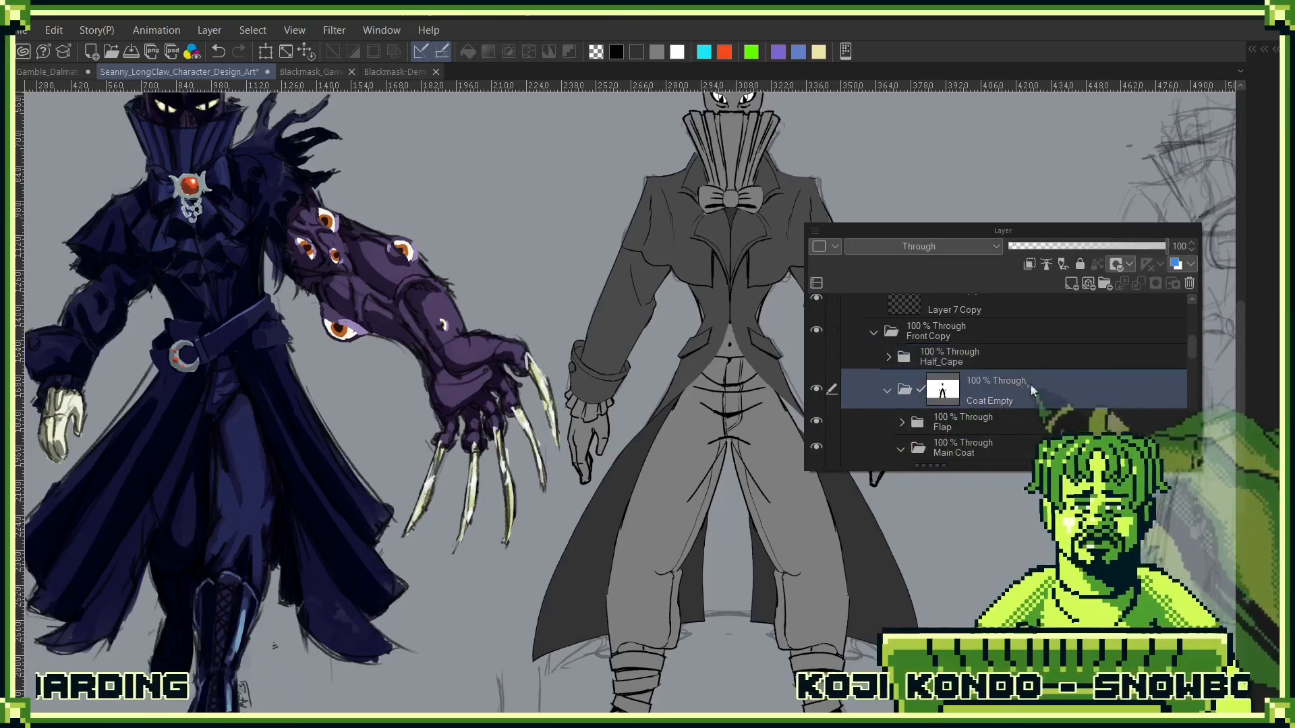
click(1072, 284)
drag(1012, 426, 1068, 354)
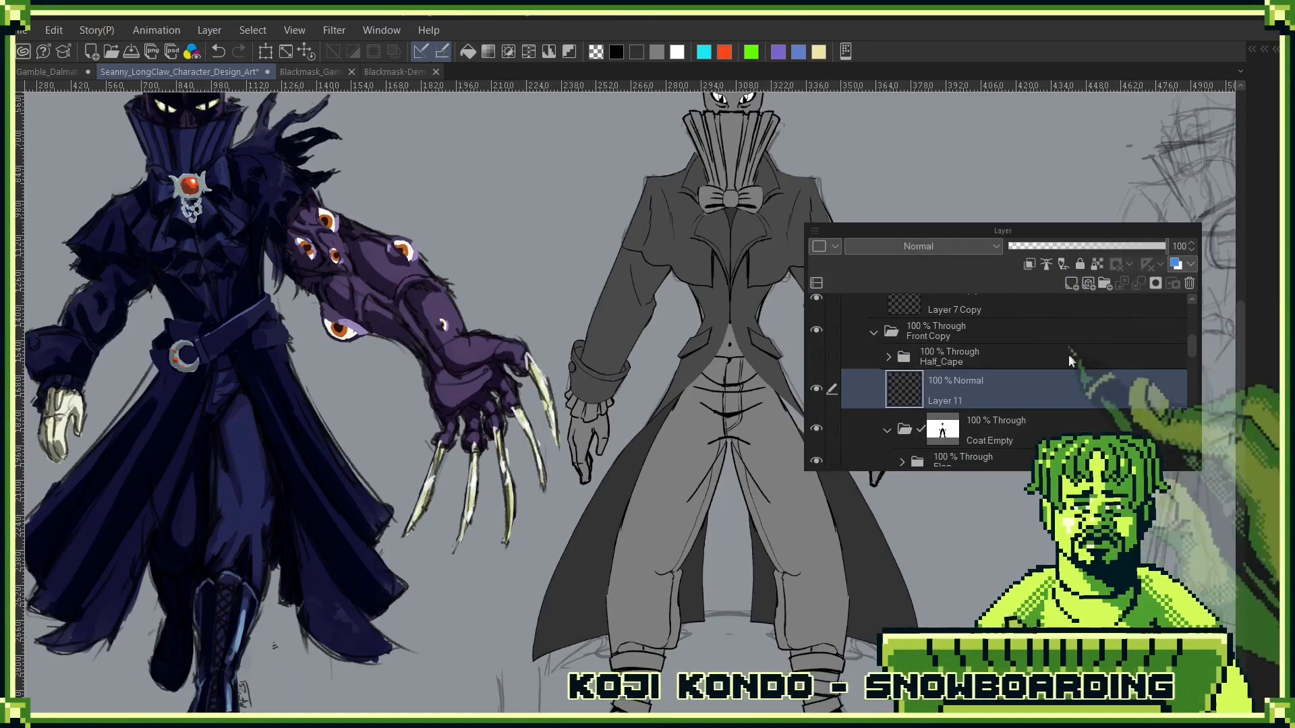
click(1105, 282)
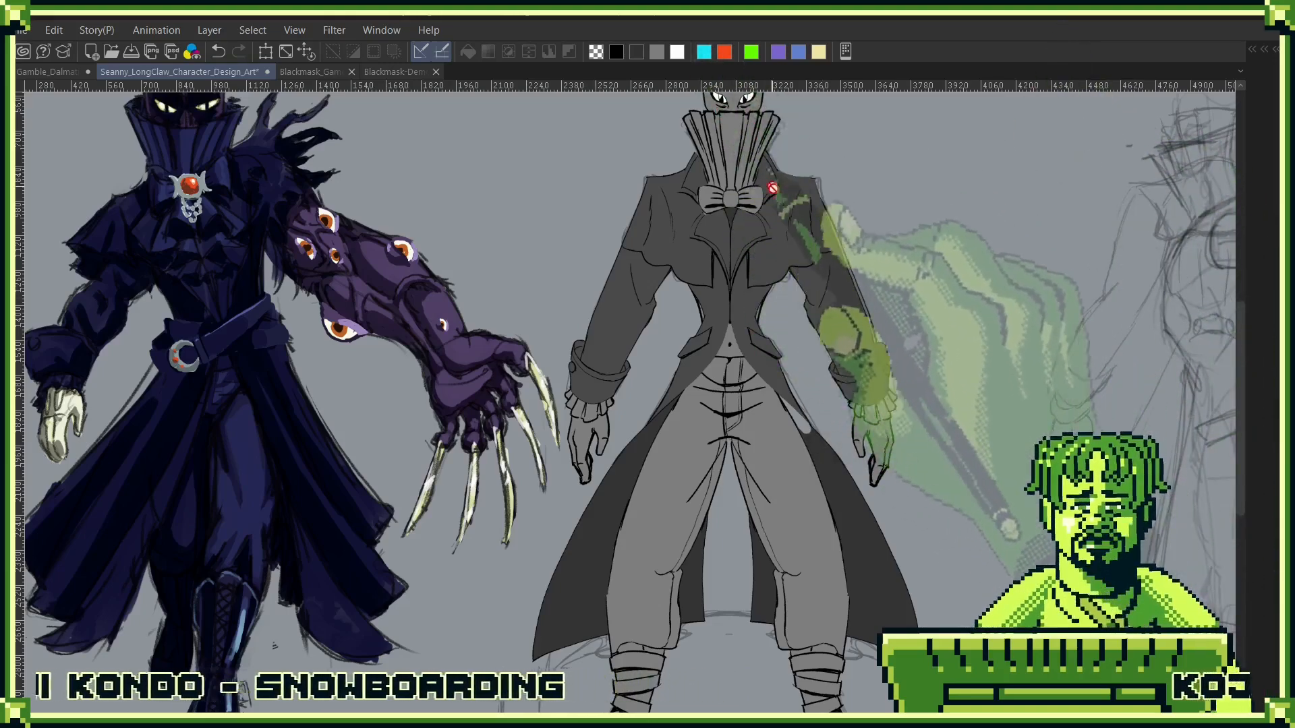
scroll(773, 385, up, 2)
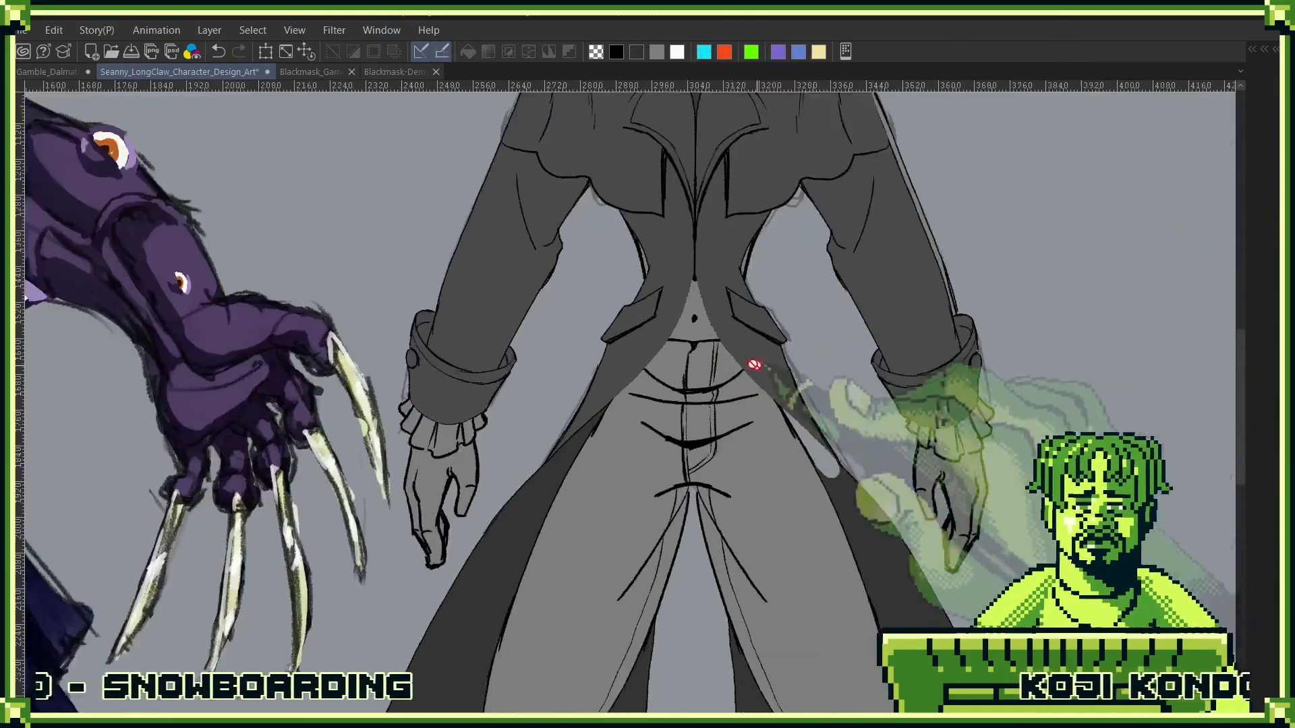
- Sketch two crossing belts in orange-red over the coat around the front figure's waist and hips
key(F7)
click(652, 482)
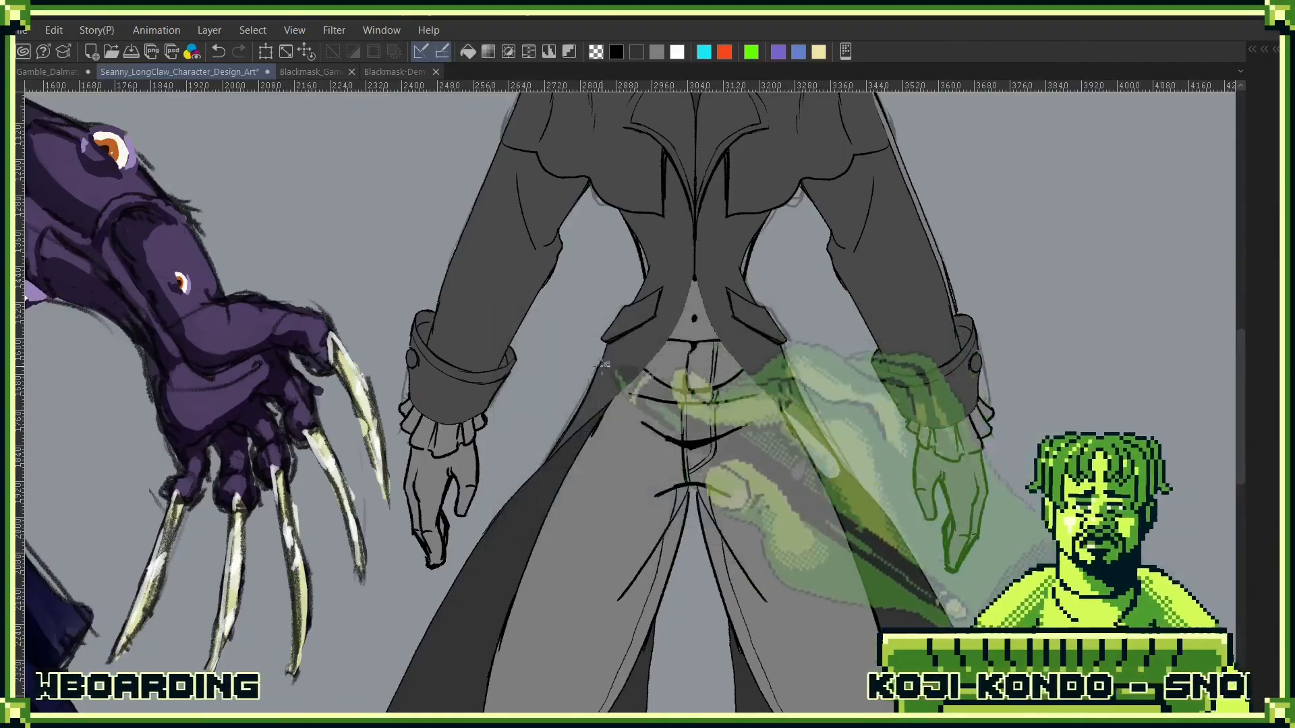
mouse_move(758, 265)
mouse_down()
mouse_move(579, 369)
mouse_move(667, 381)
mouse_move(756, 276)
mouse_up()
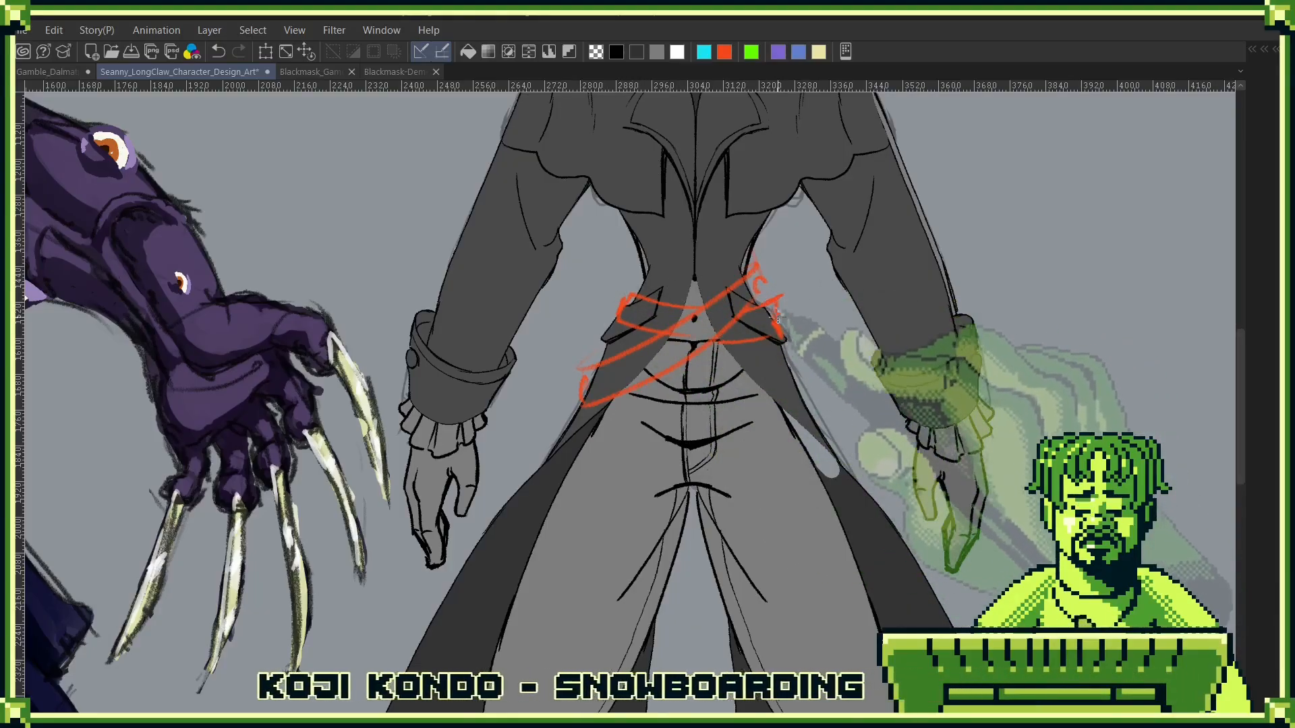
drag(882, 350, 822, 377)
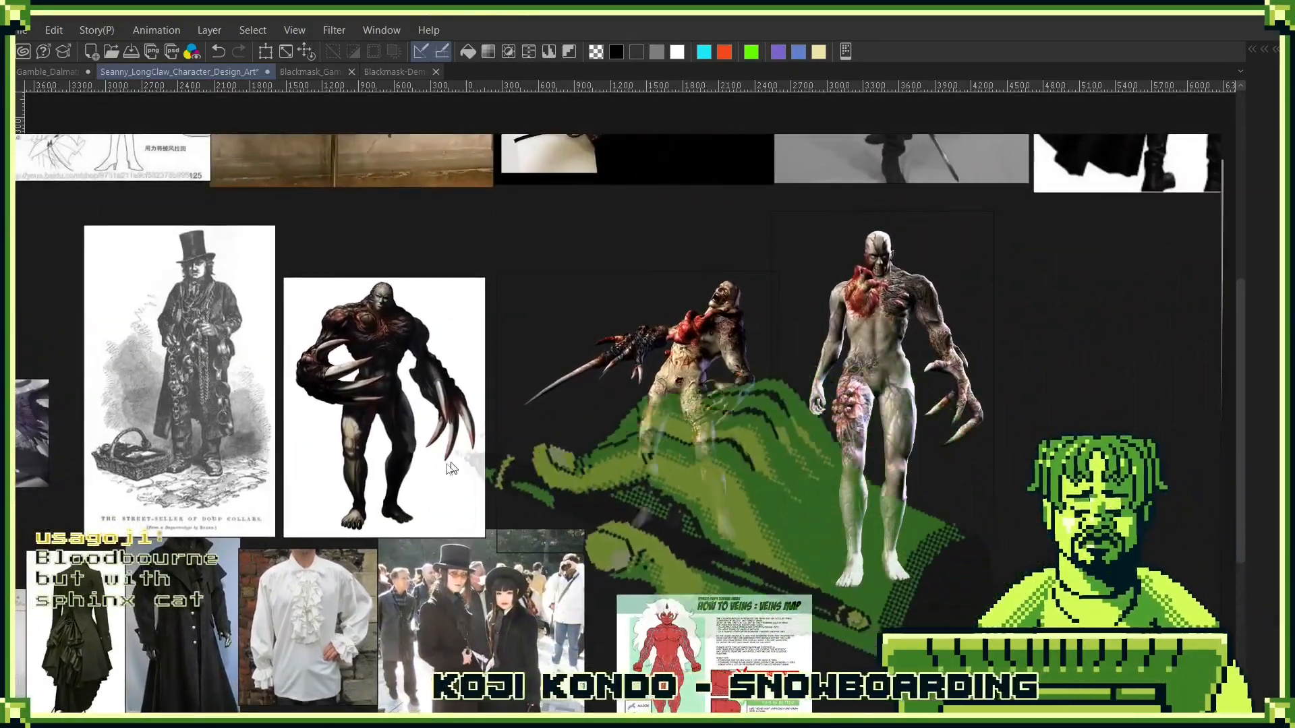
- Move the three clawed monster images up into a row beside the street-seller engraving on the reference board, and return to the design sheet
drag(452, 468, 462, 432)
drag(602, 451, 602, 404)
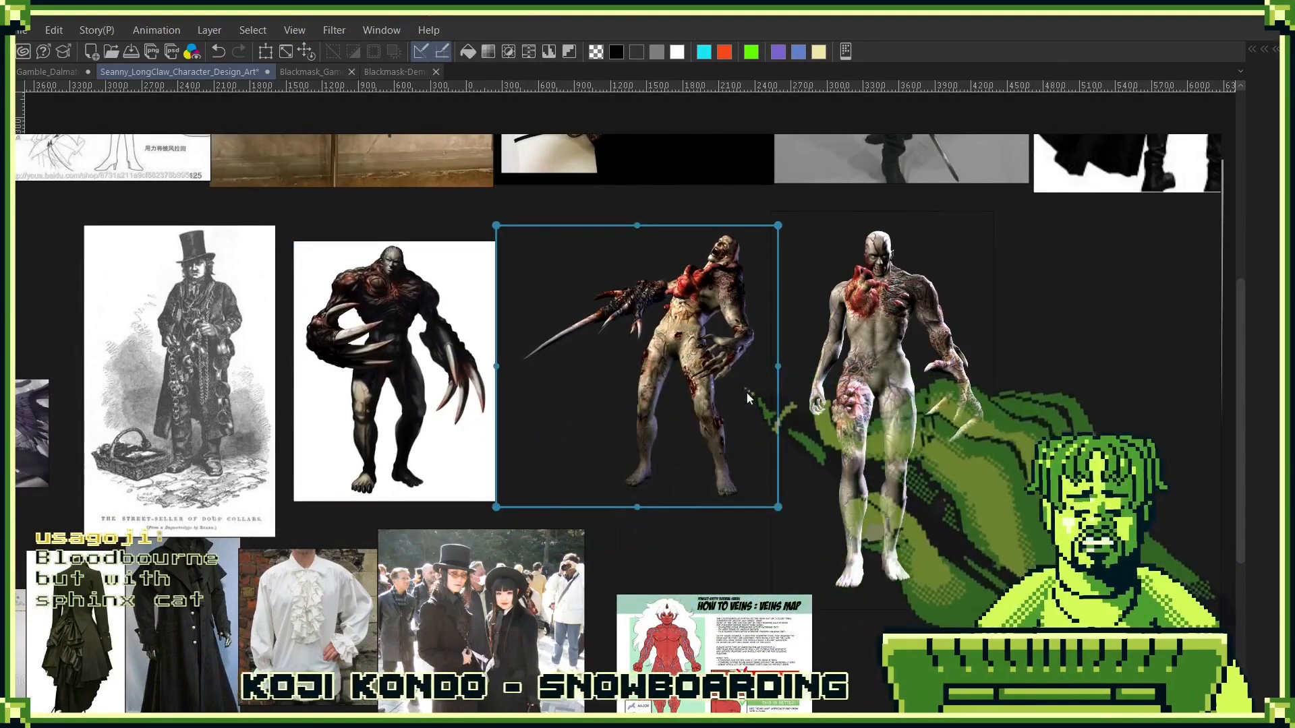
mouse_move(868, 417)
mouse_down()
mouse_move(868, 382)
mouse_move(868, 393)
mouse_up()
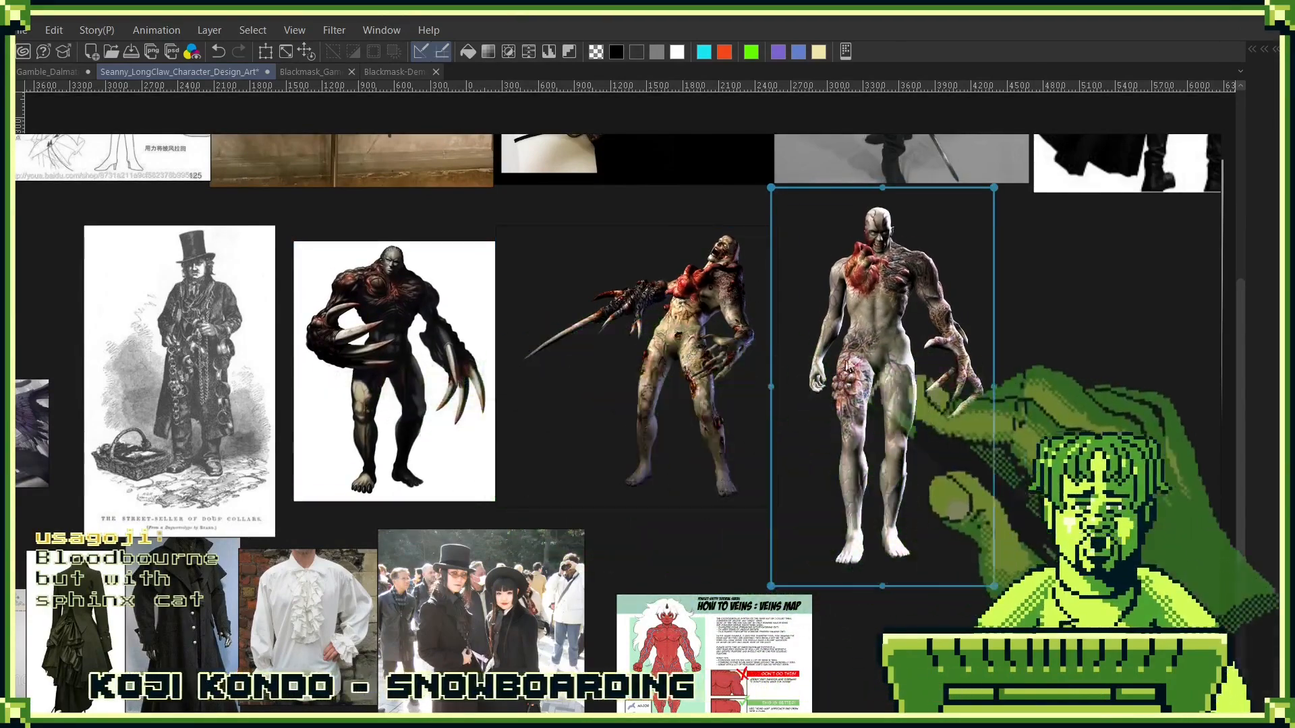
scroll(729, 377, down, 2)
drag(822, 344, 527, 441)
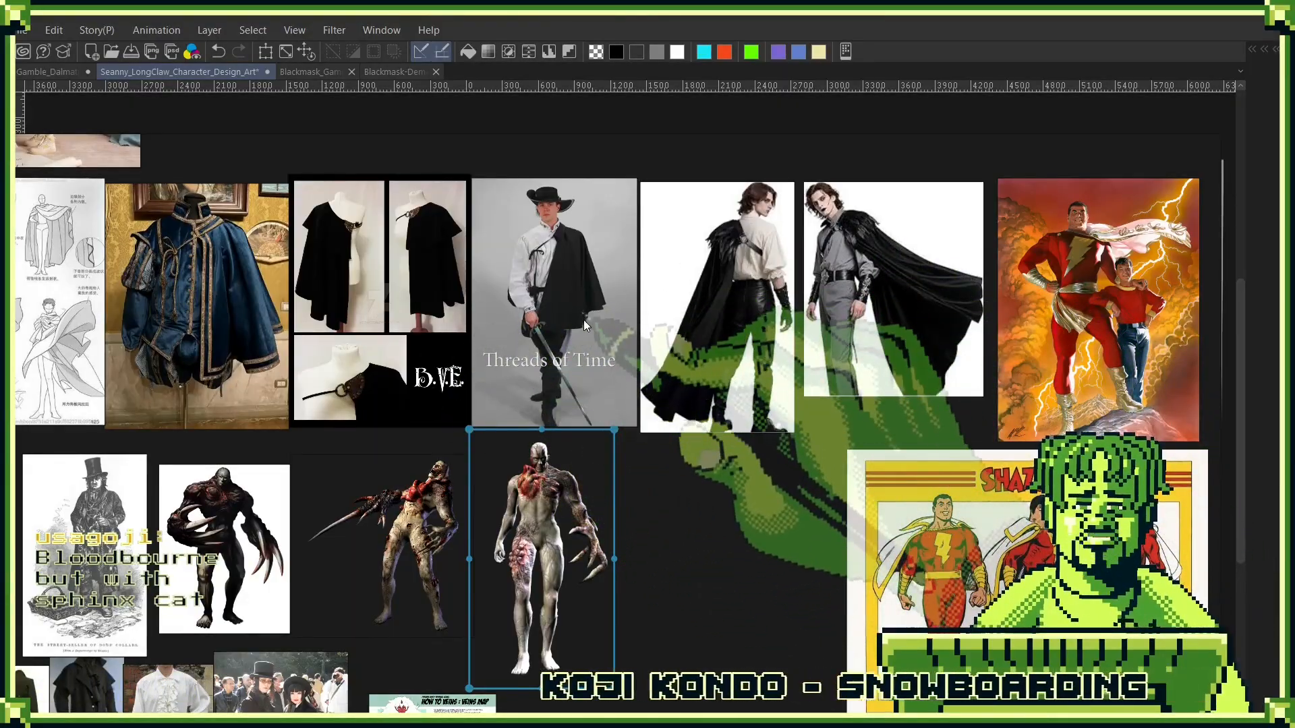
drag(76, 352, 1294, 343)
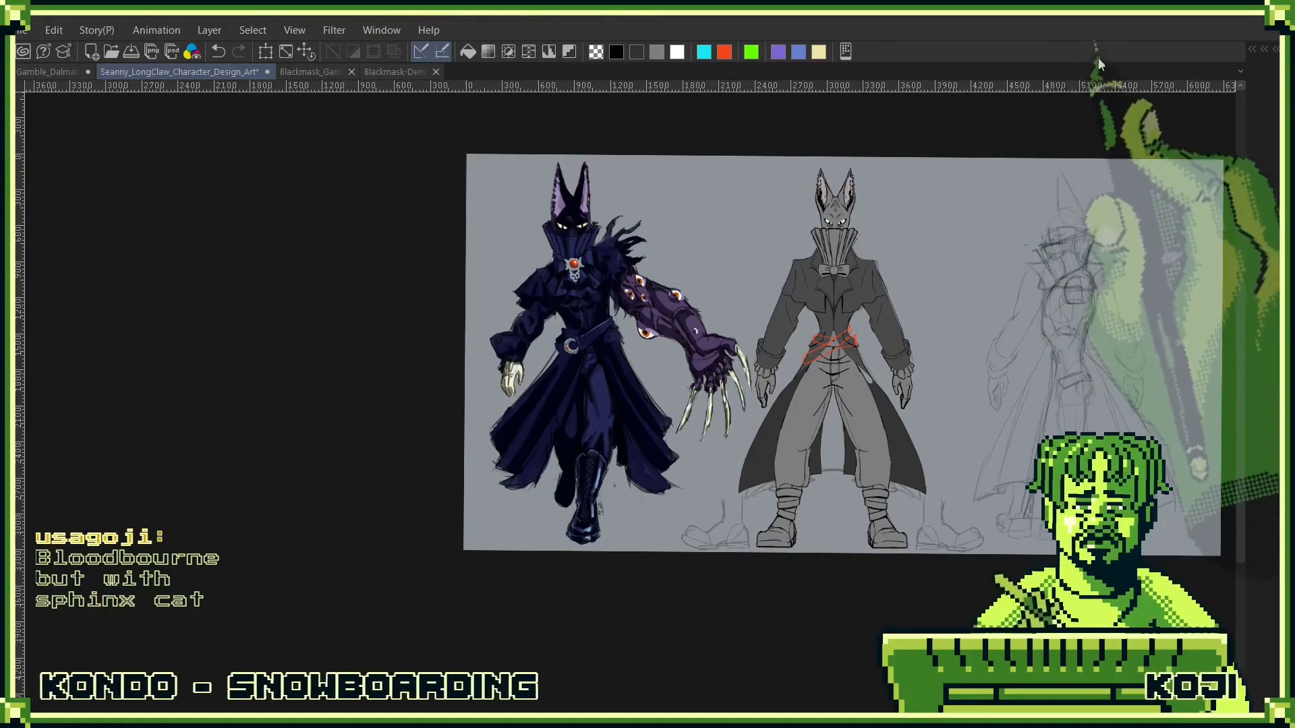
- Collapse the Lanky Cat folder and hide it so its figures leave the canvas
drag(1066, 363, 908, 350)
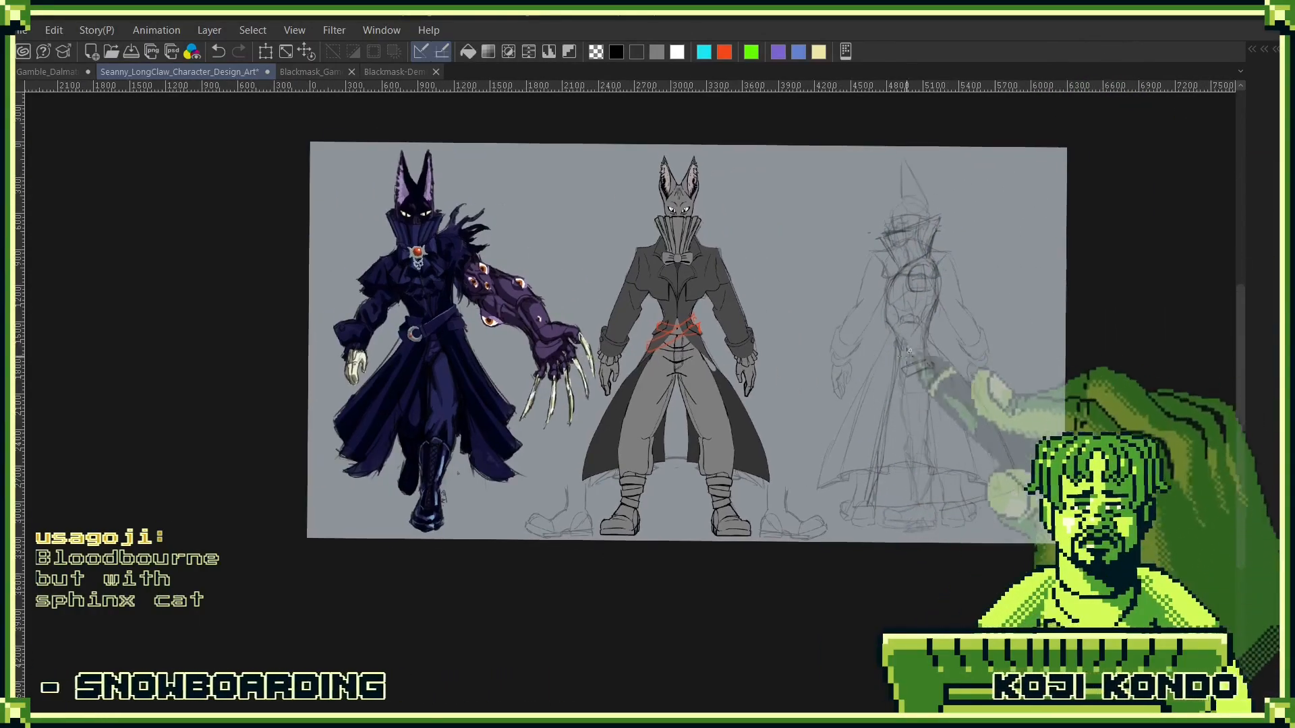
key(F7)
scroll(869, 344, up, 4)
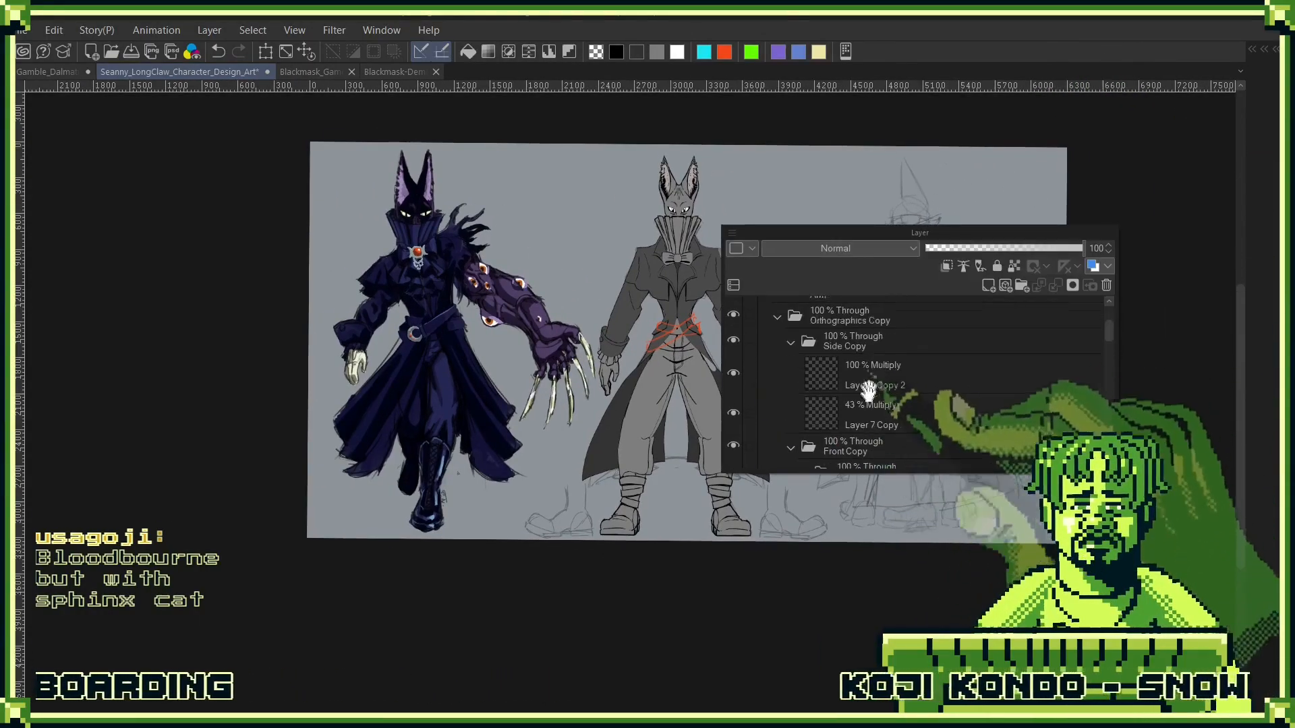
click(764, 360)
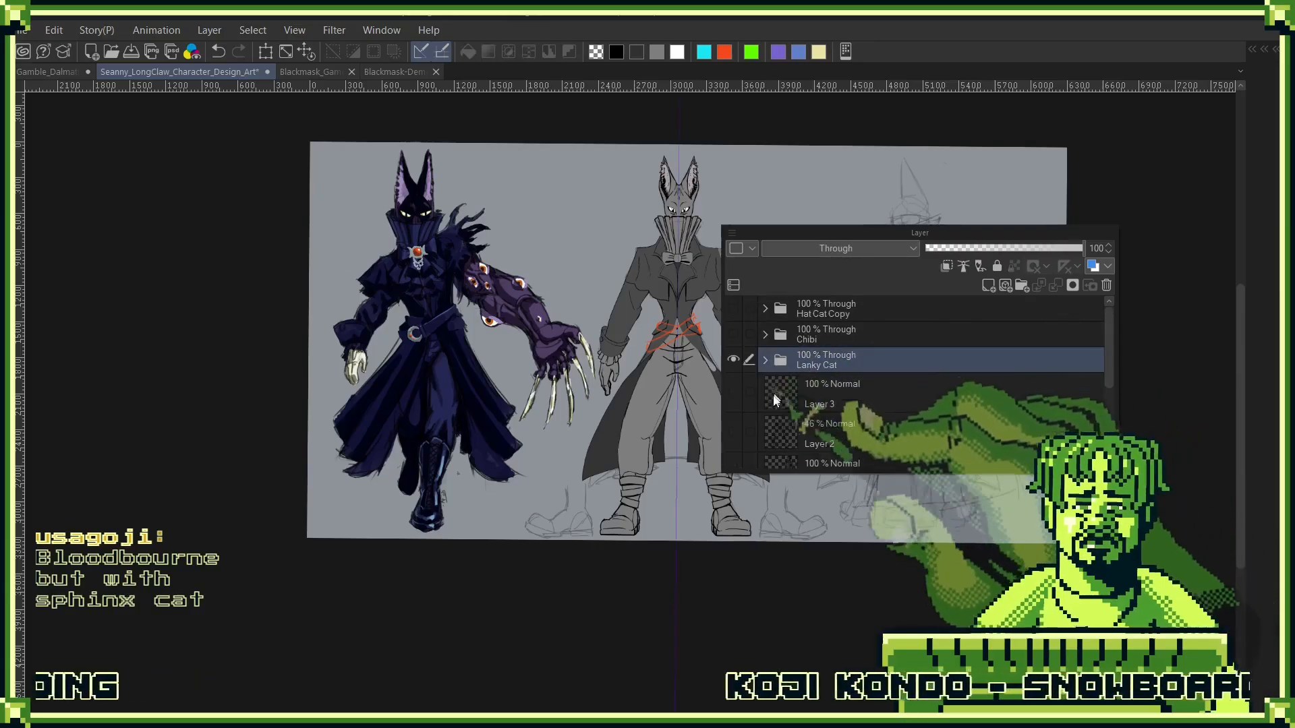
click(734, 362)
- Show the Chibi folder and move its clawed cat figure horizontally to the middle of the canvas
scroll(844, 419, down, 3)
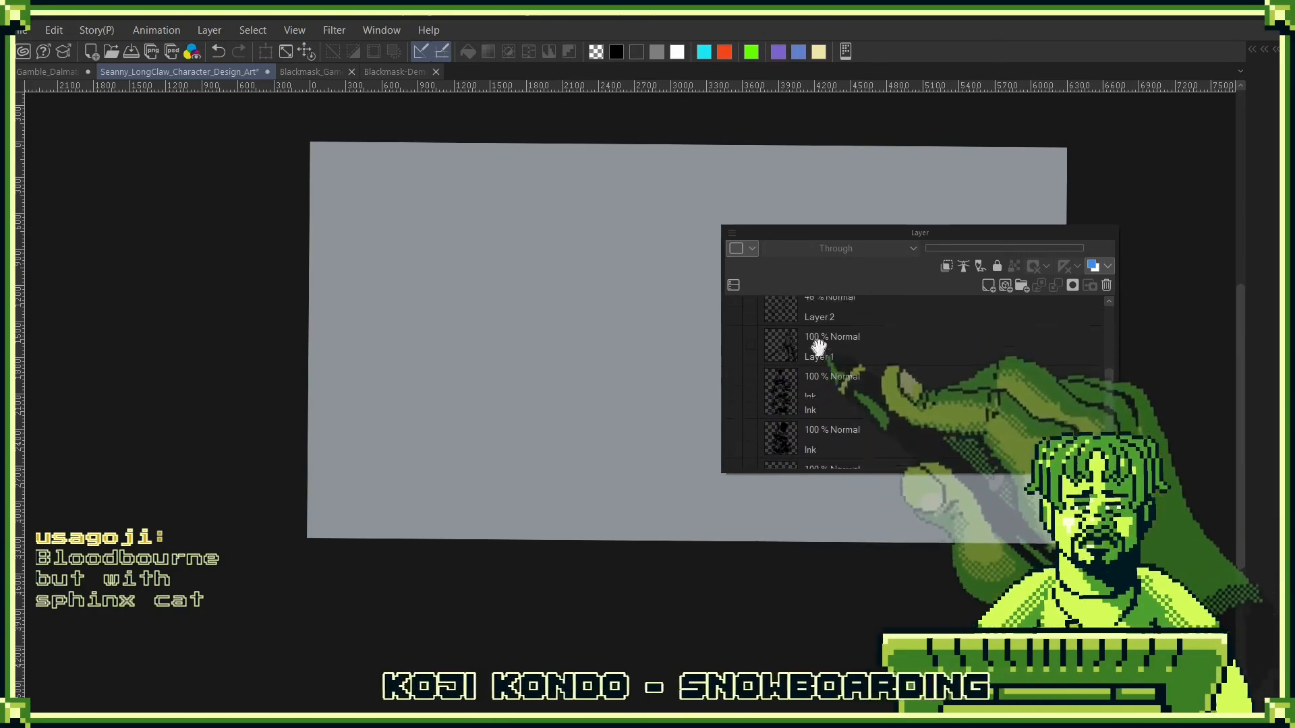
scroll(771, 403, up, 4)
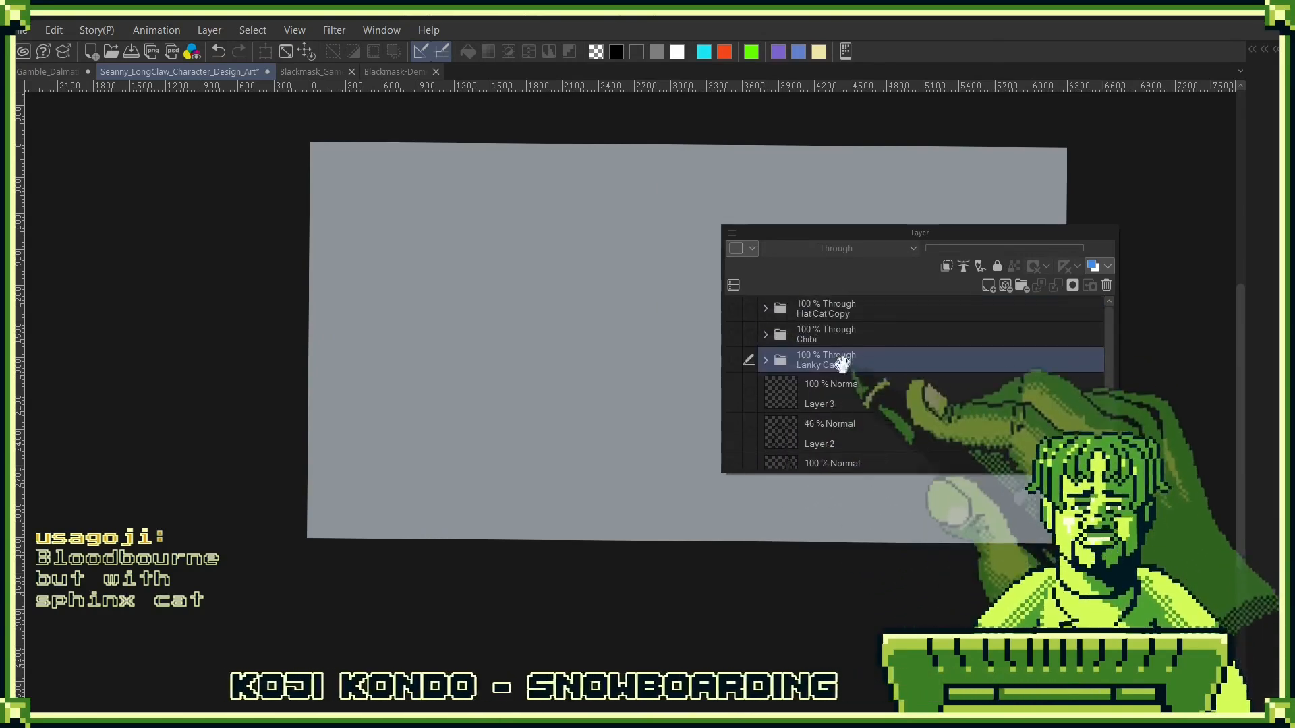
click(734, 335)
click(820, 335)
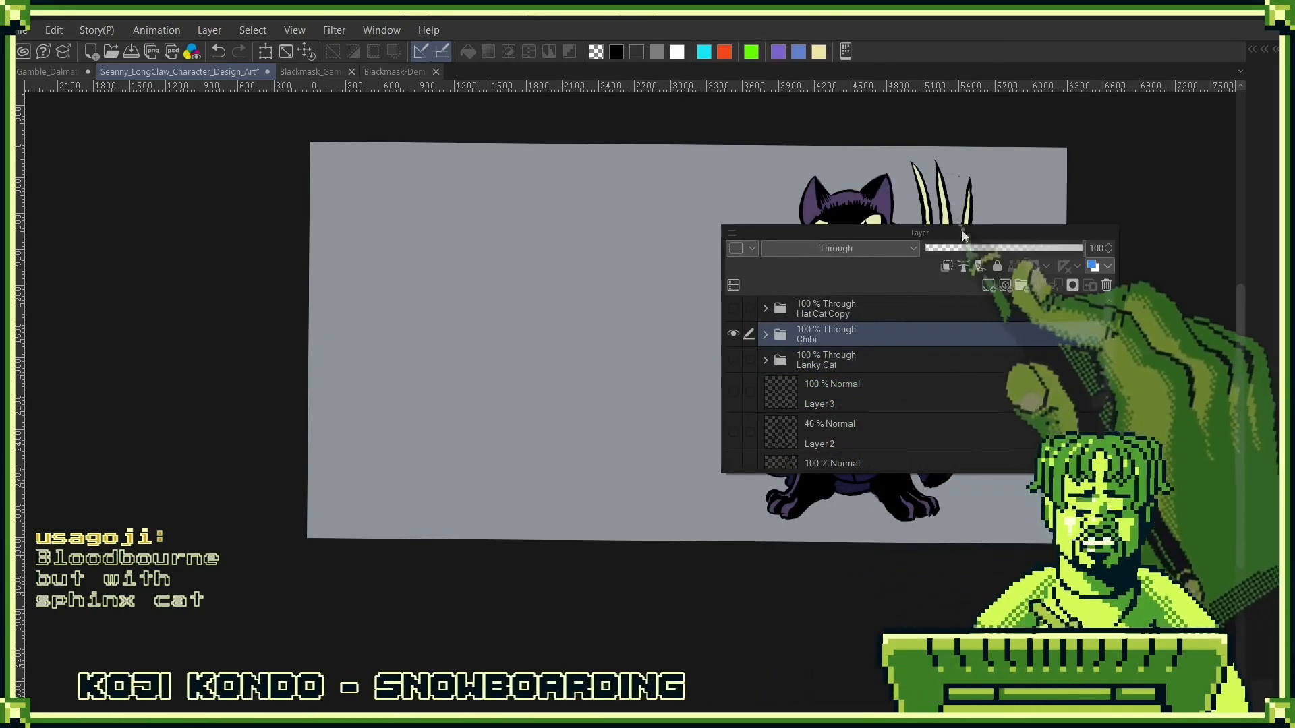
drag(966, 233, 386, 360)
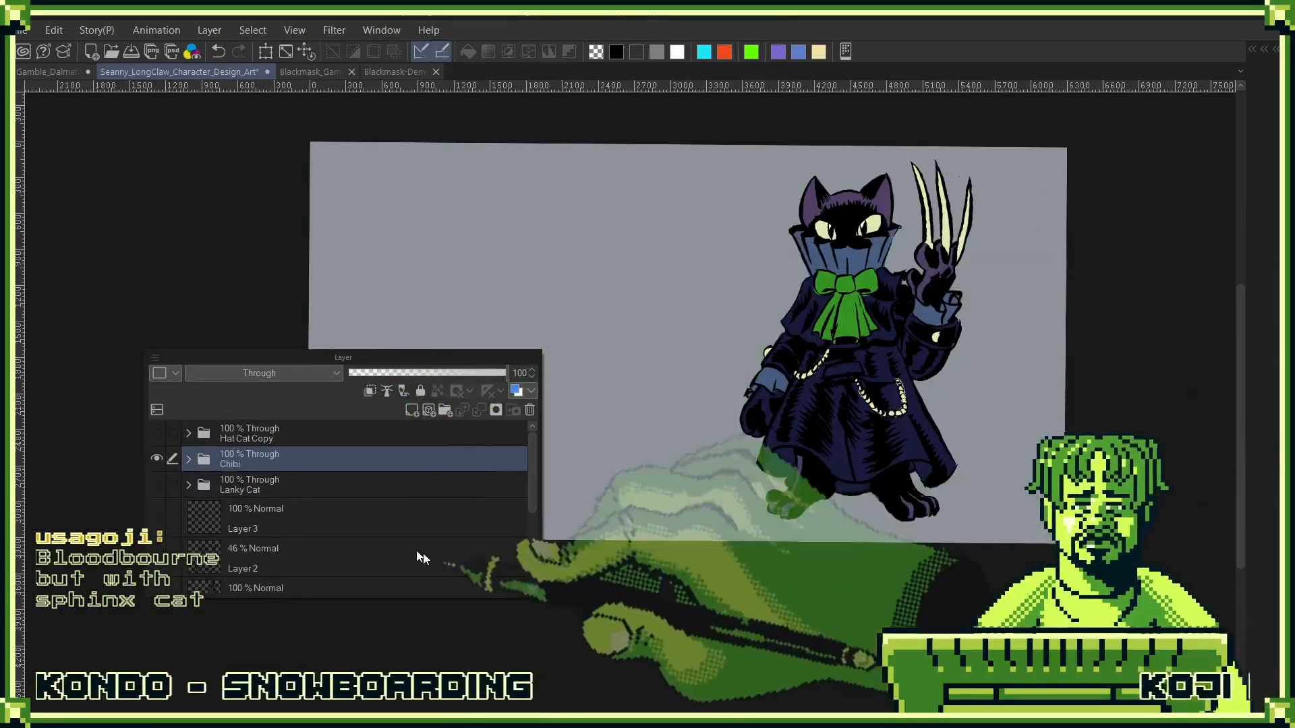
key(ctrl+t)
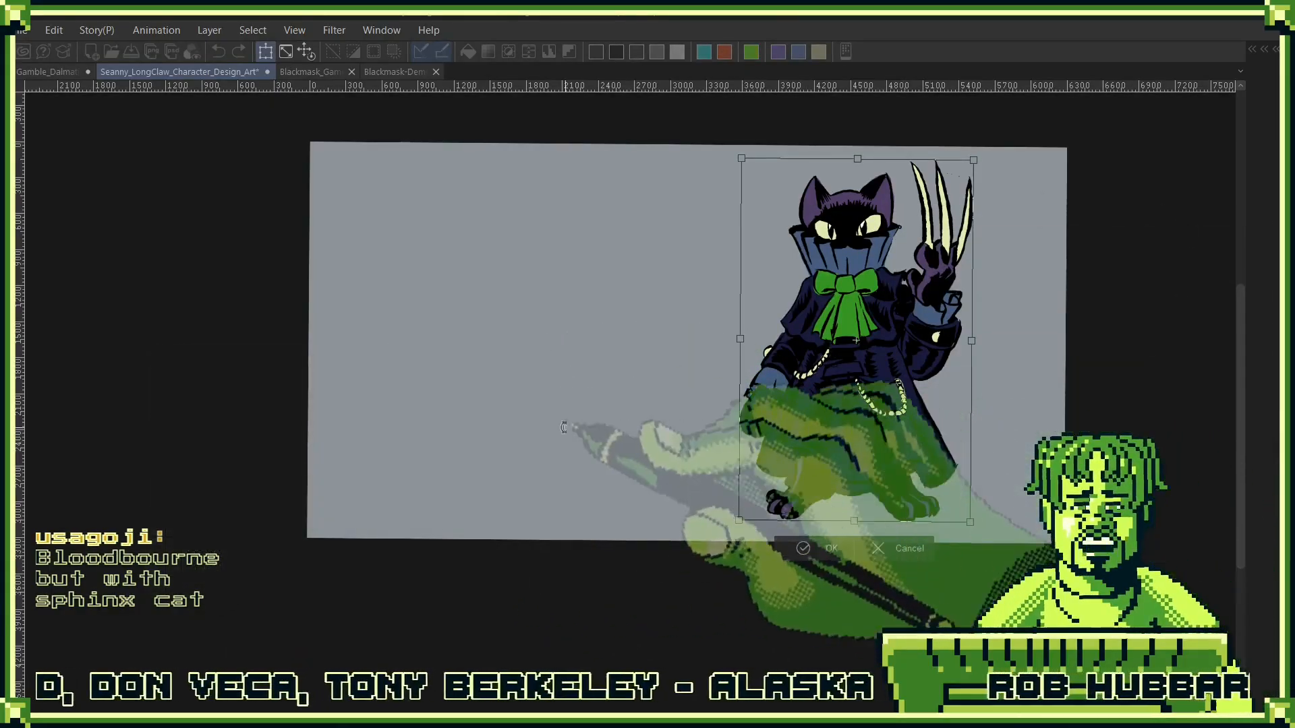
drag(909, 442, 676, 443)
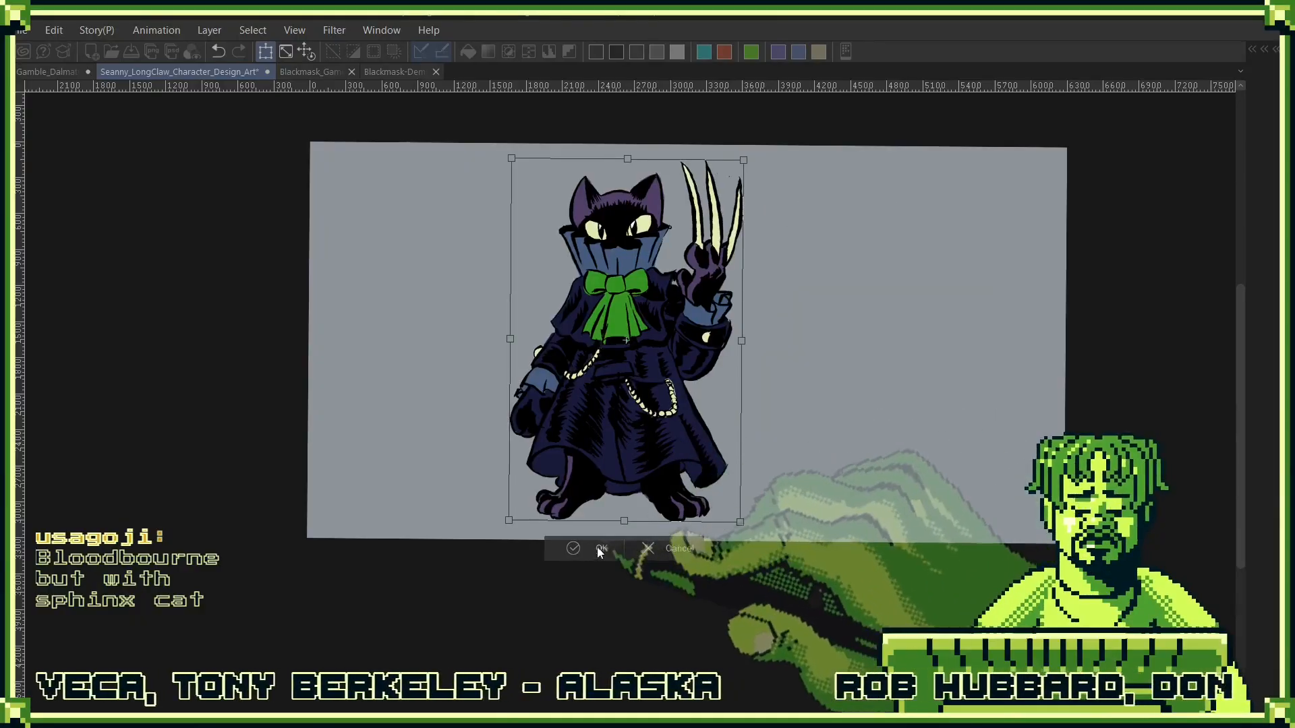
click(598, 548)
scroll(735, 301, up, 4)
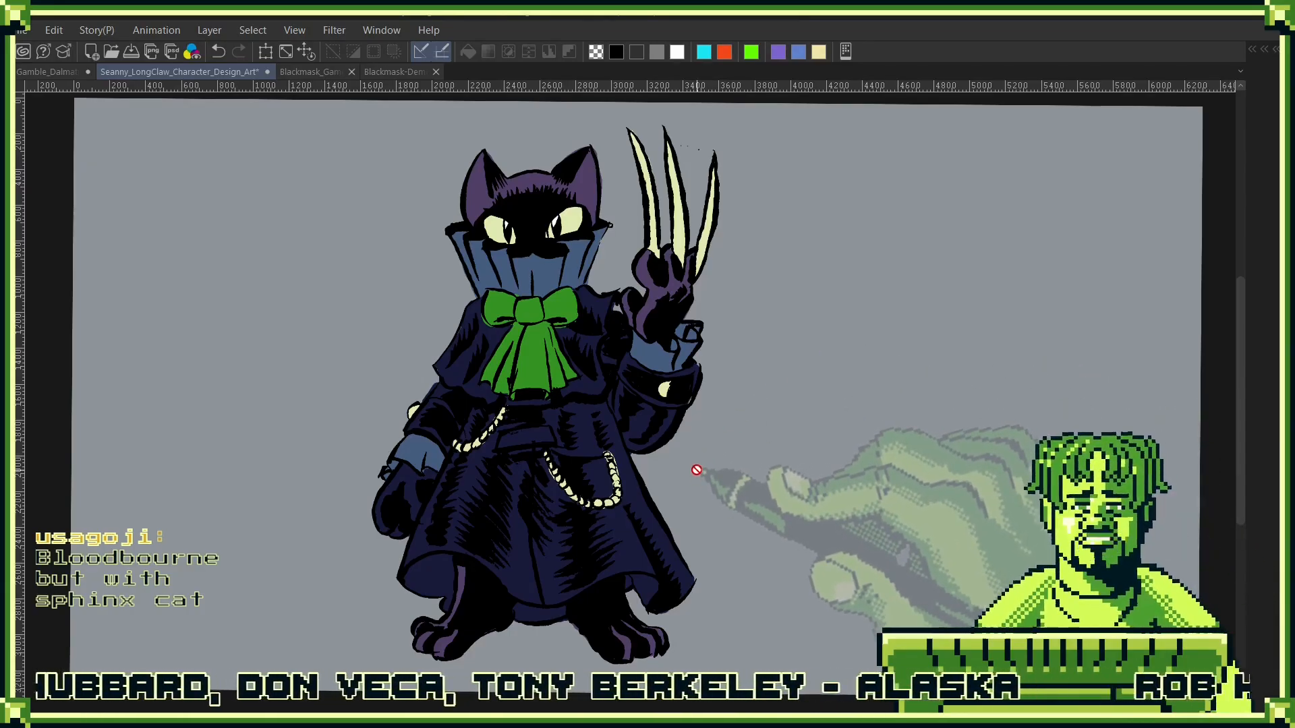
- Toggle the Hat Cat Copy folder on and off, and show the lower Ink layer with the top-hatted cat beside the chibi
key(F7)
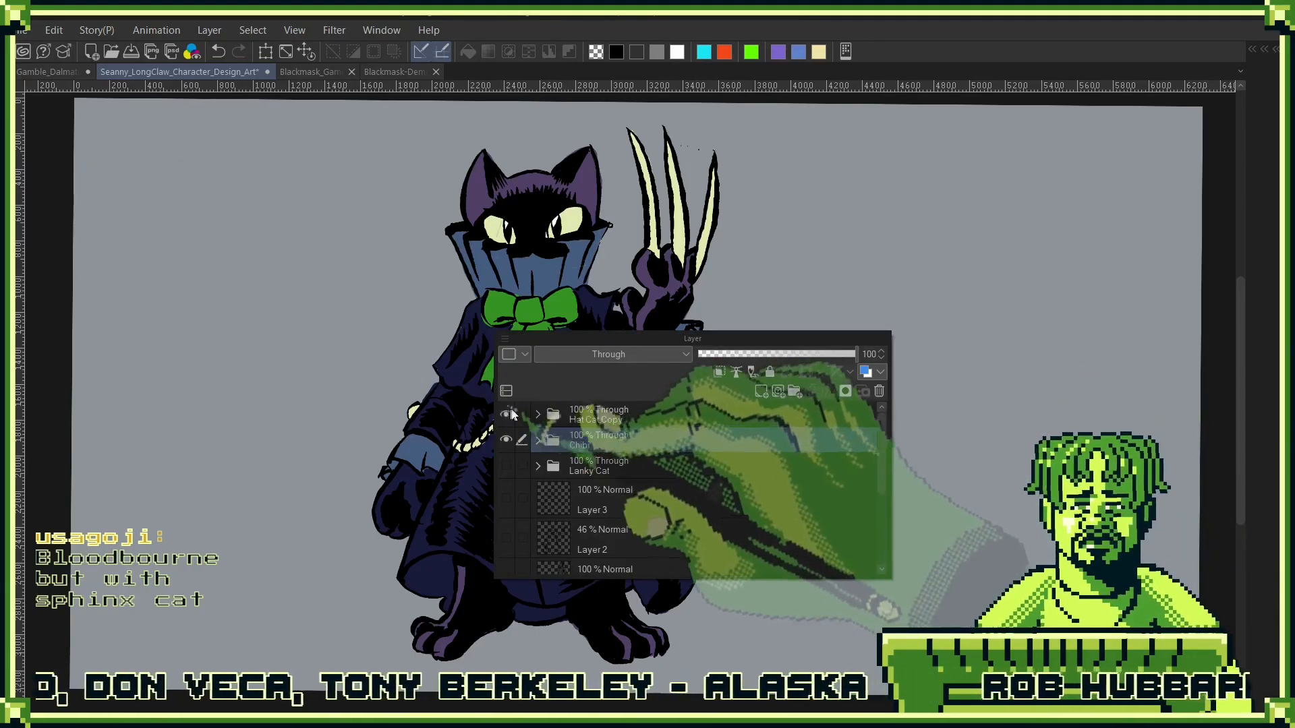
click(506, 415)
click(506, 414)
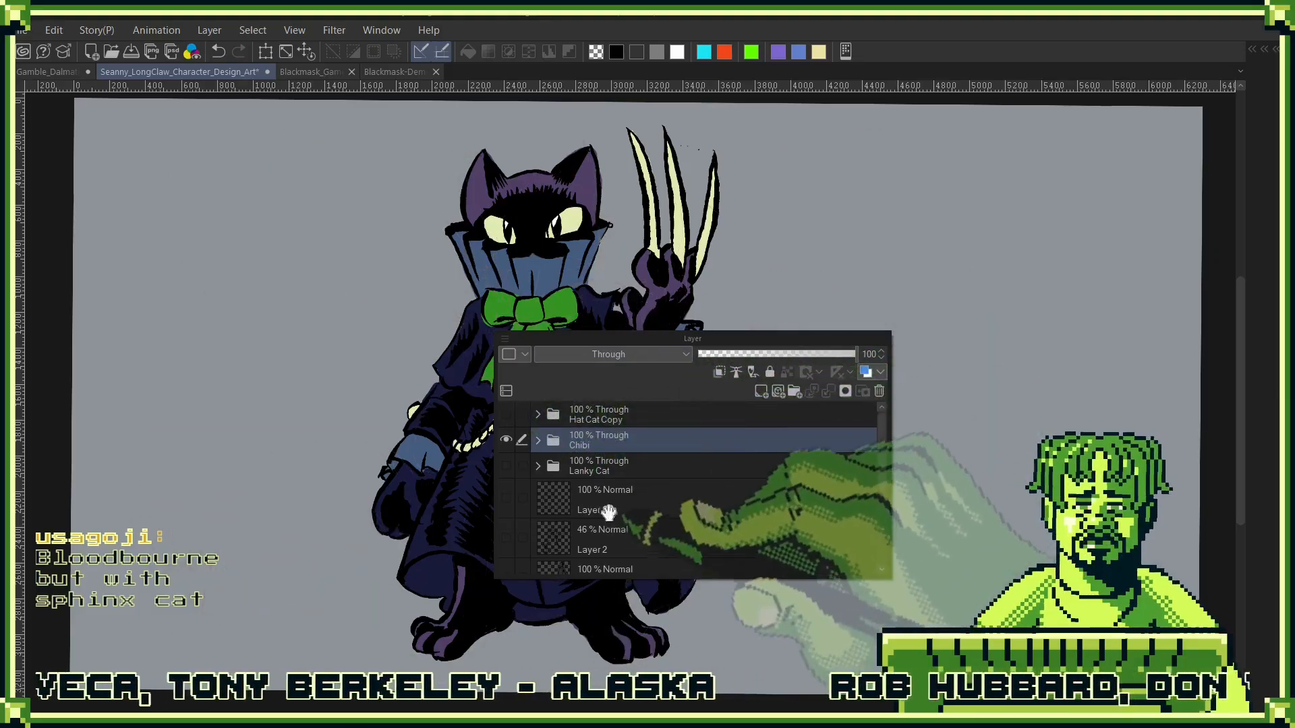
drag(608, 513, 634, 435)
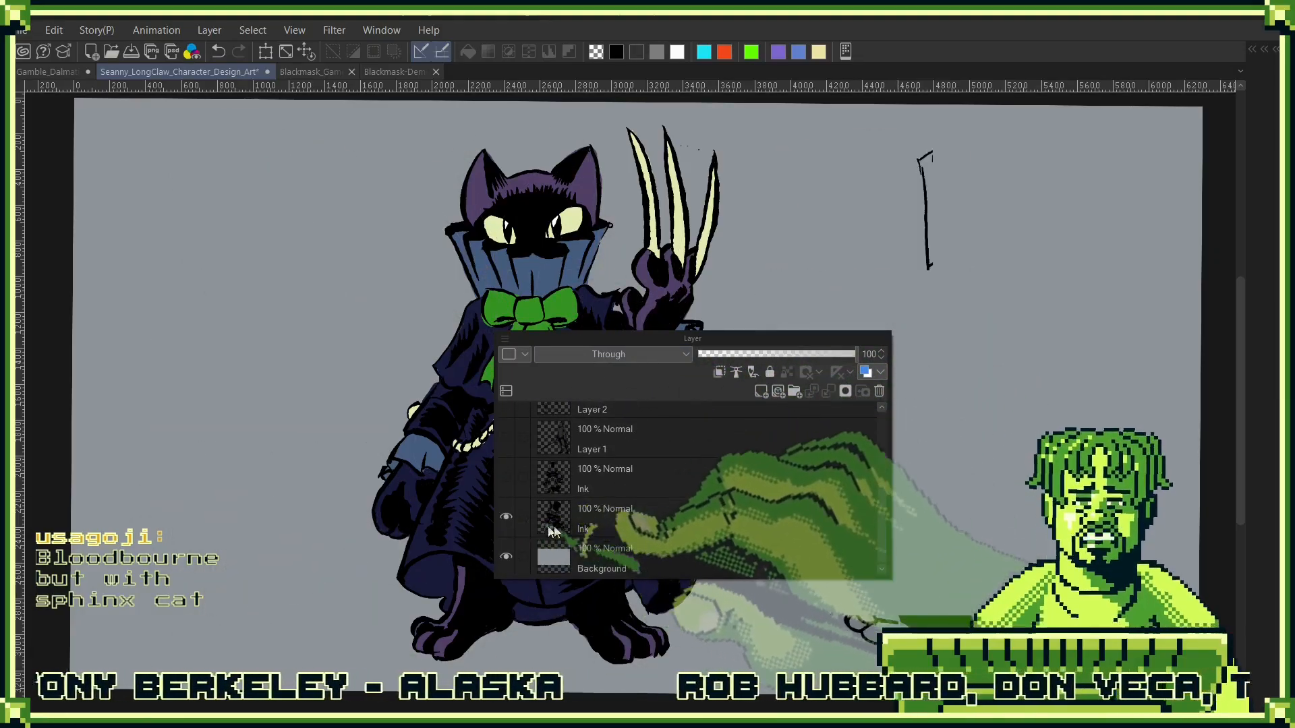
click(505, 516)
drag(705, 339, 409, 443)
key(F7)
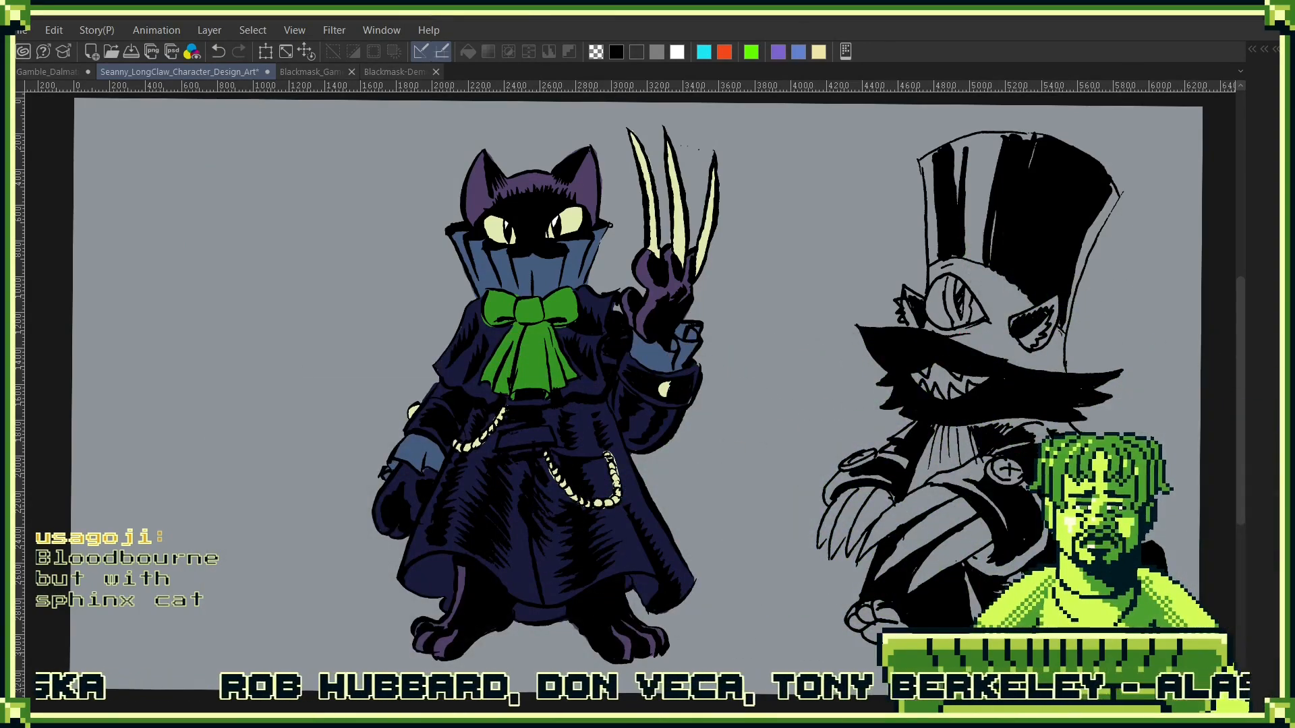
- Switch to the reference board and examine the one-eyed black cat image and the white line sketches around it
key(alt+Tab)
drag(1211, 317, 350, 216)
scroll(354, 215, down, 2)
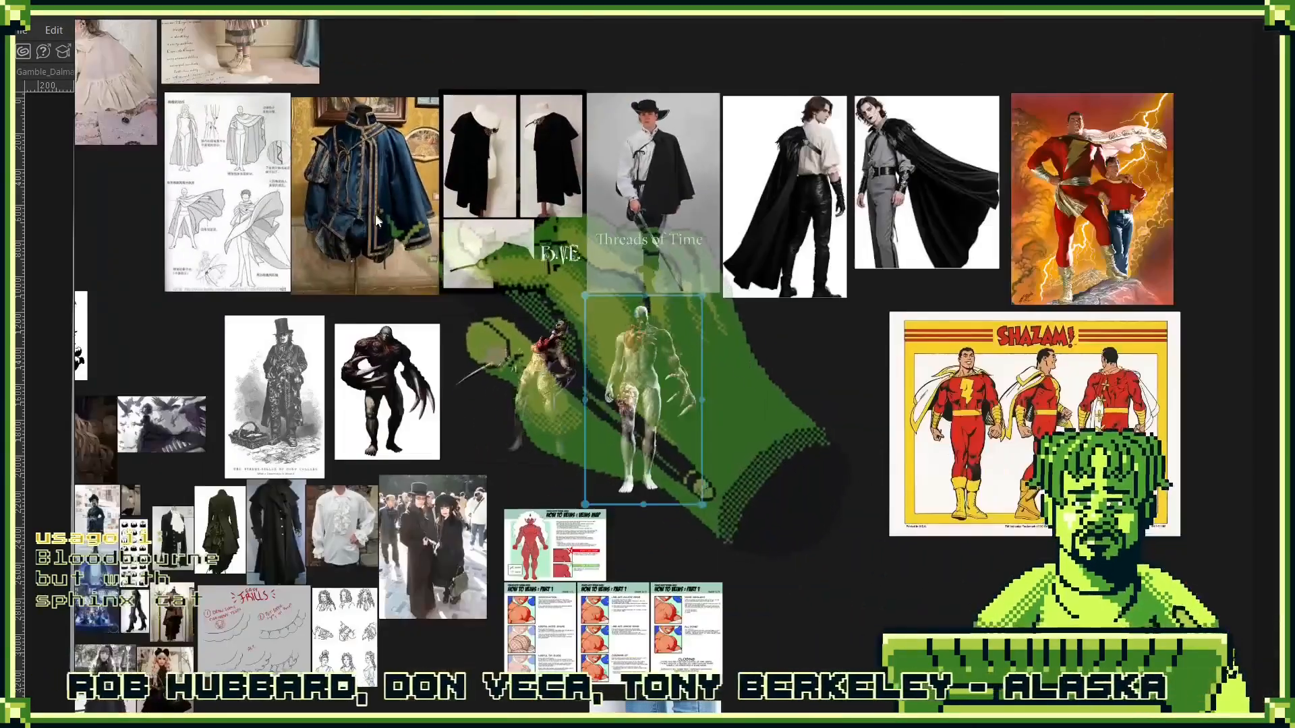
drag(354, 281, 982, 93)
drag(842, 155, 554, 355)
drag(732, 250, 683, 294)
scroll(629, 259, up, 10)
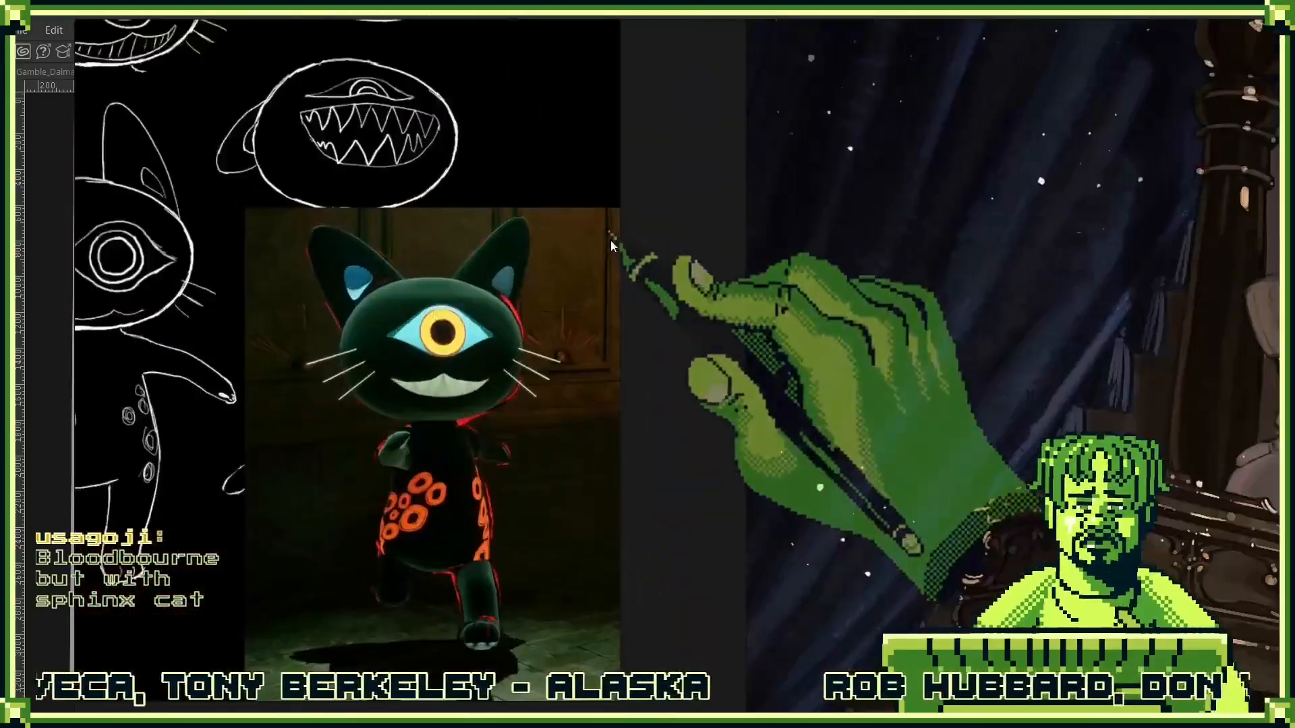
drag(610, 240, 783, 228)
scroll(565, 337, down, 3)
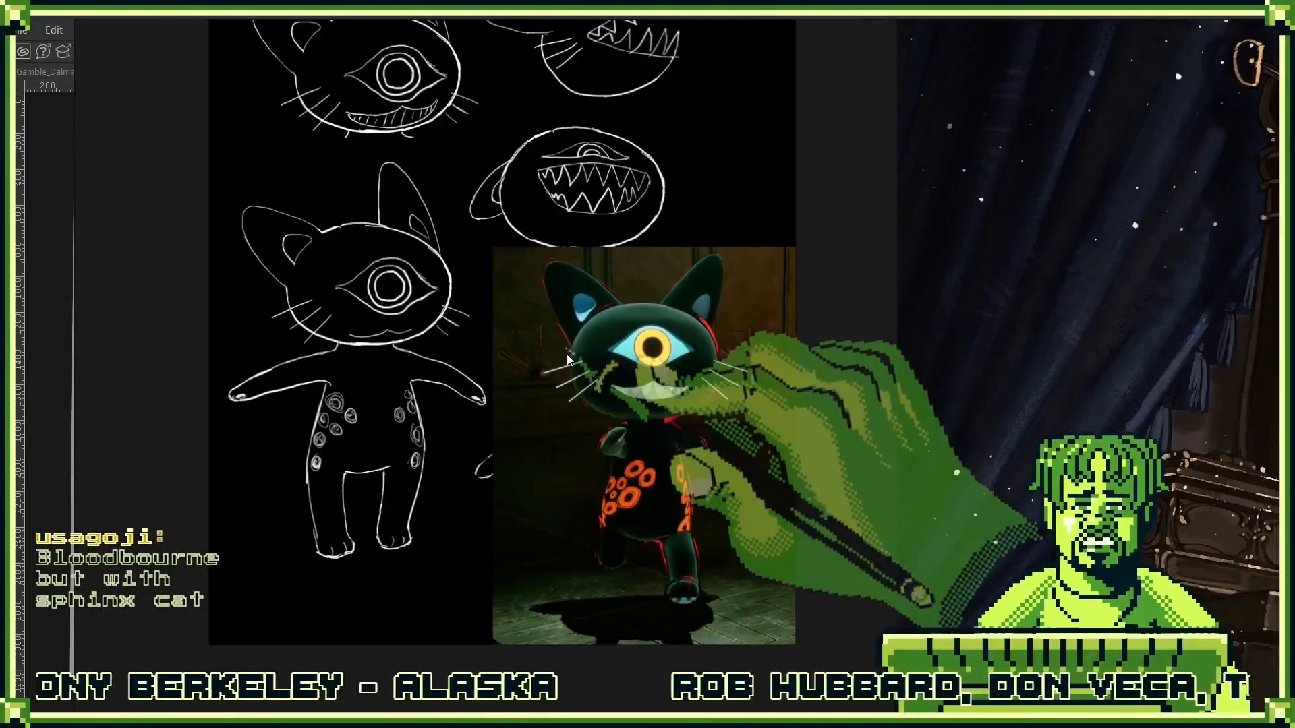
drag(566, 354, 638, 415)
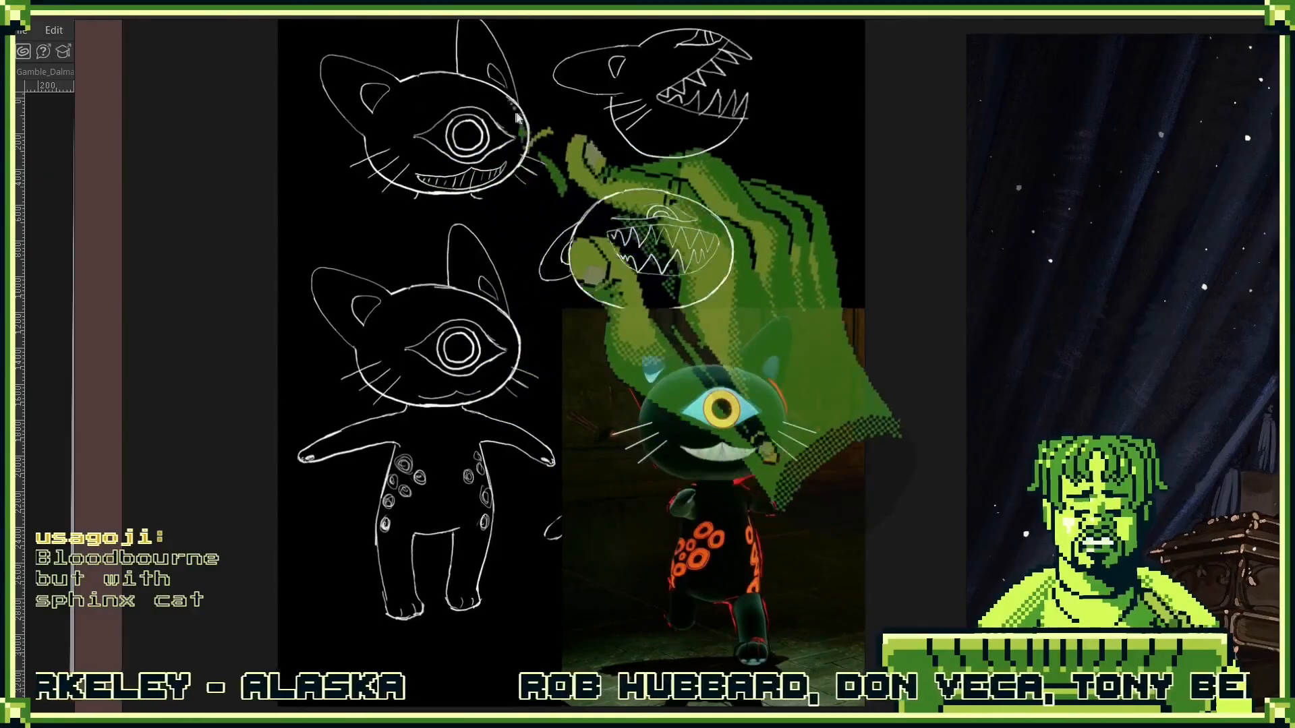
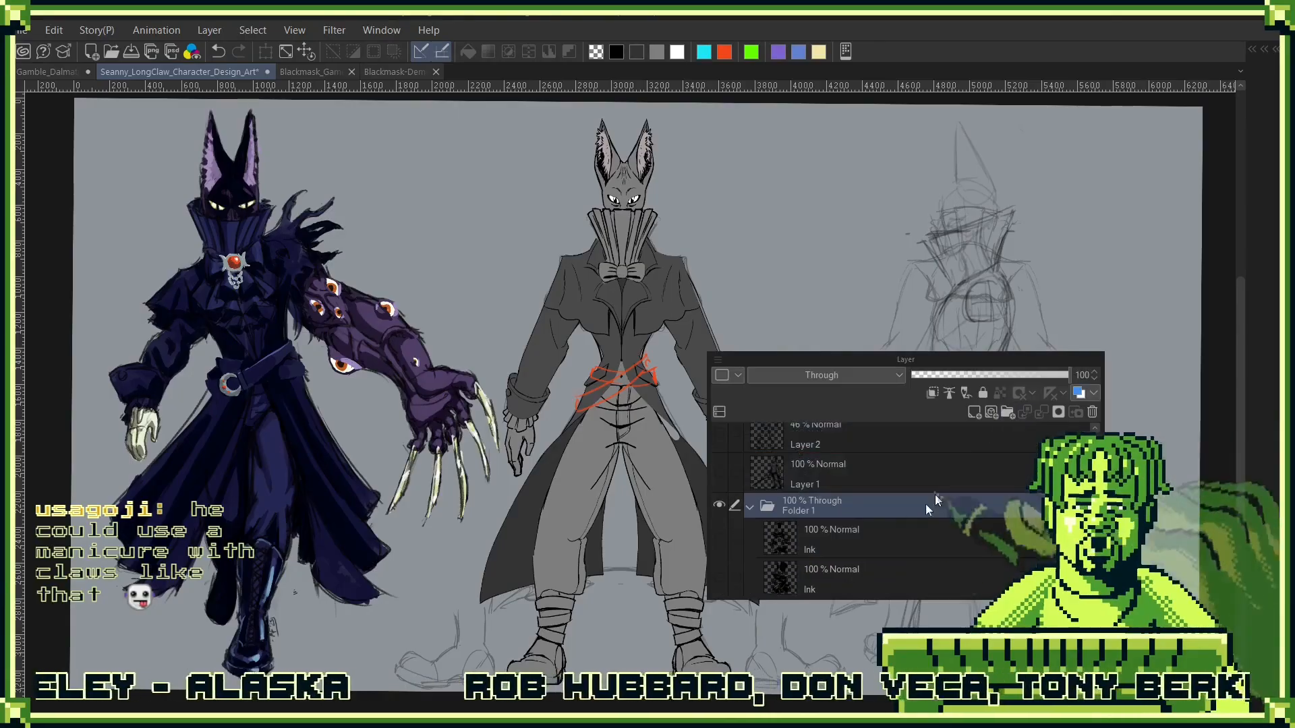
- Rename the Folder 1 layer folder to "Hat Cat"
double_click(805, 506)
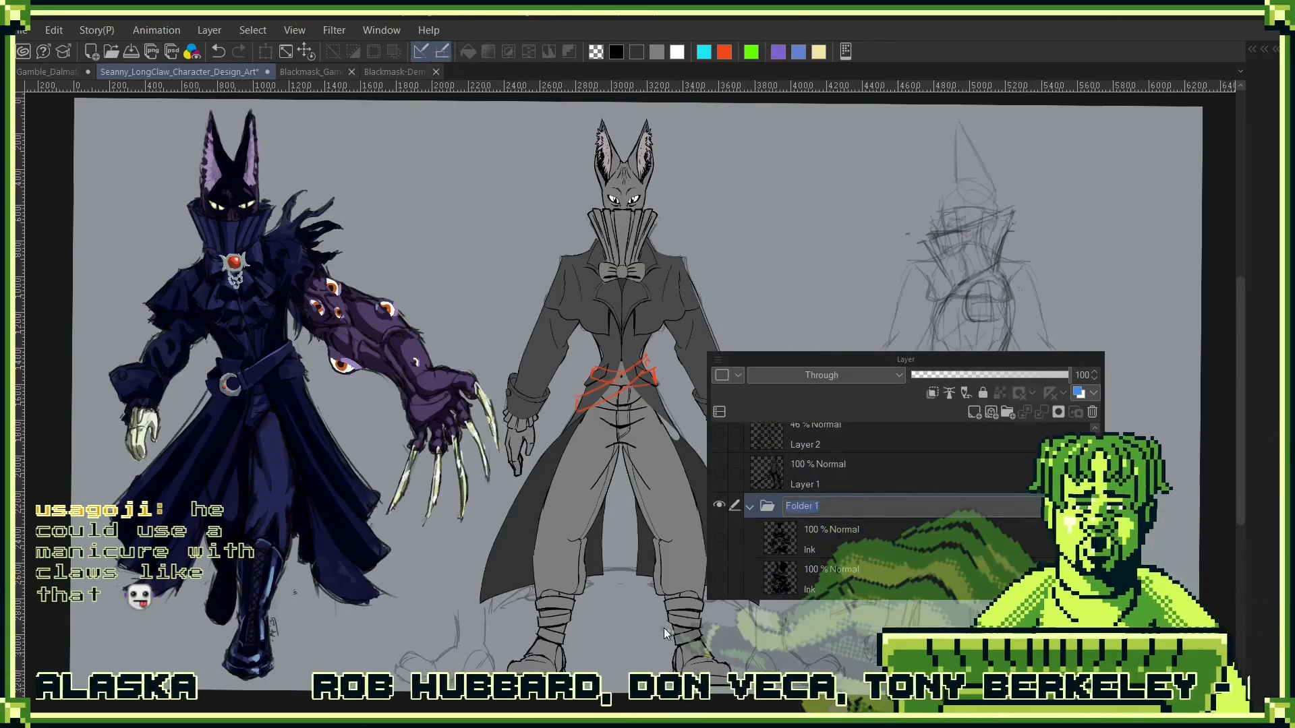
text(Hat Cat)
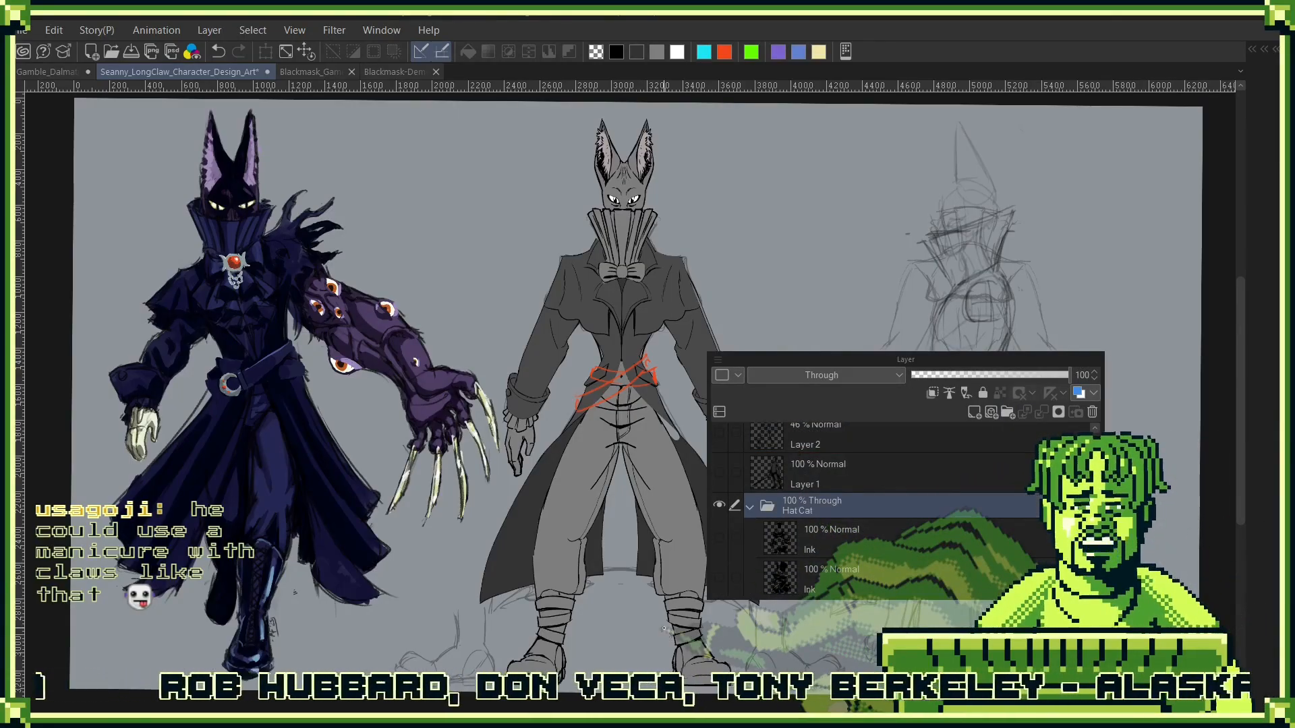
key(Return)
- Show Layer 1 to check its dark sword-bearing silhouette, and delete that layer
click(719, 472)
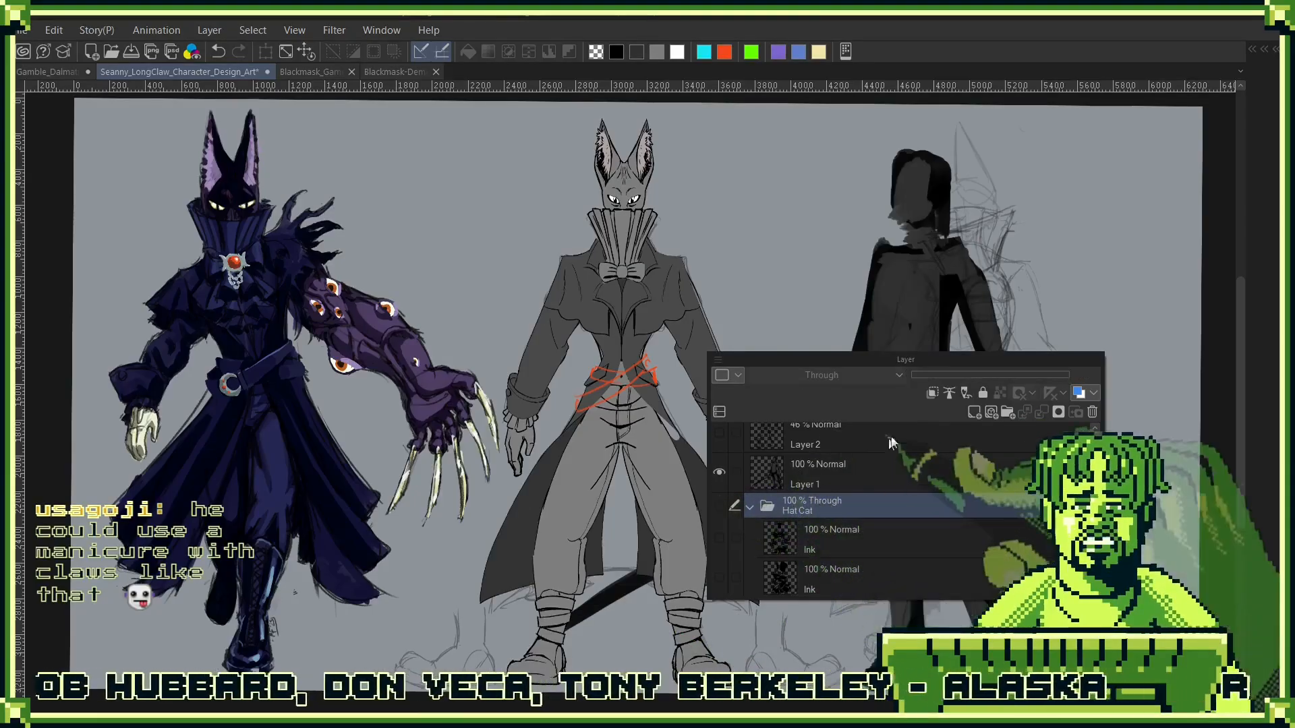
drag(775, 360, 261, 352)
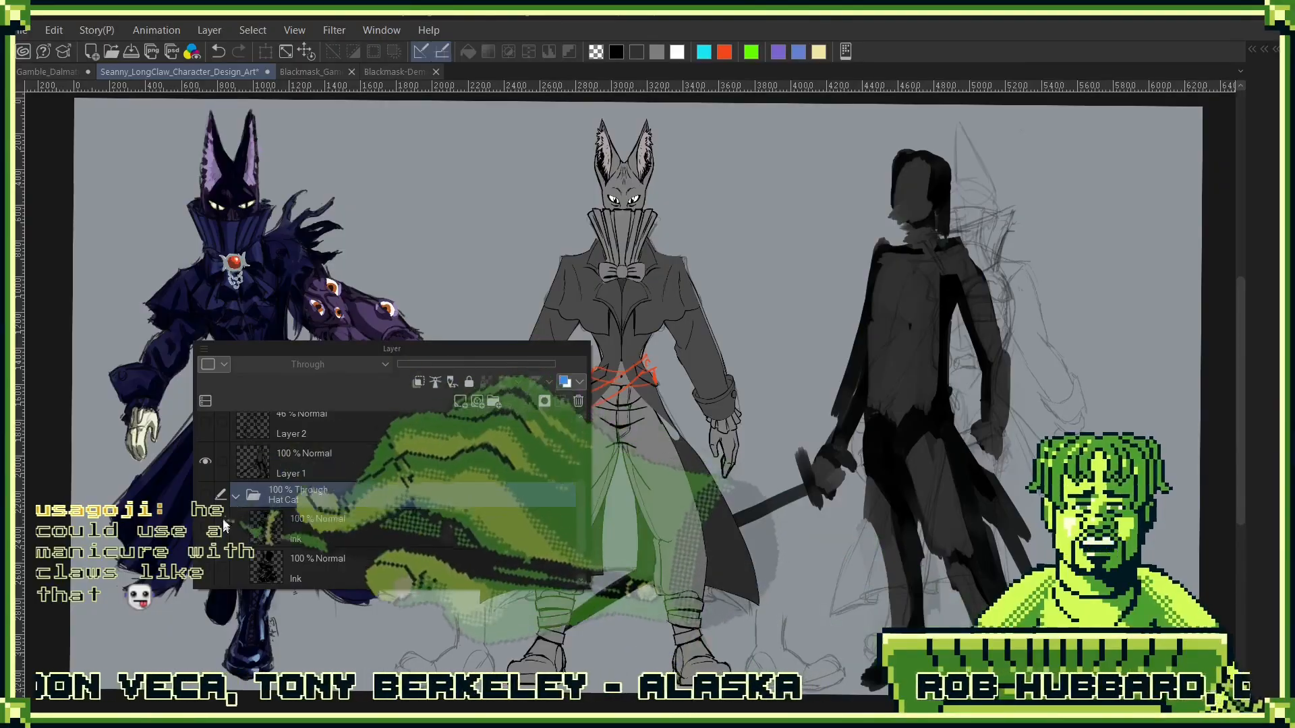
click(253, 462)
click(205, 461)
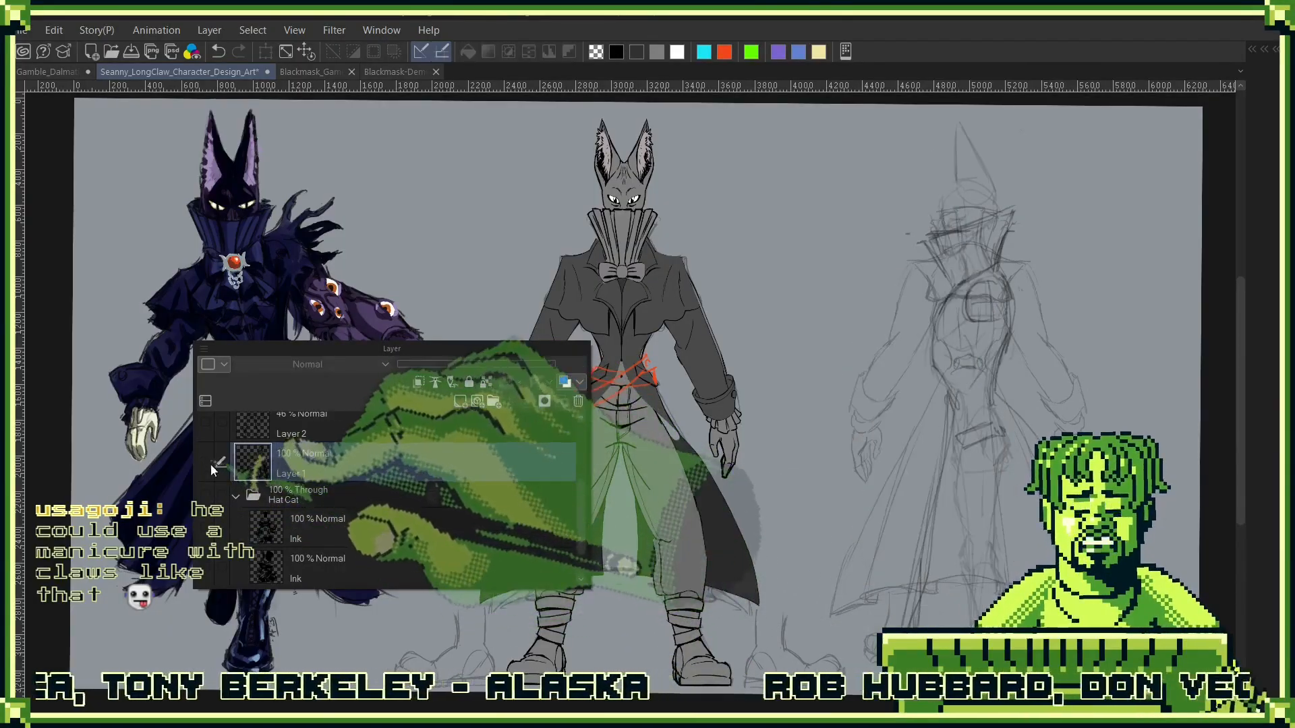
click(205, 461)
drag(394, 472, 577, 402)
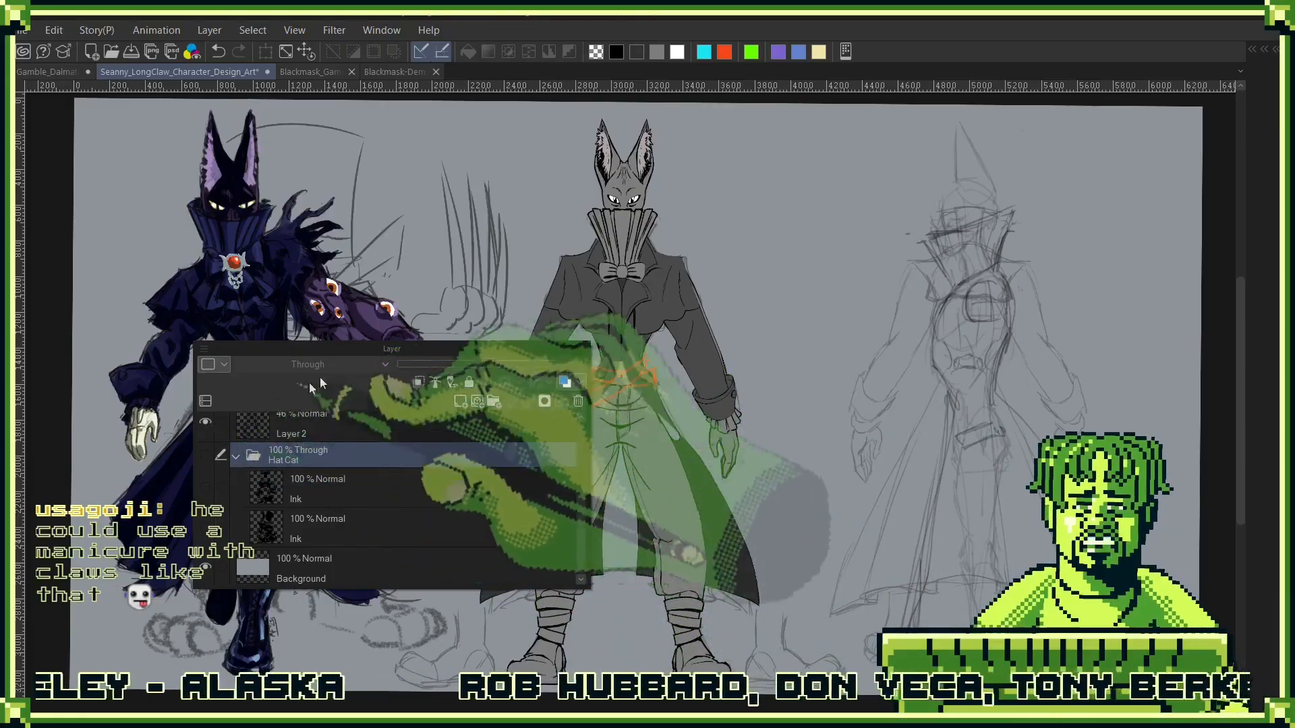
- Delete Layer 2 above the Hat Cat folder, and view and remove Layer 3 with its black line drawing
drag(374, 349, 953, 285)
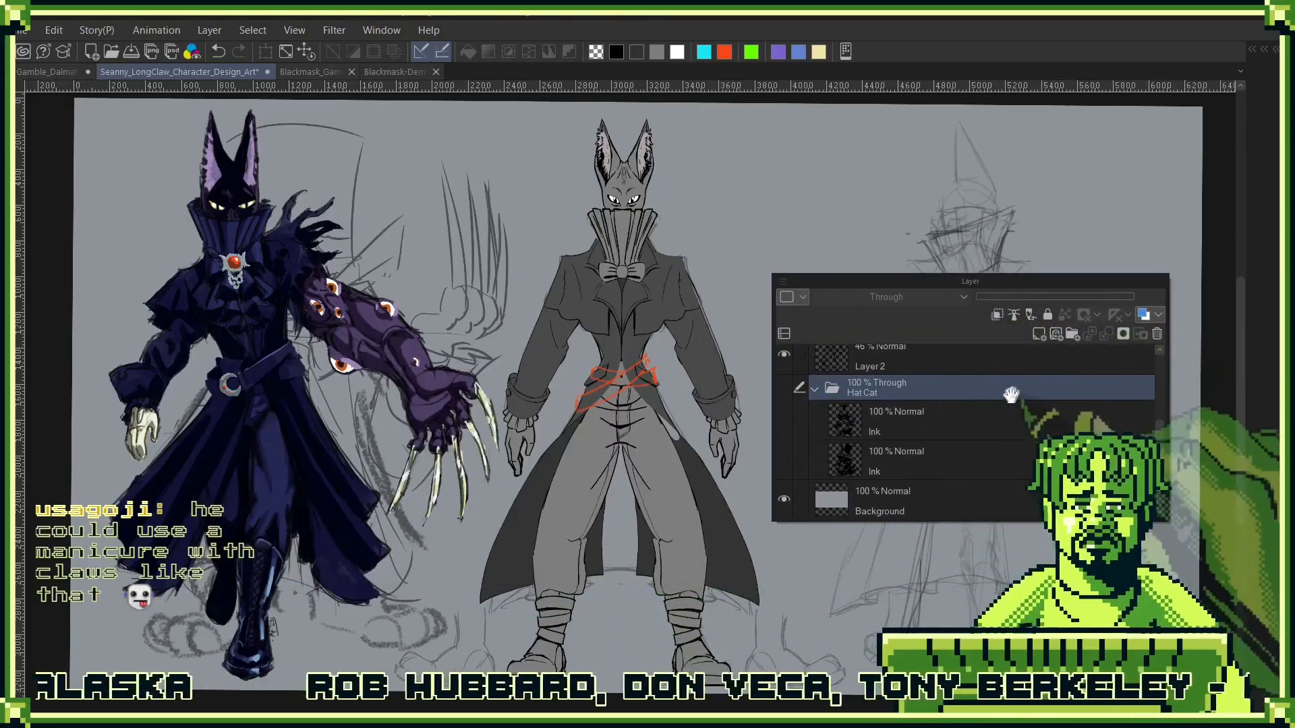
scroll(957, 459, up, 3)
click(955, 439)
mouse_move(907, 441)
mouse_down()
mouse_move(949, 475)
mouse_move(1157, 334)
mouse_up()
click(784, 398)
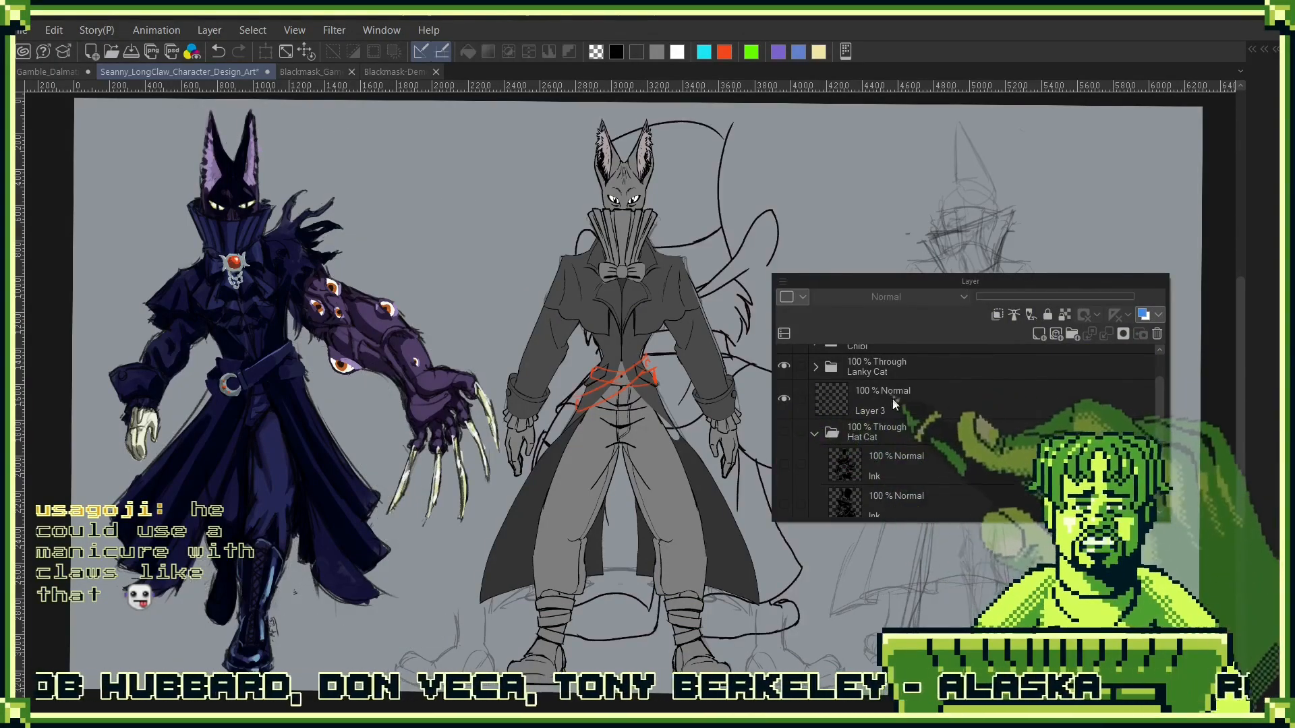
click(936, 394)
mouse_move(937, 394)
mouse_down()
mouse_move(944, 437)
mouse_move(962, 432)
mouse_move(945, 428)
mouse_move(940, 445)
mouse_up()
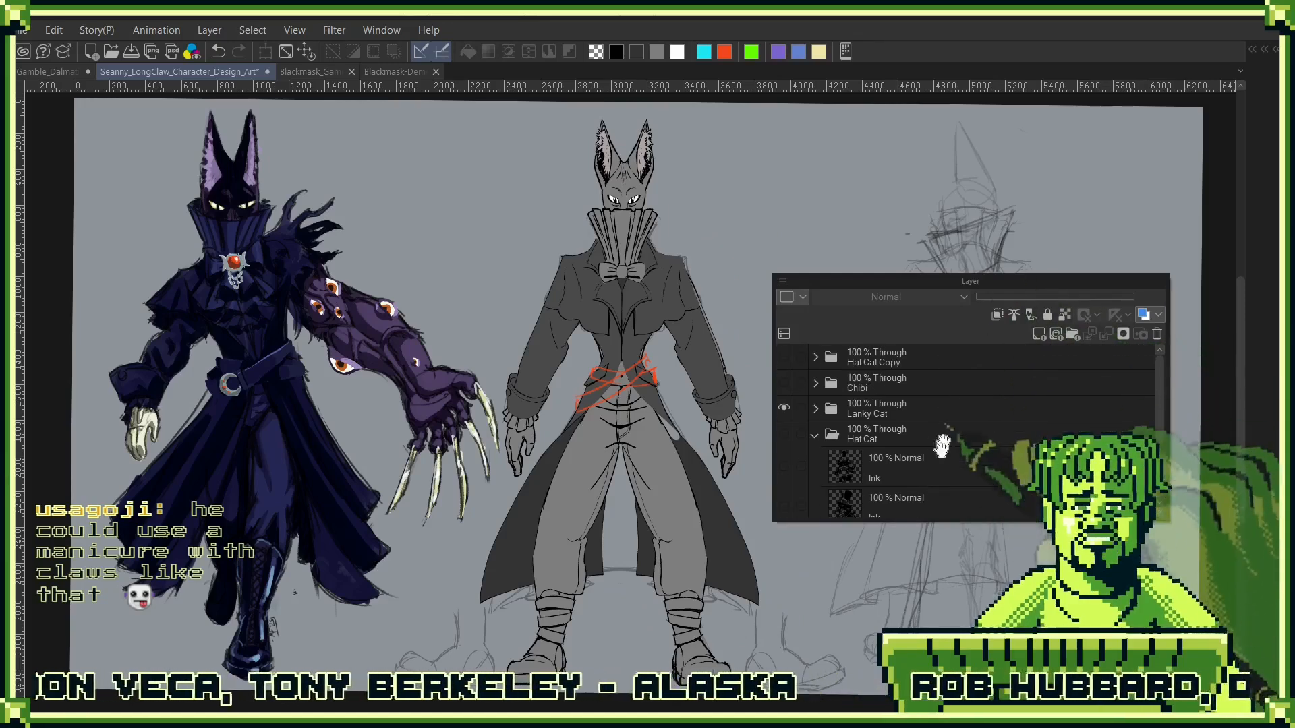
- Move the Hat Cat Copy folder into the Hat Cat folder and toggle the Lanky Cat folder's visibility off and on
click(877, 362)
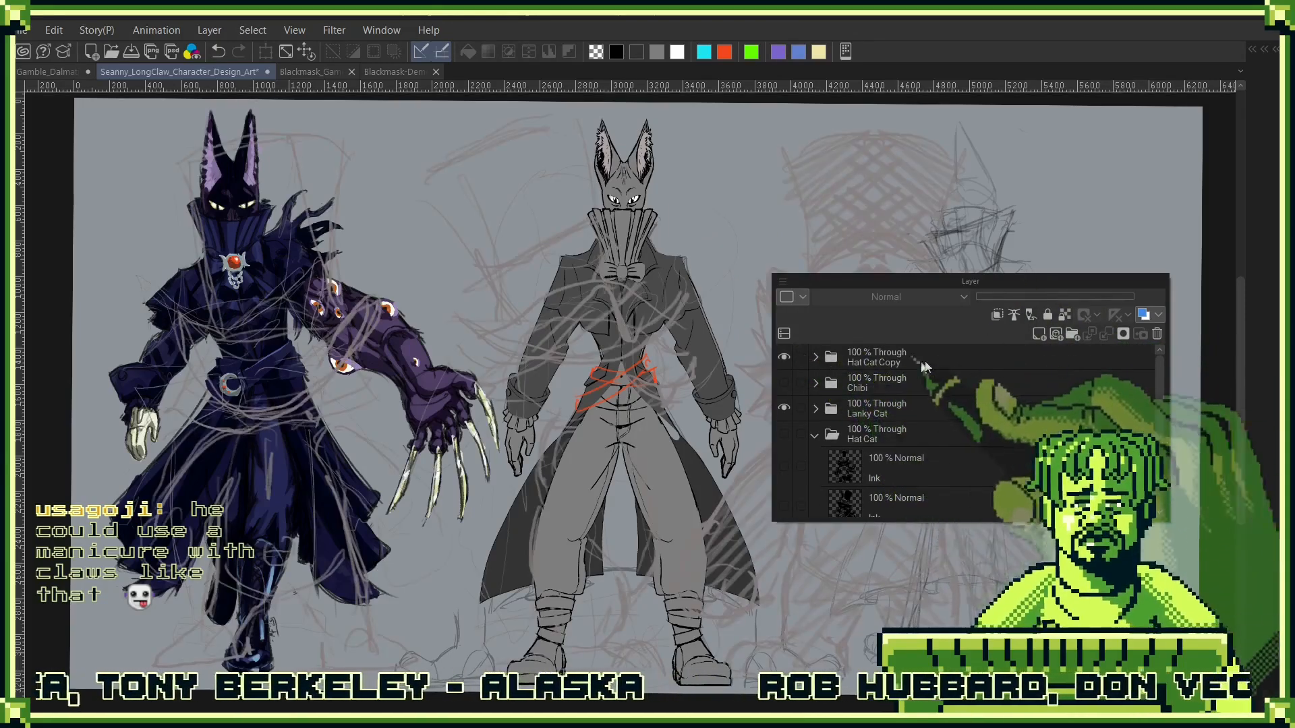
drag(896, 366, 914, 442)
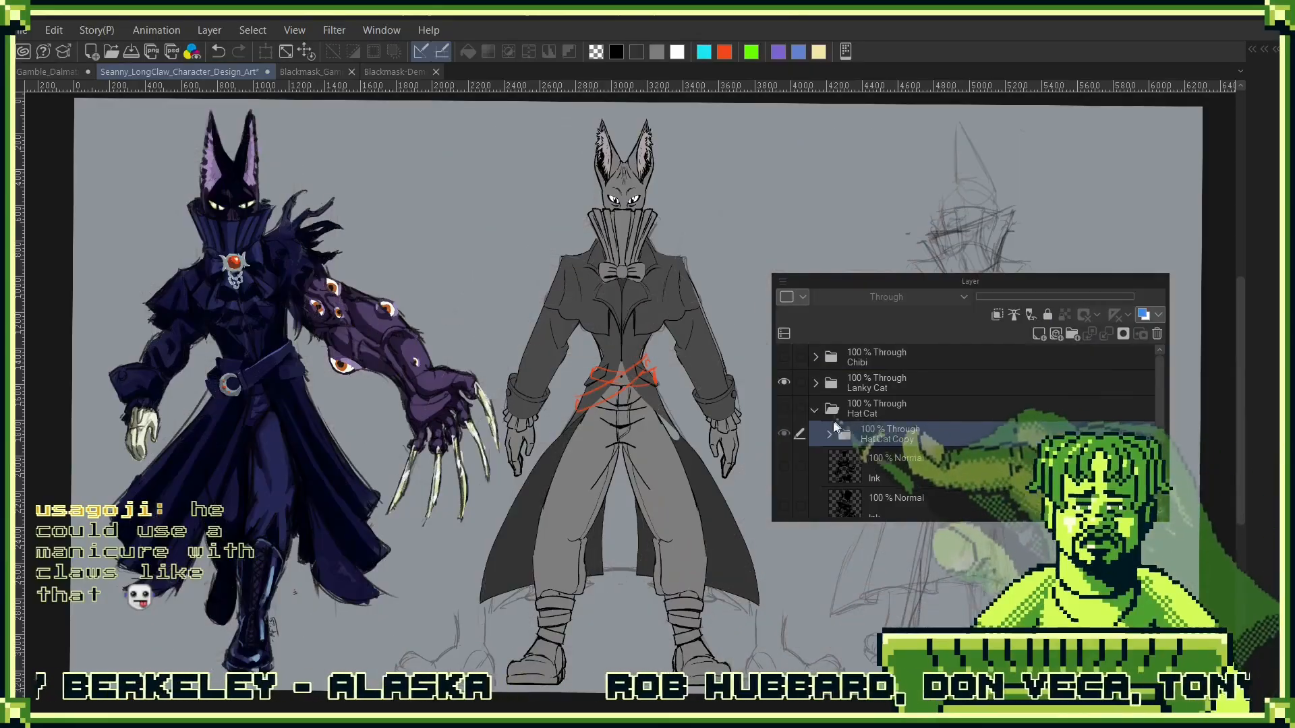
click(784, 383)
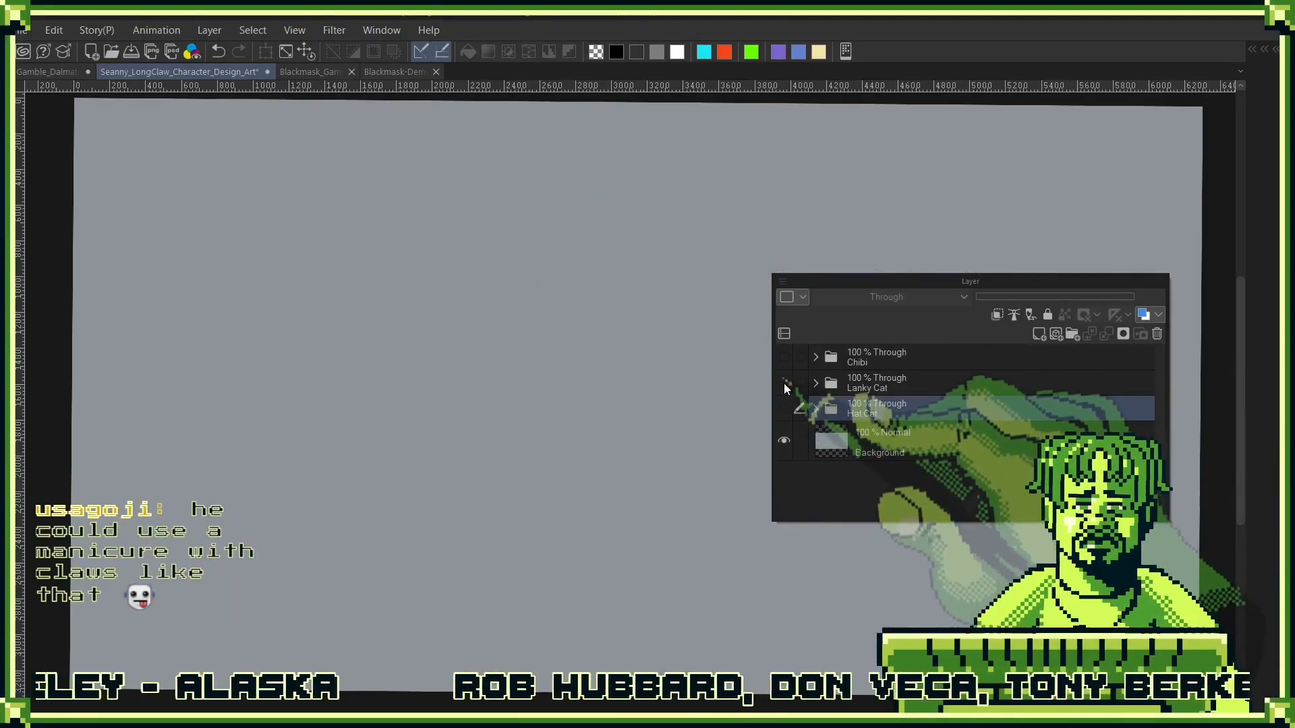
click(784, 382)
- Expand the Lanky Cat folder, briefly display its Arm artwork, and select Layer 11 in the Belts folder
click(816, 383)
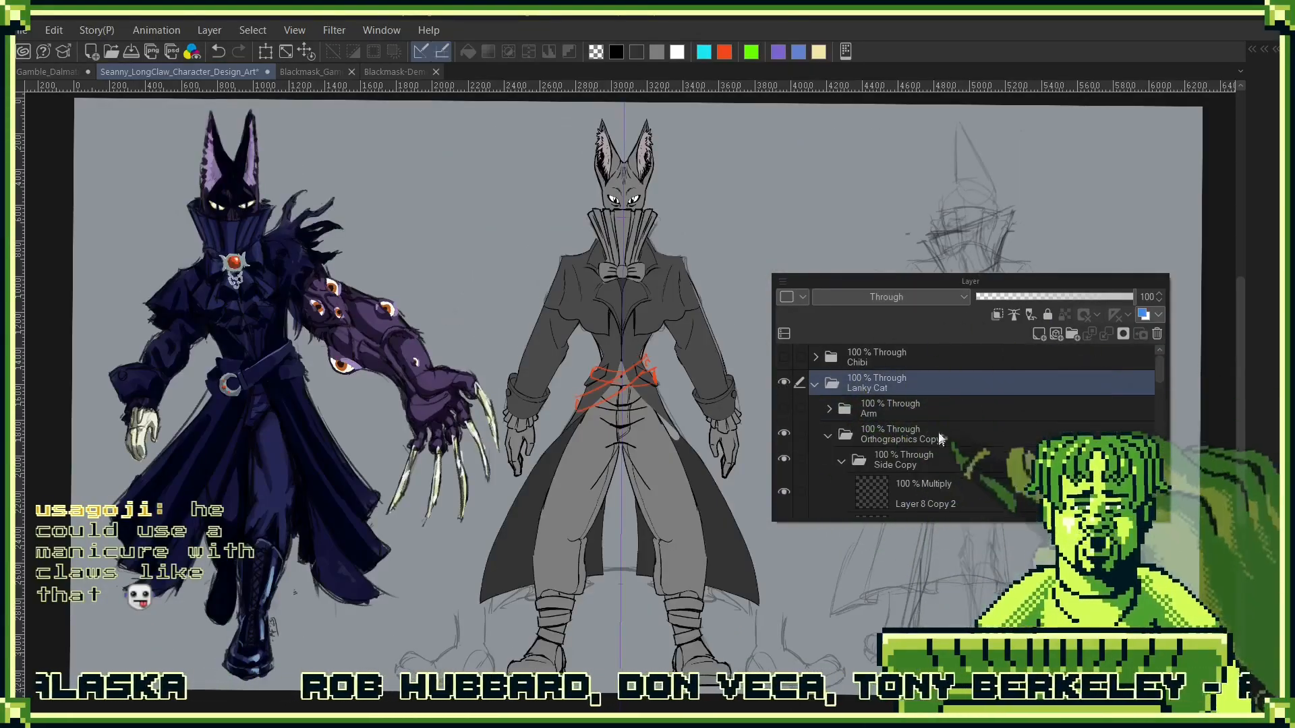
click(784, 408)
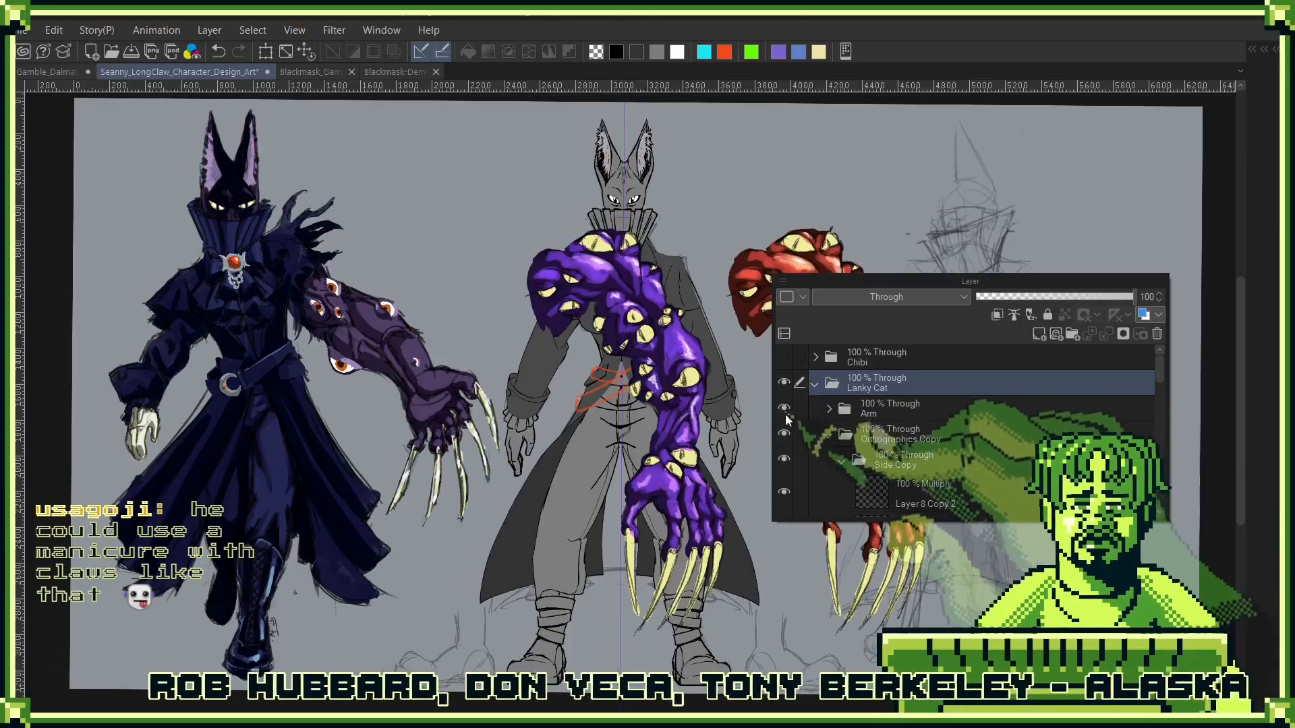
click(784, 408)
scroll(970, 455, down, 2)
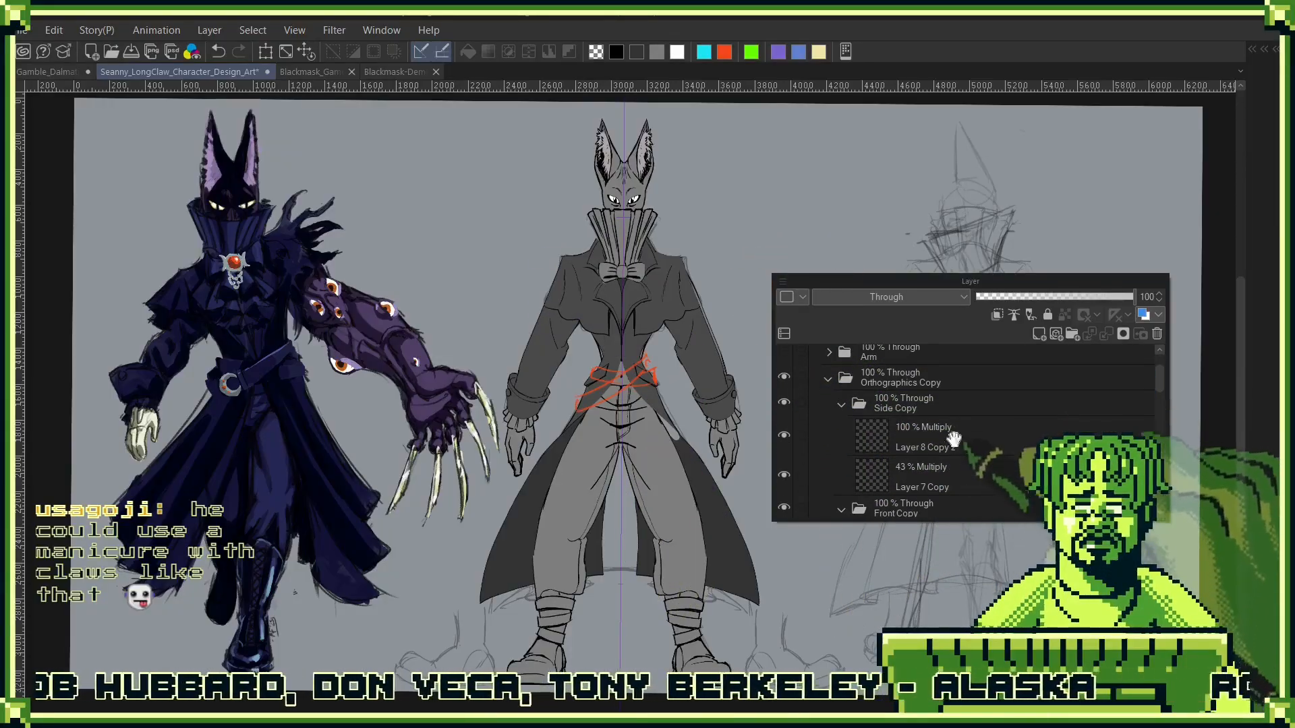
scroll(954, 439, down, 5)
click(954, 448)
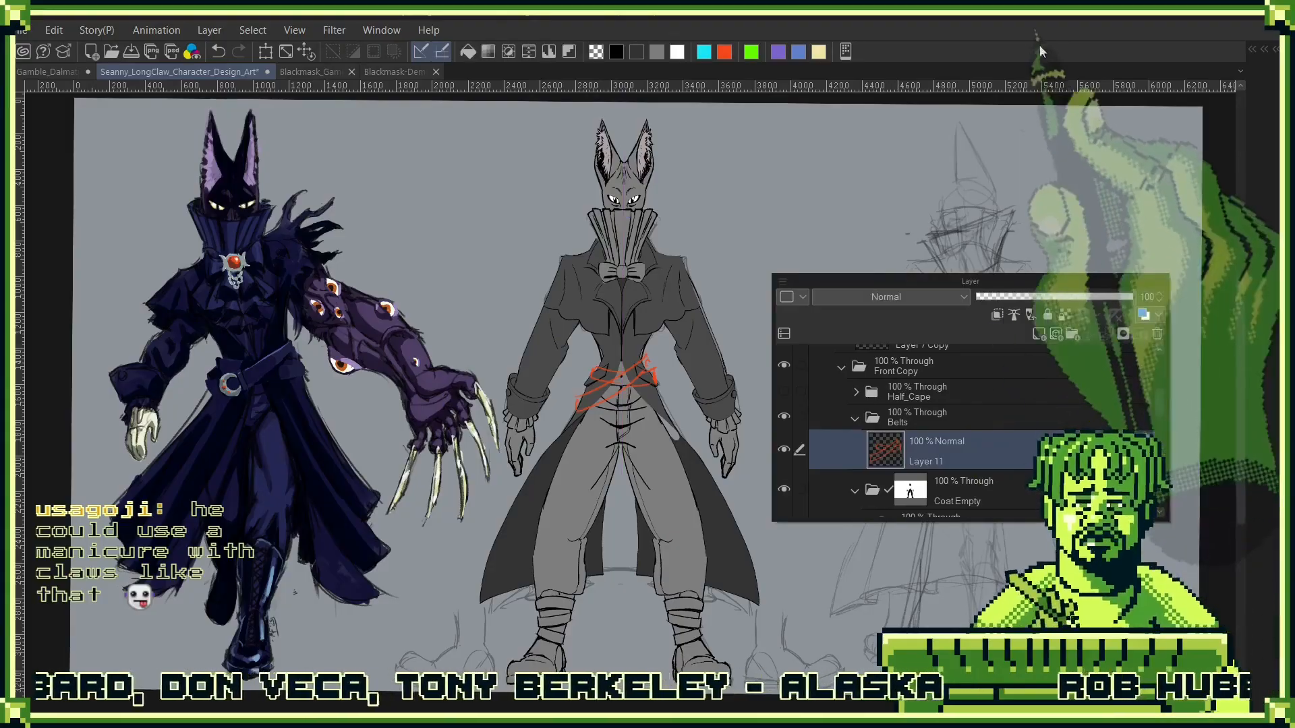
- Refine the red crossed belt sketch at the front view's waist, adding thickness to the belt ends
key(Tab)
scroll(597, 381, up, 3)
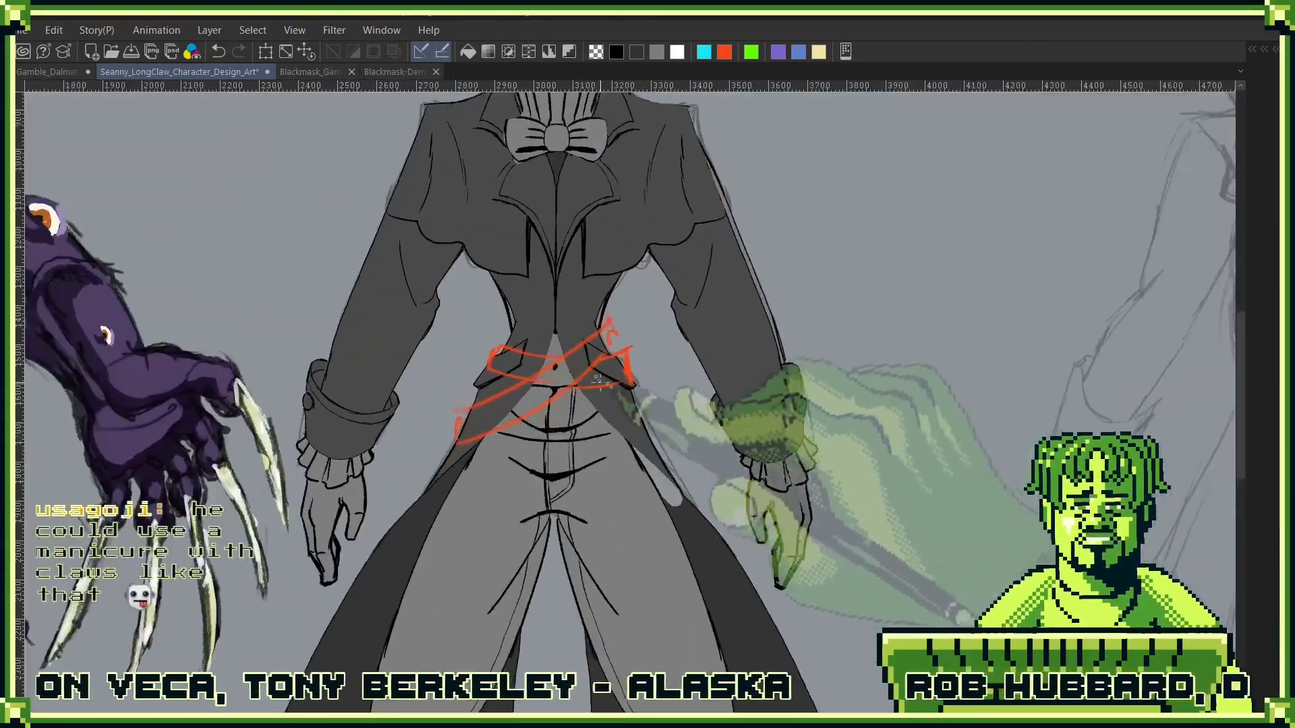
drag(599, 382, 651, 420)
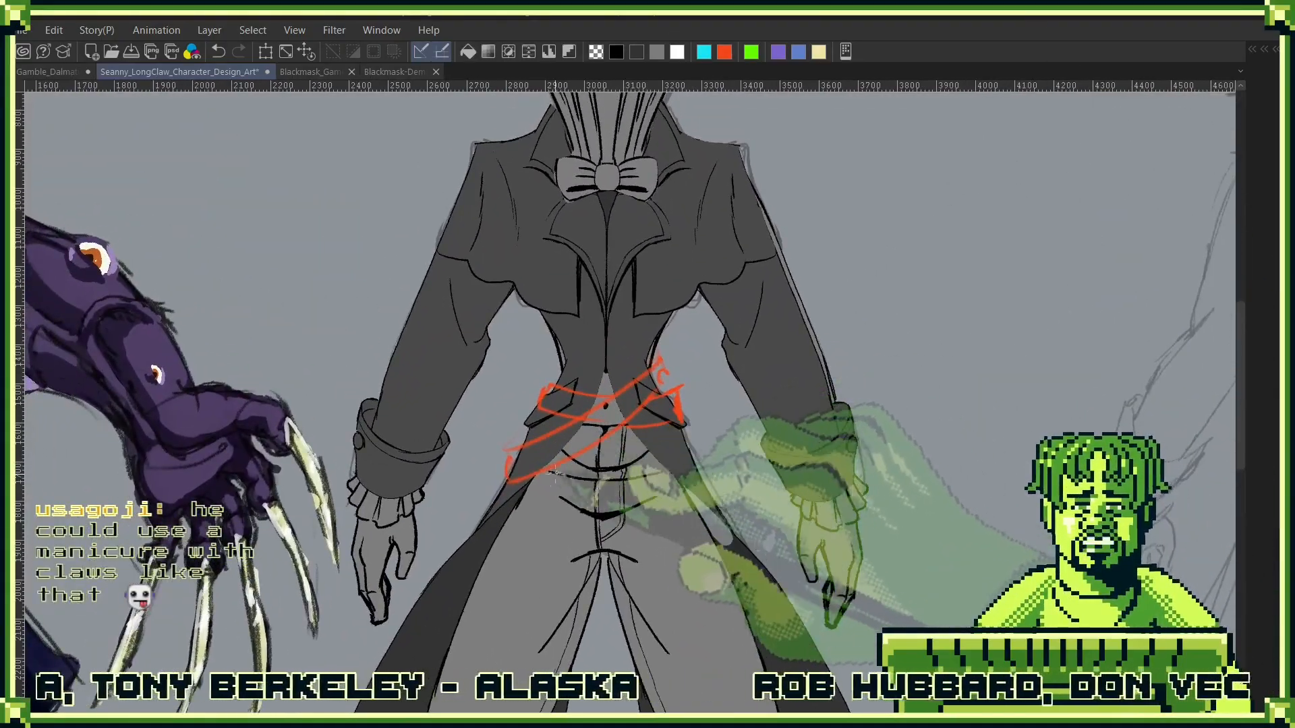
key(ctrl+z)
mouse_move(518, 448)
mouse_down()
mouse_move(509, 477)
mouse_move(605, 438)
mouse_up()
mouse_move(665, 378)
mouse_down()
mouse_move(665, 391)
mouse_move(674, 369)
mouse_up()
mouse_move(509, 458)
mouse_down()
mouse_move(541, 446)
mouse_move(511, 450)
mouse_up()
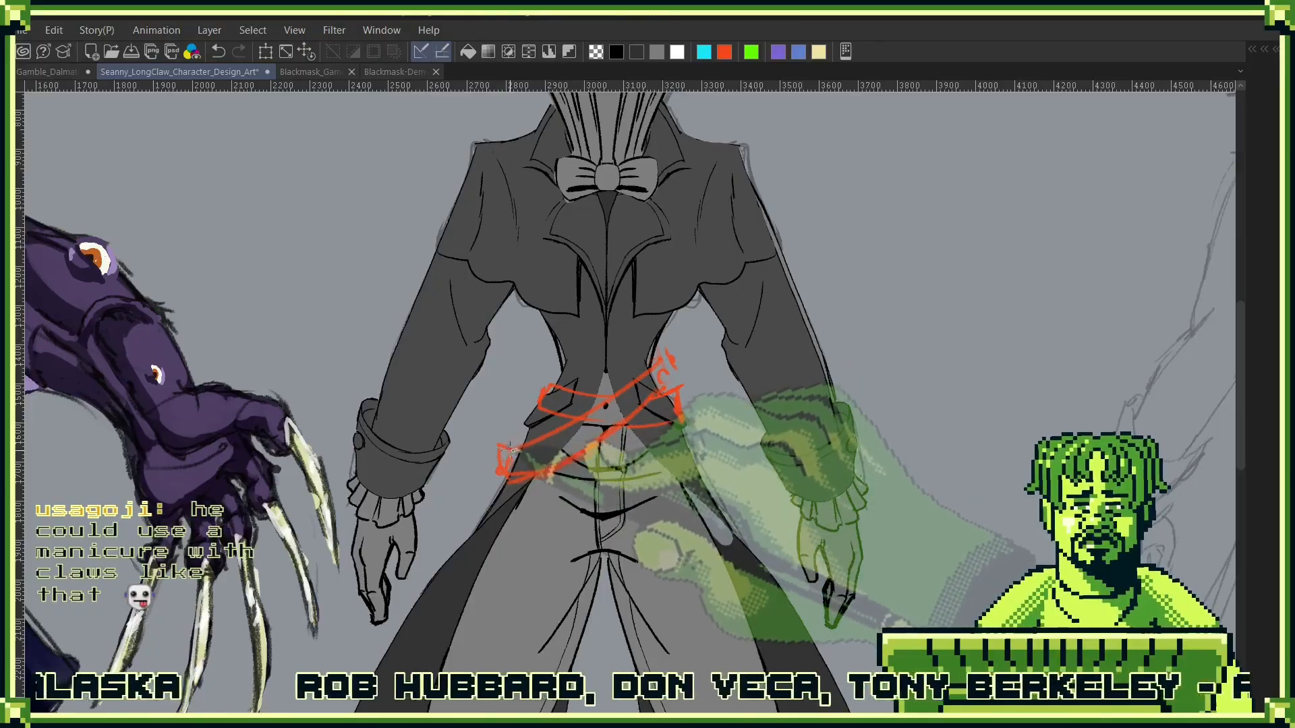
mouse_move(658, 364)
mouse_down()
mouse_move(667, 352)
mouse_move(674, 370)
mouse_up()
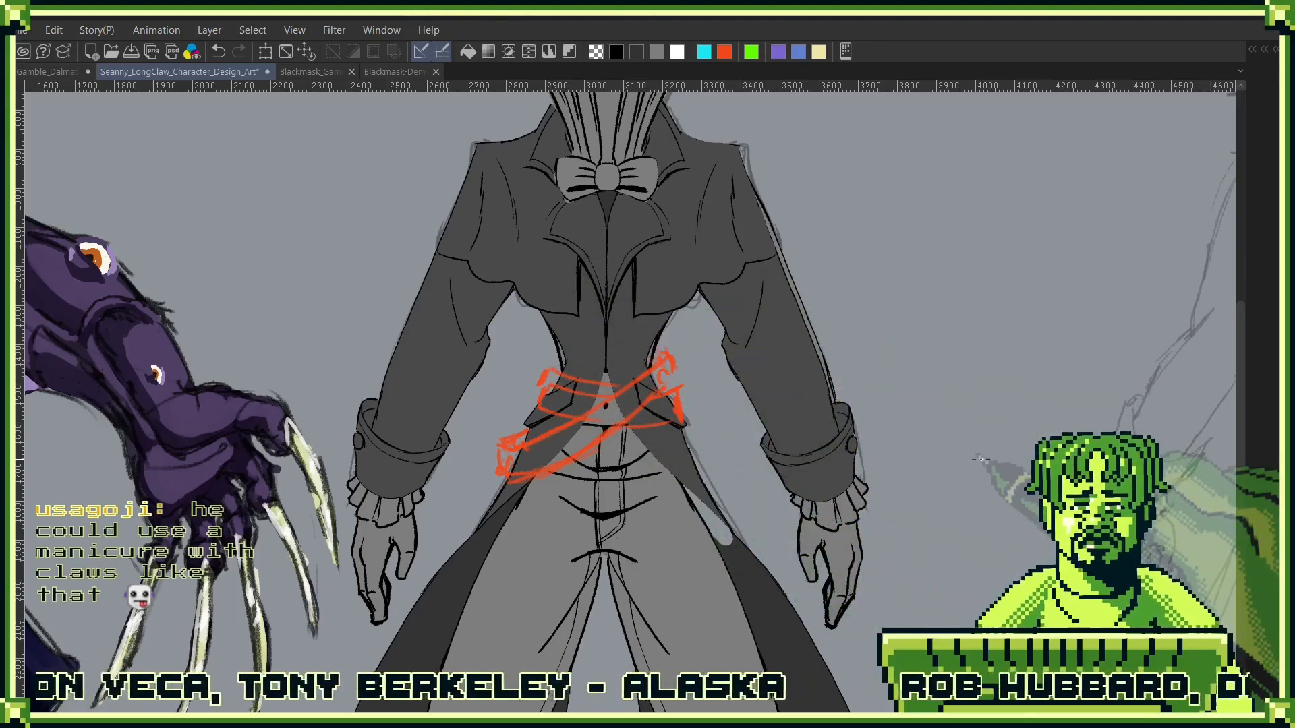
scroll(718, 521, down, 4)
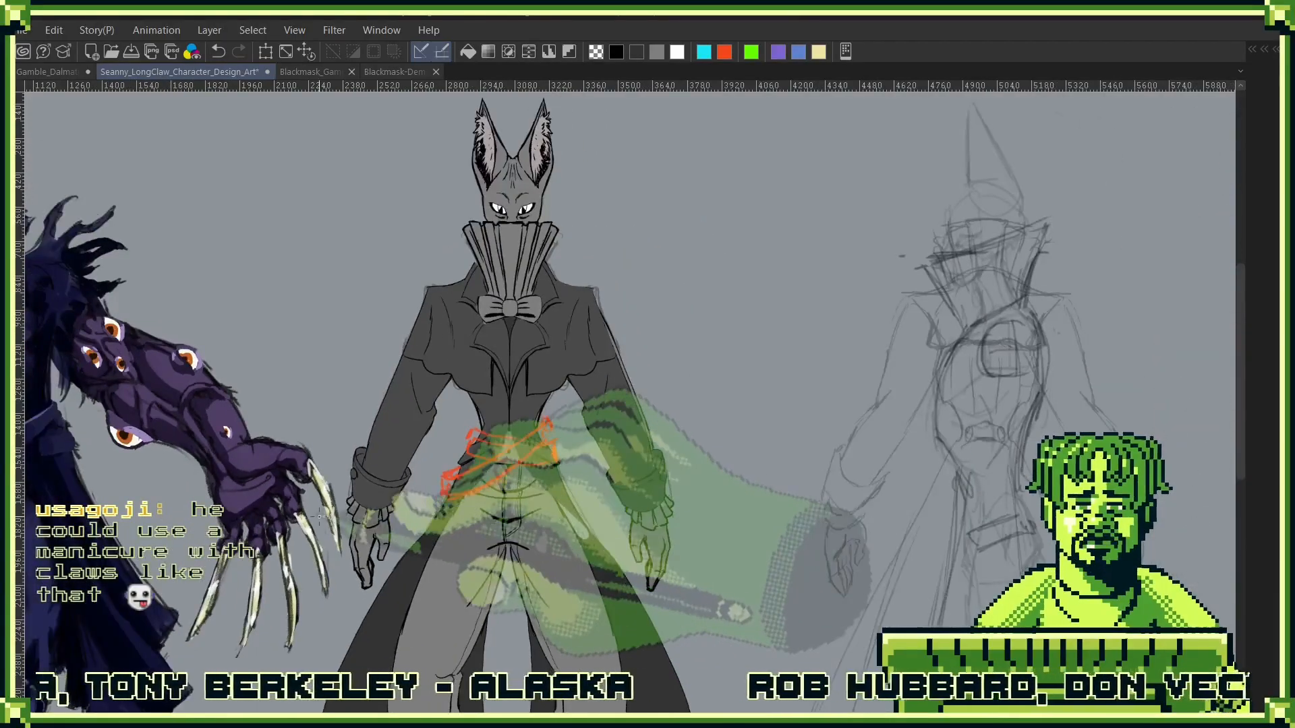
drag(362, 405, 616, 406)
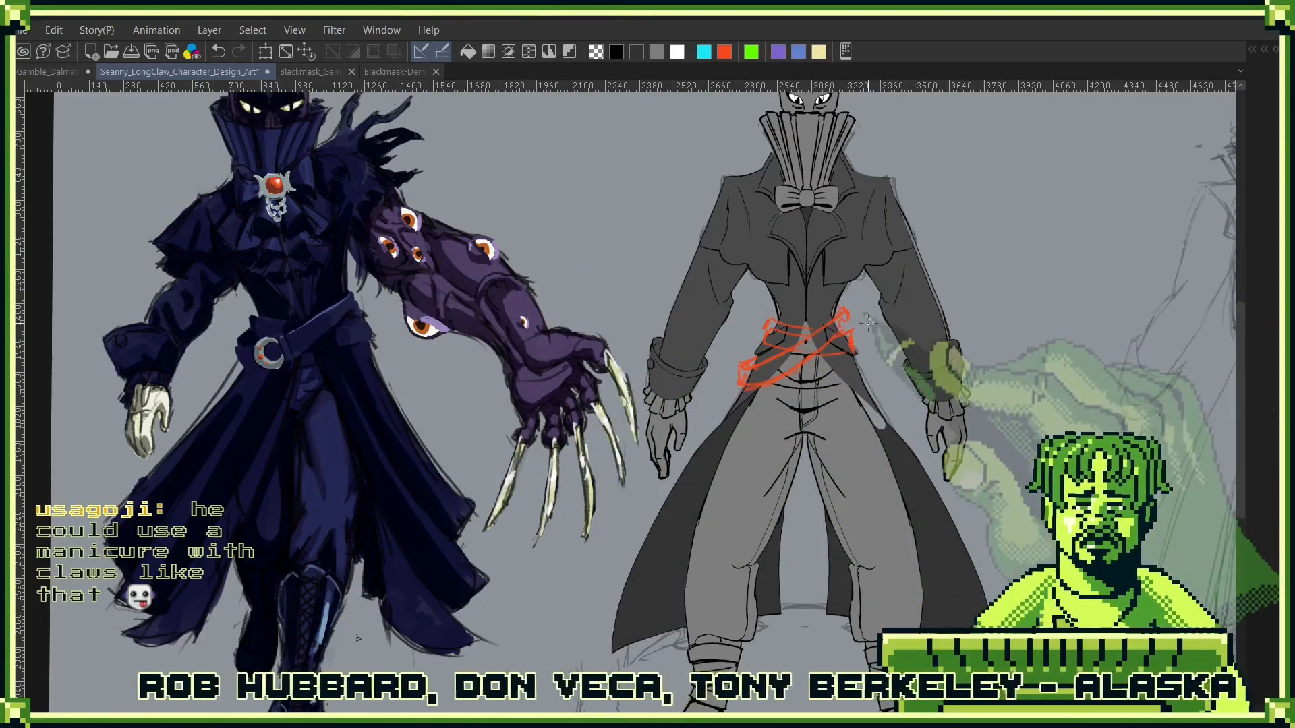
- Add a new layer above Layer 11 in the Belts folder and choose cyan as the drawing colour
scroll(890, 318, up, 4)
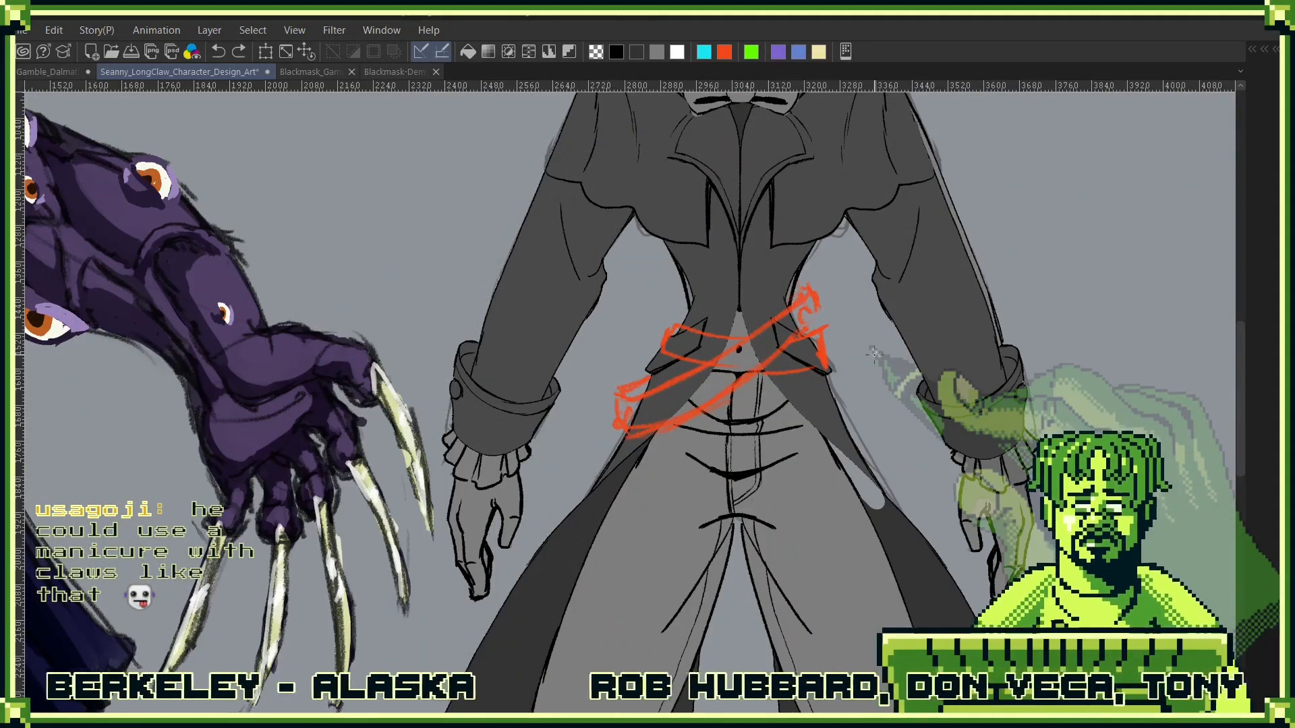
key(F7)
click(938, 276)
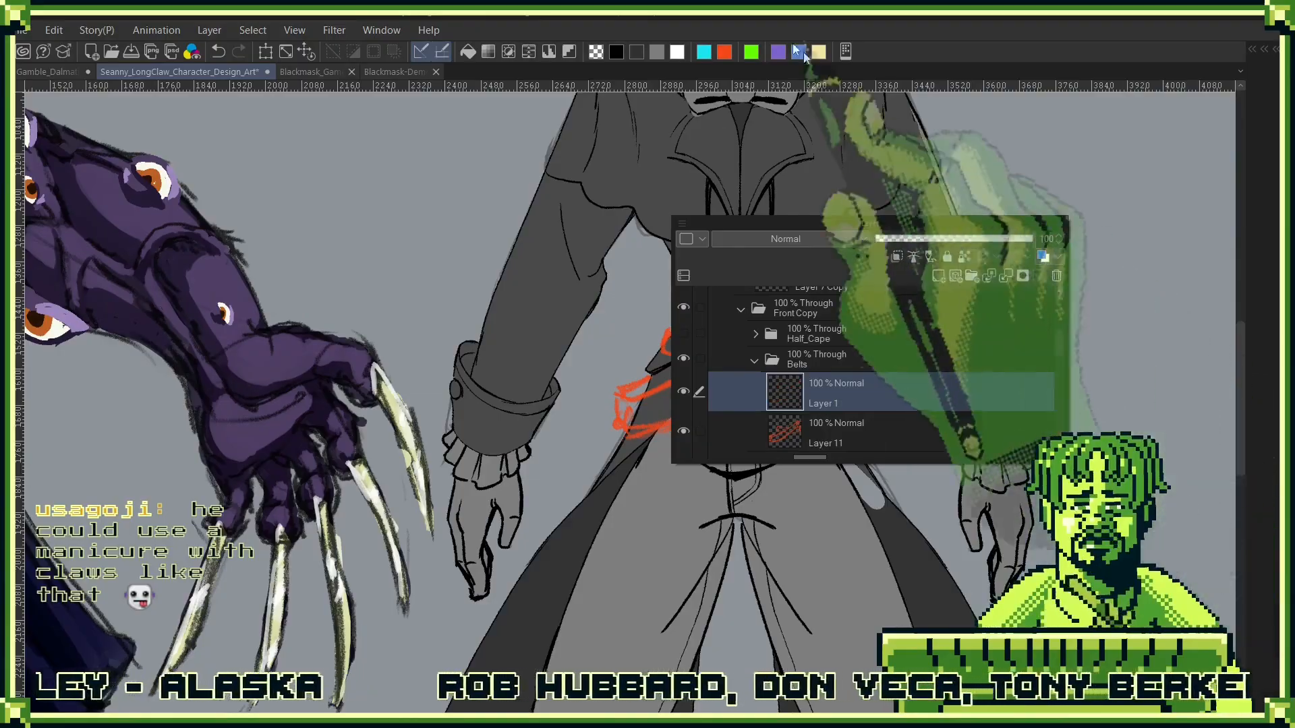
key(F7)
click(725, 52)
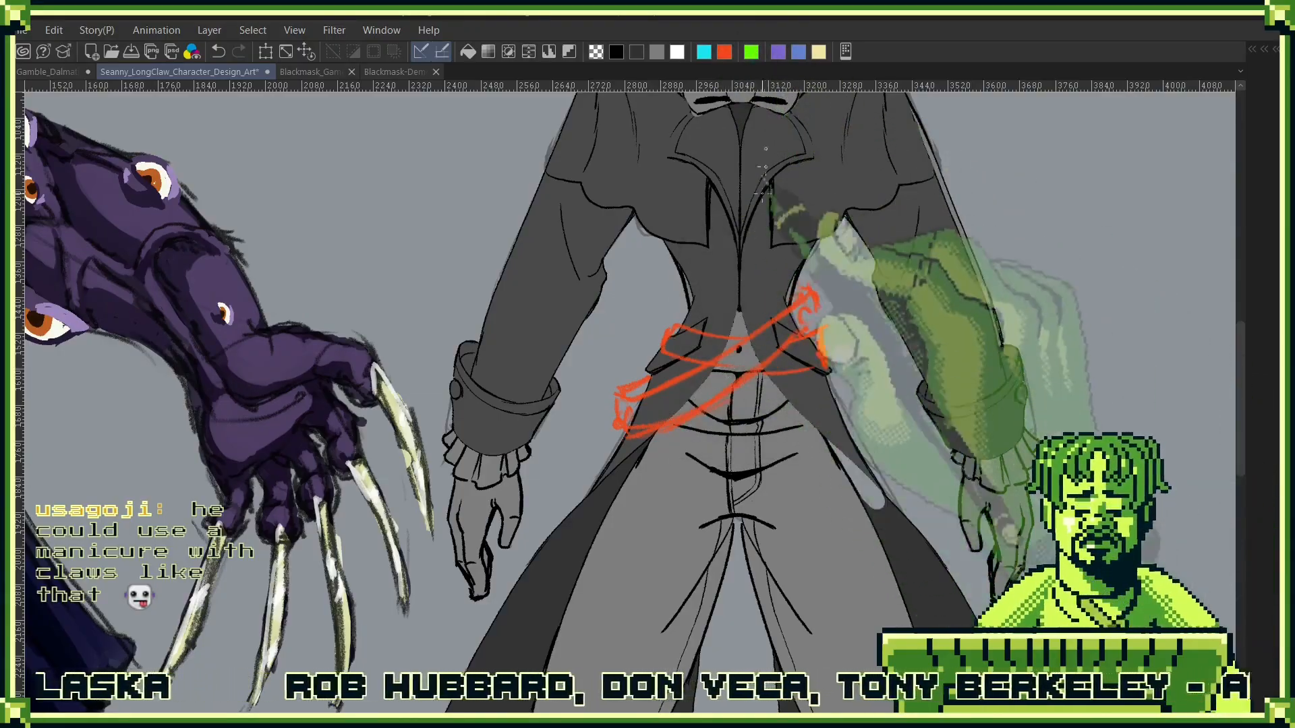
- Delete Layer 11 with the red belt sketch from the Belts folder
key(F7)
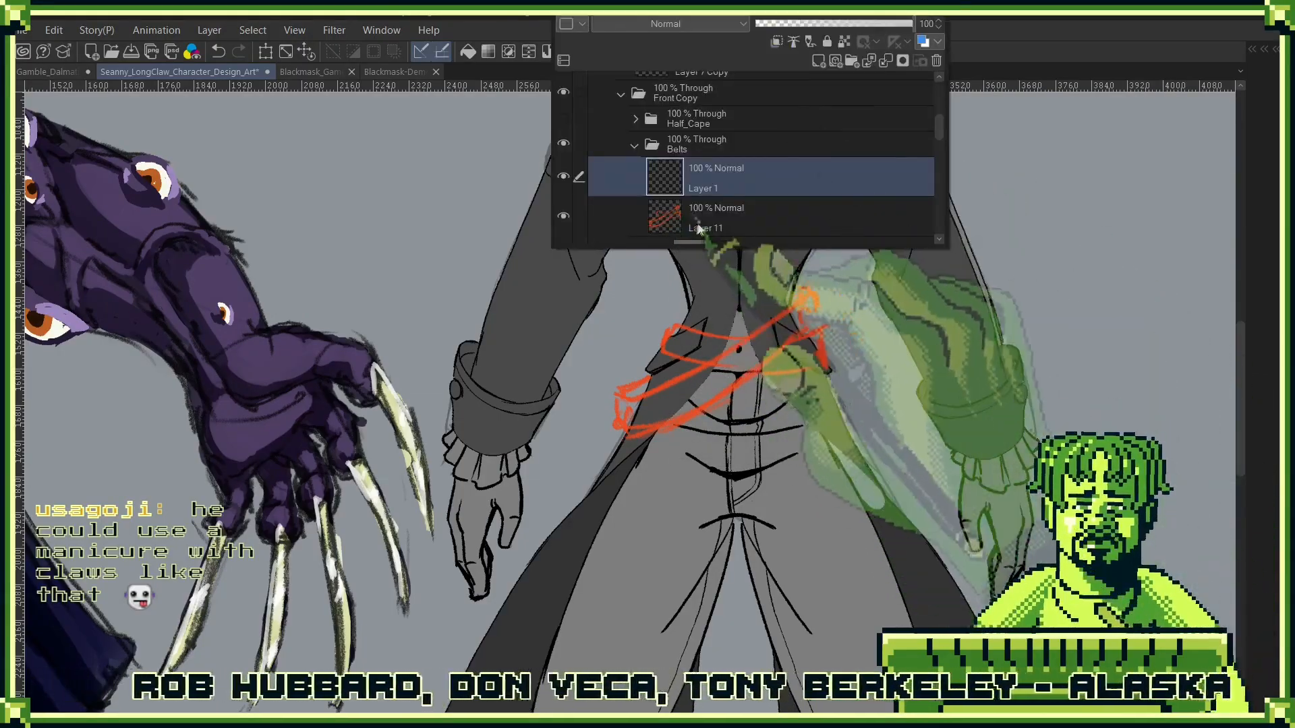
click(763, 209)
click(938, 61)
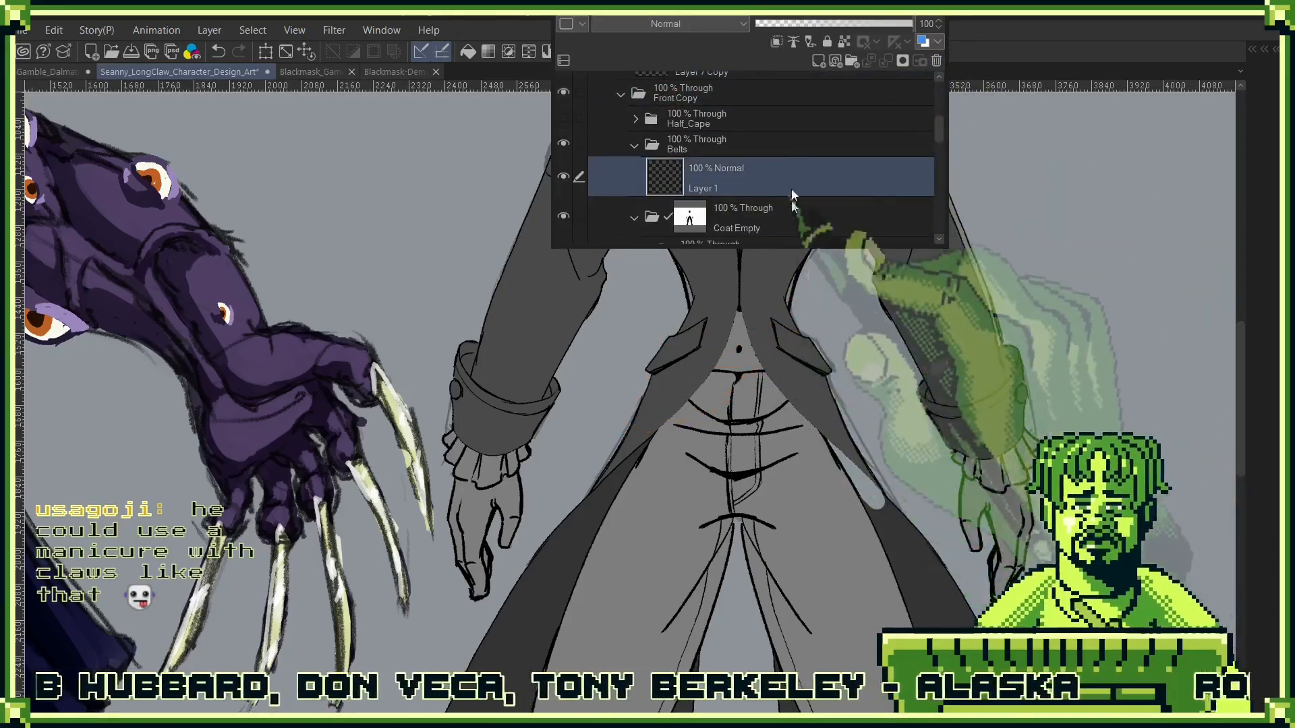
key(F7)
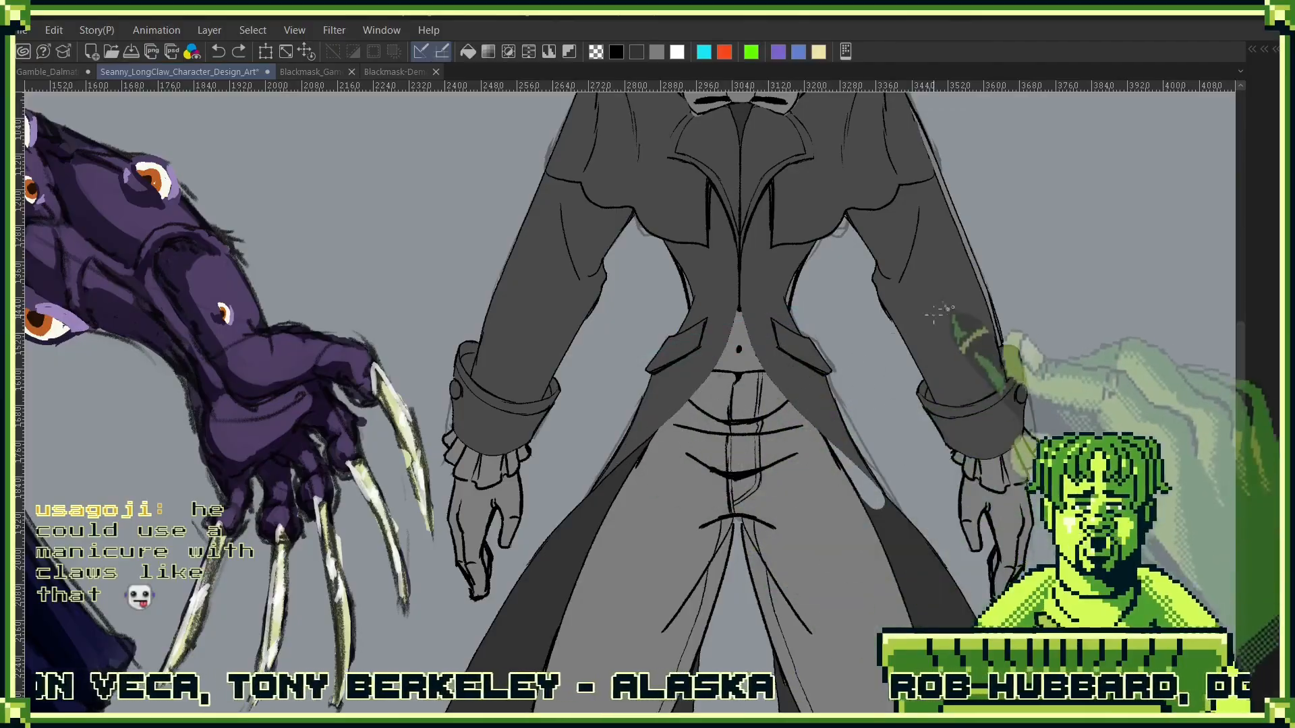
key(ctrl+z)
mouse_move(788, 311)
mouse_down()
mouse_move(640, 379)
mouse_move(818, 327)
mouse_move(637, 364)
mouse_up()
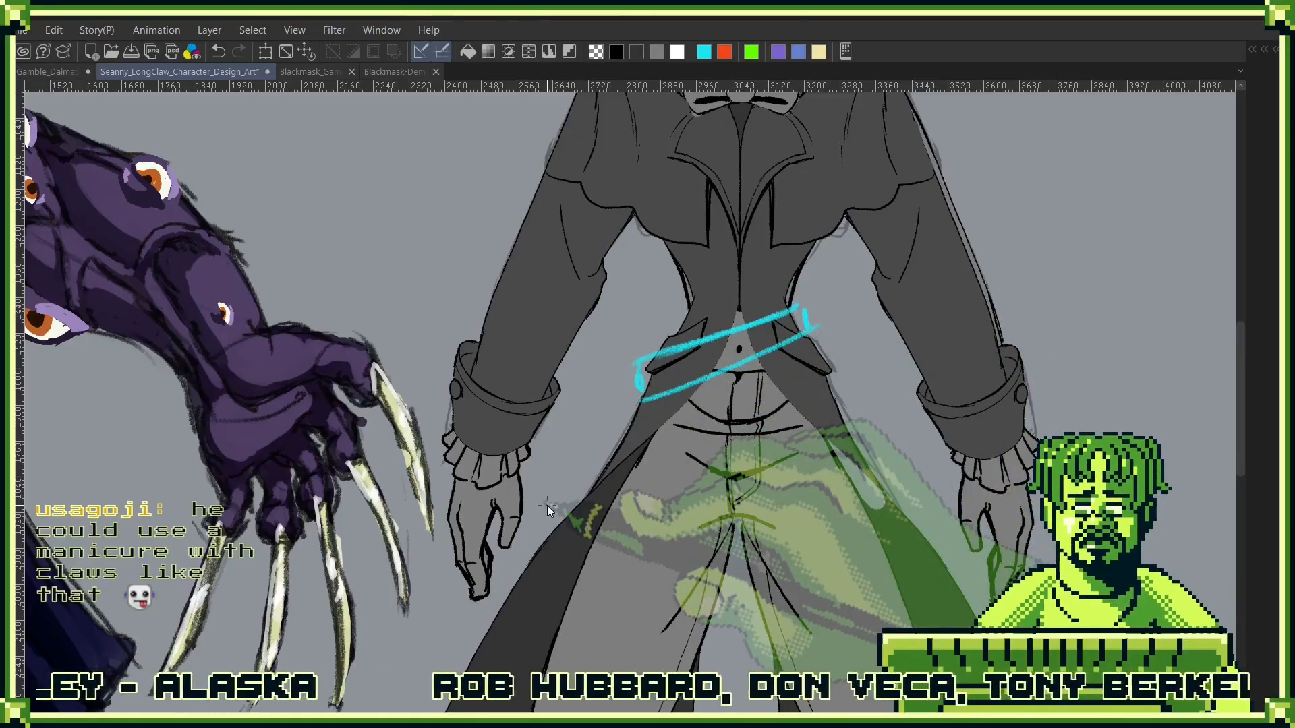
key(ctrl+z)
key(ctrl+z)
key(ctrl+z)
mouse_move(647, 450)
mouse_down()
mouse_move(801, 395)
mouse_move(664, 413)
mouse_move(732, 421)
mouse_up()
key(ctrl+z)
key(ctrl+z)
mouse_move(799, 363)
mouse_down()
mouse_move(660, 404)
mouse_move(641, 439)
mouse_move(646, 429)
mouse_up()
scroll(622, 467, down, 6)
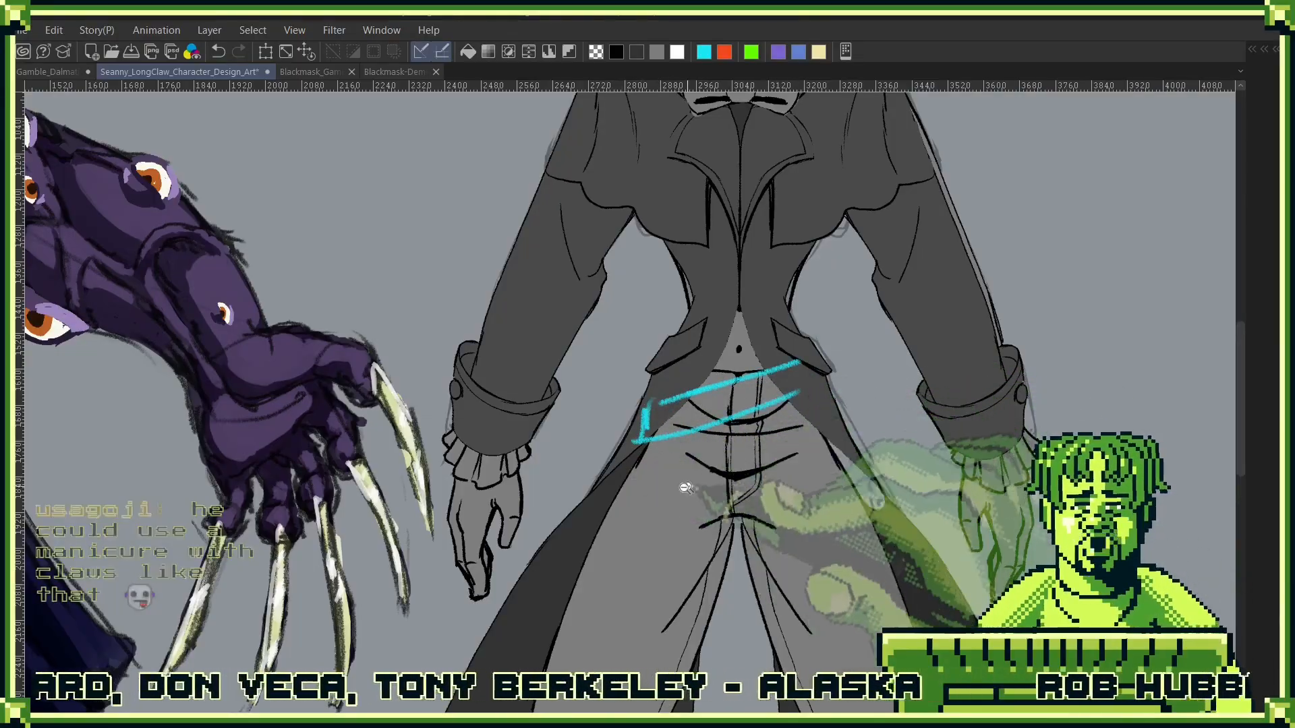
key(ctrl+z)
key(ctrl+z)
key(ctrl+z)
key(ctrl+z)
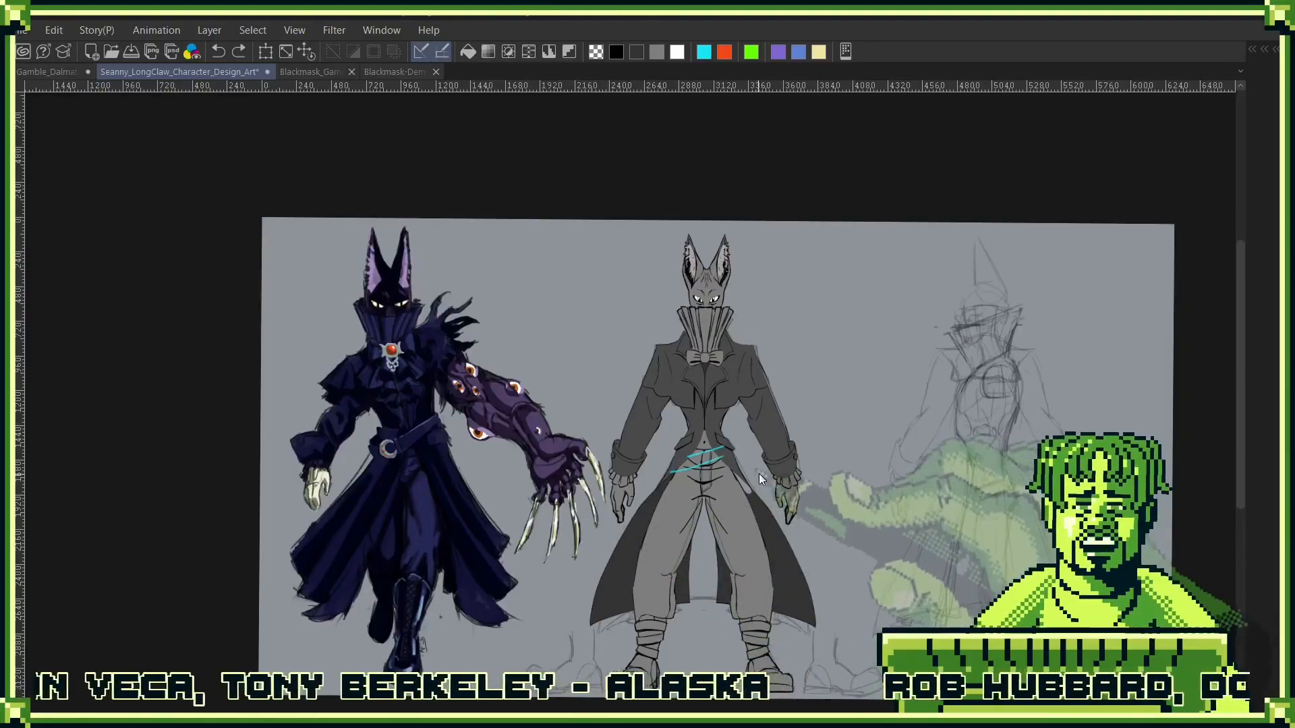
- Sketch a slanted cyan belt across the front view's waist with a round double-ring buckle and strap holes
scroll(736, 443, up, 4)
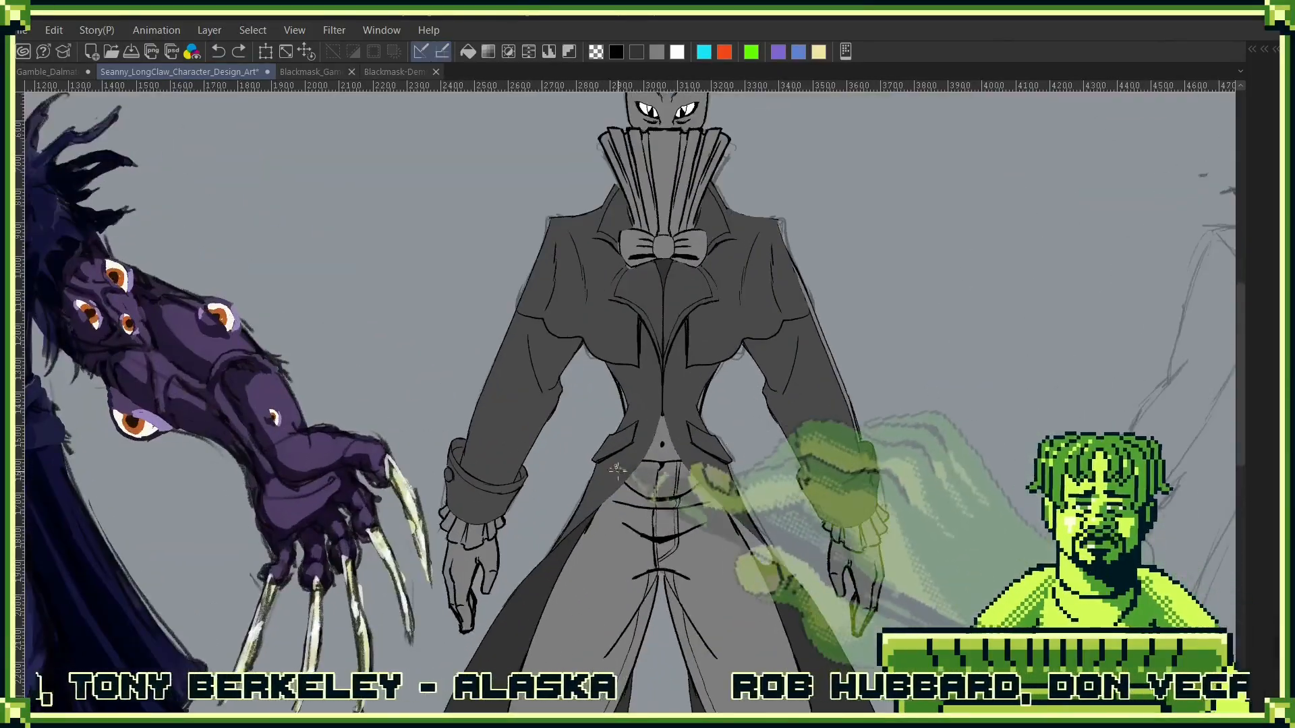
drag(704, 416, 586, 481)
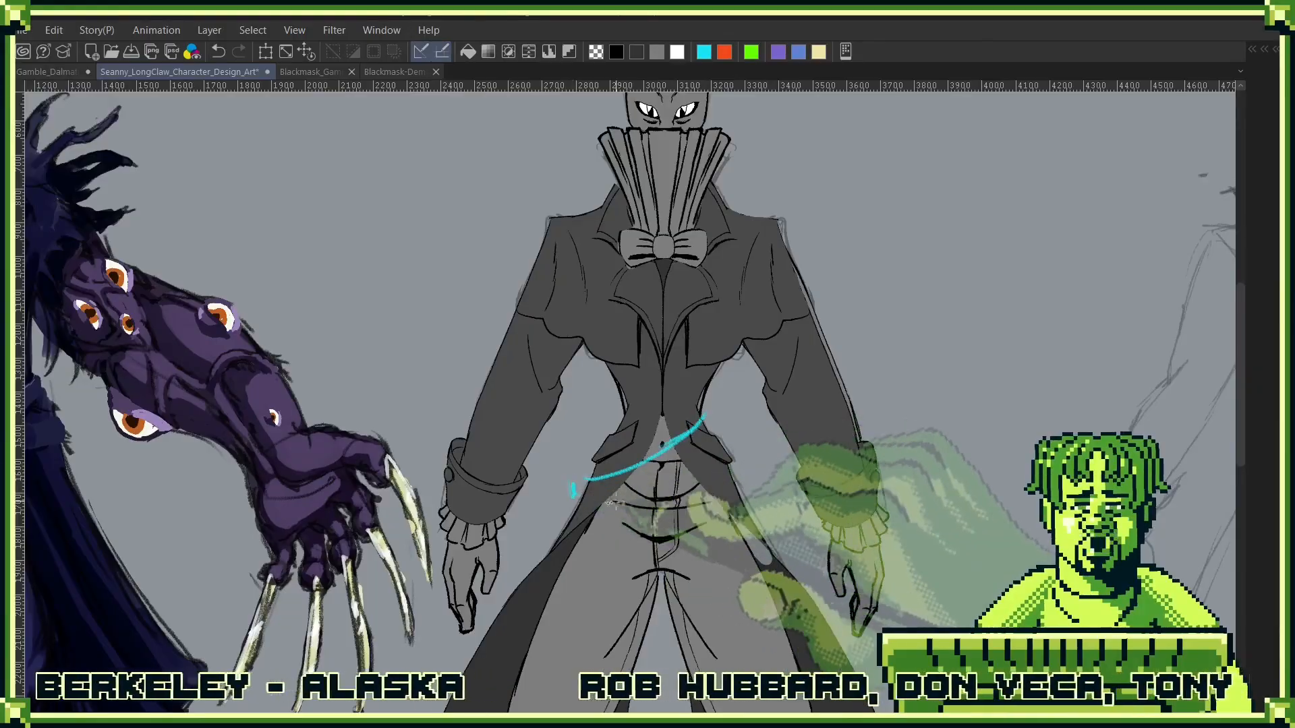
drag(678, 470, 577, 508)
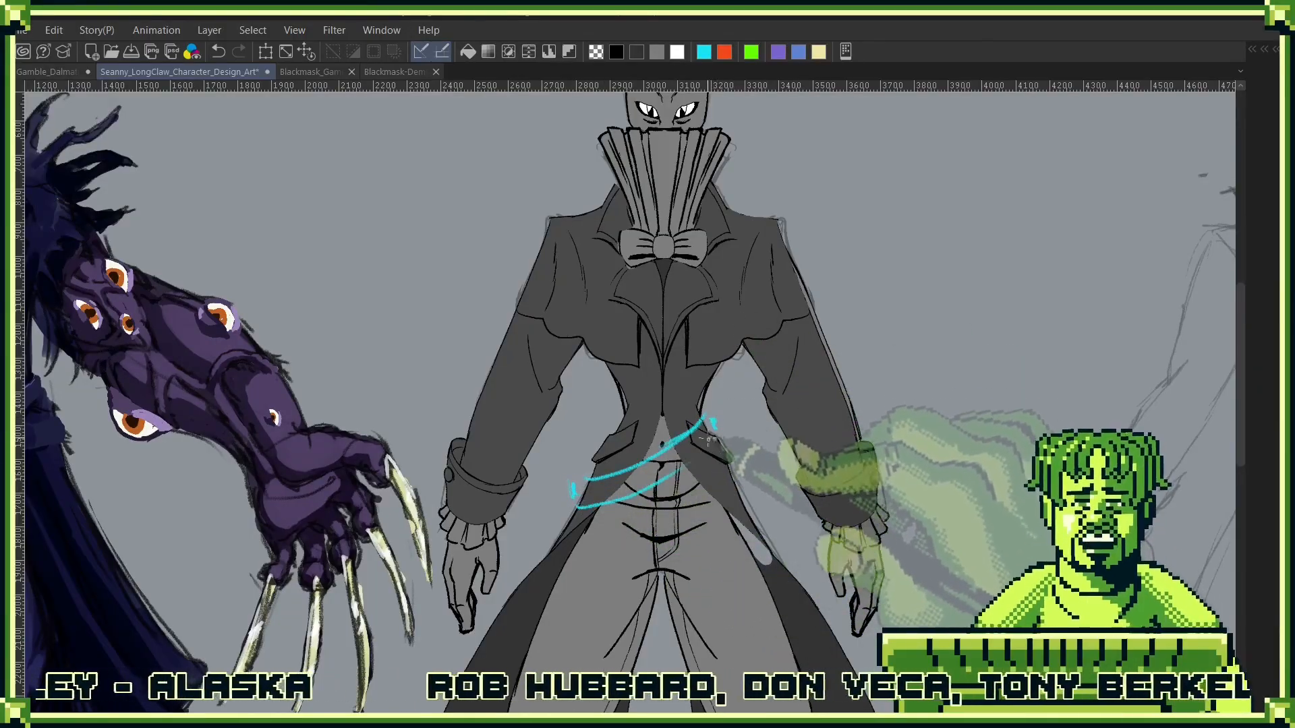
drag(724, 432, 692, 461)
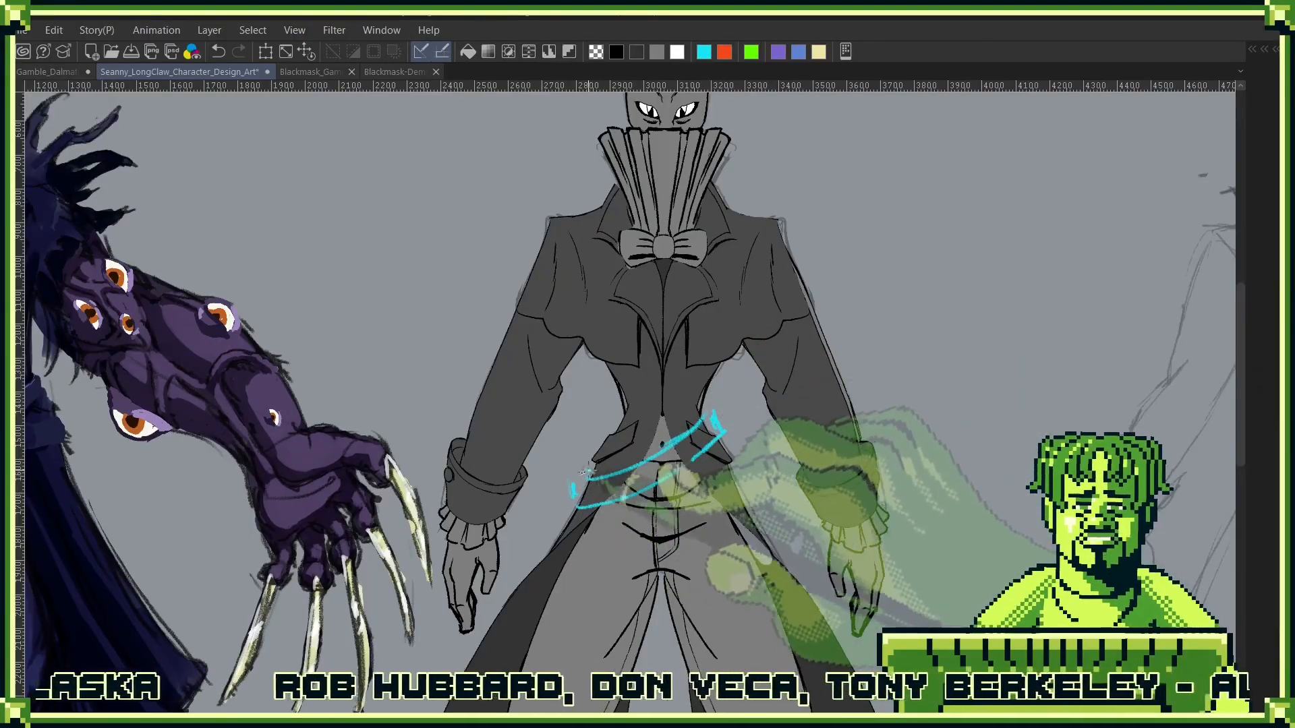
mouse_move(595, 470)
mouse_down()
mouse_move(568, 484)
mouse_move(618, 472)
mouse_move(625, 590)
mouse_move(613, 488)
mouse_move(557, 530)
mouse_move(645, 514)
mouse_move(638, 495)
mouse_move(604, 506)
mouse_move(667, 553)
mouse_move(639, 487)
mouse_move(609, 561)
mouse_move(655, 516)
mouse_move(643, 487)
mouse_move(664, 513)
mouse_up()
scroll(645, 451, up, 5)
mouse_move(681, 466)
mouse_down()
mouse_move(734, 472)
mouse_move(684, 529)
mouse_move(731, 488)
mouse_up()
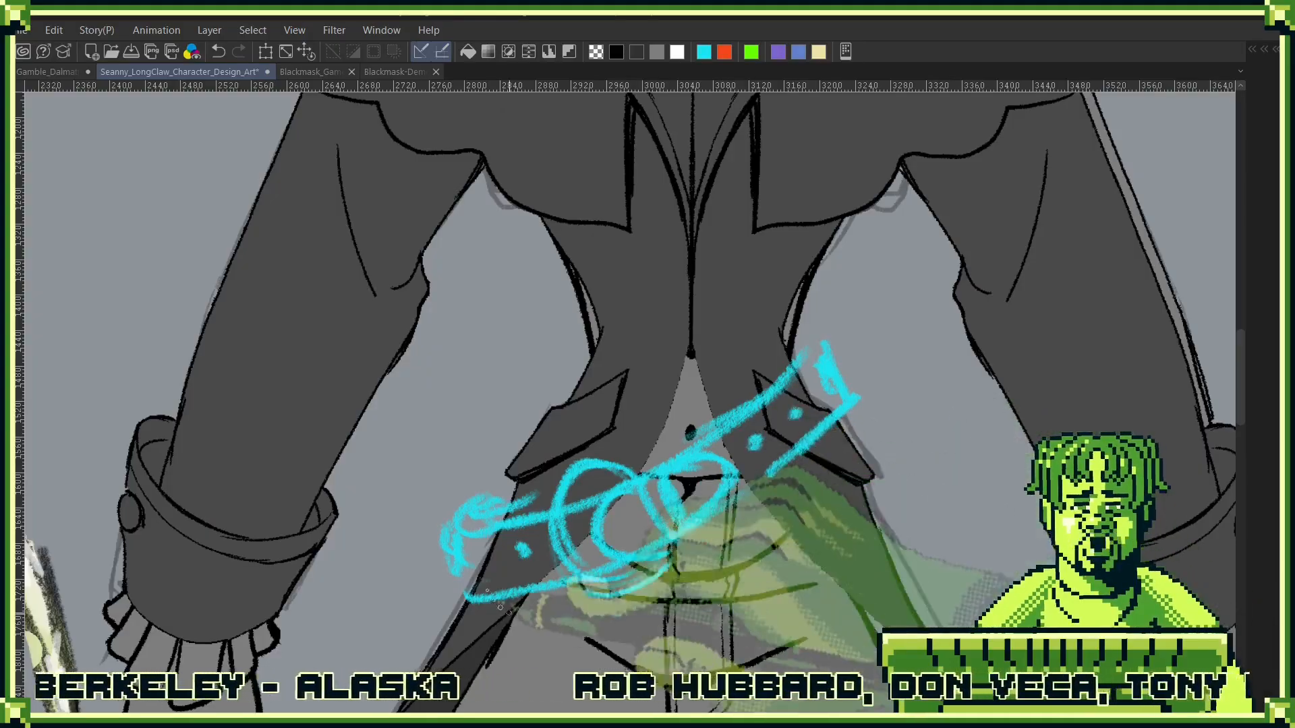
- Sketch a flat vertical cyan belt beside the front view, with a round ring buckle, strap loop, holes and rounded tip
scroll(636, 551, down, 5)
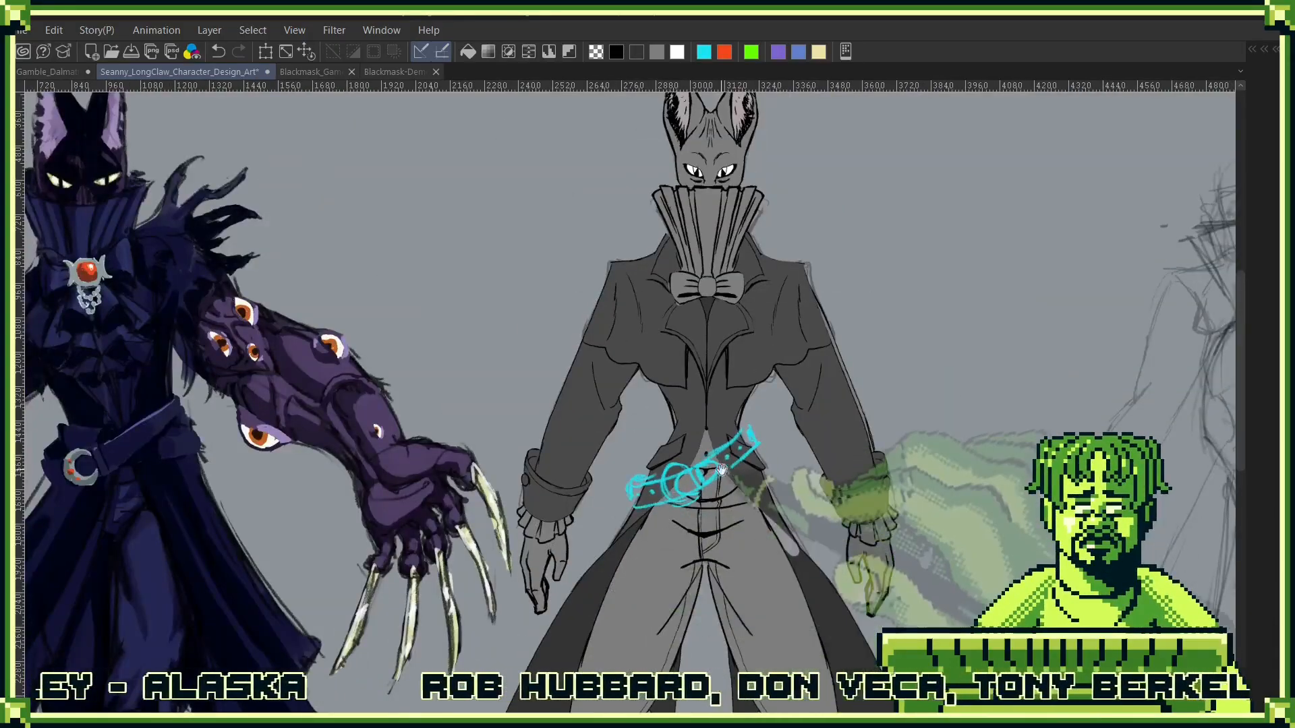
drag(721, 469, 793, 424)
scroll(912, 405, up, 4)
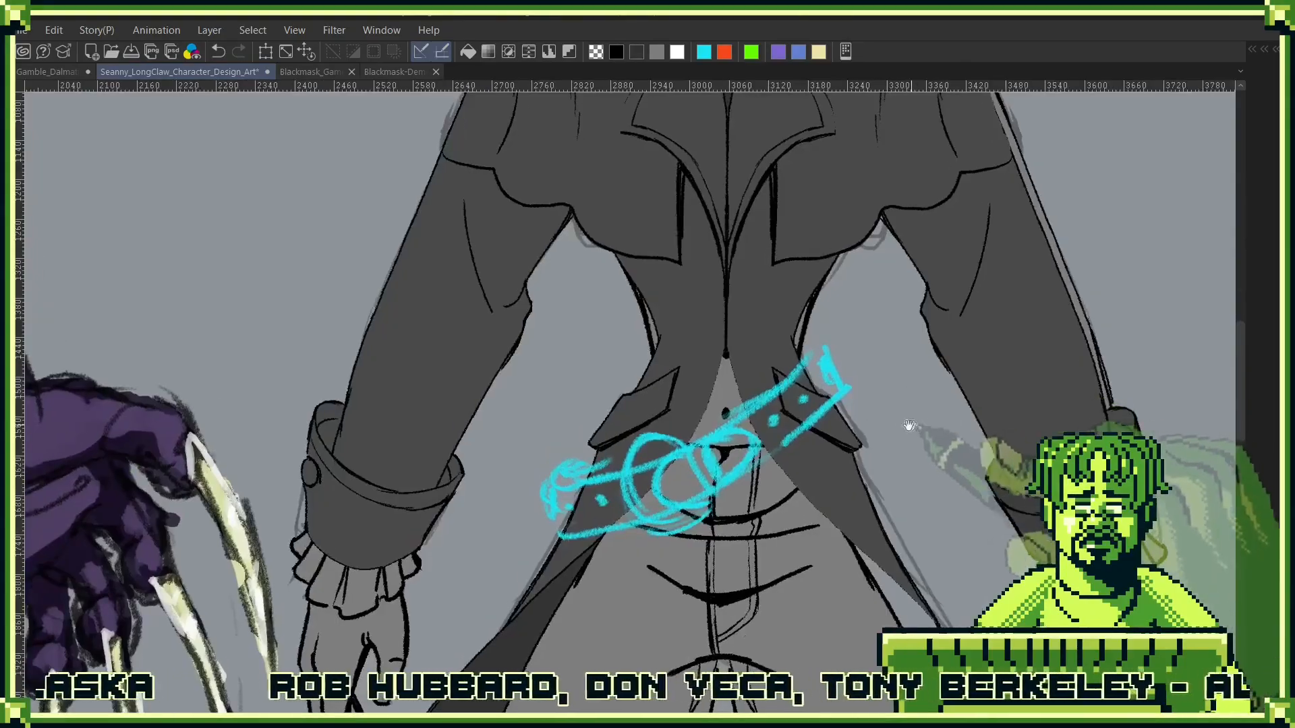
scroll(909, 424, down, 4)
scroll(890, 364, up, 2)
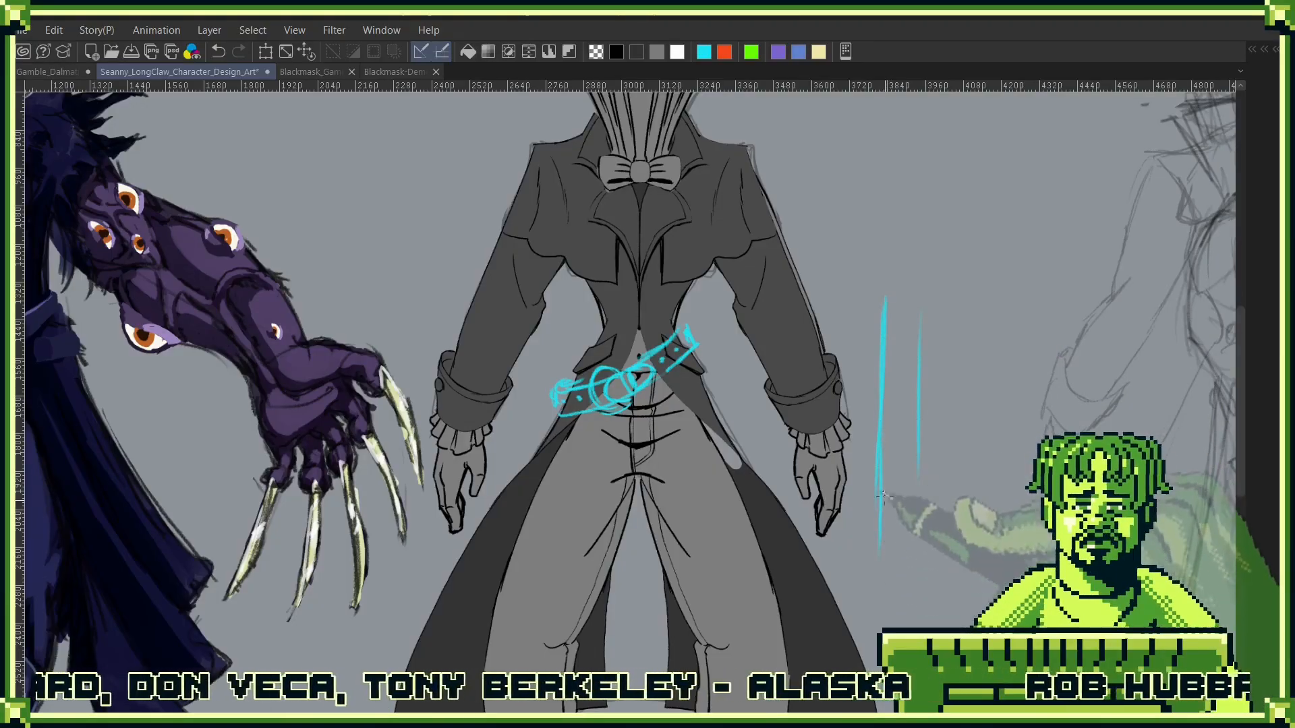
drag(916, 547, 918, 542)
drag(944, 366, 929, 417)
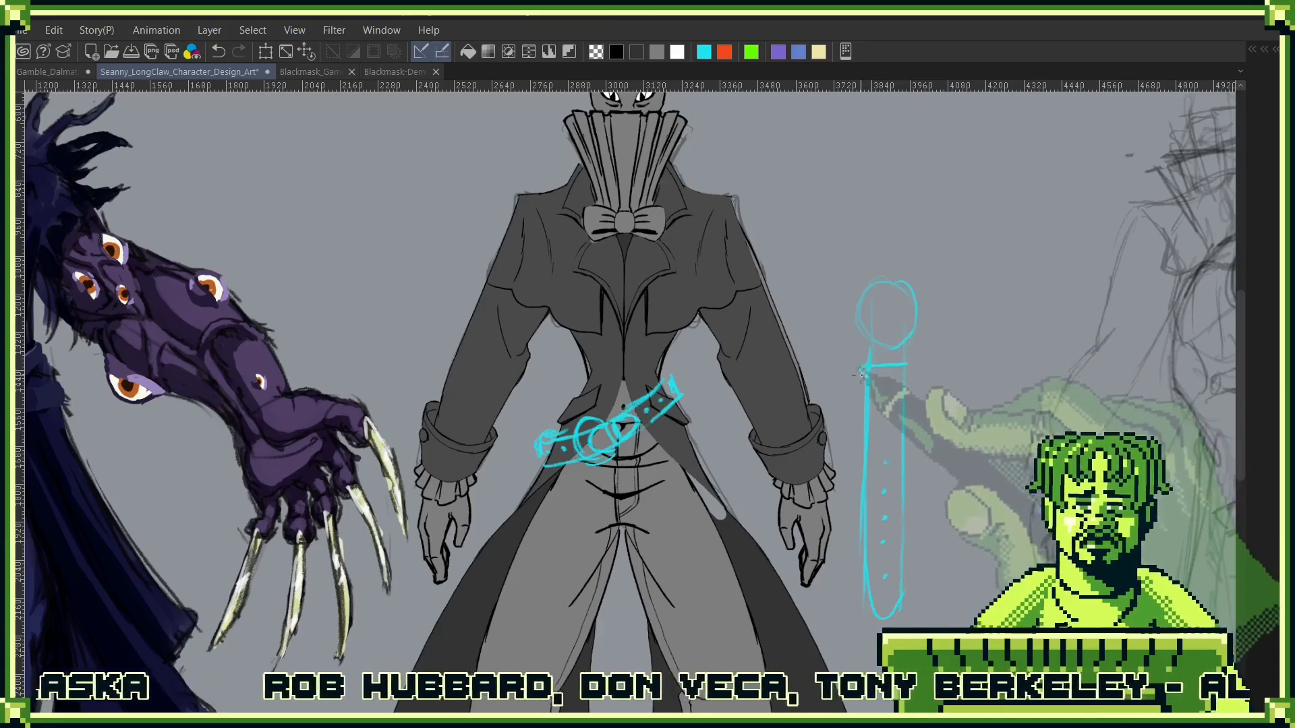
scroll(900, 315, up, 3)
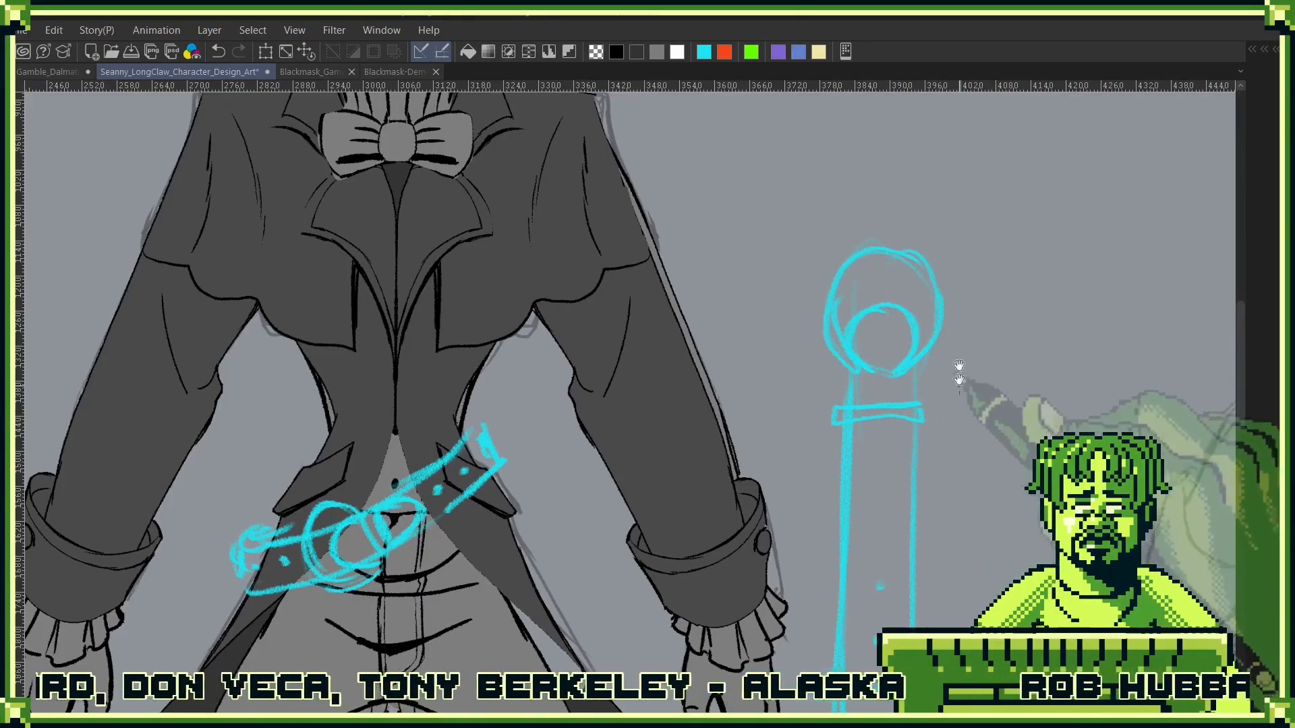
drag(959, 379, 924, 533)
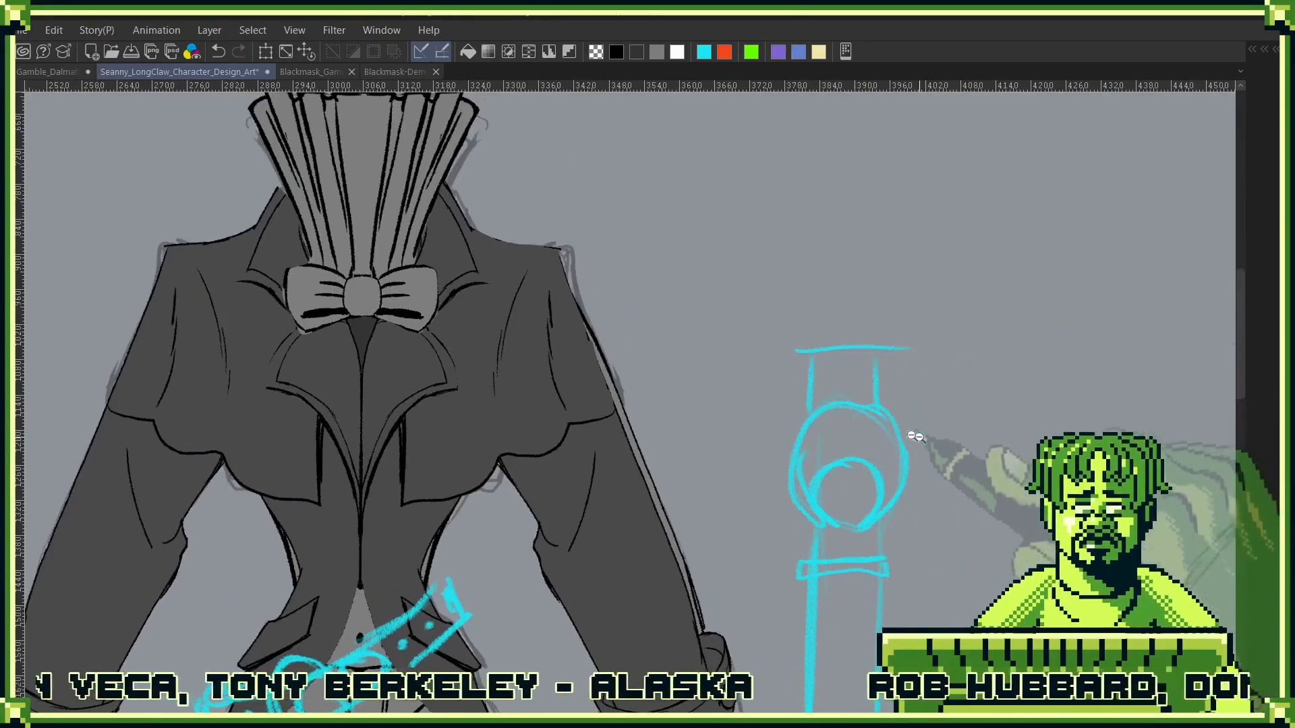
scroll(915, 437, down, 5)
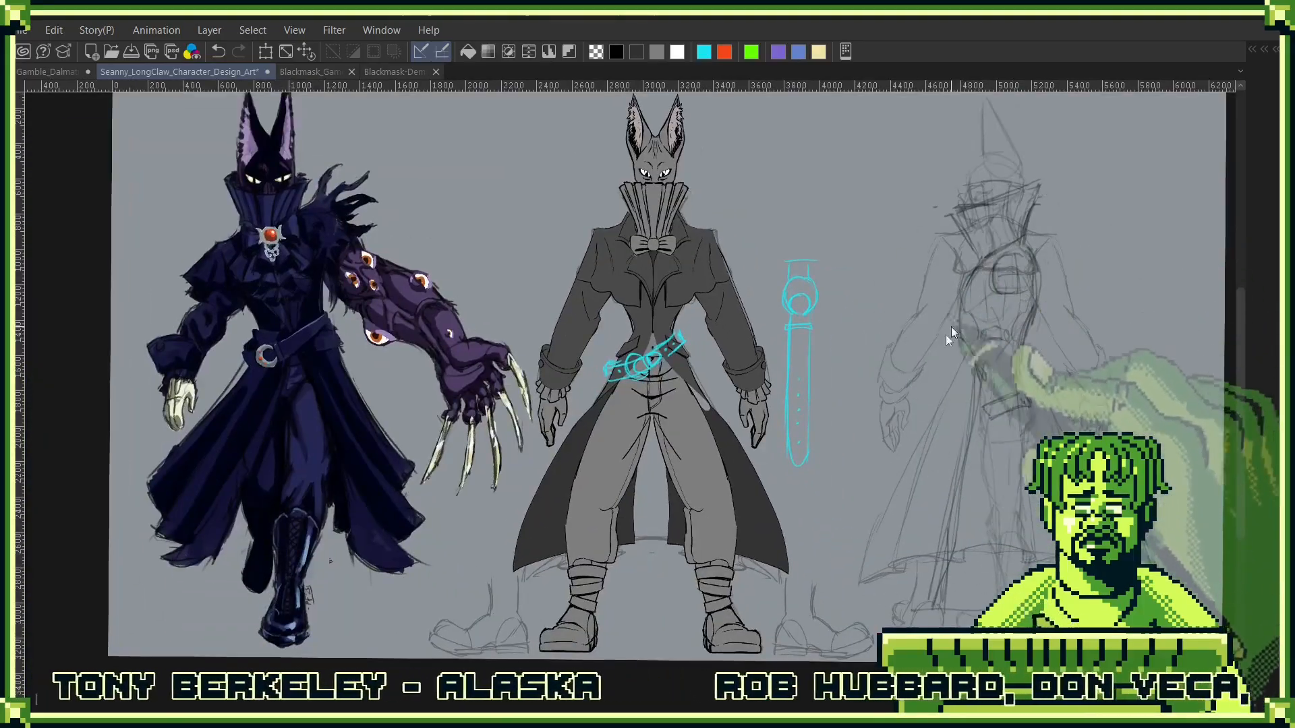
- Select only the vertical belt sketch, scale it down and place it upright beside the front view's coat skirt
key(ctrl+t)
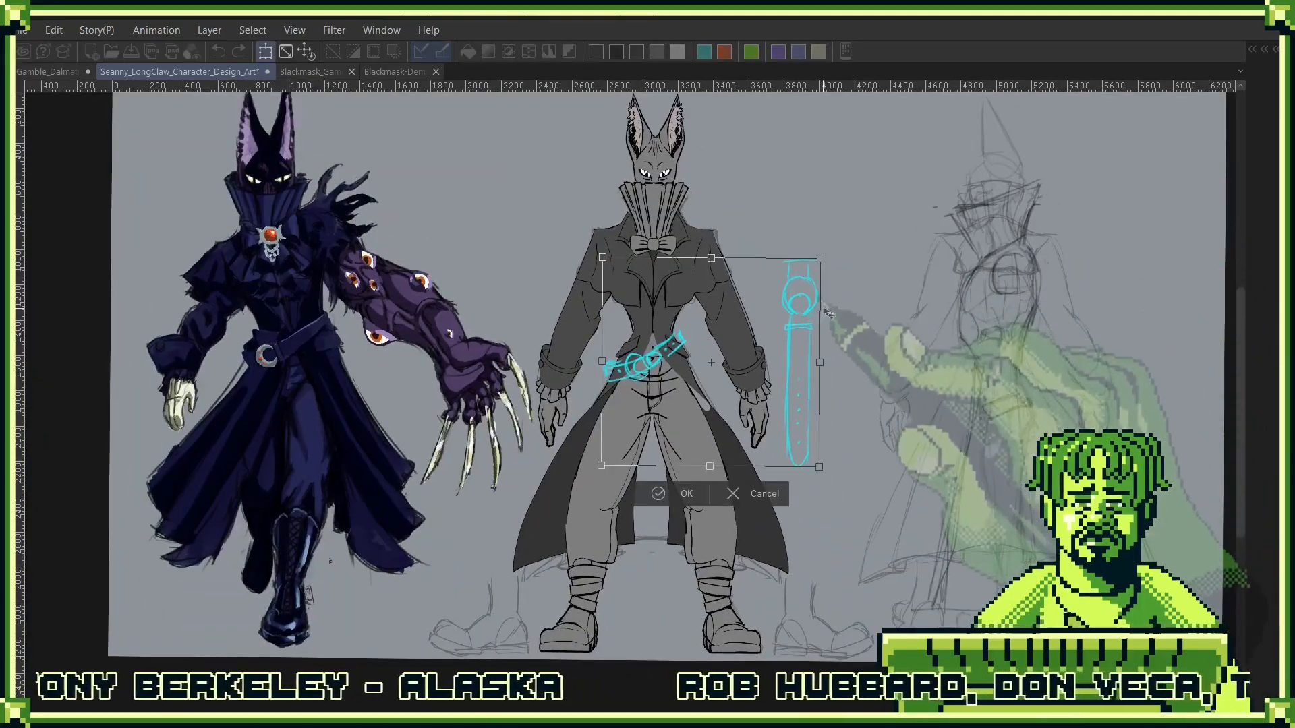
click(735, 499)
drag(780, 494, 826, 242)
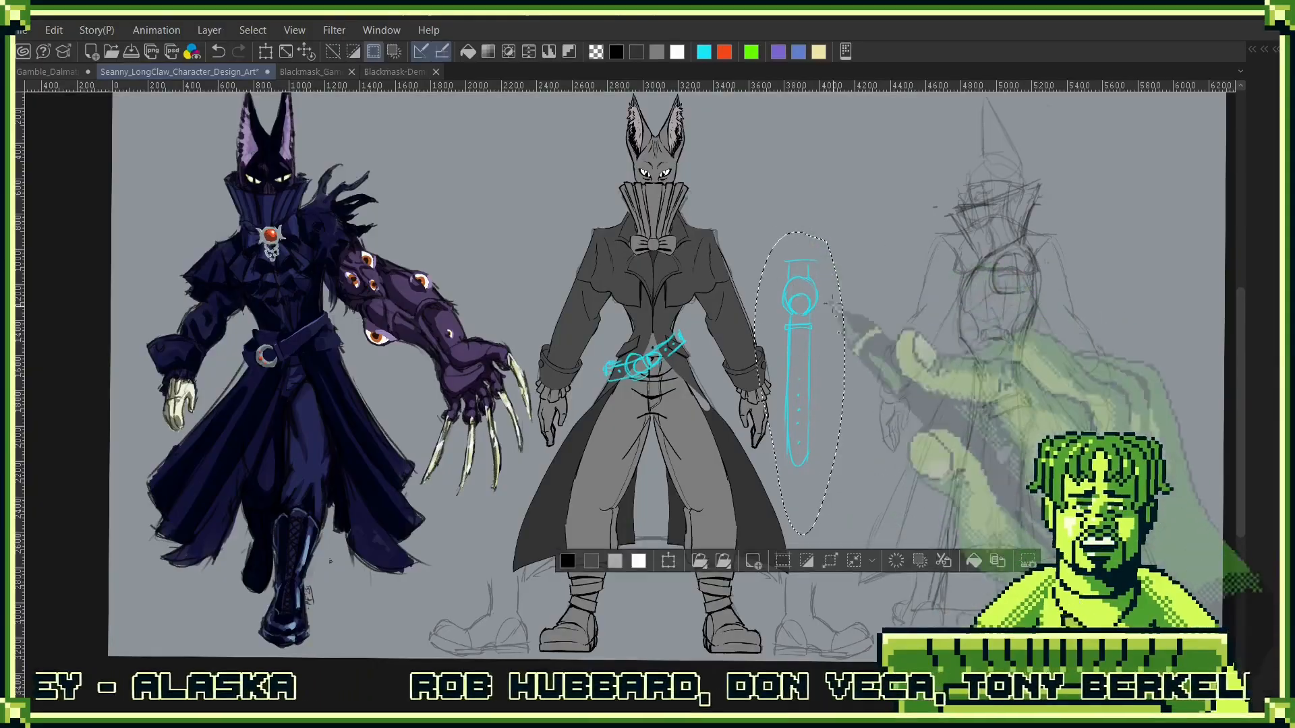
key(ctrl+t)
drag(791, 423, 643, 478)
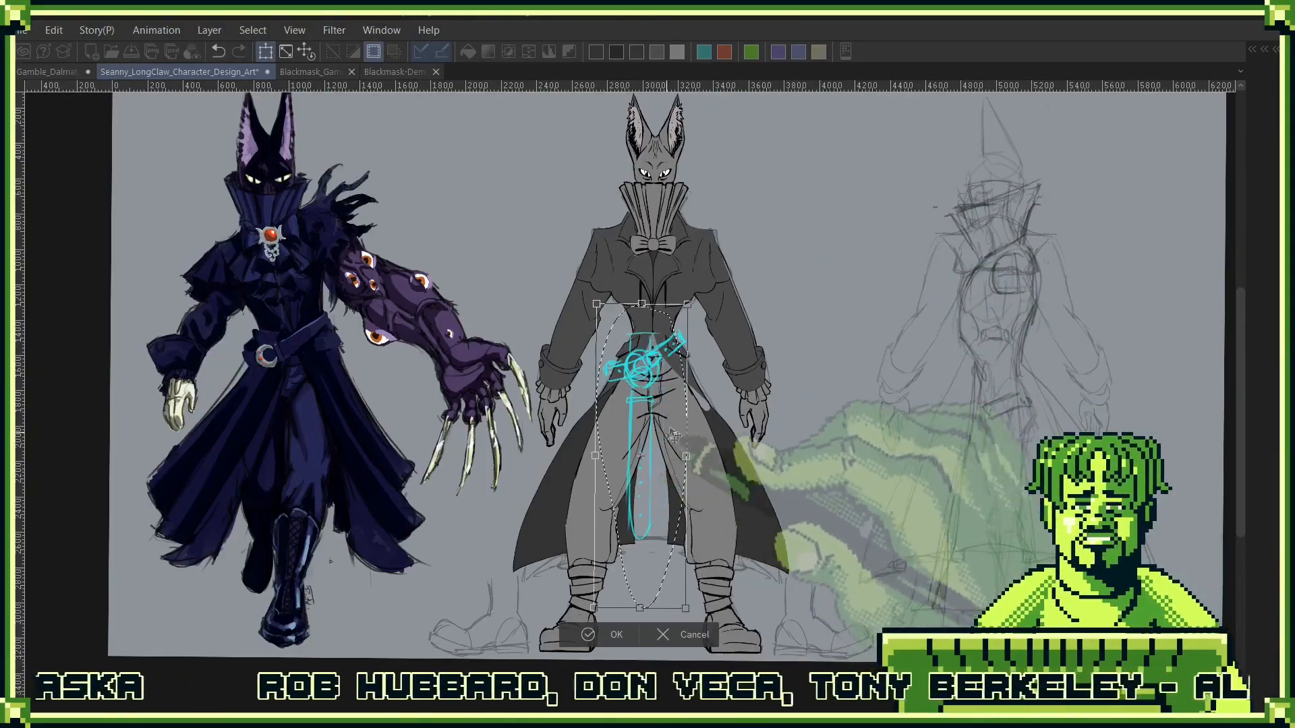
drag(688, 304, 794, 301)
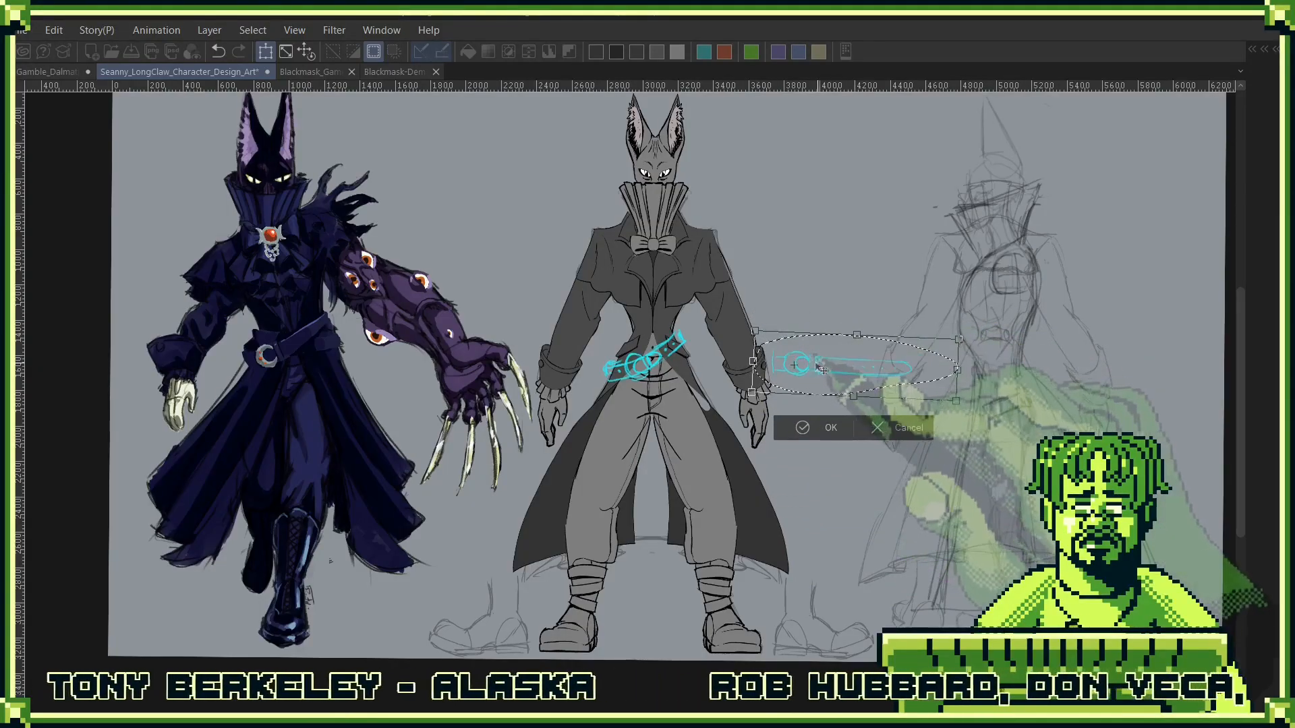
drag(821, 370, 660, 372)
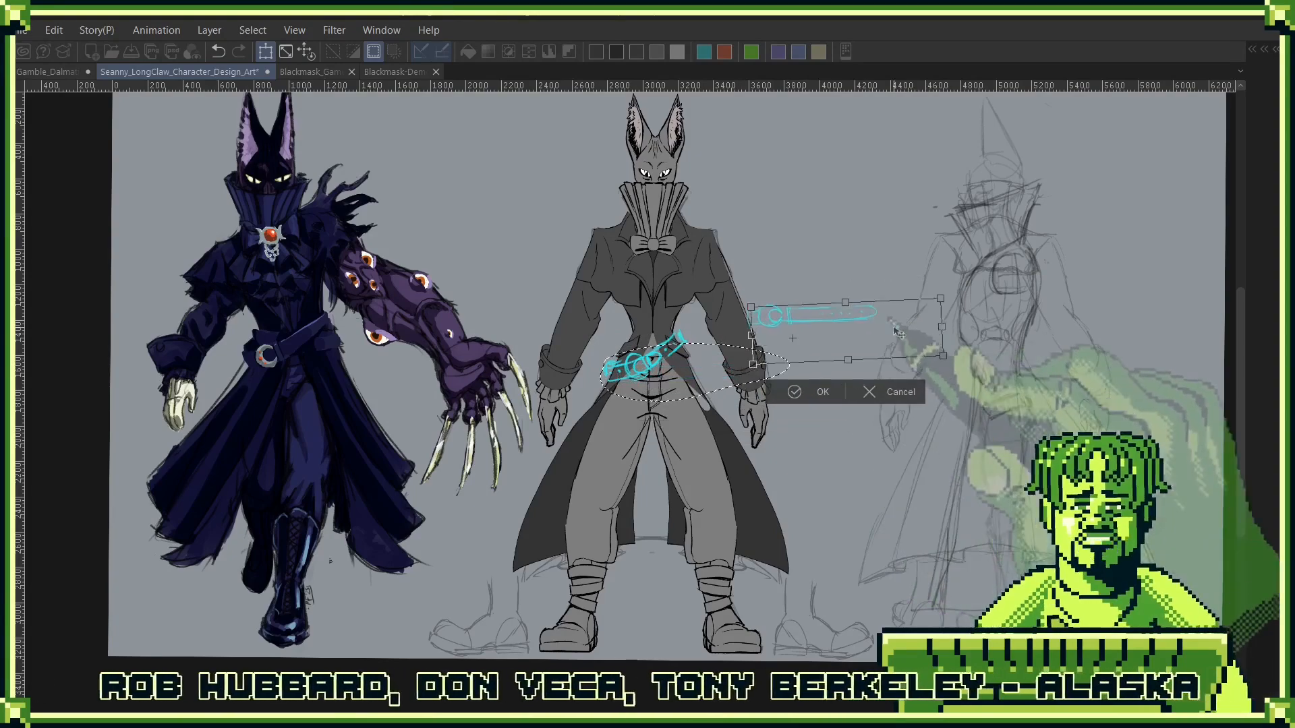
drag(902, 310, 811, 487)
click(776, 582)
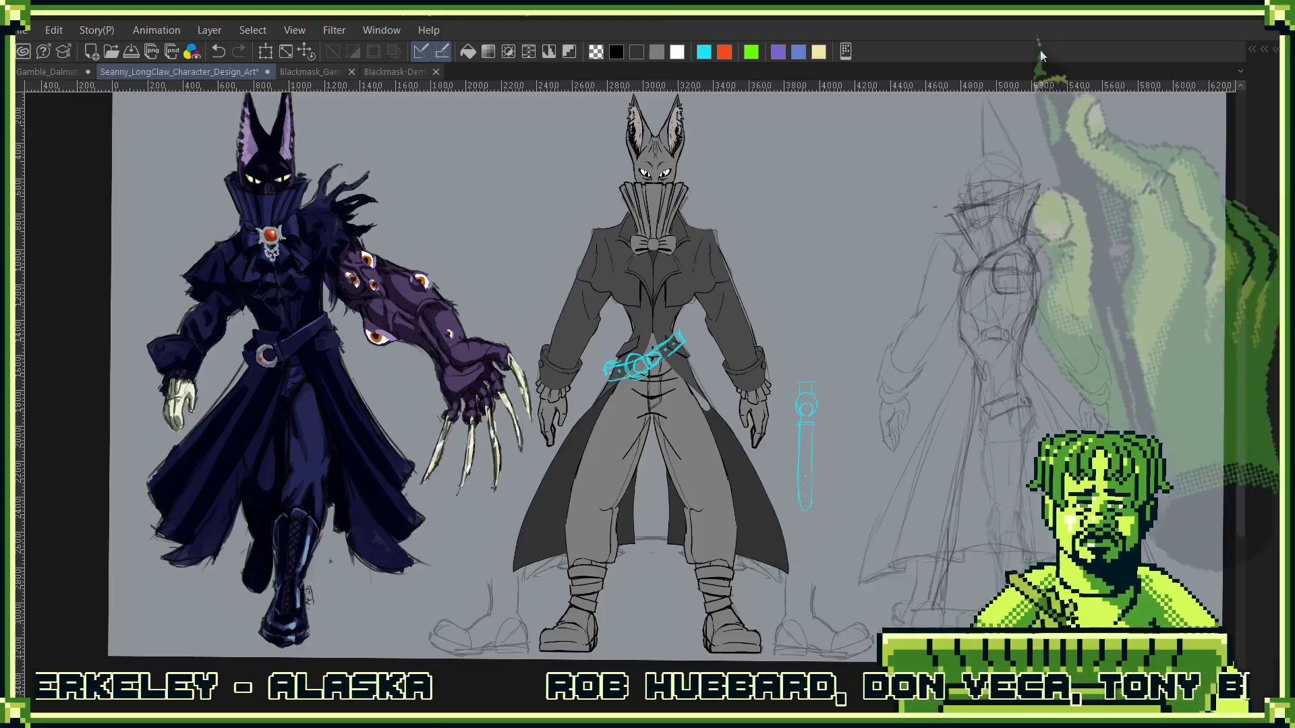
- Add a new layer above Layer 1 in the Belts folder, lower Layer 1's opacity to 51%, and make the new layer active
drag(657, 345, 722, 364)
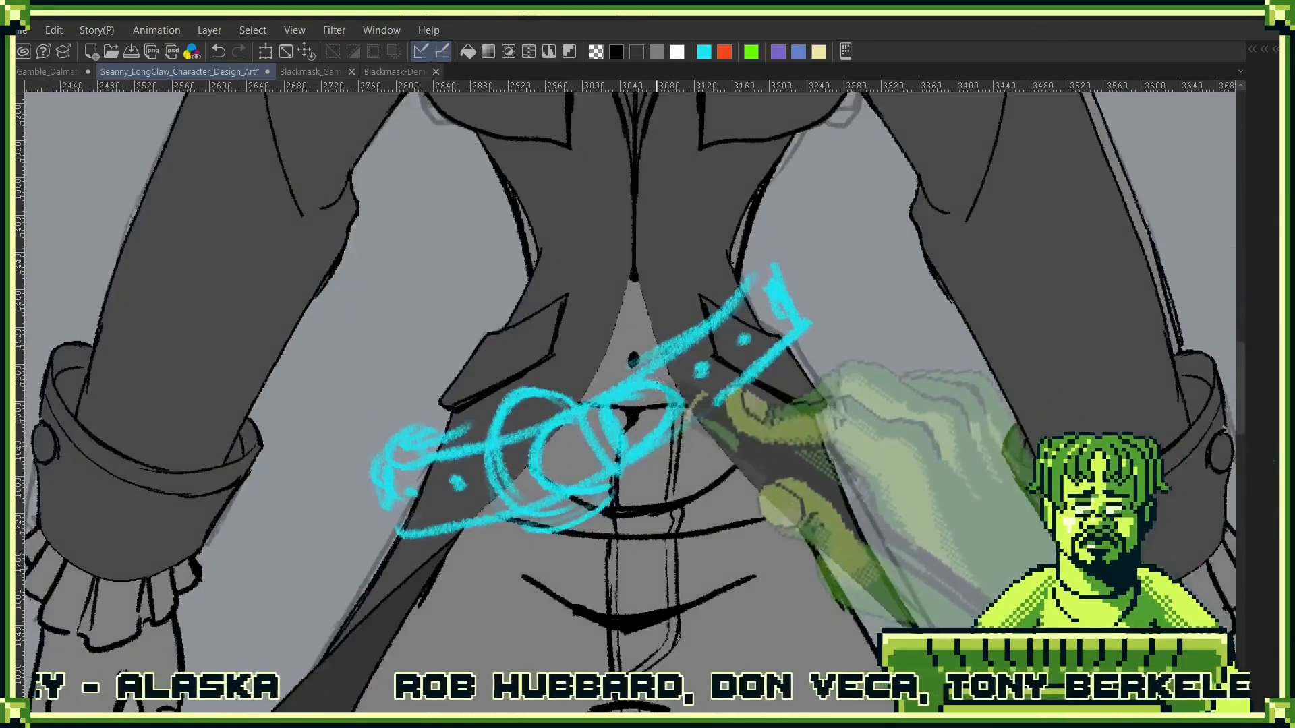
key(F7)
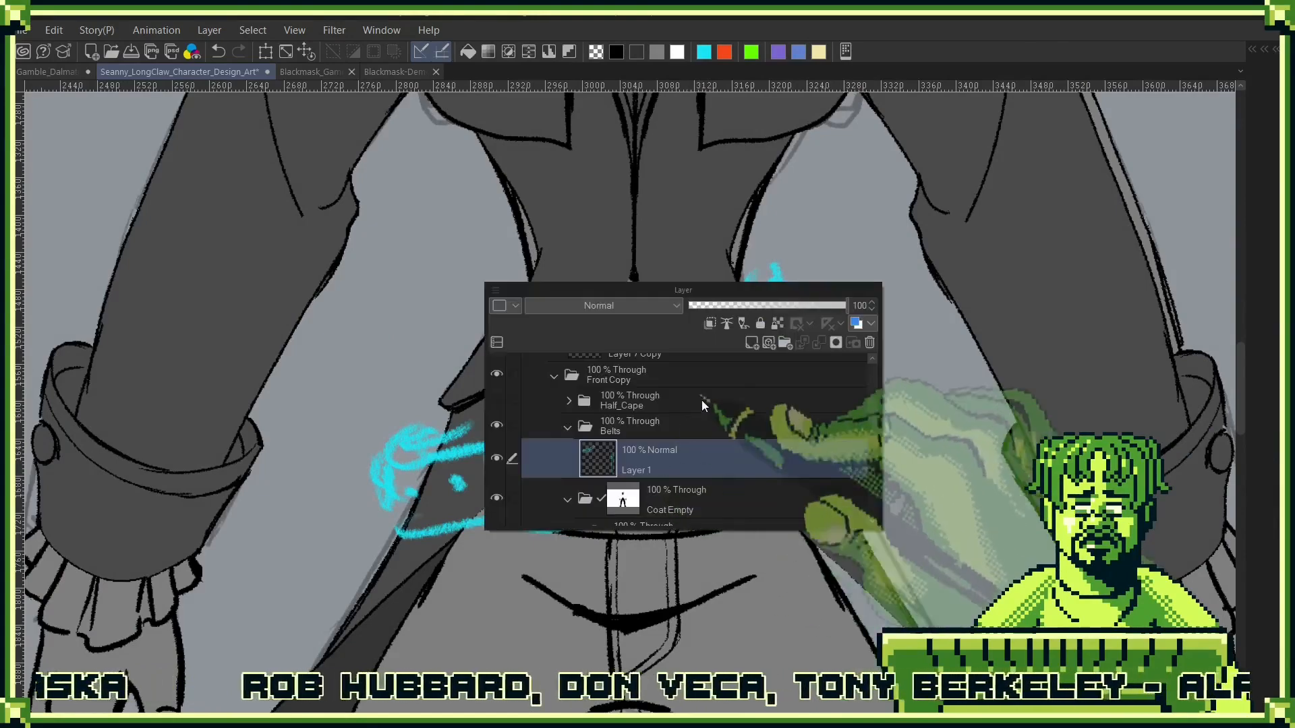
click(753, 343)
click(664, 498)
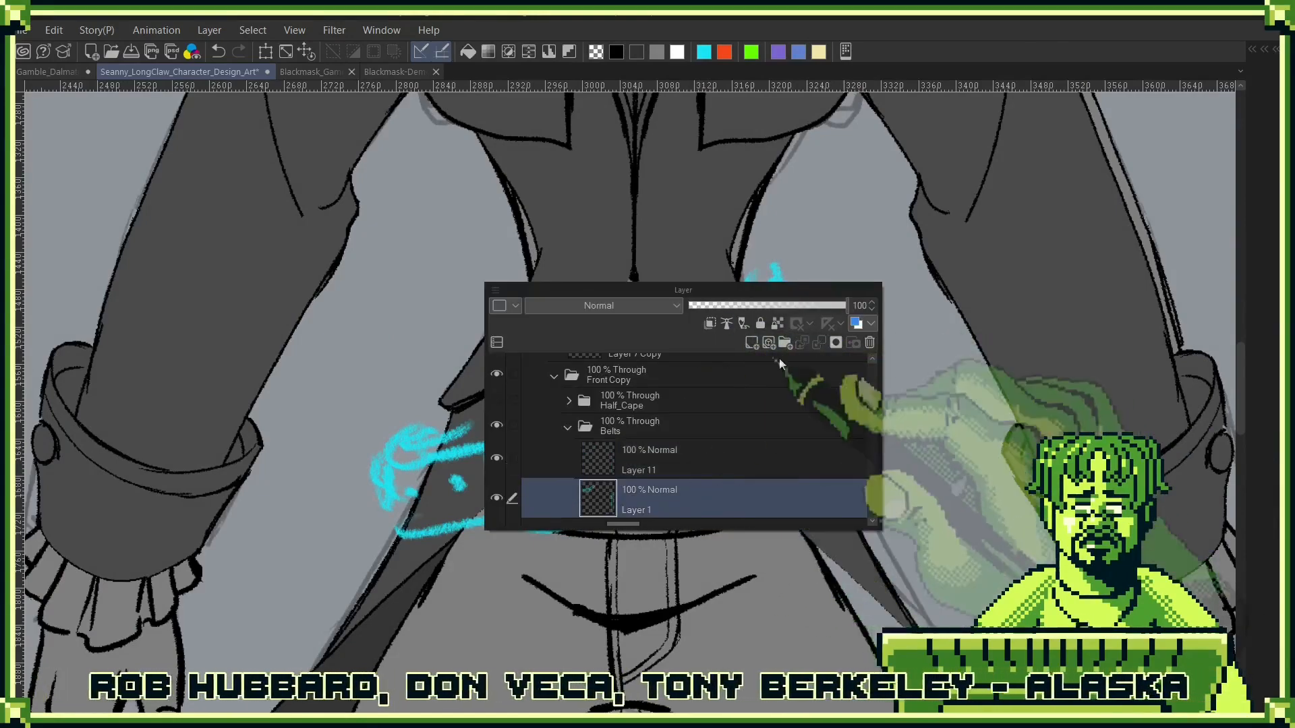
click(768, 305)
click(686, 460)
key(F7)
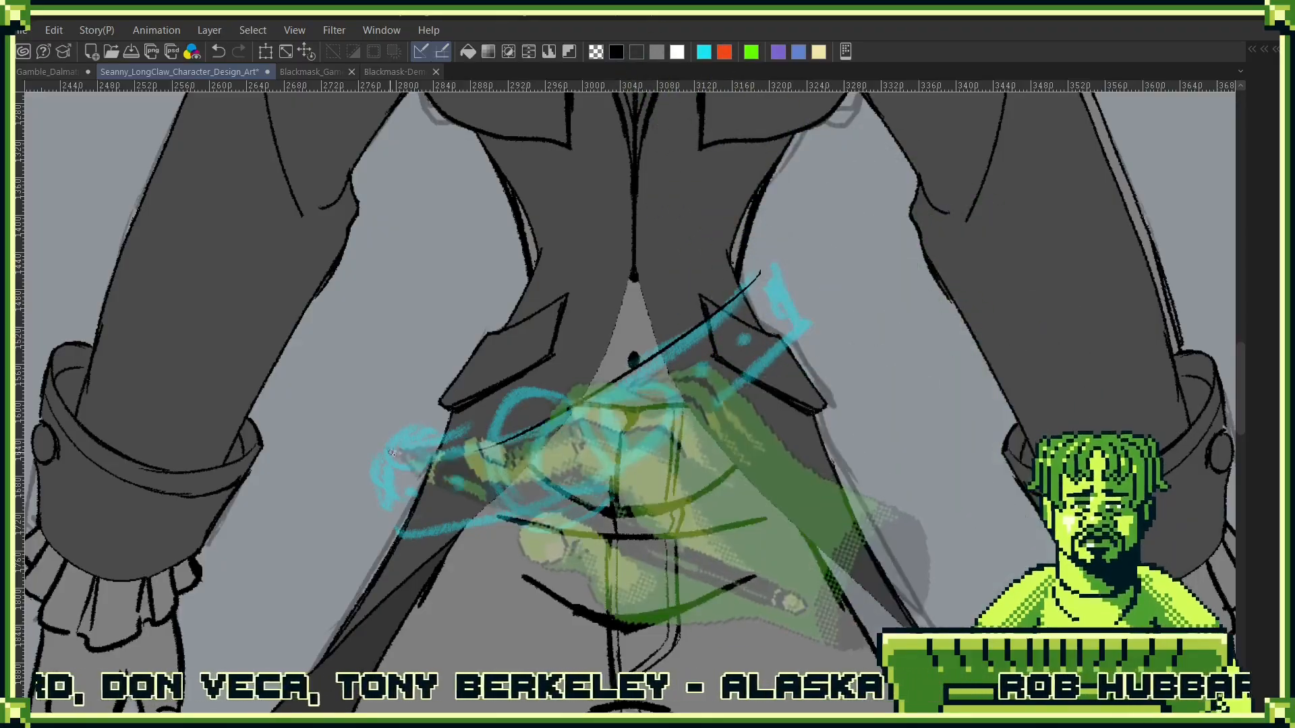
- Ink the slanted waist belt's outline in black over the faded cyan sketch, including both wrapped ends
mouse_move(760, 272)
mouse_down()
mouse_move(475, 451)
mouse_move(378, 462)
mouse_up()
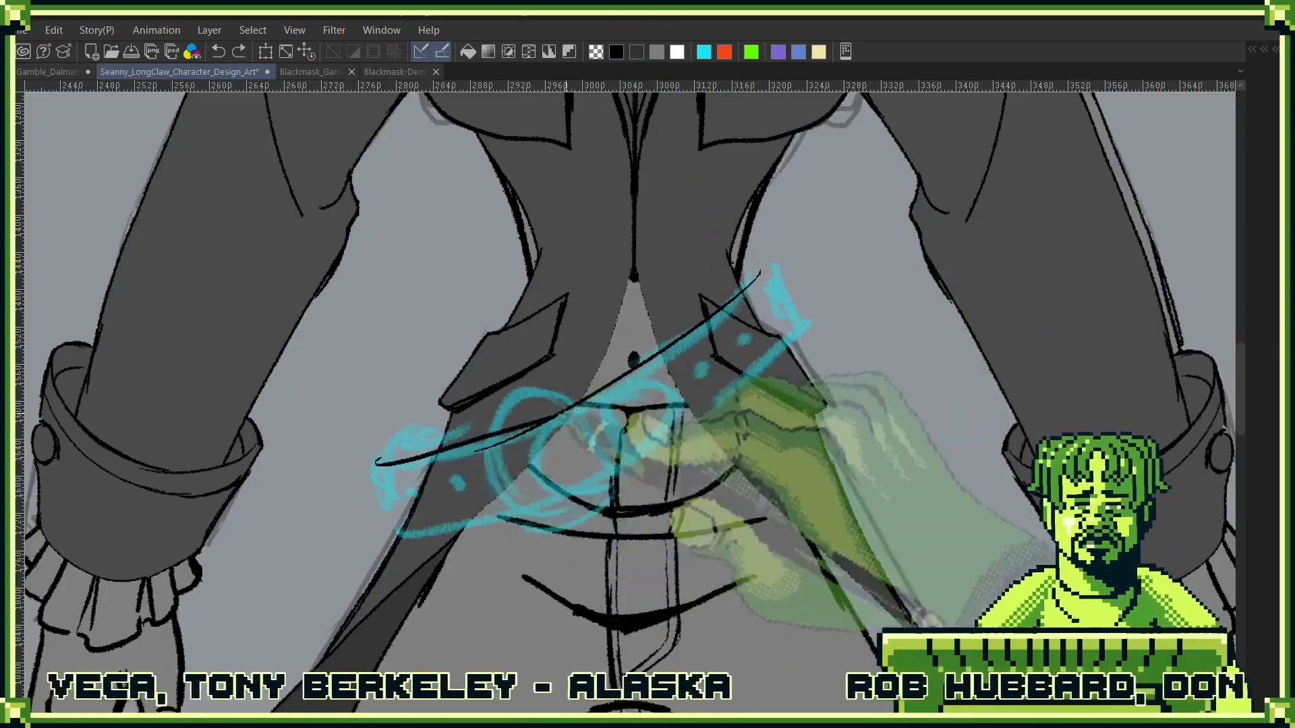
key(ctrl+z)
mouse_move(543, 429)
mouse_down()
mouse_move(383, 450)
mouse_move(449, 421)
mouse_up()
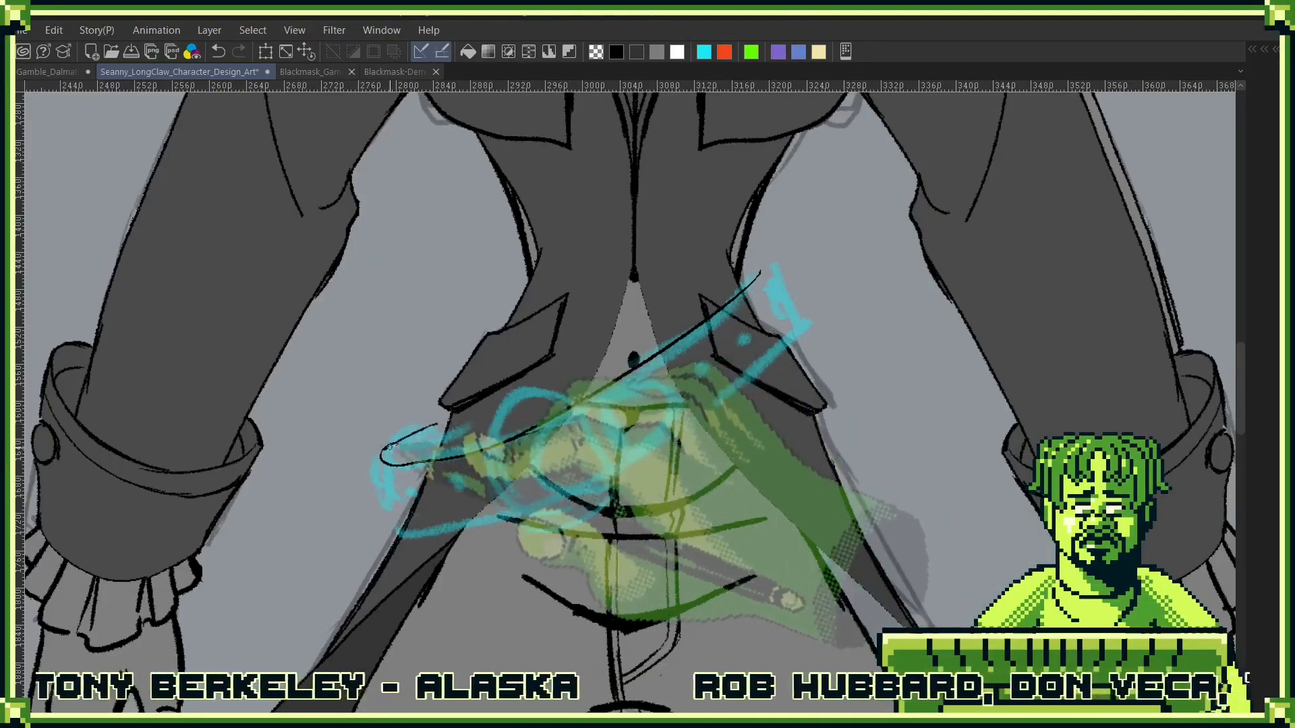
mouse_move(380, 457)
mouse_down()
mouse_move(395, 511)
mouse_move(812, 329)
mouse_up()
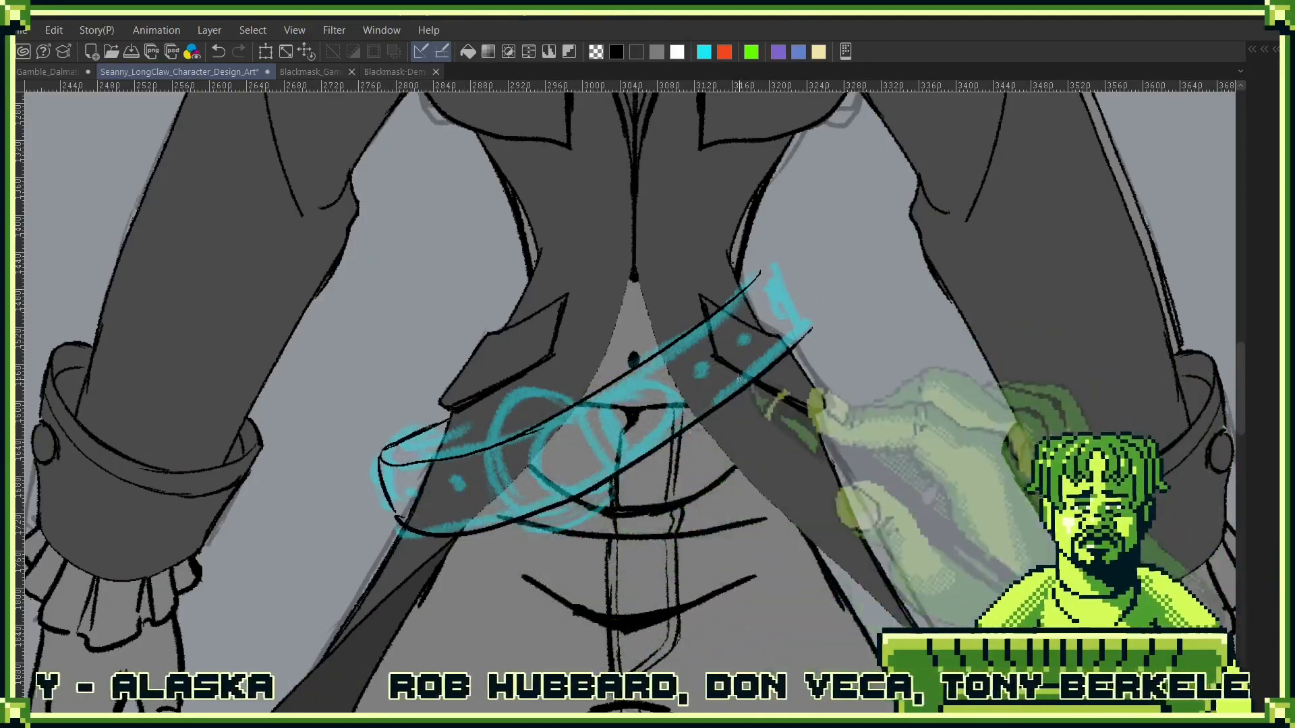
mouse_move(741, 290)
mouse_down()
mouse_move(767, 253)
mouse_move(809, 325)
mouse_up()
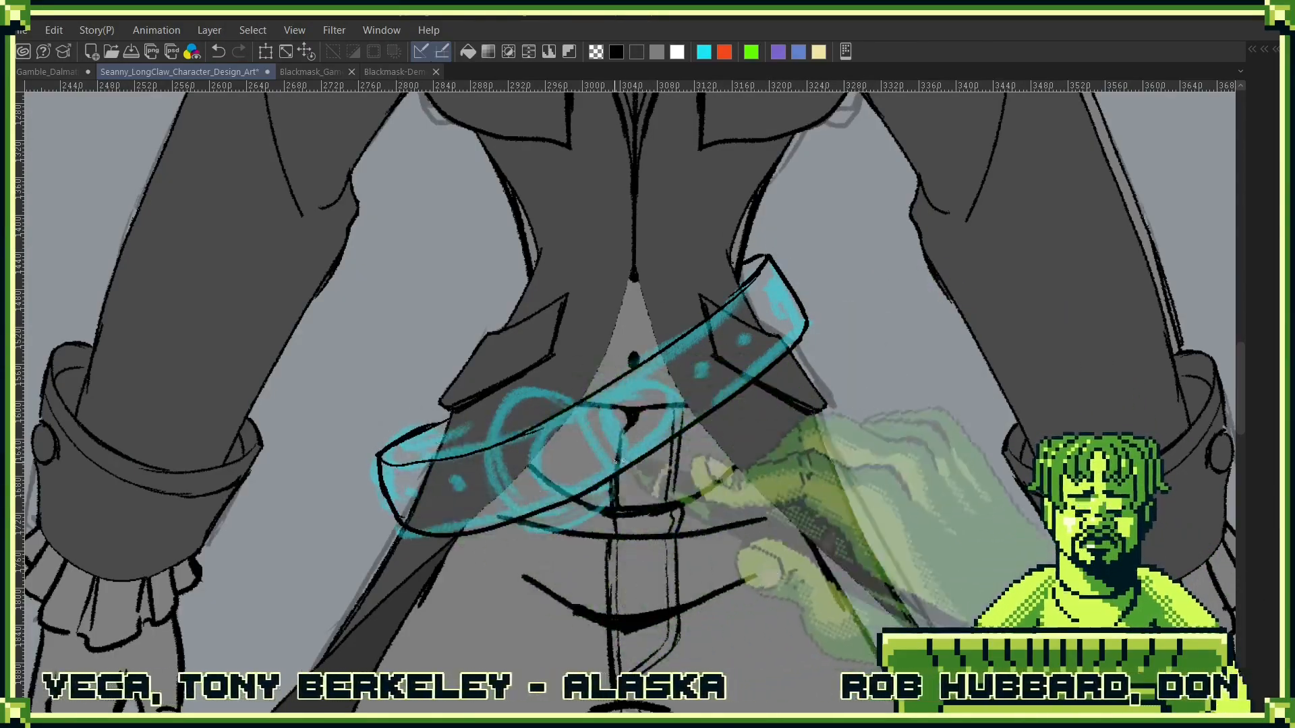
- Choose the RYan Elipse sub tool and draw a black circle over the belt sketch's round buckle
drag(681, 441, 811, 396)
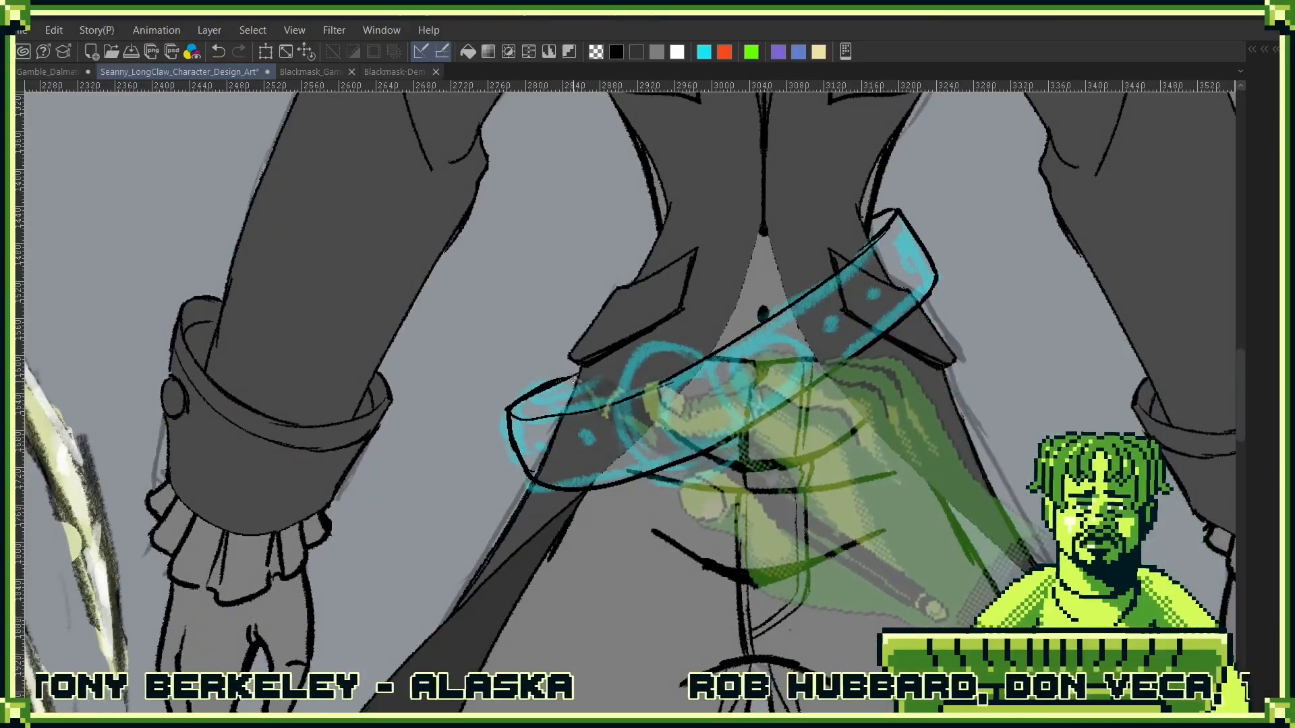
drag(822, 410, 708, 411)
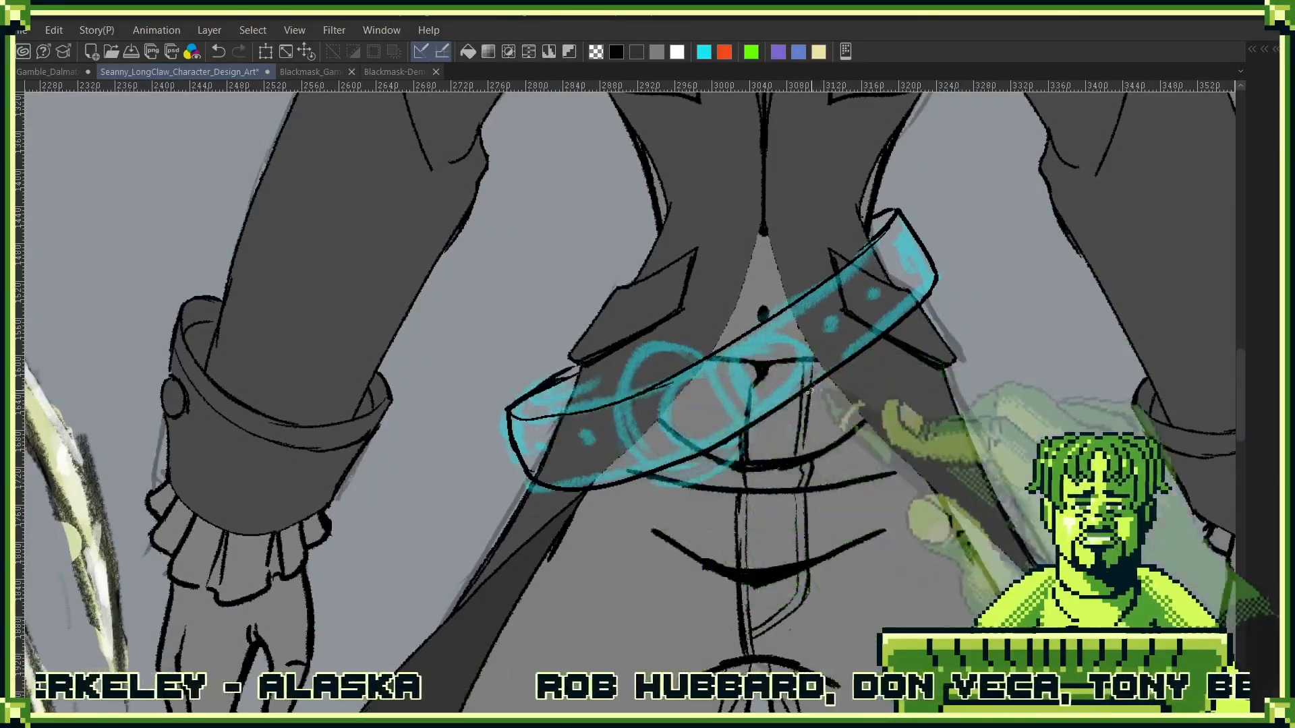
key(F1)
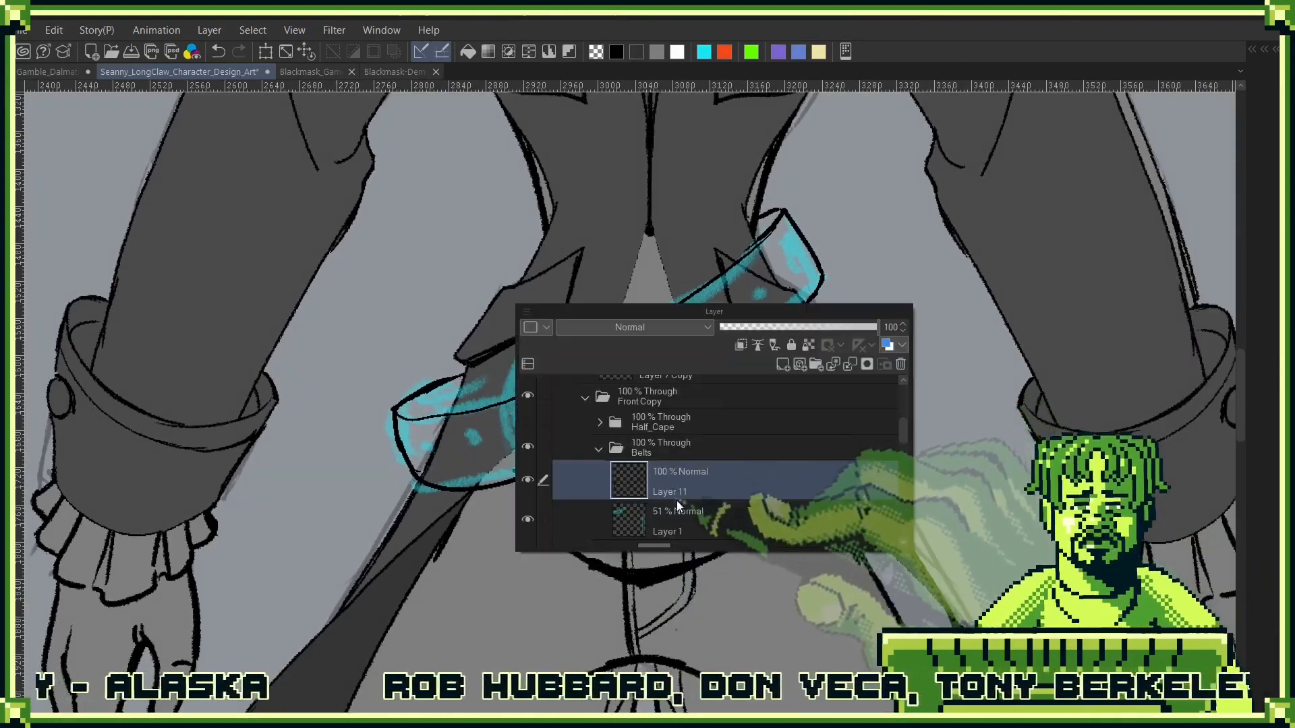
key(F2)
click(797, 467)
key(F3)
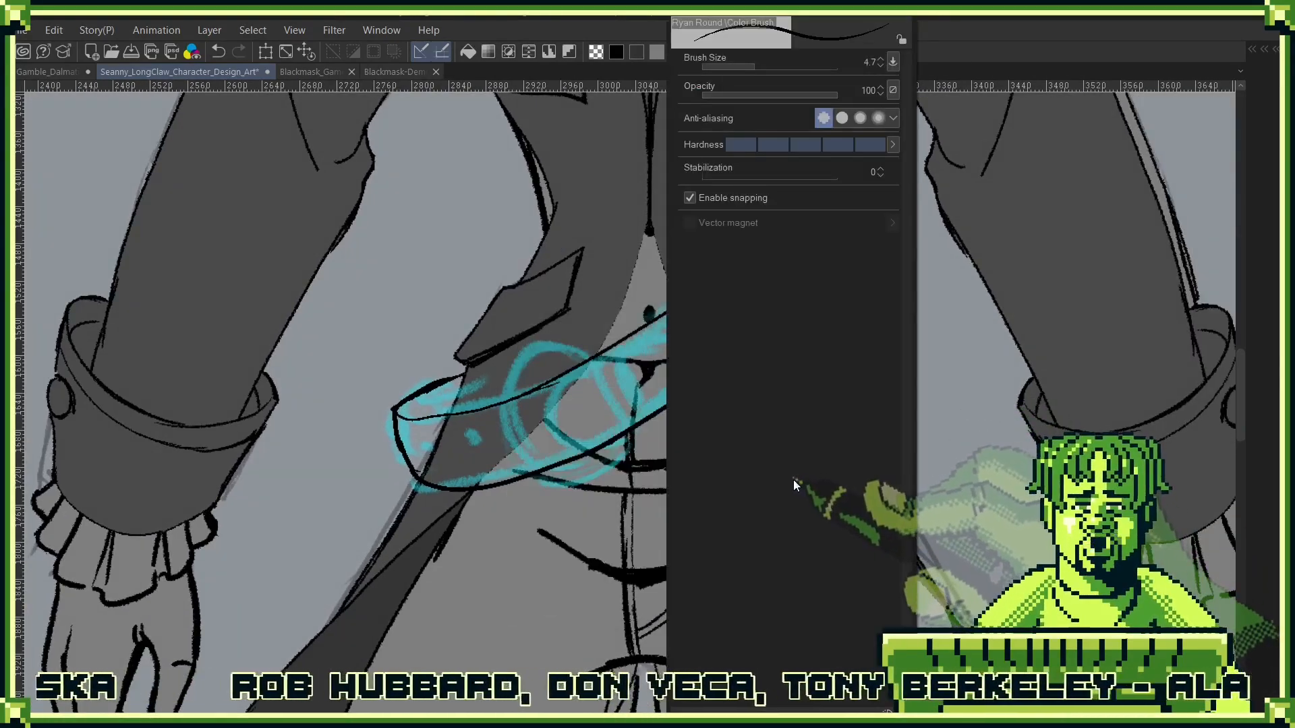
key(F4)
key(F5)
key(F4)
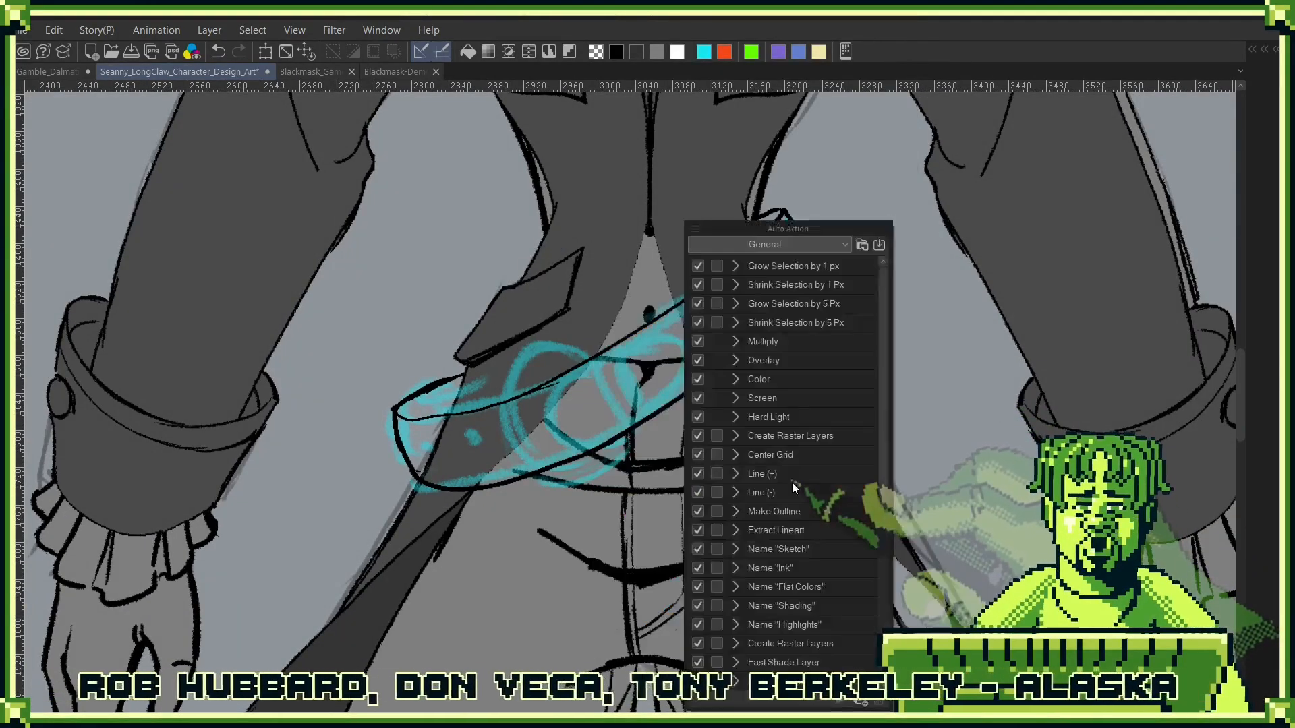
key(F3)
key(F3)
key(F2)
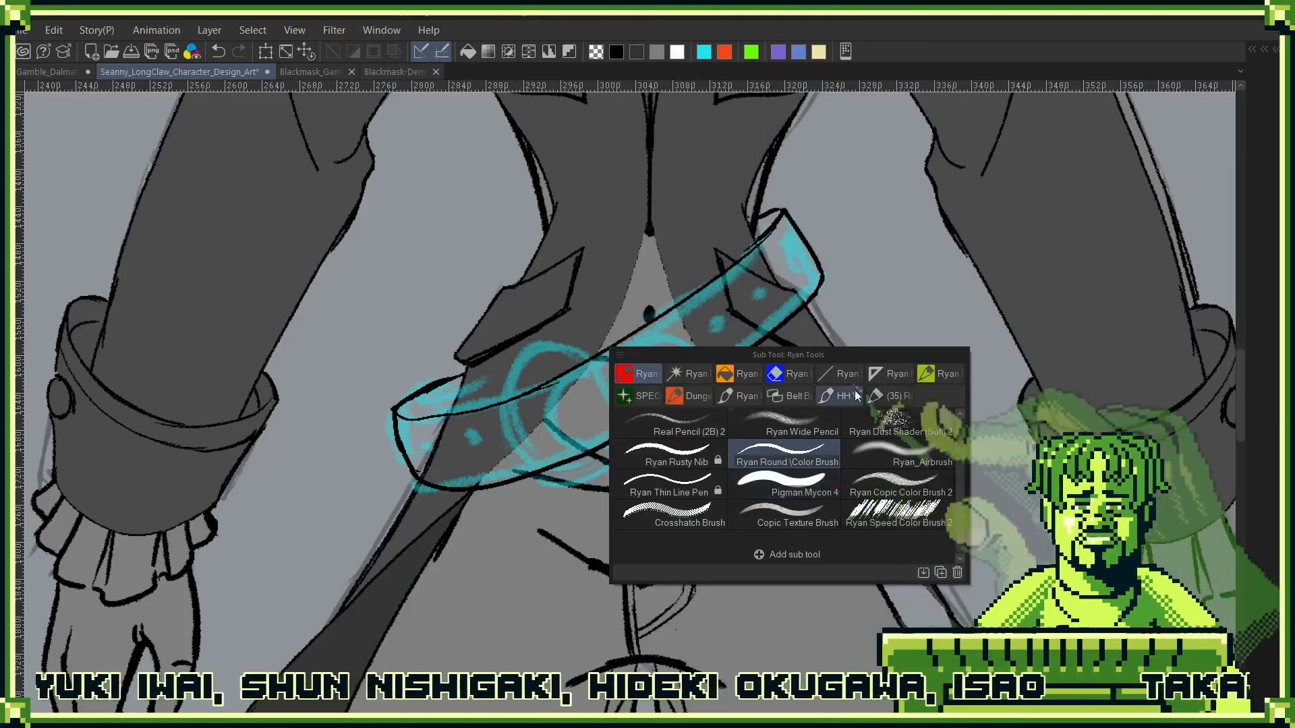
click(839, 373)
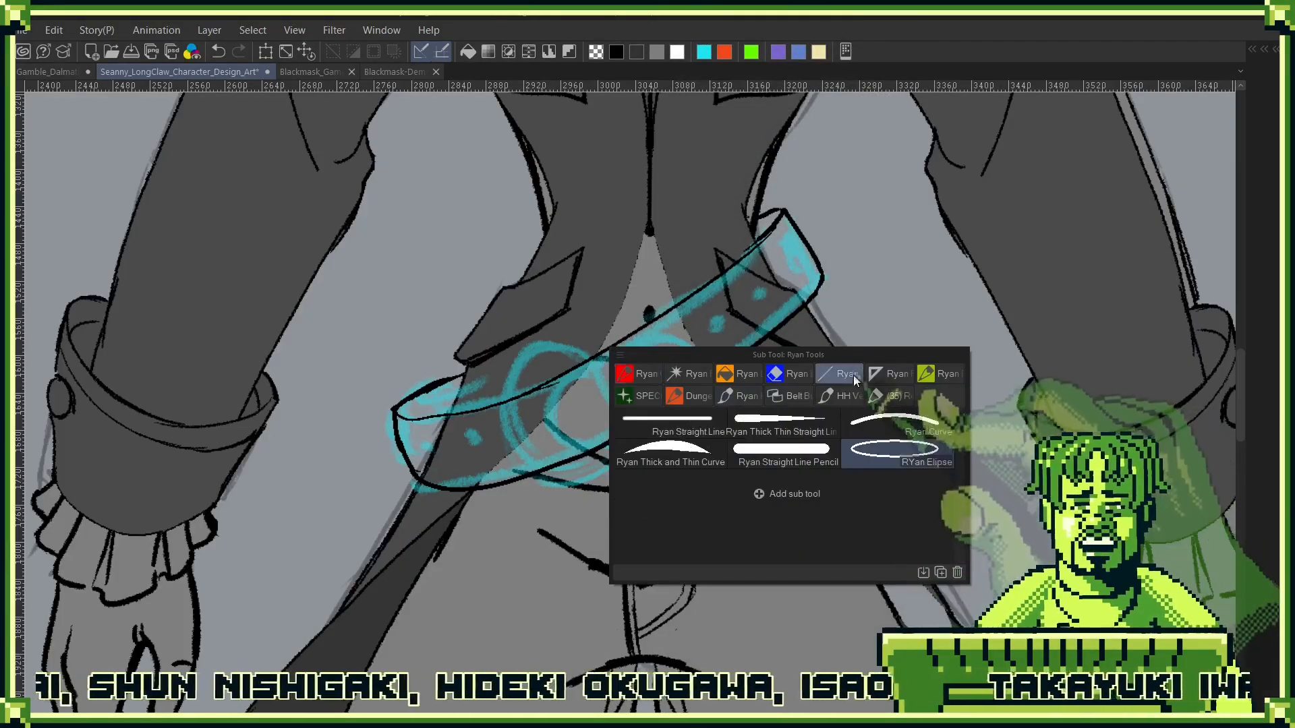
click(928, 446)
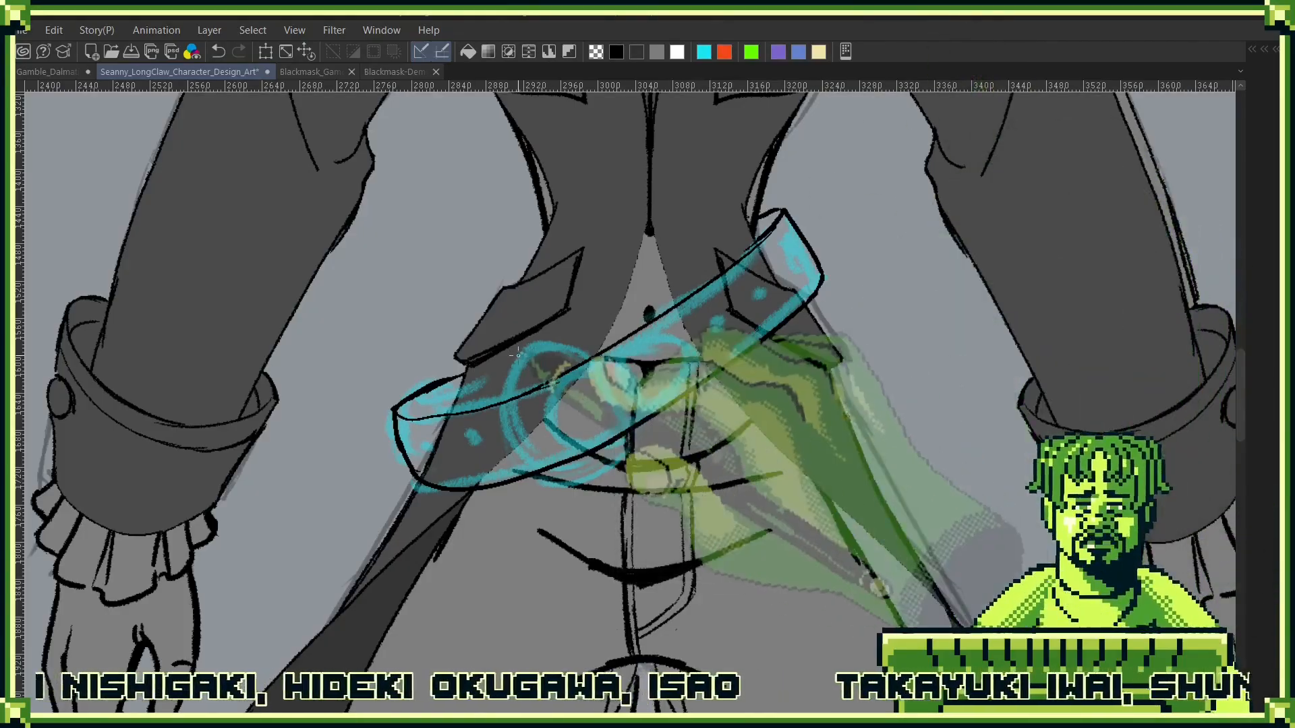
drag(484, 353, 620, 504)
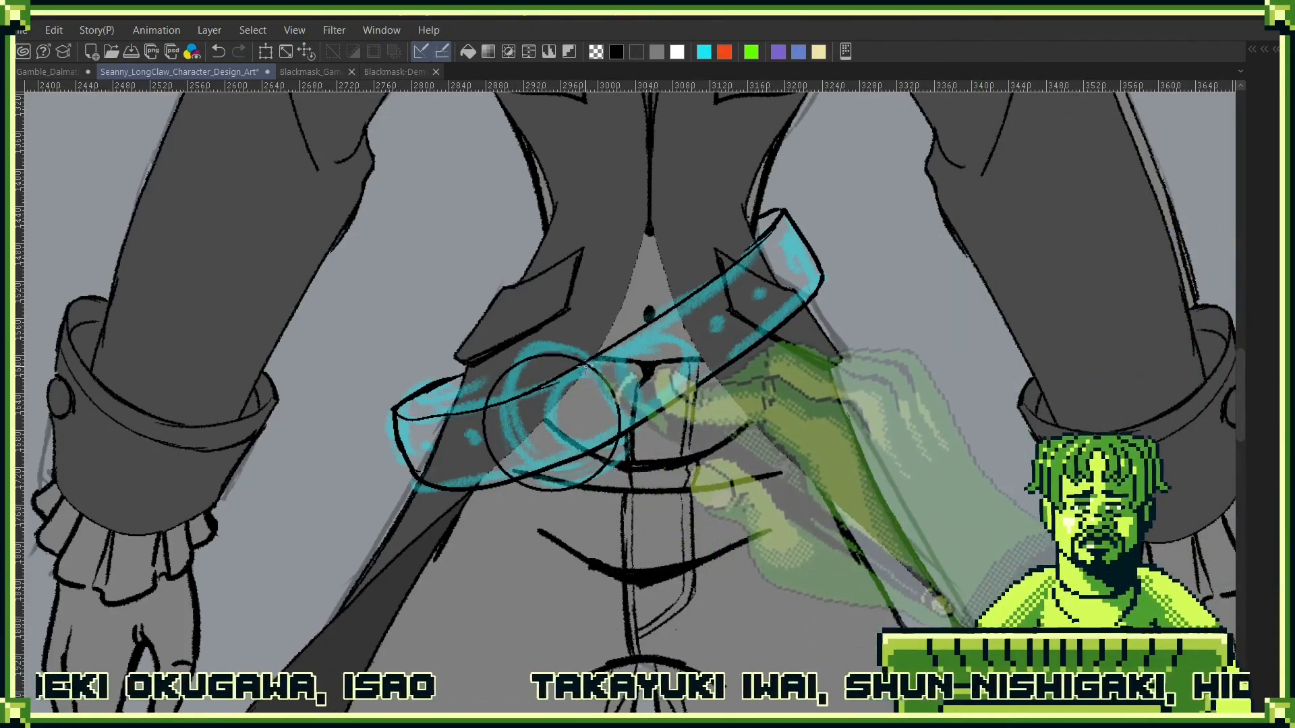
- Draw a smaller black circle inside the buckle's circle to form its opening, and erase the belt lines crossing the ring
drag(530, 470, 519, 482)
key(ctrl+z)
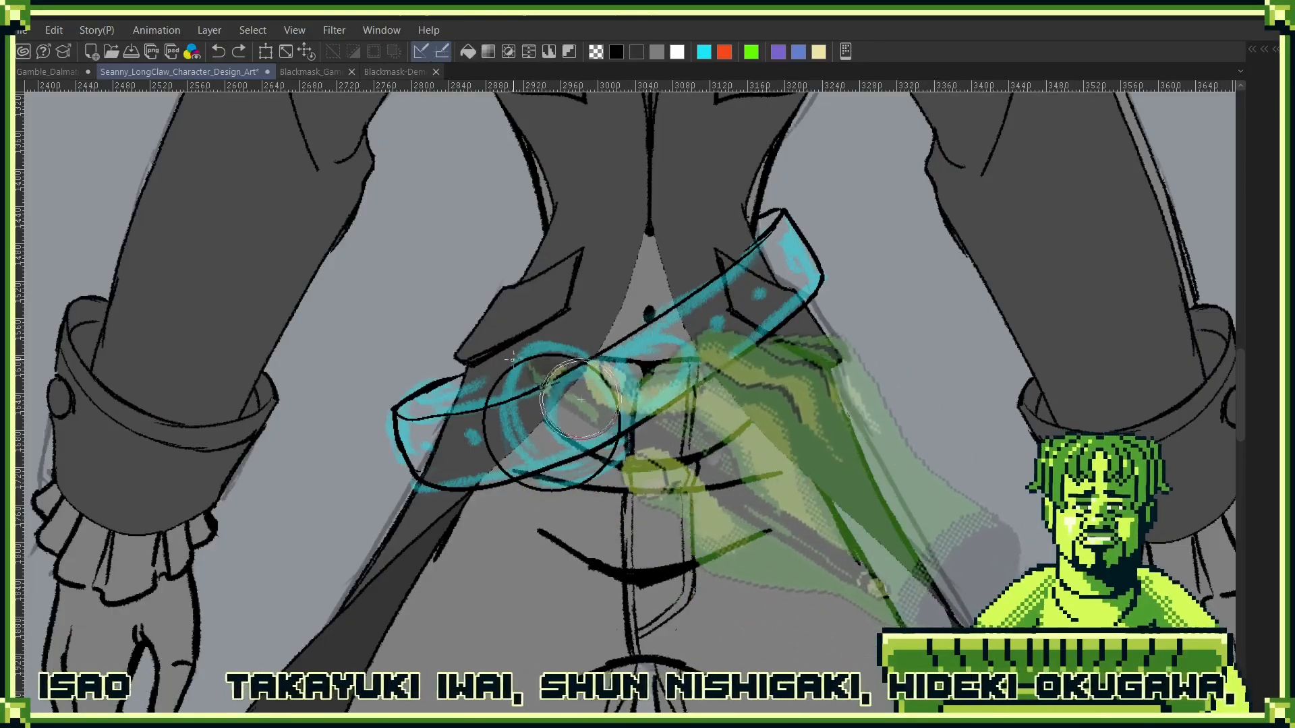
drag(492, 376, 485, 365)
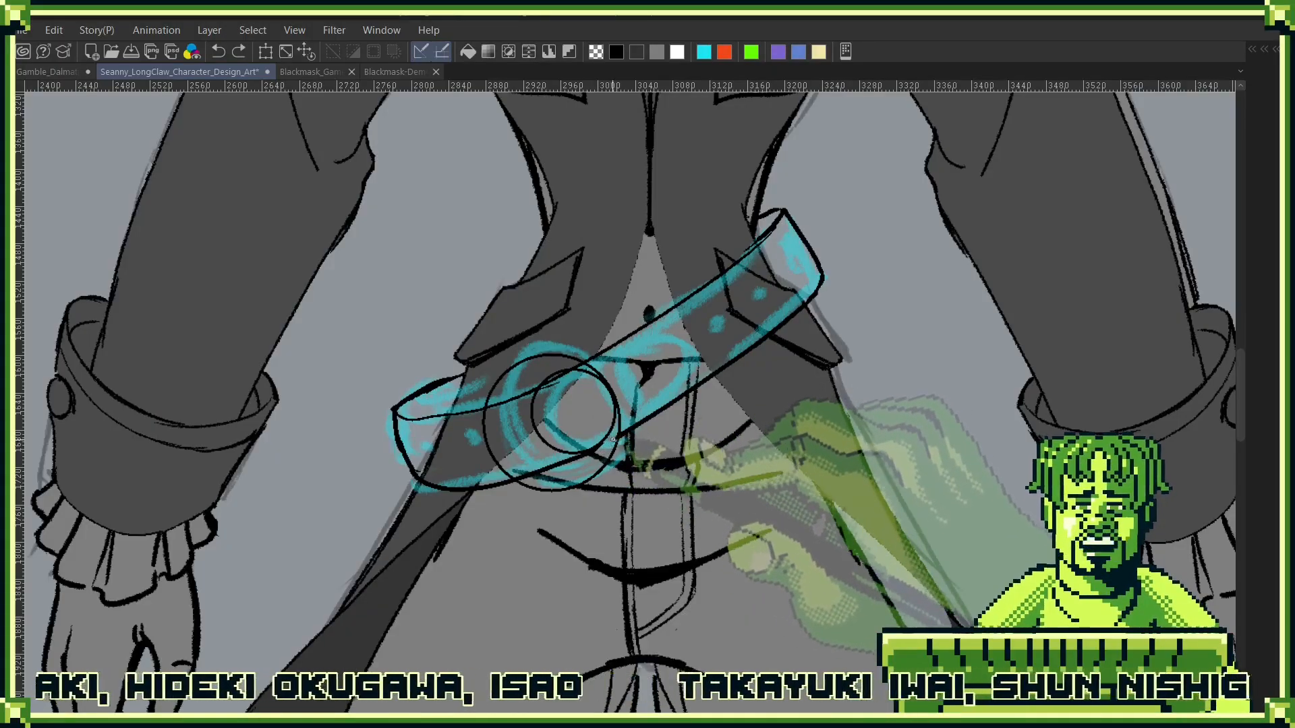
drag(612, 438, 629, 428)
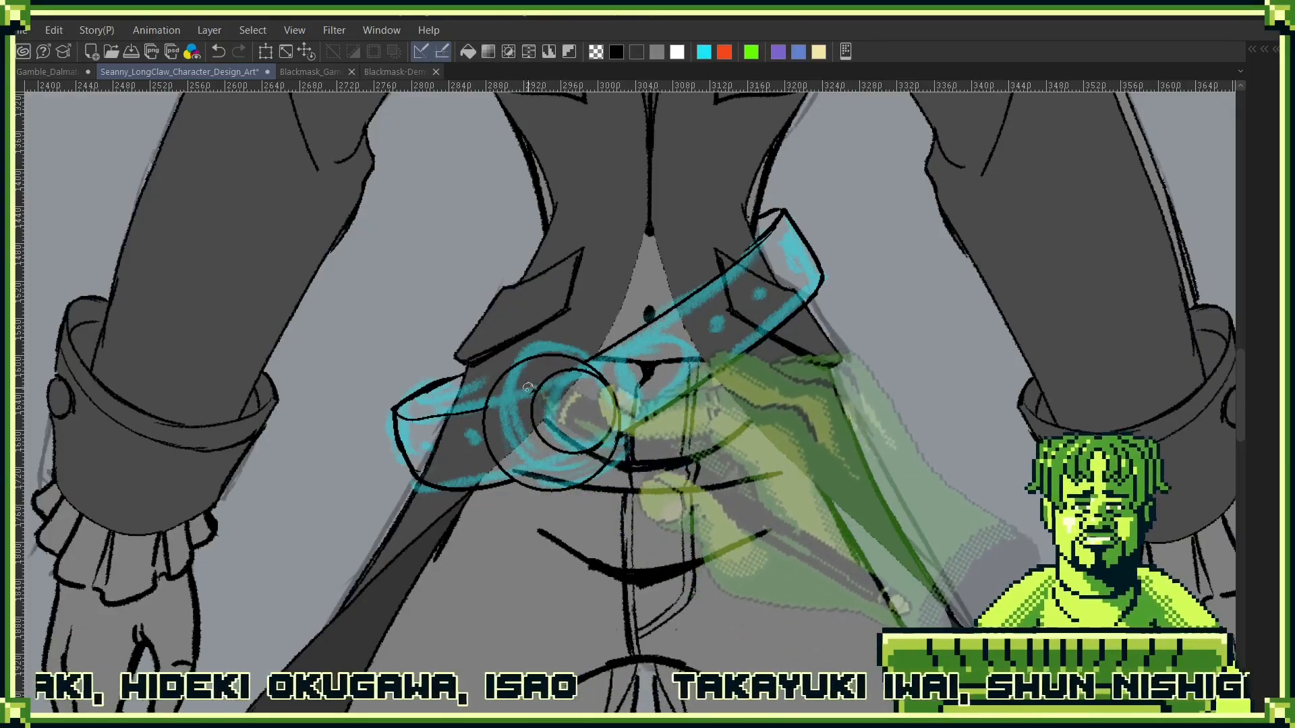
- Ink the narrow loop band beside the buckle in black, then the rounded belt tip extending from it along the strap
mouse_move(701, 397)
mouse_down()
mouse_move(661, 376)
mouse_move(607, 403)
mouse_up()
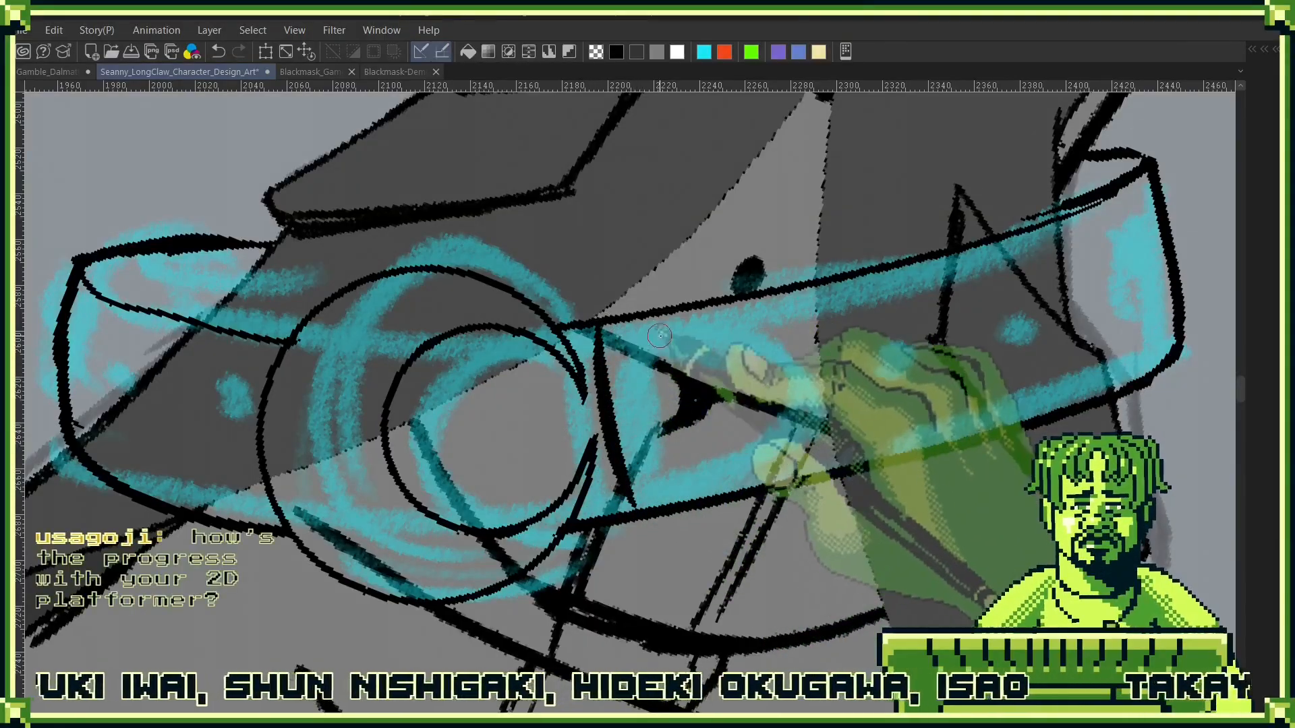
mouse_move(659, 335)
mouse_down()
mouse_move(686, 518)
mouse_move(675, 389)
mouse_move(624, 302)
mouse_move(596, 318)
mouse_move(664, 314)
mouse_up()
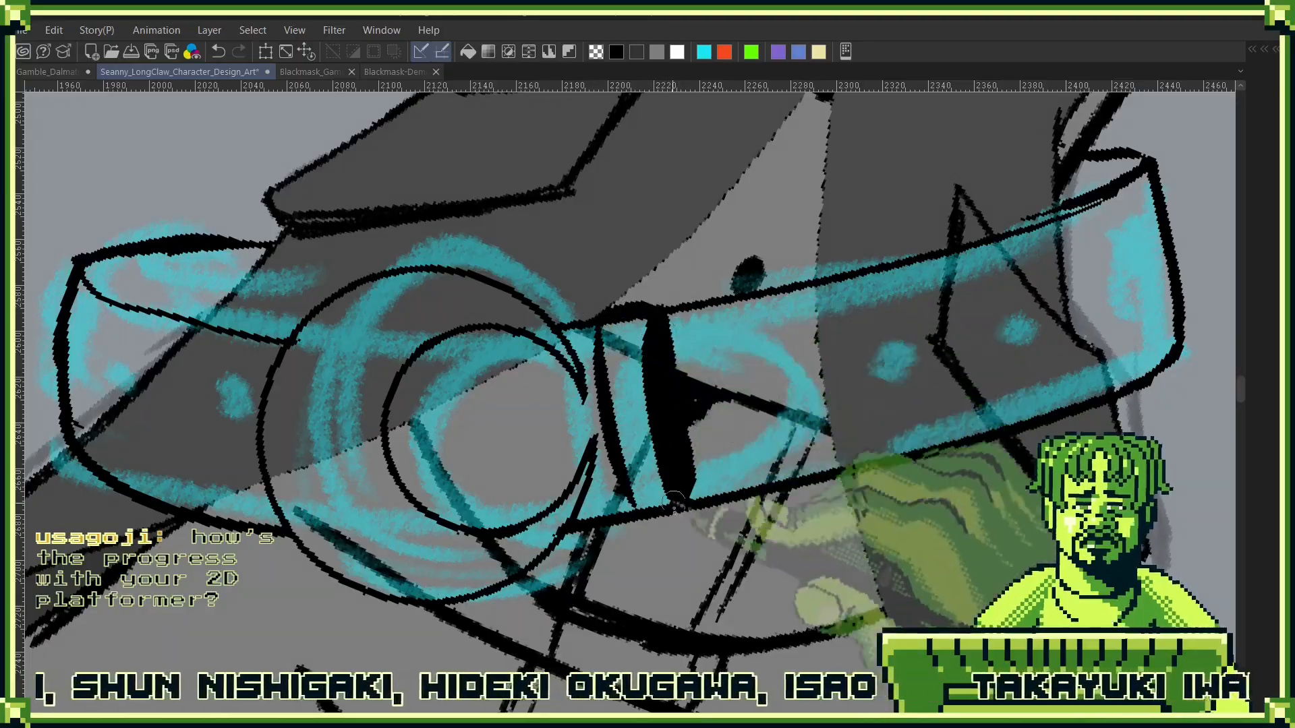
drag(887, 387, 675, 362)
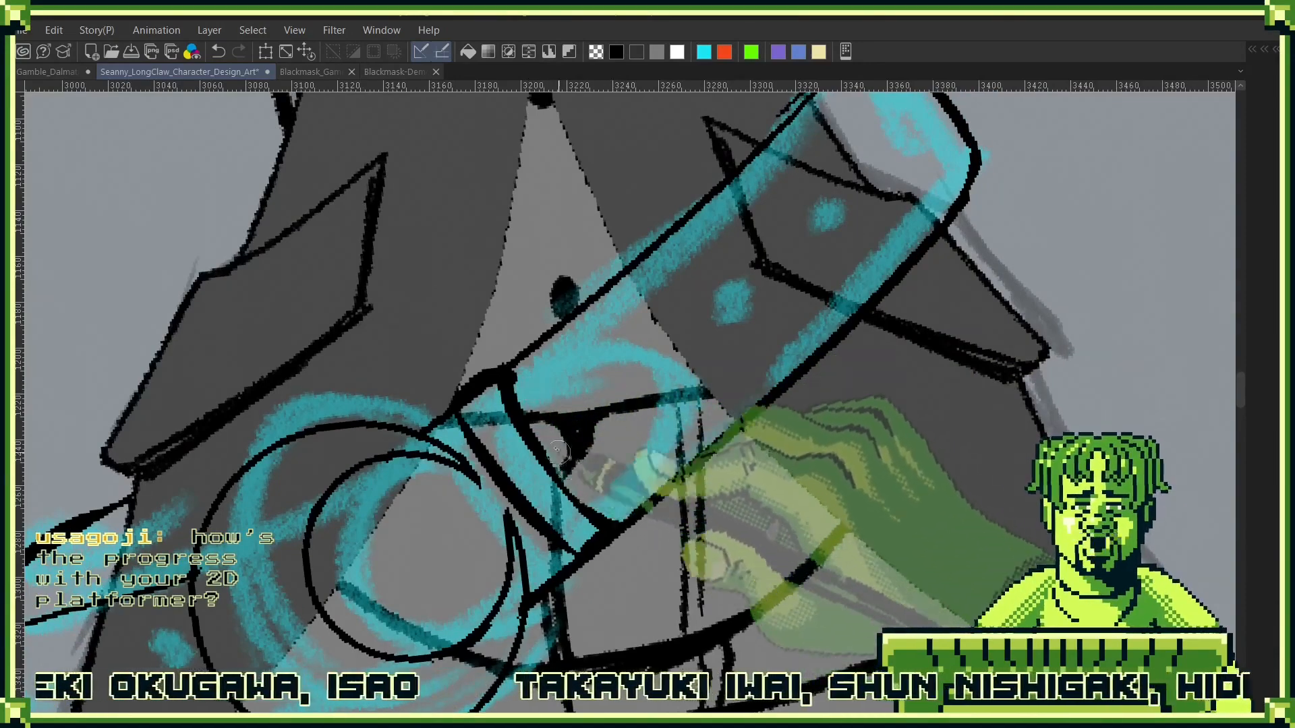
drag(525, 357, 624, 311)
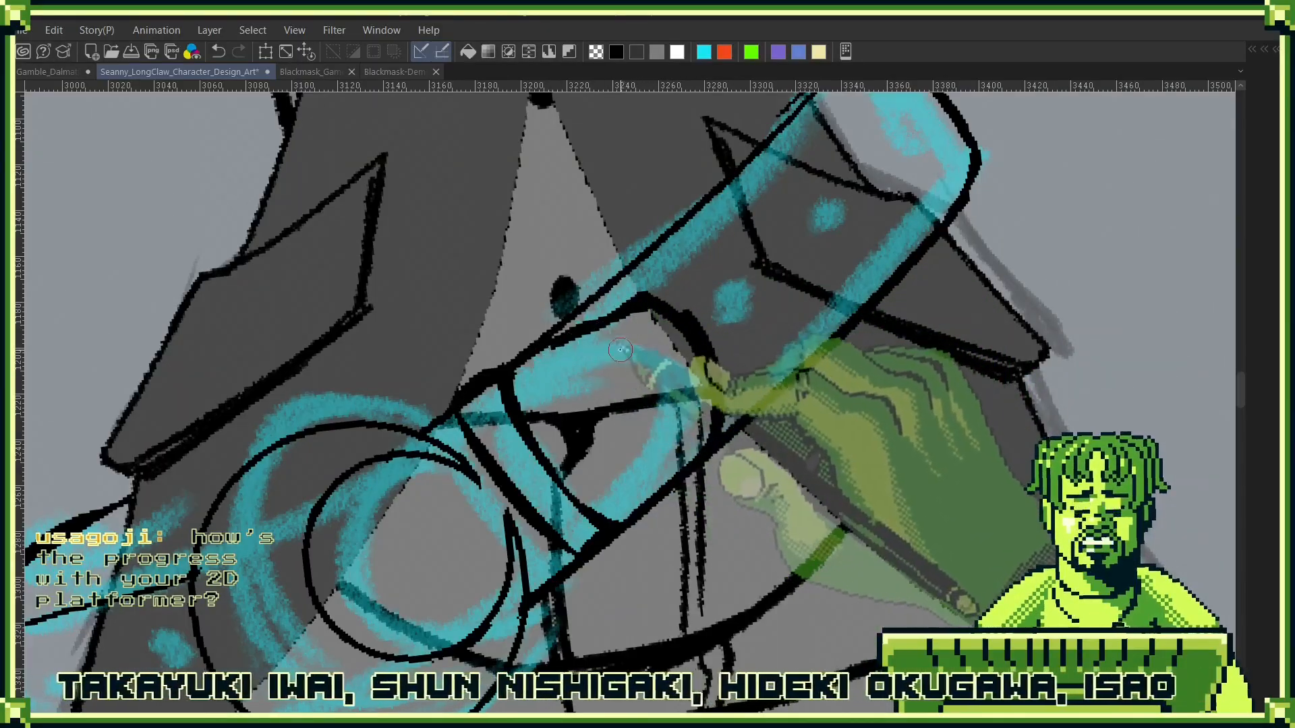
drag(552, 336, 639, 306)
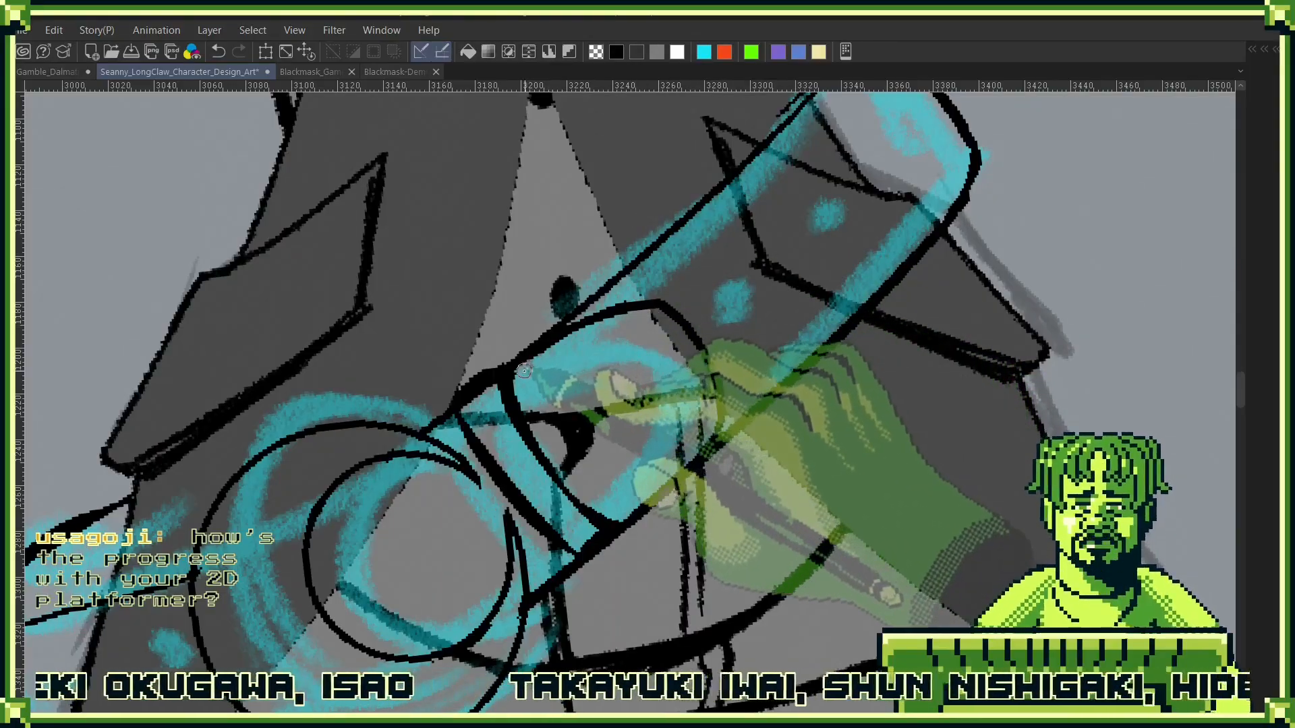
drag(515, 368, 635, 382)
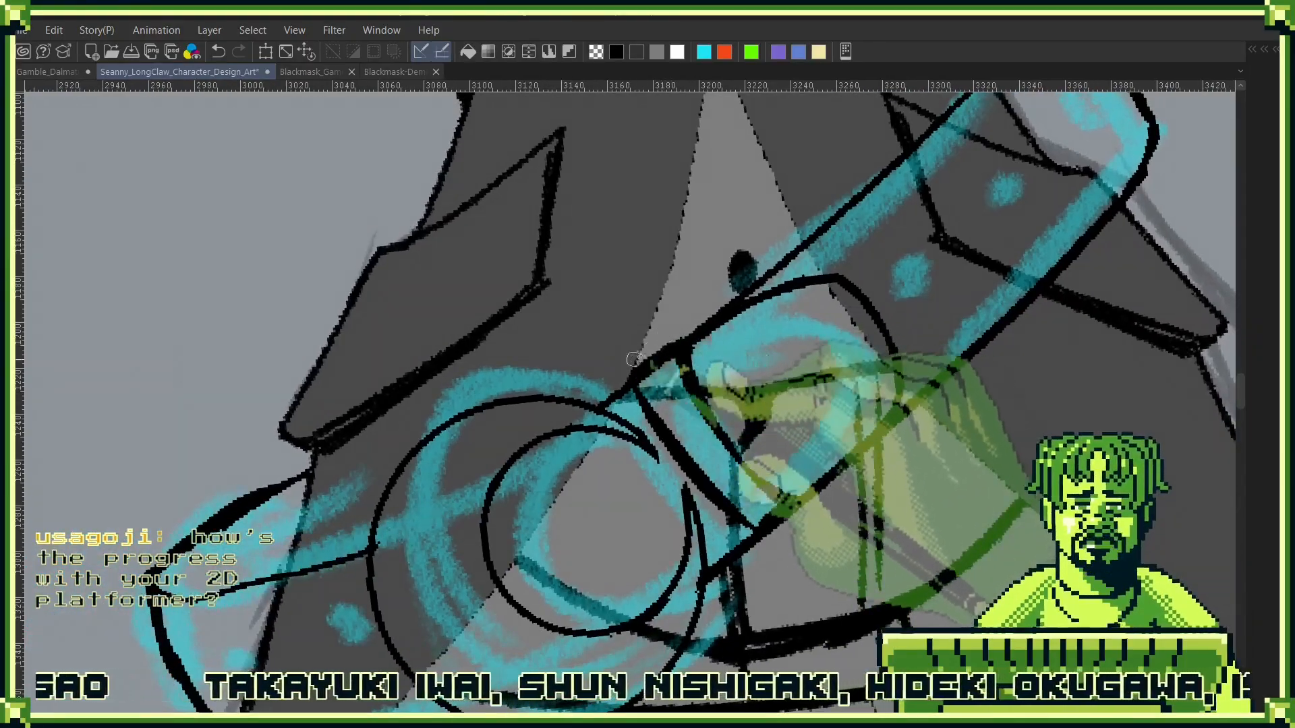
- Thicken the buckle's inner circle with a tapered black line along its upper curve and the side farthest from the loop band
drag(855, 404, 801, 545)
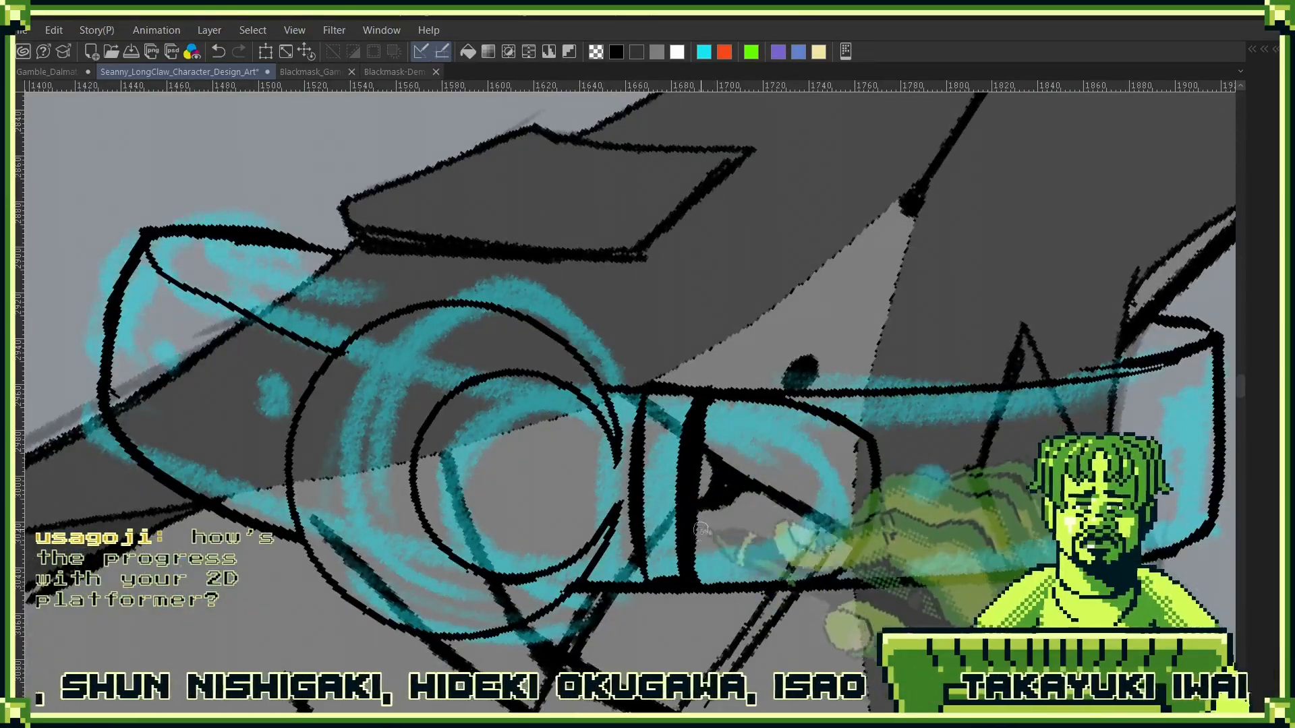
drag(660, 432, 870, 348)
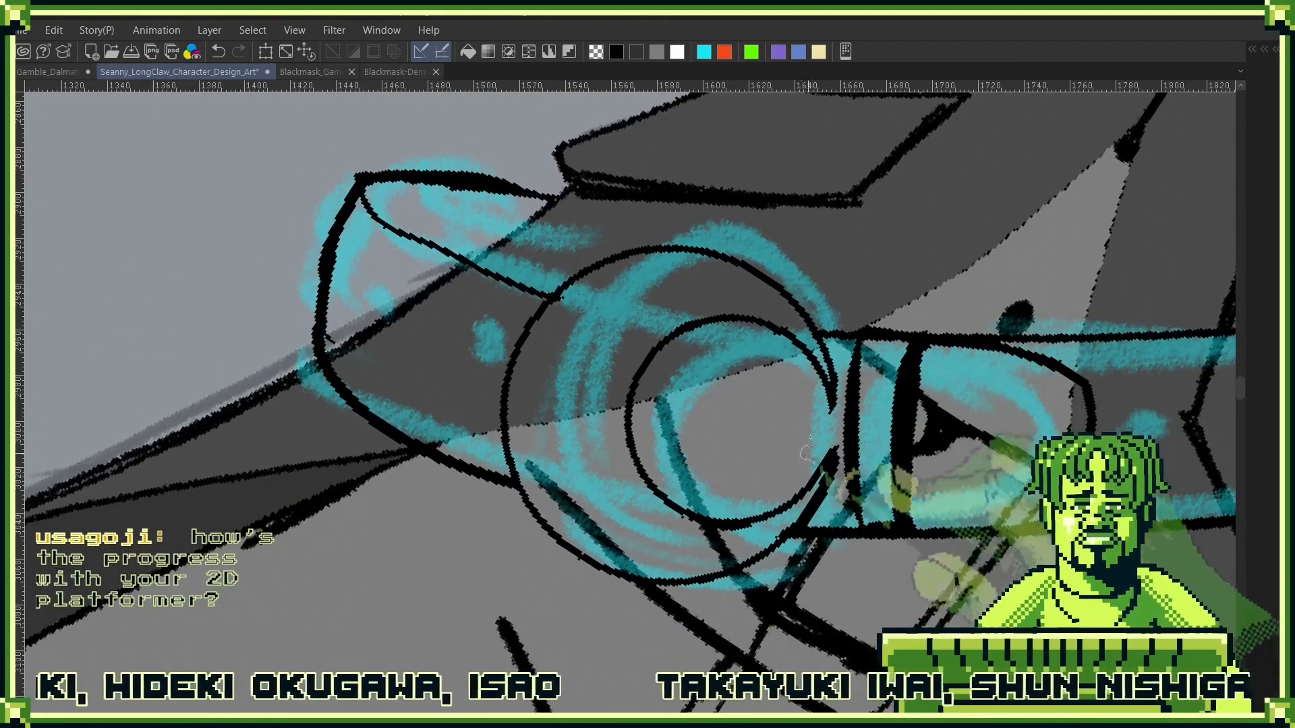
drag(835, 439, 742, 337)
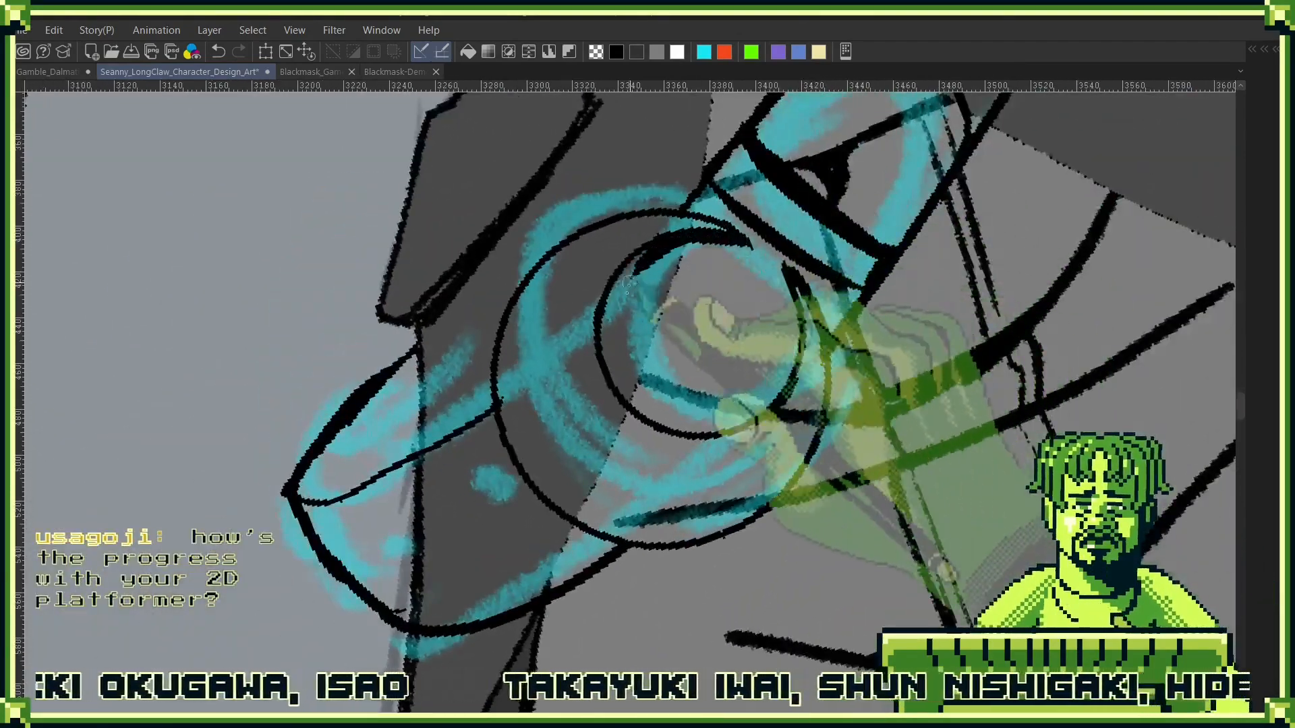
drag(646, 247, 635, 385)
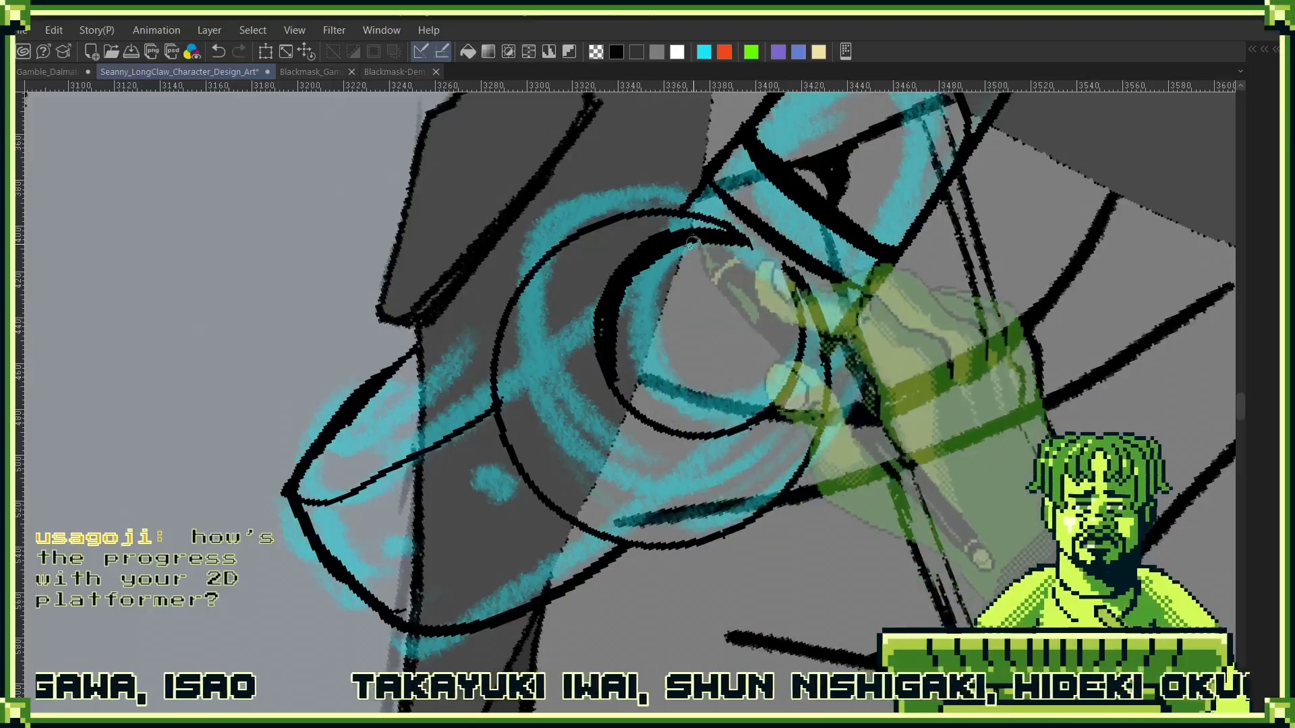
drag(659, 240, 619, 391)
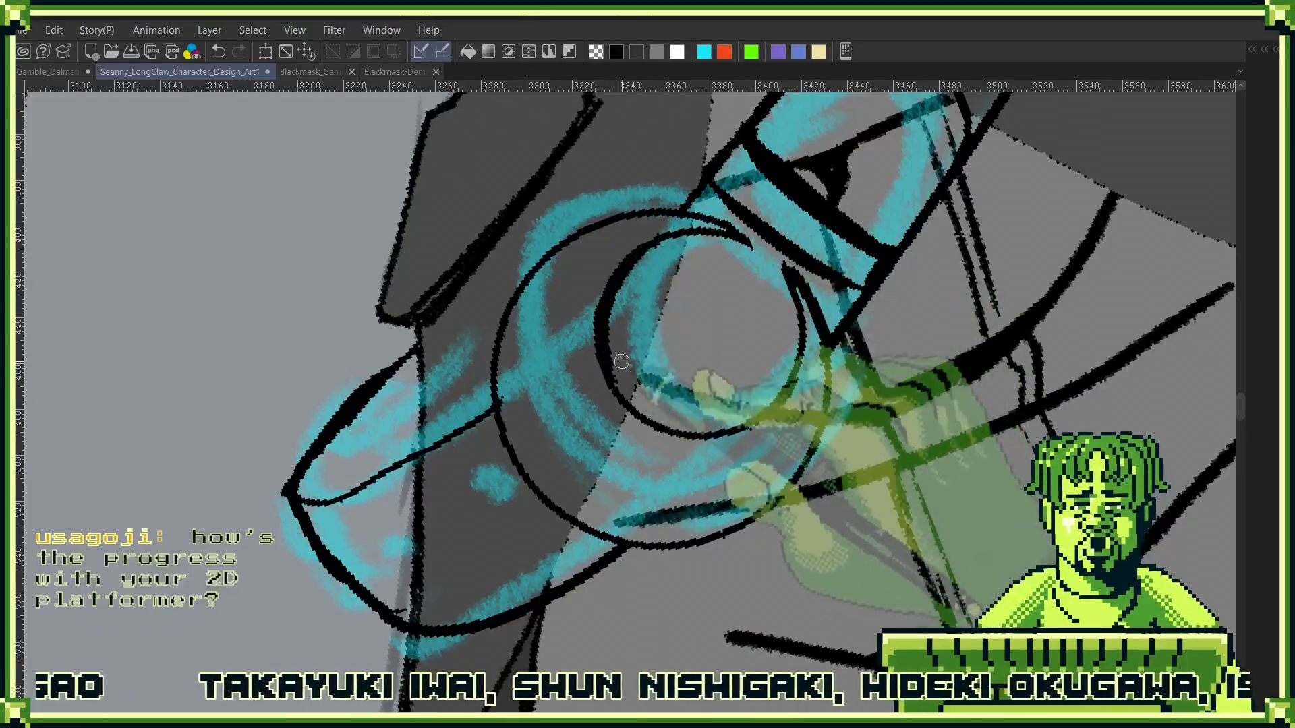
drag(689, 366, 684, 316)
mouse_move(655, 208)
mouse_down()
mouse_move(593, 240)
mouse_move(565, 290)
mouse_up()
drag(609, 385, 638, 409)
key(ctrl+z)
mouse_move(738, 381)
mouse_down()
mouse_move(731, 451)
mouse_move(678, 499)
mouse_up()
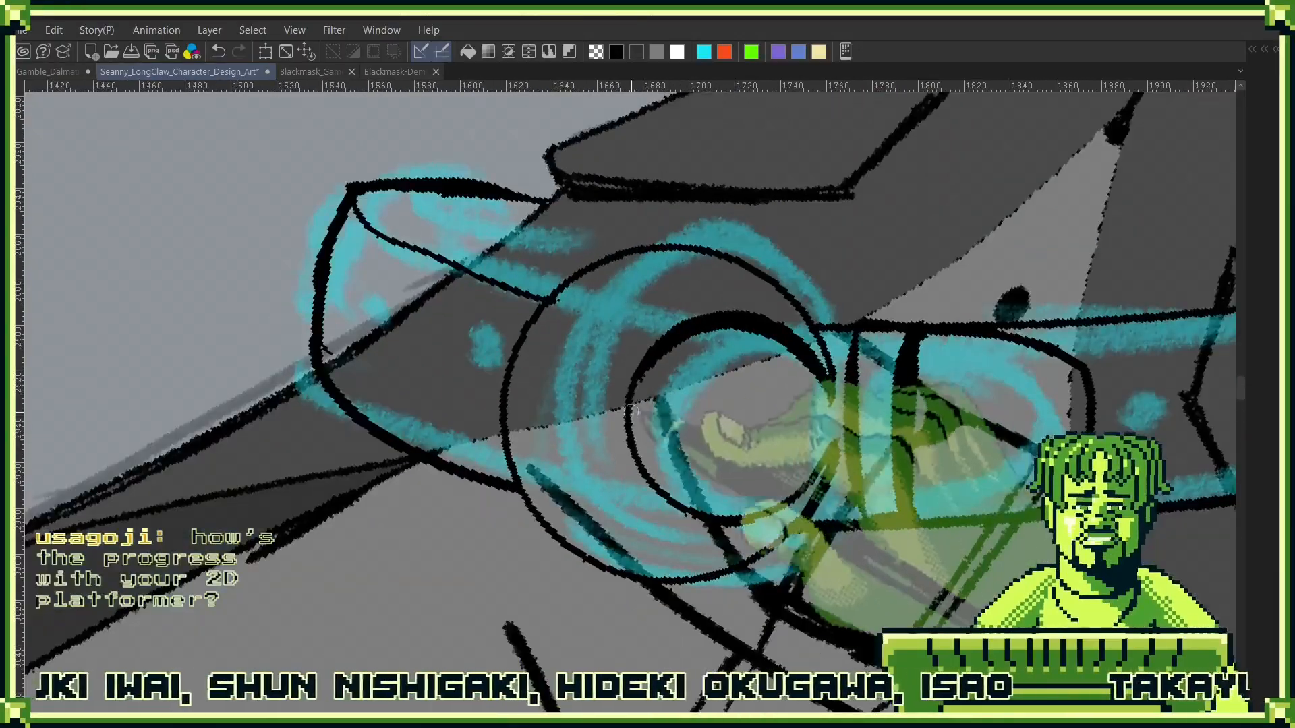
drag(635, 441, 655, 362)
drag(636, 446, 666, 487)
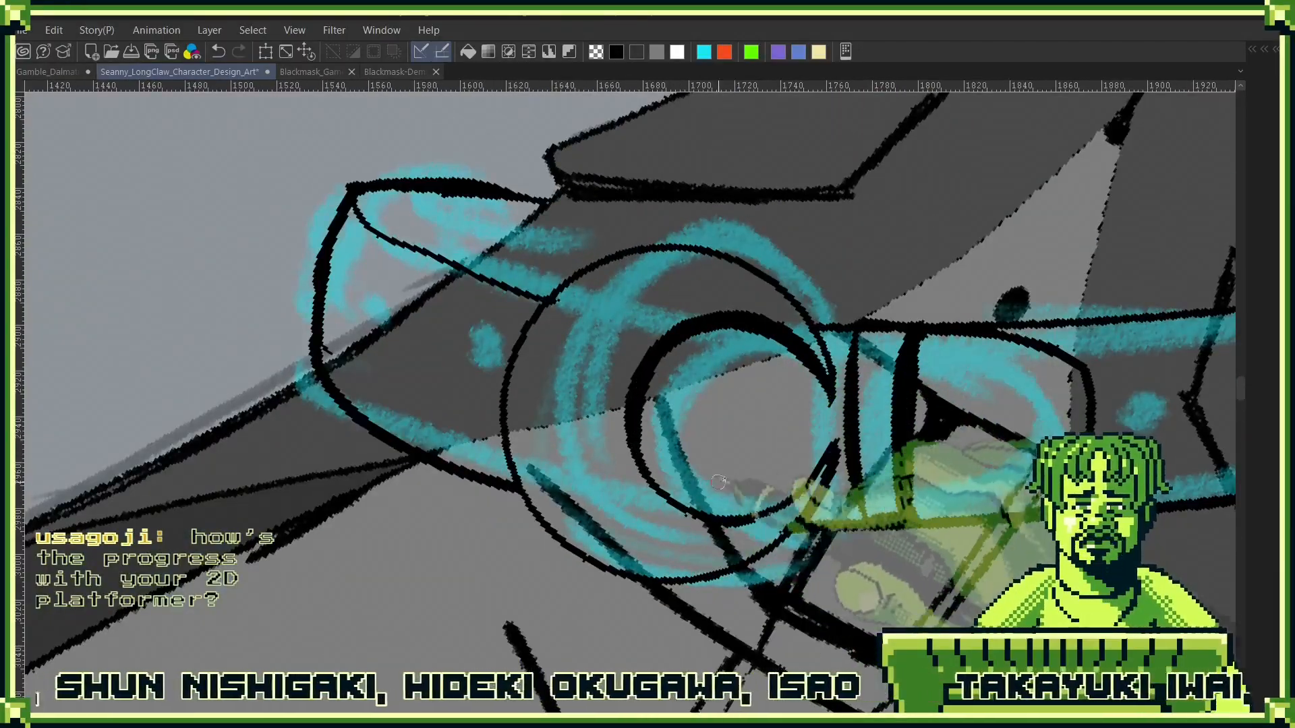
- Thicken the outer buckle circle's edge where it meets the short end of the belt
drag(875, 429, 869, 459)
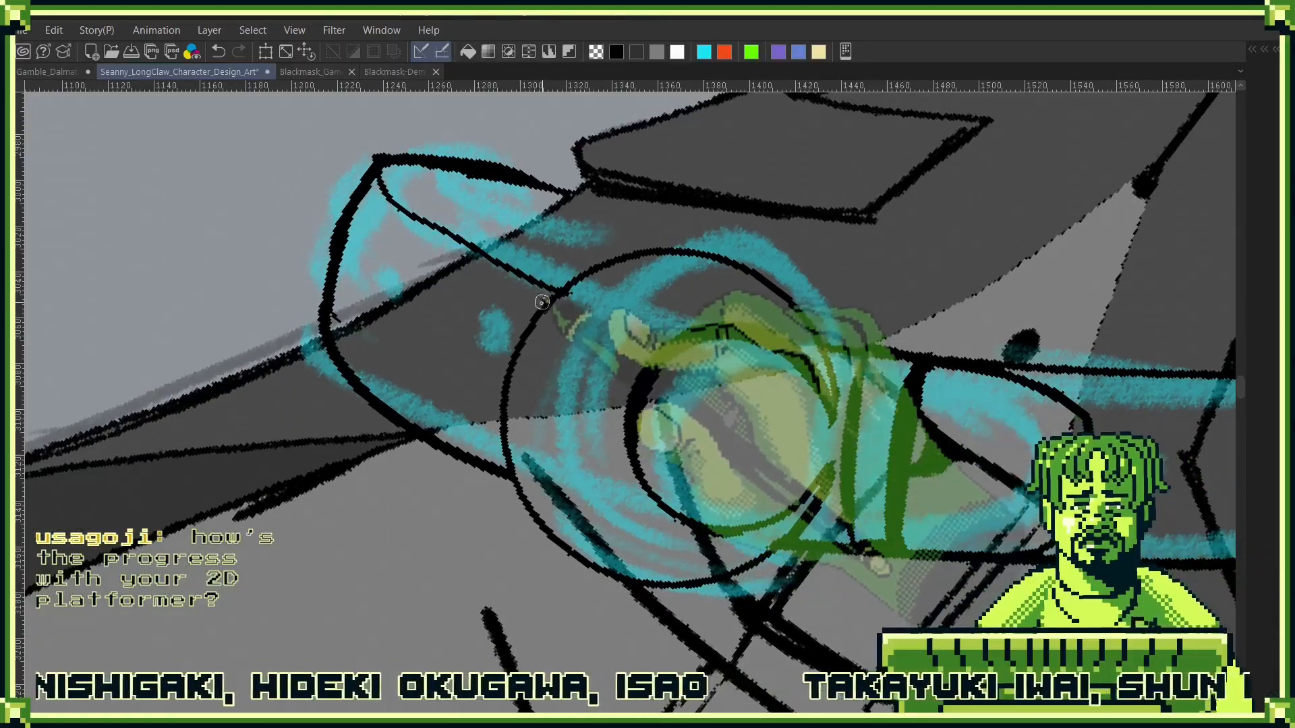
mouse_move(539, 305)
mouse_down()
mouse_move(506, 367)
mouse_move(511, 467)
mouse_up()
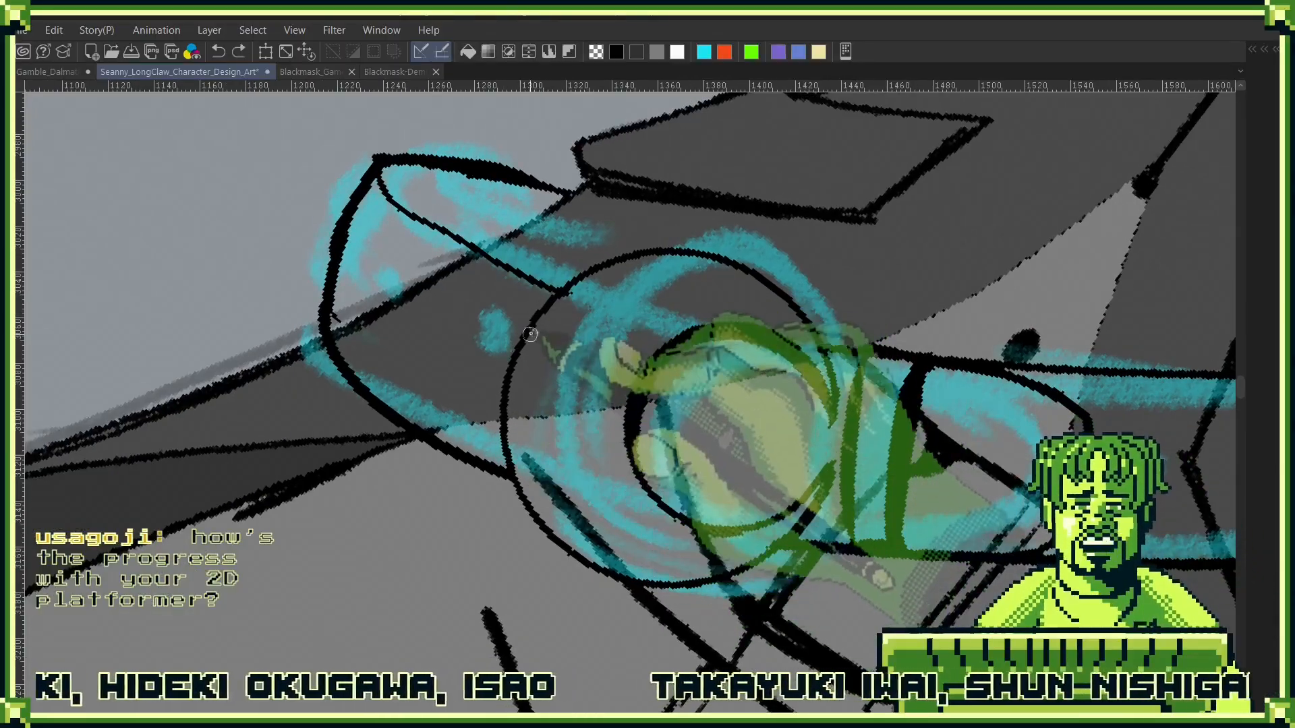
drag(502, 407, 513, 479)
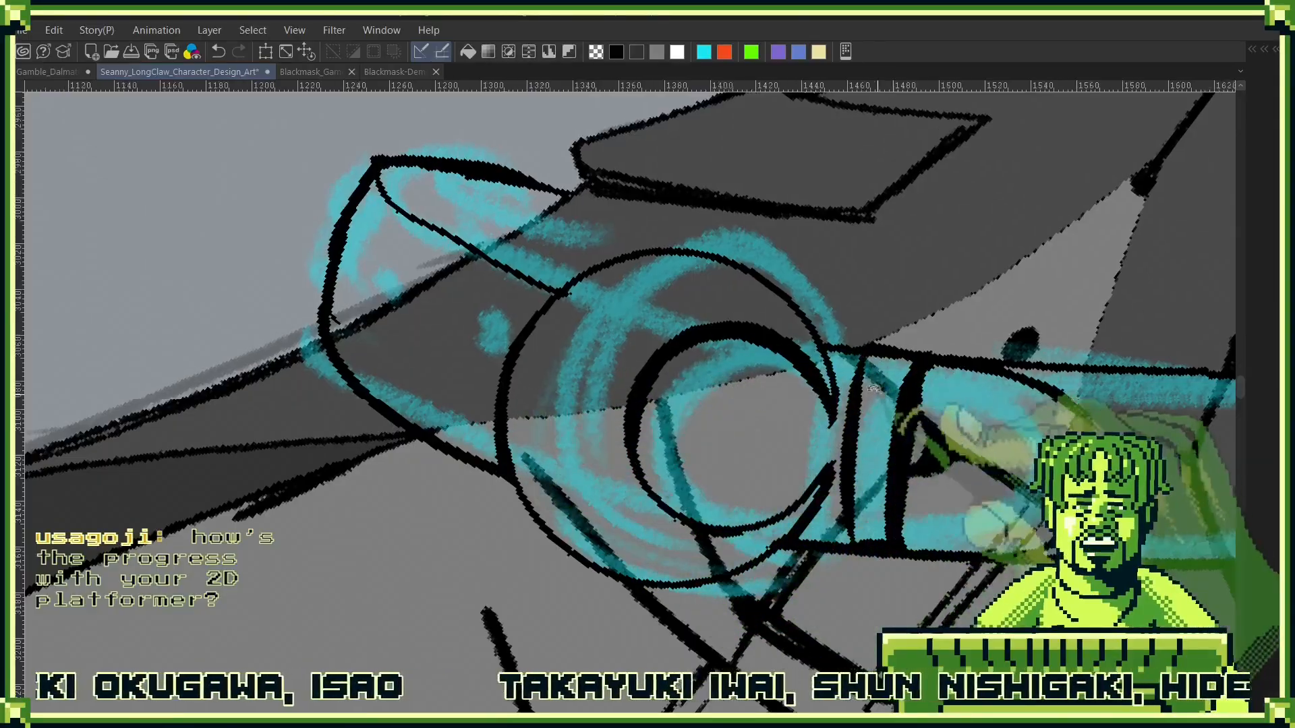
- Ink two narrow oval belt holes on the short strap section between the buckle and the wrapped end
drag(888, 478, 895, 385)
drag(688, 426, 986, 401)
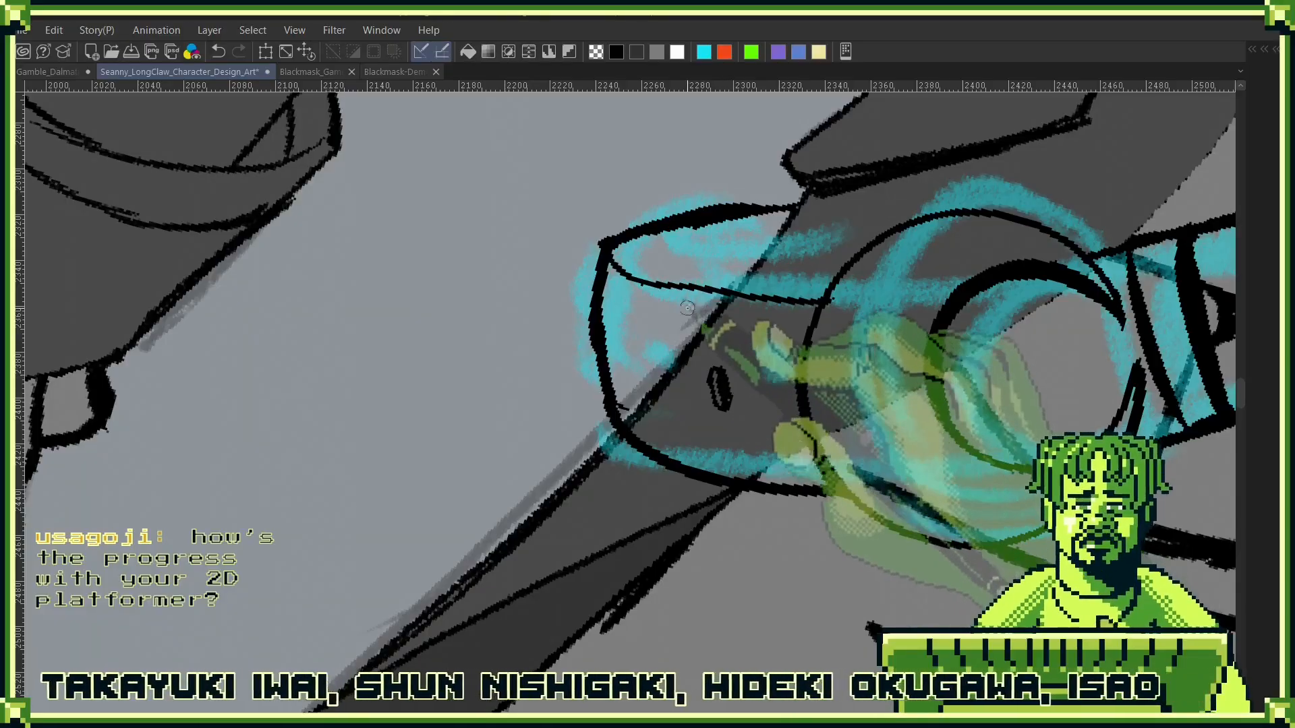
mouse_move(673, 322)
mouse_down()
mouse_move(719, 371)
mouse_move(698, 424)
mouse_move(669, 379)
mouse_move(668, 421)
mouse_up()
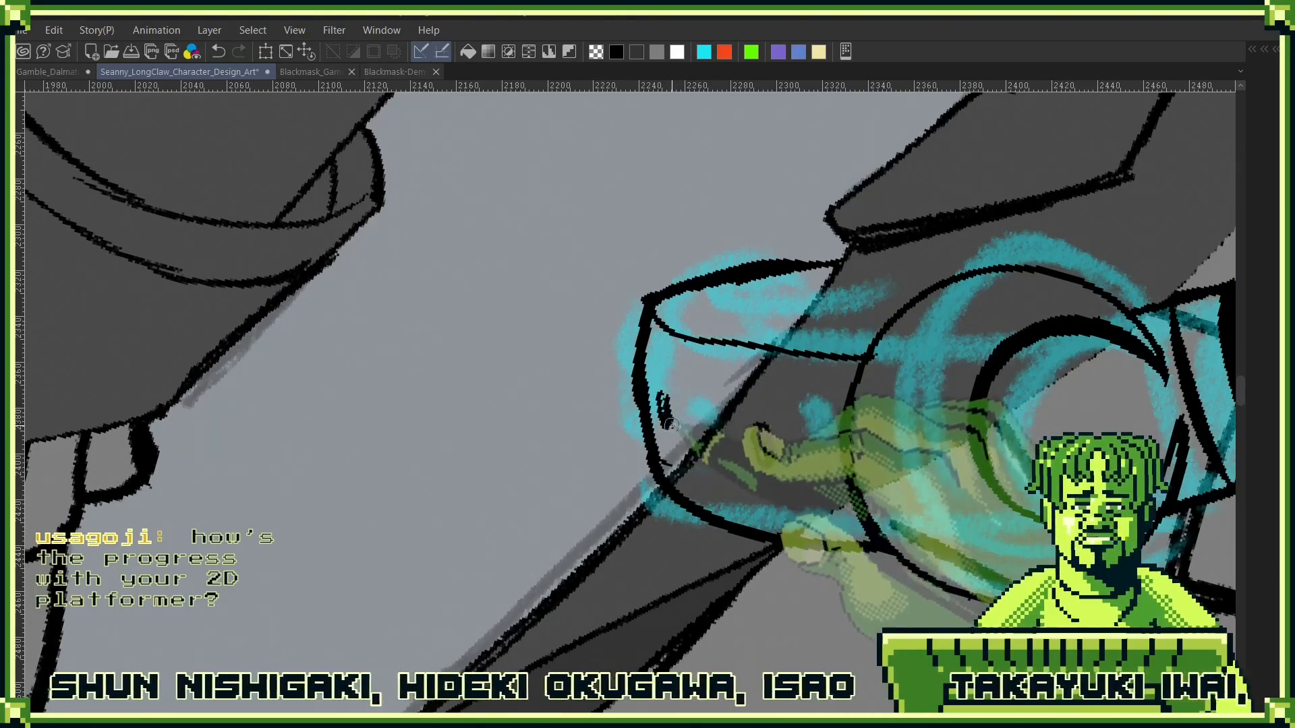
- Ink a row of four belt holes along the long strap section, narrowing the last one at the wrapped edge
drag(952, 415, 653, 346)
drag(984, 367, 633, 454)
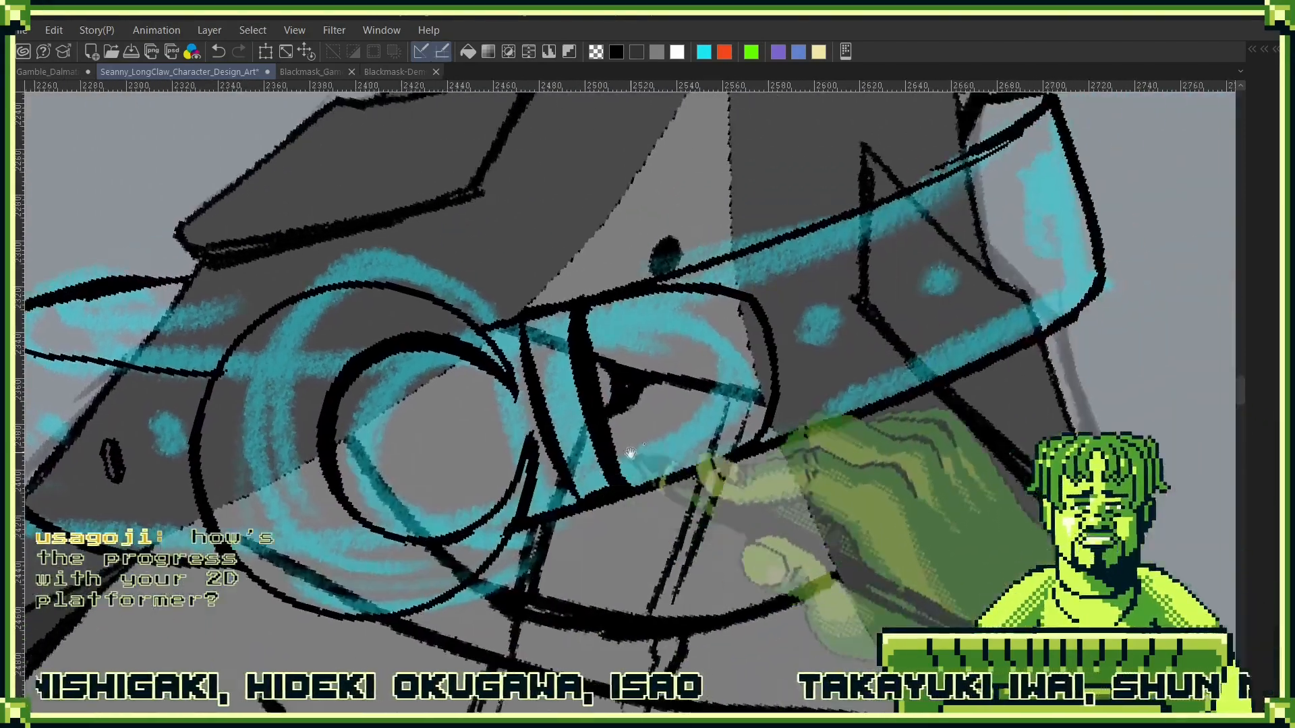
drag(931, 336, 707, 397)
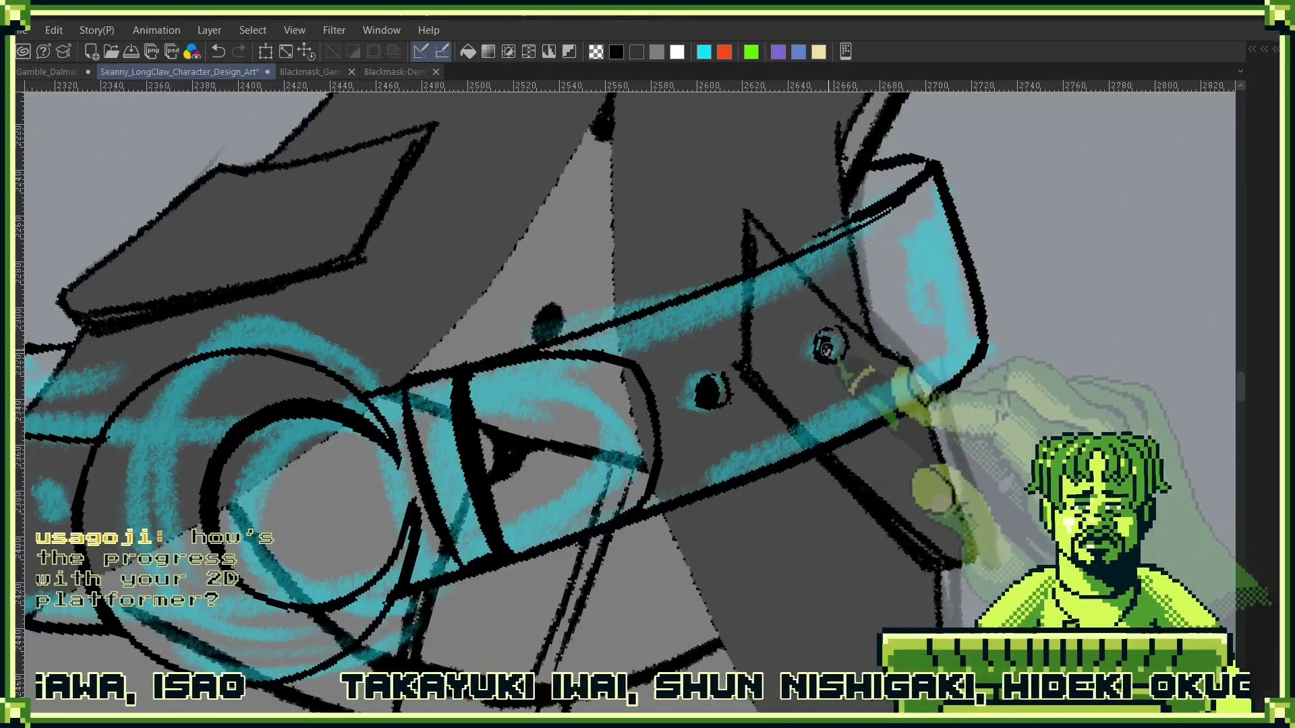
mouse_move(919, 292)
mouse_down()
mouse_move(933, 311)
mouse_move(920, 304)
mouse_up()
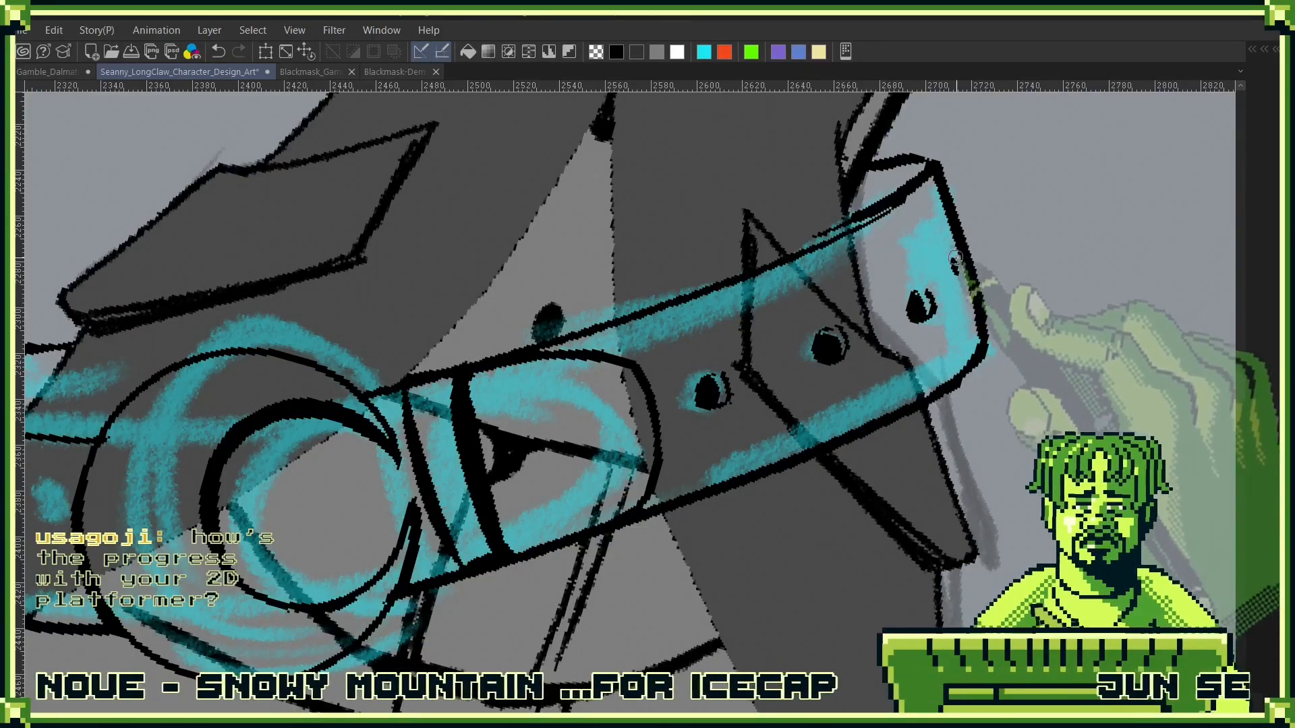
drag(952, 250, 958, 273)
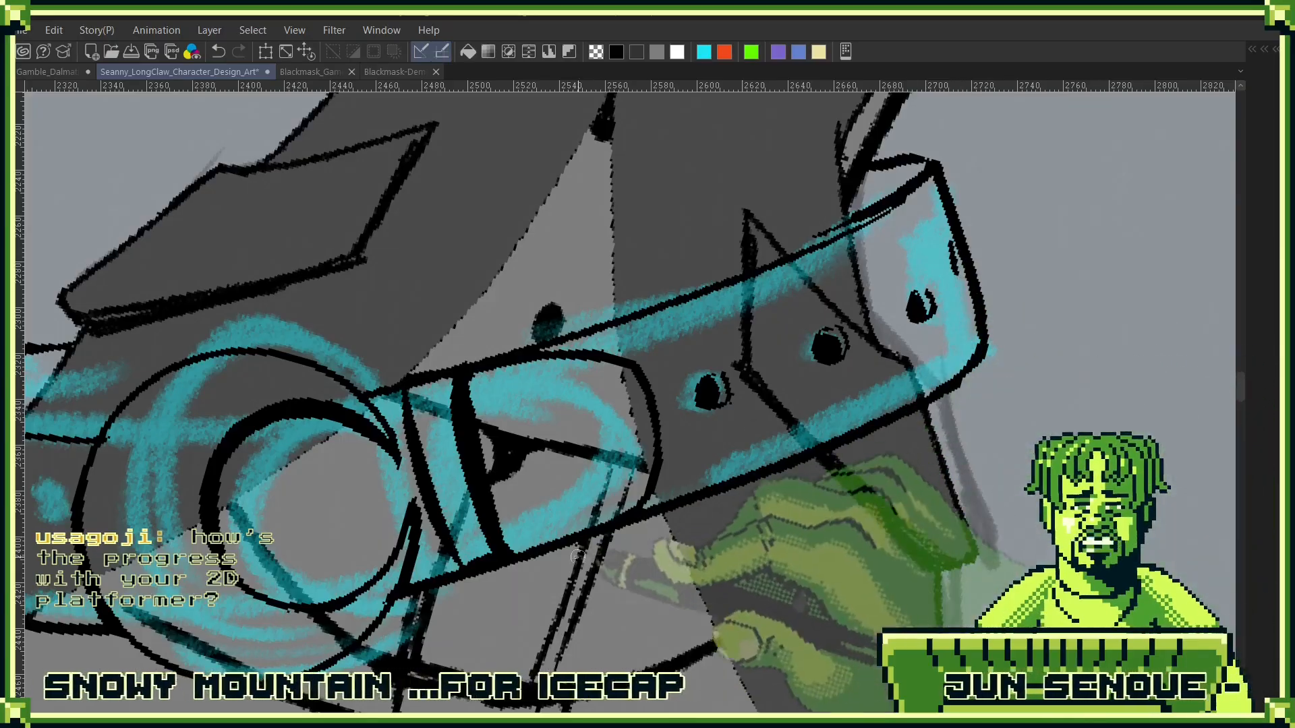
- Add two small black holes to the belt's visible inner side at the wrapped end near the buckle
drag(636, 499, 837, 522)
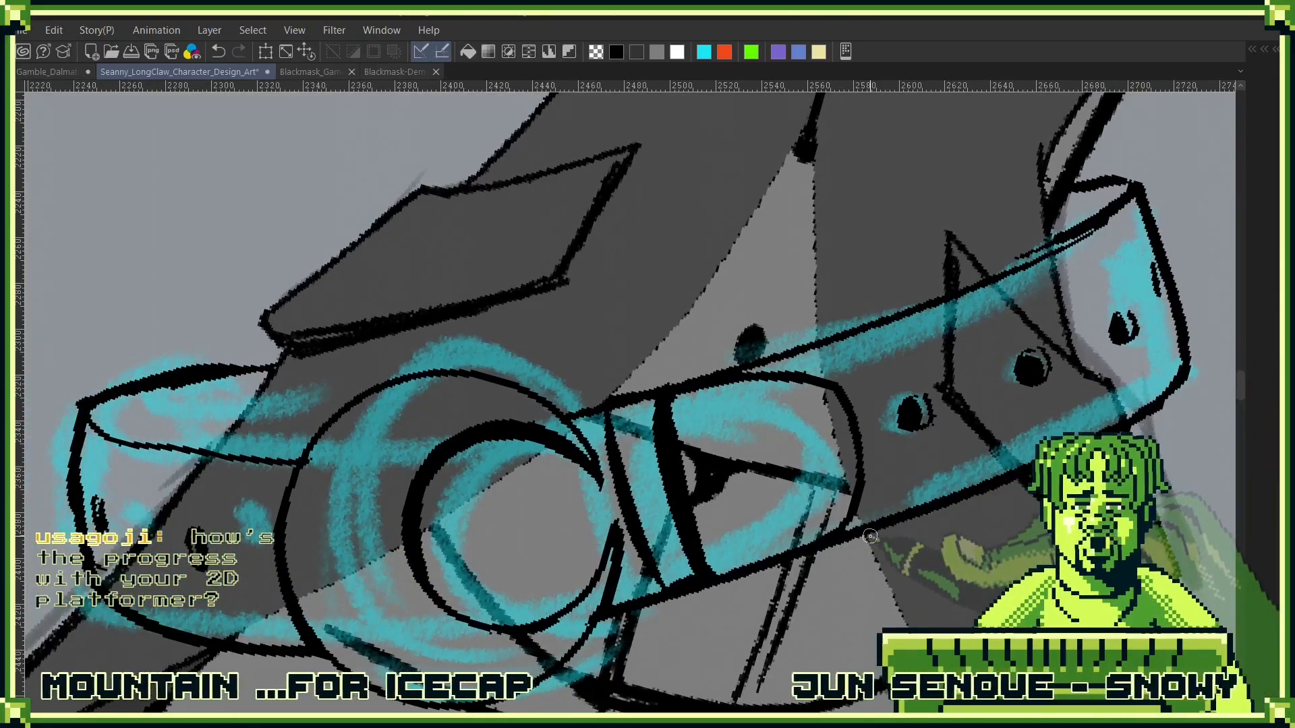
drag(270, 406, 627, 373)
drag(524, 407, 537, 404)
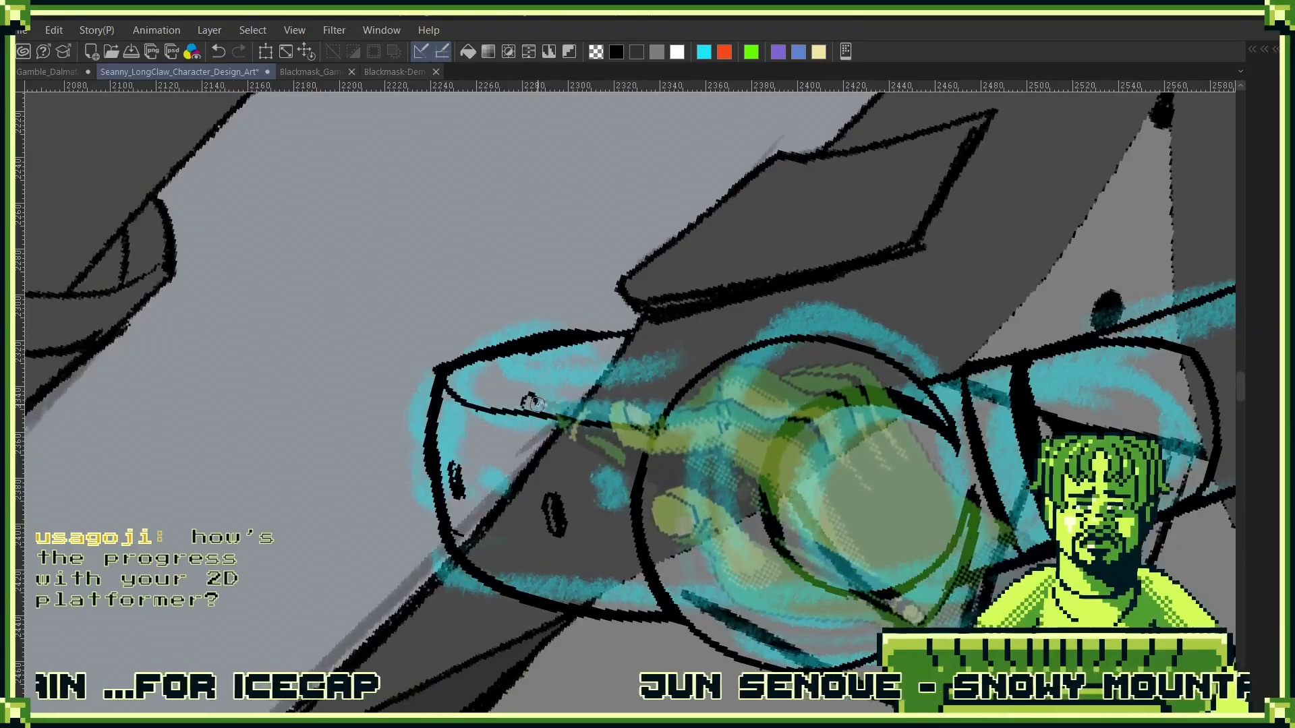
click(595, 376)
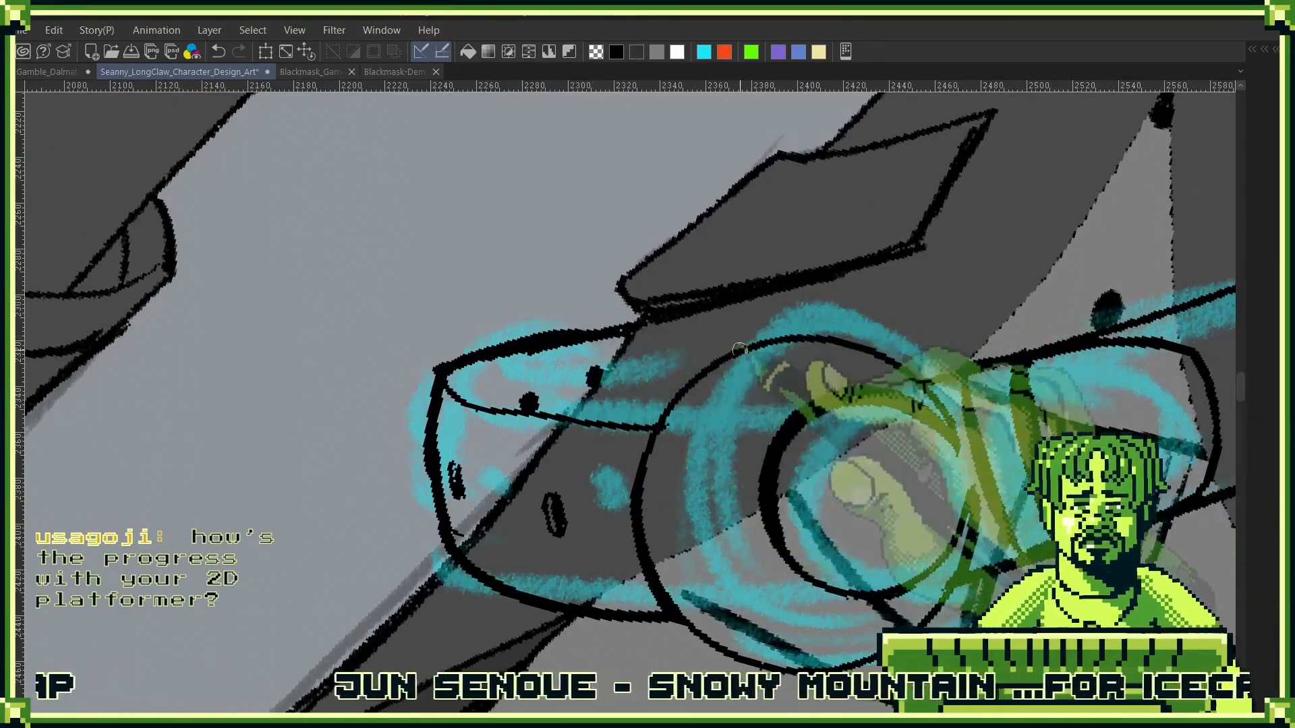
- Add a new layer in the Belts folder and place it below the inked Layer 11, leaving Layer 11 active
scroll(855, 319, down, 5)
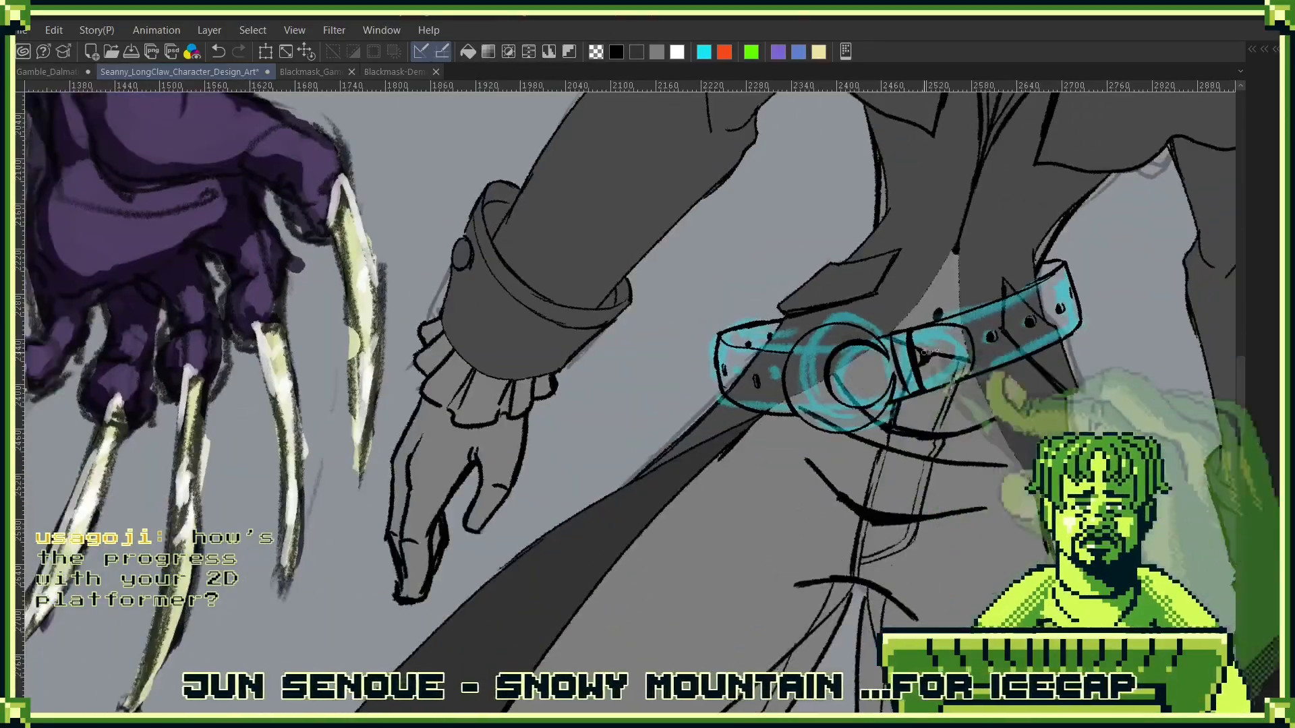
drag(927, 352, 737, 440)
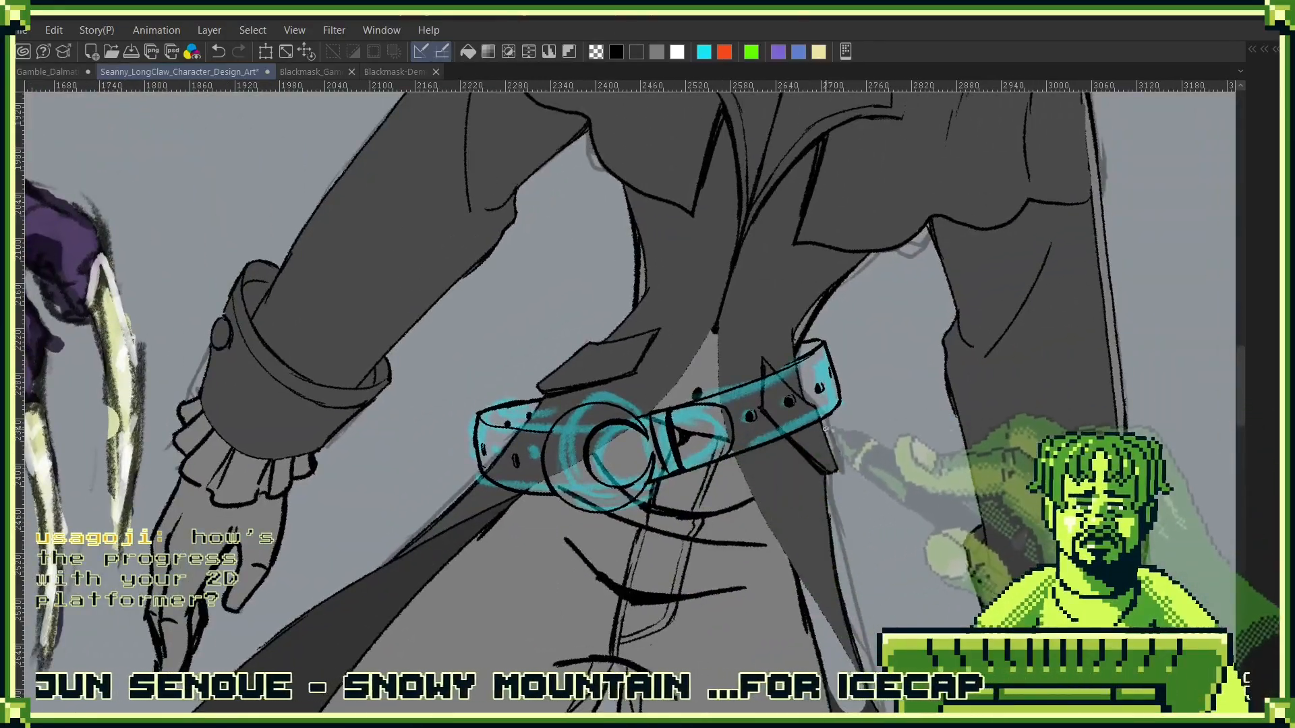
key(F7)
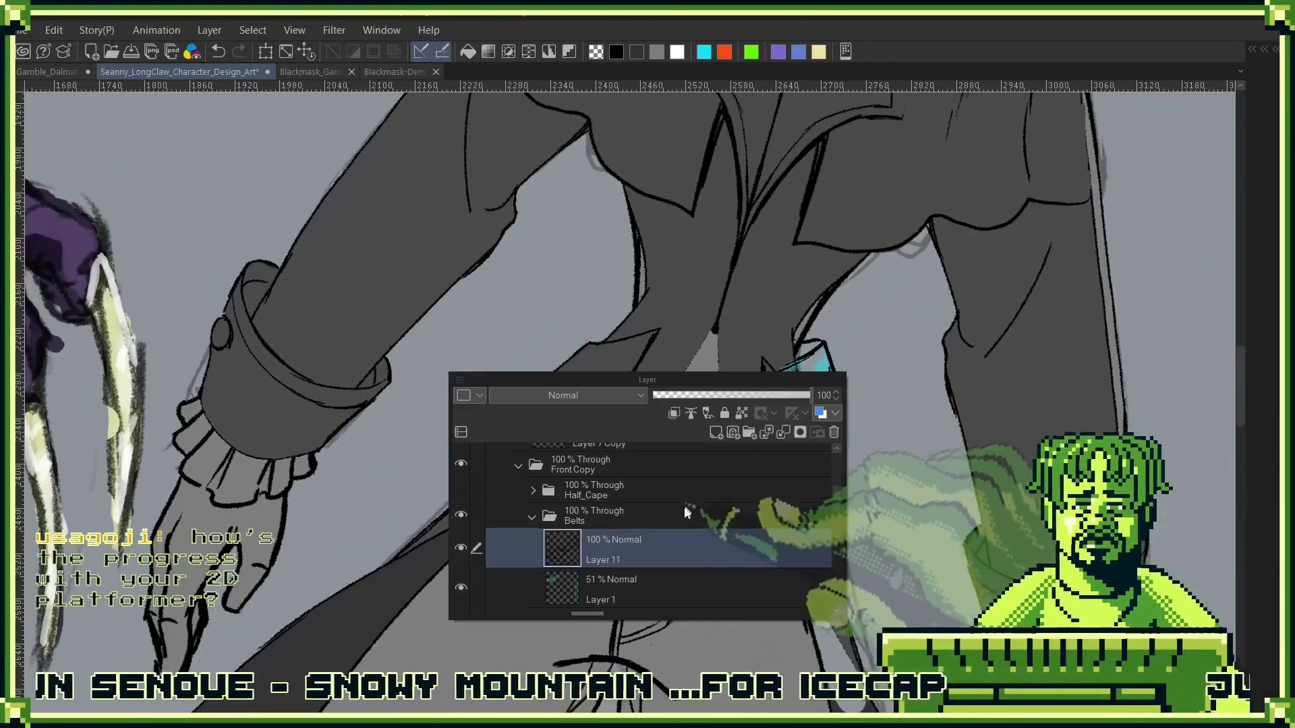
click(716, 432)
drag(669, 592, 702, 543)
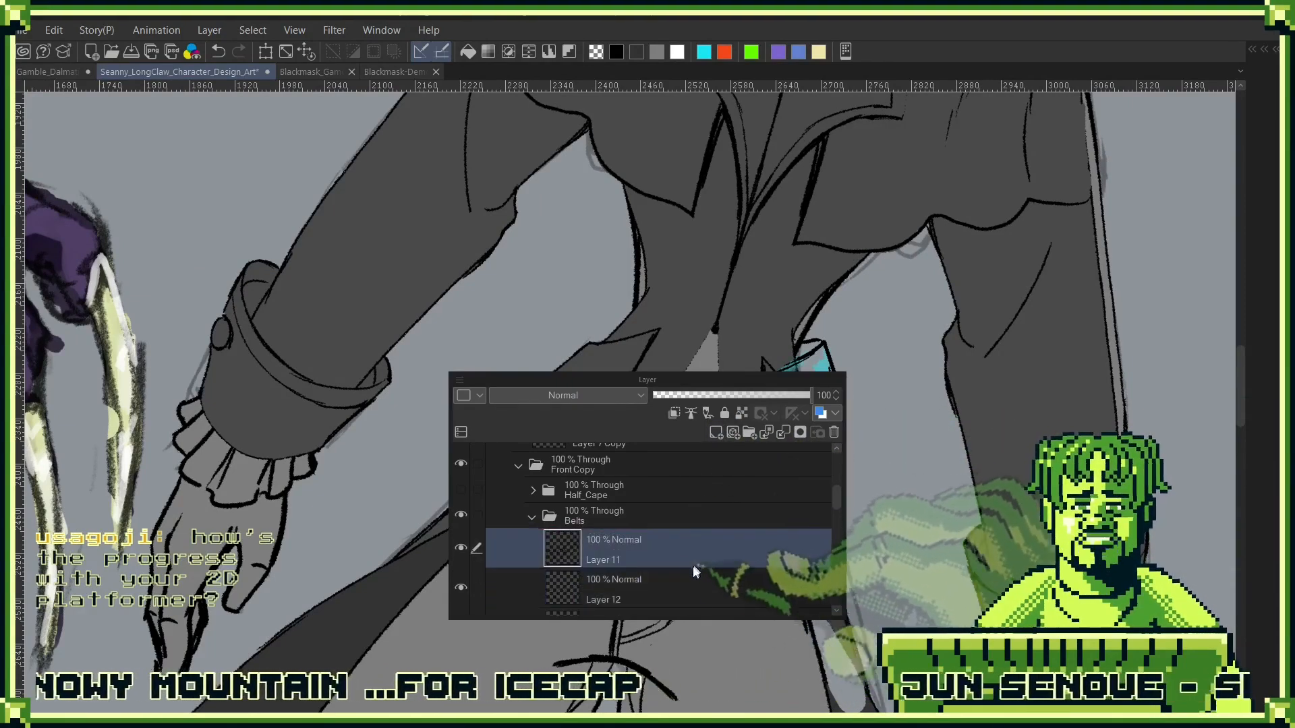
- Rename Layer 11 in the Belts folder as Line and make Layer 12 below it active
double_click(615, 563)
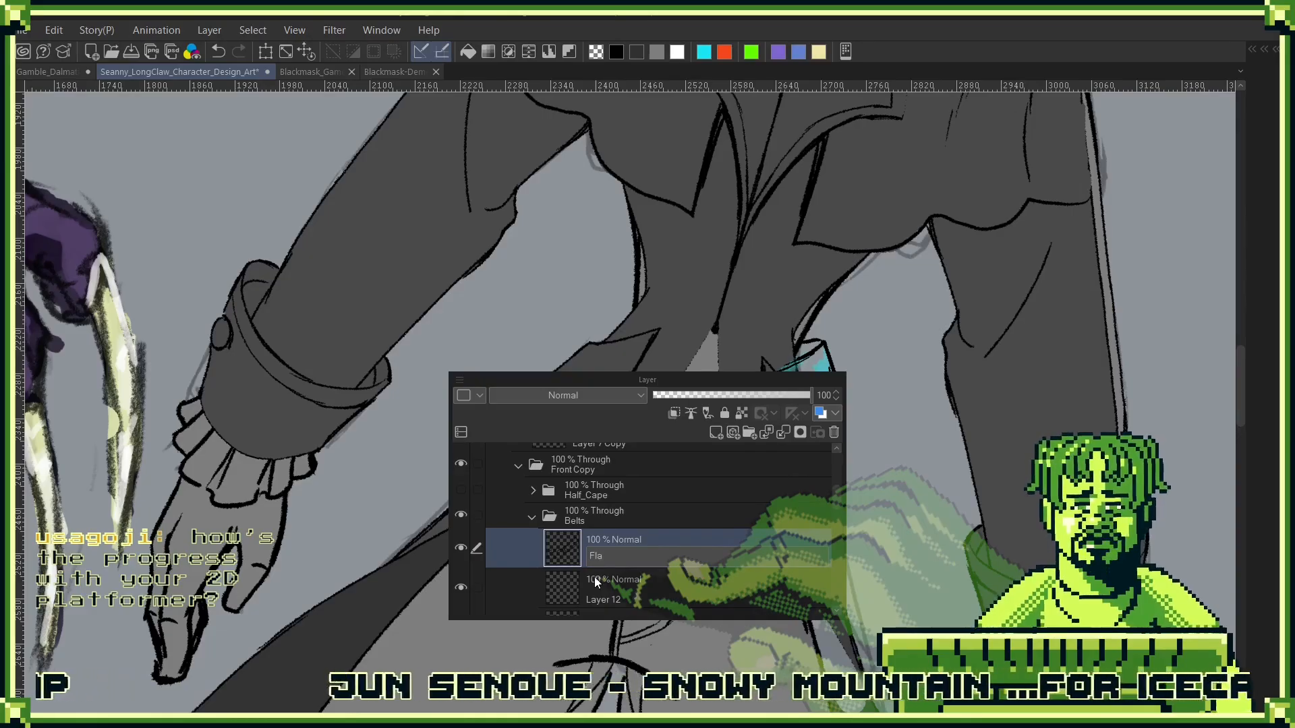
key(BackSpace)
key(BackSpace)
key(BackSpace)
text(lije)
key(Return)
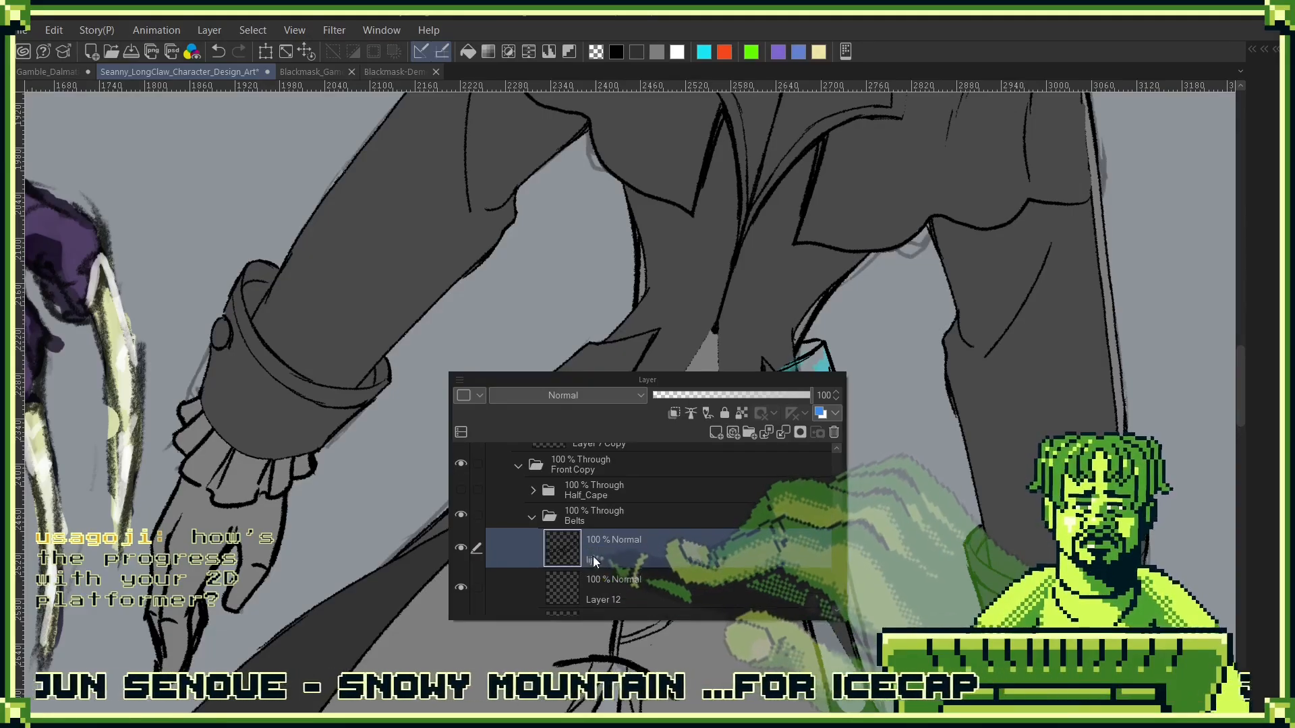
double_click(604, 557)
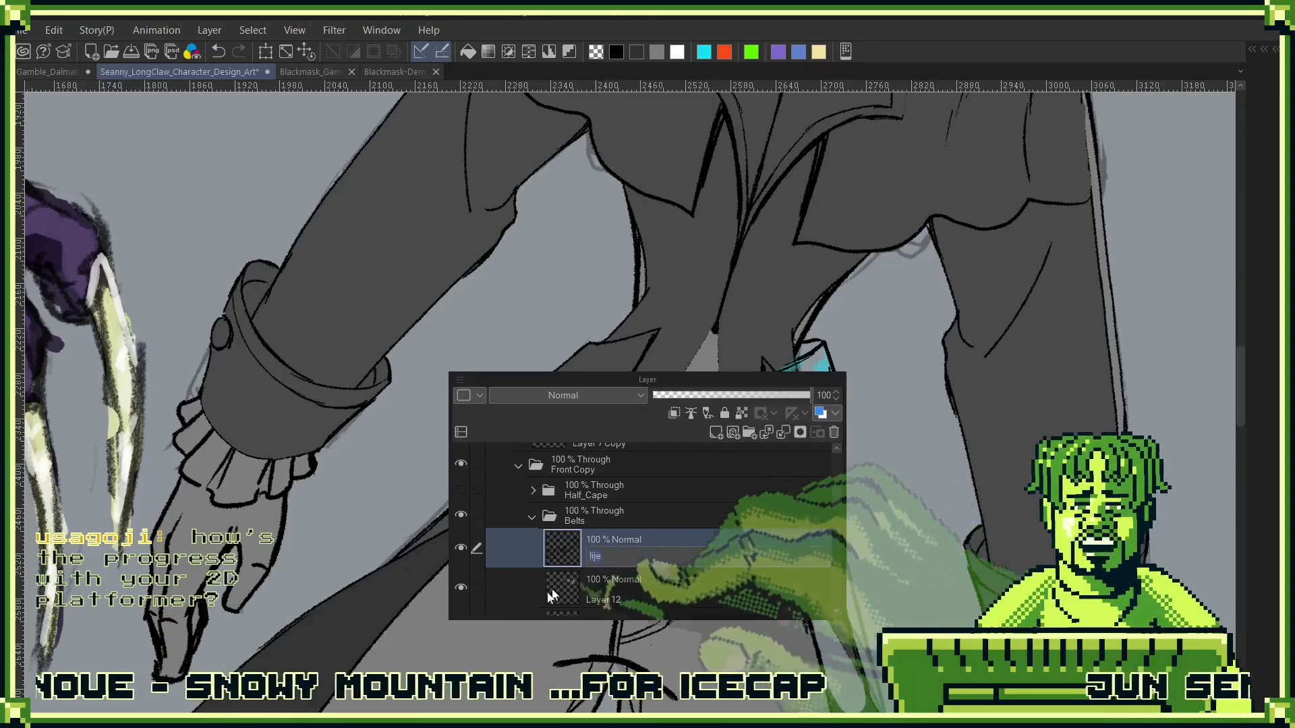
text(Line)
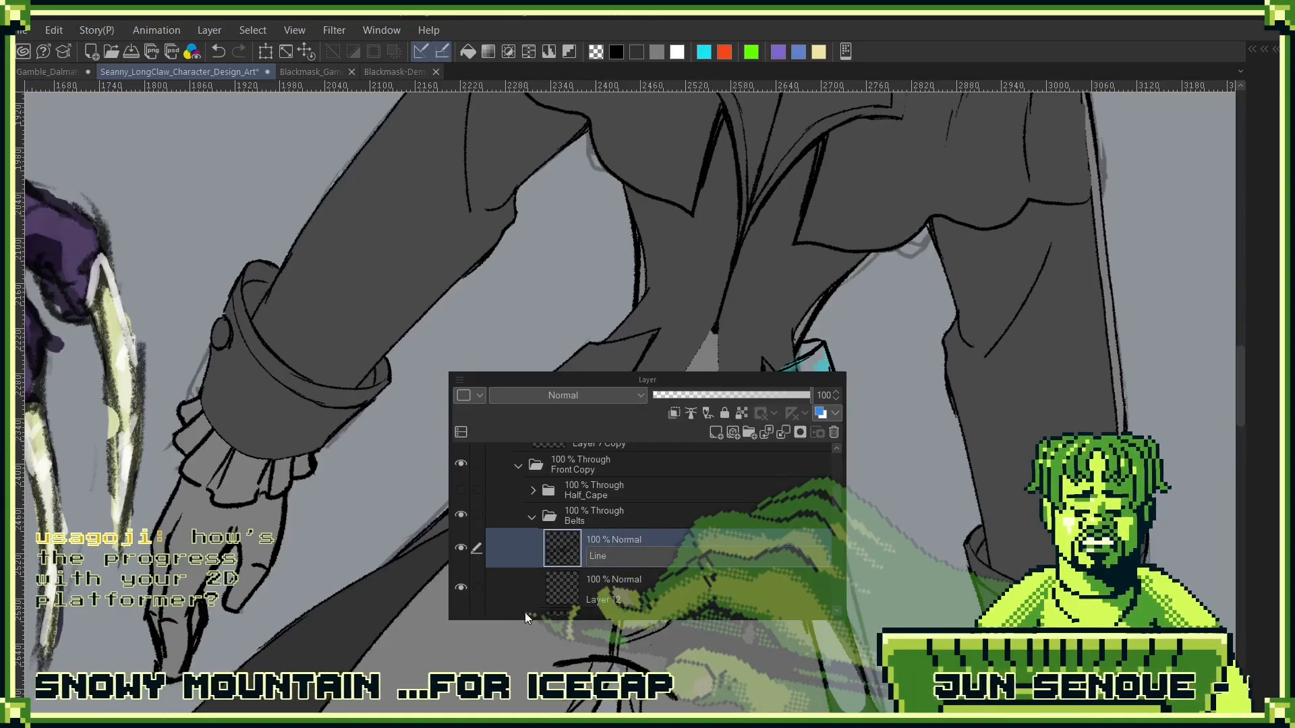
key(Return)
click(689, 572)
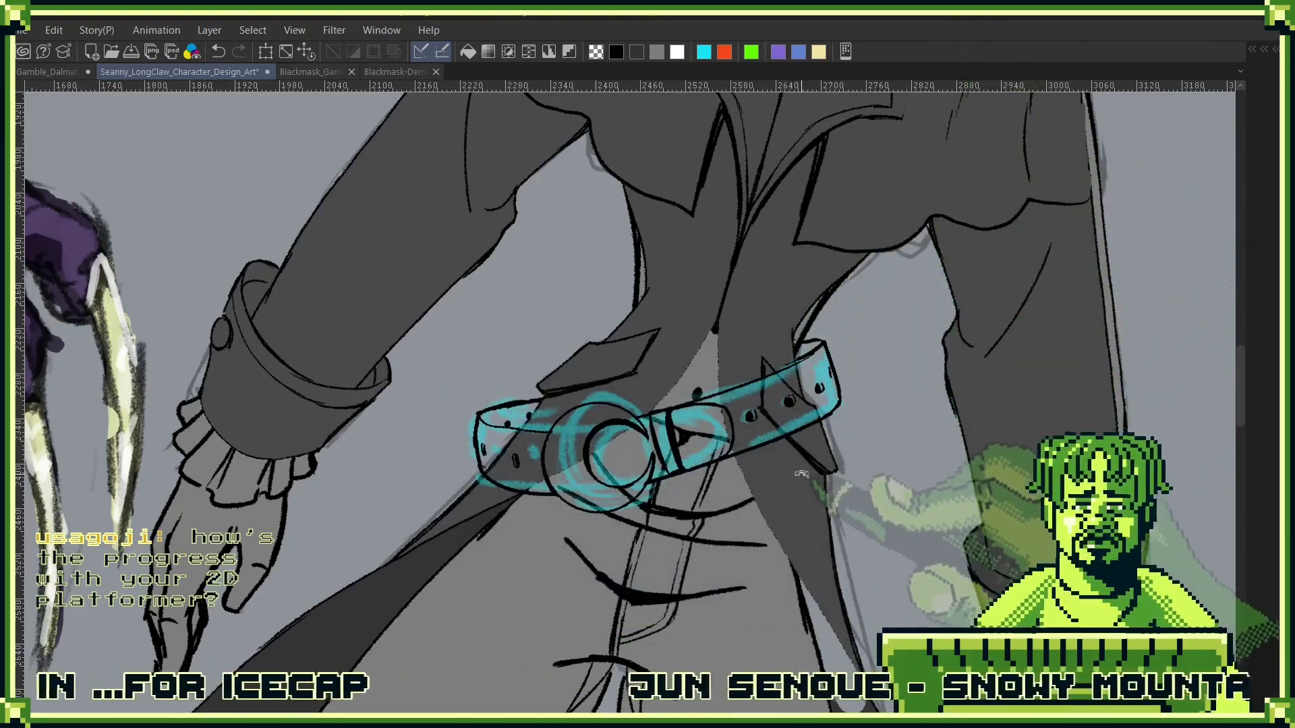
- On Layer 12, paint a dark grey base border along the edges of the belt's long strap section and wrapped end
drag(801, 474, 814, 368)
key(F7)
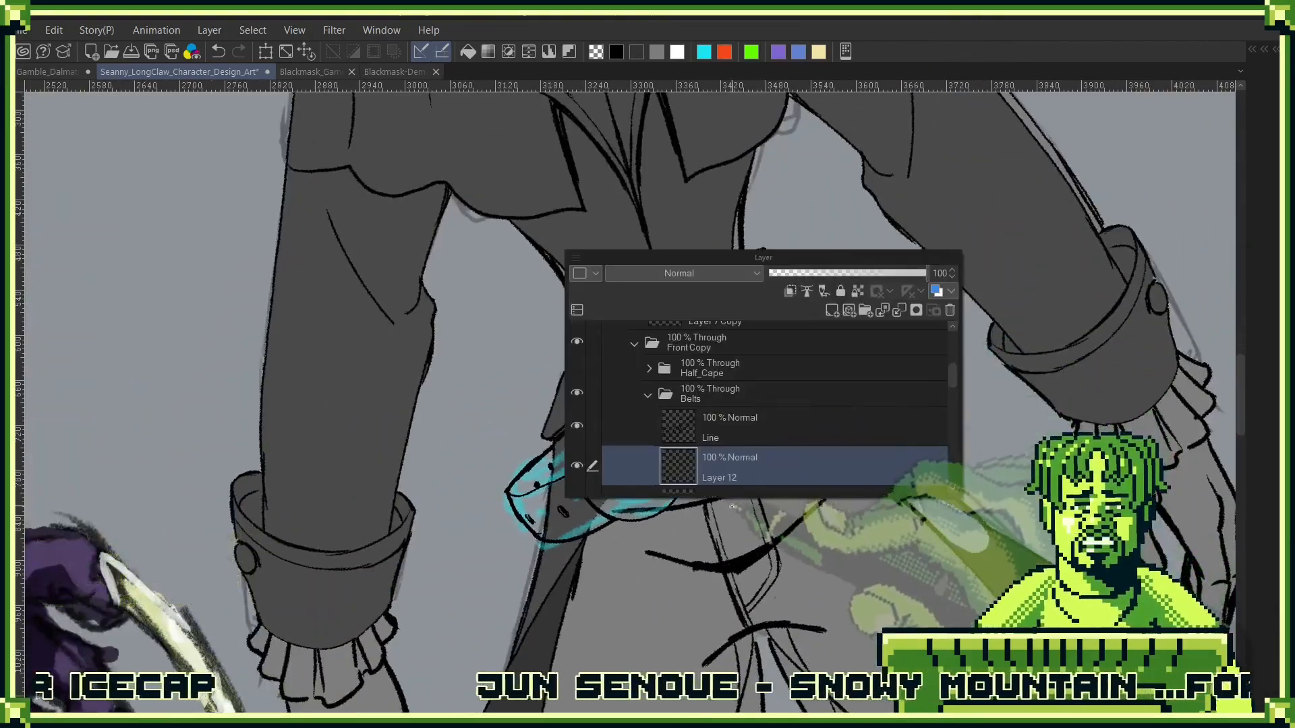
key(F7)
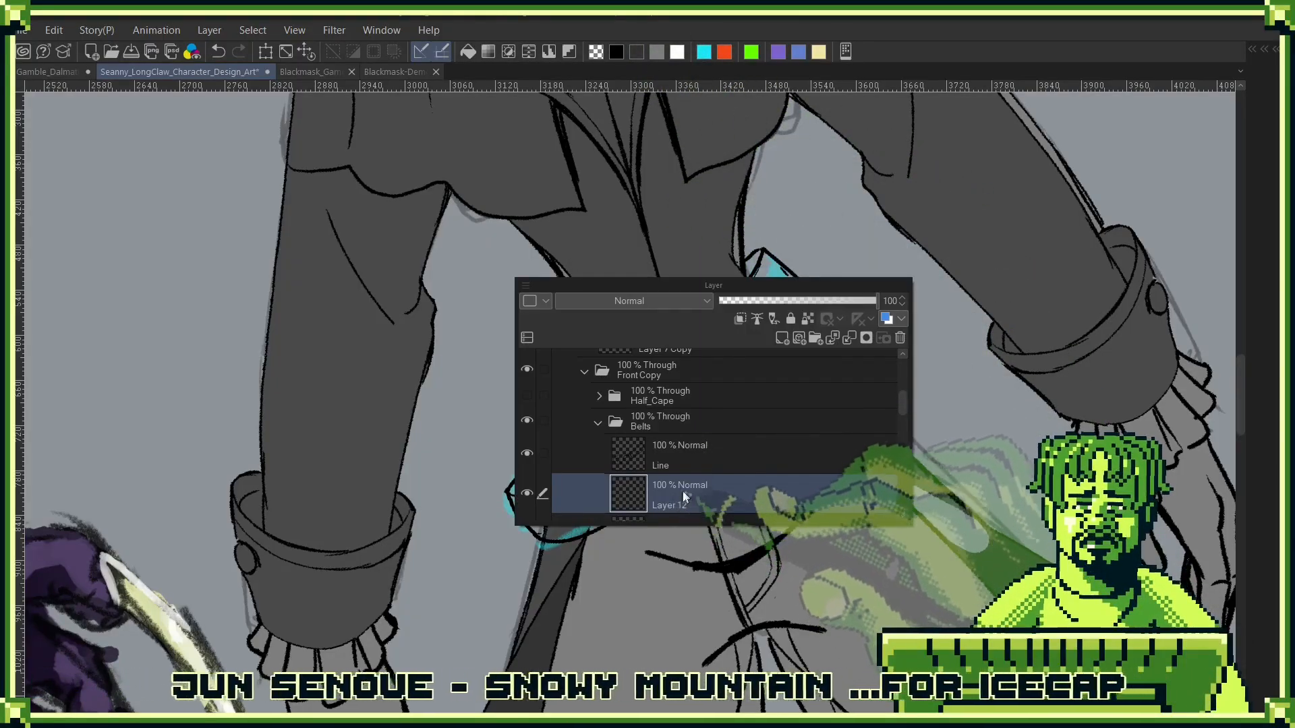
key(F7)
drag(813, 303, 796, 335)
scroll(794, 335, up, 4)
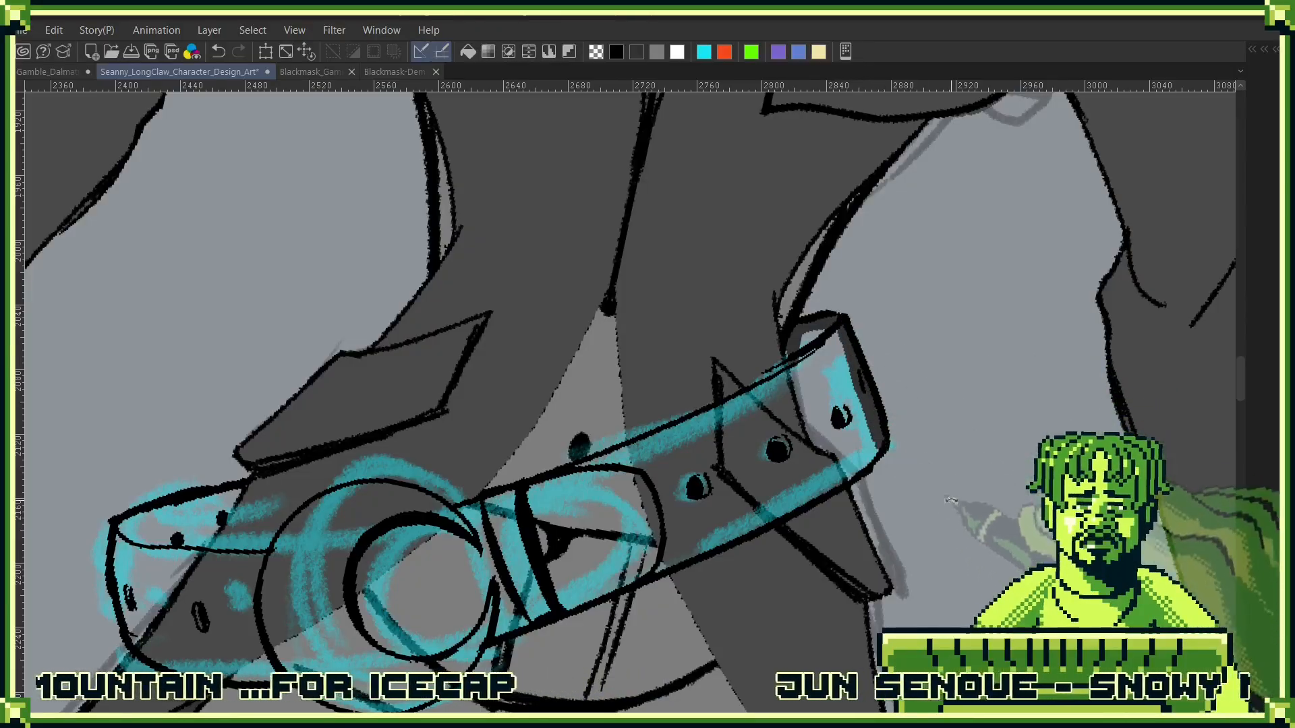
drag(951, 500, 851, 311)
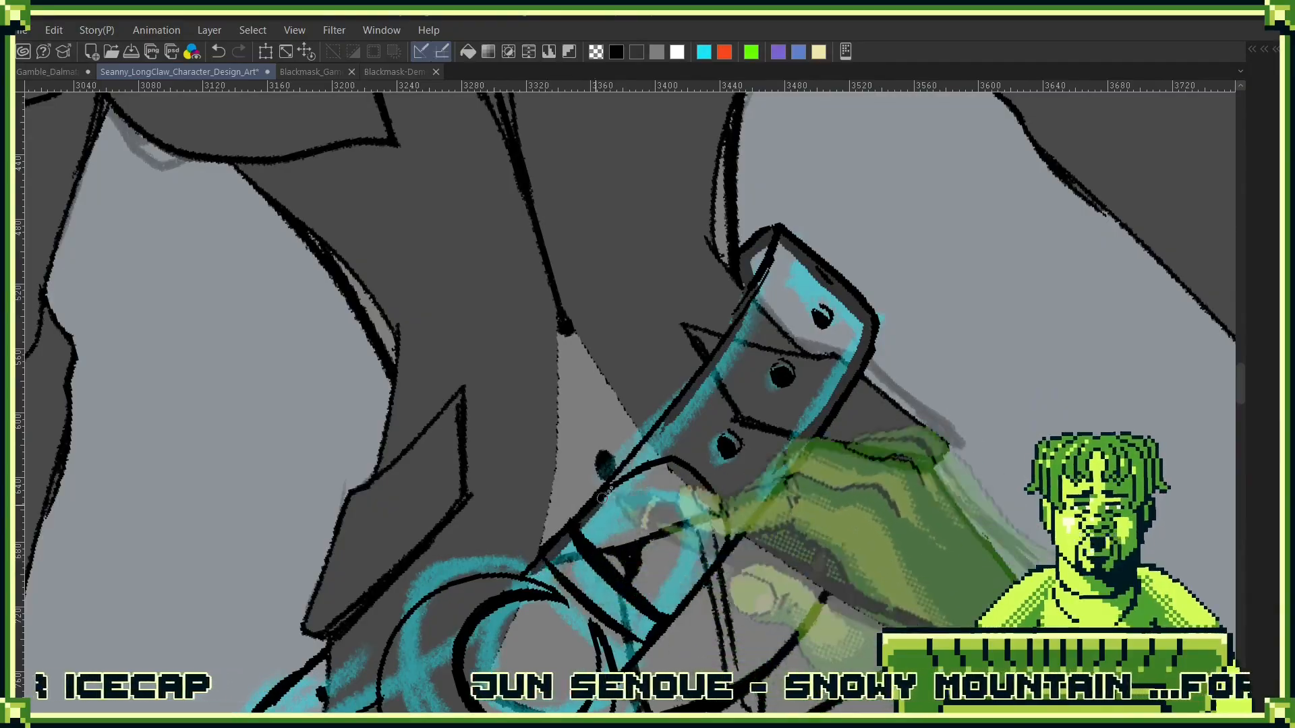
drag(577, 557, 839, 304)
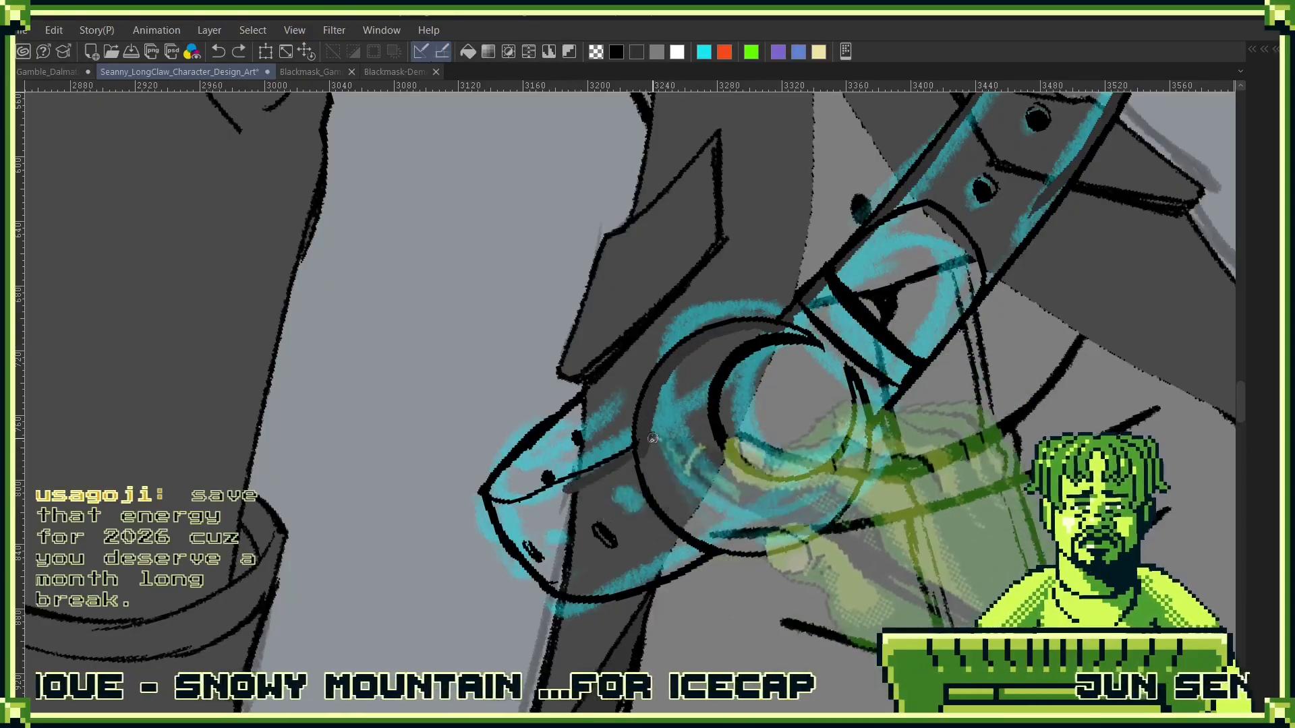
- Continue the dark grey border around the buckle and short strap section, then fill the enclosed belt shape with dark grey
drag(575, 452, 570, 475)
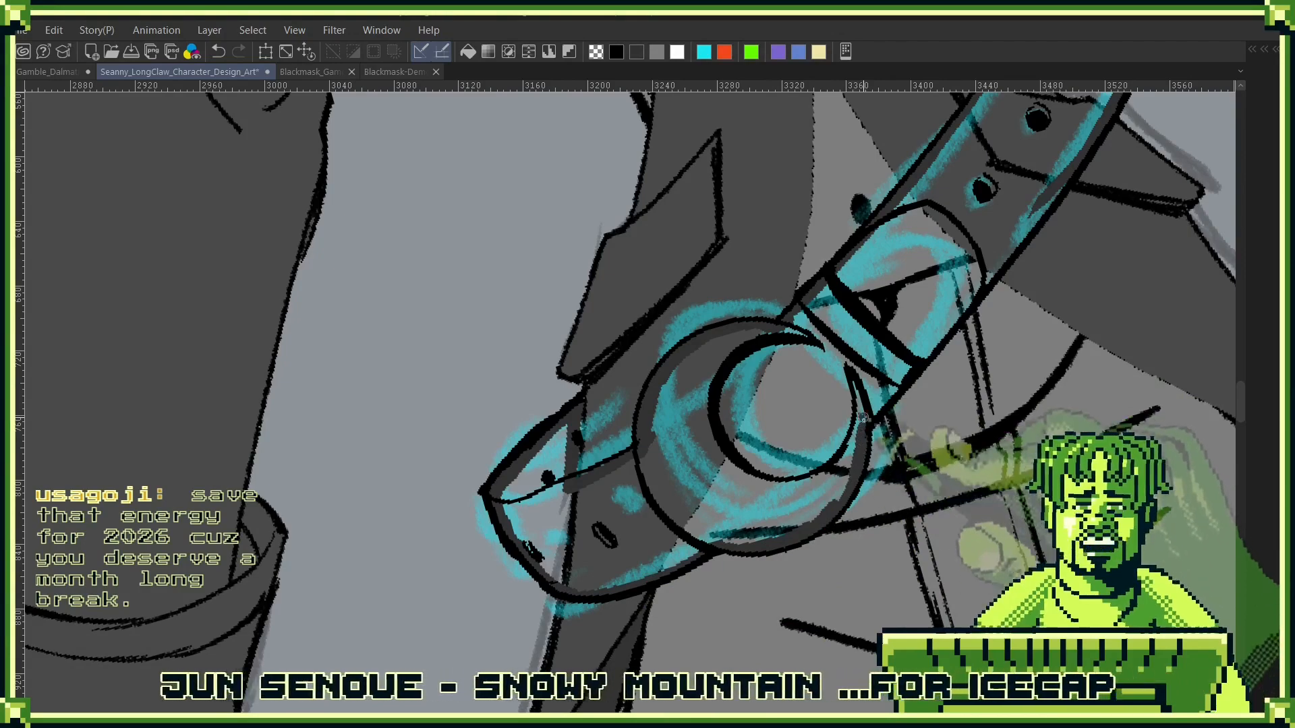
mouse_move(954, 321)
mouse_down()
mouse_move(812, 419)
mouse_move(909, 294)
mouse_up()
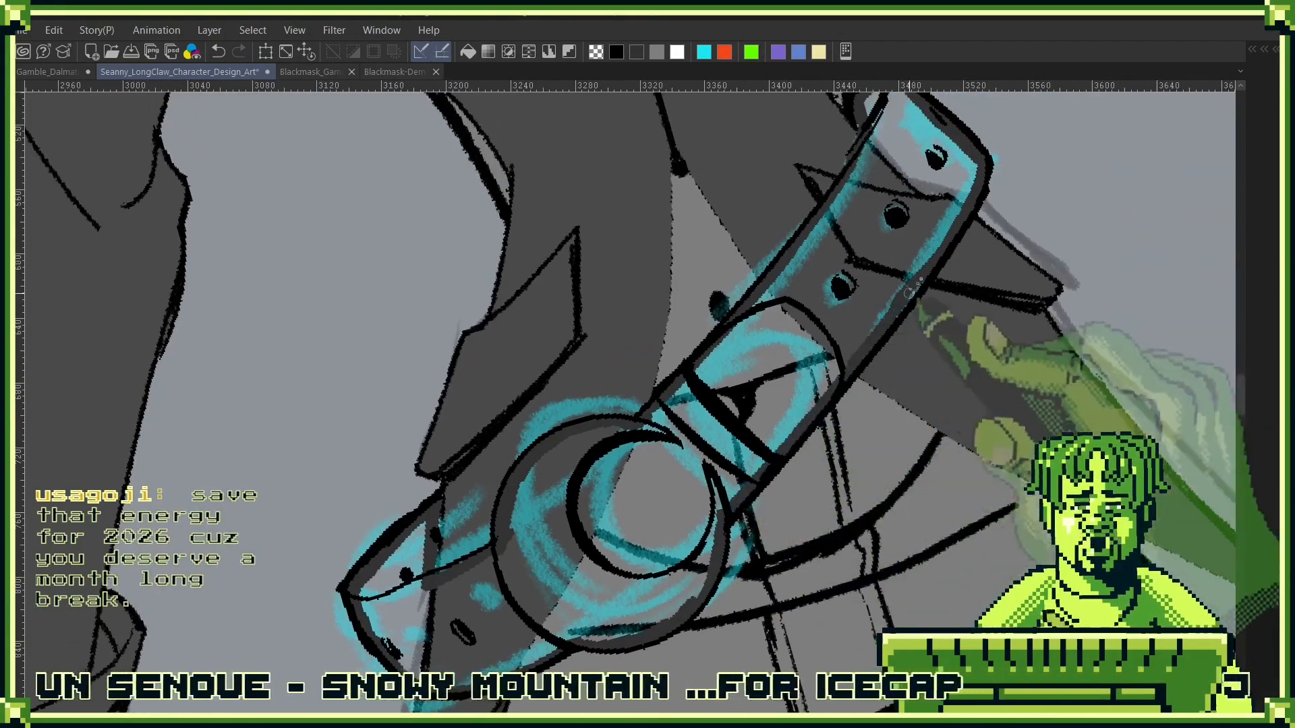
key(g)
click(869, 292)
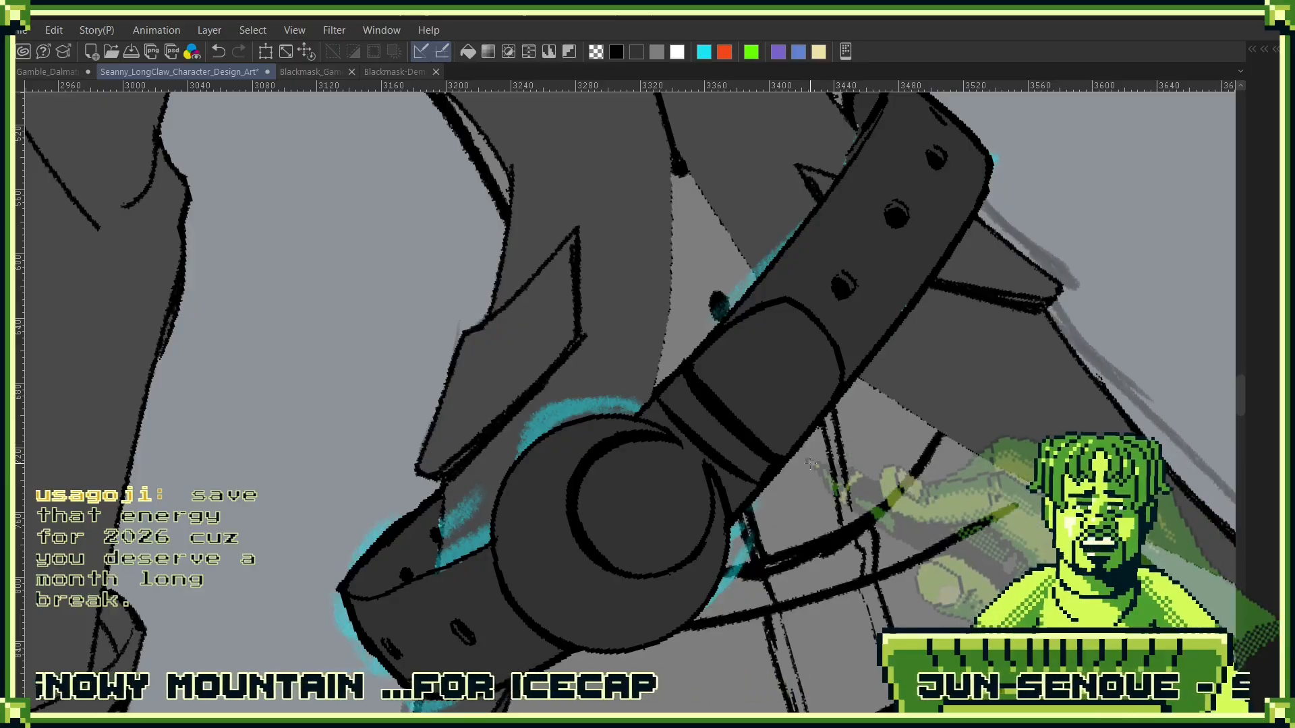
- Check the filled belt against the figure and choose a pale pinkish-grey drawing colour for the buckle
drag(905, 290, 764, 444)
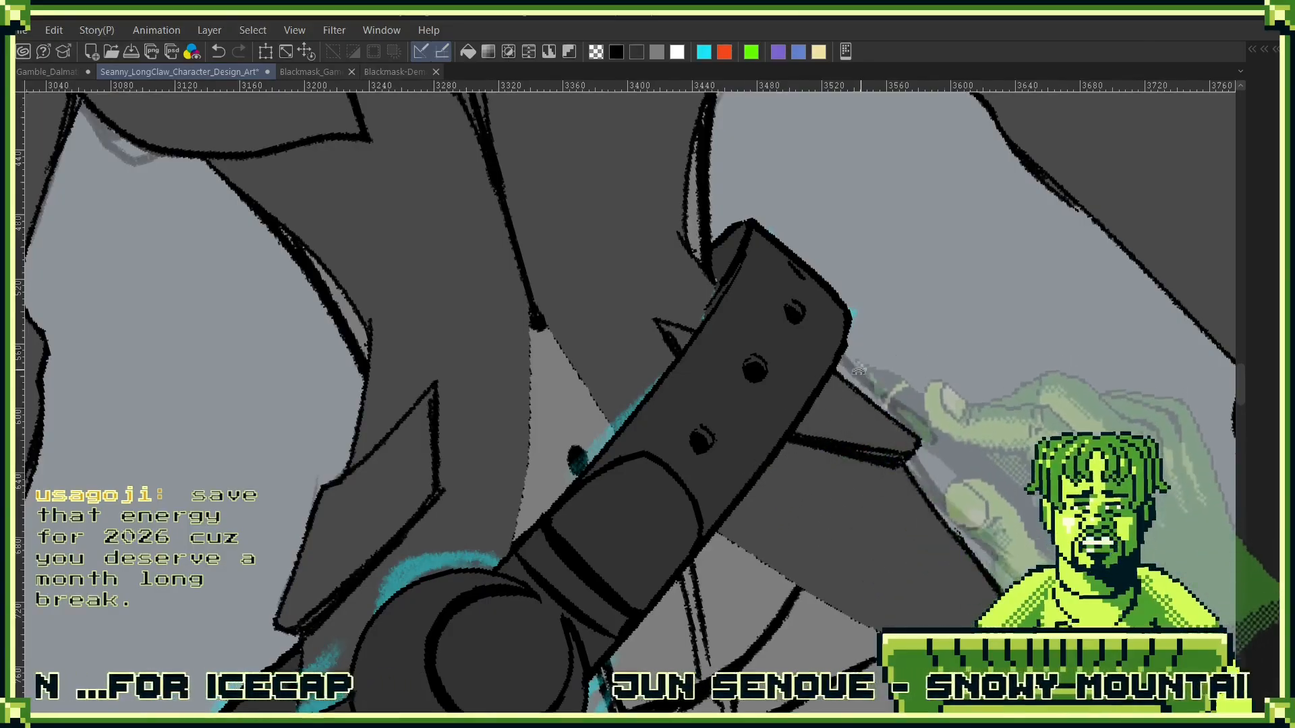
key(ctrl+at)
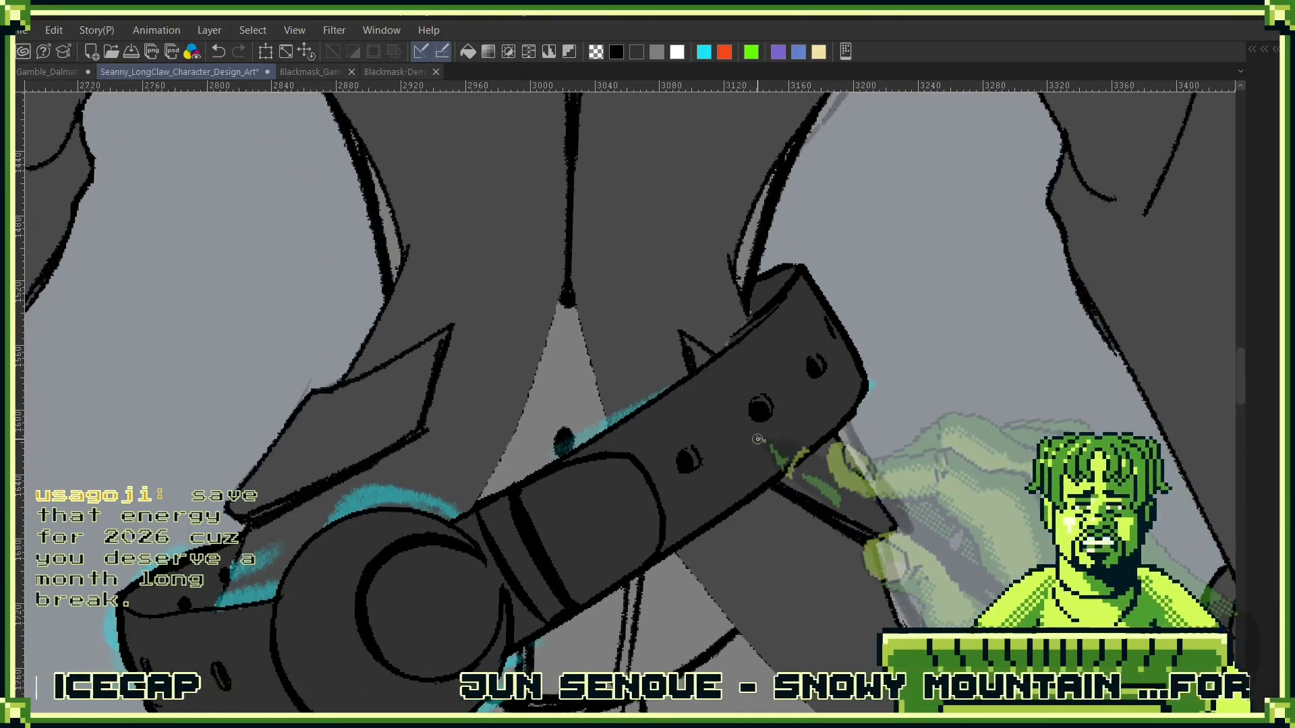
drag(705, 427, 972, 328)
alt+click(901, 414)
drag(927, 448, 775, 422)
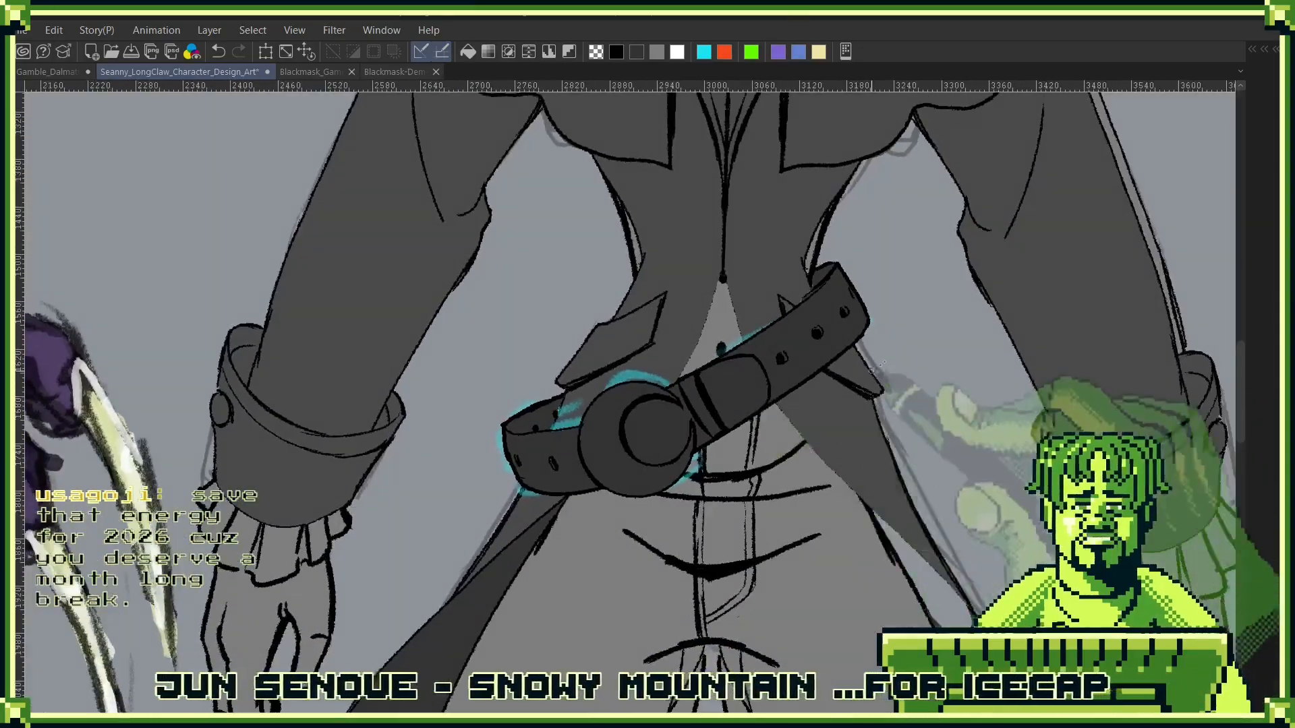
drag(888, 348, 835, 505)
mouse_move(787, 443)
mouse_down()
mouse_move(787, 414)
mouse_move(930, 195)
mouse_up()
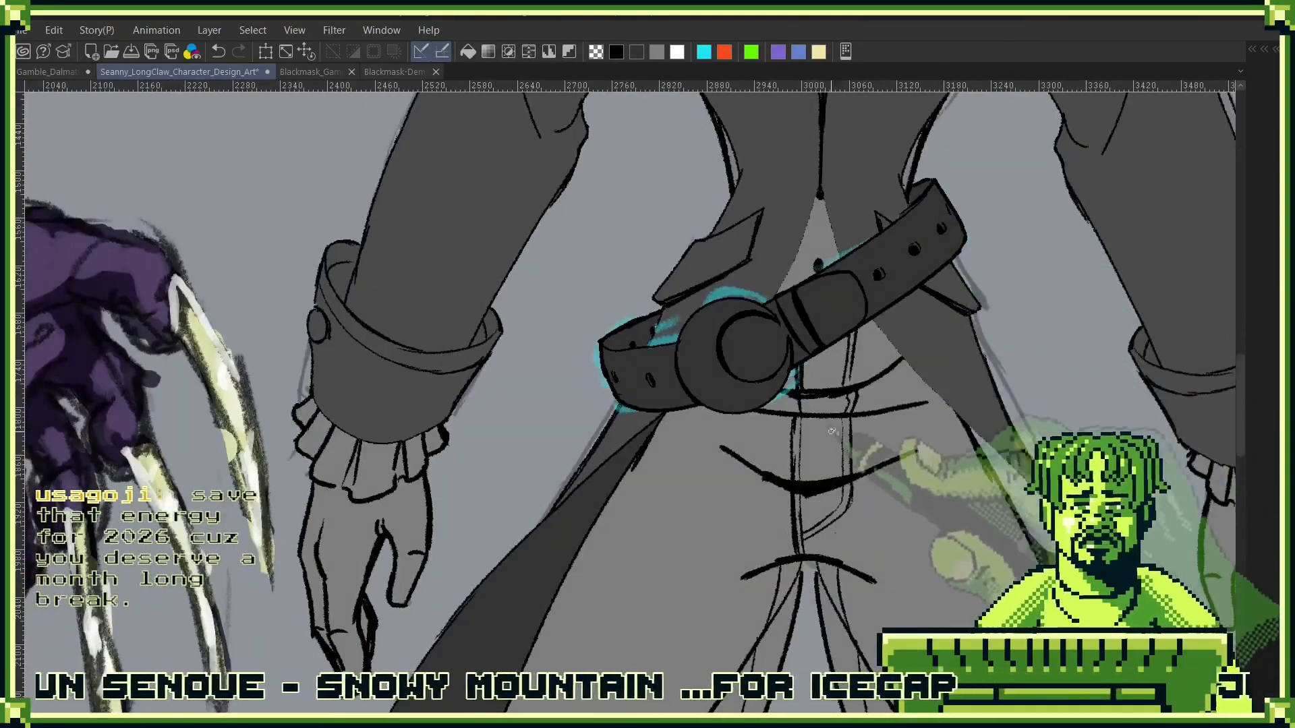
key(c)
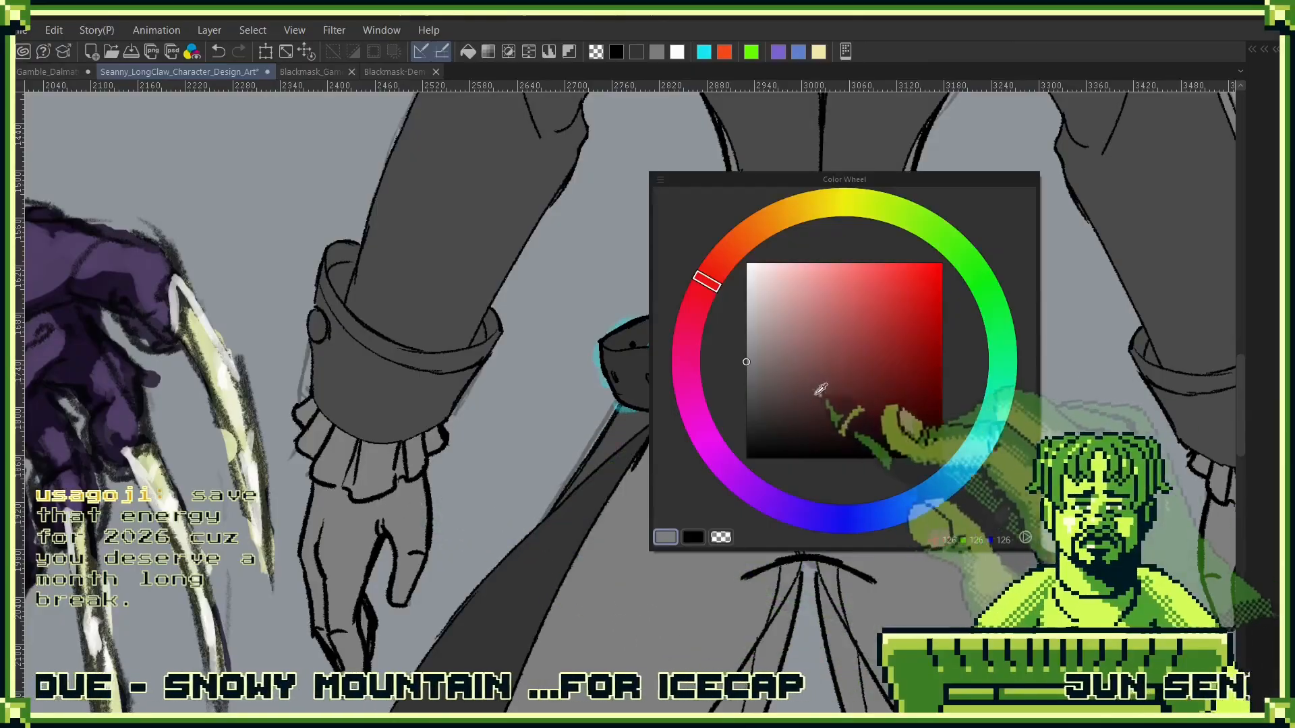
scroll(773, 314, up, 2)
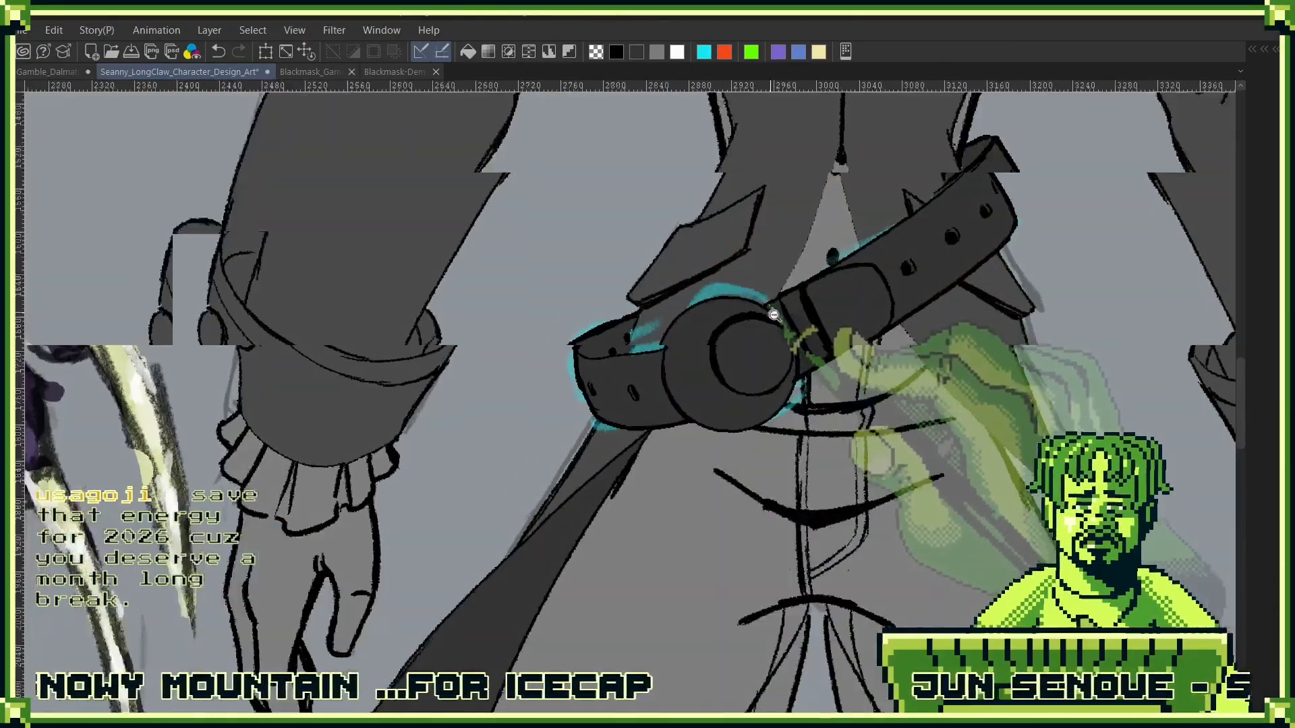
scroll(774, 314, up, 3)
key(l)
click(689, 516)
key(l)
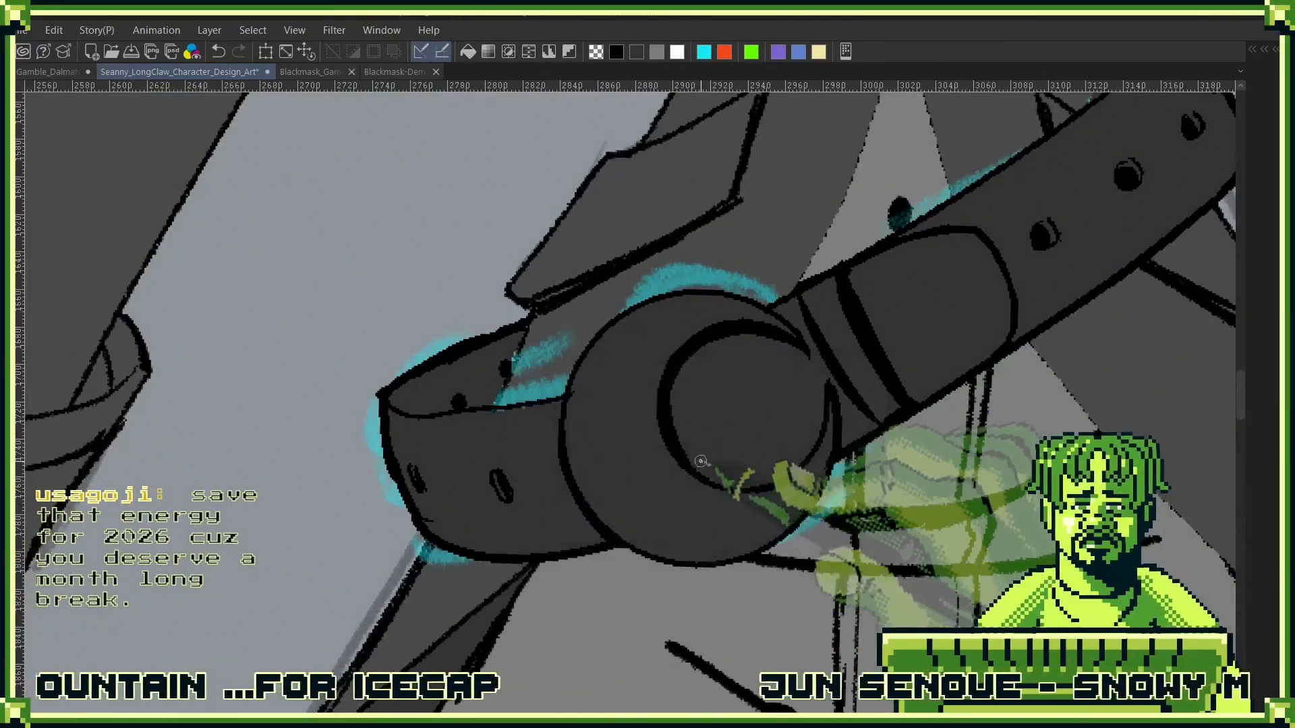
click(661, 529)
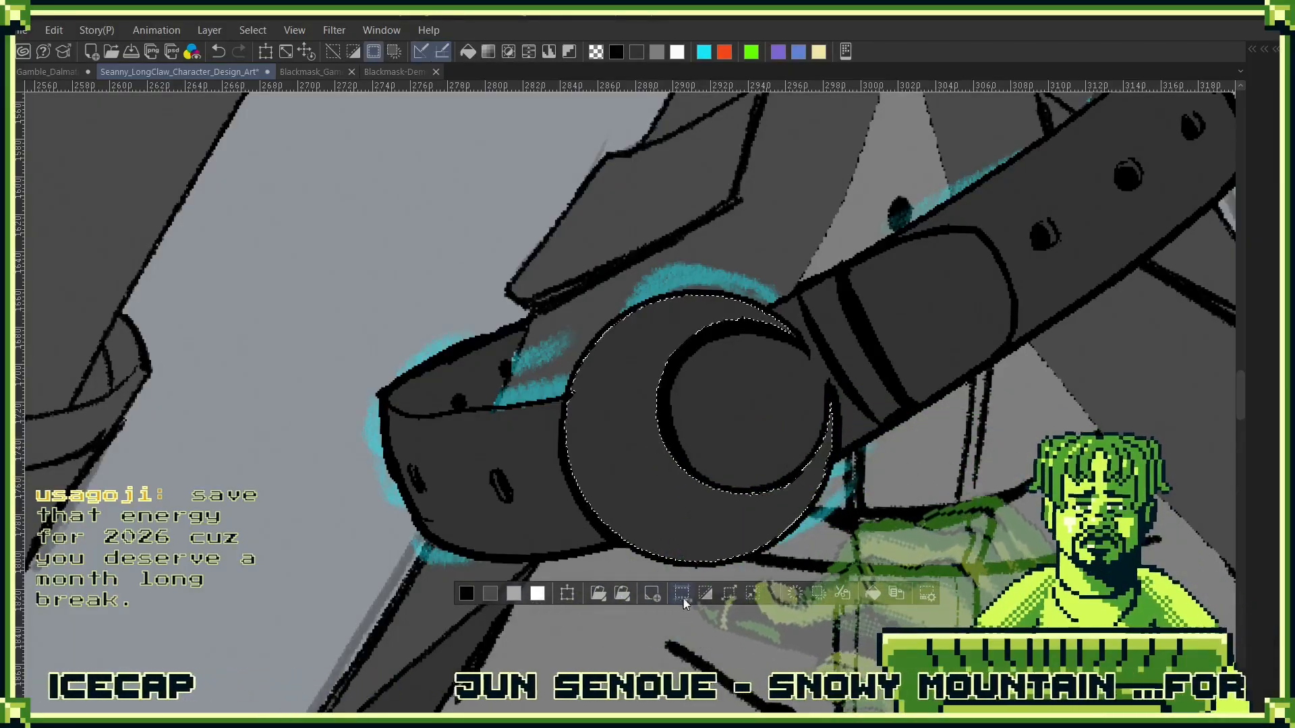
click(704, 593)
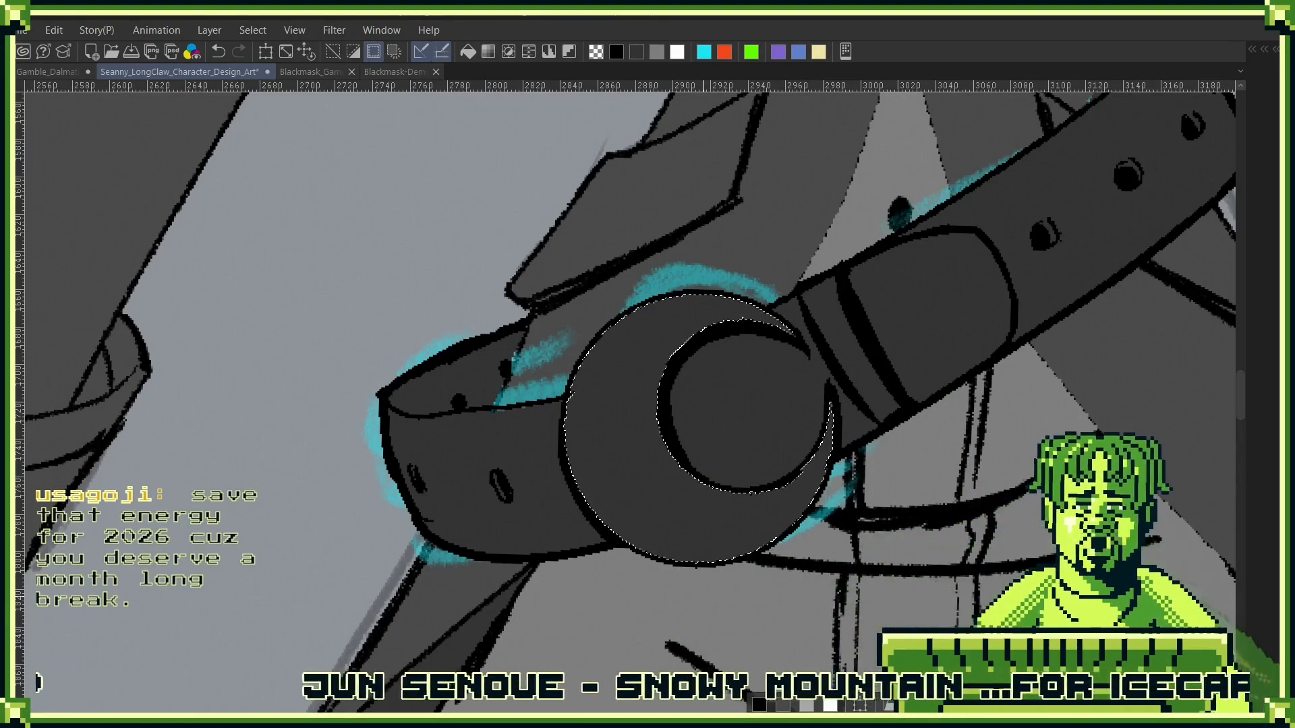
key(ctrl+z)
key(ctrl+z)
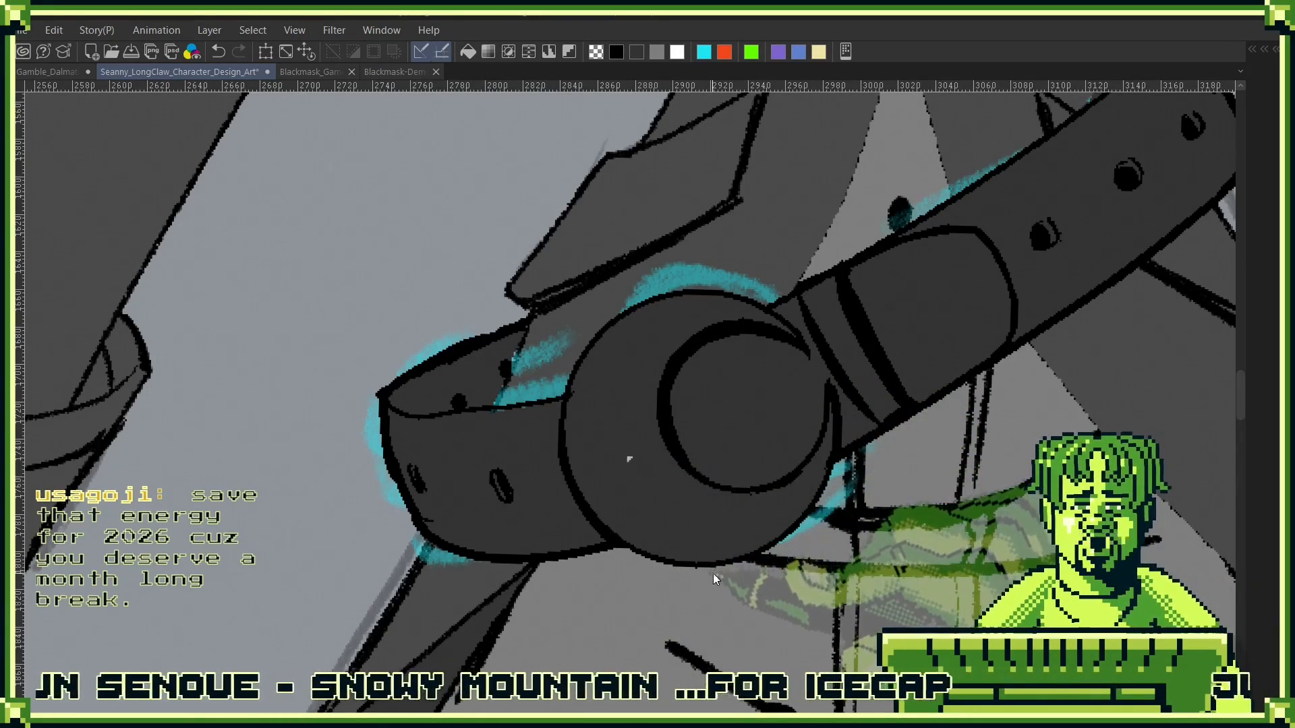
key(ctrl+z)
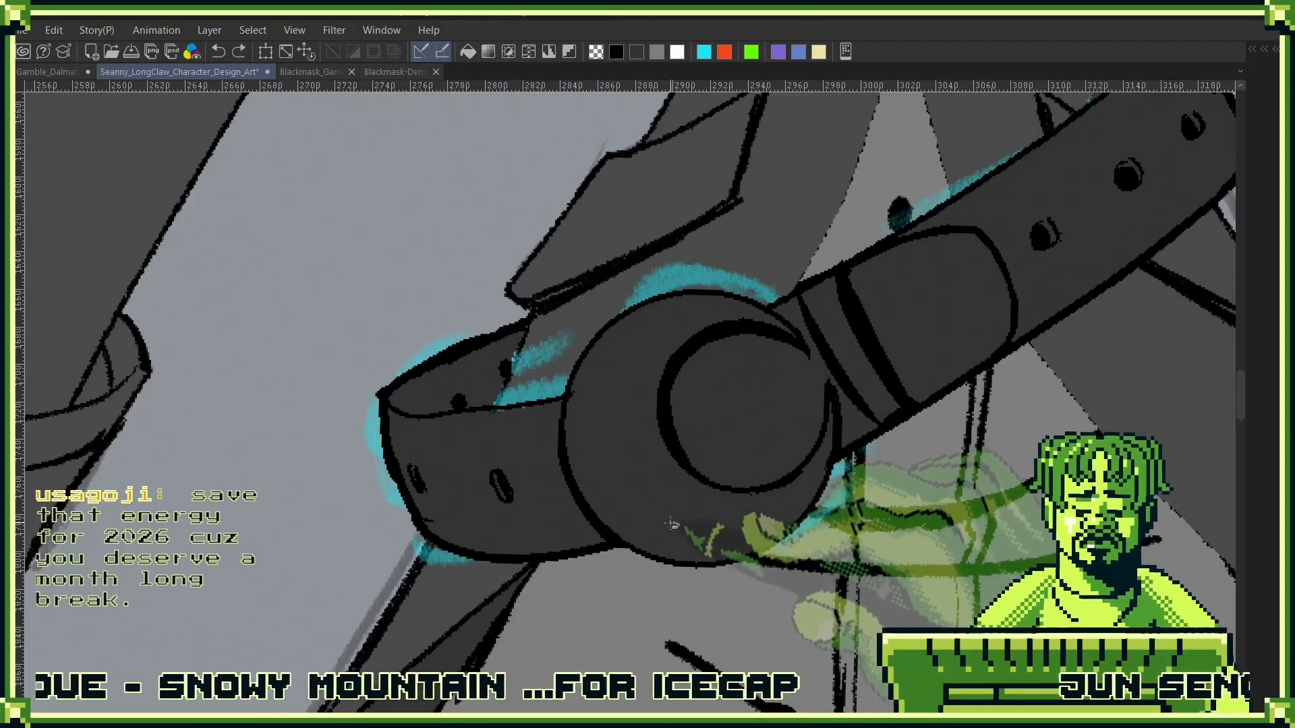
- Select the crescent-shaped face of the round buckle and expand the selection slightly into its line art
click(691, 511)
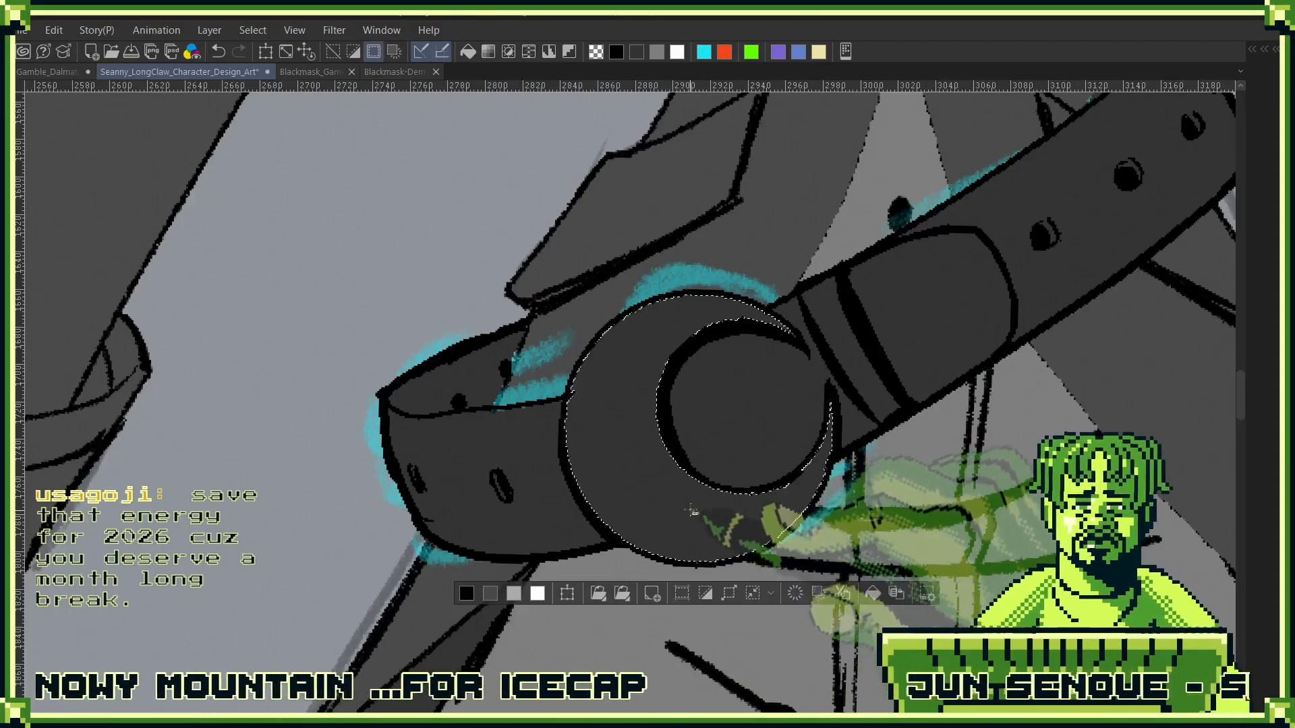
key(alt+Delete)
click(704, 594)
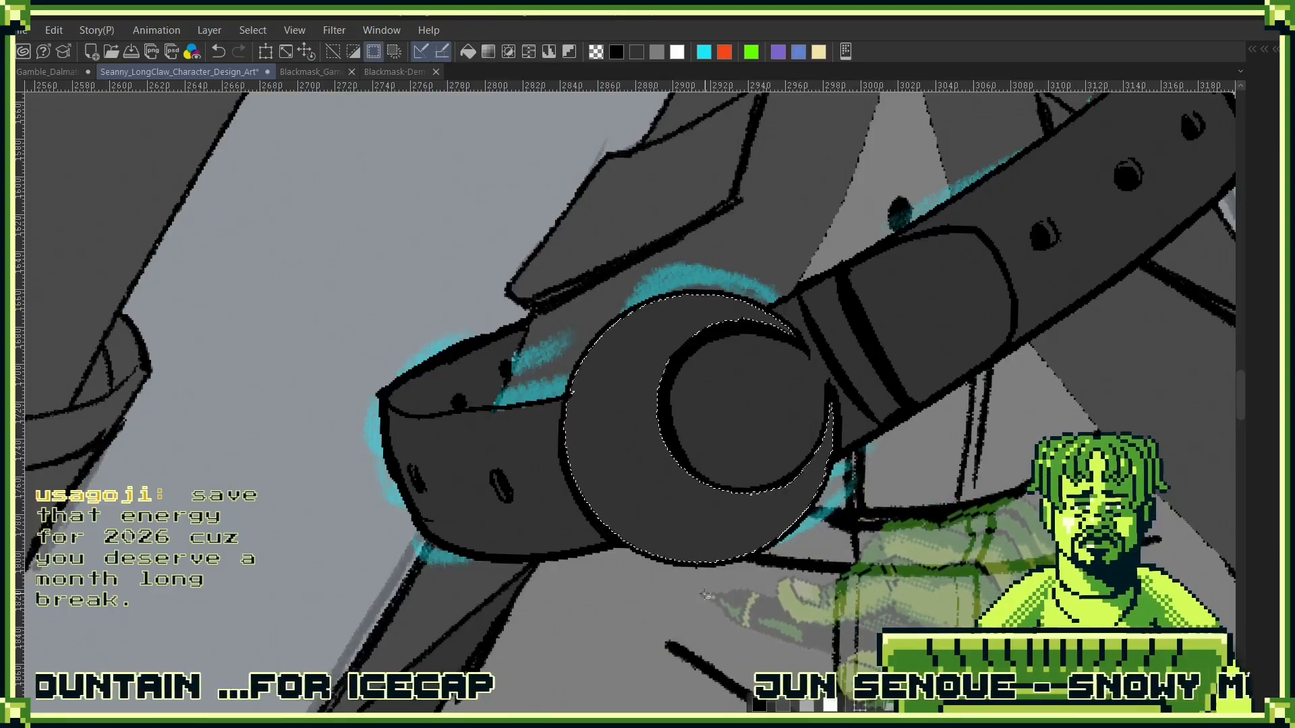
key(ctrl+z)
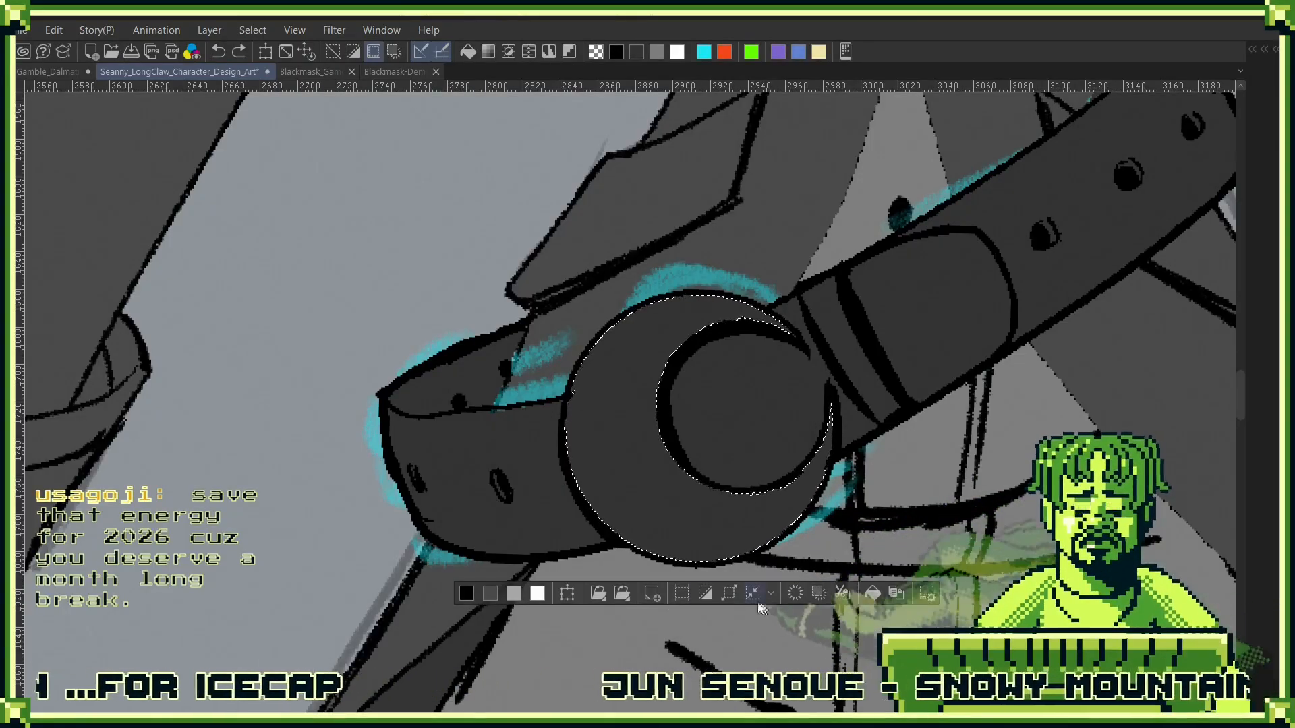
click(598, 593)
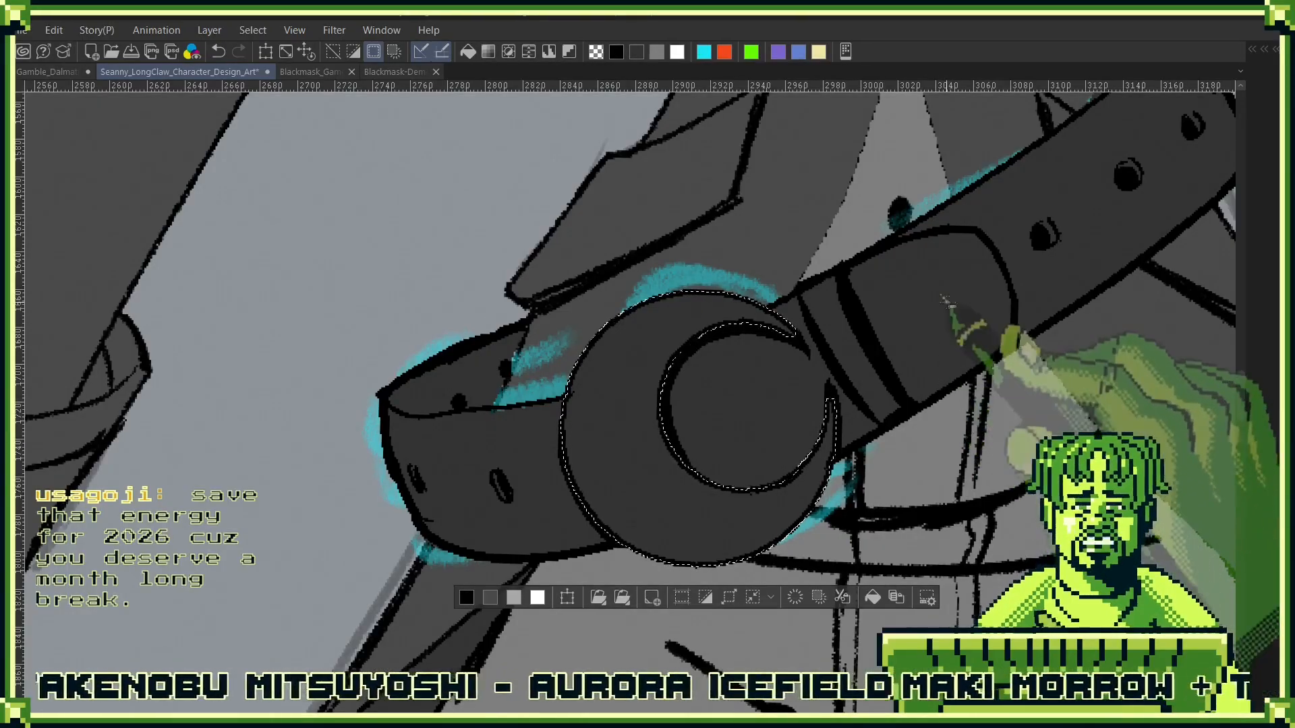
- Make Layer 12 in the Belts folder active and lock its transparent pixels
key(F7)
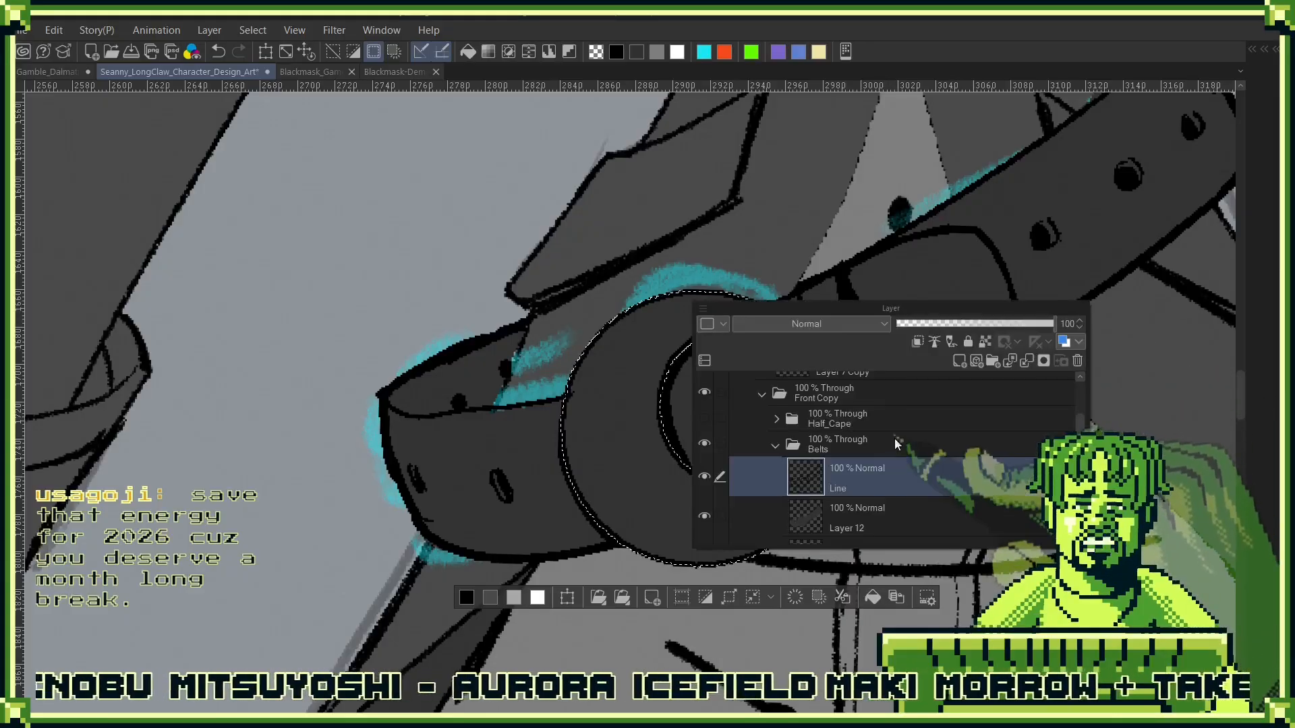
click(896, 520)
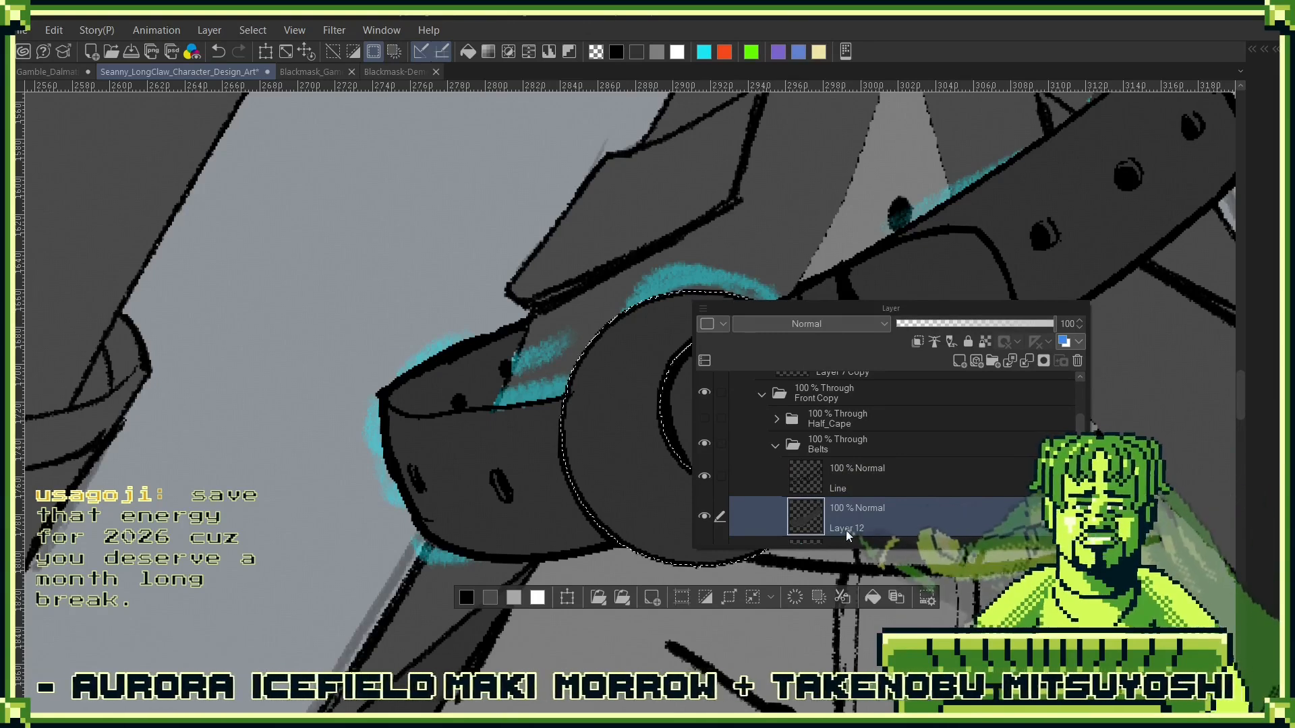
key(F7)
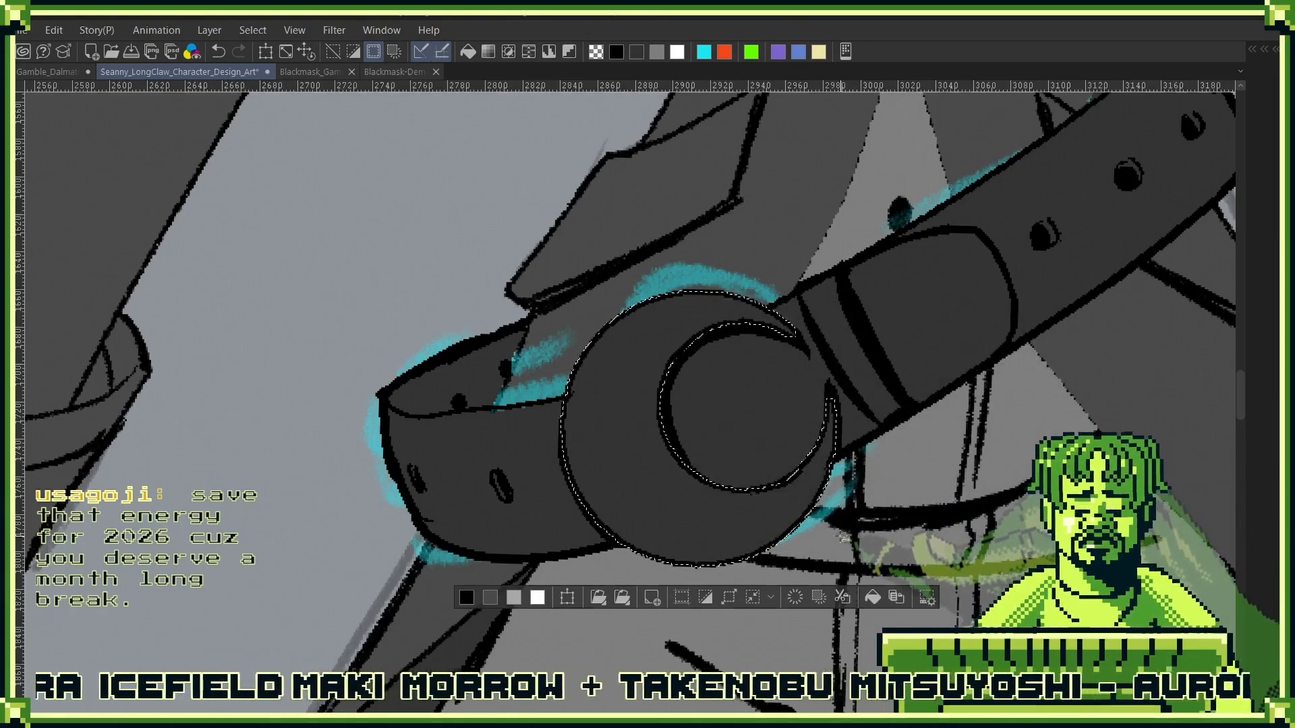
key(F7)
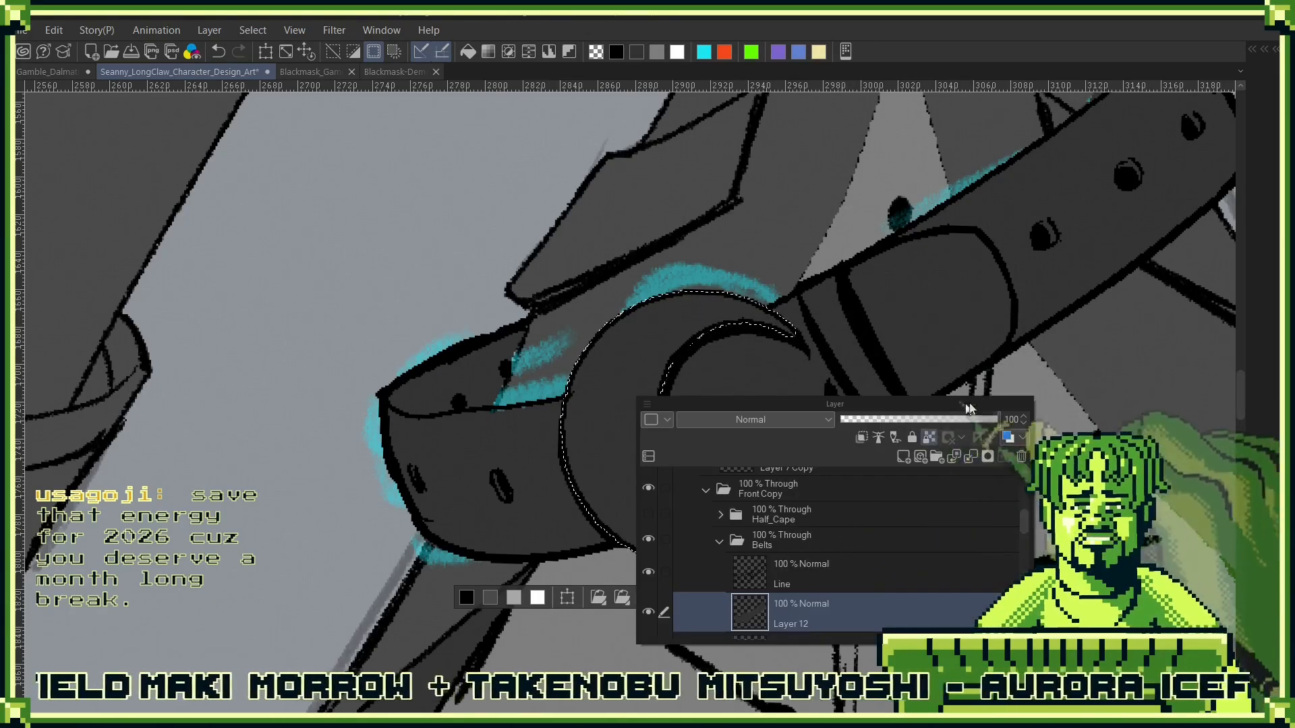
key(F7)
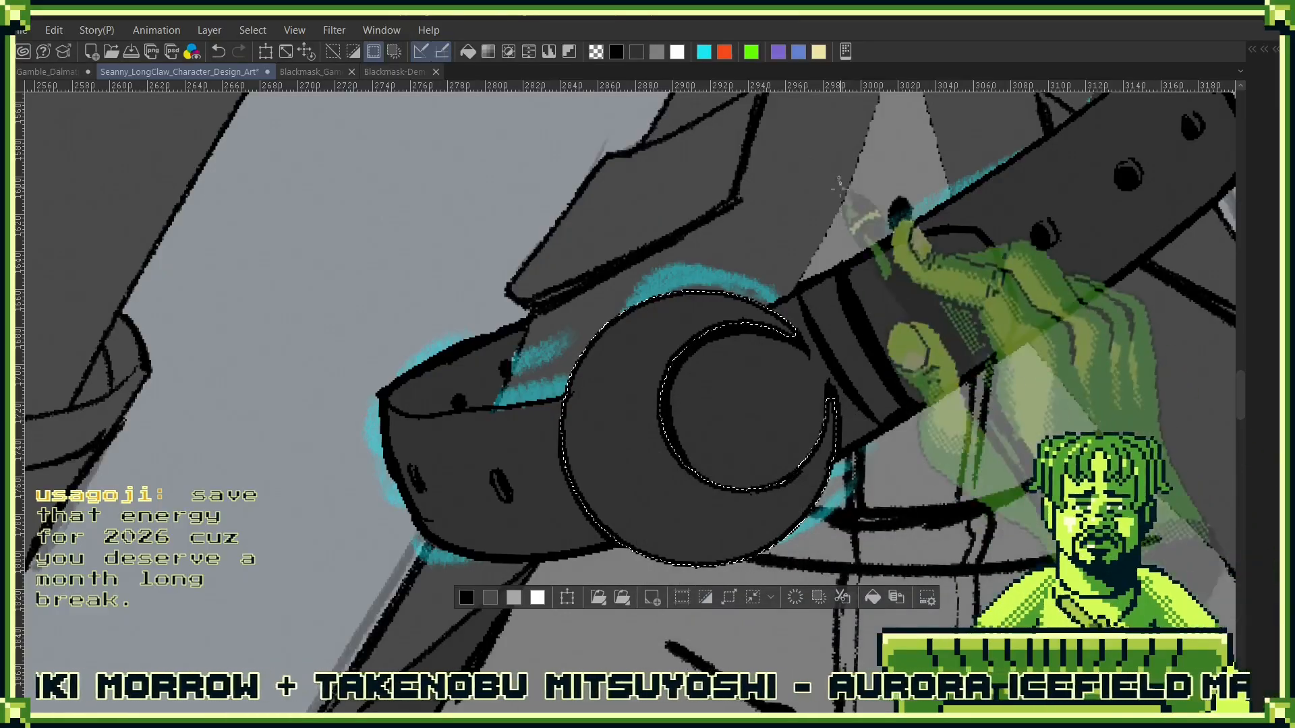
- Extend the selection loosely past the buckle's outer rim, fill the crescent face with pale pinkish grey, and deselect
mouse_move(769, 308)
mouse_down()
mouse_move(733, 269)
mouse_move(558, 354)
mouse_move(603, 365)
mouse_move(714, 312)
mouse_up()
mouse_move(833, 443)
mouse_down()
mouse_move(836, 482)
mouse_move(779, 586)
mouse_move(633, 586)
mouse_move(631, 539)
mouse_up()
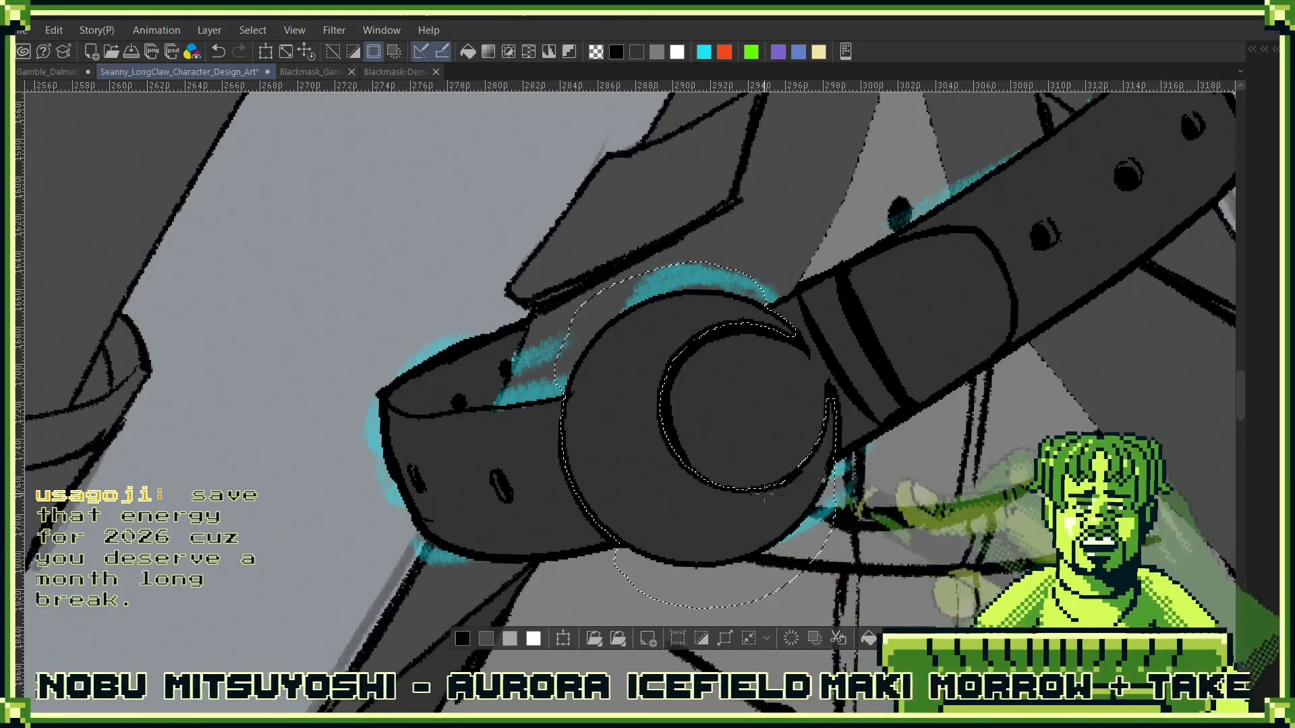
click(793, 519)
key(ctrl+d)
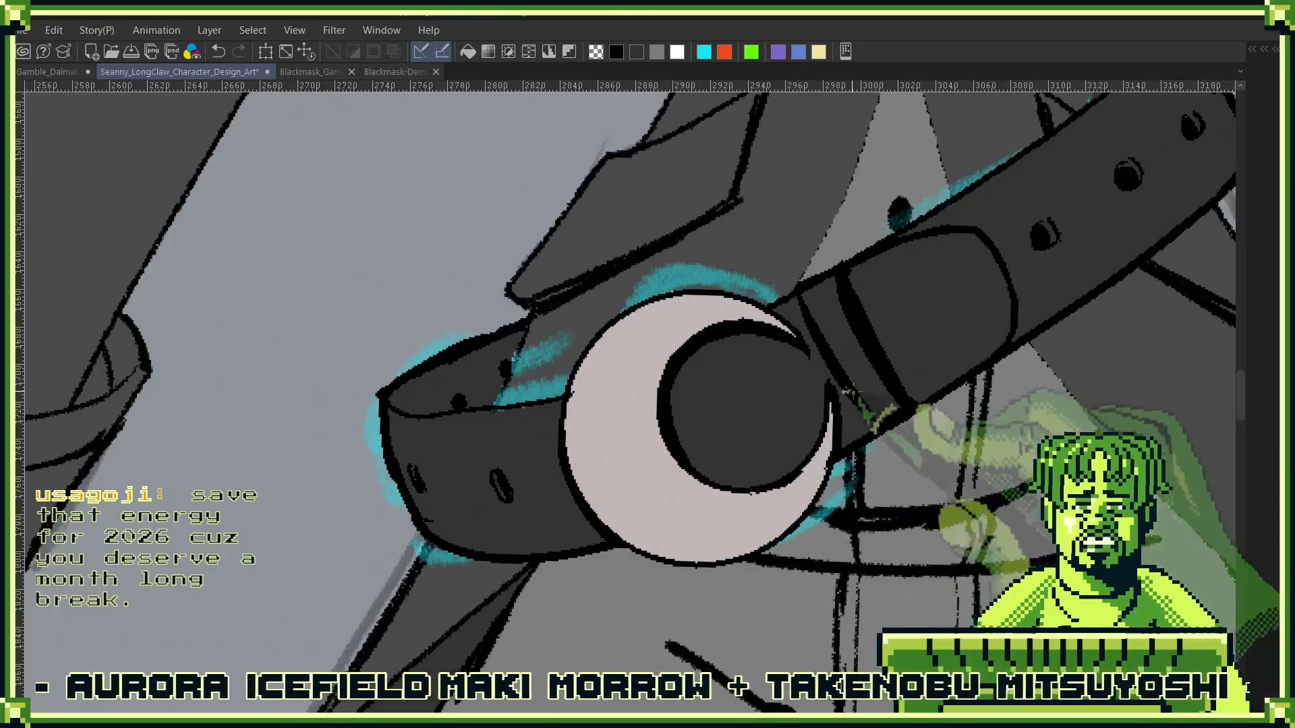
- Hide the 51% opacity sketch Layer 1 beneath the belt's ink and flat colours
scroll(798, 518, down, 2)
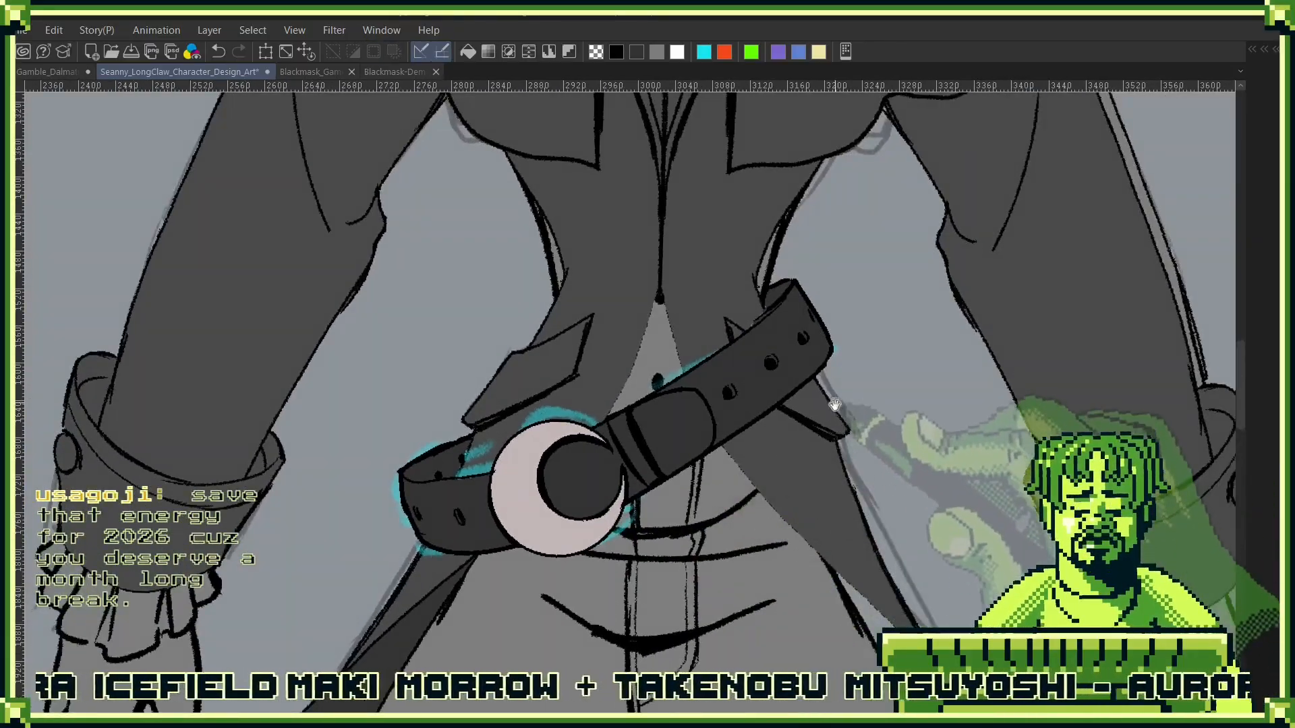
drag(834, 405, 812, 467)
scroll(824, 518, down, 5)
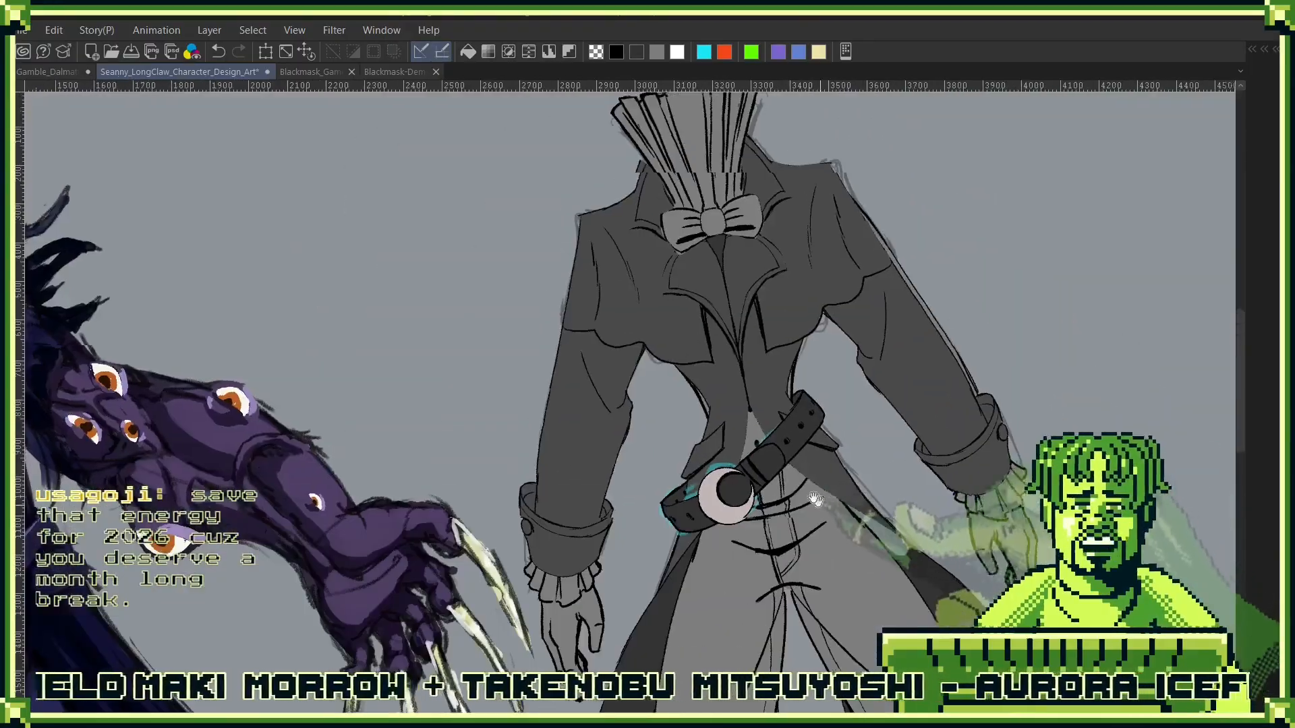
scroll(755, 498, up, 5)
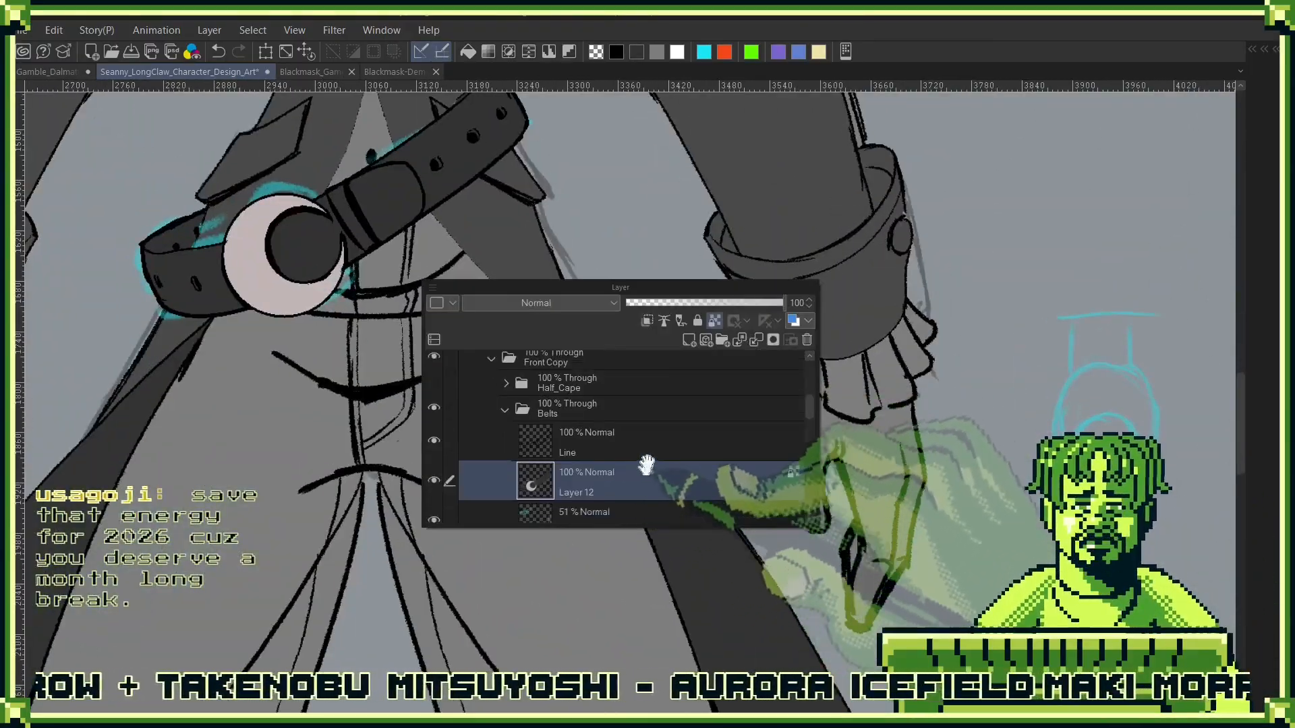
scroll(630, 472, down, 3)
click(434, 429)
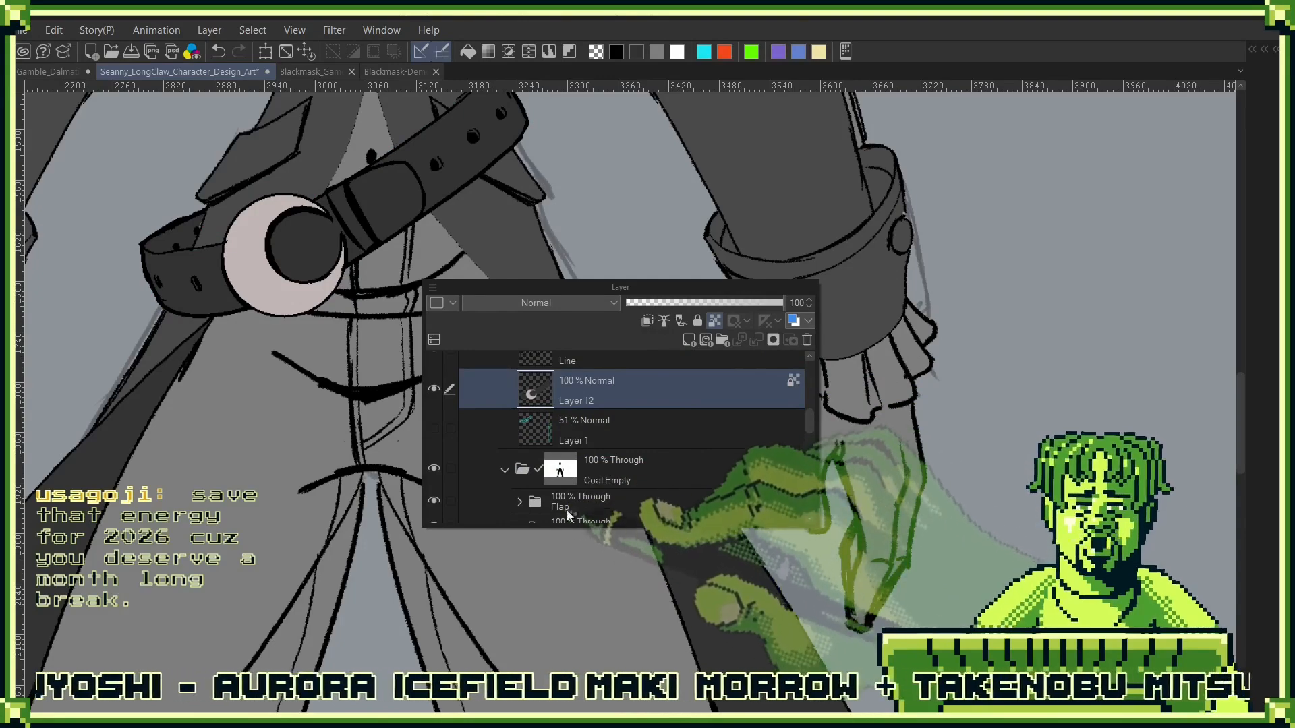
- Retouch the Coat Empty folder's mask along the right-hand coat edge below the belt, undoing the stray stroke
click(590, 469)
drag(661, 370, 679, 385)
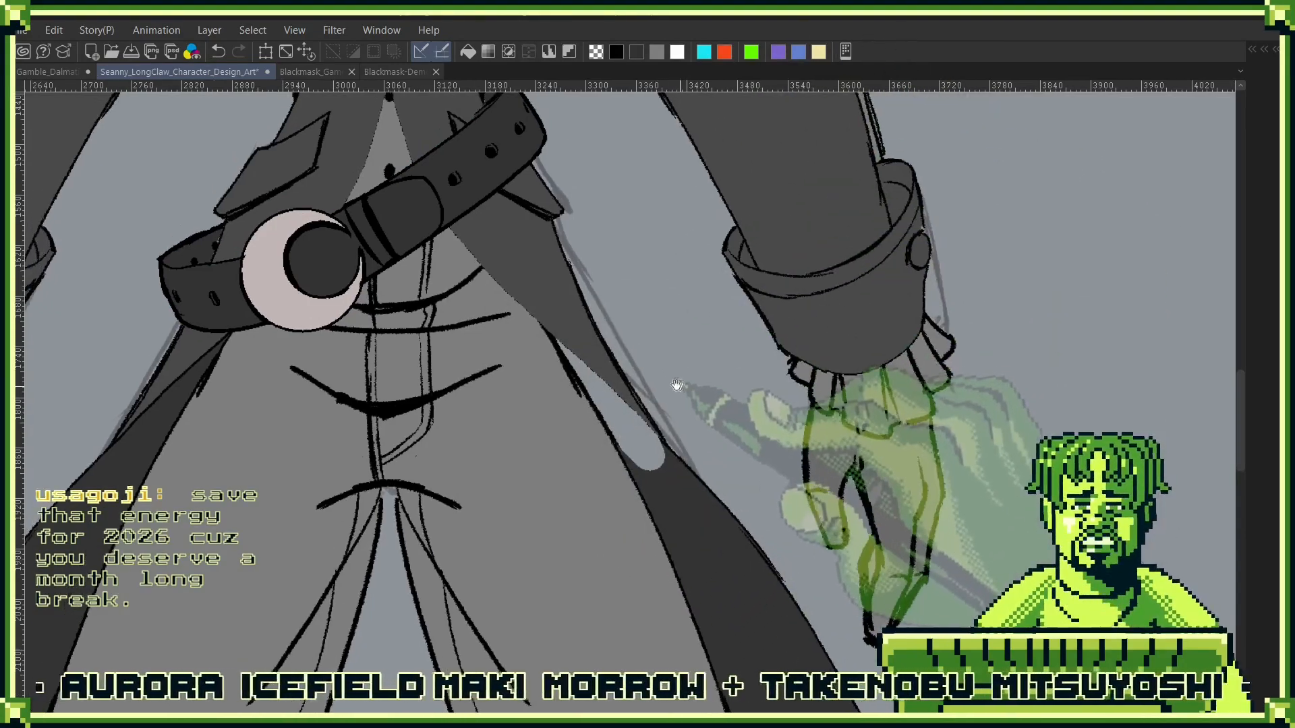
mouse_move(632, 427)
mouse_down()
mouse_move(601, 411)
mouse_move(648, 450)
mouse_move(644, 429)
mouse_move(646, 441)
mouse_move(549, 340)
mouse_move(553, 317)
mouse_move(658, 463)
mouse_move(557, 365)
mouse_move(610, 431)
mouse_move(620, 417)
mouse_move(543, 343)
mouse_move(669, 466)
mouse_move(643, 434)
mouse_move(657, 448)
mouse_move(637, 442)
mouse_move(635, 463)
mouse_move(619, 435)
mouse_move(637, 497)
mouse_up()
key(ctrl+z)
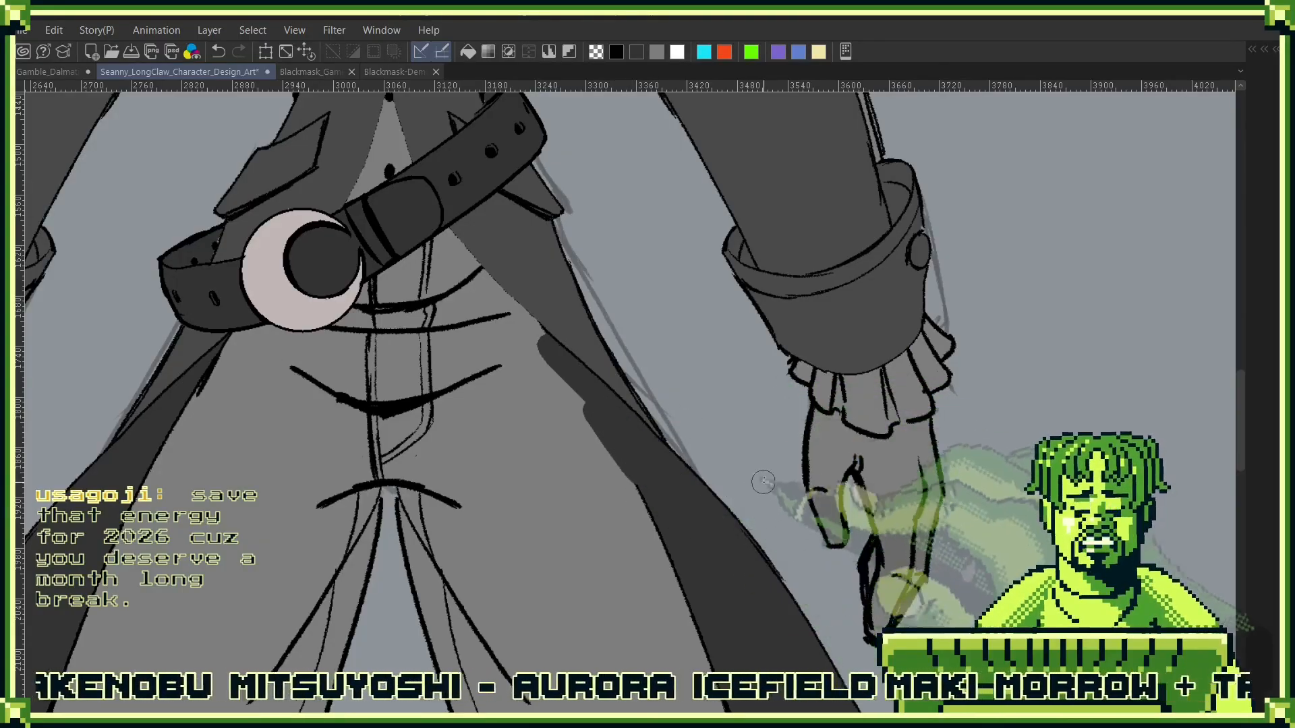
key(F7)
key(F7)
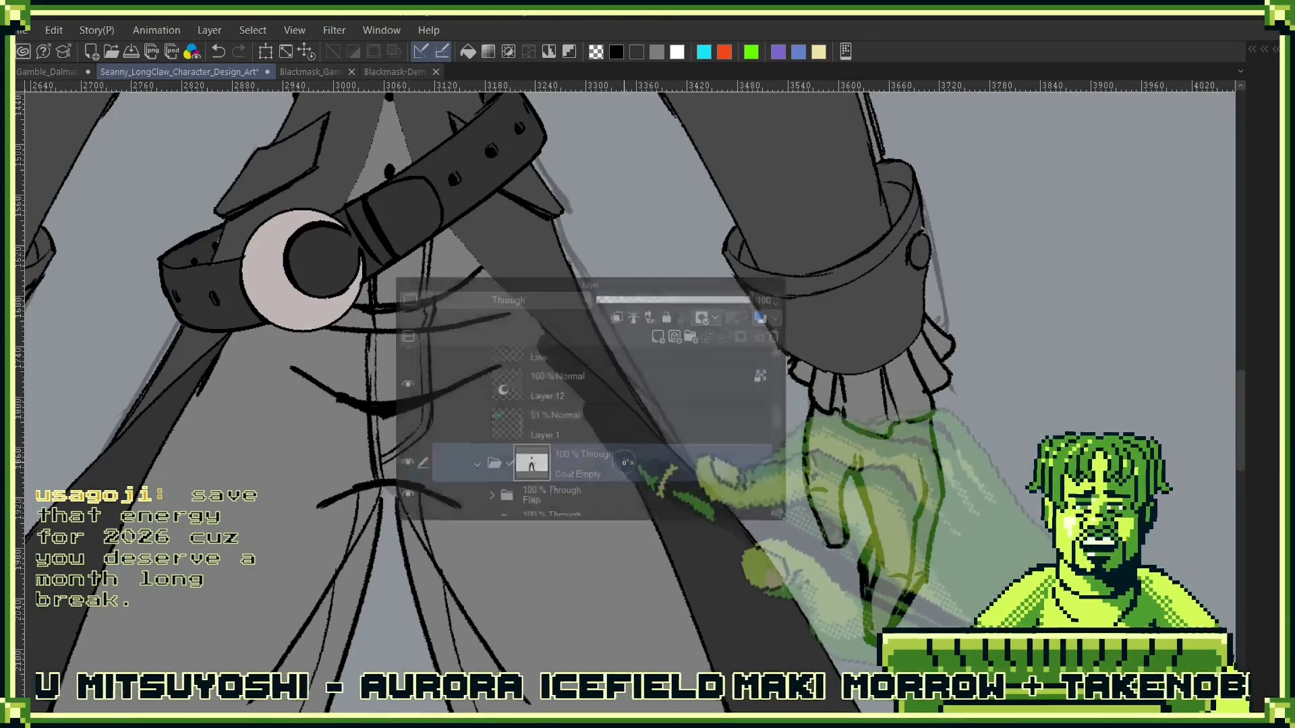
drag(590, 415, 634, 497)
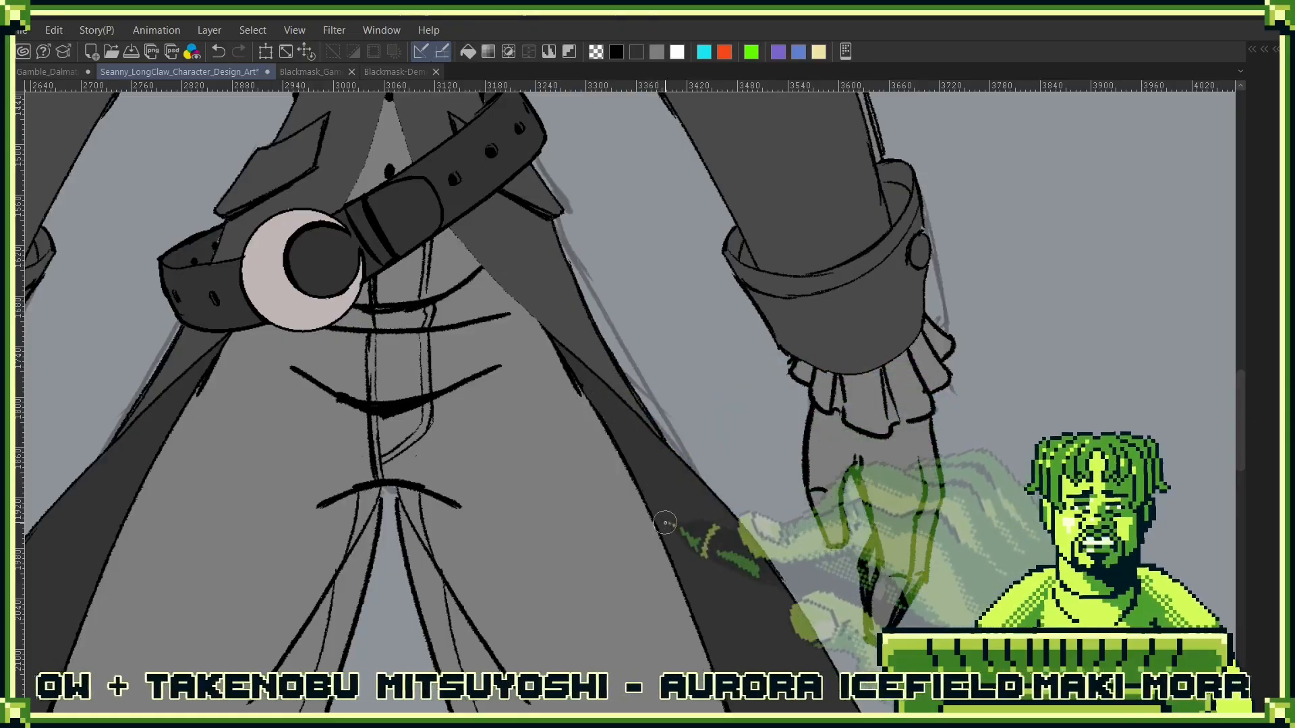
- Examine the retouched coat edge and belt on the front figure against the finished artwork and the rear sketch
drag(604, 347, 751, 552)
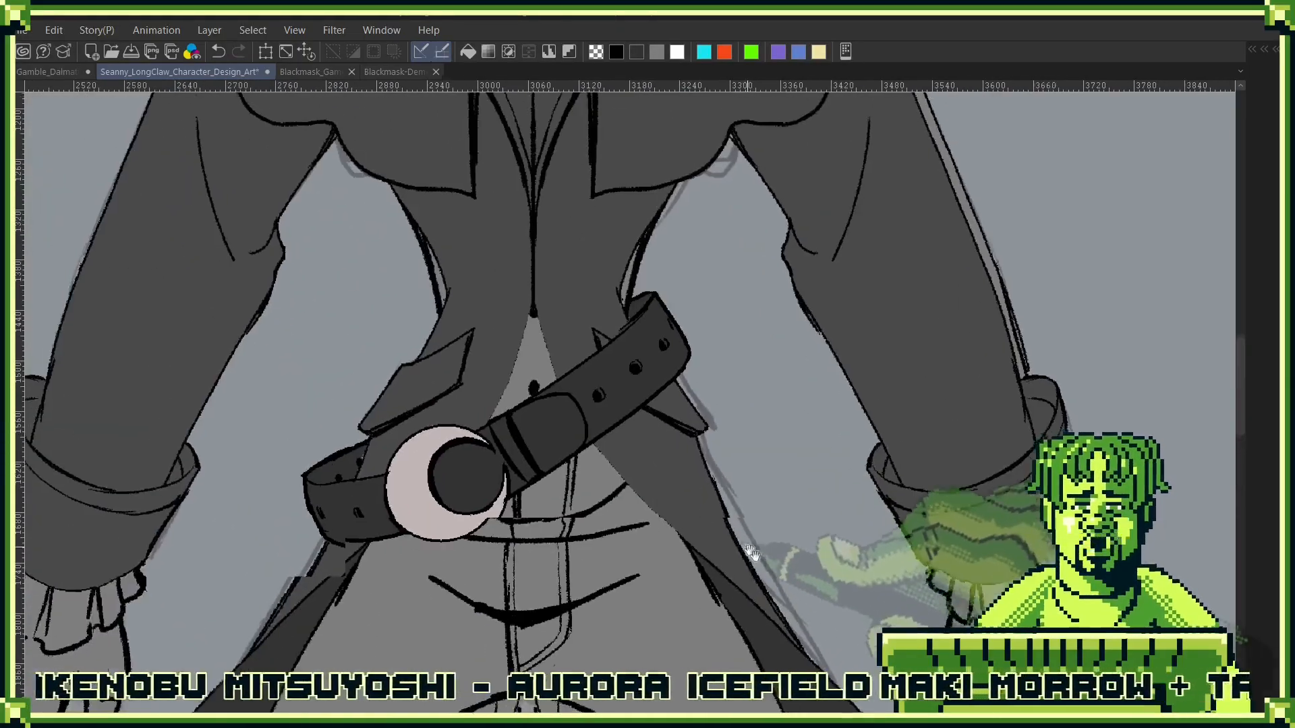
ctrl+drag(750, 441, 727, 539)
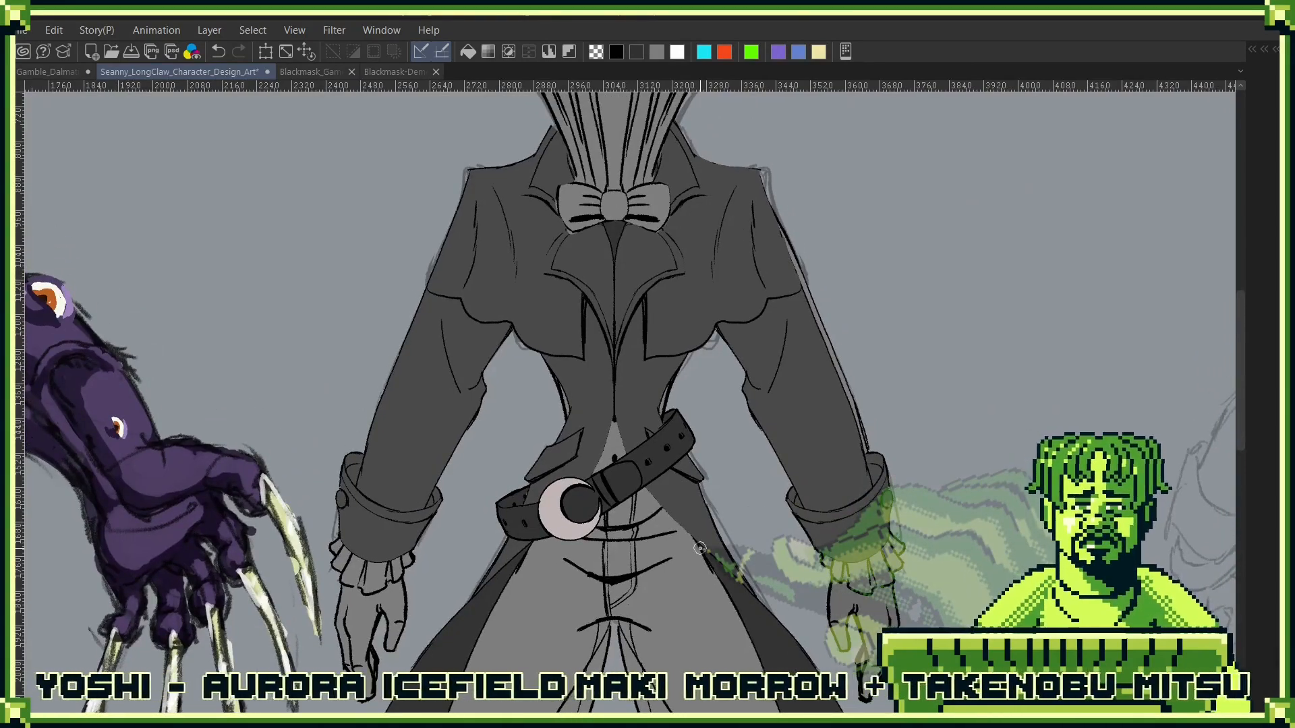
drag(782, 431, 834, 358)
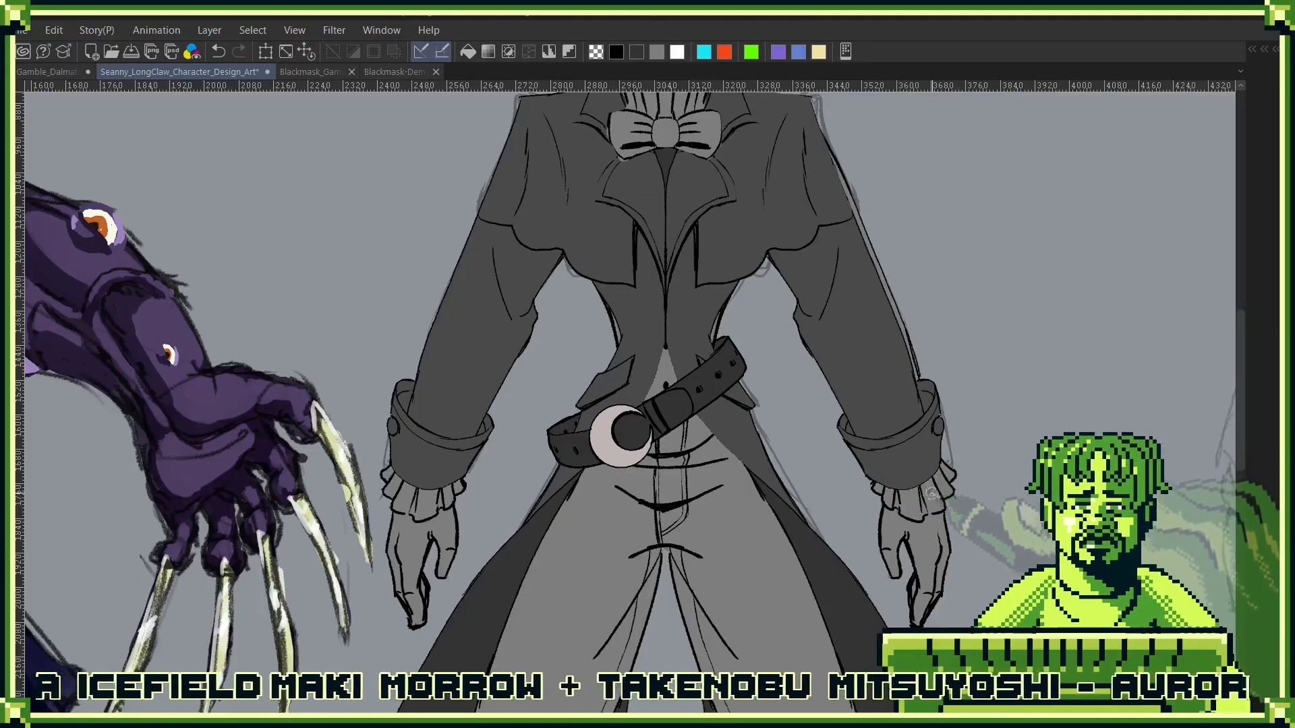
key(F7)
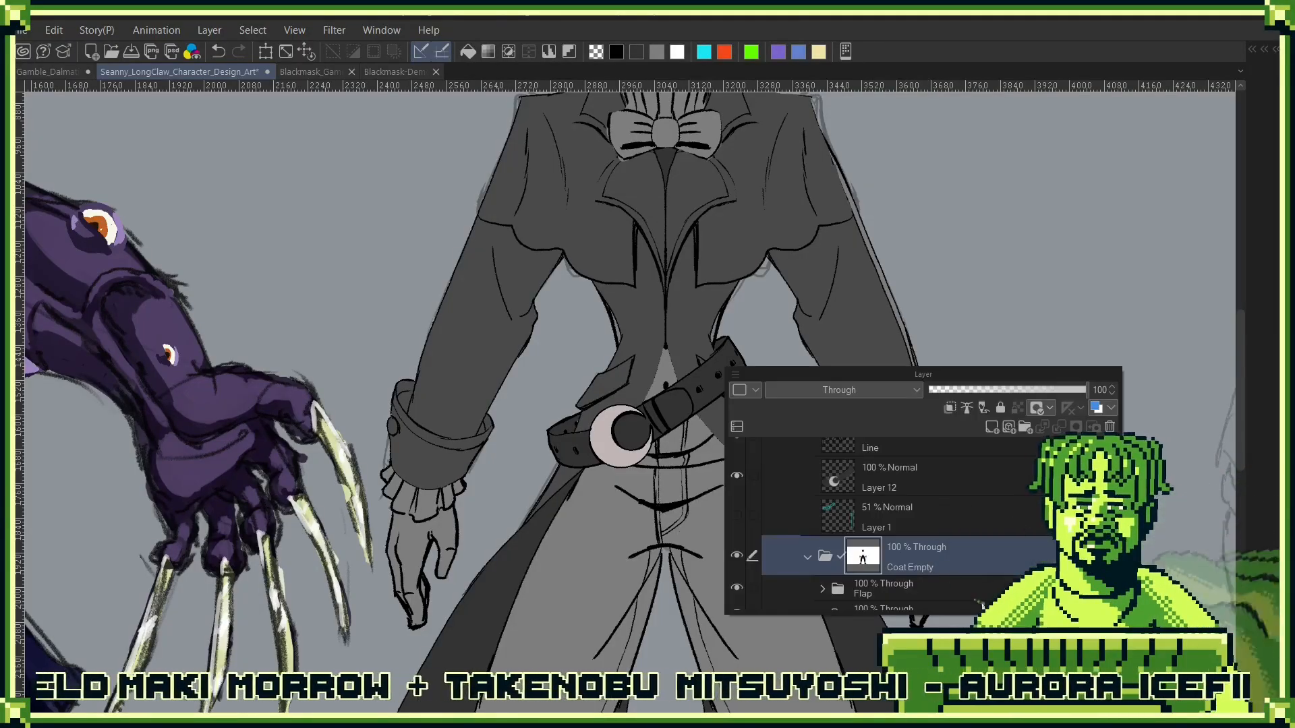
drag(1030, 375, 1124, 286)
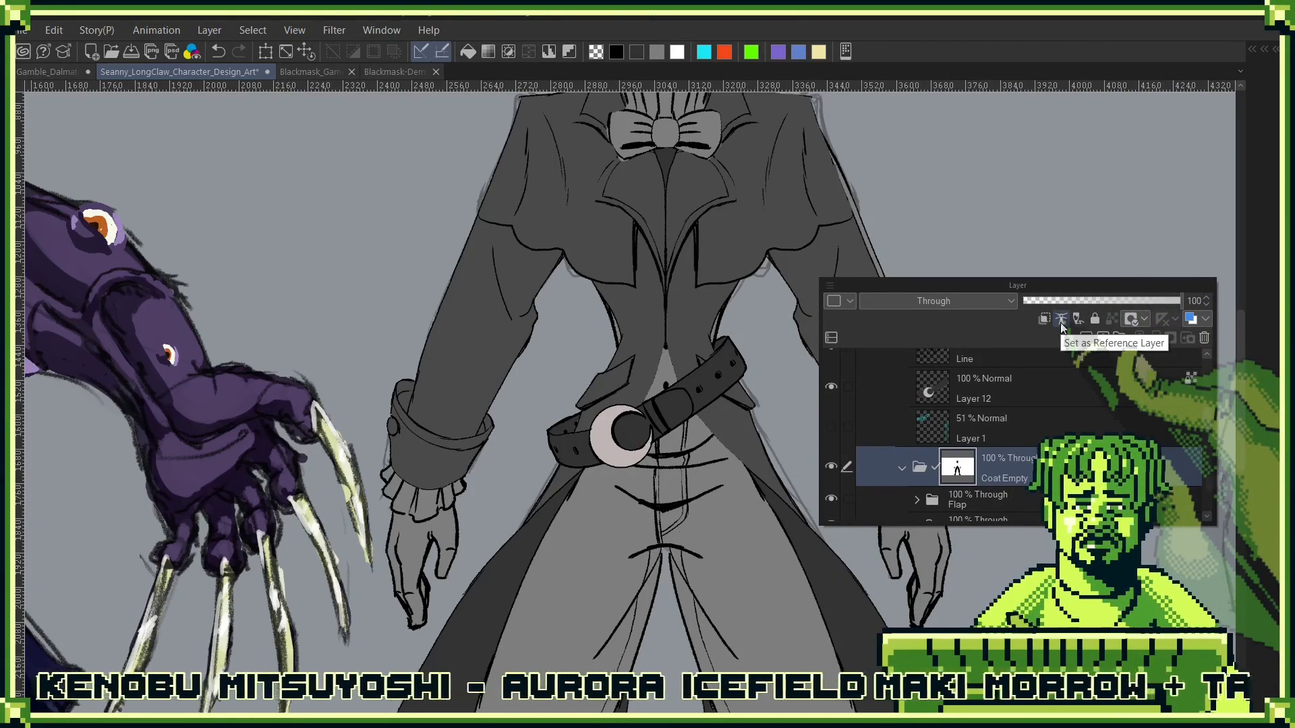
key(F7)
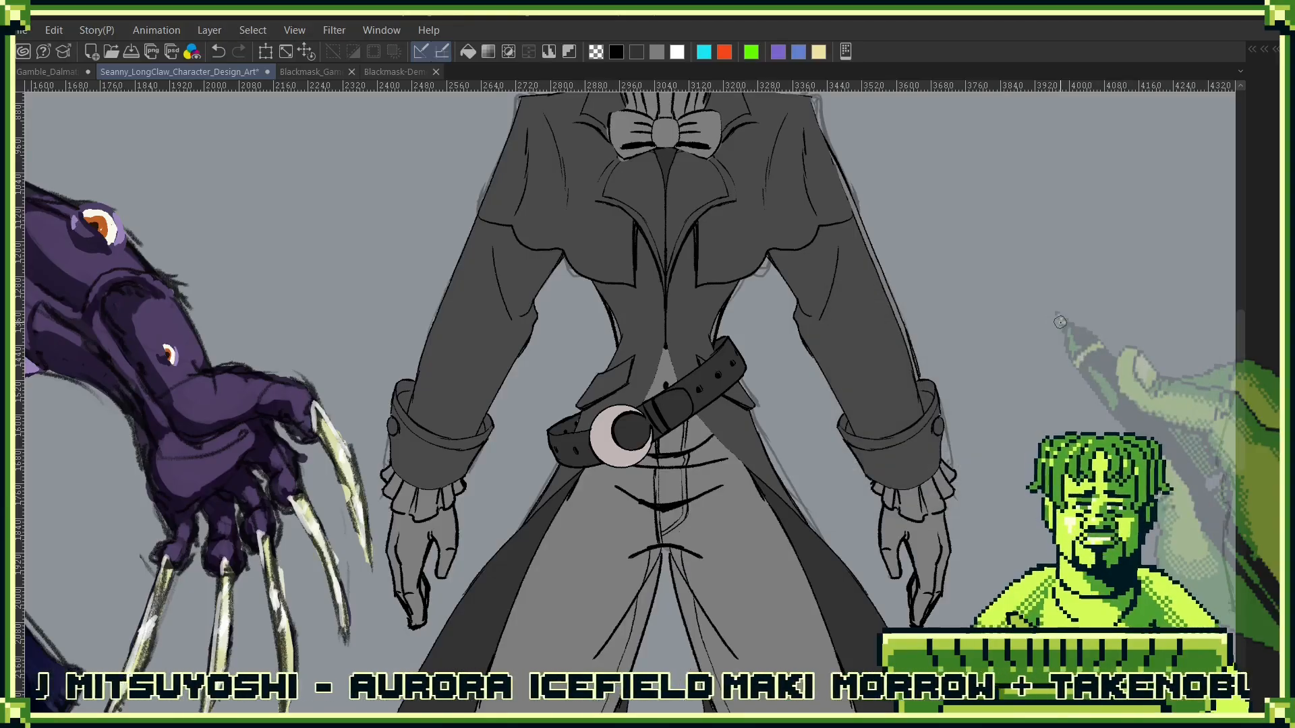
scroll(1029, 293, down, 5)
drag(1001, 361, 856, 409)
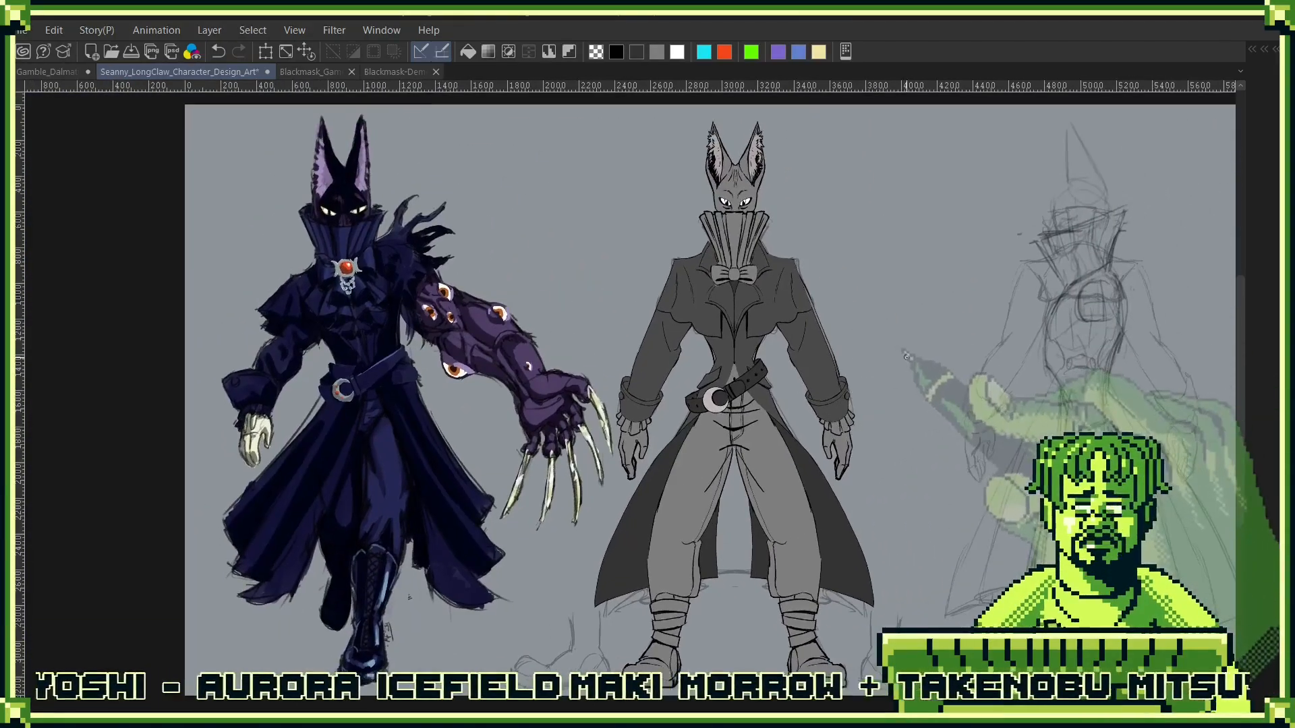
drag(992, 426, 770, 418)
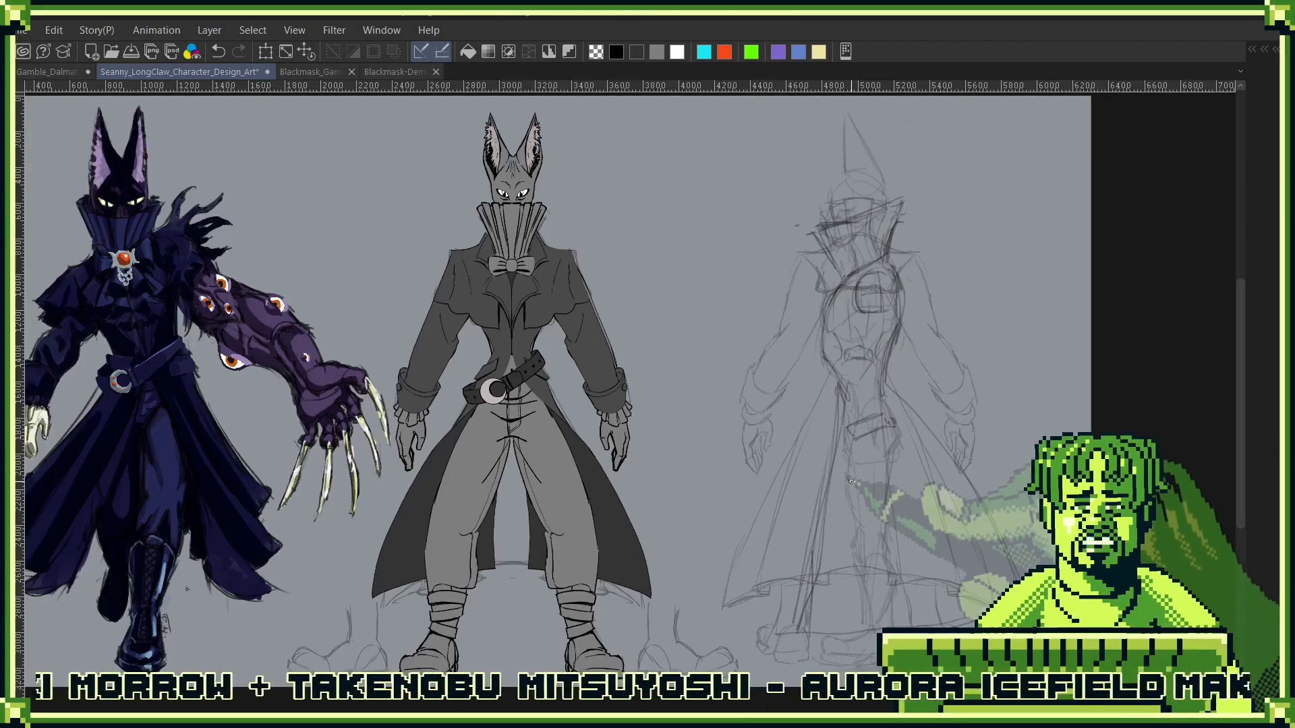
- Try the Coat Empty folder at 0% opacity to preview the figure without the coat, and undo the change
key(F7)
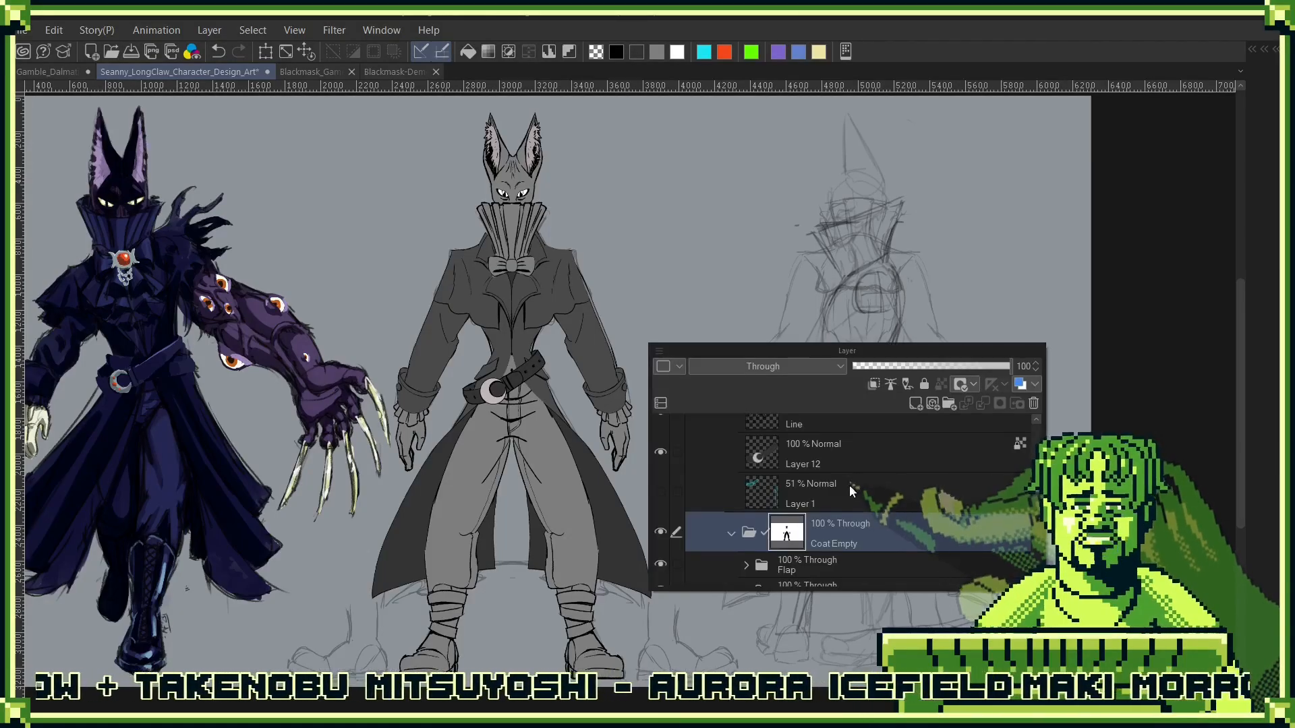
drag(968, 356, 737, 450)
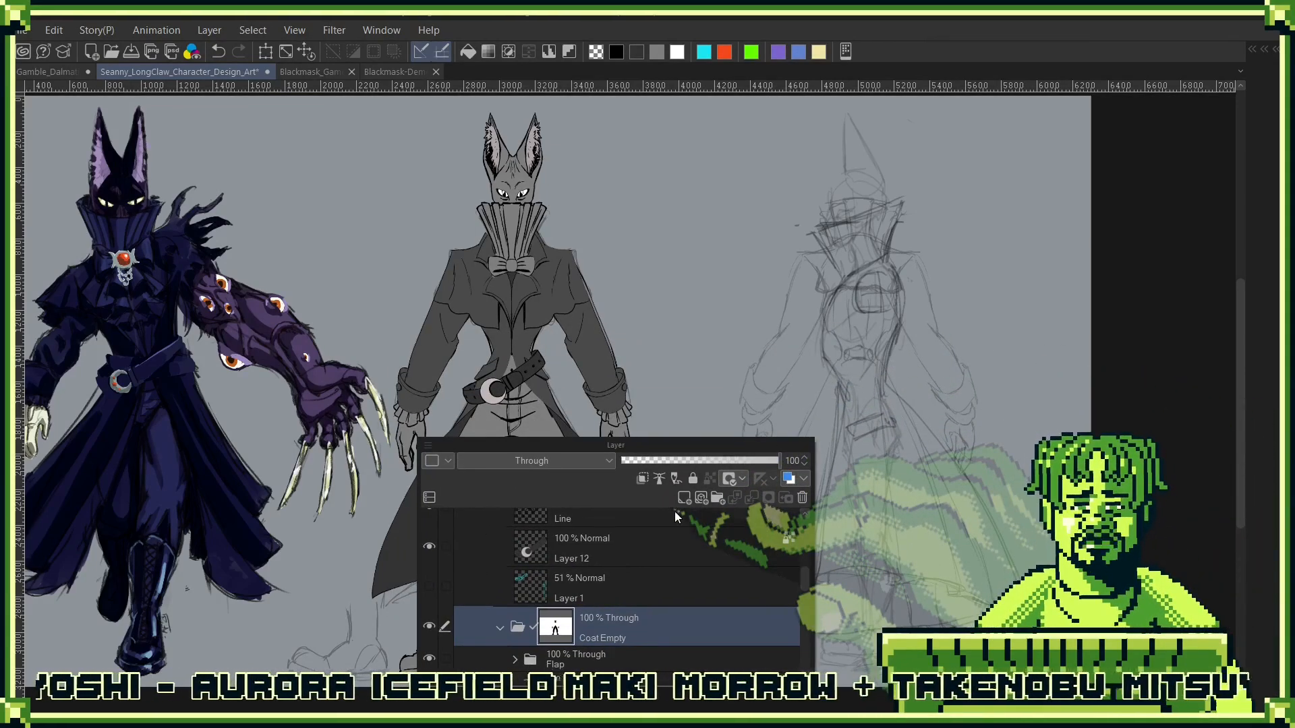
drag(776, 460, 623, 461)
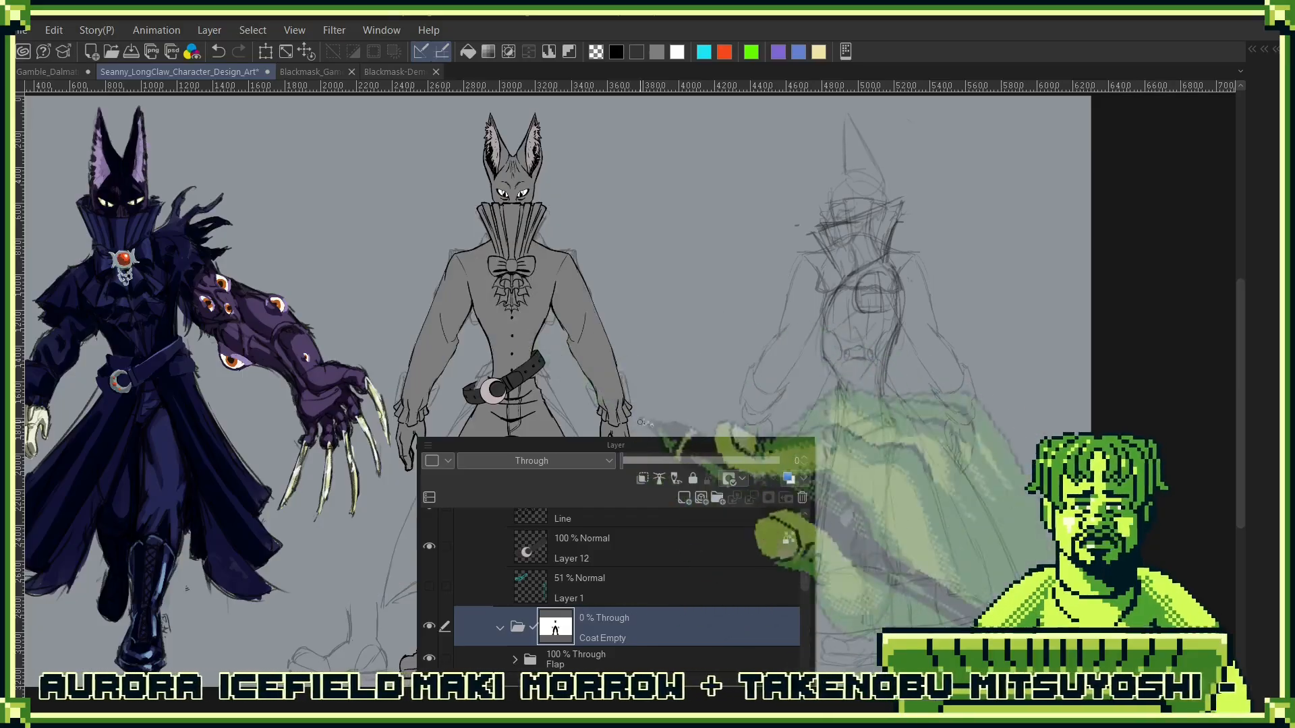
key(ctrl+z)
drag(706, 447, 1087, 191)
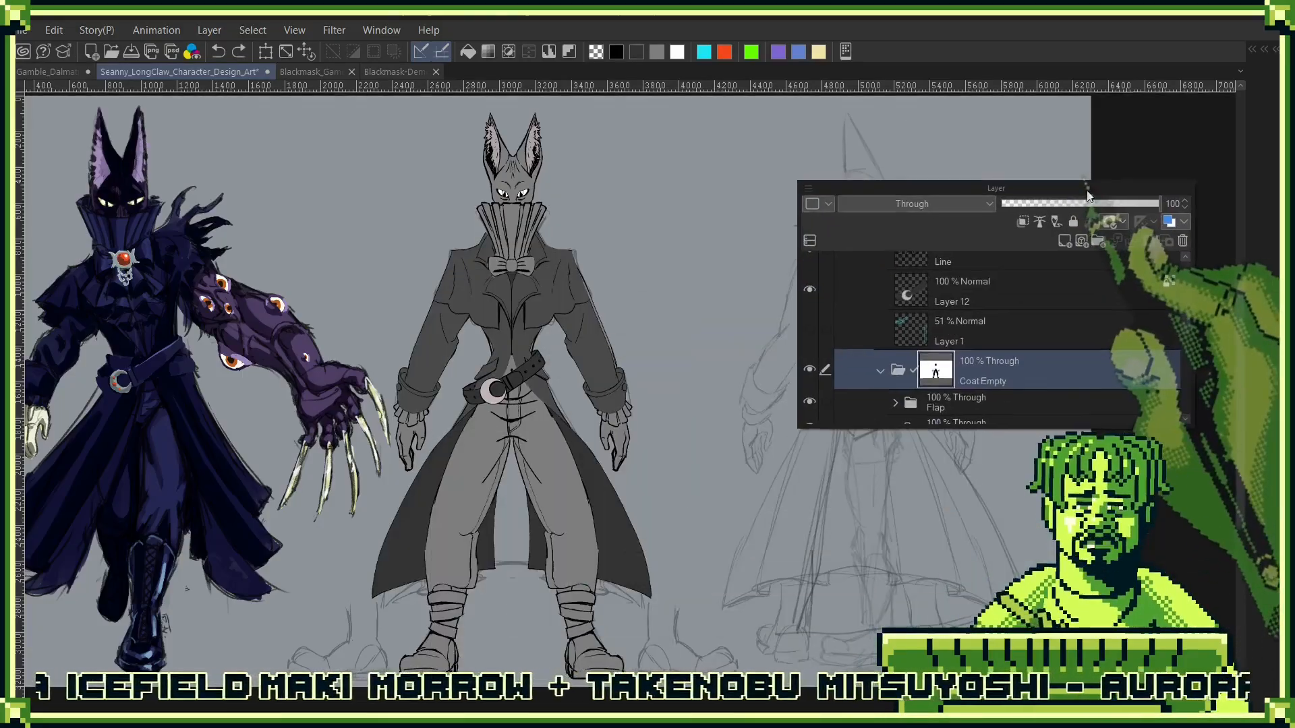
- Collapse the Belts folder, show the Half_Cape folder on the front figure, and expand it as the active folder
scroll(996, 288, down, 3)
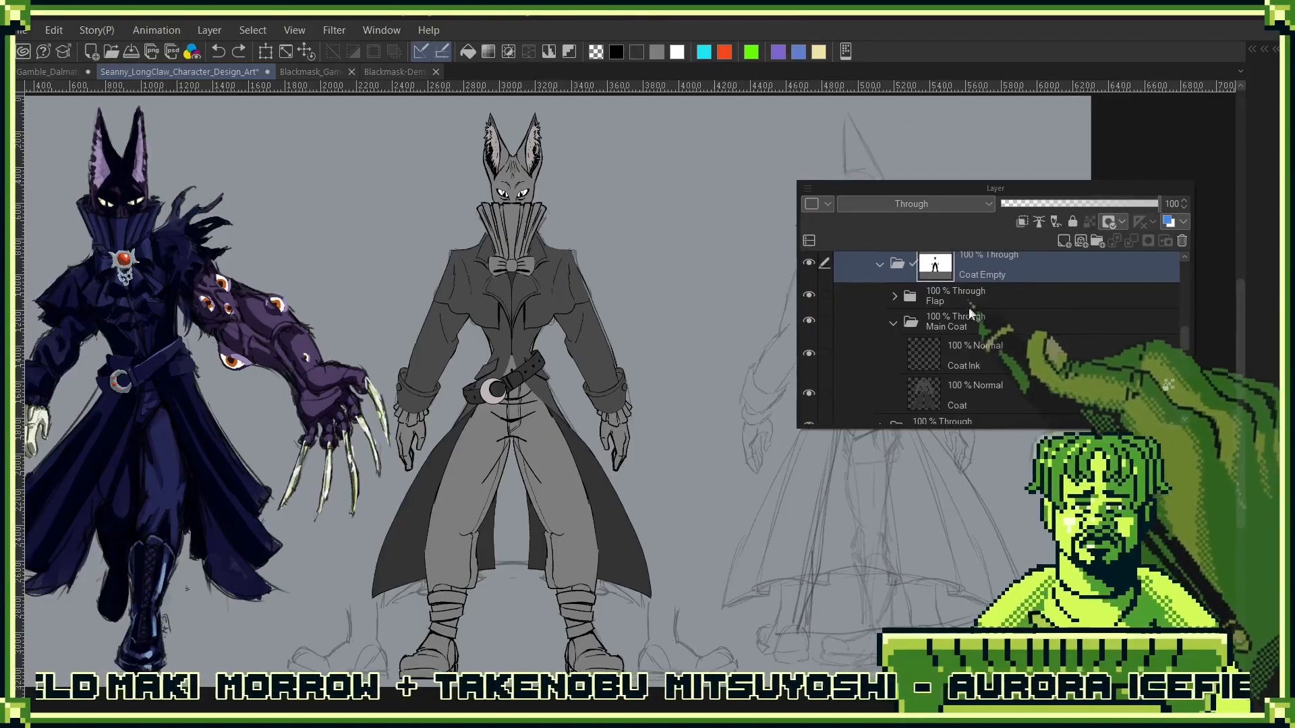
scroll(986, 400, up, 3)
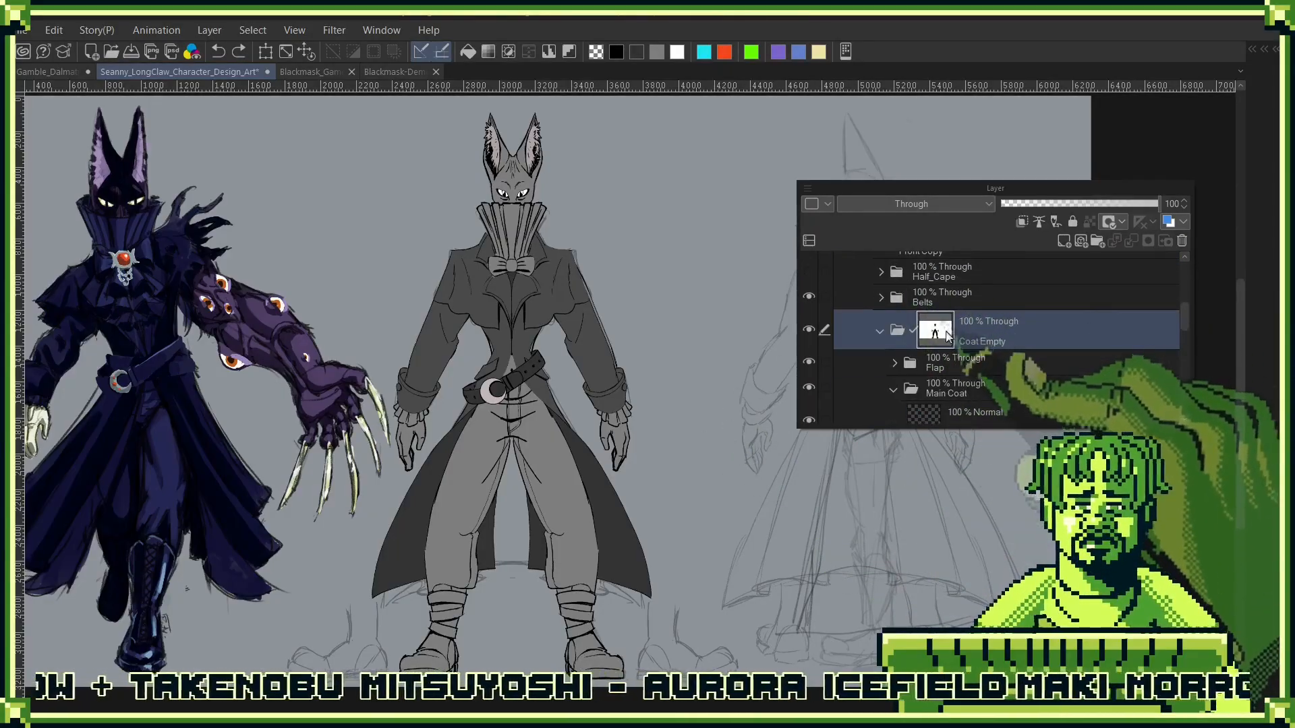
scroll(971, 353, down, 1)
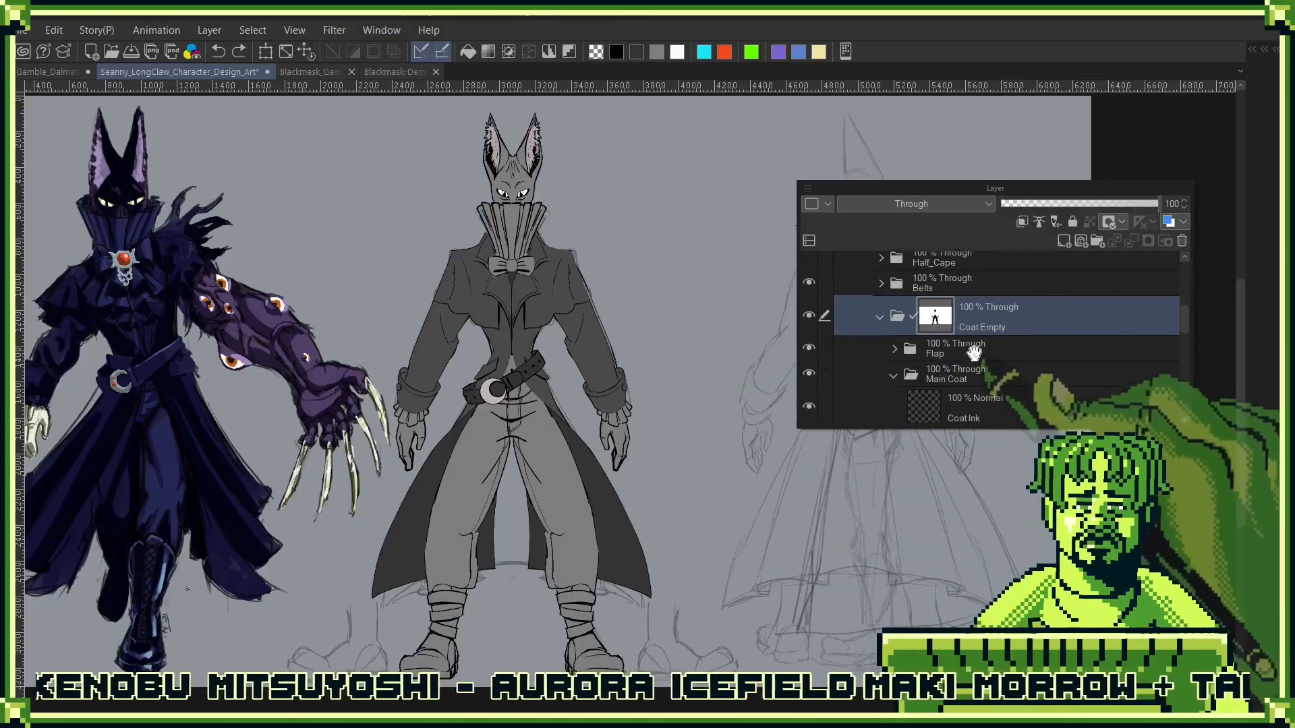
scroll(881, 355, up, 4)
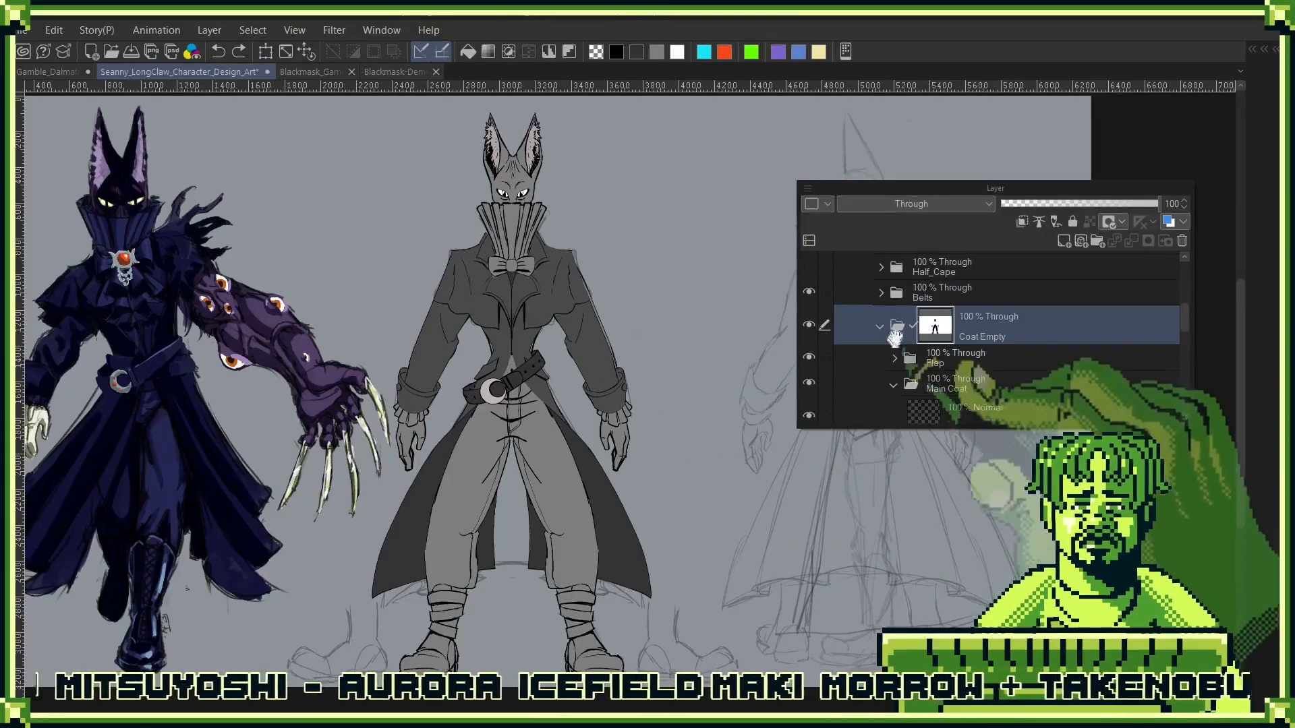
click(813, 331)
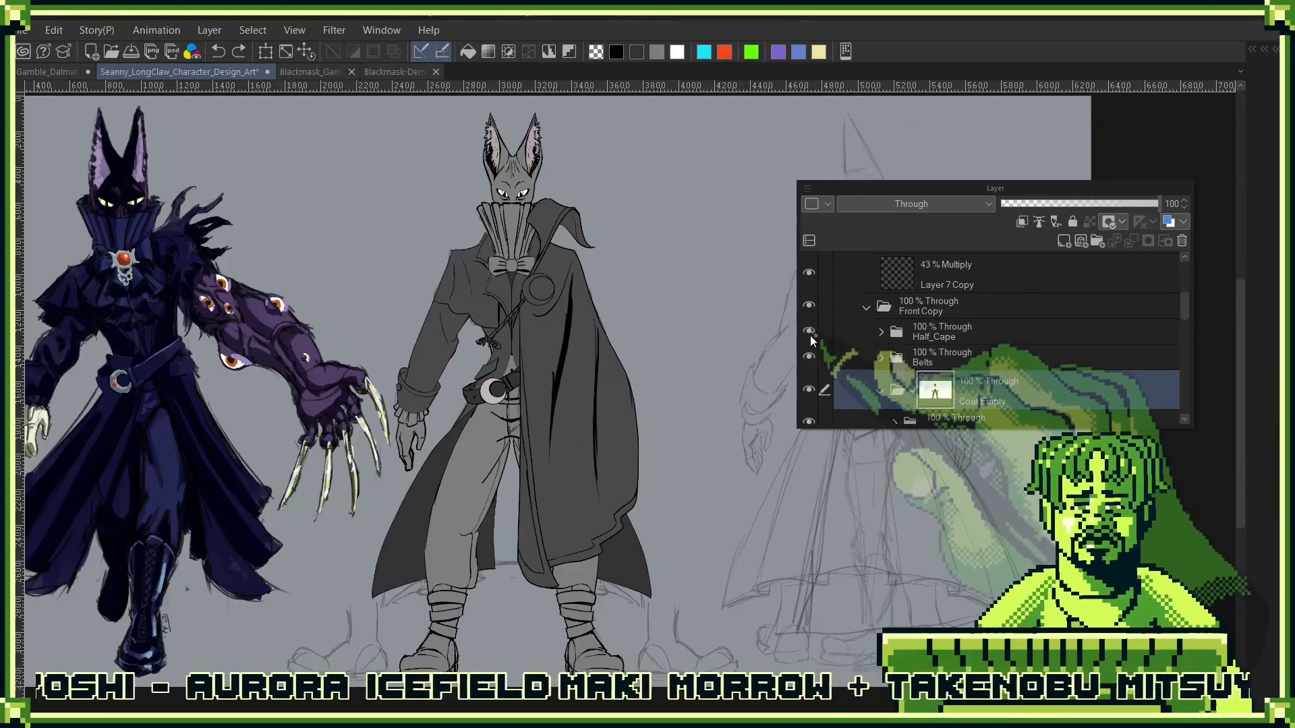
click(997, 328)
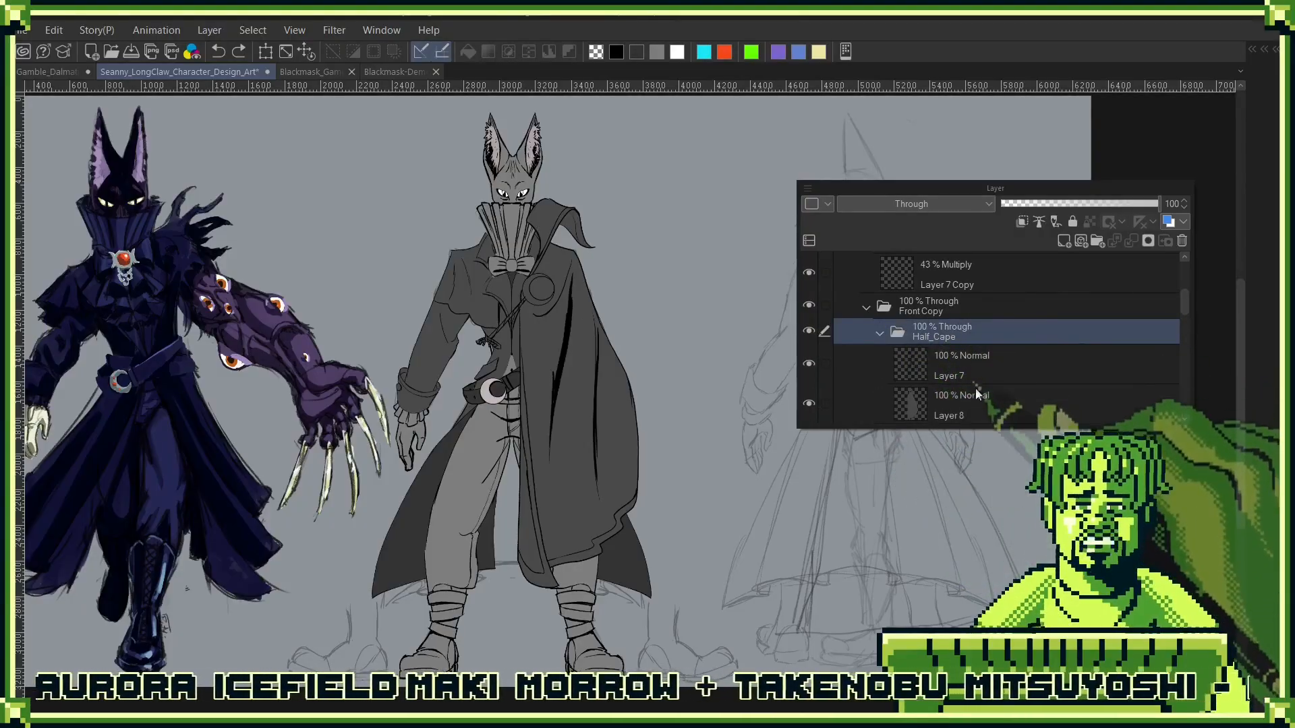
key(Tab)
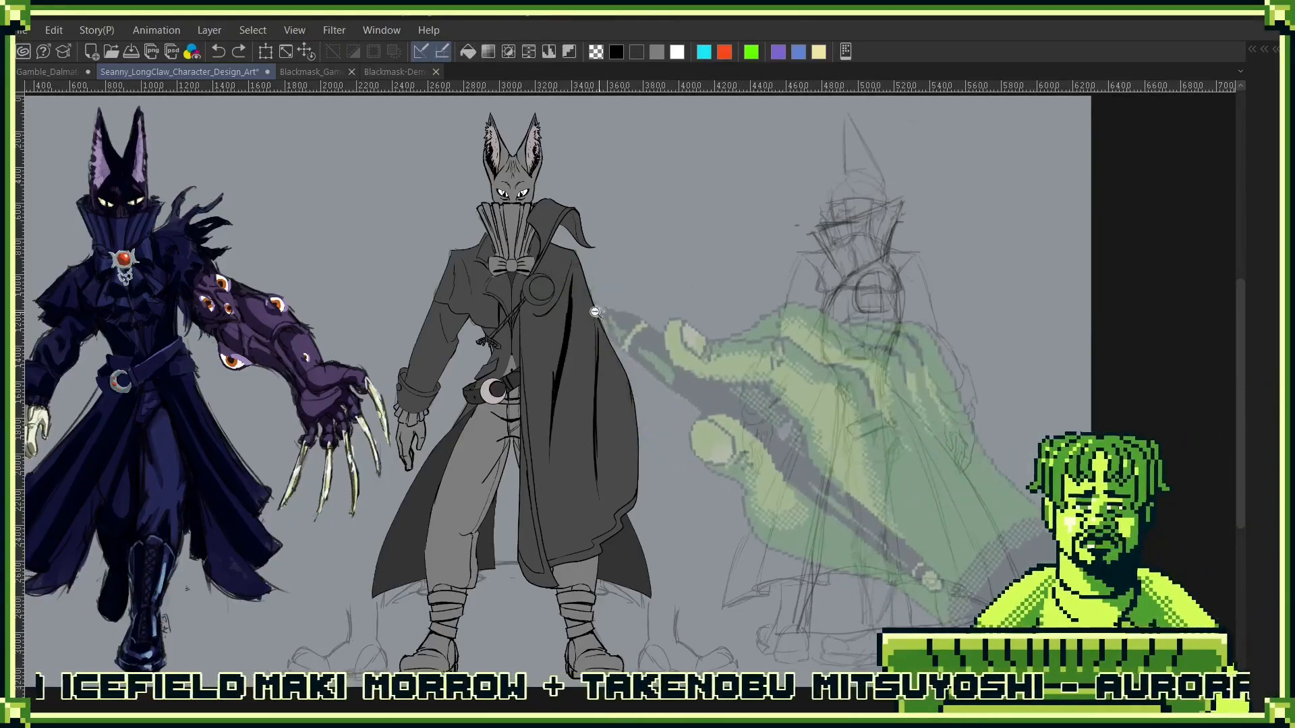
- Select the whole round clasp on the half cape up to its outer rim, including the inner circle
drag(559, 283, 694, 311)
click(510, 332)
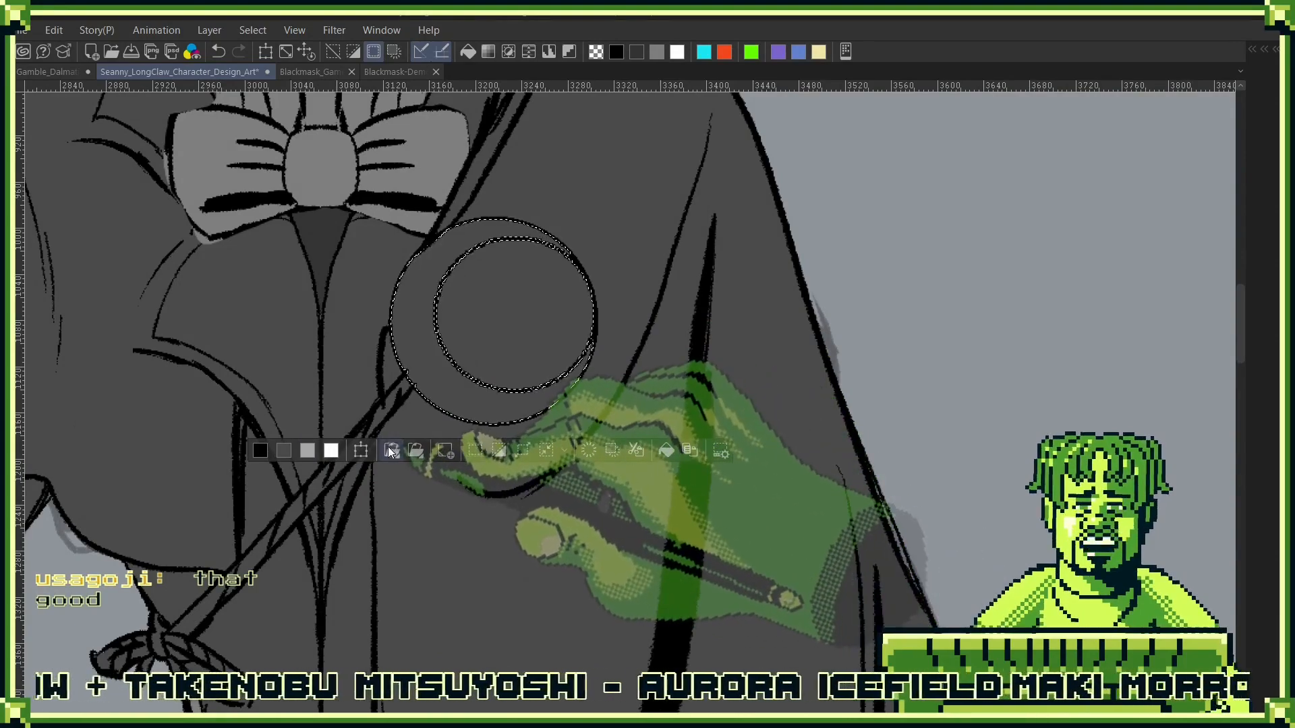
key(Tab)
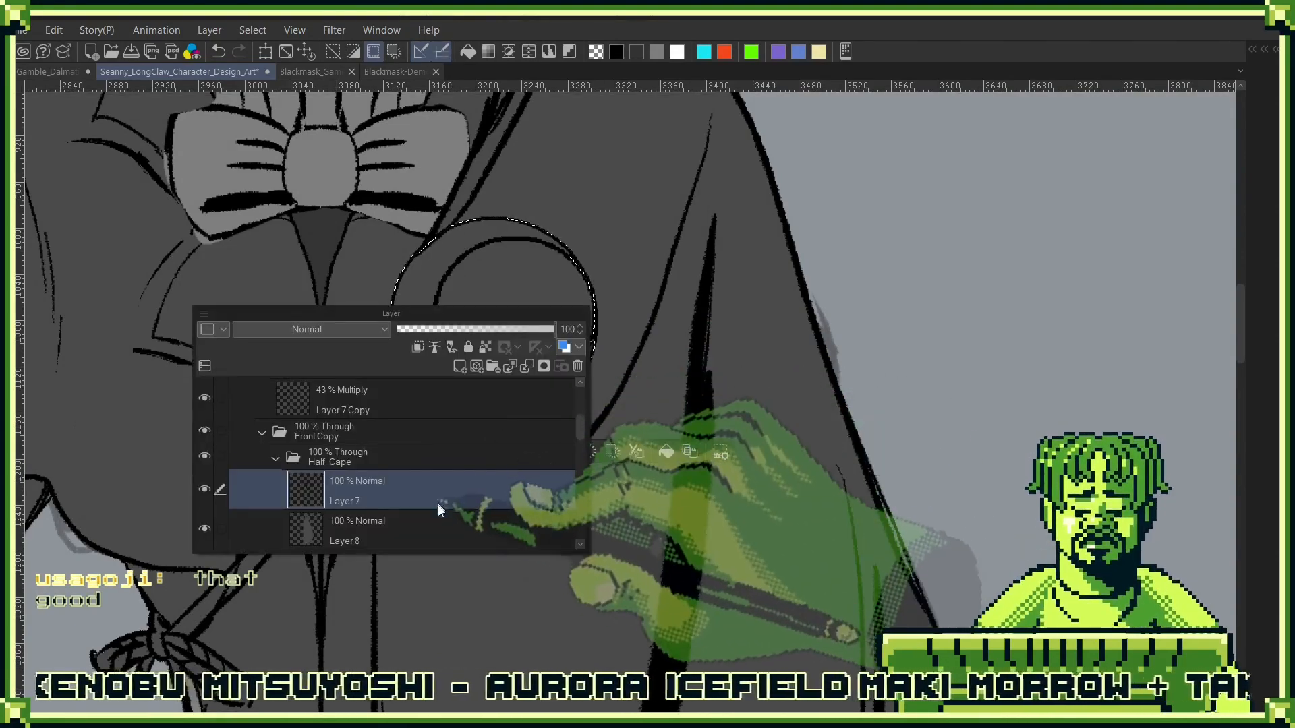
key(Tab)
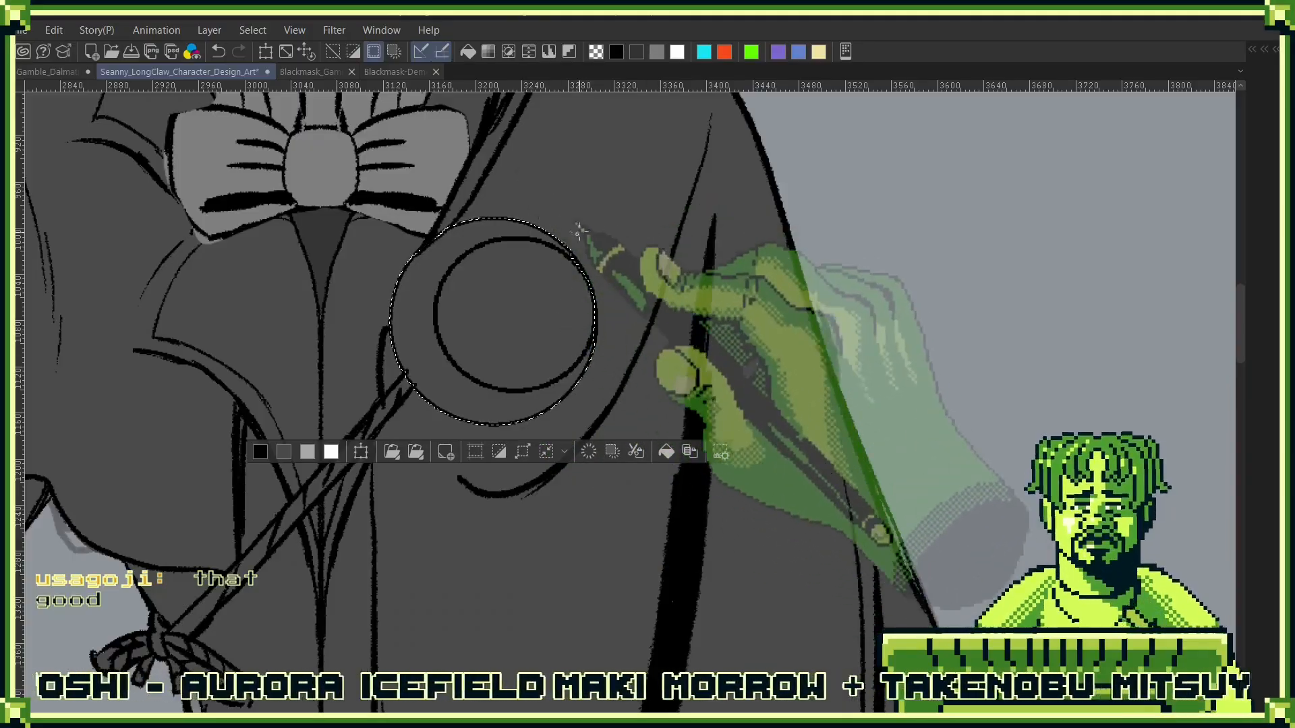
scroll(579, 231, up, 4)
drag(347, 443, 604, 375)
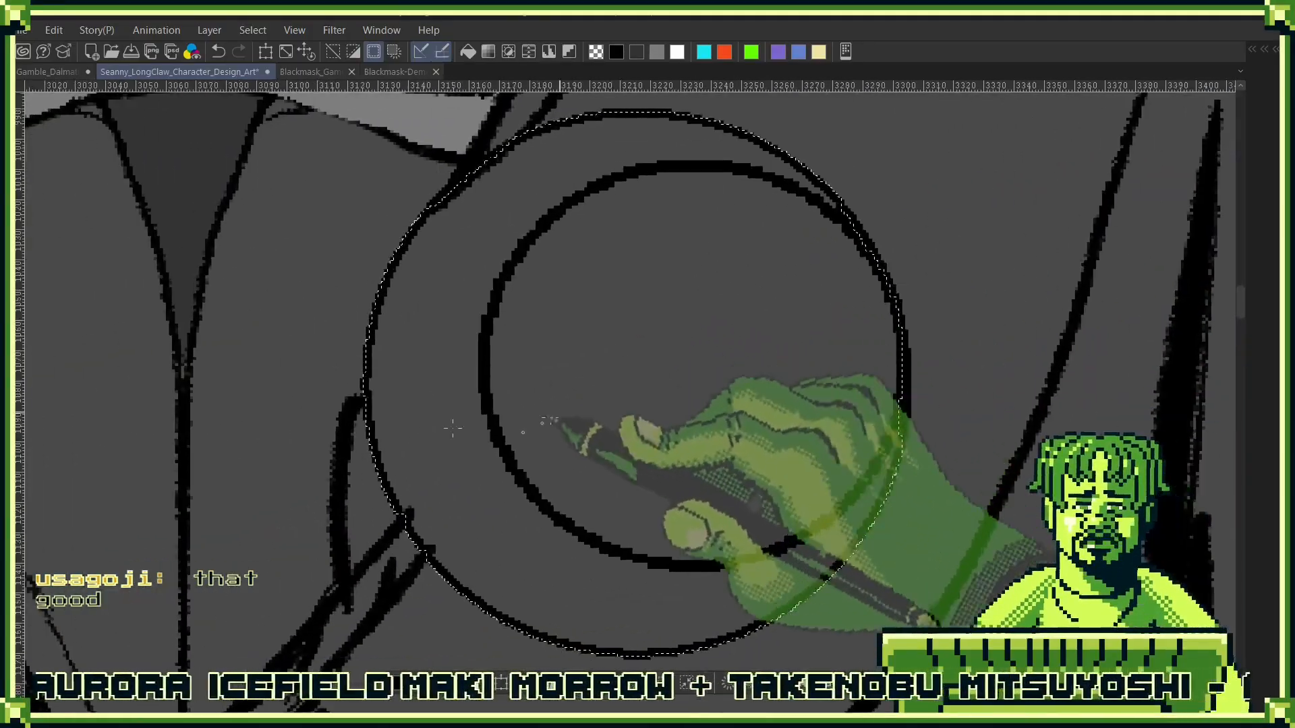
drag(532, 309, 535, 404)
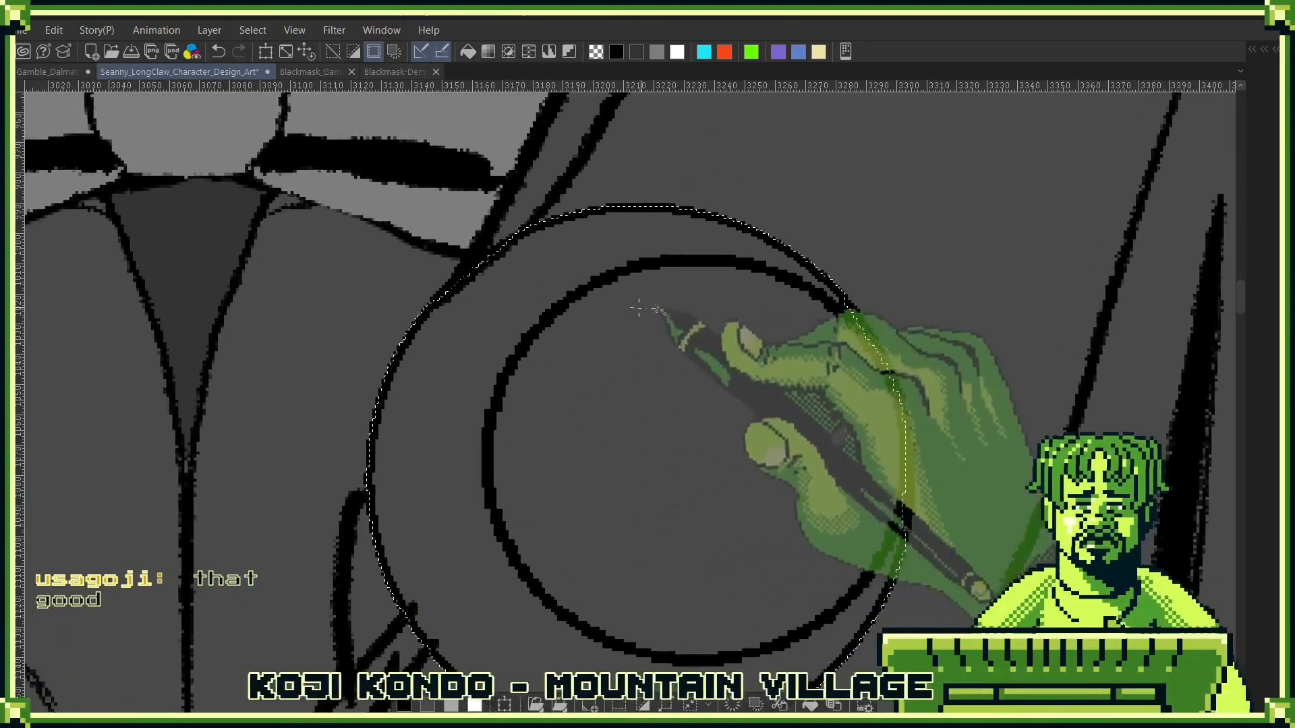
scroll(765, 418, down, 5)
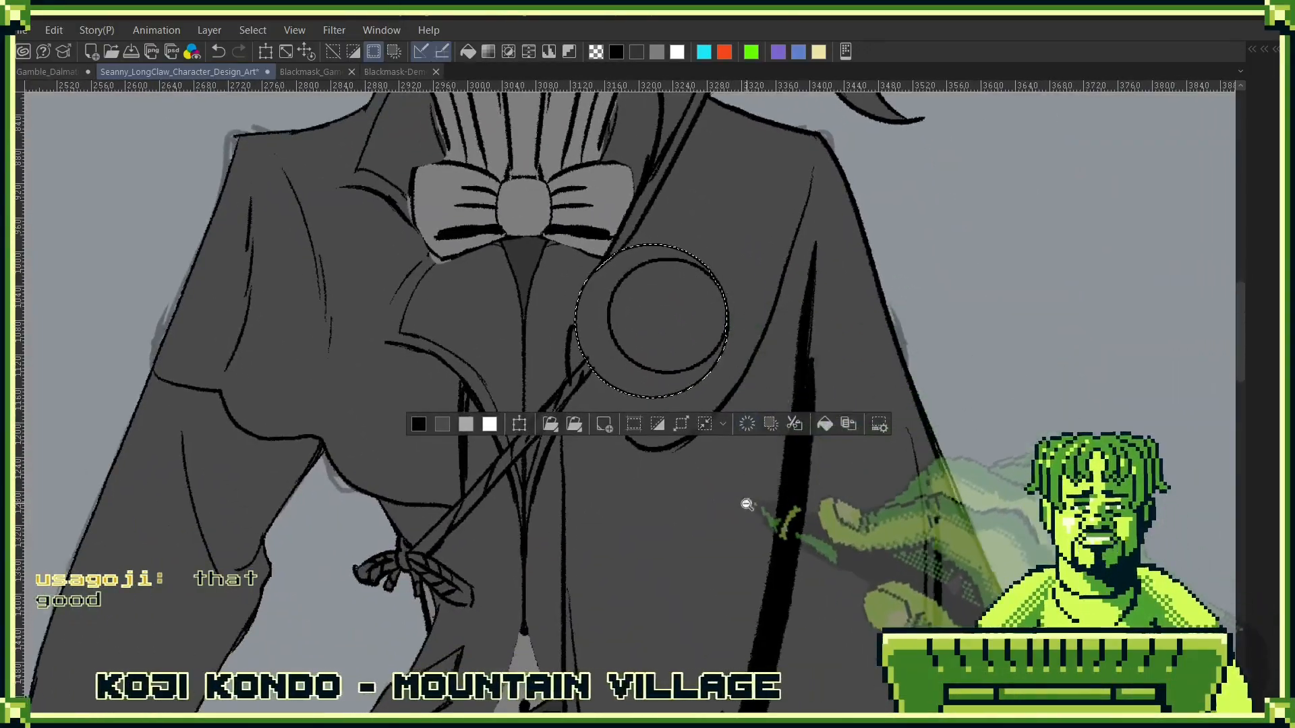
- Sample the dark grey beneath the bow tie and fill the selected cape clasp with it under the line art
alt+click(529, 254)
key(alt+Delete)
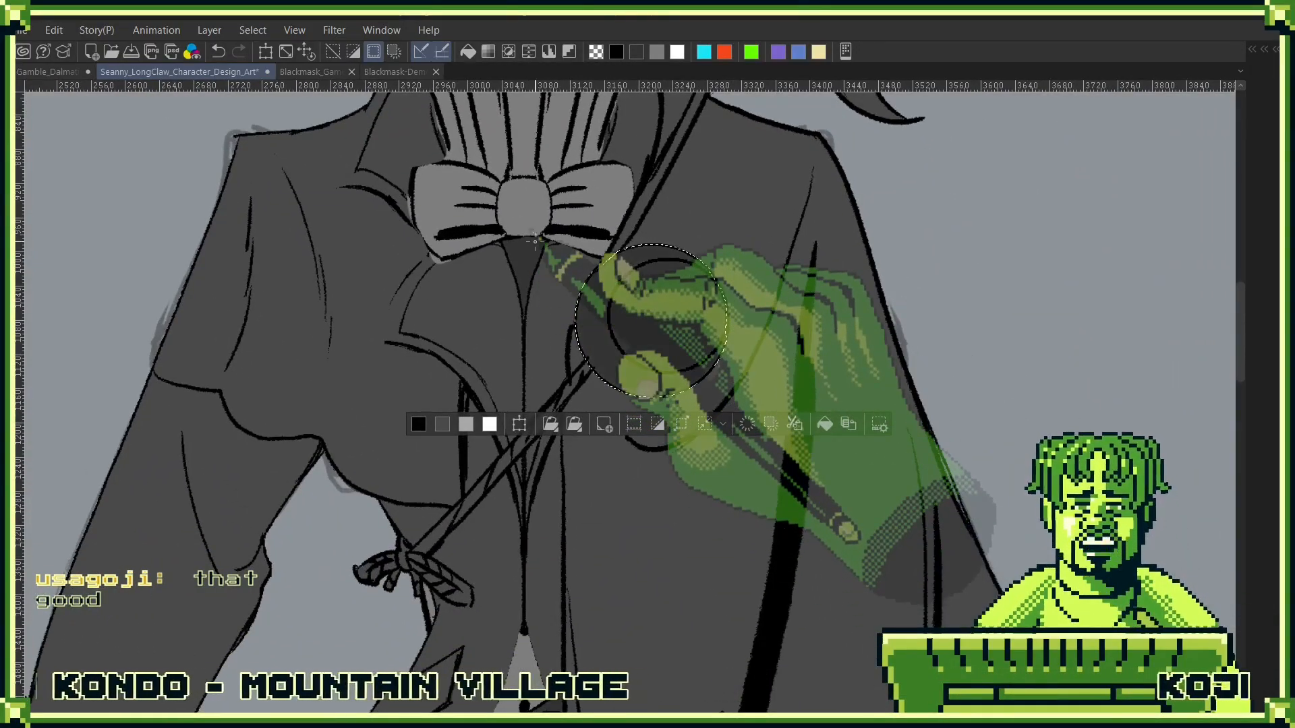
key(F7)
key(F7)
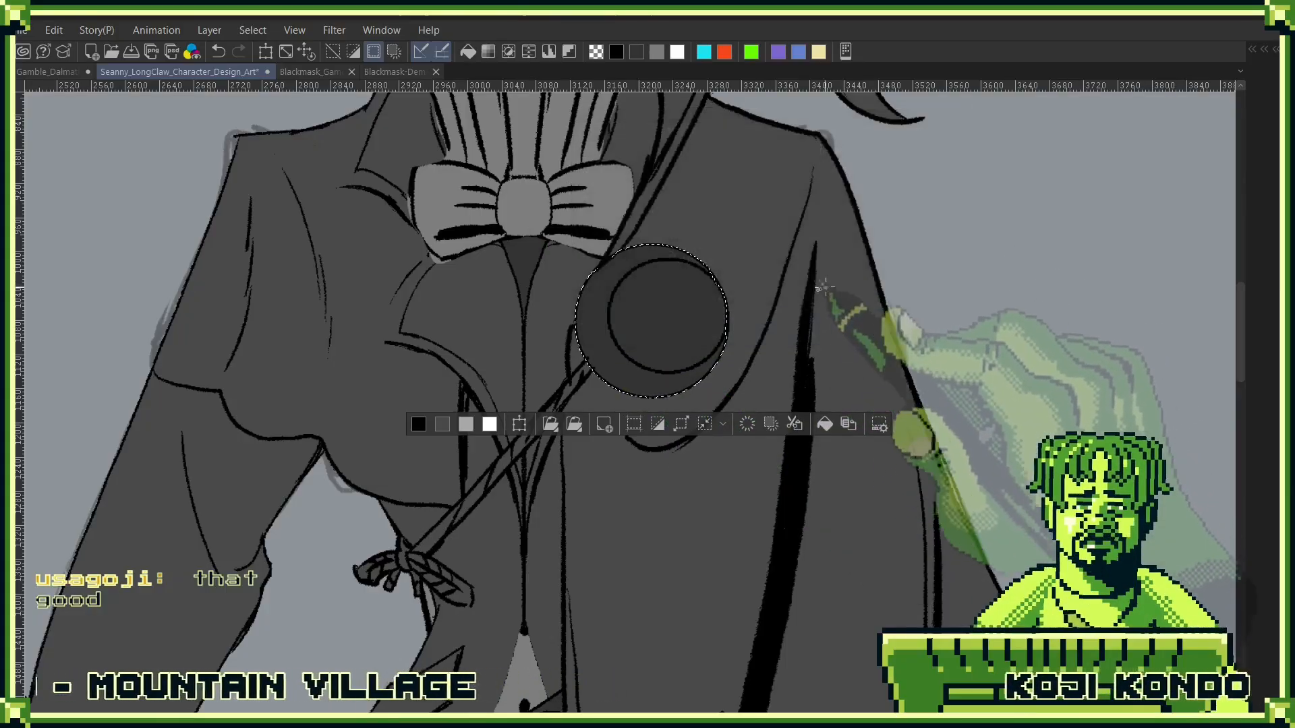
- Clear the full-circle selection and select only the crescent between the cape clasp's outer rim and its inner circle
key(ctrl+d)
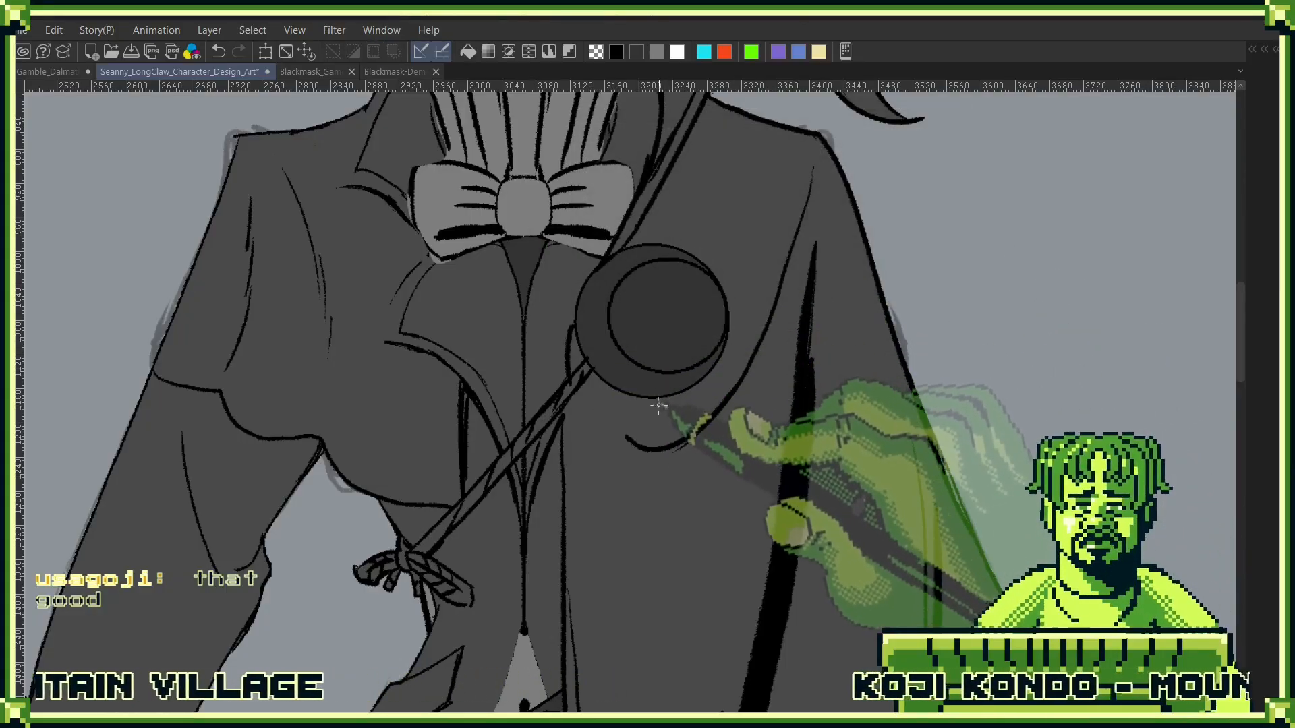
key(ctrl+z)
key(ctrl+d)
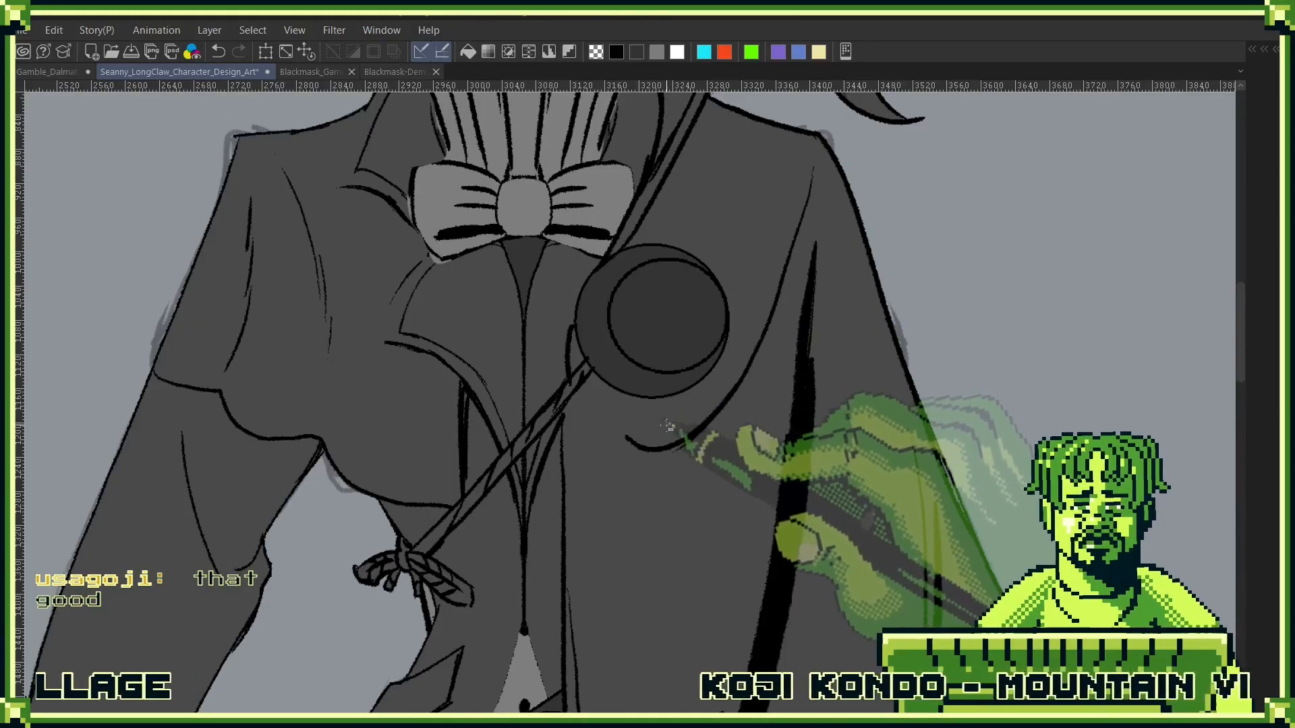
key(F7)
click(661, 466)
key(F7)
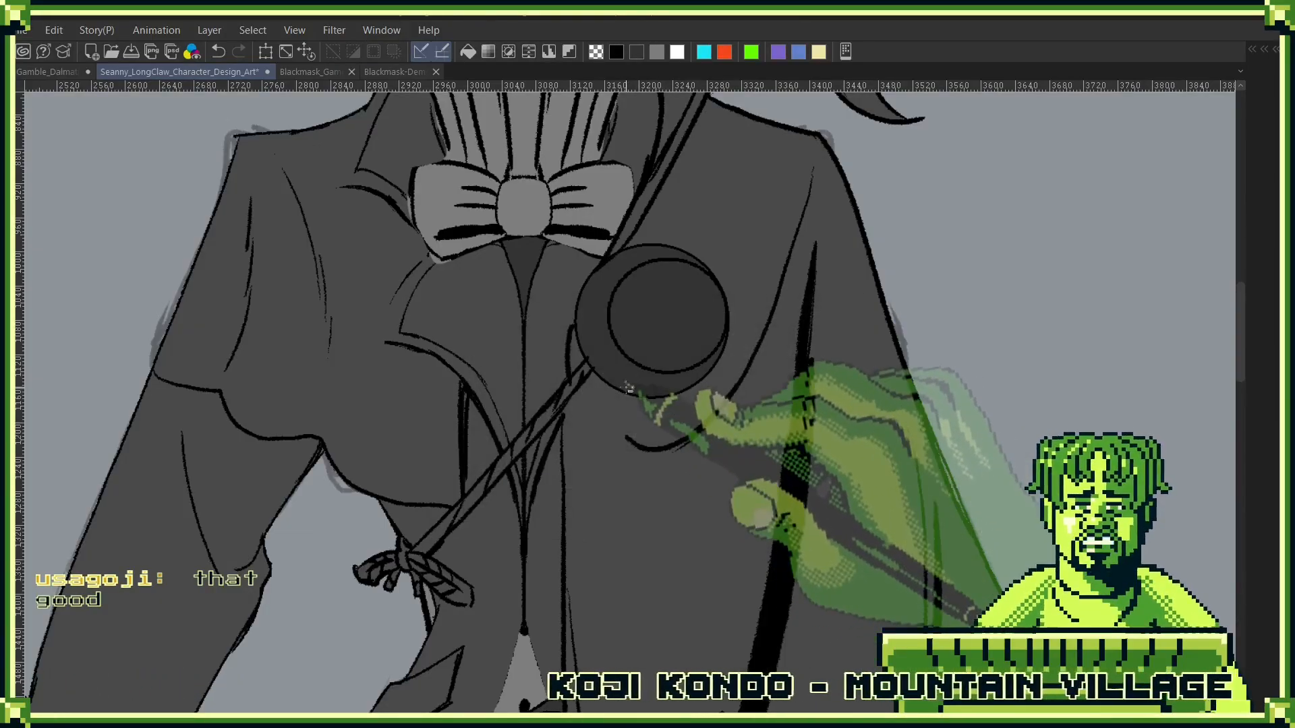
key(ctrl+z)
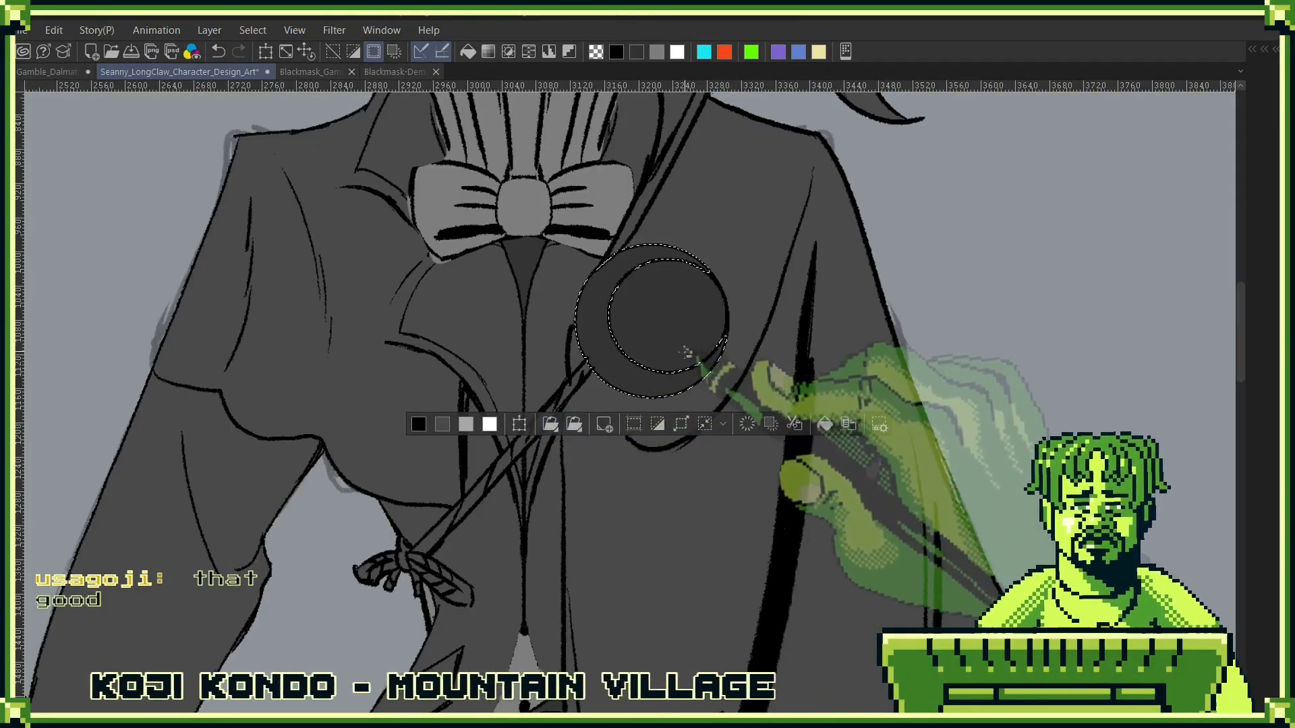
- Fill the selected clasp crescent with the pale pinkish grey of the belt buckle's crescent, and clear the selection
key(F7)
click(668, 421)
key(F7)
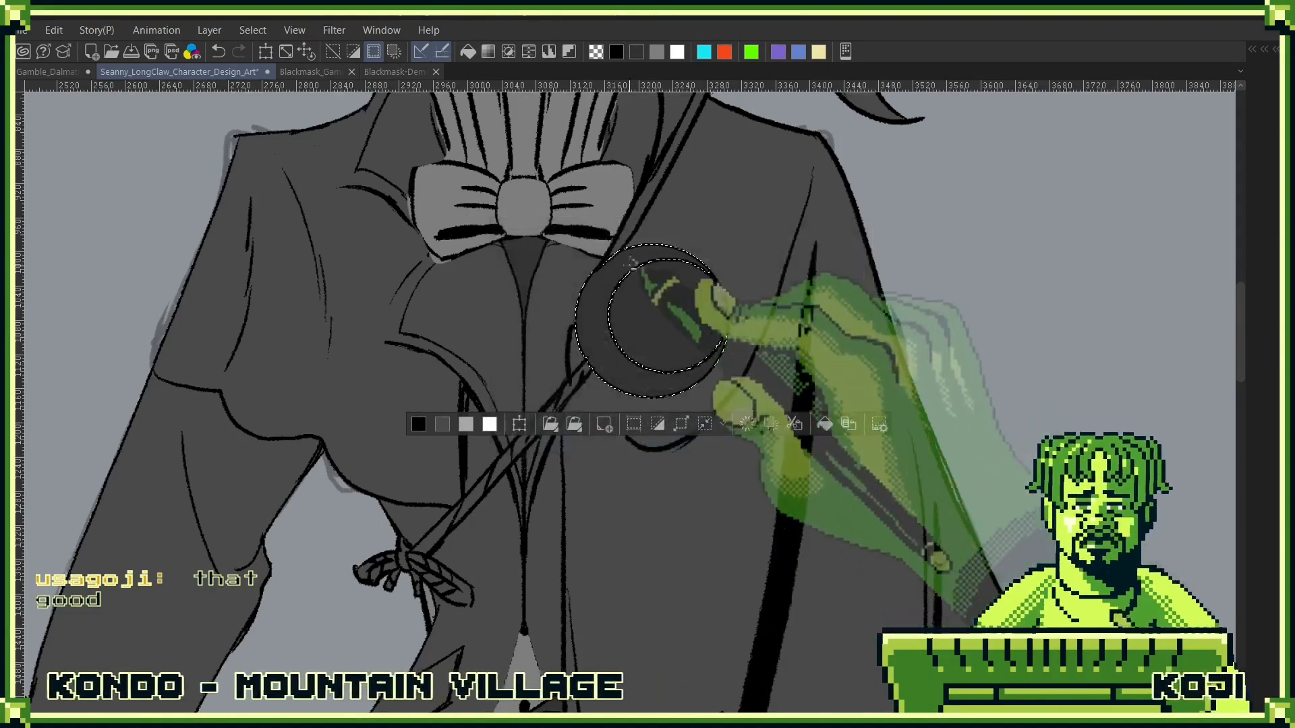
drag(692, 499, 798, 174)
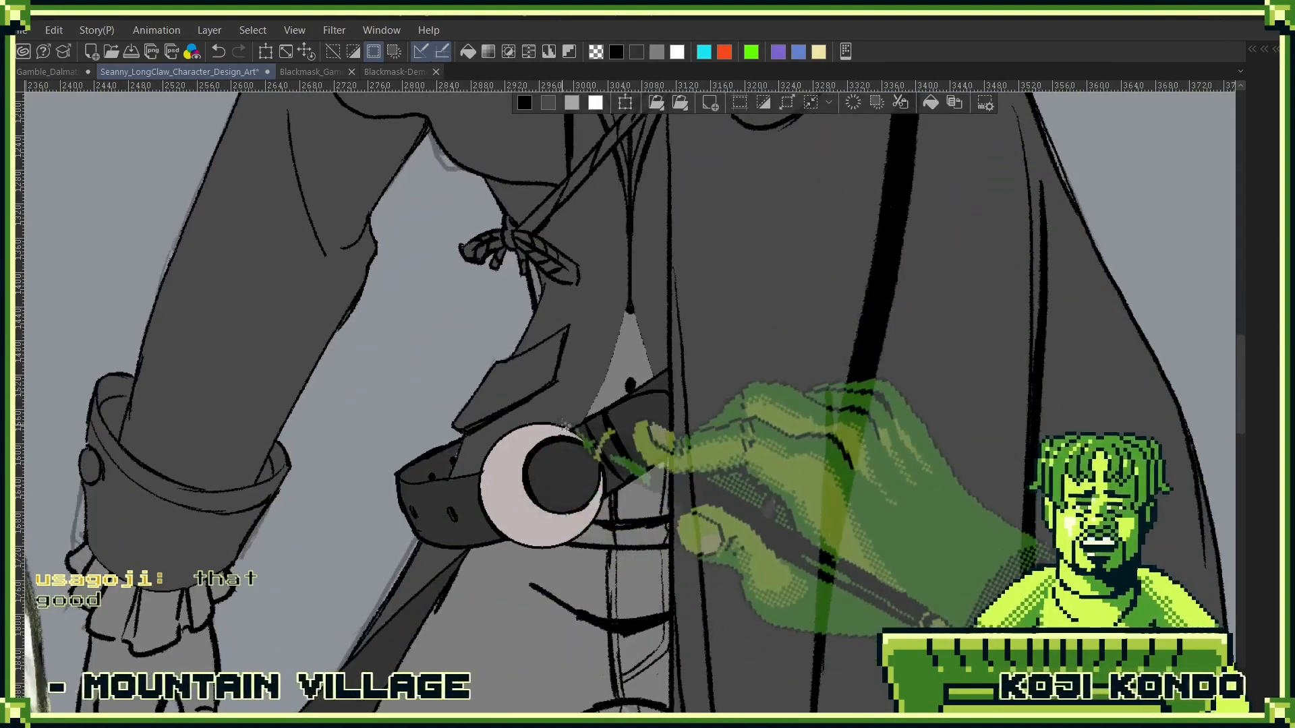
drag(880, 228, 782, 461)
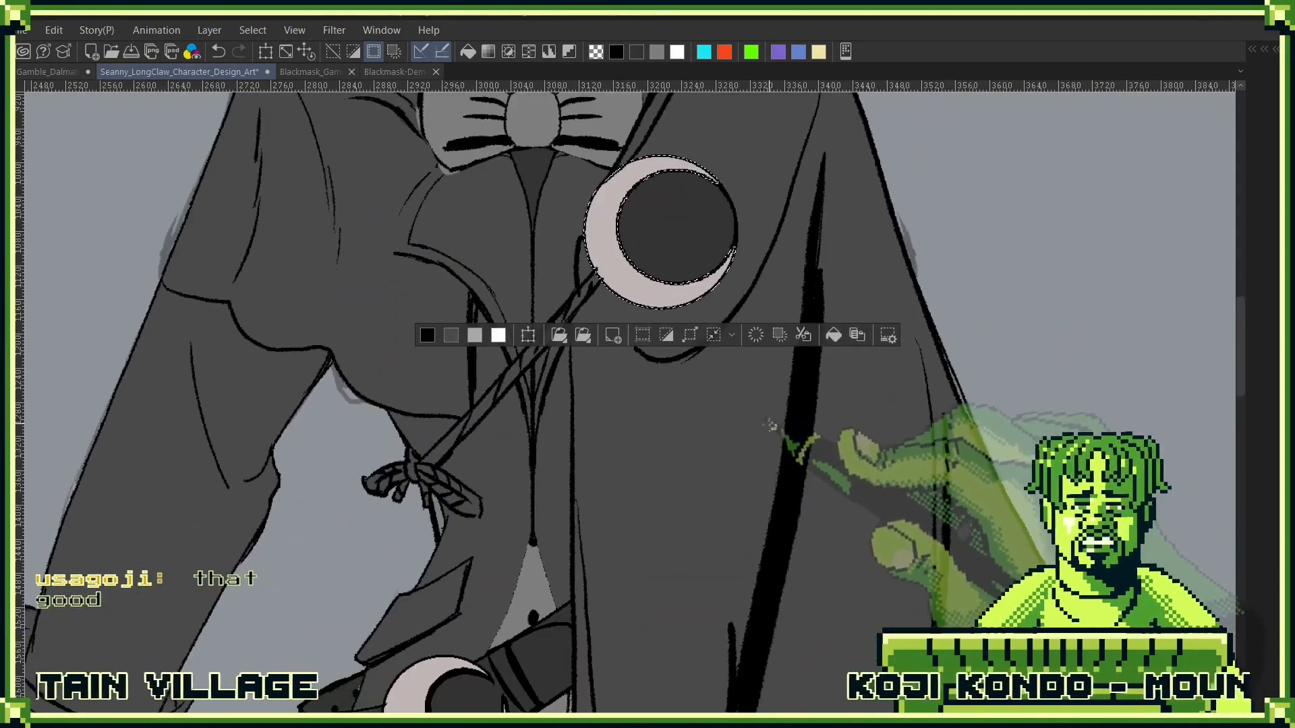
key(ctrl+d)
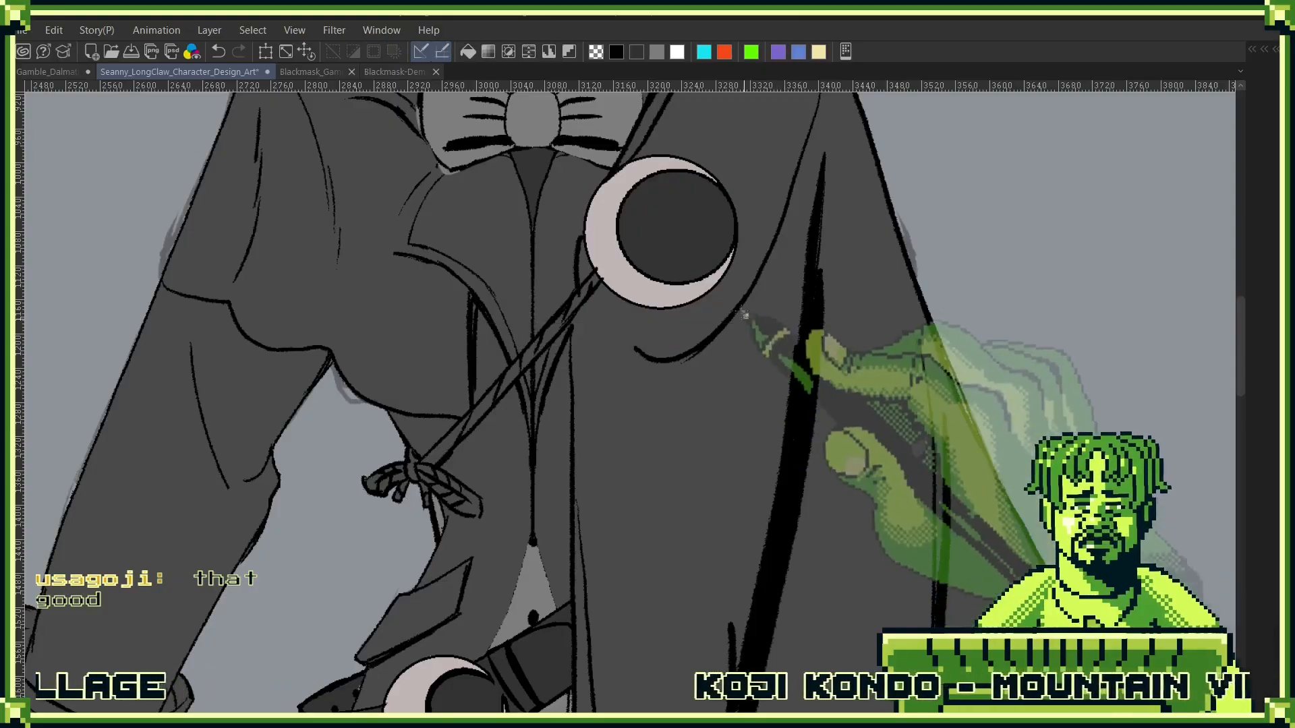
- Paint the twisted cord below the clasp pale pinkish grey and lock the transparent pixels of the cape's Layer 8
key(F7)
key(F7)
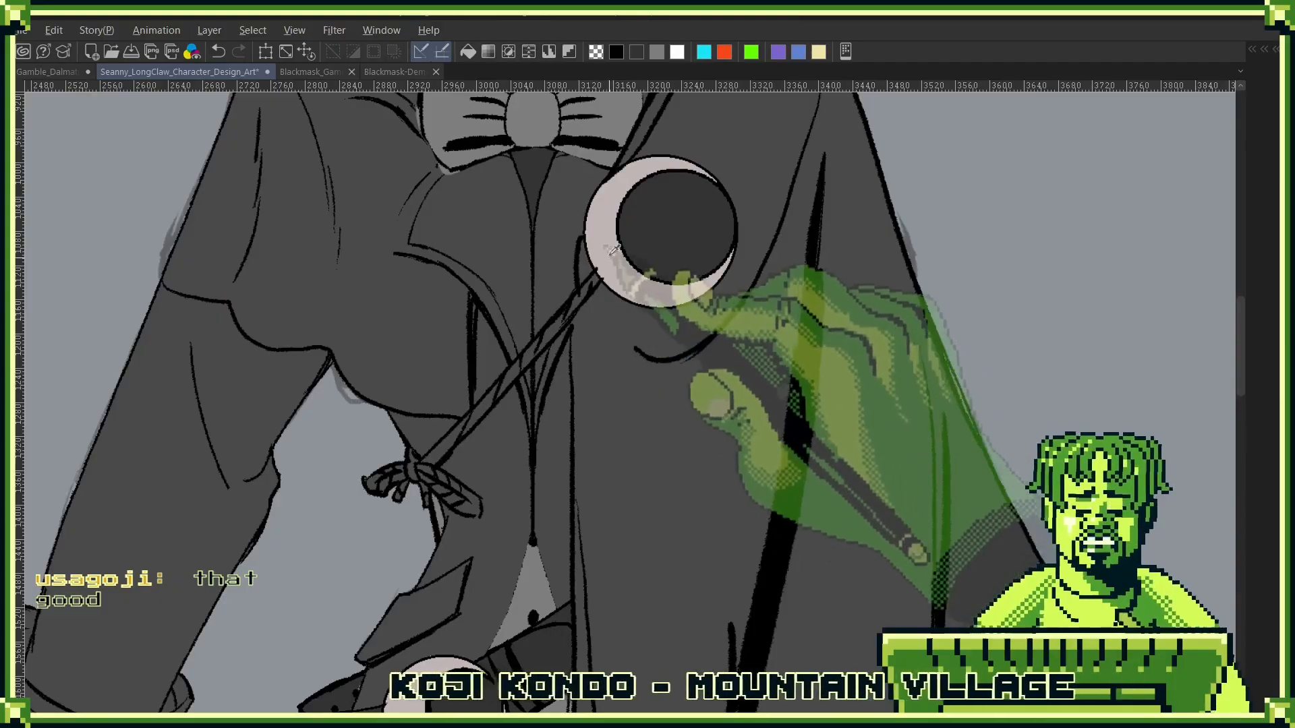
drag(429, 464, 593, 277)
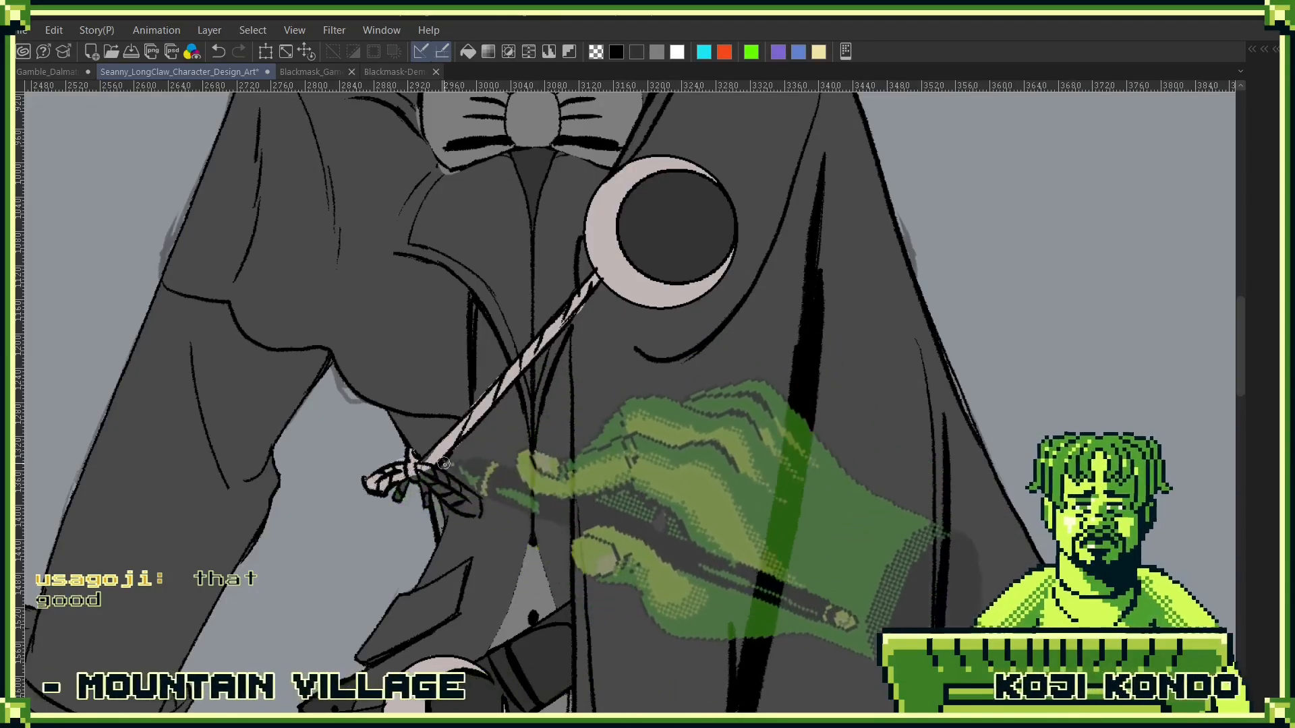
key(F7)
click(534, 369)
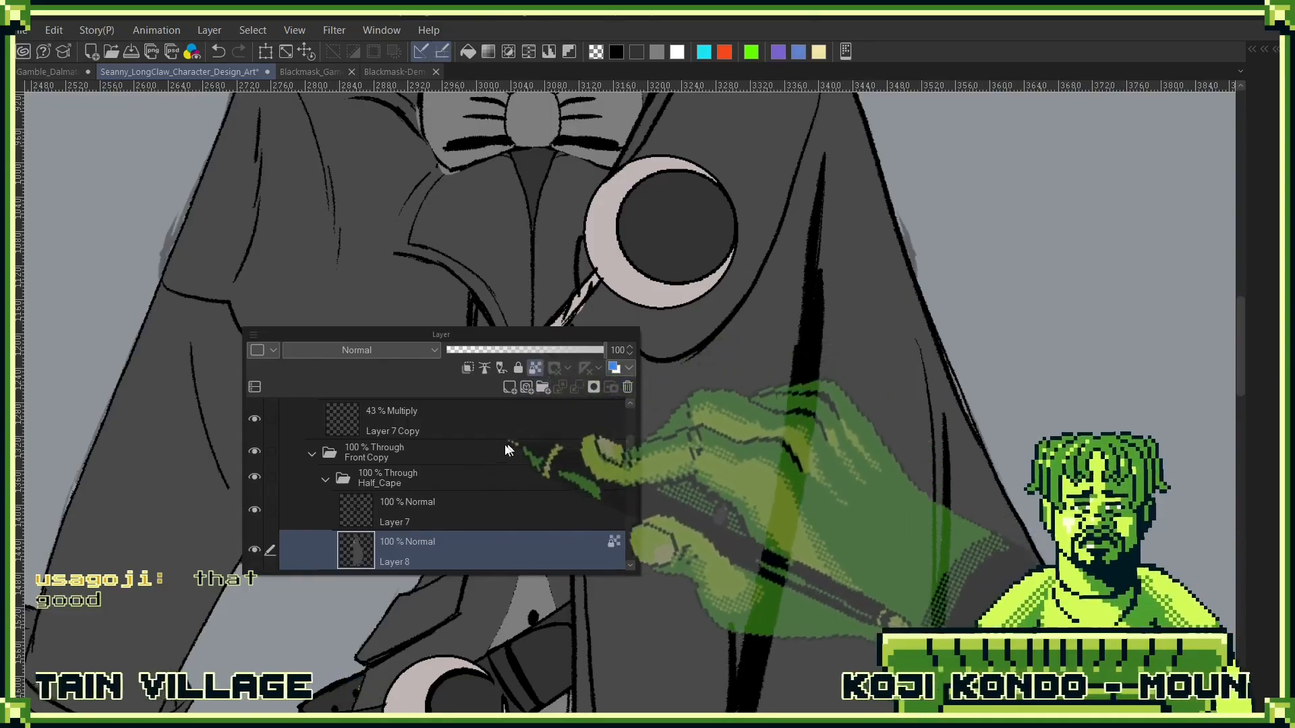
key(F7)
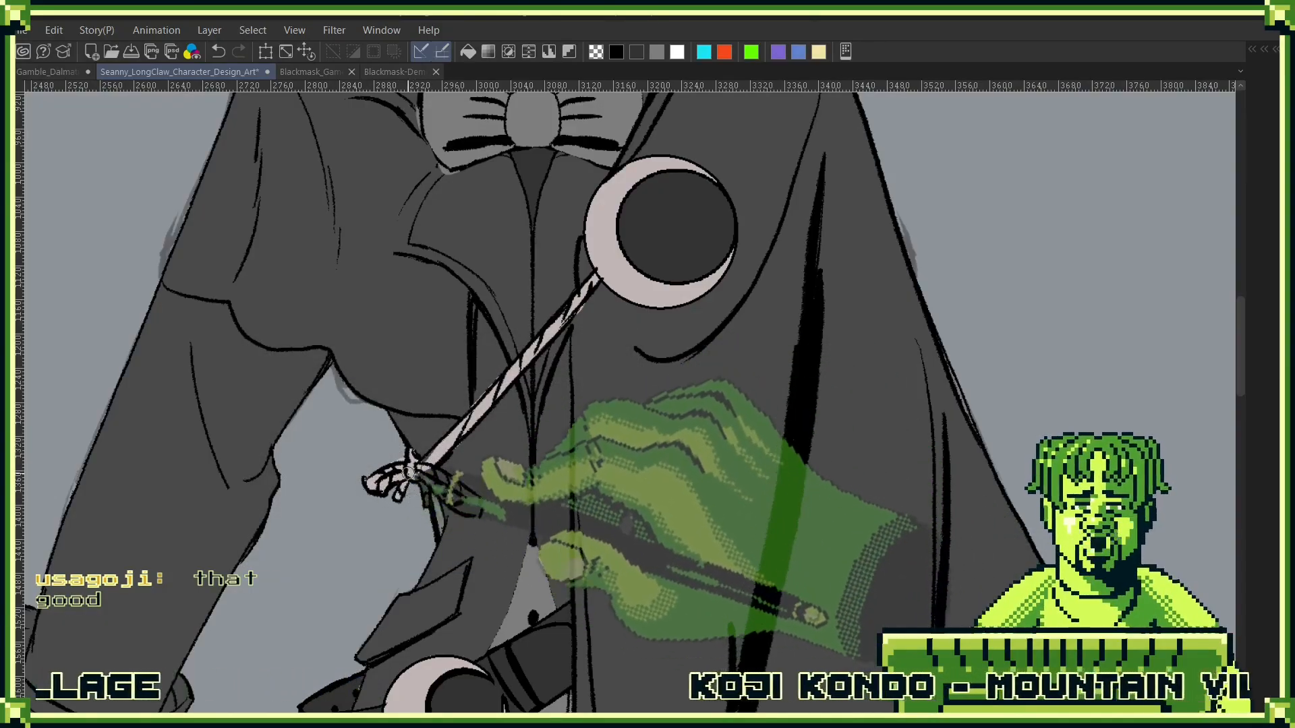
- Paint the cord's knot and loose loops in the same pale pinkish grey and fill the gaps along the cord
drag(523, 465, 462, 509)
drag(602, 533, 475, 465)
mouse_move(438, 303)
mouse_down()
mouse_move(502, 317)
mouse_move(445, 432)
mouse_move(468, 459)
mouse_move(483, 438)
mouse_move(476, 408)
mouse_up()
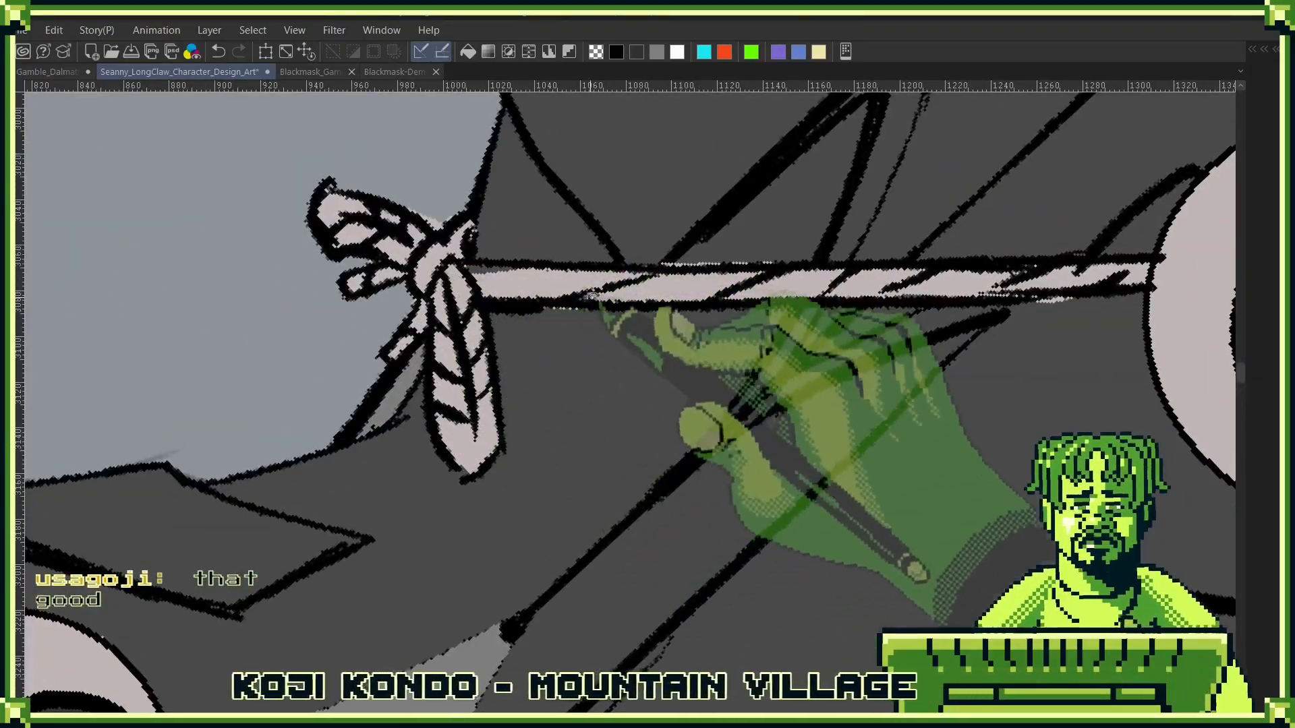
drag(603, 307, 477, 334)
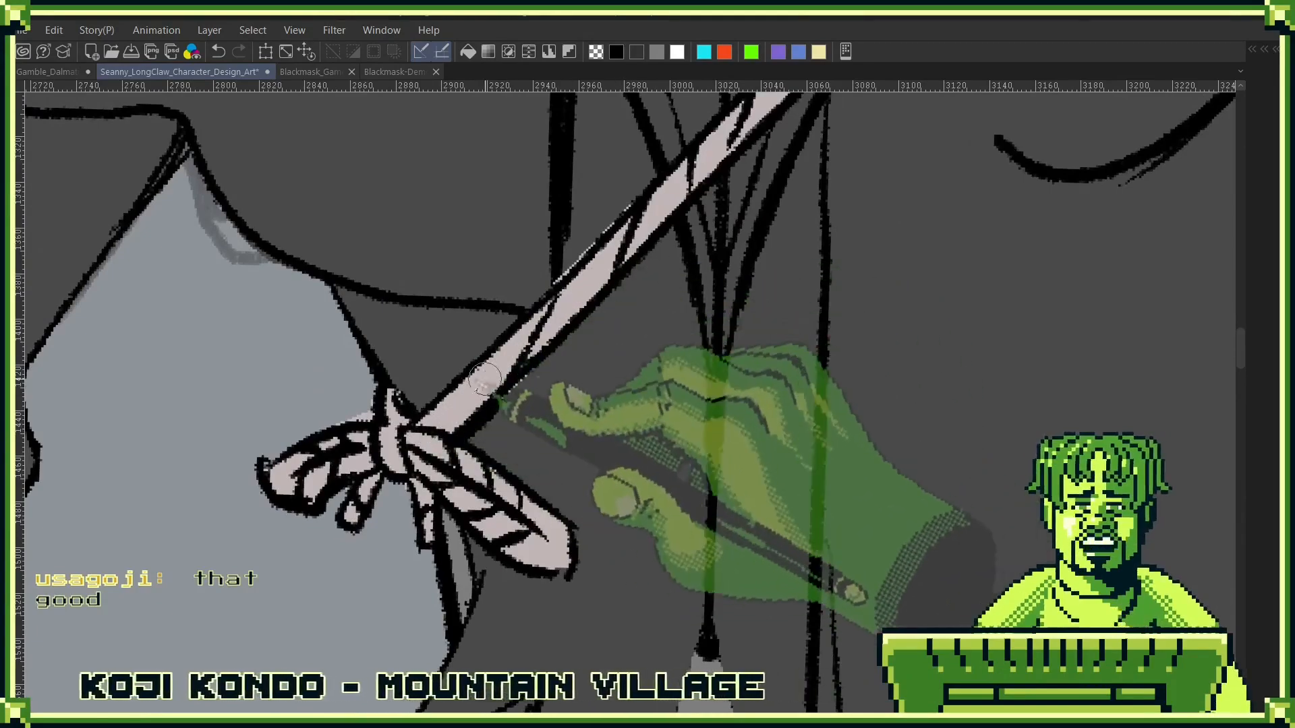
alt+click(667, 232)
drag(685, 249, 533, 339)
- Undo the latest unwanted strokes and touch up the cord's colour where it meets the crescent clasp
key(F7)
key(ctrl+z)
key(F7)
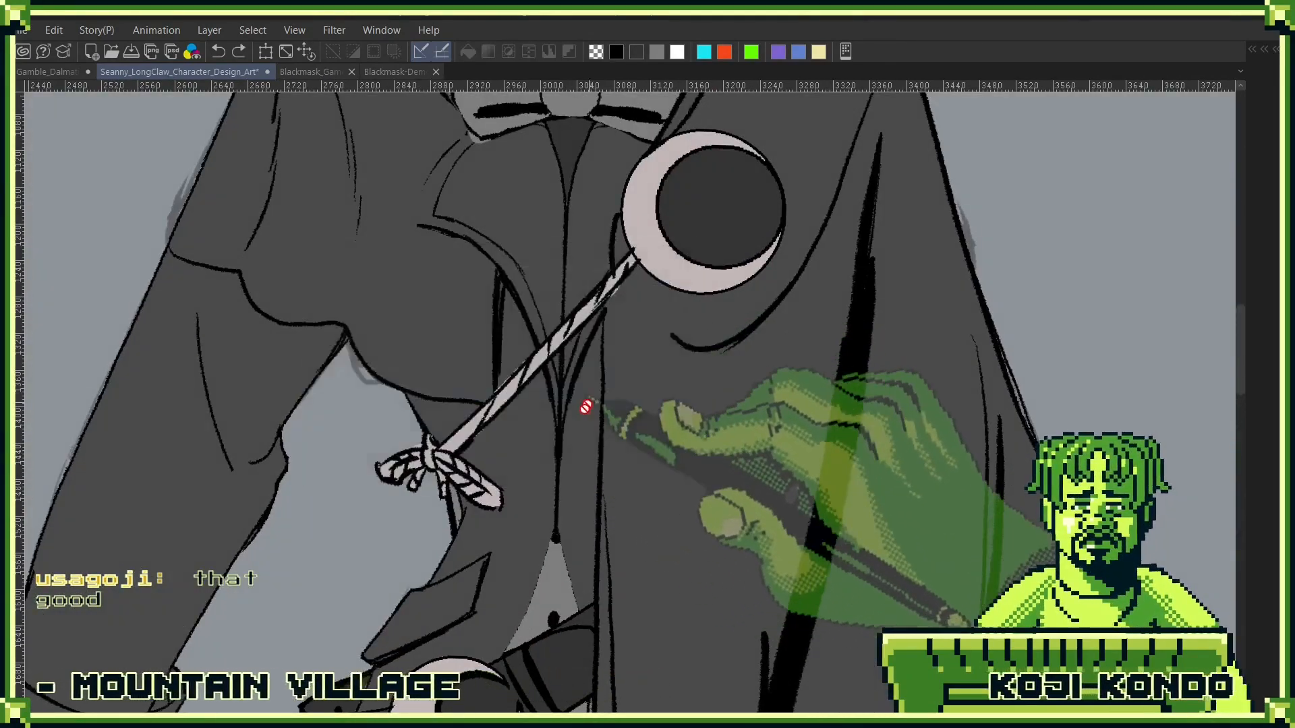
key(F7)
key(F7)
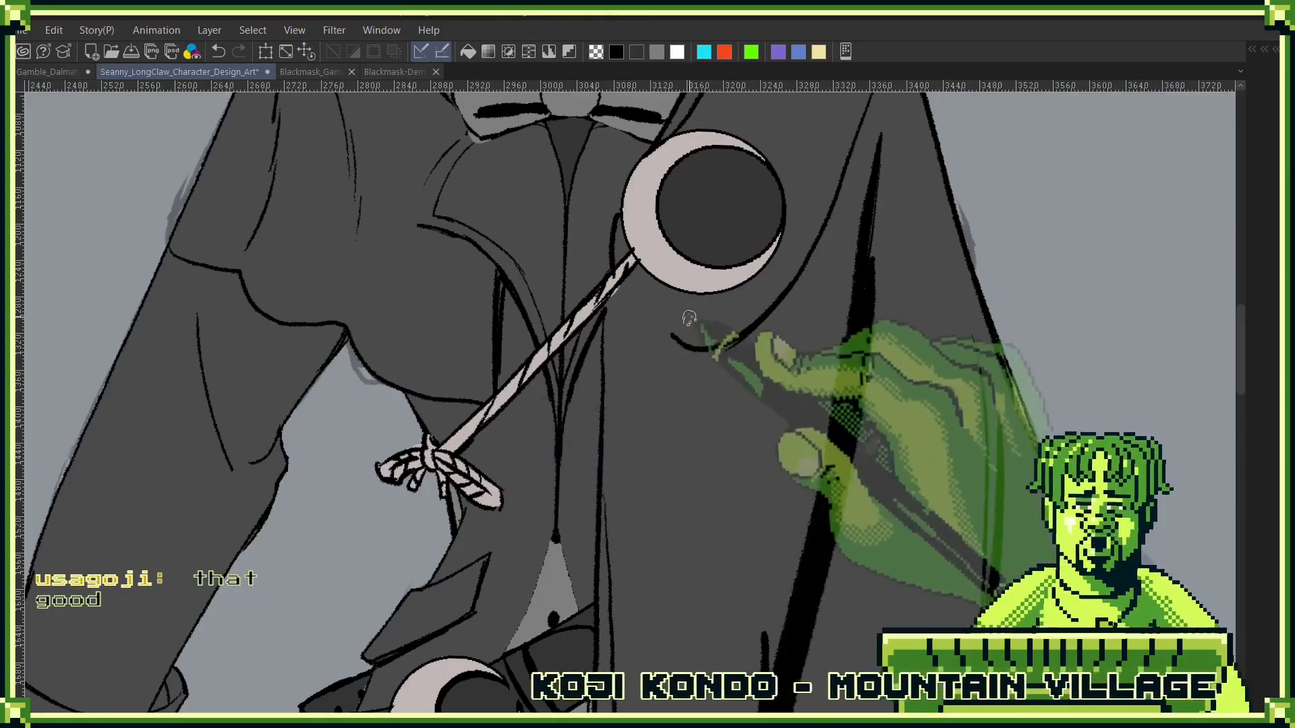
key(ctrl+z)
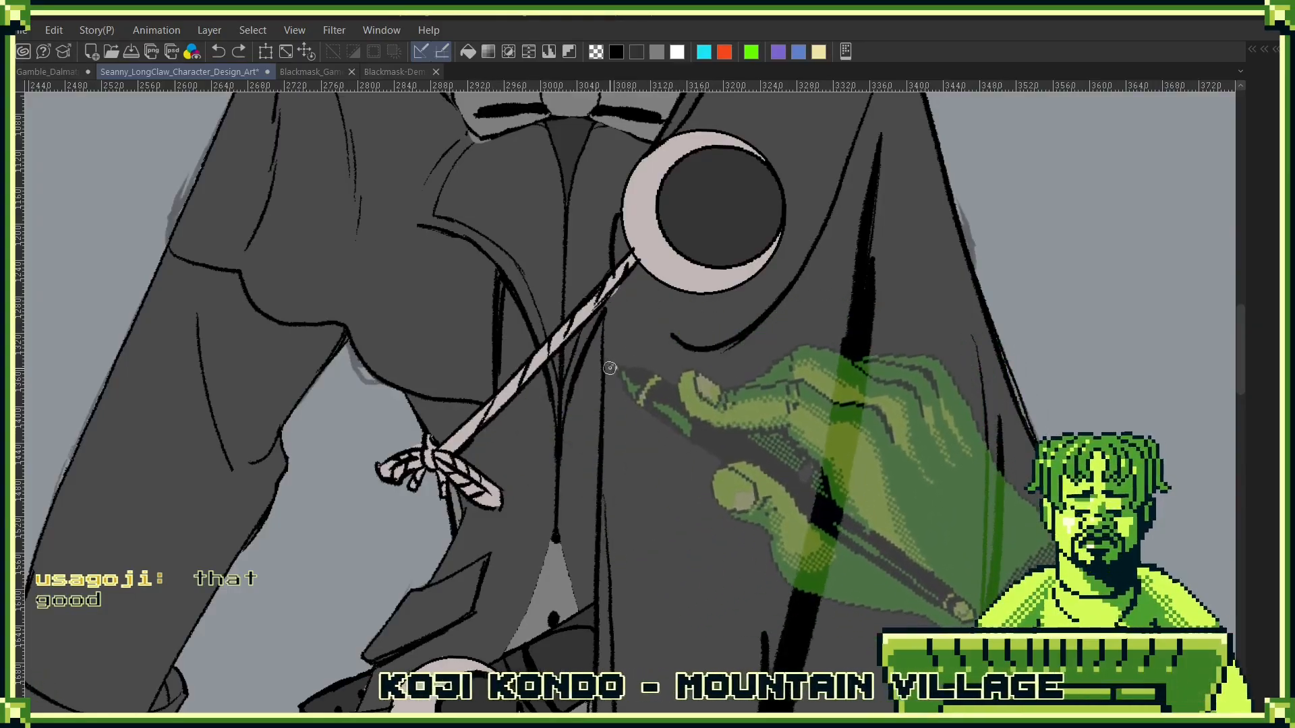
key(F7)
key(F7)
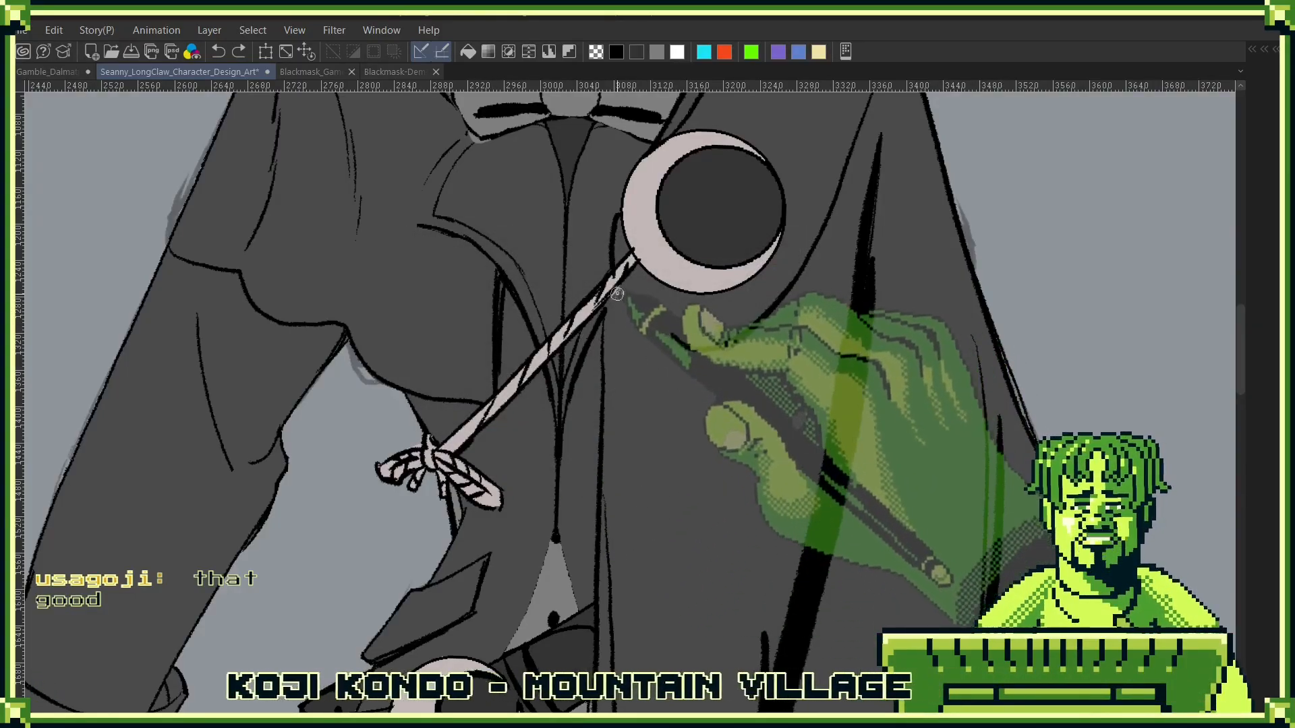
drag(622, 268, 610, 290)
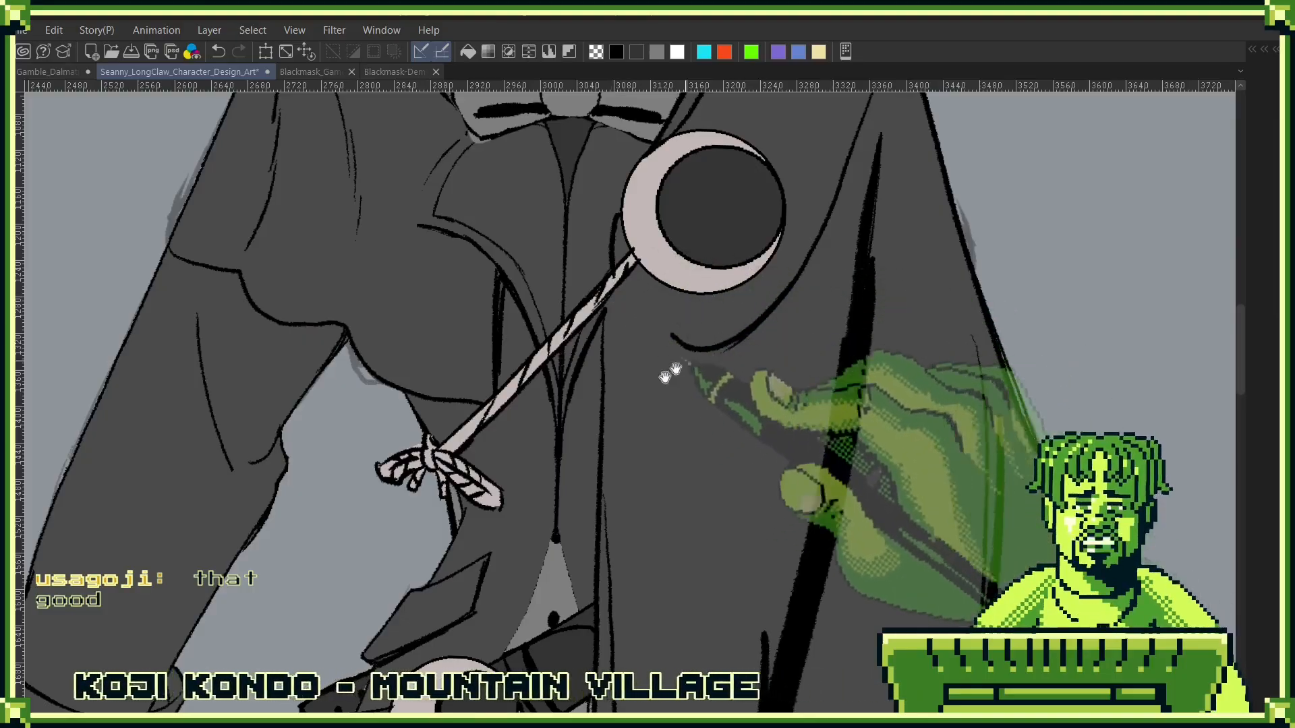
- Examine the coloured clasp and cord in relation to the whole upper half of the figure
drag(613, 448, 751, 413)
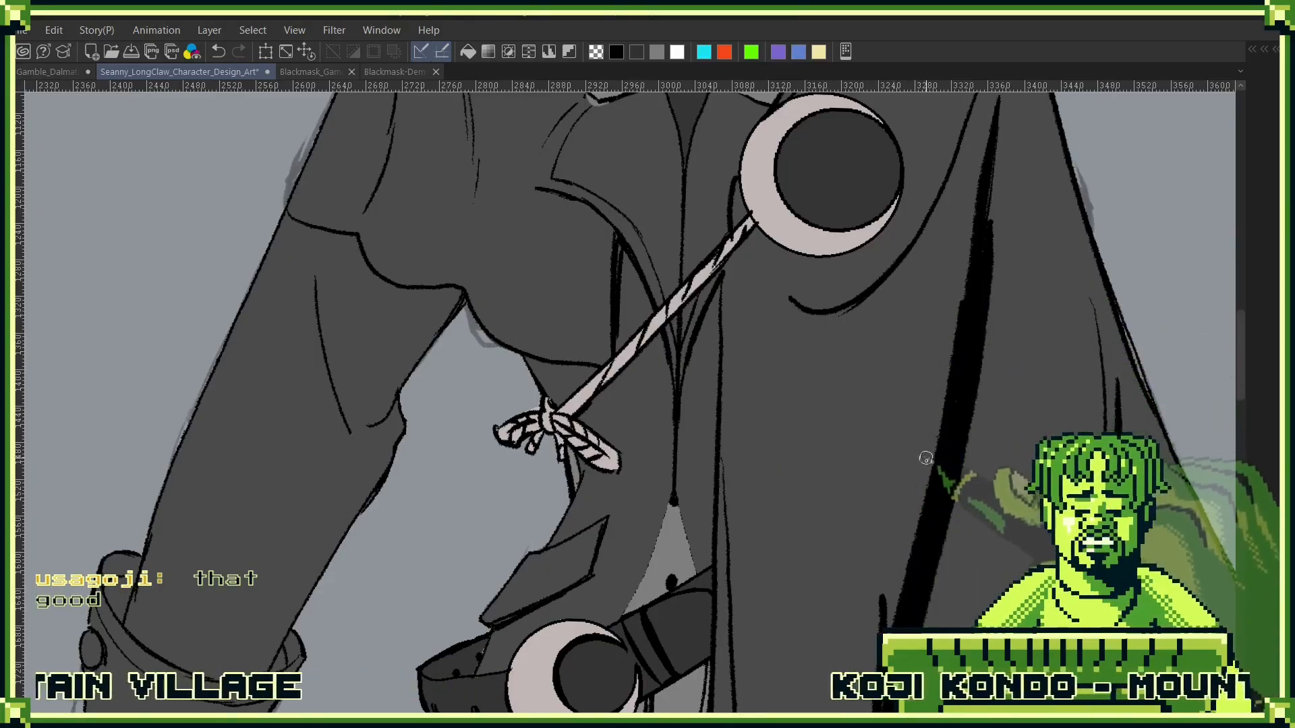
drag(930, 385, 739, 554)
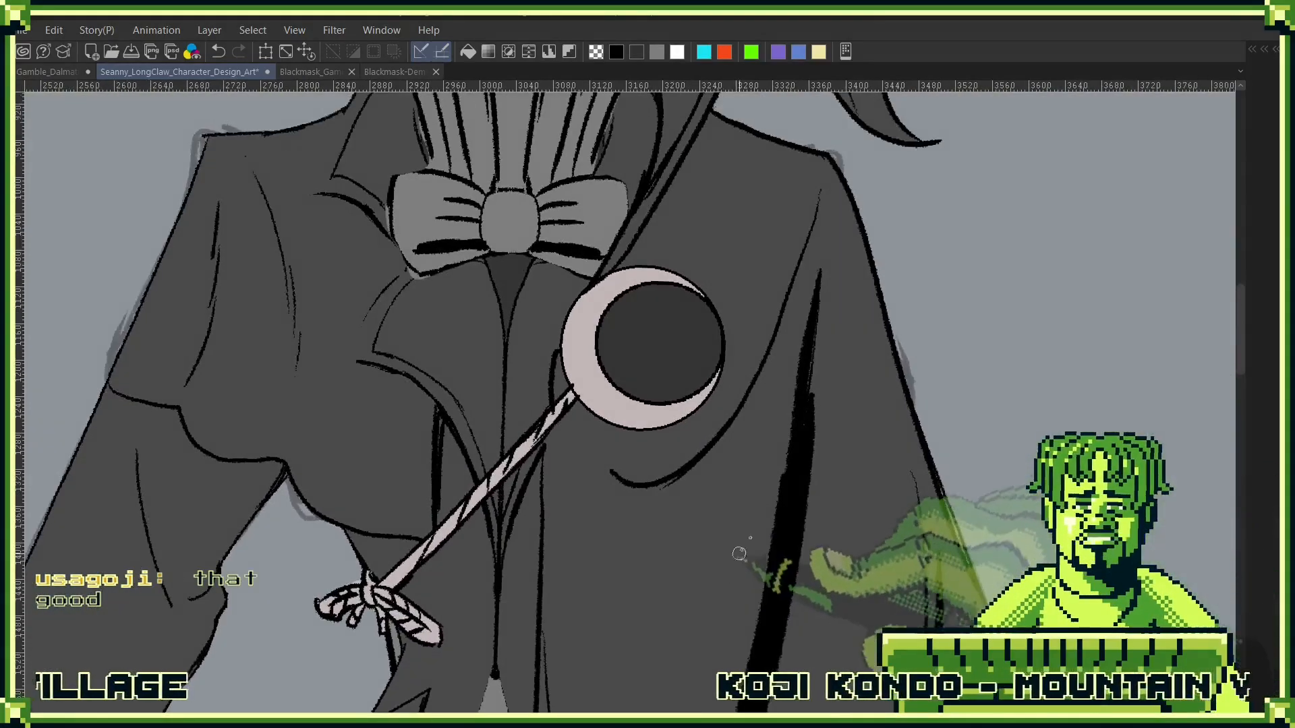
click(814, 431)
mouse_move(822, 438)
mouse_down()
mouse_move(752, 479)
mouse_move(750, 504)
mouse_up()
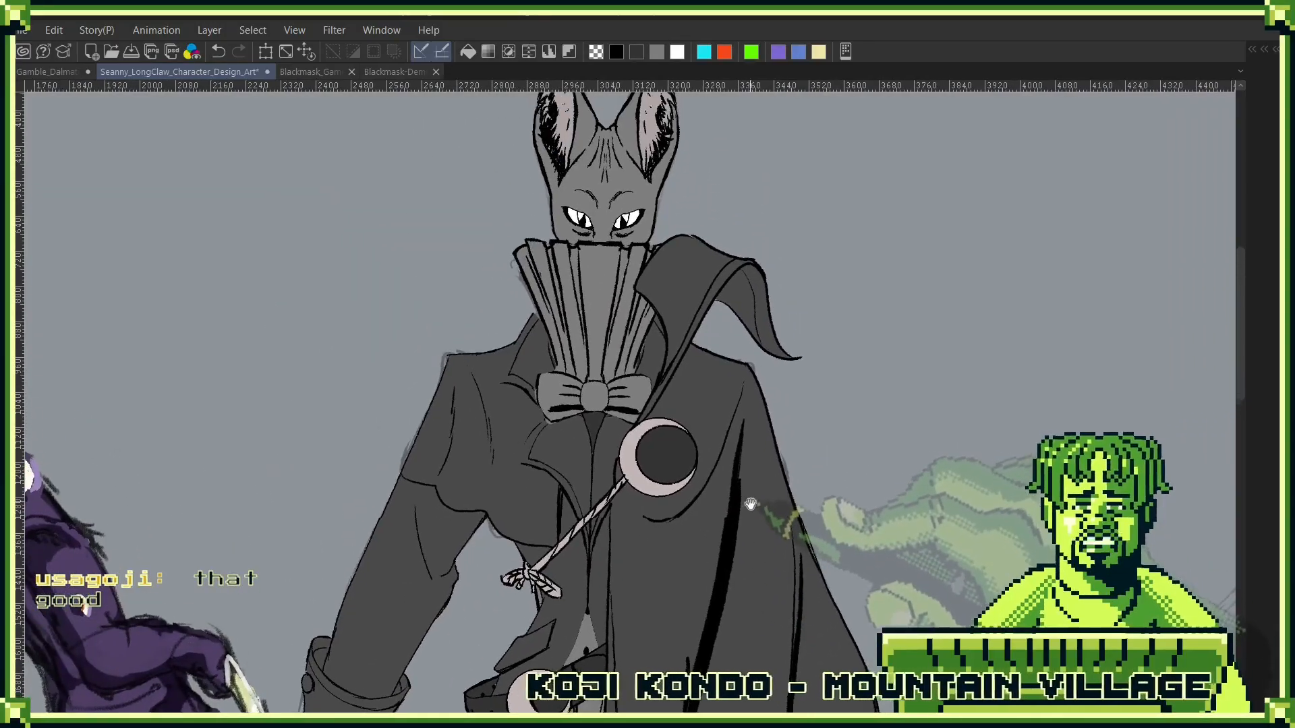
key(F7)
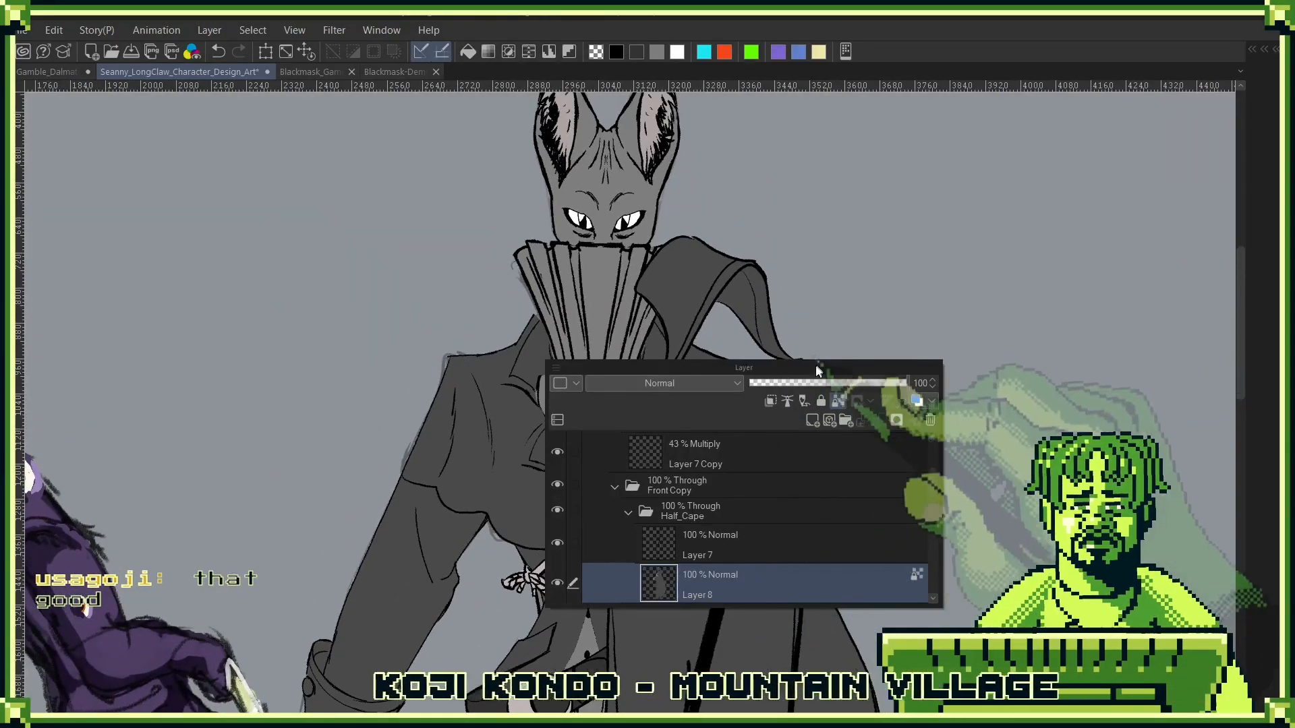
key(F7)
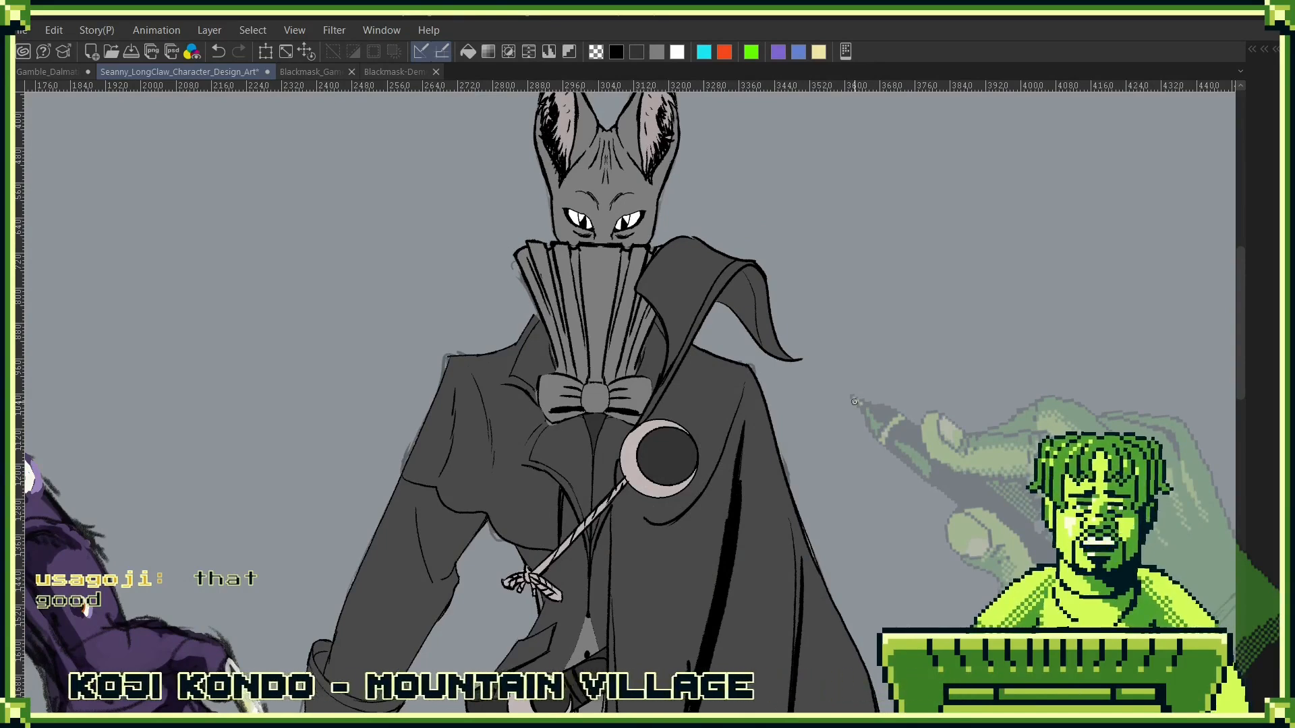
mouse_move(901, 526)
mouse_down()
mouse_move(724, 371)
mouse_move(784, 569)
mouse_up()
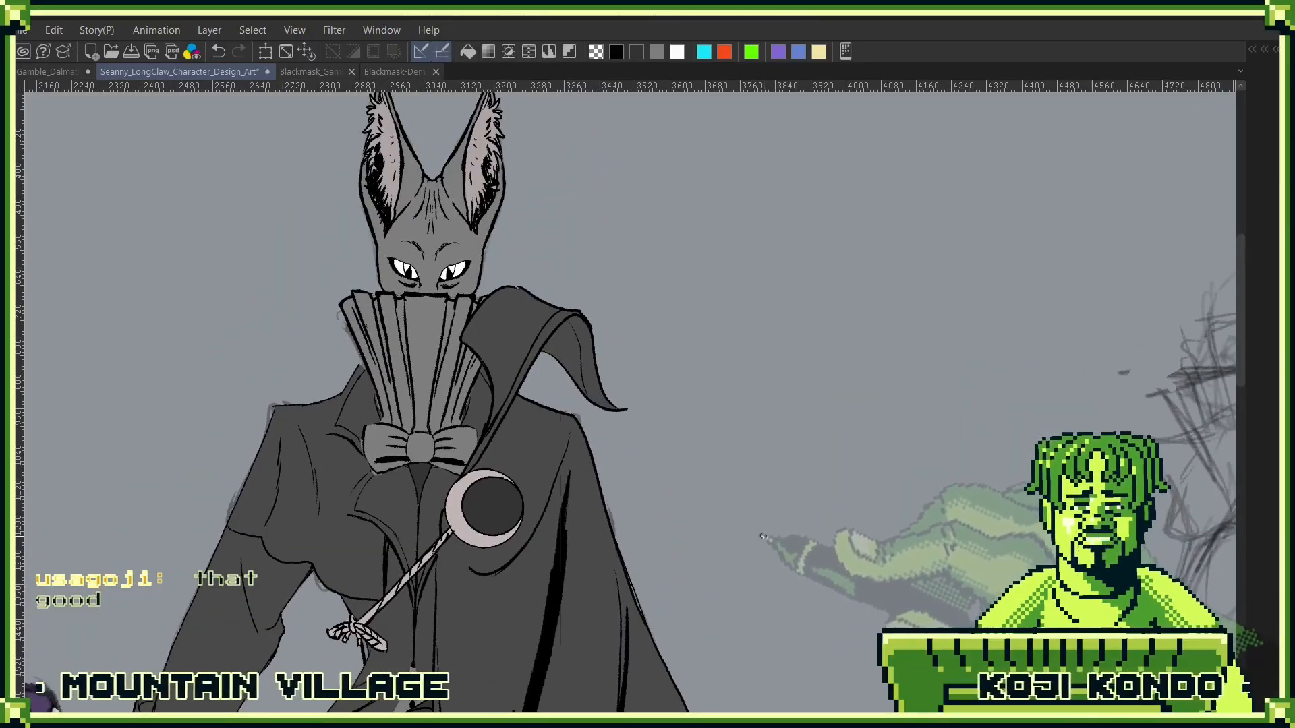
- Add a layer mask to the Half_Cape folder
key(F7)
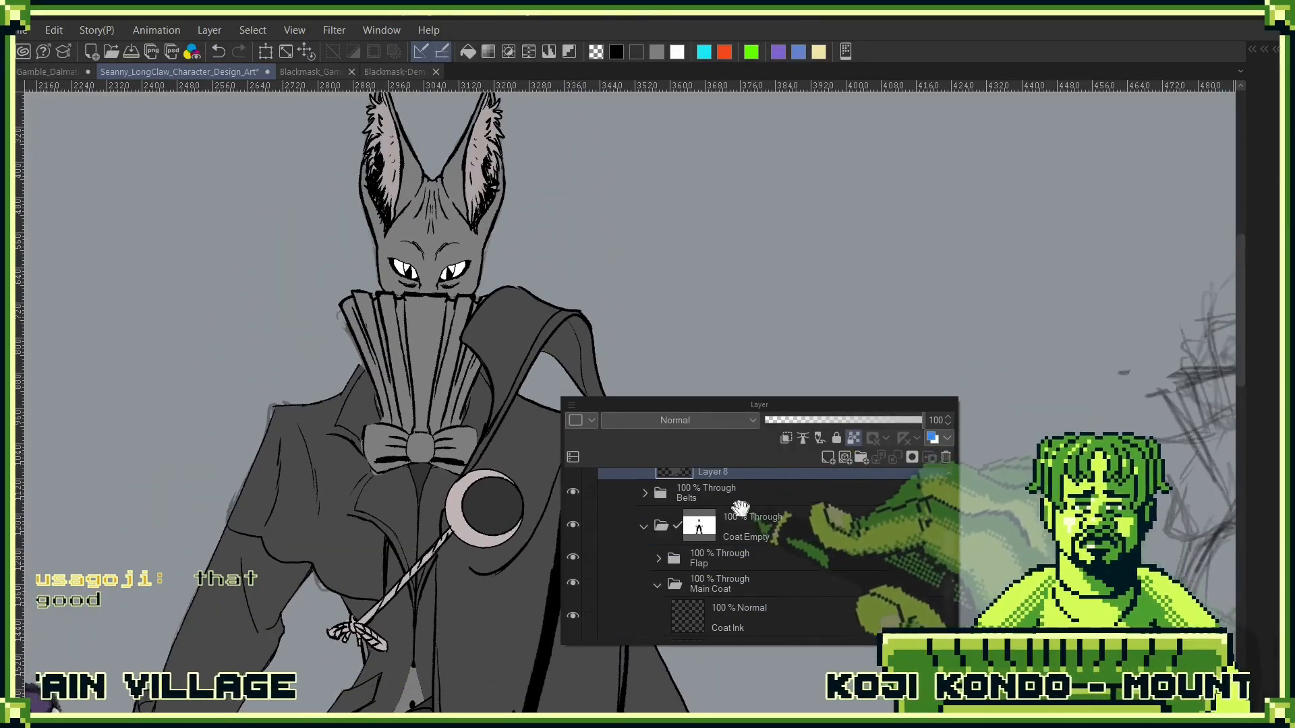
scroll(727, 583, down, 2)
click(776, 477)
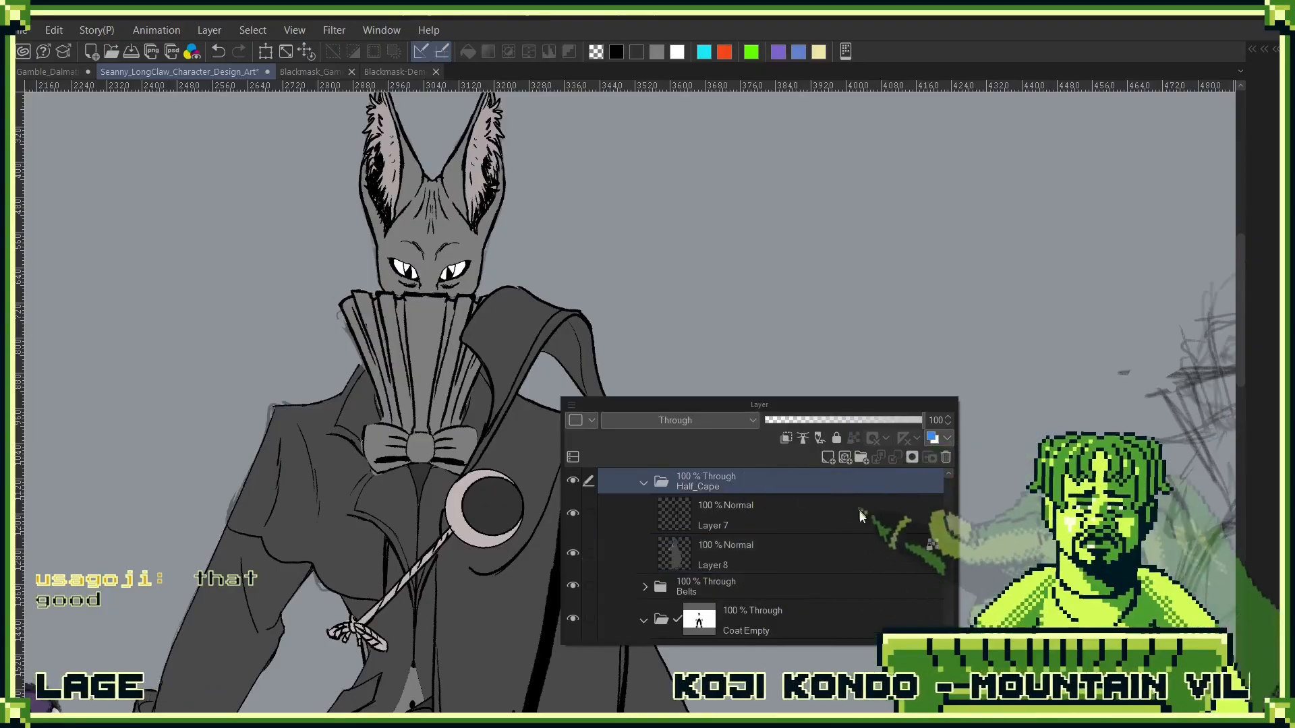
click(911, 458)
scroll(749, 584, down, 2)
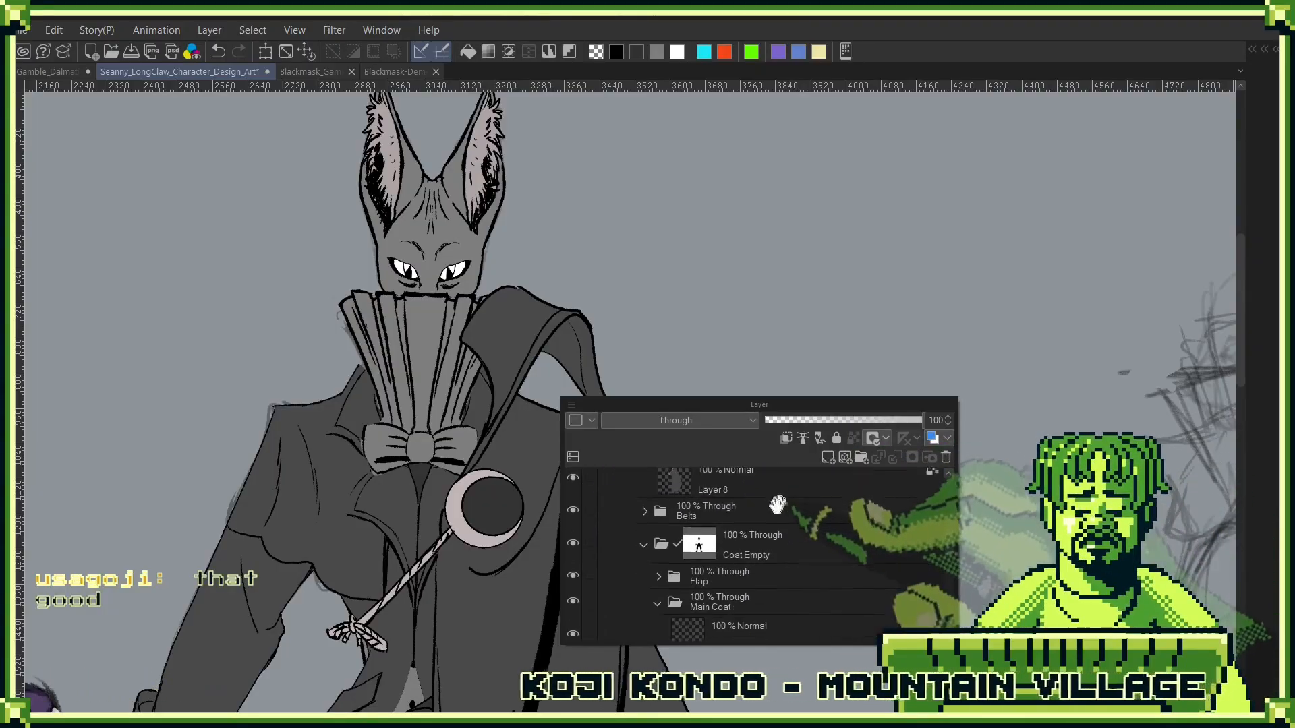
scroll(748, 567, down, 3)
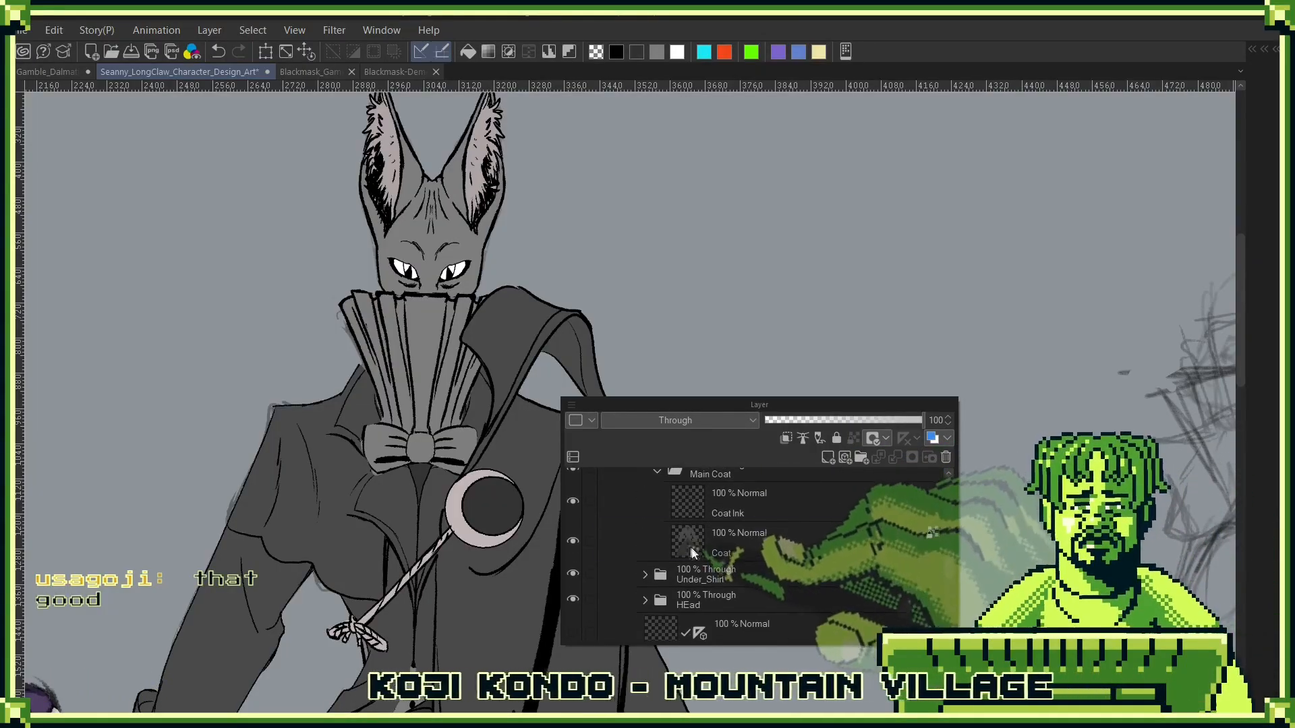
click(715, 543)
click(472, 331)
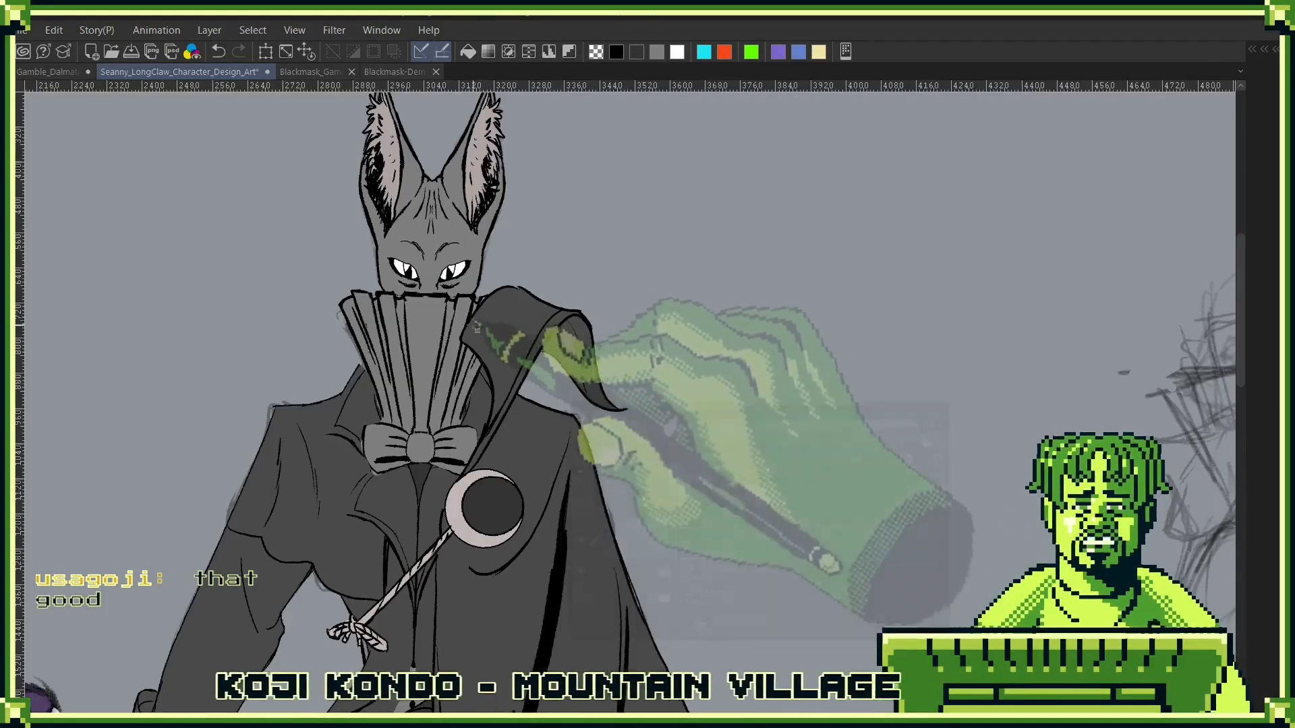
click(468, 336)
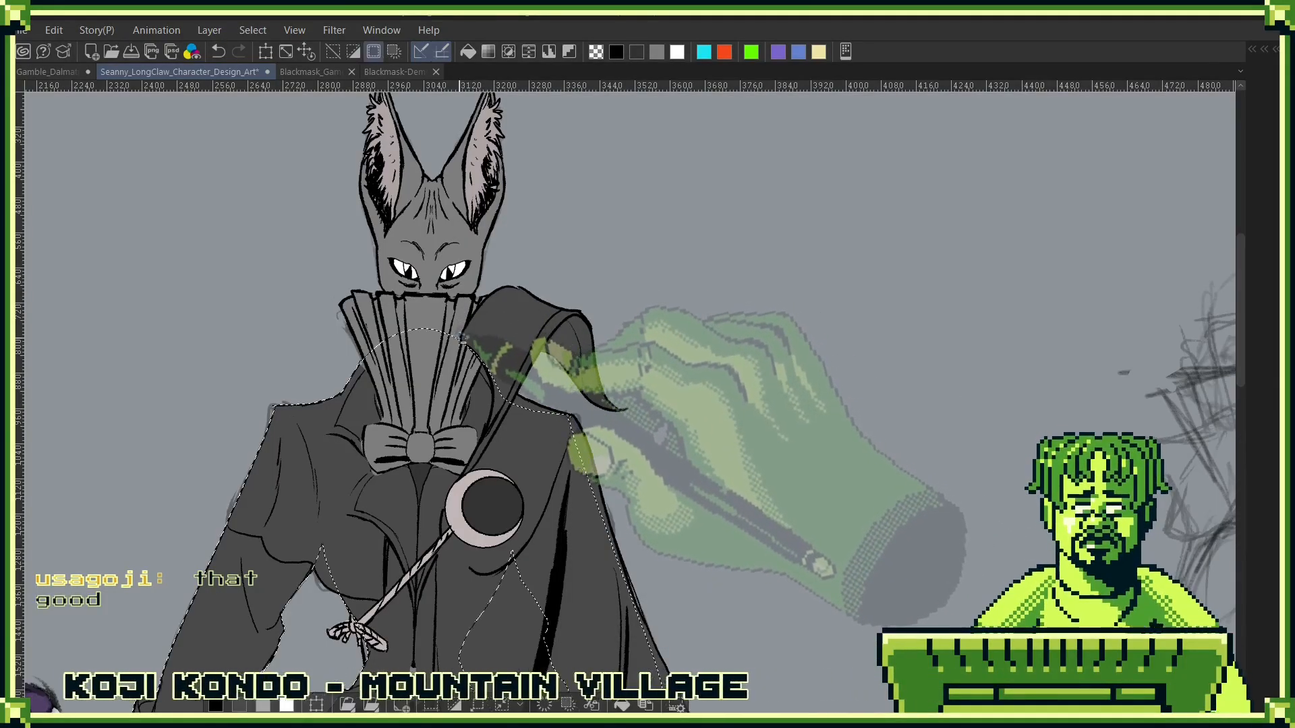
key(ctrl+d)
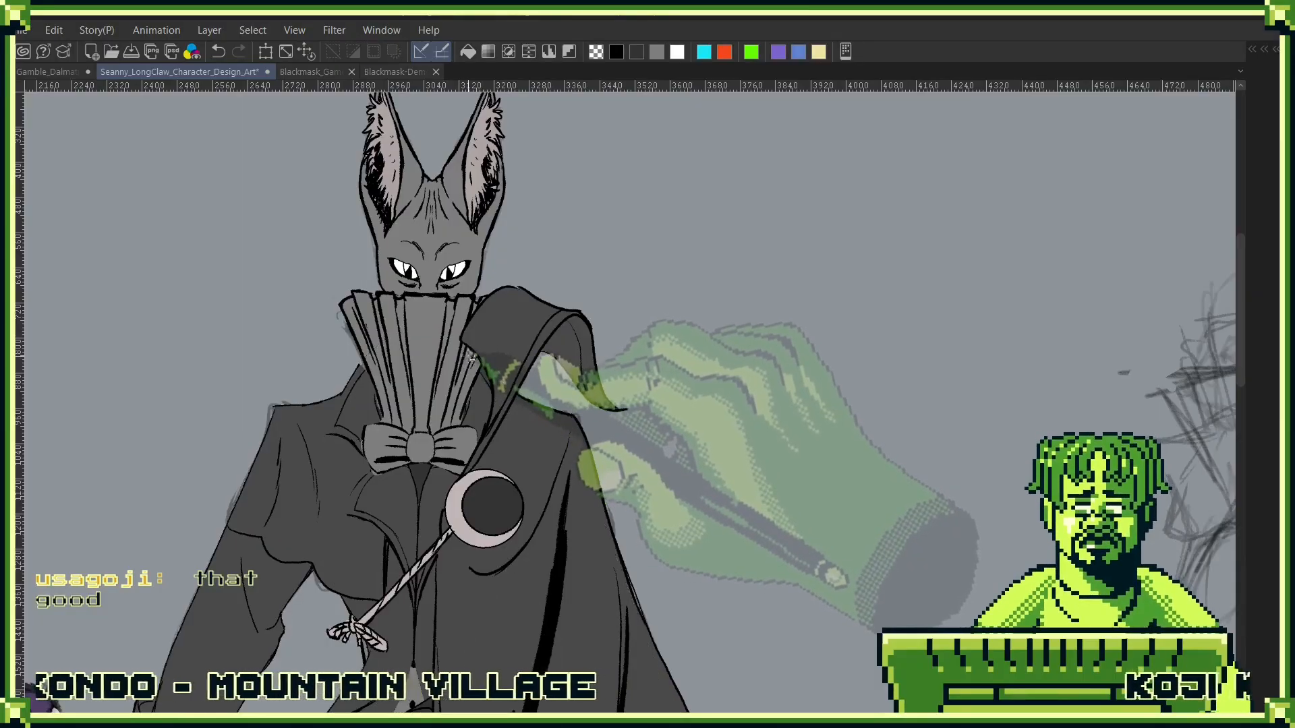
- Expand the Under_Shirt folder and select the shape of its shirt layer, including the pleated high collar
key(F7)
drag(491, 408, 490, 394)
scroll(491, 394, down, 1)
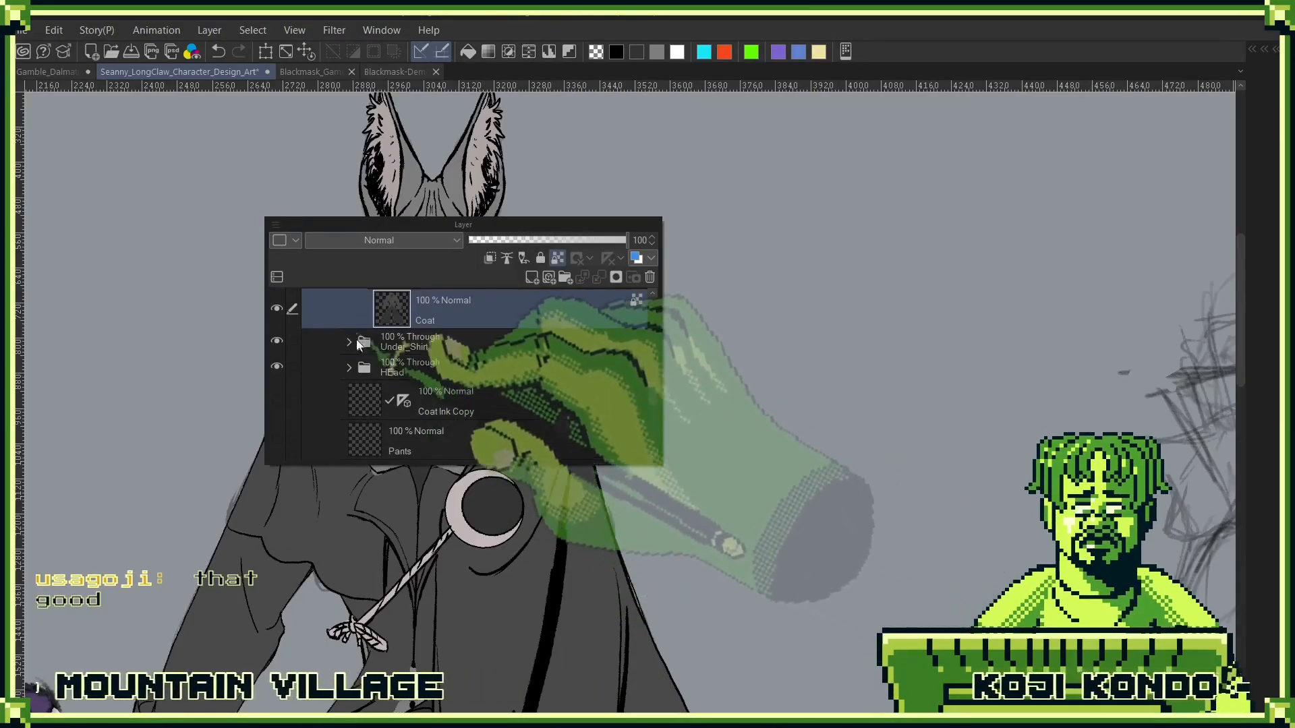
click(348, 343)
click(447, 411)
key(F7)
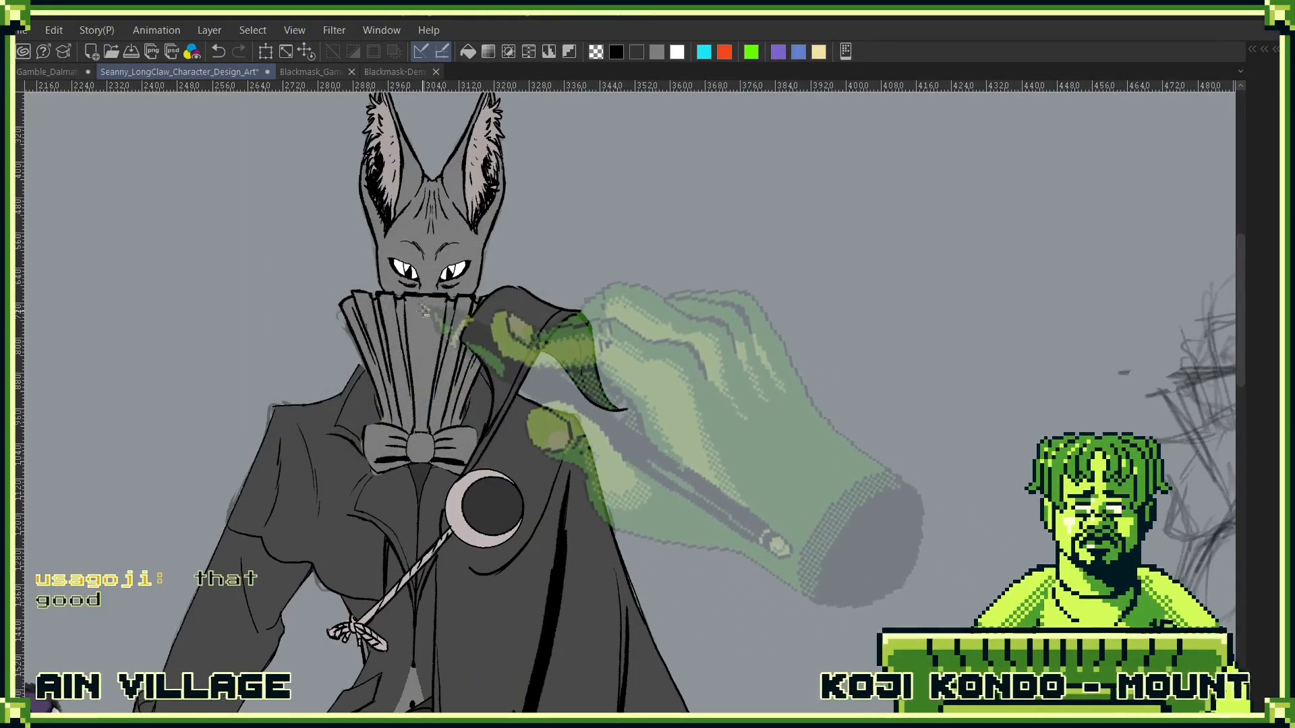
click(438, 314)
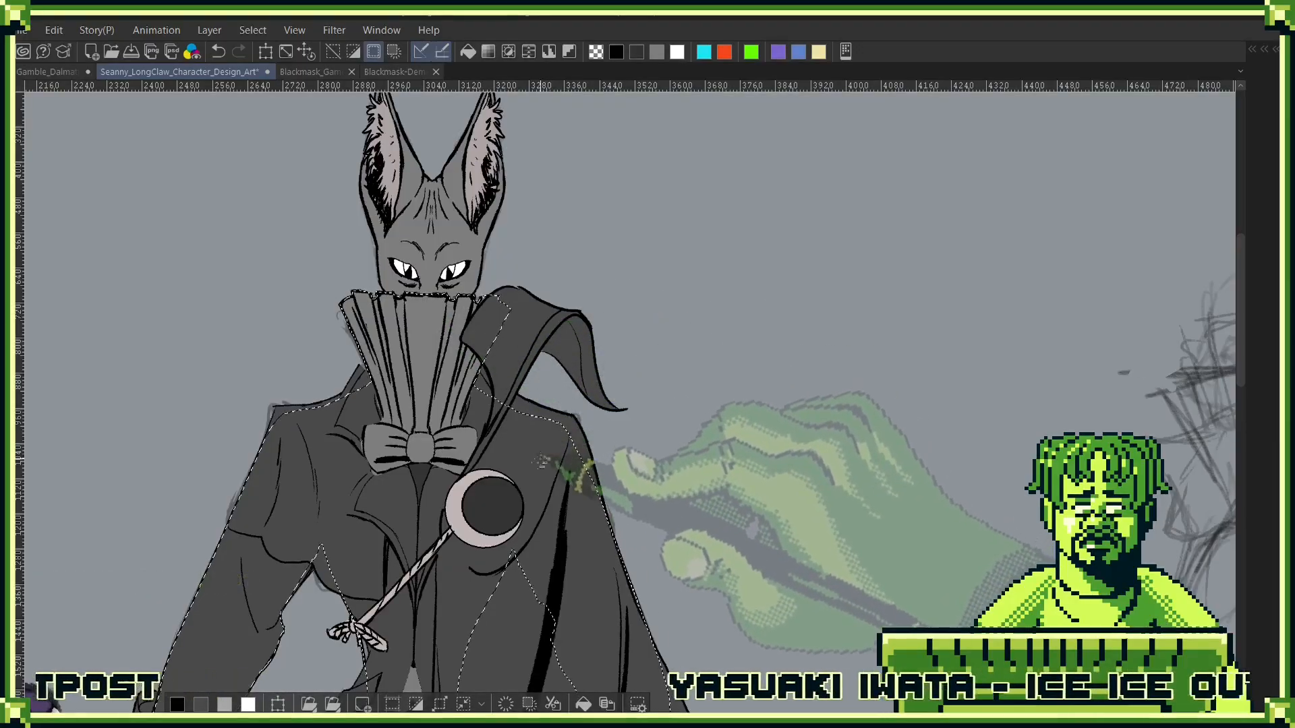
- Add a new empty layer directly above Layer 8 in the Half_Cape folder
key(F7)
scroll(560, 589, up, 5)
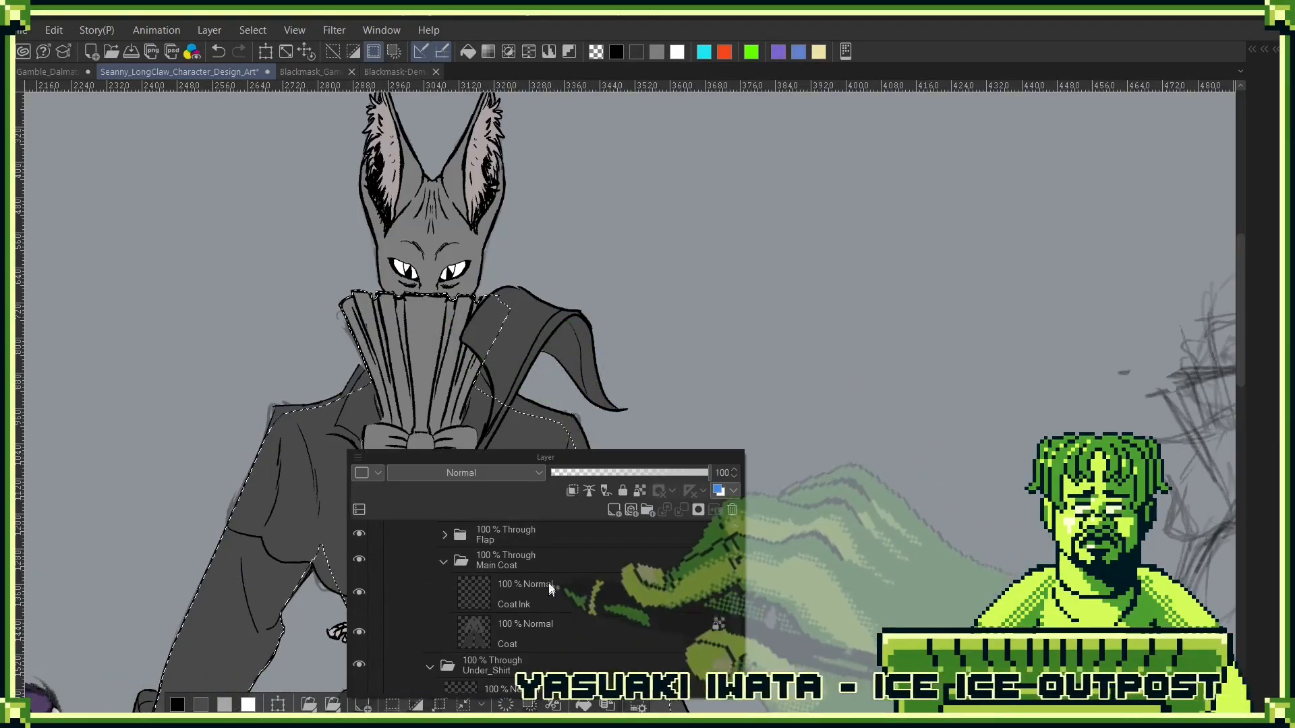
click(637, 564)
scroll(641, 581, up, 2)
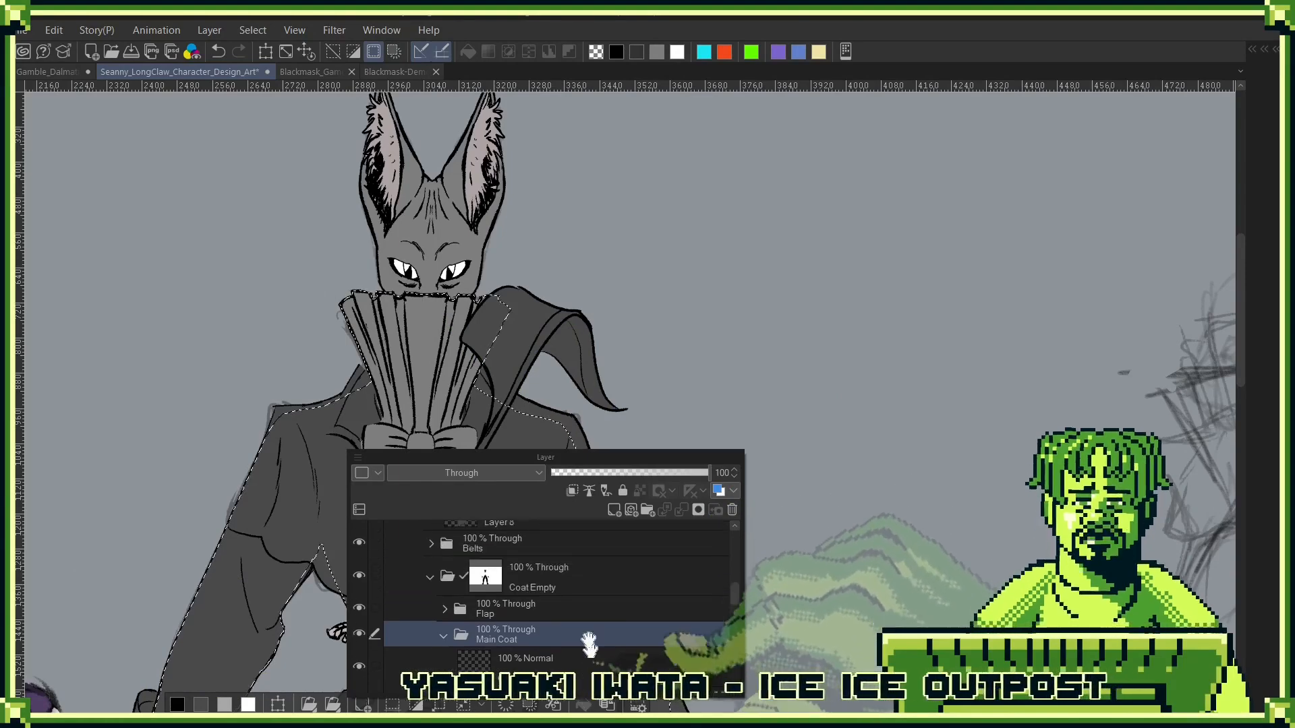
click(565, 611)
scroll(577, 638, up, 4)
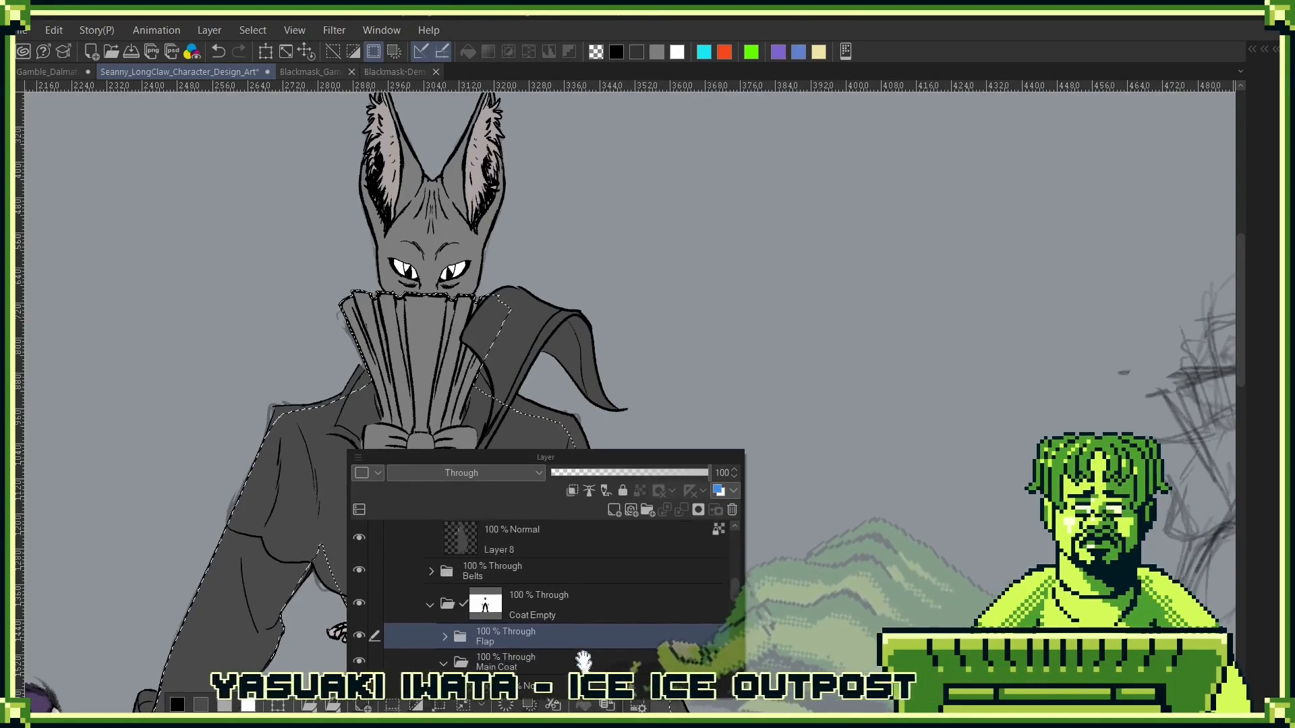
click(588, 606)
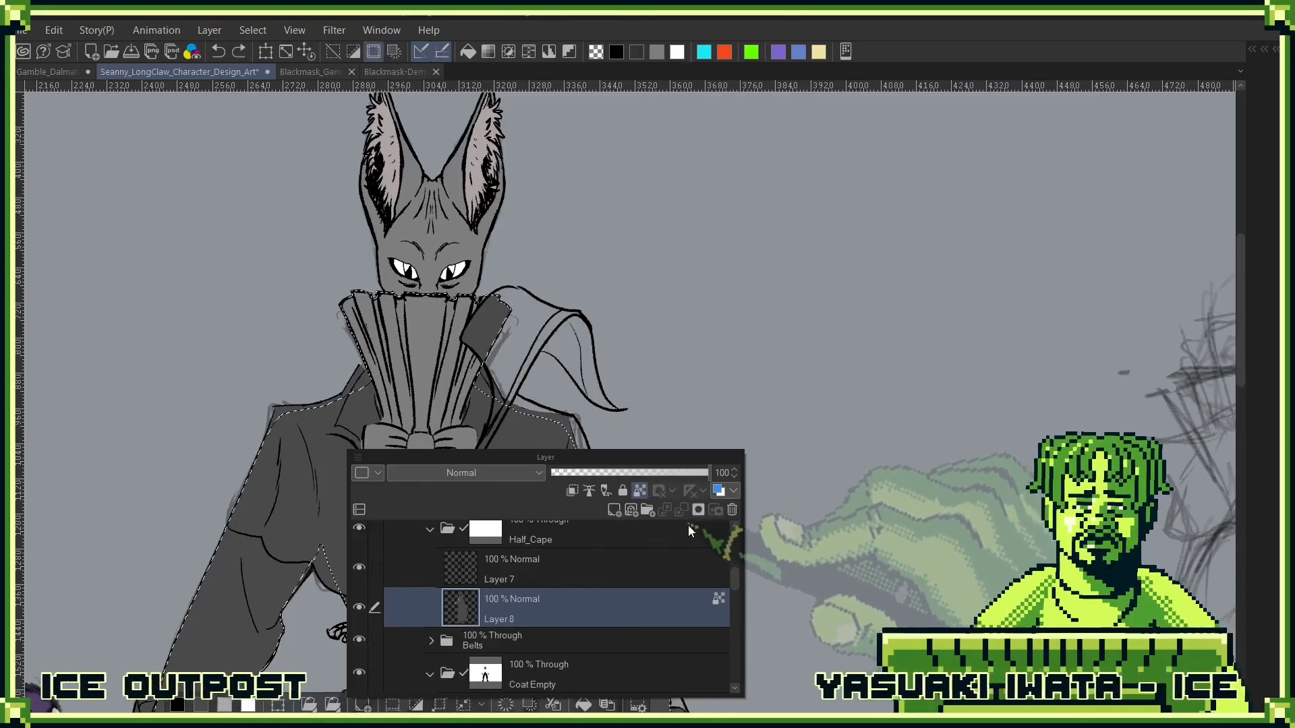
click(615, 509)
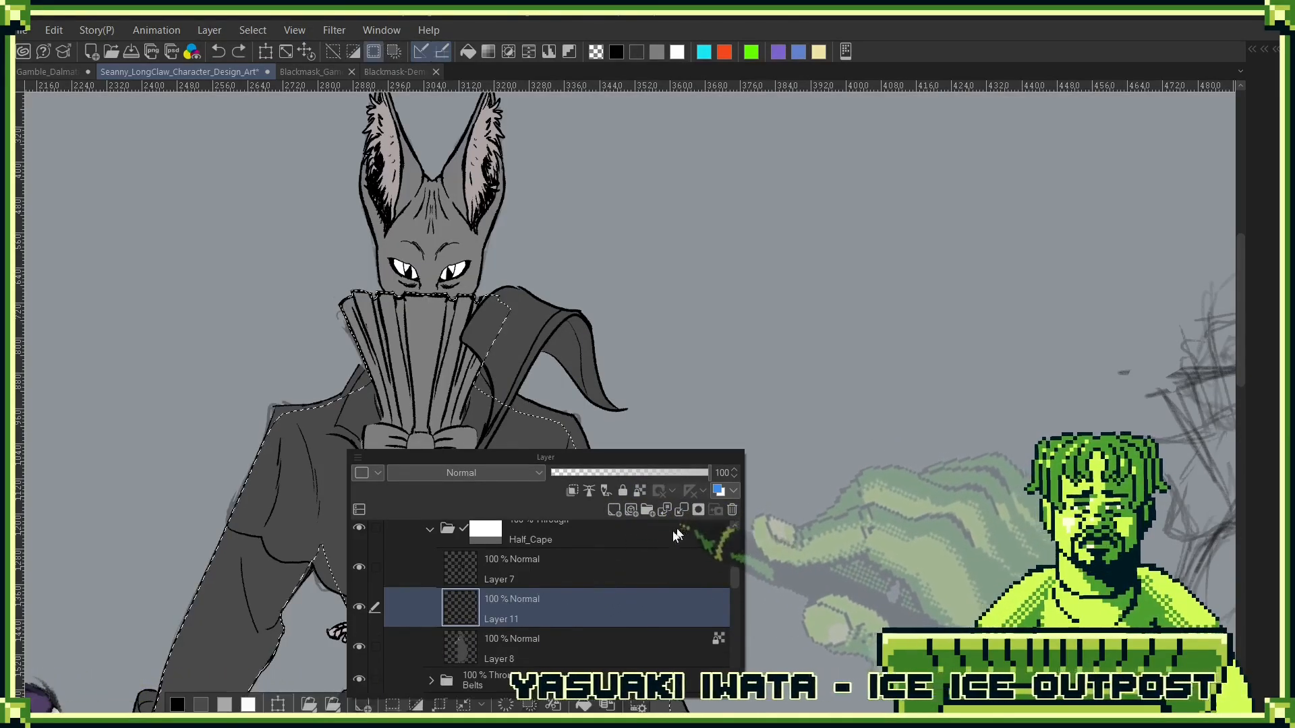
- Clear the selection and add a layer mask to Layer 8, the cape's colour layer
key(ctrl+d)
click(568, 632)
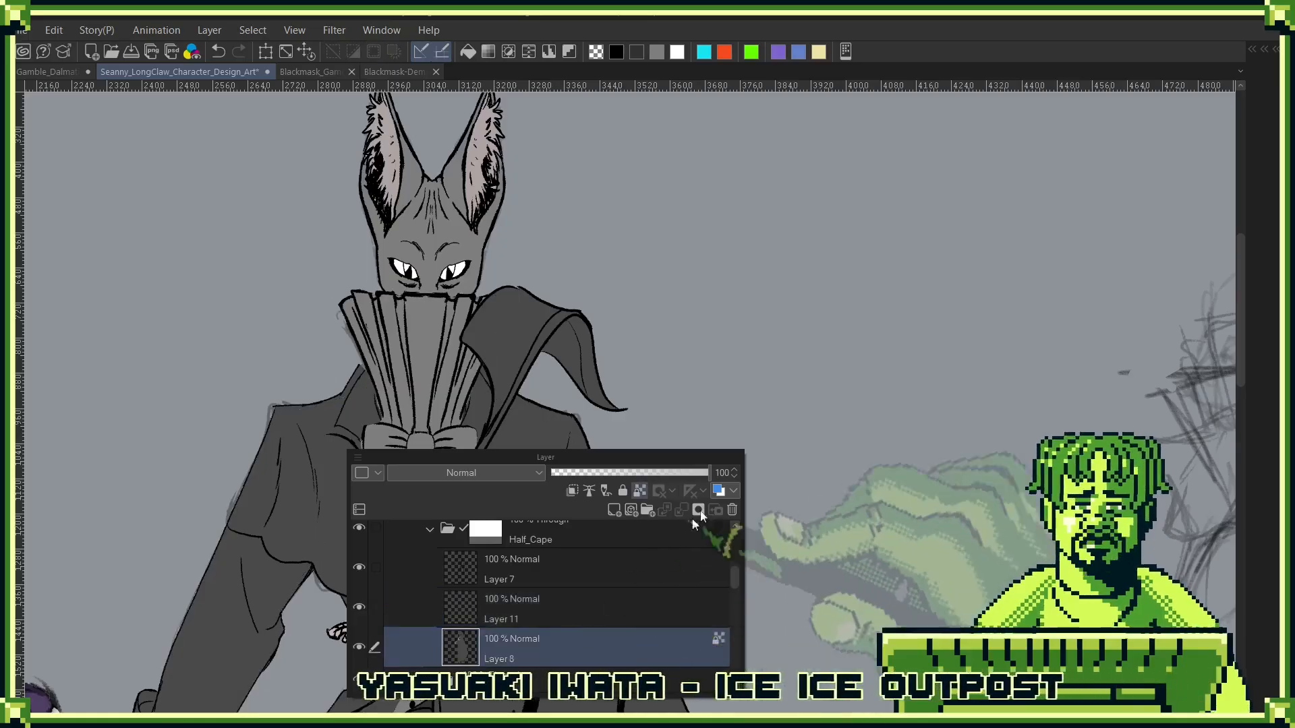
scroll(574, 600, down, 5)
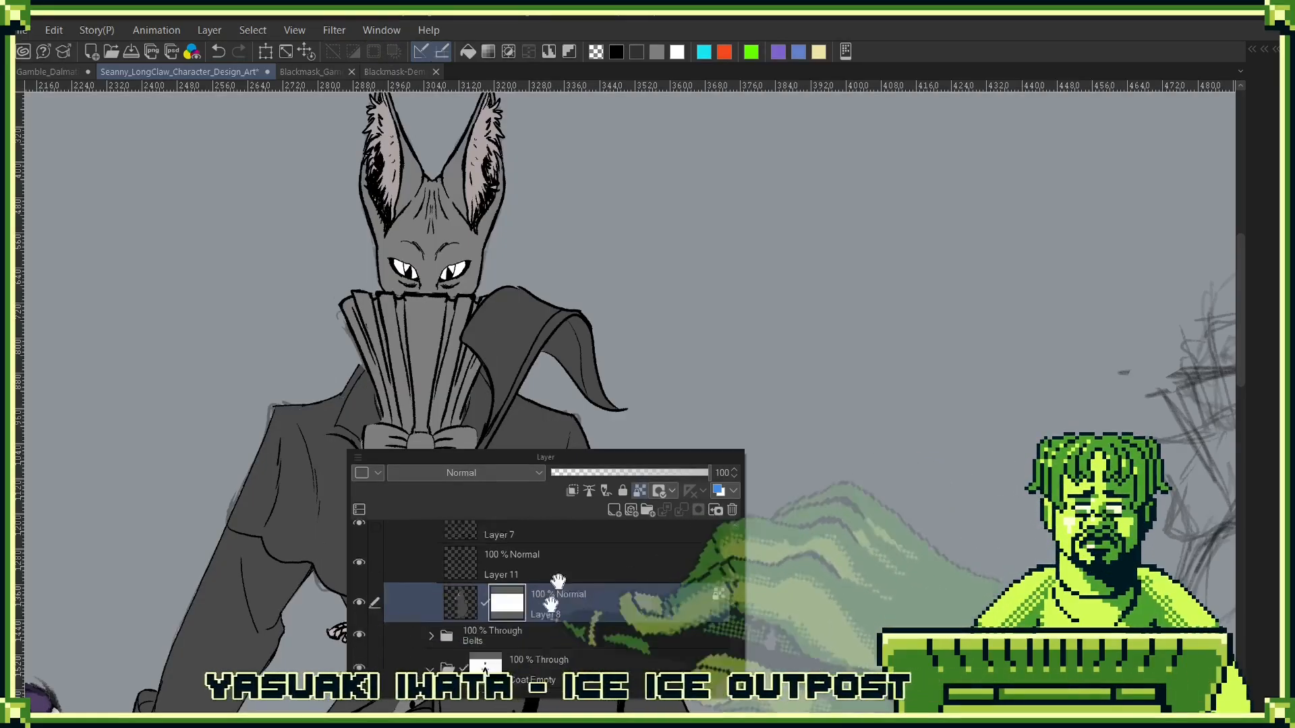
- Select the shape of Layer 9, the shirt's colour layer in the Under_Shirt folder
scroll(512, 573, down, 2)
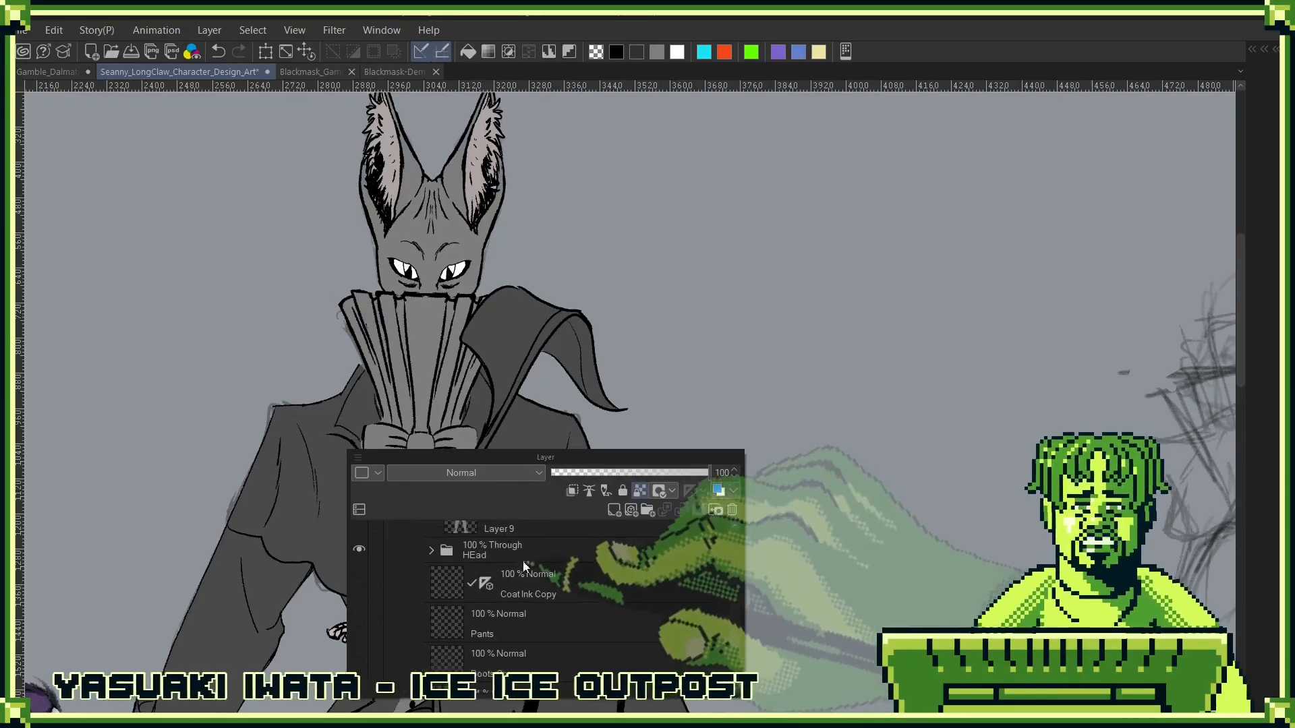
scroll(499, 580, up, 1)
click(487, 600)
ctrl+click(487, 599)
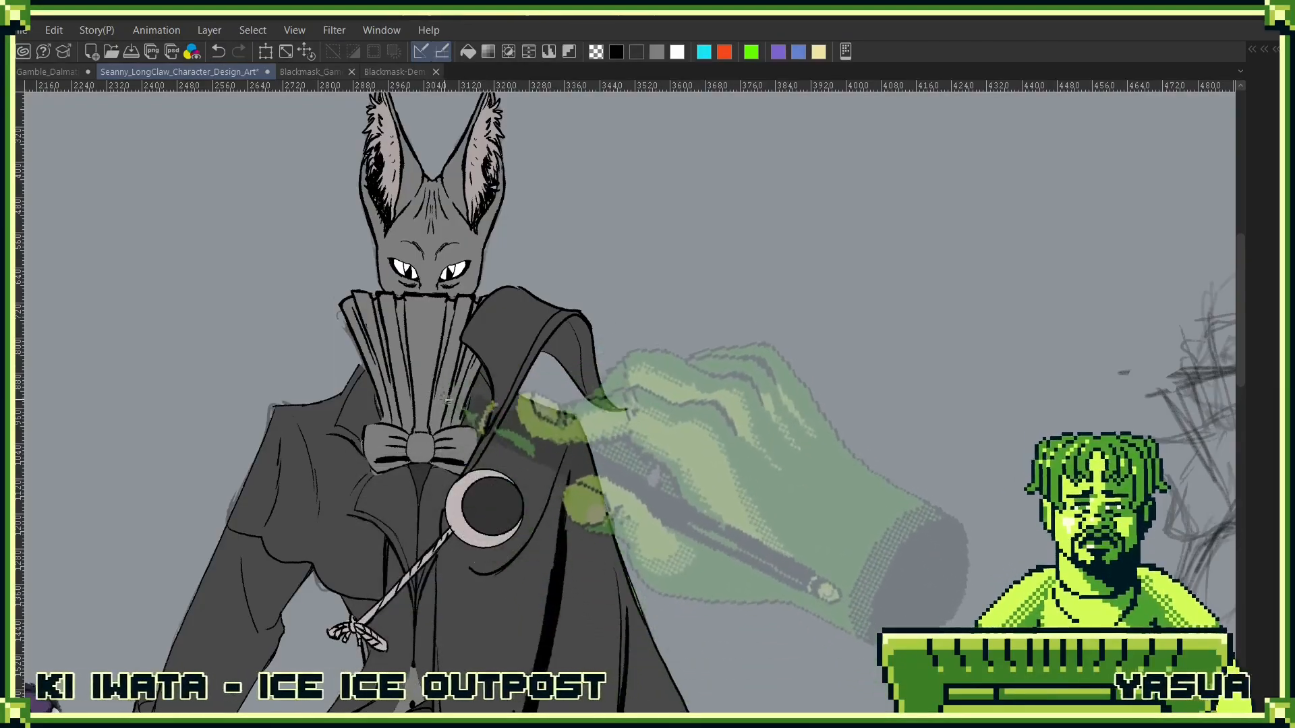
- Delete the layer mask from Layer 8 in the Half_Cape folder
key(l)
drag(554, 399, 558, 477)
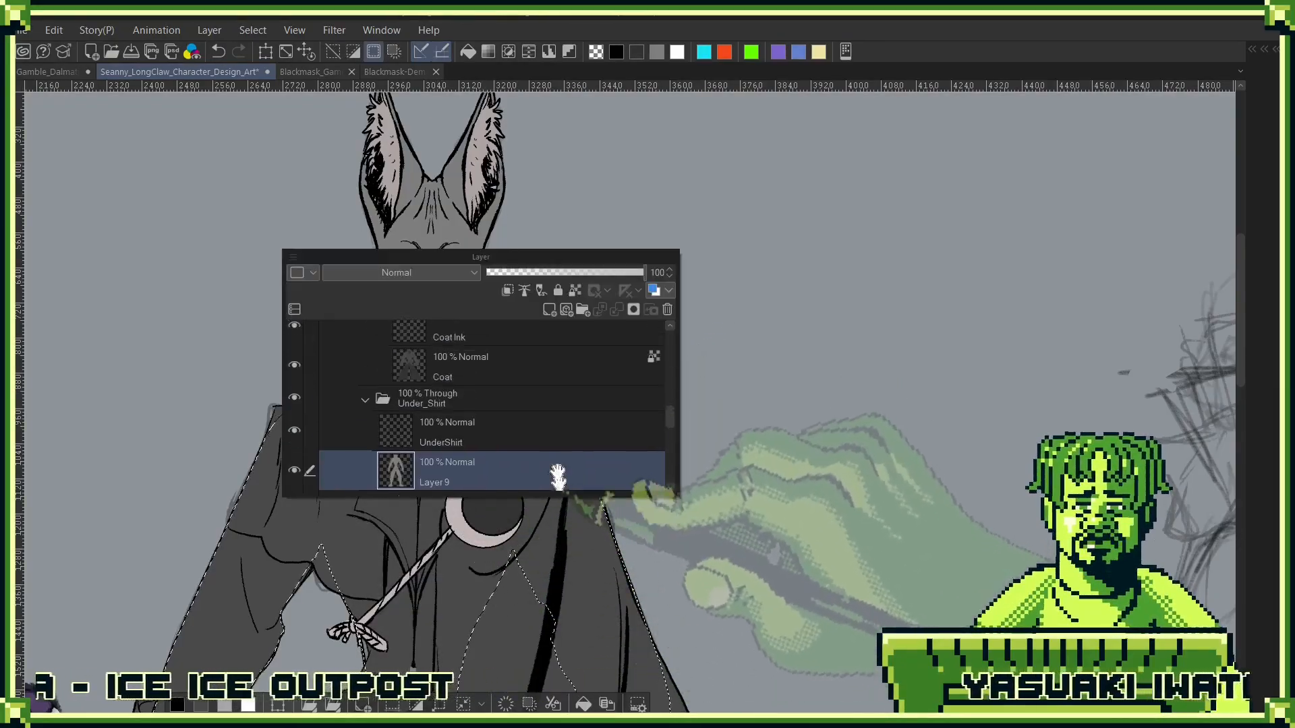
drag(537, 353, 538, 416)
scroll(538, 416, down, 4)
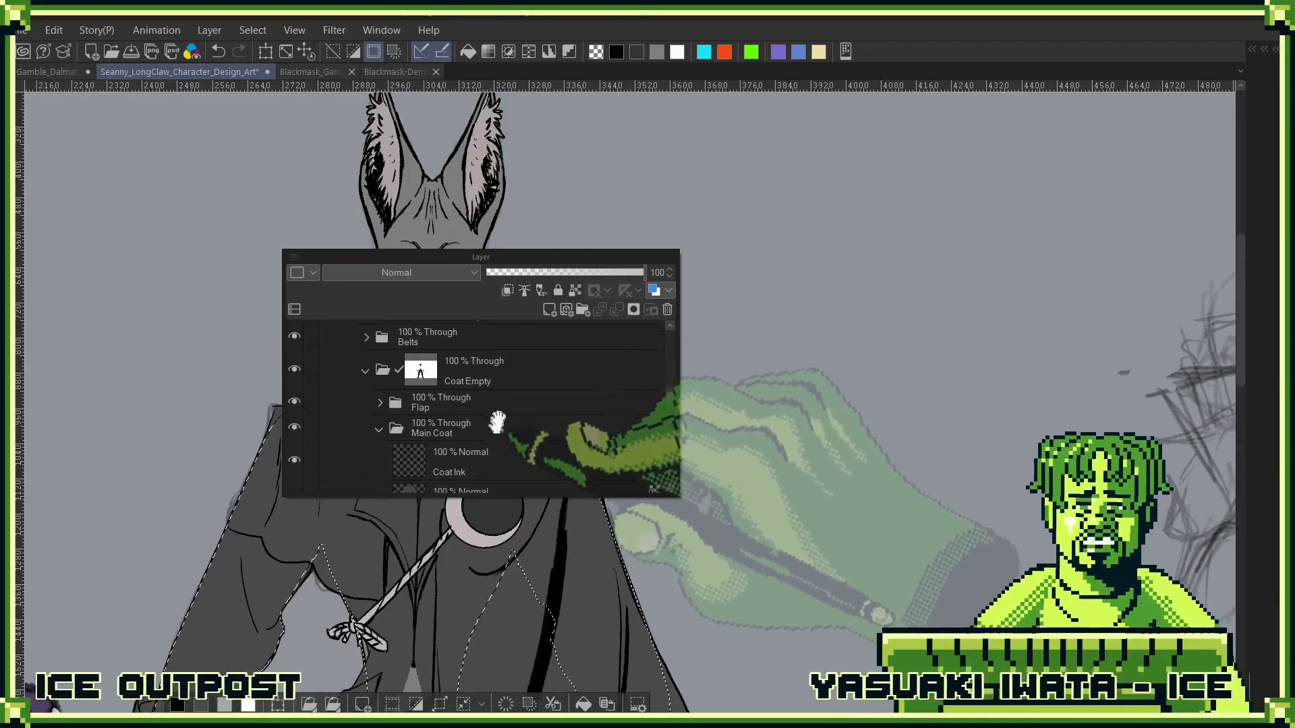
scroll(500, 423, up, 4)
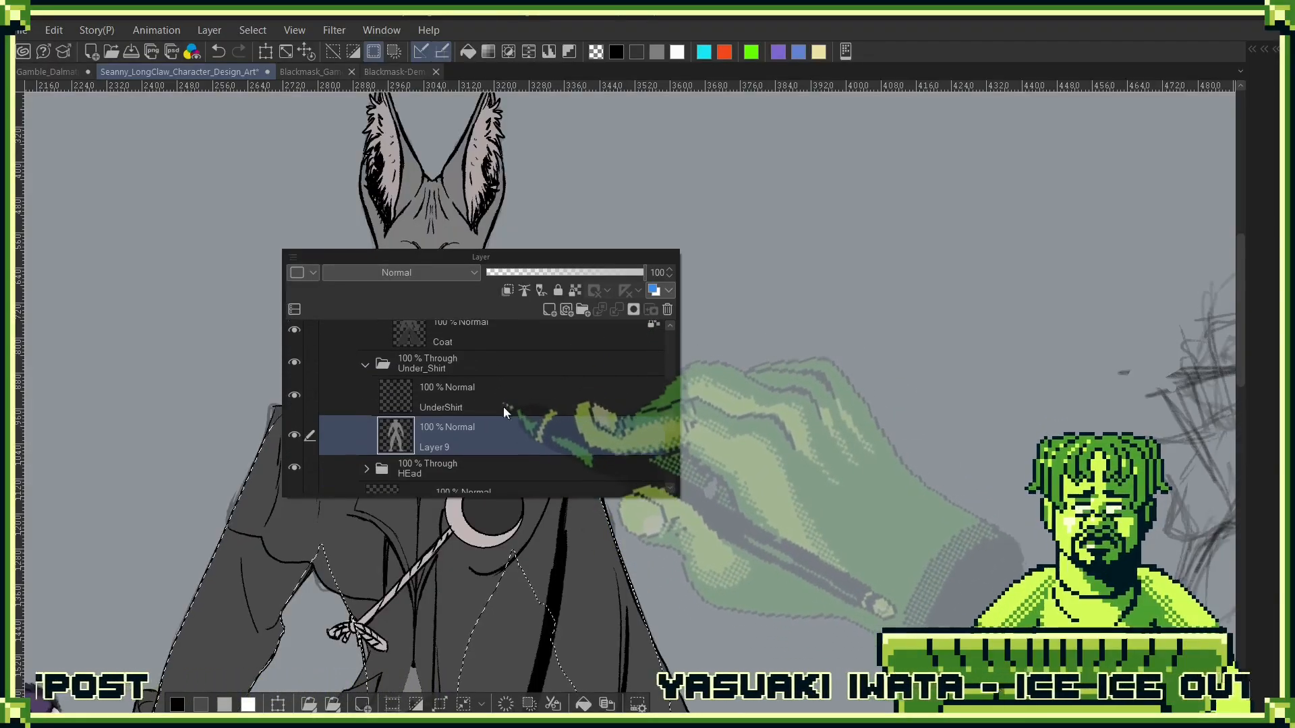
scroll(516, 443, up, 3)
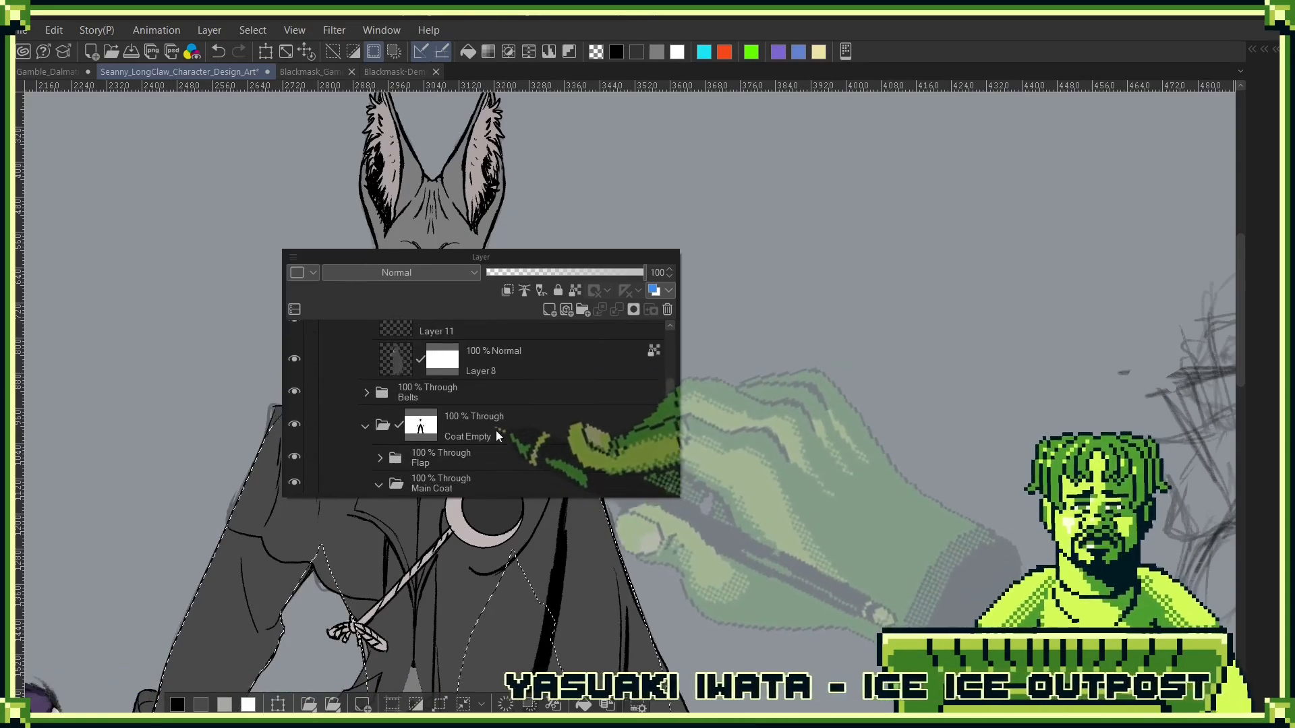
click(443, 440)
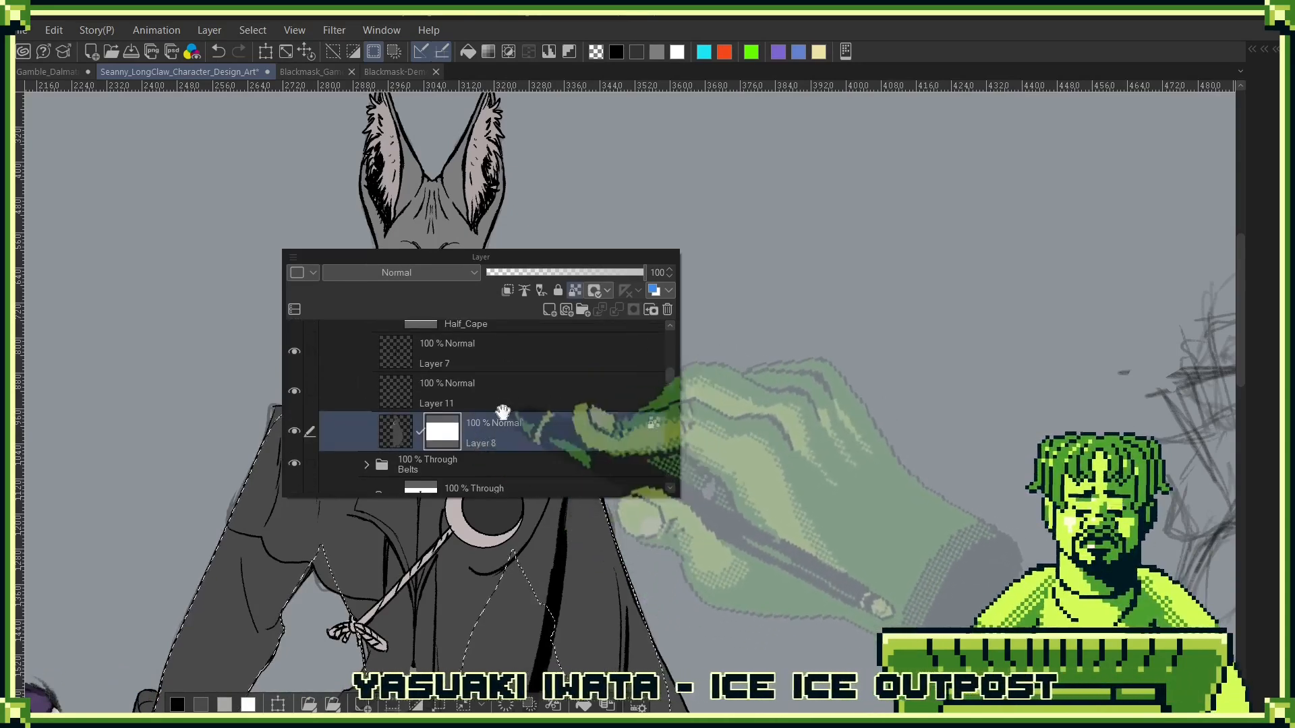
scroll(465, 434, up, 1)
scroll(493, 418, down, 1)
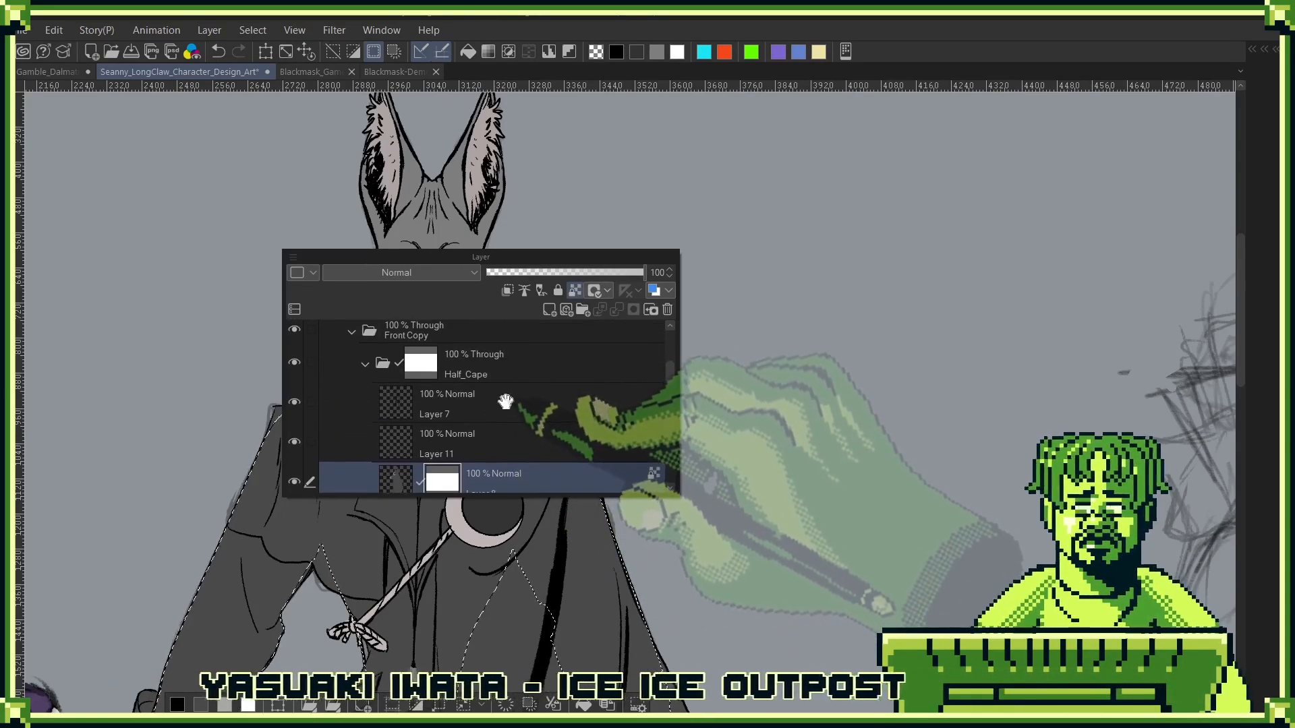
click(432, 363)
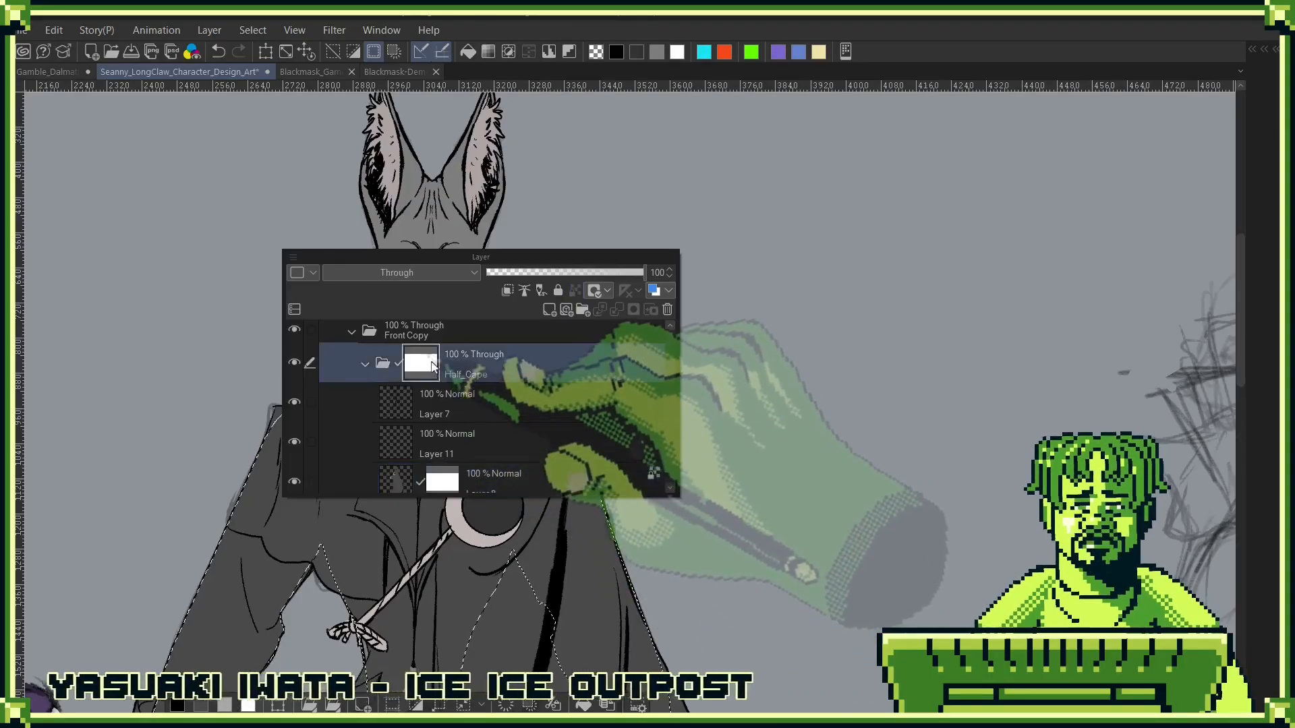
click(451, 478)
drag(648, 327, 664, 309)
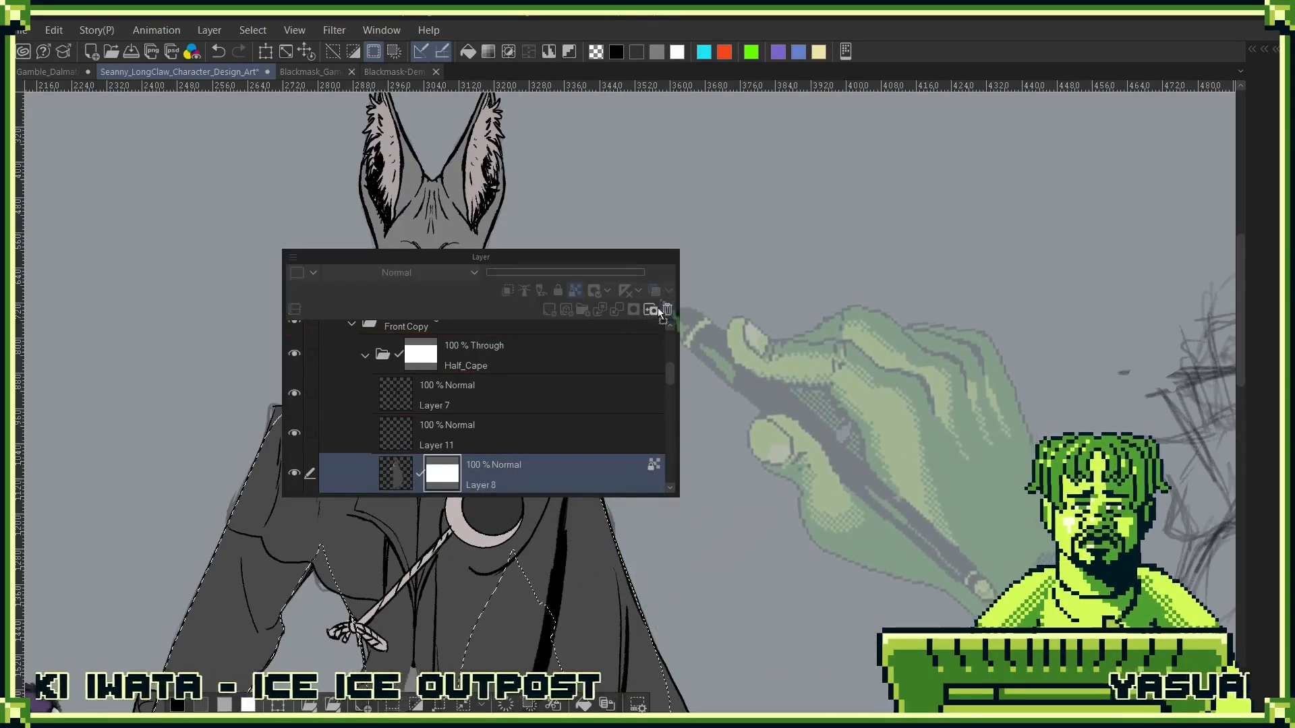
- Hide the part of the cape overlapping the pleated shirt collar on the Half_Cape folder's mask and clear the selection
click(429, 356)
drag(556, 258, 980, 171)
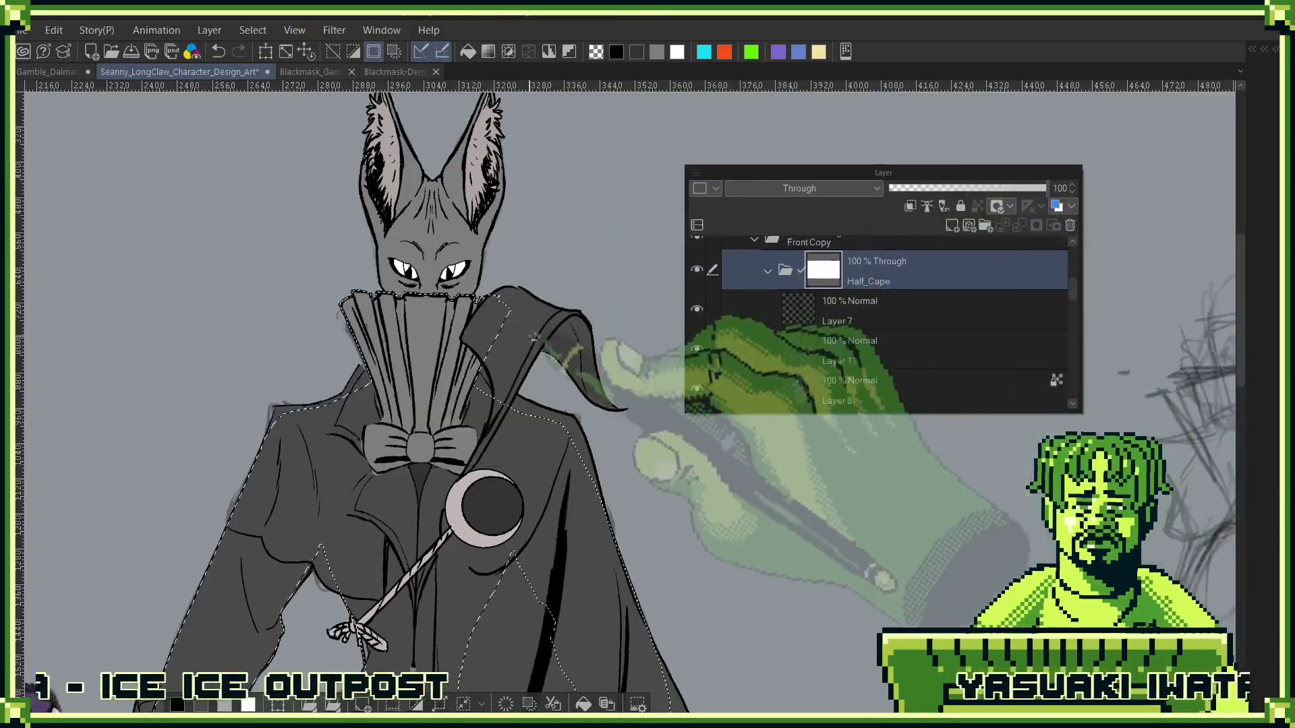
click(501, 379)
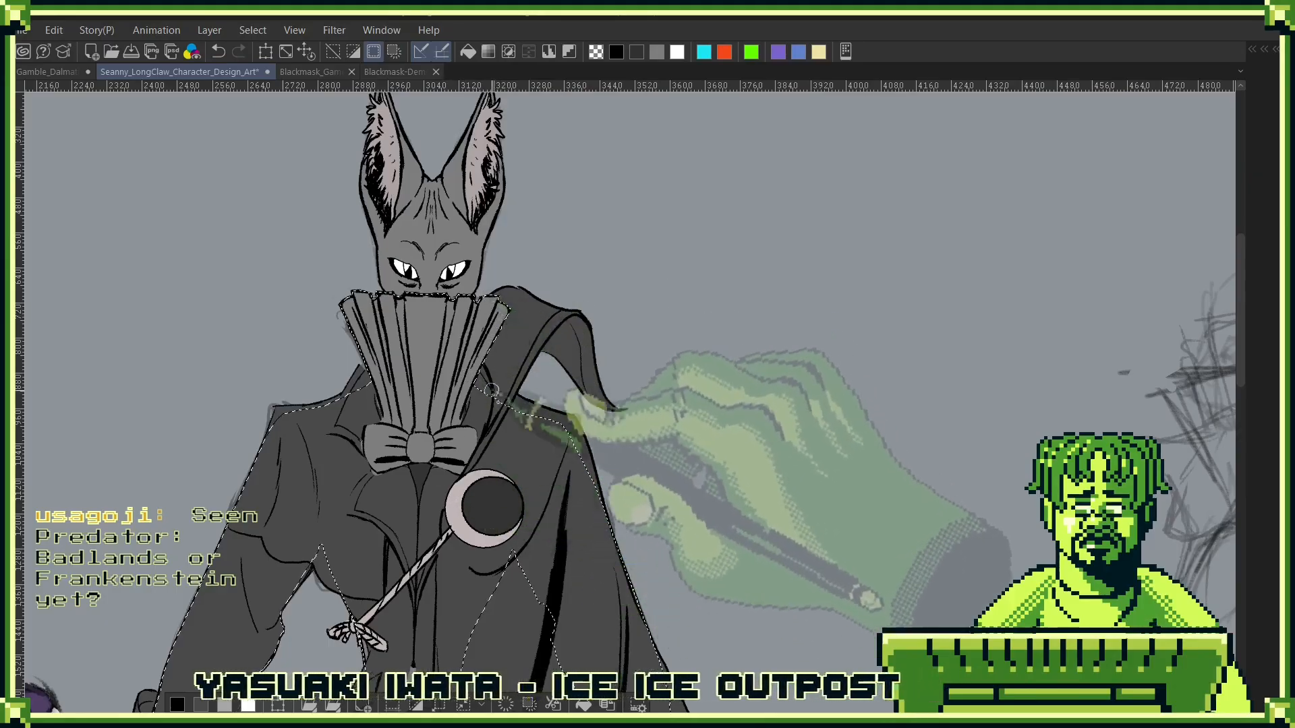
key(ctrl+d)
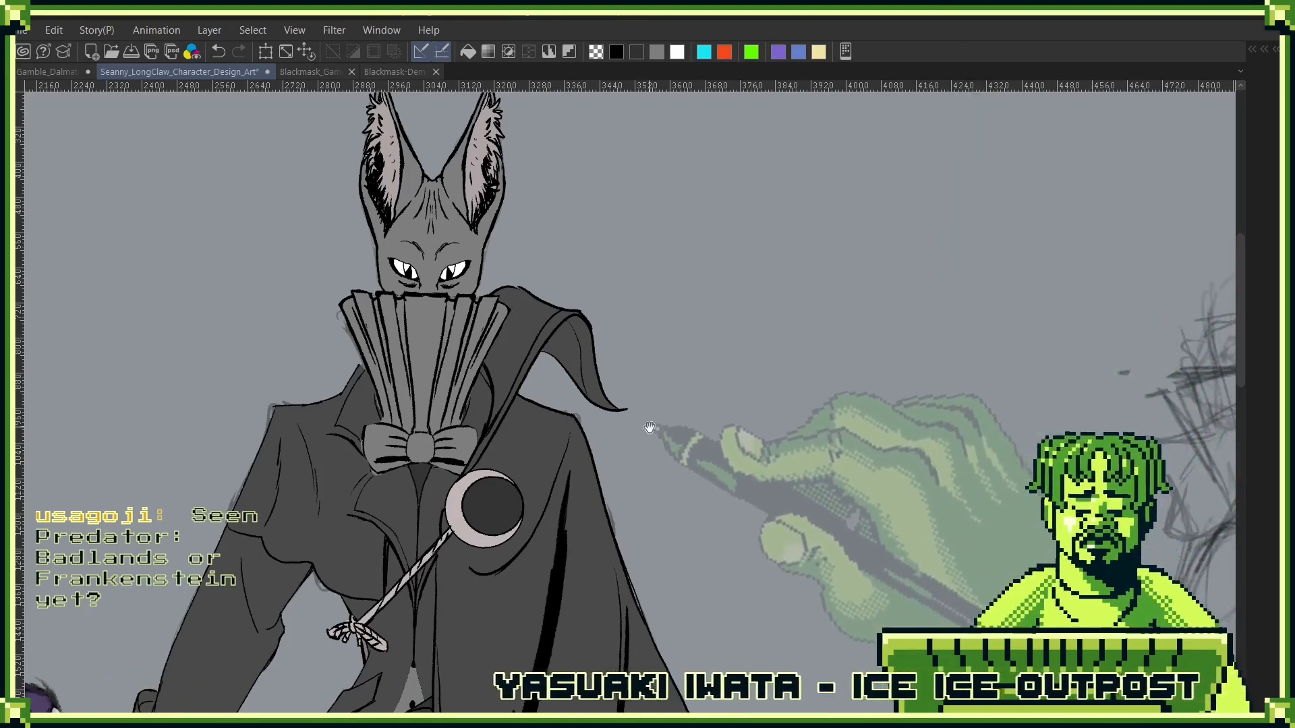
- Examine the masked cape around the shirt collar, the torso down to the belt, and the figure within the whole design sheet
drag(646, 441, 822, 353)
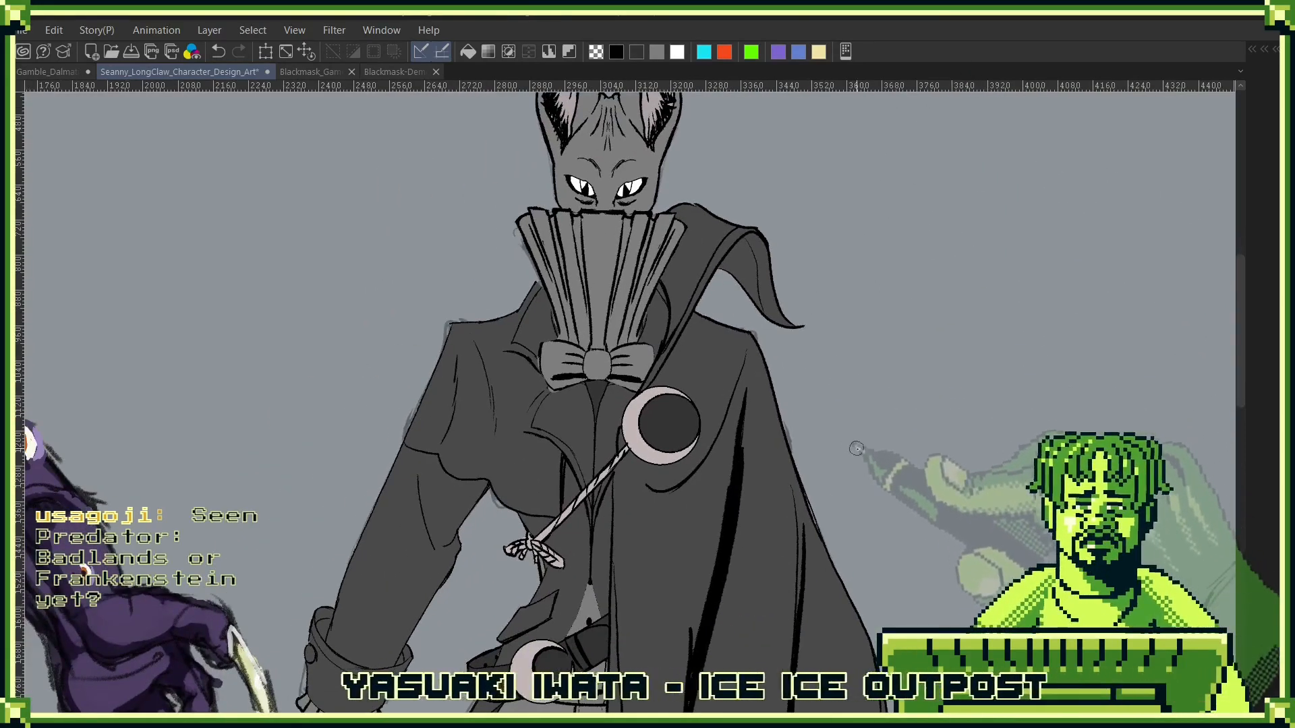
drag(866, 424, 681, 419)
drag(695, 570, 908, 348)
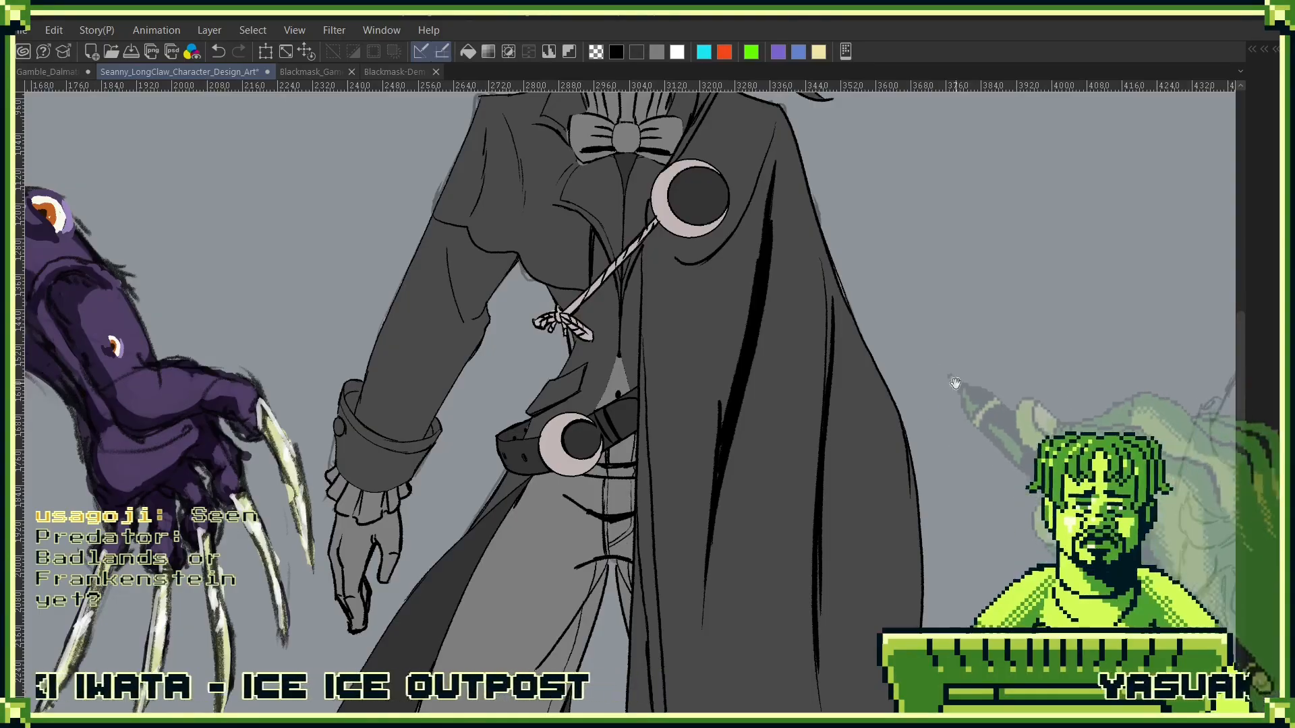
drag(967, 395, 786, 379)
drag(828, 430, 818, 518)
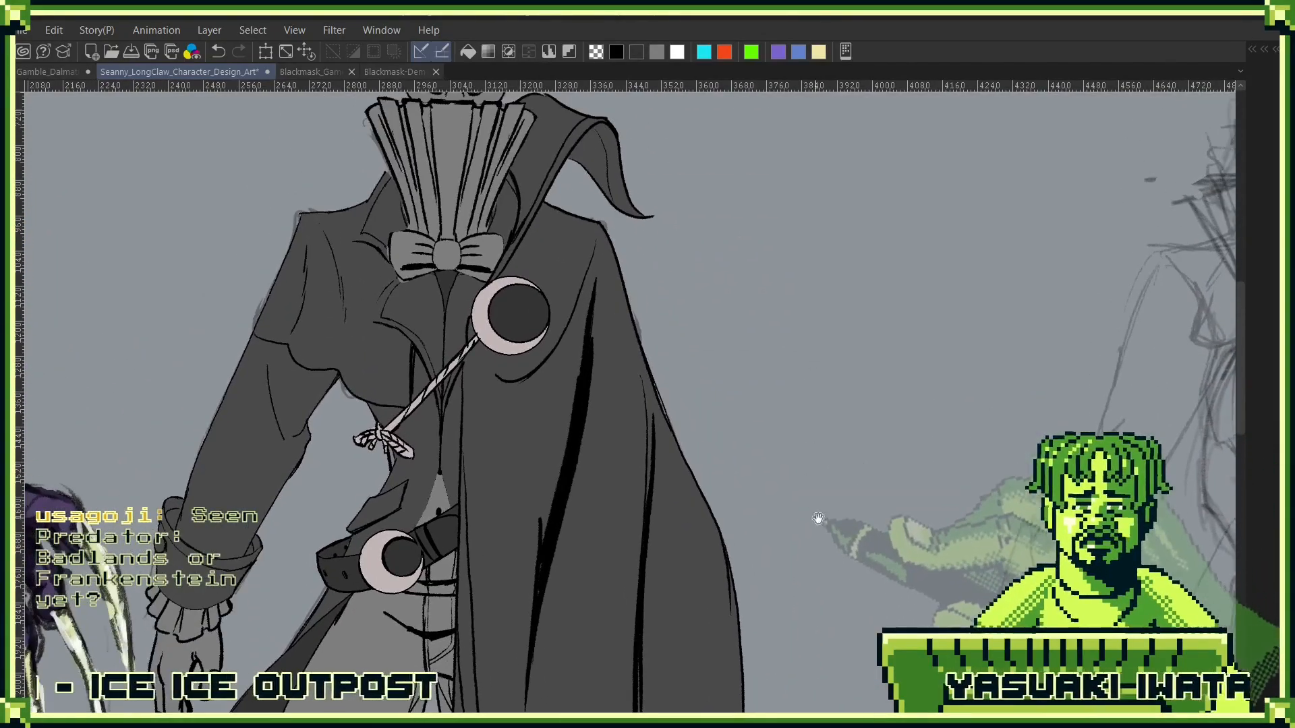
drag(804, 420, 797, 504)
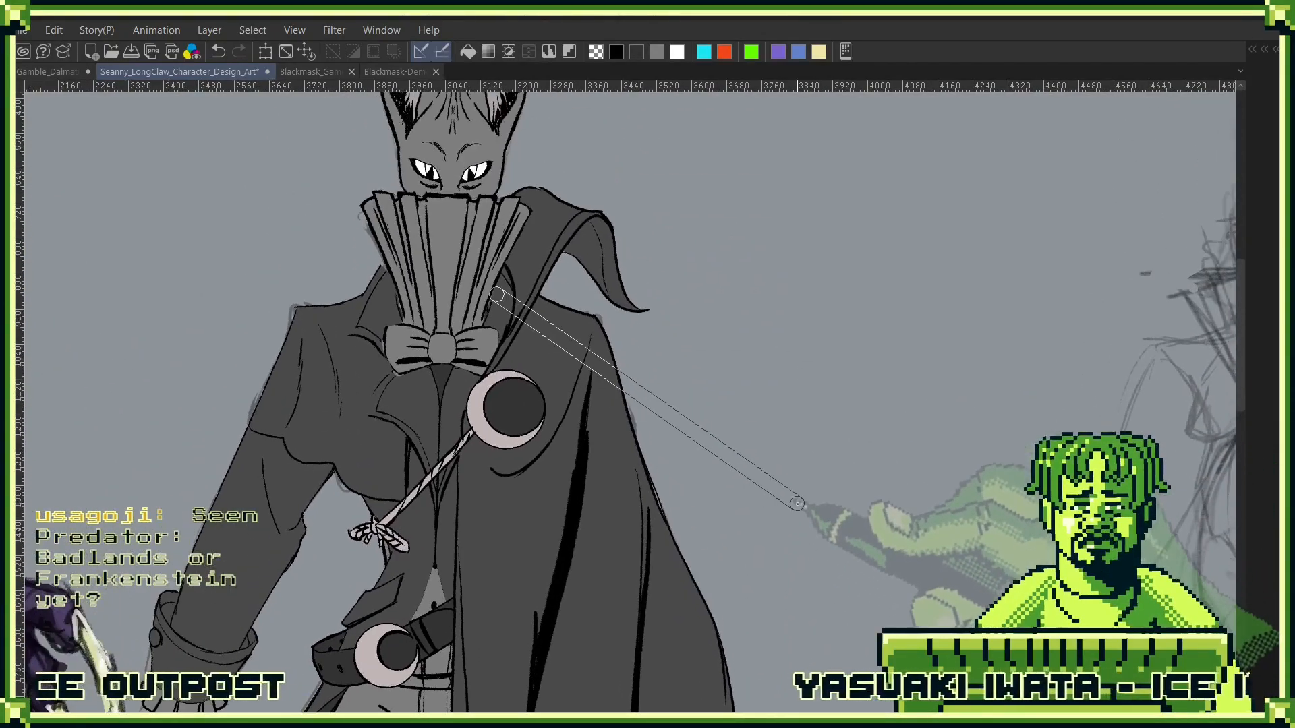
key(ctrl+0)
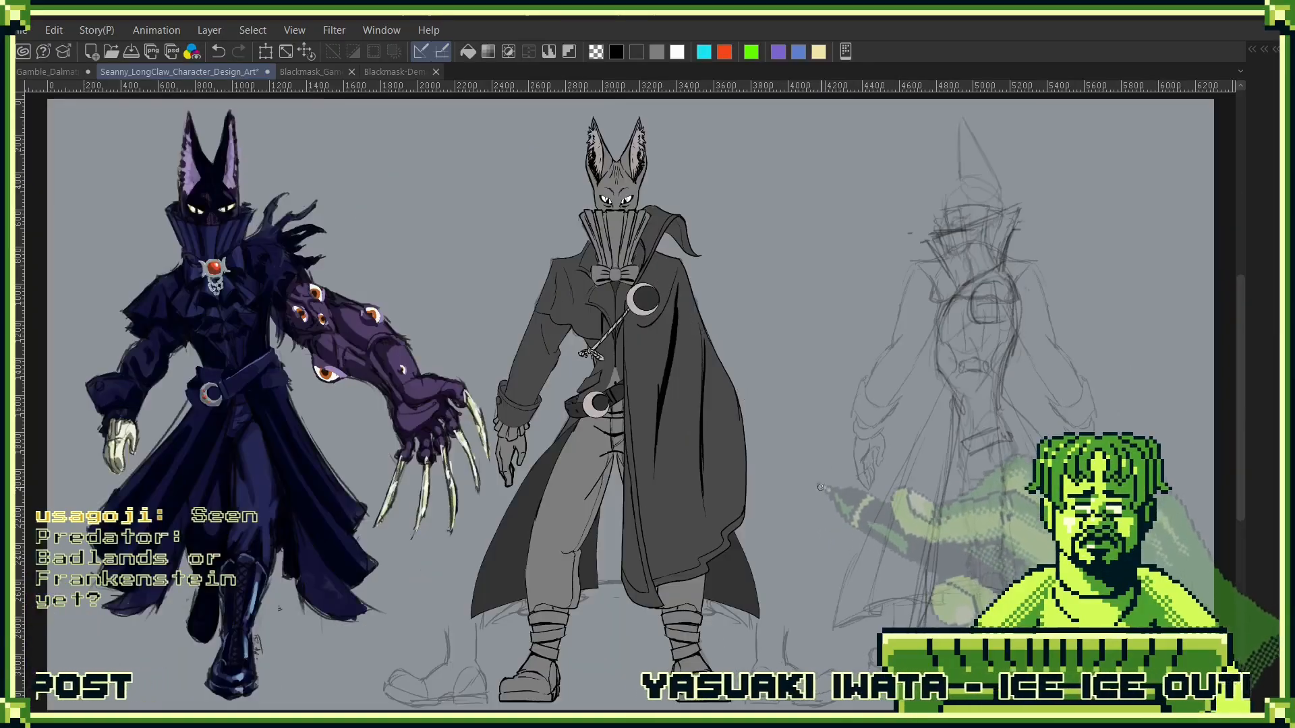
drag(681, 233, 732, 247)
scroll(772, 411, down, 3)
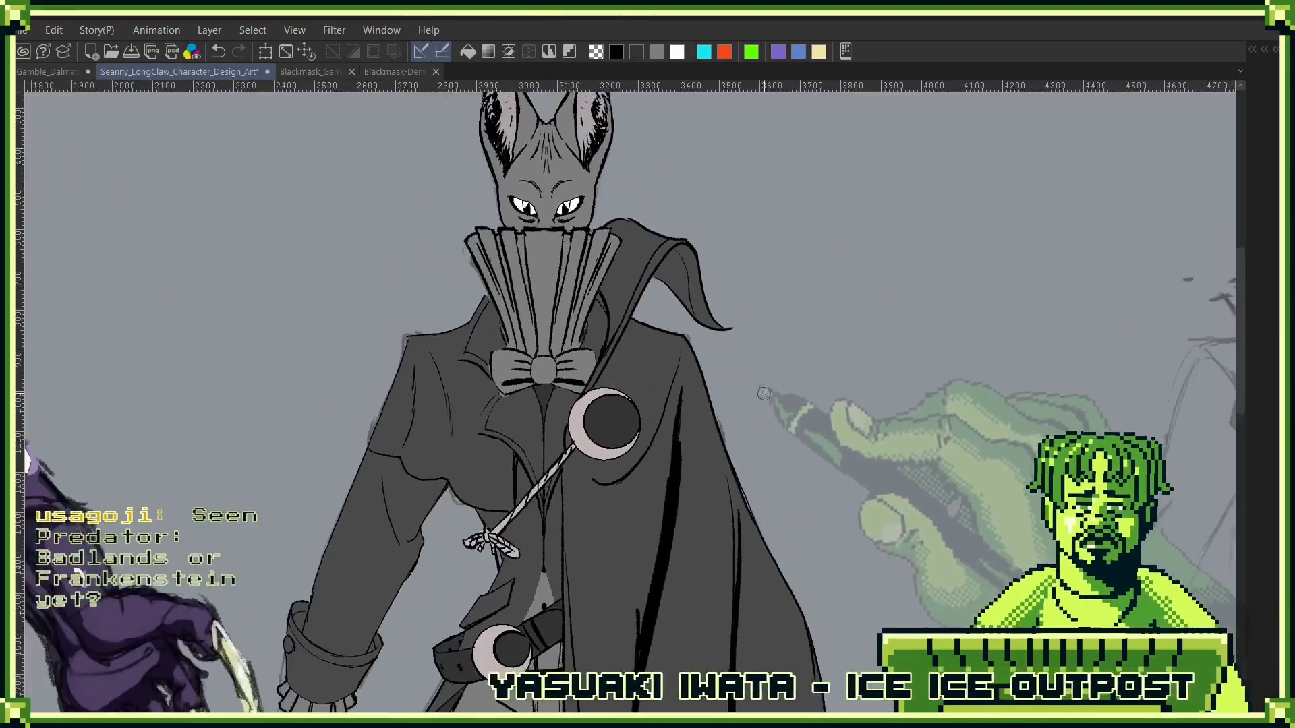
drag(802, 430, 737, 459)
drag(755, 508, 821, 457)
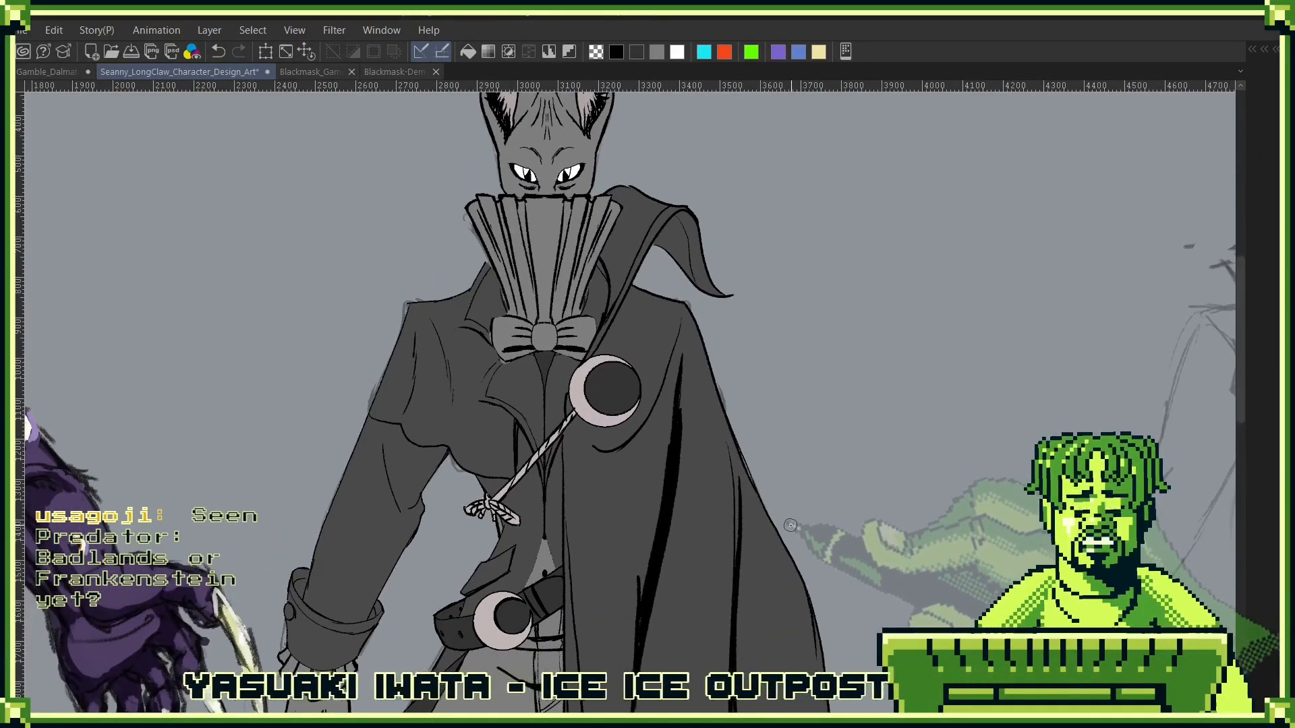
key(F7)
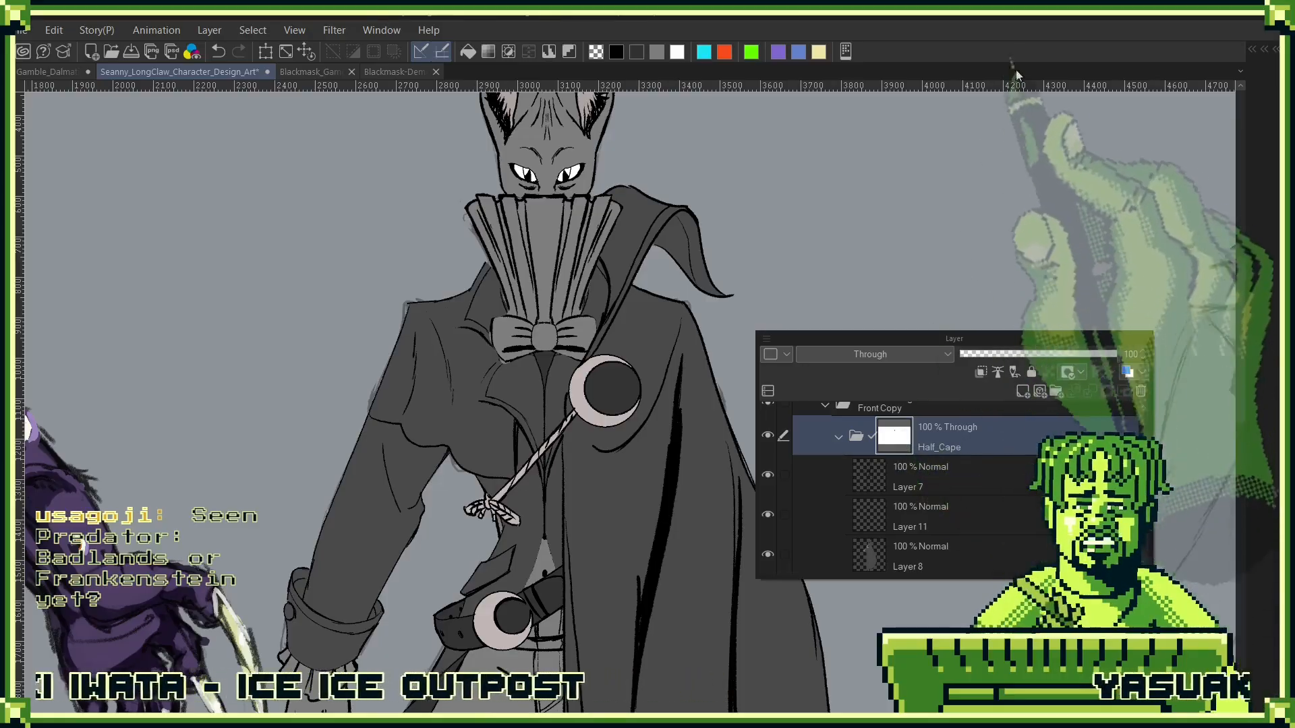
key(F7)
key(F7)
key(F7)
mouse_move(1011, 438)
mouse_down()
mouse_move(859, 378)
mouse_move(809, 387)
mouse_up()
drag(876, 442, 757, 358)
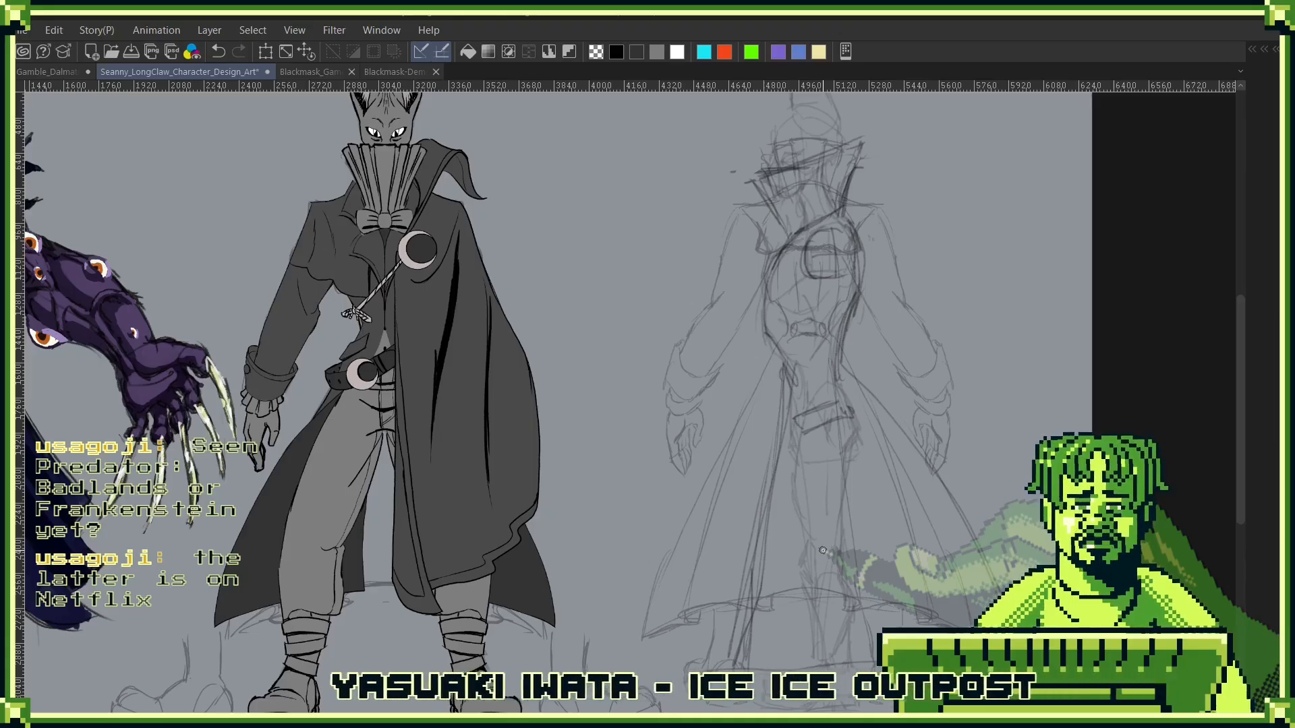
- Collapse the Half_Cape folder and toggle its visibility off and on to compare the figure without the cape
key(F7)
click(704, 517)
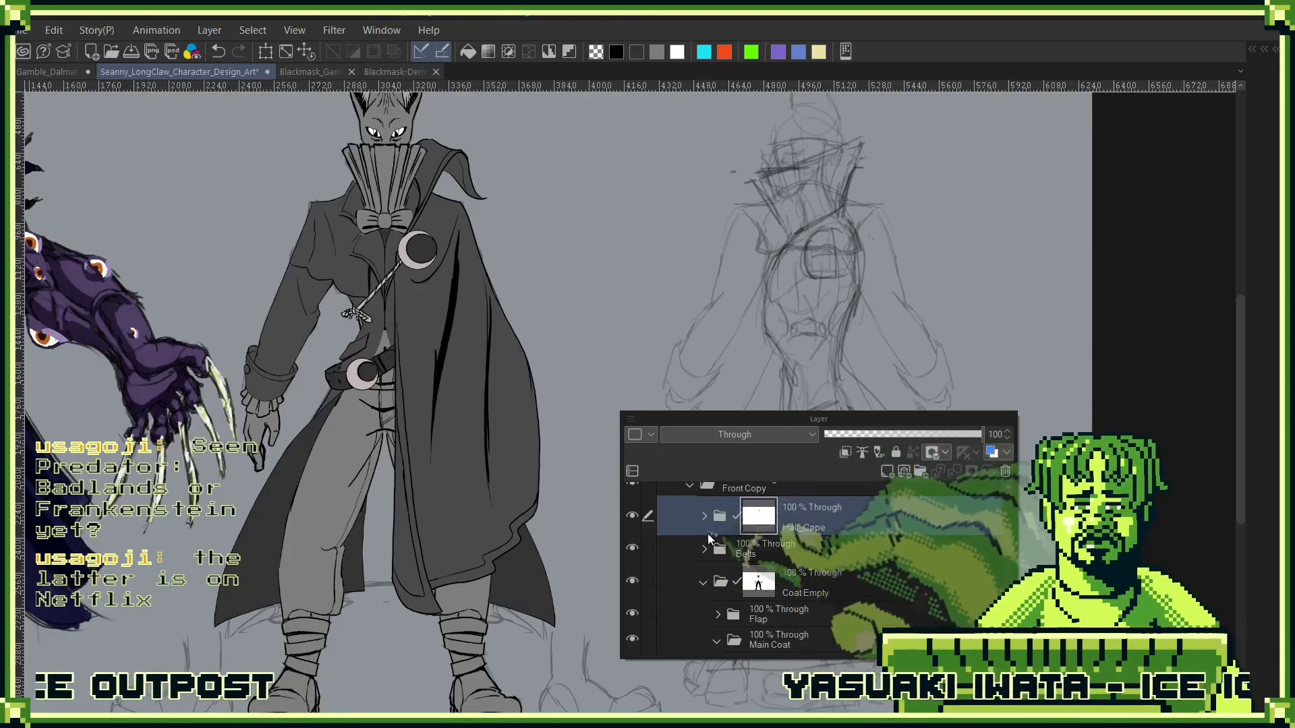
click(632, 516)
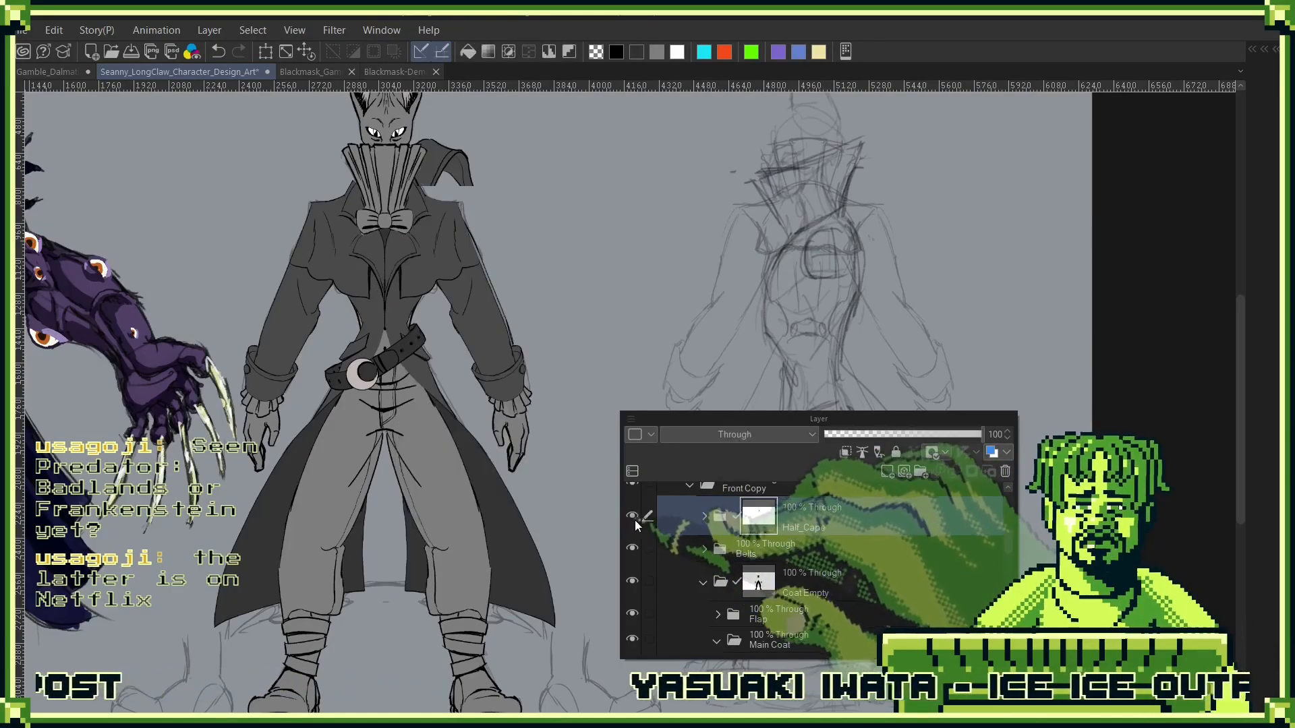
click(633, 519)
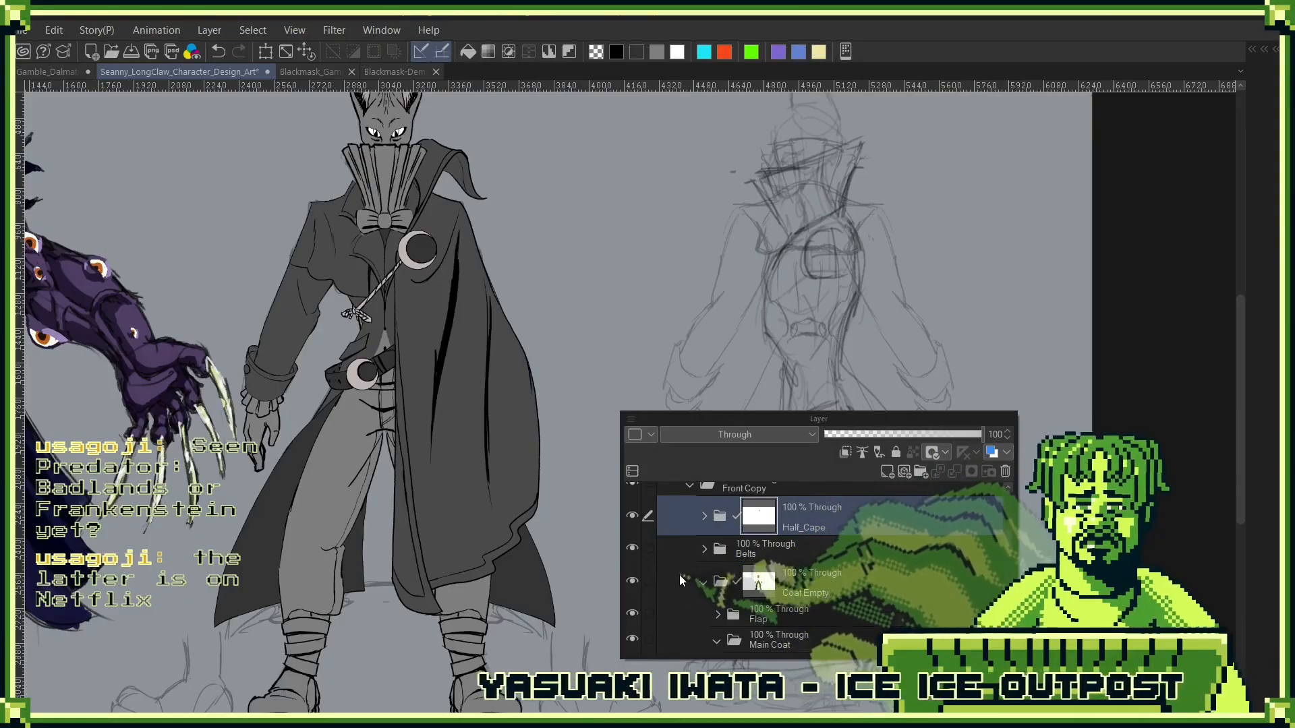
- Collapse the Front Copy folder, keeping it as the active folder
drag(893, 418, 572, 429)
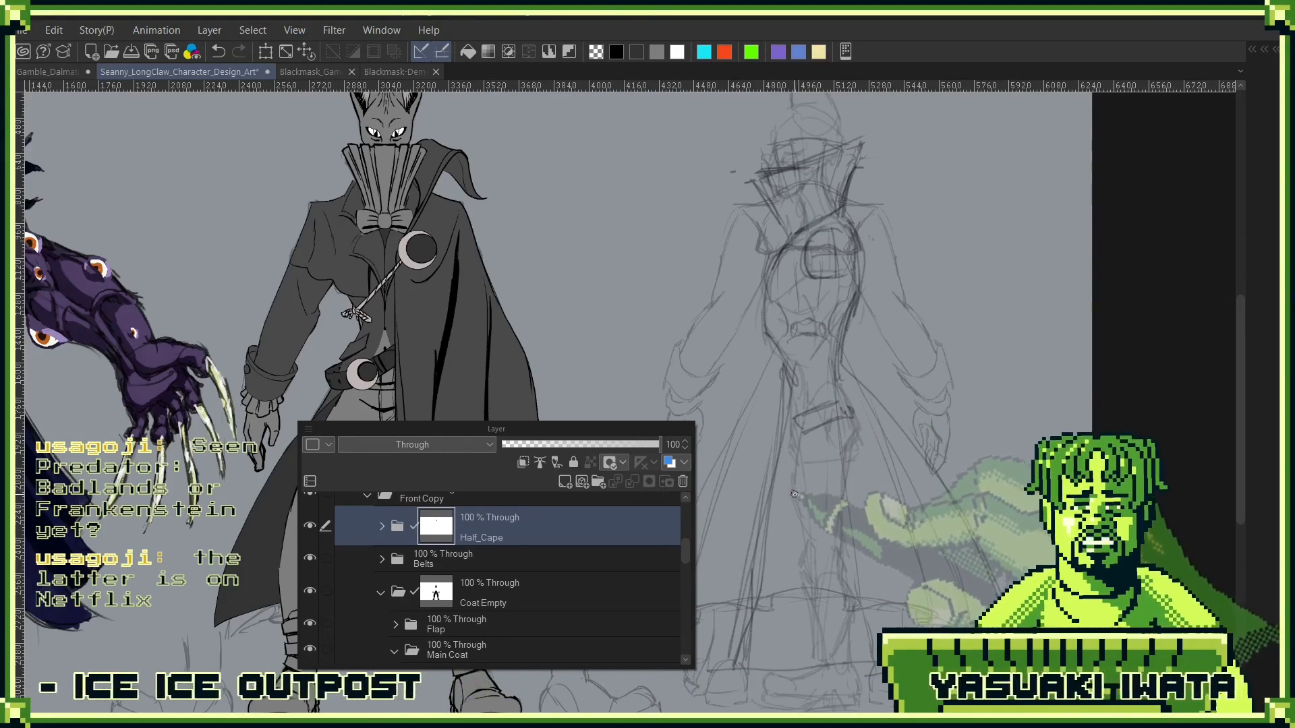
drag(497, 429, 402, 216)
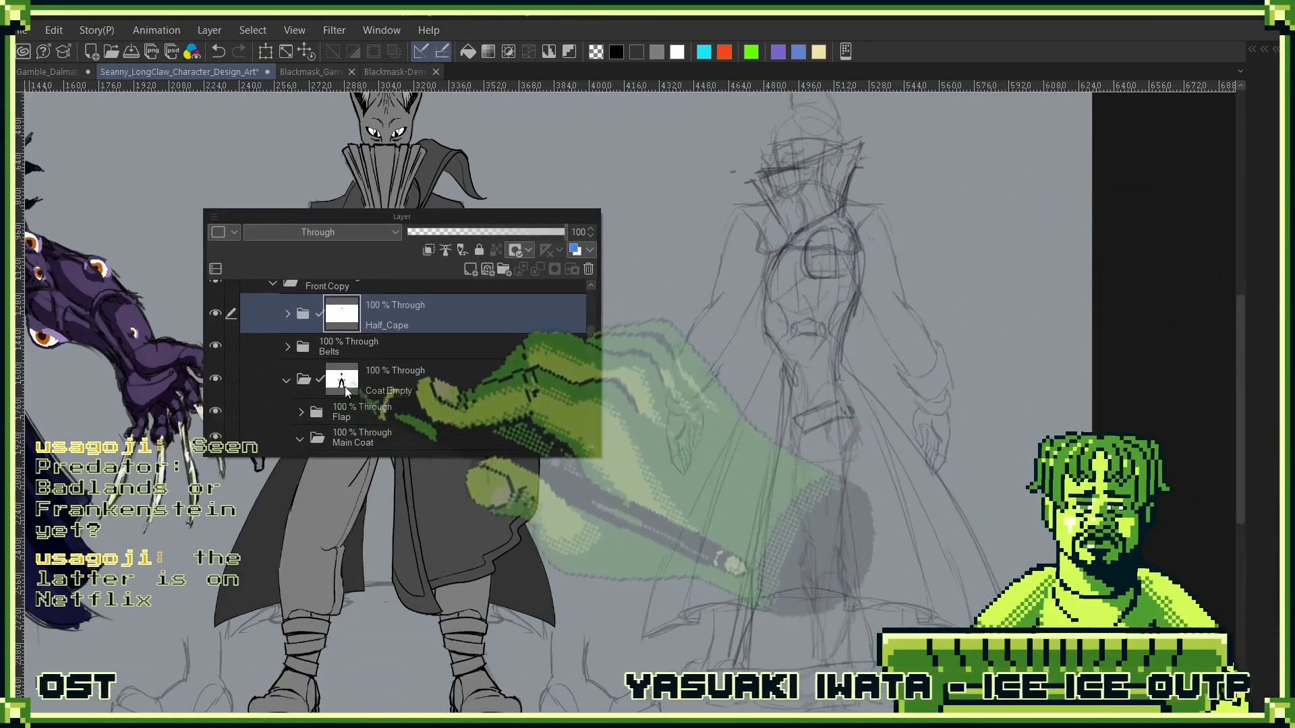
scroll(414, 364, down, 3)
scroll(415, 364, up, 5)
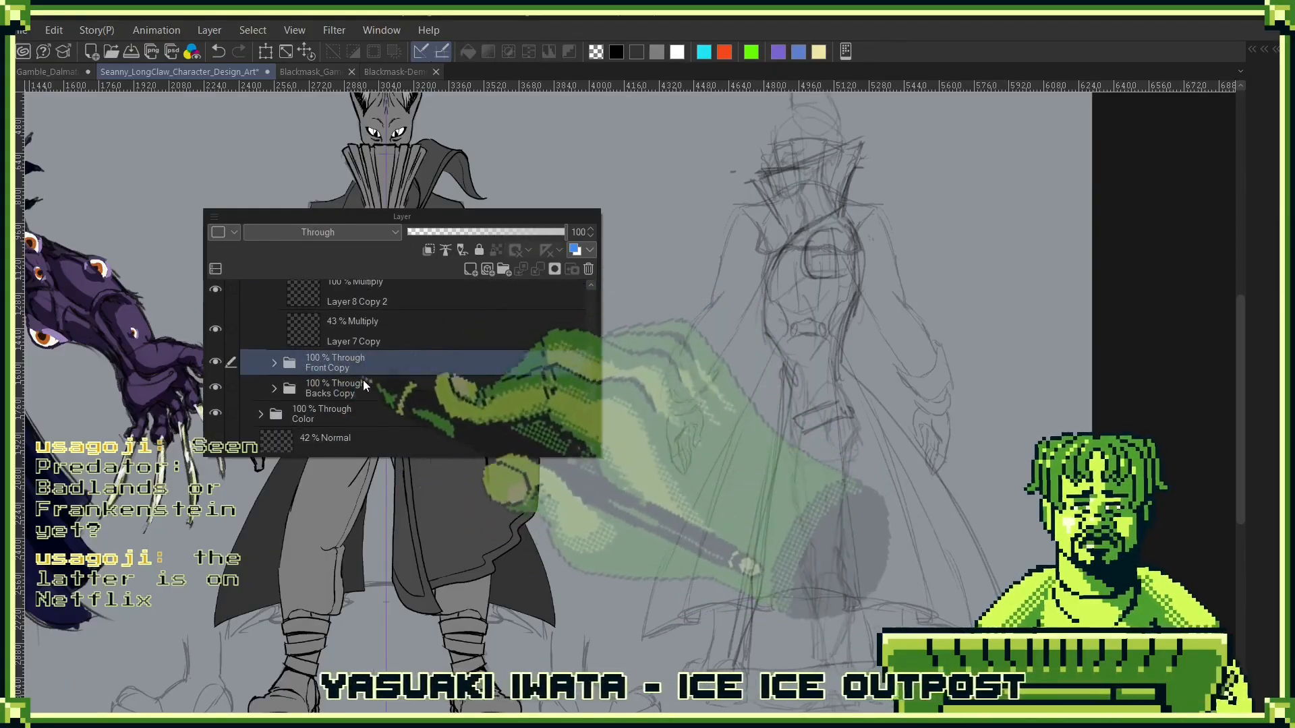
- Rename the Front Copy folder as Front and save the file
scroll(378, 386, up, 3)
scroll(390, 393, down, 2)
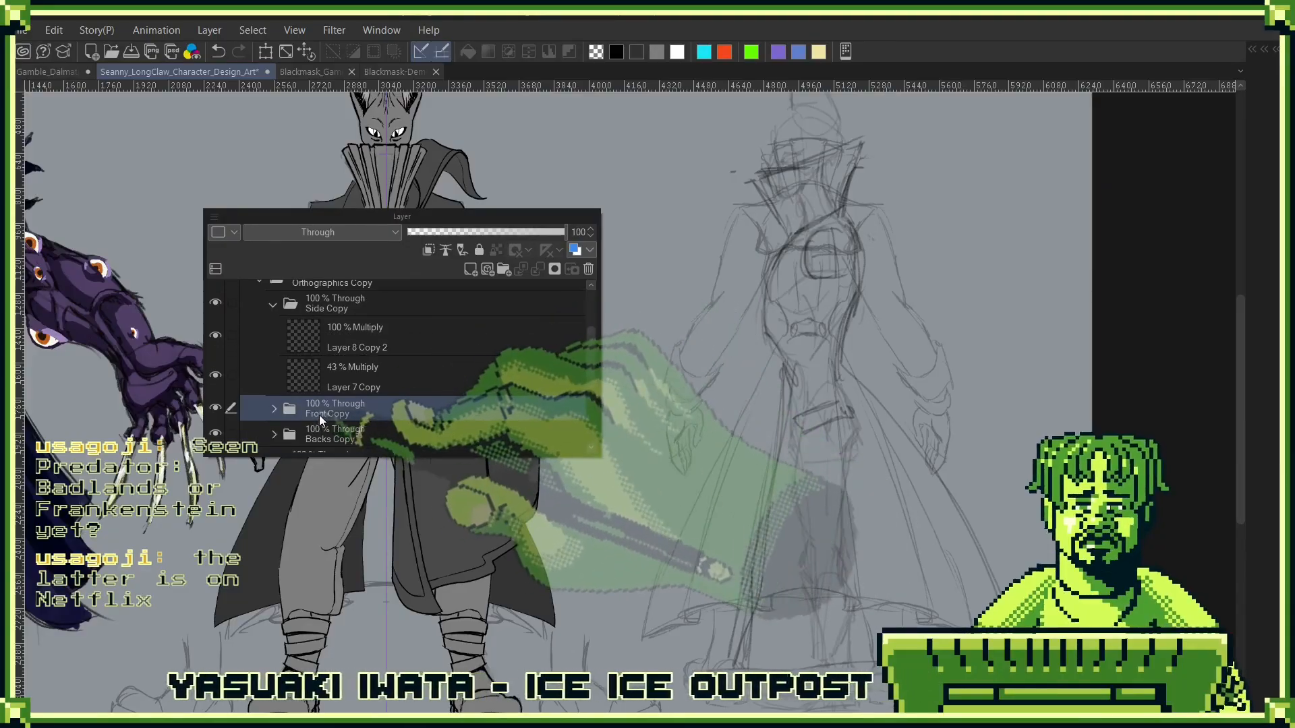
double_click(339, 411)
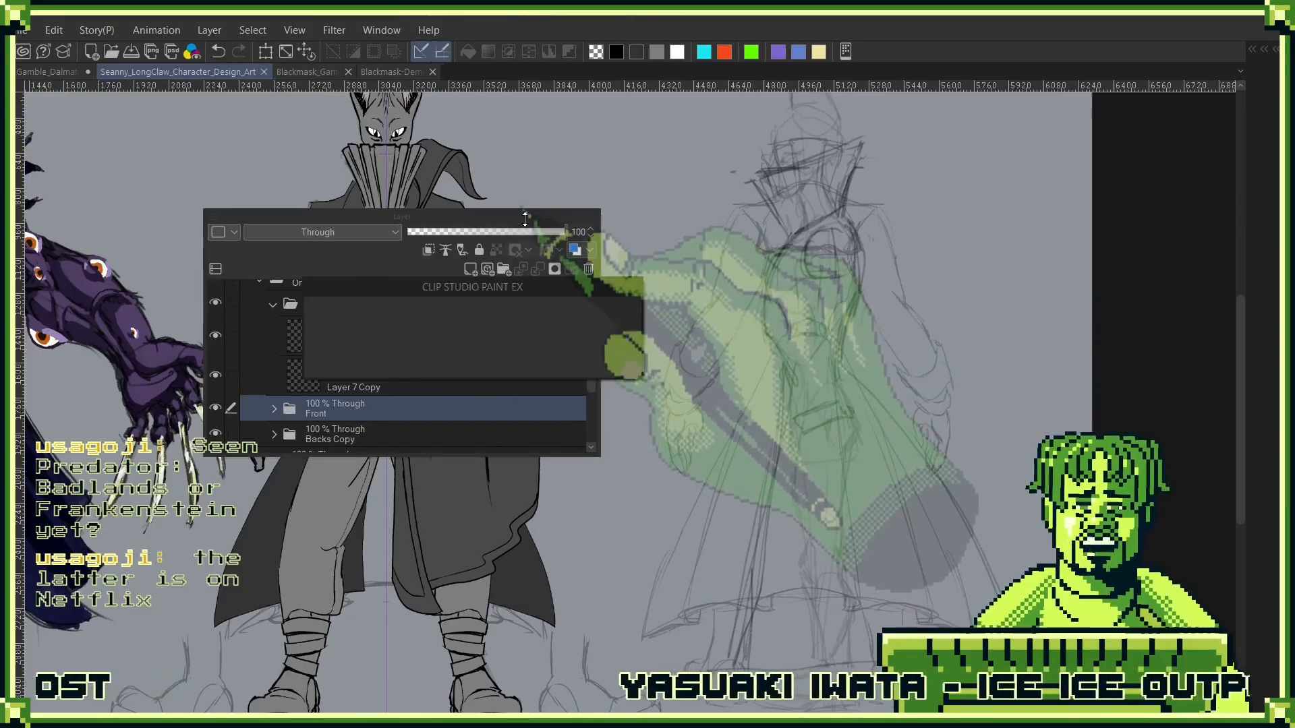
- Select Layer 8 Copy 2 in the Side Copy folder and toggle the two side-sketch layers to compare them with the overlapping back sketch
click(329, 345)
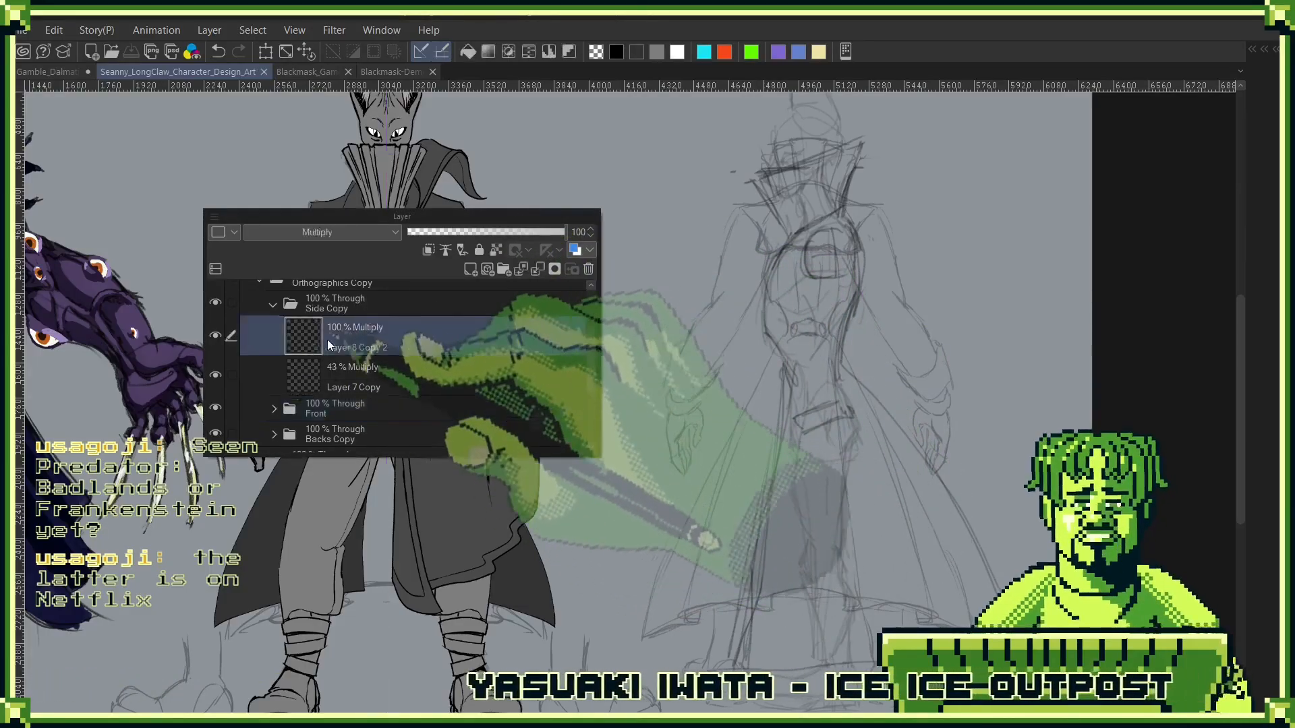
click(215, 337)
click(215, 336)
click(216, 336)
click(217, 376)
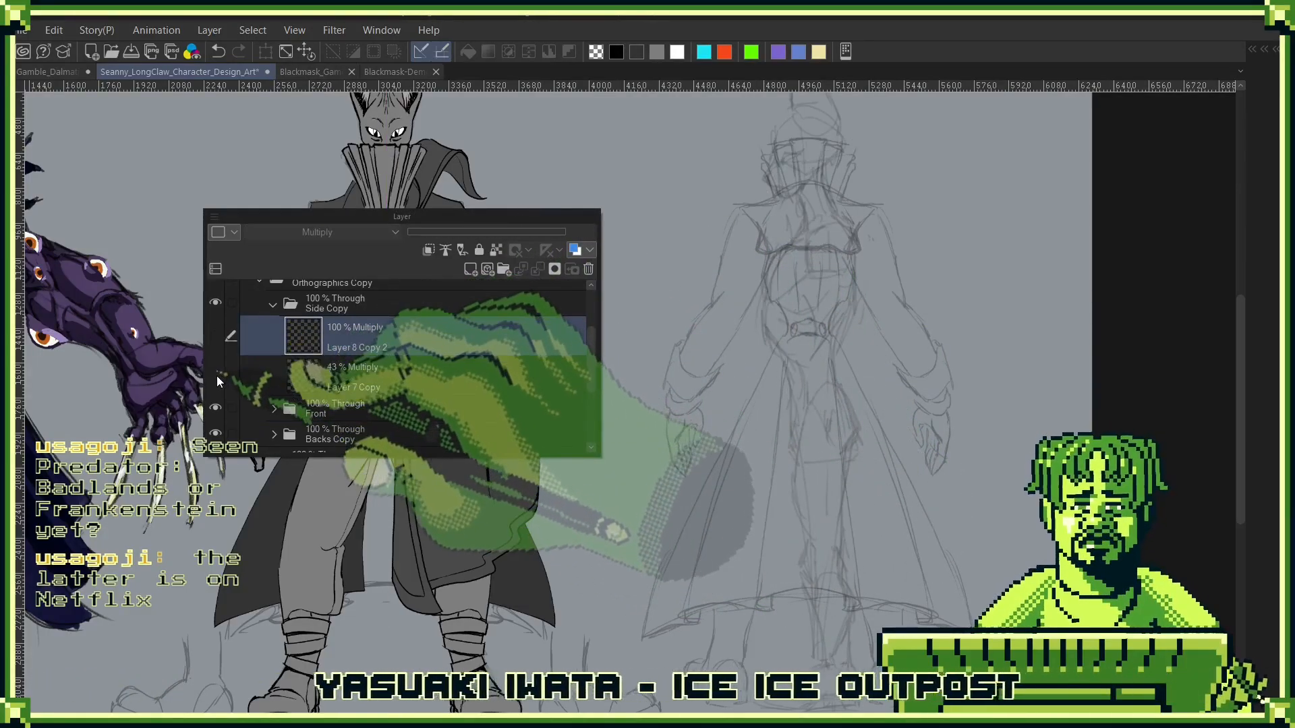
click(217, 375)
click(215, 337)
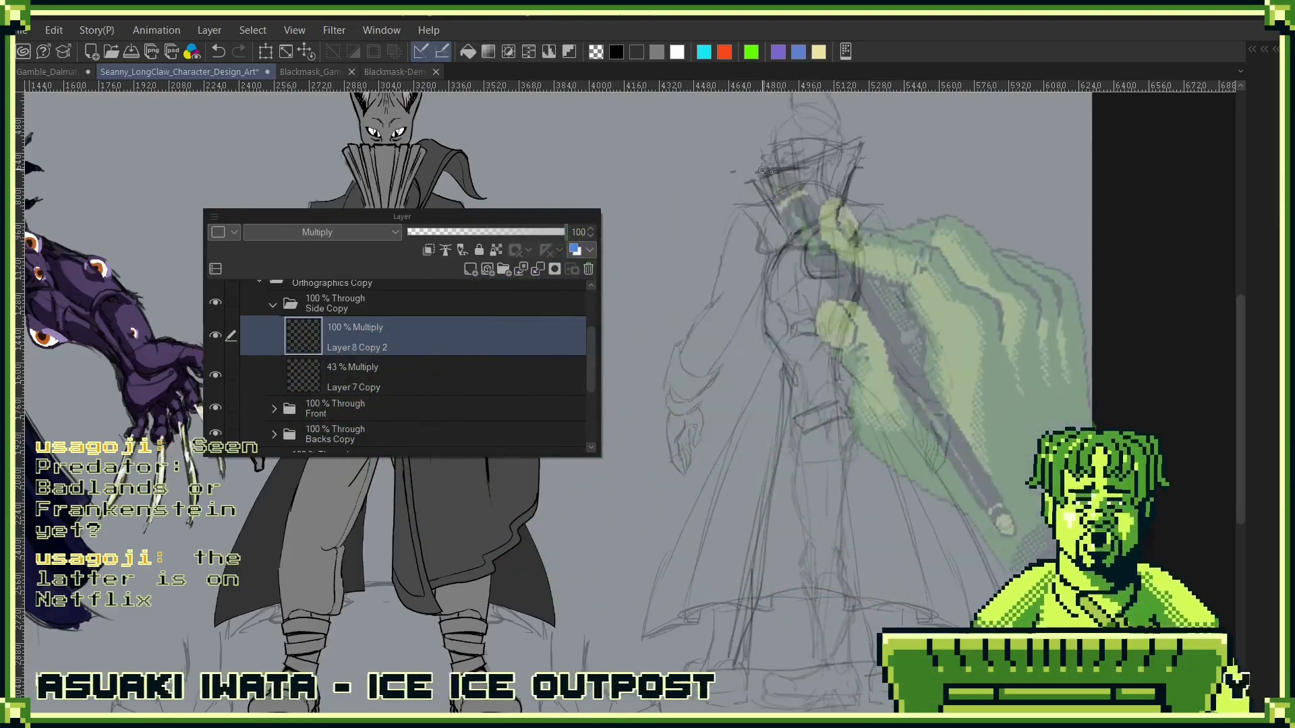
- Widen the canvas to 9374 px, extending it only on the side beyond the overlapping side and back sketches
key(Tab)
key(ctrl+minus)
key(ctrl+minus)
key(ctrl+minus)
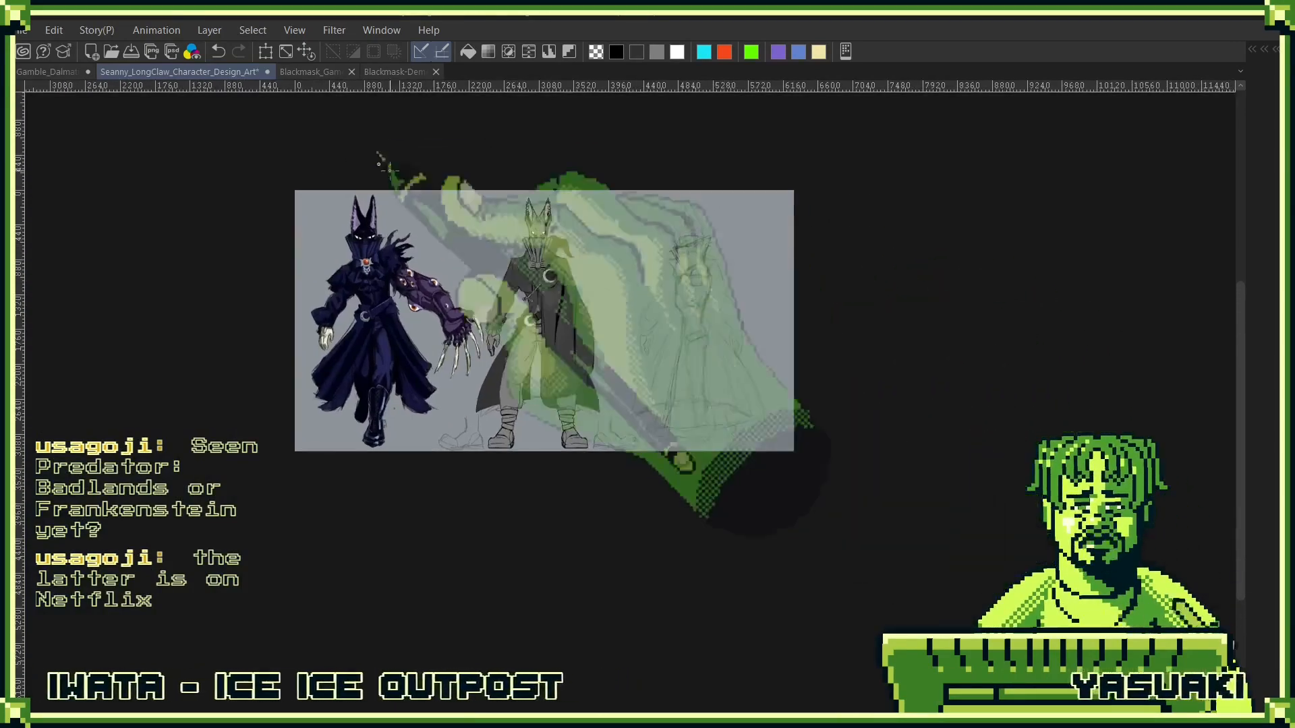
click(54, 30)
click(168, 469)
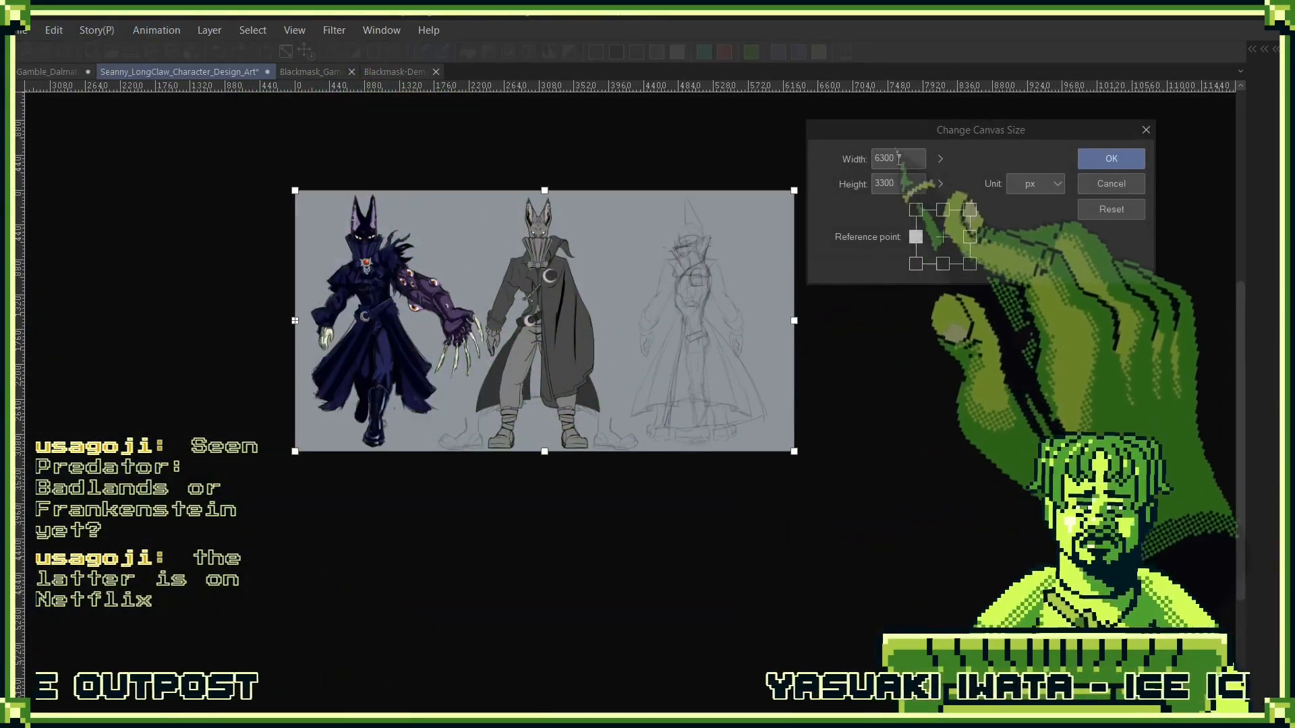
drag(794, 320, 1038, 337)
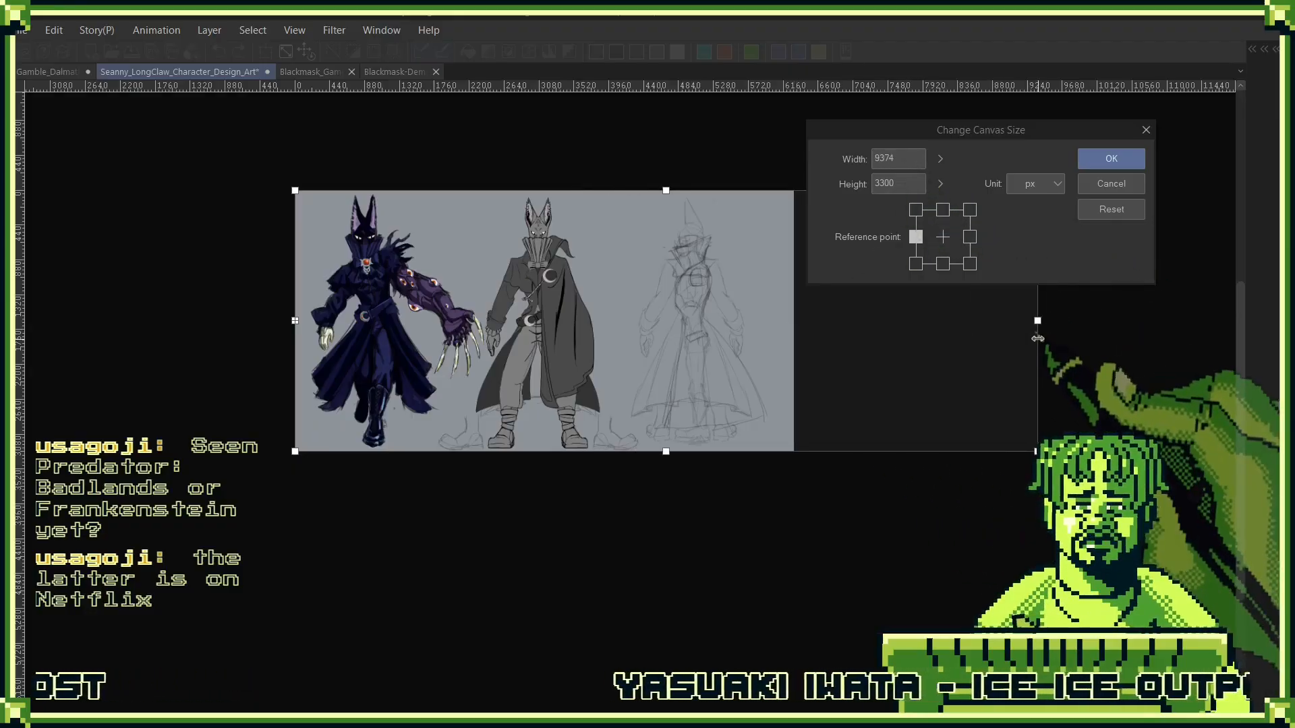
click(1111, 160)
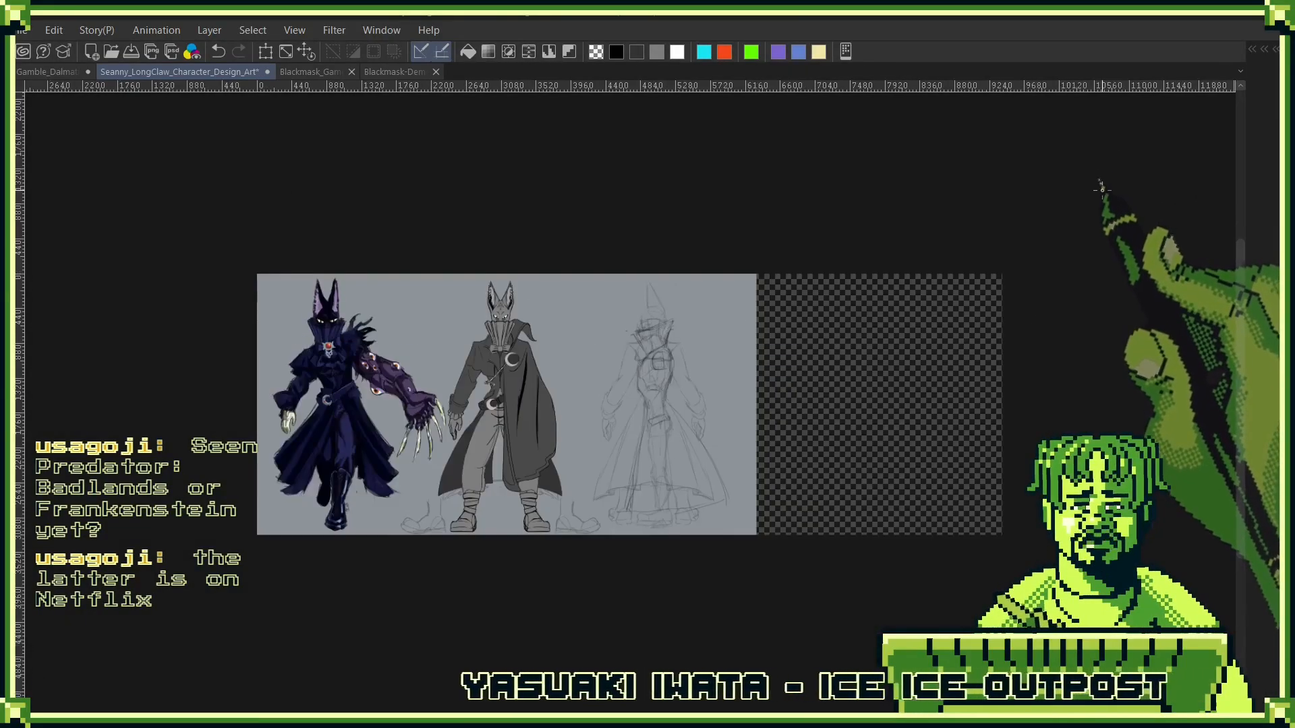
- Move the Backs Copy folder's sketch horizontally into the new canvas space so it stands clear of the side-view sketch
key(F7)
drag(1071, 257, 1090, 162)
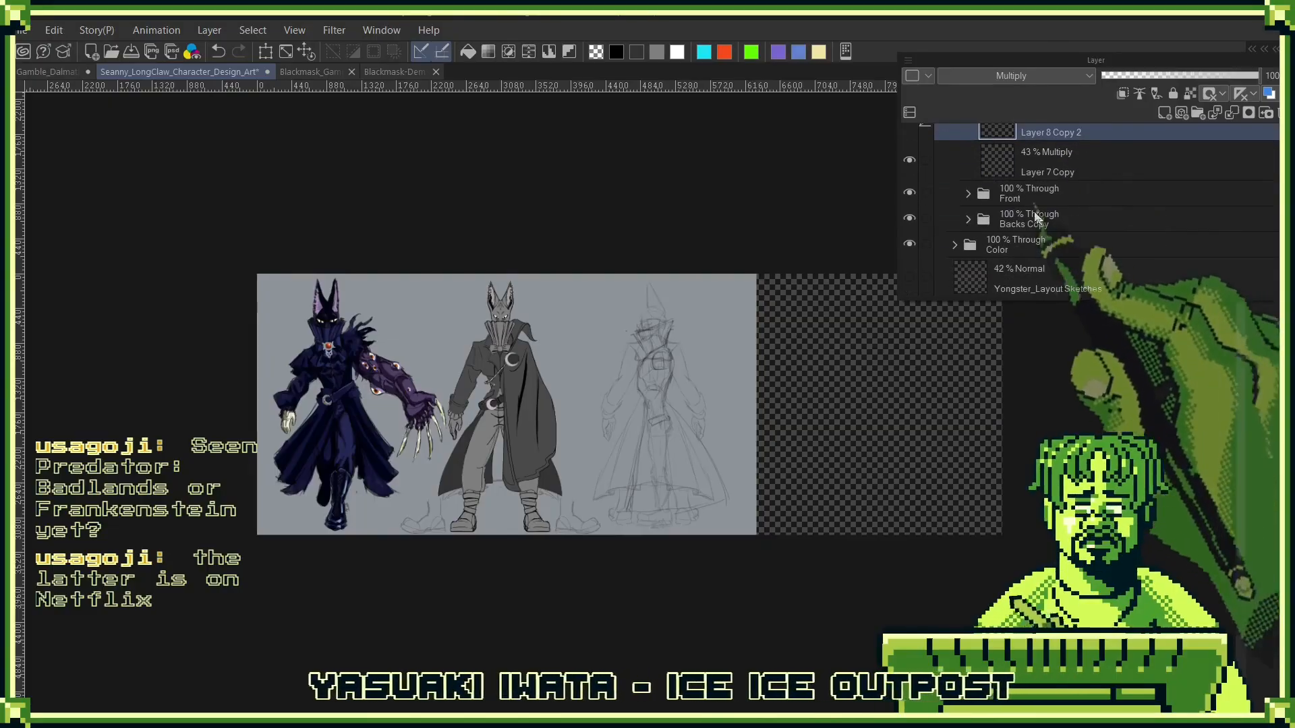
drag(1029, 195, 1025, 243)
click(1011, 265)
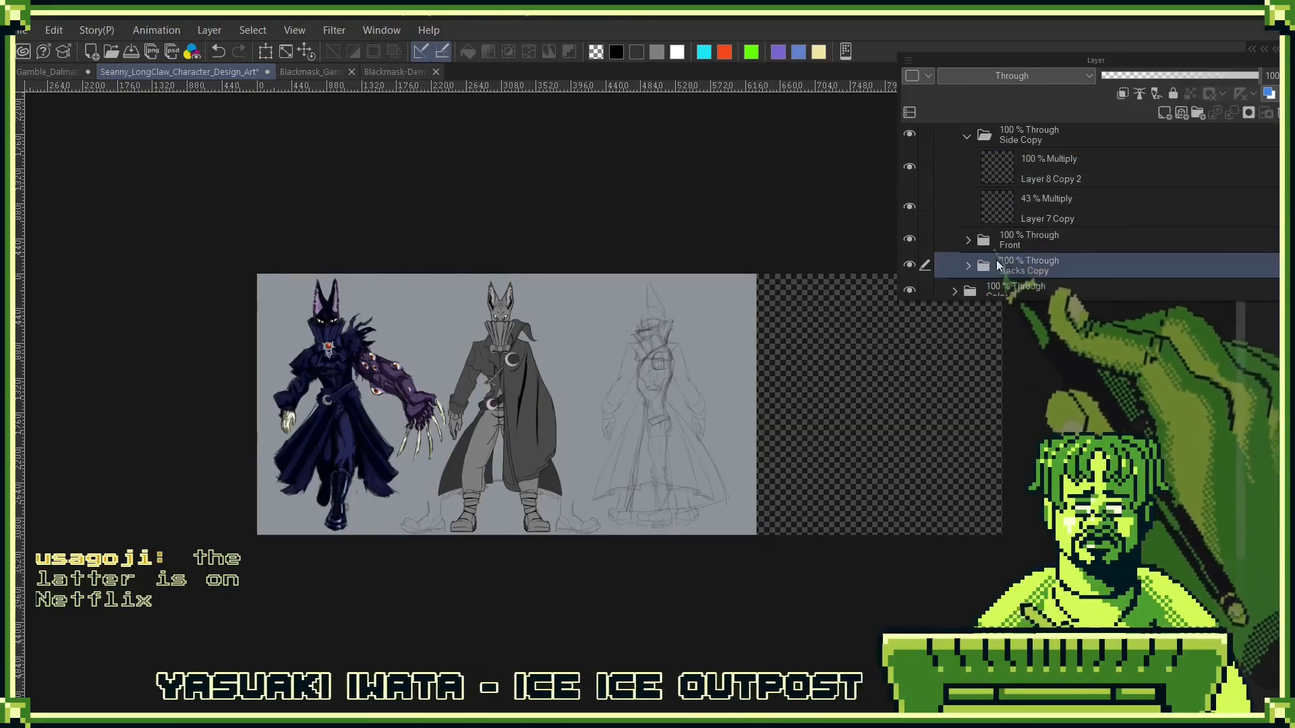
key(ctrl+t)
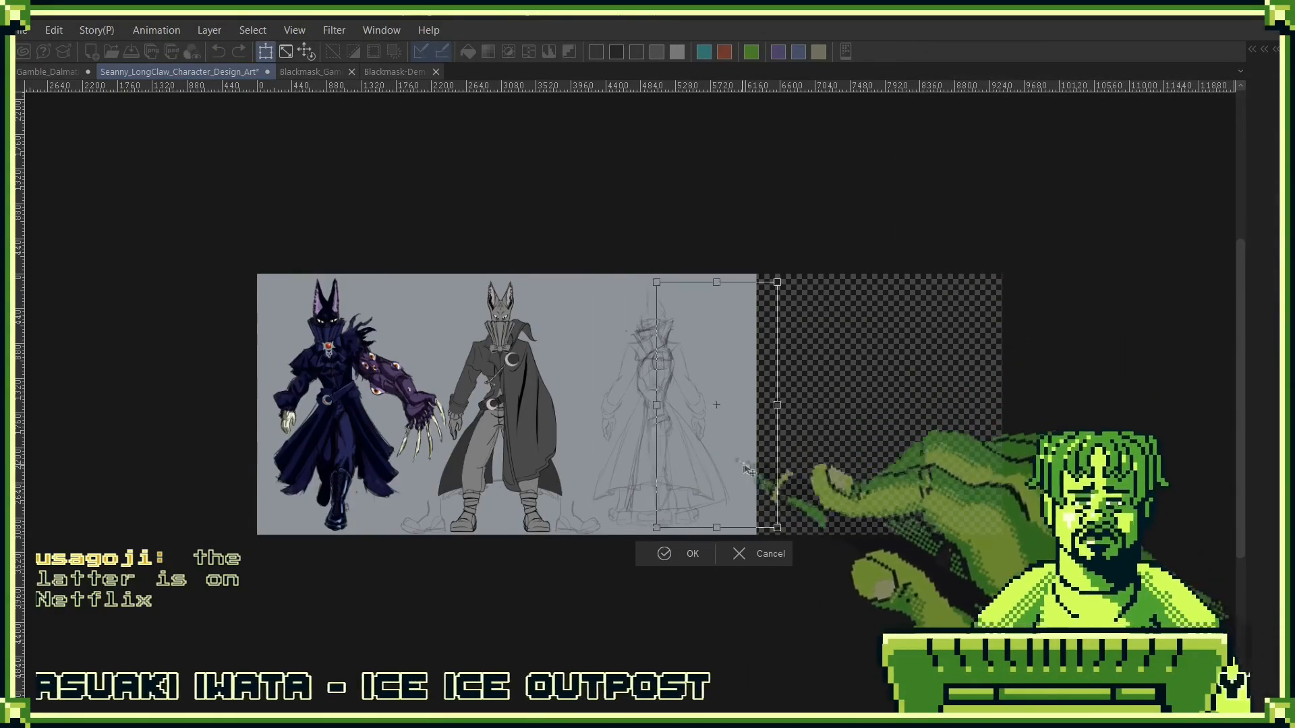
drag(749, 470, 835, 466)
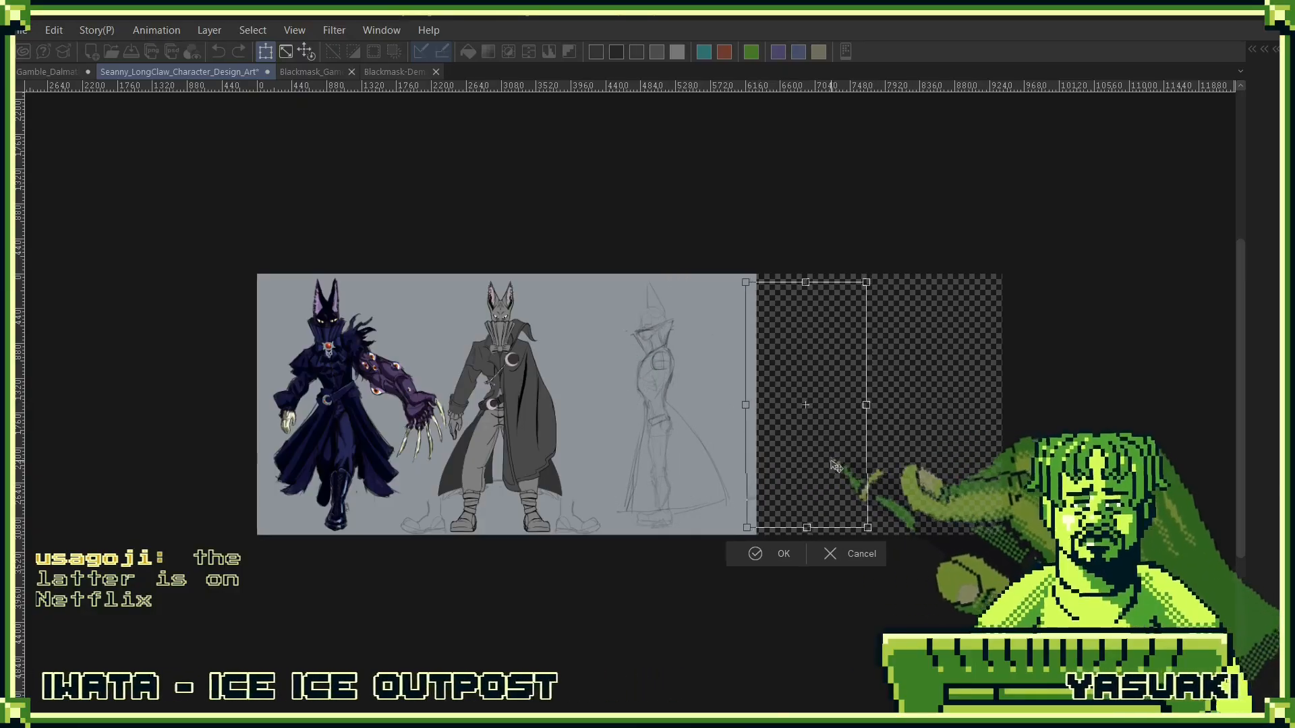
click(770, 553)
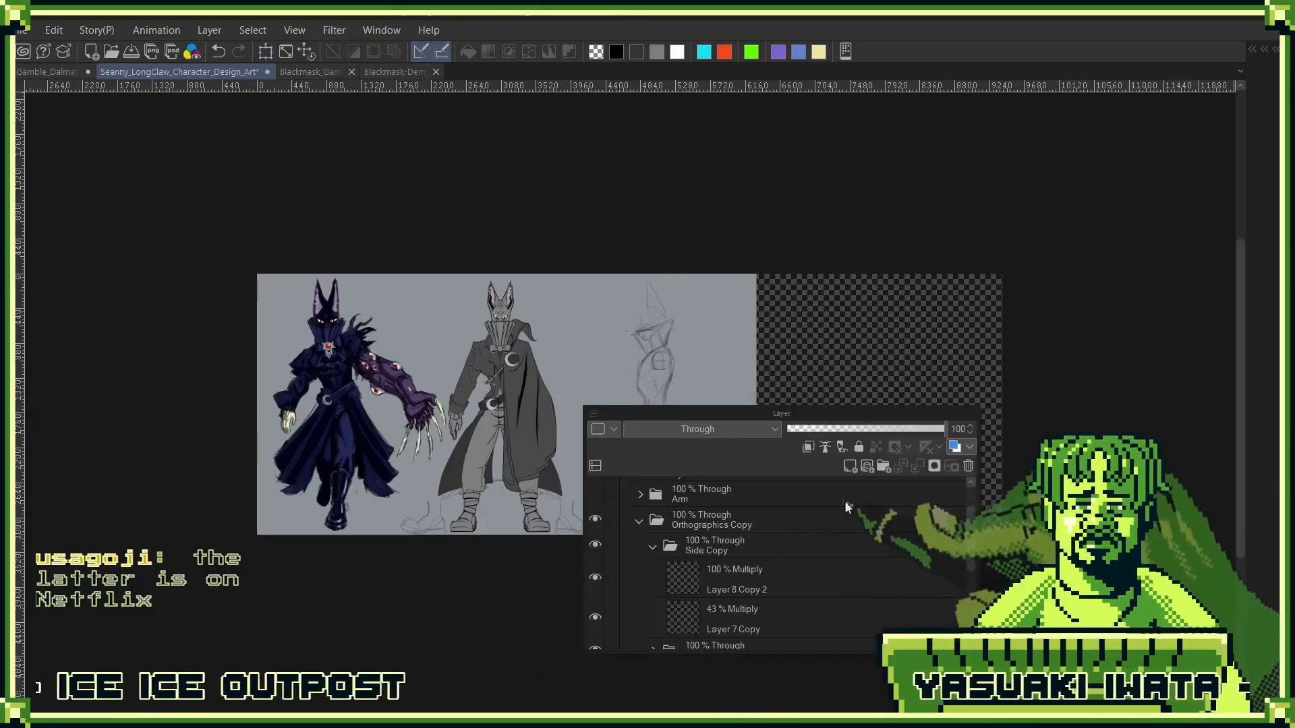
- Add a grey #8F949B fill layer covering the widened canvas above the Background layer, and delete the old Background layer
scroll(783, 539, down, 3)
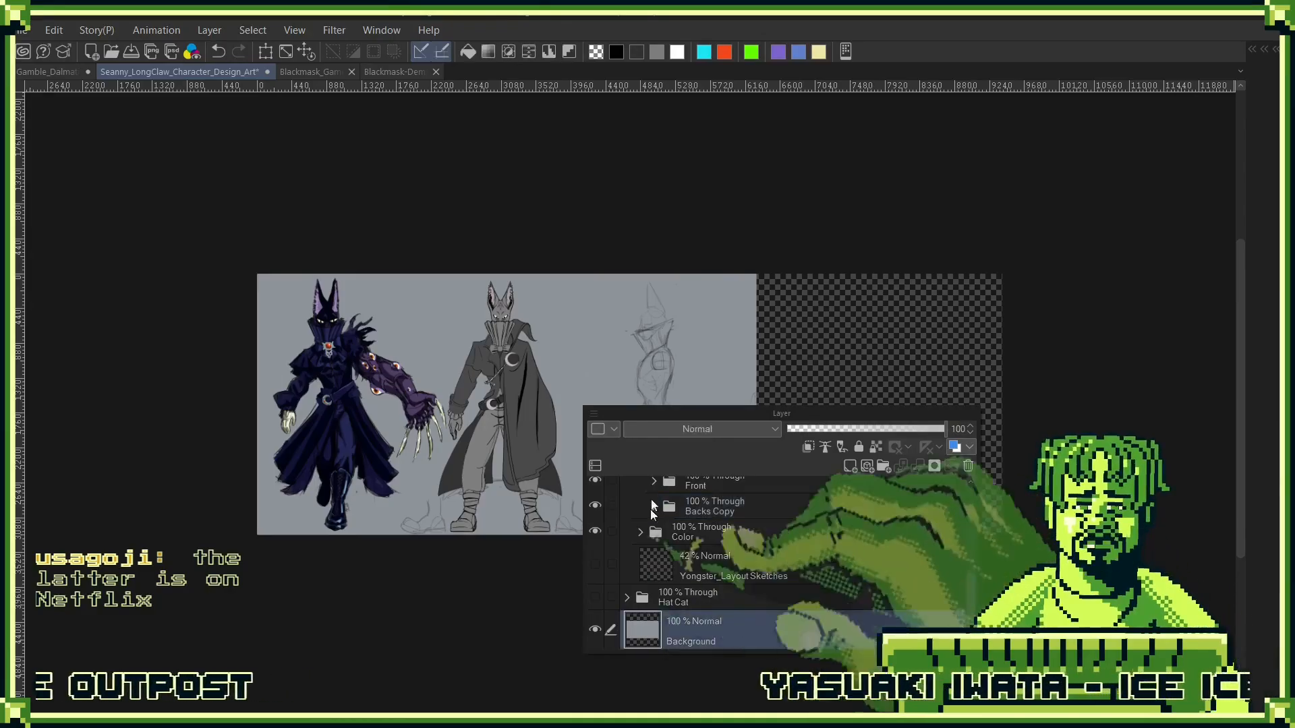
key(l)
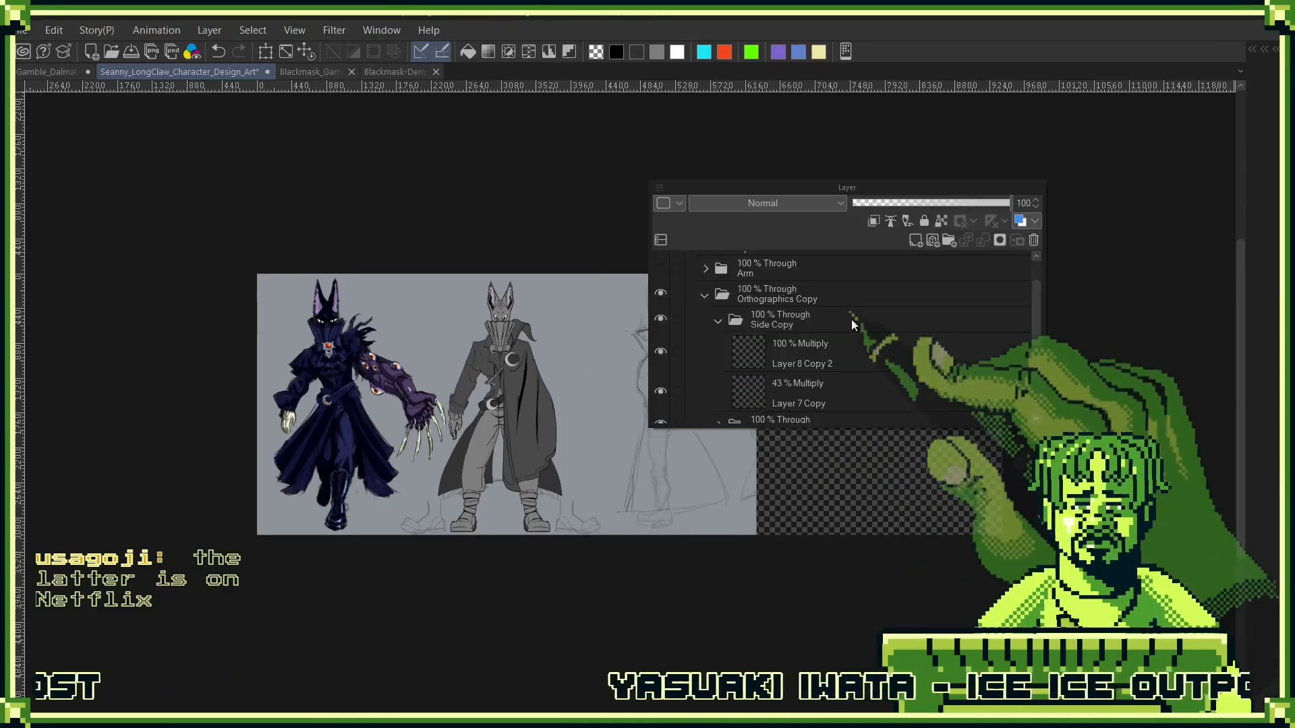
scroll(870, 357, down, 5)
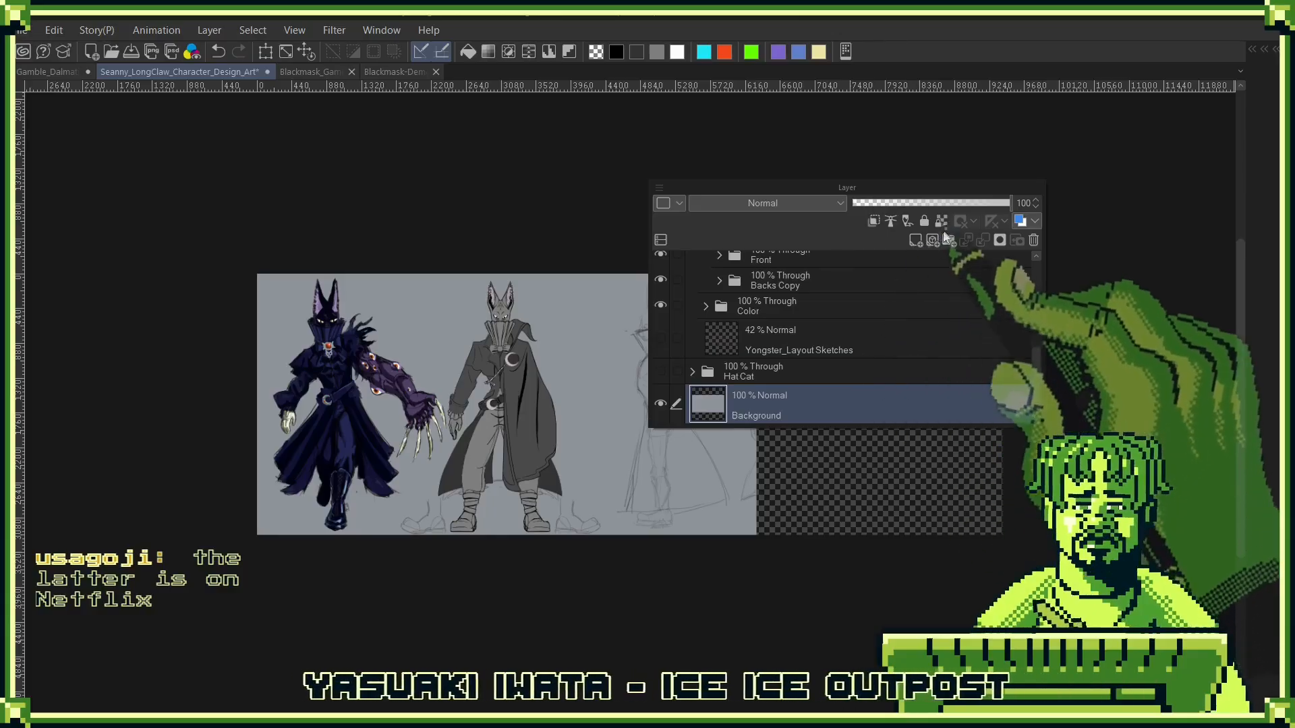
right_click(858, 415)
mouse_move(974, 327)
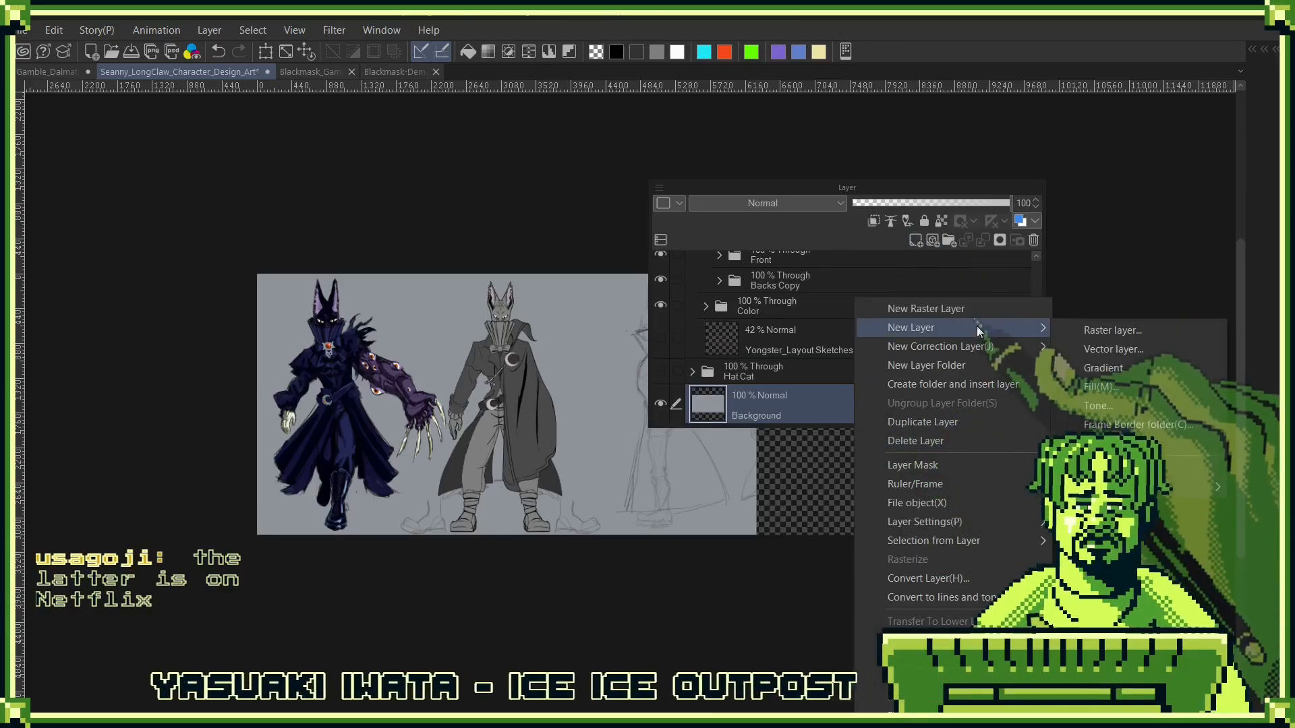
click(1115, 384)
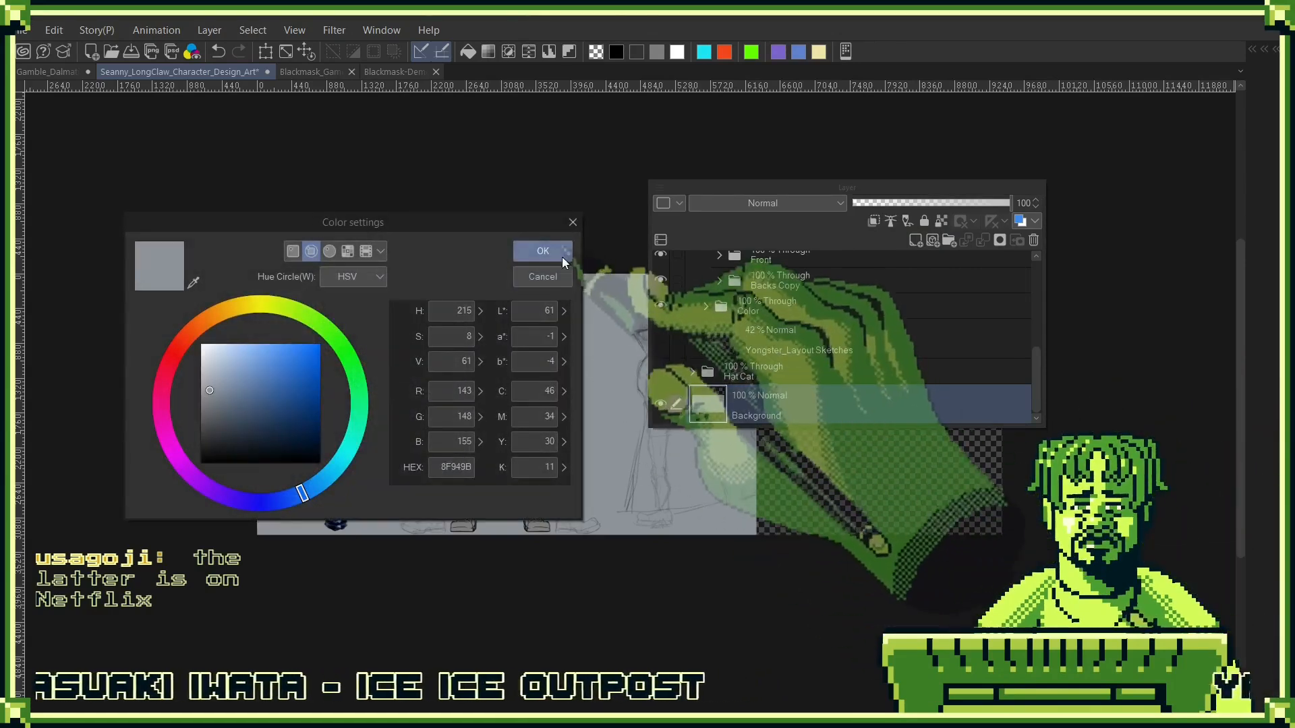
click(536, 249)
scroll(836, 391, down, 2)
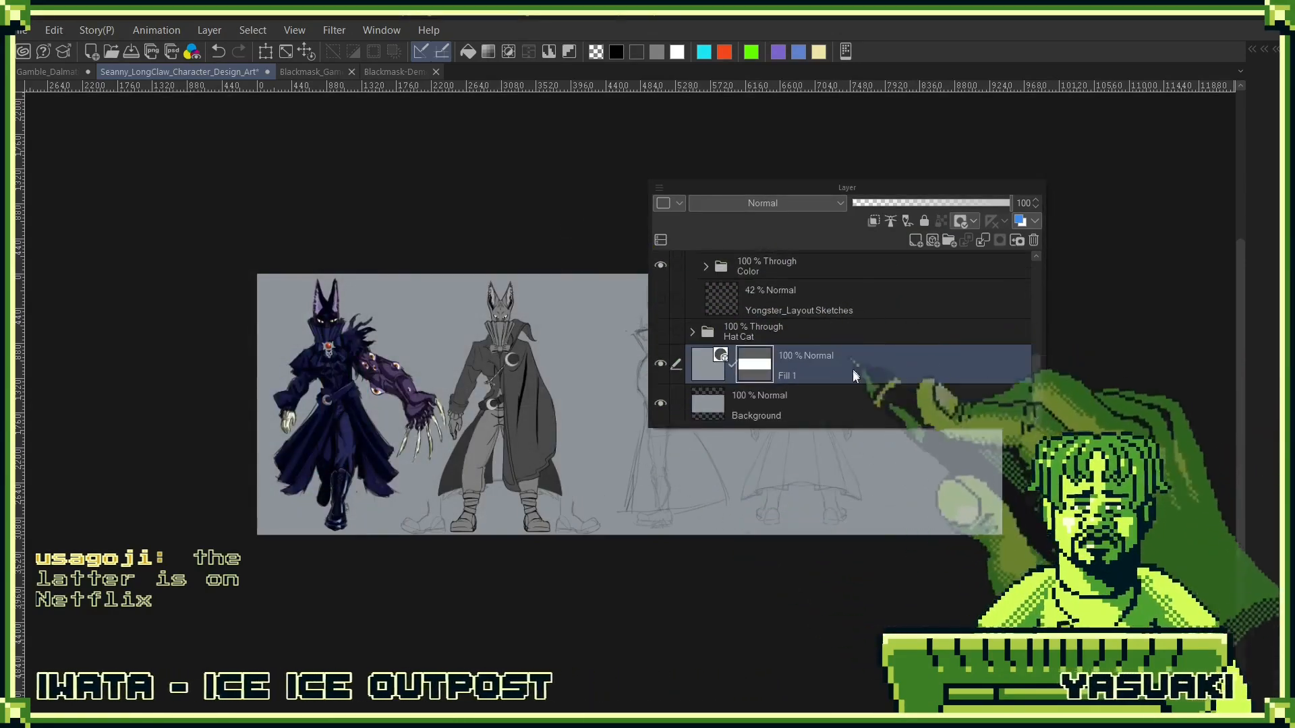
drag(857, 405, 1027, 256)
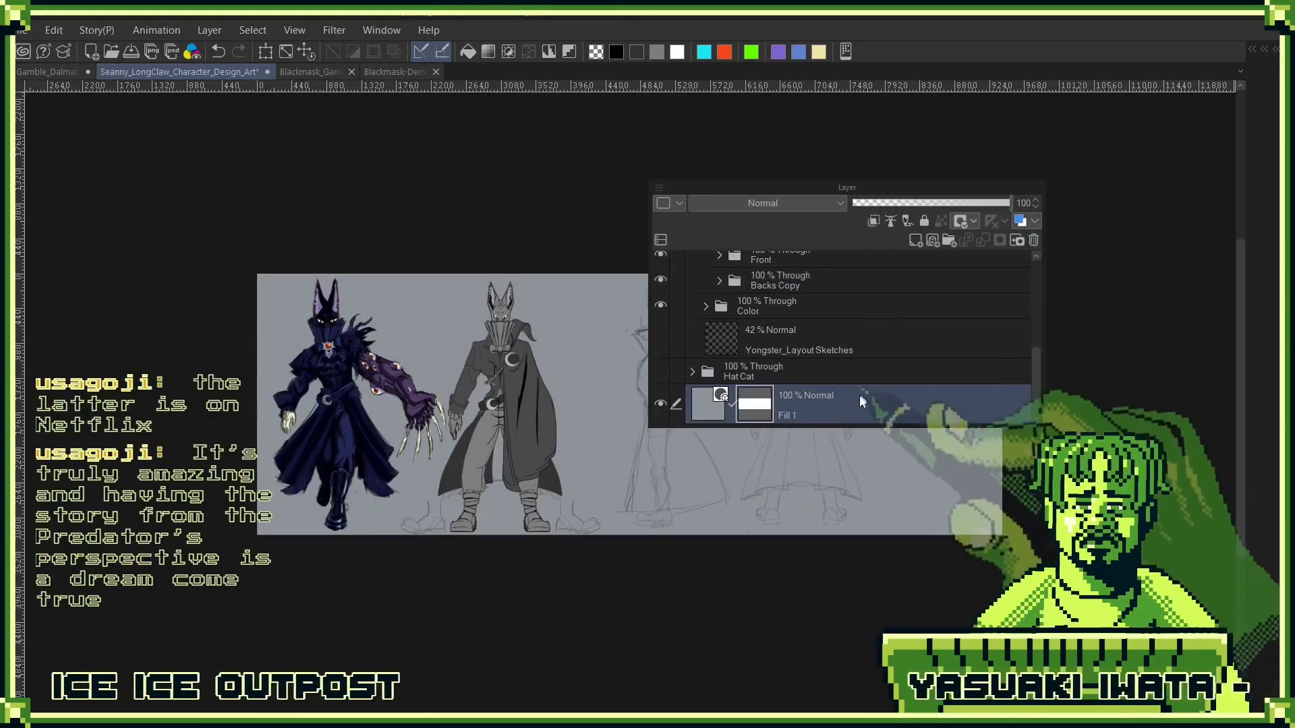
- Make Layer 8 Copy 2 in the Side Copy folder the active layer and uncover the side and back sketches
scroll(855, 346, up, 4)
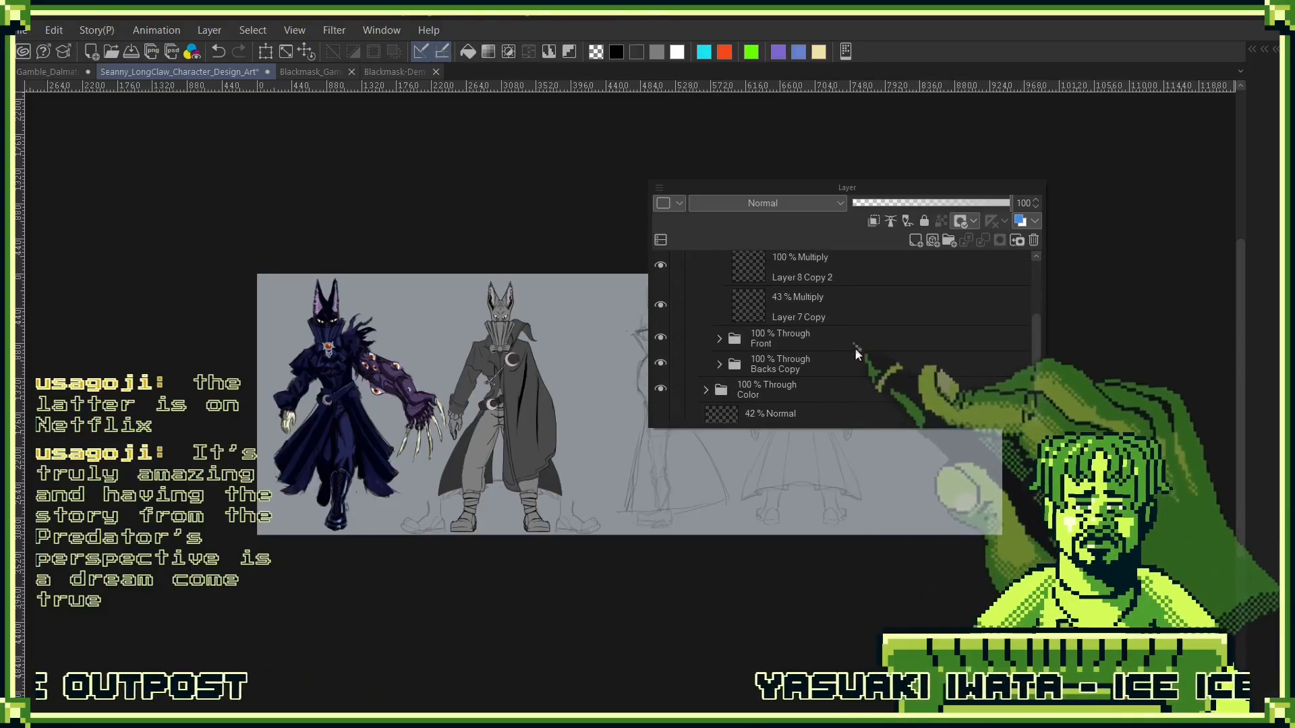
scroll(861, 361, up, 3)
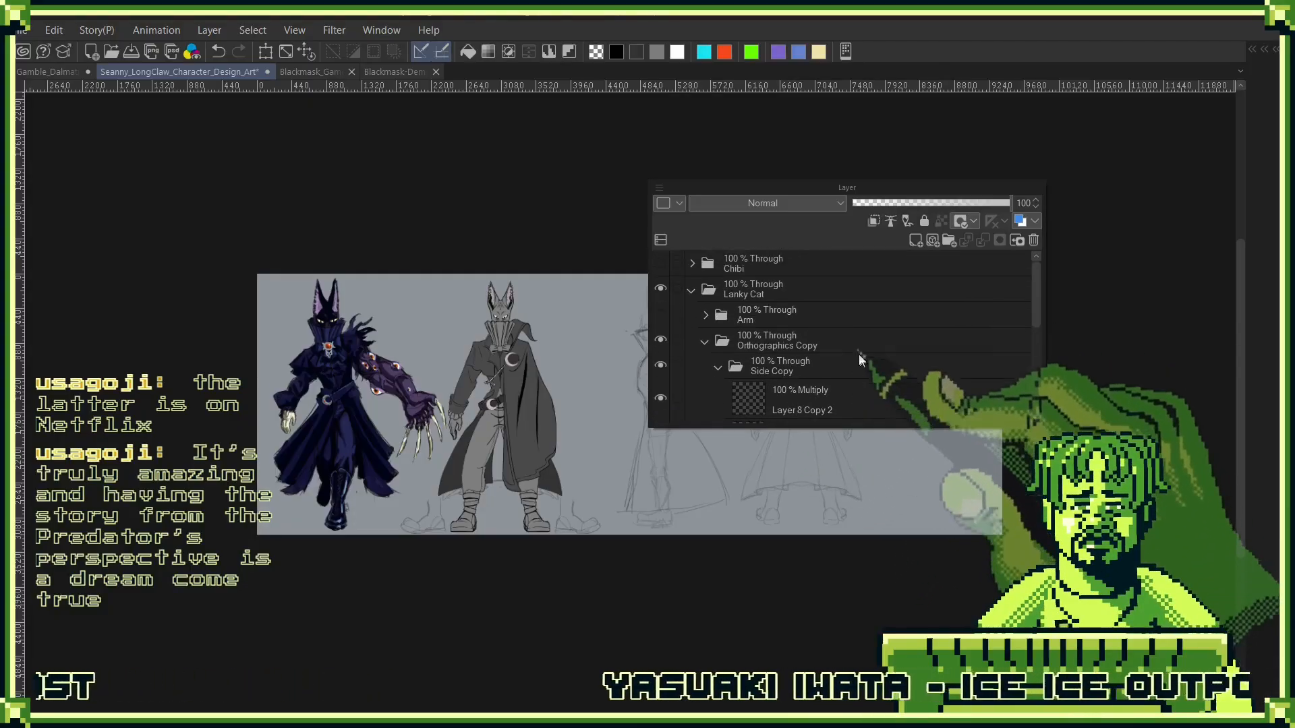
click(847, 391)
click(854, 365)
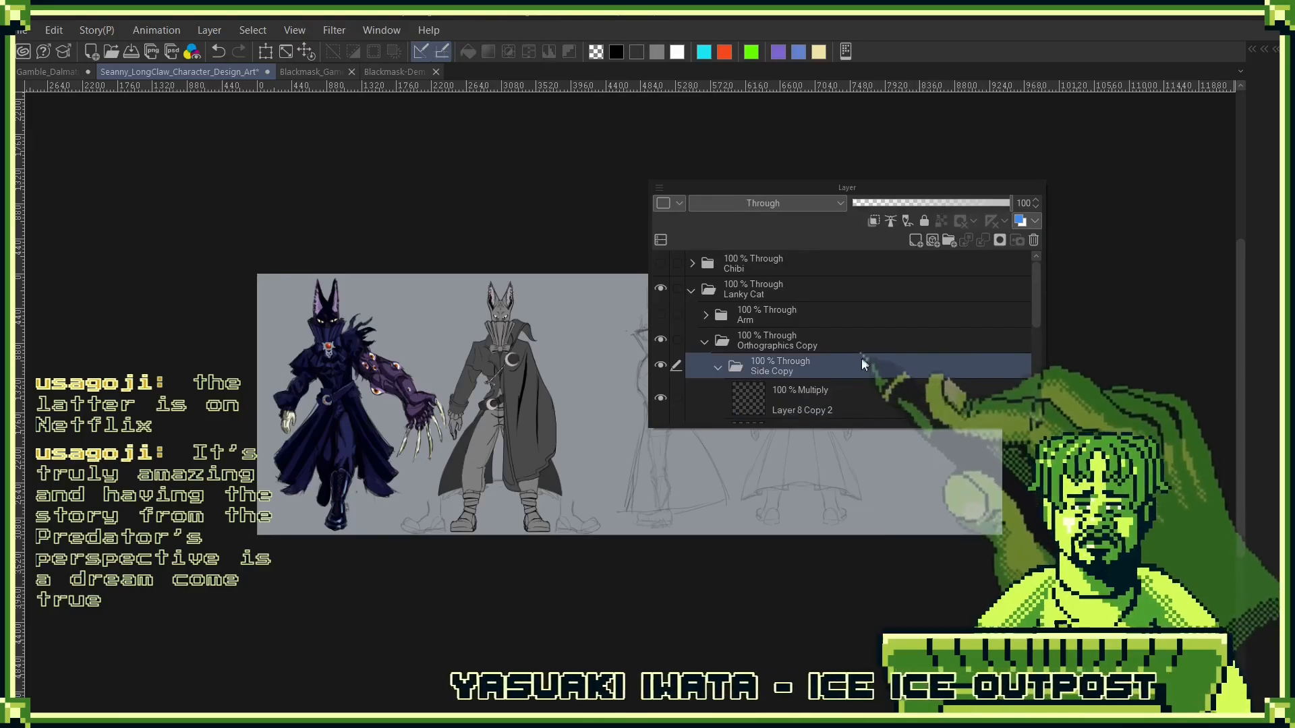
click(856, 398)
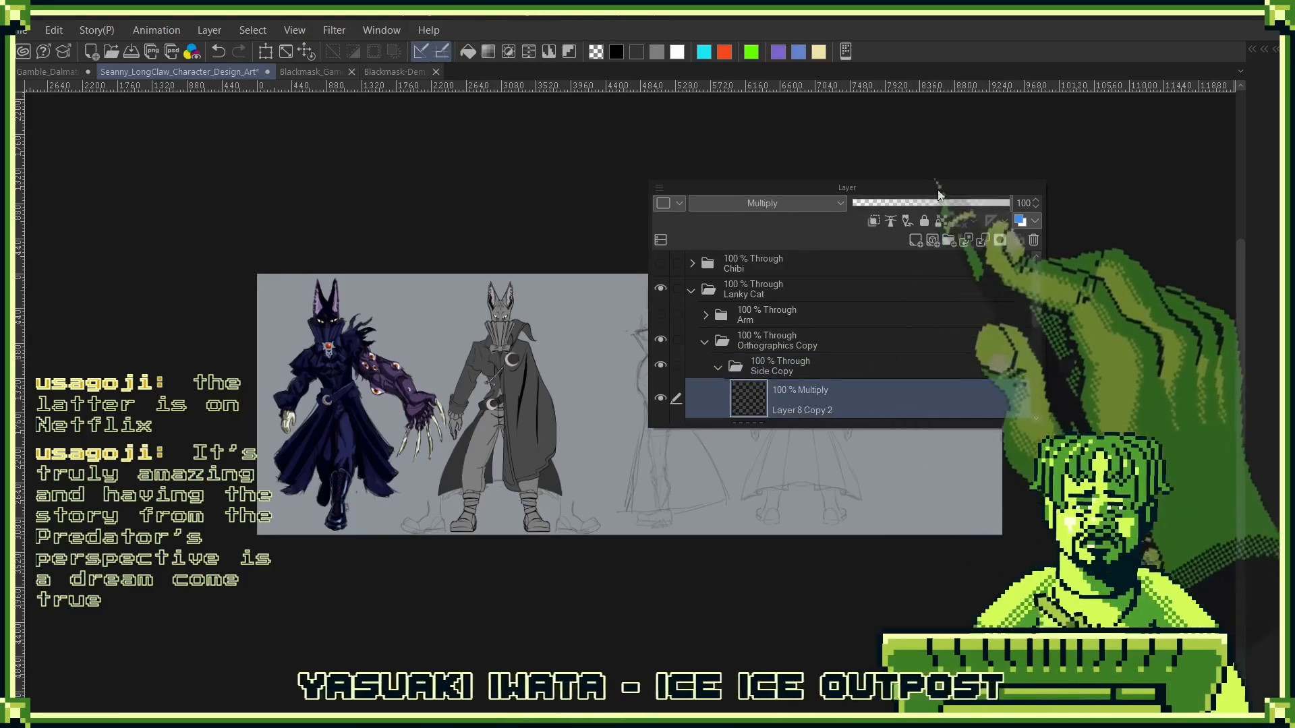
drag(937, 188, 1146, 81)
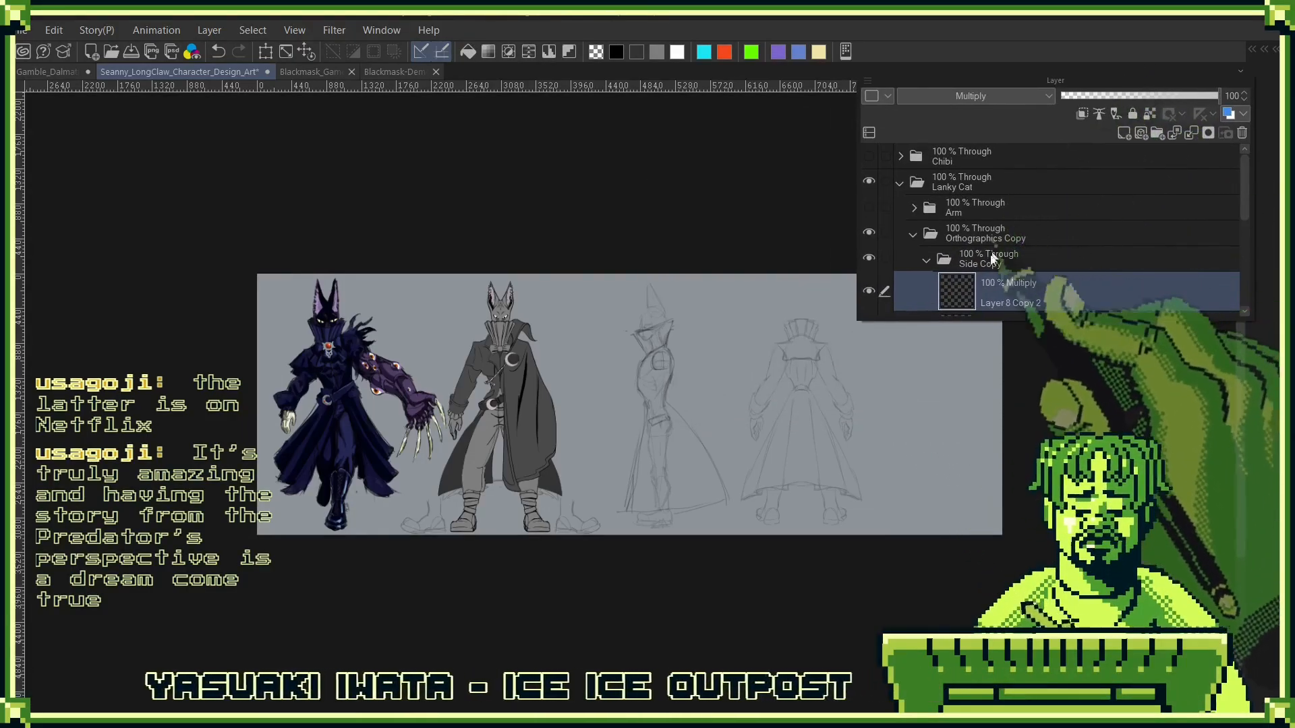
scroll(998, 242, down, 2)
scroll(993, 253, down, 2)
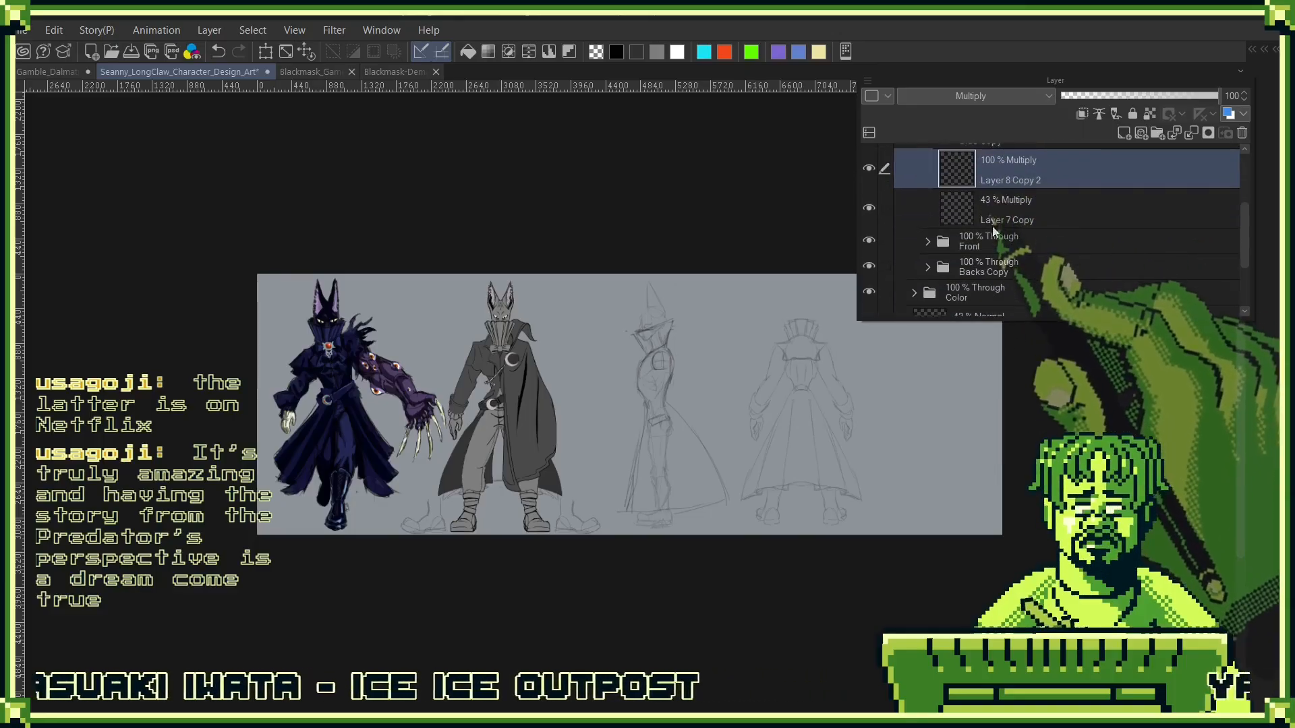
click(55, 29)
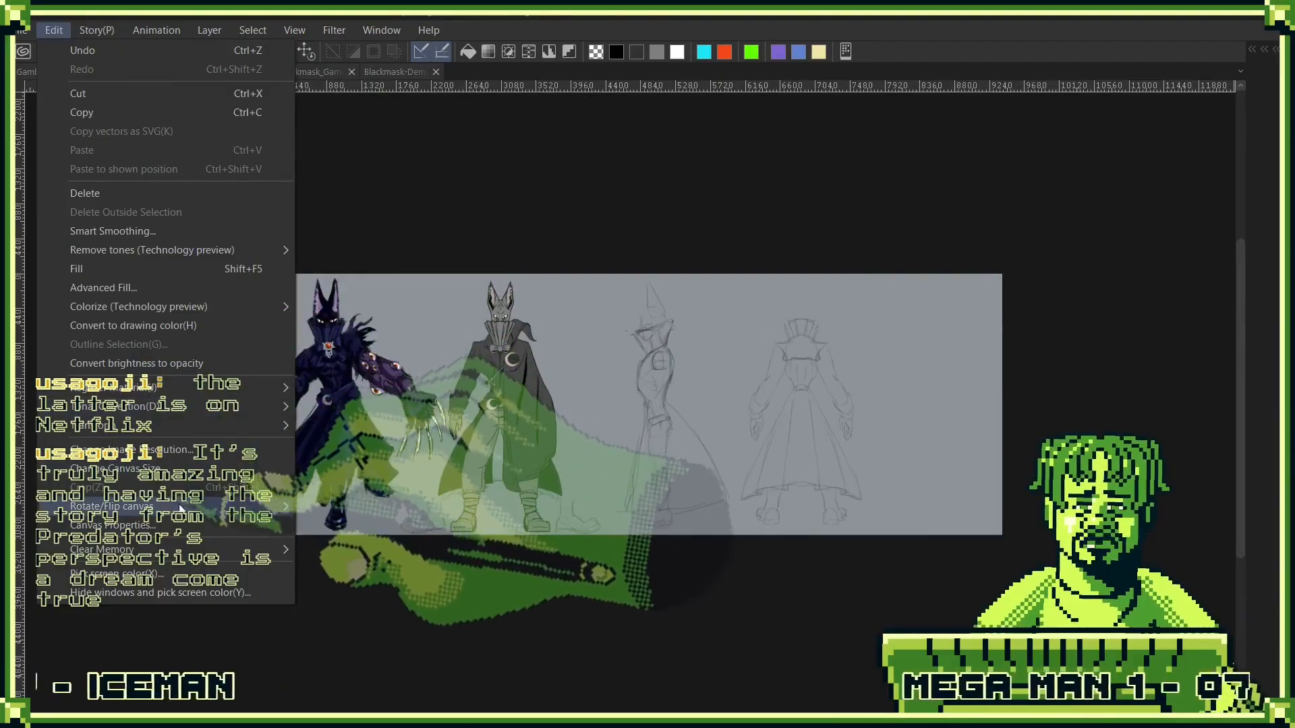
mouse_move(186, 499)
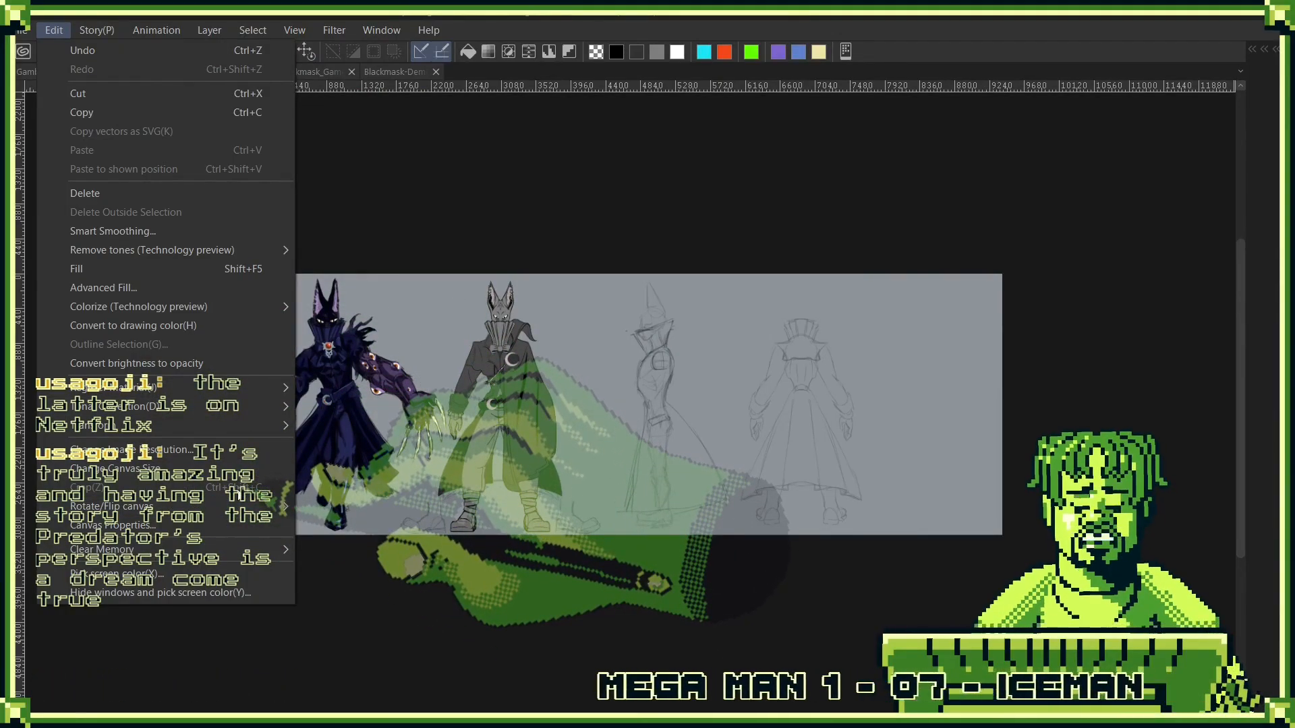
key(Escape)
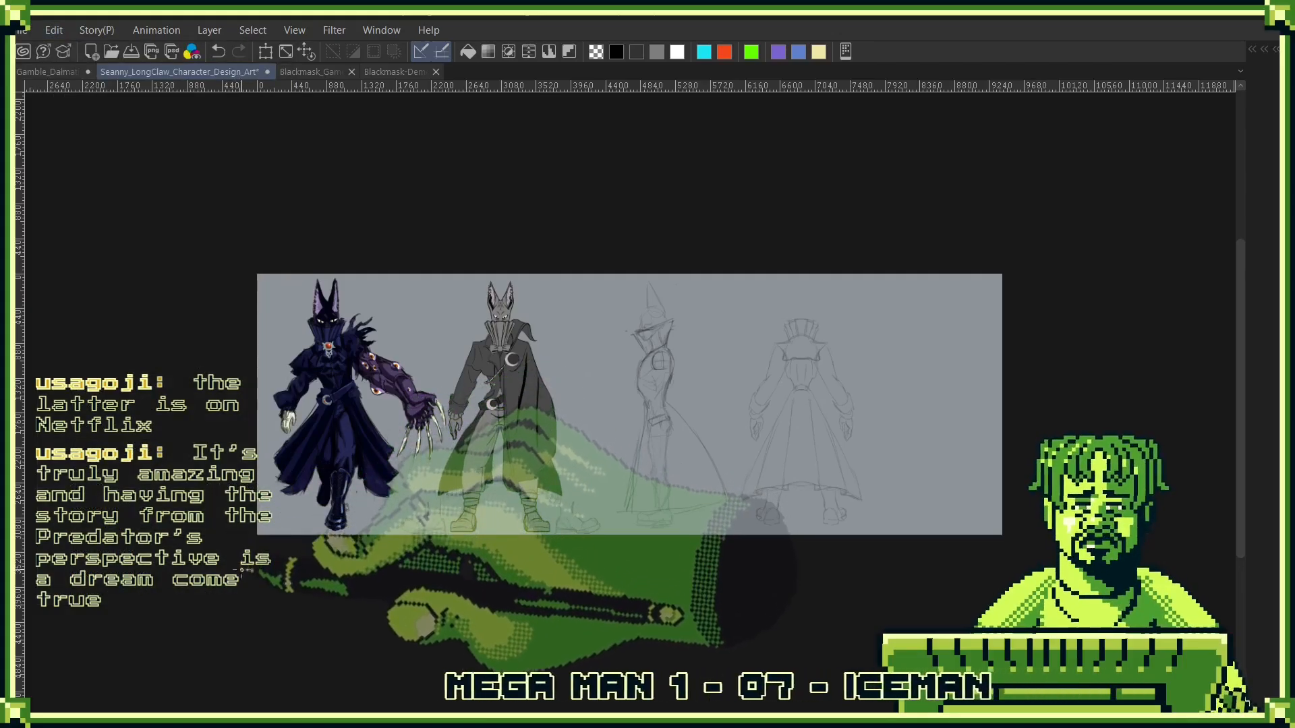
- Crop the canvas to a rectangular selection around the four figures, trimming the empty area beside the back sketch, and clear the selection
key(F8)
key(F6)
key(F7)
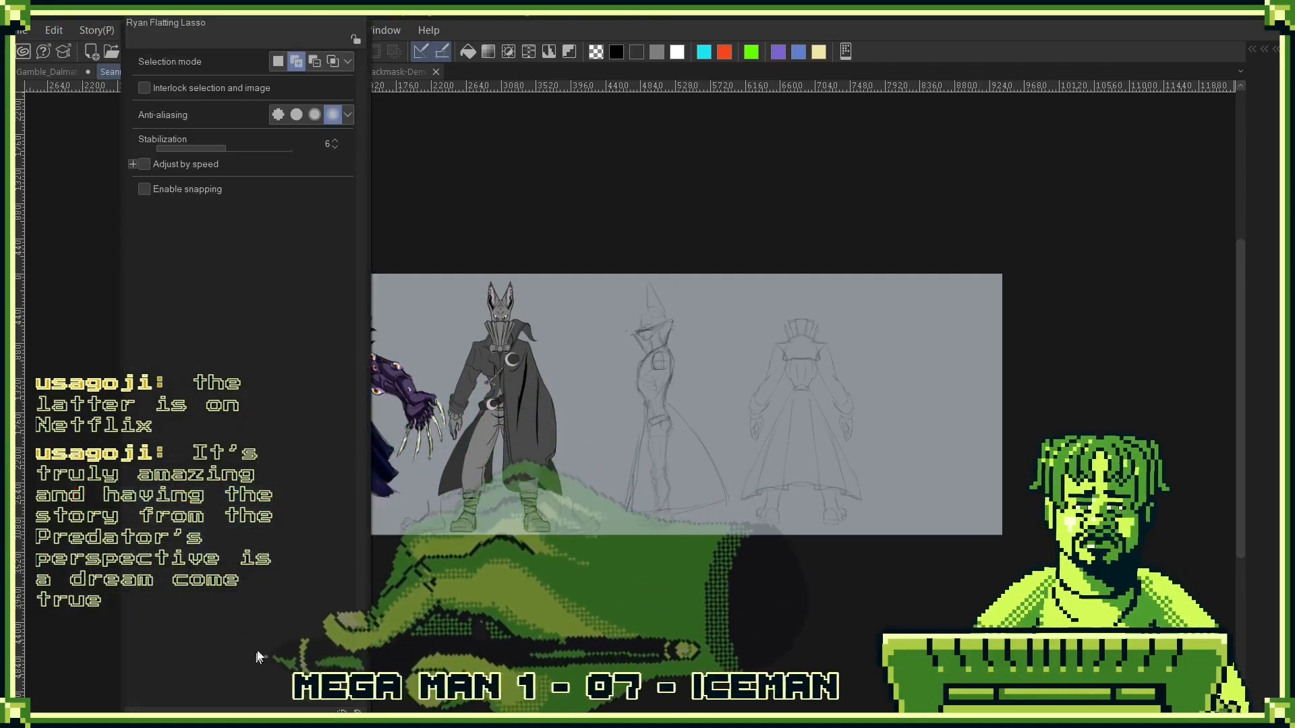
key(F5)
click(353, 573)
click(269, 275)
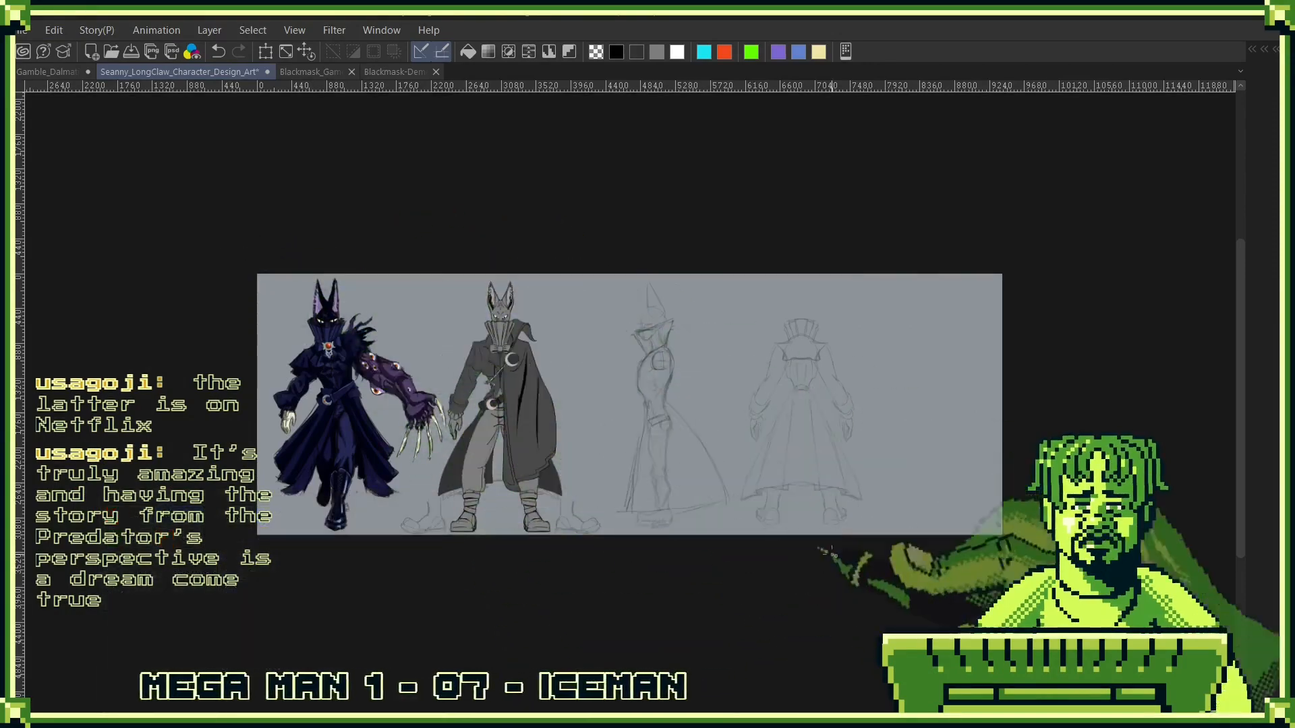
drag(227, 196, 874, 635)
key(ctrl+alt+c)
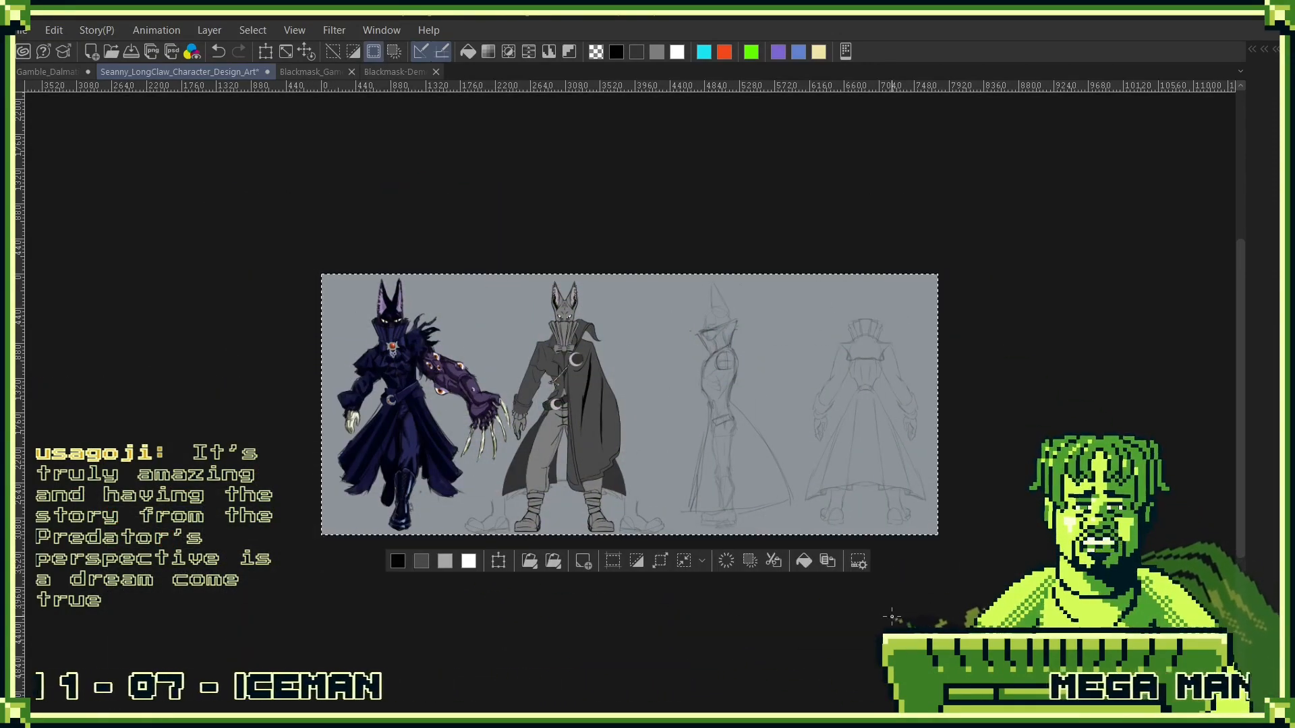
key(ctrl+d)
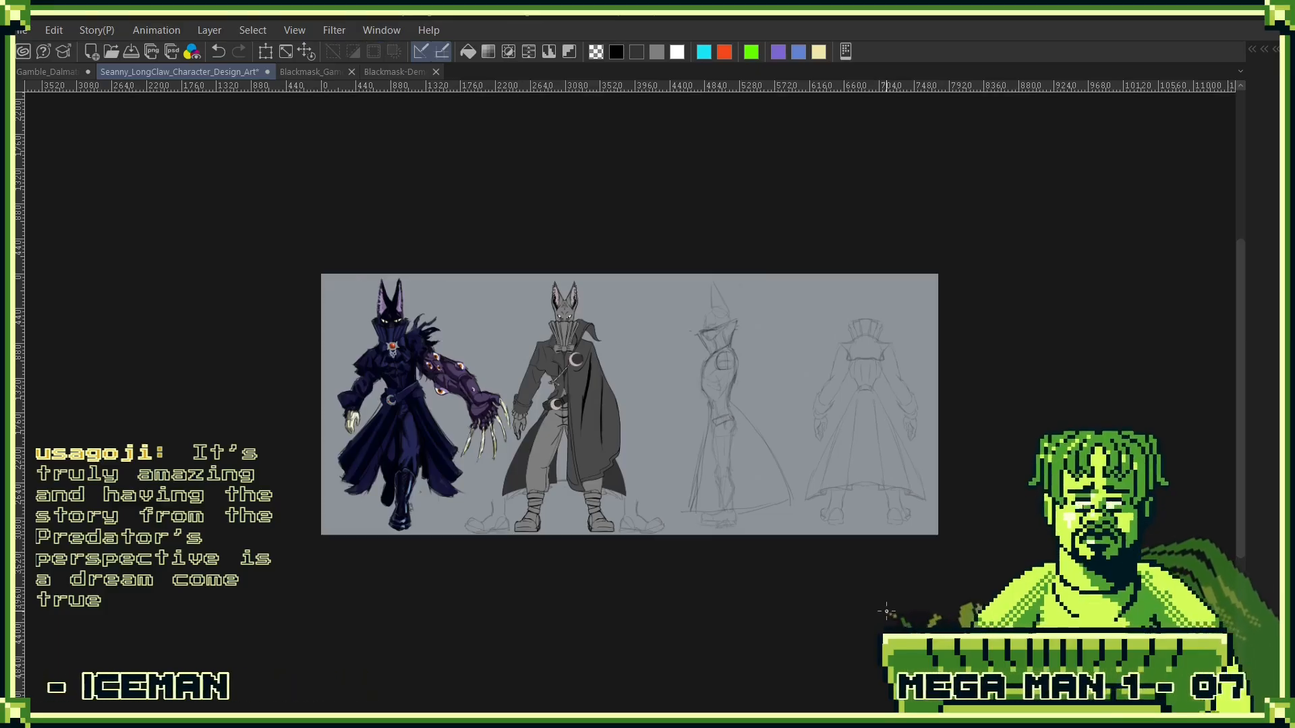
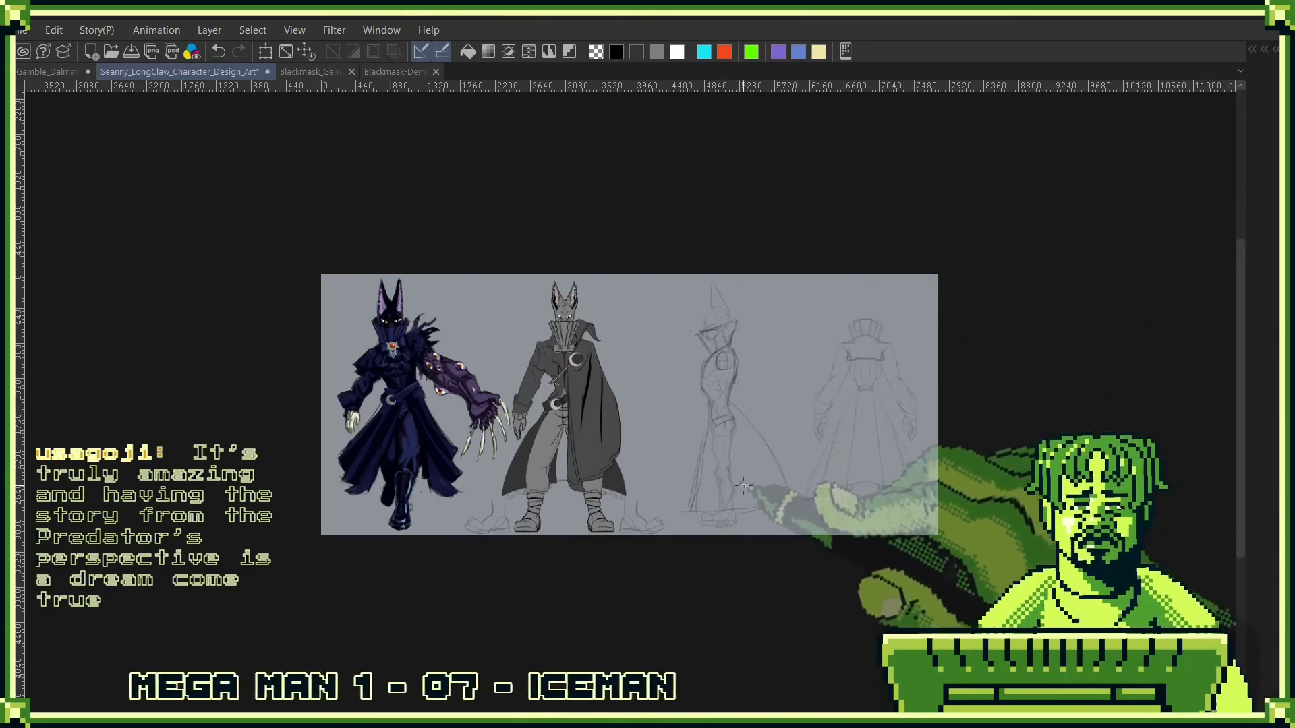
- Add a new layer above Layer 8 Copy 2 in the Side Copy folder and hide both layers
drag(738, 427, 843, 431)
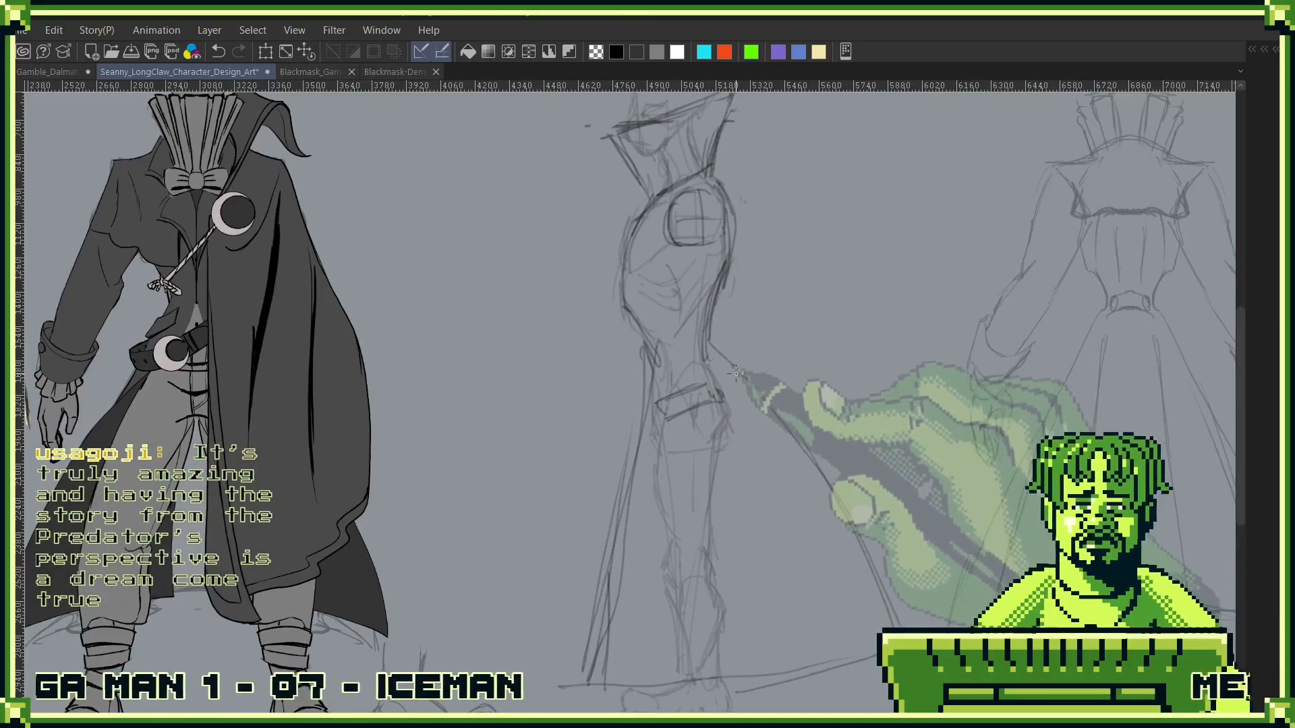
key(F7)
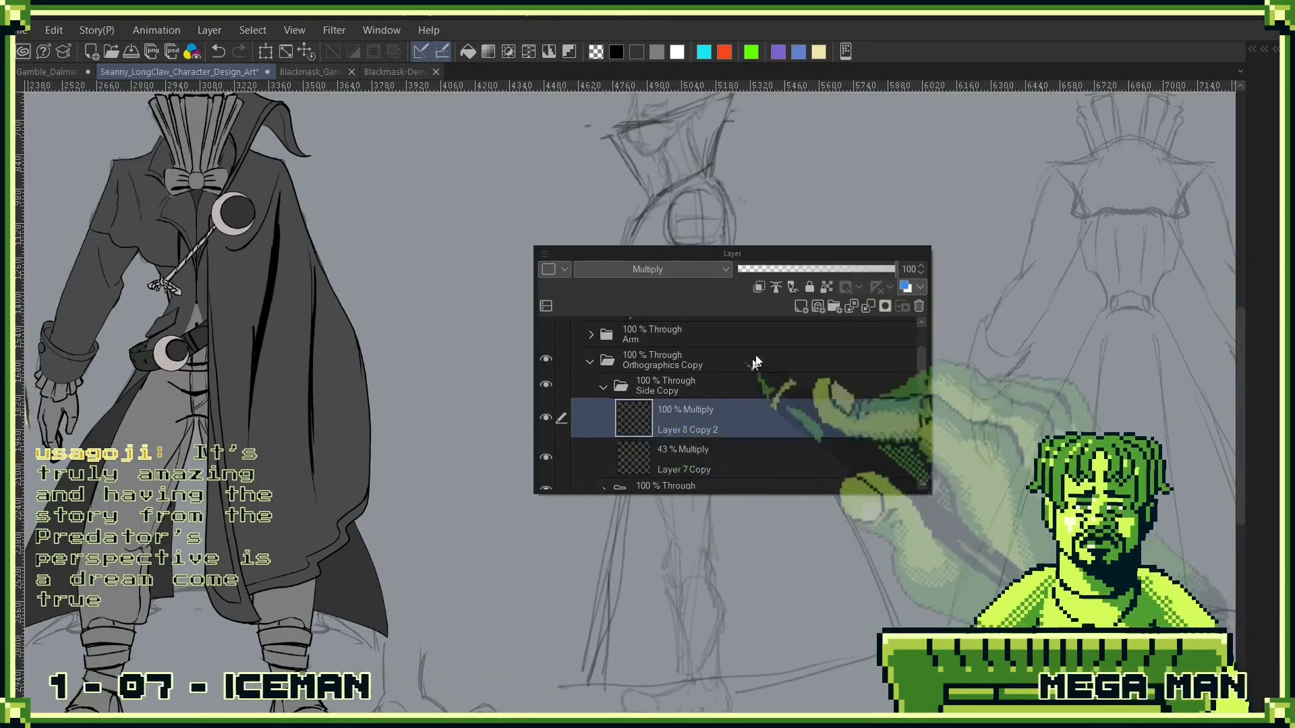
click(802, 306)
click(545, 419)
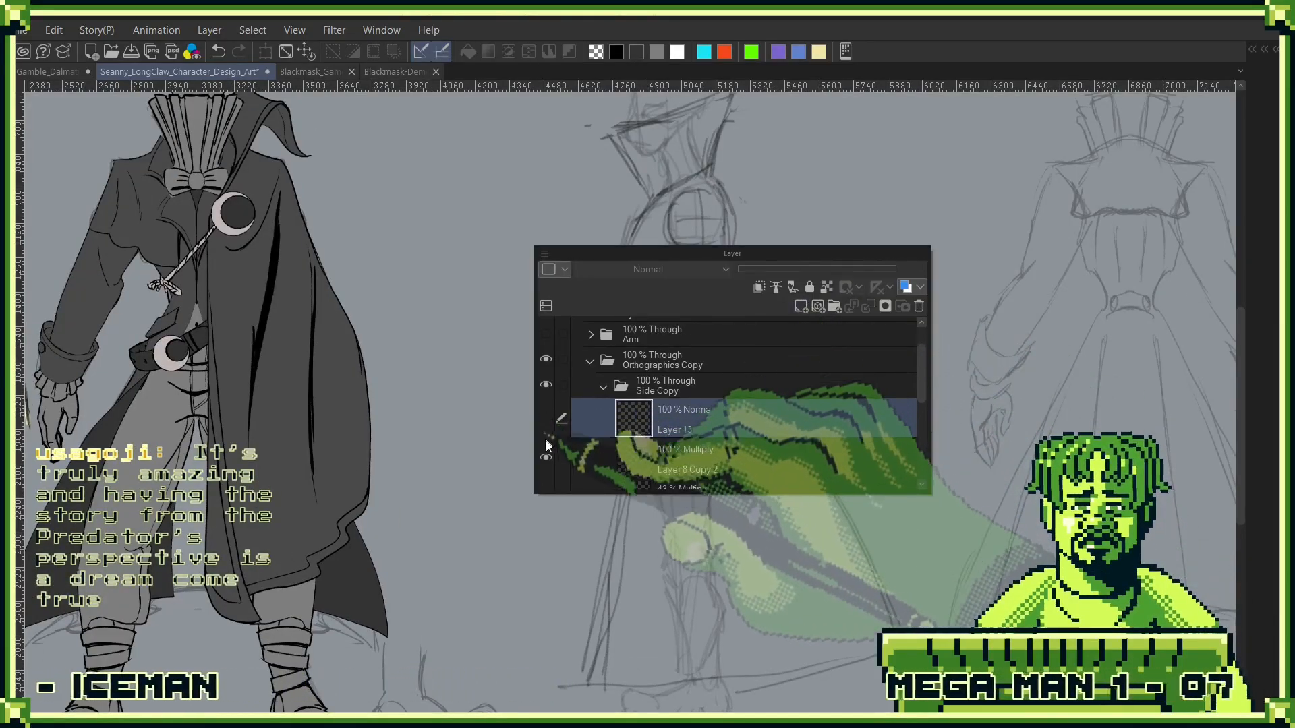
drag(820, 250, 1066, 169)
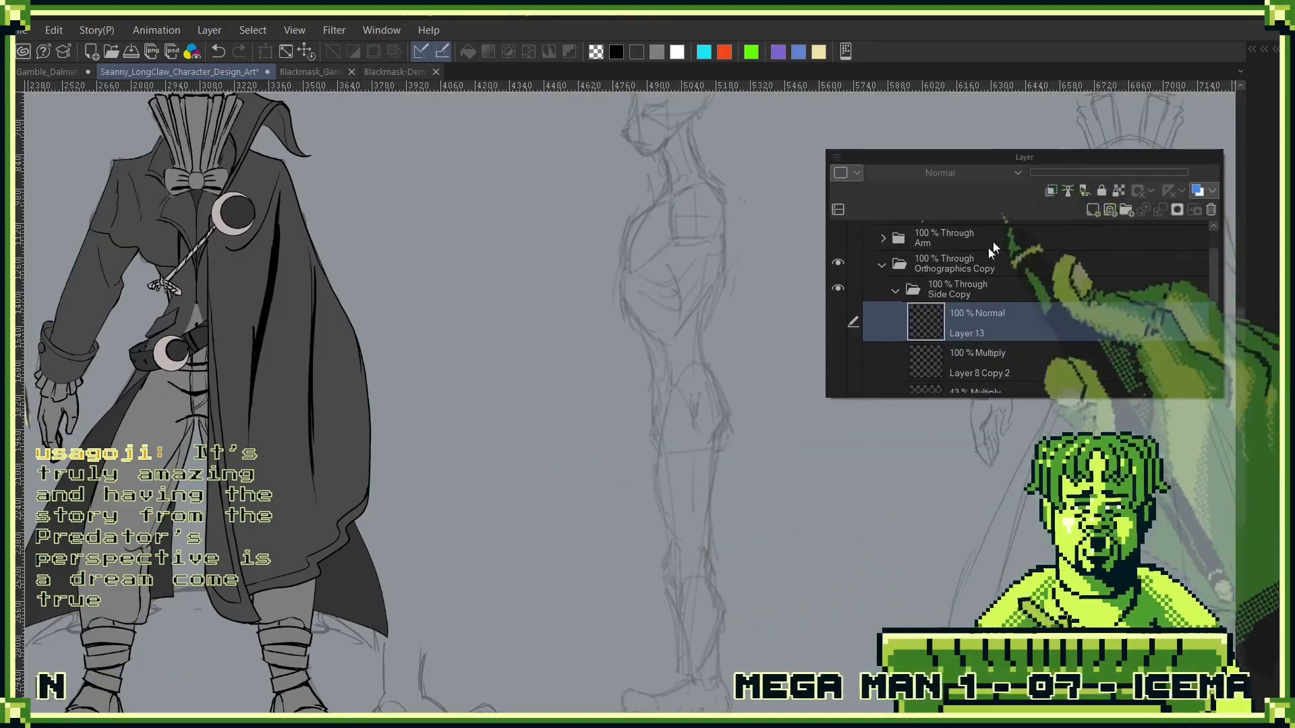
- Make Layer 7 Copy the active layer and toggle its visibility to check the side-view anatomy sketch, leaving it shown
scroll(944, 303, down, 2)
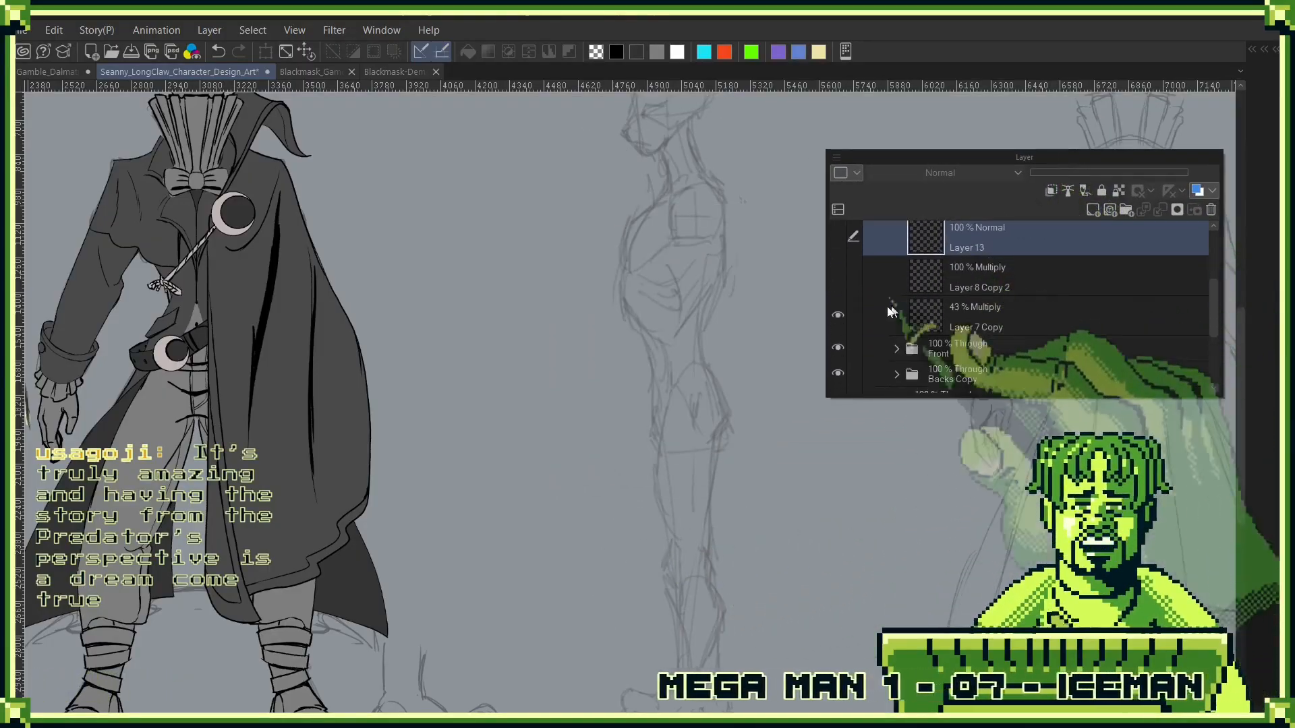
click(838, 315)
click(1041, 317)
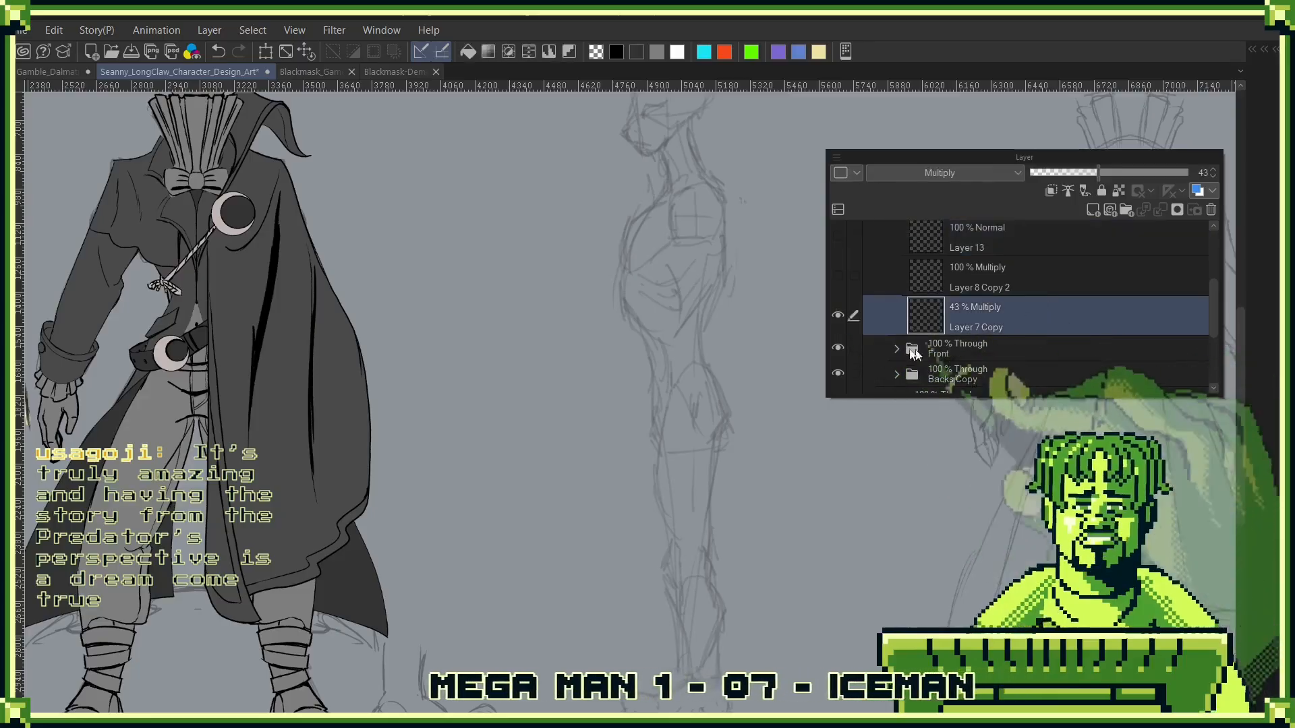
key(Tab)
drag(735, 226, 715, 421)
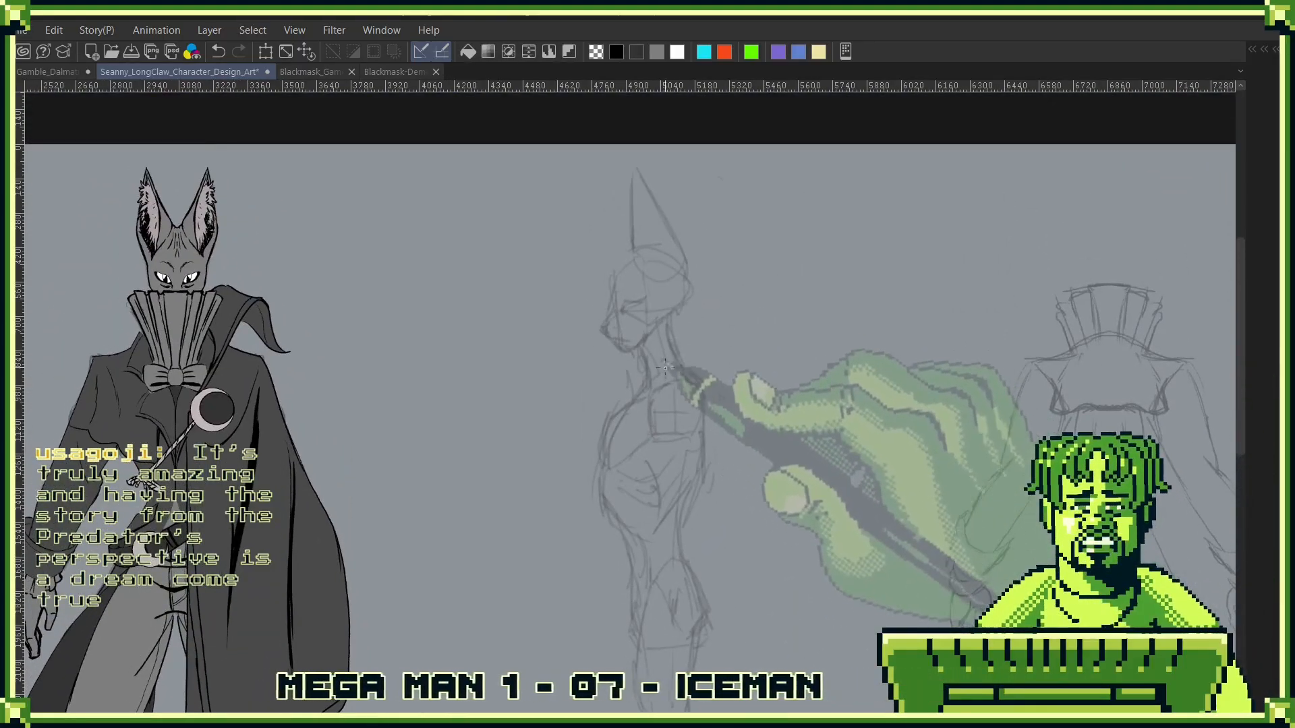
drag(627, 306, 761, 294)
key(Tab)
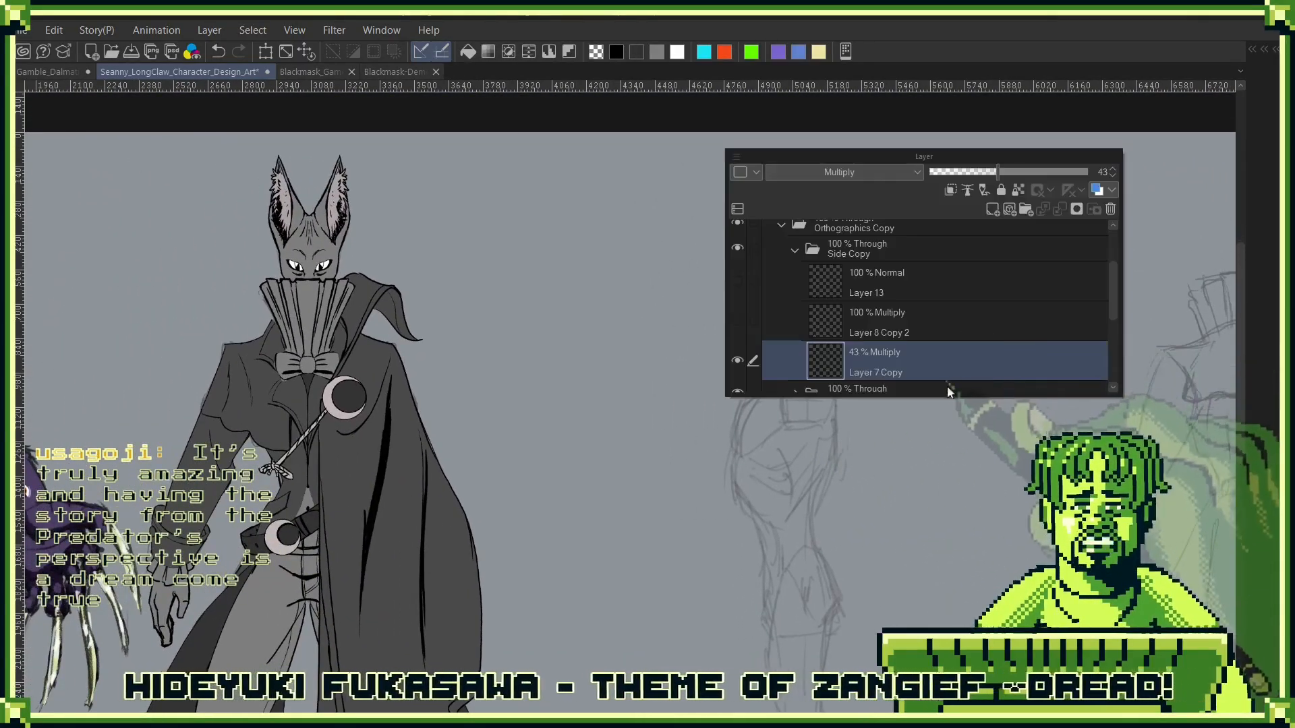
click(738, 364)
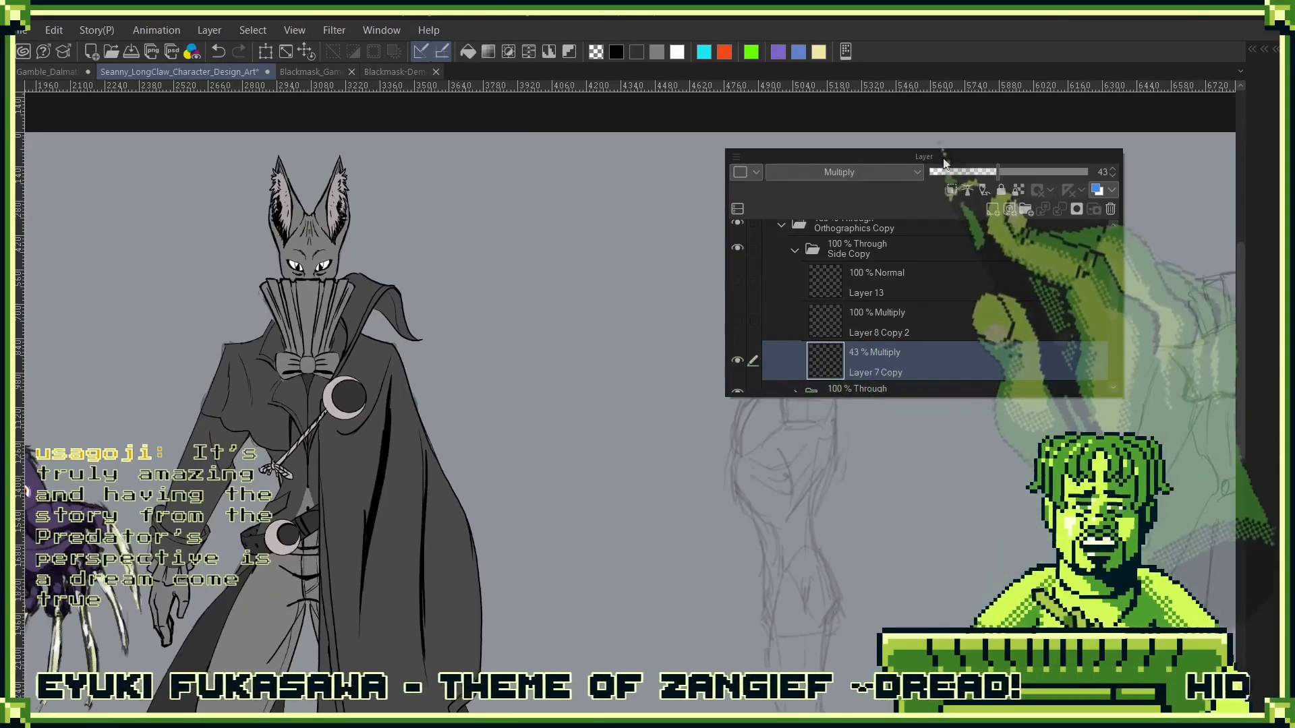
drag(945, 157, 1123, 155)
click(915, 361)
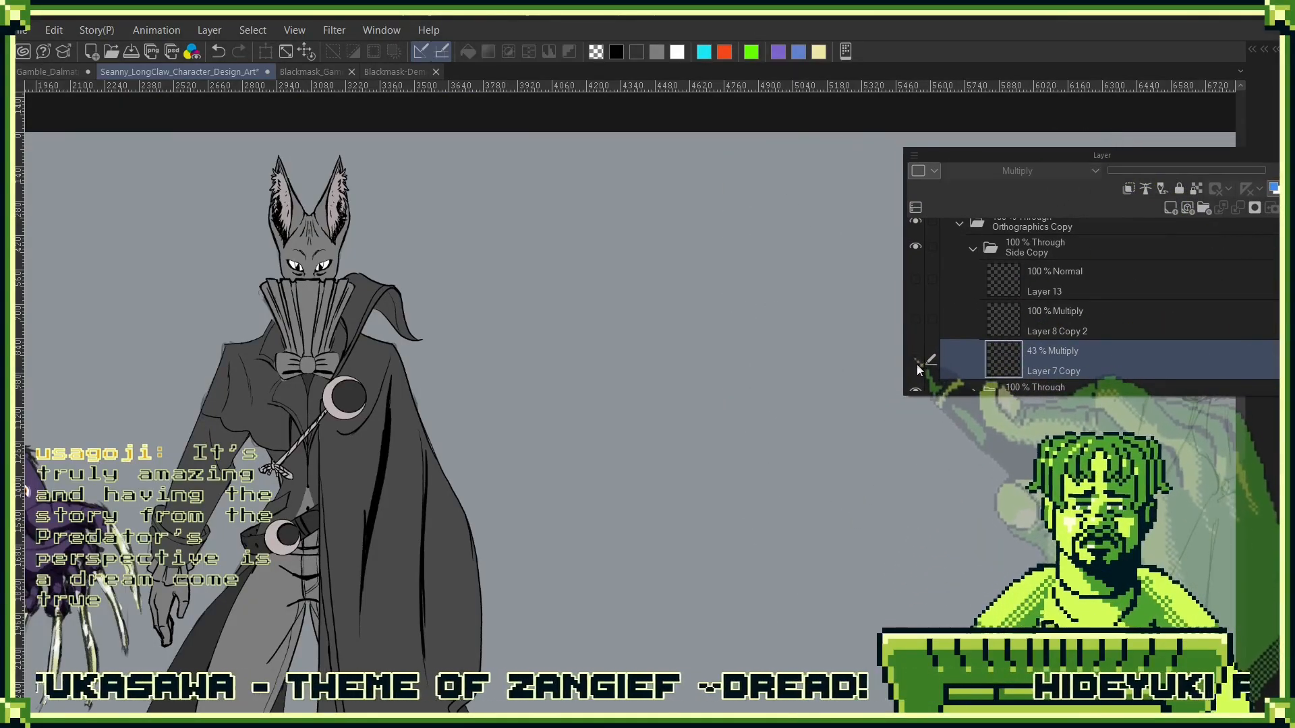
click(915, 360)
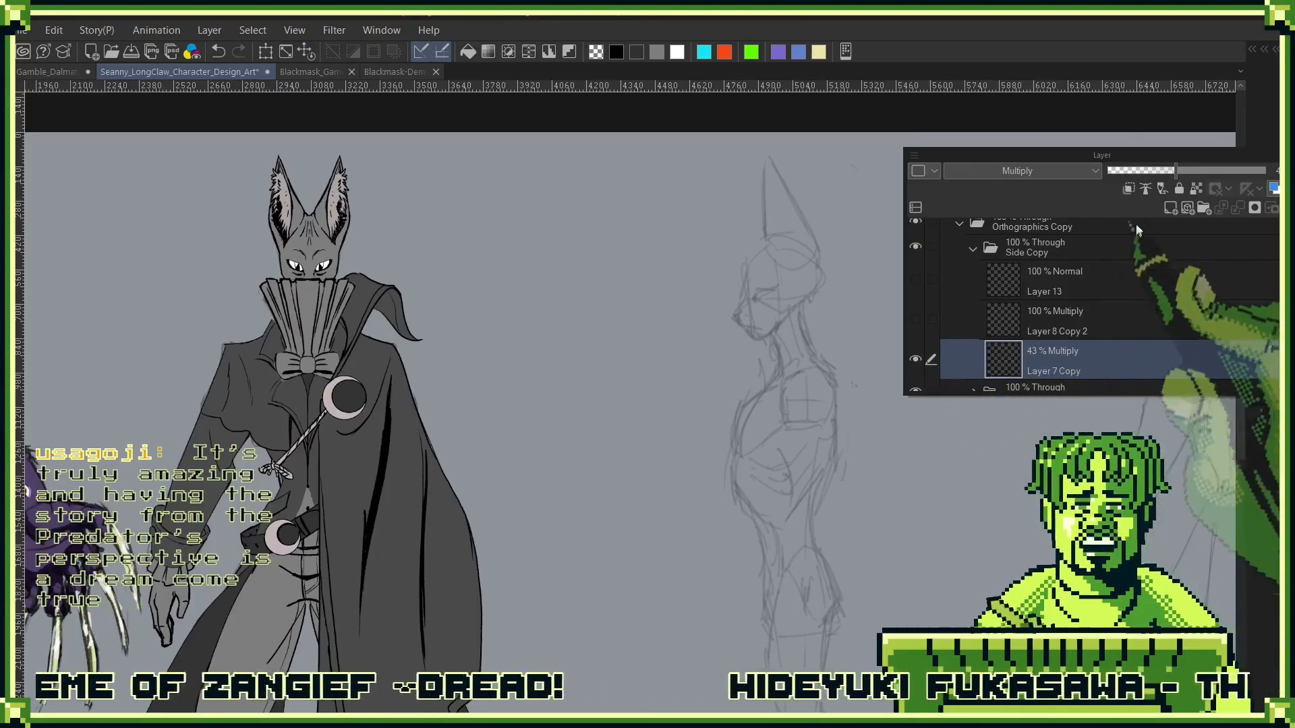
- Add a new normal layer directly above Layer 7 Copy, and choose black and a Ryan Tools brush for inking
click(1171, 208)
scroll(1084, 351, down, 1)
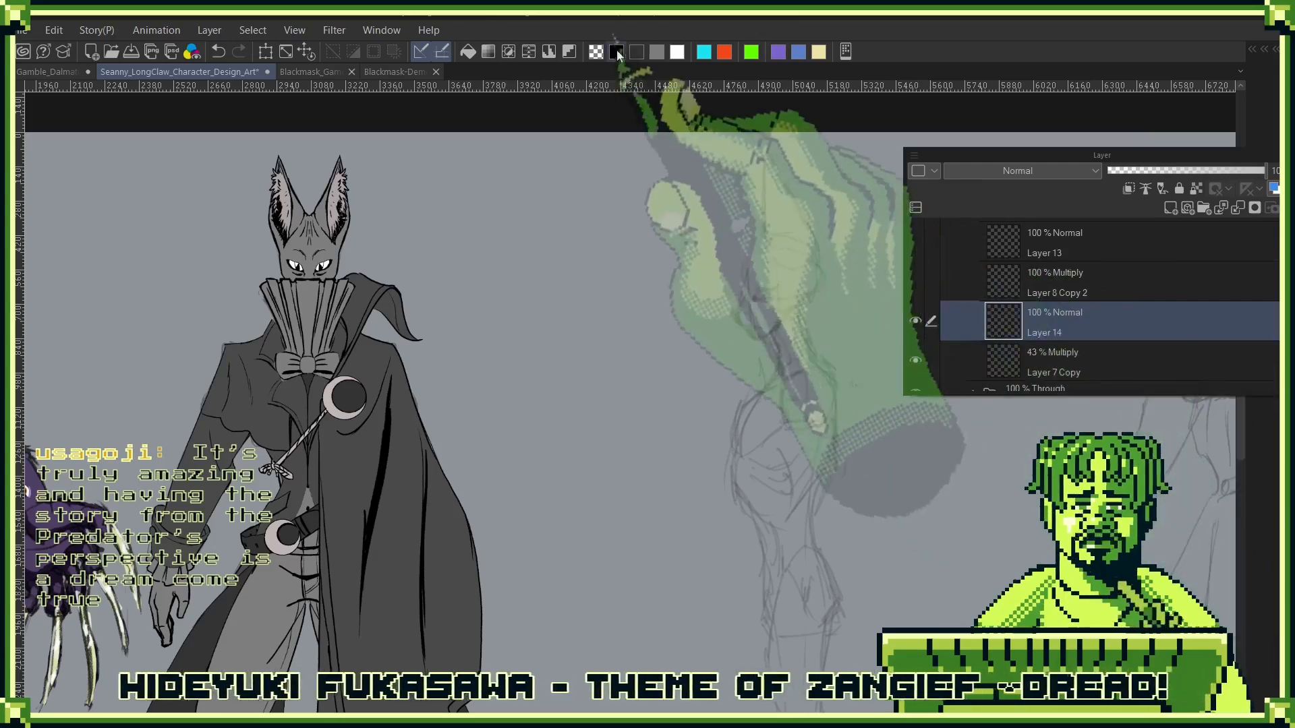
click(616, 51)
key(F7)
key(F7)
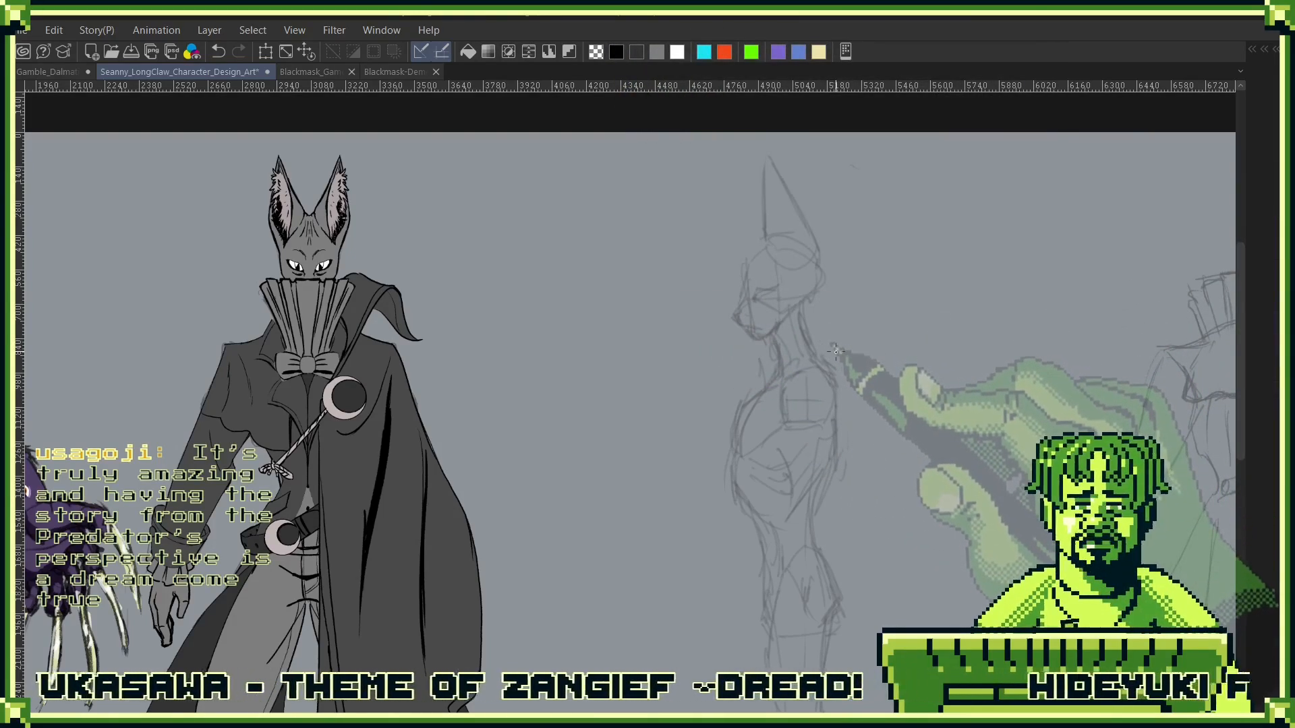
key(F7)
key(F7)
key(F6)
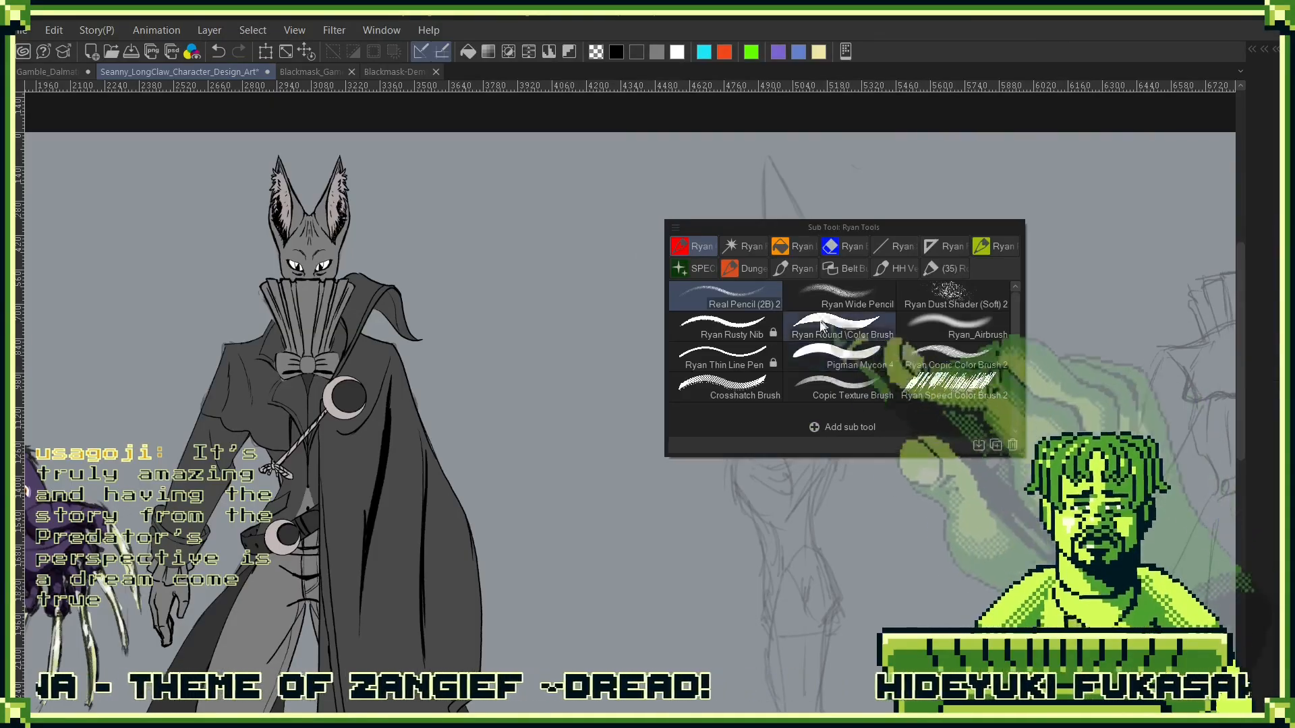
click(849, 300)
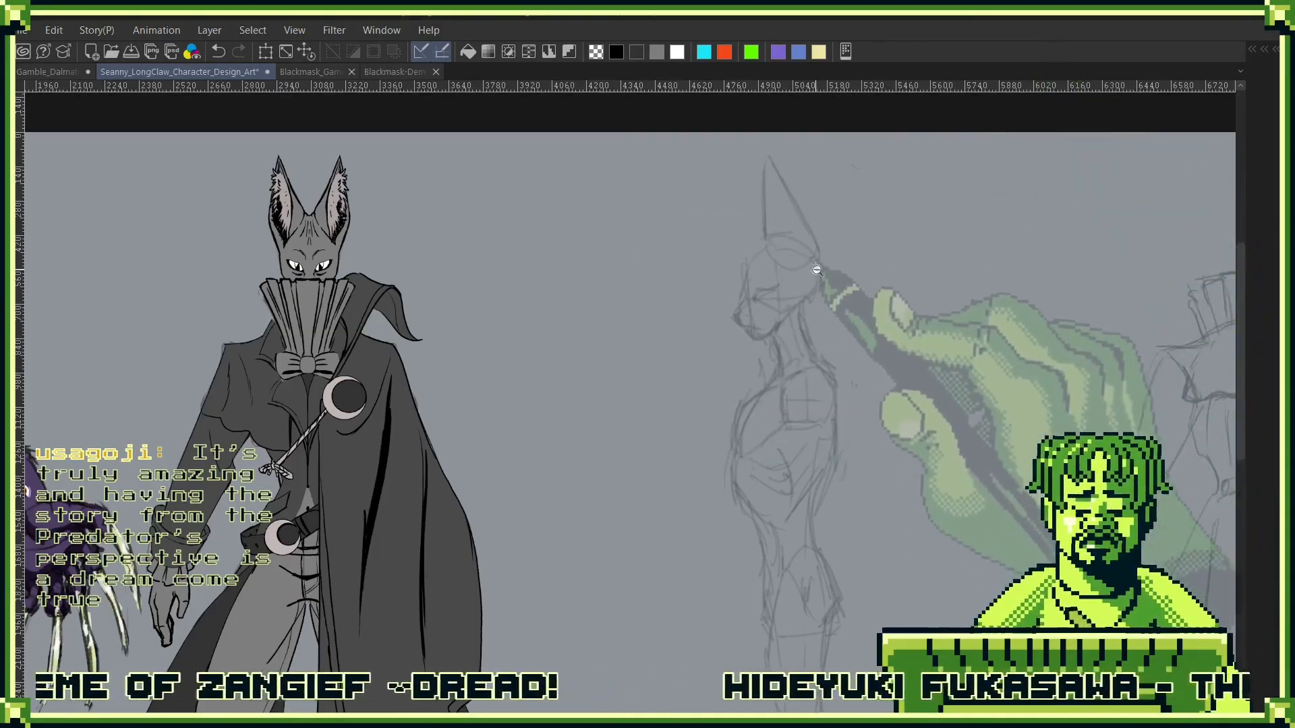
- Ink the back of the head, the jaw, the chin and the throat line over the side-view sketch
scroll(819, 300, up, 3)
drag(831, 278, 781, 348)
mouse_move(834, 233)
mouse_down()
mouse_move(829, 431)
mouse_move(816, 357)
mouse_move(821, 480)
mouse_up()
key(ctrl+z)
key(ctrl+z)
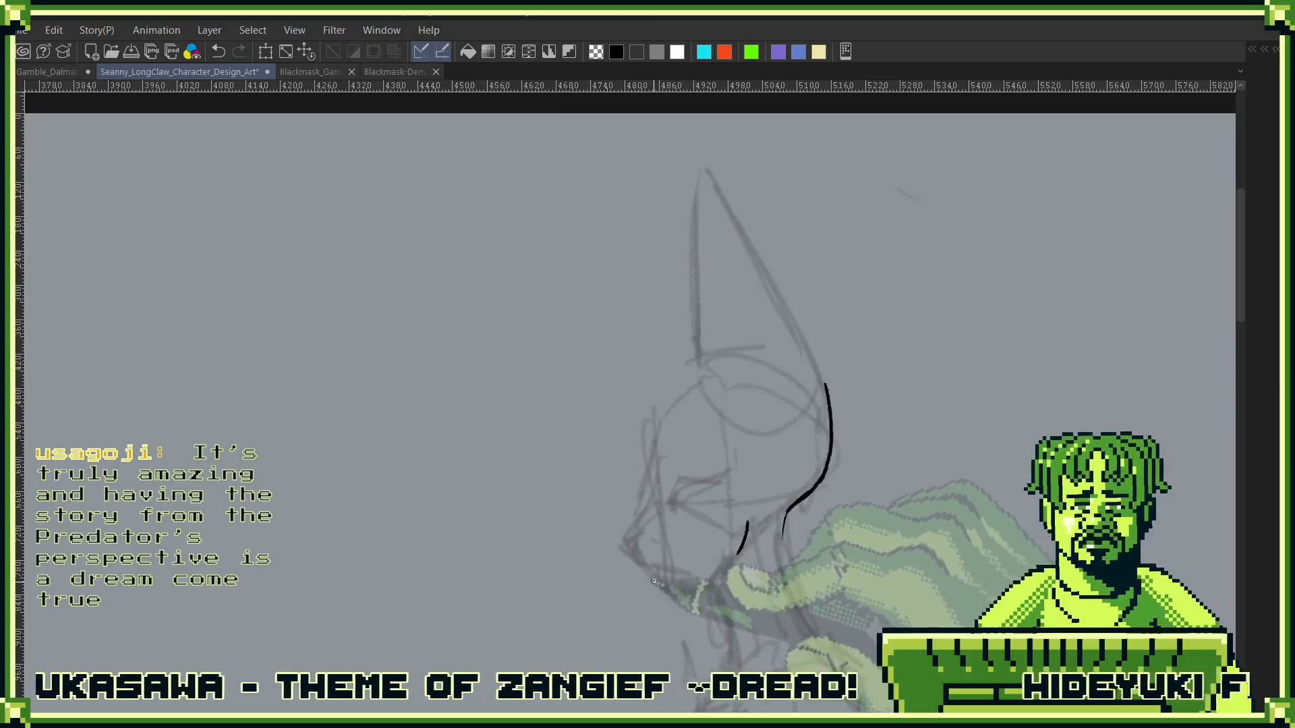
mouse_move(649, 577)
mouse_down()
mouse_move(722, 565)
mouse_move(708, 397)
mouse_move(732, 489)
mouse_up()
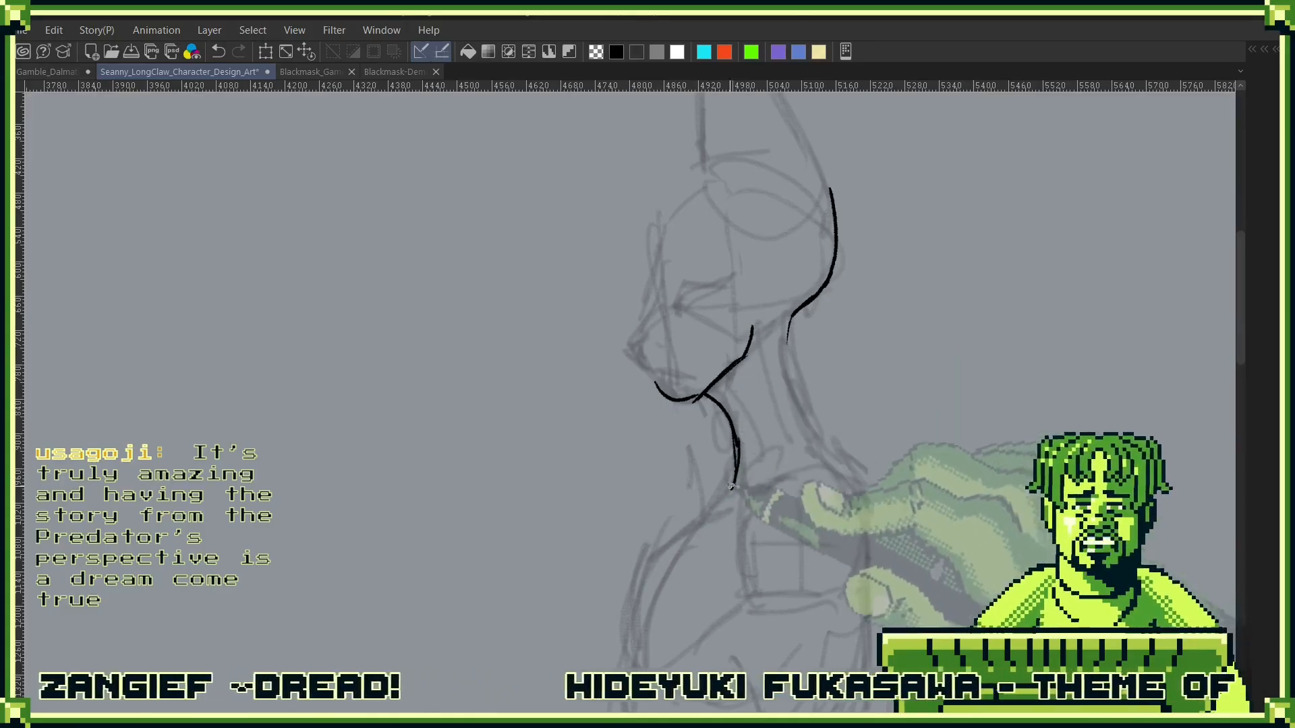
drag(728, 499, 752, 423)
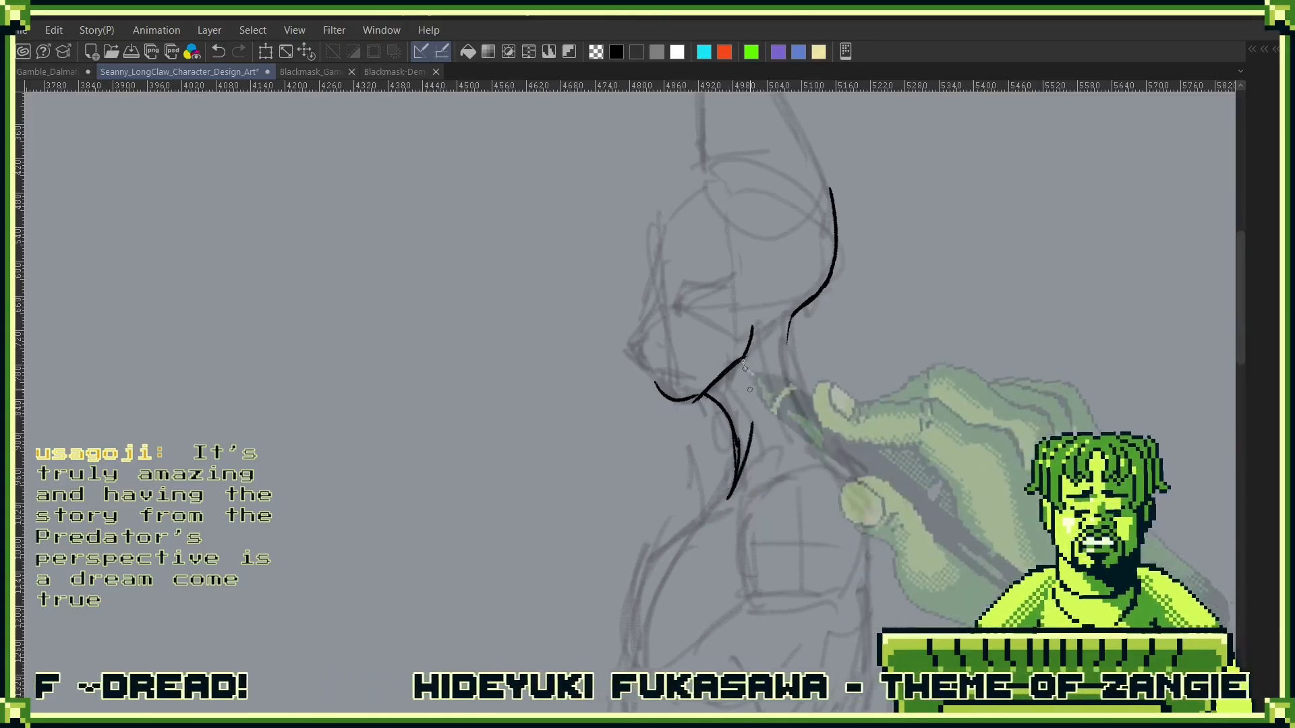
drag(721, 376, 749, 419)
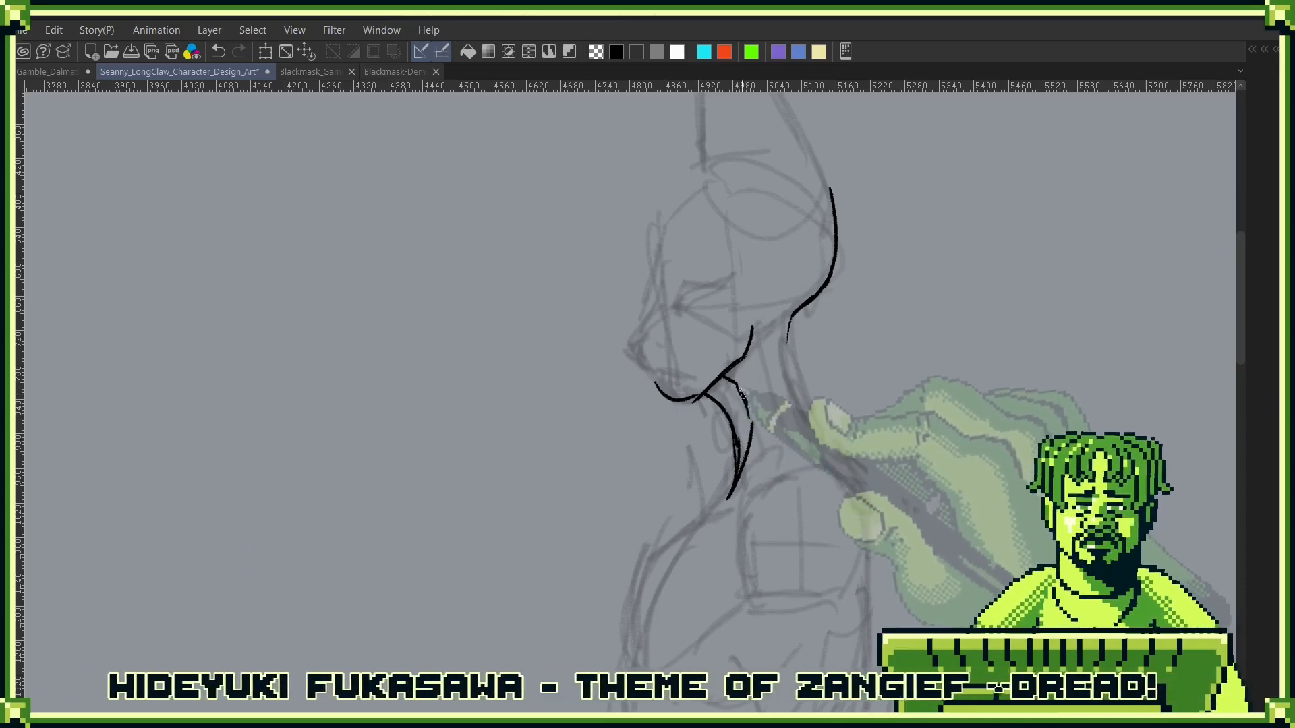
drag(748, 364, 753, 389)
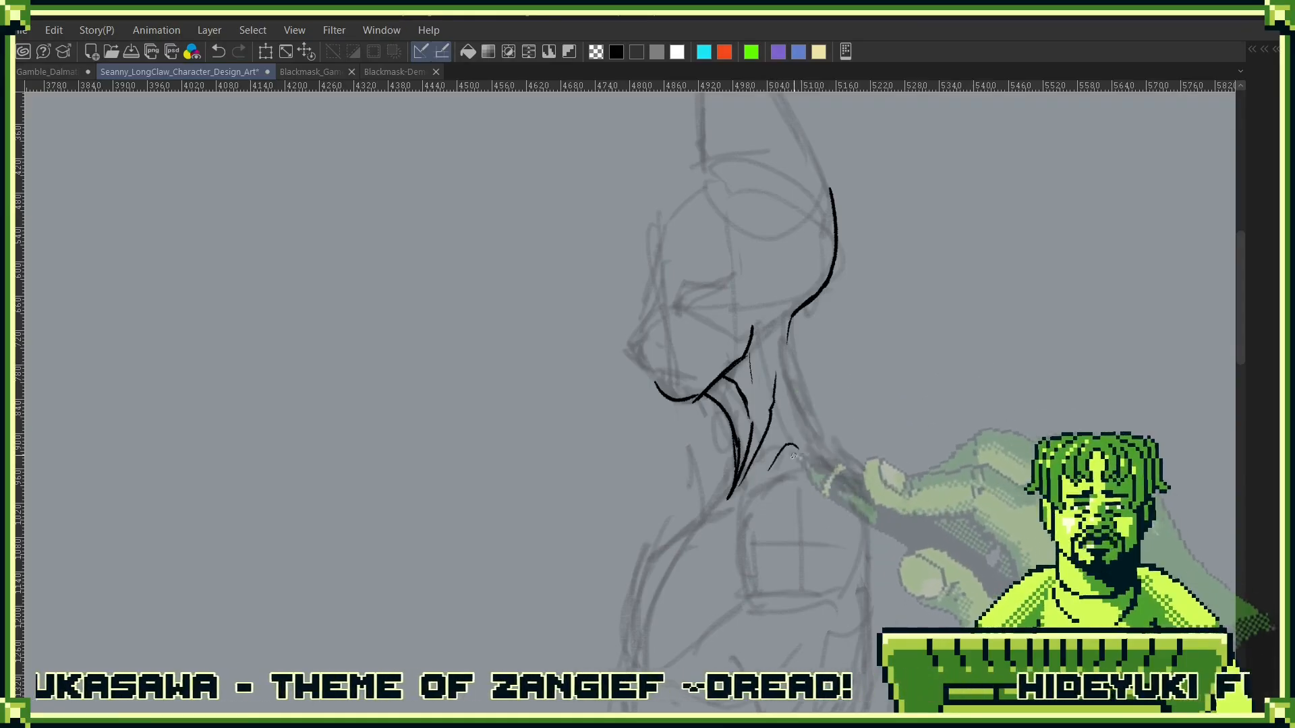
key(ctrl+z)
key(ctrl+z)
key(ctrl+z)
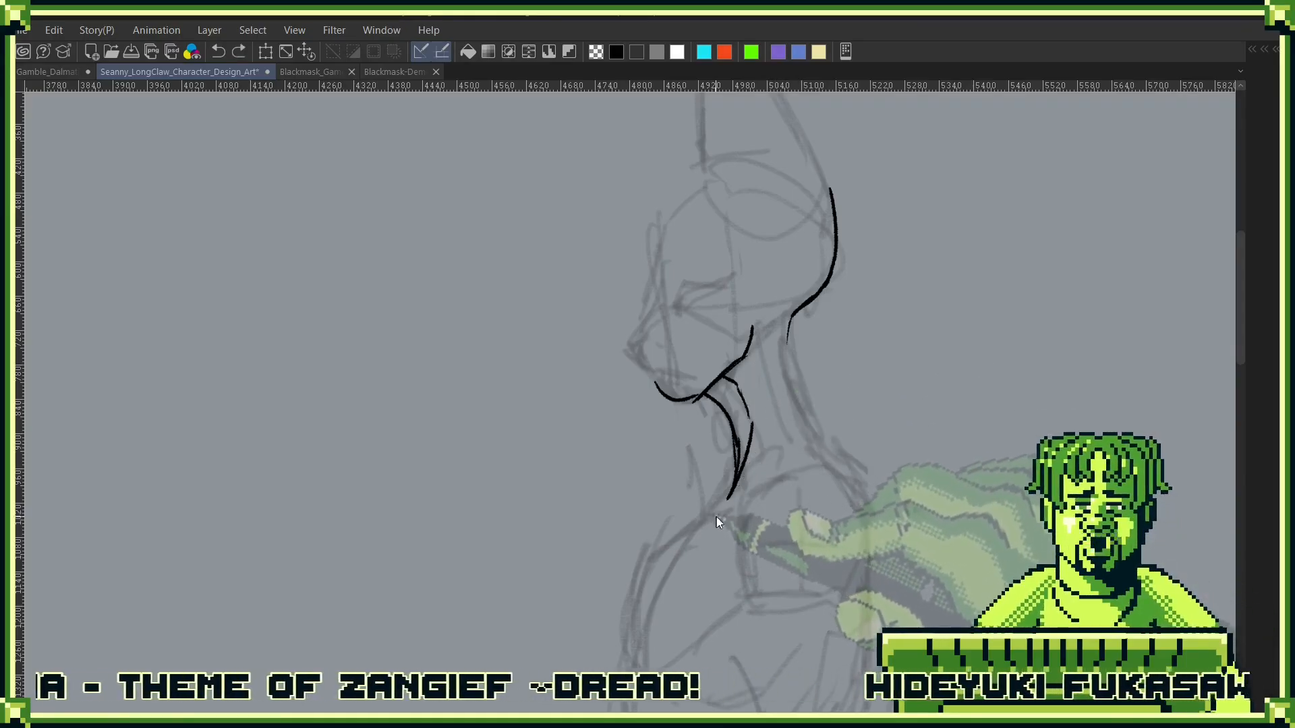
key(ctrl+z)
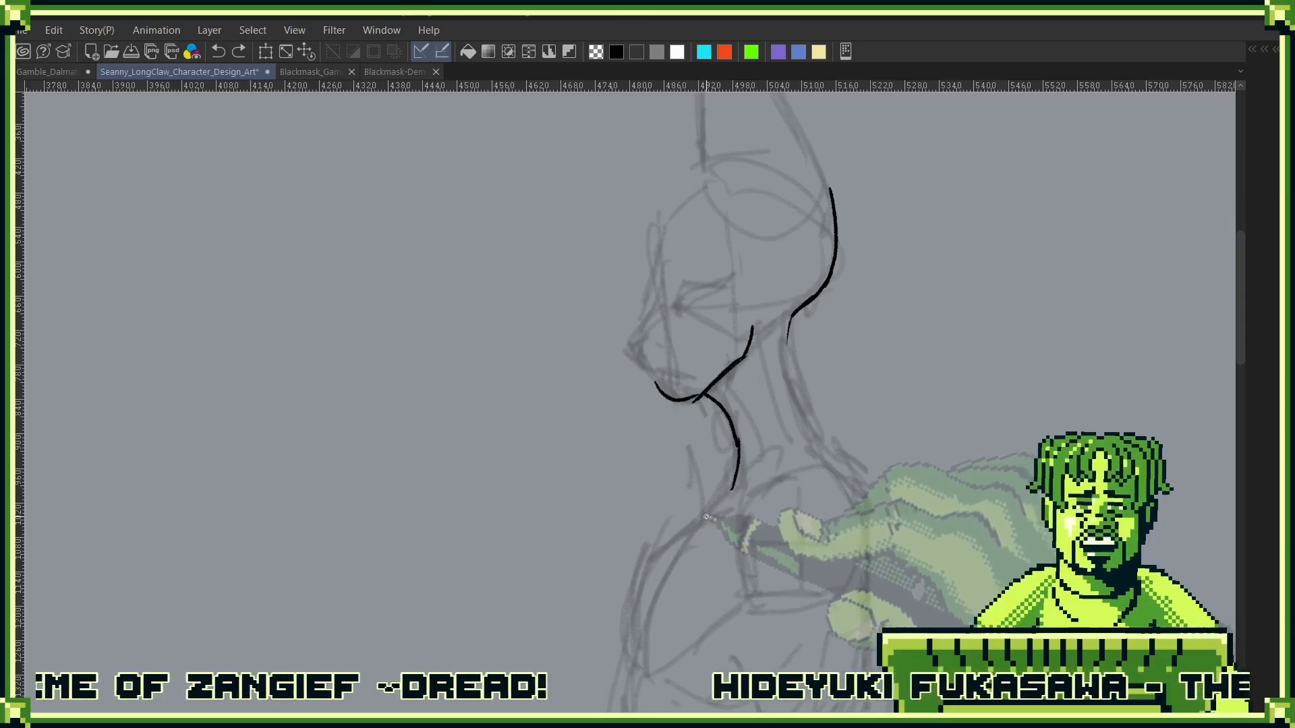
- Ink the short collar line at the base of the throat and a gently curved mouth line above the chin
drag(706, 517, 752, 487)
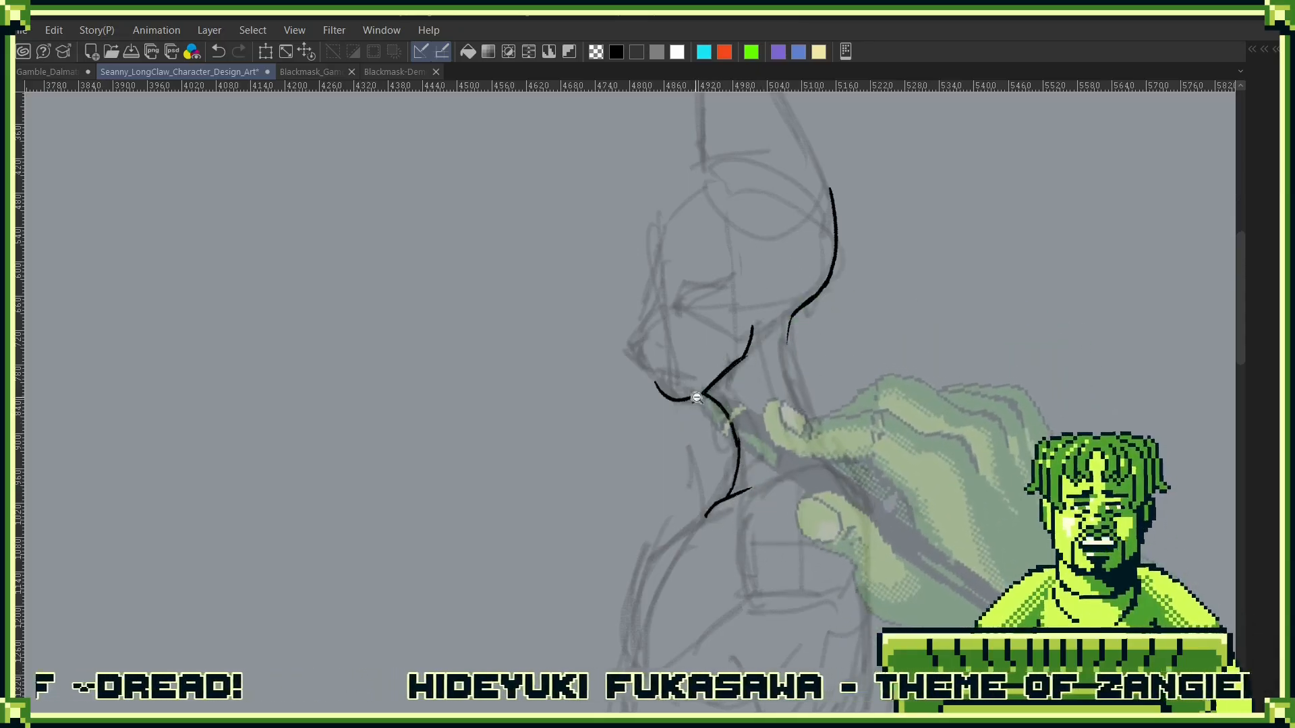
scroll(697, 397, up, 3)
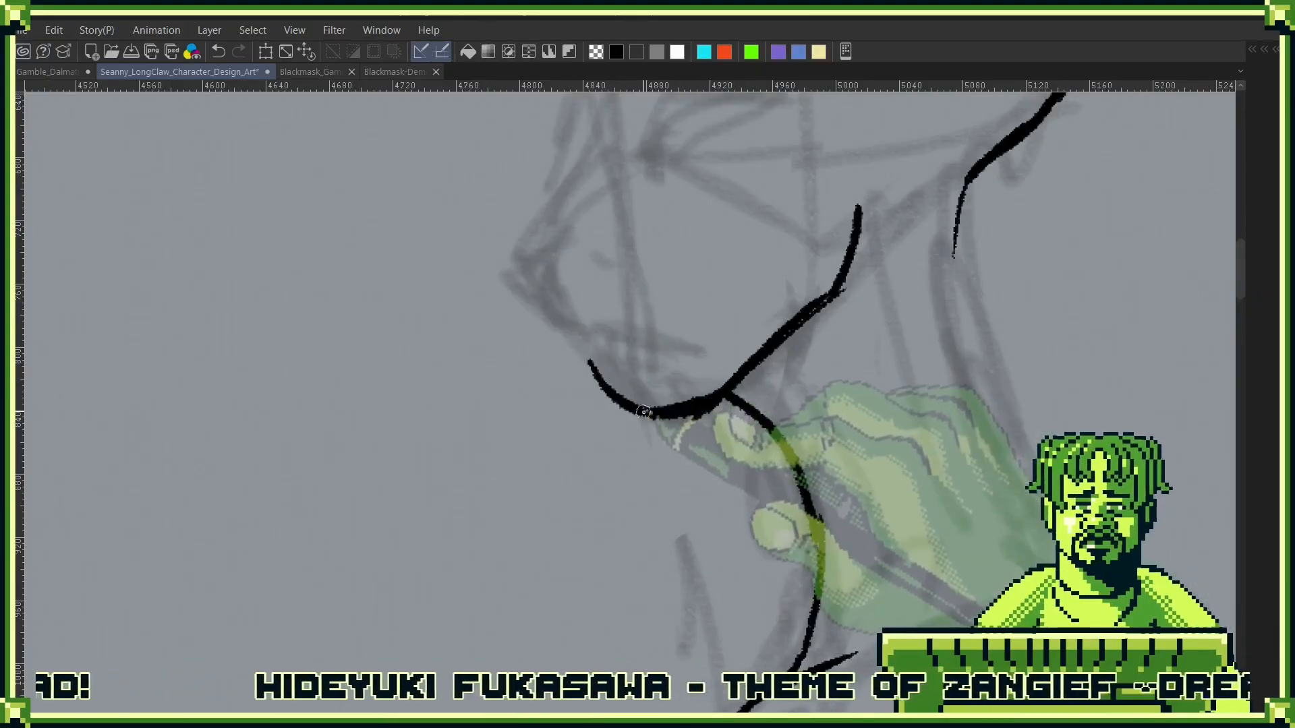
drag(679, 301, 713, 427)
drag(612, 477, 724, 499)
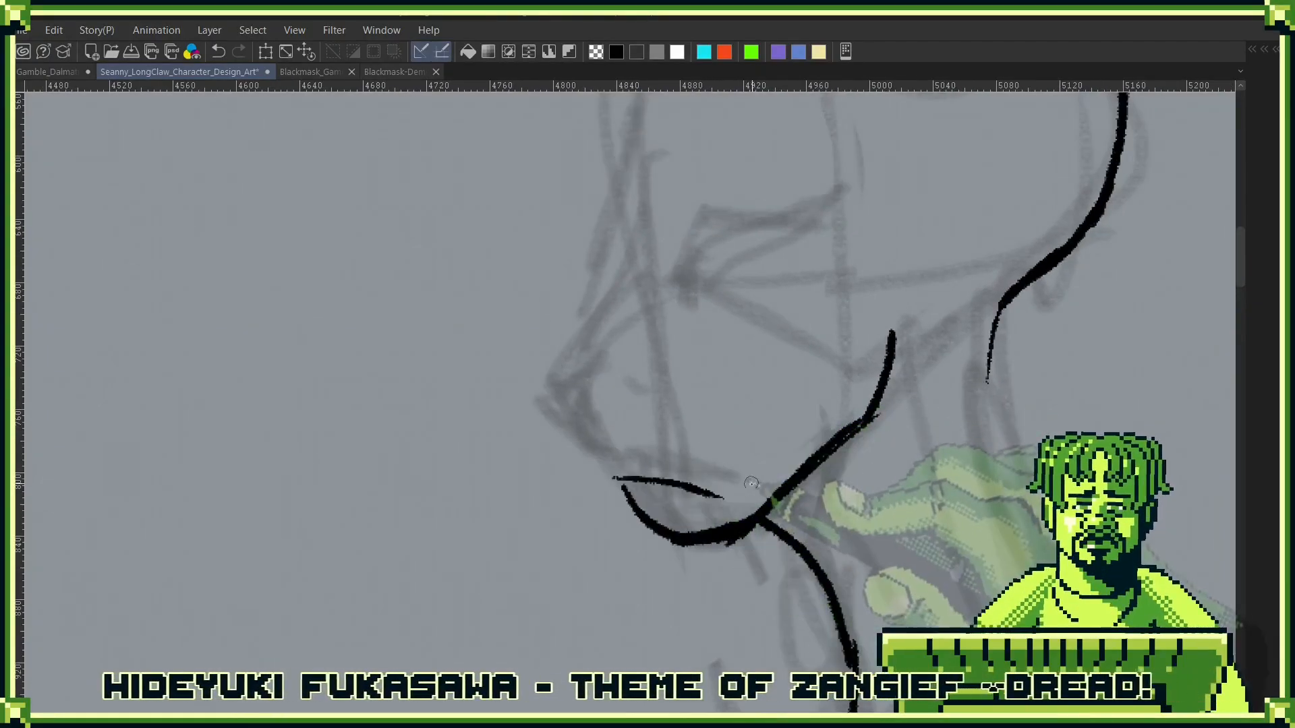
key(ctrl+z)
drag(608, 471, 736, 493)
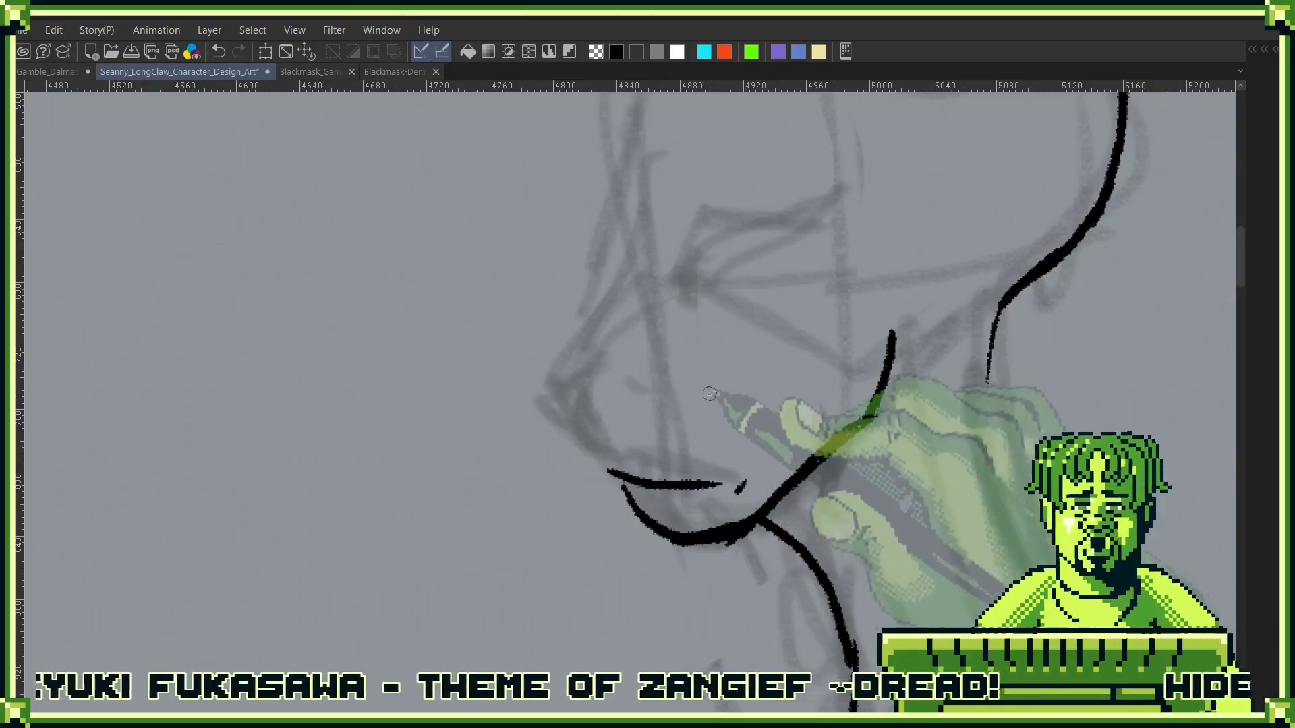
key(ctrl+z)
key(ctrl+z)
drag(613, 468, 728, 500)
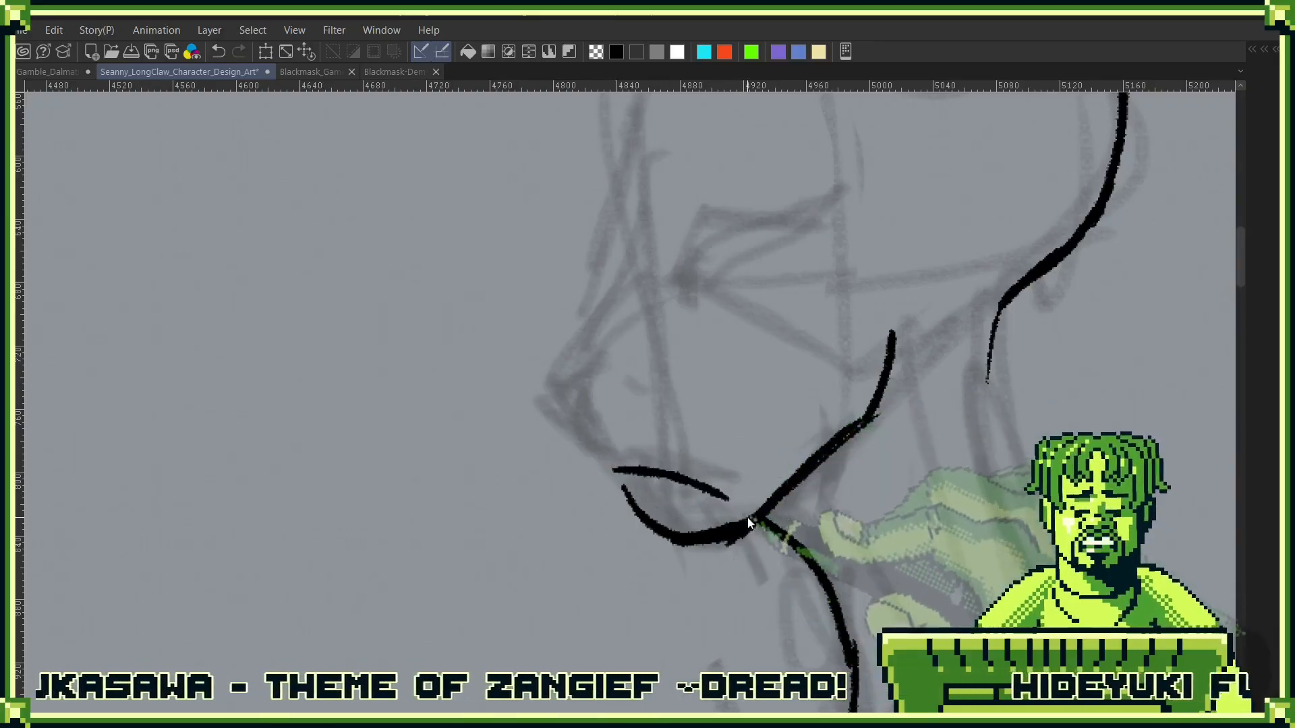
key(ctrl+z)
drag(610, 465, 739, 486)
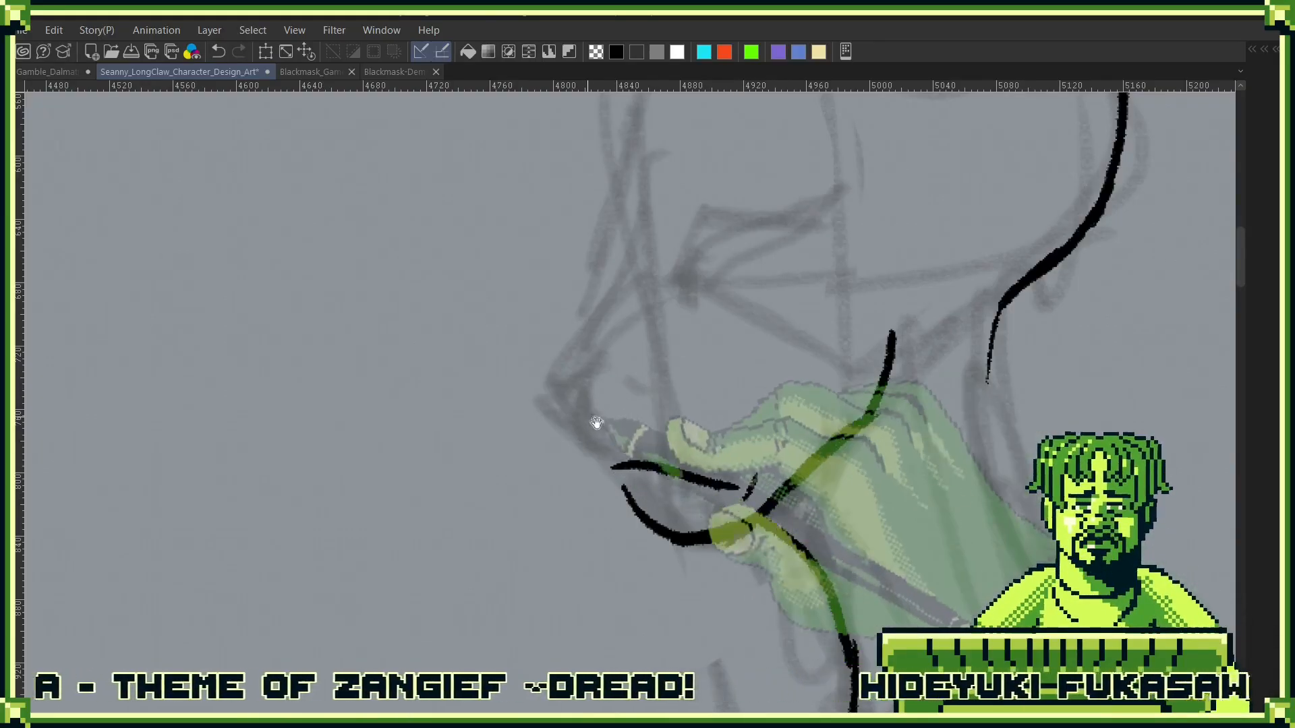
- Ink the upper lip, the nose tip and the lower bridge of the nose on the side profile
mouse_move(596, 425)
mouse_down()
mouse_move(637, 479)
mouse_move(619, 505)
mouse_move(647, 521)
mouse_up()
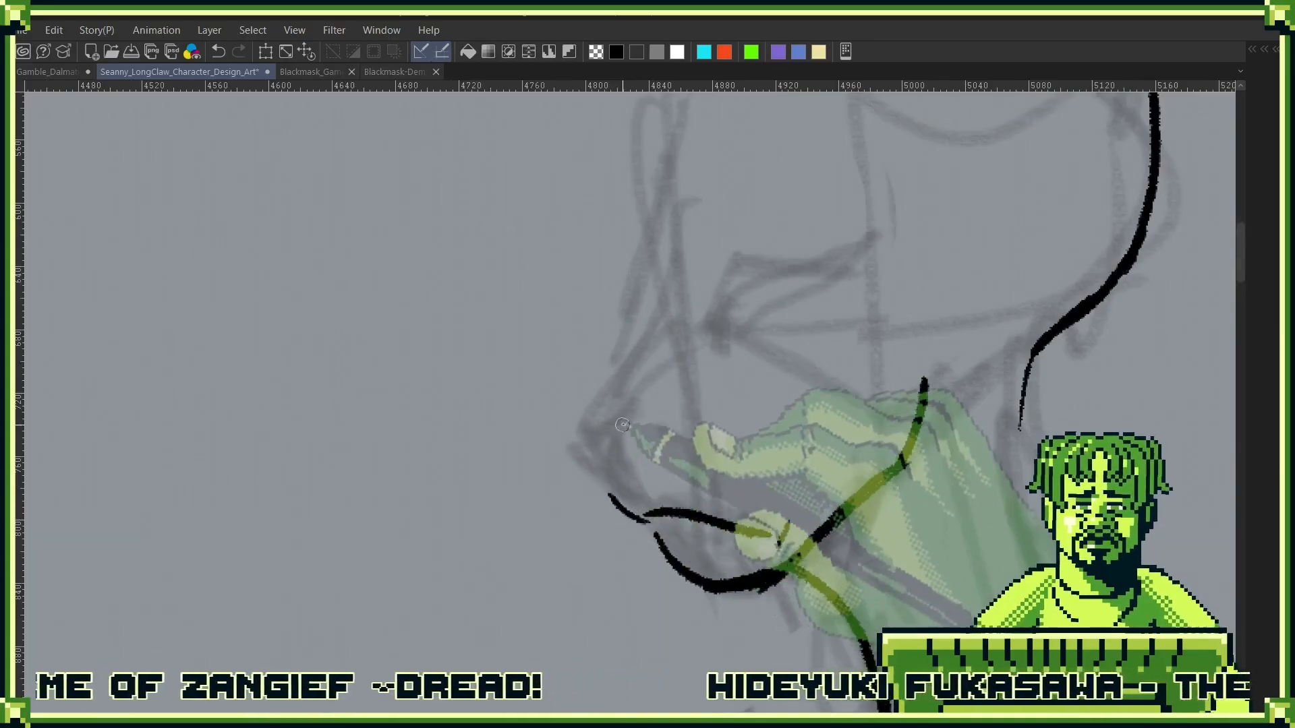
drag(621, 427, 610, 485)
drag(569, 441, 613, 491)
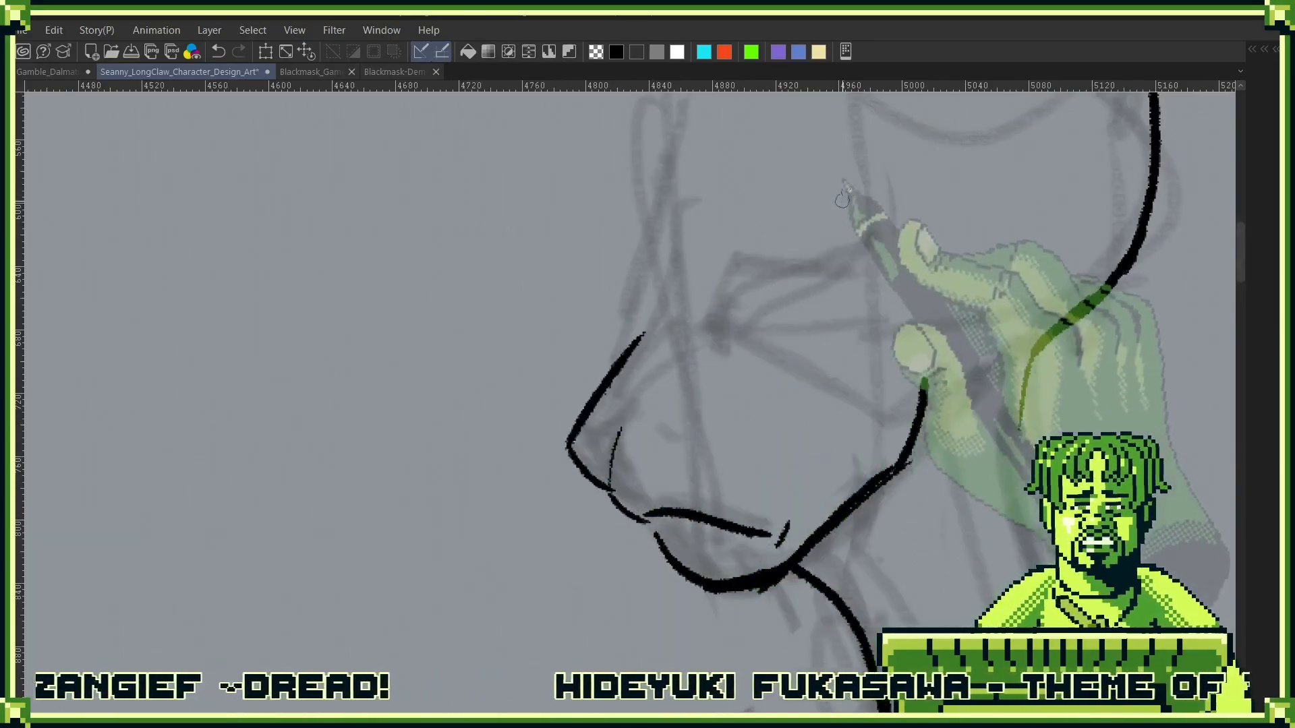
- Ink the forehead contour from the base of the ear down to the bridge of the nose
drag(780, 131, 708, 364)
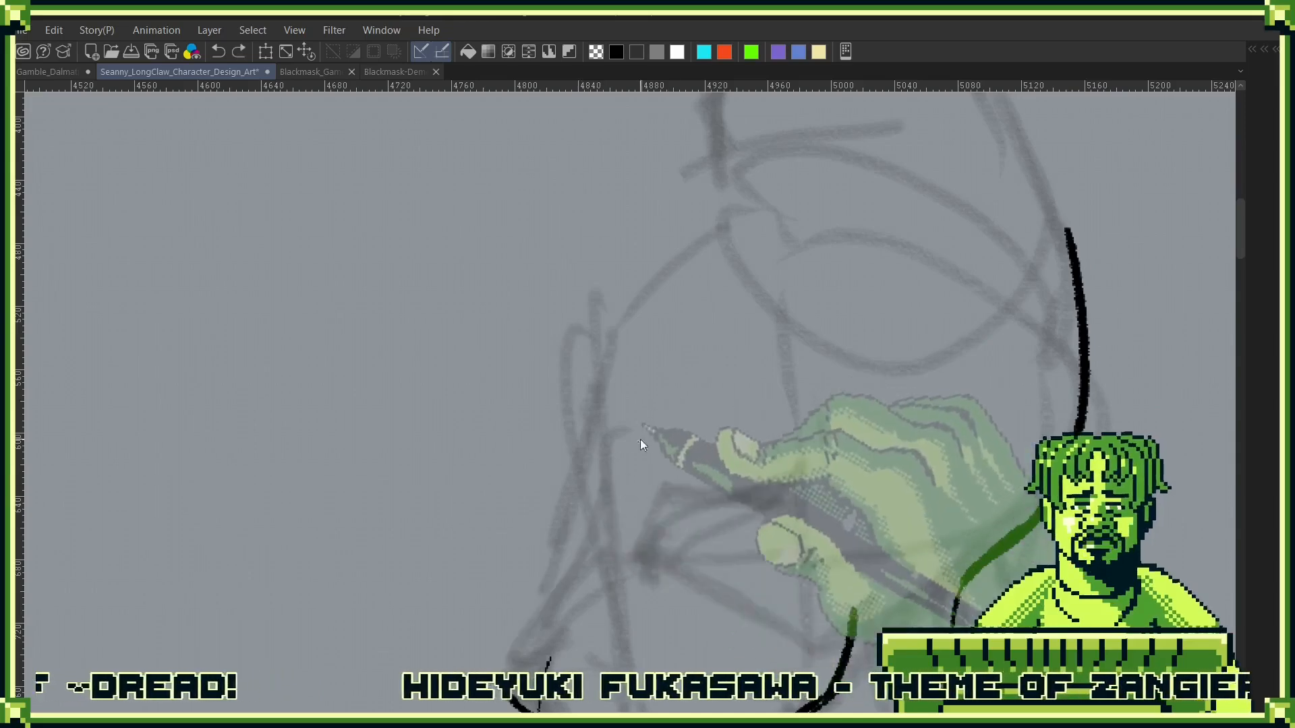
drag(642, 442, 776, 308)
drag(832, 258, 757, 413)
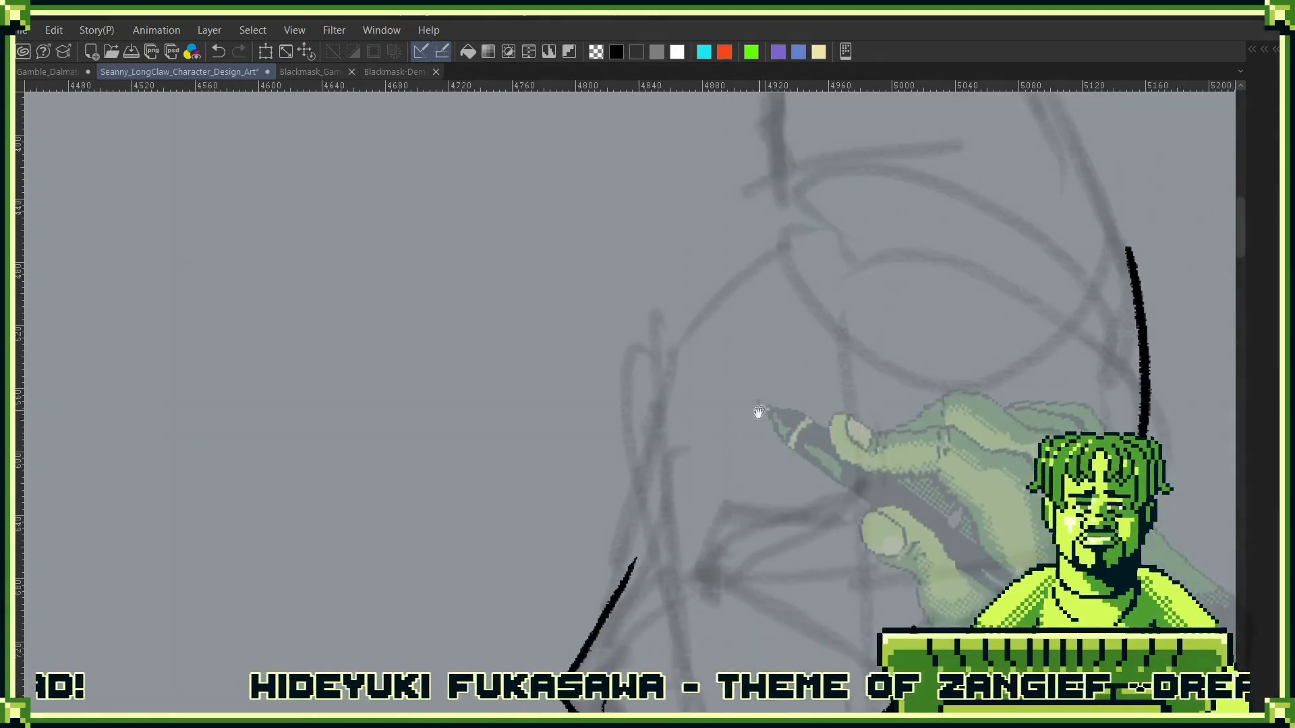
drag(635, 557, 692, 301)
key(ctrl+z)
drag(787, 228, 629, 382)
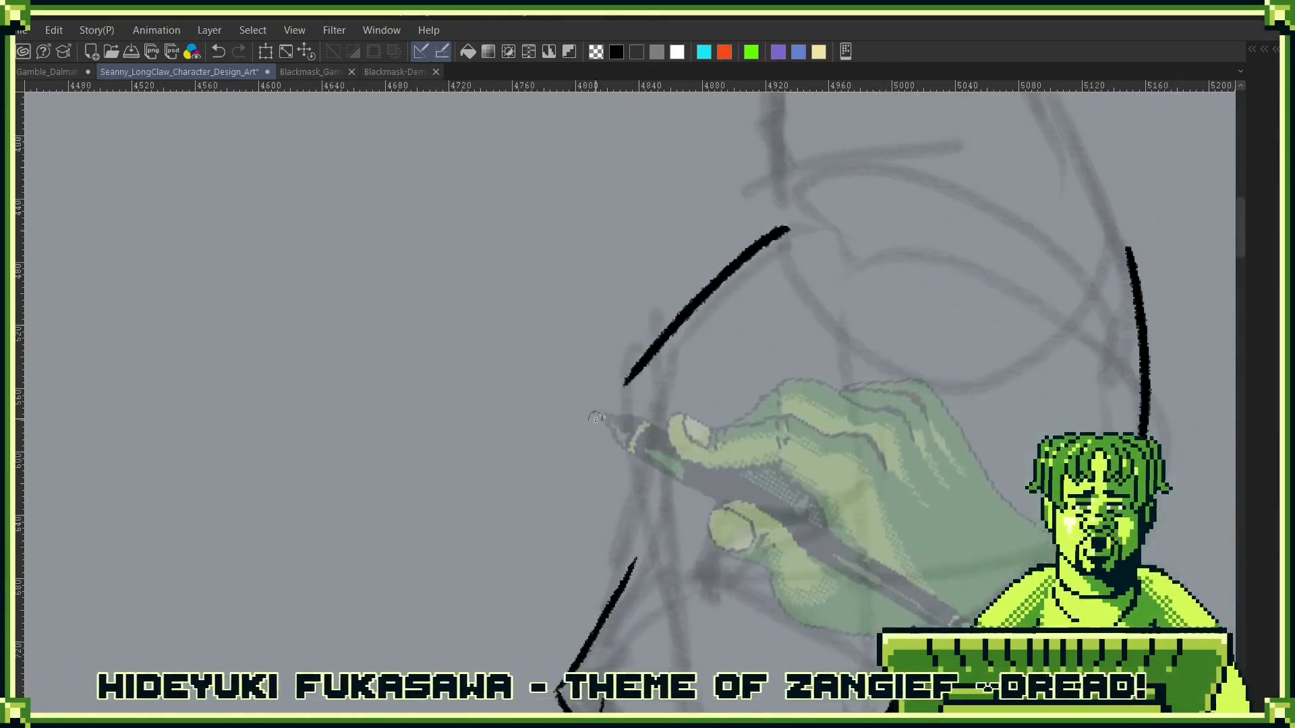
mouse_move(640, 558)
mouse_down()
mouse_move(669, 318)
mouse_move(758, 247)
mouse_up()
- Thicken the bridge of the nose and ink the nostril and the underside of the nose tip
mouse_move(745, 409)
mouse_down()
mouse_move(818, 275)
mouse_move(900, 182)
mouse_up()
drag(784, 337, 713, 465)
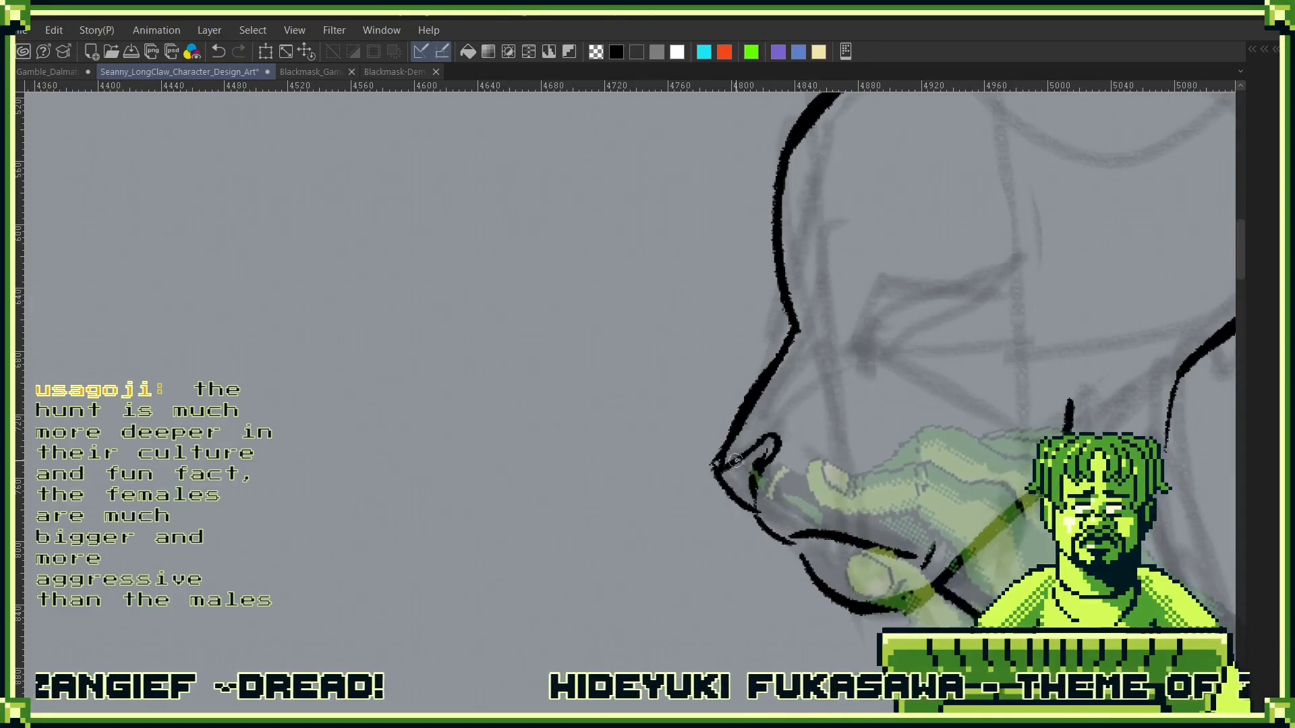
drag(740, 496, 757, 513)
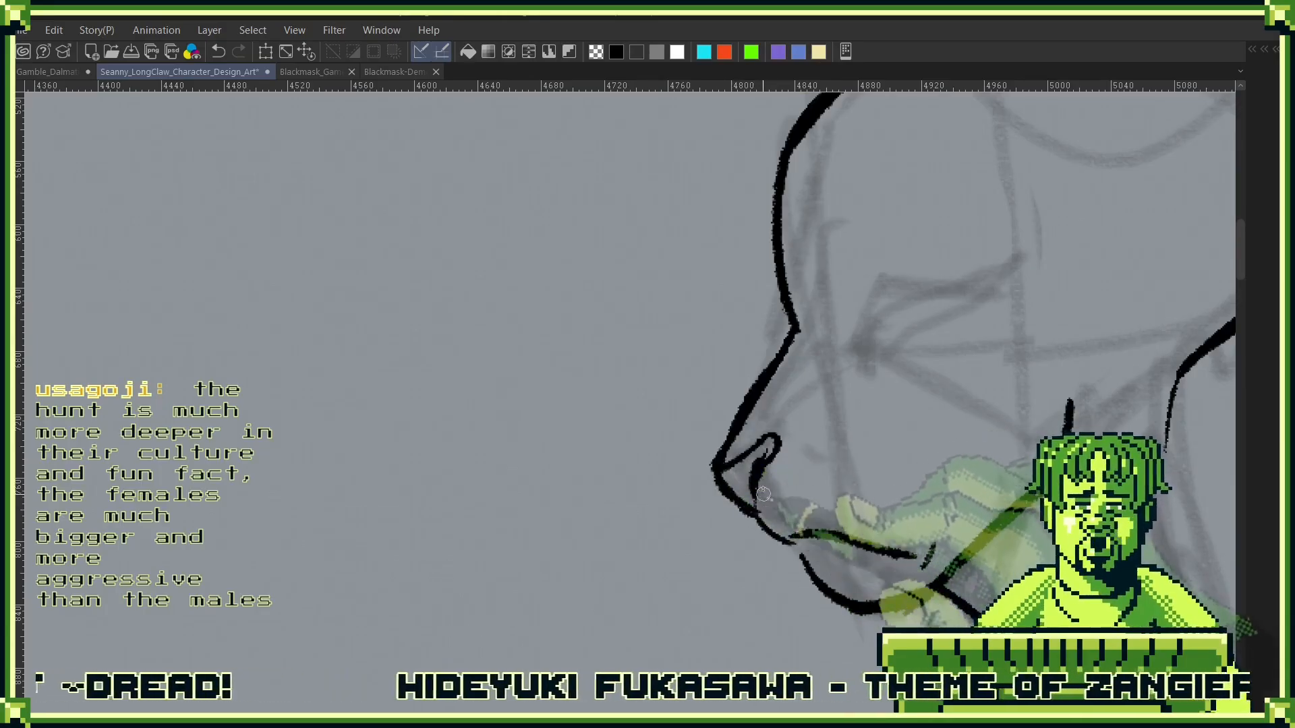
- Ink the slanted front corner and the upper lid of the eye on the side profile
drag(971, 306, 874, 347)
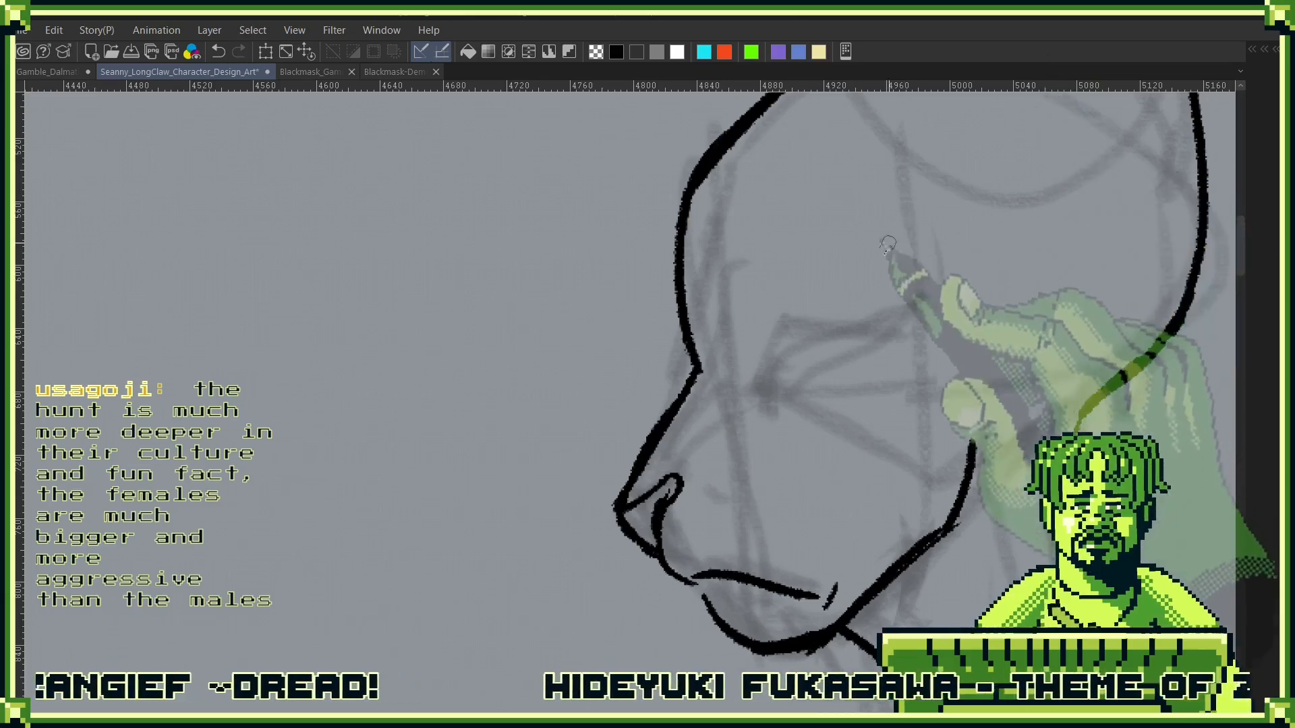
drag(867, 341, 827, 437)
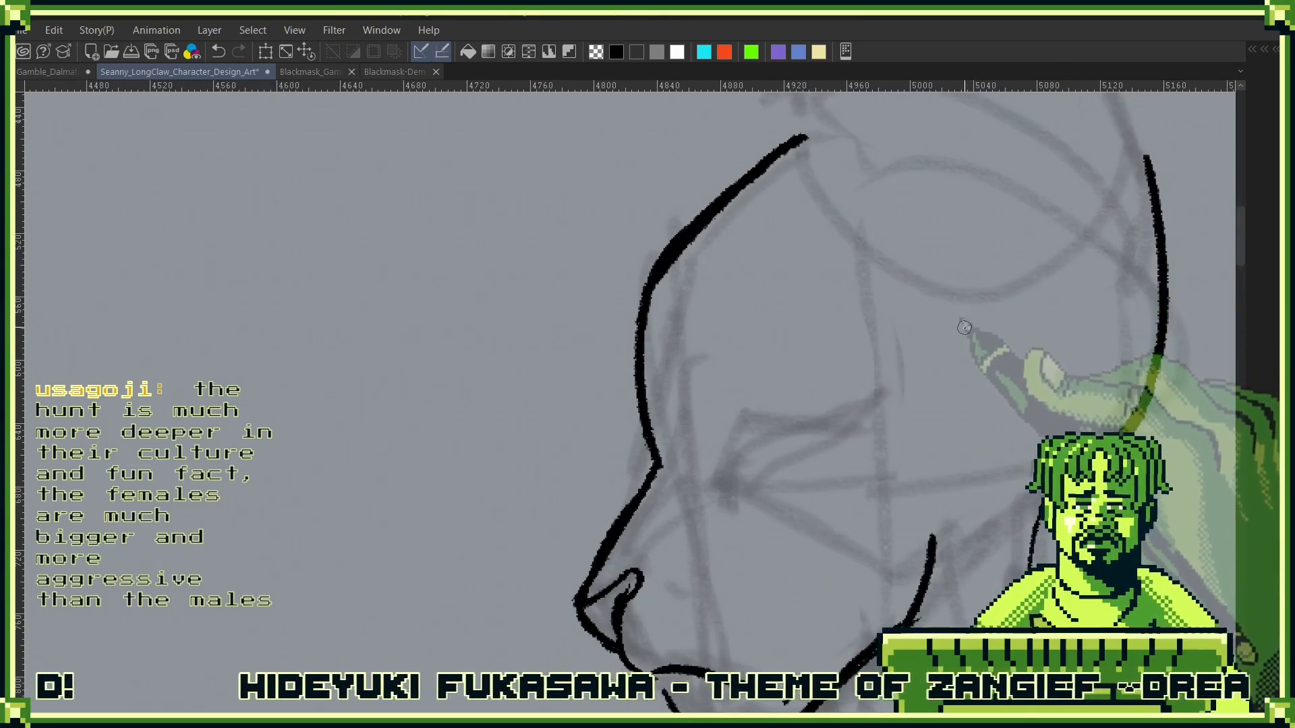
drag(744, 439, 716, 509)
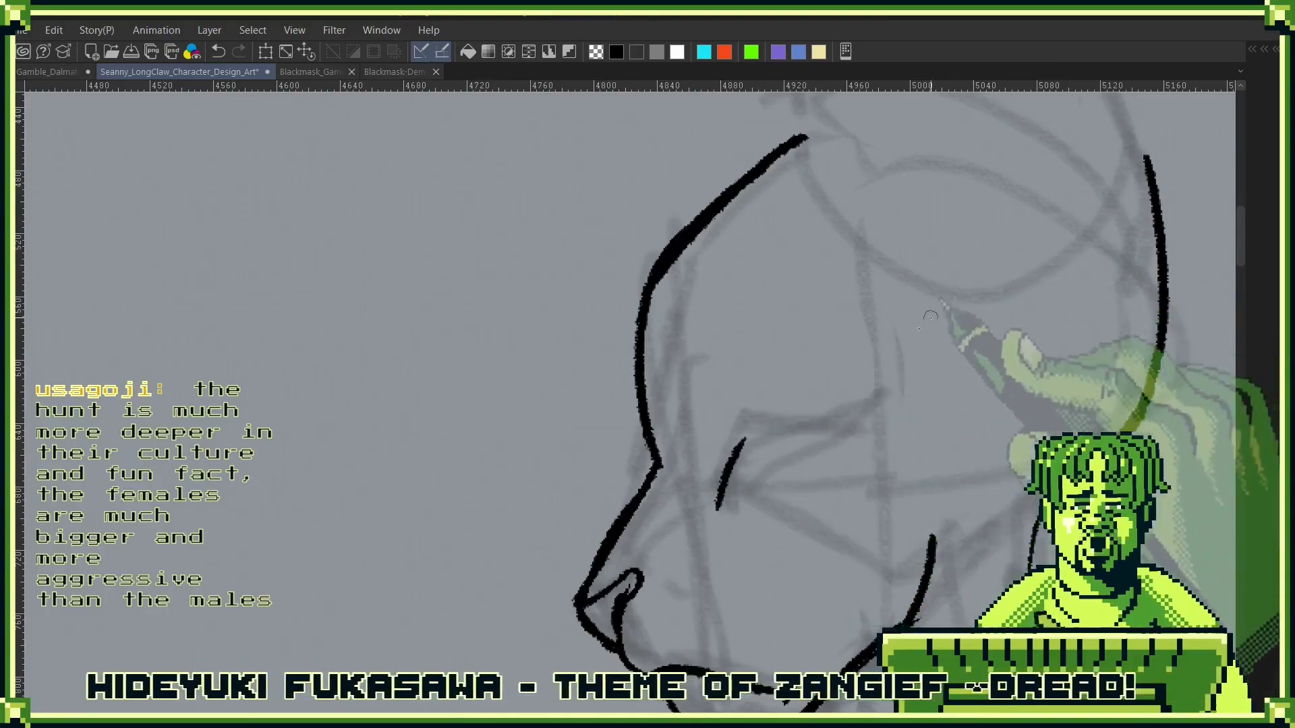
drag(738, 445, 809, 416)
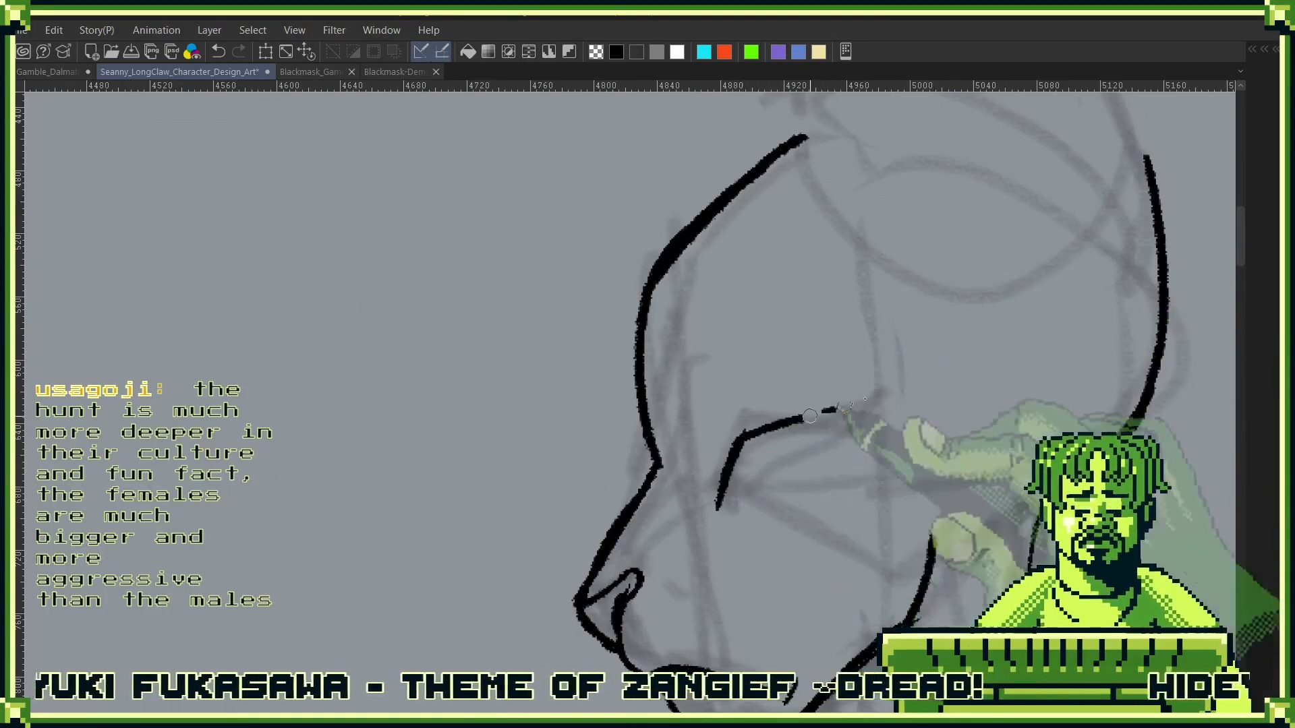
- Ink two short crease marks at the temple and a thick lower lid that closes both corners of the eye
drag(861, 303, 904, 385)
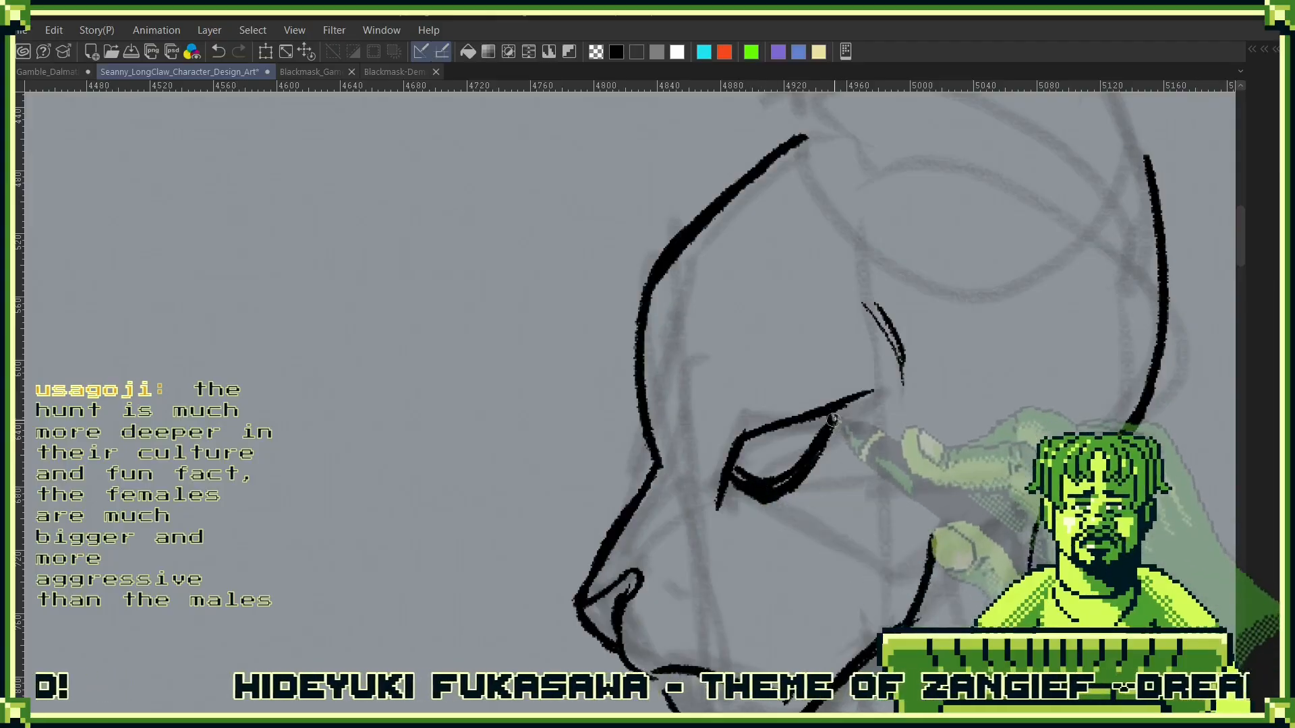
drag(833, 419, 835, 413)
mouse_move(734, 468)
mouse_down()
mouse_move(773, 491)
mouse_move(752, 486)
mouse_up()
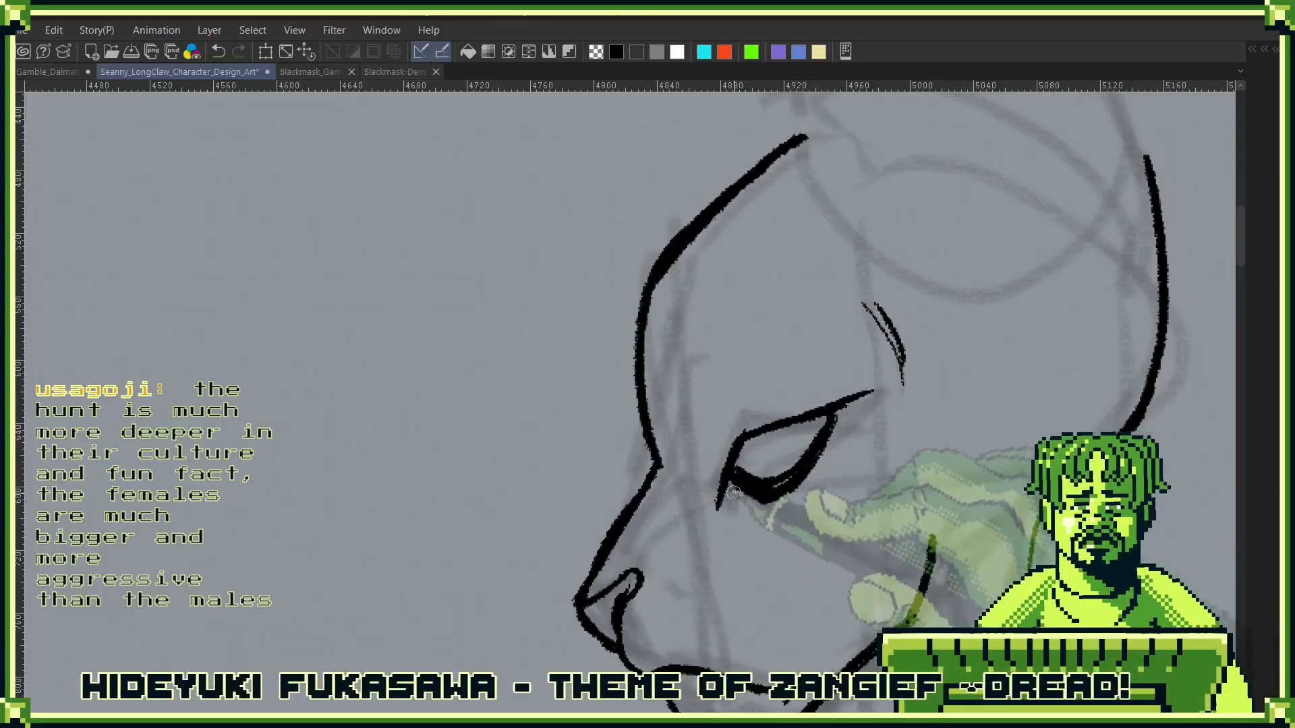
drag(835, 419, 869, 393)
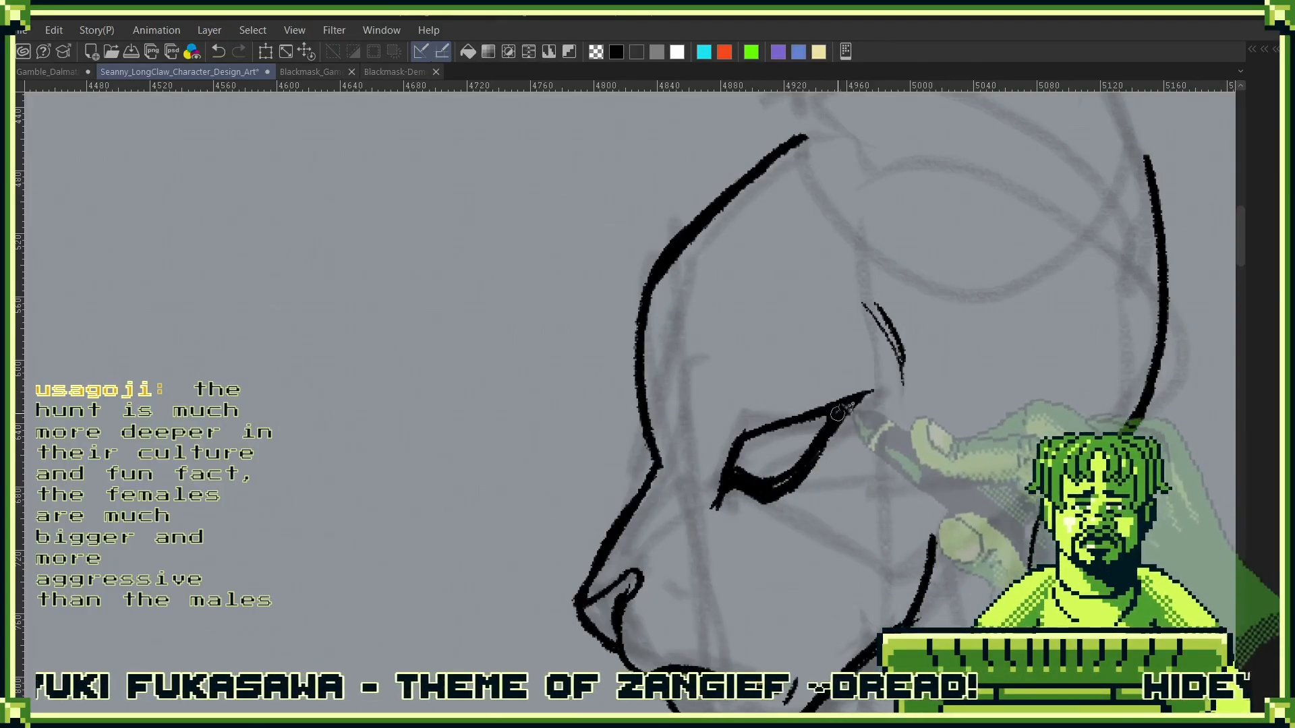
- Ink a narrow slit pupil inside the eye of the side profile
scroll(884, 397, down, 3)
drag(914, 452, 862, 542)
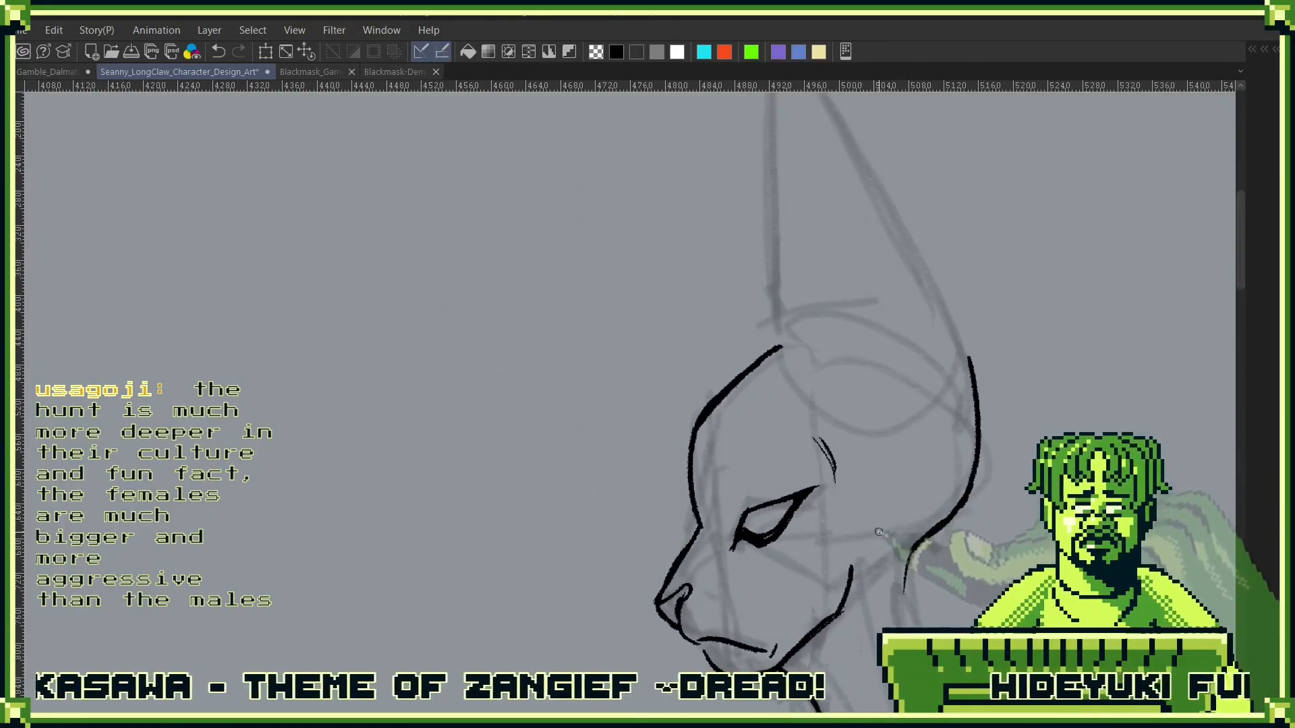
scroll(871, 556, up, 3)
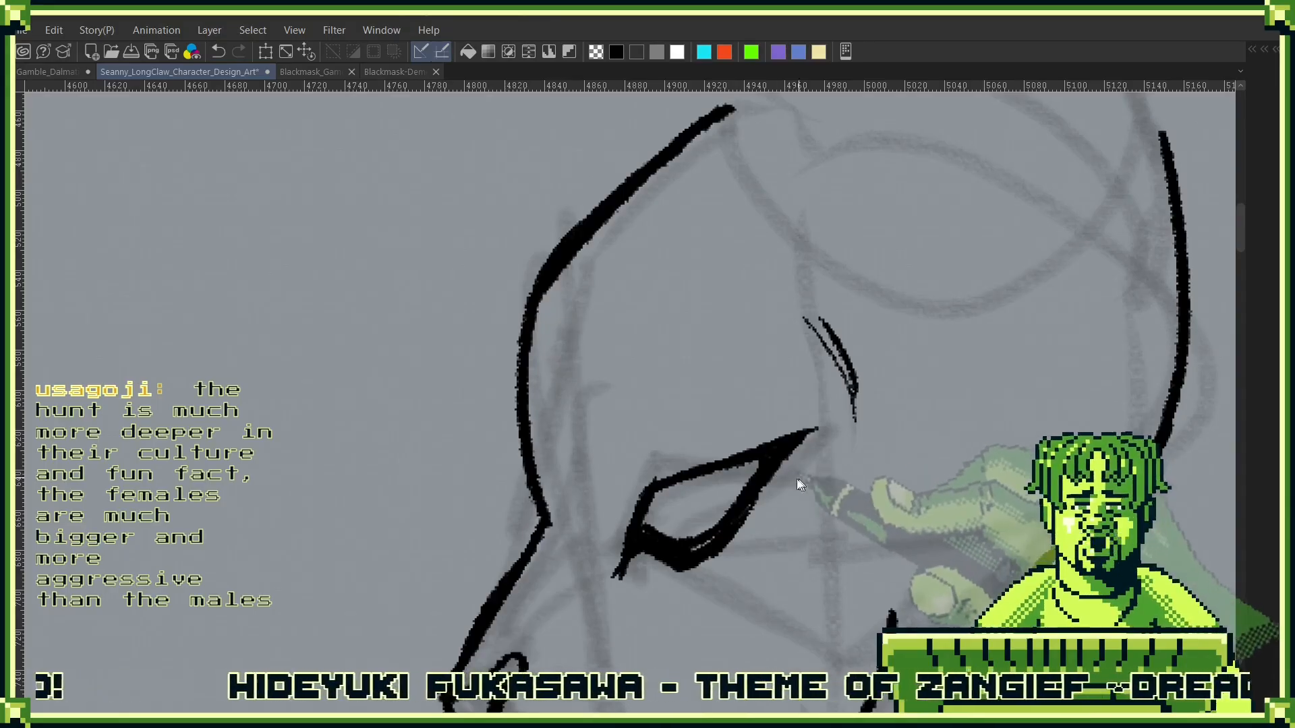
drag(885, 464, 926, 470)
click(926, 470)
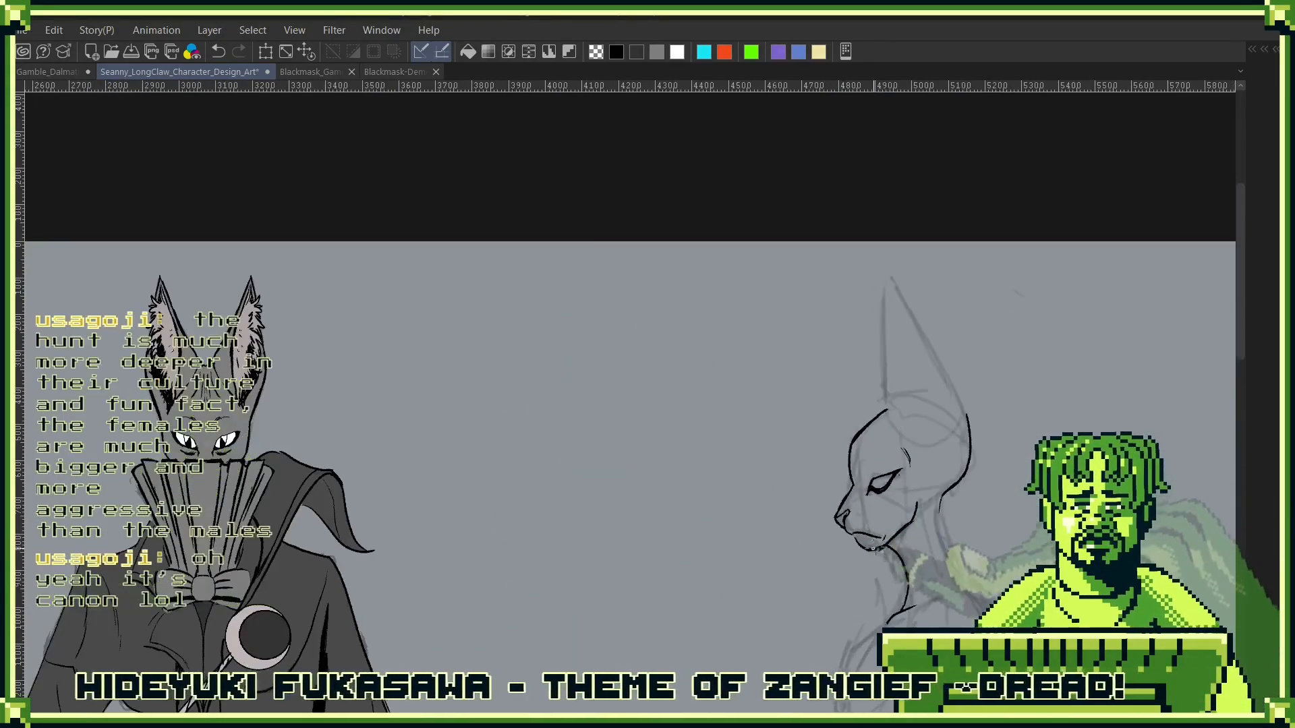
scroll(890, 469, up, 2)
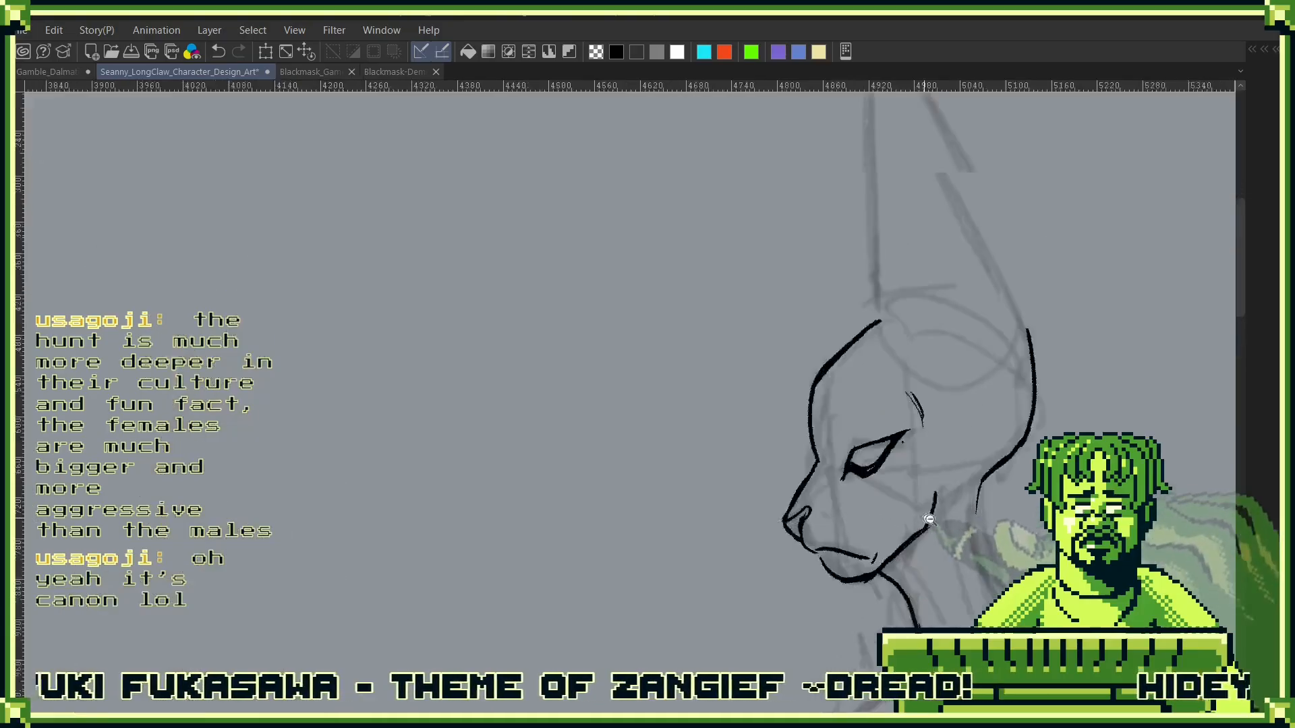
scroll(891, 469, up, 1)
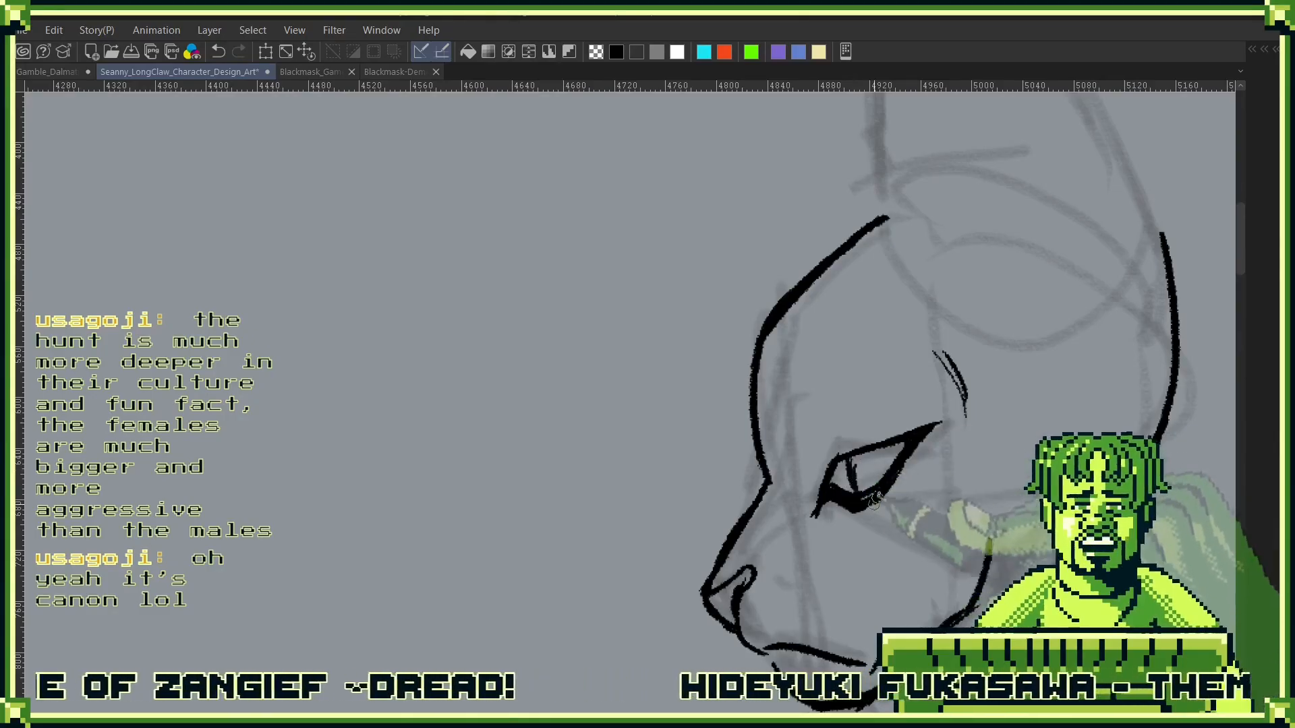
- Ink a curved brow crease in front of the eye and redraw the lower forehead as a brow ridge bulging outward
drag(791, 428, 806, 471)
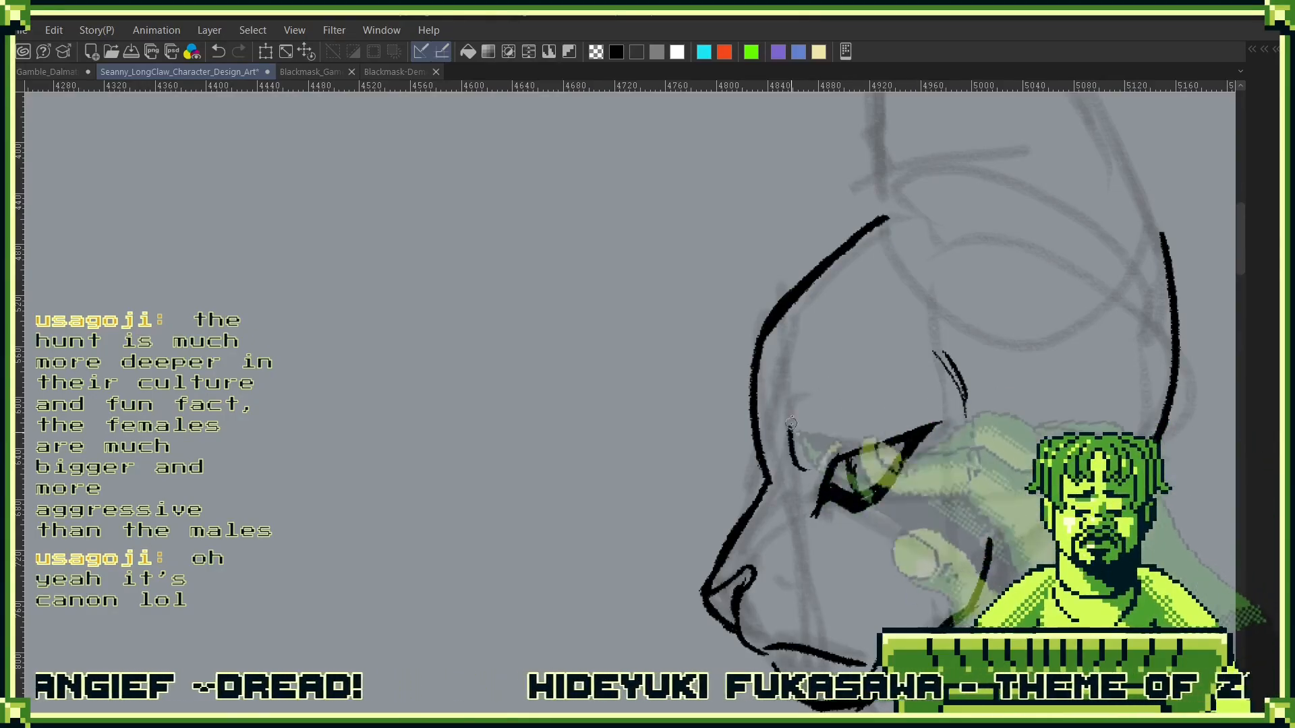
drag(845, 342, 790, 432)
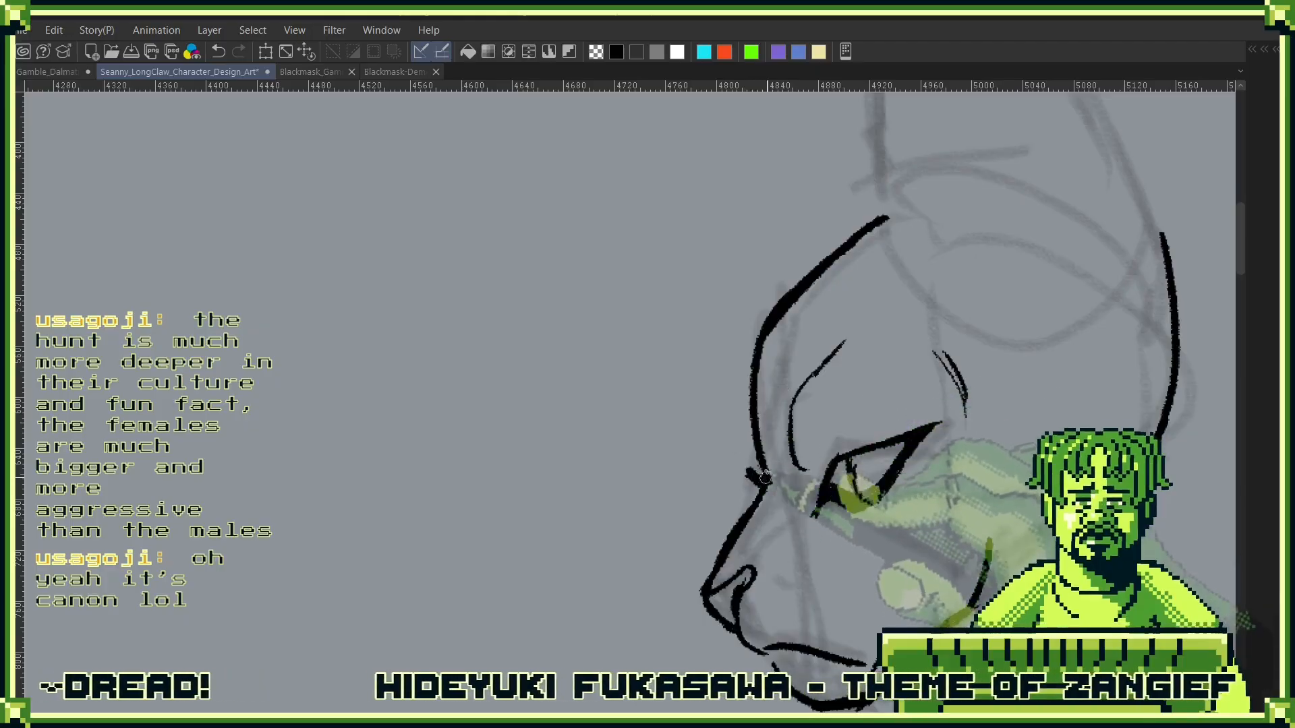
mouse_move(765, 477)
mouse_down()
mouse_move(745, 458)
mouse_move(762, 350)
mouse_move(770, 438)
mouse_up()
drag(755, 378, 759, 435)
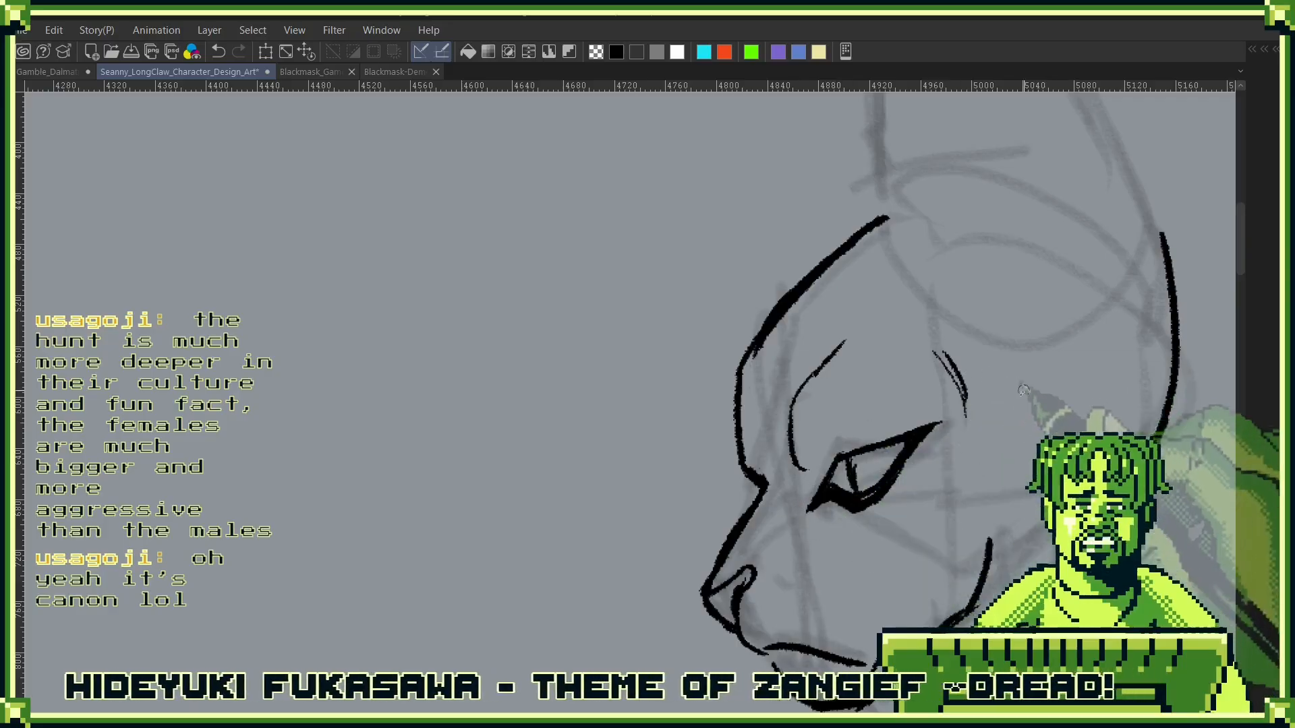
- Ink the back edge of the tall pointed ear and its thin inner fold line, joining them at the tip
drag(849, 449, 789, 489)
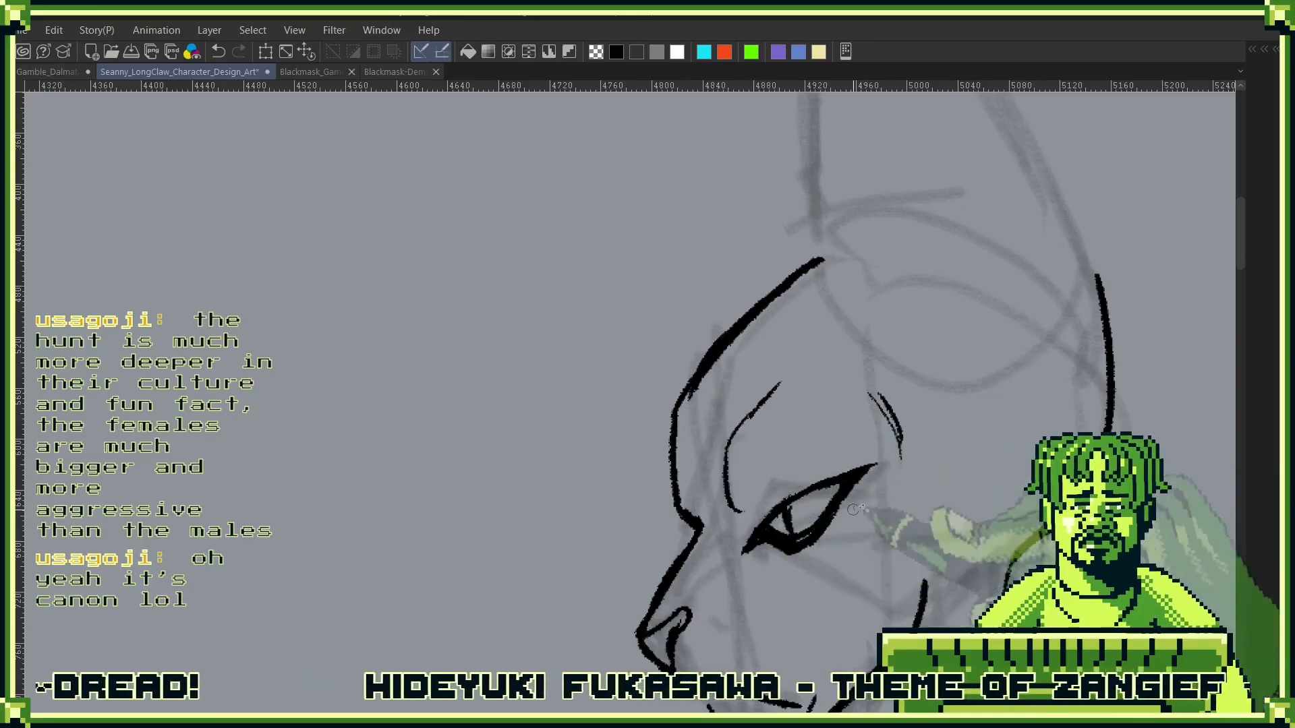
mouse_move(984, 199)
mouse_down()
mouse_move(930, 439)
mouse_move(948, 408)
mouse_move(910, 466)
mouse_up()
alt+click(960, 421)
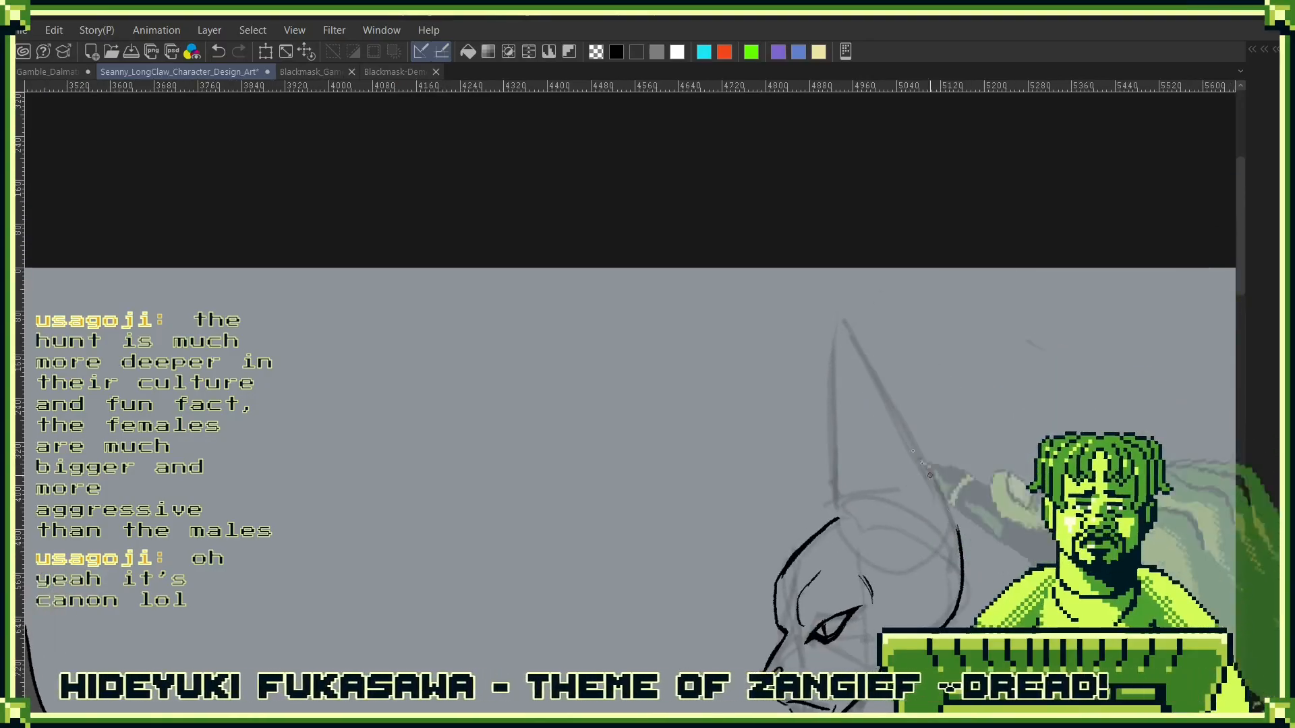
mouse_move(958, 524)
mouse_down()
mouse_move(863, 356)
mouse_move(892, 397)
mouse_move(927, 362)
mouse_up()
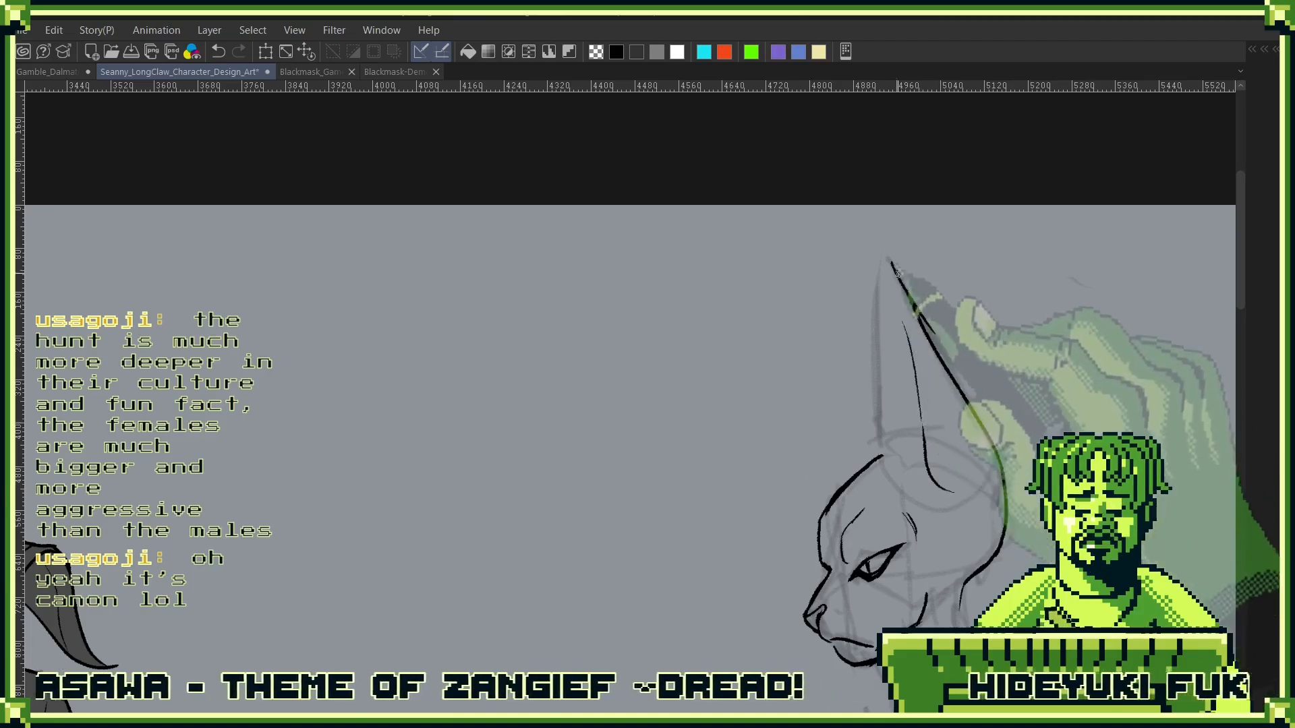
drag(889, 267, 923, 426)
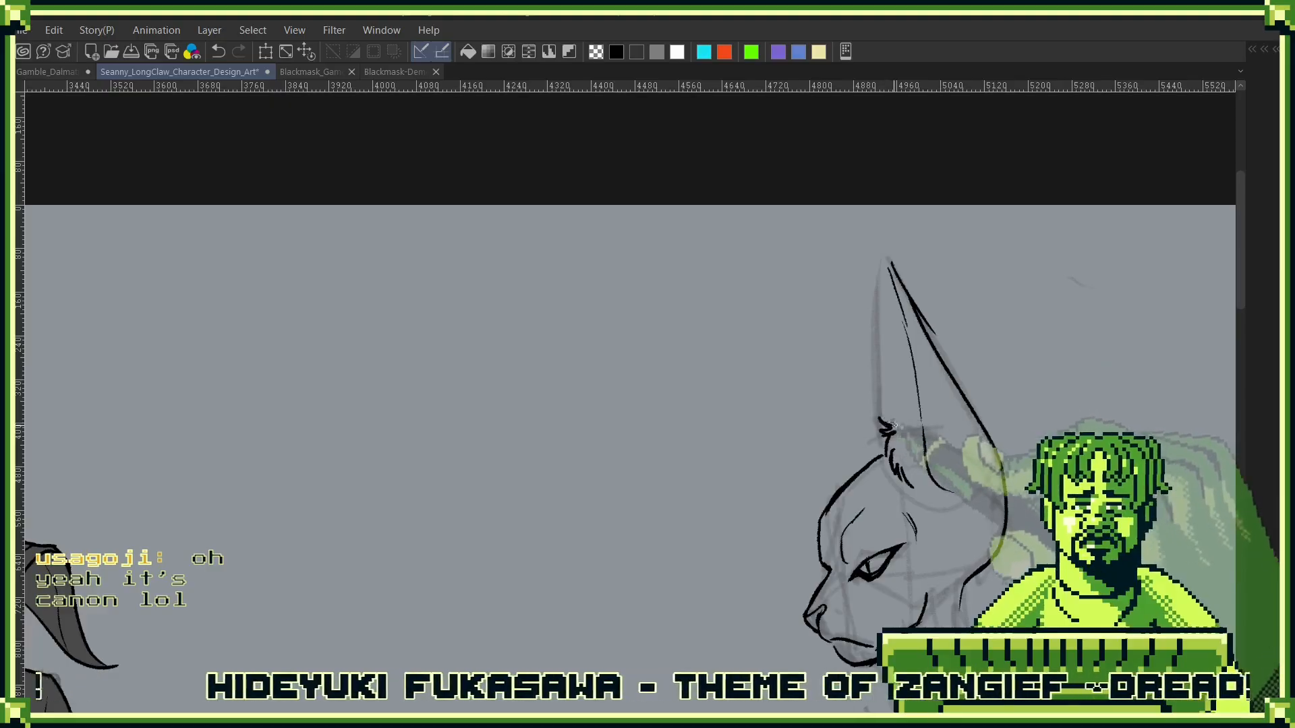
- Fill the front edge of the ear with short, dense fur strokes from its base up to the tip
drag(882, 272, 884, 297)
drag(877, 294, 890, 322)
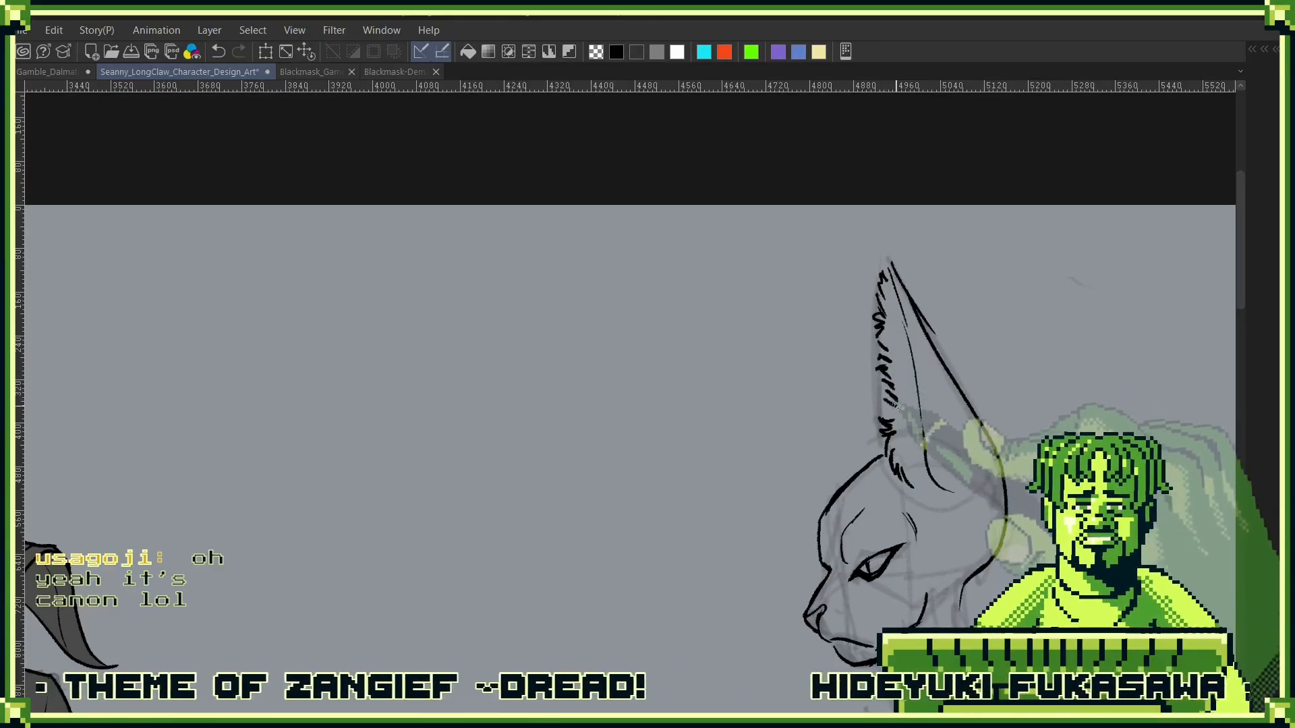
drag(895, 406, 889, 421)
mouse_move(881, 275)
mouse_down()
mouse_move(882, 254)
mouse_move(890, 264)
mouse_up()
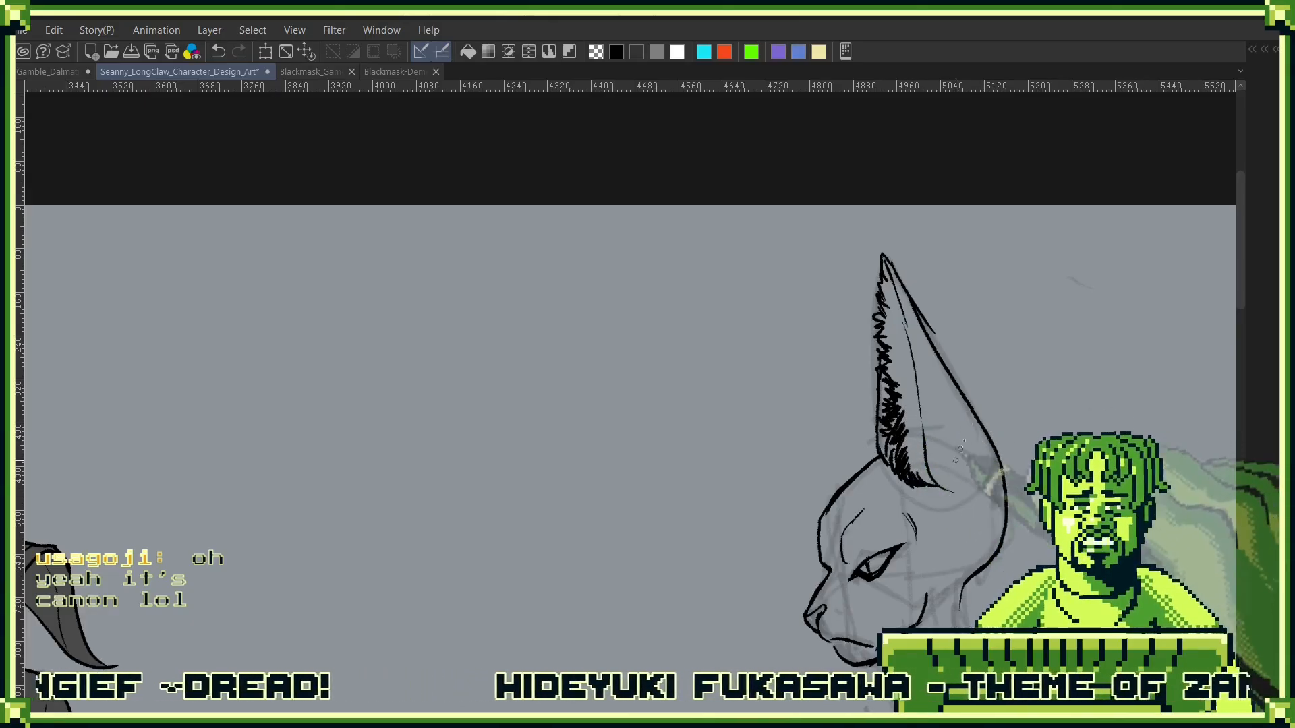
- Ink the back of the neck as a curve from the base of the skull down to the shoulder
mouse_move(972, 505)
mouse_down()
mouse_move(1125, 345)
mouse_move(919, 364)
mouse_move(920, 437)
mouse_up()
drag(924, 374, 931, 438)
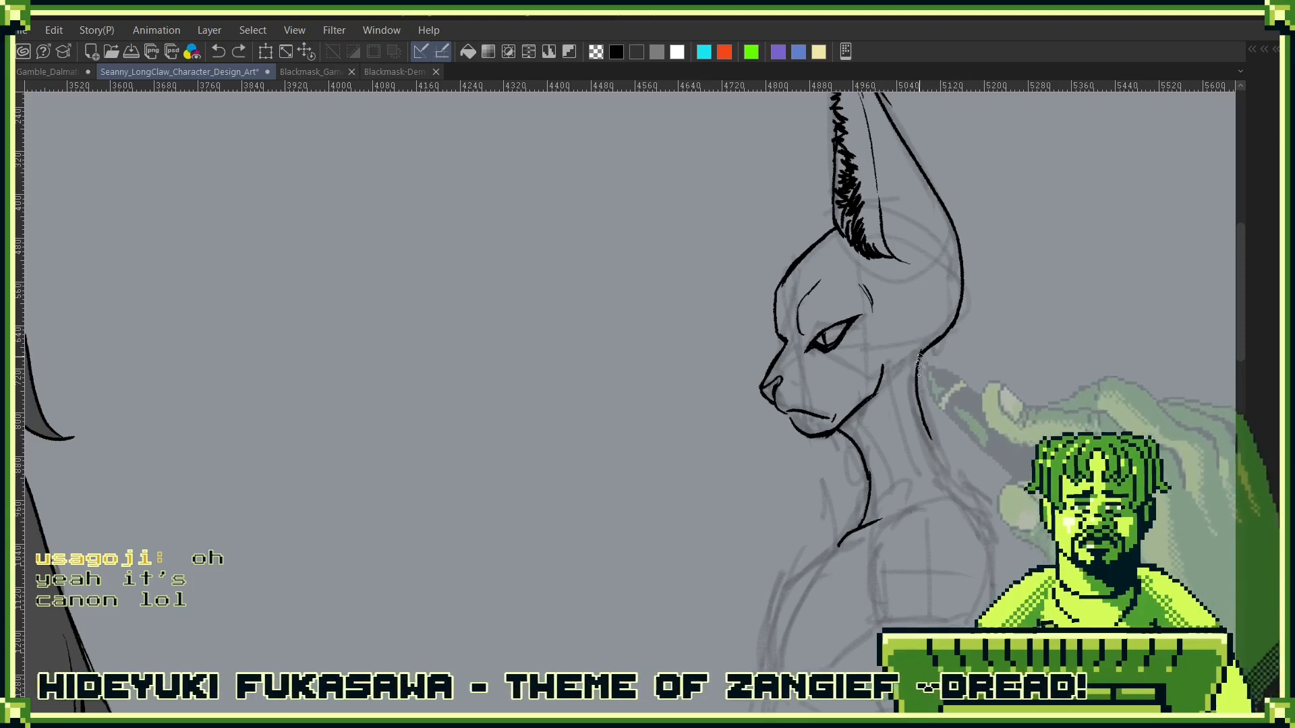
drag(918, 365, 949, 472)
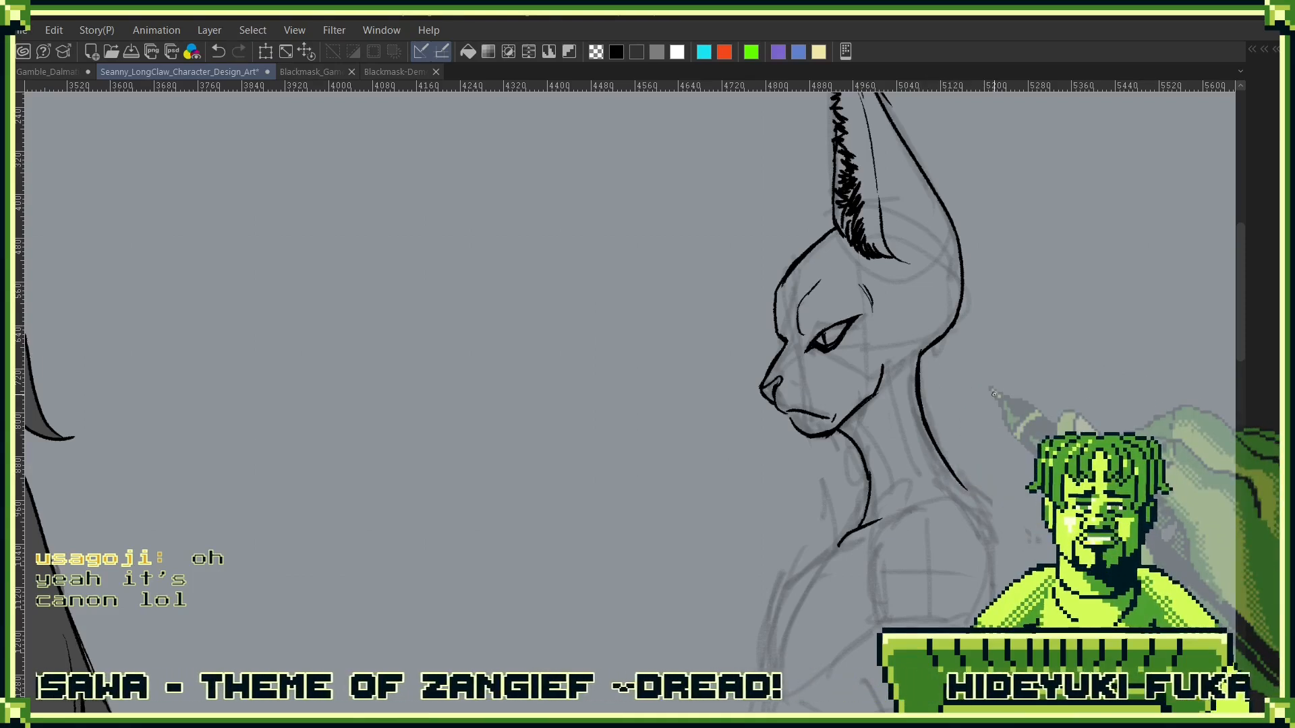
- Ink a short stroke joining the upper lip to the front of the chin
scroll(882, 408, down, 2)
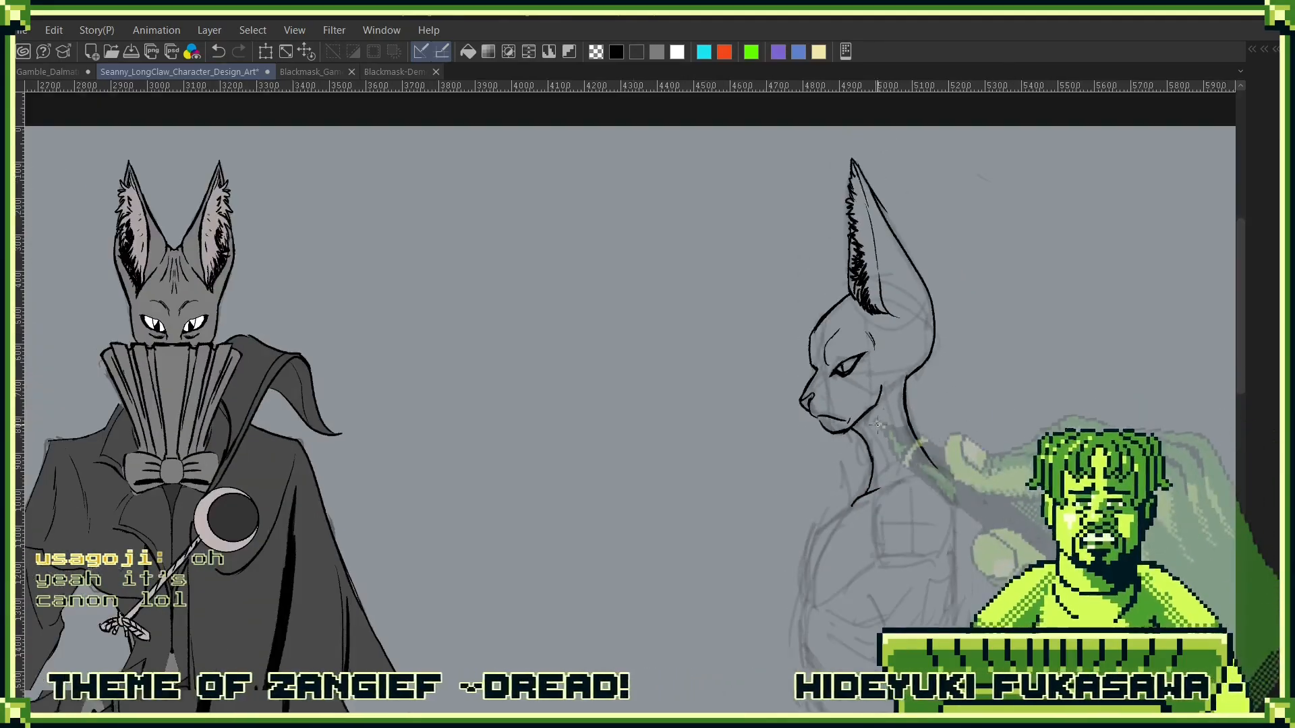
scroll(886, 406, up, 2)
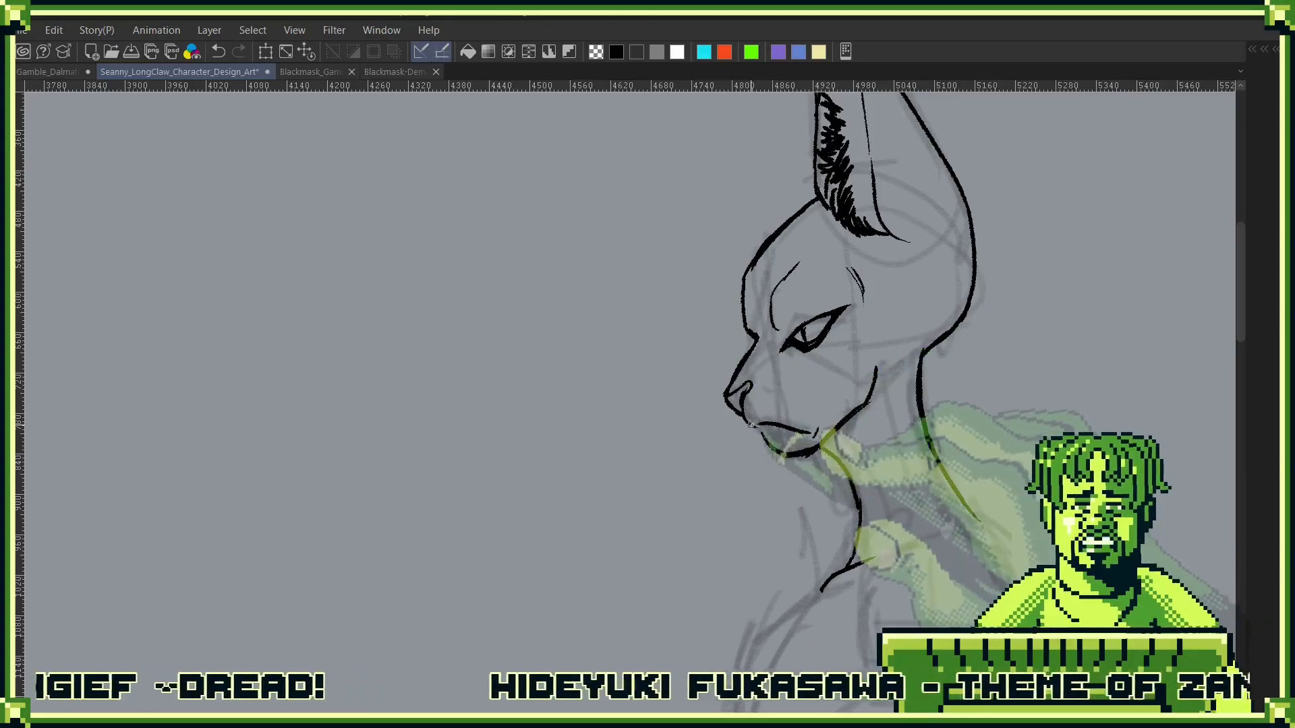
drag(760, 428, 767, 442)
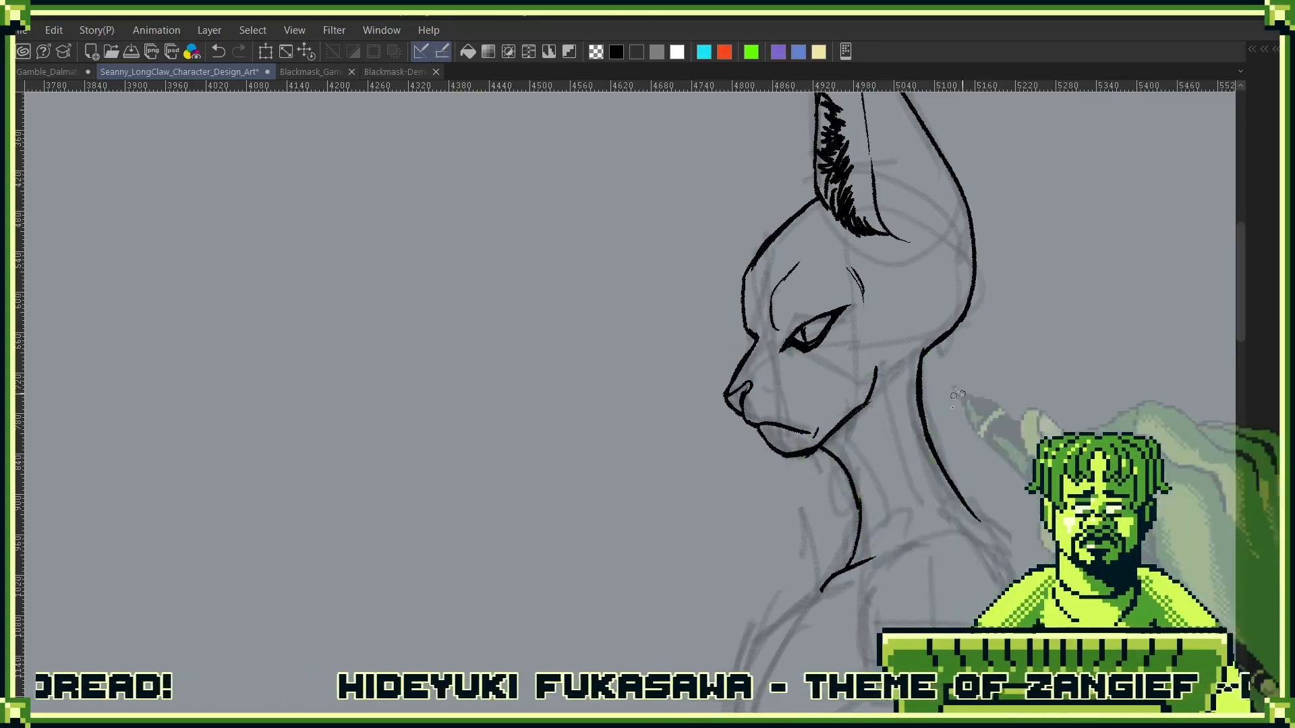
- Rename the active ink layer, Layer 14, as Head Line Art
drag(959, 516, 804, 382)
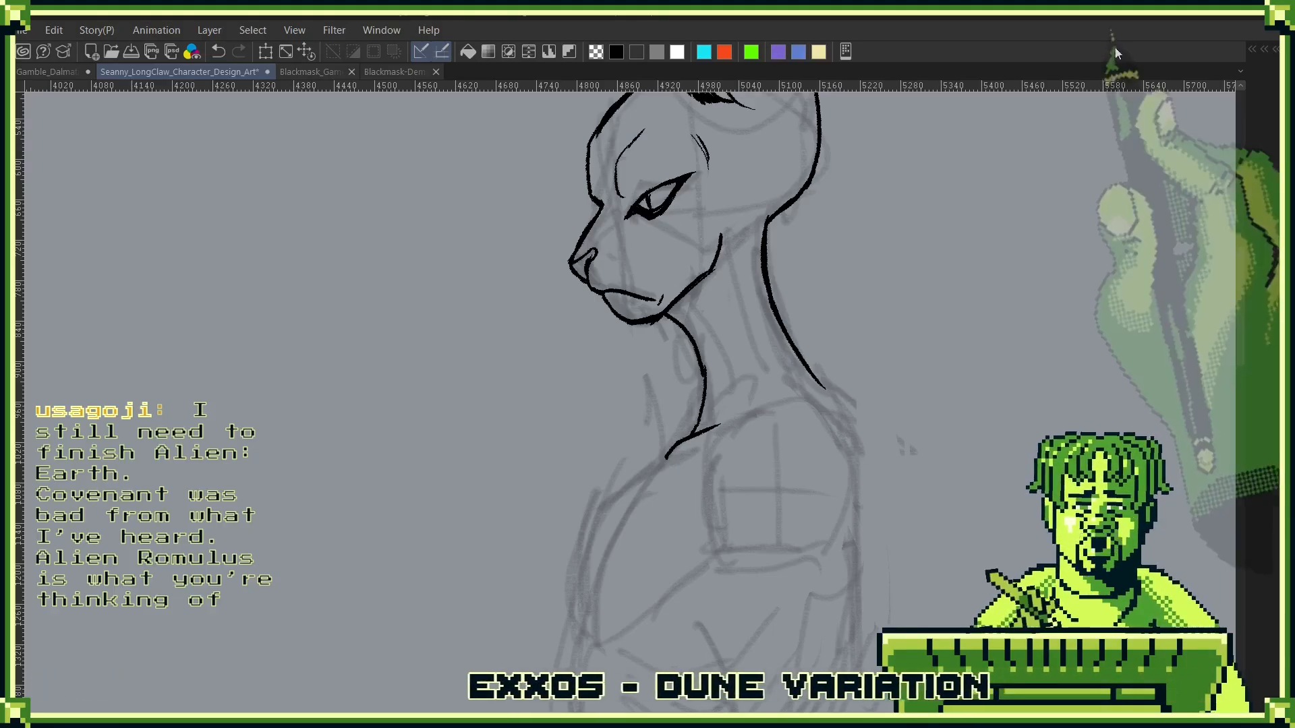
right_click(862, 440)
key(F2)
key(F1)
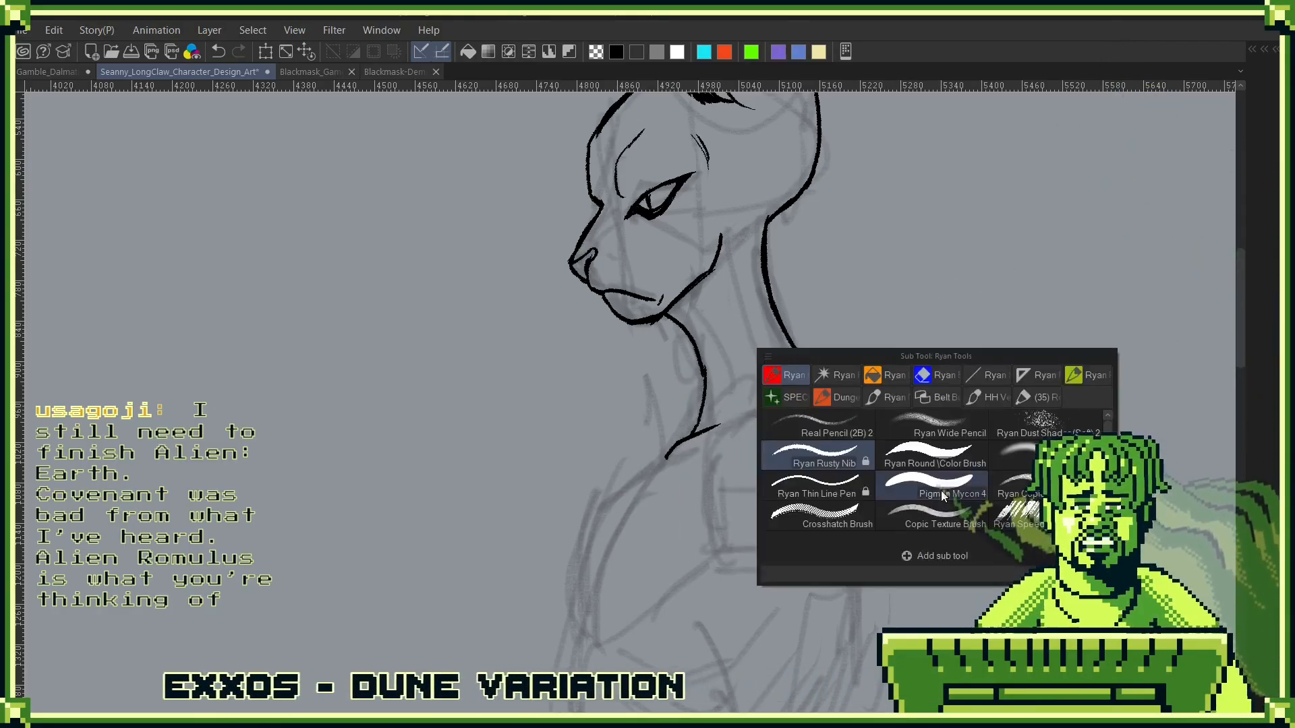
key(F2)
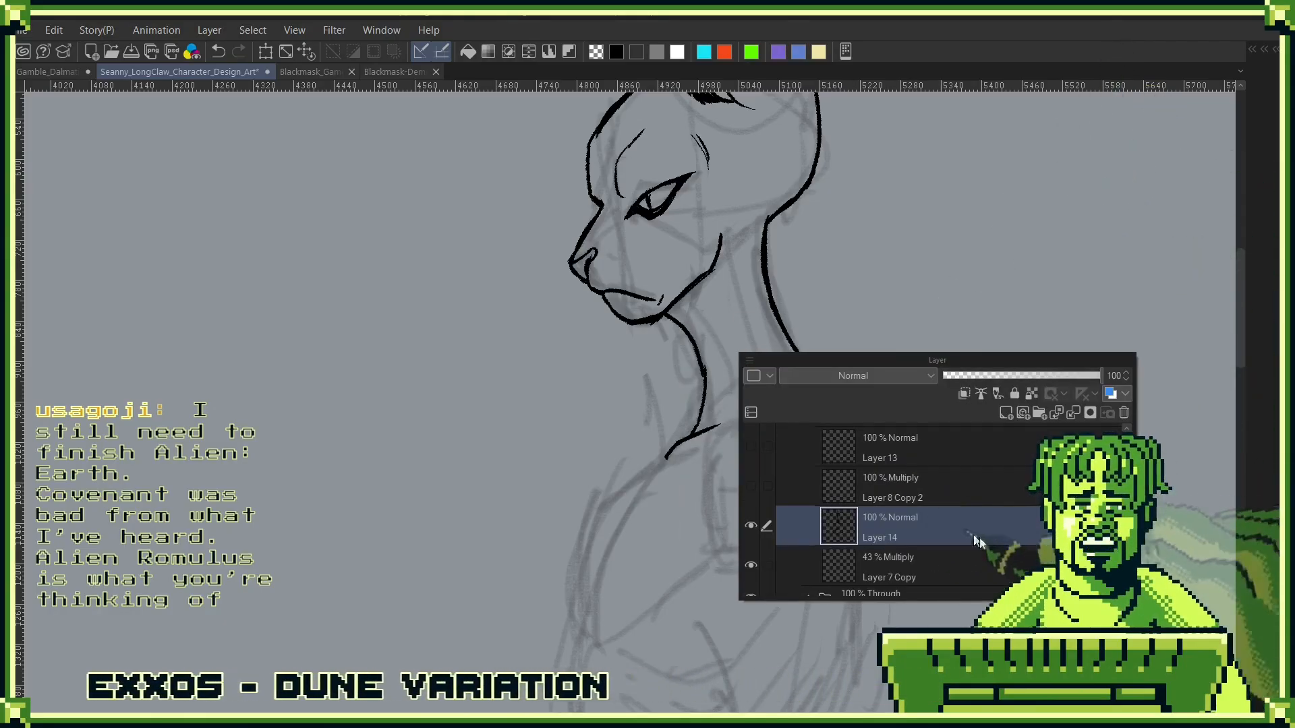
double_click(888, 536)
drag(901, 538, 777, 609)
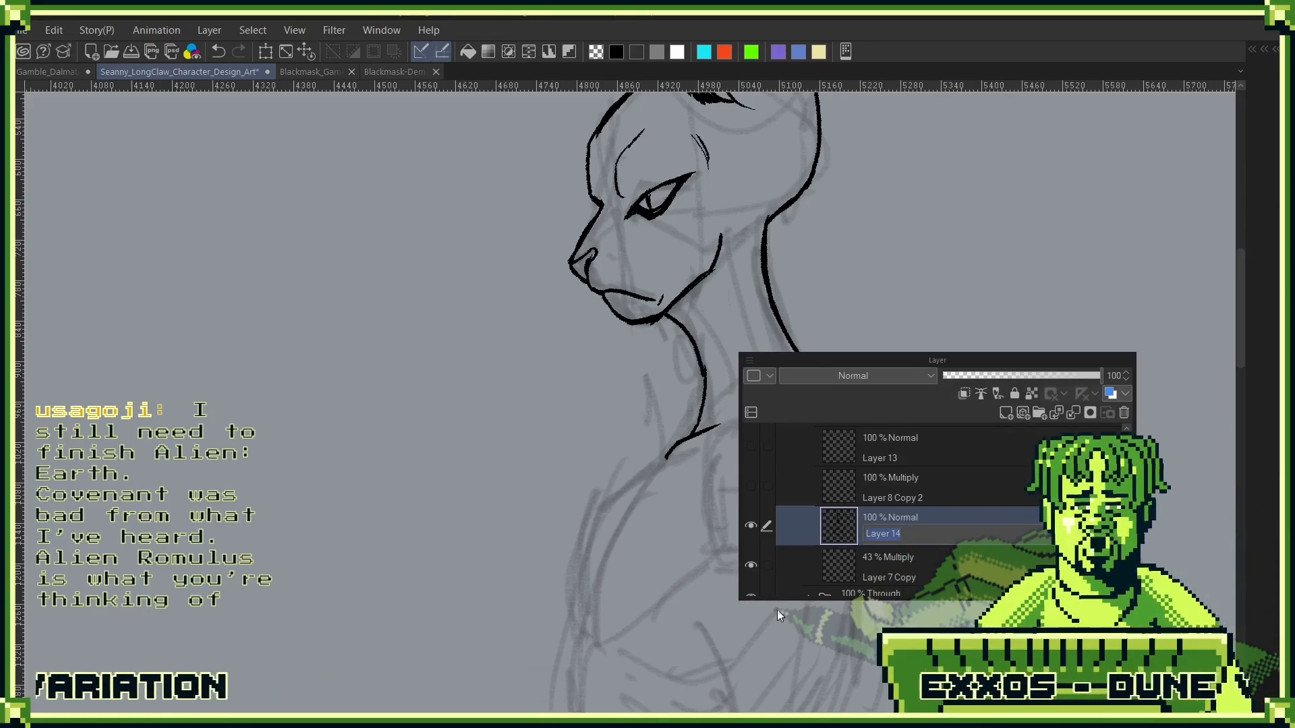
key(BackSpace)
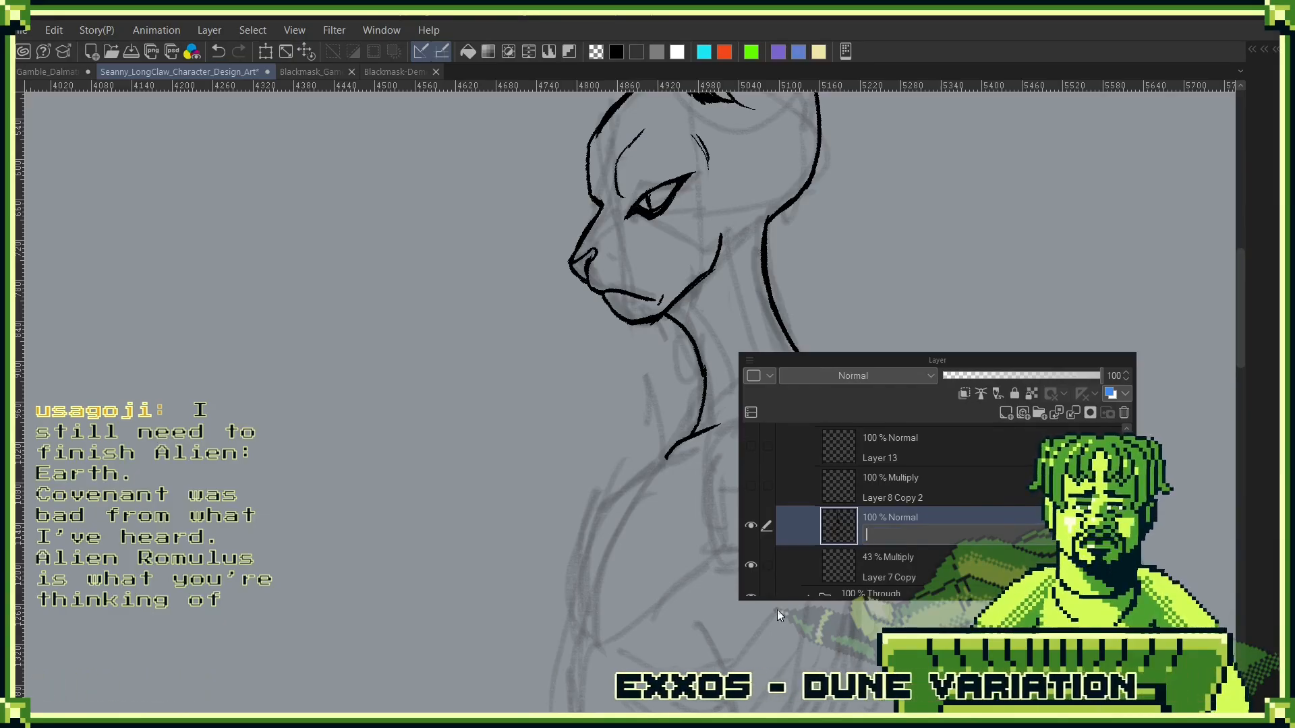
text(G)
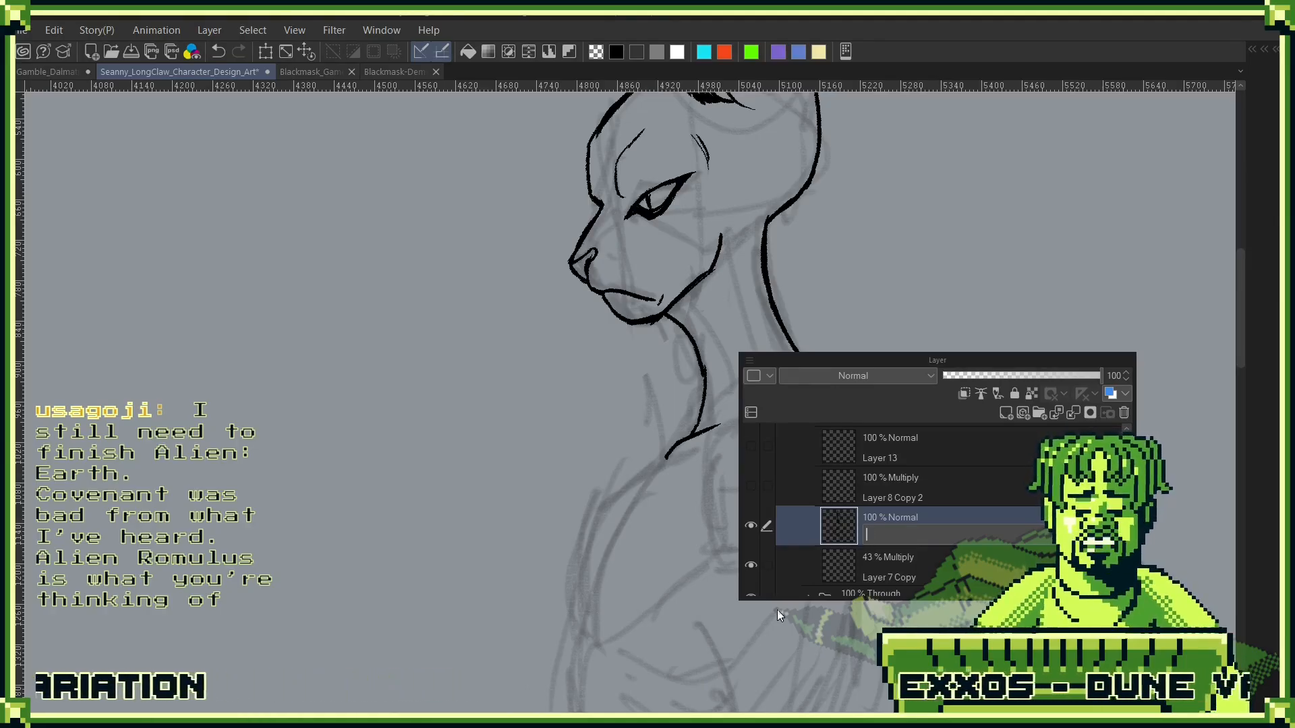
key(BackSpace)
text(Head L)
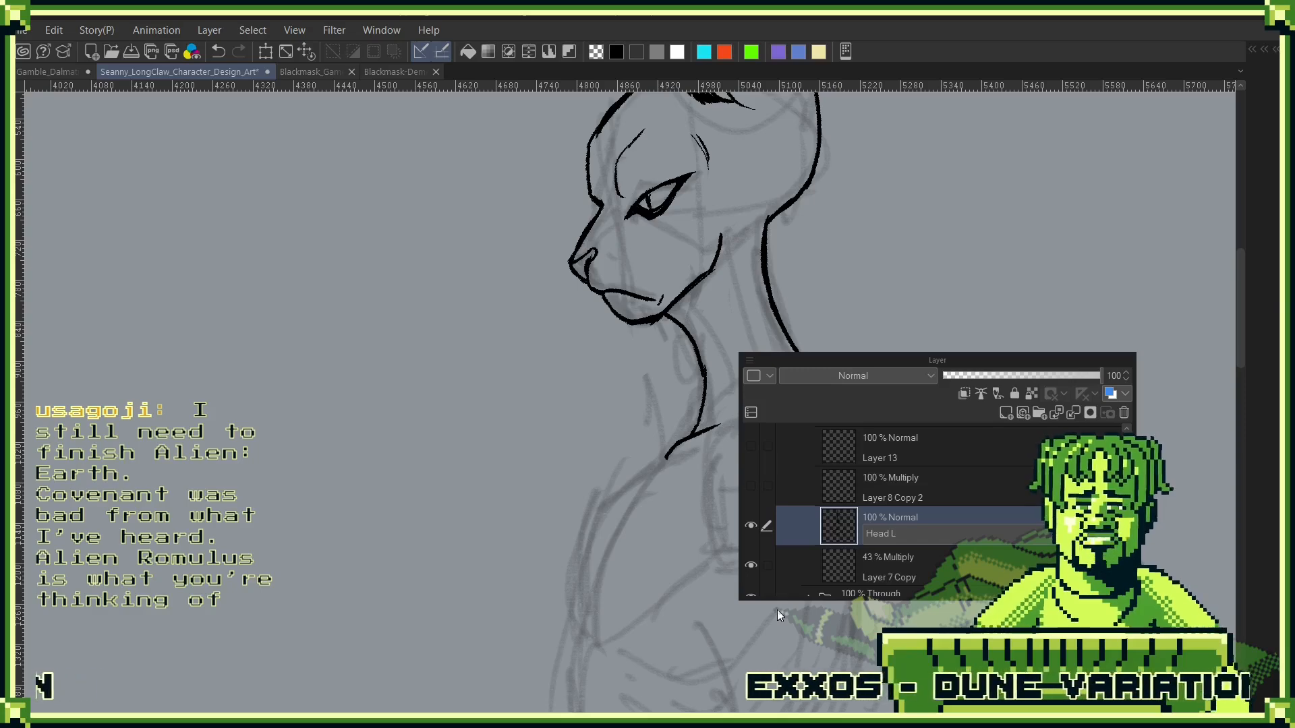
text(ine Art)
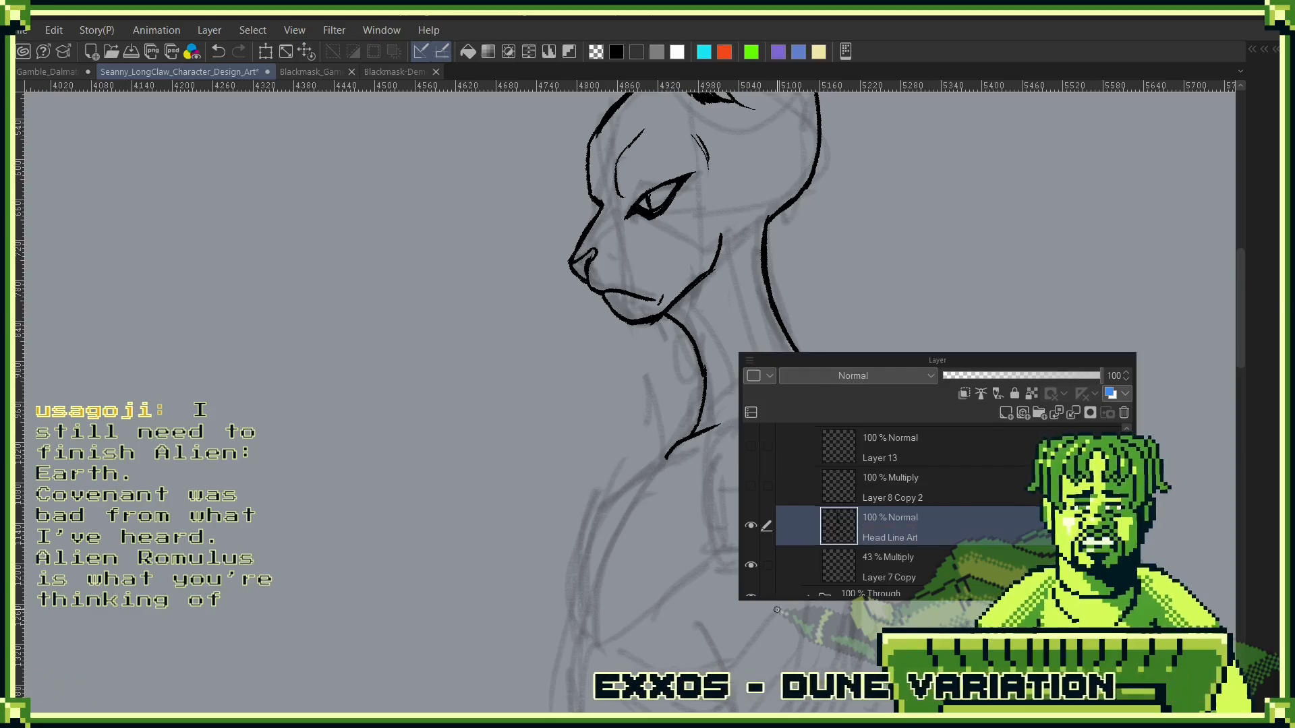
key(Return)
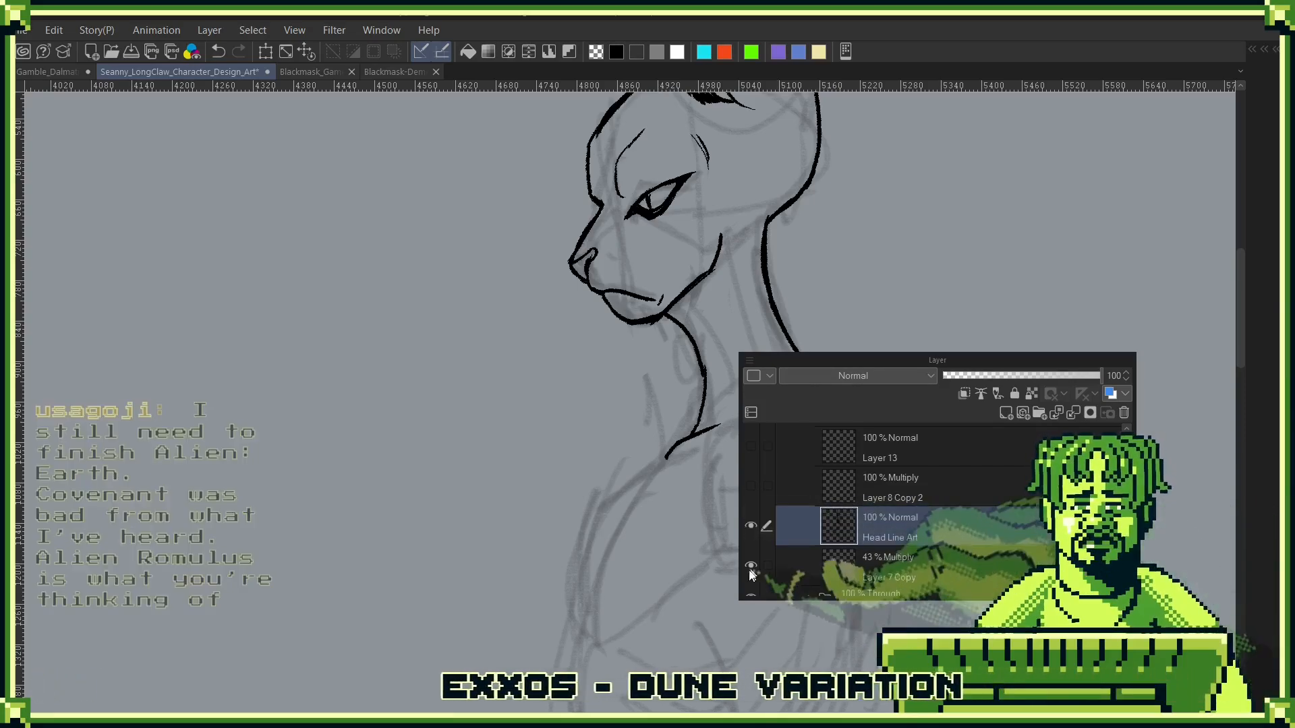
- Create a layer folder around the Head Line Art layer and name it Head
click(1039, 413)
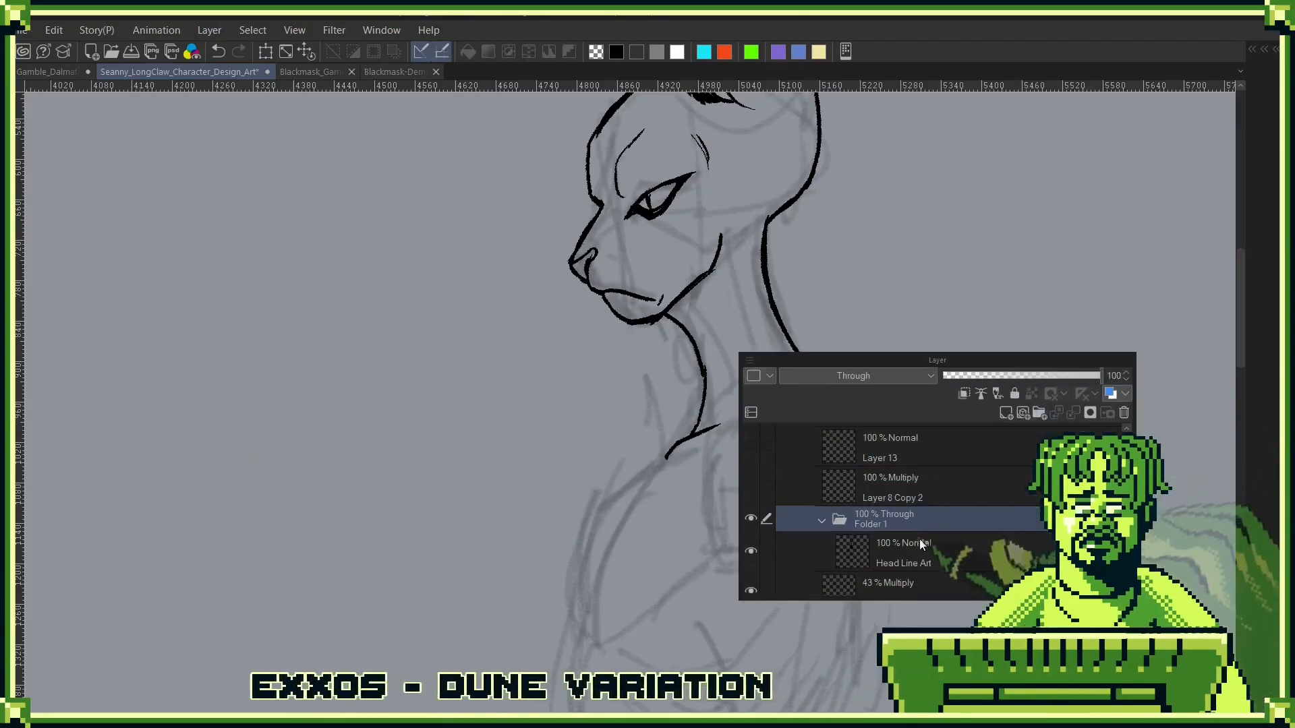
double_click(883, 521)
text(Head)
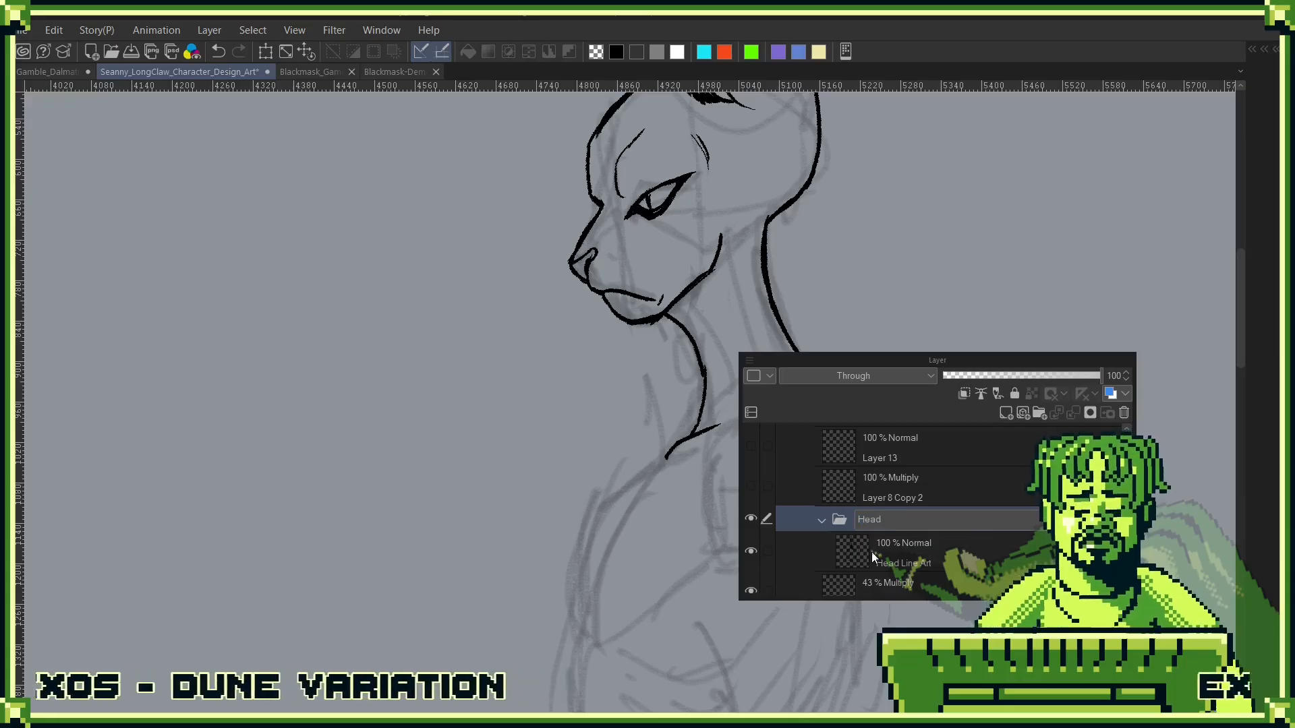
key(Return)
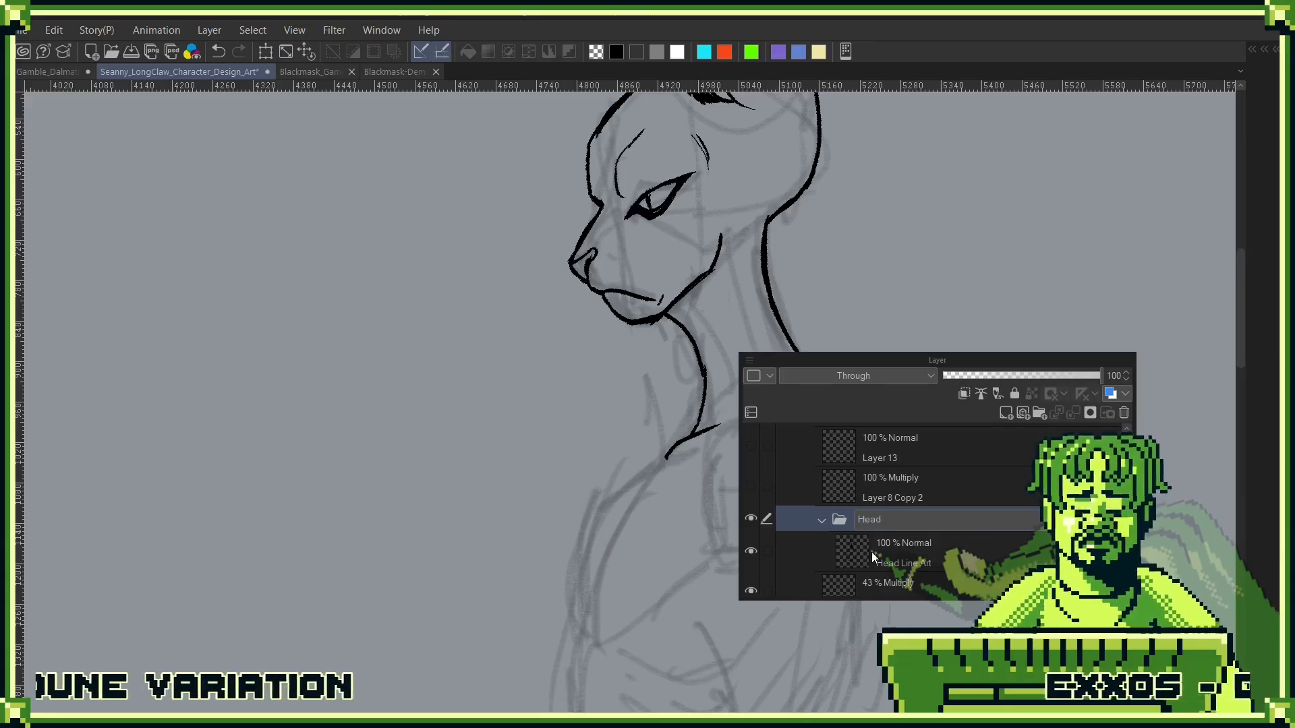
- Add a new layer in the Head folder and place it beneath Head Line Art
click(877, 551)
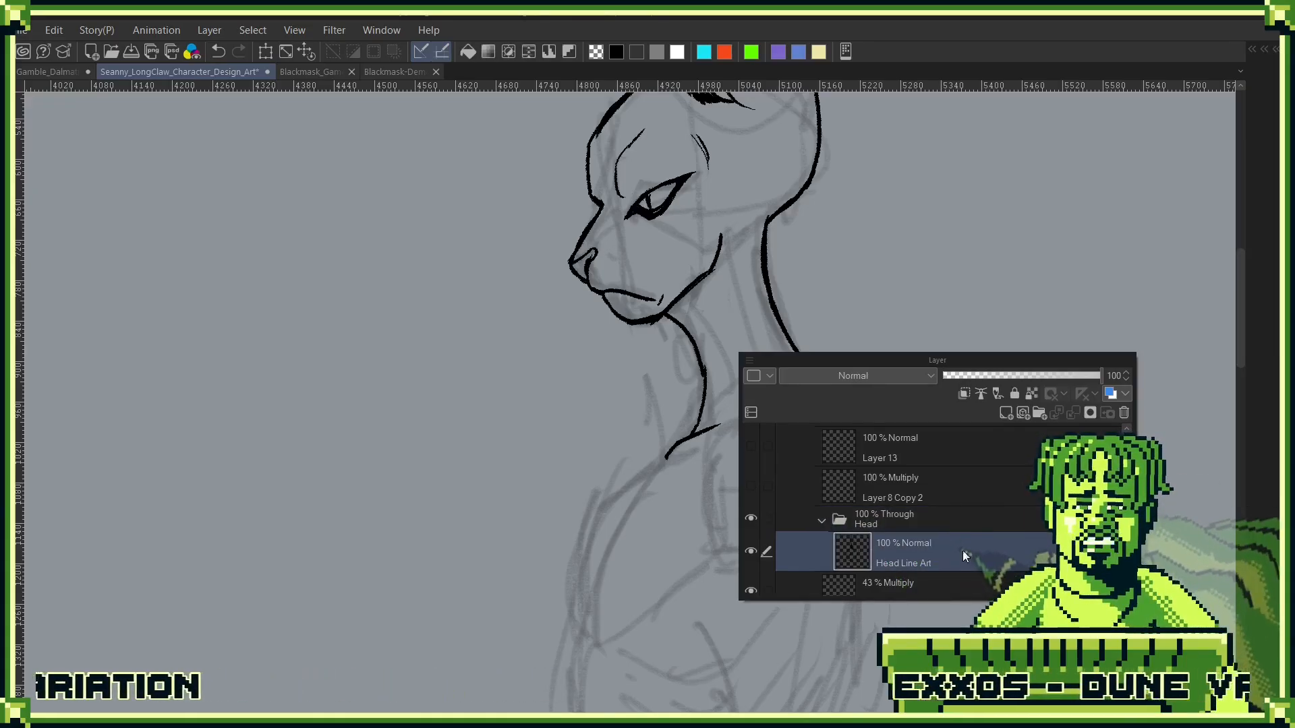
click(1006, 413)
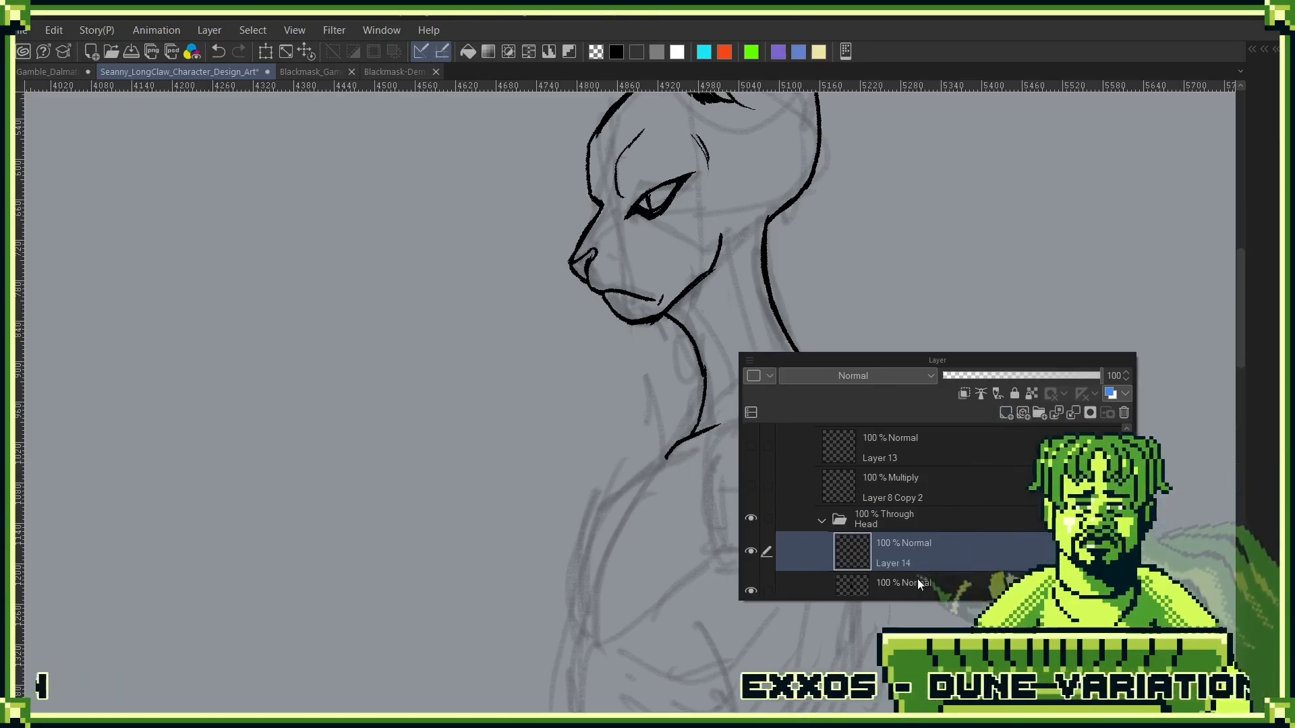
drag(917, 578, 942, 517)
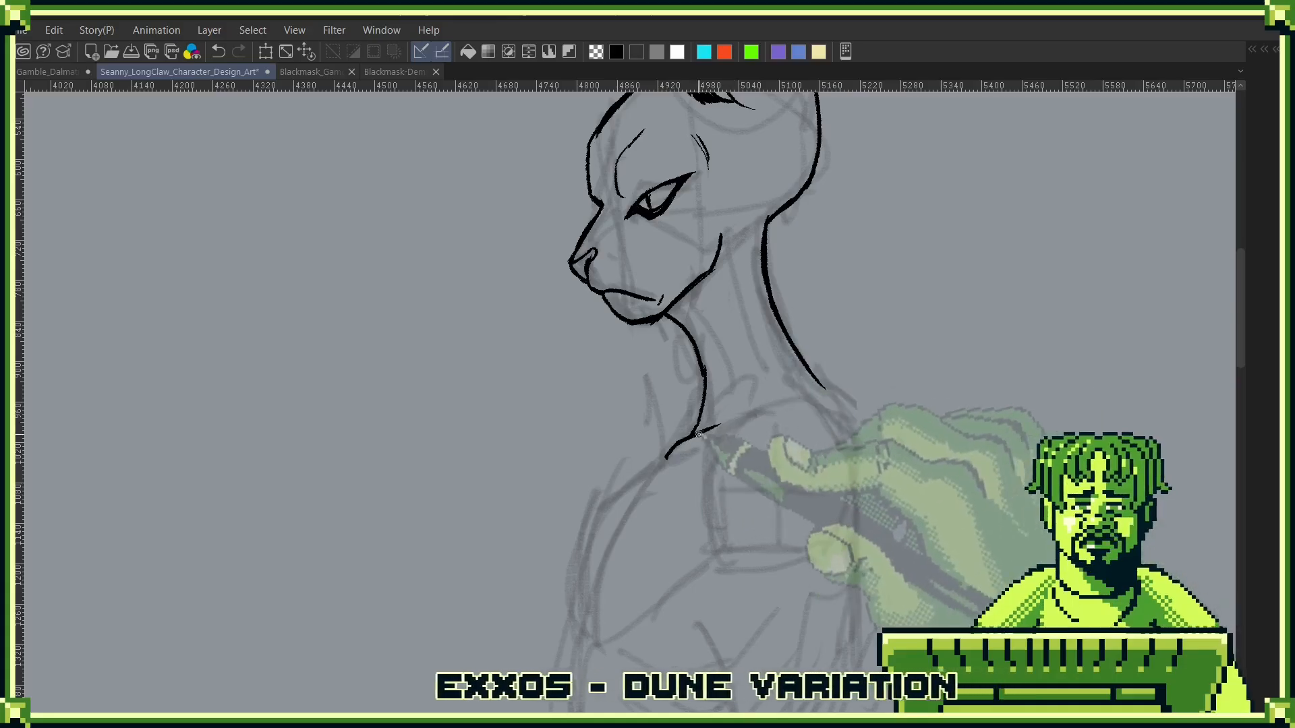
drag(666, 458, 824, 390)
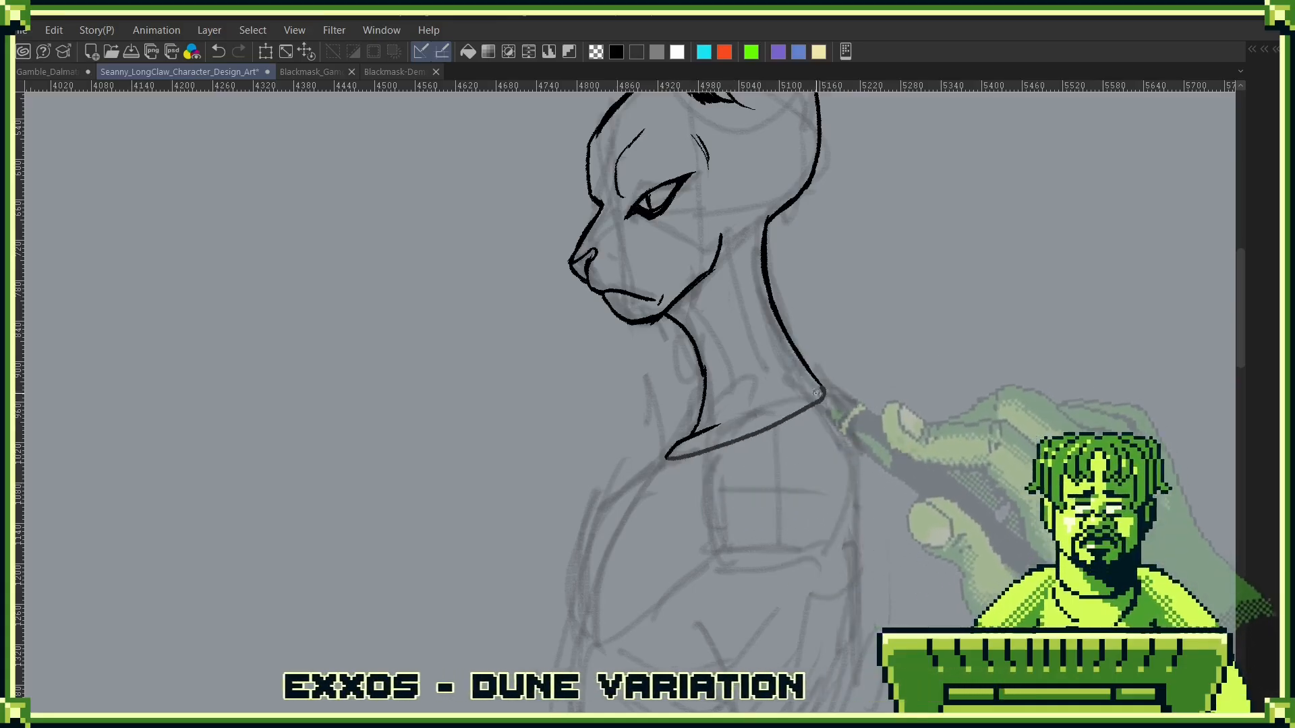
key(ctrl+z)
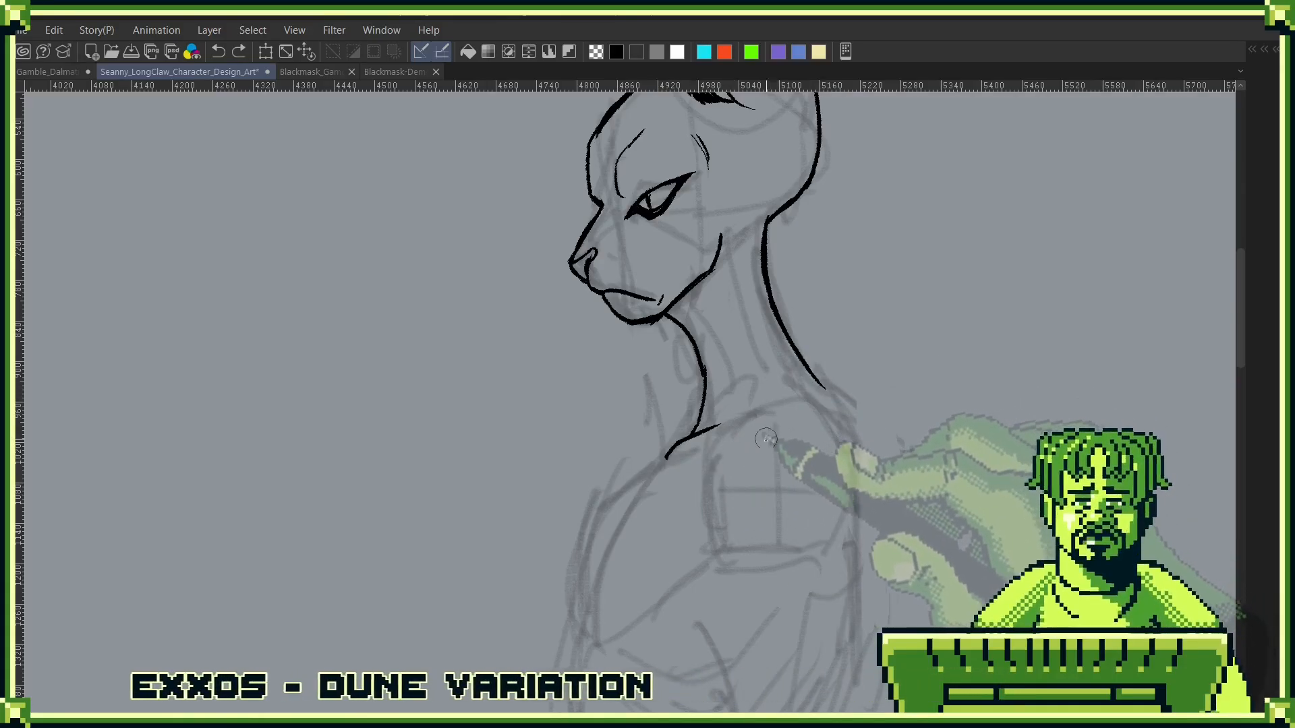
drag(666, 461, 813, 403)
key(ctrl+z)
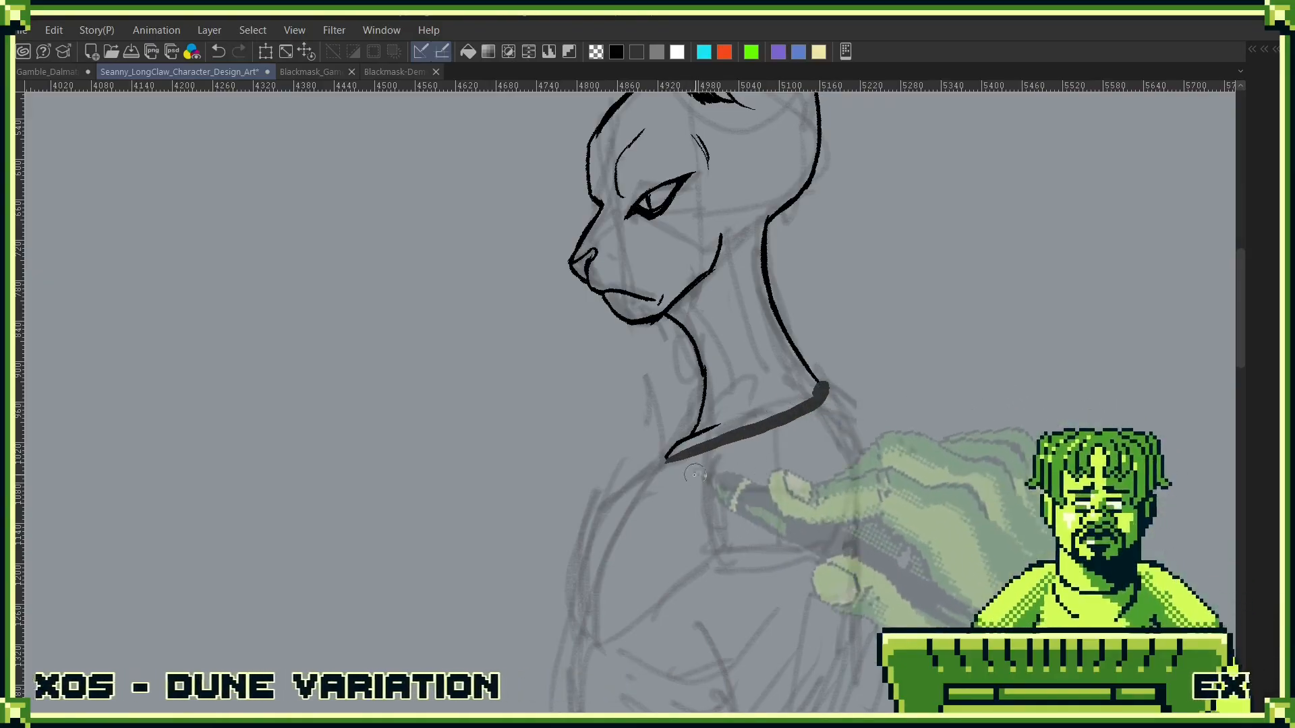
- On Layer 14 beneath the line art, paint a dark grey border across the neck base and along both sides of the neck
key(F7)
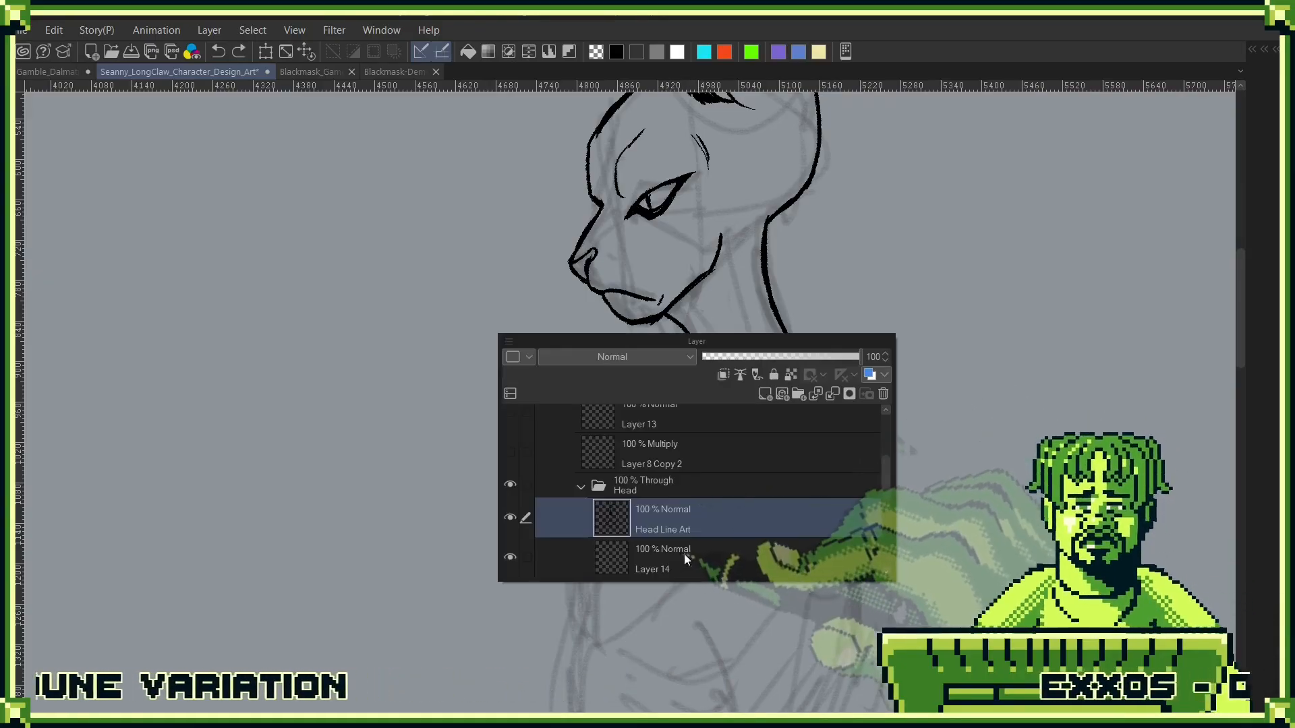
click(683, 553)
key(F7)
drag(666, 461, 825, 394)
drag(762, 325, 778, 420)
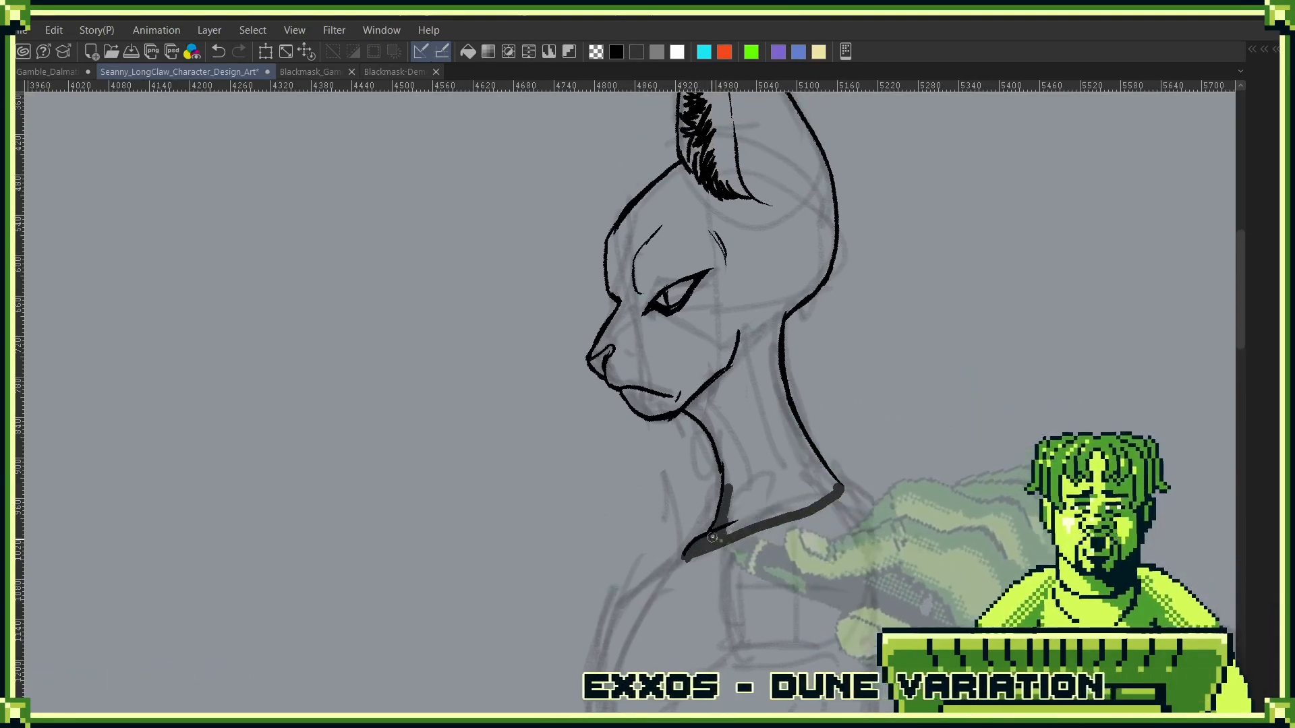
drag(838, 426, 820, 492)
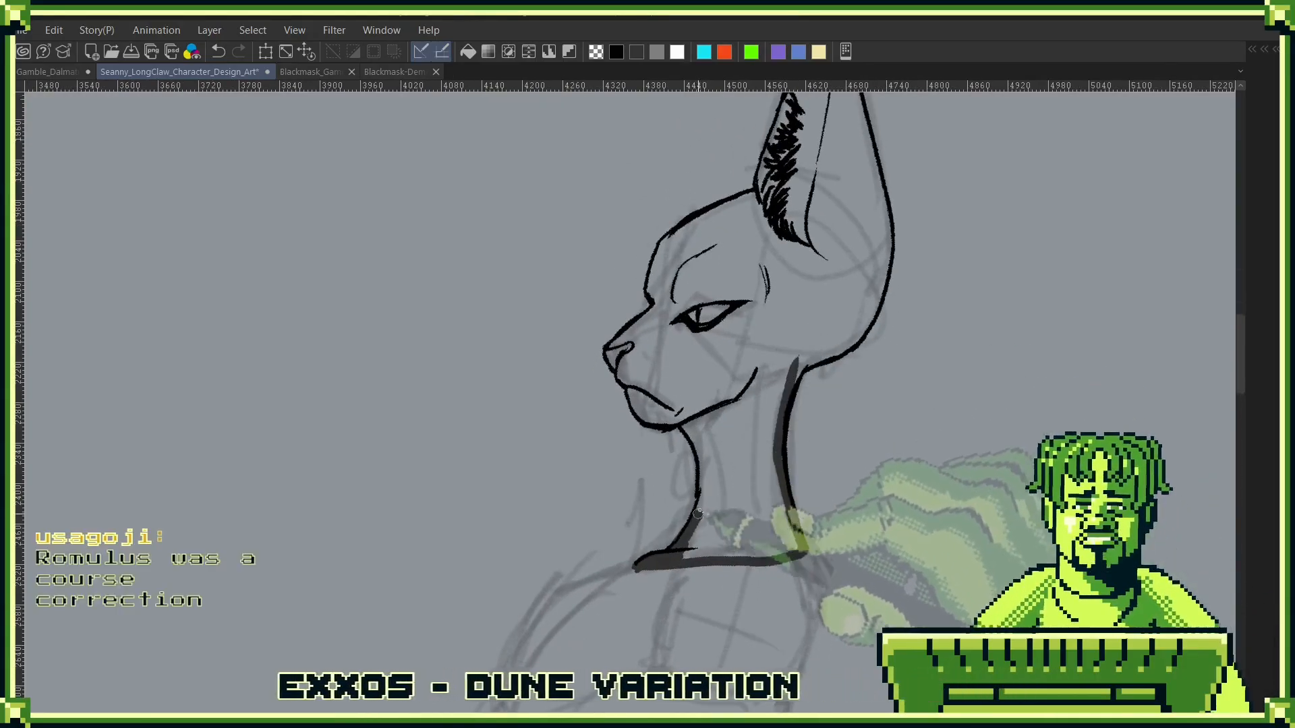
drag(693, 436, 677, 418)
mouse_move(864, 352)
mouse_down()
mouse_move(819, 412)
mouse_move(839, 347)
mouse_move(800, 397)
mouse_up()
- Continue the dark grey border inside the line art around the back of the skull and up the rear edge of the ear to its tip
scroll(840, 348, up, 3)
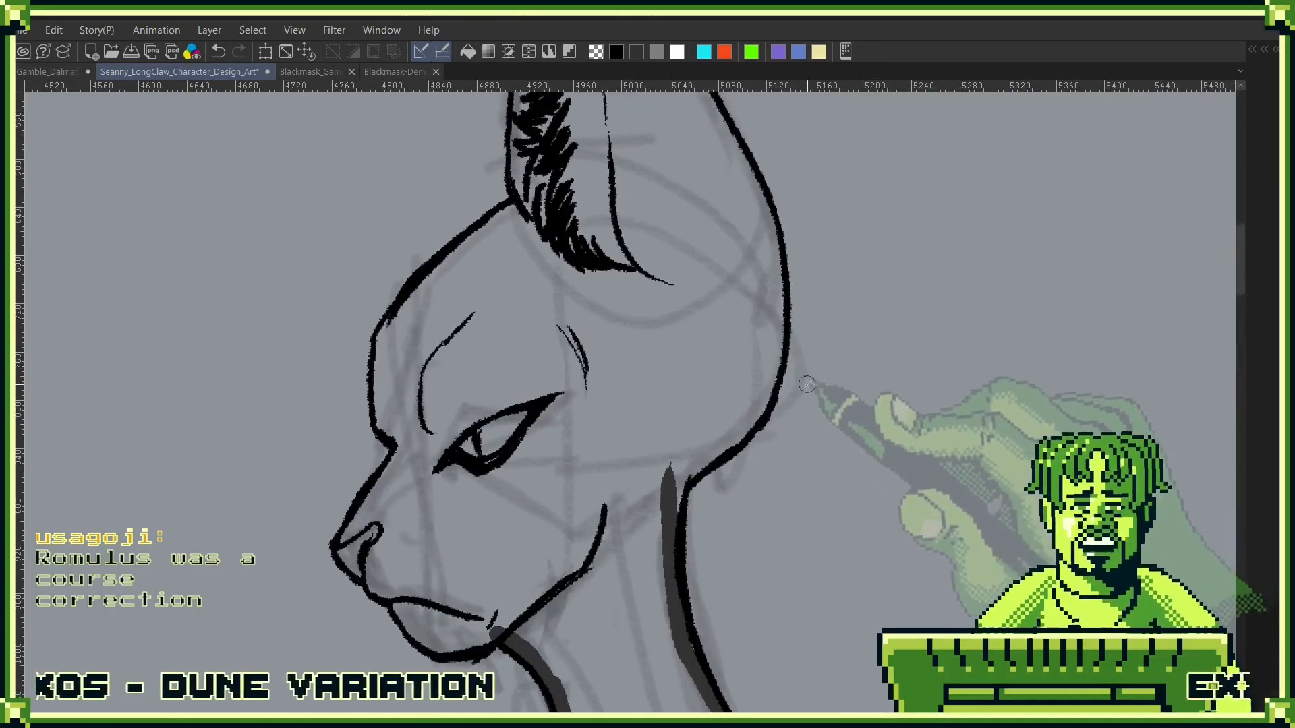
mouse_move(676, 480)
mouse_down()
mouse_move(756, 399)
mouse_move(766, 433)
mouse_move(750, 474)
mouse_up()
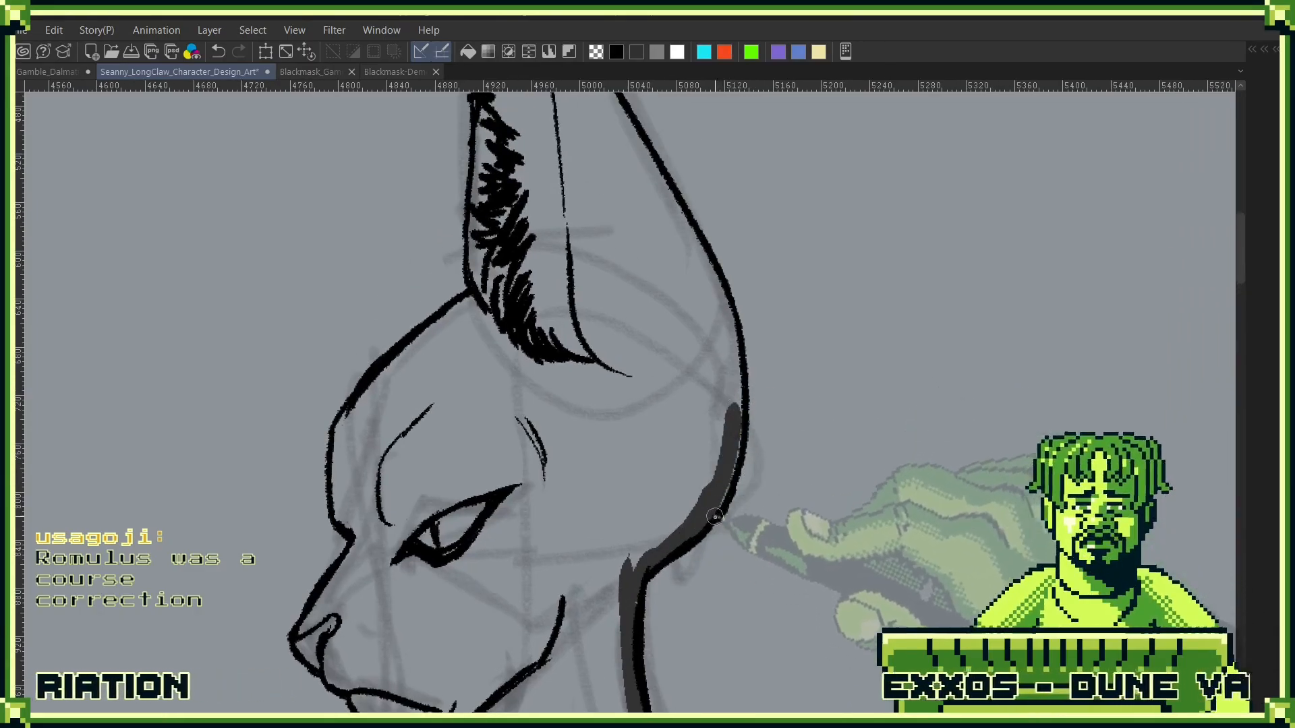
drag(746, 348, 732, 524)
drag(705, 423, 756, 592)
drag(558, 226, 698, 510)
drag(588, 269, 653, 429)
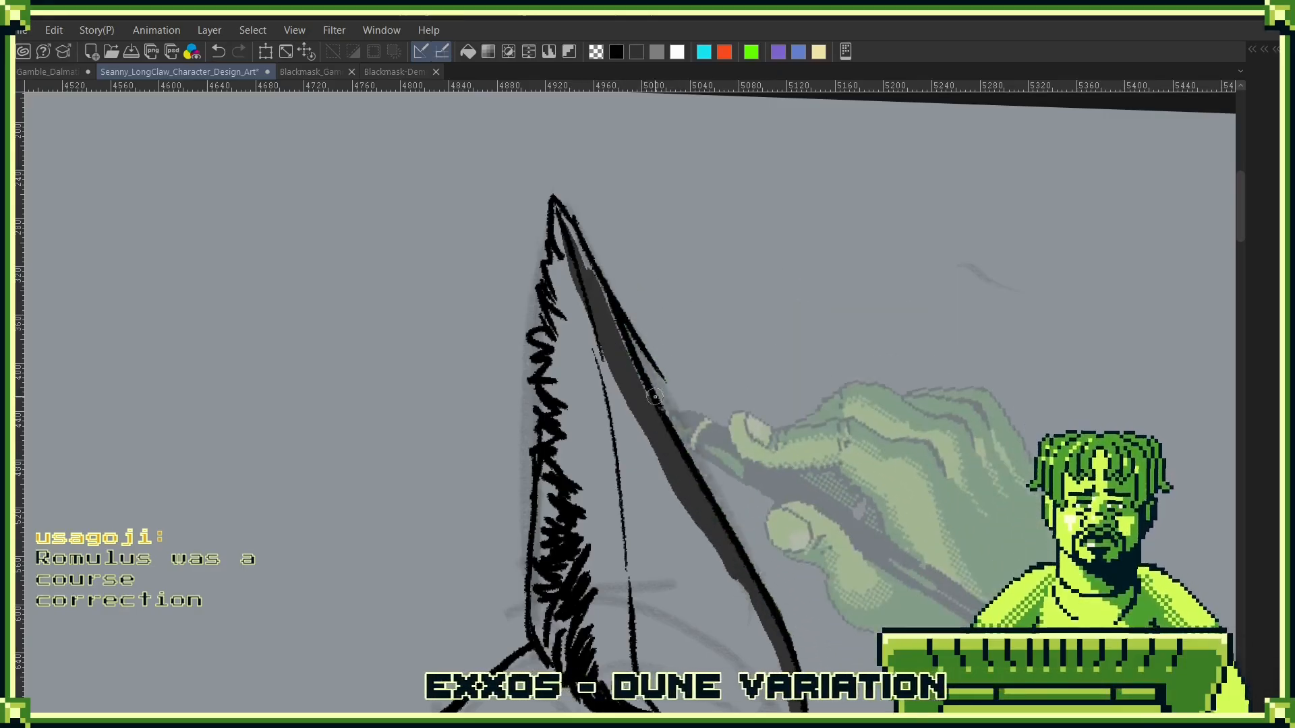
drag(590, 273, 645, 421)
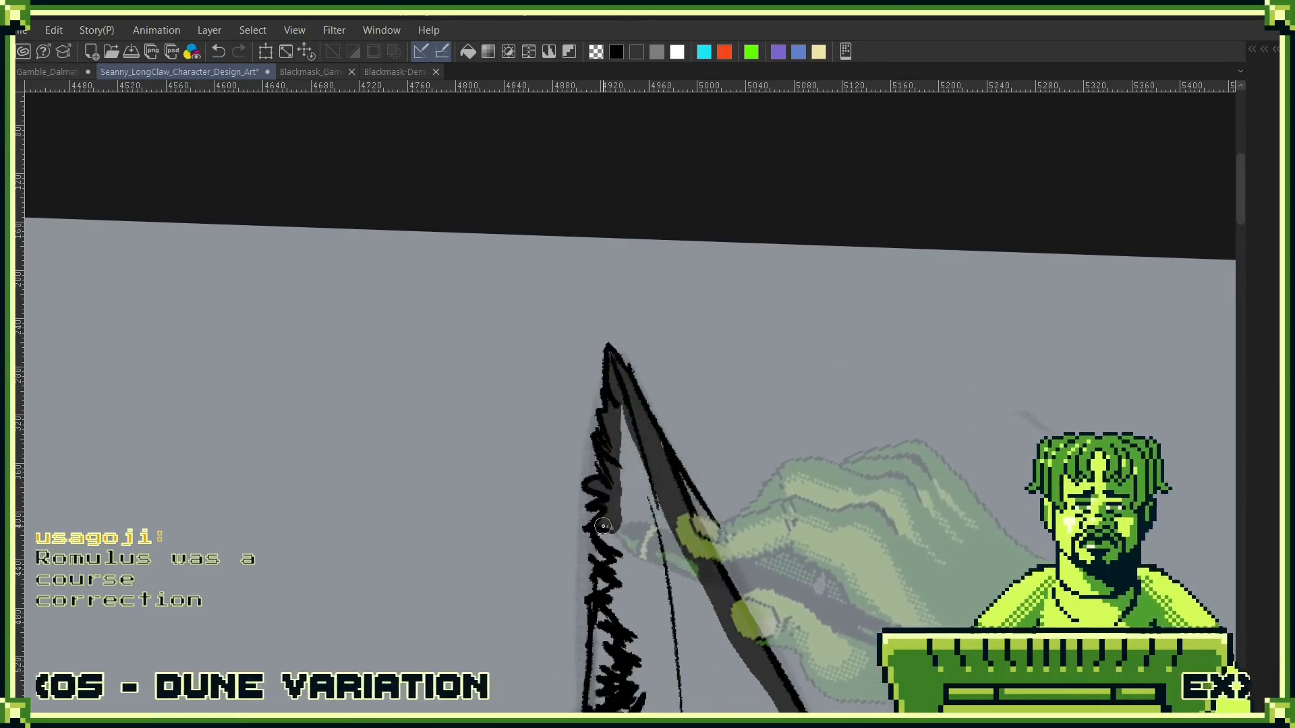
- Close the dark grey border down the ear's front edge, forehead and muzzle, and fill the enclosed head and neck with dark grey
drag(623, 561, 634, 376)
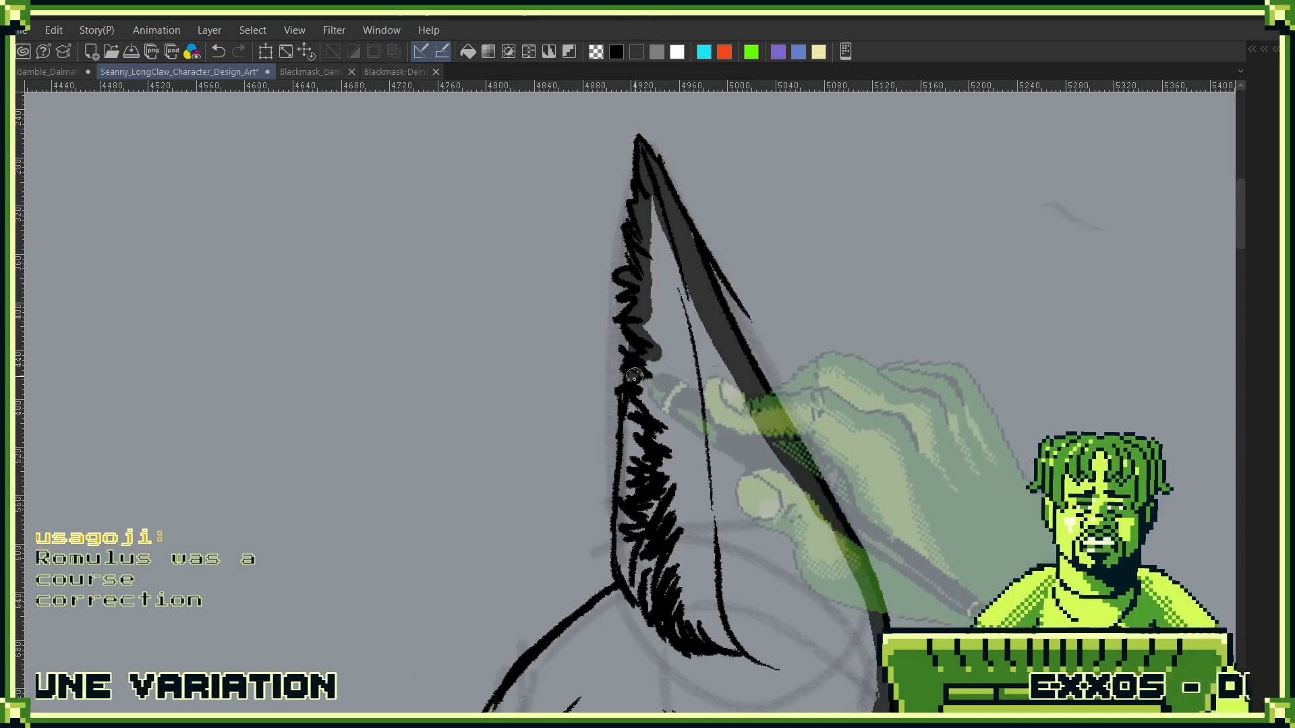
drag(634, 591, 732, 377)
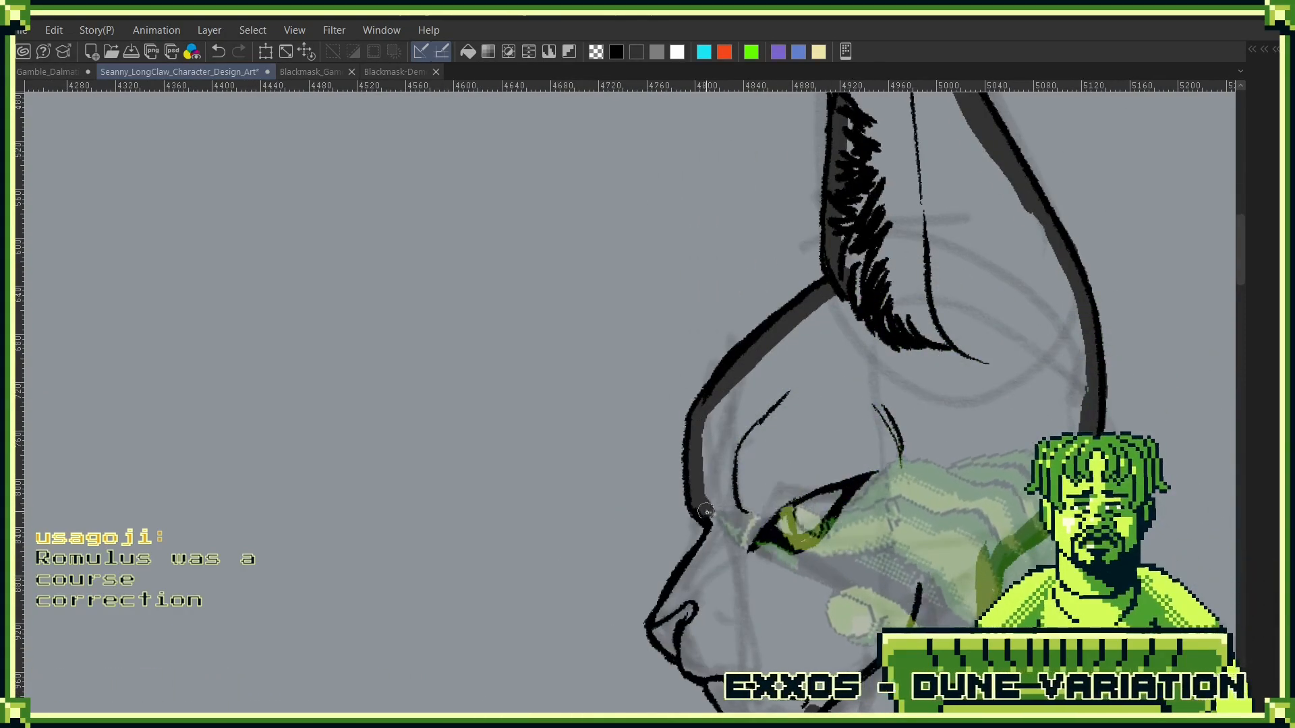
drag(729, 556, 753, 446)
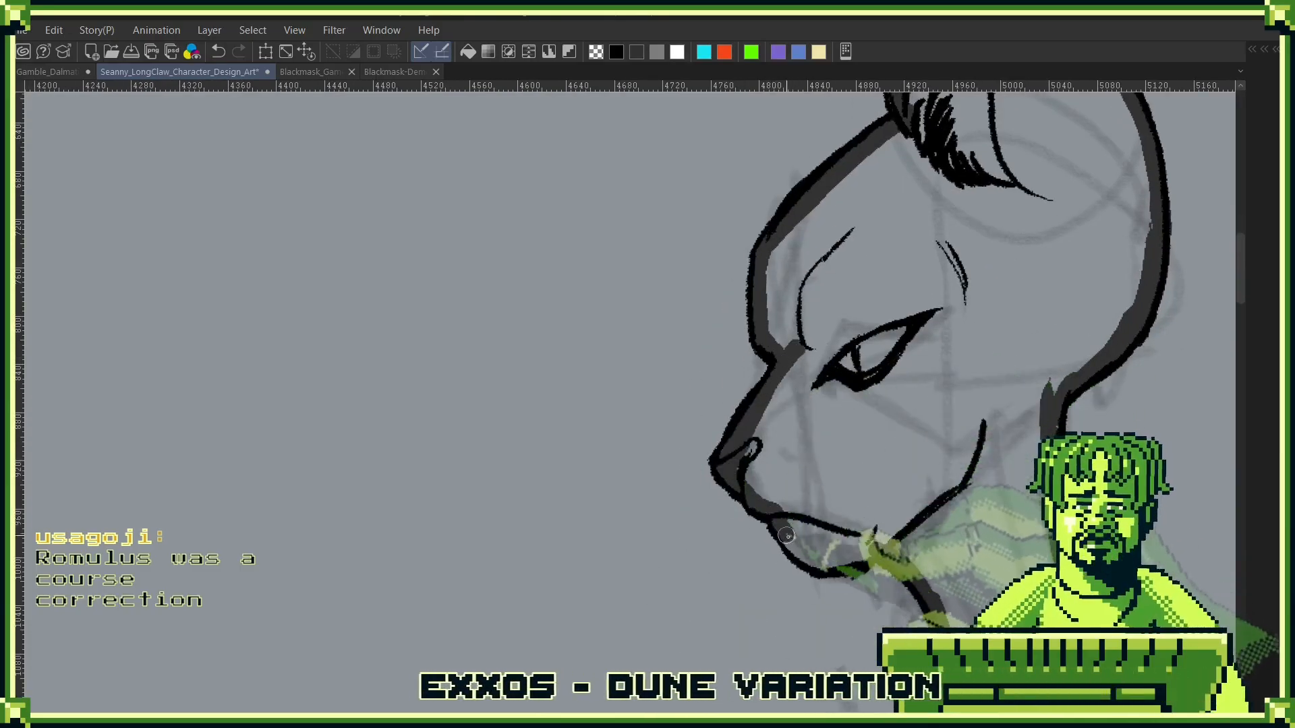
click(951, 454)
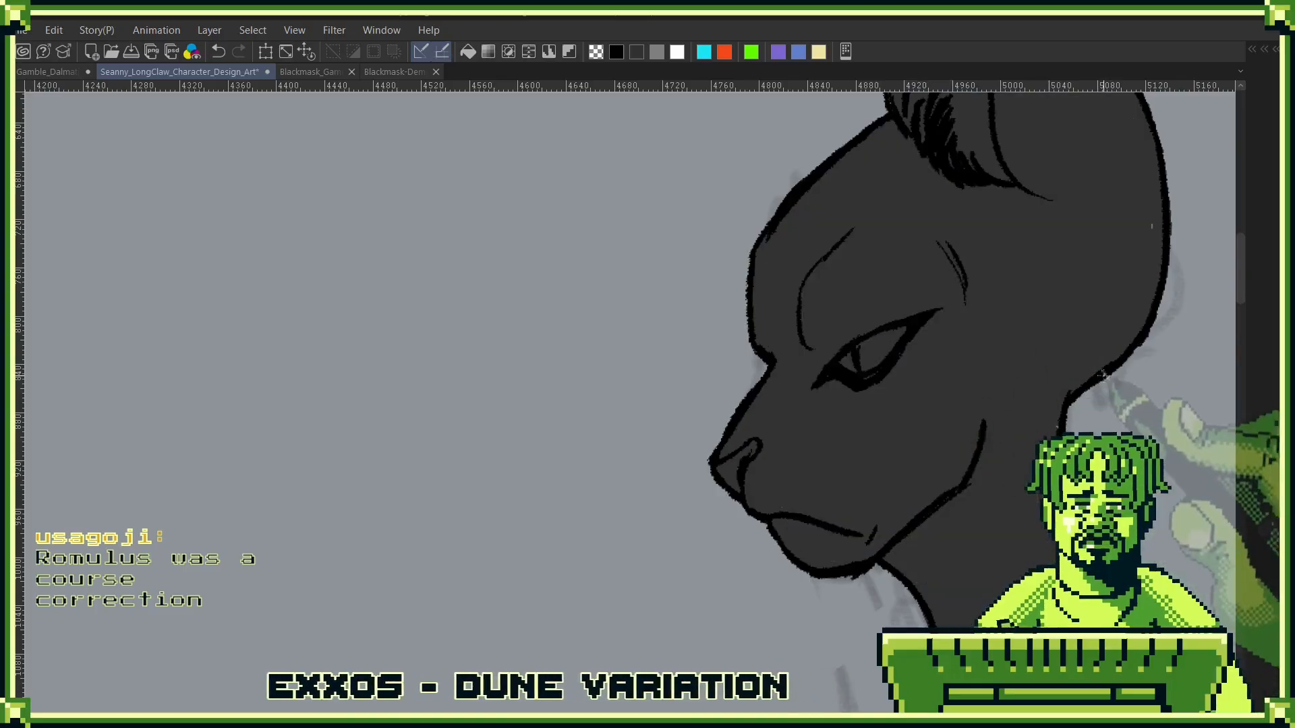
- Recolour the side-view head and neck with the medium grey of the front-view figure's face
drag(1109, 342, 917, 362)
scroll(915, 367, down, 5)
drag(761, 474, 1006, 555)
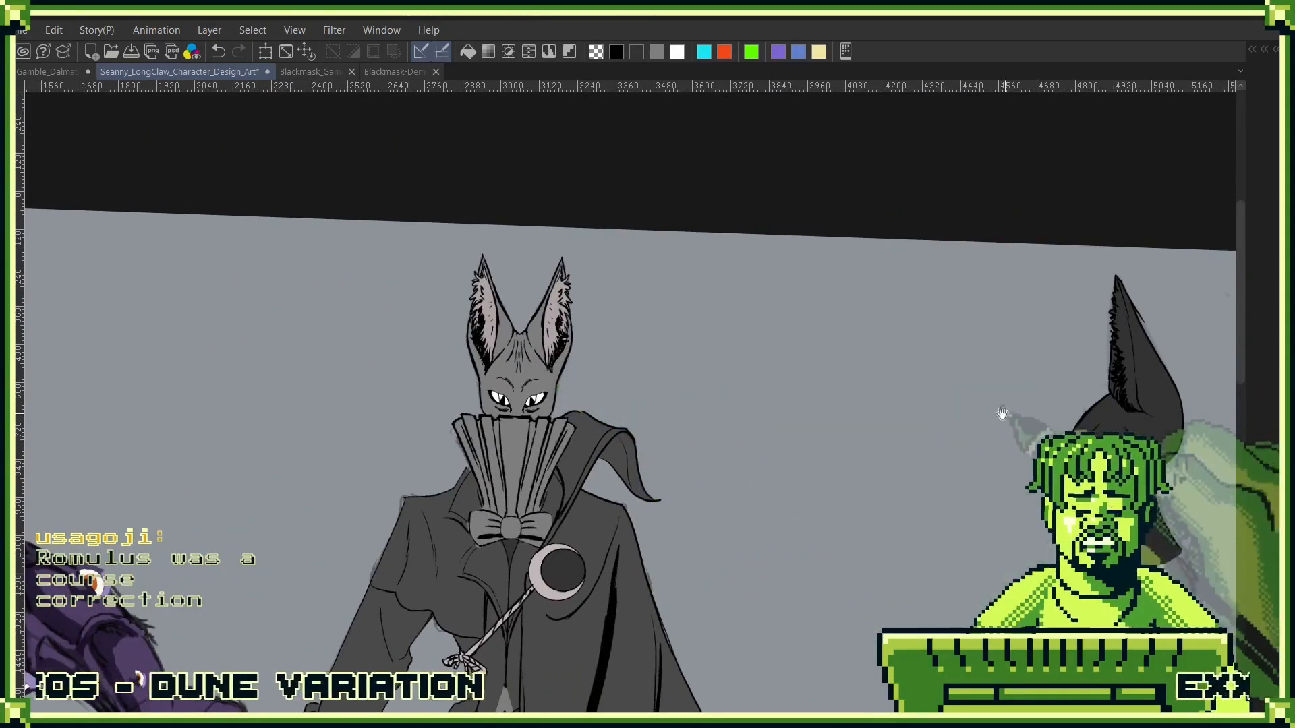
drag(1002, 414, 784, 393)
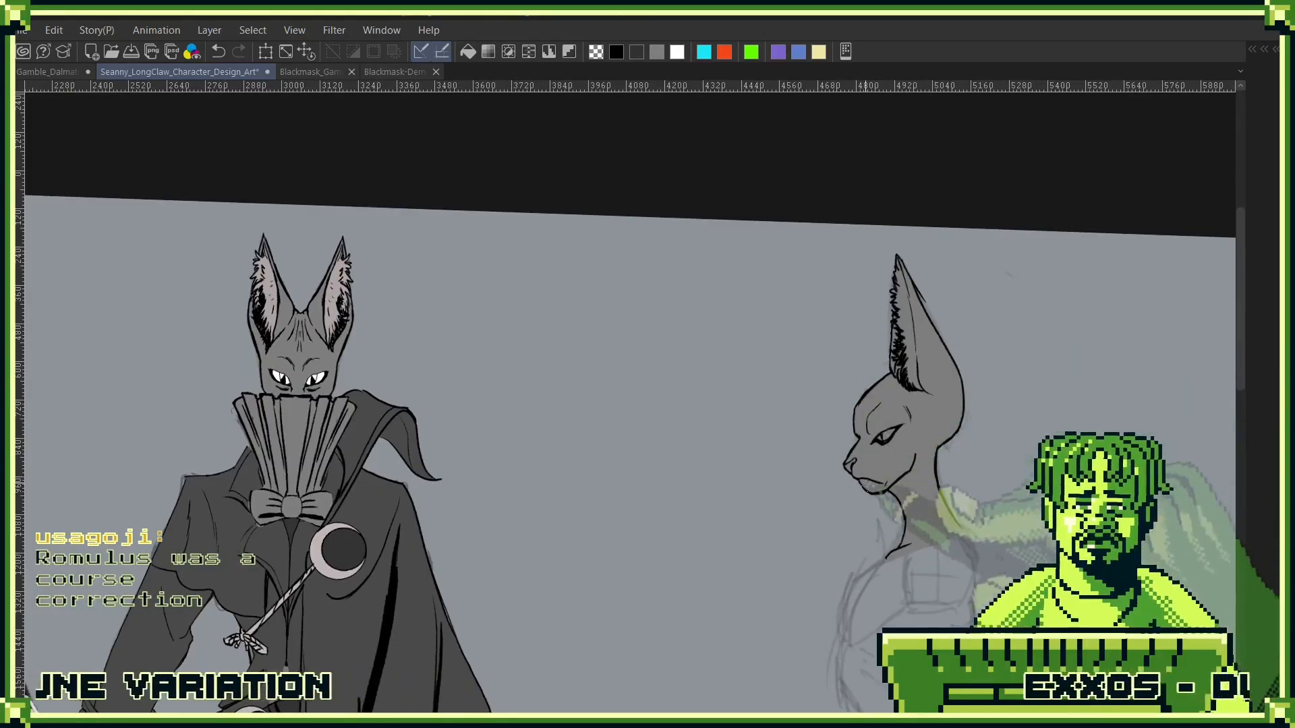
drag(931, 465, 1027, 305)
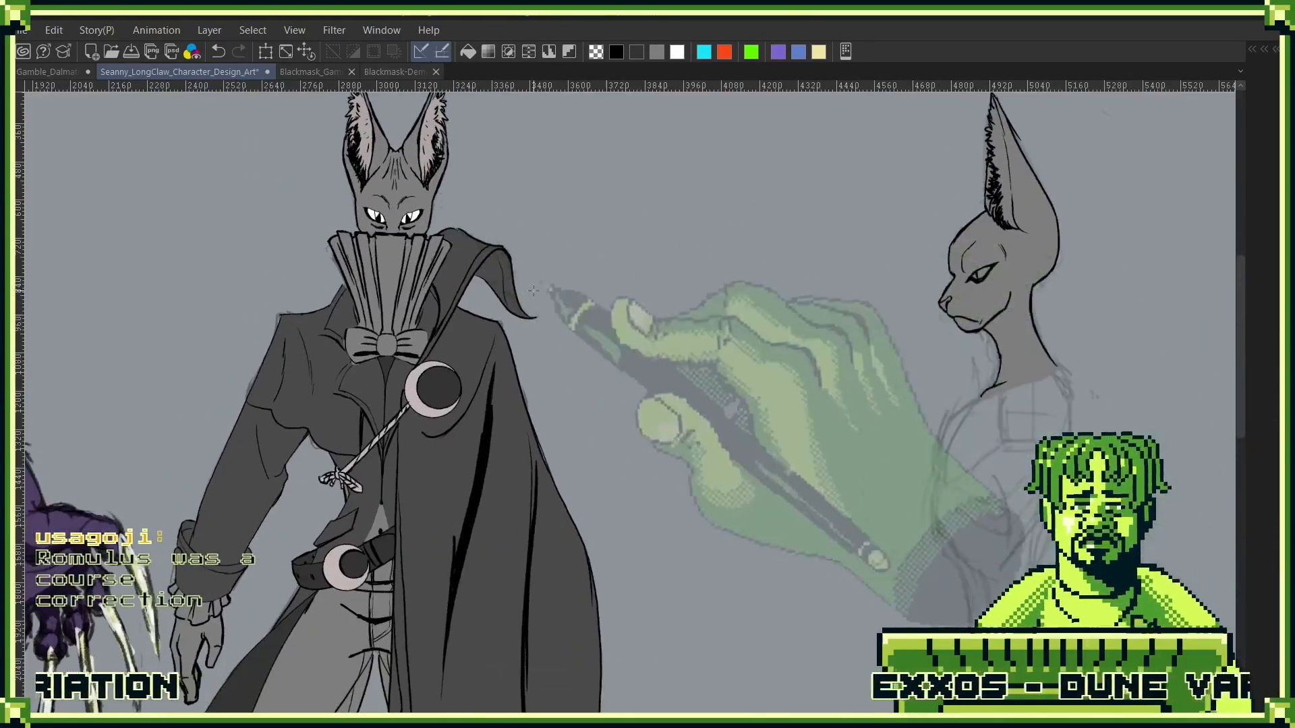
- Paint the side-view eye white on both sides of the pupil, matching the front-view figure's eyes
scroll(533, 290, up, 5)
mouse_move(1009, 423)
mouse_down()
mouse_move(841, 377)
mouse_move(399, 394)
mouse_up()
drag(1011, 342, 708, 284)
scroll(633, 257, down, 8)
drag(1038, 468, 894, 430)
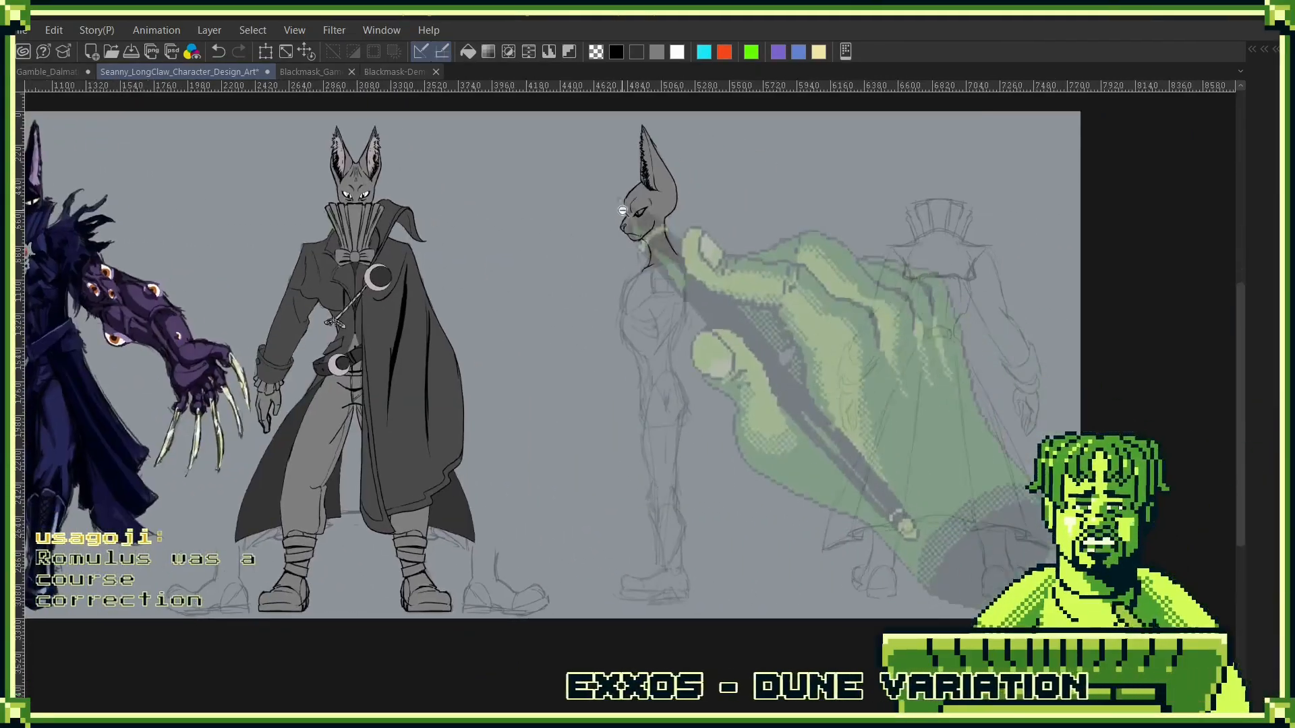
scroll(622, 210, up, 8)
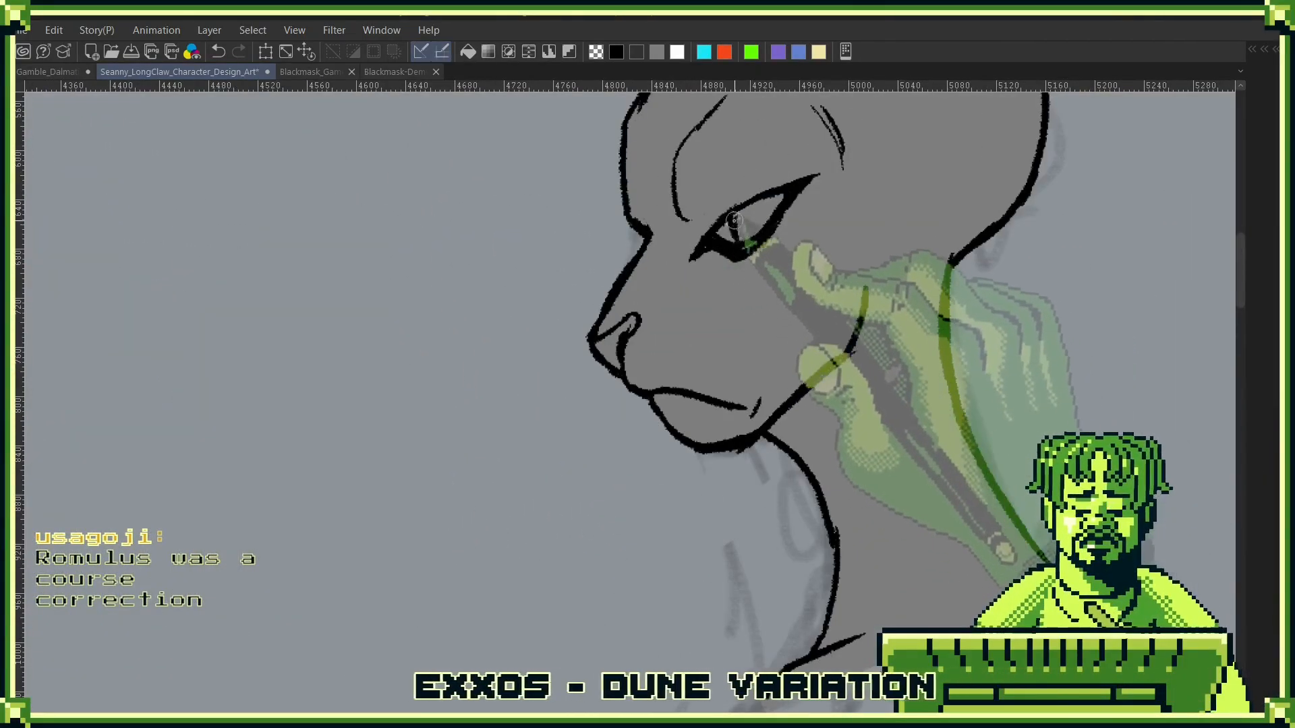
mouse_move(733, 221)
mouse_down()
mouse_move(772, 205)
mouse_move(725, 233)
mouse_move(775, 203)
mouse_up()
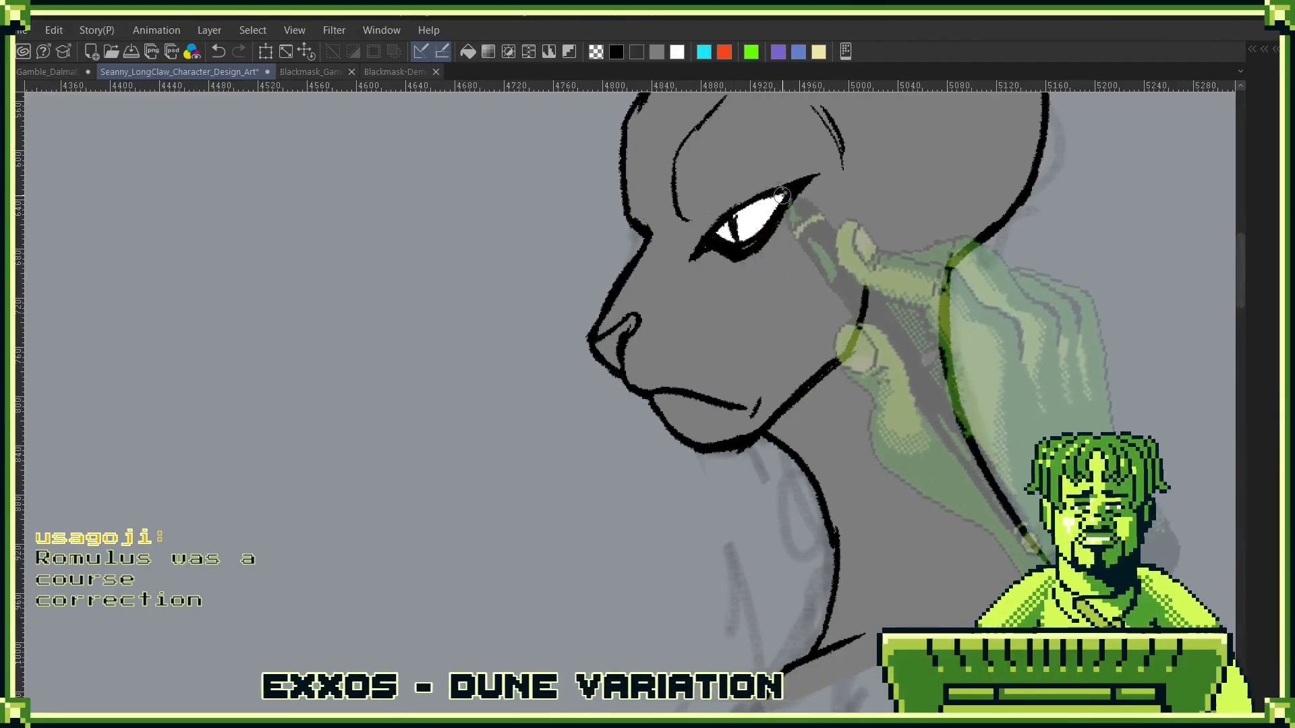
- Sample the pinkish grey from the front-view figure's inner ear and colour the side-view nose with it
scroll(638, 398, down, 3)
drag(466, 437, 988, 450)
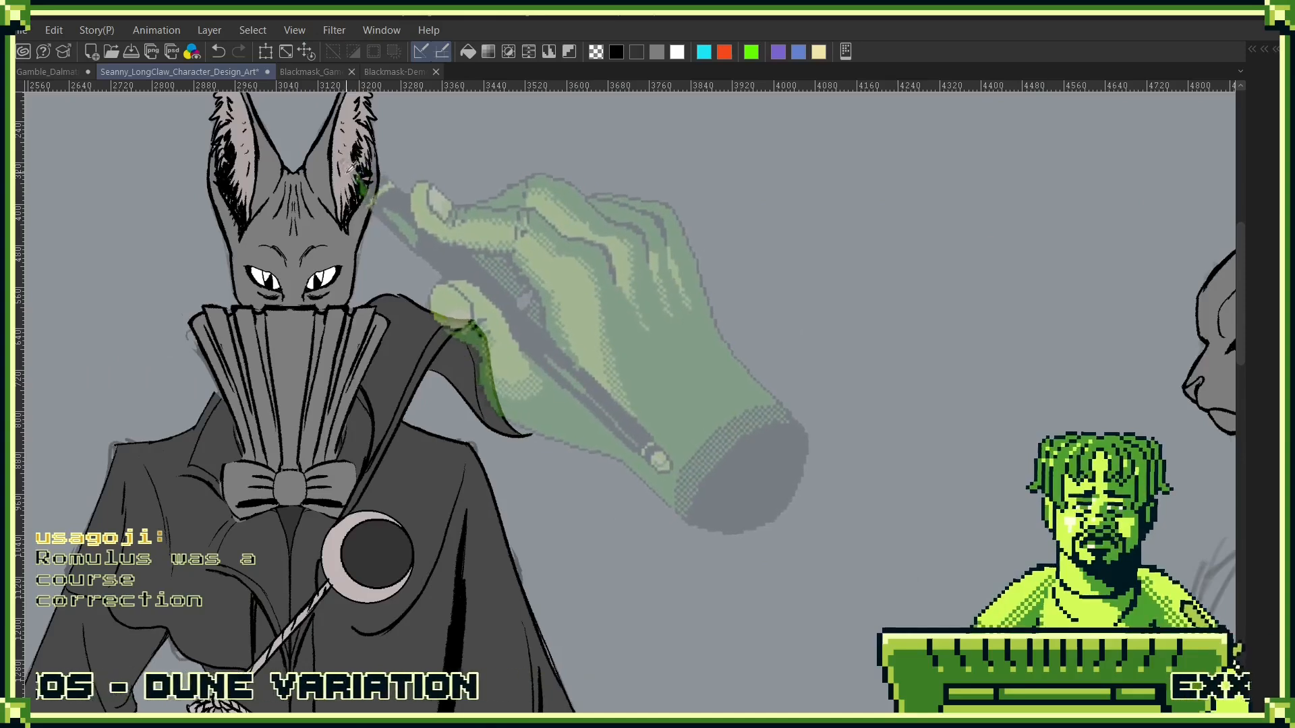
drag(965, 371, 484, 297)
scroll(718, 316, up, 3)
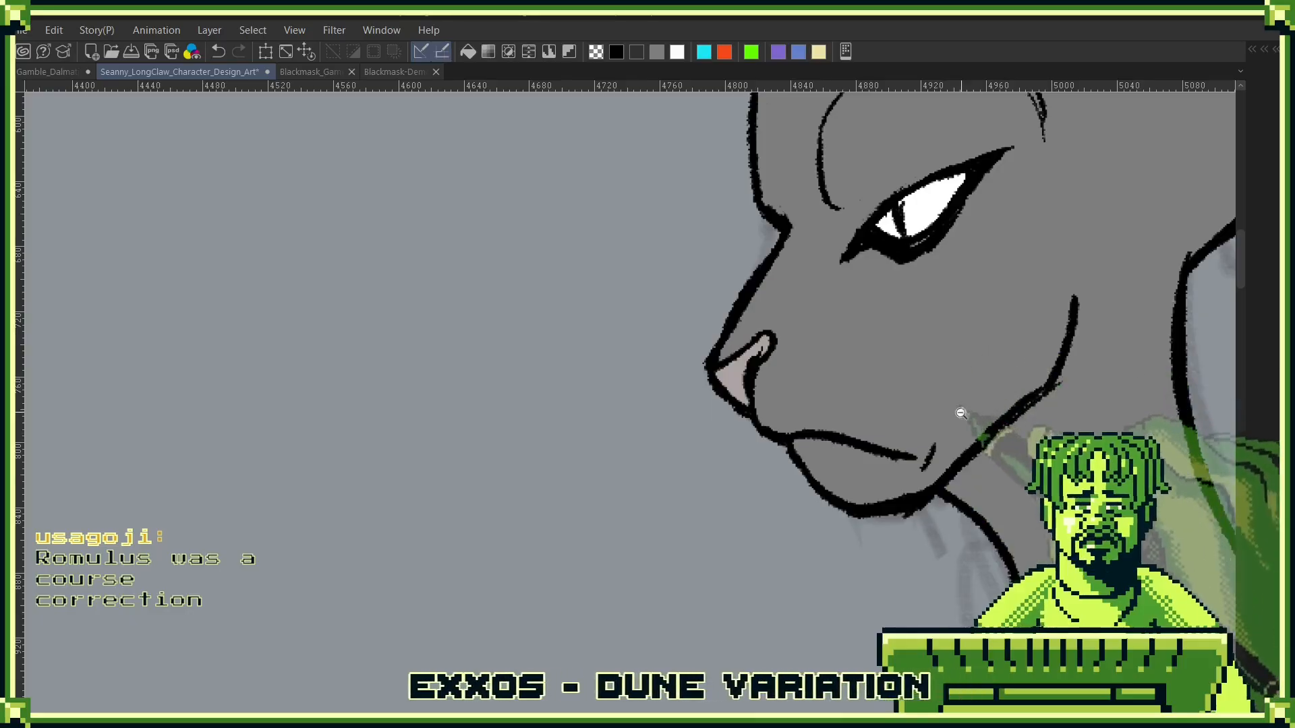
- Paint the side-view inner ear pinkish grey between the front fur strokes and the inner ear line, from base to tip
scroll(961, 412, down, 4)
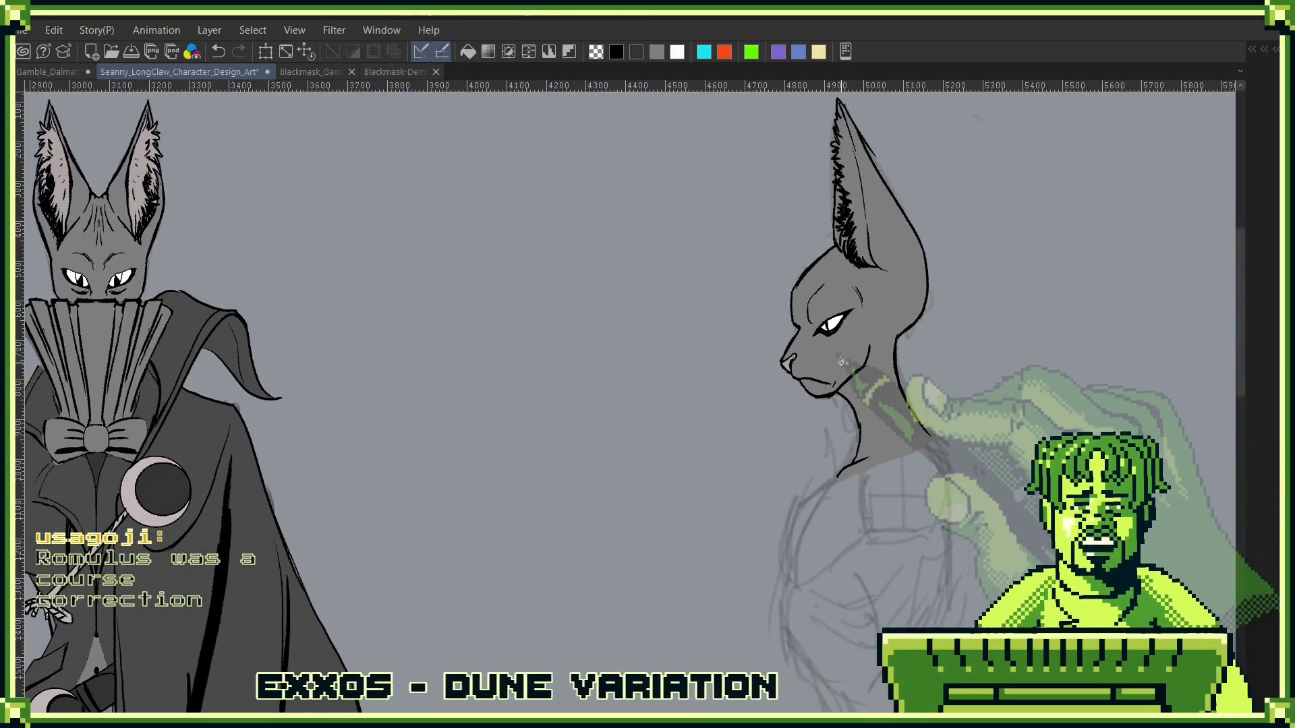
drag(864, 339, 927, 379)
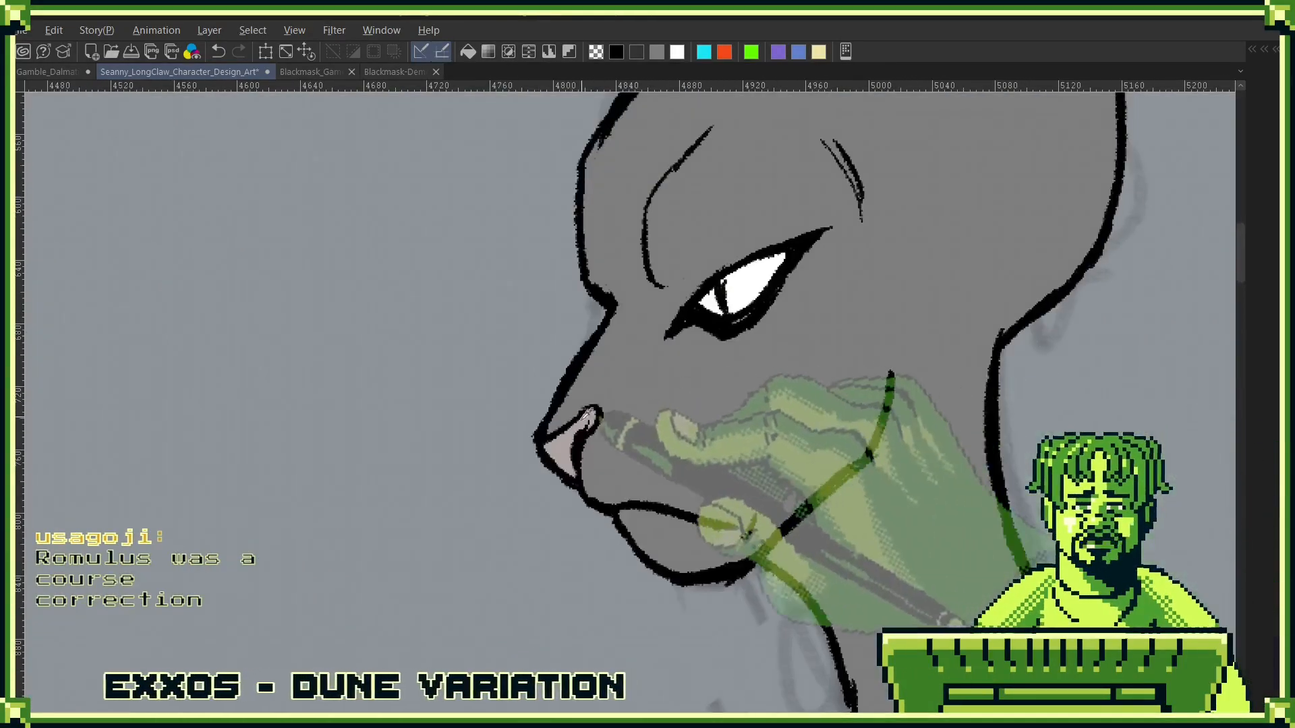
drag(929, 246, 761, 646)
drag(684, 422, 732, 550)
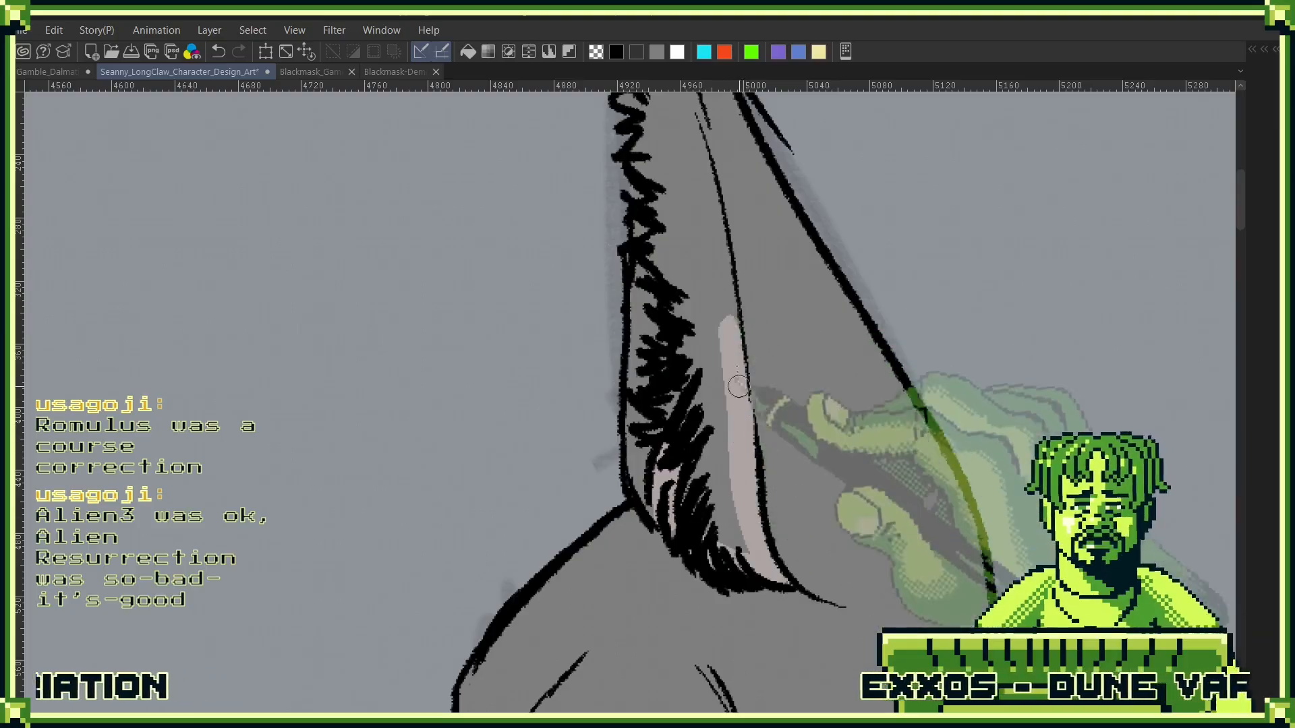
drag(733, 359, 747, 563)
drag(657, 144, 750, 560)
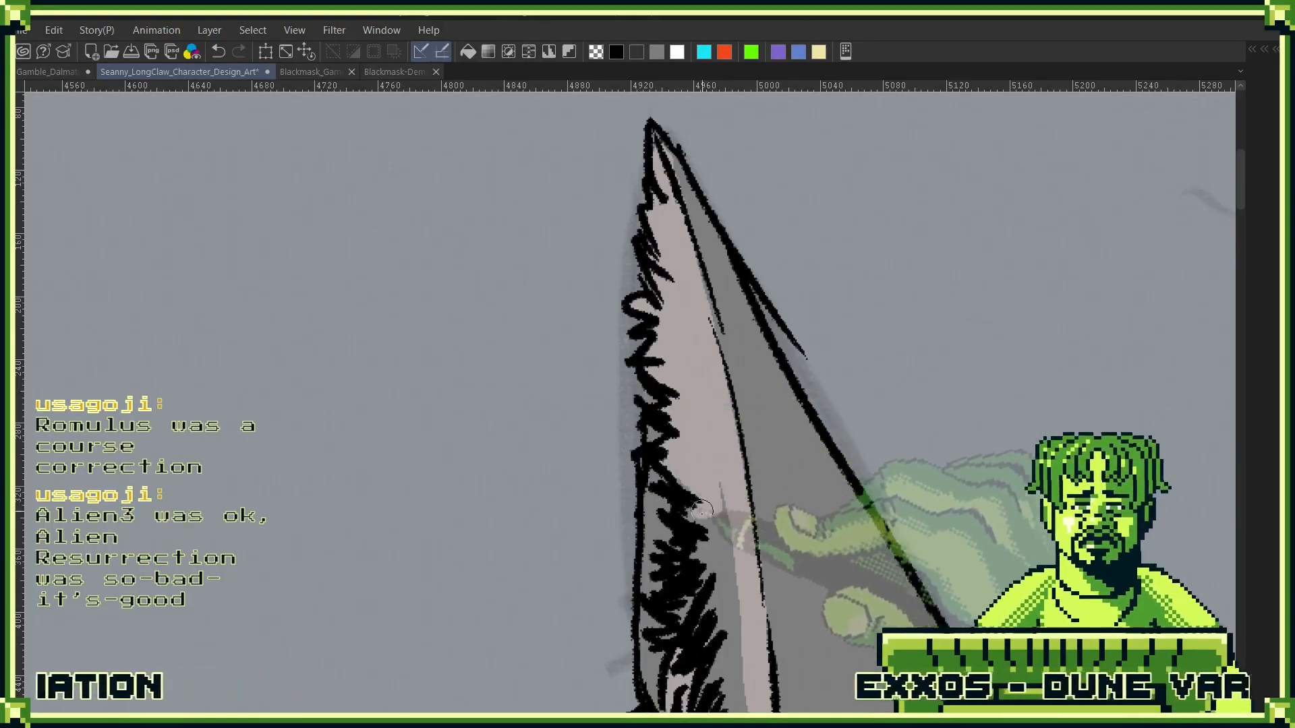
scroll(702, 572, down, 3)
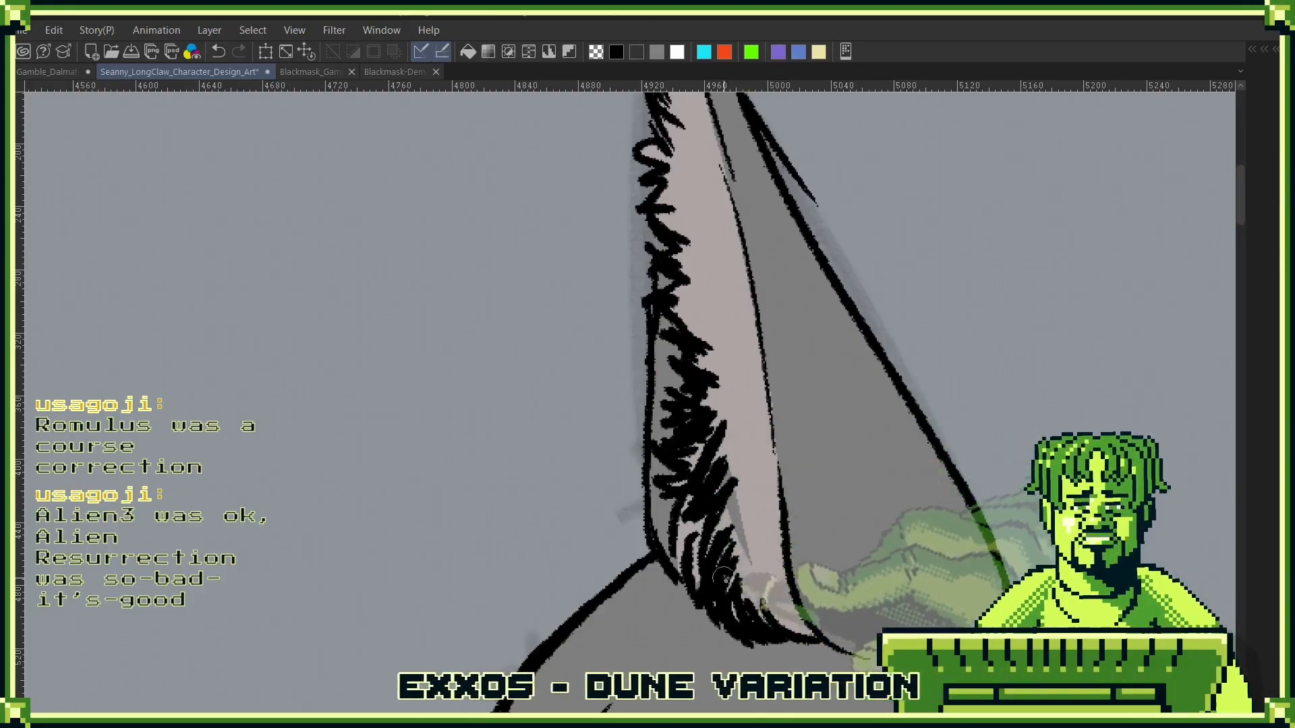
scroll(733, 461, up, 3)
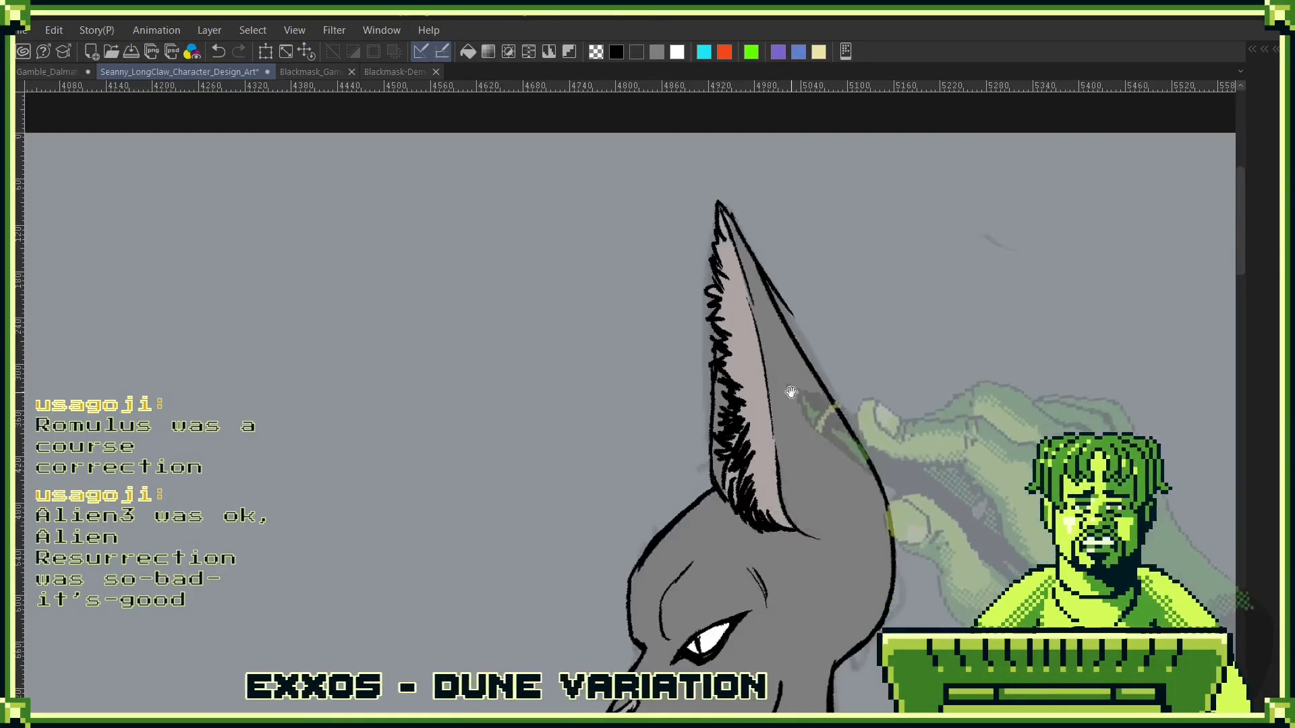
drag(787, 578, 859, 366)
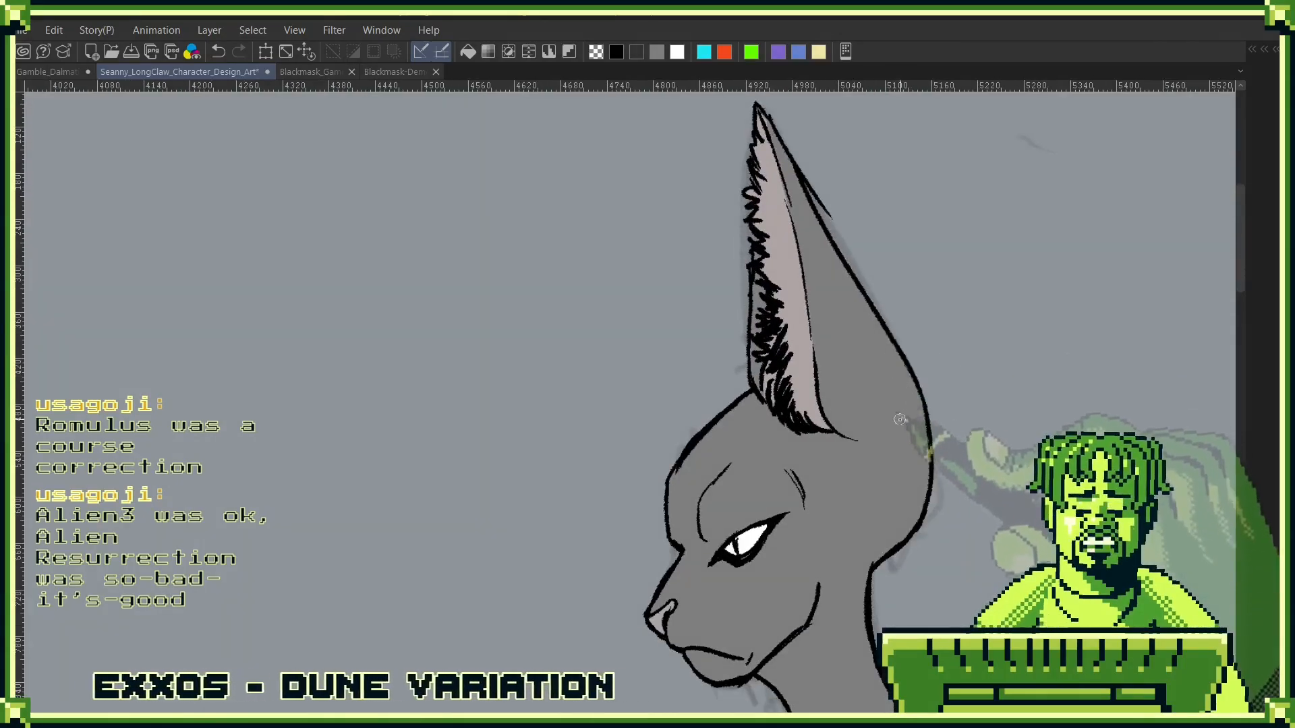
- Collapse the Head folder and check the side-view head against the Layer 7 Copy body sketch by toggling that sketch
scroll(870, 451, up, 2)
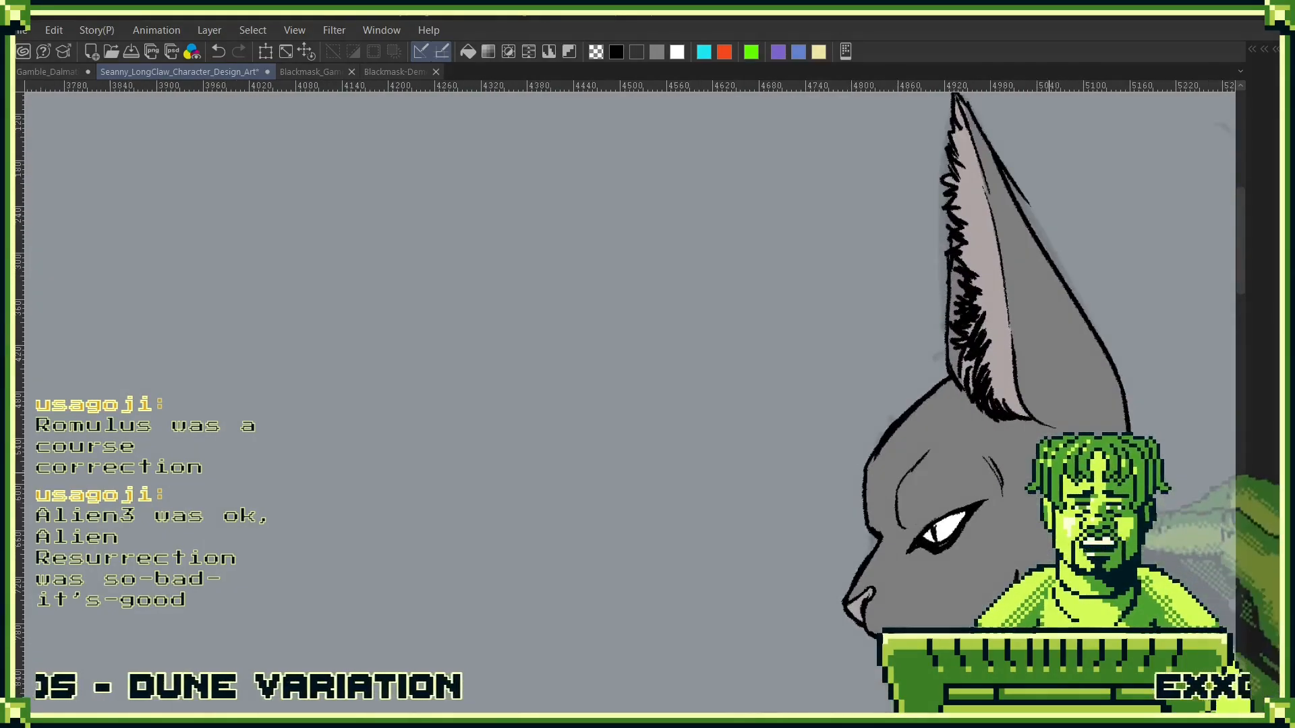
scroll(1018, 369, up, 2)
scroll(1022, 401, down, 3)
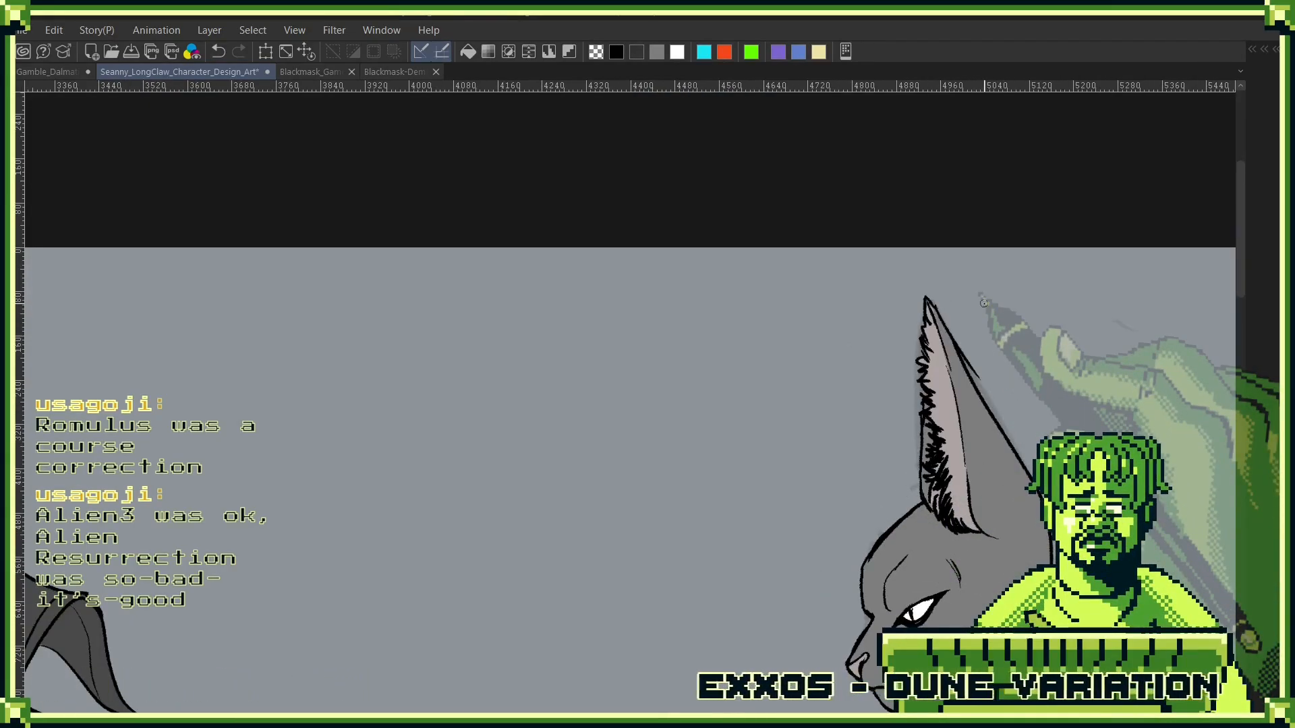
drag(948, 502, 869, 356)
key(F7)
click(890, 333)
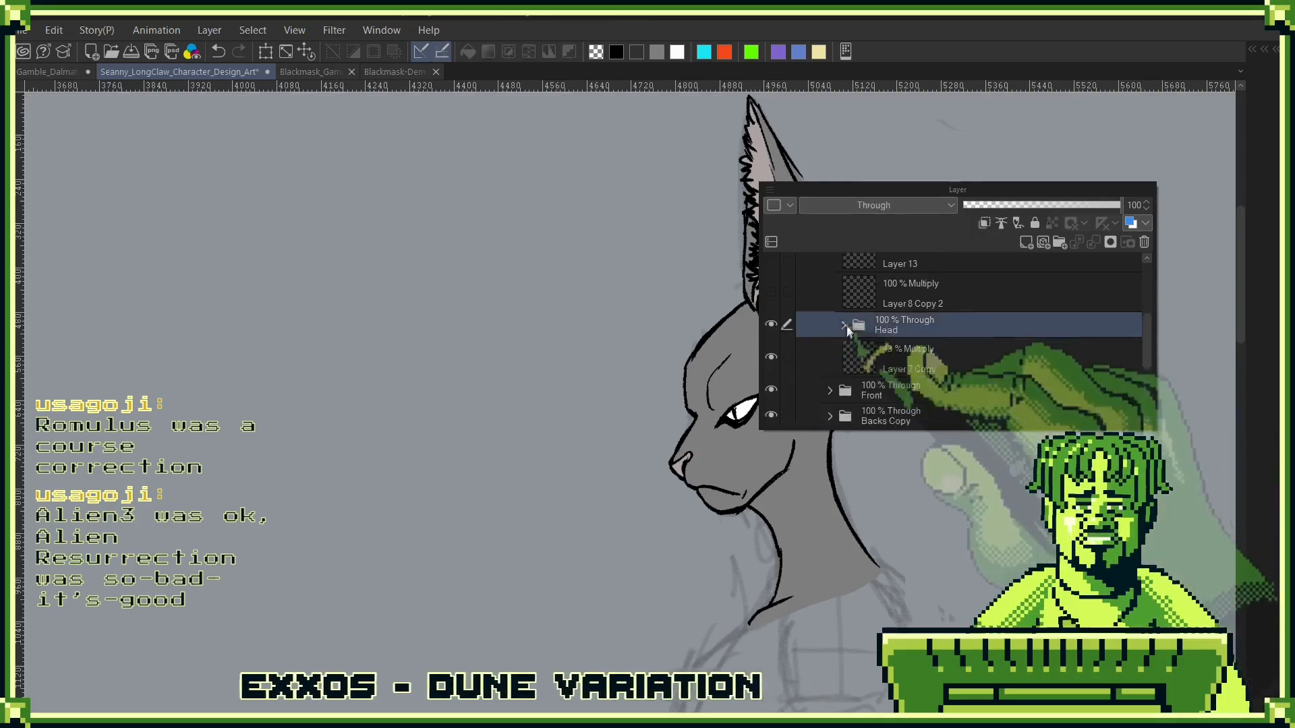
click(842, 335)
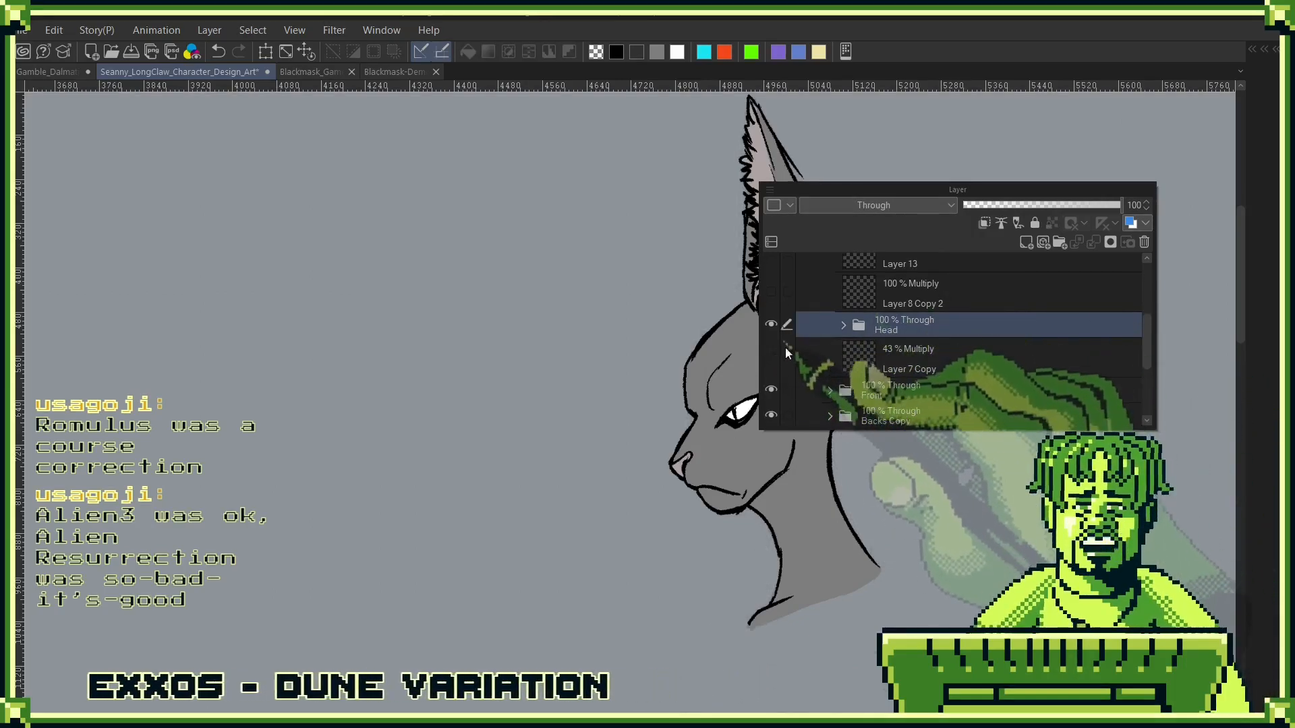
mouse_move(789, 531)
mouse_down()
mouse_move(775, 501)
mouse_move(755, 163)
mouse_up()
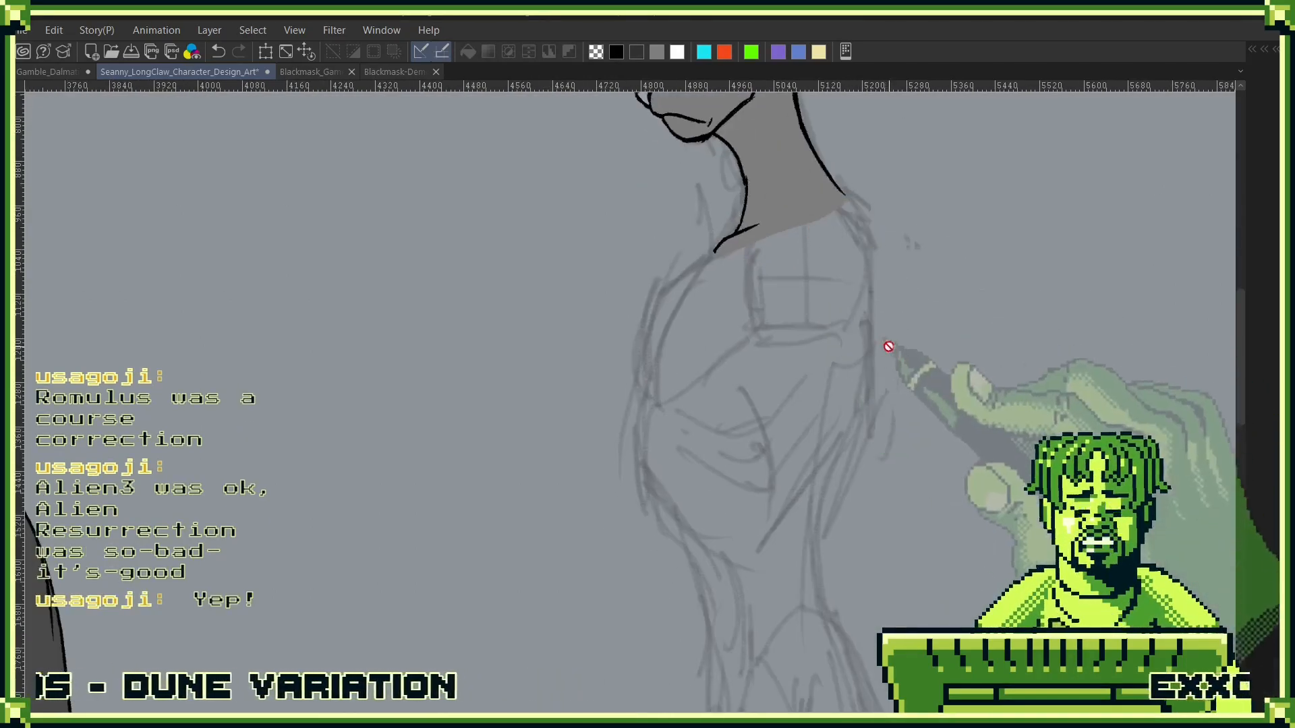
mouse_move(924, 505)
mouse_down()
mouse_move(876, 348)
mouse_move(856, 408)
mouse_move(734, 486)
mouse_up()
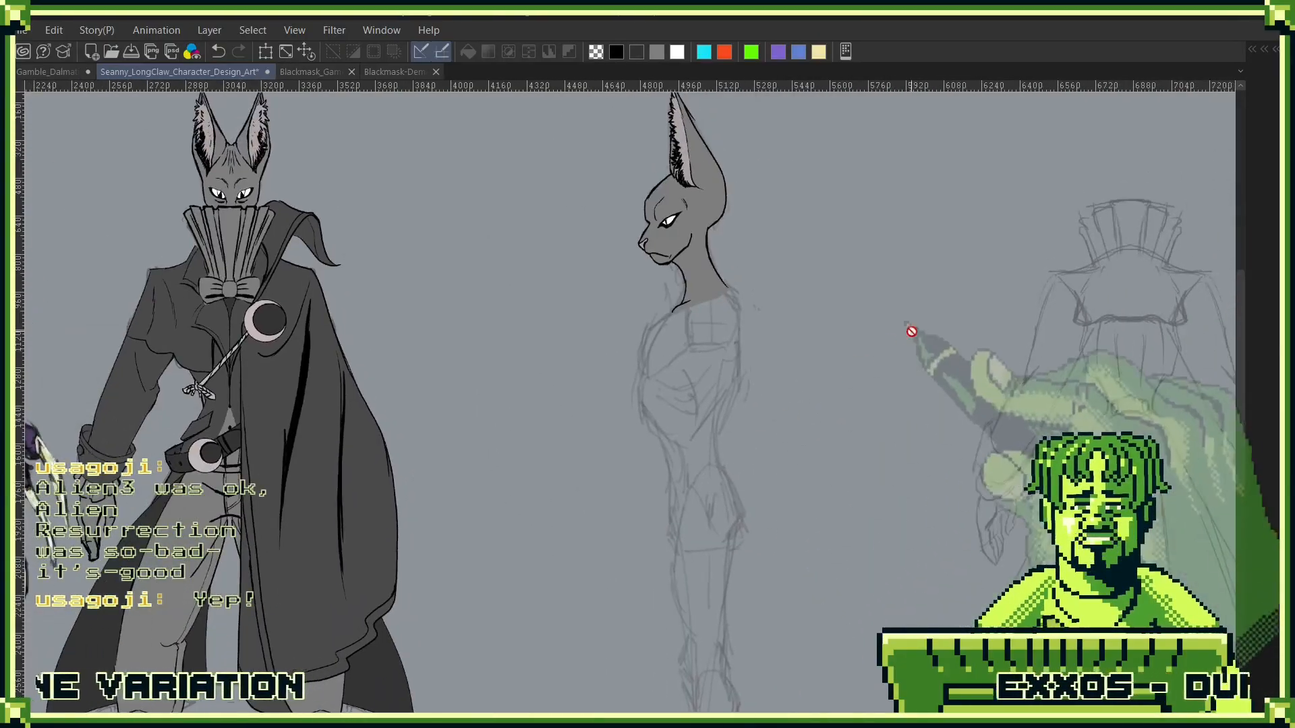
- Duplicate the Head Line Art layer and move the copy out of the Head folder to just below it
mouse_move(910, 367)
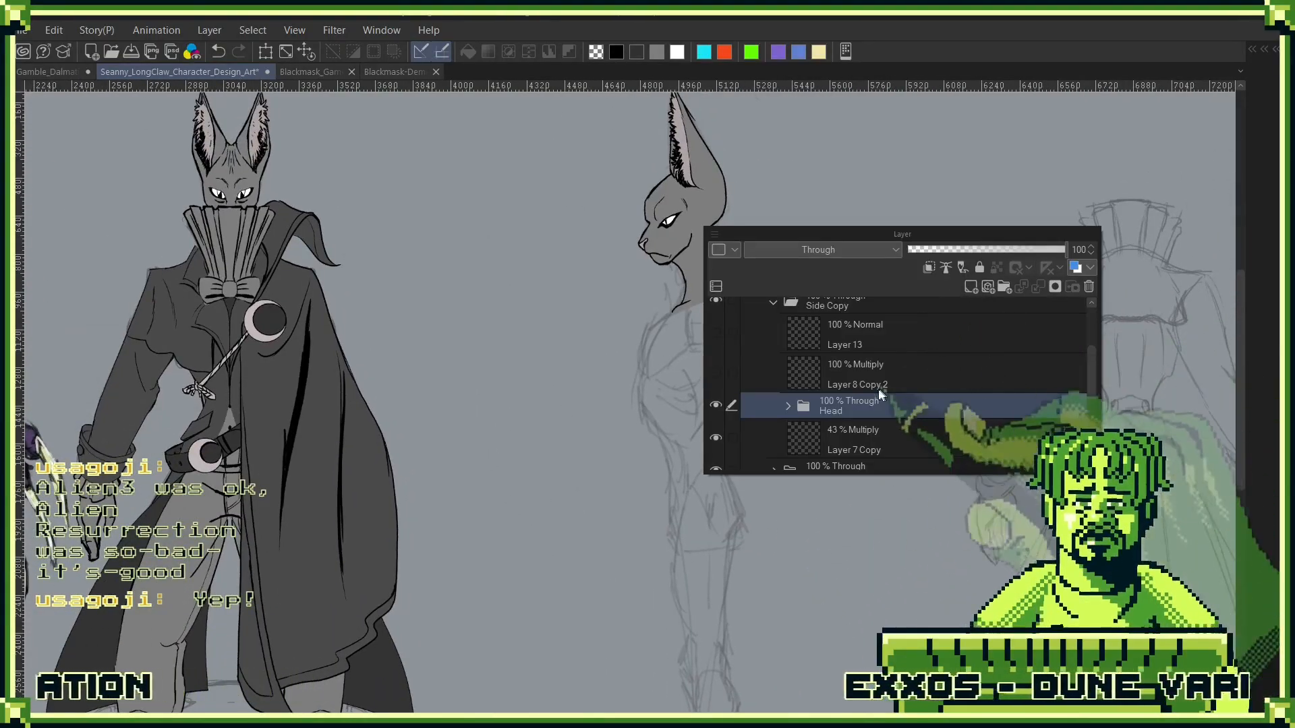
click(787, 405)
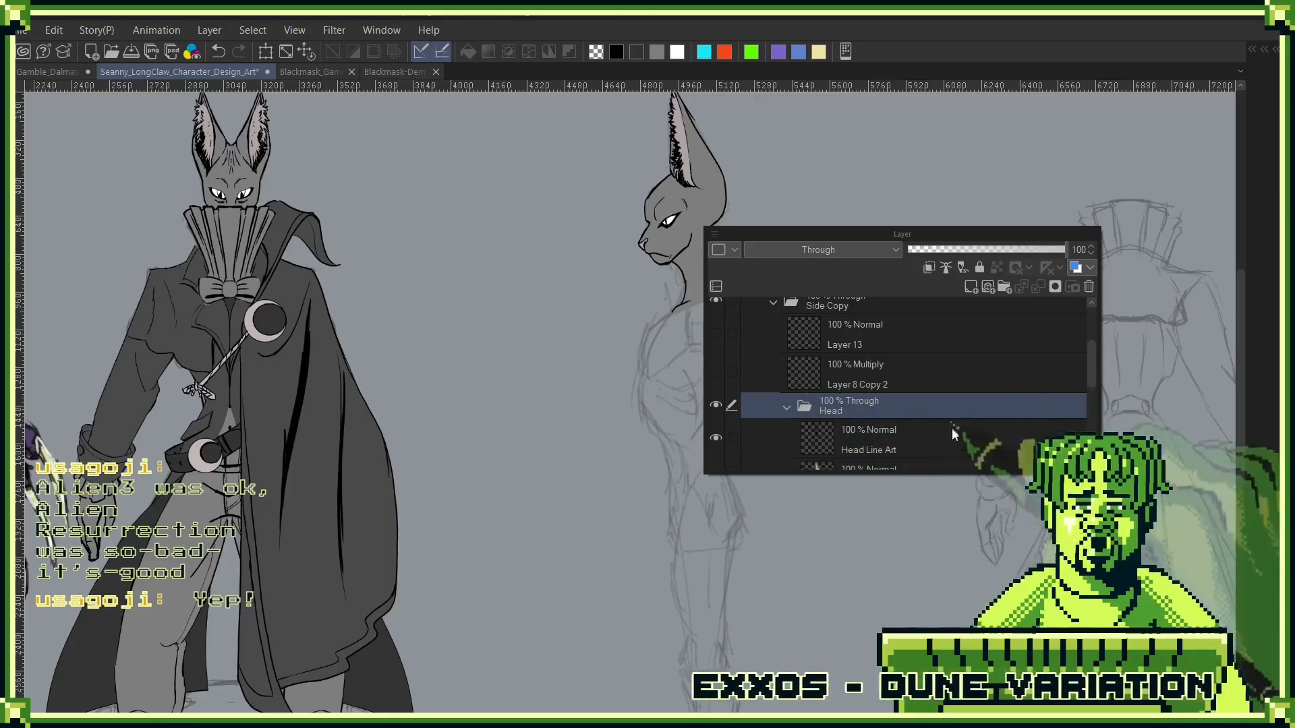
drag(952, 432, 970, 287)
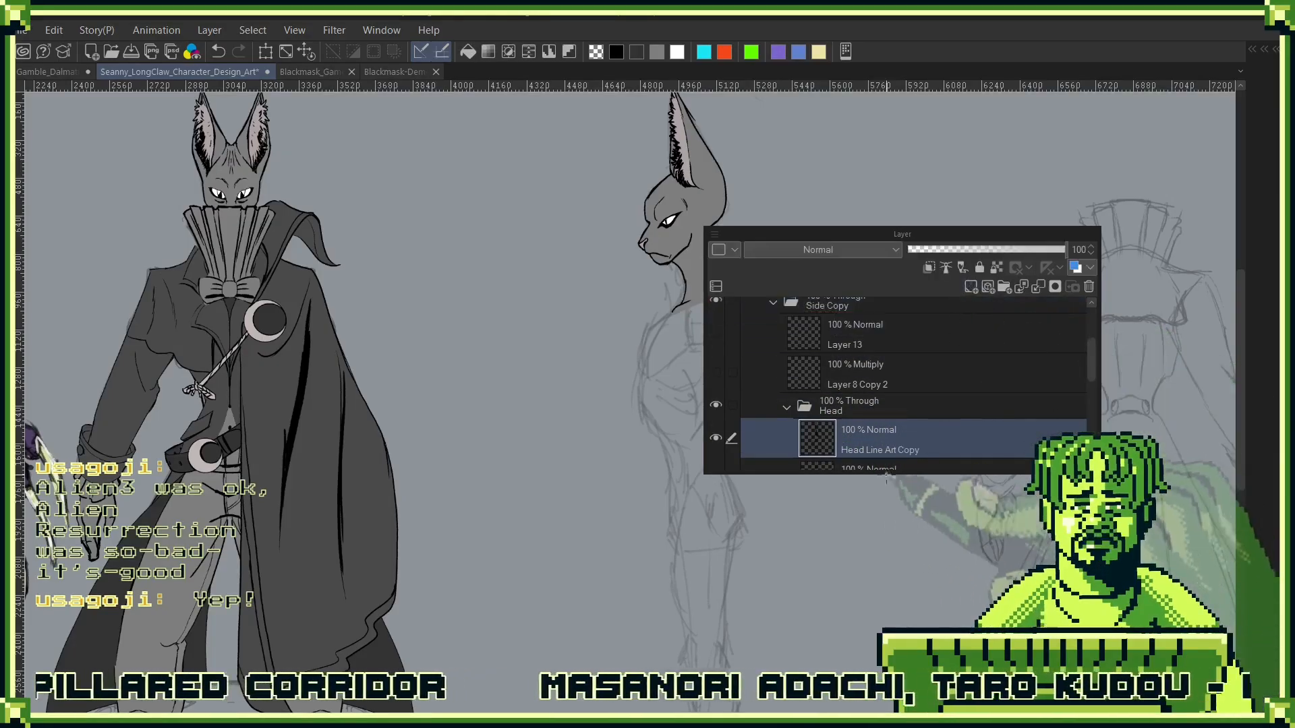
scroll(903, 337, down, 2)
drag(903, 334, 842, 409)
- Rename the duplicated line art layer as Shirt
double_click(865, 408)
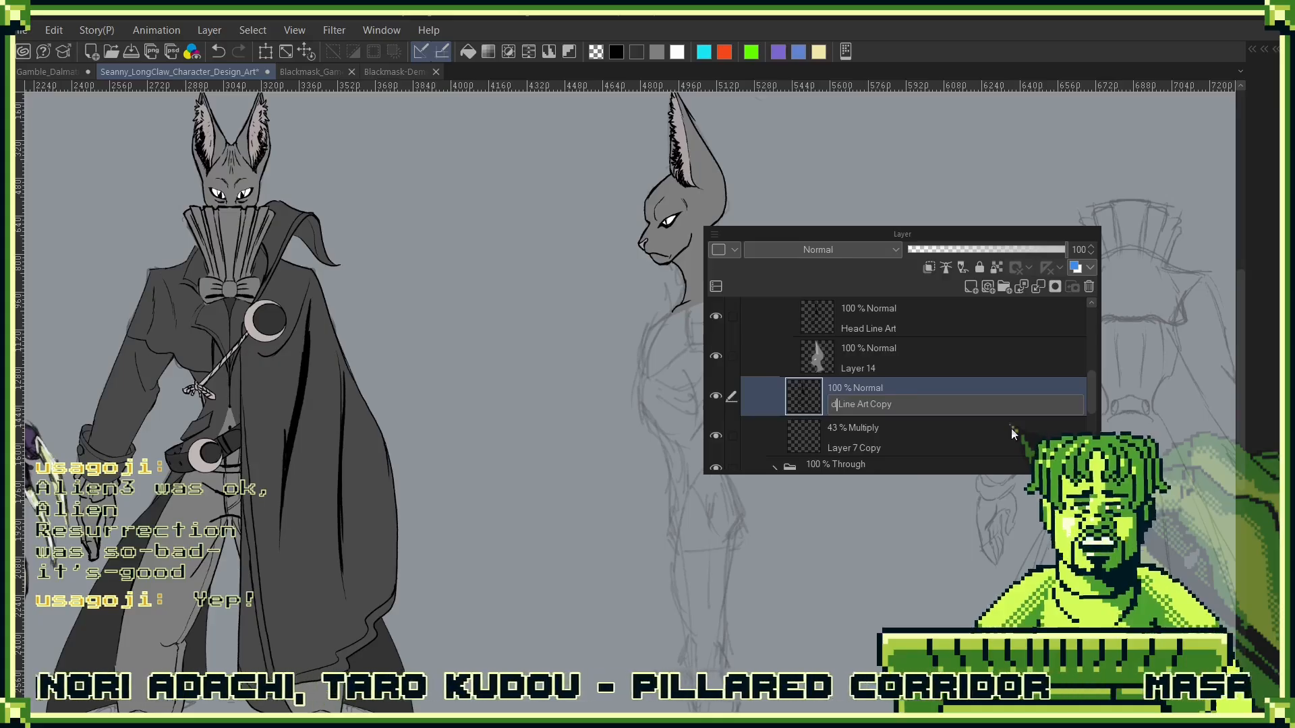
key(End)
key(BackSpace)
key(ctrl+a)
text(Shir)
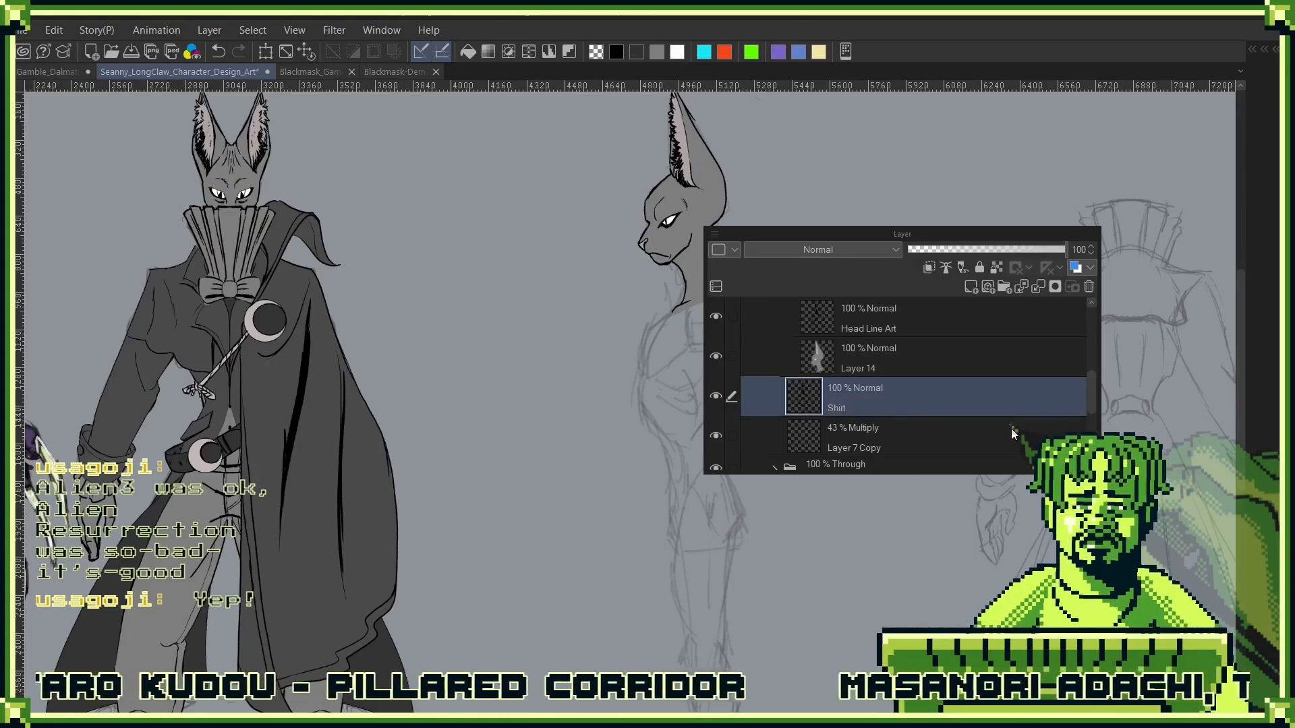
text(t)
key(Return)
- Collapse and hide the Head folder, and show the Layer 8 Copy 2 clothing sketch above the Shirt layer
scroll(801, 408, up, 3)
click(786, 401)
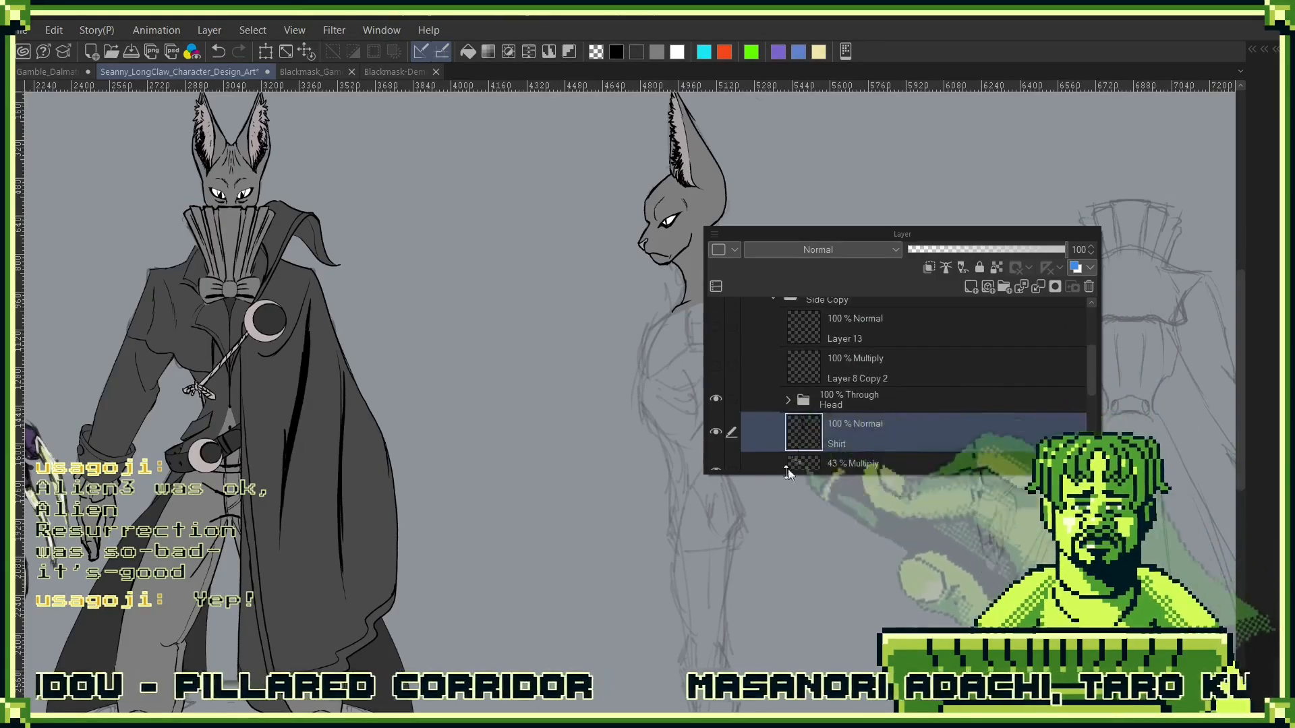
click(716, 366)
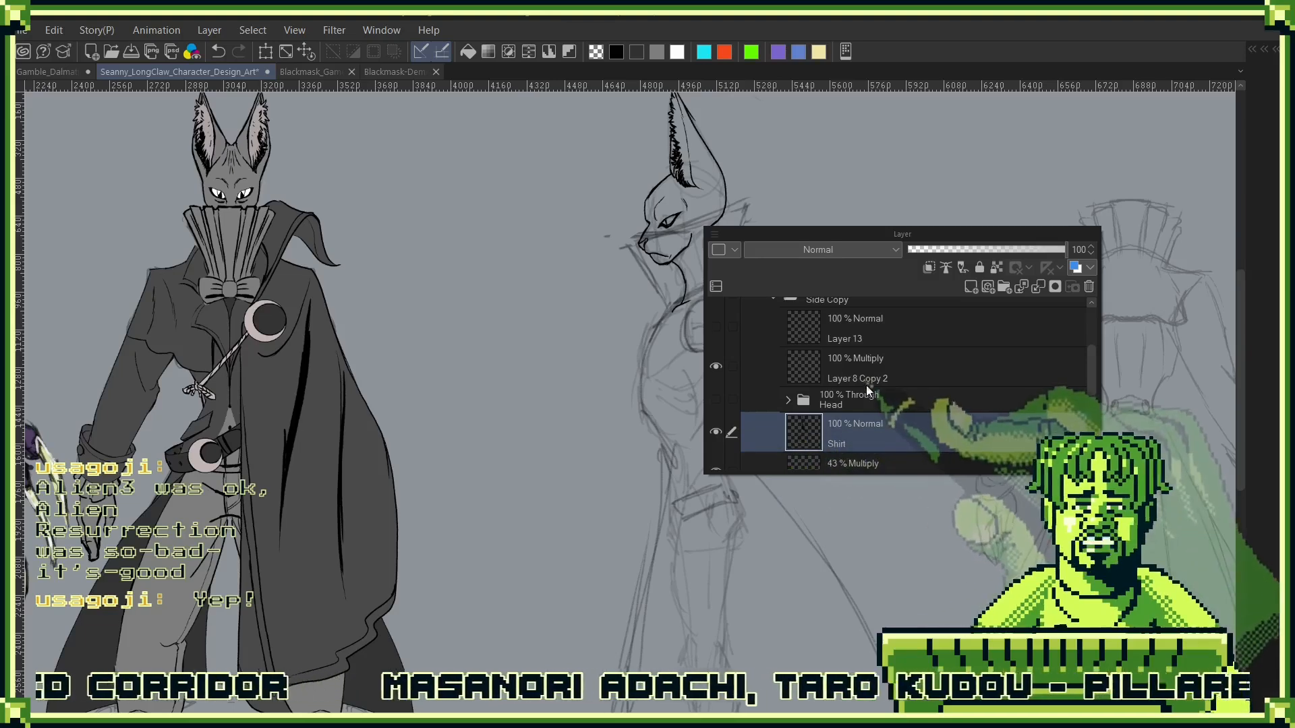
scroll(851, 433, down, 2)
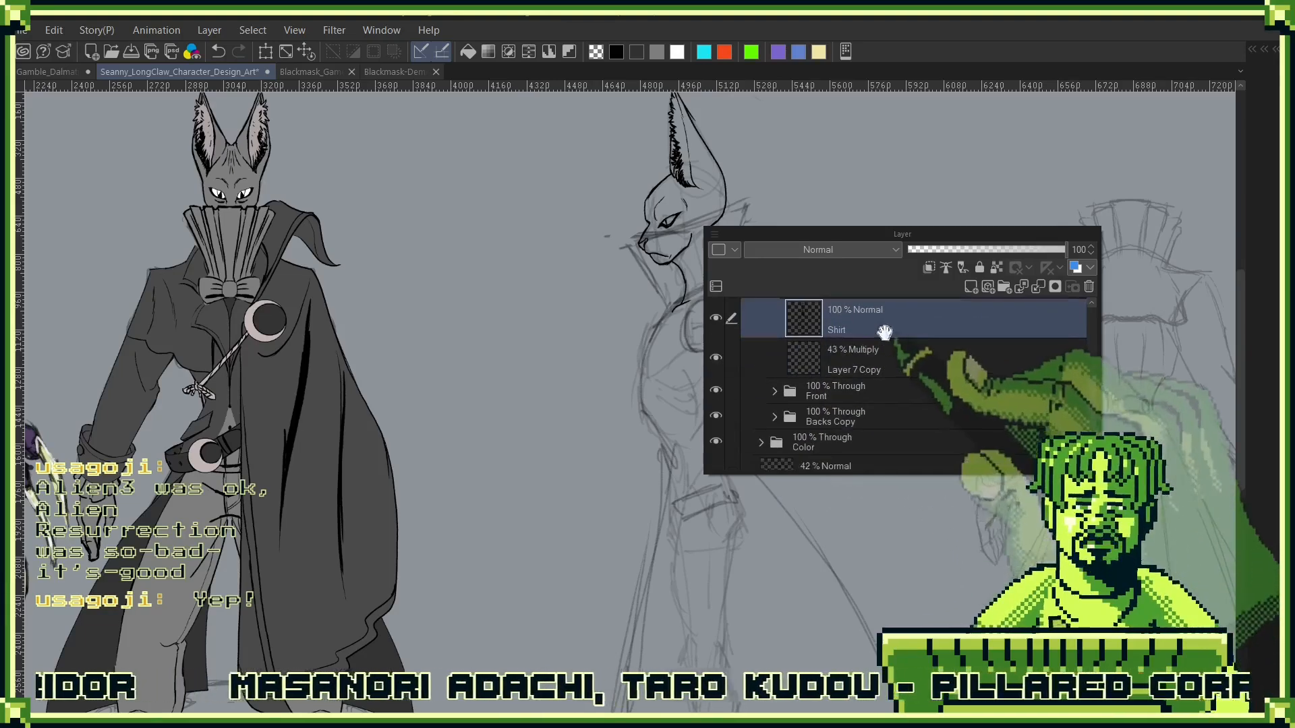
scroll(864, 396, up, 1)
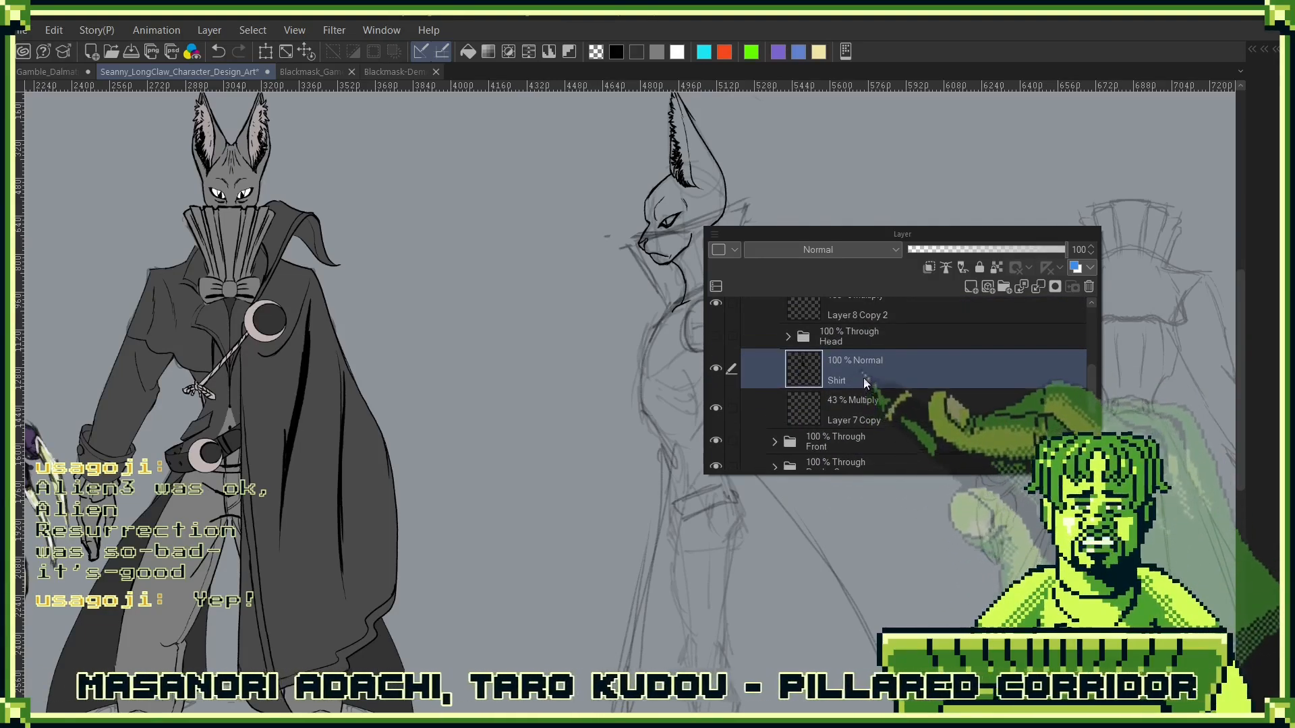
click(881, 203)
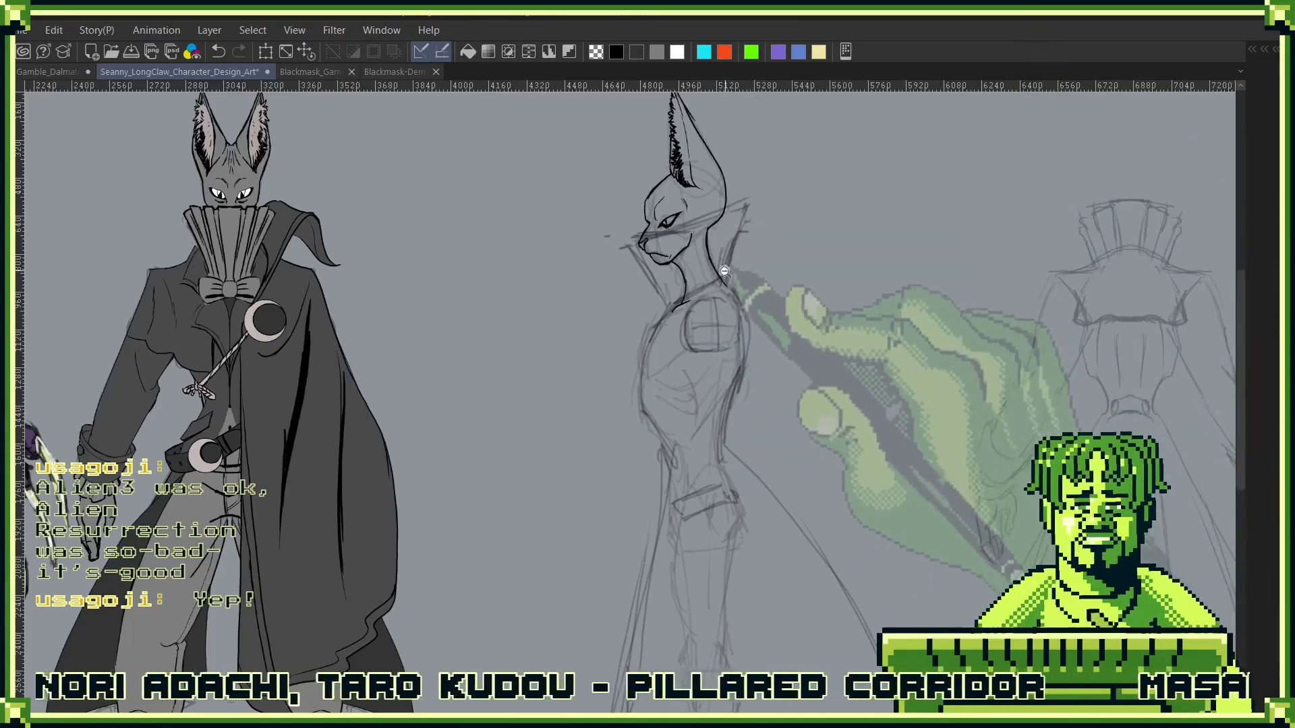
- Ink the front outline of the side-view torso from the neck base over the chest and in to the waist
scroll(706, 333, up, 2)
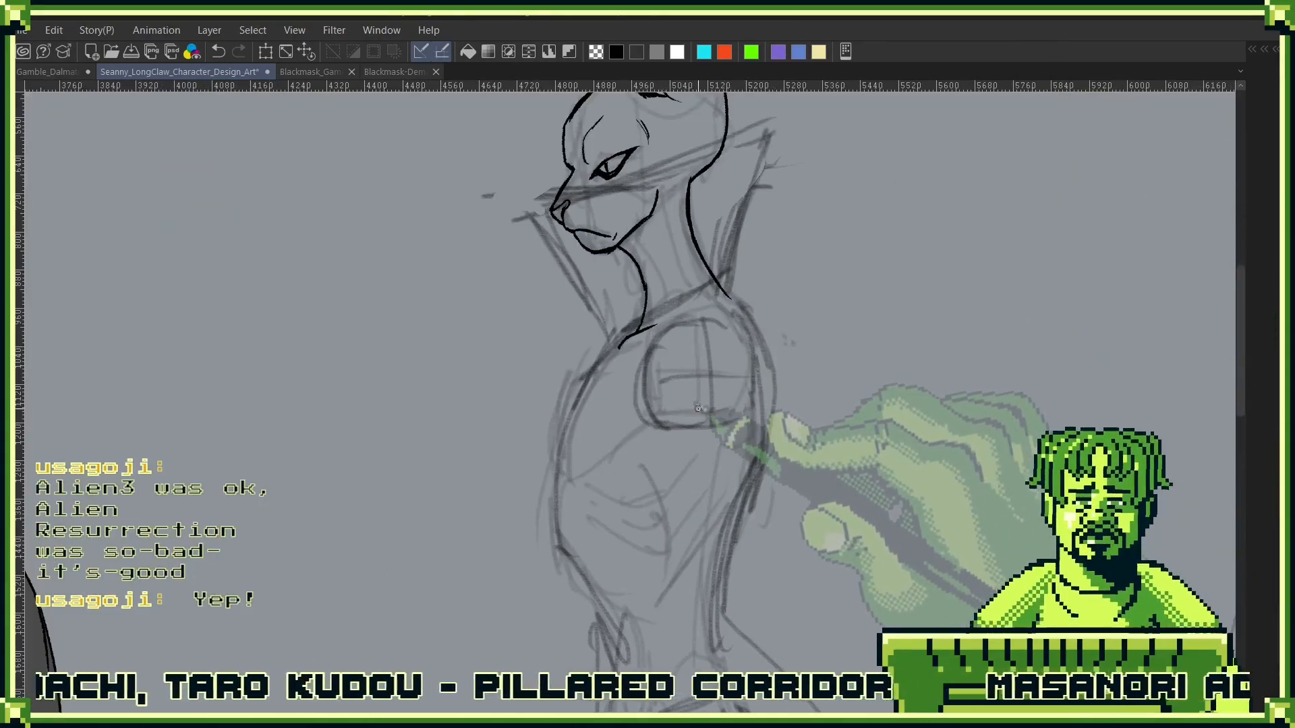
scroll(698, 408, up, 3)
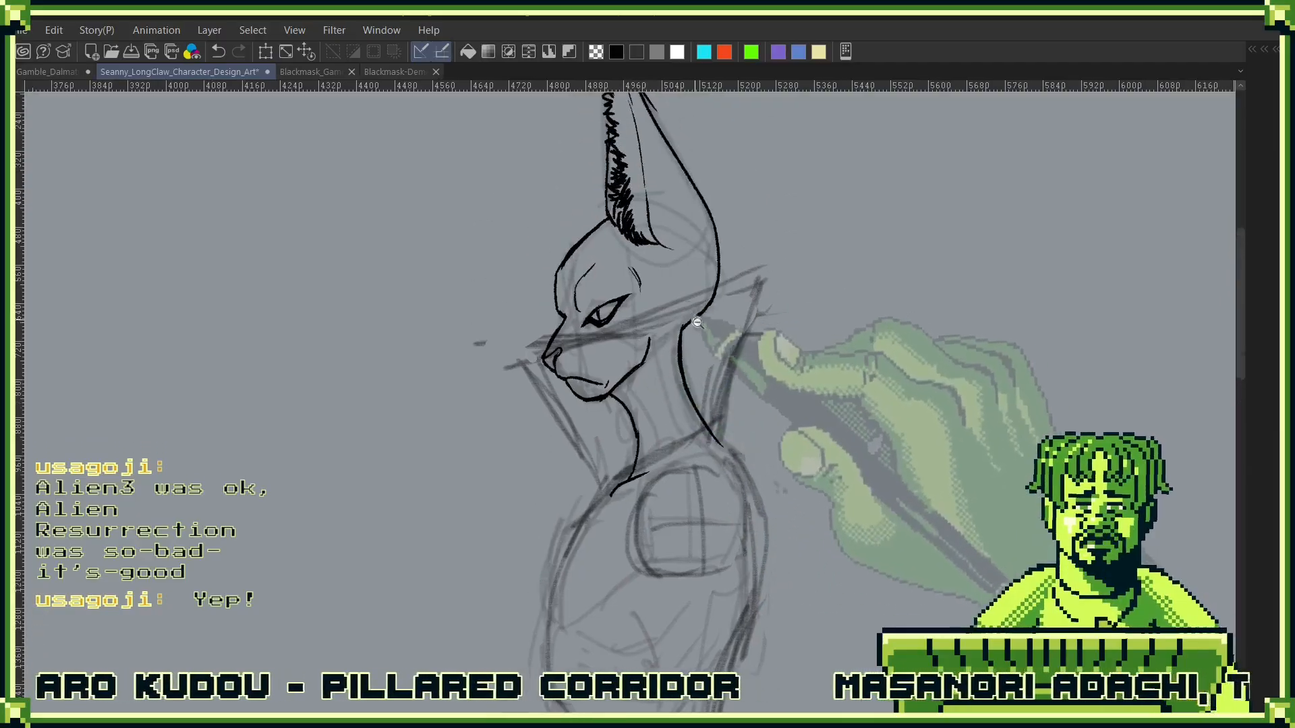
drag(708, 459, 809, 423)
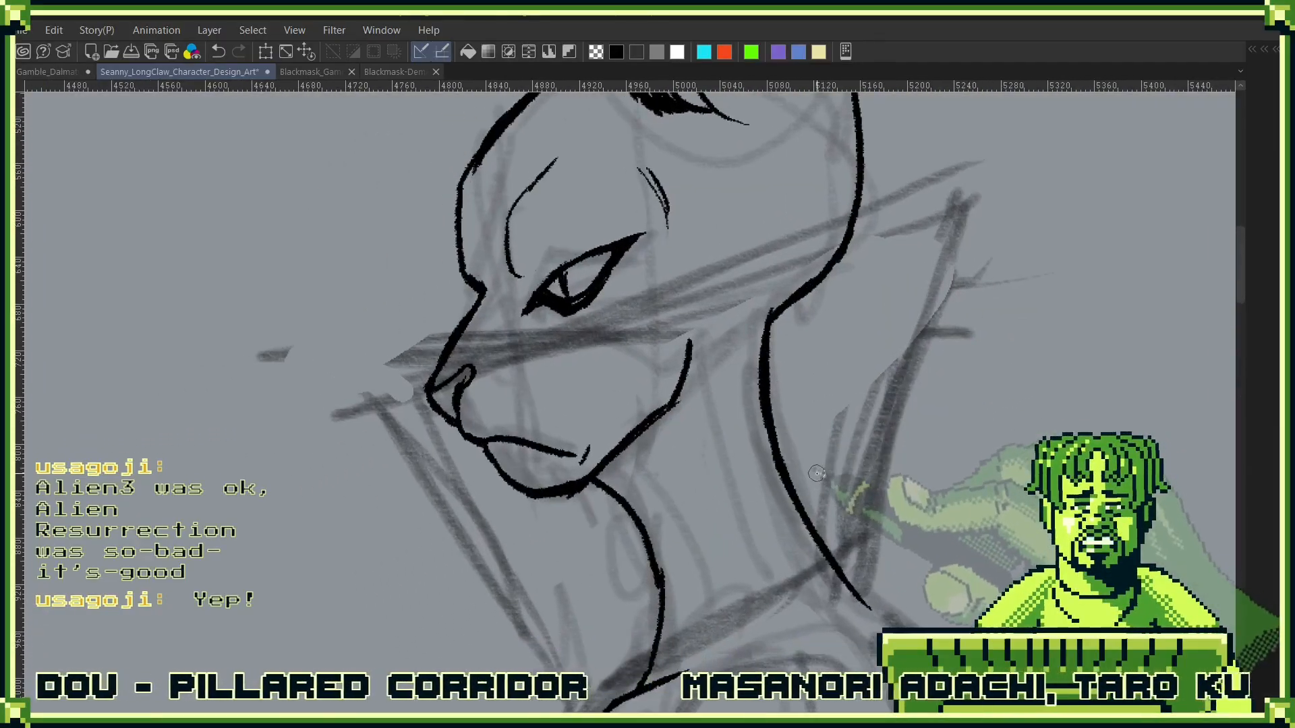
mouse_move(770, 506)
mouse_down()
mouse_move(830, 350)
mouse_move(994, 119)
mouse_up()
scroll(800, 370, down, 2)
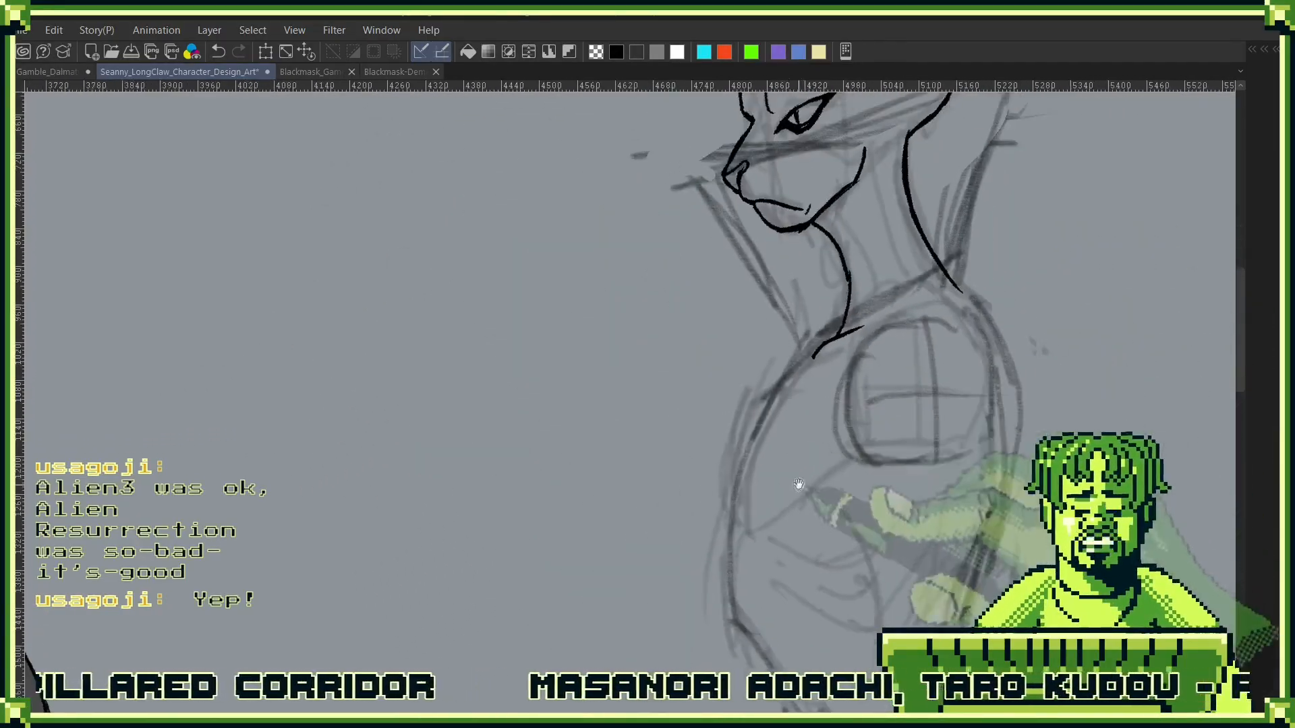
drag(800, 485, 796, 390)
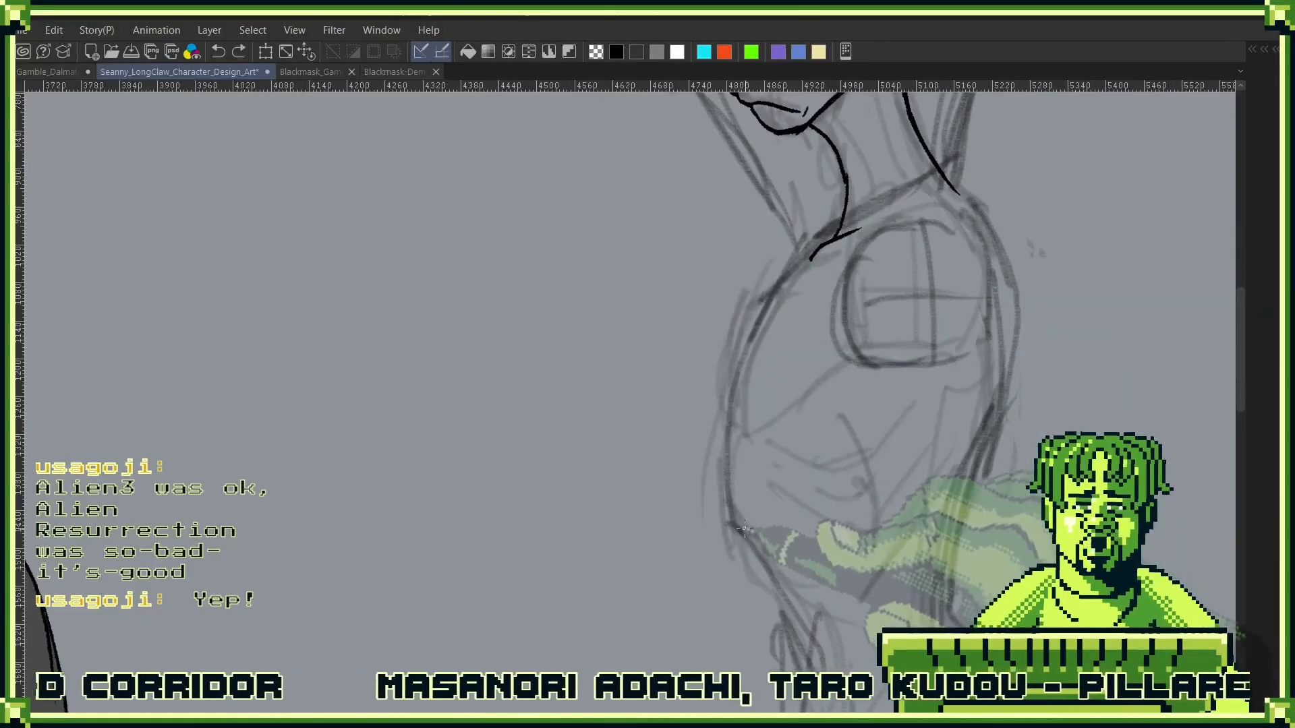
mouse_move(807, 253)
mouse_down()
mouse_move(752, 362)
mouse_move(730, 517)
mouse_move(725, 506)
mouse_move(725, 528)
mouse_move(808, 628)
mouse_move(797, 349)
mouse_up()
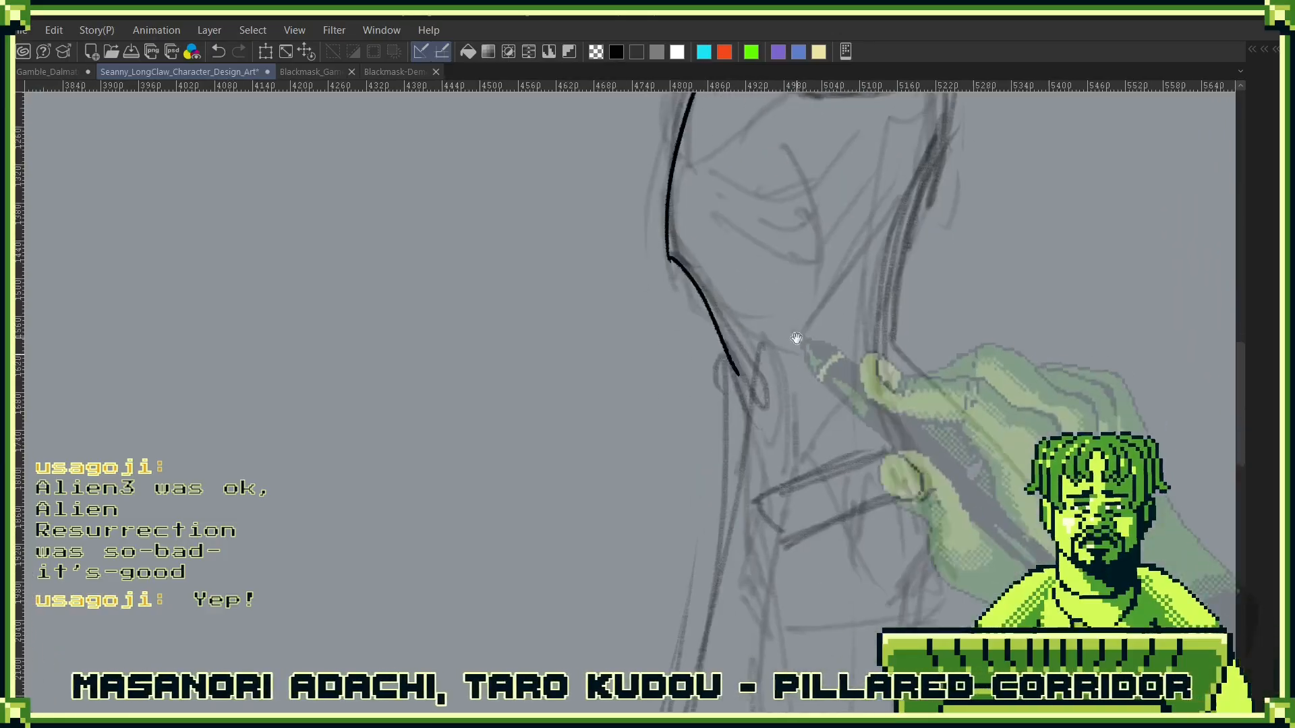
key(ctrl+z)
mouse_move(705, 243)
mouse_down()
mouse_move(706, 386)
mouse_move(743, 553)
mouse_up()
drag(669, 402, 674, 324)
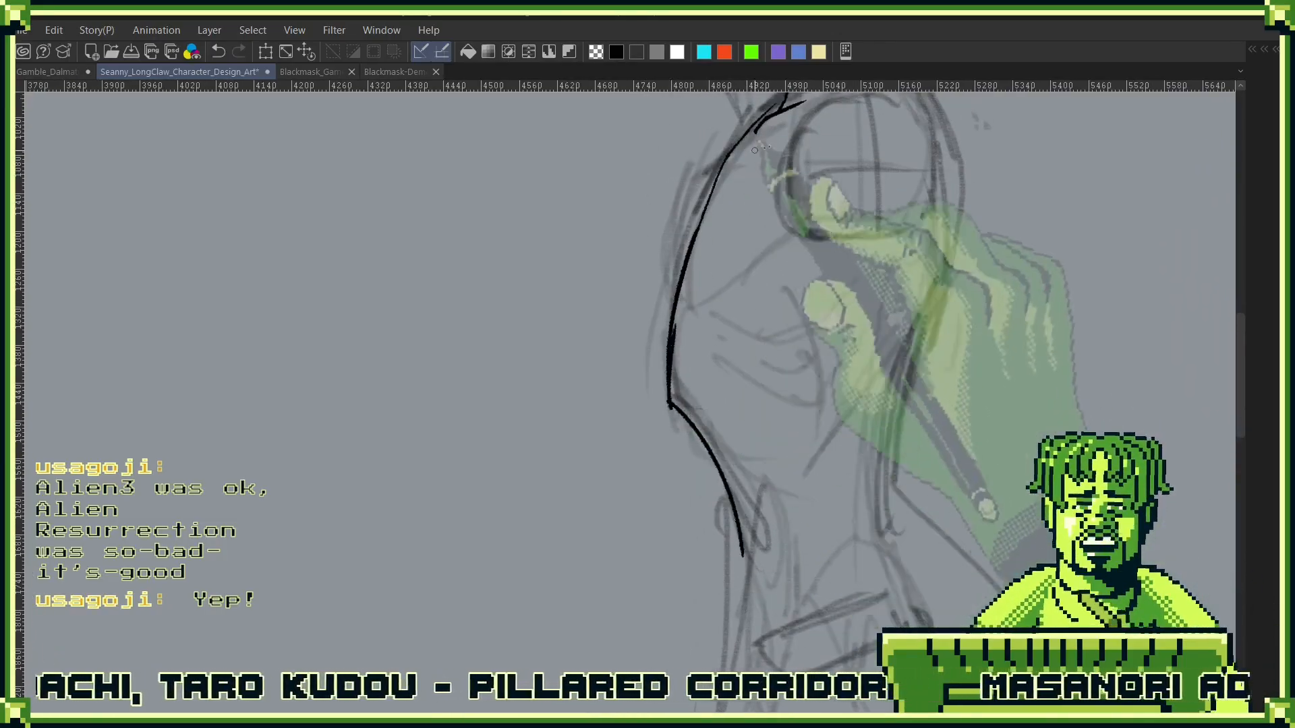
- Ink the back outline of the side-view torso from the nape down past the waist to the hip
drag(936, 282, 866, 479)
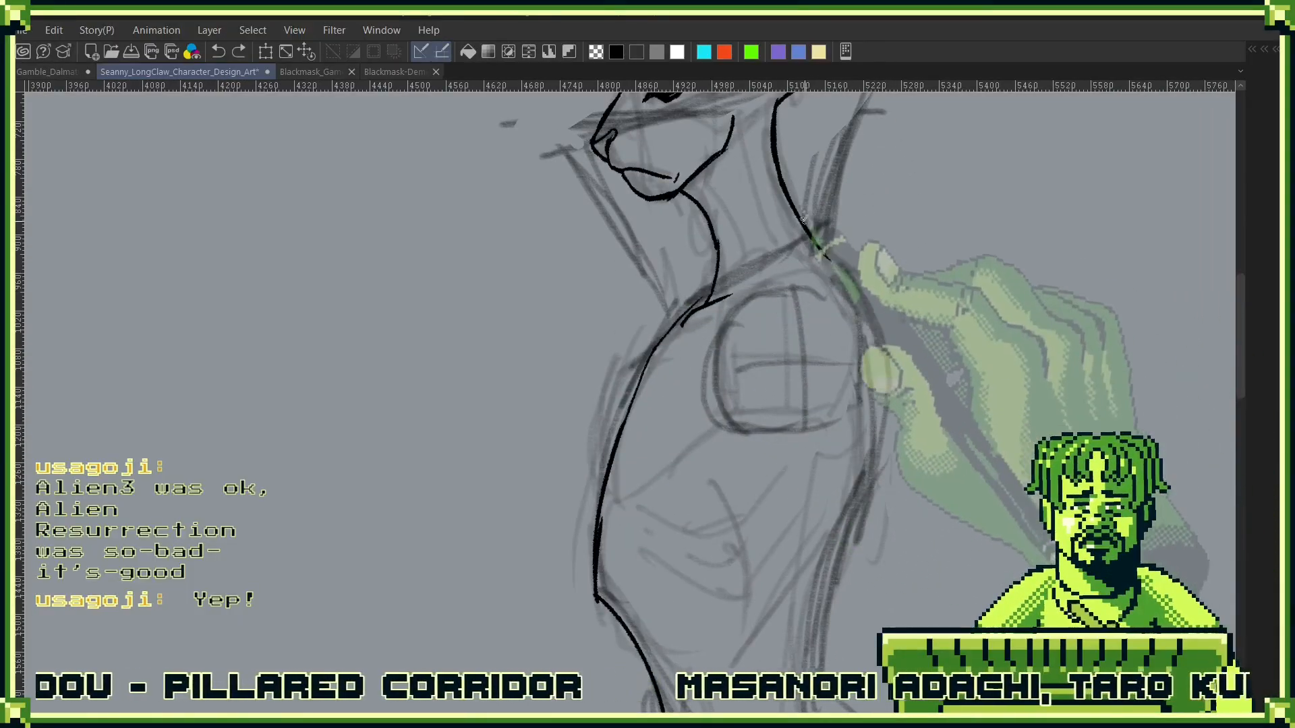
mouse_move(819, 237)
mouse_down()
mouse_move(878, 352)
mouse_move(884, 405)
mouse_move(861, 496)
mouse_up()
drag(857, 549, 881, 305)
mouse_move(896, 217)
mouse_down()
mouse_move(828, 445)
mouse_move(834, 490)
mouse_move(787, 359)
mouse_move(843, 494)
mouse_up()
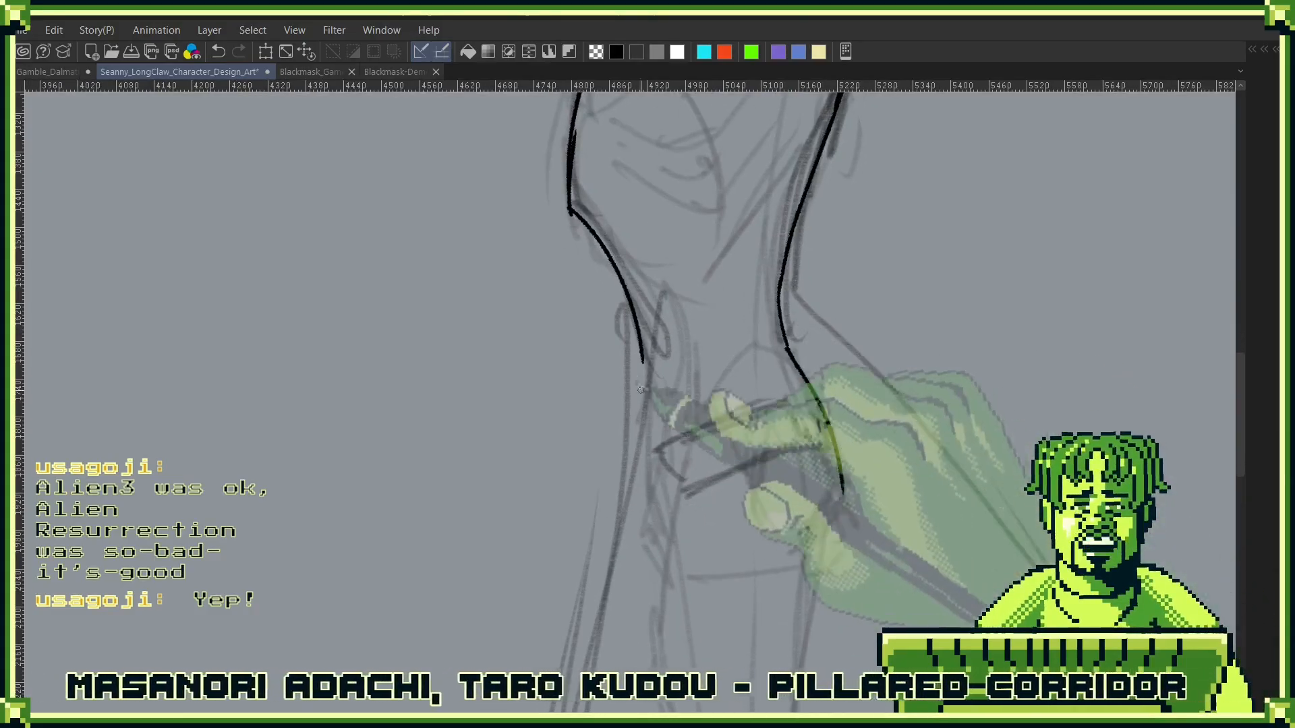
- Ink a slanted waistline across the side-view figure, with short edge lines running down from its front and back ends
drag(871, 422, 795, 431)
drag(927, 444, 842, 418)
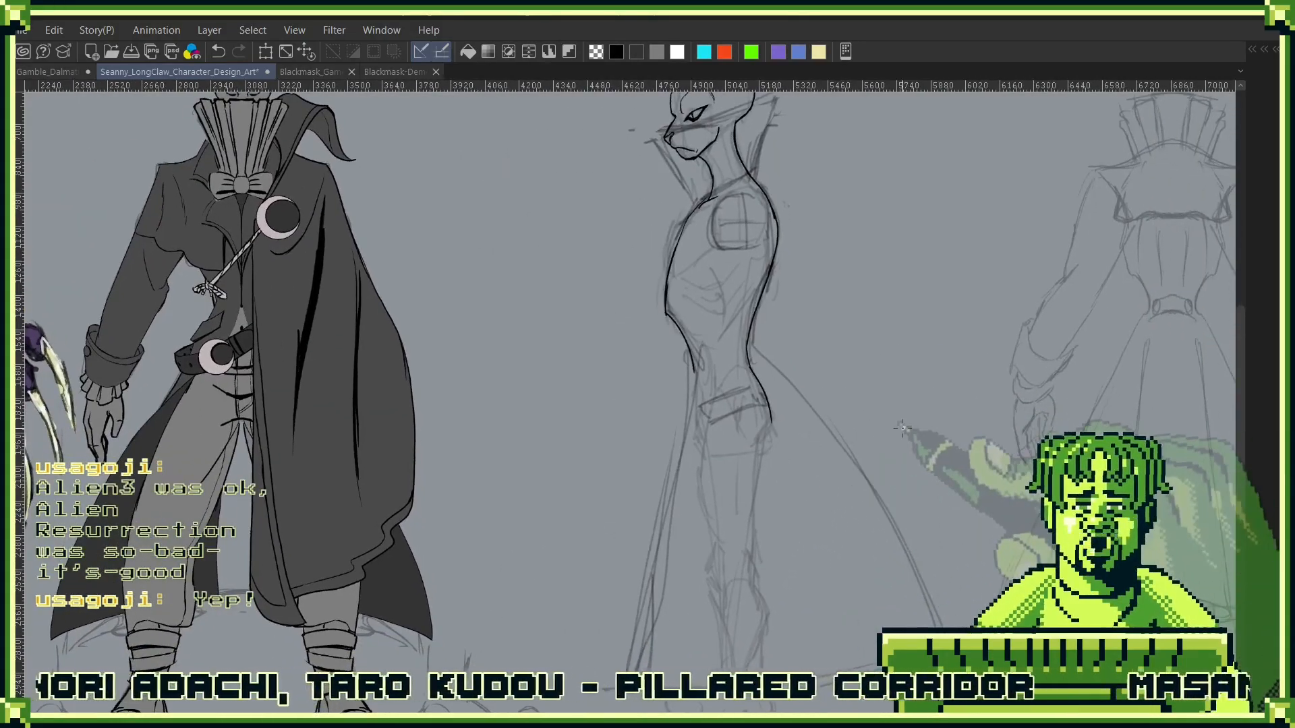
drag(758, 384, 802, 406)
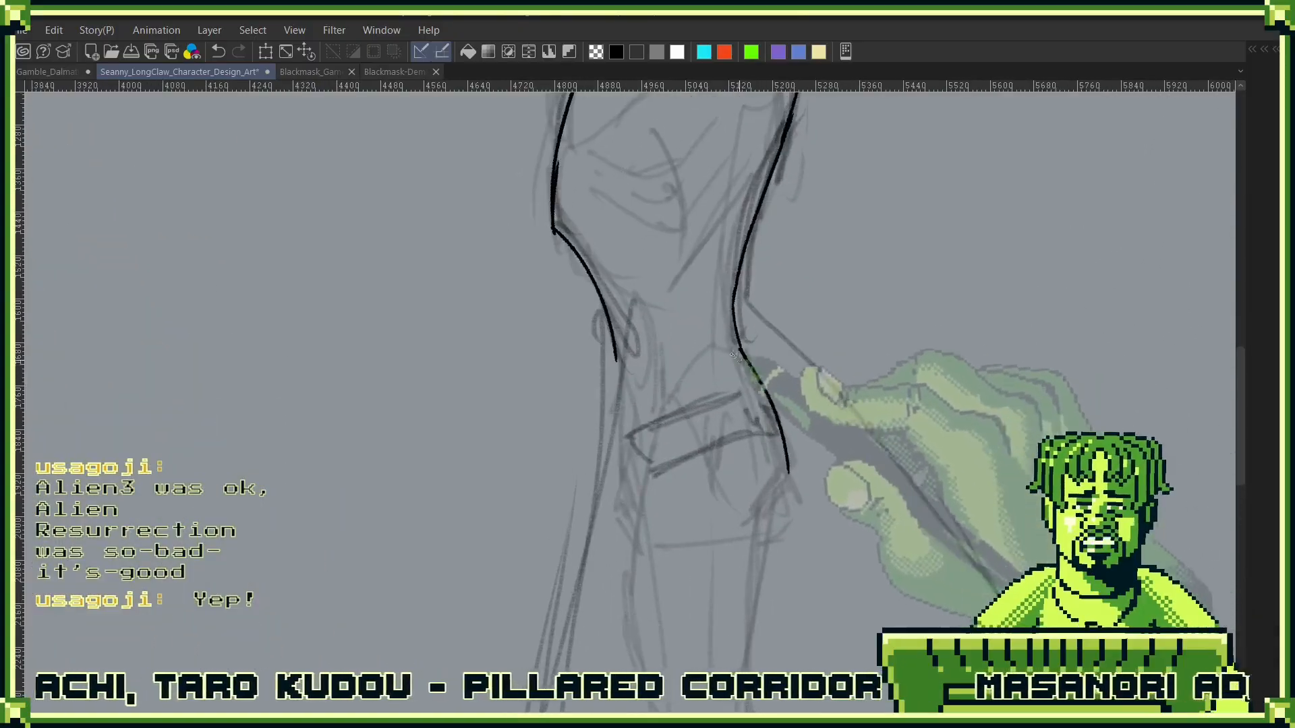
drag(675, 326, 680, 398)
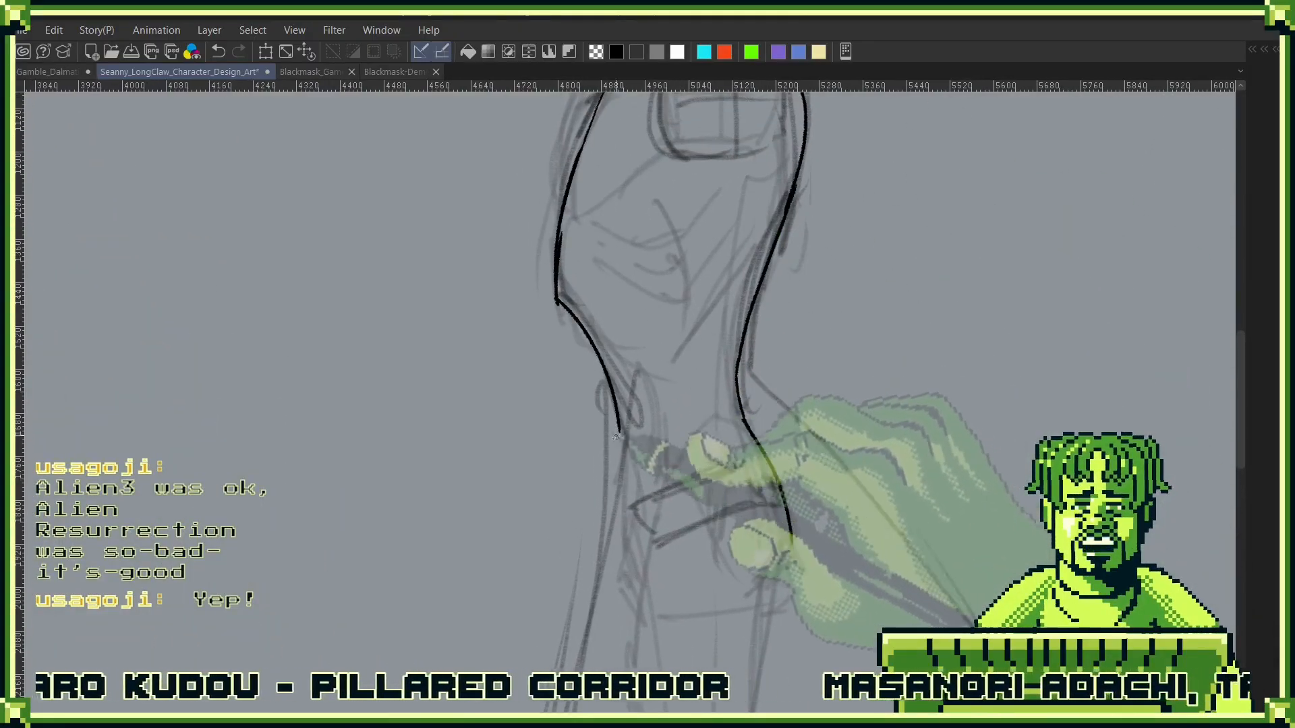
mouse_move(614, 439)
mouse_down()
mouse_move(750, 379)
mouse_move(622, 496)
mouse_up()
key(ctrl+z)
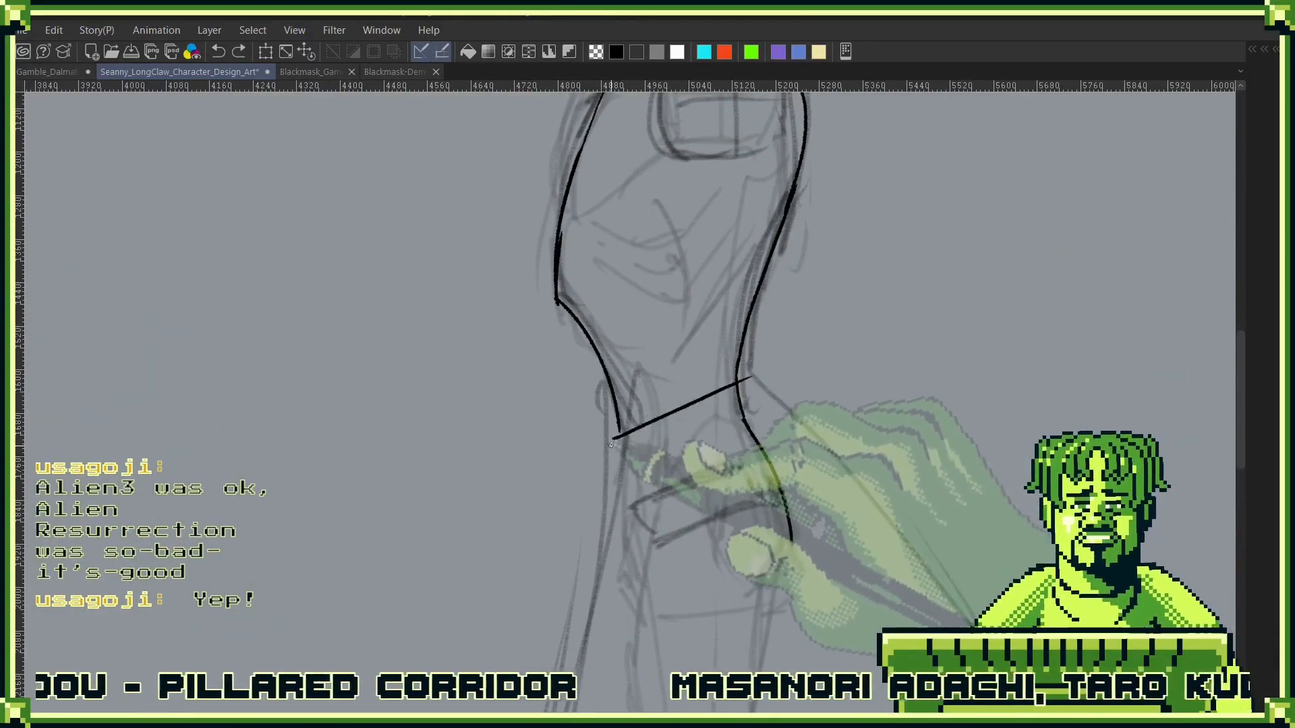
drag(611, 439, 623, 497)
drag(753, 378, 746, 422)
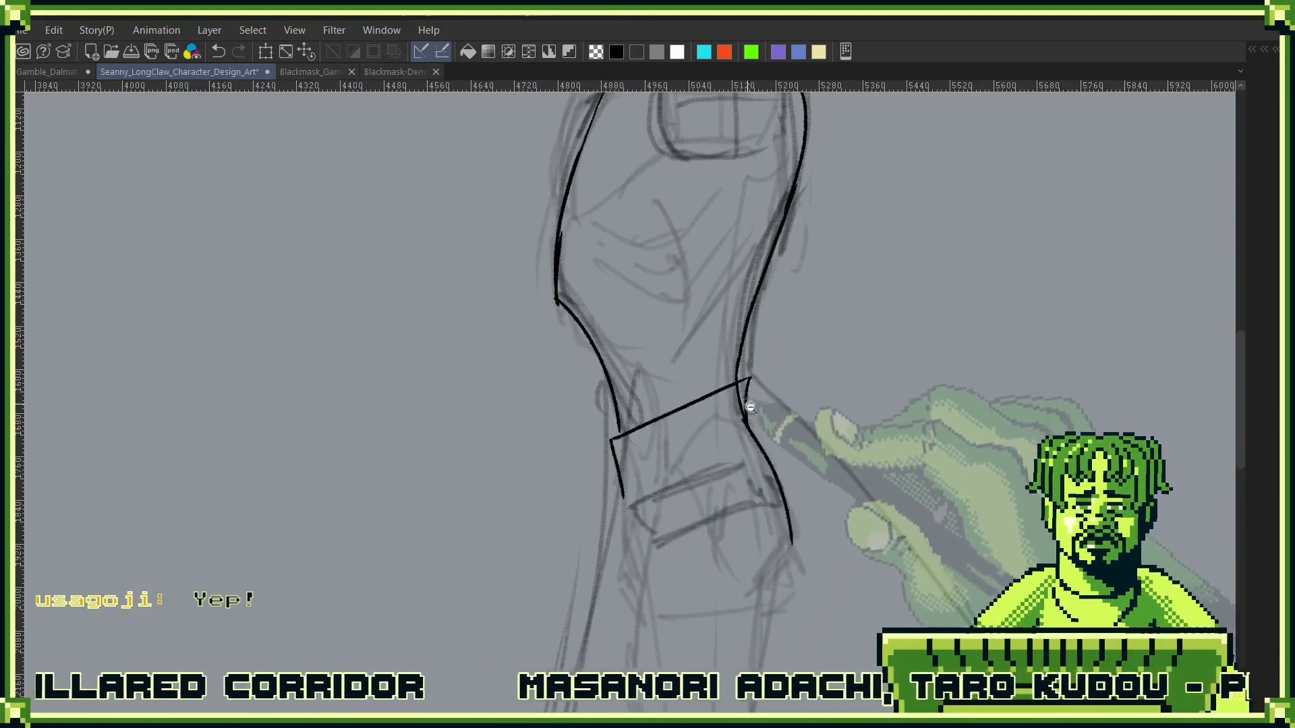
- Extend the front hip outline down to the crotch and ink a curved crease rising from it towards the belt
scroll(745, 405, up, 2)
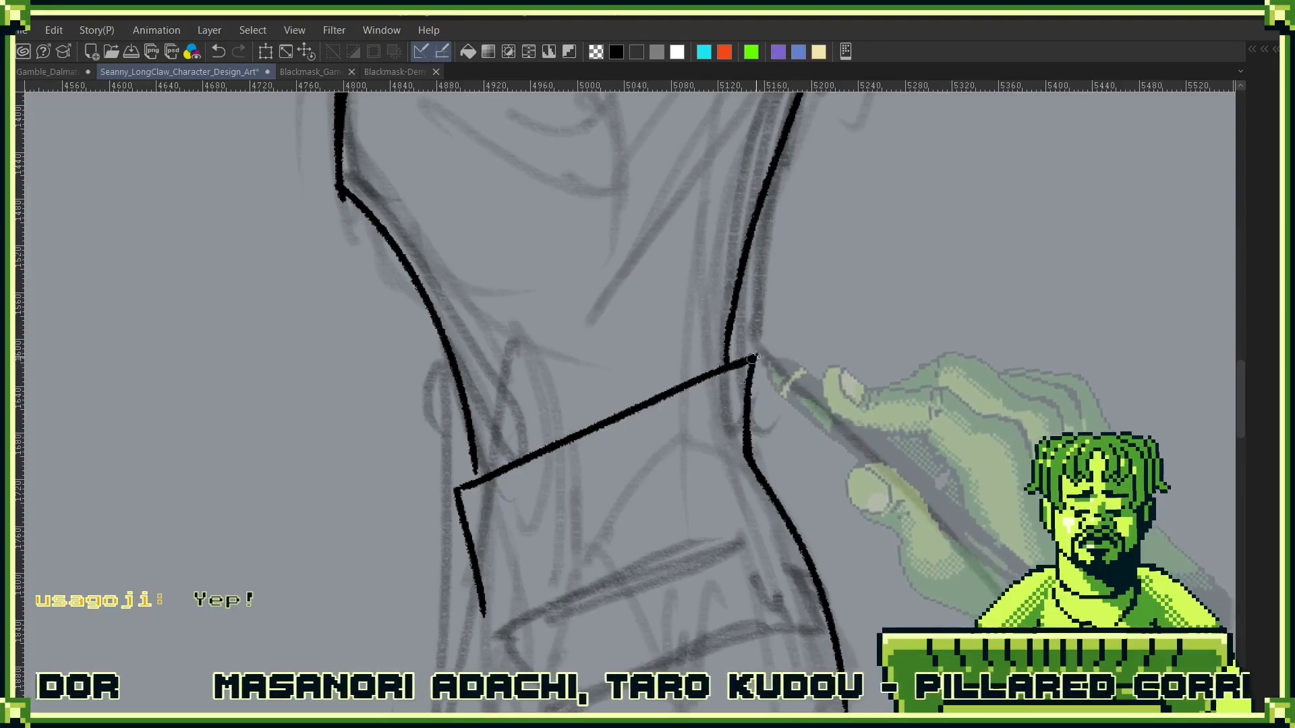
mouse_move(652, 472)
mouse_down()
mouse_move(774, 484)
mouse_move(791, 413)
mouse_move(873, 258)
mouse_up()
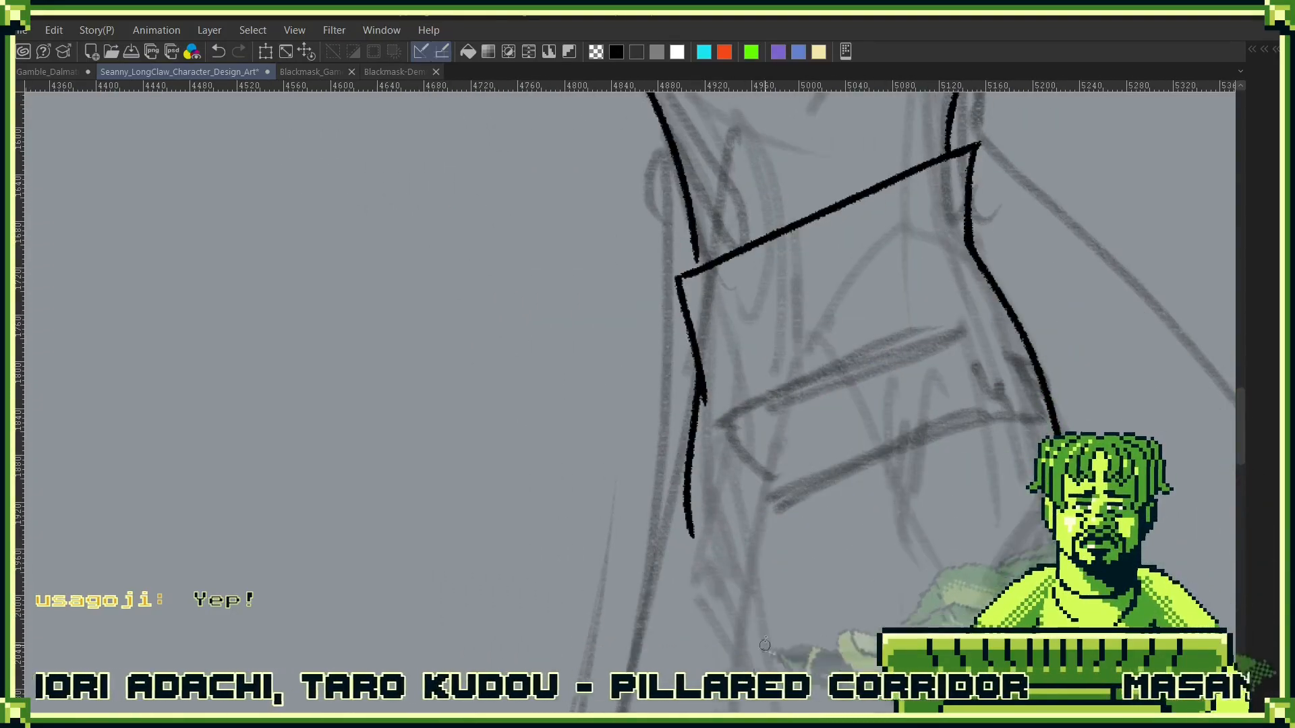
mouse_move(751, 563)
mouse_down()
mouse_move(827, 373)
mouse_move(816, 440)
mouse_up()
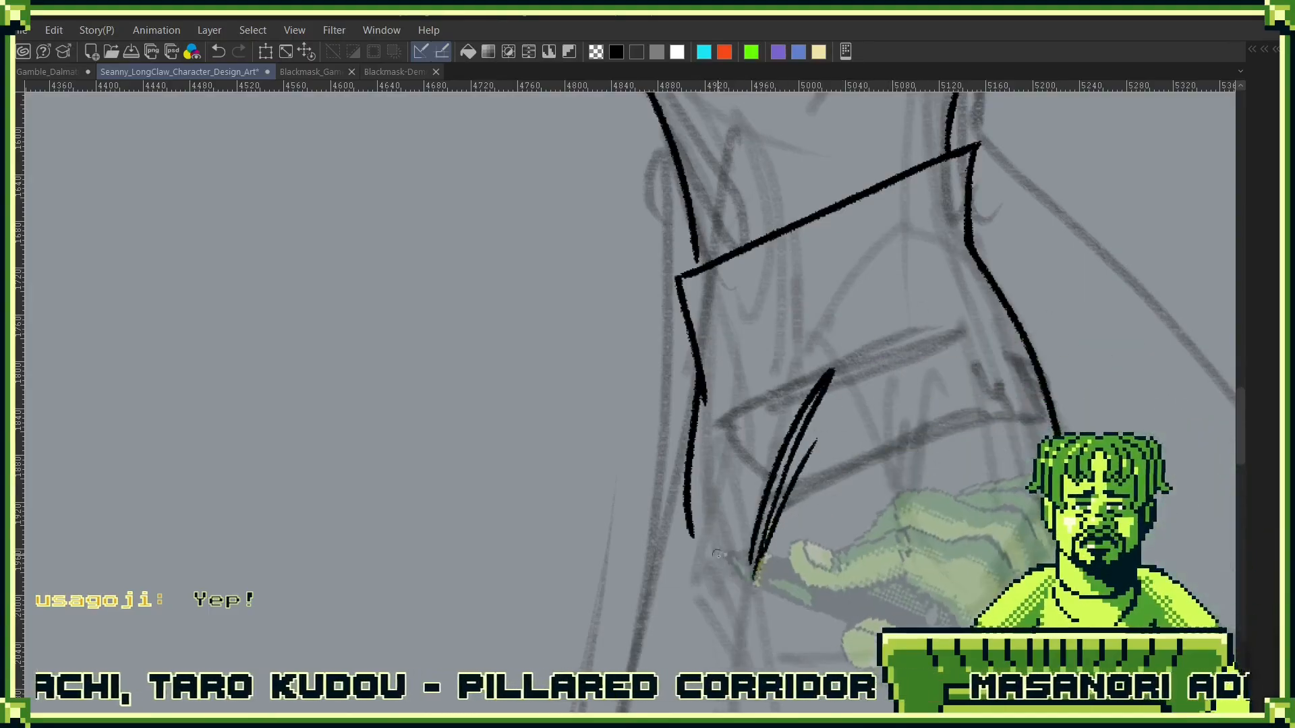
key(ctrl+z)
key(ctrl+z)
mouse_move(705, 401)
mouse_down()
mouse_move(727, 621)
mouse_move(707, 561)
mouse_move(724, 614)
mouse_up()
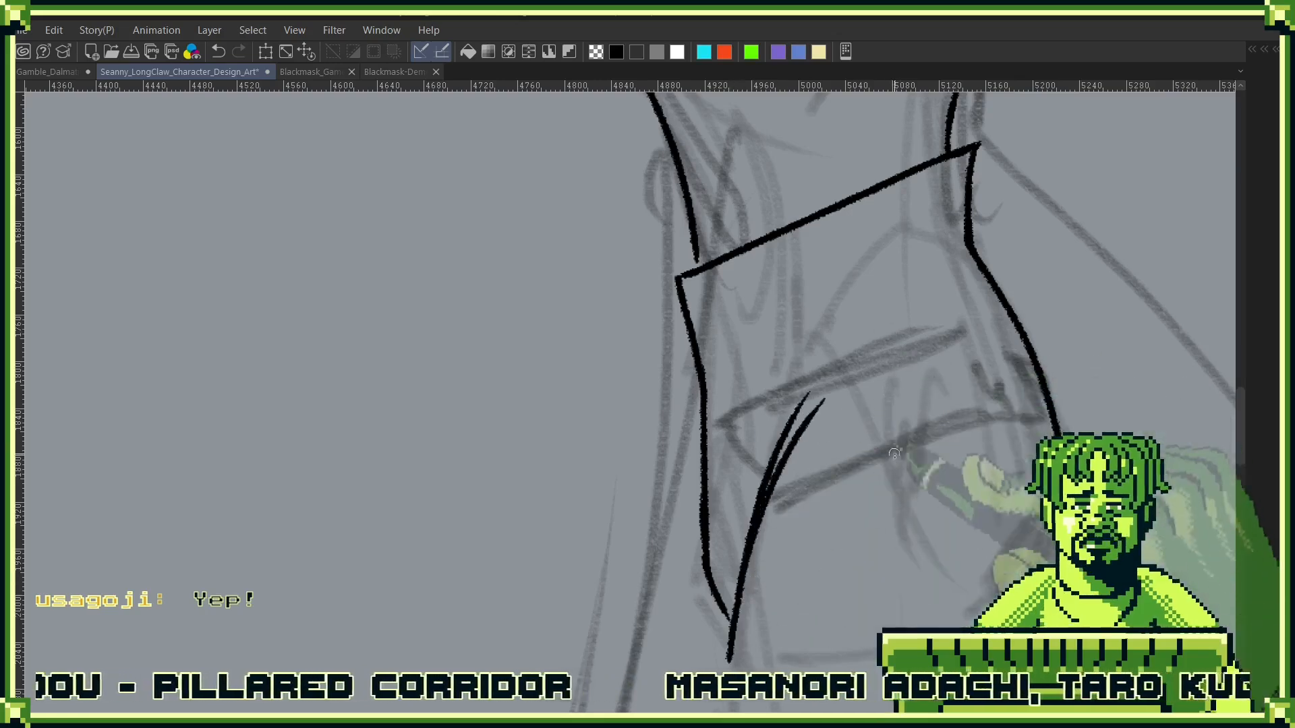
scroll(885, 491, down, 6)
drag(961, 531, 924, 293)
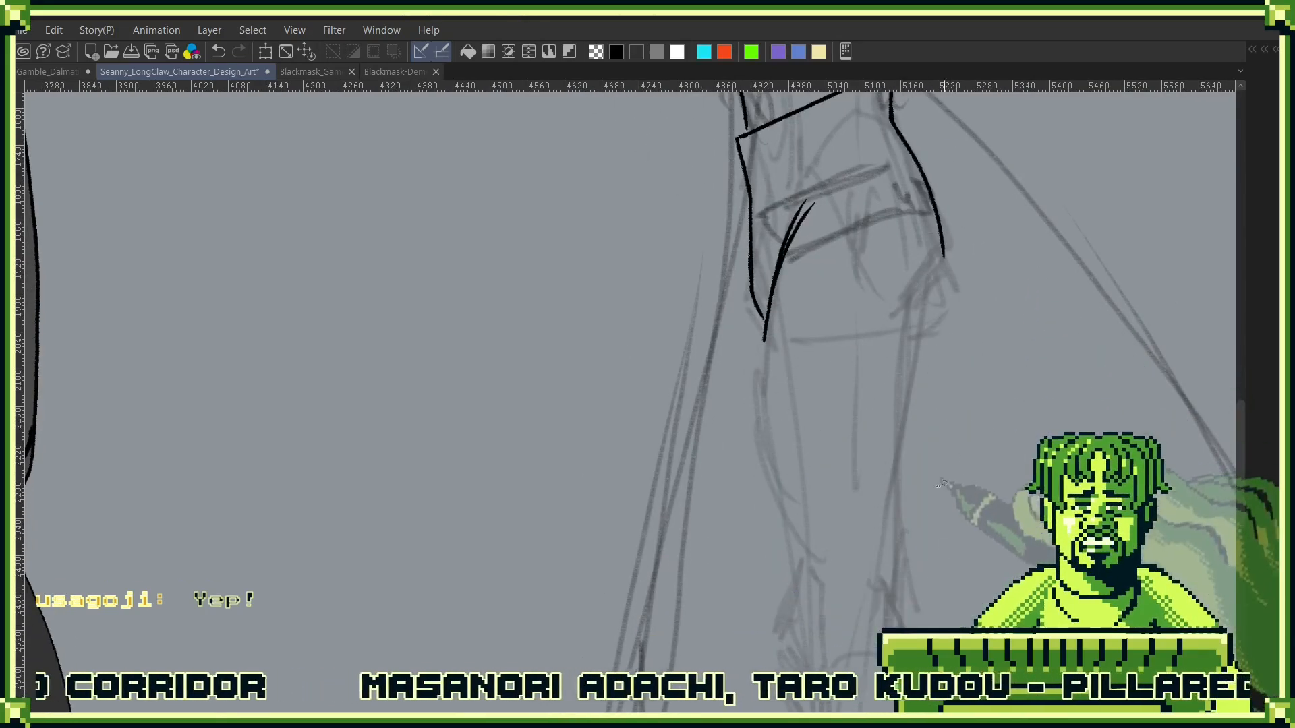
- Ink the front outline of the side-view leg from the crotch down the thigh and over the knee to the upper shin
mouse_move(764, 317)
mouse_down()
mouse_move(790, 567)
mouse_move(781, 616)
mouse_up()
mouse_move(813, 610)
mouse_down()
mouse_move(793, 431)
mouse_move(789, 504)
mouse_up()
drag(760, 438, 791, 506)
drag(913, 411, 884, 539)
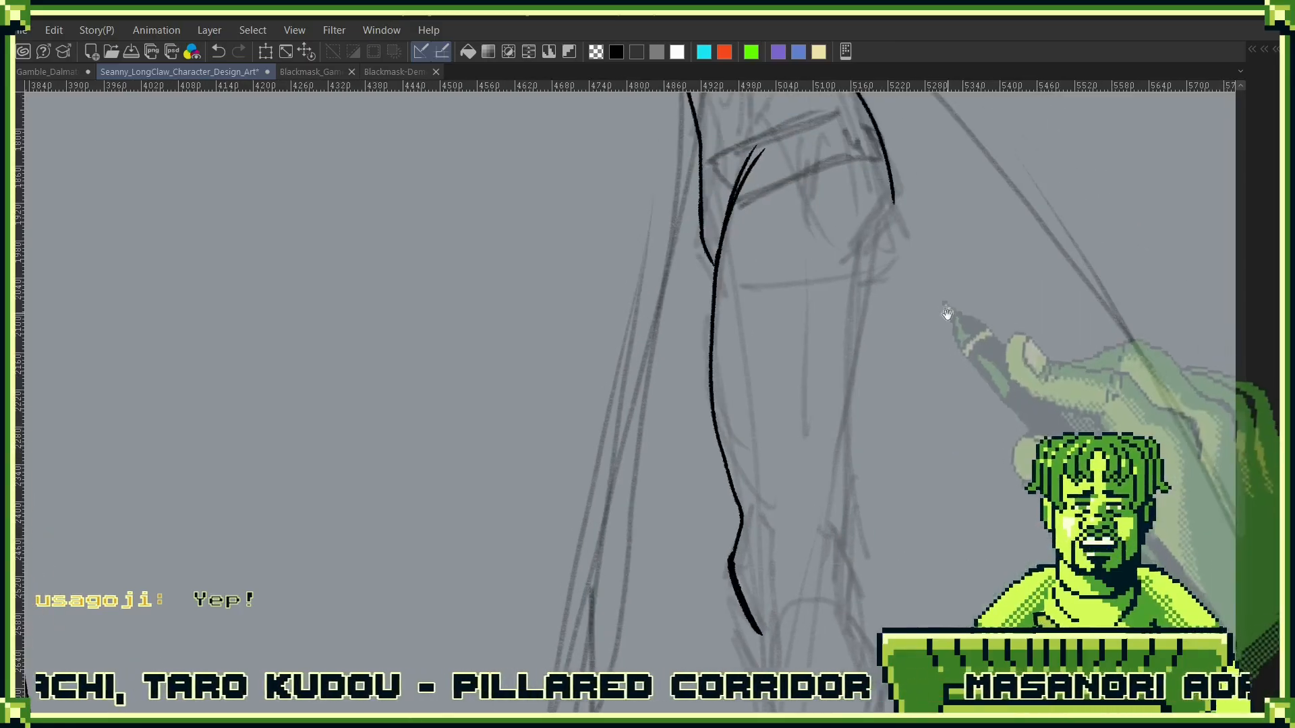
- Ink the buttock edge below the hip and the back outline of the side-view thigh down to the back of the knee
mouse_move(907, 271)
mouse_down()
mouse_move(882, 437)
mouse_move(870, 374)
mouse_up()
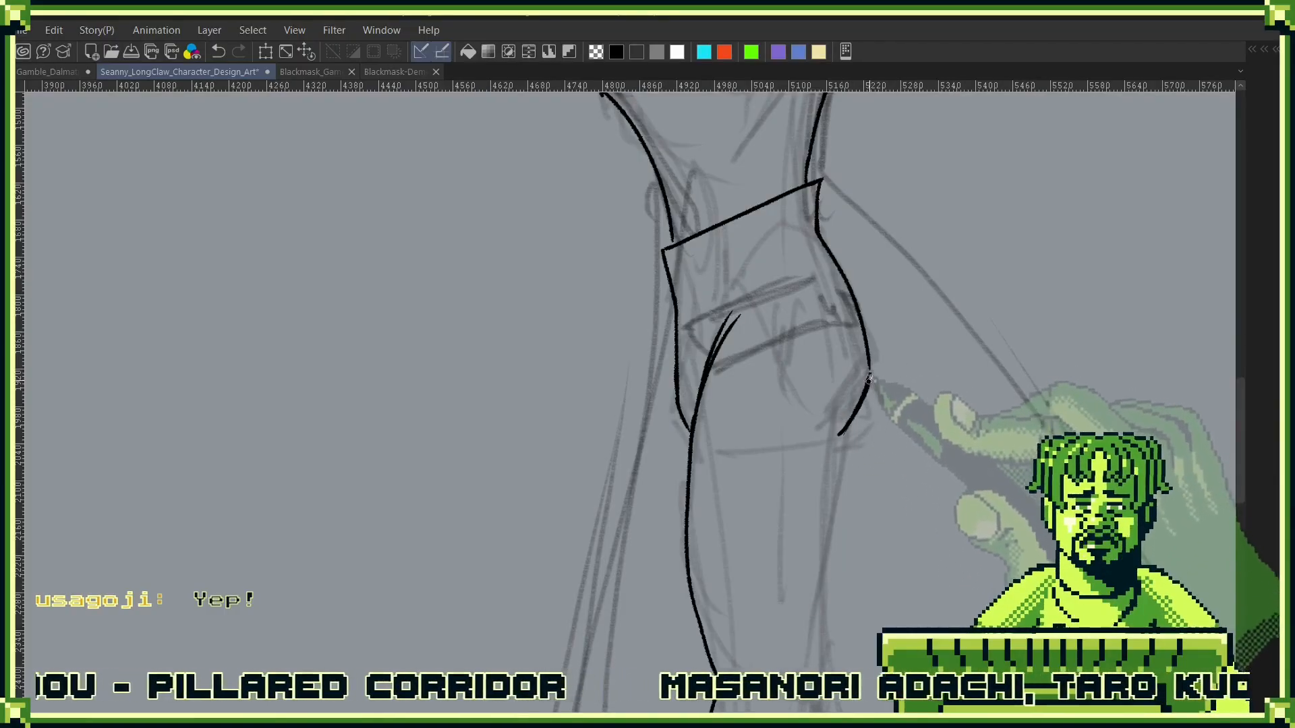
key(ctrl+z)
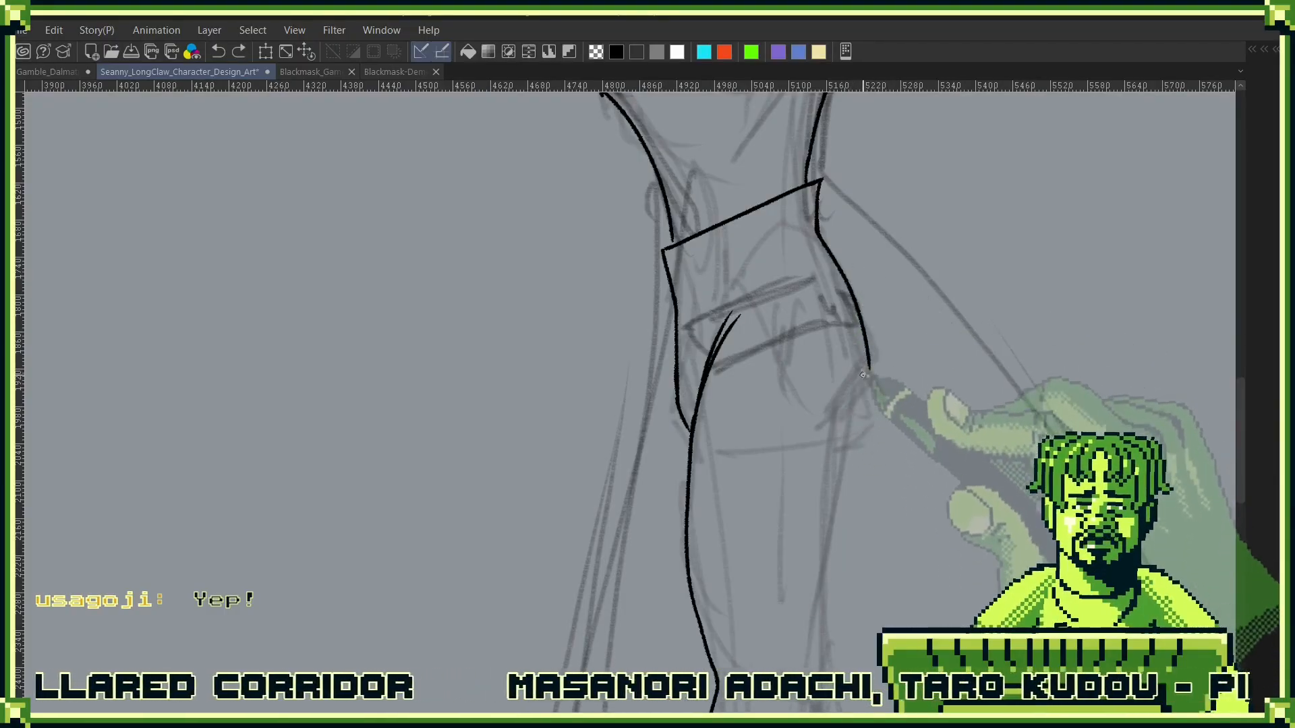
mouse_move(839, 436)
mouse_down()
mouse_move(869, 370)
mouse_move(840, 424)
mouse_up()
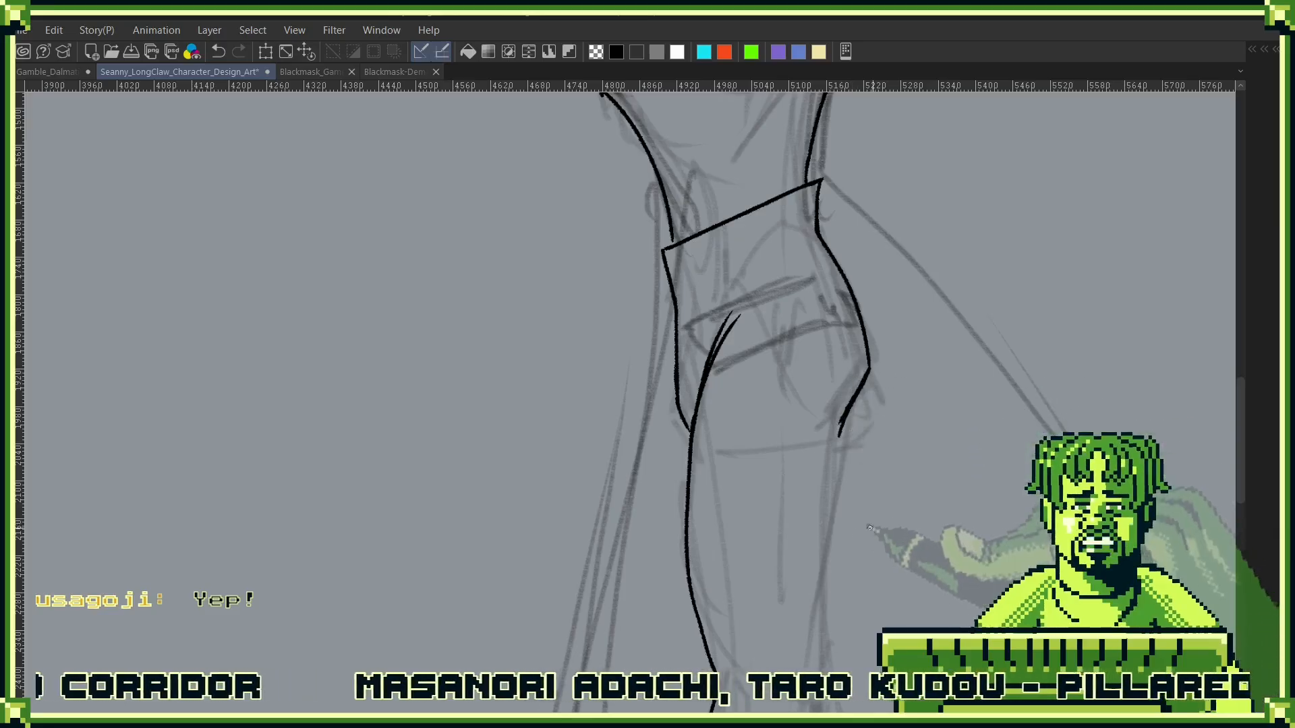
drag(857, 562, 855, 415)
drag(842, 279, 818, 563)
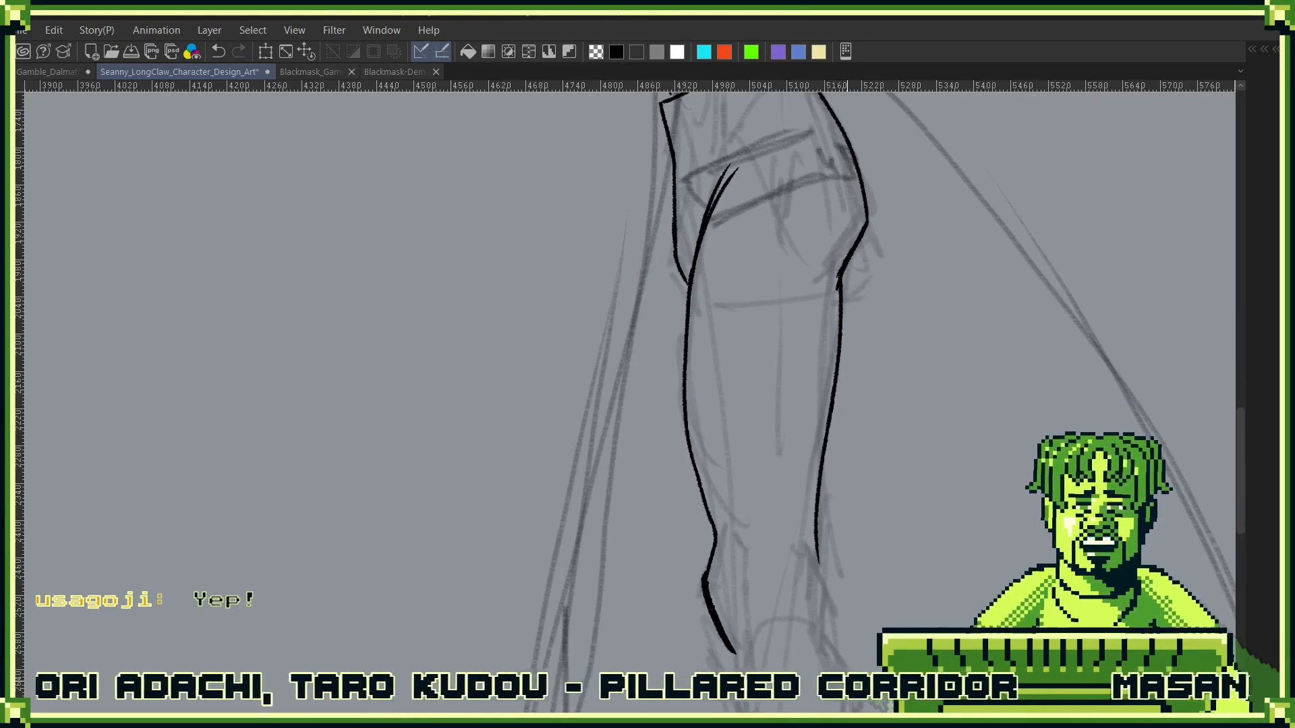
drag(847, 228, 844, 413)
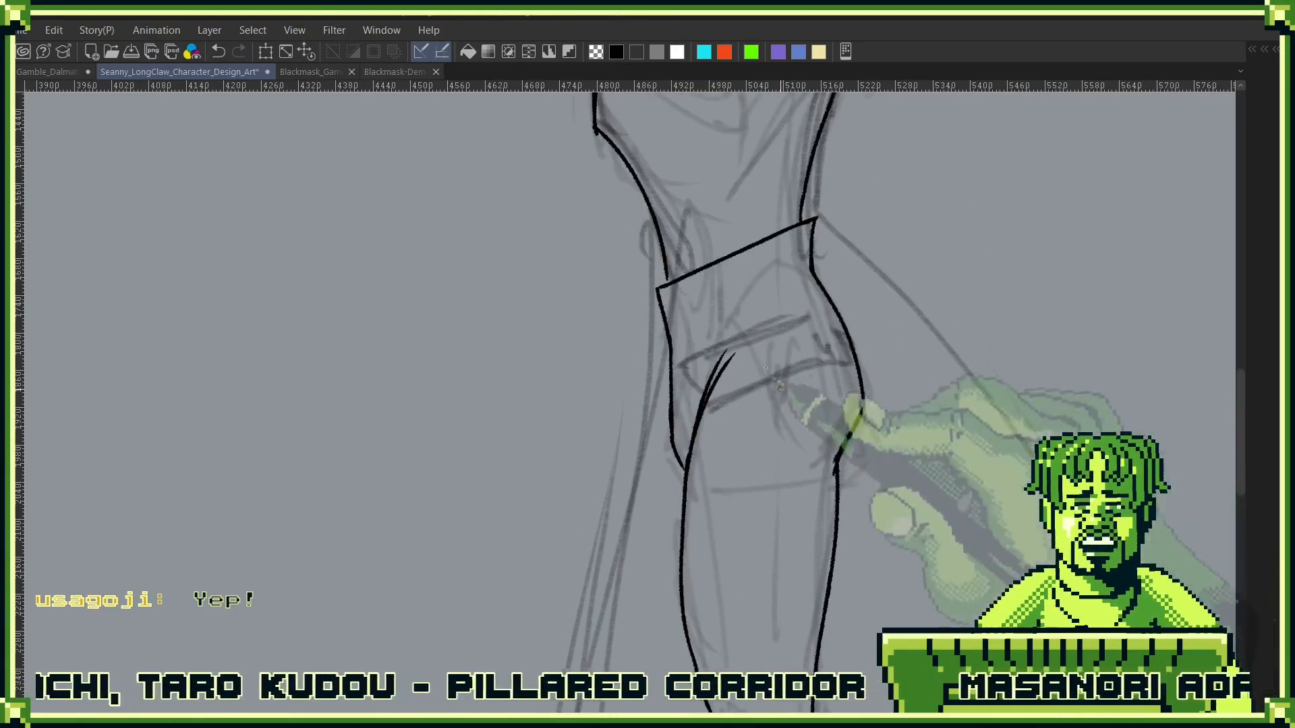
drag(871, 532, 939, 297)
drag(919, 364, 868, 465)
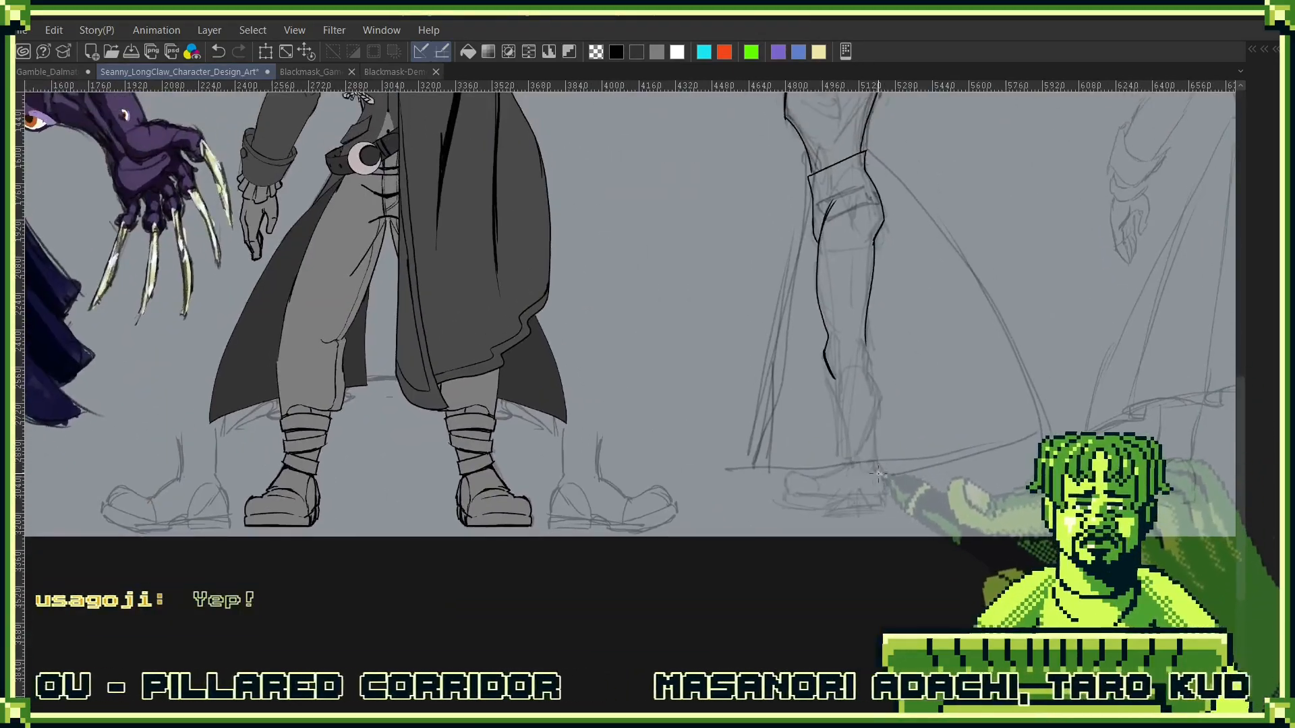
- Ink the calf and shin outlines of the side-view trouser leg and close them with a slanted hem dipping towards the back
mouse_move(858, 354)
mouse_down()
mouse_move(890, 307)
mouse_move(881, 487)
mouse_up()
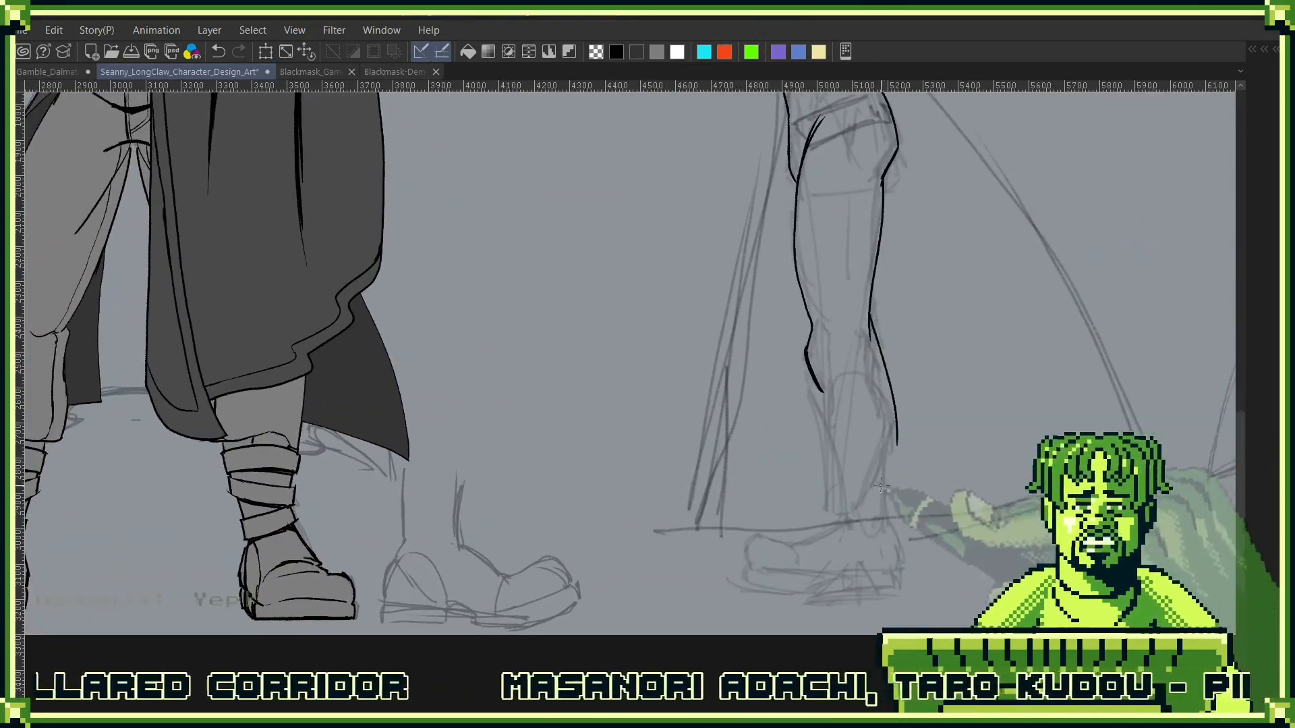
drag(813, 385, 829, 464)
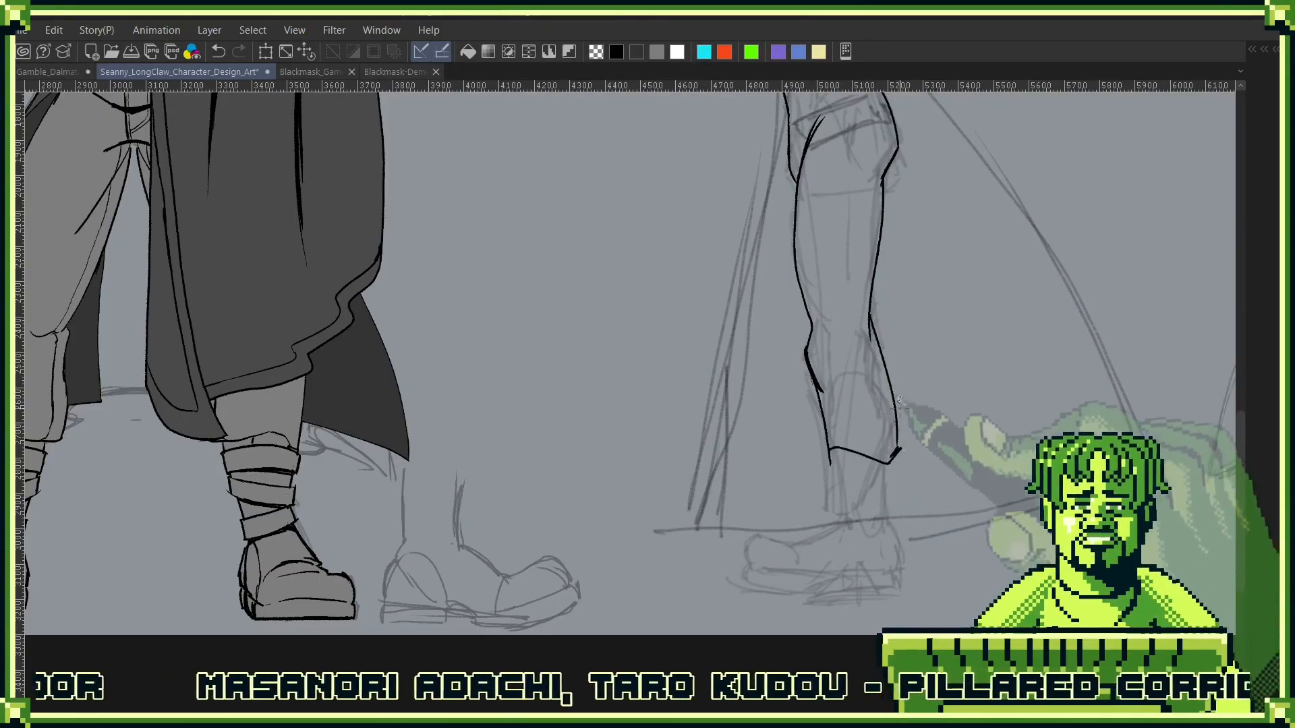
drag(895, 398, 934, 422)
mouse_move(911, 477)
mouse_down()
mouse_move(963, 486)
mouse_move(904, 482)
mouse_up()
drag(904, 482, 1002, 458)
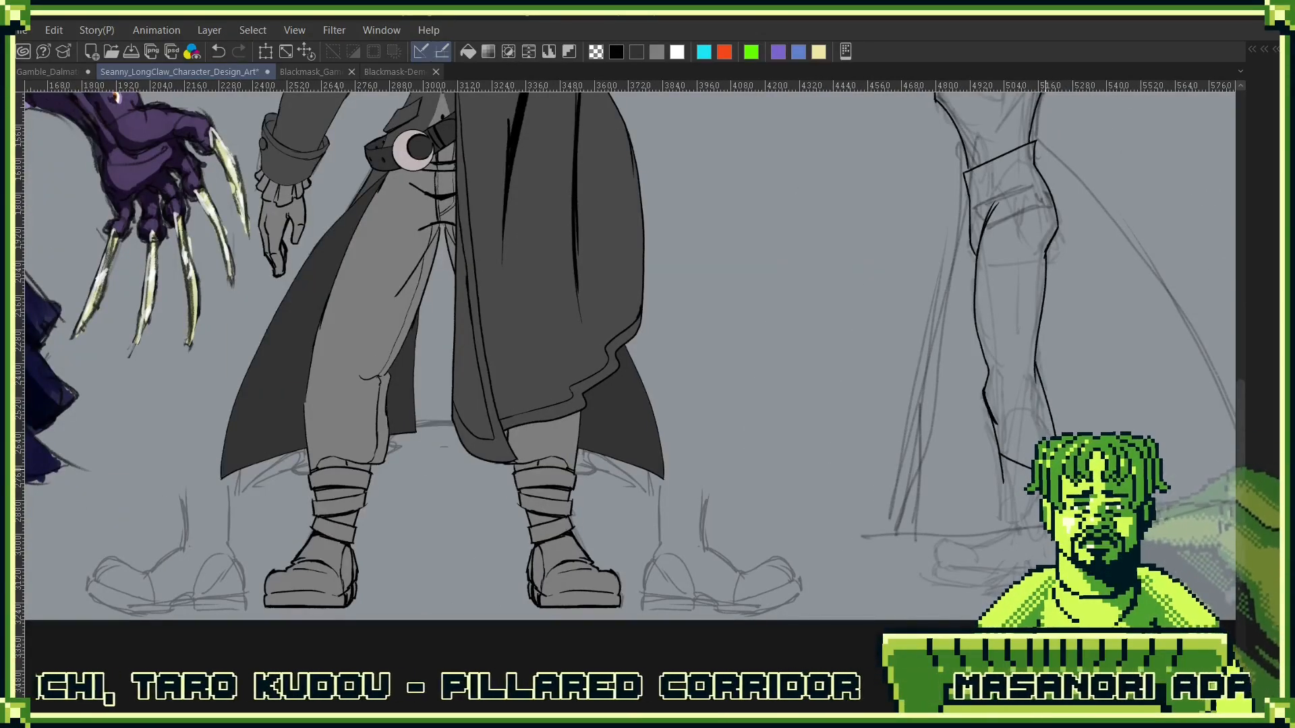
scroll(1055, 446, up, 5)
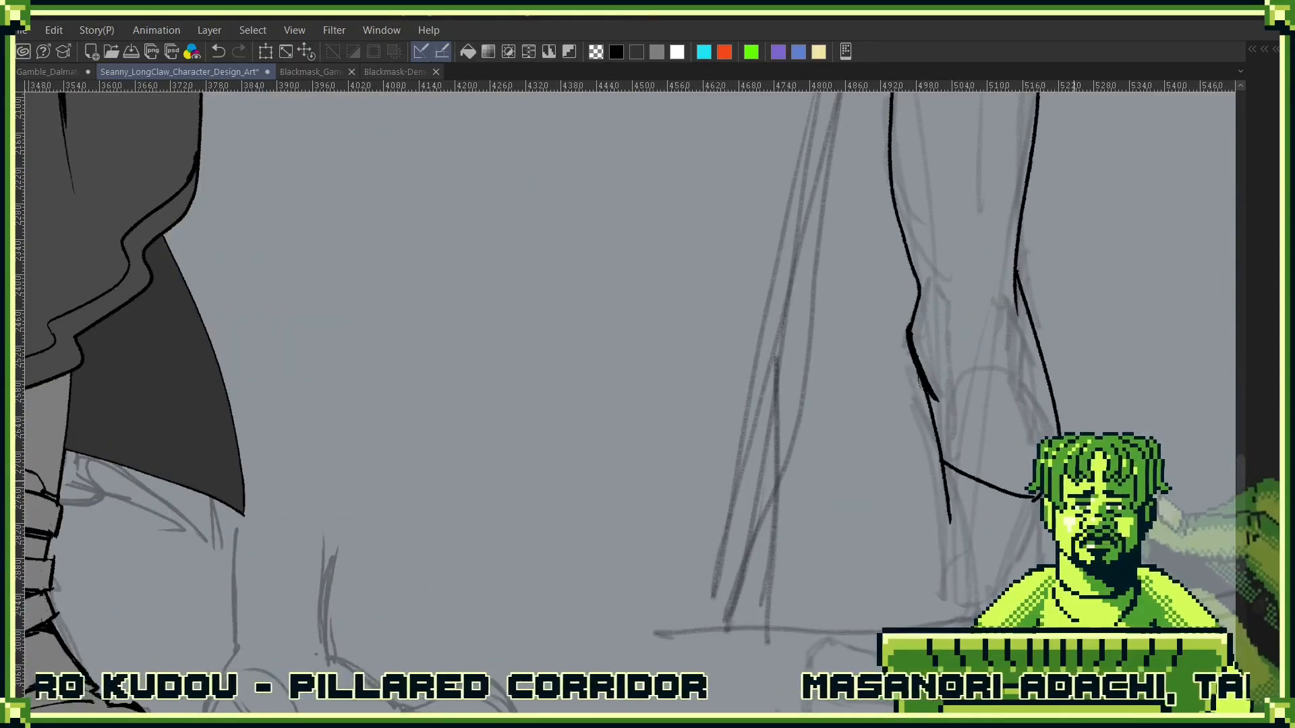
scroll(1079, 492, up, 3)
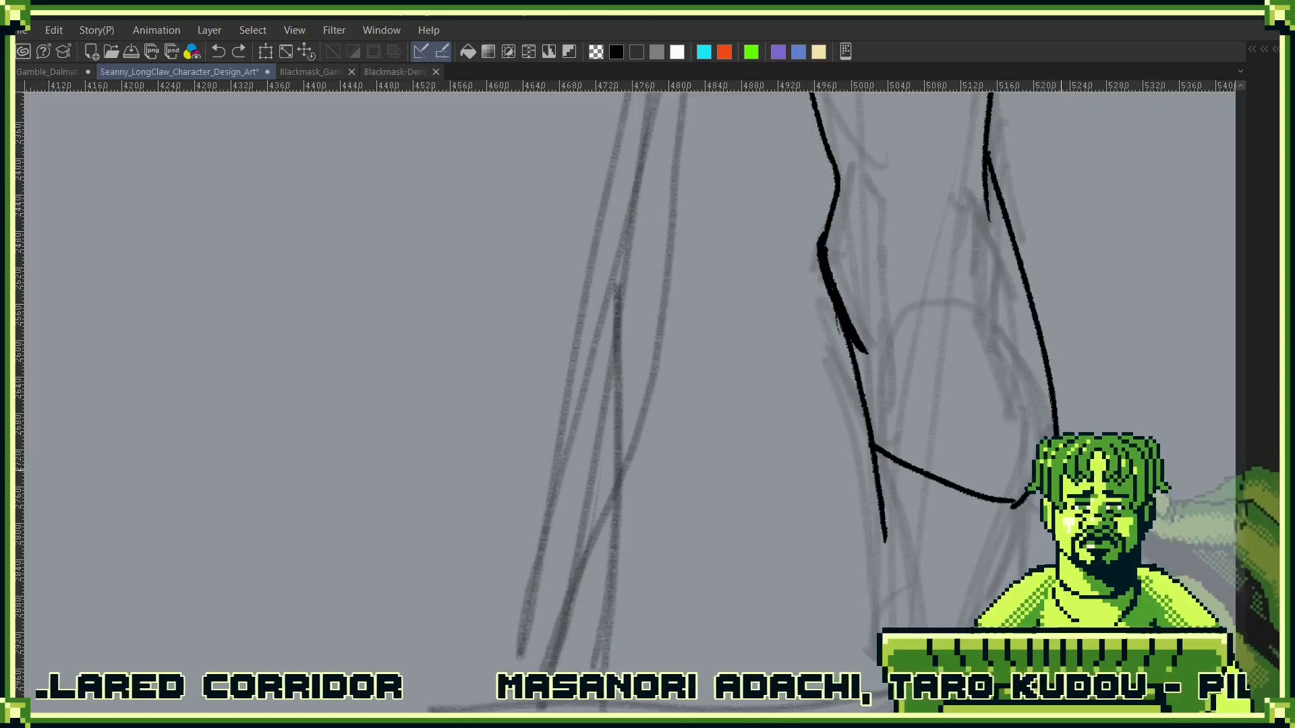
drag(1043, 499, 877, 594)
drag(876, 543, 796, 403)
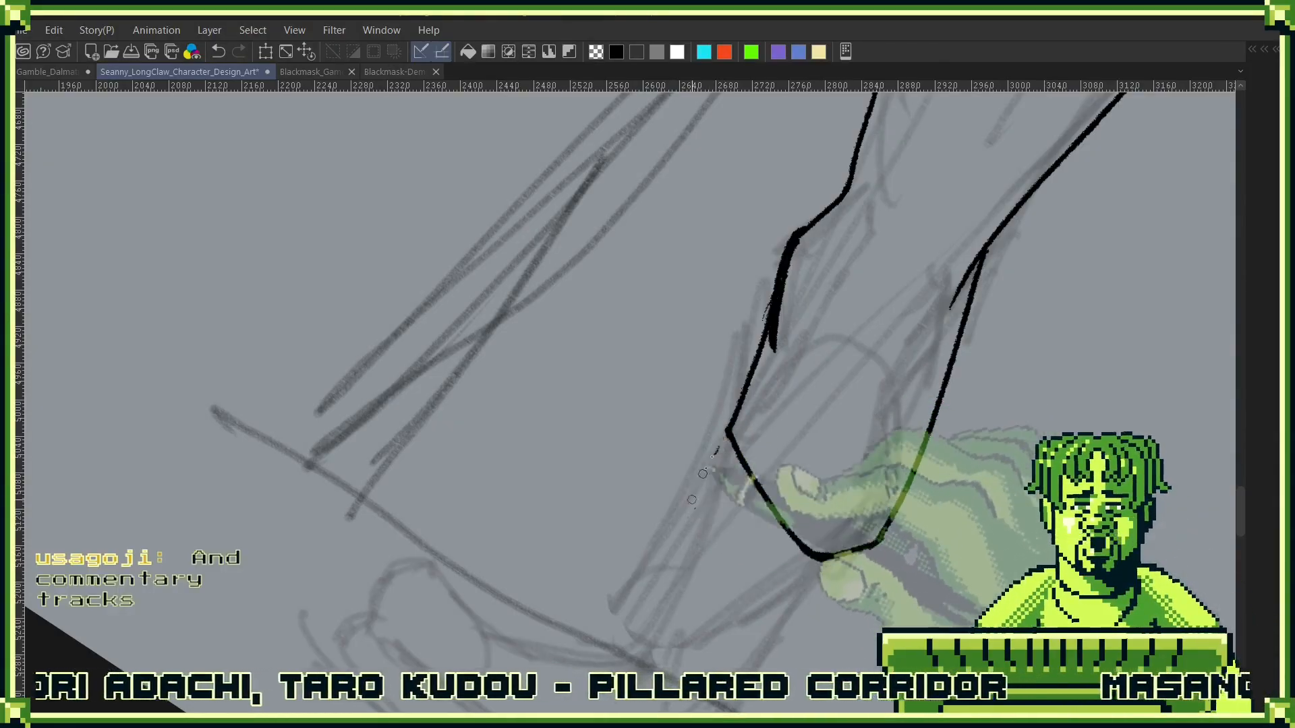
- Try to ink a pointed front corner on the trouser hem and the front outline of the lower leg down towards the ankle
drag(714, 417, 730, 441)
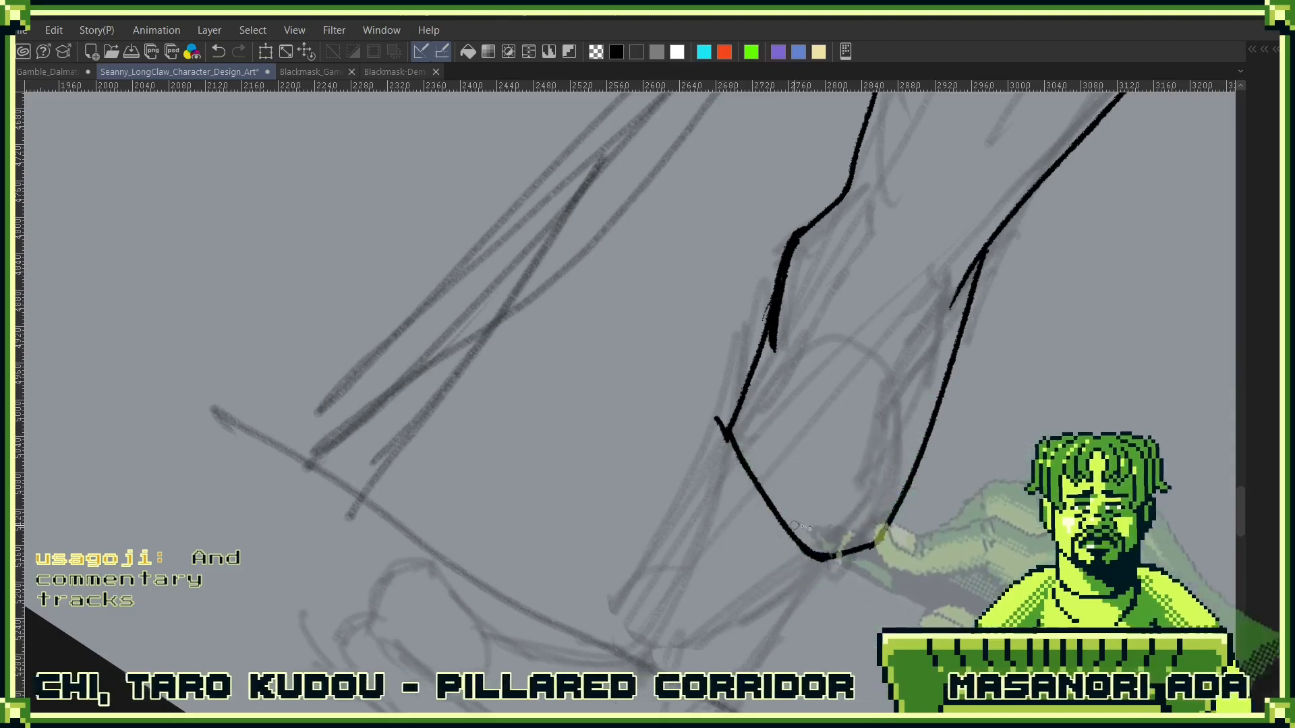
drag(848, 475, 835, 400)
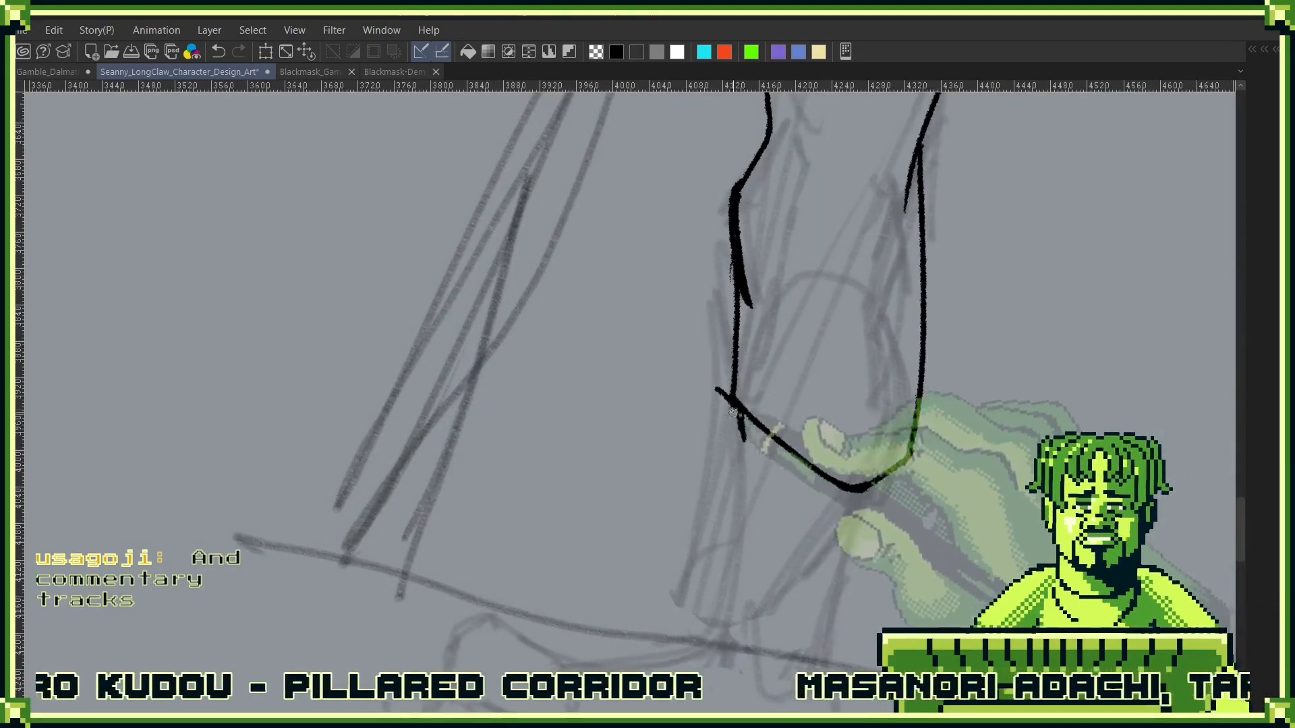
mouse_move(713, 389)
mouse_down()
mouse_move(726, 462)
mouse_move(747, 441)
mouse_up()
drag(903, 483, 906, 427)
drag(847, 499, 951, 394)
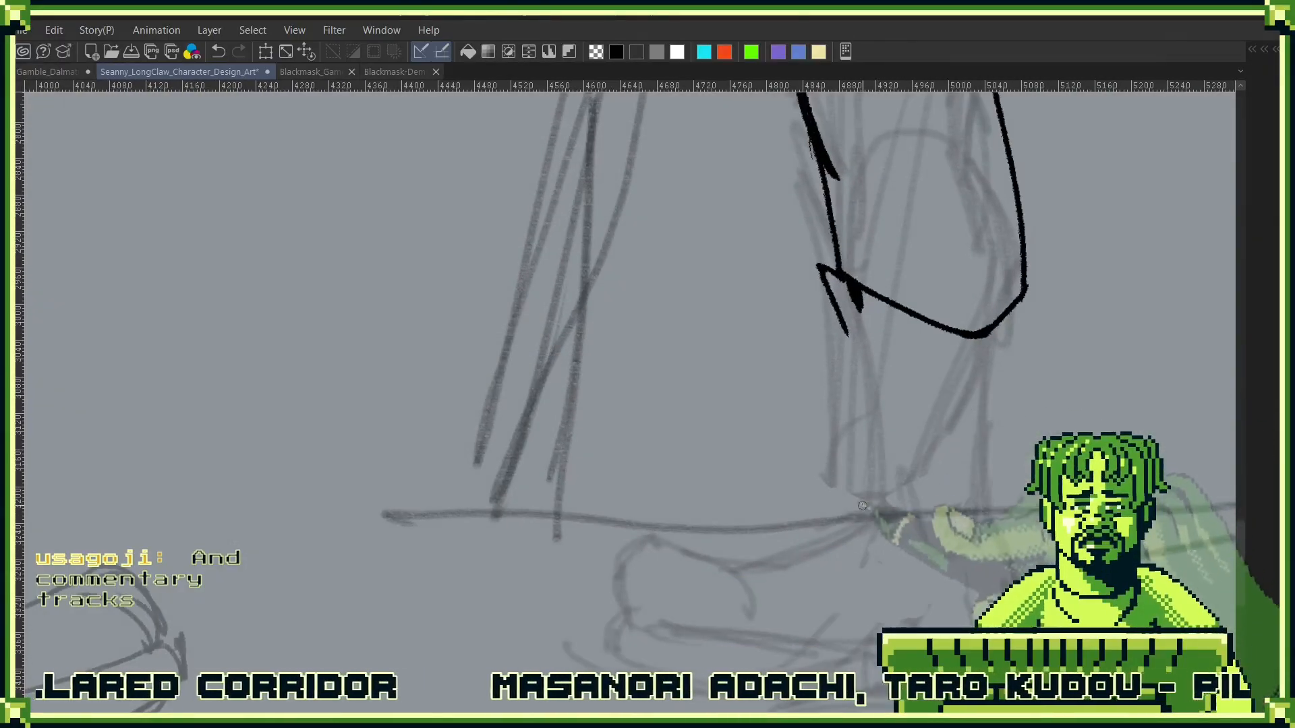
drag(861, 423, 851, 358)
drag(982, 464, 997, 314)
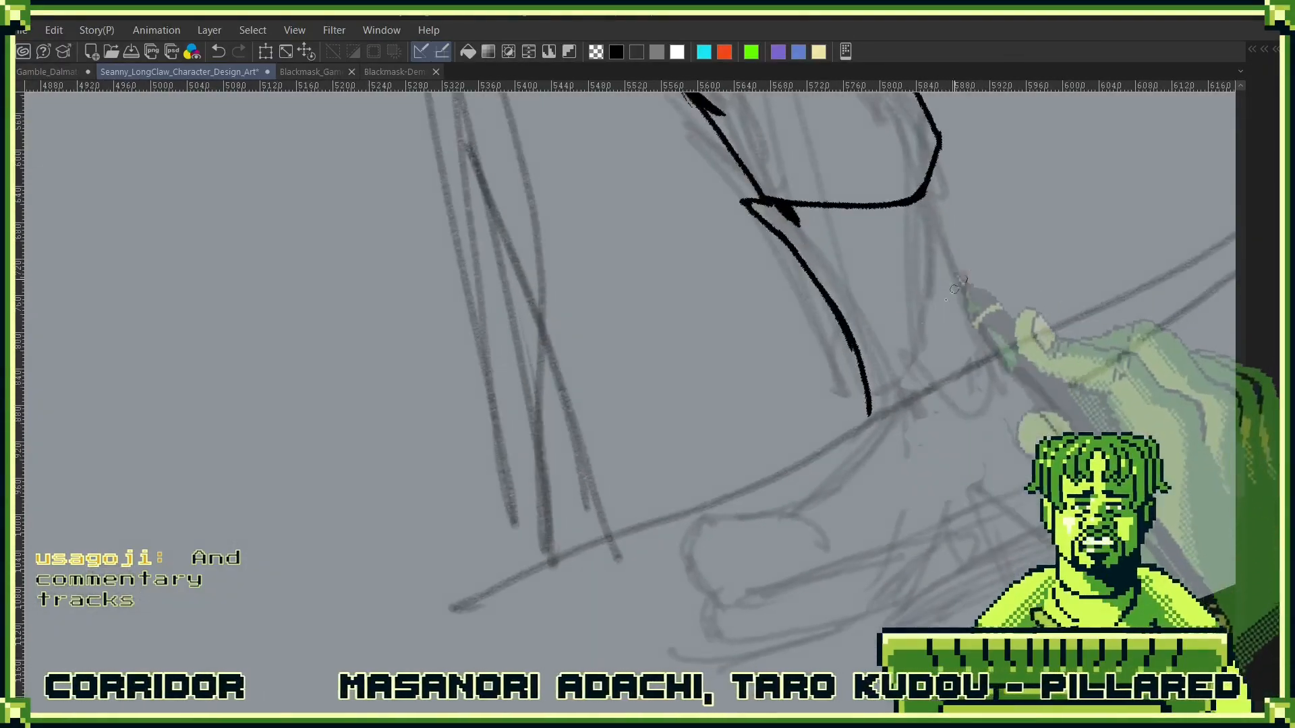
- Try to ink the side-view boot with its instep, rounded toe, sole and heel, plus the back of the ankle up to the hem
drag(848, 451, 853, 509)
mouse_move(819, 417)
mouse_down()
mouse_move(738, 472)
mouse_move(806, 533)
mouse_up()
drag(933, 425, 795, 626)
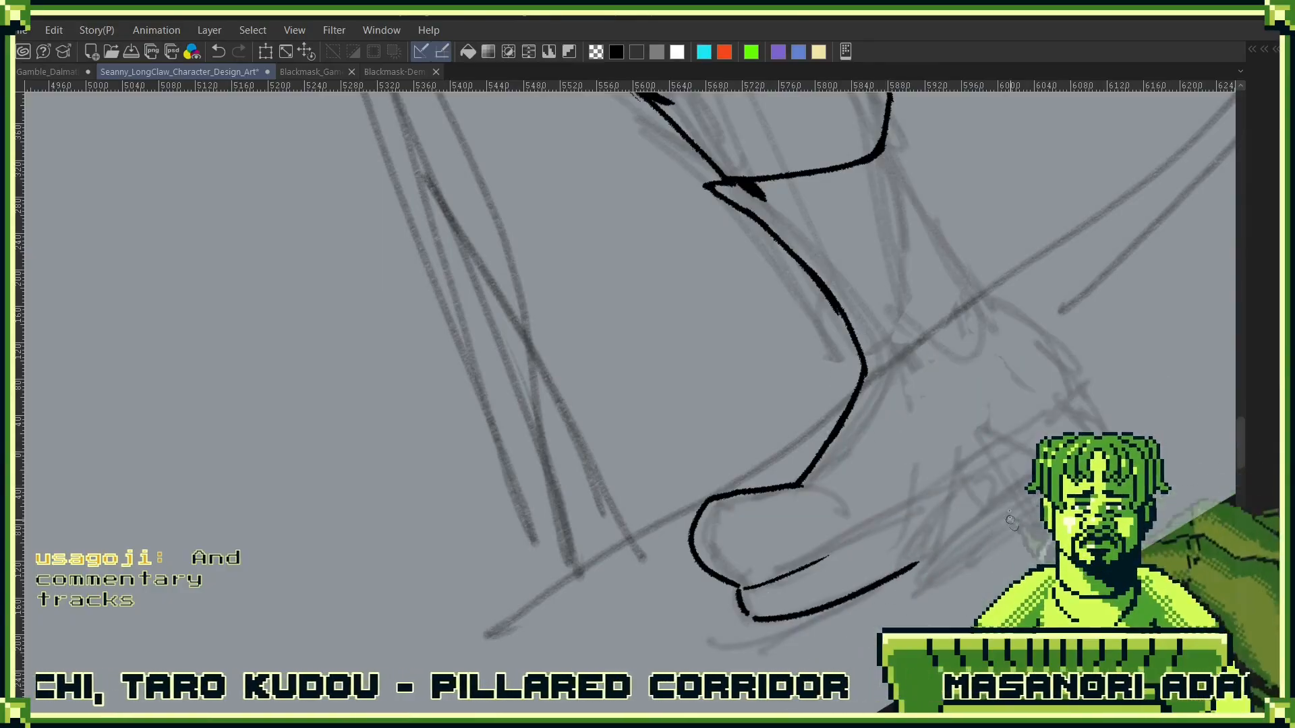
drag(1018, 533, 1028, 562)
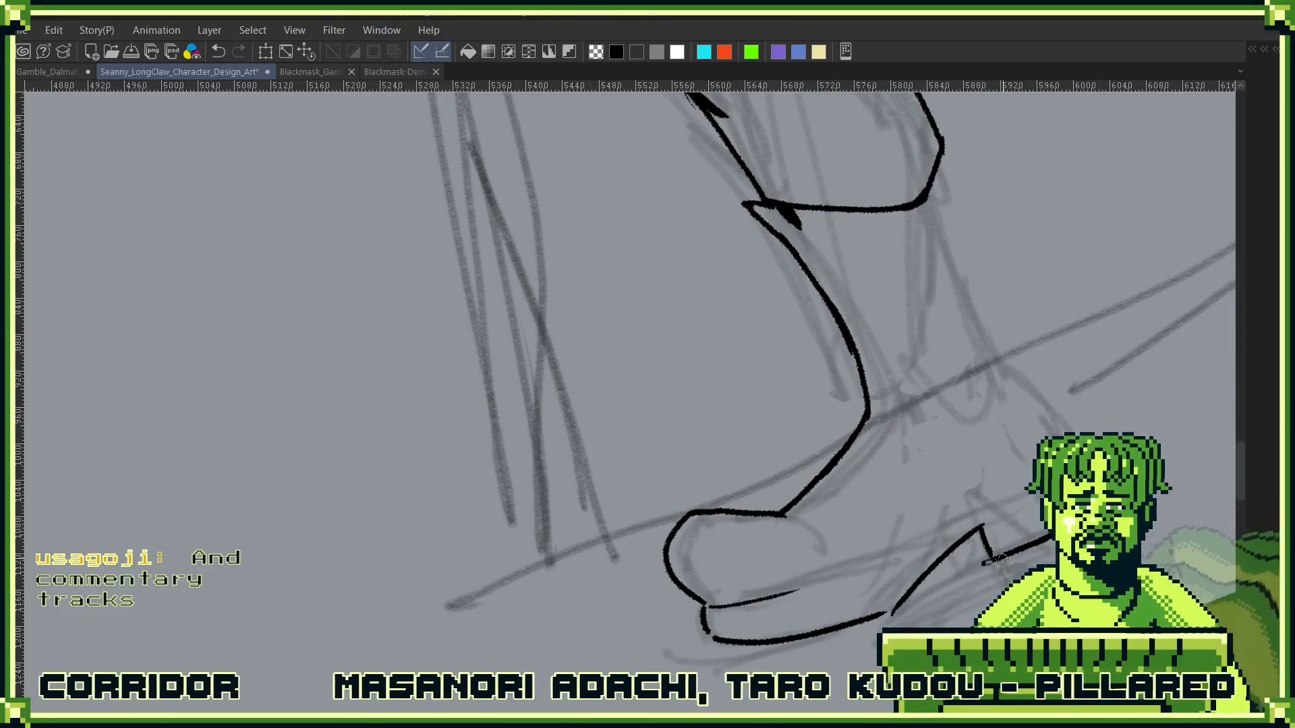
drag(842, 585, 842, 580)
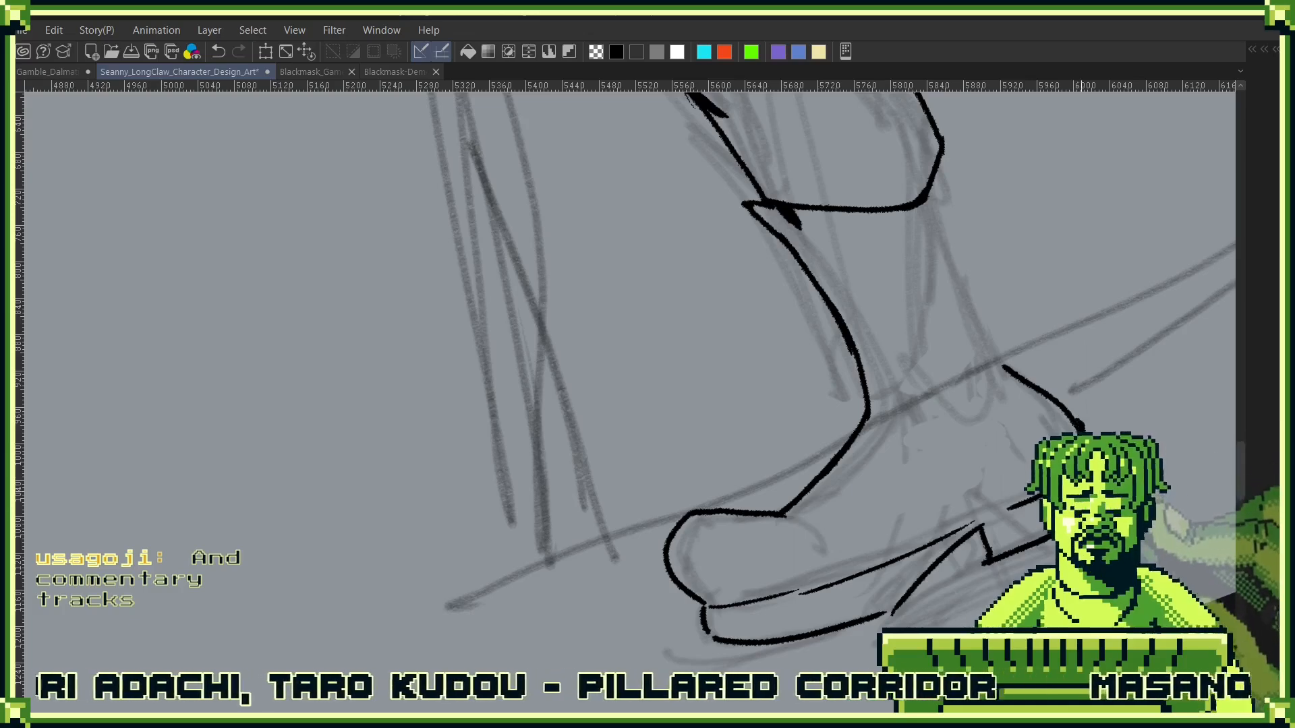
drag(1080, 445, 1027, 617)
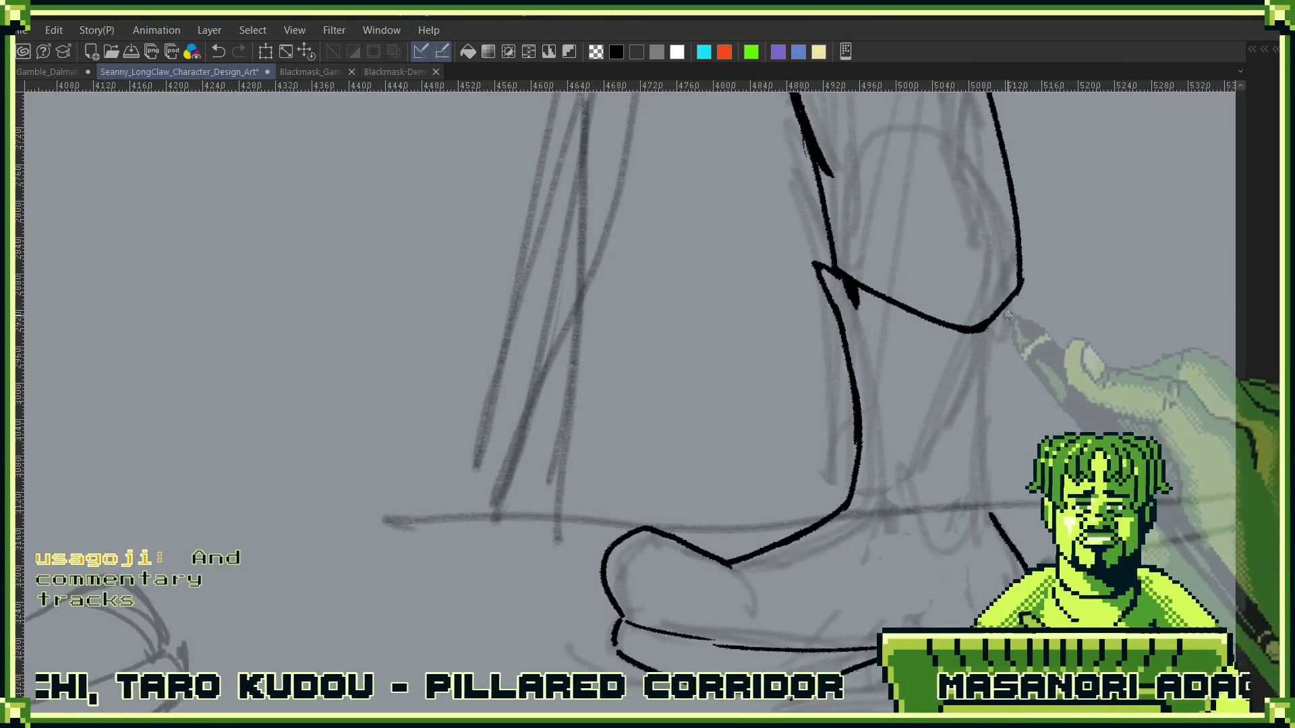
drag(1013, 302, 998, 415)
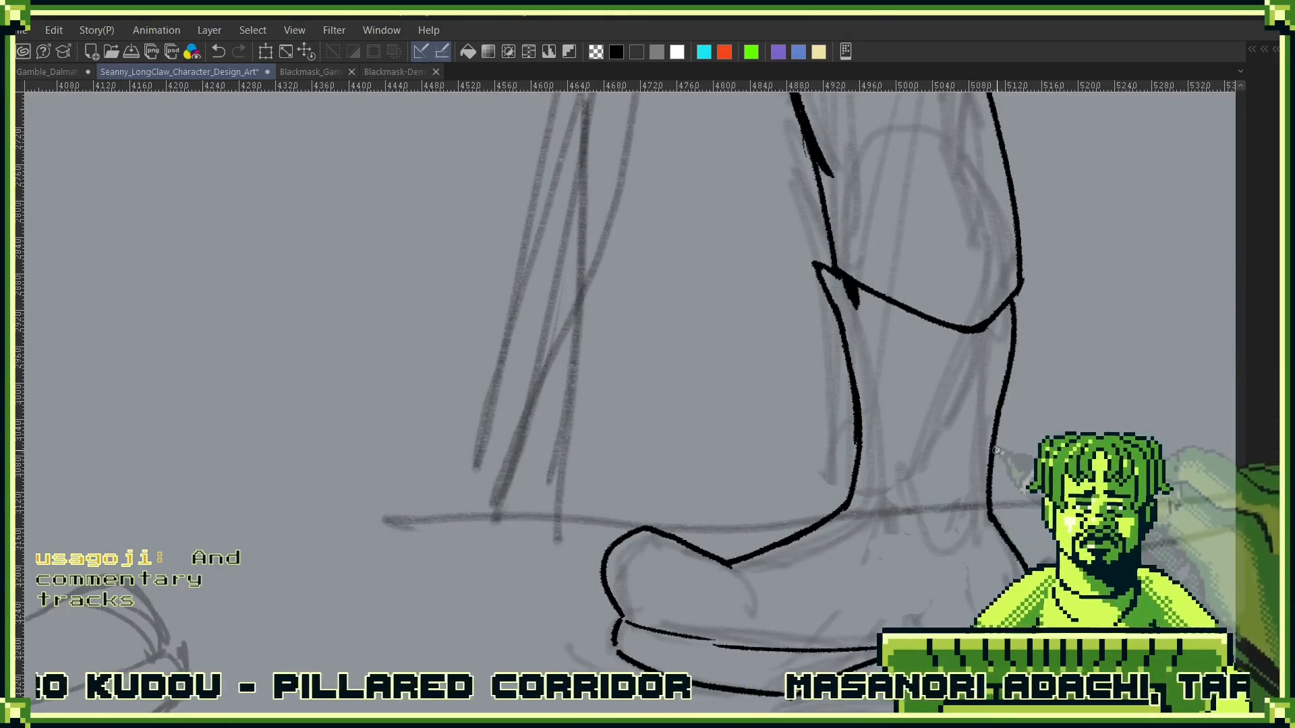
- Try to redraw the boot's instep line between the front of the ankle and the rounded toe
drag(967, 531, 1033, 260)
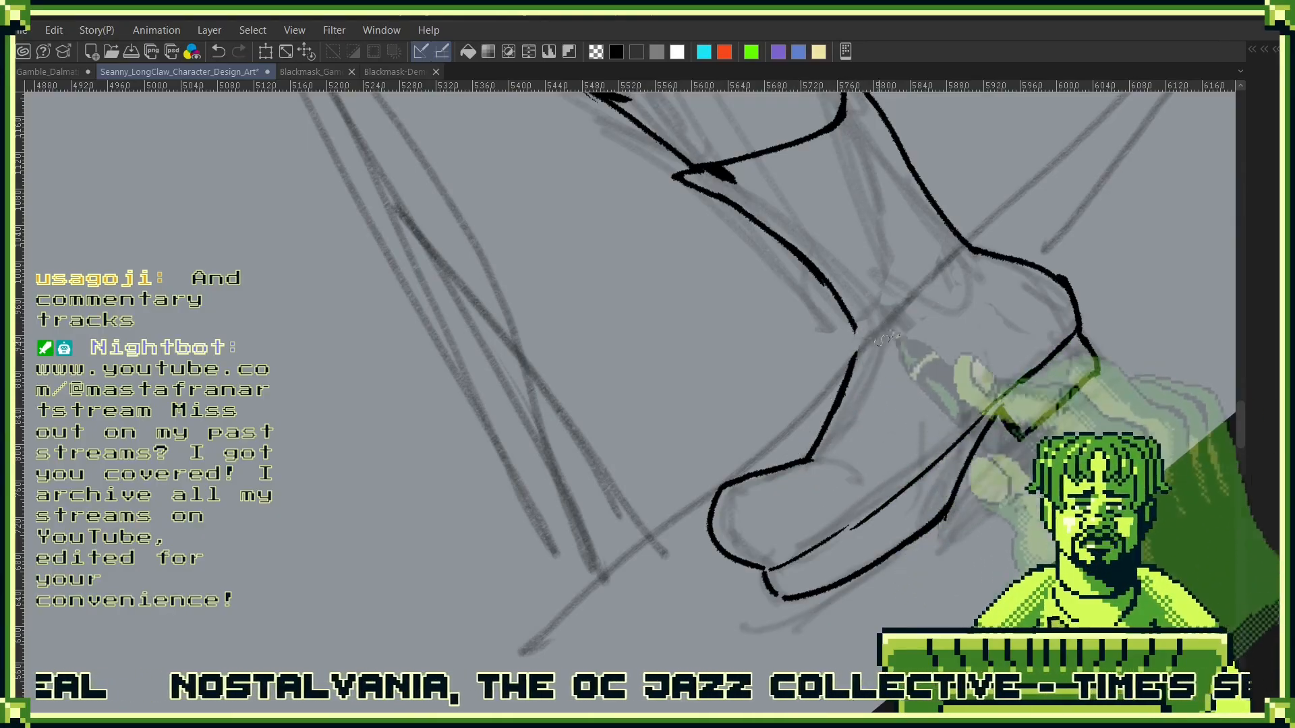
scroll(845, 402, down, 5)
drag(656, 605, 858, 531)
scroll(904, 456, up, 2)
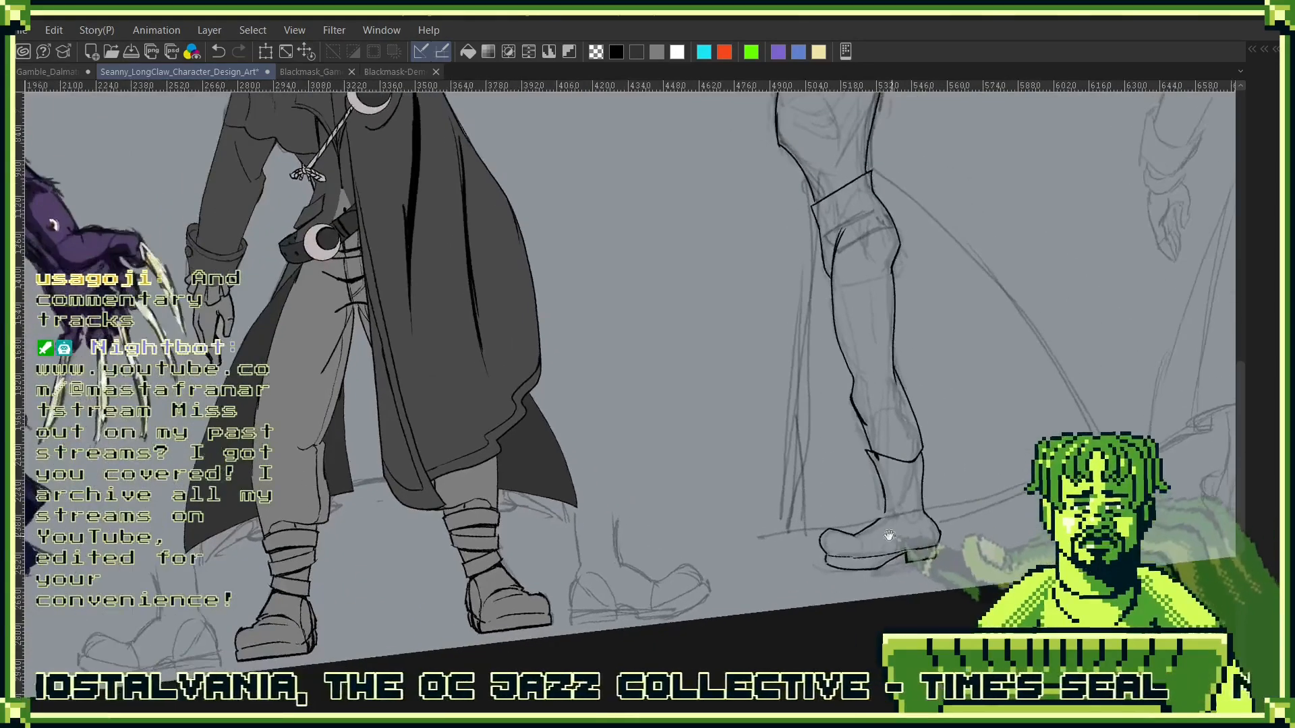
scroll(890, 513, up, 2)
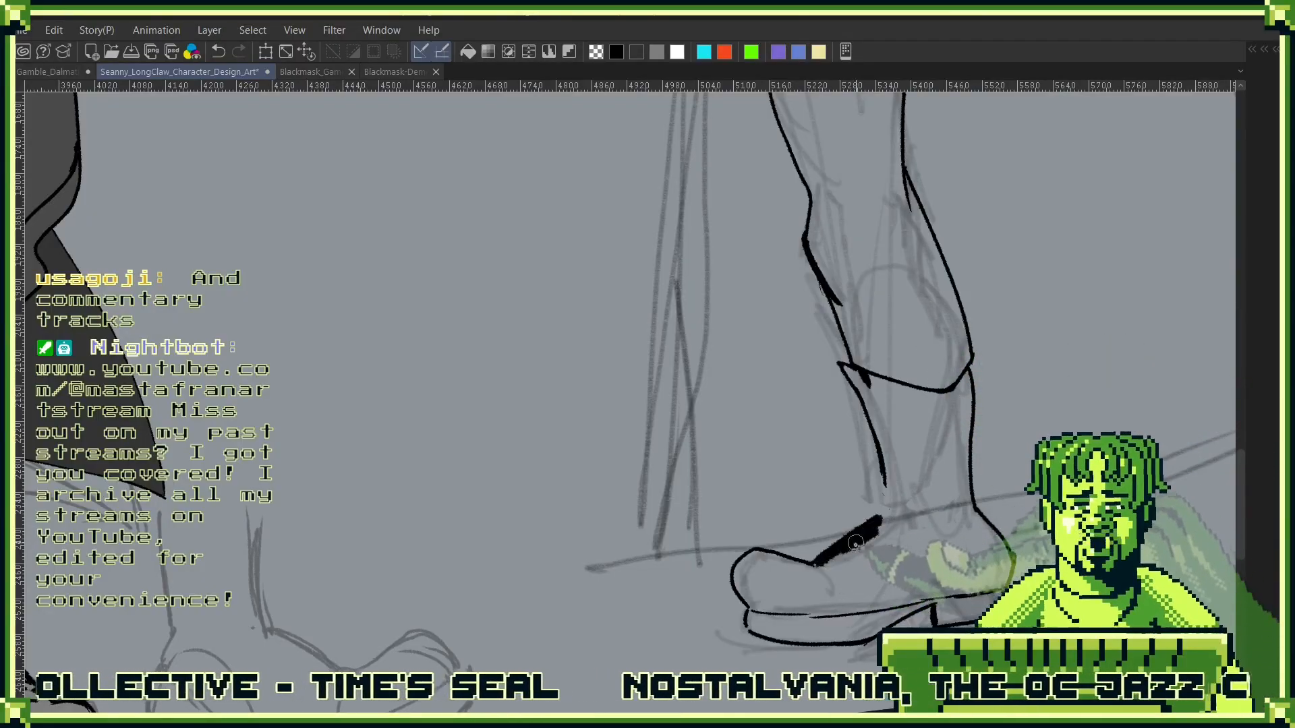
key(ctrl+z)
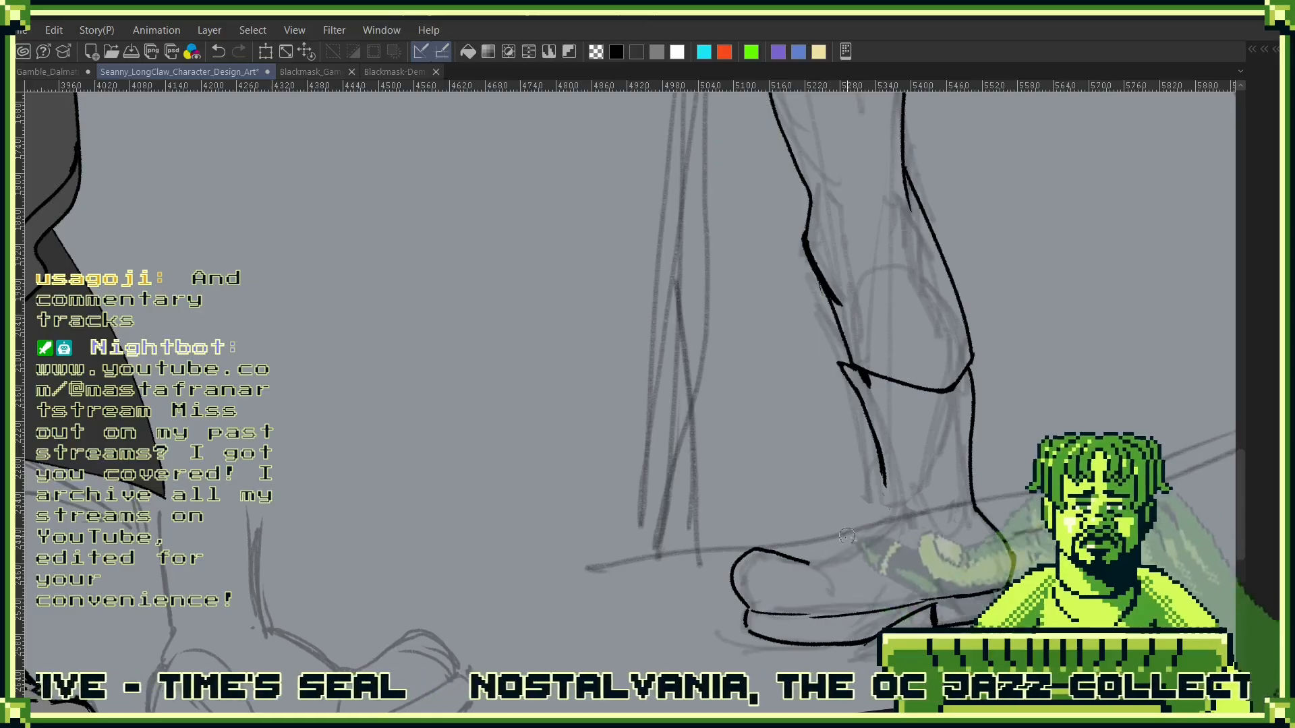
drag(818, 565, 983, 477)
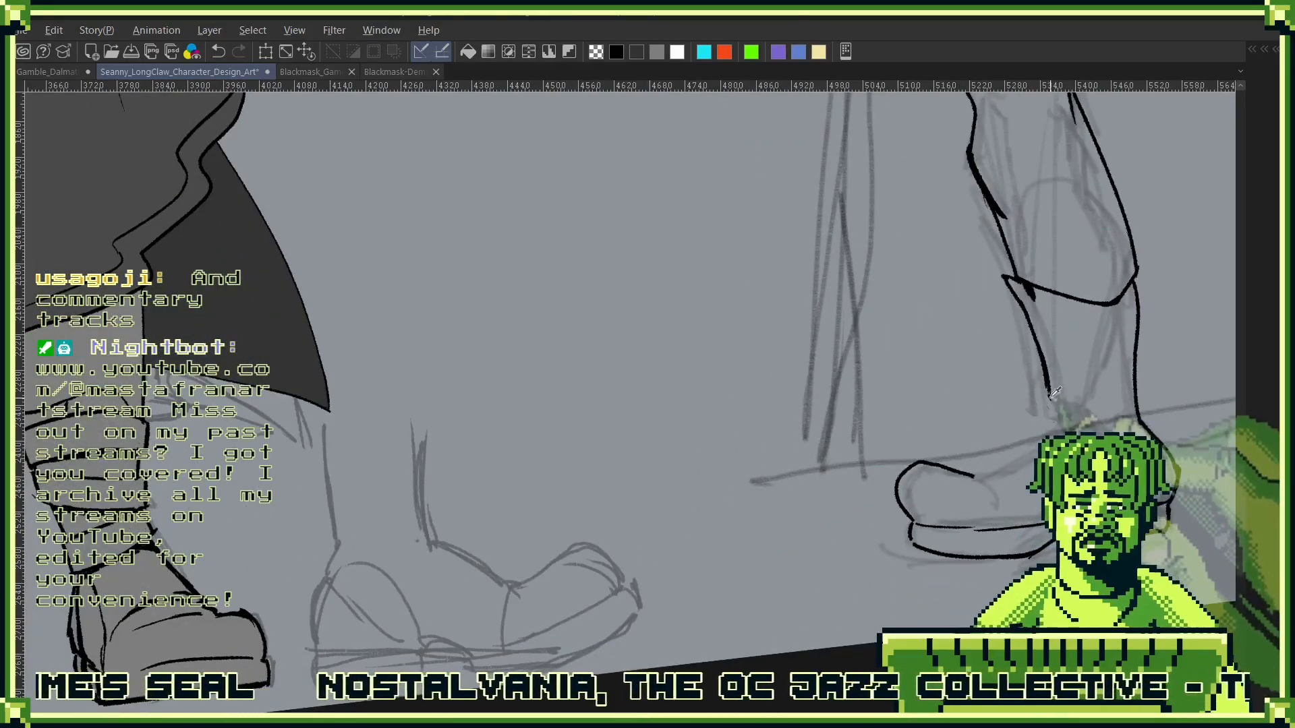
drag(1050, 399, 992, 474)
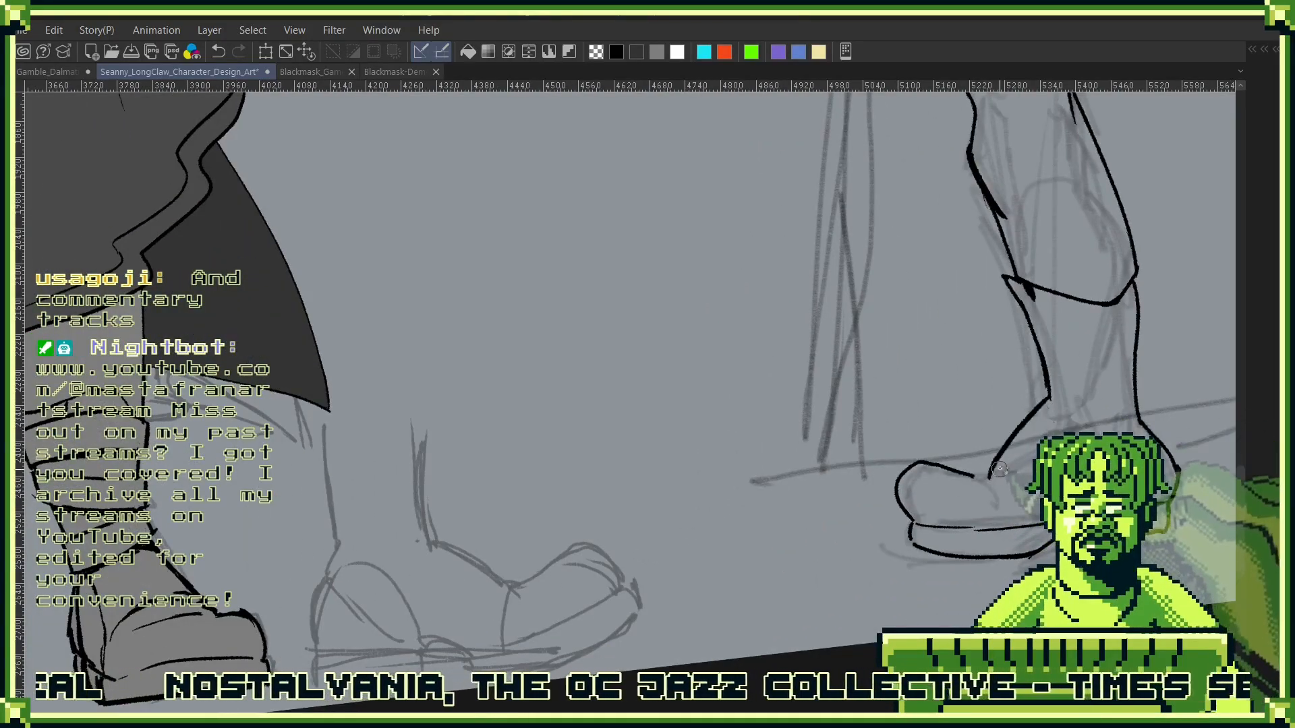
drag(1050, 399, 977, 476)
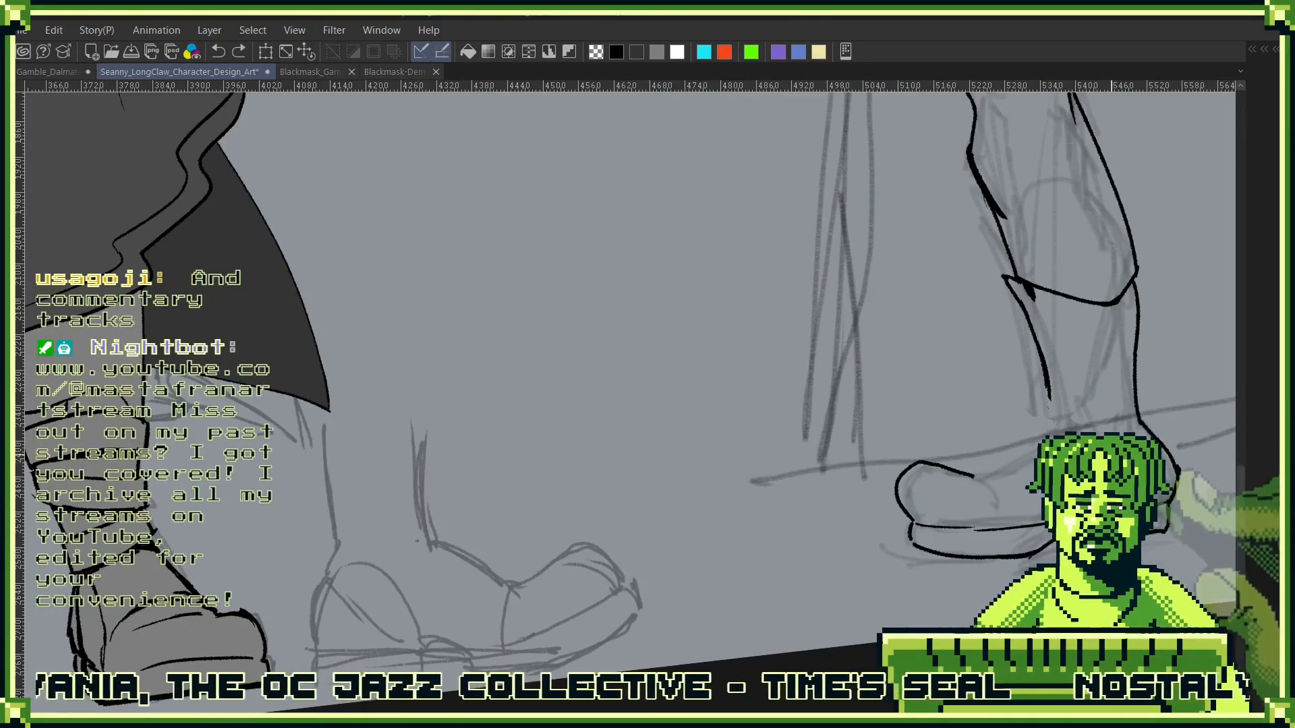
- Undo the inked boot and ankle lines below the trouser hem of the side-view leg
drag(1112, 453, 1109, 491)
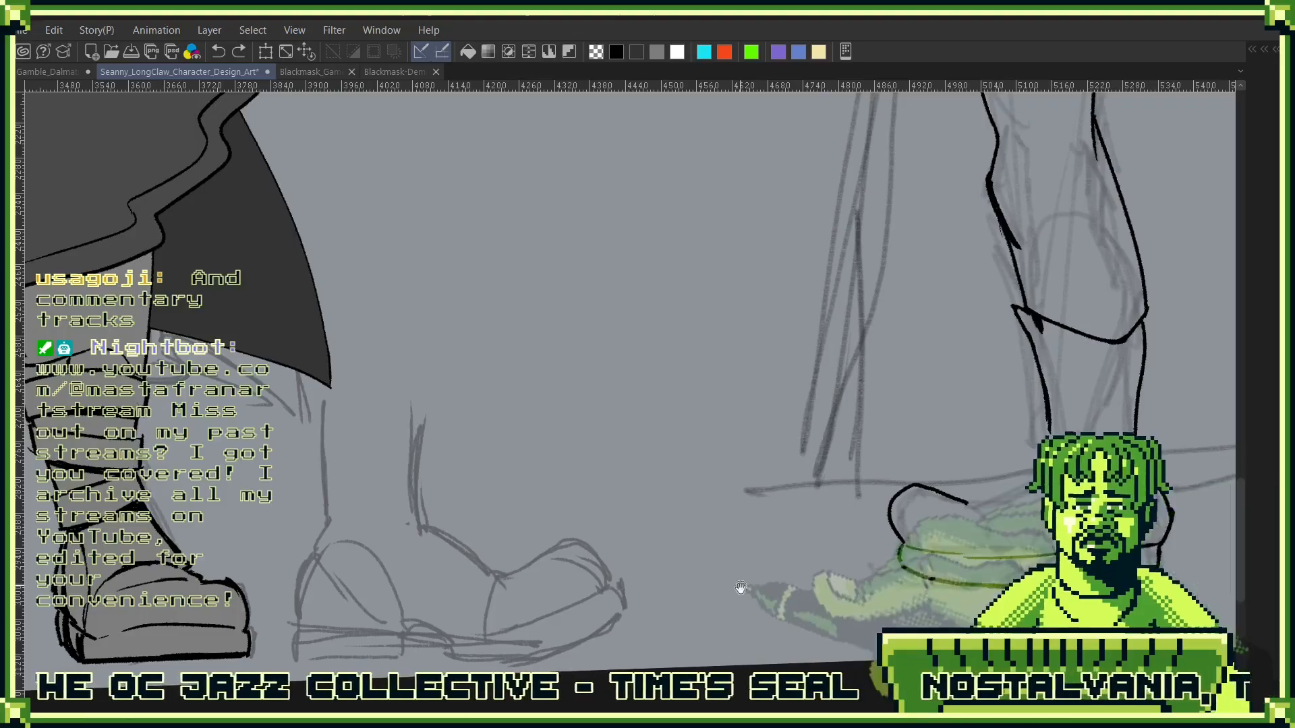
mouse_move(739, 589)
mouse_down()
mouse_move(701, 569)
mouse_move(871, 502)
mouse_up()
drag(960, 486, 932, 484)
scroll(924, 506, down, 3)
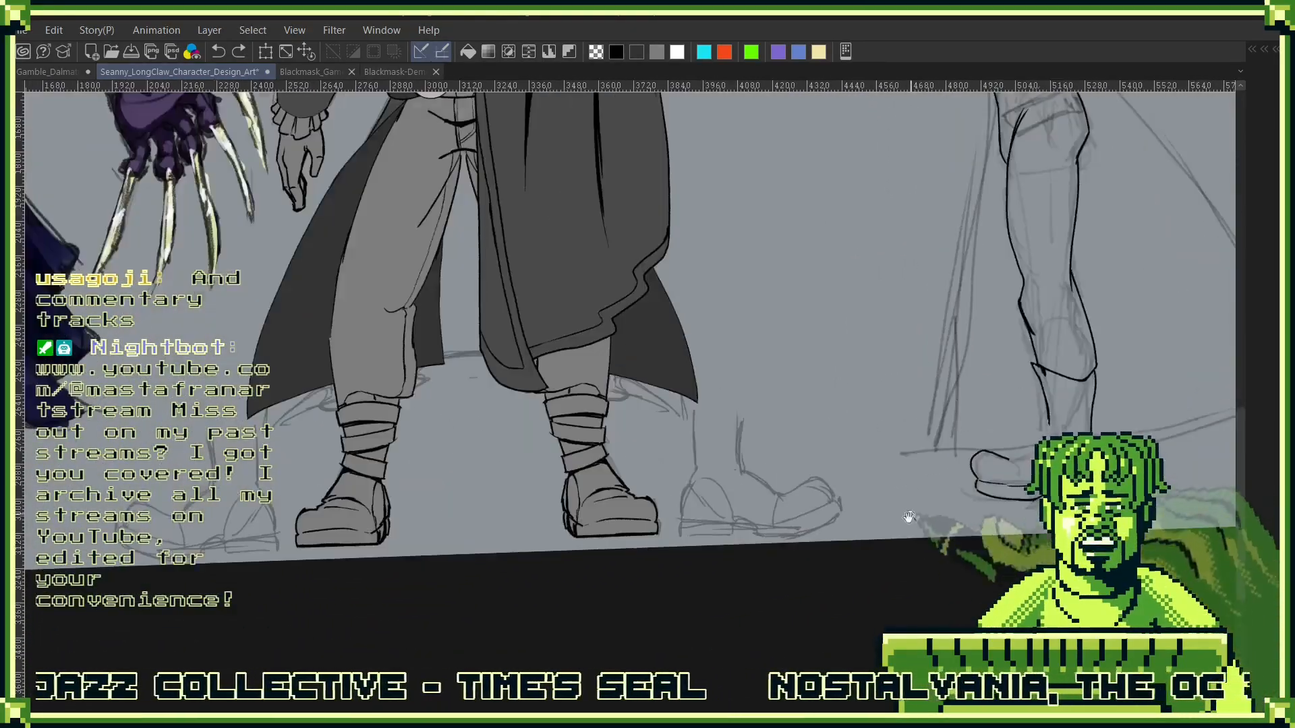
drag(976, 548, 975, 568)
drag(1053, 530, 986, 529)
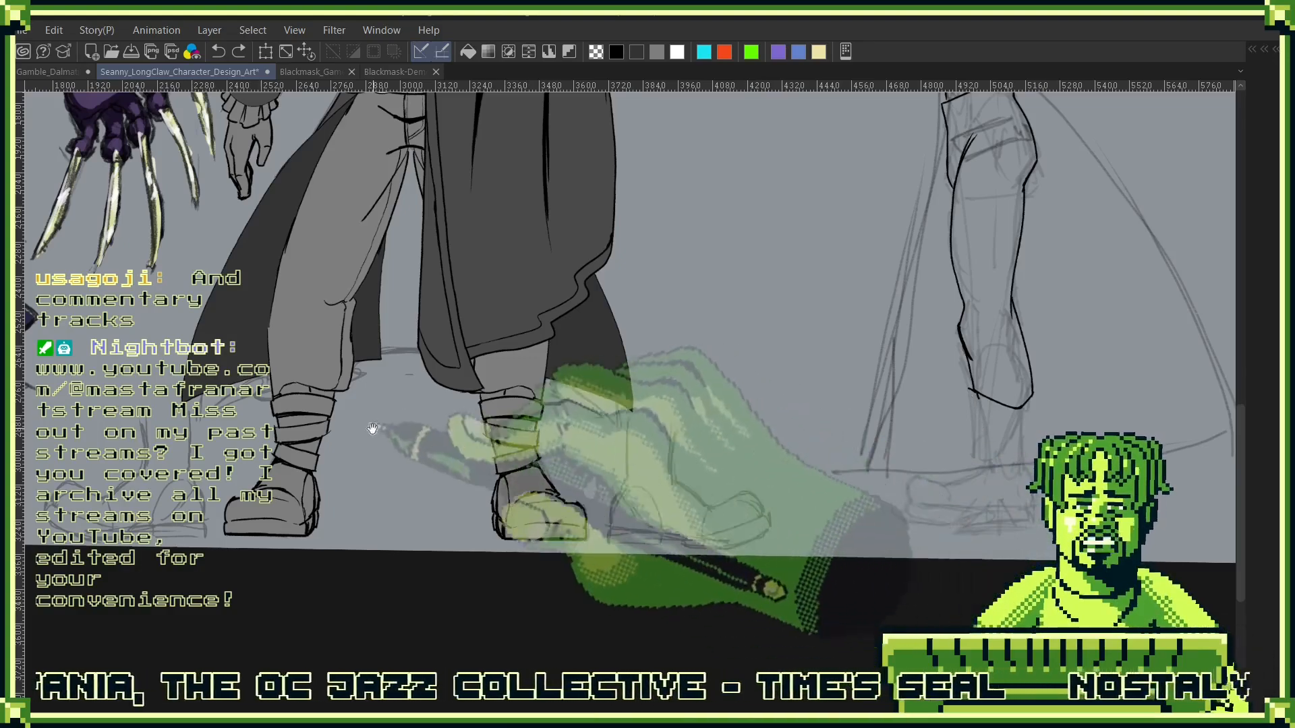
- Ink the heel block's bottom and ends and the curved arch beneath the sketched side-view boot
drag(187, 492, 763, 461)
scroll(746, 477, up, 6)
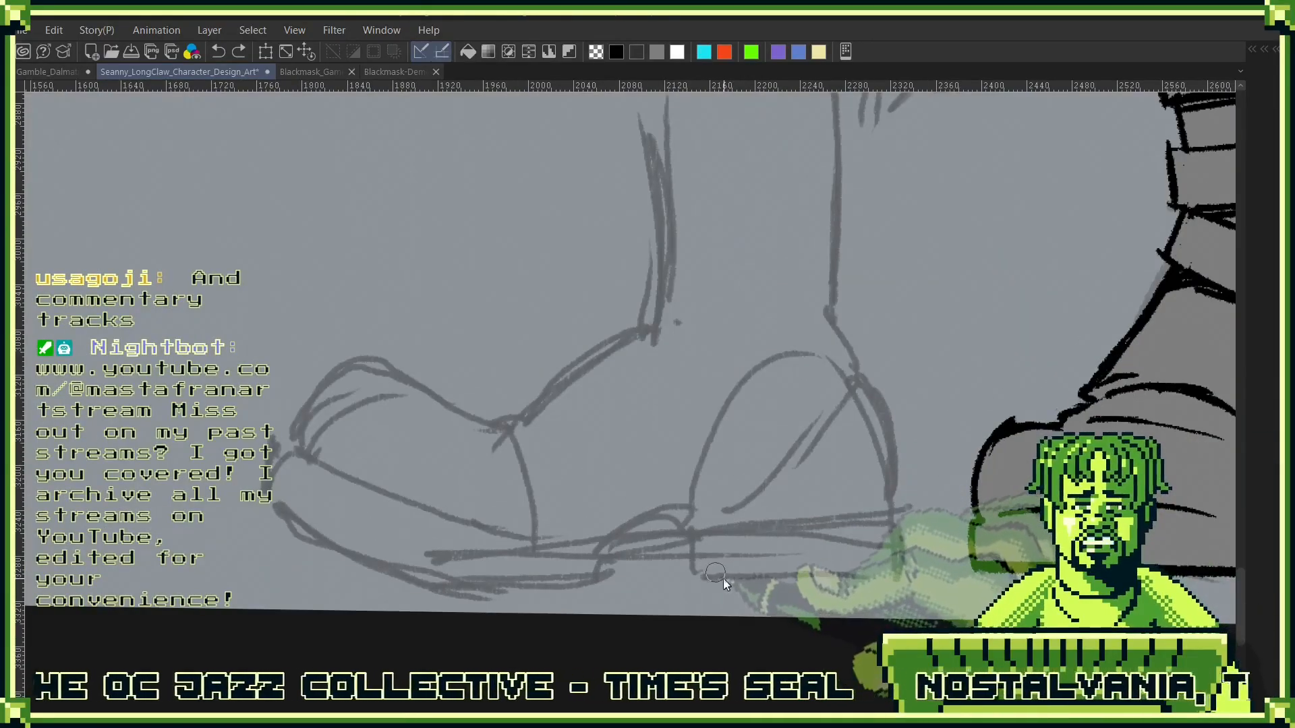
drag(698, 582, 921, 574)
drag(899, 518, 902, 571)
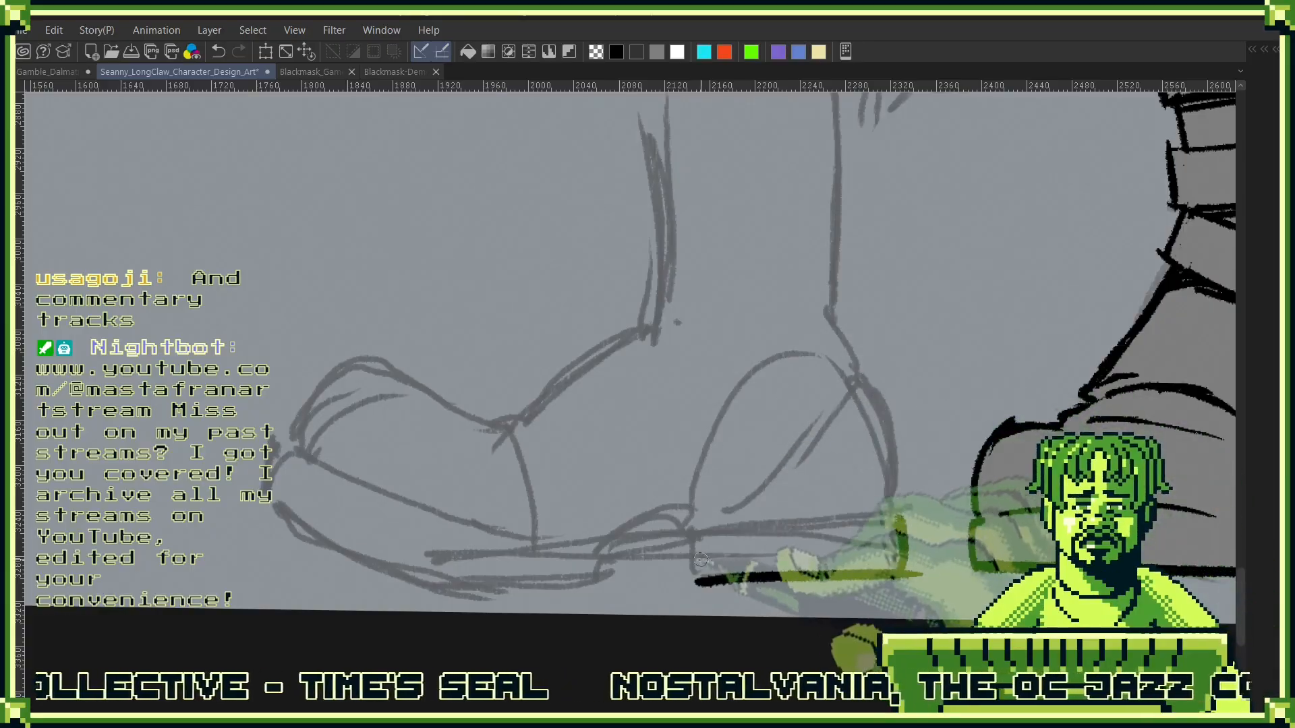
mouse_move(691, 563)
mouse_down()
mouse_move(595, 553)
mouse_move(753, 548)
mouse_up()
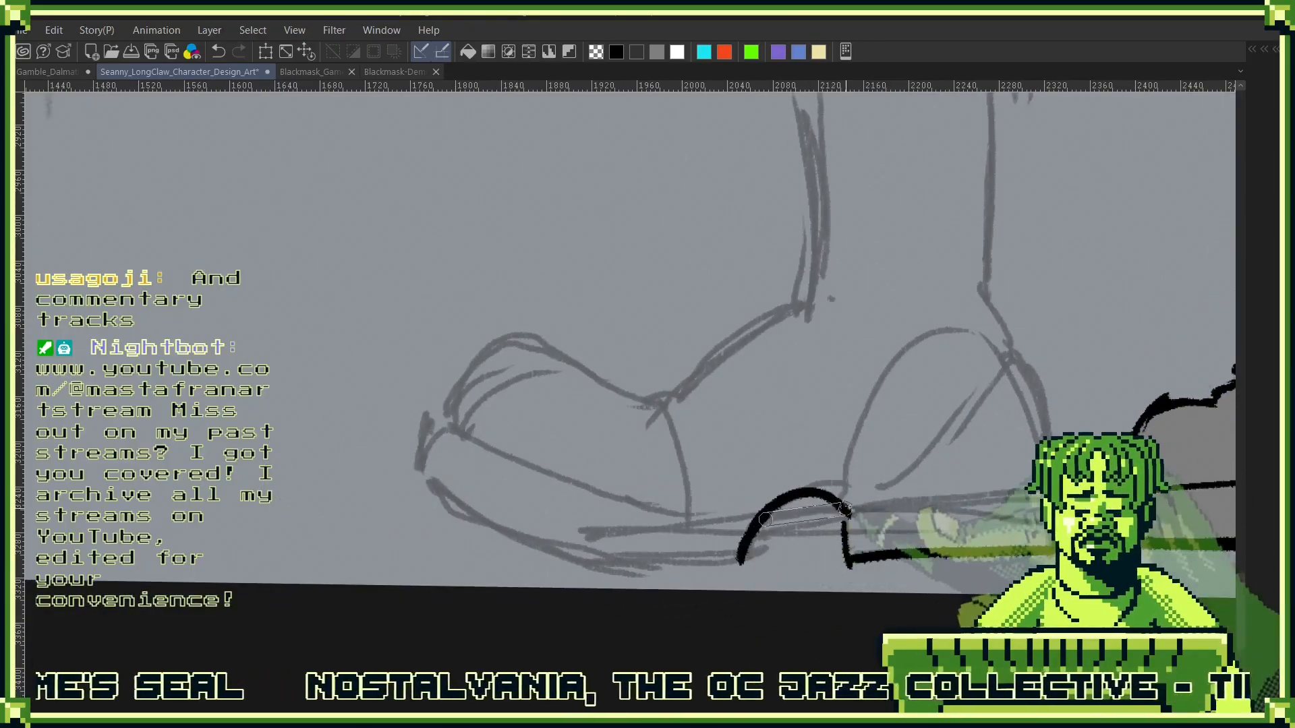
- Ink the boot's front sole with its bottom edge, short toe end and upper edge
drag(918, 526, 977, 361)
drag(480, 568, 789, 508)
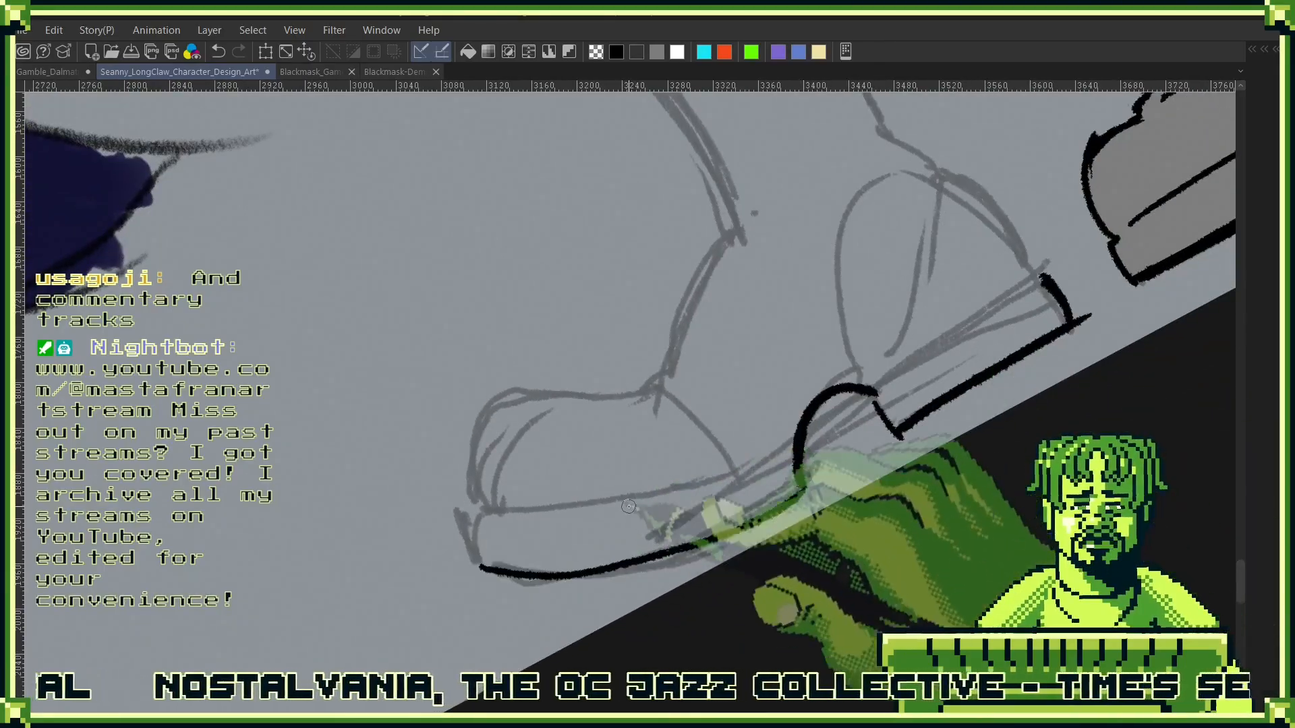
drag(480, 511, 476, 561)
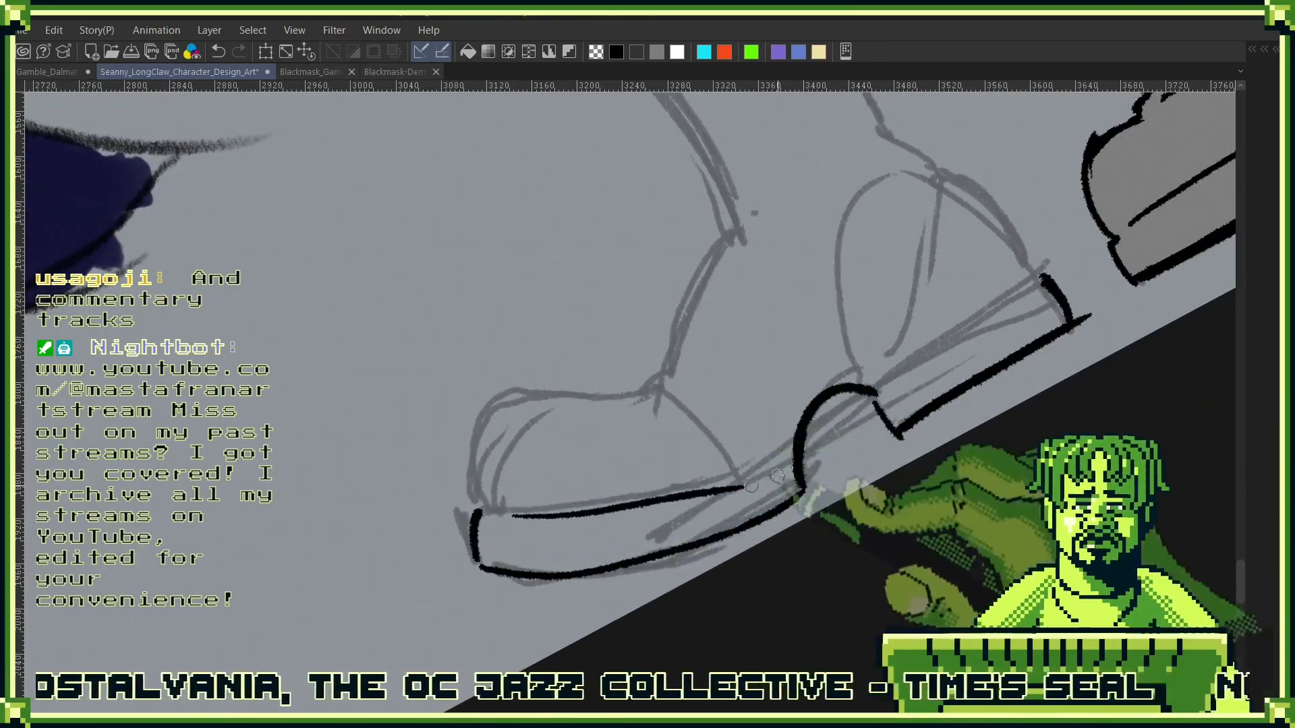
drag(492, 516, 746, 481)
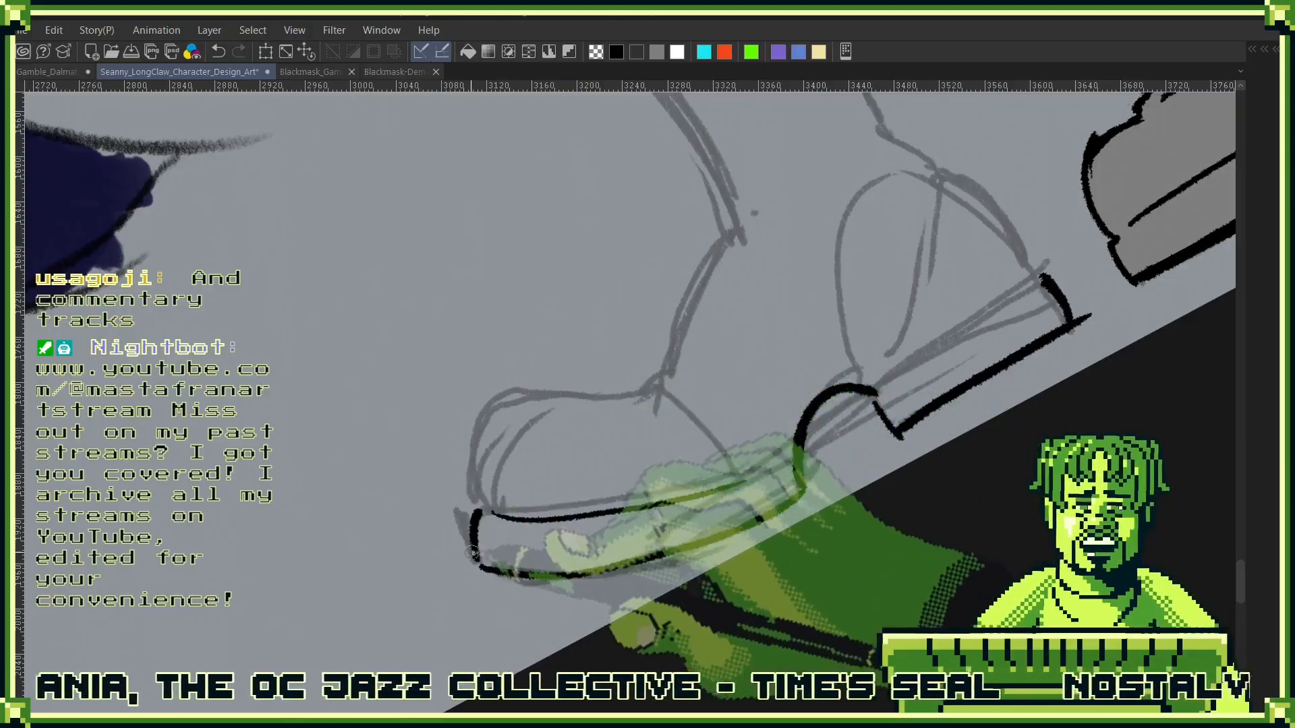
- Ink the boot's rounded toe and instep, continuing up the front of the ankle
drag(482, 510, 468, 454)
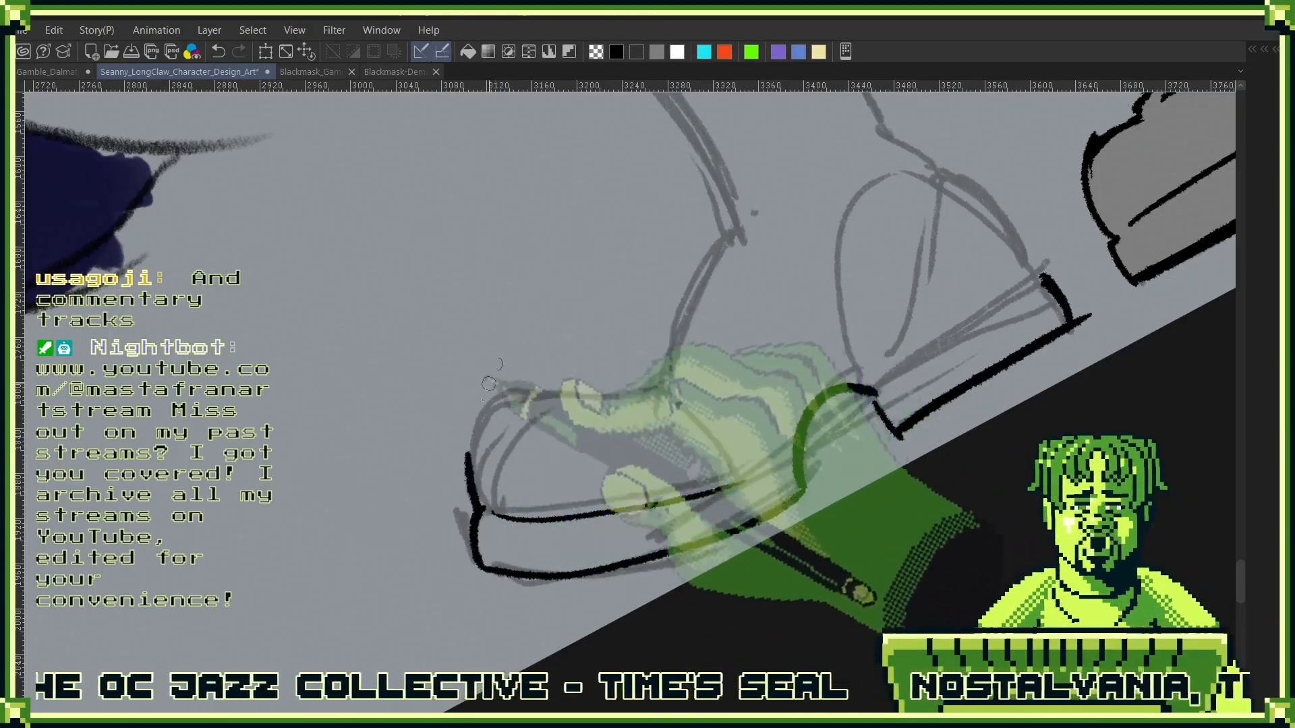
mouse_move(481, 507)
mouse_down()
mouse_move(467, 437)
mouse_move(501, 390)
mouse_up()
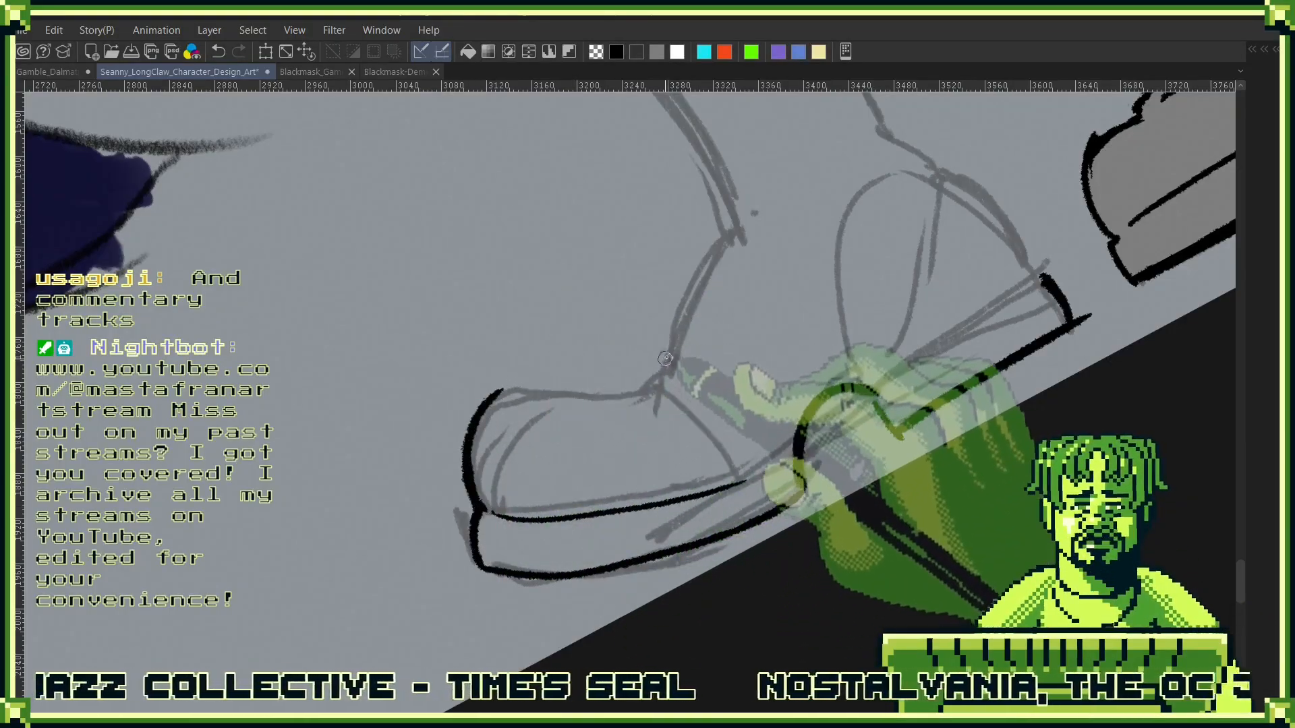
drag(668, 358, 501, 391)
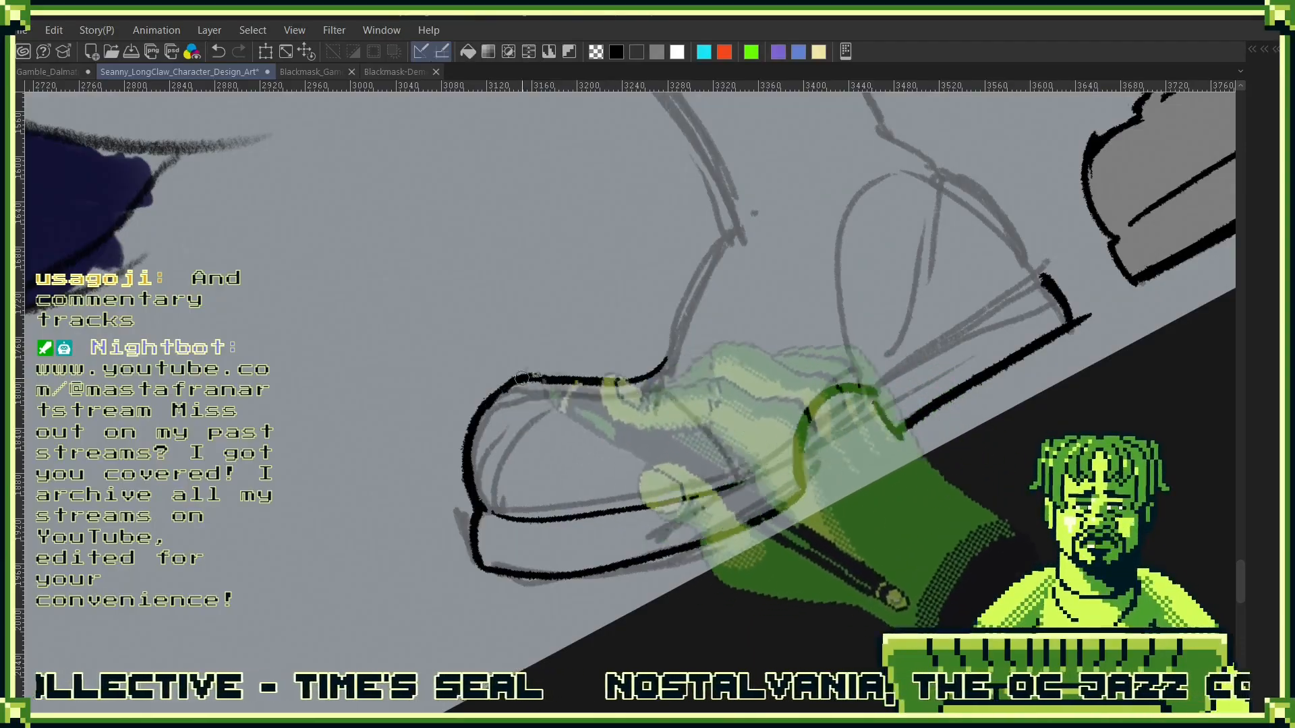
drag(775, 350, 650, 554)
drag(536, 568, 609, 440)
drag(734, 364, 743, 492)
drag(611, 567, 498, 390)
drag(873, 416, 842, 521)
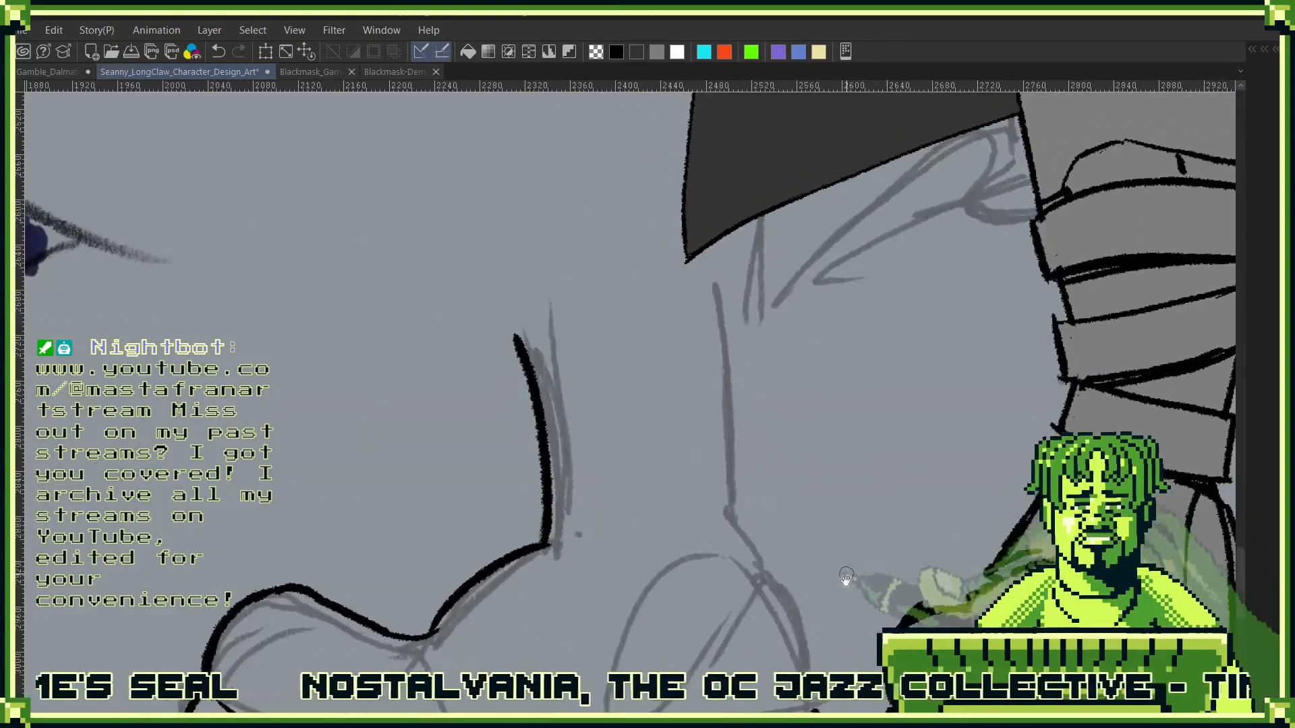
- Ink the back of the boot above the heel block and the rear line of the lower leg
drag(839, 577, 877, 449)
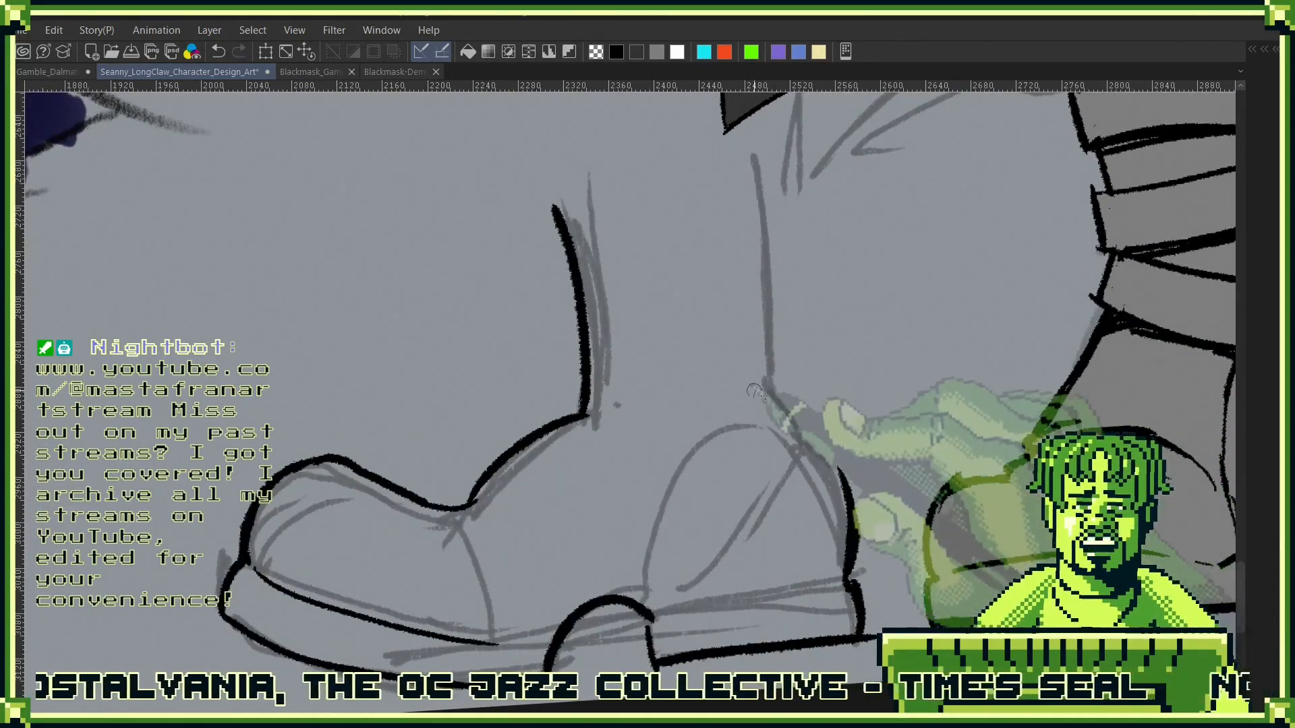
drag(826, 453, 846, 483)
drag(842, 424, 859, 573)
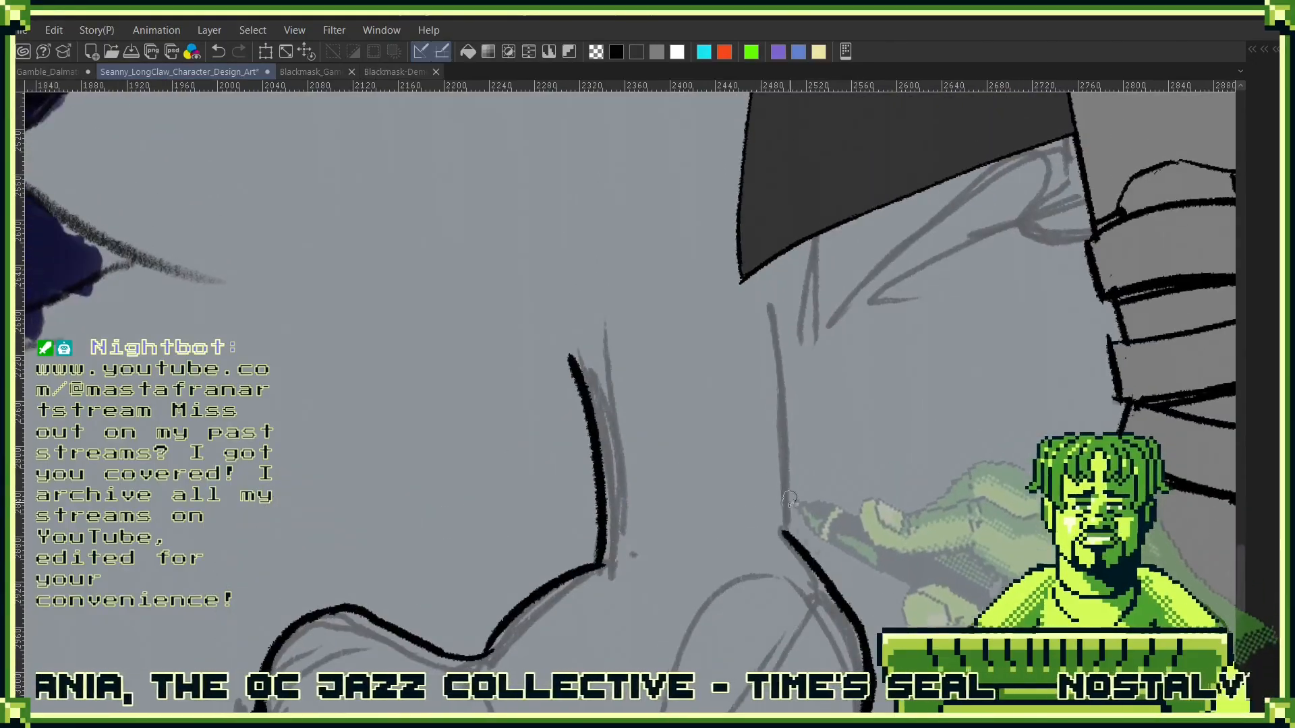
drag(787, 531, 793, 317)
drag(825, 548, 902, 295)
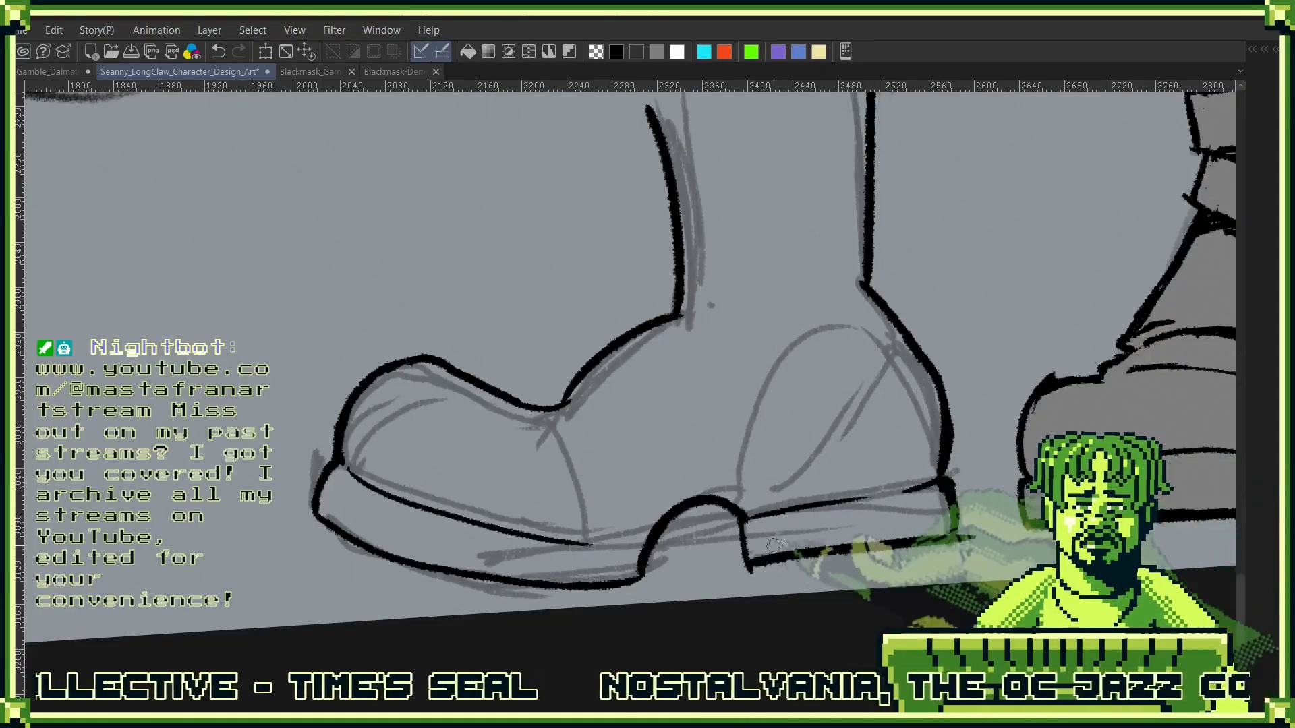
- Redraw the arch as a shallower slope between sole and heel, and extend the heel's upper line forward
drag(817, 558, 859, 487)
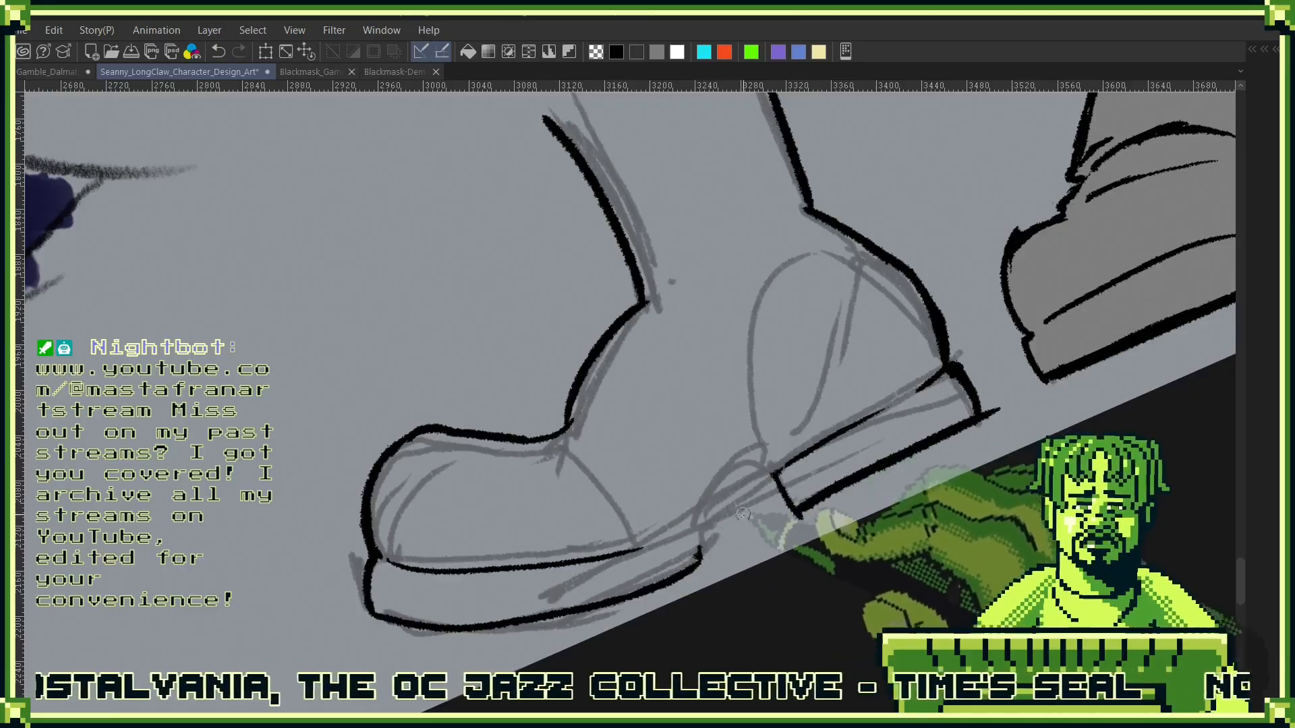
drag(700, 561, 782, 476)
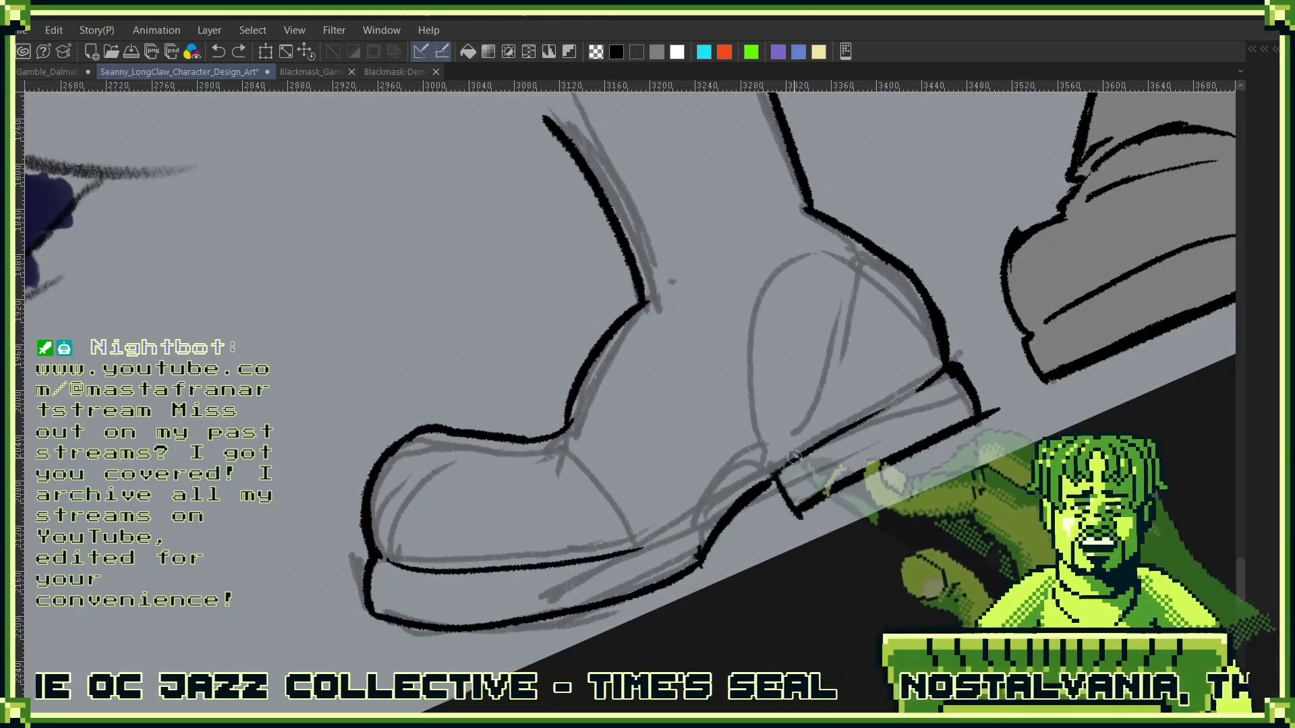
drag(776, 477, 684, 523)
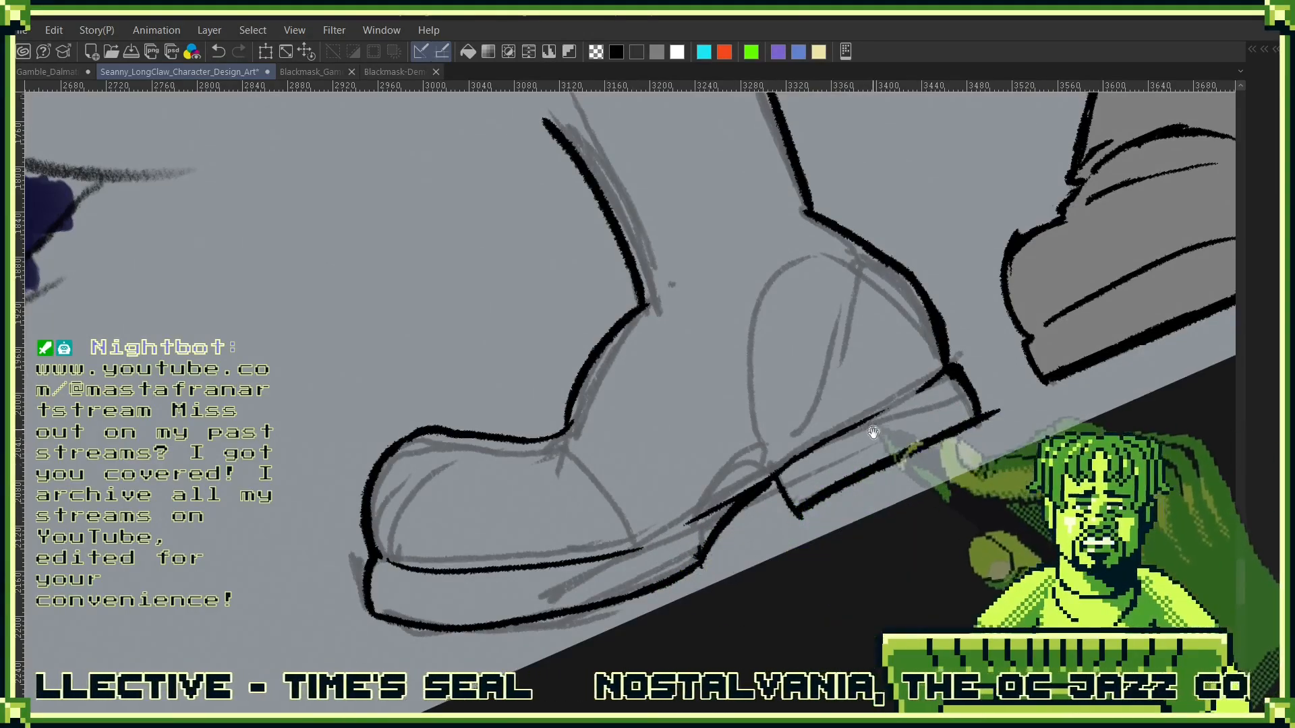
- Ink a thin curved heel-panel seam from the back of the ankle down to the heel's upper line
scroll(742, 495, up, 3)
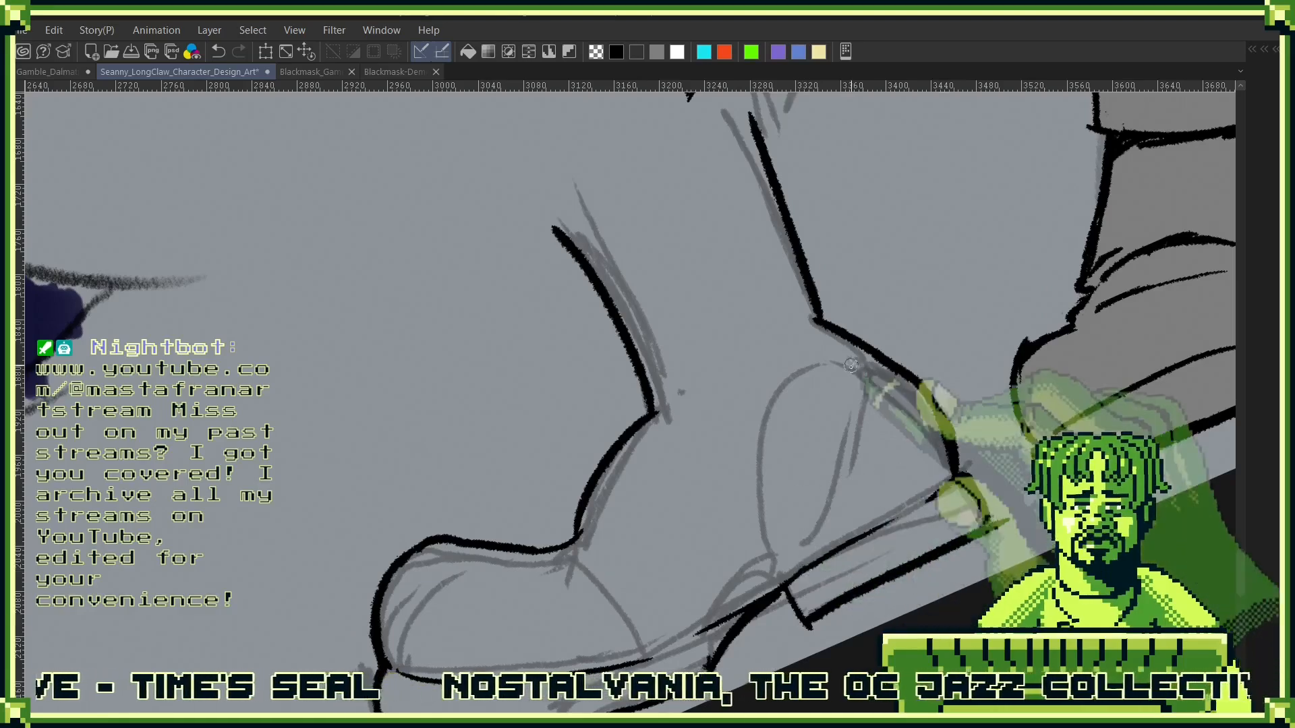
drag(831, 331, 792, 373)
key(ctrl+z)
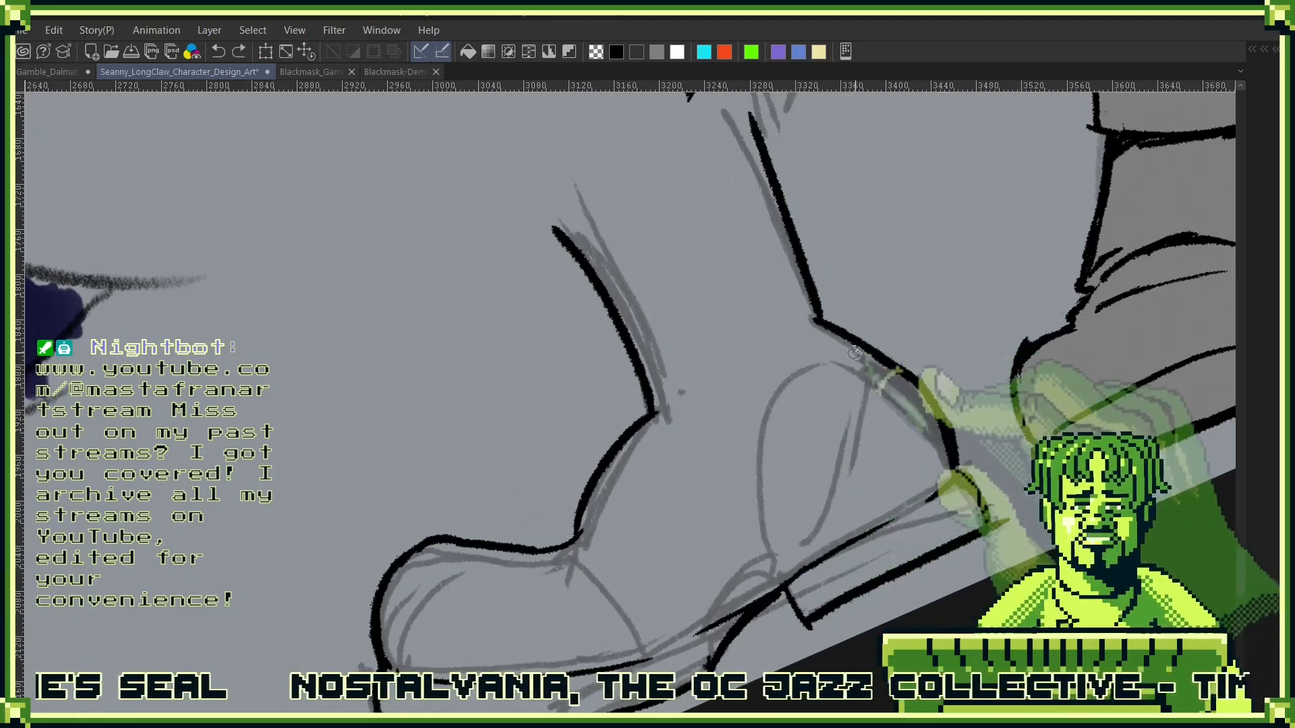
drag(819, 324, 824, 442)
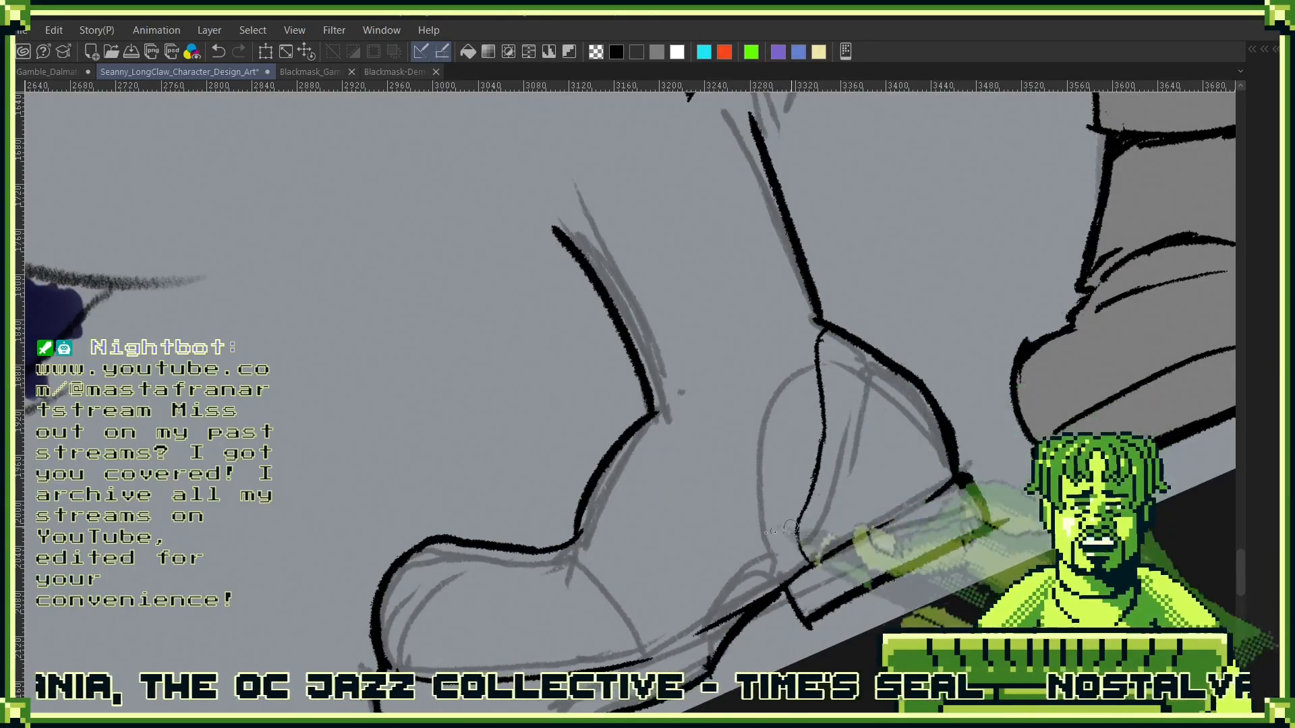
- Ink the curved toe-cap seam and join the sole's upper line to the heel
drag(826, 556, 1031, 426)
drag(1018, 447, 881, 256)
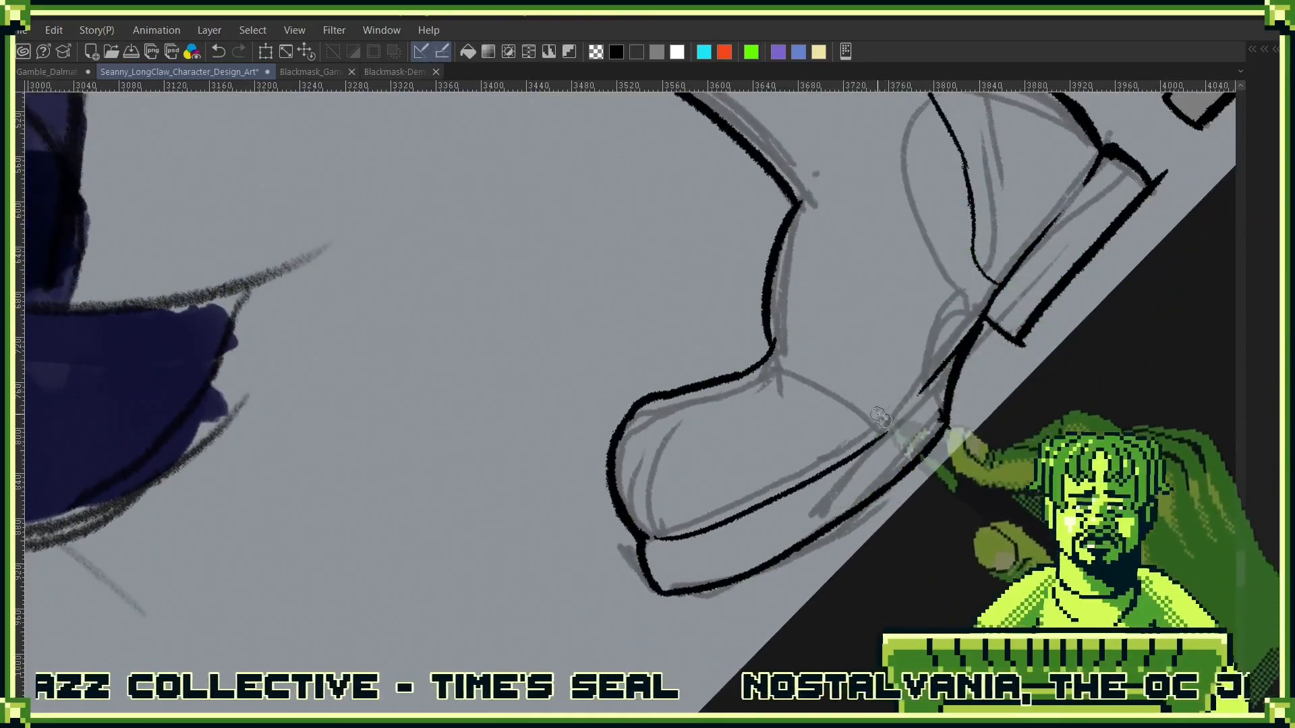
mouse_move(779, 366)
mouse_down()
mouse_move(871, 417)
mouse_move(784, 545)
mouse_up()
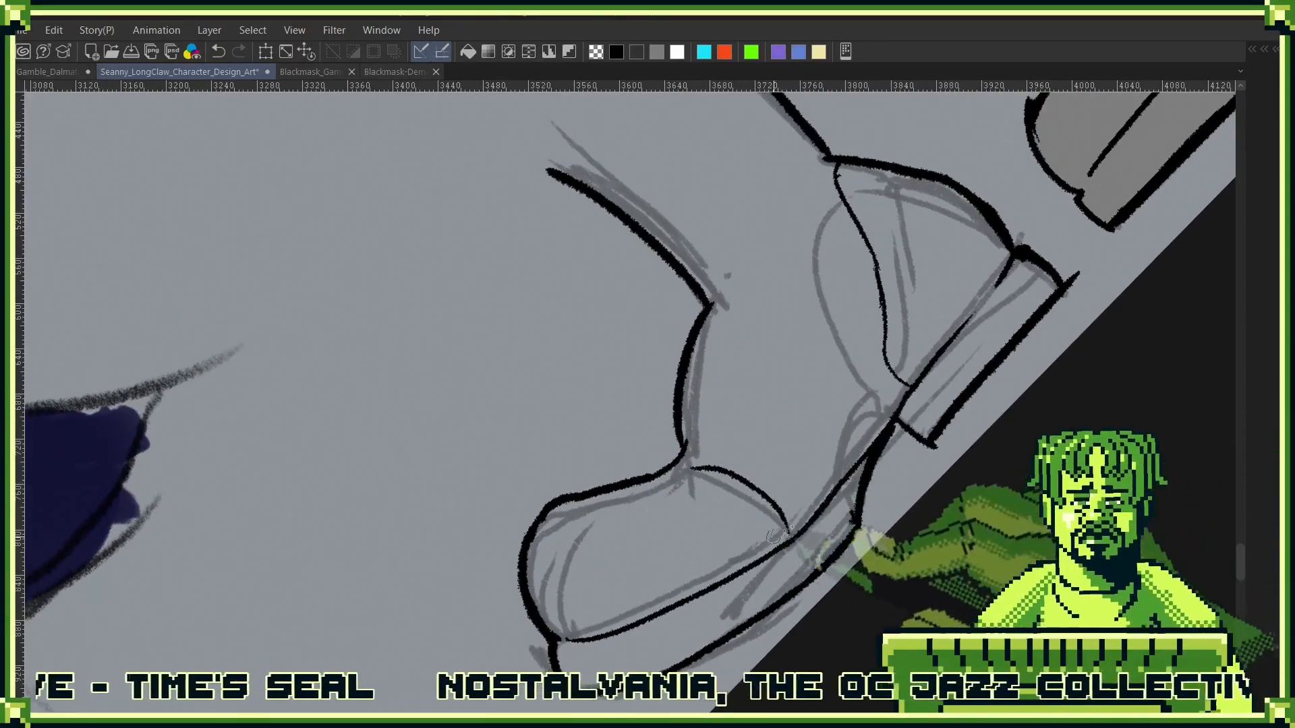
drag(877, 464, 824, 514)
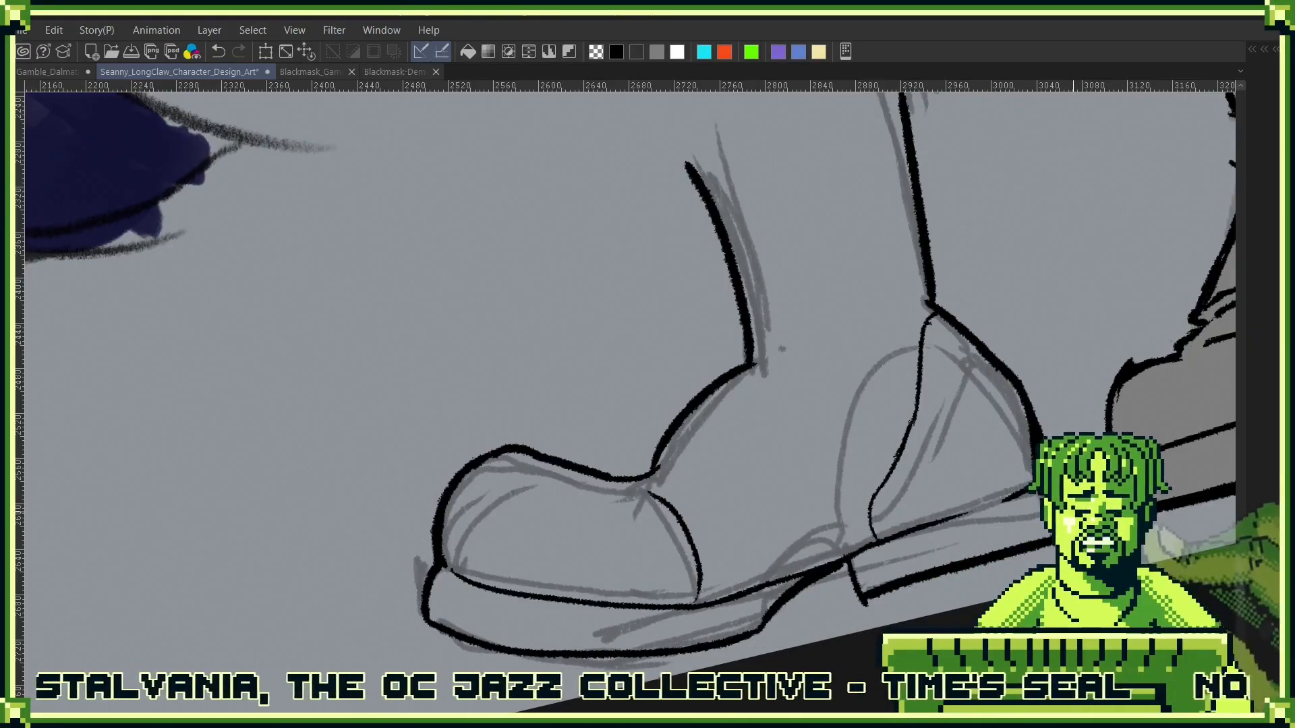
drag(880, 498, 903, 435)
key(ctrl+z)
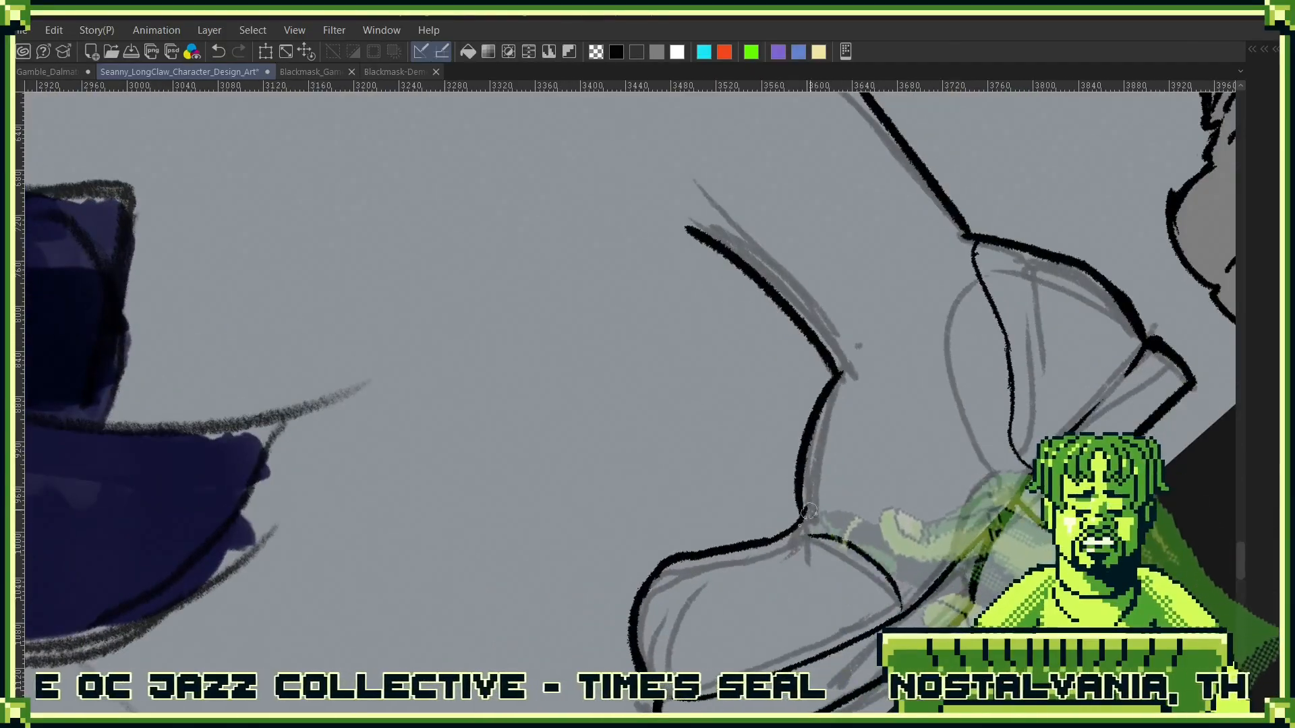
- Ink the lacing panel with a small tab above the toe cap, a collar strap at the ankle and a side edge
drag(780, 530, 801, 515)
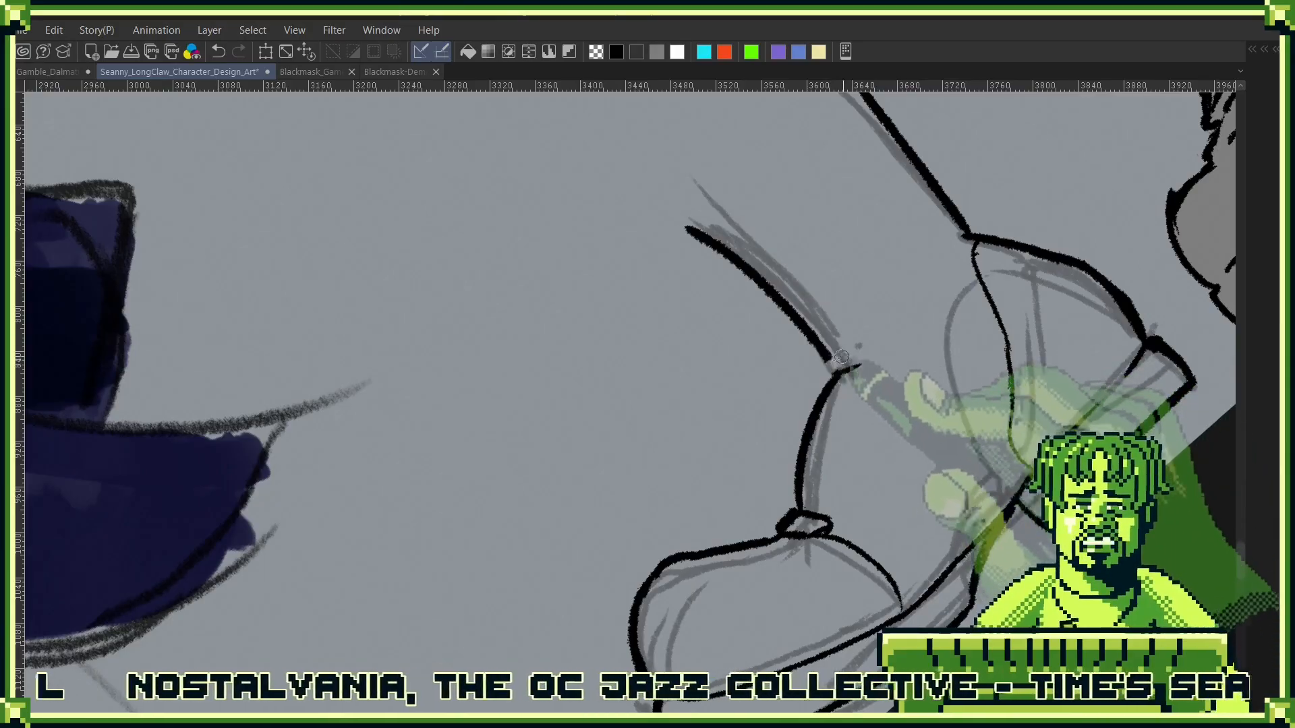
mouse_move(849, 366)
mouse_down()
mouse_move(873, 356)
mouse_move(836, 370)
mouse_move(859, 419)
mouse_move(785, 563)
mouse_move(819, 553)
mouse_up()
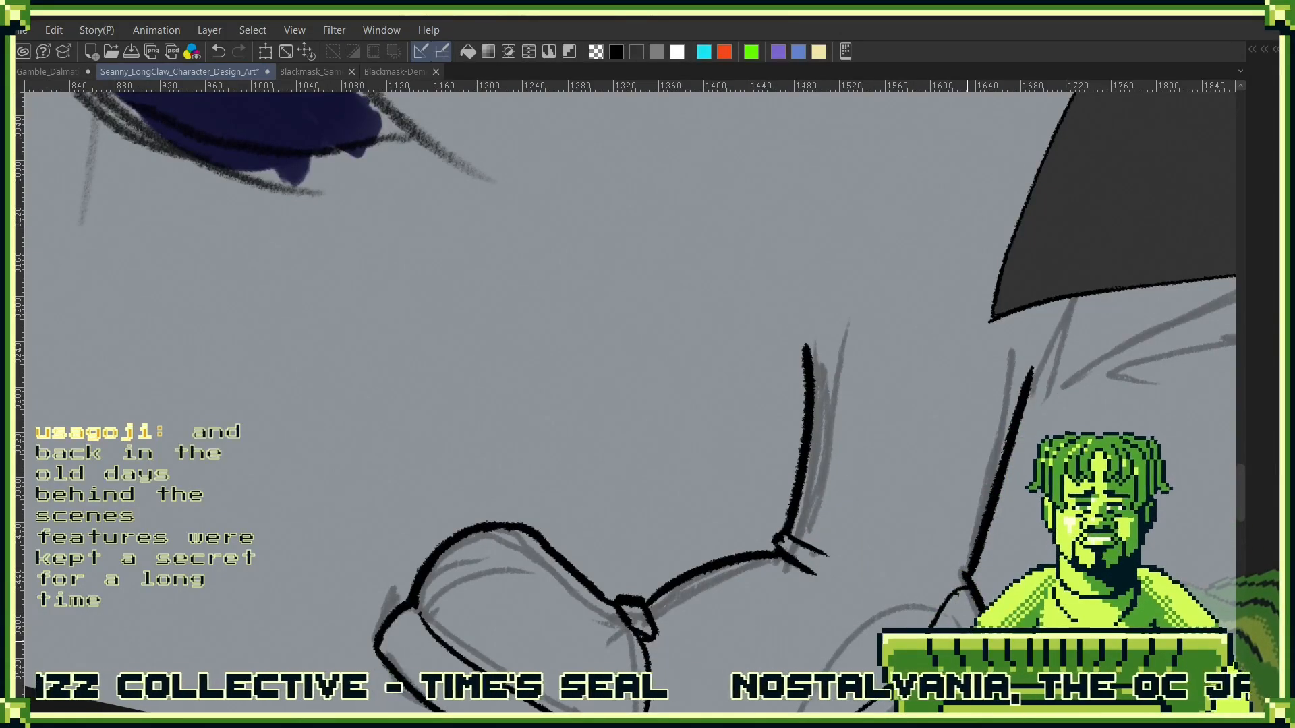
mouse_move(830, 557)
mouse_down()
mouse_move(962, 331)
mouse_move(967, 347)
mouse_up()
mouse_move(971, 391)
mouse_down()
mouse_move(918, 324)
mouse_move(844, 435)
mouse_up()
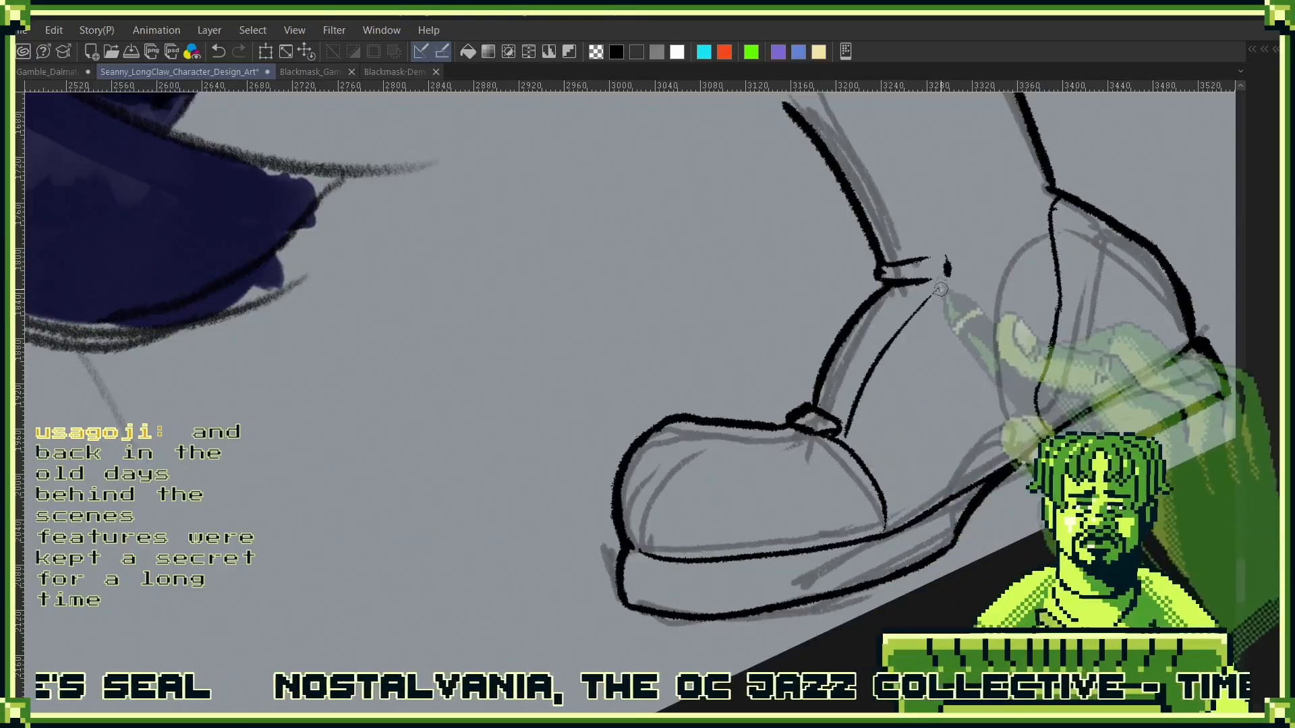
drag(934, 282, 950, 275)
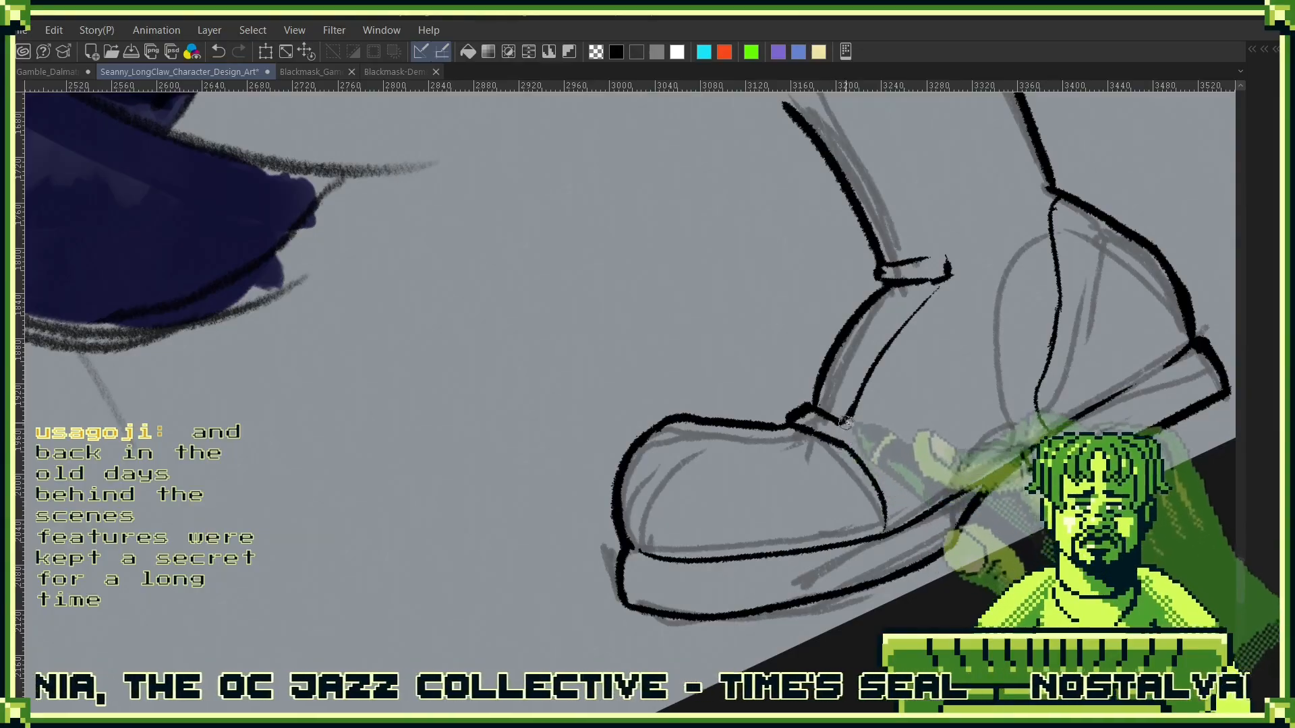
mouse_move(846, 423)
mouse_down()
mouse_move(893, 336)
mouse_move(939, 289)
mouse_move(988, 428)
mouse_up()
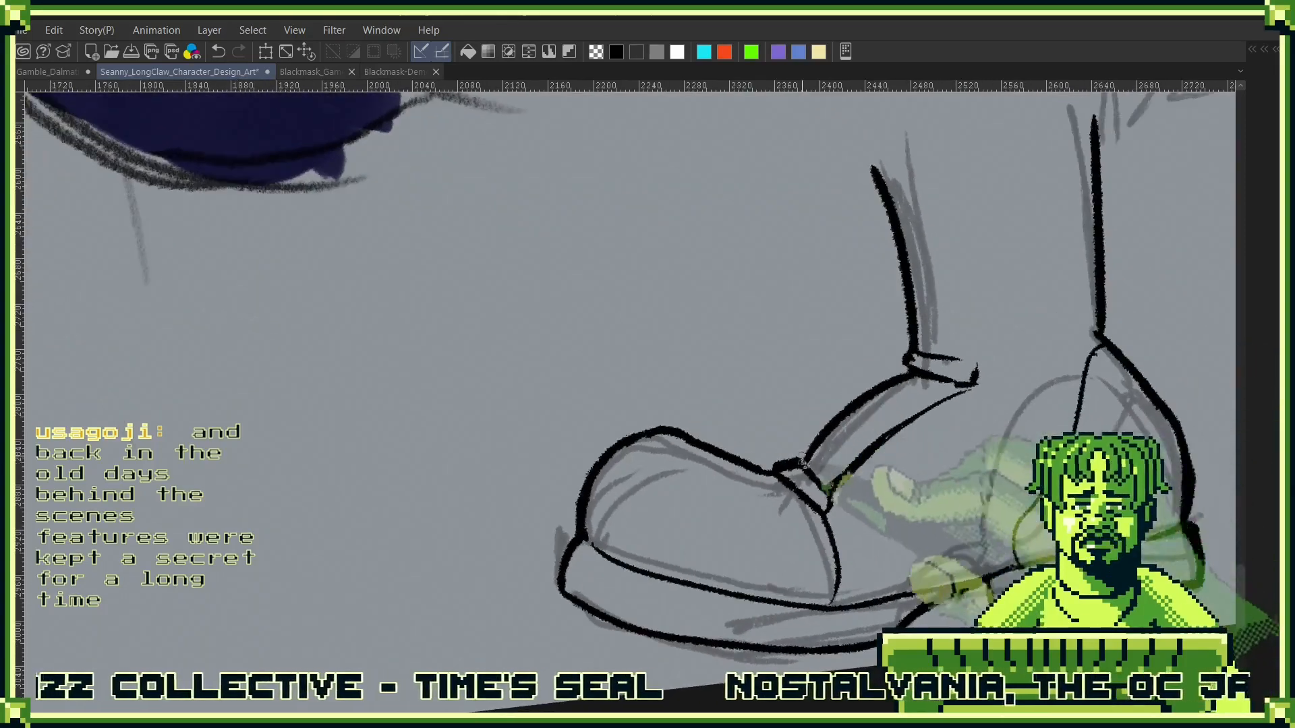
- Try to ink straight laces across the lower part of the boot's lacing panel
mouse_move(816, 452)
mouse_down()
mouse_move(845, 476)
mouse_move(855, 460)
mouse_move(815, 450)
mouse_up()
drag(940, 399, 939, 439)
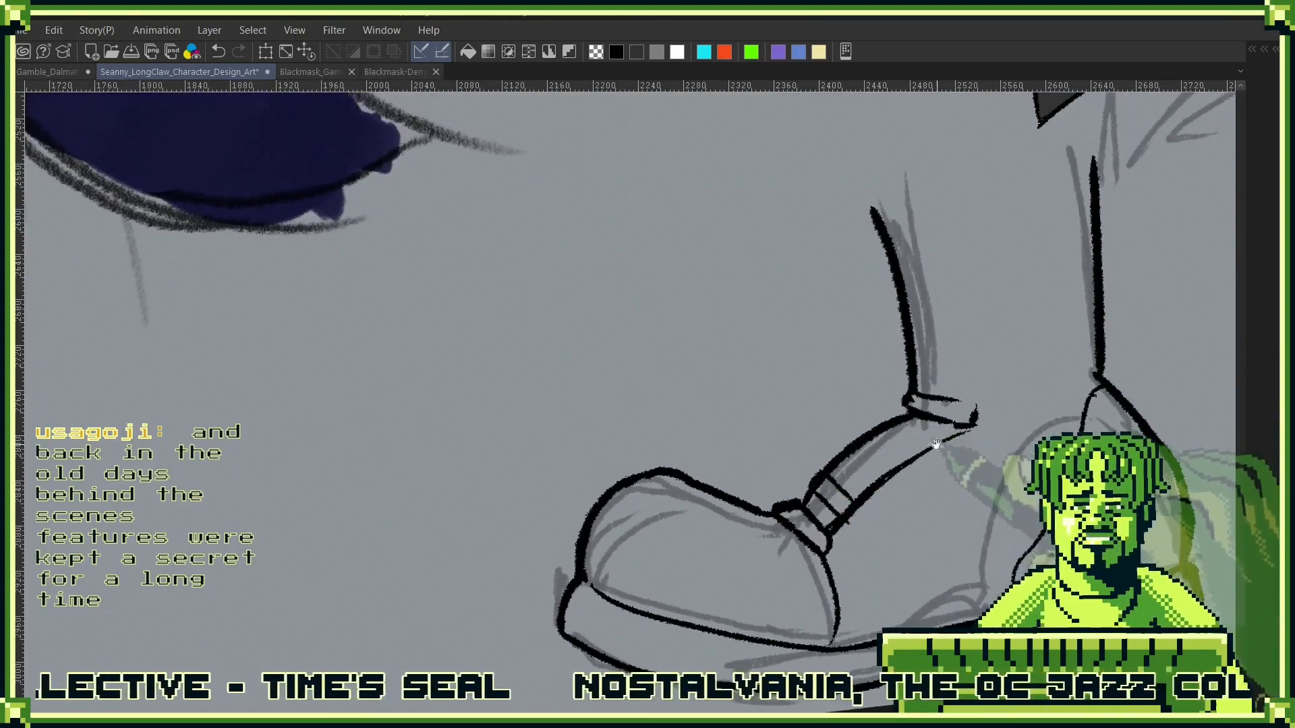
key(ctrl+z)
key(ctrl+z)
key(ctrl+z)
mouse_move(971, 573)
mouse_down()
mouse_move(897, 336)
mouse_move(888, 453)
mouse_up()
mouse_move(813, 438)
mouse_down()
mouse_move(851, 474)
mouse_move(848, 404)
mouse_move(918, 519)
mouse_move(898, 541)
mouse_up()
key(ctrl+z)
key(ctrl+z)
- Ink crisscrossed laces with rounded loops up the lacing panel and close the end of the ankle strap
mouse_move(792, 494)
mouse_down()
mouse_move(824, 489)
mouse_move(813, 530)
mouse_move(768, 526)
mouse_move(819, 505)
mouse_move(808, 488)
mouse_move(830, 513)
mouse_up()
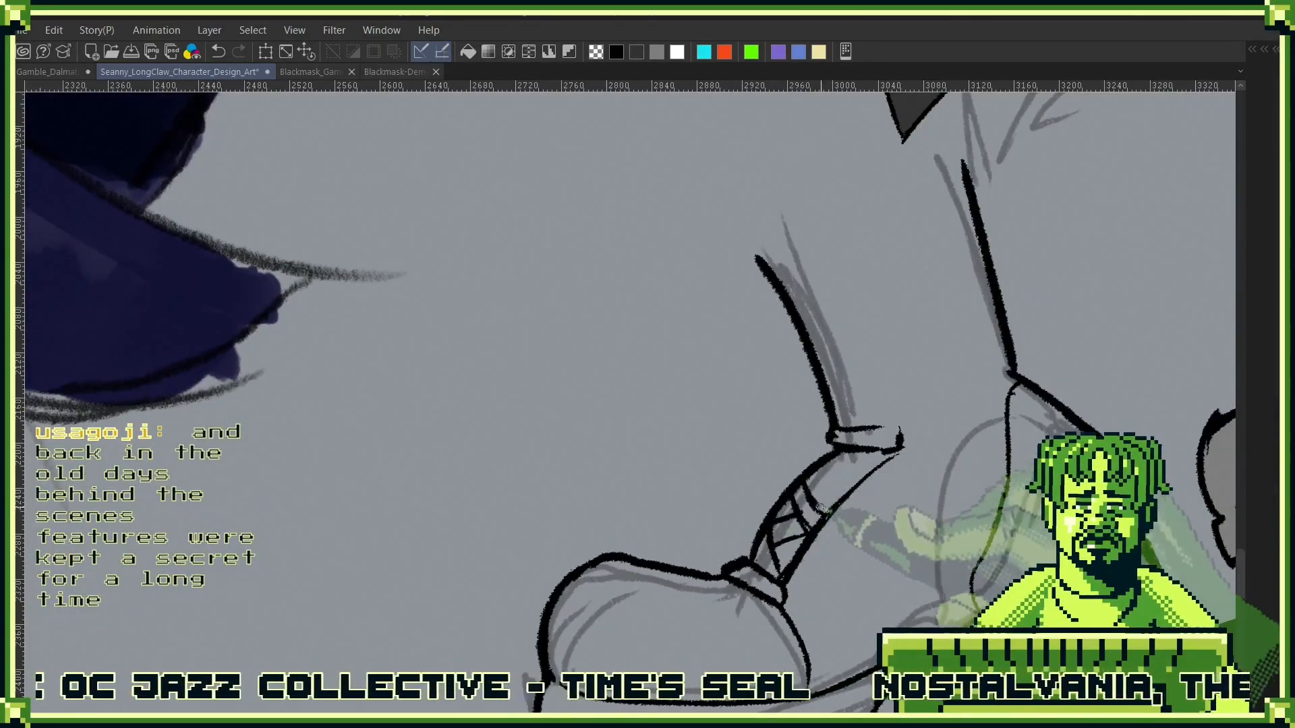
drag(919, 495, 834, 404)
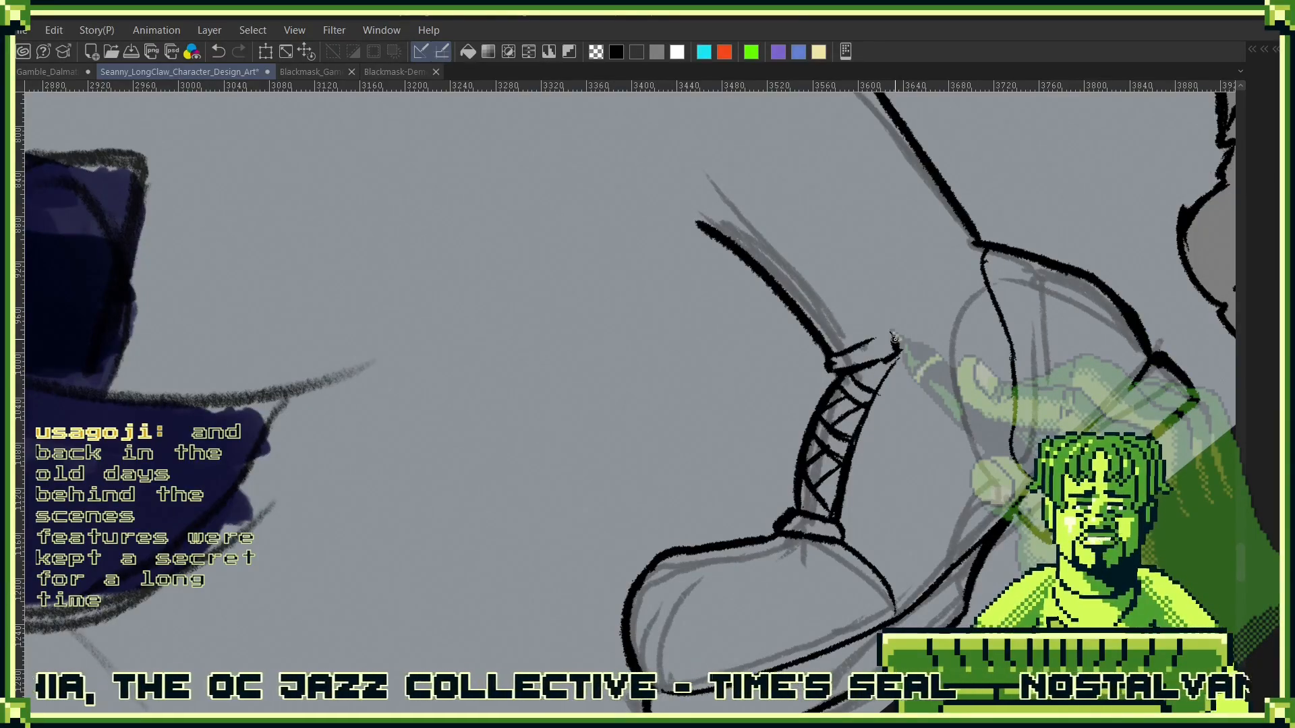
drag(891, 332, 899, 349)
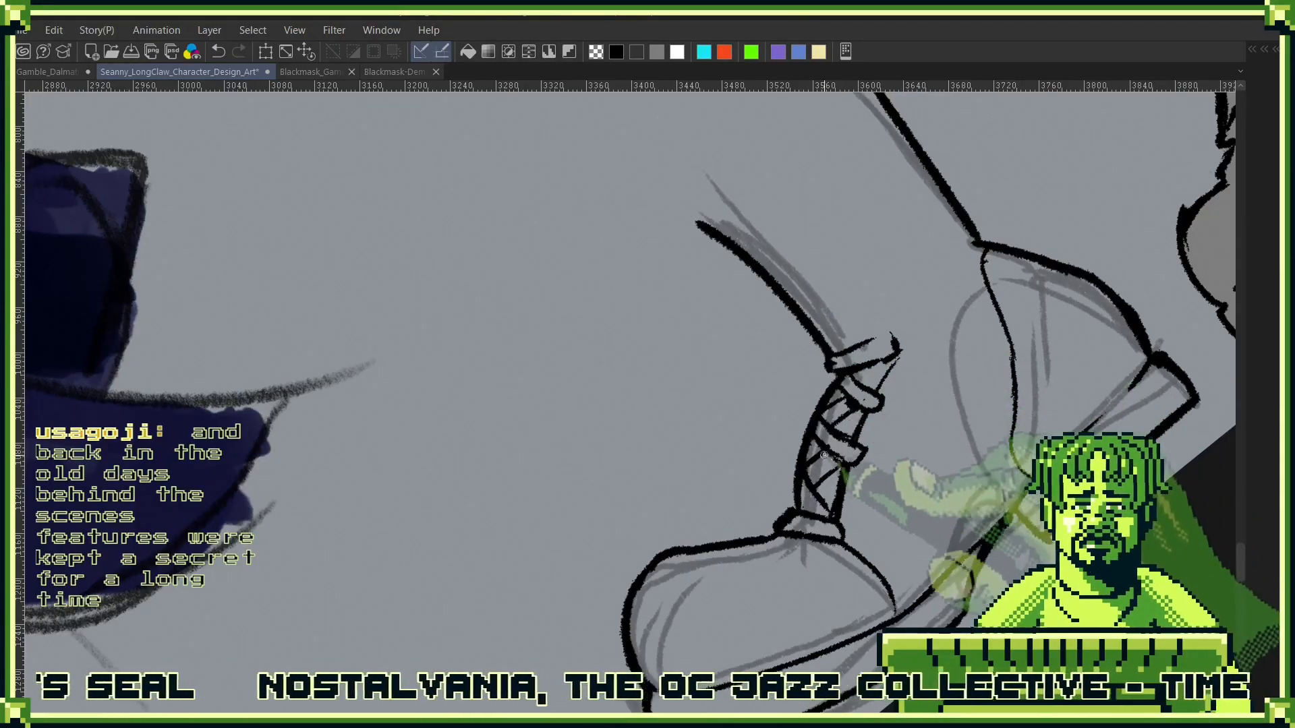
scroll(843, 442, up, 3)
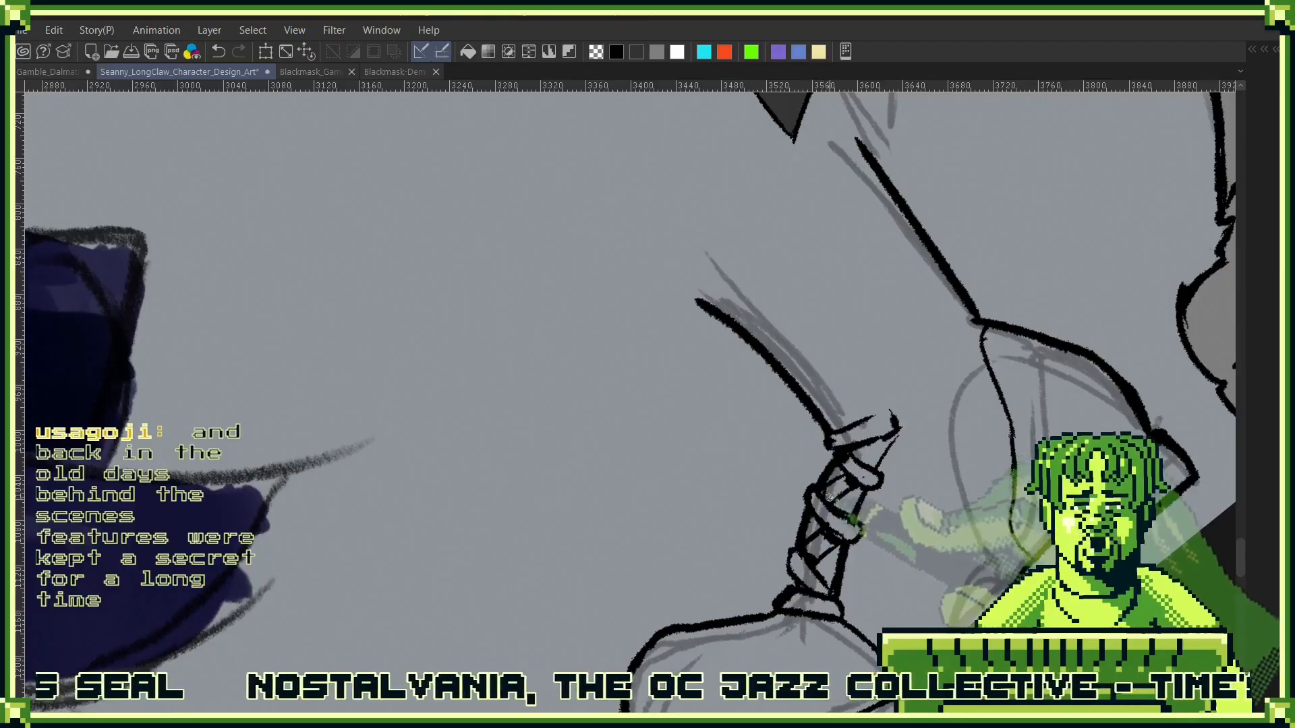
drag(848, 433, 847, 650)
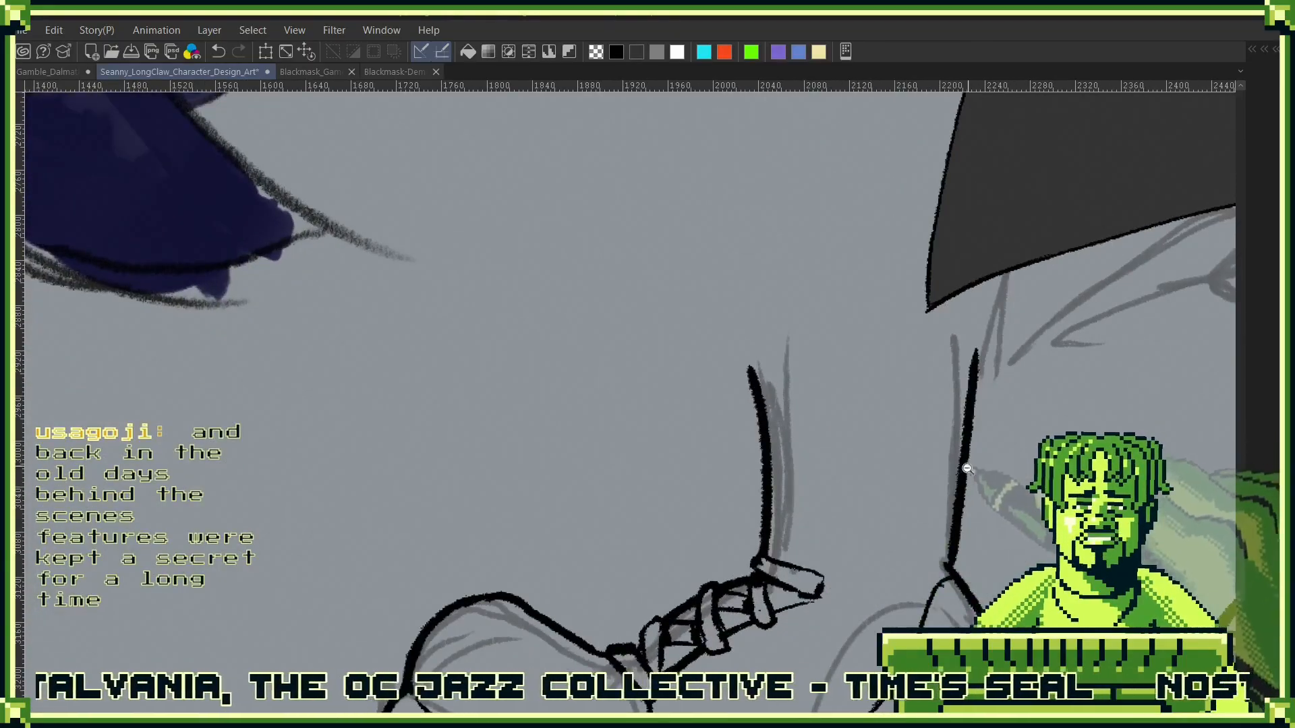
drag(967, 468, 890, 469)
drag(1033, 470, 818, 441)
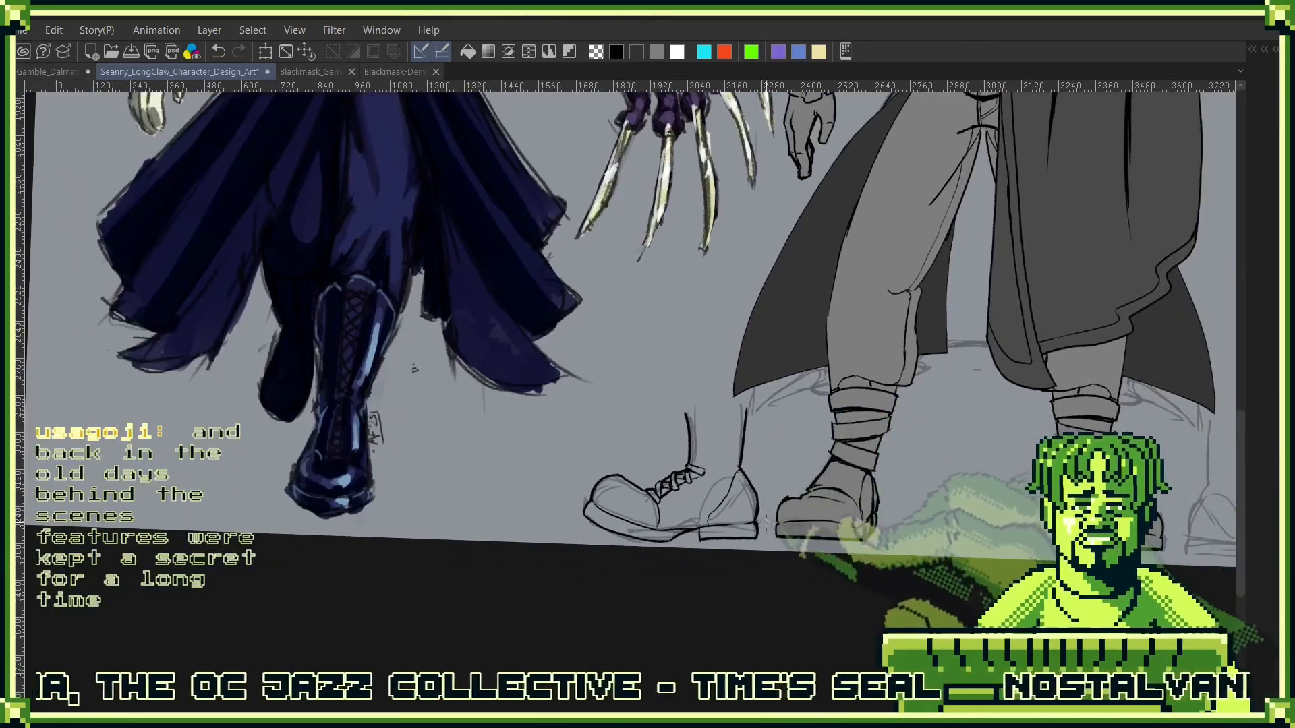
- Lasso the inked side-view boot and move it under the side-view figure's leg, then apply the transformation
mouse_move(740, 572)
mouse_down()
mouse_move(607, 445)
mouse_move(722, 398)
mouse_move(769, 485)
mouse_up()
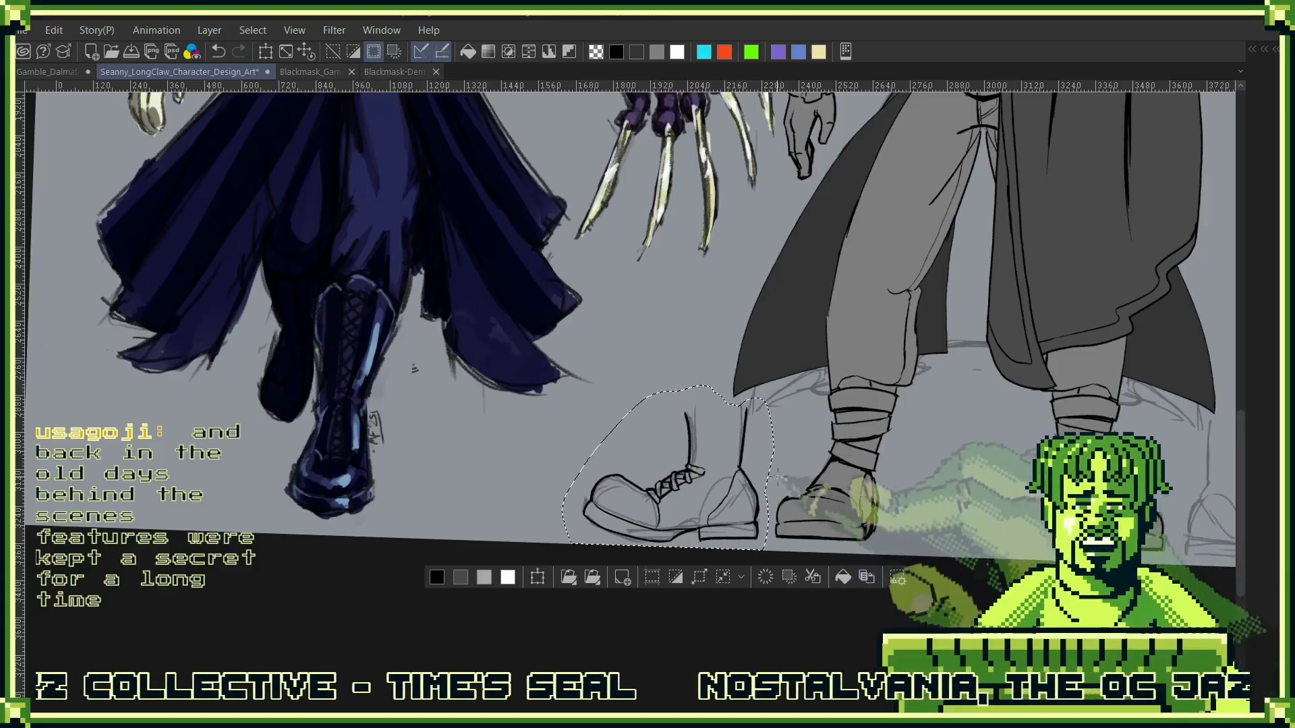
key(ctrl+t)
drag(728, 481, 1160, 481)
mouse_move(1070, 347)
mouse_down()
mouse_move(685, 277)
mouse_move(633, 280)
mouse_up()
mouse_move(730, 467)
mouse_down()
mouse_move(1170, 460)
mouse_move(937, 491)
mouse_move(969, 505)
mouse_up()
key(ctrl+t)
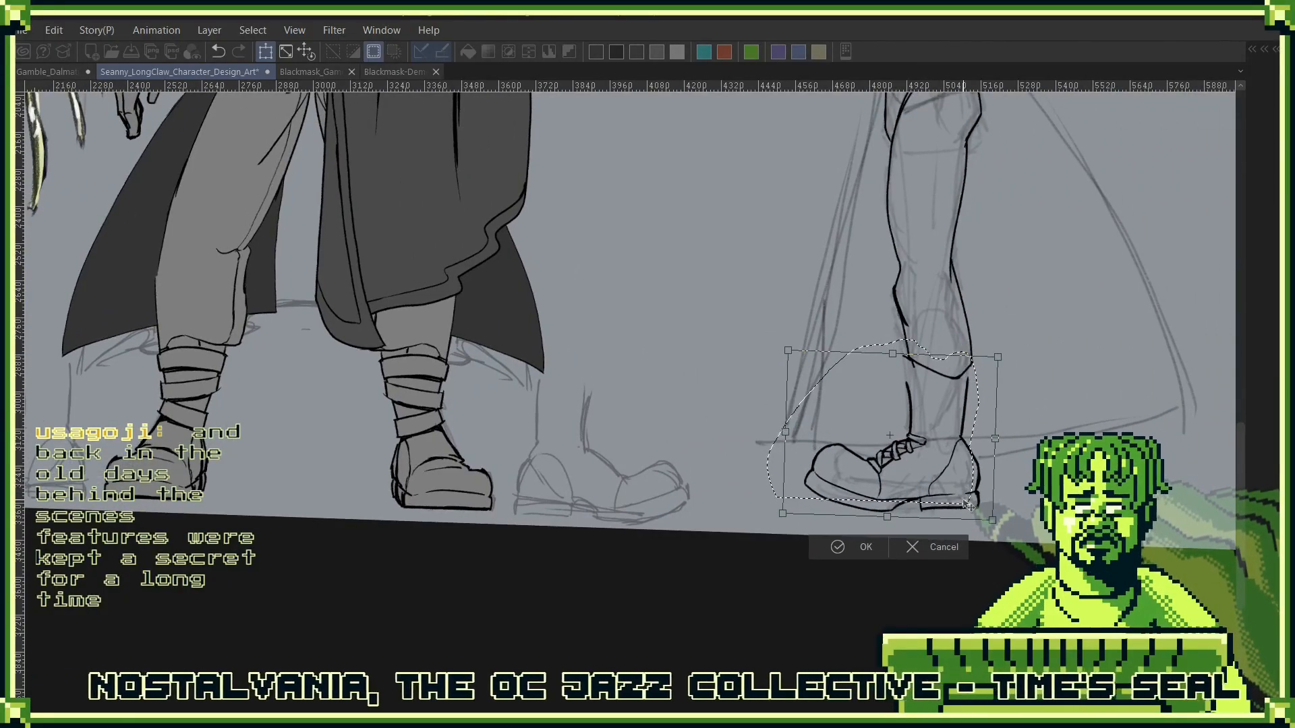
key(ctrl+0)
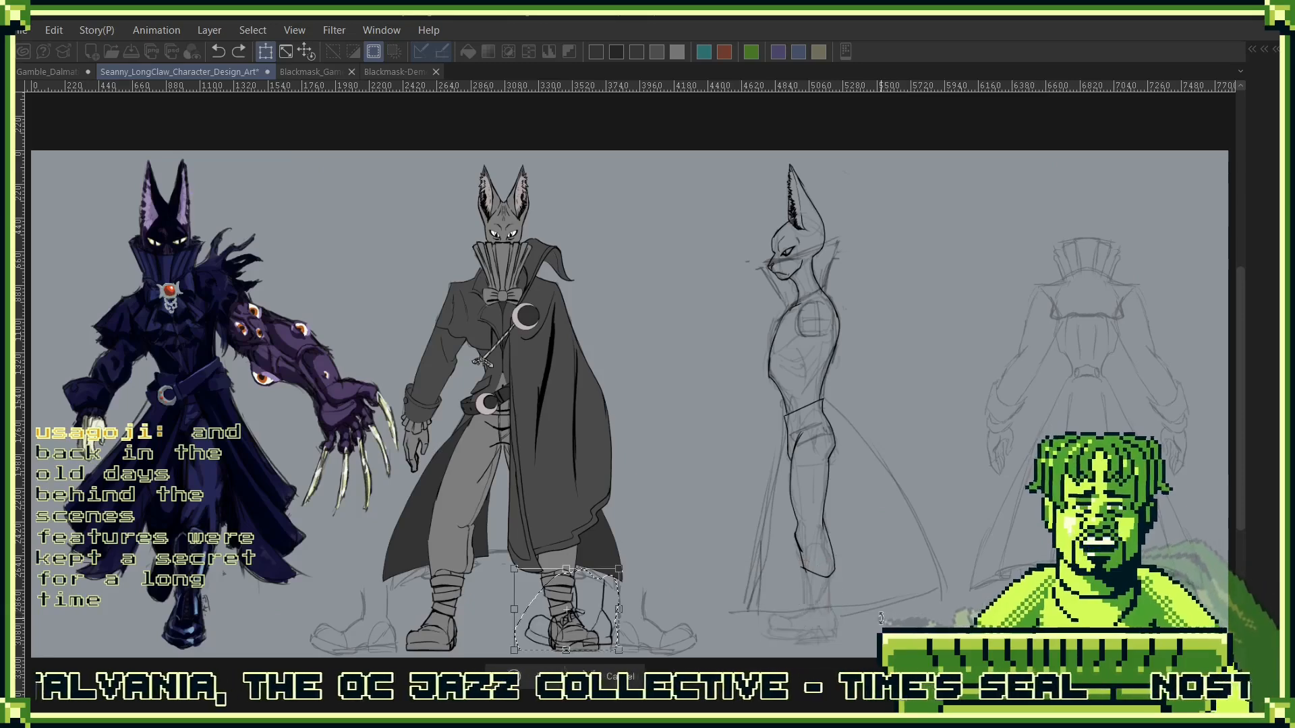
drag(609, 645, 828, 647)
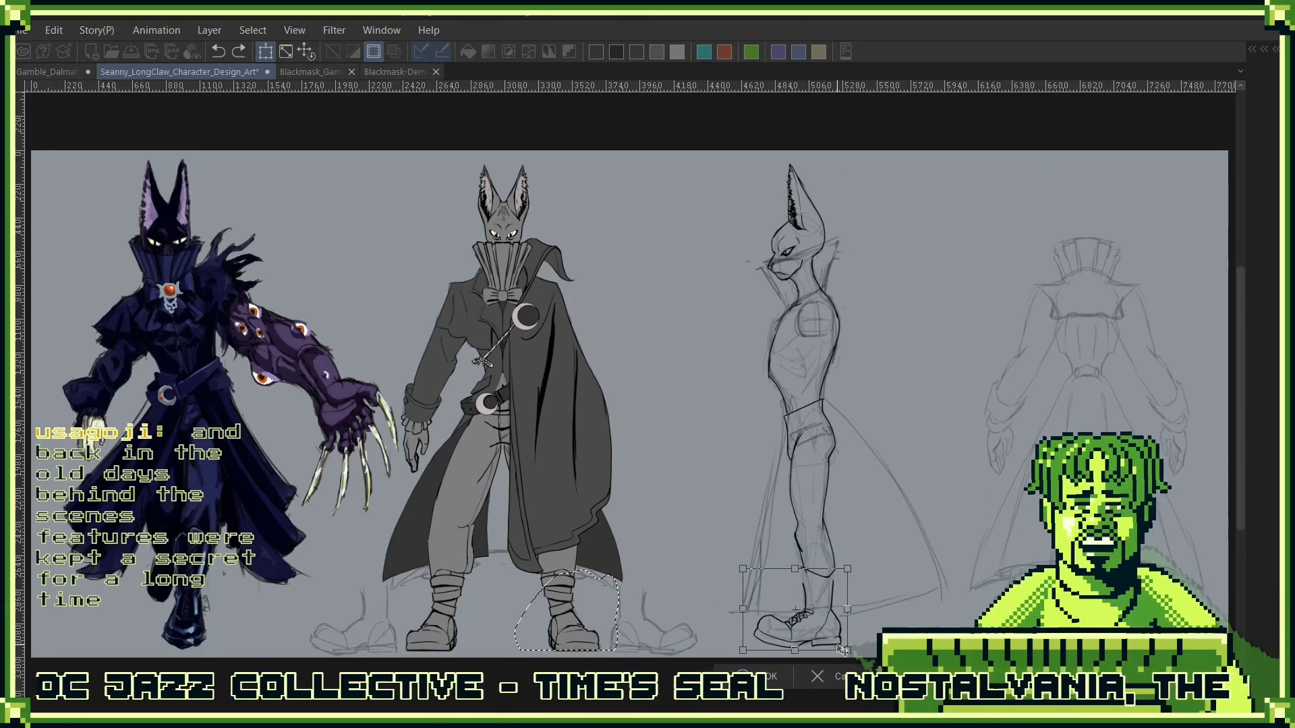
click(756, 670)
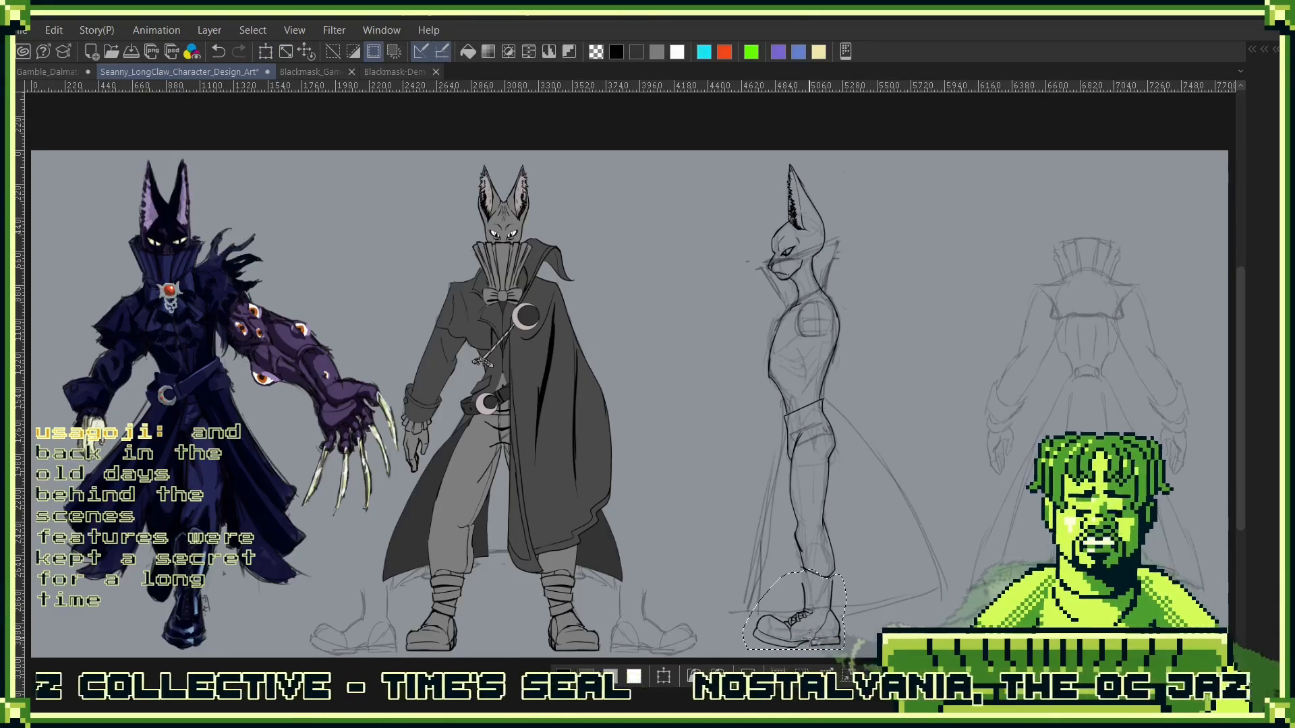
- Extend the back line of the boot shaft up to the trouser hem and clean away the doubled line
scroll(855, 572, up, 5)
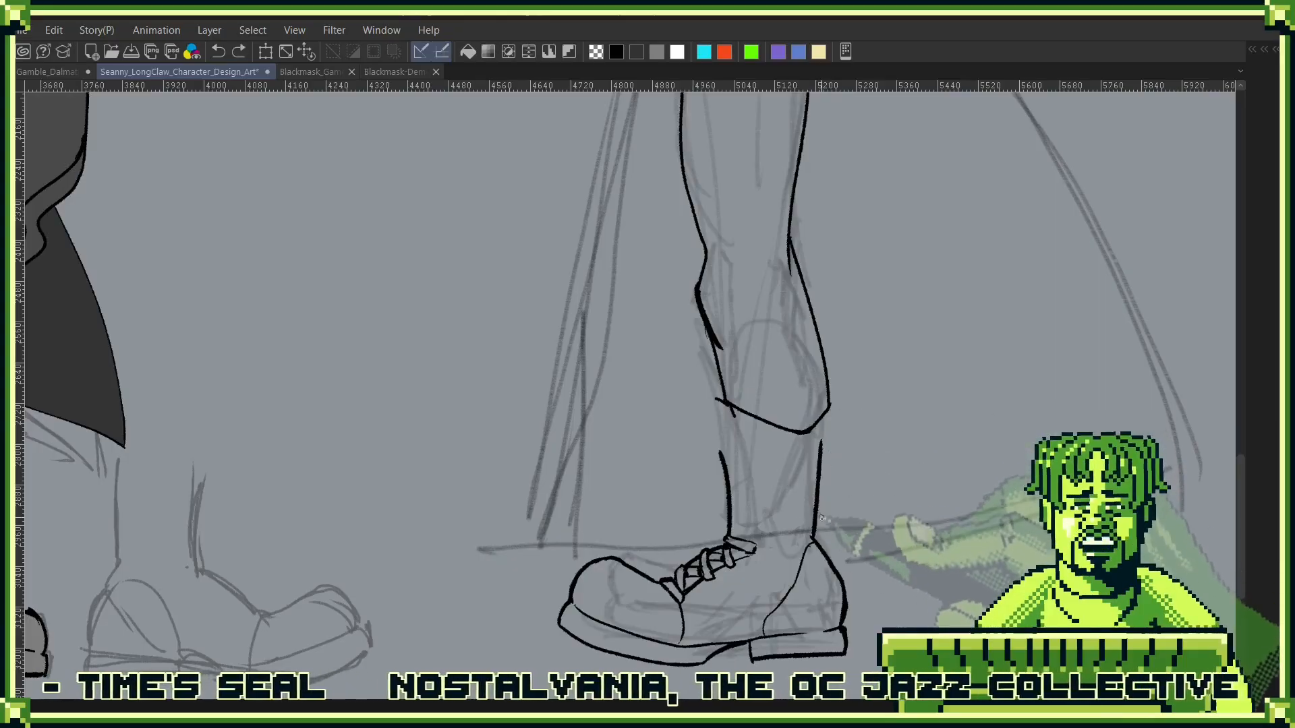
drag(816, 518, 826, 429)
scroll(824, 418, up, 3)
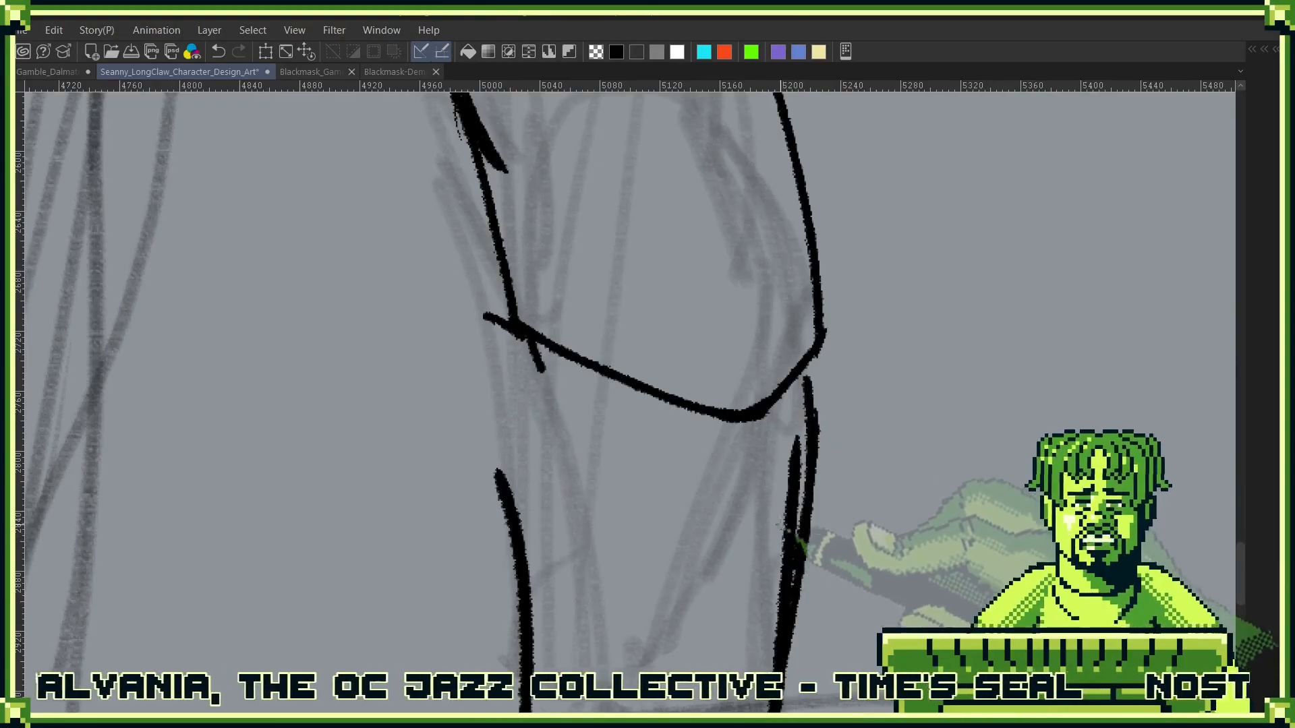
drag(788, 538, 791, 466)
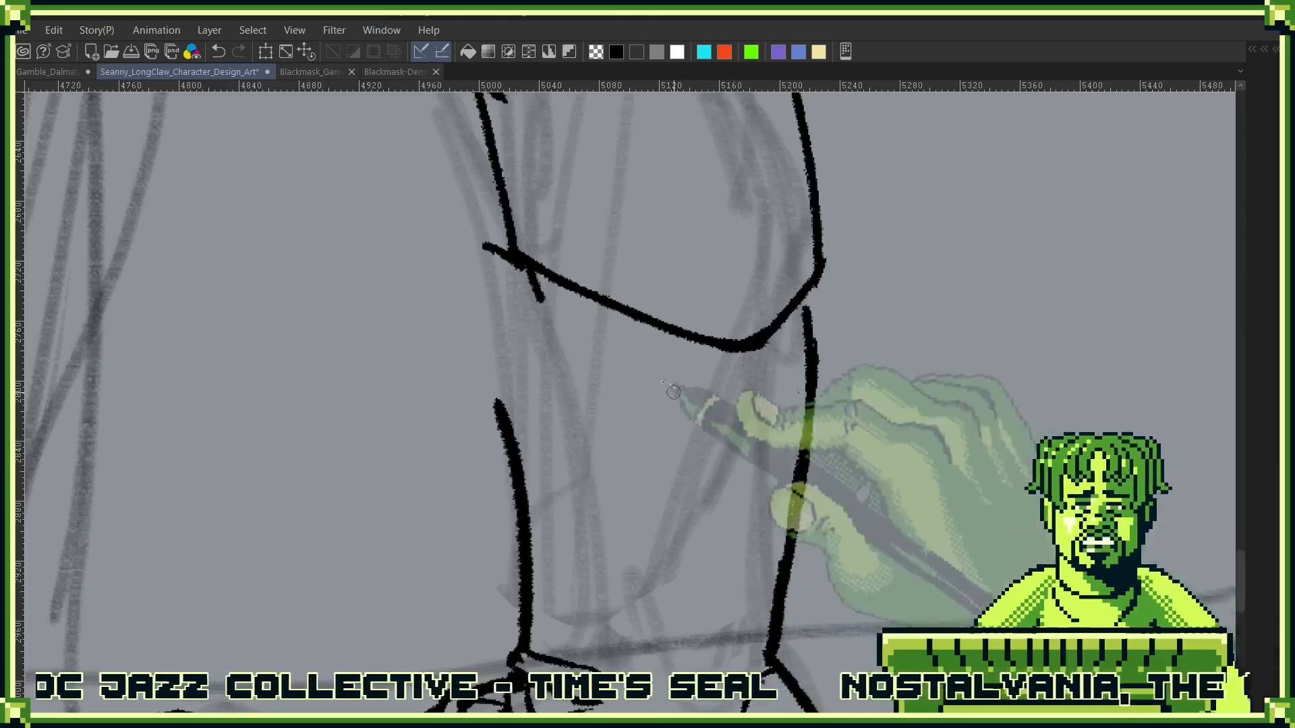
- Trim the hem's front overhang, ink a short fold line beneath it and extend the boot's front line upward
drag(551, 278, 619, 478)
mouse_move(537, 458)
mouse_down()
mouse_move(583, 459)
mouse_move(561, 446)
mouse_move(594, 481)
mouse_move(552, 454)
mouse_up()
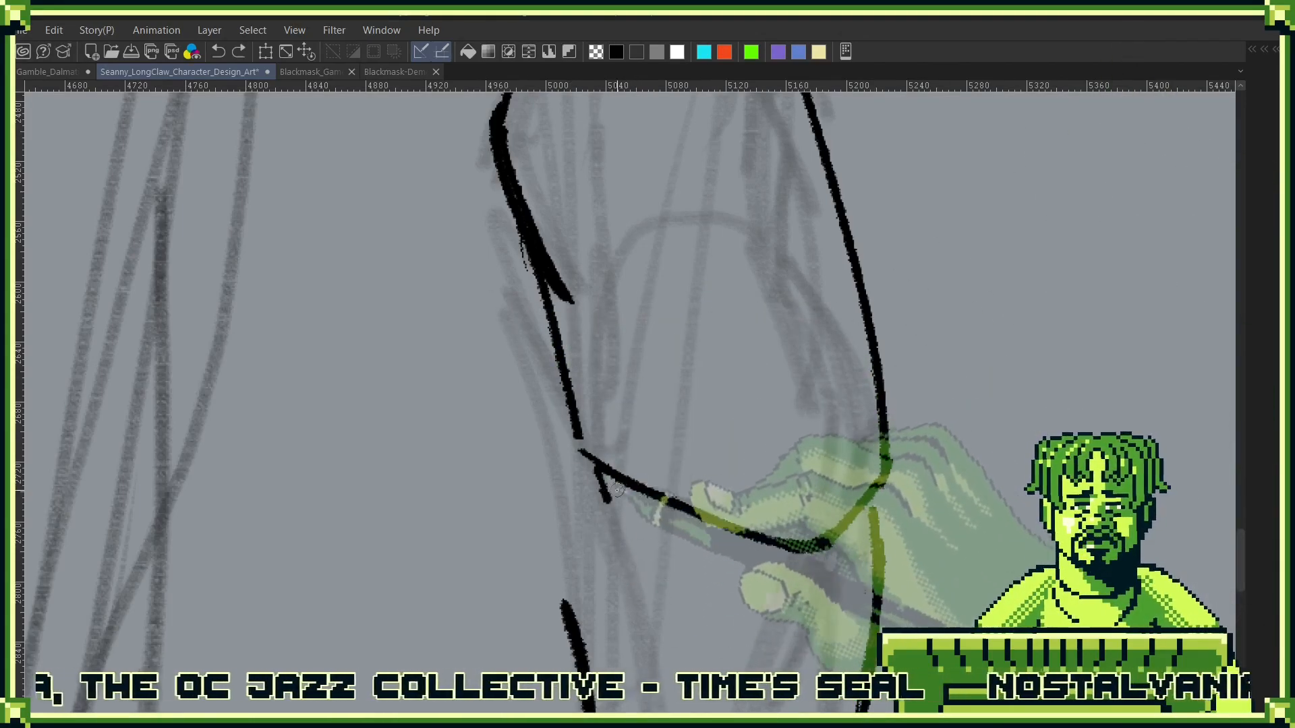
drag(599, 467, 633, 584)
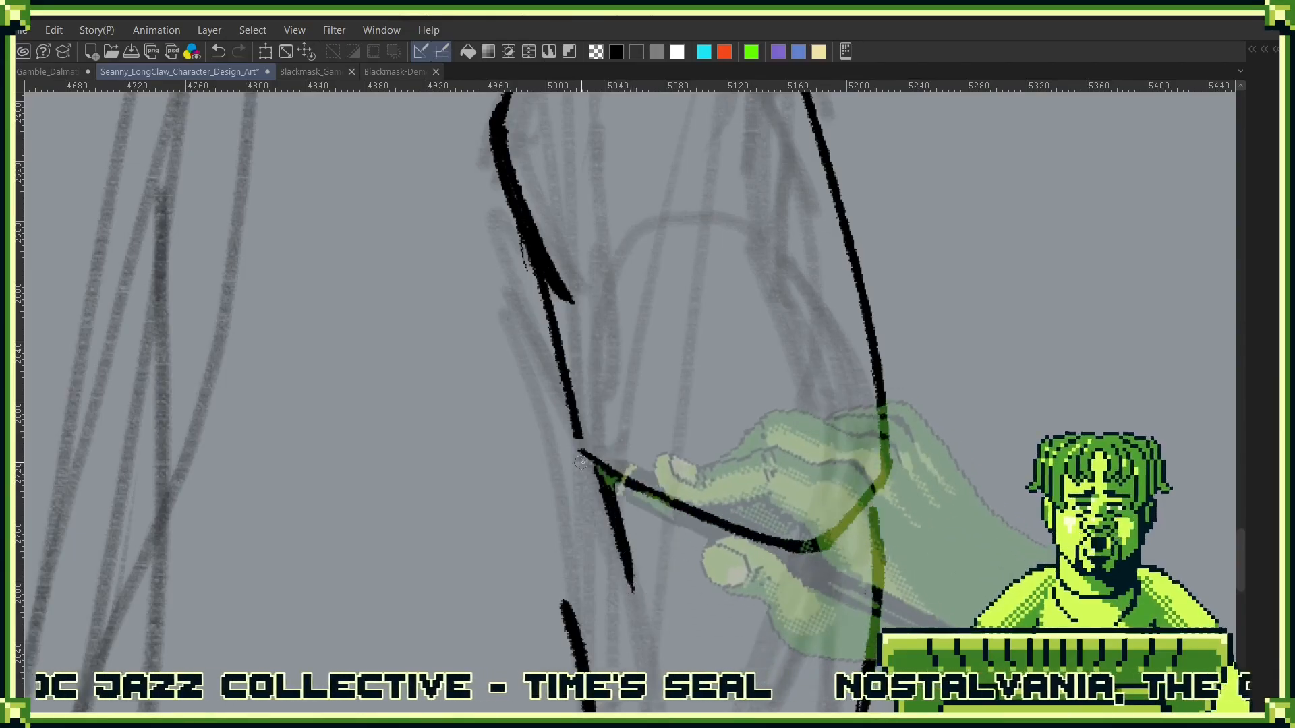
mouse_move(592, 460)
mouse_down()
mouse_move(541, 464)
mouse_move(570, 607)
mouse_up()
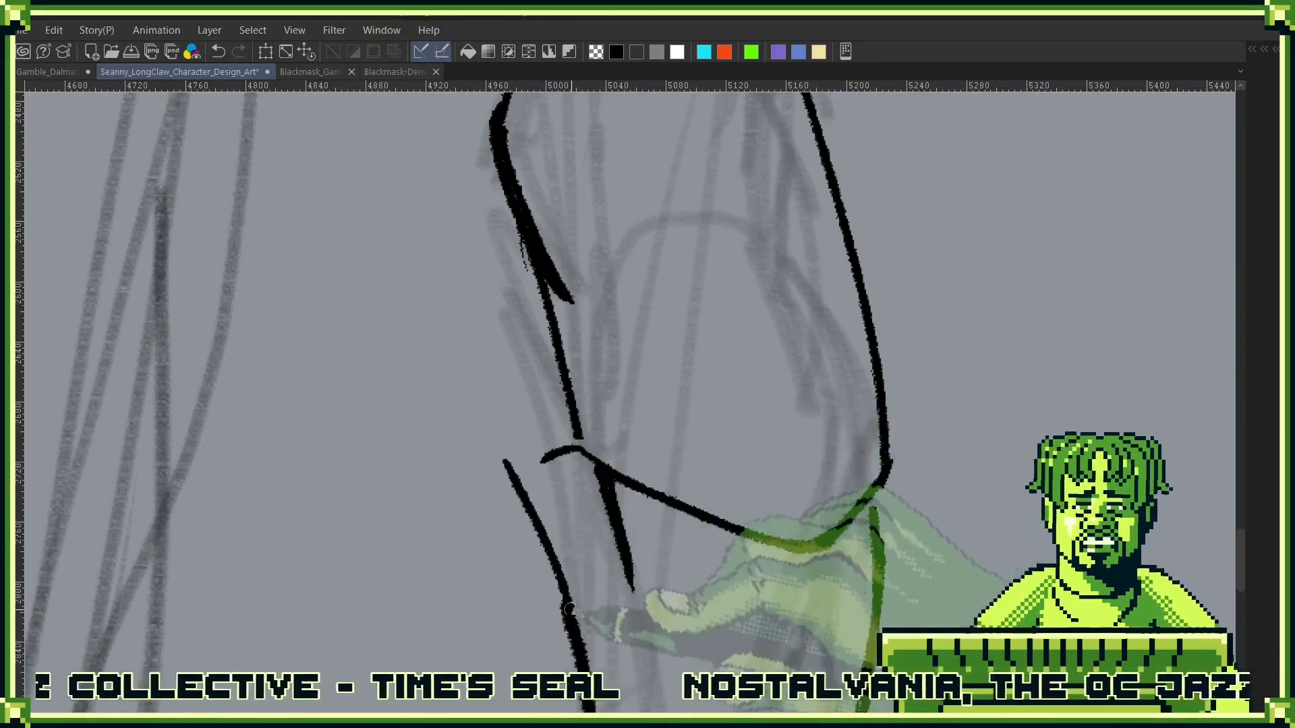
- Ink a curled lip at the front of the boot's top opening and clear the overlapping hem line
mouse_move(543, 454)
mouse_down()
mouse_move(500, 476)
mouse_move(594, 487)
mouse_move(556, 461)
mouse_move(554, 483)
mouse_move(535, 463)
mouse_up()
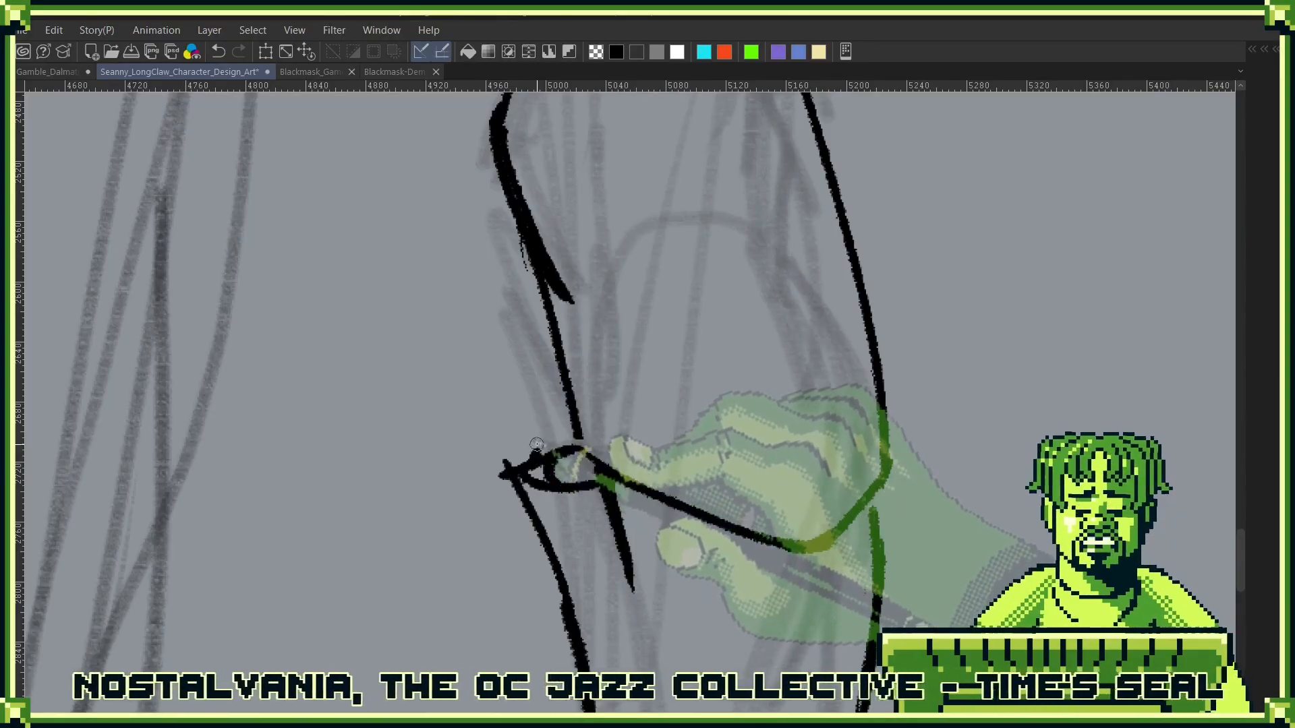
mouse_move(537, 463)
mouse_down()
mouse_move(526, 470)
mouse_move(568, 449)
mouse_up()
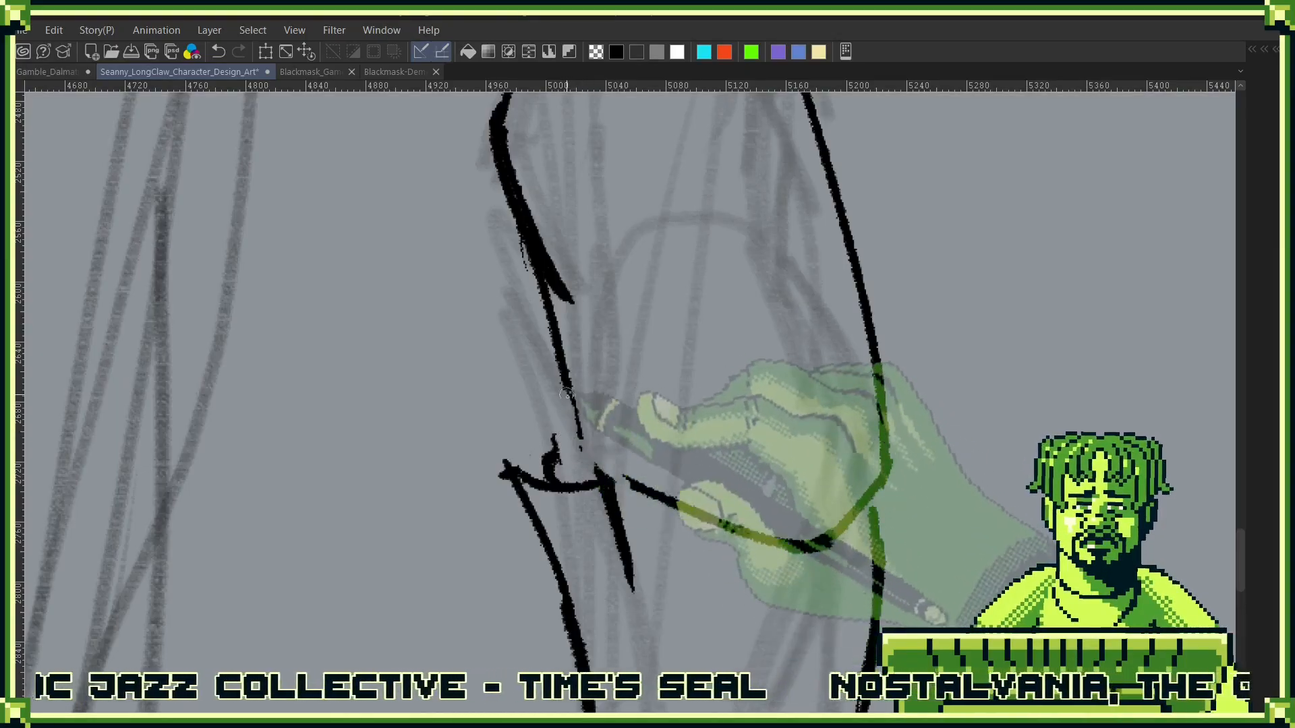
drag(581, 455, 578, 480)
drag(554, 336, 578, 476)
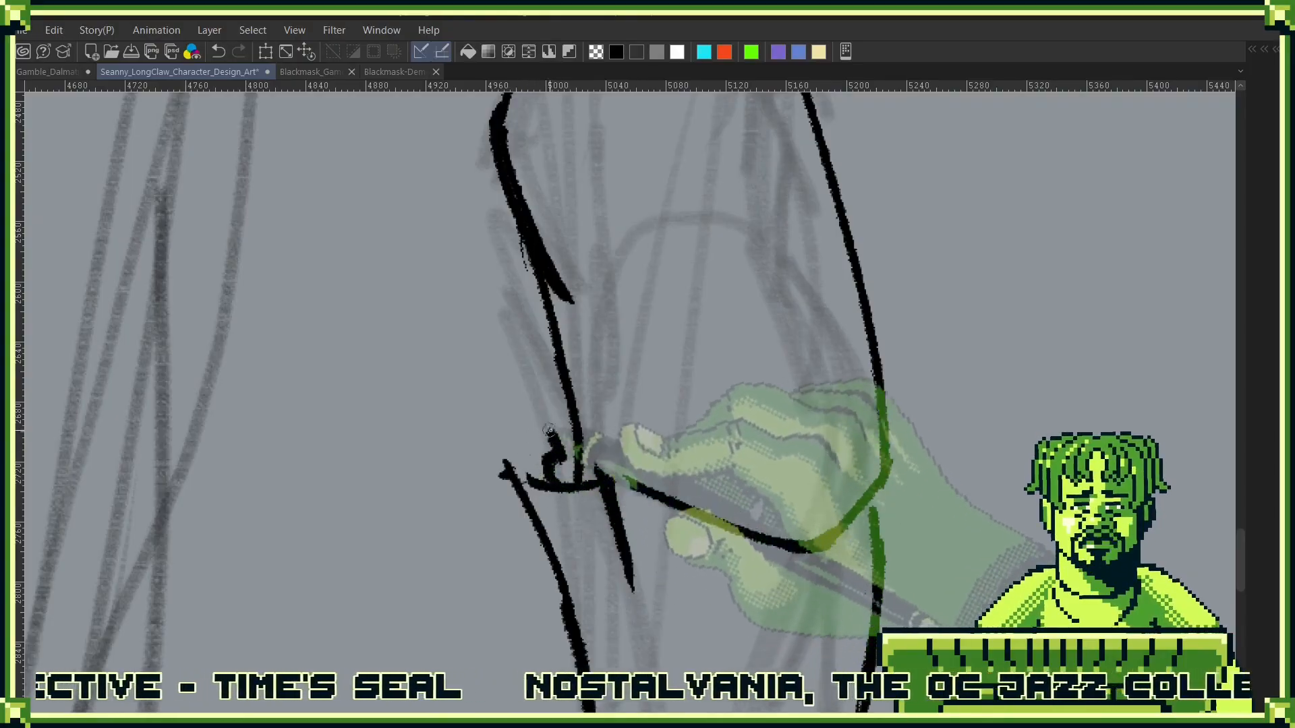
mouse_move(537, 430)
mouse_down()
mouse_move(518, 473)
mouse_move(557, 441)
mouse_up()
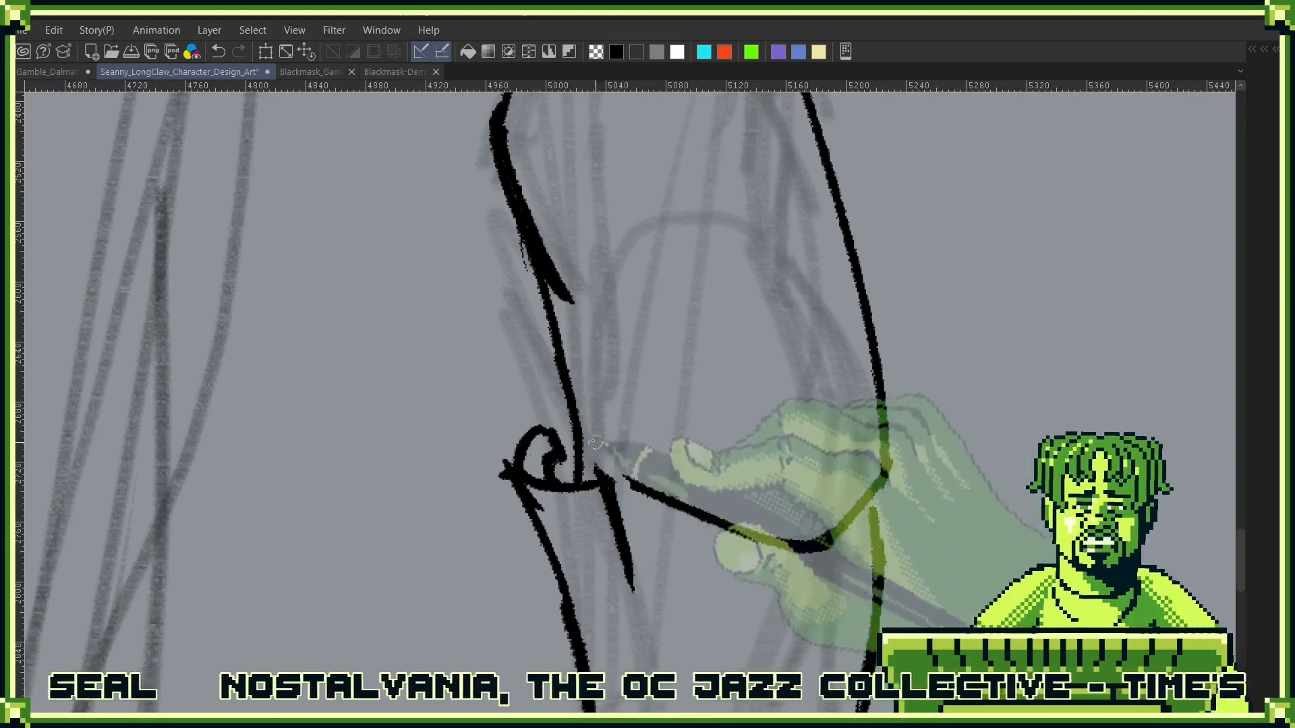
- Redraw the lower front line of the trouser leg so it tucks into the boot's curled lip
mouse_move(553, 440)
mouse_down()
mouse_move(538, 265)
mouse_move(559, 405)
mouse_up()
drag(568, 351, 577, 473)
drag(577, 409, 615, 478)
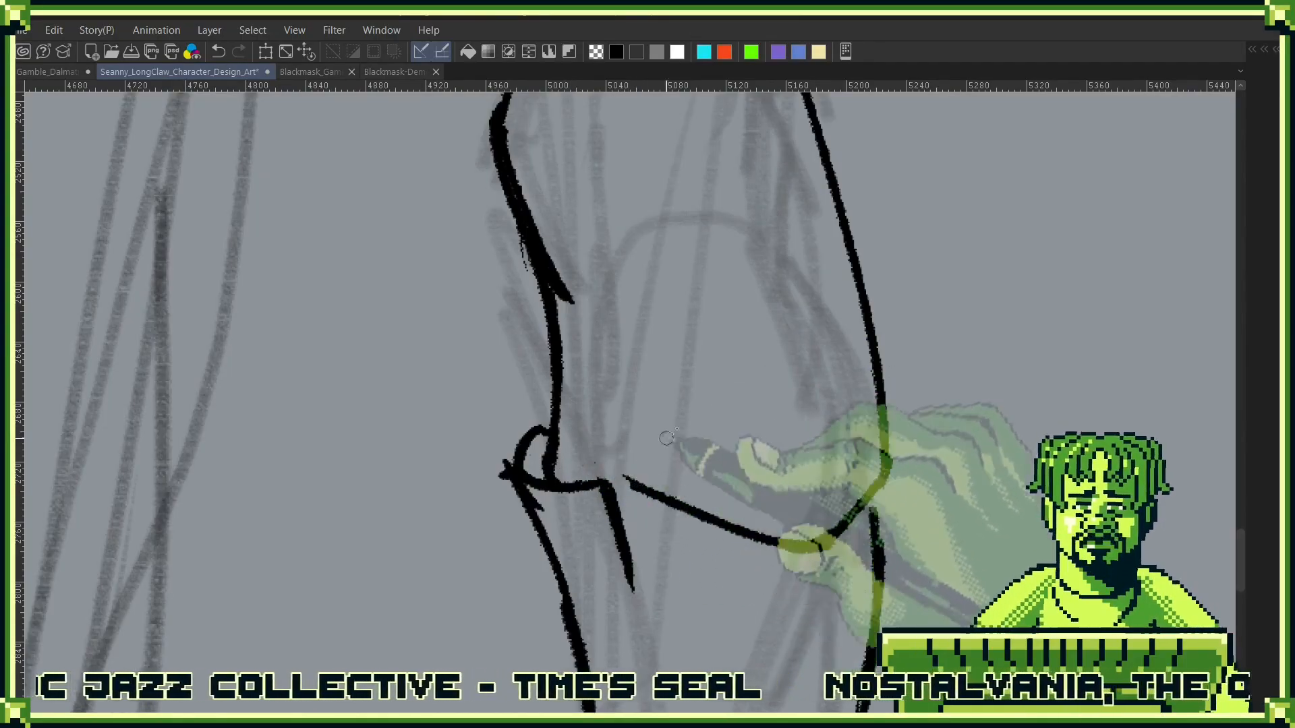
- Ink a new curved hem from the front fold to the back of the calf and erase the old hem line
key(shift+space)
drag(888, 471, 716, 605)
drag(704, 499, 877, 408)
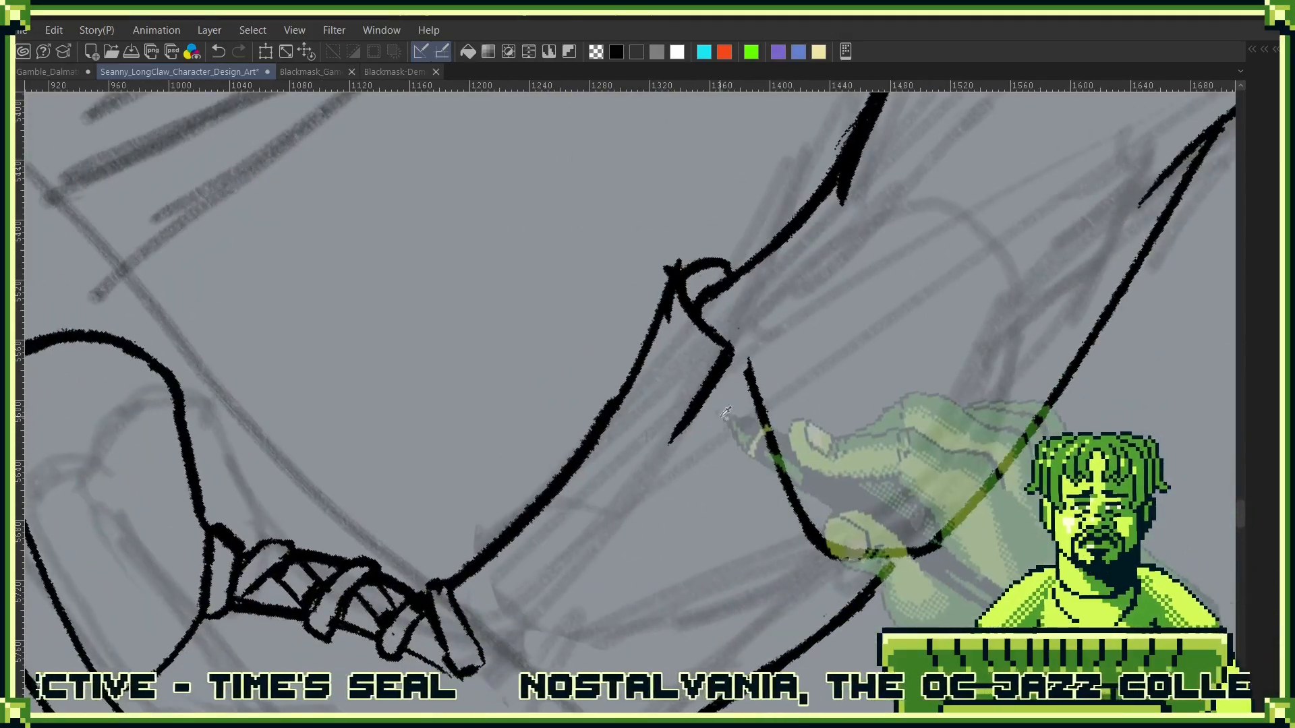
drag(712, 394, 849, 552)
key(shift+space)
drag(1018, 547, 944, 439)
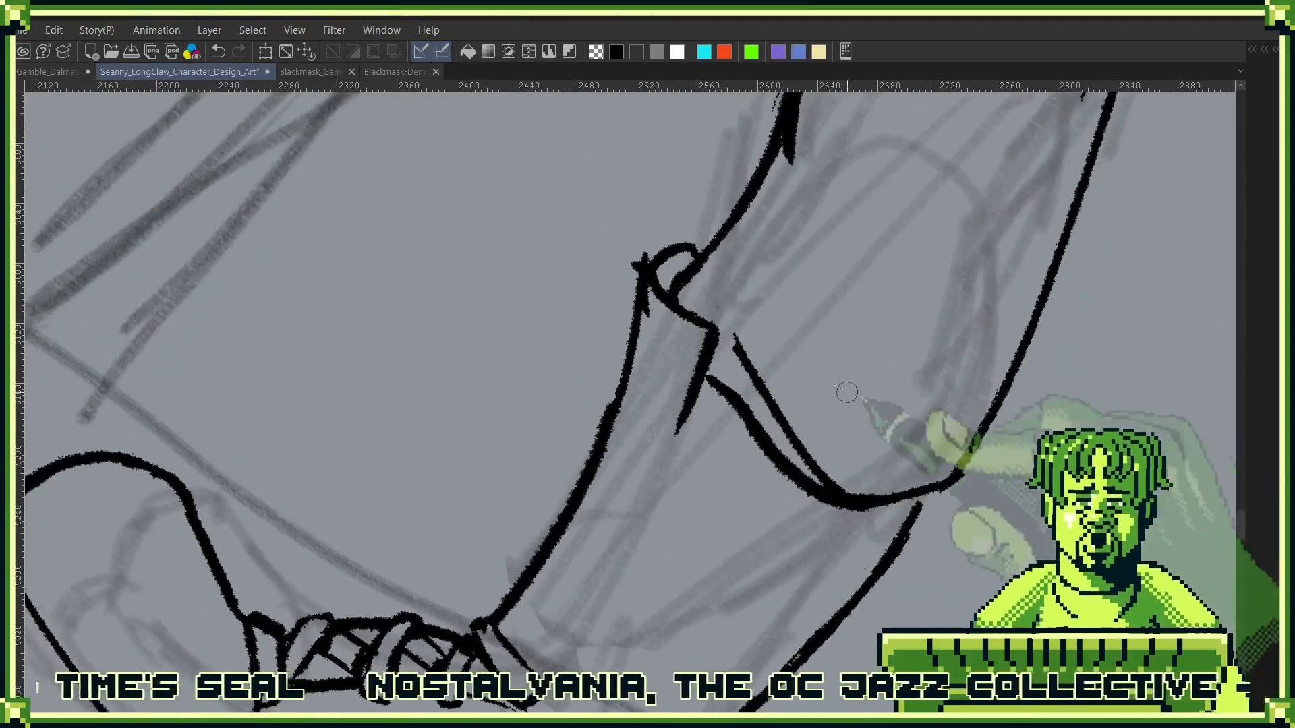
mouse_move(733, 336)
mouse_down()
mouse_move(772, 422)
mouse_move(841, 477)
mouse_up()
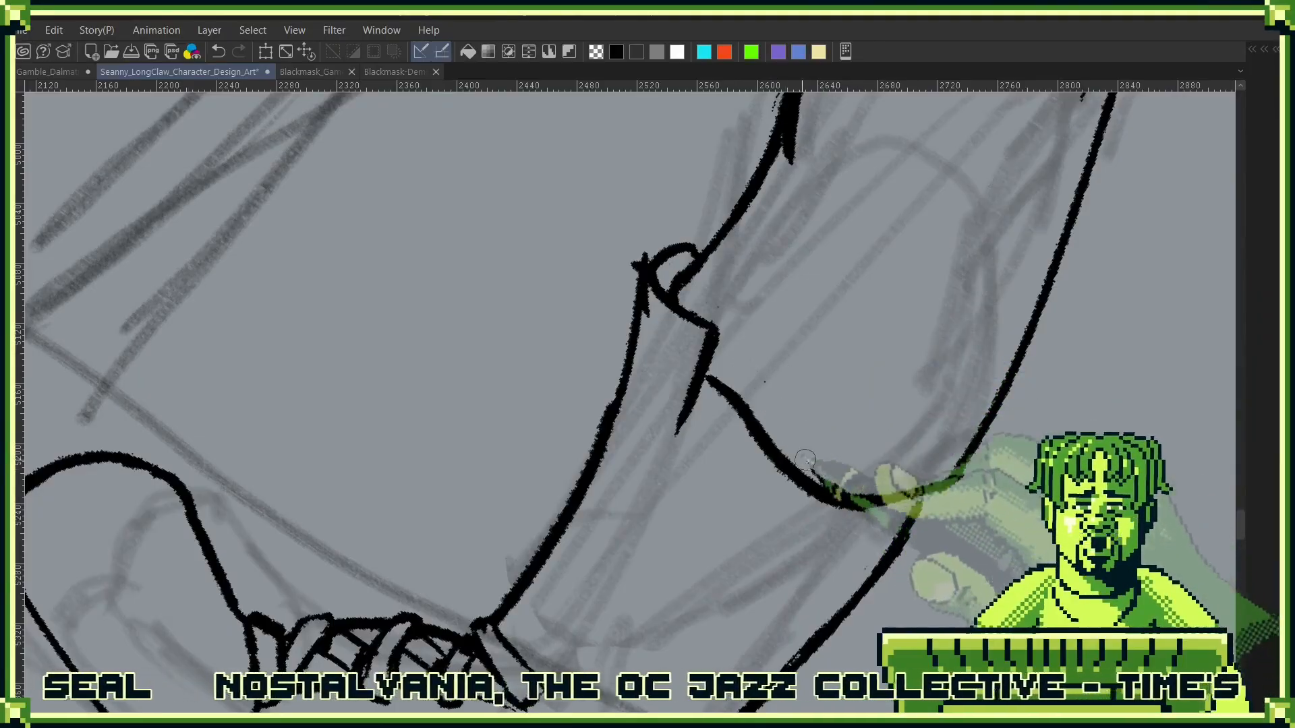
- Join the boot shaft's back line to the rear end of the trouser hem
key(space)
drag(881, 265, 795, 538)
key(ctrl+space)
mouse_move(933, 410)
mouse_down()
mouse_move(952, 491)
mouse_move(944, 405)
mouse_move(869, 520)
mouse_move(863, 431)
mouse_move(853, 518)
mouse_up()
key(ctrl+space)
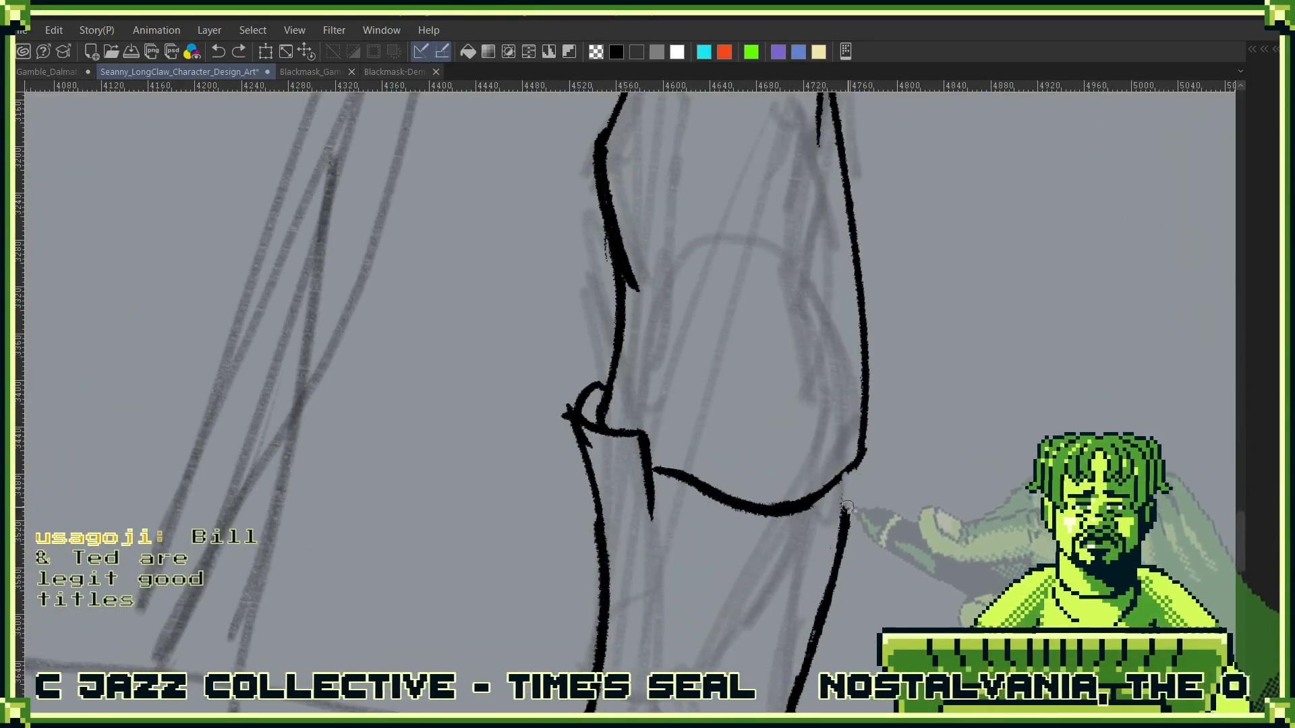
drag(851, 465, 842, 533)
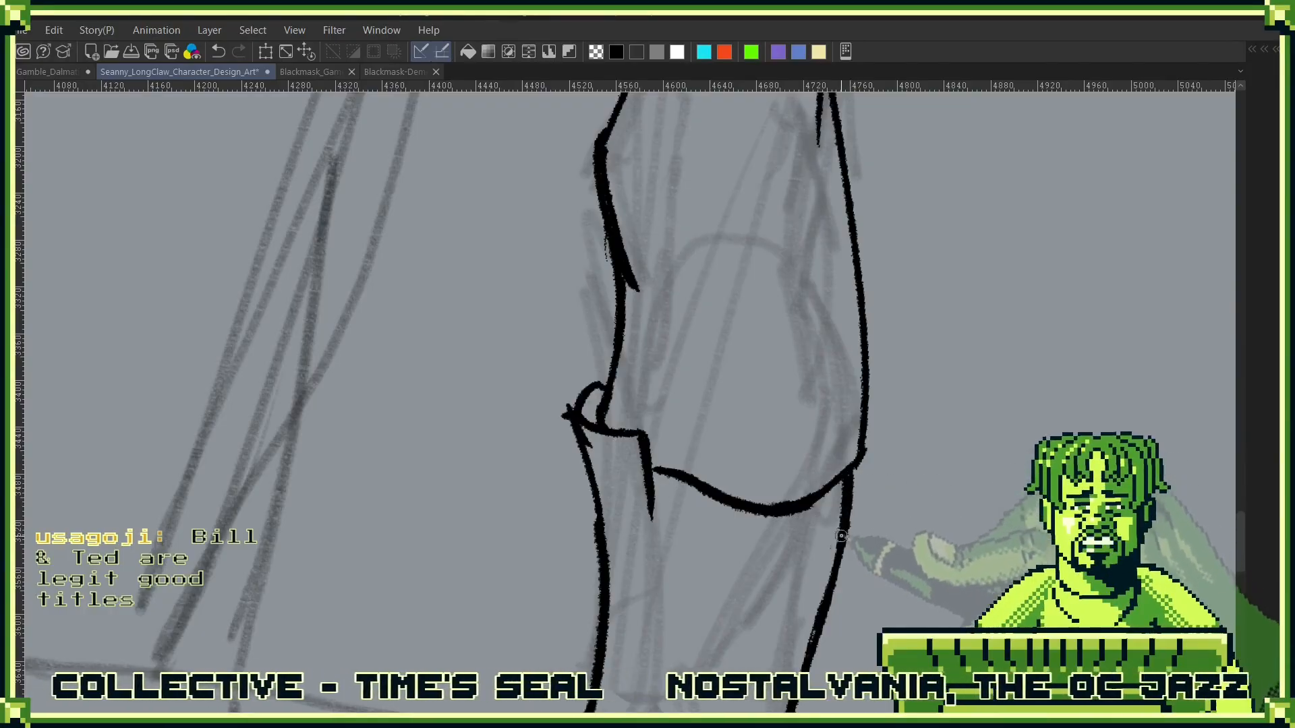
- Try to ink a lace bow with drooping loops and two loose ends along the front of the boot shaft
key(shift+space)
mouse_move(920, 521)
mouse_down()
mouse_move(860, 376)
mouse_move(875, 533)
mouse_move(1020, 277)
mouse_up()
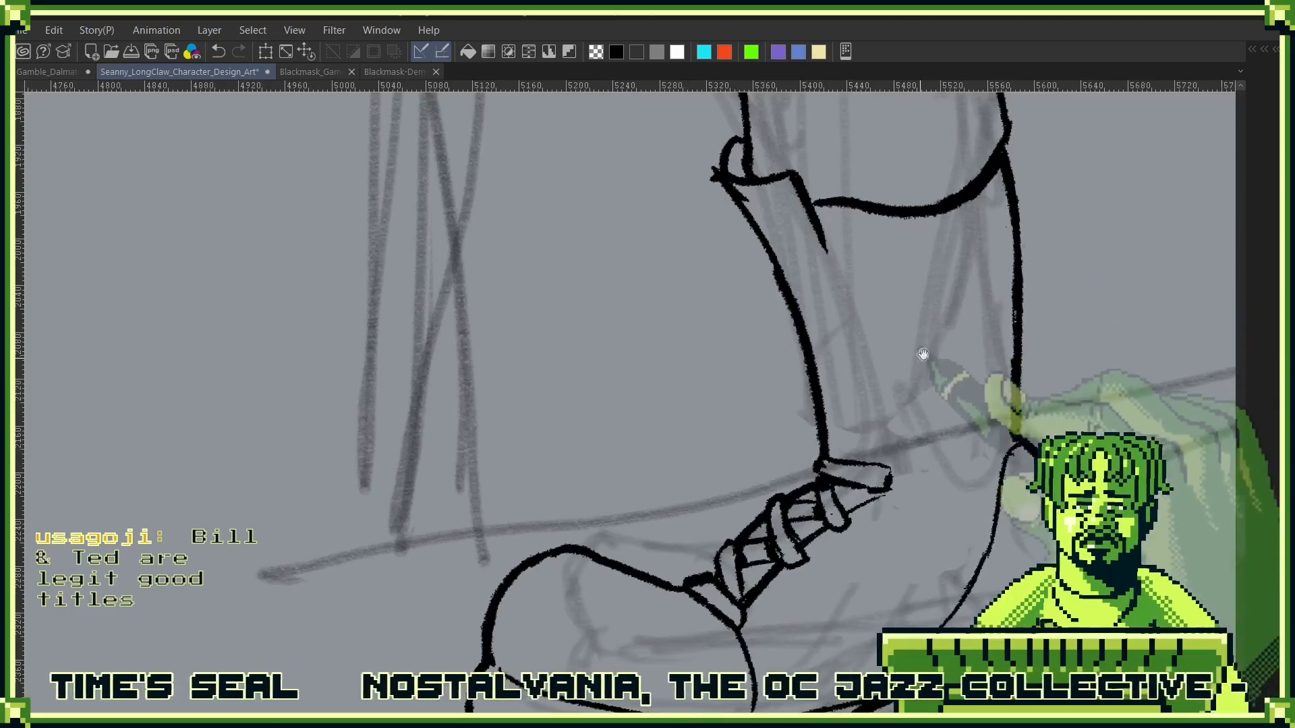
drag(877, 342, 885, 438)
drag(780, 362, 743, 432)
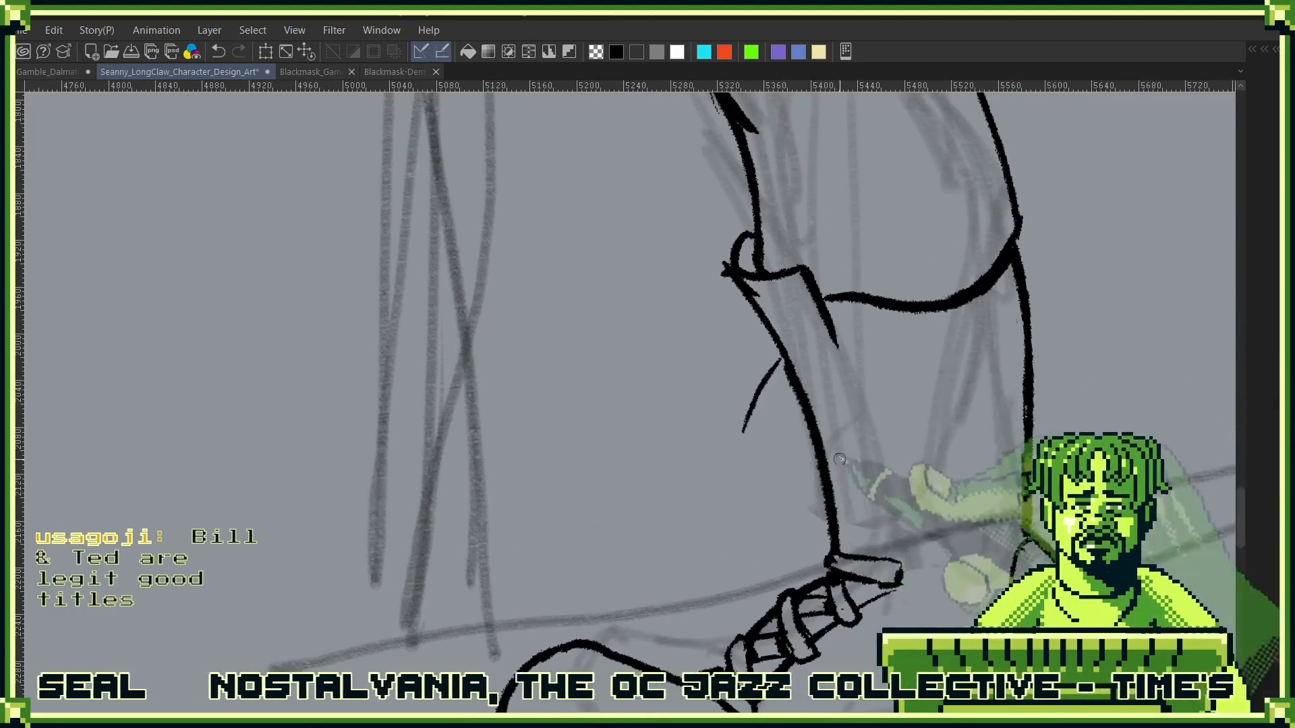
key(ctrl+z)
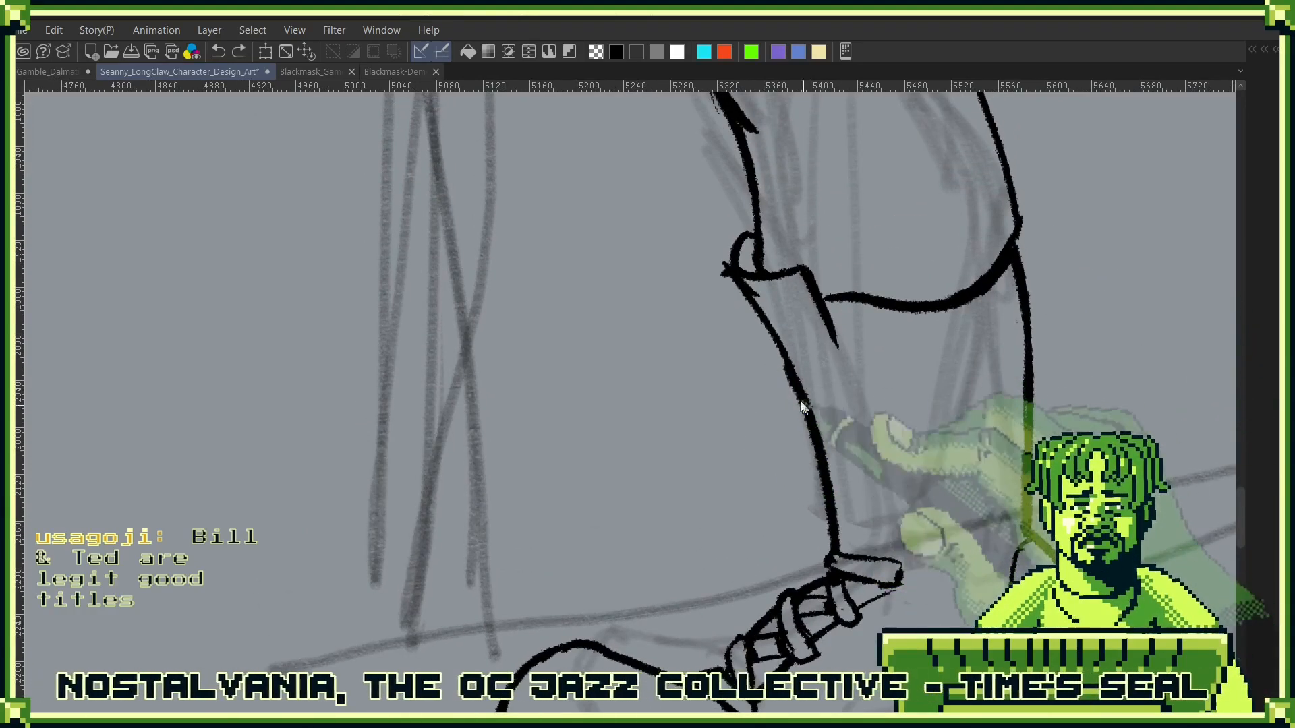
drag(780, 362, 765, 472)
mouse_move(784, 379)
mouse_down()
mouse_move(796, 481)
mouse_move(779, 463)
mouse_up()
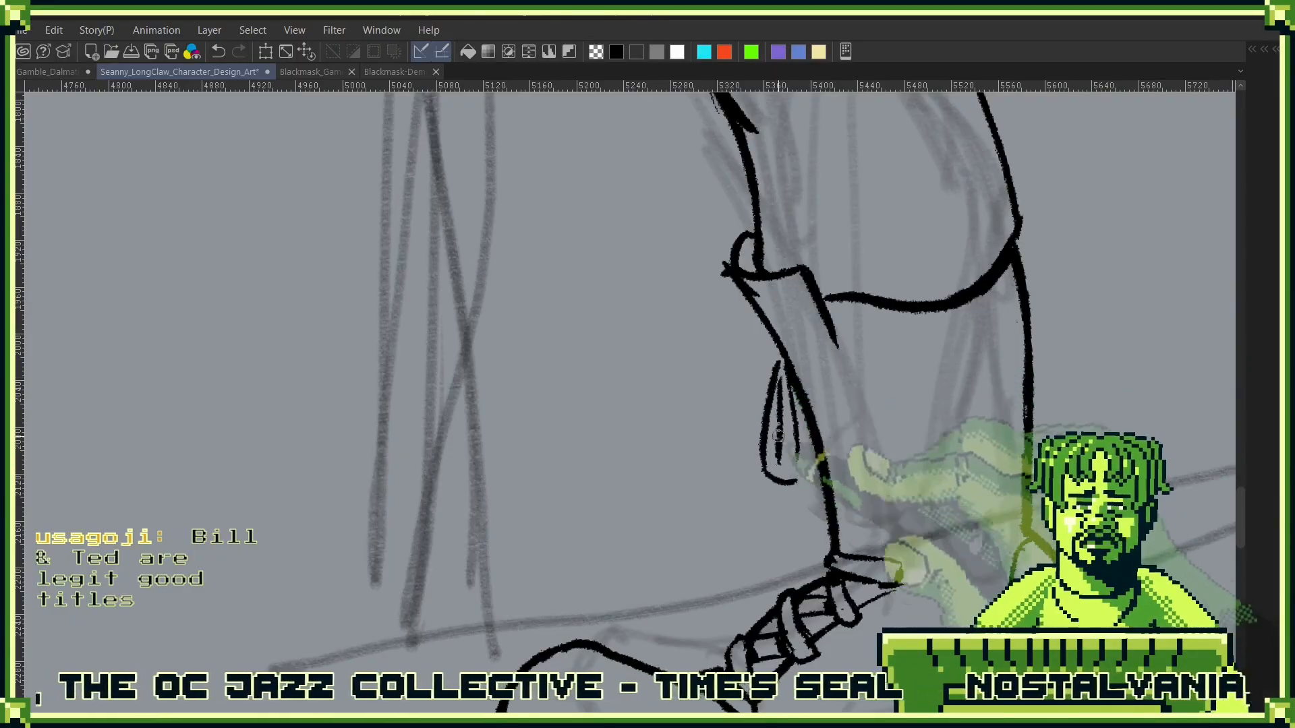
drag(772, 349, 767, 402)
mouse_move(770, 348)
mouse_down()
mouse_move(733, 438)
mouse_move(763, 459)
mouse_up()
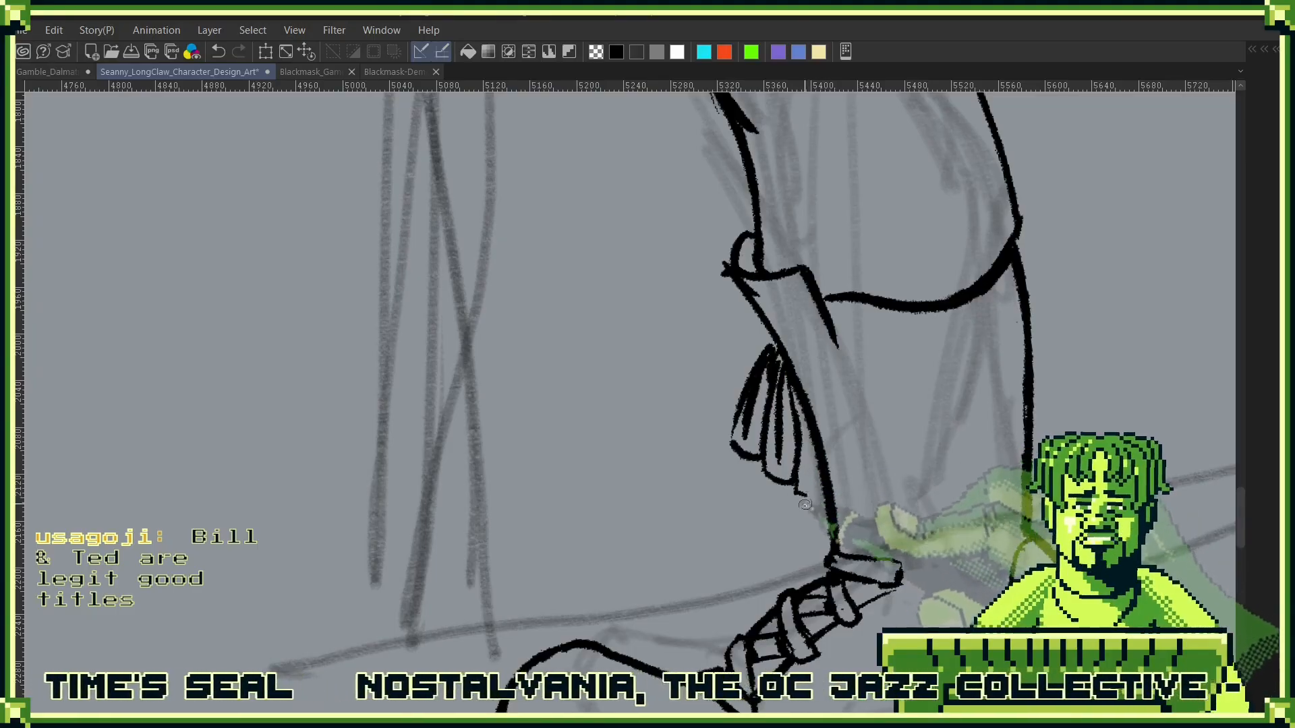
mouse_move(806, 528)
mouse_down()
mouse_move(806, 402)
mouse_move(774, 494)
mouse_move(784, 544)
mouse_move(787, 513)
mouse_up()
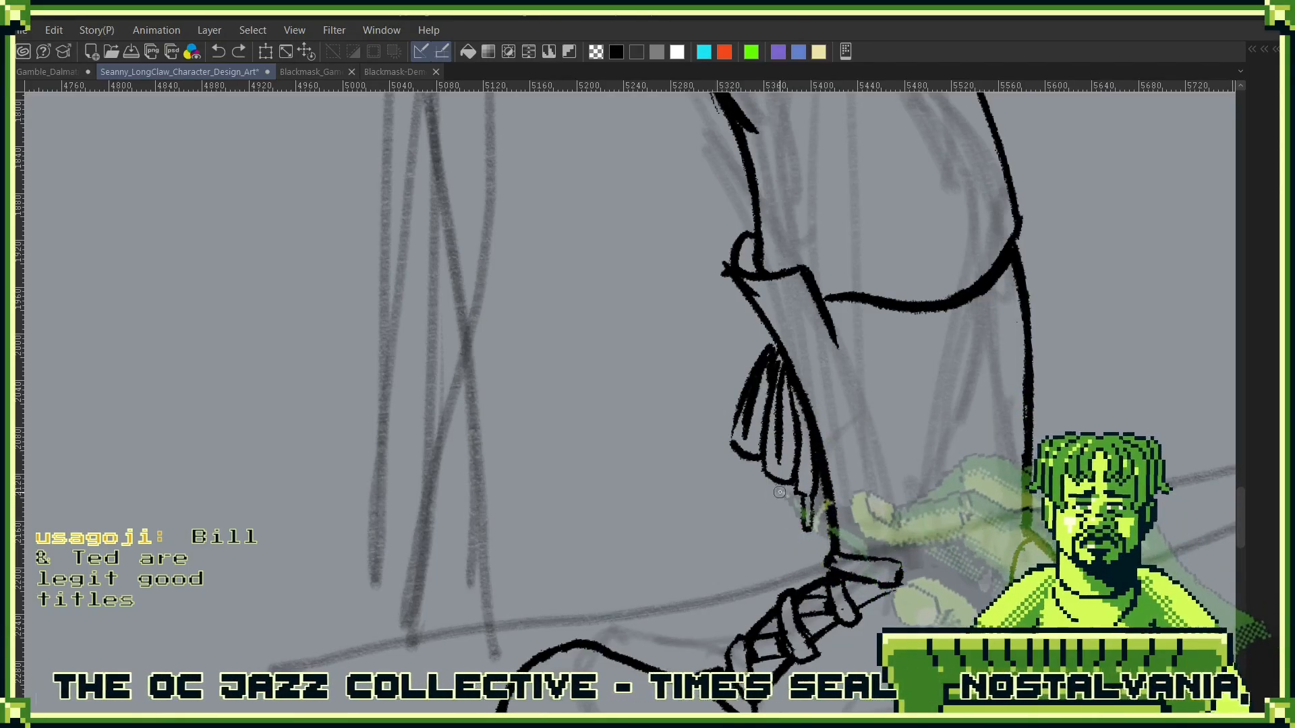
drag(775, 485, 779, 527)
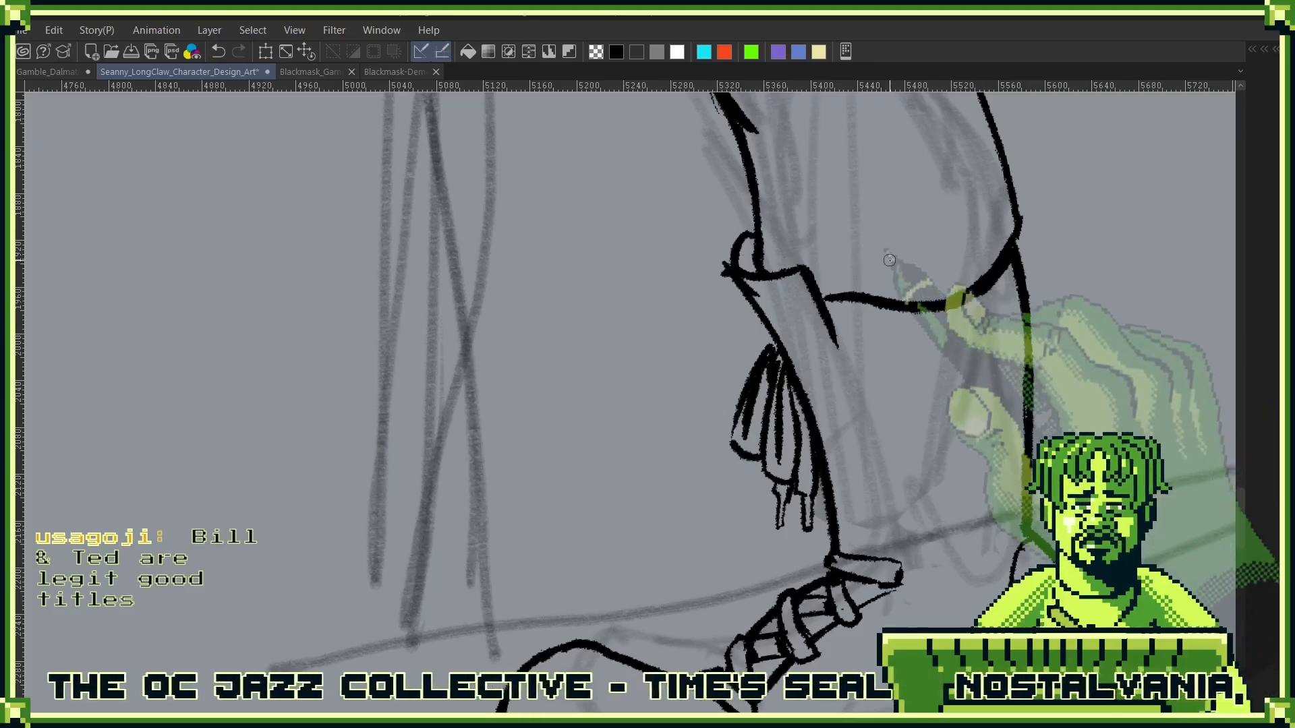
- Examine the side-view boot up close and in proportion to the other figures on the whole sheet
scroll(894, 256, down, 5)
scroll(907, 227, up, 2)
drag(907, 226, 748, 314)
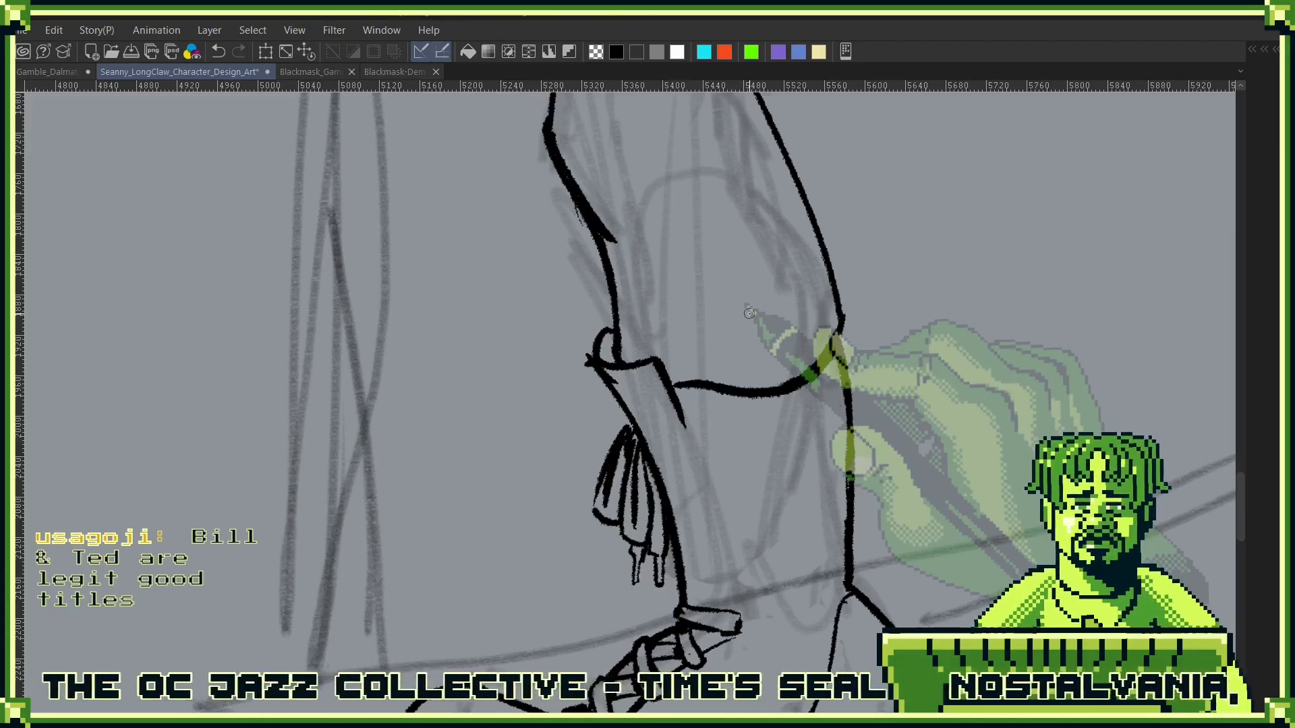
scroll(748, 314, down, 2)
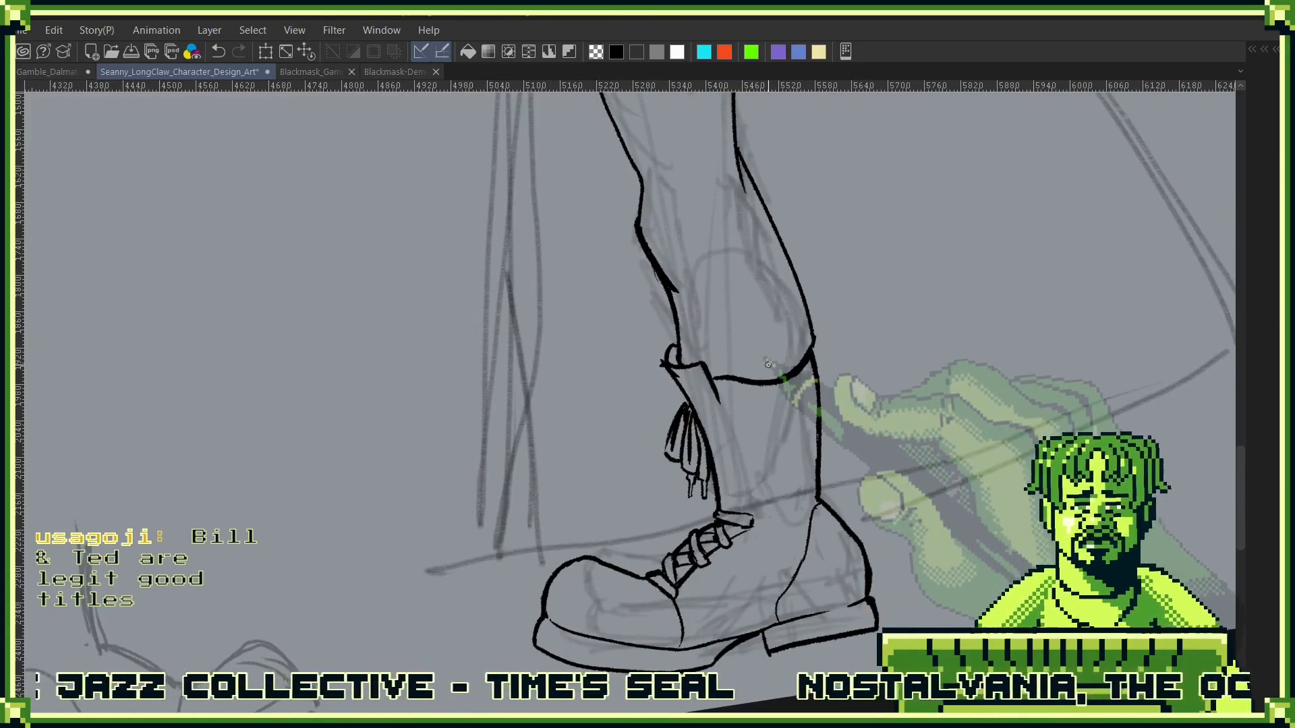
key(ctrl+0)
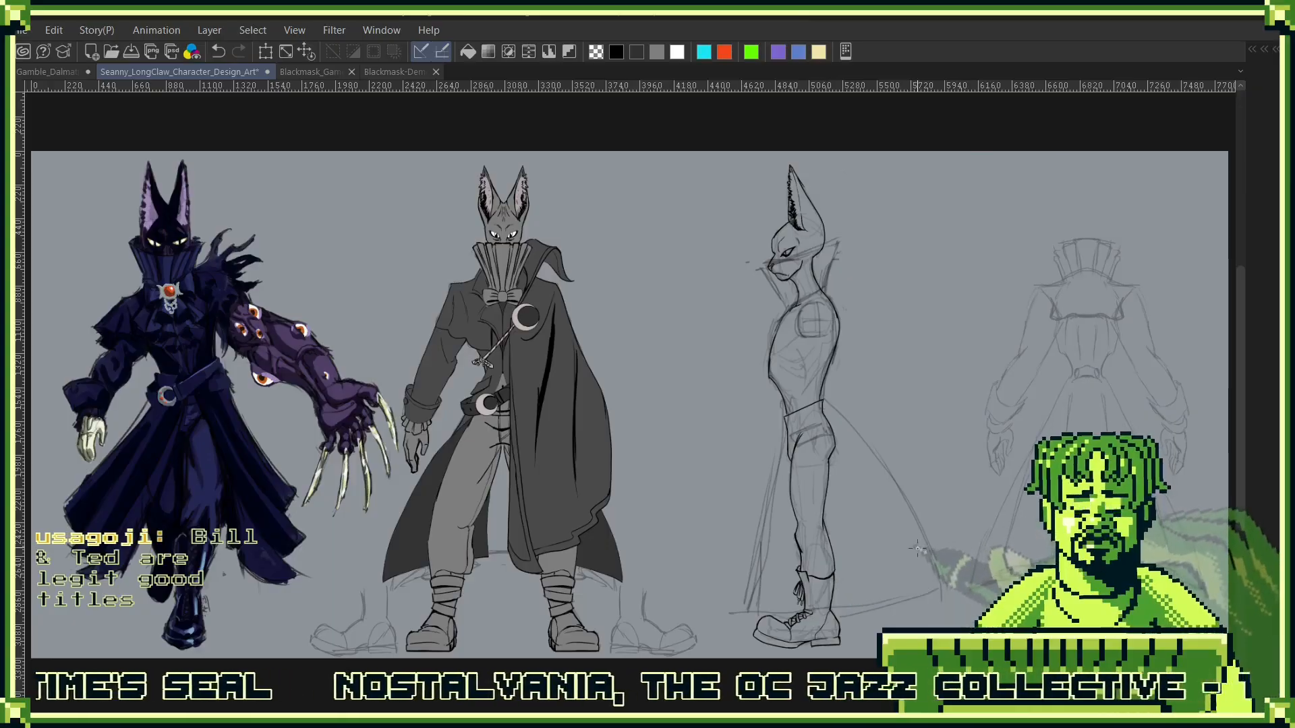
drag(817, 593, 859, 491)
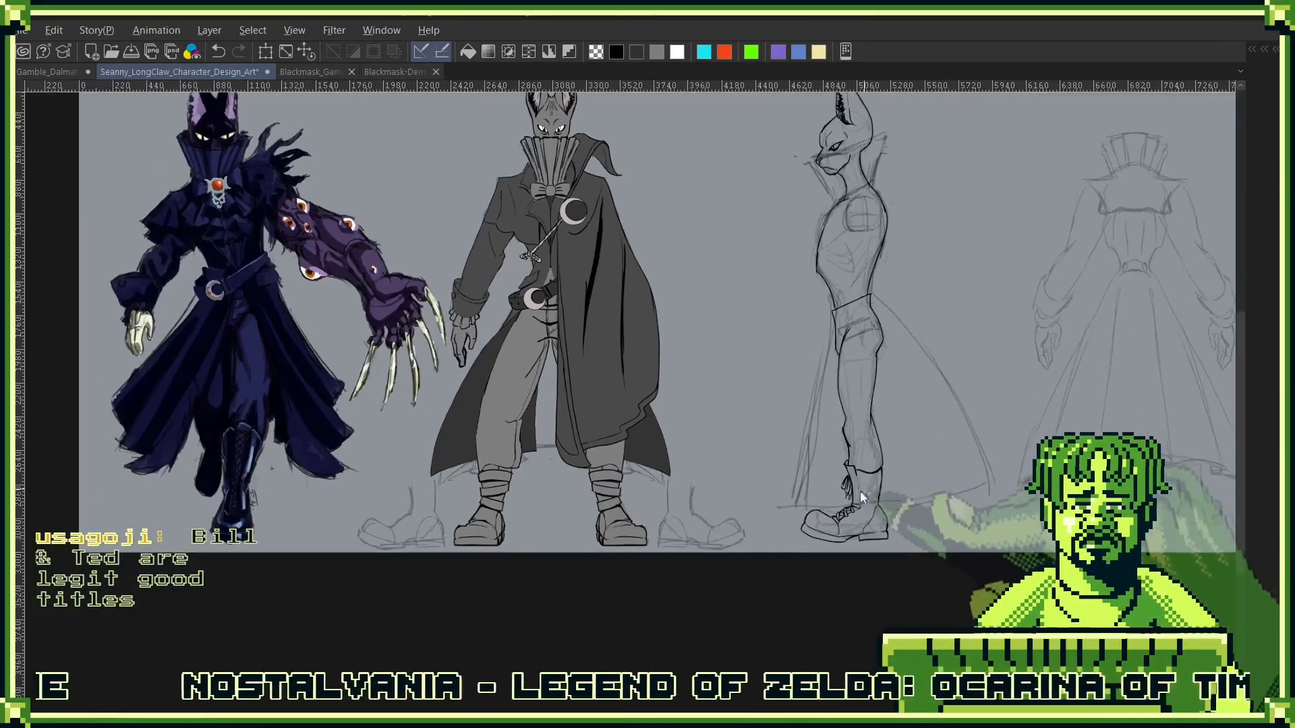
- Clear the laces and bow from the side-view boot and ink a plain instep line from the shaft to the toe cap
scroll(892, 514, up, 3)
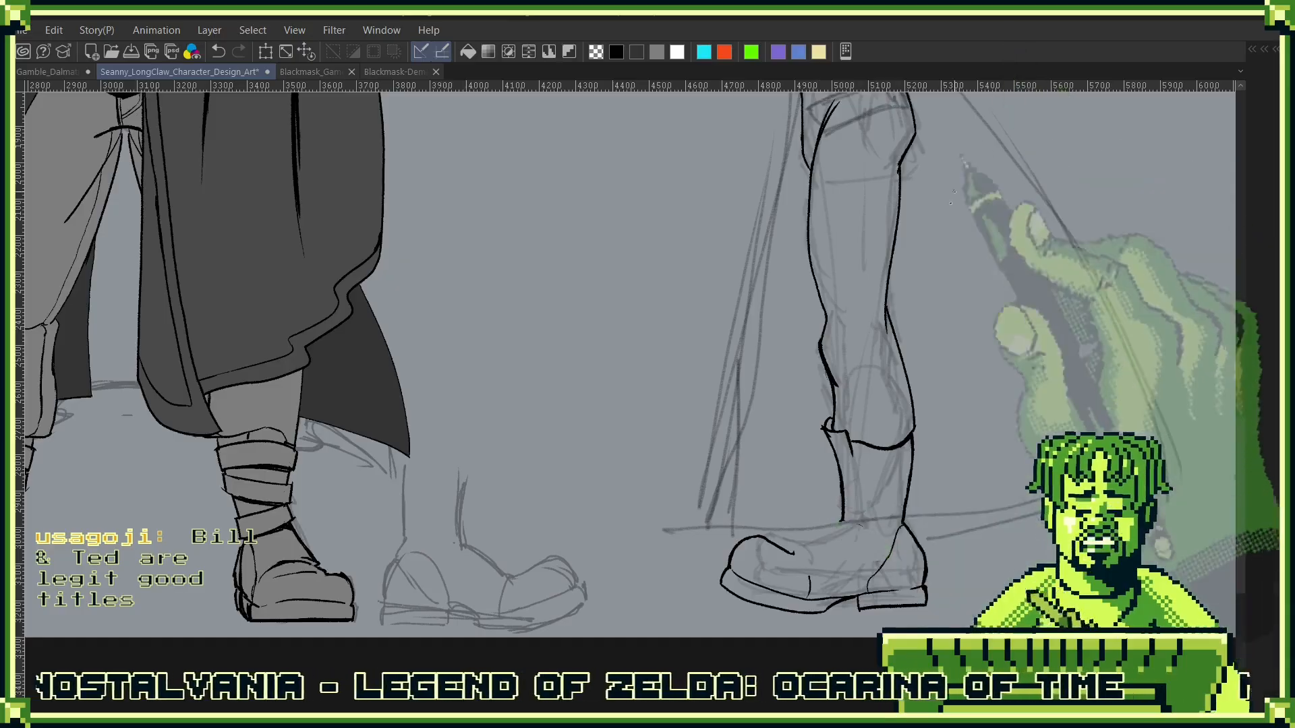
scroll(889, 530, up, 3)
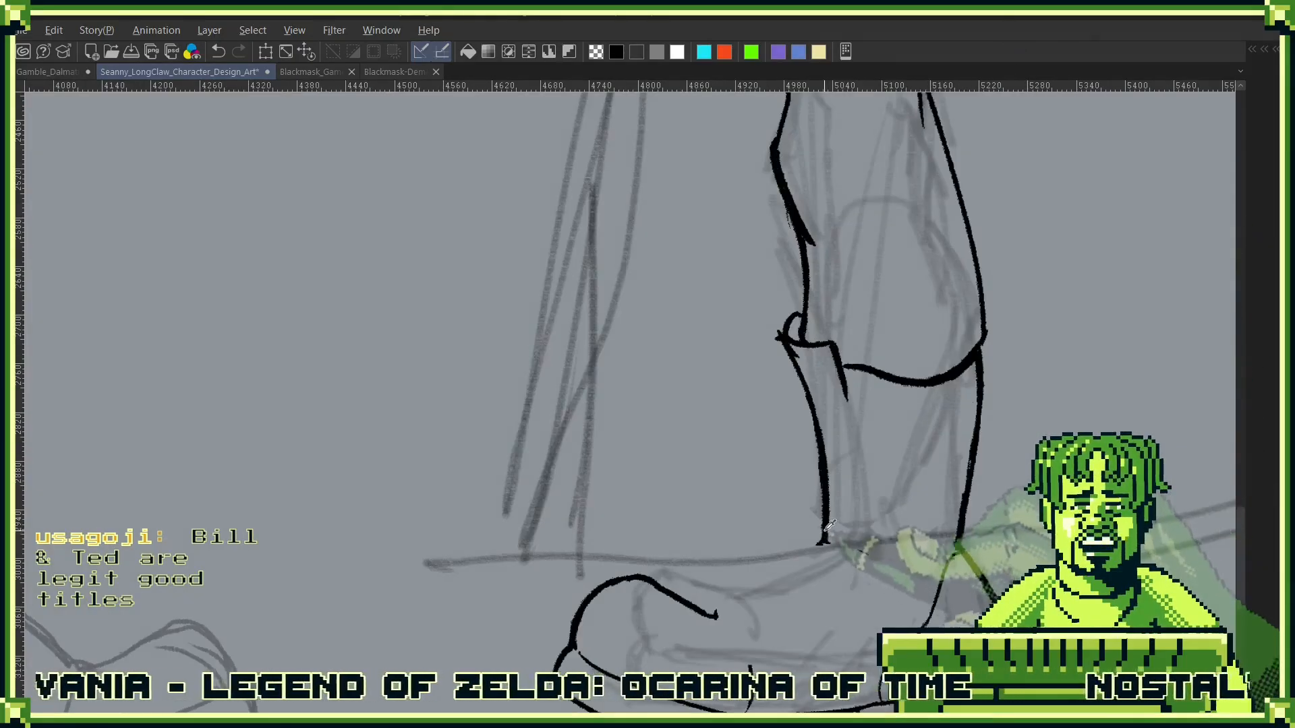
drag(823, 570, 861, 506)
mouse_move(750, 578)
mouse_down()
mouse_move(855, 478)
mouse_move(757, 581)
mouse_move(828, 633)
mouse_up()
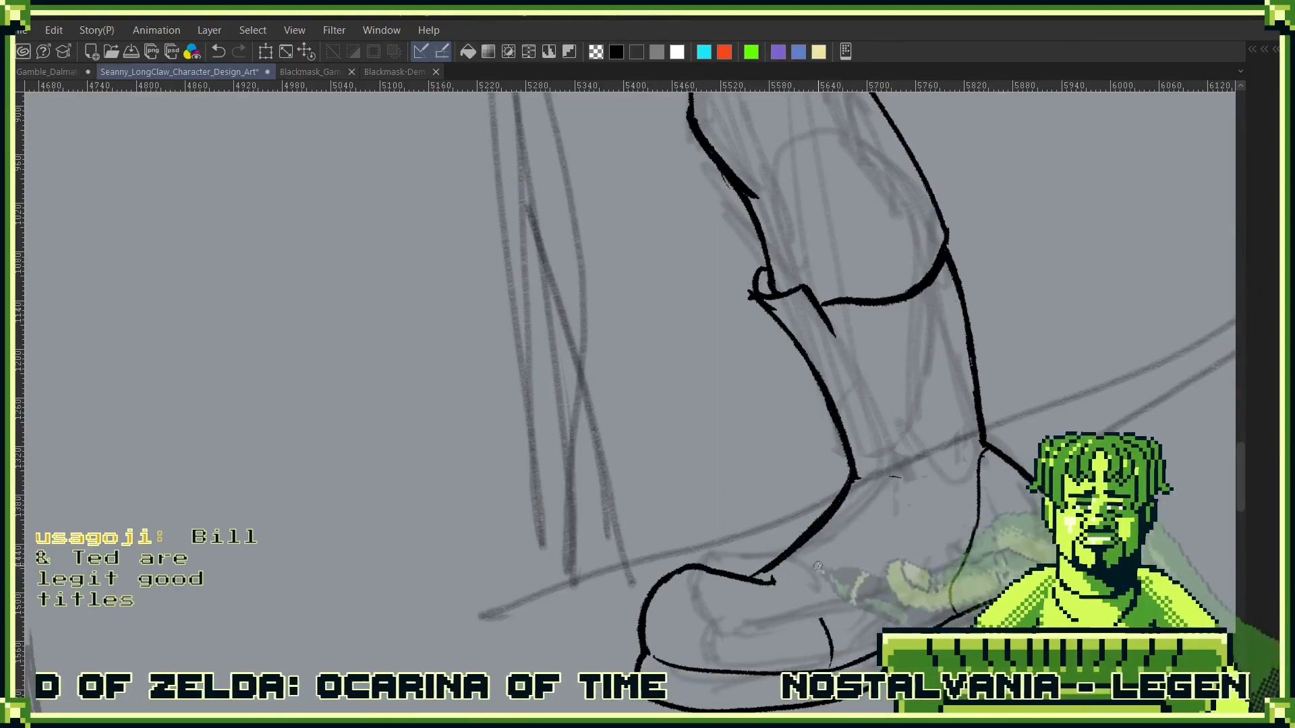
- Ink a curved toe-cap seam on the side-view boot, running from the instep down to the sole
drag(756, 577, 828, 633)
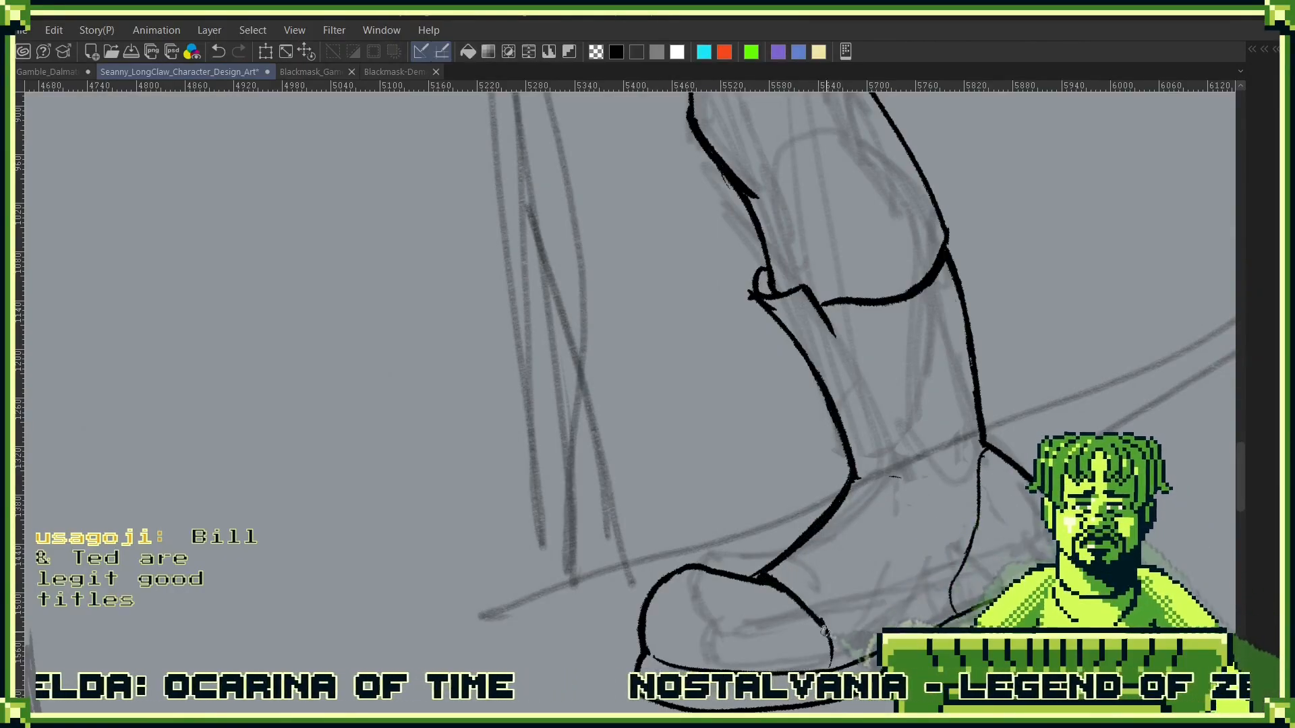
drag(759, 577, 824, 620)
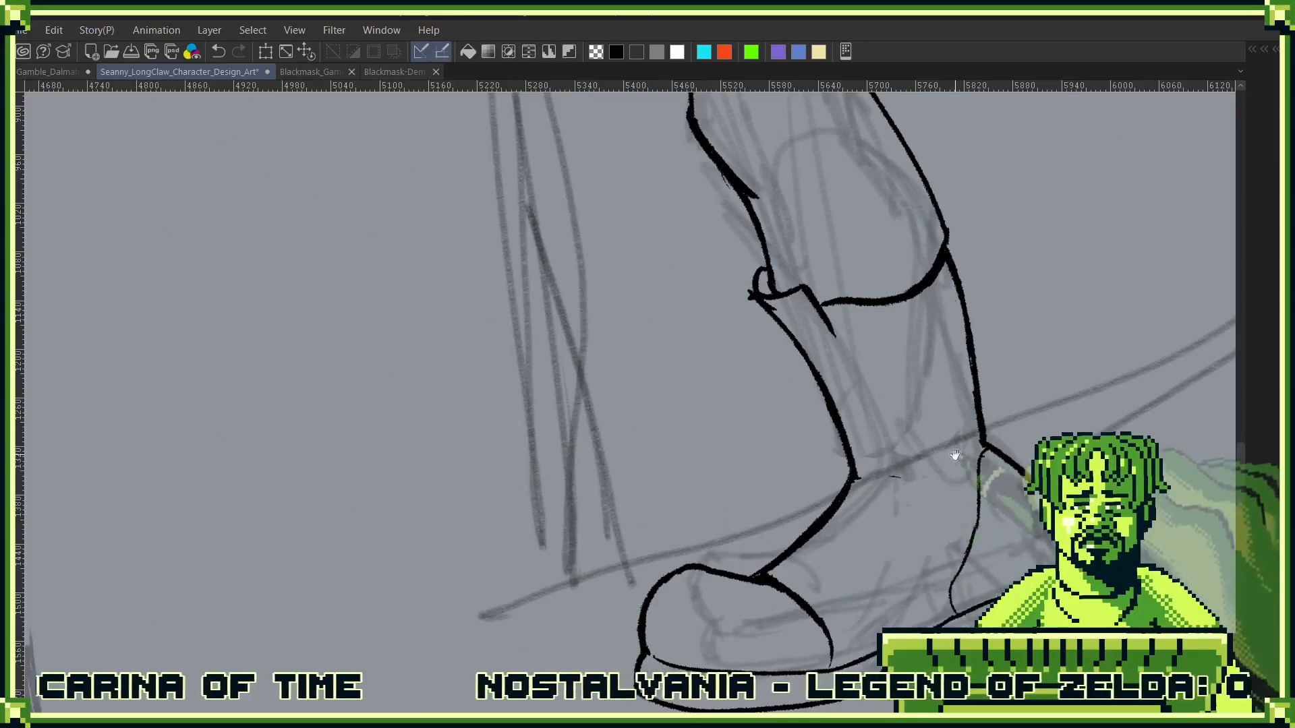
drag(955, 455, 997, 512)
alt+click(960, 536)
alt+click(960, 536)
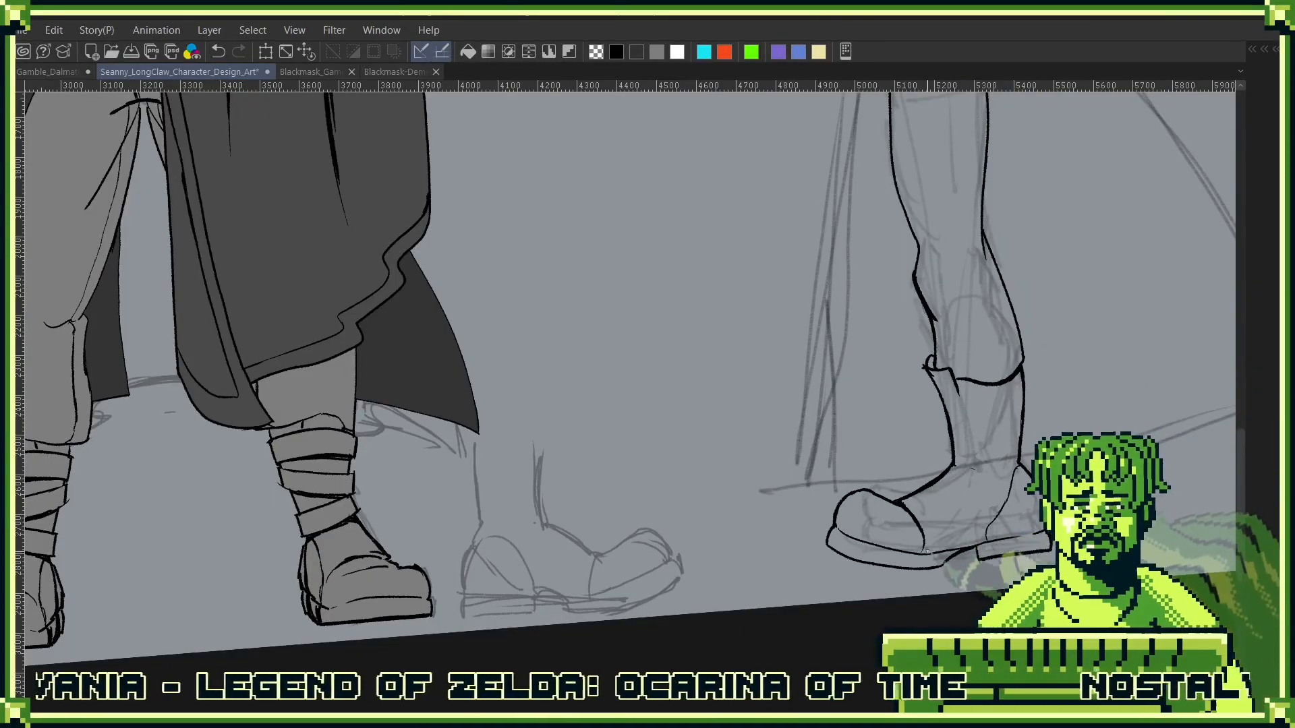
click(924, 558)
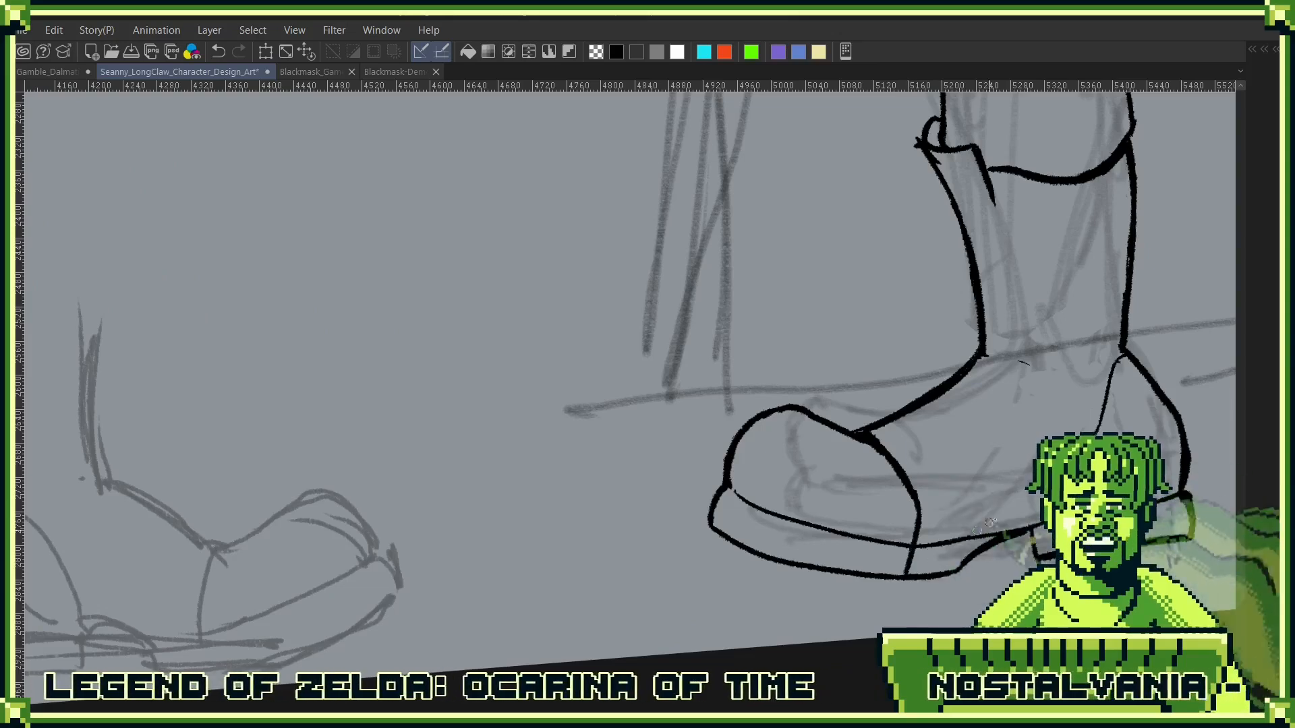
- Ink side-panel seams on the boot, running back from the toe cap and curving up to the ankle
drag(989, 522, 887, 587)
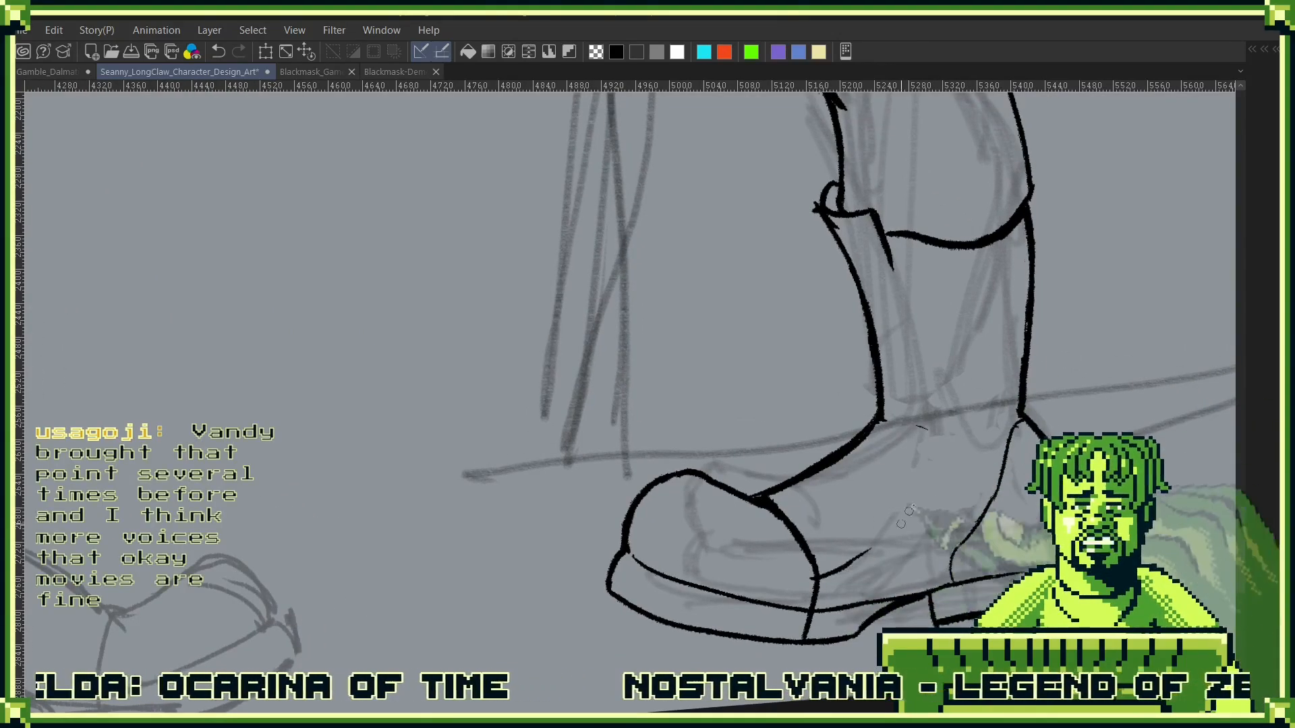
drag(888, 542, 824, 571)
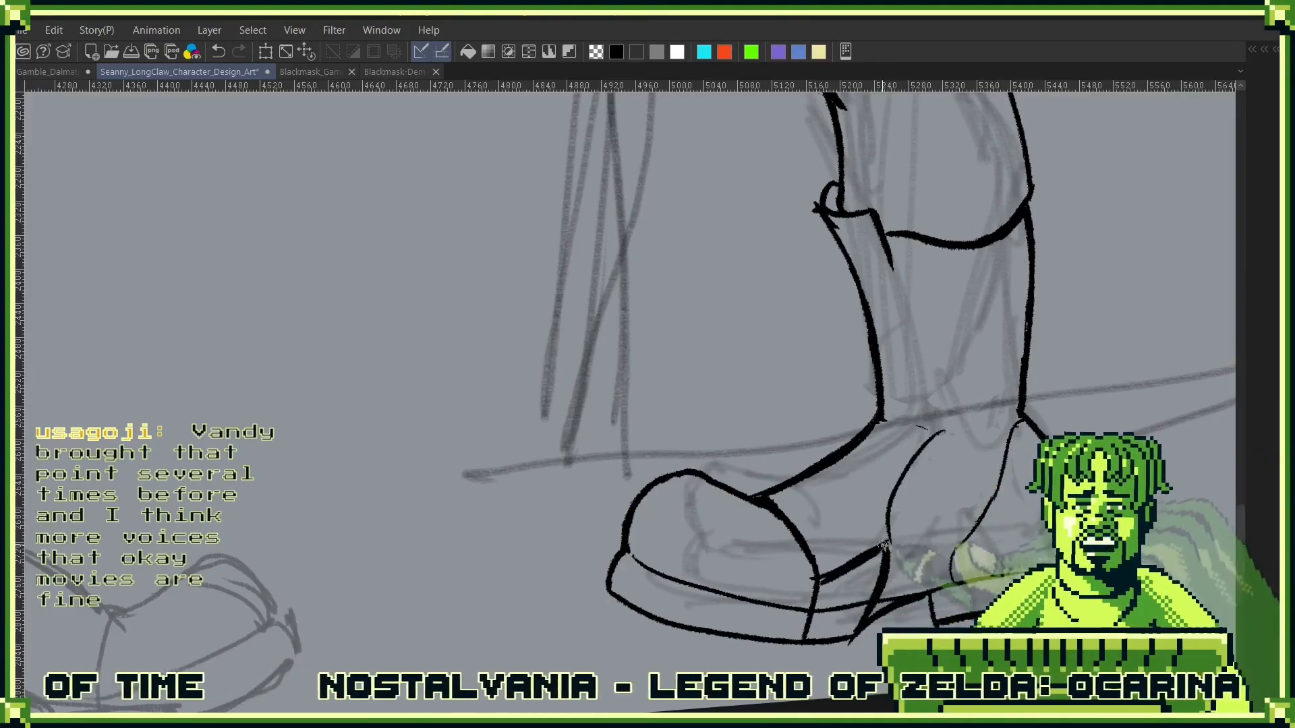
drag(942, 523, 845, 630)
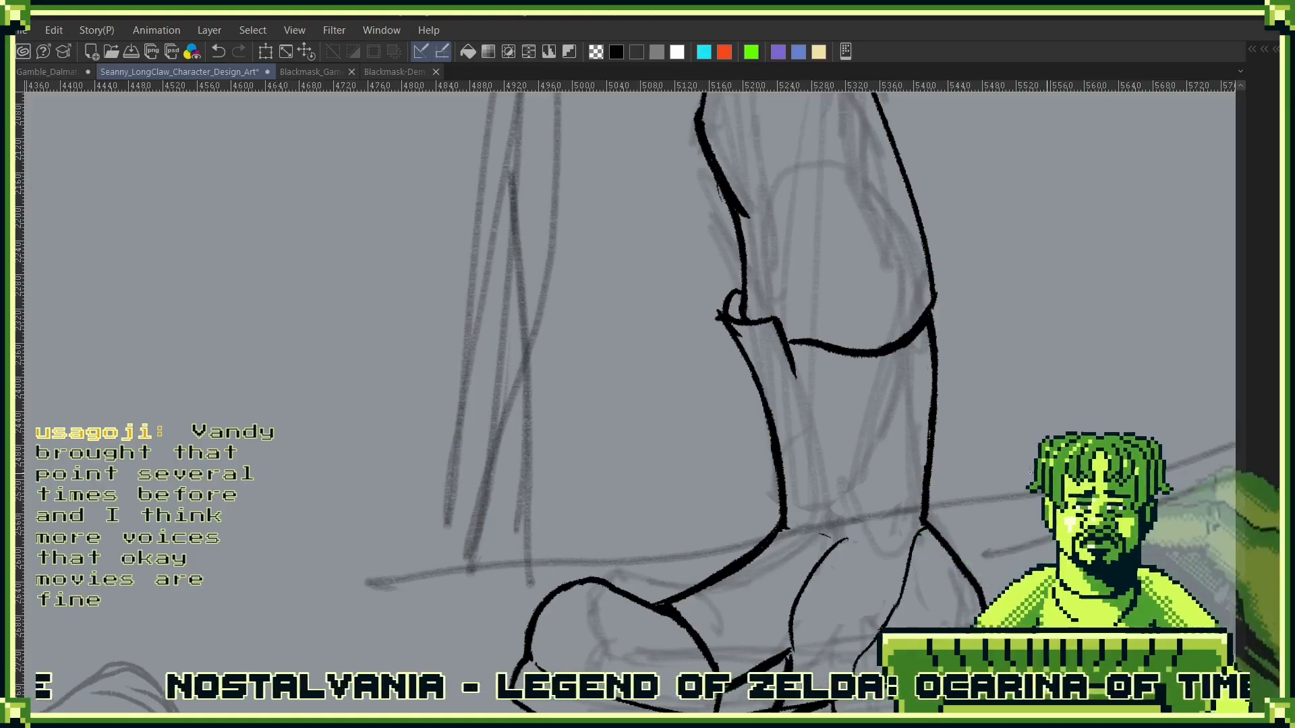
- Ink a curved seam across the ankle, joining the instep line to the top of the heel
drag(774, 539, 906, 521)
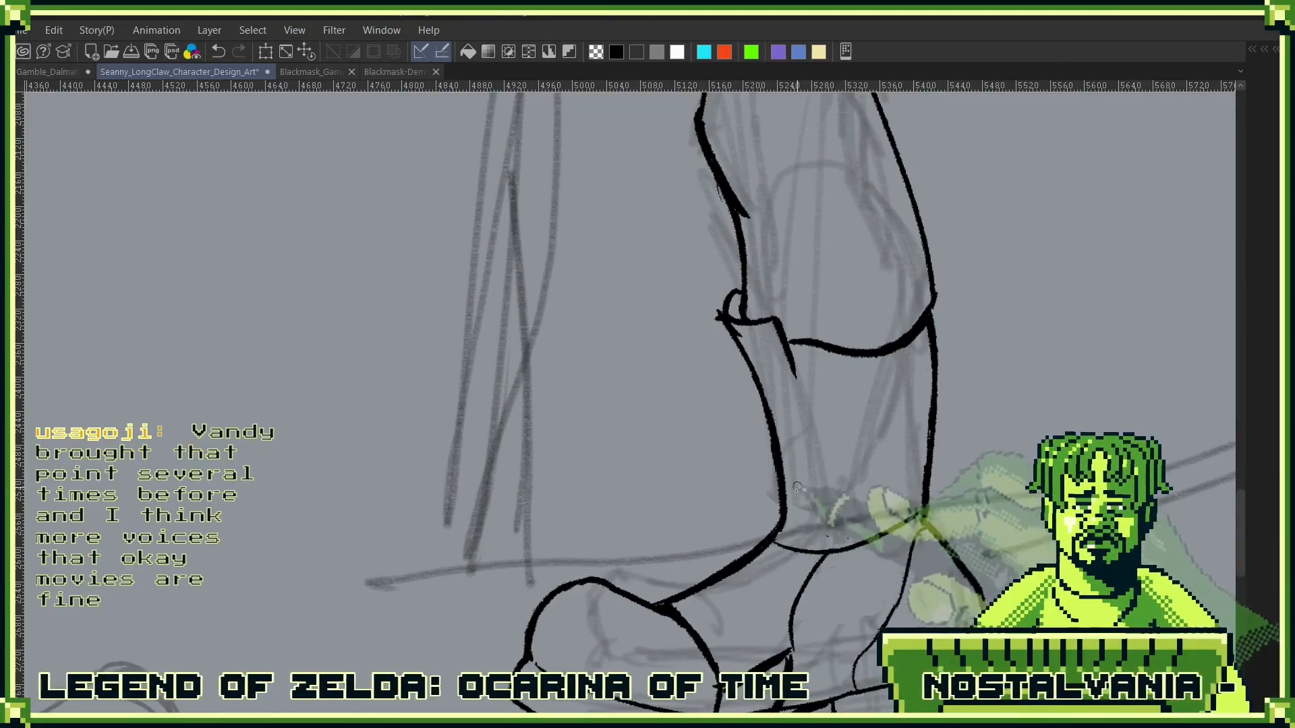
scroll(901, 457, down, 3)
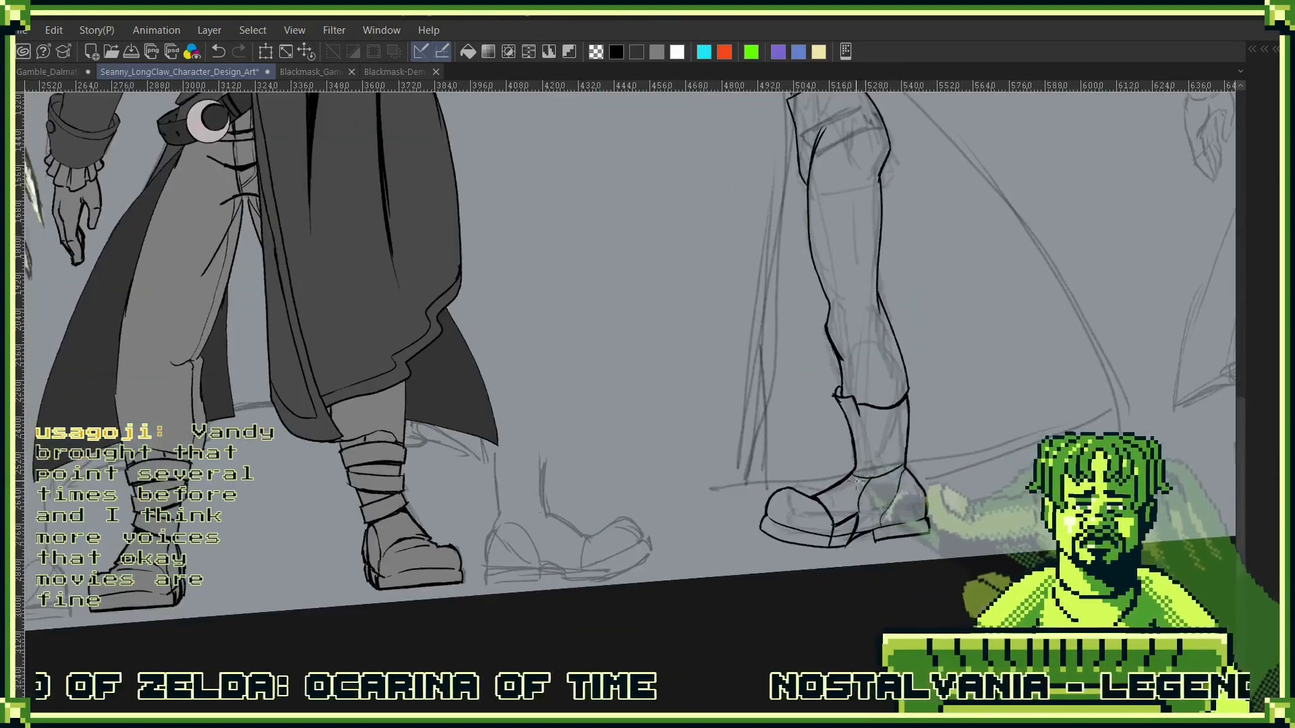
scroll(877, 470, up, 3)
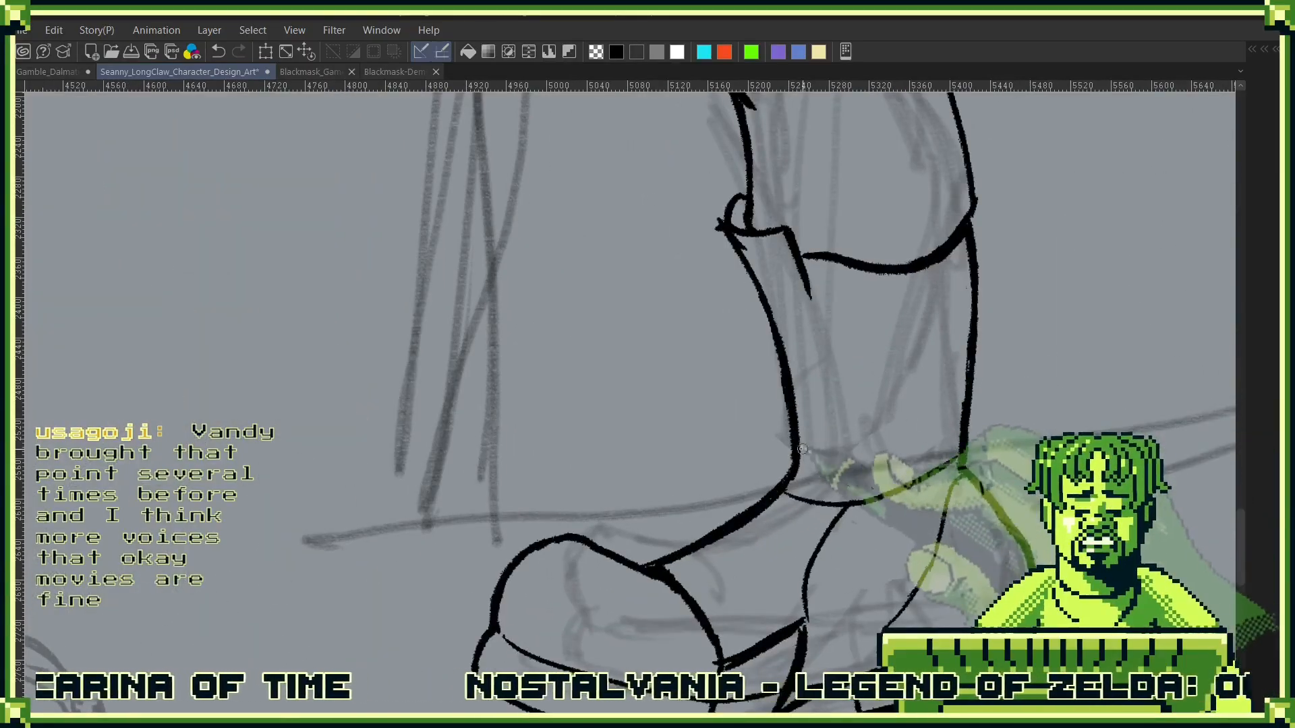
- Ink a second curve across the shaft just above the ankle seam and reconnect the shaft's back outline to it
drag(799, 453, 961, 414)
key(ctrl+z)
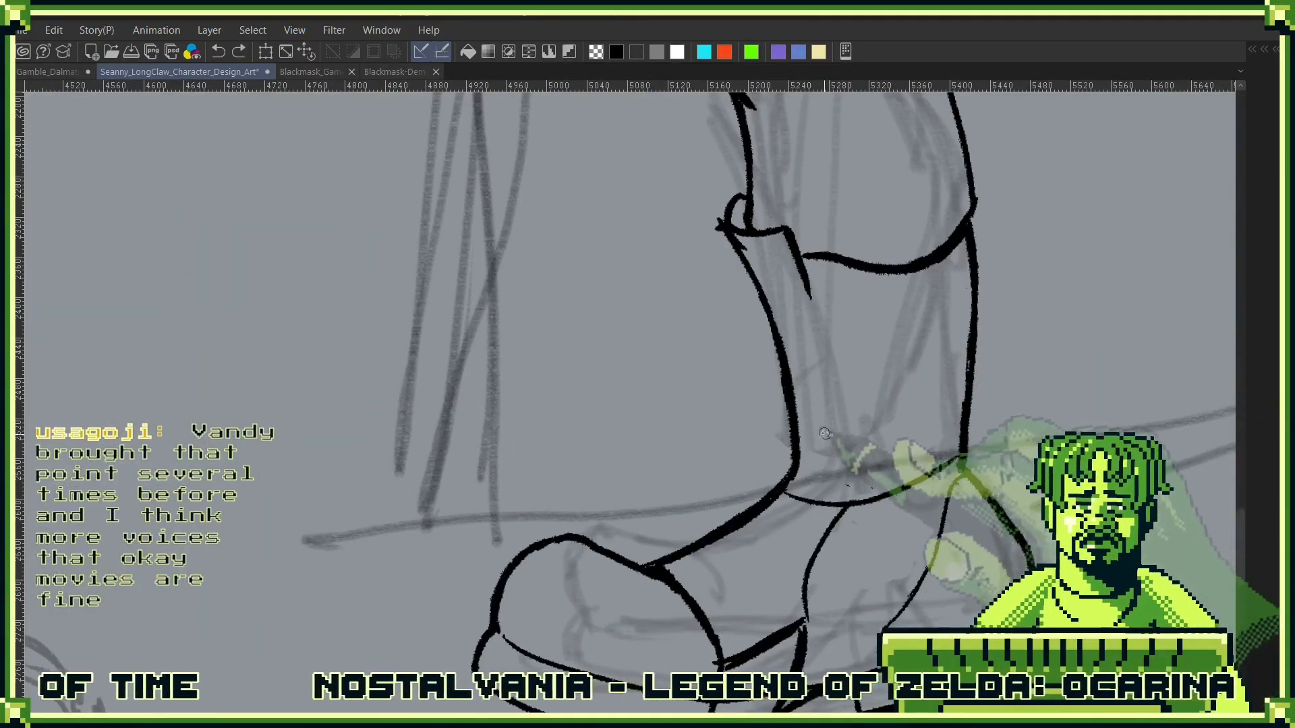
drag(799, 438, 974, 420)
drag(799, 440, 929, 426)
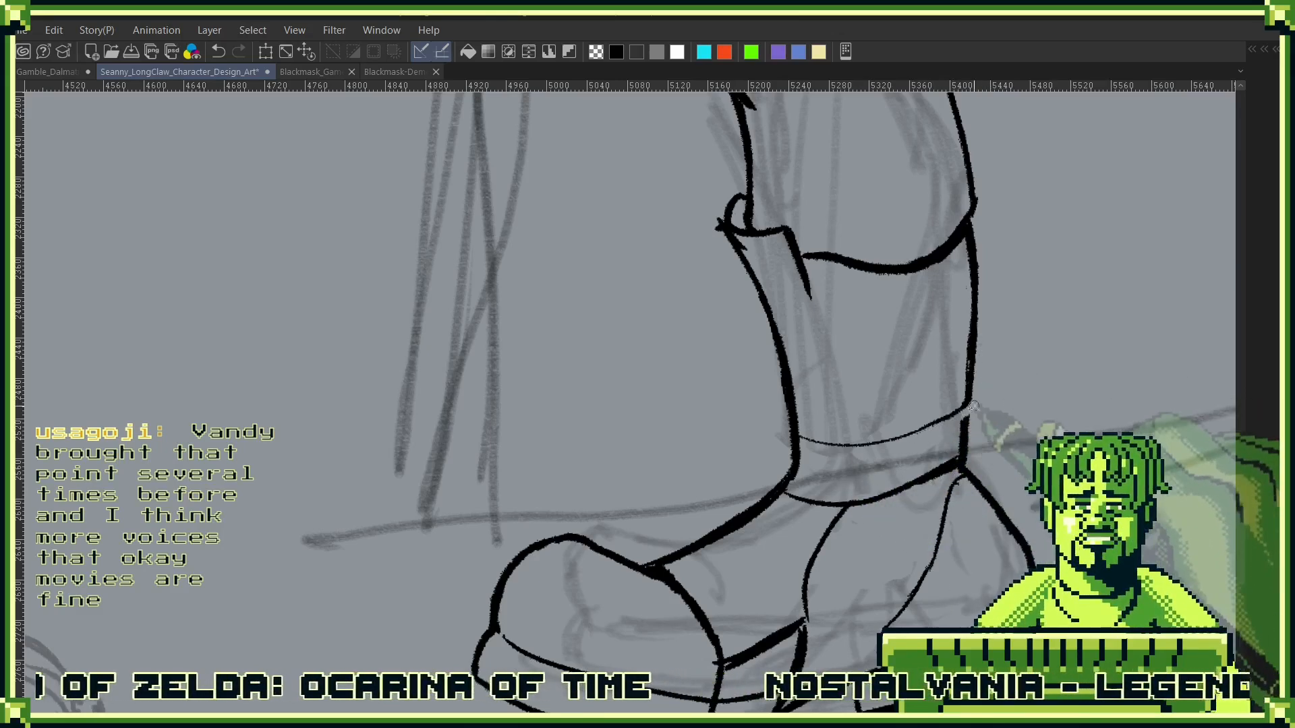
drag(981, 426, 1012, 425)
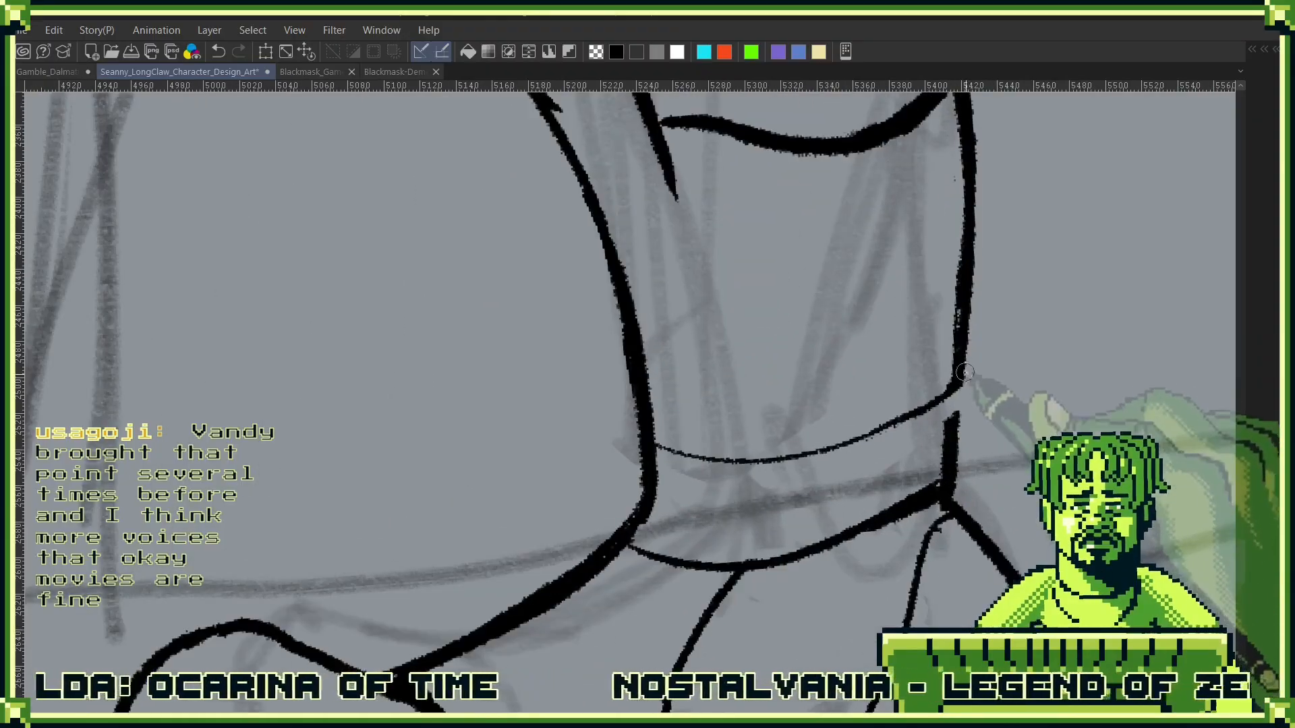
drag(960, 379, 955, 444)
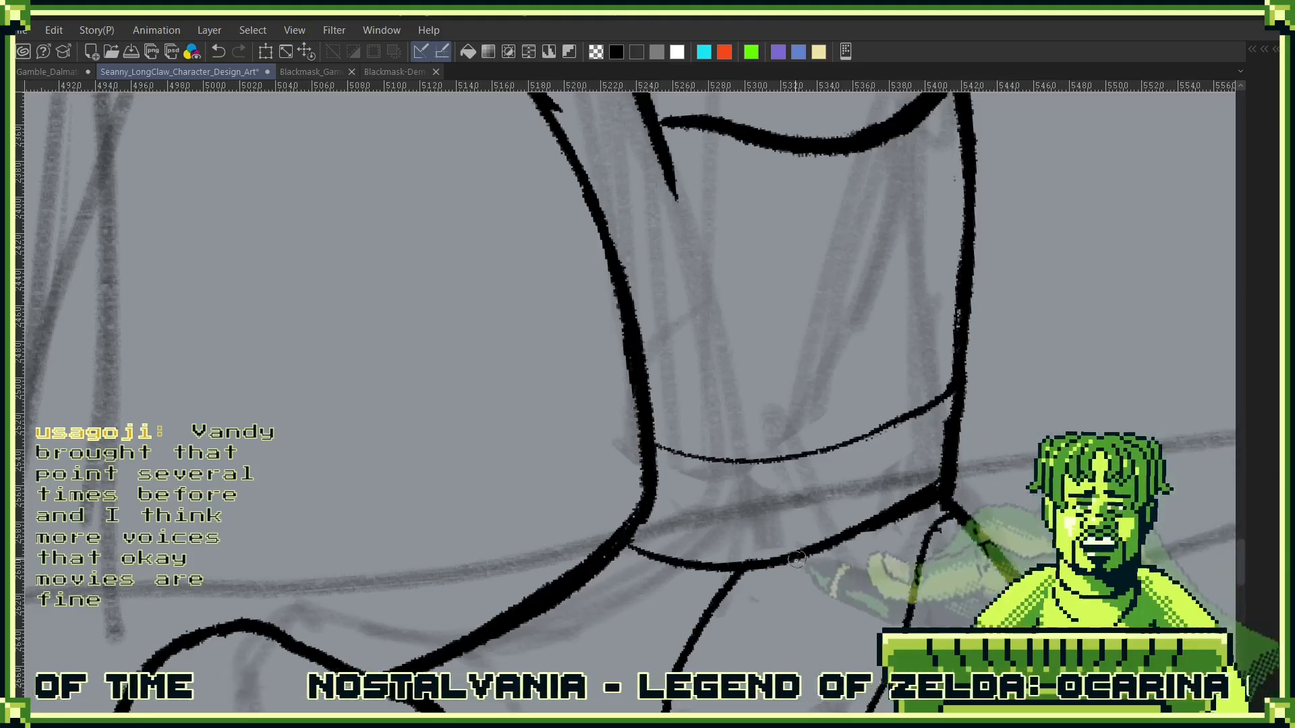
- Reshape the front of the ankle band into an outward-flaring edge and thicken the band's lower line
drag(626, 466, 805, 467)
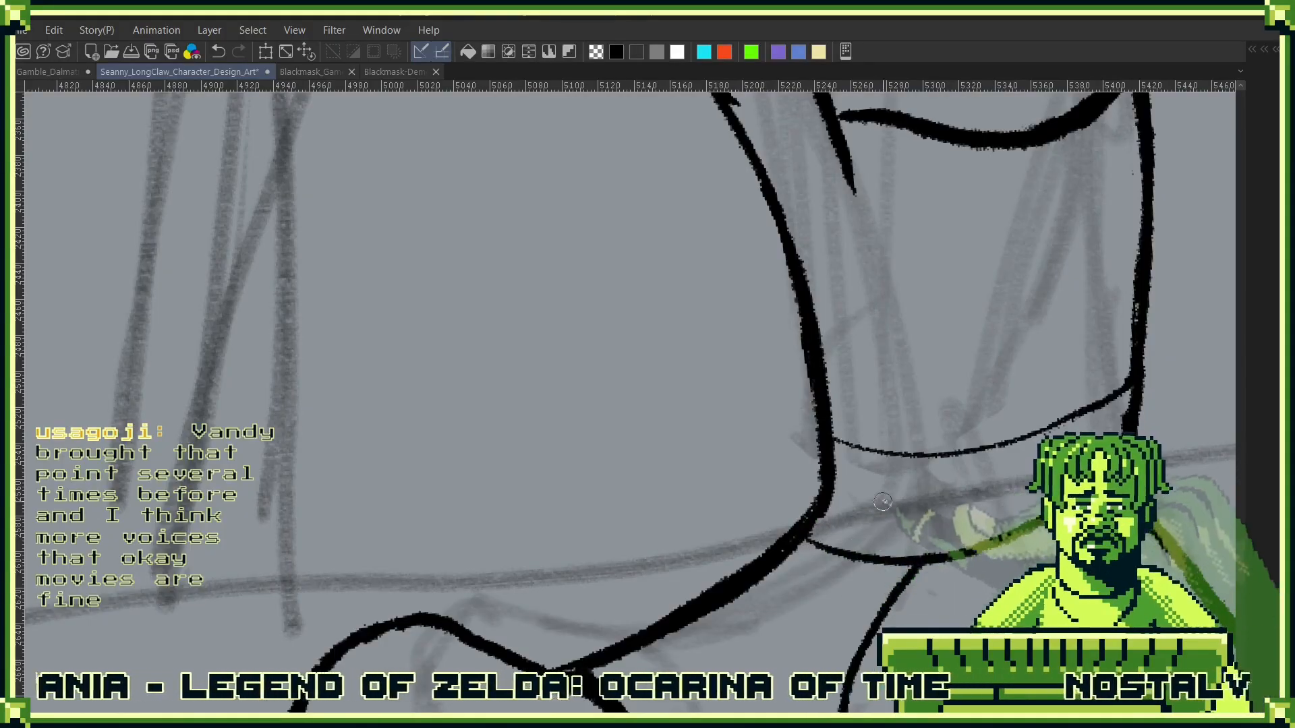
mouse_move(819, 457)
mouse_down()
mouse_move(815, 533)
mouse_move(824, 485)
mouse_up()
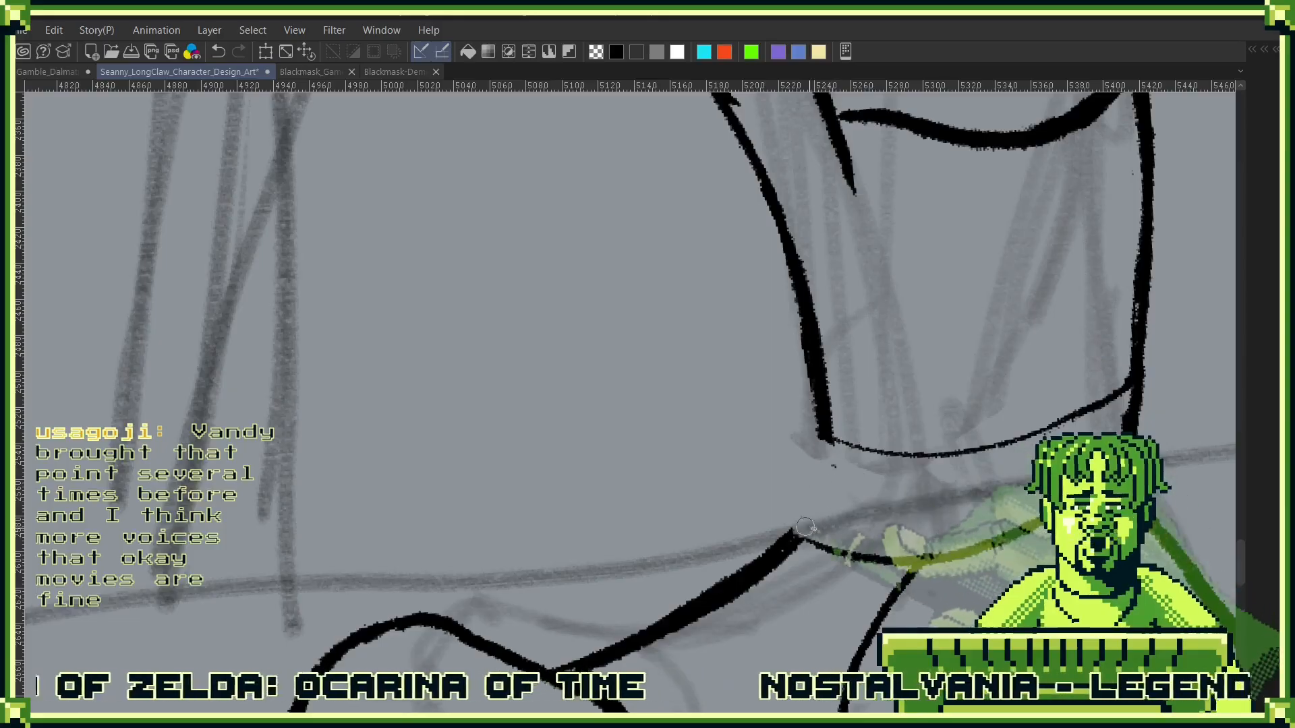
drag(773, 538, 813, 409)
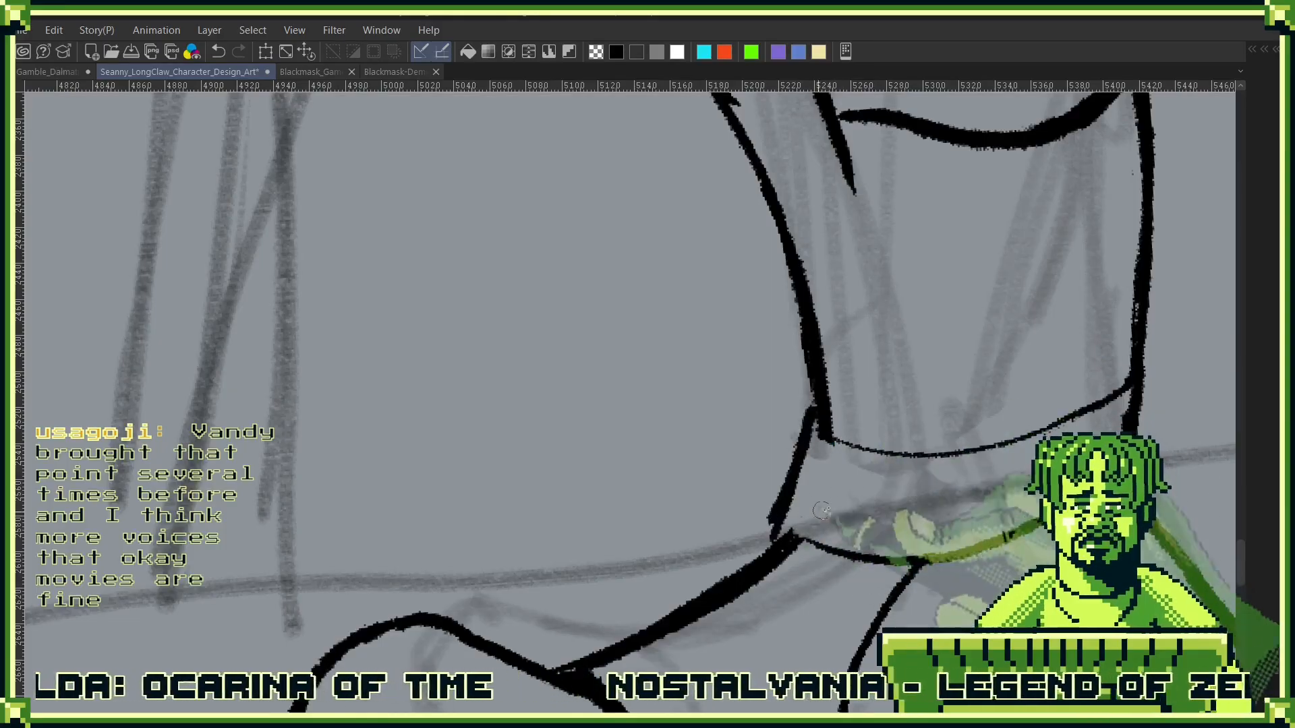
mouse_move(808, 498)
mouse_down()
mouse_move(756, 577)
mouse_move(680, 615)
mouse_move(698, 435)
mouse_move(711, 553)
mouse_up()
mouse_move(1072, 551)
mouse_down()
mouse_move(1035, 214)
mouse_move(1004, 149)
mouse_up()
drag(785, 433, 988, 348)
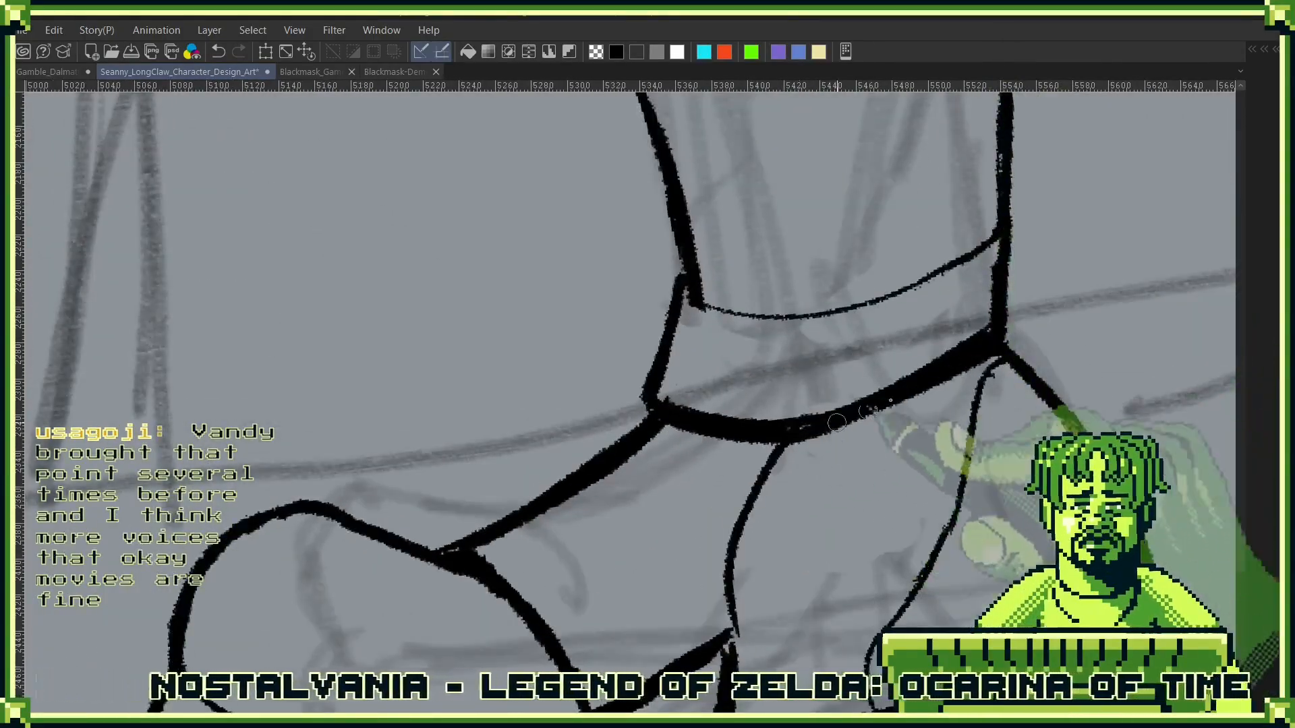
drag(942, 439, 819, 596)
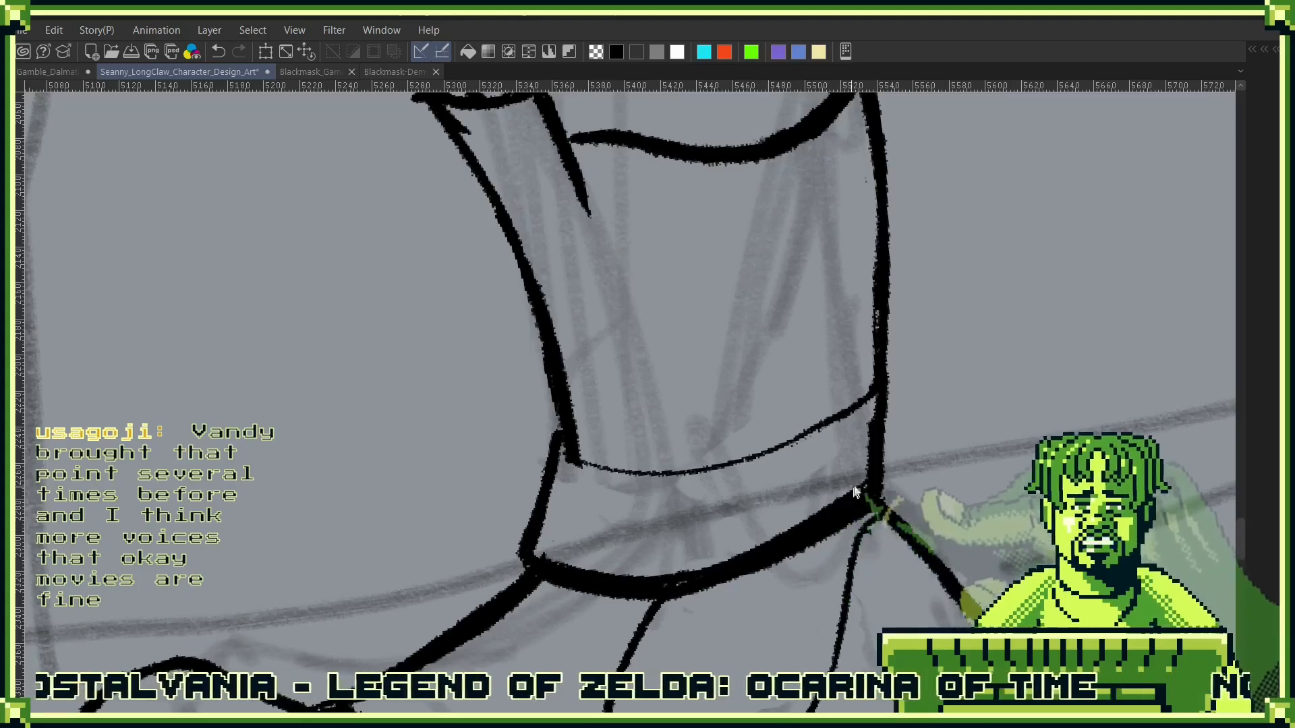
scroll(796, 524, down, 3)
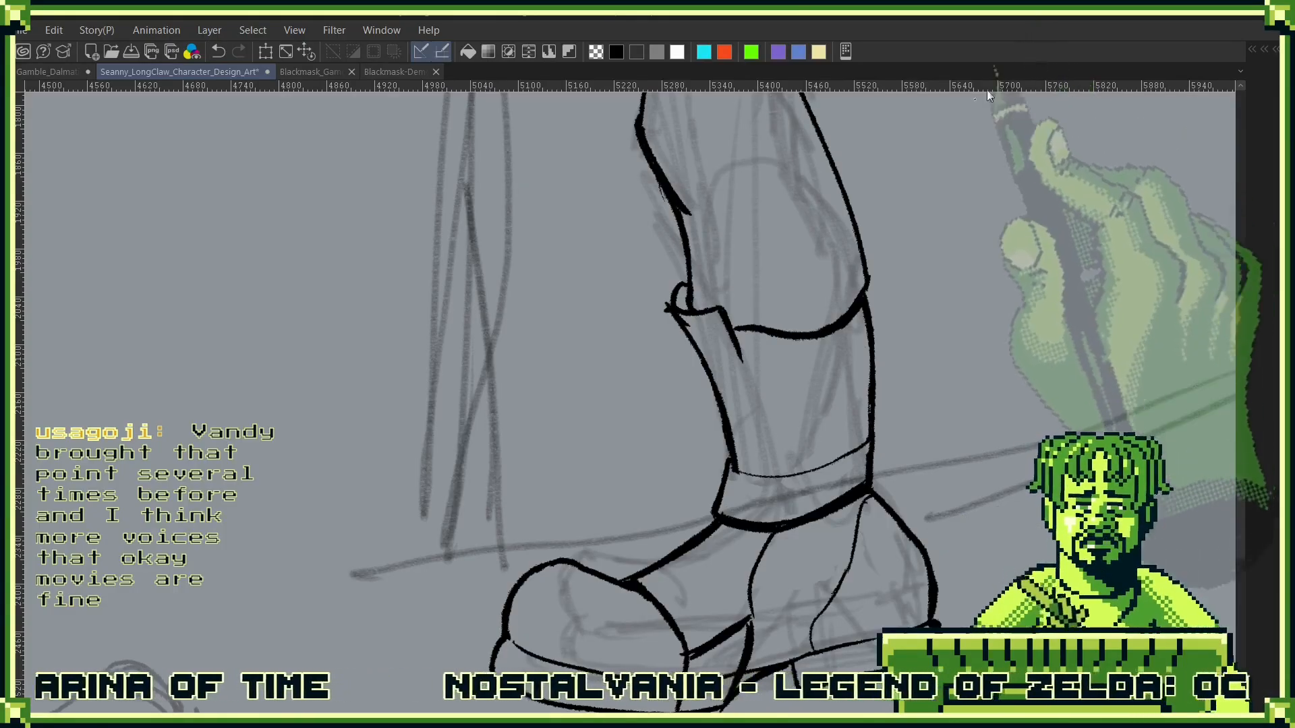
- Ink a slanted wrap around the upper boot shaft, just below the trouser hem, with a front edge standing off the shaft
mouse_move(691, 361)
mouse_down()
mouse_move(744, 358)
mouse_move(855, 302)
mouse_move(747, 354)
mouse_move(795, 337)
mouse_up()
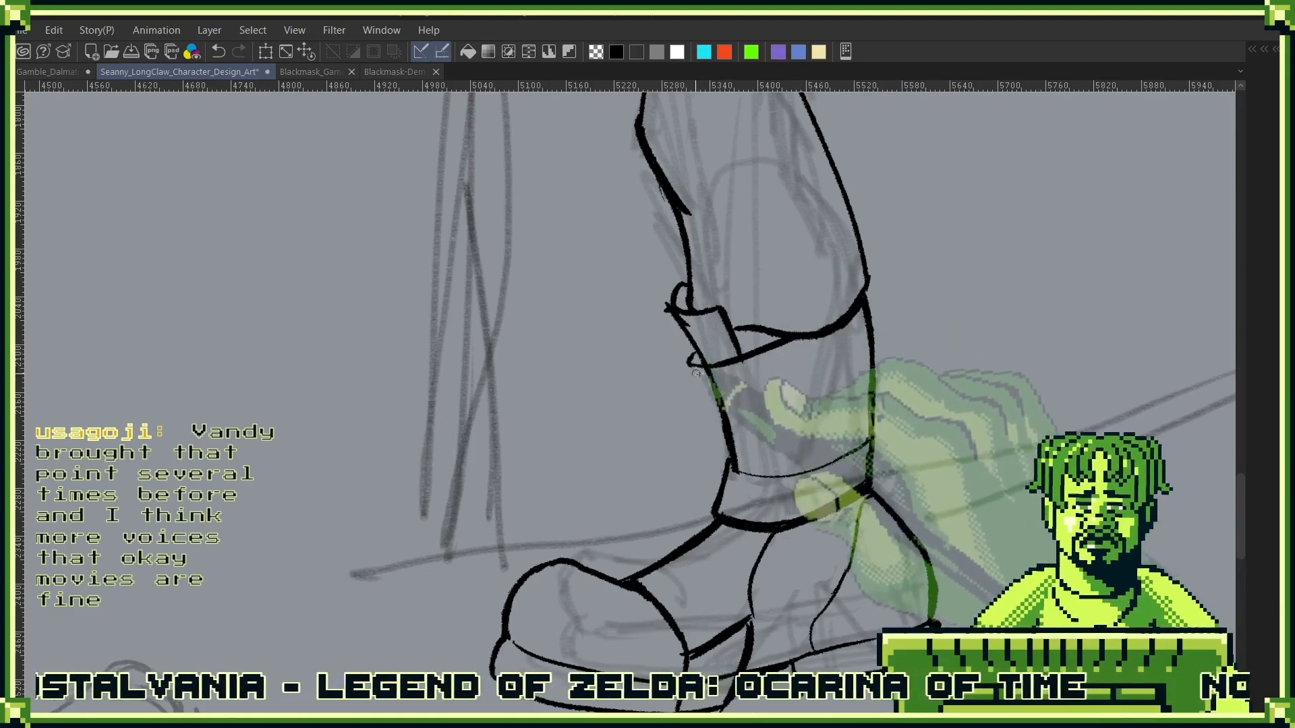
mouse_move(699, 390)
mouse_down()
mouse_move(723, 309)
mouse_move(720, 368)
mouse_move(703, 402)
mouse_up()
key(ctrl+z)
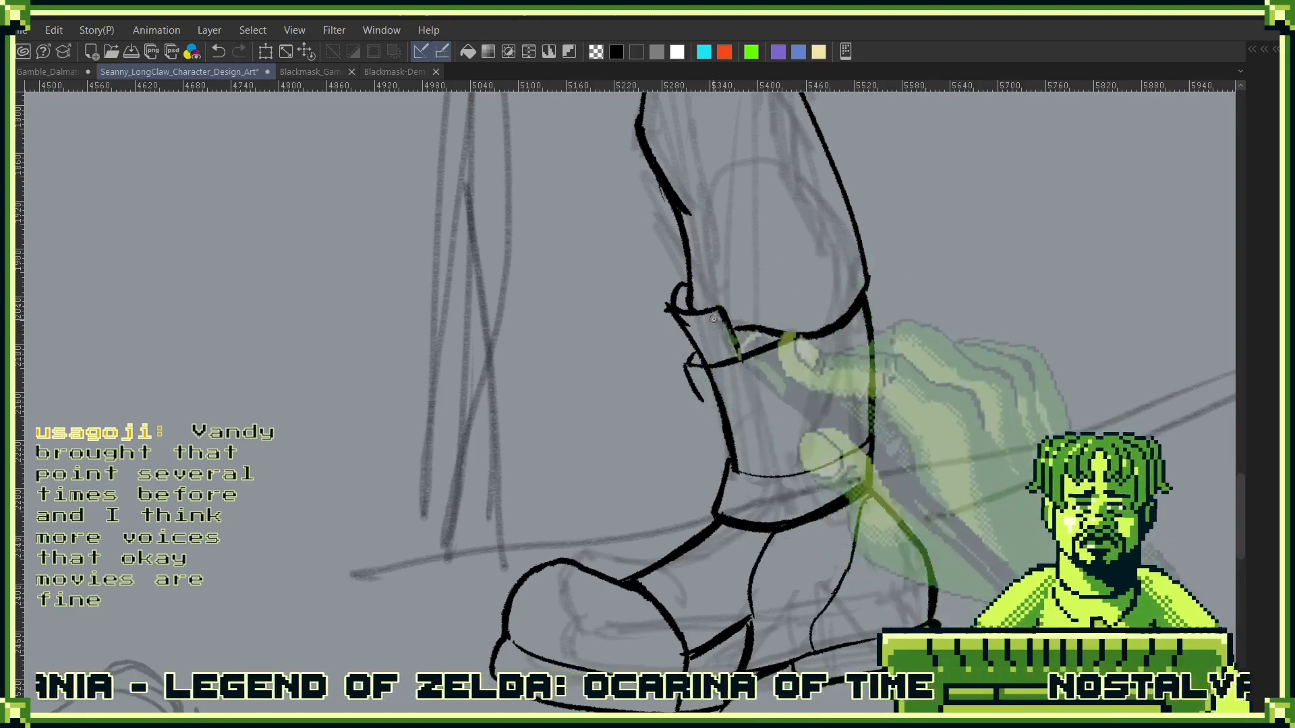
drag(818, 379, 866, 348)
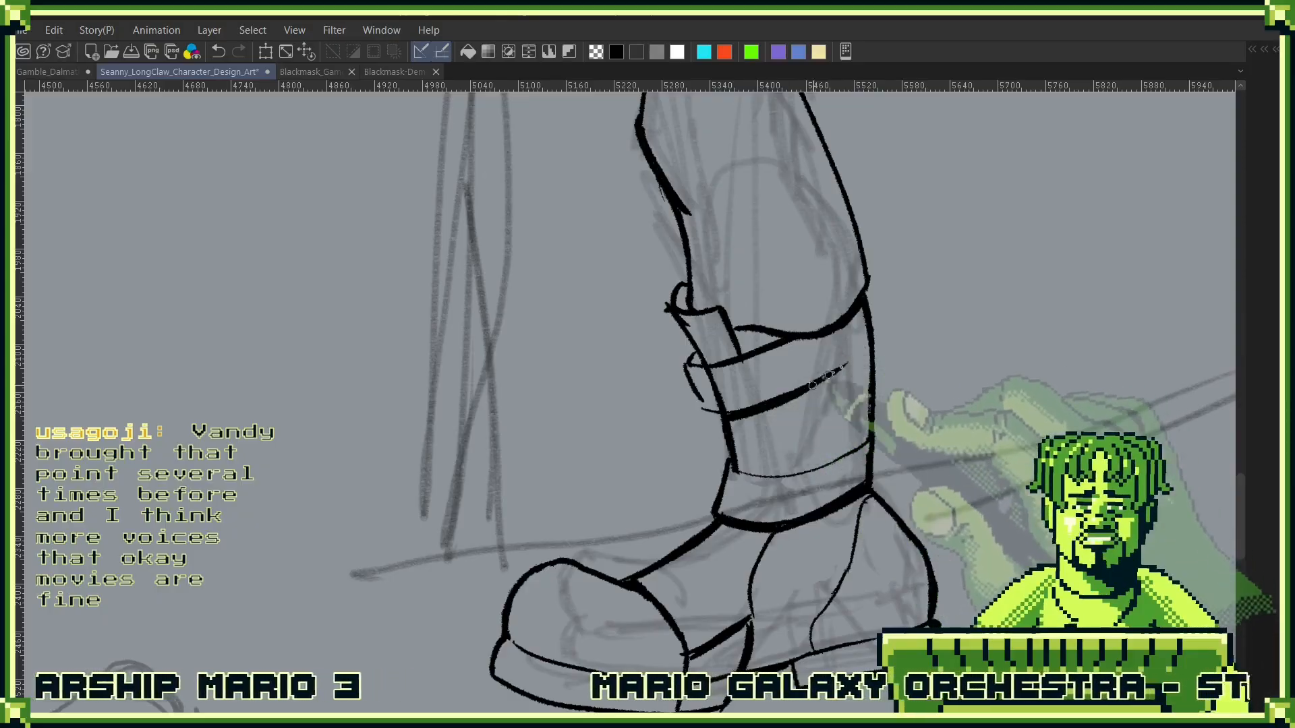
drag(812, 384, 789, 392)
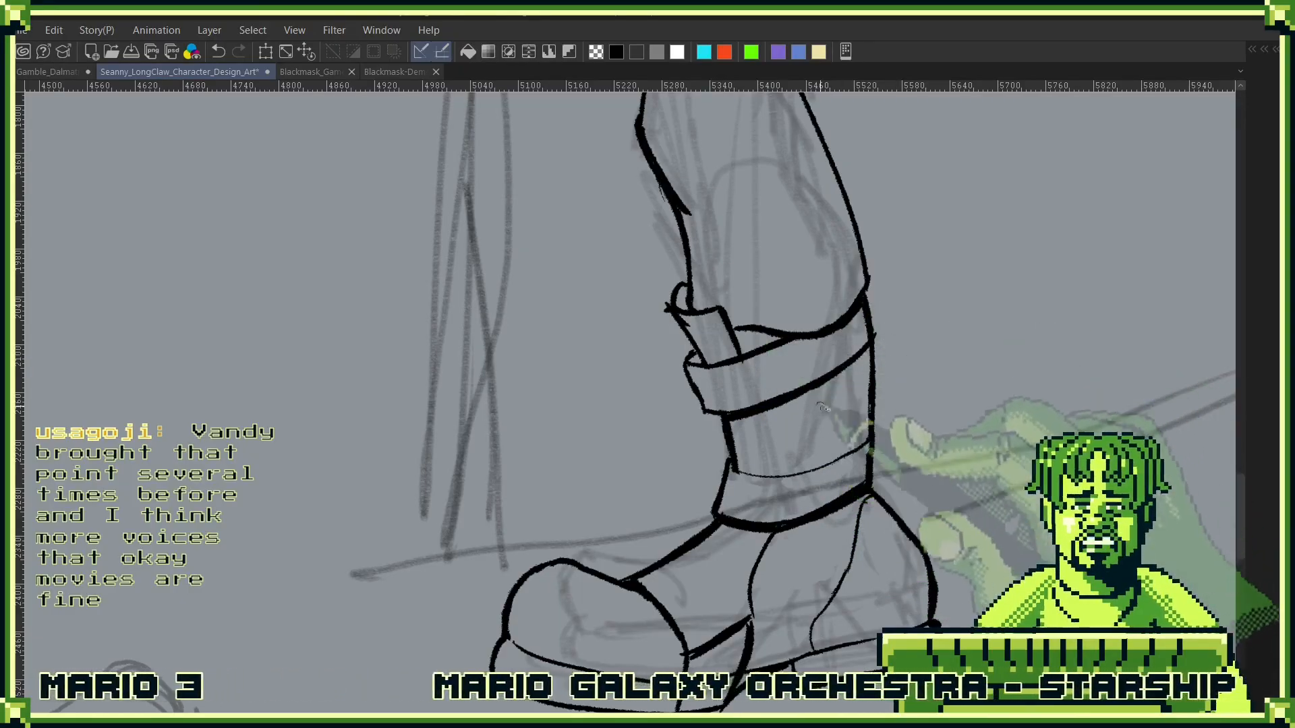
- Ink a second wrap around the lower shaft, slanting the opposite way and overhanging at the back
drag(942, 450, 974, 338)
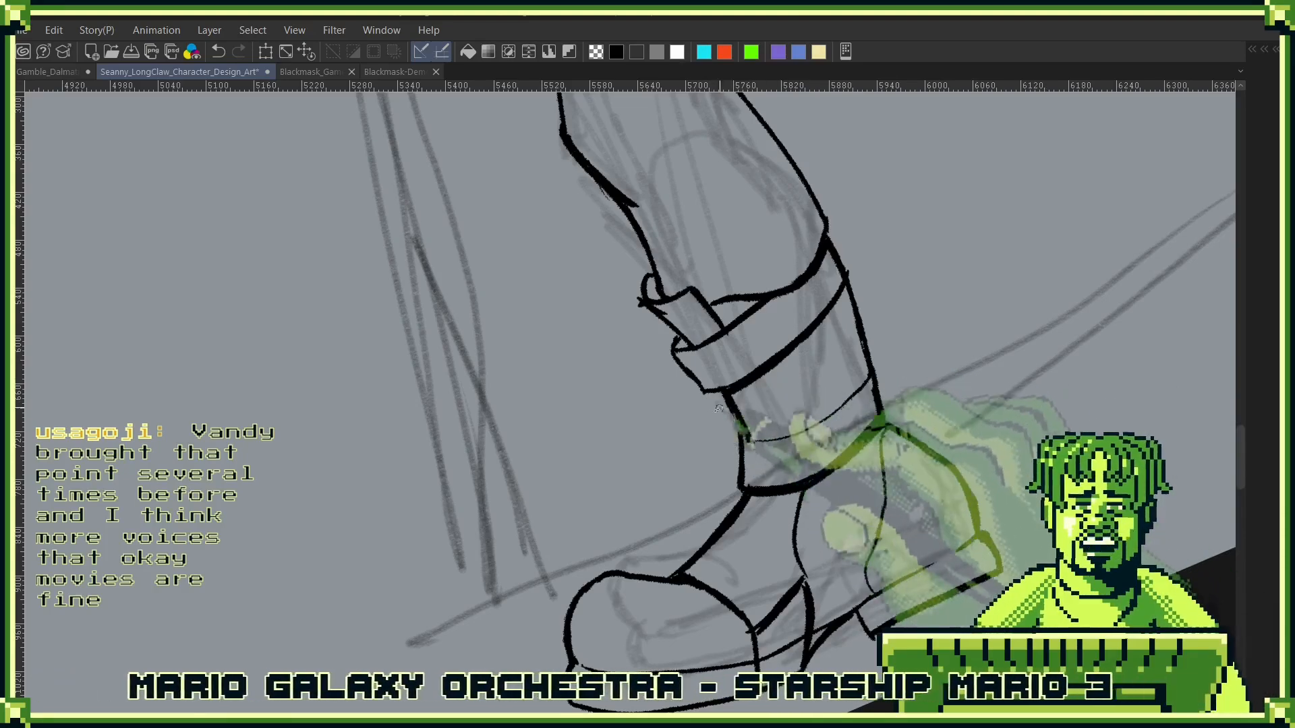
mouse_move(720, 424)
mouse_down()
mouse_move(713, 397)
mouse_move(870, 327)
mouse_up()
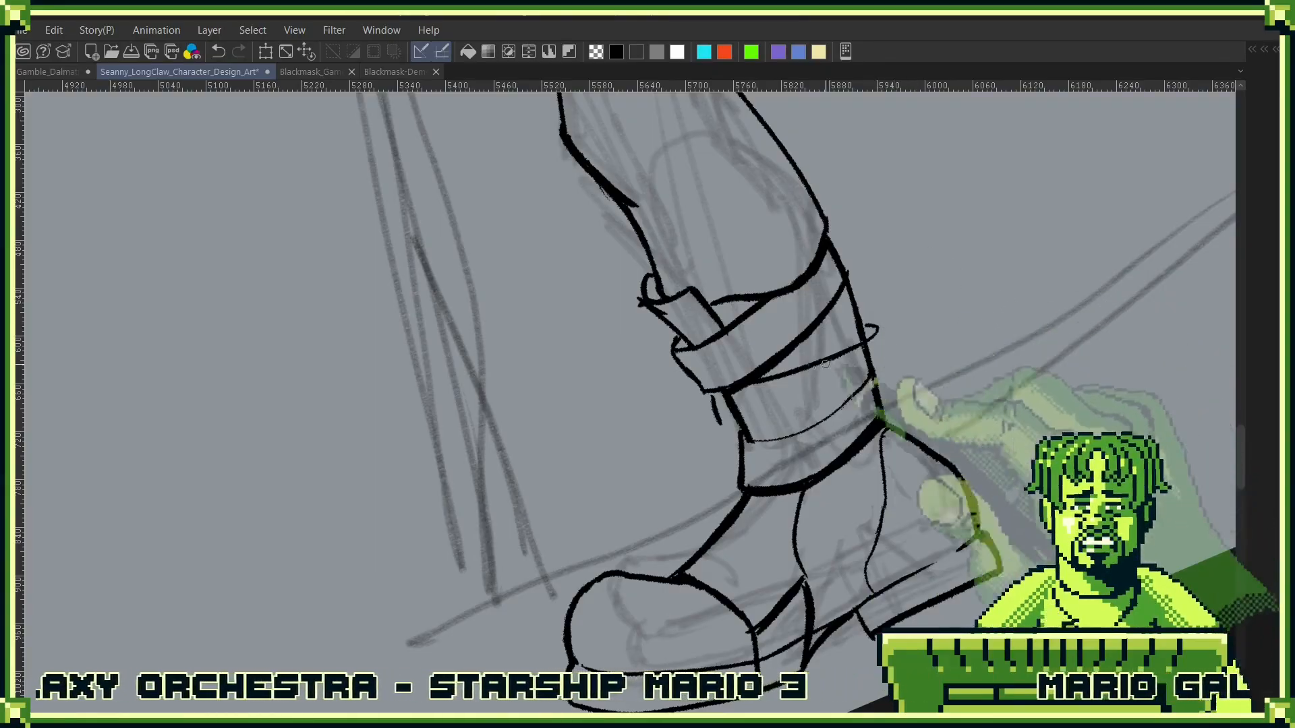
mouse_move(736, 429)
mouse_down()
mouse_move(936, 360)
mouse_move(729, 426)
mouse_move(760, 431)
mouse_move(872, 395)
mouse_up()
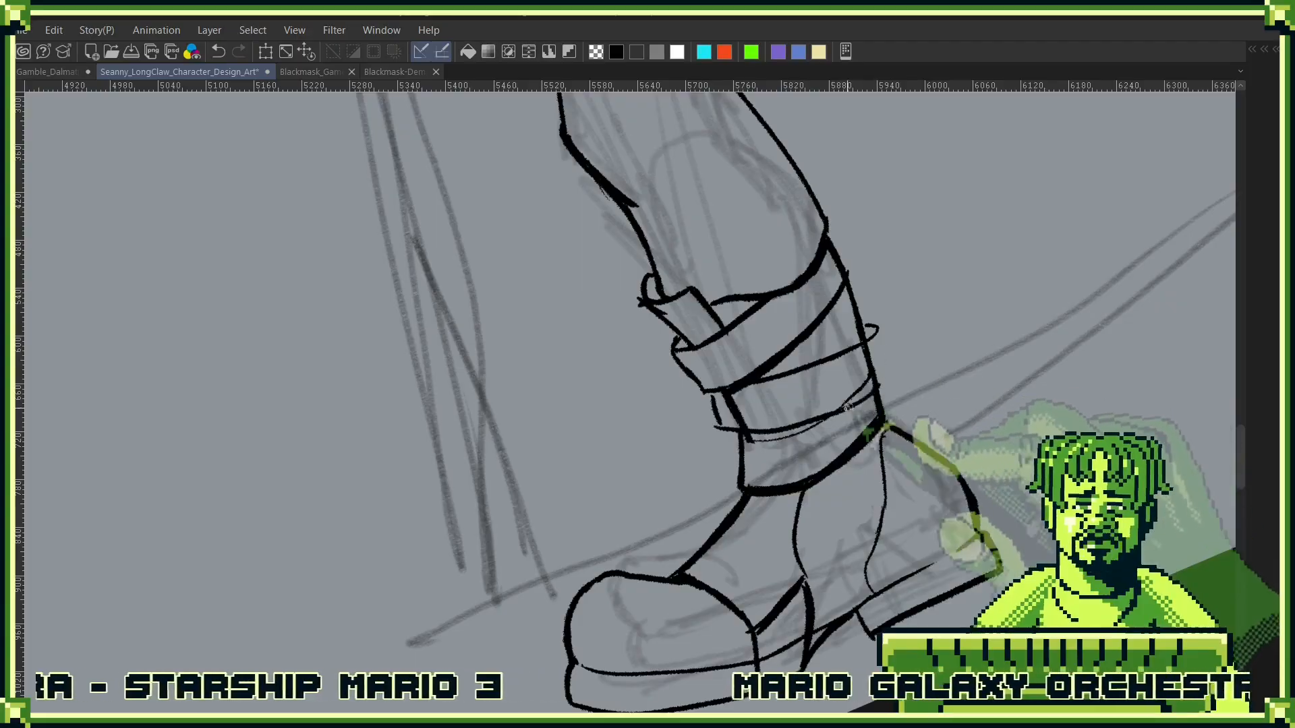
drag(880, 329, 890, 432)
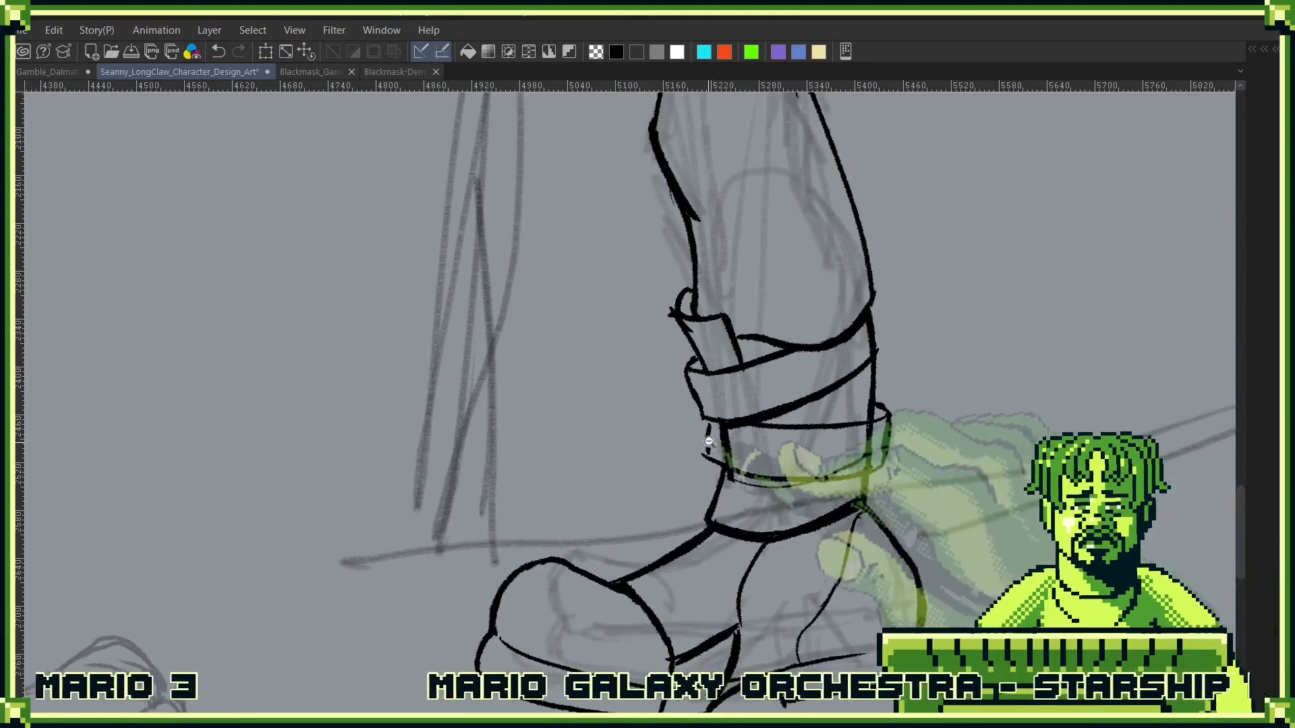
- Close the lower wrap's front edge and erase the shaft outlines that cross inside it
scroll(714, 448, up, 5)
mouse_move(702, 447)
mouse_down()
mouse_move(706, 389)
mouse_move(704, 443)
mouse_up()
drag(694, 390, 690, 470)
mouse_move(887, 444)
mouse_down()
mouse_move(867, 516)
mouse_move(745, 634)
mouse_up()
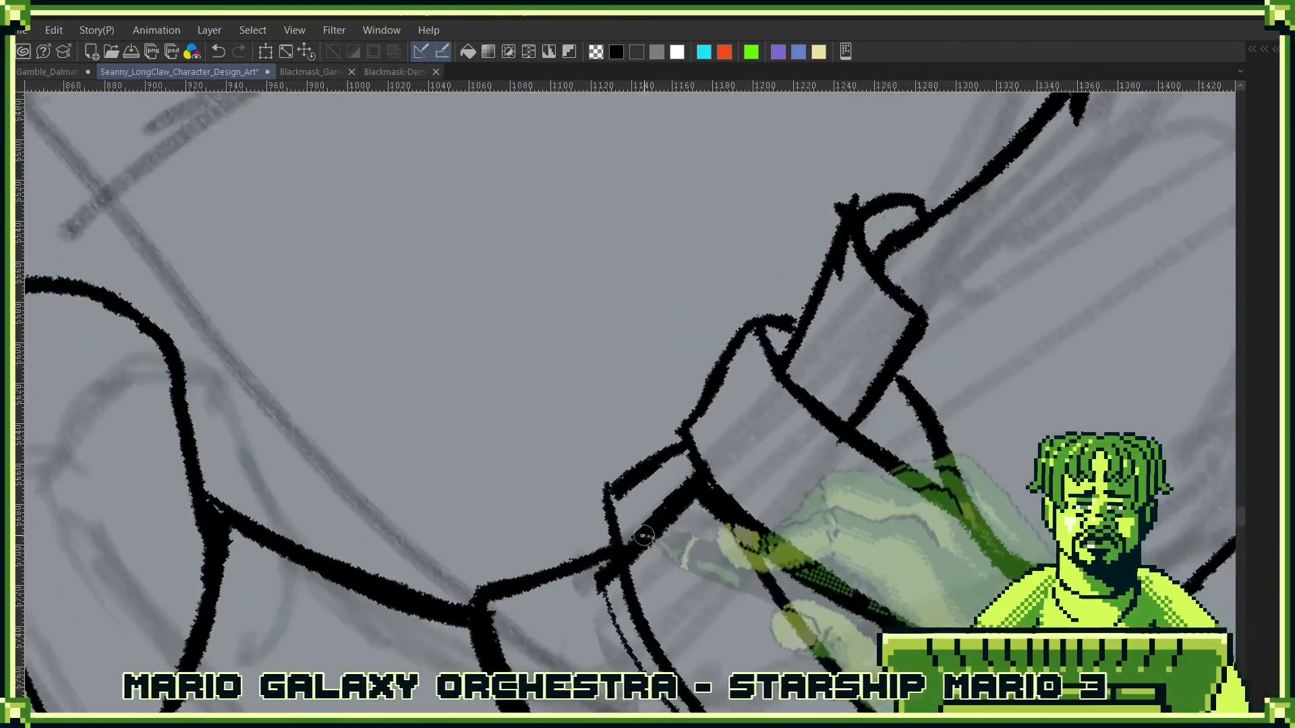
mouse_move(660, 529)
mouse_down()
mouse_move(634, 544)
mouse_move(629, 528)
mouse_move(656, 567)
mouse_move(656, 498)
mouse_up()
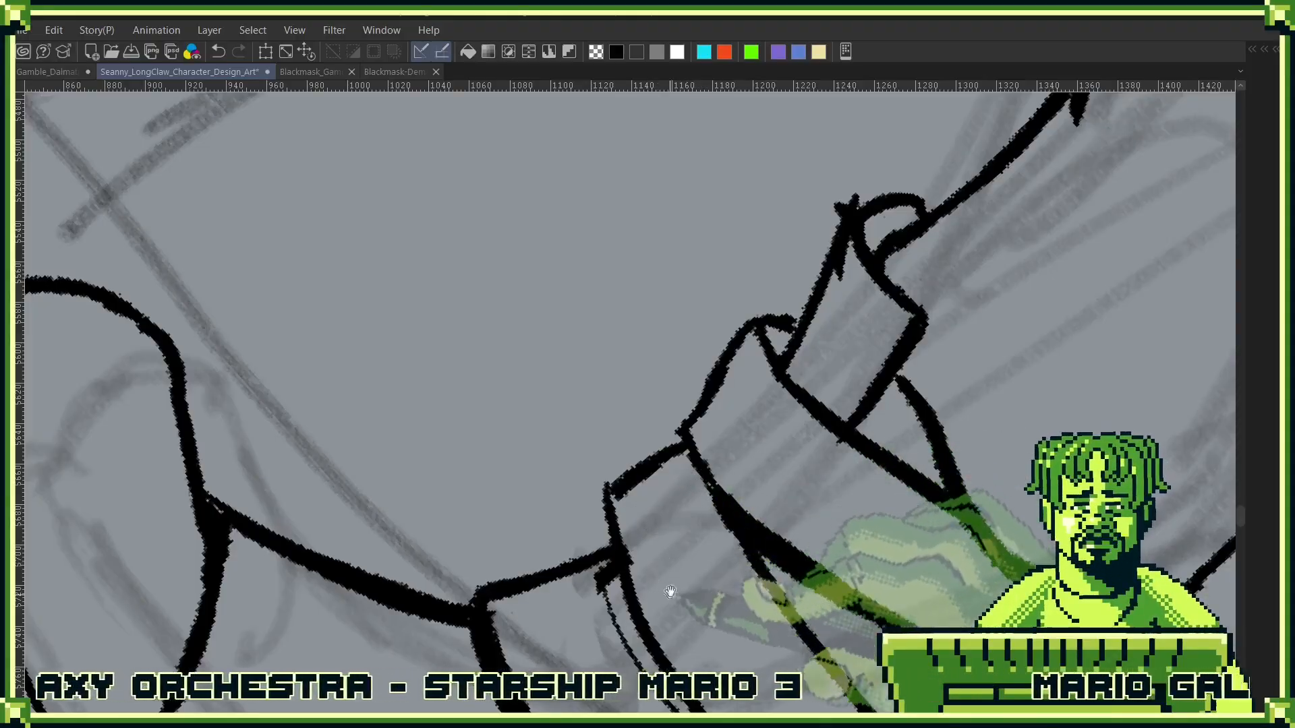
drag(673, 596, 782, 342)
mouse_move(712, 308)
mouse_down()
mouse_move(724, 356)
mouse_move(715, 344)
mouse_move(767, 423)
mouse_up()
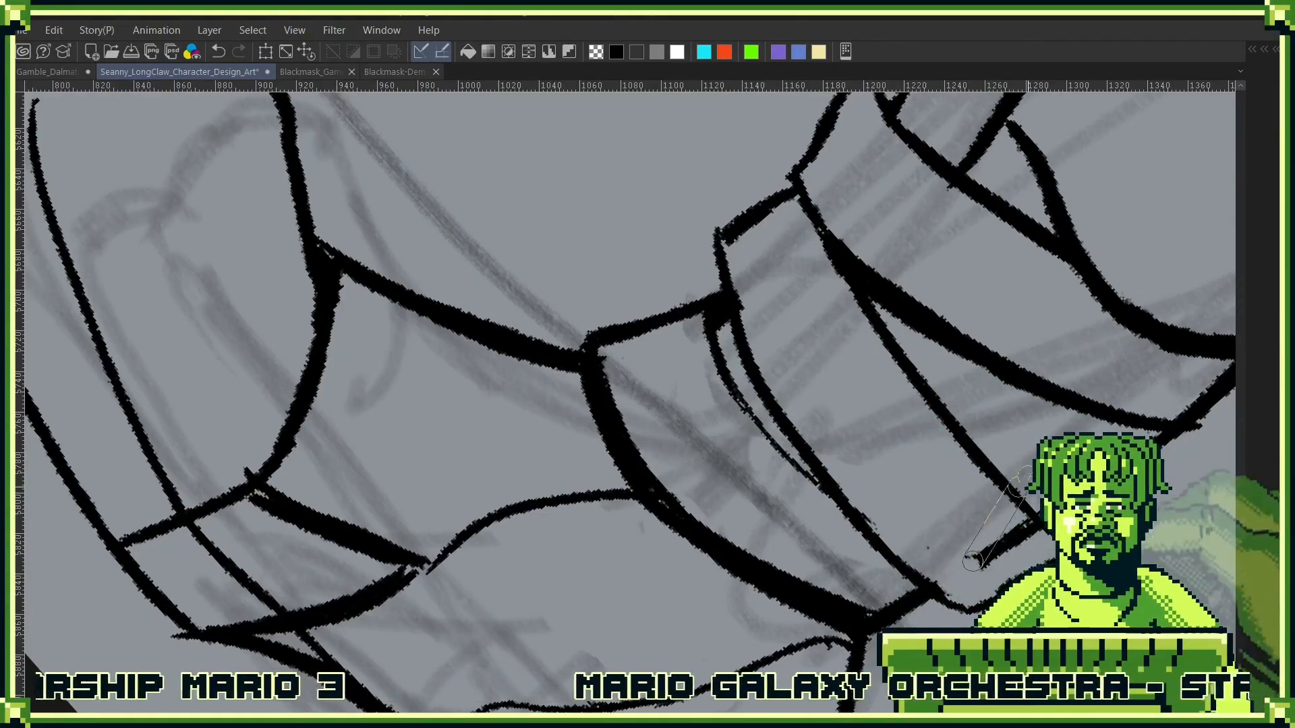
key(h)
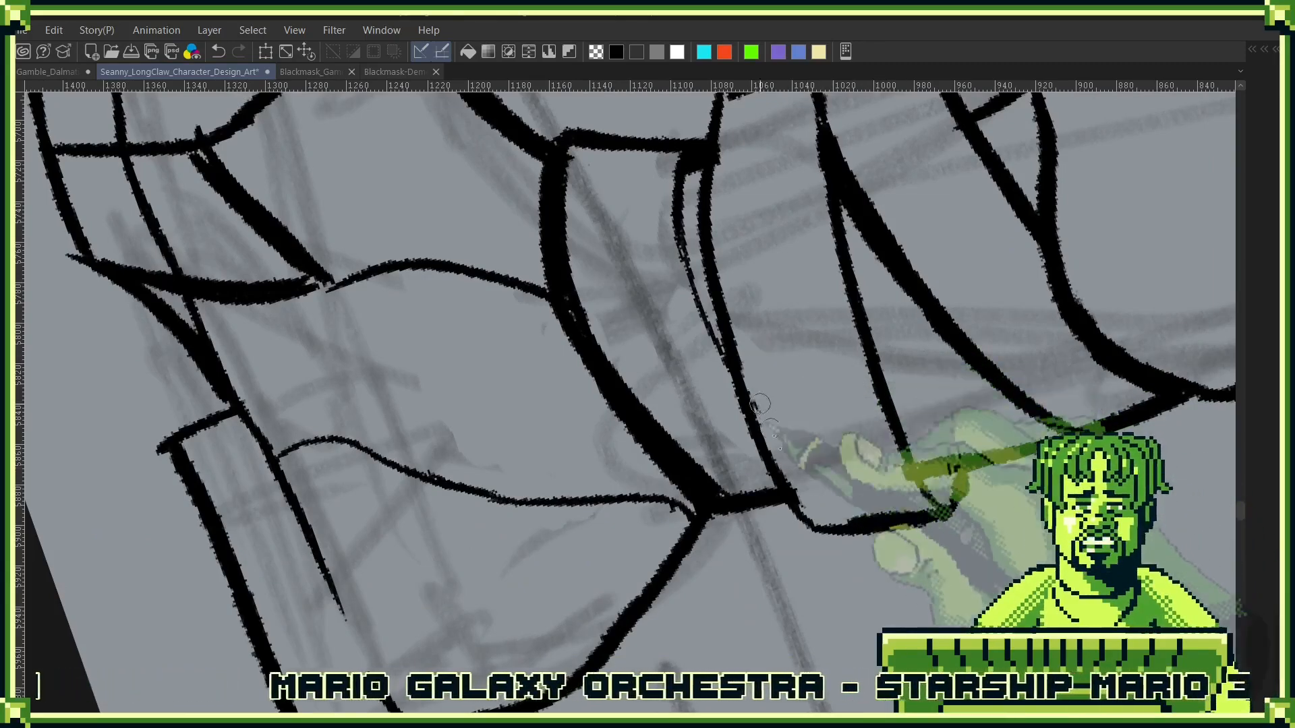
scroll(877, 421, down, 3)
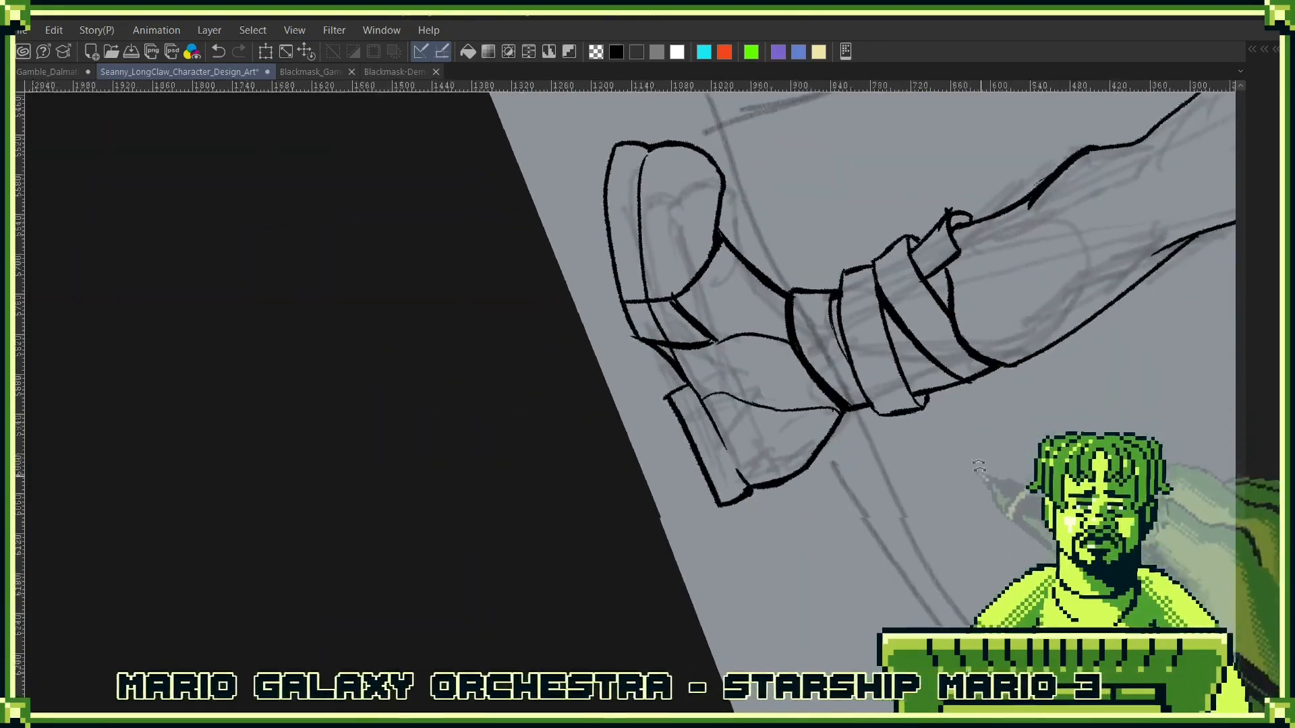
- Fill the gap between the doubled lines under the lower wrap into one thick tapered line
mouse_move(983, 477)
mouse_down()
mouse_move(932, 297)
mouse_move(923, 560)
mouse_move(755, 573)
mouse_up()
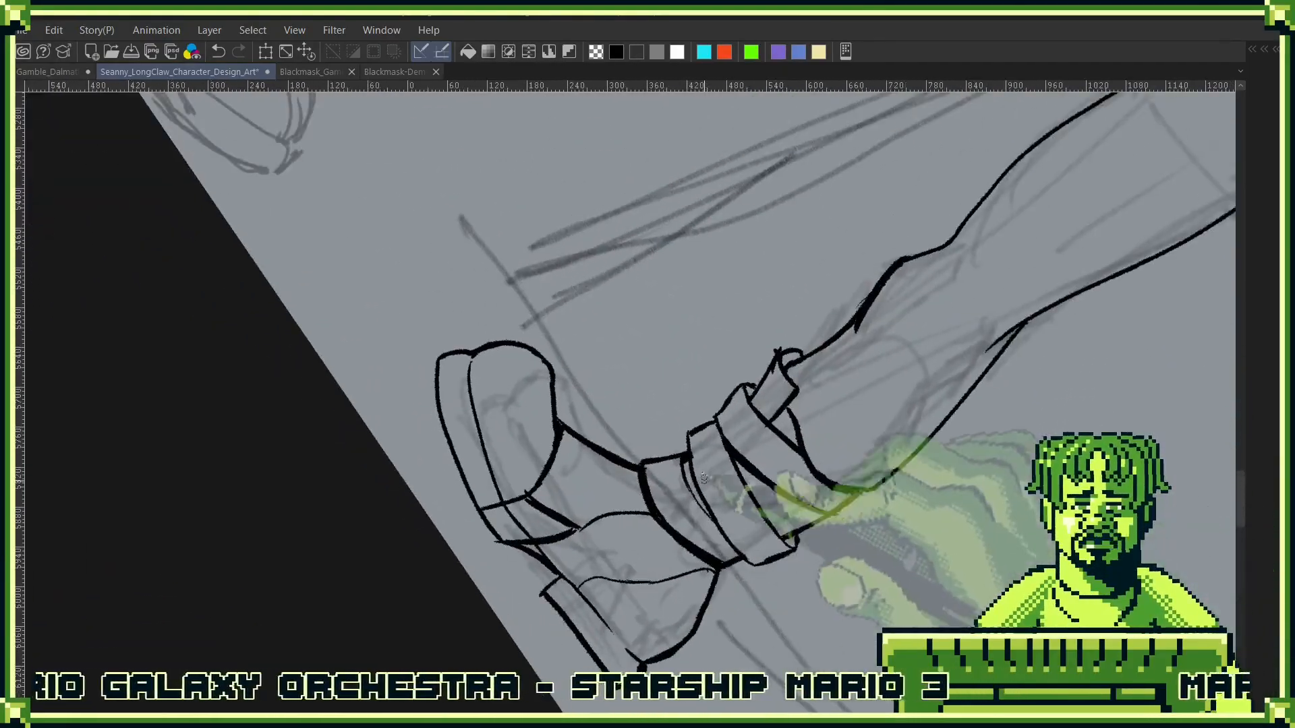
scroll(683, 480, up, 5)
drag(671, 408, 697, 513)
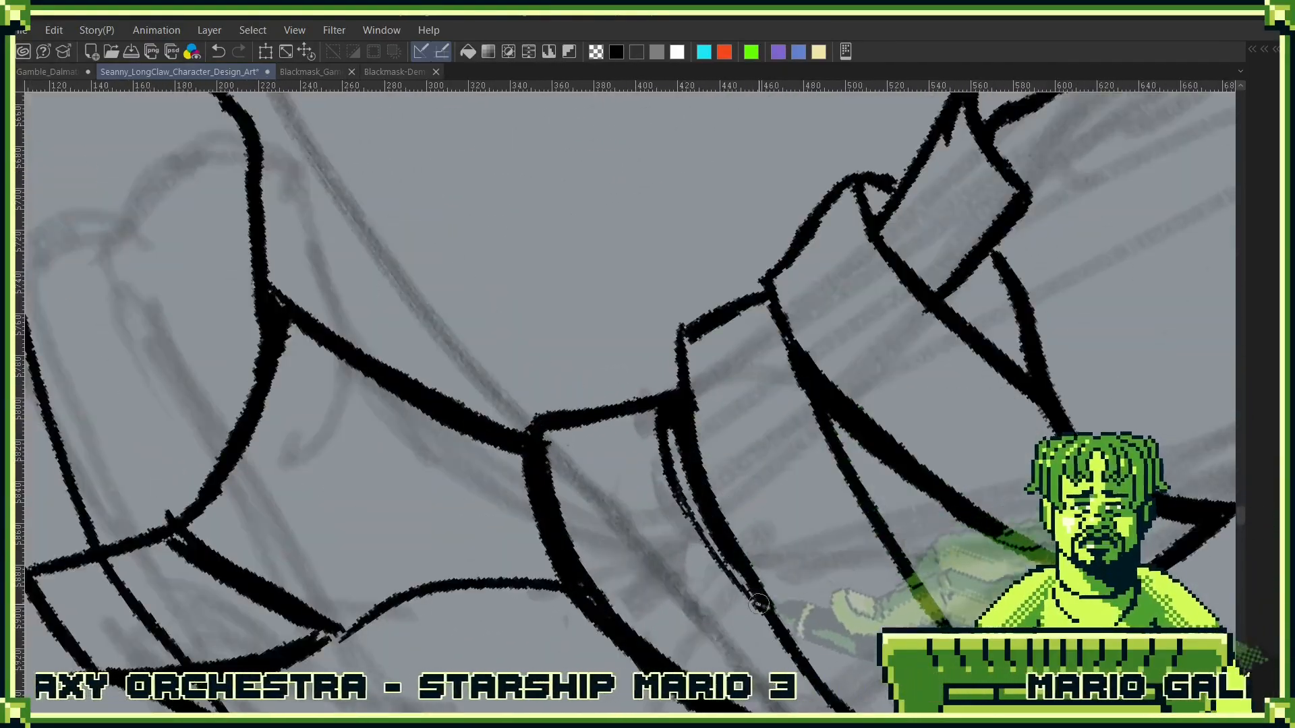
drag(664, 411, 695, 514)
- Close the small gaps where the trouser hem meets the tucked strap end and the back of the leg
mouse_move(983, 497)
mouse_down()
mouse_move(953, 261)
mouse_move(923, 206)
mouse_up()
drag(991, 268, 830, 480)
mouse_move(882, 478)
mouse_down()
mouse_move(901, 424)
mouse_move(876, 402)
mouse_move(891, 491)
mouse_move(775, 368)
mouse_up()
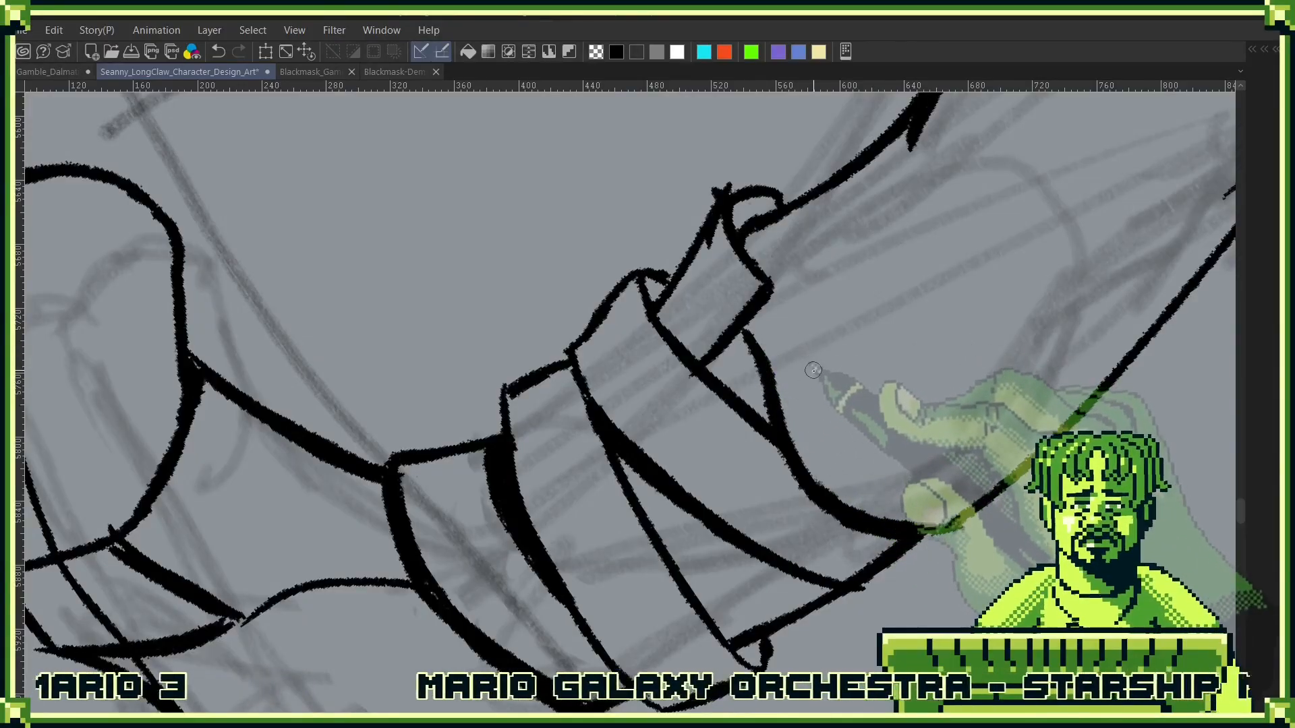
drag(762, 361, 944, 431)
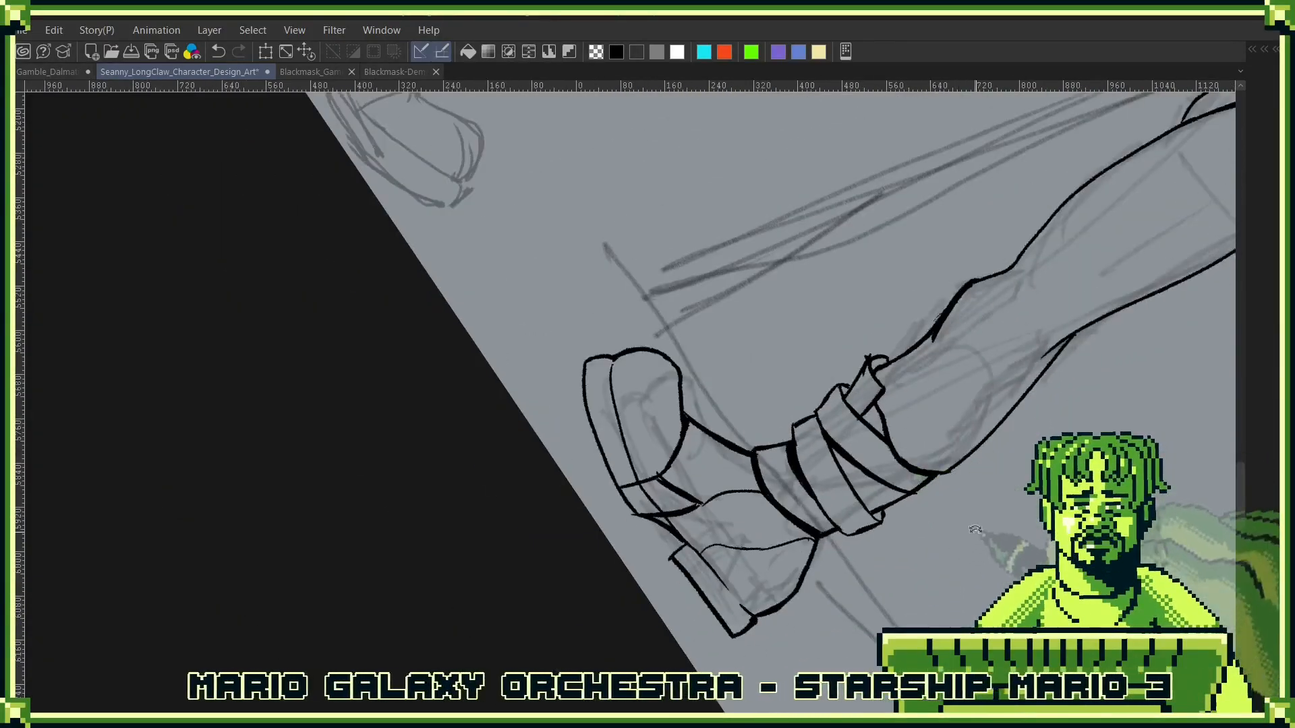
mouse_move(975, 530)
mouse_down()
mouse_move(957, 304)
mouse_move(881, 549)
mouse_up()
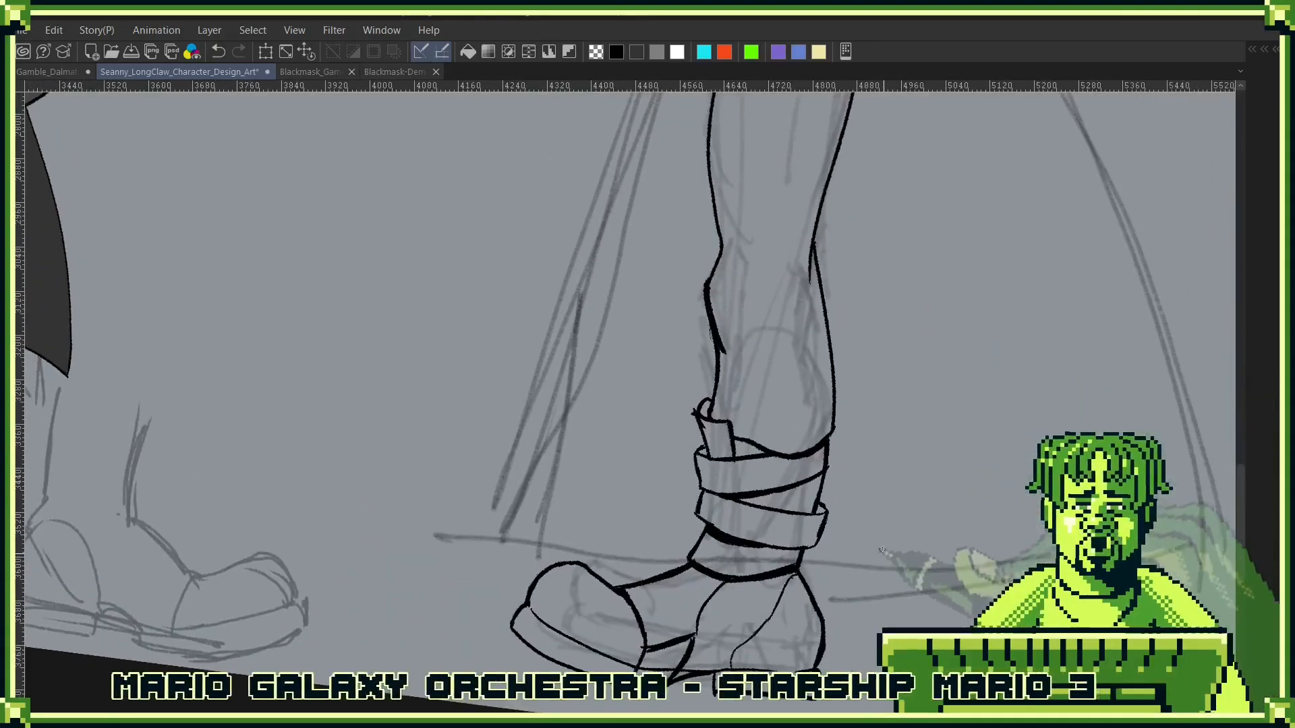
drag(855, 411, 876, 615)
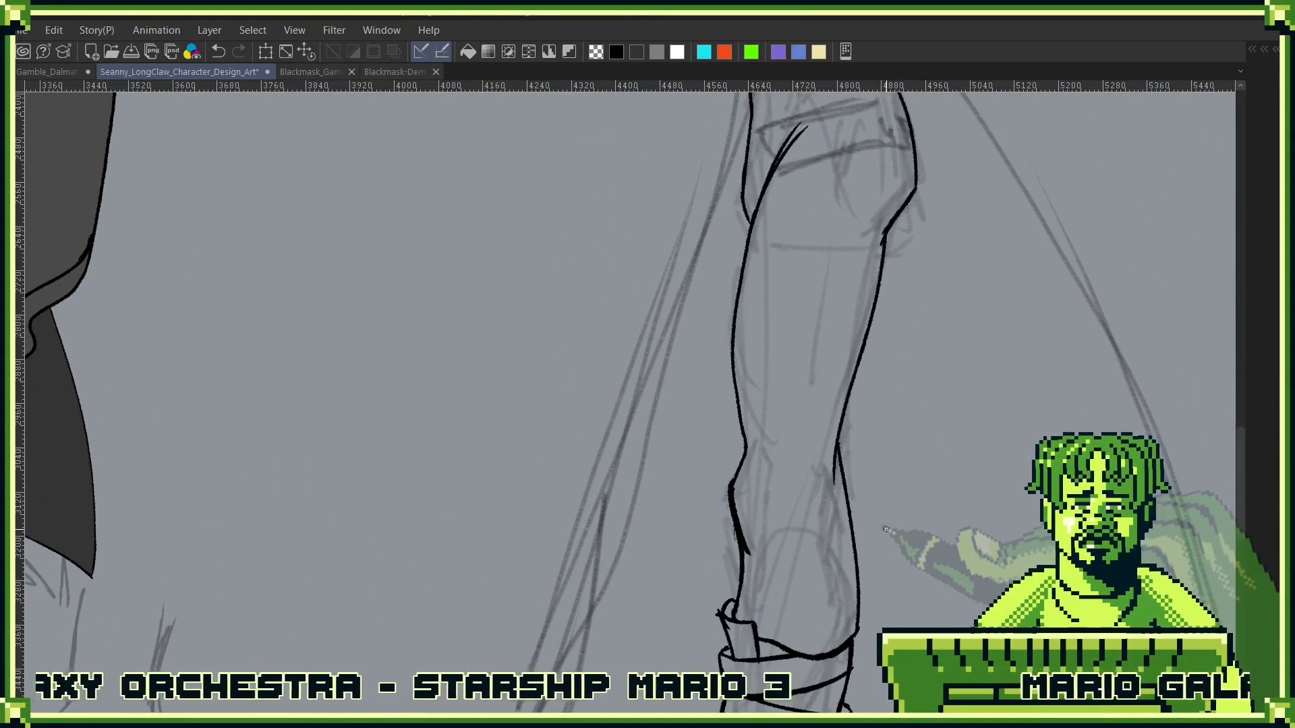
key(ctrl+0)
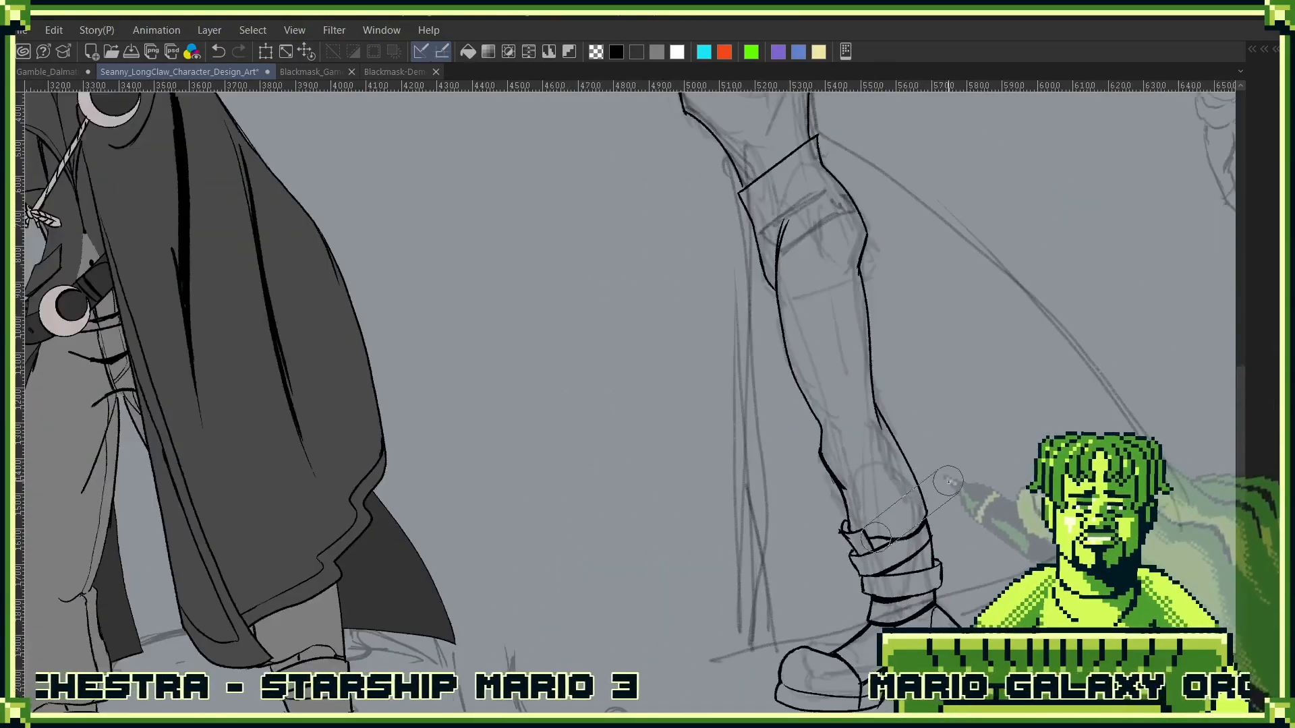
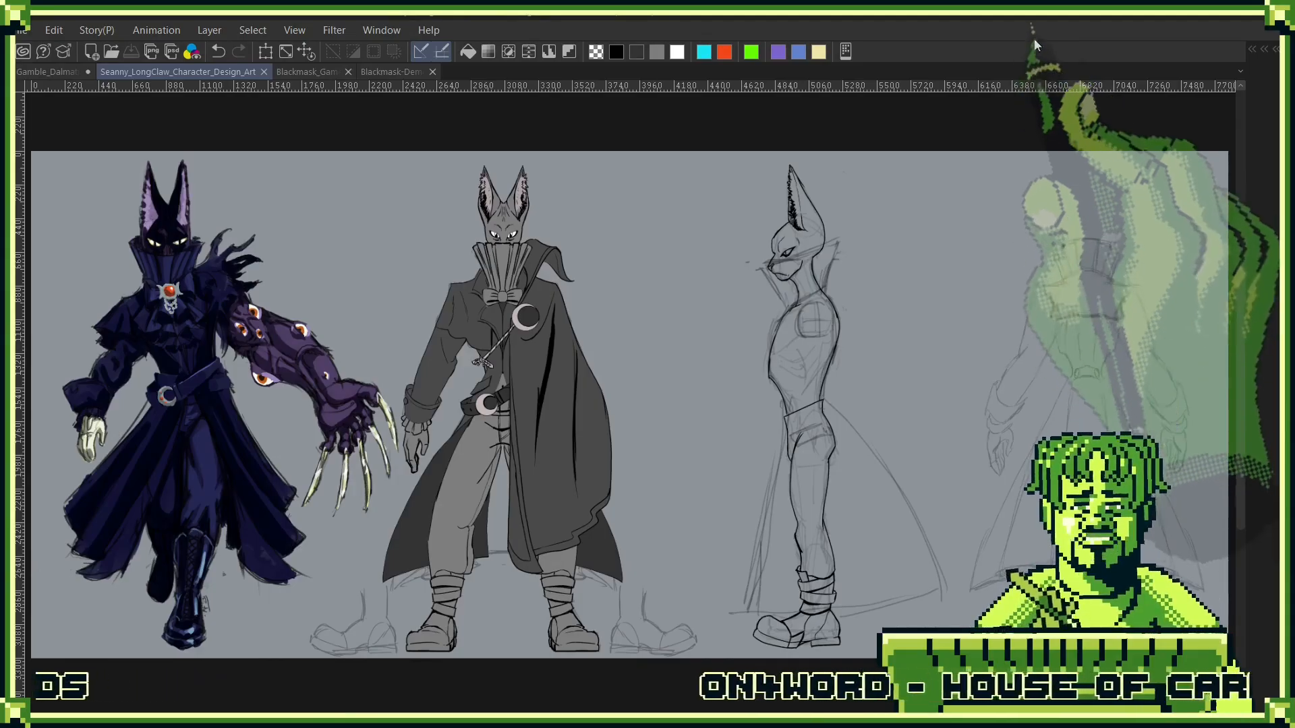
- Ink the back edge of the tall collar on the side-view figure, following the sketch from shoulder to upper tip
scroll(854, 310, up, 3)
scroll(854, 311, up, 3)
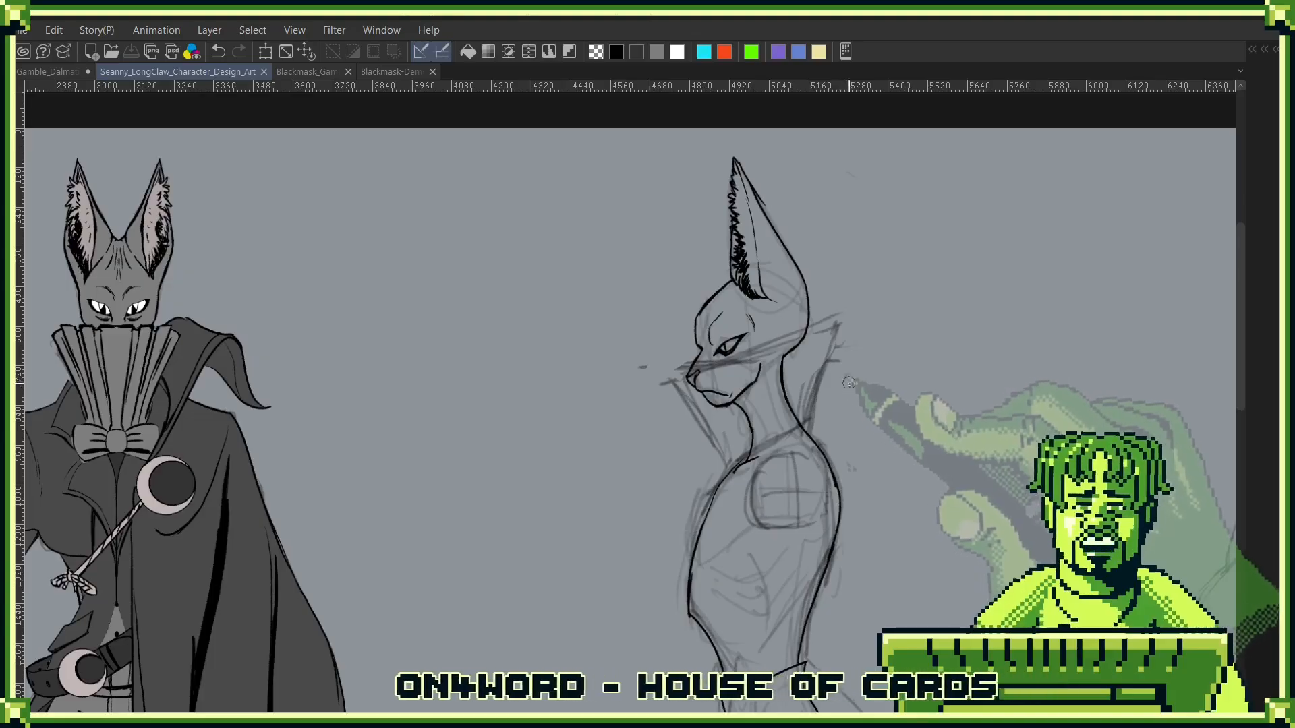
scroll(826, 423, up, 3)
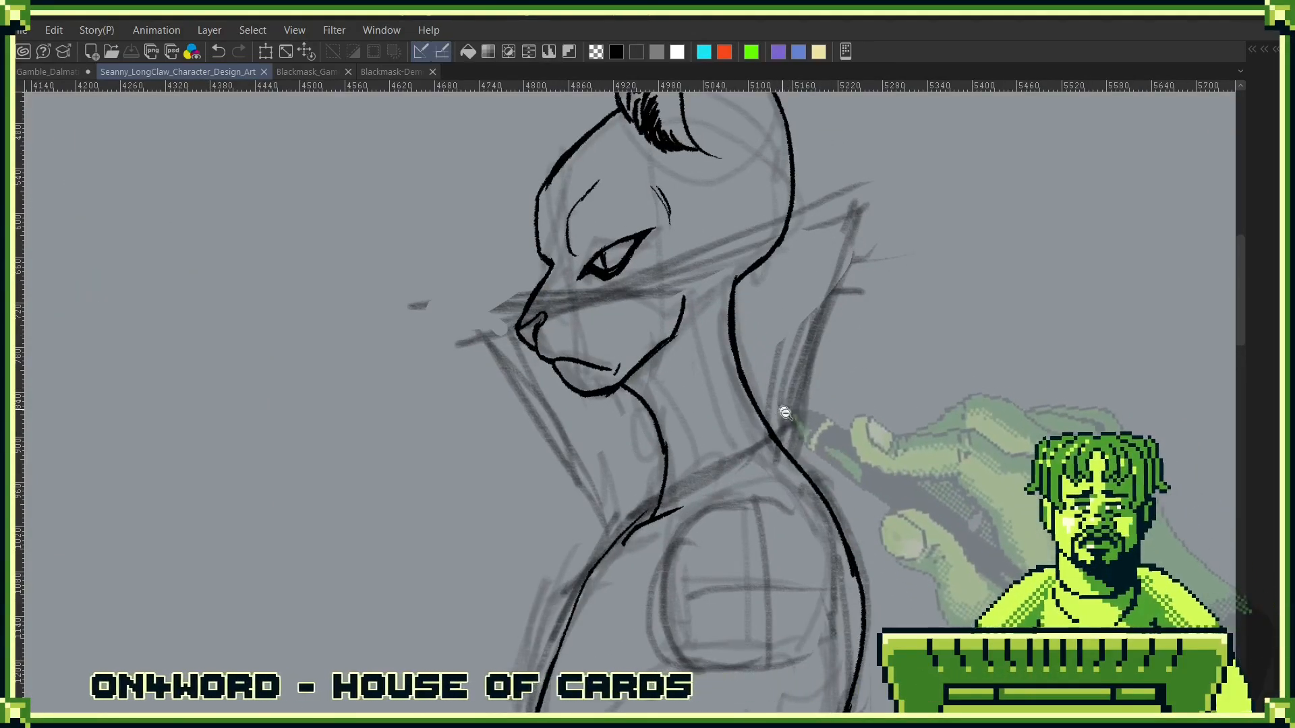
scroll(775, 461, up, 3)
scroll(774, 461, down, 3)
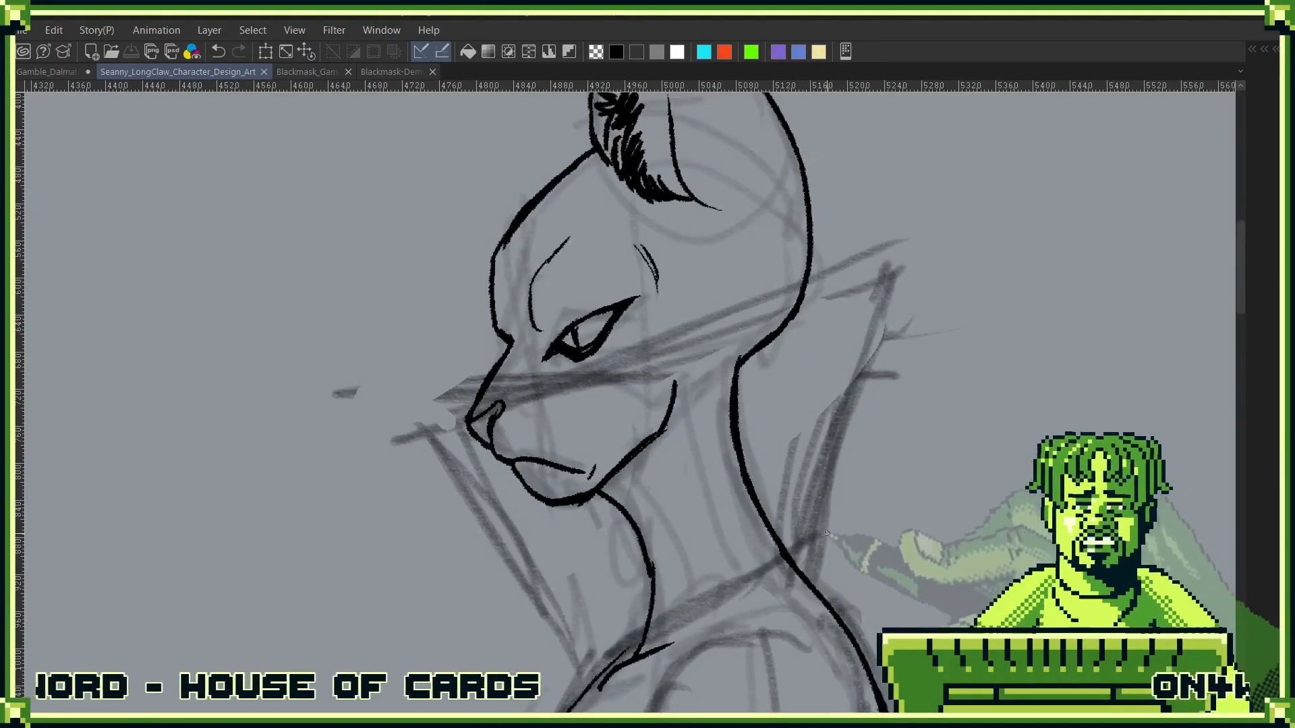
key(ctrl+z)
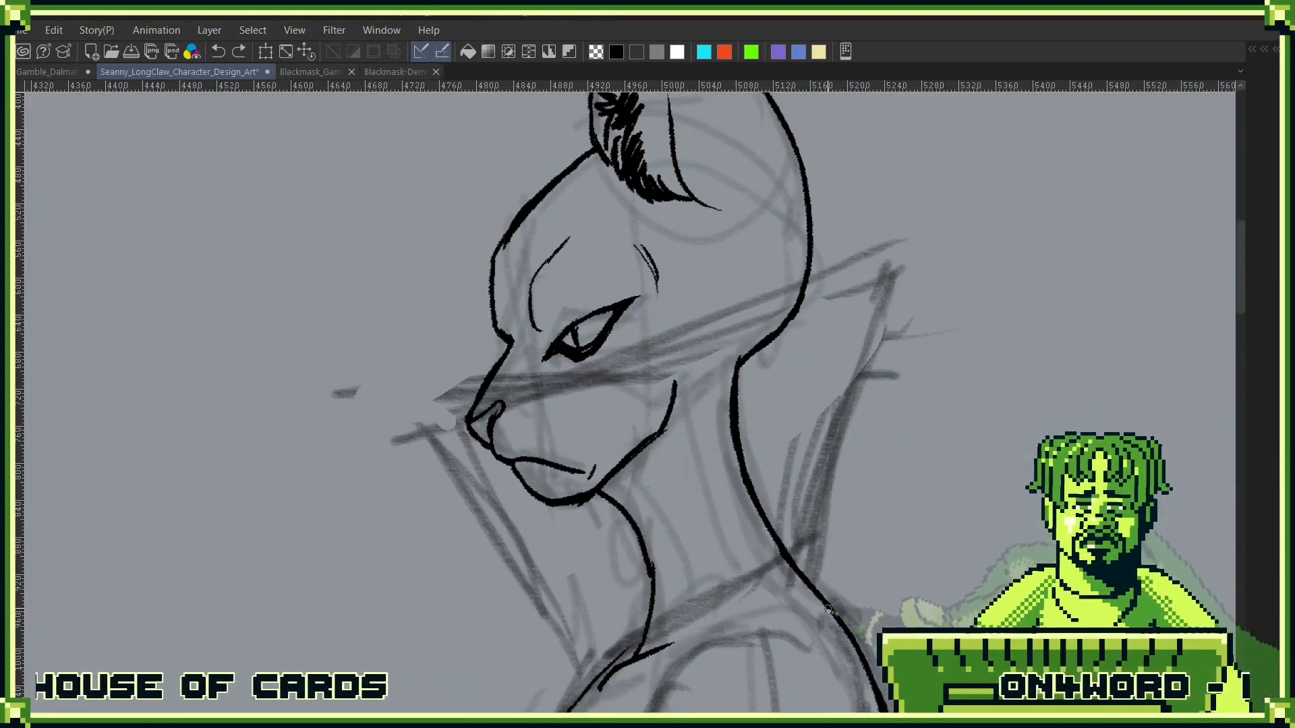
drag(818, 595, 875, 310)
key(ctrl+z)
mouse_move(818, 591)
mouse_down()
mouse_move(885, 284)
mouse_move(843, 415)
mouse_up()
drag(885, 287, 828, 458)
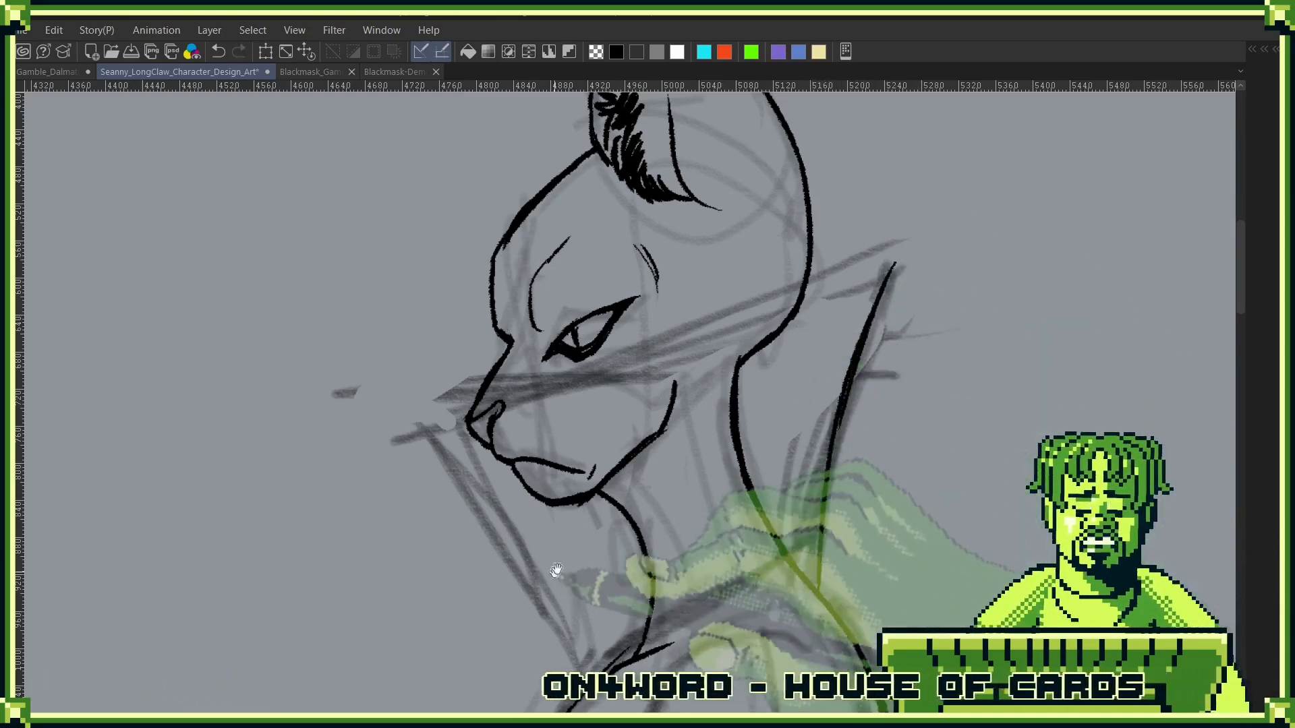
- Ink the collar's front edge as one line from the chest up to the front tip below the muzzle
drag(556, 569, 616, 462)
key(ctrl+z)
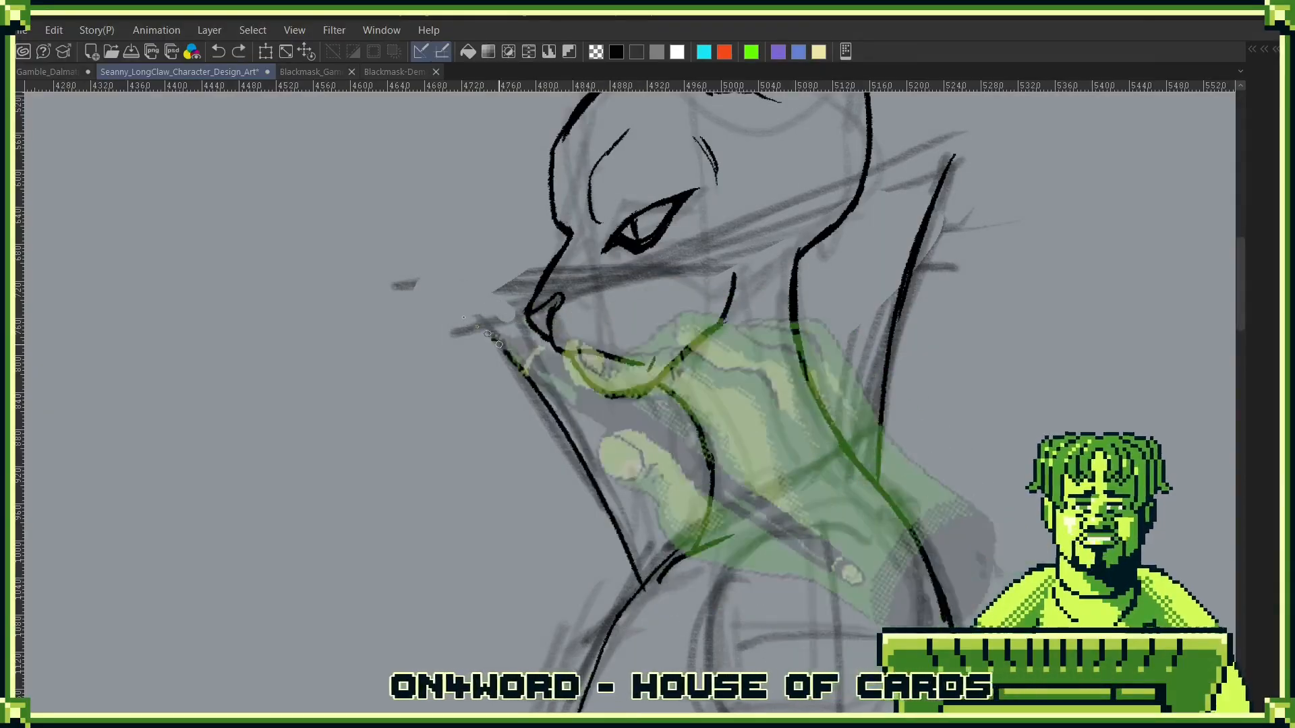
key(ctrl+y)
mouse_move(847, 359)
mouse_down()
mouse_move(950, 443)
mouse_move(884, 414)
mouse_up()
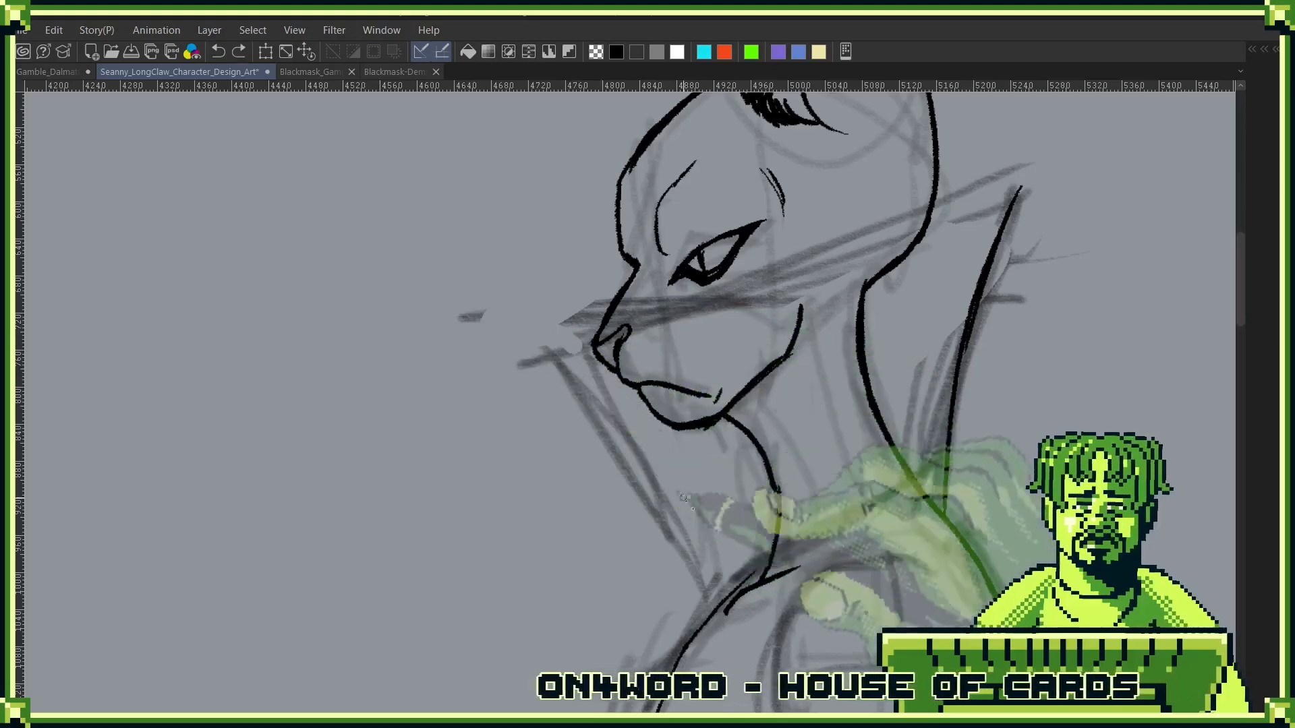
drag(753, 582, 555, 379)
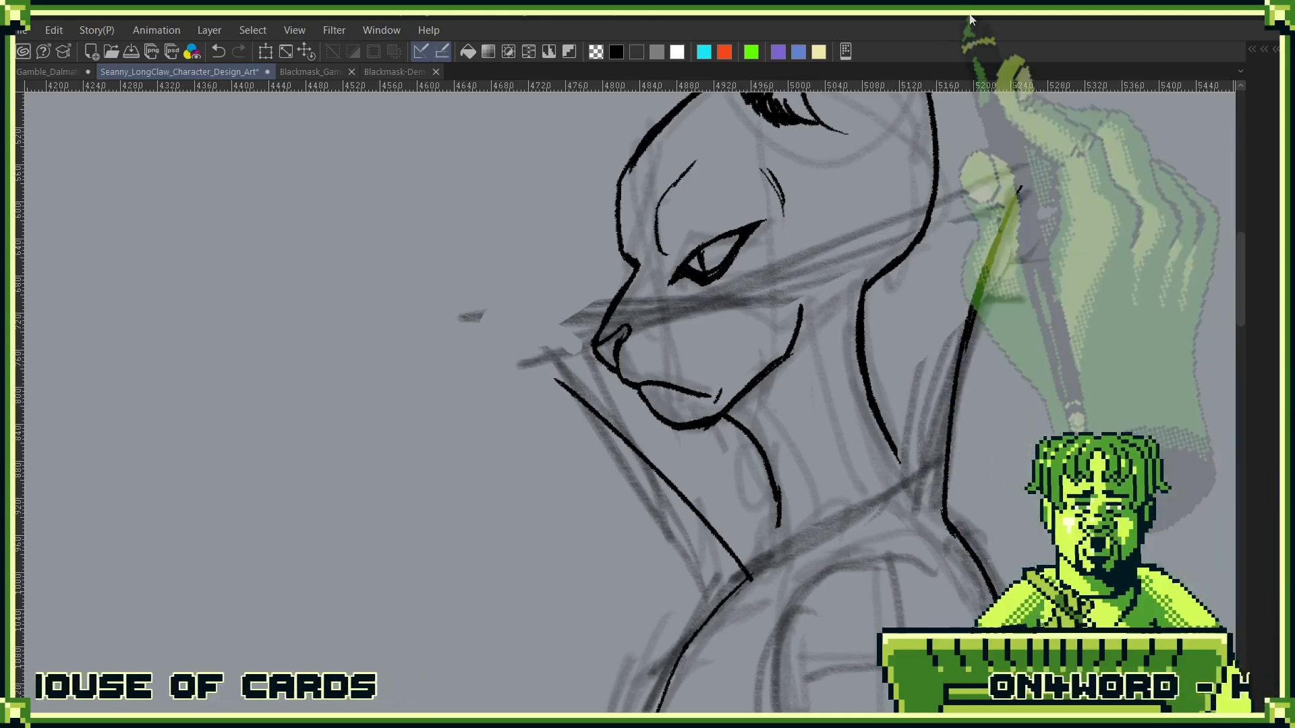
- Erase the inked muzzle and neck inside the collar, and clear the rest of the inked head and ear from view
mouse_move(799, 465)
mouse_down()
mouse_move(753, 453)
mouse_move(598, 342)
mouse_move(614, 355)
mouse_move(626, 336)
mouse_move(671, 340)
mouse_move(766, 381)
mouse_up()
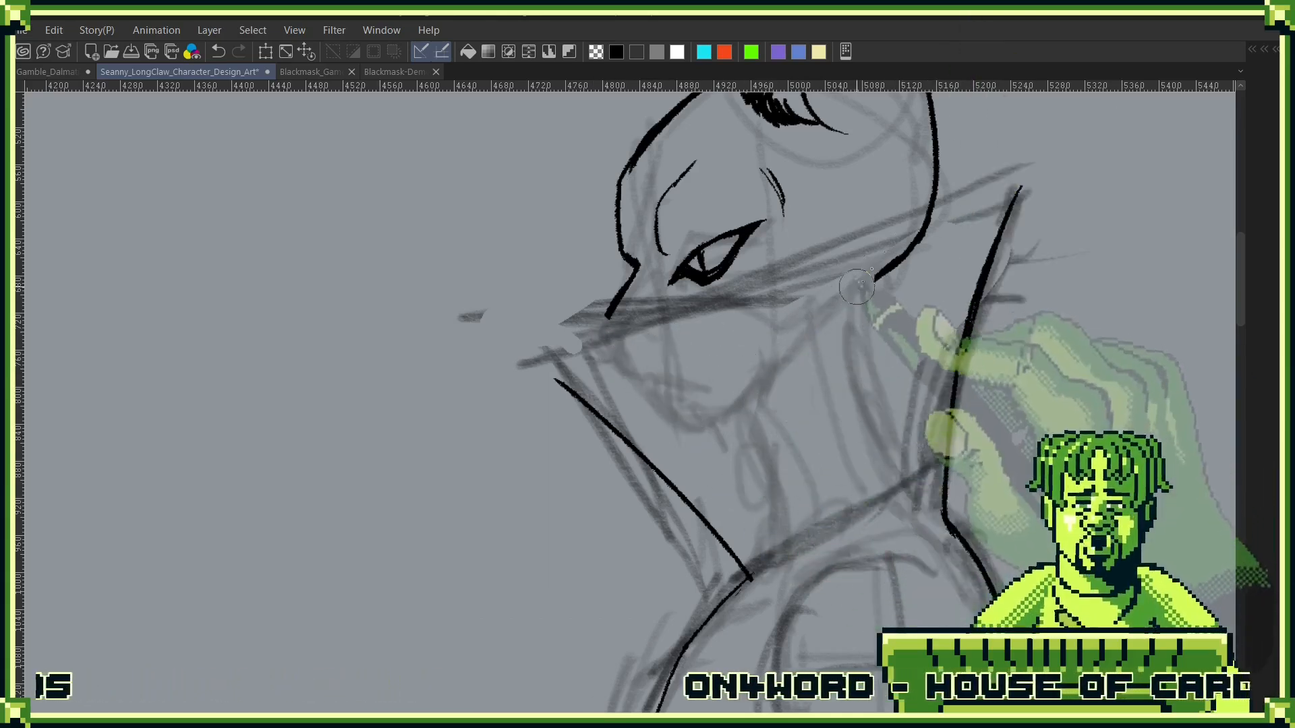
mouse_move(870, 283)
mouse_down()
mouse_move(928, 221)
mouse_move(882, 251)
mouse_up()
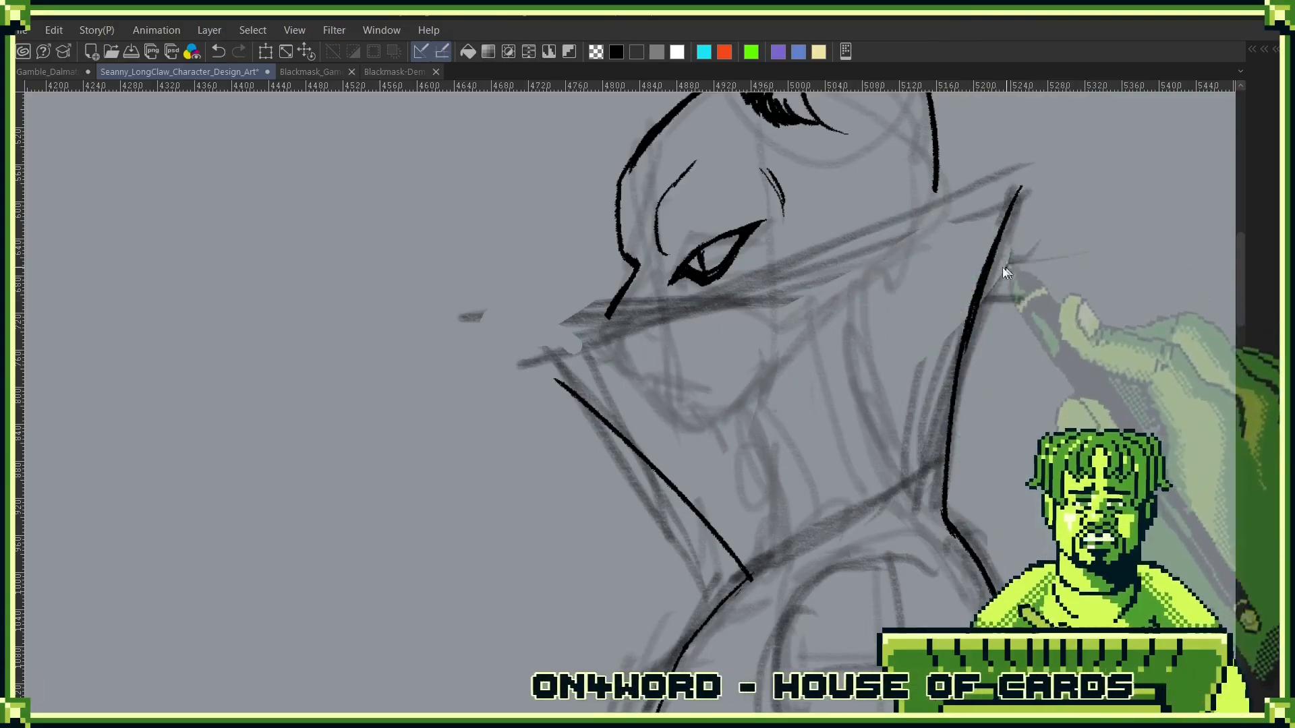
scroll(883, 251, down, 3)
mouse_move(801, 383)
mouse_down()
mouse_move(902, 416)
mouse_move(898, 450)
mouse_up()
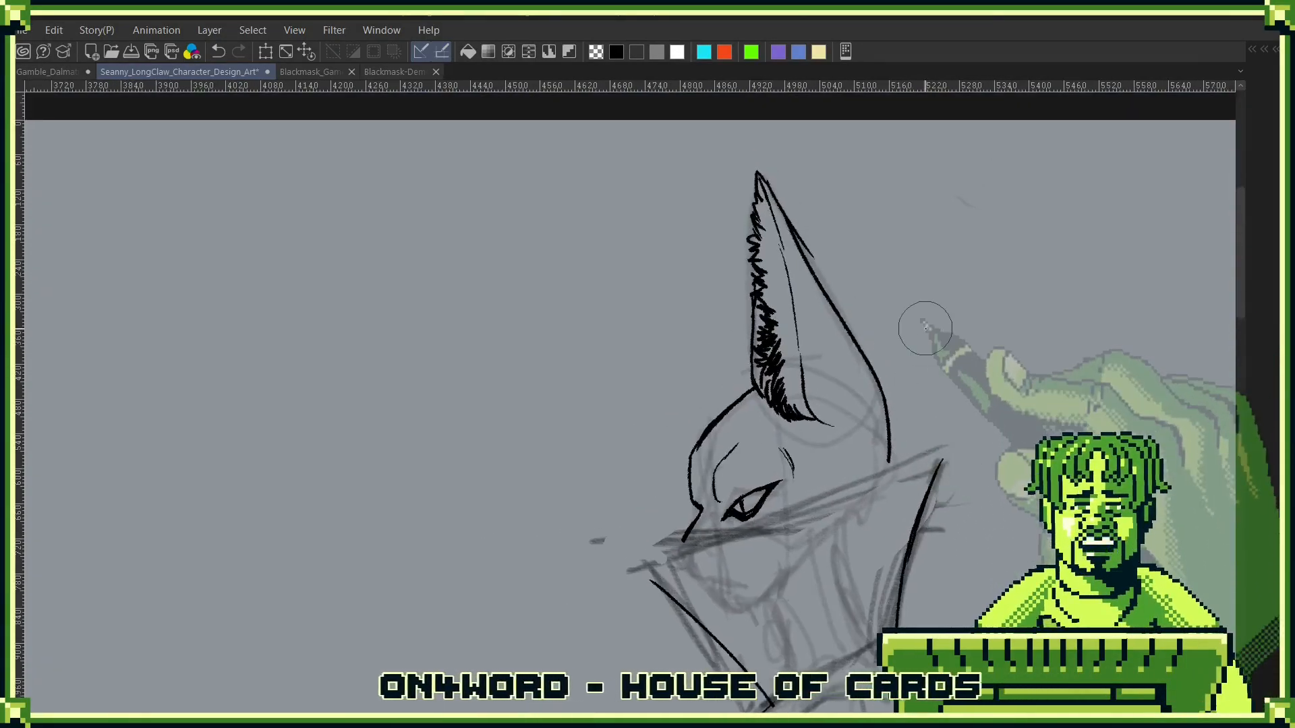
drag(762, 174, 745, 269)
mouse_move(719, 412)
mouse_down()
mouse_move(693, 530)
mouse_move(737, 465)
mouse_move(769, 495)
mouse_move(752, 397)
mouse_move(762, 280)
mouse_move(806, 377)
mouse_move(782, 199)
mouse_move(843, 304)
mouse_move(794, 214)
mouse_move(829, 356)
mouse_move(824, 284)
mouse_move(774, 289)
mouse_move(732, 335)
mouse_up()
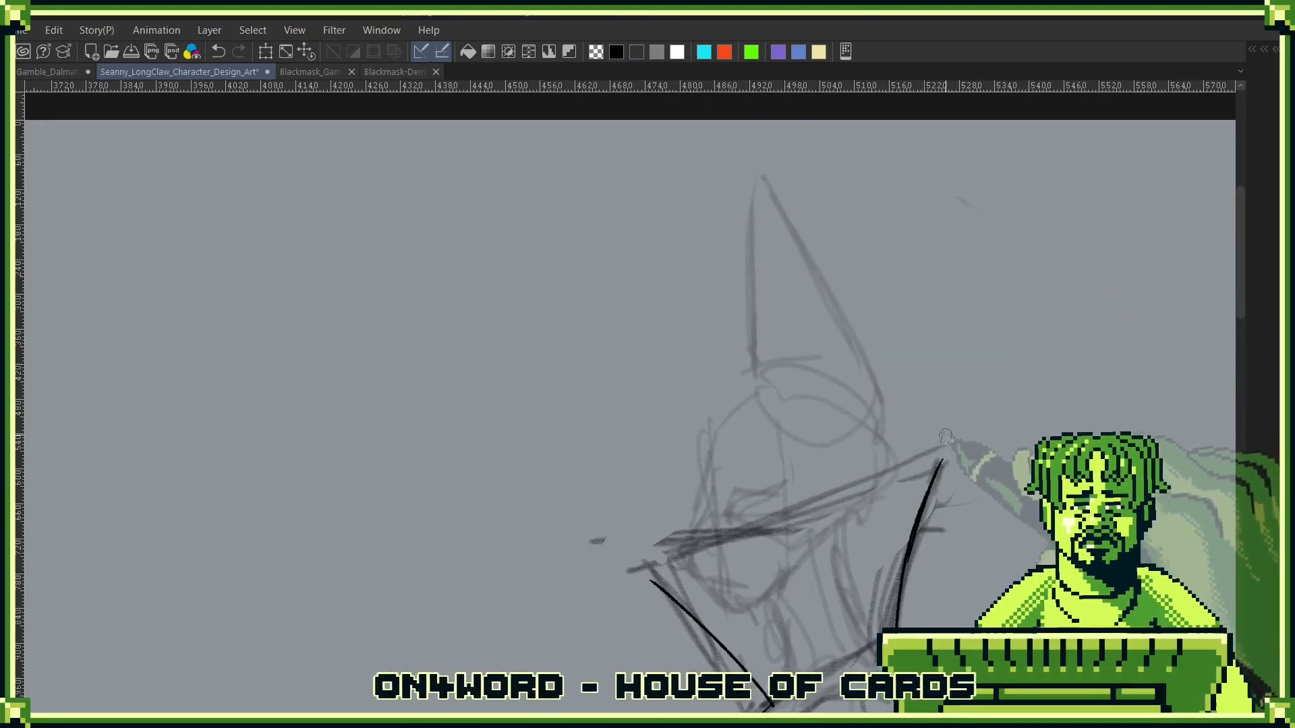
- Ink the collar's upper rim as a straight slanted line from the front tip to the back tip
drag(943, 465, 924, 366)
scroll(892, 383, up, 4)
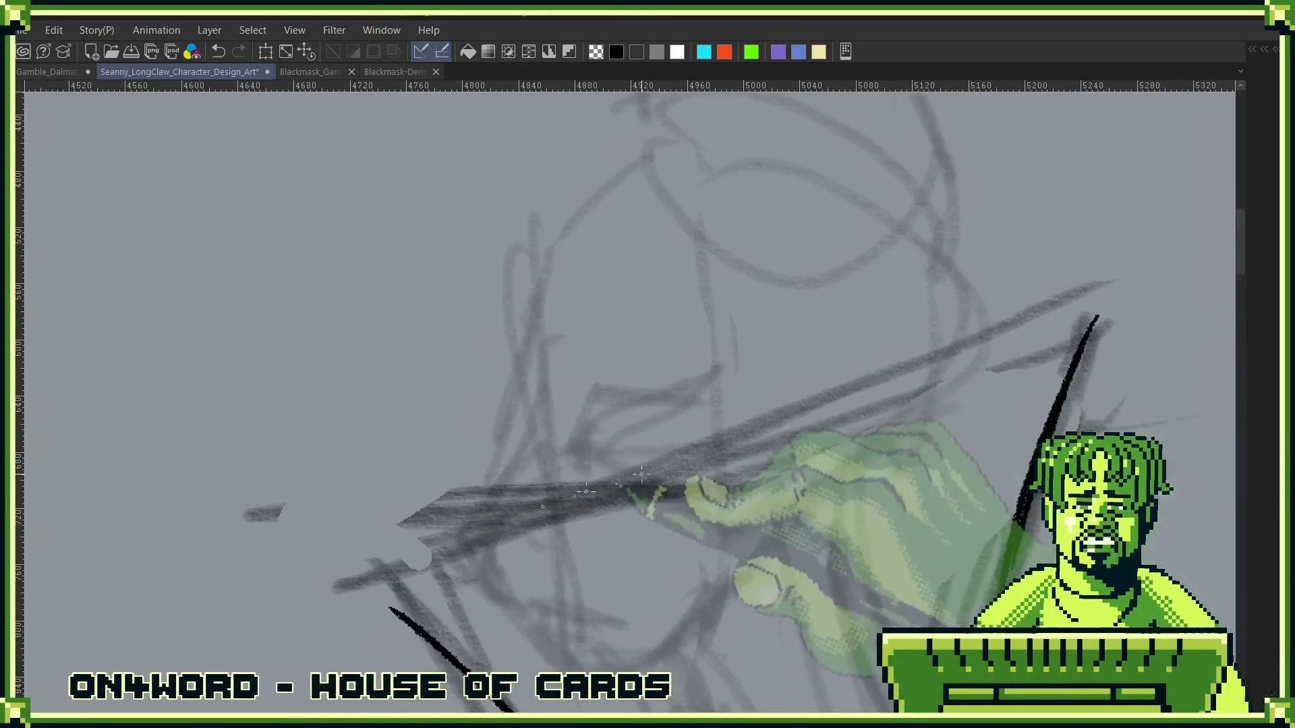
key(ctrl+z)
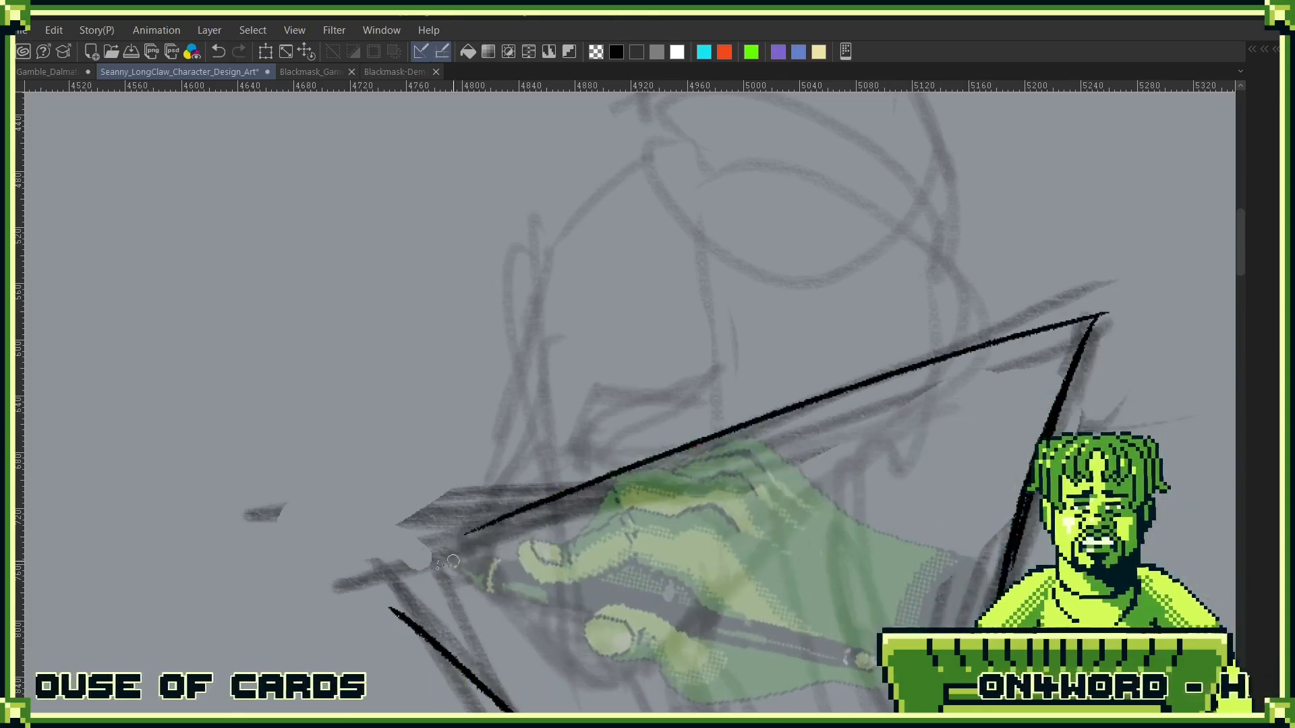
drag(364, 583, 1093, 307)
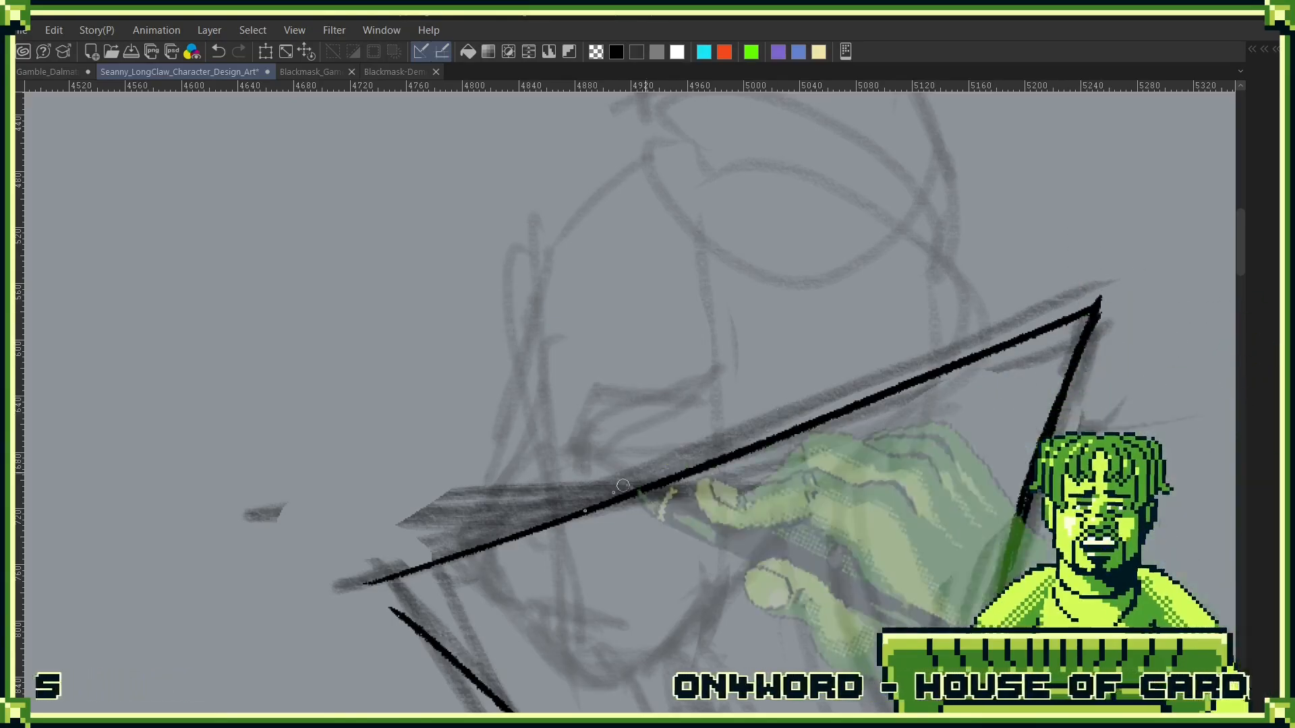
- Ink one pleat line near the collar's front edge and a pair of pleat lines near its back edge
mouse_move(605, 526)
mouse_down()
mouse_move(567, 451)
mouse_move(521, 274)
mouse_up()
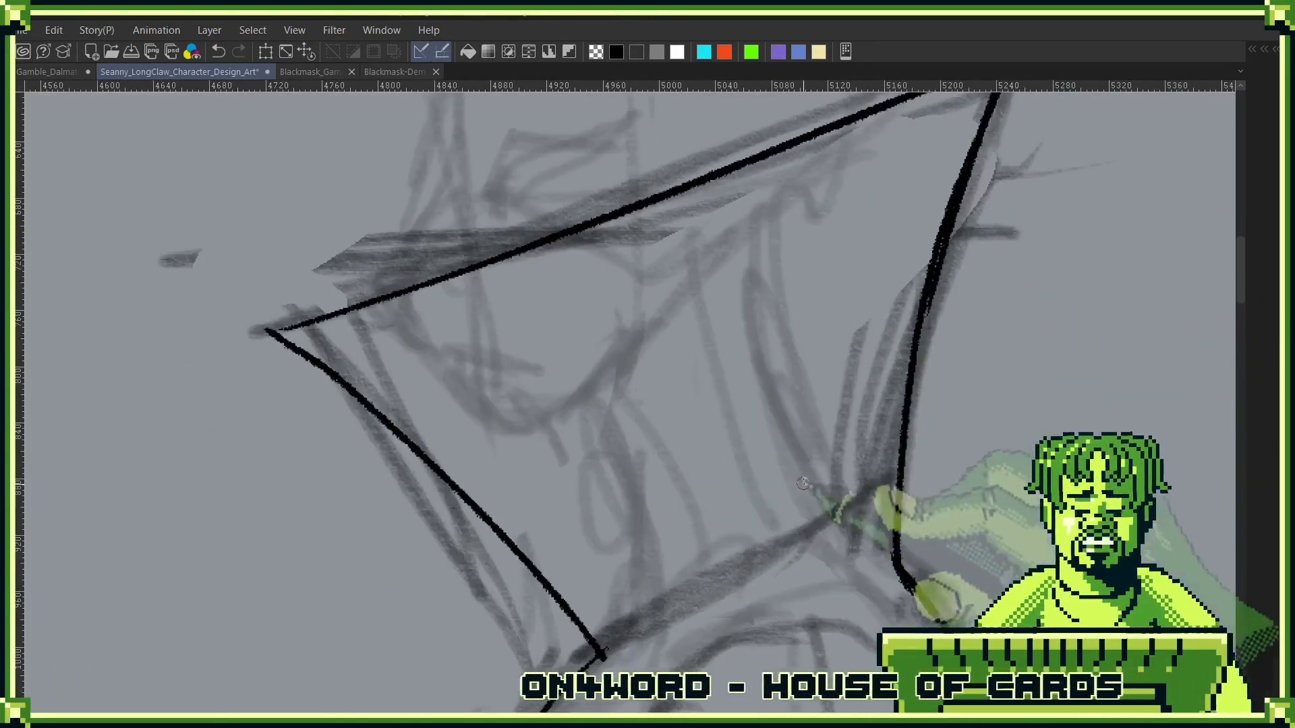
drag(832, 453, 838, 532)
mouse_move(636, 611)
mouse_down()
mouse_move(668, 519)
mouse_move(642, 562)
mouse_move(418, 287)
mouse_up()
drag(894, 420, 889, 514)
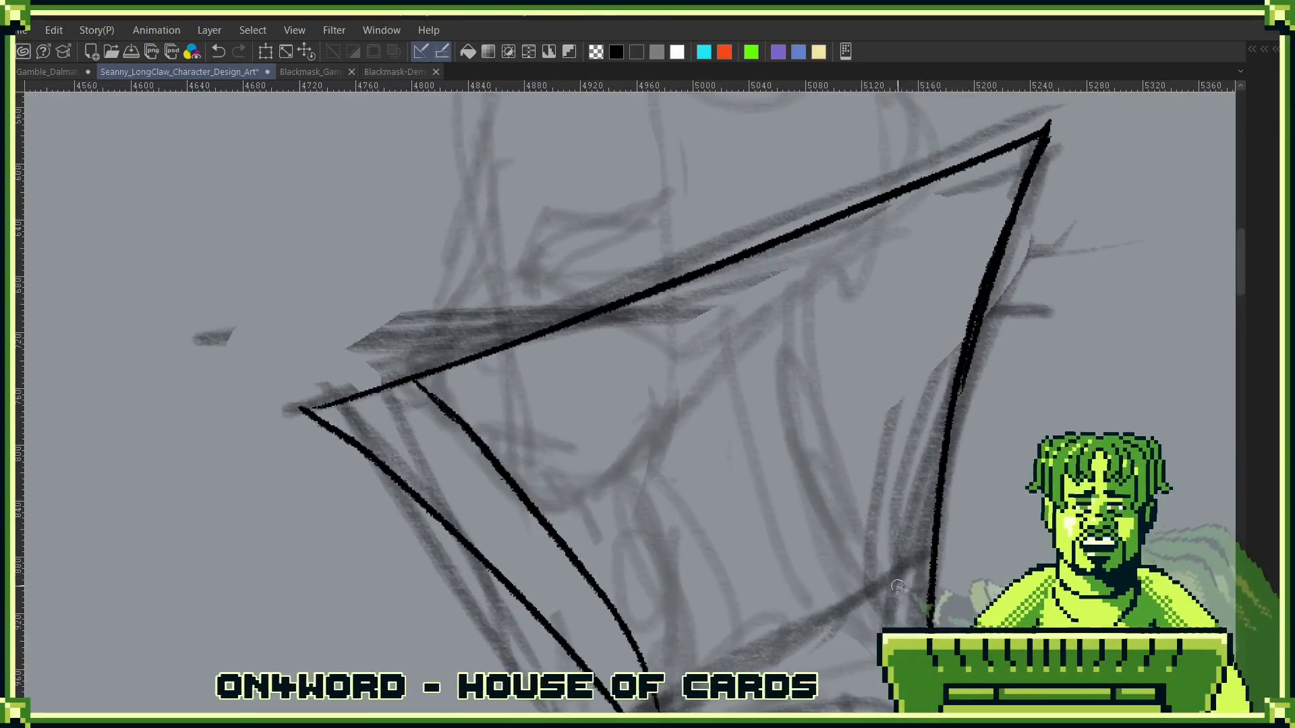
drag(895, 624, 933, 205)
drag(902, 580, 959, 220)
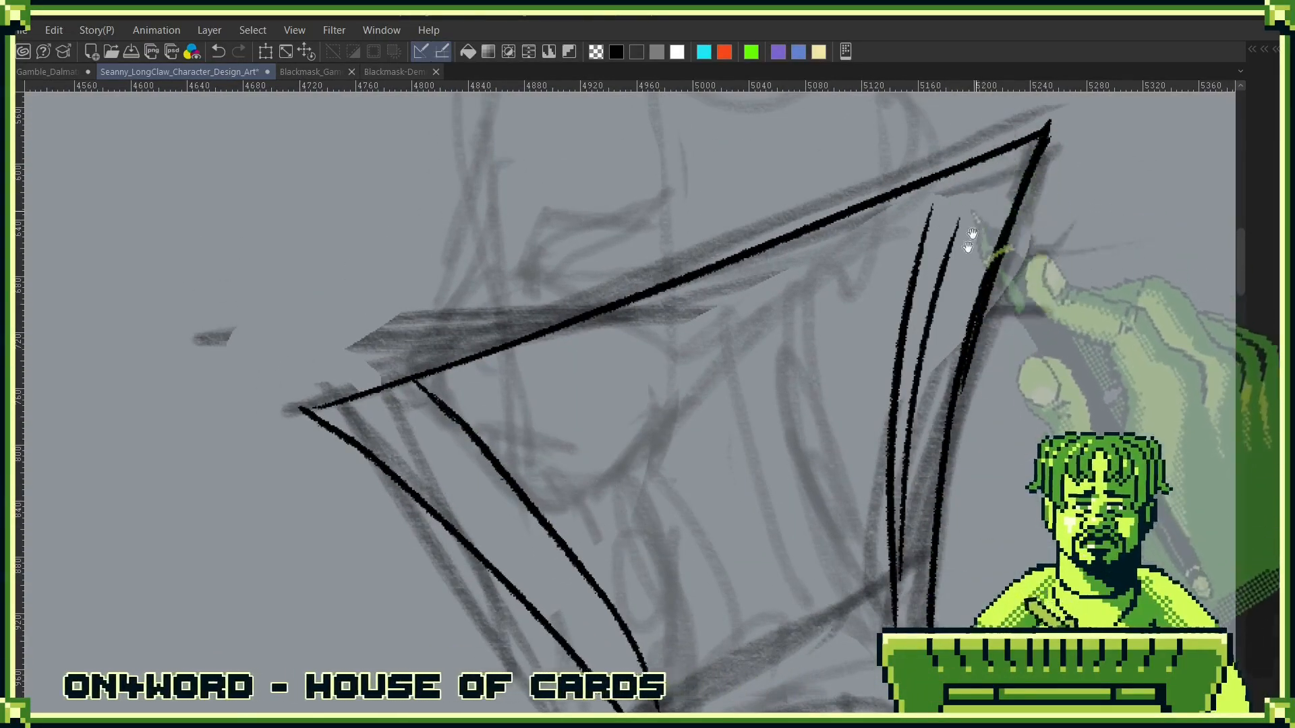
- Shape a small fold notch in the collar's rim above the rear pair of pleat lines
drag(982, 111, 923, 274)
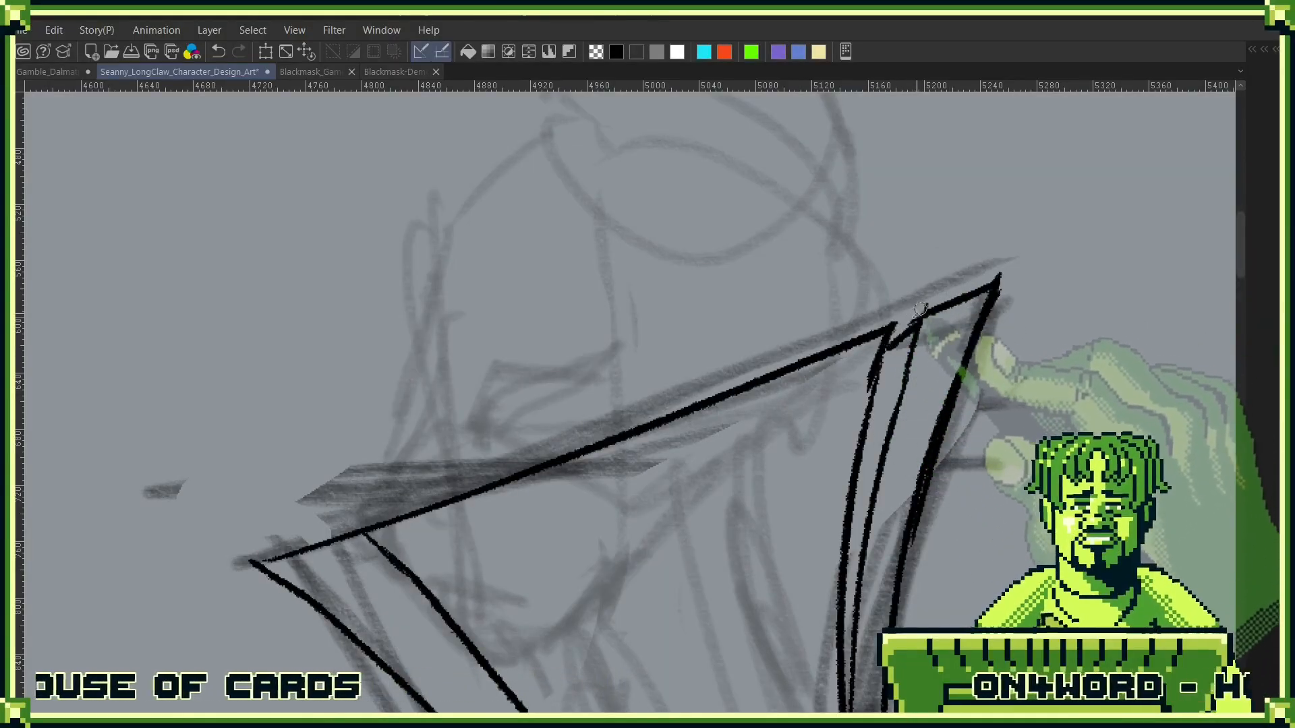
drag(921, 454, 957, 276)
drag(951, 326, 887, 488)
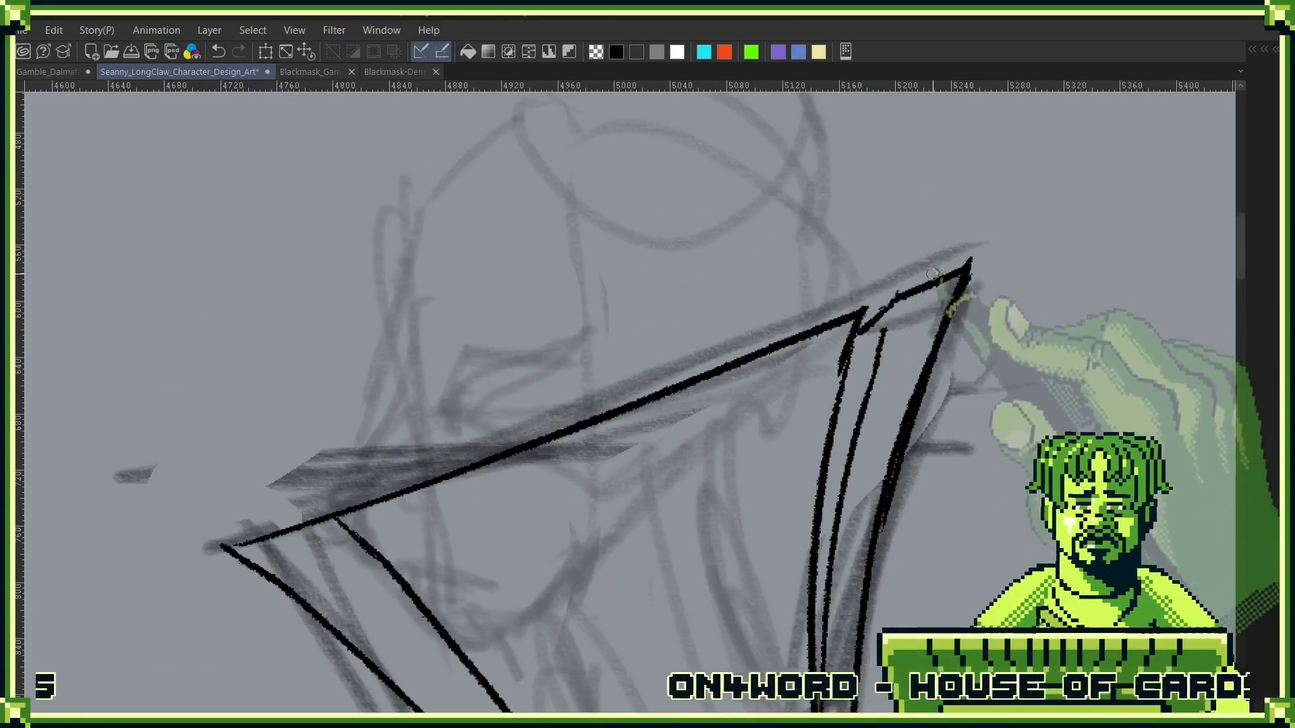
drag(838, 448, 933, 266)
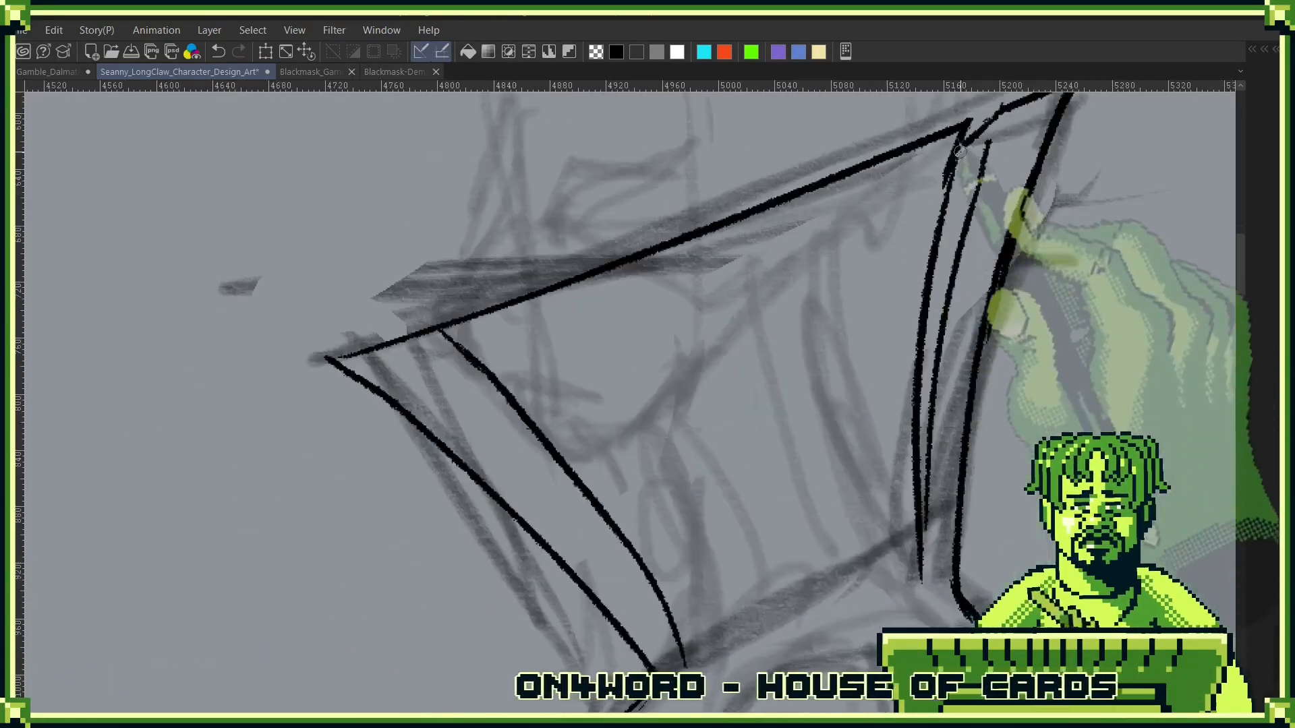
- Thicken the front pleat line, add a thin line beside it, and reshape the rim's front corner into an overlapping fold
drag(611, 356, 731, 312)
drag(863, 404, 848, 494)
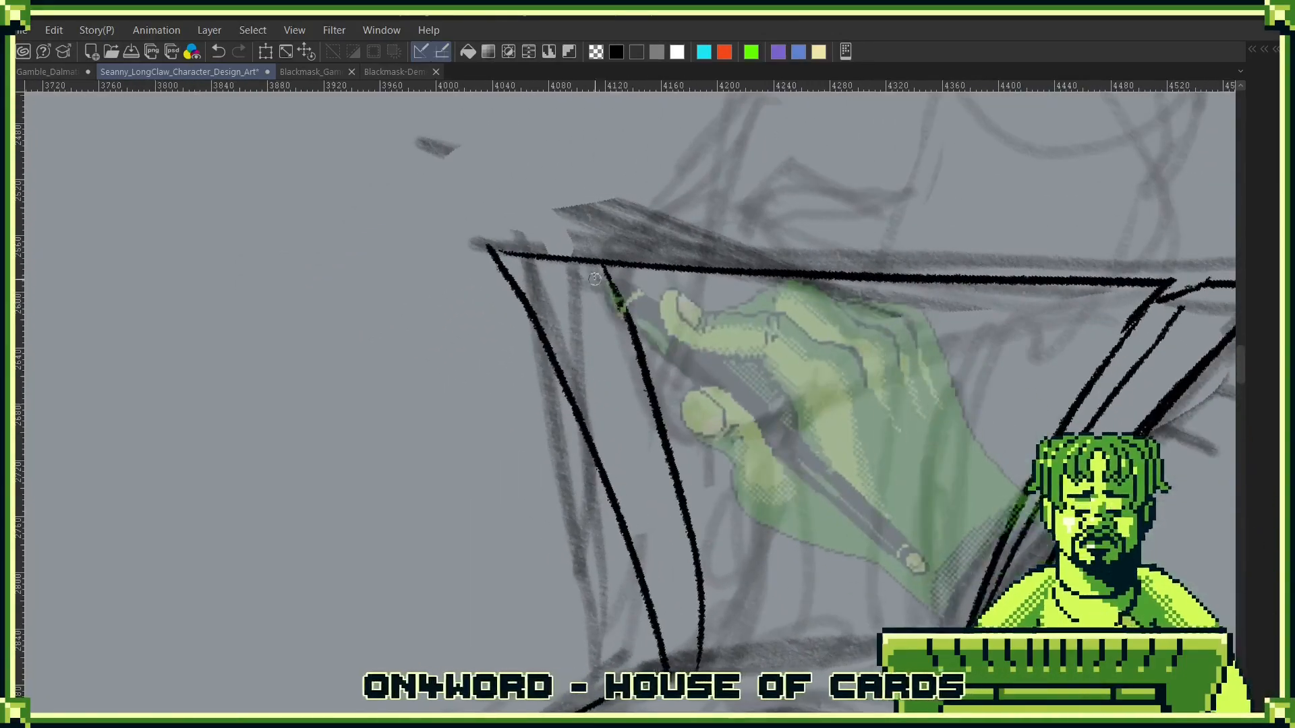
mouse_move(614, 294)
mouse_down()
mouse_move(683, 529)
mouse_move(695, 627)
mouse_up()
drag(575, 267, 674, 536)
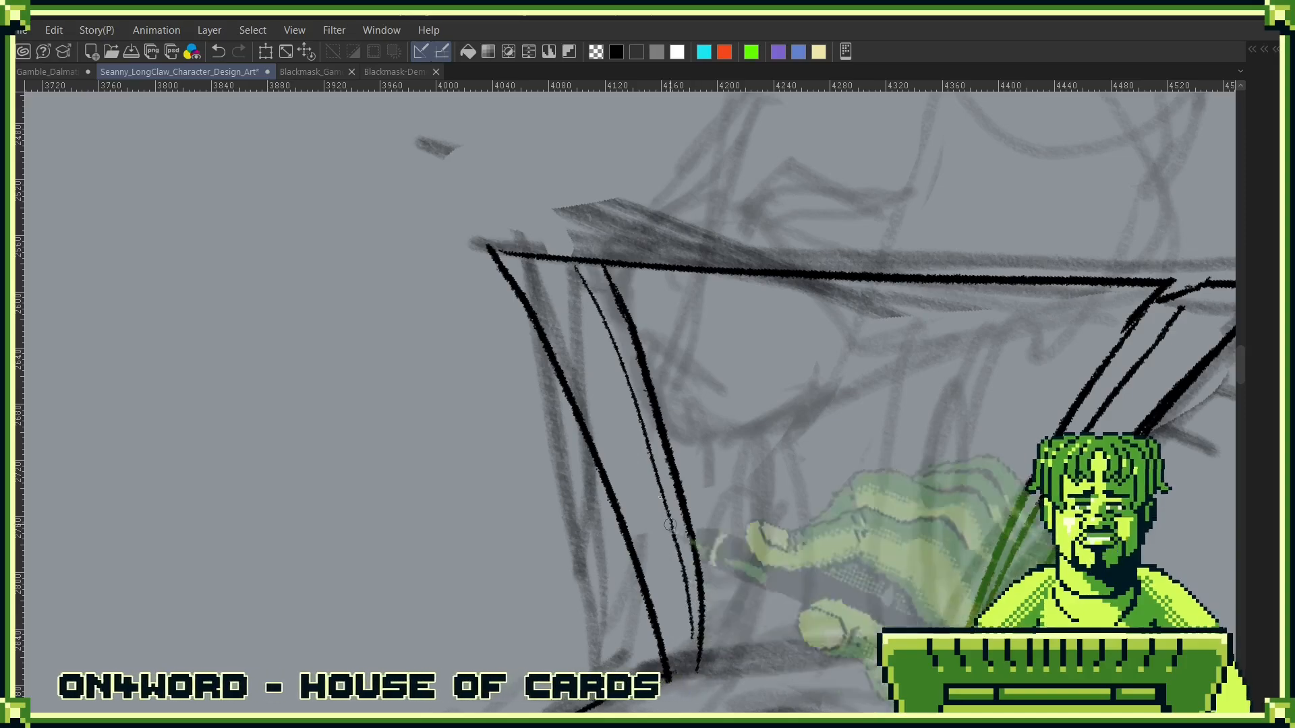
drag(694, 631, 467, 362)
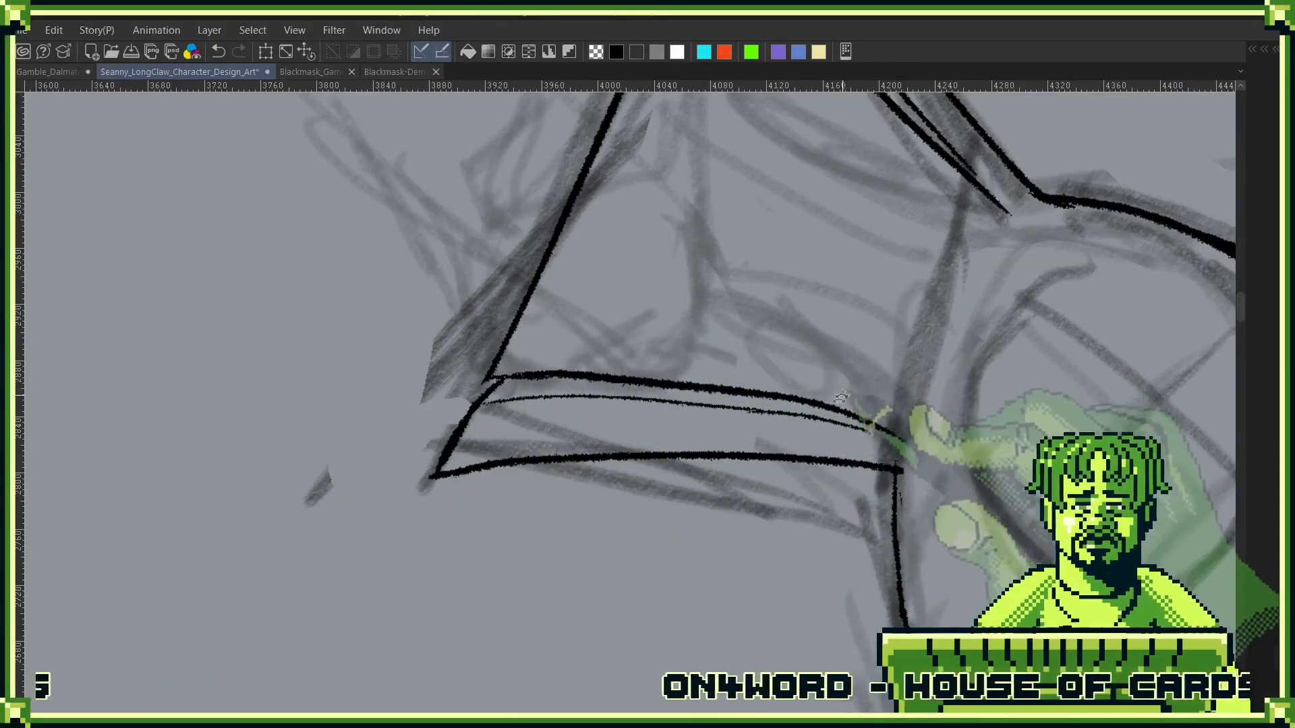
drag(795, 219, 777, 424)
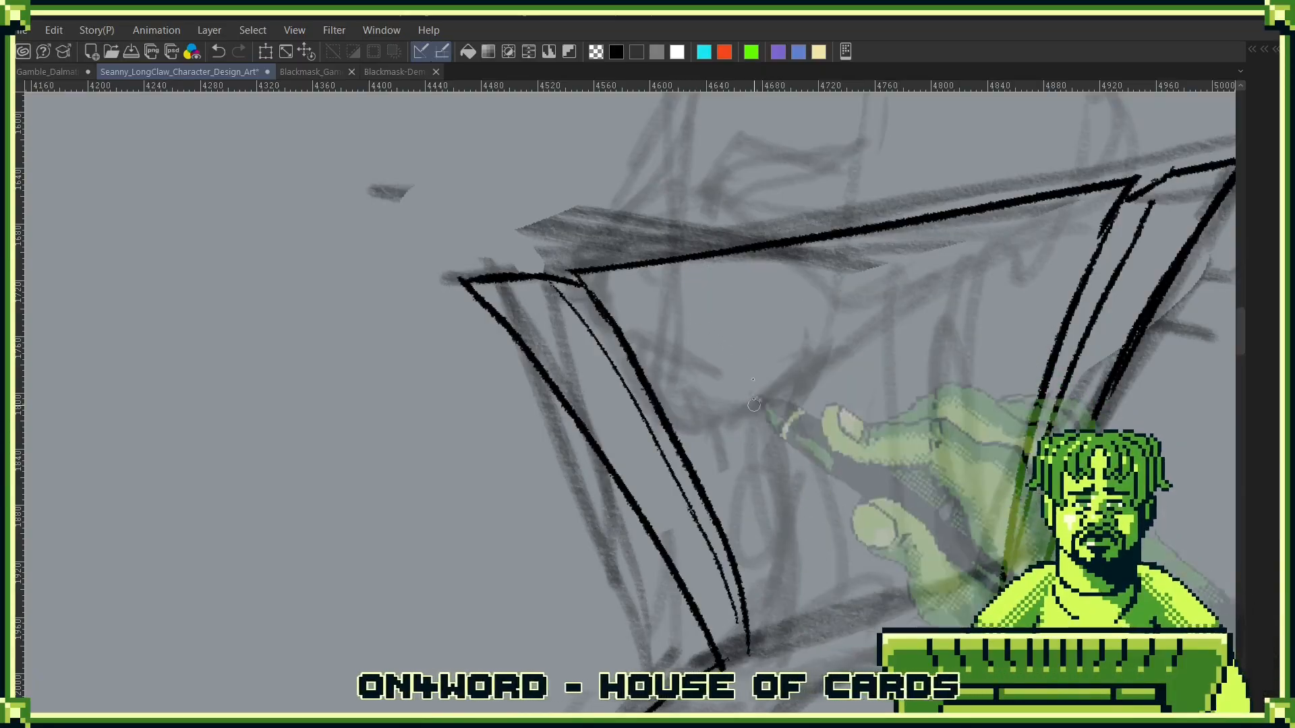
- Ink the second pleat from the front with a long line and a broken thin line beside it
mouse_move(693, 252)
mouse_down()
mouse_move(723, 314)
mouse_move(810, 628)
mouse_up()
key(ctrl+z)
drag(704, 268, 814, 641)
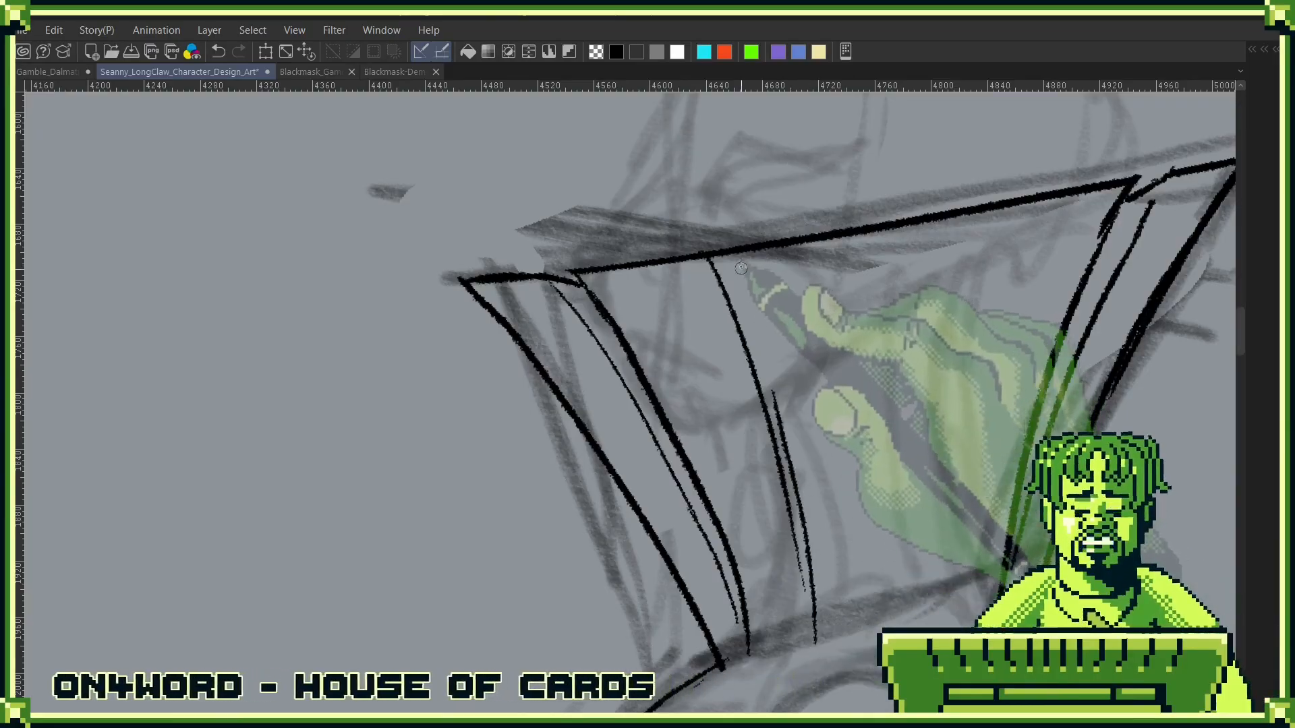
drag(737, 262, 770, 367)
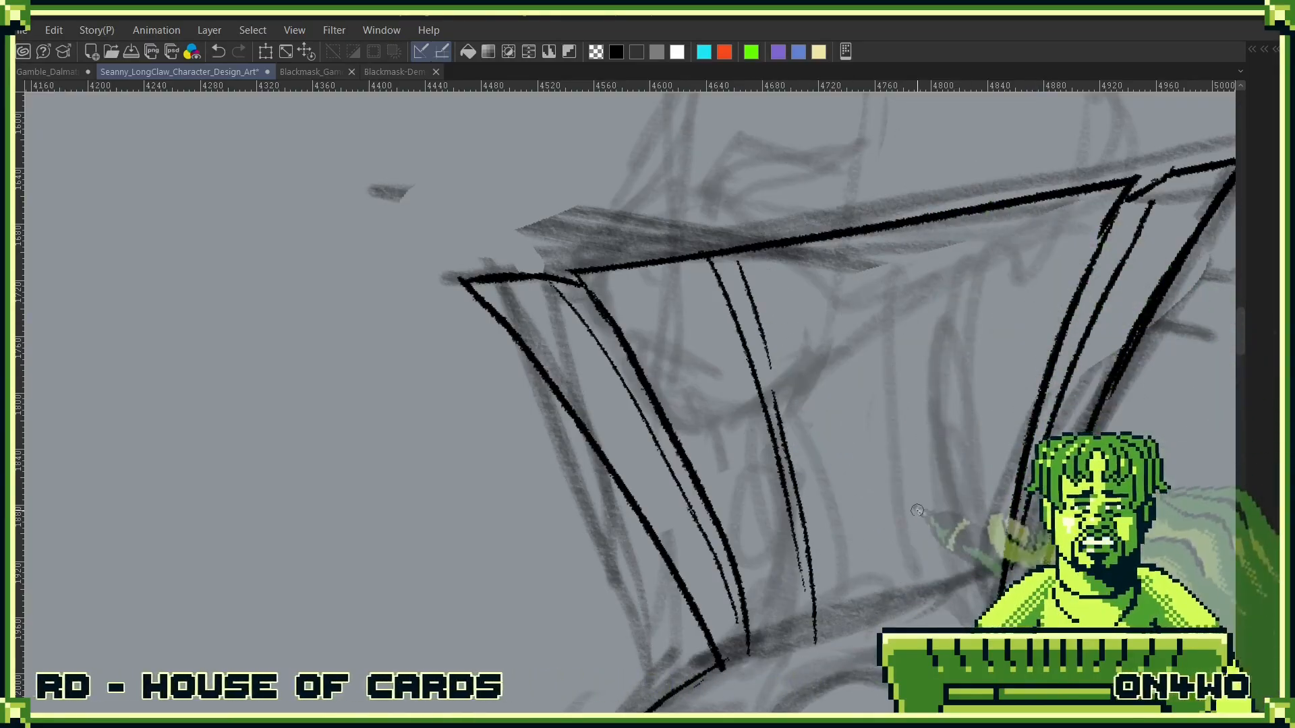
- Ink the third pleat with two converging lines and shape a fold notch in the rim above it
drag(931, 221, 900, 625)
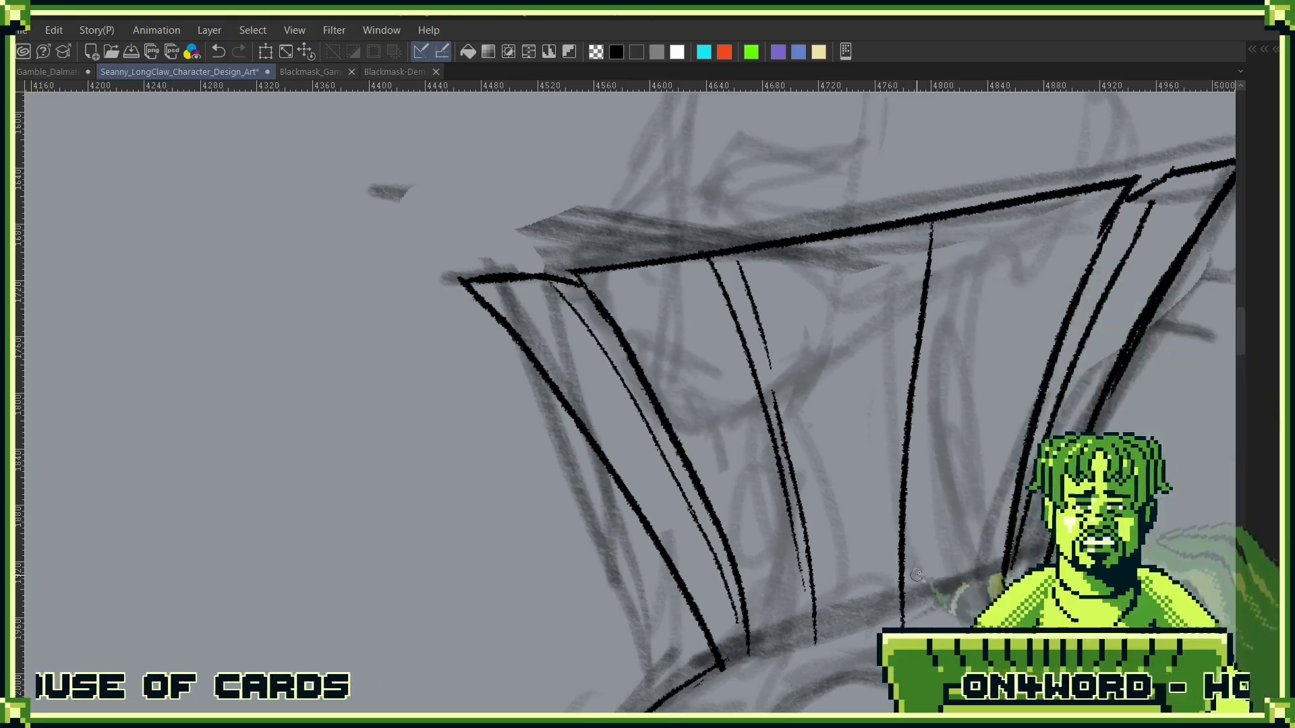
drag(965, 216, 930, 416)
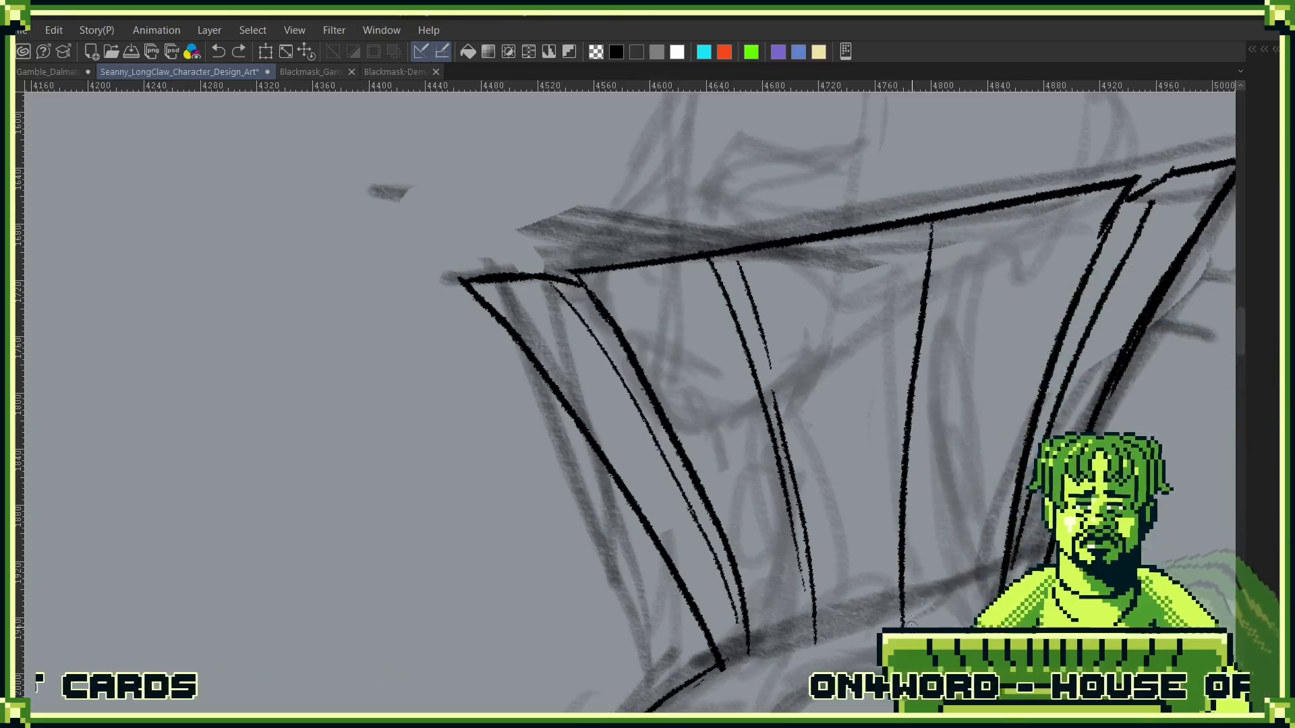
drag(1006, 314, 941, 469)
drag(948, 417, 937, 337)
mouse_move(831, 368)
mouse_down()
mouse_move(852, 362)
mouse_move(886, 315)
mouse_move(874, 301)
mouse_move(835, 367)
mouse_move(837, 405)
mouse_up()
drag(588, 406, 849, 350)
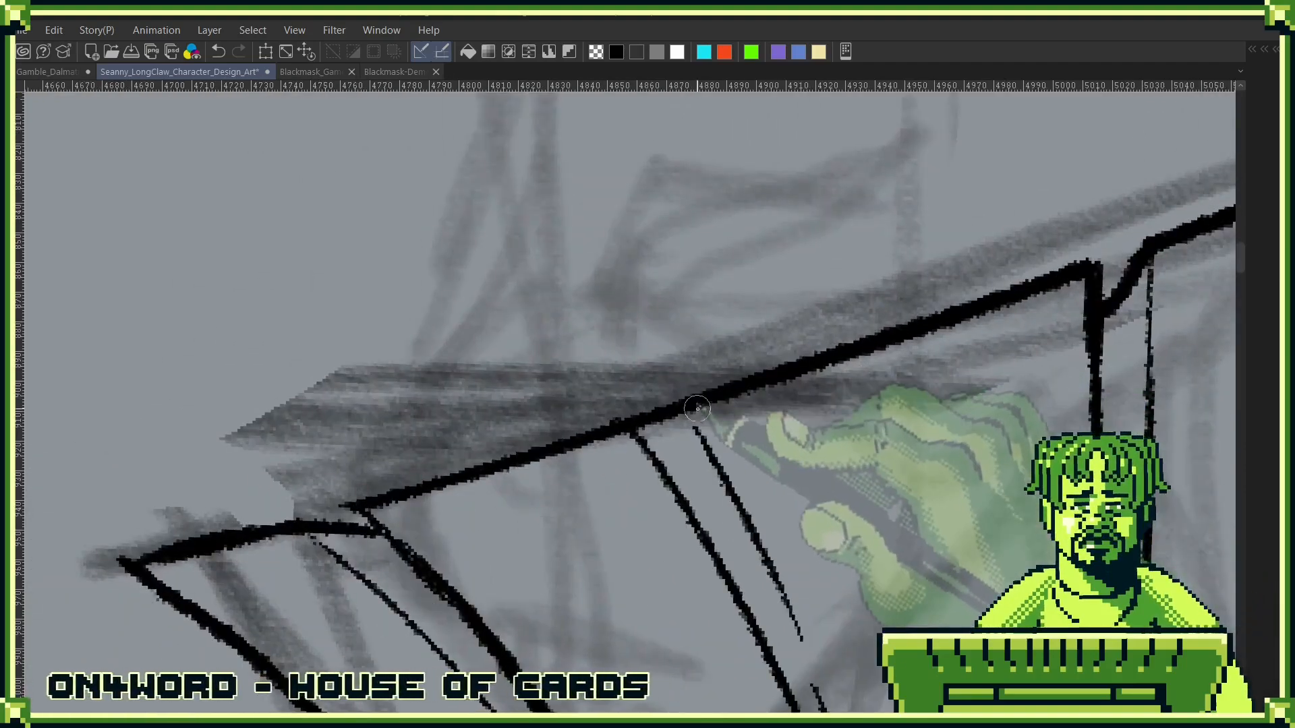
- Break the rim above the second pleat into a fold notch and thin the top of that pleat's line
mouse_move(691, 405)
mouse_down()
mouse_move(703, 448)
mouse_move(698, 410)
mouse_move(708, 439)
mouse_move(678, 437)
mouse_up()
key(ctrl+z)
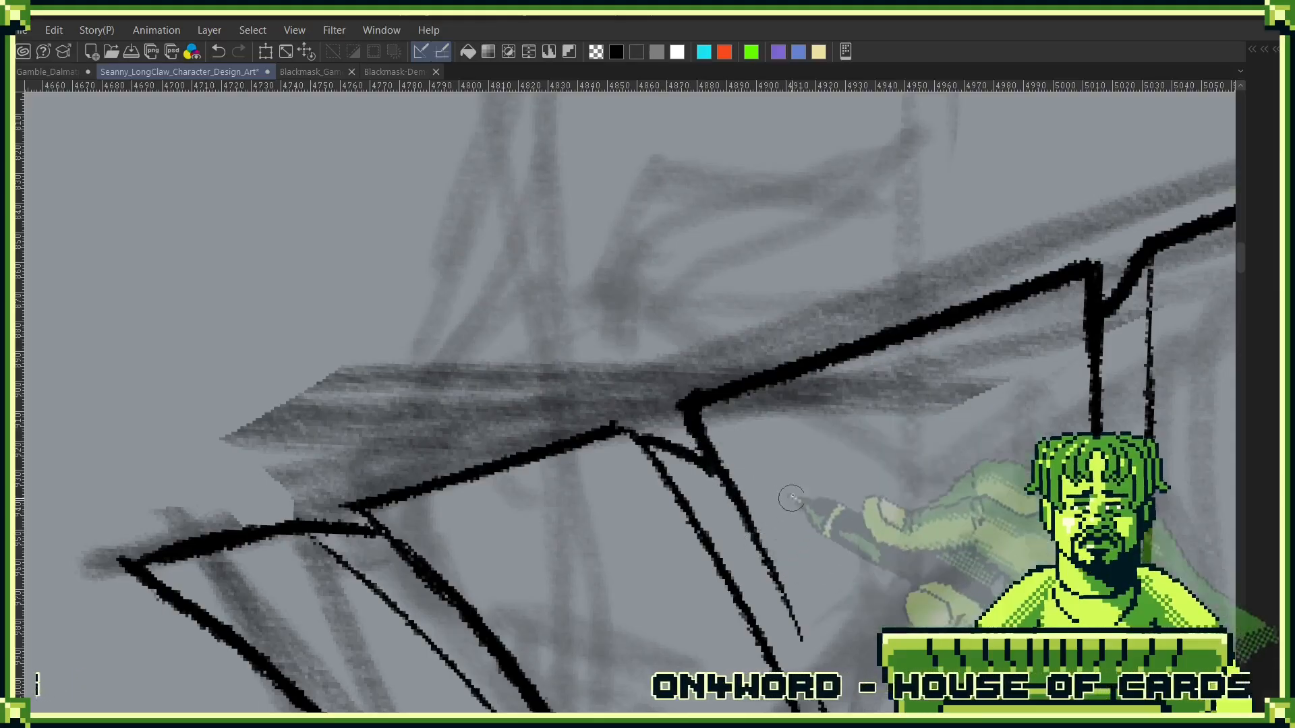
drag(791, 498, 935, 366)
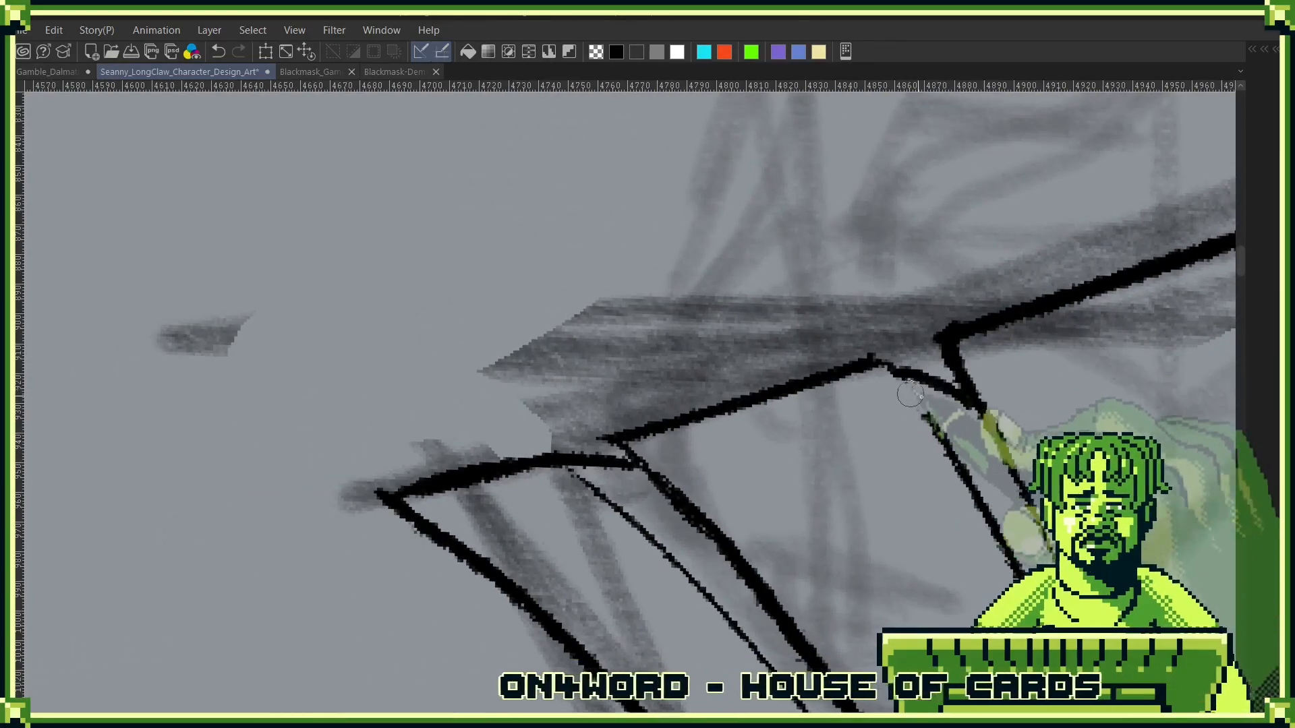
drag(1036, 390, 864, 411)
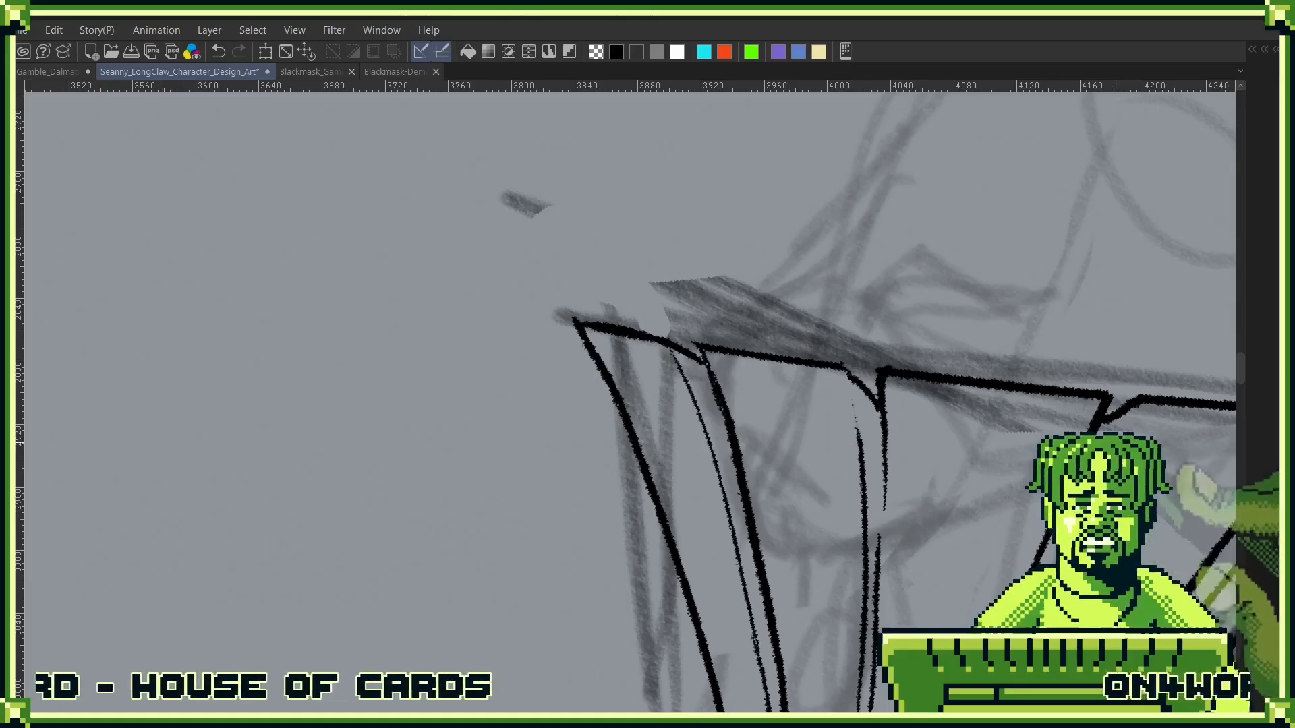
drag(1042, 499, 824, 335)
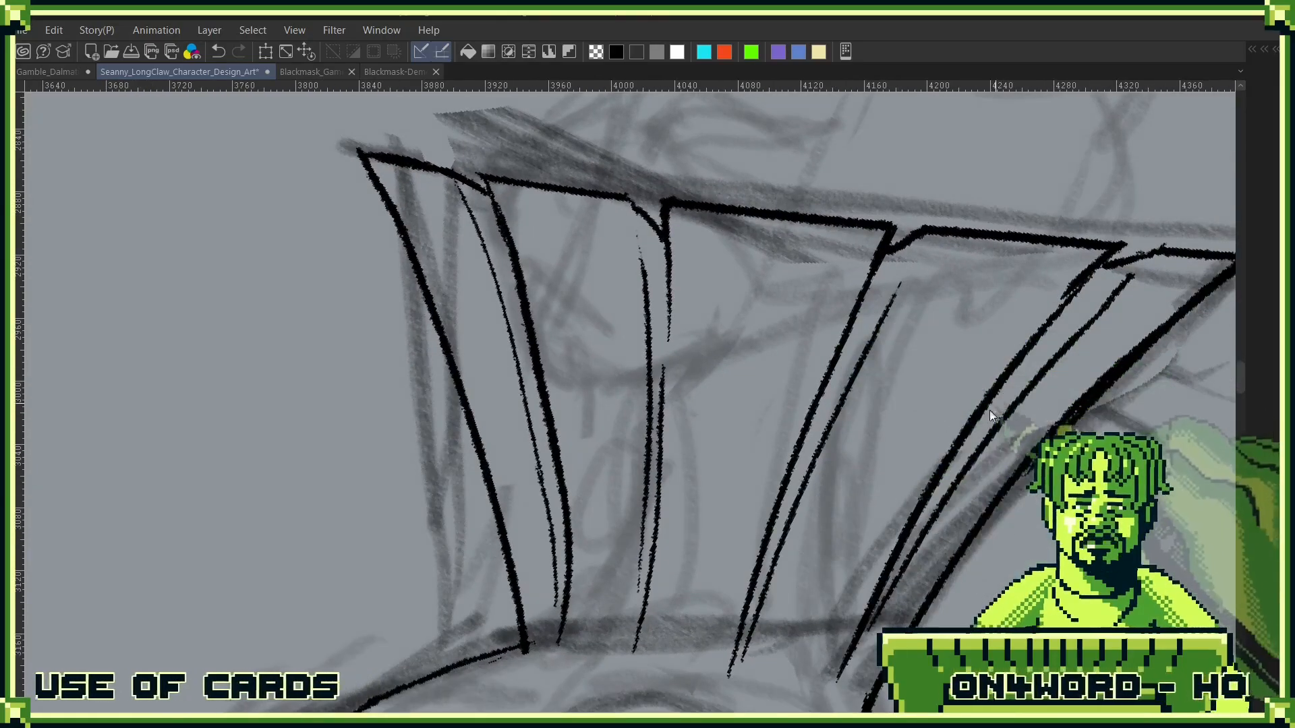
mouse_move(961, 525)
mouse_down()
mouse_move(968, 429)
mouse_move(956, 492)
mouse_move(848, 599)
mouse_up()
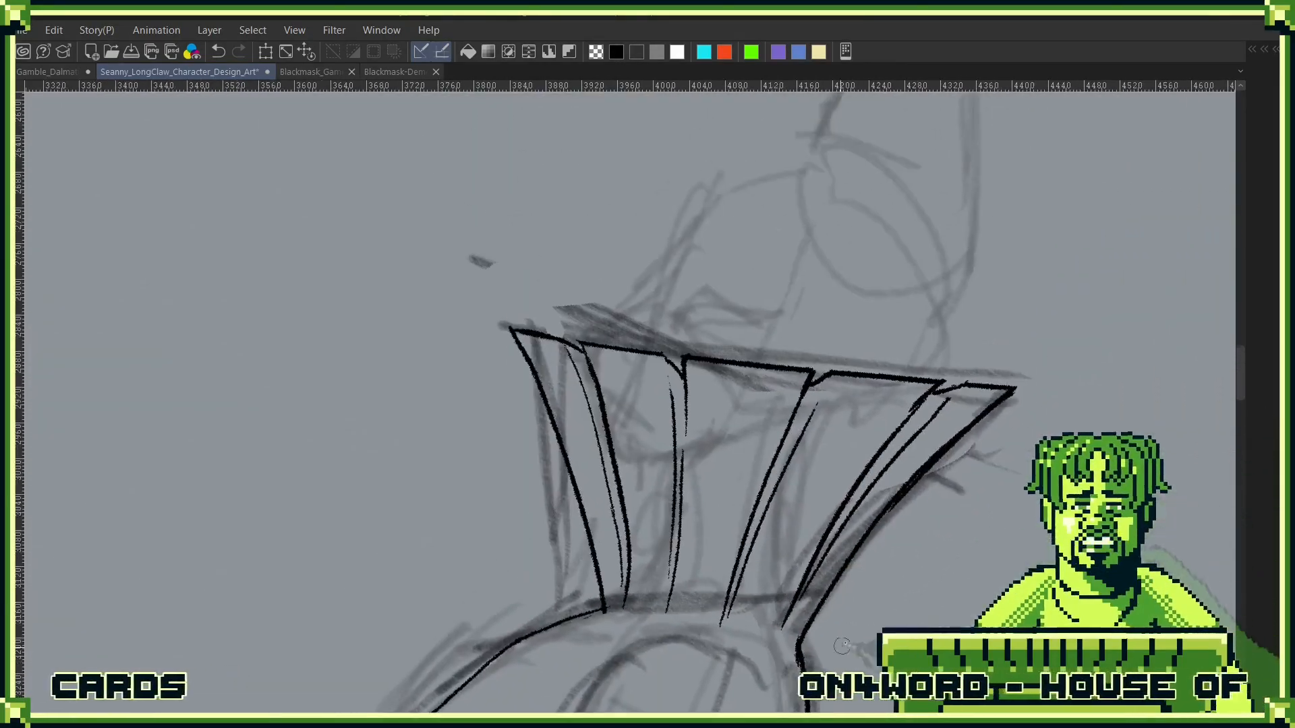
- Ink a diagonal crease running up from the front of the hip, above the existing thigh crease
drag(912, 563, 1021, 194)
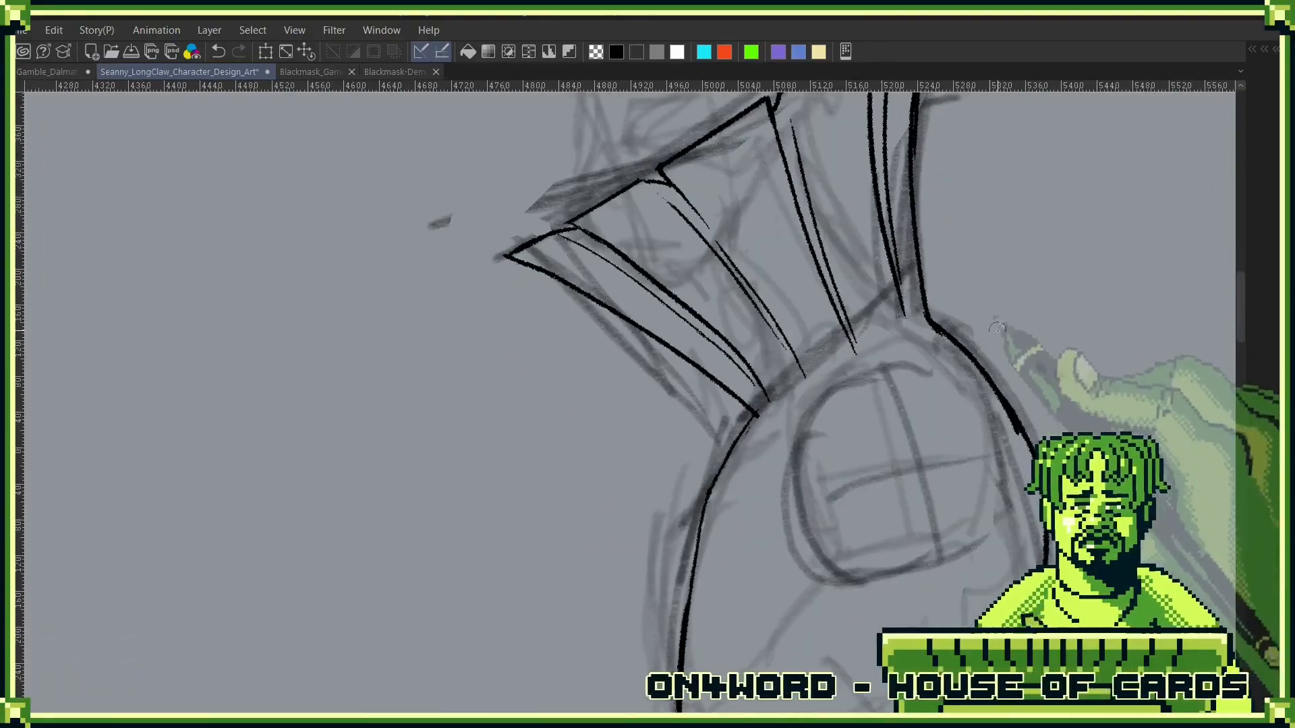
drag(1017, 463, 984, 496)
mouse_move(992, 539)
mouse_down()
mouse_move(919, 393)
mouse_move(924, 328)
mouse_up()
drag(978, 435, 972, 489)
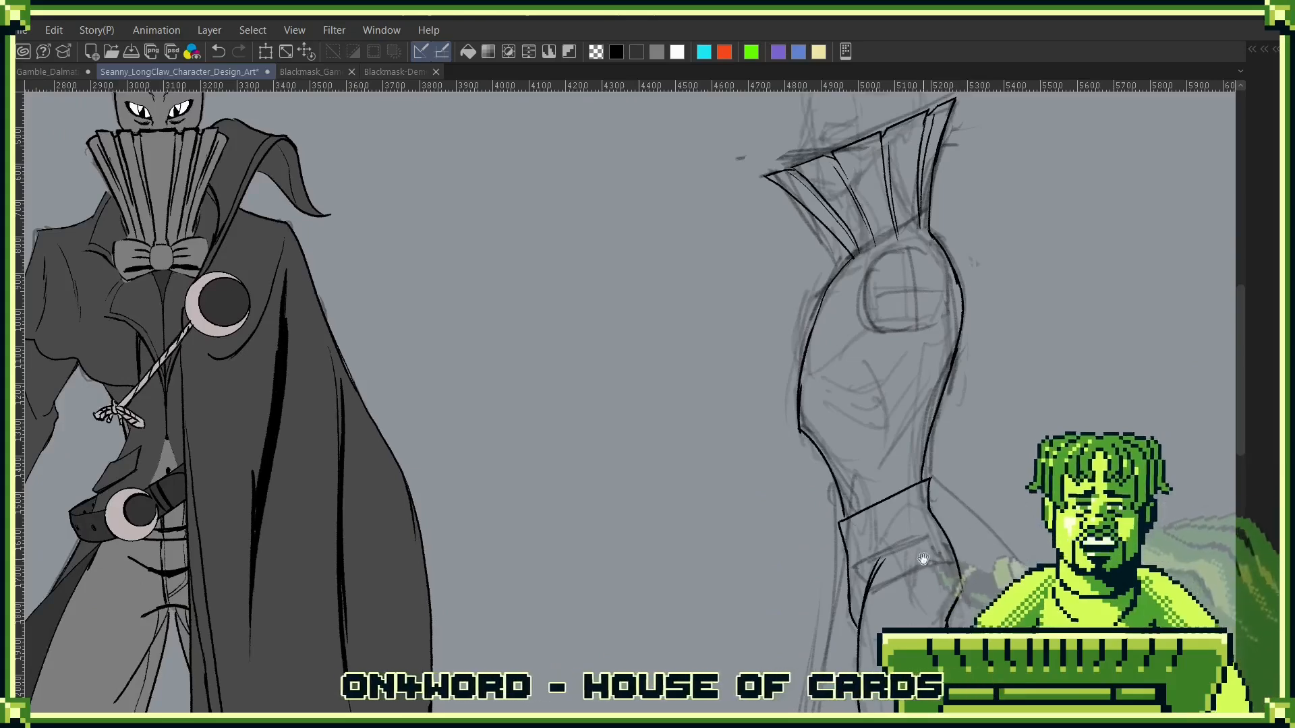
drag(923, 558, 1044, 373)
drag(1033, 448, 951, 537)
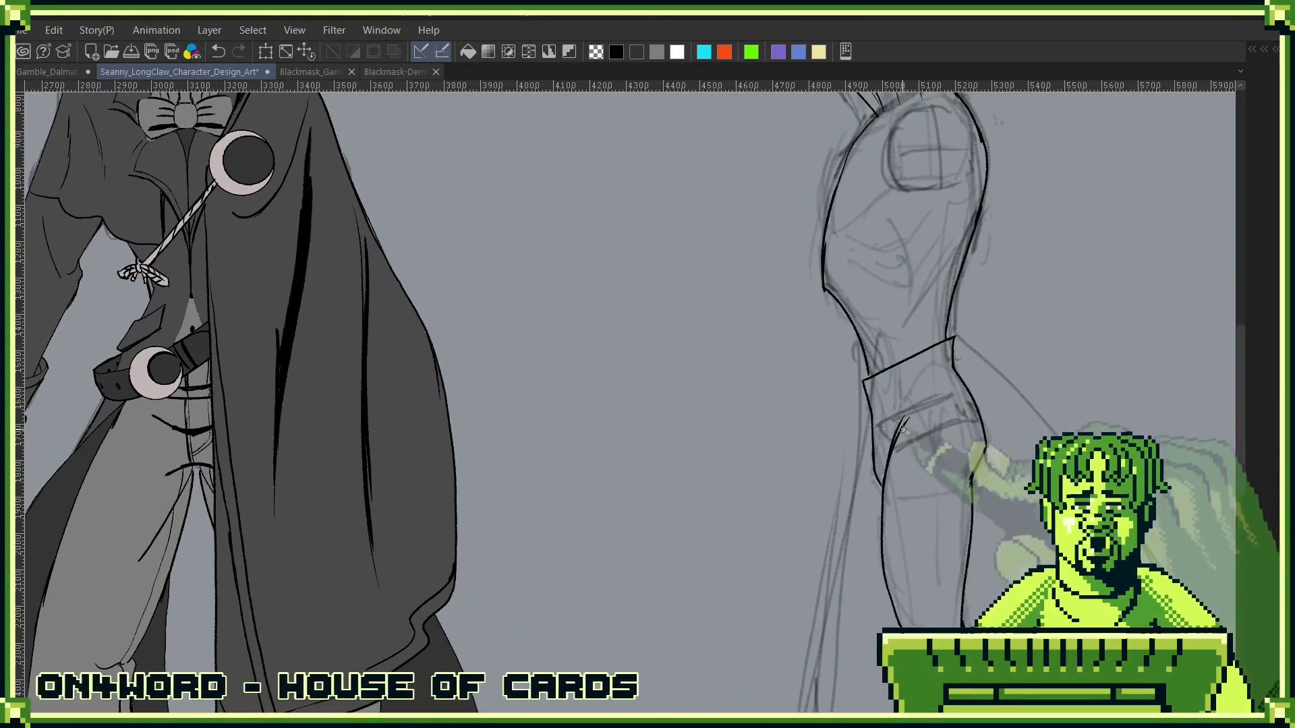
drag(870, 448, 904, 467)
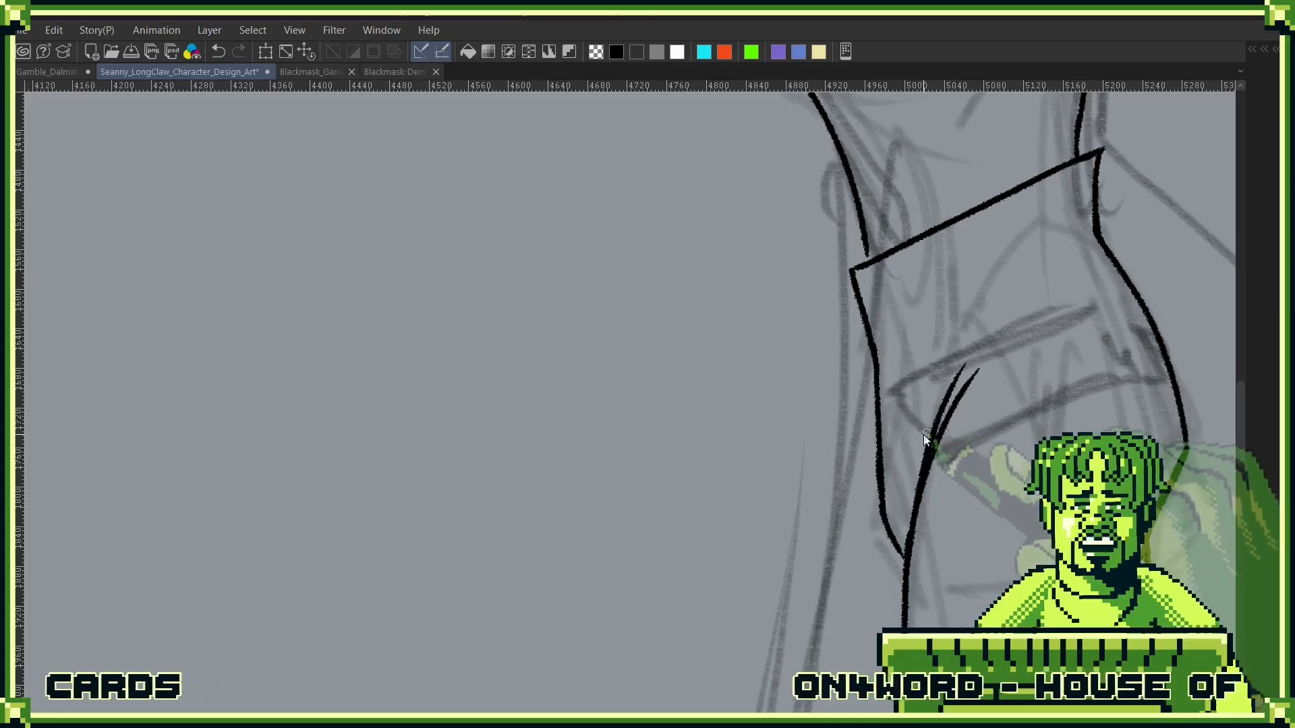
mouse_move(880, 404)
mouse_down()
mouse_move(929, 352)
mouse_move(869, 418)
mouse_up()
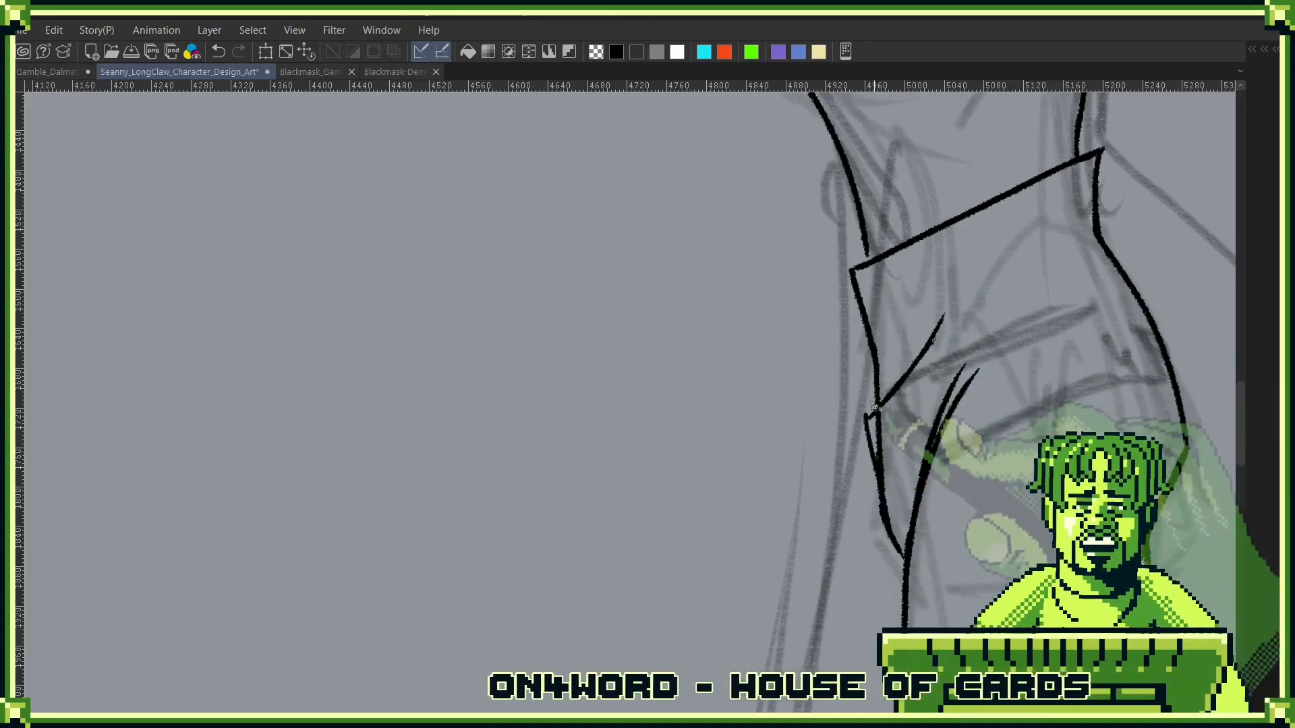
- Replace the front hip contour below the diagonal crease with an outward-angled line meeting the thigh, and refine the crease into a tapered stroke
mouse_move(865, 415)
mouse_down()
mouse_move(897, 447)
mouse_move(876, 434)
mouse_move(881, 454)
mouse_move(879, 423)
mouse_move(896, 526)
mouse_up()
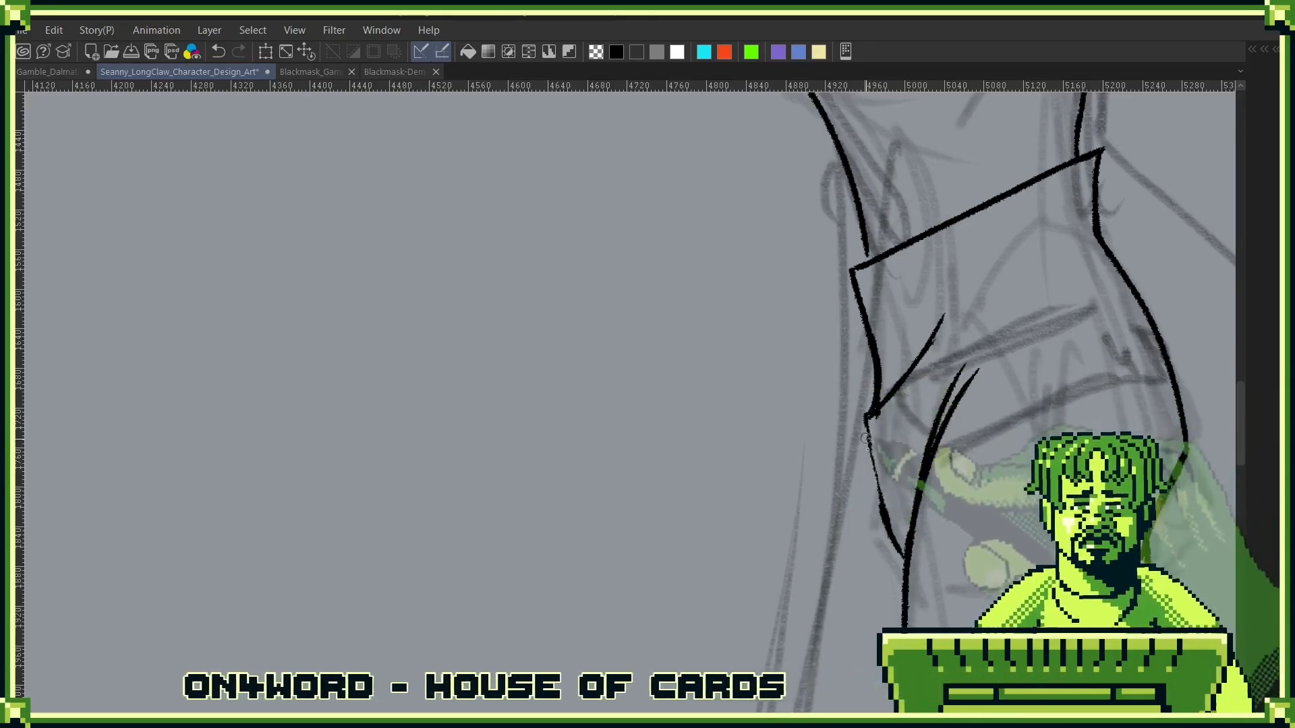
drag(874, 438, 892, 528)
mouse_move(875, 442)
mouse_down()
mouse_move(887, 511)
mouse_move(873, 430)
mouse_move(886, 534)
mouse_up()
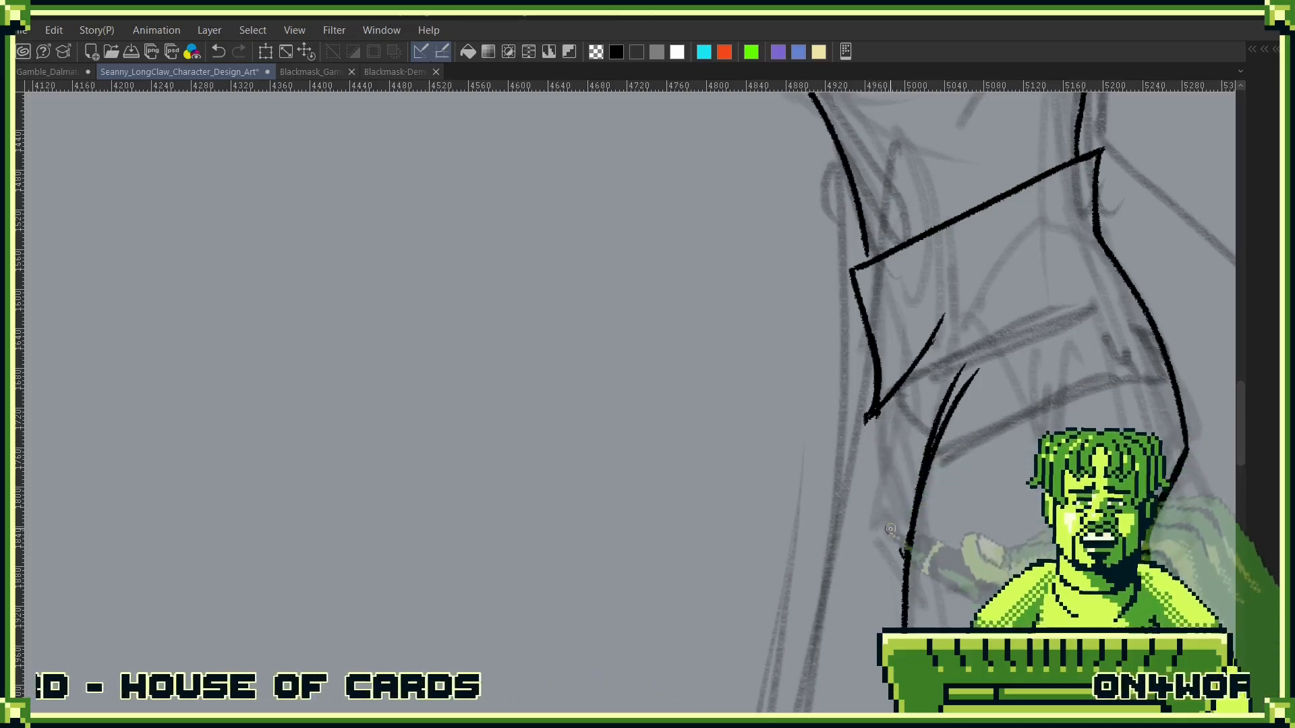
drag(863, 422, 898, 556)
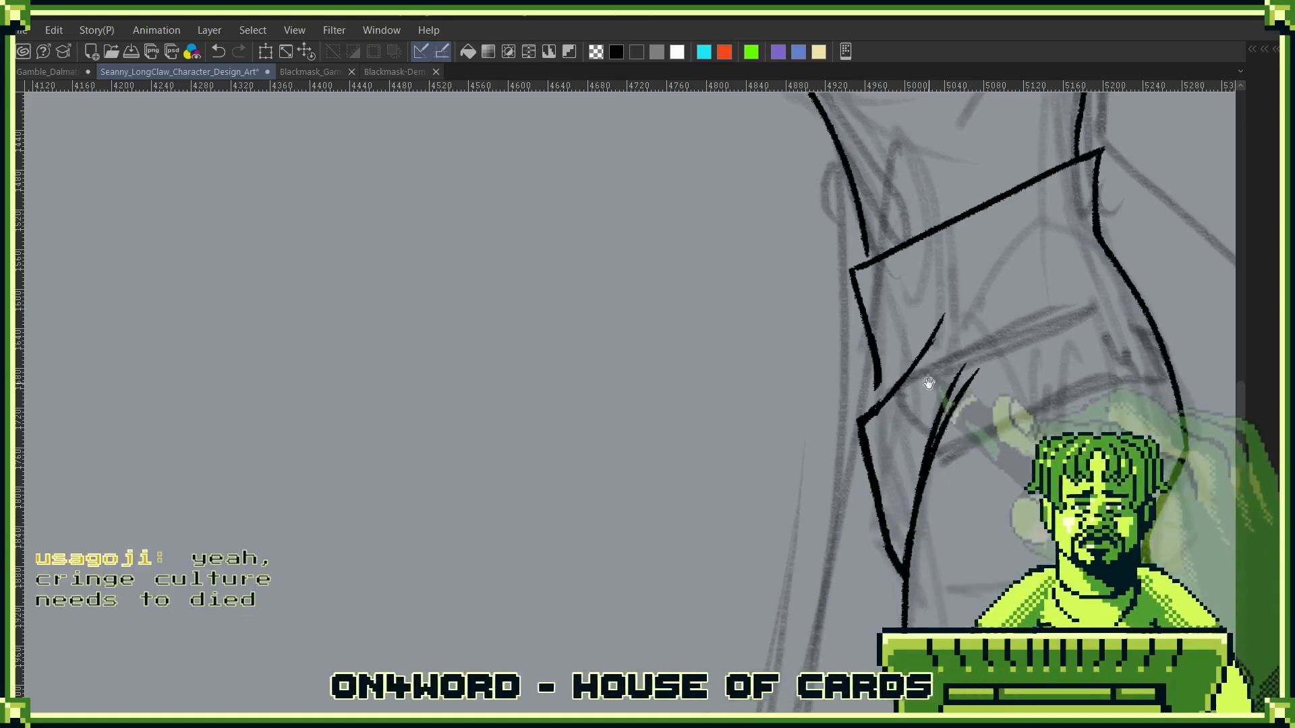
drag(929, 383, 893, 488)
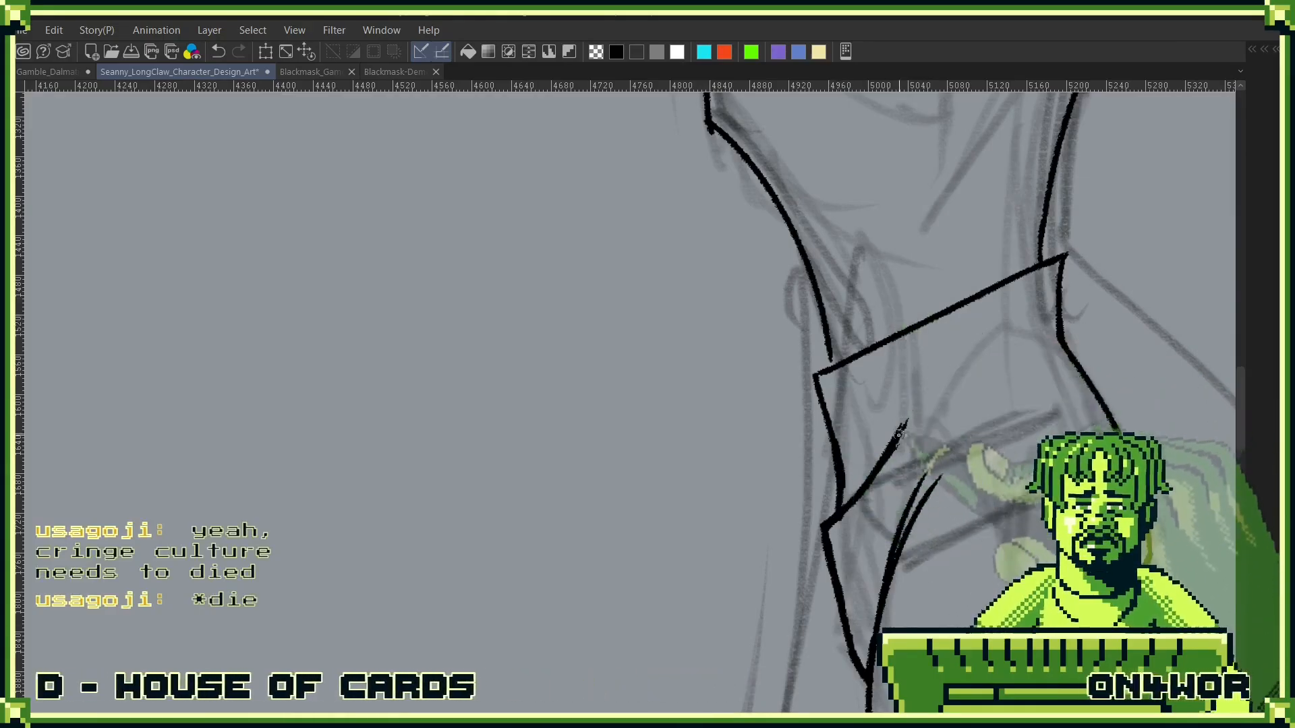
drag(889, 459, 917, 378)
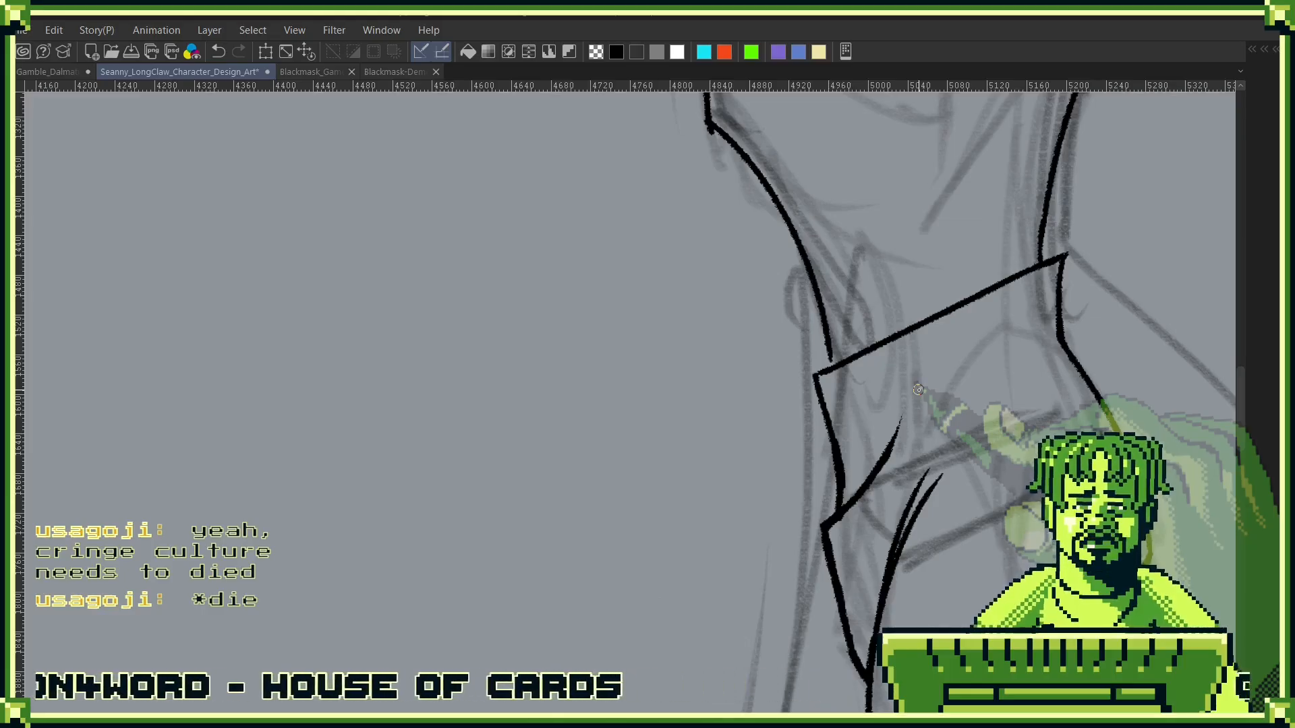
- Join the front torso contour to the waistline and ink tapered creases inside the front and back of the waist
mouse_move(822, 309)
mouse_down()
mouse_move(832, 362)
mouse_move(811, 261)
mouse_move(835, 368)
mouse_up()
key(ctrl+z)
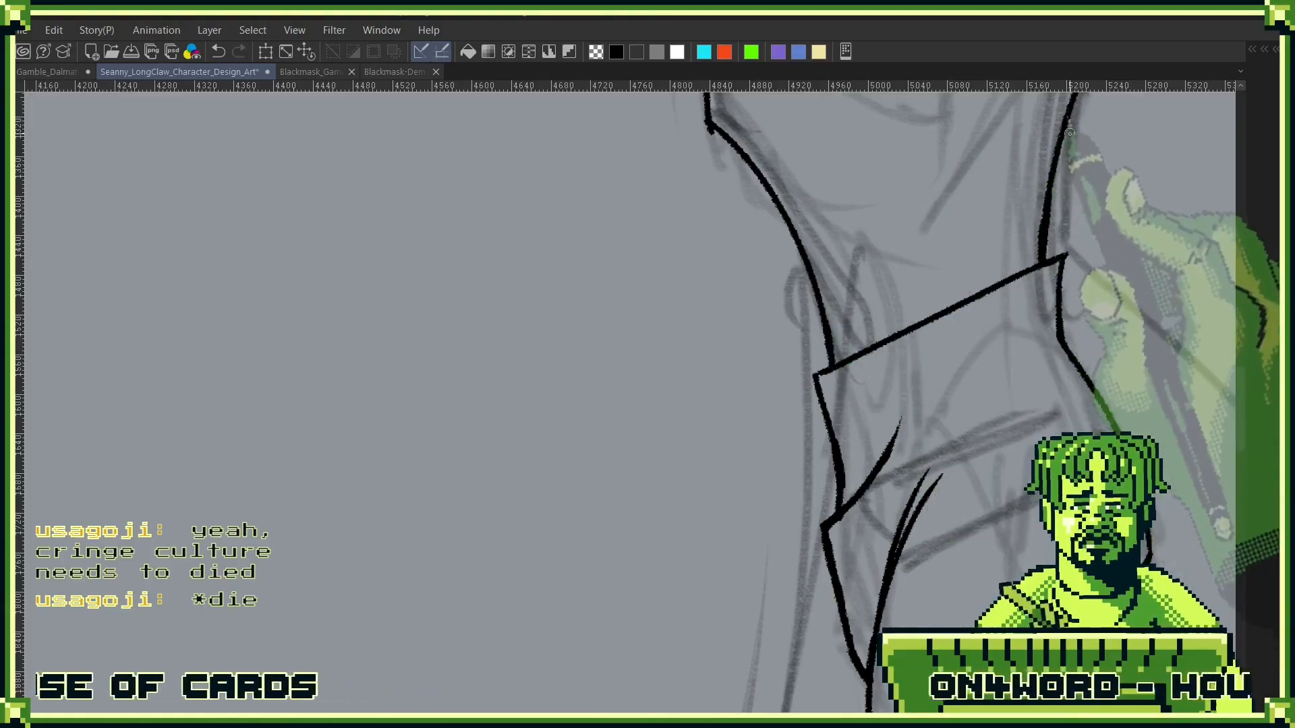
scroll(936, 453, down, 2)
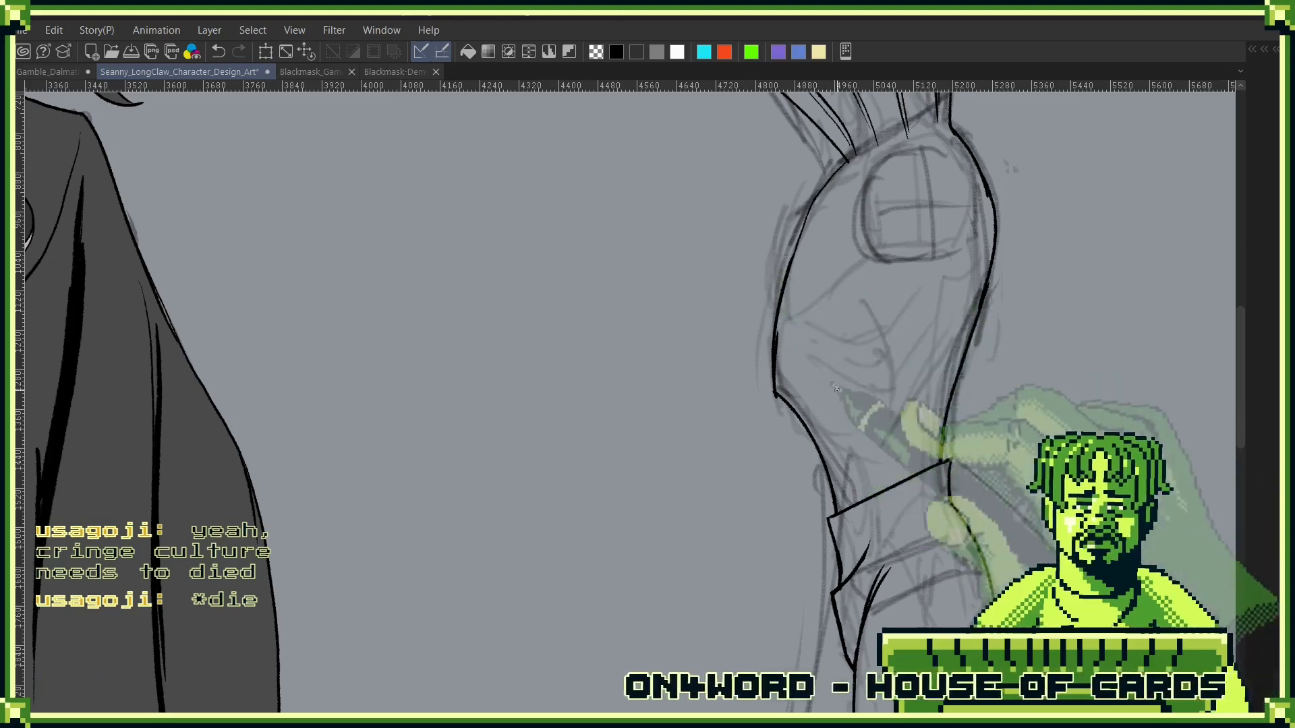
drag(812, 398, 835, 435)
key(ctrl+z)
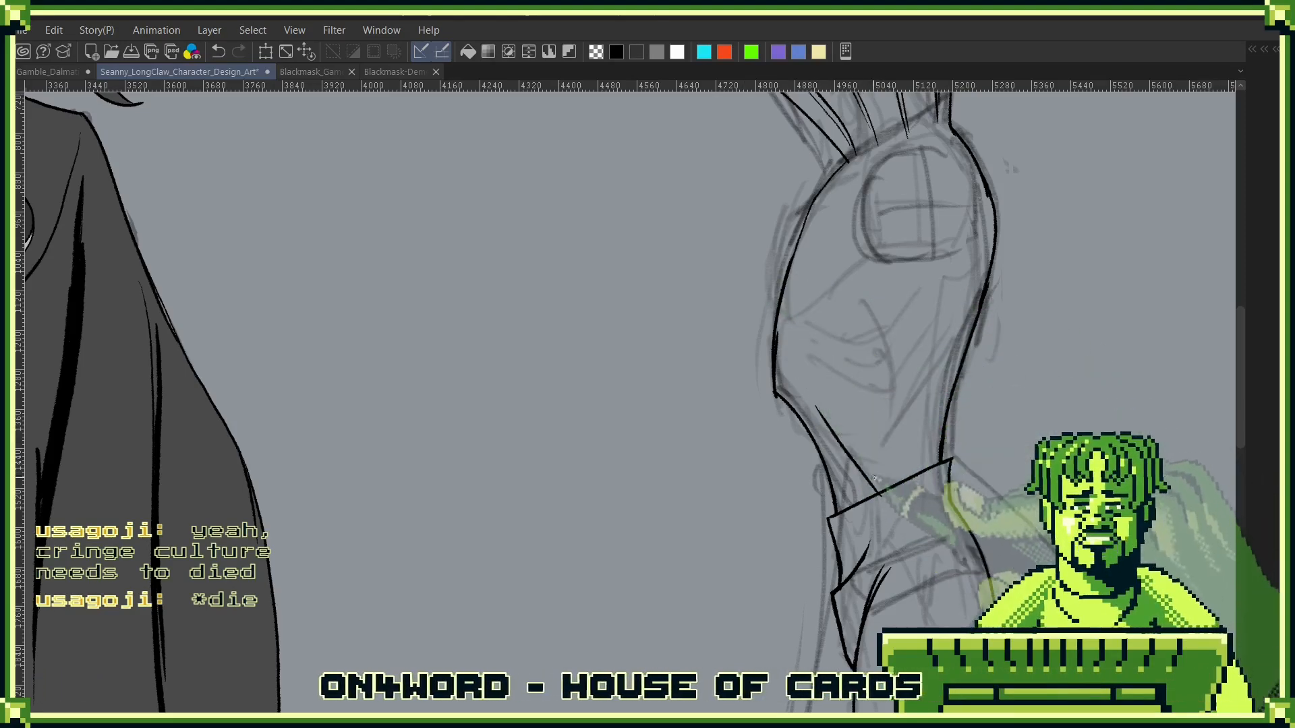
drag(821, 426, 873, 479)
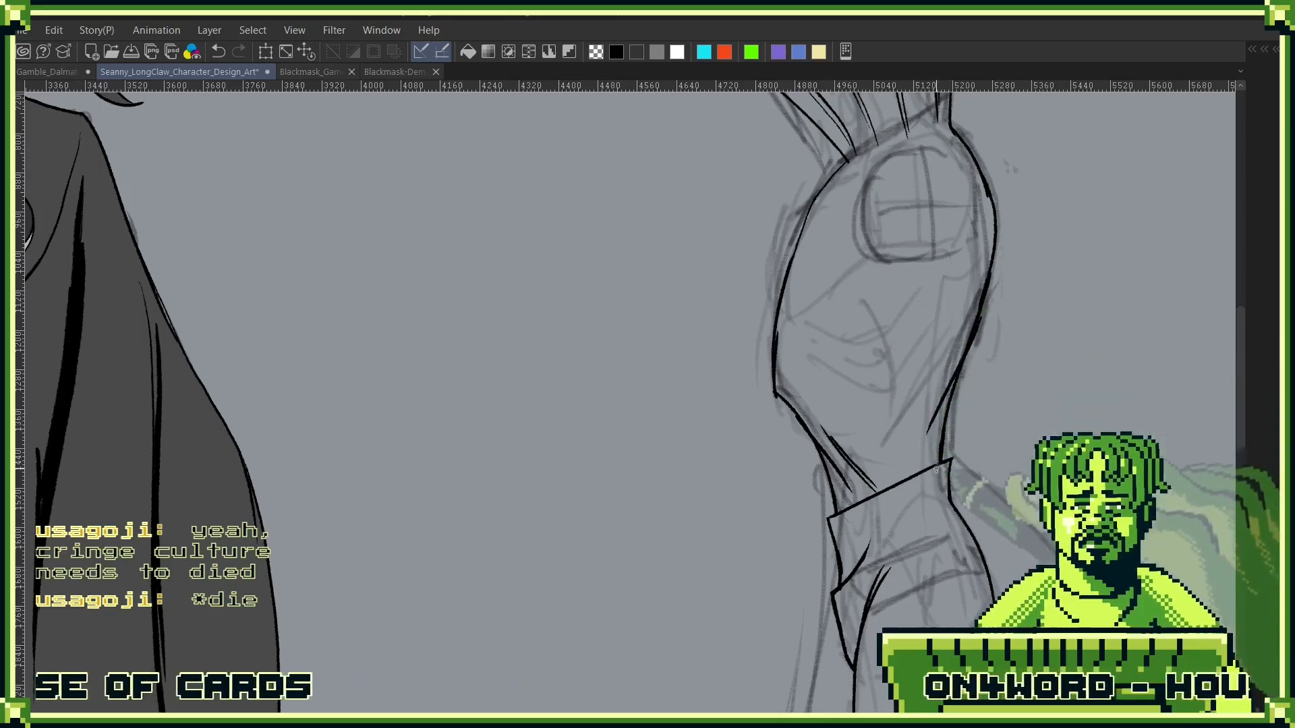
click(944, 438)
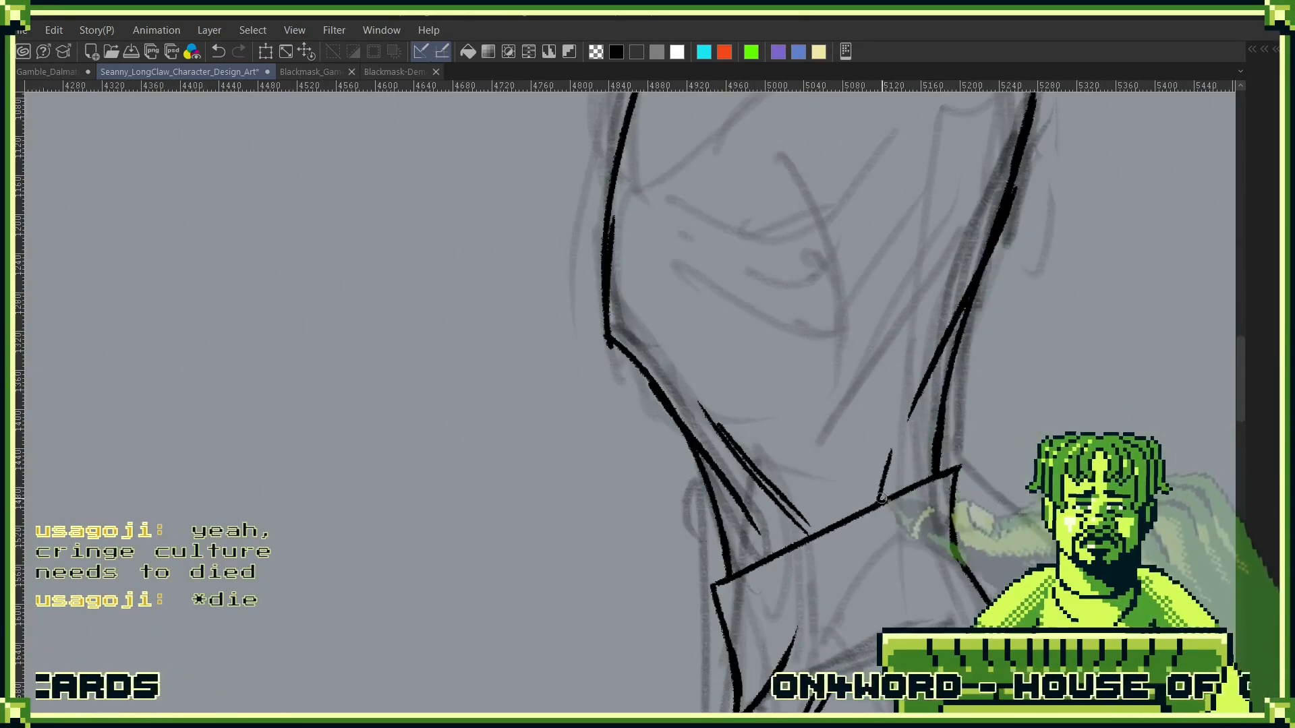
- Extend the waistline's back corner outward and erase the old lower-back contour just above it
drag(974, 300, 968, 465)
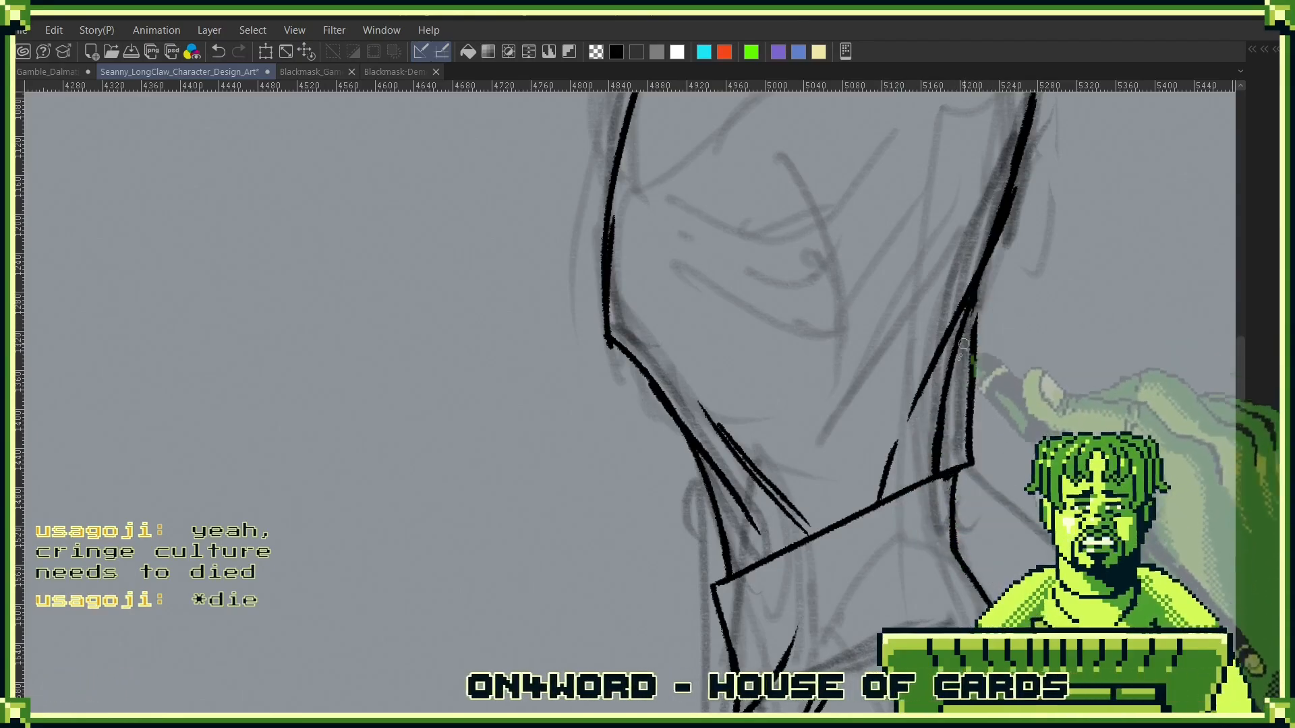
mouse_move(969, 307)
mouse_down()
mouse_move(945, 406)
mouse_move(975, 325)
mouse_up()
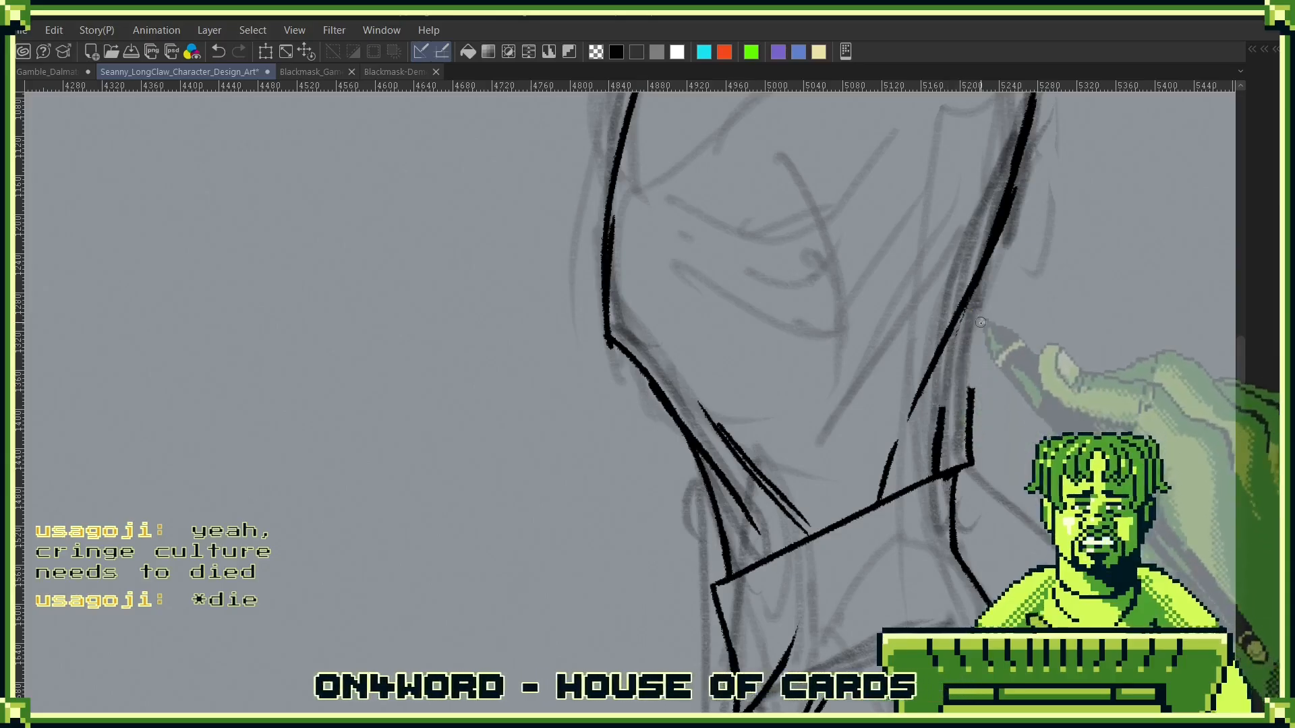
drag(970, 387, 968, 453)
drag(942, 409, 939, 463)
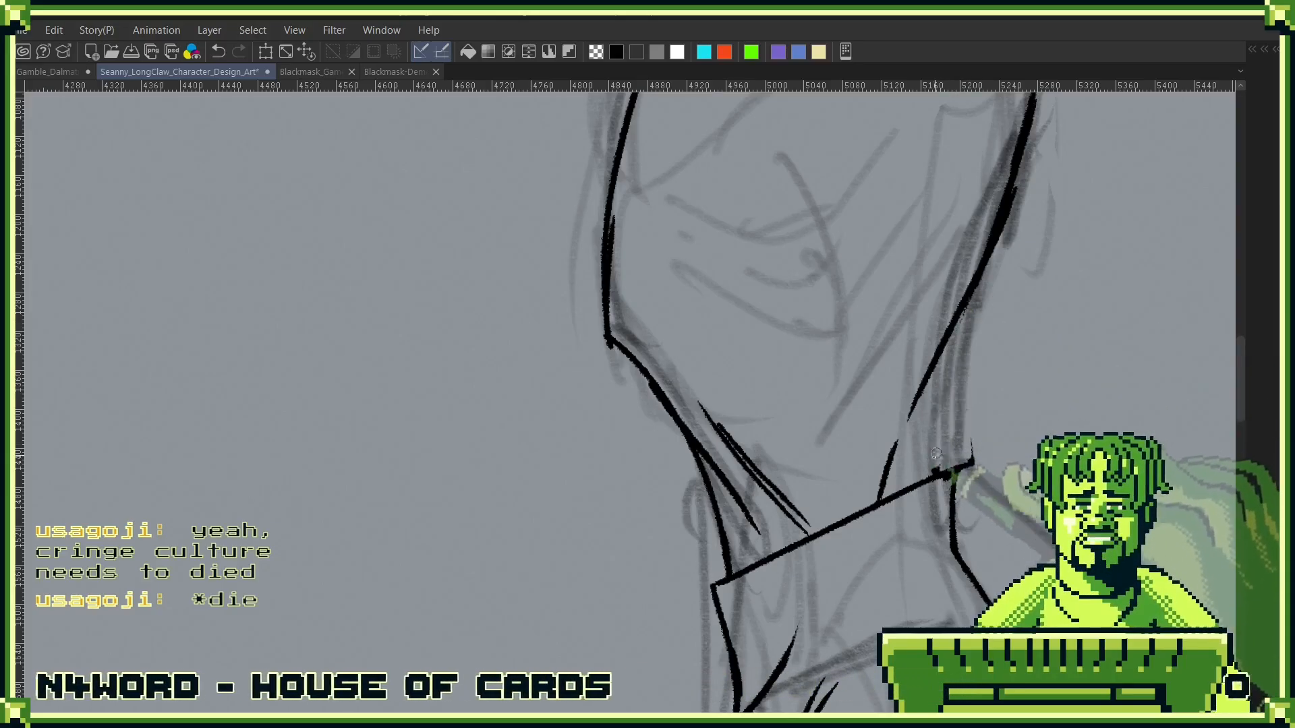
drag(982, 267, 960, 421)
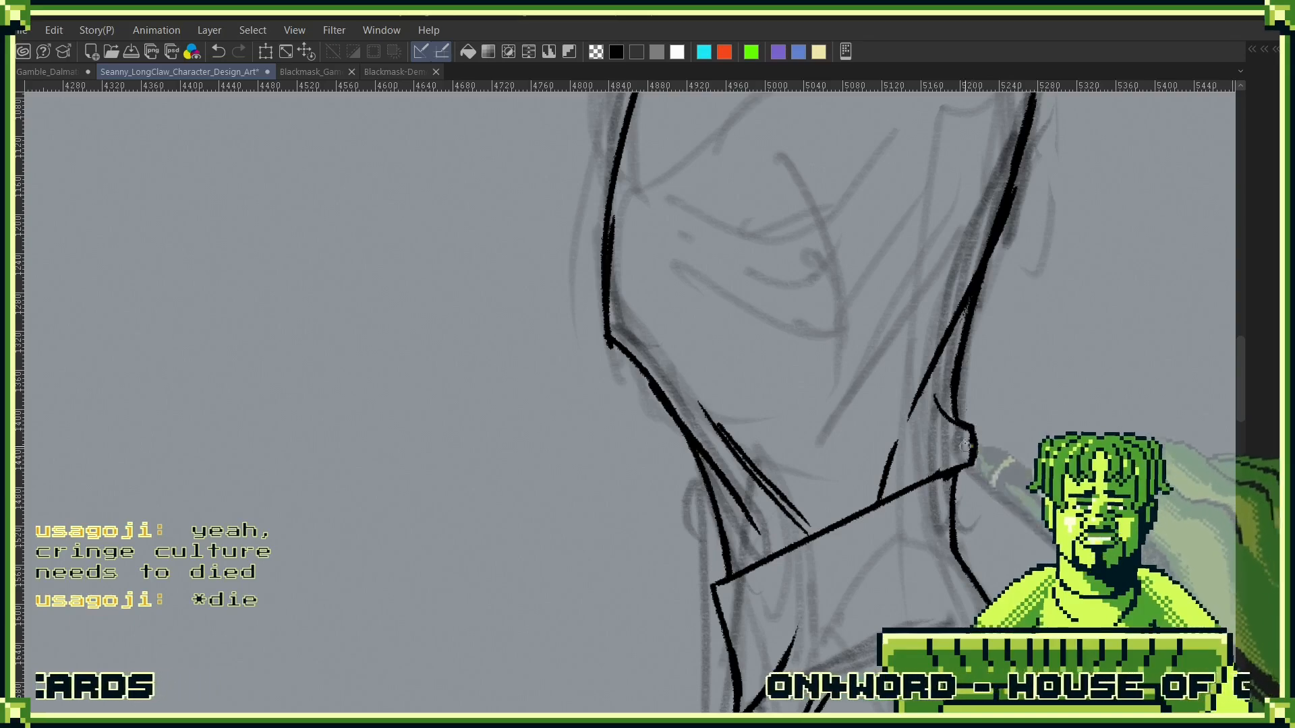
scroll(915, 536, down, 3)
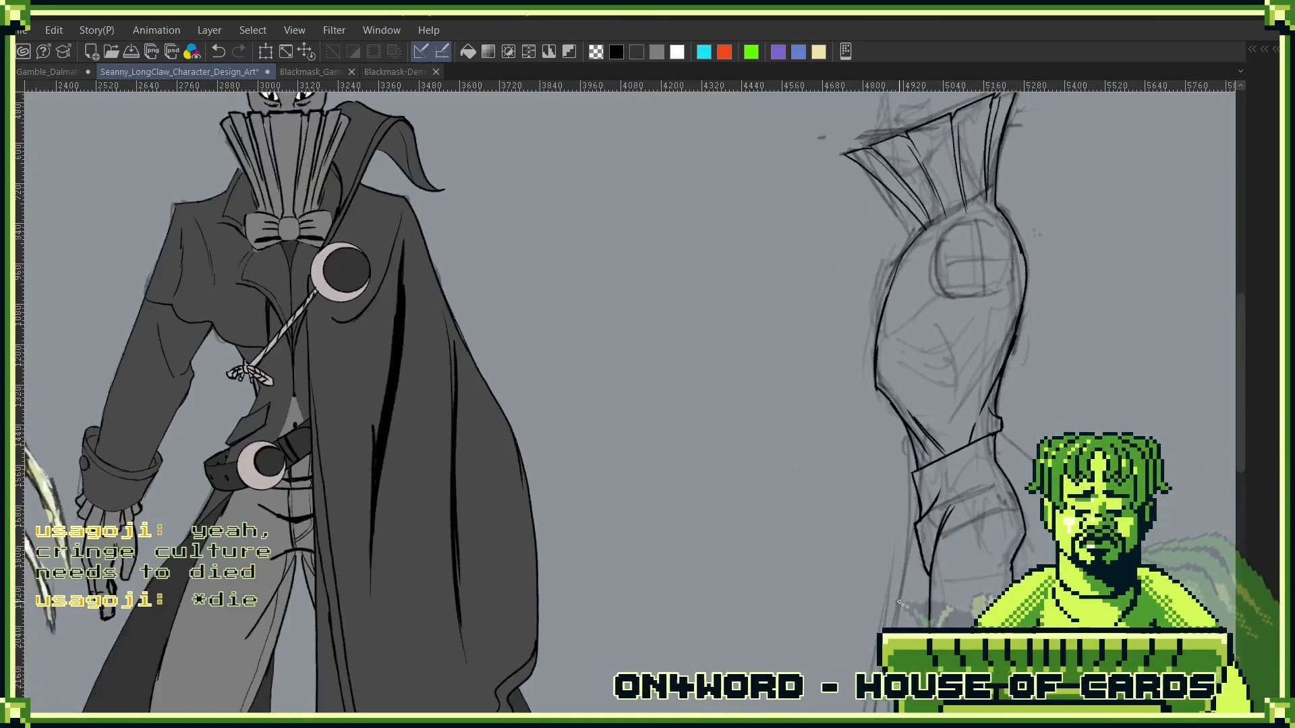
scroll(993, 410, up, 3)
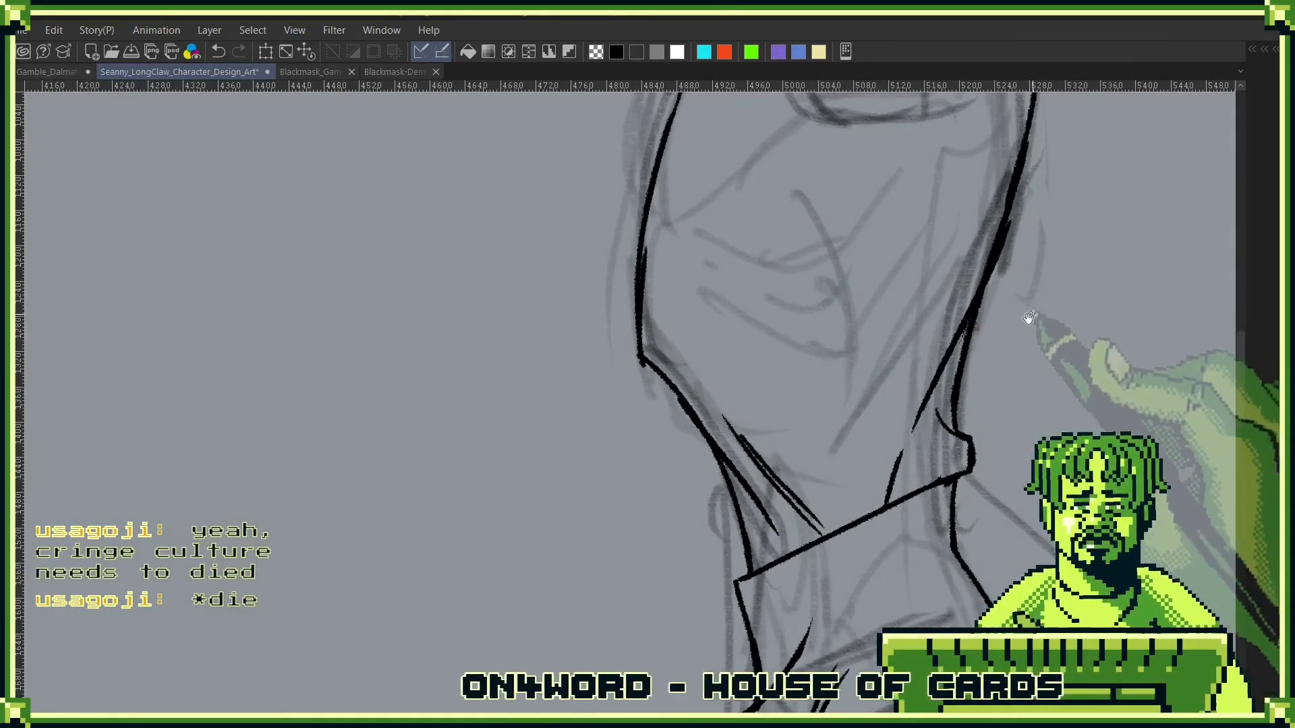
drag(1035, 313, 932, 403)
key(ctrl+z)
key(ctrl+z)
key(ctrl+z)
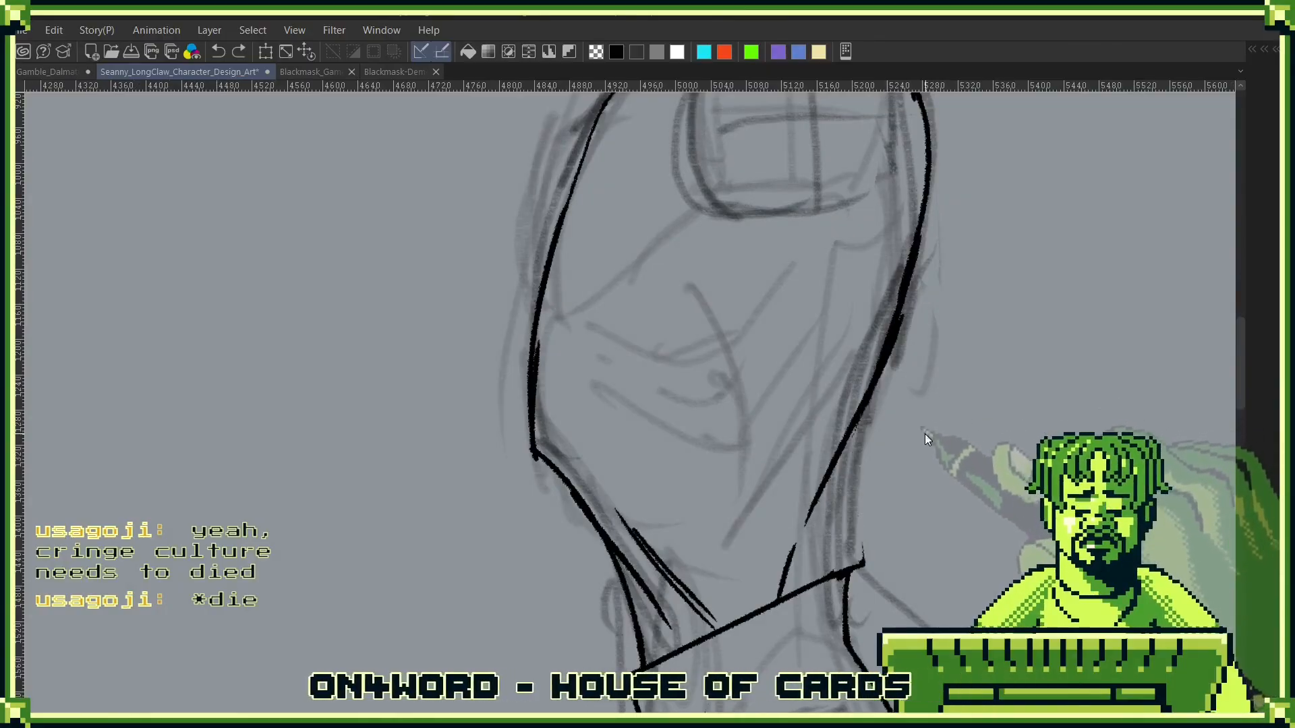
- Redraw the lower-back contour down to the waistline with a small bulge above the corner and a short tucked crease inside it
mouse_move(903, 314)
mouse_down()
mouse_move(847, 518)
mouse_move(861, 564)
mouse_up()
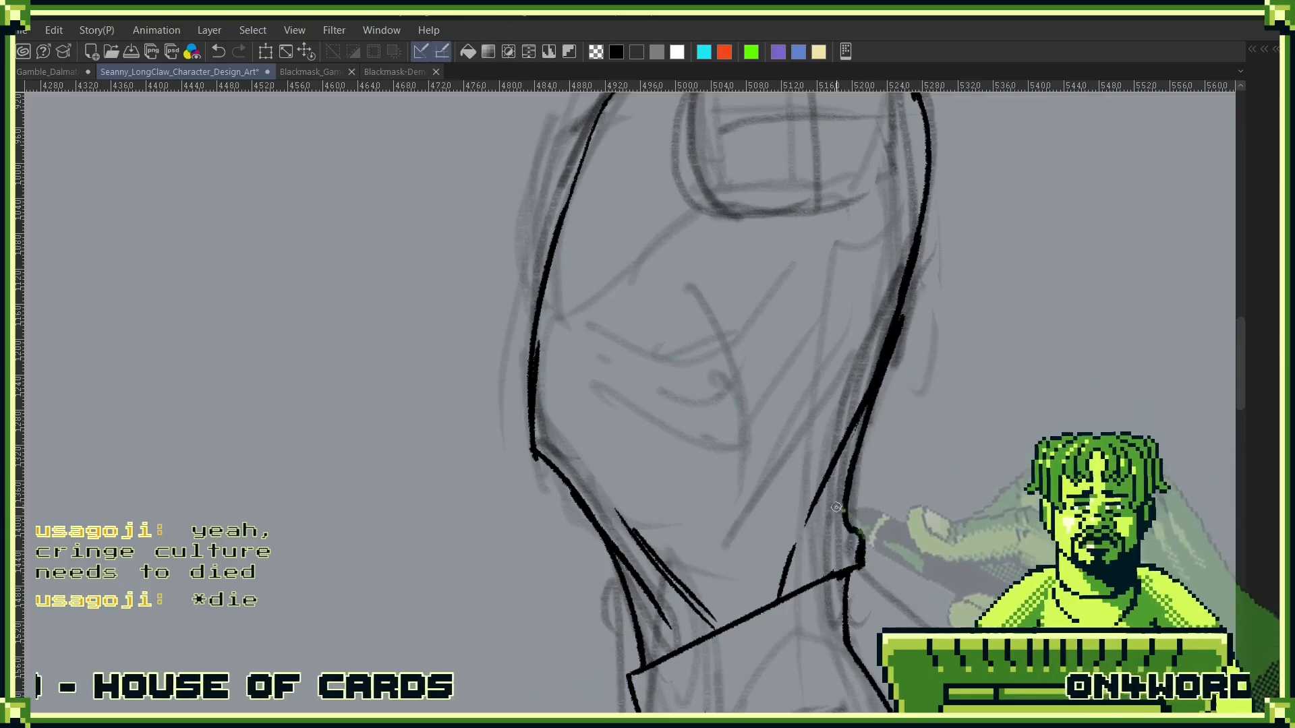
drag(827, 497, 853, 531)
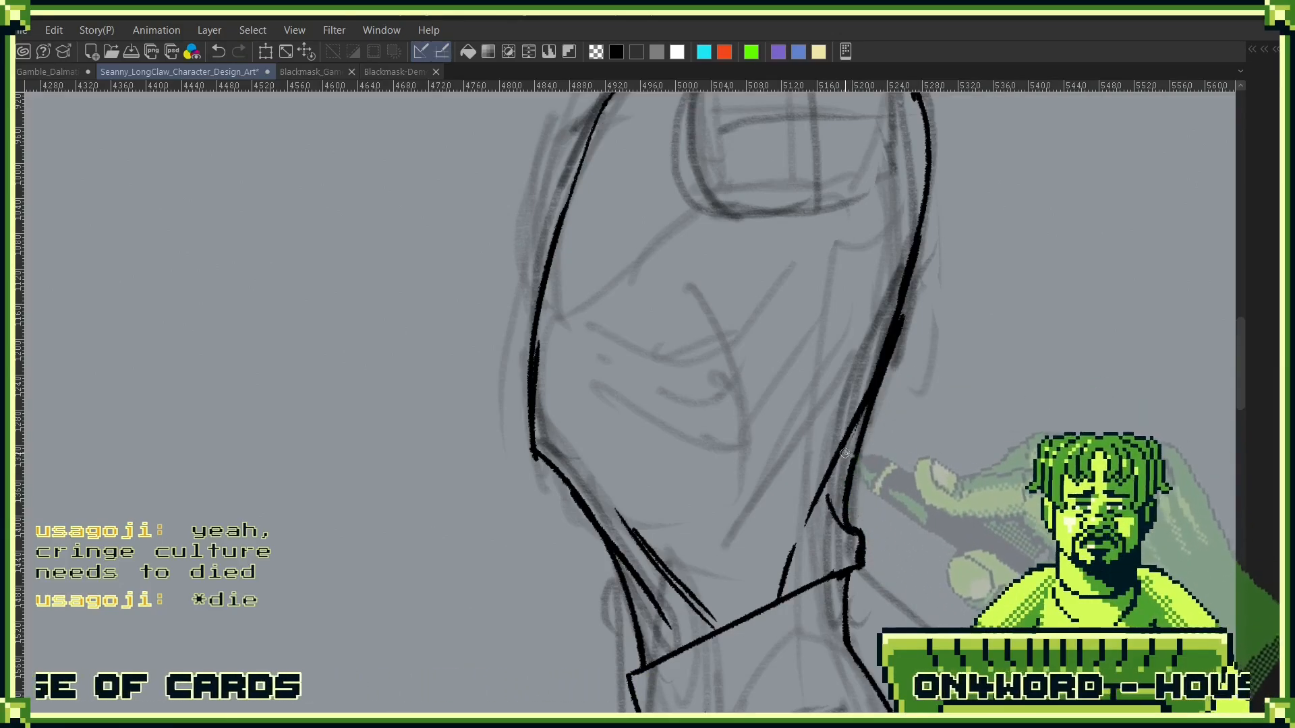
key(ctrl+z)
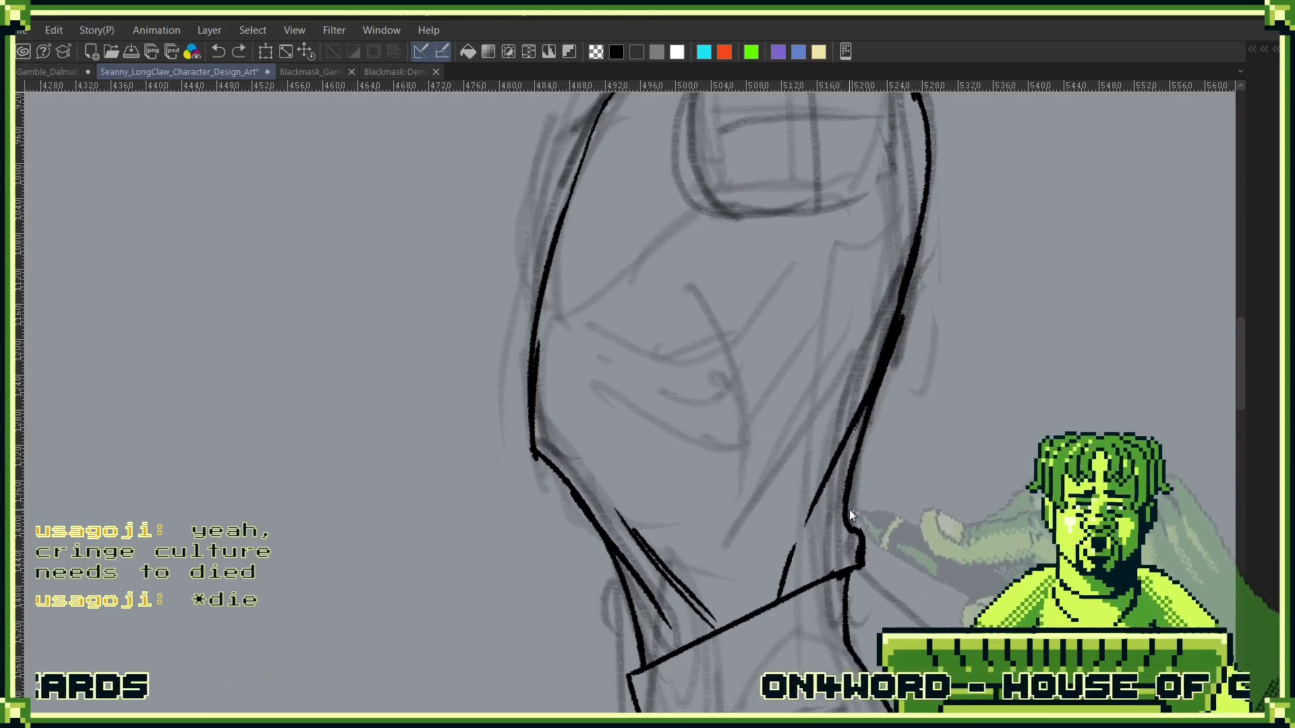
drag(834, 482, 863, 564)
key(ctrl+z)
key(ctrl+z)
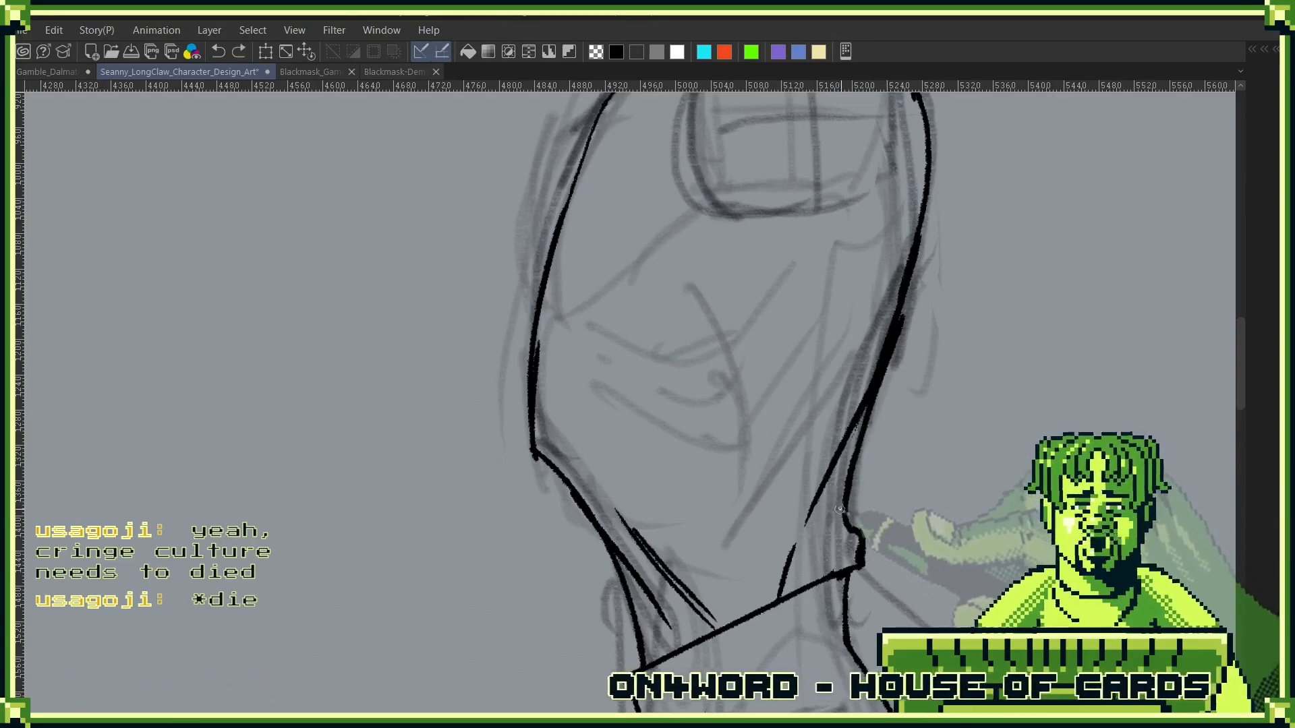
drag(836, 480, 862, 536)
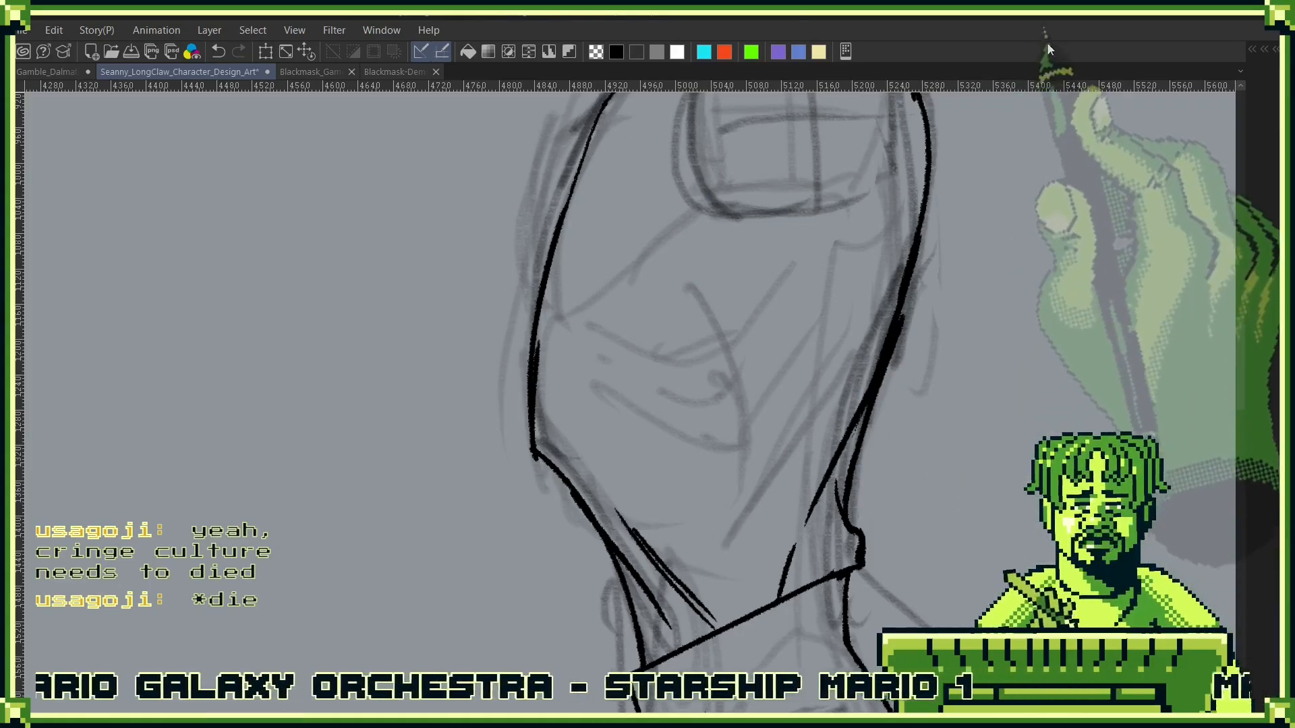
- Replace the diagonal lower-back crease with a thin curved line inside the contour, and ink a short wedge-shaped crease above the waistline
key(ctrl+z)
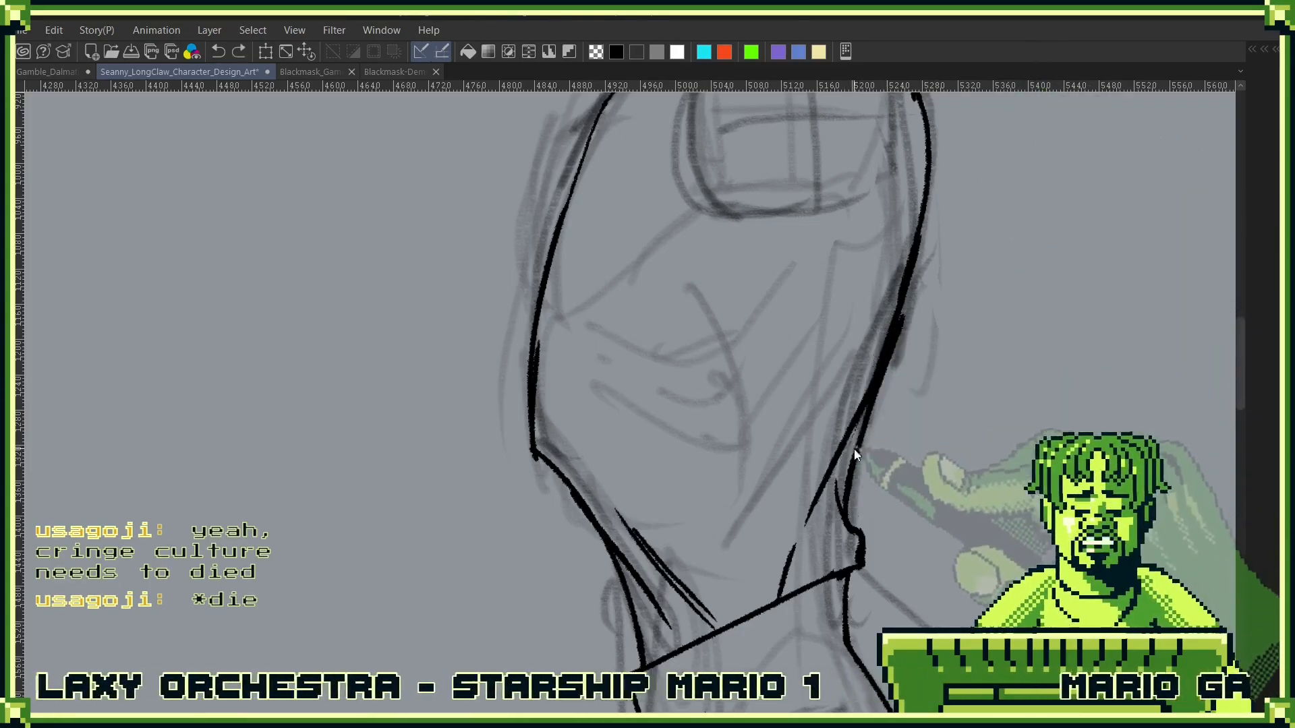
key(ctrl+z)
key(ctrl+z)
drag(906, 300, 877, 387)
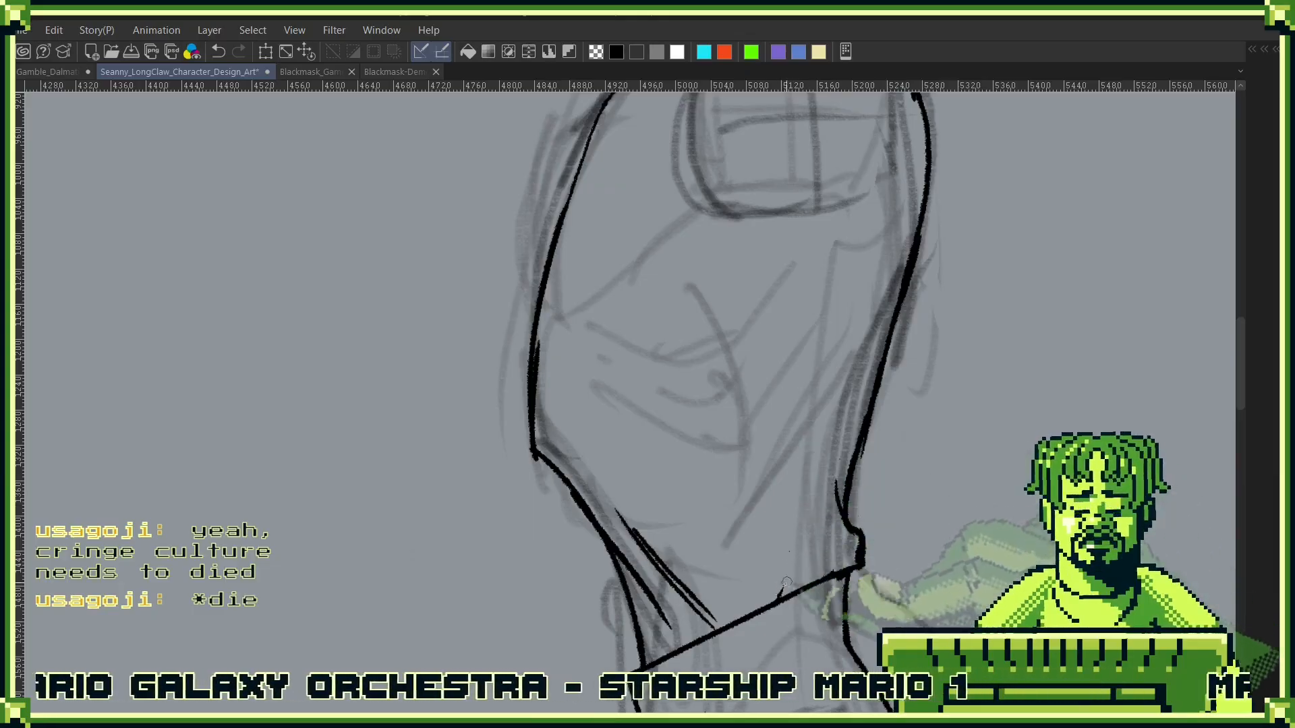
drag(840, 462, 878, 312)
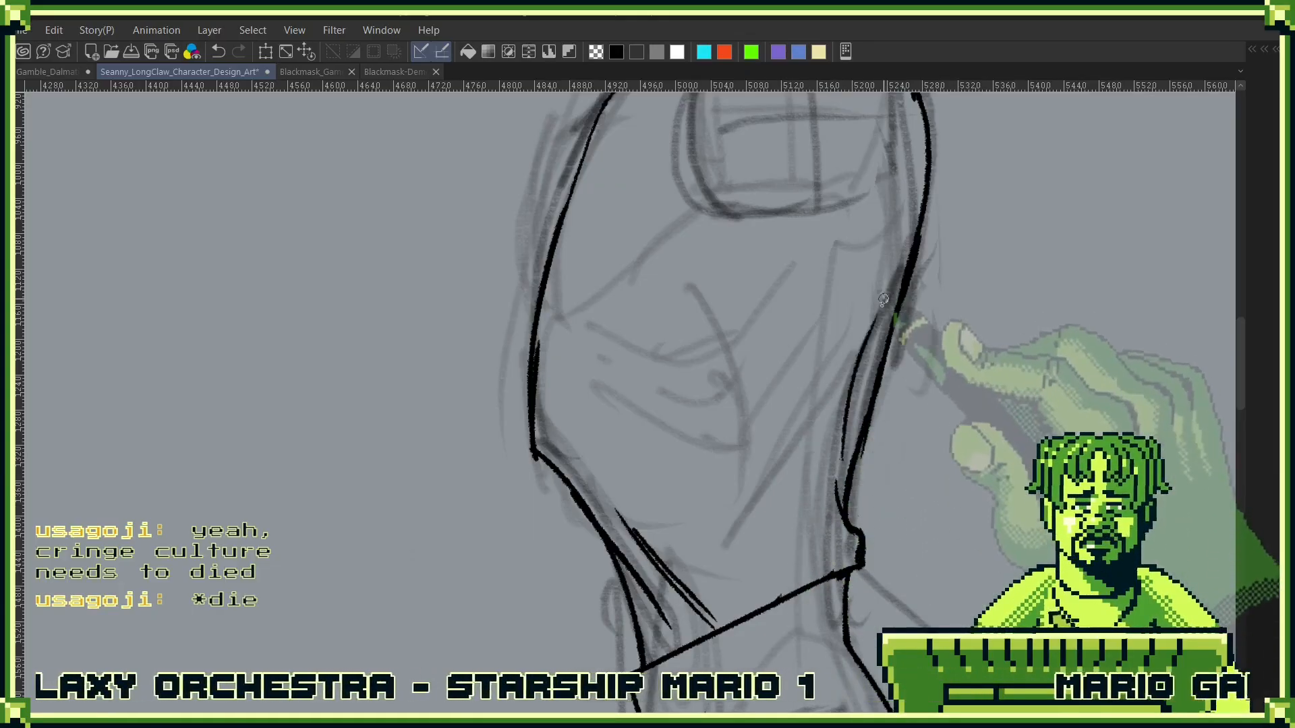
key(ctrl+z)
drag(839, 465, 884, 300)
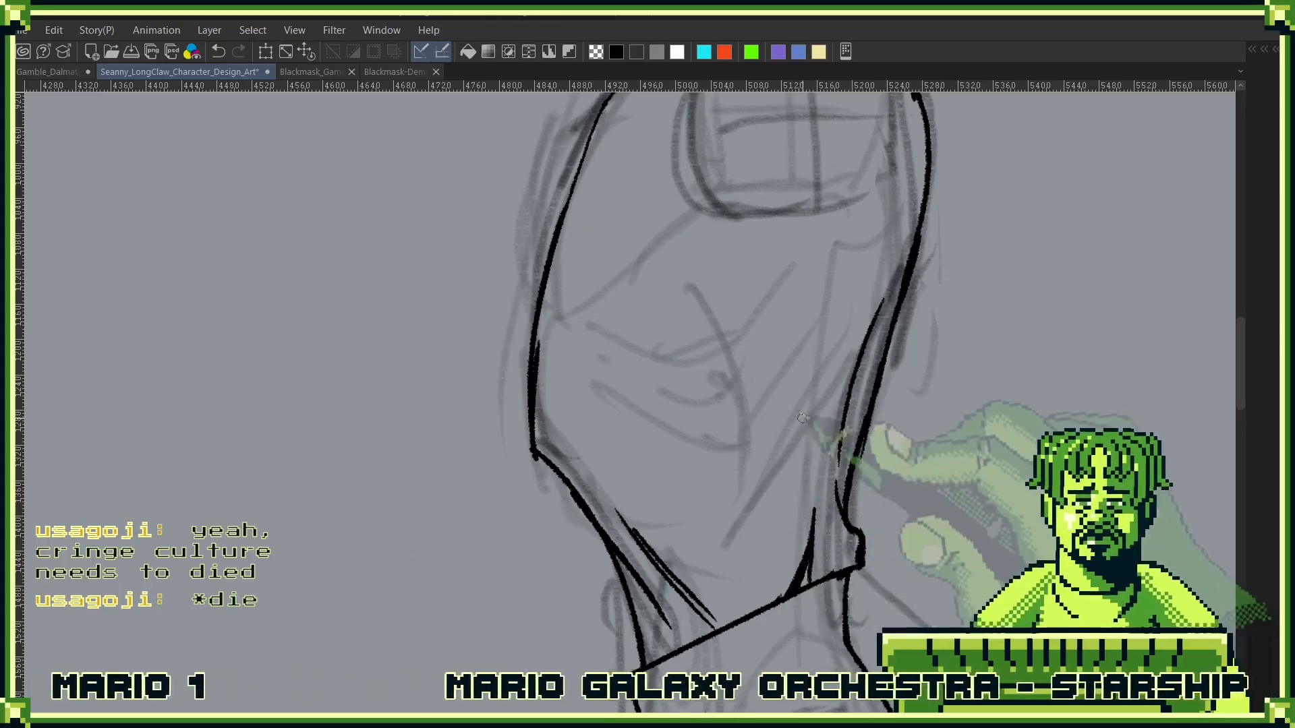
- Extend the front waist crease down to the waistline and thicken the ink inside the small bulge at the back corner
drag(740, 445, 841, 328)
shift+drag(972, 420, 958, 489)
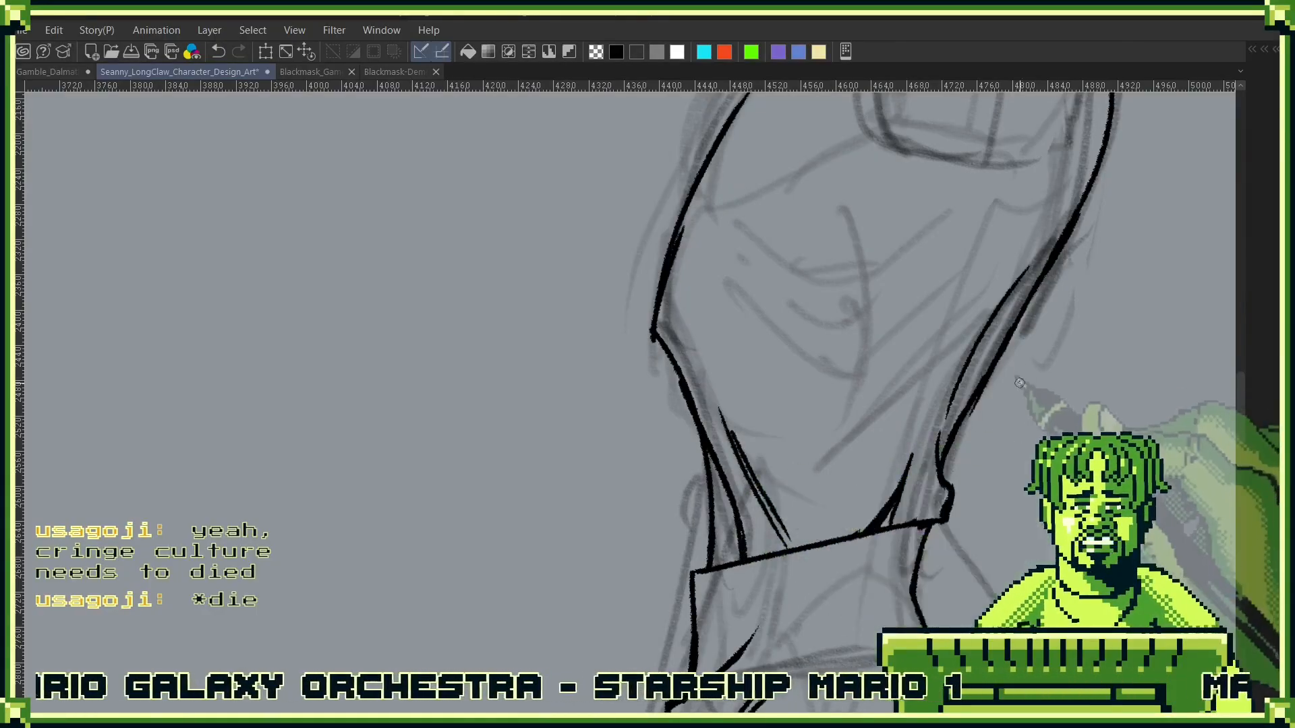
drag(961, 397, 885, 487)
drag(988, 443, 960, 371)
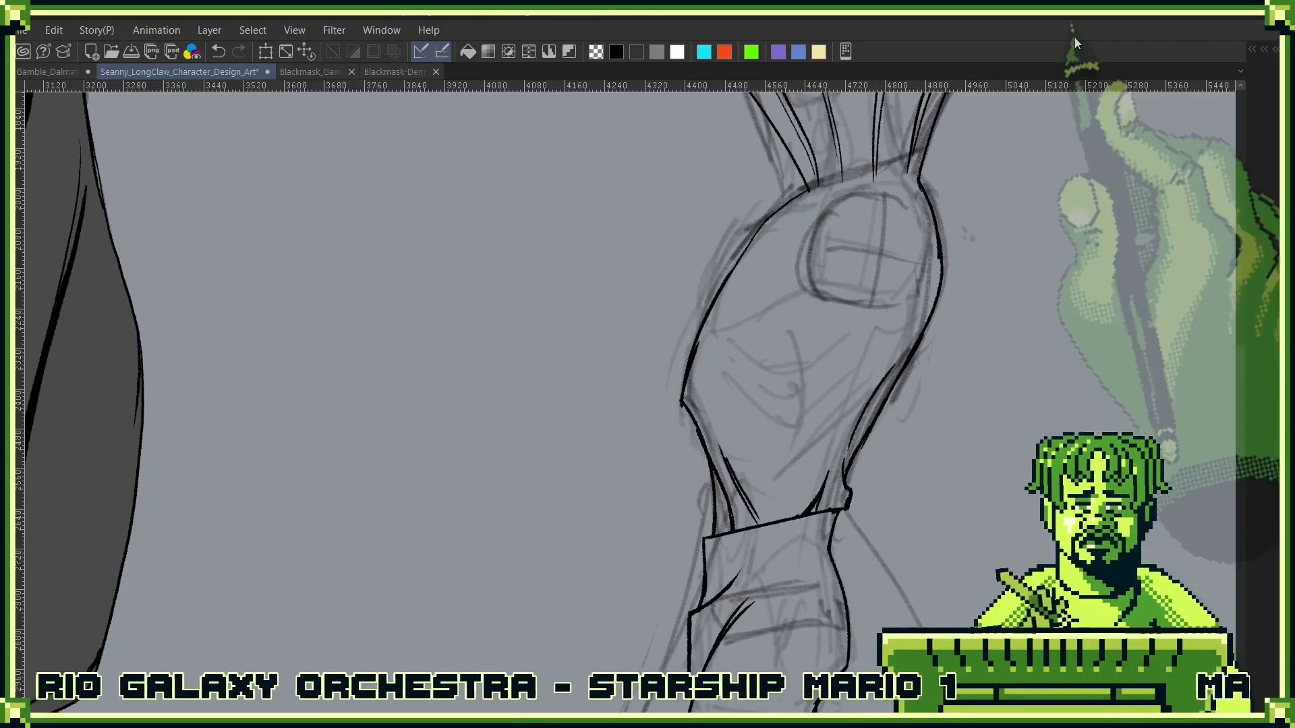
drag(889, 484, 842, 402)
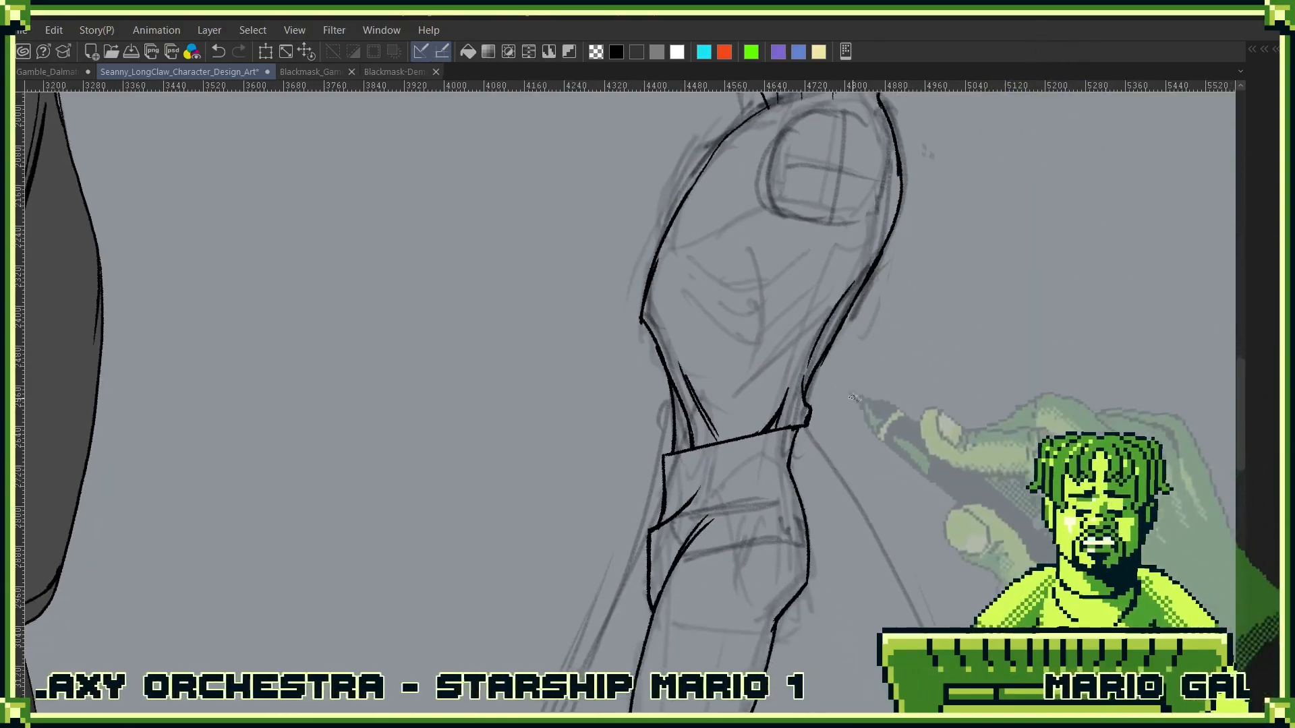
scroll(757, 410, up, 2)
drag(819, 496, 863, 410)
drag(718, 447, 821, 379)
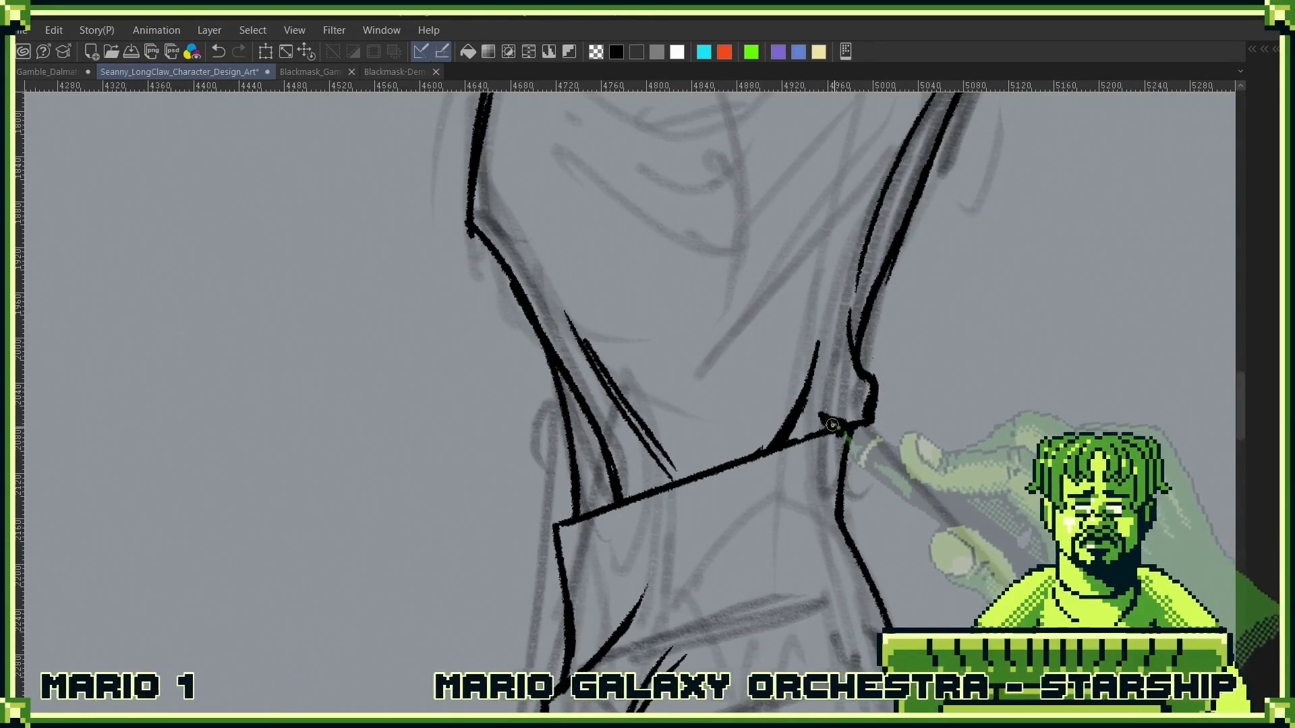
- Show the Head folder and move it below the Shirt and Layer 7 Copy layers
click(886, 403)
key(ctrl+0)
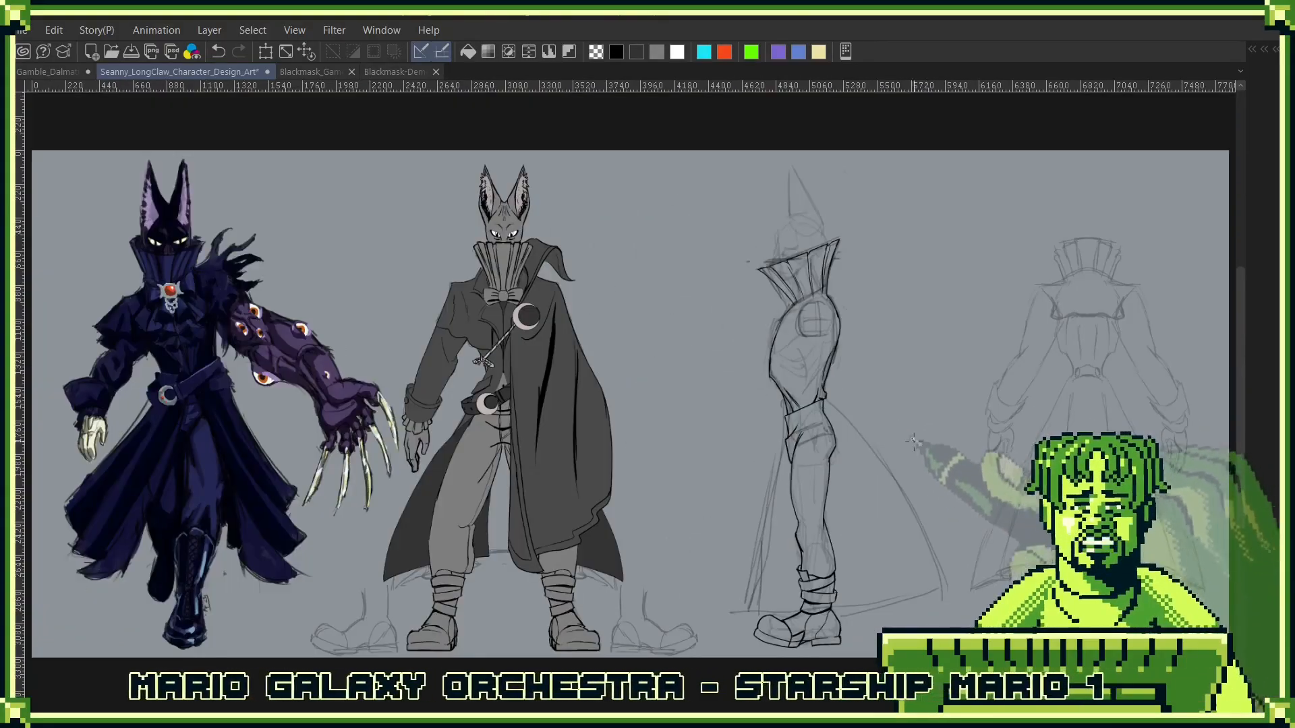
scroll(829, 356, up, 3)
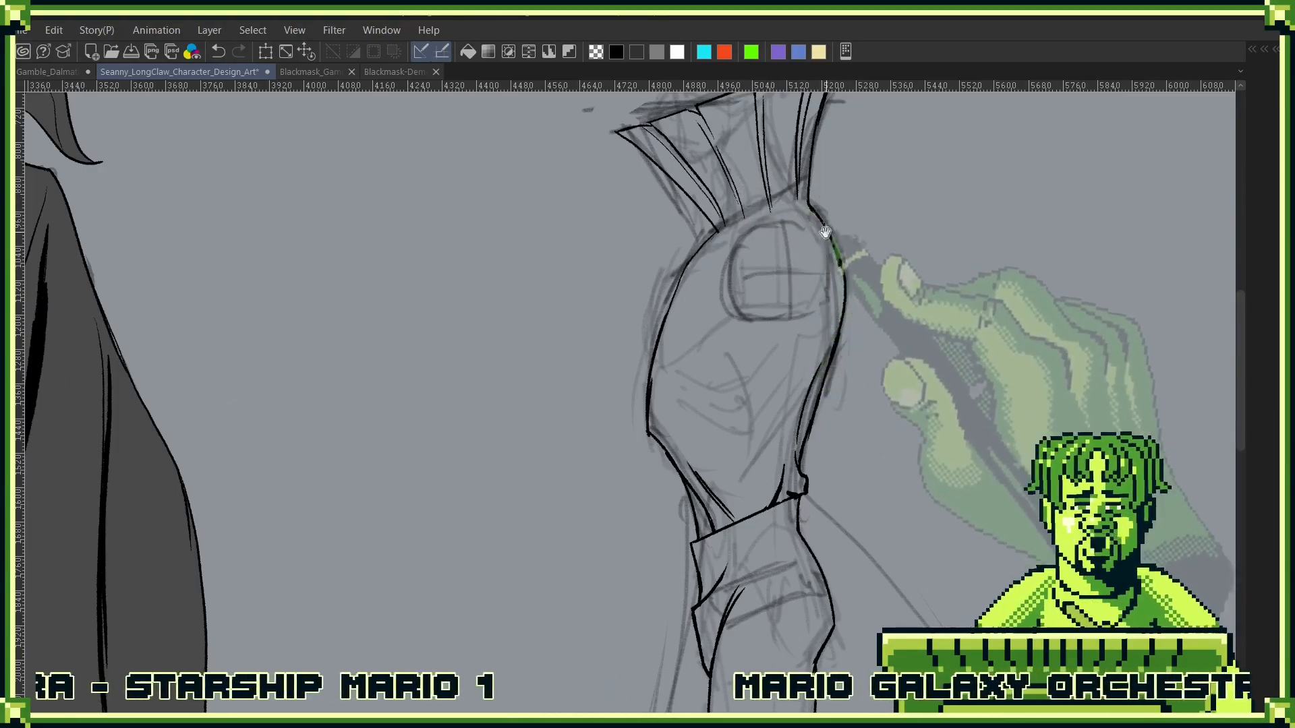
mouse_move(861, 249)
mouse_down()
mouse_move(852, 302)
mouse_move(870, 430)
mouse_up()
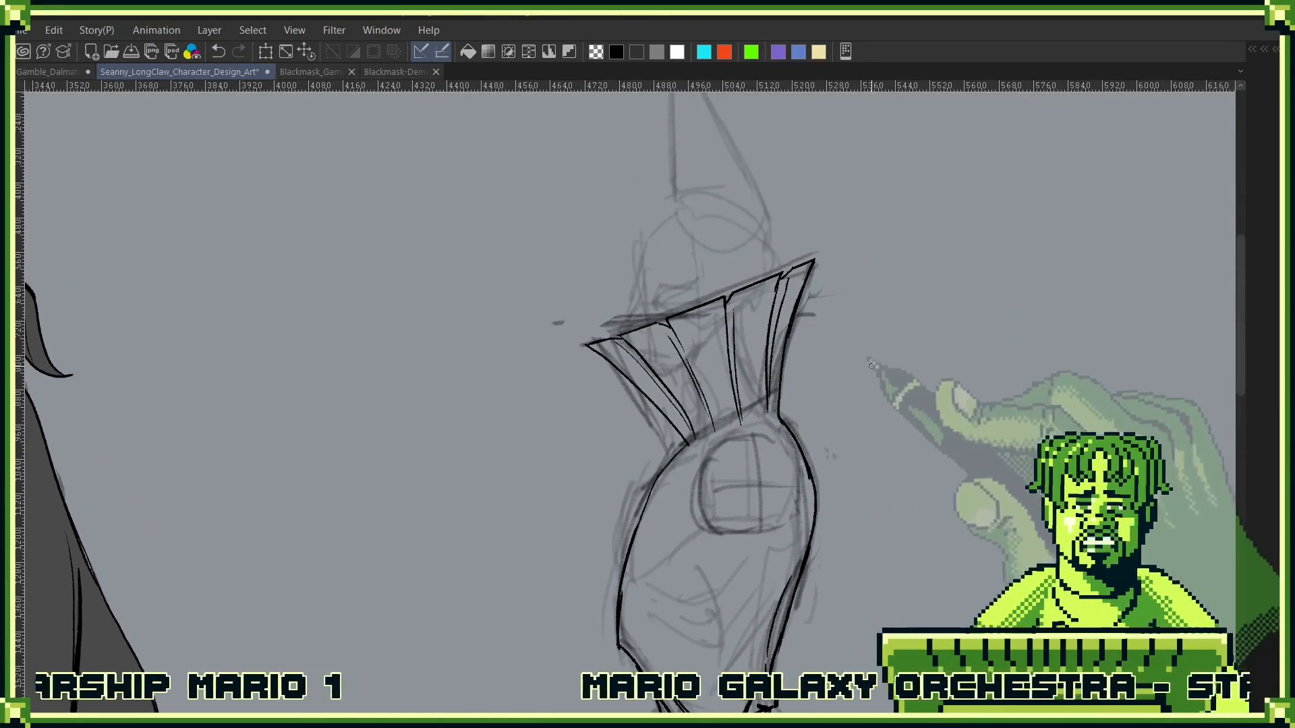
key(F7)
click(695, 371)
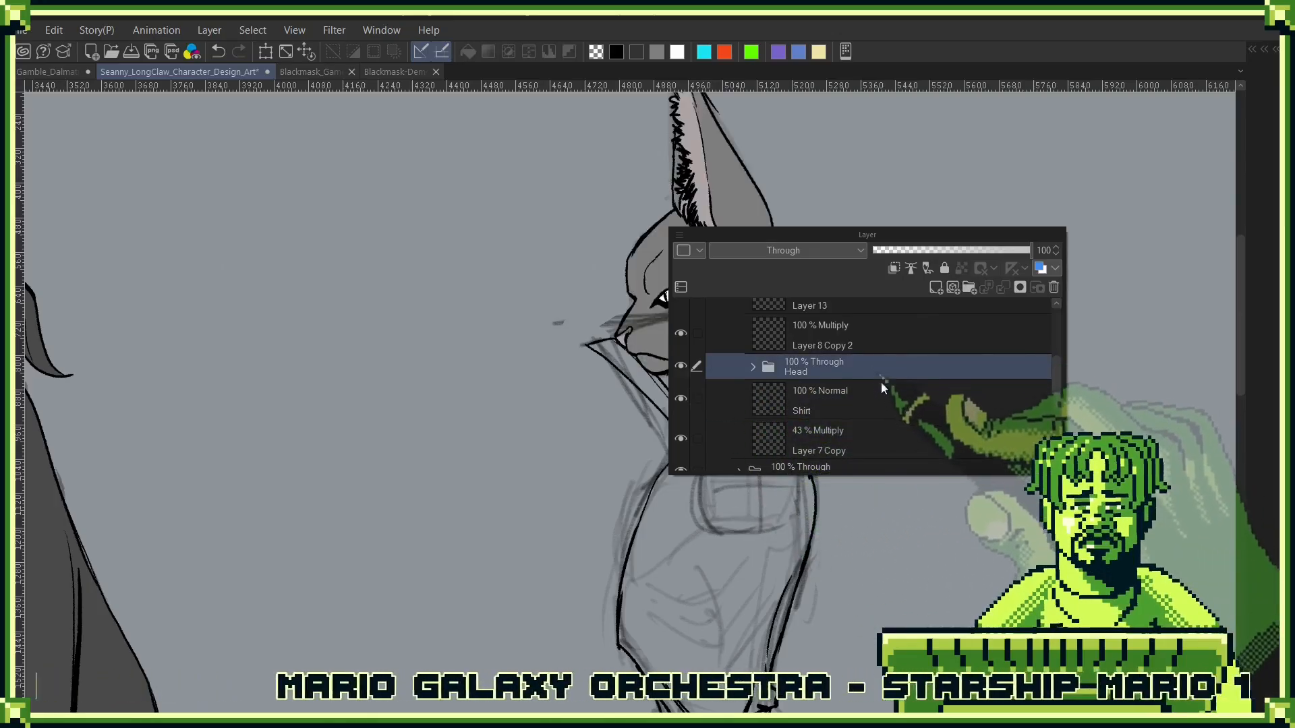
drag(880, 382, 877, 451)
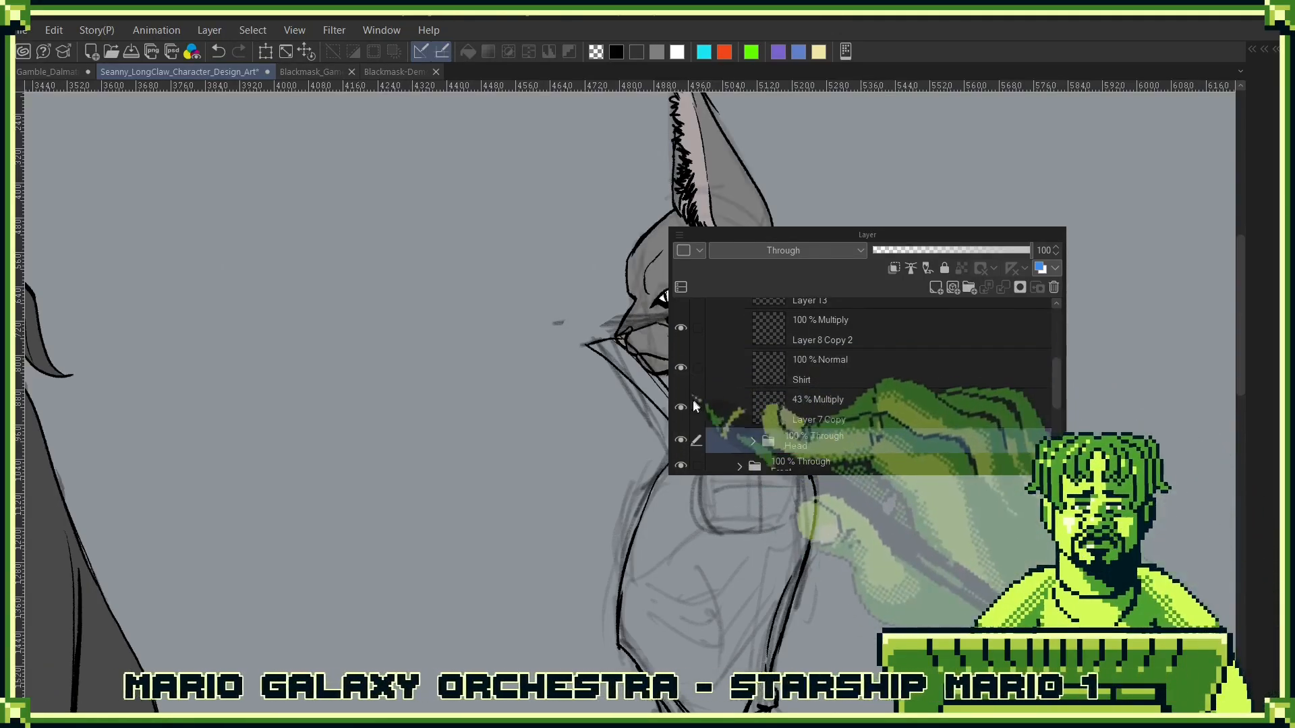
- Put the Shirt layer into a new folder and add a new raster layer beneath it
click(874, 383)
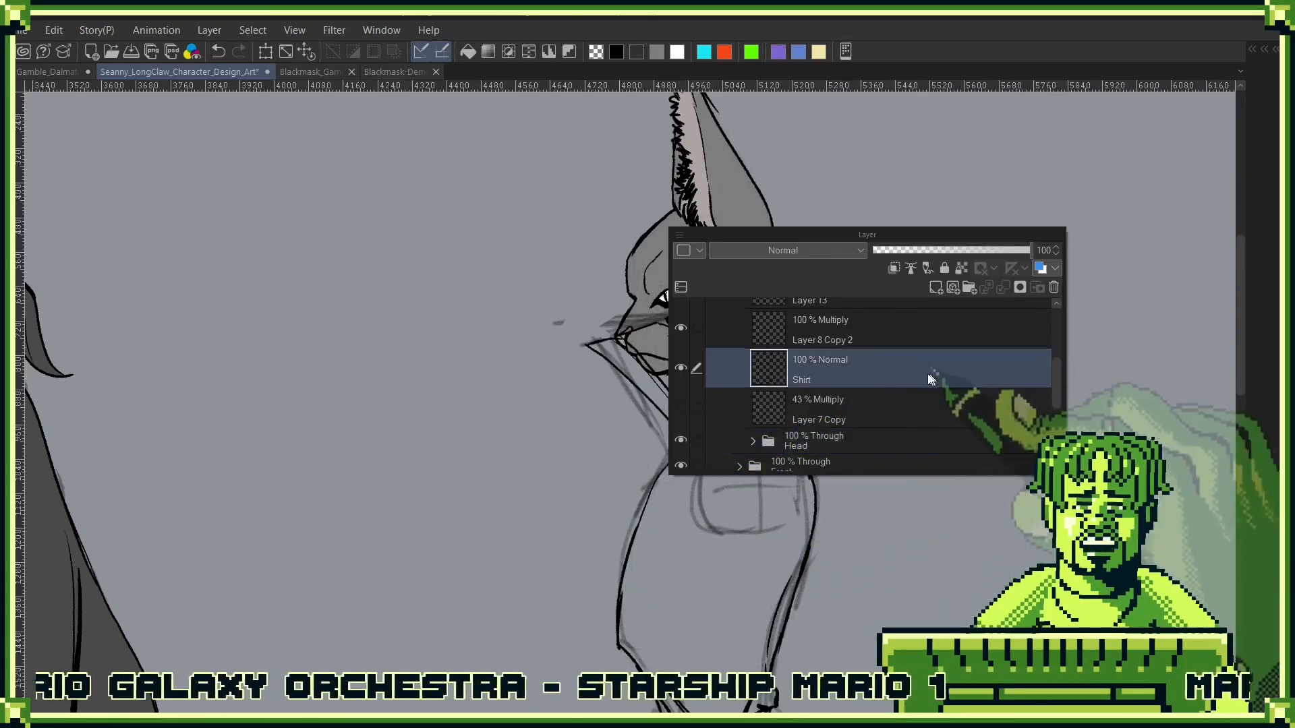
click(968, 288)
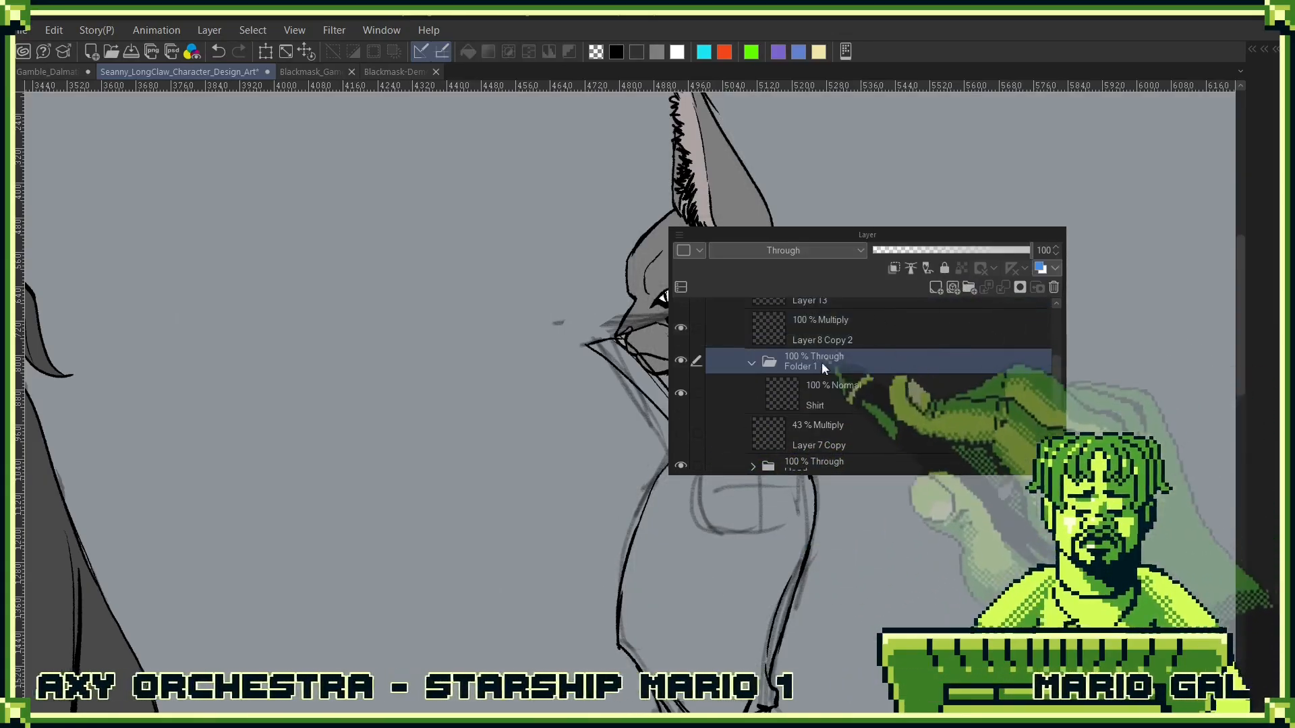
click(880, 391)
click(935, 288)
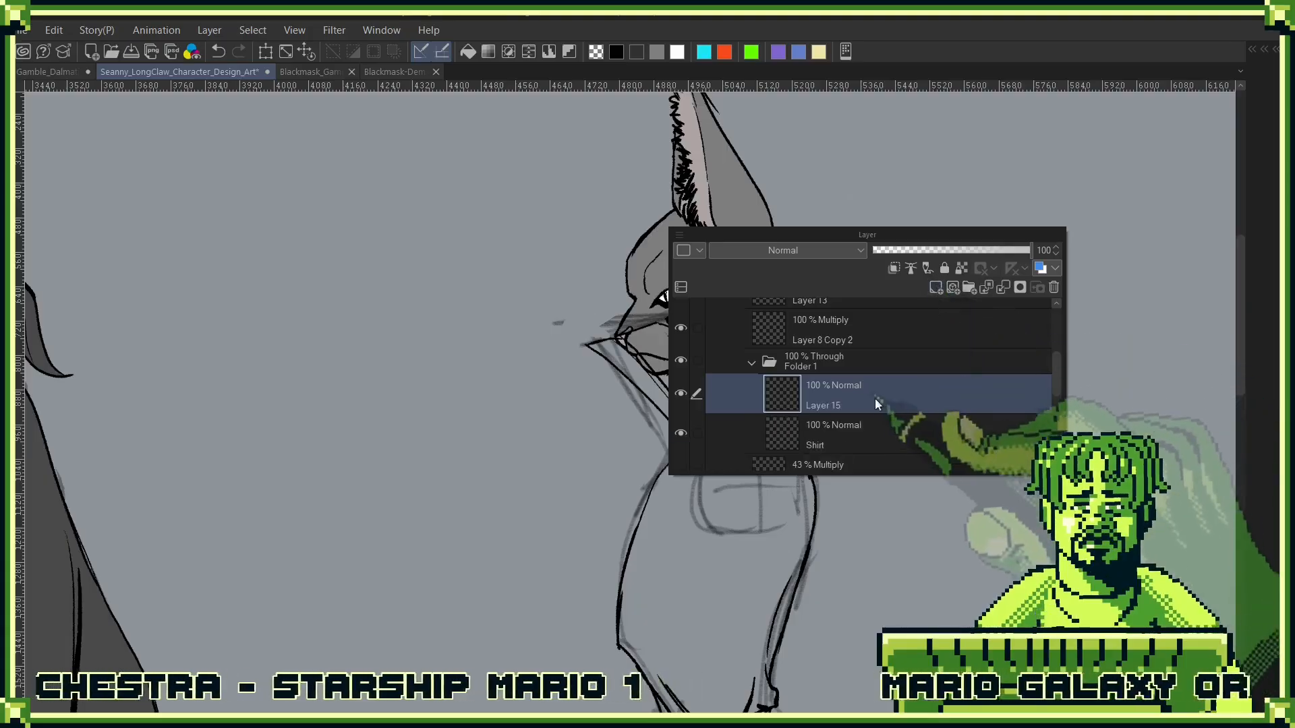
drag(867, 425, 888, 386)
key(Escape)
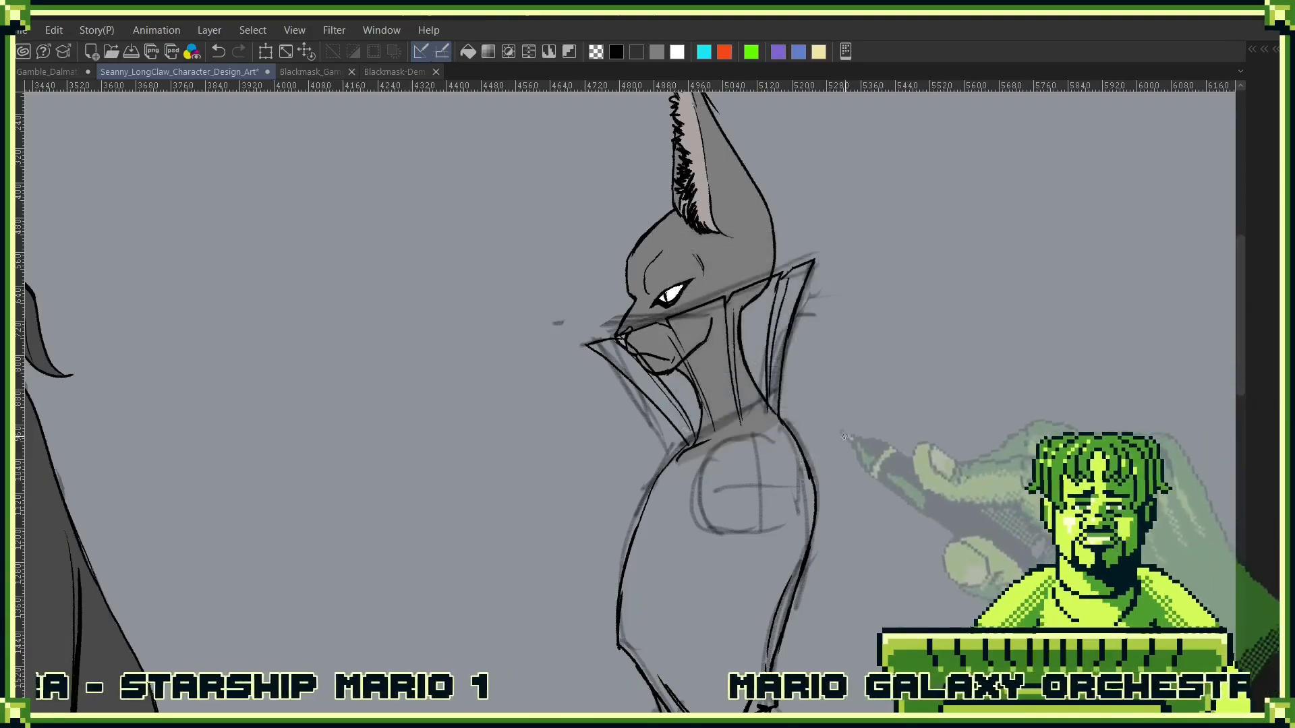
click(738, 520)
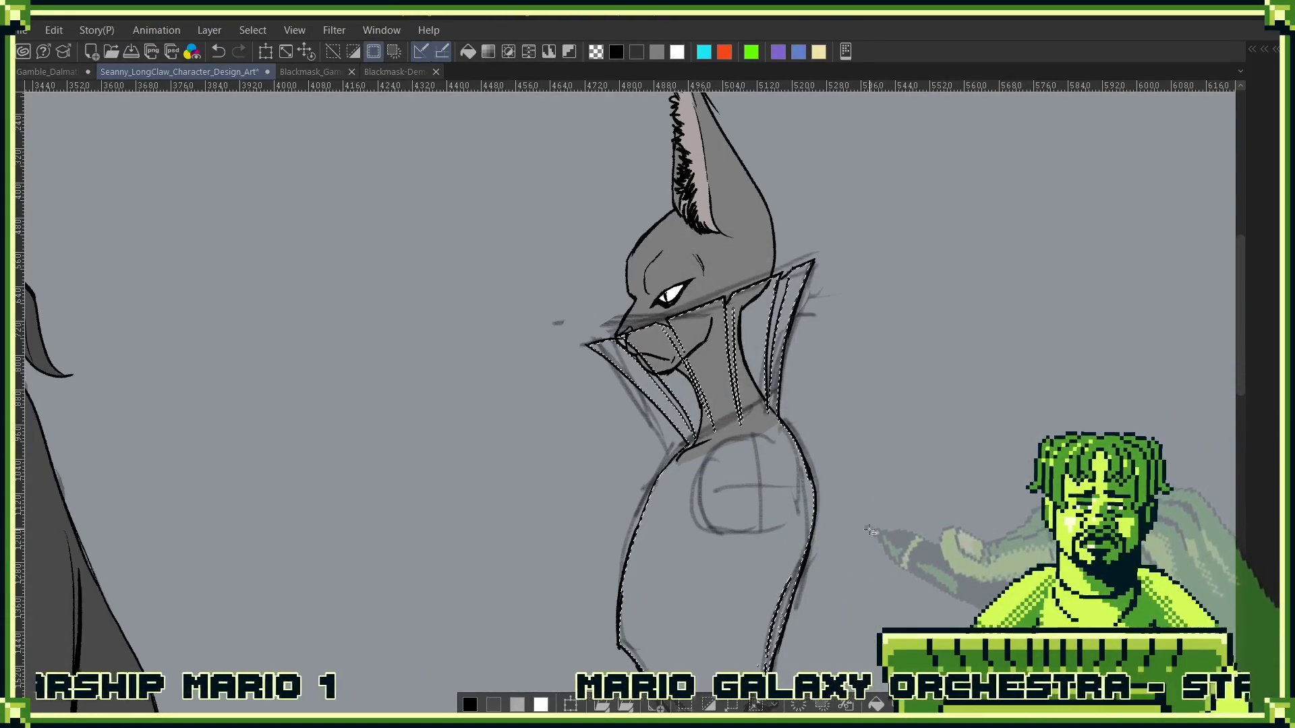
drag(886, 651, 918, 282)
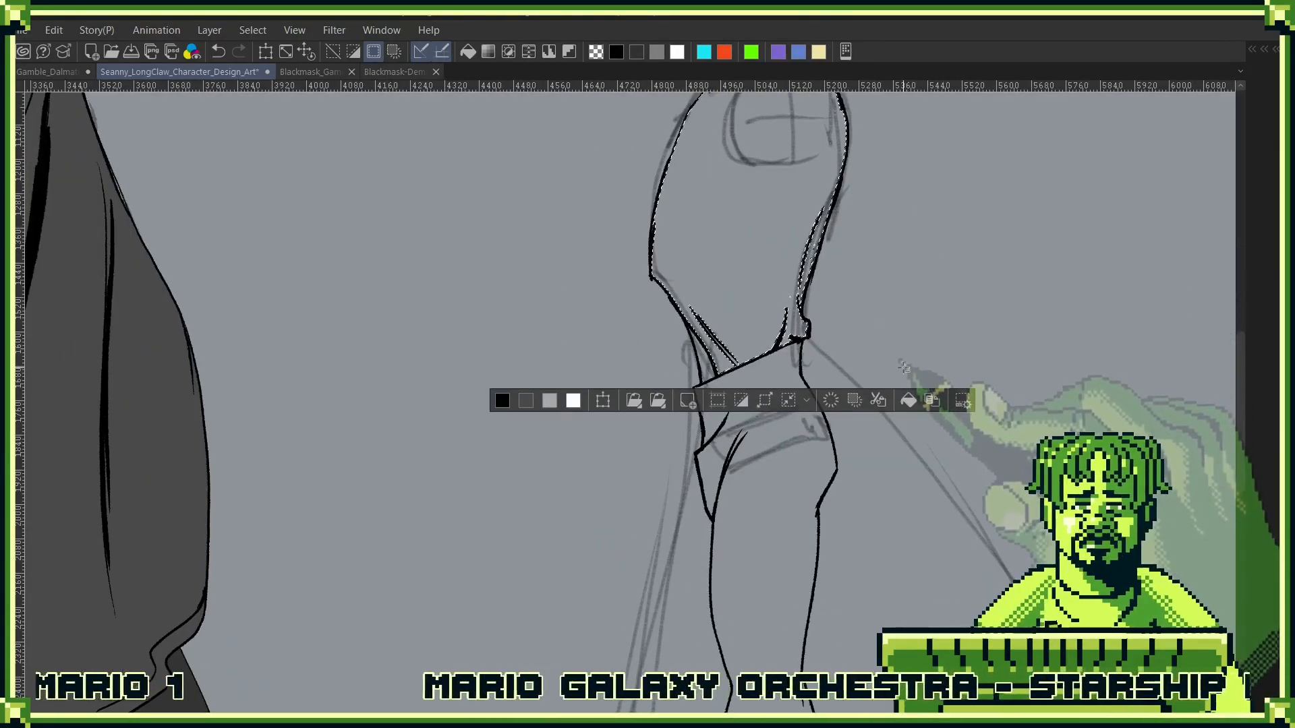
key(ctrl+d)
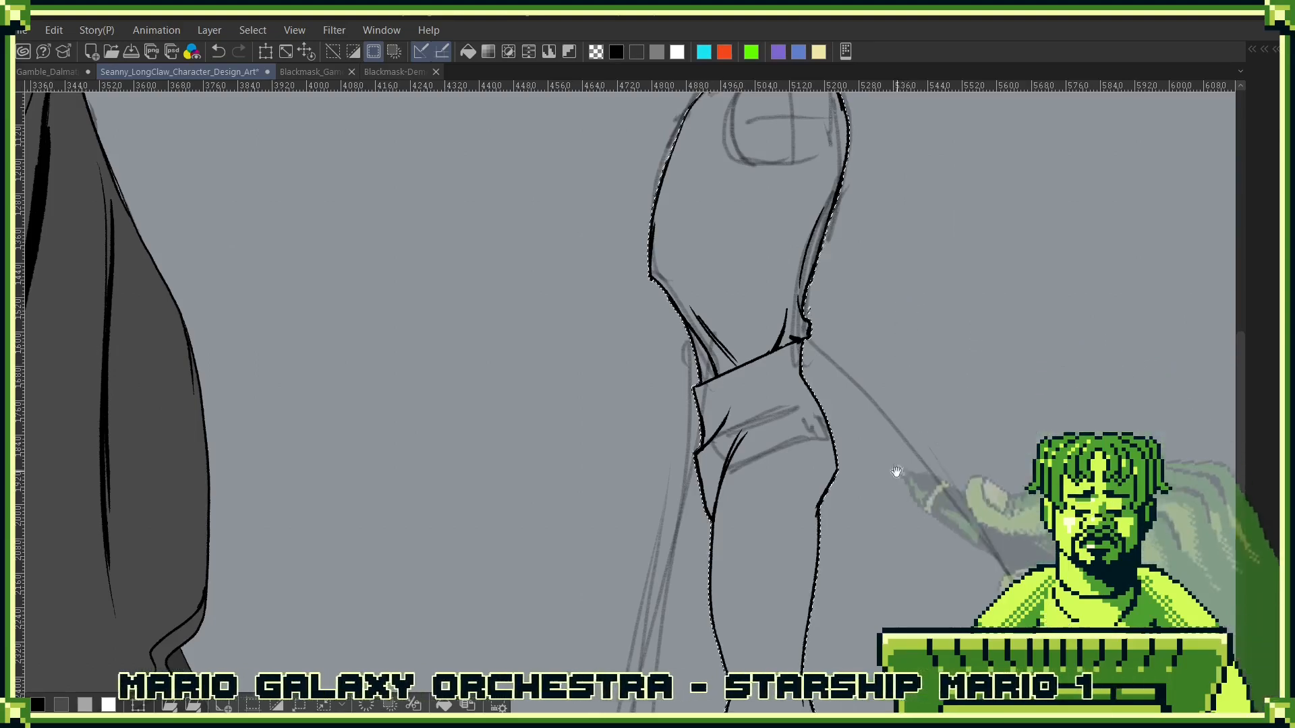
- Select the area around the side-view figure's outline and make Layer 15, beneath the Shirt linework, the active layer
mouse_move(887, 568)
mouse_down()
mouse_move(891, 236)
mouse_move(876, 498)
mouse_up()
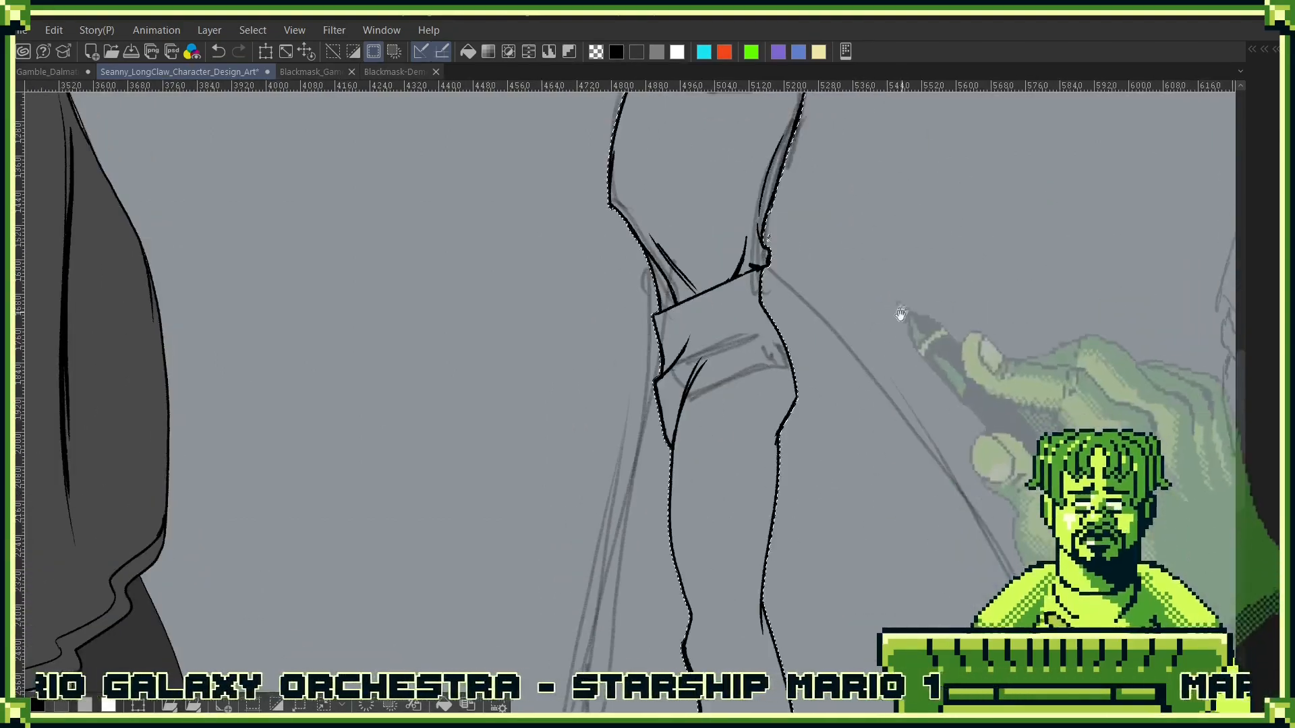
drag(891, 268, 858, 495)
drag(865, 378, 867, 529)
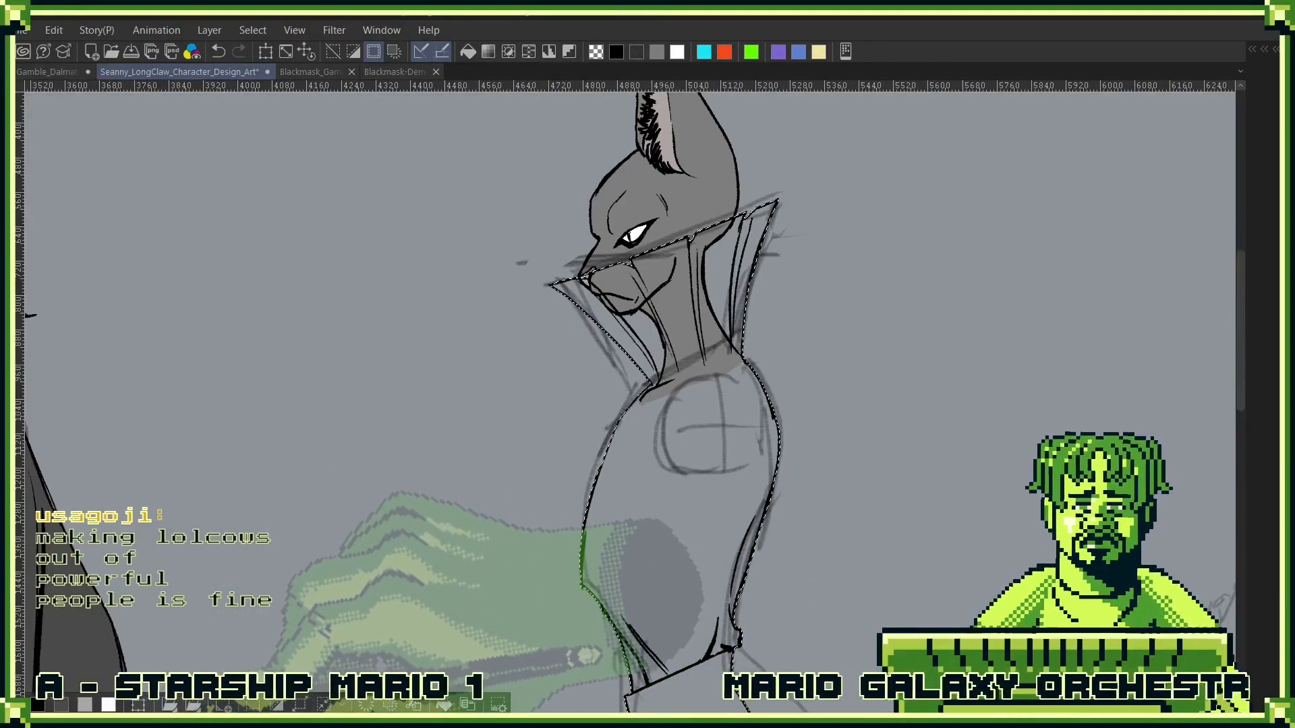
key(F7)
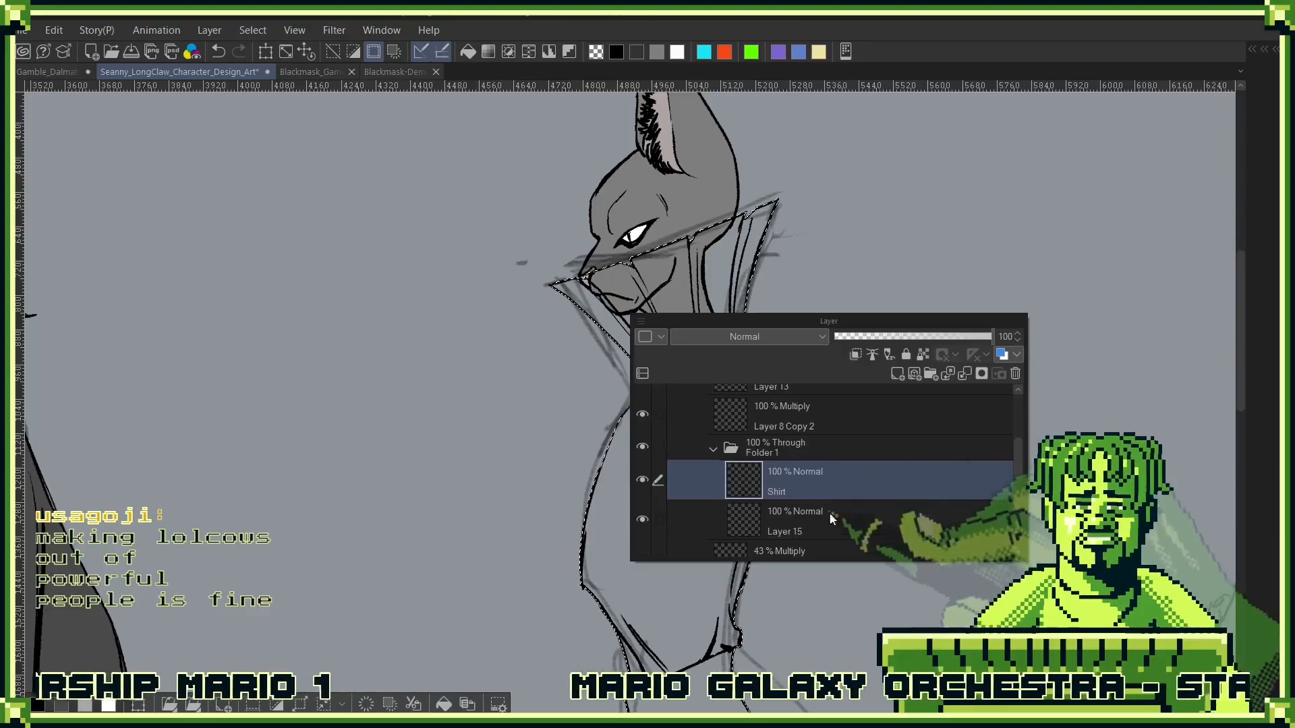
click(834, 517)
key(F7)
drag(315, 418, 751, 340)
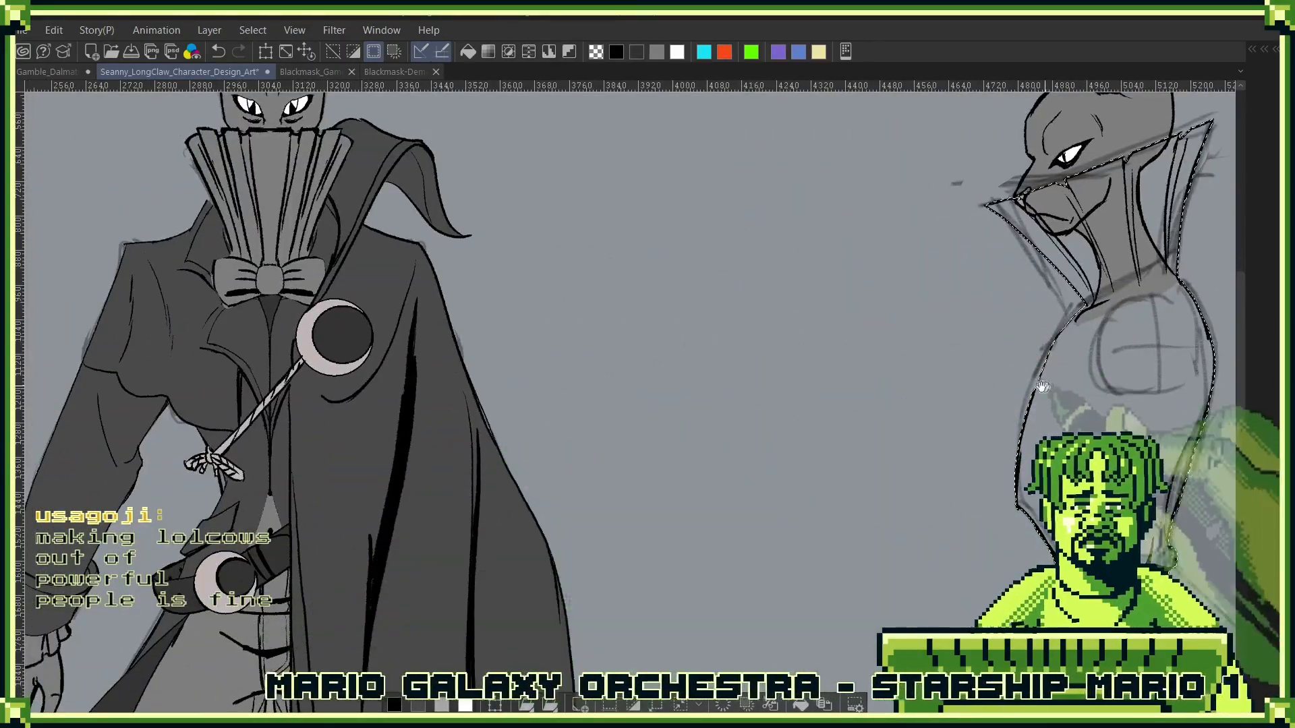
drag(1080, 454, 777, 416)
- Try to fill the selected area around the side-view figure with grey on Layer 15
key(F7)
key(F7)
key(alt+Delete)
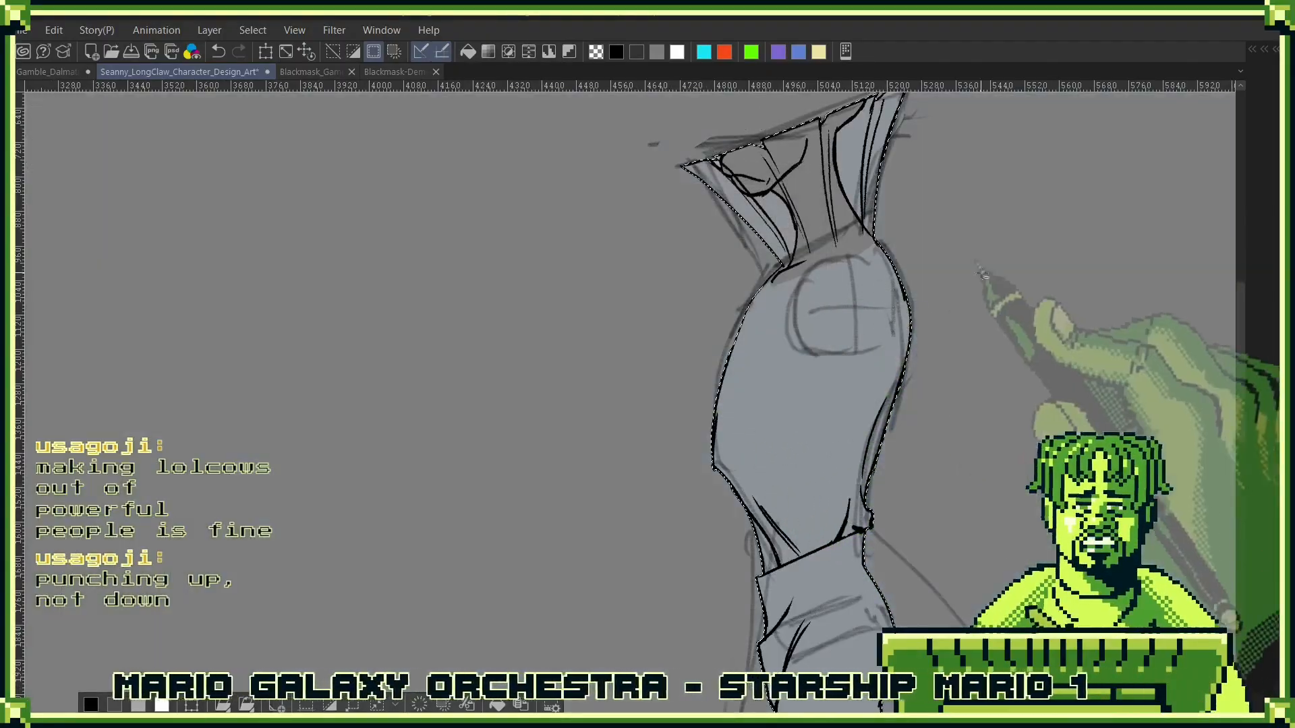
key(ctrl+z)
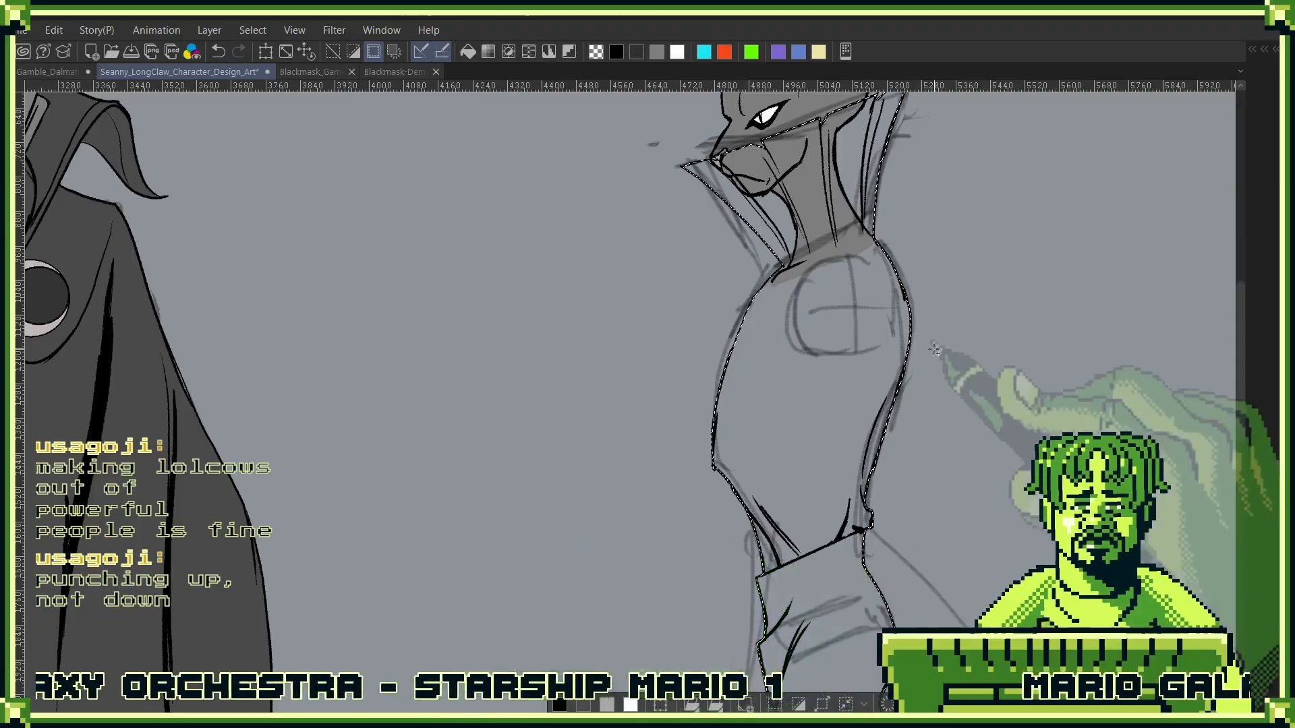
- Fill the inside of the side-view figure's clothing outline with flat mid-grey and clear the selection
key(alt+Delete)
key(ctrl+d)
scroll(944, 351, down, 3)
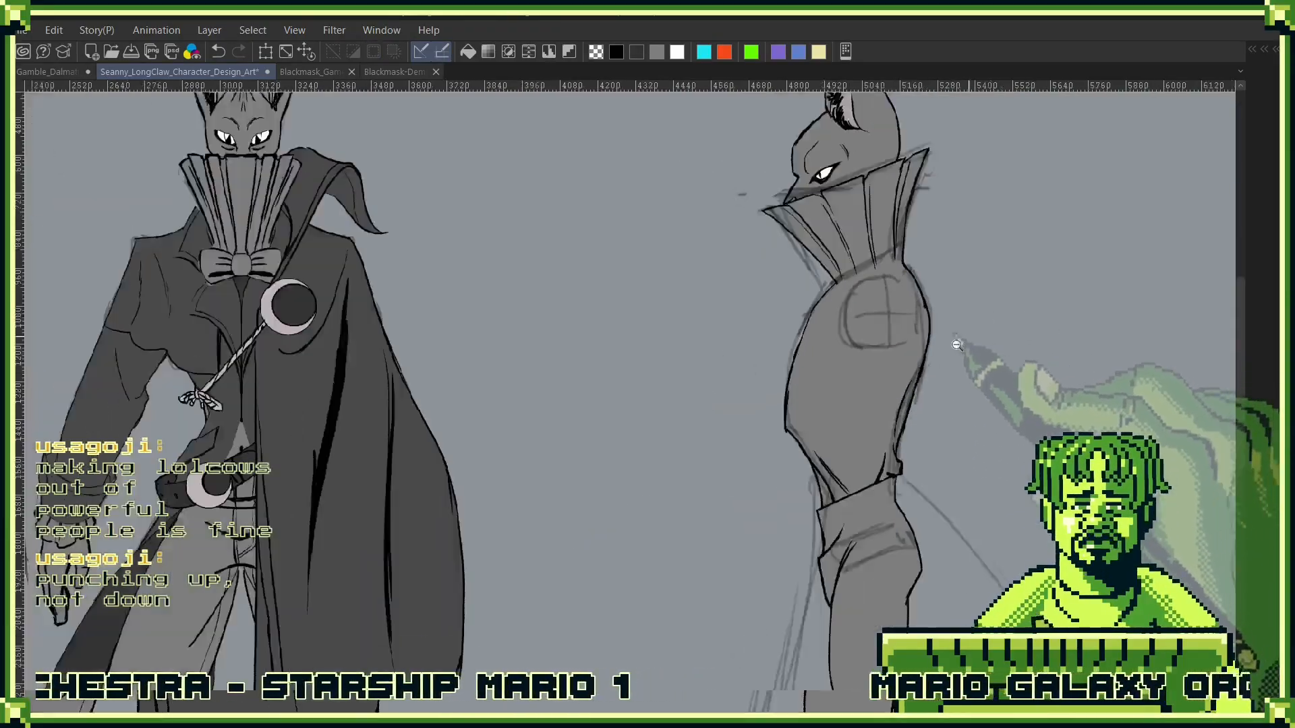
- Duplicate the Shirt layer, placing the copy above the shirt's folder, and rename it Jacket
key(F7)
drag(911, 358, 1022, 257)
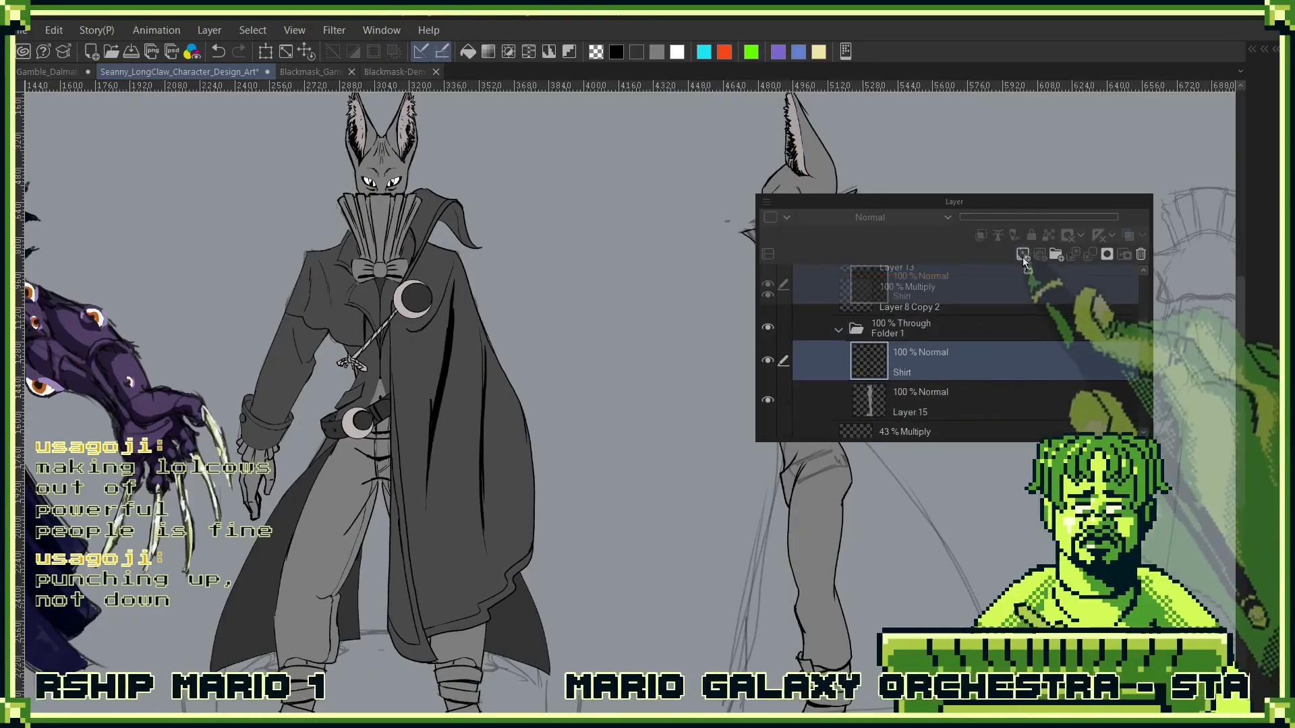
drag(936, 378, 985, 312)
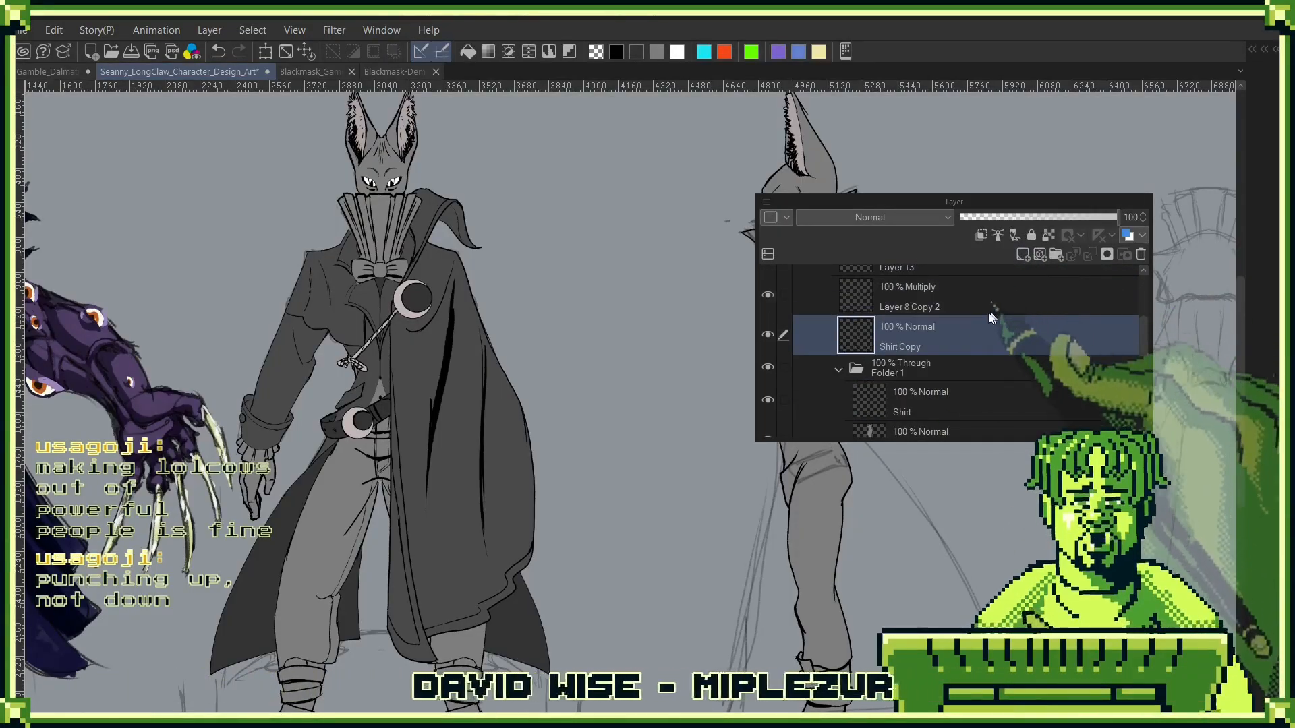
double_click(912, 347)
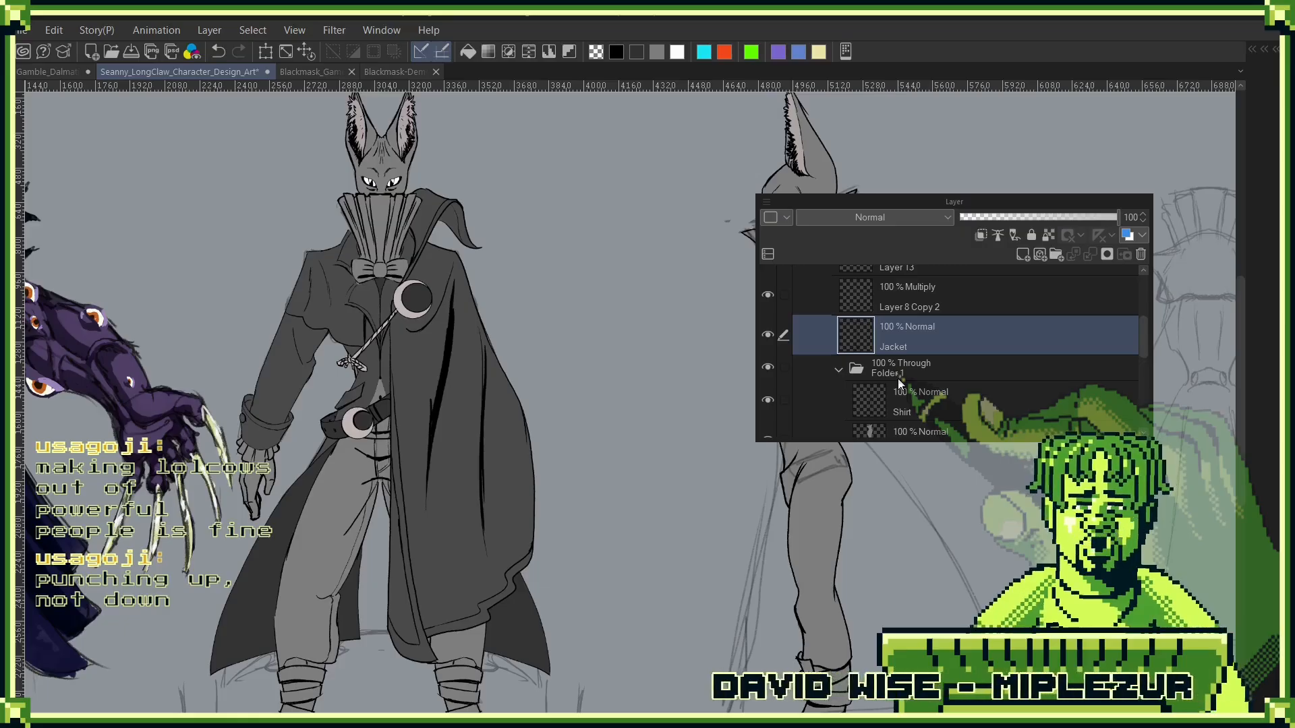
- Toggle Layer 8 Copy 2 off and on to check its sketch, and move the Jacket layer above it
drag(956, 201, 1030, 149)
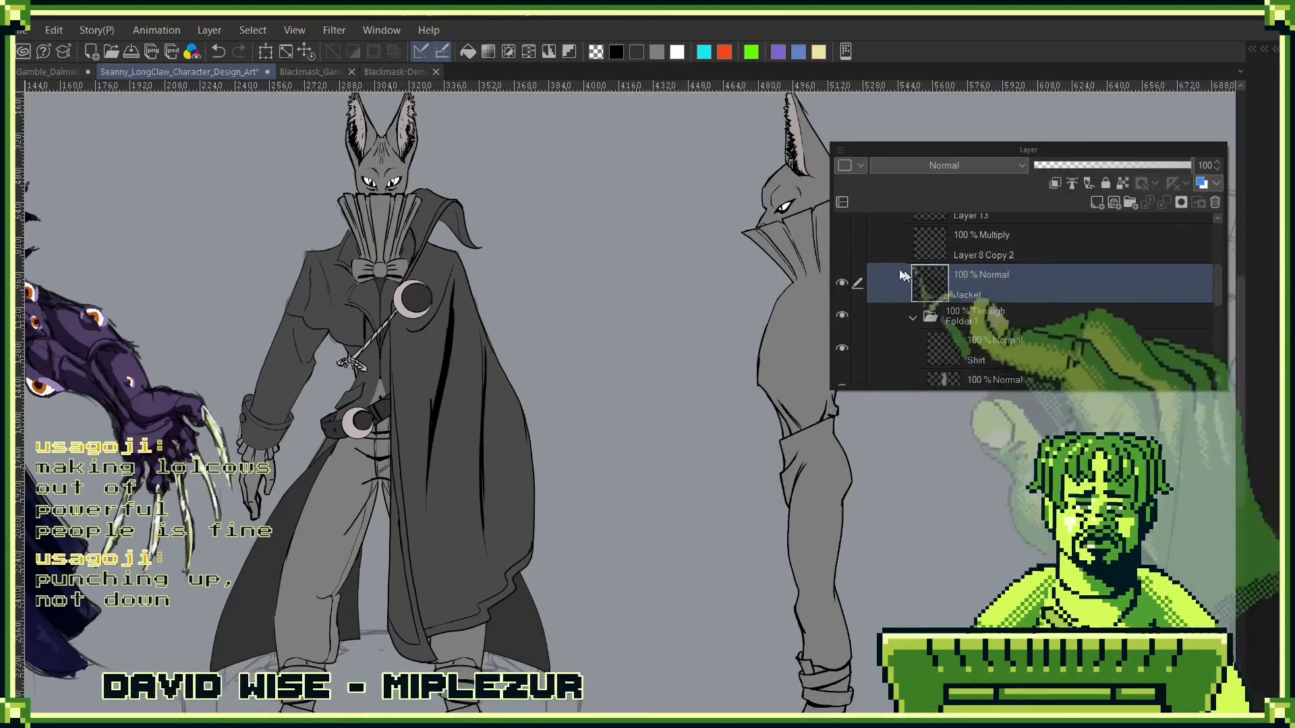
click(842, 242)
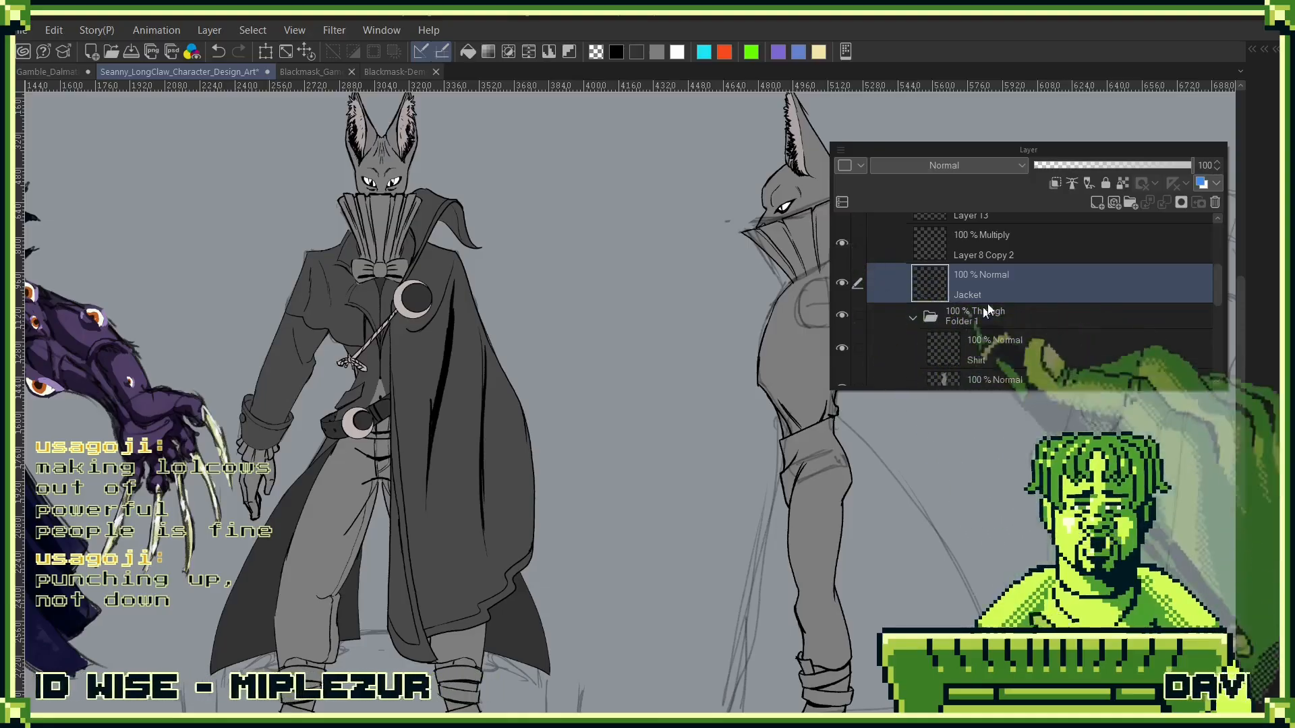
click(842, 243)
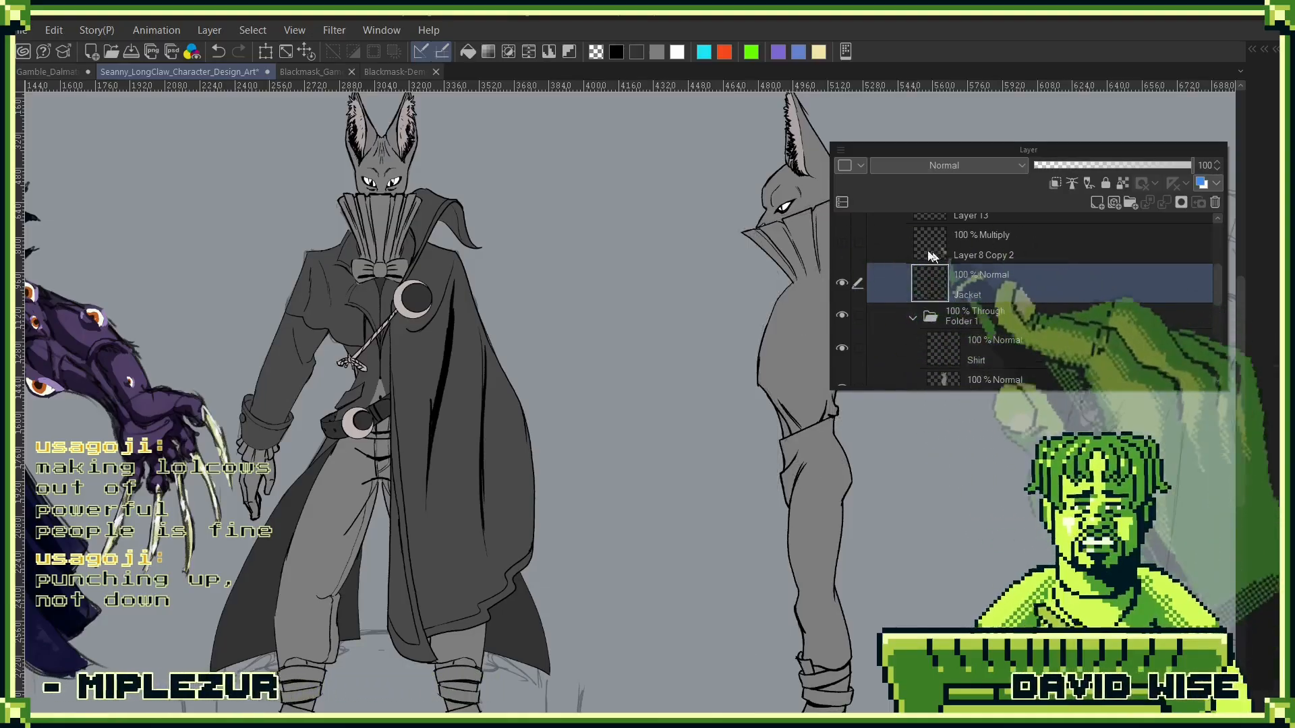
click(842, 243)
drag(1049, 283, 1058, 246)
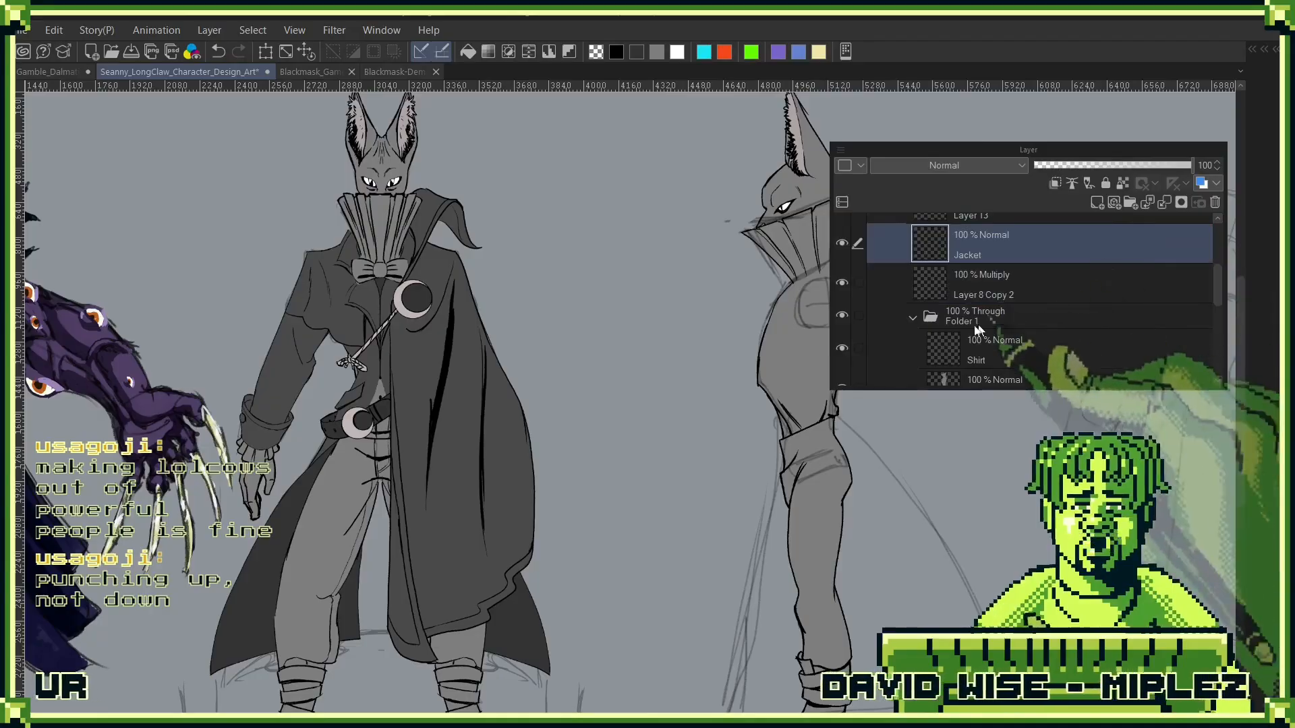
- Rename Folder 1, which holds the Shirt layer, as Undershirt
click(935, 322)
double_click(976, 320)
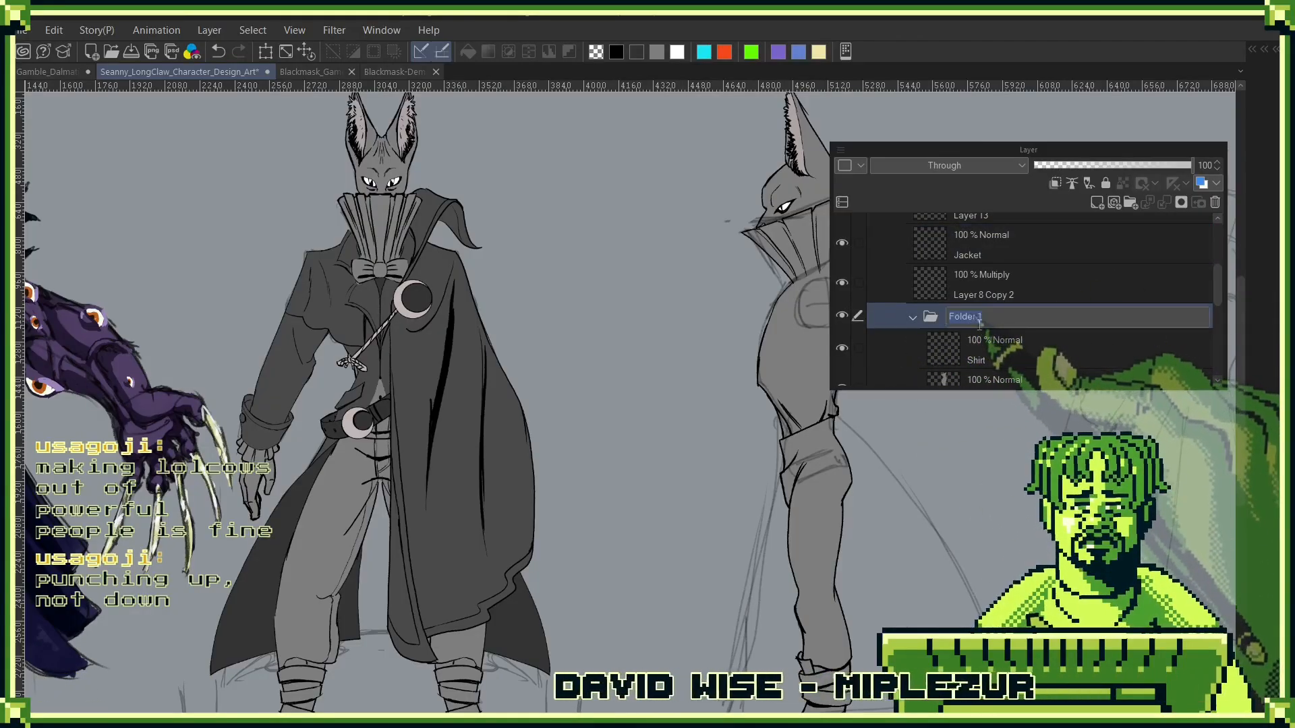
click(998, 317)
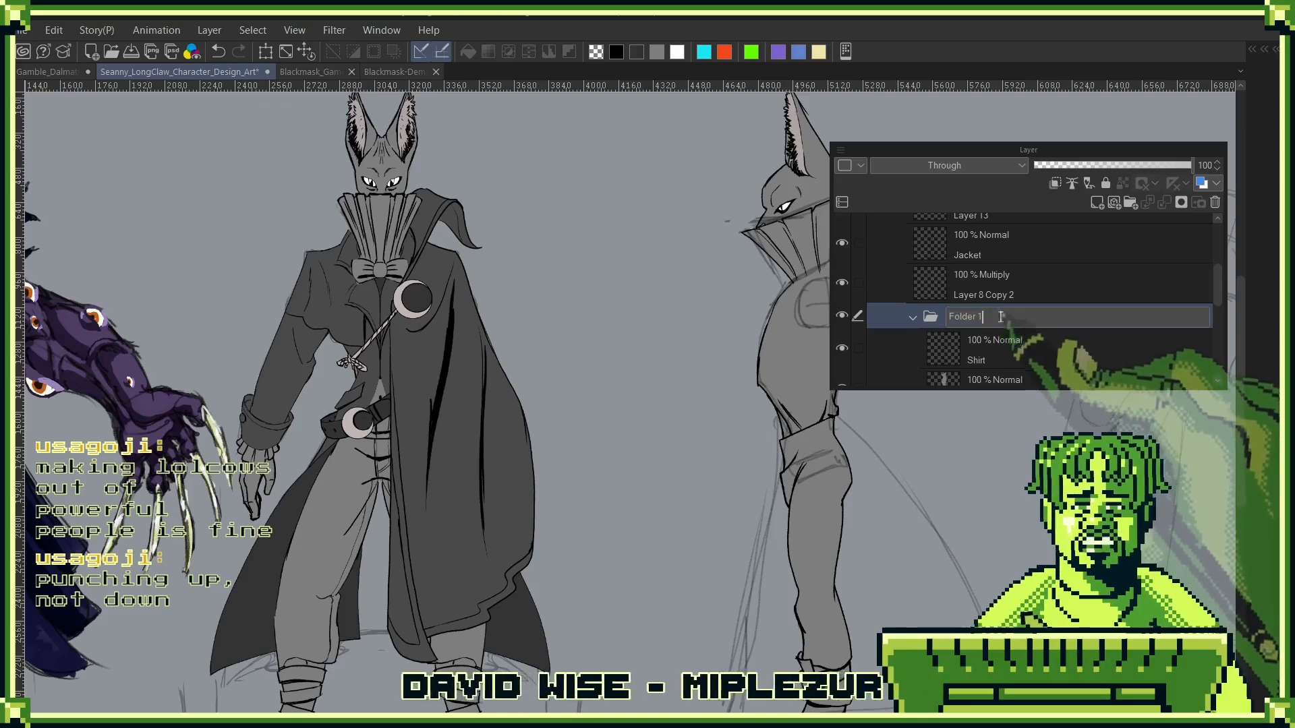
key(BackSpace)
key(BackSpace)
key(BackSpace)
key(BackSpace)
key(BackSpace)
key(BackSpace)
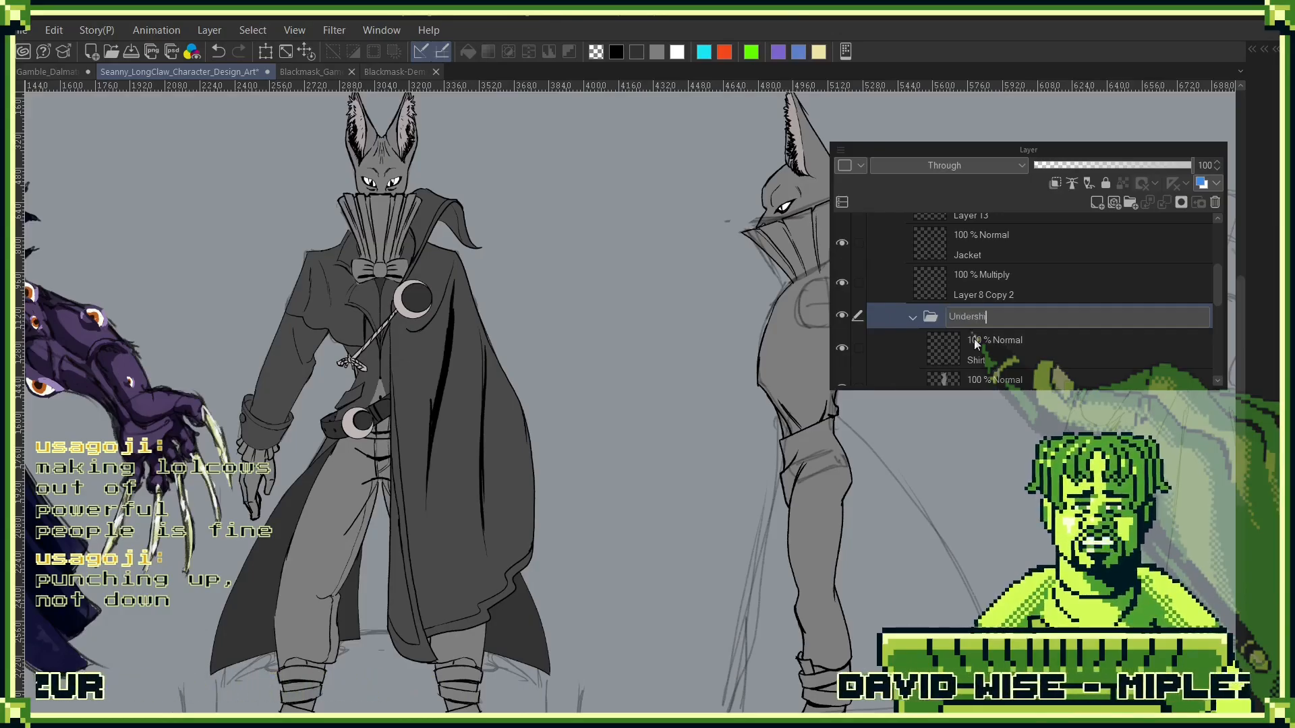
key(Return)
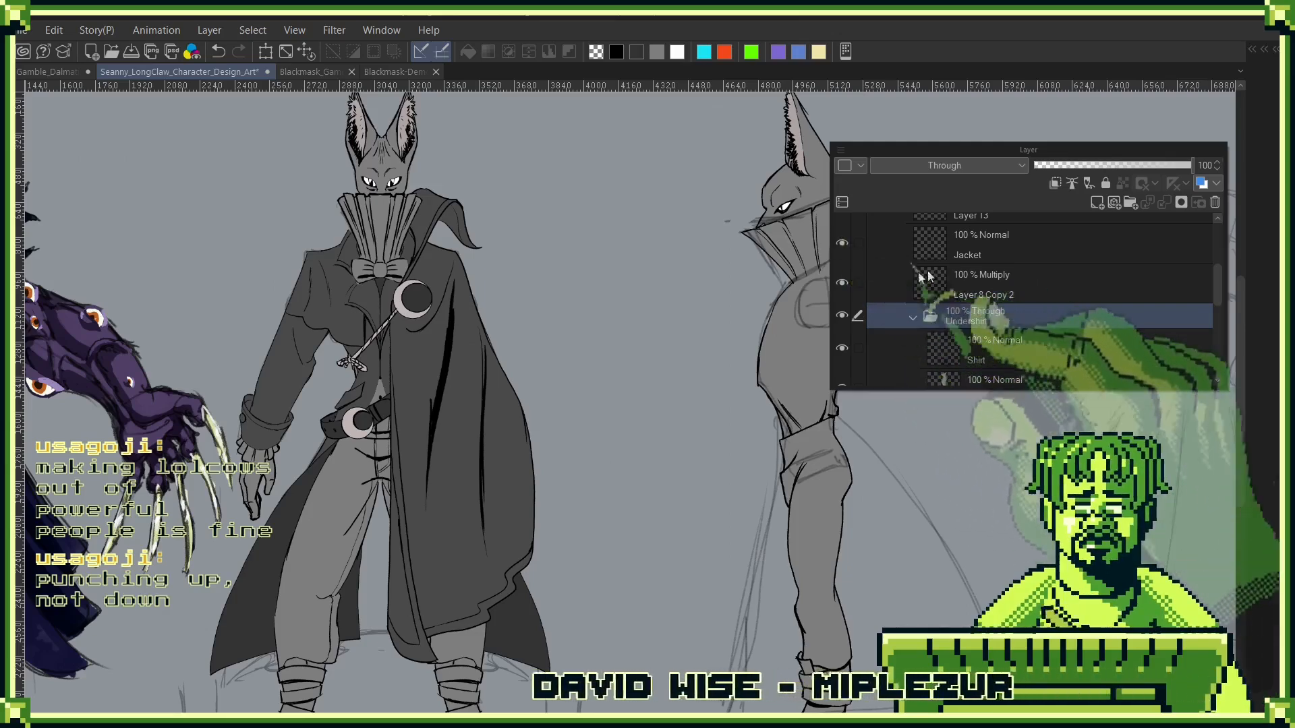
- Group the Jacket and Layer 8 Copy 2 layers in a new folder named Jacket, keeping the Layer 8 Copy 2 sketch shown
click(958, 246)
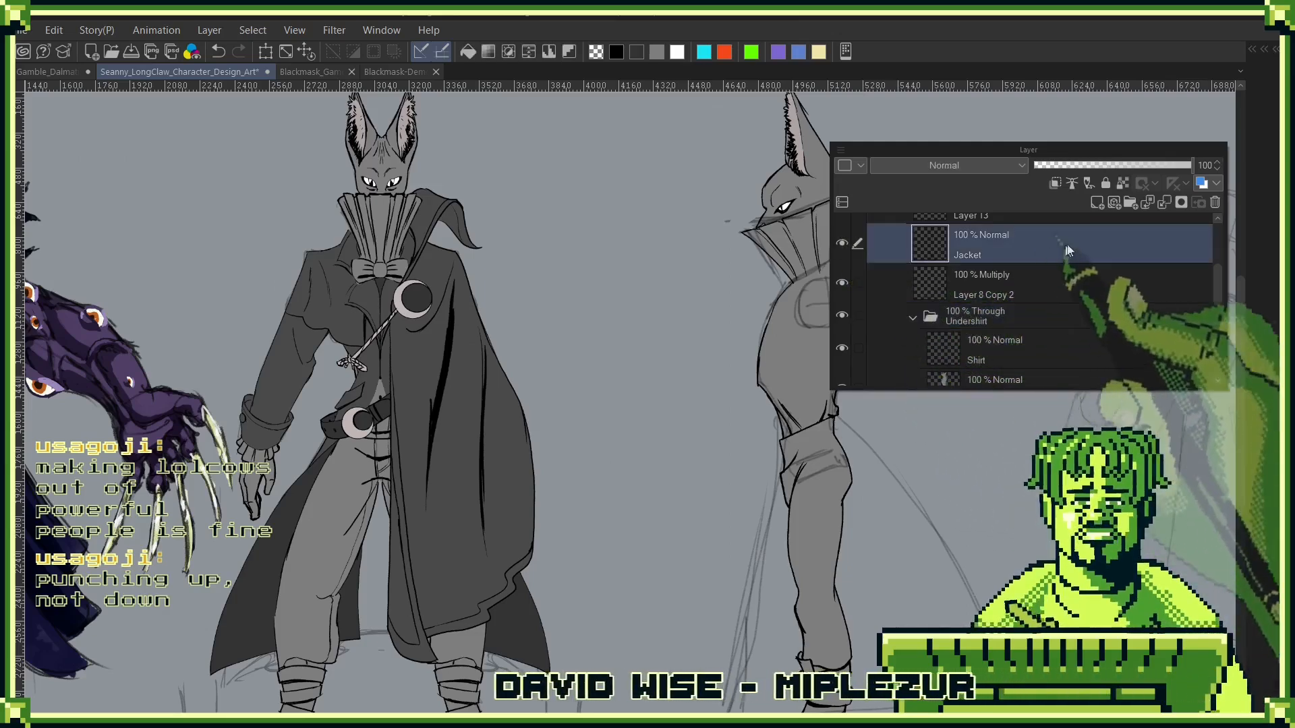
click(851, 283)
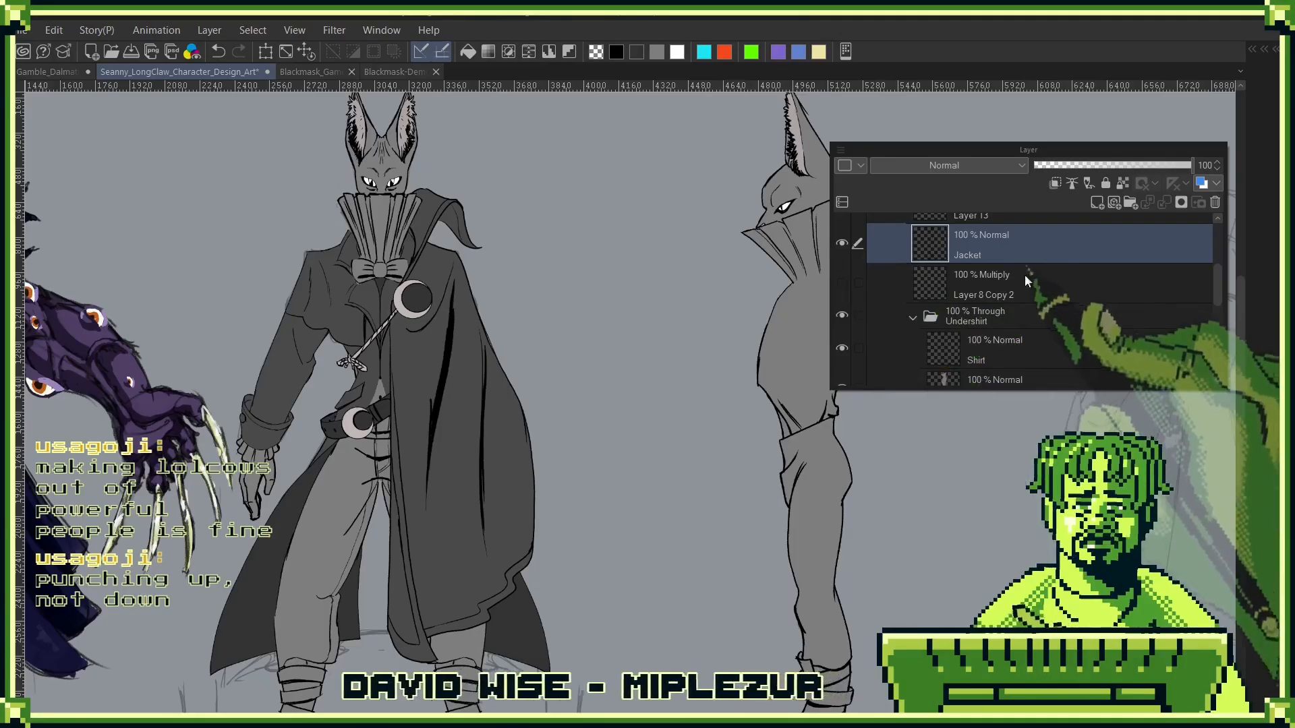
click(1130, 200)
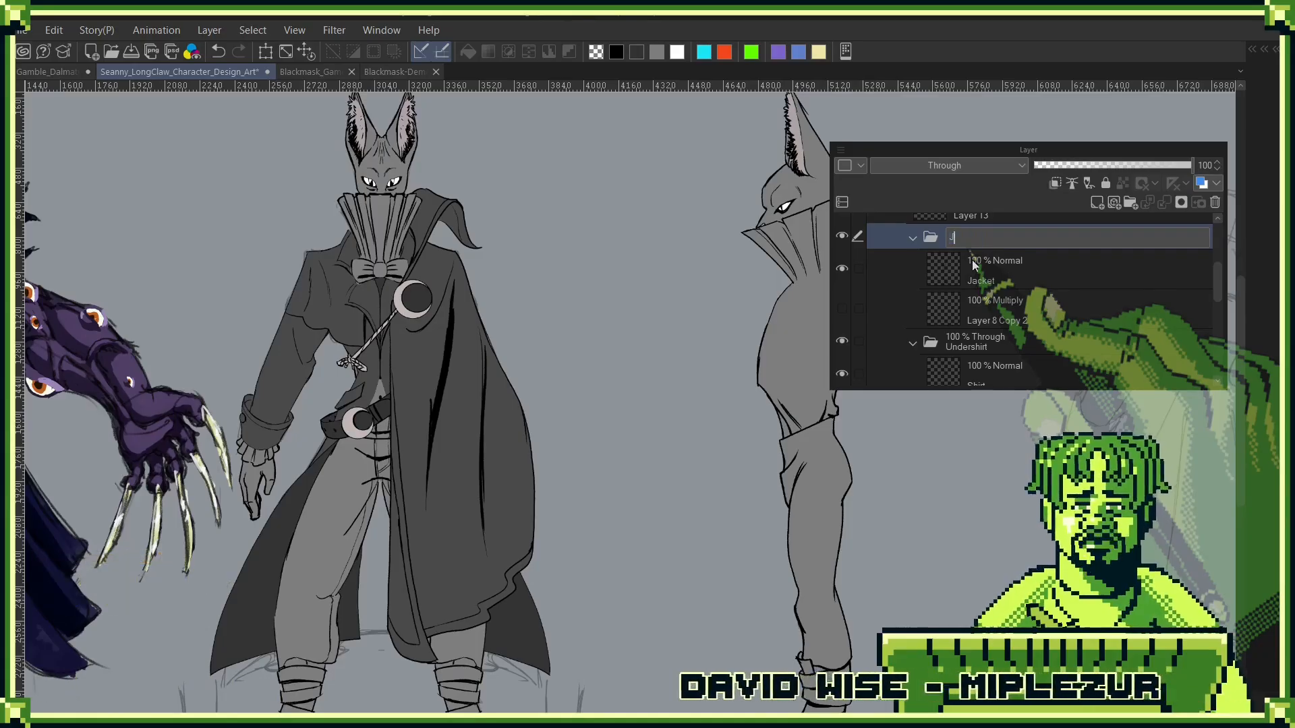
key(Escape)
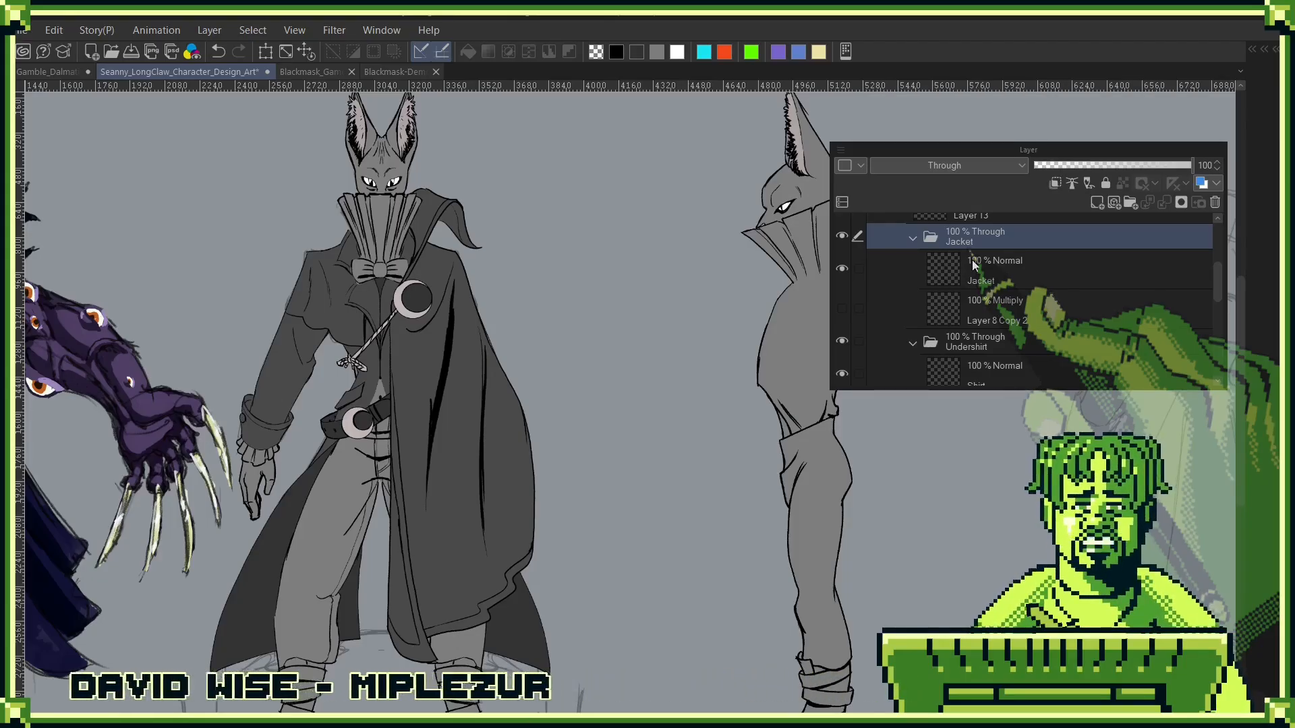
click(841, 308)
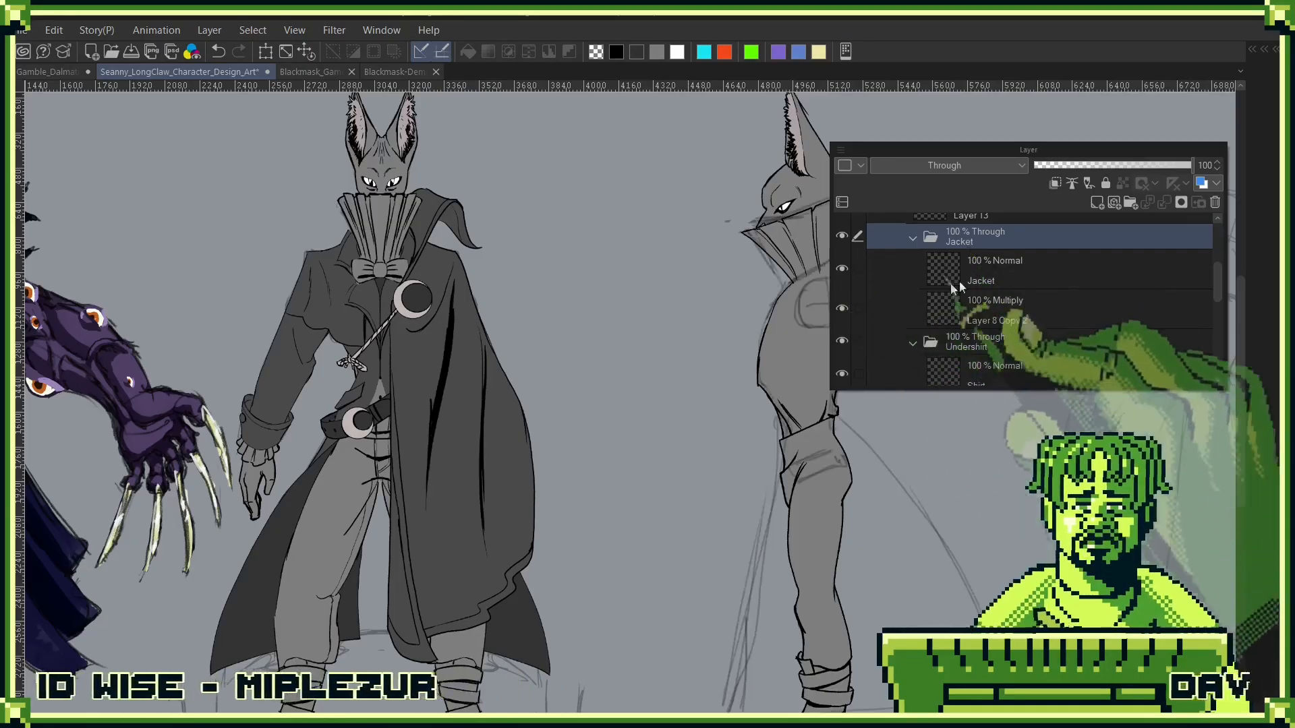
- Hide the Undershirt folder and make the Jacket layer inside the Jacket folder the active drawing layer
click(1053, 273)
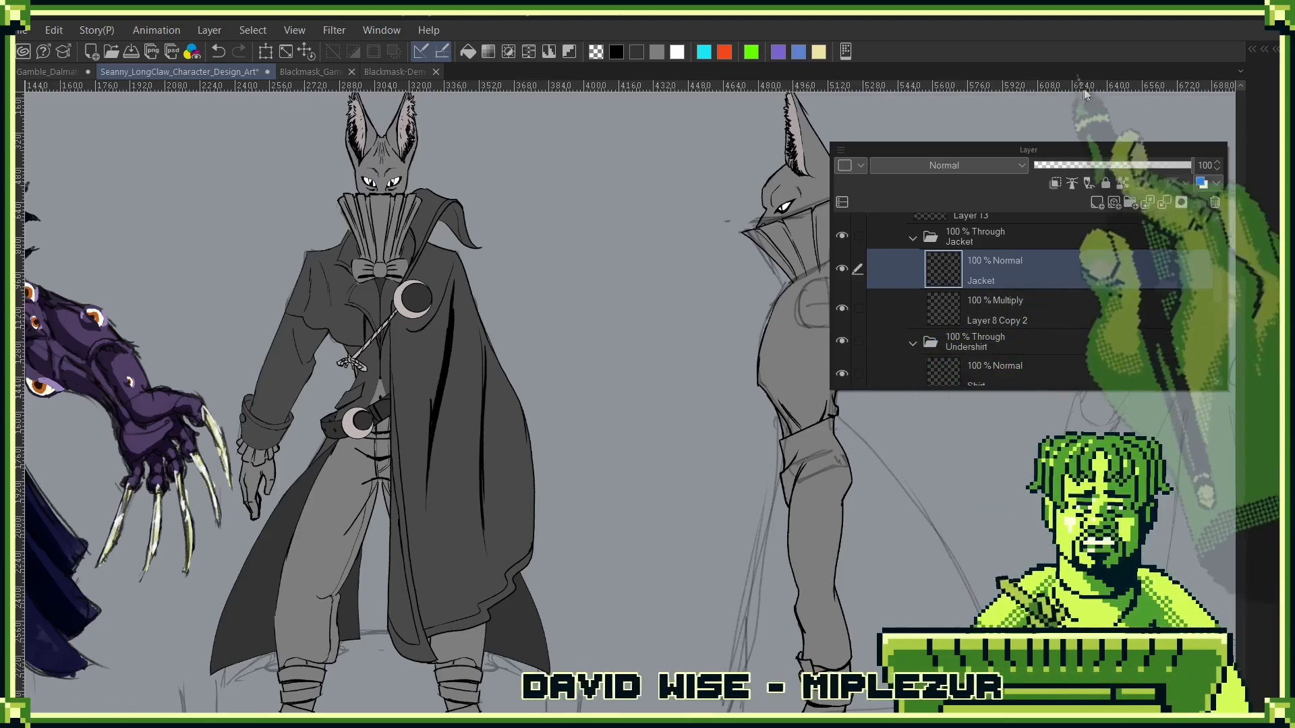
key(Tab)
scroll(873, 310, up, 4)
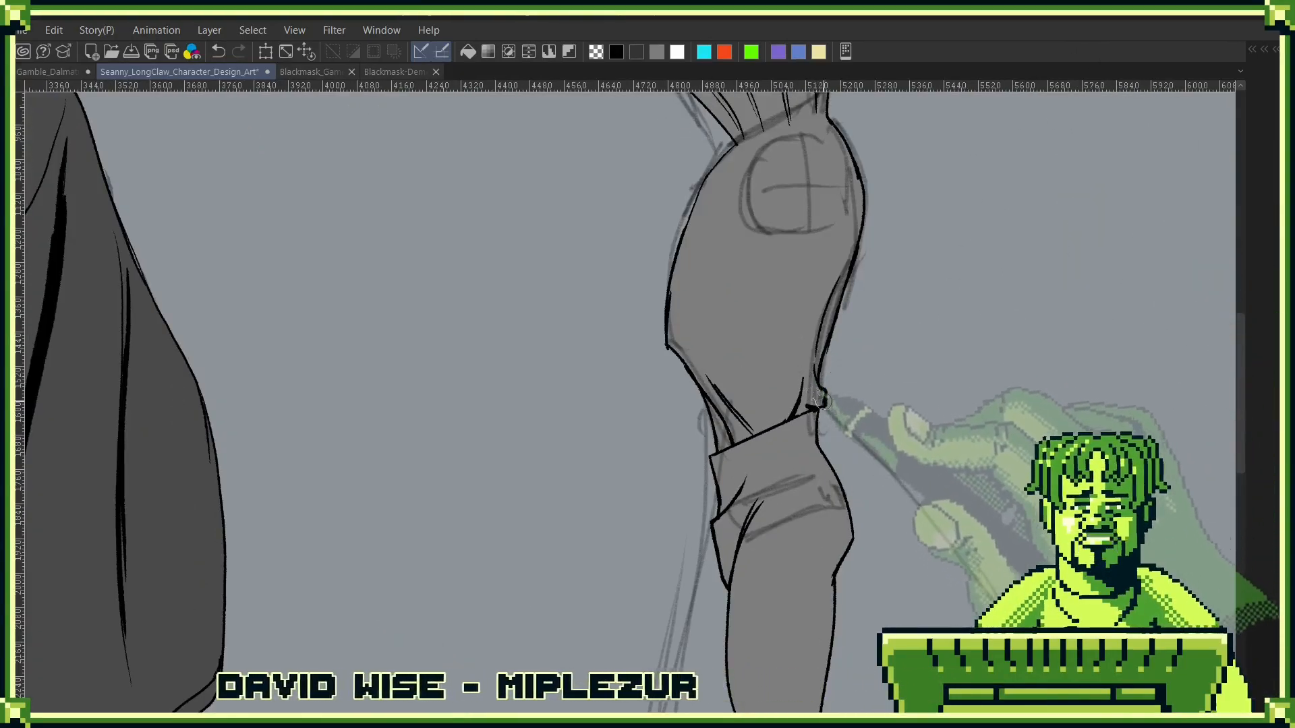
key(Tab)
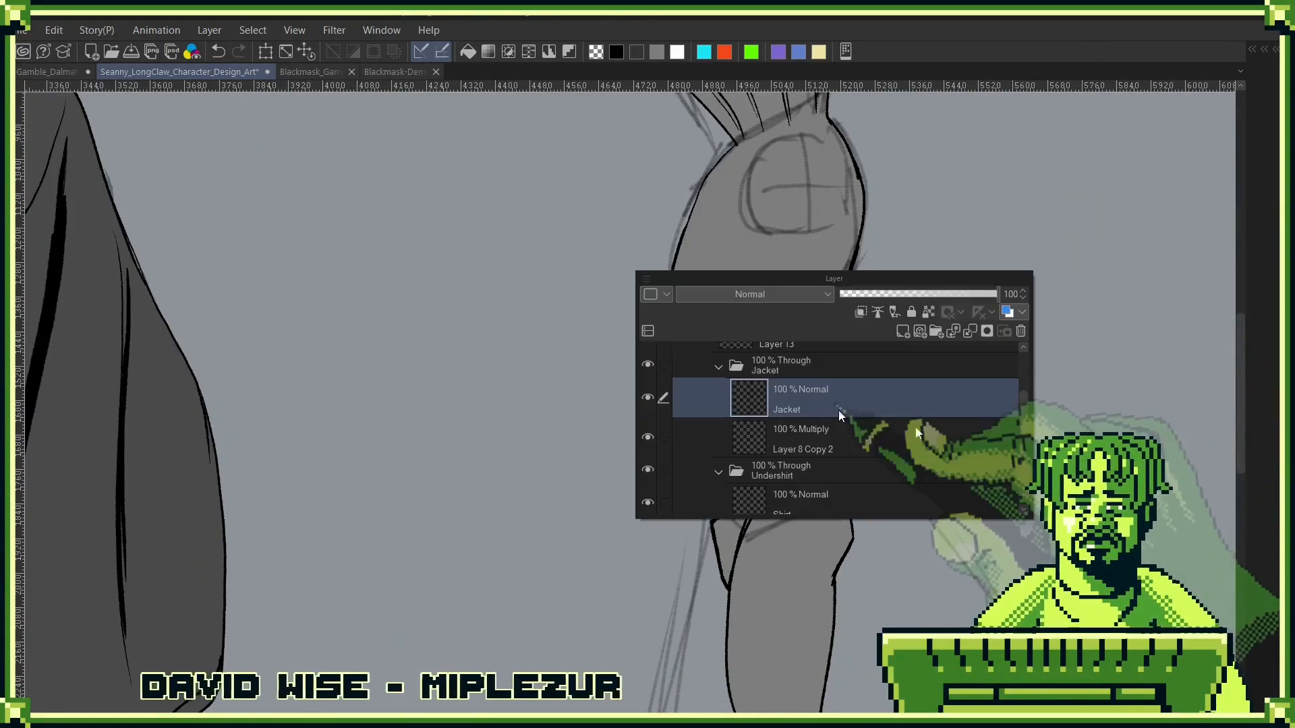
click(649, 470)
key(Tab)
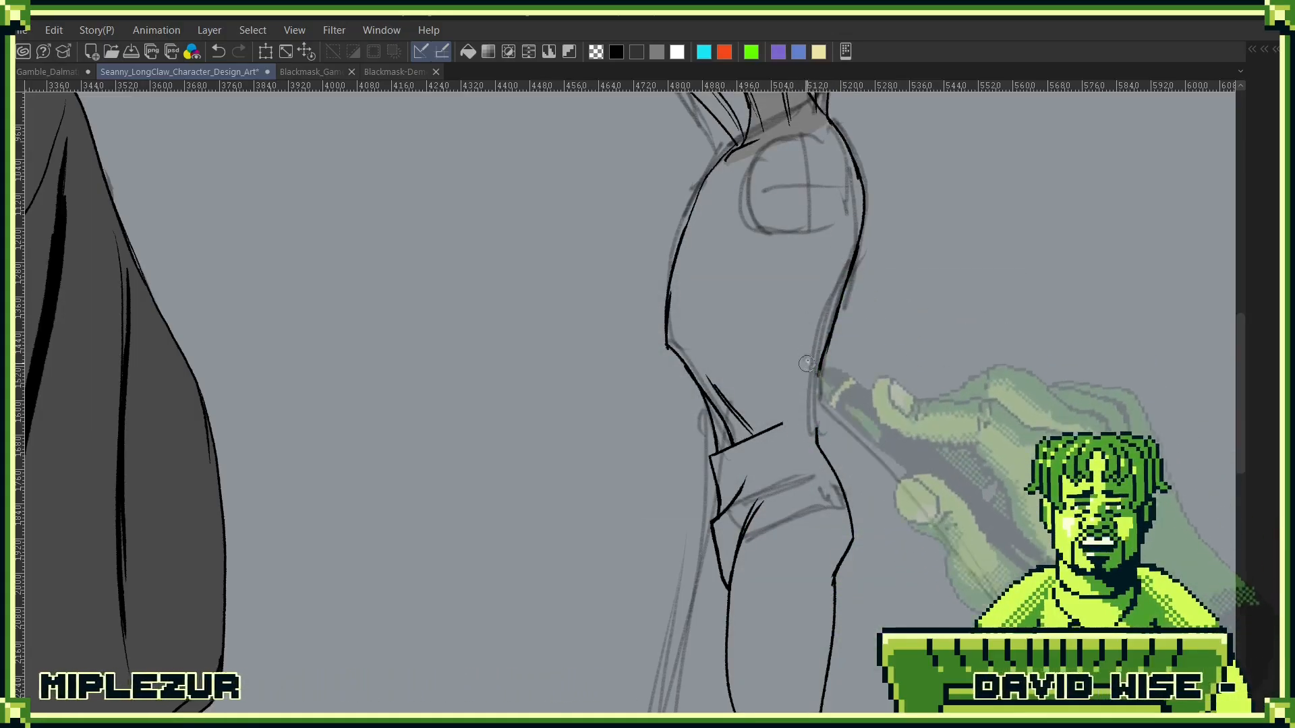
- Erase the shirt's waist lines and delete the lassoed trouser leg, ankle wraps and boot from the Jacket layer
mouse_move(712, 382)
mouse_down()
mouse_move(745, 435)
mouse_move(714, 429)
mouse_move(738, 465)
mouse_move(768, 439)
mouse_move(739, 502)
mouse_move(759, 489)
mouse_up()
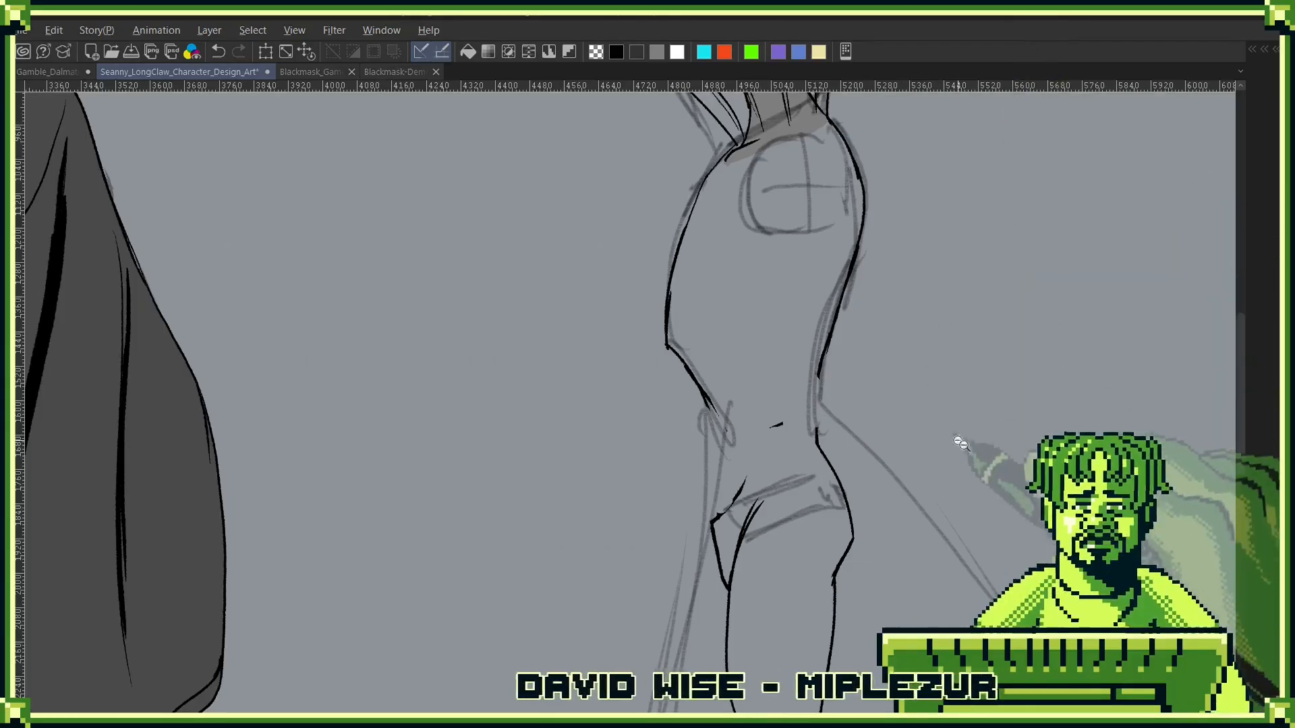
scroll(826, 398, down, 3)
mouse_move(774, 276)
mouse_down()
mouse_move(755, 291)
mouse_move(649, 553)
mouse_move(853, 593)
mouse_move(837, 263)
mouse_up()
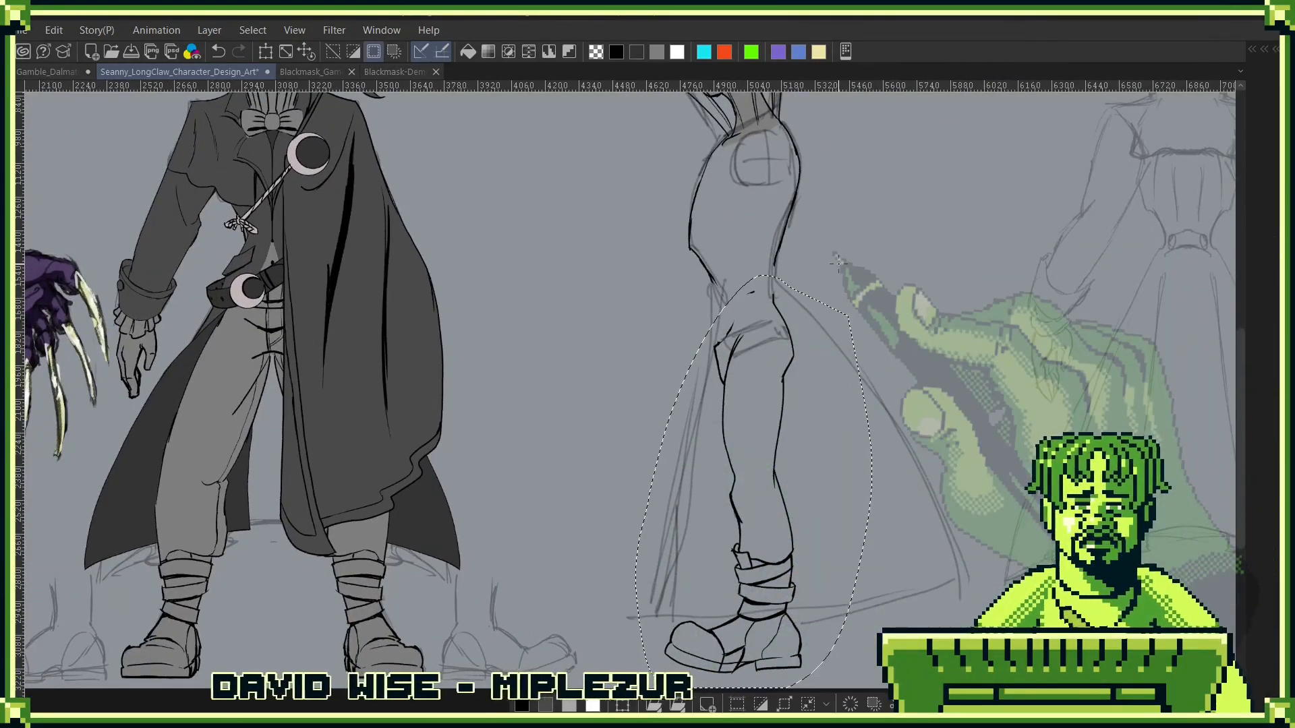
key(Delete)
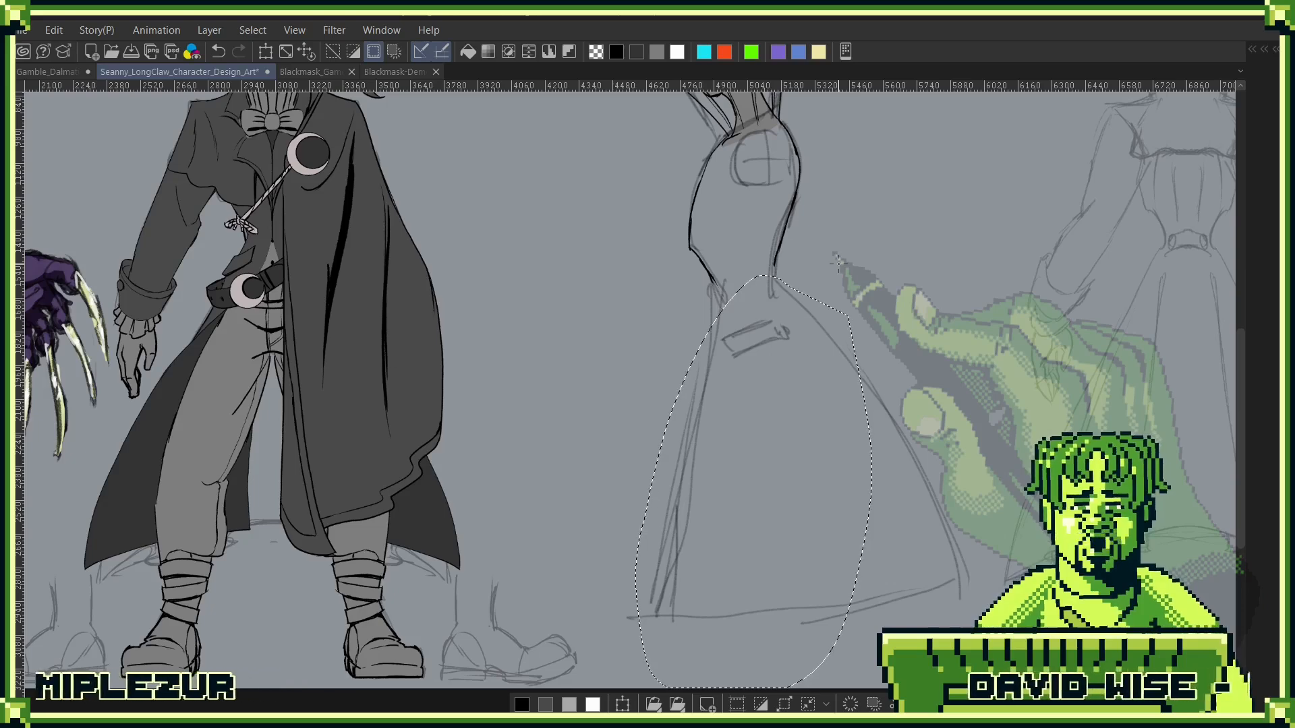
key(ctrl+d)
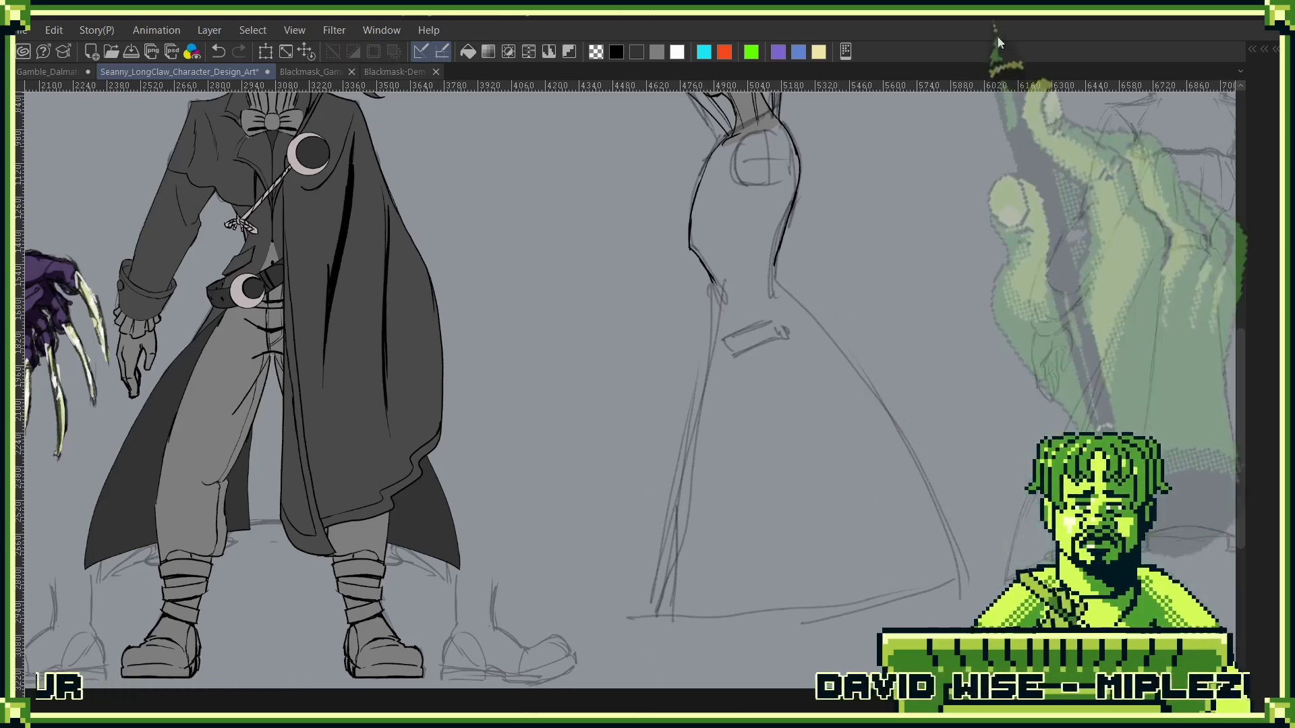
key(F7)
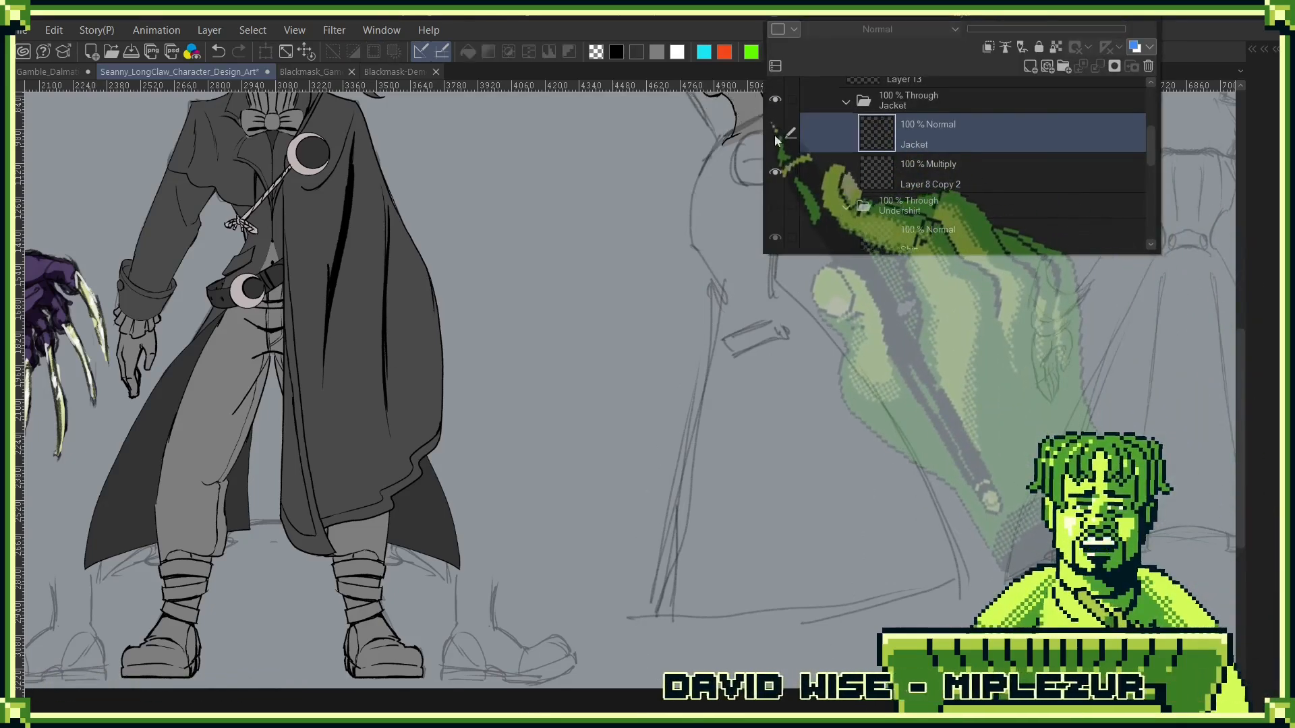
key(F7)
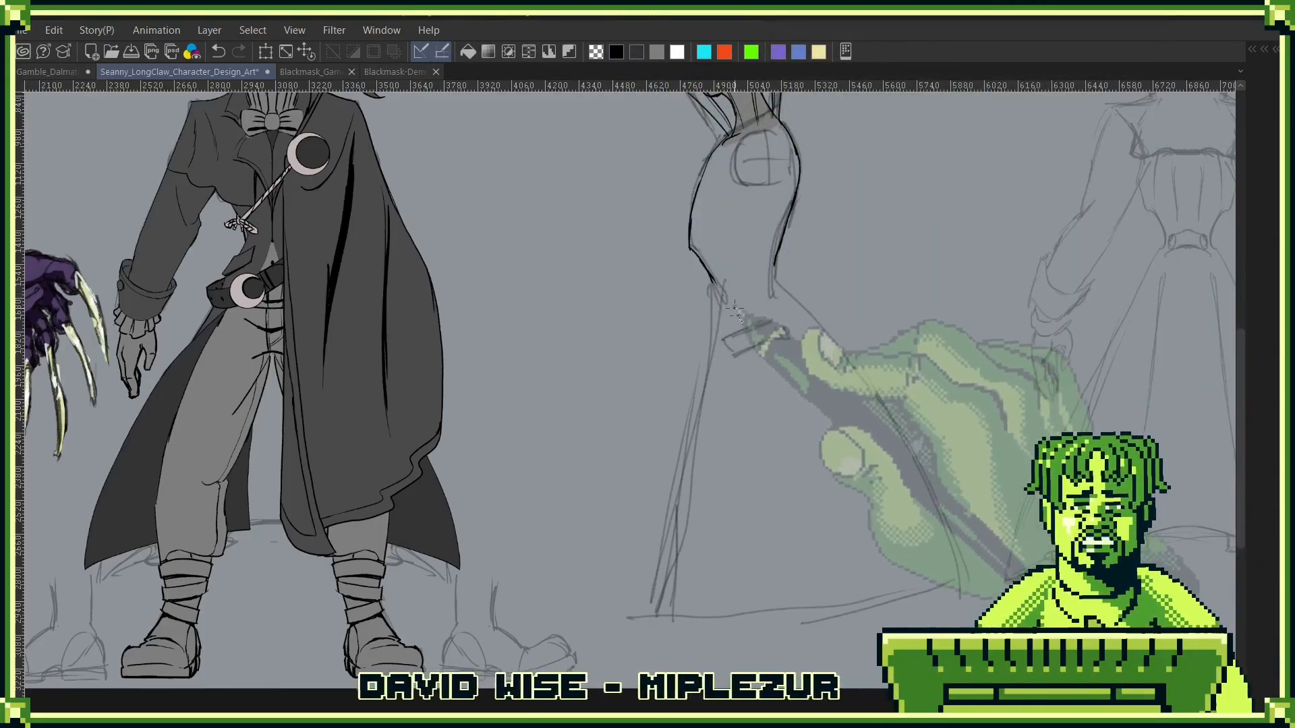
- Ink the slanted belt strip at the side figure's front waist and the long front edge of the coat skirt
drag(739, 331, 692, 382)
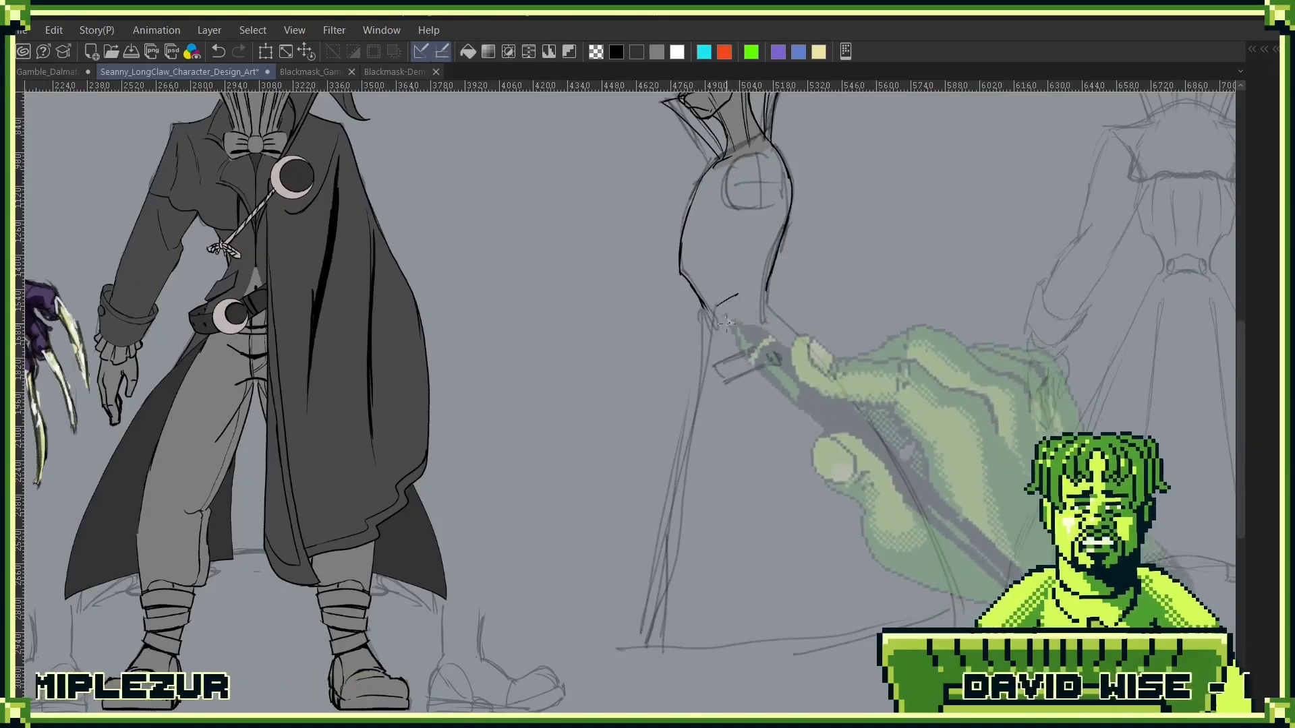
drag(727, 324, 731, 328)
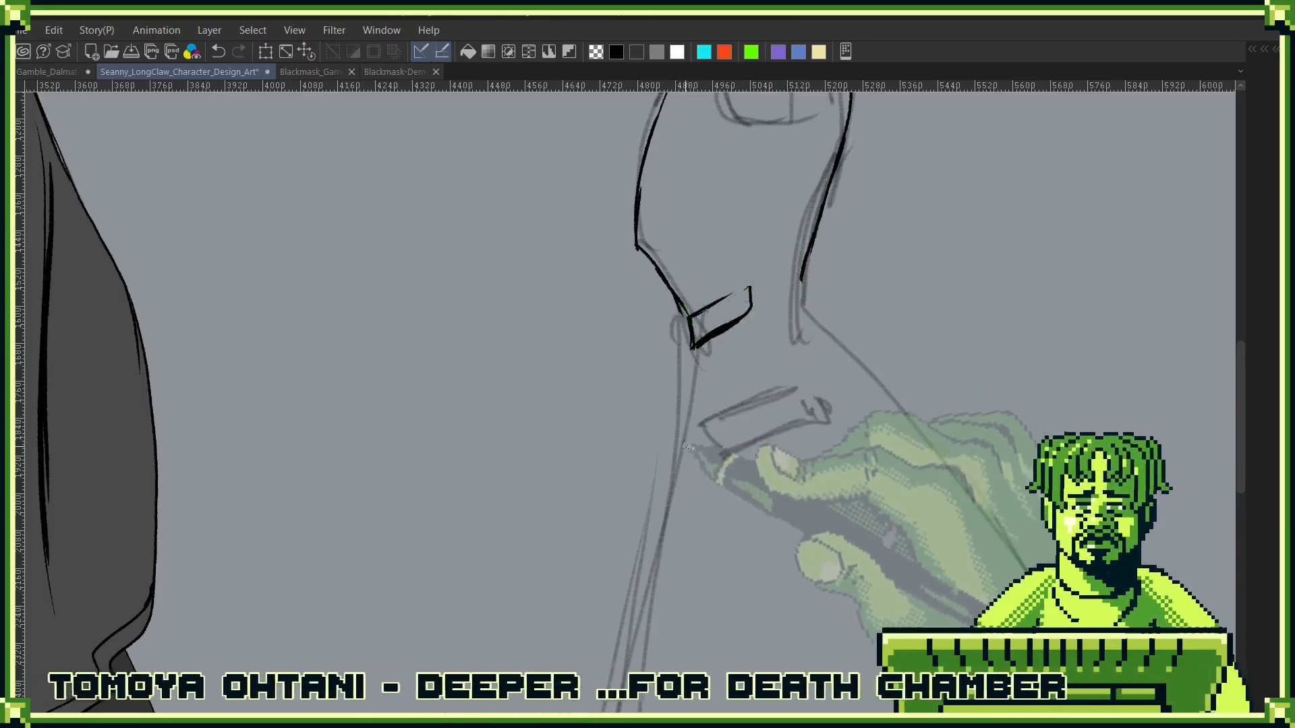
click(739, 494)
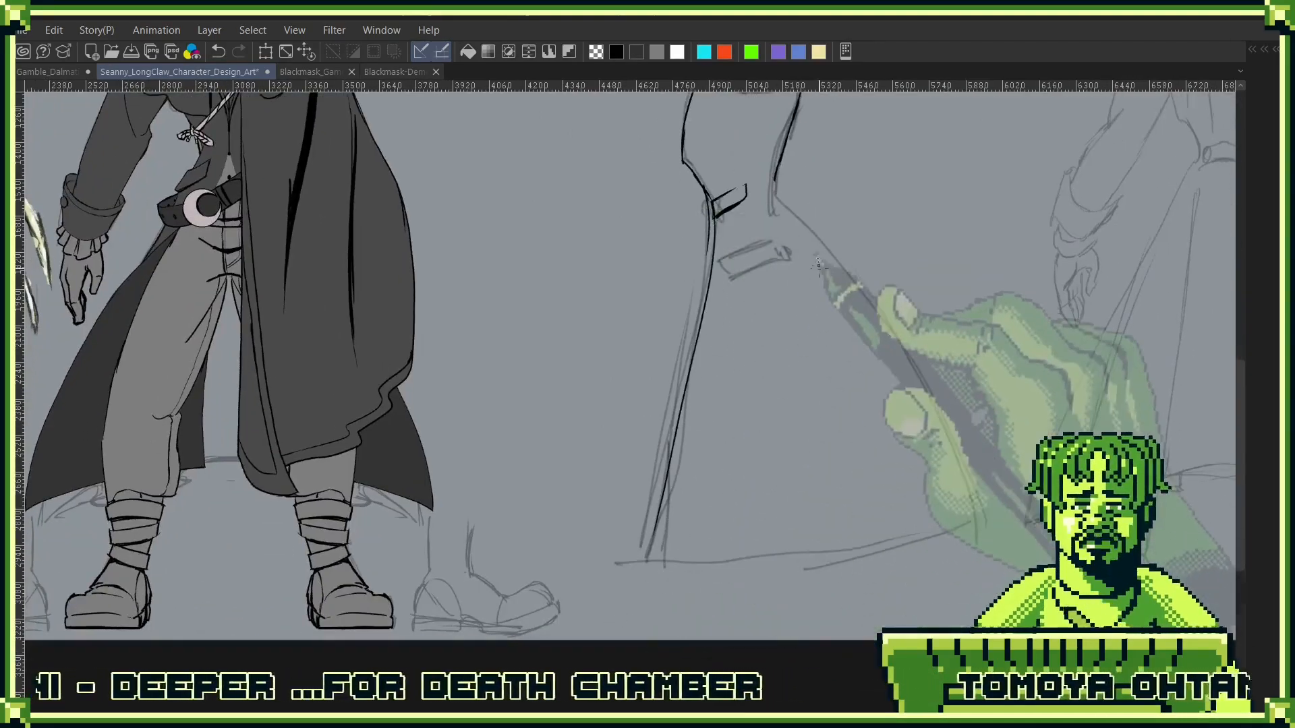
drag(833, 235, 850, 407)
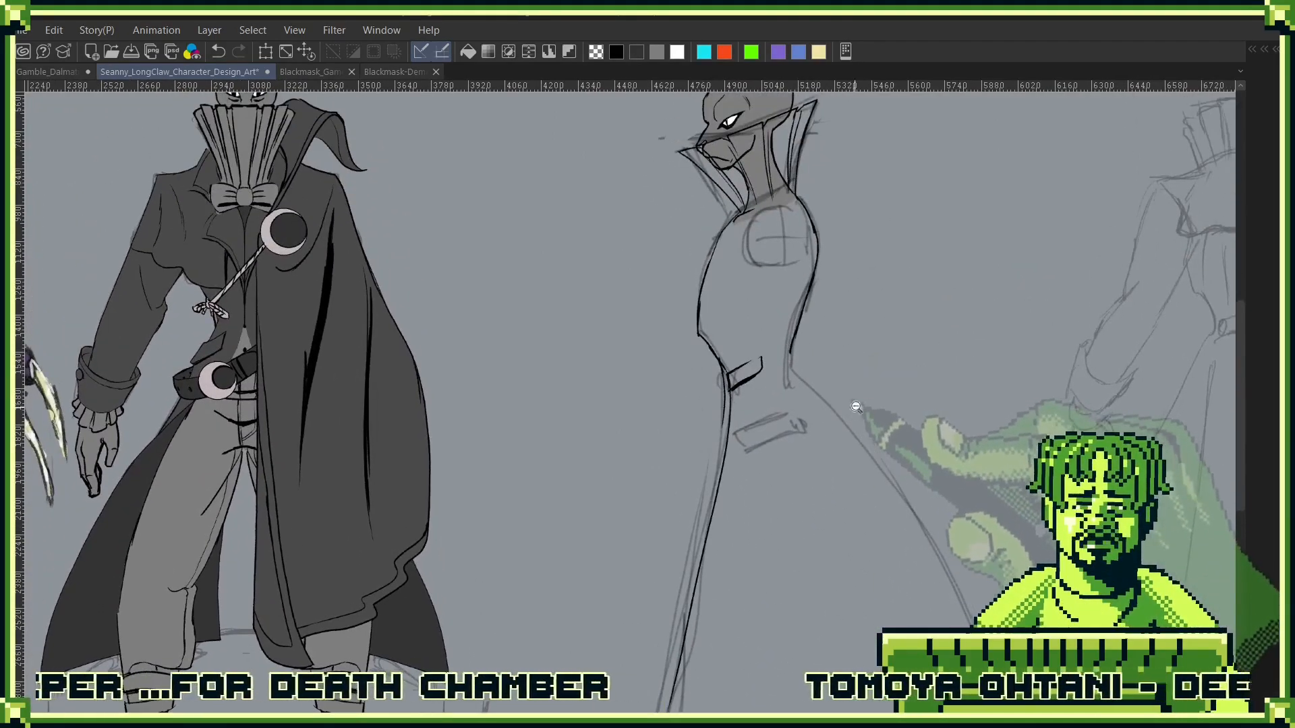
click(856, 406)
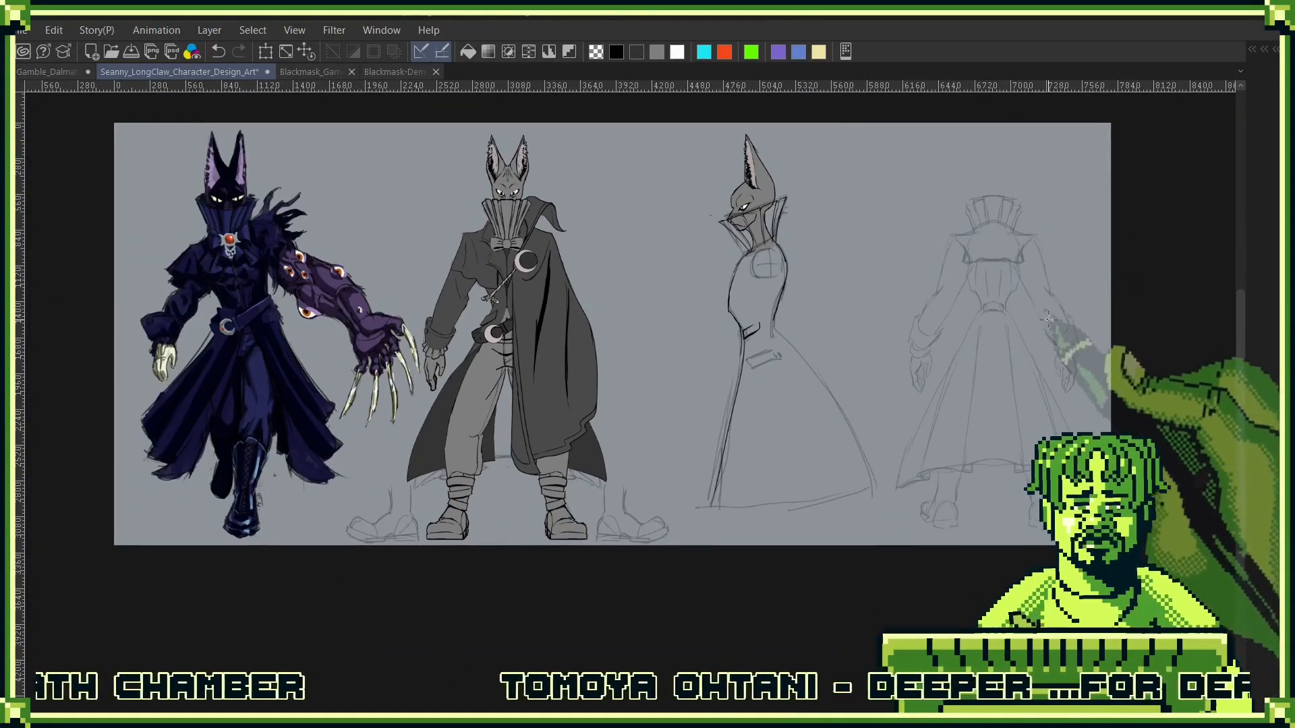
- Ink the round button with its surrounding tab at the back of the side figure's waist
scroll(766, 376, up, 5)
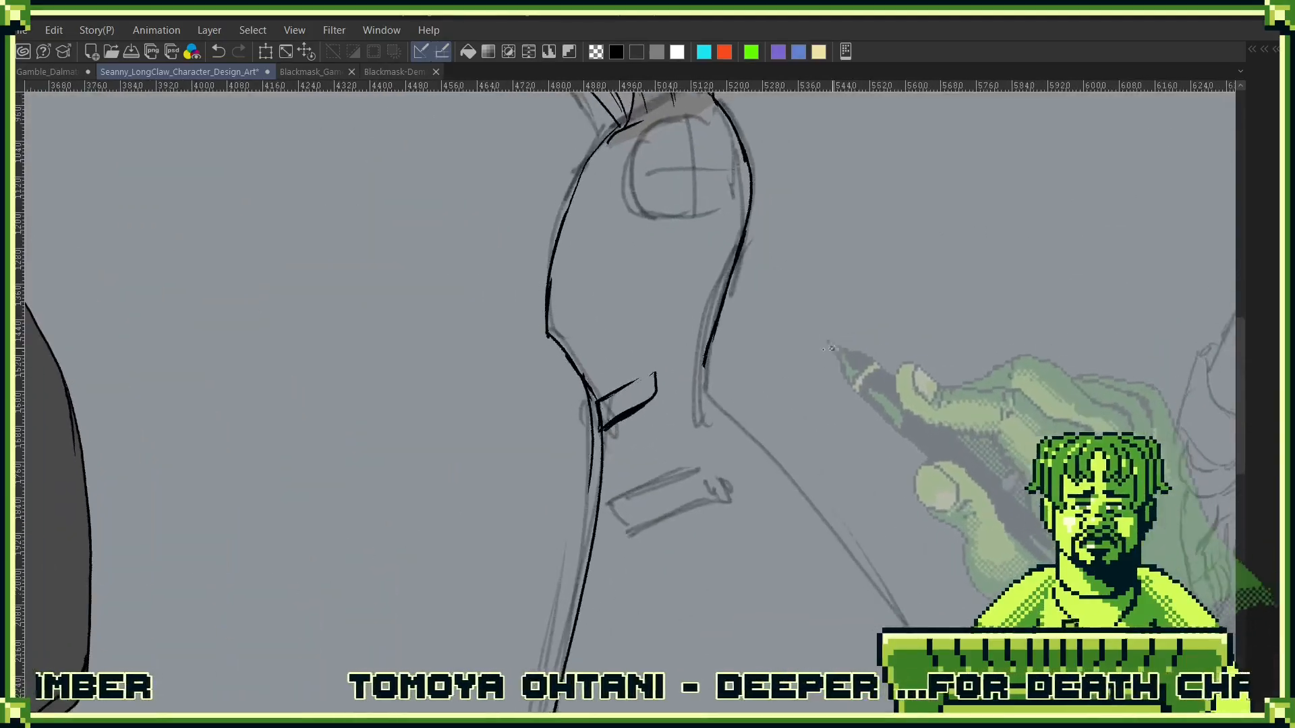
scroll(691, 386, up, 3)
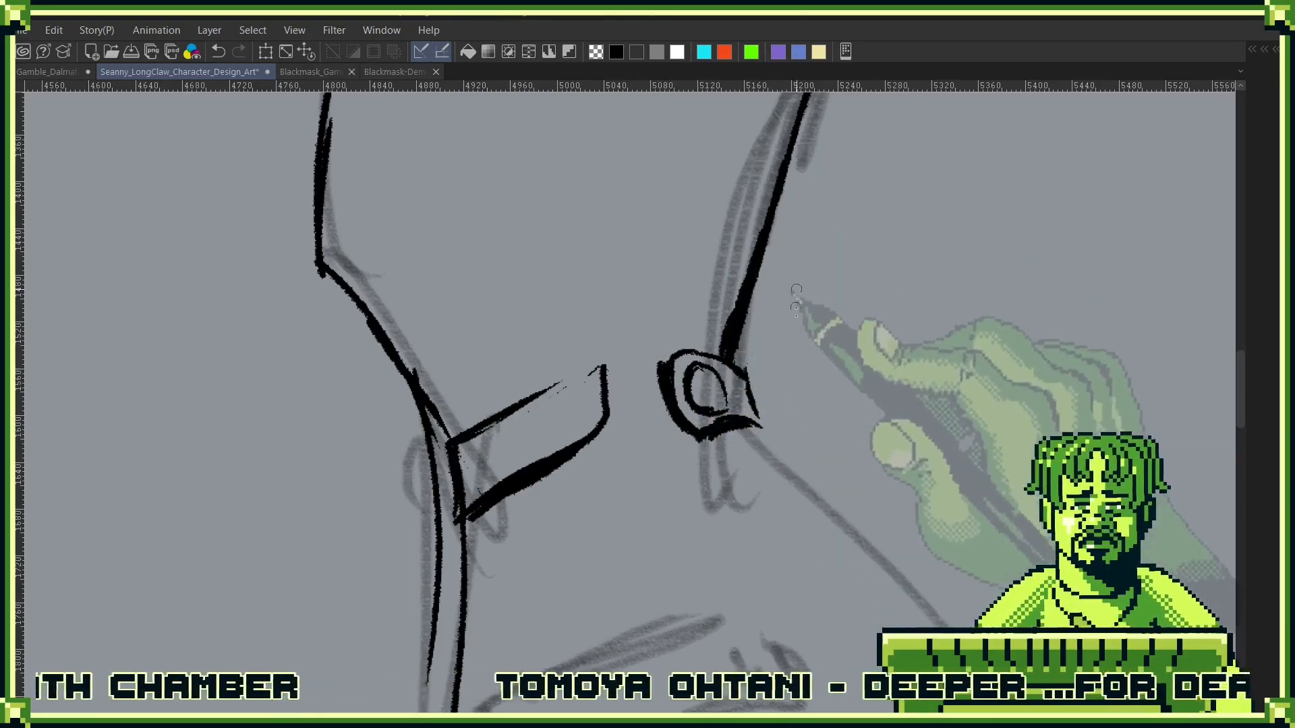
scroll(857, 450, down, 3)
drag(859, 443, 693, 208)
scroll(830, 340, down, 6)
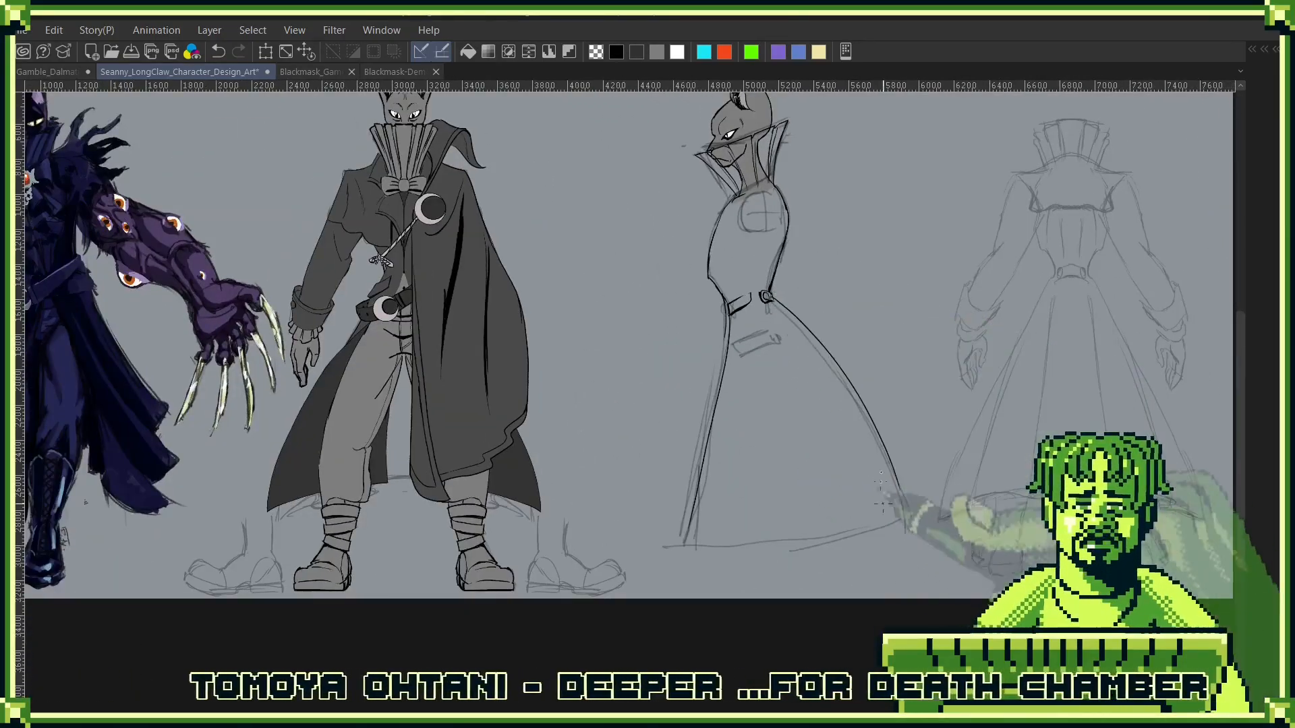
scroll(836, 336, up, 4)
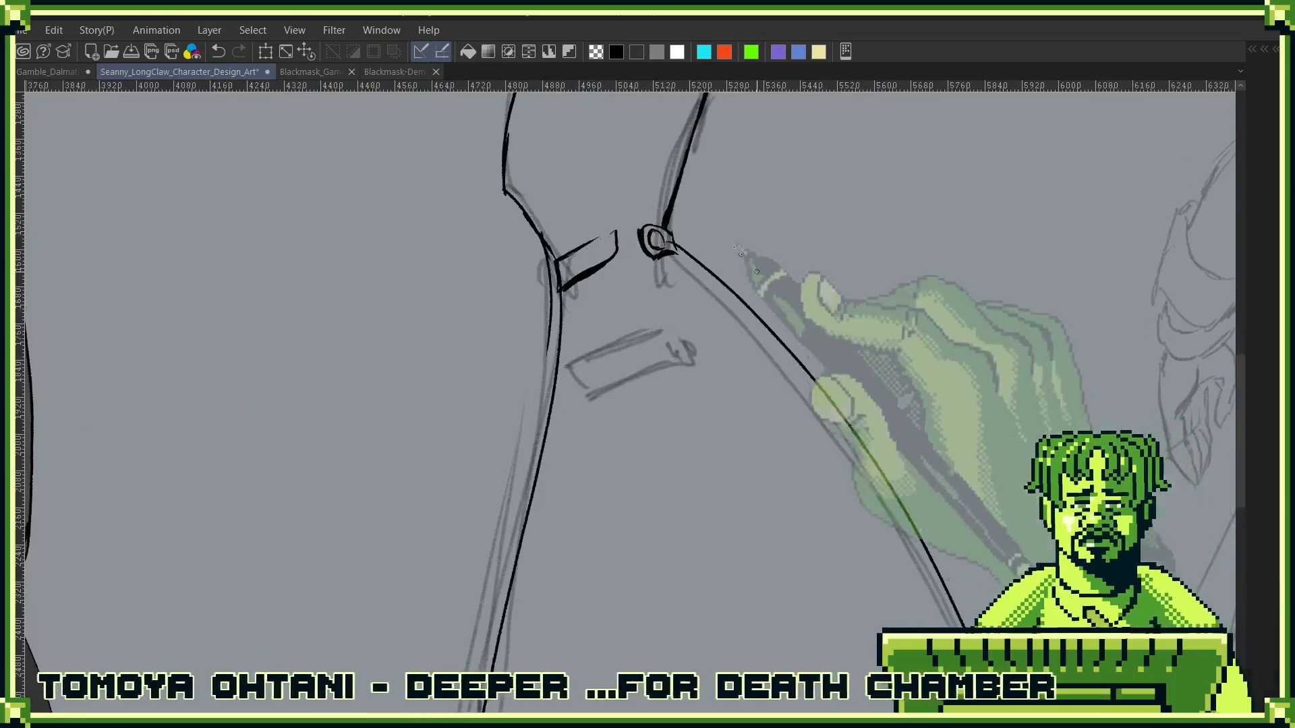
scroll(679, 251, up, 3)
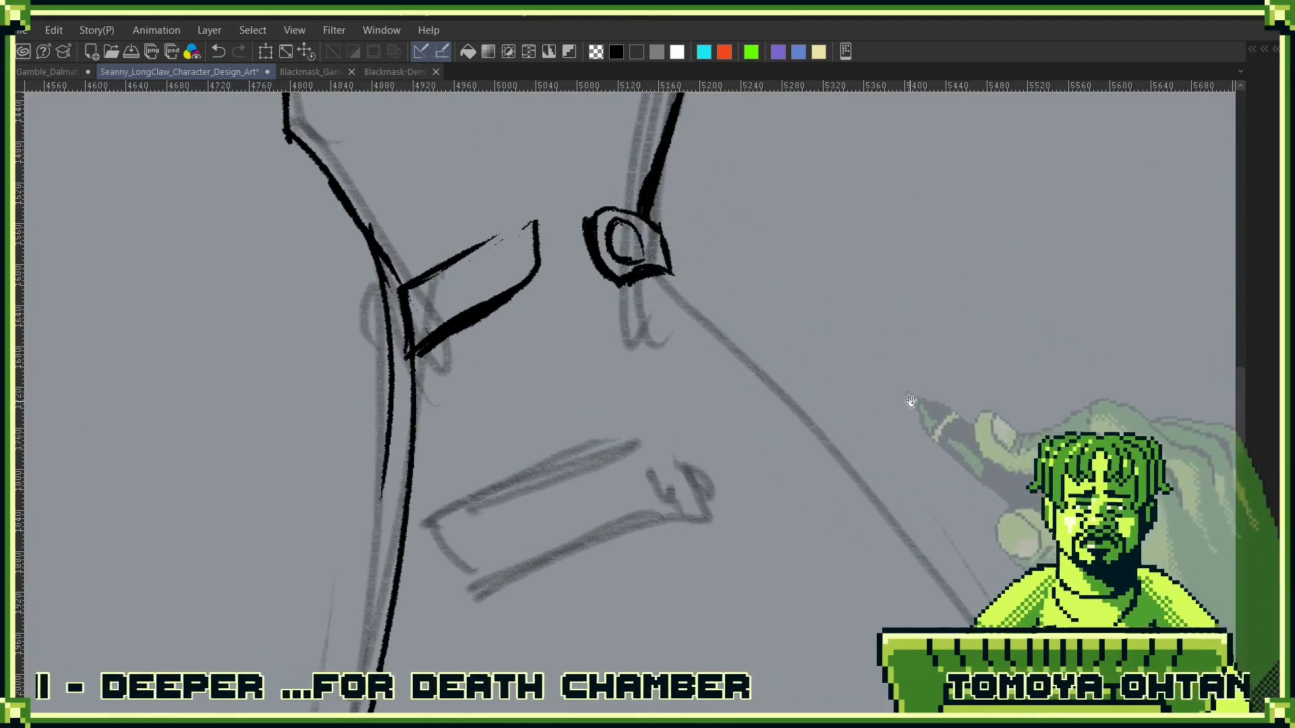
drag(911, 402, 698, 162)
drag(960, 180, 662, 326)
scroll(832, 323, down, 3)
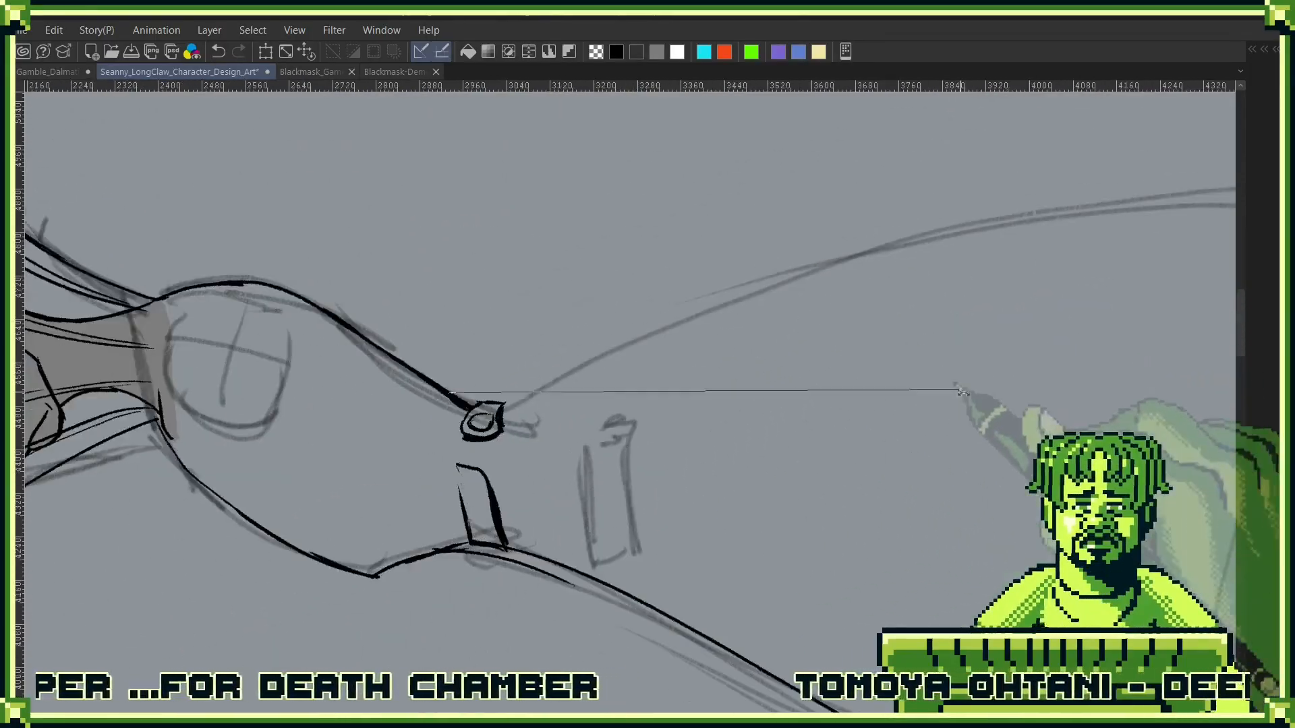
drag(962, 391, 766, 429)
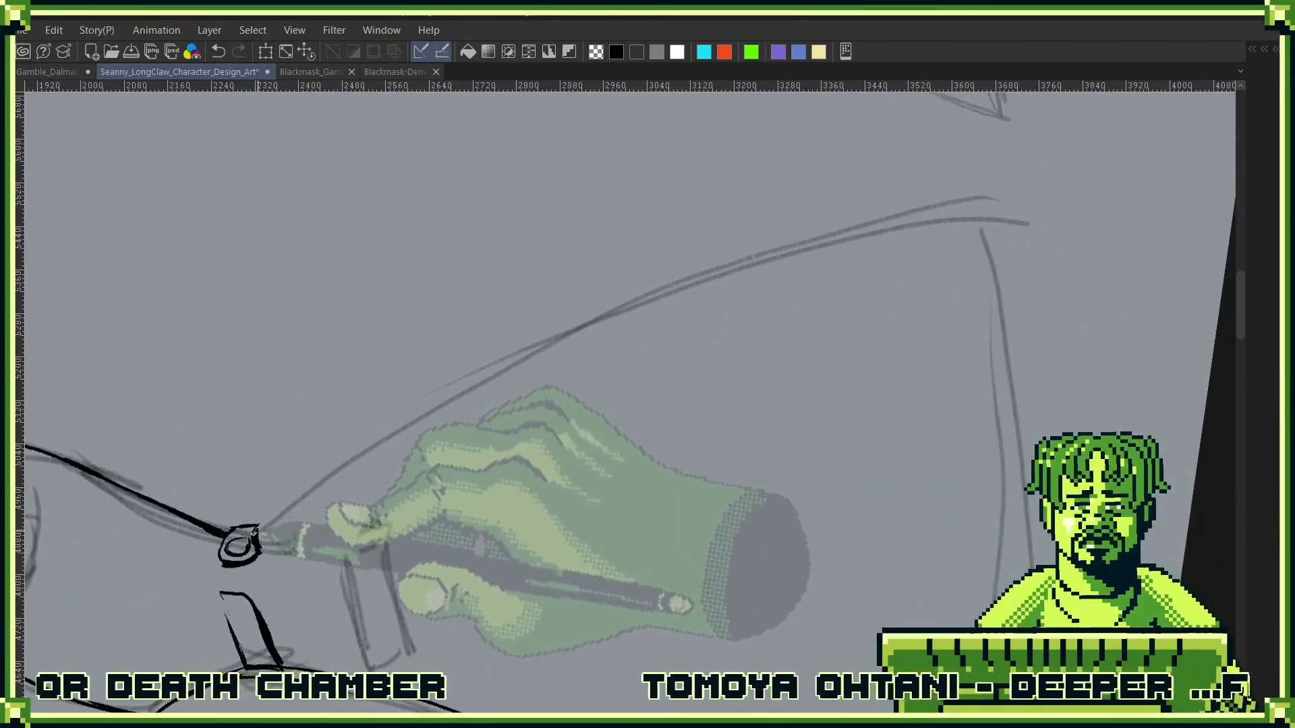
drag(262, 529, 910, 231)
key(ctrl+z)
mouse_move(262, 526)
mouse_down()
mouse_move(460, 379)
mouse_move(946, 194)
mouse_up()
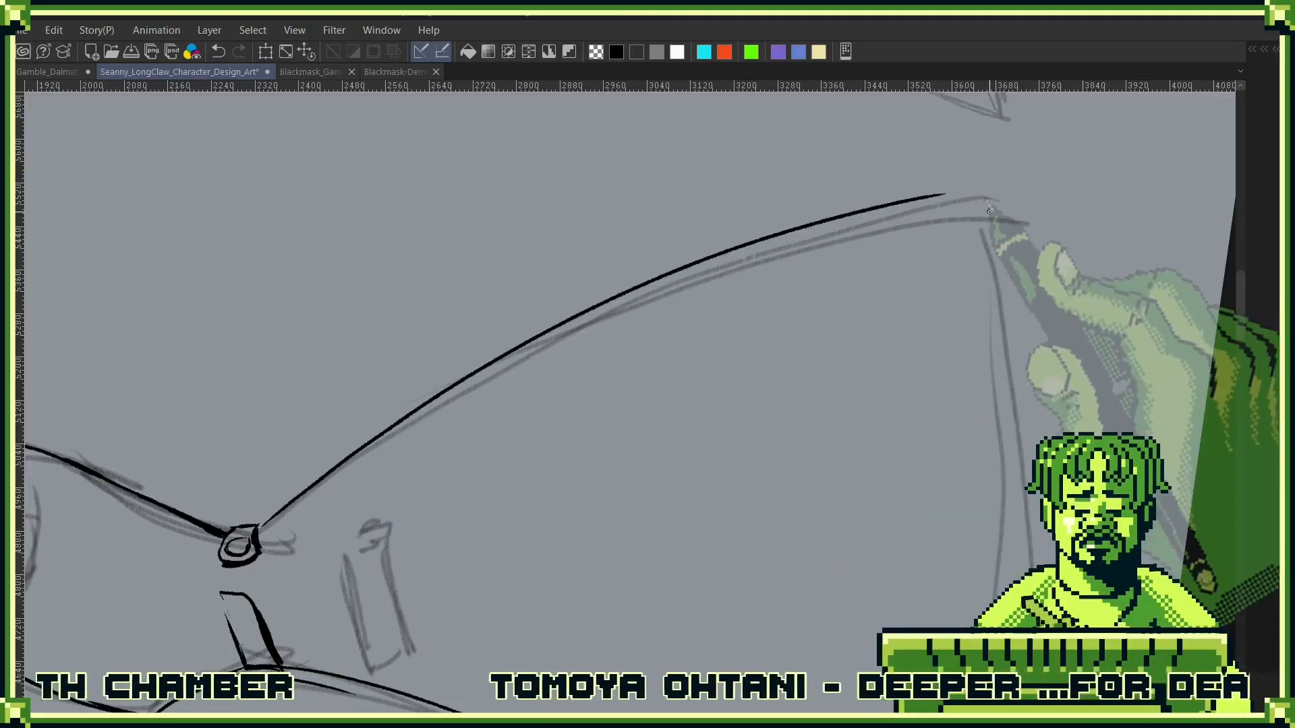
key(ctrl+z)
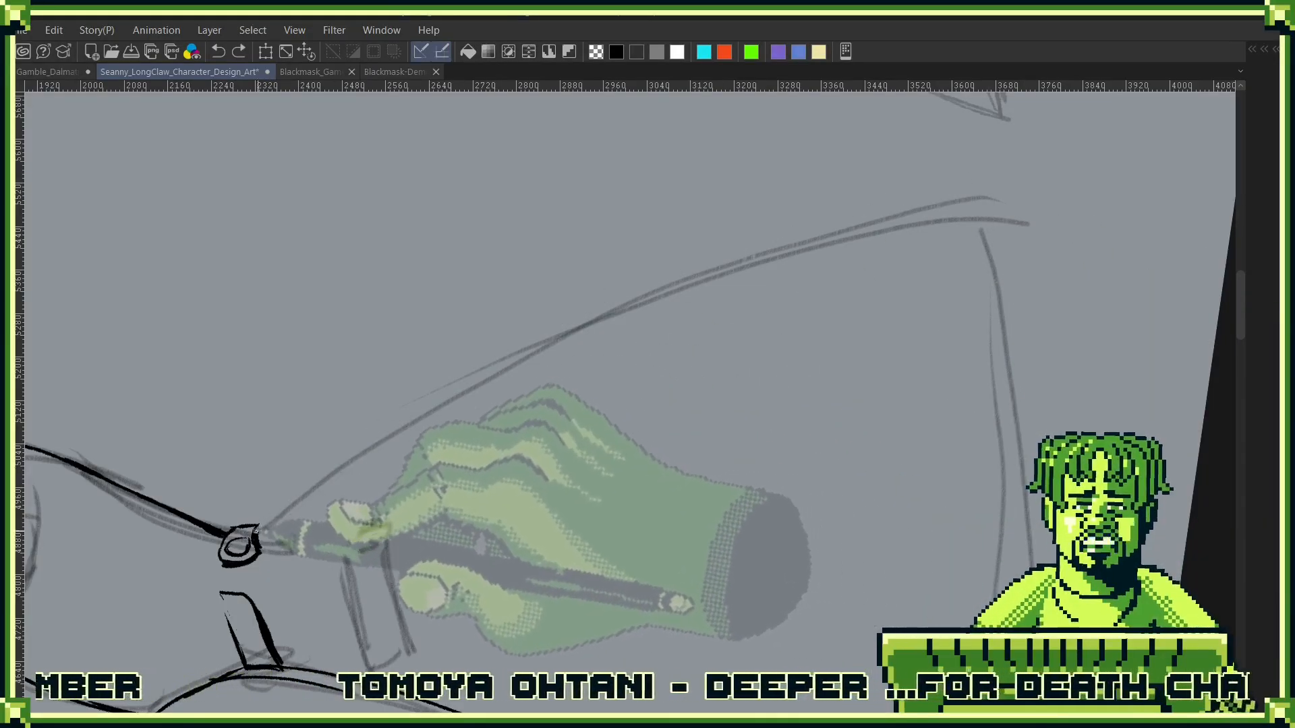
- Ink the coat skirt's curved back edge from the waist button down to the hem in two overlapping strokes
drag(260, 527, 850, 227)
drag(760, 251, 1017, 196)
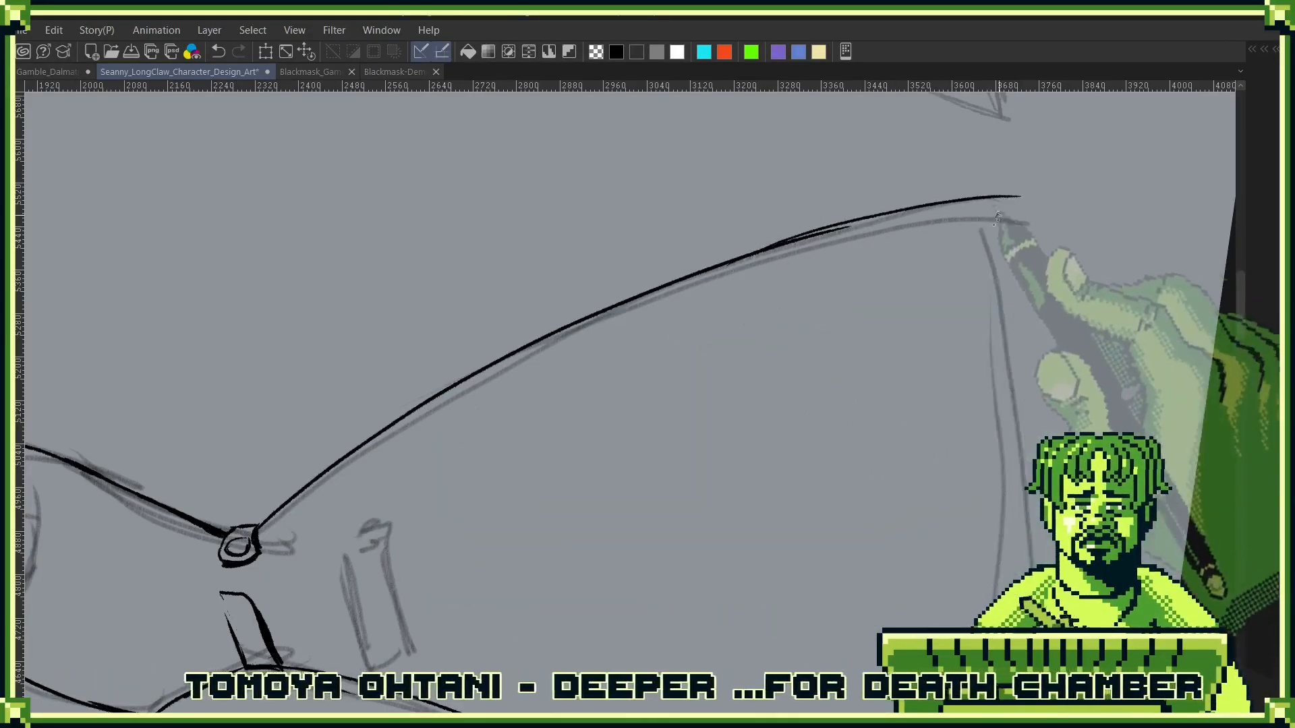
key(ctrl+z)
drag(781, 244, 1011, 197)
key(ctrl+z)
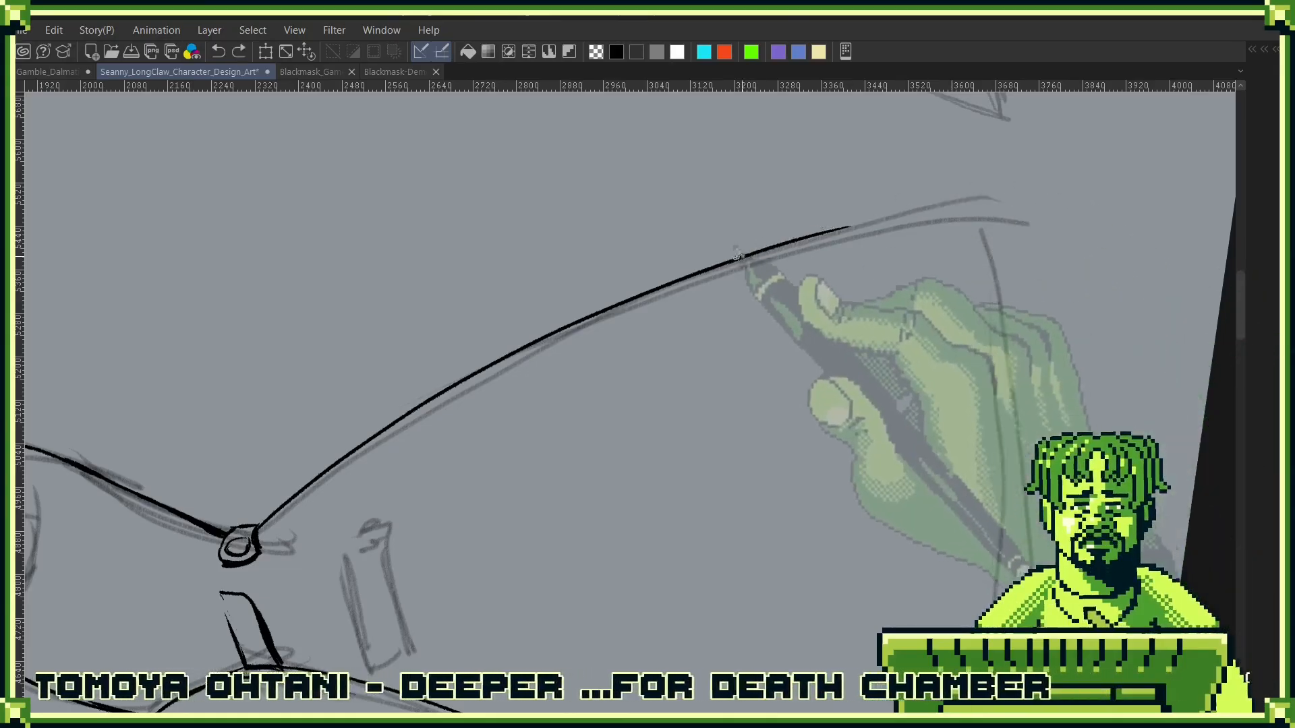
drag(744, 257, 991, 209)
- Ink a long thin fold line inside the coat skirt, following the curve of its back edge from waist to hem
drag(1011, 384, 994, 237)
click(360, 644)
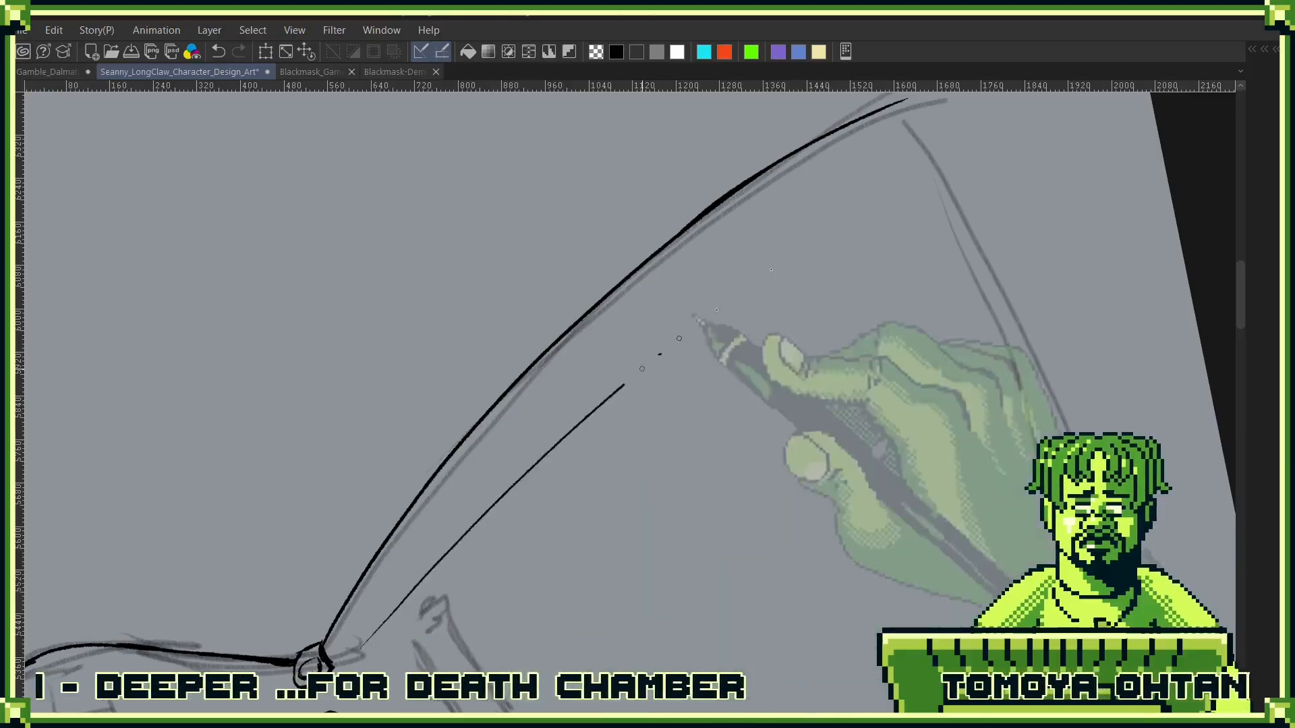
click(964, 149)
drag(1038, 274, 586, 602)
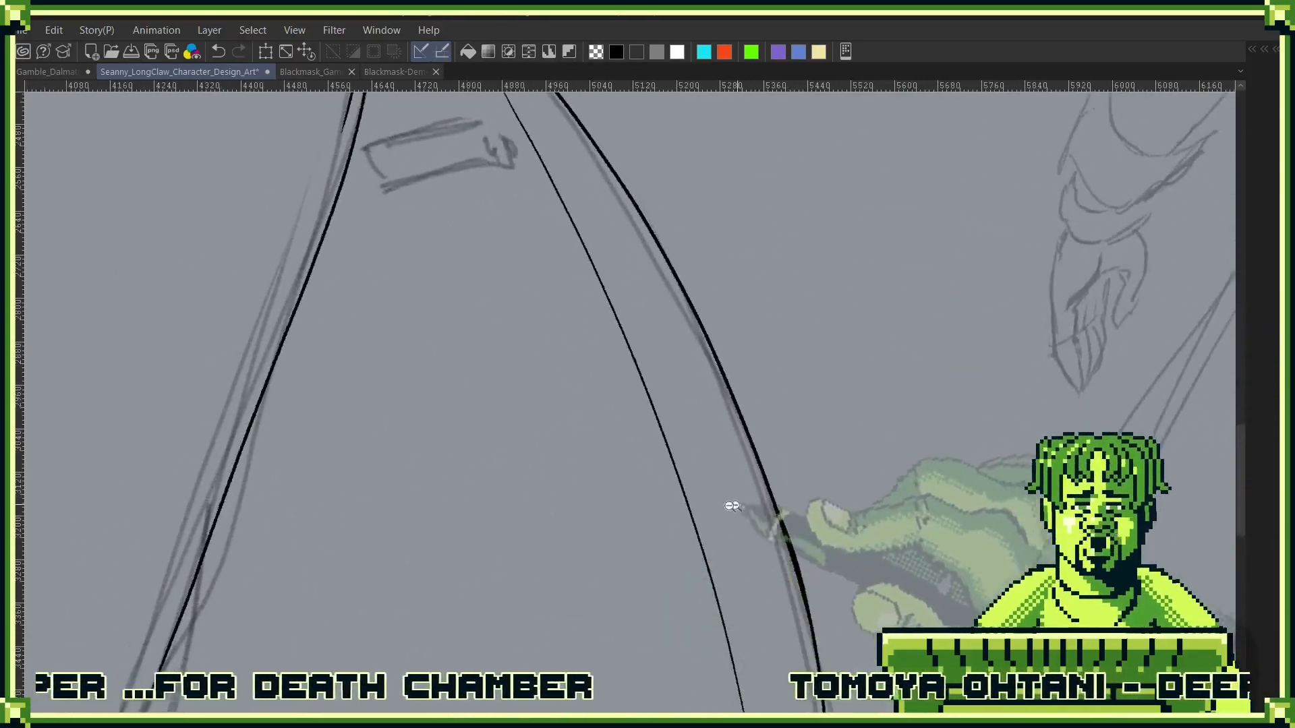
mouse_move(741, 508)
mouse_down()
mouse_move(807, 505)
mouse_move(742, 507)
mouse_up()
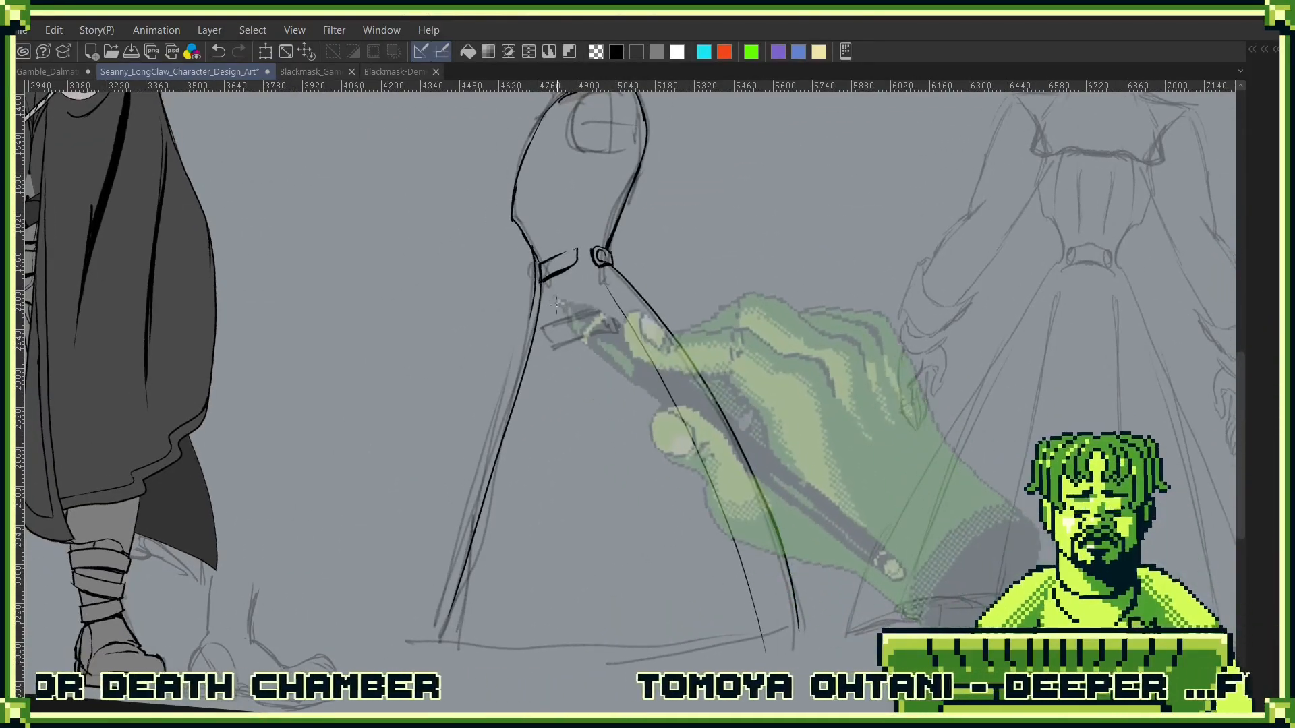
- Ink a long fold line beside the coat skirt's front edge, then try a second one next to it and undo that
drag(559, 298, 482, 639)
drag(708, 550, 902, 361)
drag(771, 422, 843, 404)
drag(861, 358, 731, 602)
drag(669, 274, 629, 271)
drag(658, 177, 611, 505)
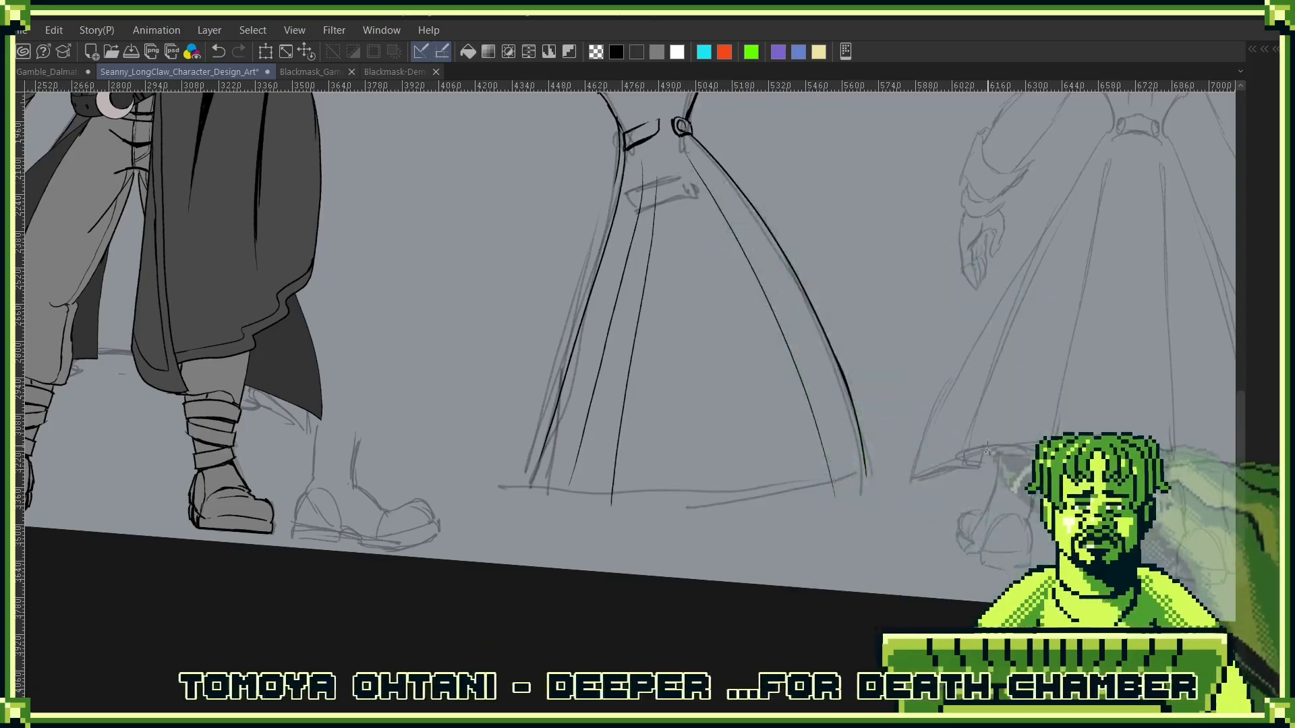
key(ctrl+z)
- Ink two long curved fold lines down the middle of the coat skirt, redoing the first stroke
drag(944, 513, 737, 196)
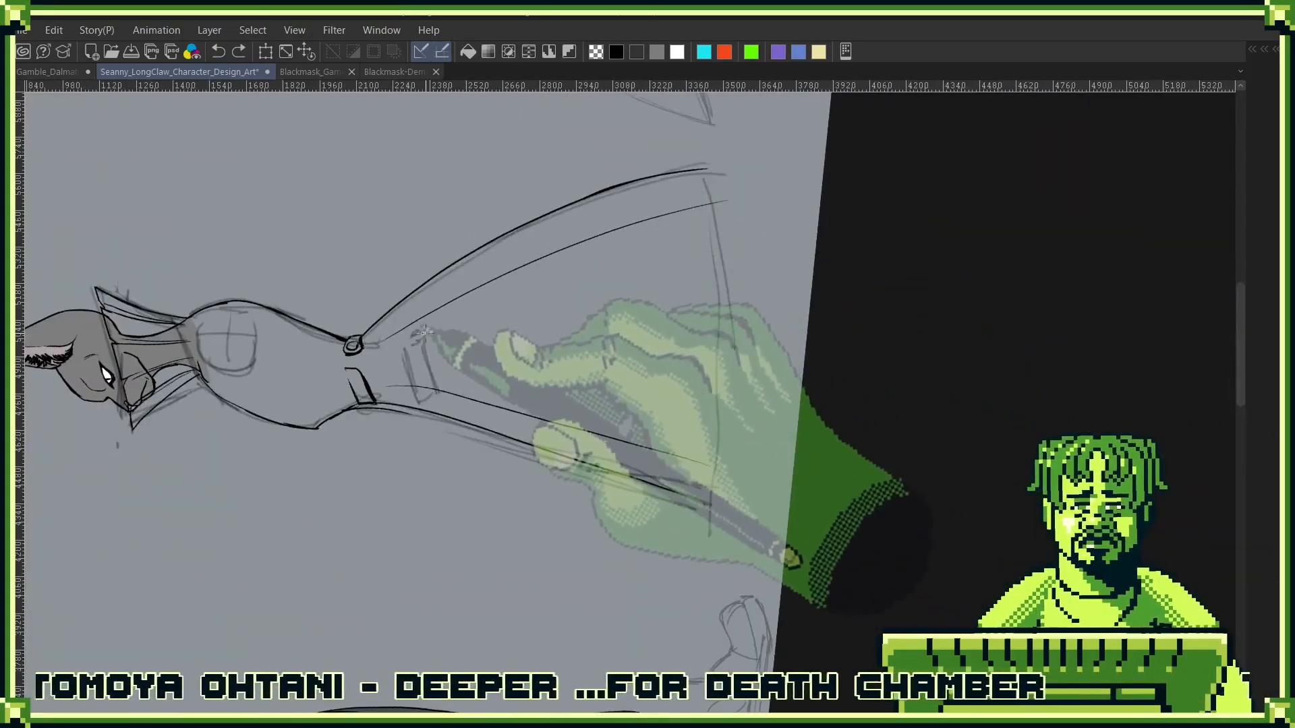
drag(425, 334, 741, 230)
key(ctrl+z)
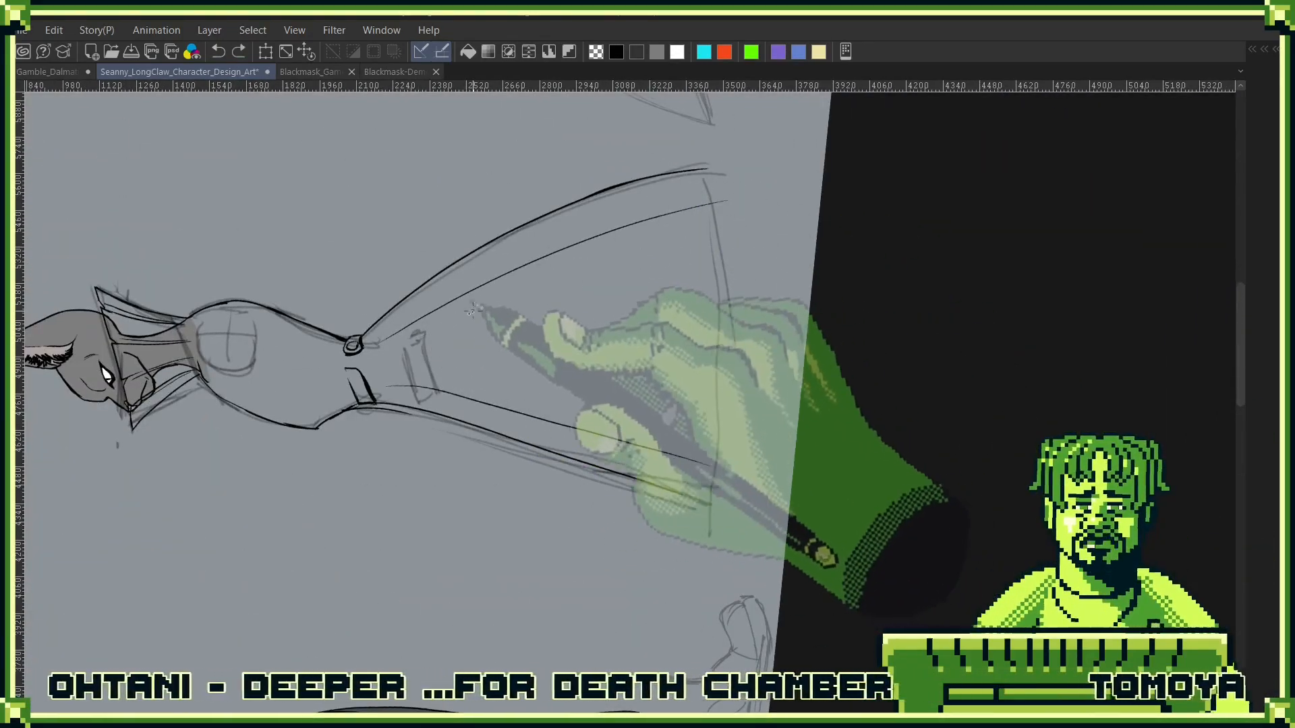
mouse_move(399, 351)
mouse_down()
mouse_move(550, 289)
mouse_move(763, 251)
mouse_up()
mouse_move(888, 284)
mouse_down()
mouse_move(838, 208)
mouse_move(785, 196)
mouse_up()
drag(415, 478, 712, 376)
- Ink the wavy hem of the coat skirt from the front middle fold across the other folds to the back edge
mouse_move(839, 398)
mouse_down()
mouse_move(747, 554)
mouse_move(727, 553)
mouse_up()
drag(726, 382, 766, 411)
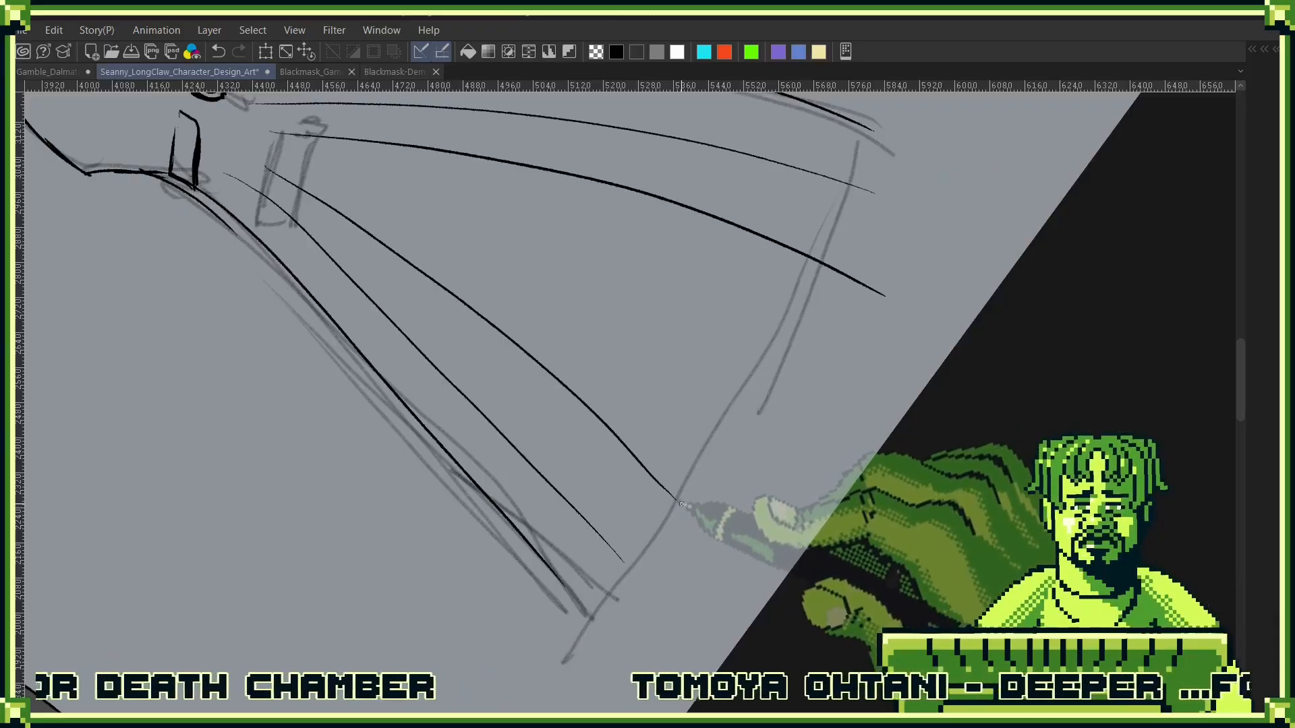
mouse_move(681, 503)
mouse_down()
mouse_move(763, 402)
mouse_move(818, 263)
mouse_up()
drag(863, 222, 842, 340)
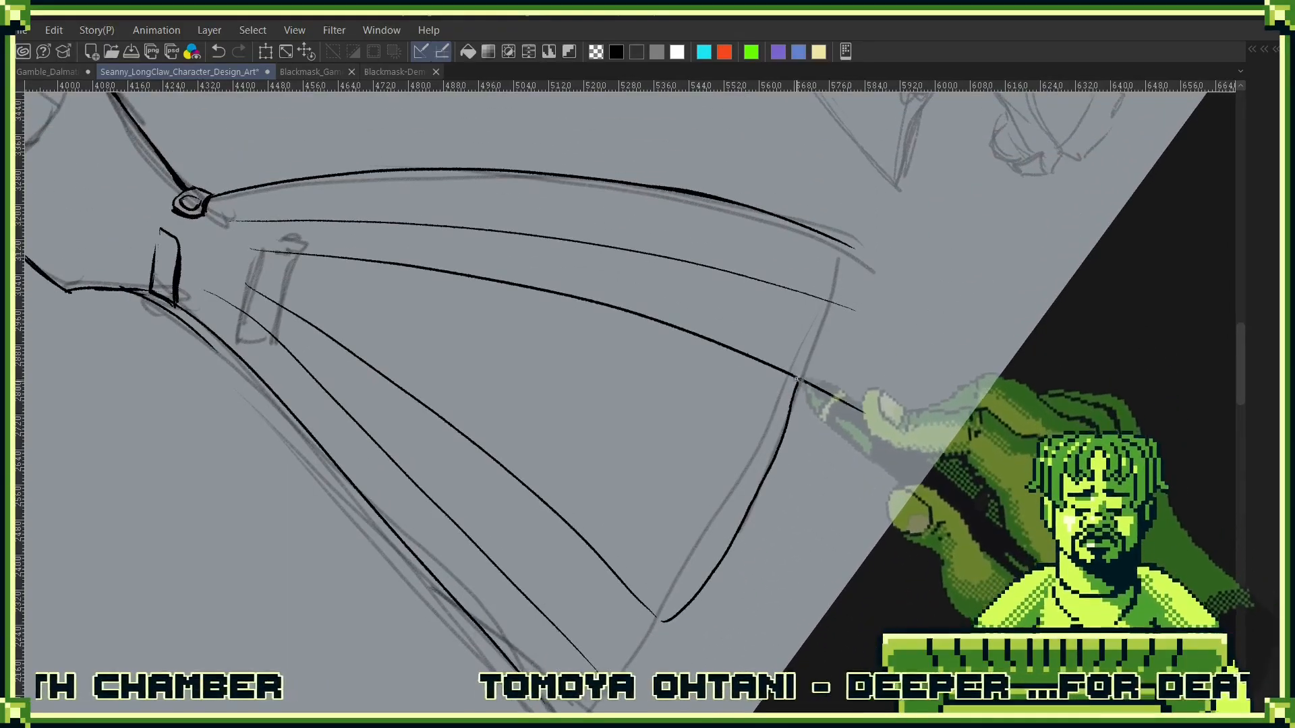
drag(794, 408, 846, 243)
mouse_move(914, 288)
mouse_down()
mouse_move(918, 361)
mouse_move(910, 351)
mouse_move(974, 405)
mouse_up()
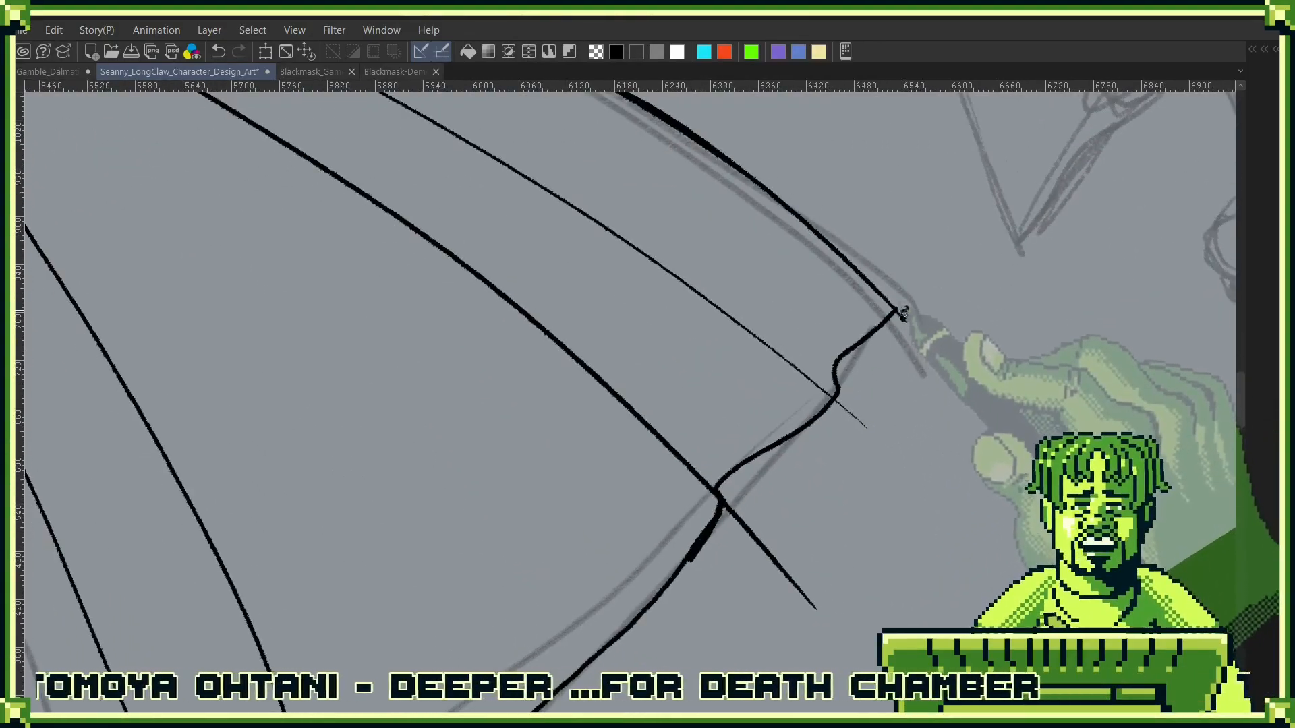
- Erase the fold line ends that overshoot the hem near the back edge and tidy the thick hem corner at the rear middle fold
drag(903, 310, 901, 318)
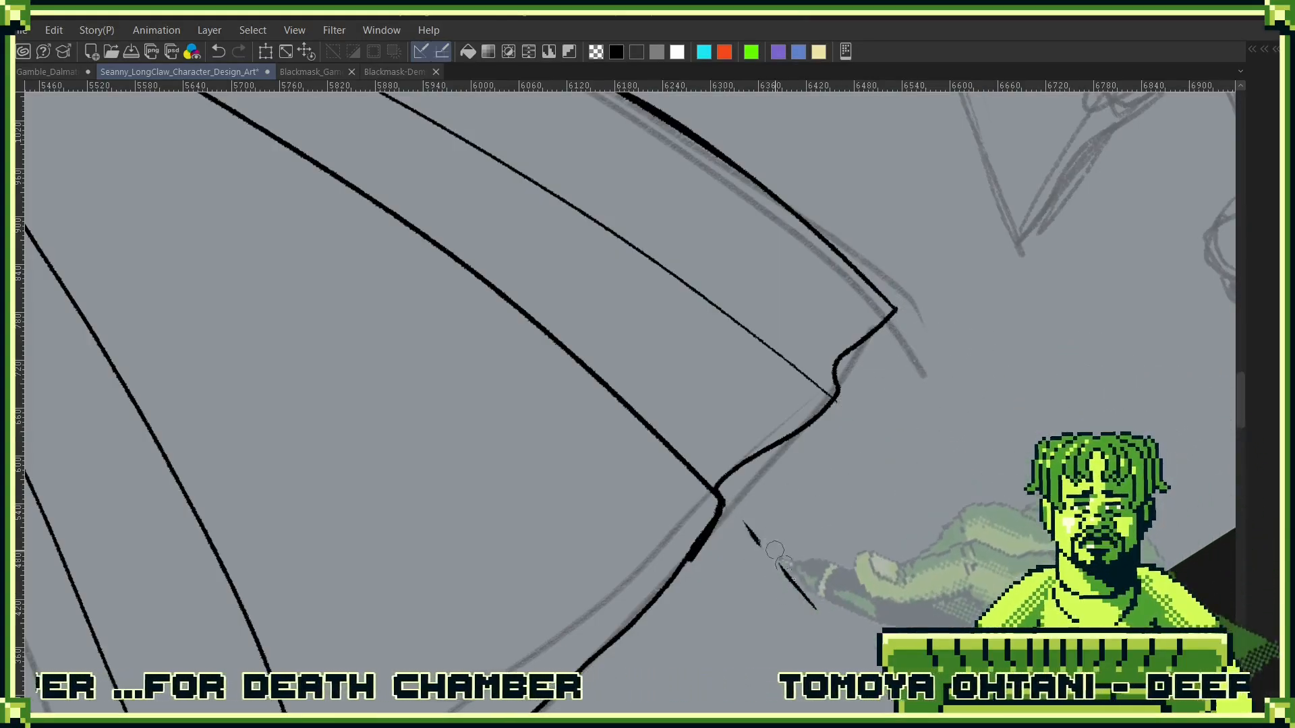
drag(678, 604, 975, 341)
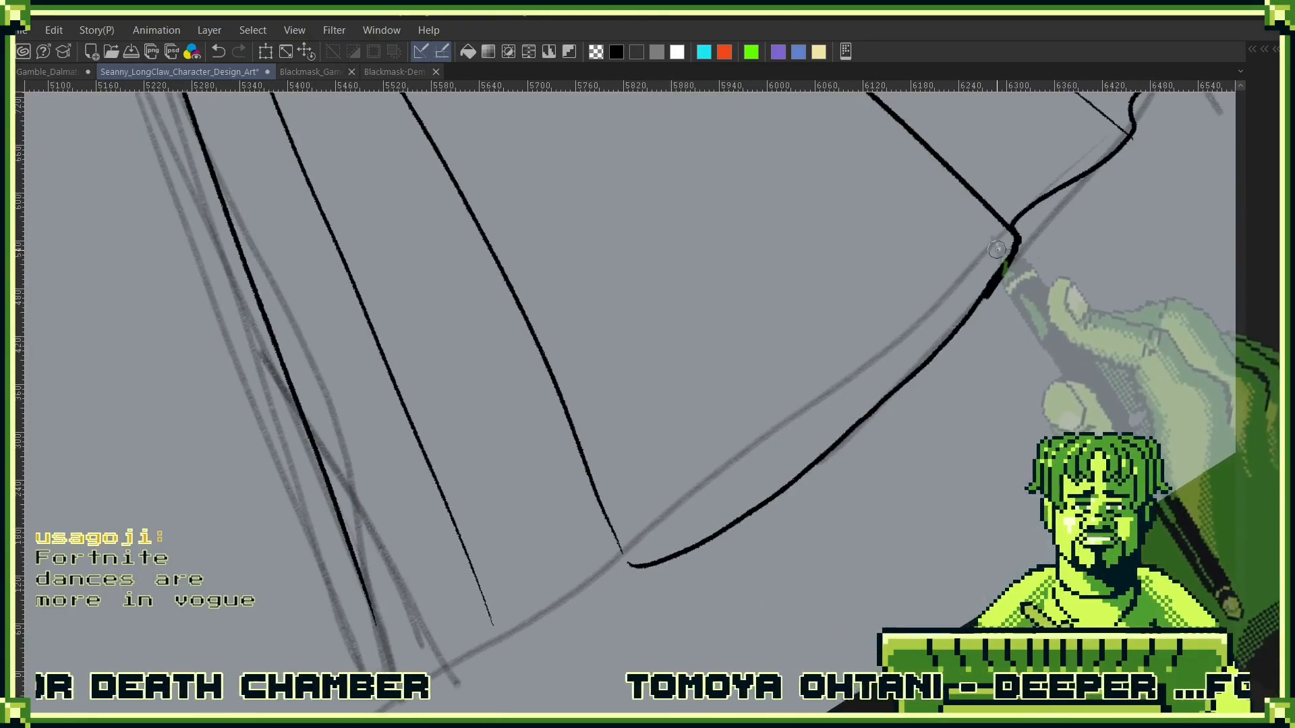
drag(998, 255, 971, 292)
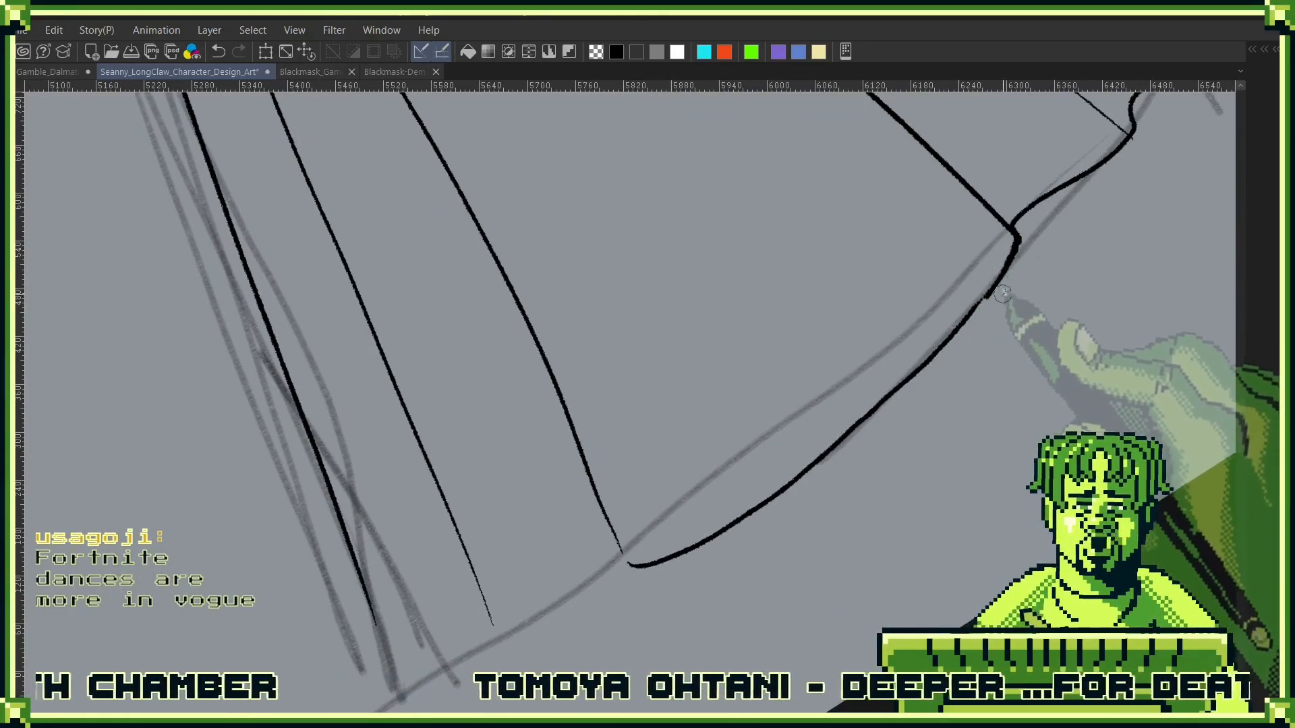
mouse_move(1016, 240)
mouse_down()
mouse_move(958, 338)
mouse_move(979, 297)
mouse_up()
- Ink the remaining hem sections from the front middle fold to the coat skirt's front edge, with a small step at each fold
drag(722, 446, 1004, 330)
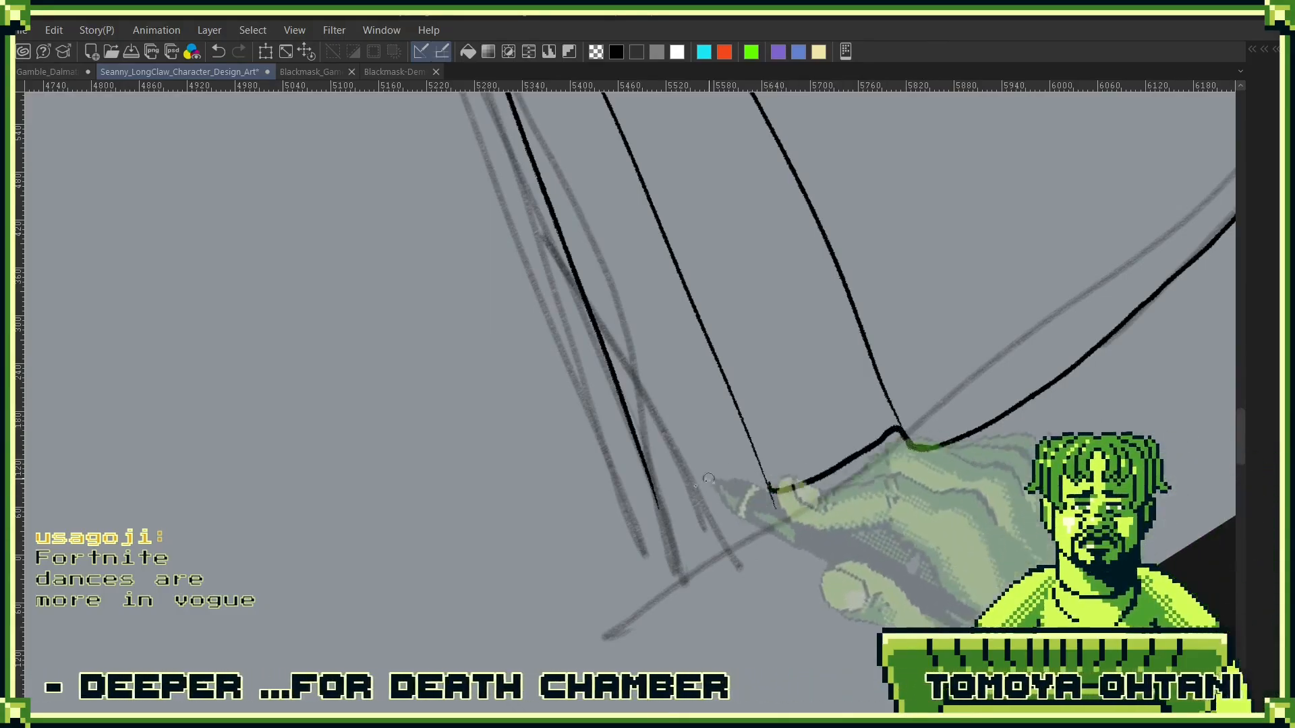
drag(755, 458, 659, 510)
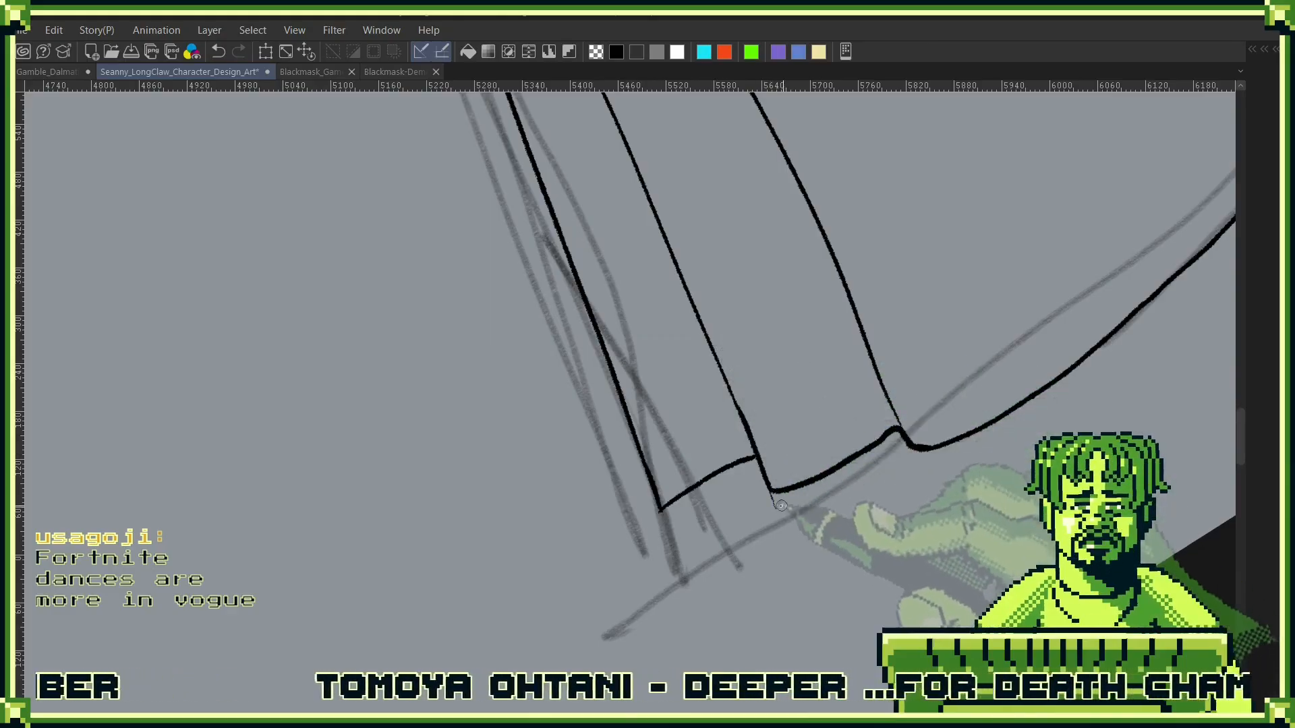
- Thicken the lower ends of the two fold lines bordering the wide middle panel of the coat skirt, tapering upwards from the hem
mouse_move(1066, 383)
mouse_down()
mouse_move(950, 545)
mouse_move(867, 552)
mouse_up()
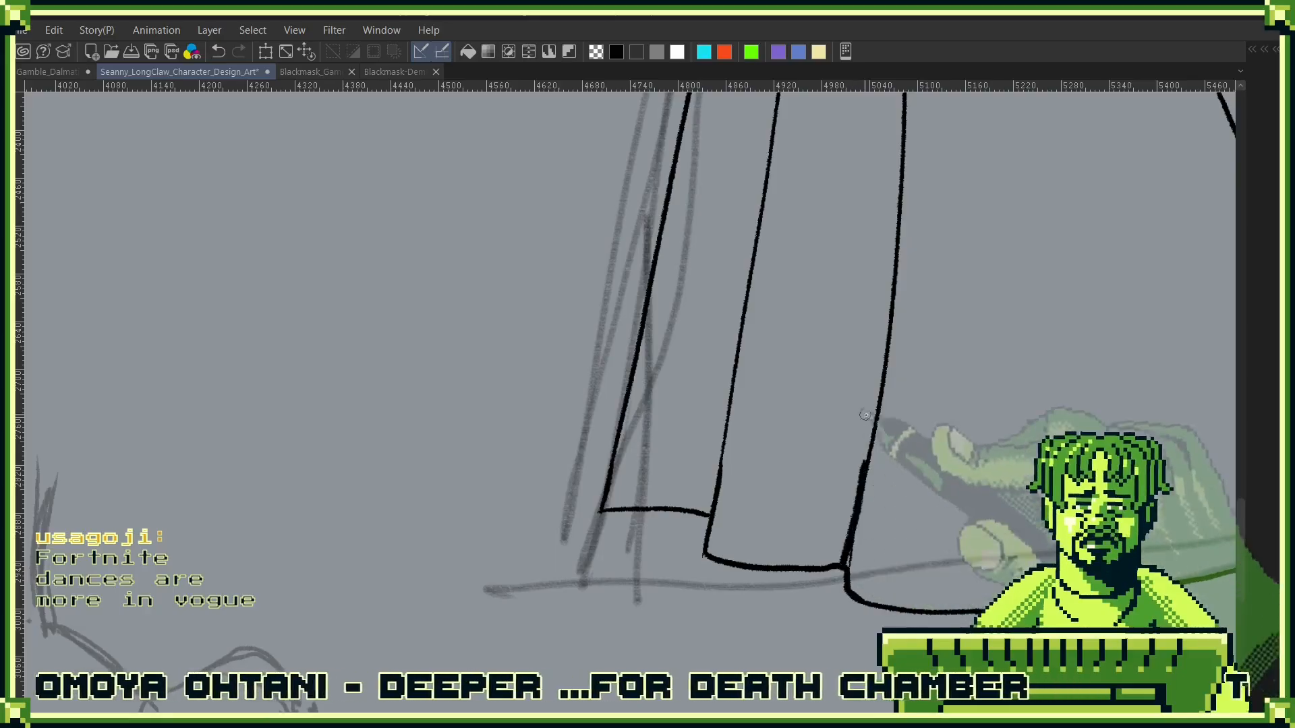
mouse_move(858, 497)
mouse_down()
mouse_move(889, 285)
mouse_move(882, 373)
mouse_move(894, 329)
mouse_up()
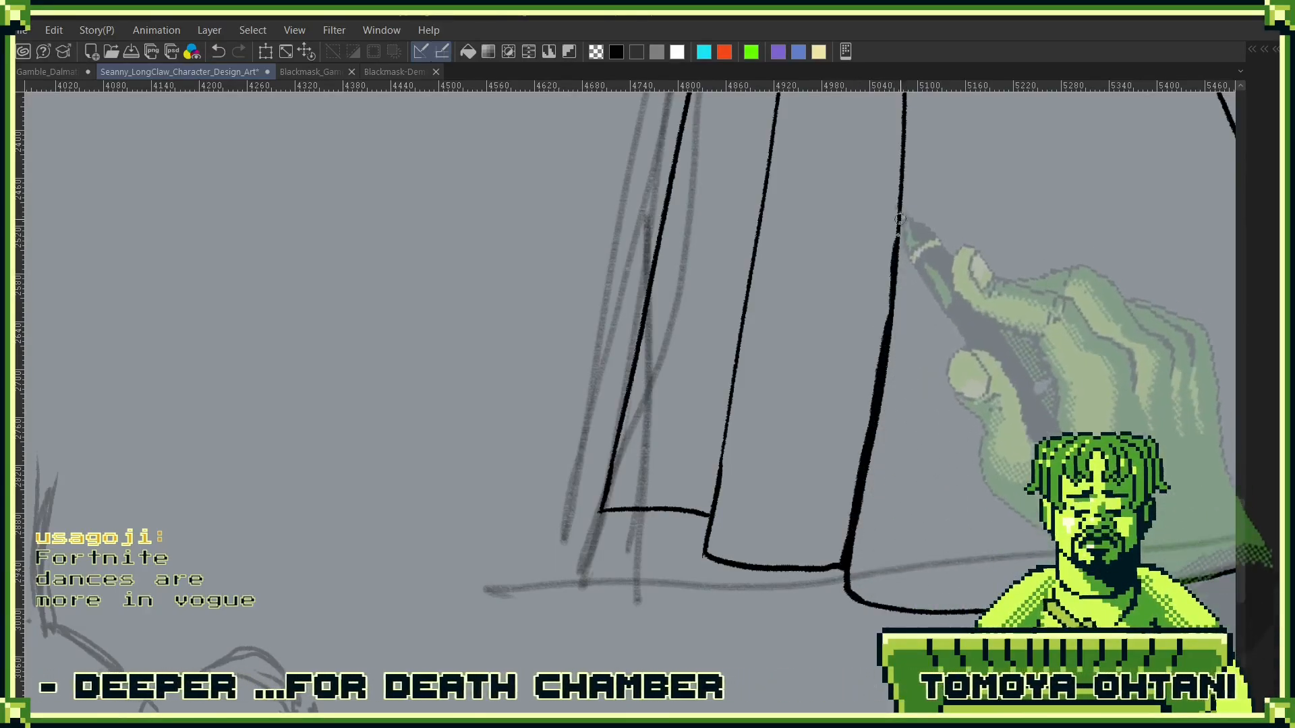
drag(1063, 442, 634, 435)
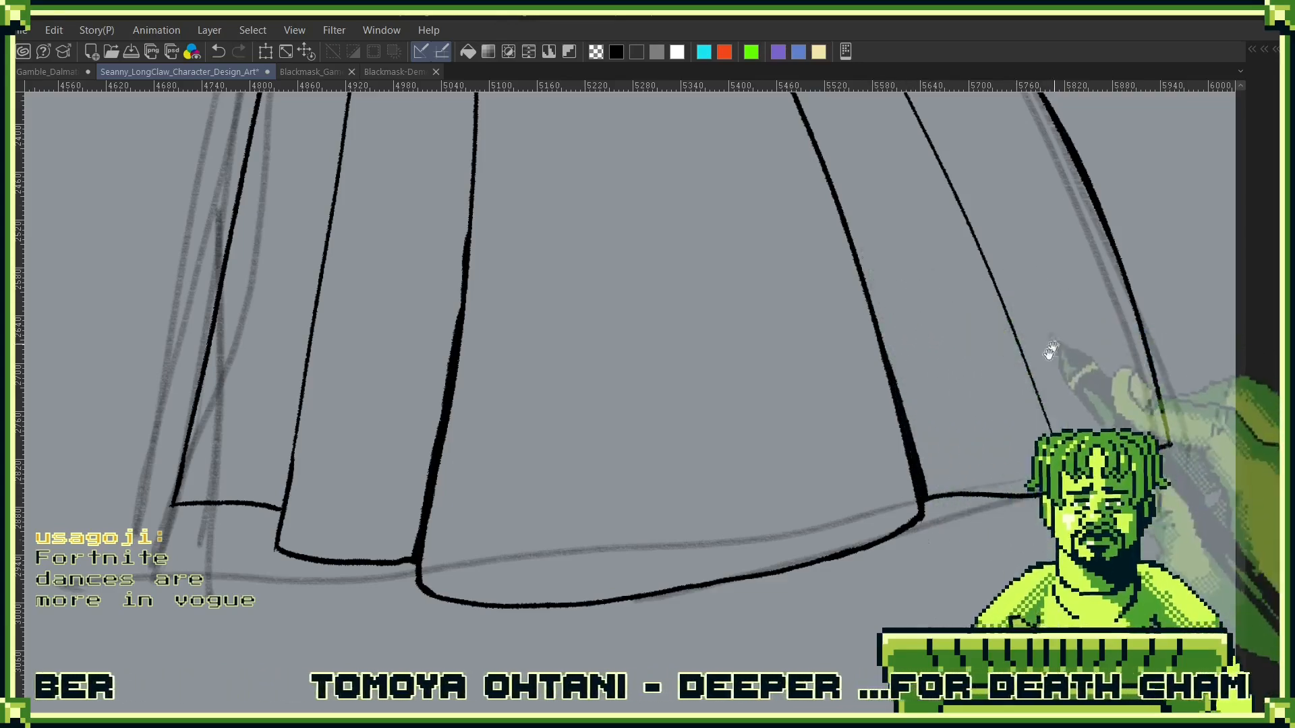
drag(1052, 364, 903, 472)
- Erase the hem end of the thin fold line beside the coat skirt's back edge and try redrawing it
drag(909, 428, 855, 435)
mouse_move(890, 437)
mouse_down()
mouse_move(922, 369)
mouse_move(786, 233)
mouse_up()
mouse_move(789, 237)
mouse_down()
mouse_move(757, 298)
mouse_move(779, 402)
mouse_up()
mouse_move(853, 413)
mouse_down()
mouse_move(858, 364)
mouse_move(823, 273)
mouse_move(536, 398)
mouse_up()
scroll(790, 267, up, 3)
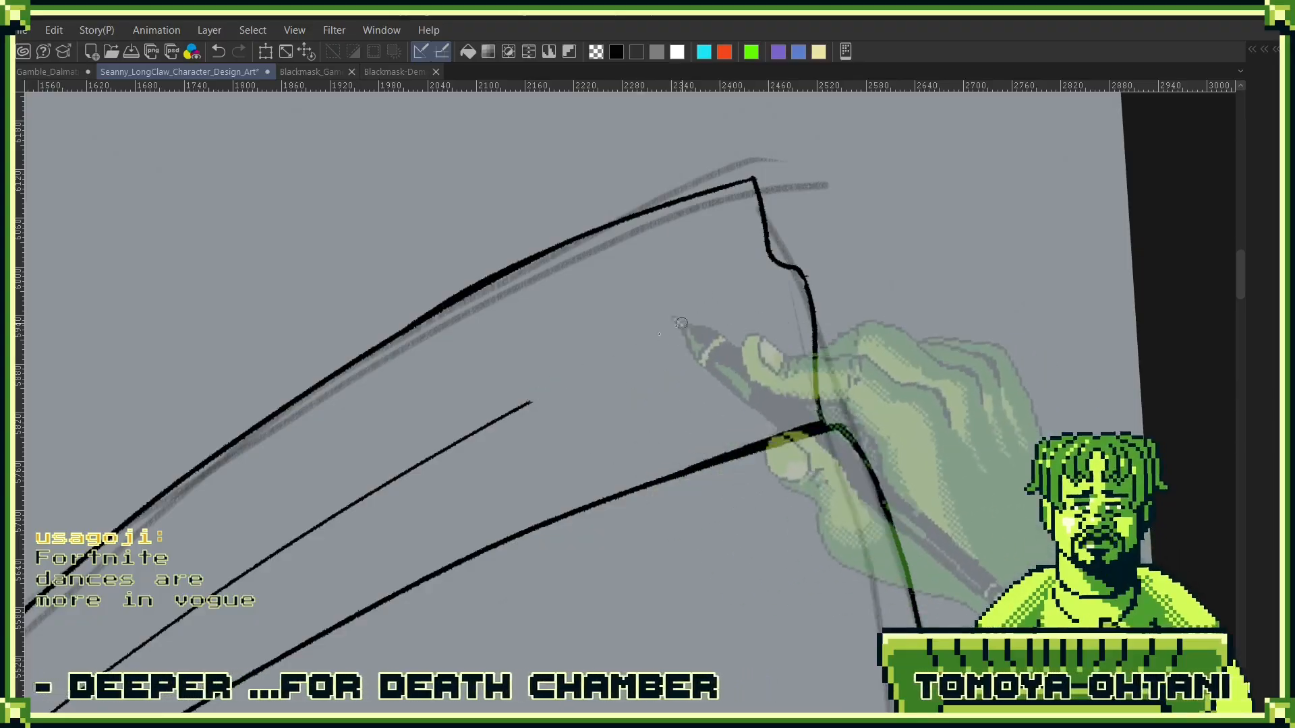
drag(715, 297, 881, 296)
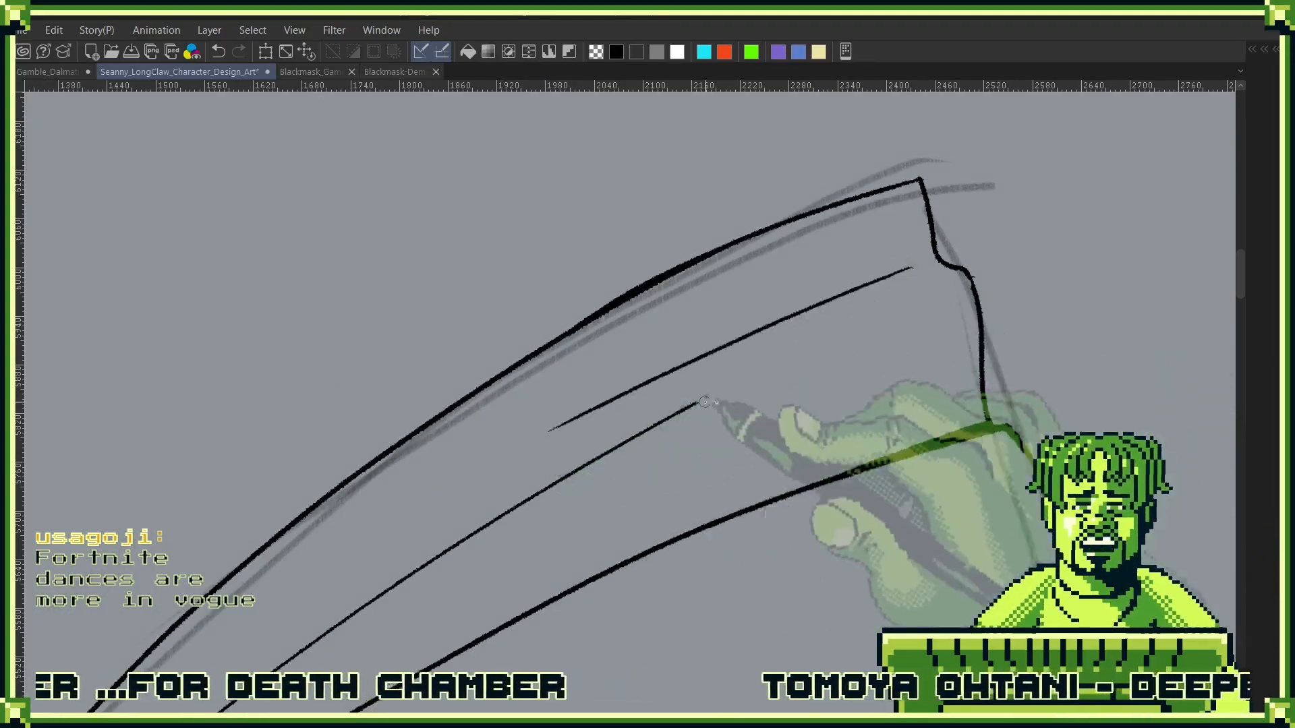
- Lasso the thin fold line beside the back edge, rotate it slightly towards that edge, apply the transform and deselect
mouse_move(746, 404)
mouse_down()
mouse_move(794, 370)
mouse_move(809, 396)
mouse_move(548, 504)
mouse_move(404, 617)
mouse_move(958, 317)
mouse_move(814, 330)
mouse_up()
scroll(766, 415, down, 2)
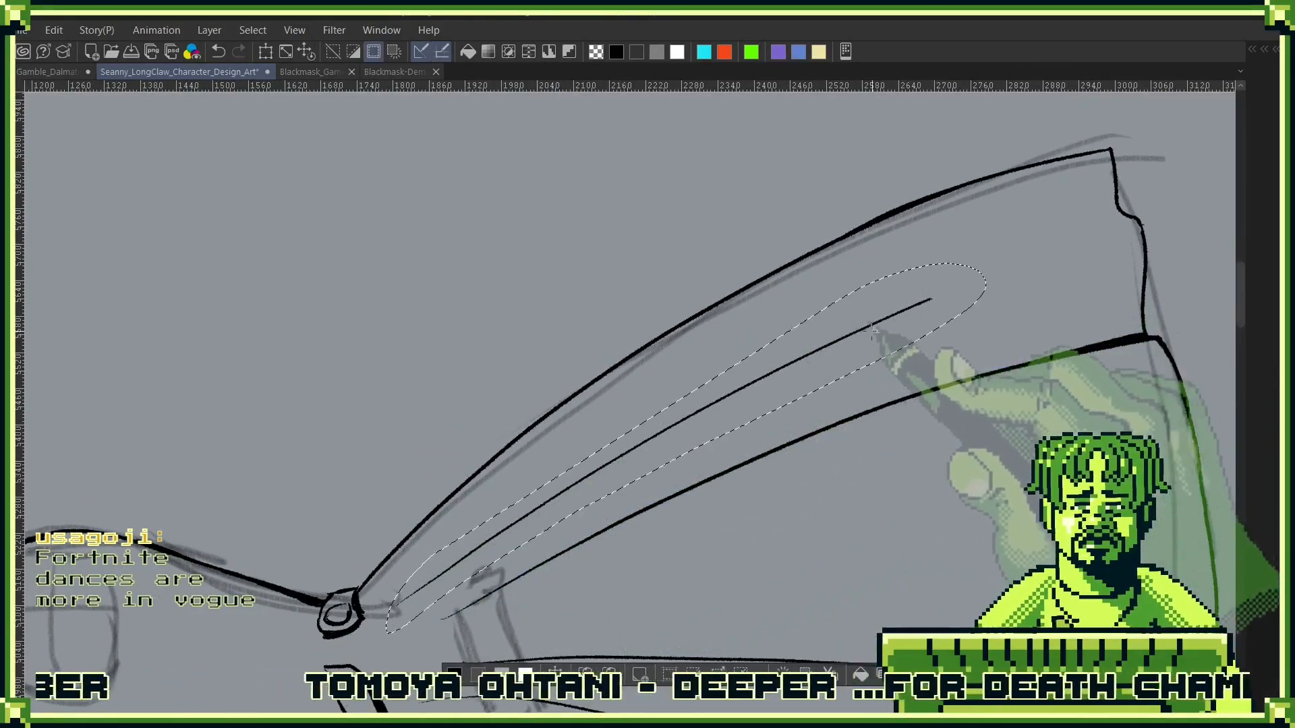
key(ctrl+t)
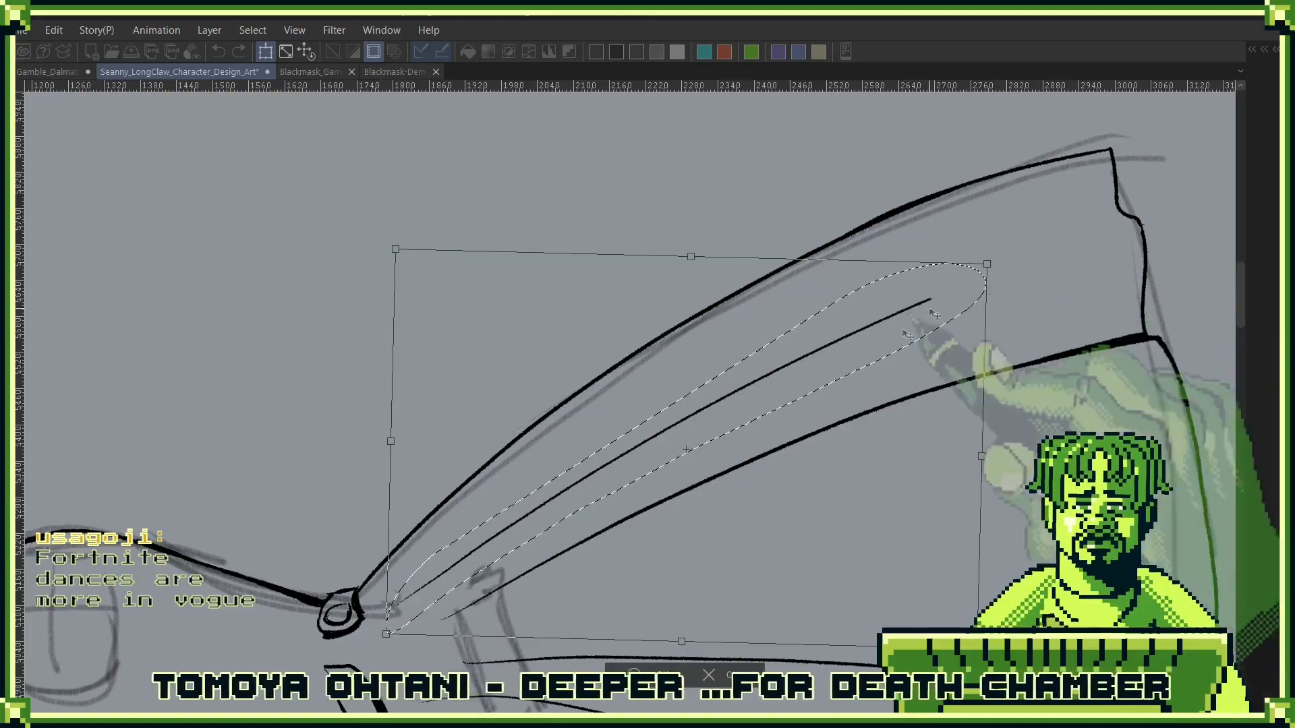
drag(1004, 255, 975, 244)
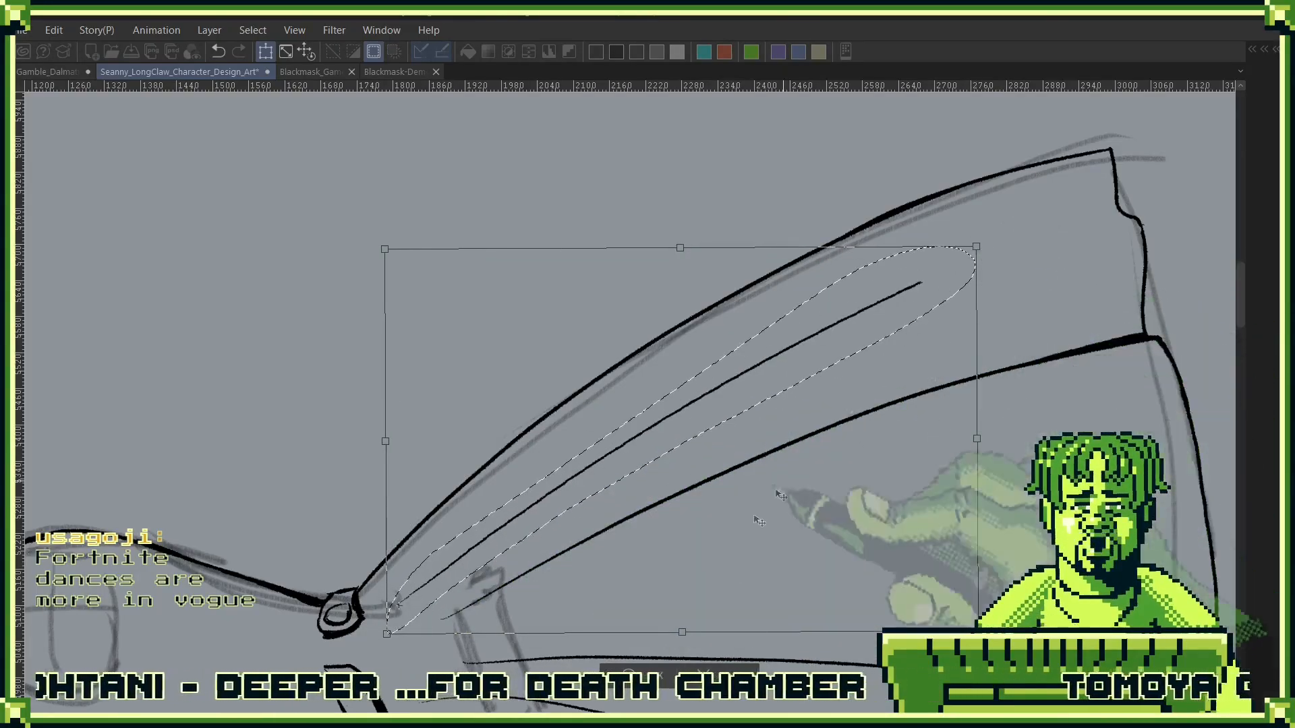
key(Return)
key(ctrl+d)
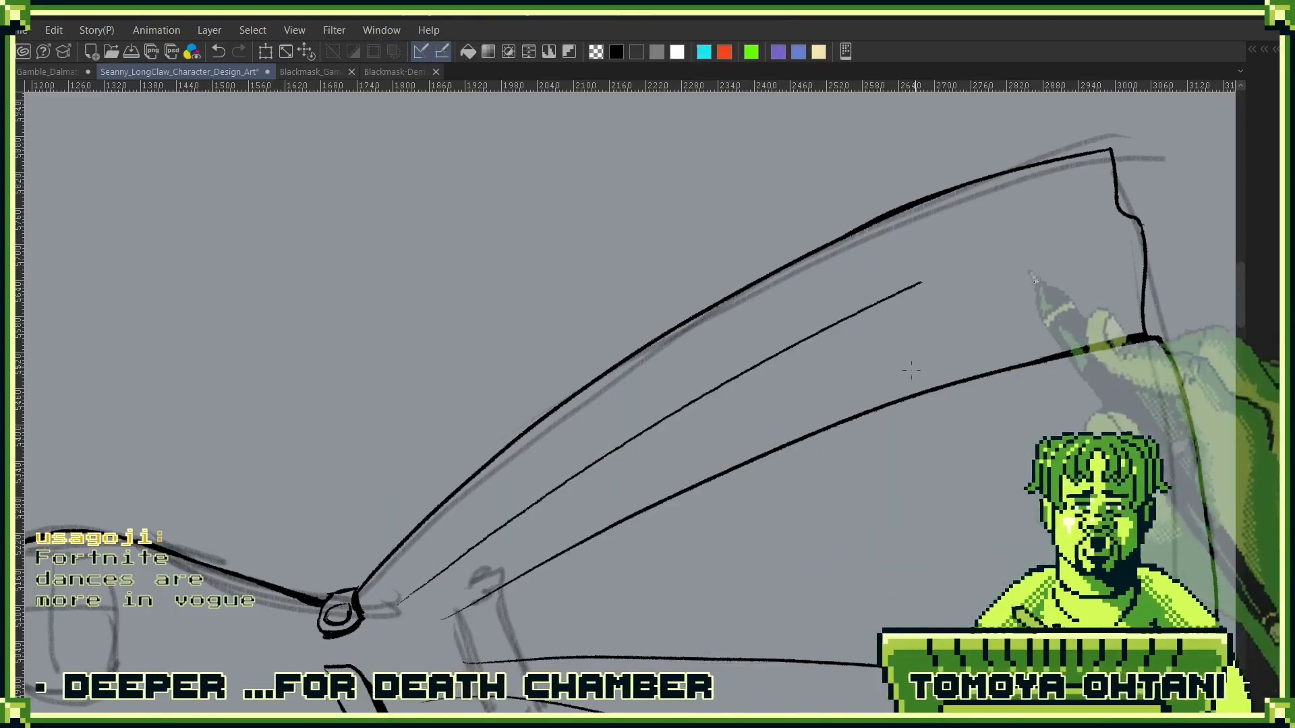
- Extend the rotated thin fold line in a smooth curve towards the hem, undoing the first stroke and redrawing it
drag(853, 318, 1096, 229)
key(ctrl+z)
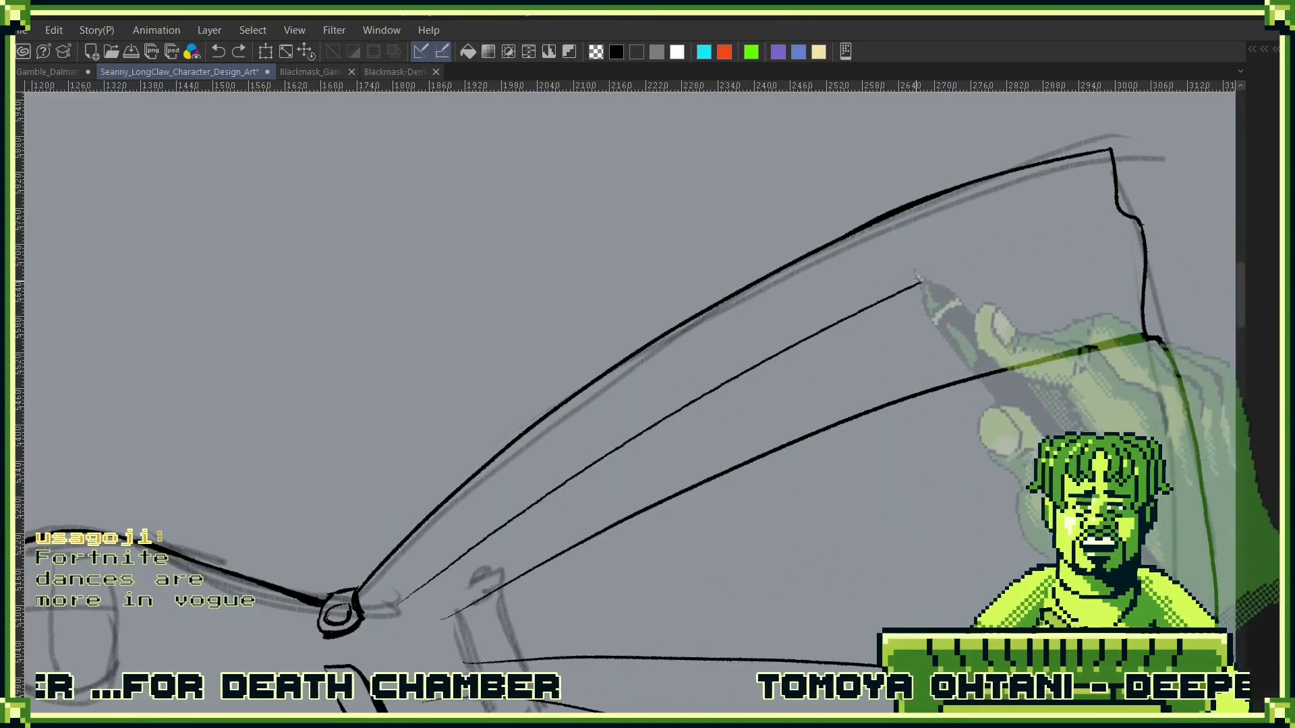
drag(851, 317, 1065, 231)
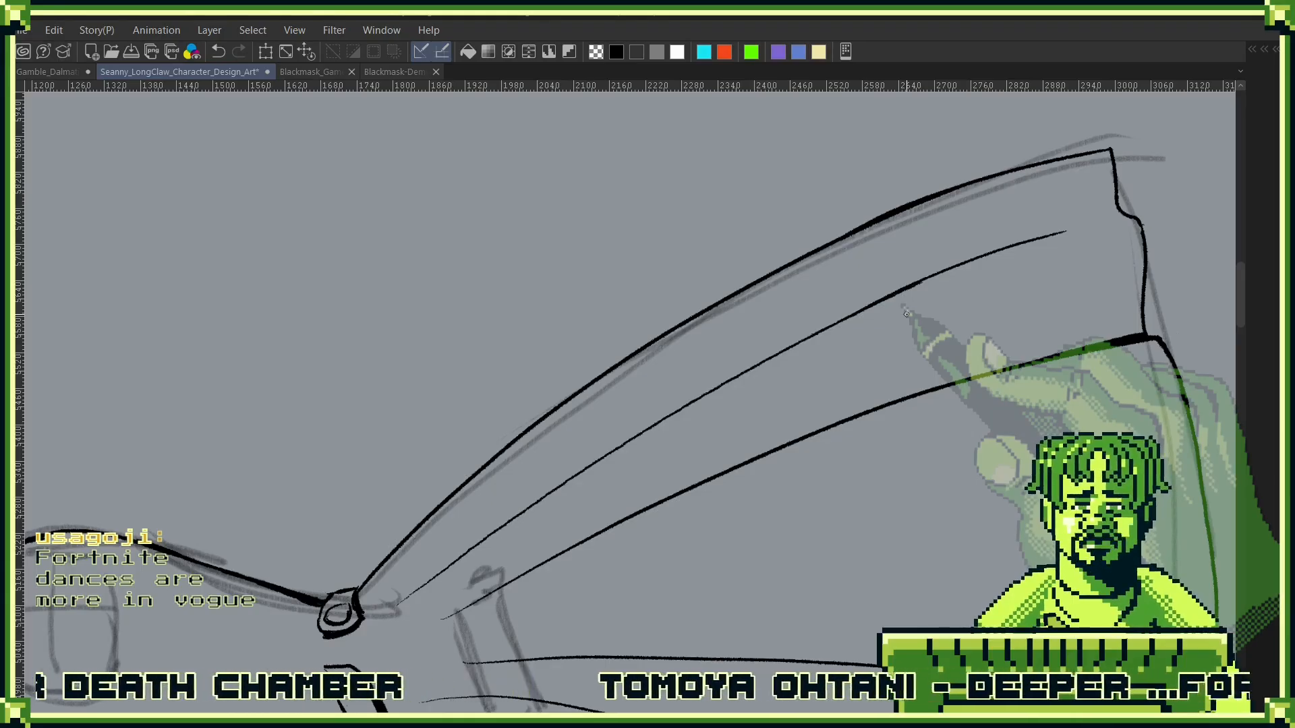
- Redraw the upper part of the coat skirt's front edge slightly further out from the waist, erasing the old inner line
drag(1094, 278, 674, 620)
drag(660, 358, 852, 563)
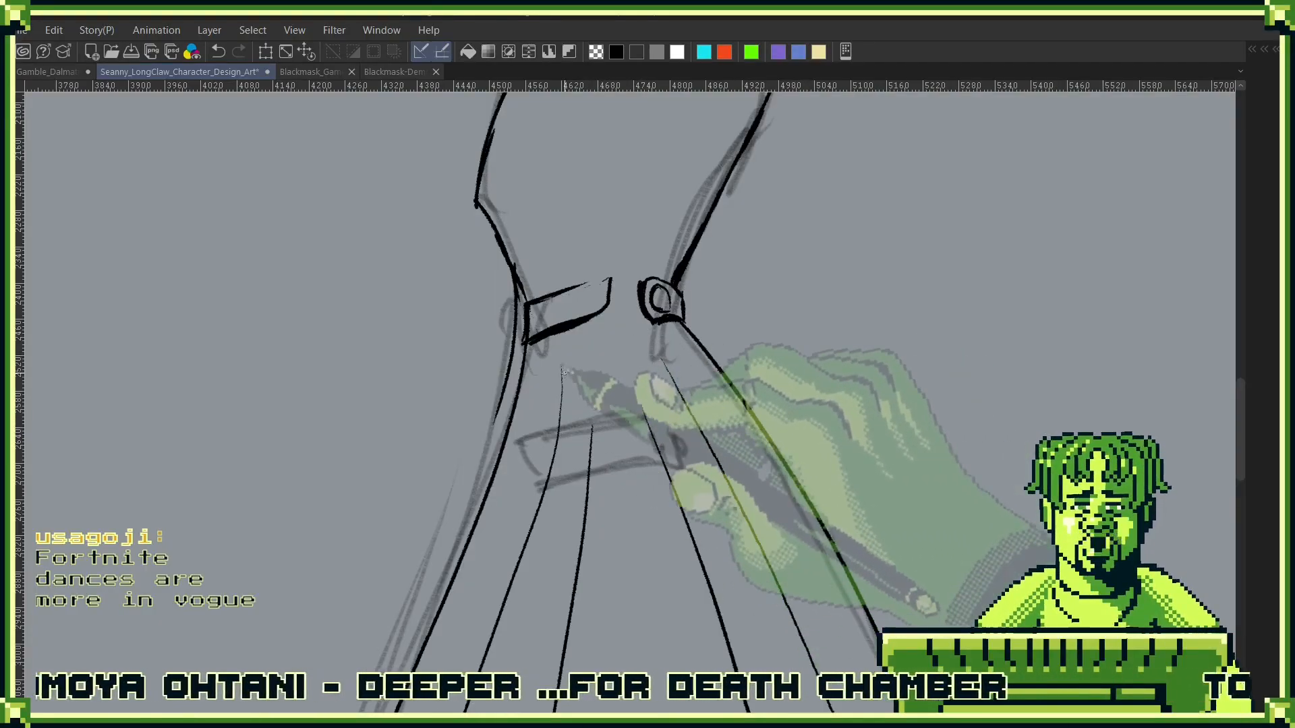
mouse_move(609, 398)
mouse_down()
mouse_move(716, 265)
mouse_move(809, 199)
mouse_up()
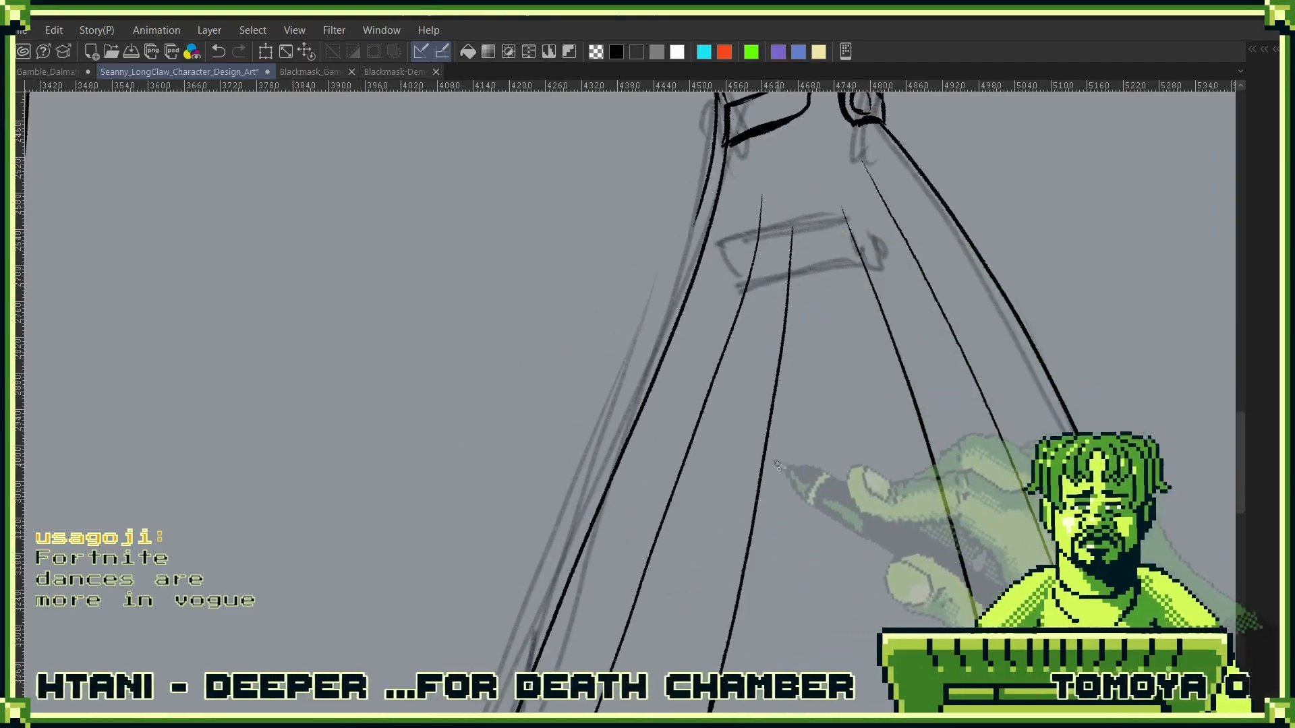
drag(782, 464, 495, 264)
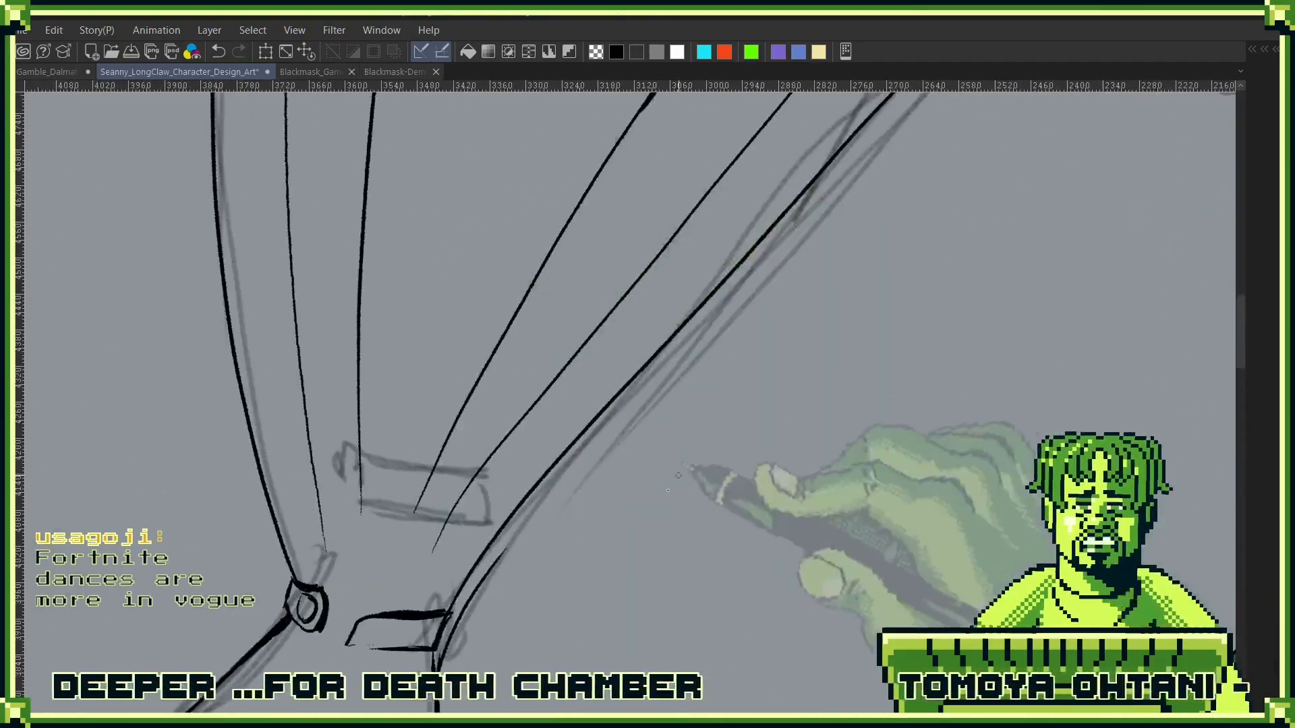
drag(507, 549, 724, 322)
key(ctrl+z)
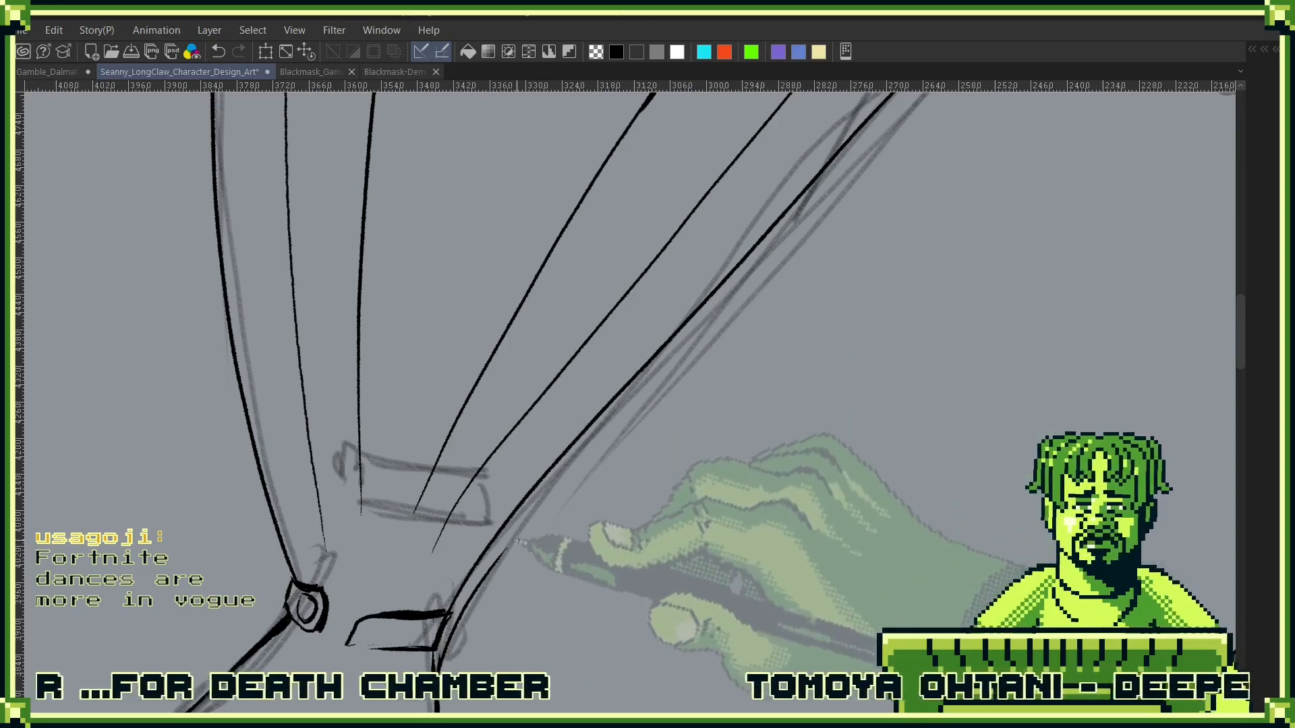
drag(505, 549, 708, 307)
key(ctrl+z)
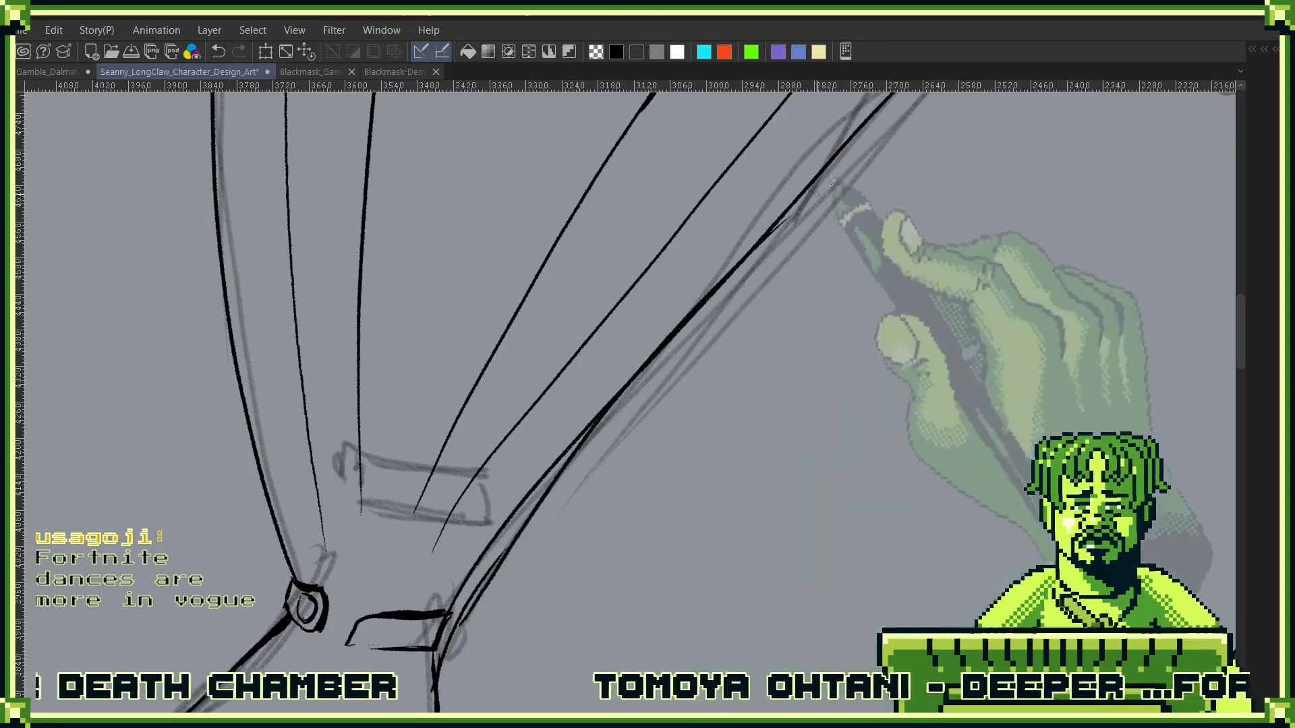
drag(873, 118, 472, 593)
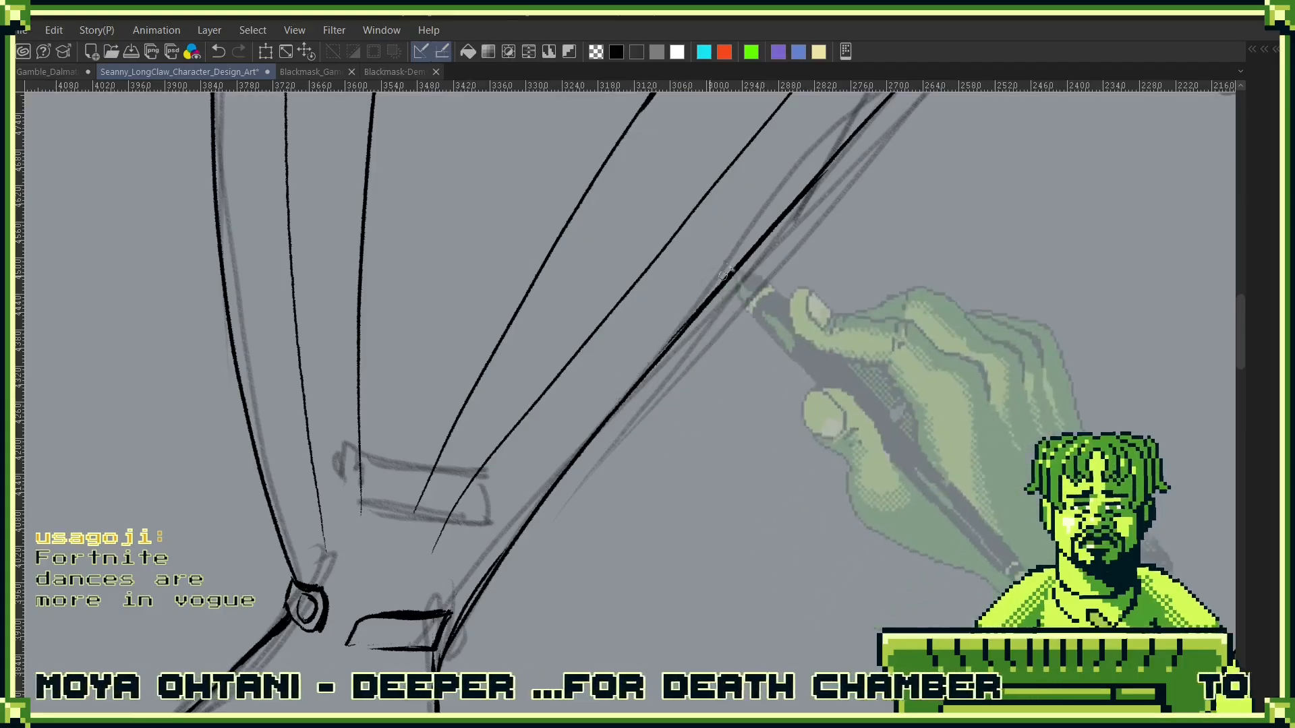
- Thicken the coat skirt's front edge from the waist down along its upper length, redoing strokes until the line tapers smoothly
drag(607, 529, 824, 315)
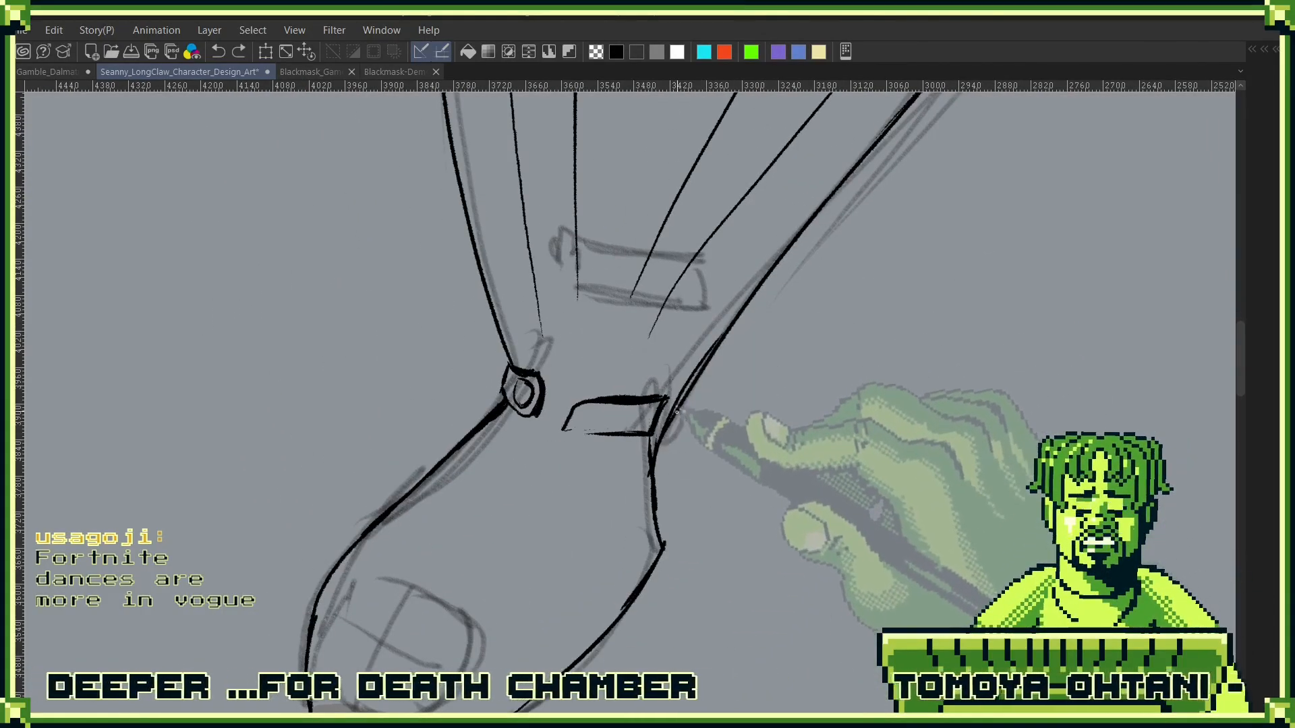
drag(676, 411, 783, 261)
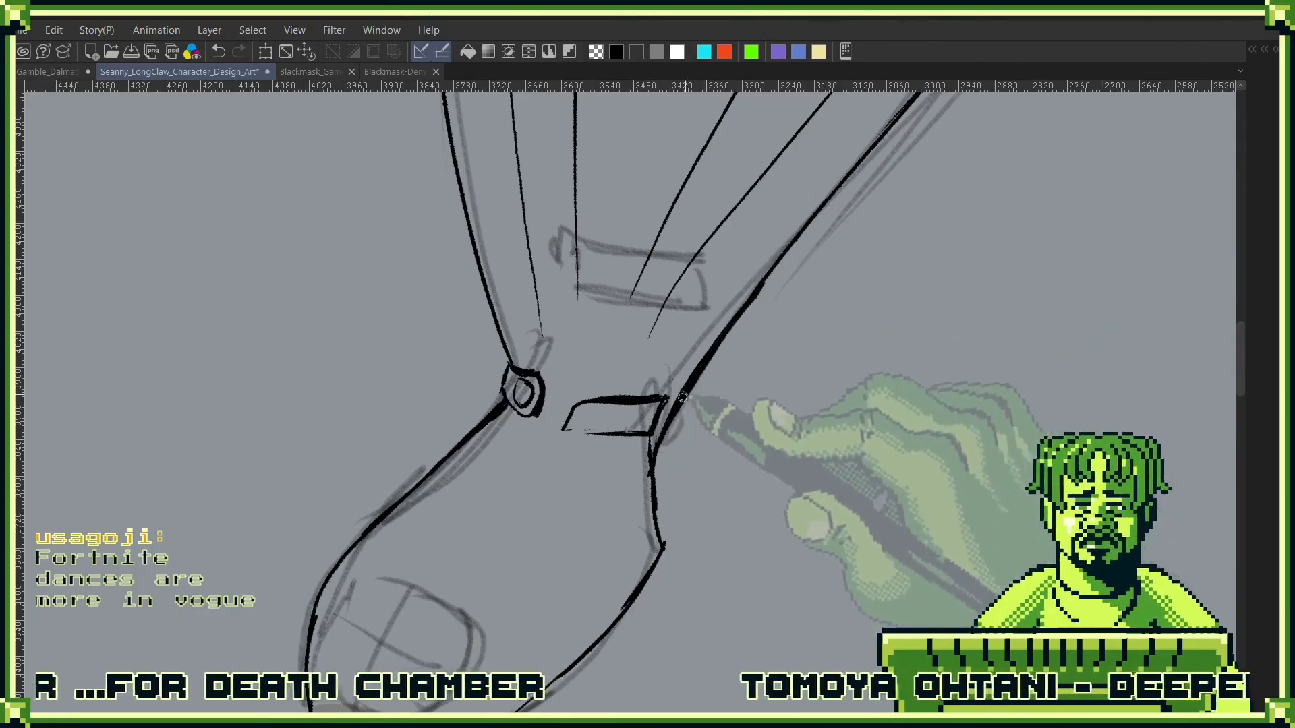
mouse_move(880, 166)
mouse_down()
mouse_move(664, 385)
mouse_move(816, 190)
mouse_up()
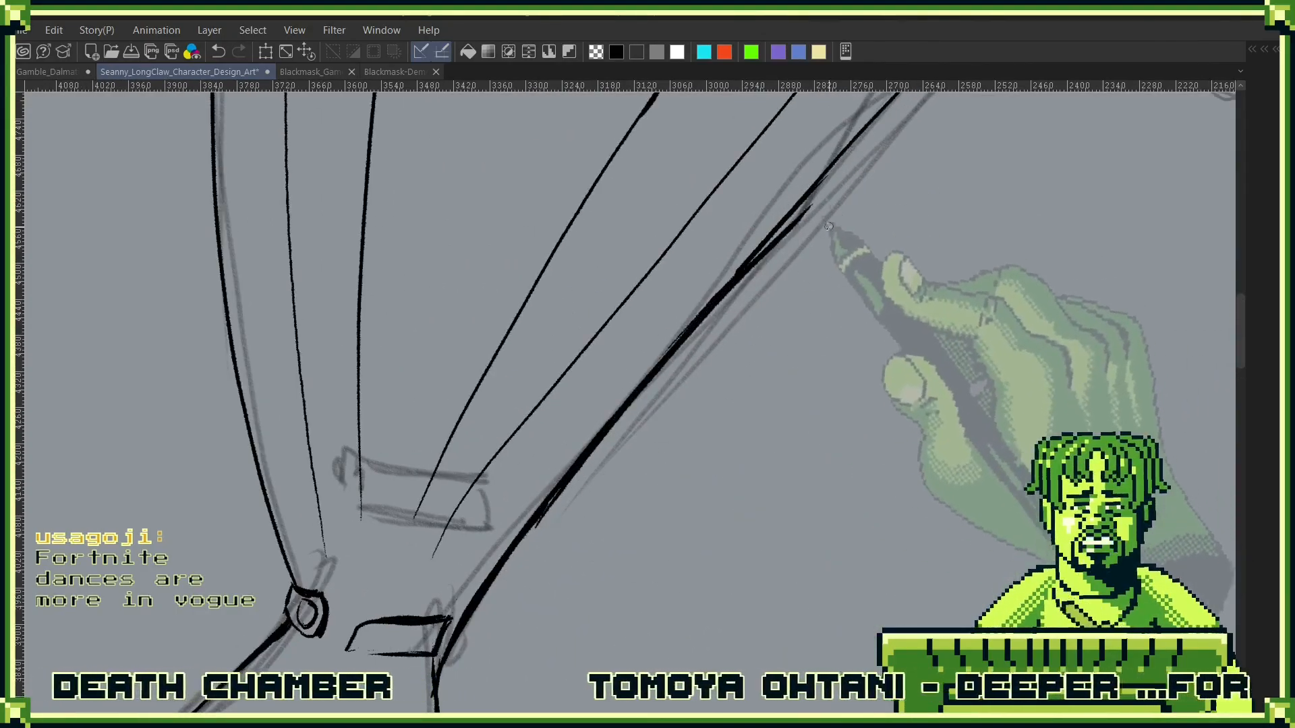
key(ctrl+z)
drag(554, 504, 819, 187)
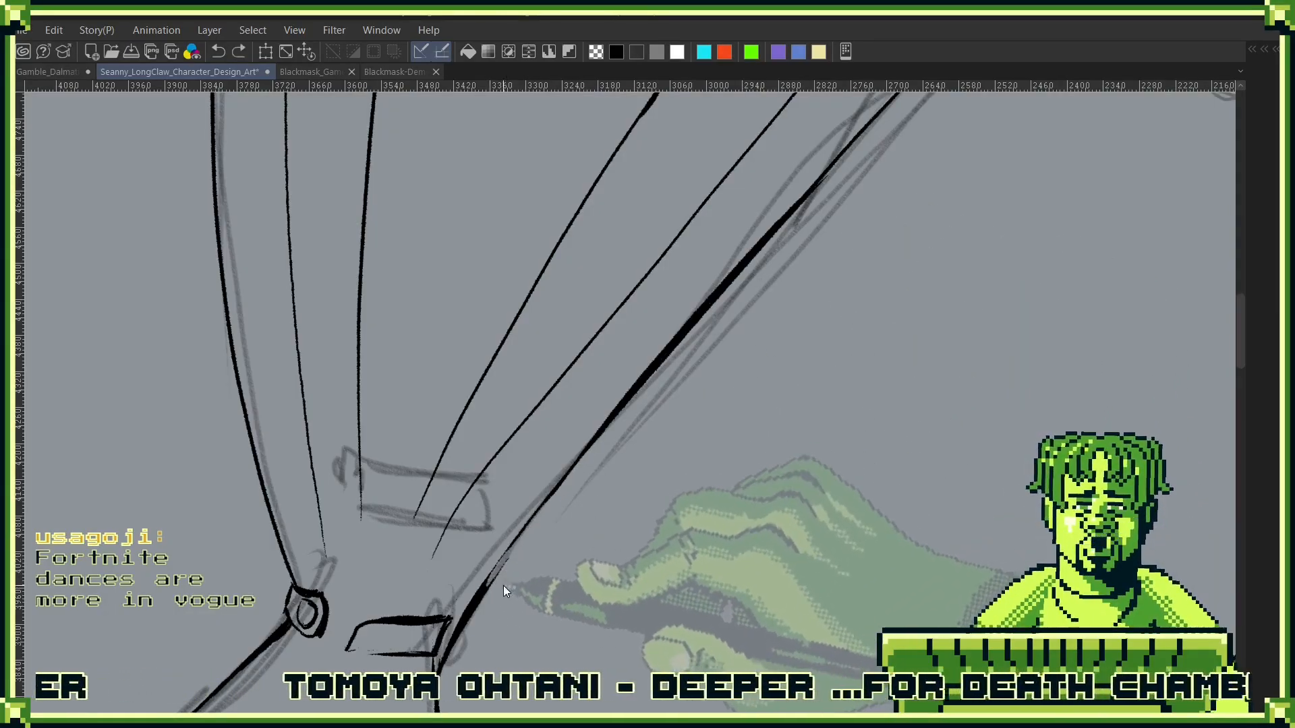
key(ctrl+z)
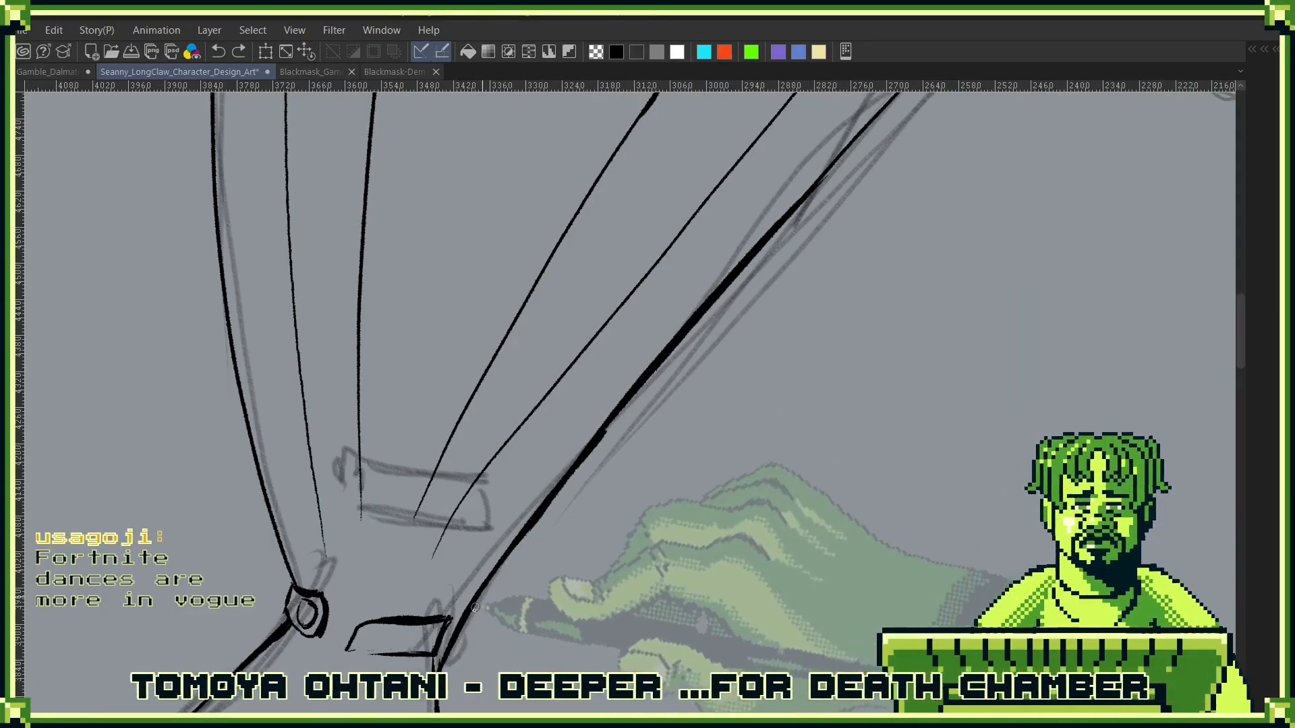
drag(608, 433, 502, 576)
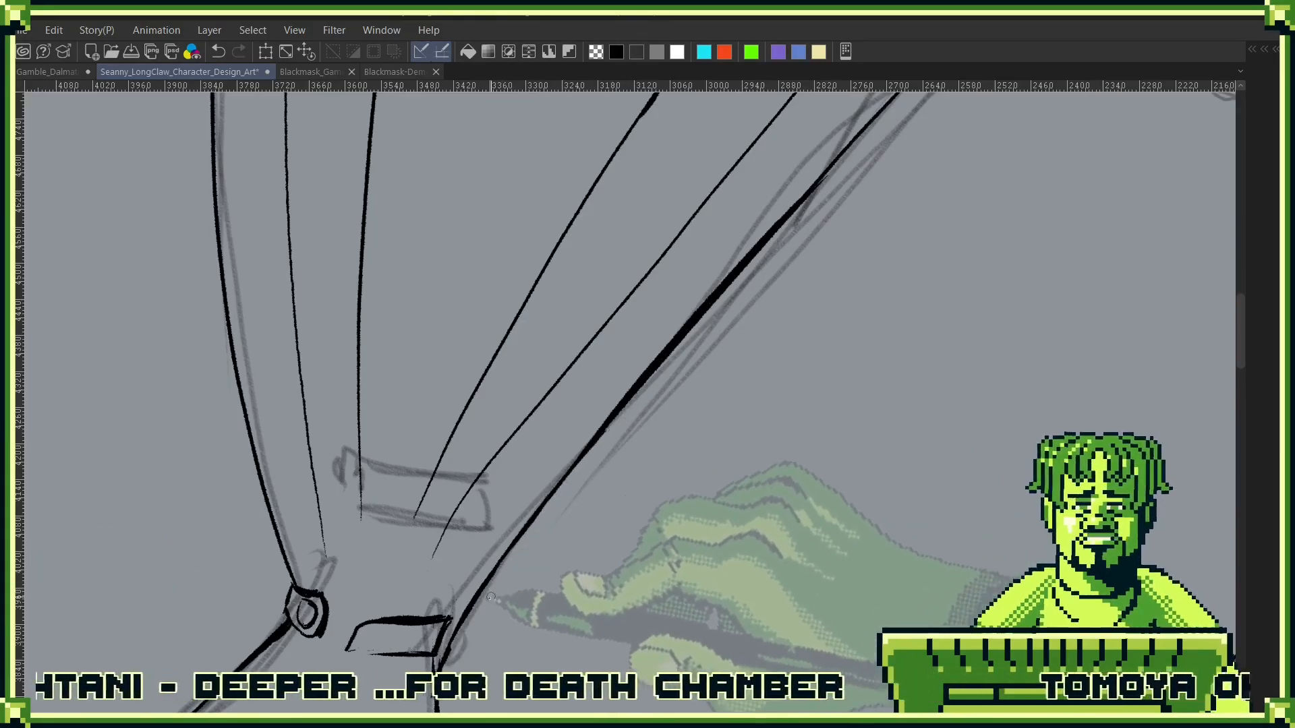
drag(480, 630, 652, 458)
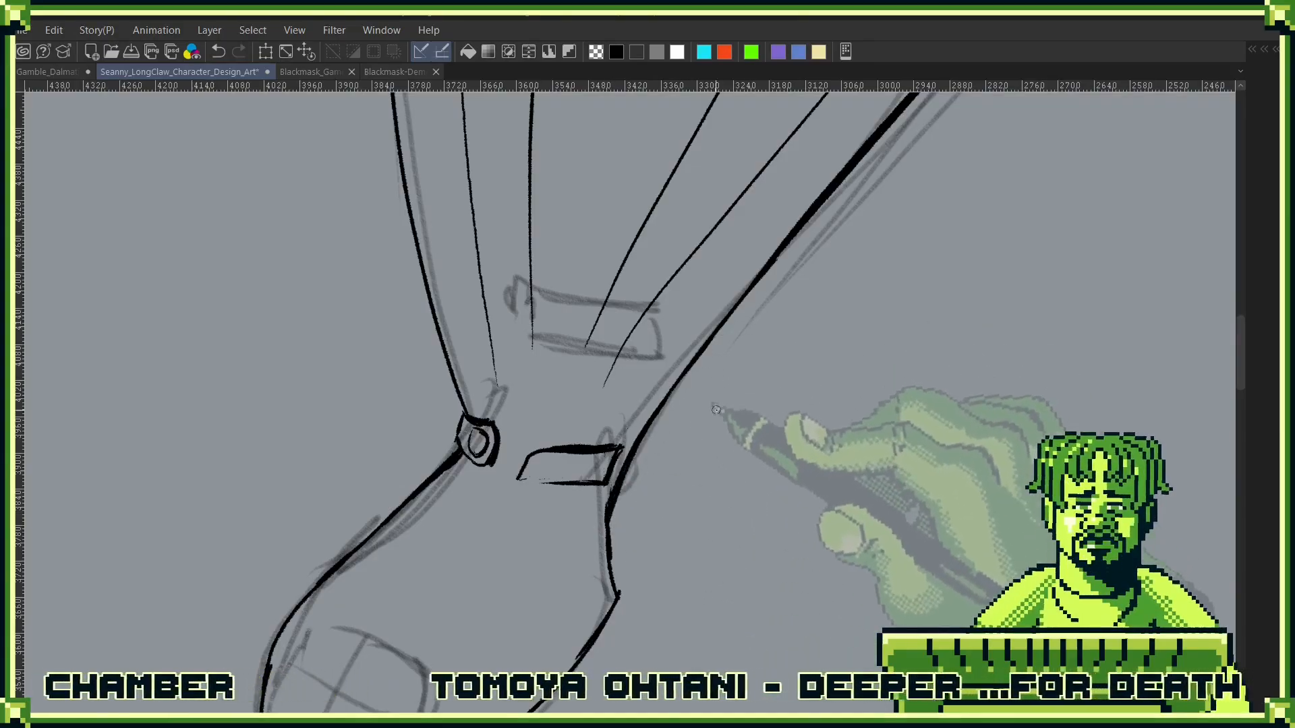
- Flip the canvas view, thin the waist strap's front end line, and erase stray specks and the overshooting tip on the jacket's front outline
key(h)
drag(615, 578, 469, 529)
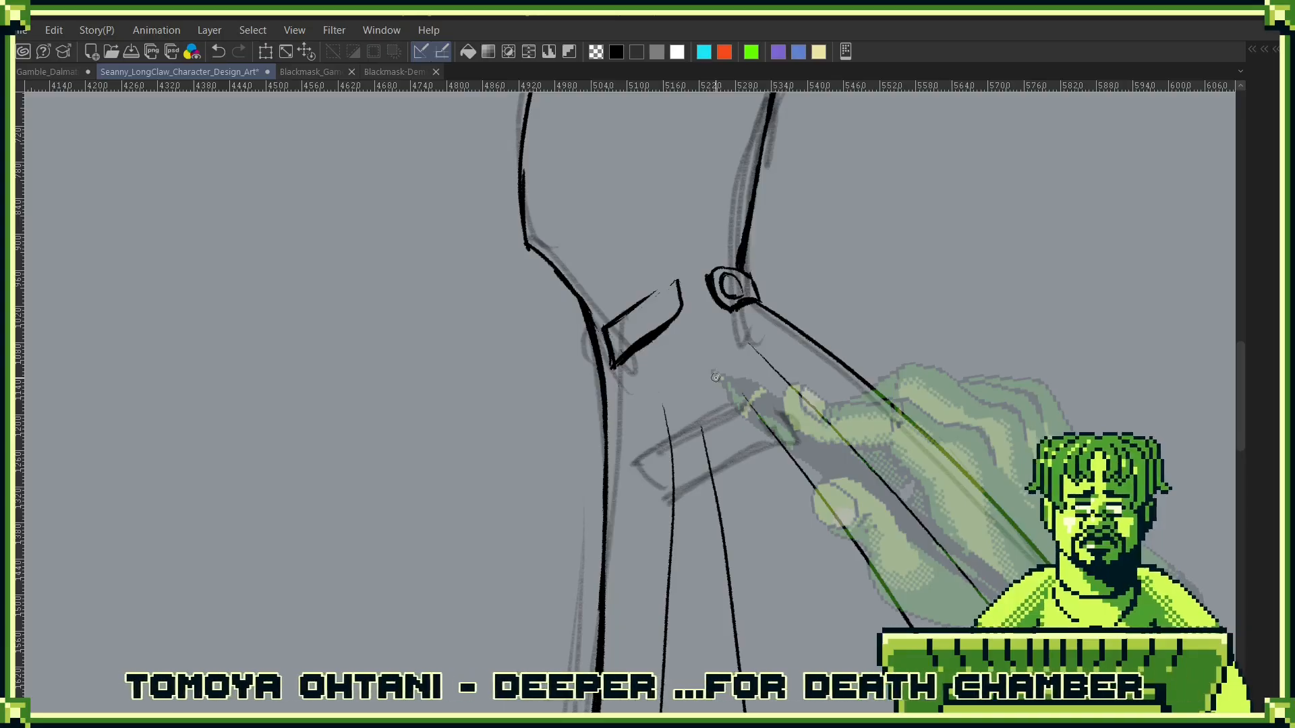
scroll(649, 287, up, 5)
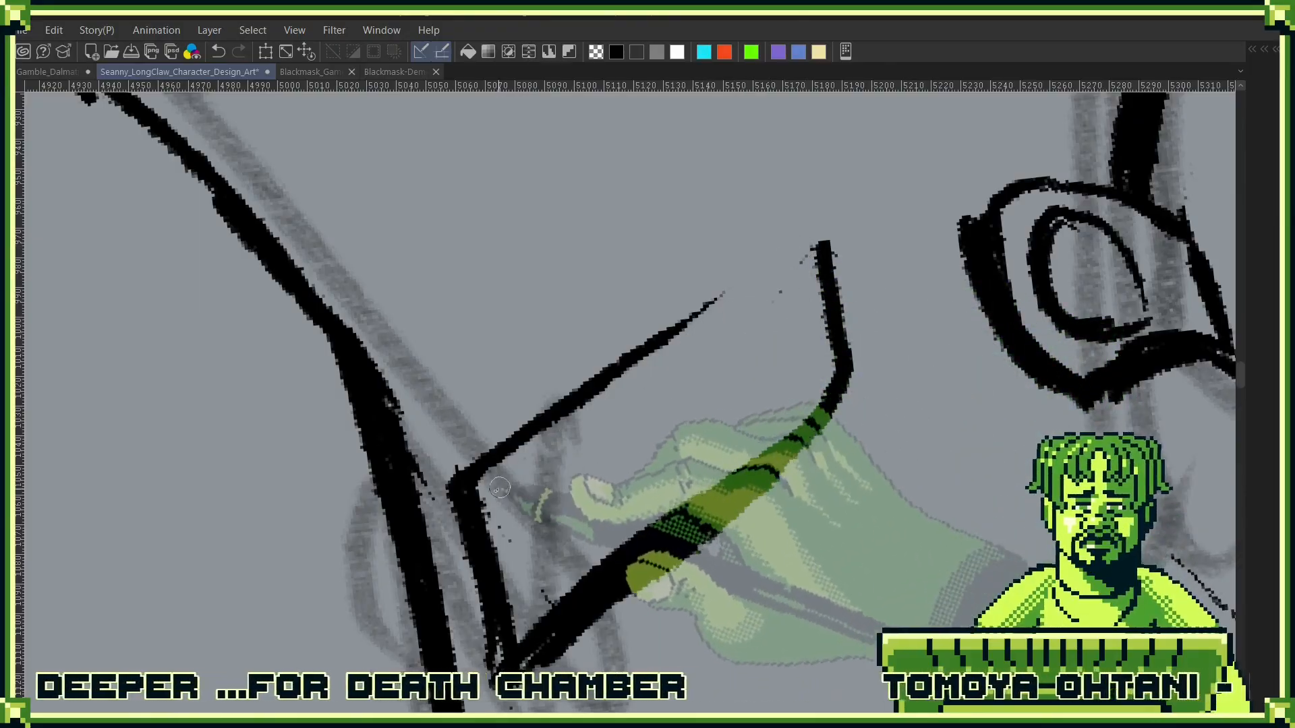
drag(480, 490, 507, 650)
drag(507, 574, 514, 648)
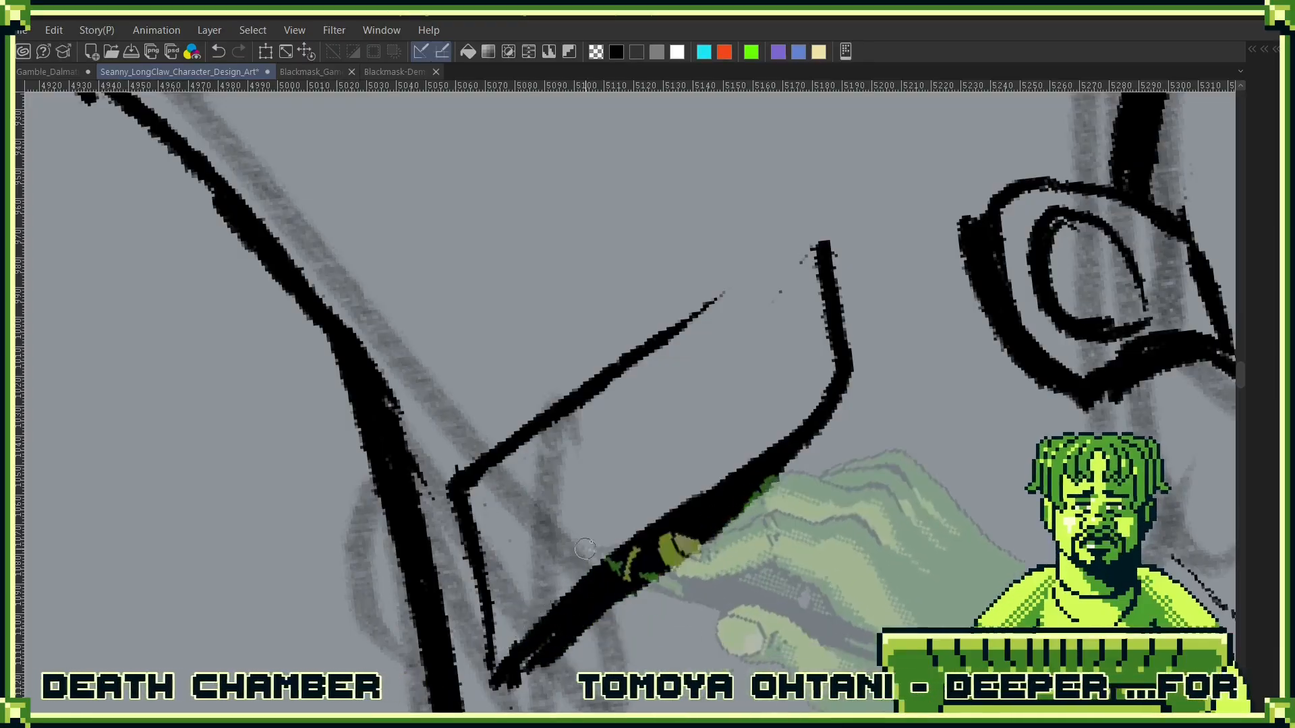
mouse_move(777, 297)
mouse_down()
mouse_move(800, 271)
mouse_move(819, 294)
mouse_up()
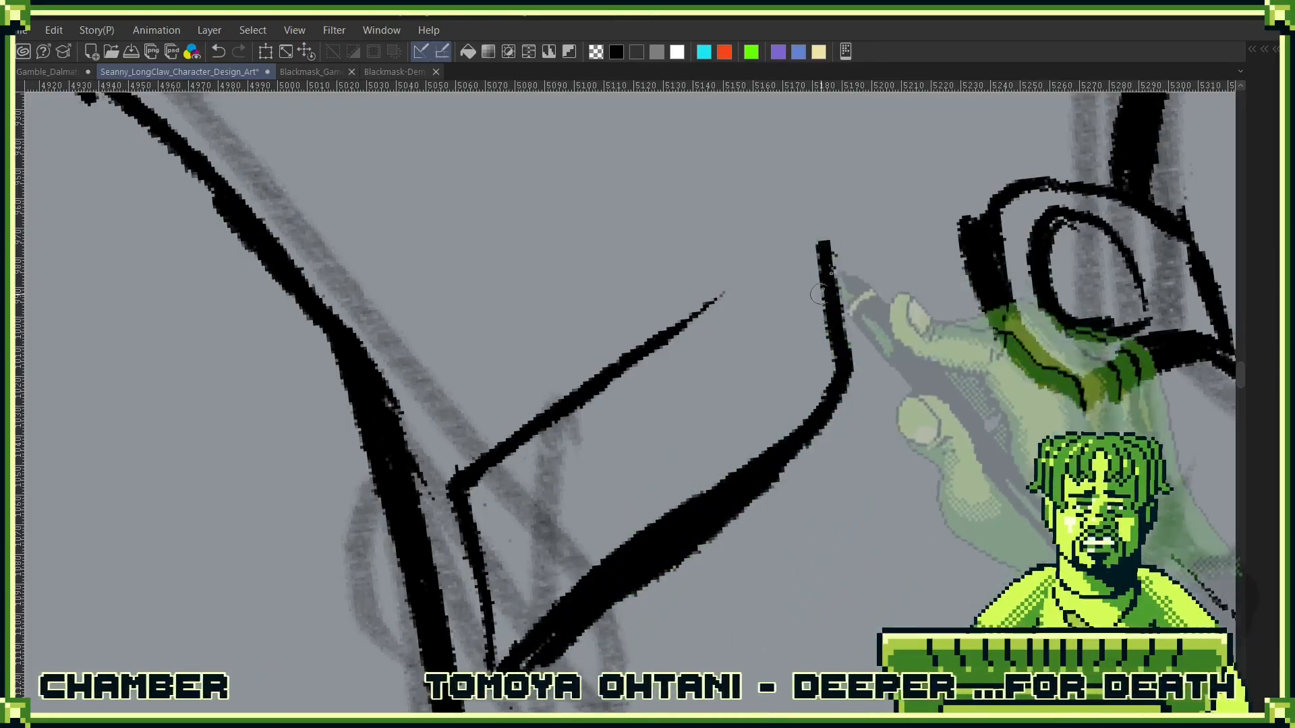
scroll(882, 378, down, 2)
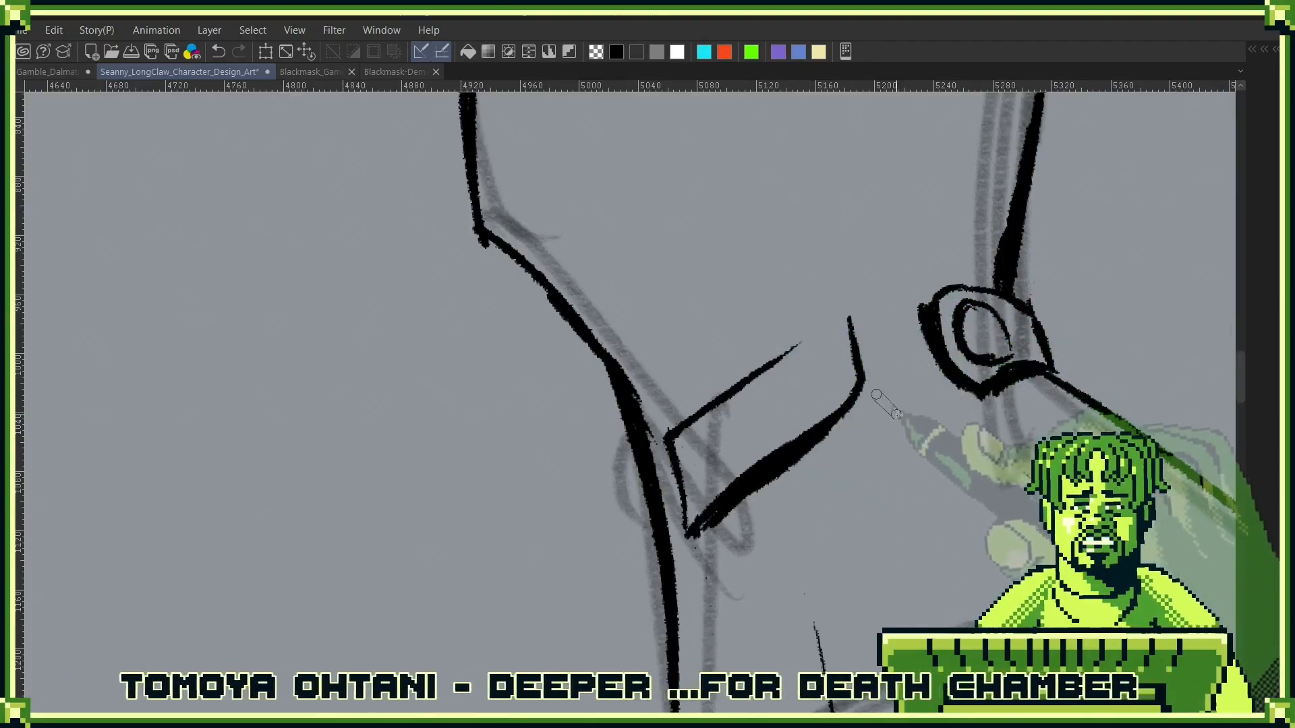
drag(477, 251, 490, 249)
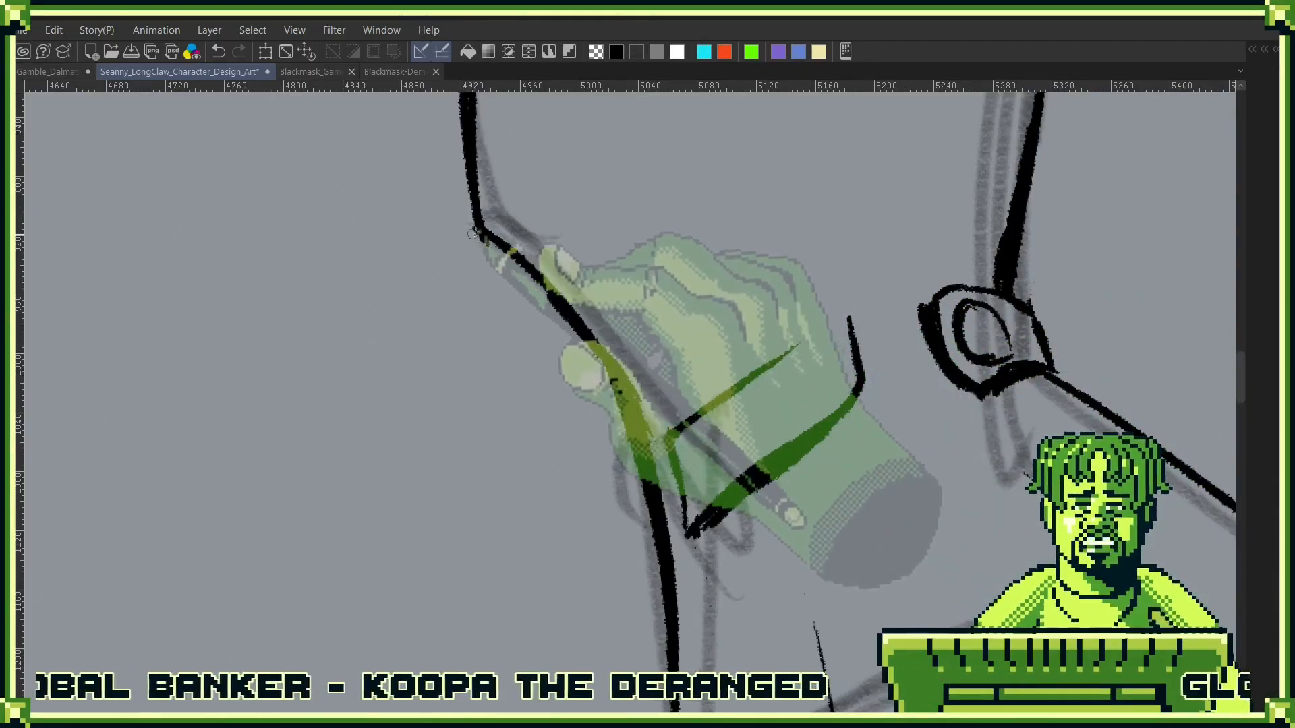
- Try to draw a line from the jacket's chest outline up across the neck on the side-view figure, then undo it
key(r)
drag(961, 419, 961, 432)
key(ctrl+0)
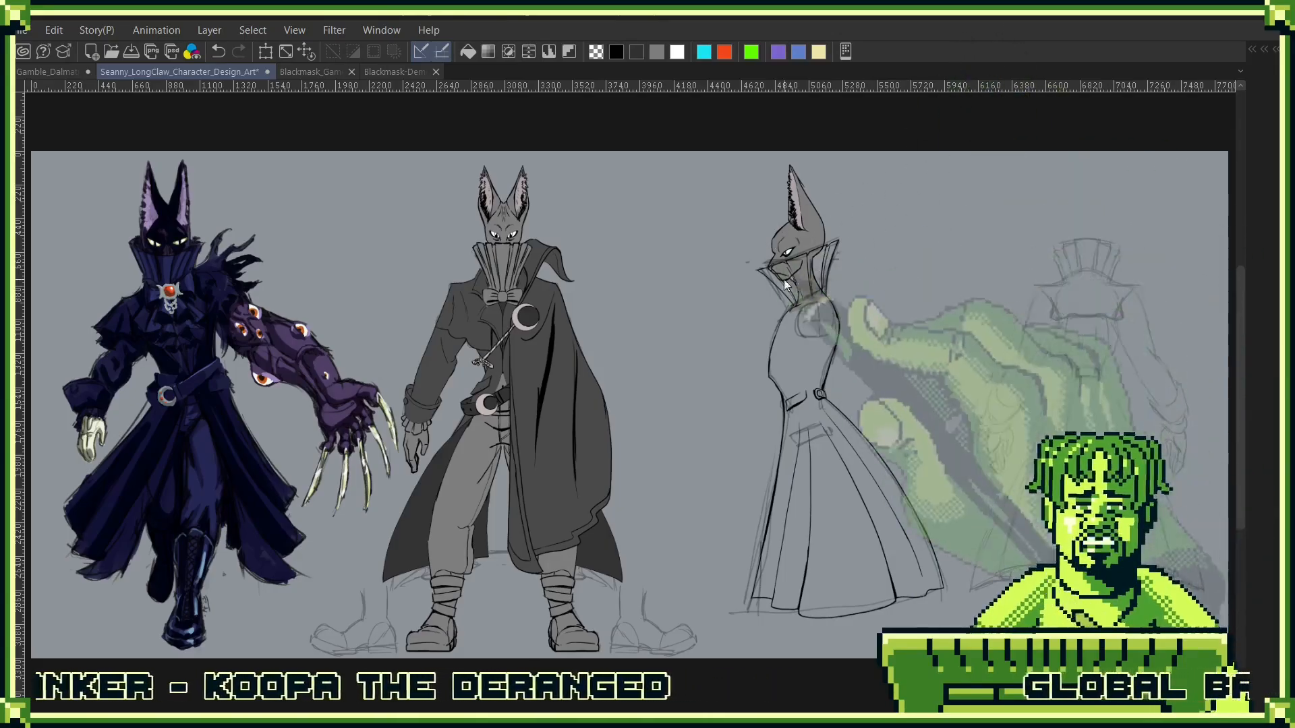
scroll(784, 279, up, 3)
scroll(782, 323, up, 3)
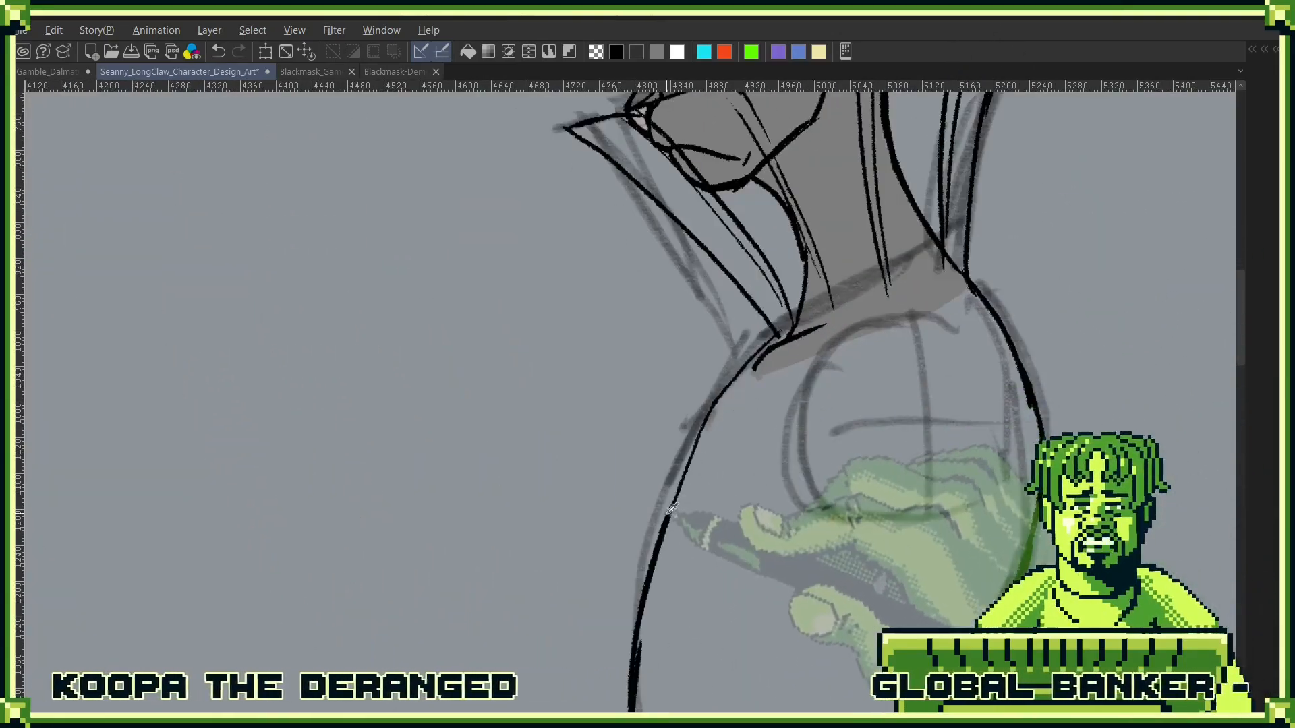
drag(782, 307, 934, 165)
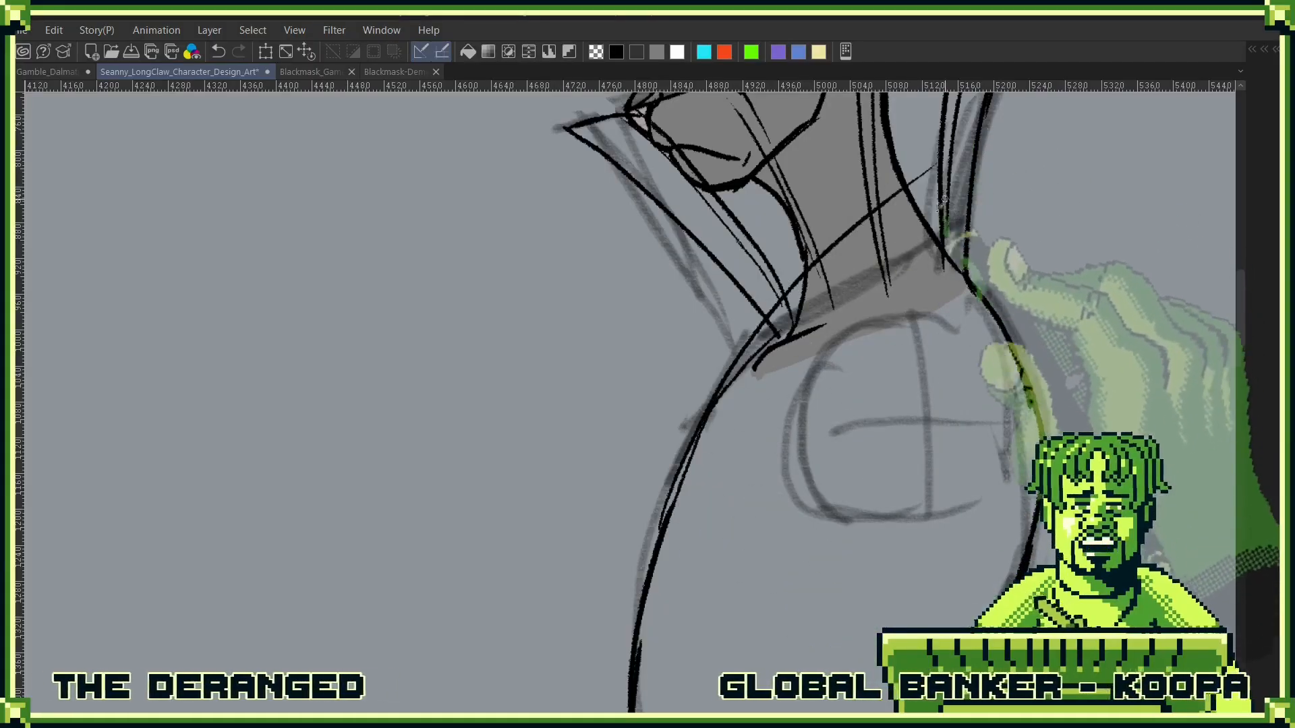
key(ctrl+z)
- Erase the lower ends of the tall pleated collar's lines around the base of the neck
drag(945, 233, 831, 366)
key(e)
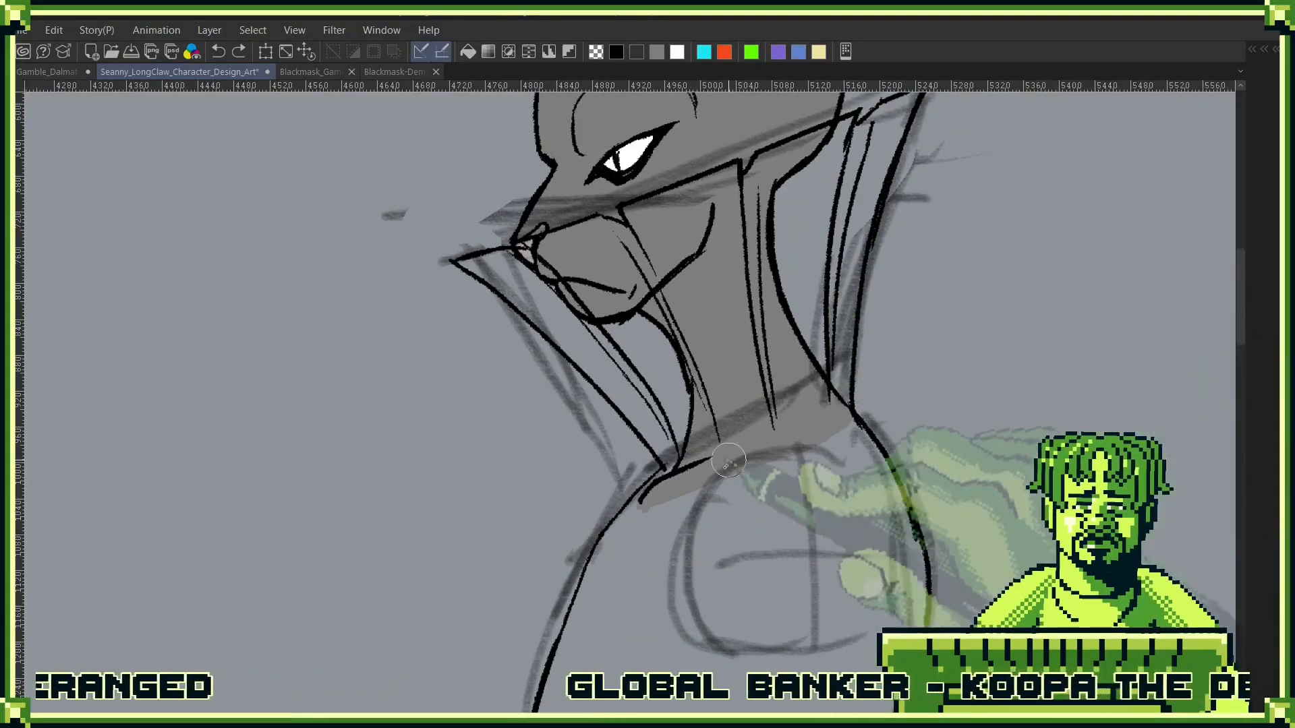
mouse_move(728, 461)
mouse_down()
mouse_move(768, 397)
mouse_move(689, 451)
mouse_move(832, 390)
mouse_move(795, 350)
mouse_move(647, 425)
mouse_move(743, 395)
mouse_up()
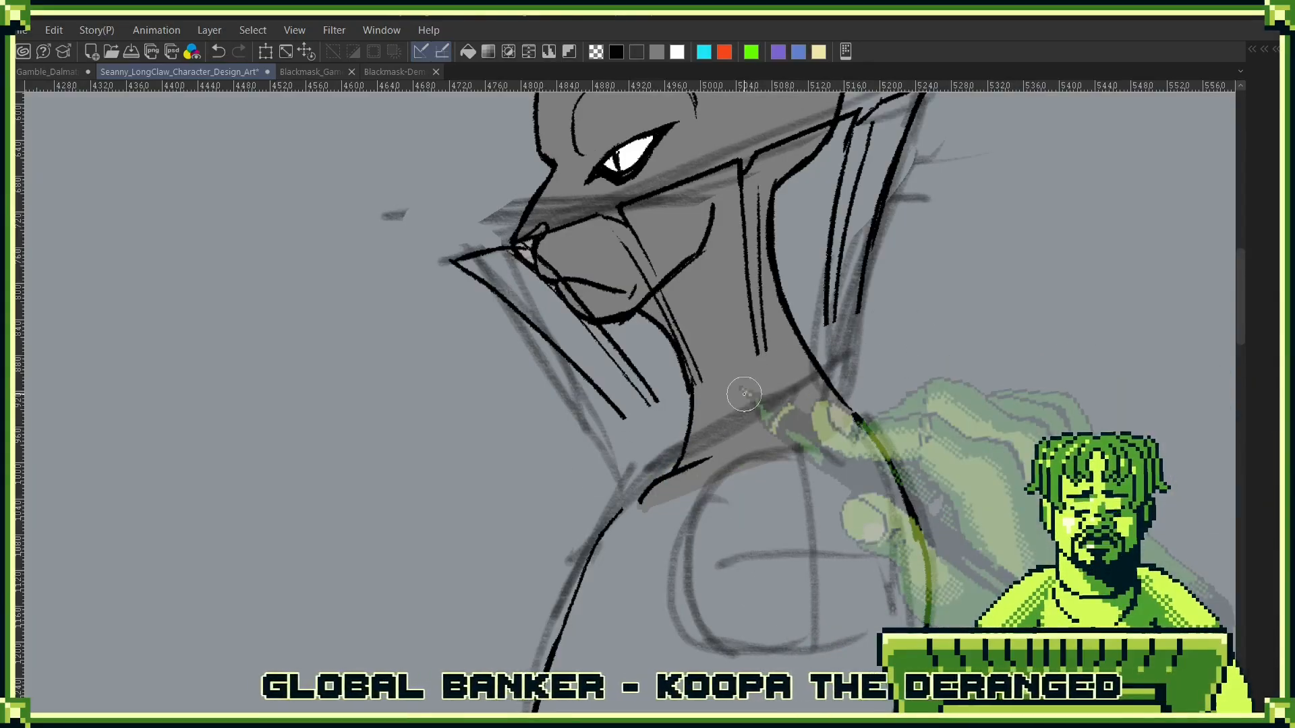
- Draw the folded collar's upper edge as a curve from the chest across the neck to behind the nape, redoing the stroke
scroll(744, 395, down, 4)
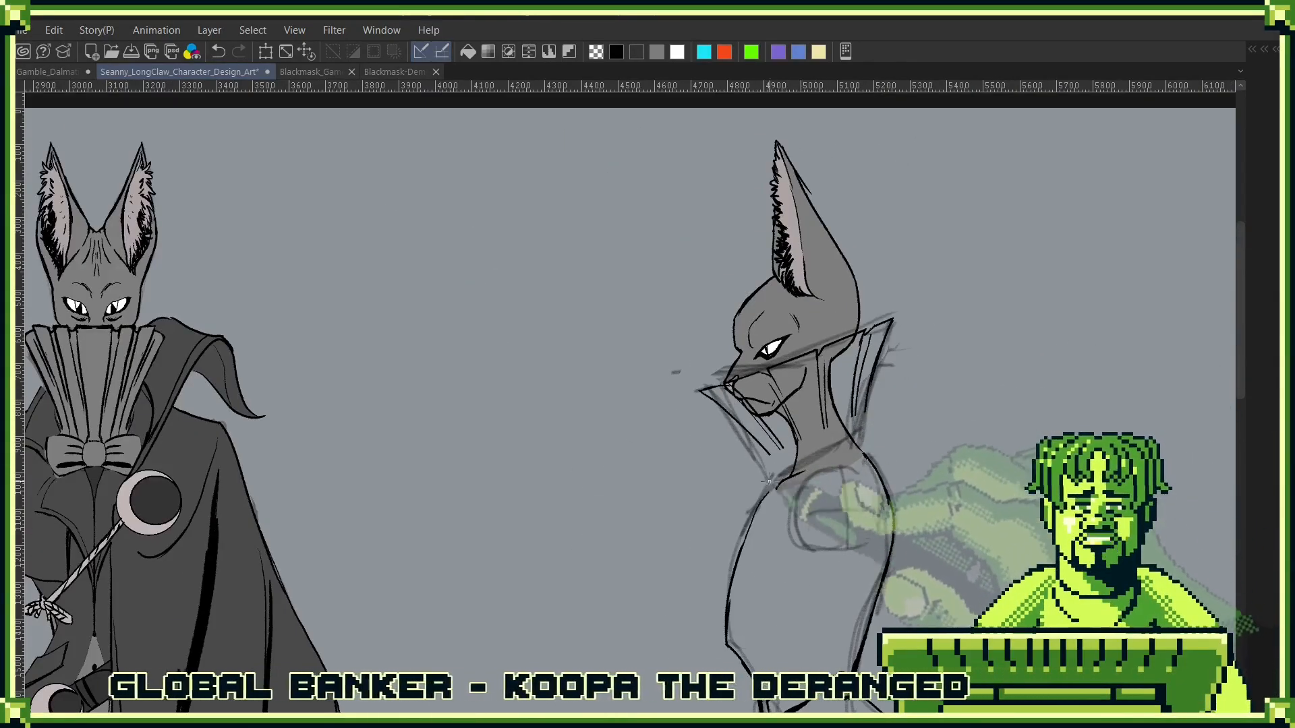
mouse_move(747, 527)
mouse_down()
mouse_move(777, 474)
mouse_move(893, 385)
mouse_up()
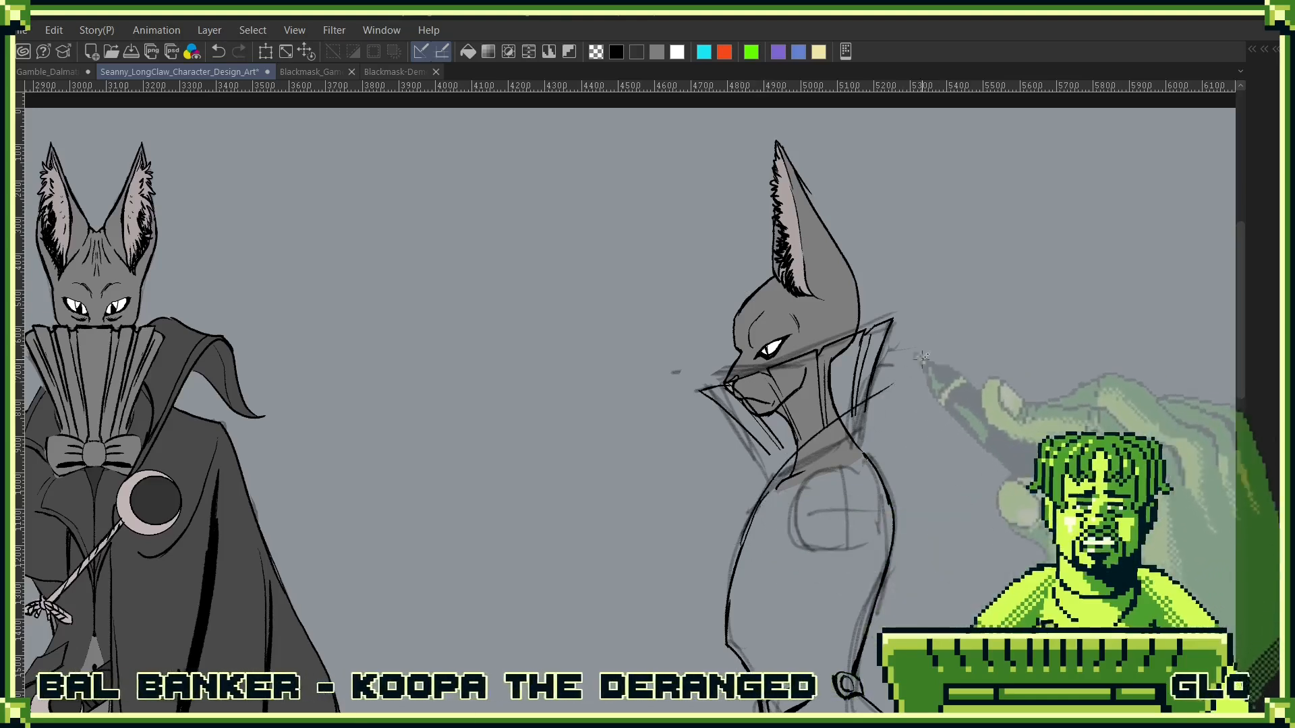
key(ctrl+z)
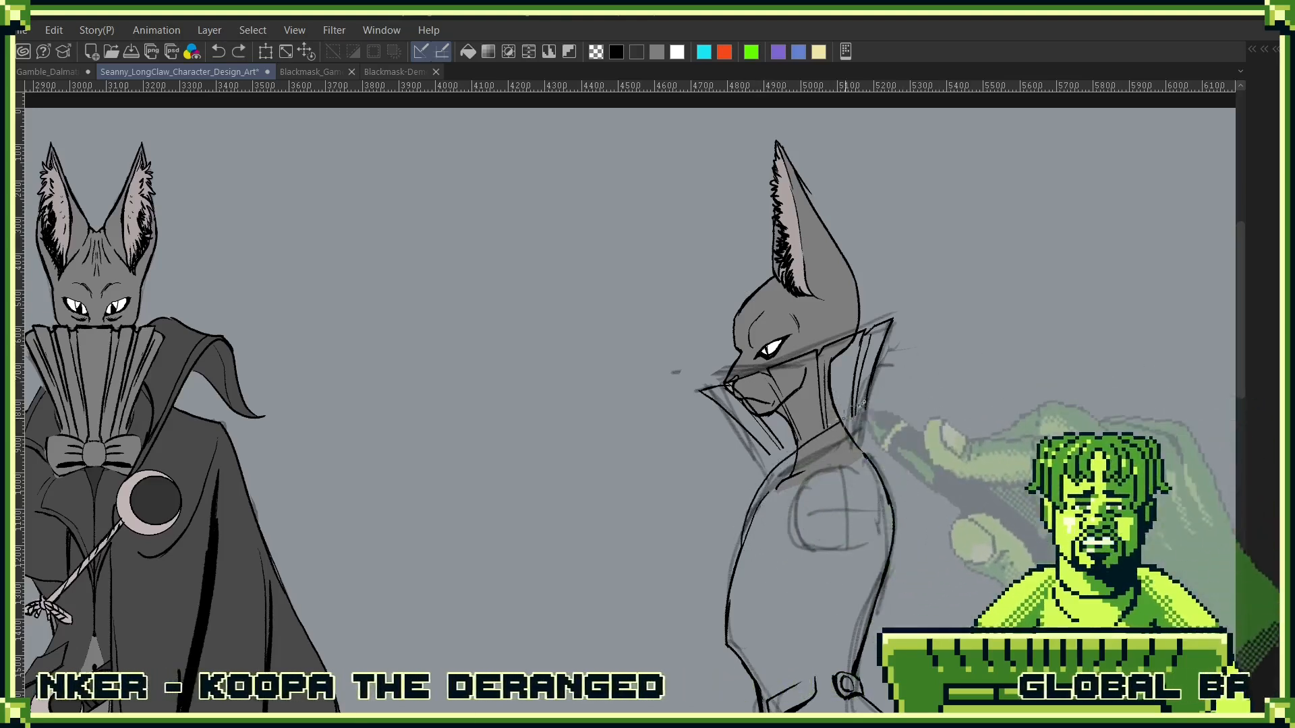
drag(736, 553, 833, 423)
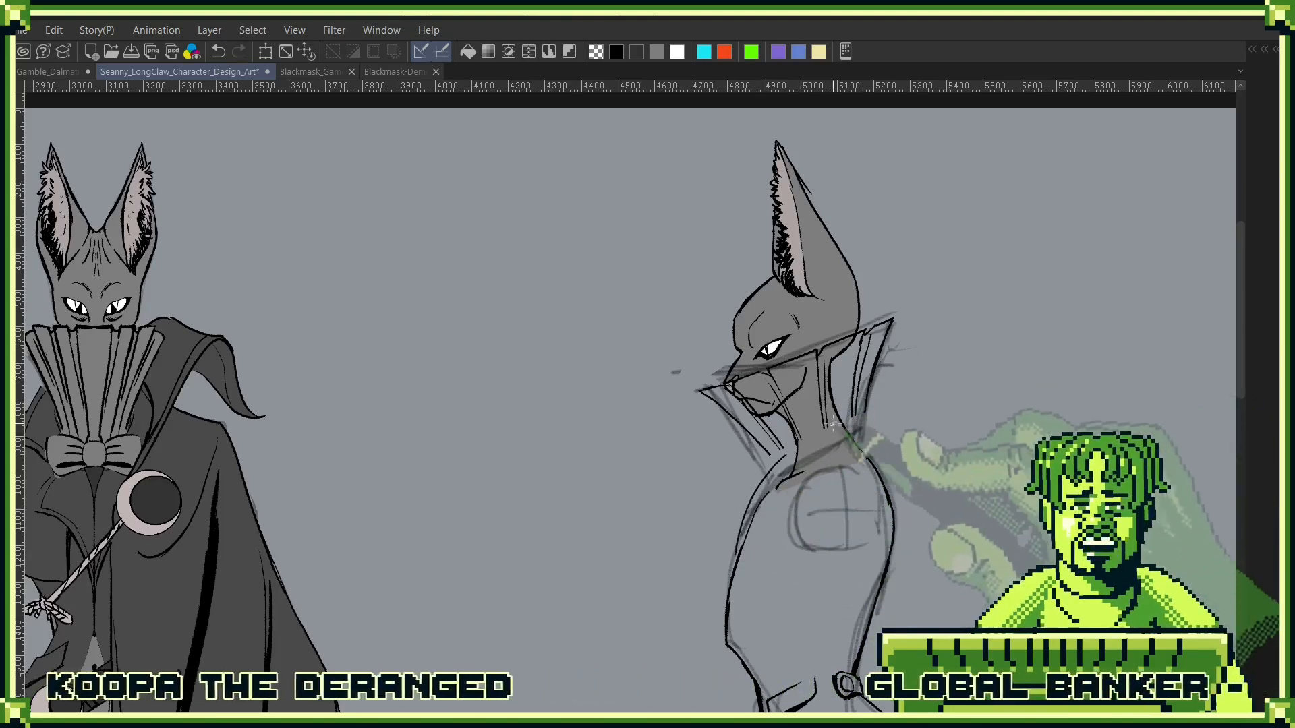
drag(766, 472, 879, 396)
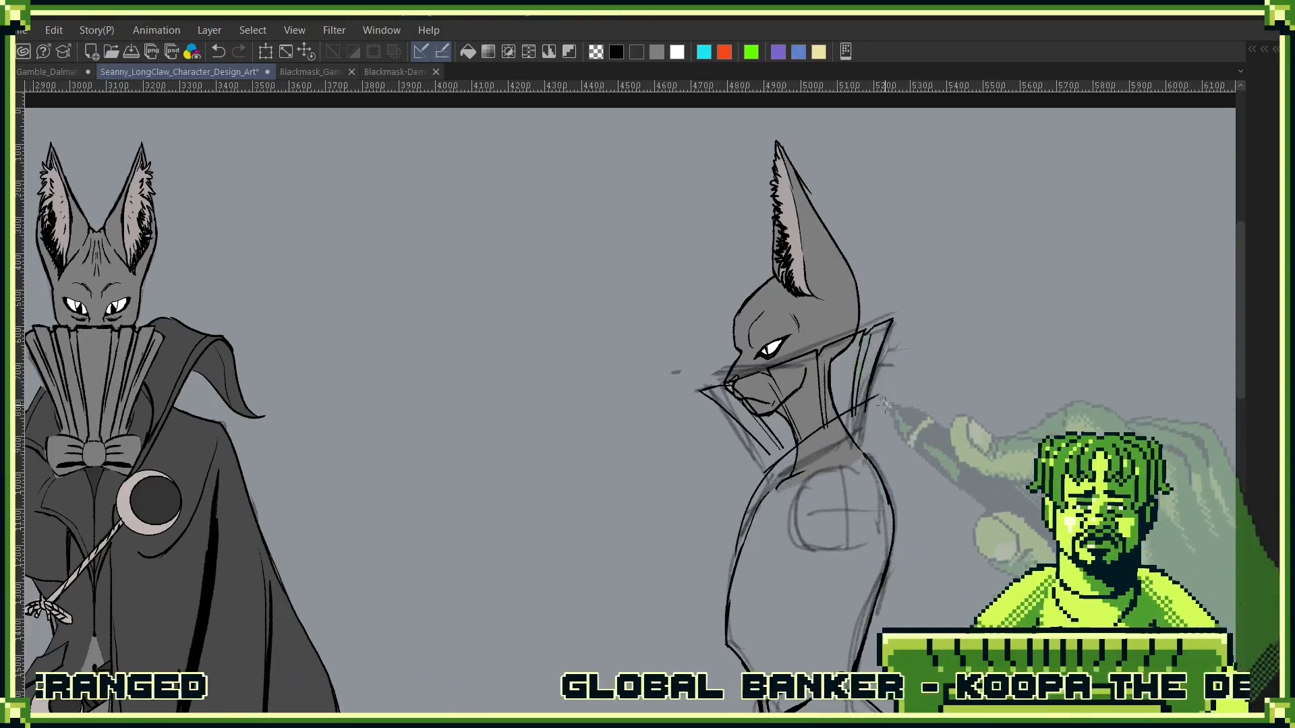
mouse_move(879, 398)
mouse_down()
mouse_move(901, 446)
mouse_move(992, 399)
mouse_up()
drag(967, 479, 952, 395)
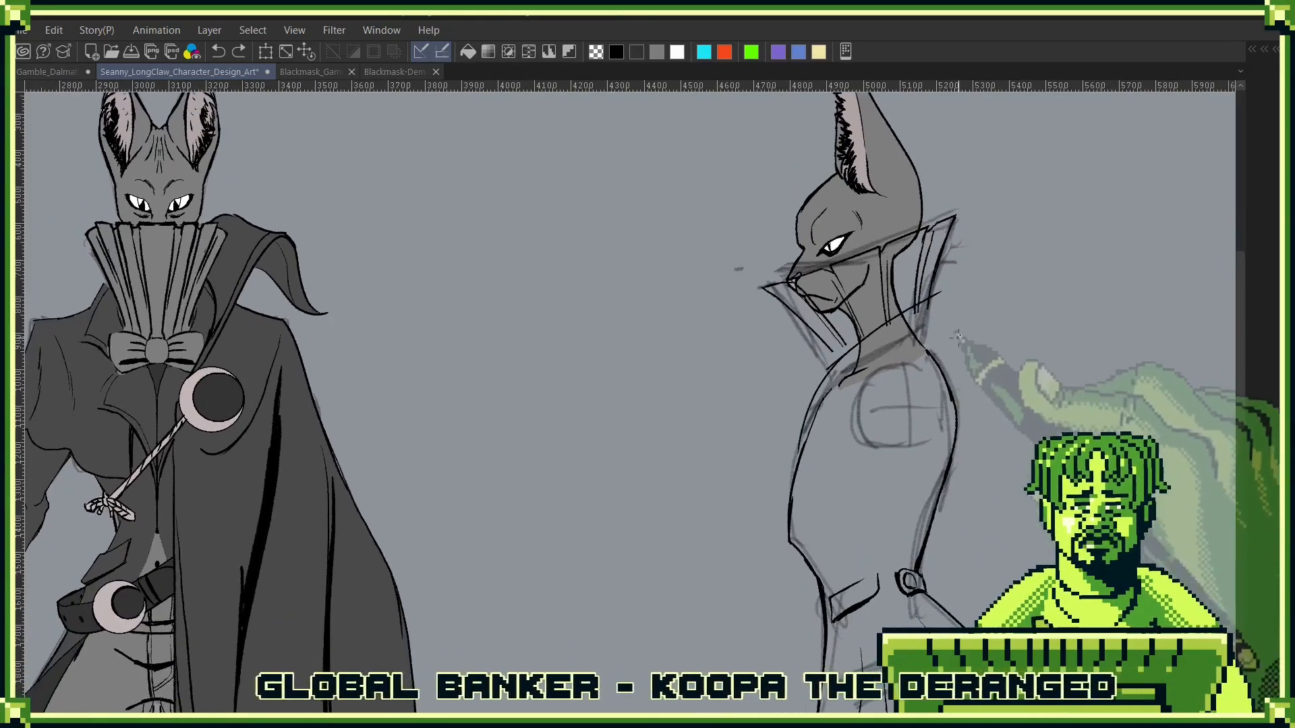
- Erase excess ink around the folded collar's upper edge and redraw it as one even line from the chest to behind the nape
key(e)
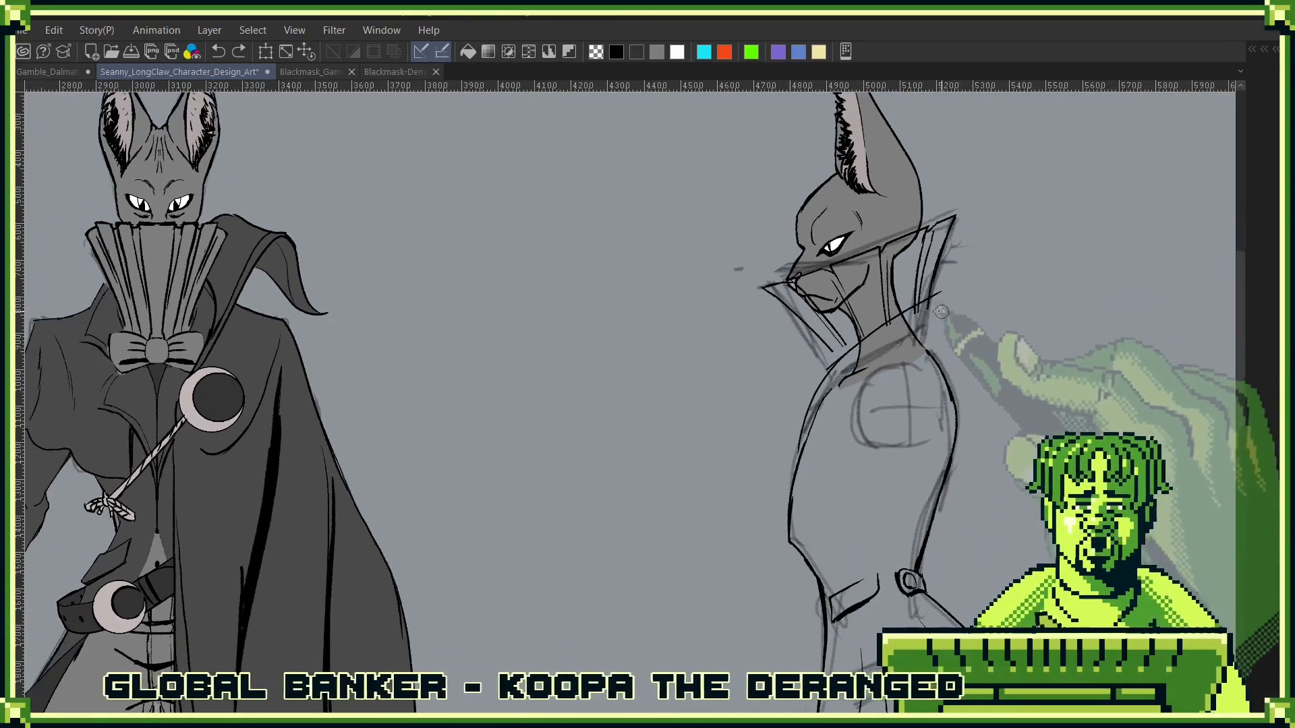
drag(933, 308, 882, 325)
drag(932, 284, 862, 335)
drag(844, 340, 830, 350)
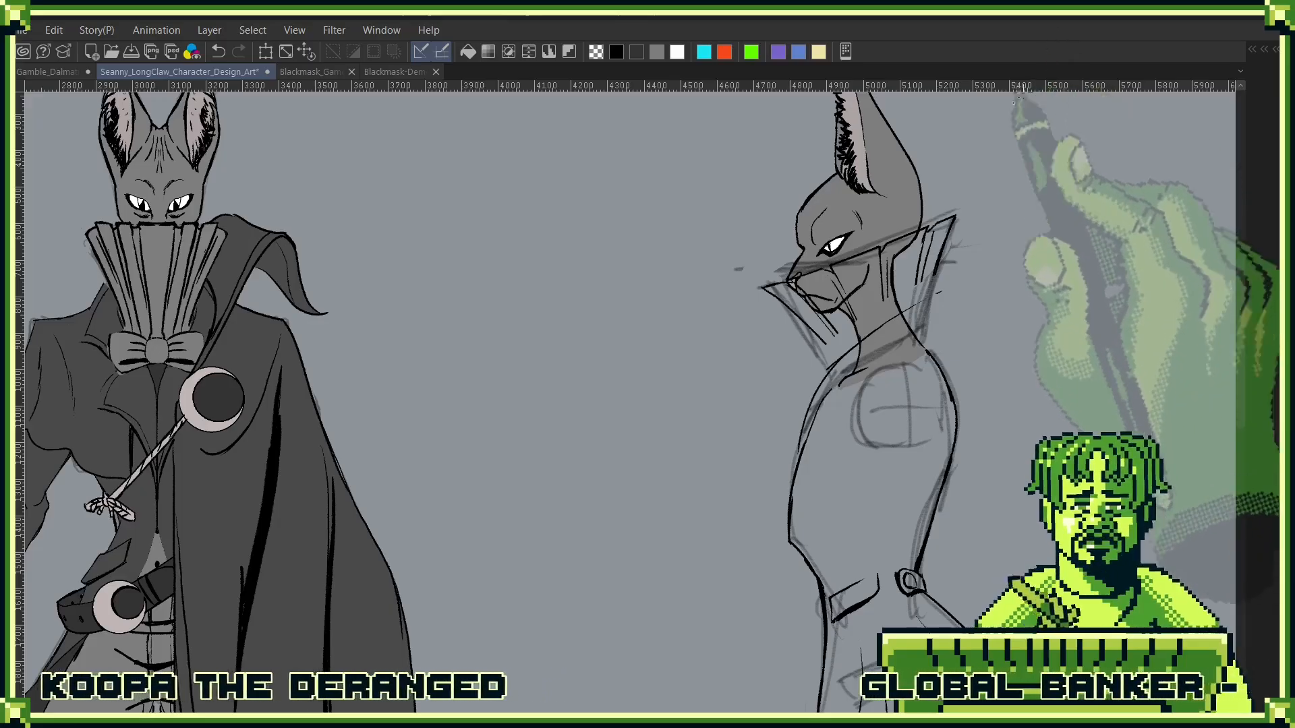
scroll(897, 323, up, 5)
drag(744, 429, 685, 497)
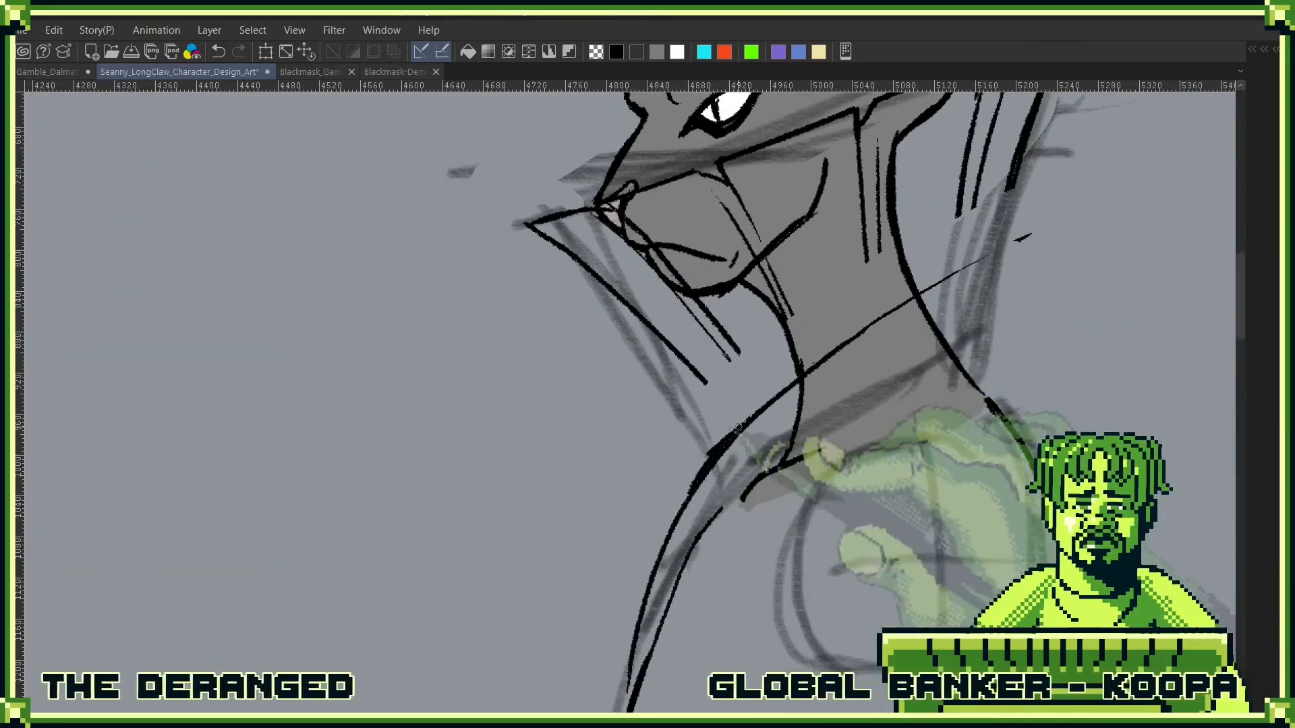
drag(1000, 251, 801, 376)
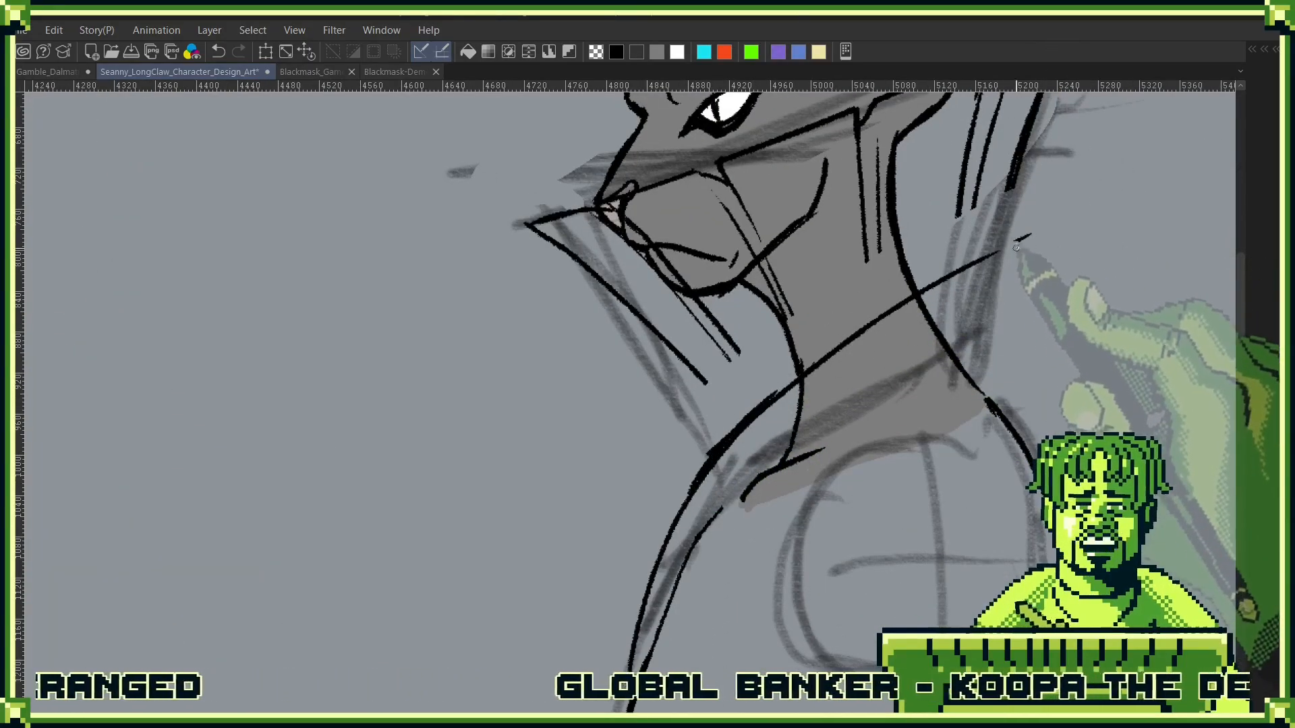
- Draw the lapel's curved edge from the collar base down to the front of the chest and reinforce the front outline beside it
scroll(991, 375, down, 4)
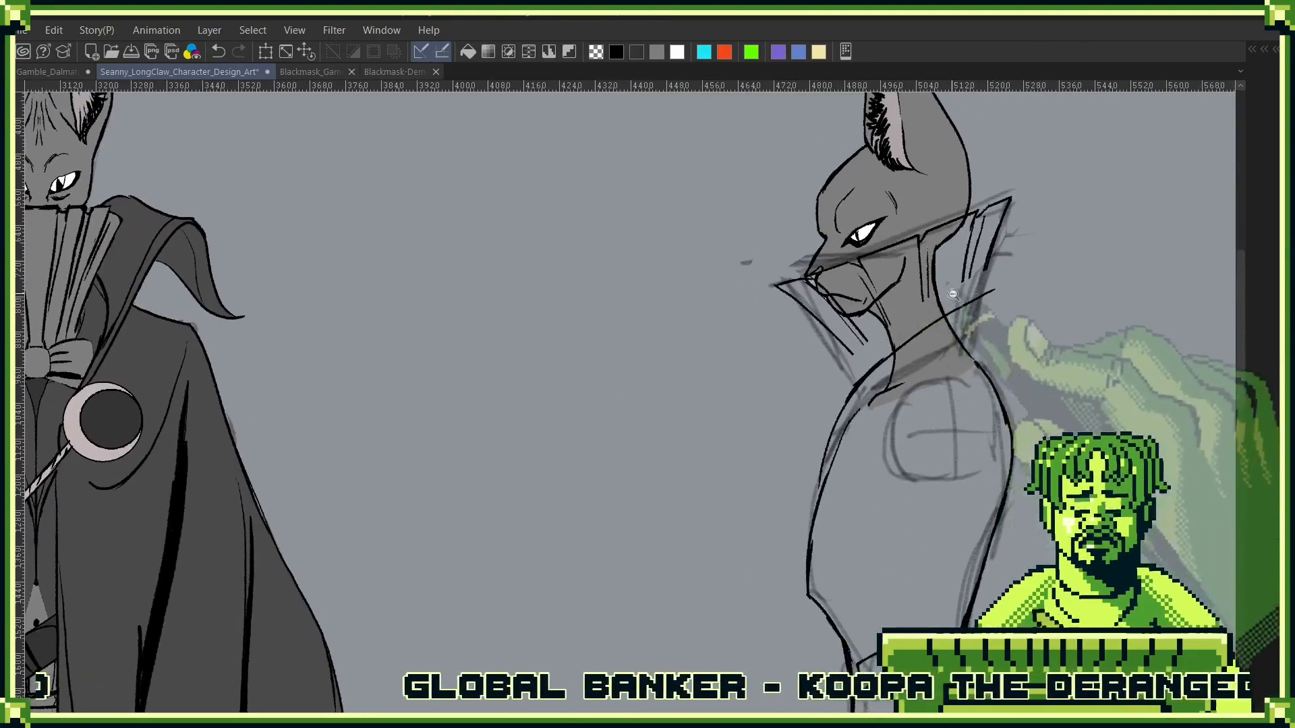
scroll(992, 375, down, 2)
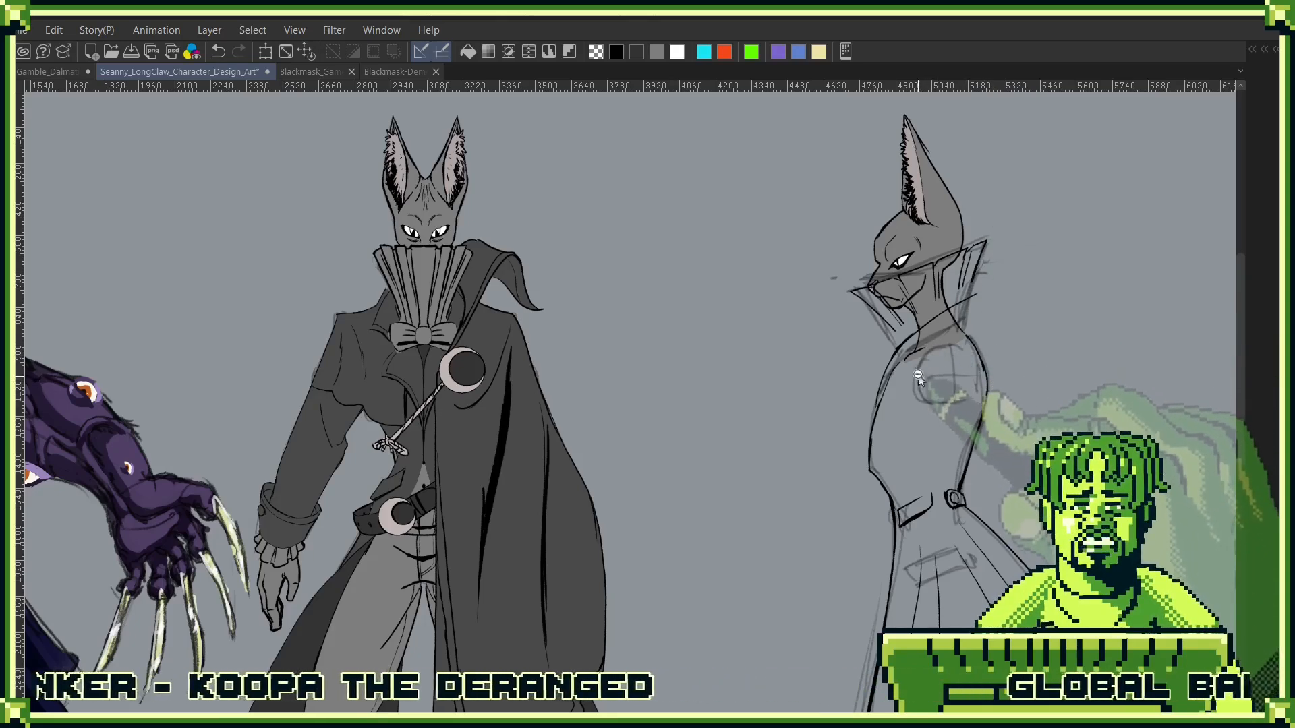
scroll(919, 377, up, 3)
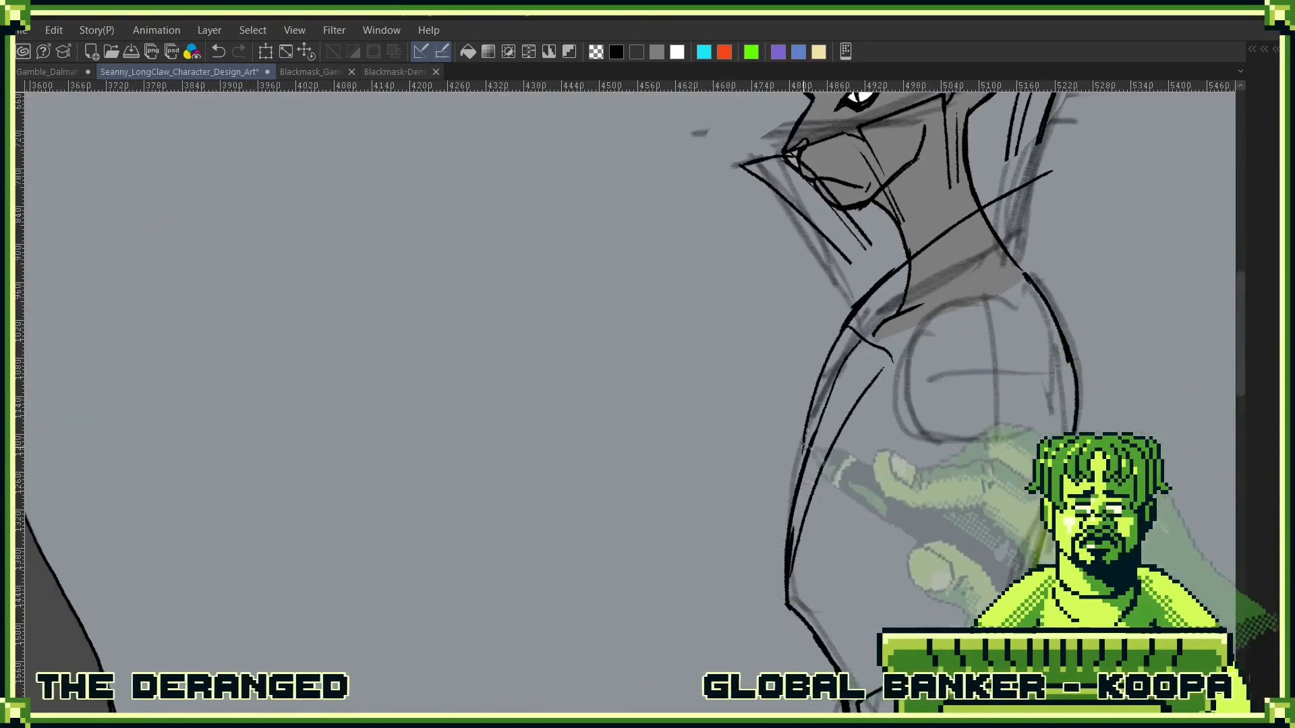
scroll(800, 464, down, 2)
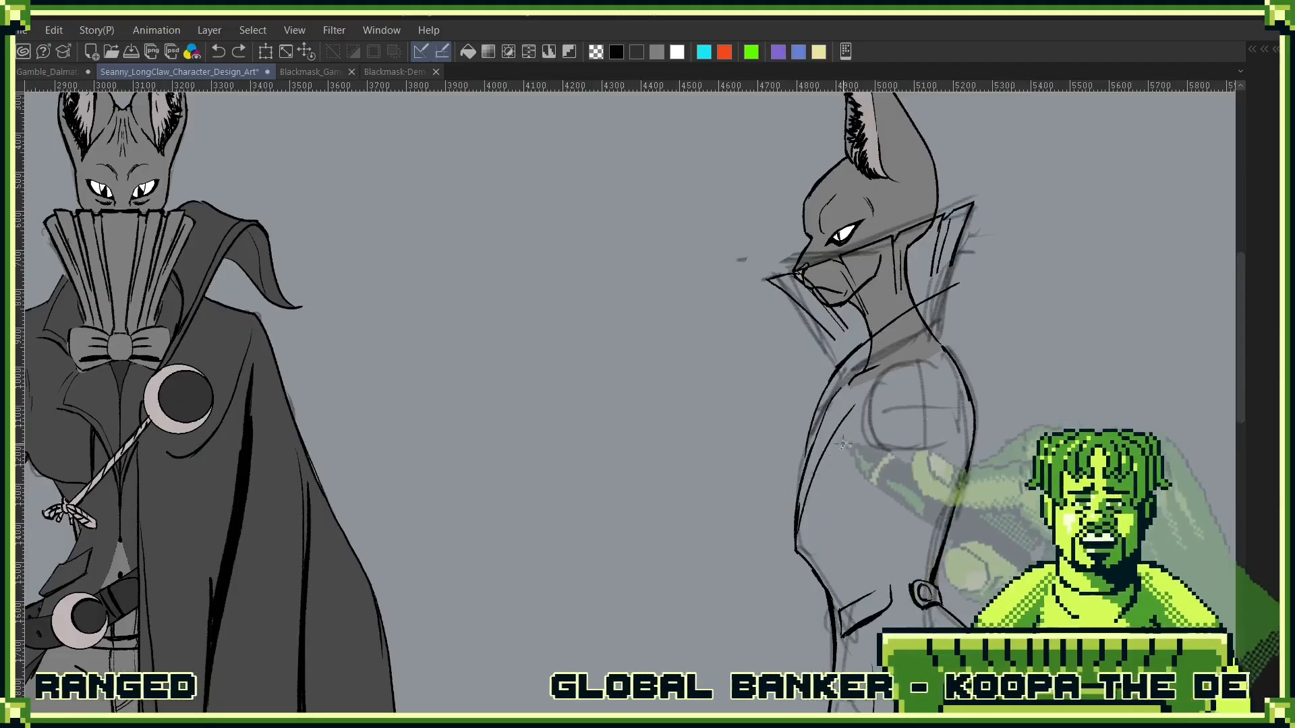
mouse_move(840, 365)
mouse_down()
mouse_move(876, 385)
mouse_move(809, 452)
mouse_move(796, 518)
mouse_up()
drag(794, 527, 805, 455)
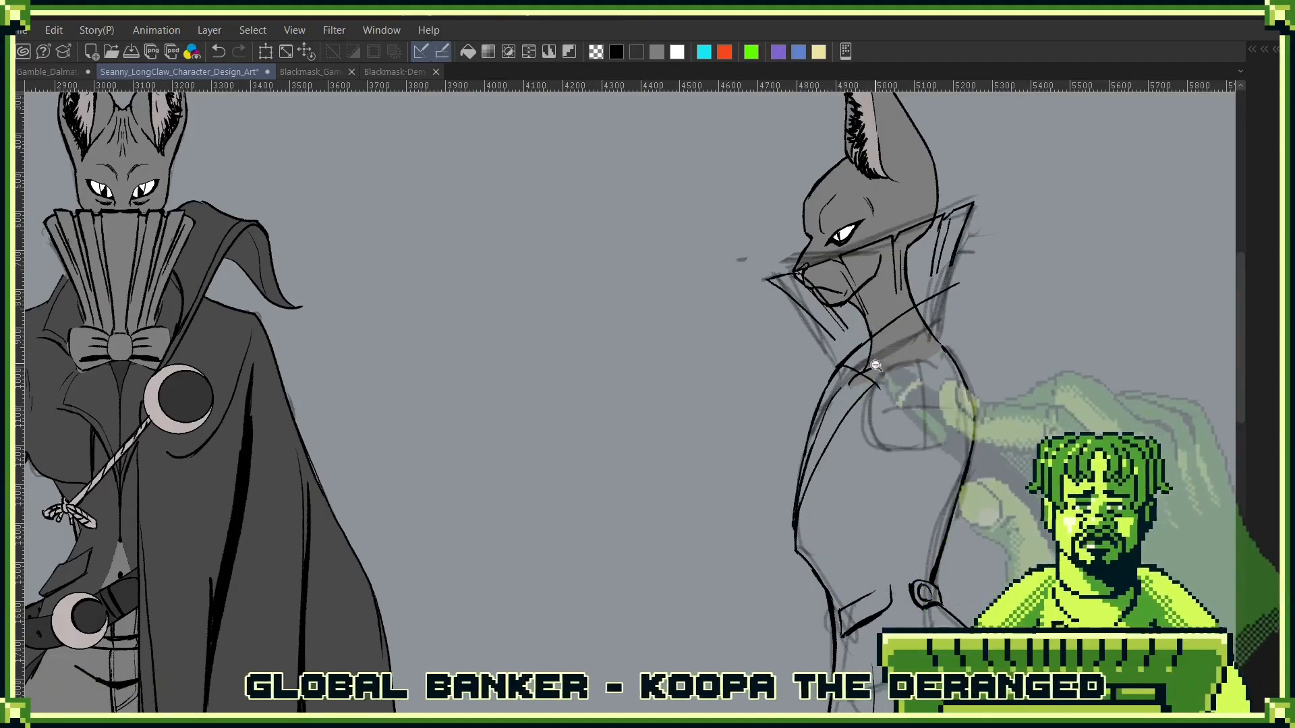
- Draw the folded collar's back edge and its lower edge running forward to a point, redoing strokes that look off
scroll(875, 366, up, 2)
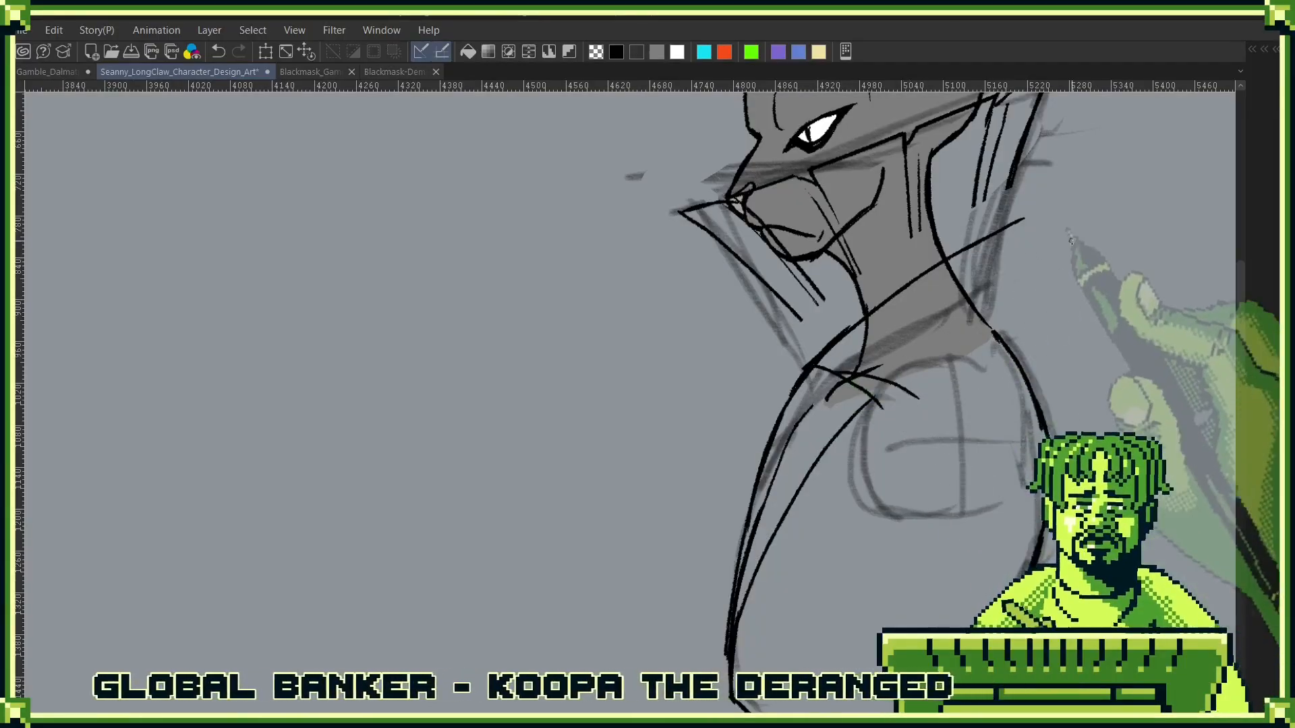
drag(1022, 217, 1050, 307)
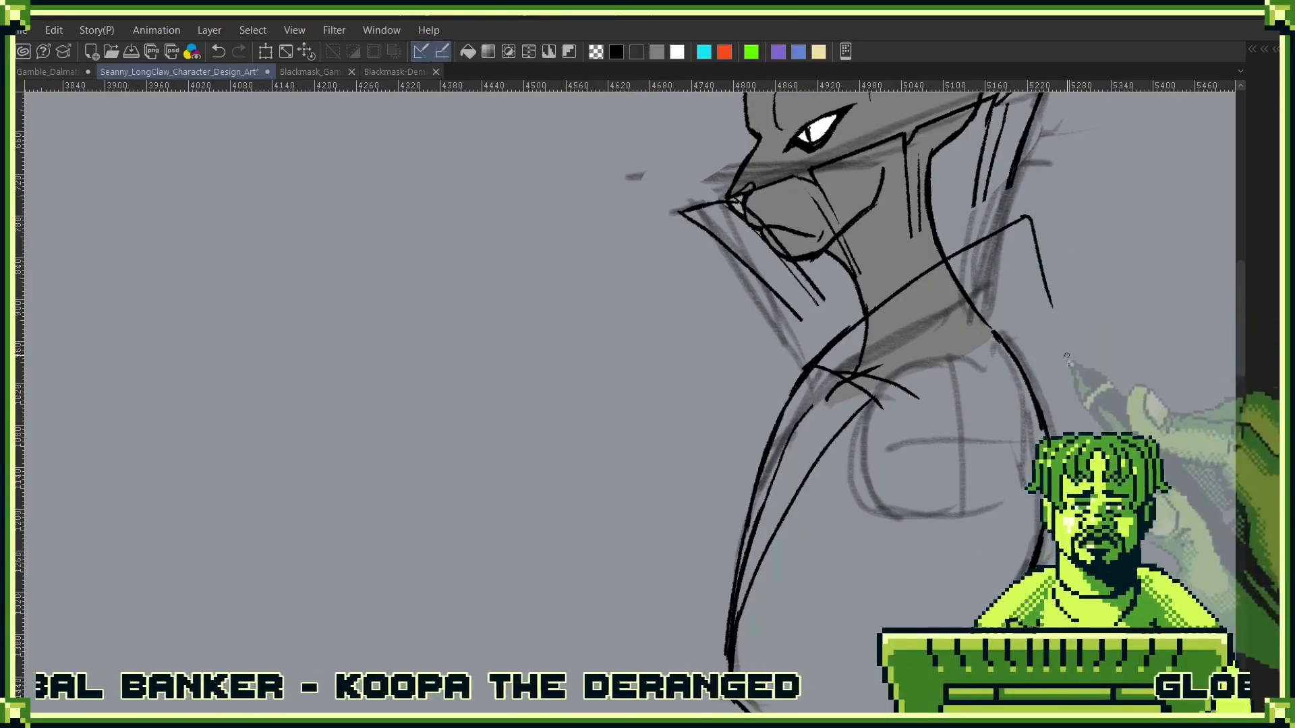
drag(918, 404, 1036, 319)
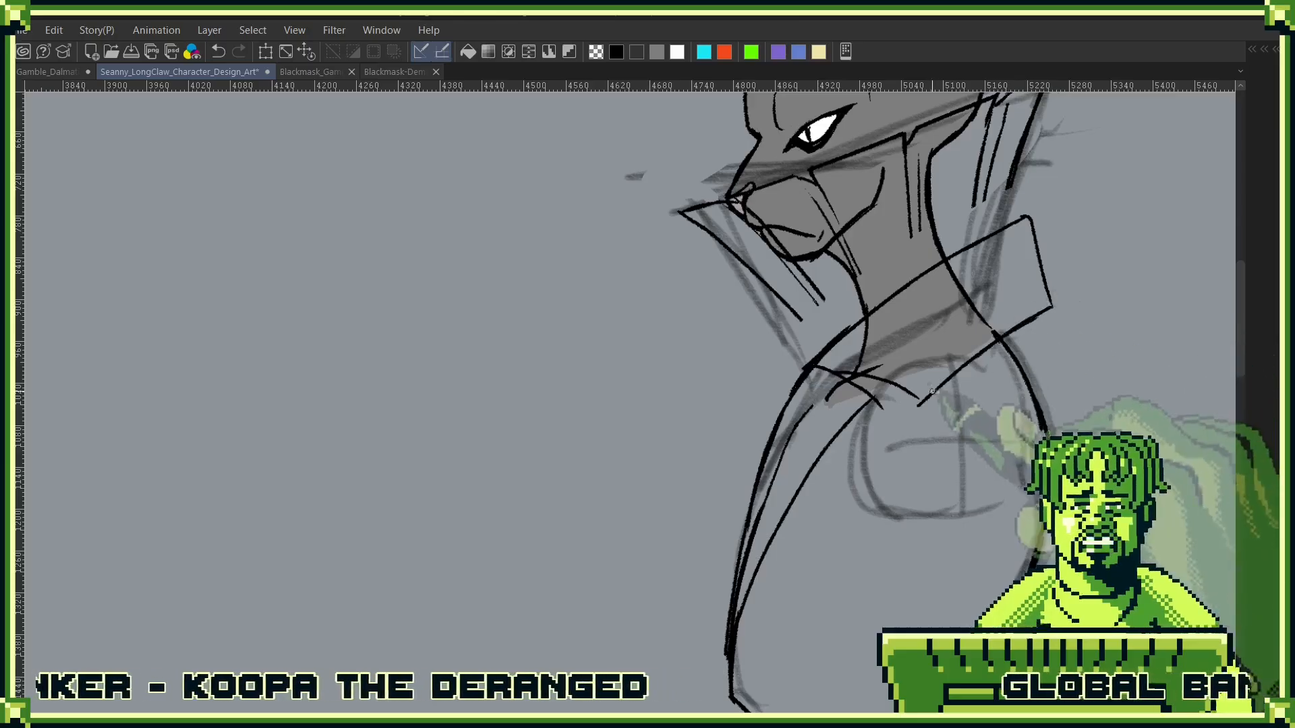
drag(900, 386, 891, 496)
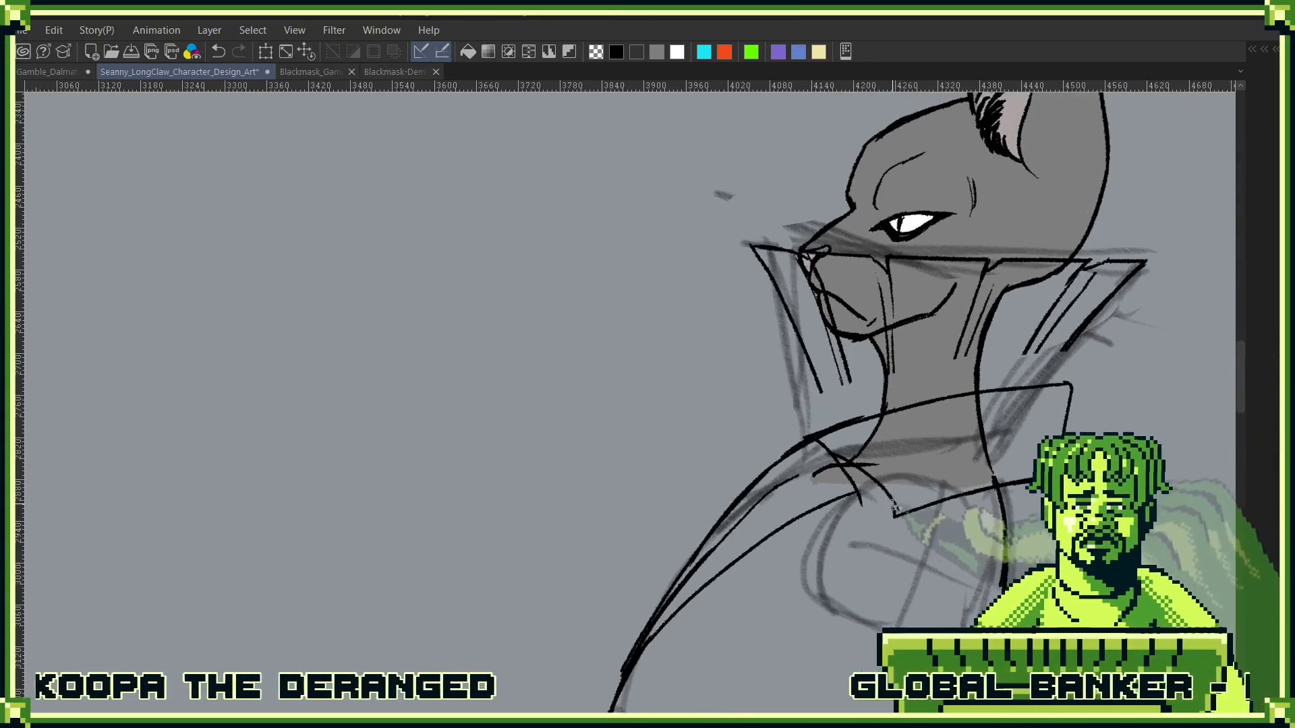
drag(1069, 349, 1036, 284)
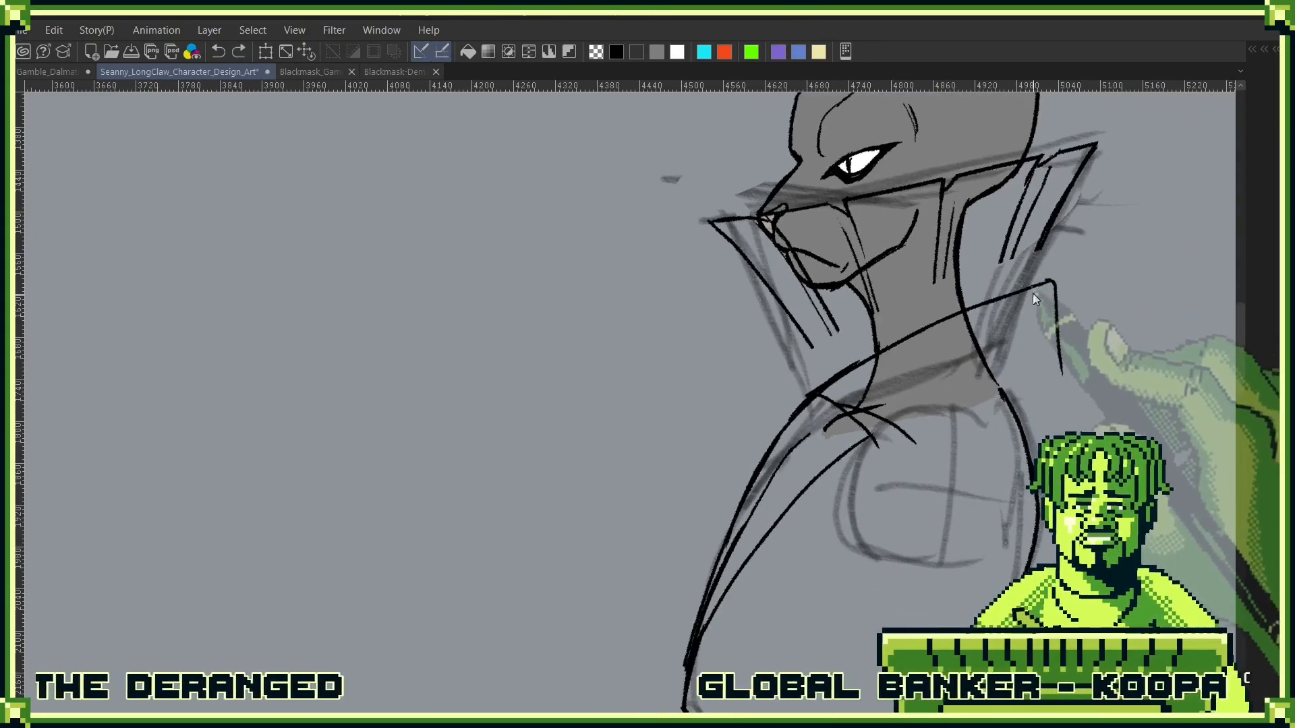
key(ctrl+z)
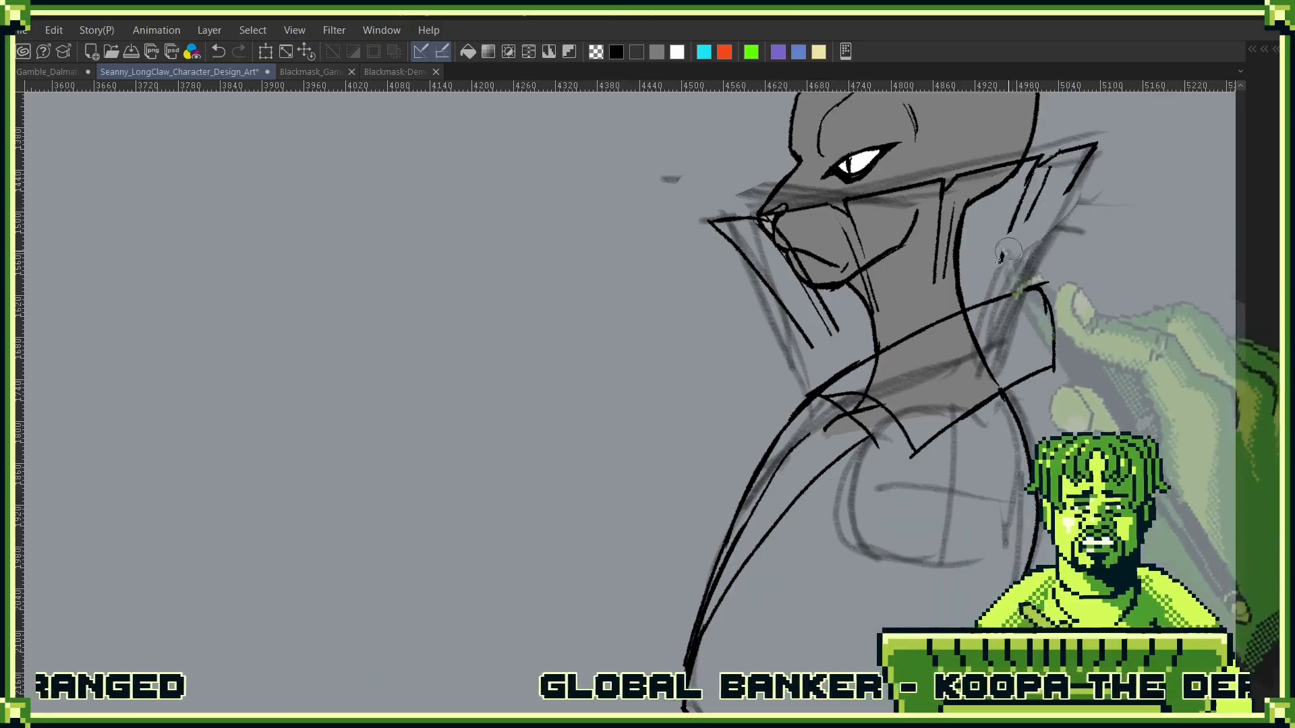
- Erase the tall pleated collar's outline and pleat lines around the face and neck
key(ctrl+z)
key(ctrl+z)
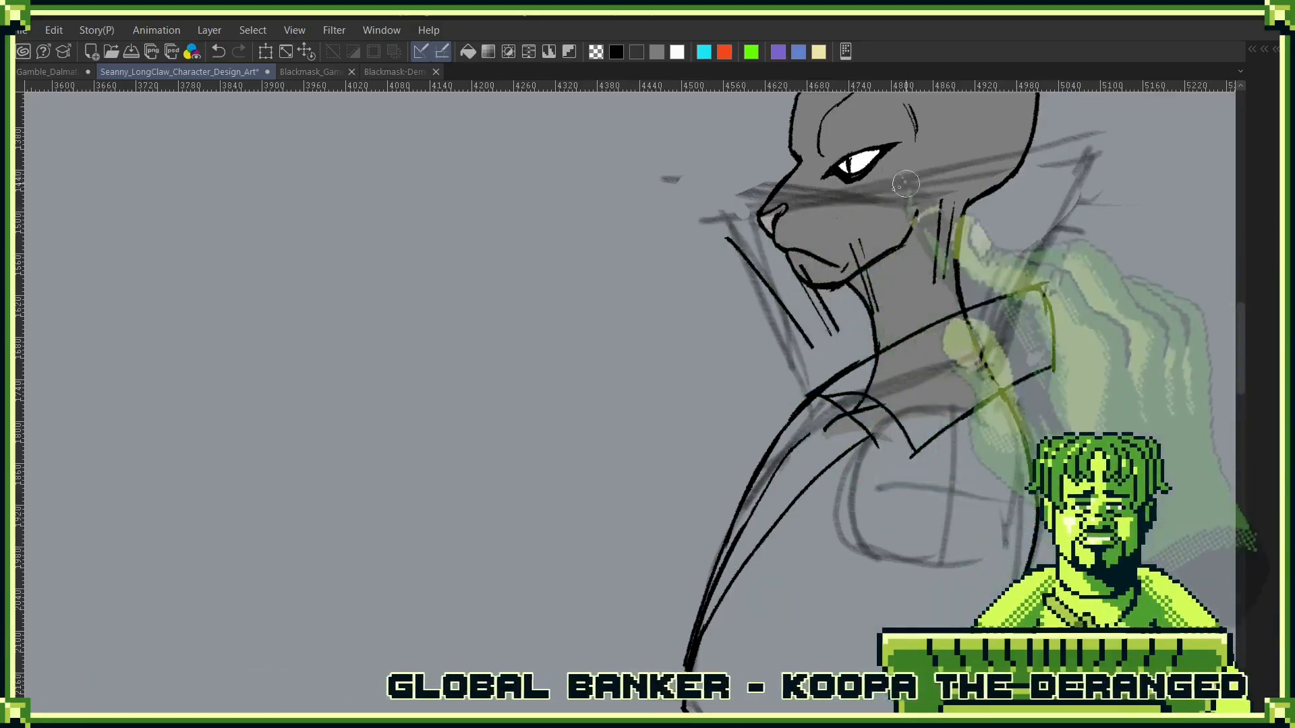
drag(947, 203, 937, 278)
drag(856, 242, 874, 311)
drag(805, 273, 836, 332)
drag(776, 300, 797, 341)
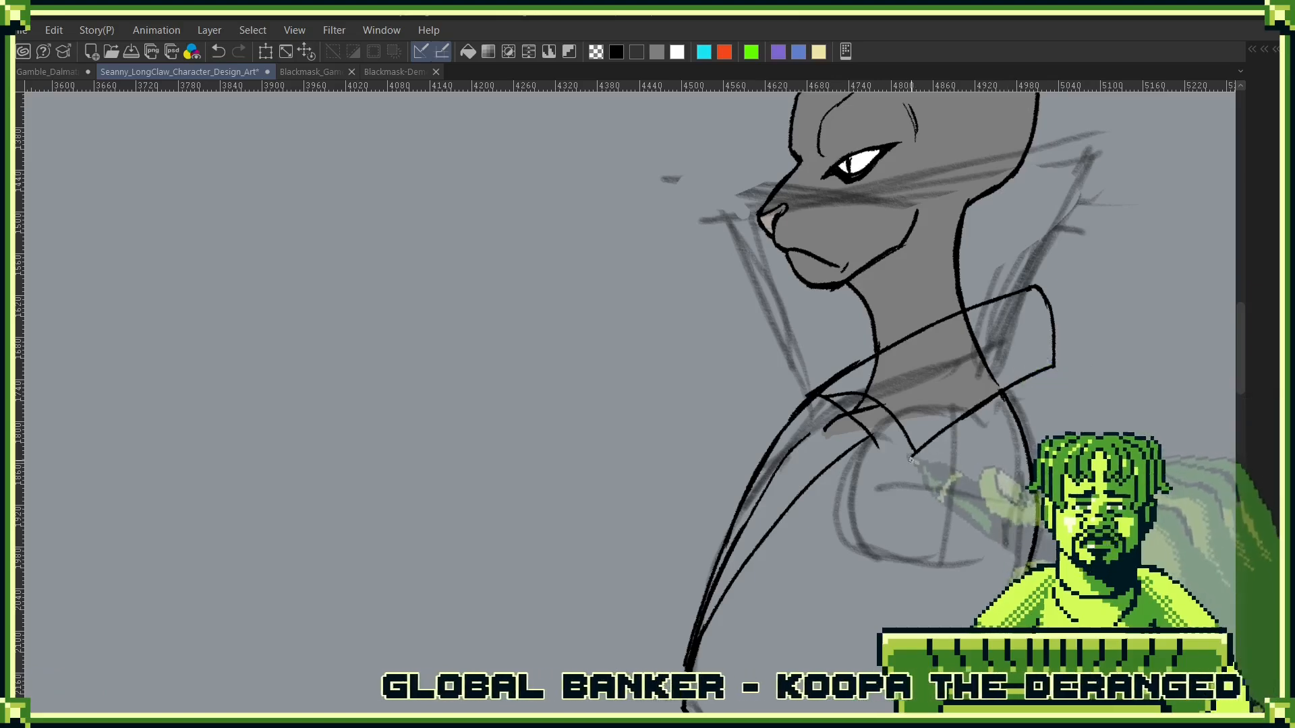
- Erase the extra inner line between the jacket's front outline and the lapel's edge
scroll(914, 446, up, 3)
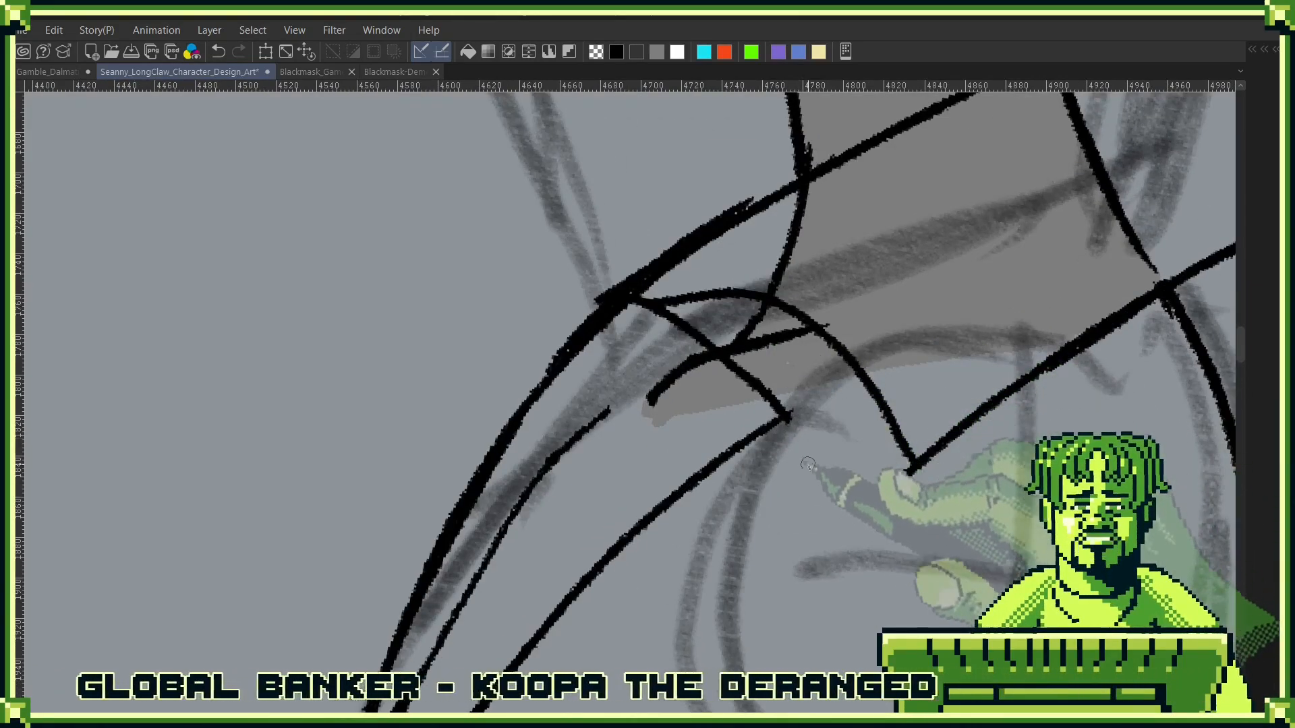
scroll(917, 492, down, 3)
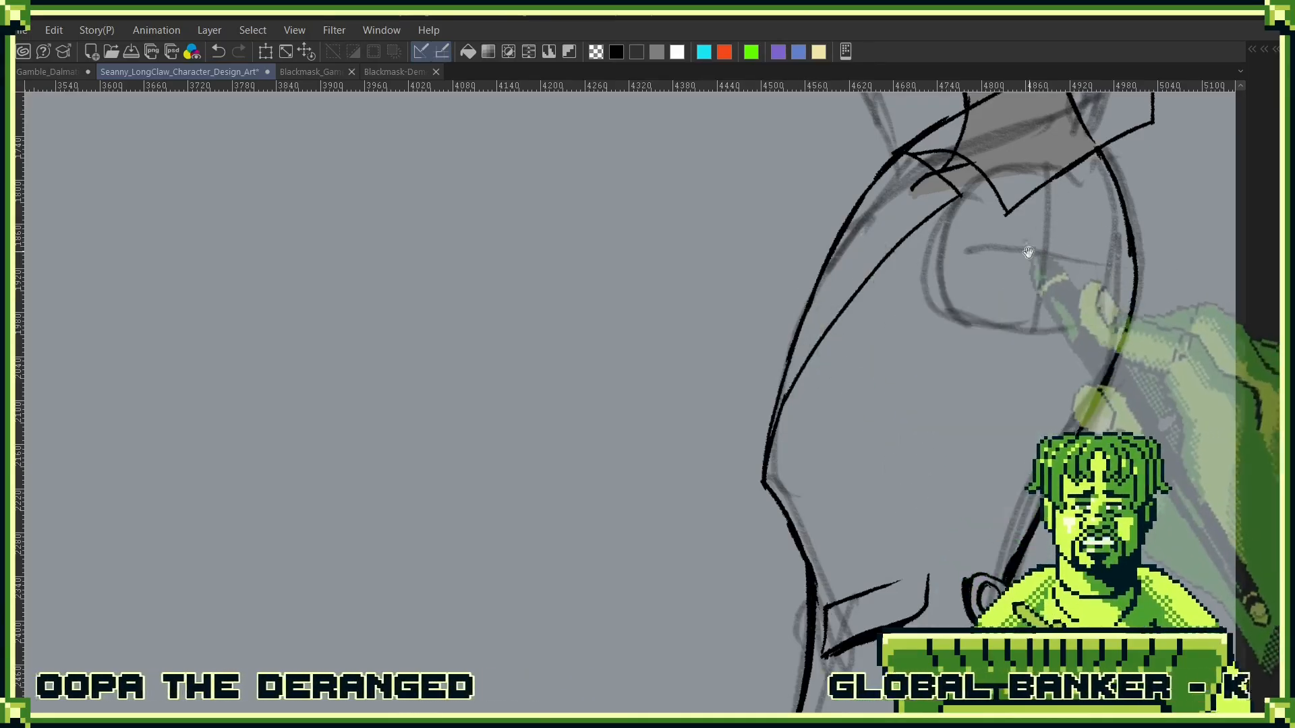
drag(993, 296, 1117, 406)
ctrl+alt+click(990, 398)
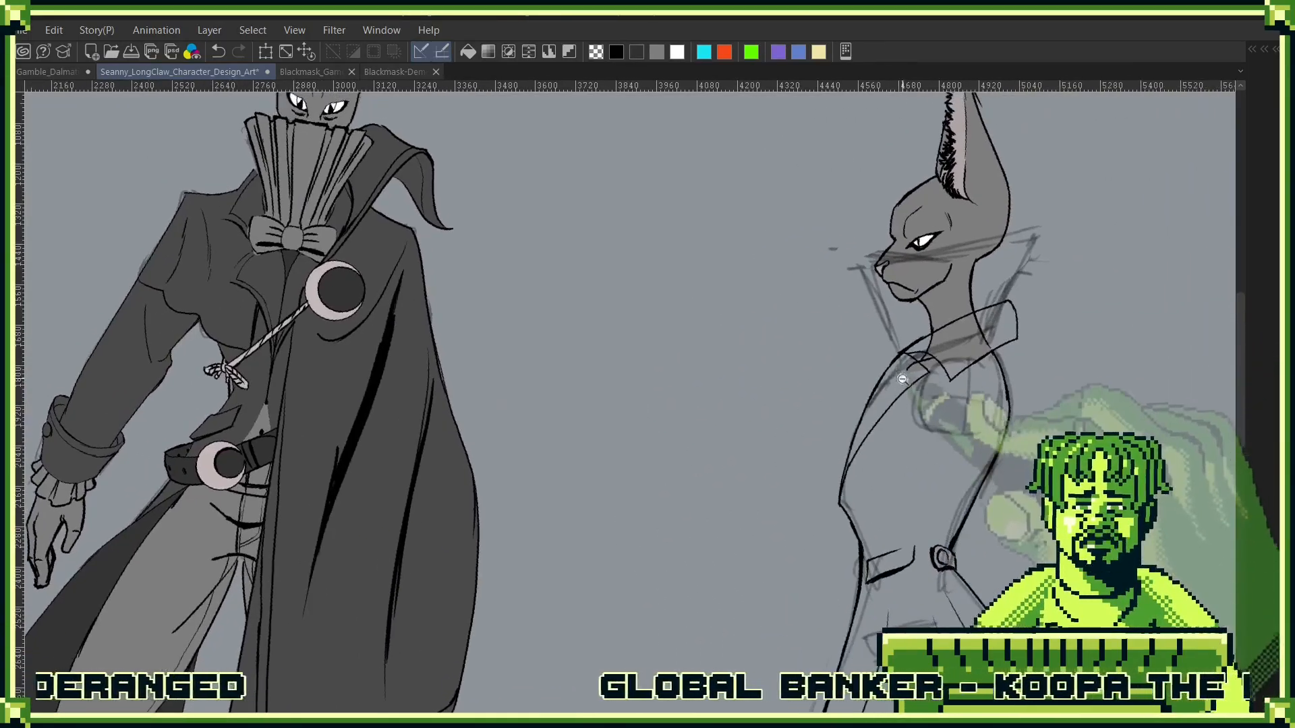
drag(903, 379, 998, 379)
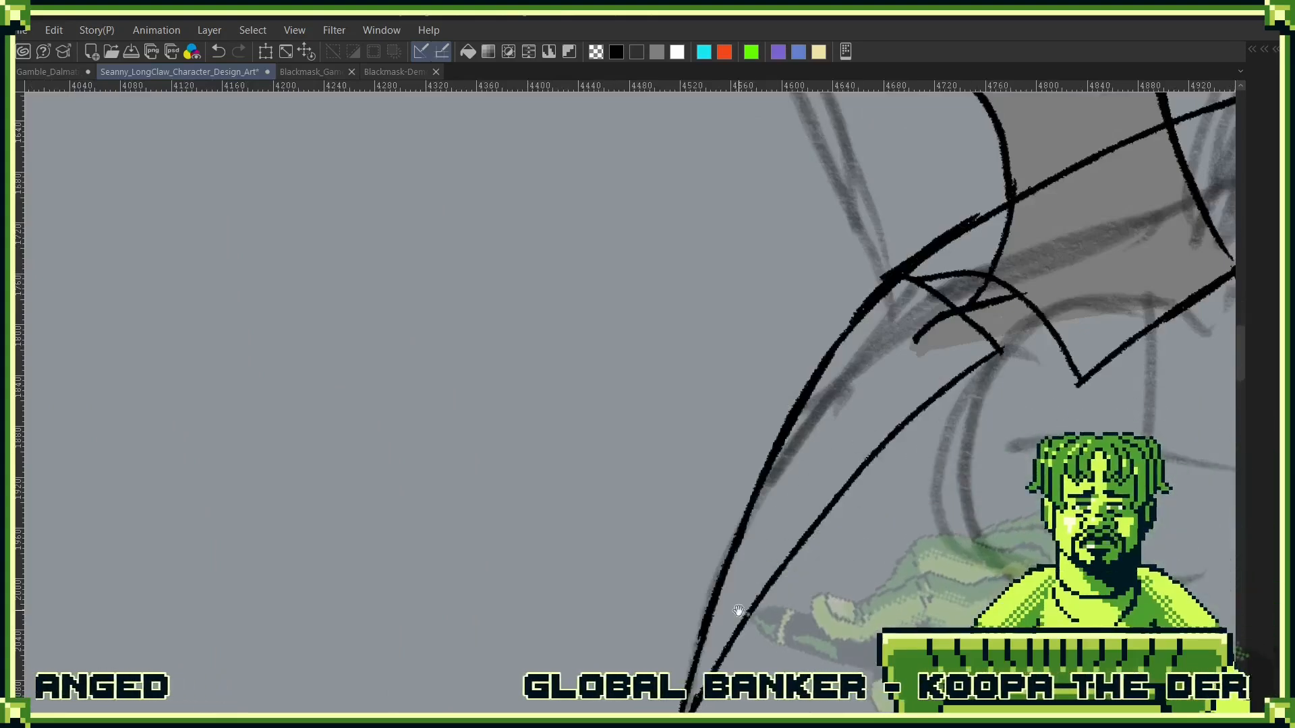
- Draw a thin line parallel to the lapel's edge with a short top edge at the collar, undoing the first attempt
drag(738, 610, 850, 443)
mouse_move(783, 597)
mouse_down()
mouse_move(889, 374)
mouse_move(1026, 226)
mouse_up()
key(ctrl+z)
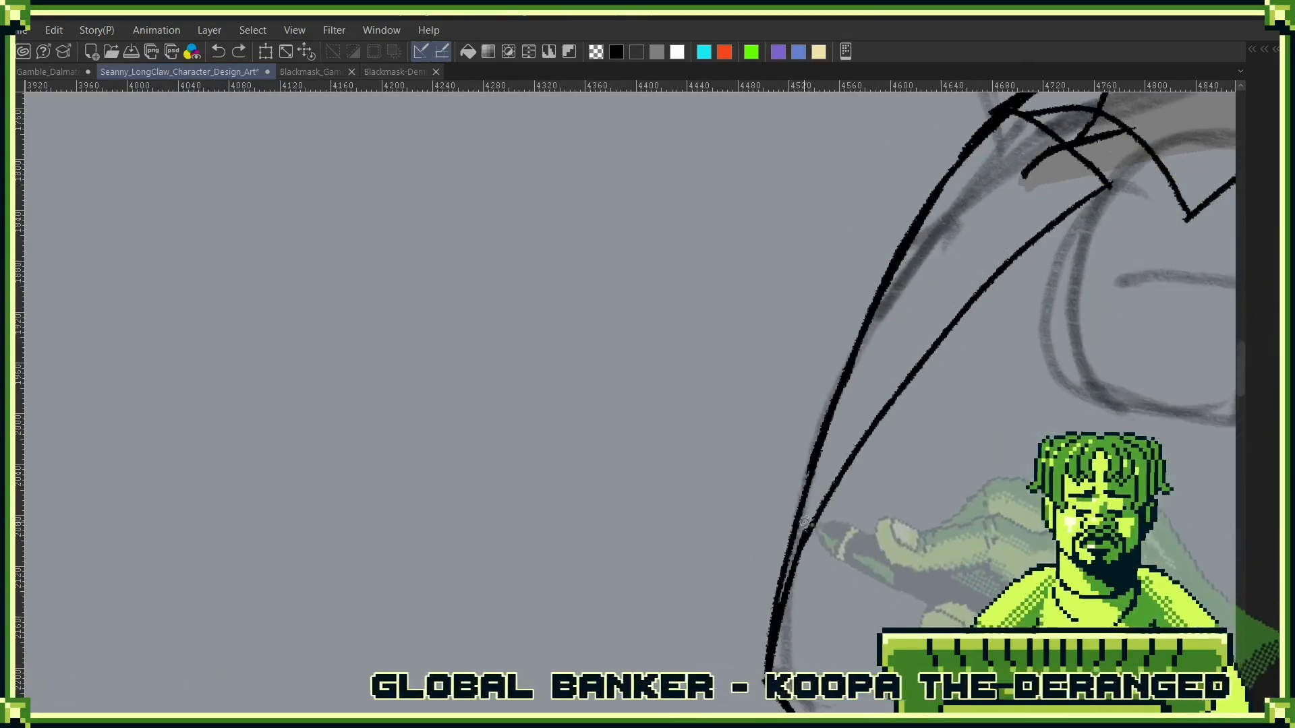
mouse_move(807, 509)
mouse_down()
mouse_move(1050, 174)
mouse_move(965, 336)
mouse_up()
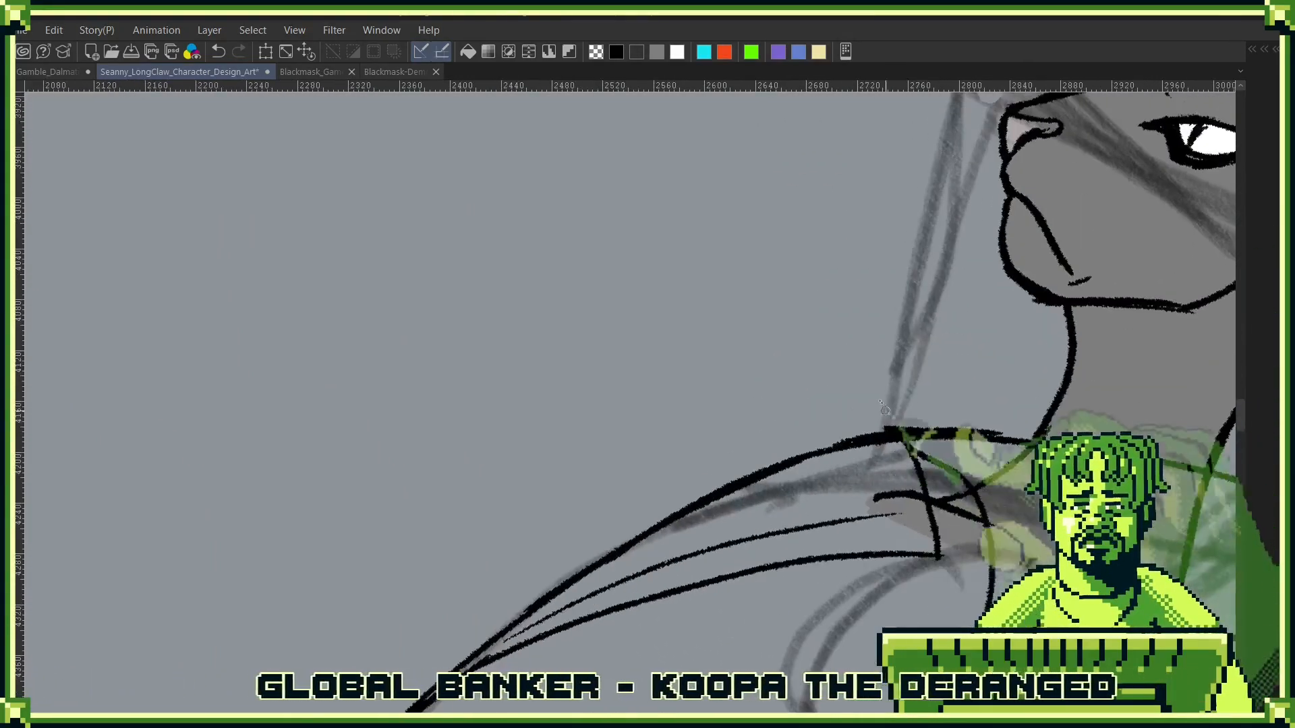
mouse_move(877, 432)
mouse_down()
mouse_move(893, 526)
mouse_move(937, 553)
mouse_up()
drag(876, 499, 985, 520)
drag(965, 469, 919, 226)
drag(964, 297, 764, 404)
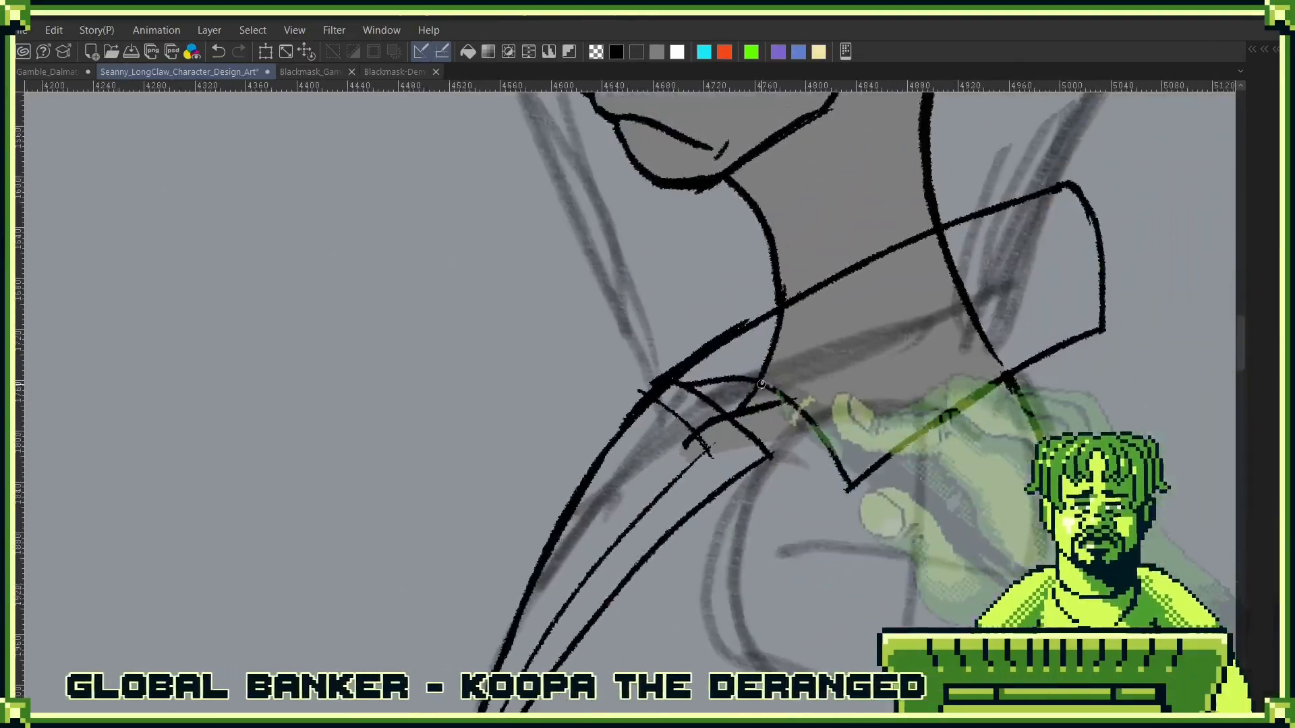
drag(940, 445, 851, 440)
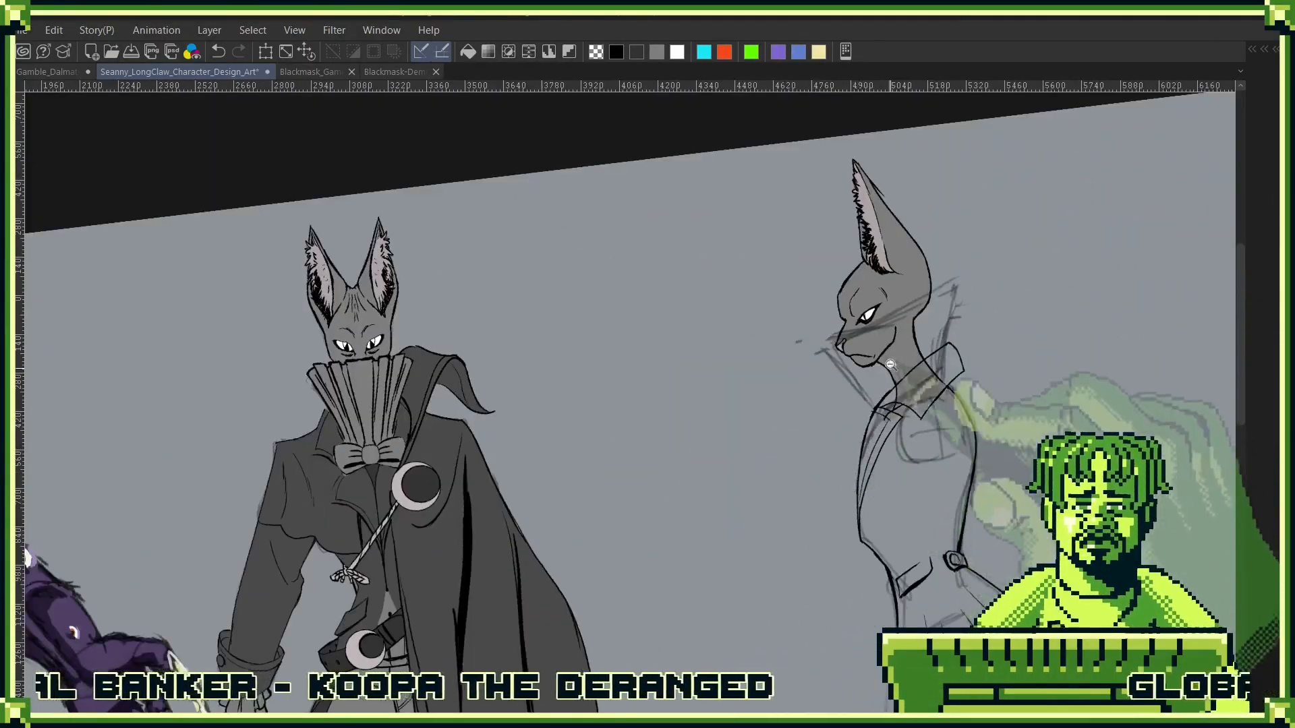
- Draw a thin inner line following the folded collar's lower edge, from the front past its point to the back edge
drag(890, 364, 990, 411)
drag(801, 590, 925, 566)
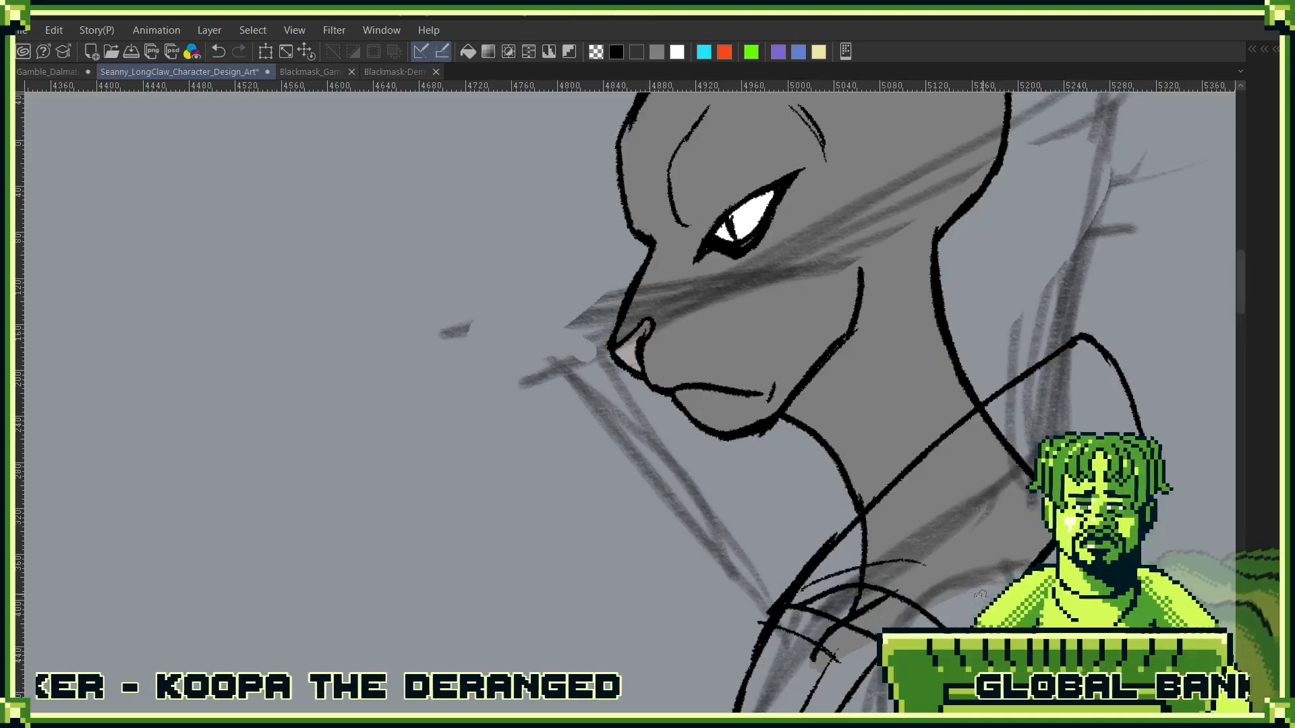
drag(962, 616, 926, 565)
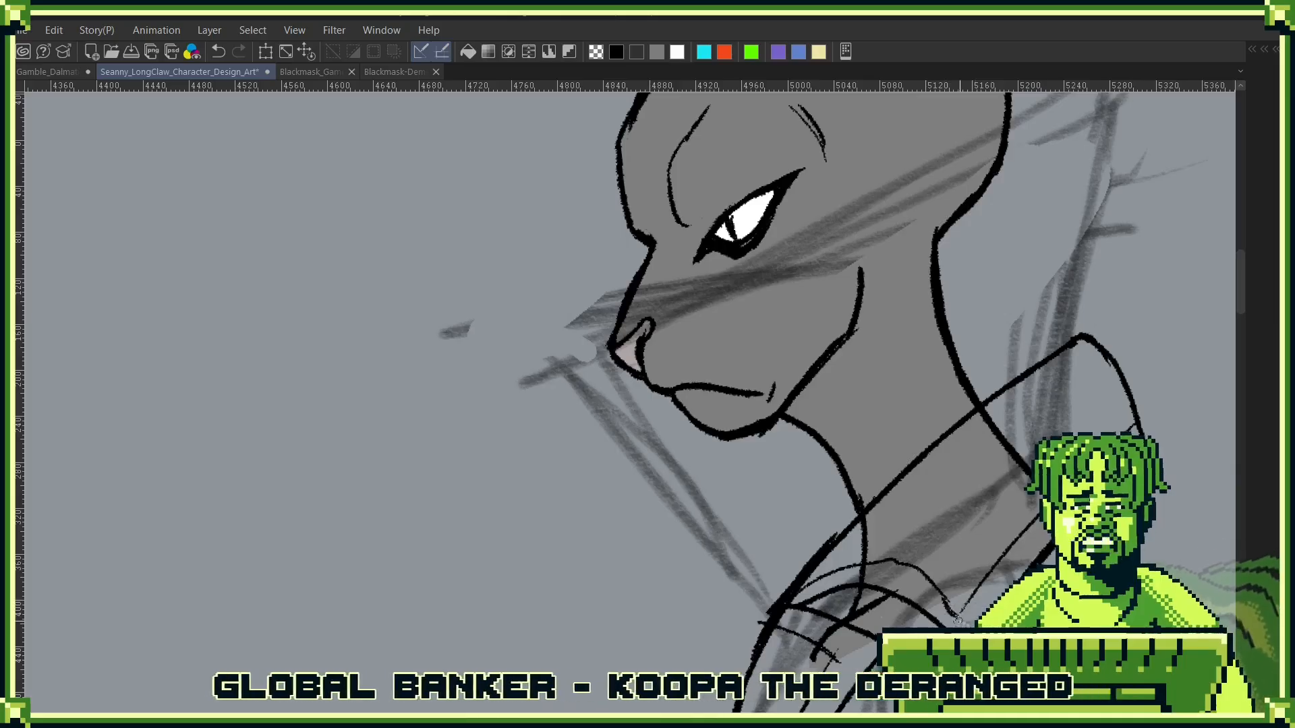
drag(1006, 551, 1030, 348)
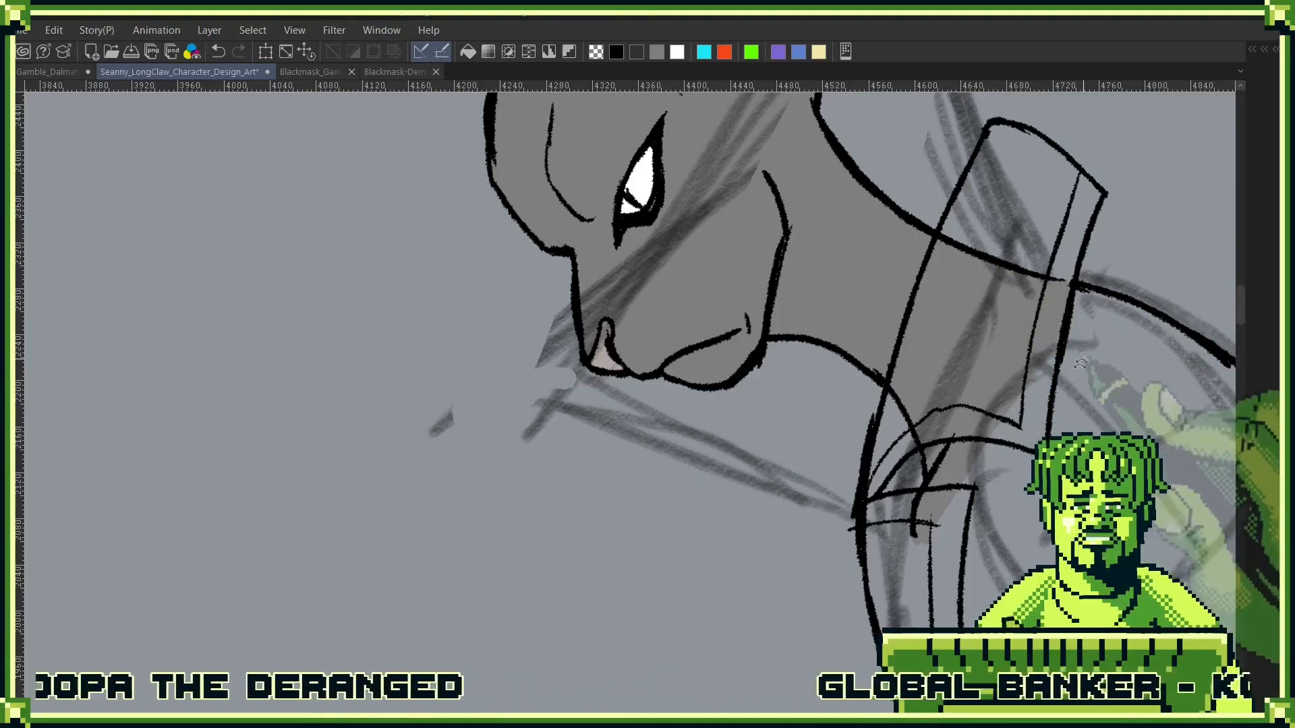
- Select the whole area inside the side-view jacket's outline, from the folded collar down to the coat's hem
scroll(1080, 364, down, 10)
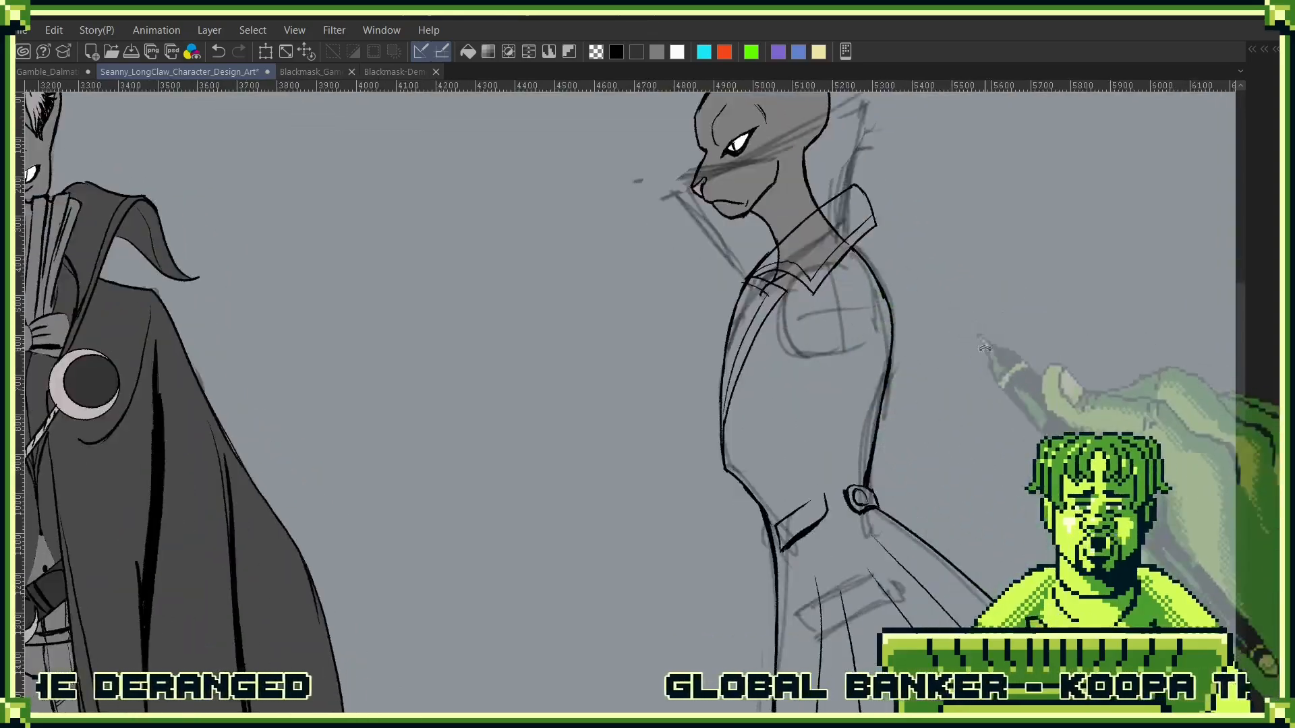
drag(984, 349, 957, 482)
drag(929, 408, 933, 590)
drag(976, 530, 988, 379)
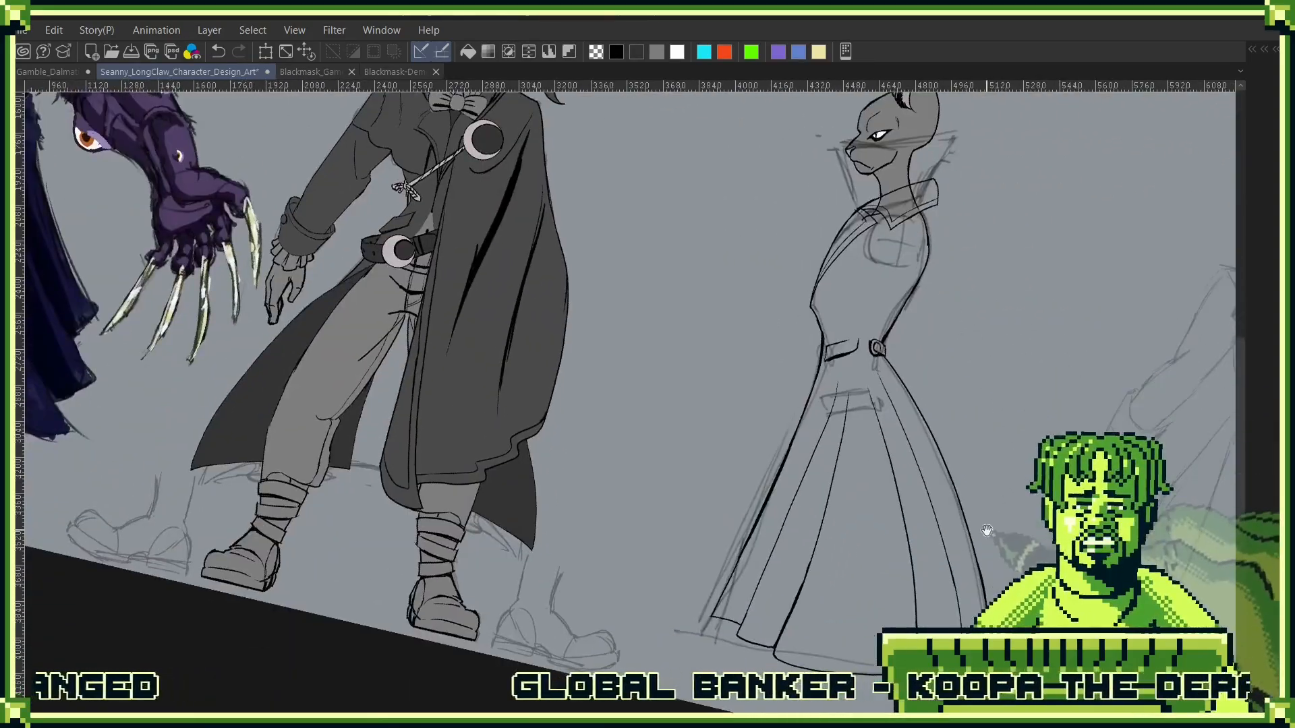
drag(992, 519, 988, 530)
drag(988, 468, 994, 412)
drag(994, 413, 966, 555)
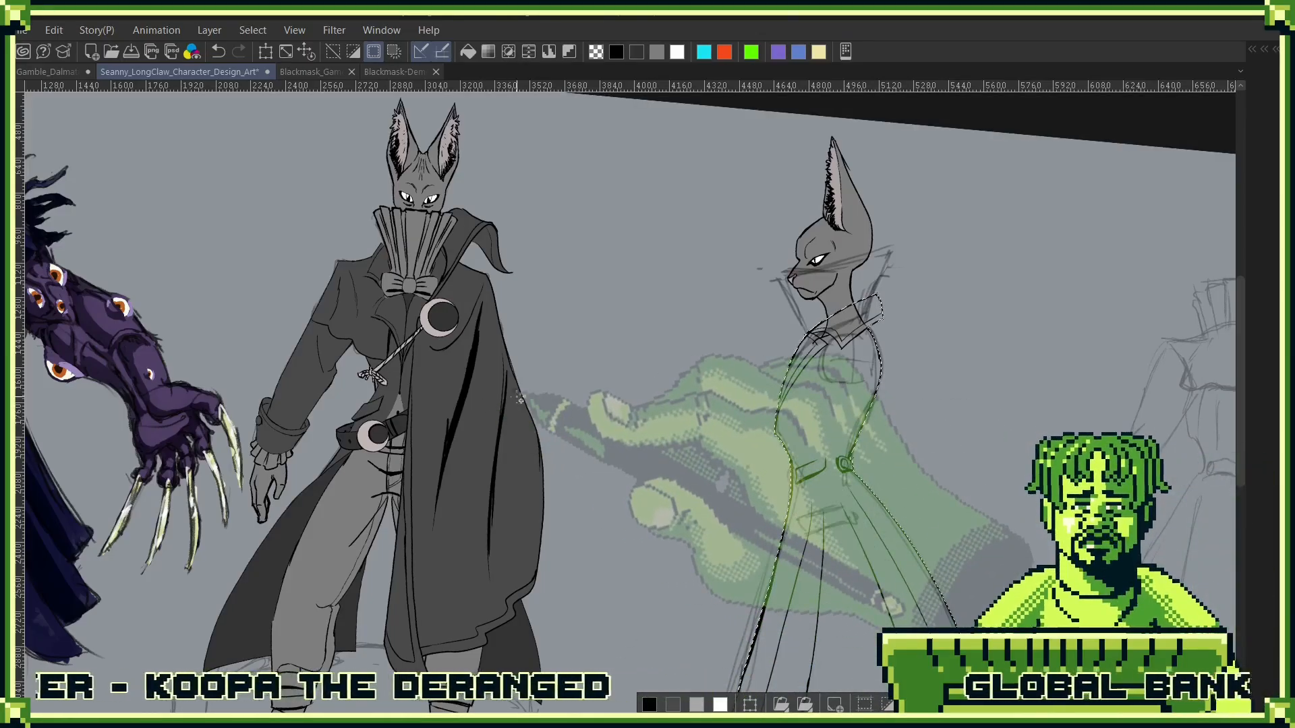
- Try filling the selected jacket area with dark grey directly on the Multiply layer, undoing each fill
key(alt+BackSpace)
key(ctrl+z)
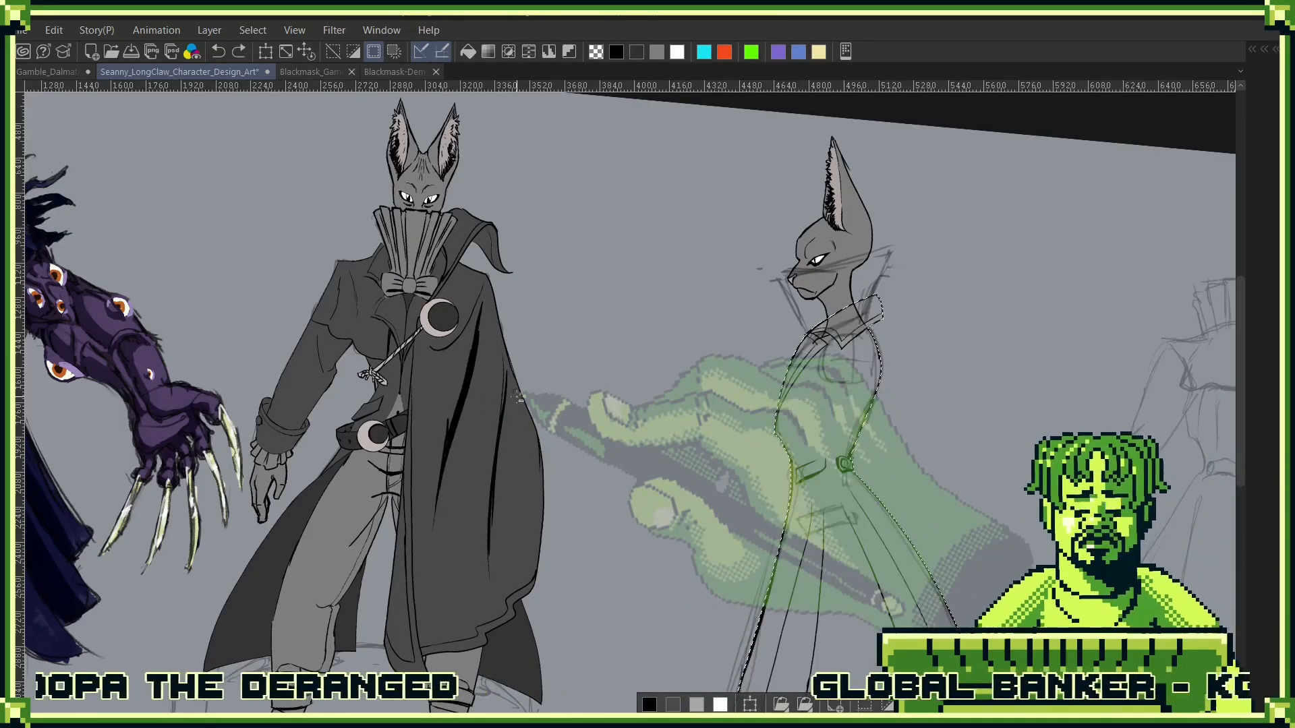
key(F7)
click(597, 405)
key(alt+BackSpace)
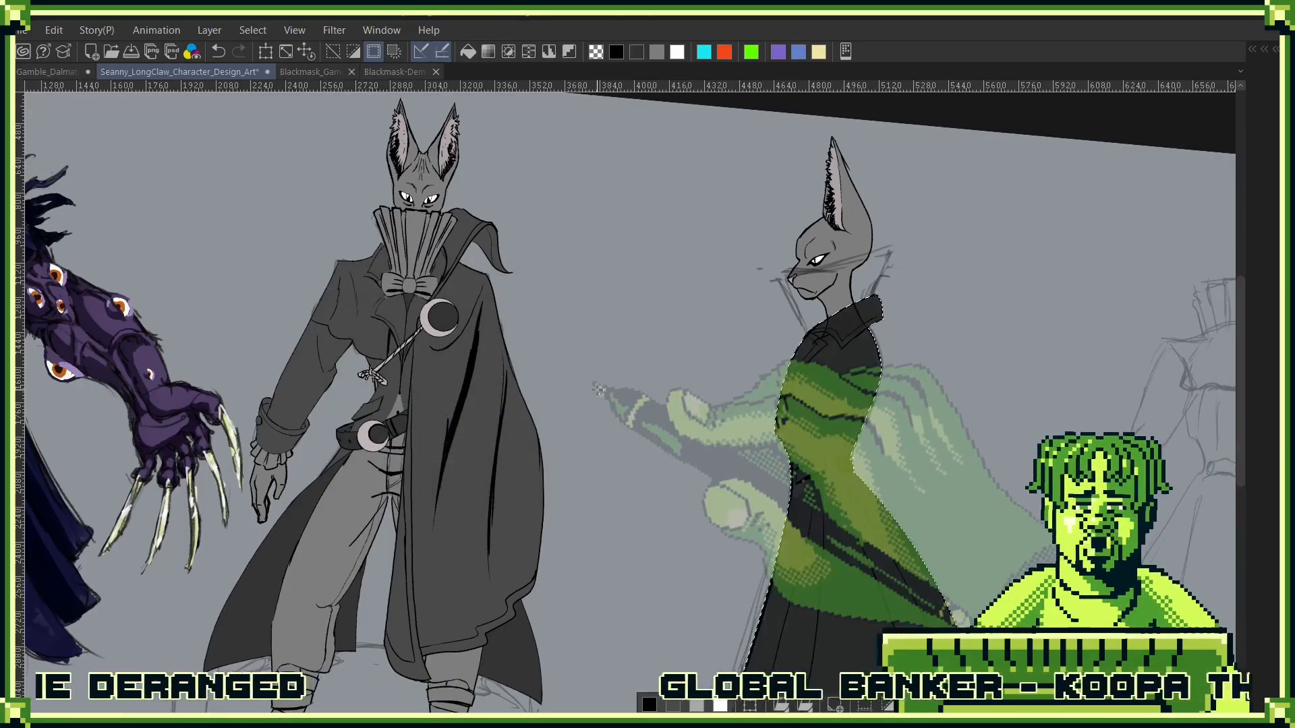
key(ctrl+z)
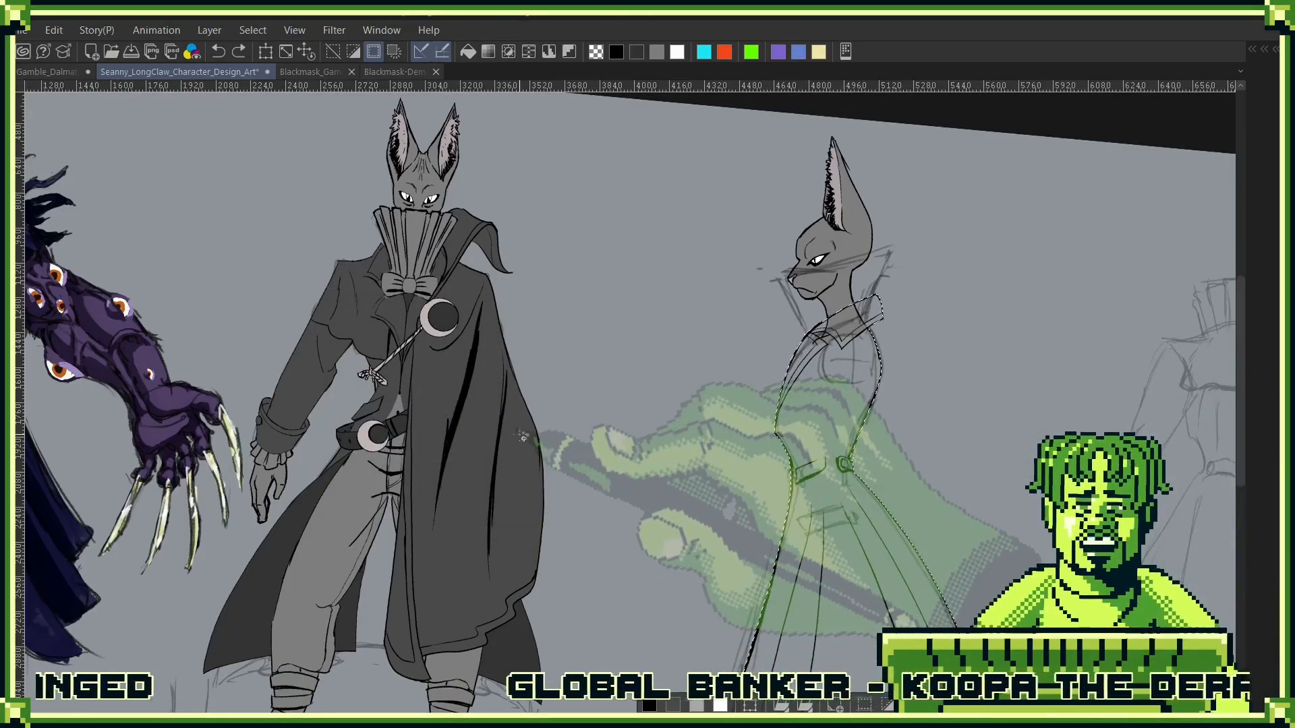
key(alt+BackSpace)
key(ctrl+z)
- Add a new raster layer under the Jacket line layer, fill the selected jacket area with dark grey and clear the selection
key(F7)
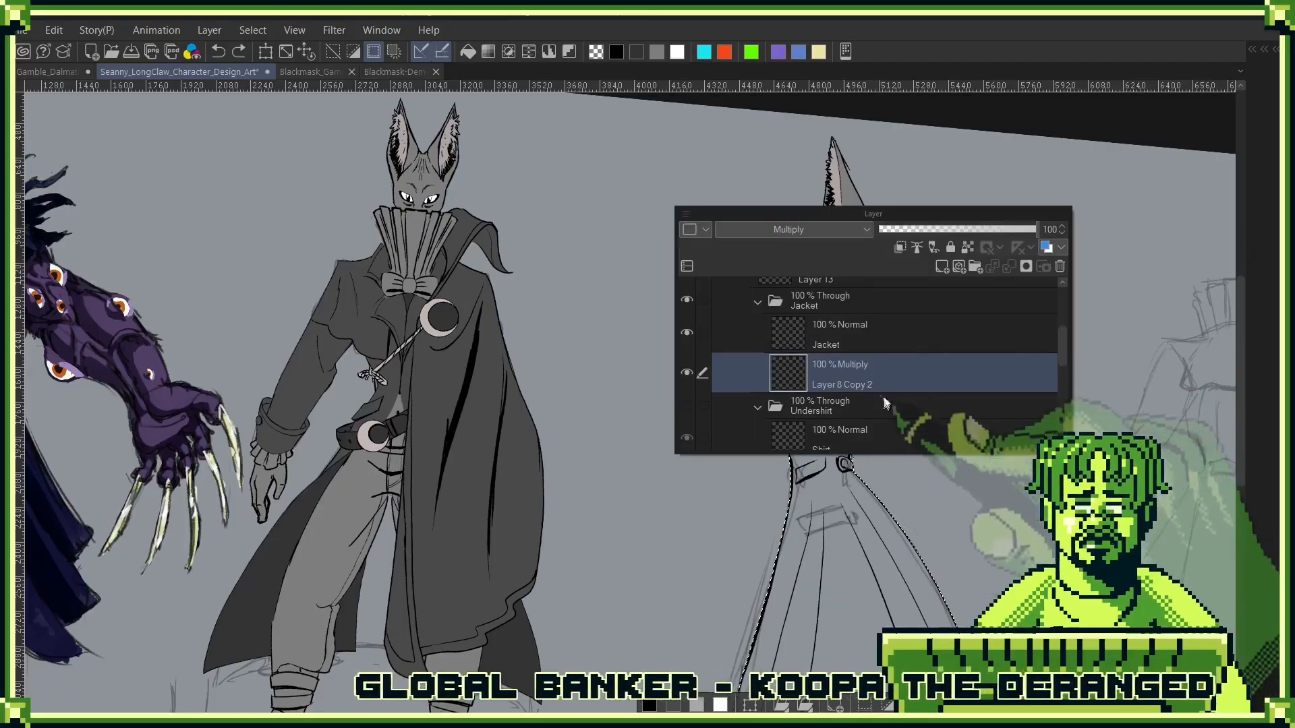
click(685, 371)
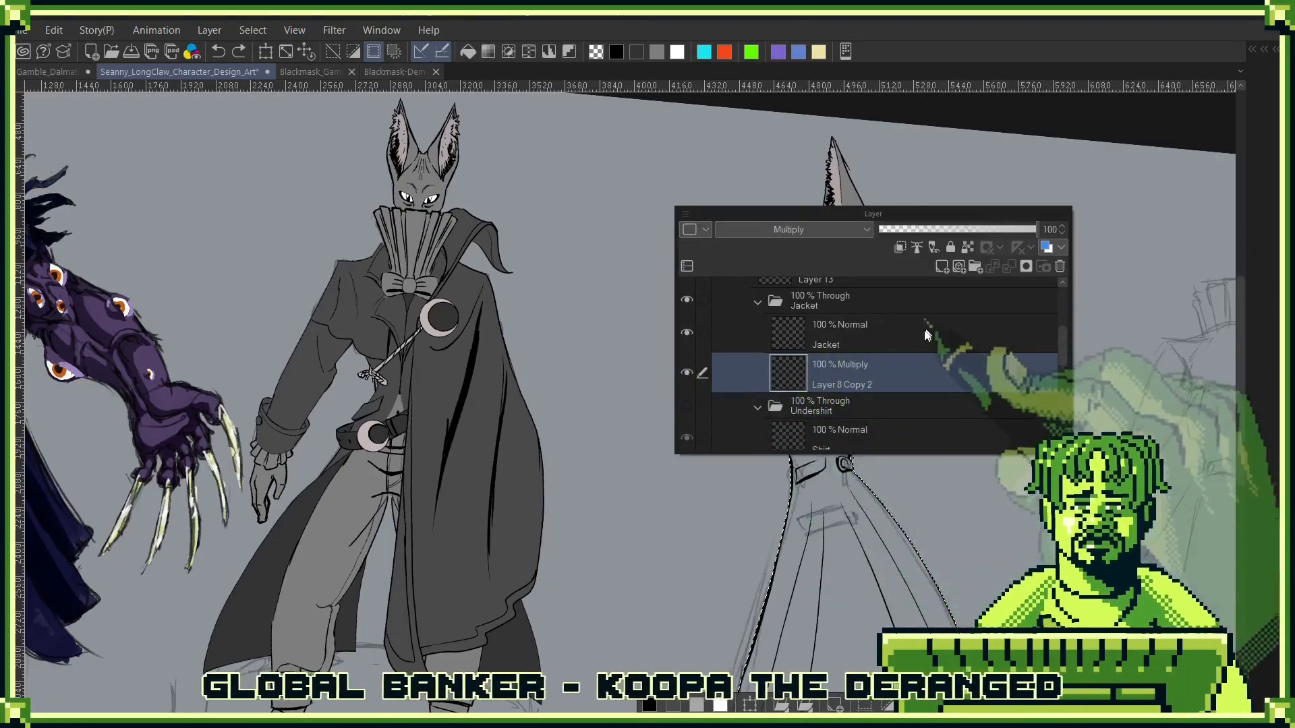
click(941, 266)
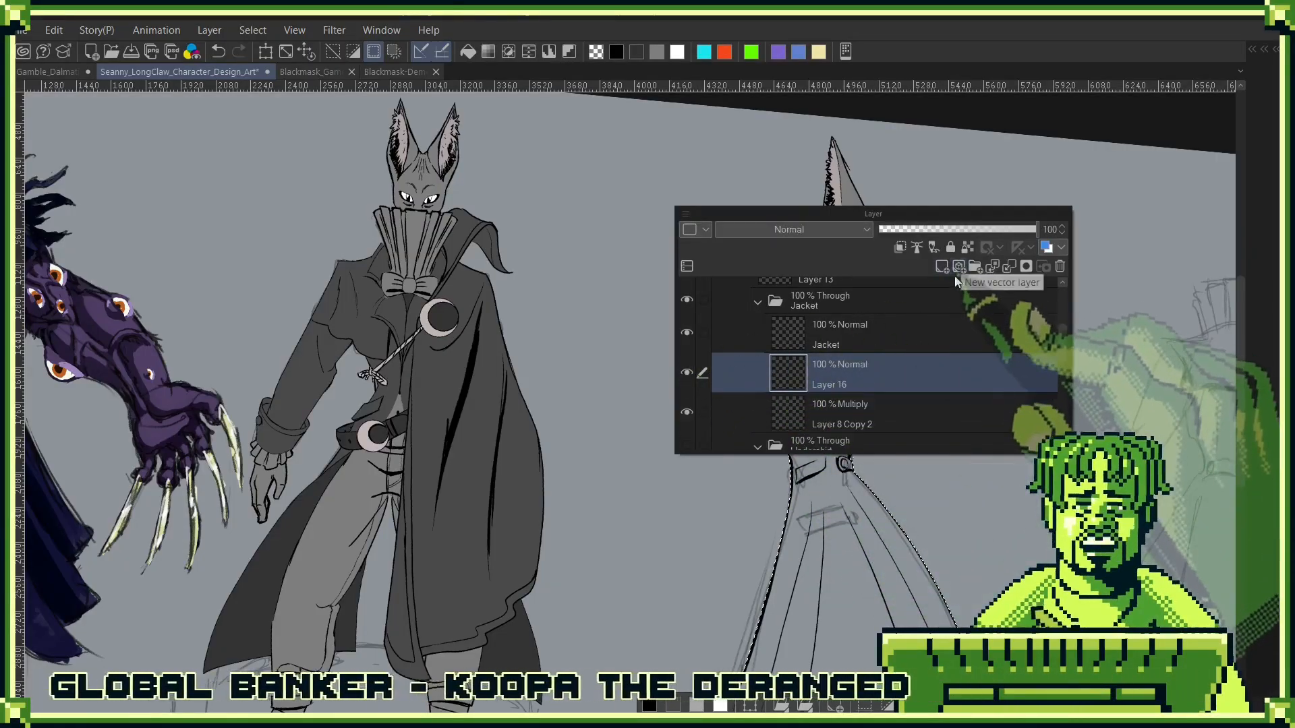
key(F7)
key(alt+BackSpace)
key(F7)
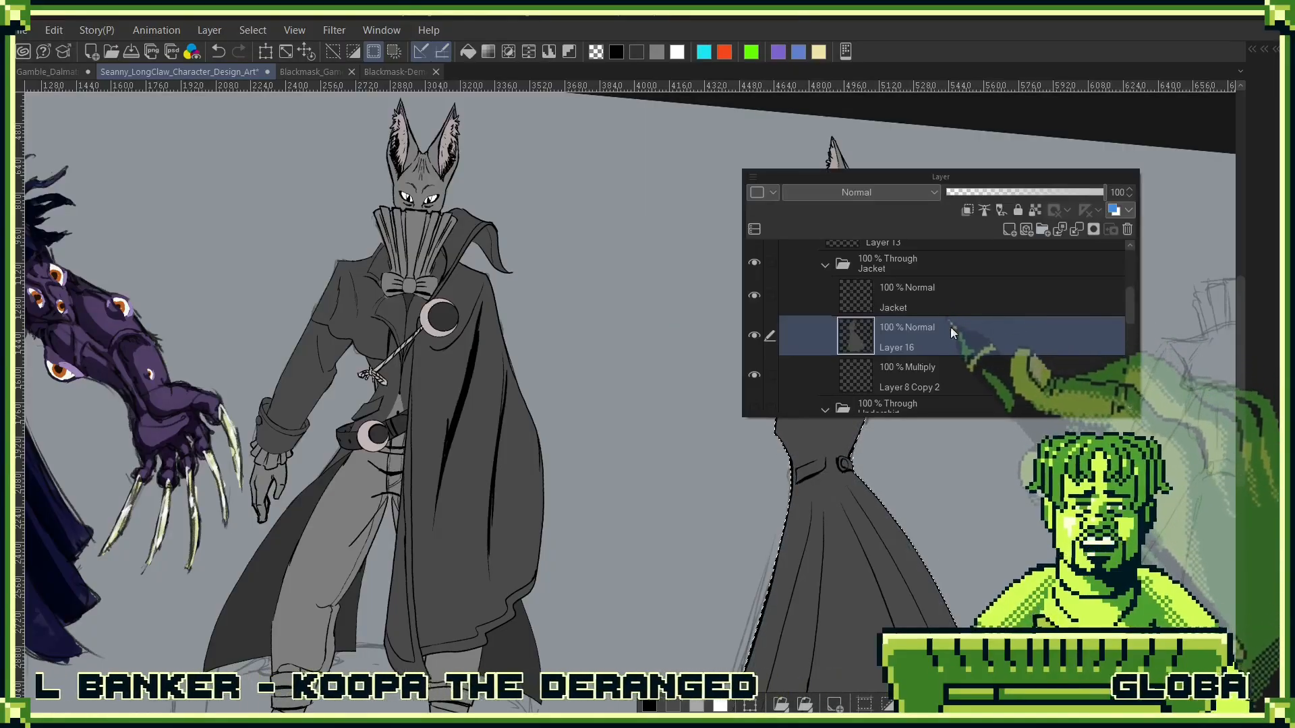
key(F7)
key(ctrl+d)
- Hide Layer 8 Copy 2, show the Undershirt folder again and collapse the Jacket folder
key(F6)
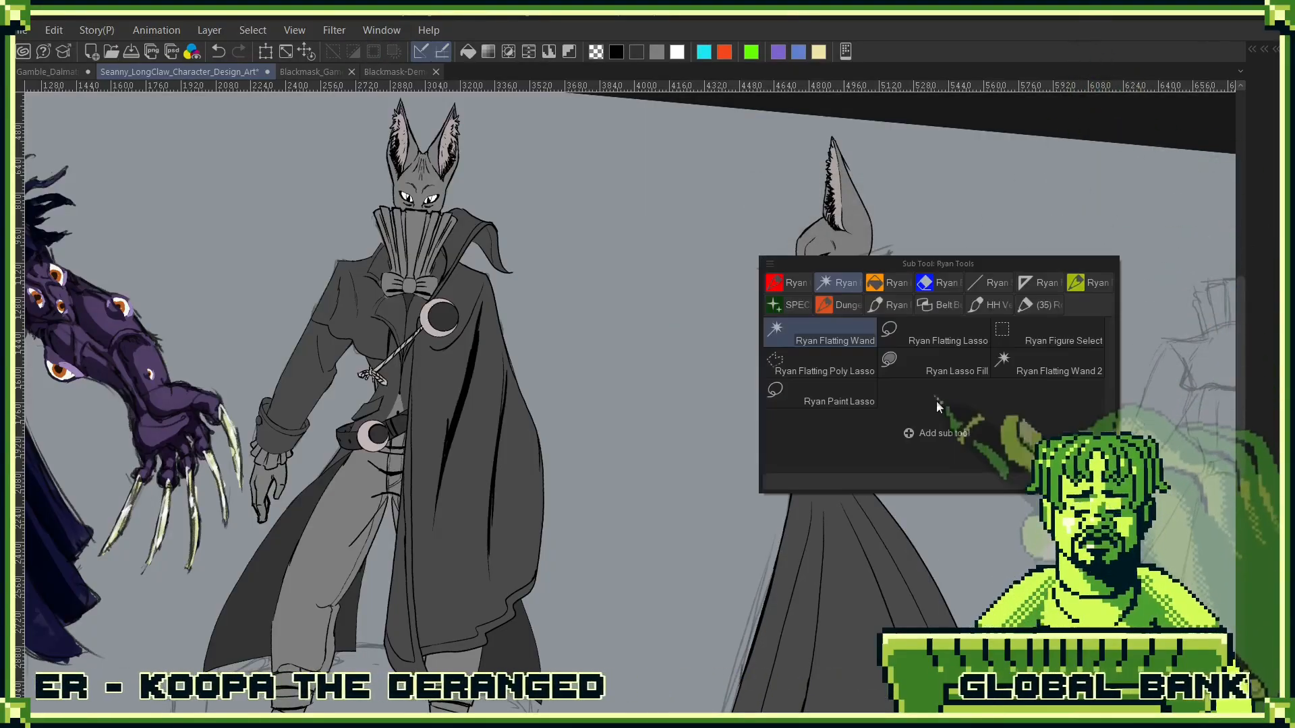
key(F6)
key(F7)
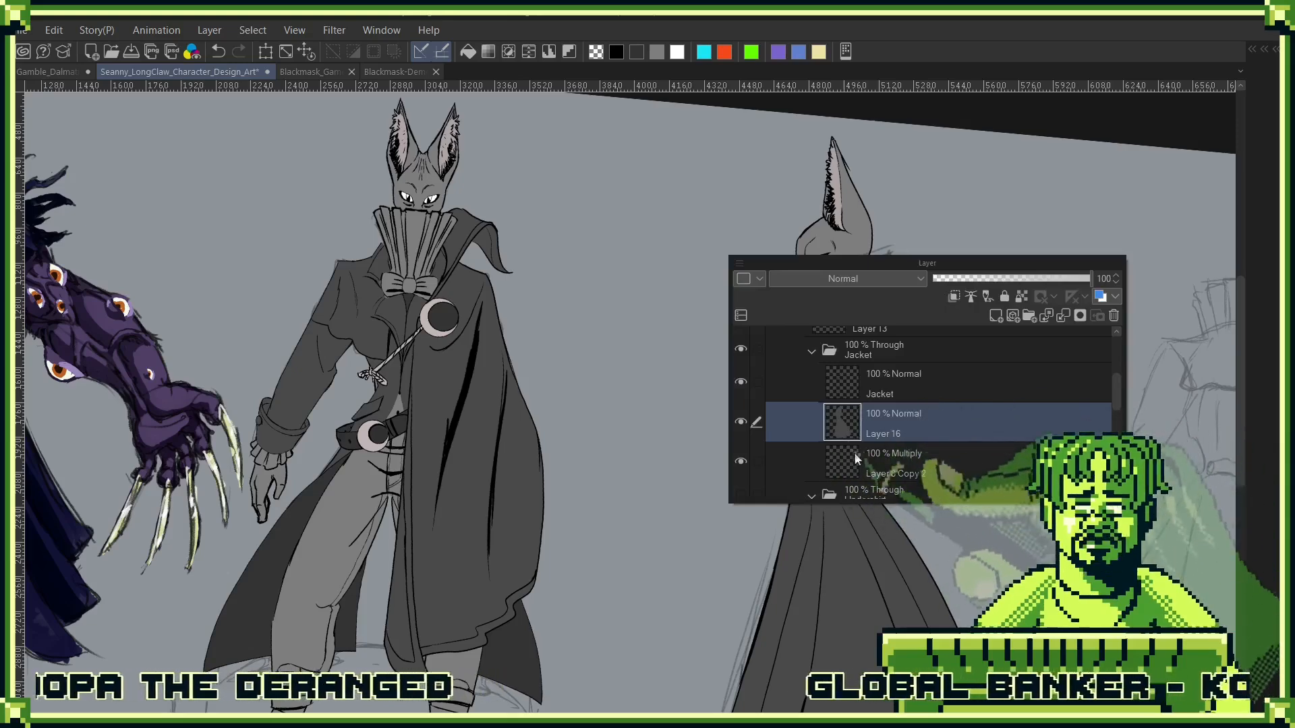
click(903, 462)
click(741, 462)
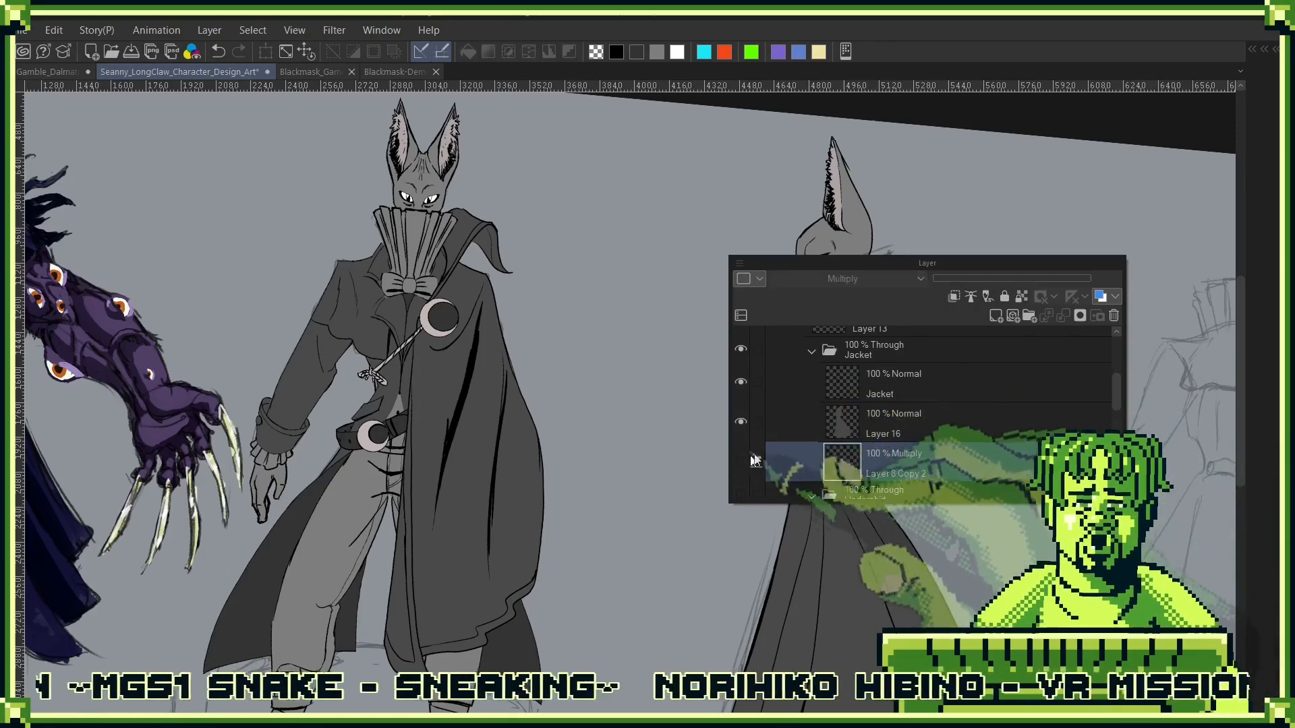
click(813, 351)
key(F7)
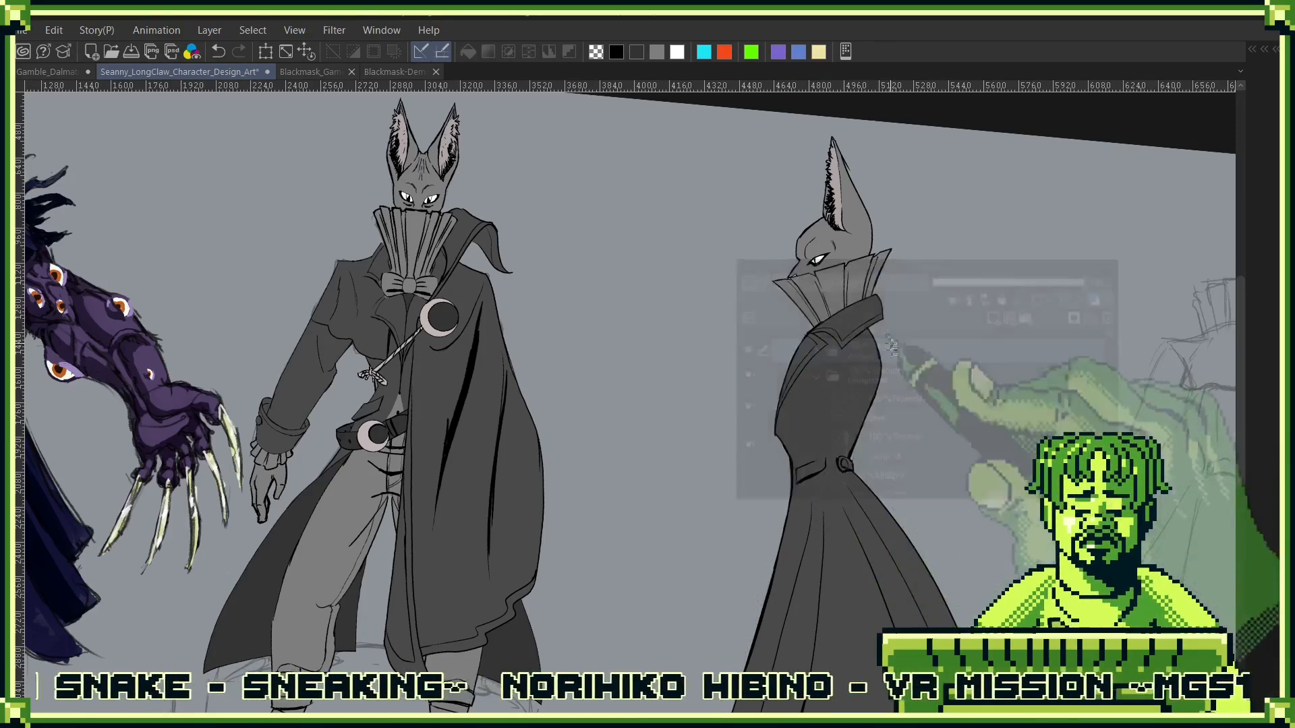
drag(1075, 280, 1031, 313)
key(ctrl+0)
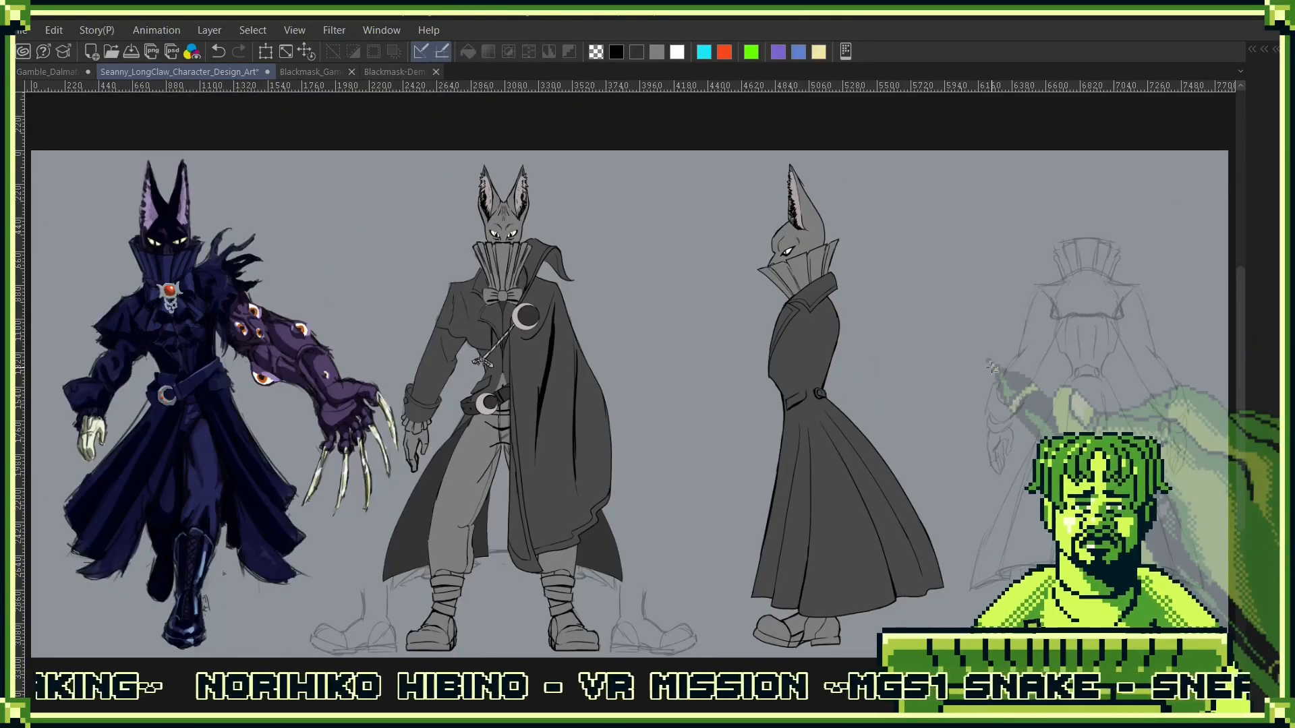
- Make the Jacket line layer active and hide the jacket's colour fill on Layer 16 and the Undershirt folder
key(F7)
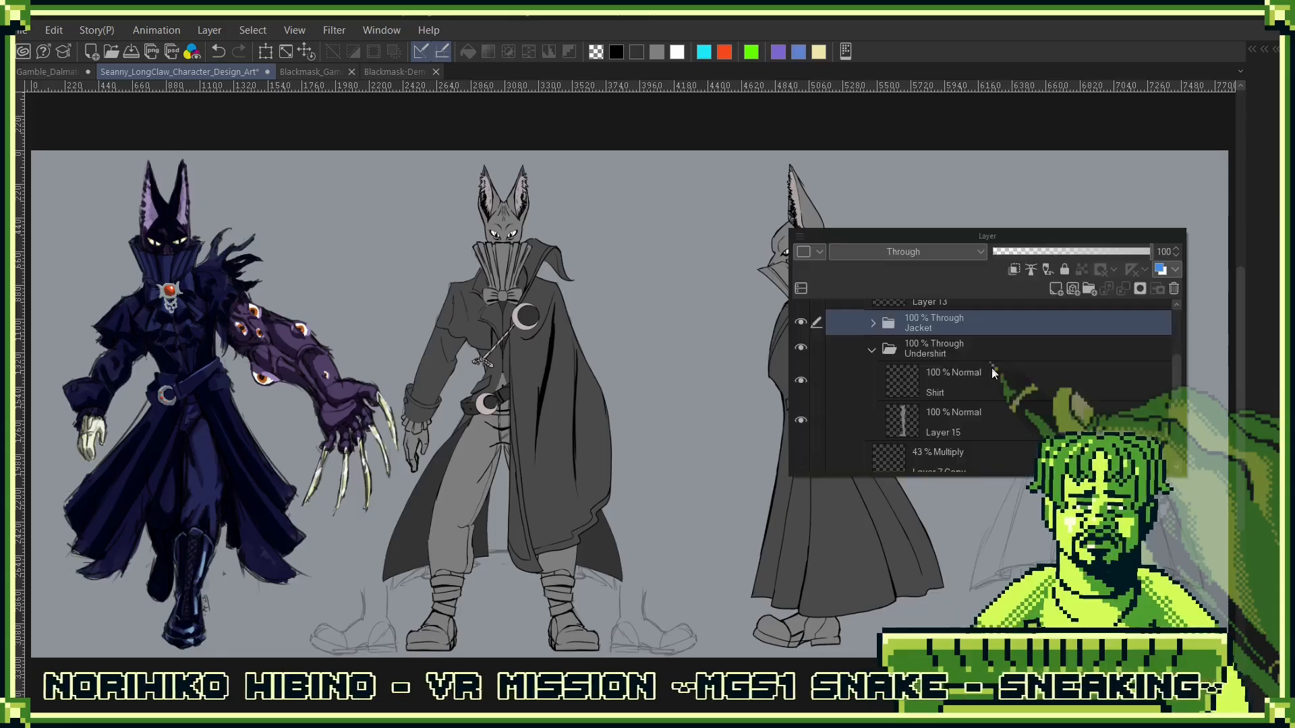
click(874, 327)
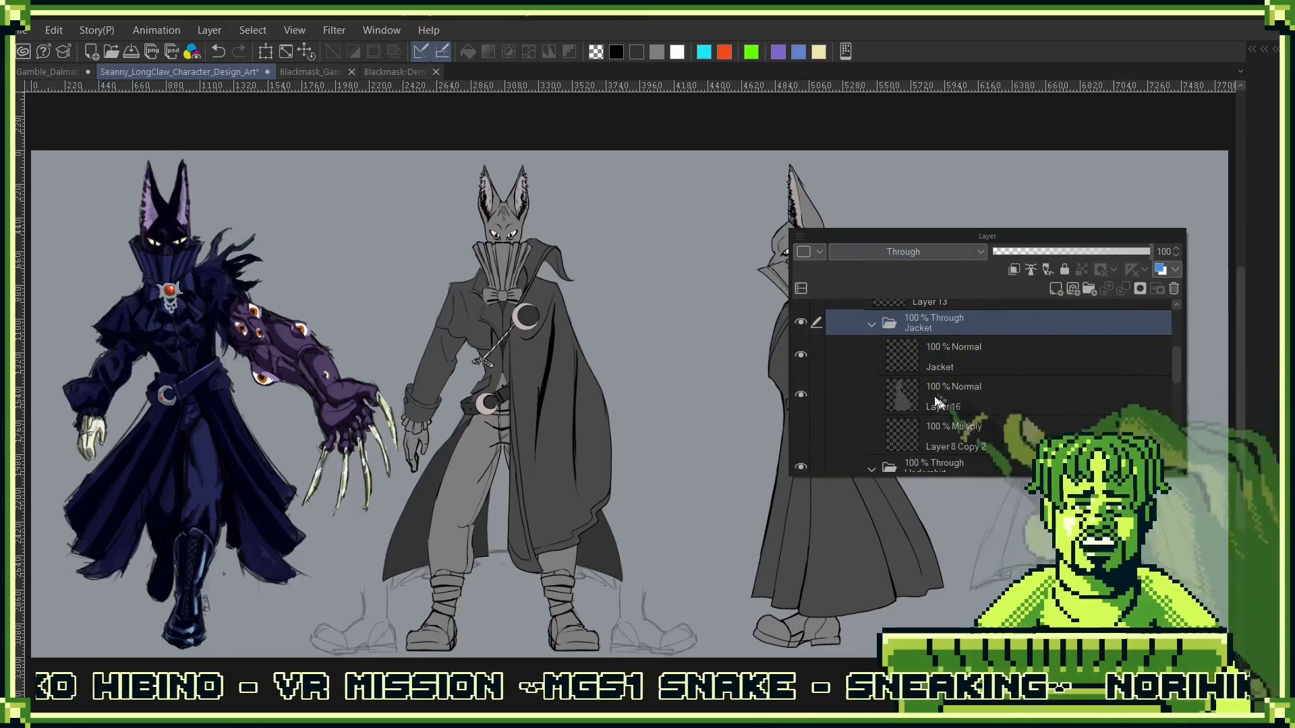
click(951, 358)
key(F7)
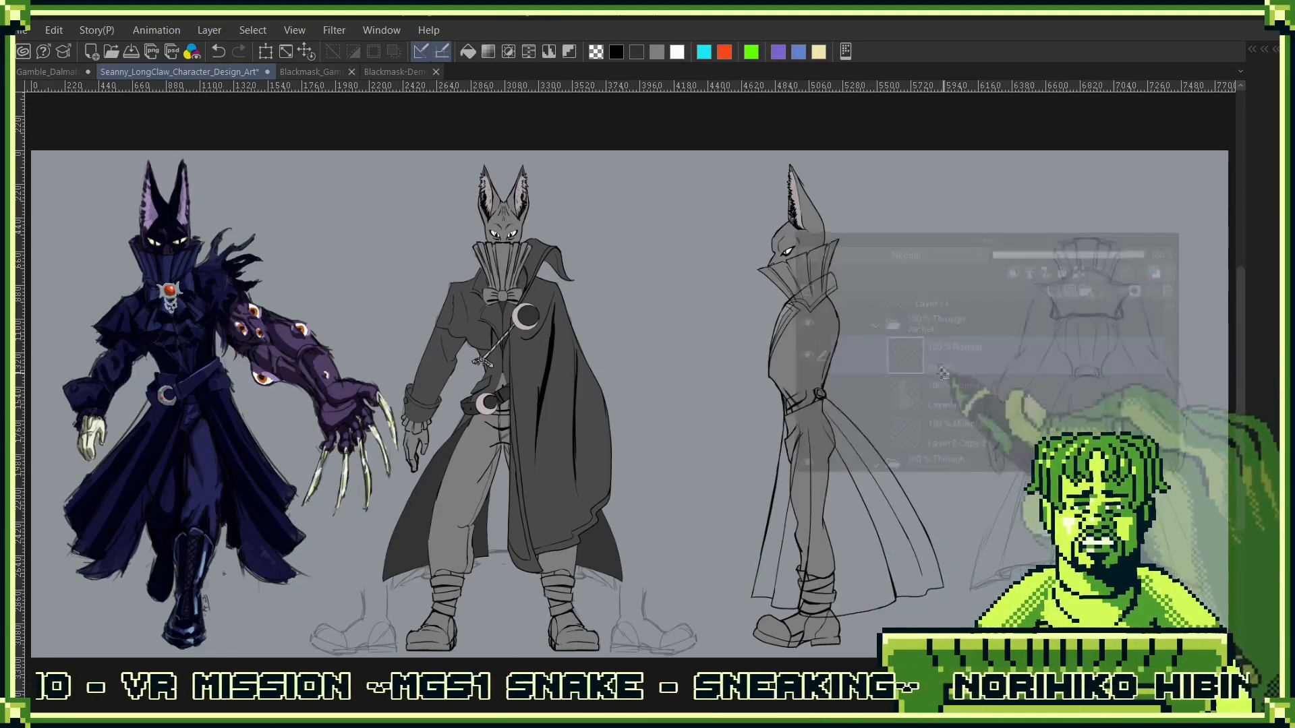
scroll(820, 308, up, 5)
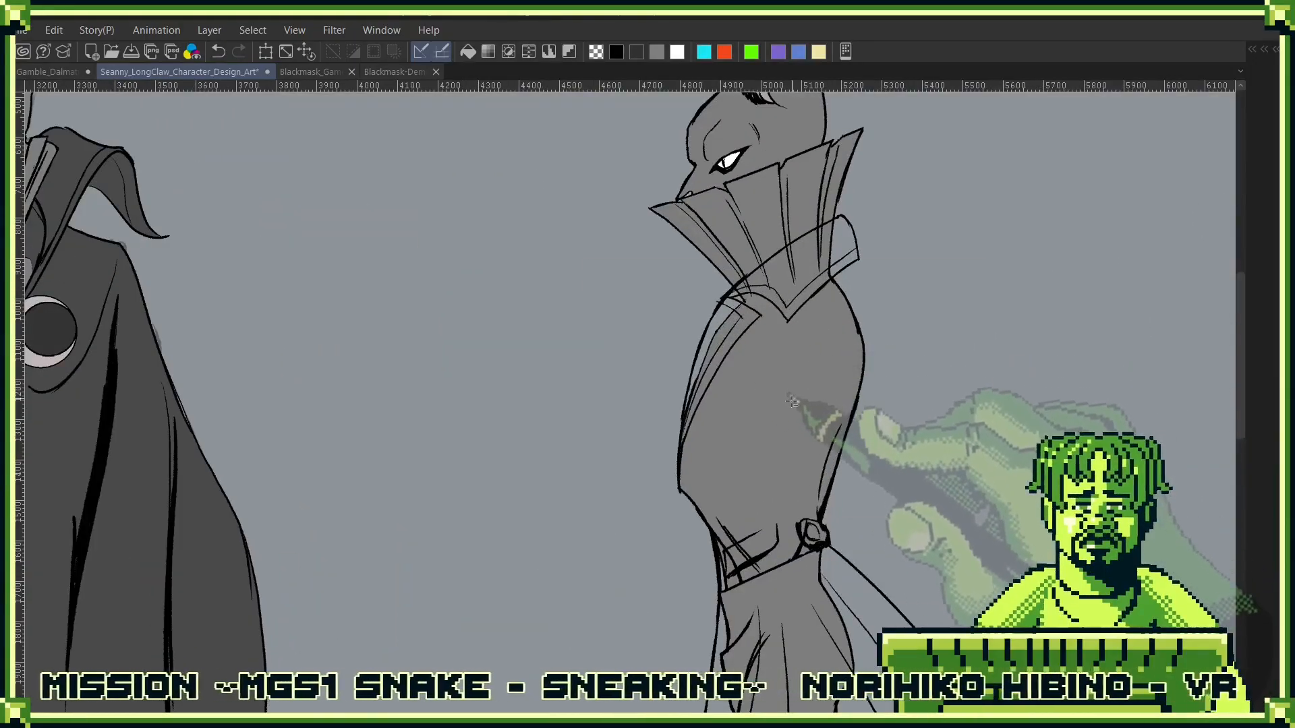
key(F7)
scroll(782, 468, down, 3)
key(F7)
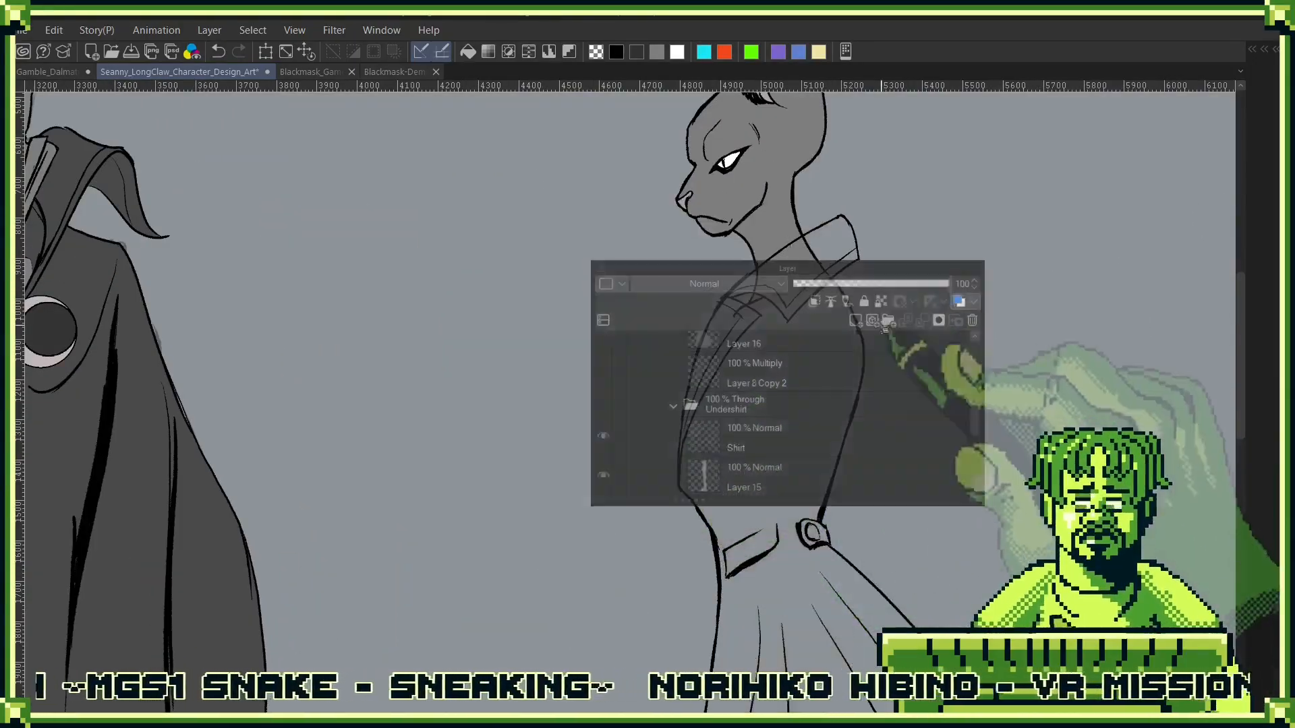
- Show the rough body sketch beneath the side-view figure, keeping the Jacket line layer active
key(F7)
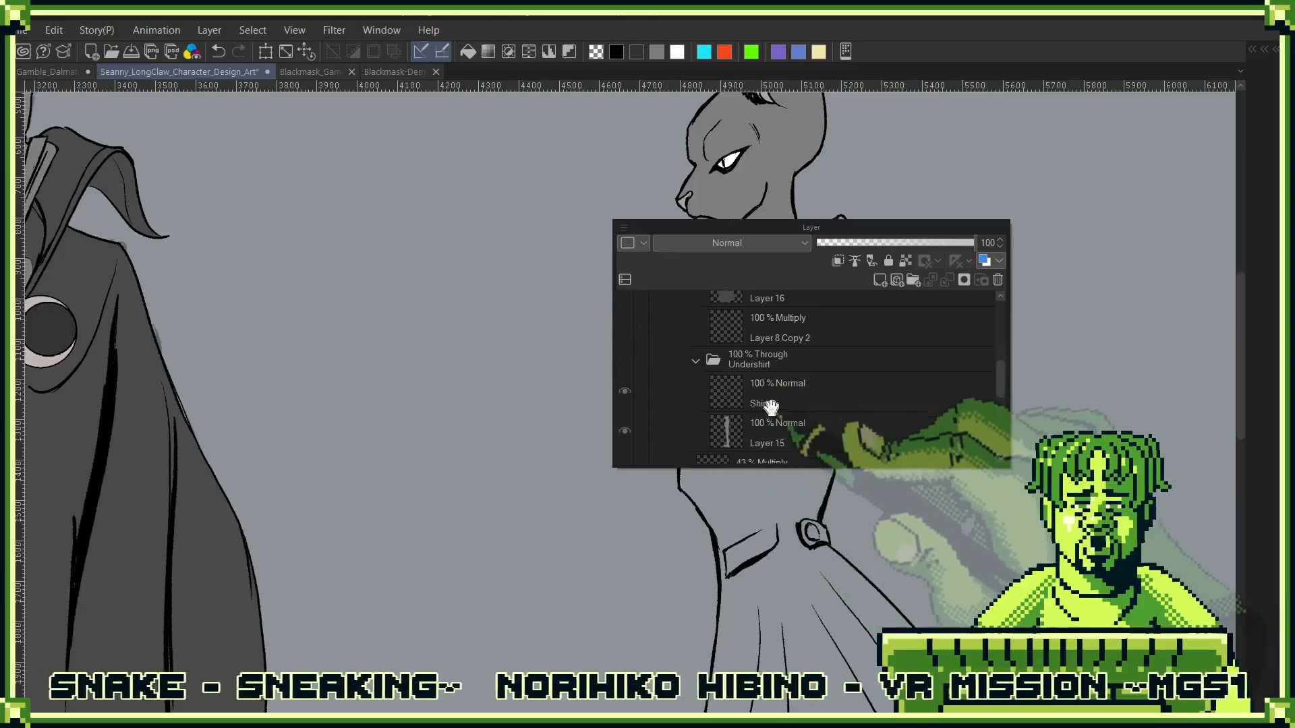
scroll(782, 411, down, 2)
key(F7)
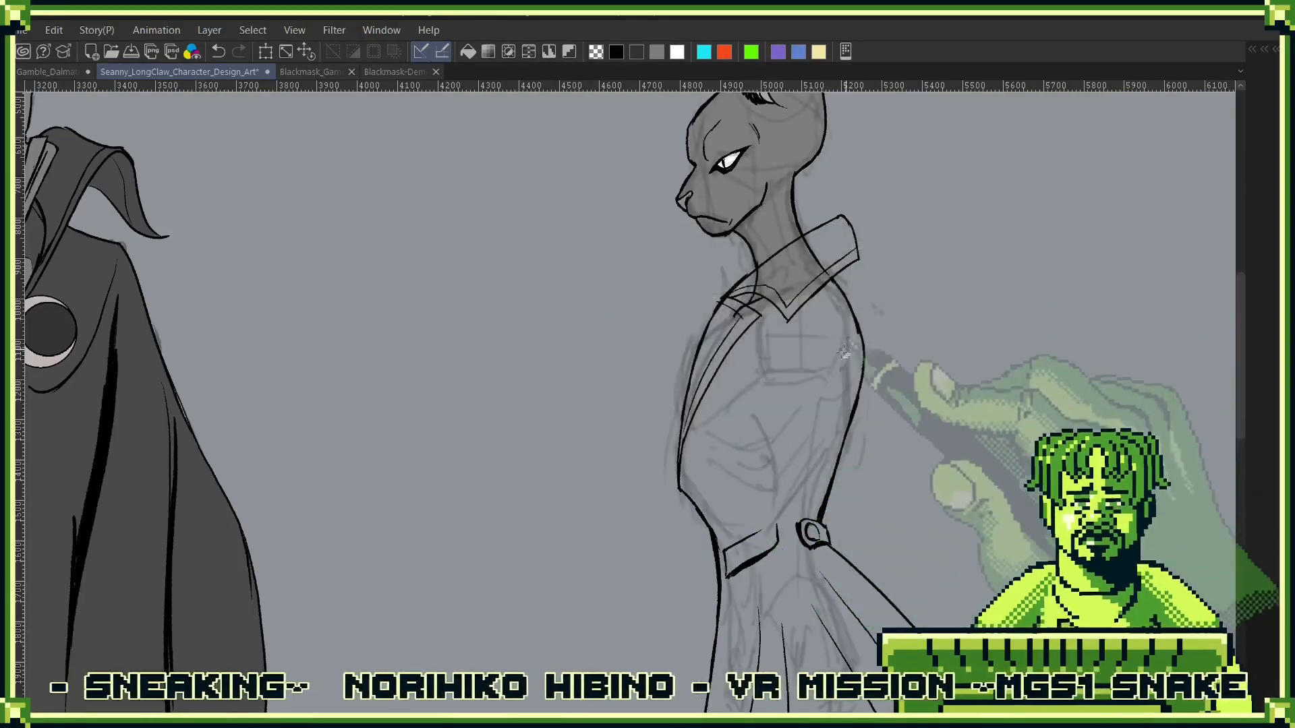
key(F7)
scroll(818, 402, up, 3)
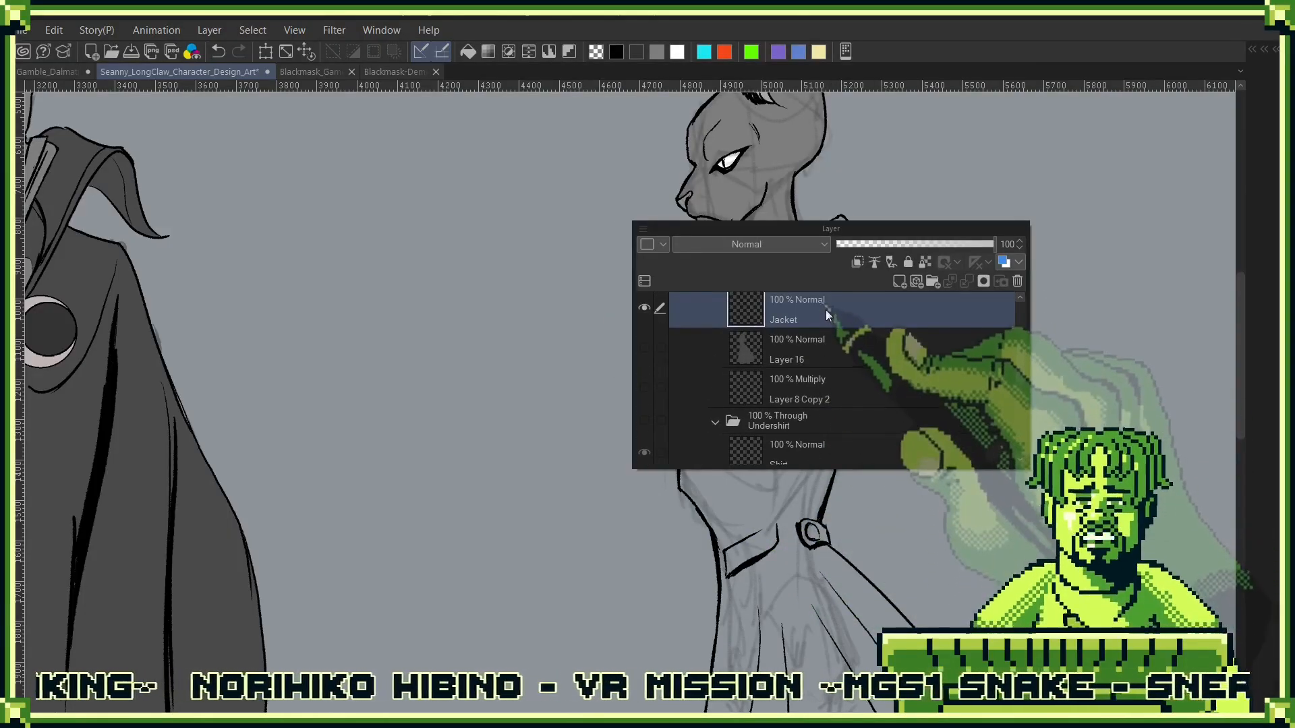
key(F7)
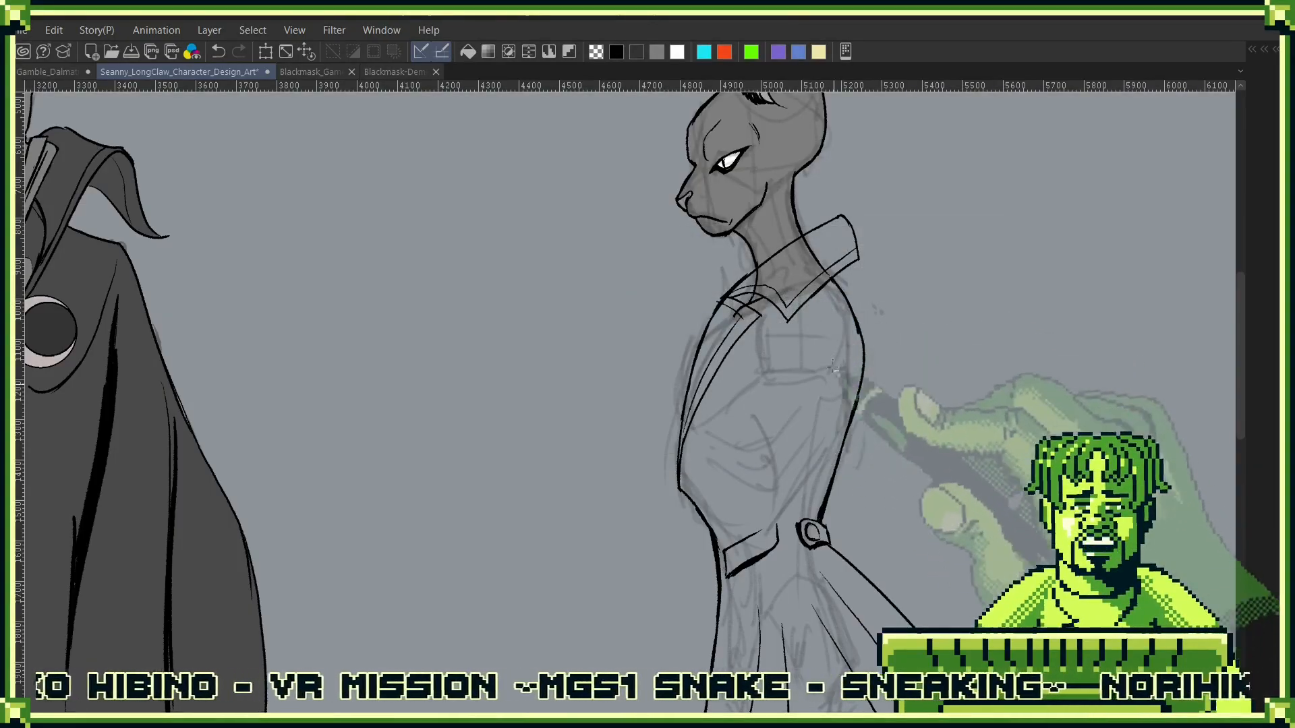
- Try drawing the shoulder piece's front and lower edges as one continuous curve over the sketch, undoing the strokes
drag(812, 227, 842, 268)
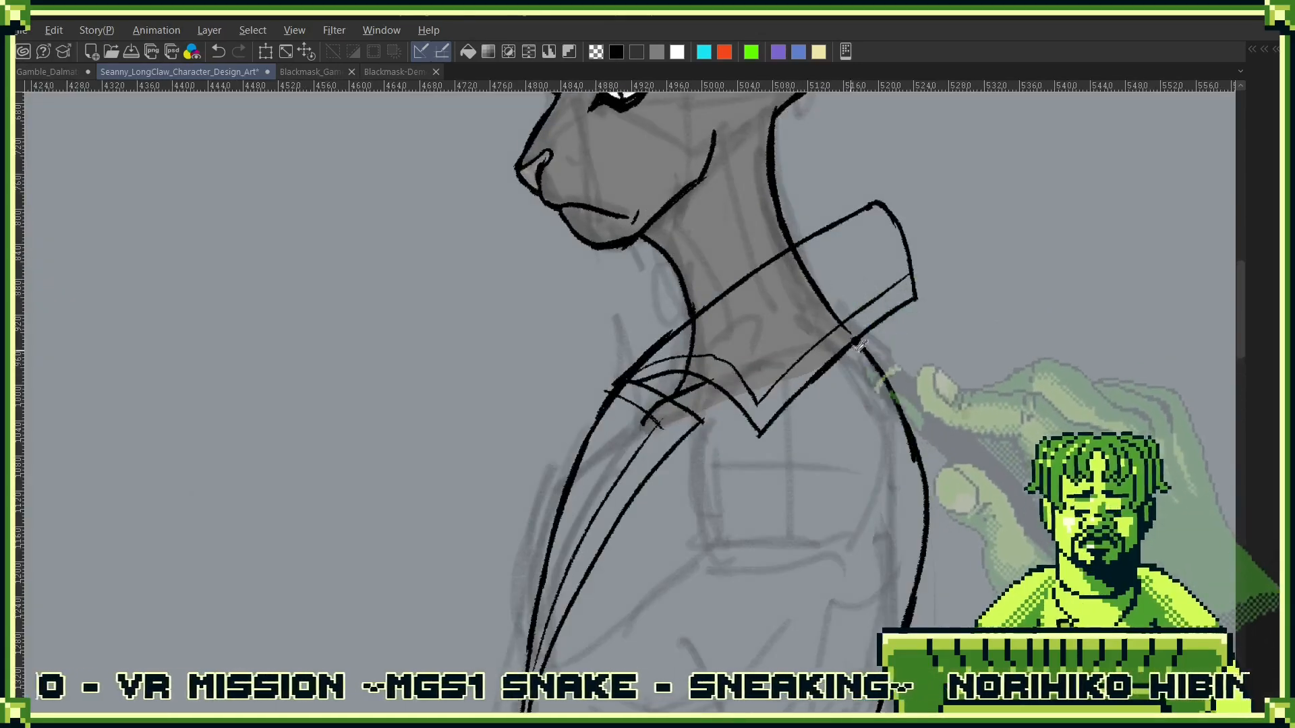
key(ctrl+z)
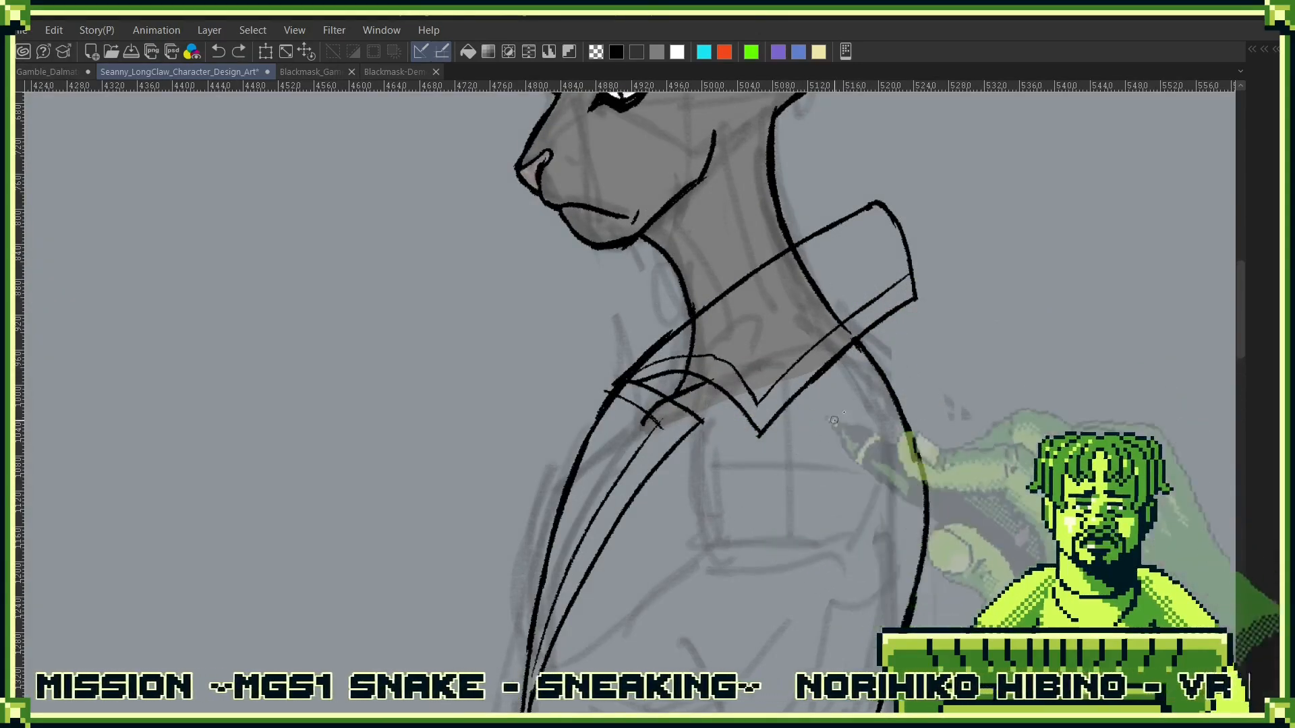
key(ctrl+z)
key(F7)
drag(878, 381, 868, 480)
key(F7)
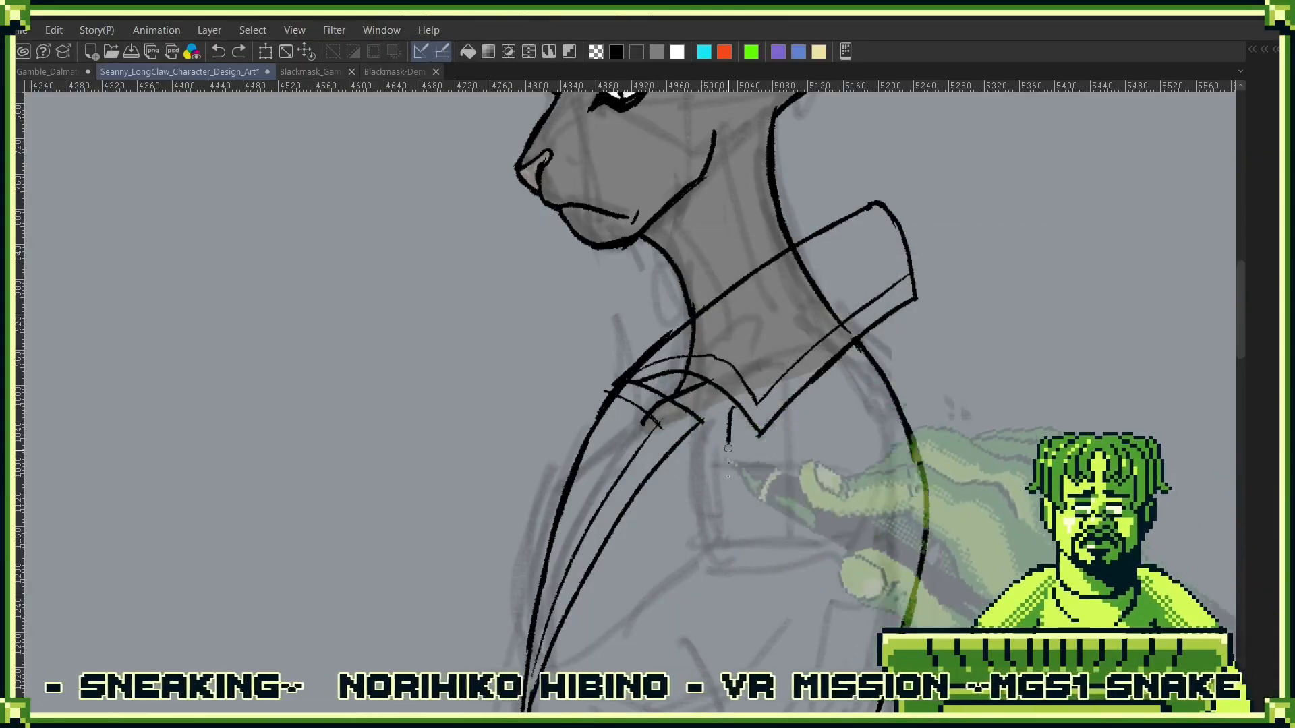
mouse_move(716, 403)
mouse_down()
mouse_move(704, 472)
mouse_move(802, 563)
mouse_up()
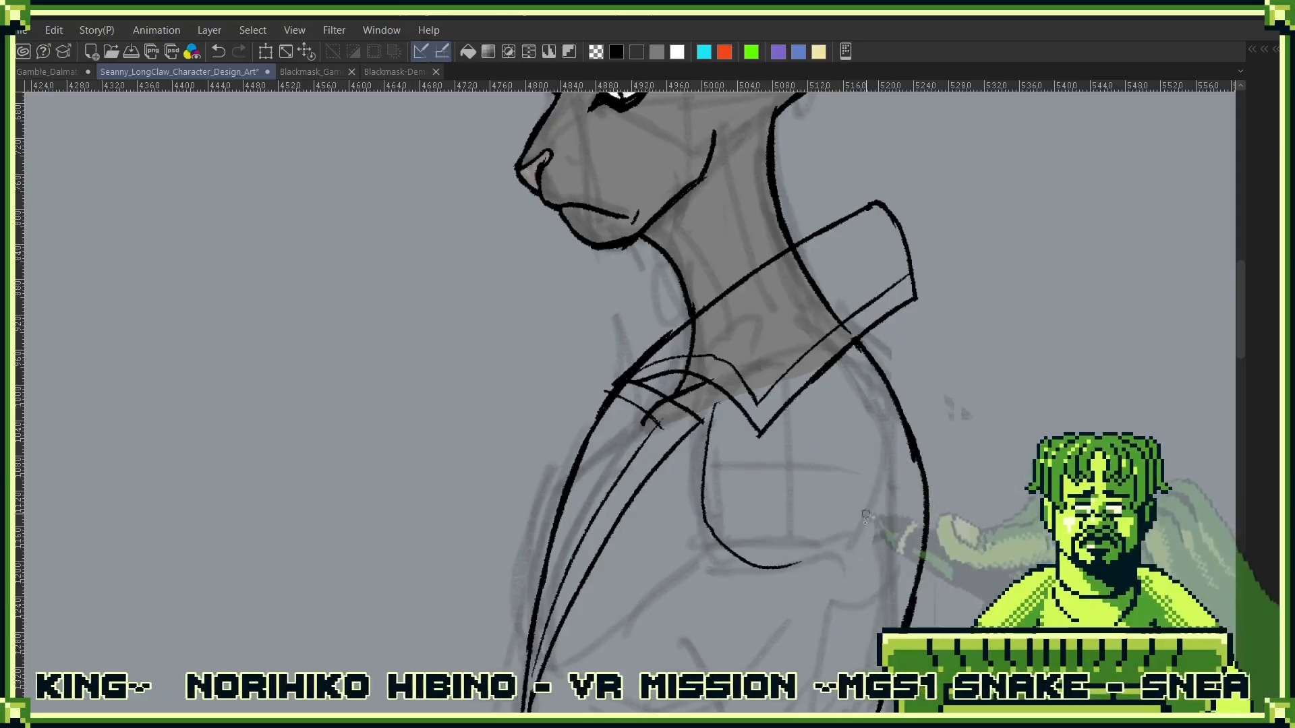
key(ctrl+z)
- Outline the rounded shoulder piece over the sketch with a lower edge, a front edge and an arched top edge
drag(716, 557, 871, 543)
mouse_move(715, 388)
mouse_down()
mouse_move(705, 511)
mouse_move(726, 555)
mouse_up()
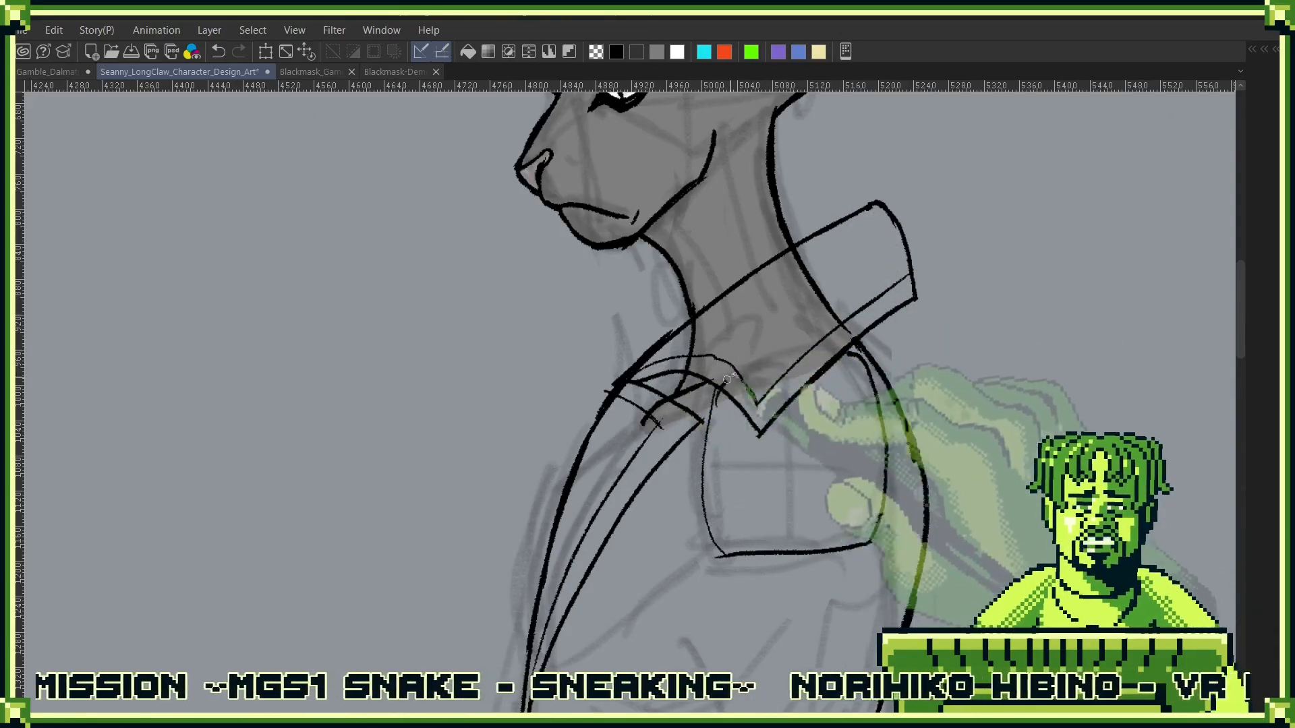
mouse_move(727, 379)
mouse_down()
mouse_move(784, 353)
mouse_move(867, 359)
mouse_up()
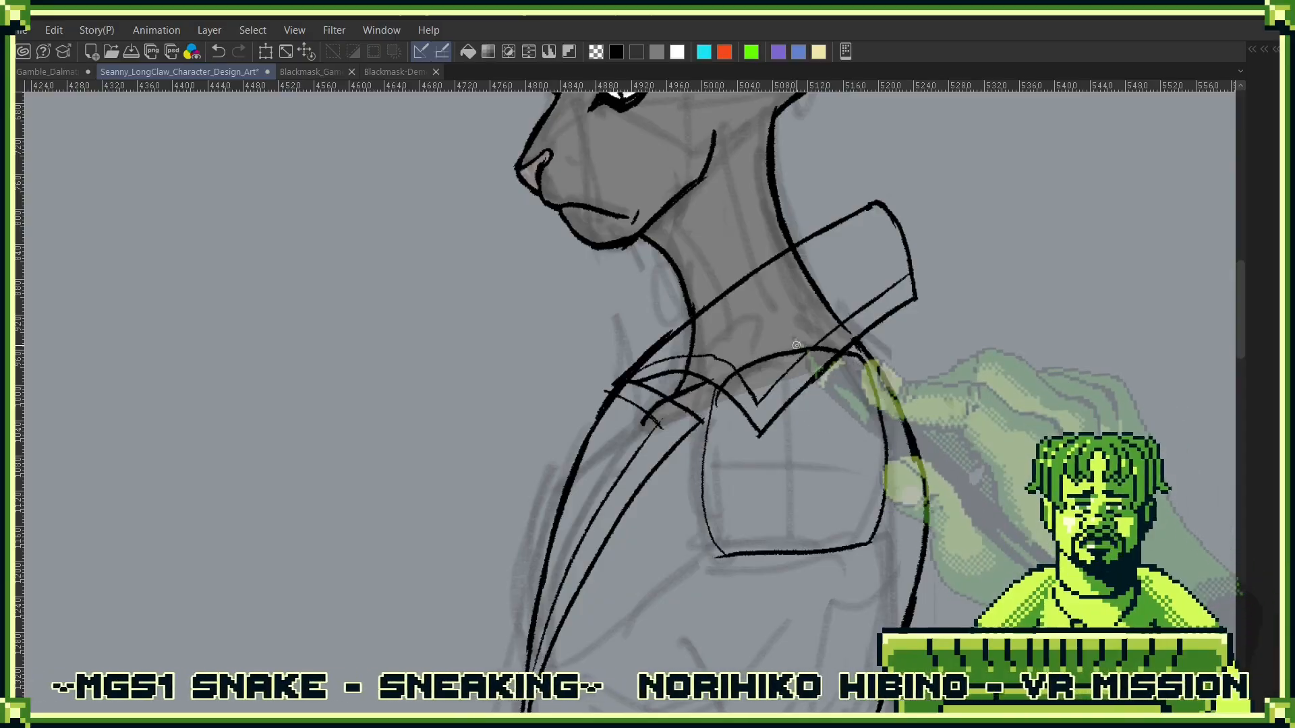
- Erase the folded collar's point, lower edge and back end, and draw crossing vertical and horizontal lines inside the shoulder outline
mouse_move(752, 455)
mouse_down()
mouse_move(743, 401)
mouse_move(828, 382)
mouse_up()
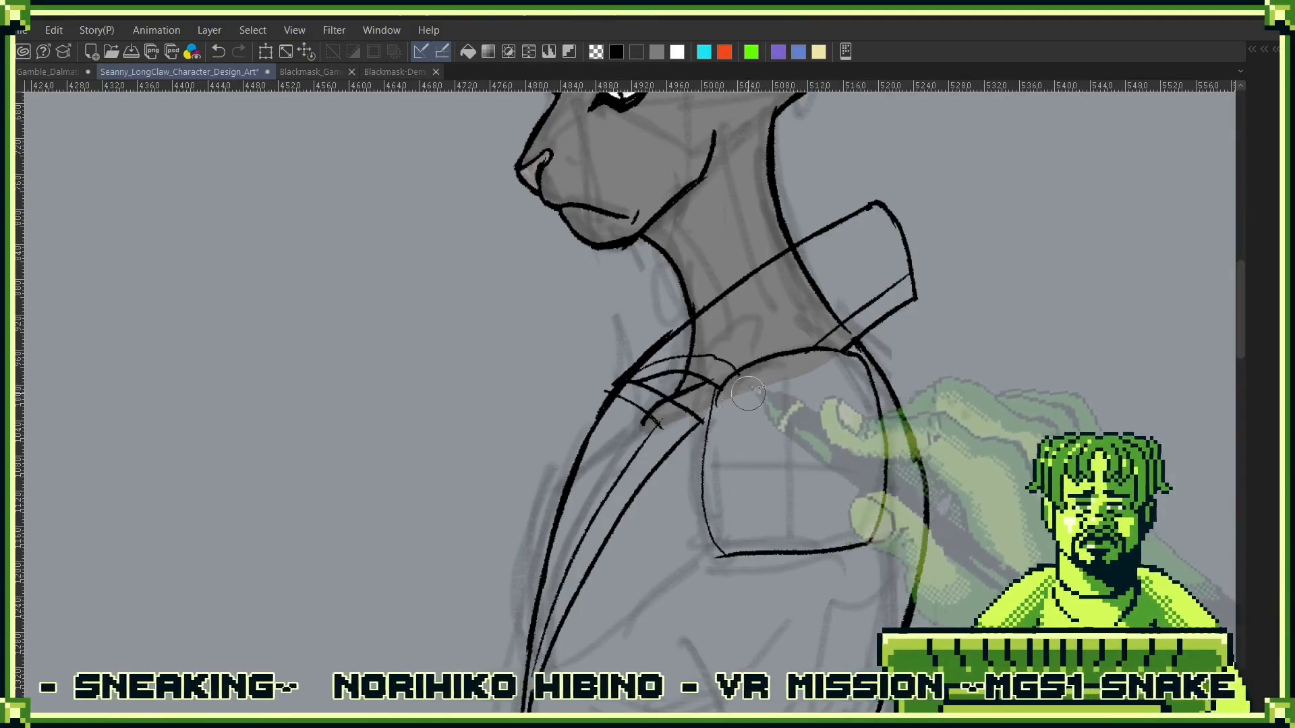
mouse_move(748, 393)
mouse_down()
mouse_move(822, 372)
mouse_move(755, 387)
mouse_move(757, 371)
mouse_move(723, 367)
mouse_move(673, 373)
mouse_up()
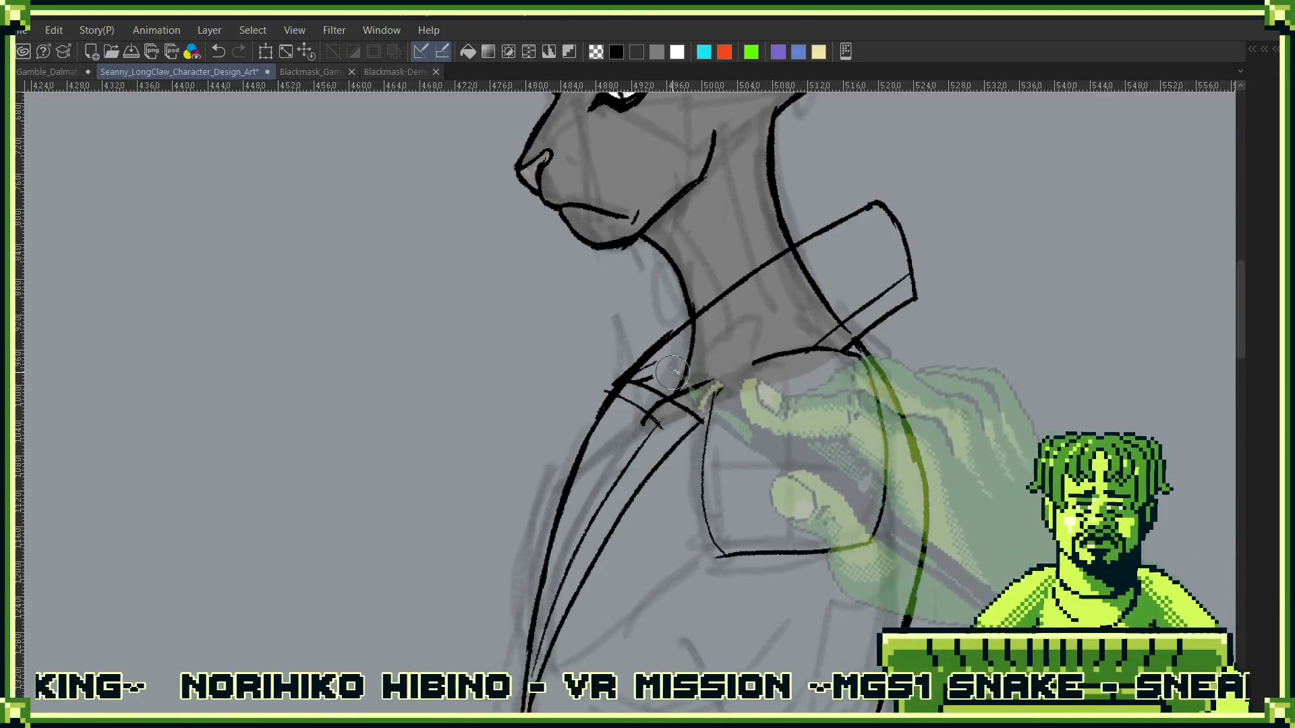
mouse_move(897, 295)
mouse_down()
mouse_move(888, 201)
mouse_move(875, 219)
mouse_move(862, 215)
mouse_move(960, 230)
mouse_up()
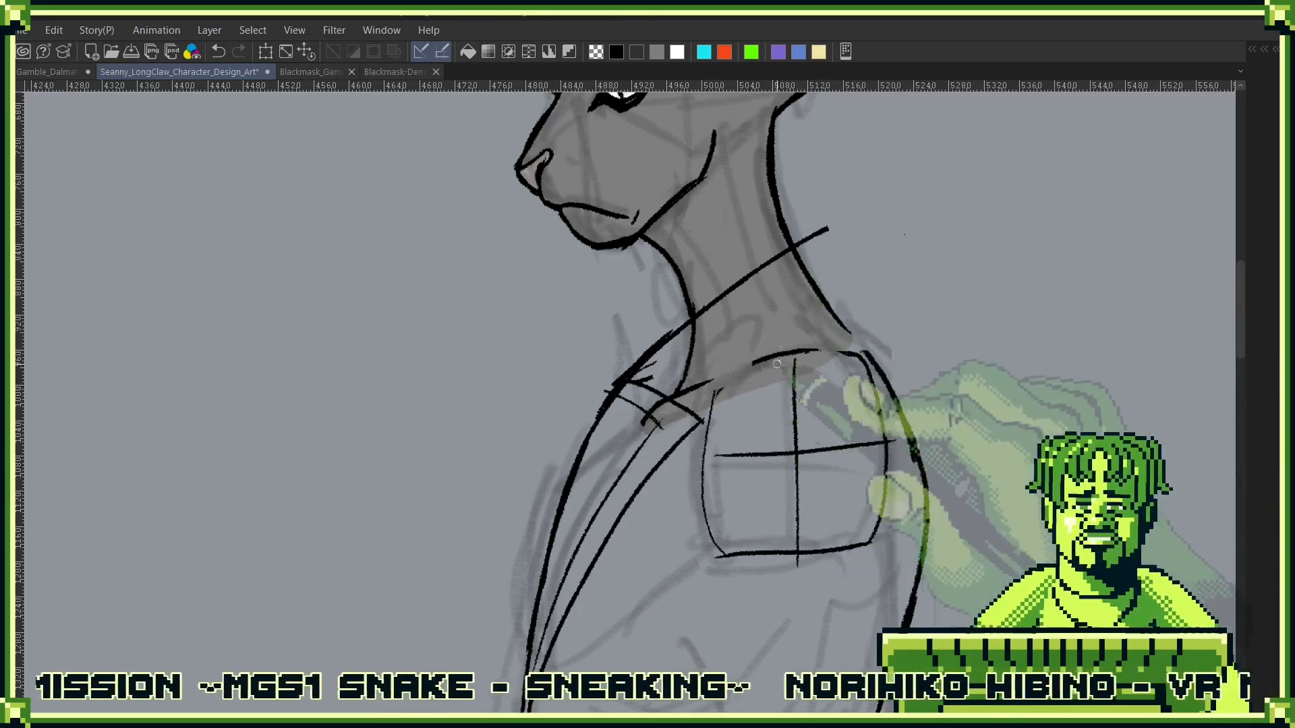
- Redraw the folded collar smaller, with a new front point, lower edge and back end, and extend the jacket's back line to it
mouse_move(637, 382)
mouse_down()
mouse_move(690, 382)
mouse_move(724, 415)
mouse_move(850, 284)
mouse_up()
drag(827, 229, 851, 281)
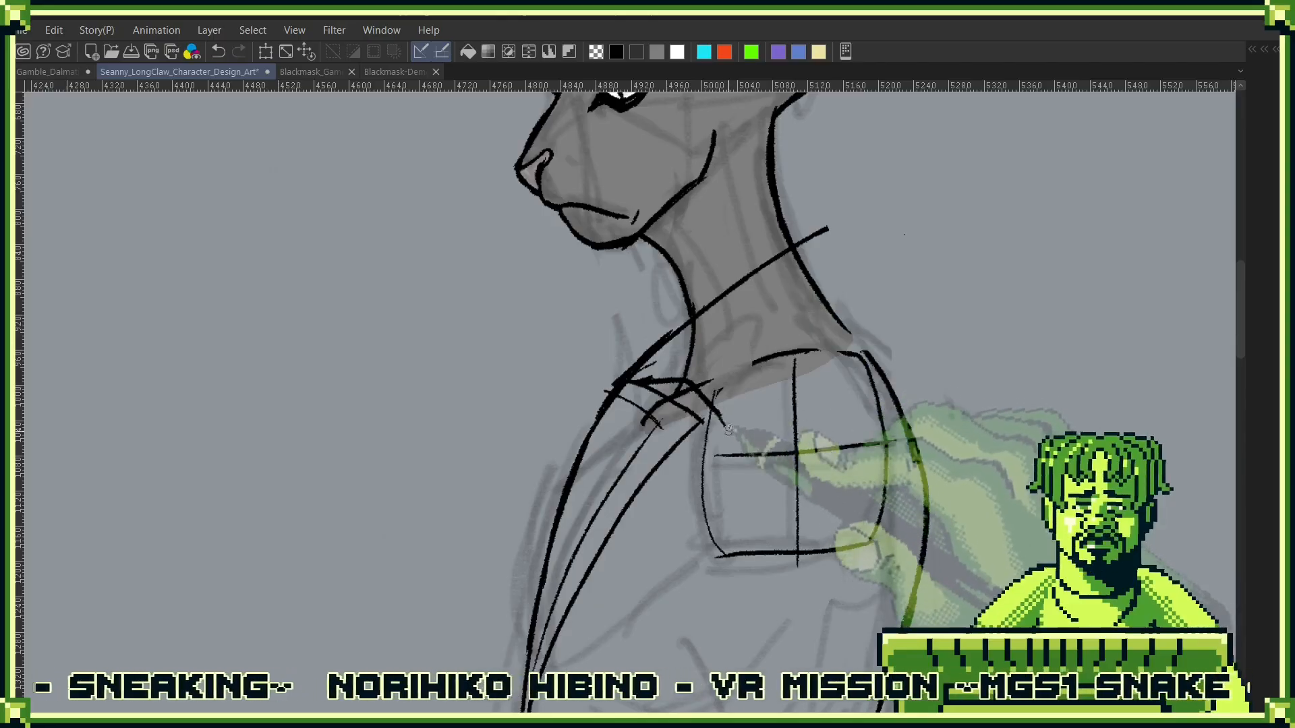
drag(727, 430, 822, 334)
mouse_move(827, 228)
mouse_down()
mouse_move(858, 271)
mouse_move(878, 306)
mouse_up()
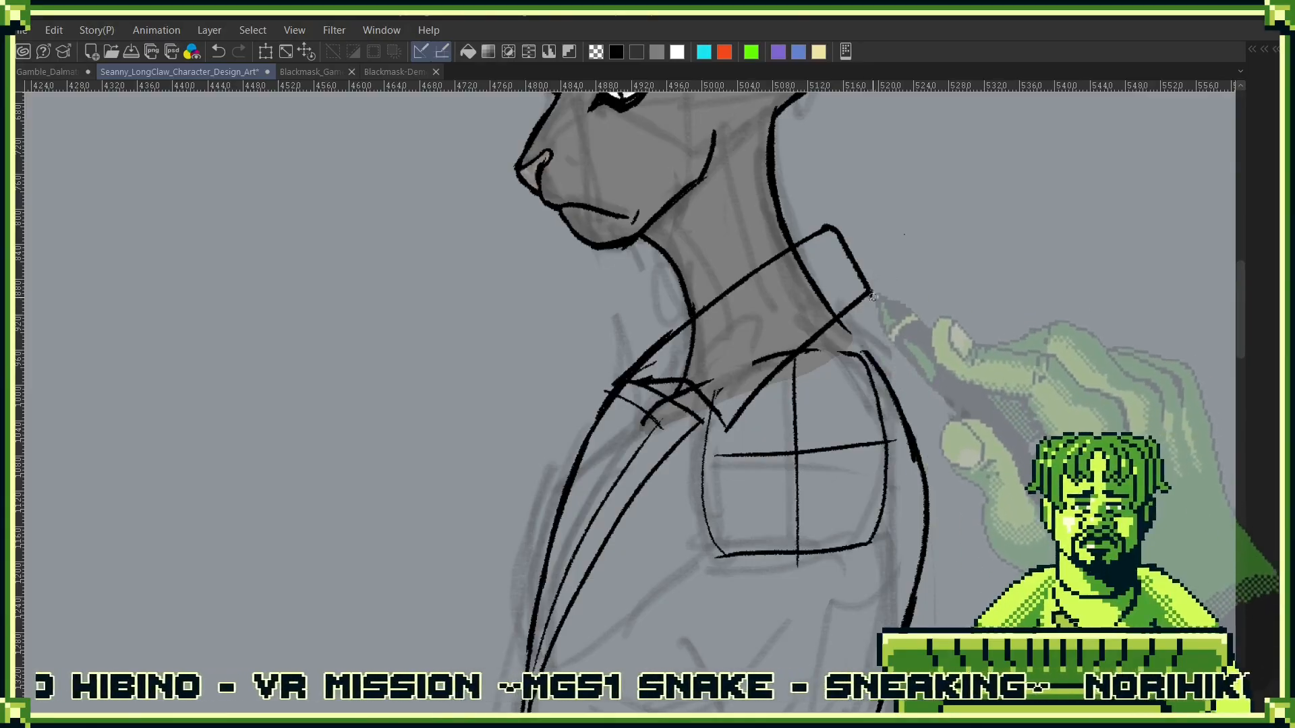
drag(871, 294, 851, 312)
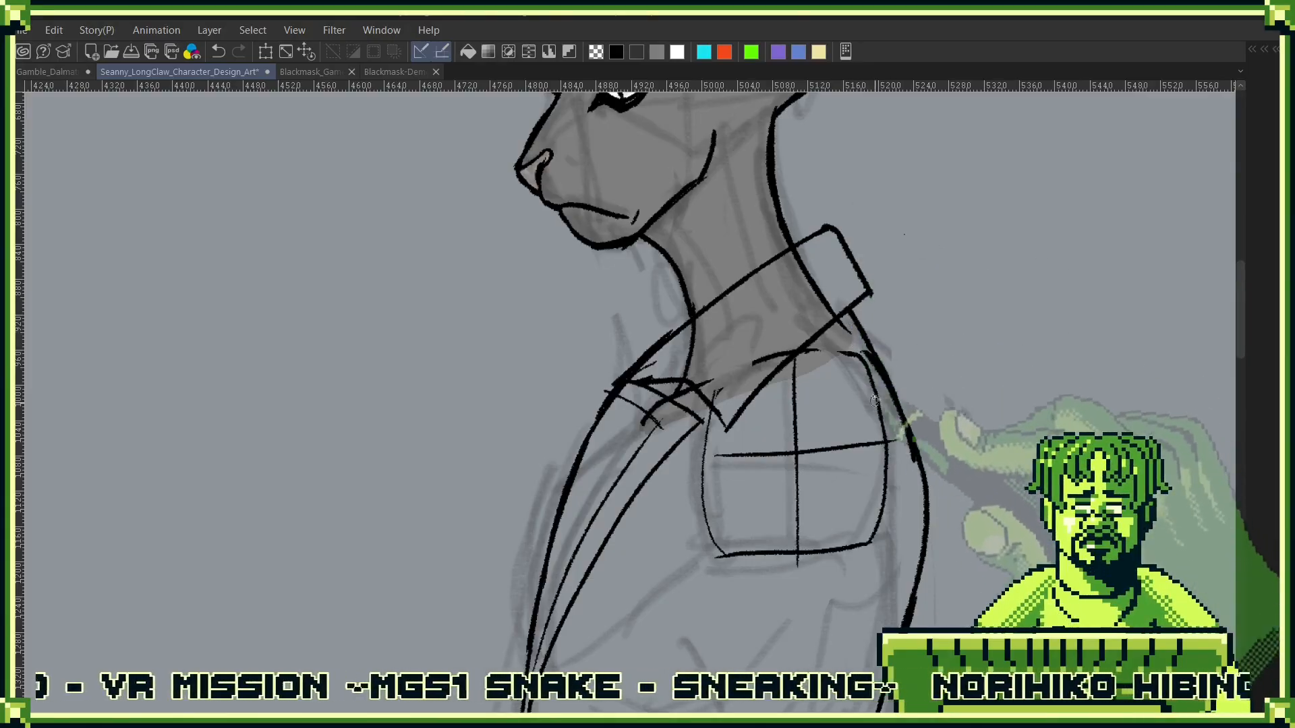
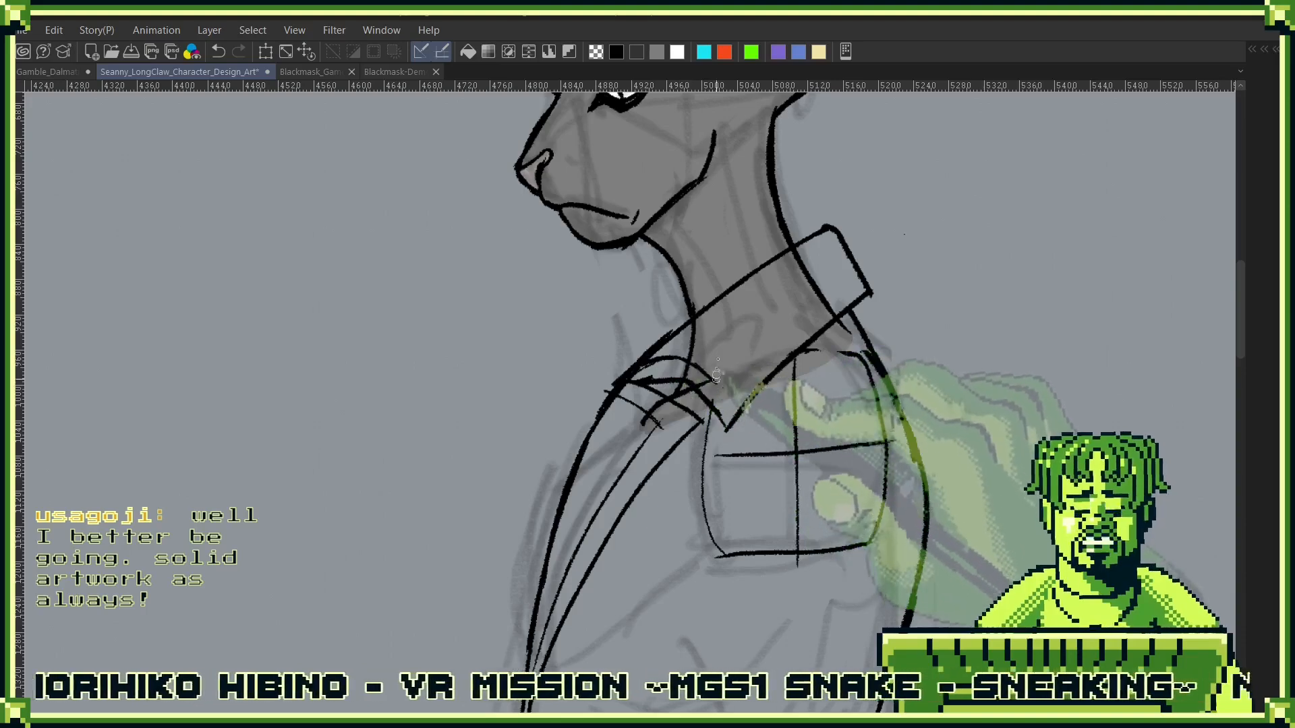
- Draw a straight inner line along the folded collar, parallel to its lower edge, from its back end to the front
alt+click(768, 338)
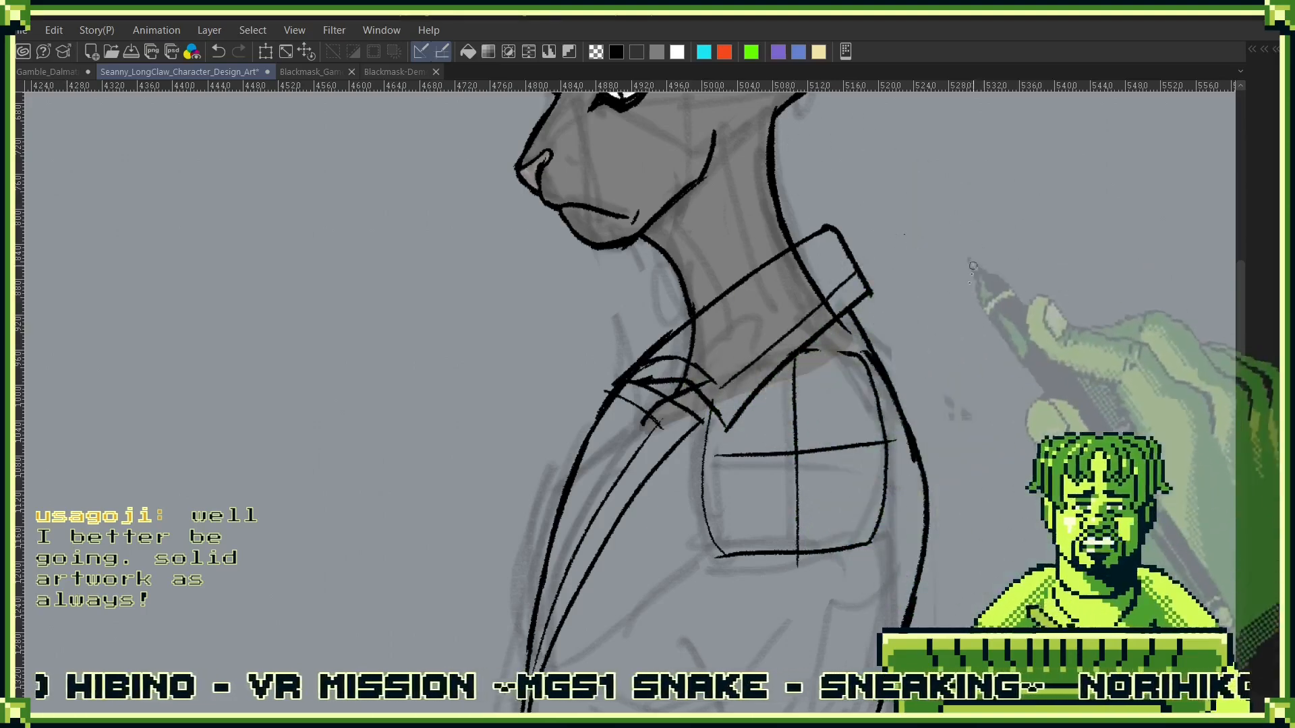
alt+click(893, 440)
drag(887, 527, 875, 281)
drag(944, 323, 901, 337)
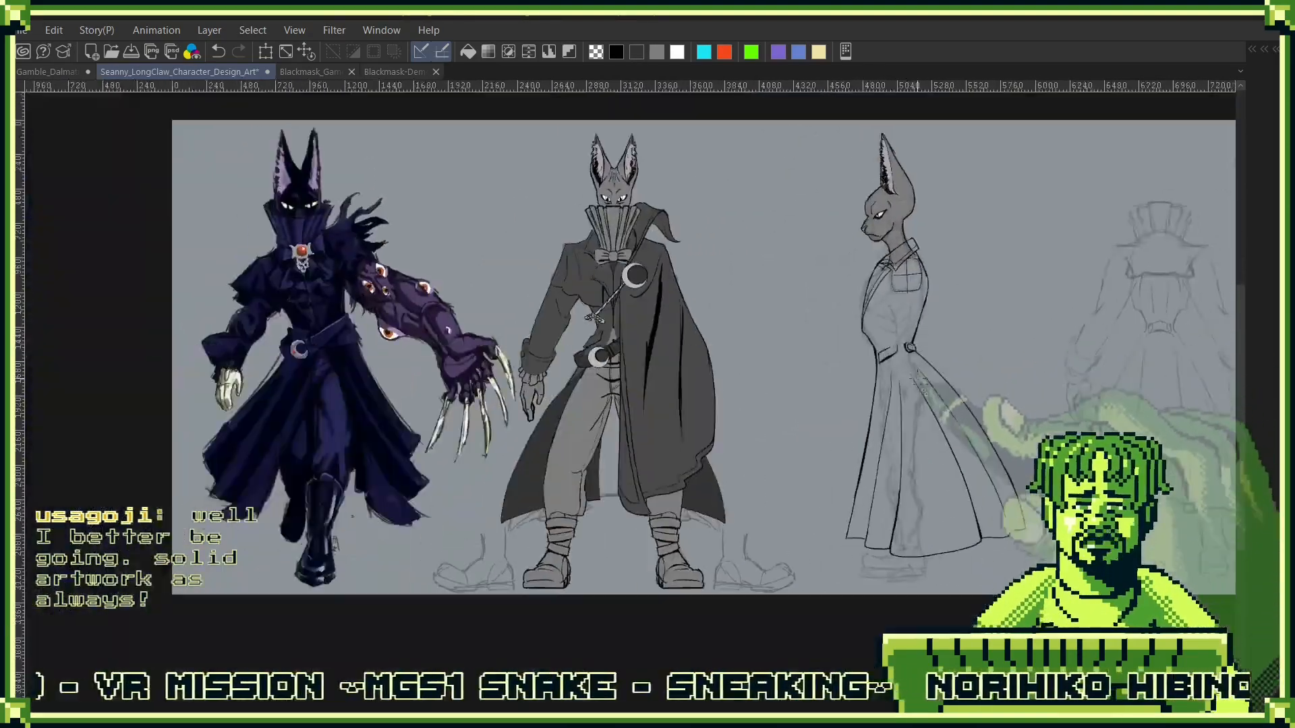
drag(924, 425, 823, 472)
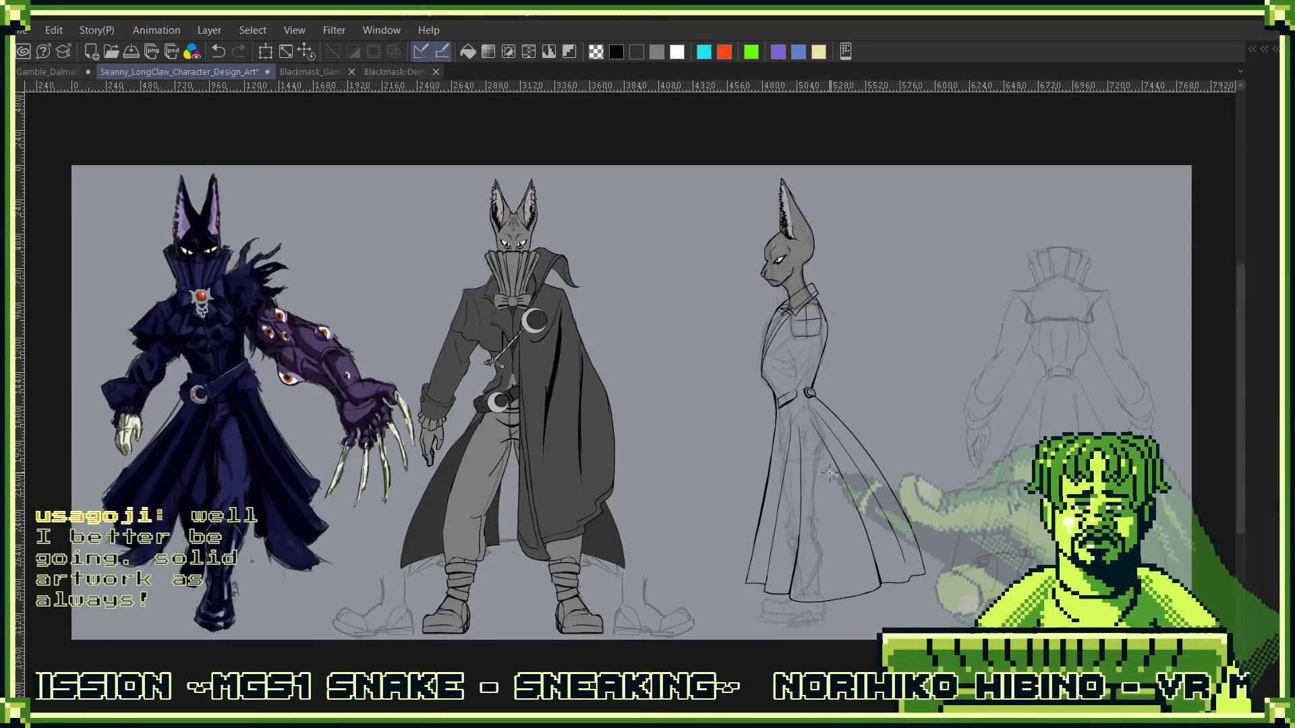
- Show the jacket's flat-colour layer, Layer 16, beneath the Jacket line art
key(F7)
key(F7)
key(F7)
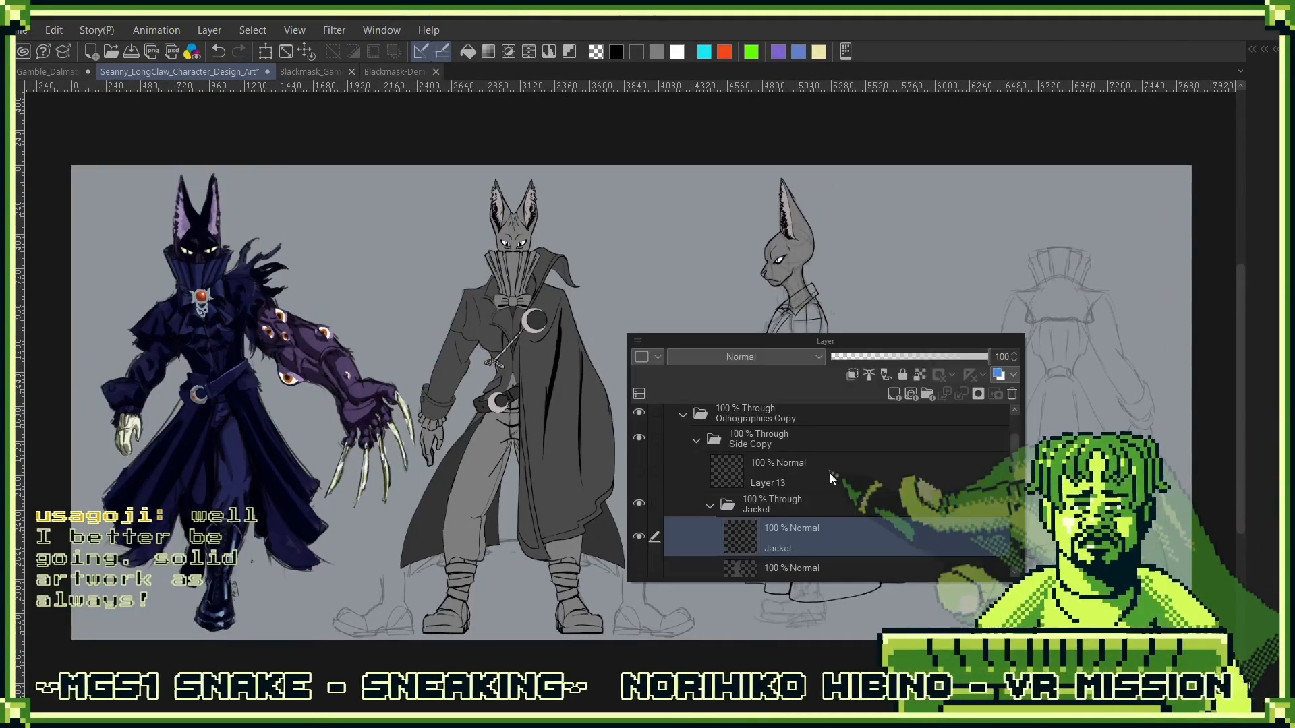
scroll(701, 553, down, 1)
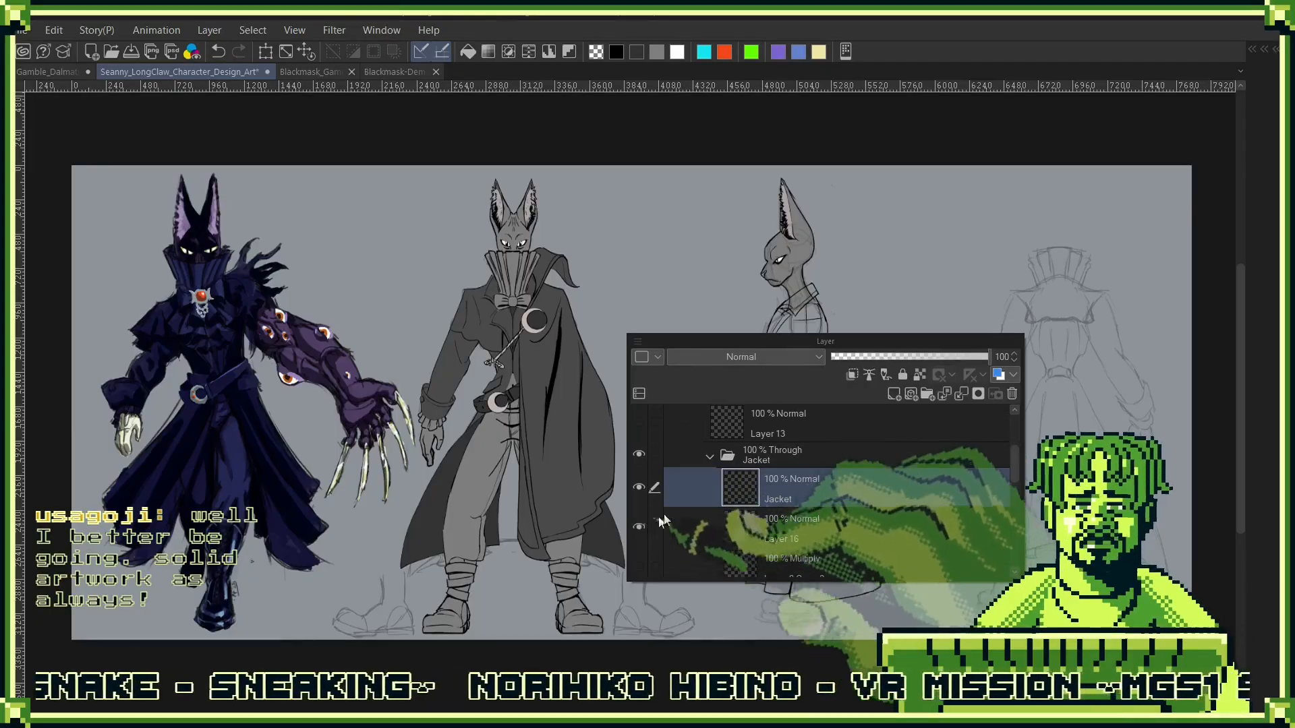
click(639, 526)
key(F7)
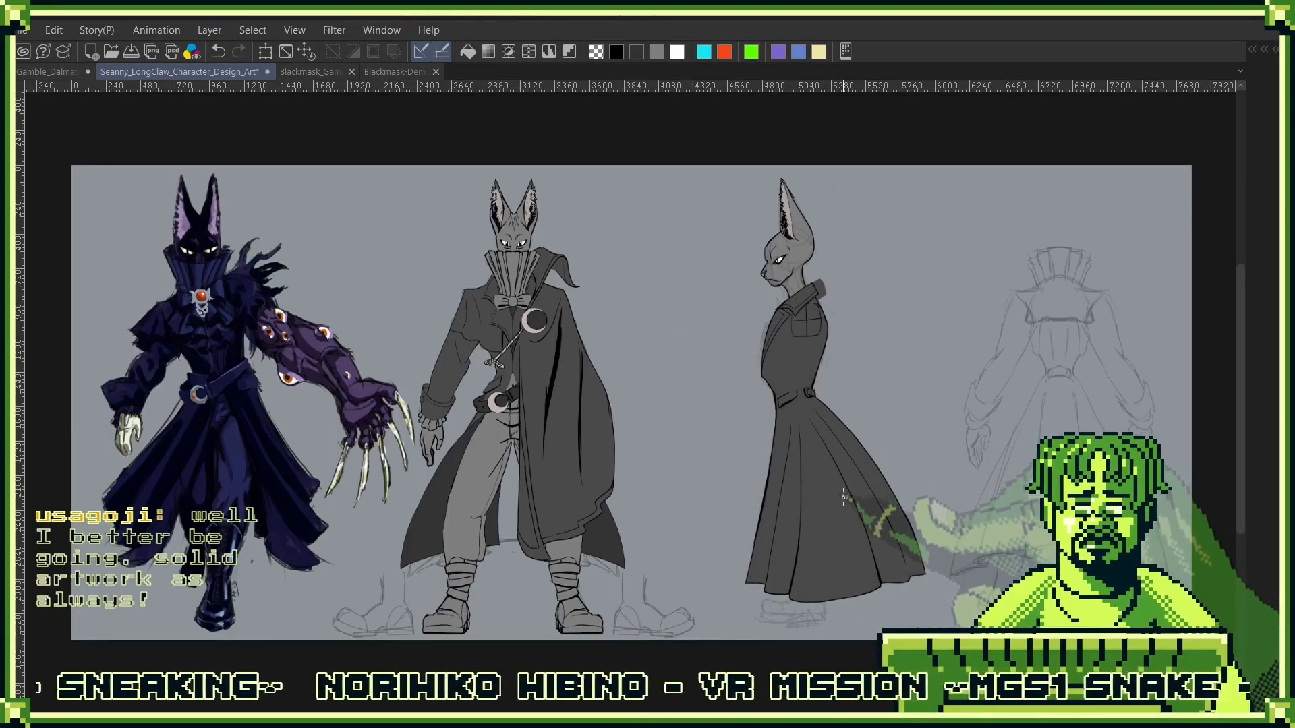
- Erase the flat colour on Layer 16 that spills past the back end of the side-view figure's folded collar
key(F7)
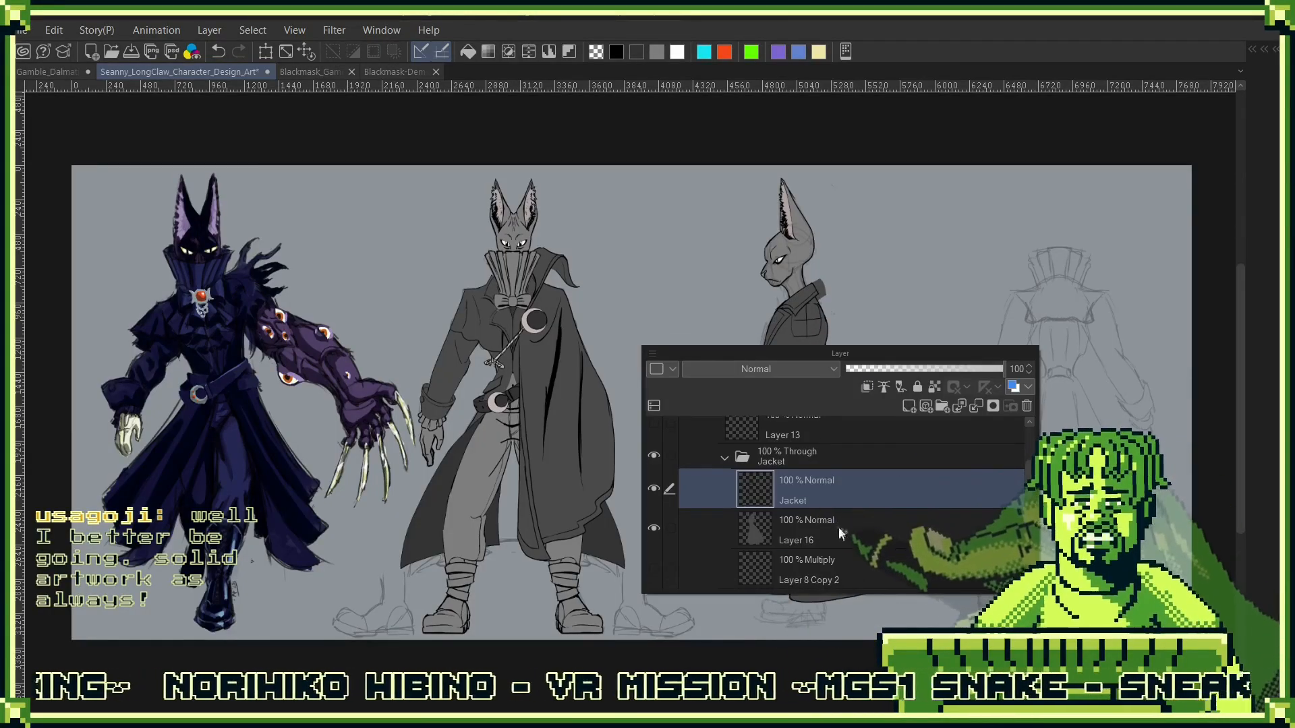
key(F7)
scroll(850, 251, up, 5)
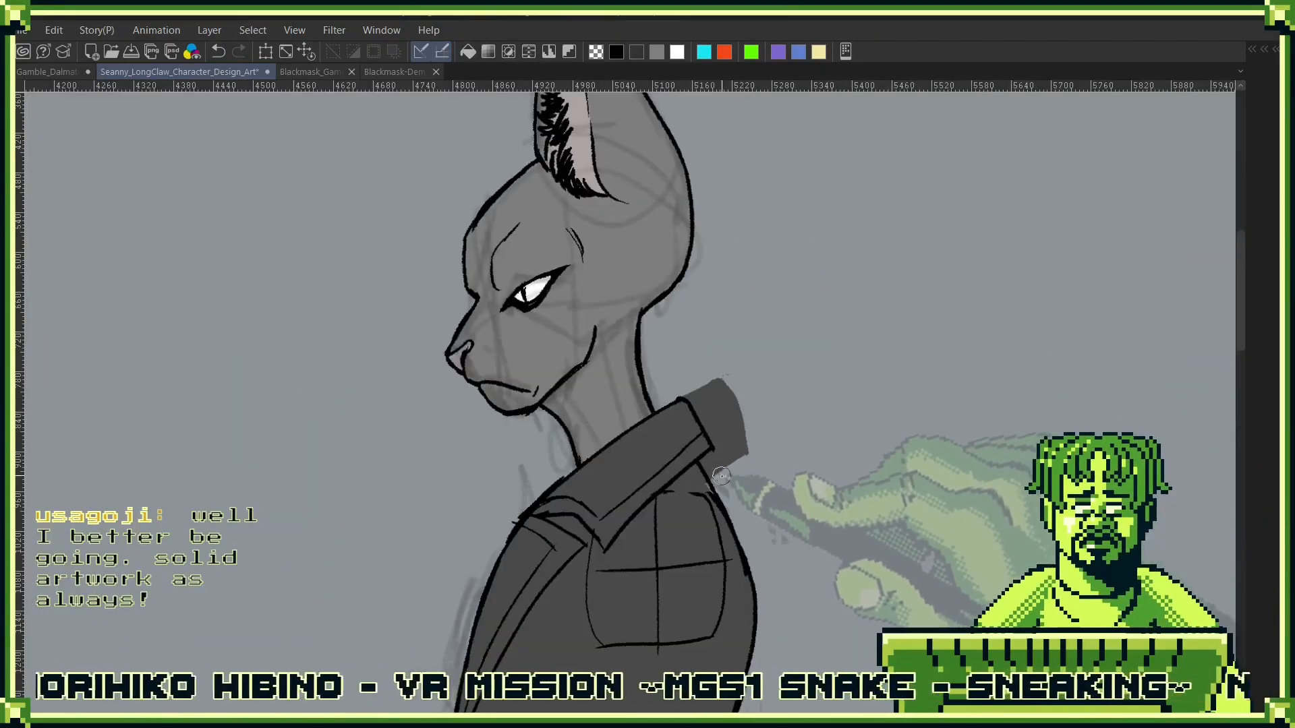
mouse_move(708, 464)
mouse_down()
mouse_move(715, 473)
mouse_move(686, 386)
mouse_move(725, 451)
mouse_move(711, 416)
mouse_move(742, 449)
mouse_up()
key(ctrl+z)
scroll(786, 446, down, 3)
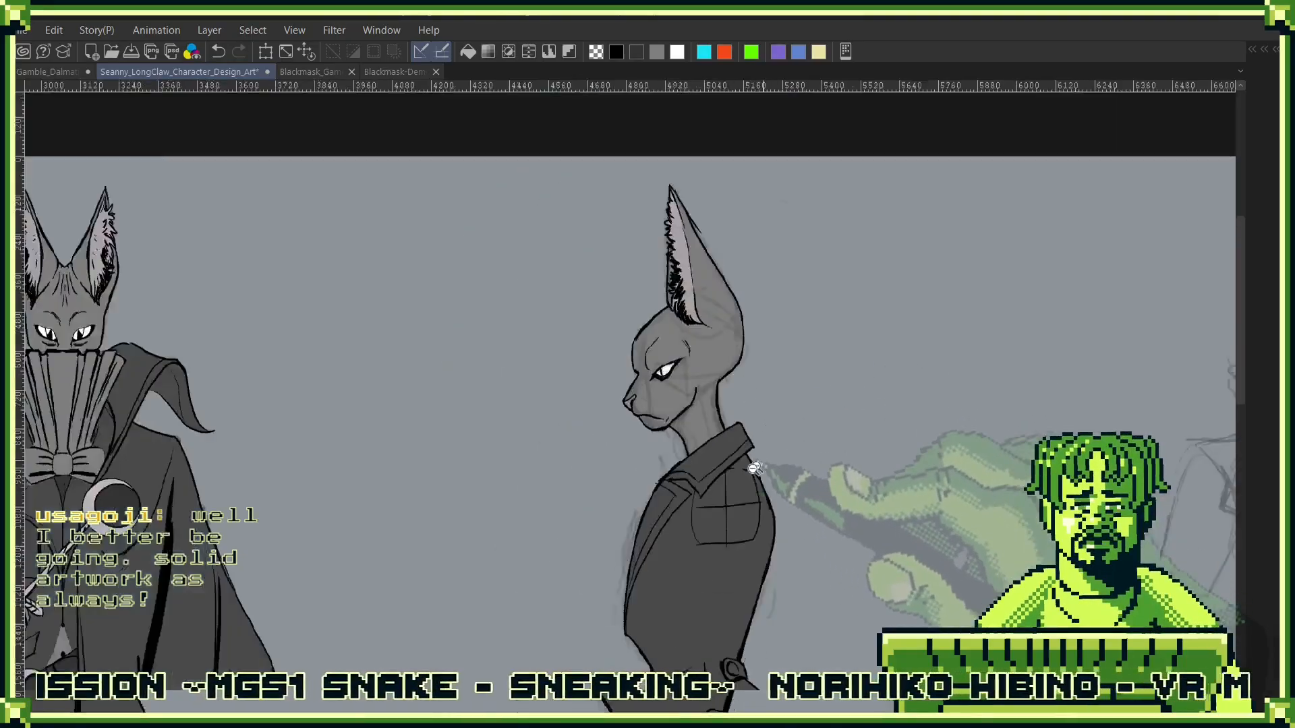
- Show the side-view figure's Undershirt folder with its tall pleated collar
key(F7)
scroll(735, 548, down, 1)
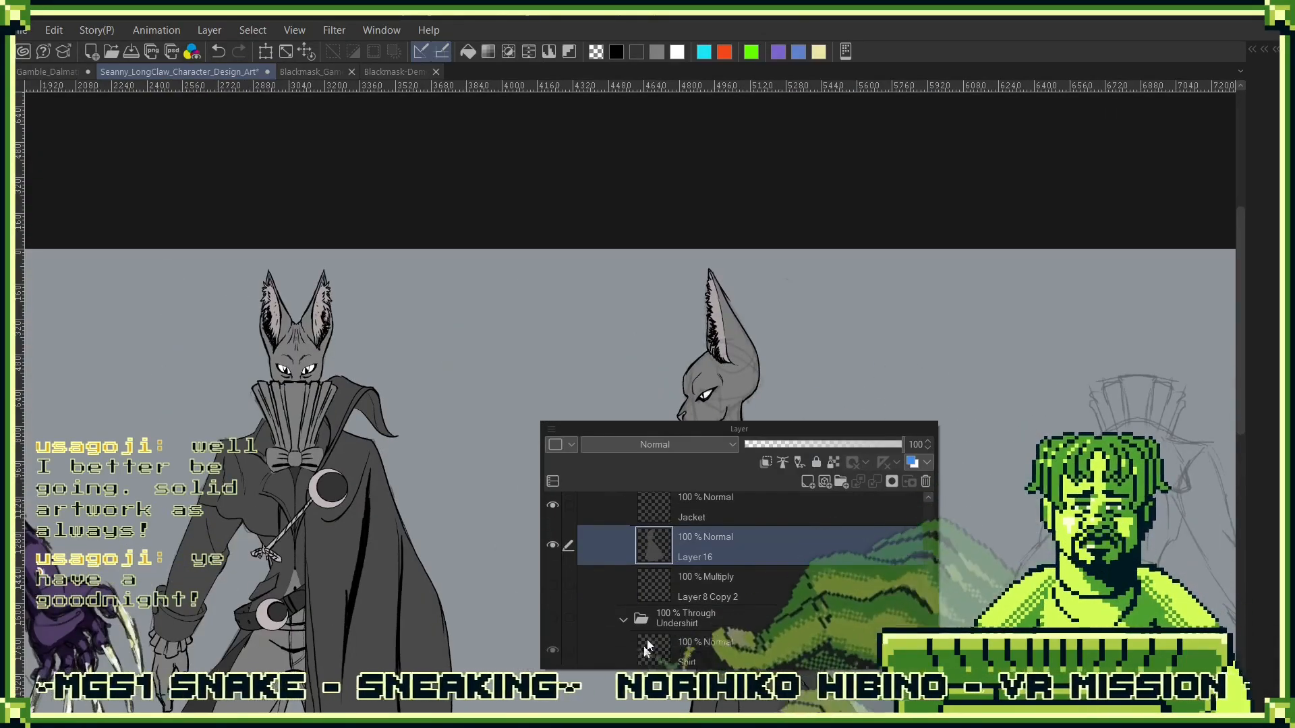
scroll(648, 570, down, 2)
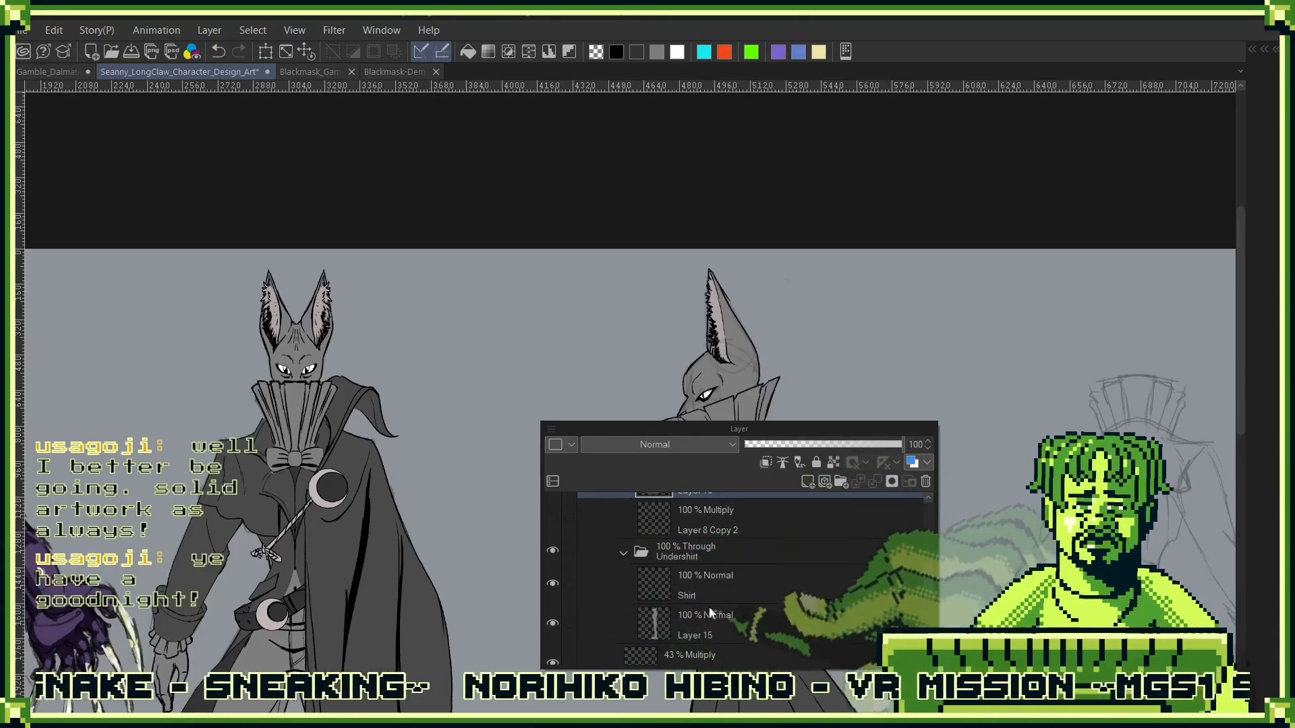
- Check the layers inside the Head folder, and delete the 43% Multiply layer Layer 7 Copy above it
scroll(717, 601, down, 3)
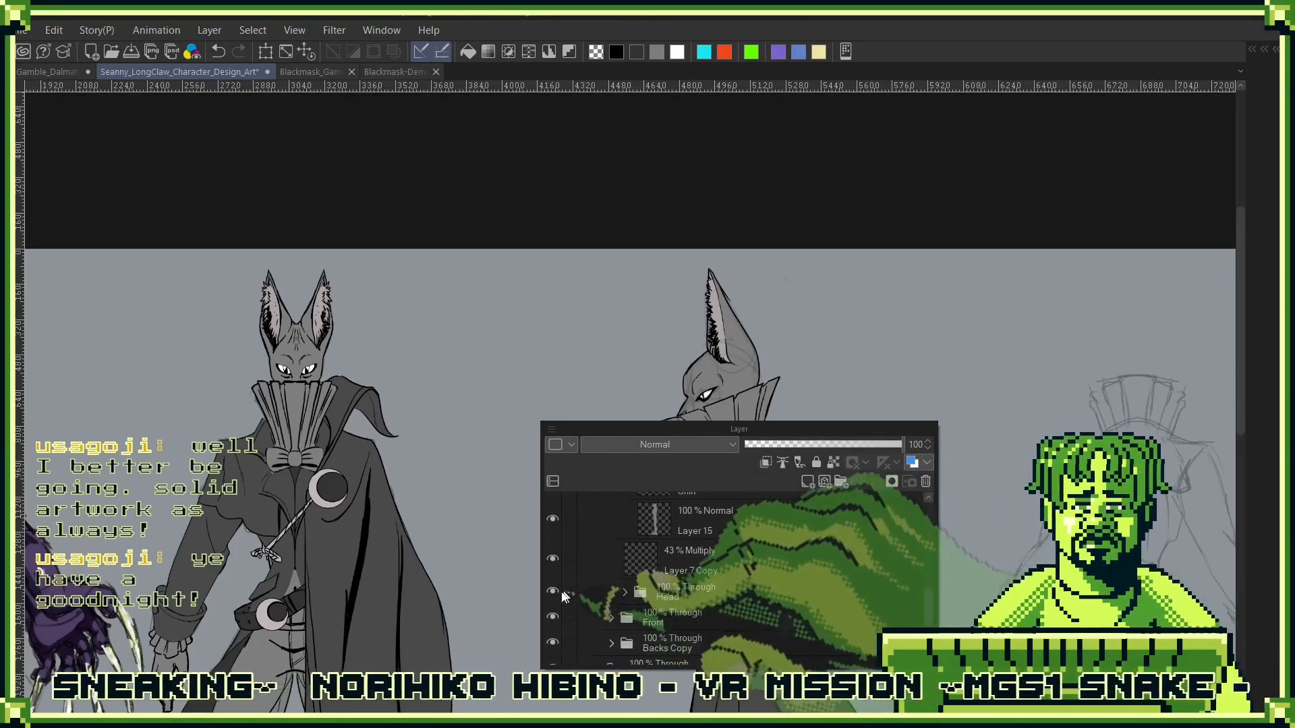
click(625, 591)
scroll(596, 659, down, 2)
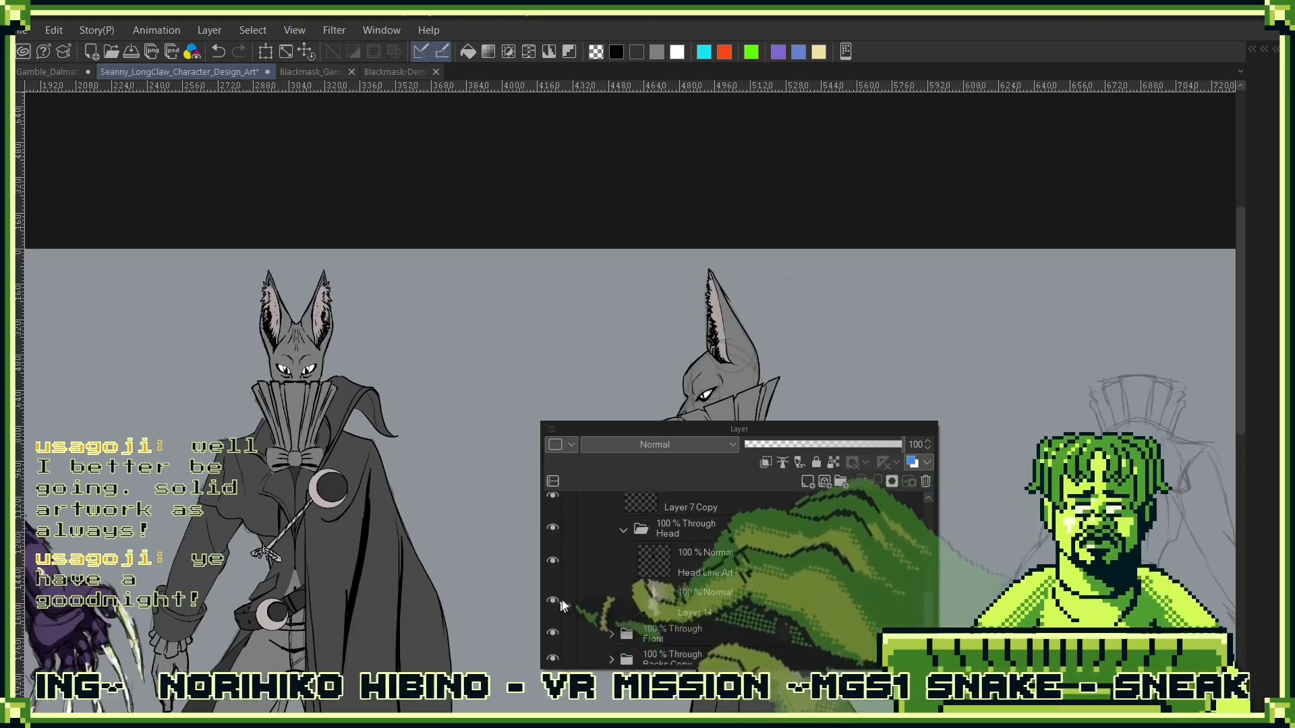
click(623, 529)
scroll(700, 533, up, 2)
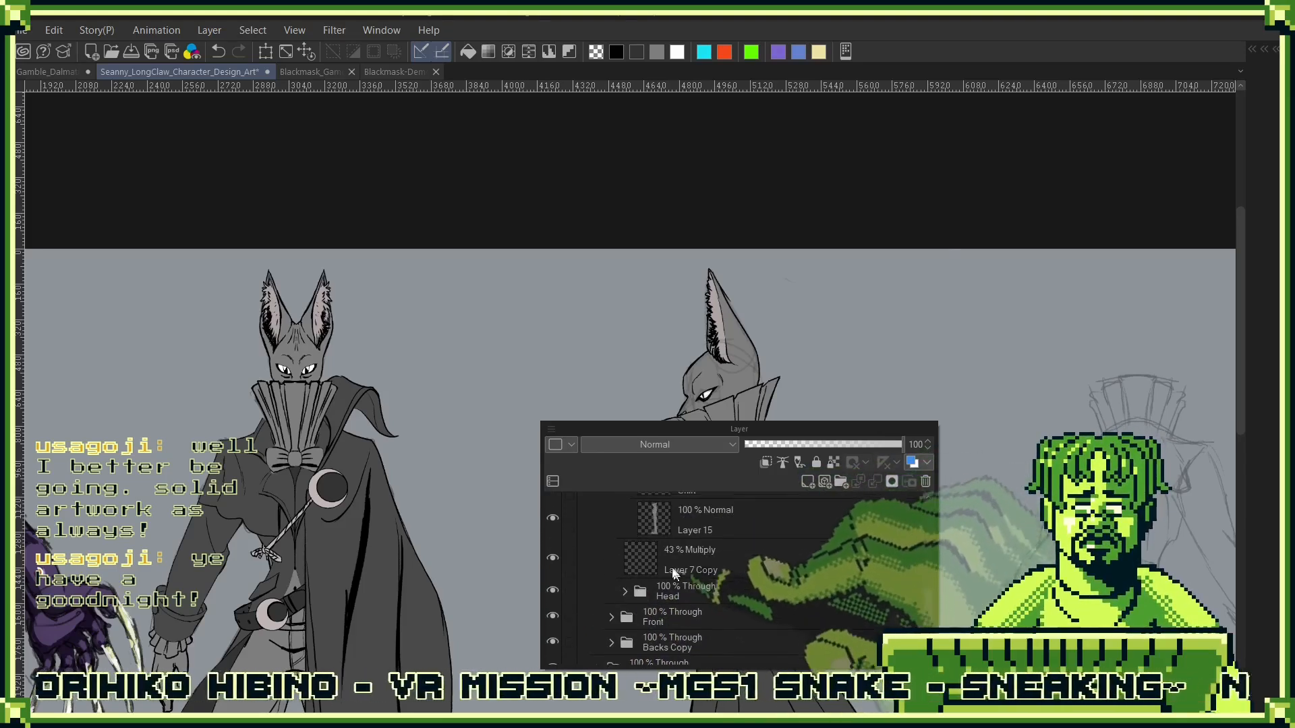
click(742, 558)
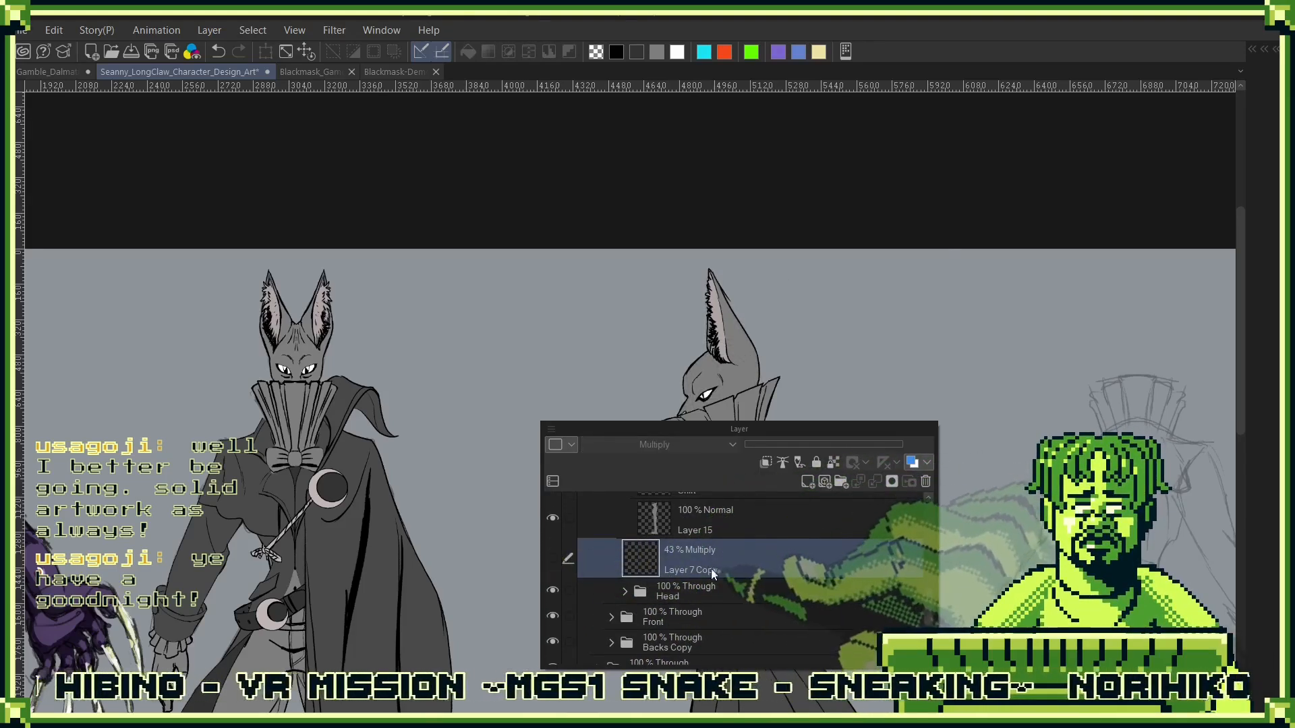
drag(711, 569, 924, 485)
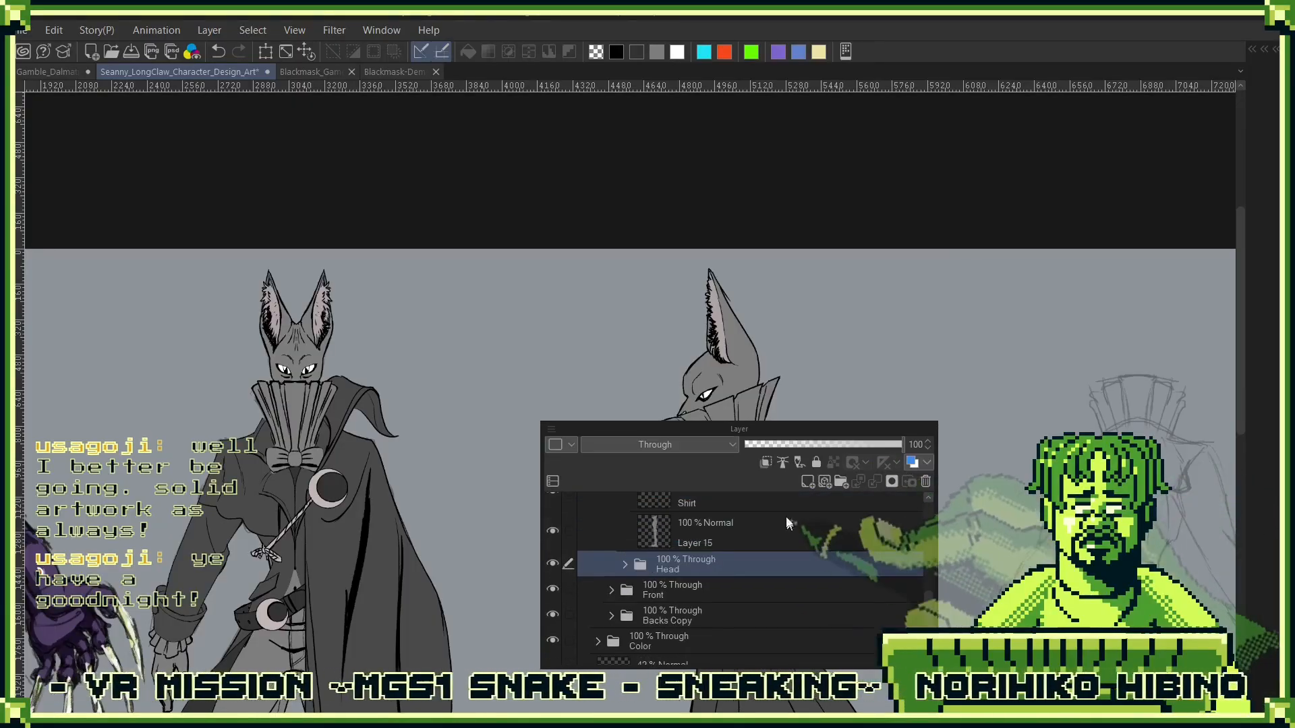
- Delete the Multiply layer Layer 8 Copy 2 from the Jacket folder and collapse that folder
drag(787, 517, 772, 599)
drag(748, 546, 741, 619)
click(615, 592)
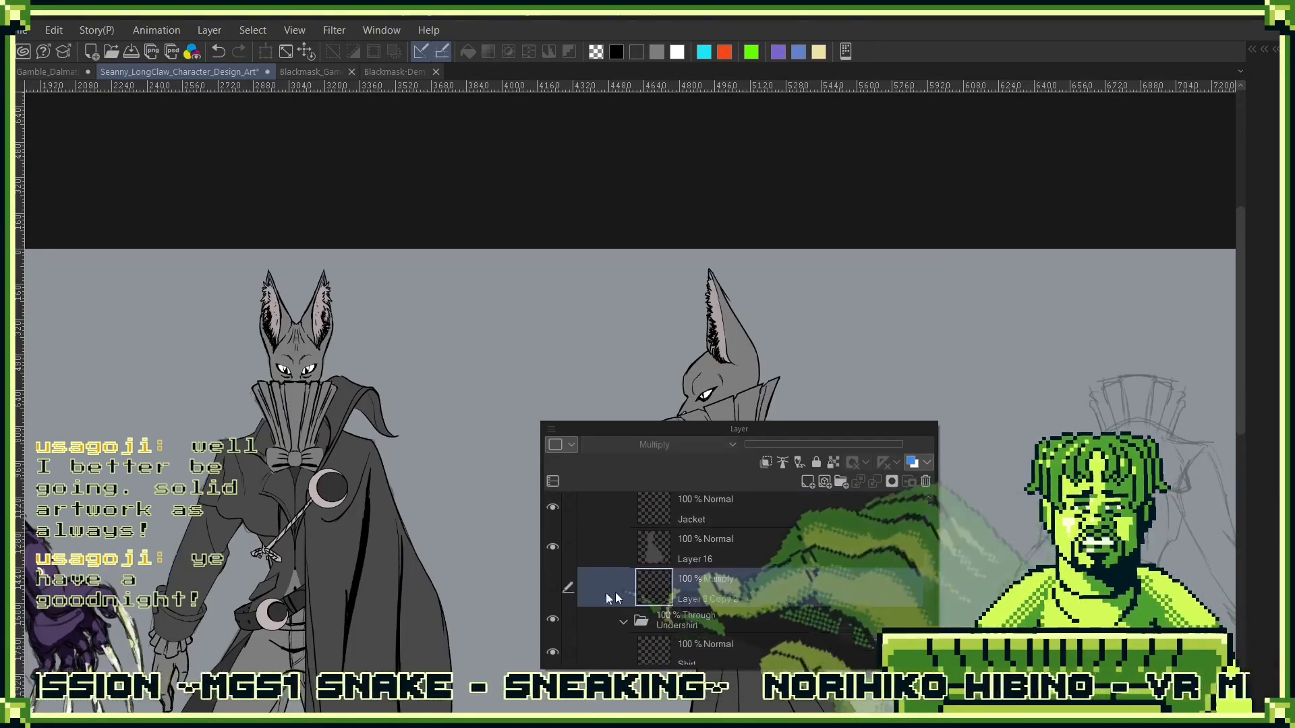
click(552, 585)
click(552, 586)
drag(803, 591, 925, 481)
drag(715, 522, 696, 635)
click(625, 586)
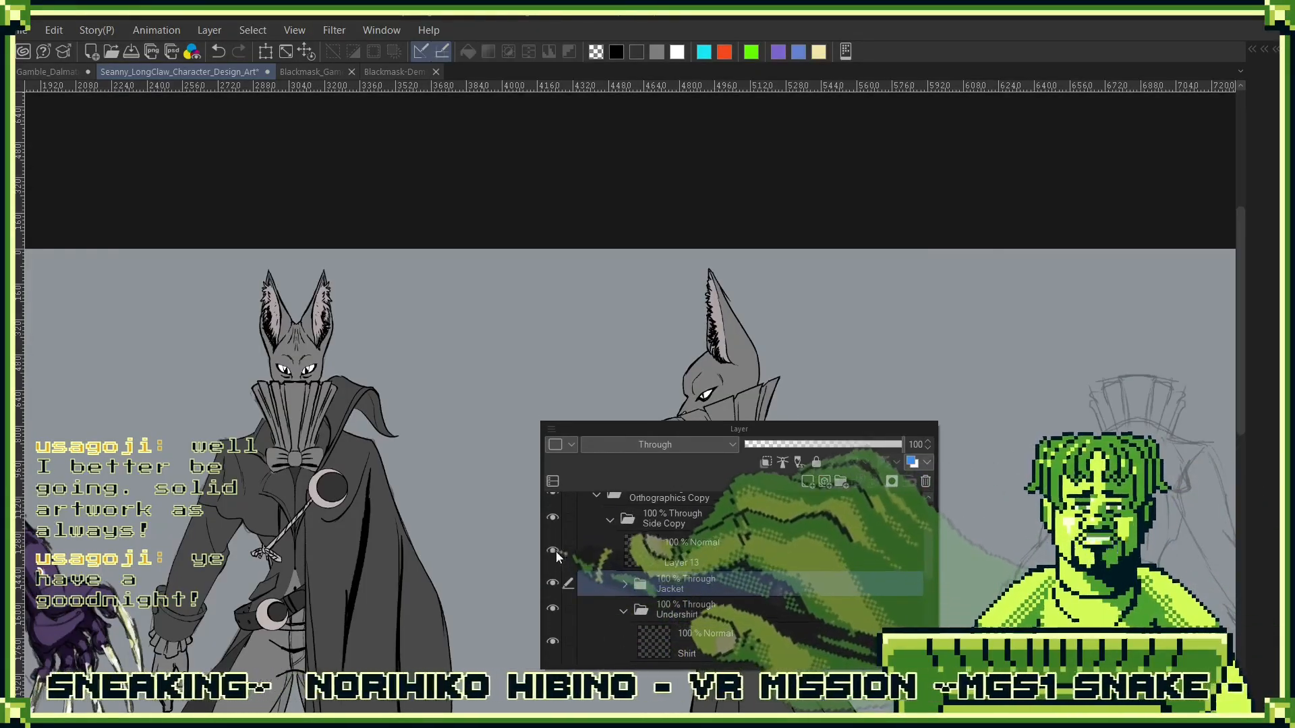
- Delete Layer 13 from the Side Copy folder, just above the Jacket folder
drag(759, 433, 1049, 278)
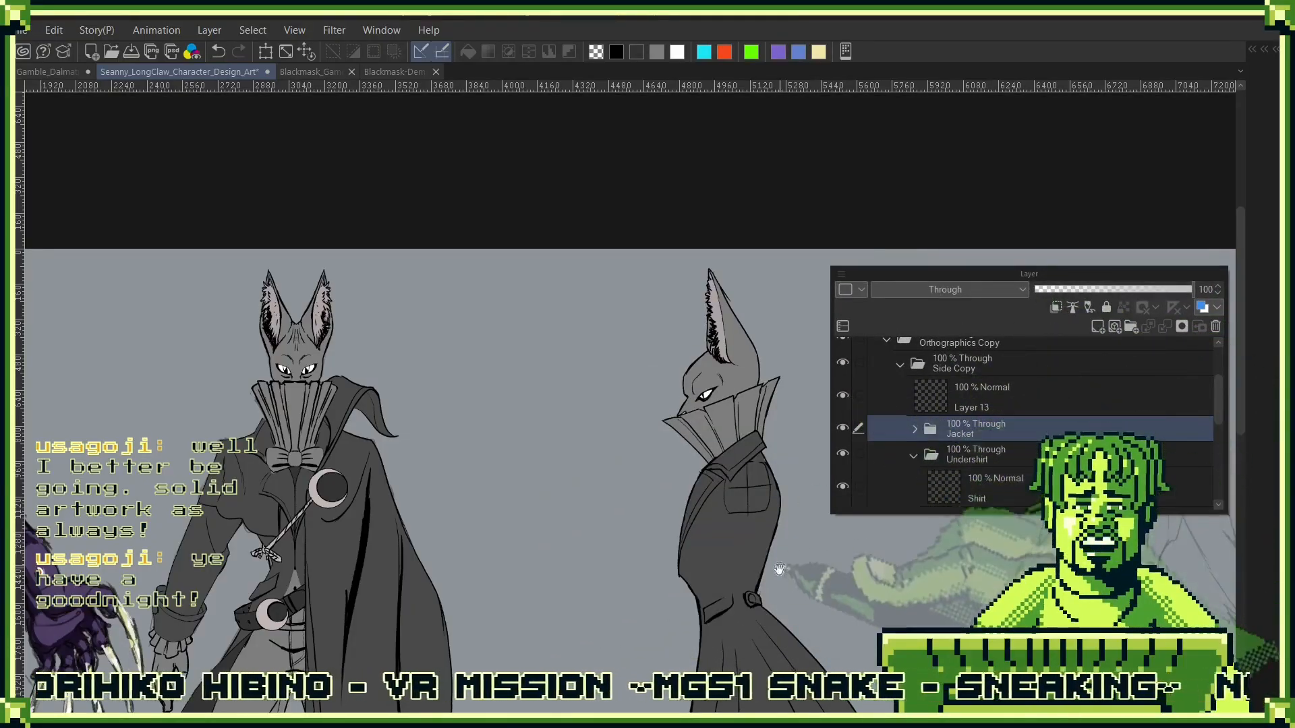
key(Tab)
scroll(851, 465, down, 3)
drag(882, 535, 848, 422)
key(Tab)
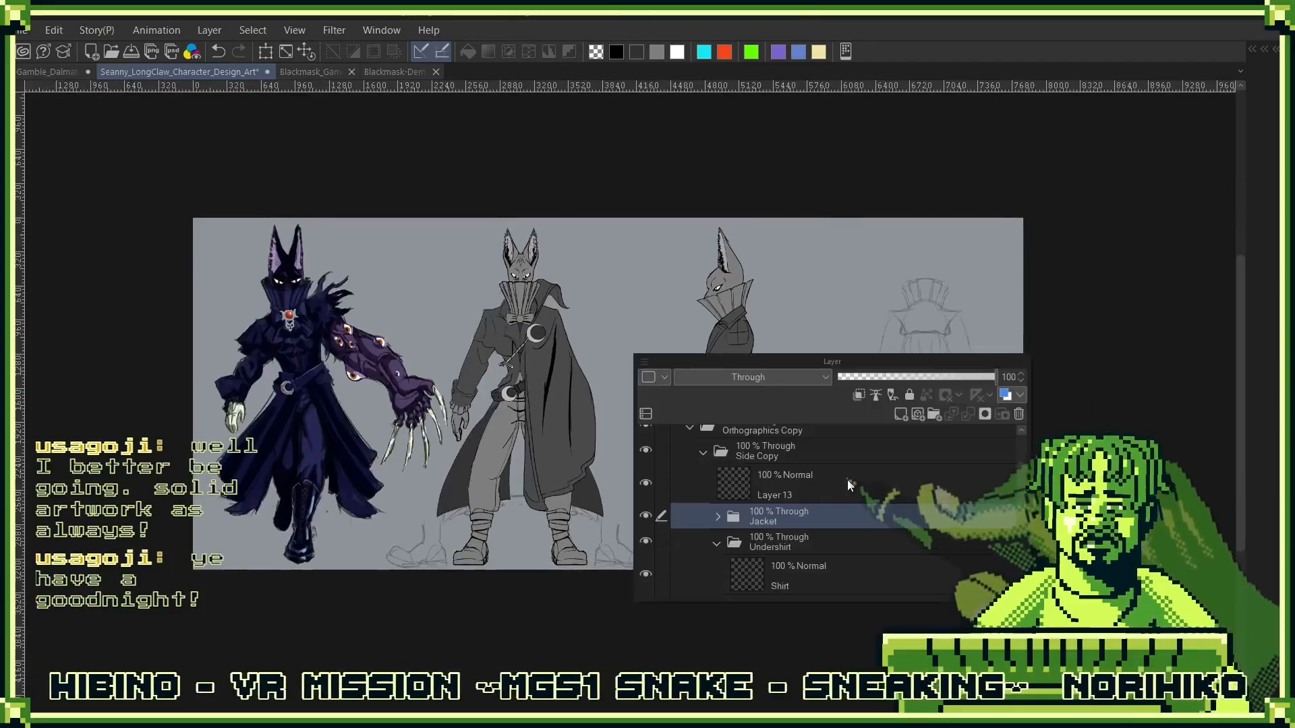
drag(923, 349, 1088, 302)
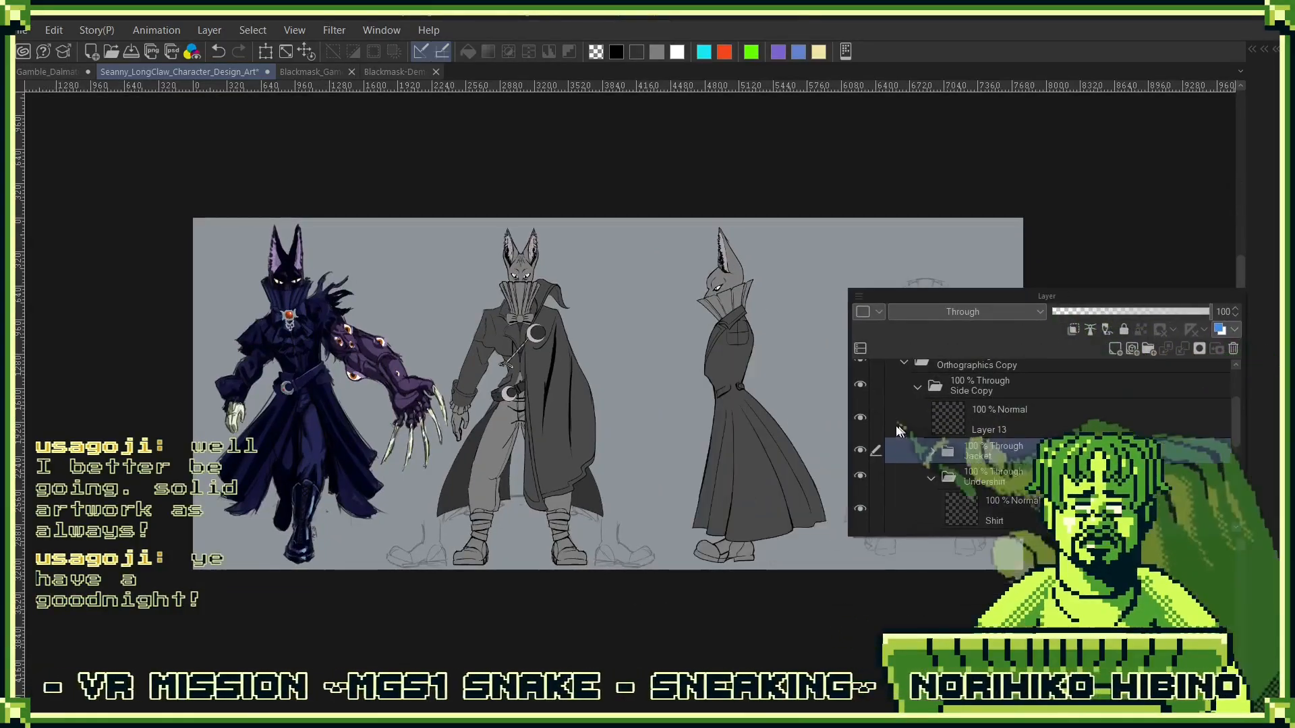
click(1037, 417)
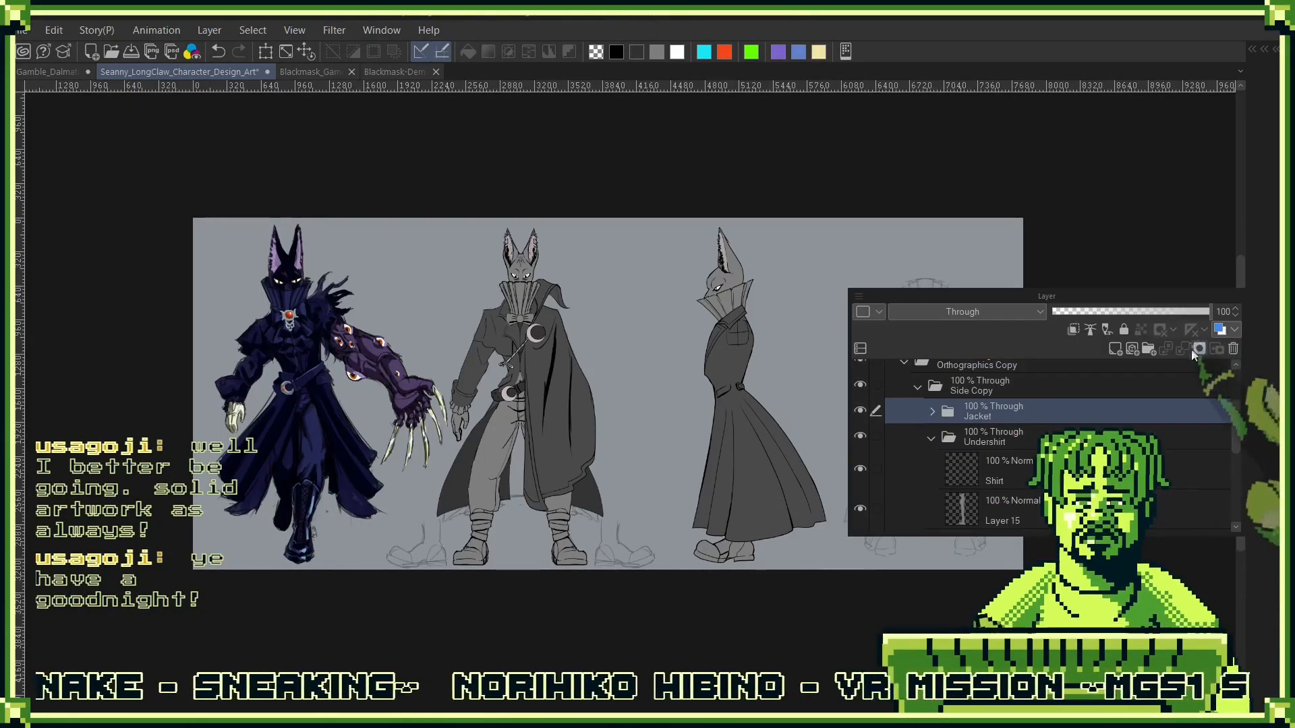
key(Tab)
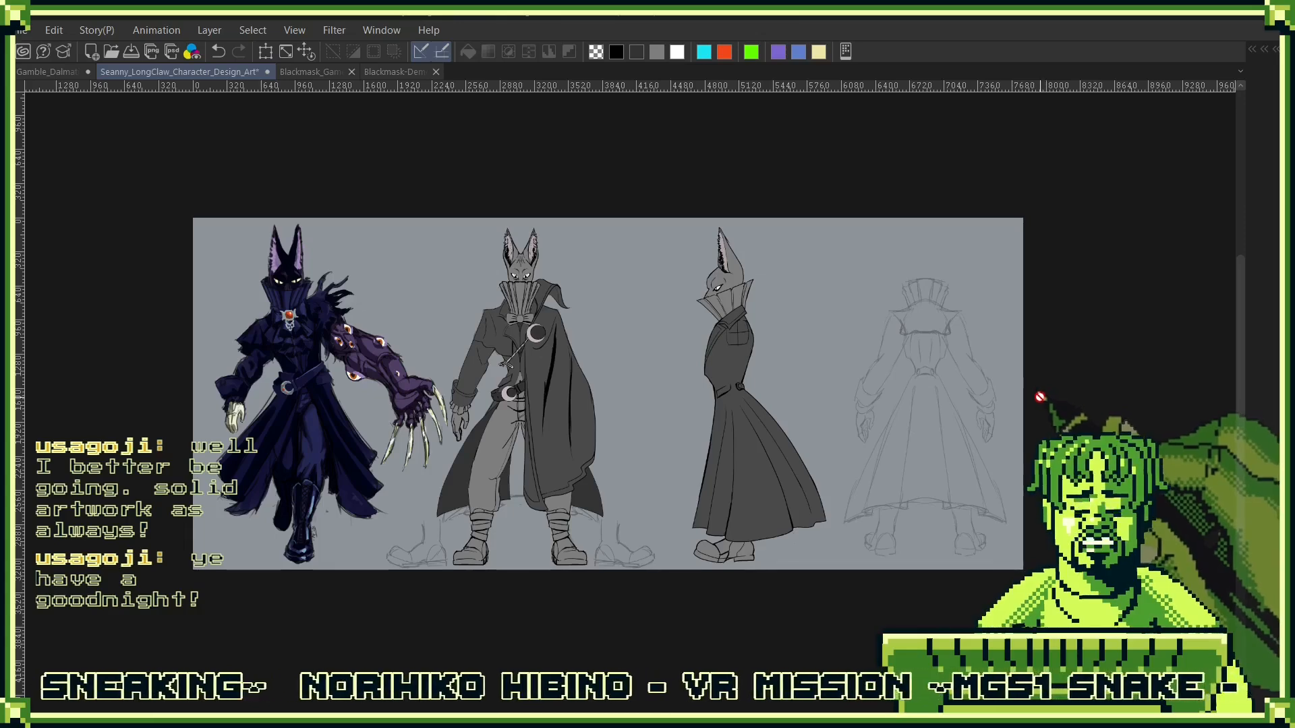
- Transform the whole Side Copy folder to move the side-view figure close beside the front view, and save the document
key(Tab)
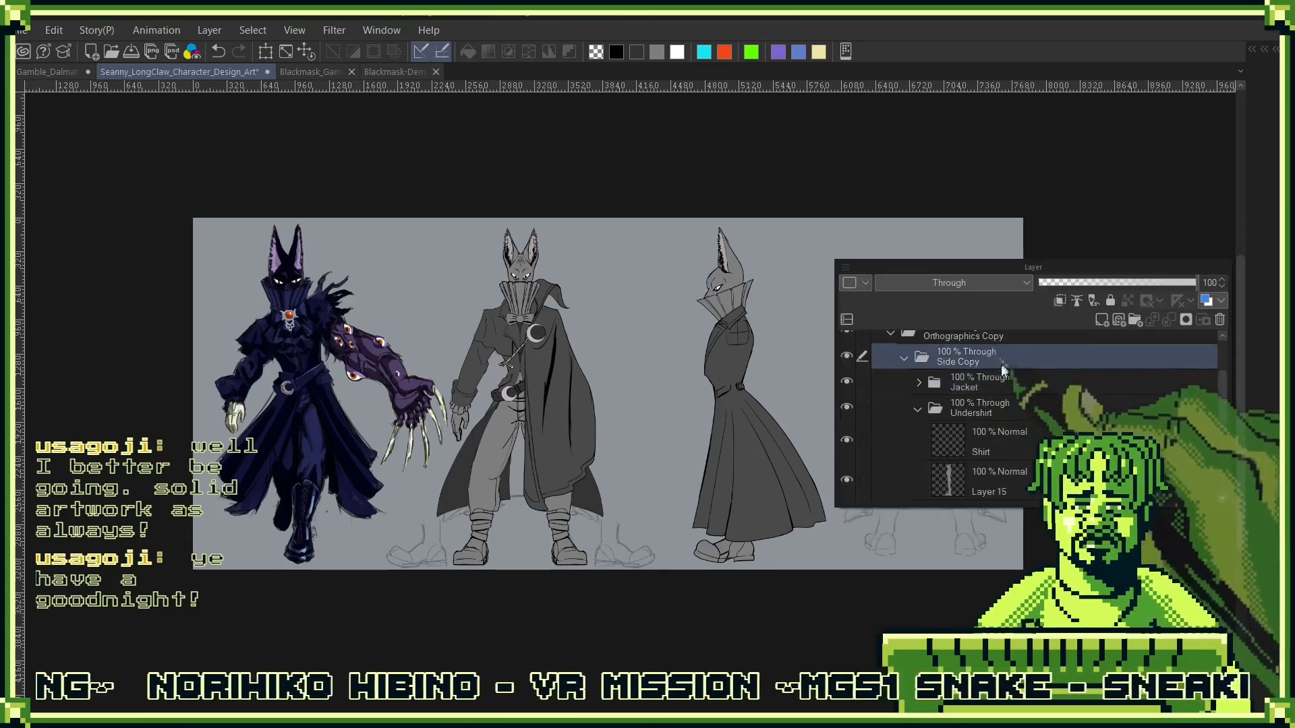
key(Tab)
key(ctrl+t)
drag(777, 525, 672, 527)
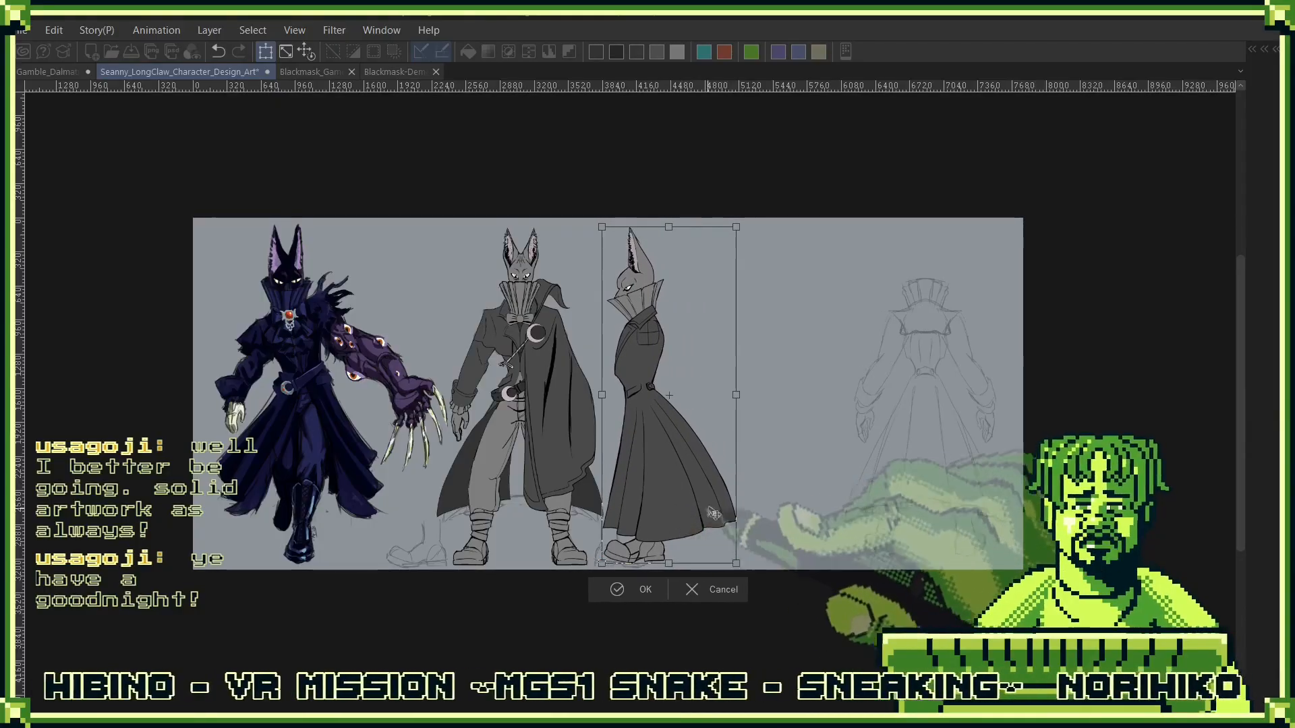
scroll(672, 528, up, 3)
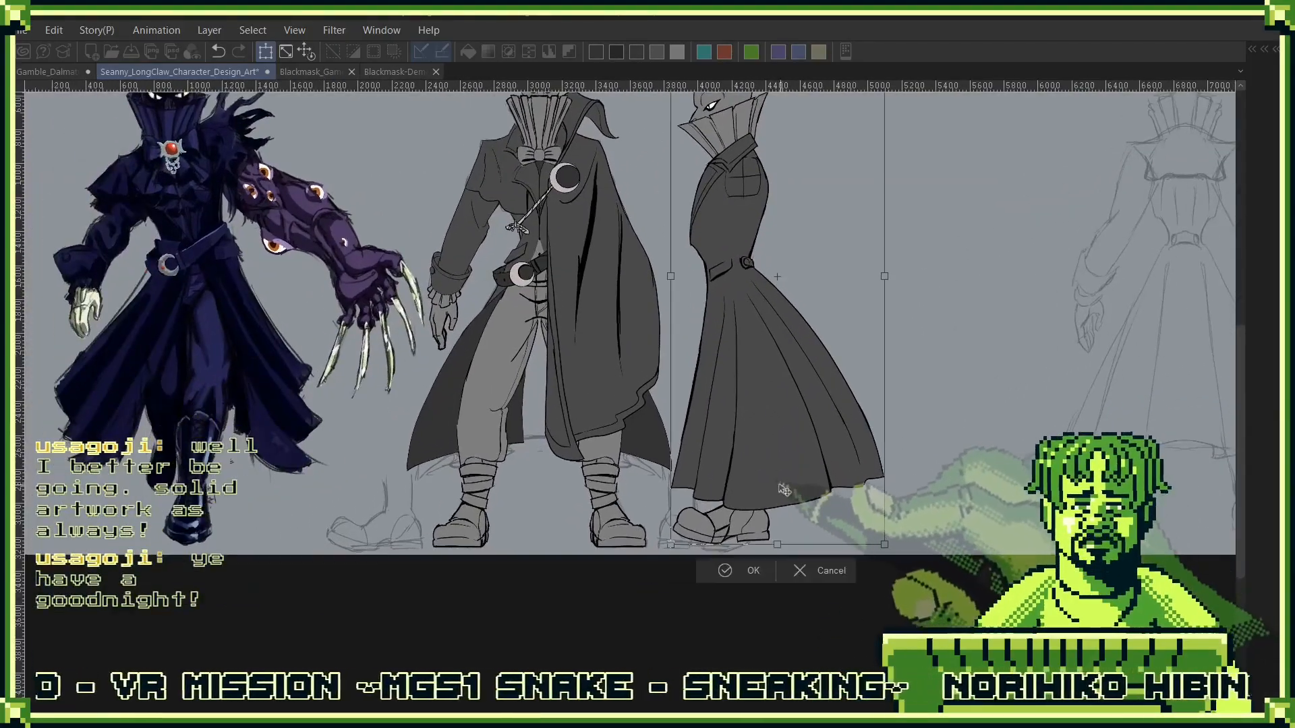
drag(784, 491, 832, 491)
scroll(733, 528, up, 4)
drag(988, 451, 814, 472)
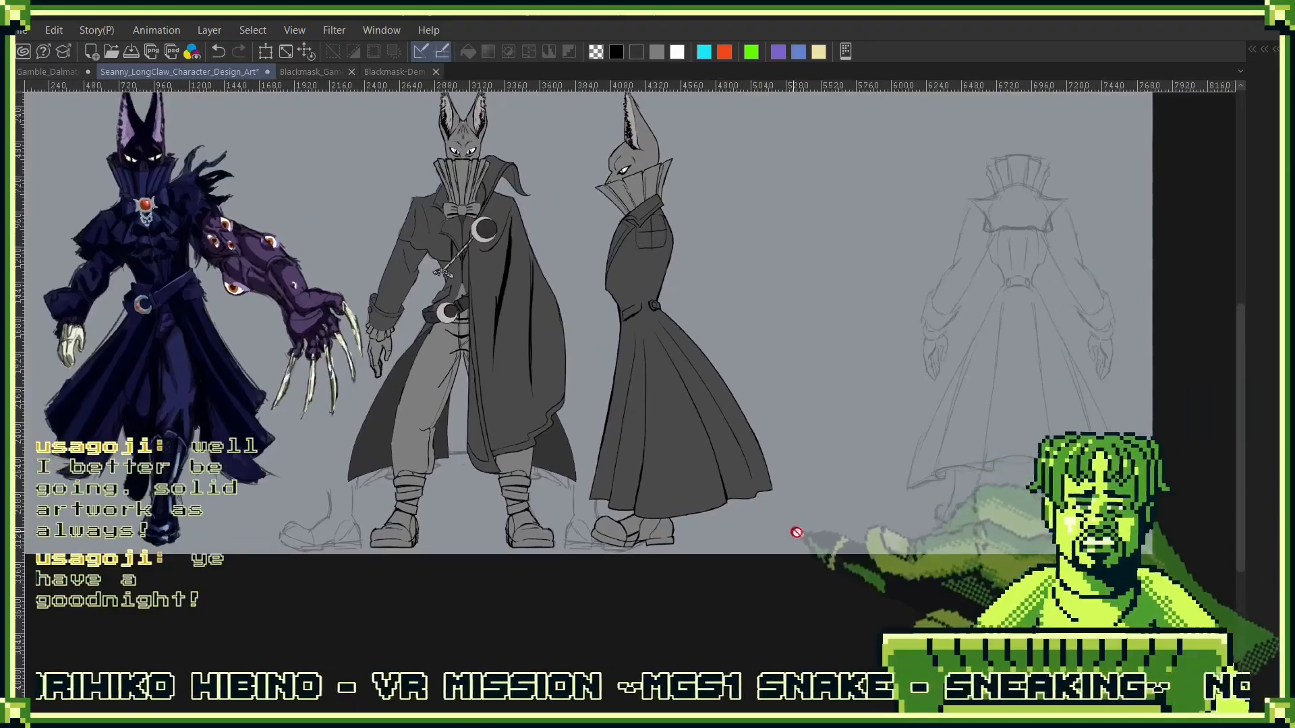
scroll(833, 502, down, 3)
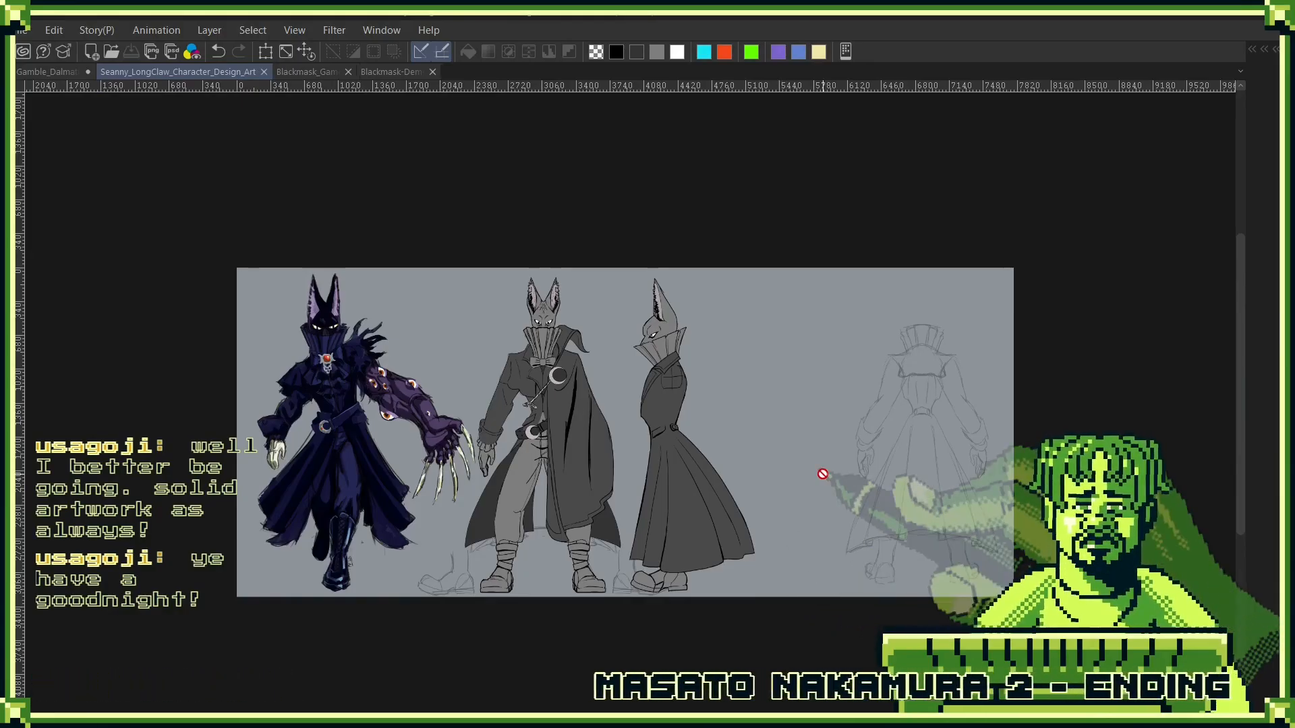
- On the Jacket line layer of the side view, select the coat's hem and transform it upward to shorten the coat
scroll(615, 497, up, 5)
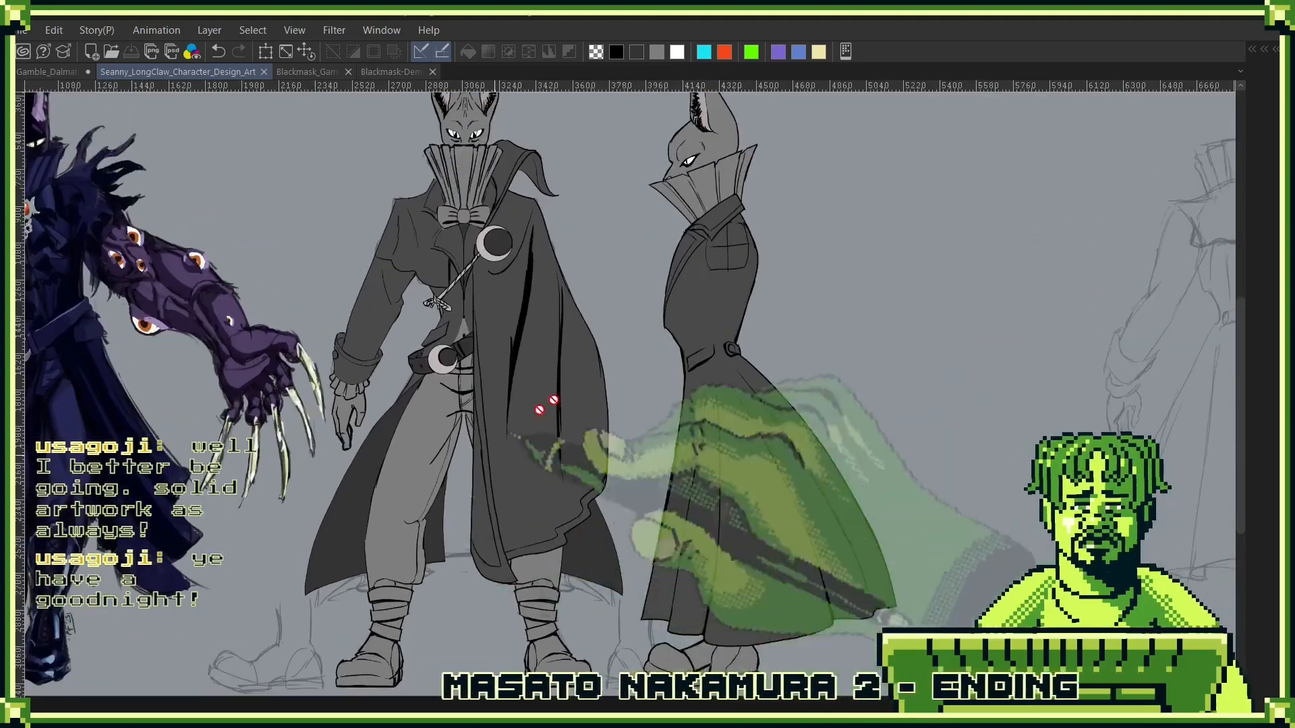
scroll(776, 337, down, 3)
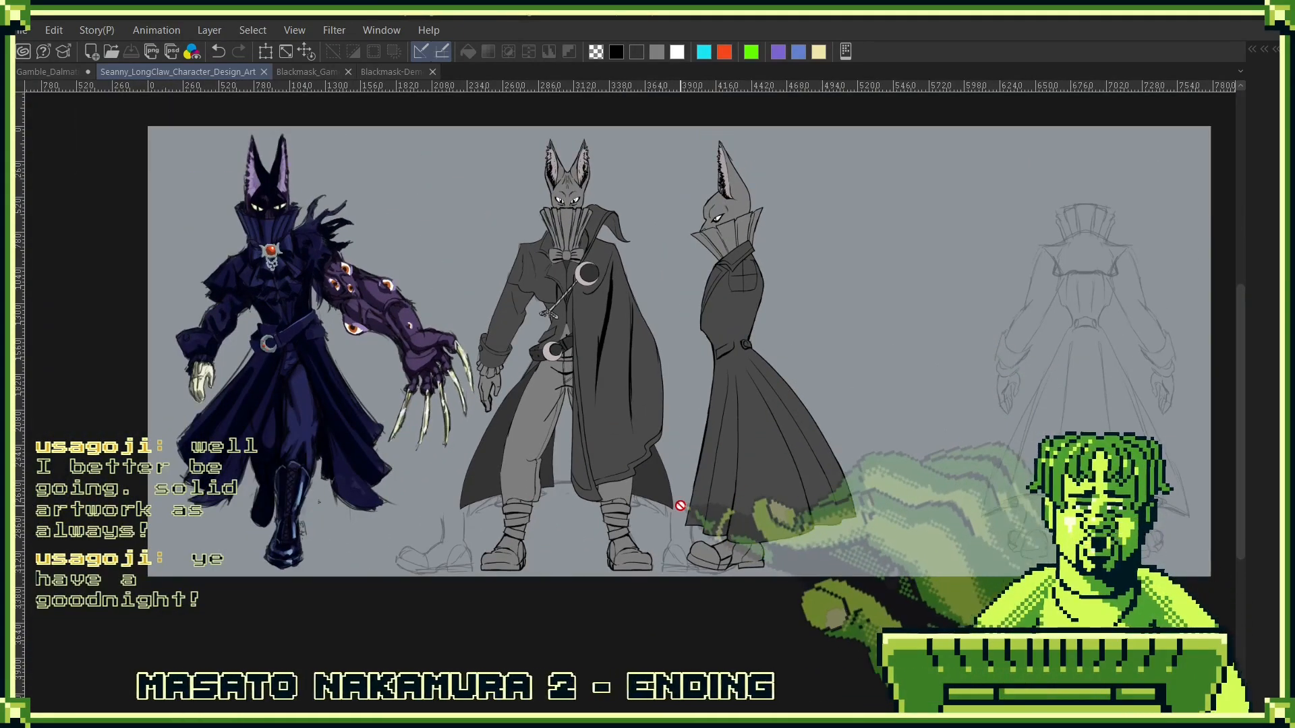
scroll(679, 505, up, 1)
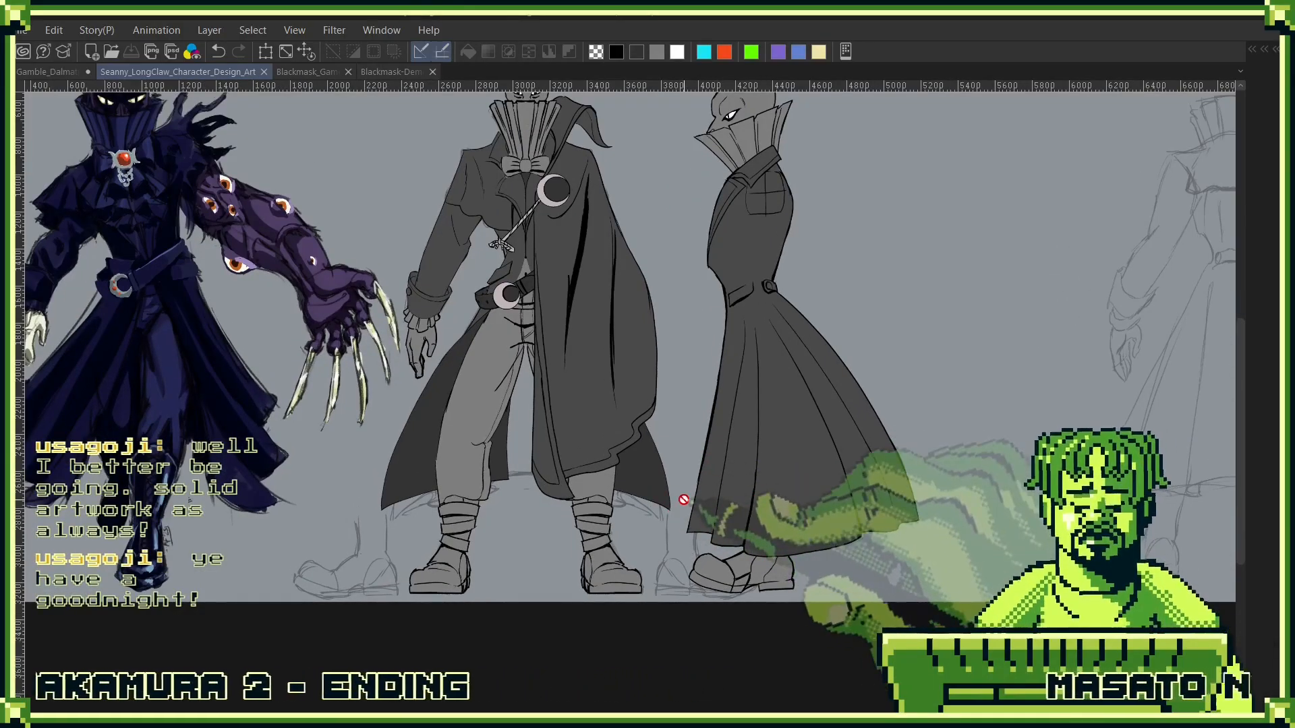
key(F7)
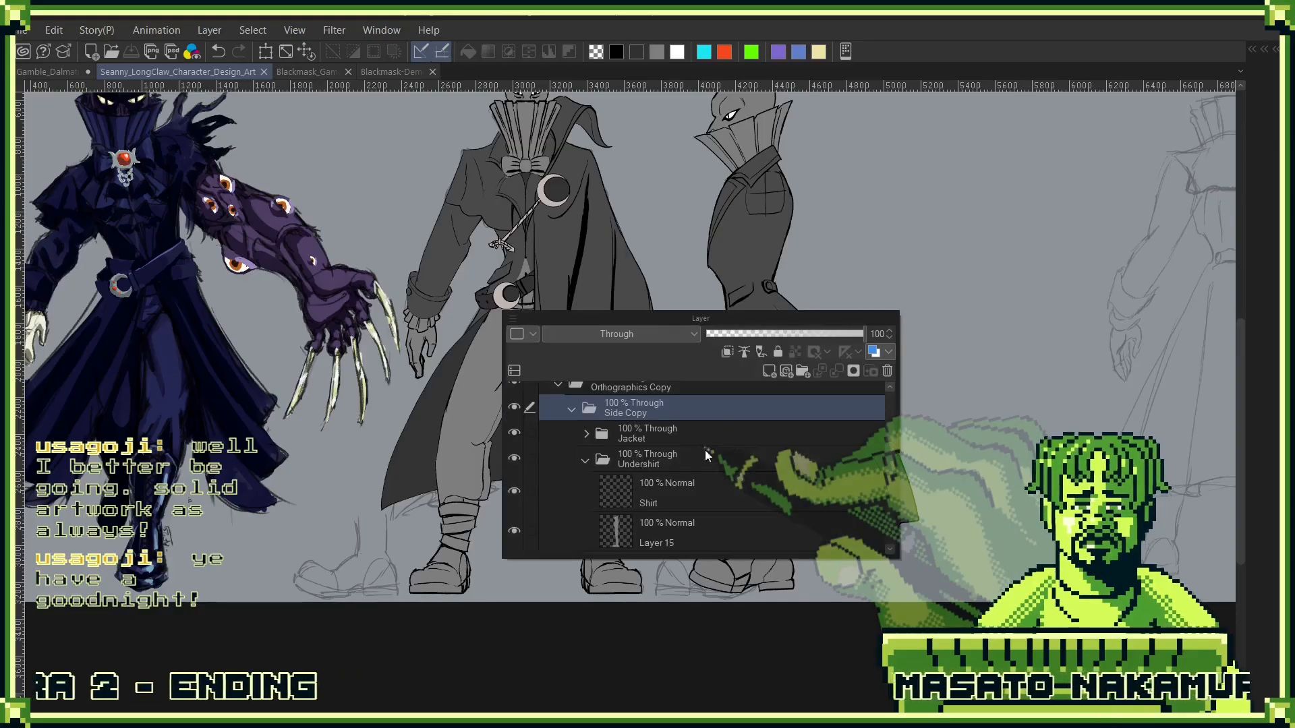
click(586, 434)
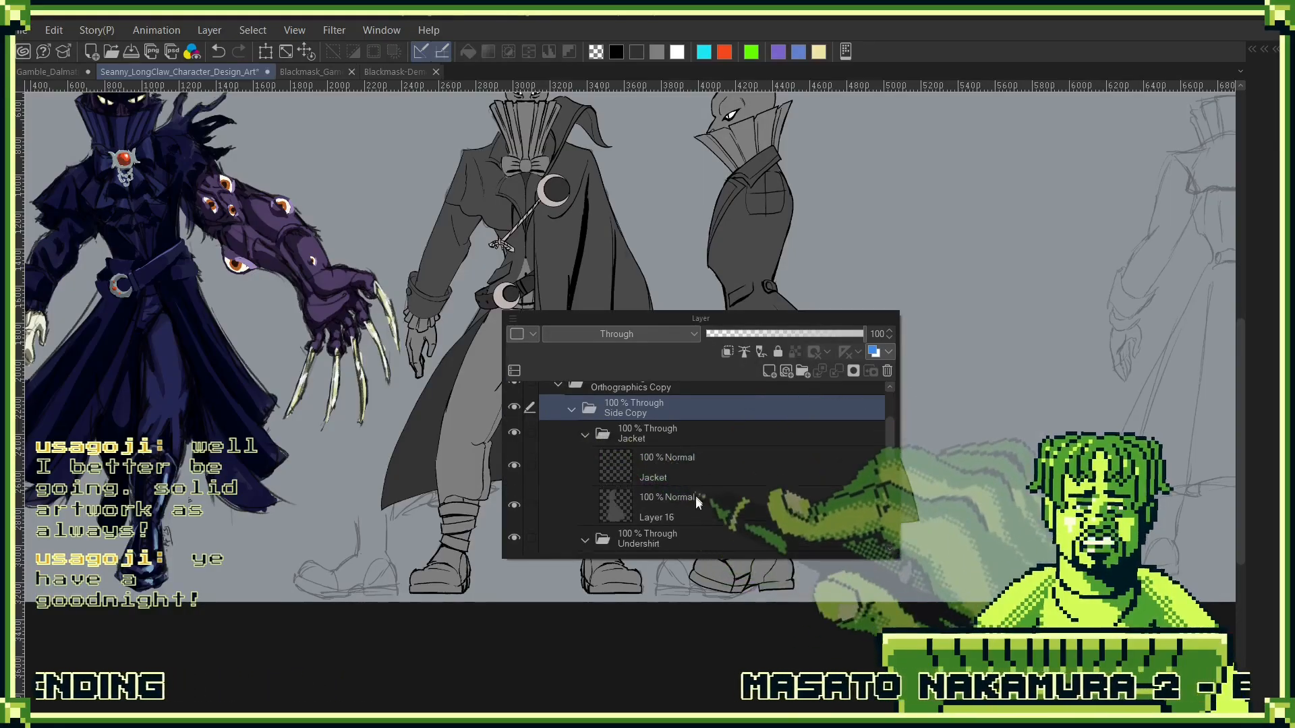
click(697, 484)
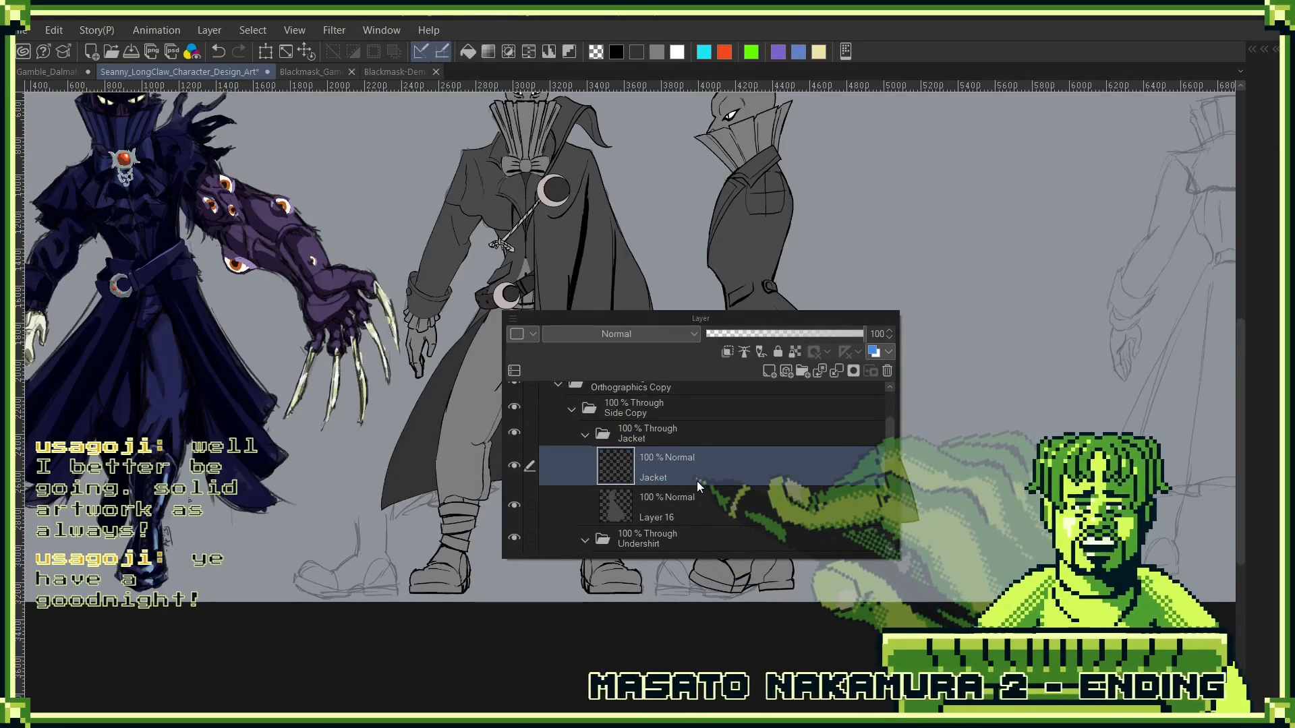
key(F7)
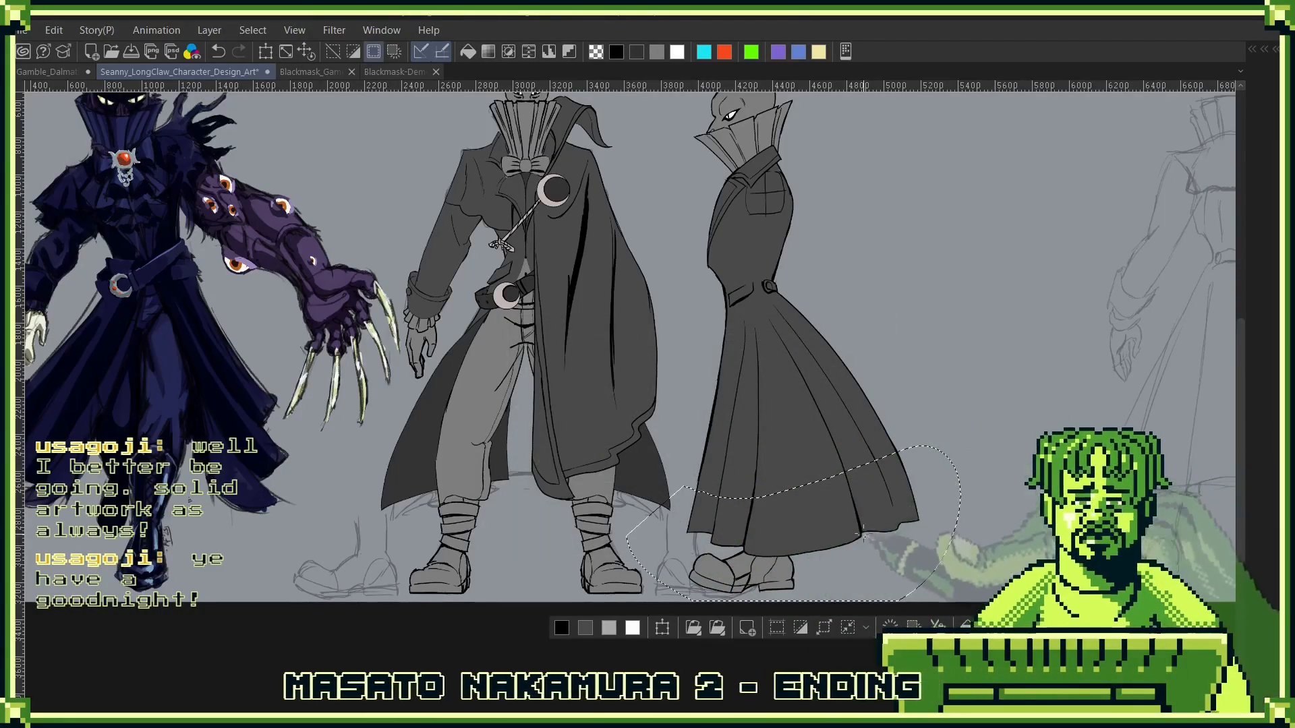
key(ctrl+t)
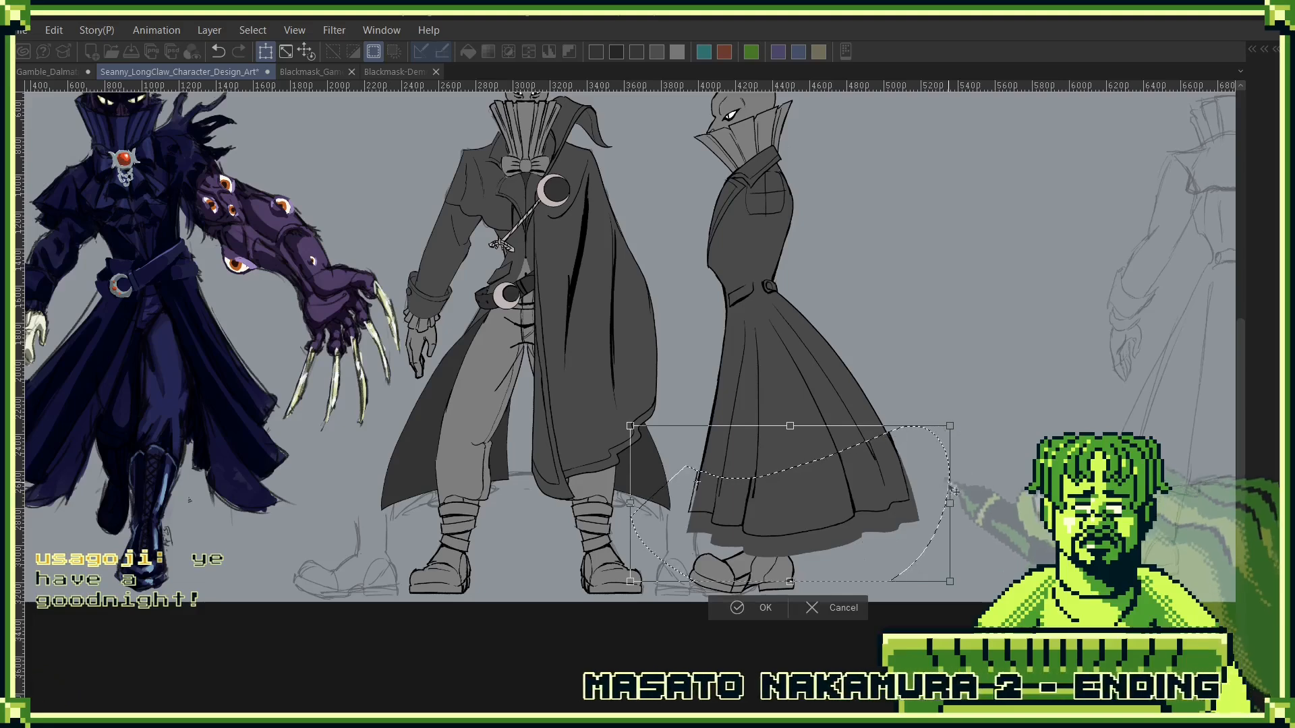
click(782, 608)
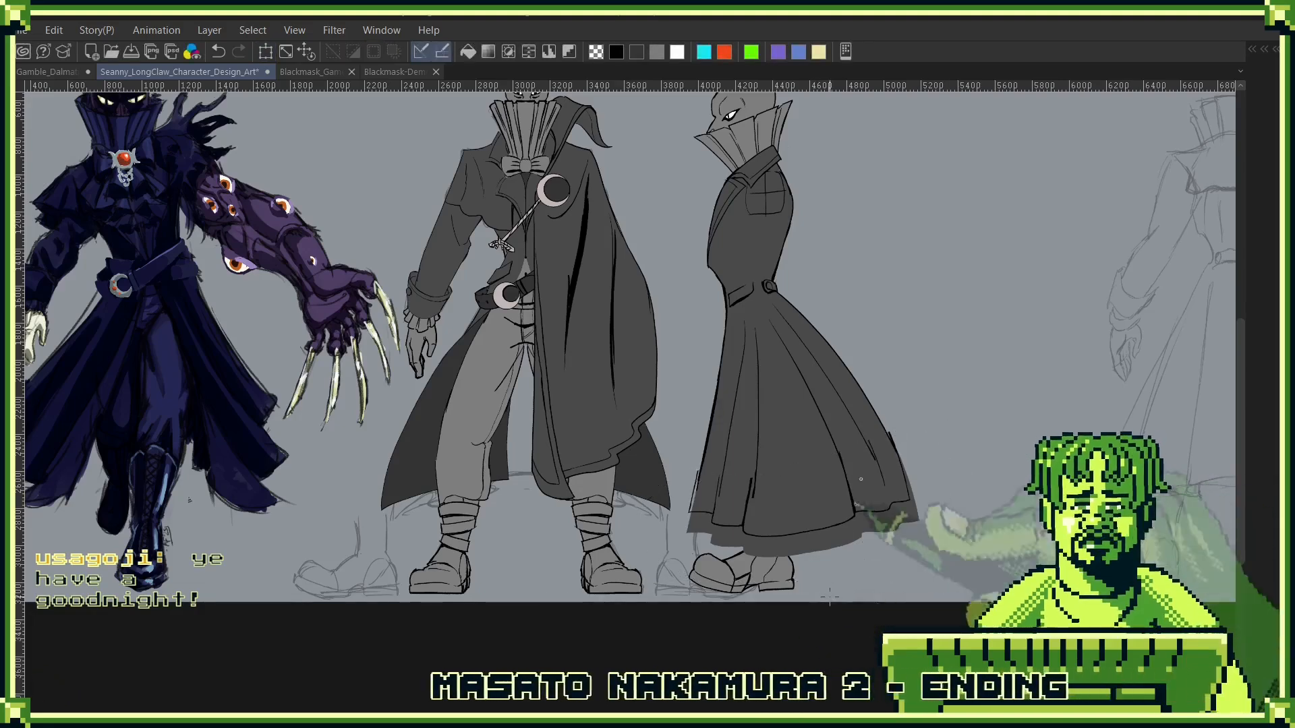
- Clean up the side-view coat's fold and front edge lines so they join the raised hem
scroll(861, 478, up, 5)
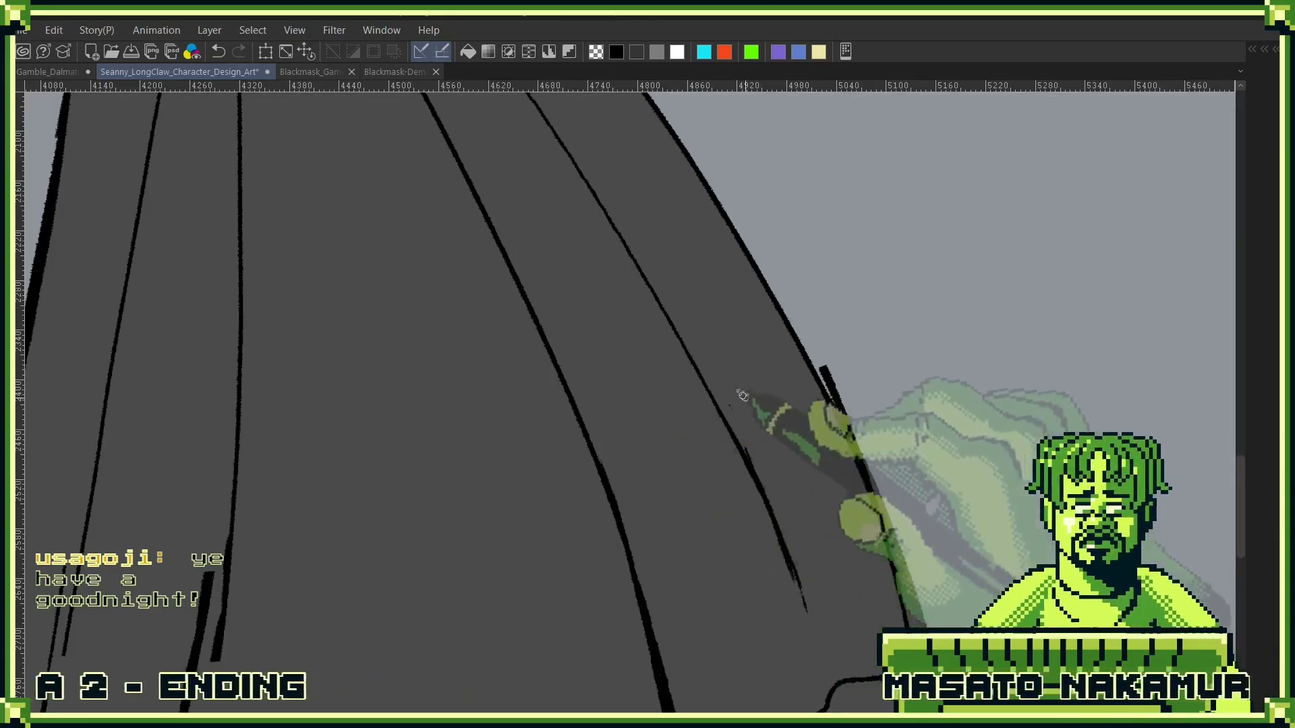
drag(443, 477, 765, 174)
drag(563, 290, 569, 502)
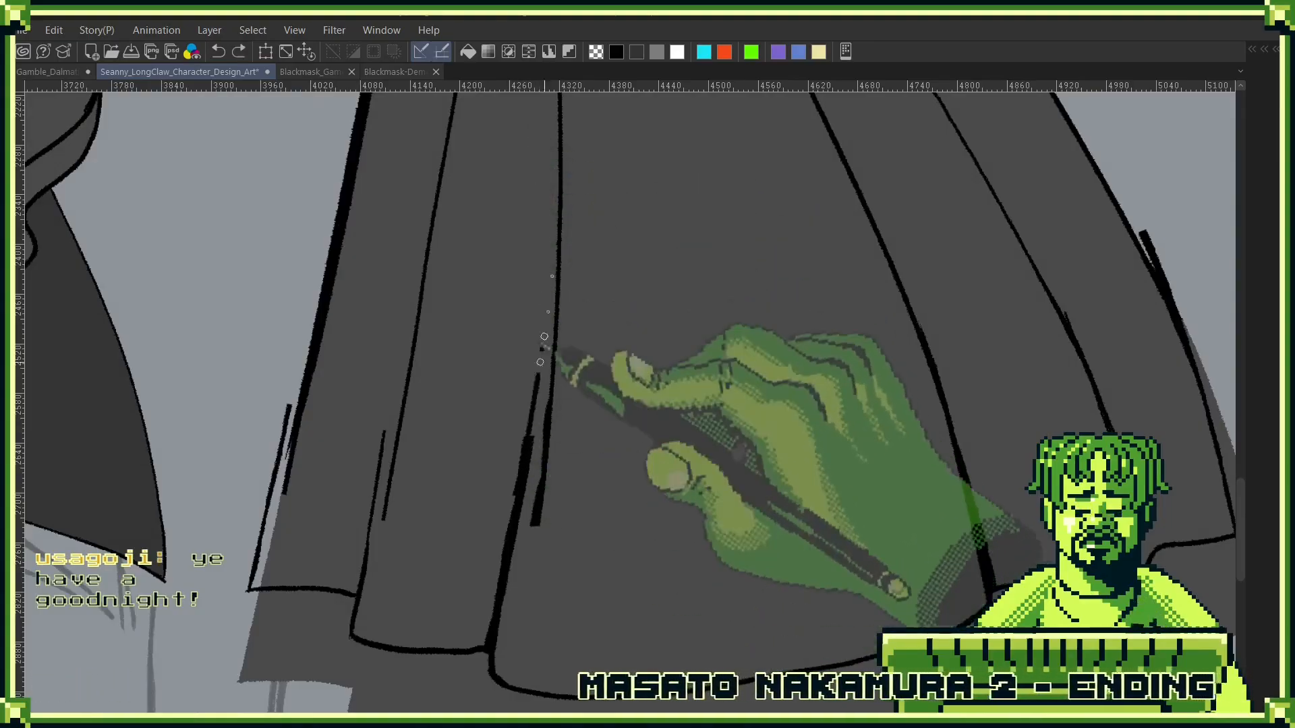
drag(546, 418, 560, 232)
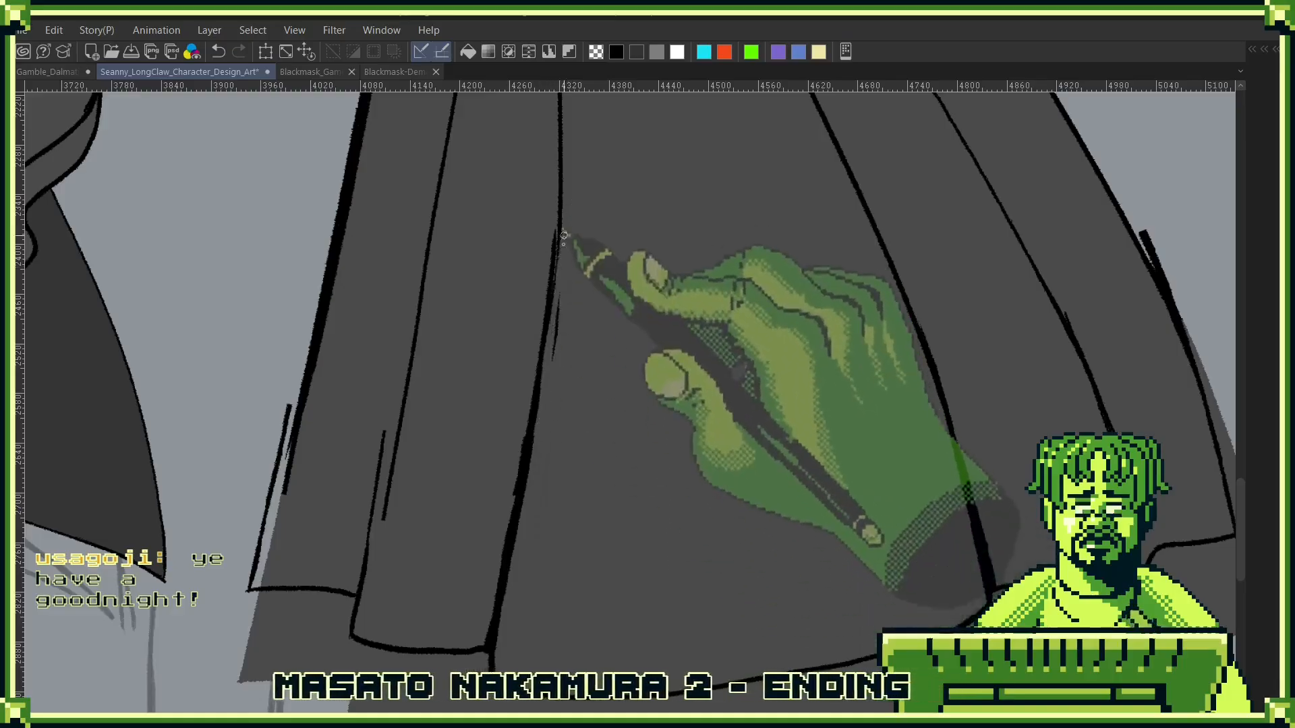
drag(533, 450, 564, 174)
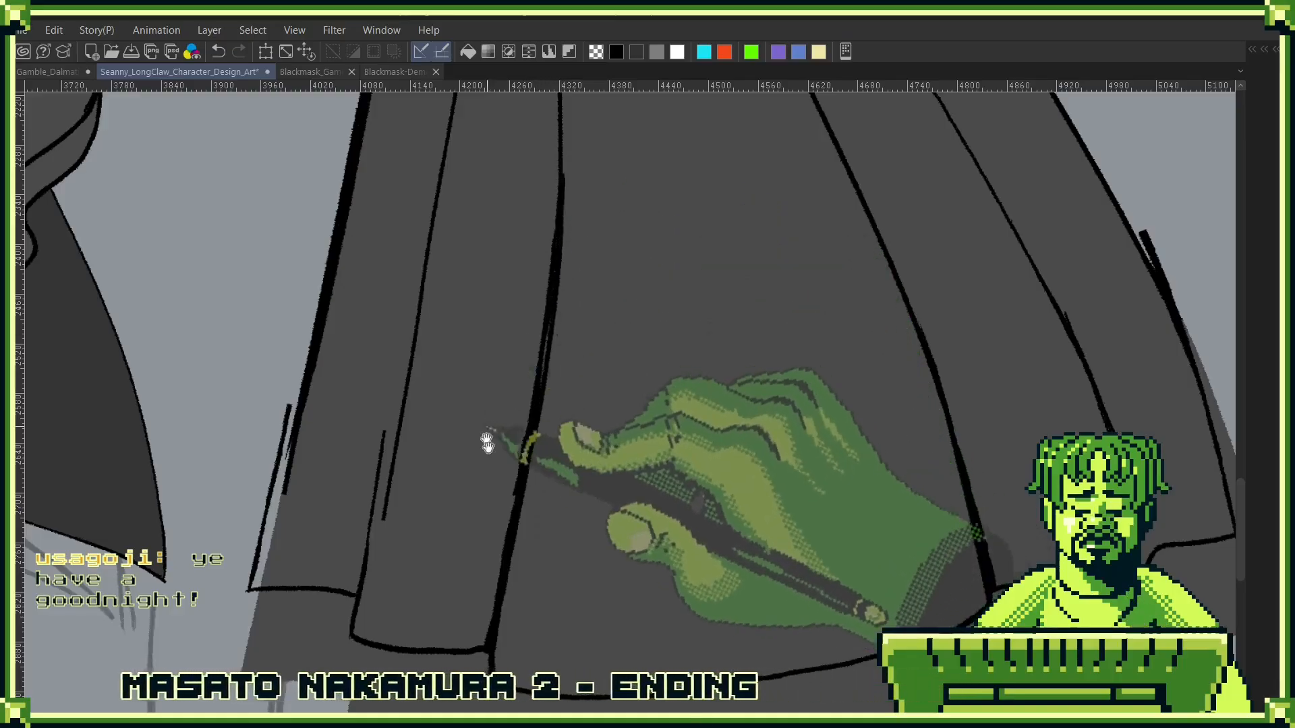
drag(487, 442, 607, 438)
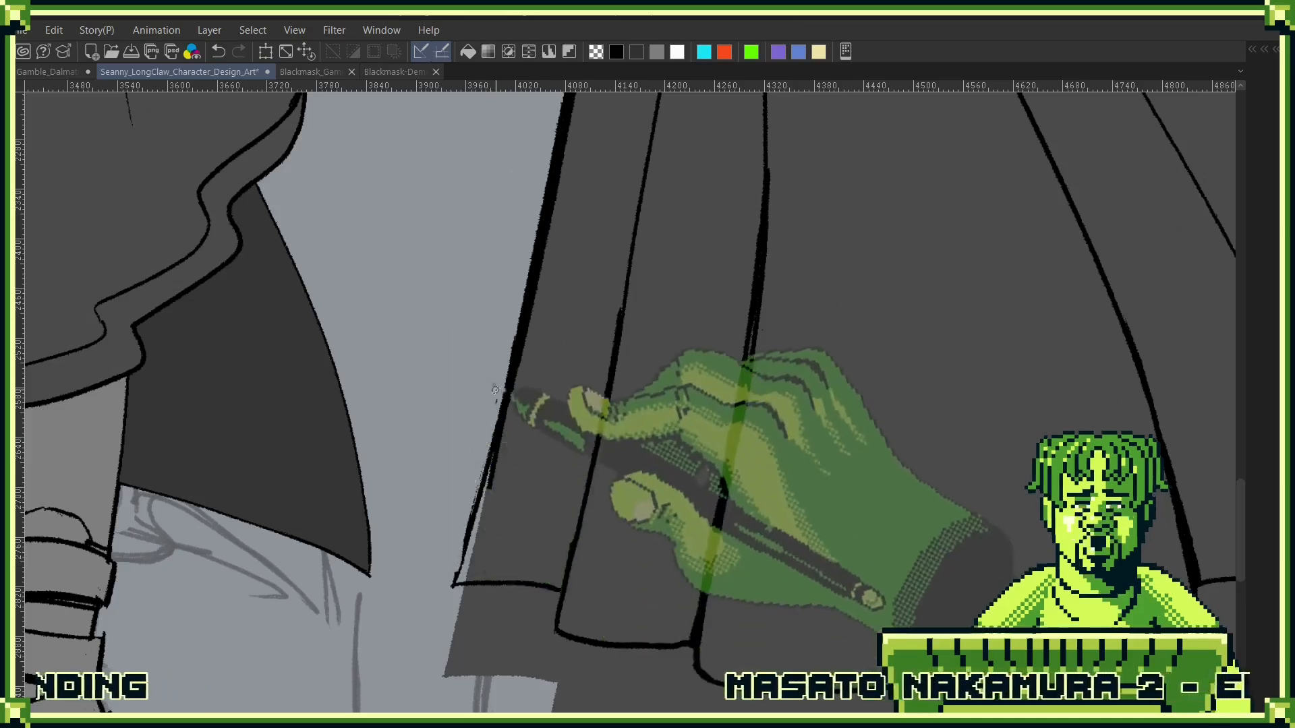
mouse_move(494, 397)
mouse_down()
mouse_move(453, 556)
mouse_move(483, 470)
mouse_move(461, 579)
mouse_move(471, 582)
mouse_move(476, 546)
mouse_move(450, 589)
mouse_move(493, 414)
mouse_move(489, 459)
mouse_up()
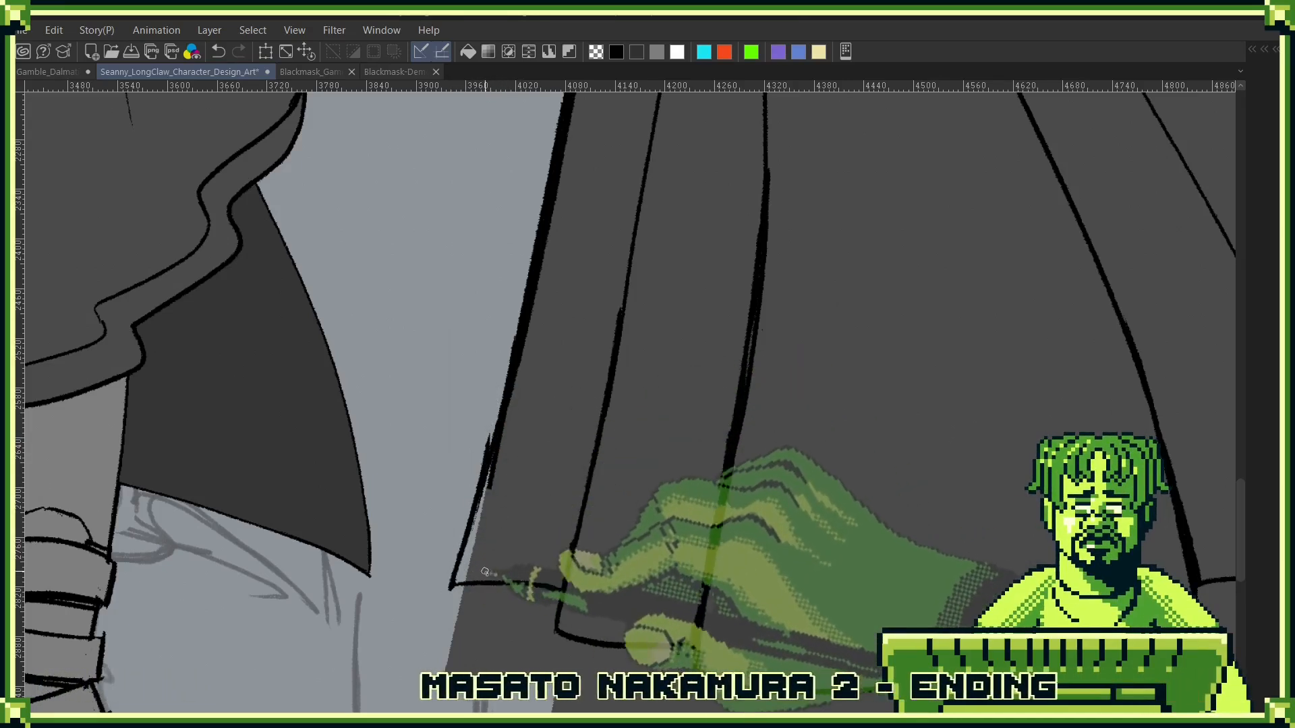
- Erase the coat's flat colour in a thin strip just outside the raised hem line, separating the excess colour below
key(alt+l)
click(511, 668)
key(alt+l)
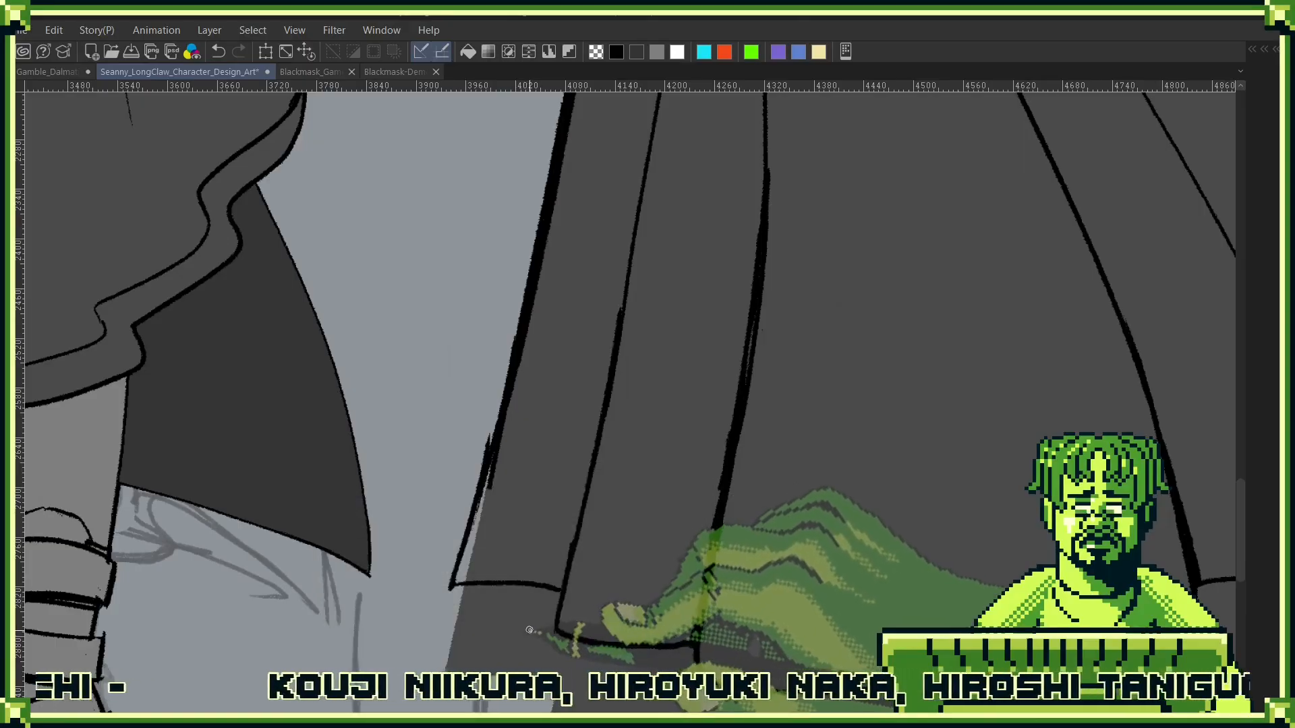
mouse_move(468, 564)
mouse_down()
mouse_move(470, 540)
mouse_move(458, 581)
mouse_up()
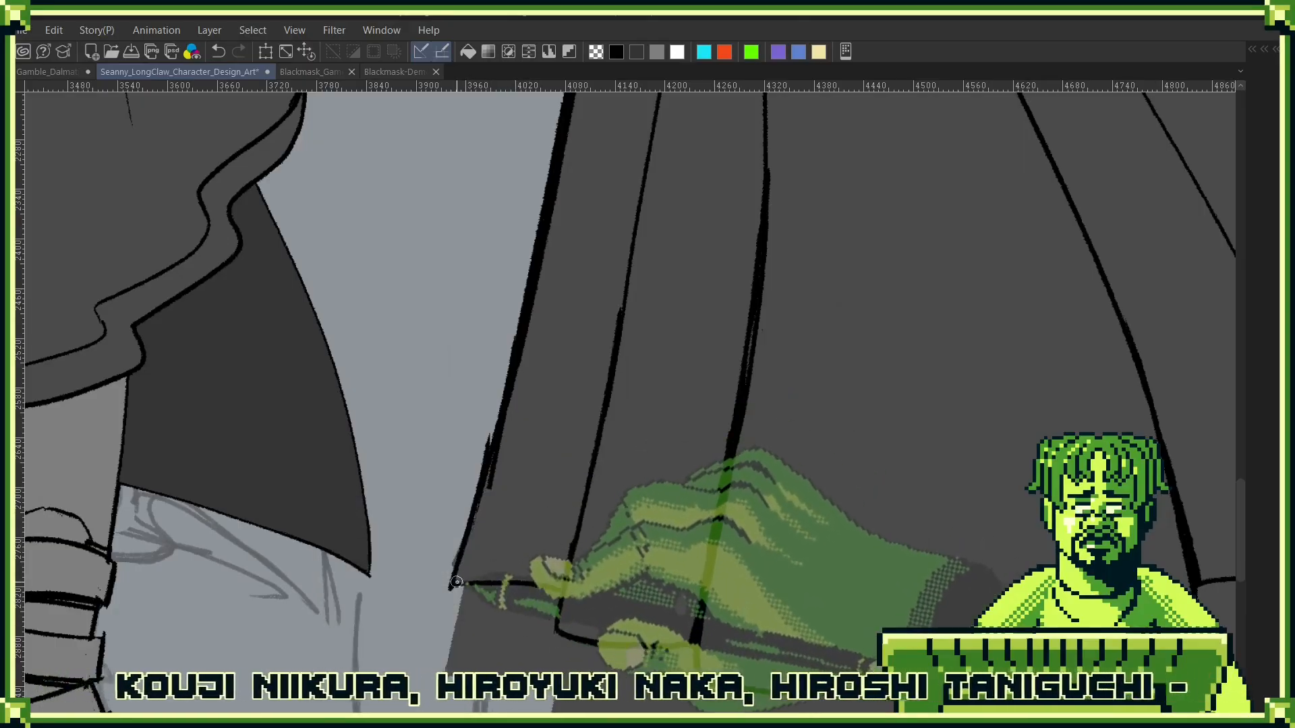
drag(742, 513, 792, 415)
drag(811, 476, 859, 347)
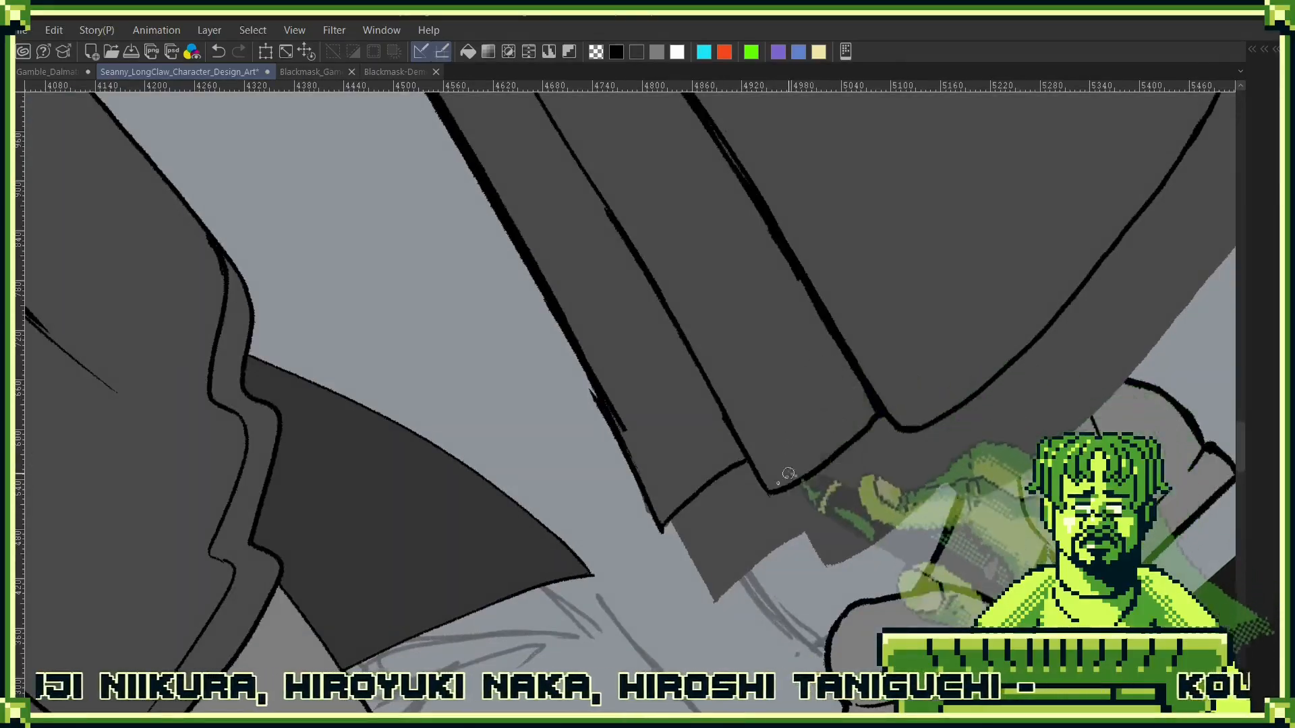
mouse_move(747, 468)
mouse_down()
mouse_move(663, 540)
mouse_move(755, 484)
mouse_move(785, 499)
mouse_move(871, 432)
mouse_move(911, 436)
mouse_move(679, 565)
mouse_up()
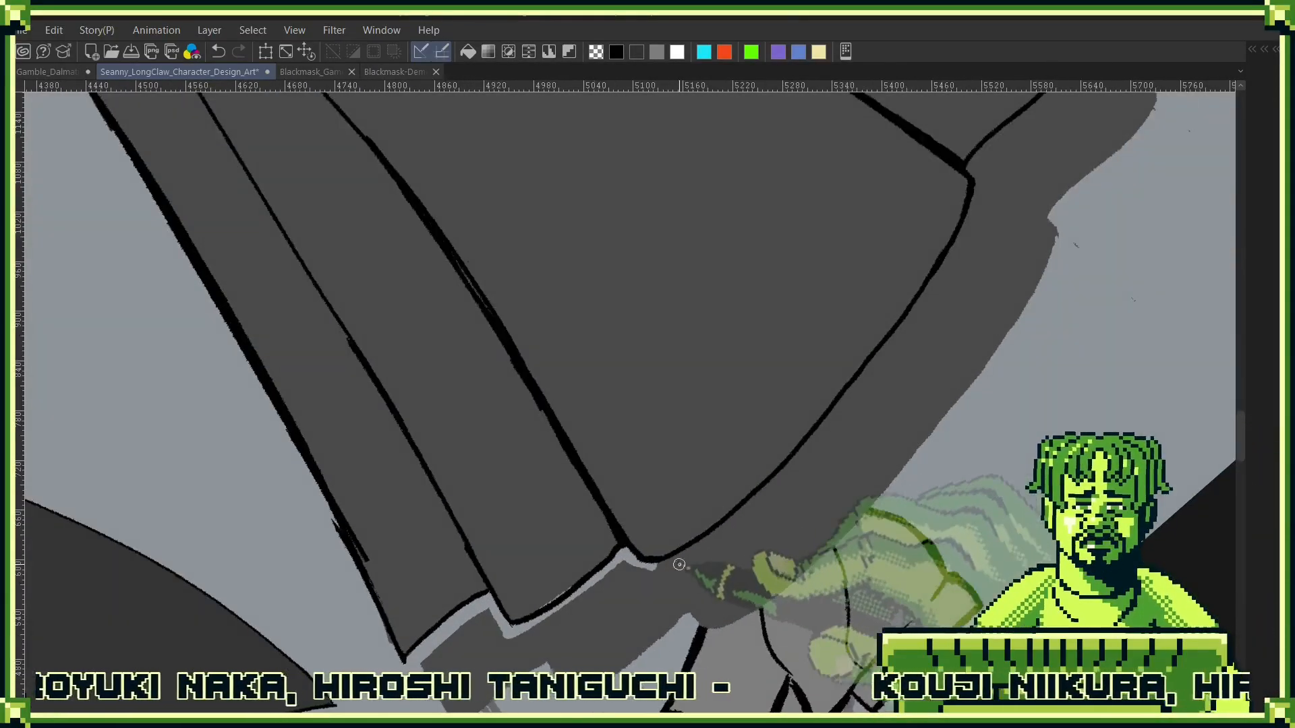
mouse_move(917, 395)
mouse_down()
mouse_move(743, 517)
mouse_move(877, 304)
mouse_up()
drag(915, 260, 889, 298)
key(ctrl+z)
mouse_move(716, 543)
mouse_down()
mouse_move(794, 430)
mouse_move(779, 471)
mouse_move(866, 354)
mouse_move(812, 424)
mouse_move(858, 336)
mouse_move(858, 293)
mouse_move(895, 246)
mouse_move(934, 256)
mouse_move(755, 421)
mouse_move(831, 346)
mouse_move(842, 288)
mouse_move(911, 392)
mouse_move(908, 252)
mouse_up()
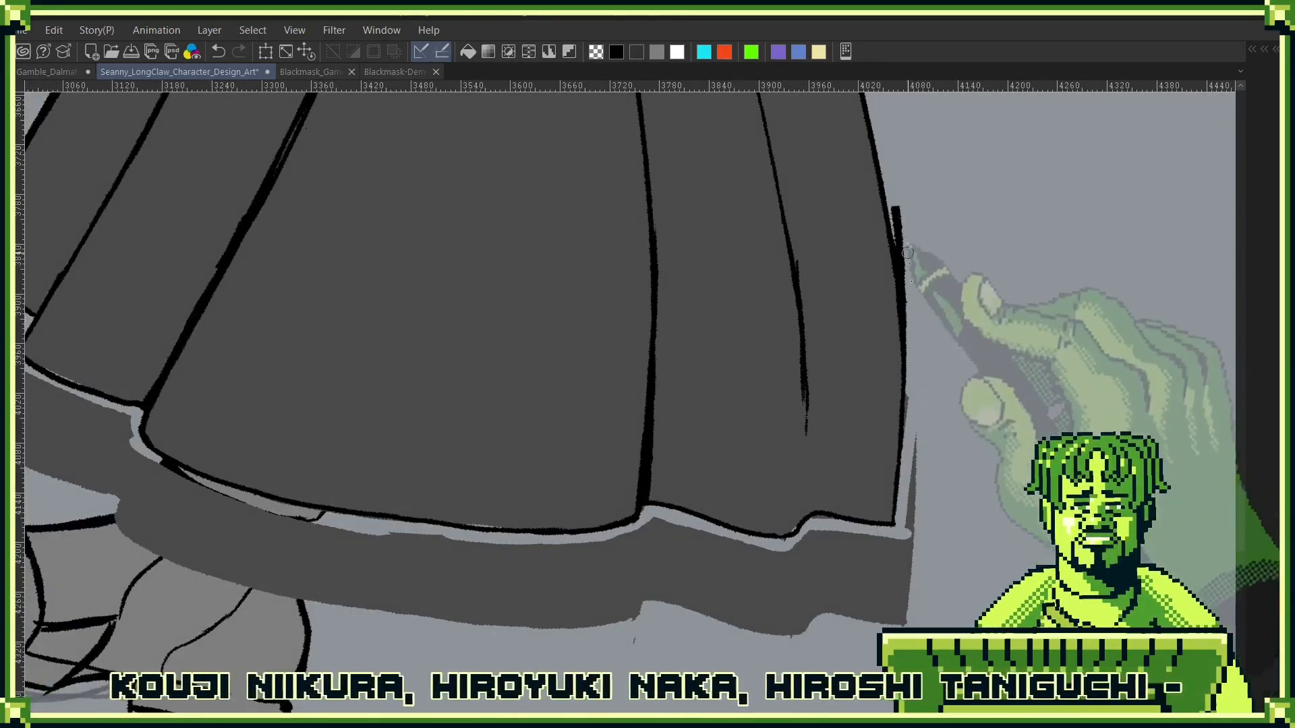
- Clear the leftover flat colour below the side-view coat's hem with the fill tool
key(g)
click(891, 579)
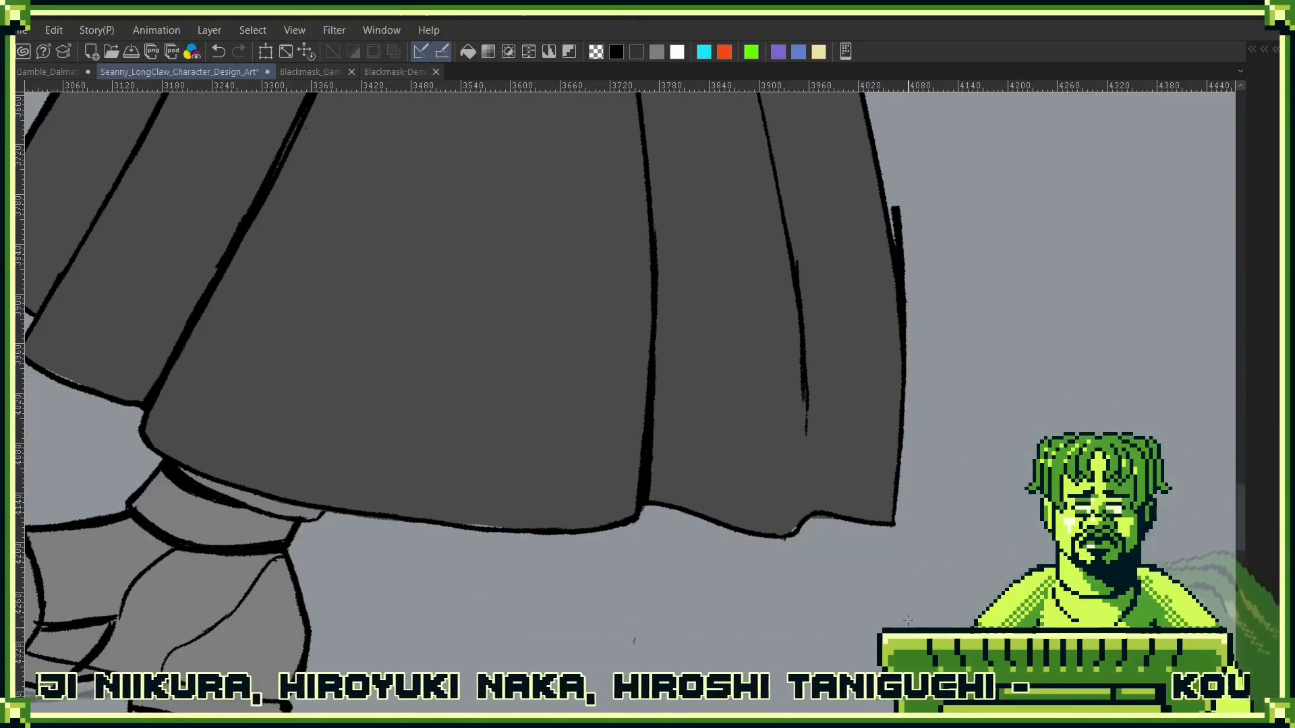
alt+click(885, 597)
alt+click(892, 584)
key(ctrl+0)
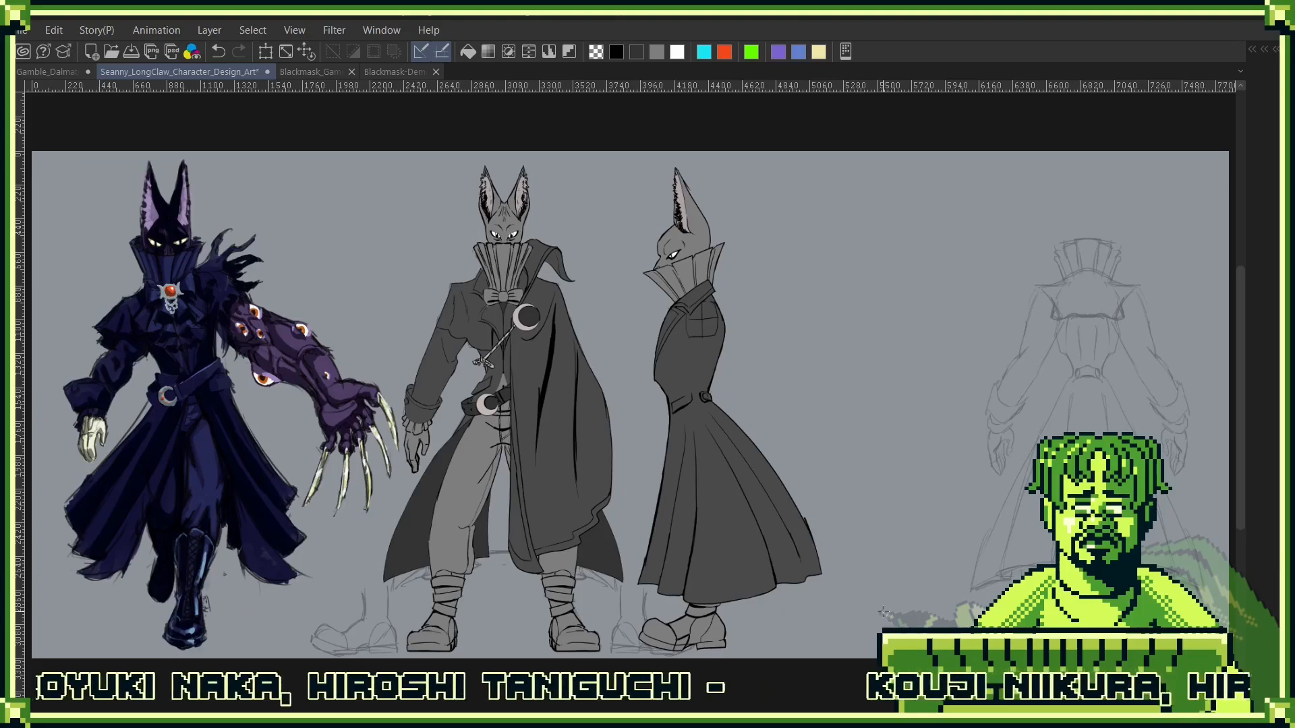
- Collapse the Jacket and Side Copy layer folders
key(F7)
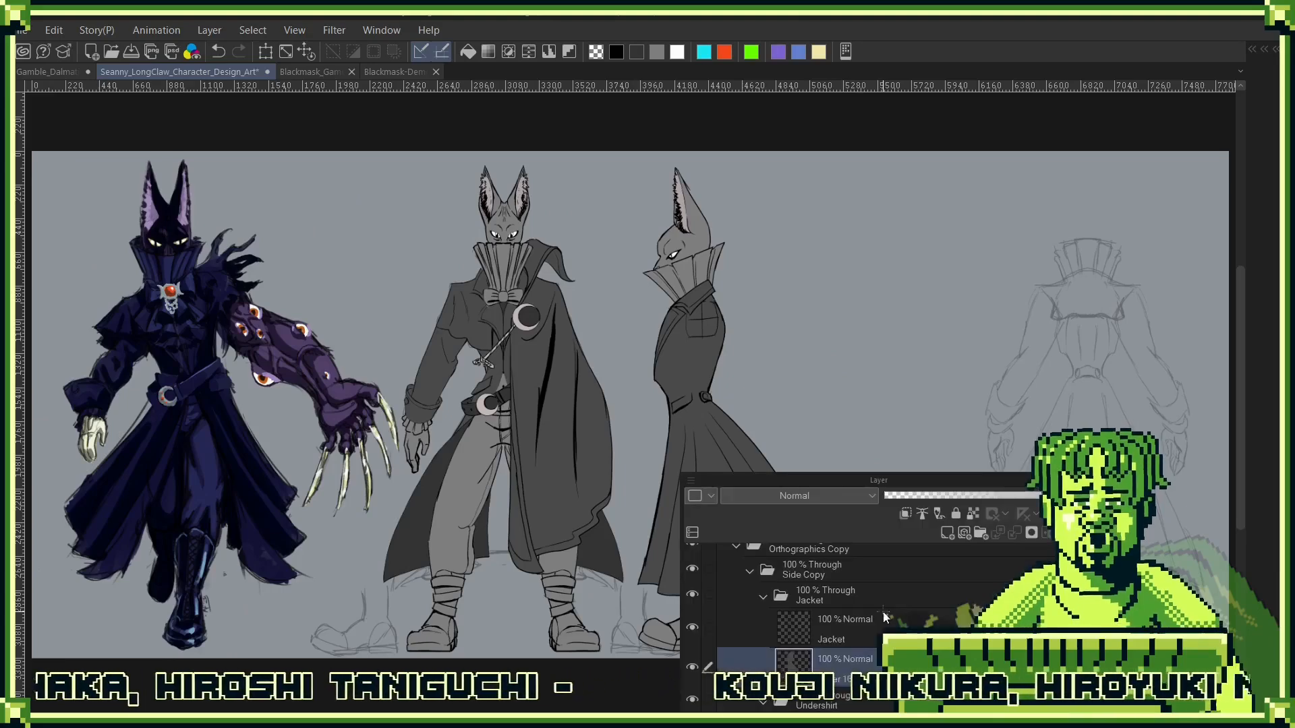
click(763, 596)
click(749, 571)
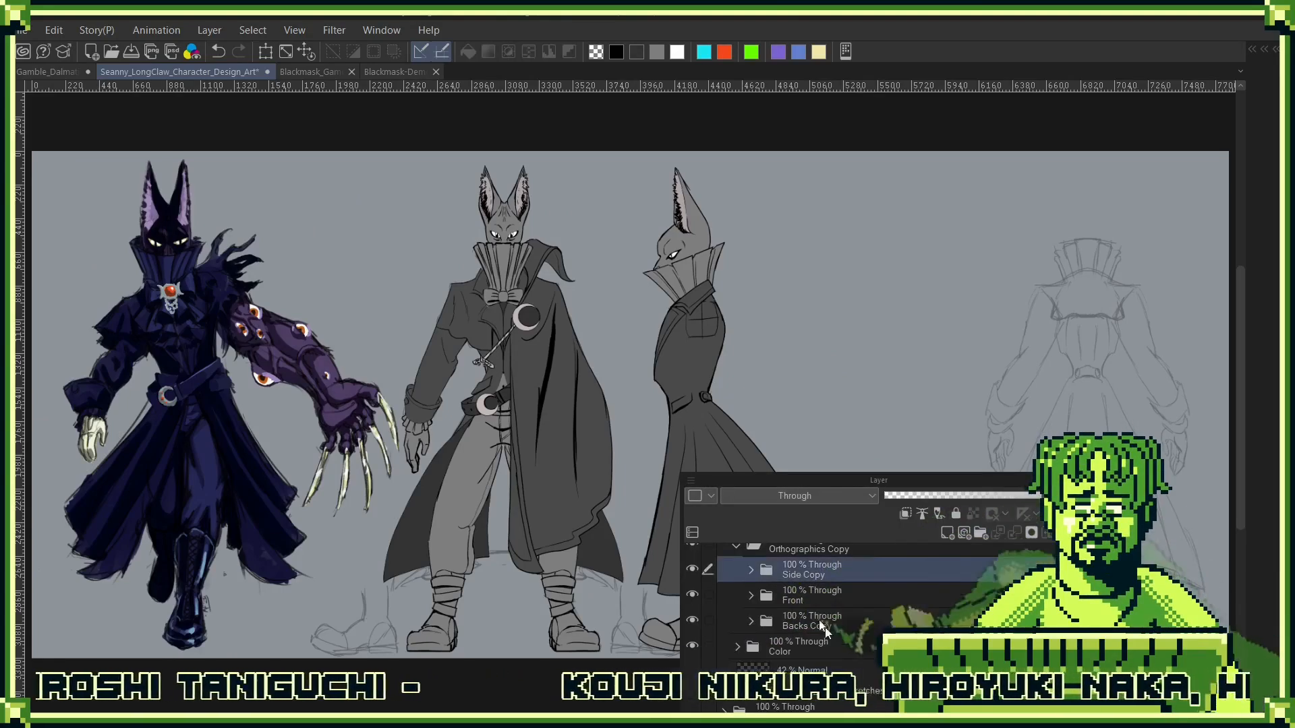
- Transform the Backs Copy folder to move the back-view sketch close beside the side view, and save the document
click(818, 621)
key(F7)
key(ctrl+t)
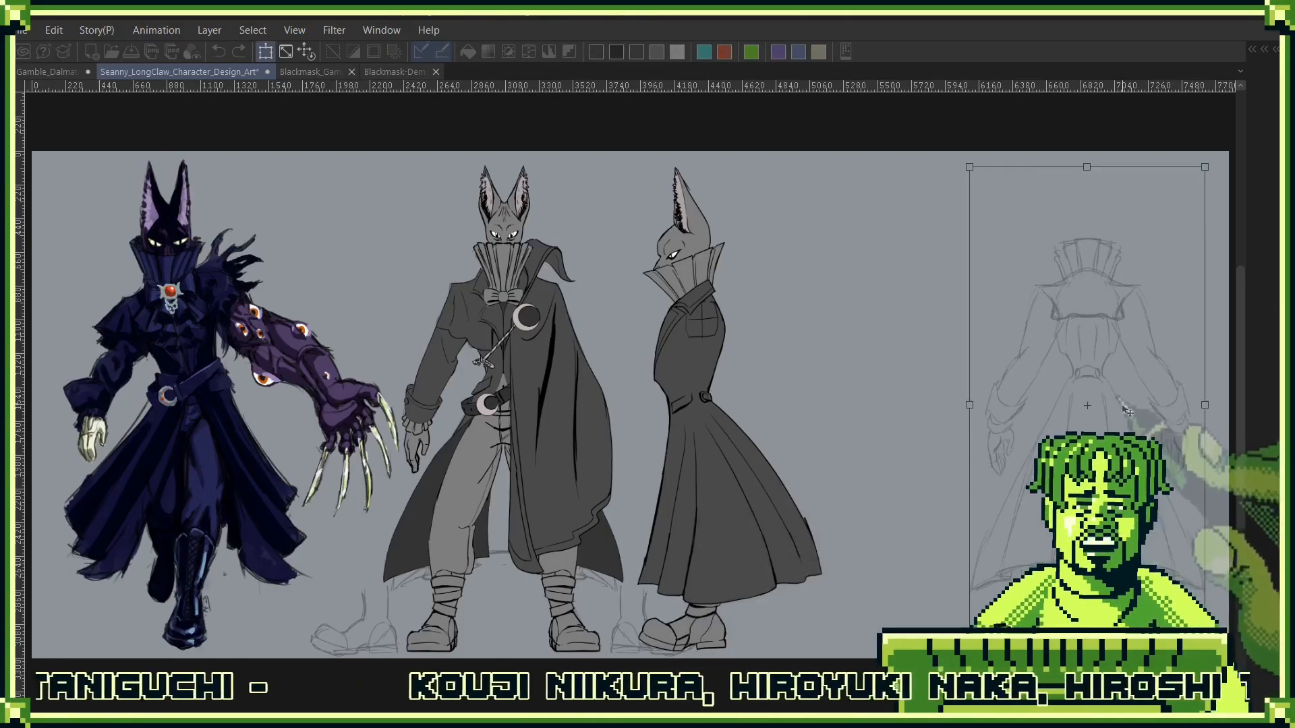
mouse_move(1125, 452)
mouse_down()
mouse_move(949, 452)
mouse_move(987, 458)
mouse_up()
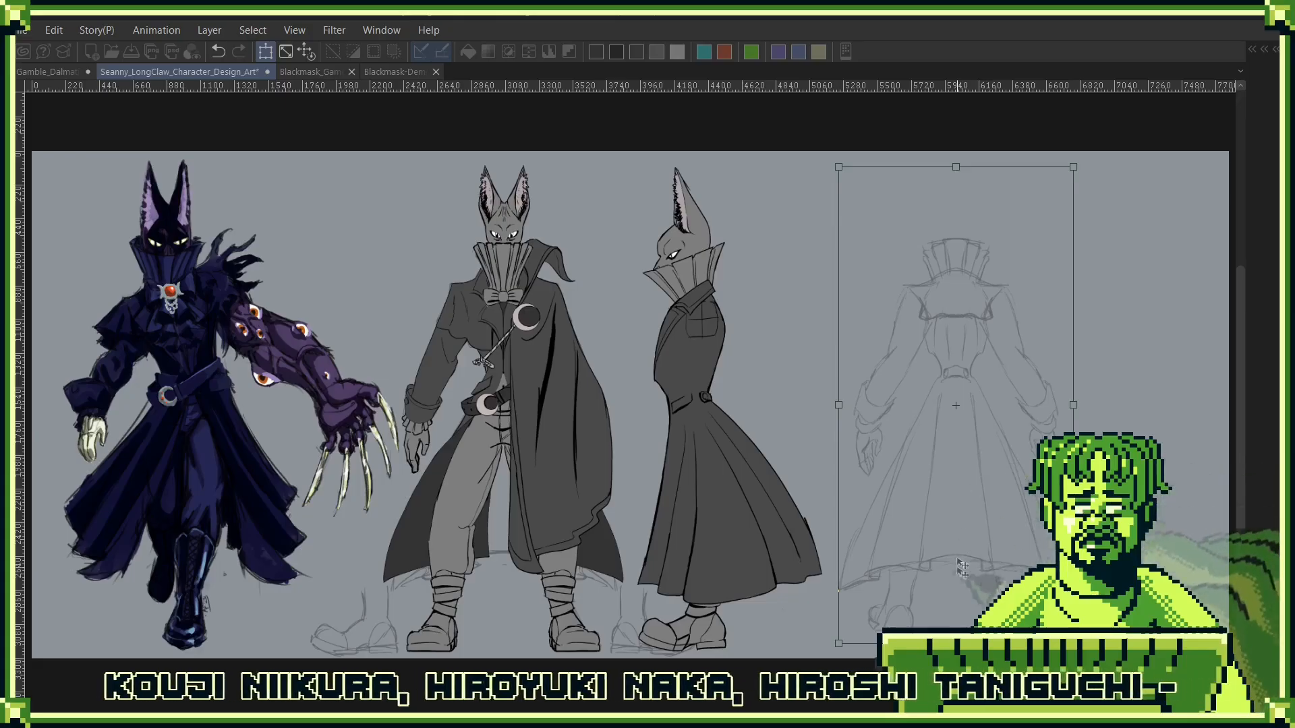
key(Return)
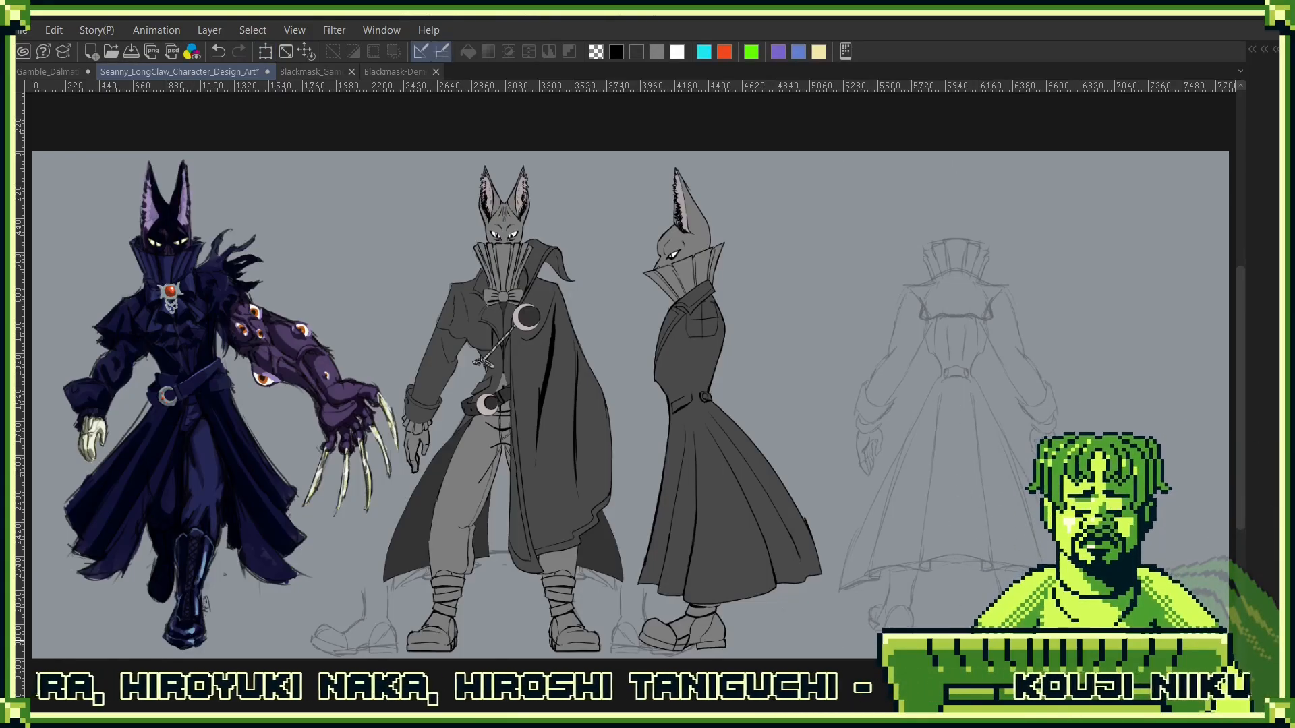
key(ctrl+s)
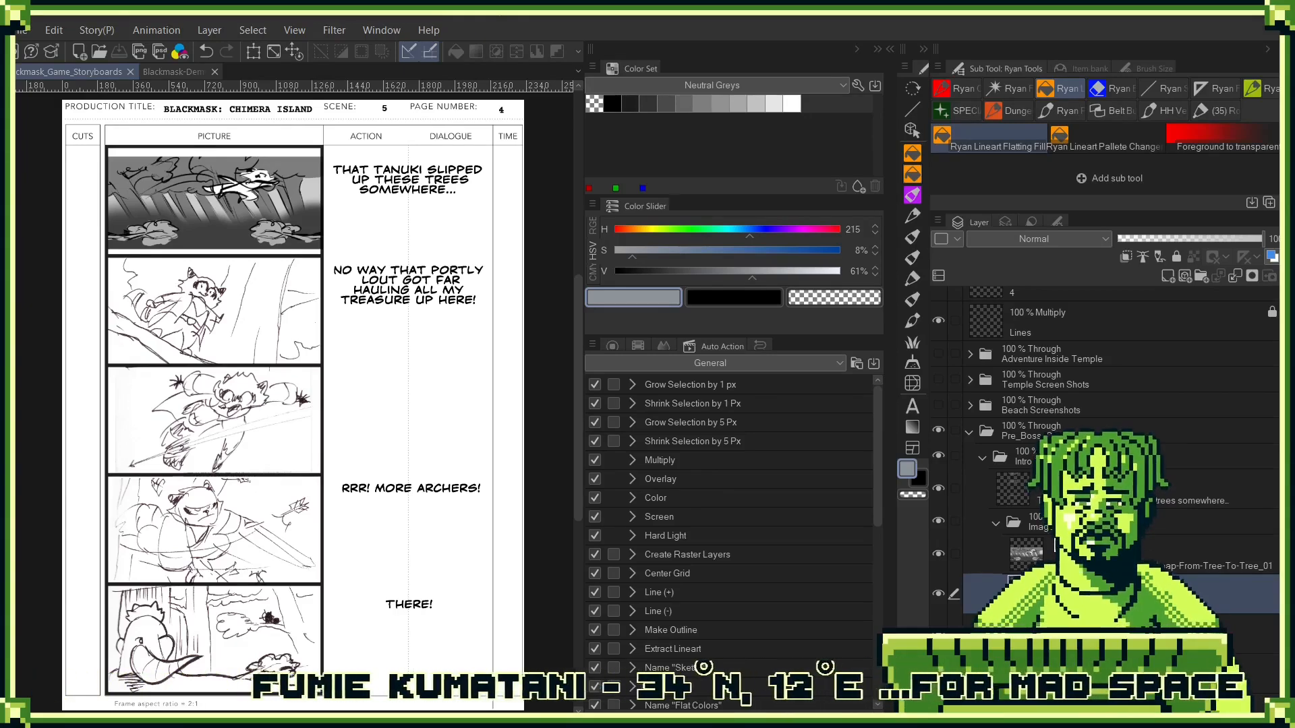
- In the Blackmask game storyboards document, place the Leap-From-Tree-To-Tree_04 image and scale it into page 4's second picture frame
drag(1086, 585, 1082, 577)
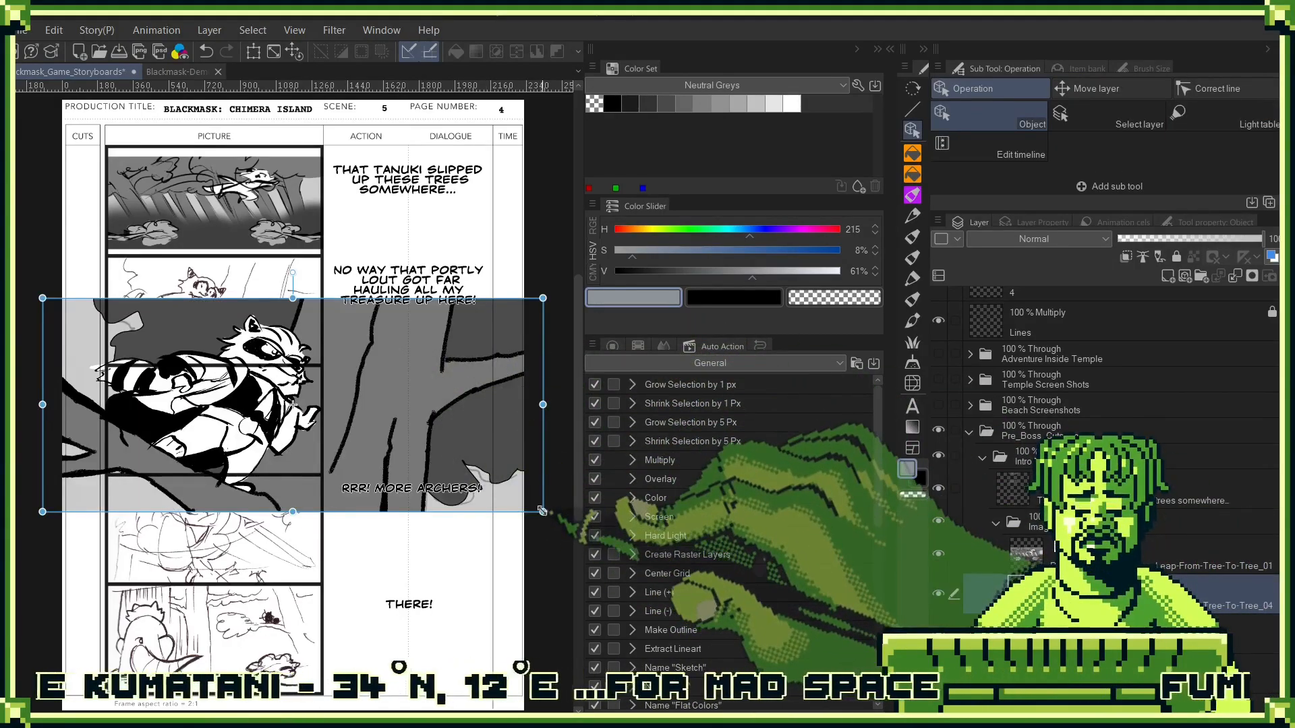
drag(542, 514, 323, 418)
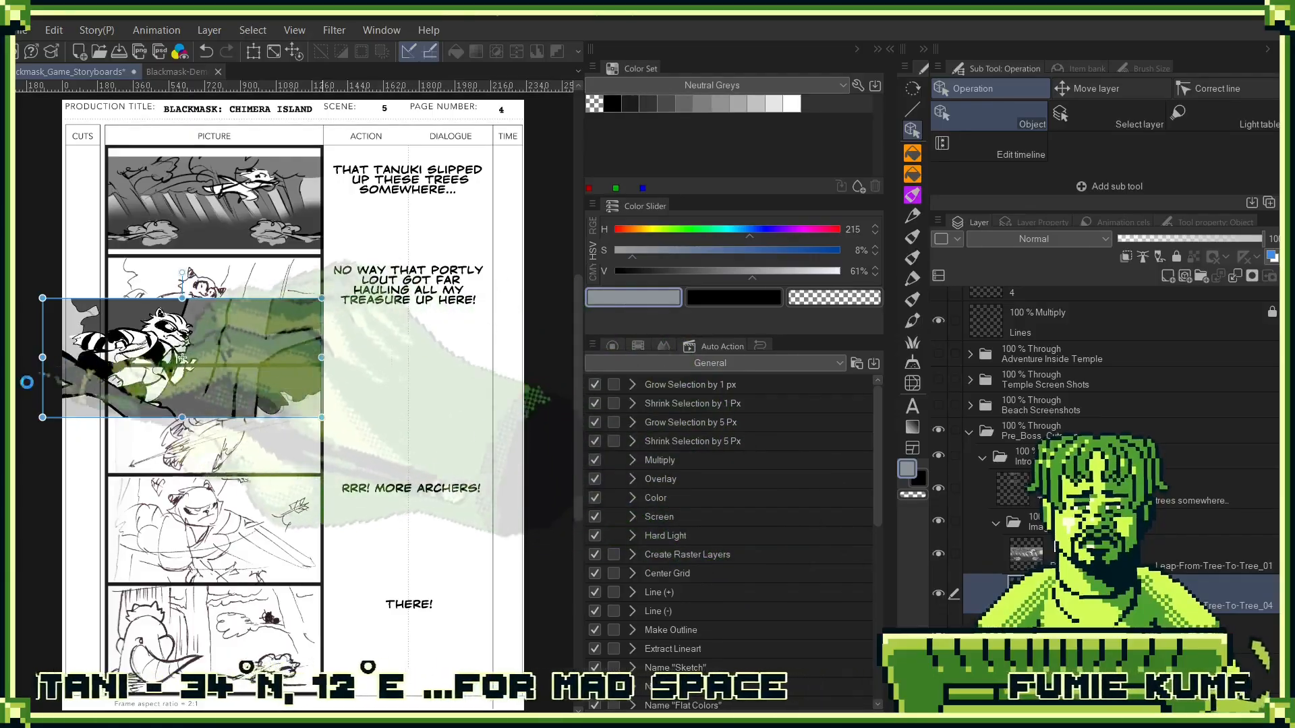
drag(42, 419, 106, 389)
drag(216, 343, 252, 313)
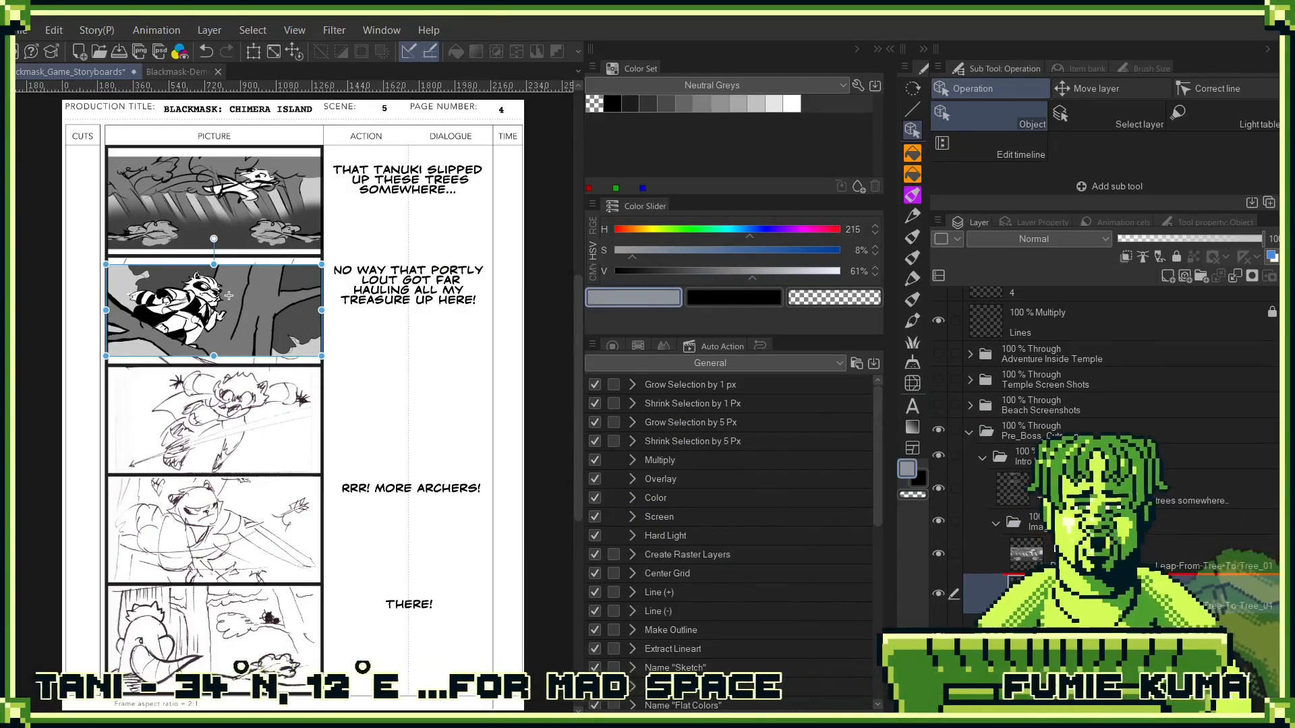
- Place the Leap-From-Tree-To-Tree_05 image and scale it to fit the third picture frame of the storyboard page
drag(1106, 573, 1106, 574)
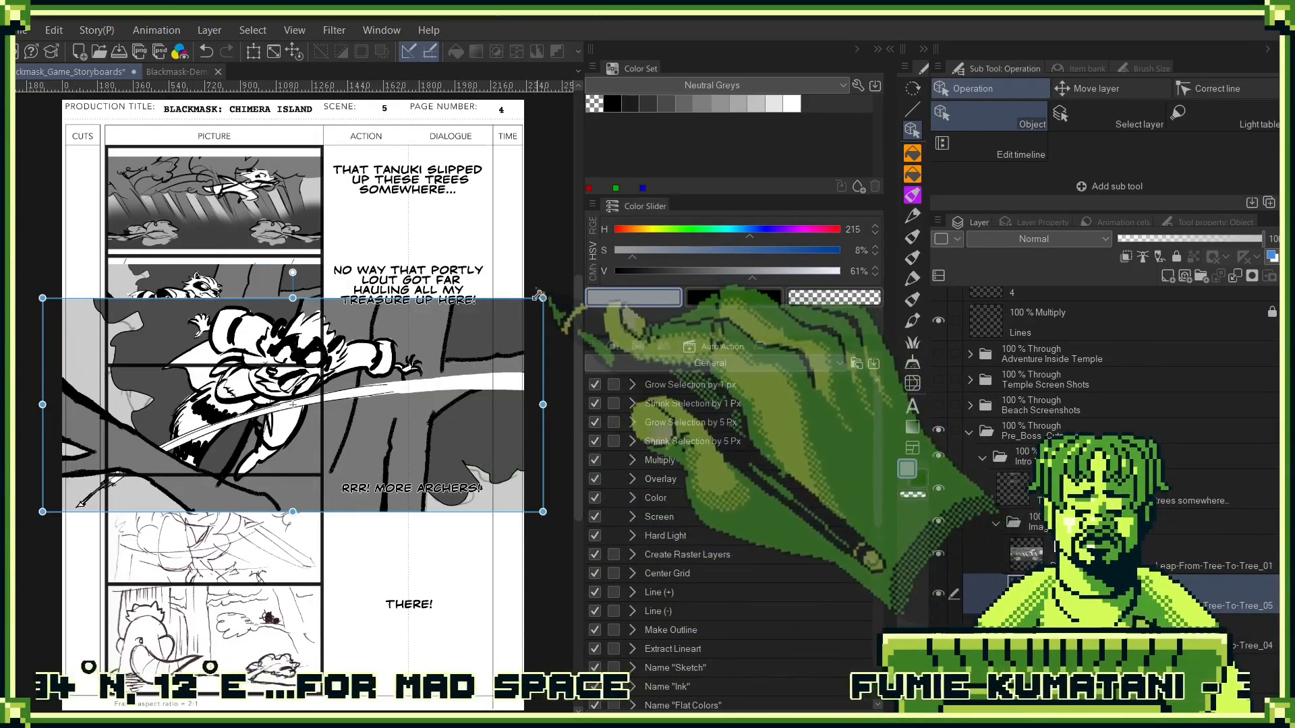
drag(543, 298, 326, 391)
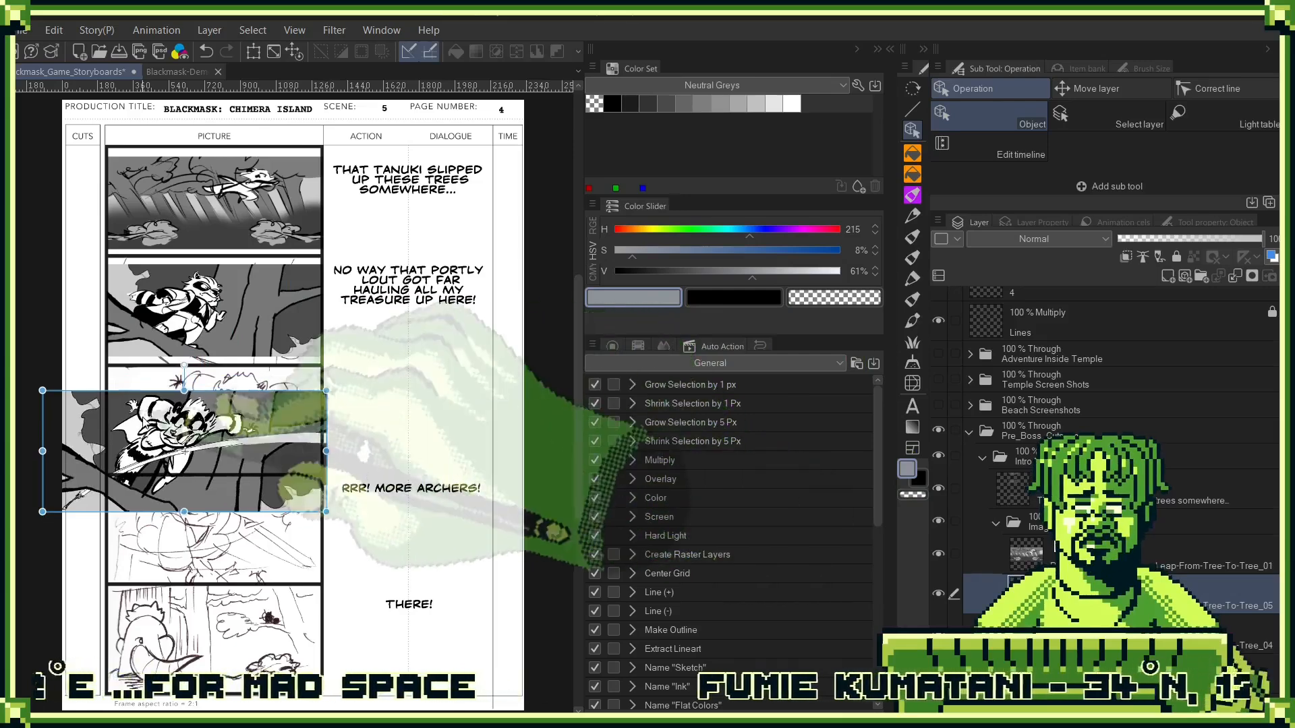
drag(43, 512, 108, 484)
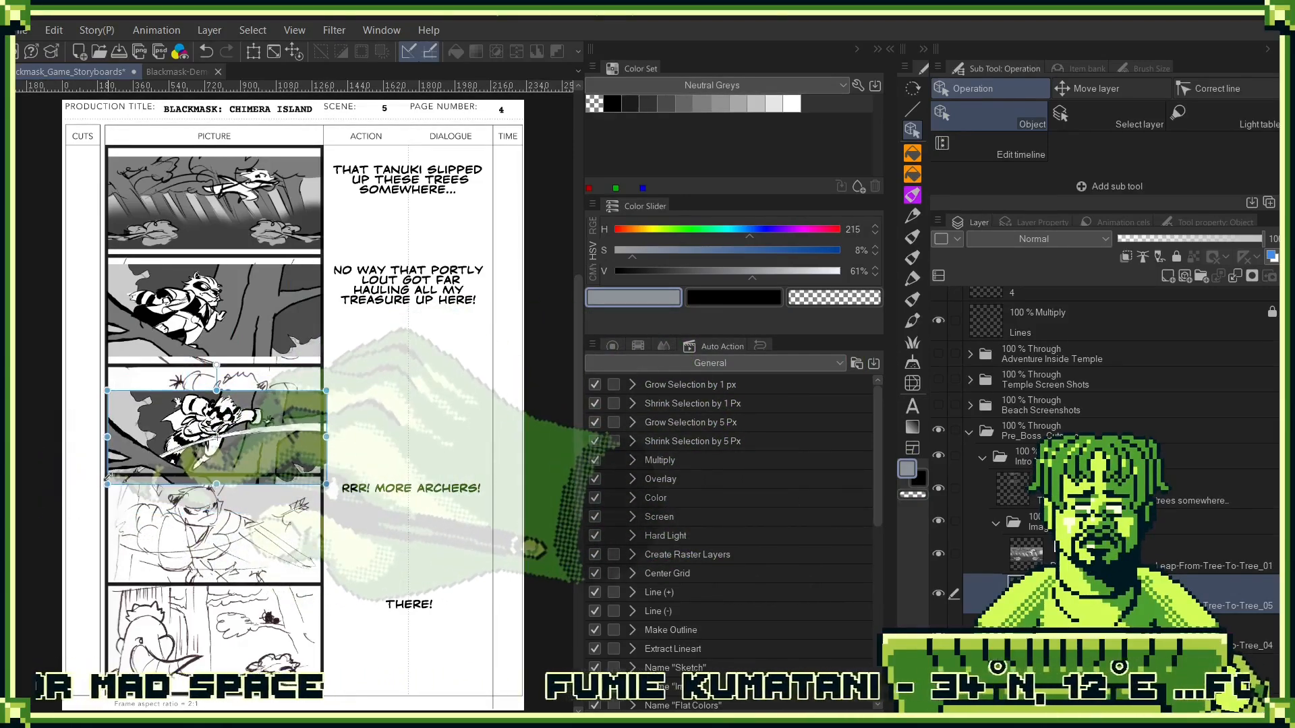
mouse_move(252, 449)
mouse_down()
mouse_move(255, 416)
mouse_move(252, 429)
mouse_up()
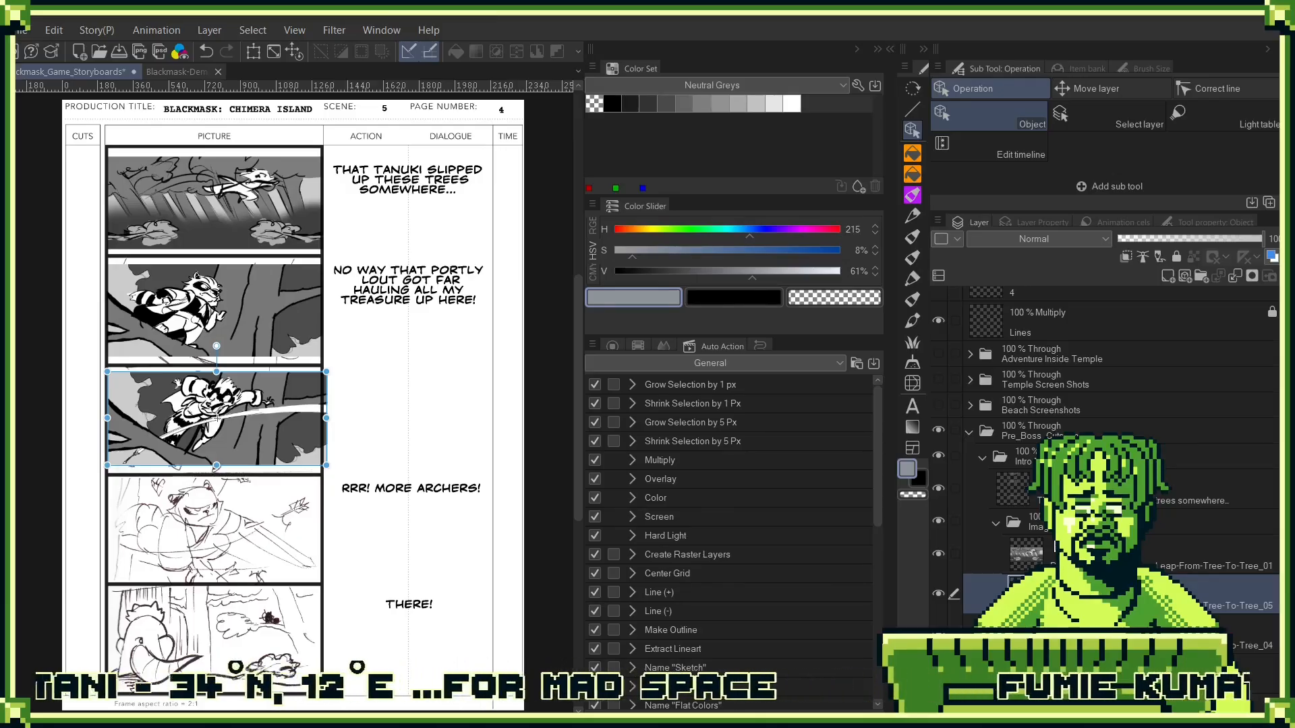
- Place the Leap-From-Tree-To-Tree_06 image and scale it to fit the fifth picture frame of the storyboard page
drag(1106, 581, 1106, 576)
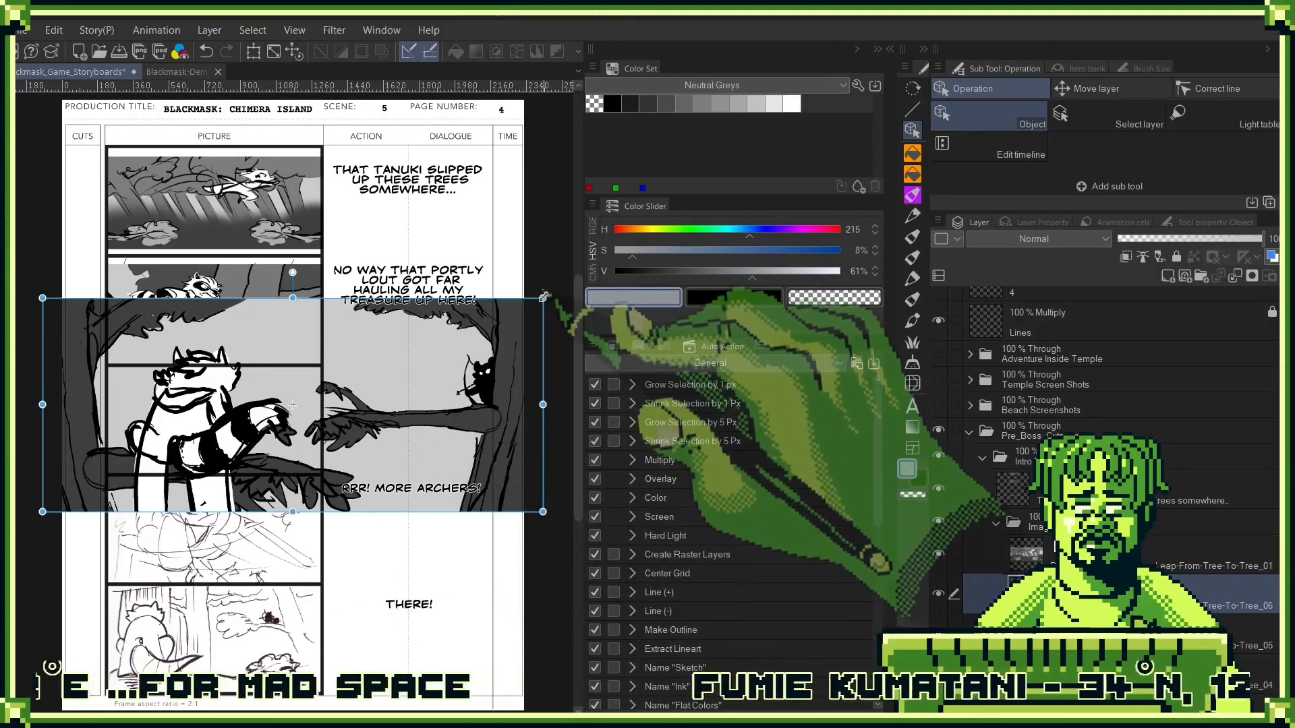
drag(541, 297, 327, 436)
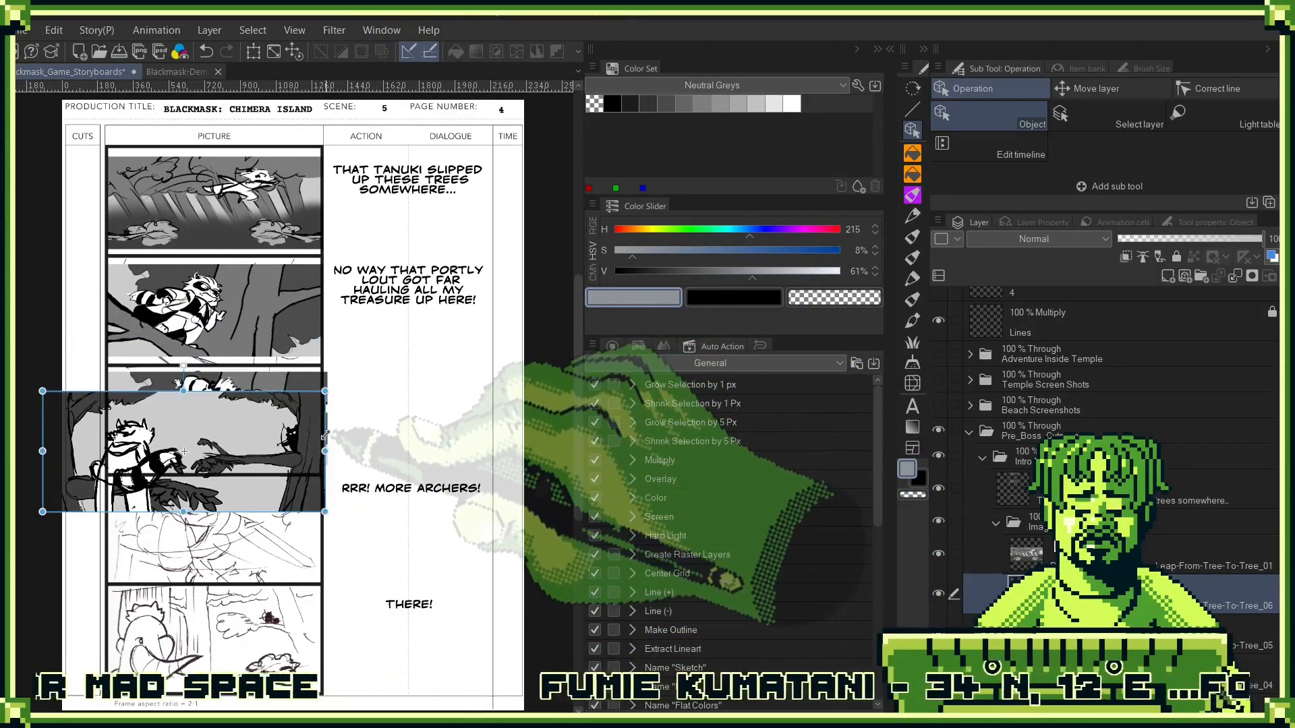
drag(43, 390, 106, 412)
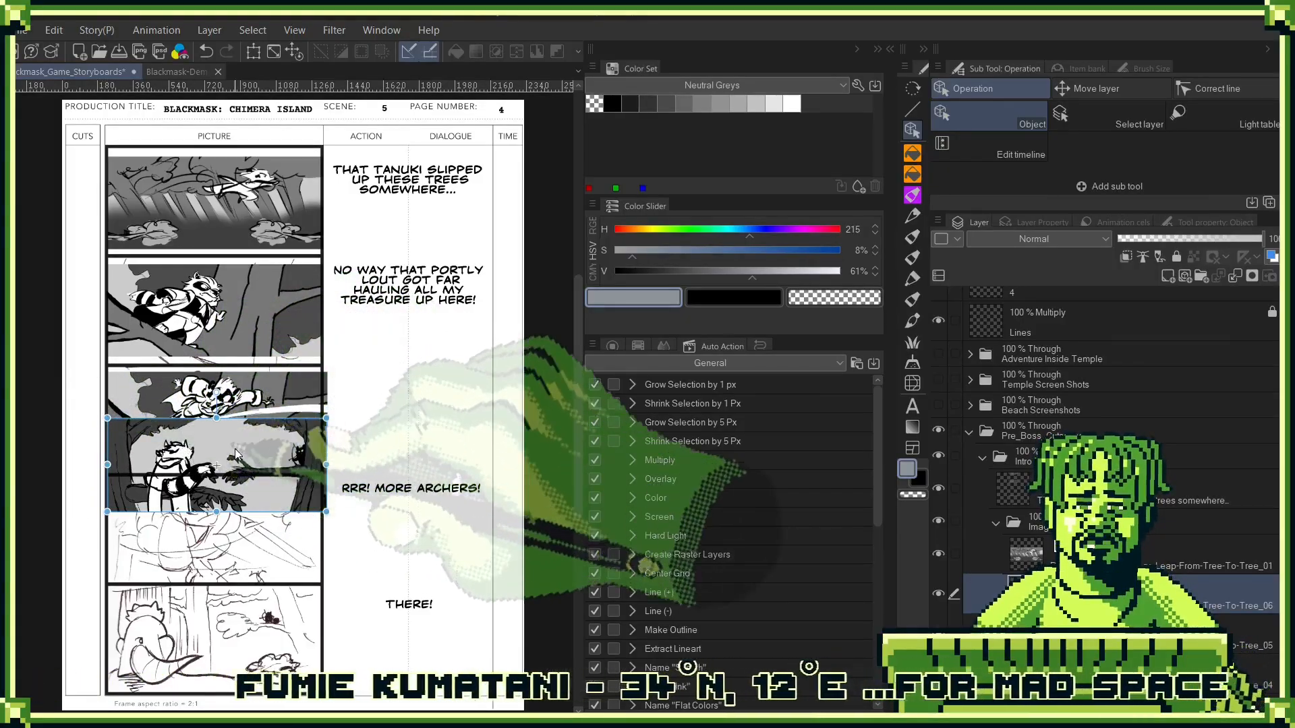
drag(244, 454, 245, 625)
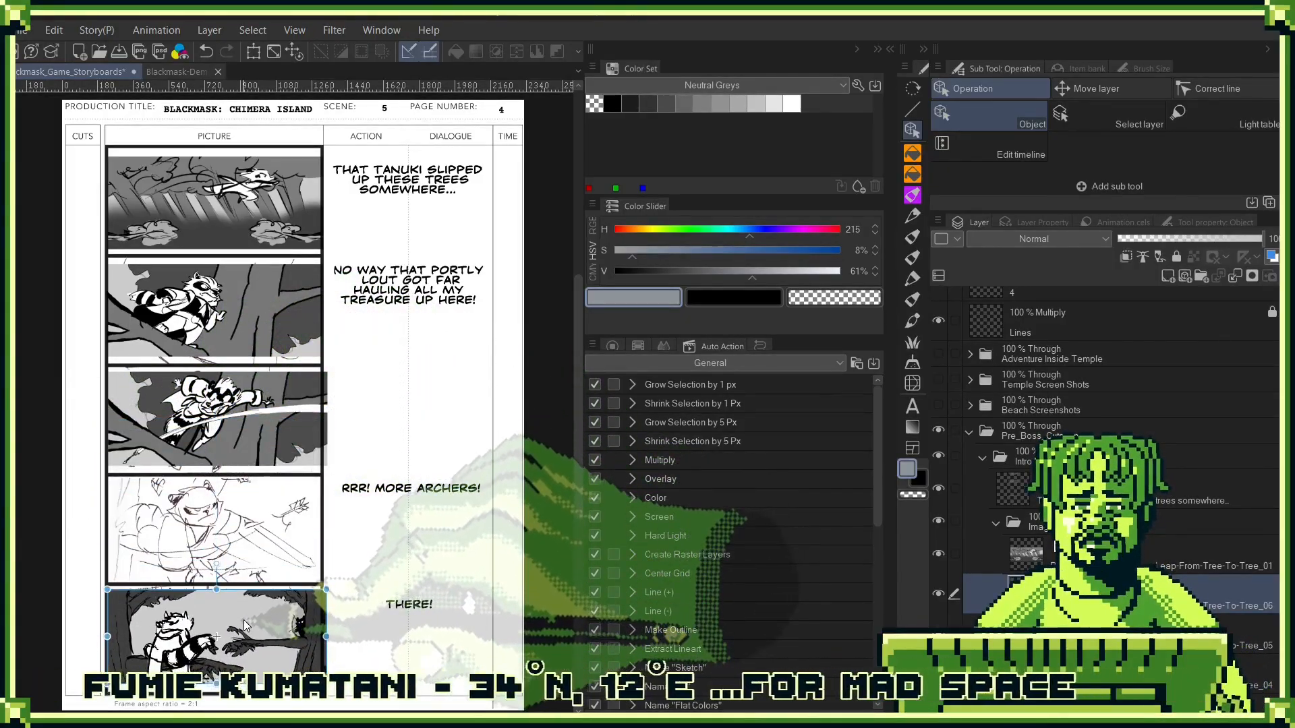
drag(326, 589, 323, 592)
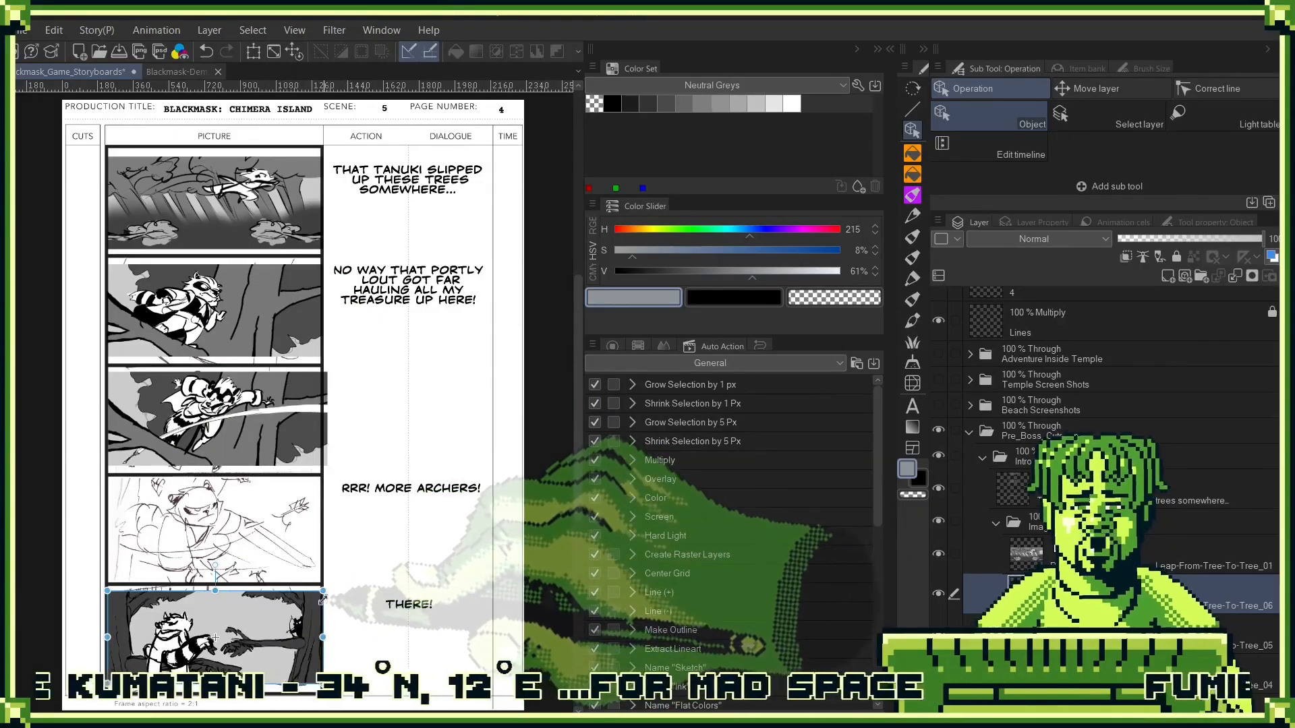
key(ctrl+s)
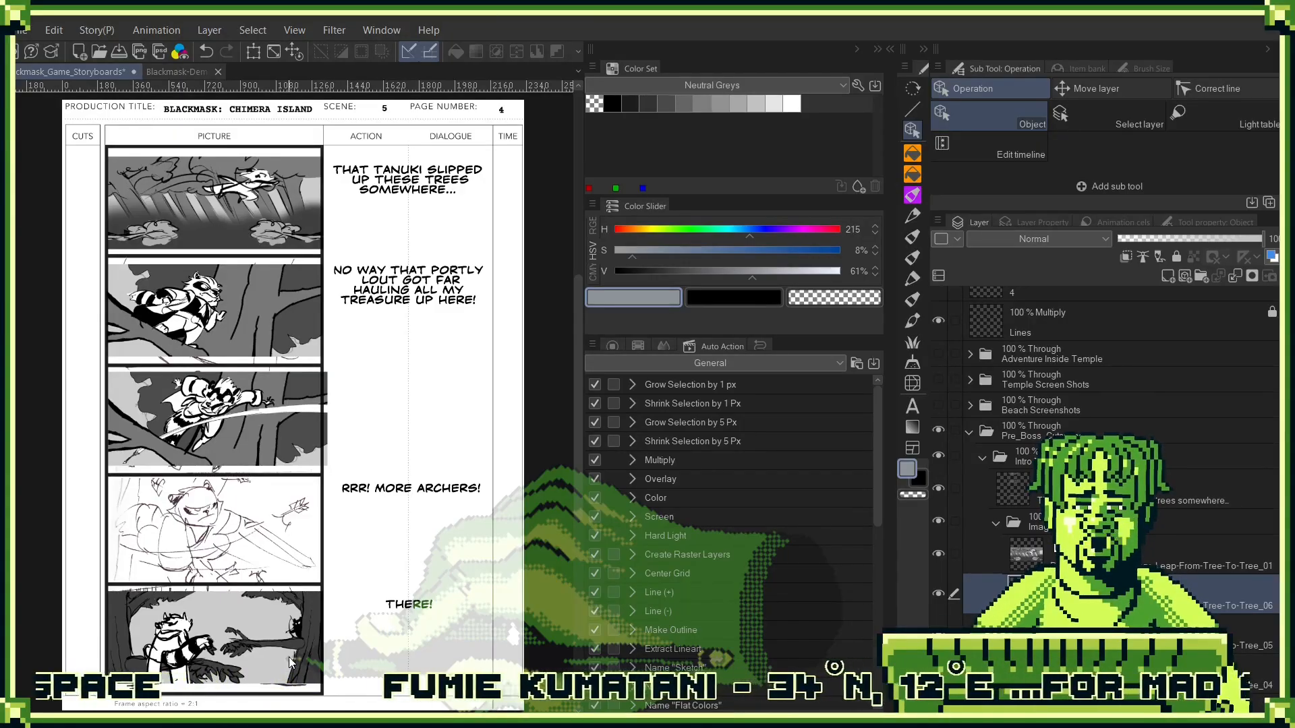
- Place the Leap-From-Tree-To-Tree_08 close-up image and scale it to fit the fourth picture frame
click(290, 663)
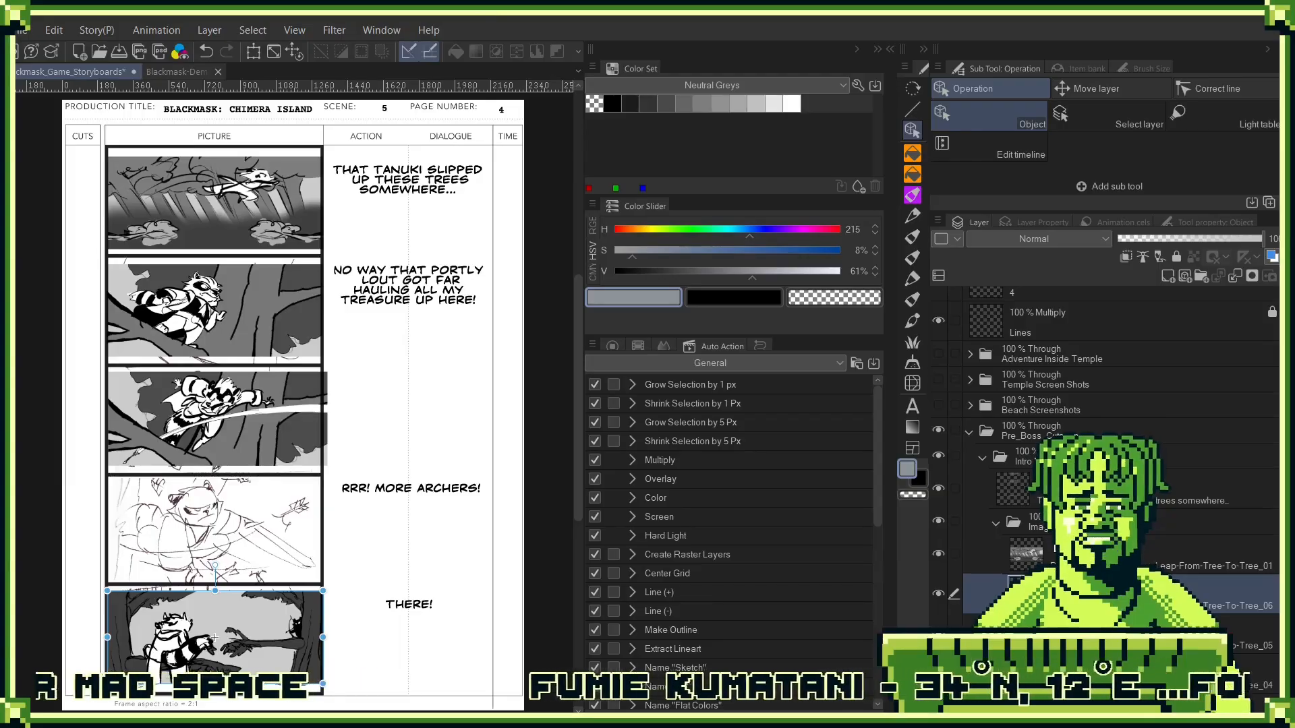
key(ctrl+v)
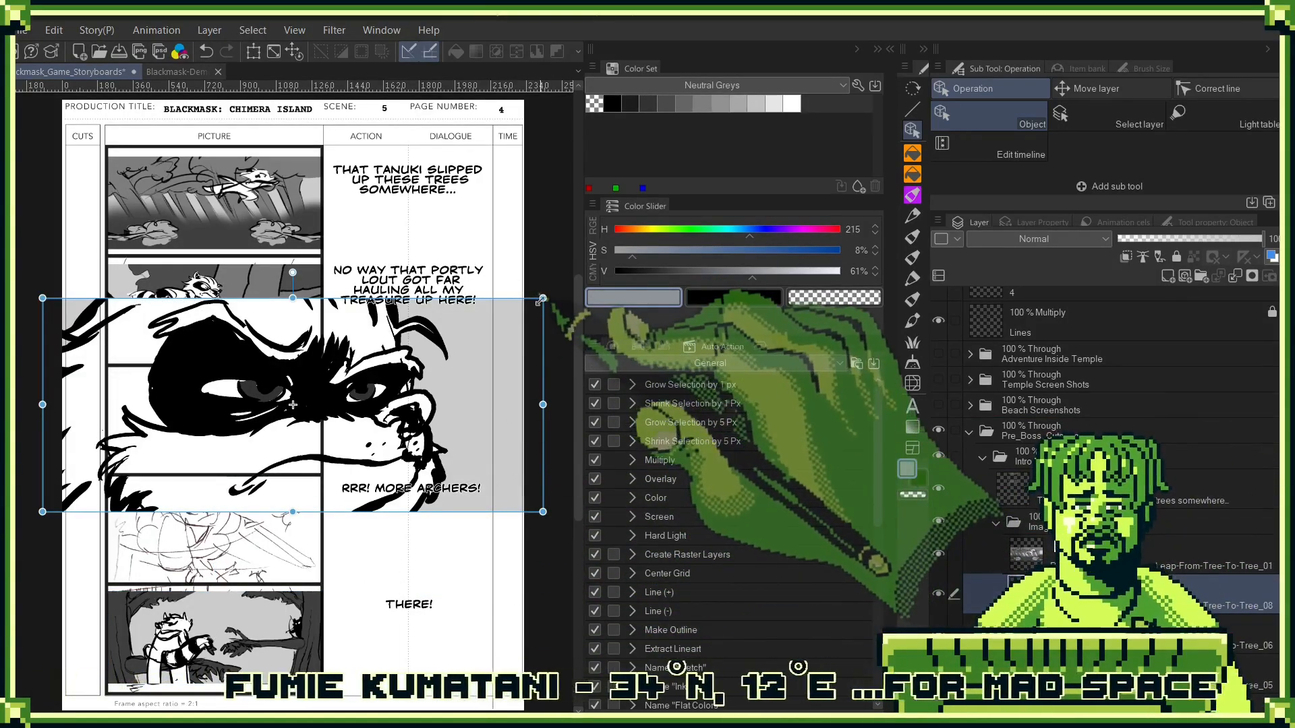
drag(543, 297, 322, 406)
drag(60, 392, 106, 435)
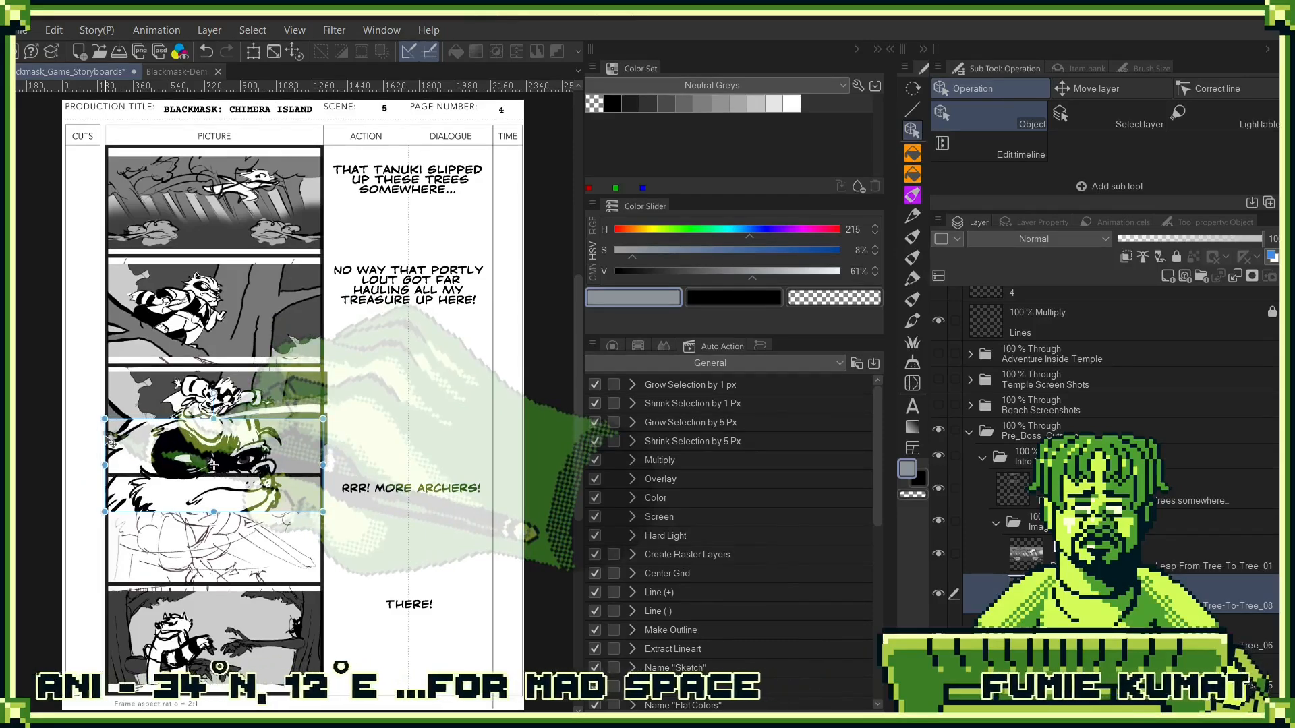
drag(266, 458, 268, 522)
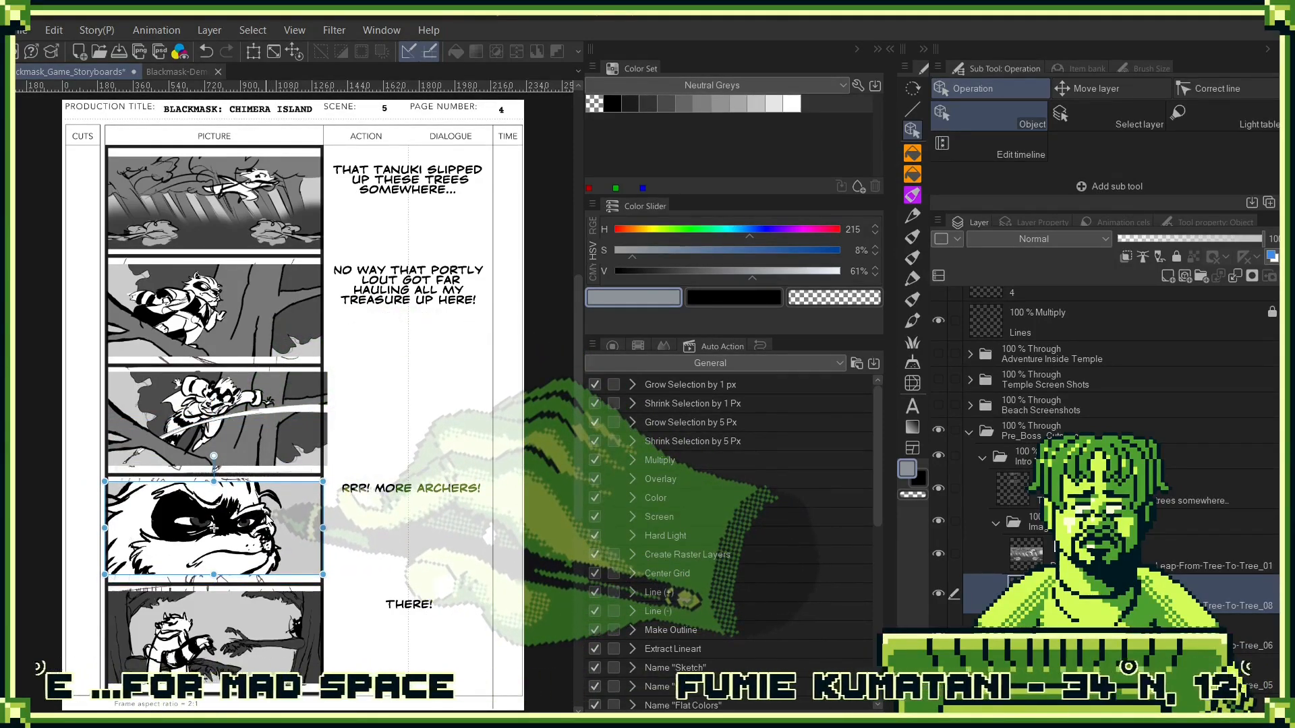
- Select the dialogue text layer and its "THERE!" text block beside the fifth frame
click(964, 500)
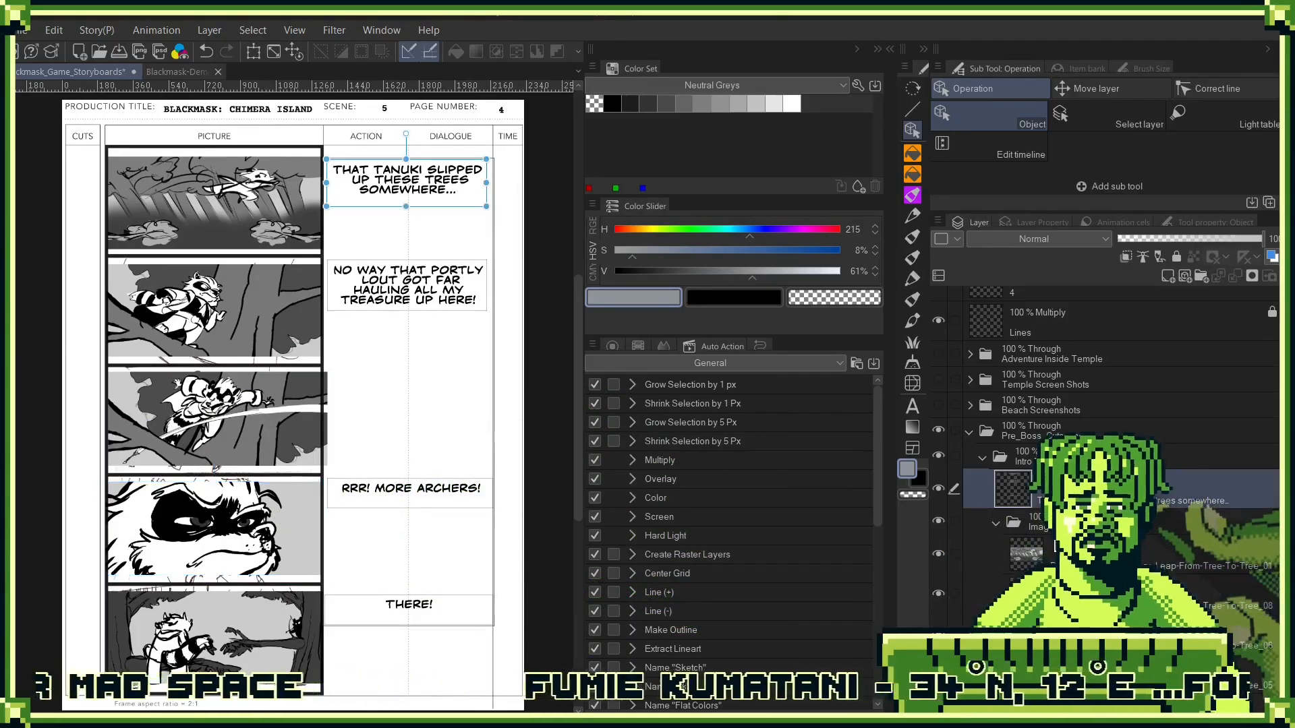
click(414, 606)
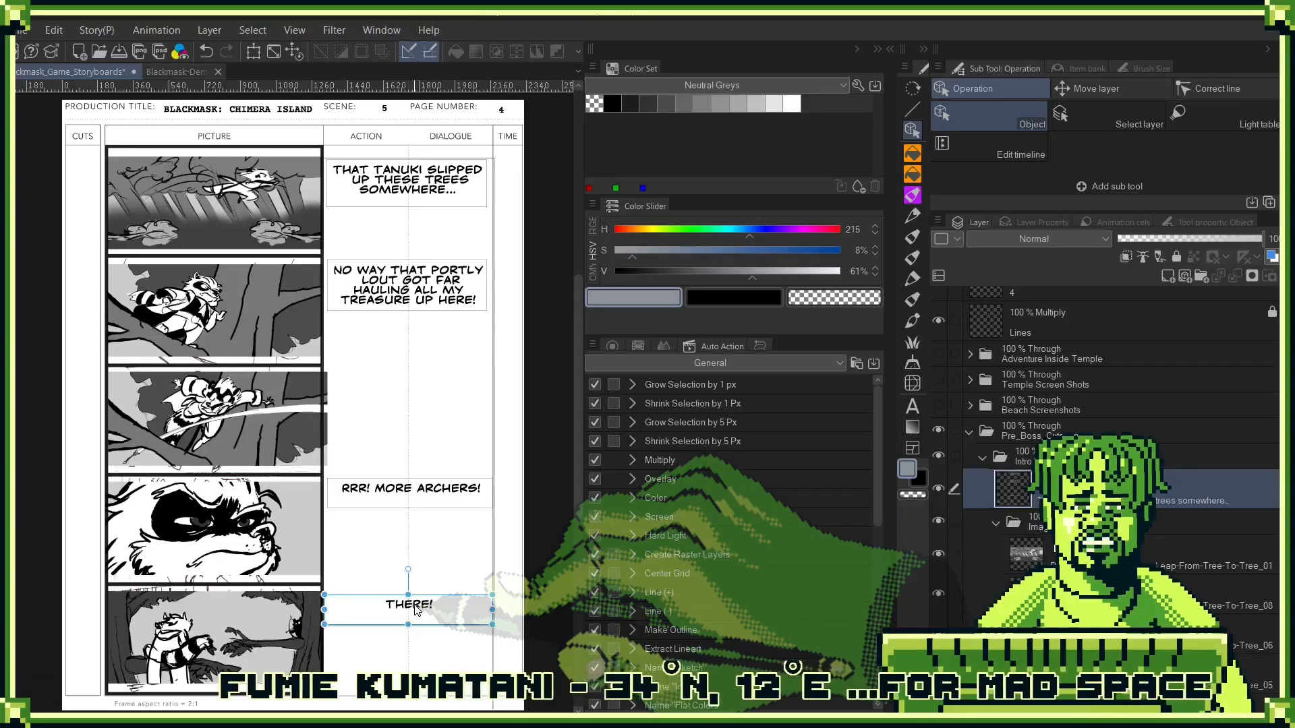
scroll(1145, 557, down, 2)
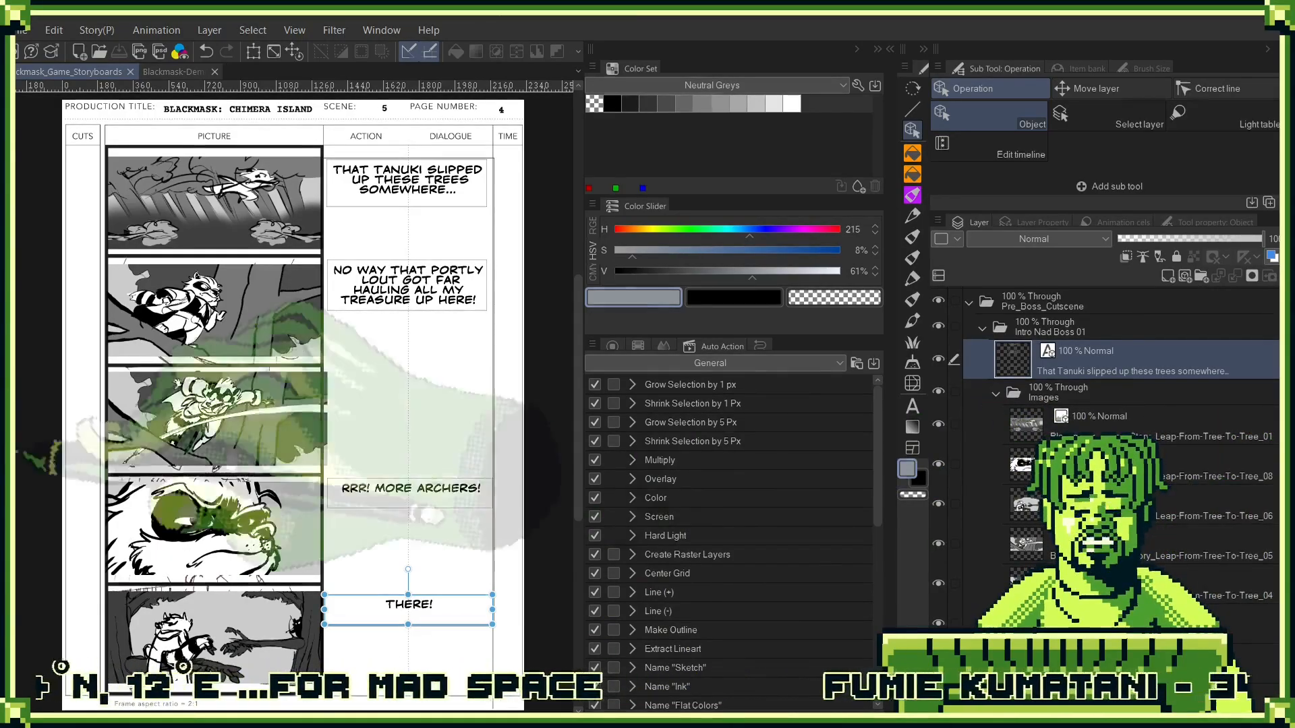
- In the Blackmask-Demo-Cutscenes-Storyboard document, hide Reveal Nad, show and expand Cole Sword Swipe, and select its Nad-Encounter_07 sketch
click(171, 71)
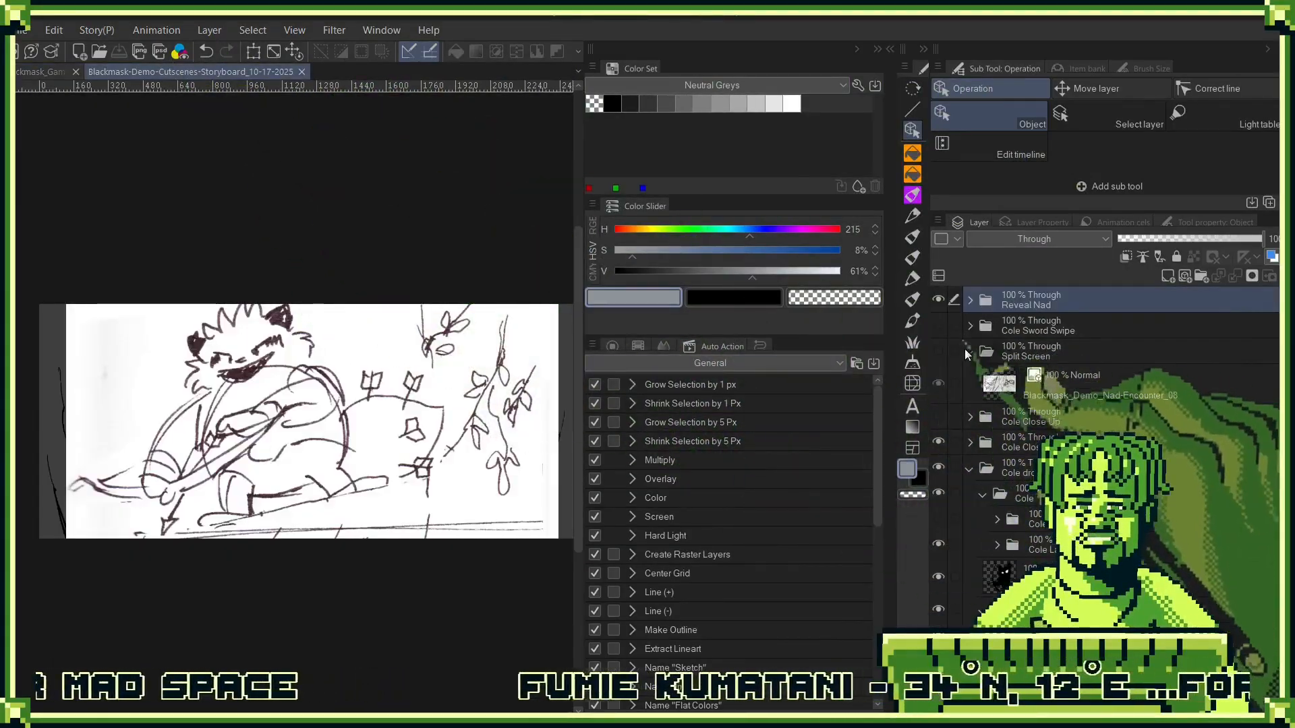
click(938, 325)
click(938, 299)
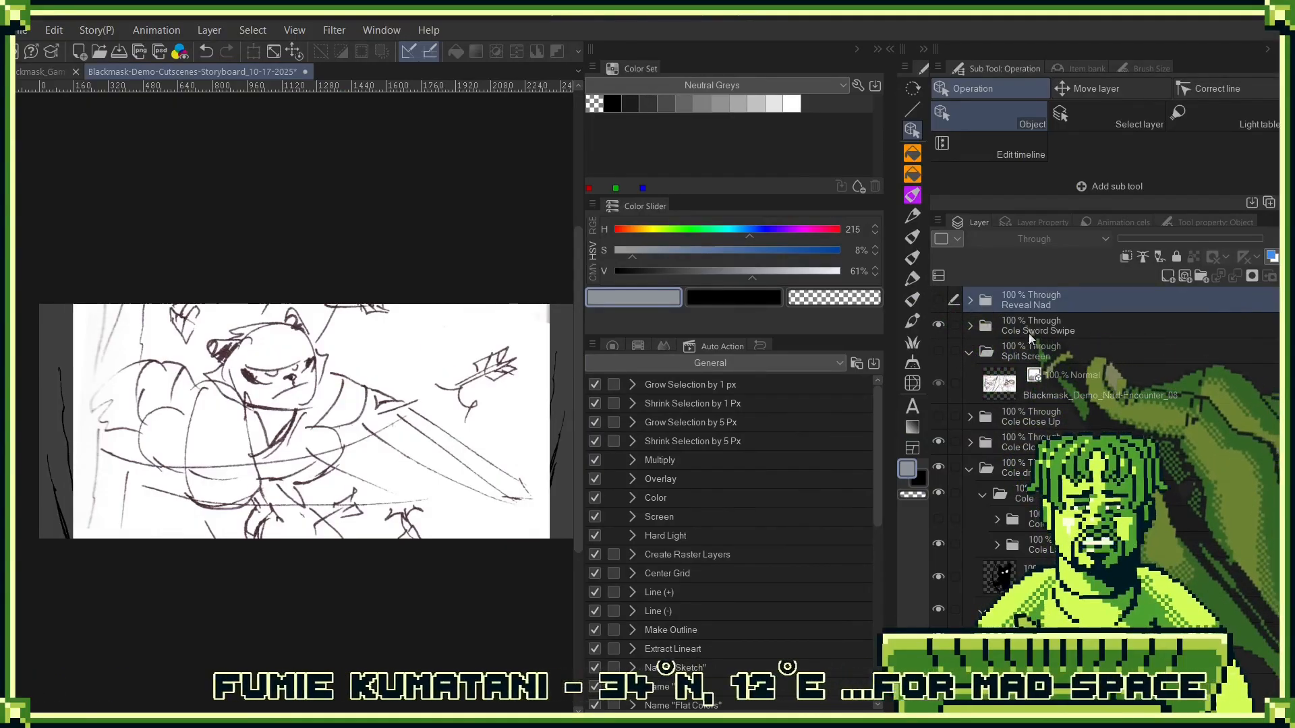
click(1022, 331)
click(971, 327)
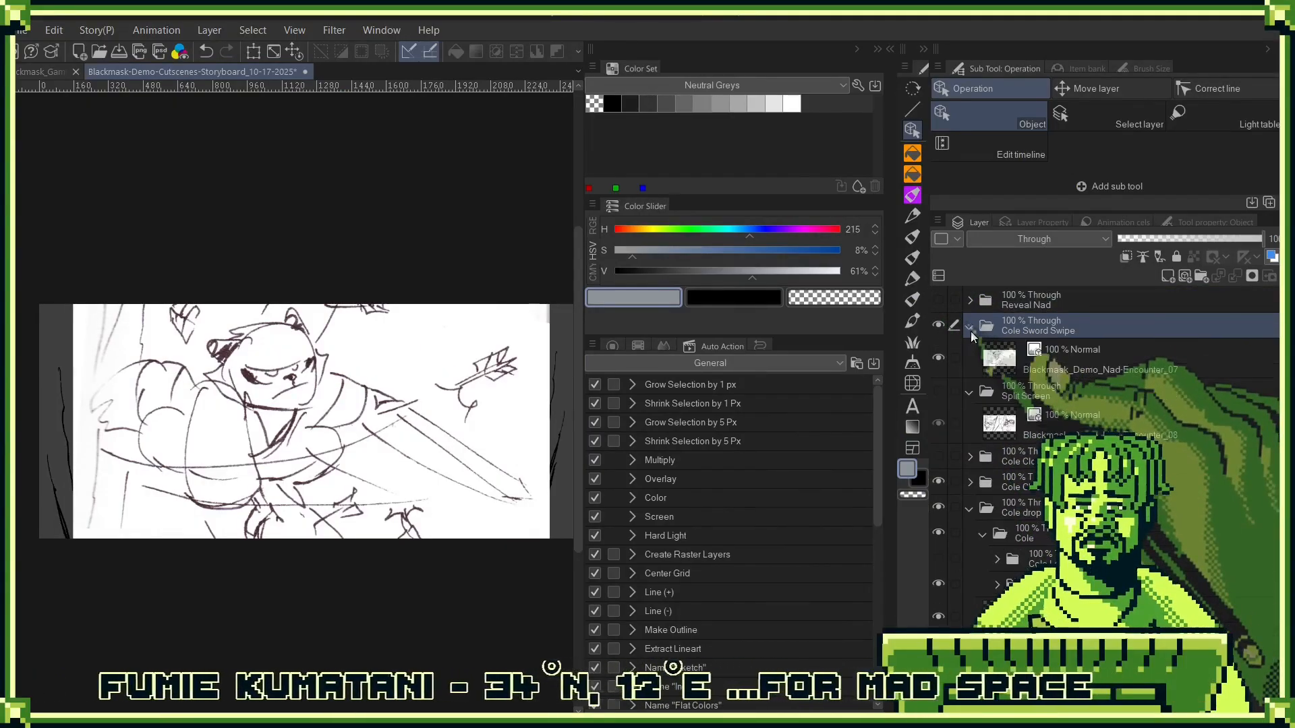
click(1051, 354)
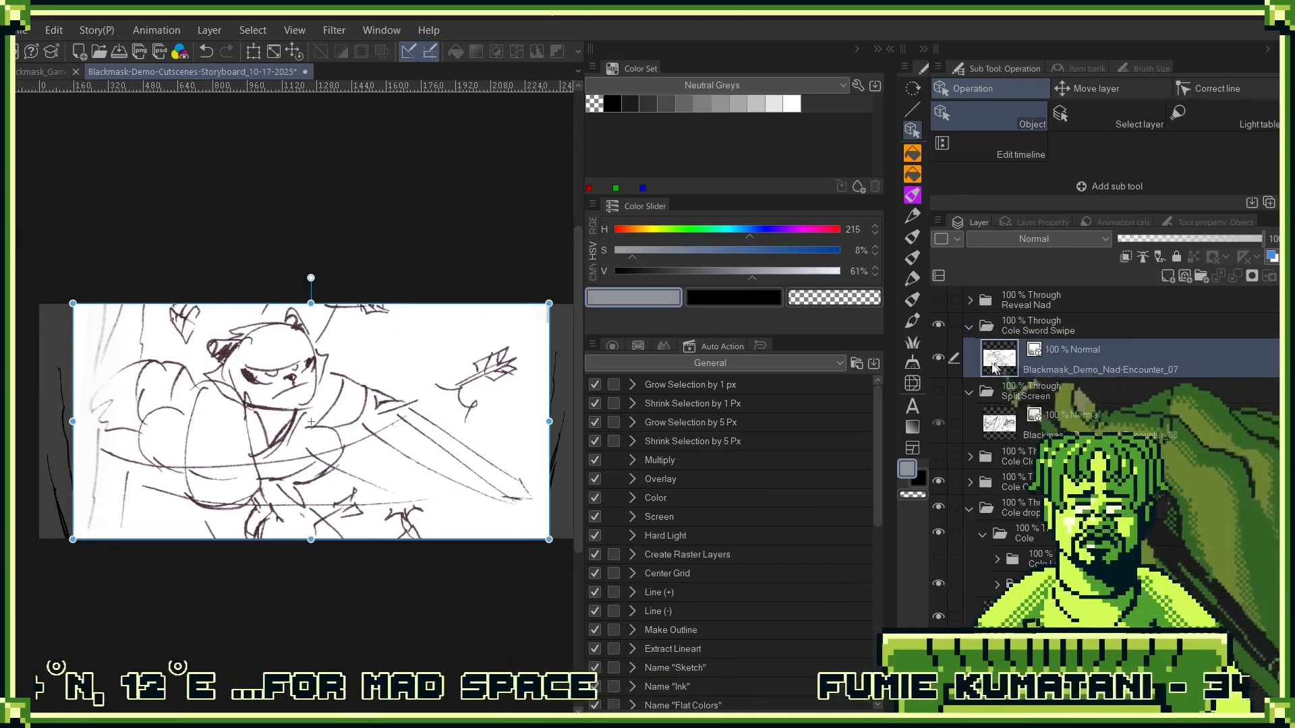
- Hide the Nad-Encounter_07 sketch layer inside the Cole Sword Swipe folder
click(939, 358)
click(938, 358)
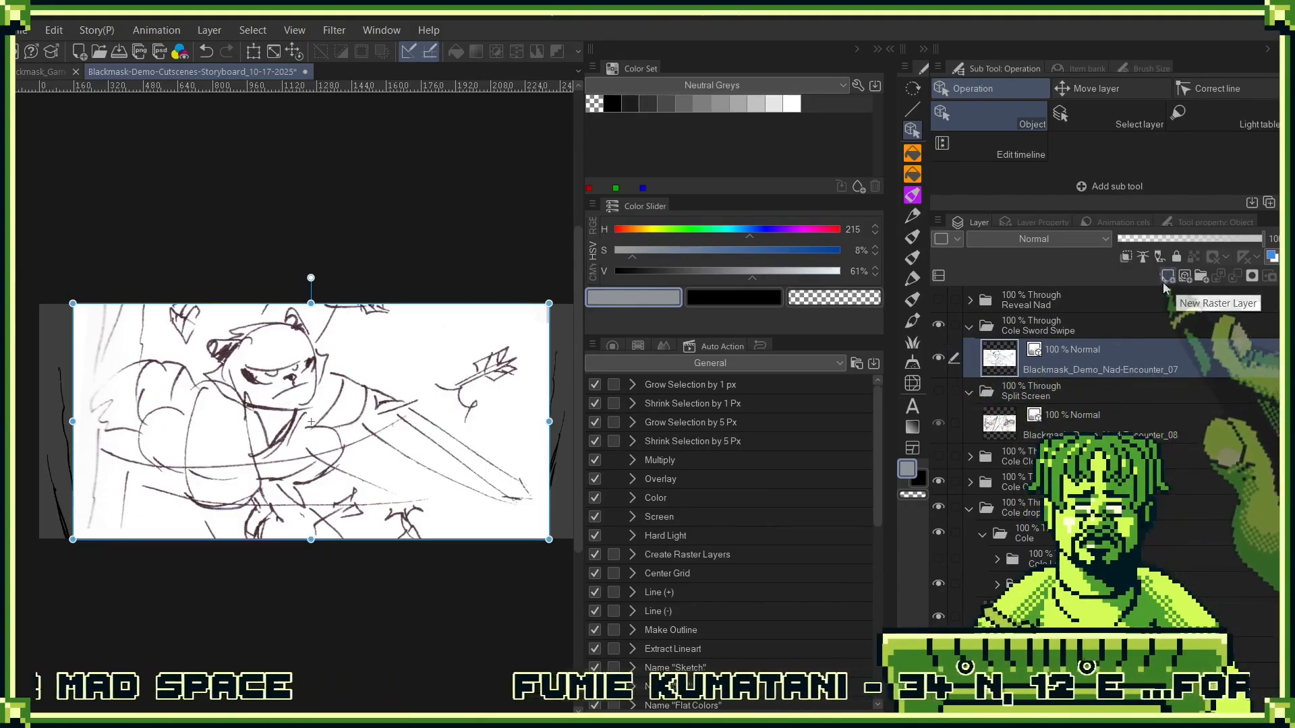
click(938, 358)
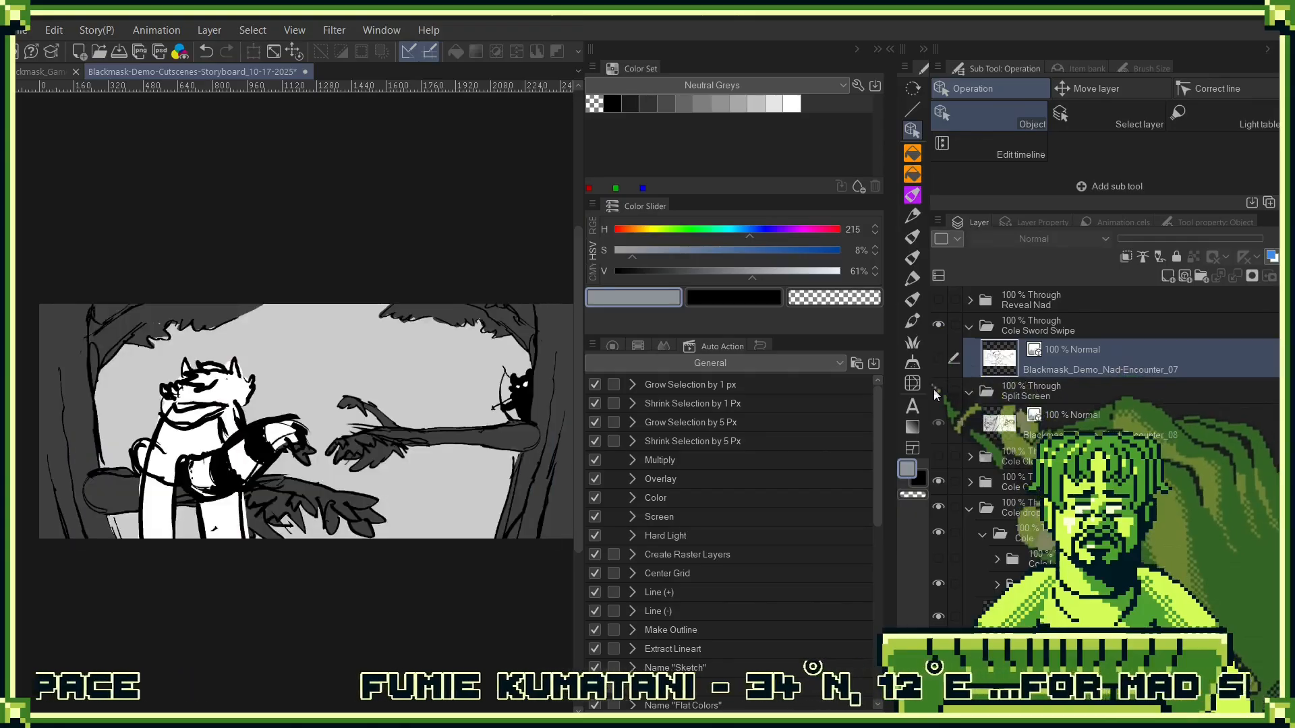
click(936, 392)
click(935, 392)
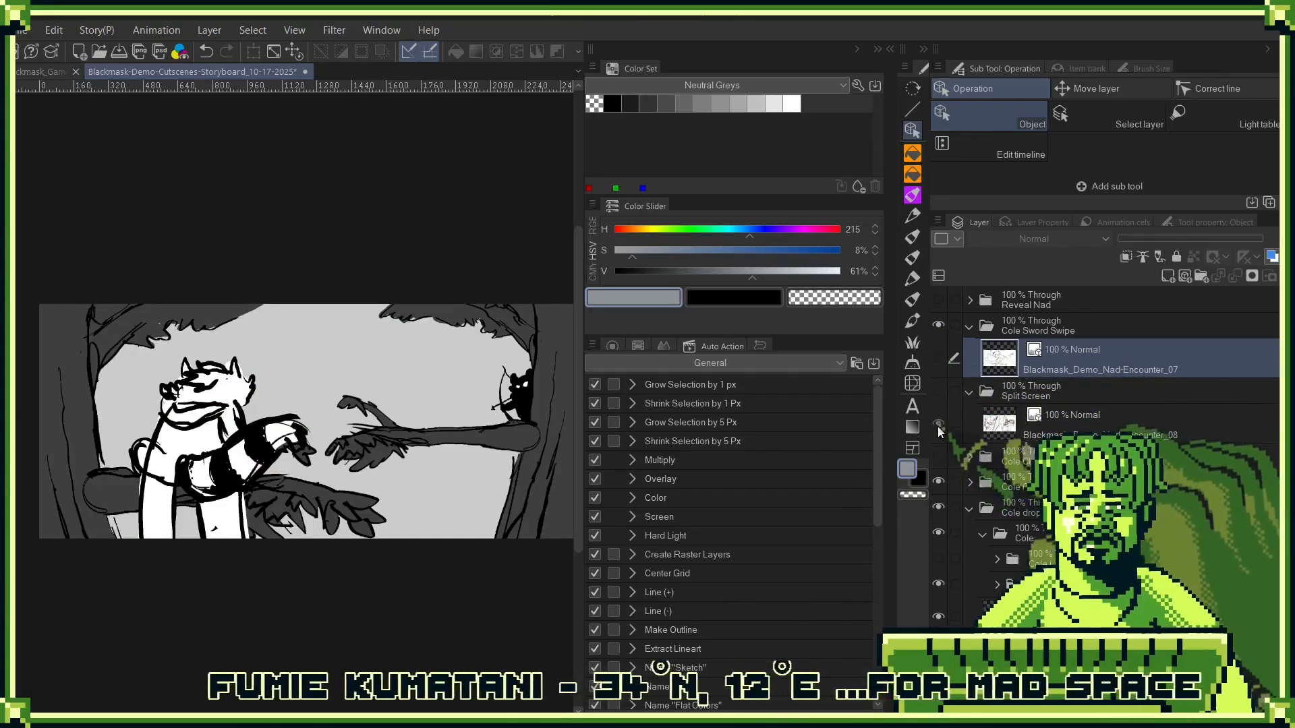
click(938, 452)
click(937, 455)
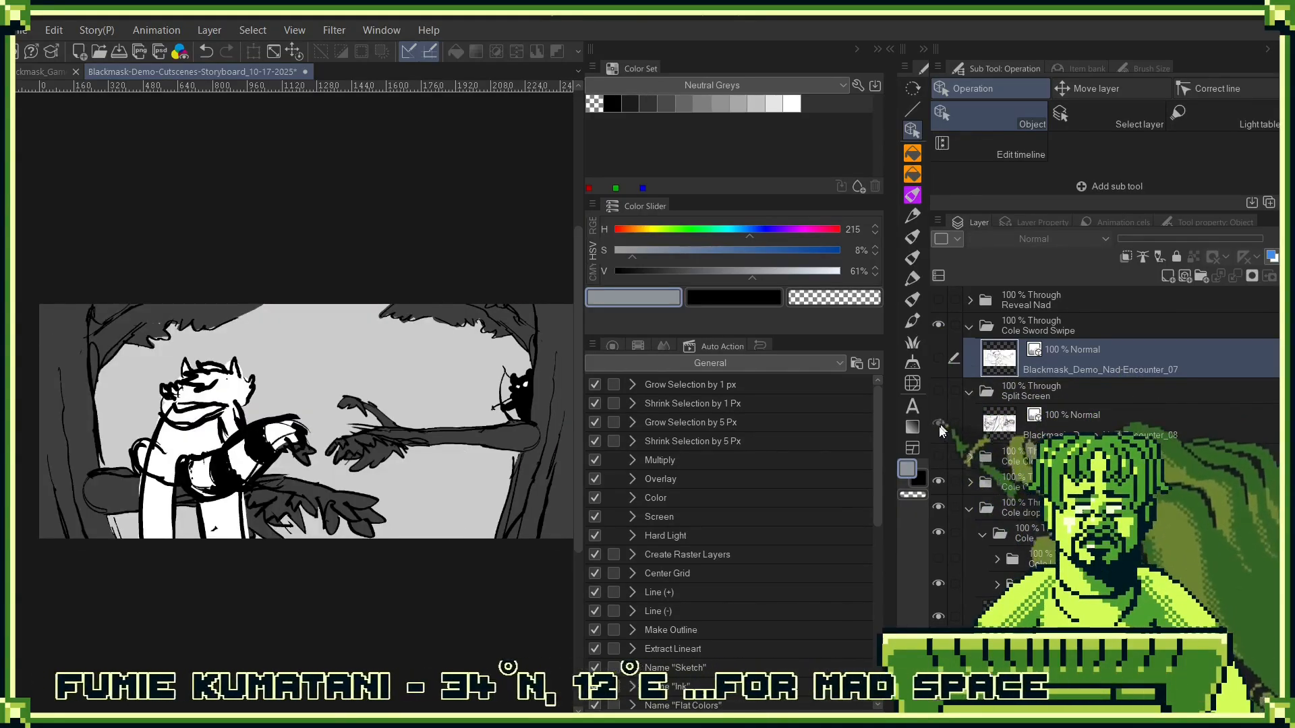
- Hide the Cole figure group, then collapse and hide the whole Cole drops folder
click(937, 530)
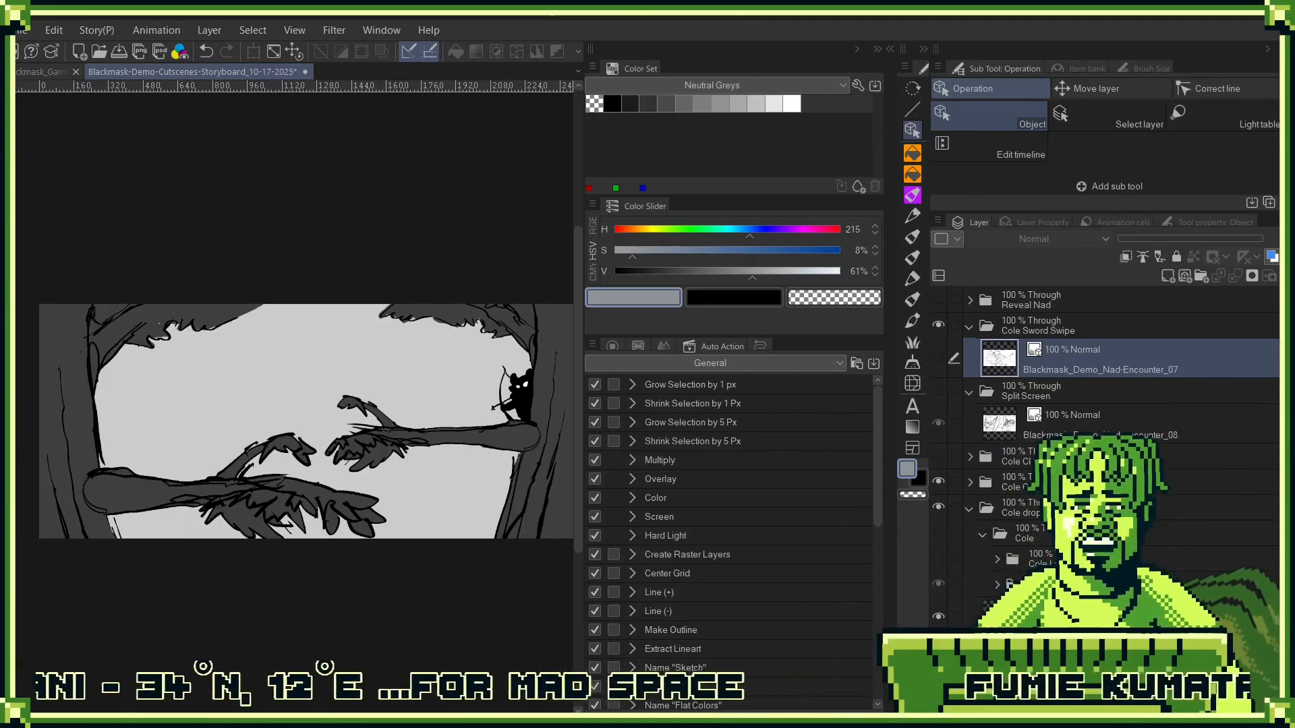
click(939, 559)
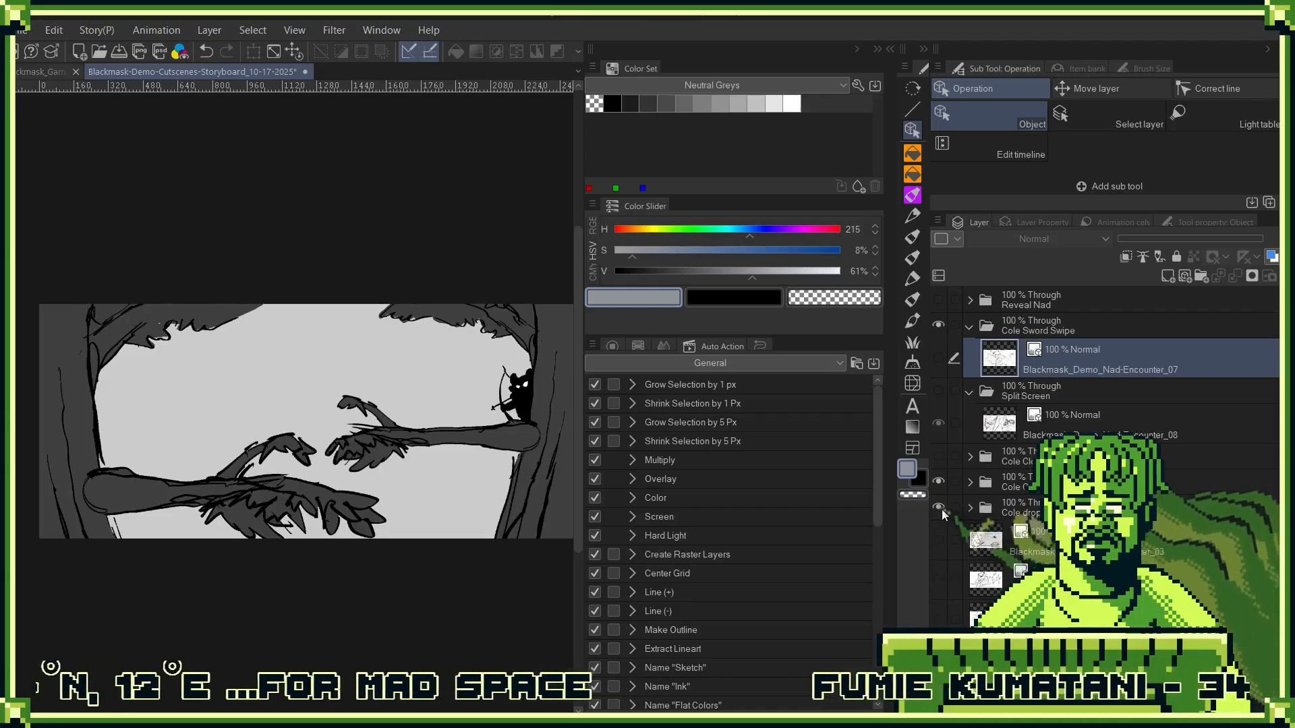
click(939, 511)
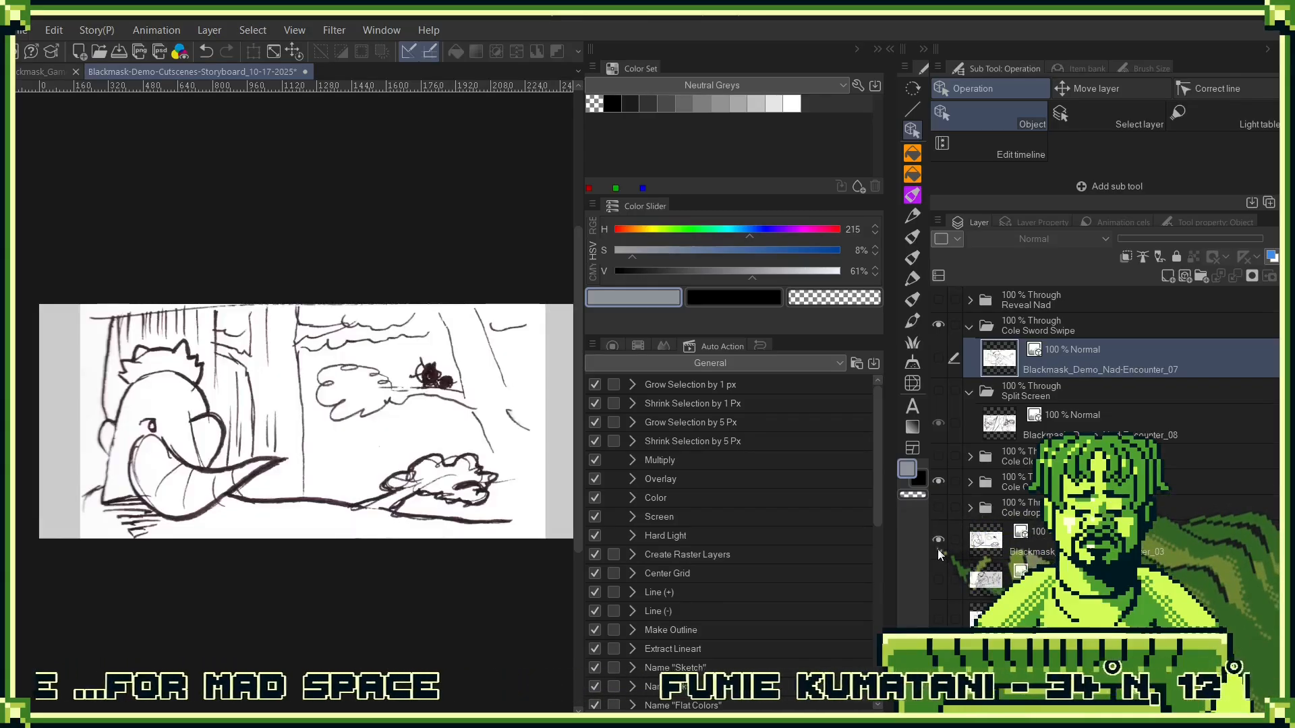
- Remove the loose rough sketch layers beneath the Cole drops folder, starting with Nad-Encounter_03 and checking each one's visibility
click(1020, 552)
drag(1194, 542, 1192, 308)
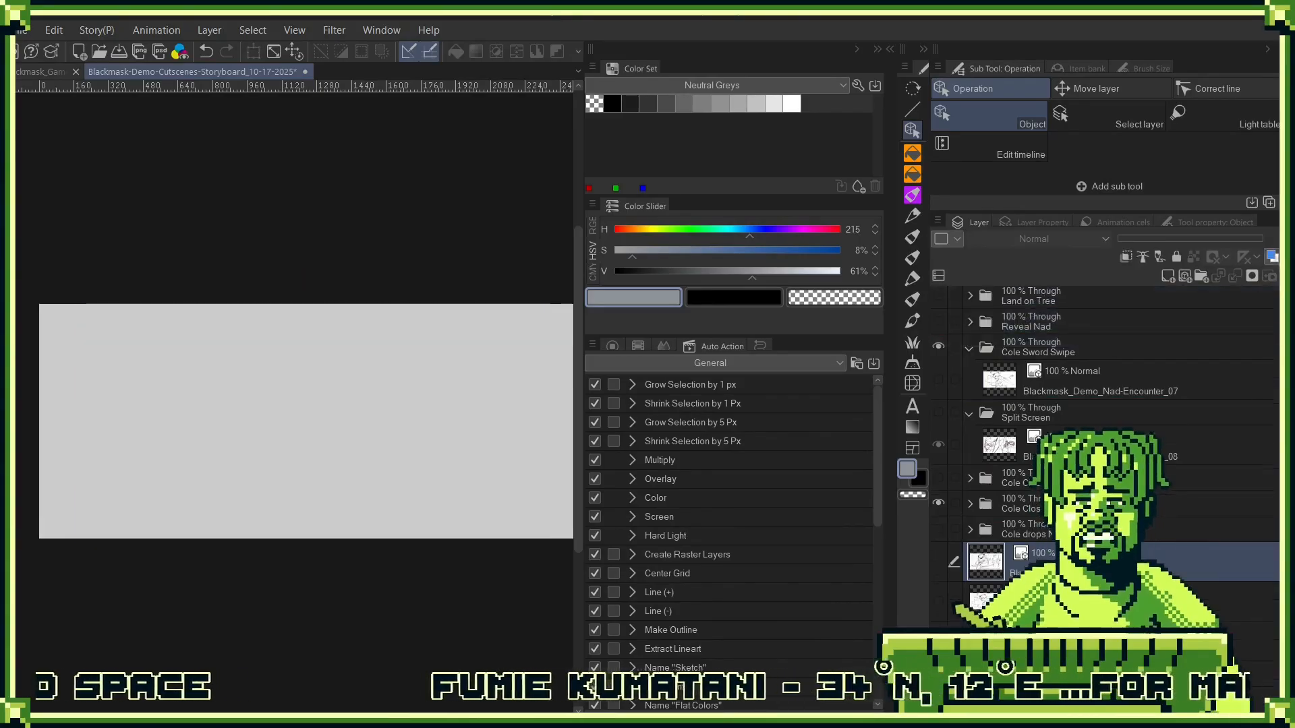
click(940, 560)
drag(982, 562, 983, 310)
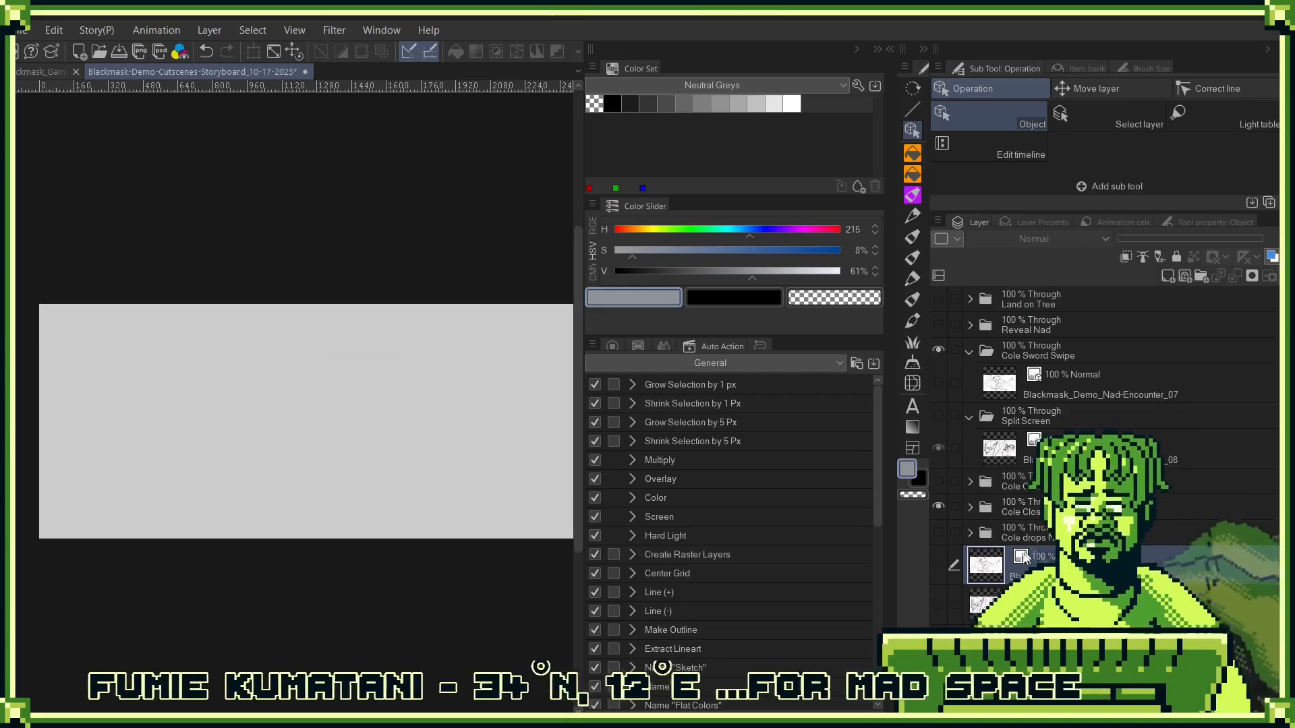
click(939, 565)
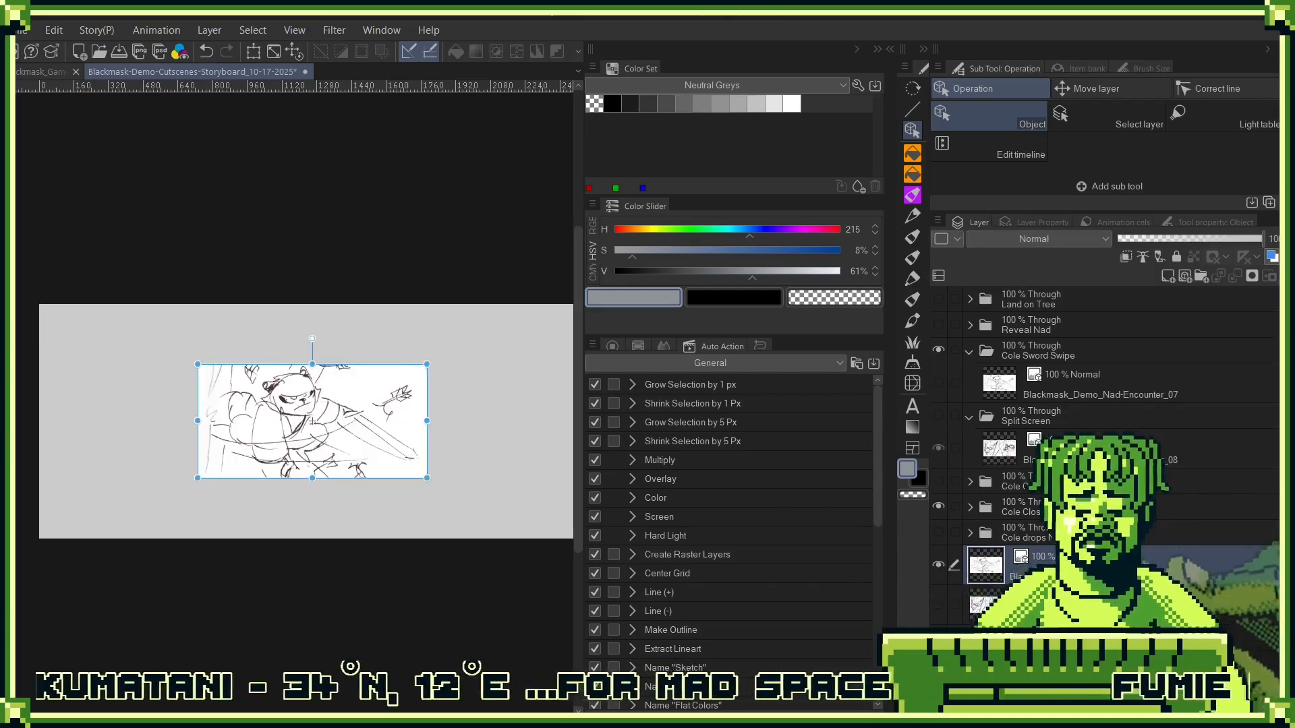
drag(982, 564, 982, 300)
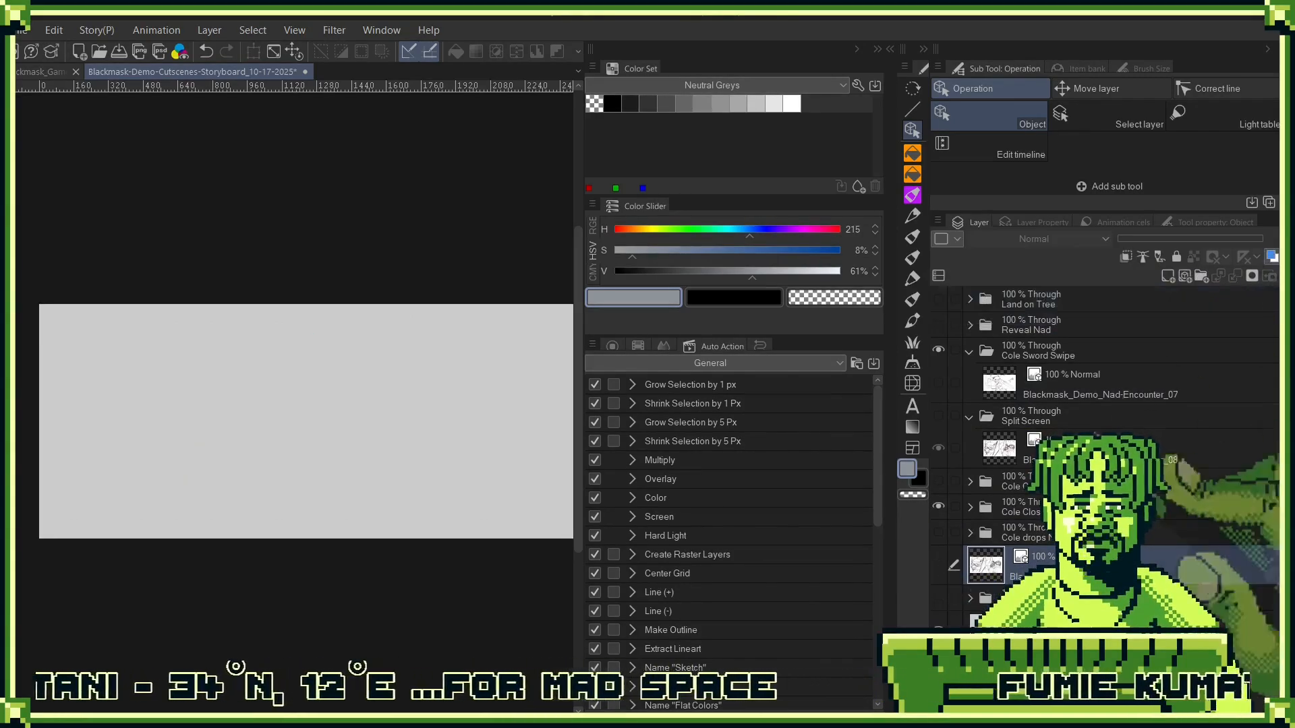
click(939, 569)
drag(984, 564, 985, 300)
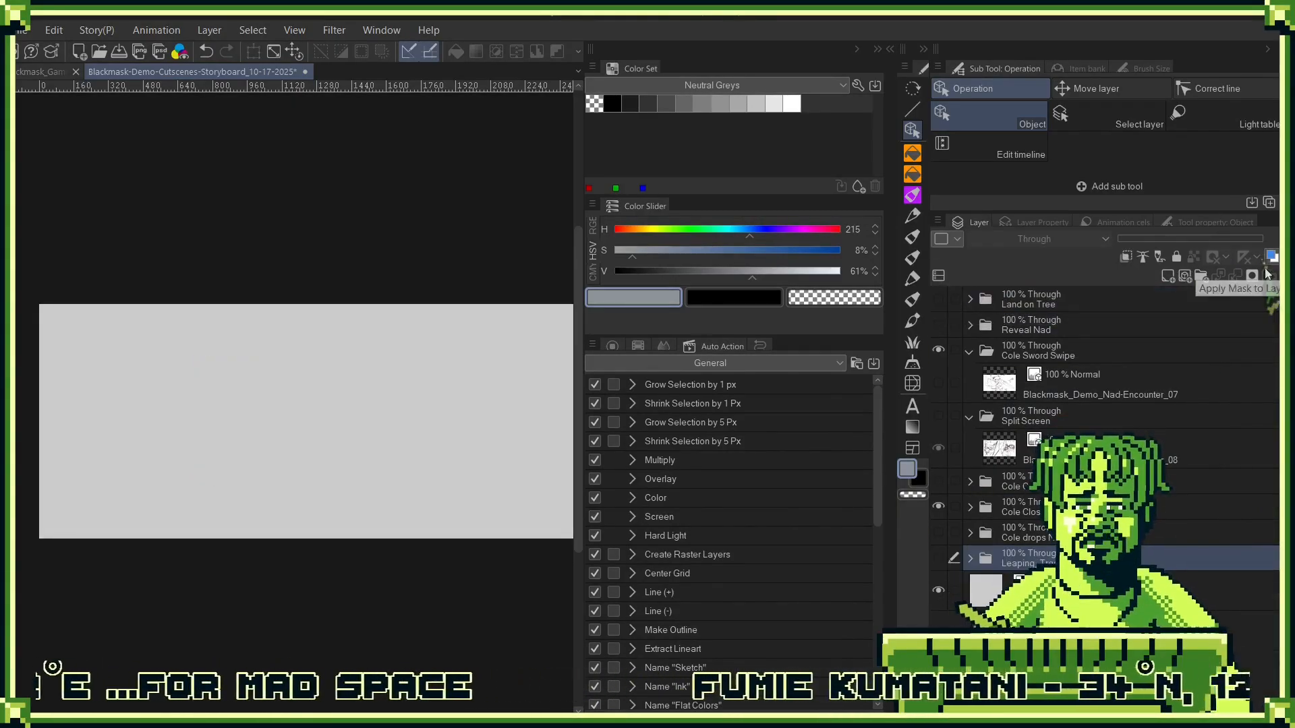
- Show and expand the Cole drops folder, turn its Cole group back on, and hide the standing lower pose
click(938, 531)
click(969, 533)
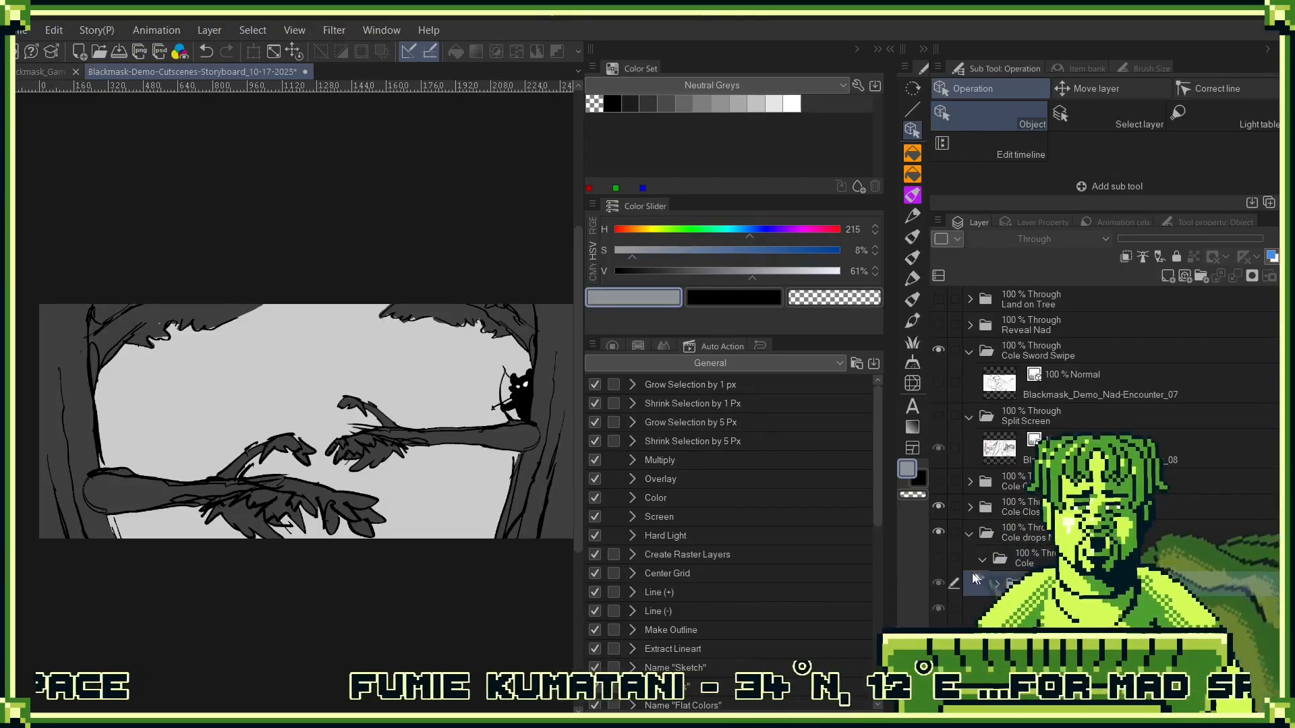
click(938, 557)
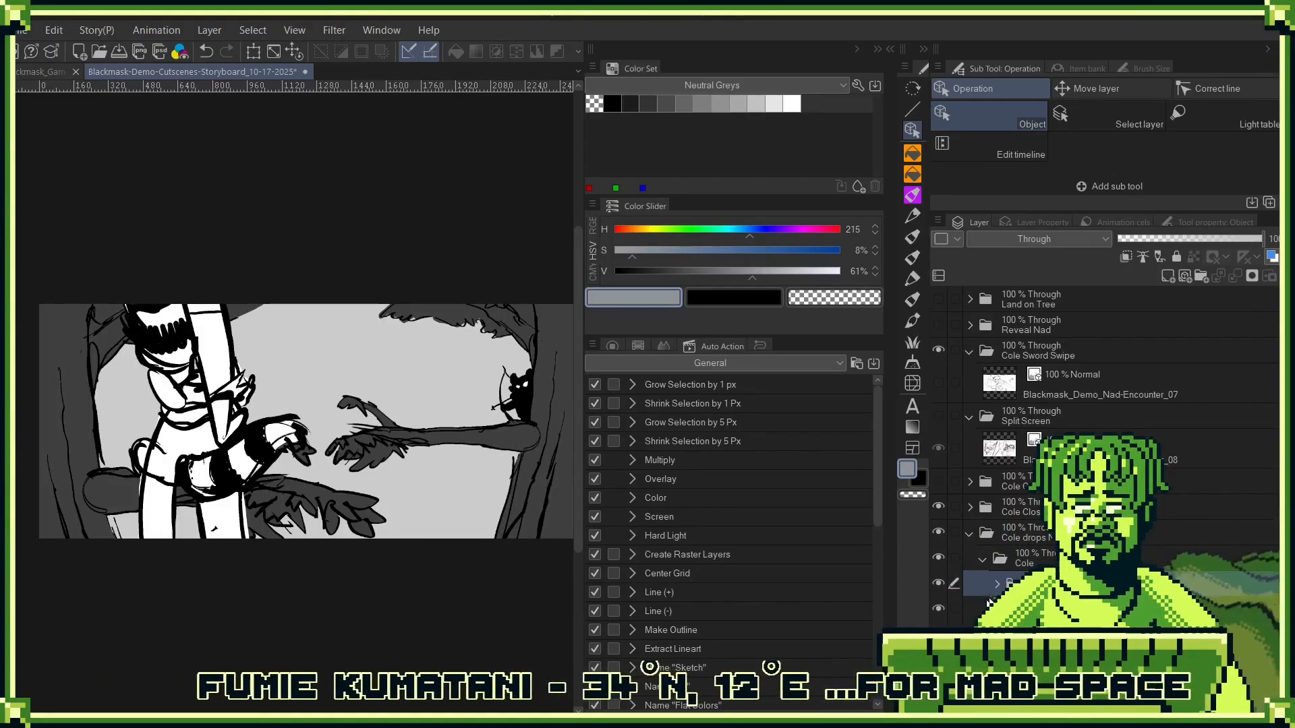
click(937, 610)
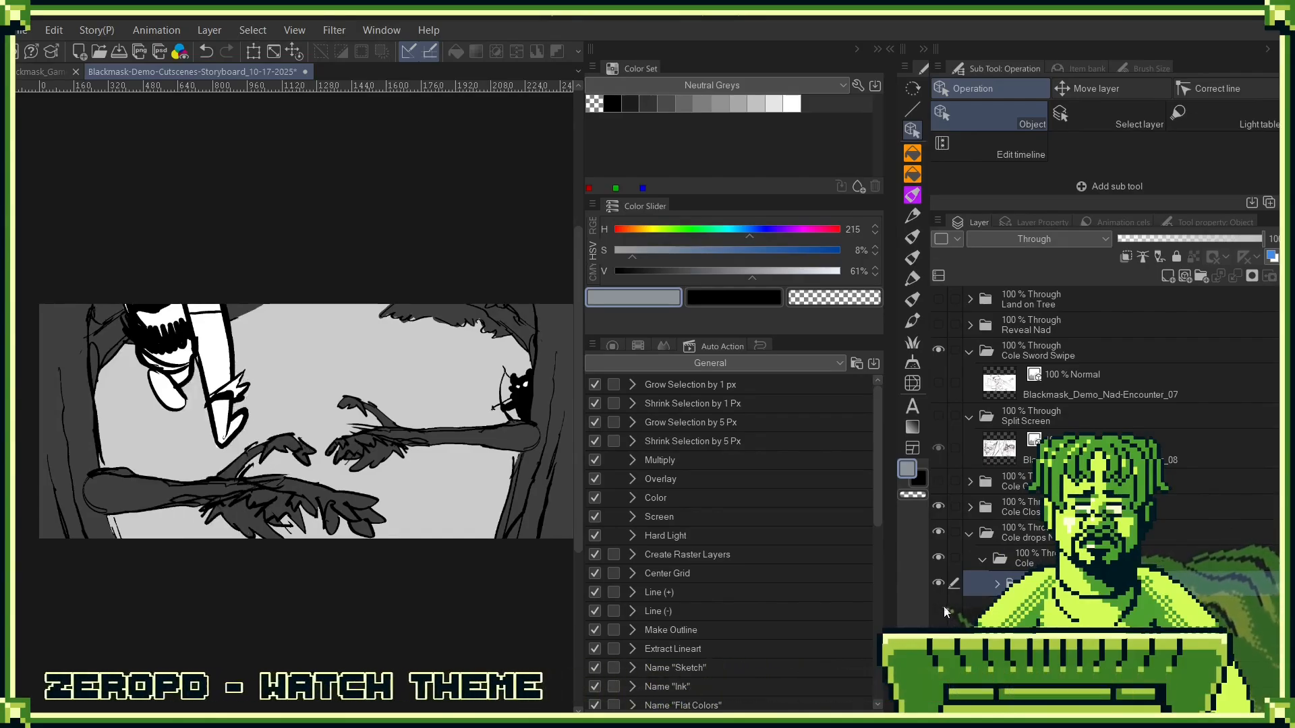
- Collapse and hide the Cole drops folder, and briefly show the Leaping folder's artwork to check it
click(970, 533)
click(938, 532)
click(938, 558)
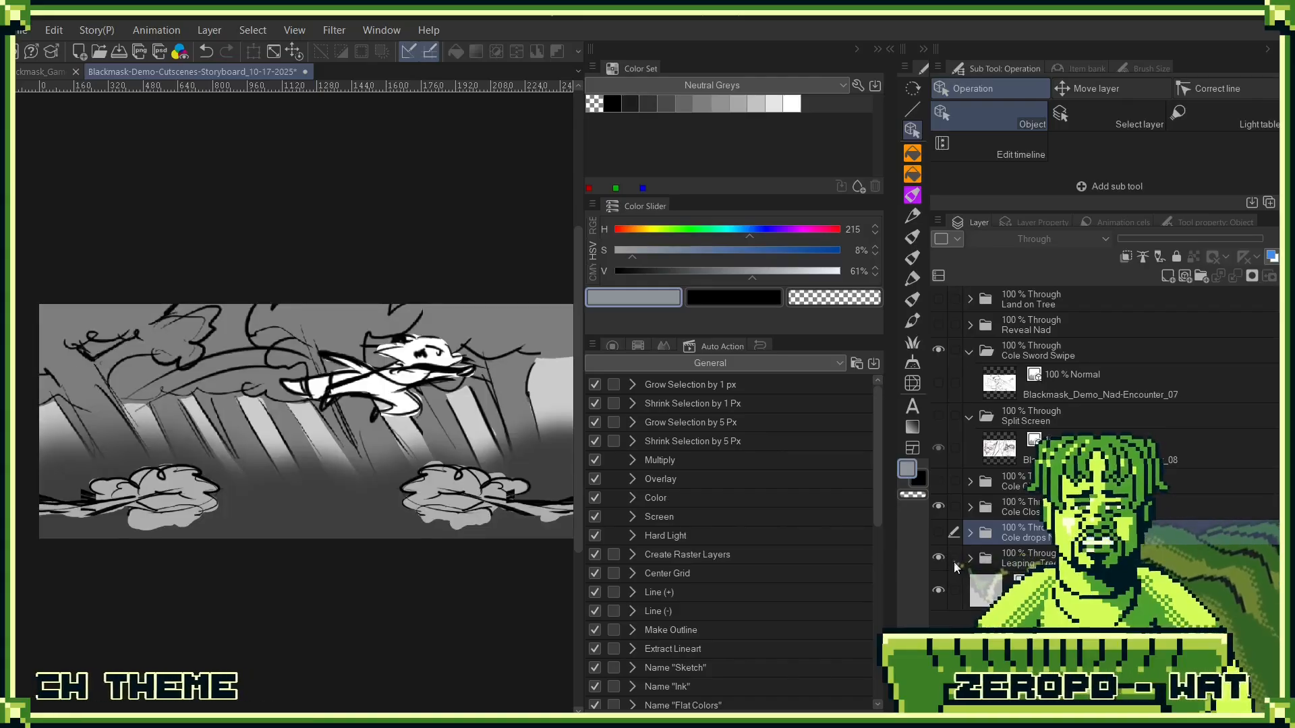
click(938, 557)
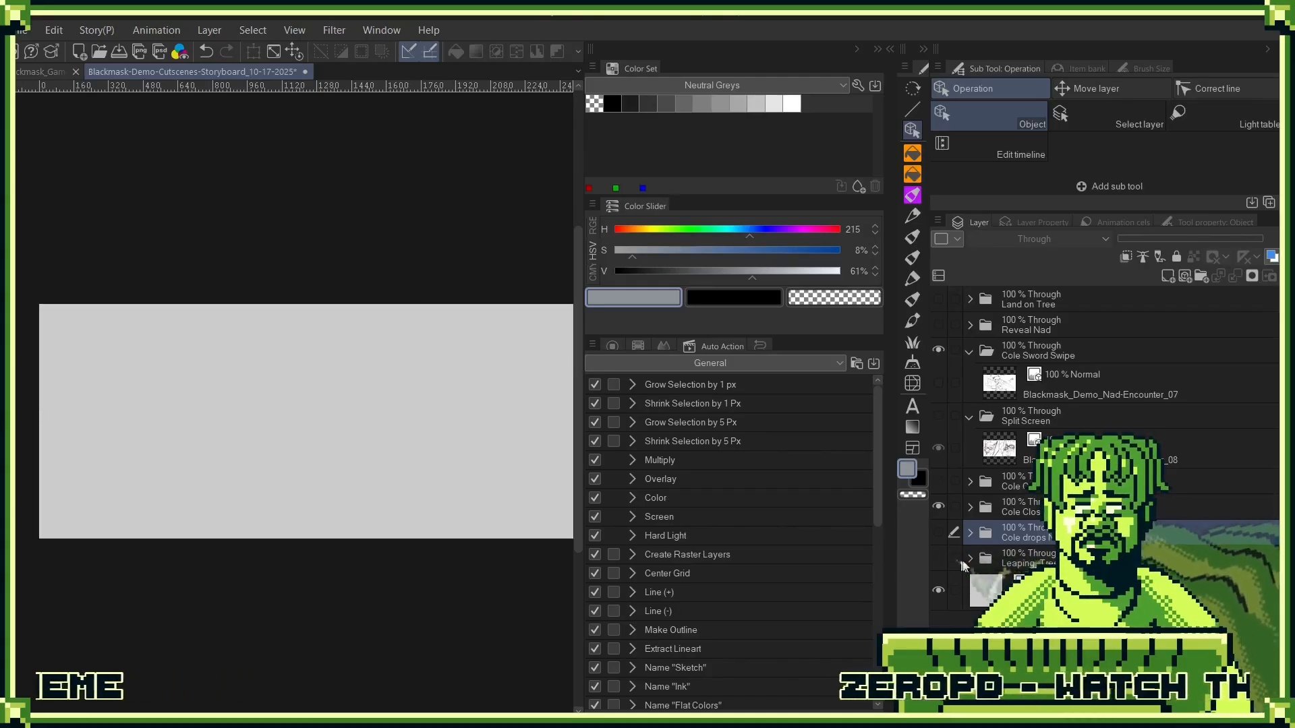
- Delete the empty folder directly beneath Cole Close Up and show the Cole Close Up folder's artwork
click(938, 507)
click(969, 507)
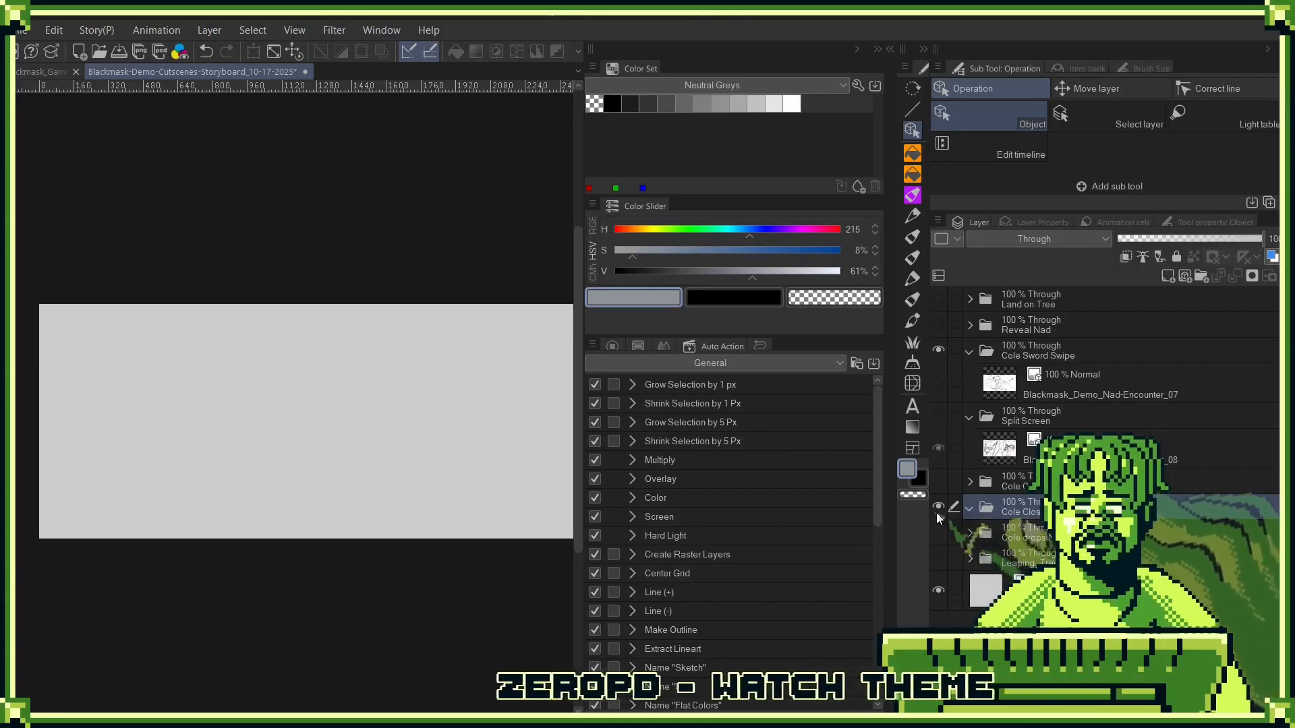
click(938, 481)
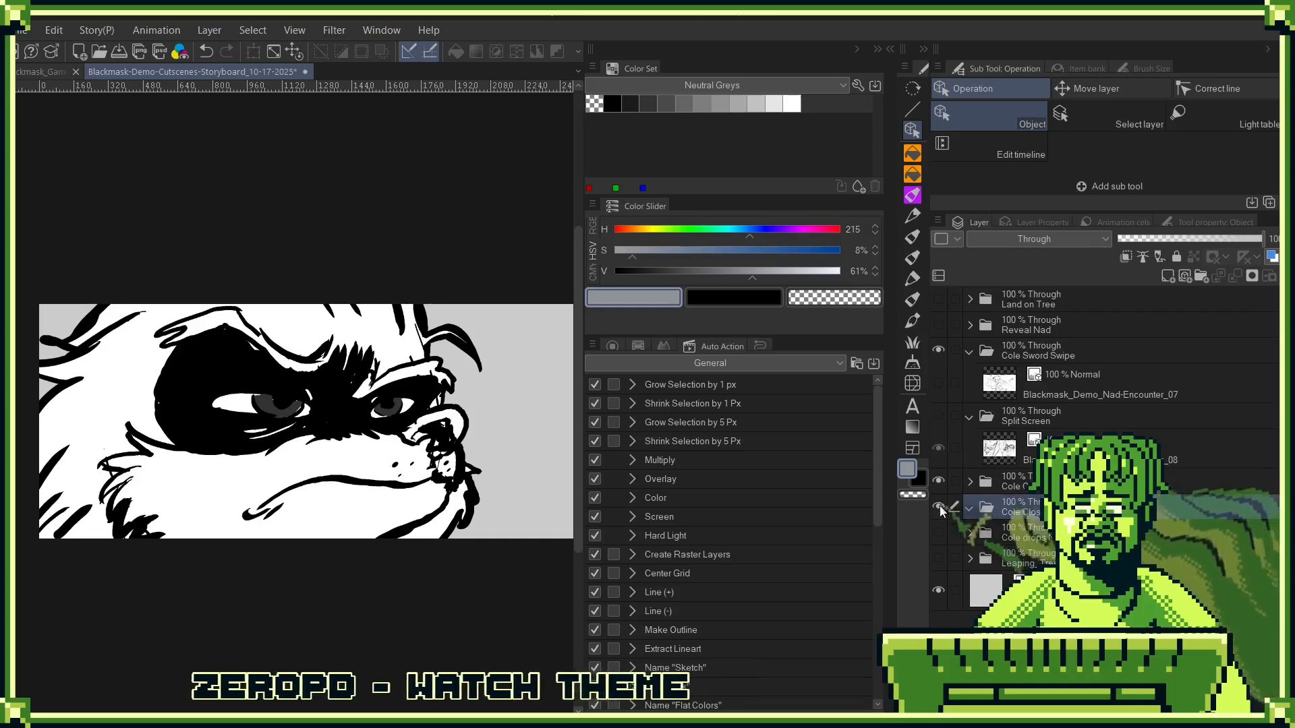
drag(1166, 507, 1285, 275)
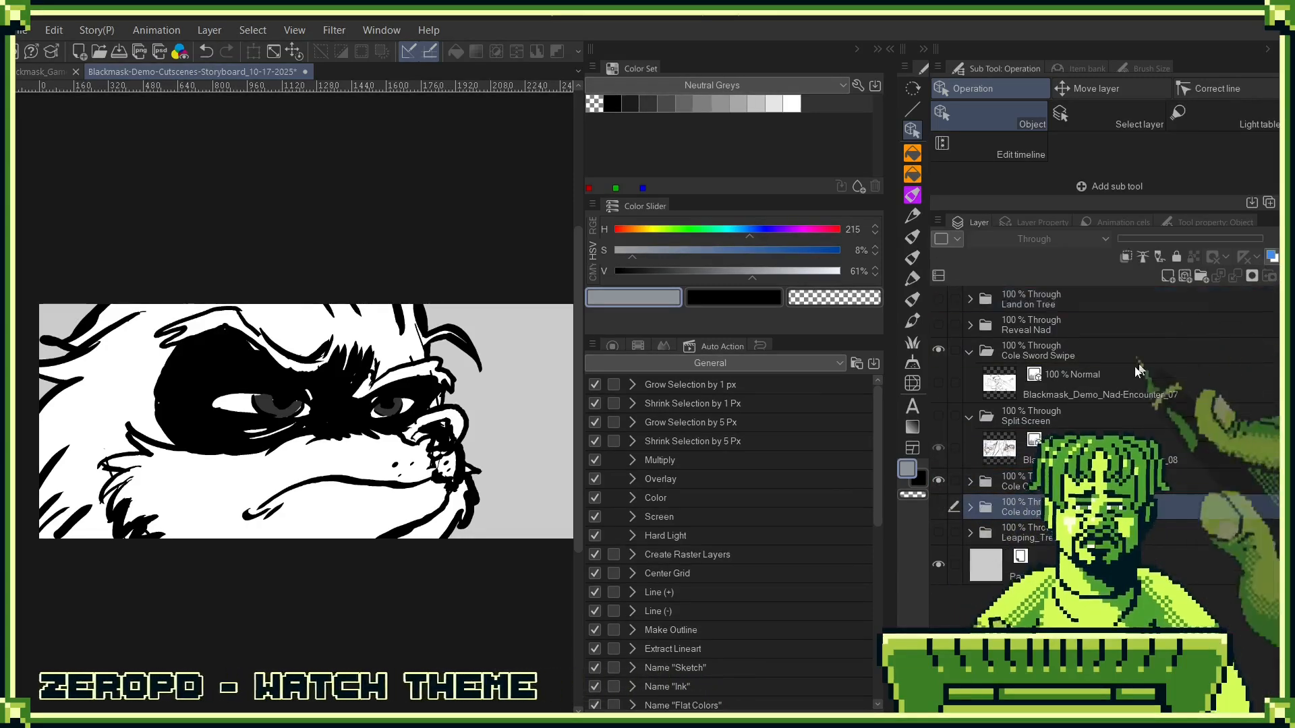
- Check the Cole Close Up folder's contents and visibility, and collapse the Split Screen and Cole Sword Swipe folders
click(969, 482)
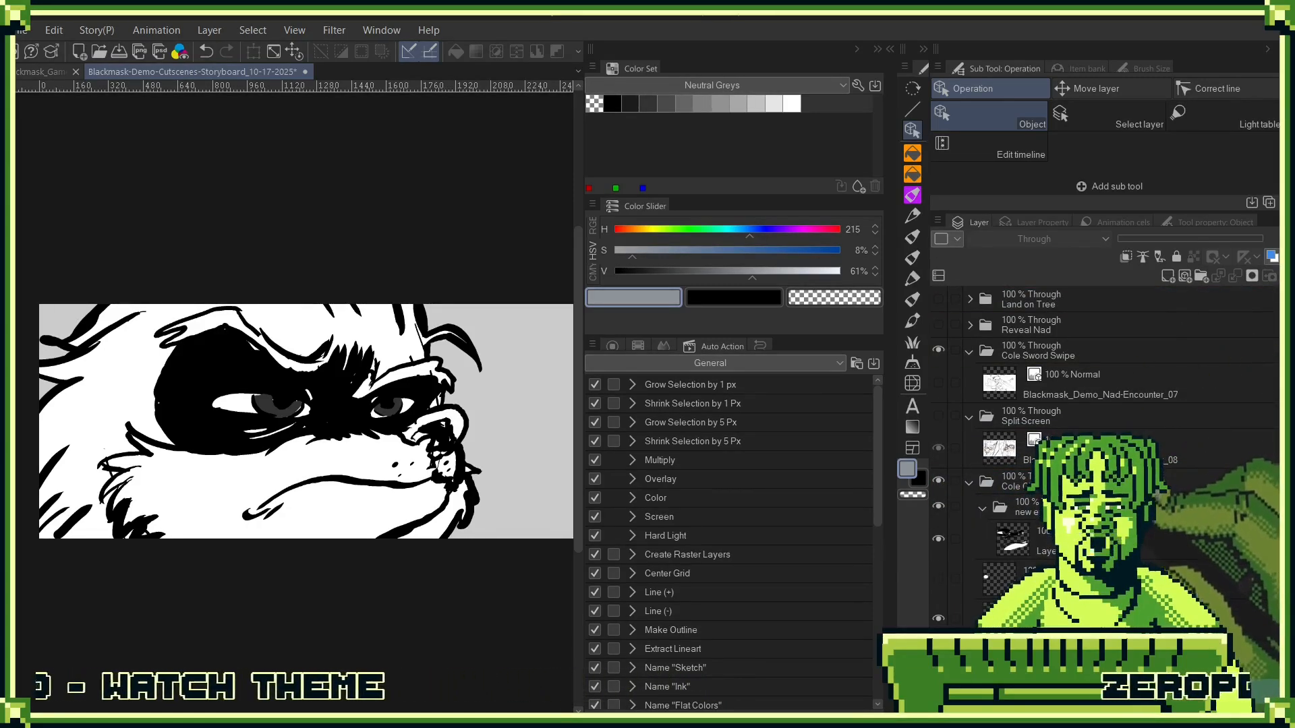
click(969, 482)
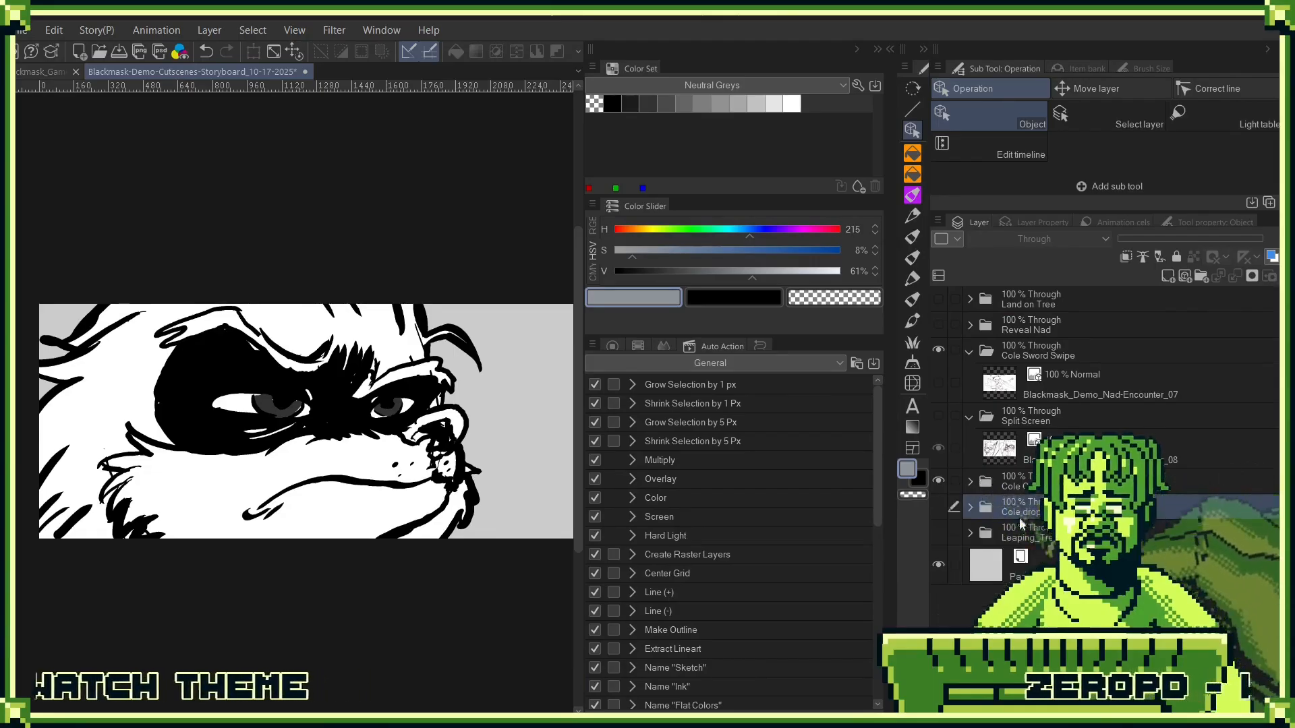
click(940, 480)
click(939, 480)
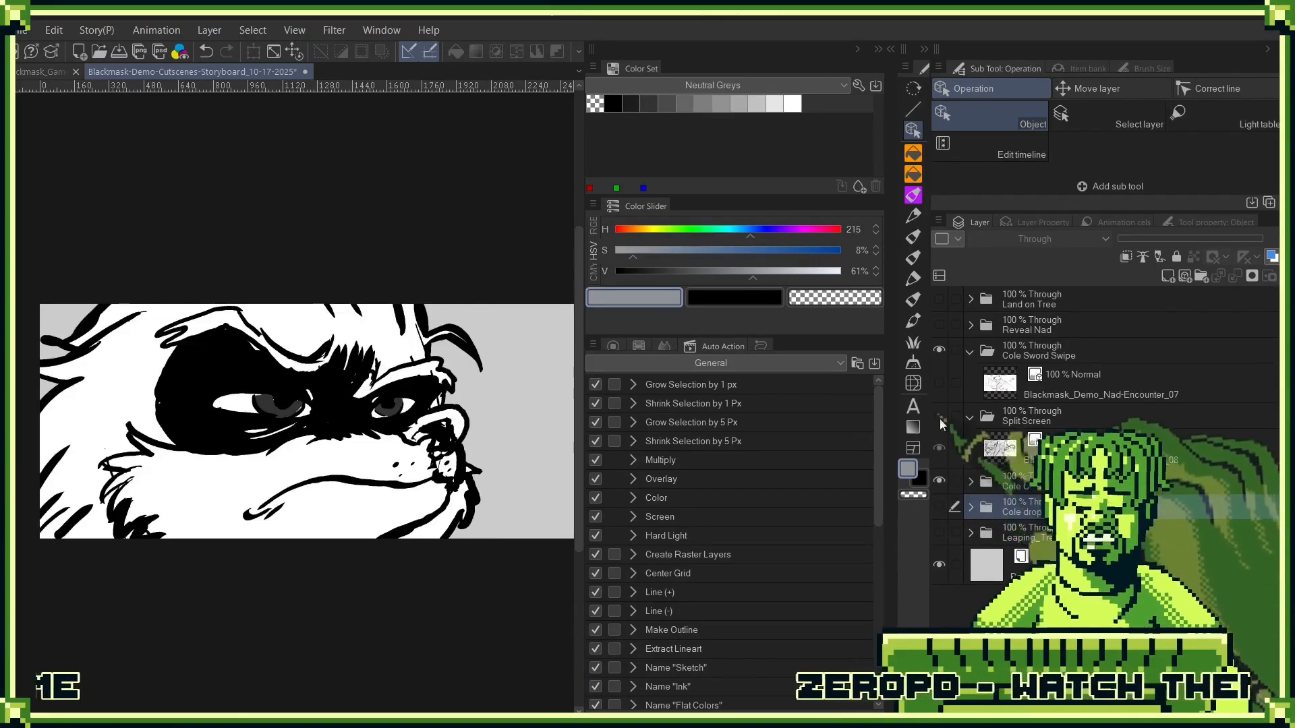
click(969, 418)
click(969, 351)
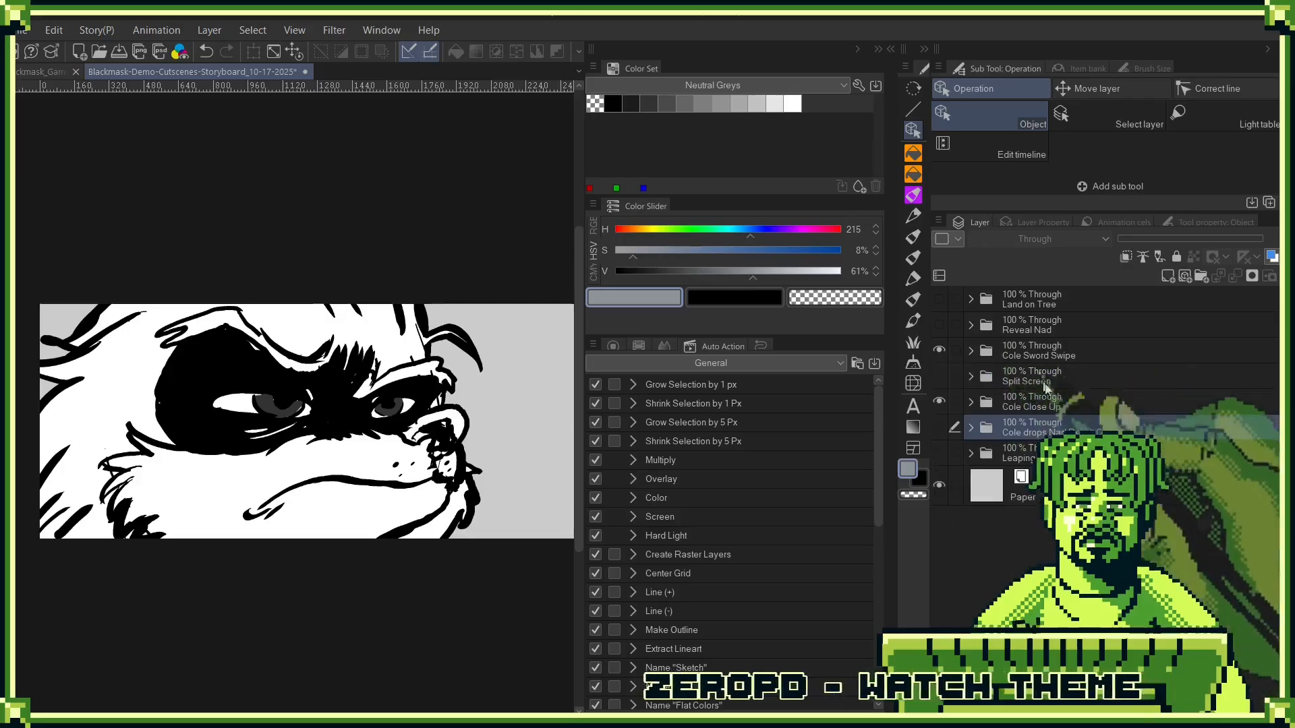
- Show the Land on Tree folder and move it between the Cole Close Up and Cole drops folders
click(939, 350)
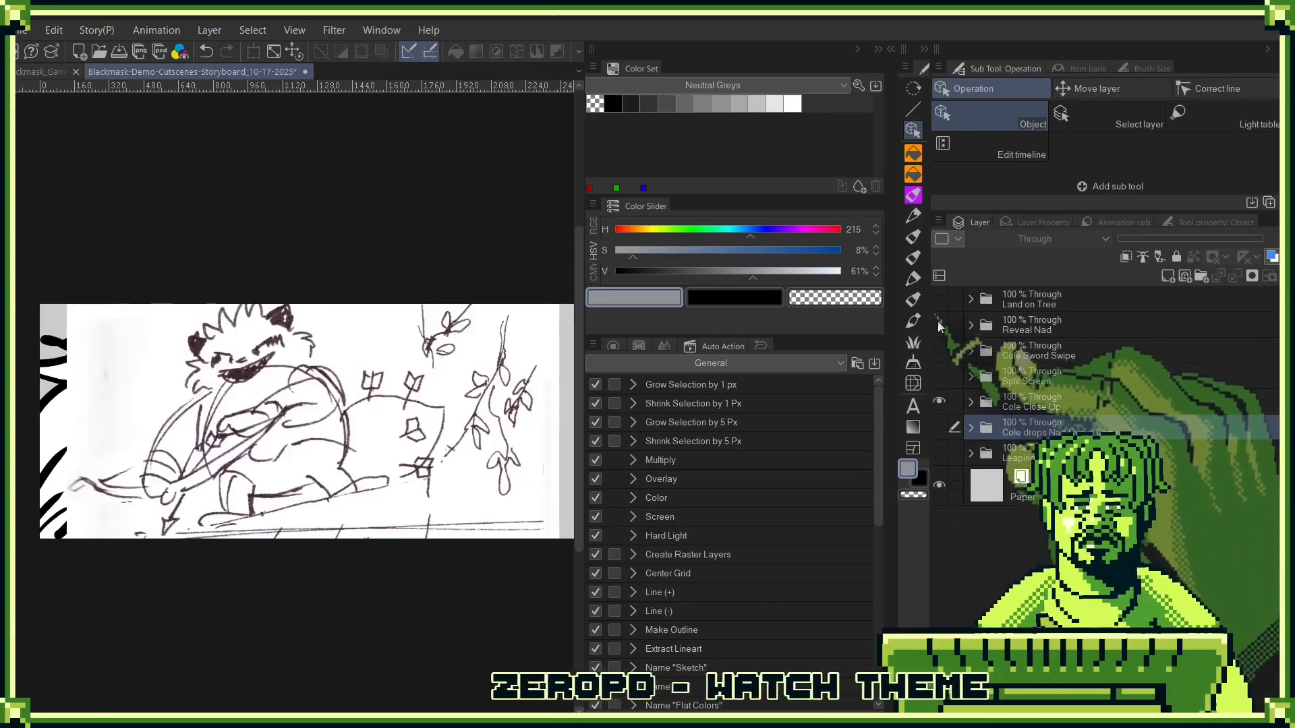
click(939, 299)
drag(1082, 305, 1102, 412)
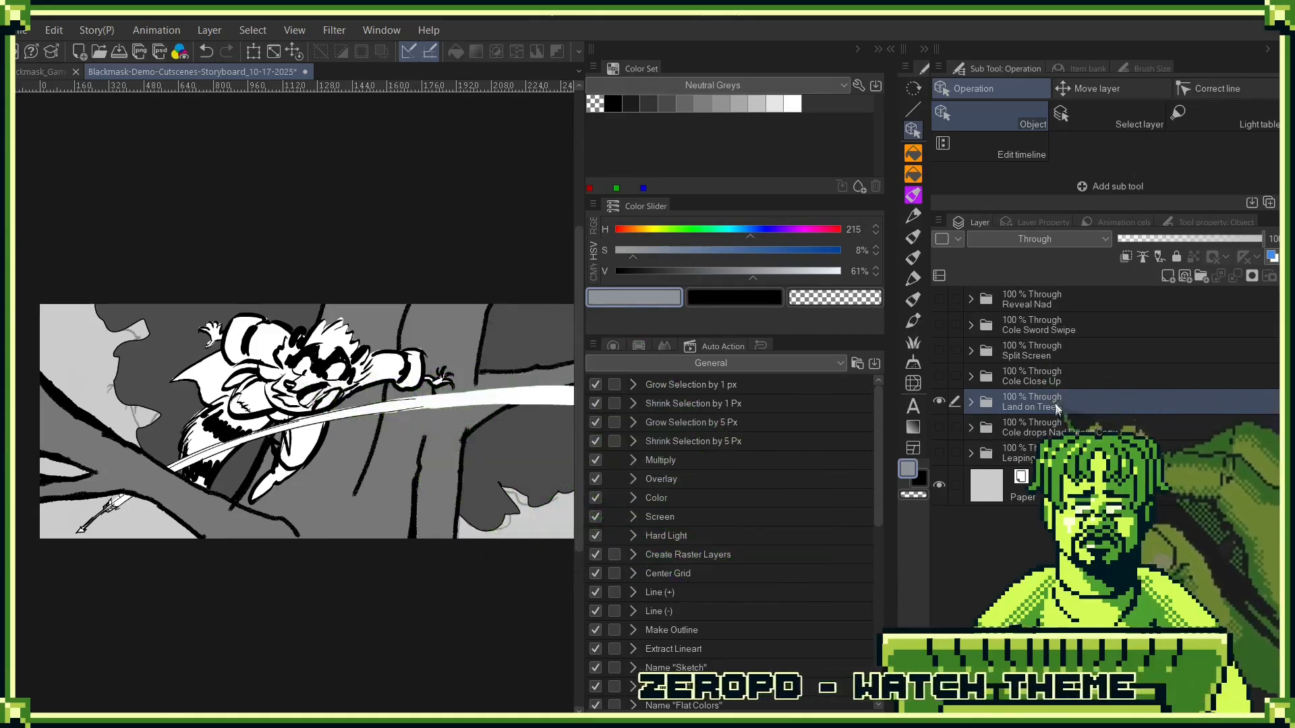
- Review the shot order by showing and hiding Land on Tree, Cole Close Up, Split Screen and Cole Sword Swipe in turn
click(941, 402)
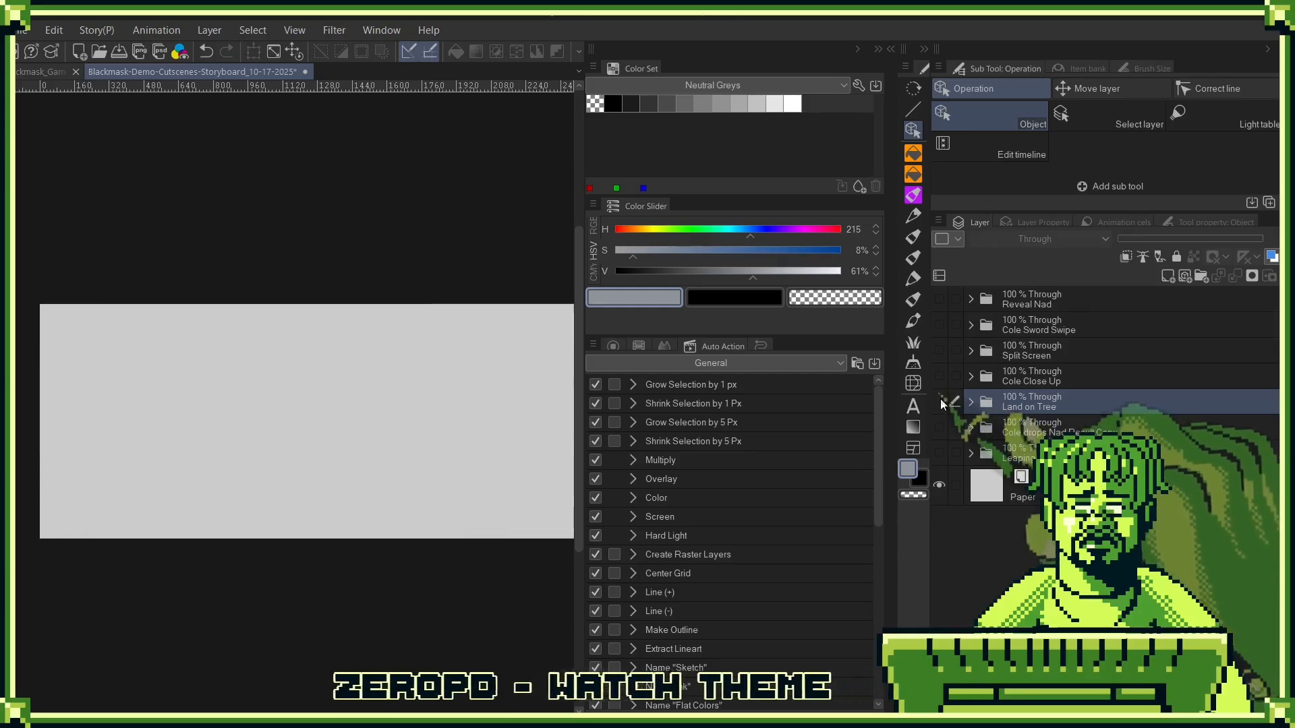
click(941, 402)
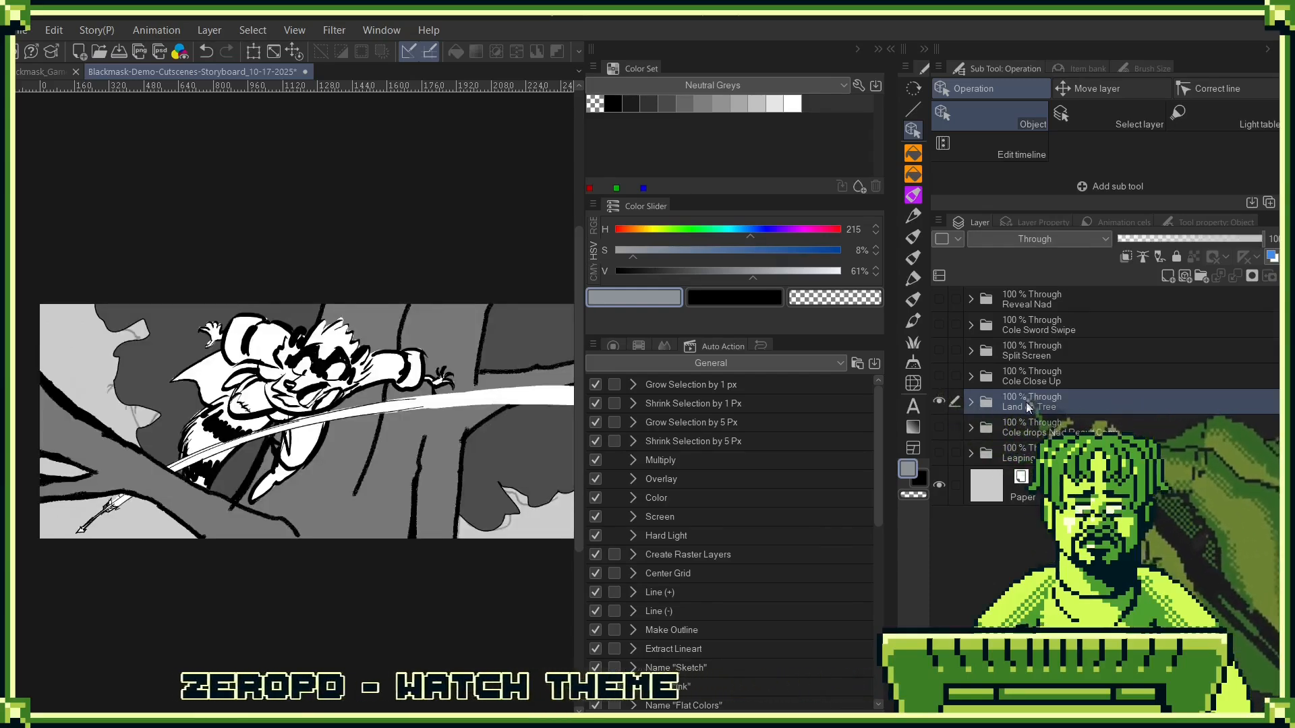
click(938, 402)
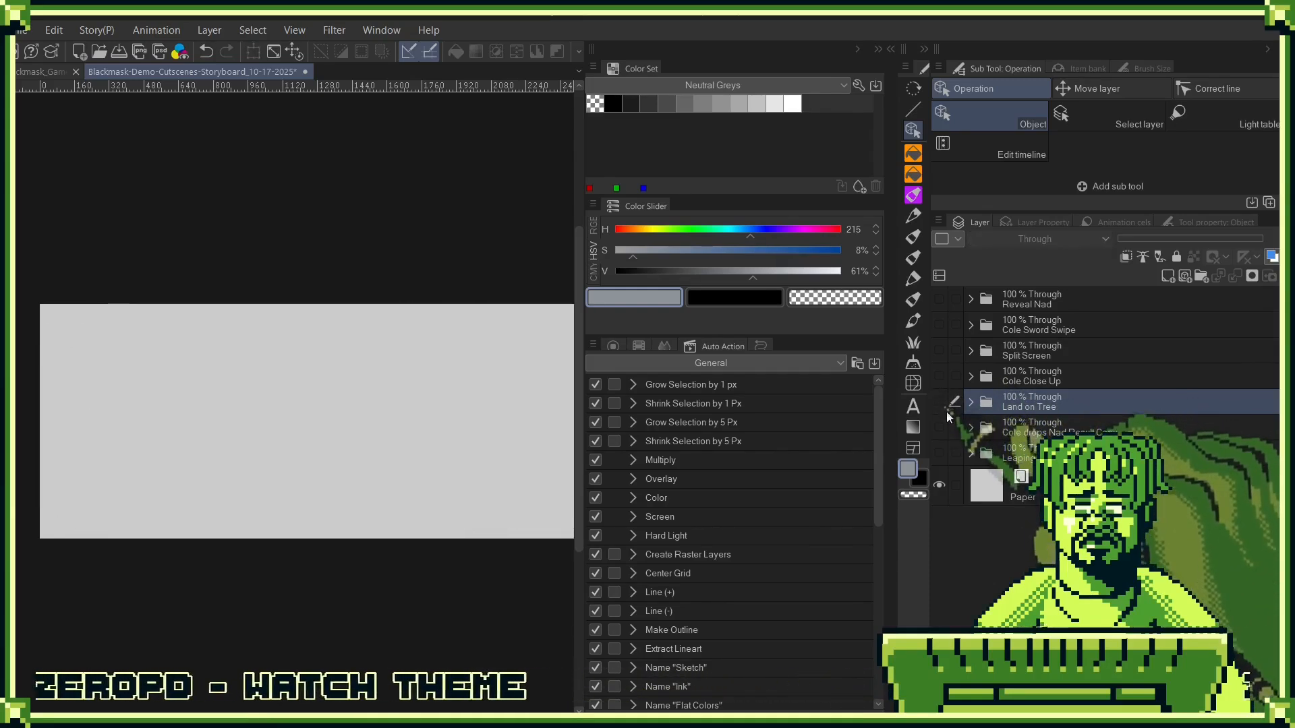
click(938, 402)
click(940, 376)
click(939, 402)
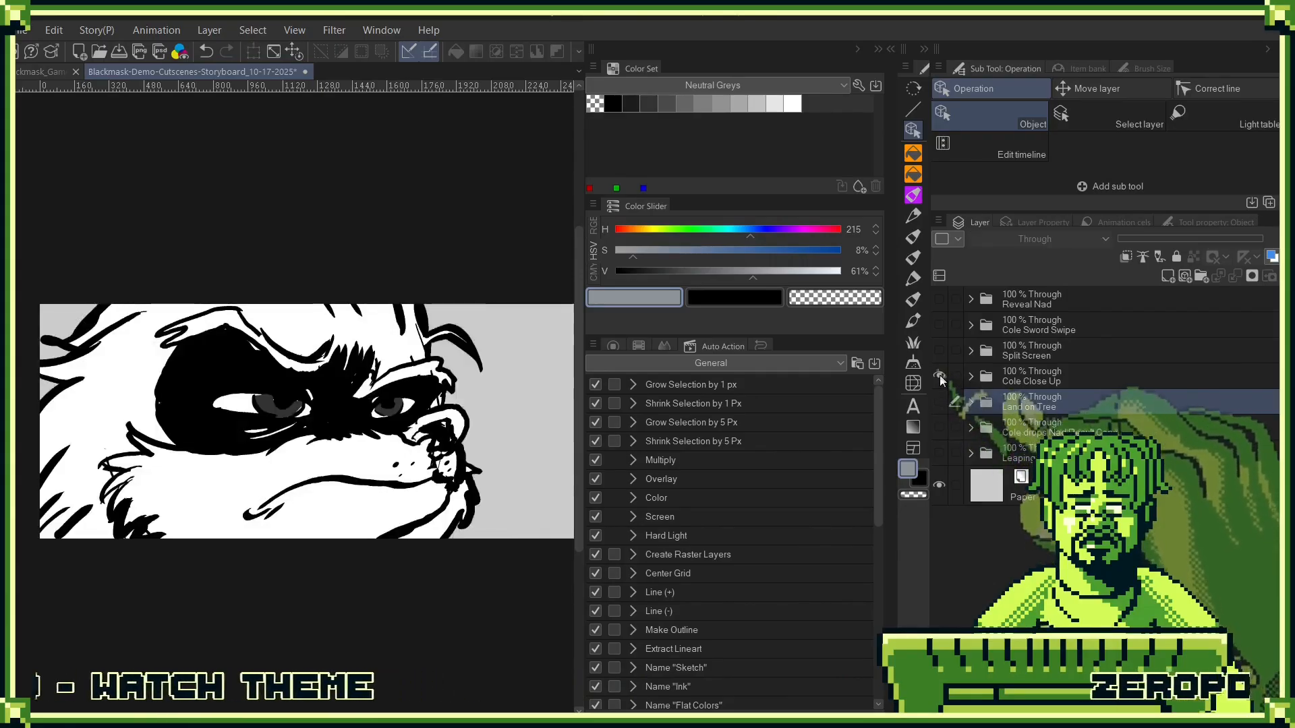
click(939, 375)
click(939, 350)
click(939, 350)
click(939, 324)
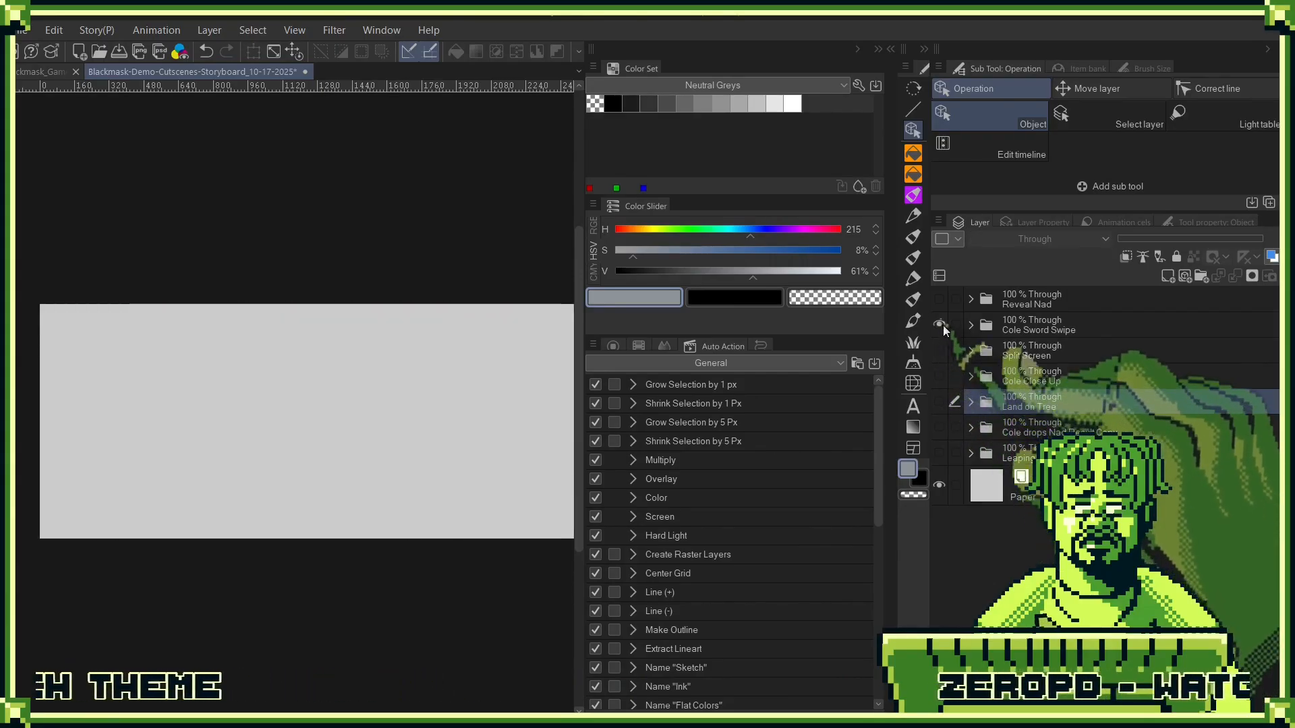
- Compare the Land on Tree artwork with the Split Screen sketch, leaving both folders hidden
click(1073, 322)
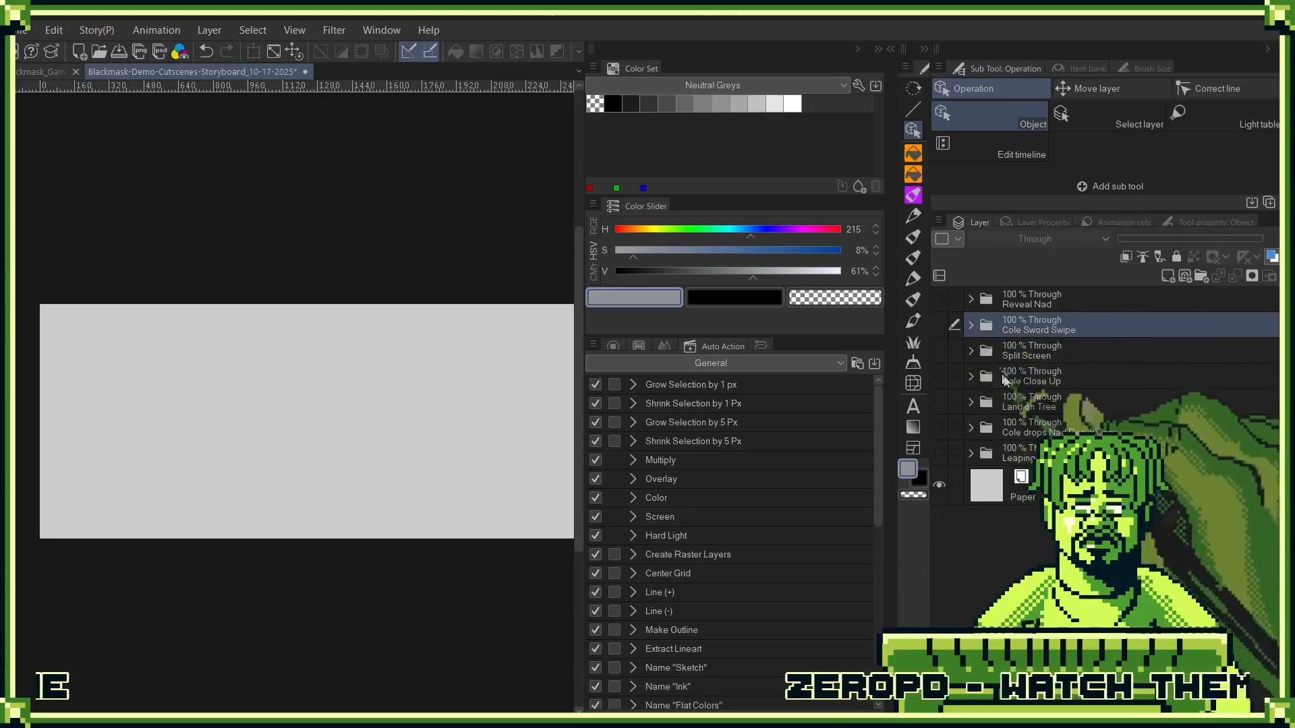
click(939, 402)
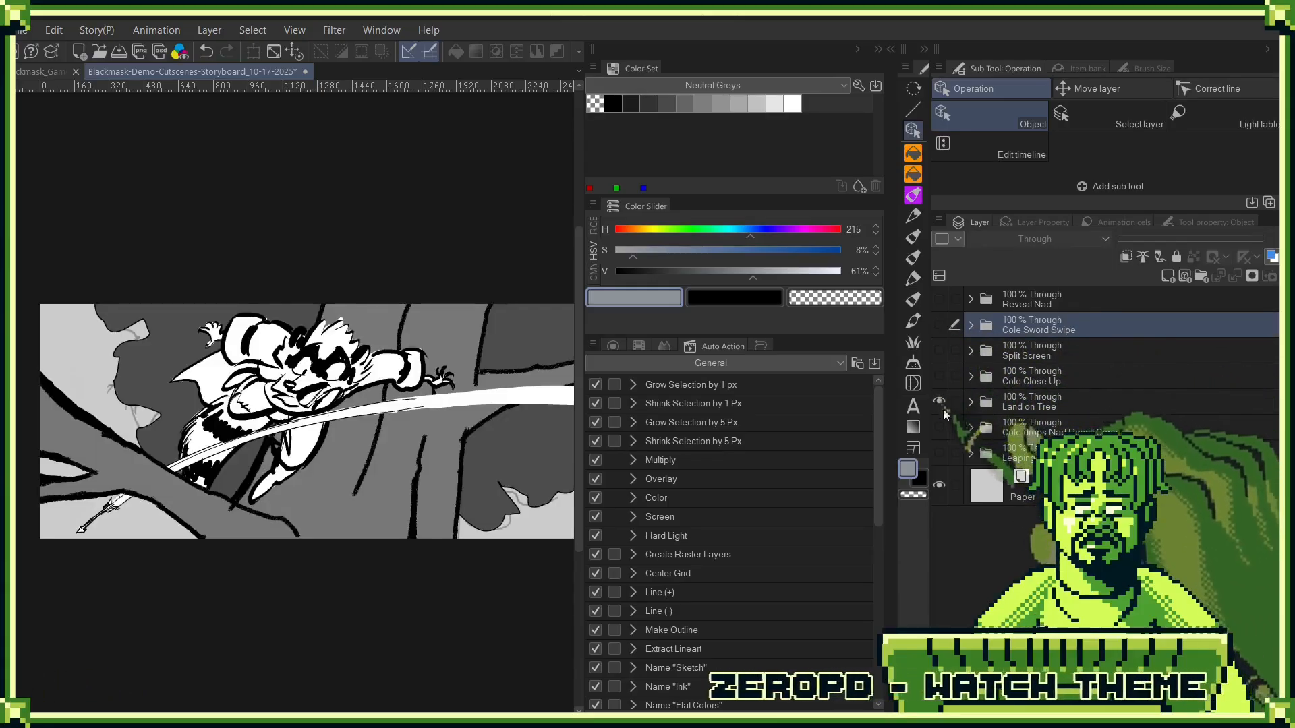
click(1062, 404)
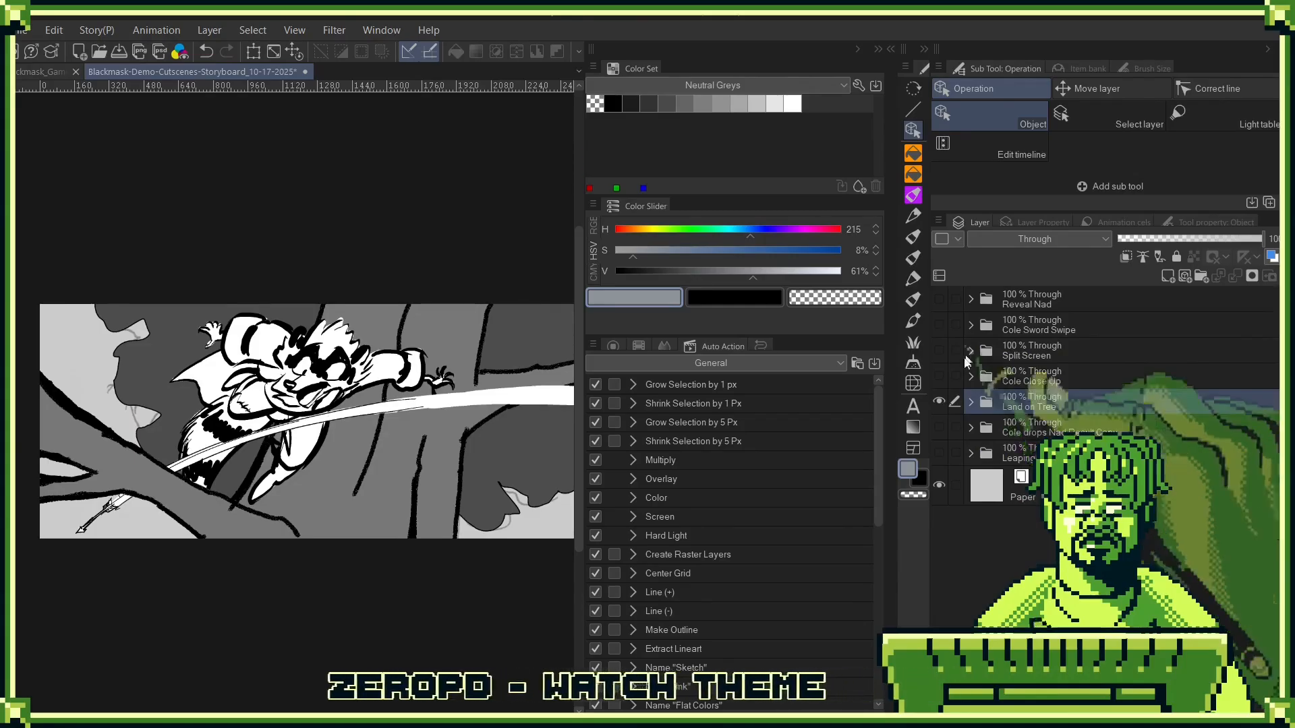
click(939, 401)
click(940, 402)
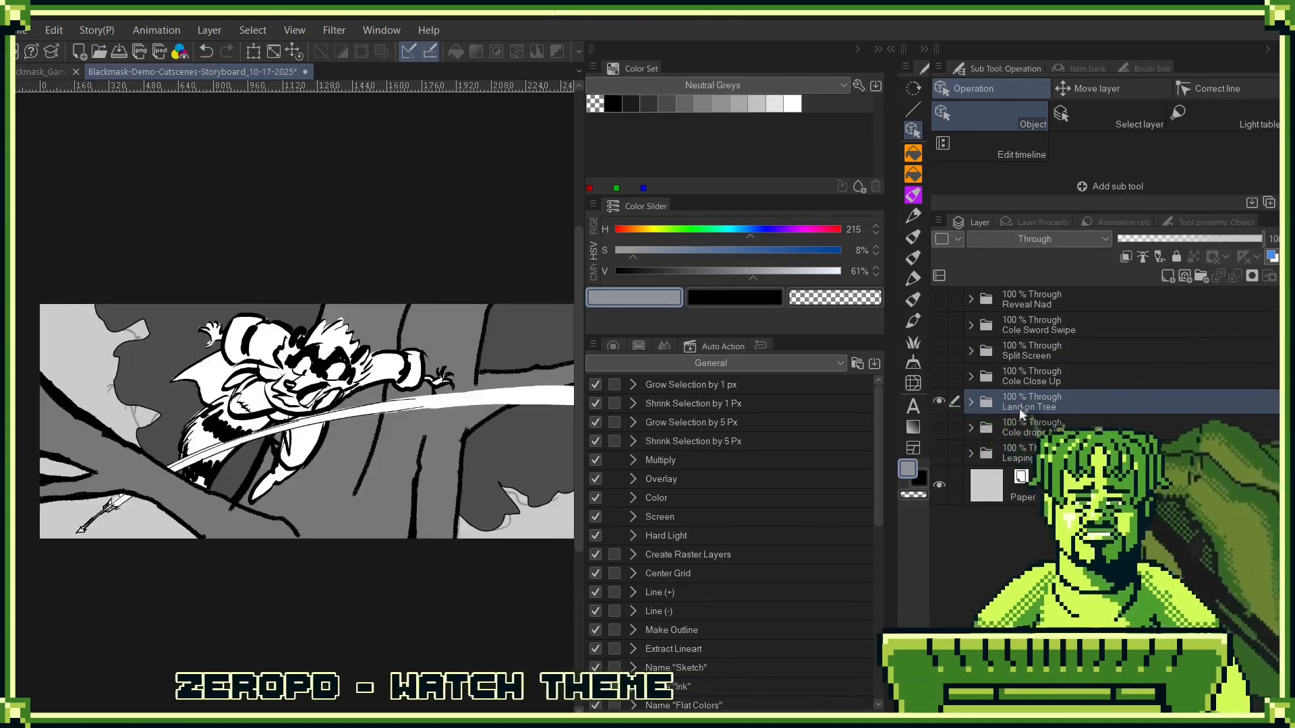
click(939, 402)
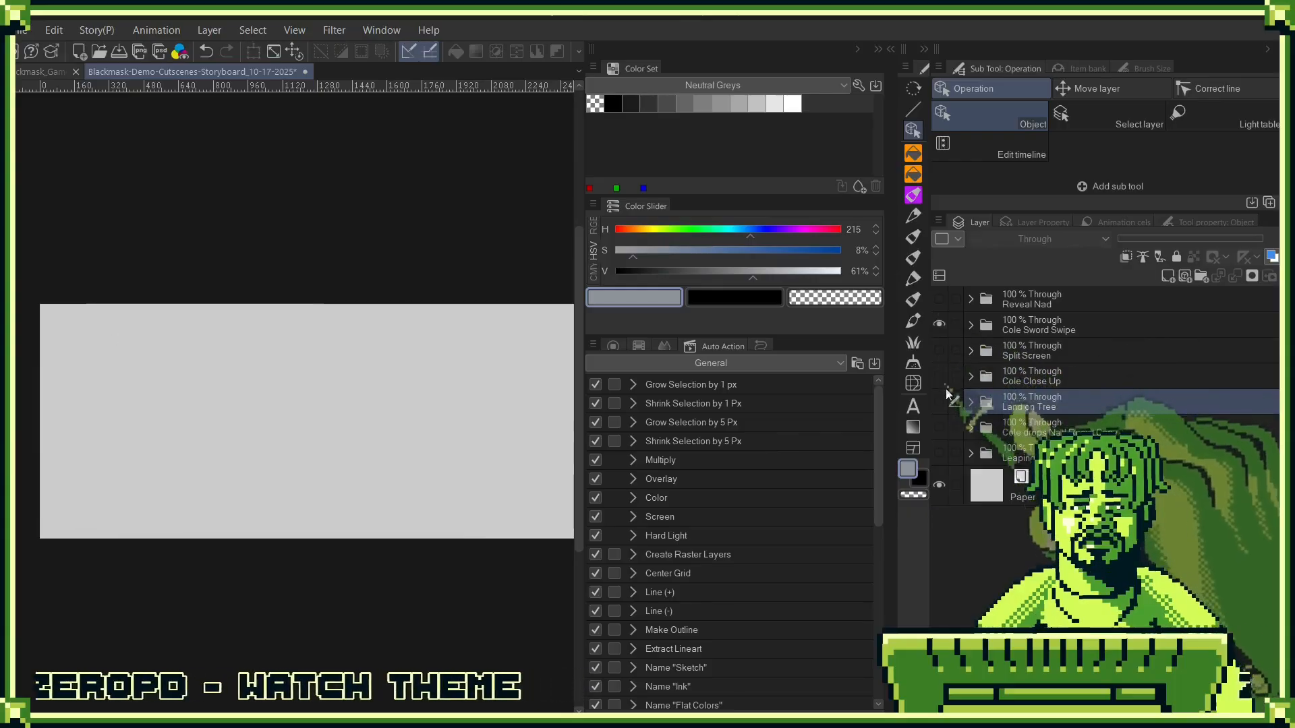
click(939, 349)
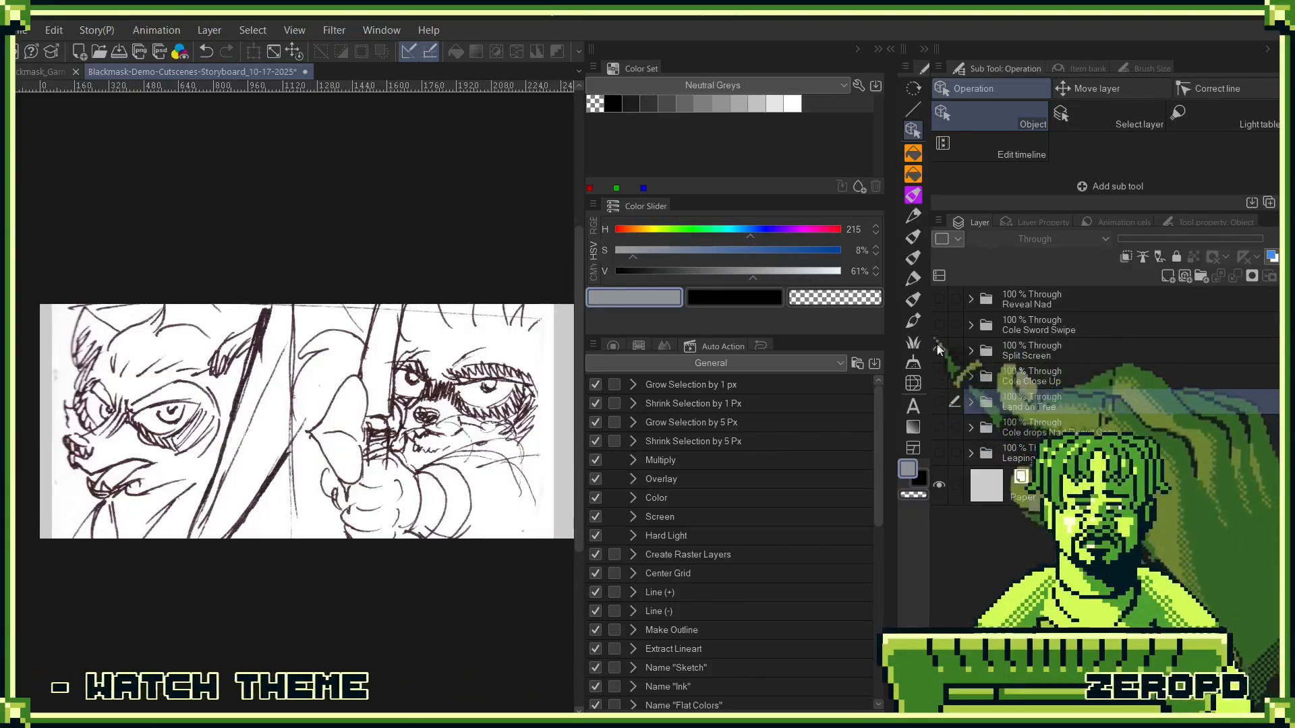
click(940, 349)
- Show and expand the Cole Sword Swipe folder, and turn on and select its Blackmask_Demo_Nad-Encounter_07 sketch
click(939, 325)
click(971, 325)
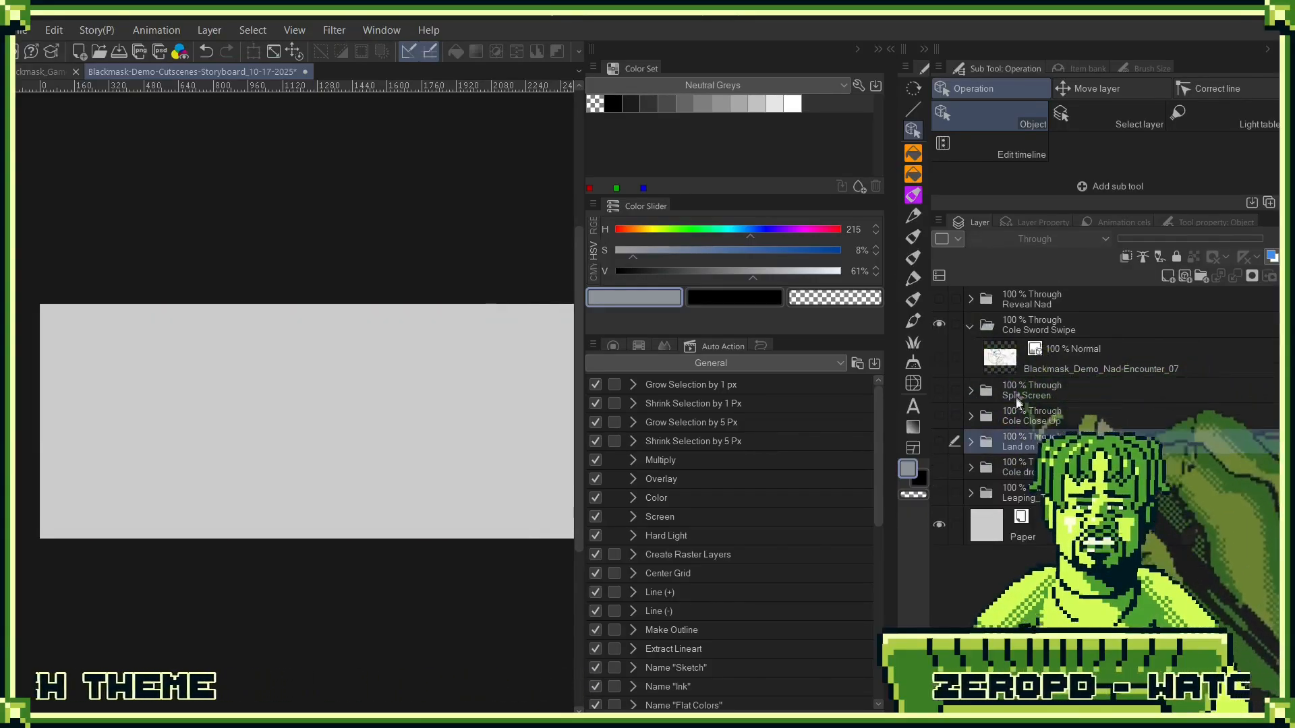
click(939, 357)
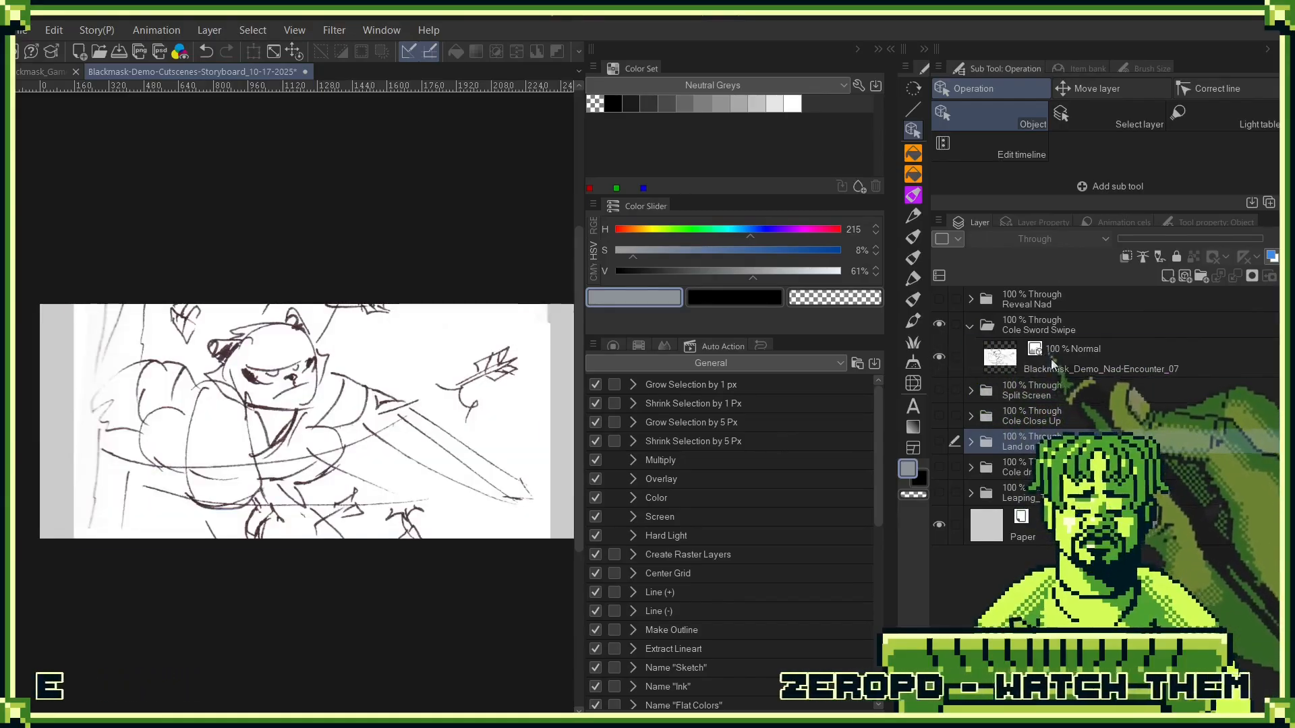
click(1029, 372)
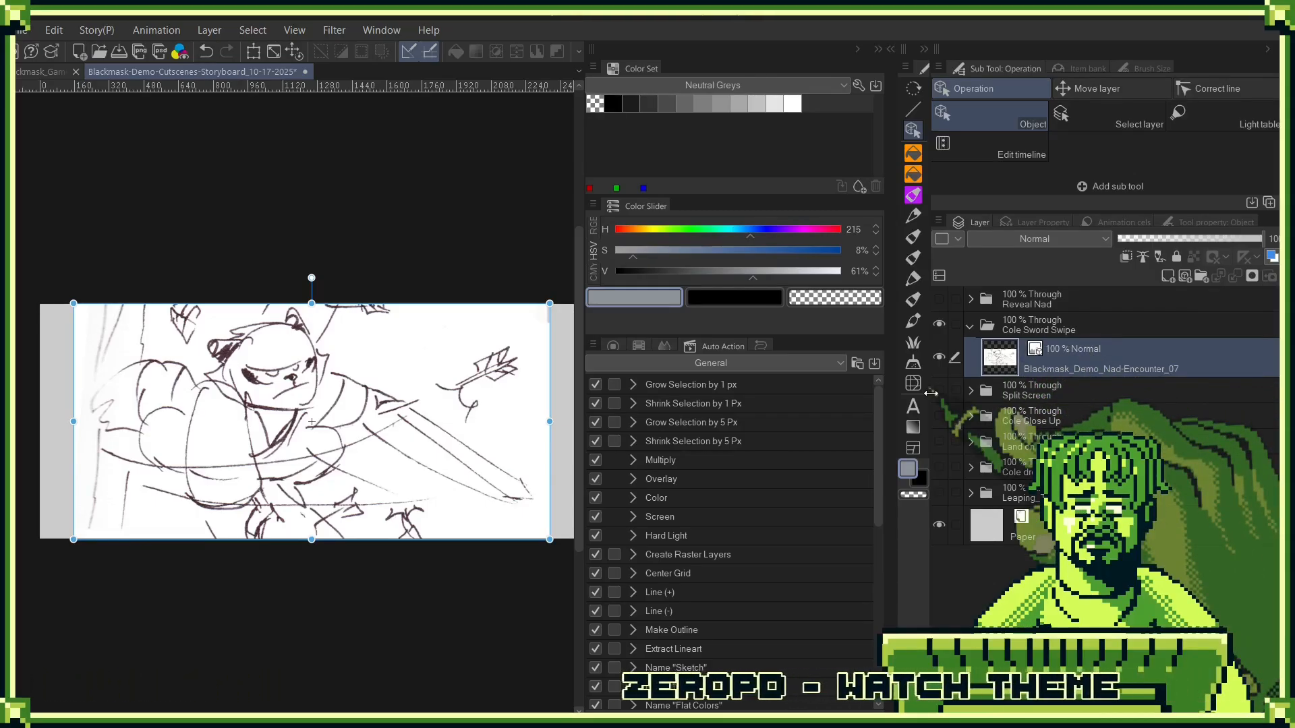
- Compare the sword swipe sketch with the Land on Tree and Cole drops artwork by switching their visibility
click(938, 357)
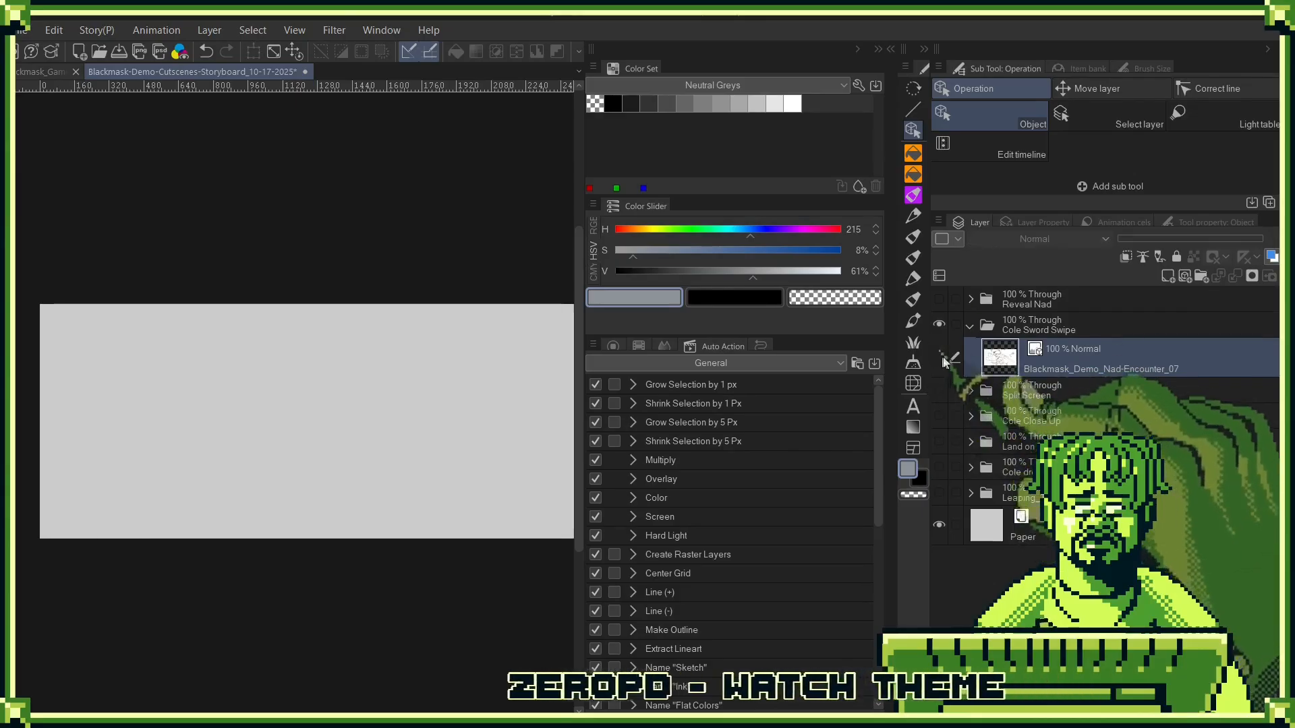
click(940, 441)
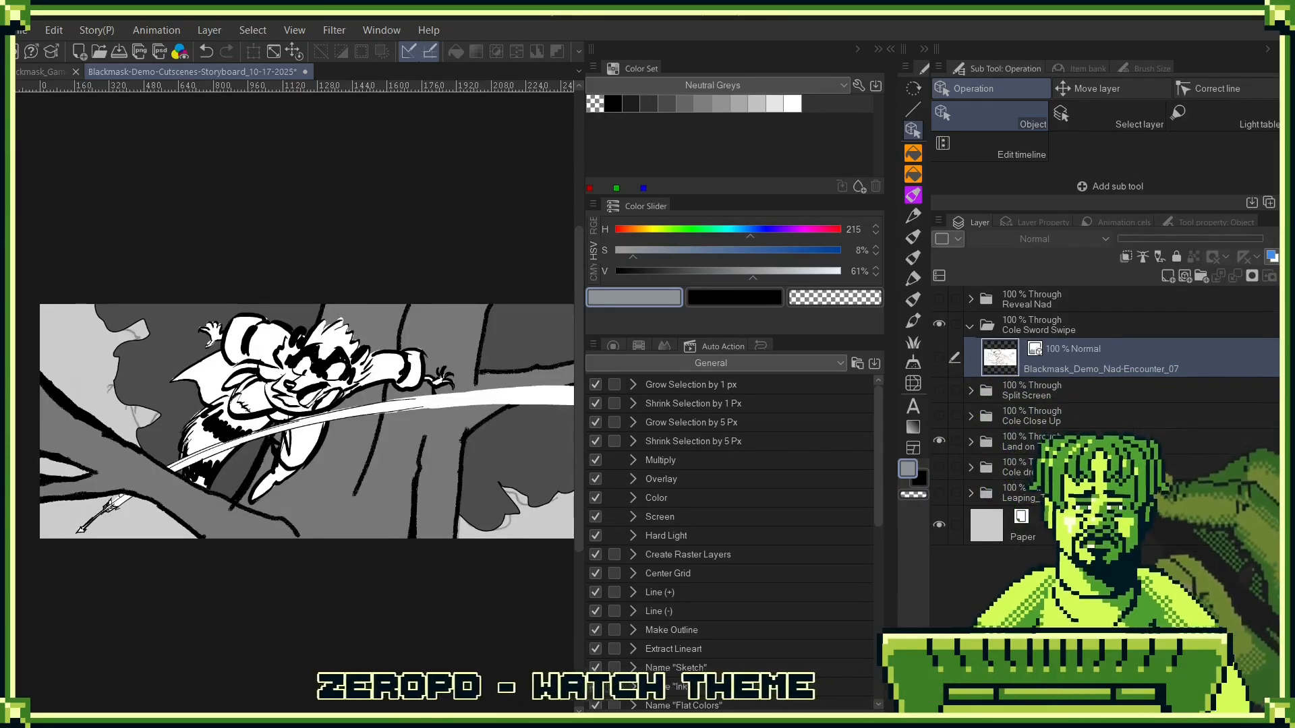
click(939, 442)
click(938, 358)
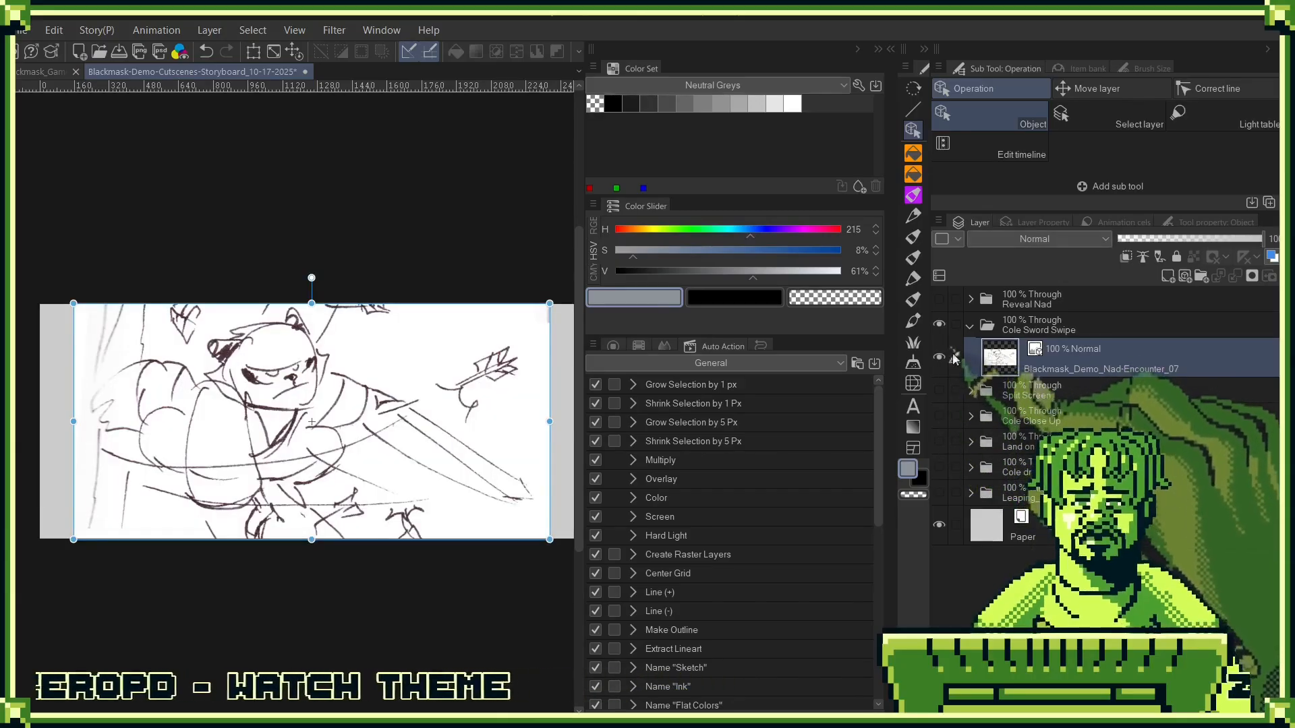
click(939, 358)
click(940, 466)
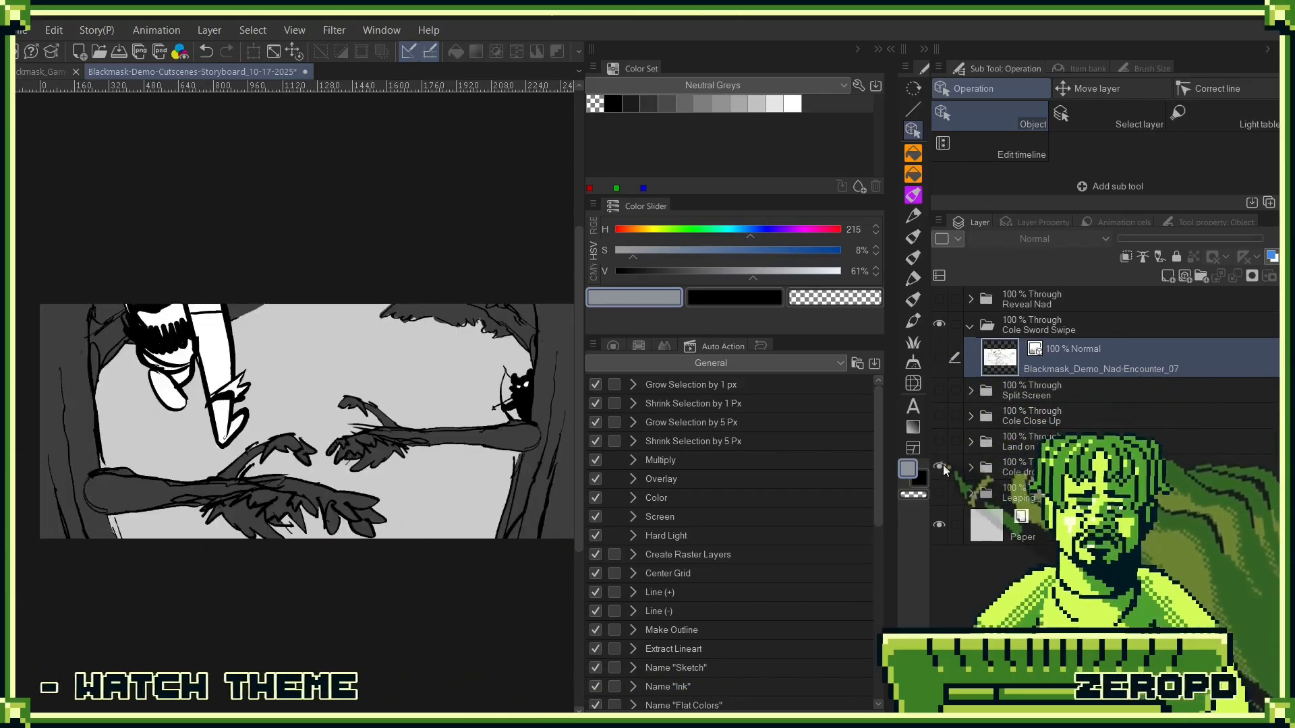
click(939, 466)
click(938, 357)
click(939, 357)
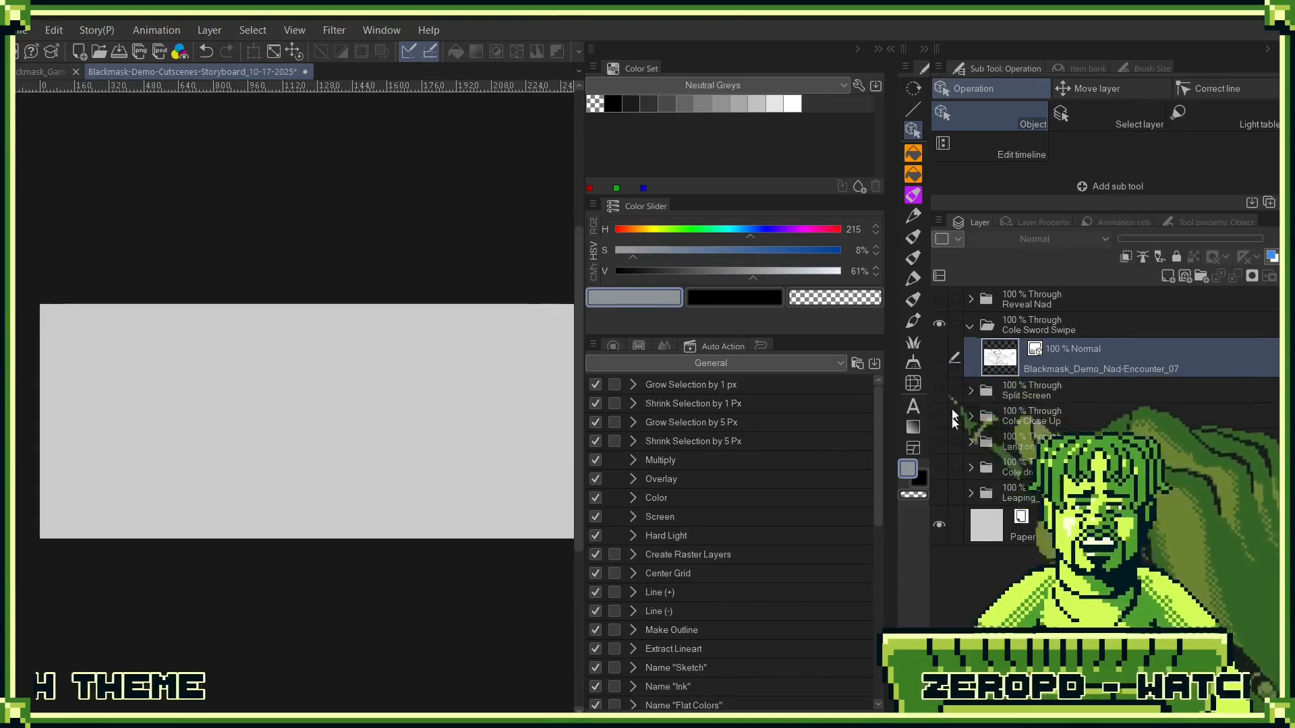
- Review the Cole drops and Land on Tree shots again by switching each folder on and off
click(939, 466)
click(940, 466)
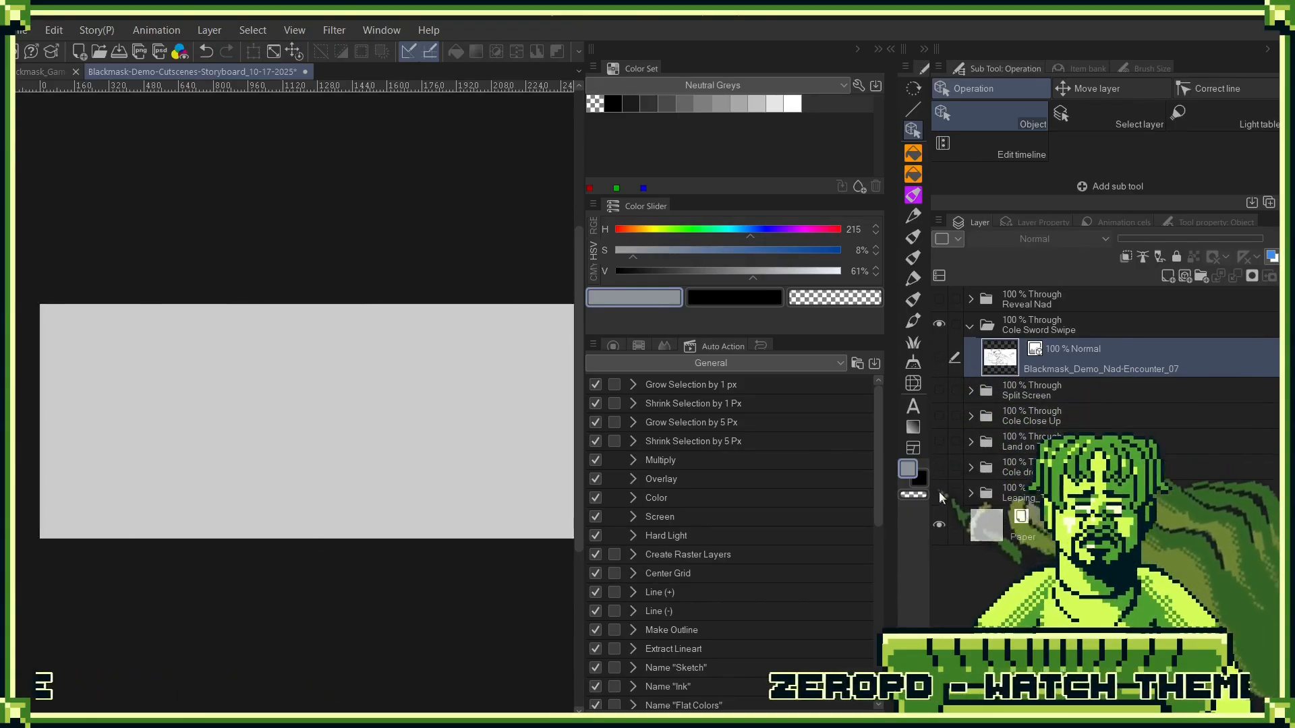
click(940, 439)
click(940, 439)
click(939, 436)
click(940, 439)
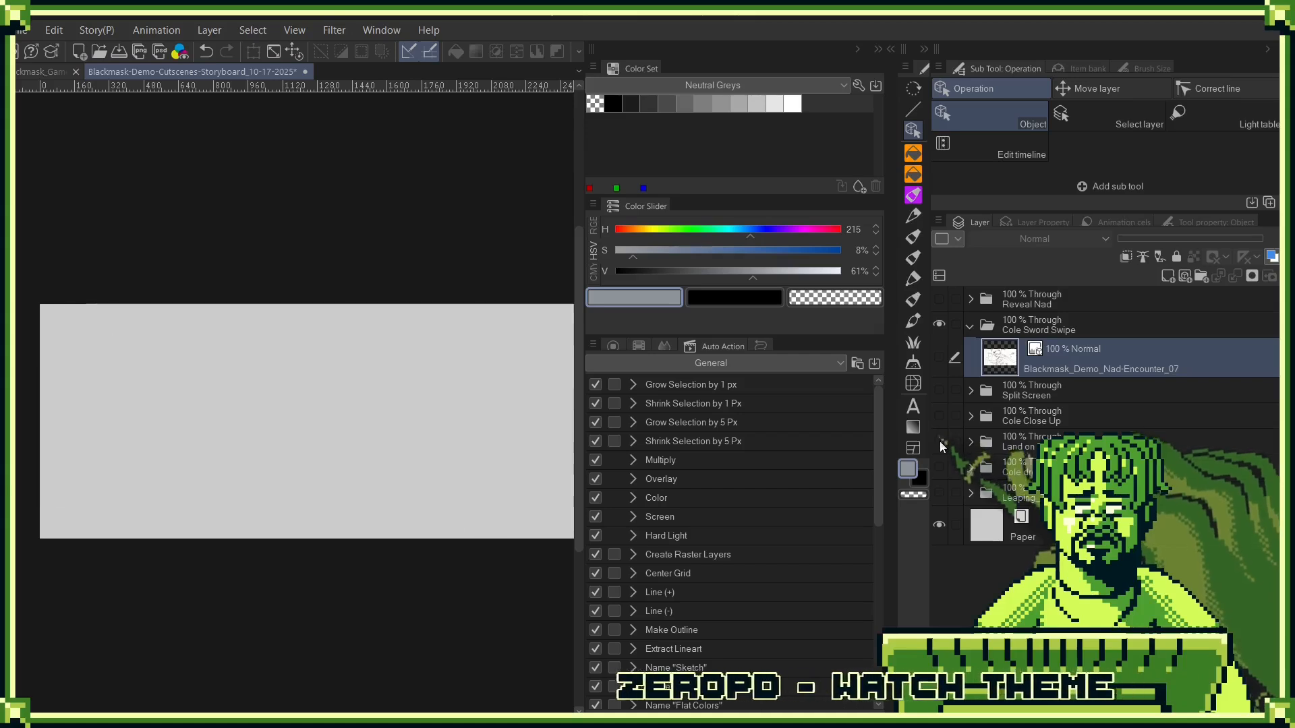
click(940, 439)
click(998, 442)
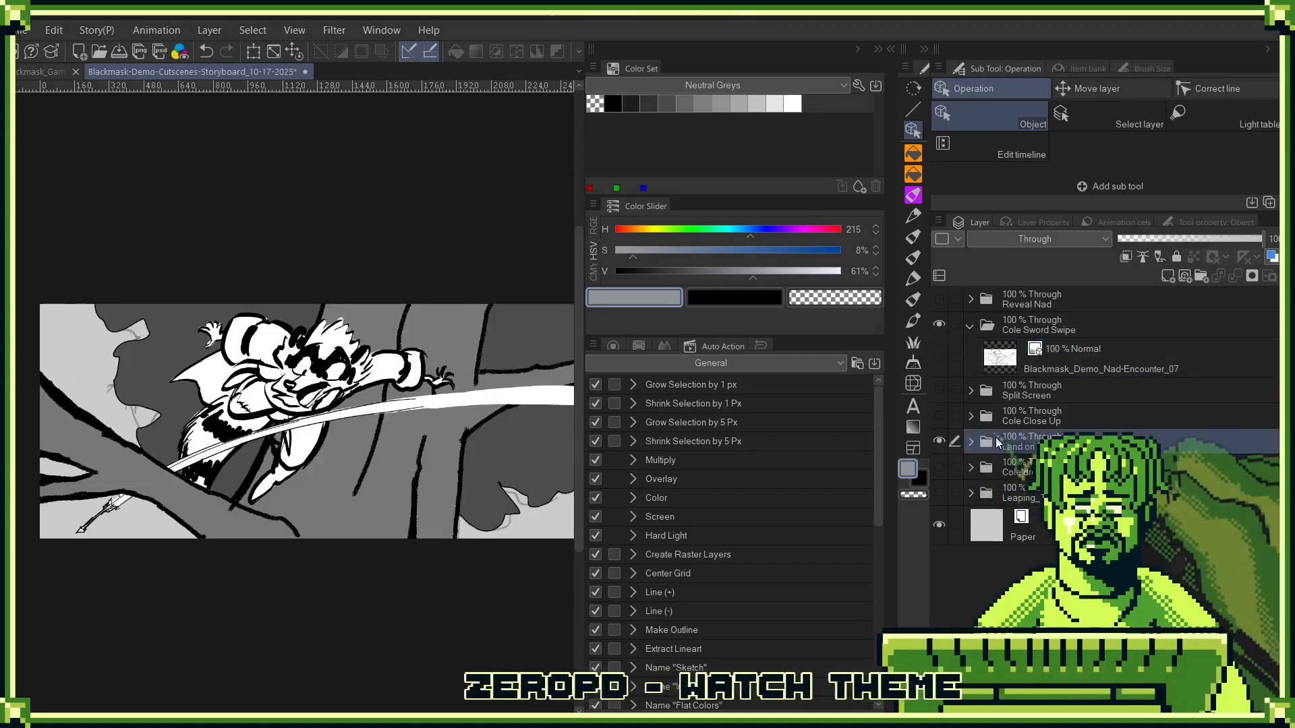
click(938, 440)
- Turn the Nad-Encounter_07 sketch back on and add a new raster layer above it in the Cole Sword Swipe folder
click(939, 357)
click(1093, 357)
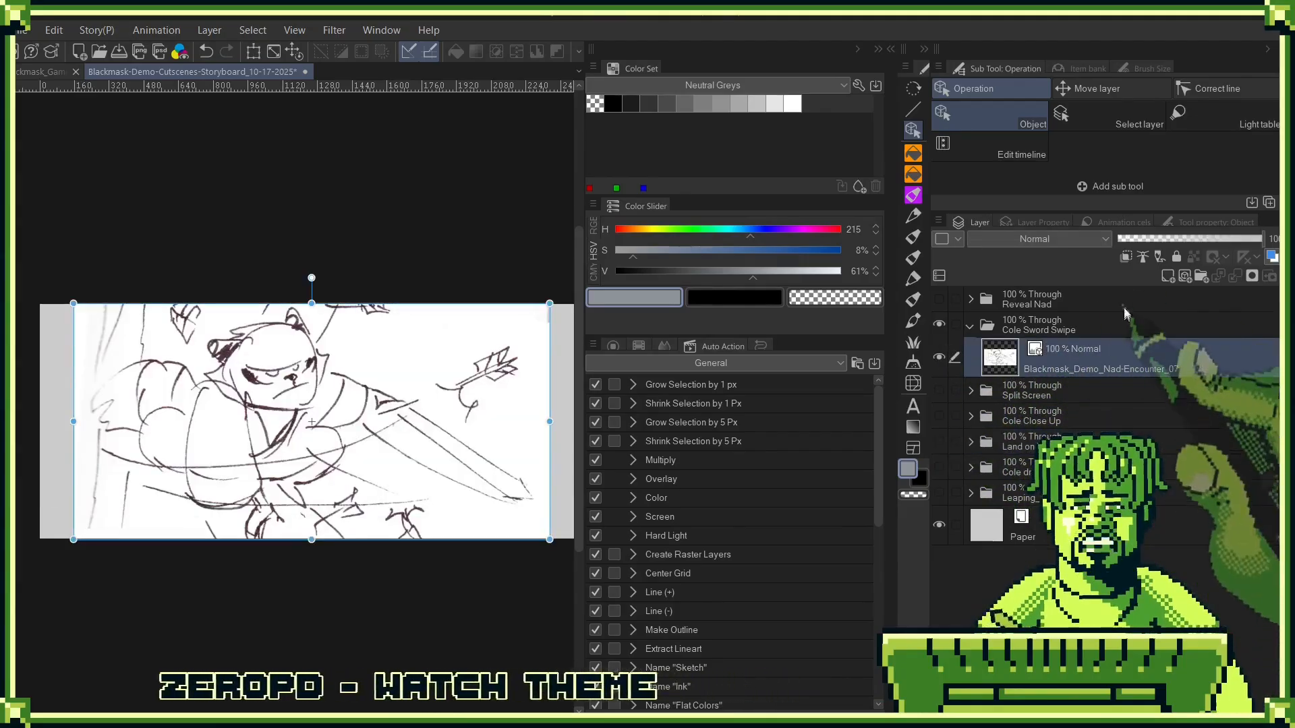
click(1168, 277)
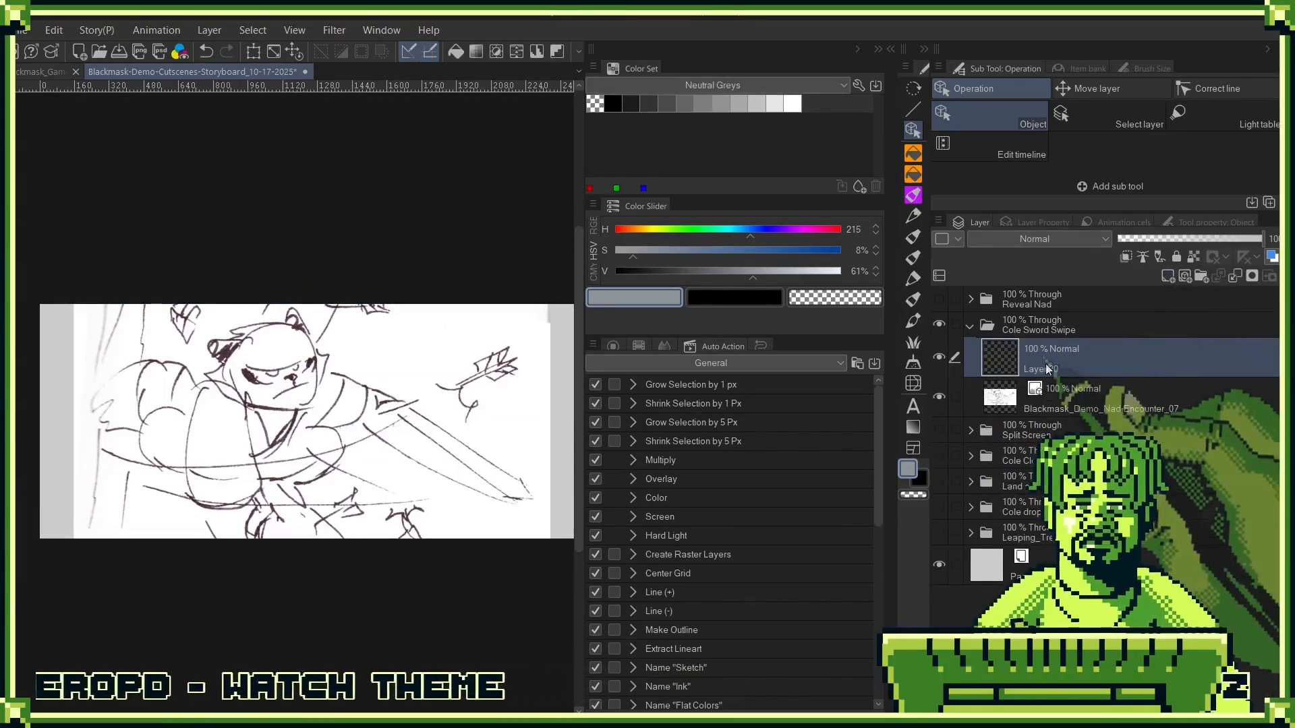
- Set the drawing colour to black from the Neutral Greys set and choose the Ryan Round Color Brush 2
key(g)
click(613, 103)
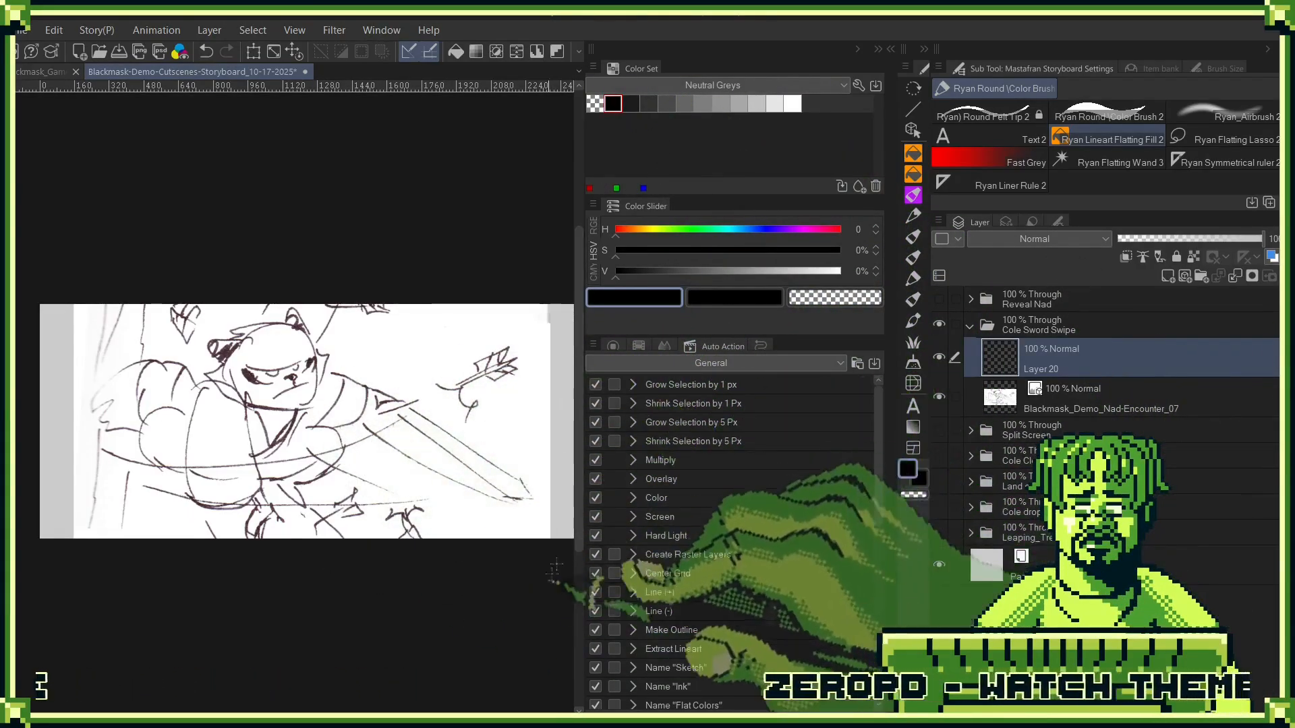
key(p)
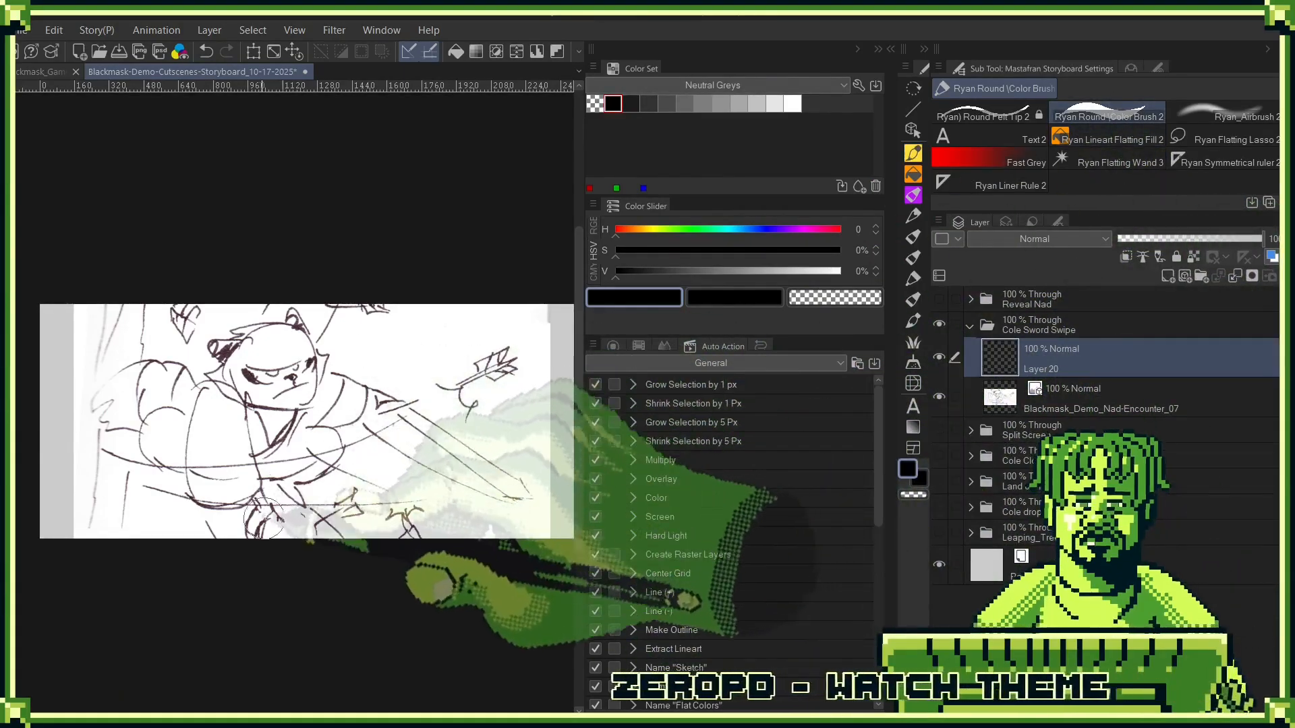
click(982, 116)
drag(297, 499, 381, 270)
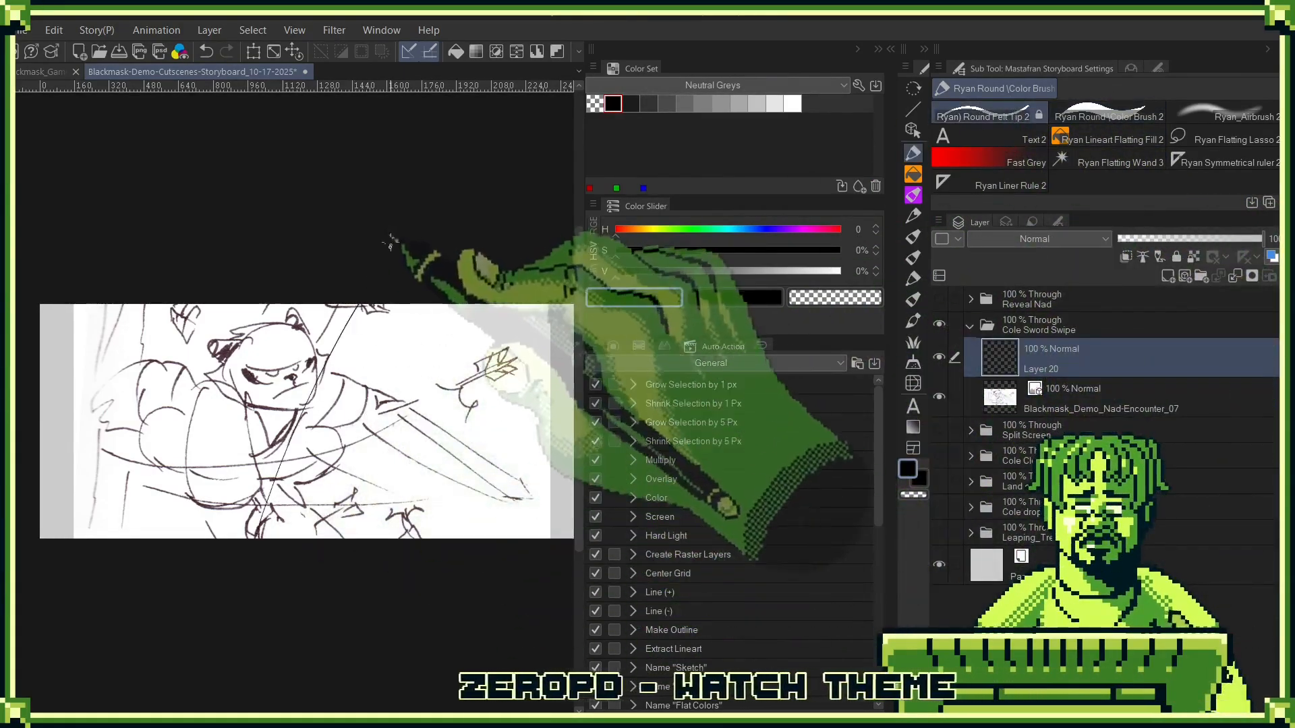
key(ctrl+z)
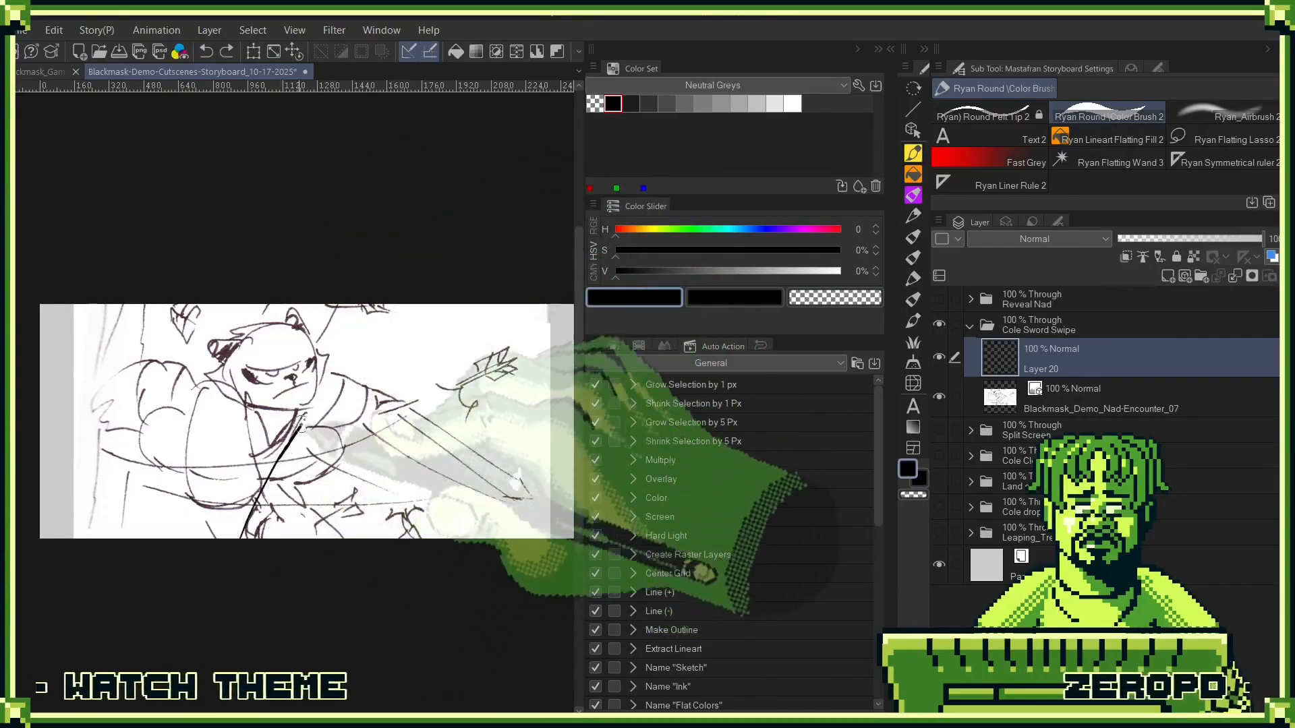
- Draw the tree trunks and foreground branches of the sword swipe shot as bold black lines over the rough sketch
drag(362, 310, 243, 537)
drag(108, 306, 93, 537)
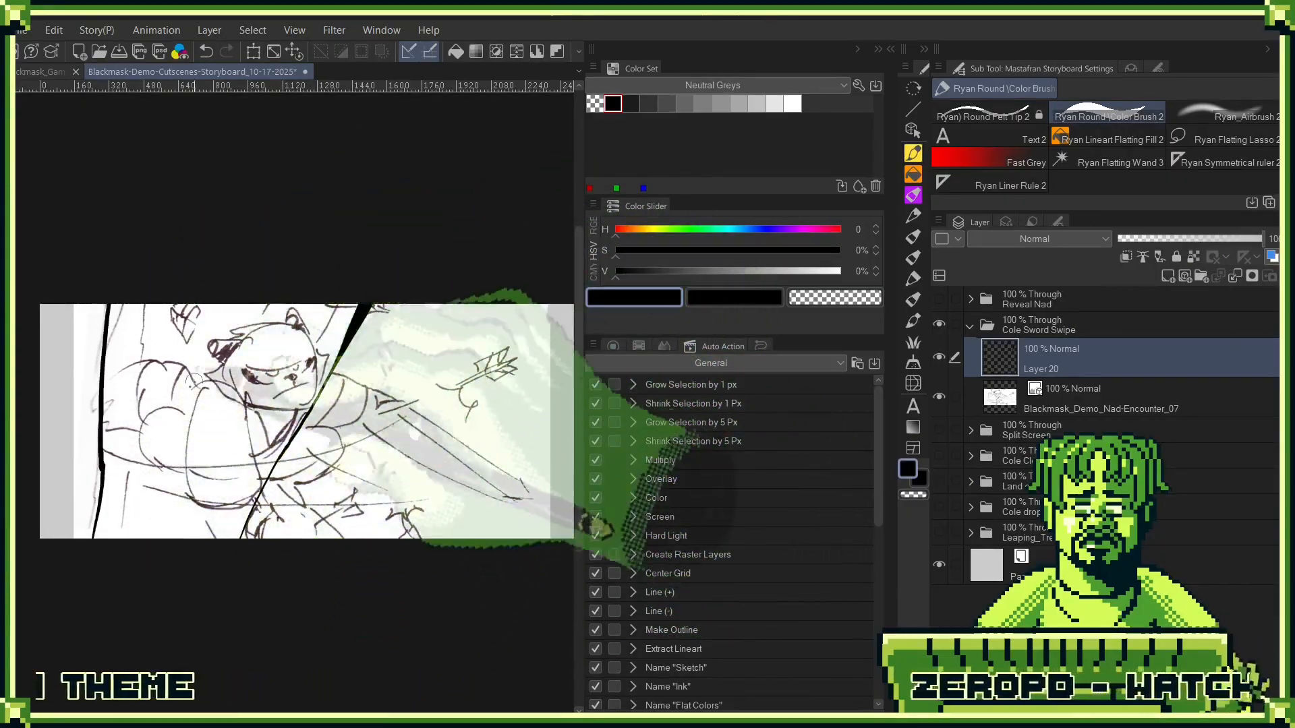
mouse_move(149, 305)
mouse_down()
mouse_move(137, 472)
mouse_move(118, 537)
mouse_up()
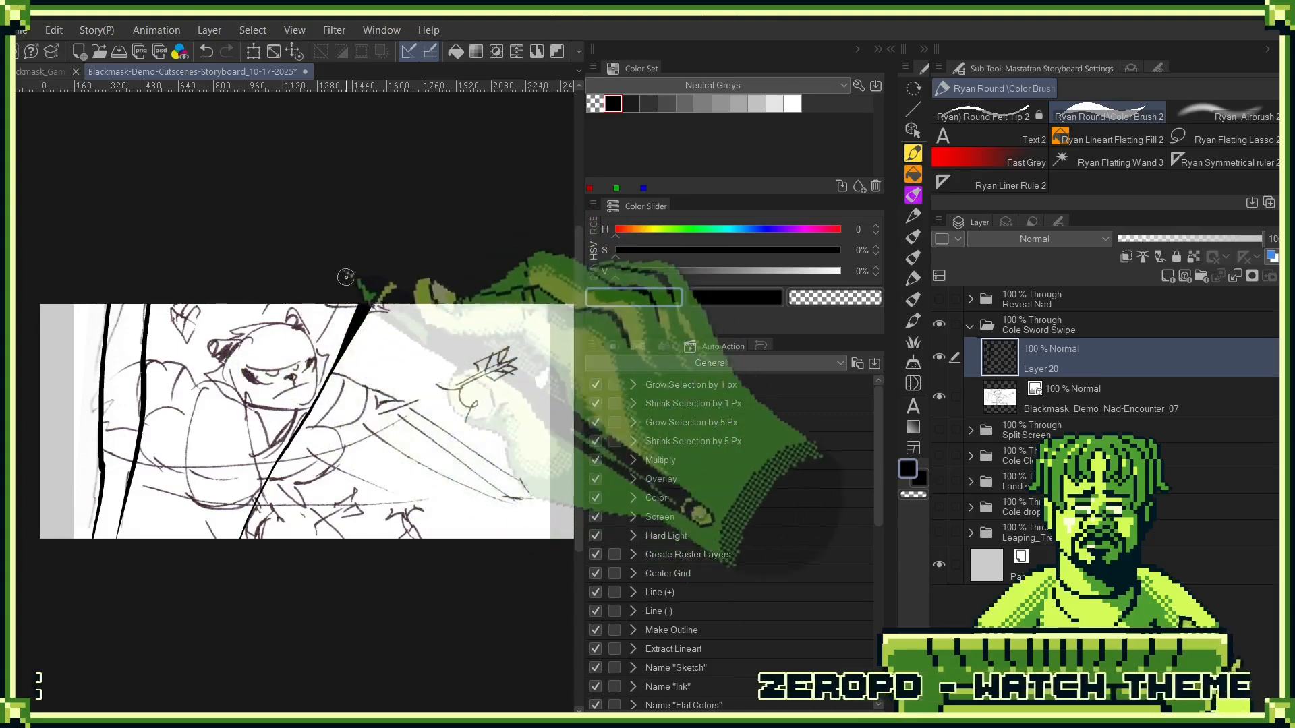
mouse_move(324, 306)
mouse_down()
mouse_move(270, 392)
mouse_move(488, 445)
mouse_up()
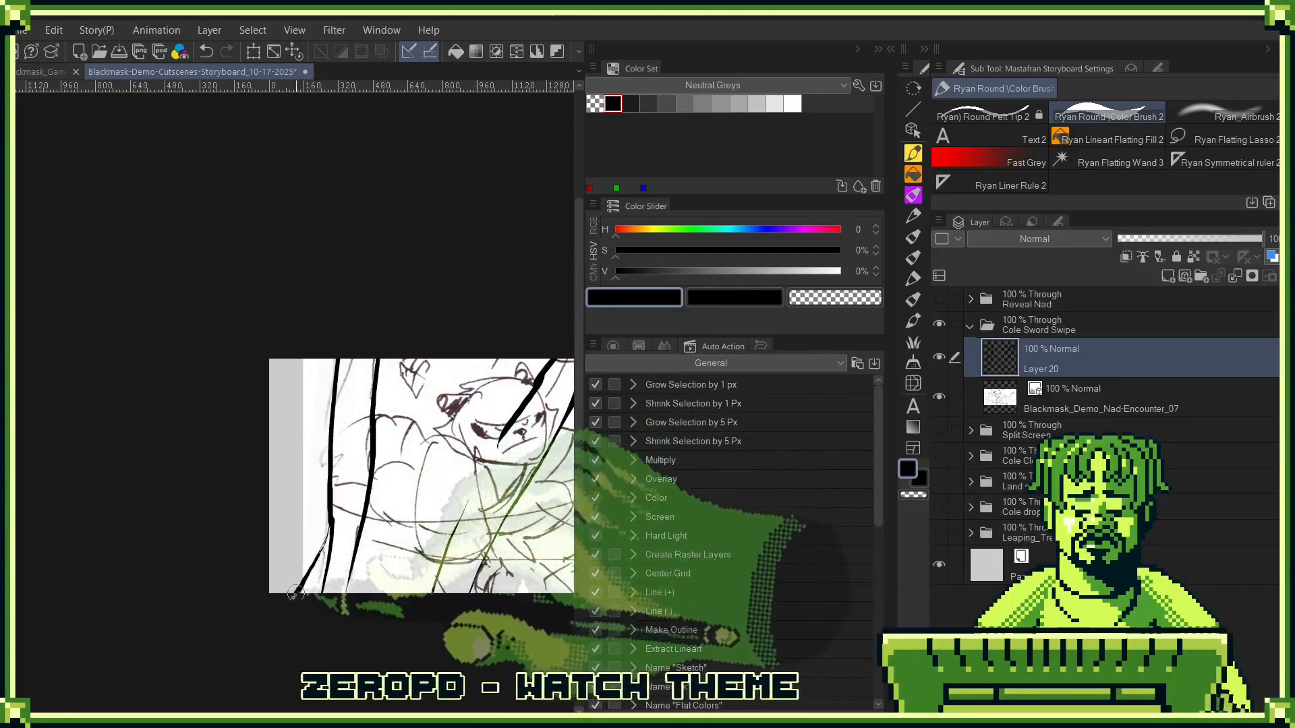
drag(352, 474, 151, 377)
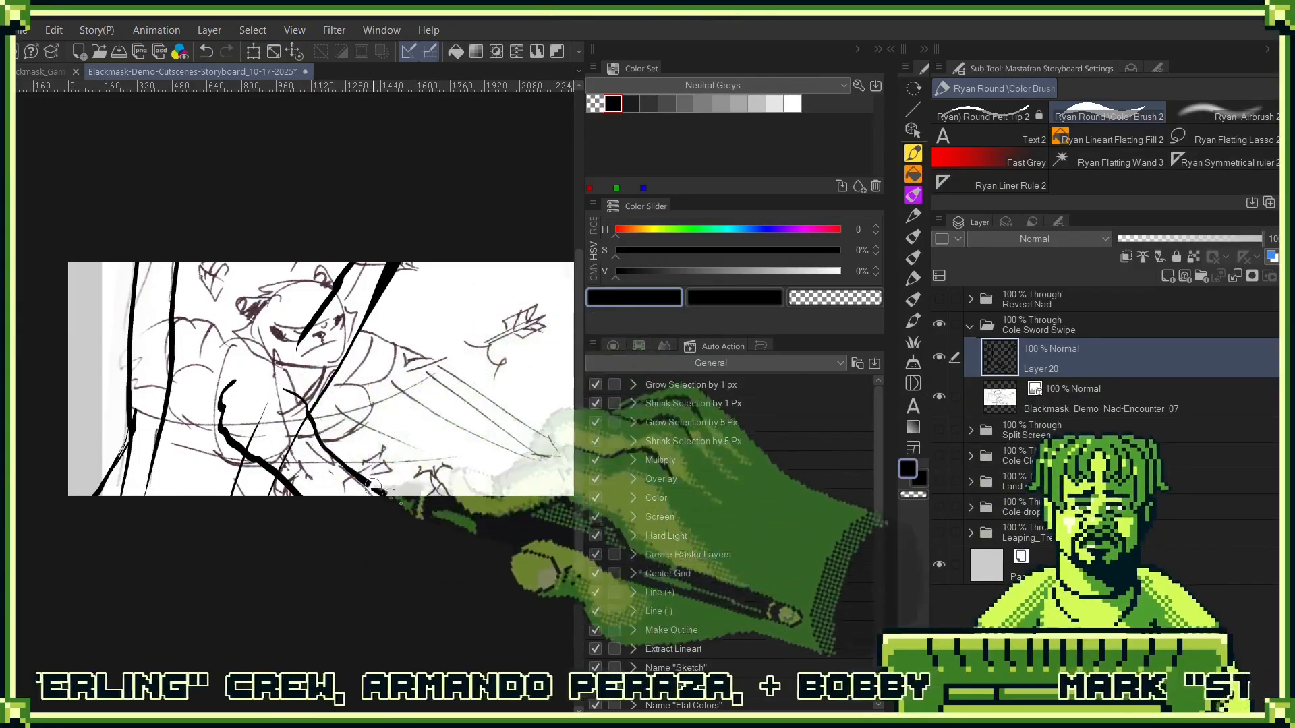
mouse_move(527, 508)
mouse_down()
mouse_move(338, 514)
mouse_move(480, 503)
mouse_up()
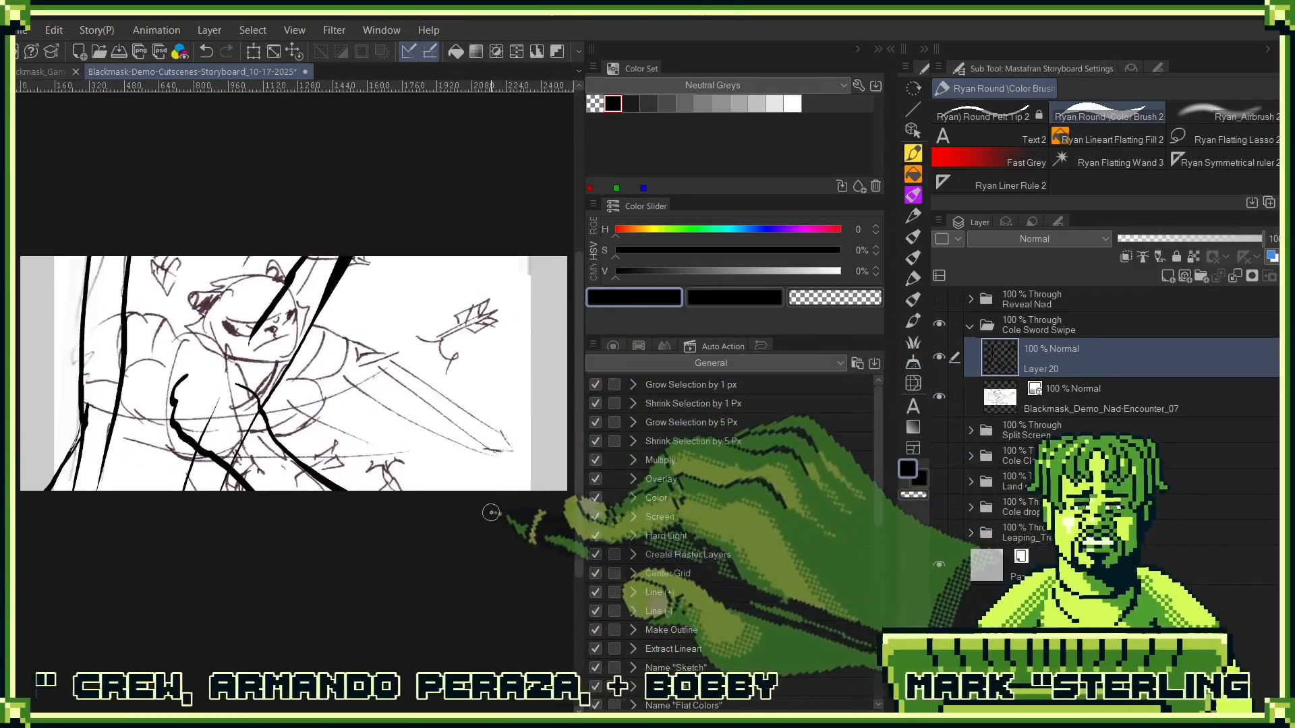
- Lower the Nad-Encounter_07 sketch to 43% opacity and touch up the branch lines on Layer 20
click(1090, 391)
click(1192, 239)
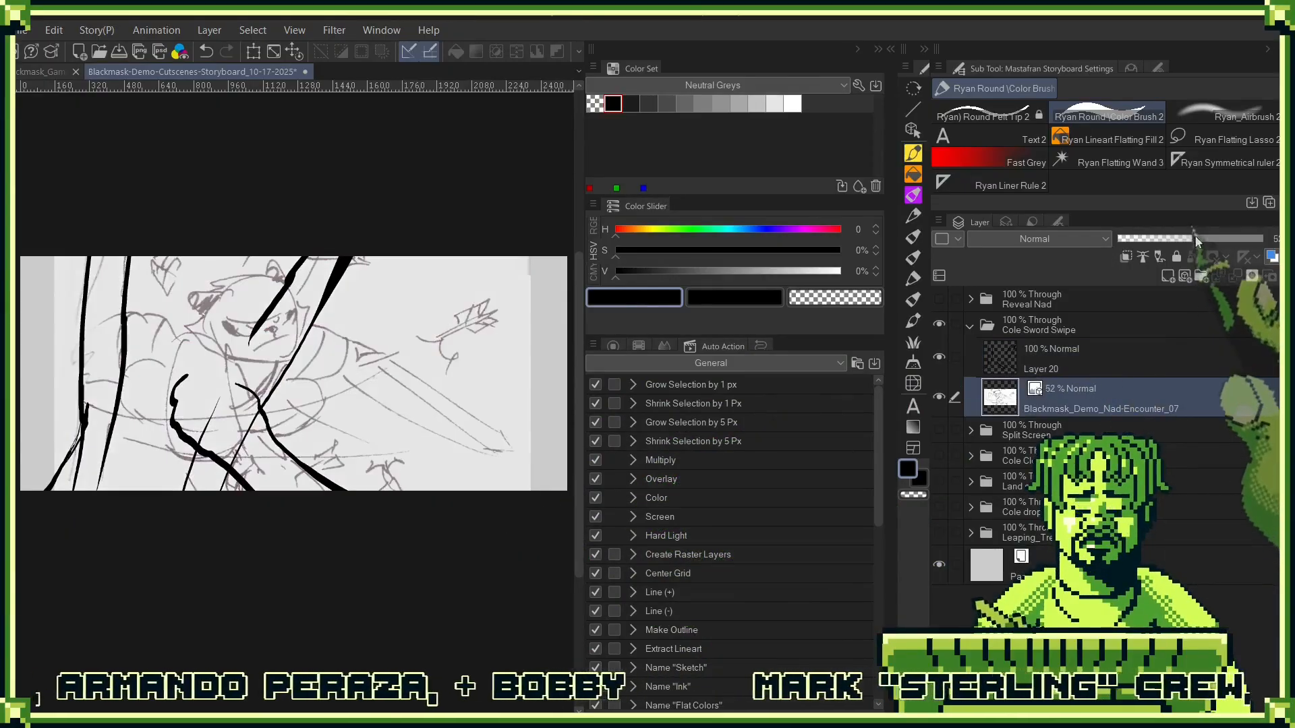
click(1180, 239)
click(1140, 344)
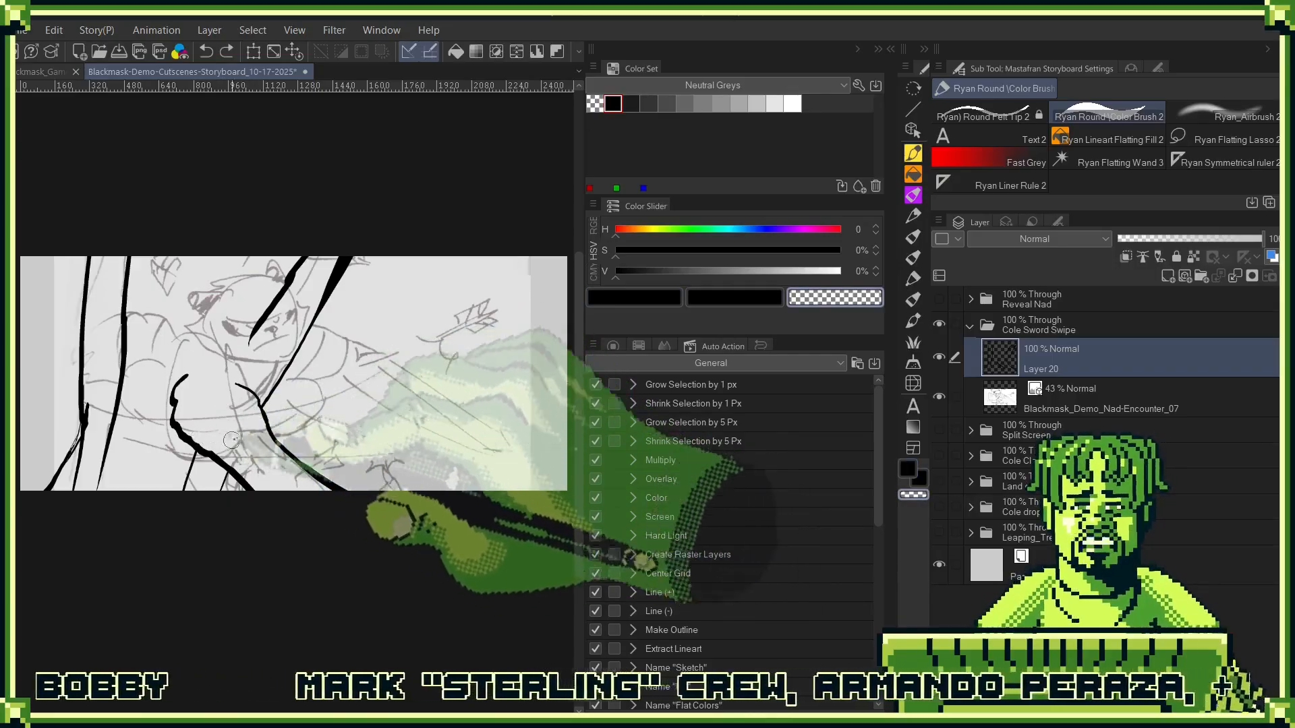
drag(251, 425, 406, 449)
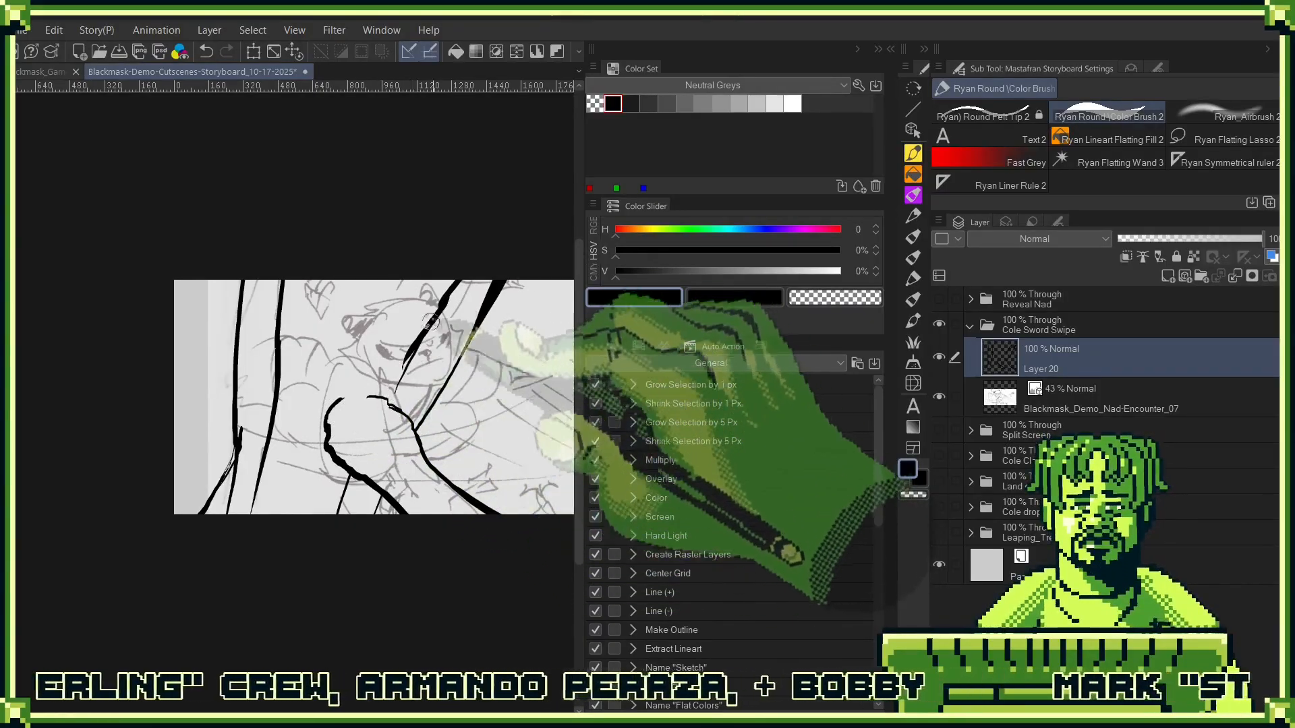
drag(497, 367, 472, 400)
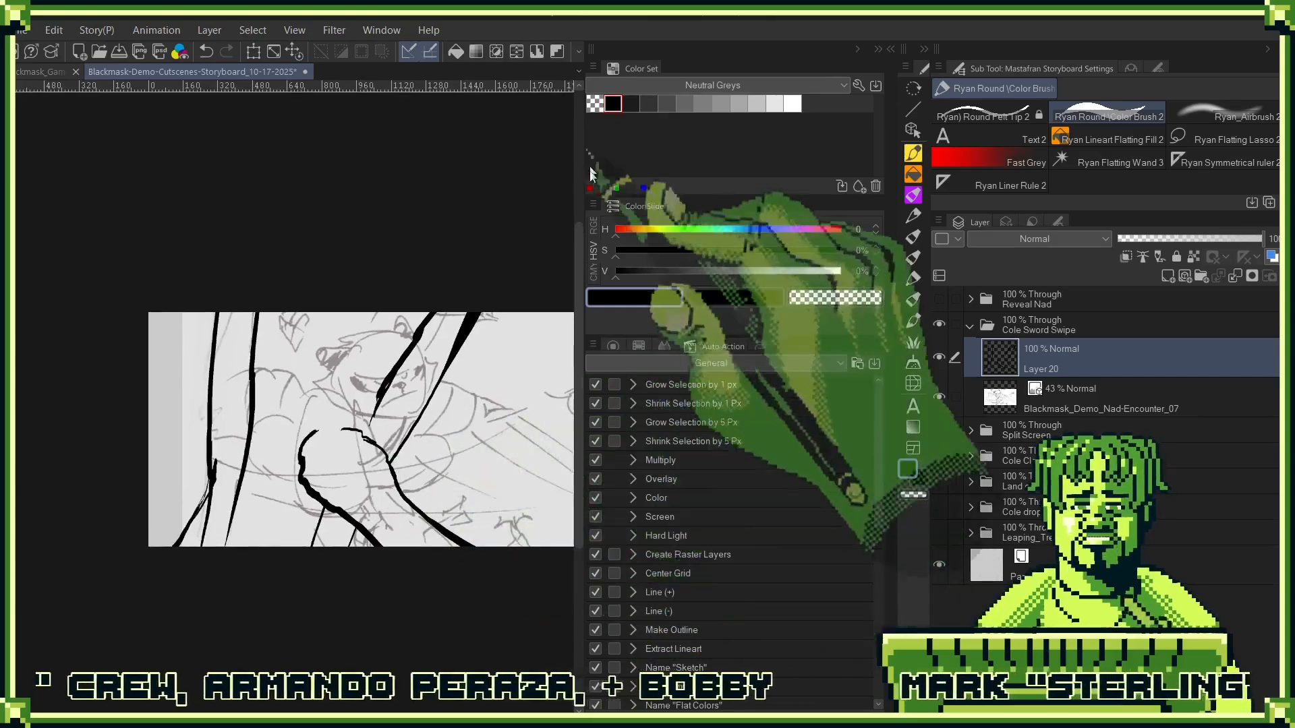
- Add a new raster layer above Layer 20 and draw Cole's torso, head outline, black ear and snout on it
click(1168, 275)
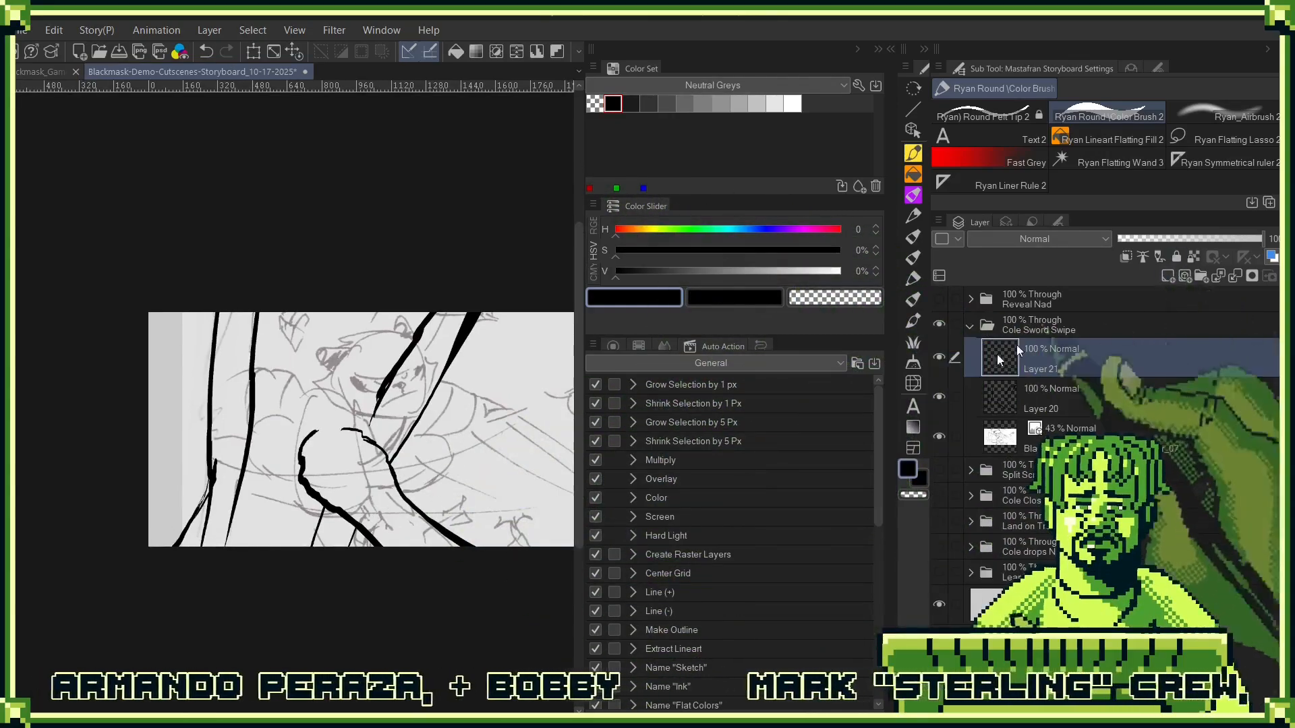
mouse_move(437, 429)
mouse_down()
mouse_move(234, 474)
mouse_move(269, 389)
mouse_up()
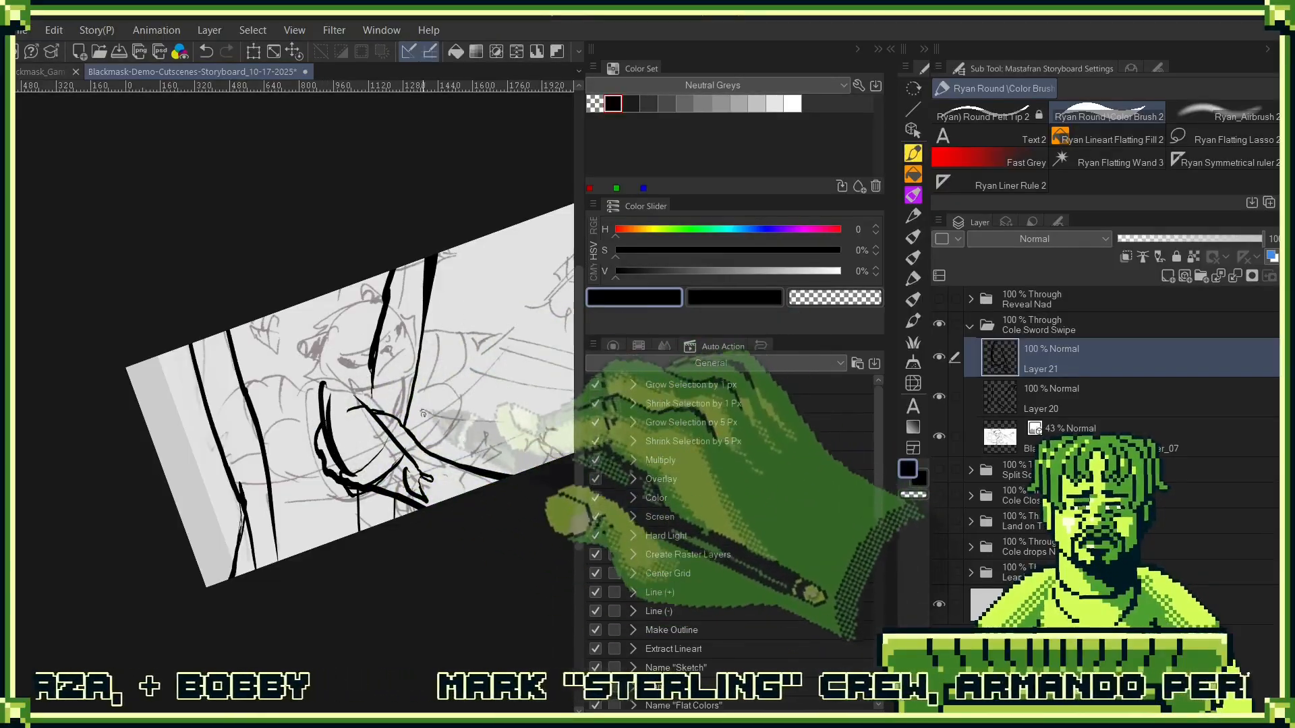
drag(353, 385, 325, 425)
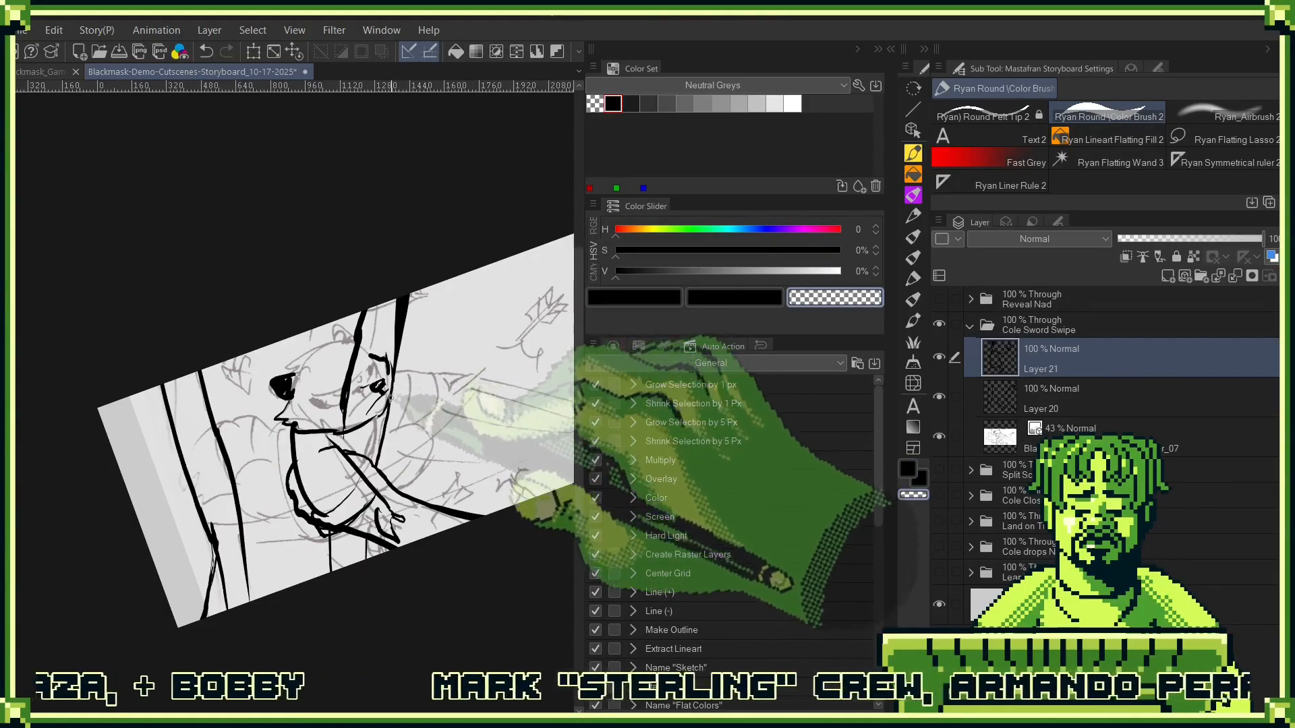
key(c)
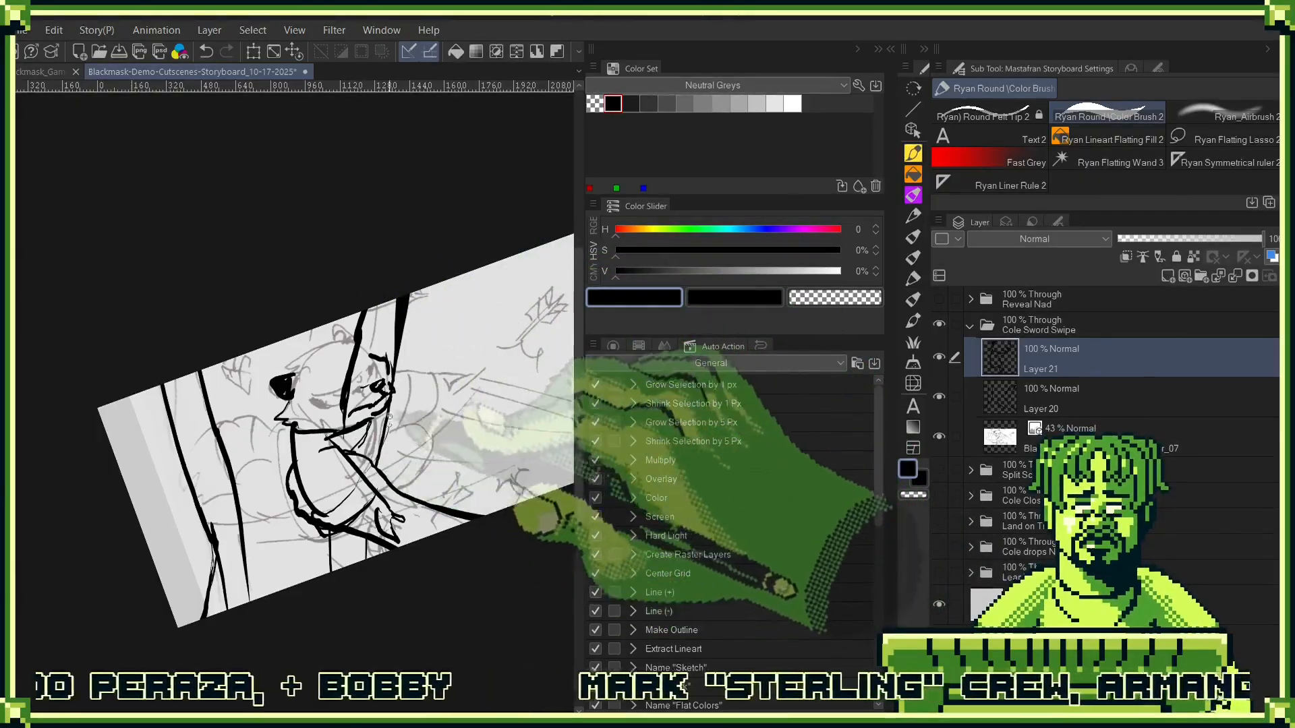
- Draw the sword swipe's guide lines and its large curved arc sweeping out in front of Cole
drag(547, 310, 447, 339)
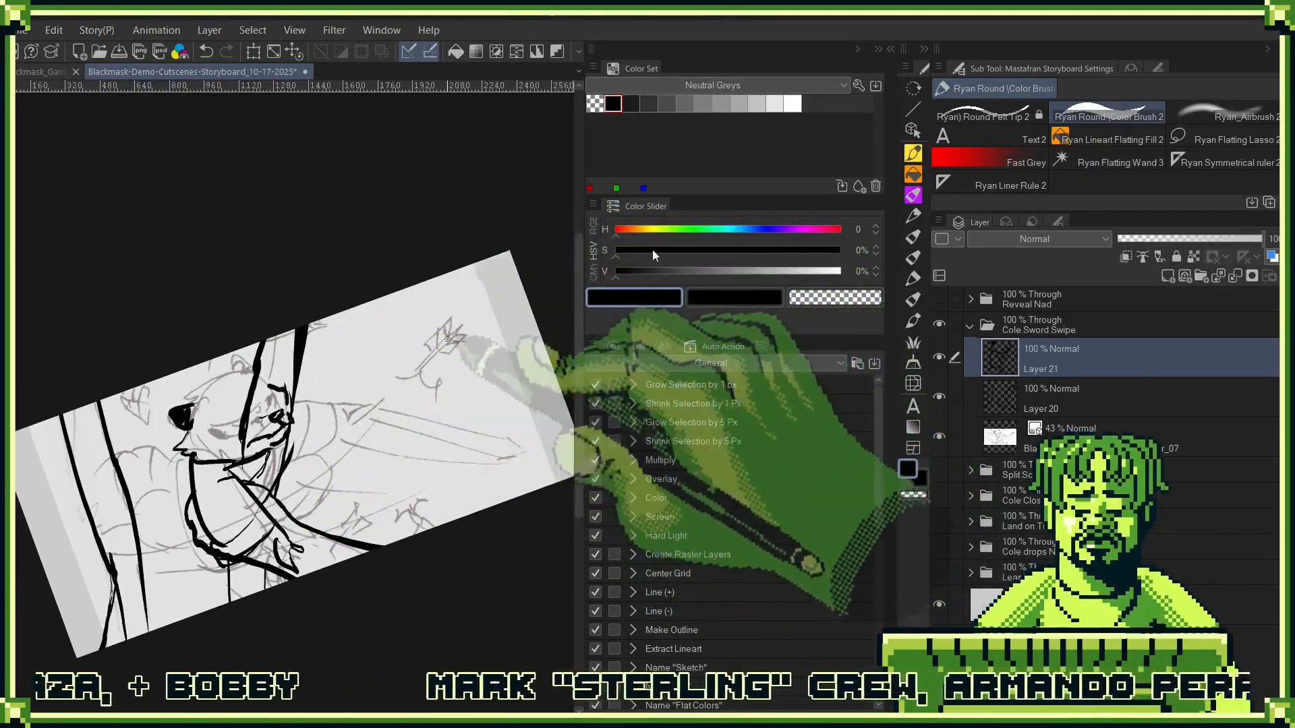
drag(448, 385, 424, 396)
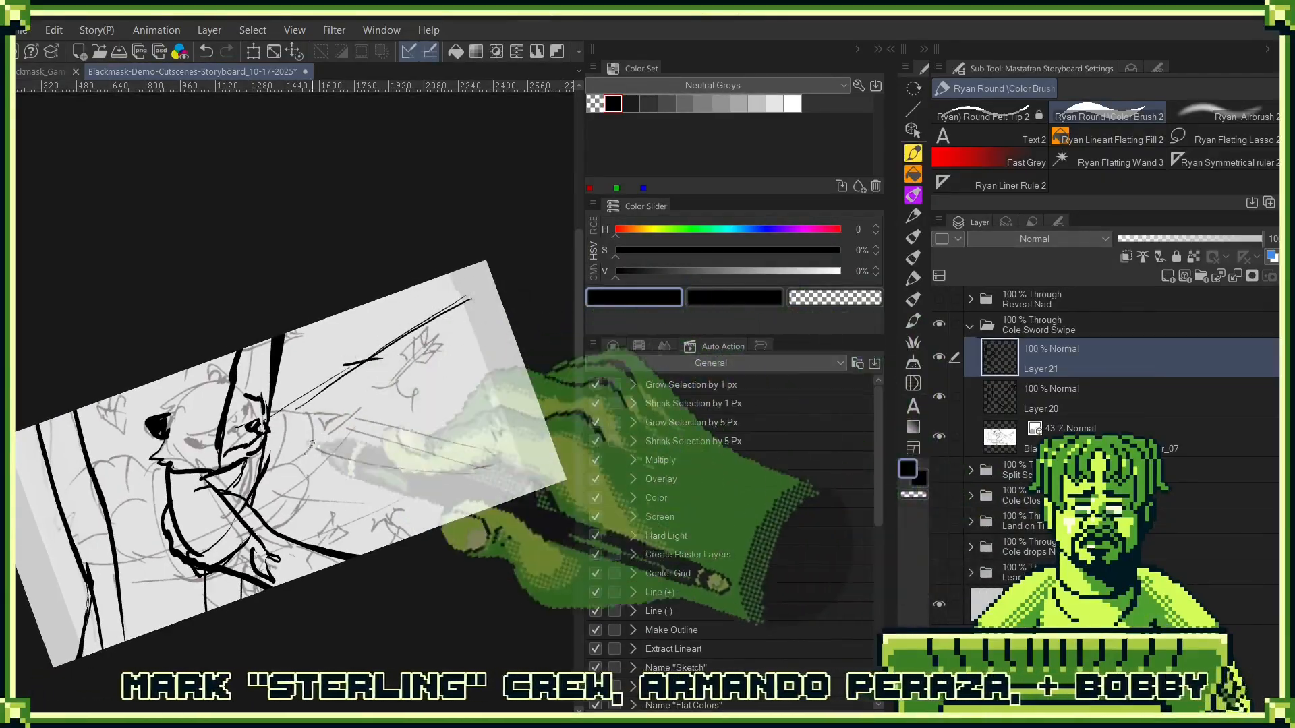
drag(66, 585, 144, 565)
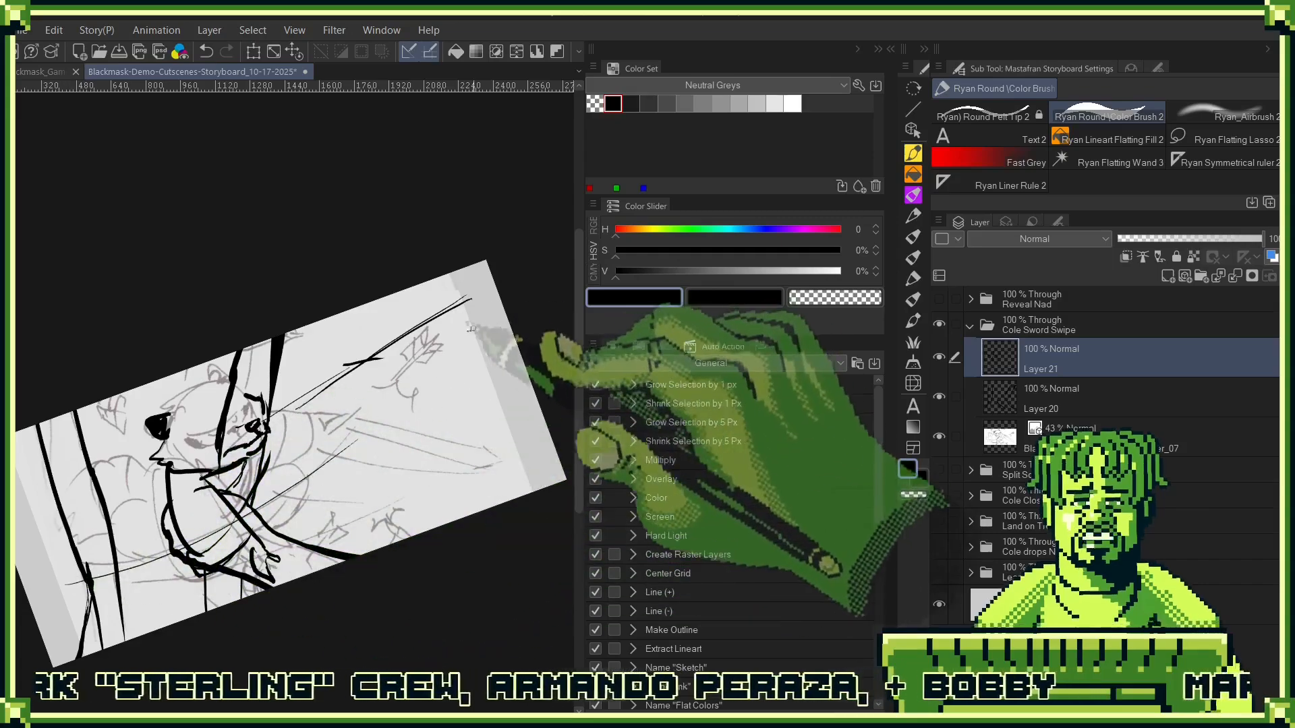
key(ctrl+z)
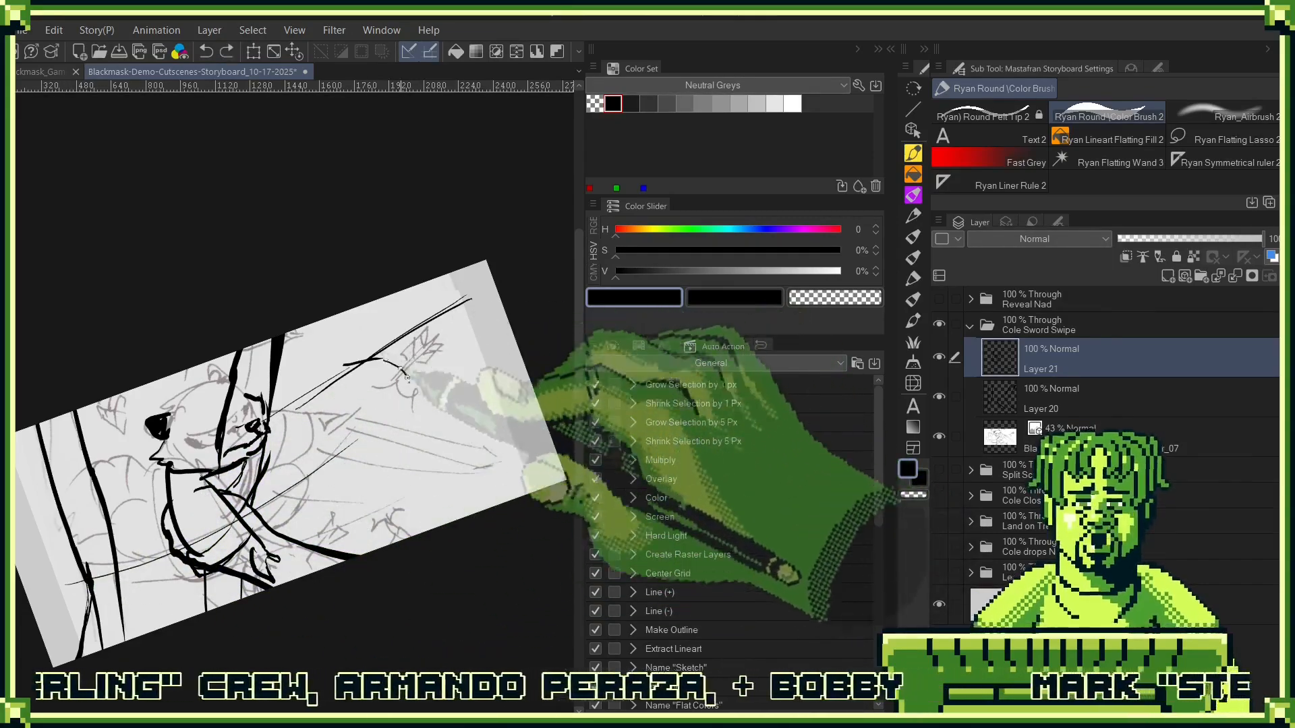
drag(383, 361, 378, 418)
drag(477, 312, 391, 480)
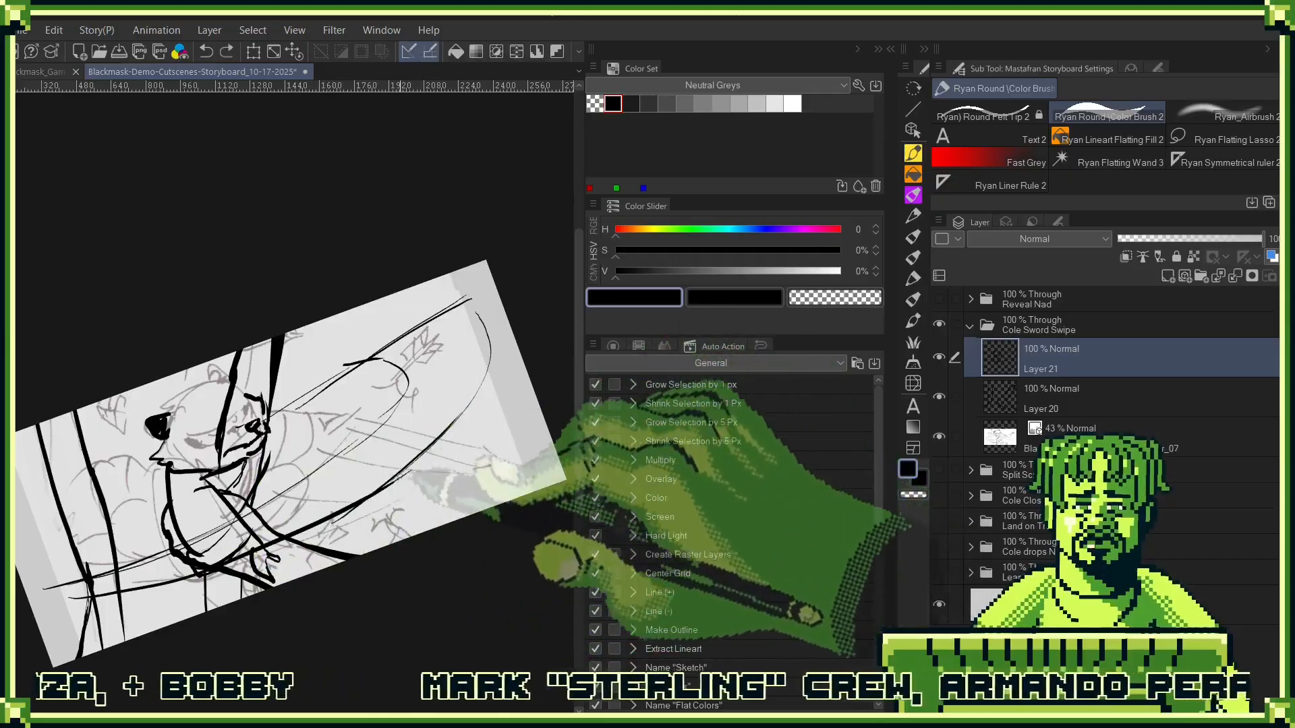
drag(399, 476, 462, 404)
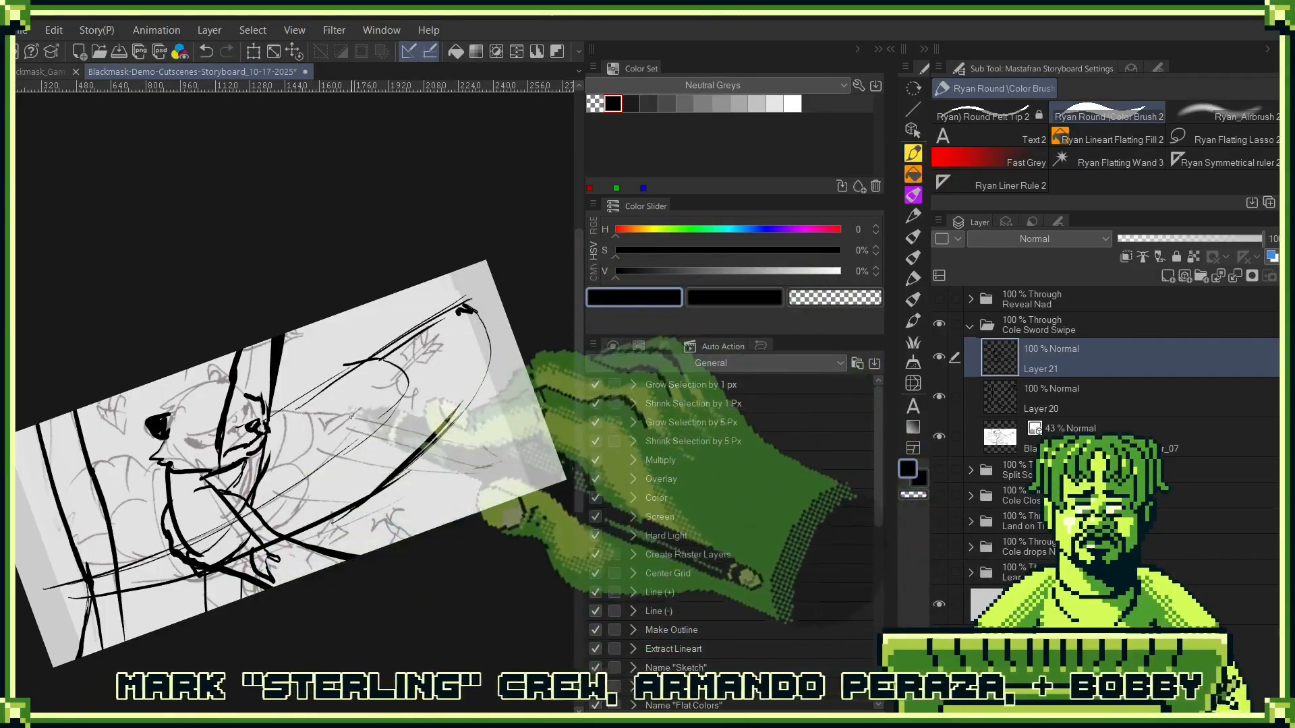
- Draw Cole's outstretched arm with its cuffed sleeve along the swipe's guide lines, and outline his shoulder
scroll(362, 355, up, 3)
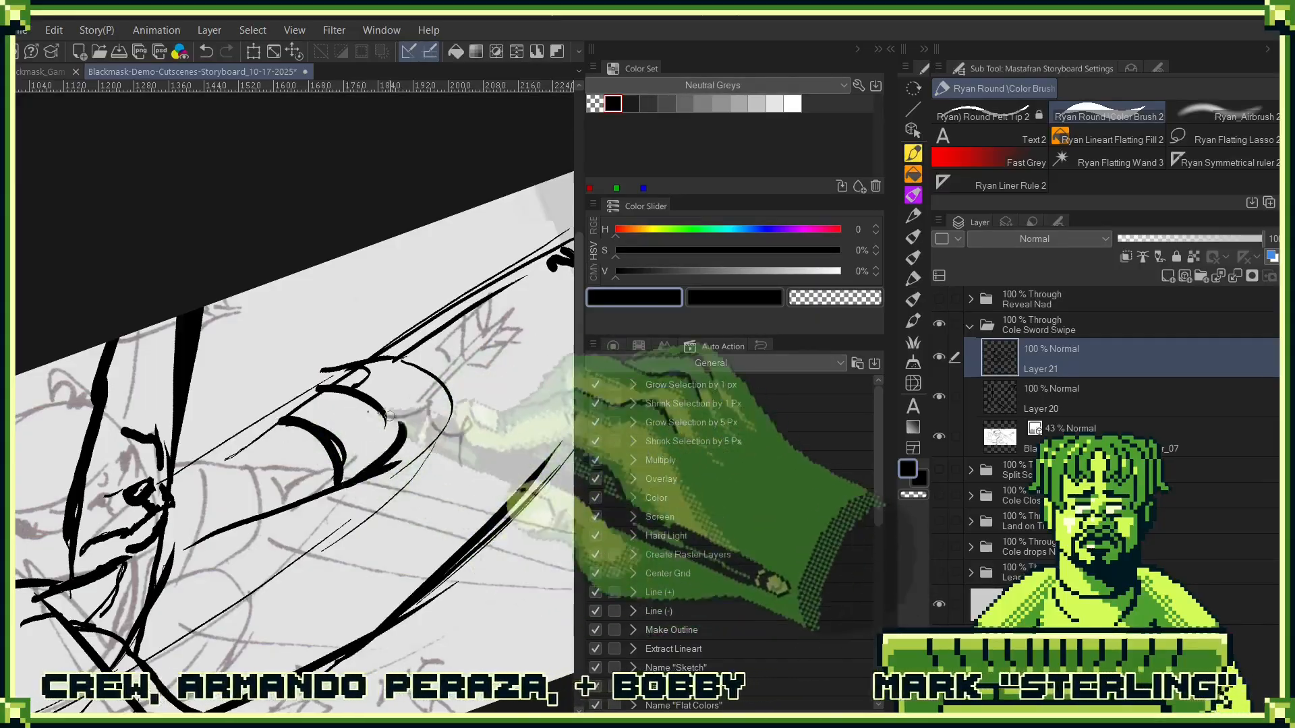
drag(339, 476, 300, 553)
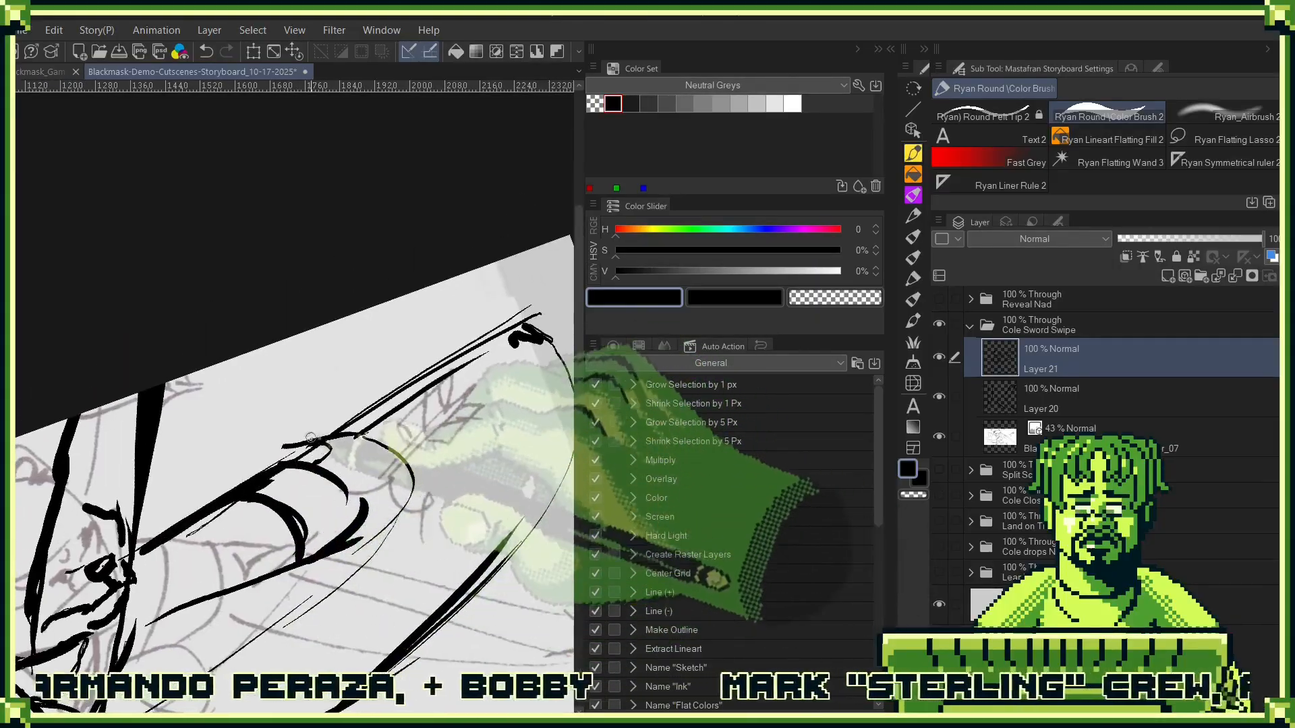
mouse_move(403, 494)
mouse_down()
mouse_move(442, 436)
mouse_move(337, 489)
mouse_move(415, 493)
mouse_up()
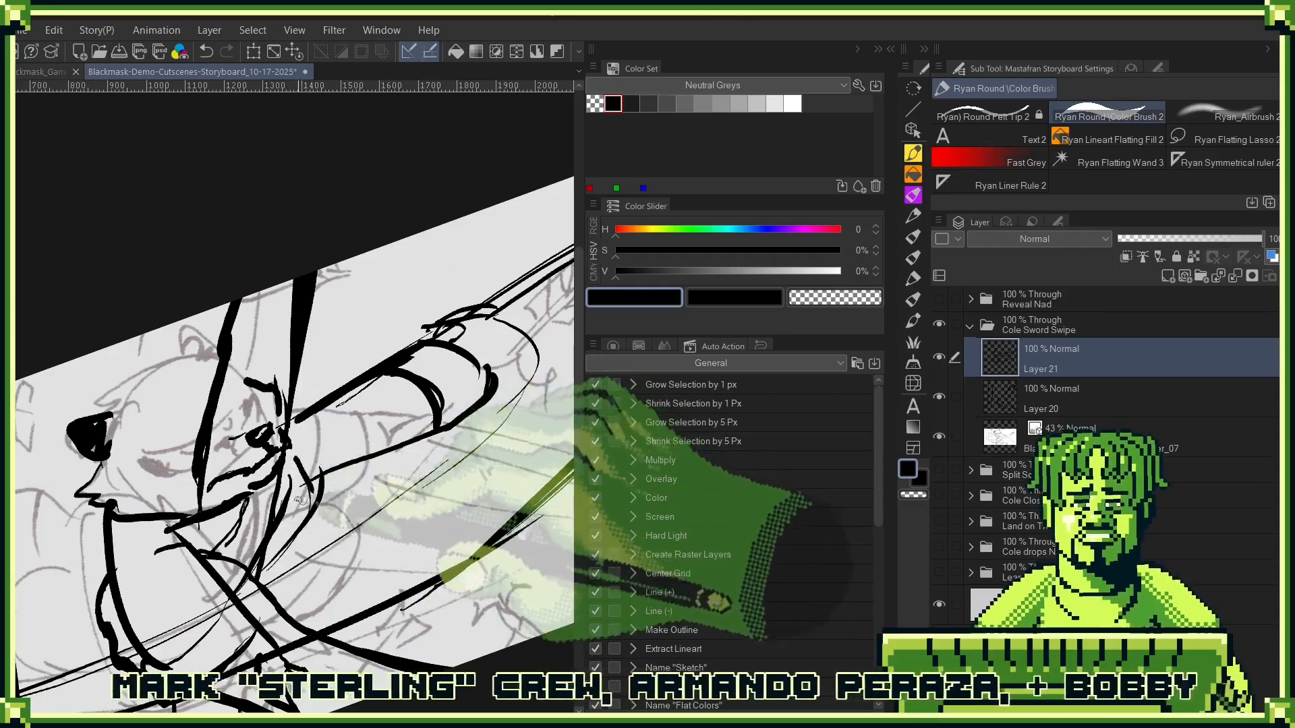
mouse_move(414, 553)
mouse_down()
mouse_move(504, 425)
mouse_move(457, 459)
mouse_up()
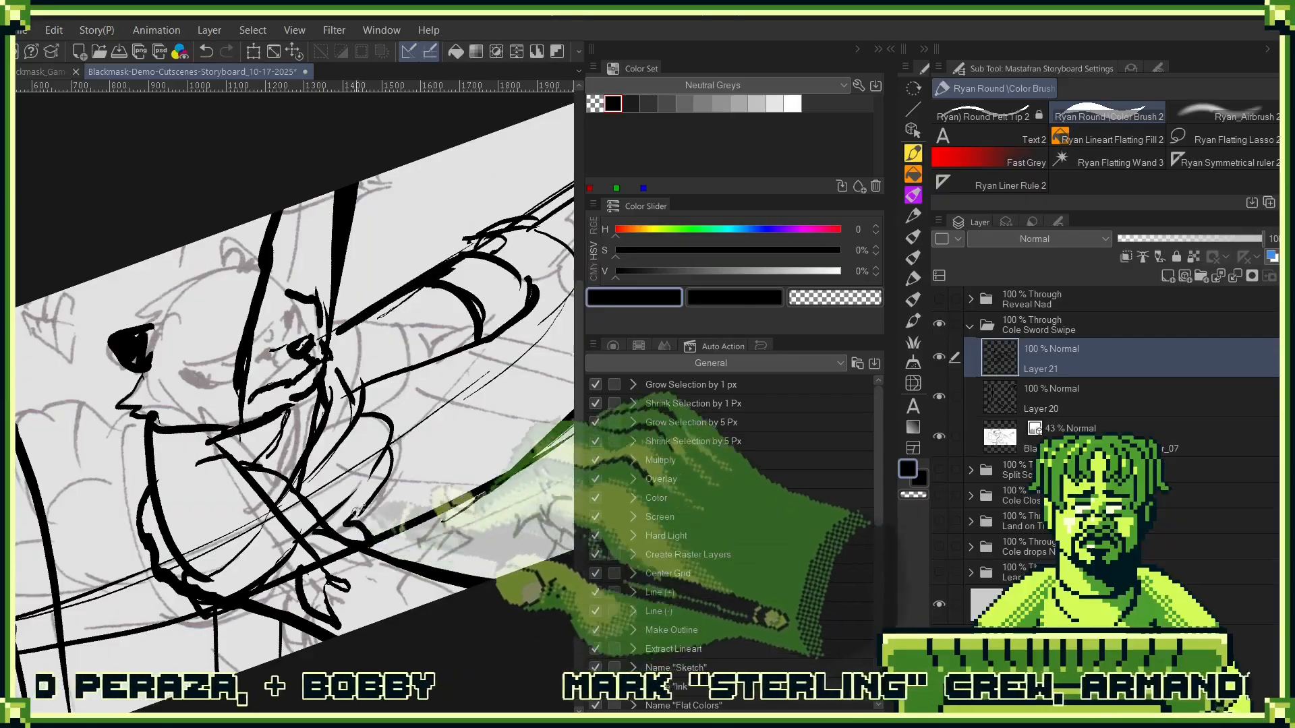
- Draw a round shape with short inner tick marks beside Cole's hip
drag(344, 521, 497, 442)
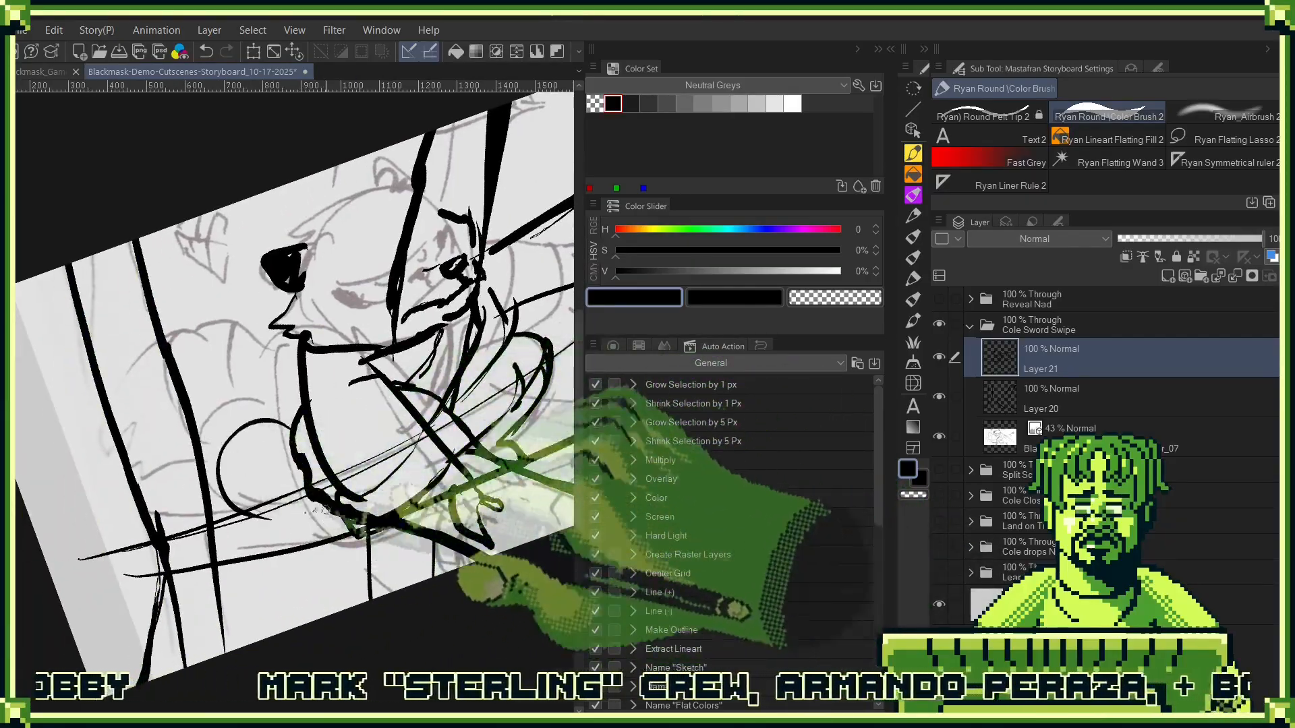
drag(328, 515, 271, 517)
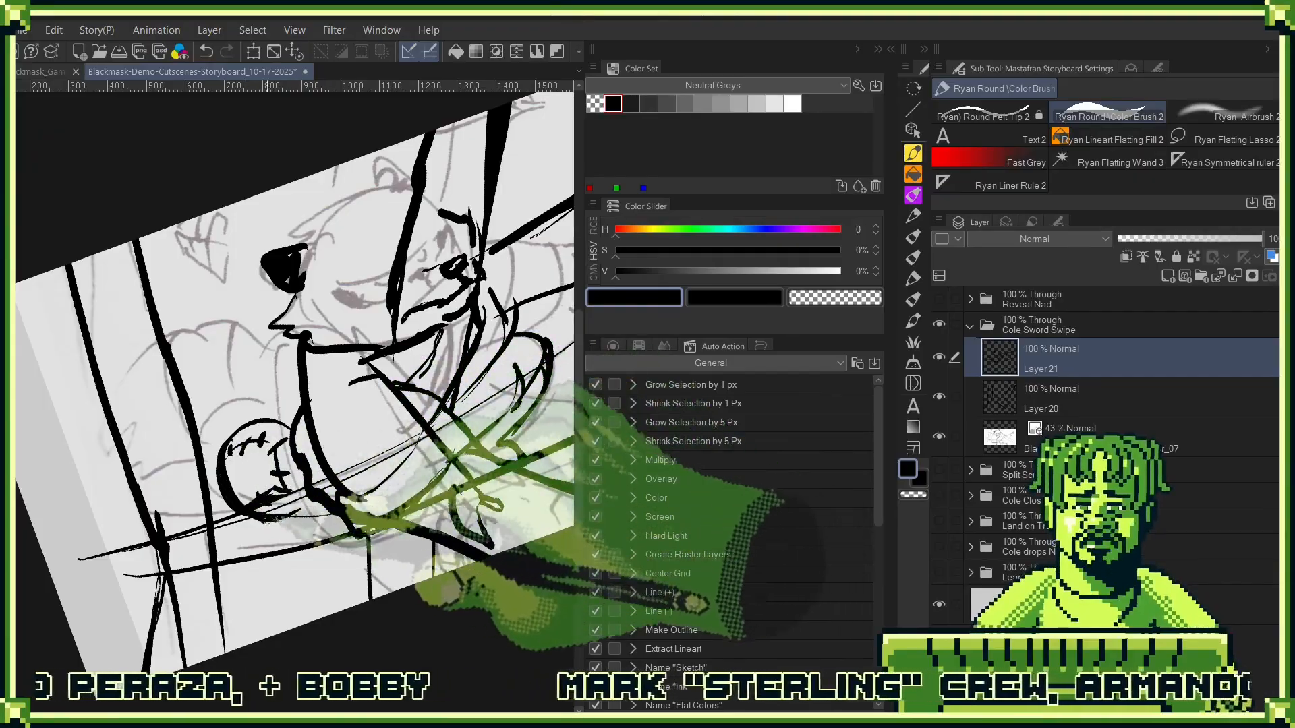
drag(387, 249, 433, 352)
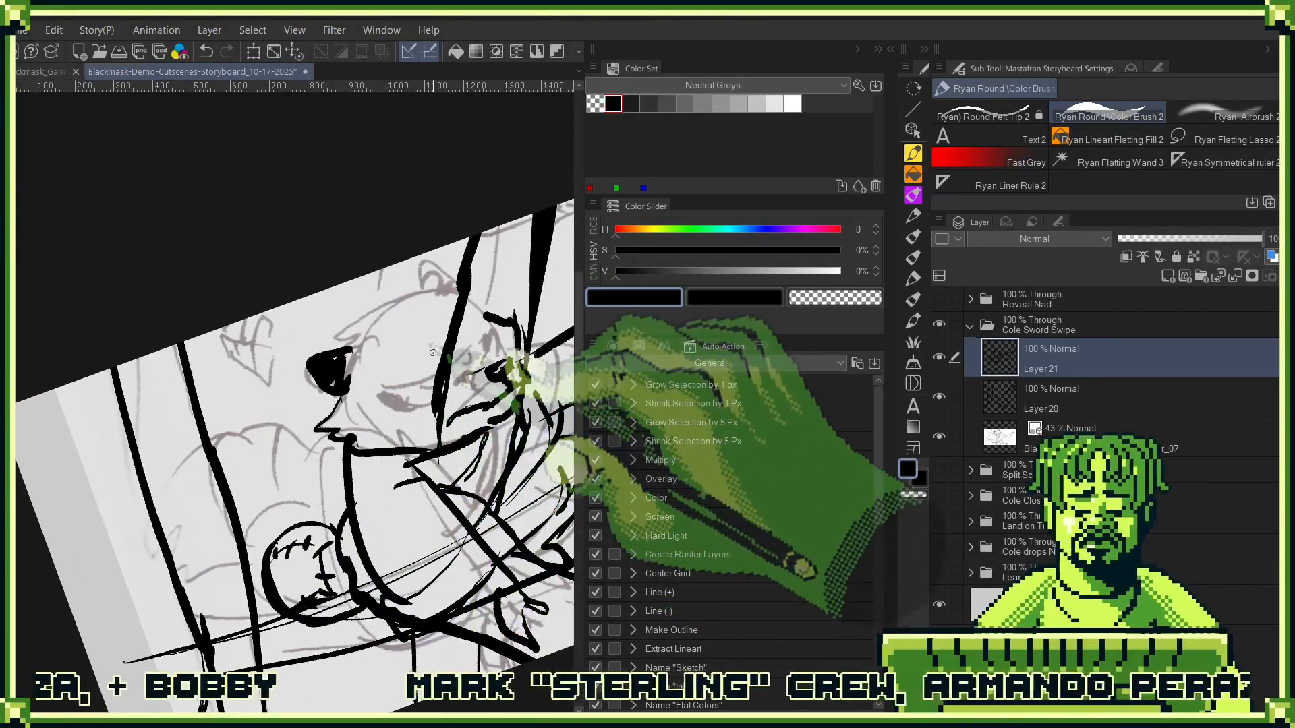
drag(560, 496, 405, 441)
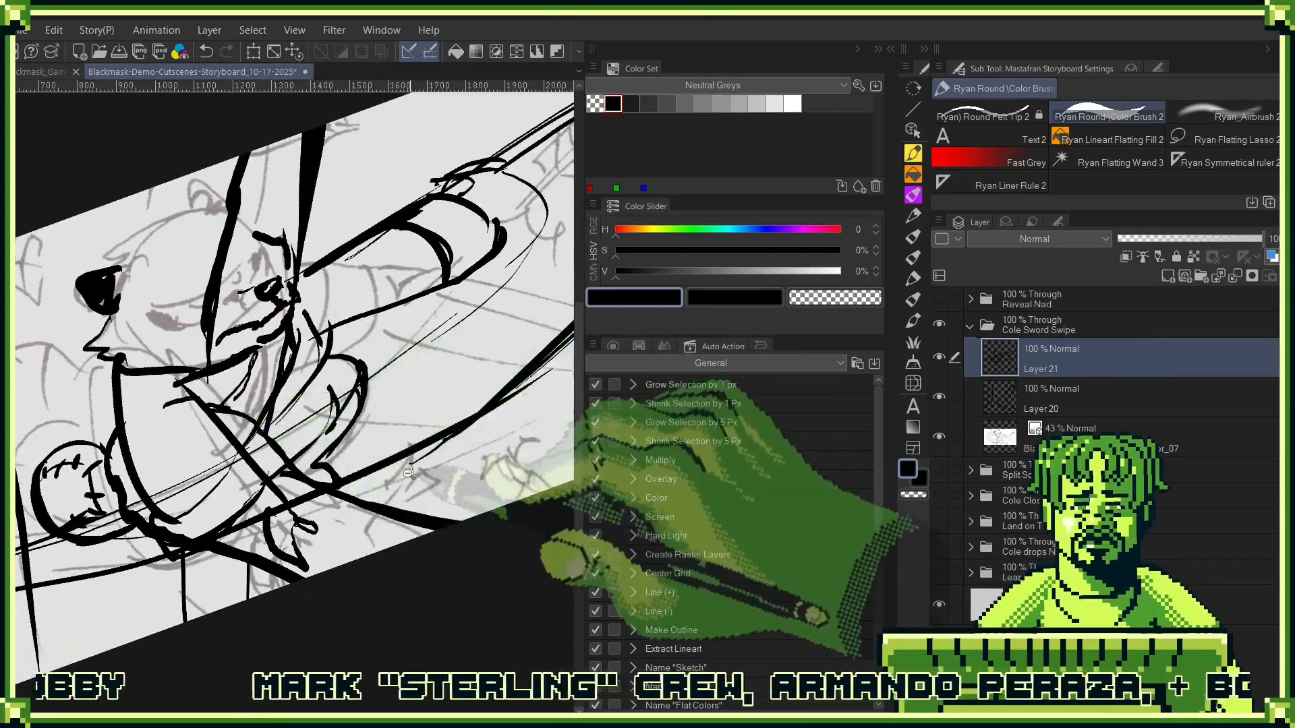
key(ctrl+minus)
drag(388, 540, 432, 563)
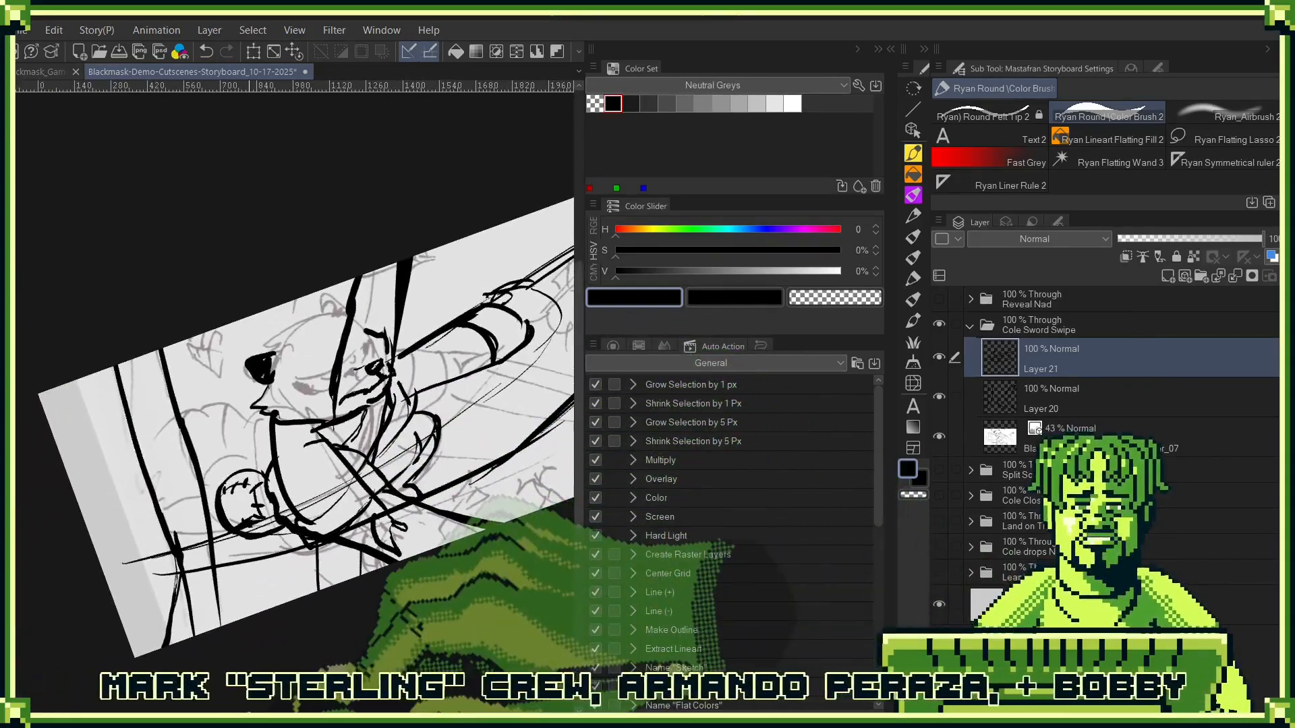
- Draw the large curved form and clawed ends behind Cole's back, and fill its dark section with black
drag(315, 432, 525, 459)
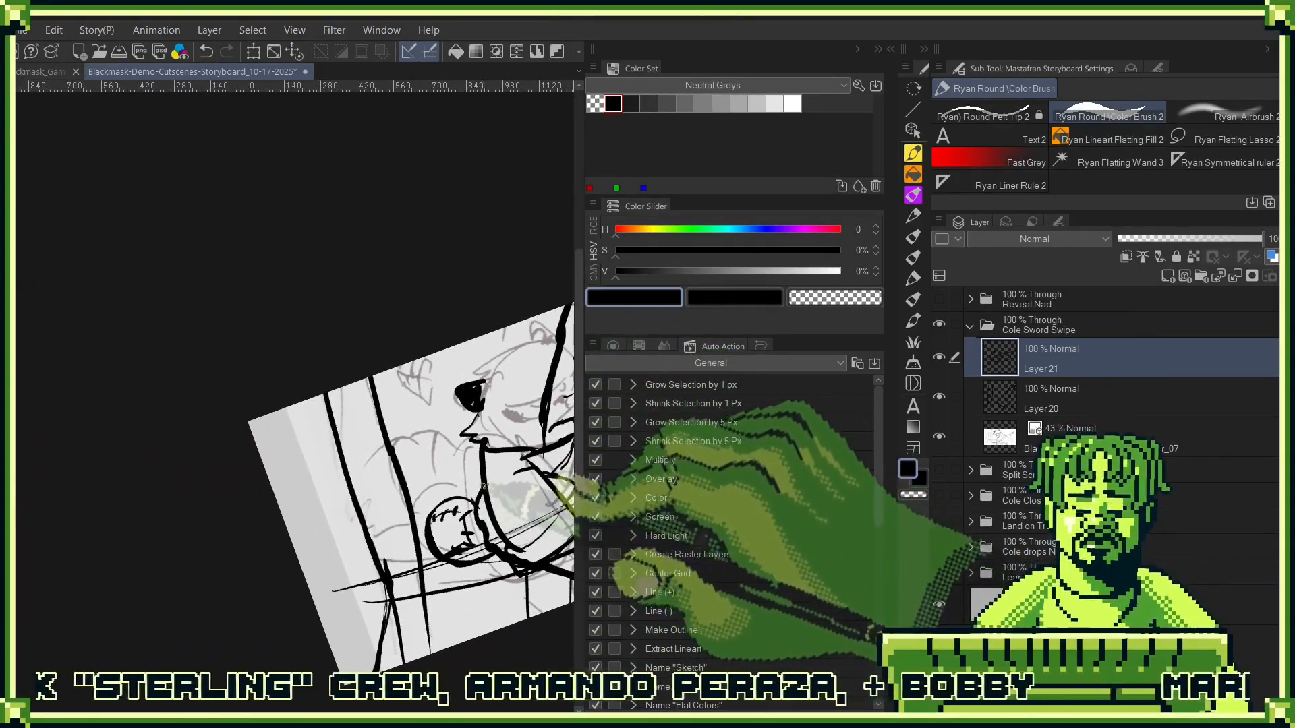
key(ctrl+z)
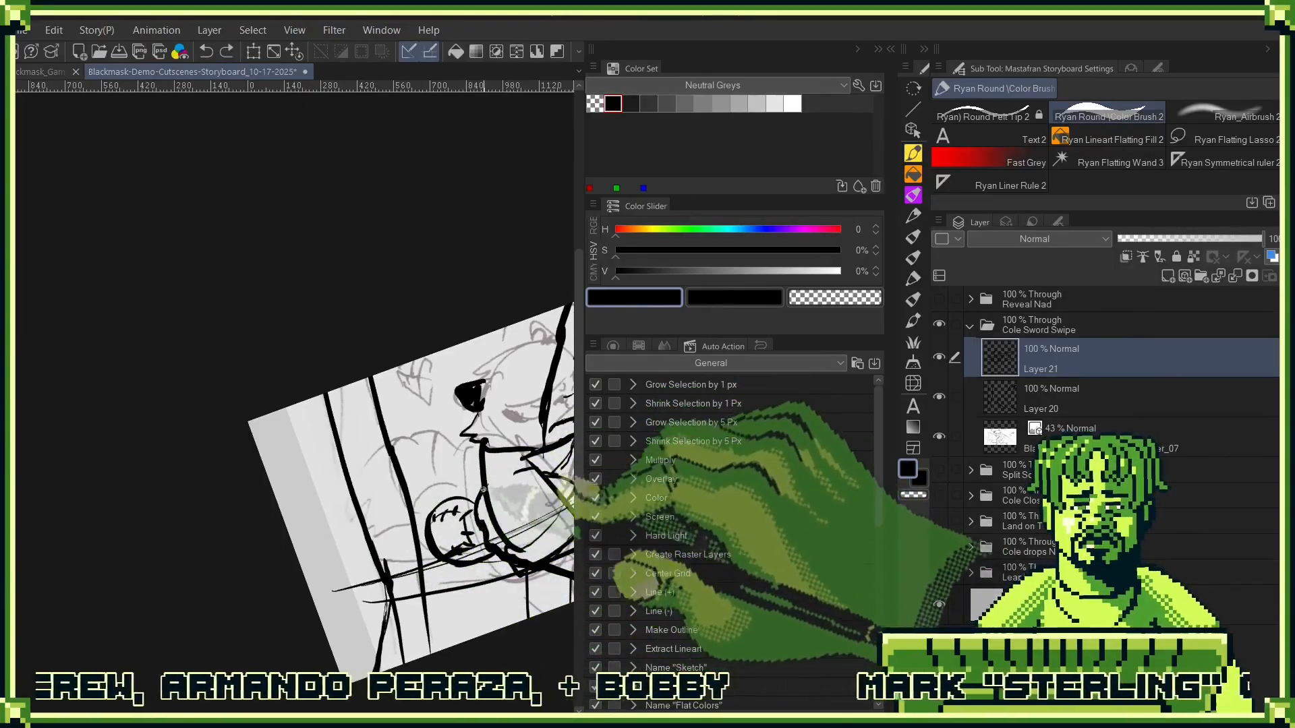
drag(483, 489, 338, 569)
drag(529, 476, 547, 448)
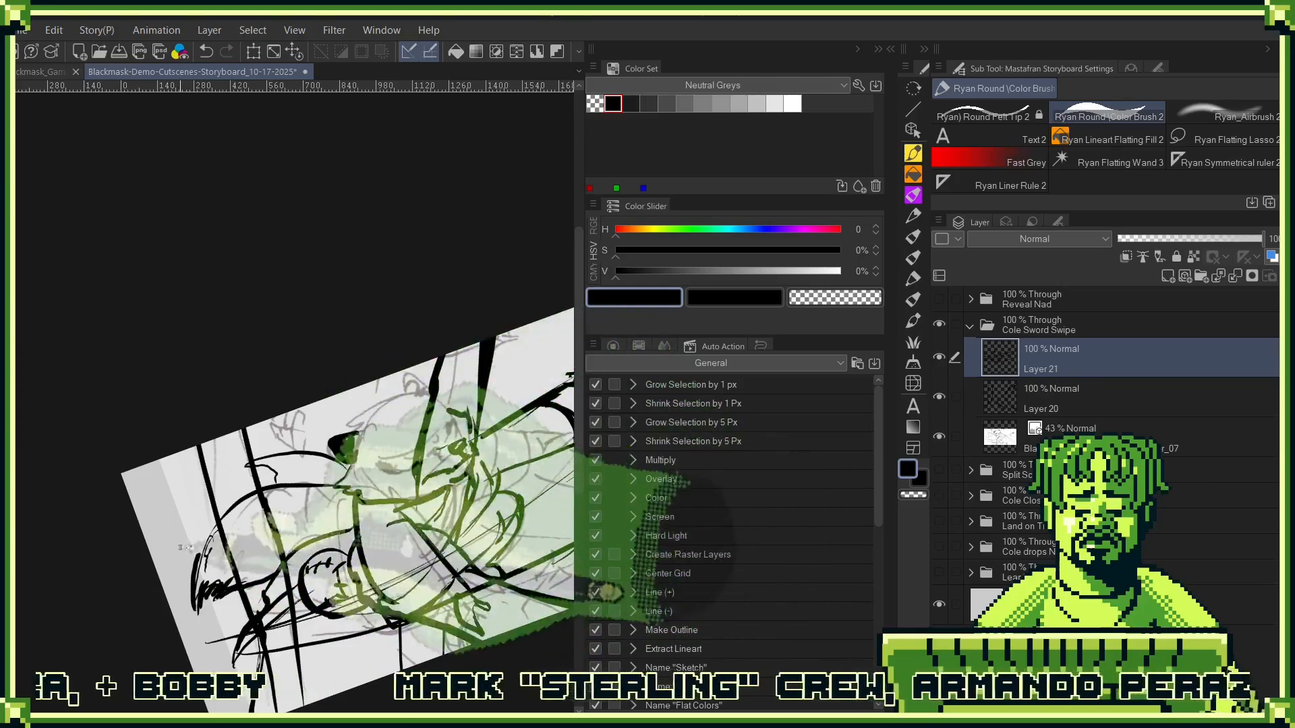
drag(430, 520, 378, 522)
drag(405, 469, 340, 533)
drag(253, 495, 351, 492)
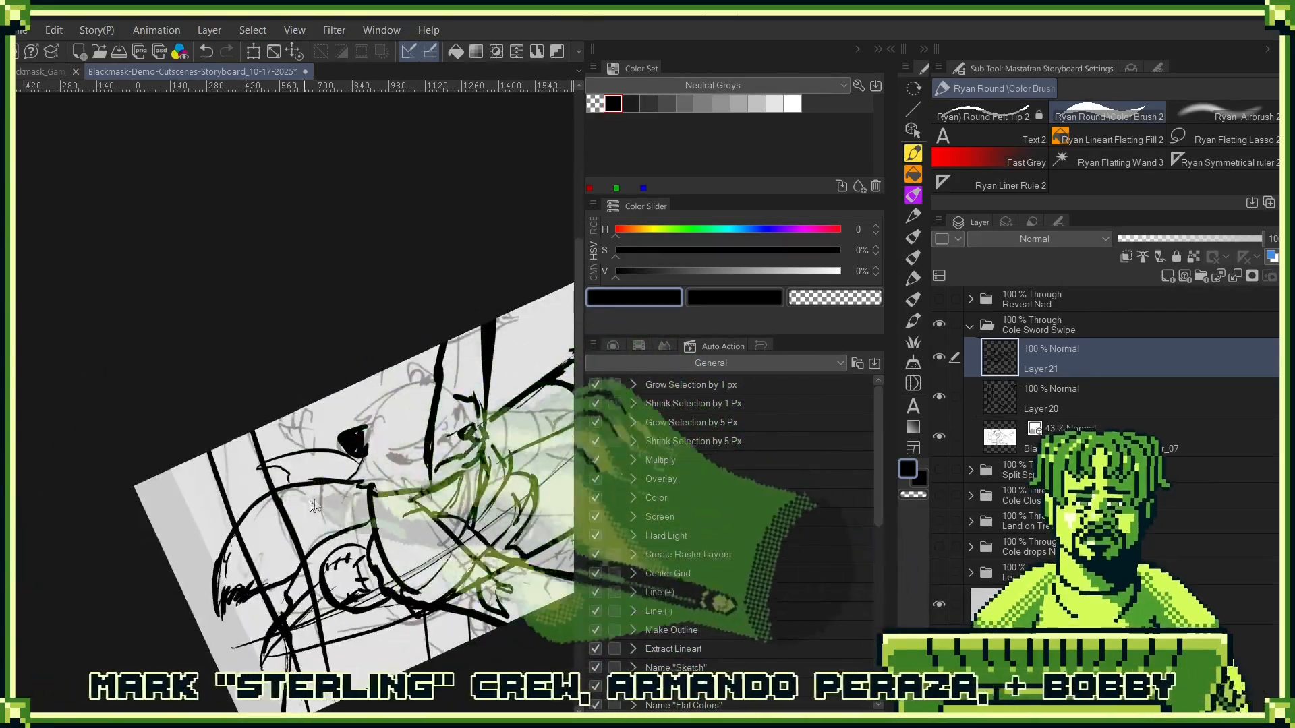
mouse_move(246, 518)
mouse_down()
mouse_move(272, 565)
mouse_move(307, 563)
mouse_move(297, 567)
mouse_up()
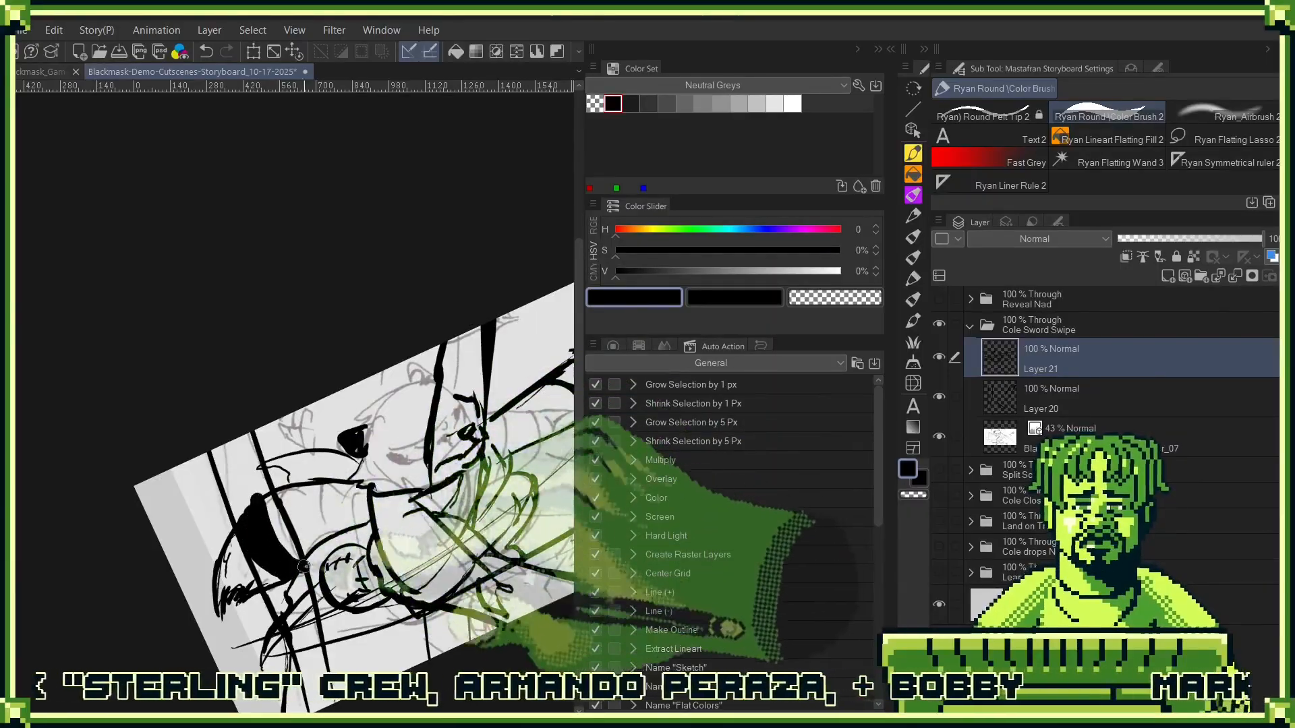
- Draw the slanted brow guide lines across Cole's face and fill the black mask patches around his eyes
mouse_move(313, 484)
mouse_down()
mouse_move(316, 530)
mouse_move(344, 533)
mouse_up()
scroll(360, 486, up, 6)
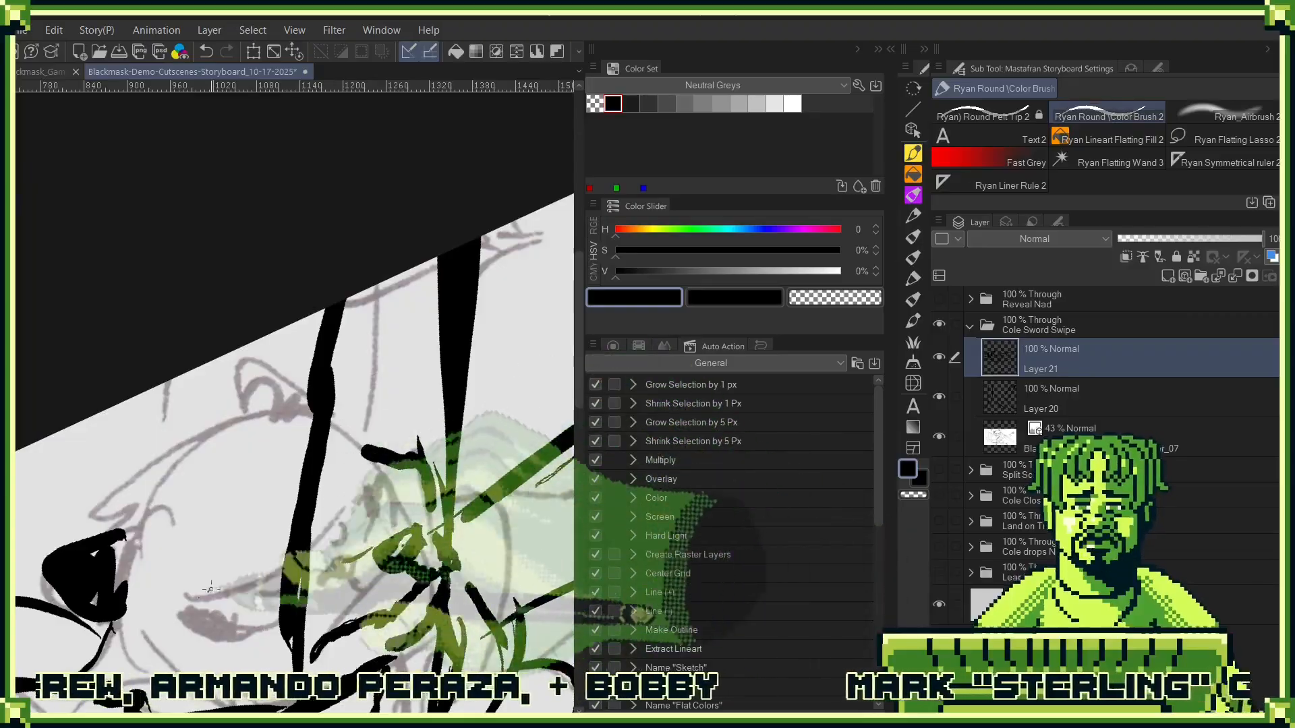
drag(178, 611, 376, 479)
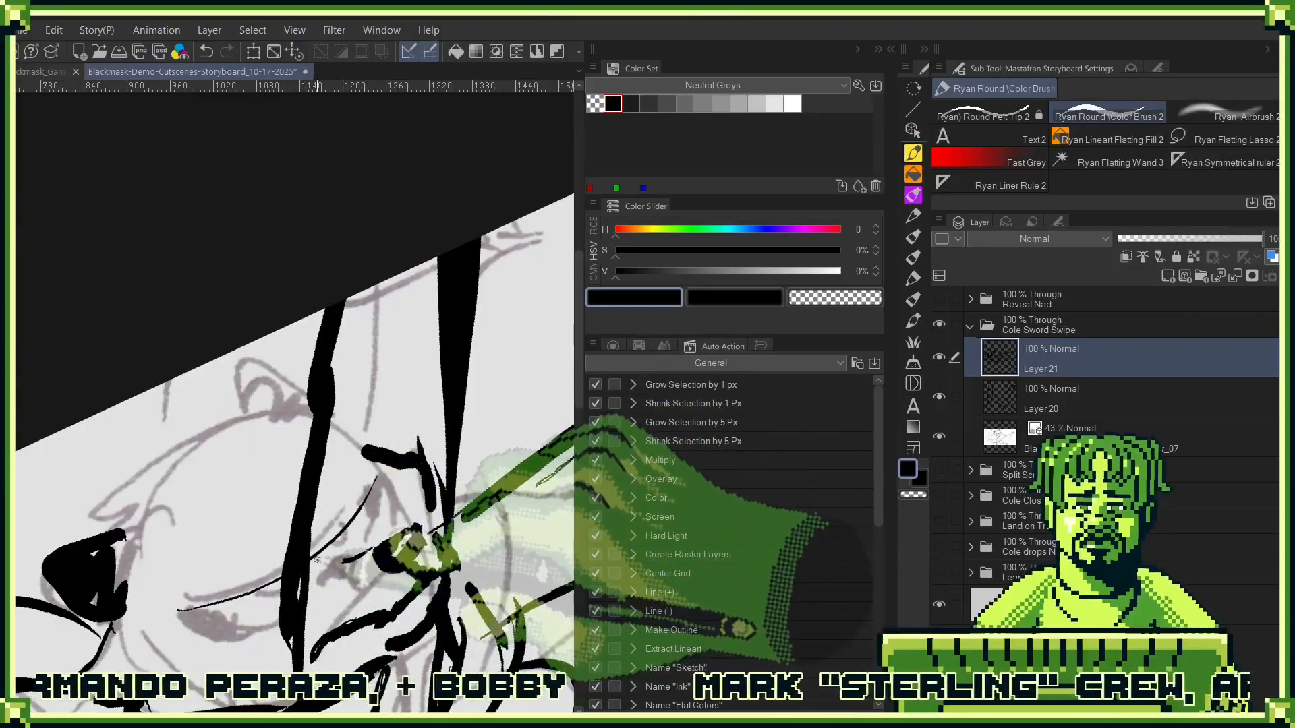
drag(195, 599, 358, 518)
mouse_move(243, 599)
mouse_down()
mouse_move(308, 563)
mouse_move(241, 623)
mouse_move(220, 616)
mouse_move(308, 563)
mouse_move(242, 627)
mouse_move(216, 616)
mouse_move(282, 617)
mouse_move(250, 627)
mouse_move(293, 613)
mouse_move(281, 600)
mouse_move(209, 615)
mouse_up()
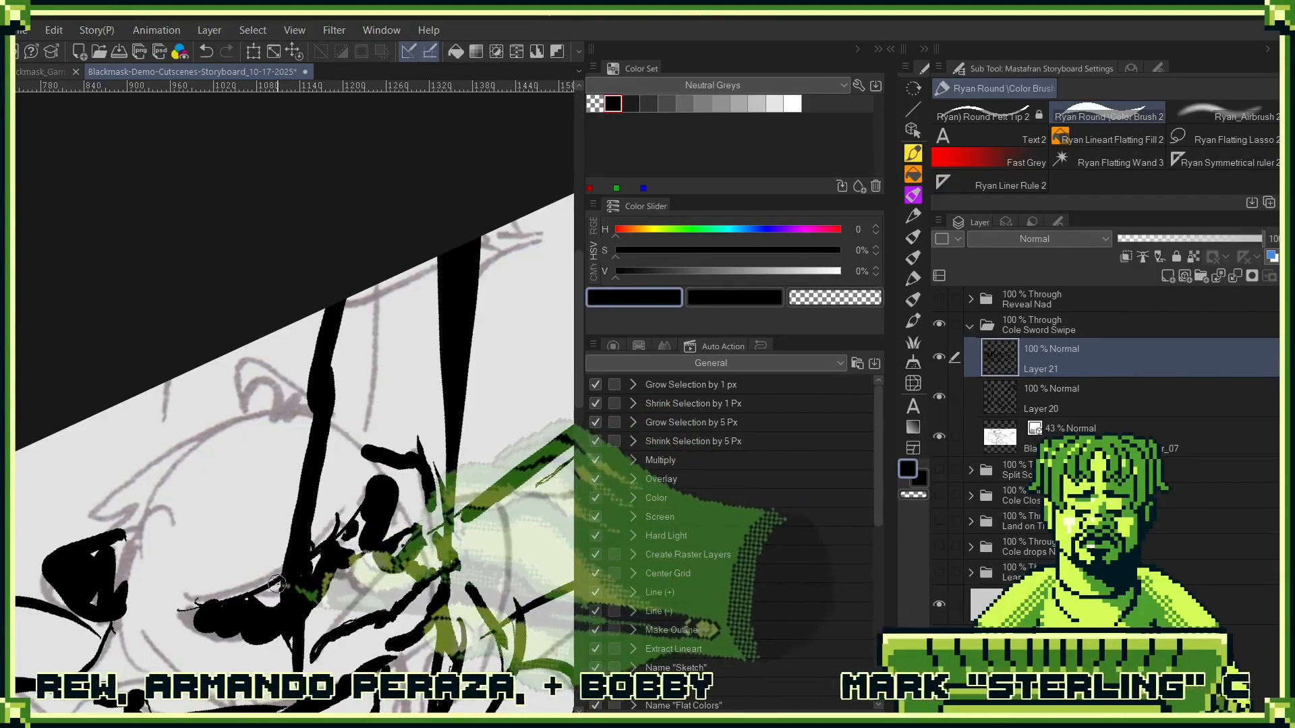
key(ctrl+z)
- Hide the tree line layer, and outline the edges of Cole's eye mask up to his far brow
click(939, 391)
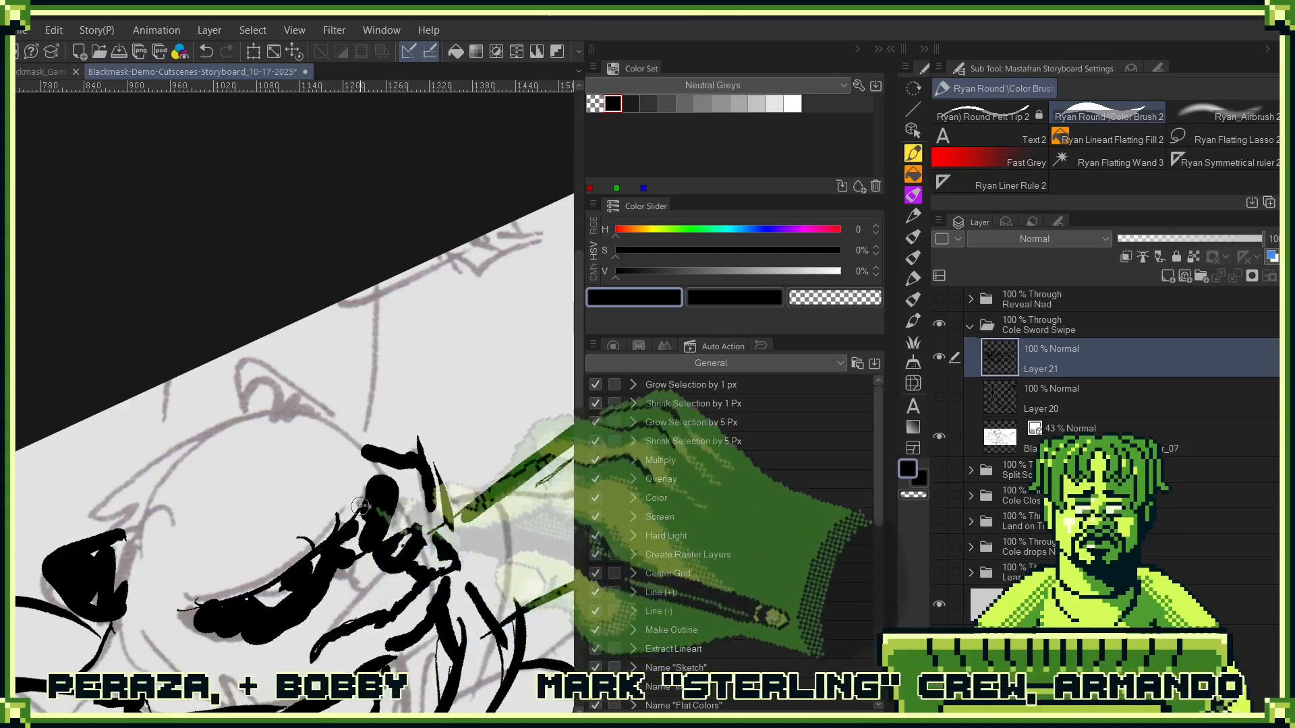
mouse_move(292, 555)
mouse_down()
mouse_move(211, 574)
mouse_move(171, 611)
mouse_up()
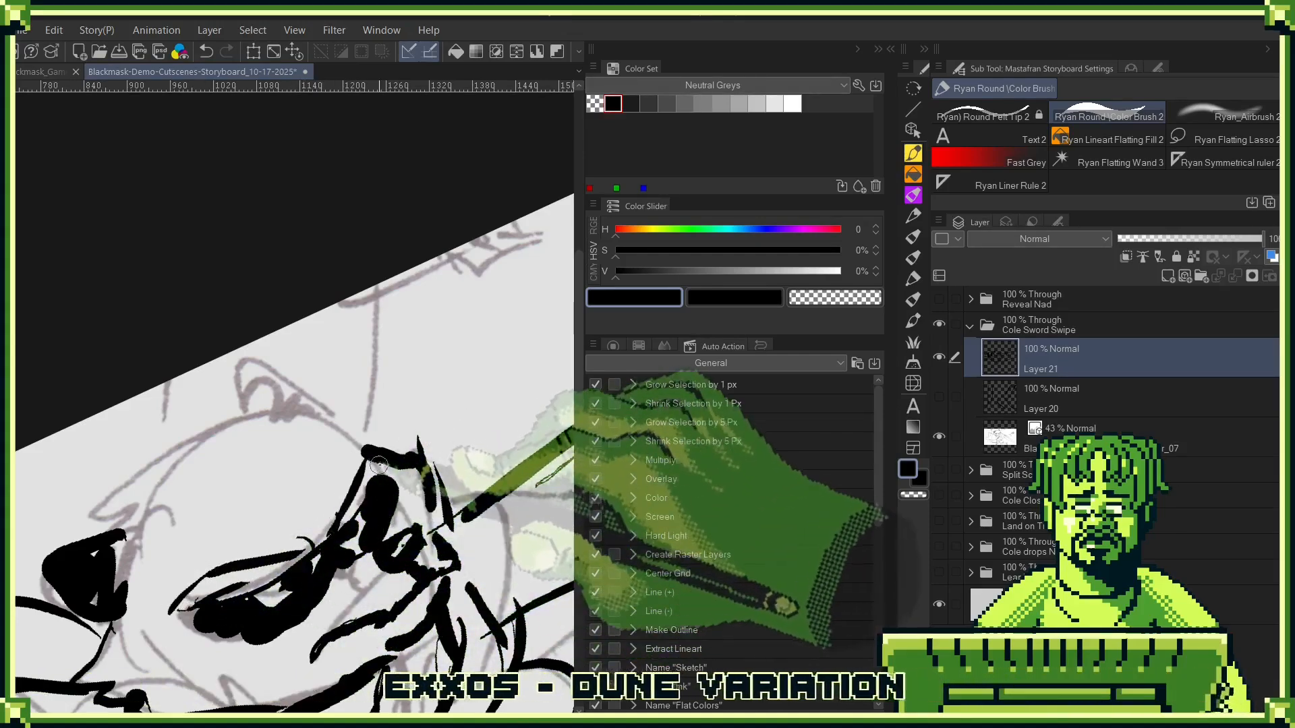
drag(301, 514, 358, 559)
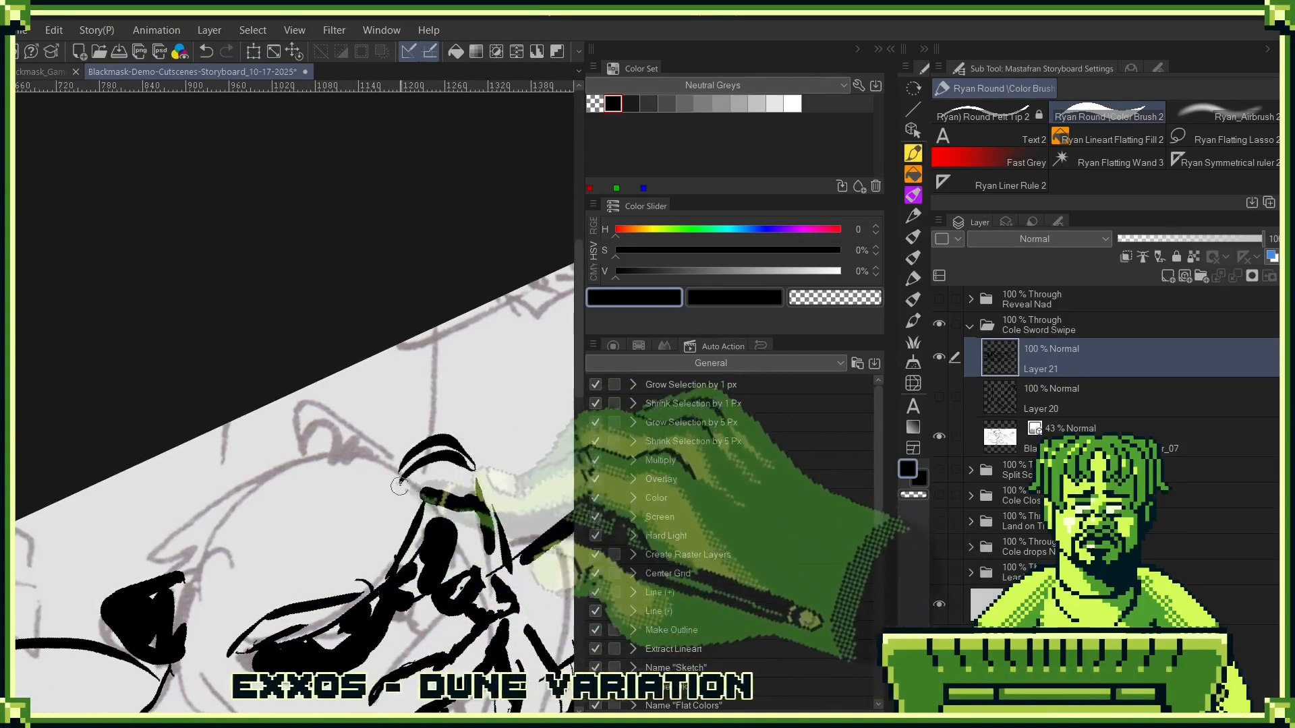
- Draw the top of Cole's head with its cheek tuft, forehead lines and a black-filled far ear
drag(317, 462, 188, 498)
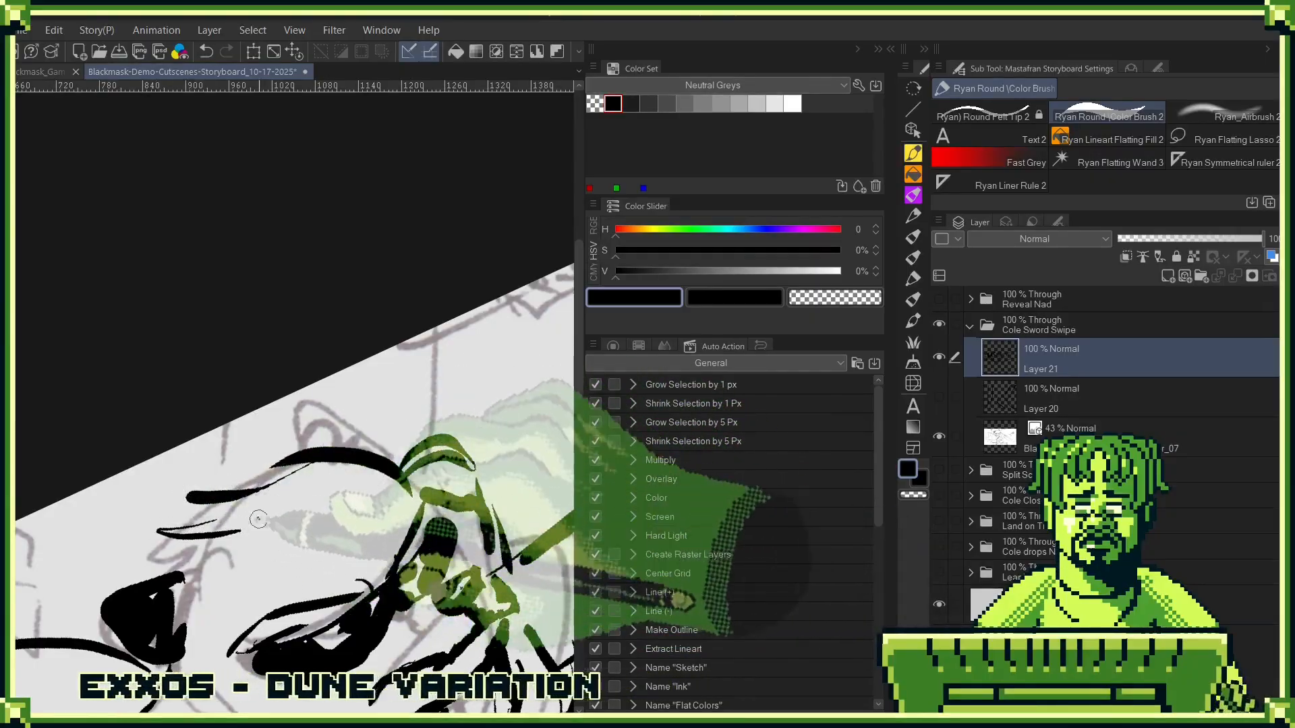
key(ctrl+z)
mouse_move(330, 451)
mouse_down()
mouse_move(173, 493)
mouse_move(193, 514)
mouse_move(180, 531)
mouse_move(228, 501)
mouse_move(169, 570)
mouse_up()
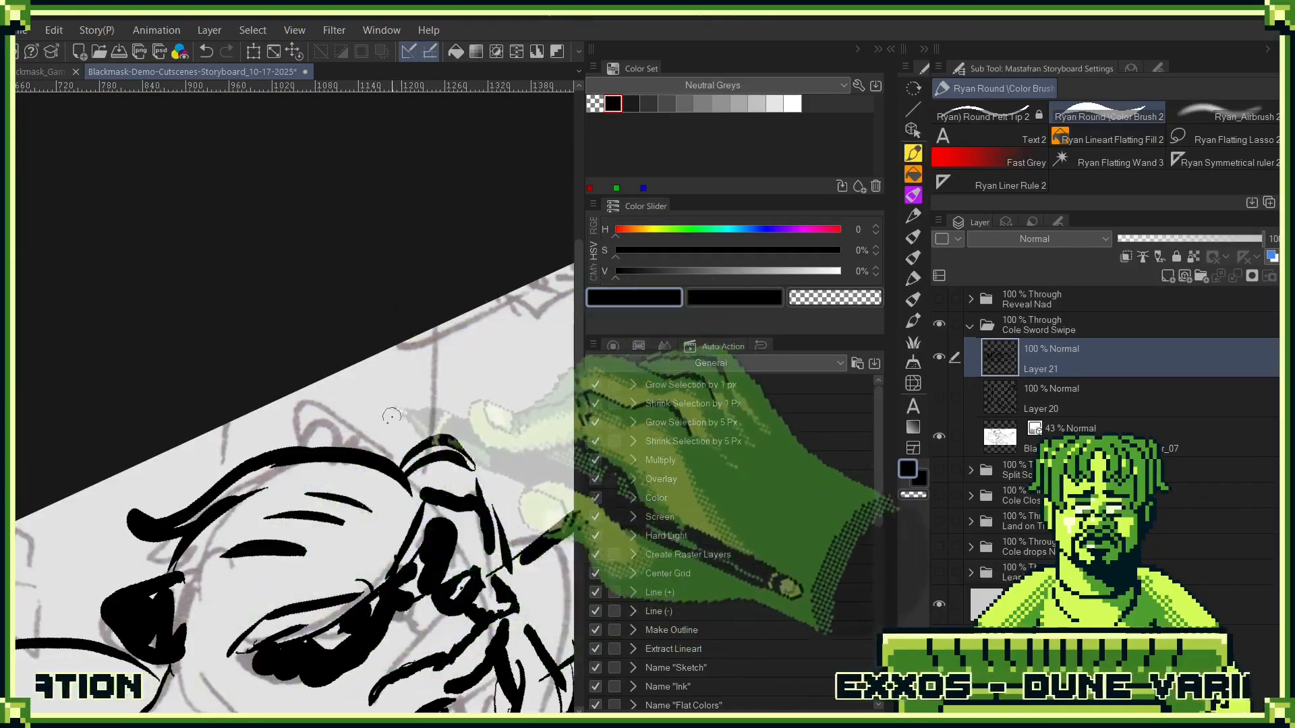
drag(390, 447, 357, 427)
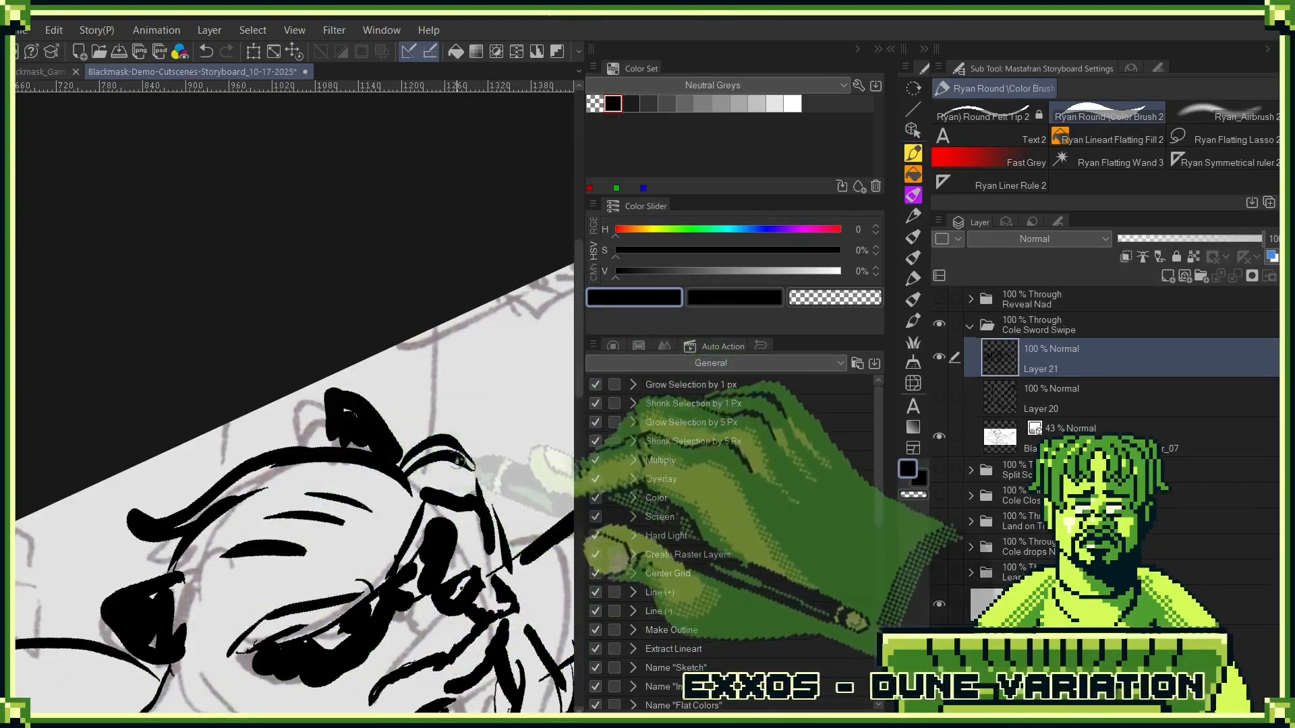
scroll(459, 460, down, 5)
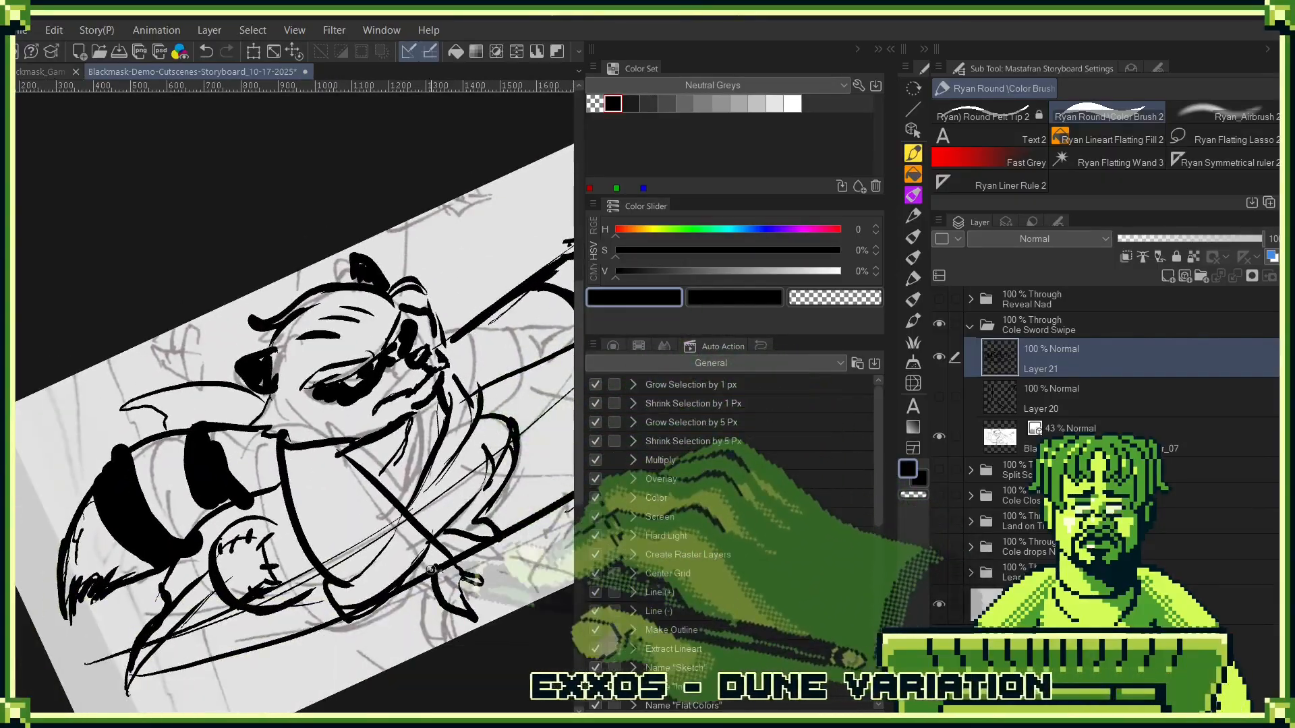
- Fill the area under Cole's chin and down his open collar with black
mouse_move(414, 423)
mouse_down()
mouse_move(404, 450)
mouse_move(413, 431)
mouse_move(417, 451)
mouse_move(421, 420)
mouse_move(409, 476)
mouse_move(390, 460)
mouse_move(434, 412)
mouse_move(424, 453)
mouse_move(421, 407)
mouse_move(434, 401)
mouse_move(410, 544)
mouse_move(379, 503)
mouse_up()
key(c)
key(c)
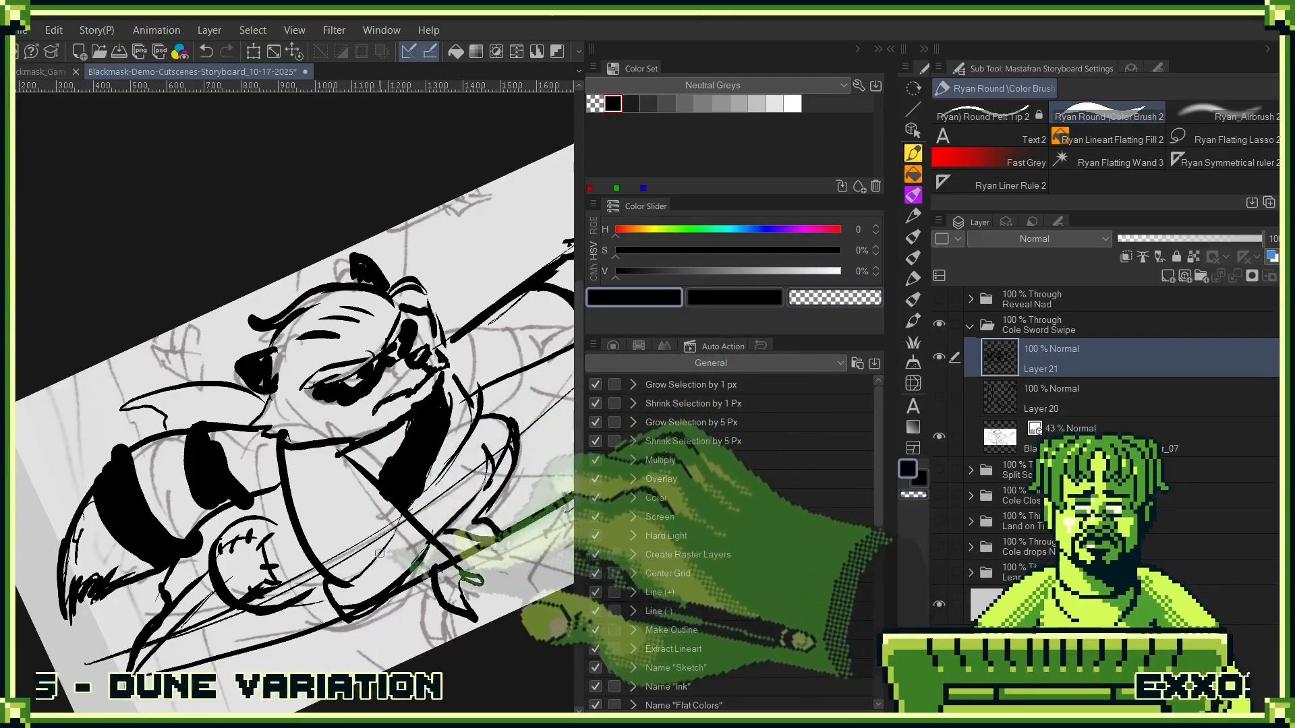
- Put Cole's line art layer into a new folder and name the folder Cole Hiomself
scroll(452, 474, down, 3)
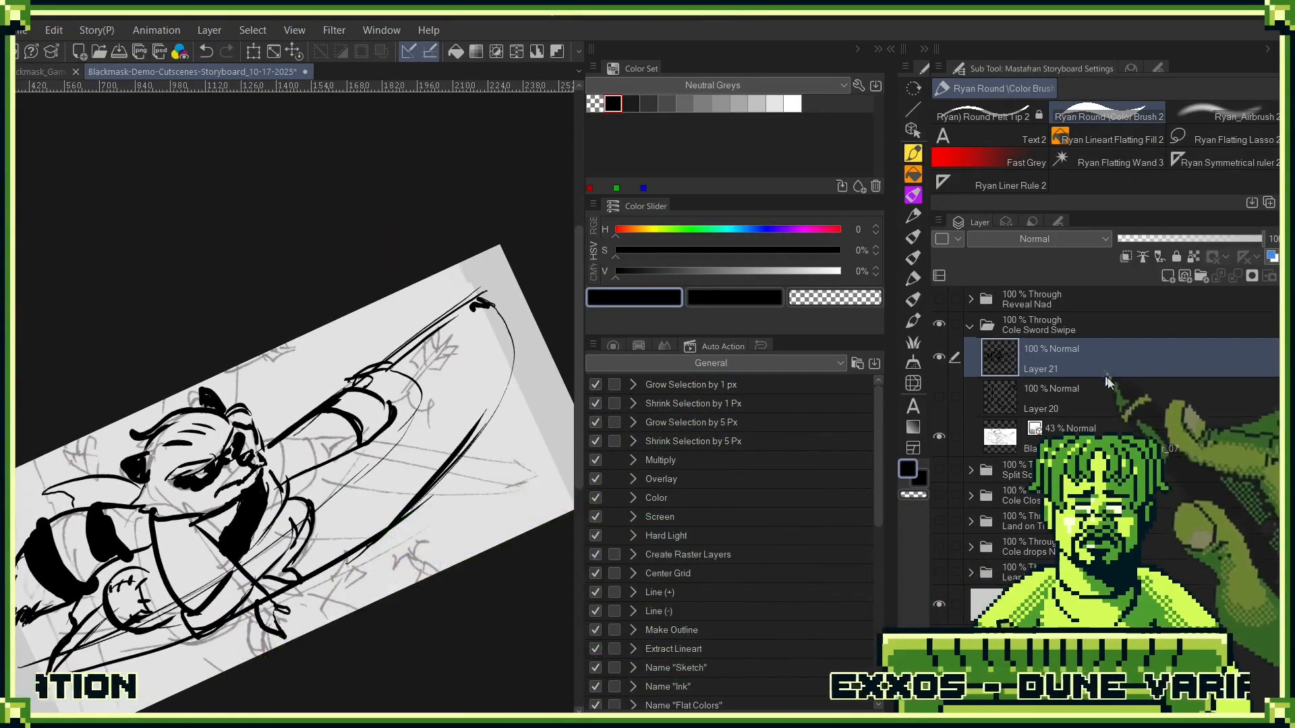
drag(1150, 341, 1201, 278)
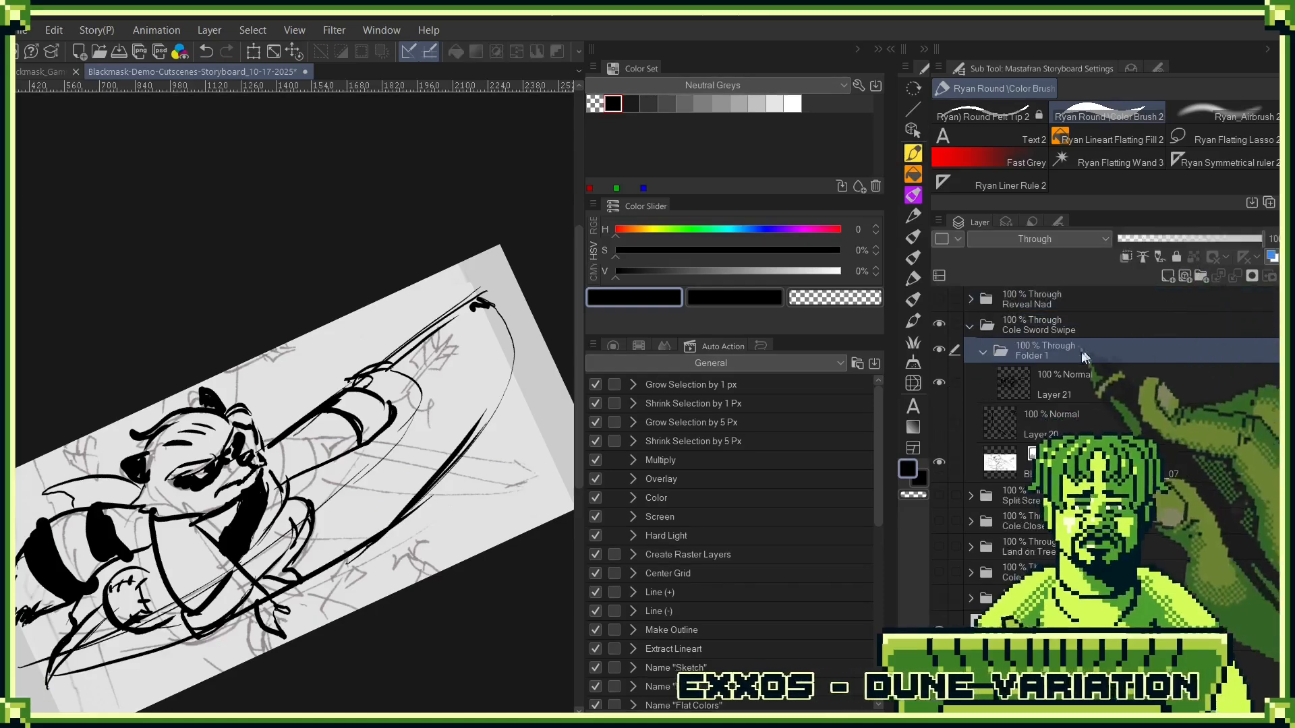
double_click(1041, 354)
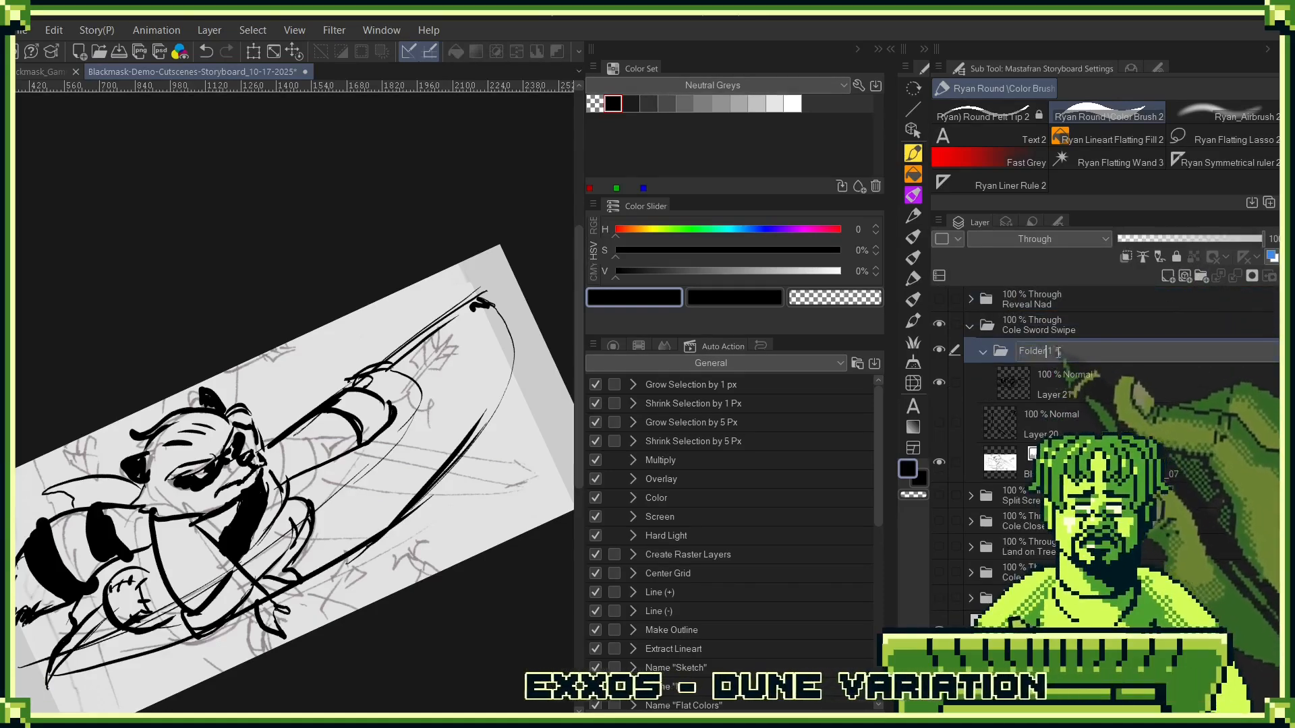
text(Cole)
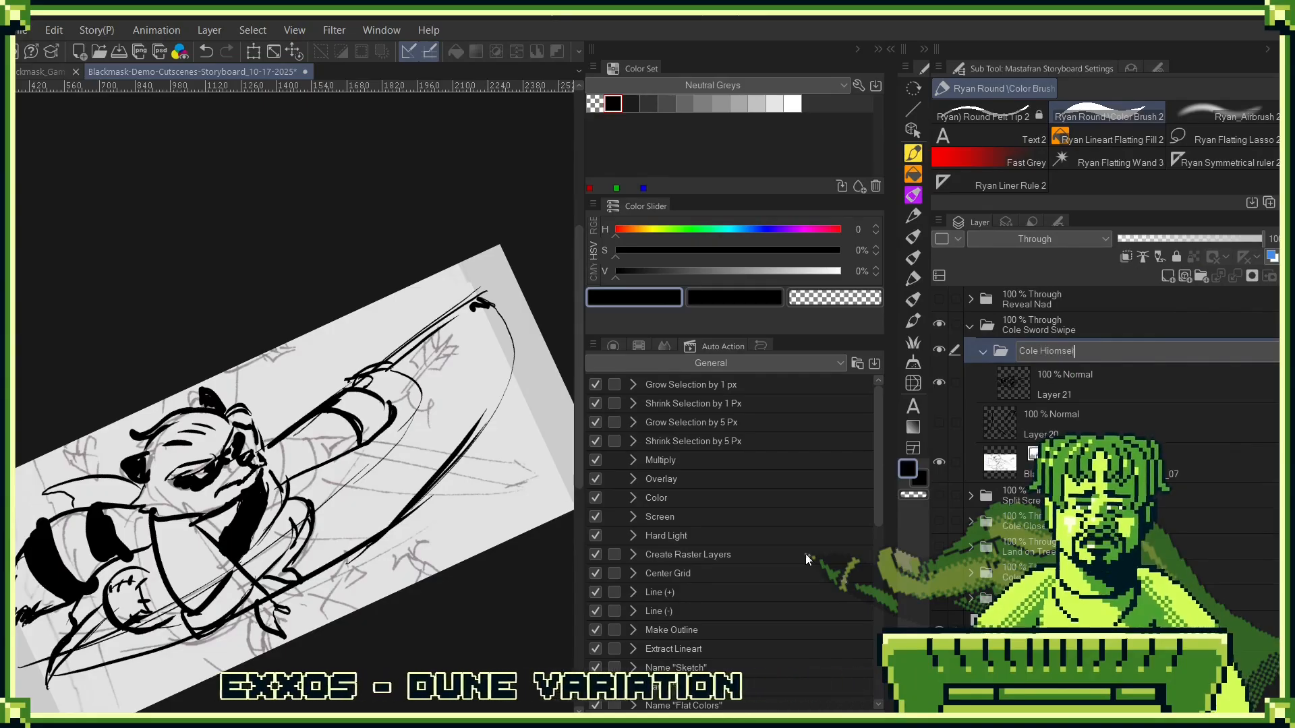
- Add a new layer beneath the line art in Cole's folder and select white as its drawing color
click(1102, 382)
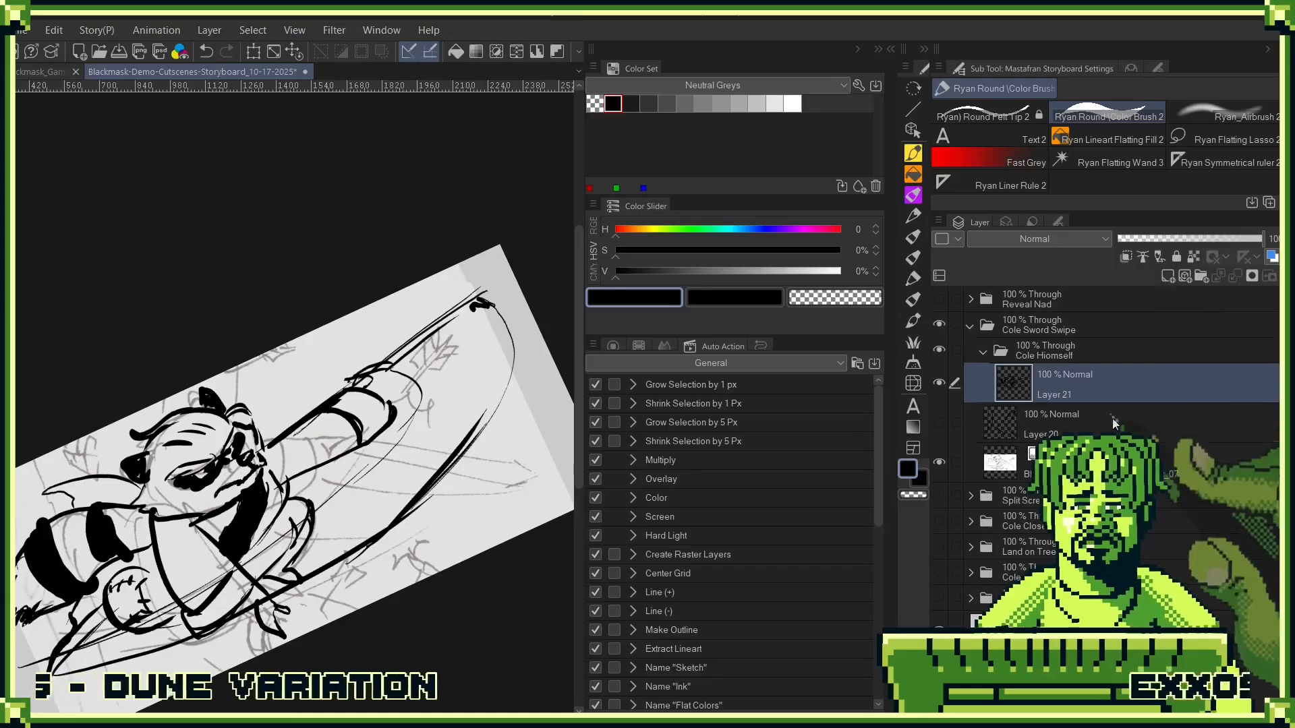
click(1167, 277)
drag(1072, 421, 1106, 367)
click(793, 104)
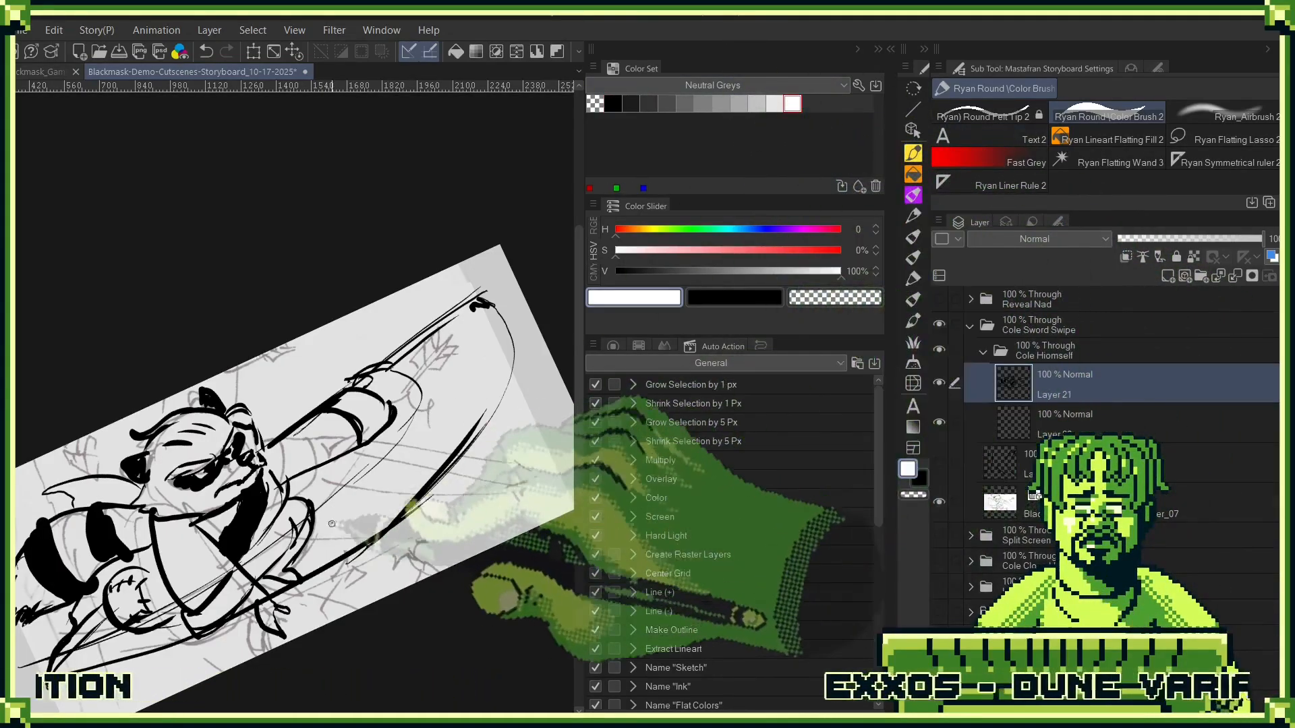
click(1045, 417)
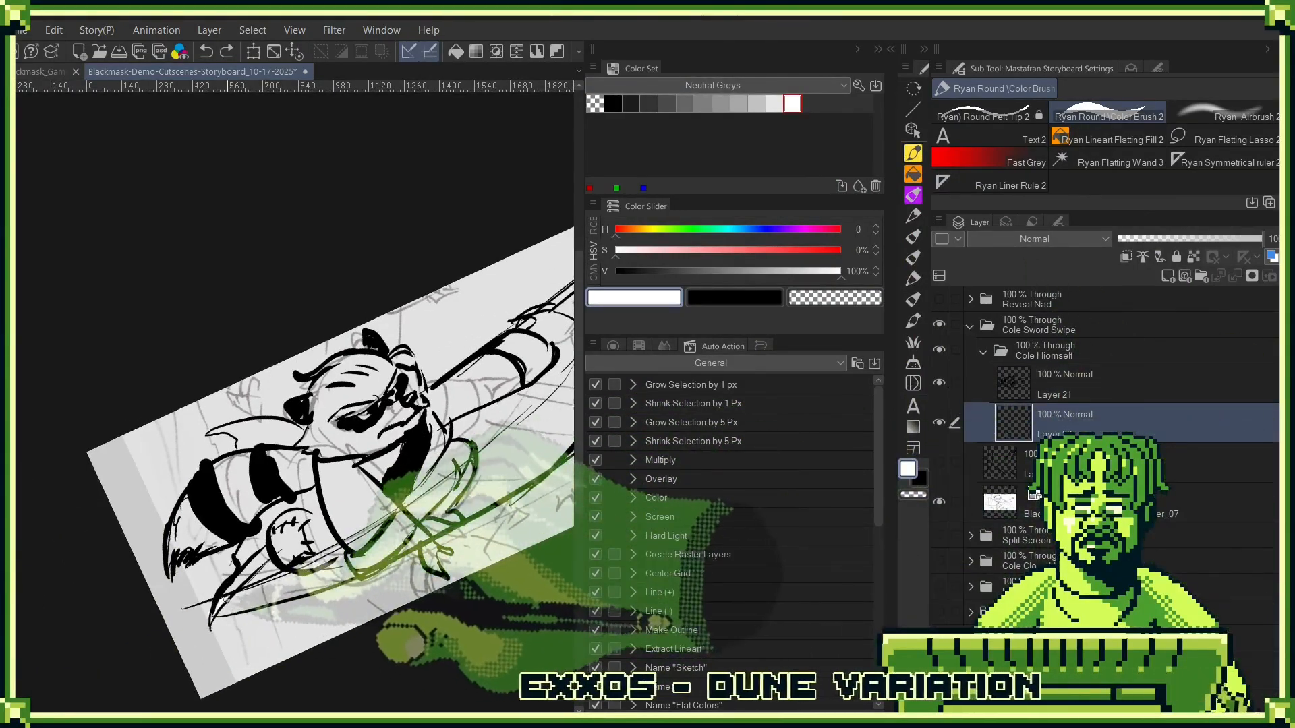
- Paint white strokes along the inner and outer edges of the sword swipe arc, closing its outline to the tail end
drag(401, 514, 529, 421)
drag(543, 418, 376, 546)
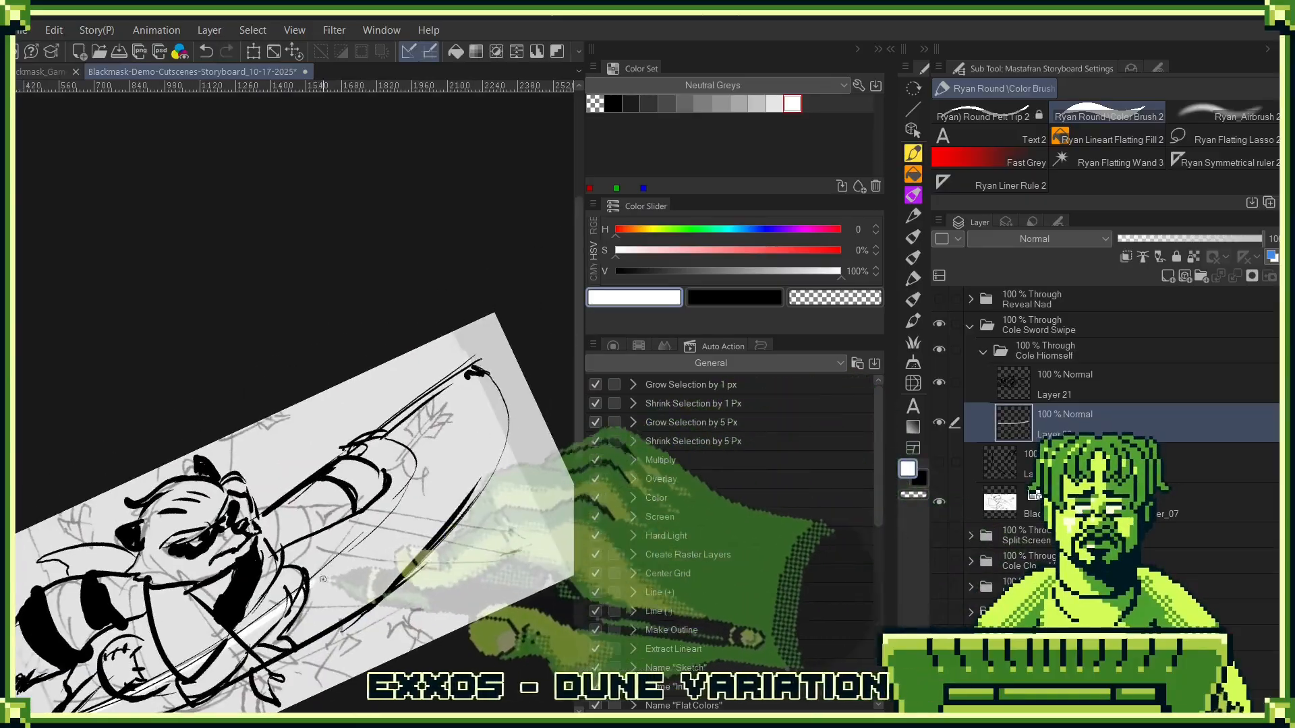
drag(278, 607, 405, 501)
key(ctrl+z)
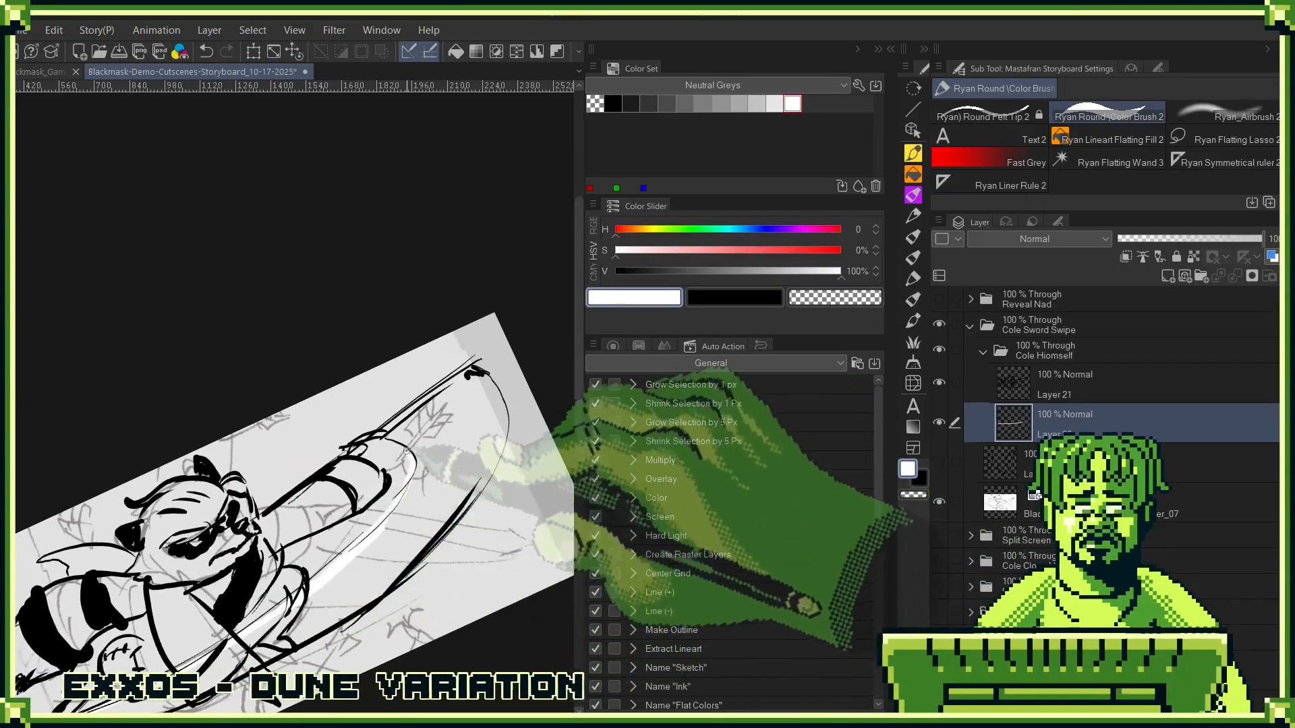
drag(358, 456, 384, 468)
mouse_move(358, 518)
mouse_down()
mouse_move(280, 549)
mouse_move(389, 523)
mouse_up()
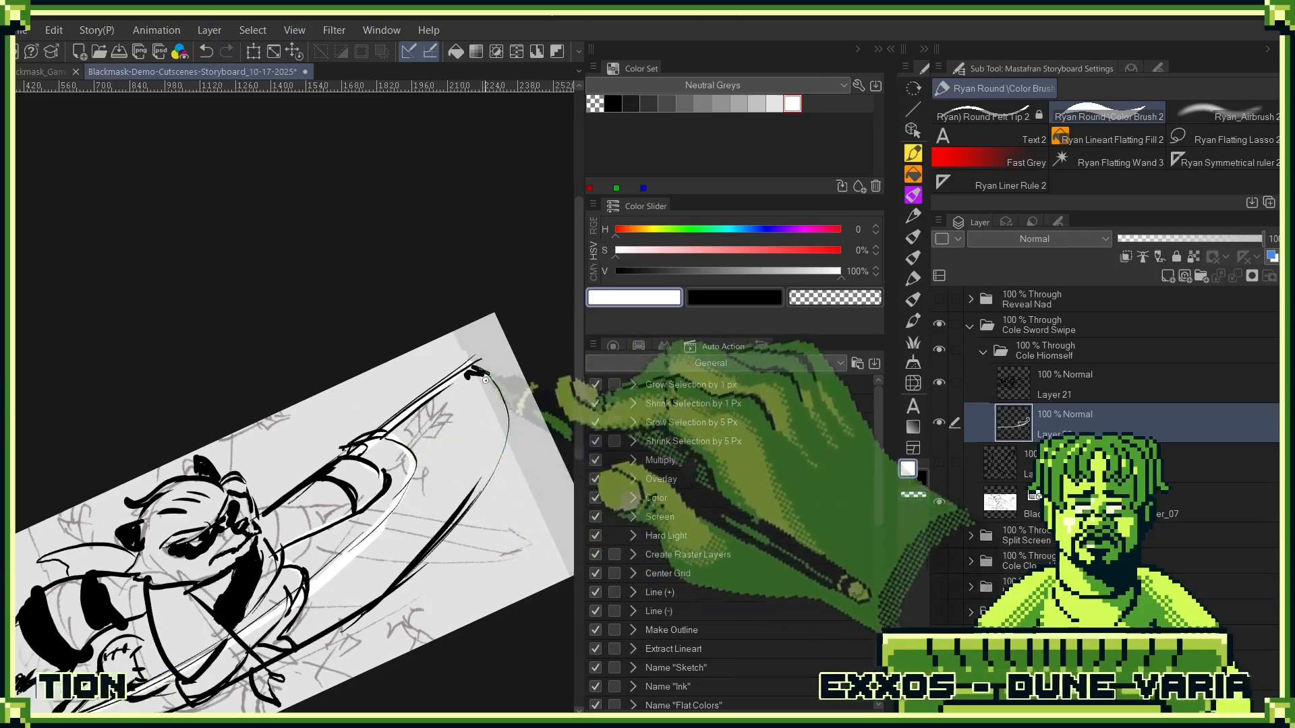
mouse_move(473, 499)
mouse_down()
mouse_move(499, 398)
mouse_move(484, 375)
mouse_move(498, 449)
mouse_move(418, 559)
mouse_up()
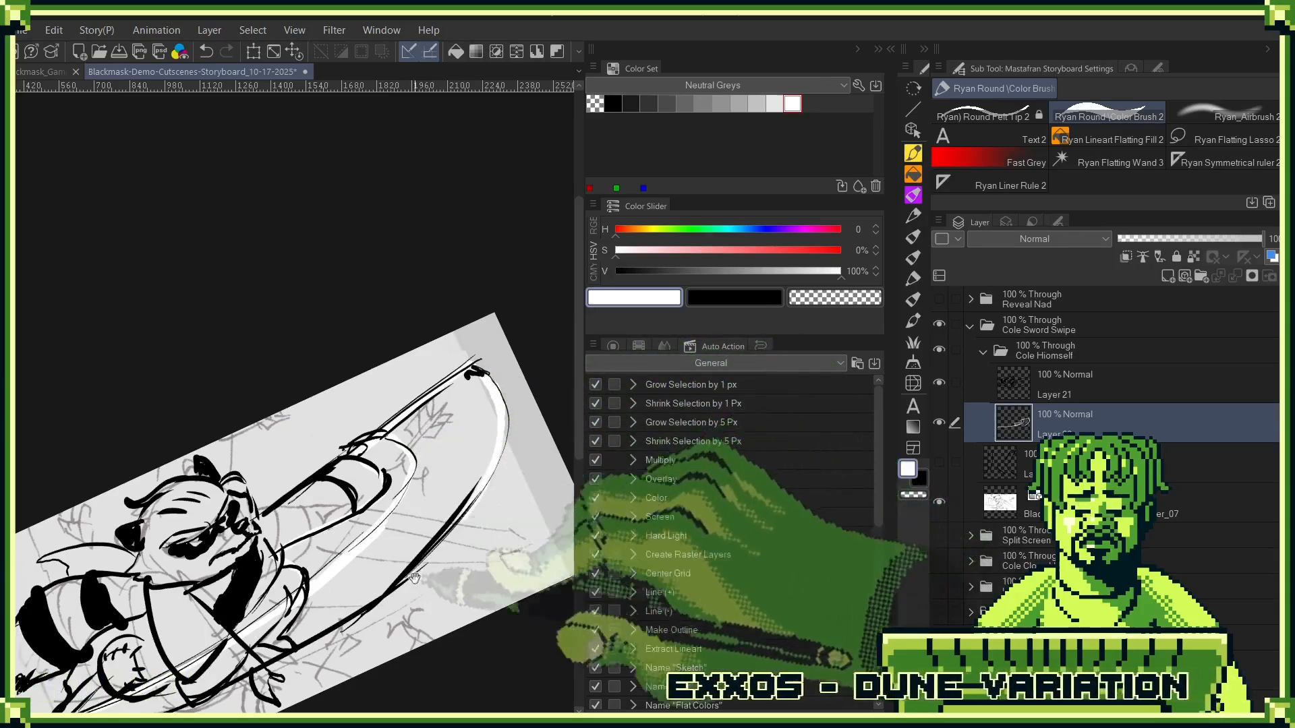
drag(379, 602, 453, 497)
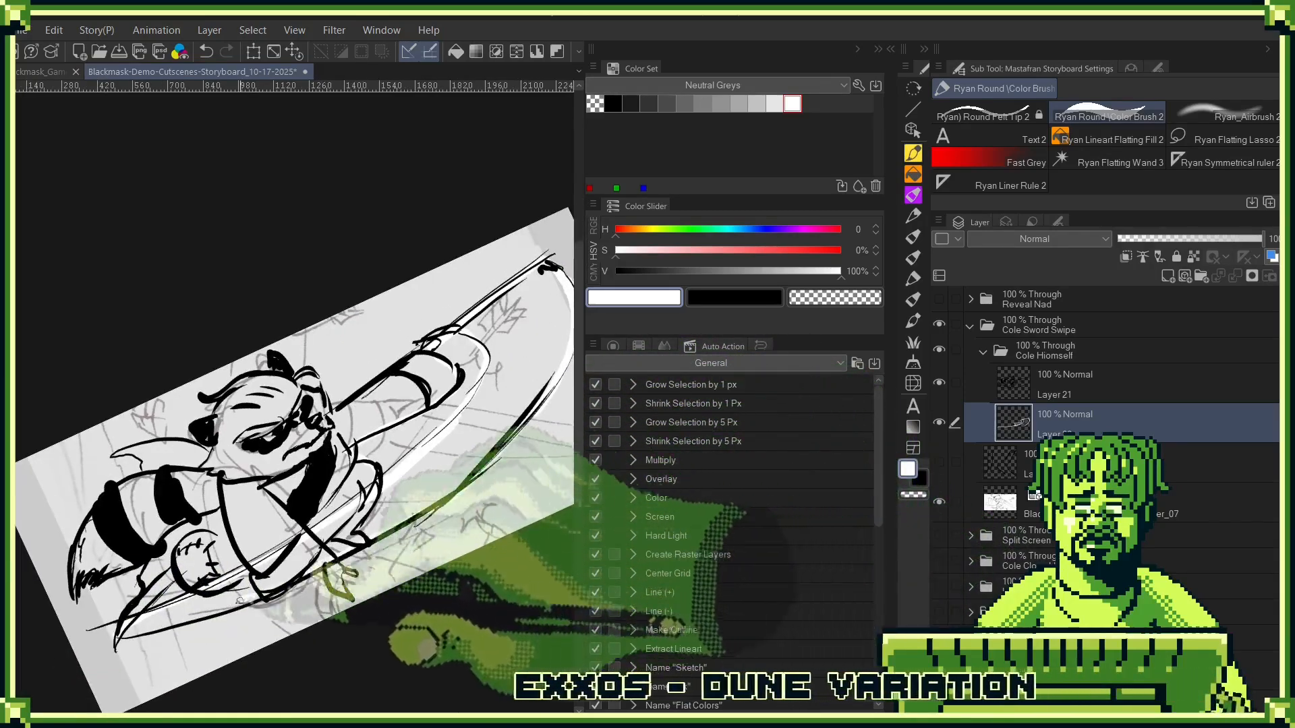
drag(168, 631, 100, 634)
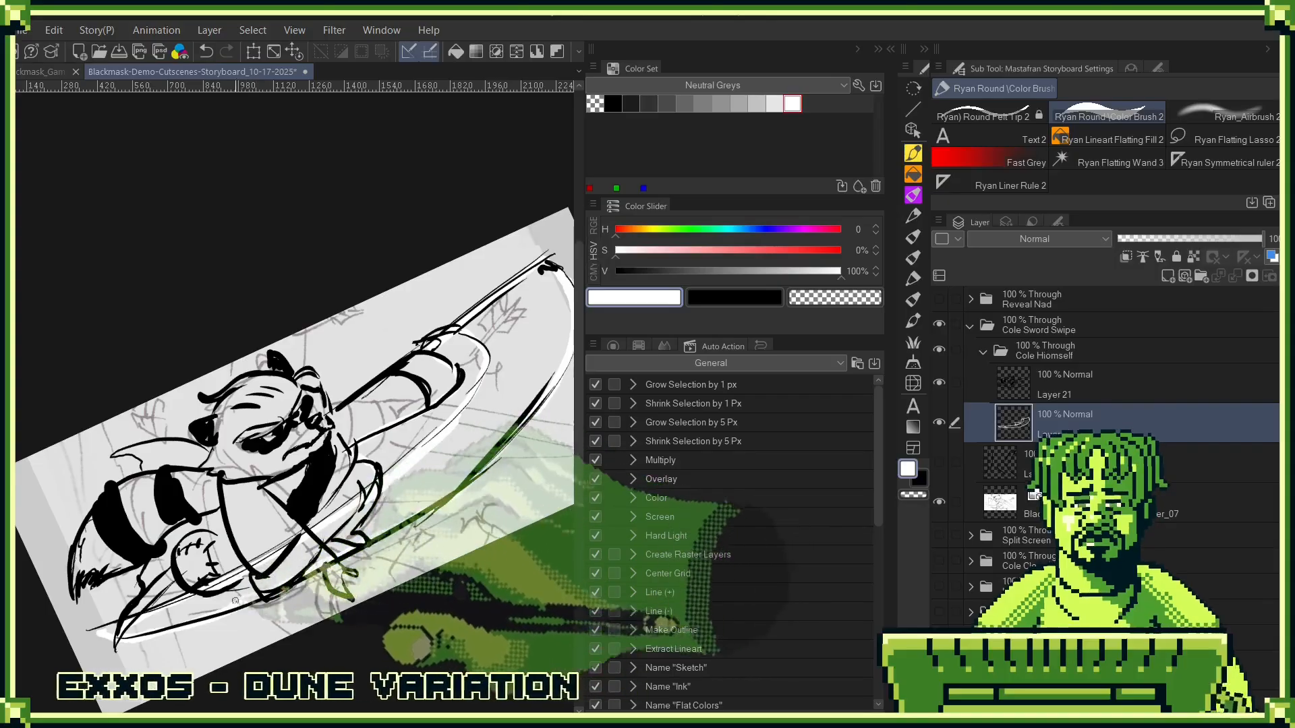
- Fill the enclosed sword swipe shape with white using the lineart flatting fill
key(c)
key(c)
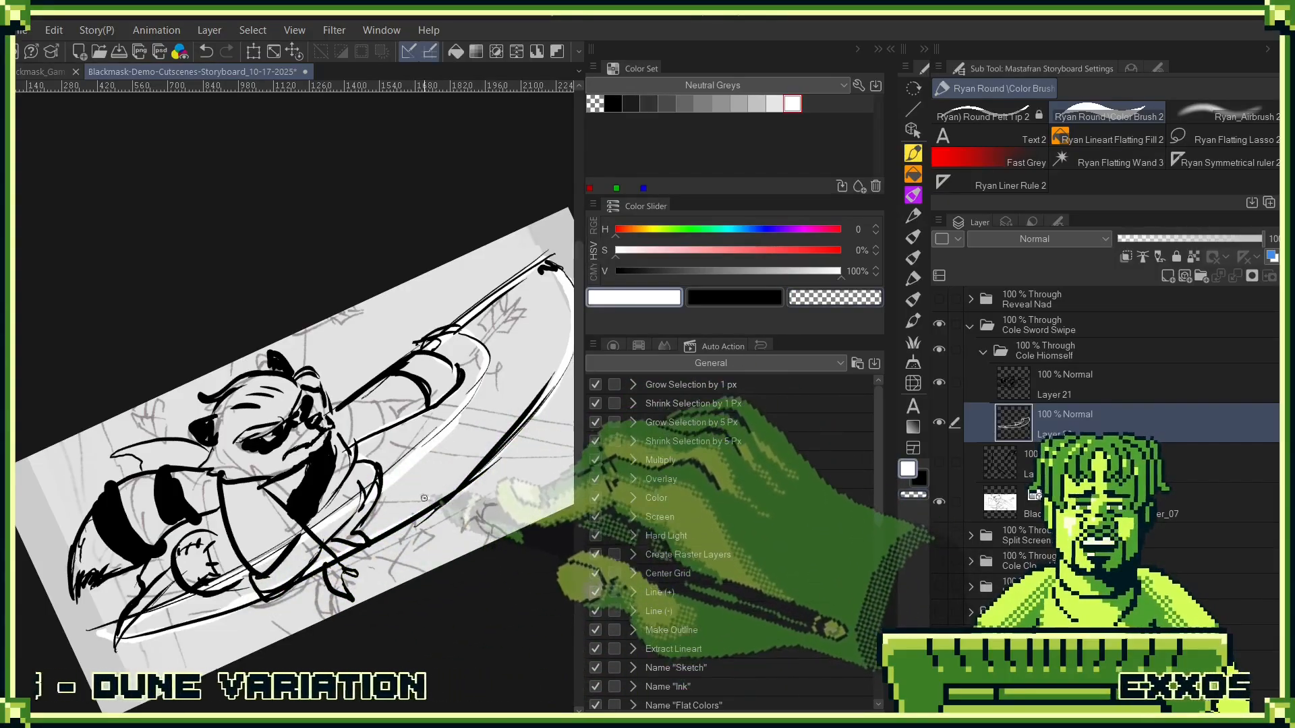
key(g)
click(423, 487)
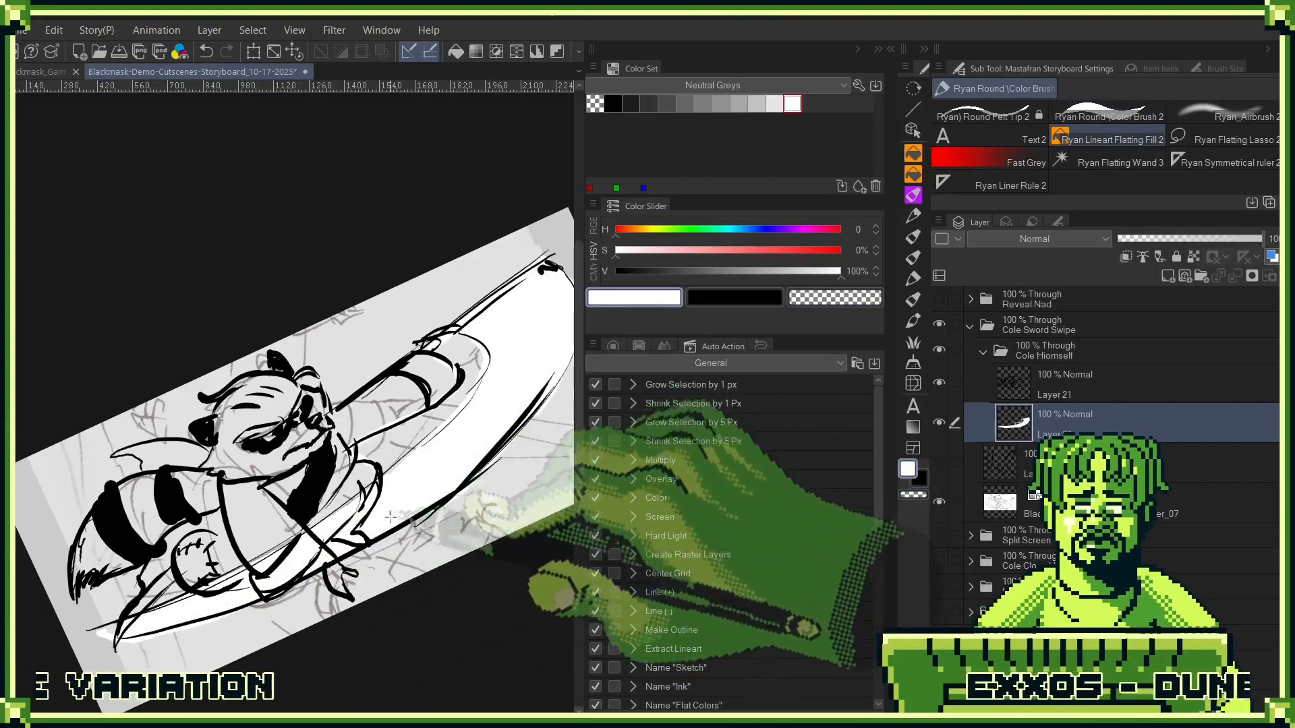
click(390, 516)
key(ctrl+z)
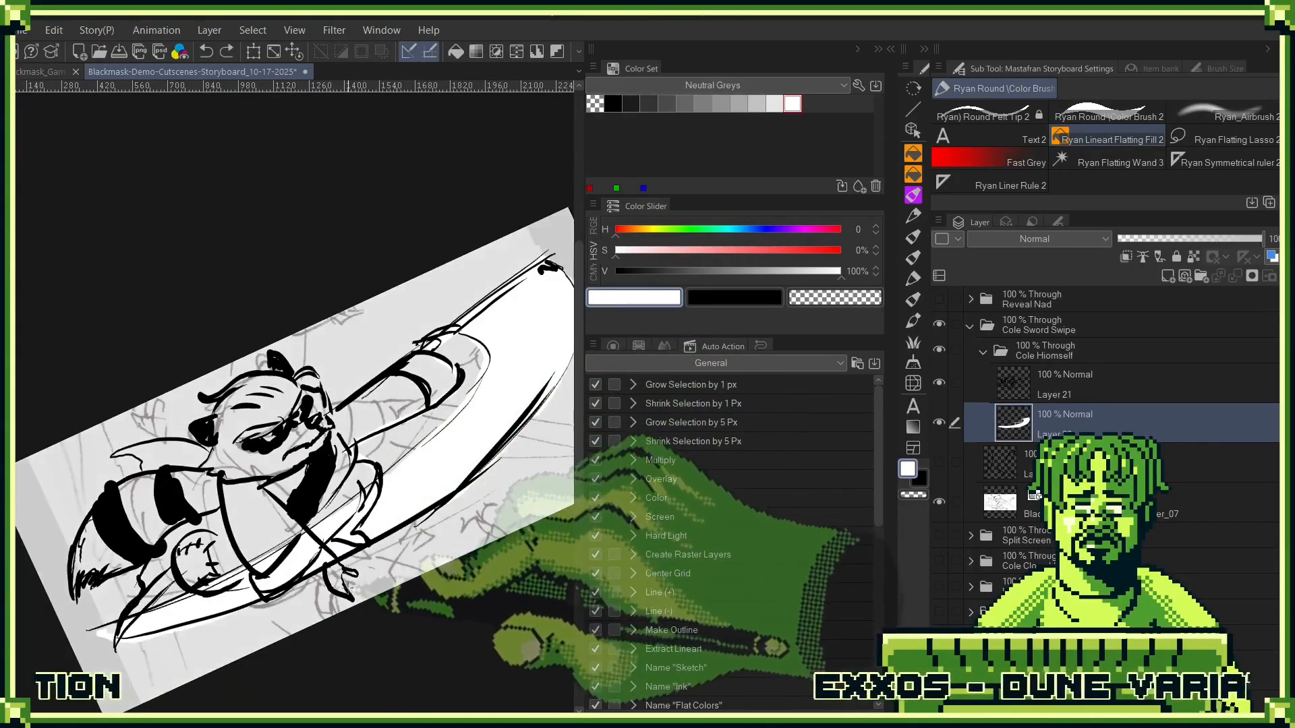
- Close the gaps in Cole's outline with white strokes, and fill his head, body, arm and tail with white
key(b)
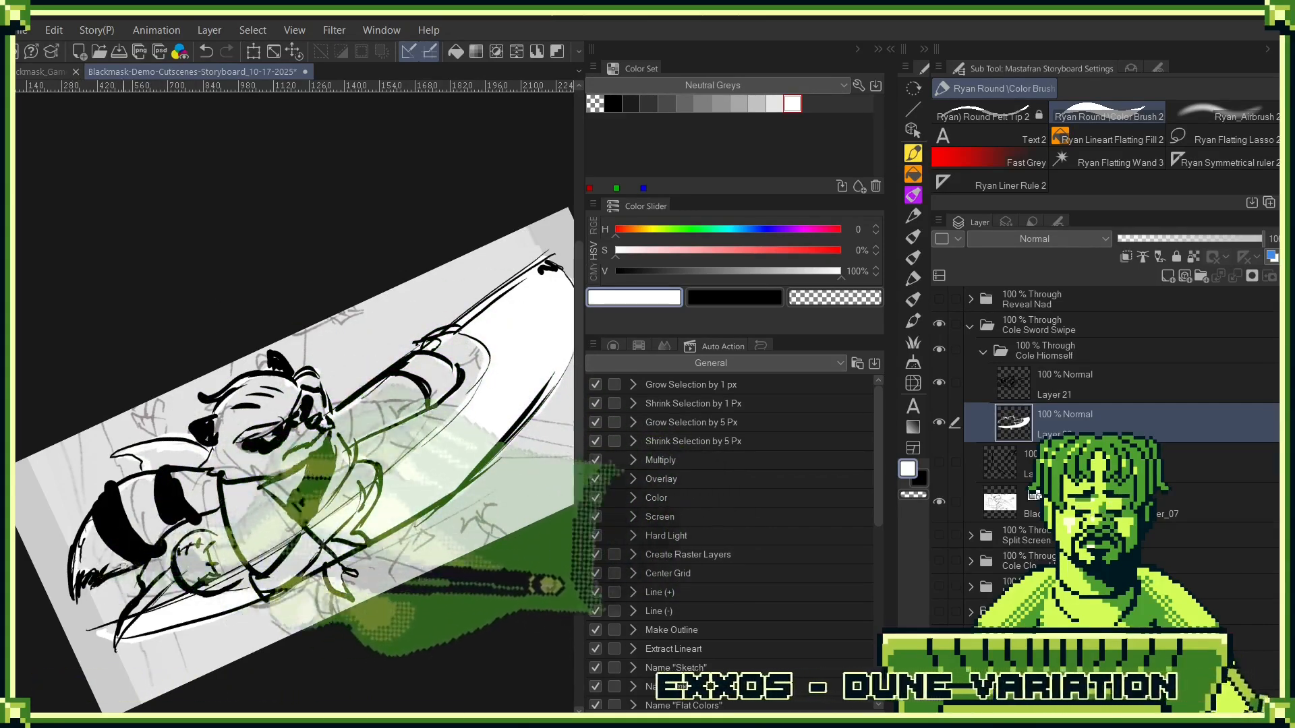
key(g)
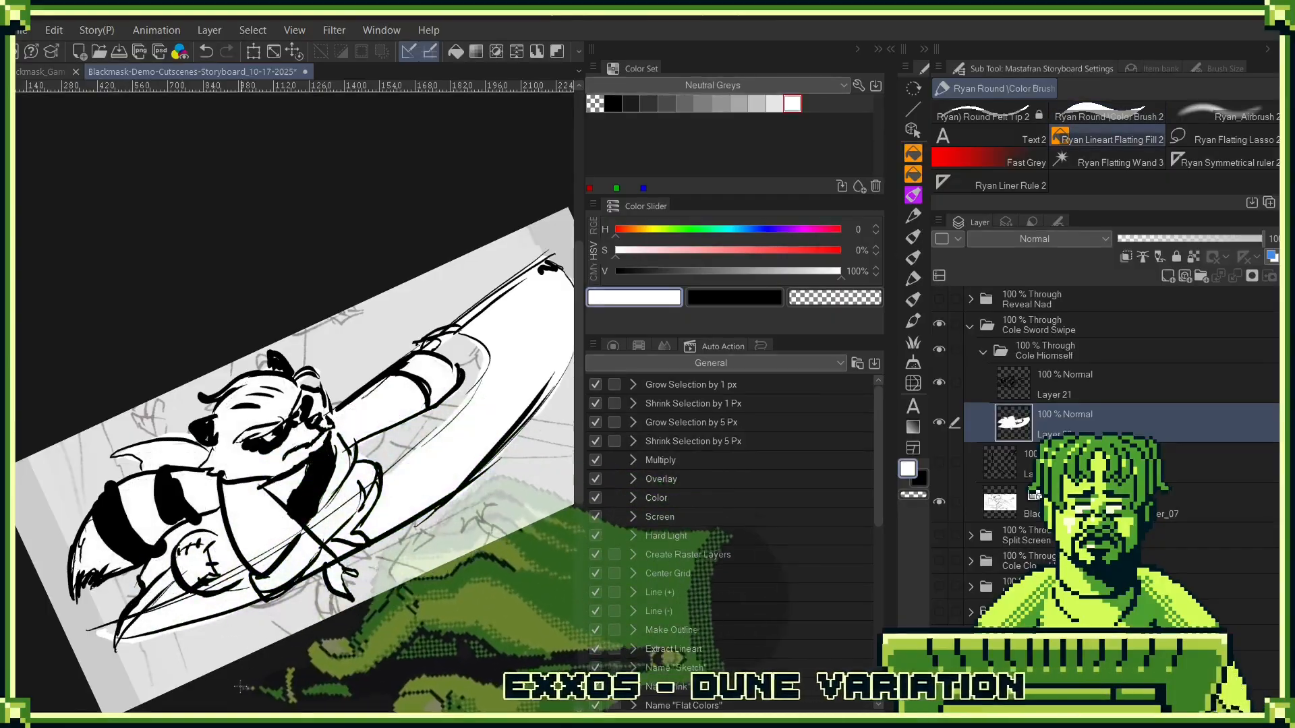
drag(255, 625, 163, 511)
- Collapse Cole's folder, show the tree line layer, and add a new layer next to it
click(983, 351)
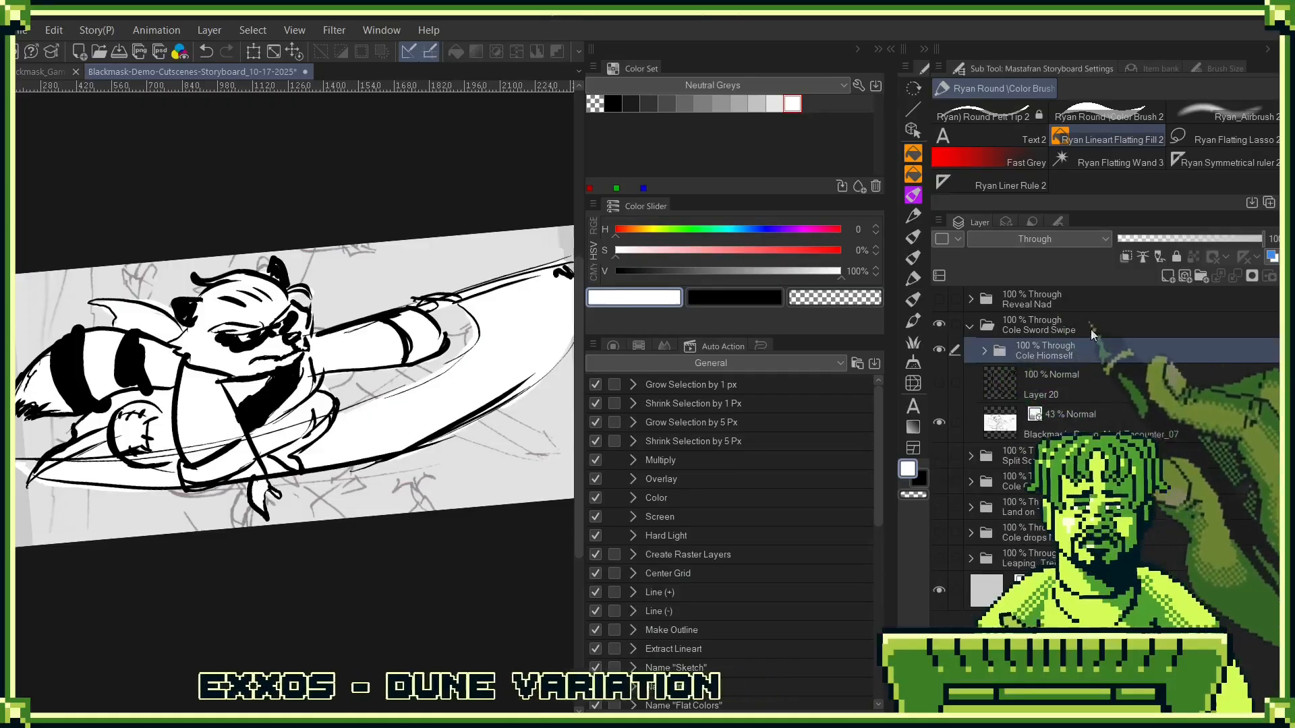
click(1074, 374)
click(939, 383)
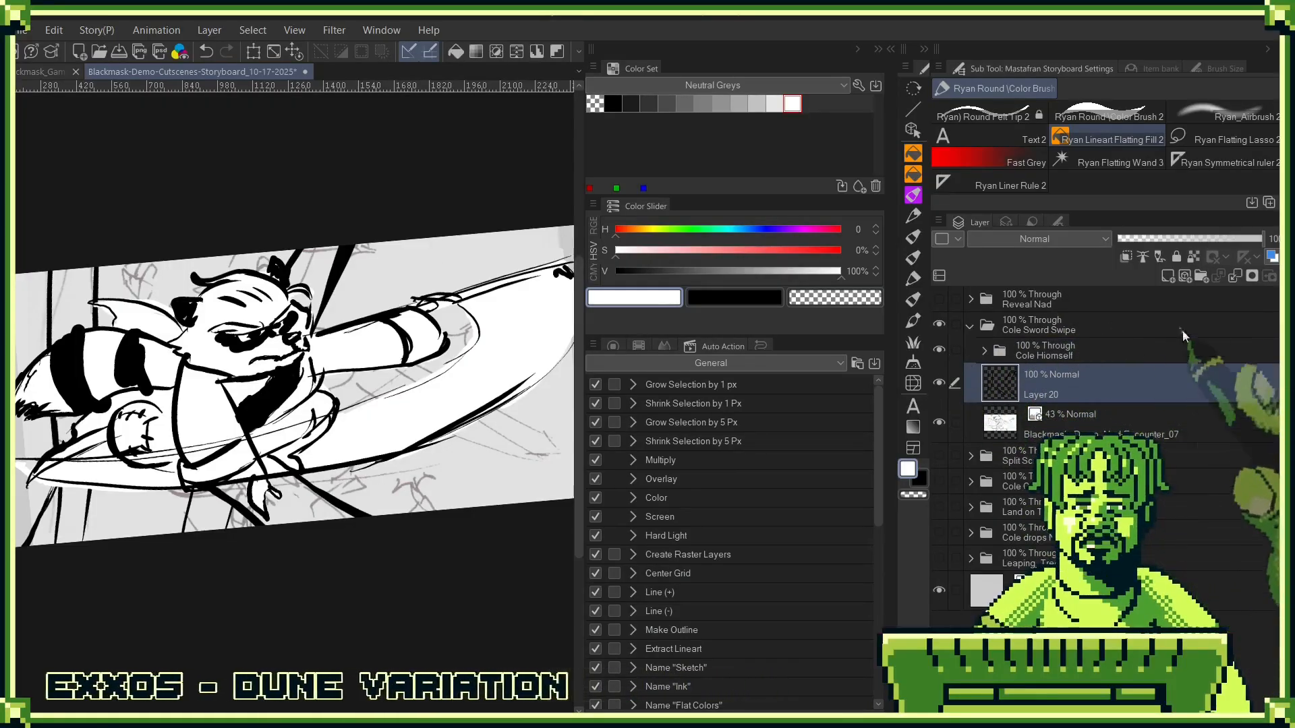
click(1169, 275)
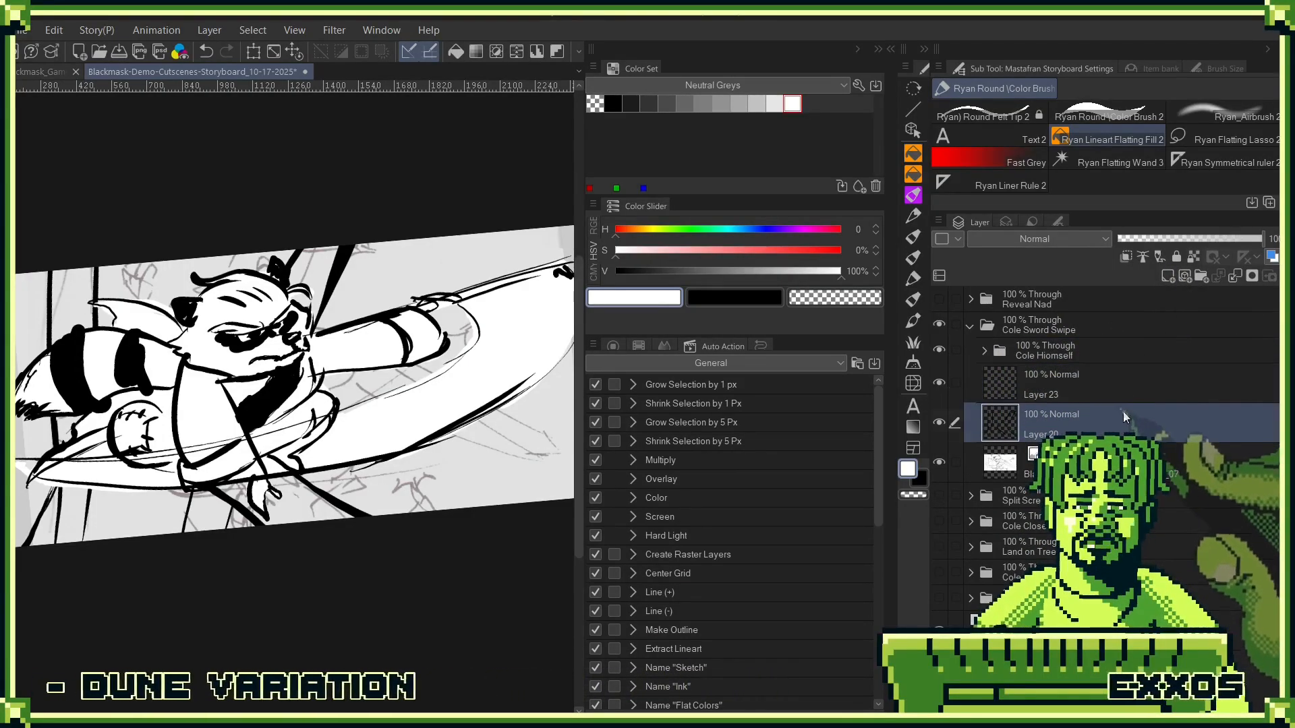
- Place the tree line layer above the empty new layer and group both in a folder named "Tree Trunks"
drag(1122, 412, 1199, 277)
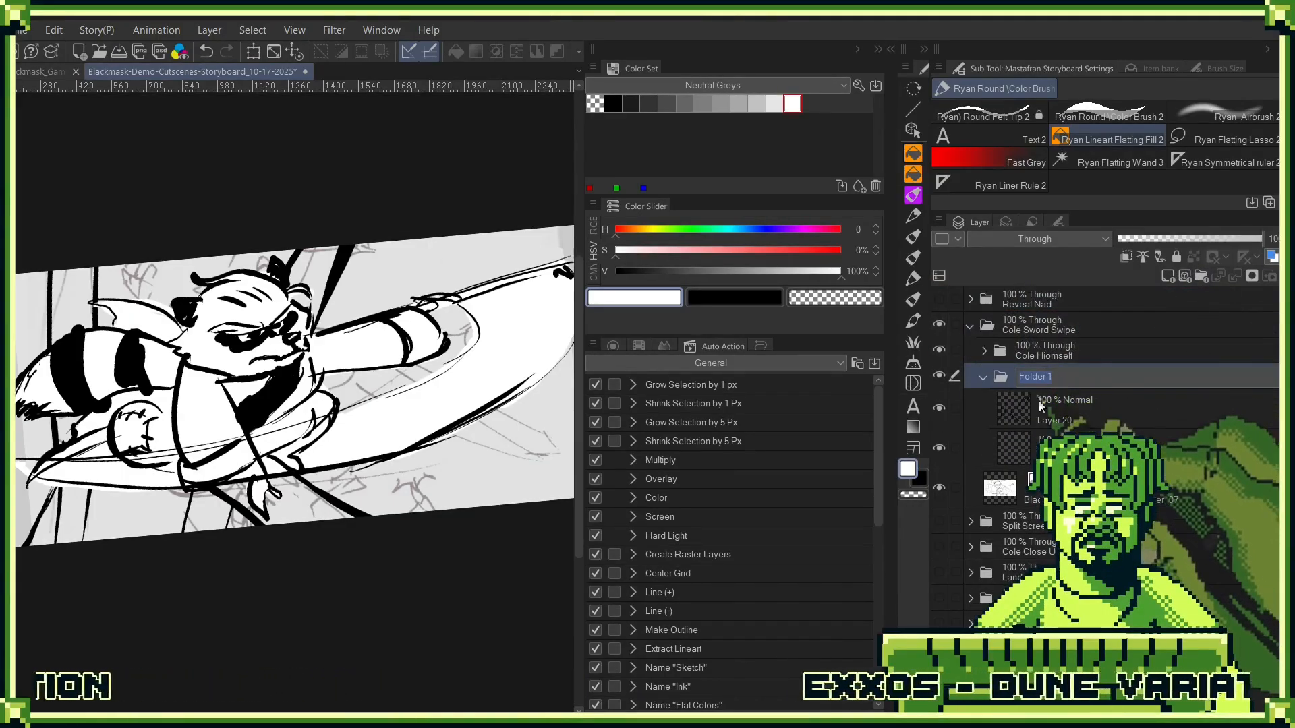
text(T)
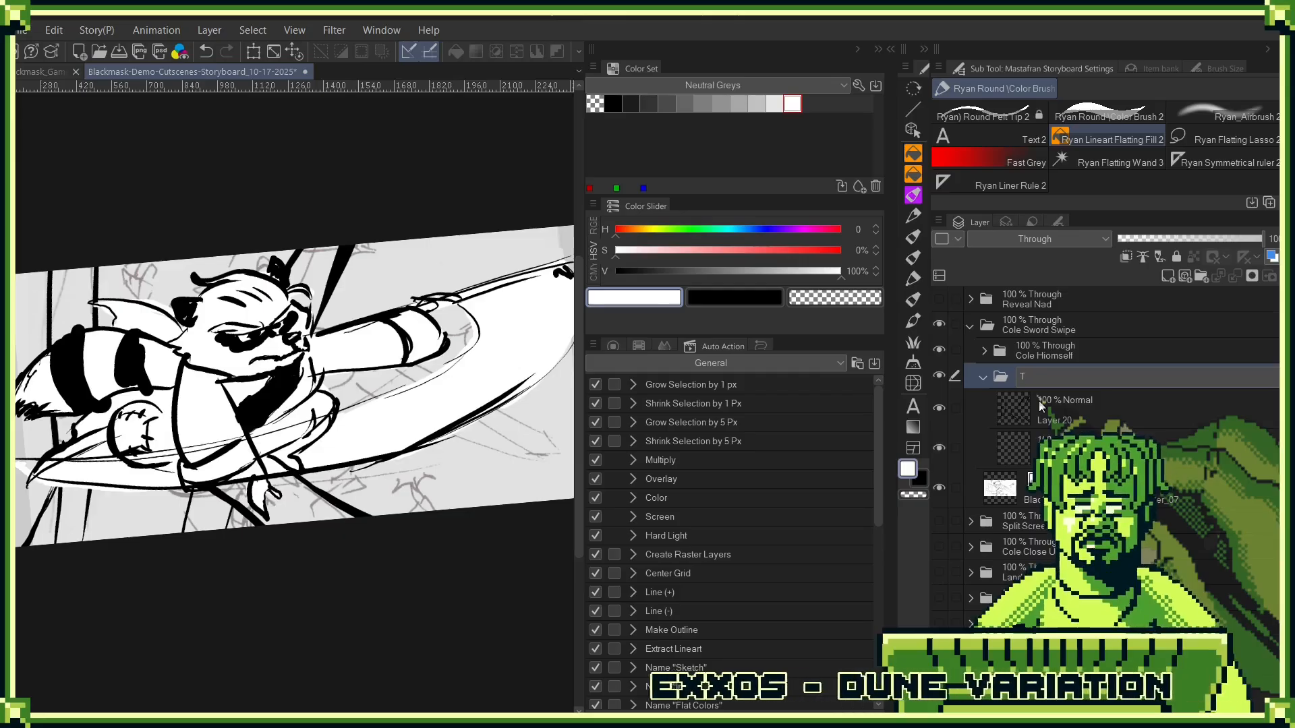
text(ree)
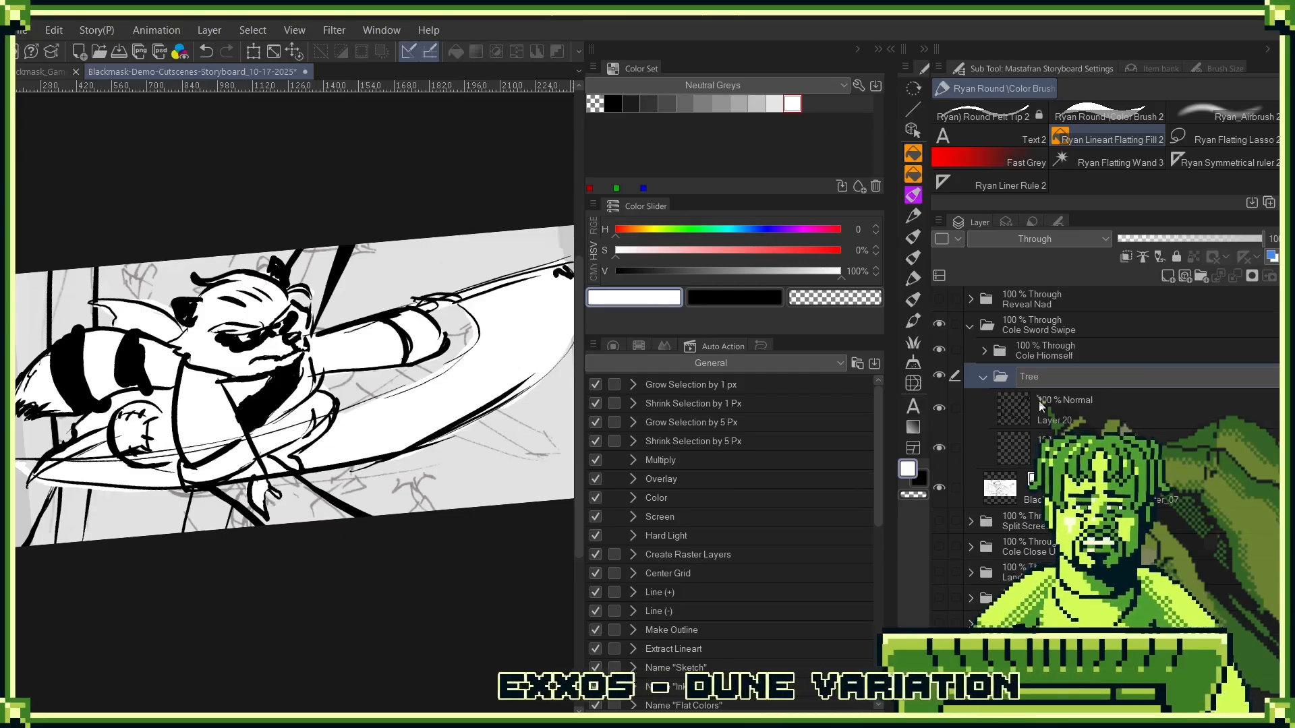
text( Trunk)
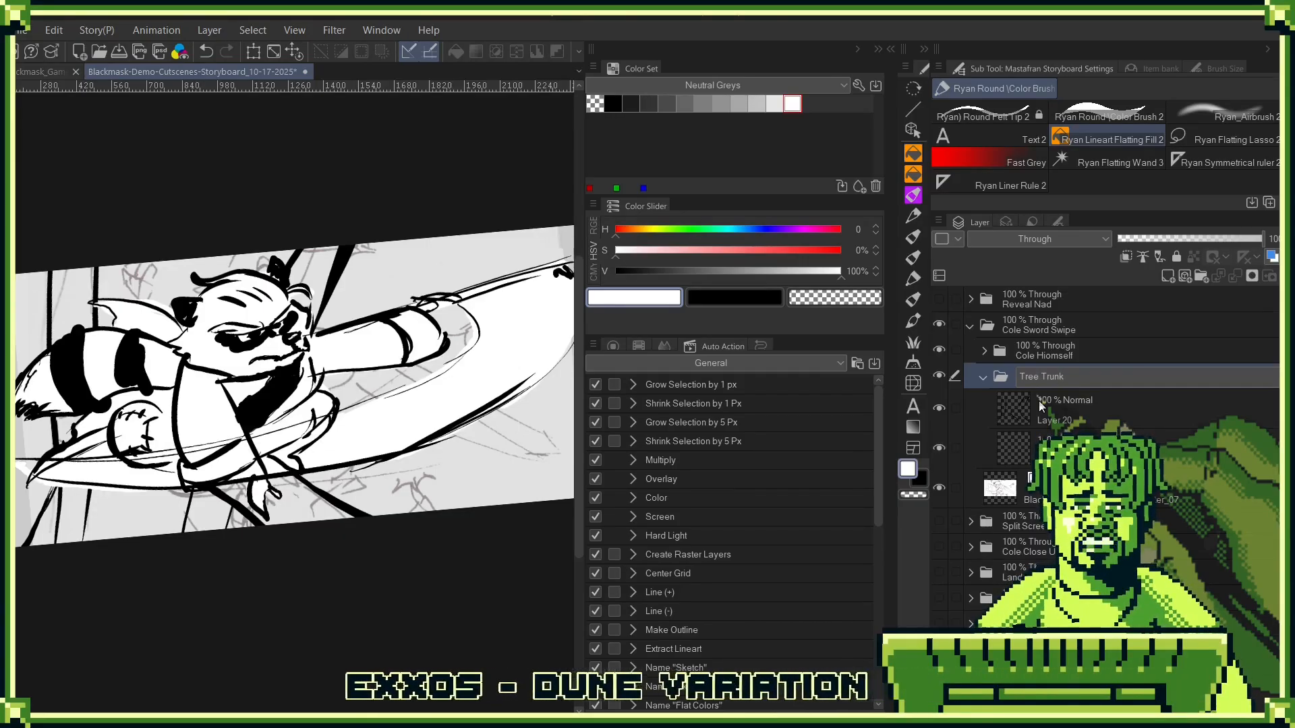
text(s)
key(Return)
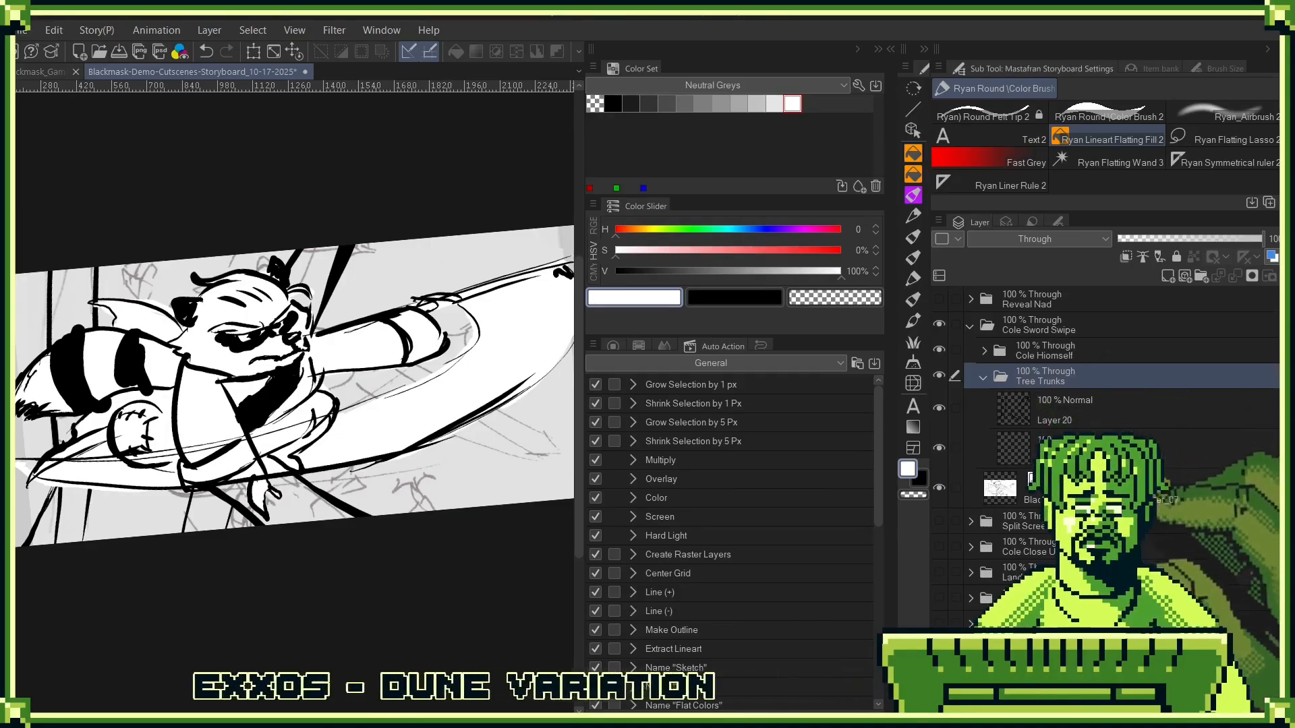
- Hide Cole's folder and choose the dark grey with 29% value for the empty layer in the Tree Trunks folder
click(1065, 448)
click(939, 410)
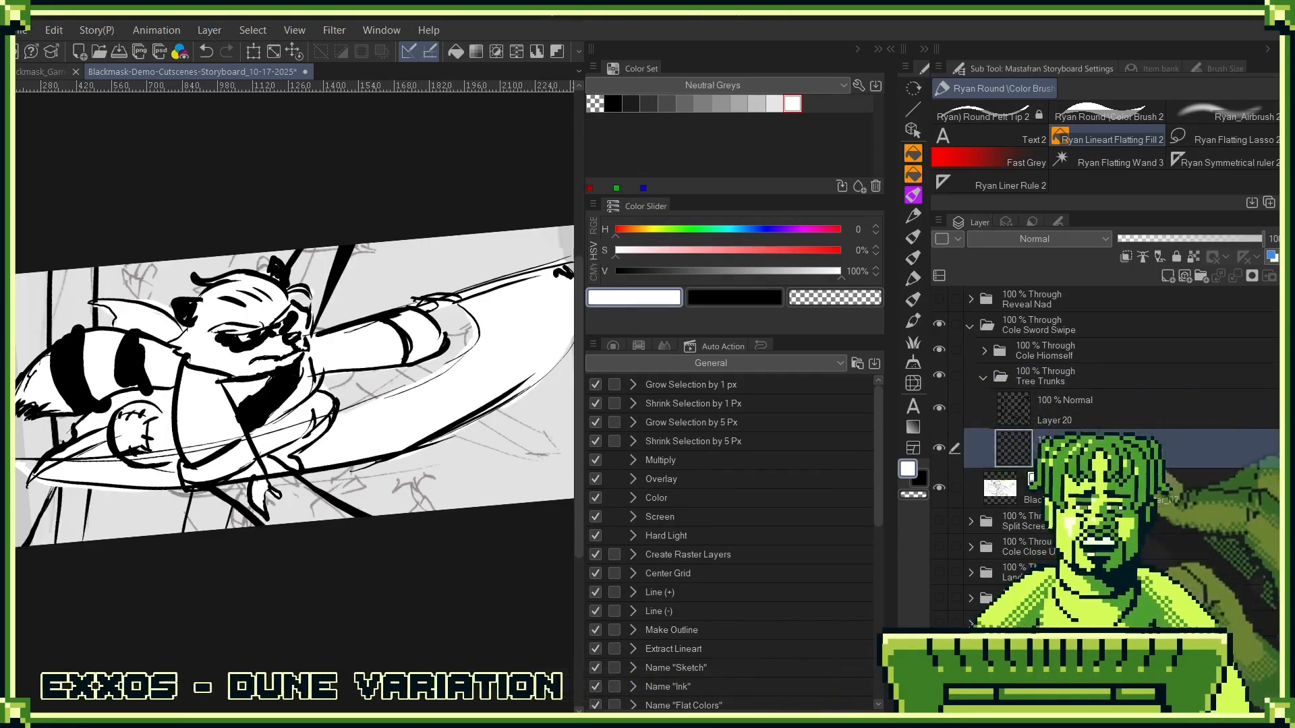
click(649, 103)
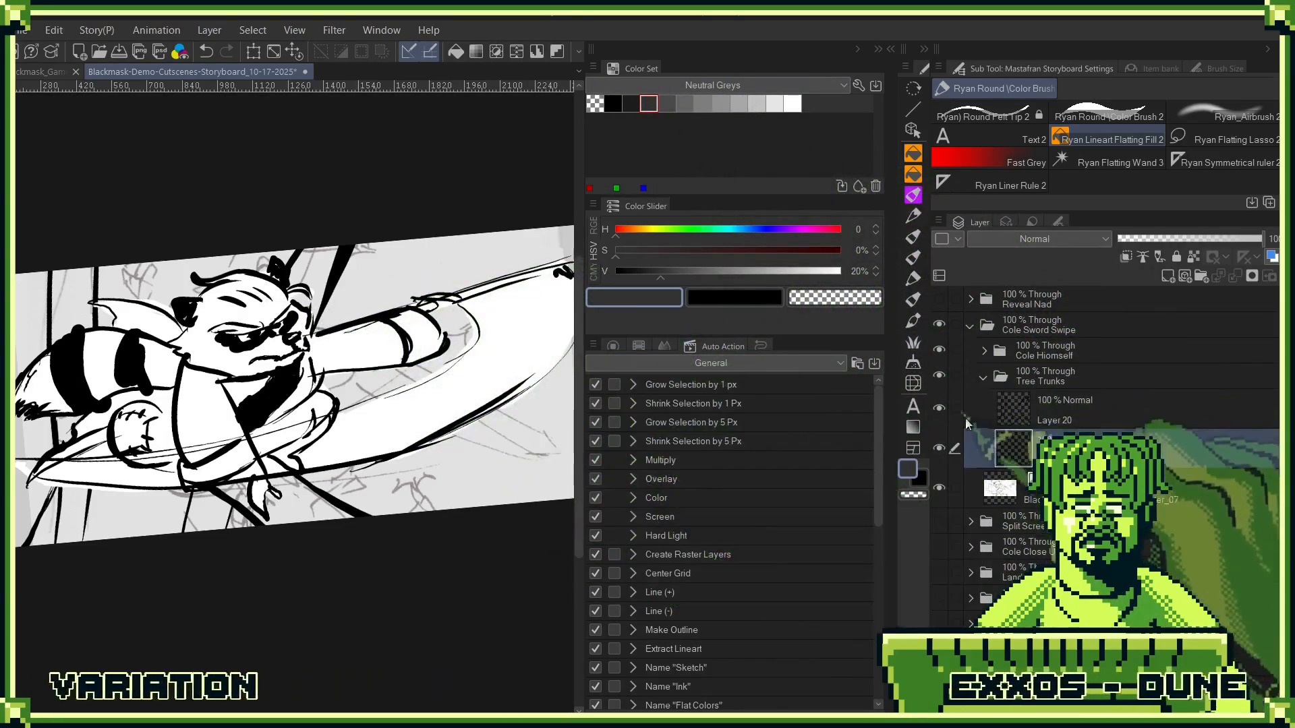
click(938, 376)
click(940, 376)
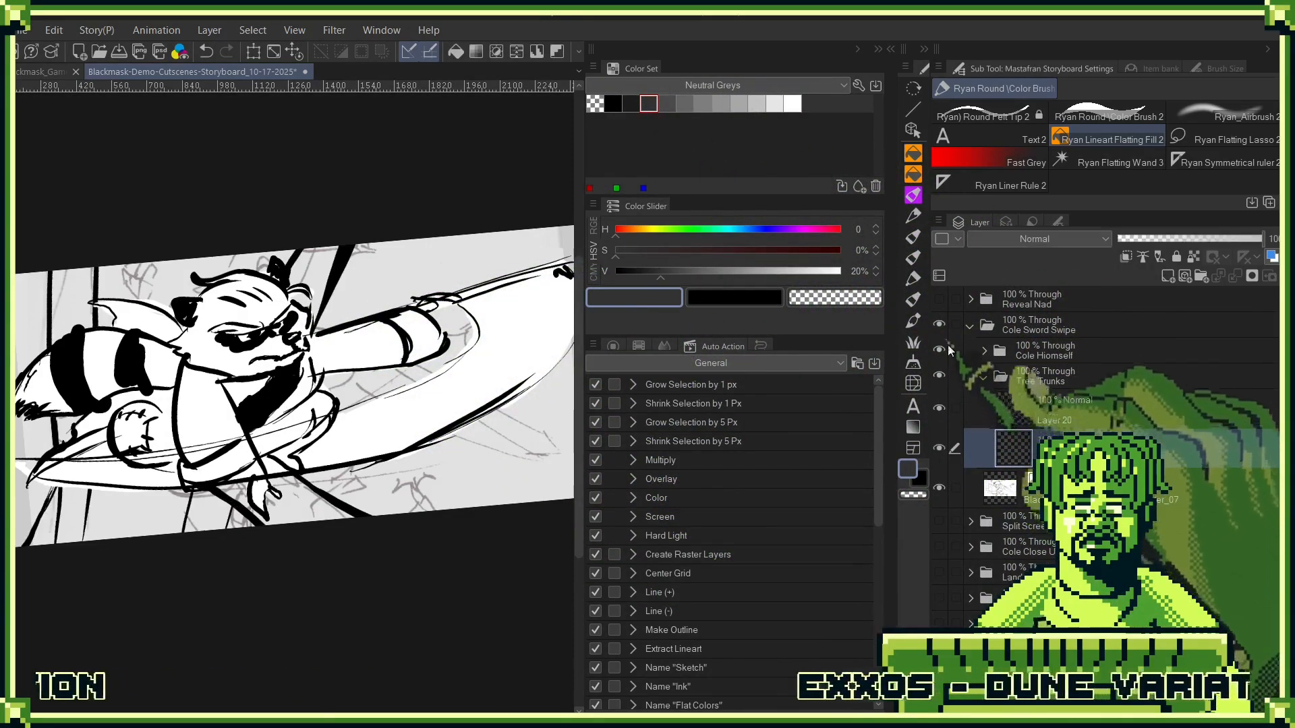
click(940, 350)
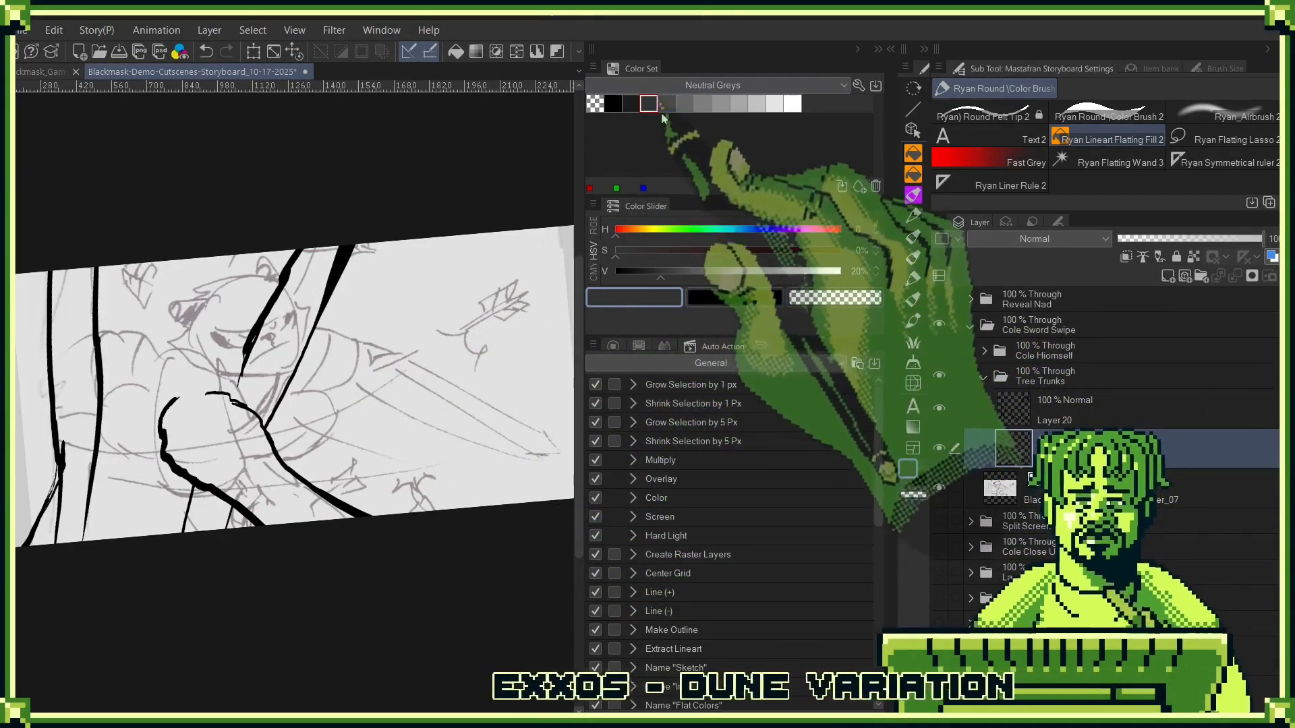
click(665, 105)
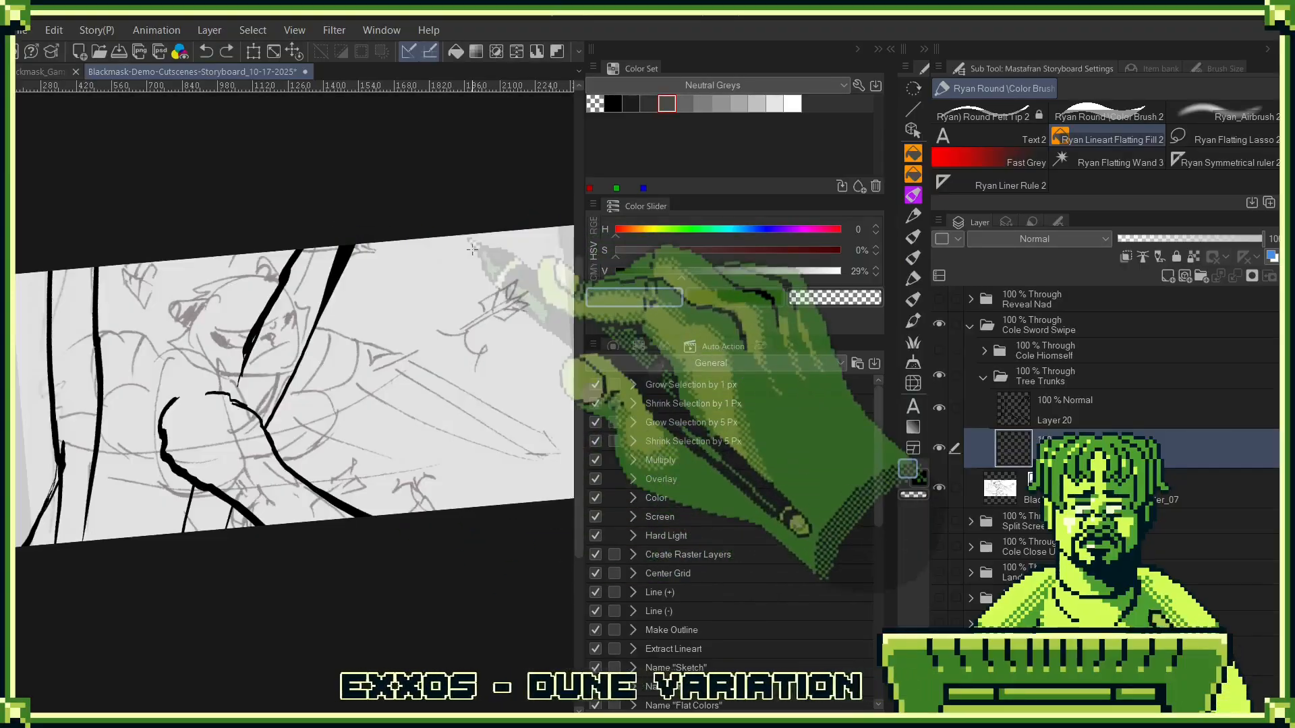
- Wand-select the areas outside the tree trunks on the line layer, invert the selection, and fill the trunks dark grey on the layer below
click(1090, 416)
key(w)
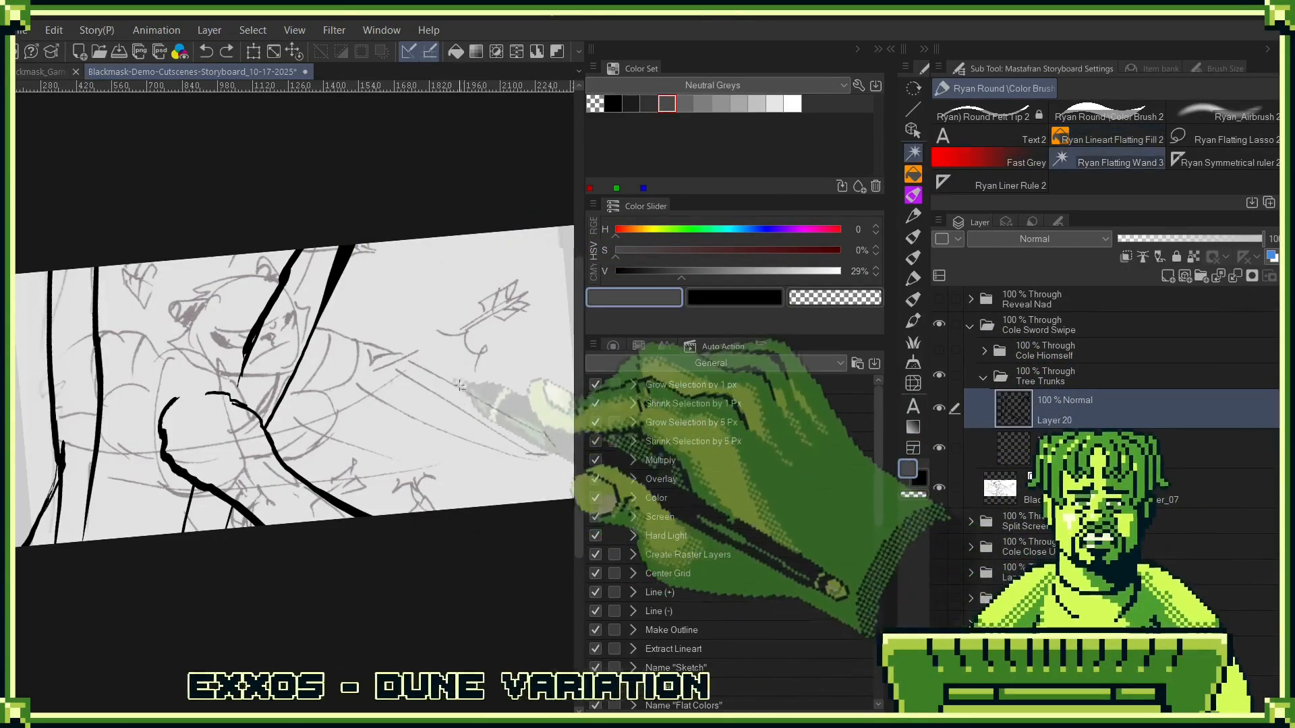
click(236, 521)
click(237, 521)
click(35, 411)
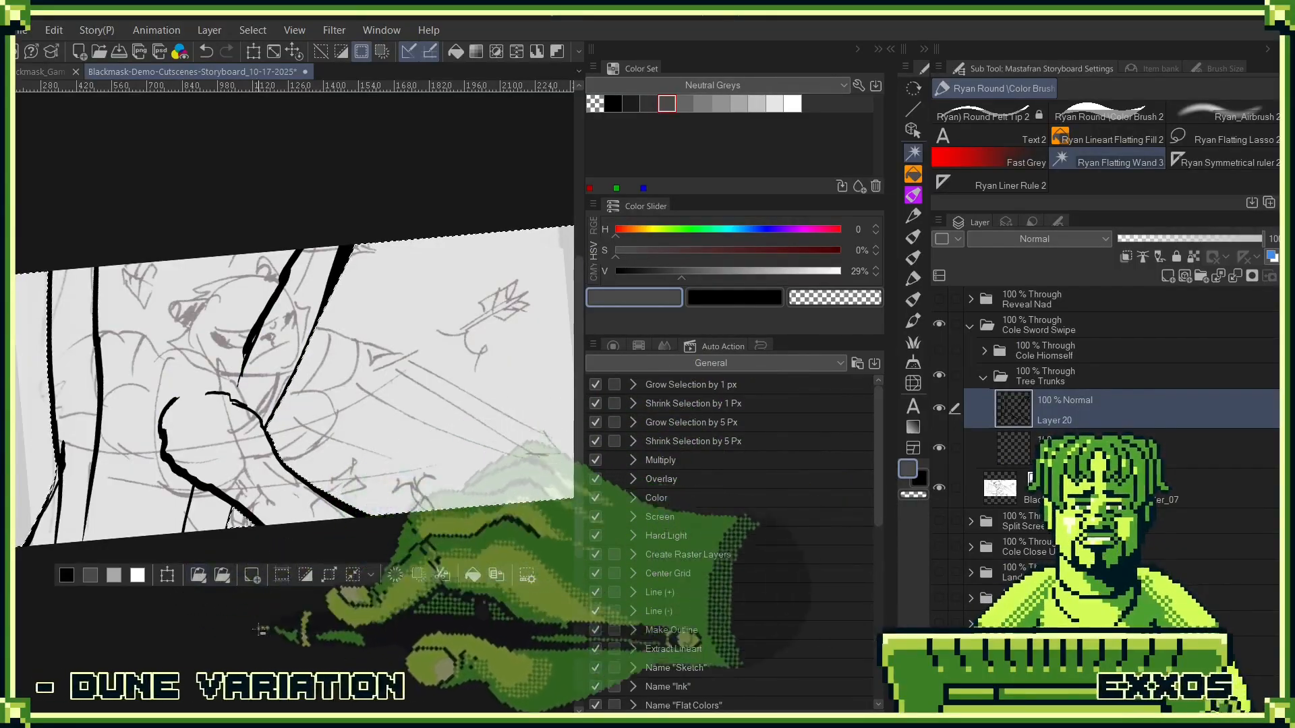
click(304, 576)
click(1043, 445)
key(alt+Delete)
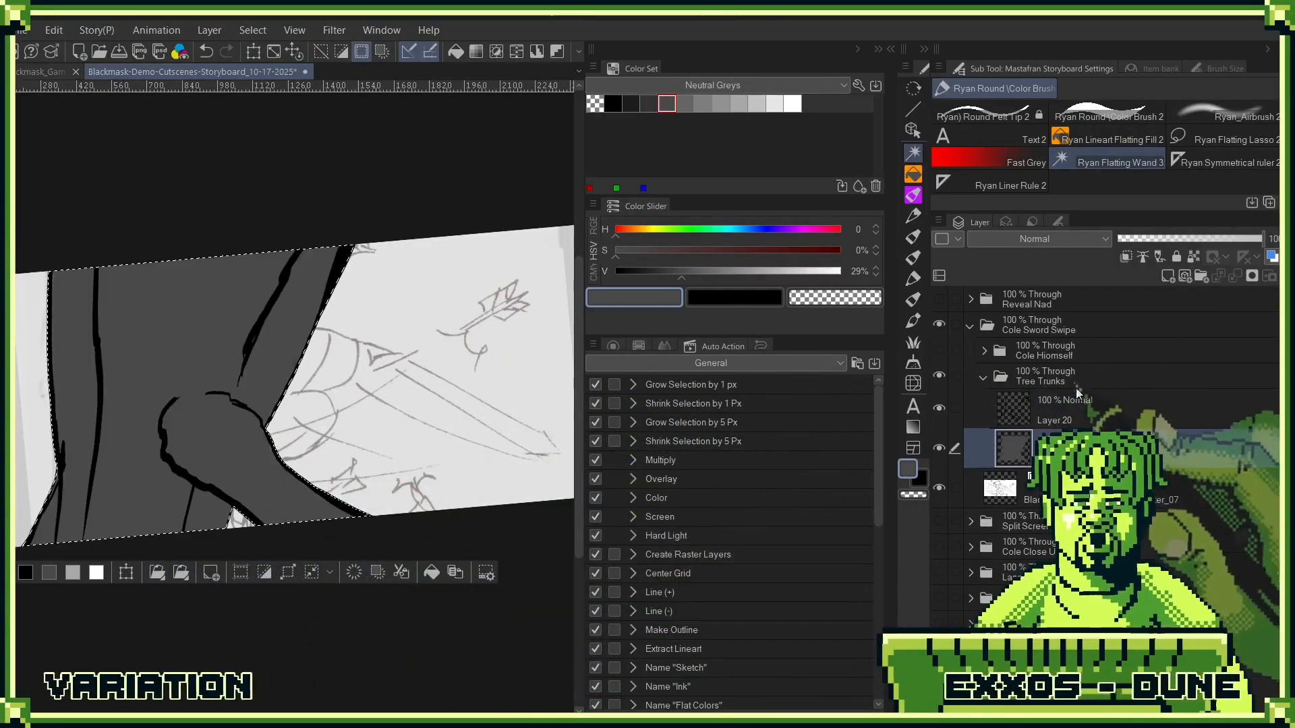
key(ctrl+d)
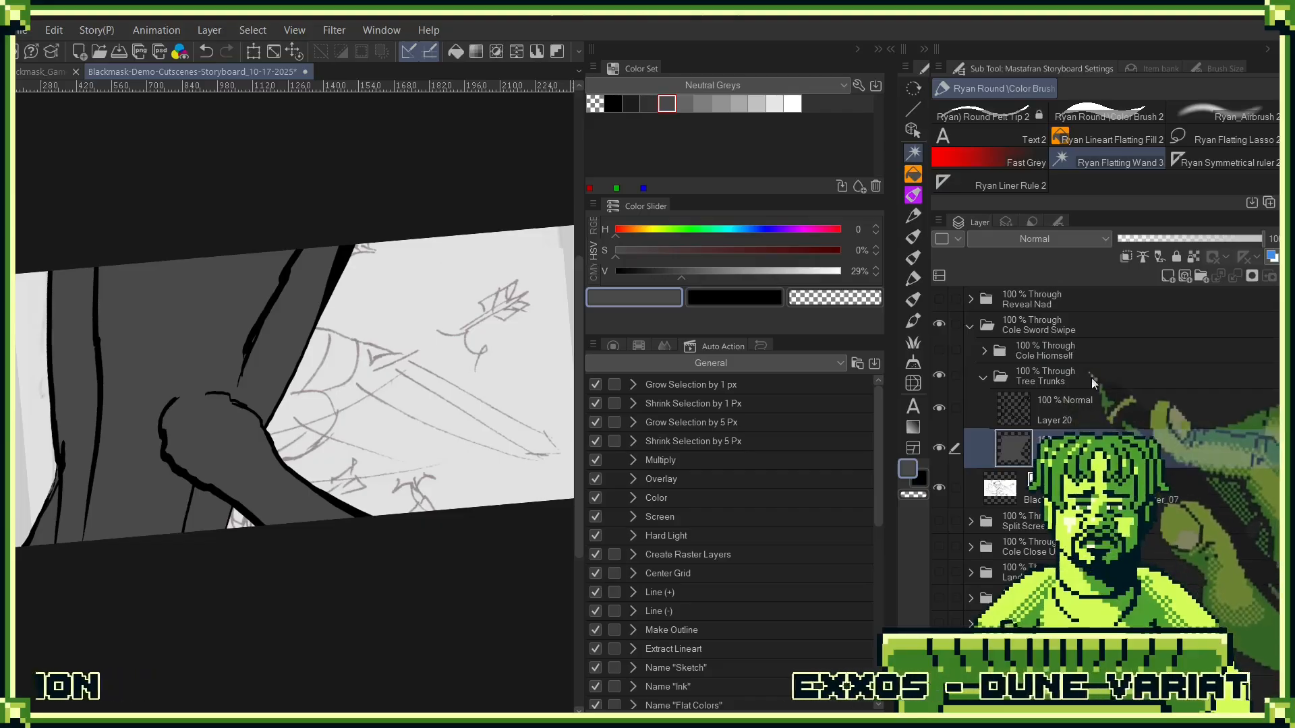
- Collapse the Tree Trunks folder, show Cole's folder again, and hide the Blackmask_Demo_Nad-Encounter_07 sketch layer
click(1025, 379)
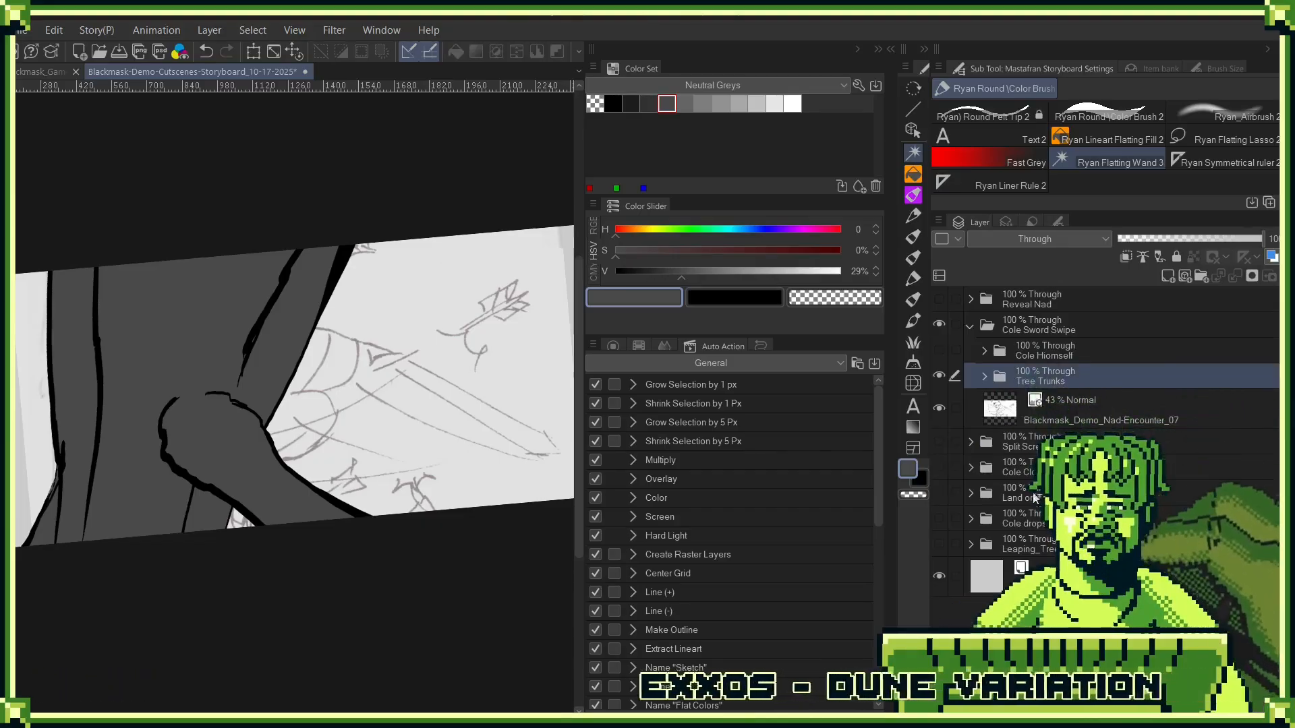
click(947, 348)
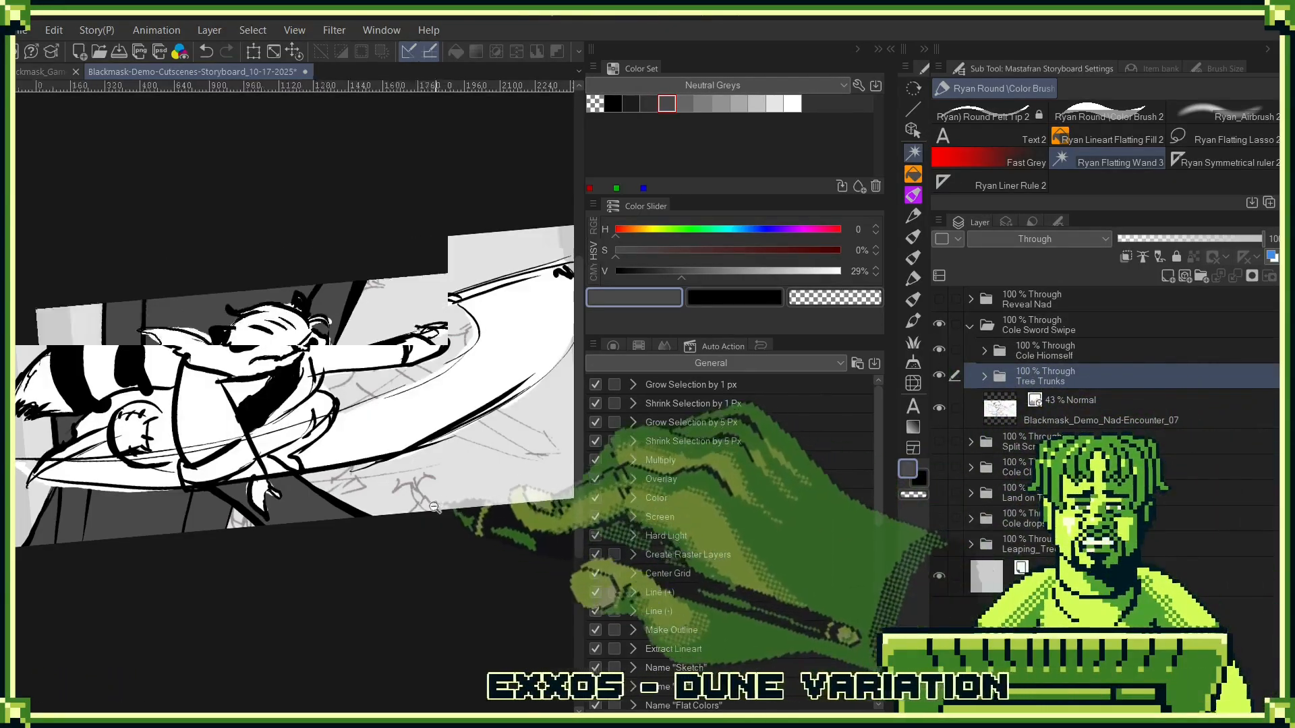
scroll(406, 515, down, 4)
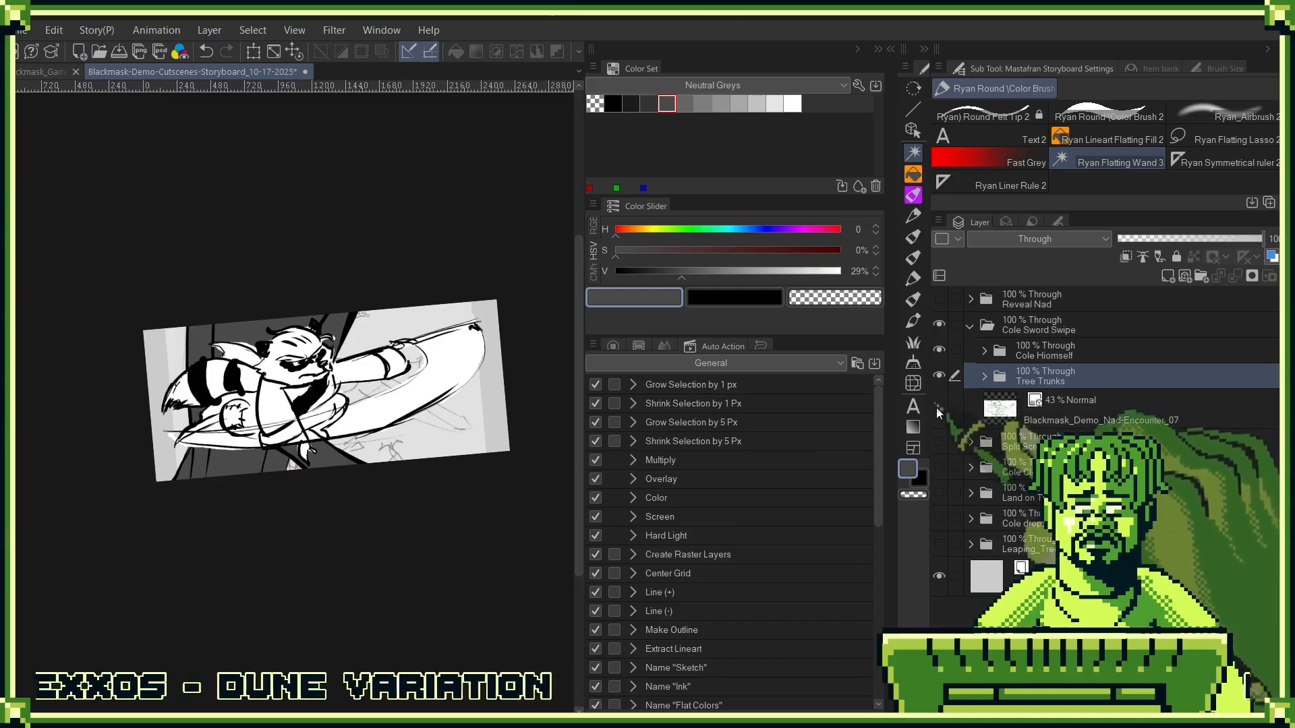
click(938, 410)
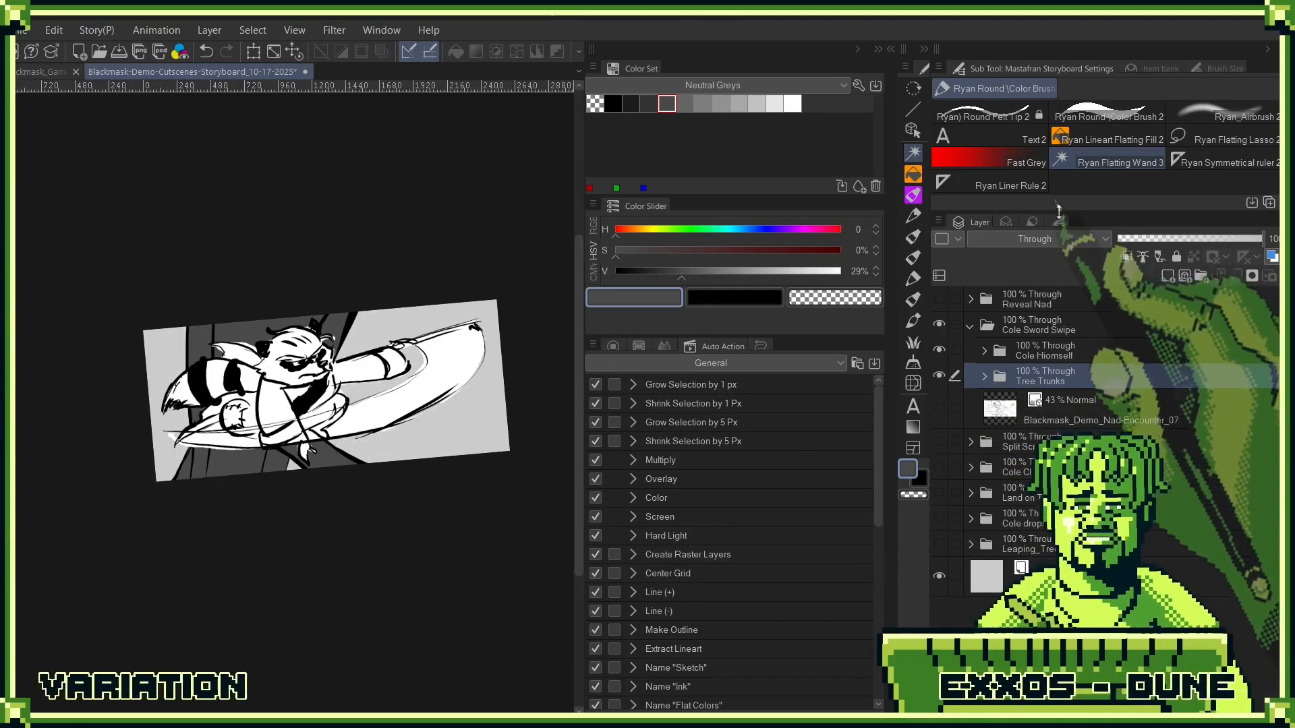
- Choose the arrow brush from the SPEC brush group, and add a new layer above Cole's folder for drawing in black
key(F6)
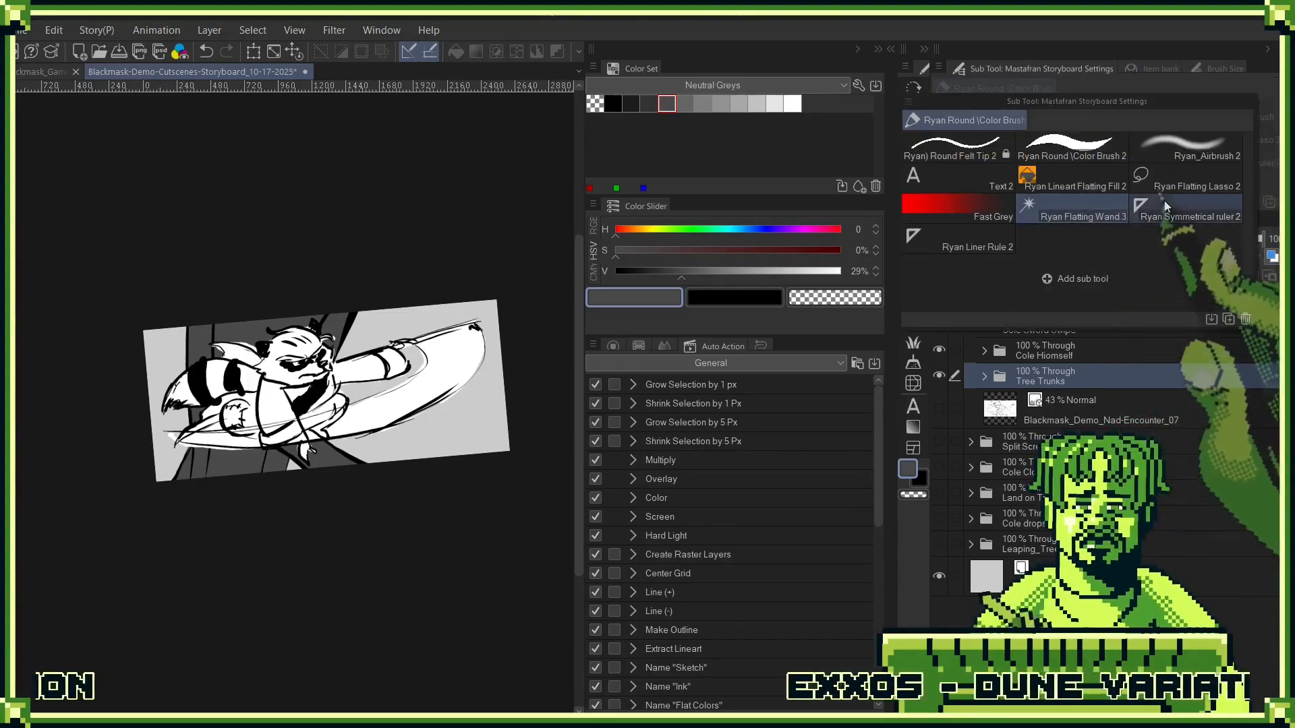
key(F7)
key(F8)
key(F7)
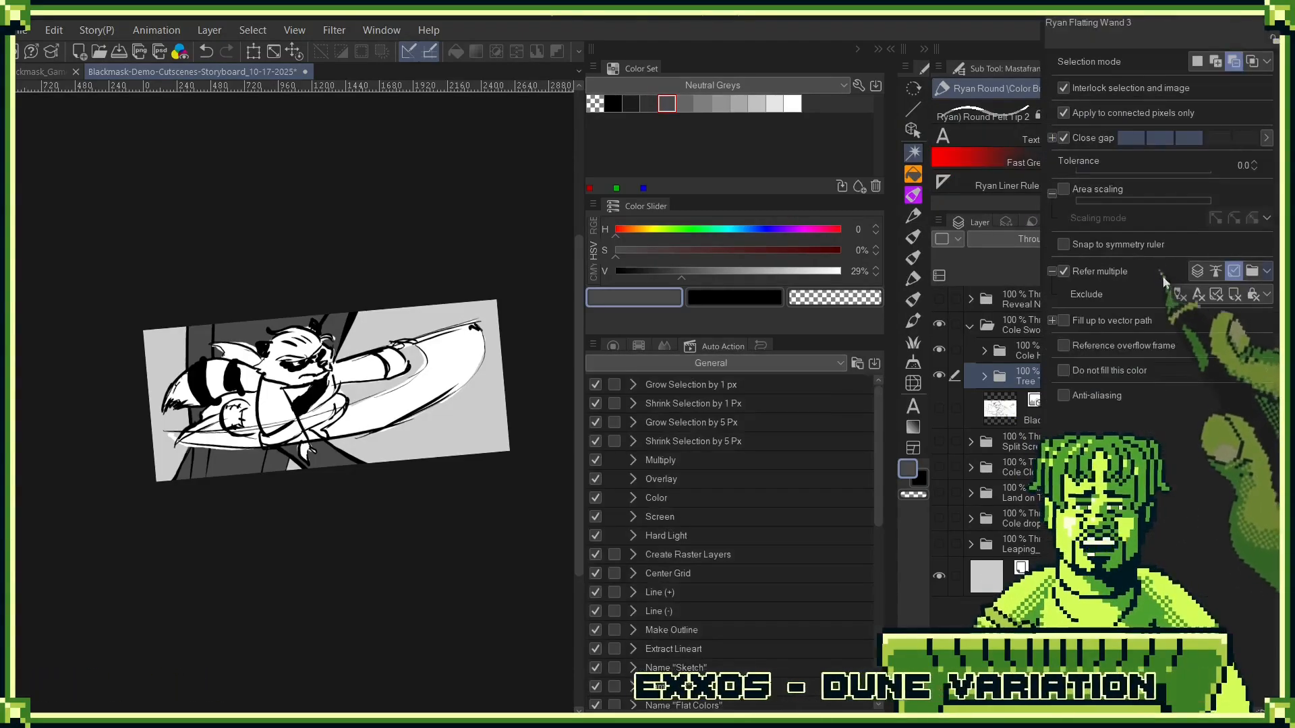
key(F8)
key(F7)
key(F7)
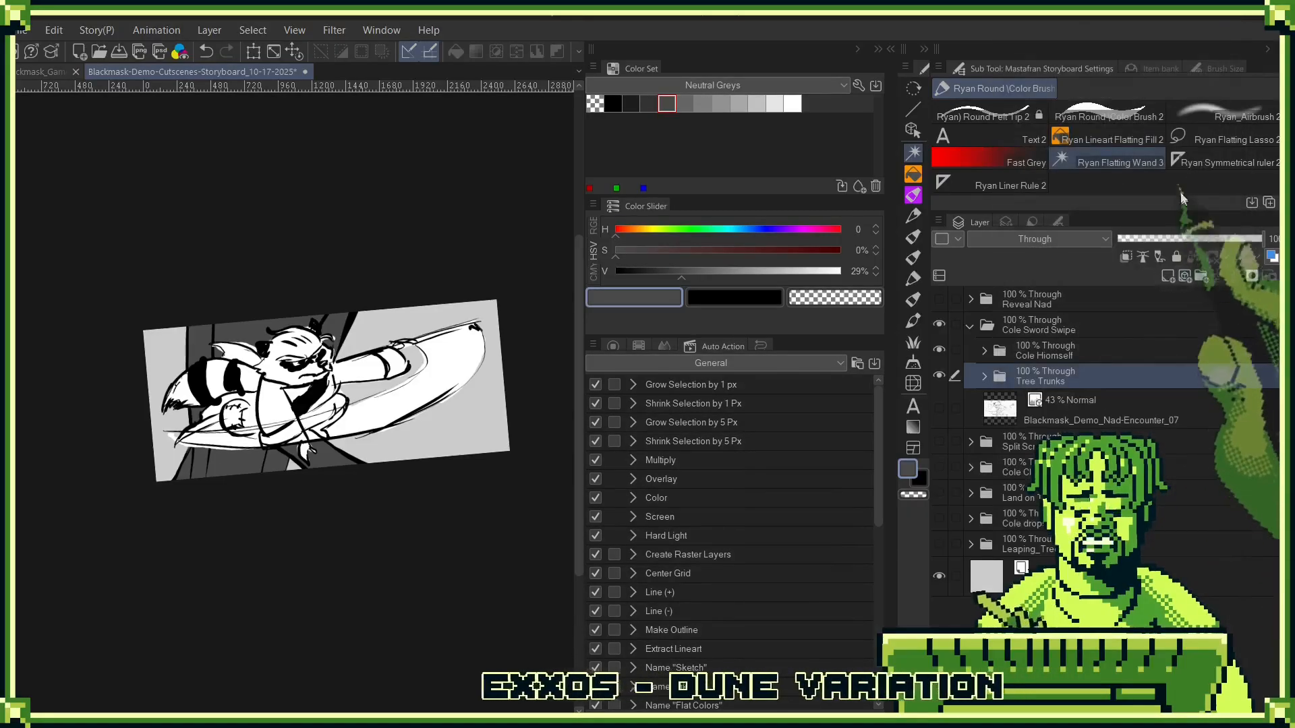
click(913, 216)
click(913, 174)
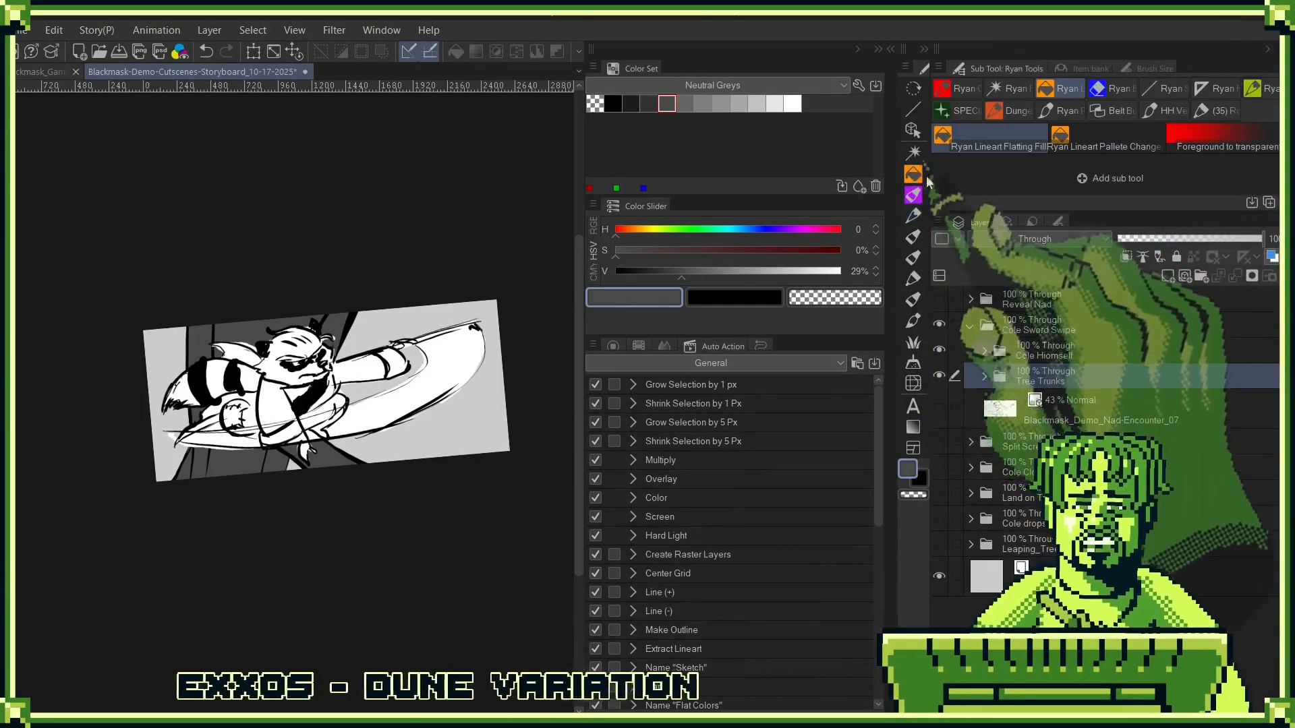
click(957, 111)
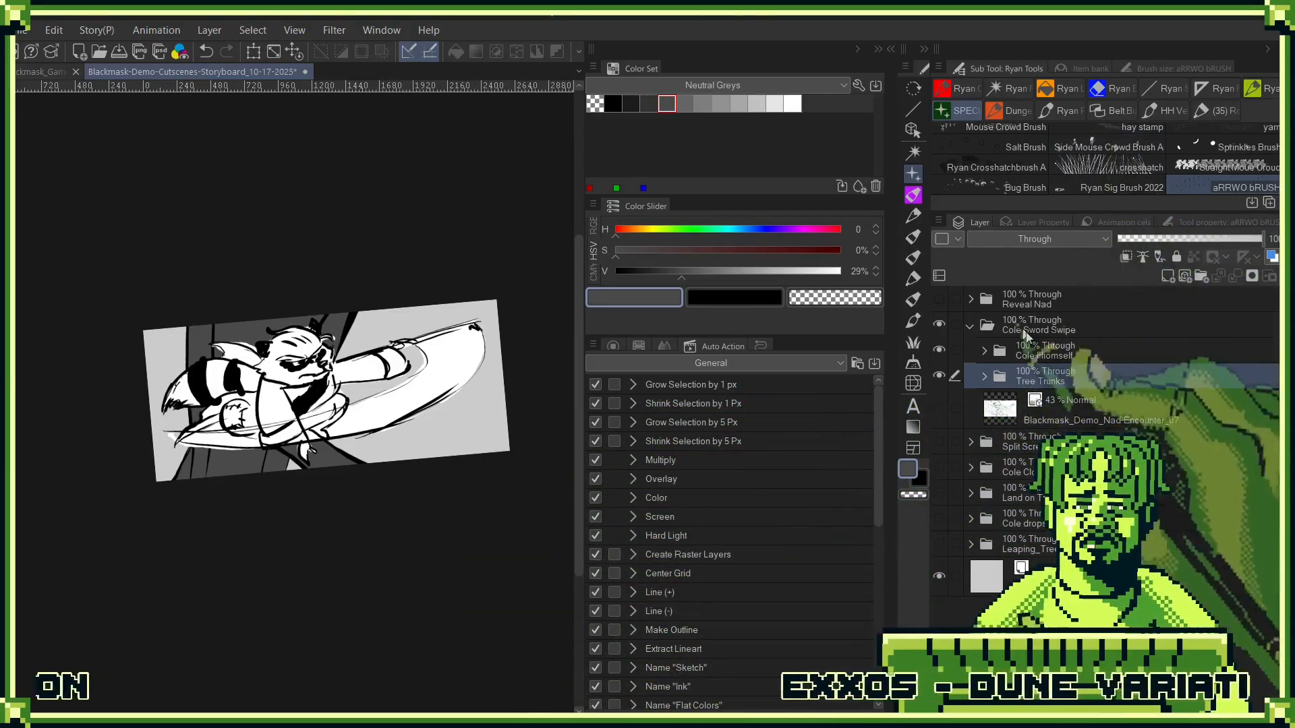
click(1169, 277)
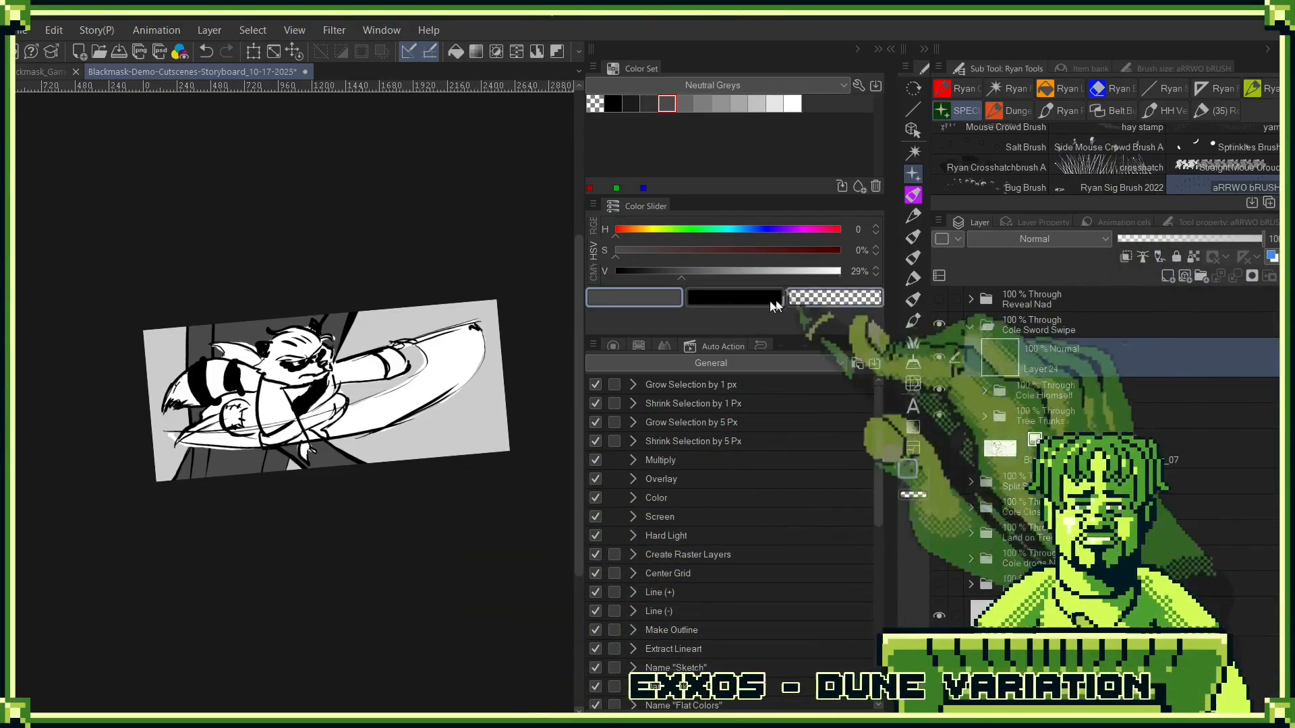
key(x)
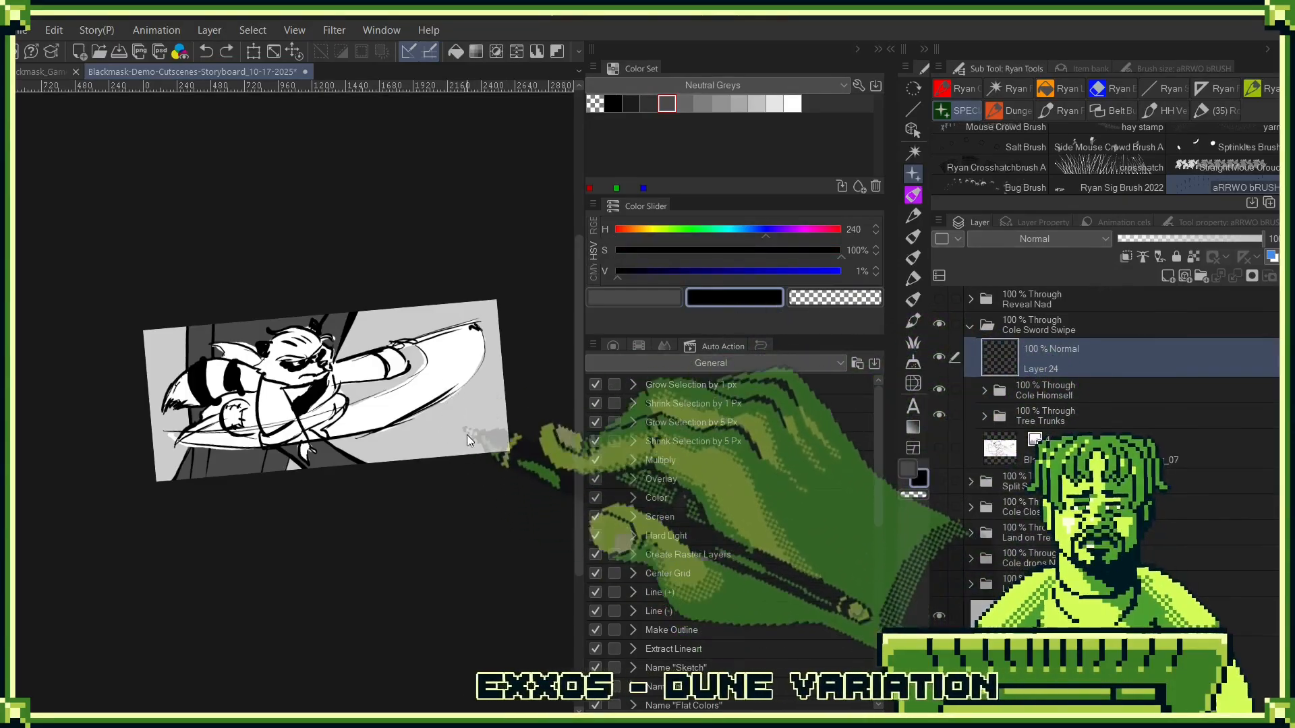
- Try stamping a black arrow over the sword swipe at different canvas angles, undoing each attempt
scroll(467, 434, up, 5)
click(467, 432)
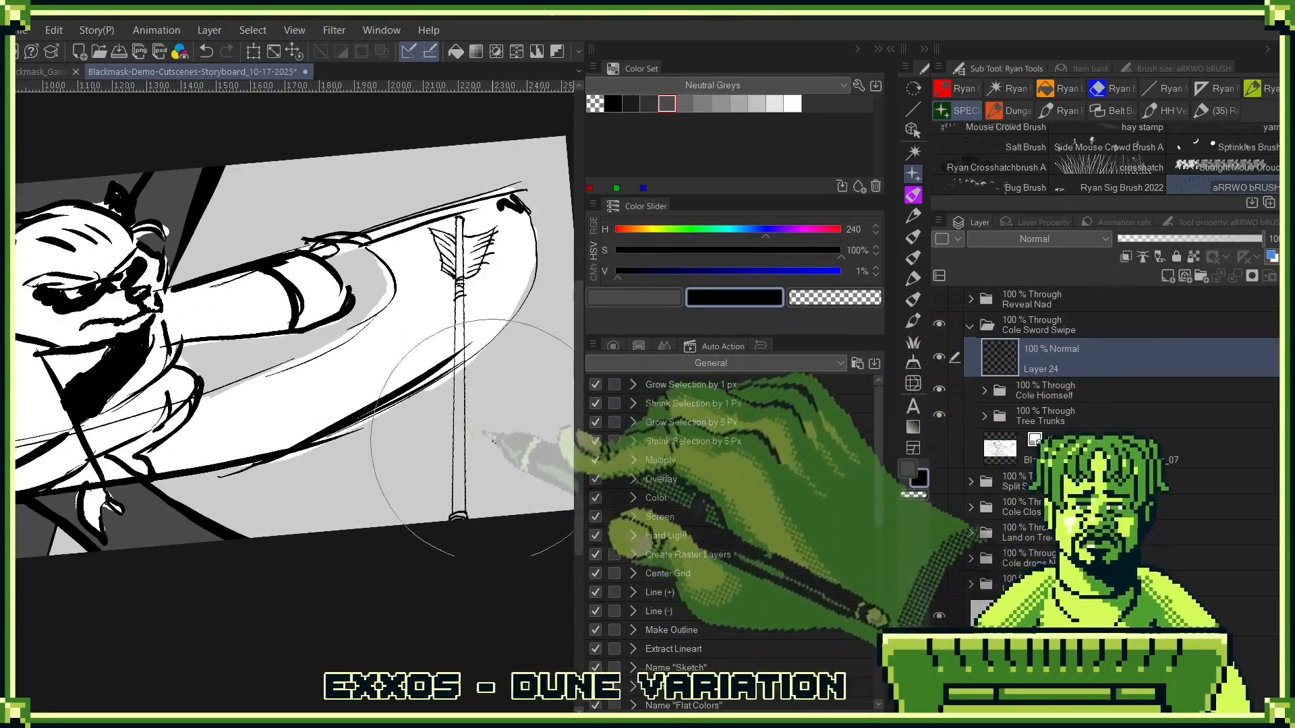
key(ctrl+z)
scroll(491, 495, down, 5)
mouse_move(499, 490)
mouse_down()
mouse_move(486, 302)
mouse_move(398, 209)
mouse_move(433, 375)
mouse_up()
click(340, 389)
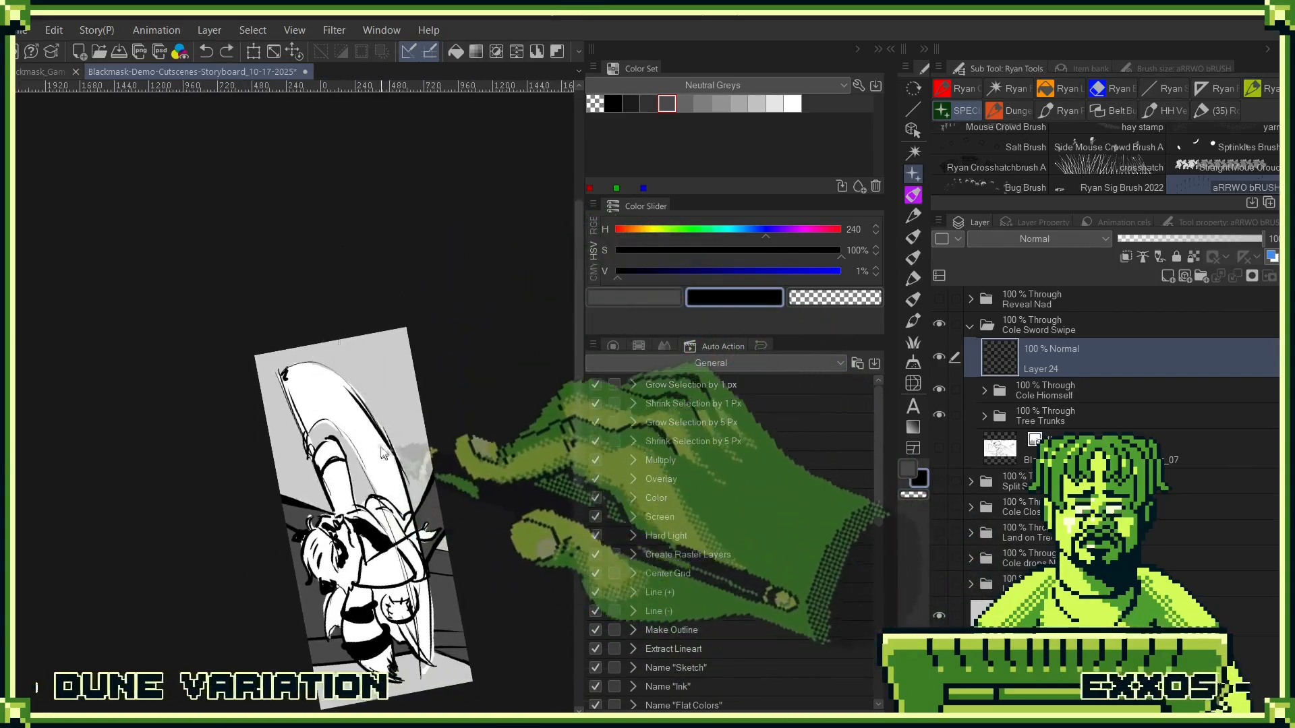
key(ctrl+z)
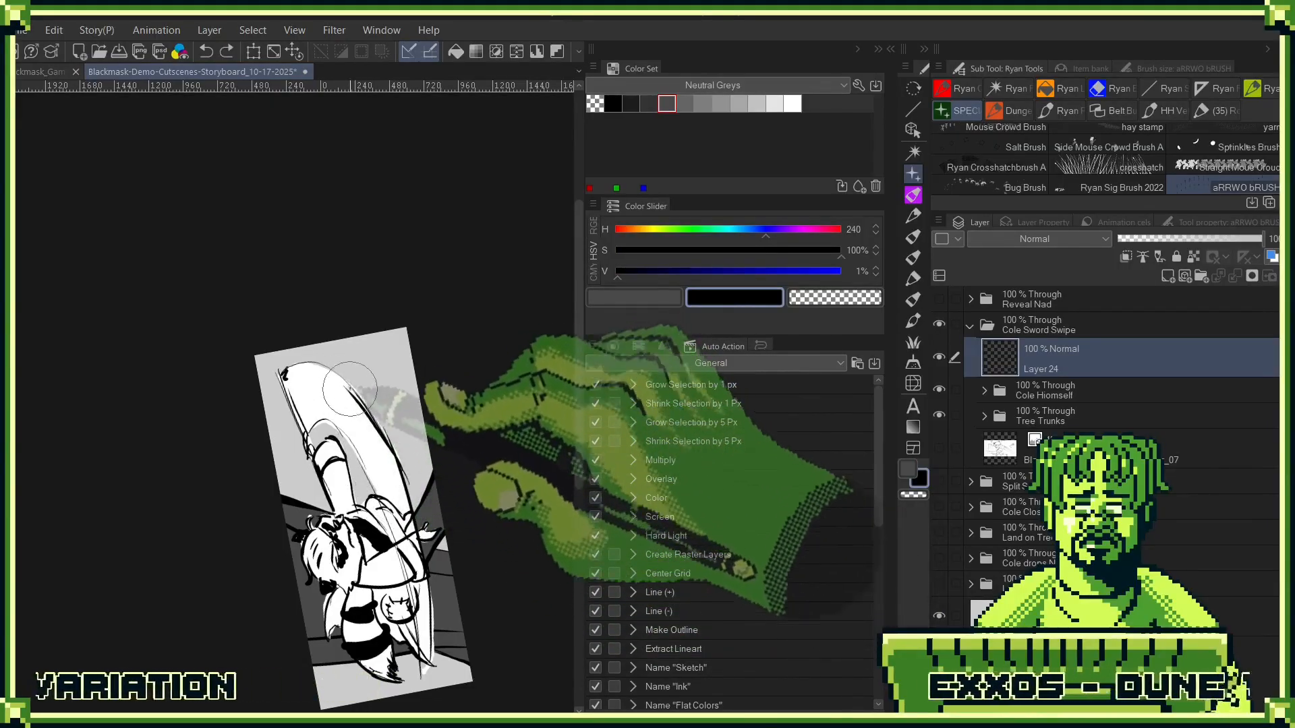
key(ctrl+y)
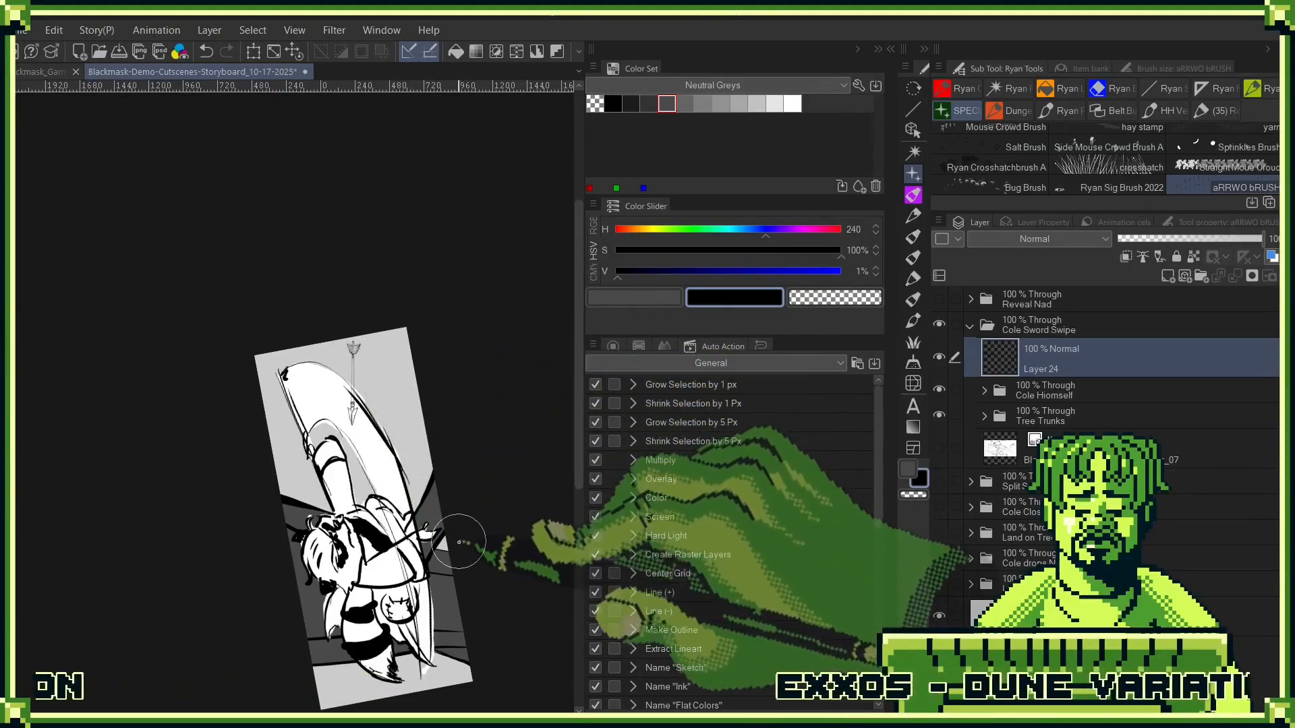
key(ctrl+z)
drag(458, 390, 408, 465)
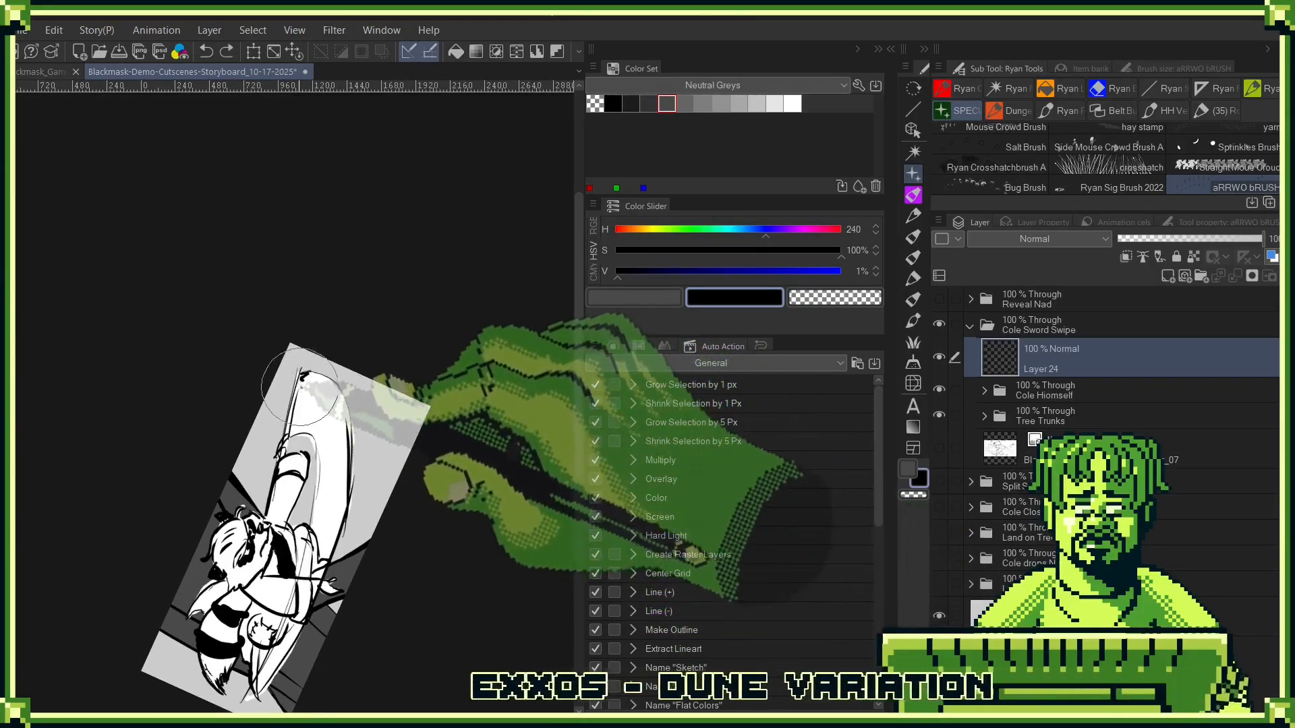
drag(301, 350, 299, 445)
drag(439, 413, 396, 572)
drag(303, 567, 482, 572)
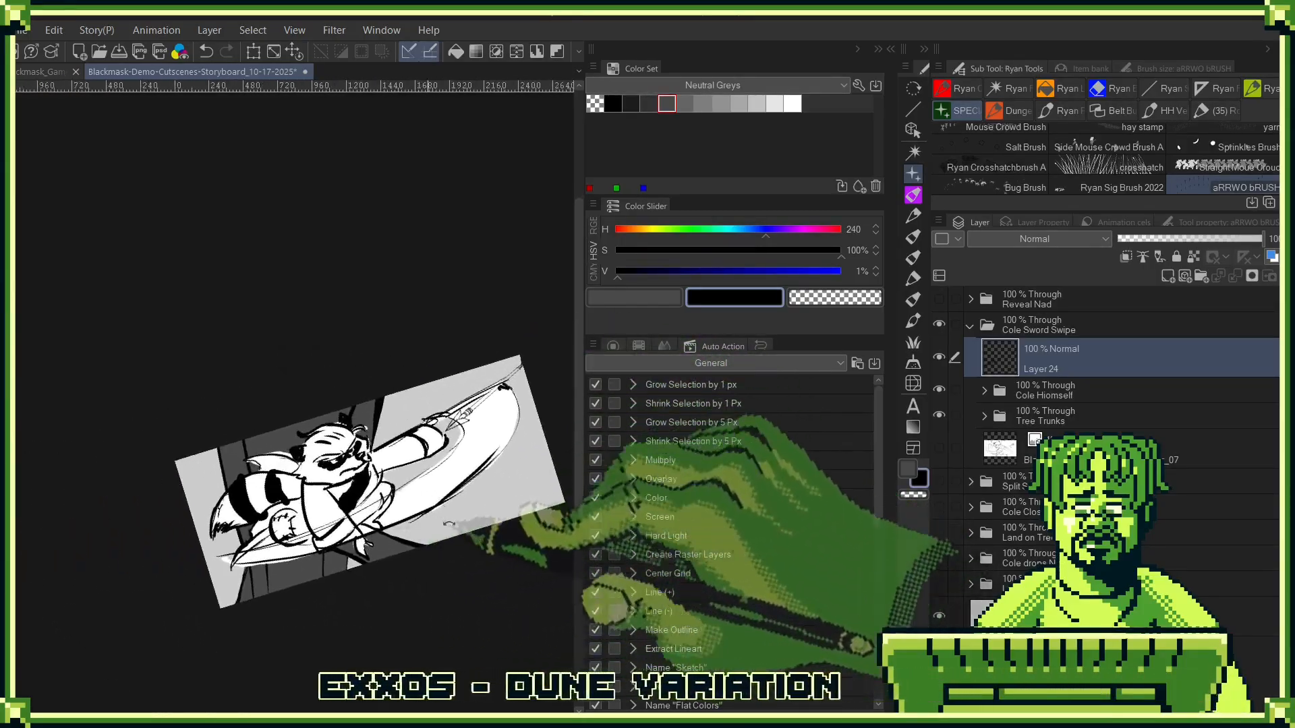
drag(399, 565, 374, 262)
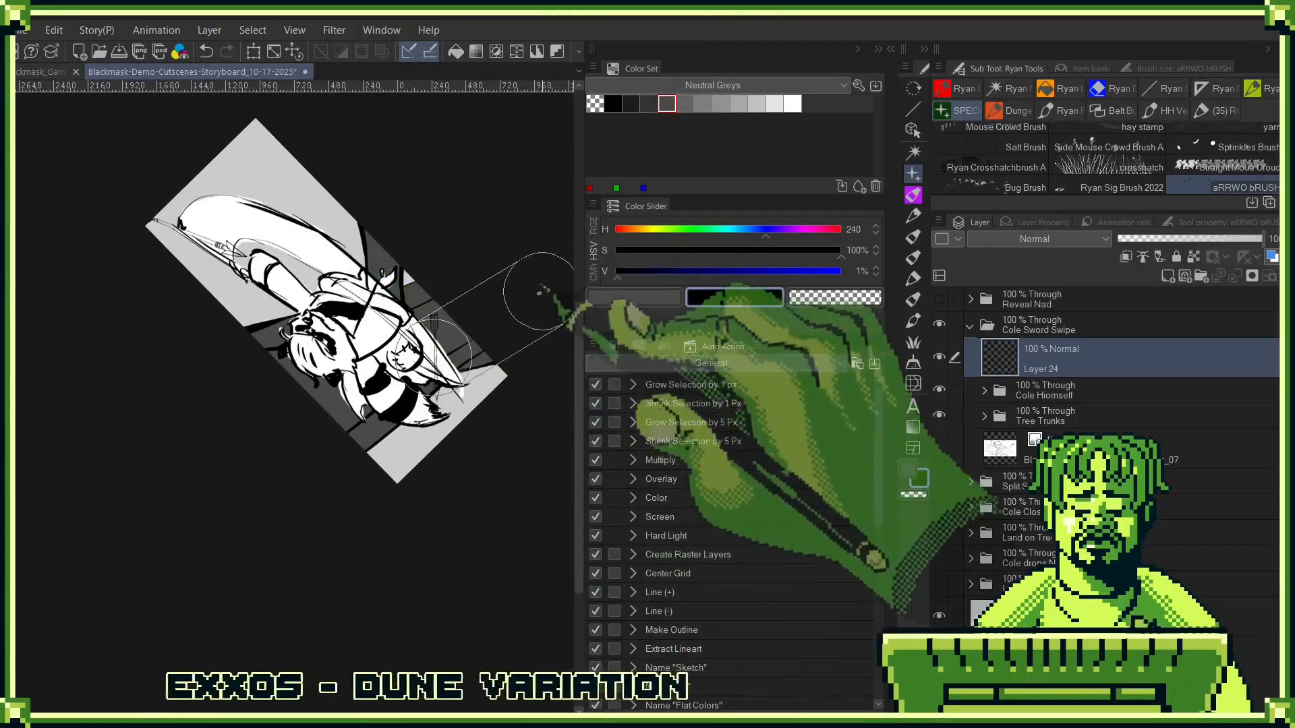
mouse_move(539, 293)
mouse_down()
mouse_move(398, 548)
mouse_move(327, 611)
mouse_up()
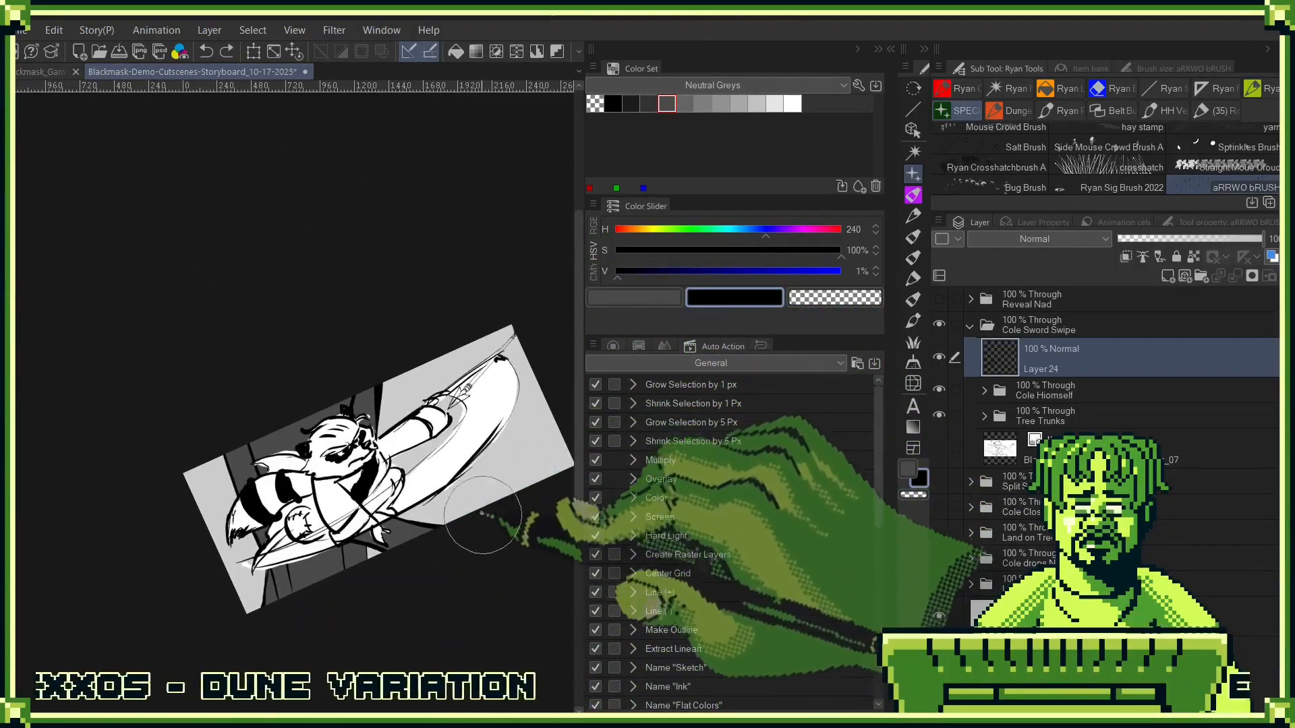
mouse_move(482, 515)
mouse_down()
mouse_move(470, 524)
mouse_move(516, 433)
mouse_move(438, 287)
mouse_up()
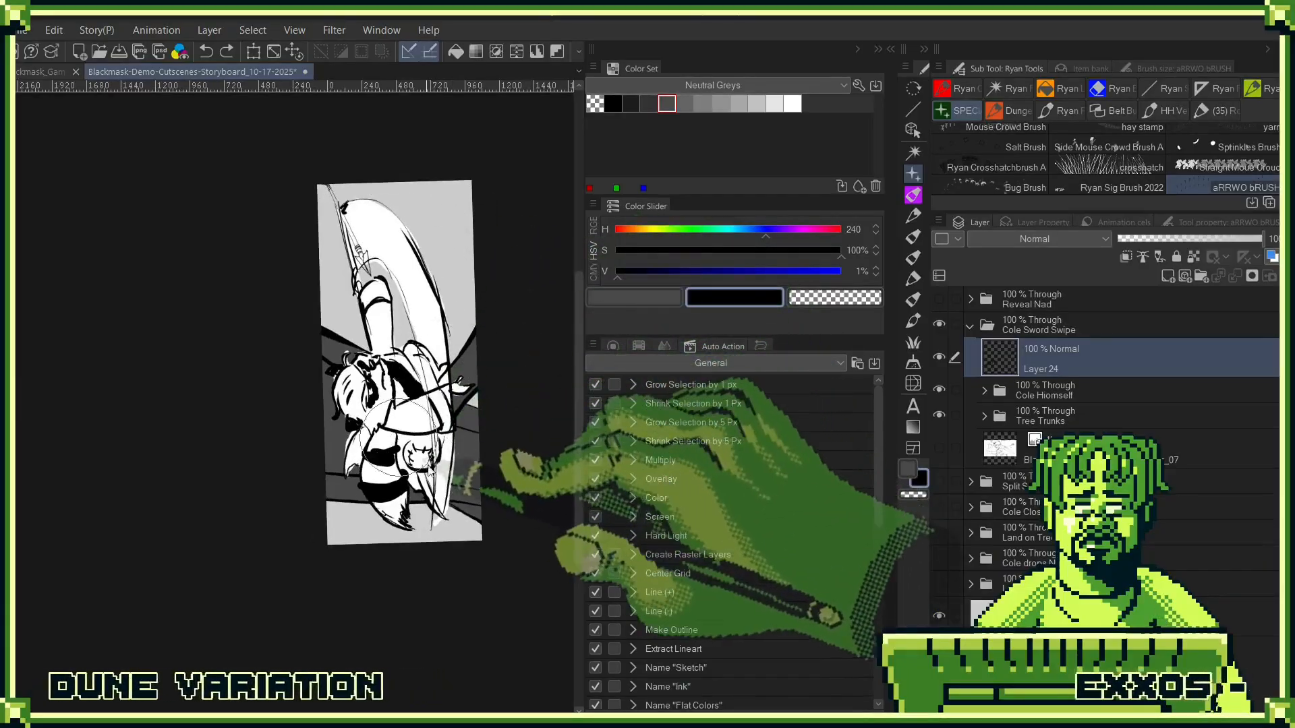
drag(491, 429, 442, 267)
drag(538, 300, 283, 597)
click(300, 524)
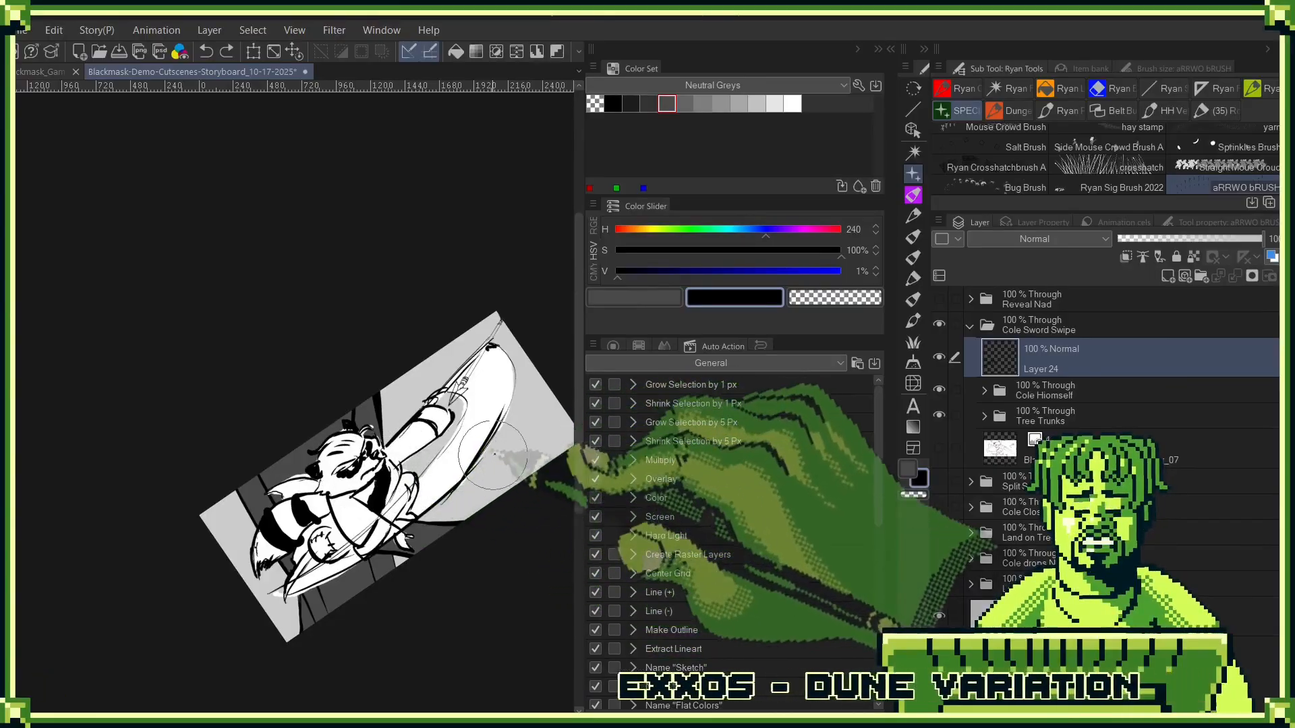
drag(492, 456, 451, 533)
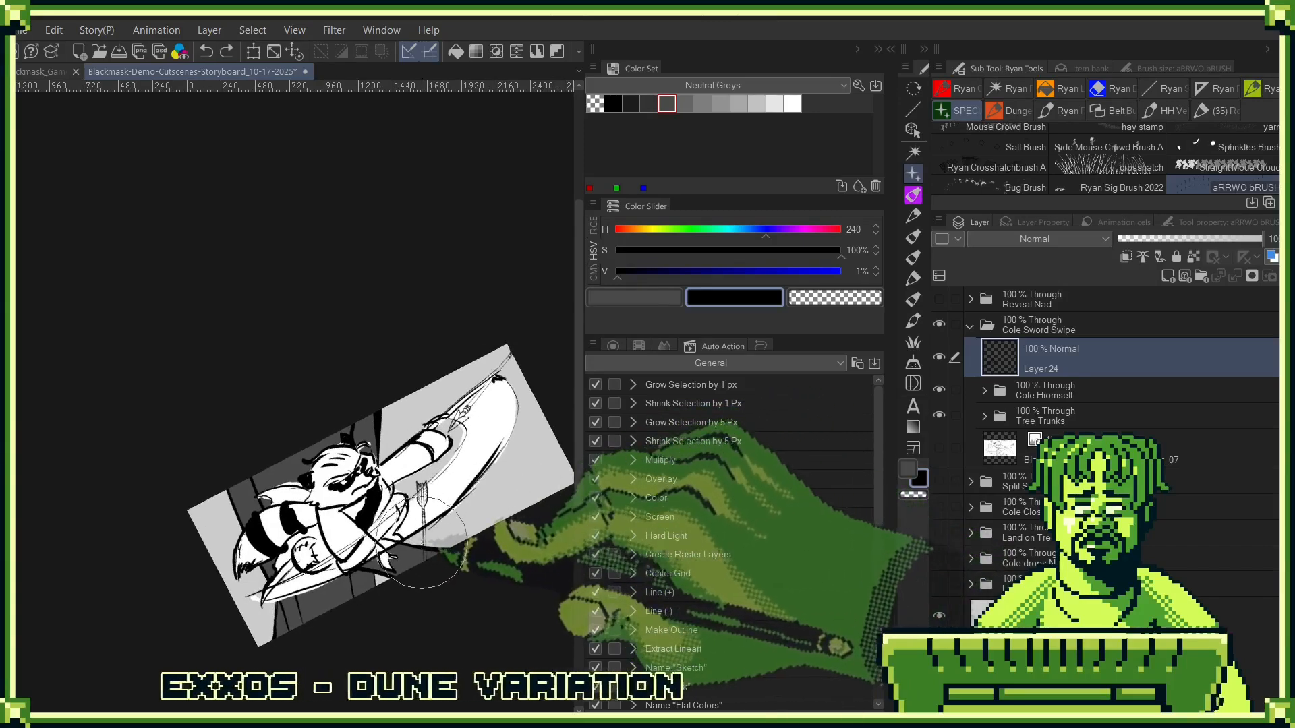
drag(510, 487, 378, 354)
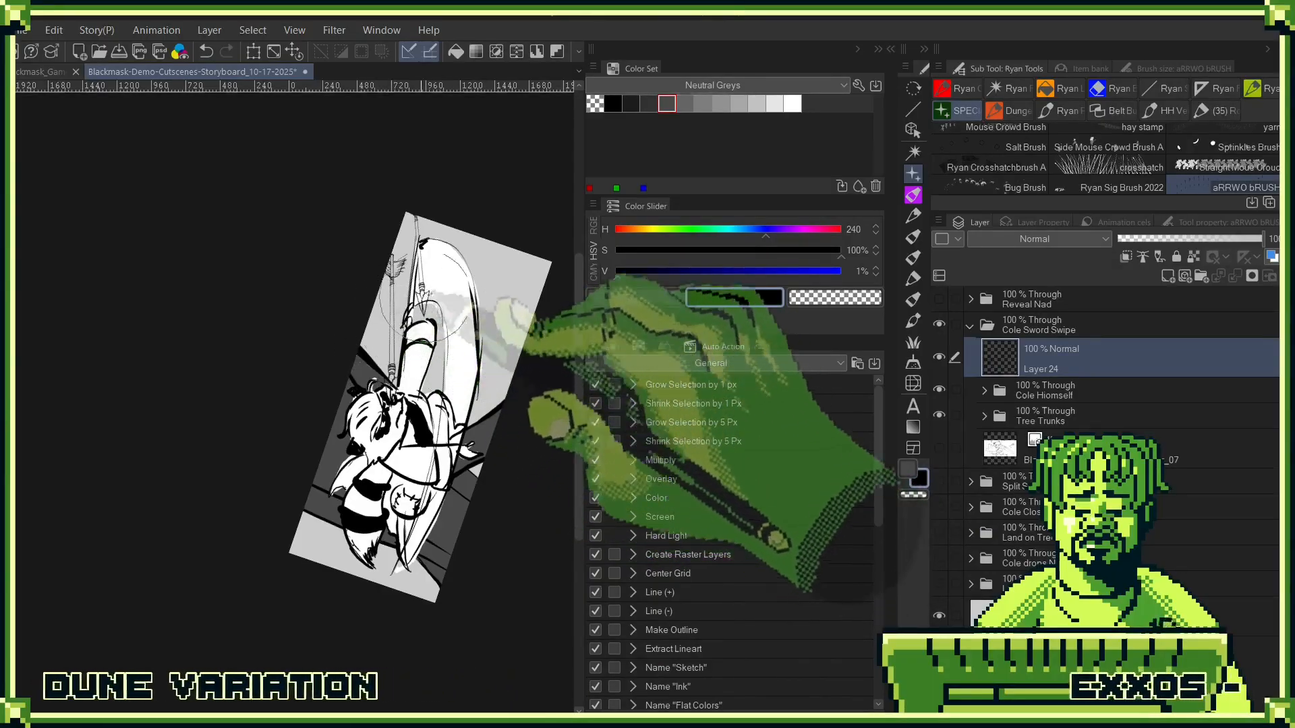
drag(535, 376, 359, 446)
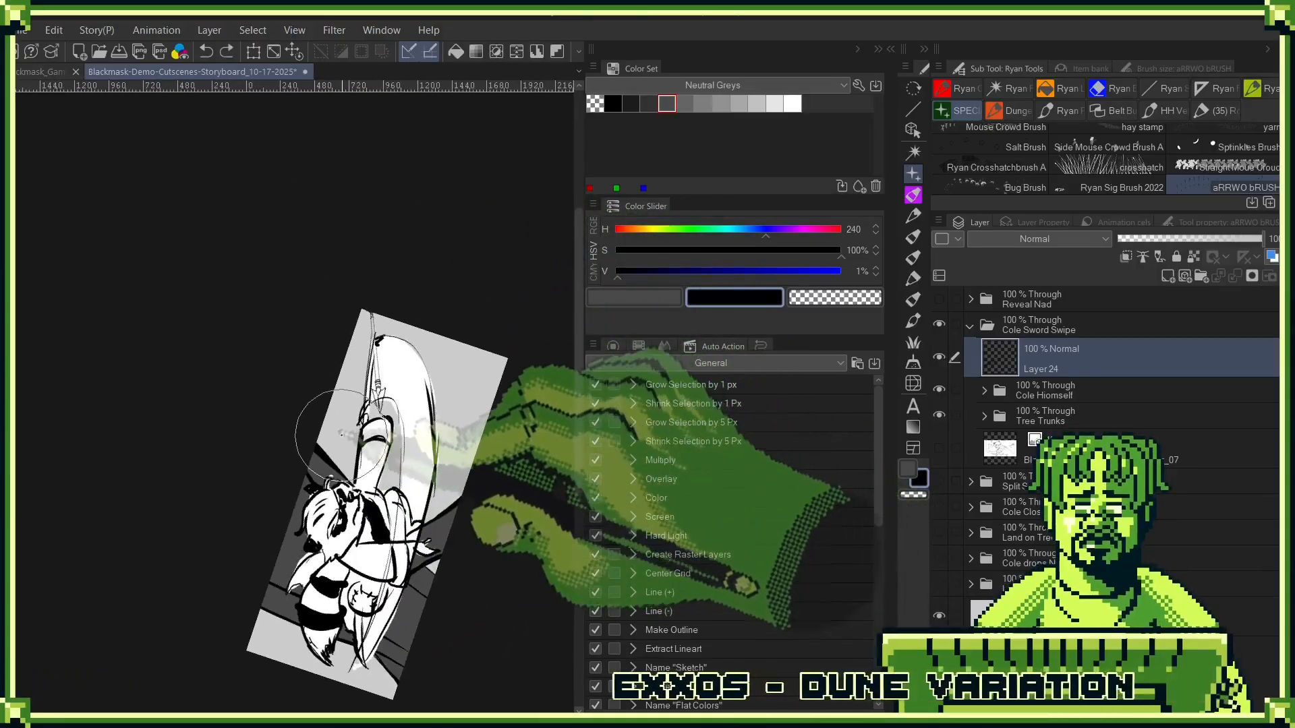
drag(454, 448, 487, 335)
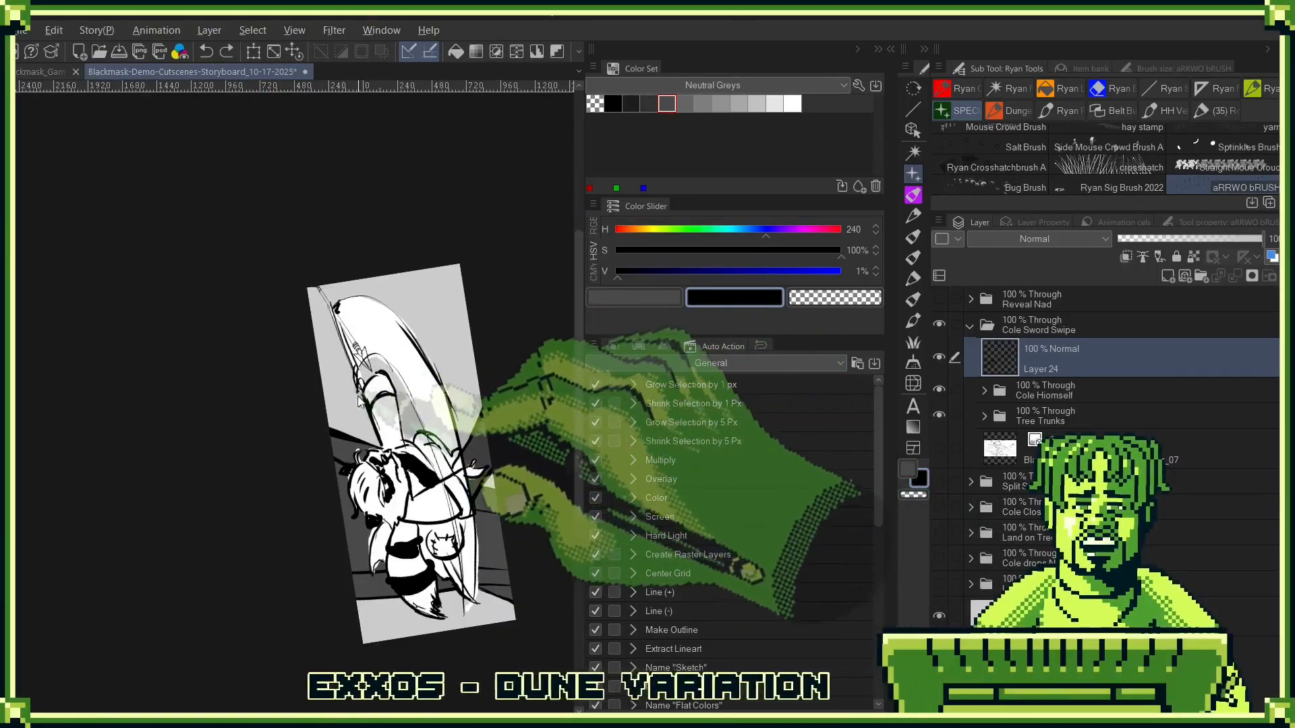
drag(340, 396, 340, 459)
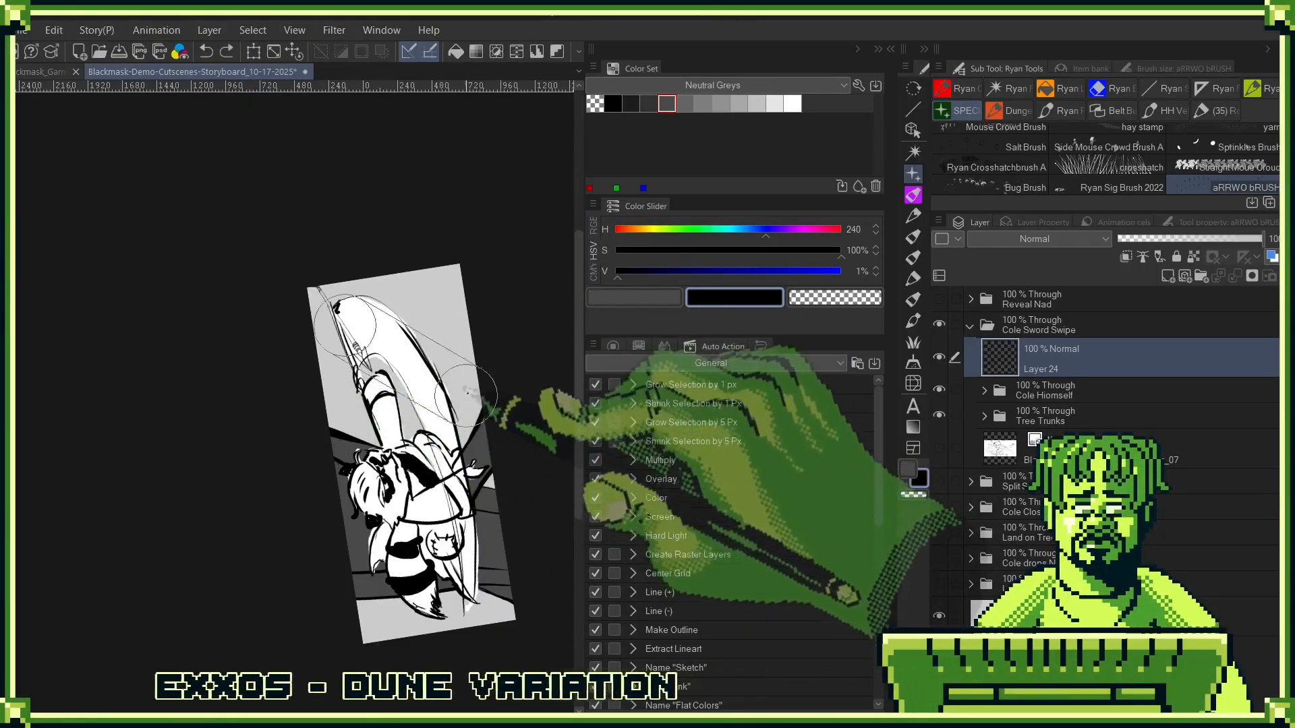
drag(466, 395, 351, 635)
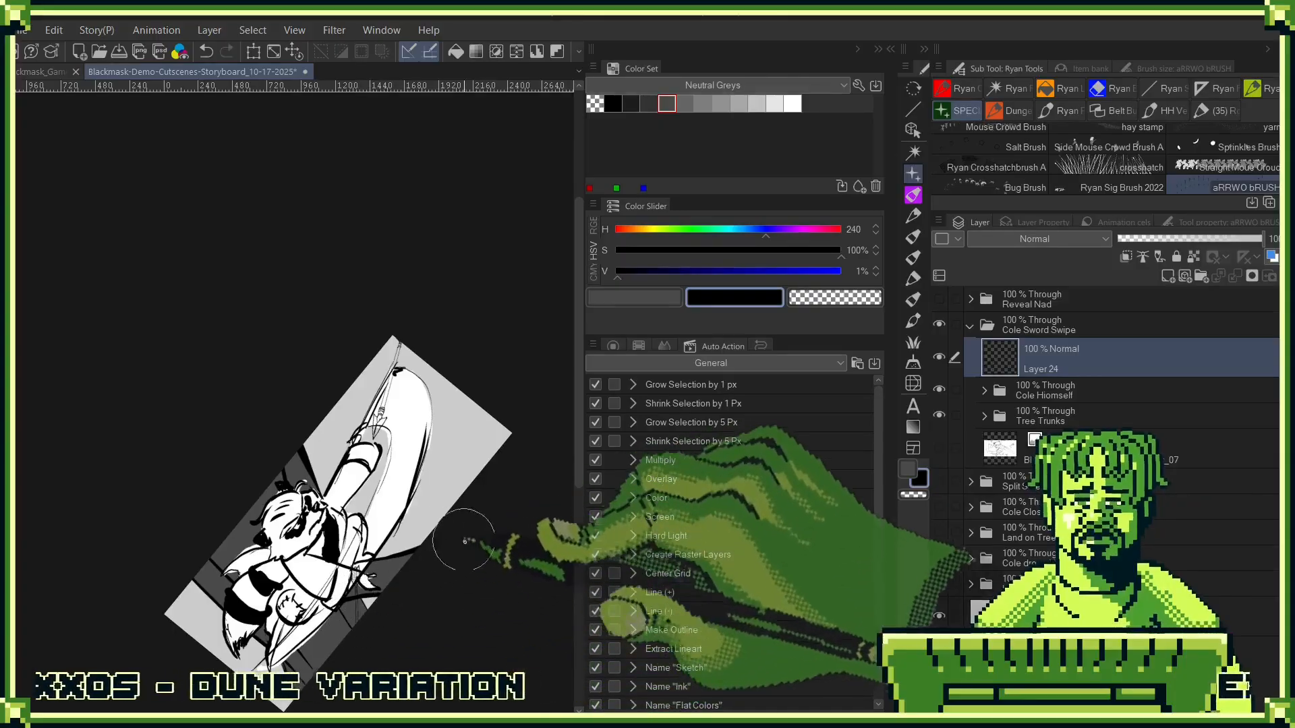
drag(414, 516, 413, 499)
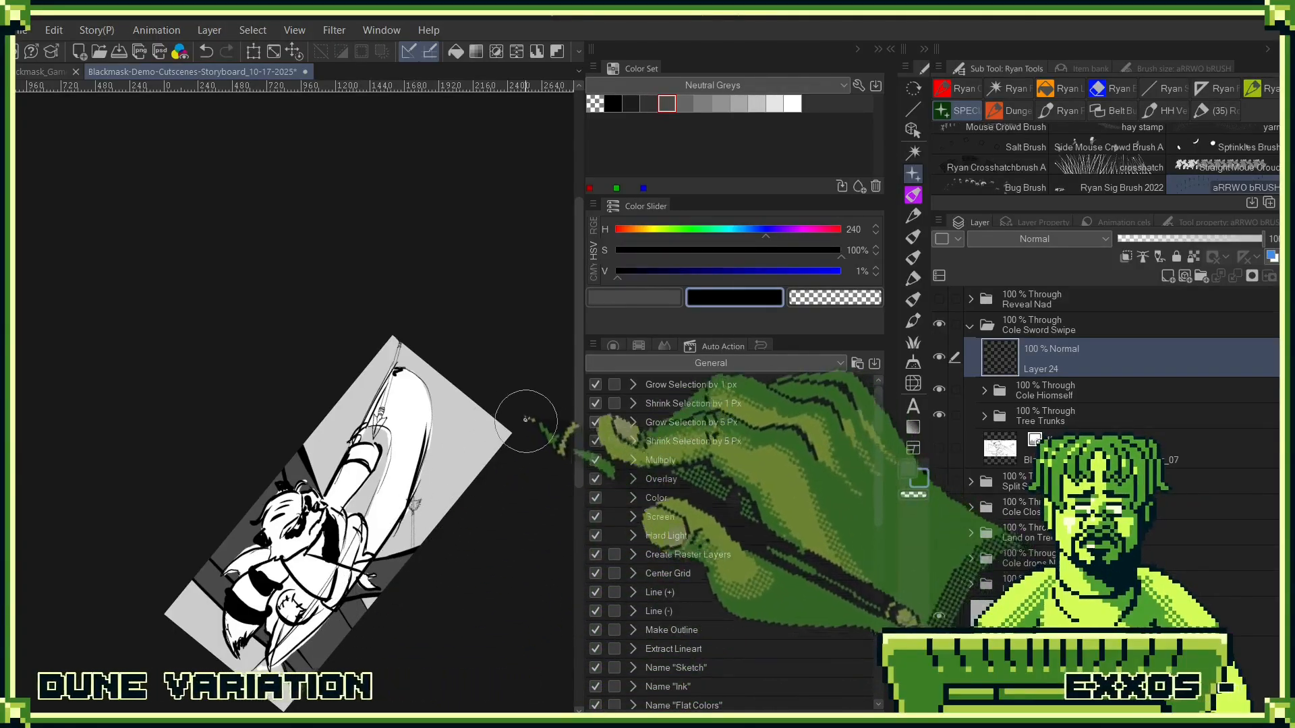
drag(526, 420, 437, 467)
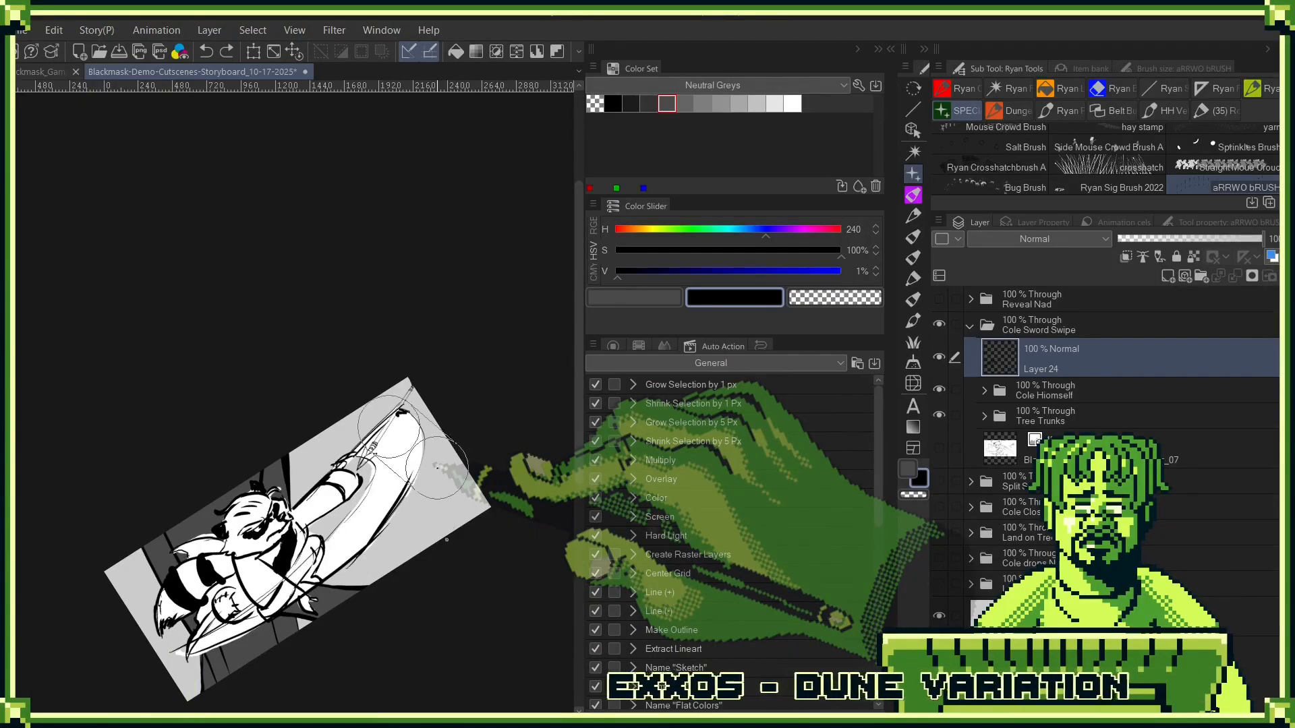
- Stamp a black arrow over the sword swipe, with its head pointing back toward Cole
drag(437, 467, 441, 441)
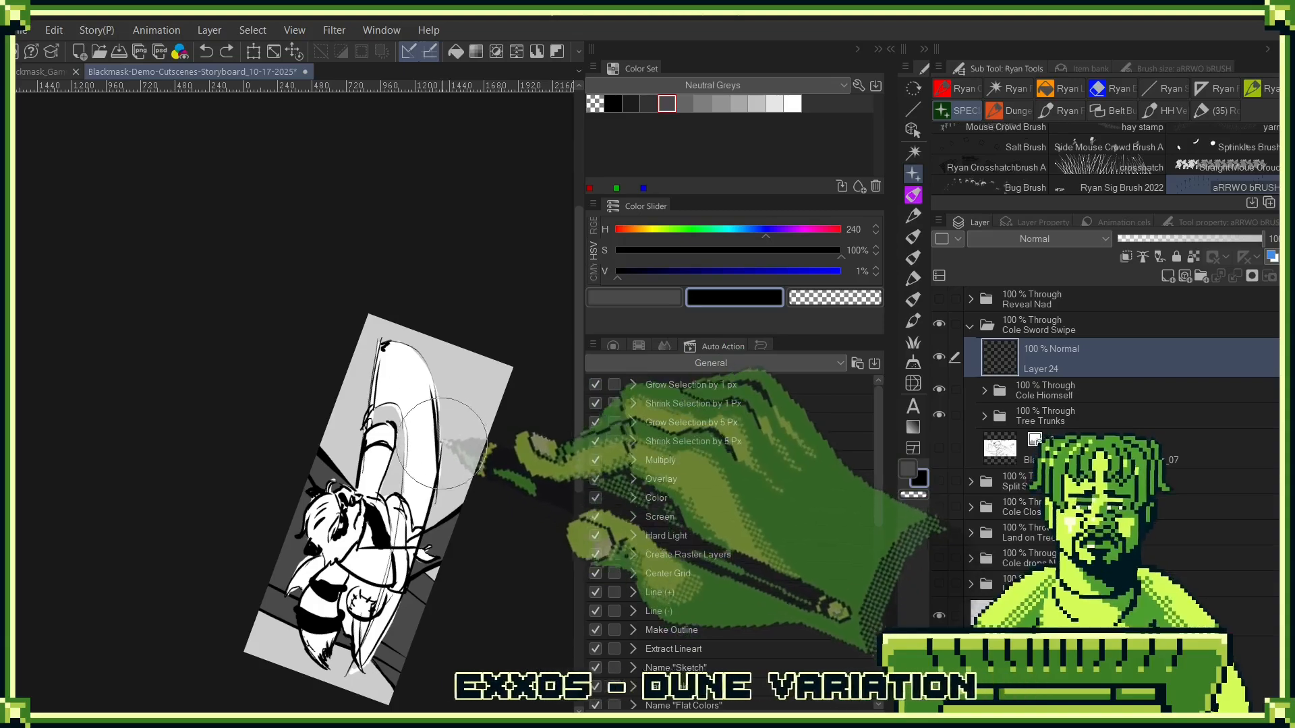
drag(459, 400, 474, 434)
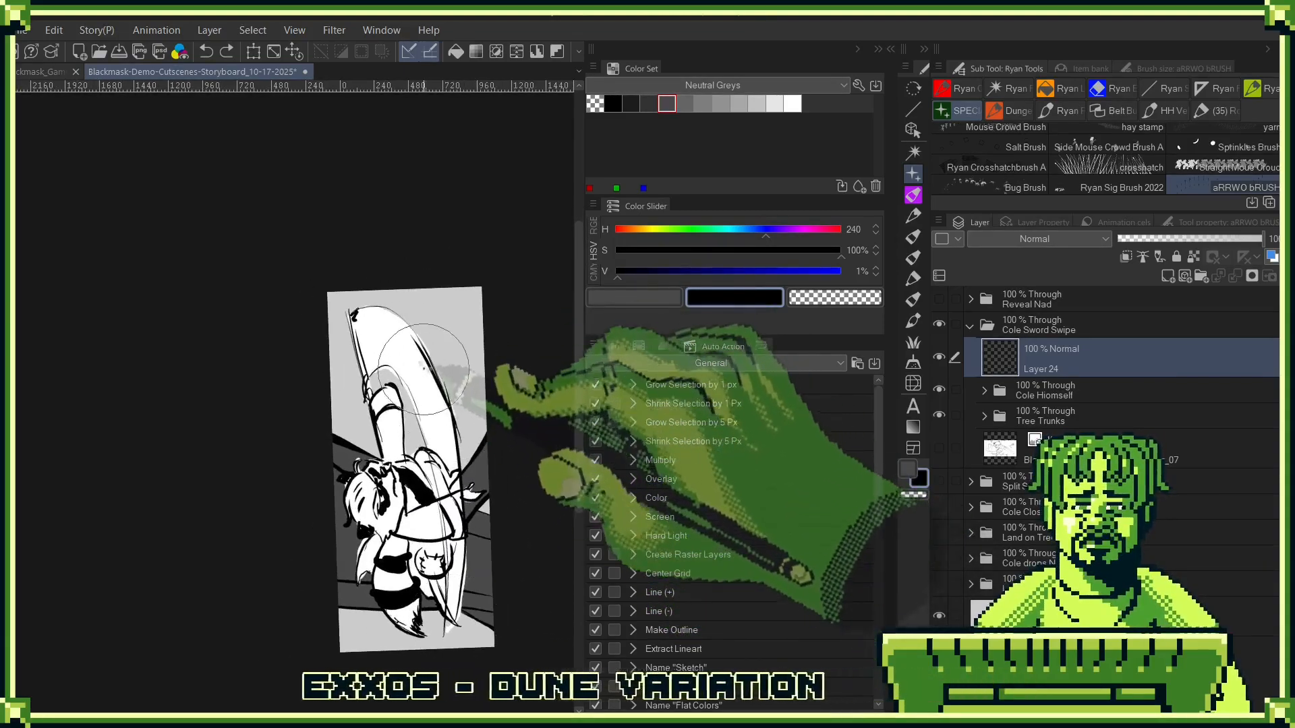
mouse_move(424, 367)
mouse_down()
mouse_move(472, 580)
mouse_move(453, 631)
mouse_up()
- Choose the flatting lasso, hide Cole's and the Tree Trunks folders, and show the sketch layer beneath the arrow
key(m)
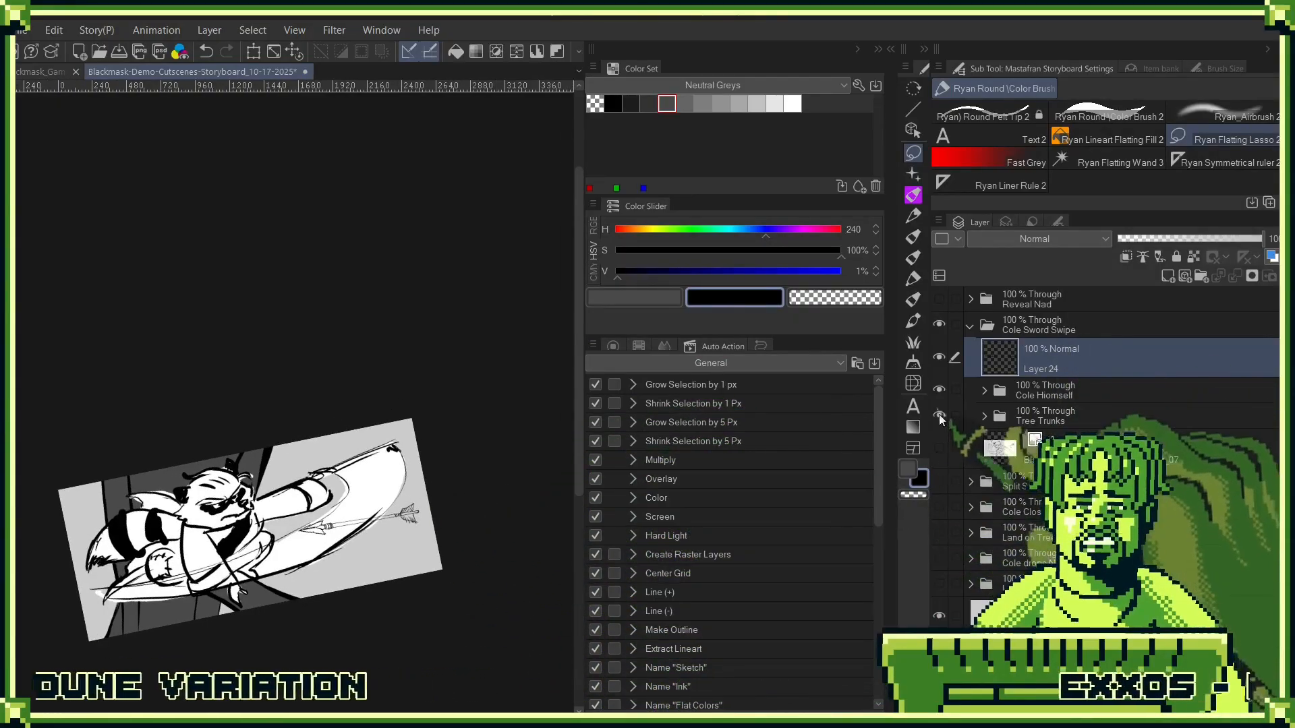
click(946, 388)
click(940, 422)
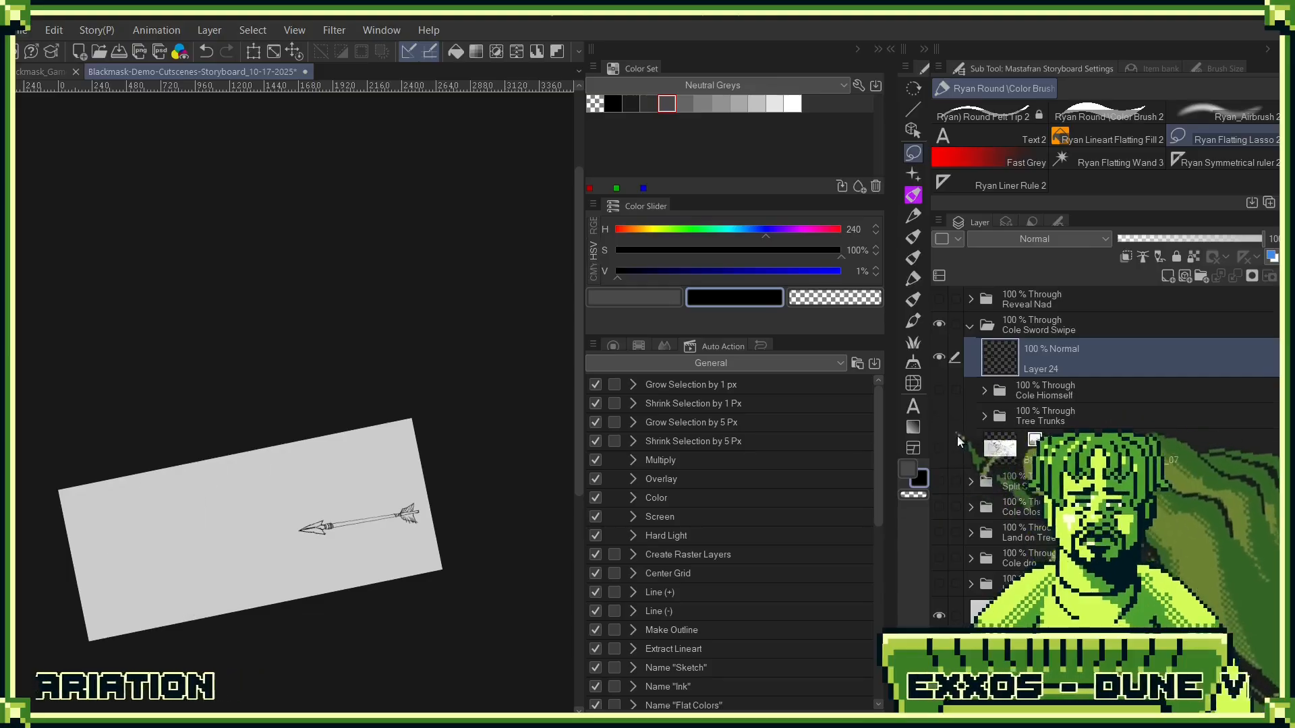
click(951, 450)
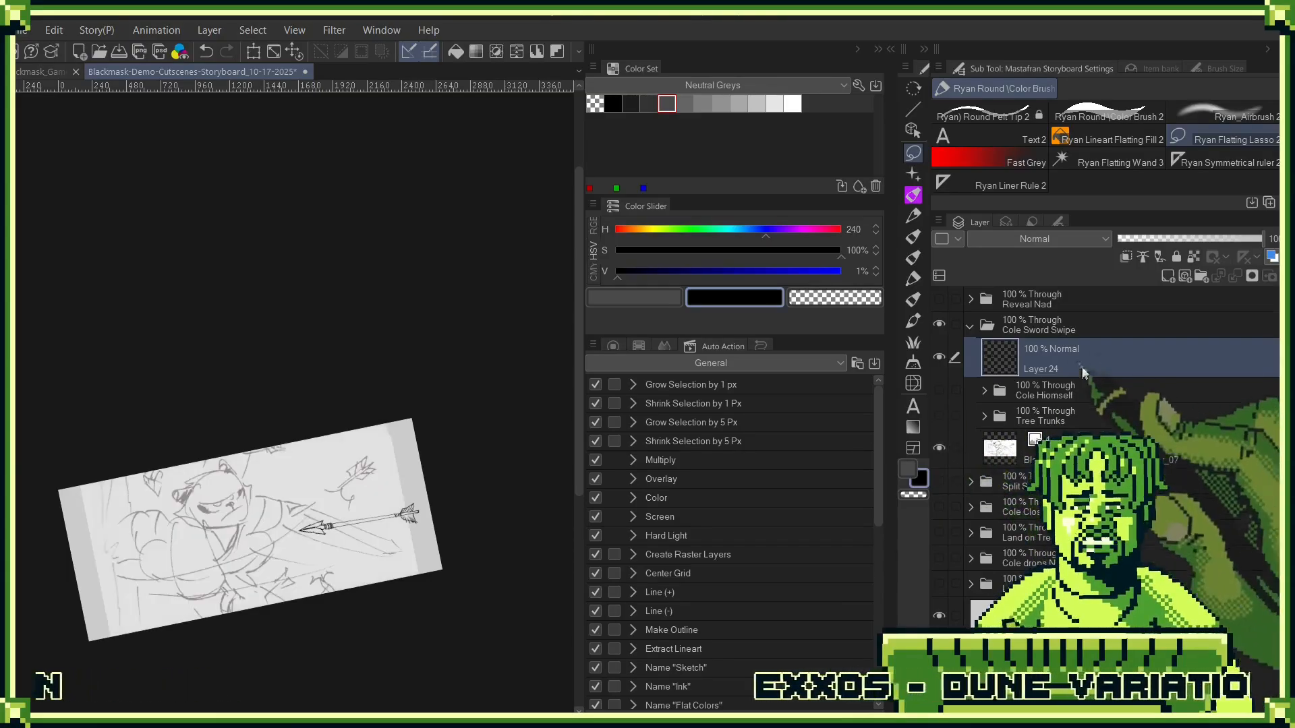
- Lasso the arrow, duplicate its layer, and rotate and move the copy onto the upper sketched arrow, then deselect
scroll(428, 570, up, 3)
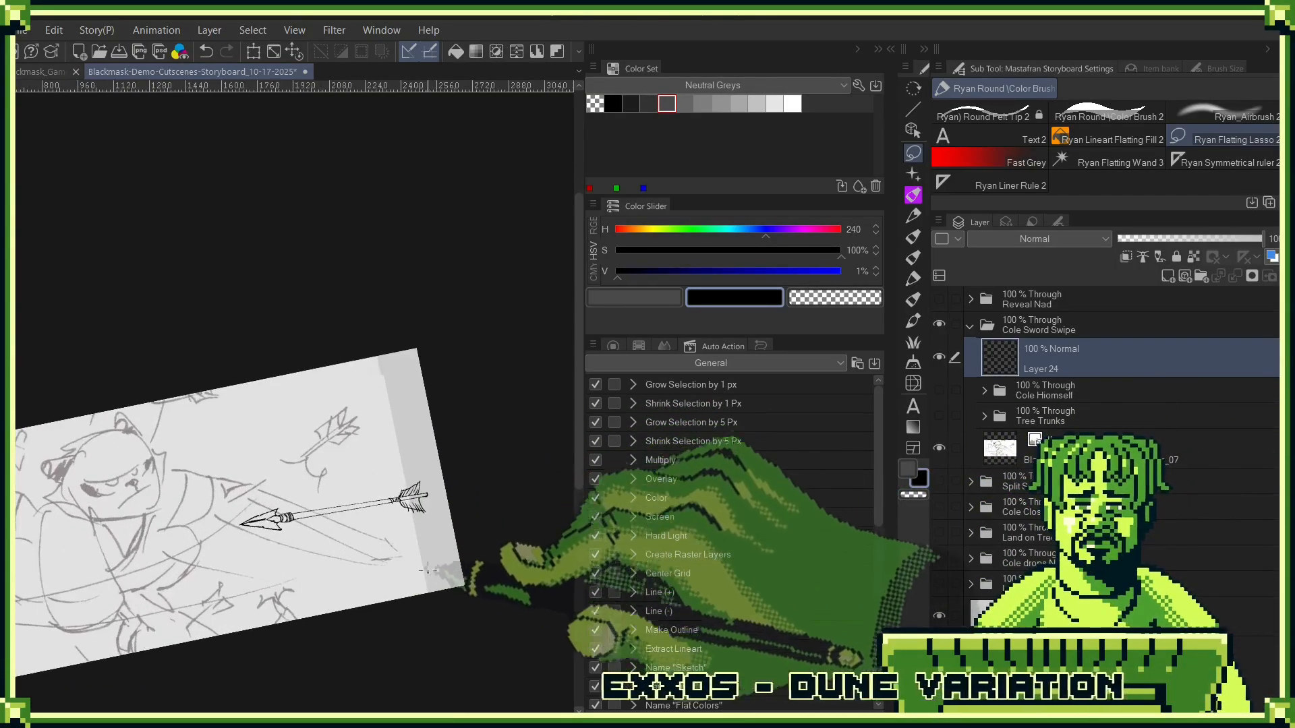
click(913, 495)
mouse_move(413, 457)
mouse_down()
mouse_move(293, 474)
mouse_move(442, 523)
mouse_up()
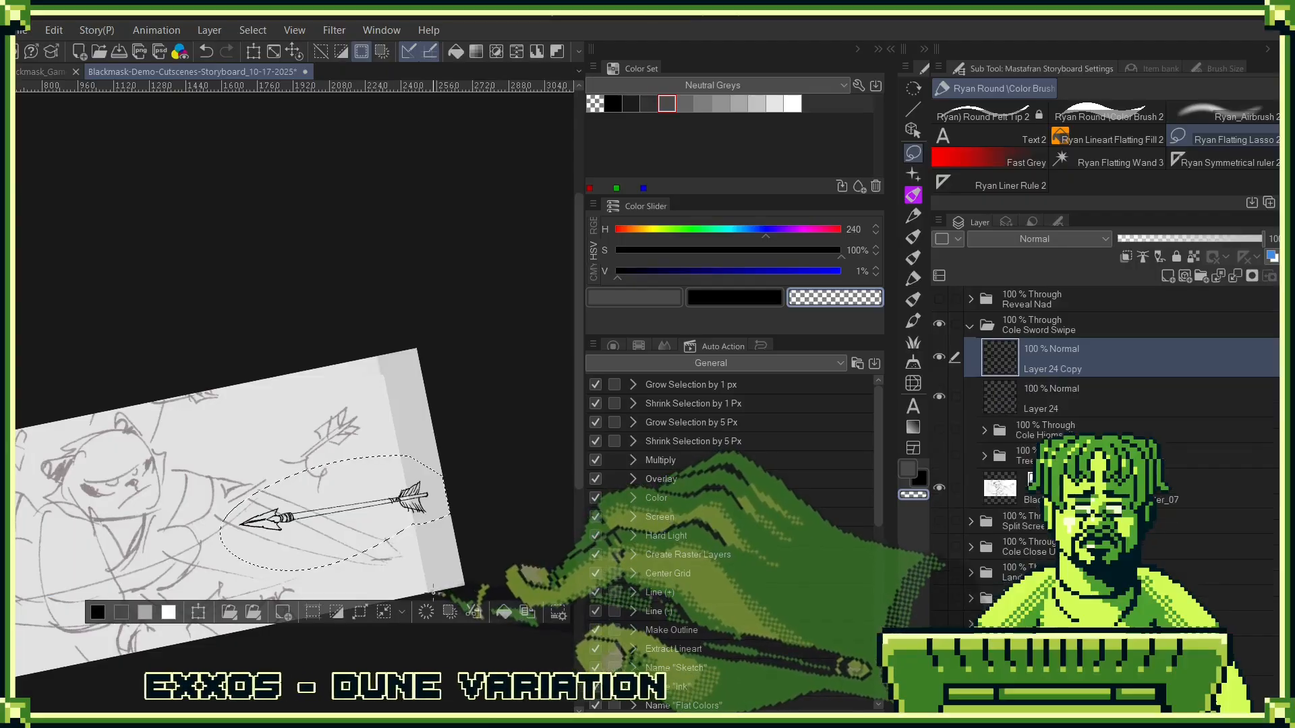
key(ctrl+t)
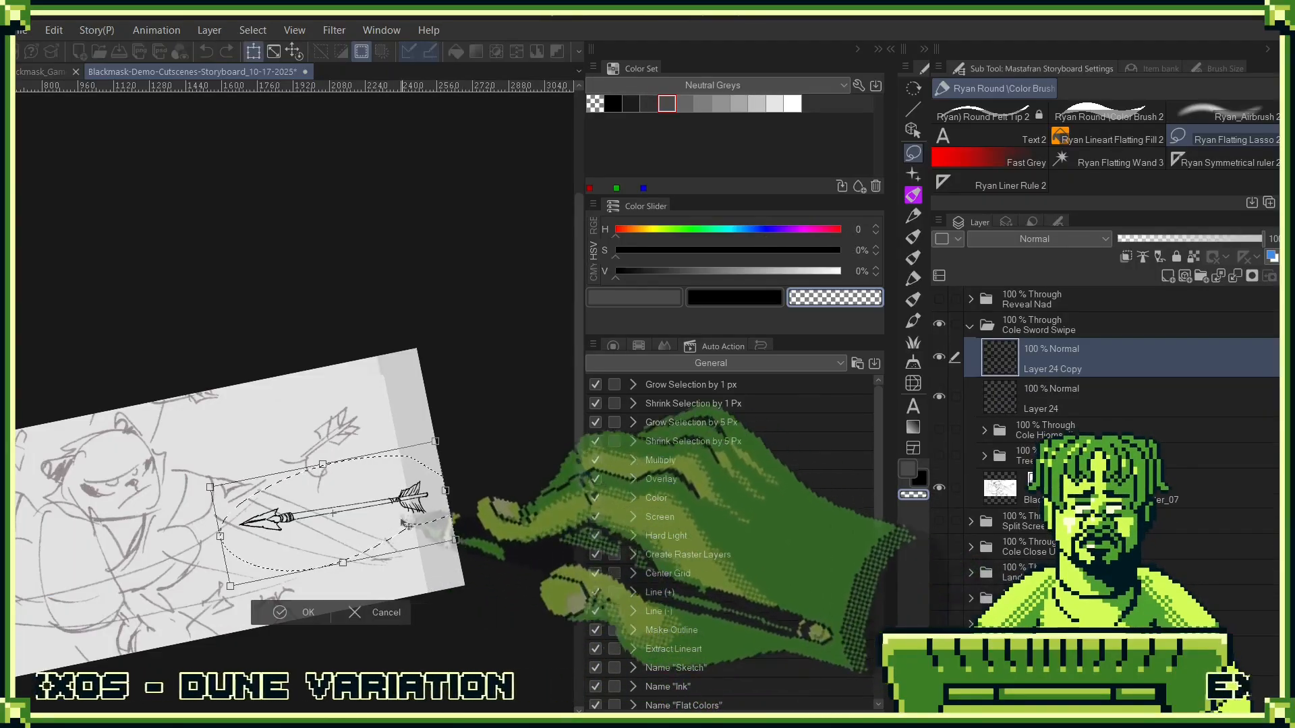
drag(407, 525, 367, 426)
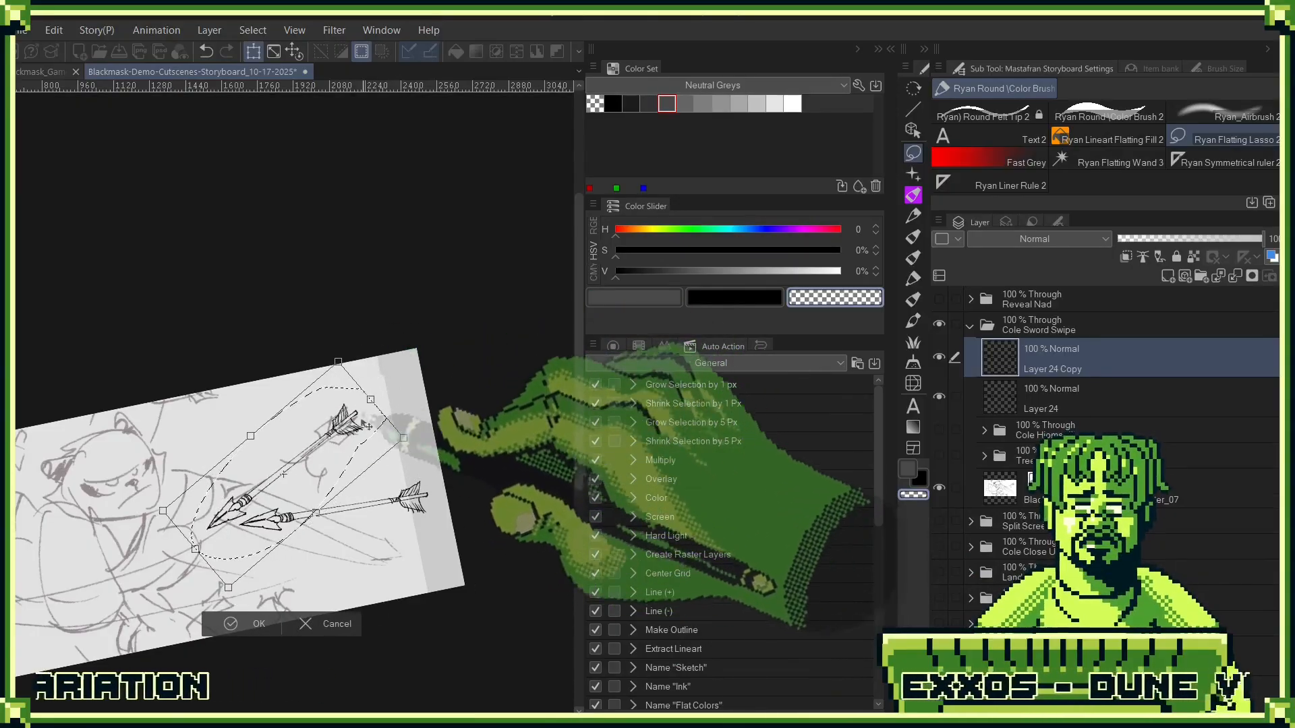
click(260, 623)
drag(323, 489, 453, 464)
key(ctrl+d)
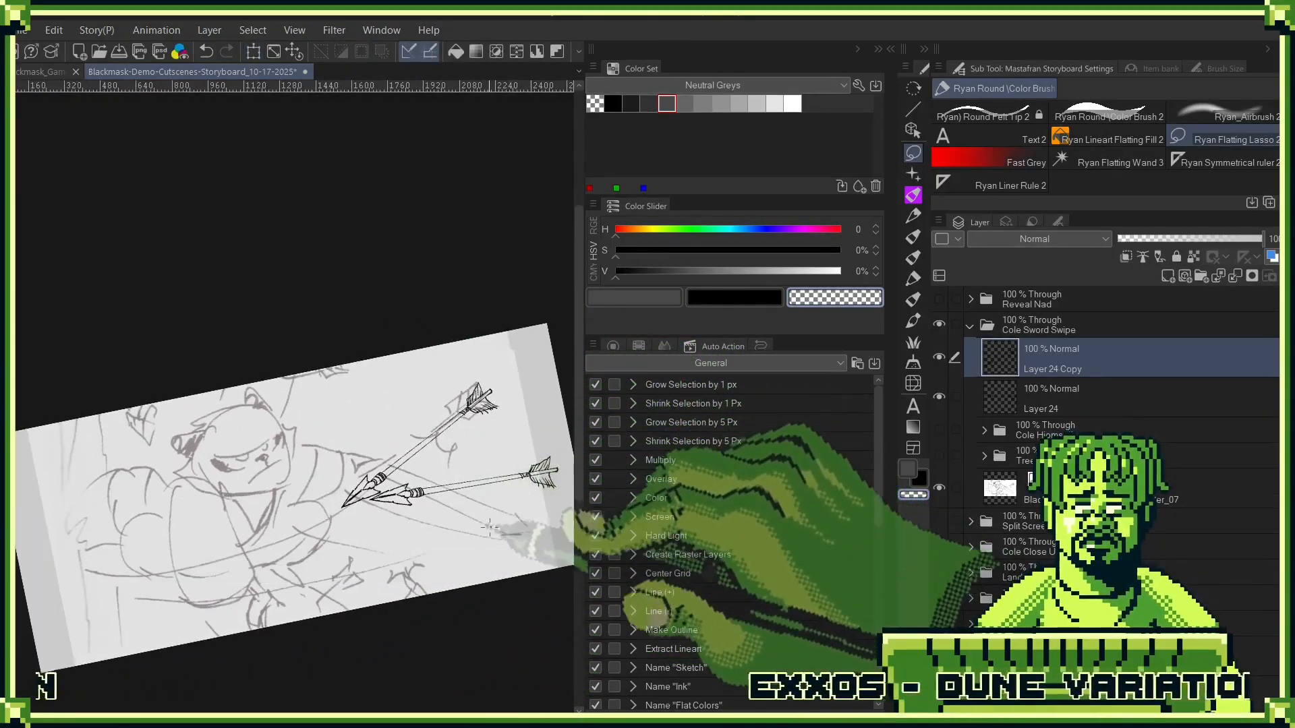
- Lasso the copied arrow's head, then rotate and move it behind Cole's shoulder, separate from the feathered end
mouse_move(379, 423)
mouse_down()
mouse_move(350, 543)
mouse_move(413, 439)
mouse_up()
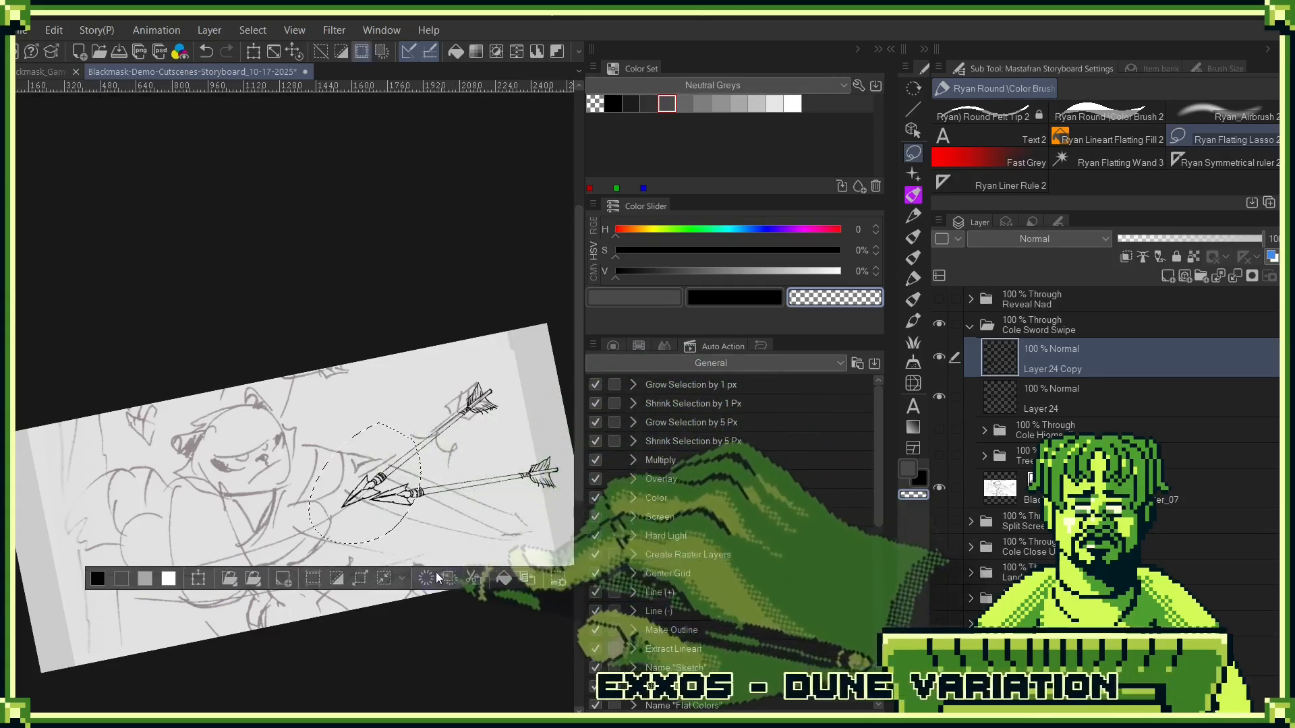
click(437, 577)
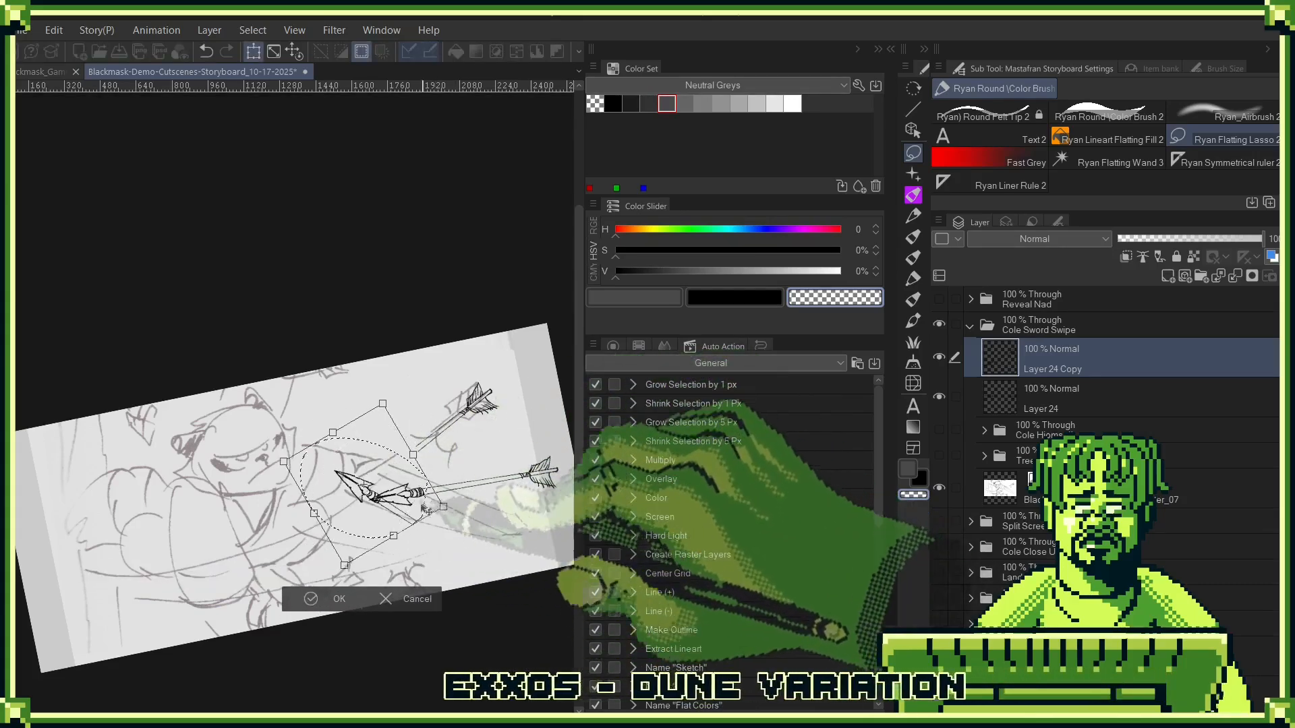
mouse_move(426, 508)
mouse_down()
mouse_move(313, 529)
mouse_move(290, 560)
mouse_move(203, 533)
mouse_move(185, 497)
mouse_up()
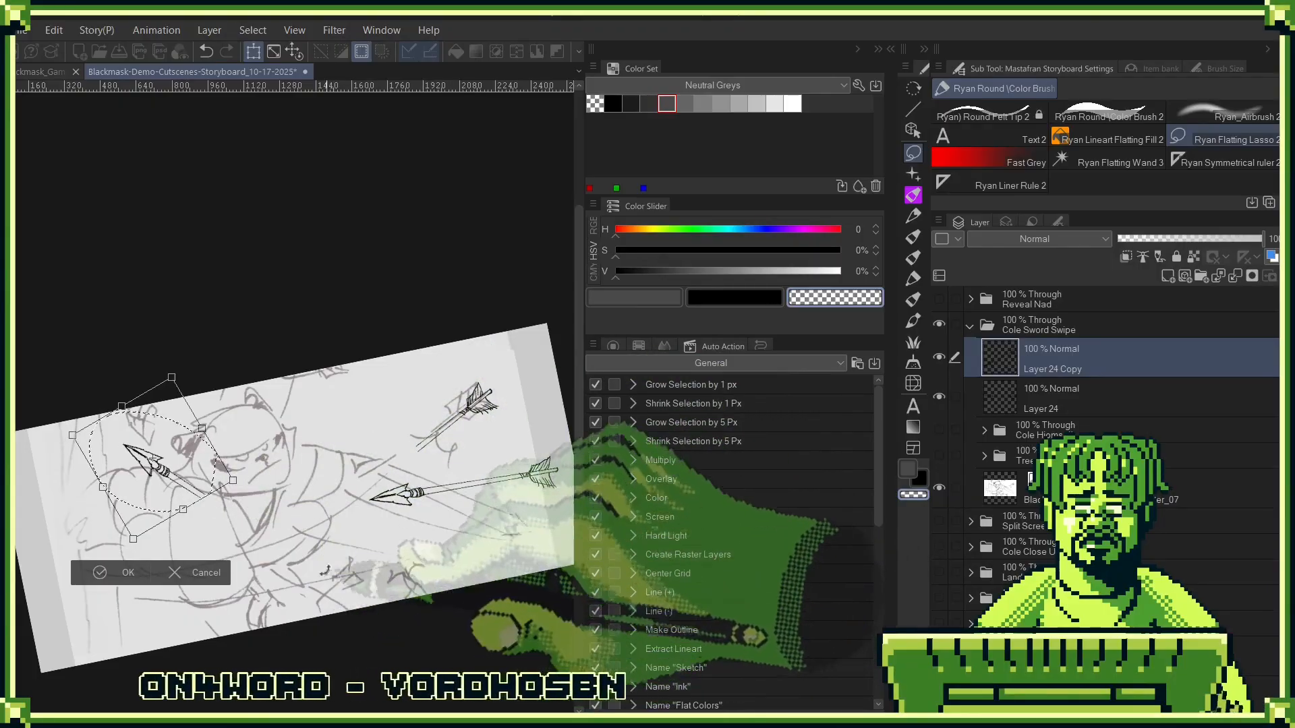
click(128, 573)
key(ctrl+d)
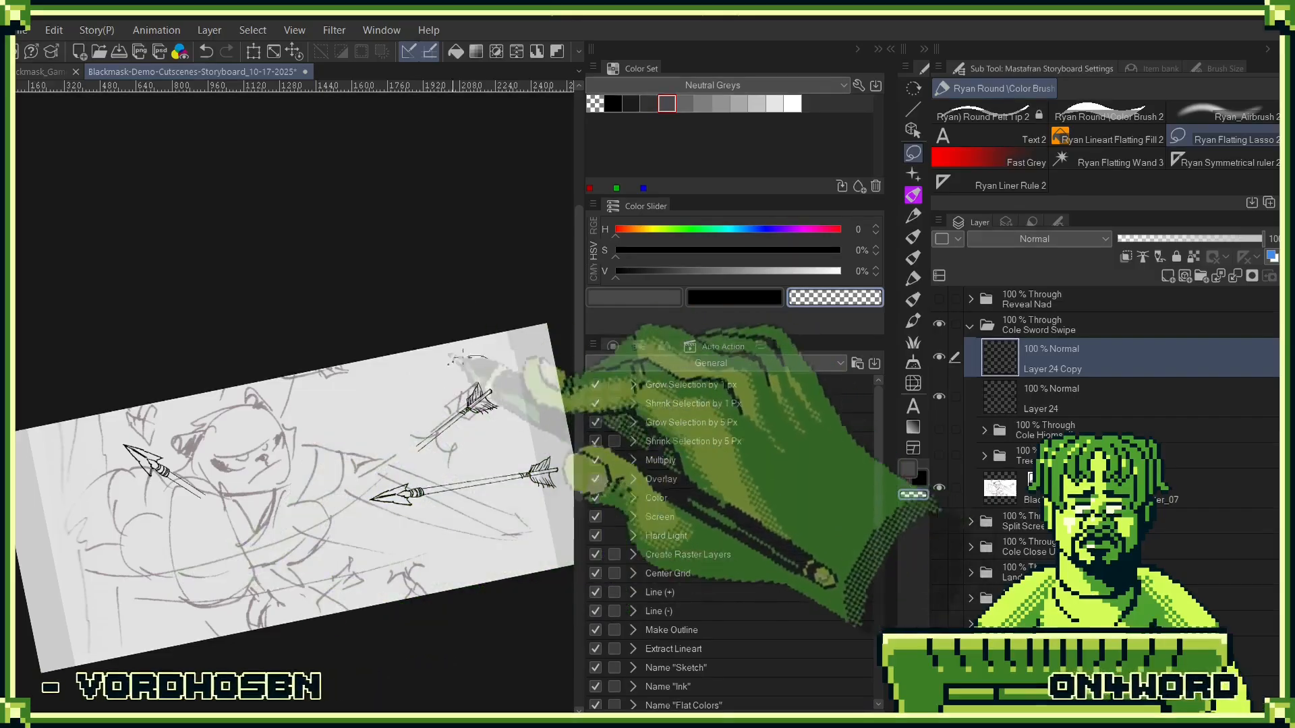
- Lasso the copied arrow's feathered end and nudge it over the upper sketched arrow, cancelling the trial move lower down
drag(503, 364, 506, 529)
key(ctrl+t)
drag(513, 438, 530, 447)
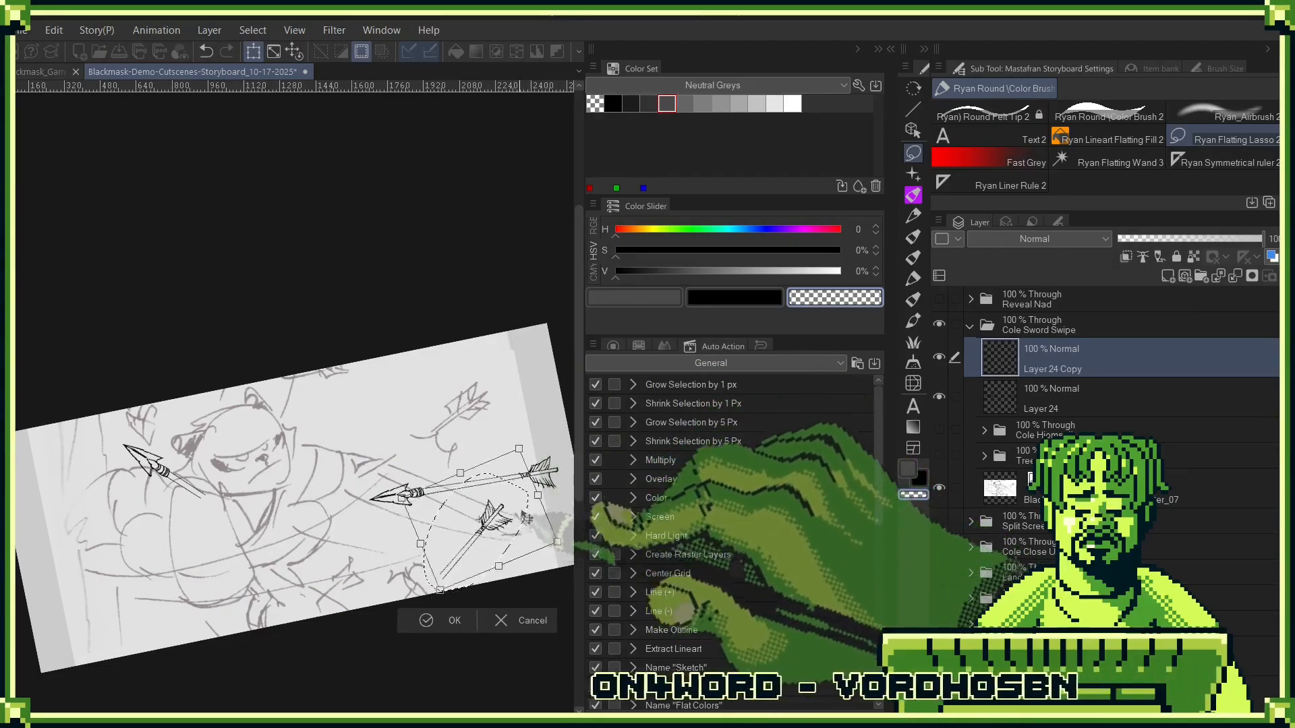
drag(526, 518, 550, 474)
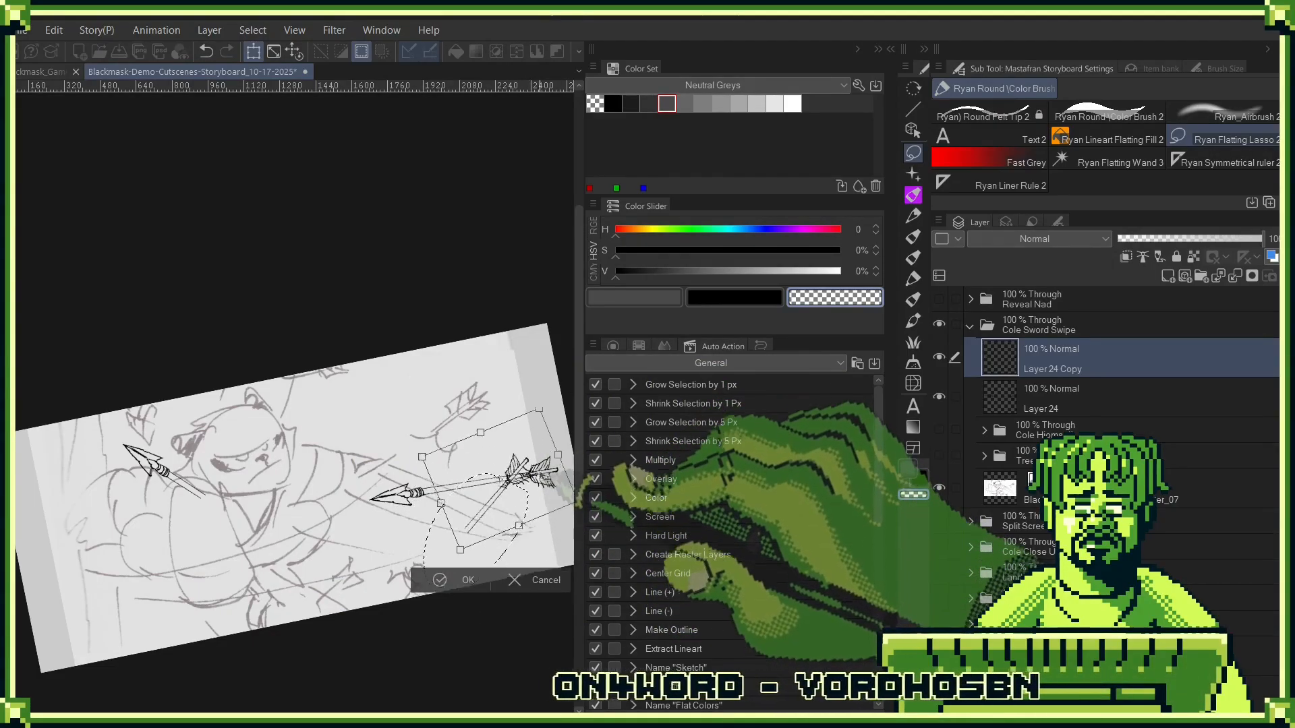
click(538, 572)
key(ctrl+t)
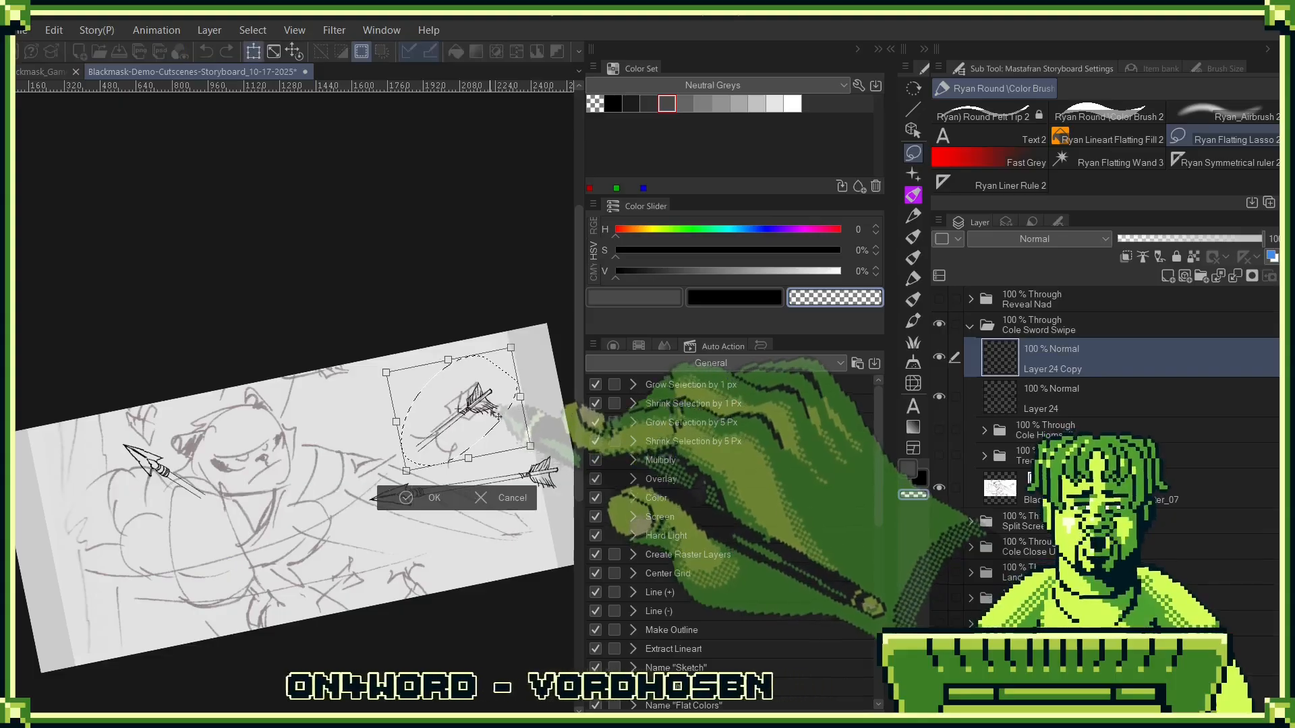
mouse_move(475, 399)
mouse_down()
mouse_move(515, 460)
mouse_move(508, 429)
mouse_up()
key(ctrl+z)
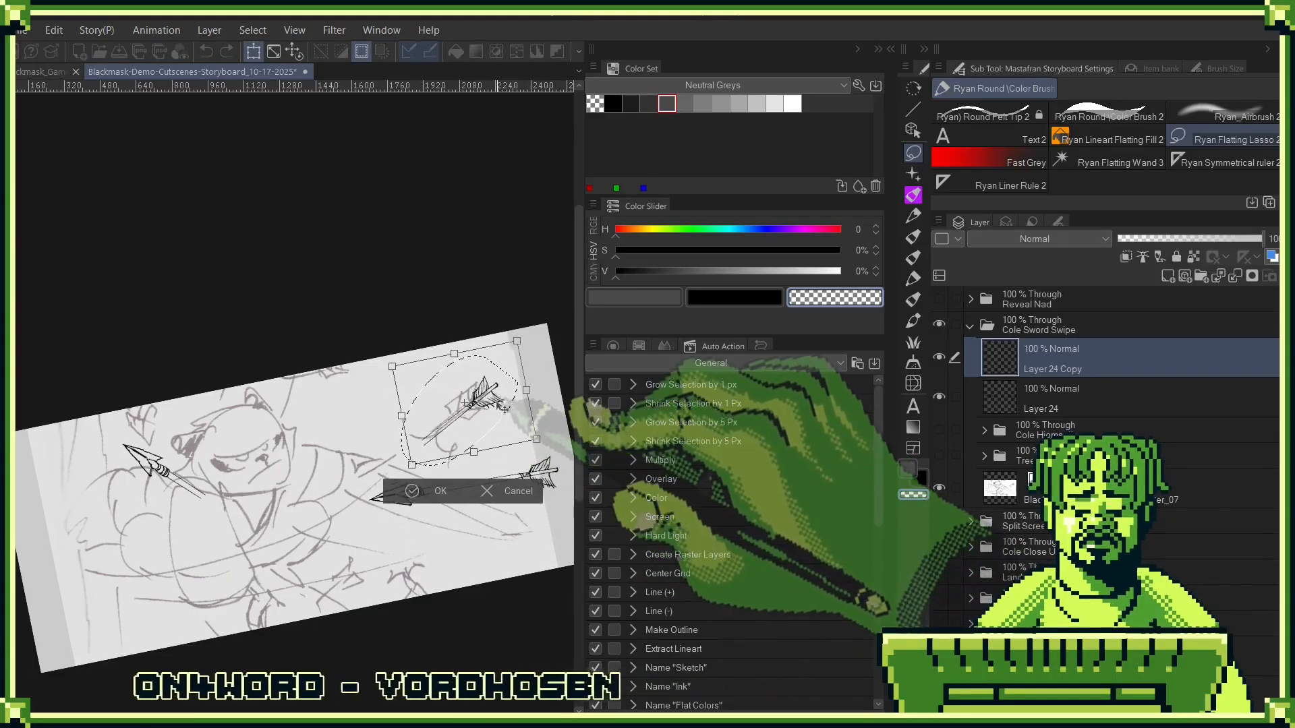
key(Return)
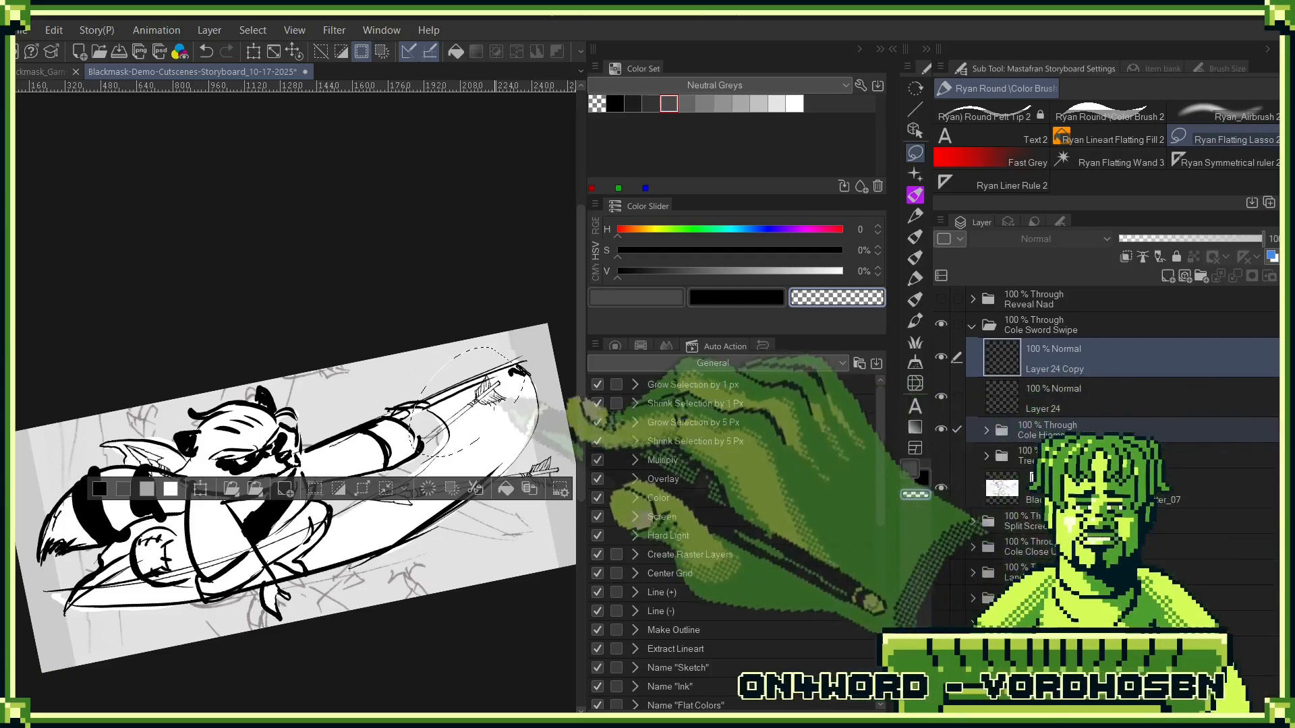
key(ctrl+t)
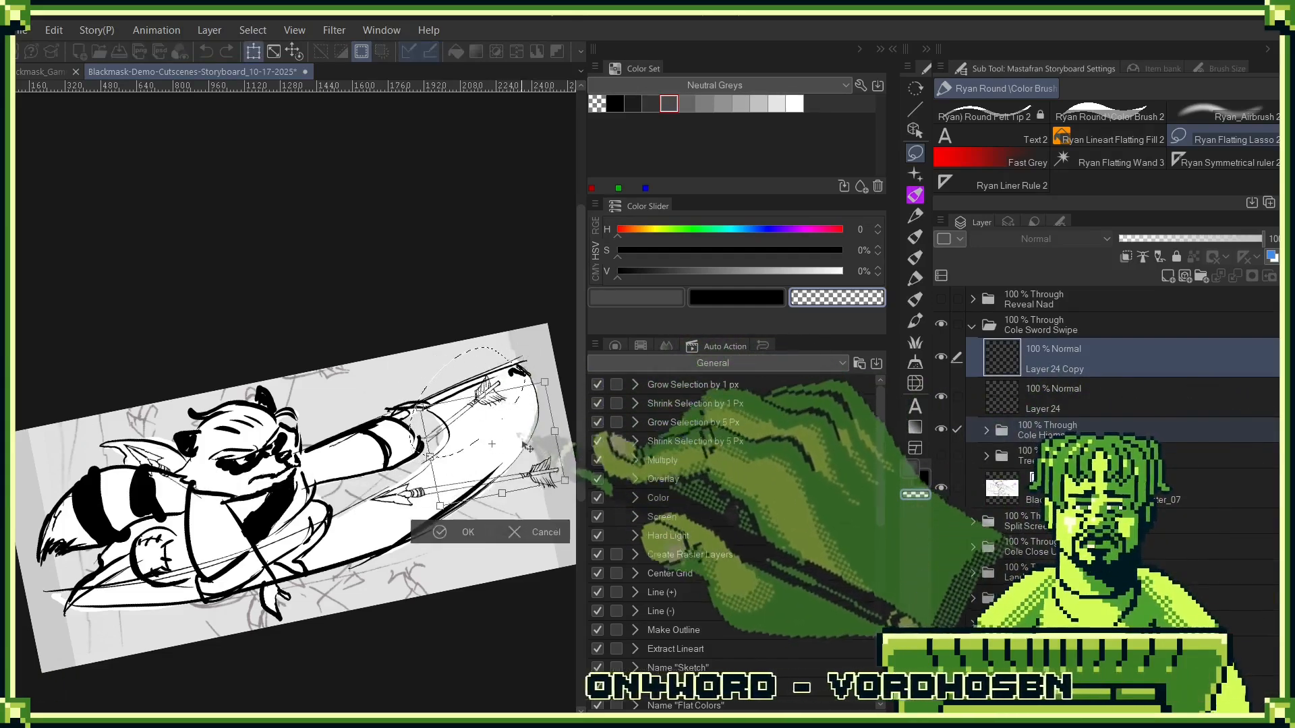
drag(503, 458, 510, 520)
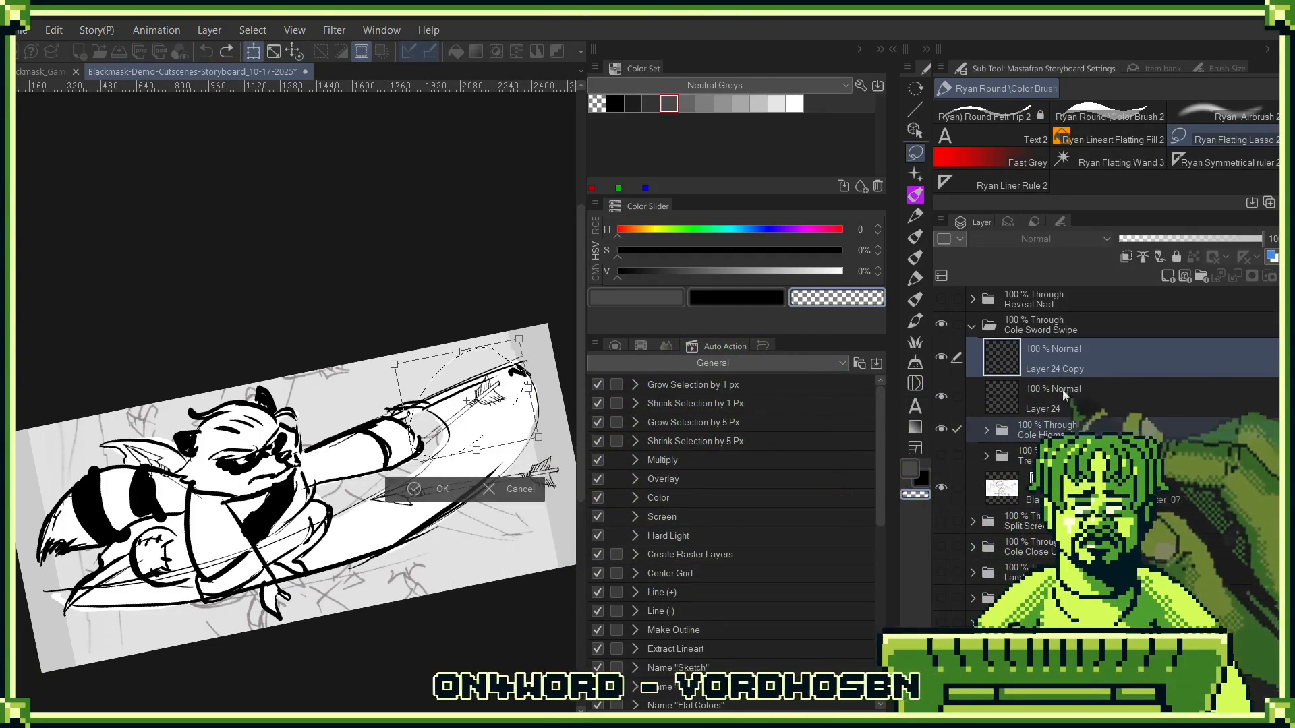
click(1086, 366)
click(666, 284)
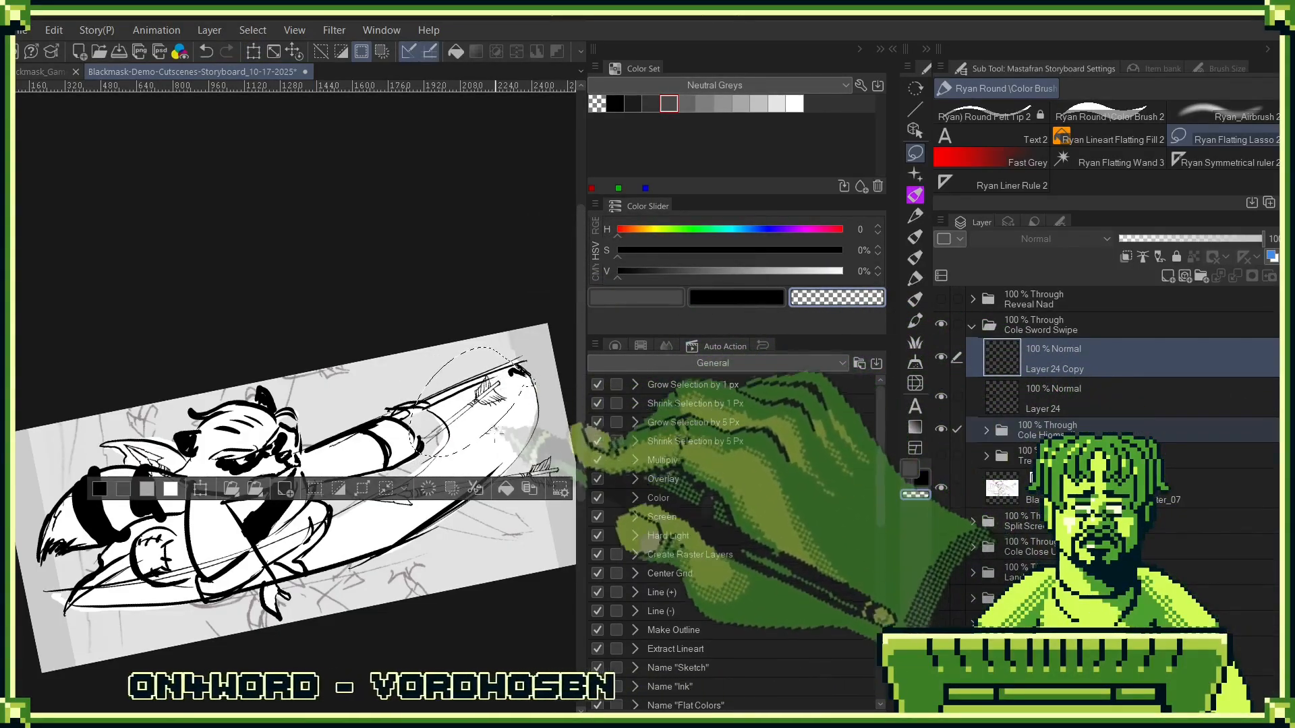
key(ctrl+t)
drag(511, 402, 527, 412)
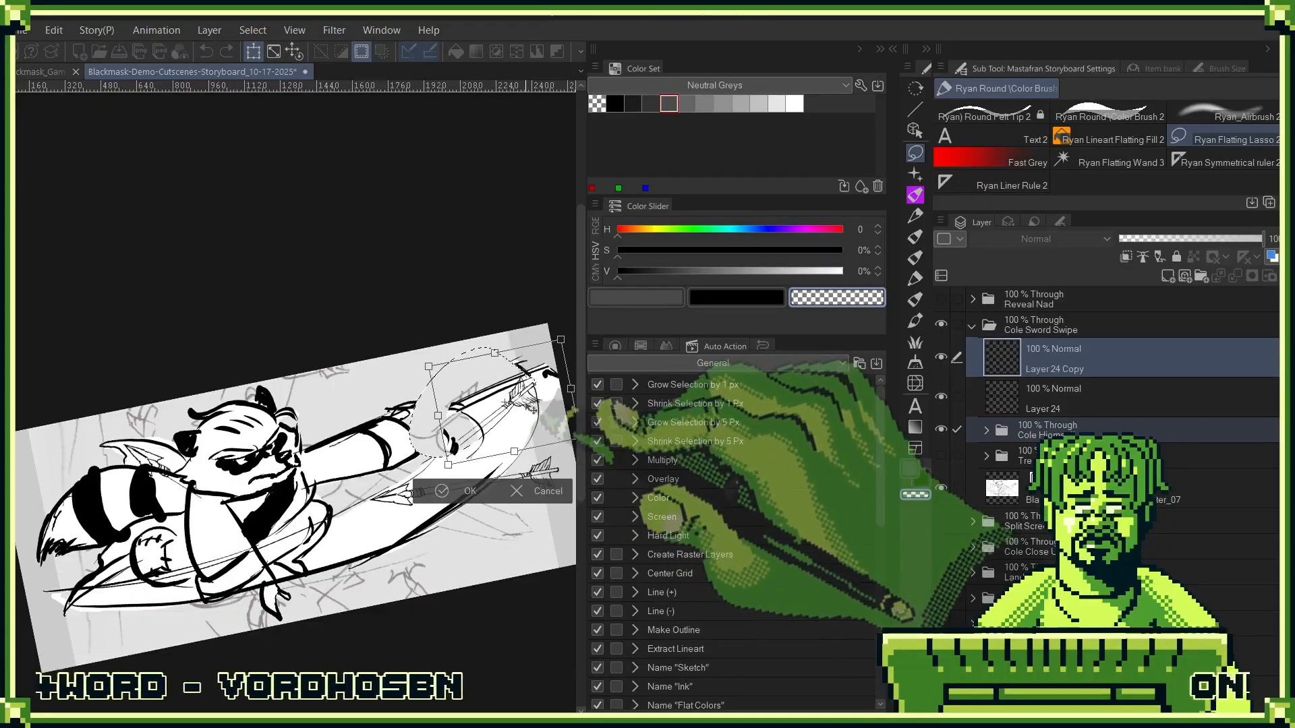
key(ctrl+z)
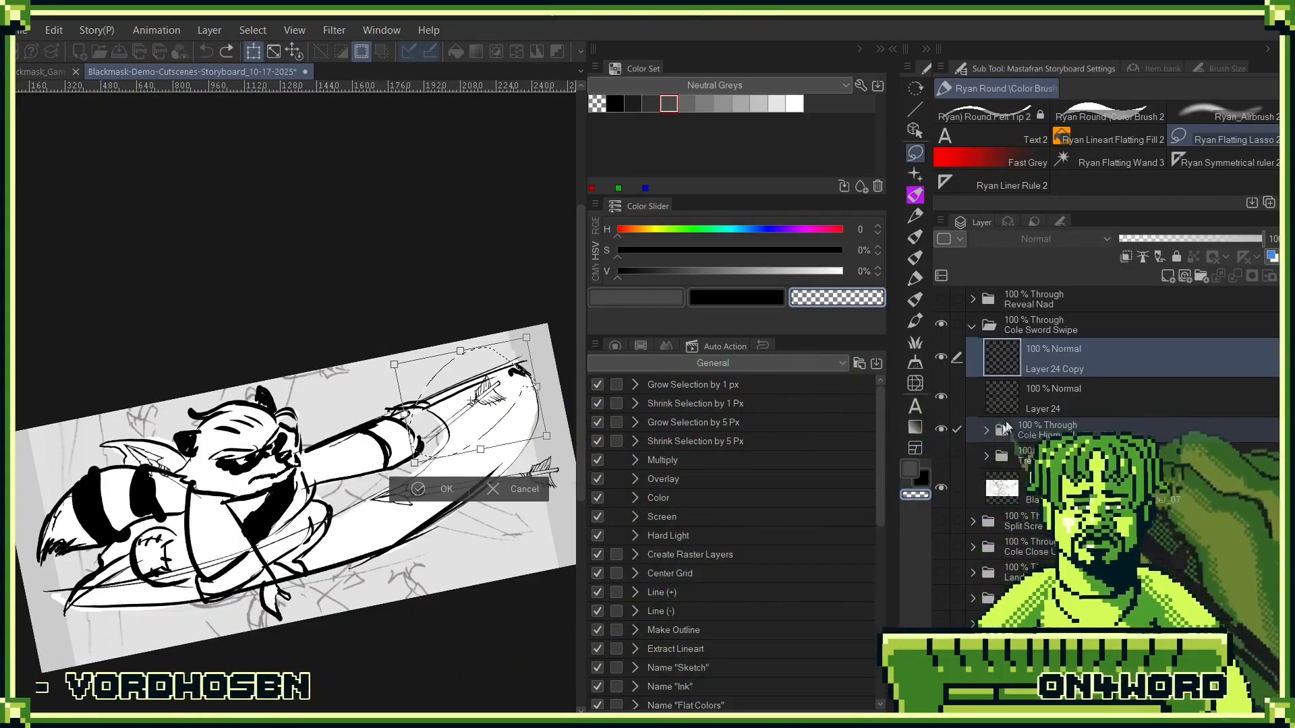
key(Return)
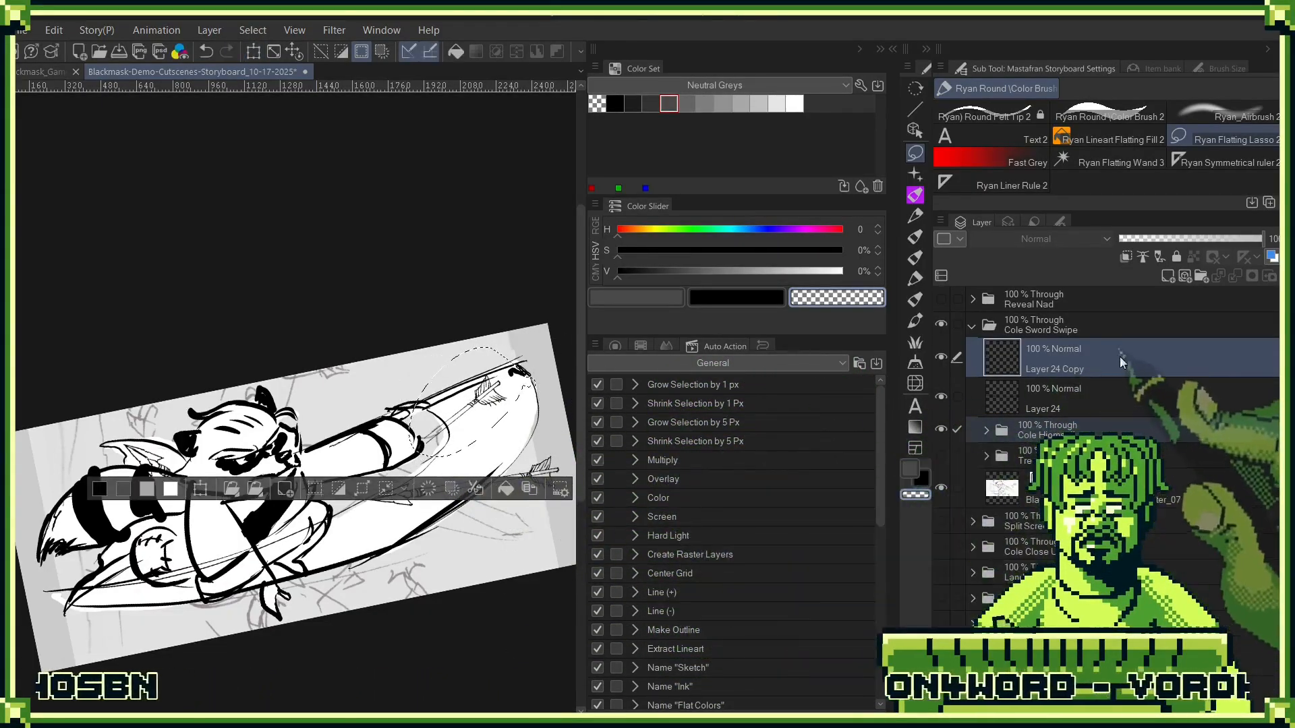
- Rotate the severed feathered arrow end and place it above Cole's outstretched arm, pointing down across the upper blade line, then deselect
key(ctrl+t)
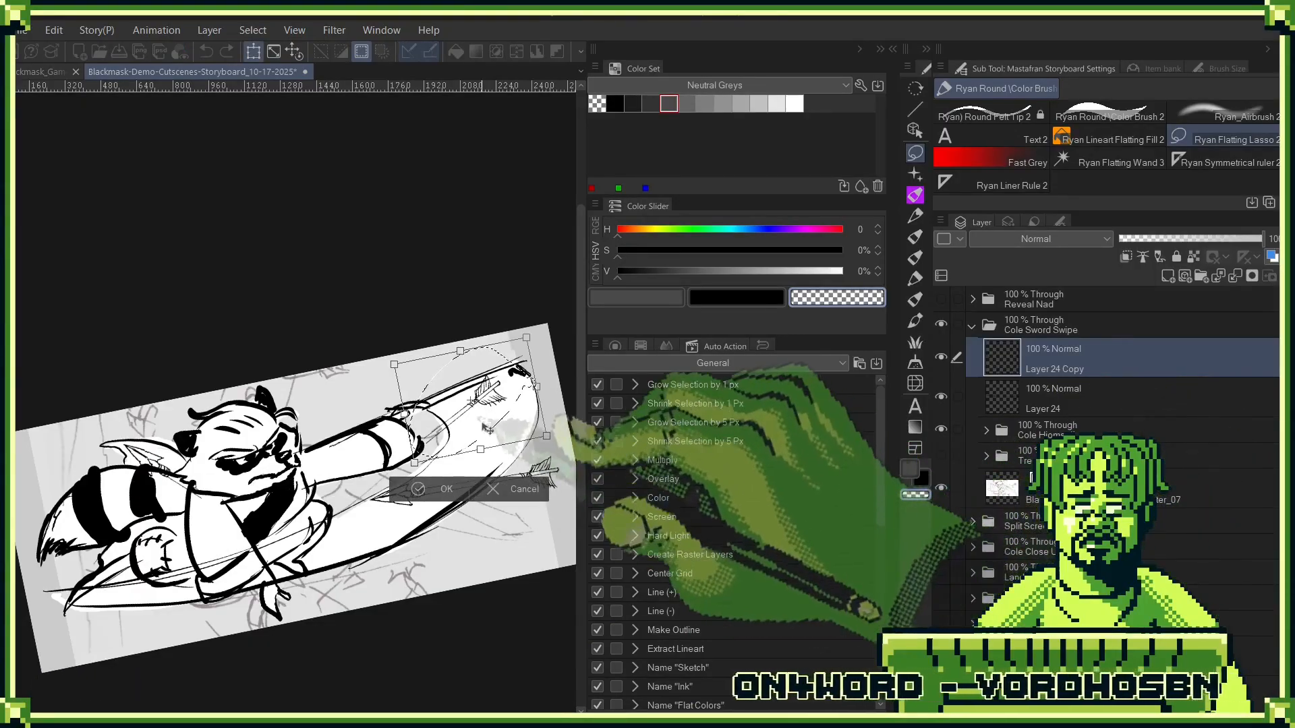
drag(489, 425, 506, 526)
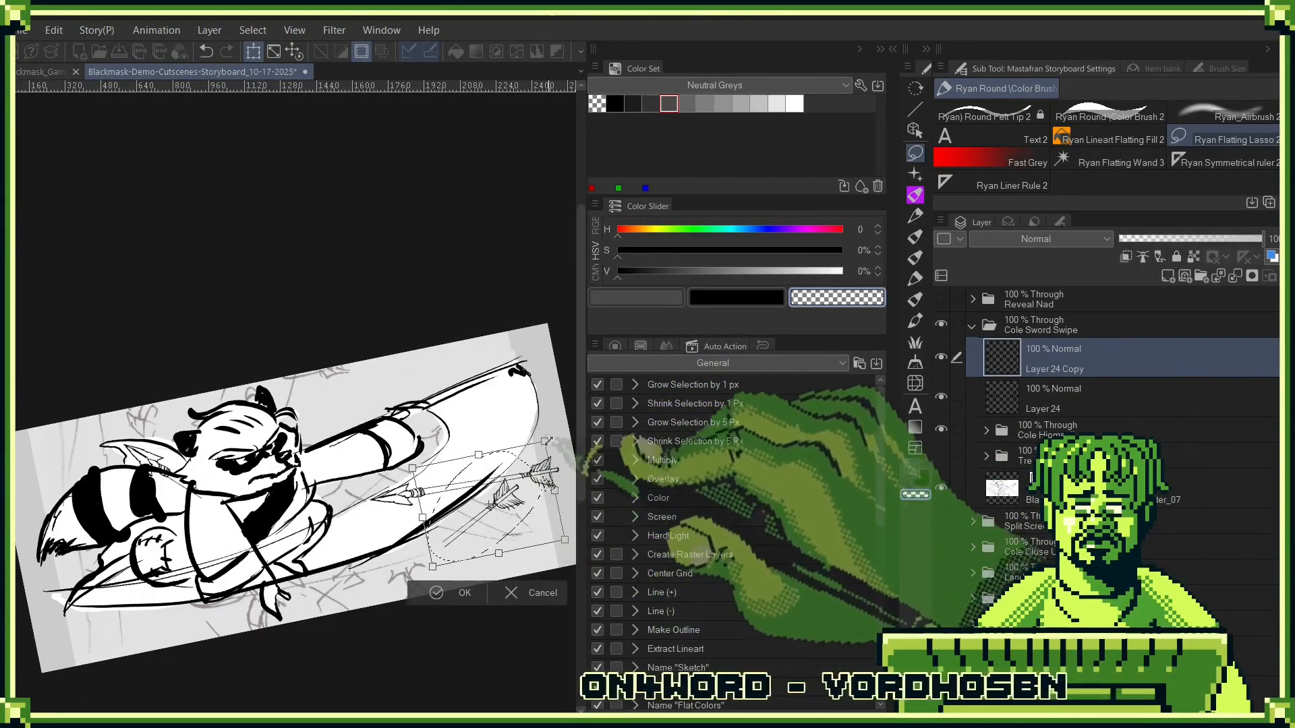
drag(543, 437, 517, 464)
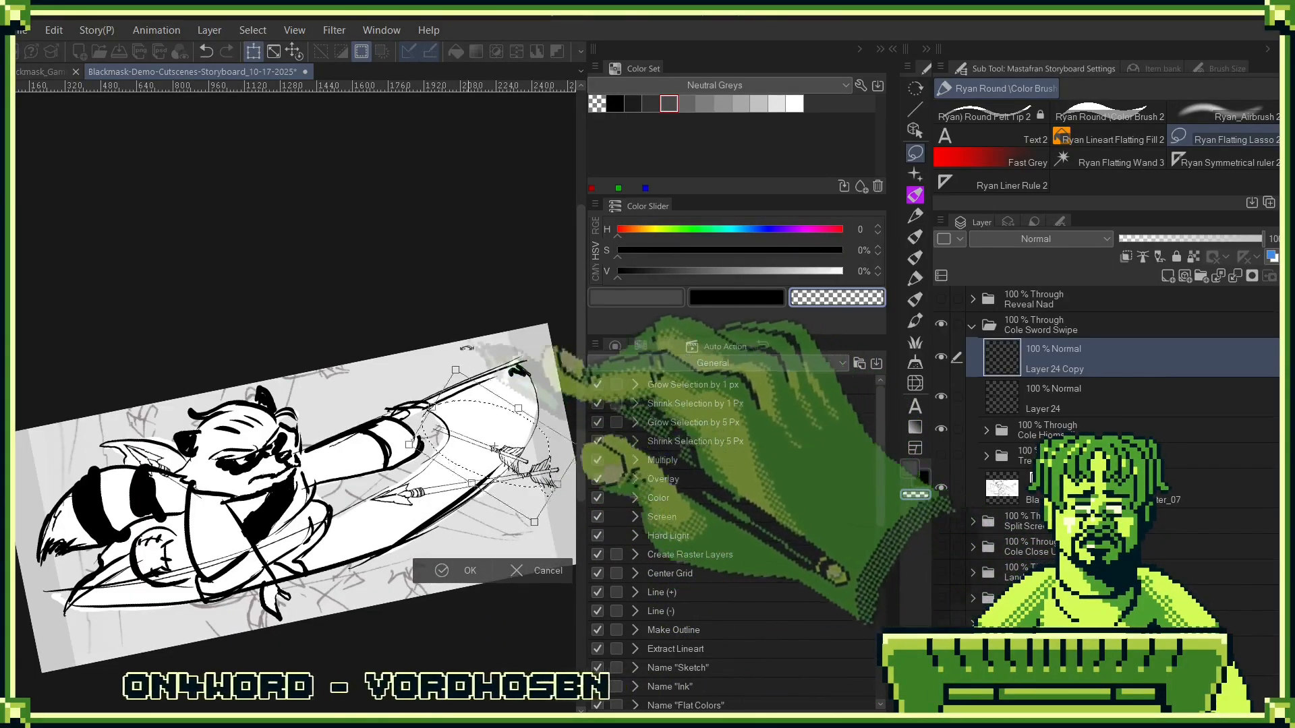
drag(504, 342, 425, 237)
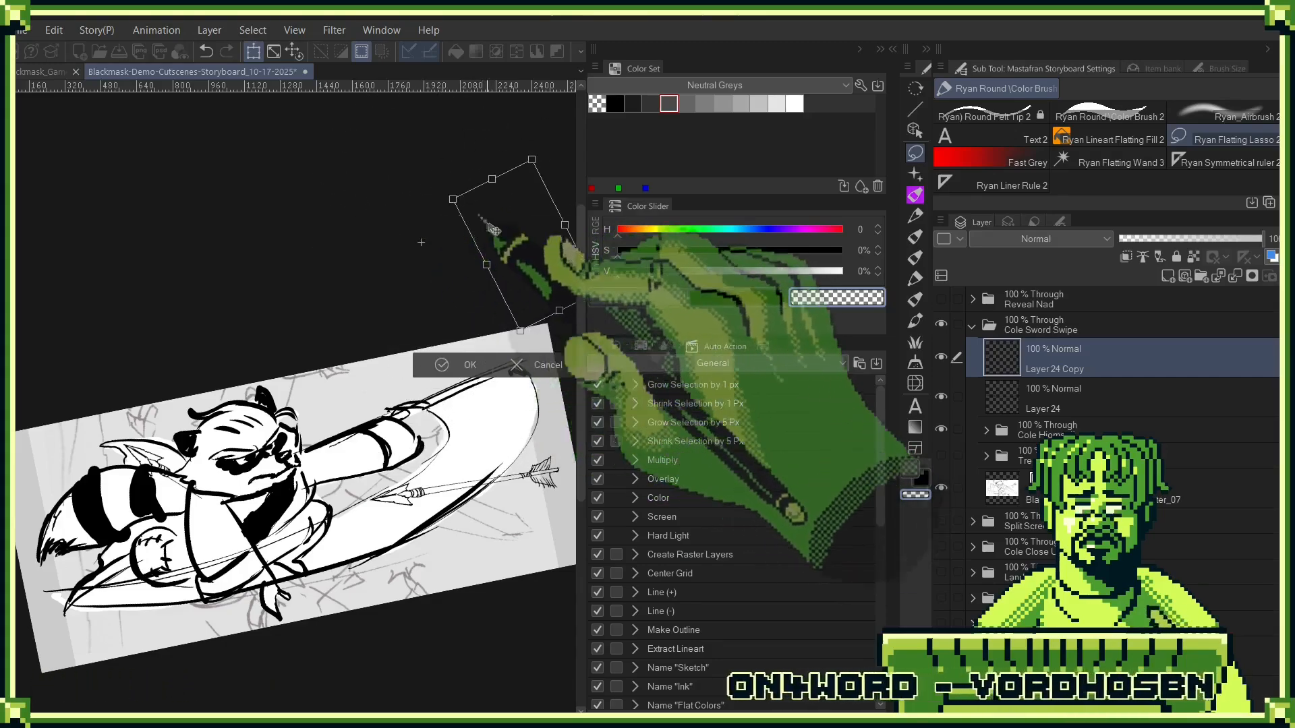
drag(513, 232, 428, 321)
drag(475, 369, 469, 418)
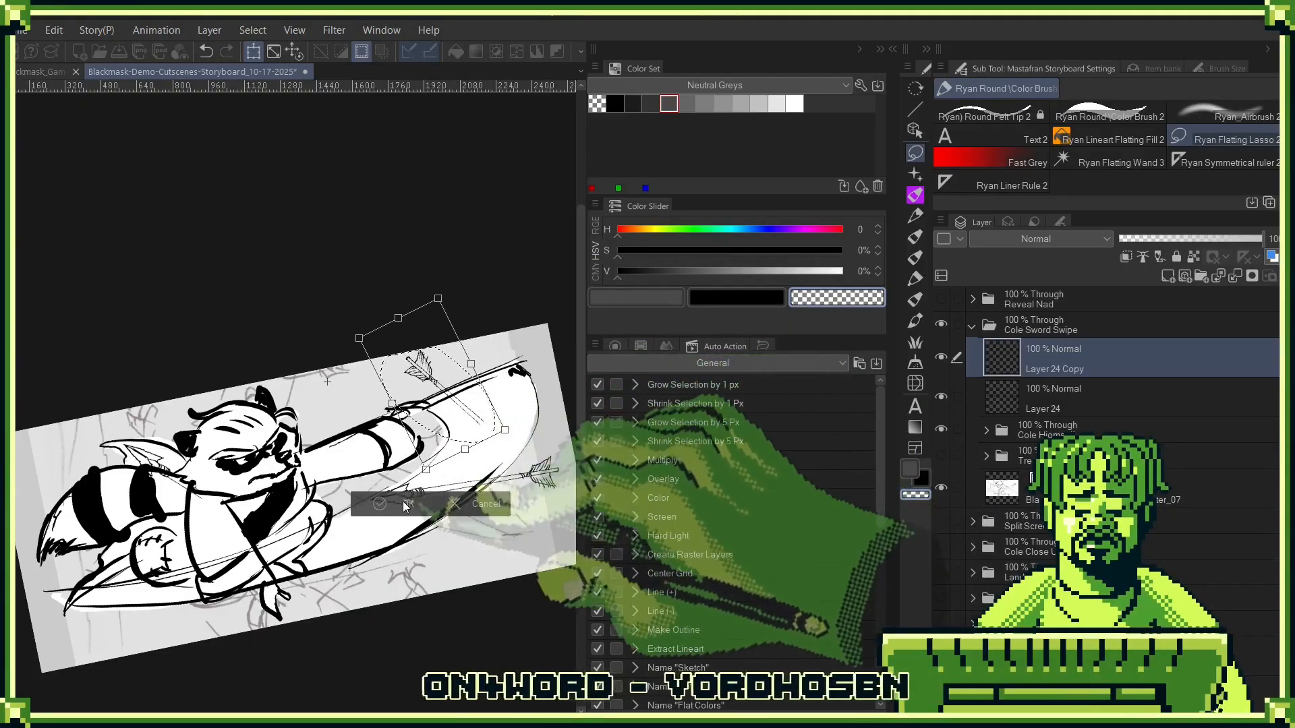
click(405, 504)
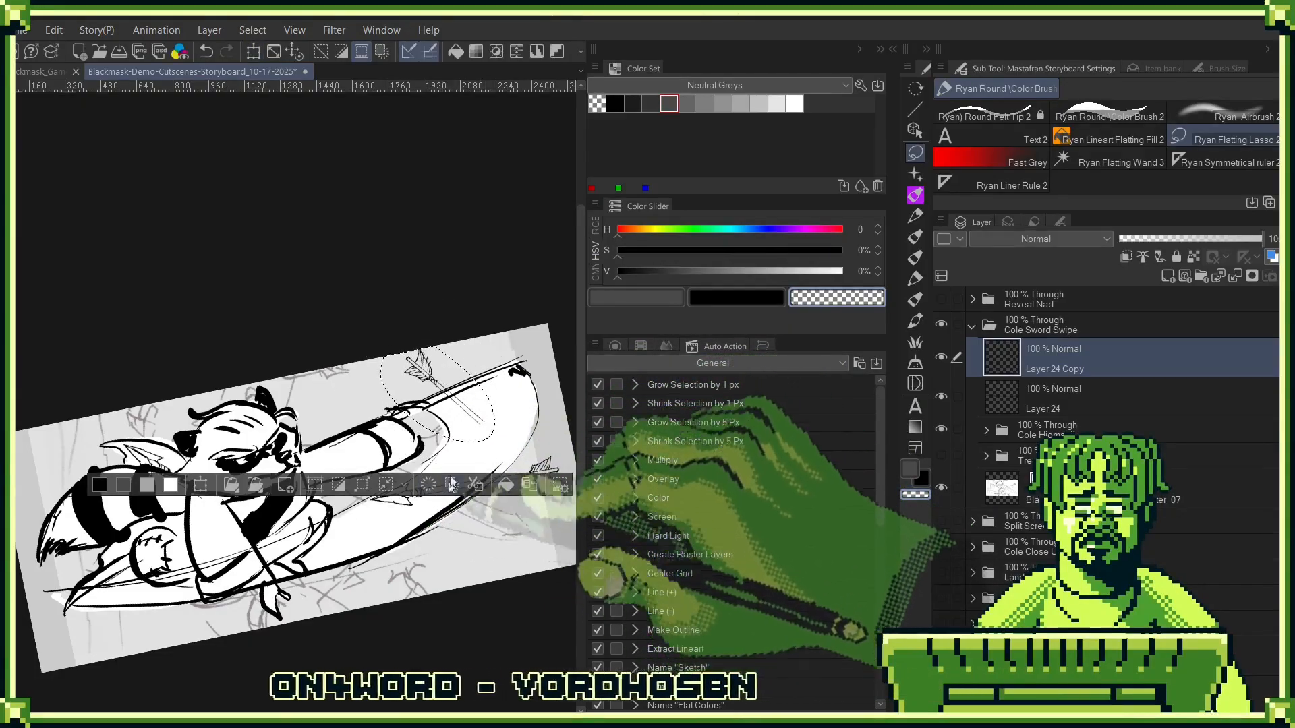
key(ctrl+d)
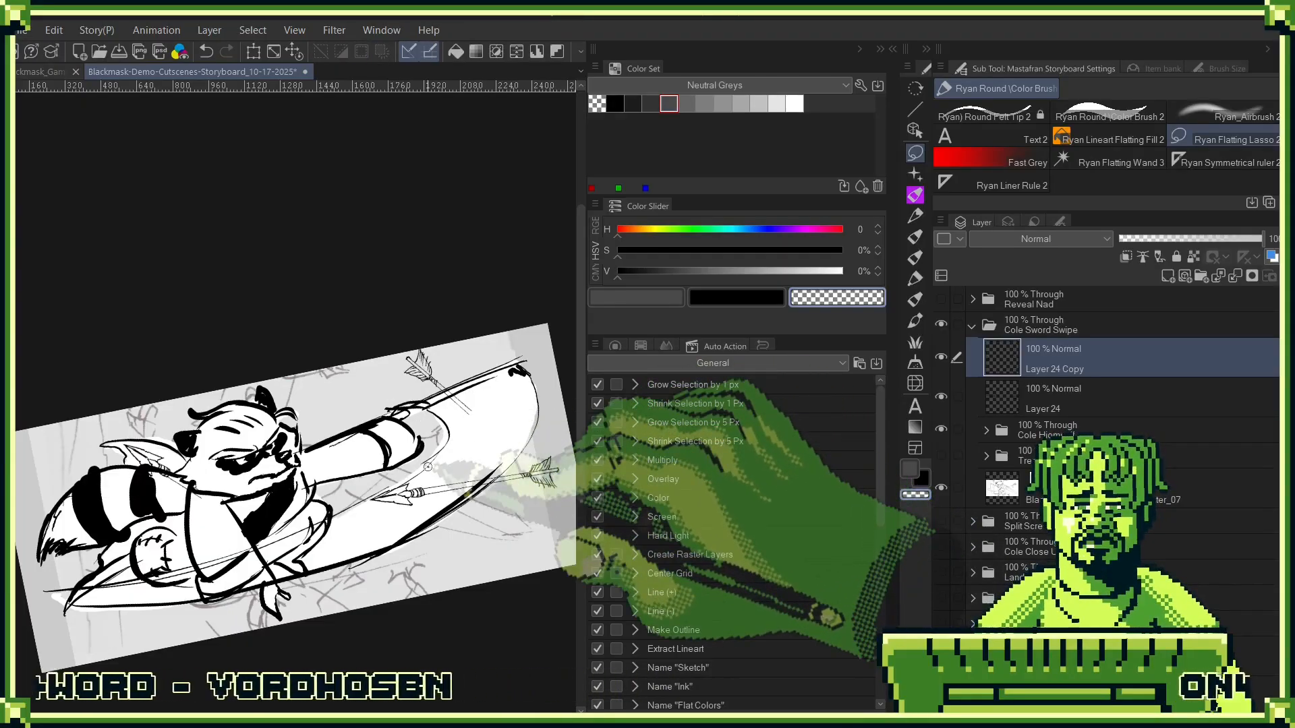
- Duplicate the whole arrow's layer, hide the original, and rotate and move the copy below the blade so its feathers sit near the panel's lower edge
click(1063, 397)
key(ctrl+t)
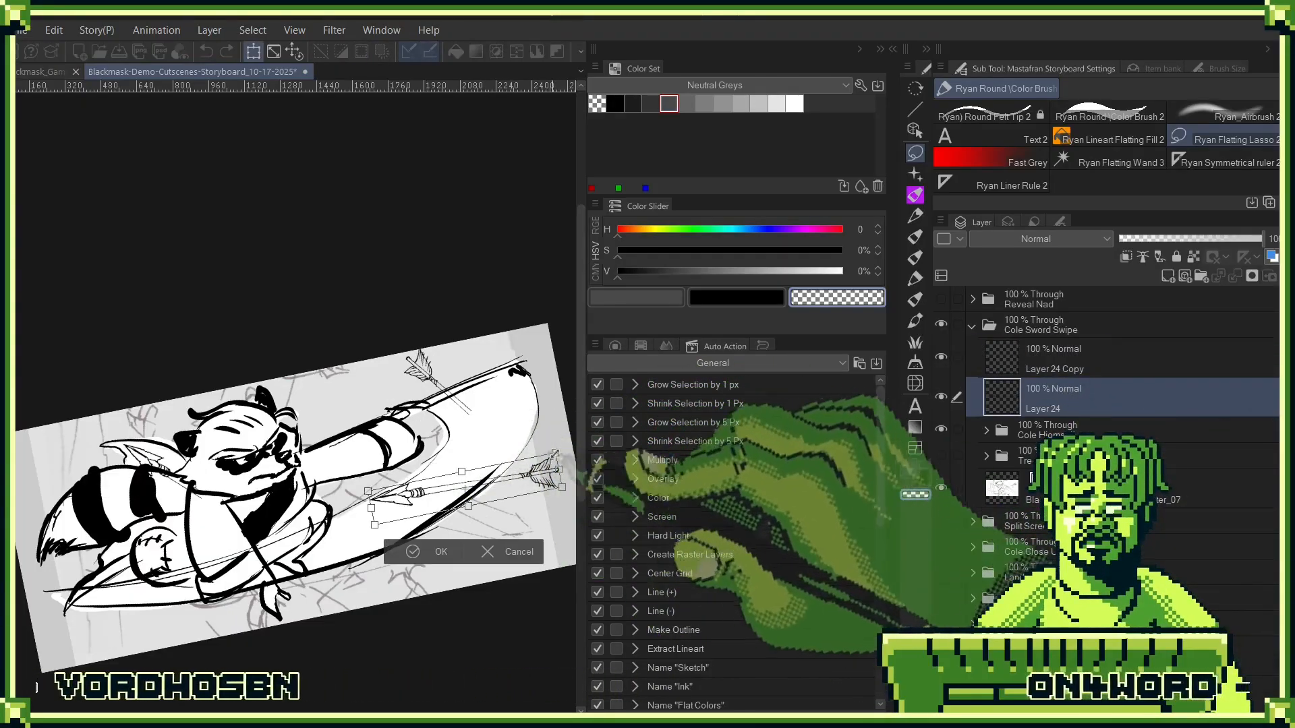
click(442, 553)
click(1167, 276)
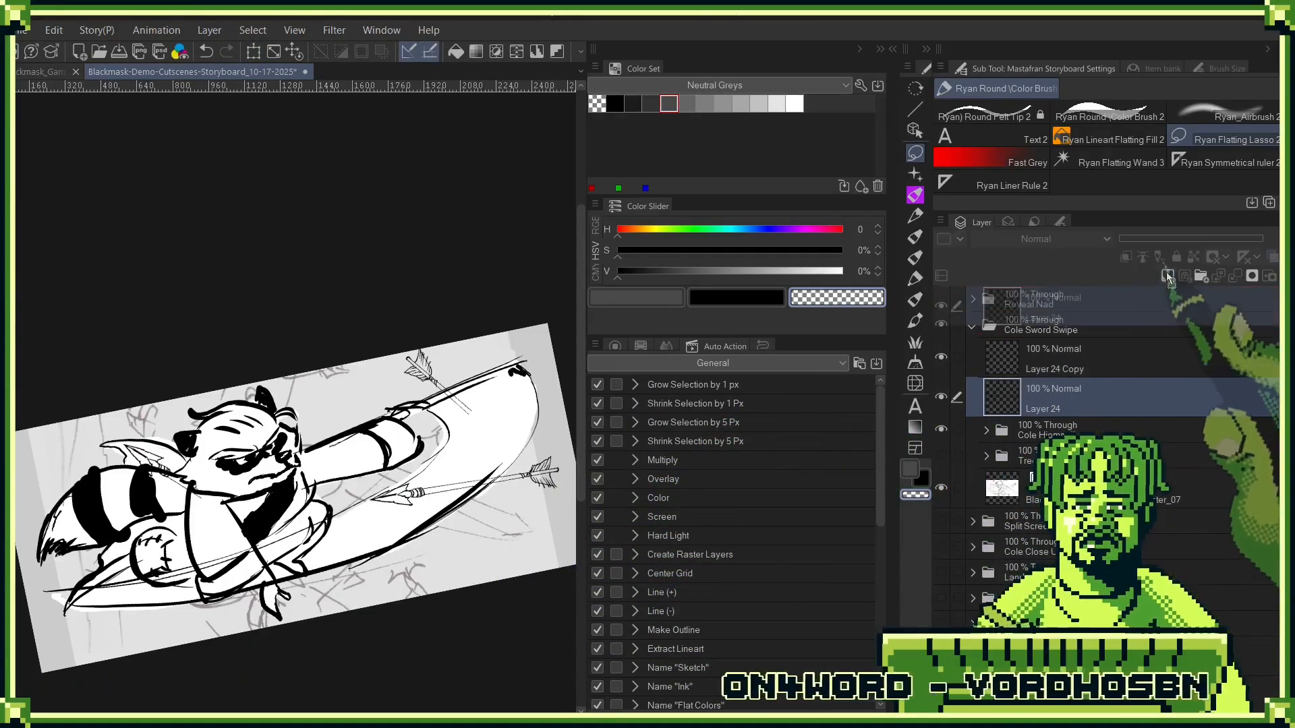
key(ctrl+t)
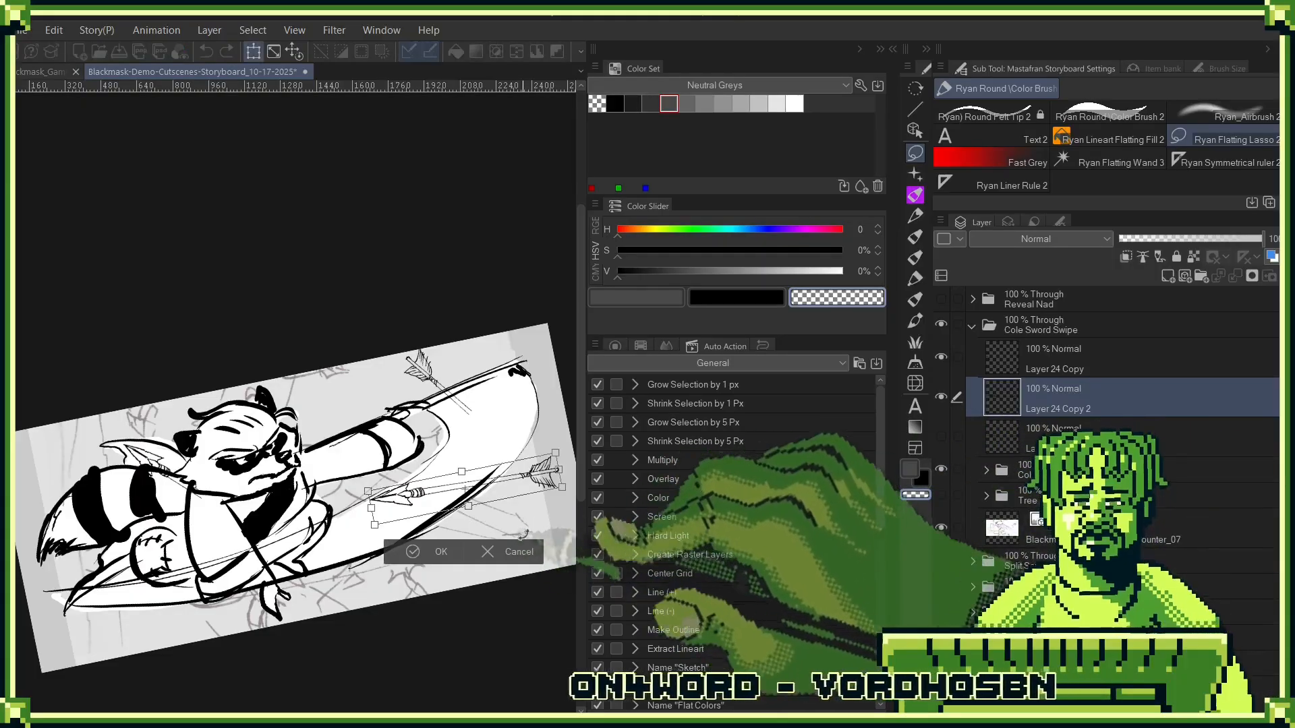
mouse_move(516, 467)
mouse_down()
mouse_move(439, 539)
mouse_move(337, 603)
mouse_up()
key(Return)
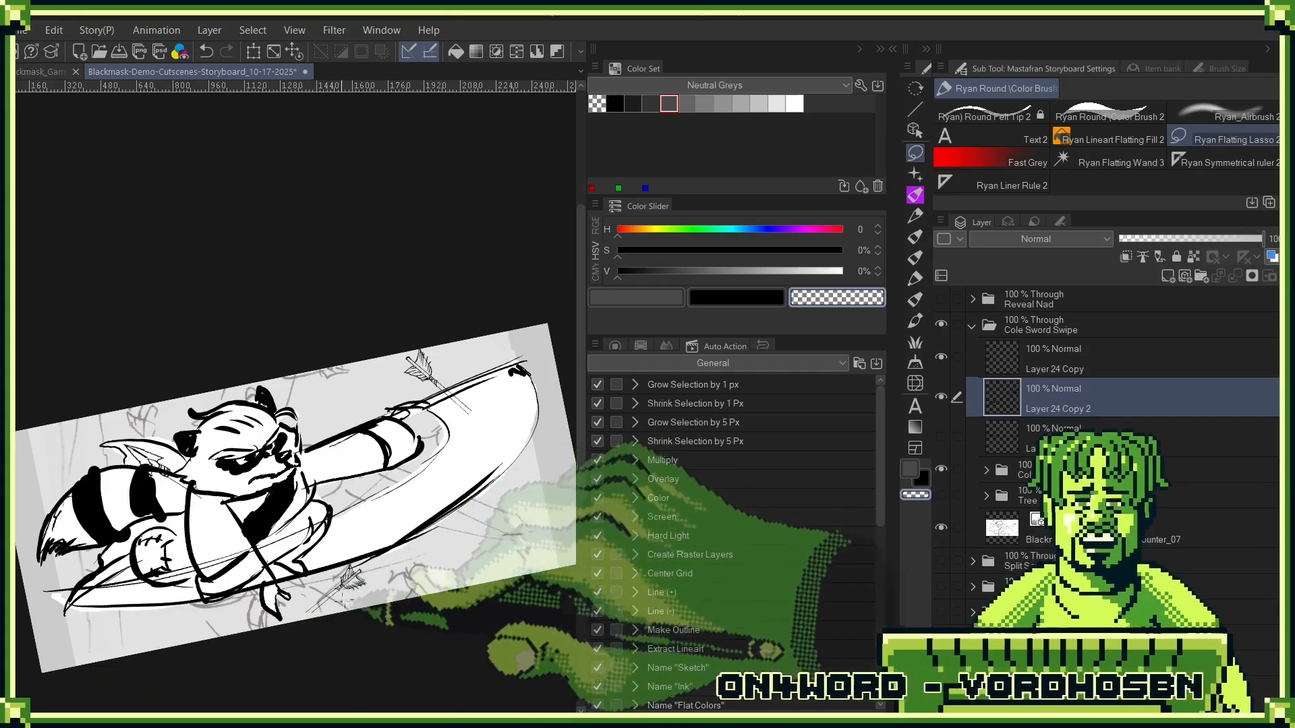
- Choose the Ryan Round Color Brush 2 with black and ink the end of the lower arrow's shaft
drag(336, 610, 387, 621)
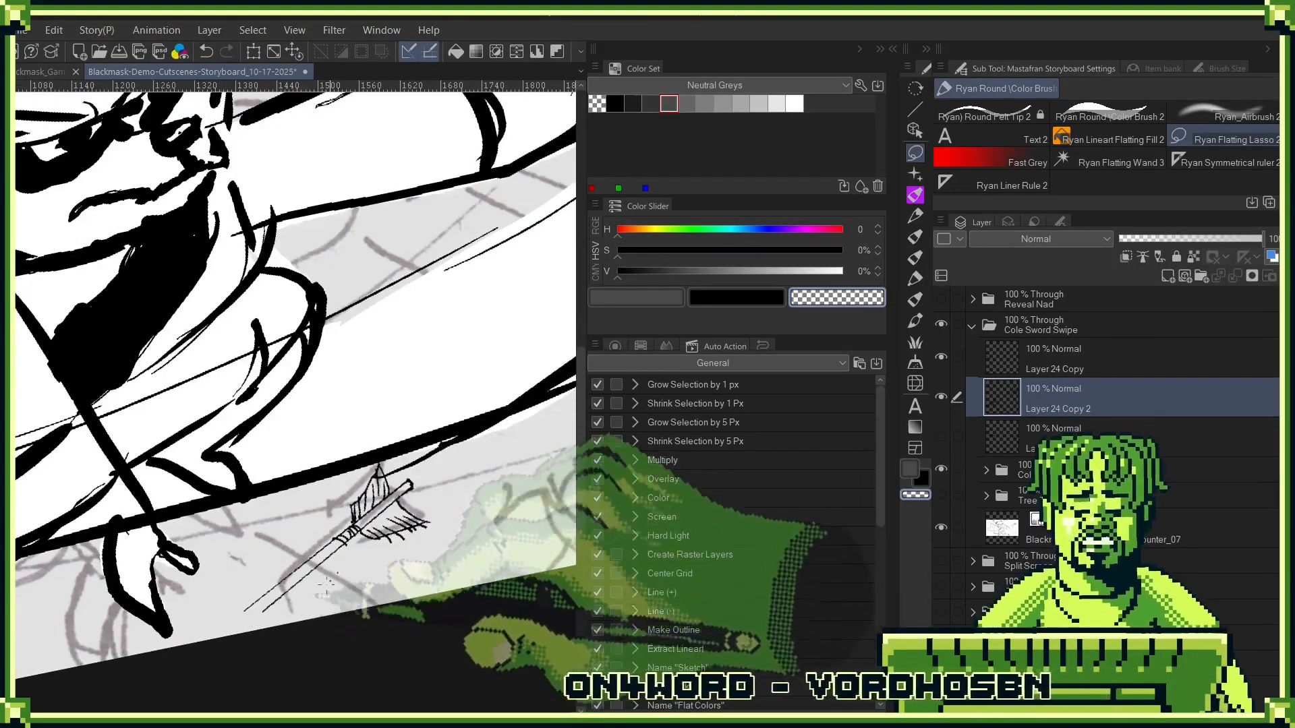
key(b)
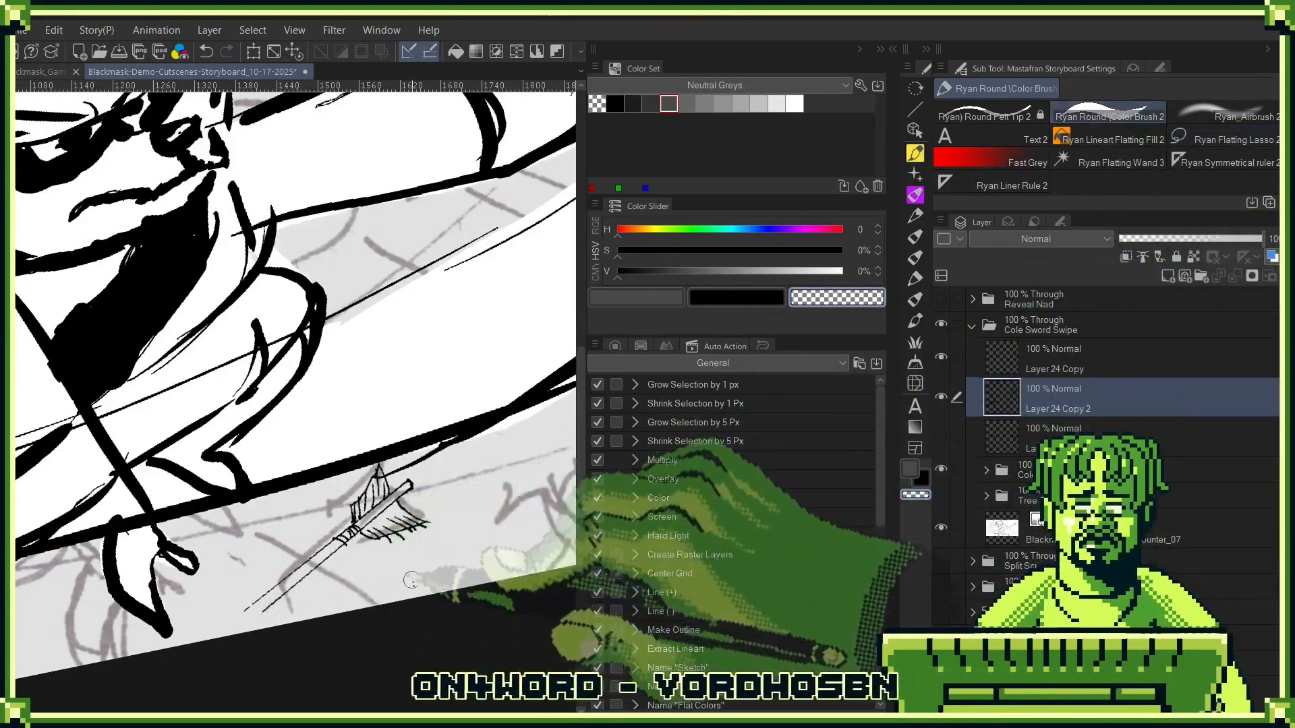
click(635, 298)
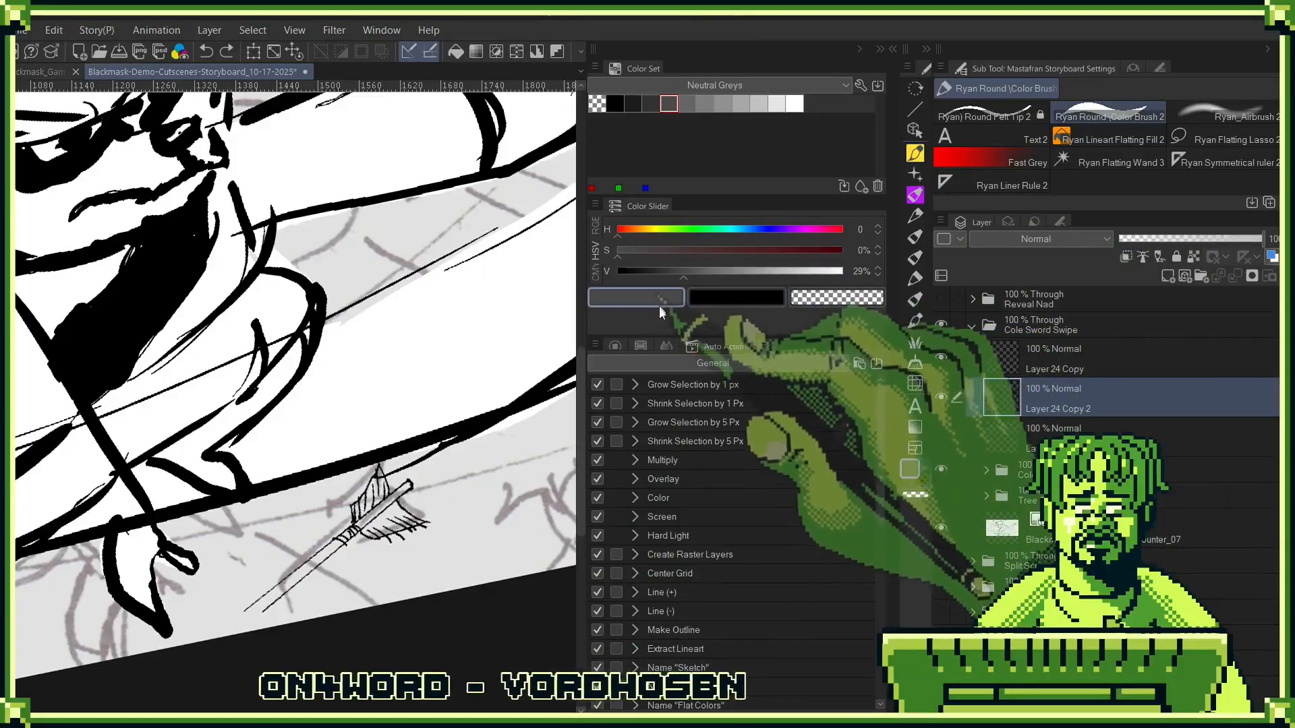
click(614, 103)
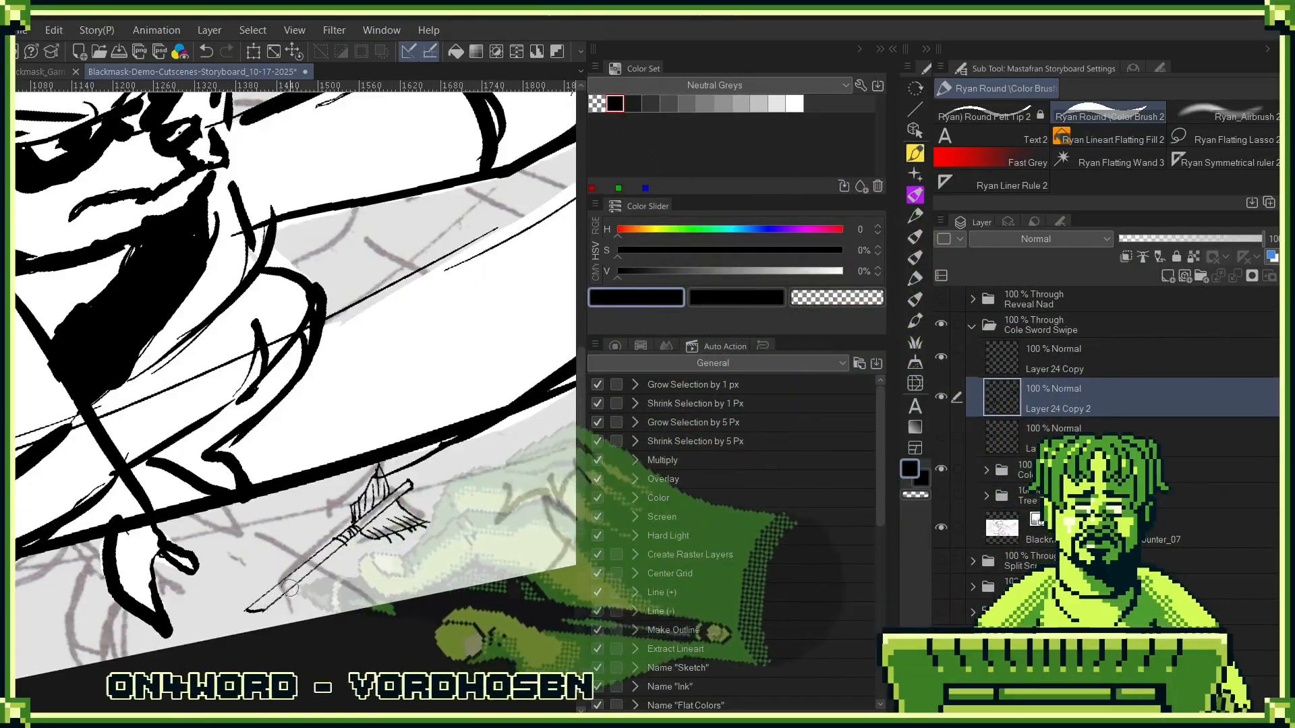
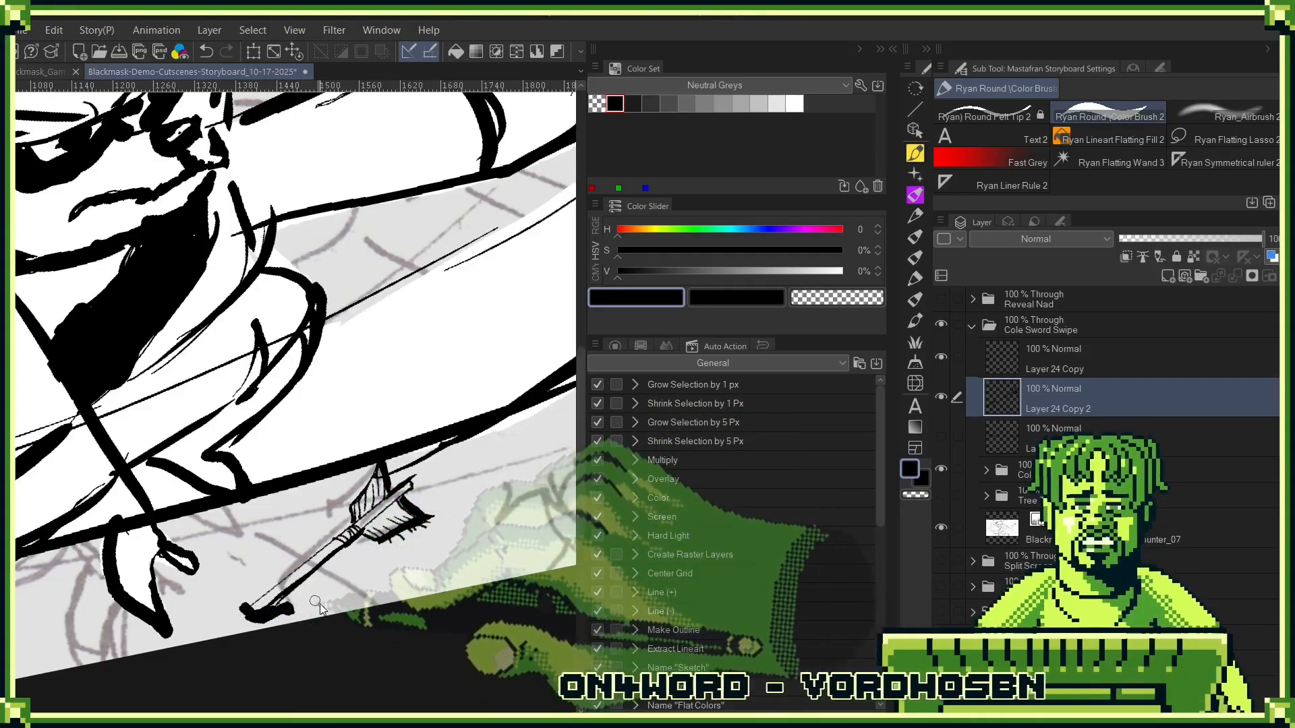
- Merge the two visible arrow copy layers in the Cole Sword Swipe folder and rename the merged layer "arros"
scroll(467, 499, down, 3)
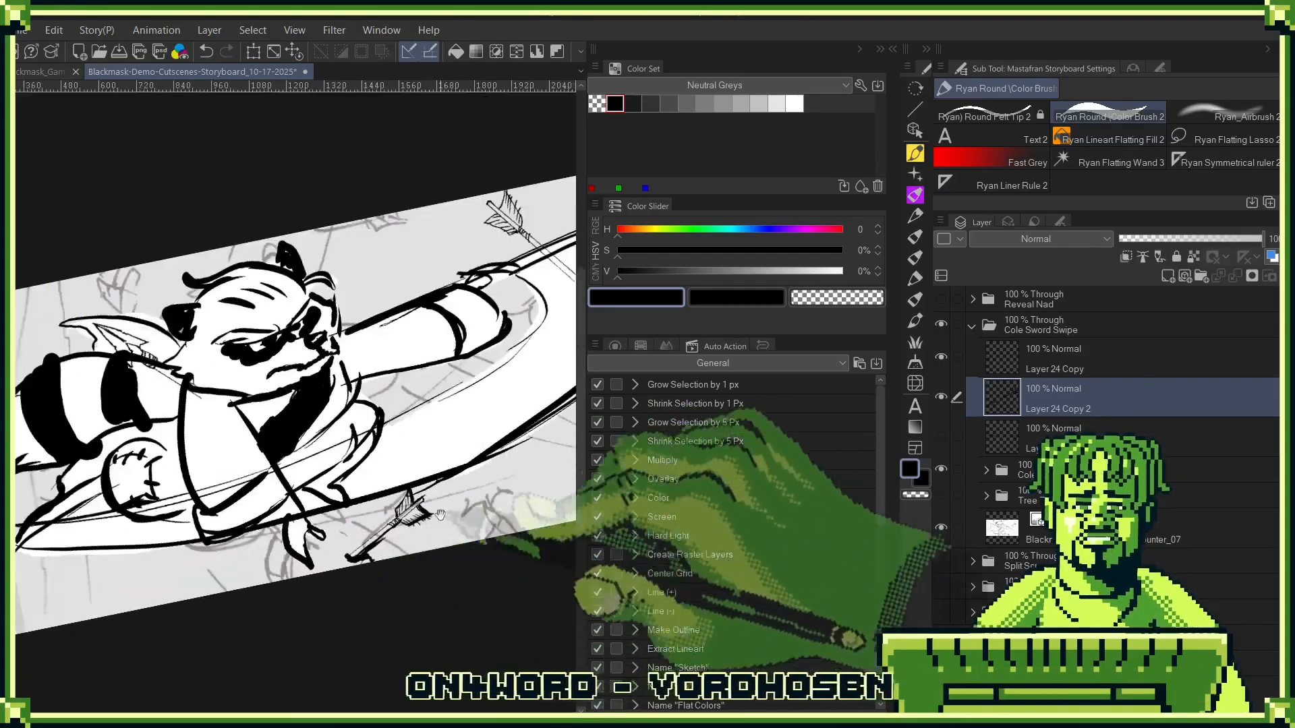
drag(549, 339, 387, 497)
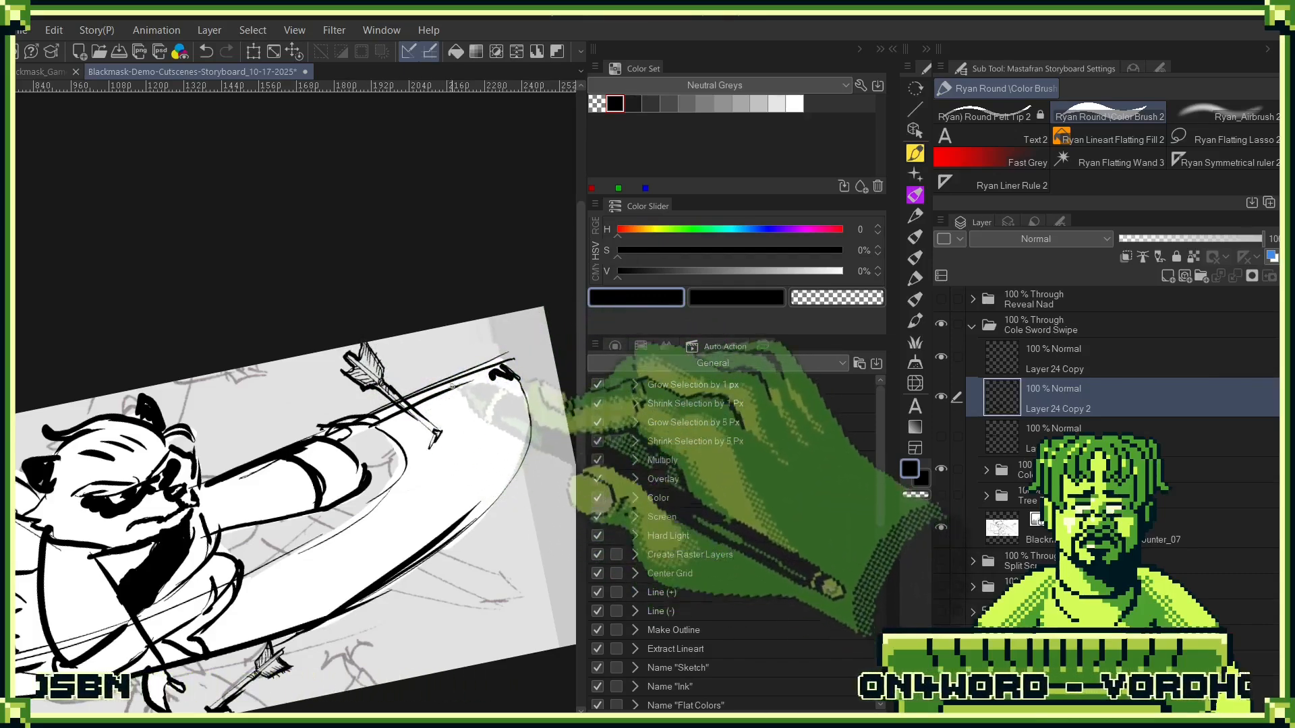
drag(287, 491, 546, 406)
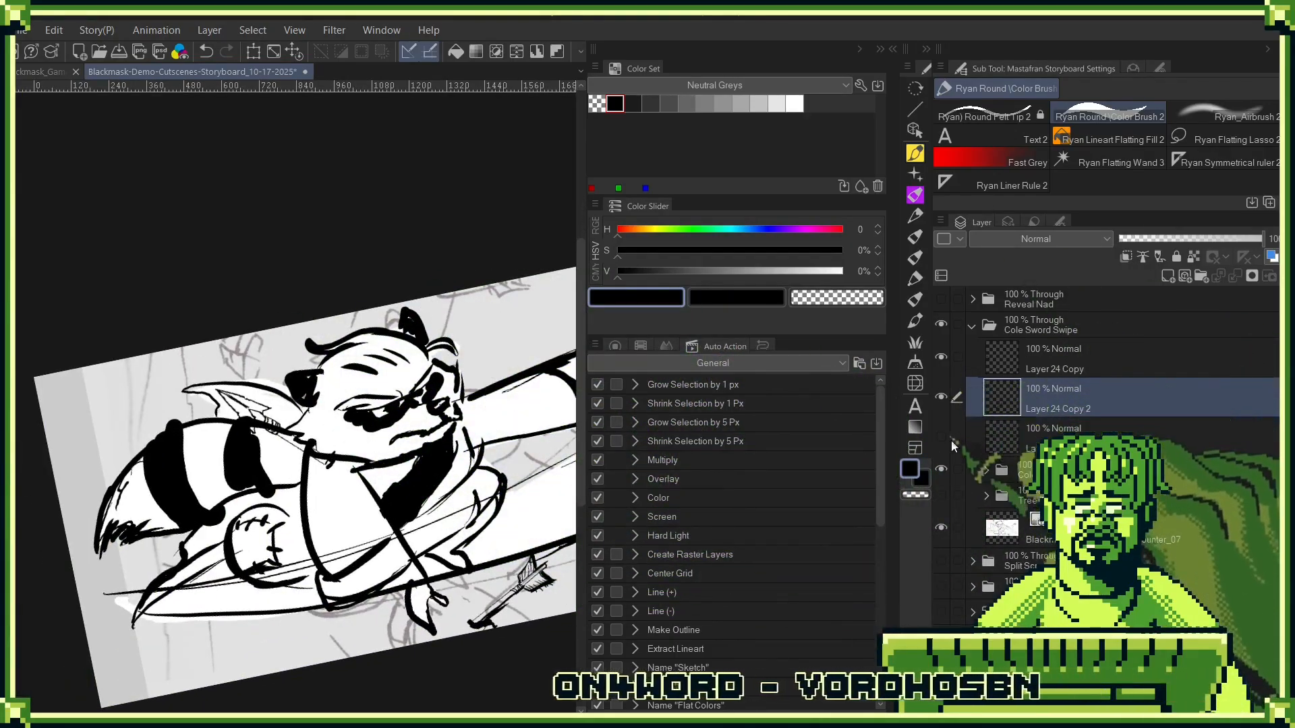
right_click(1078, 370)
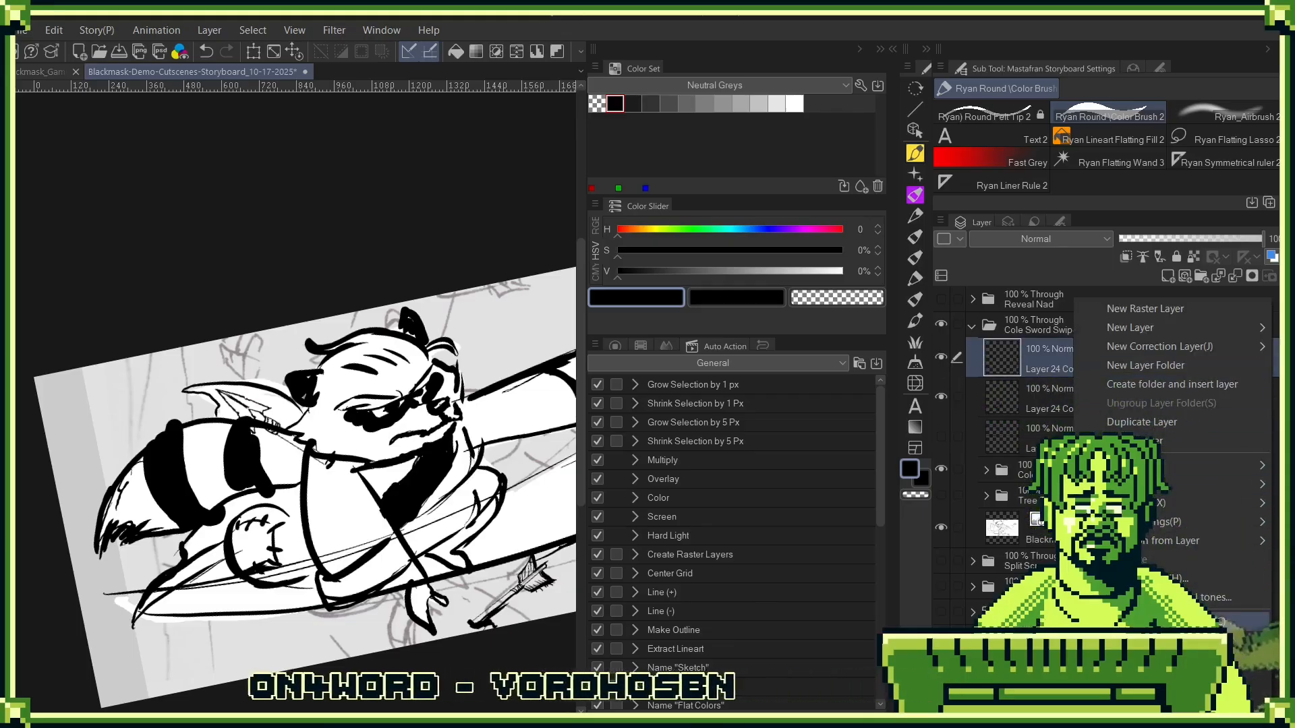
click(1146, 641)
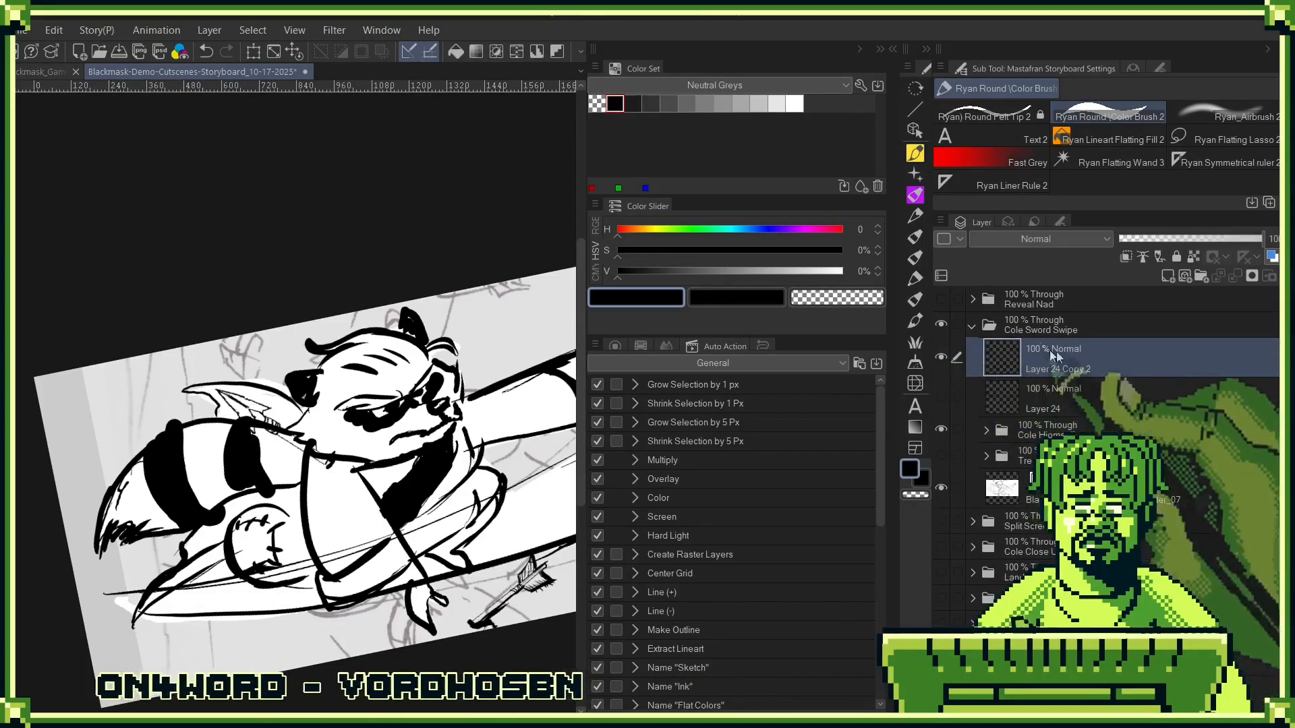
double_click(1061, 368)
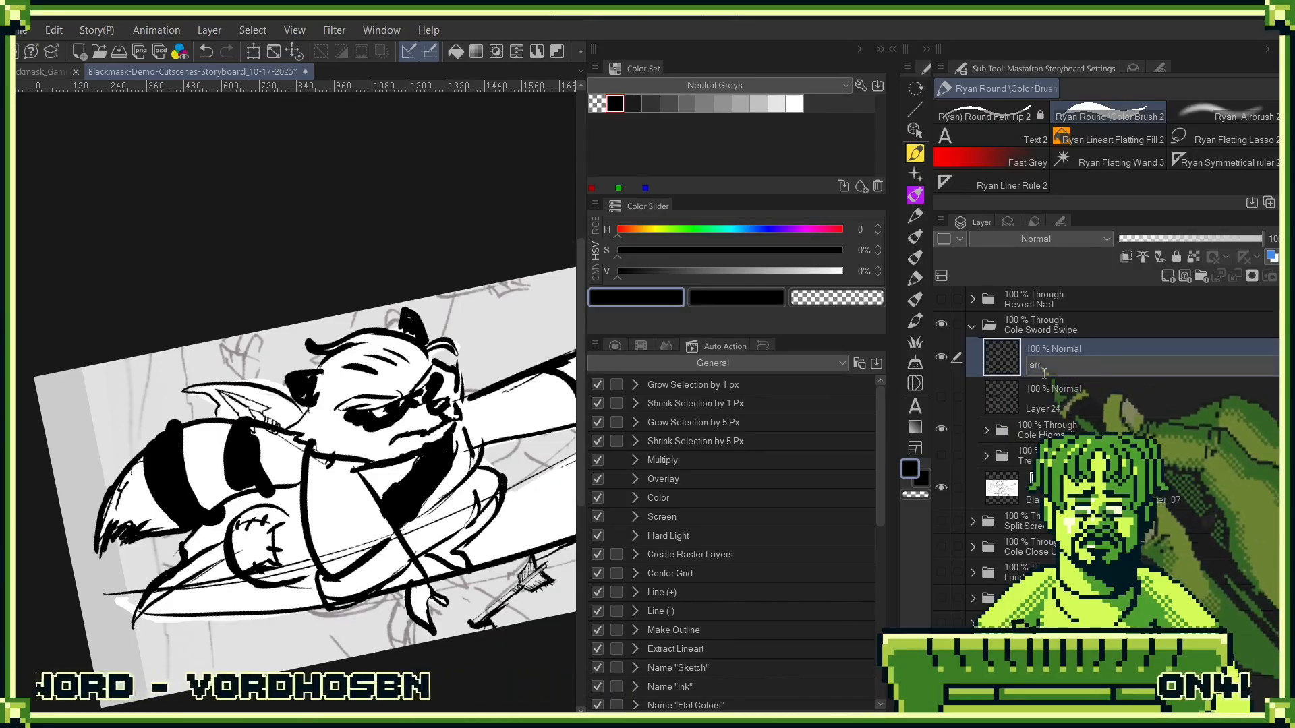
key(Return)
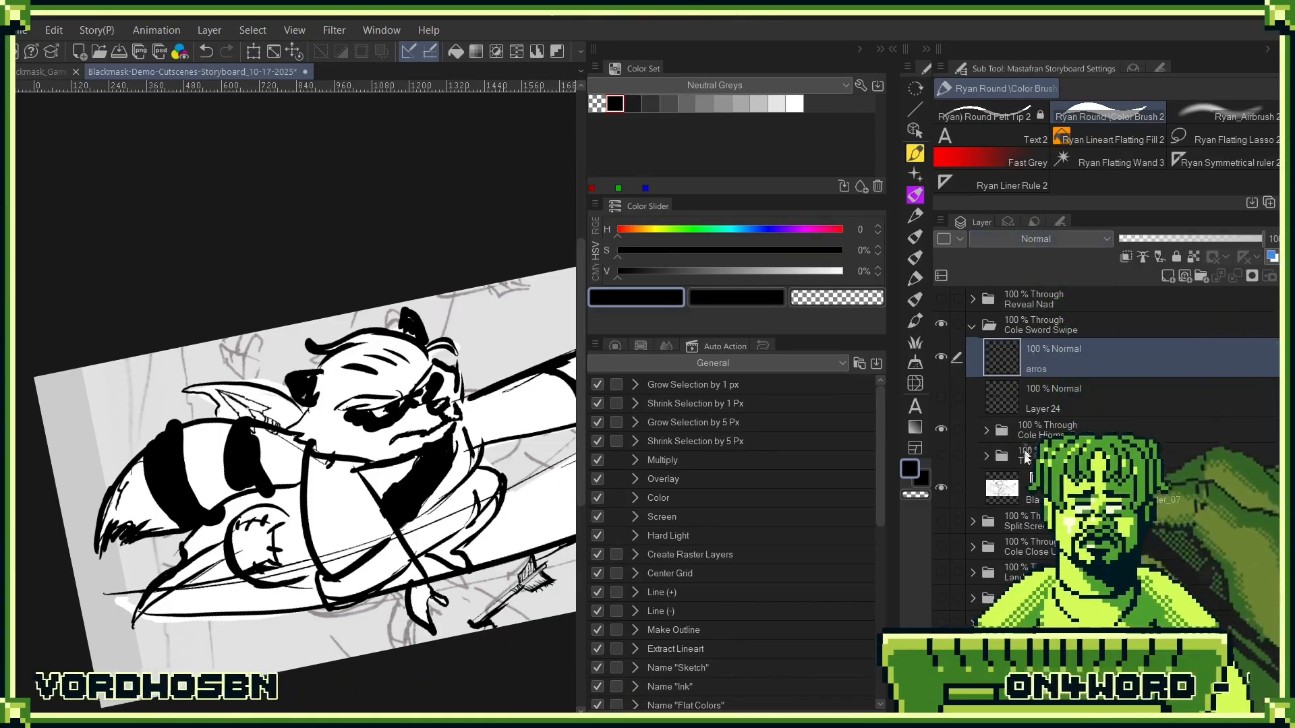
- Temporarily hide the Cole folder, strengthen the black outline of the severed arrowhead half behind Cole's head, and show the folder again
click(941, 429)
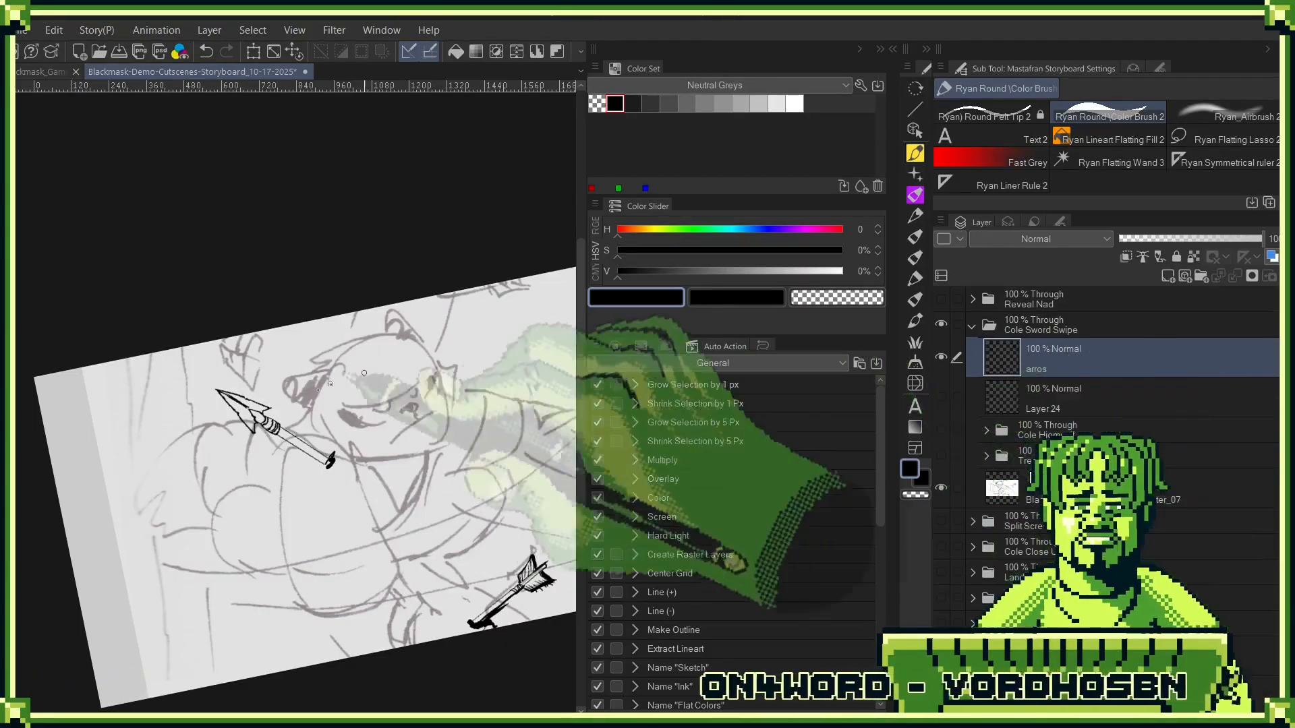
mouse_move(281, 432)
mouse_down()
mouse_move(329, 459)
mouse_move(321, 477)
mouse_move(334, 477)
mouse_up()
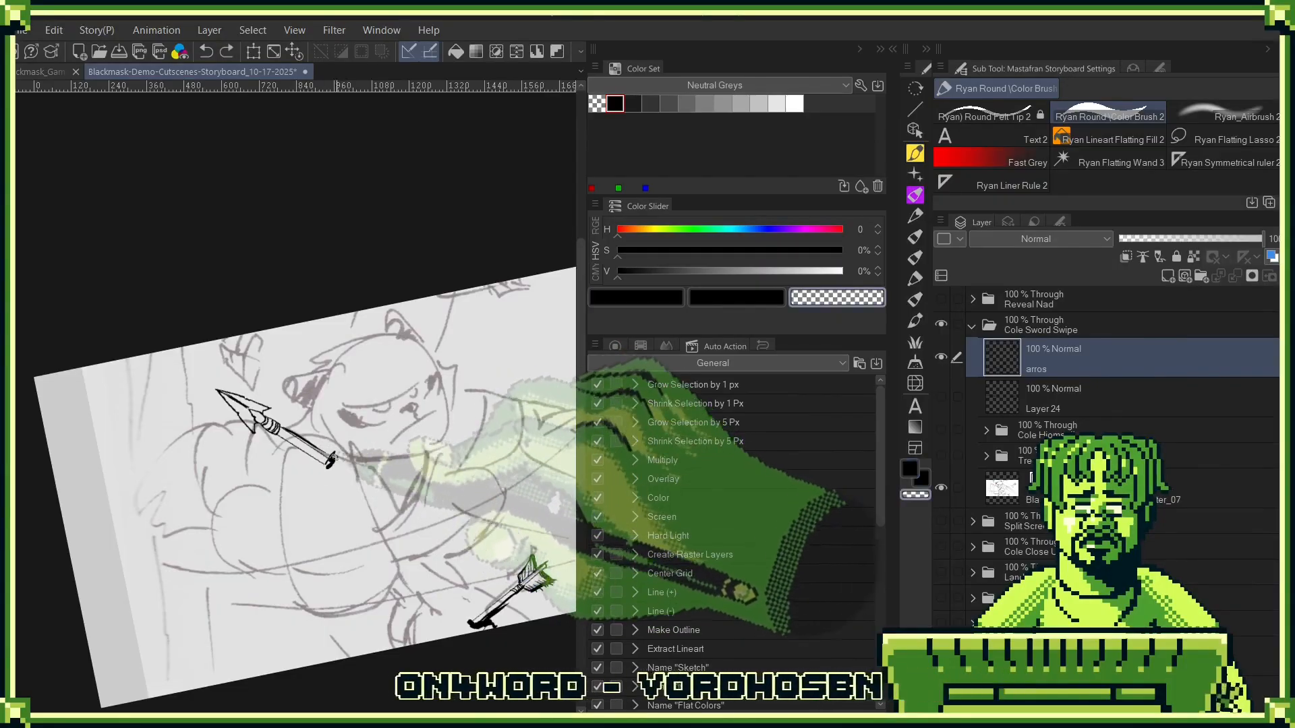
key(ctrl+z)
mouse_move(318, 459)
mouse_down()
mouse_move(325, 477)
mouse_move(336, 467)
mouse_up()
mouse_move(279, 422)
mouse_down()
mouse_move(331, 459)
mouse_move(219, 389)
mouse_move(267, 432)
mouse_up()
mouse_move(218, 388)
mouse_down()
mouse_move(260, 405)
mouse_move(240, 400)
mouse_up()
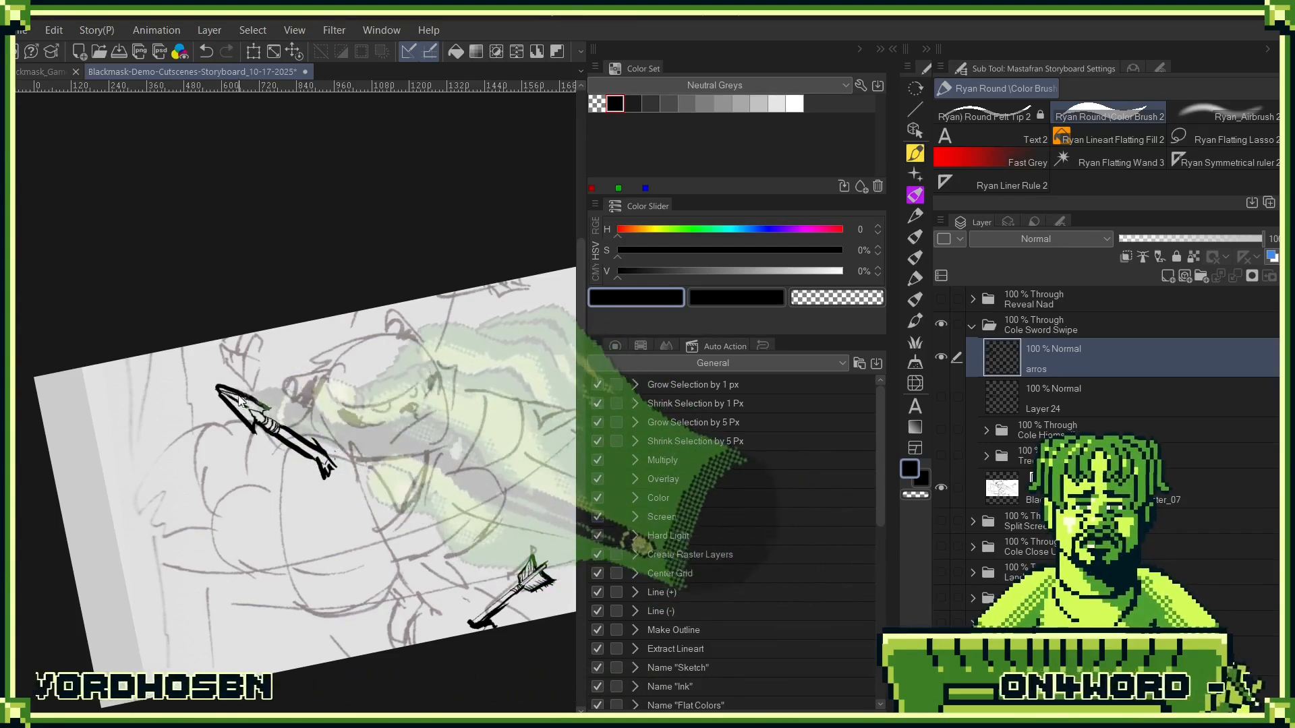
key(ctrl+z)
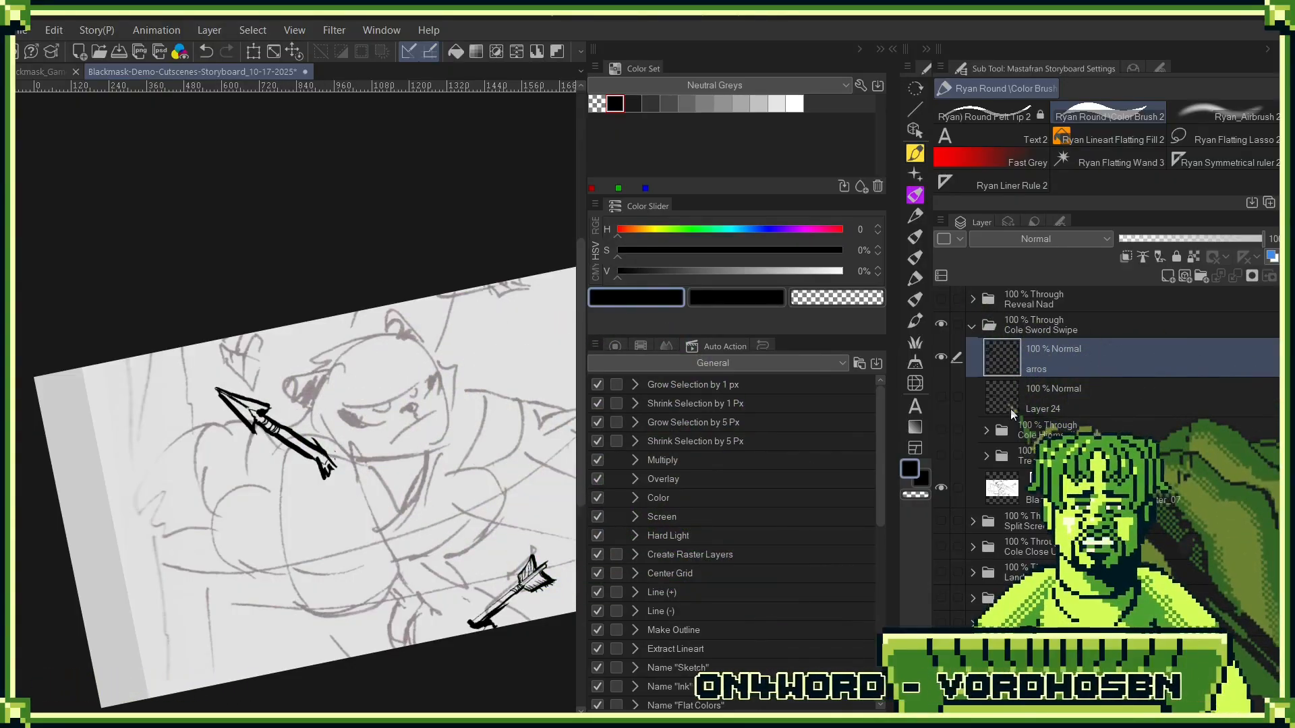
drag(532, 378, 337, 398)
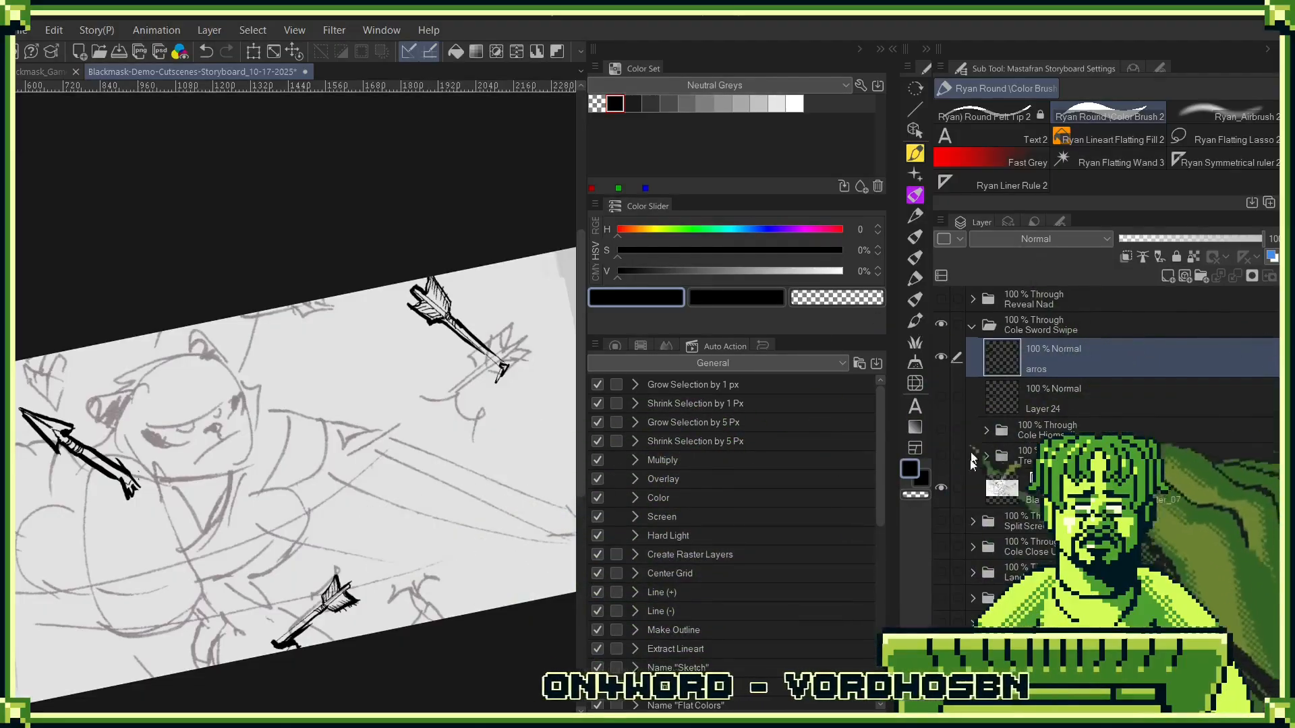
click(943, 430)
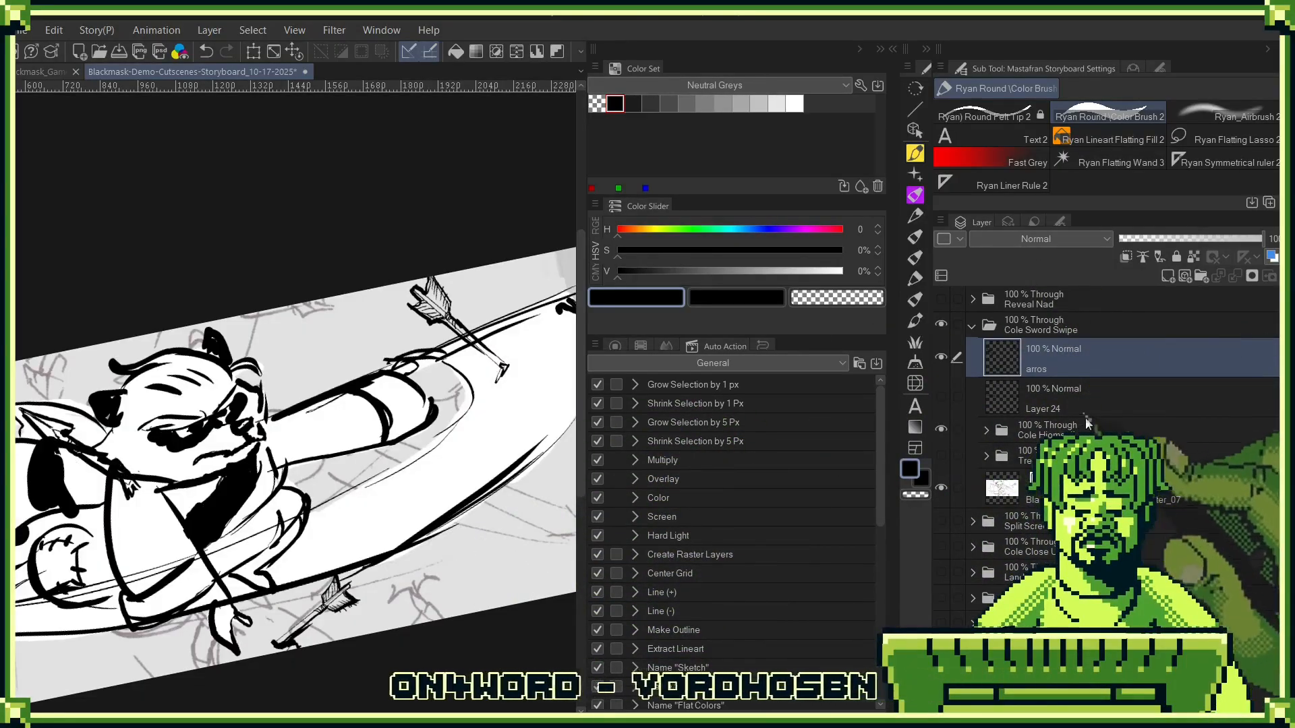
- Draw a spiked burst shape from curved black strokes over the outer lower edge of the blade's sweep
mouse_move(461, 413)
mouse_down()
mouse_move(414, 510)
mouse_move(494, 450)
mouse_move(555, 461)
mouse_up()
drag(551, 461, 513, 554)
drag(414, 511, 444, 559)
mouse_move(443, 552)
mouse_down()
mouse_move(542, 627)
mouse_move(500, 558)
mouse_move(388, 661)
mouse_up()
scroll(388, 661, down, 1)
drag(347, 583, 462, 470)
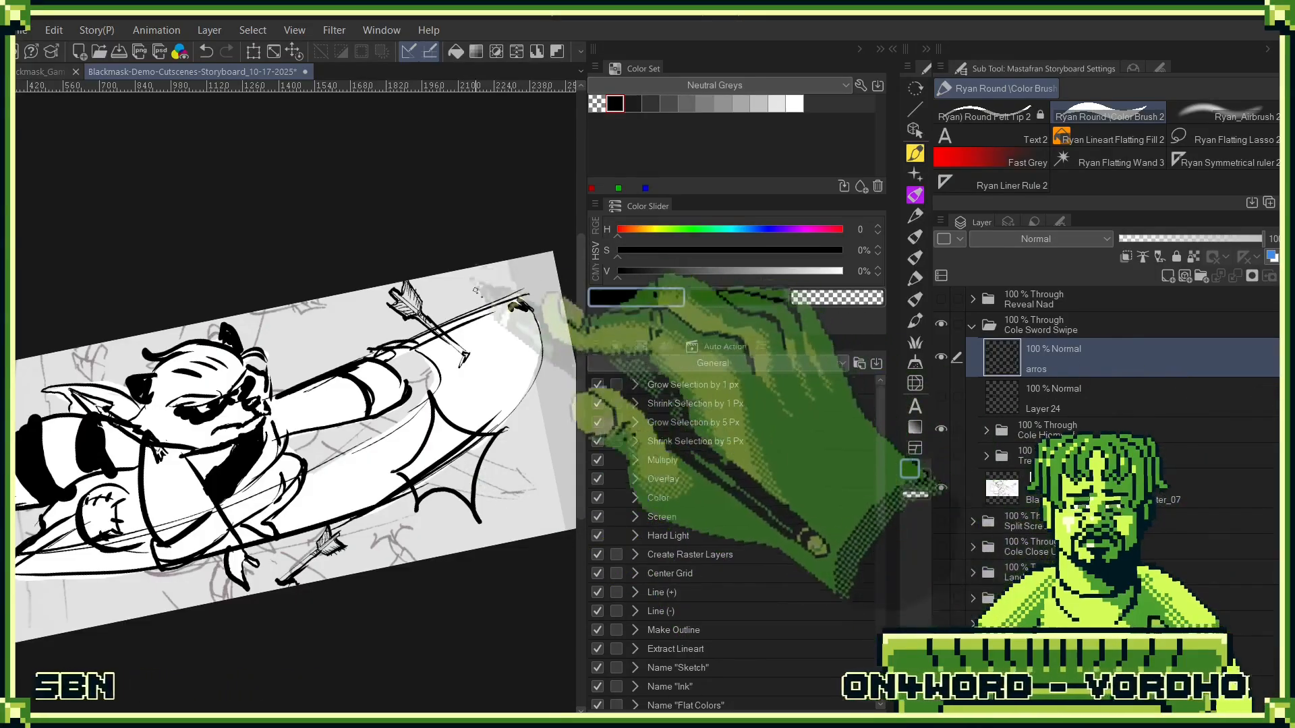
- Lasso the upper feathered arrow half, rotate it nearly upright across the blade line near the tip, and deselect it
key(m)
mouse_move(439, 242)
mouse_down()
mouse_move(507, 335)
mouse_move(472, 270)
mouse_move(364, 303)
mouse_move(489, 332)
mouse_move(472, 256)
mouse_up()
key(ctrl+z)
key(ctrl+t)
mouse_move(507, 300)
mouse_down()
mouse_move(474, 344)
mouse_move(533, 388)
mouse_up()
drag(538, 310, 431, 291)
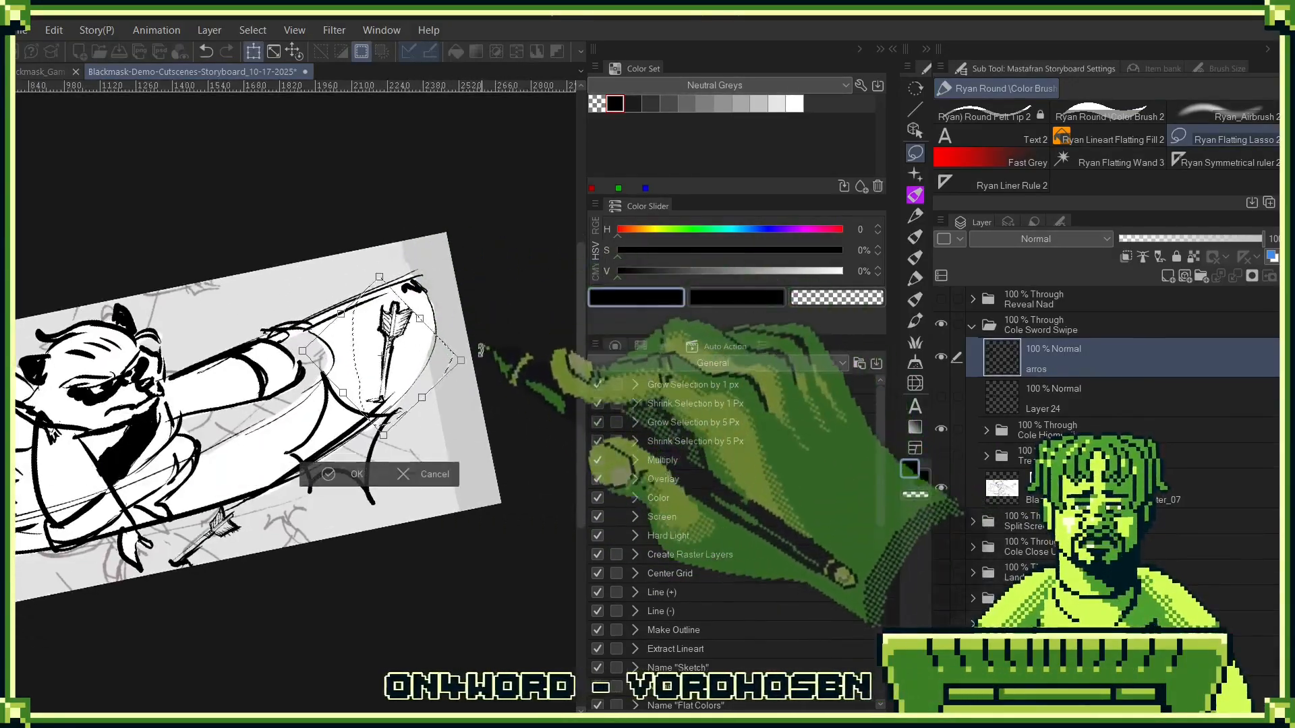
drag(400, 345, 362, 296)
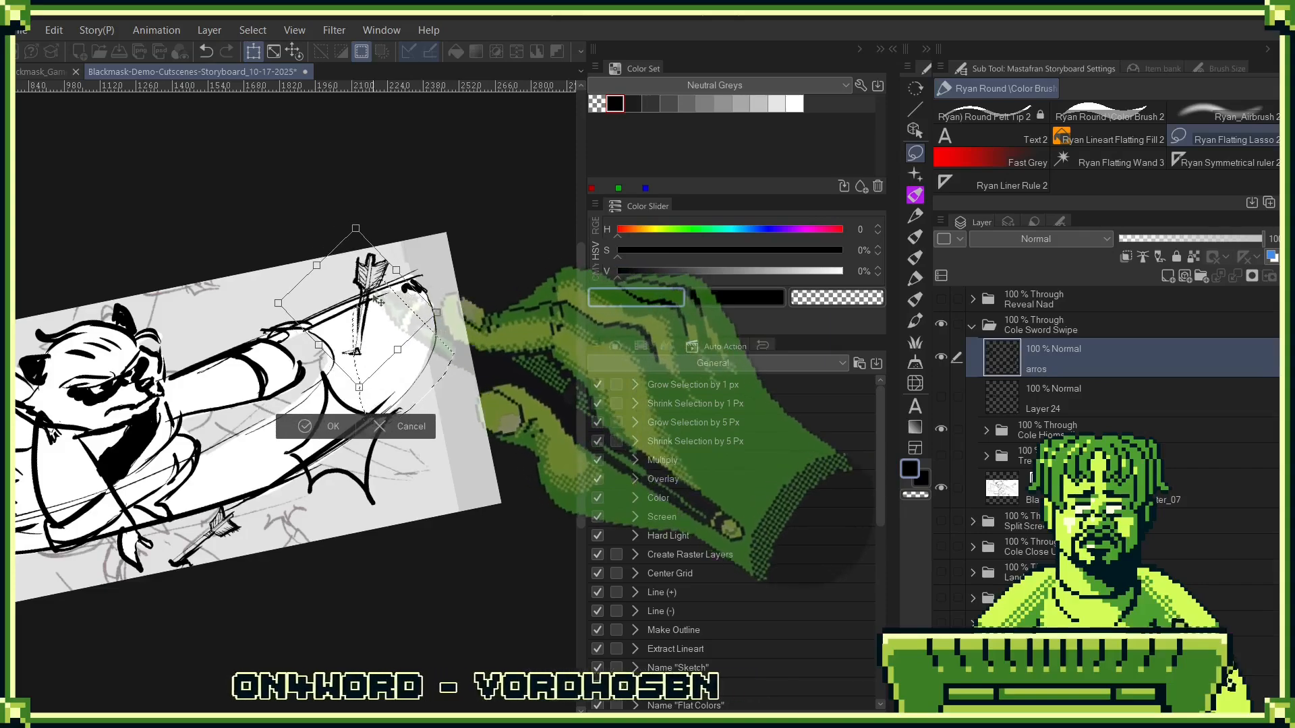
click(335, 421)
drag(337, 419, 427, 424)
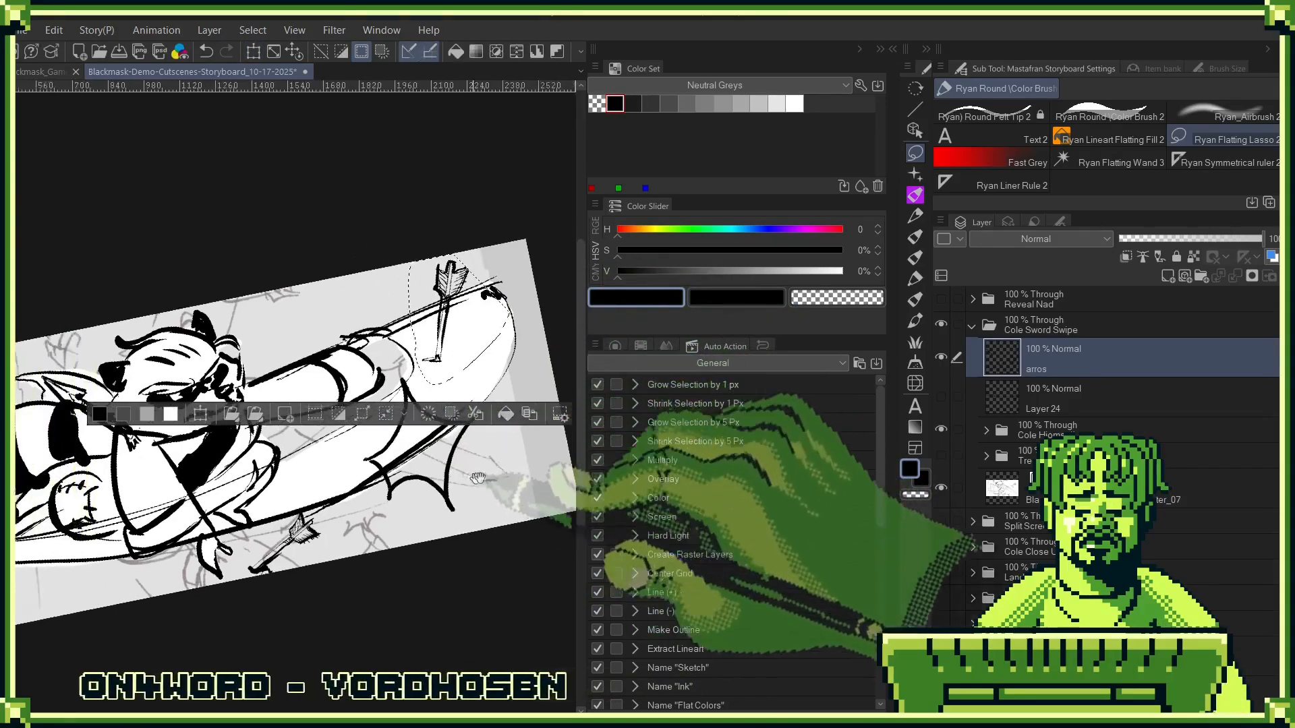
key(ctrl+d)
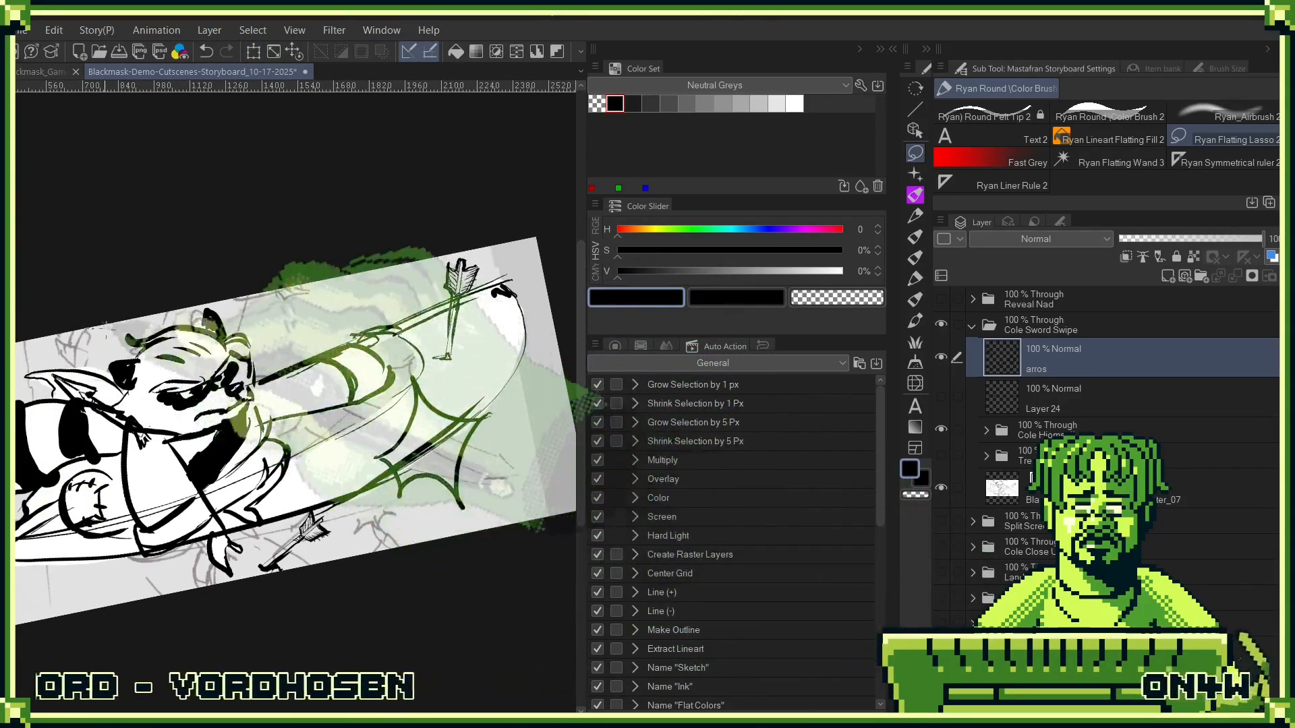
- Lasso the arrowhead half behind Cole's head, move it beneath his outstretched arm, and rotate it to point down
drag(84, 334, 78, 337)
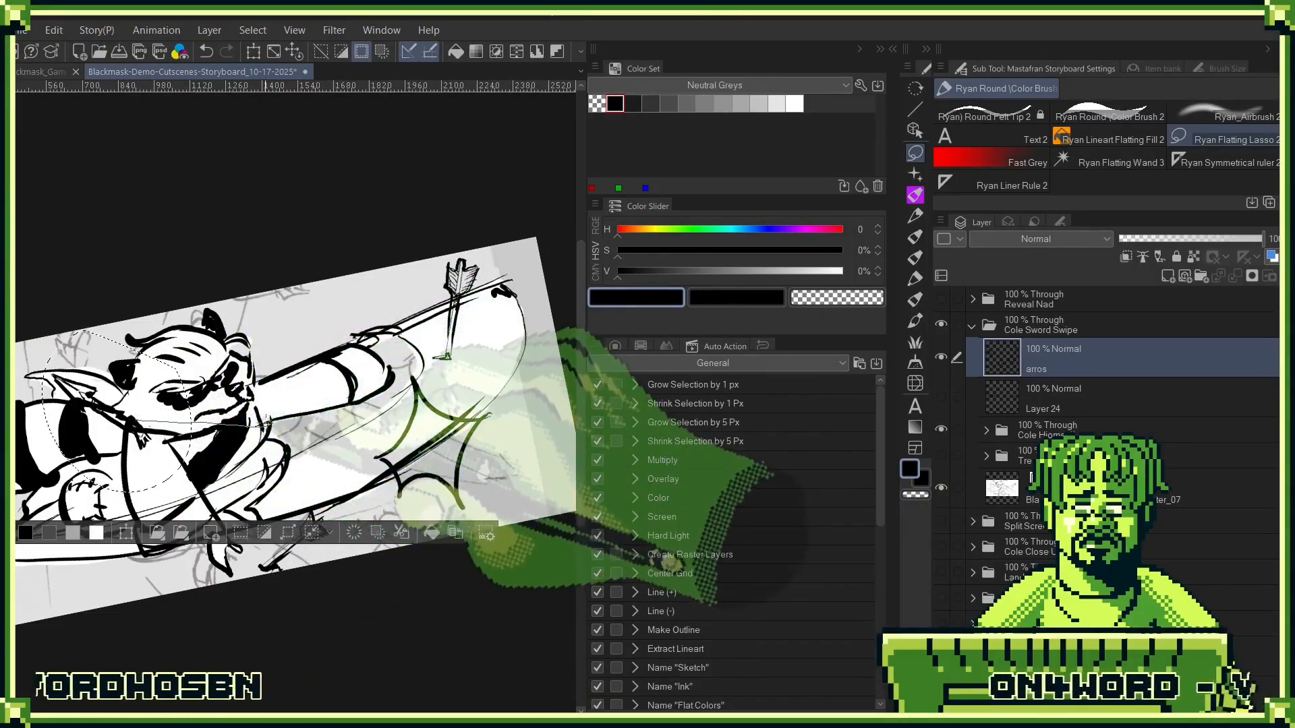
key(ctrl+t)
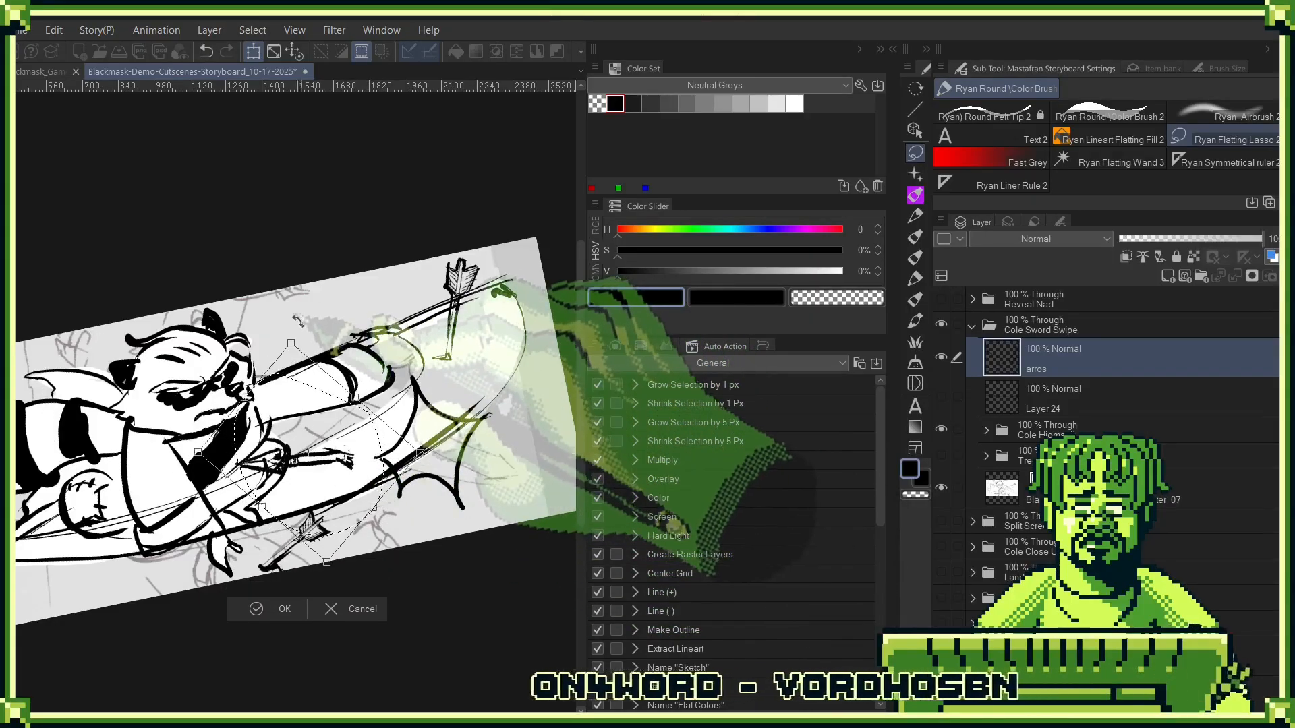
drag(297, 320, 277, 324)
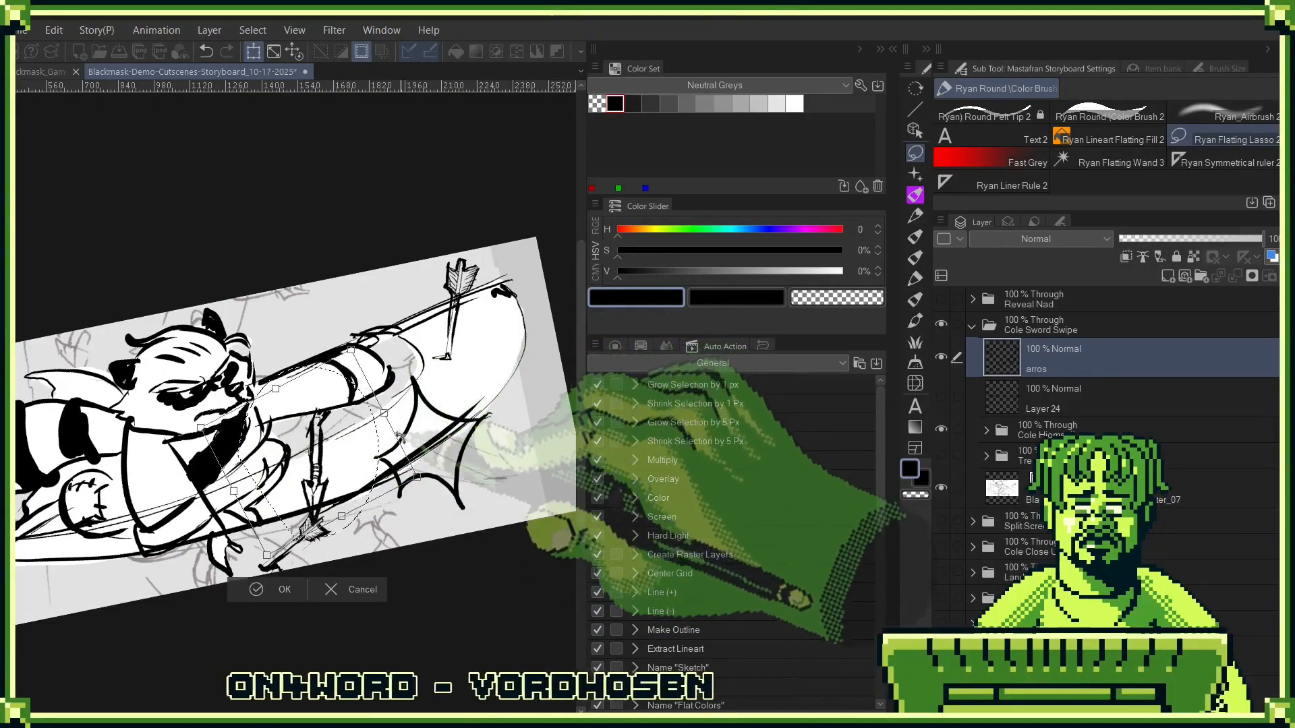
mouse_move(346, 472)
mouse_down()
mouse_move(354, 459)
mouse_move(339, 468)
mouse_up()
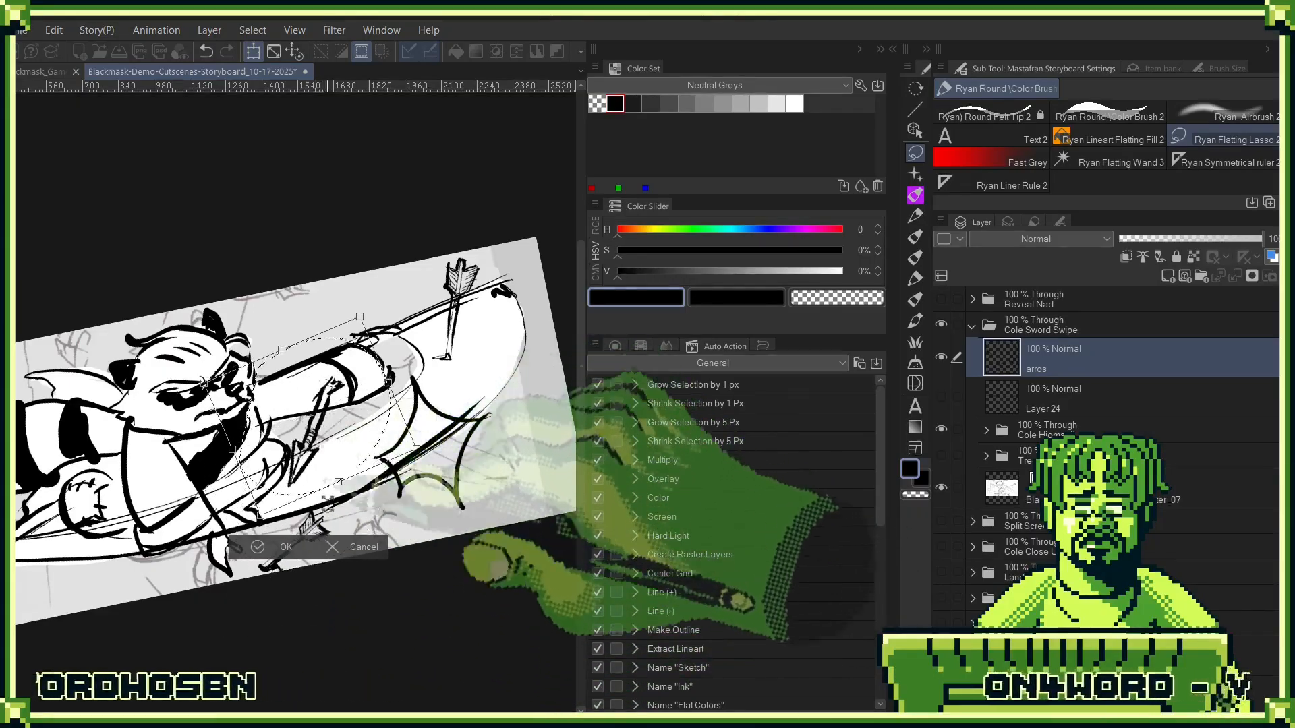
click(276, 547)
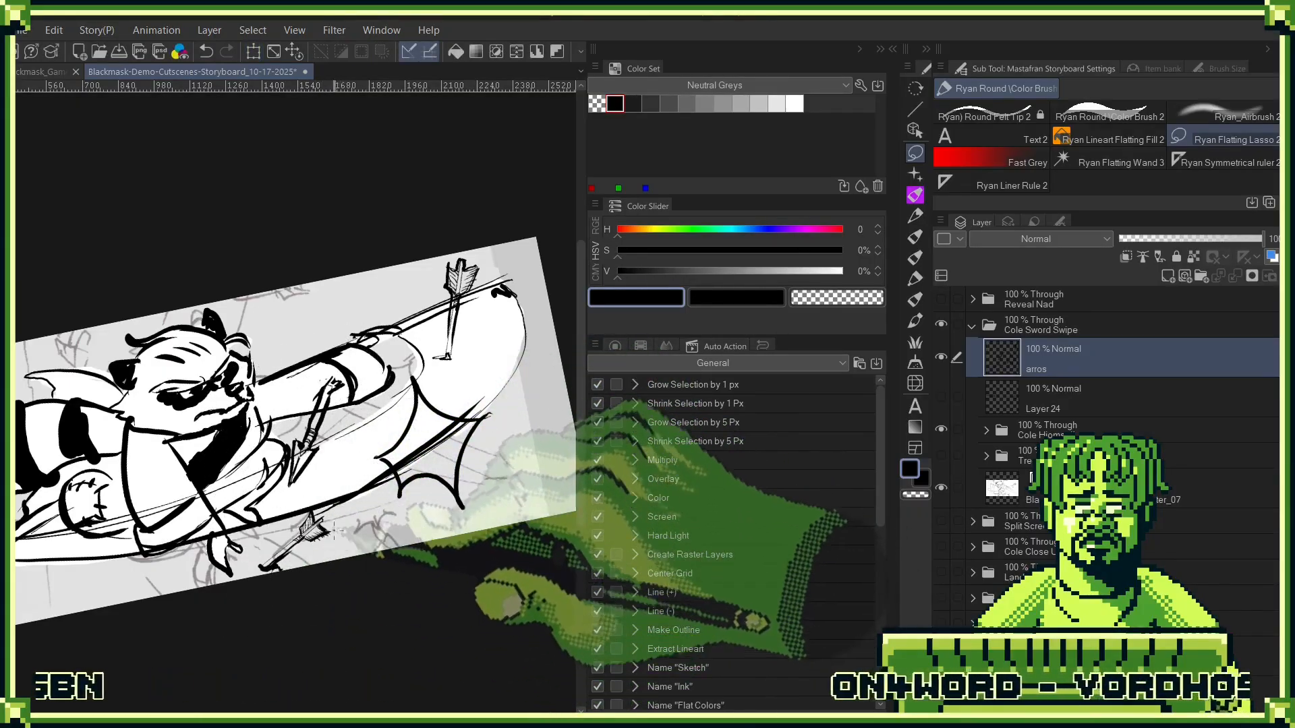
- Lasso and delete the feathered arrow half near the panel's lower edge, then deselect
drag(235, 581, 238, 576)
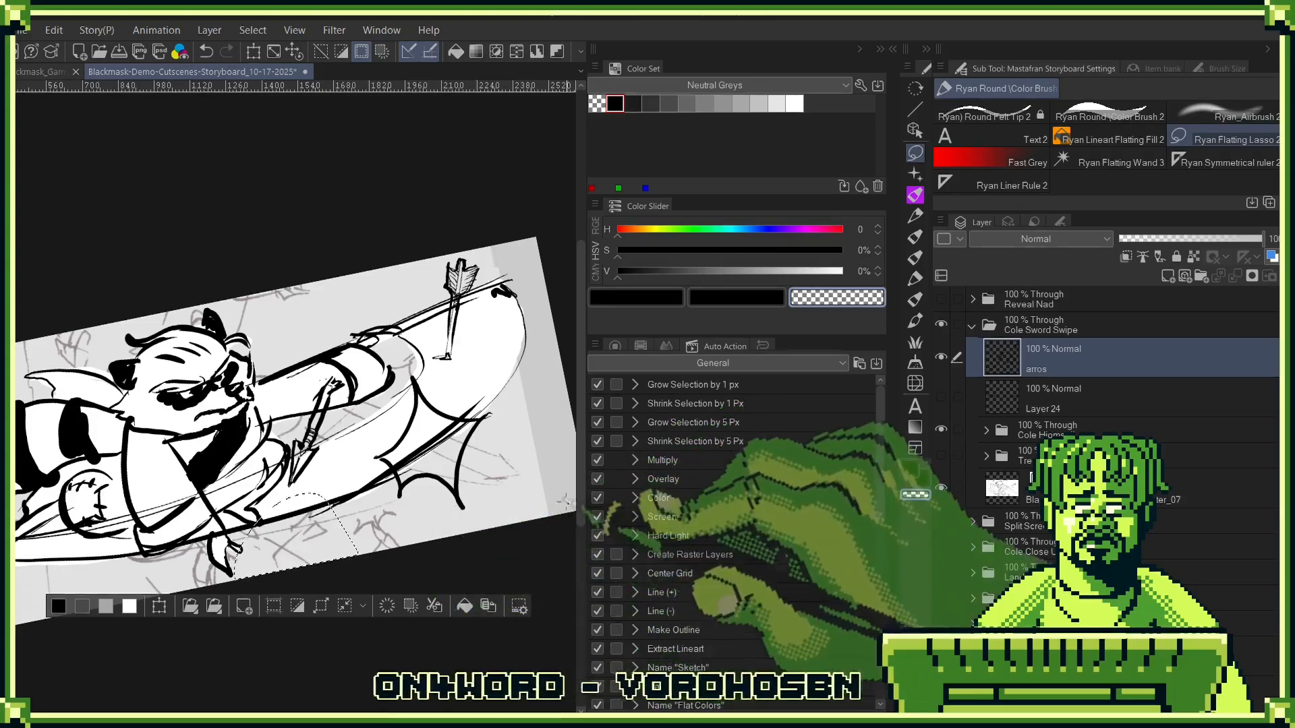
key(Delete)
key(ctrl+d)
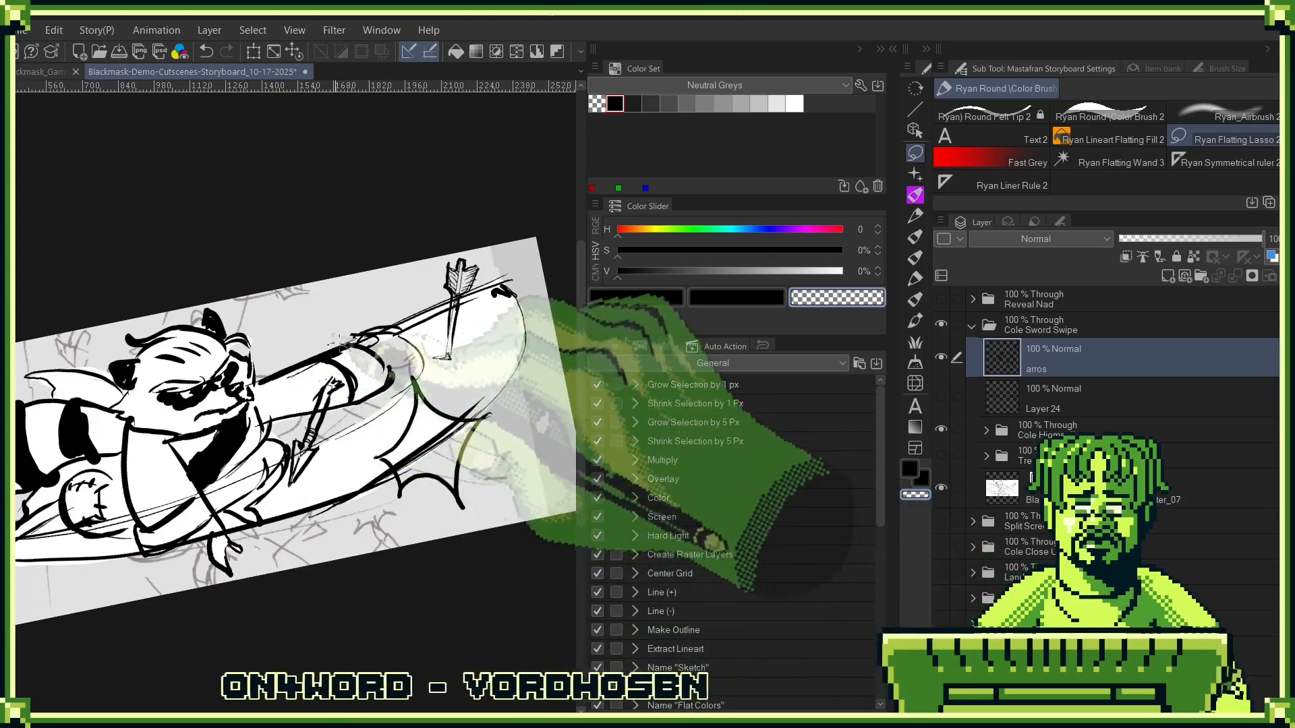
- Lasso the arrowhead half under Cole's arm and move it down so its tip lies below the blade near the panel's lower edge
drag(353, 342, 363, 398)
key(ctrl+t)
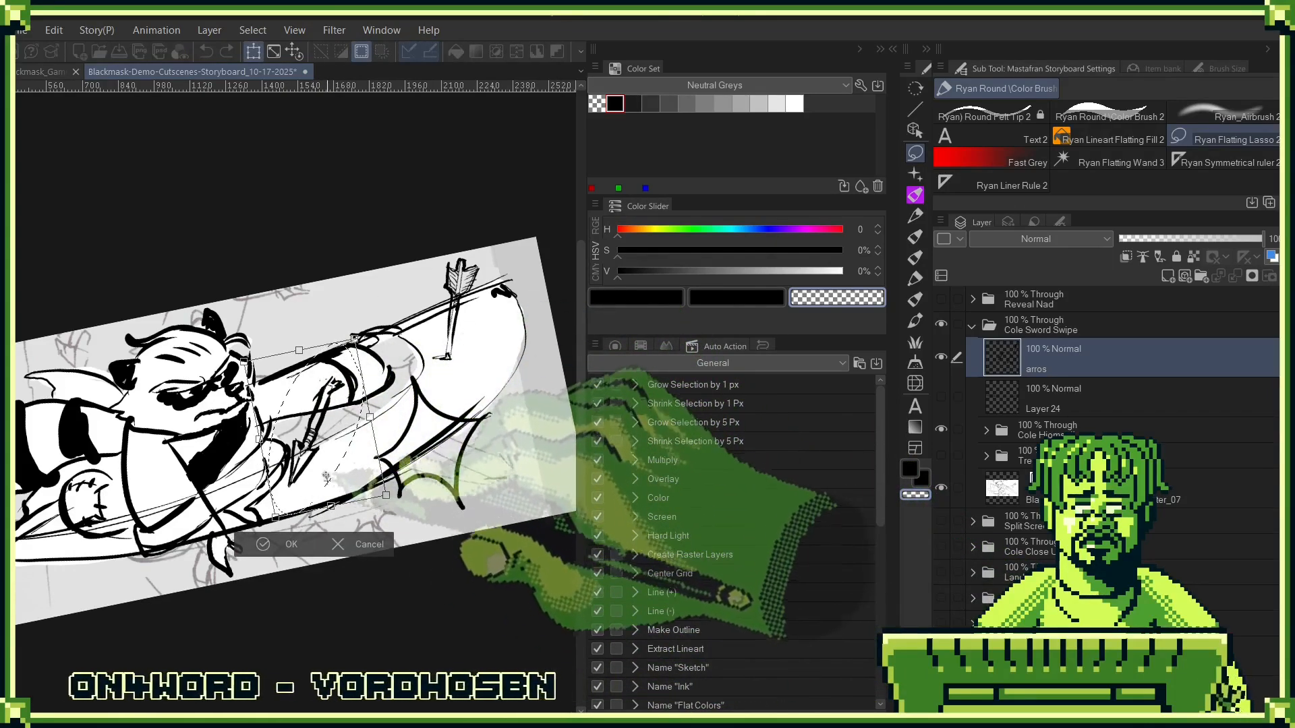
drag(326, 477, 308, 546)
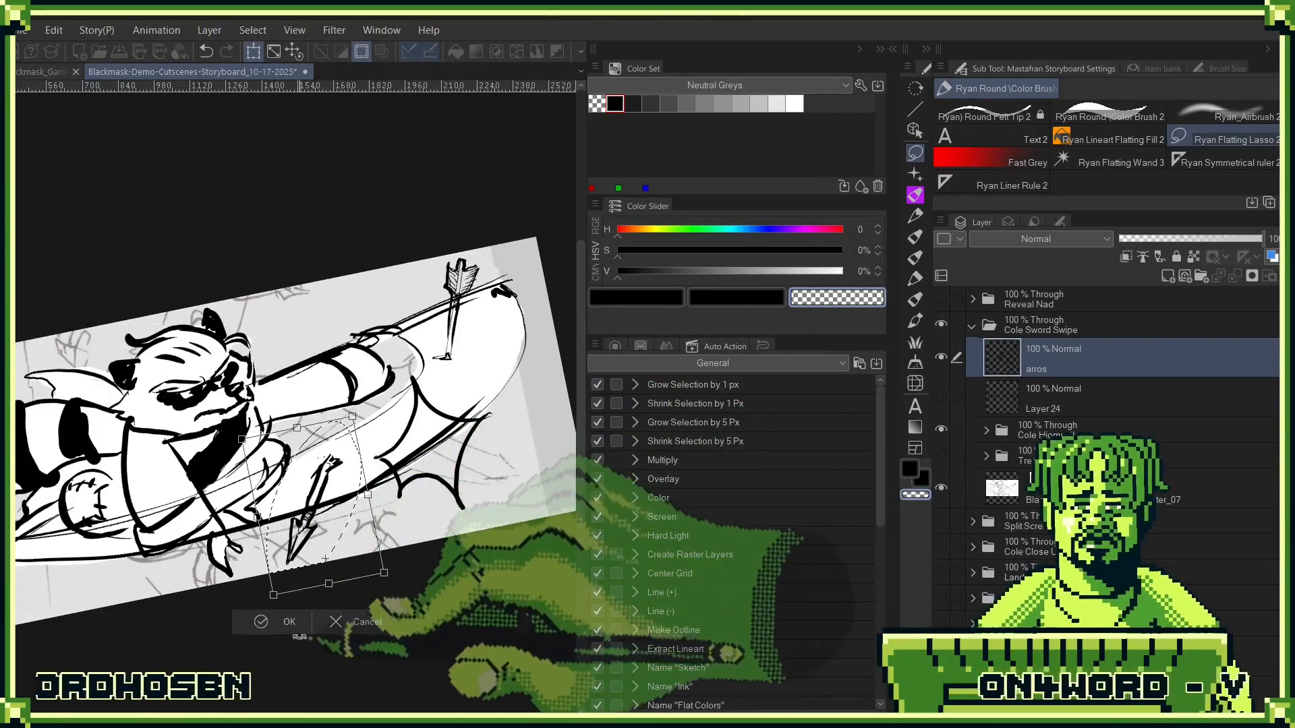
click(286, 621)
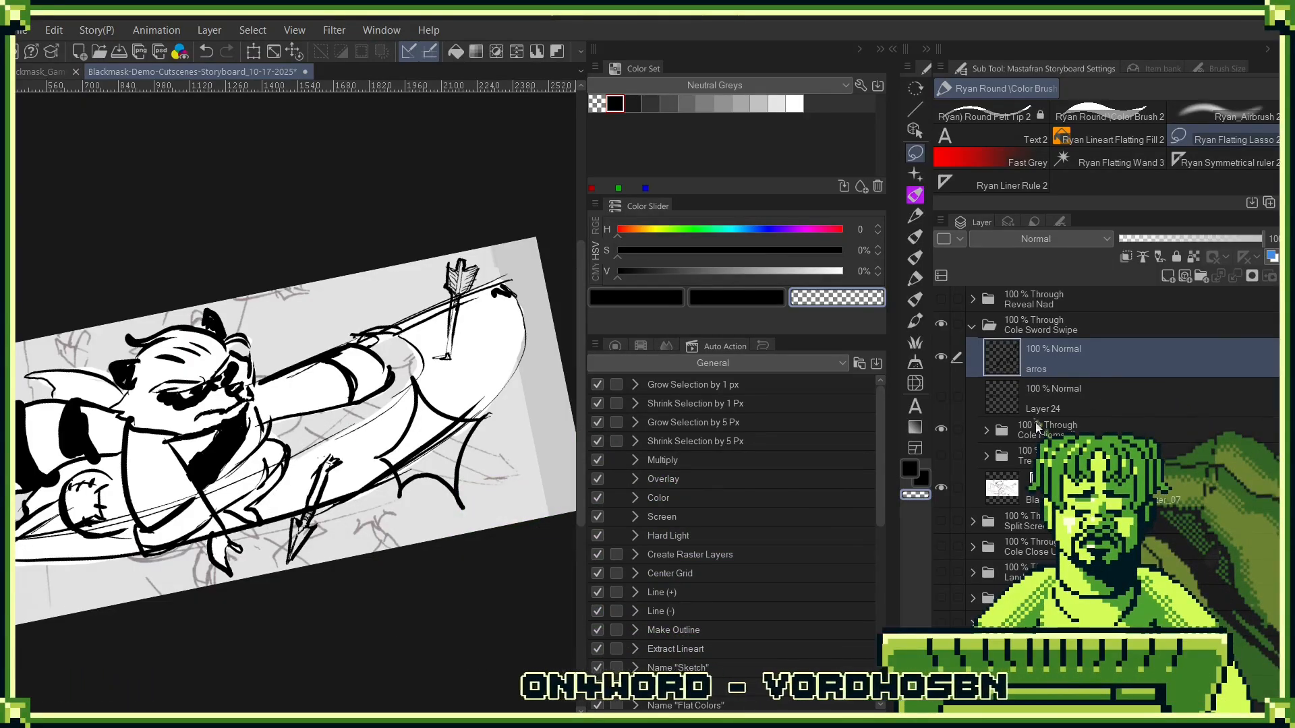
- Add a new raster layer and ink two more arrows in black, one above Cole's outstretched arm and a small one behind his head
click(1168, 276)
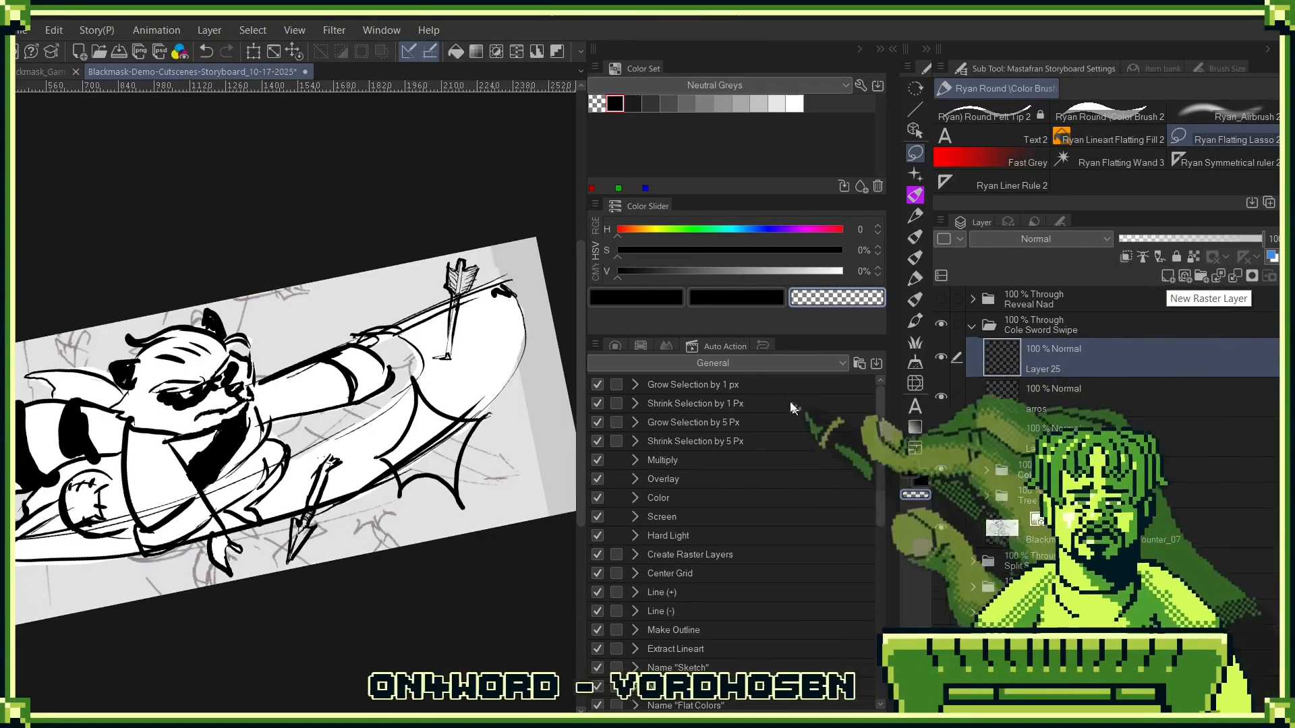
drag(278, 338, 238, 363)
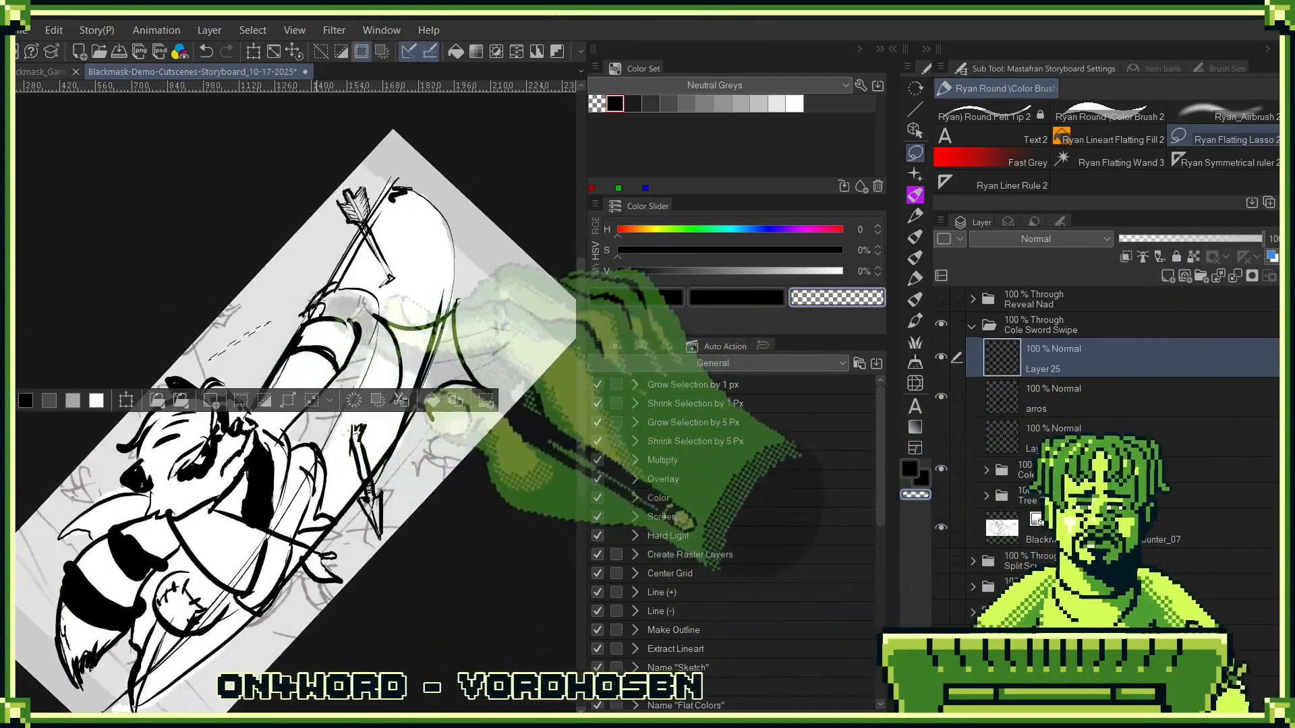
key(b)
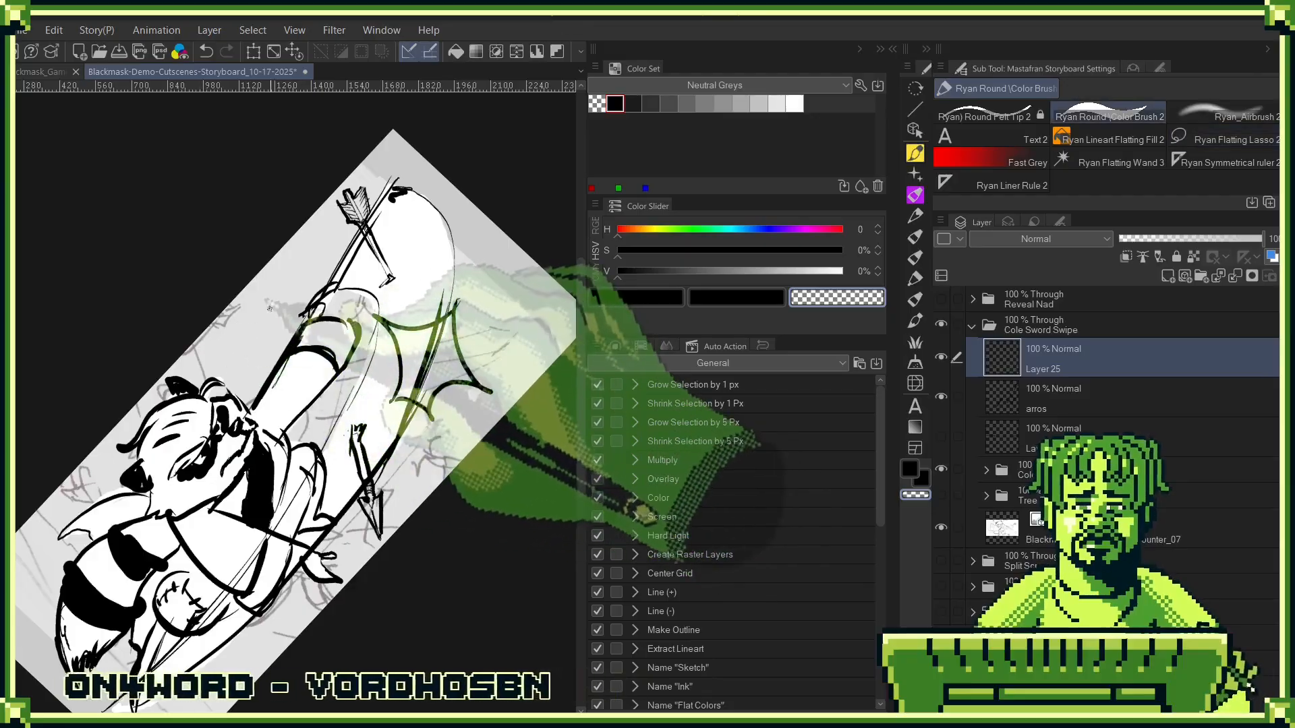
click(615, 104)
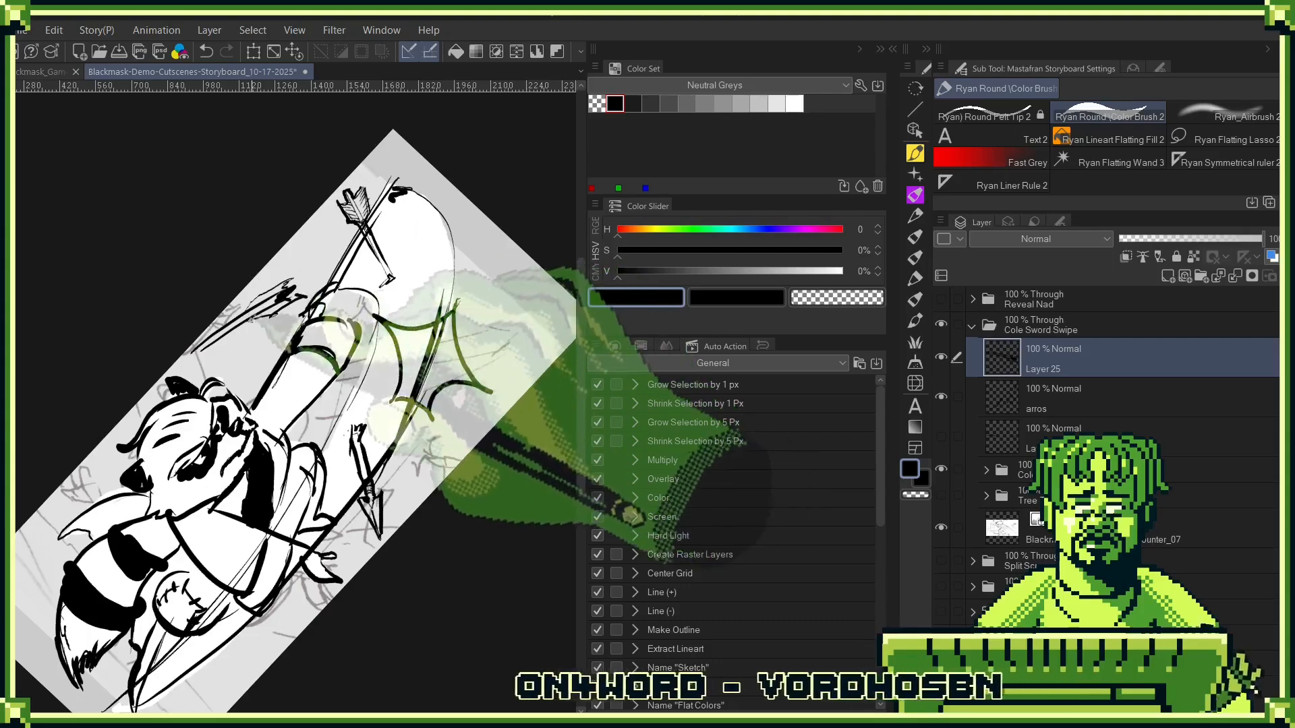
drag(256, 362, 284, 372)
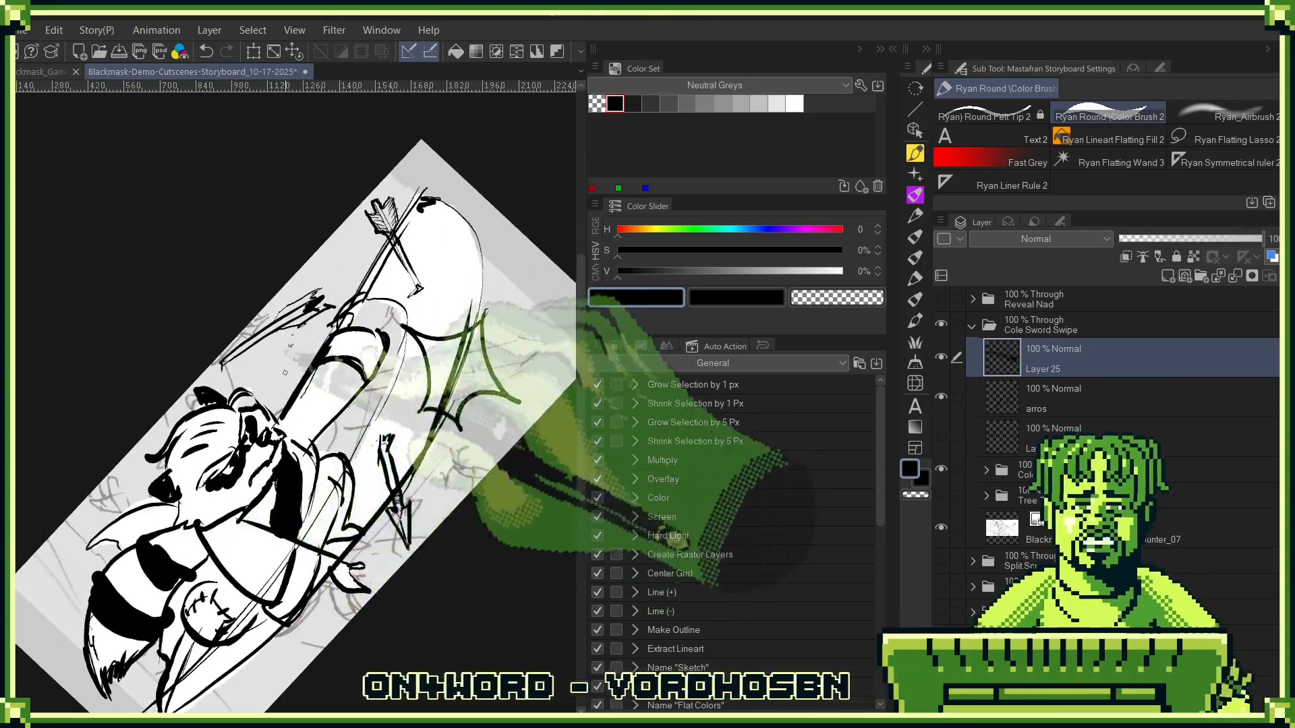
drag(220, 525, 326, 410)
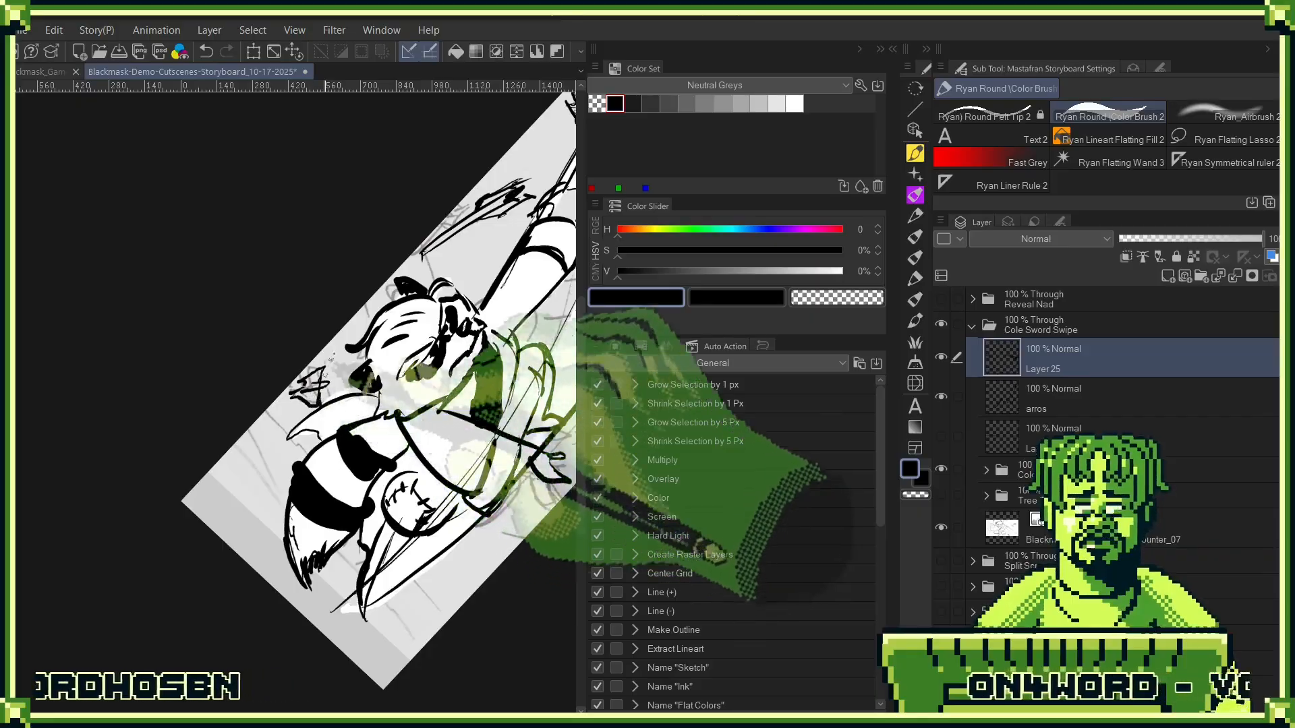
drag(545, 408, 460, 494)
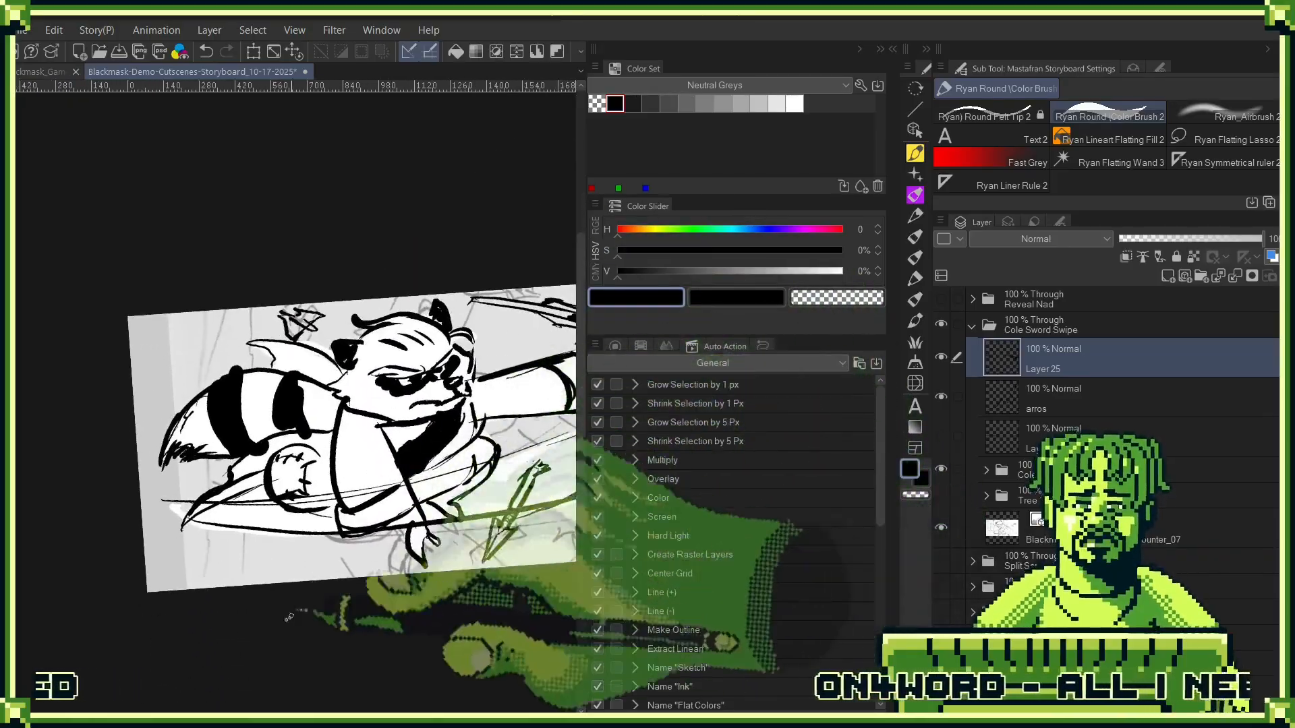
- Ink two more black arrows, one near the panel's lower edge below Cole's tail and one at the upper edge above his outstretched arm
drag(513, 400, 484, 295)
drag(461, 465, 346, 518)
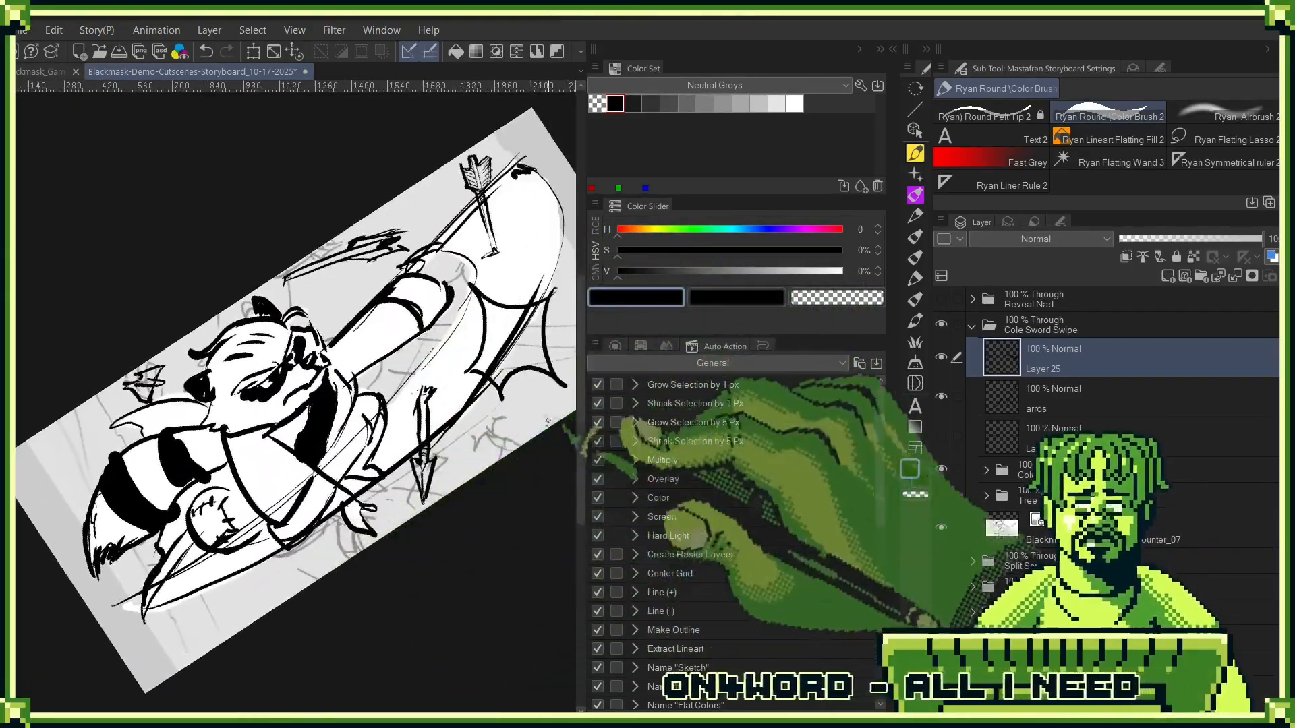
drag(548, 421, 448, 474)
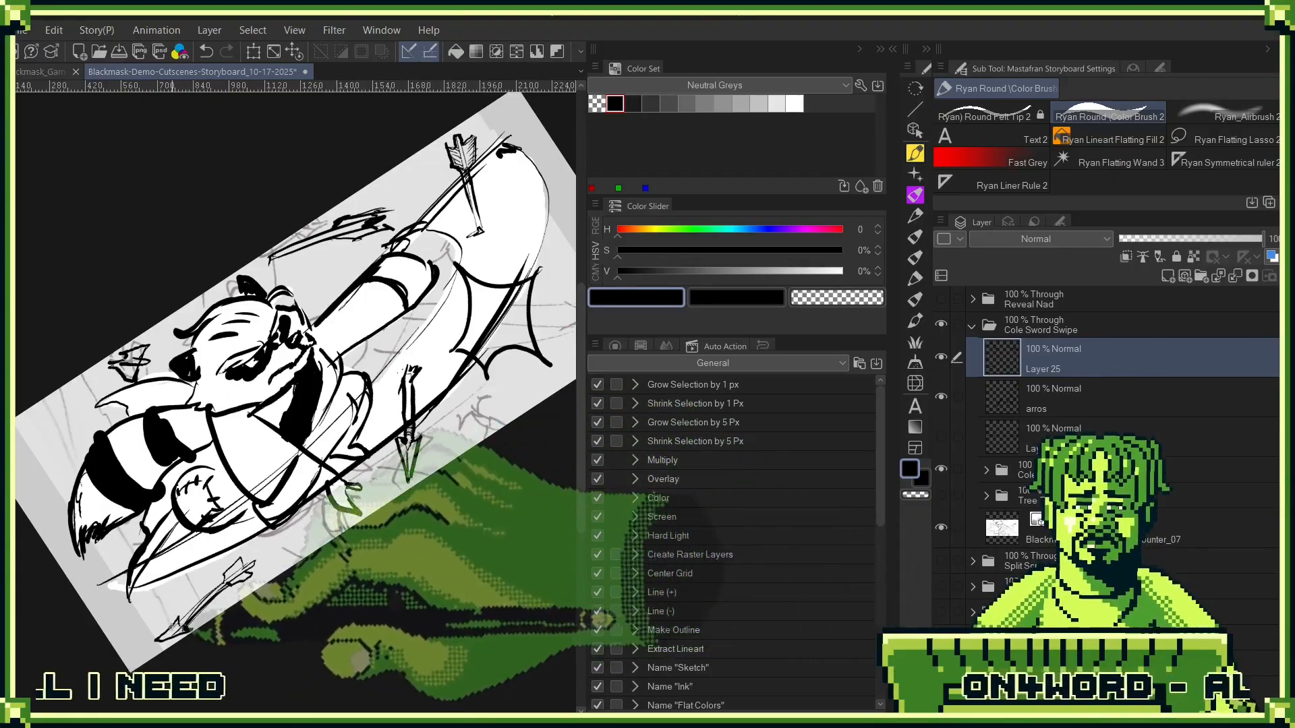
drag(358, 512, 164, 721)
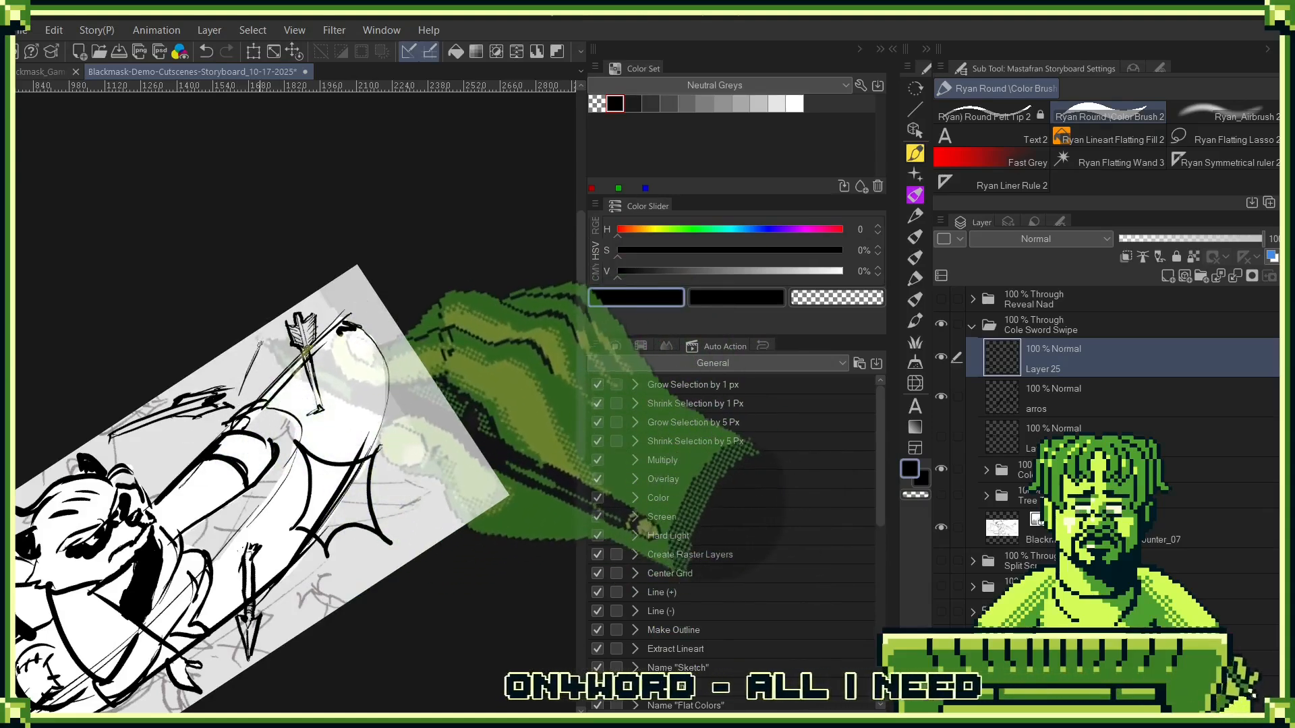
mouse_move(261, 344)
mouse_down()
mouse_move(237, 395)
mouse_move(247, 380)
mouse_up()
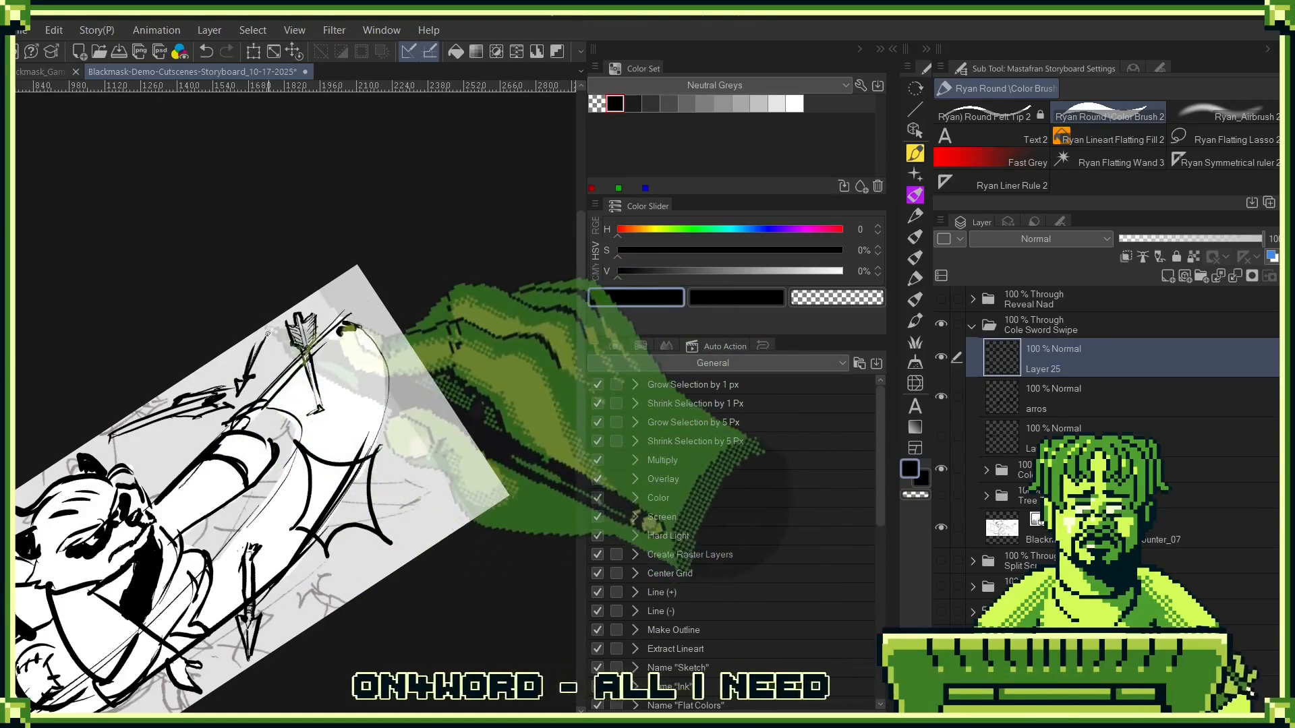
drag(416, 398, 410, 337)
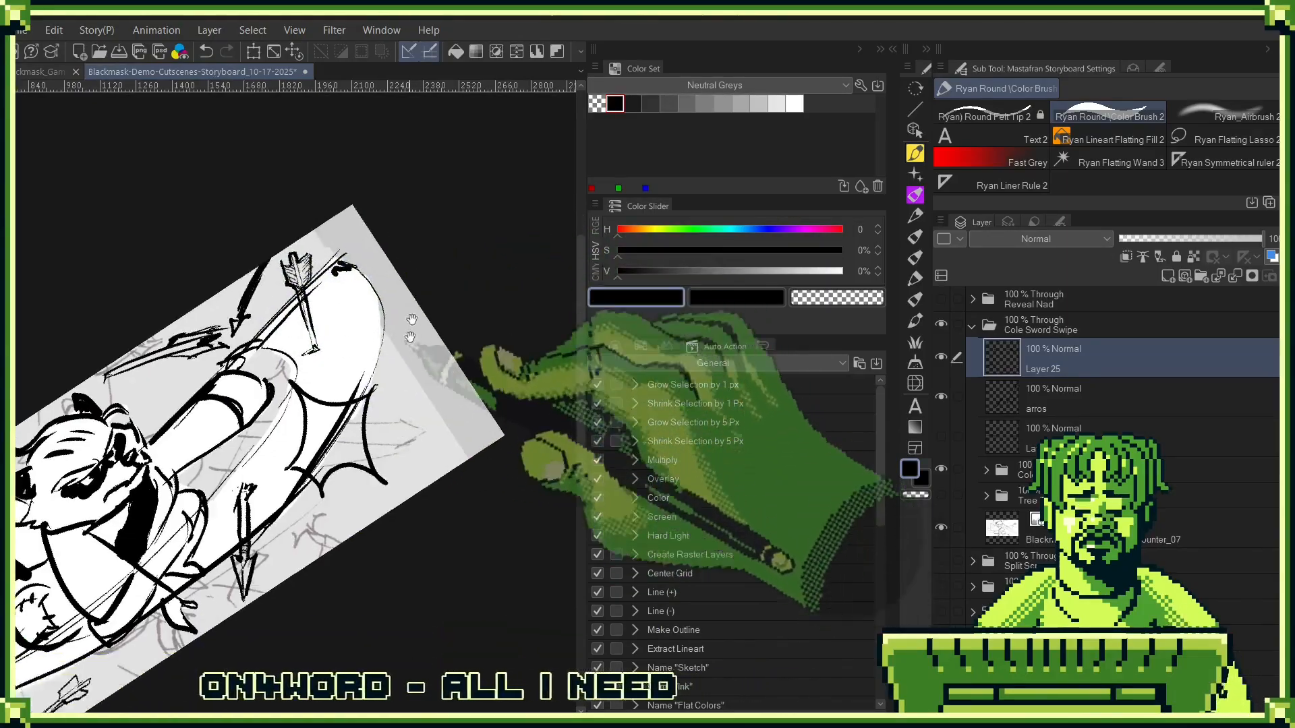
scroll(416, 399, down, 2)
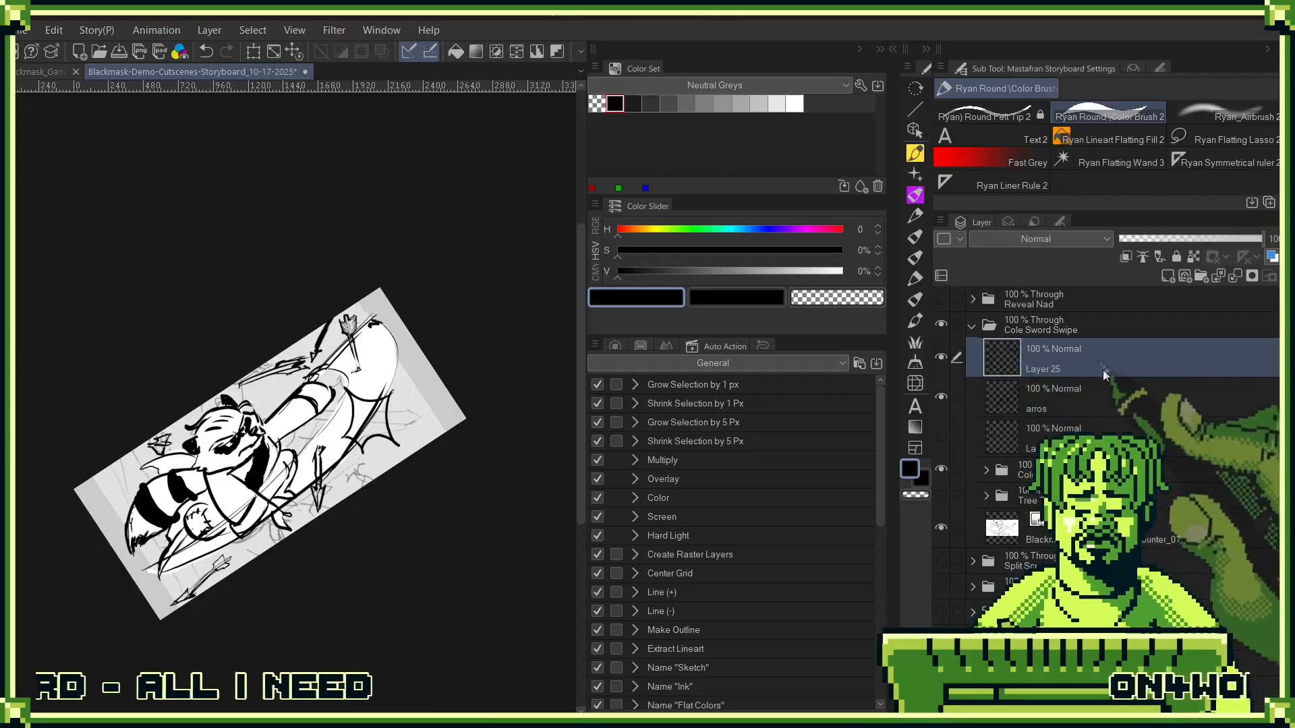
right_click(1123, 372)
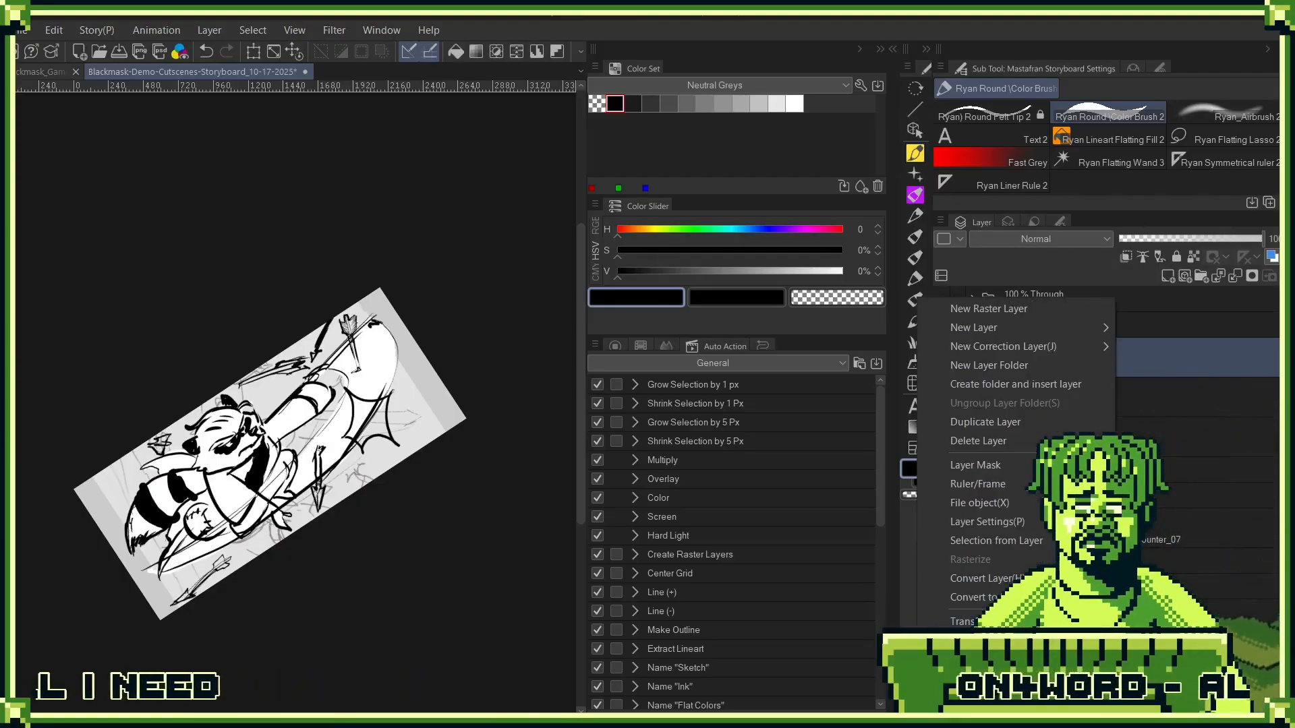
click(1038, 441)
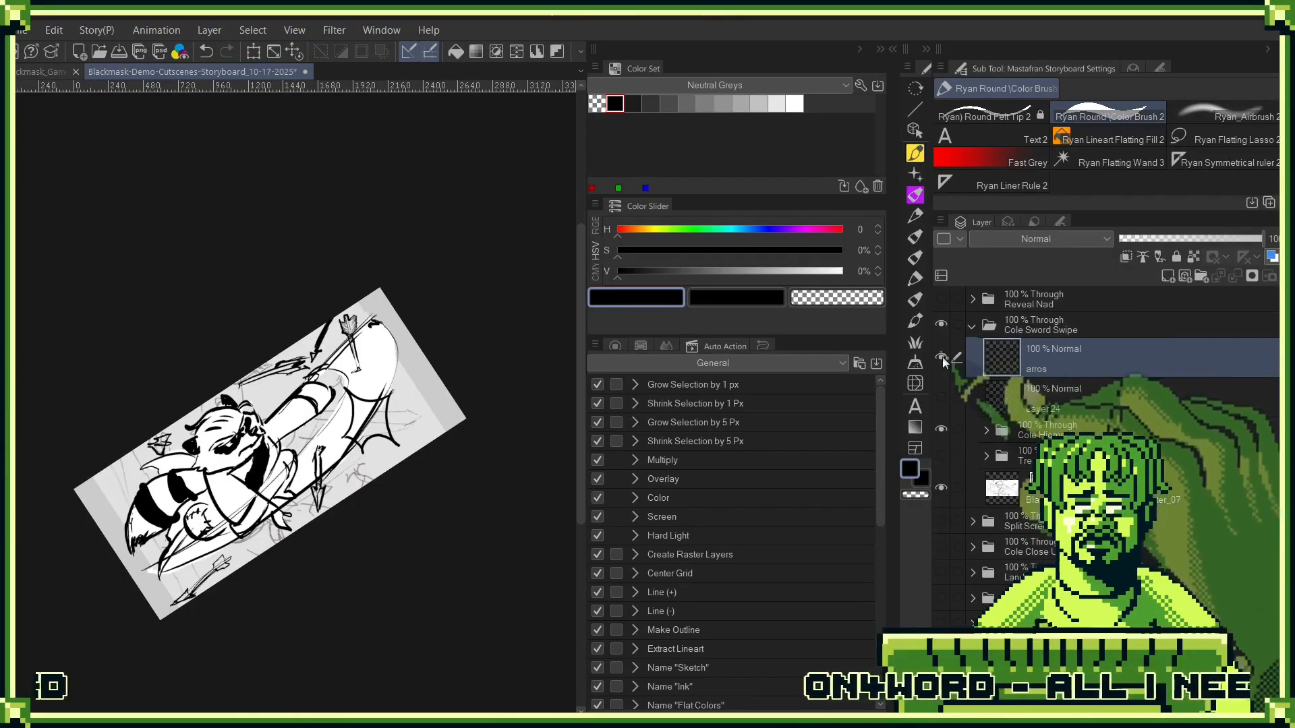
key(ctrl+z)
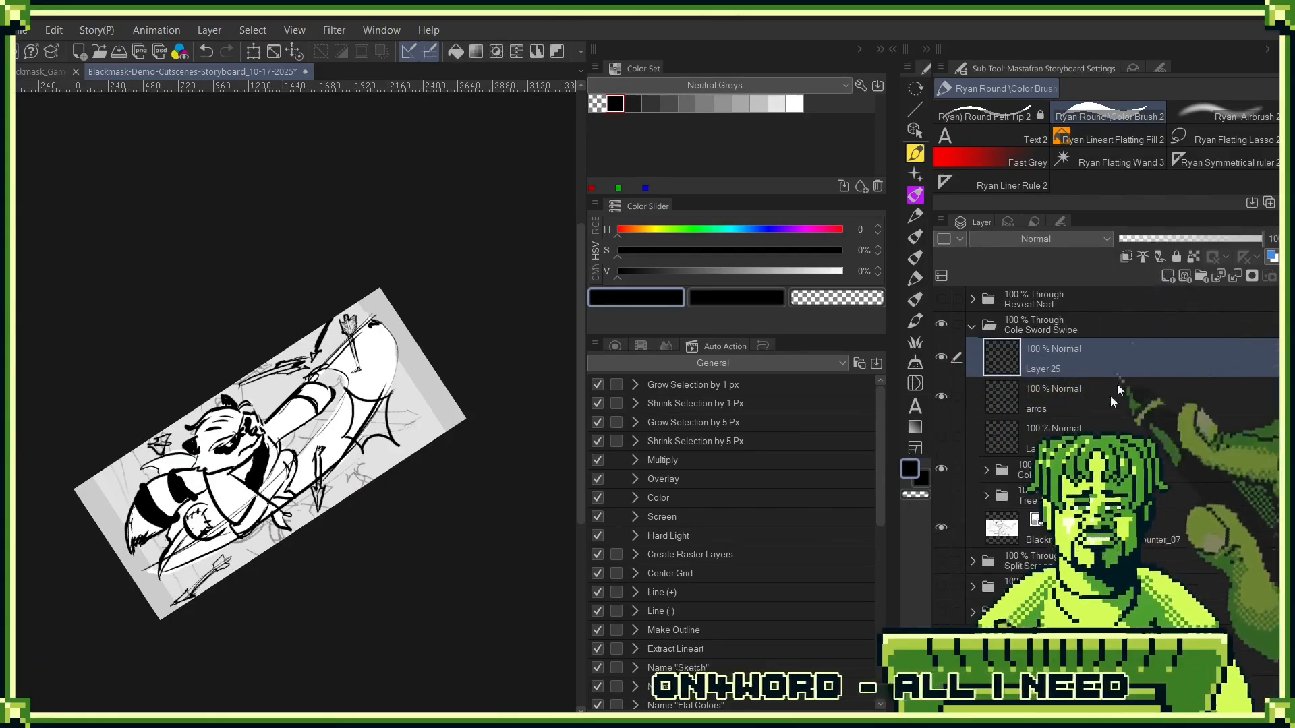
- Move the arros layer above Layer 25, and on Layer 25 outline and fill the spiky burst by the blade with white
drag(1096, 397, 1125, 347)
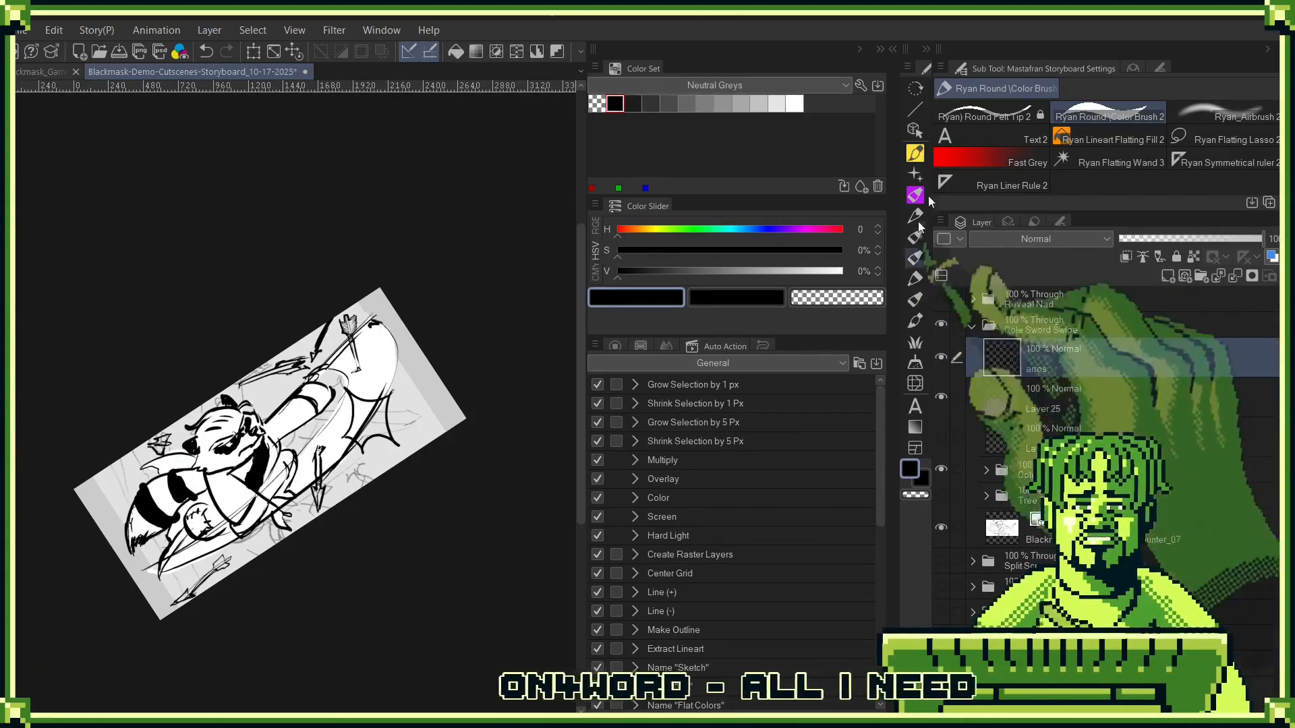
click(795, 104)
drag(492, 433, 435, 451)
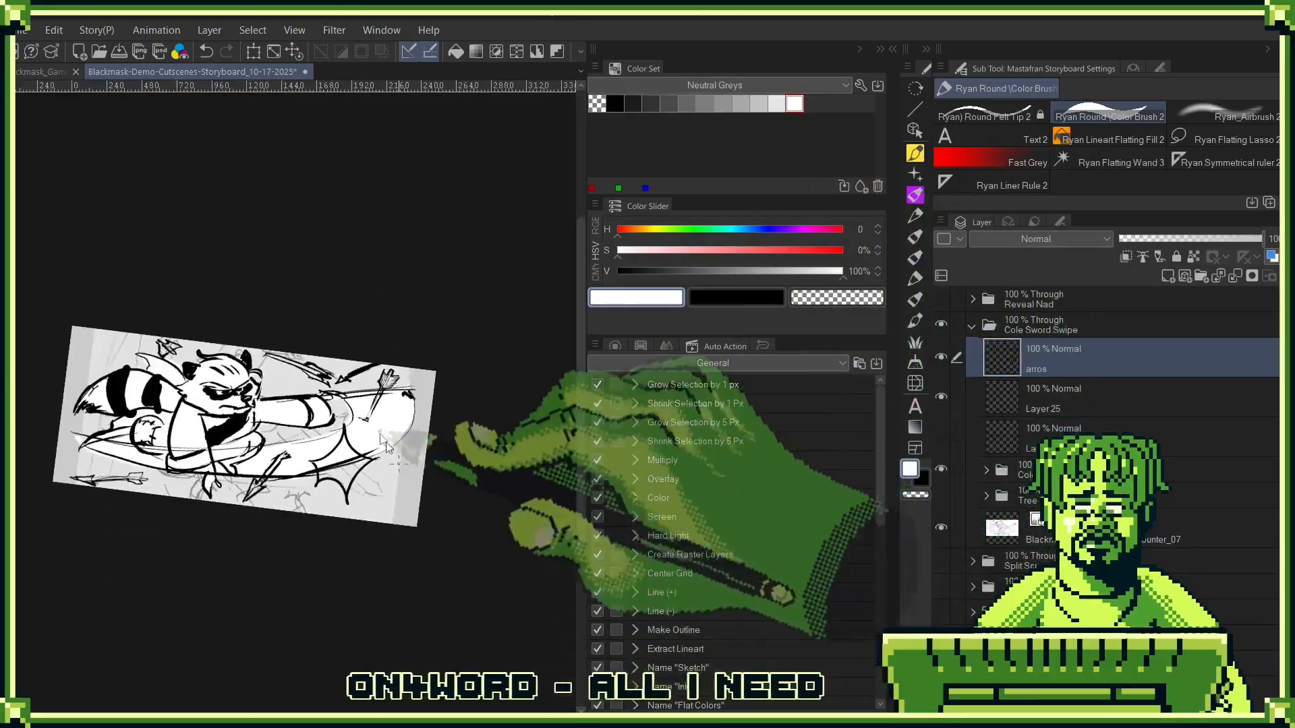
drag(367, 398, 403, 426)
drag(216, 602, 382, 480)
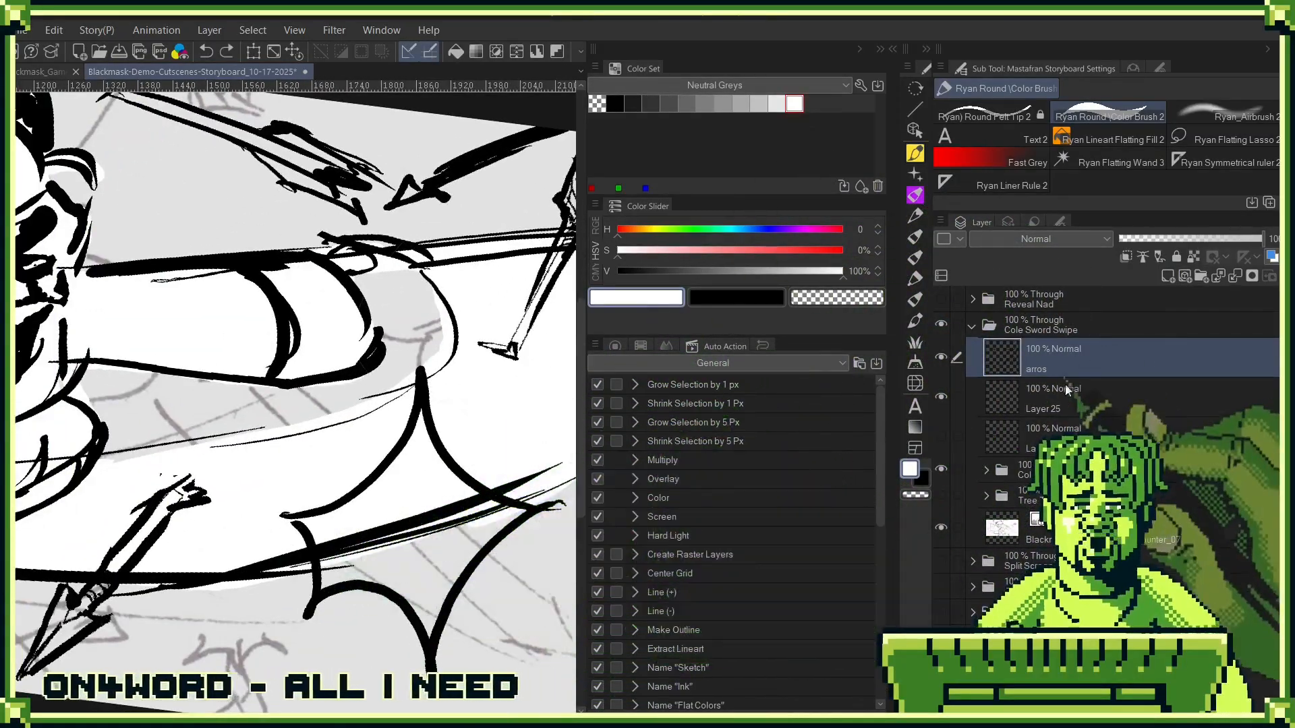
click(1095, 388)
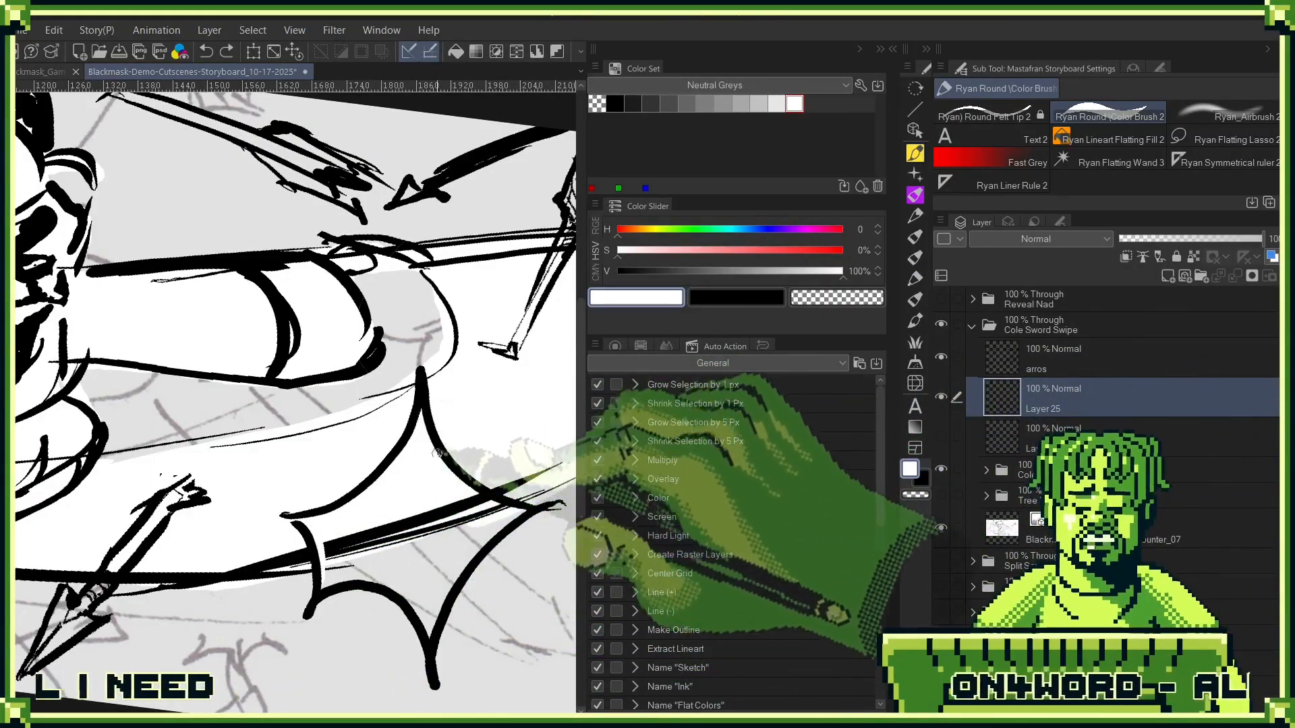
key(g)
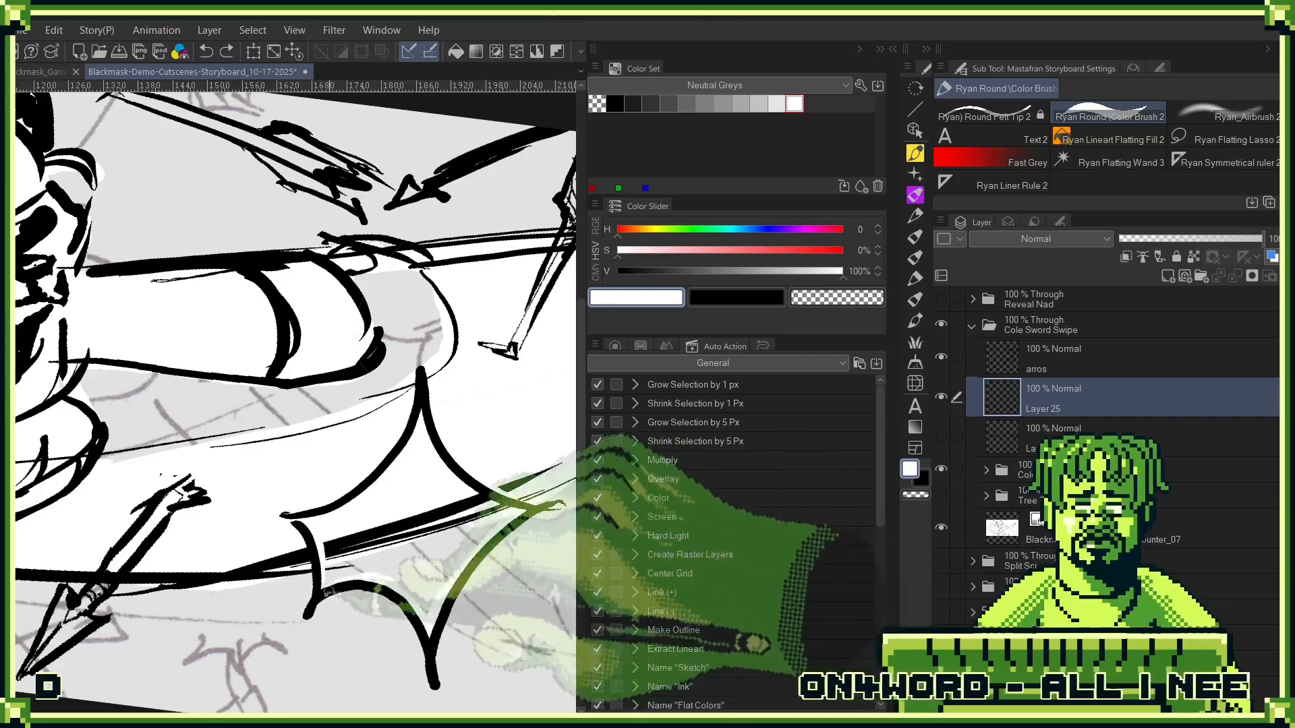
click(530, 565)
key(ctrl+z)
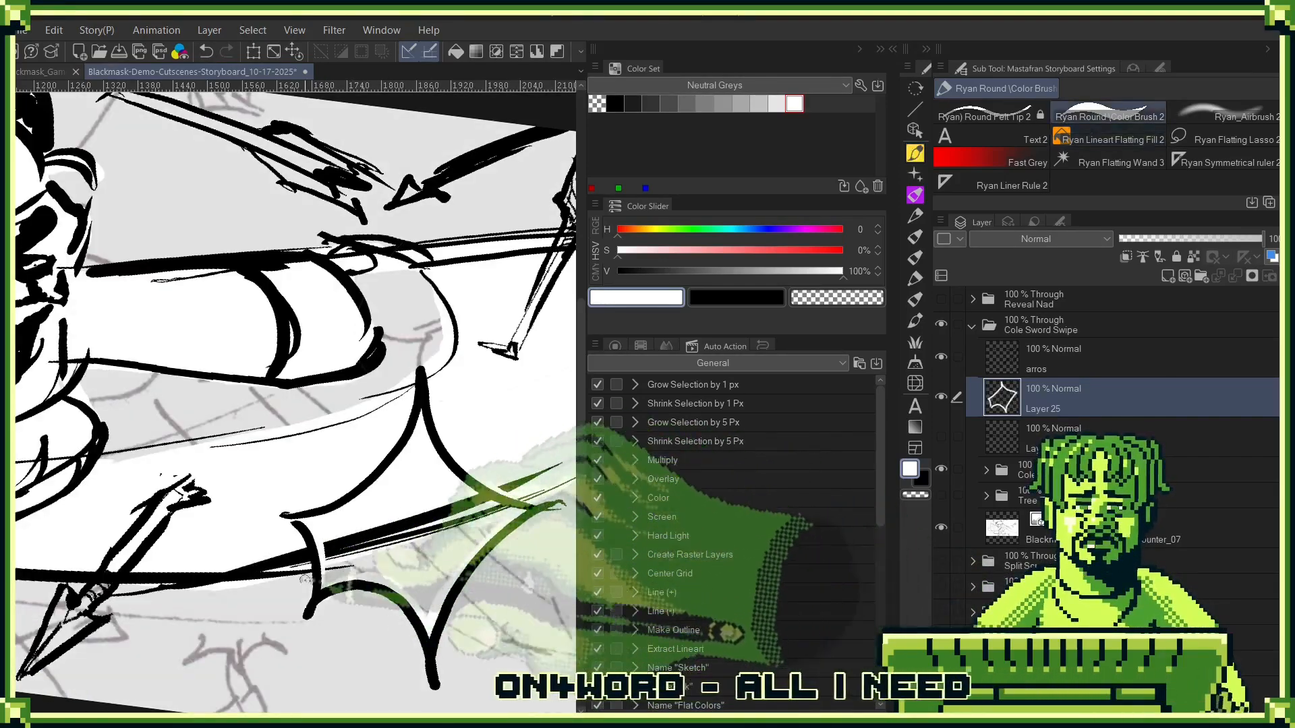
click(452, 540)
drag(481, 536, 352, 646)
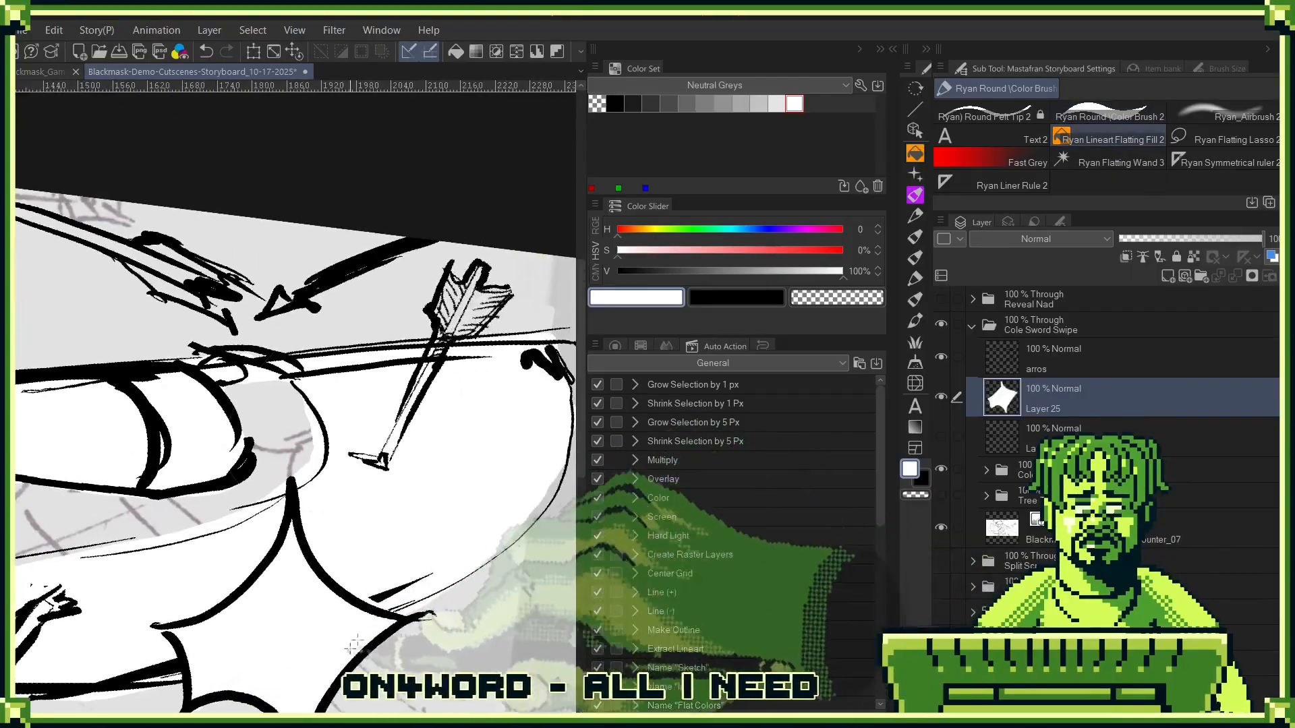
- Group the arros layer and Layer 25 into a folder named arrows, and make Layer 25 the active layer
shift+click(1099, 350)
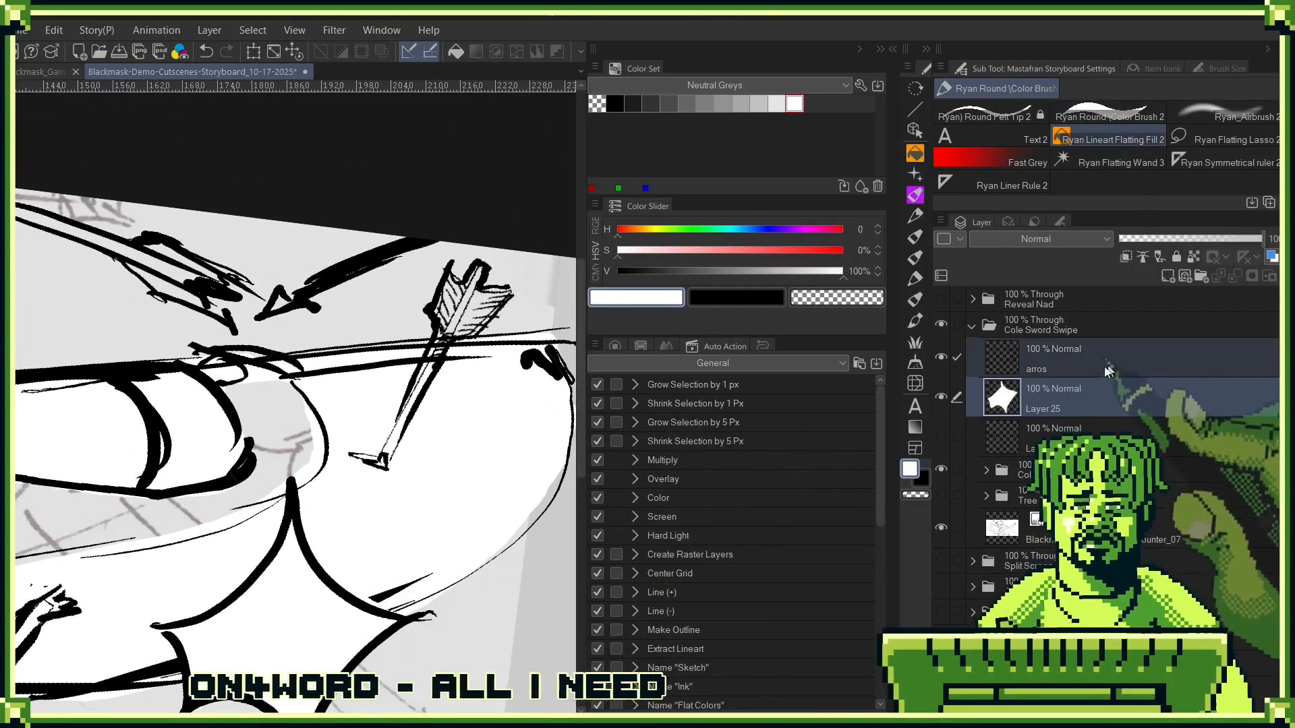
key(ctrl+g)
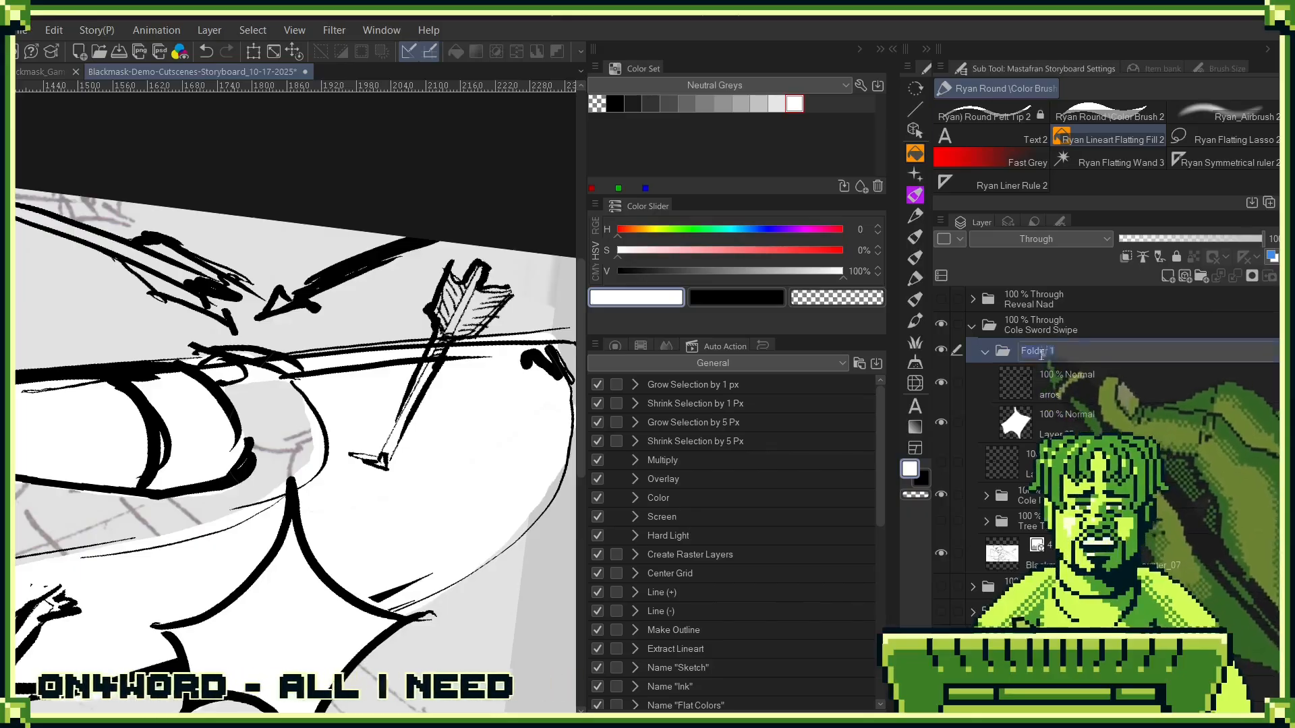
text(arrows)
key(Return)
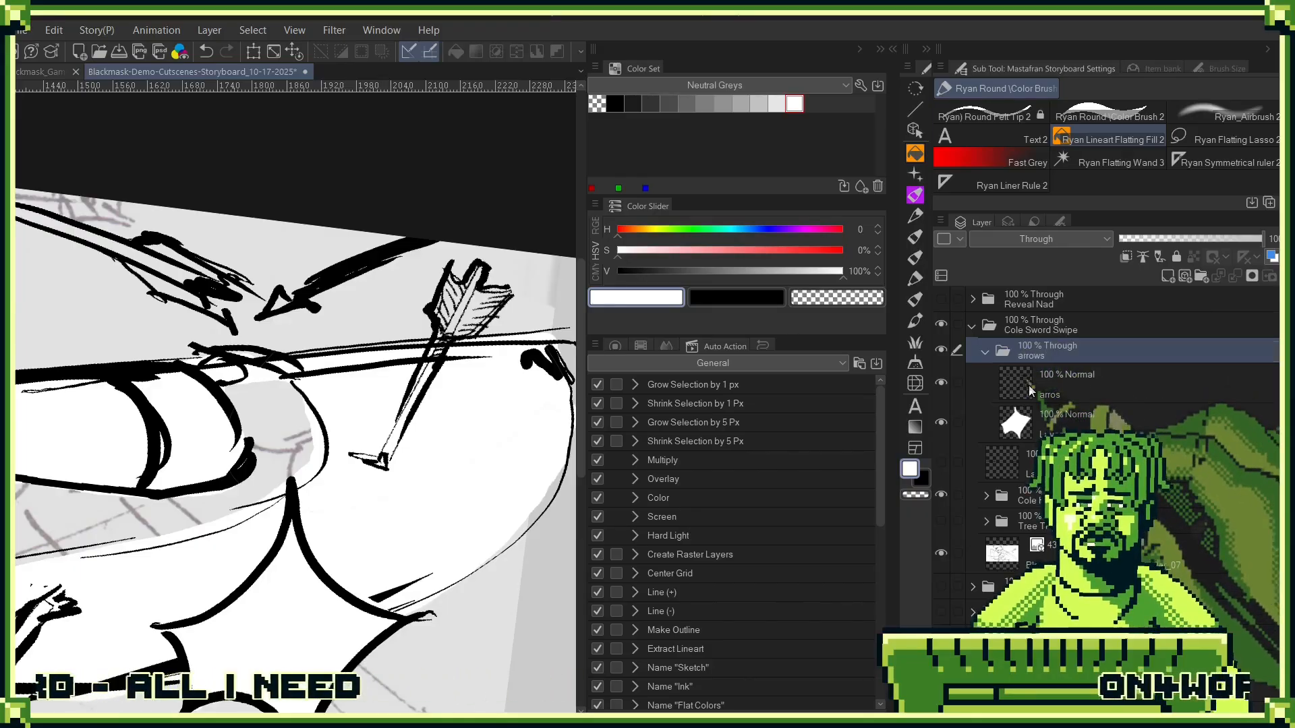
click(1029, 386)
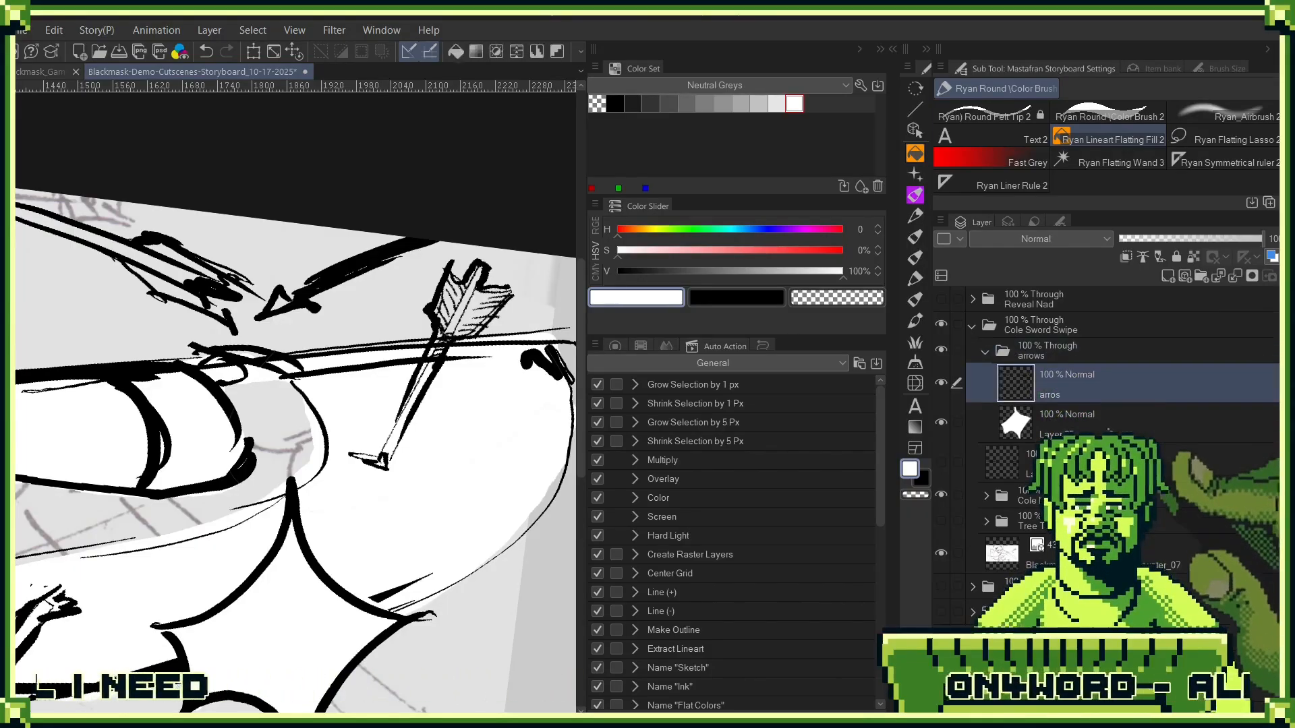
click(1051, 422)
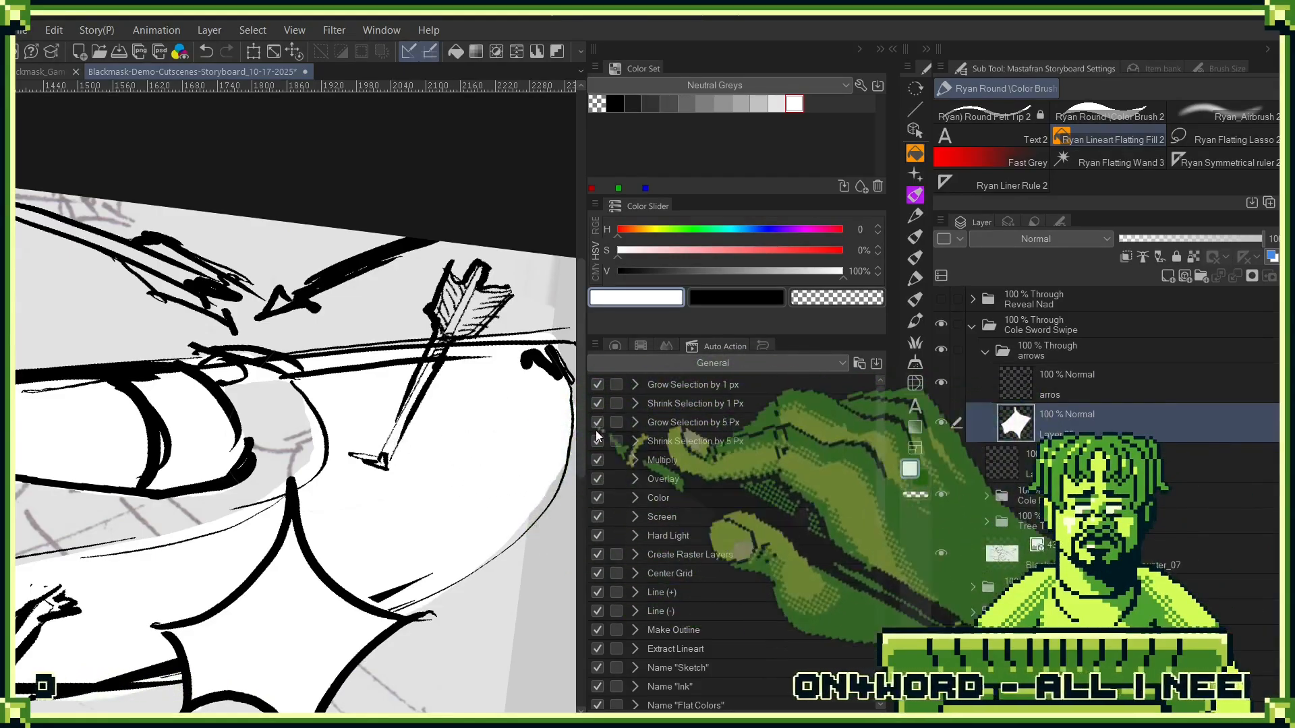
click(474, 421)
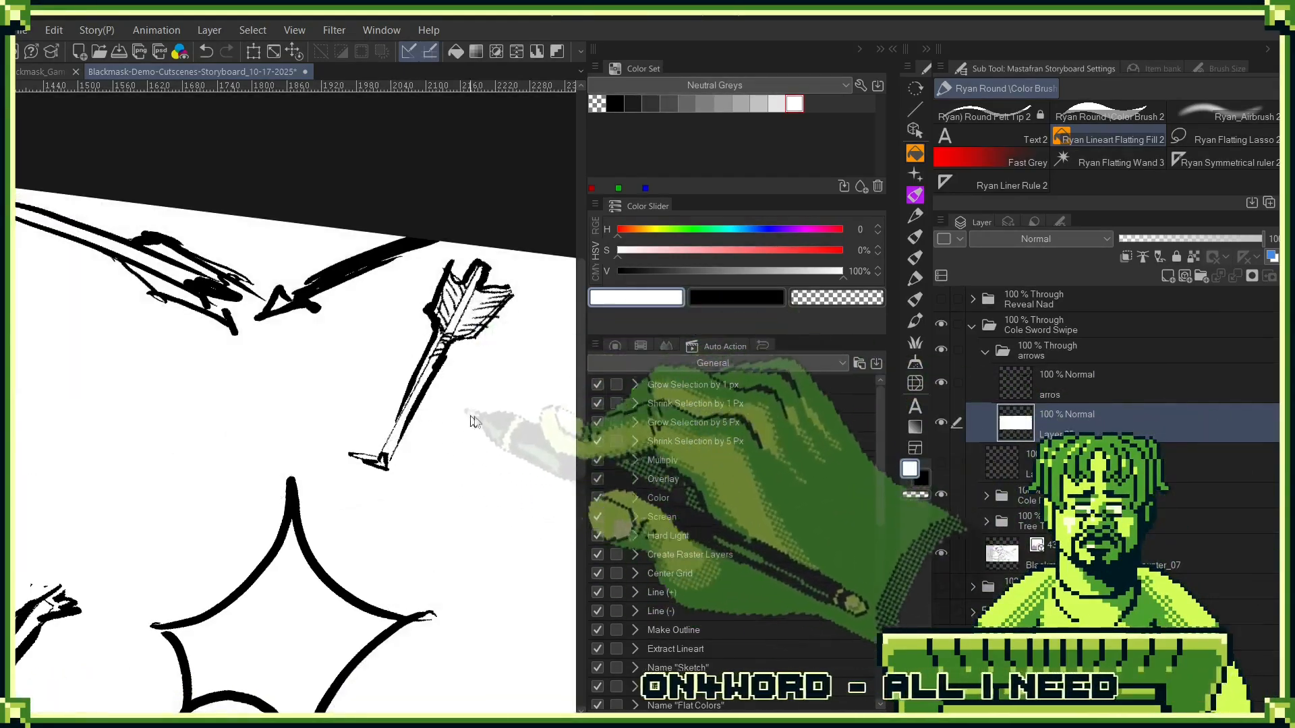
key(ctrl+z)
key(ctrl+y)
key(ctrl+z)
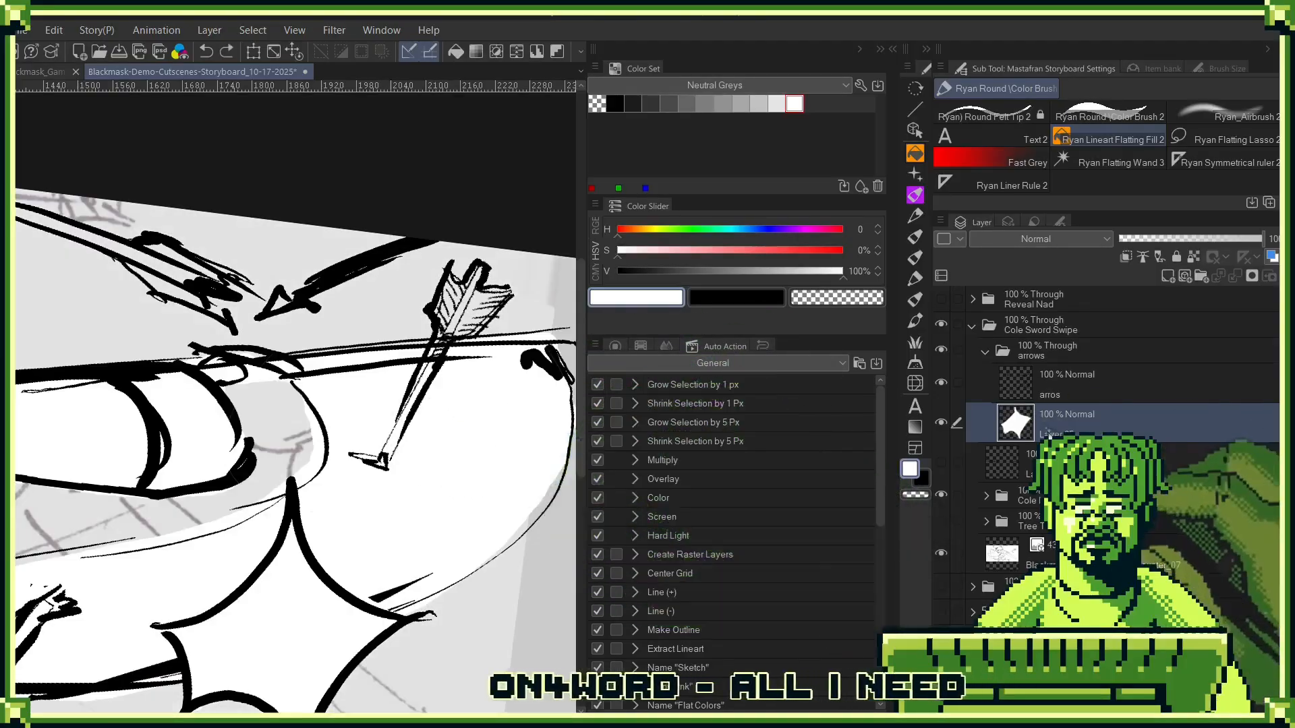
- Brush white inside the feathered, severed and flying arrows around Cole on Layer 25, beneath their ink lines
key(b)
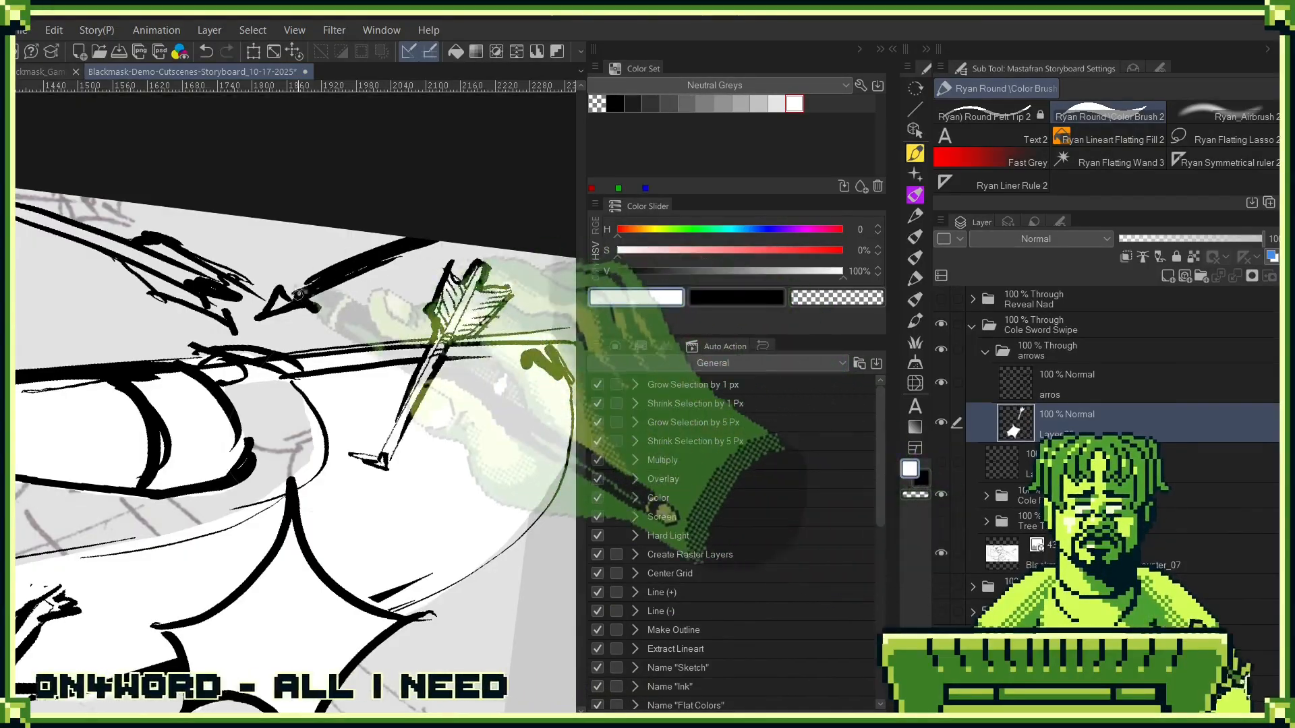
mouse_move(382, 324)
mouse_down()
mouse_move(436, 418)
mouse_move(442, 496)
mouse_move(381, 540)
mouse_up()
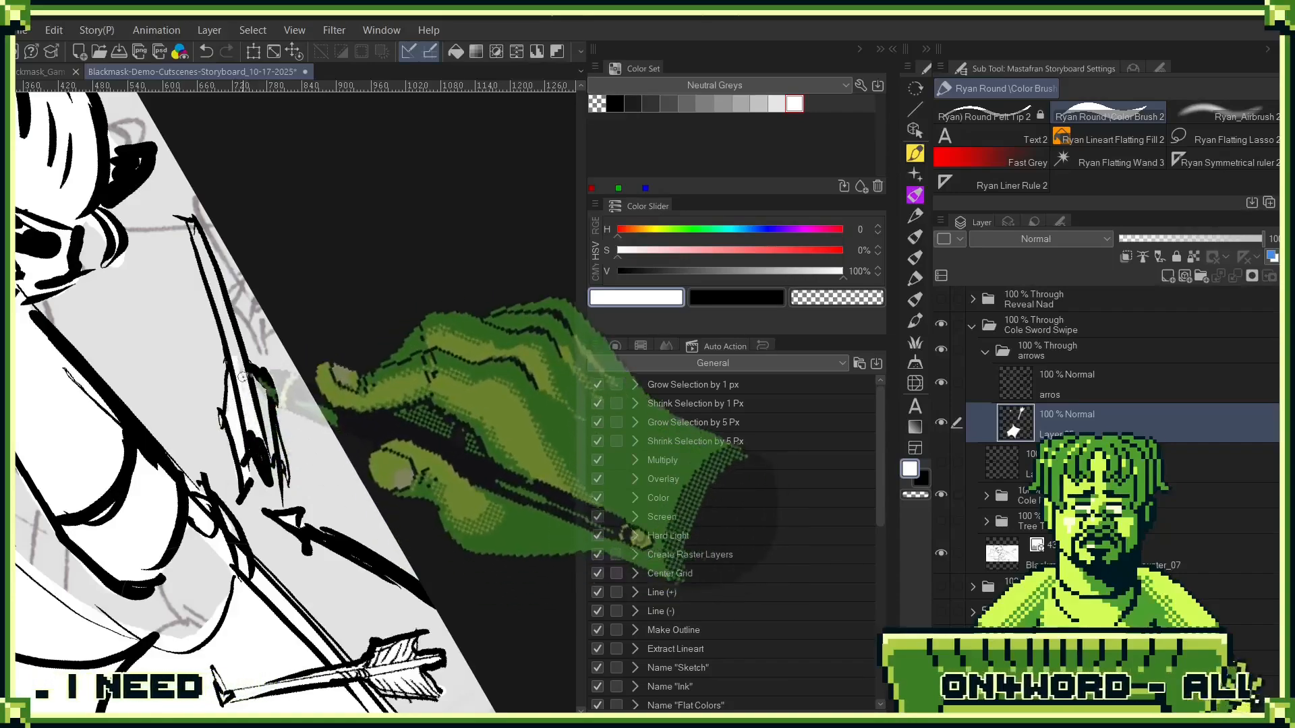
mouse_move(183, 324)
mouse_down()
mouse_move(398, 465)
mouse_move(404, 533)
mouse_move(377, 366)
mouse_up()
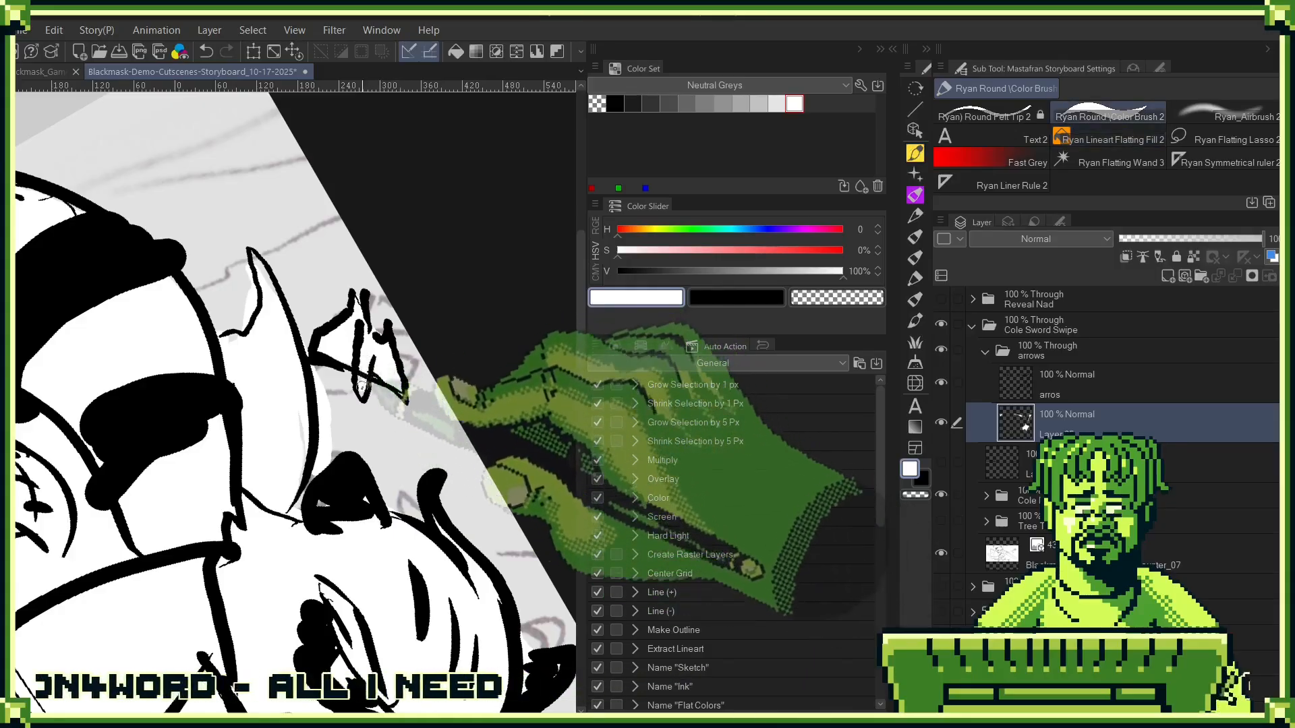
drag(389, 421, 270, 425)
drag(202, 452, 385, 540)
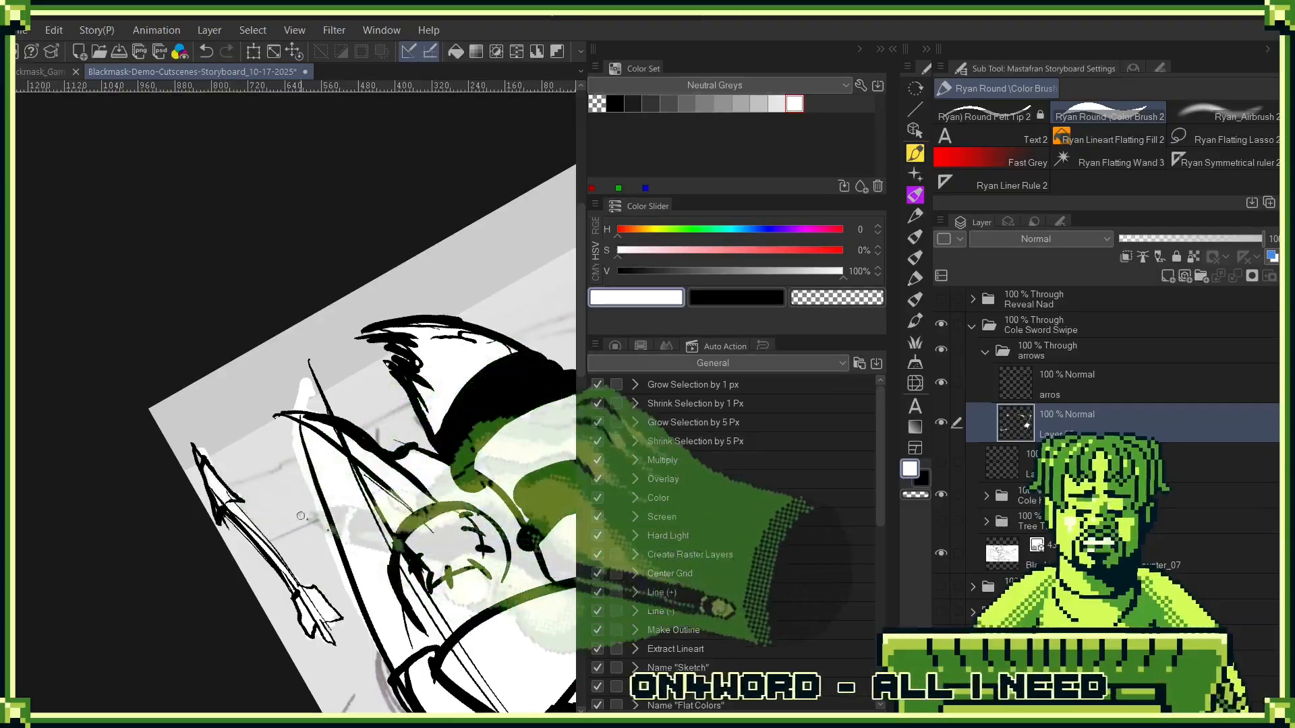
drag(445, 650, 364, 335)
mouse_move(539, 607)
mouse_down()
mouse_move(442, 503)
mouse_move(407, 479)
mouse_move(387, 491)
mouse_move(433, 379)
mouse_move(461, 349)
mouse_move(497, 526)
mouse_move(317, 573)
mouse_up()
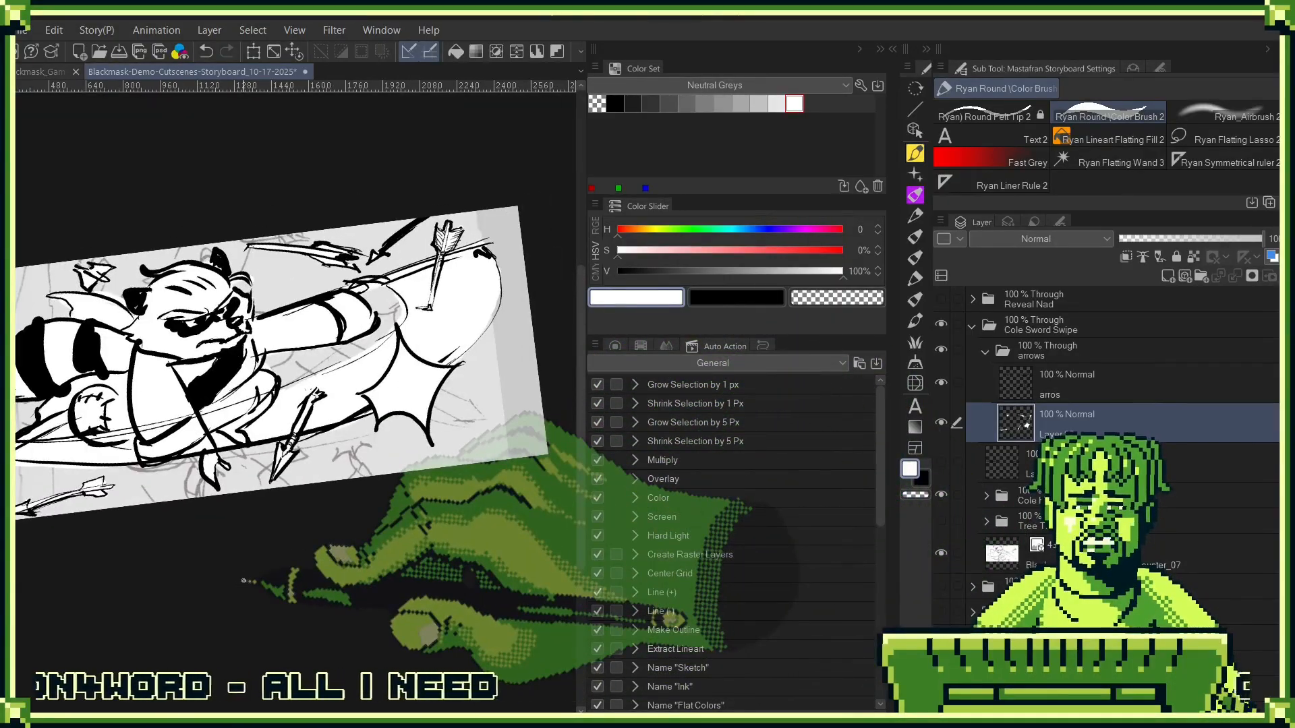
- Show the Tree Trunks folder and remove the rough storyboard image layer beneath it from the Cole Sword Swipe folder
click(941, 520)
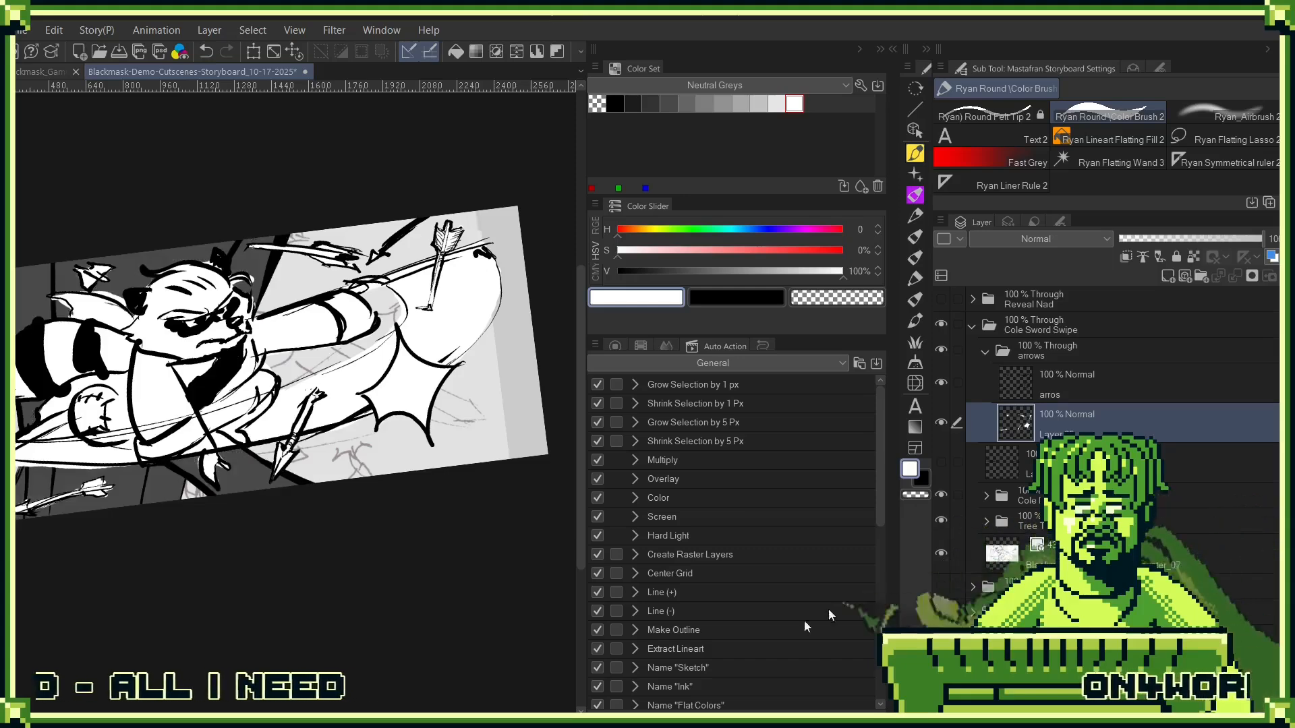
scroll(457, 472, down, 2)
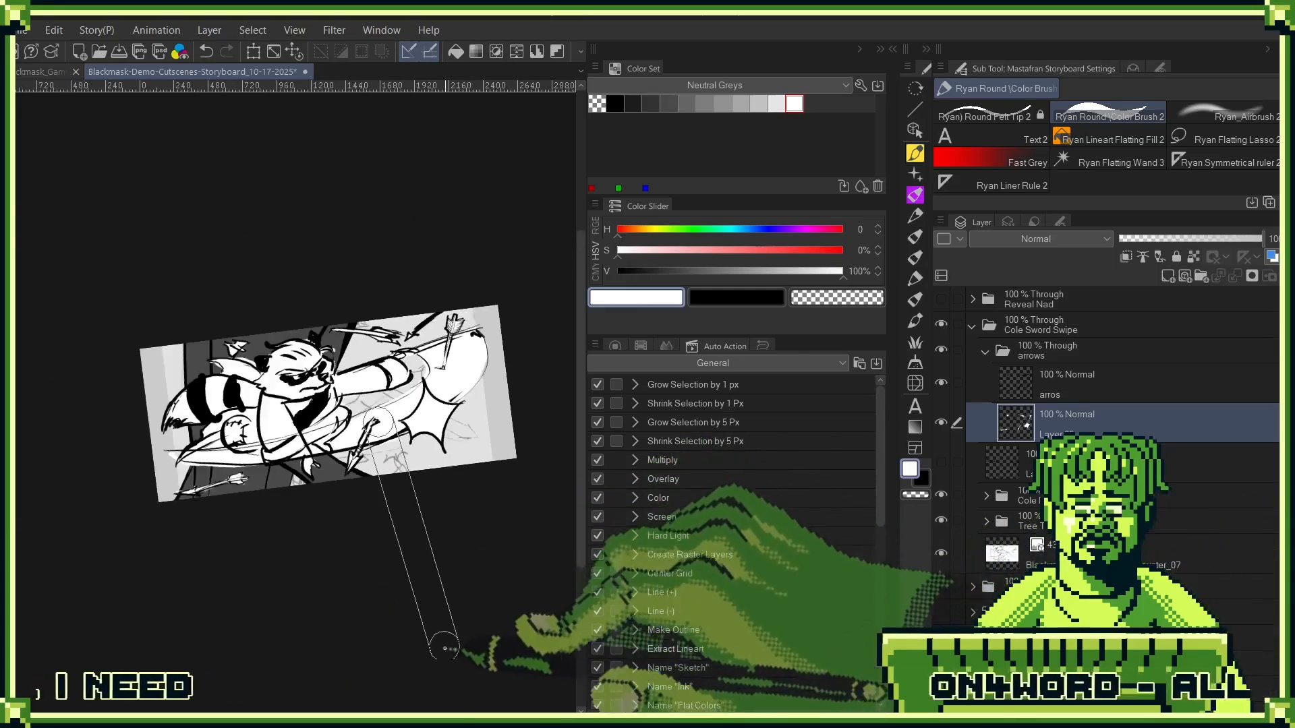
key(ctrl+0)
click(940, 554)
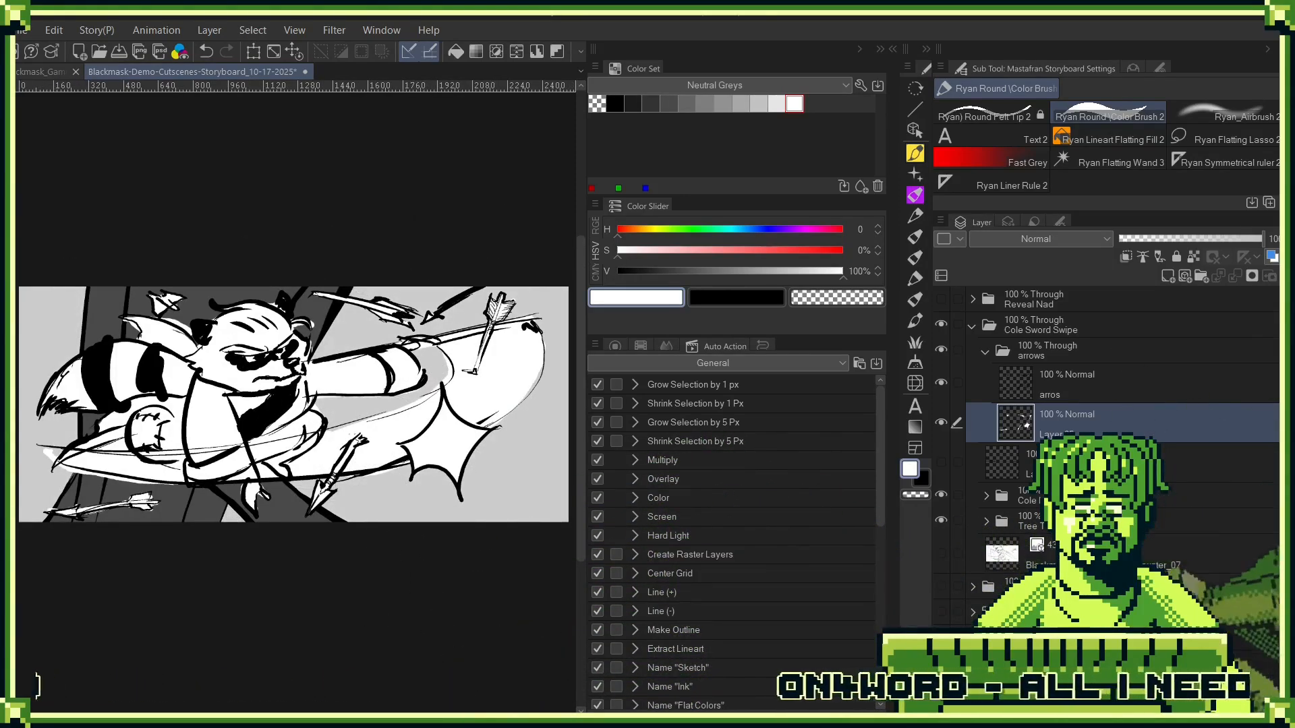
click(1025, 523)
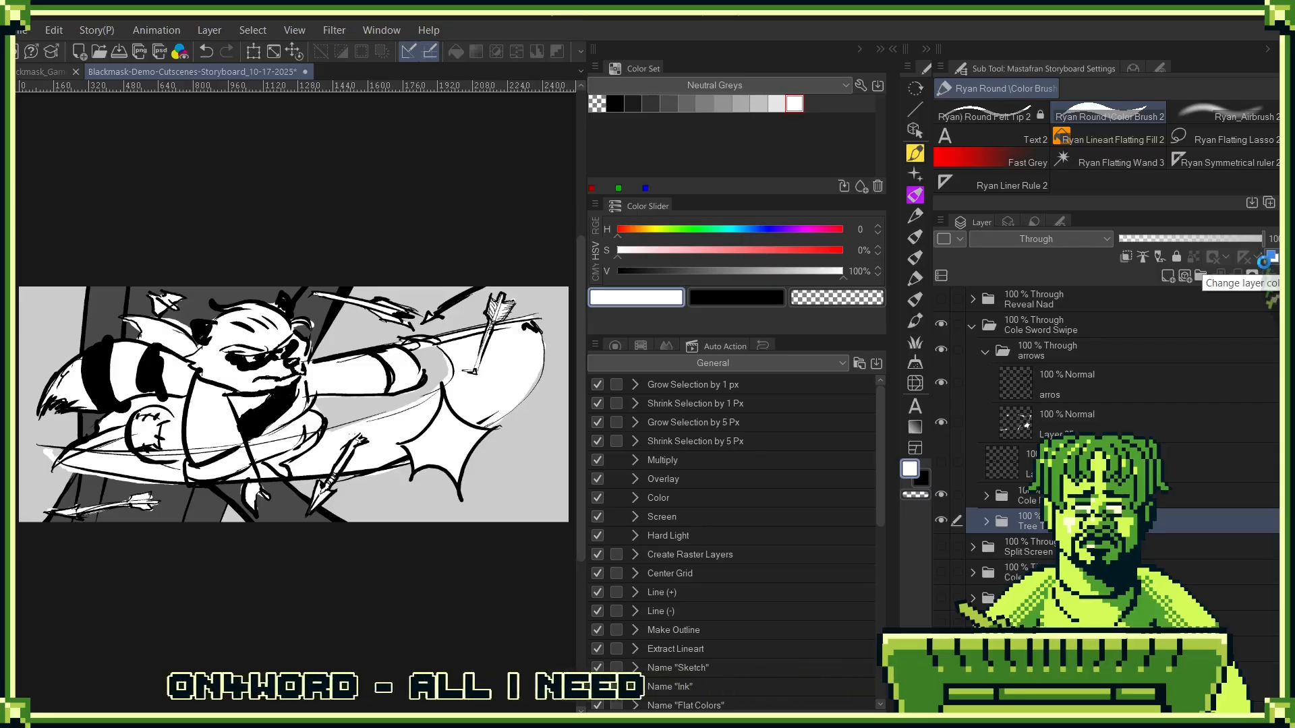
key(ctrl+shift+e)
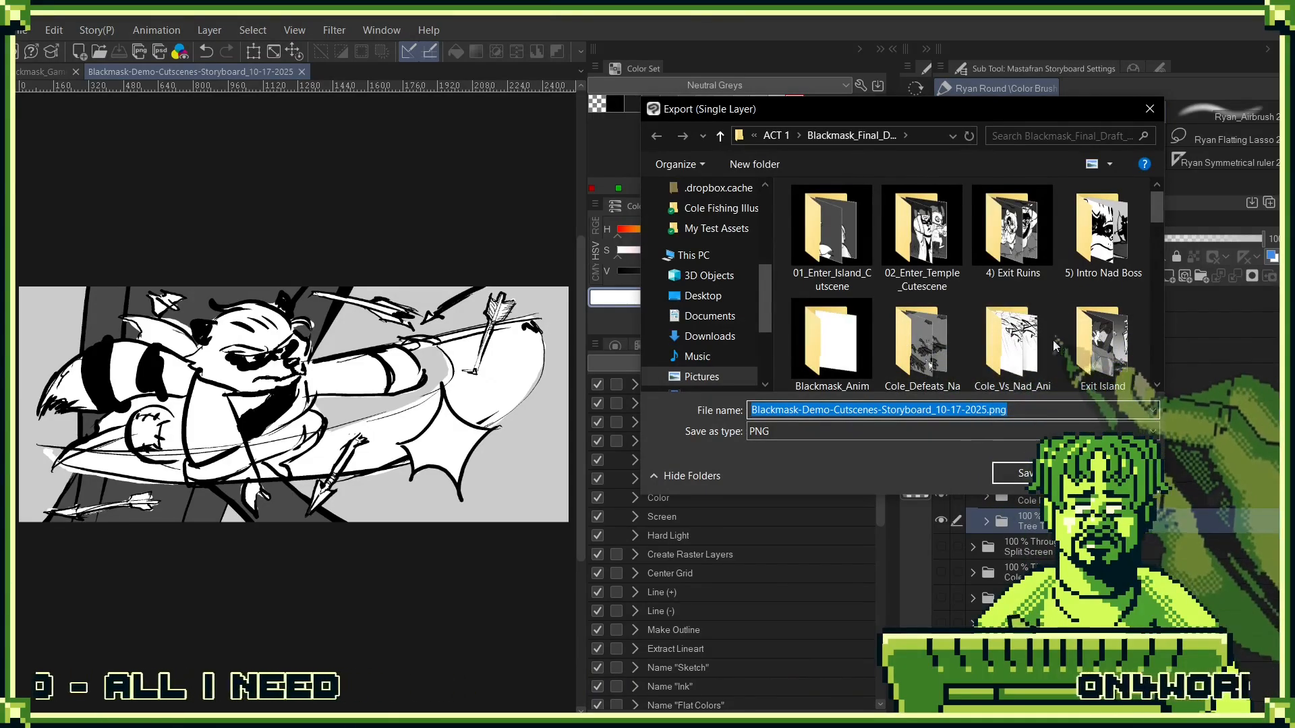
double_click(1083, 253)
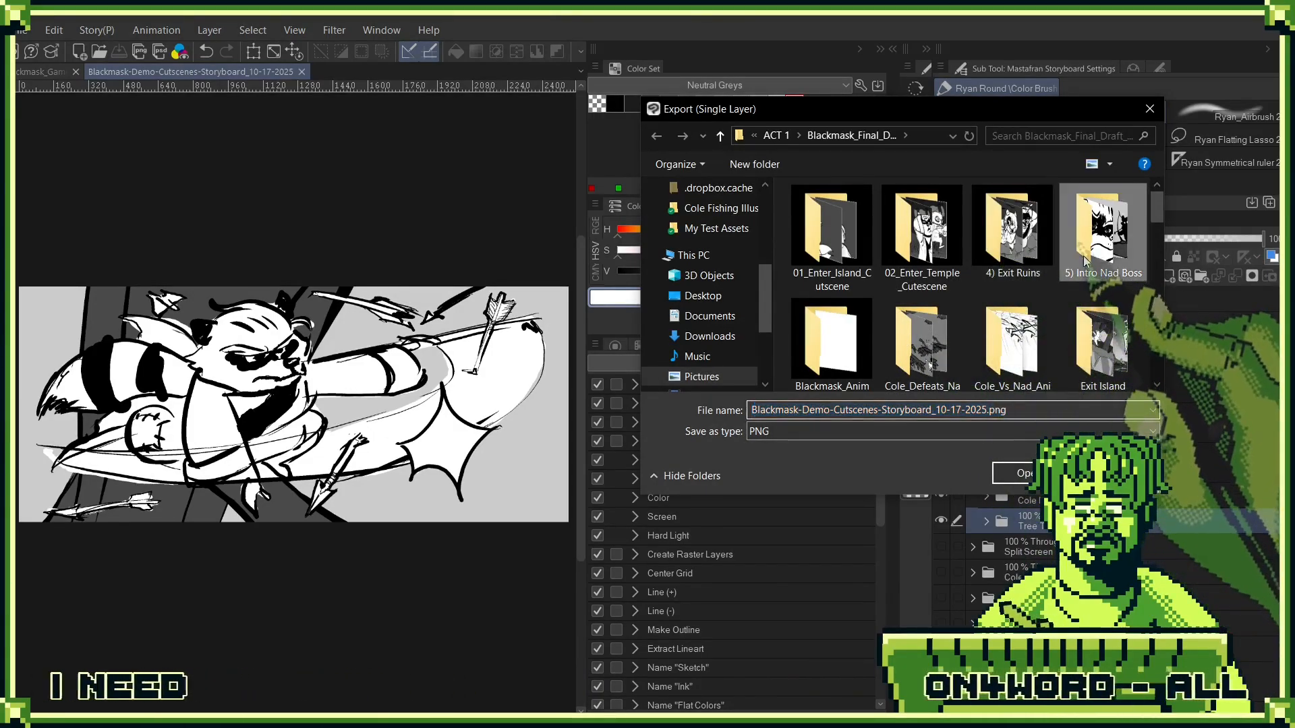
scroll(1078, 329, down, 1)
scroll(1077, 329, down, 2)
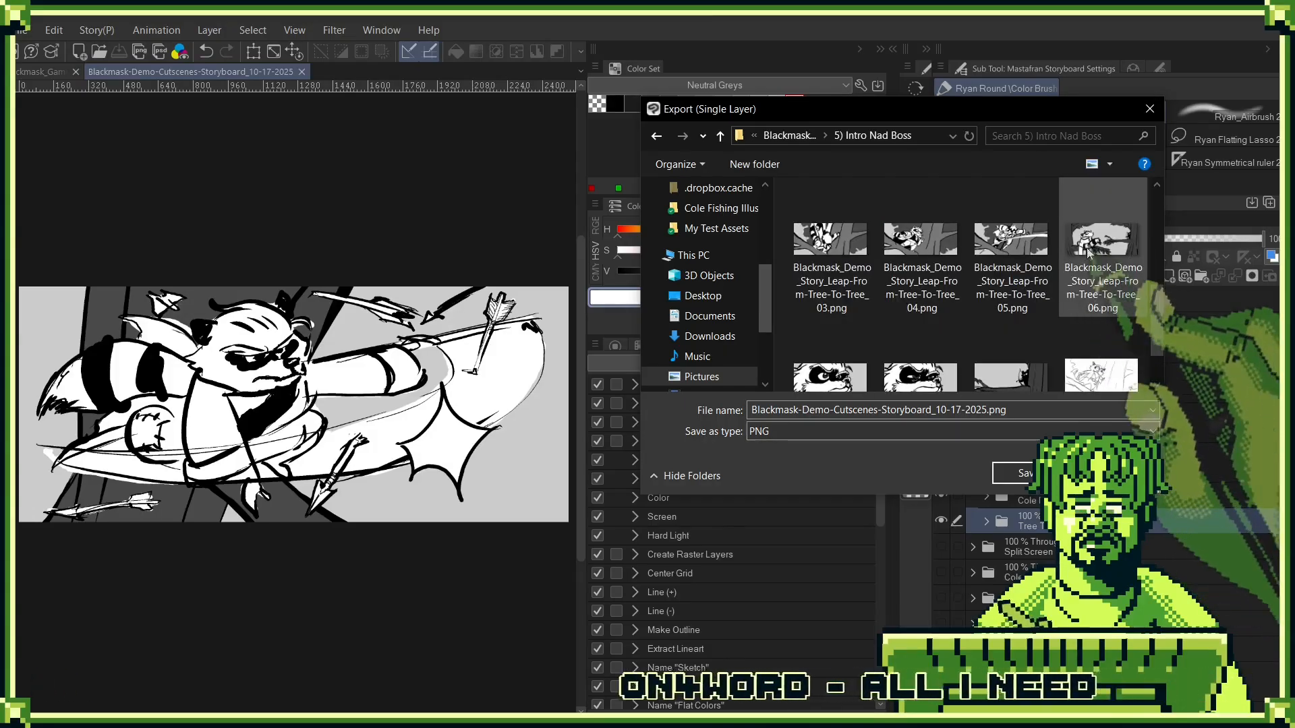
click(901, 326)
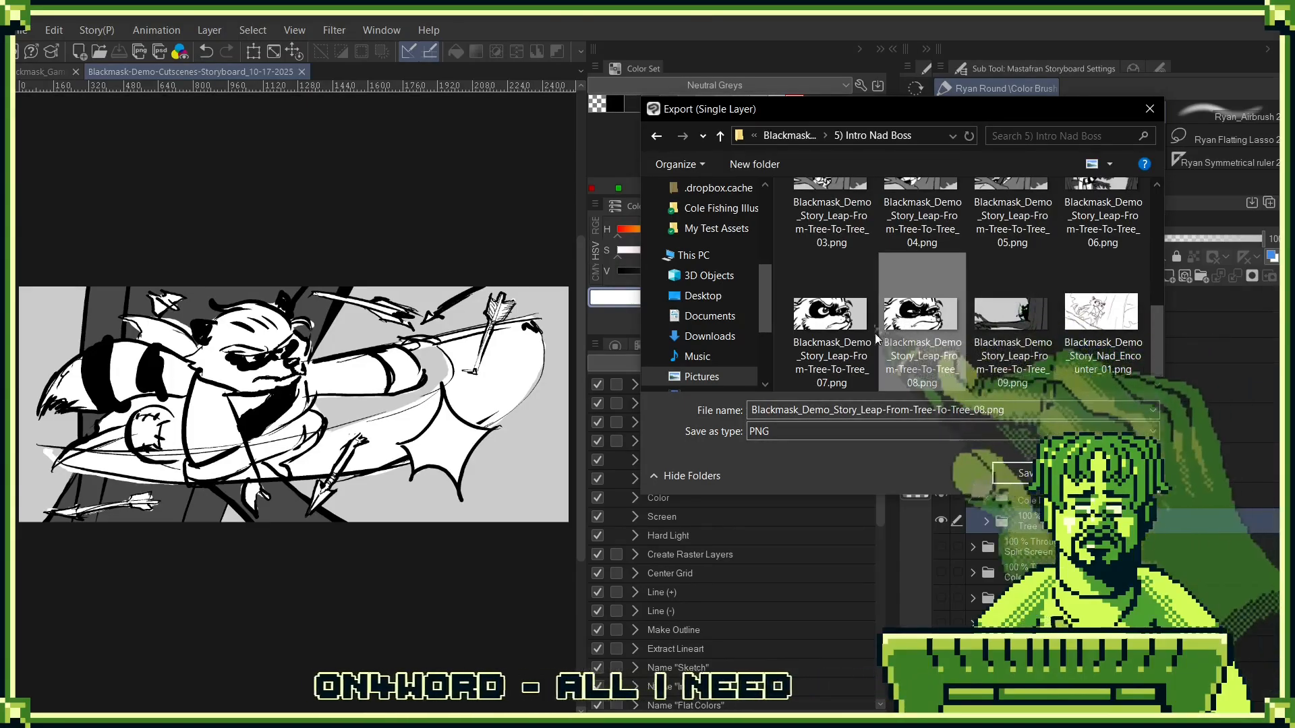
click(972, 411)
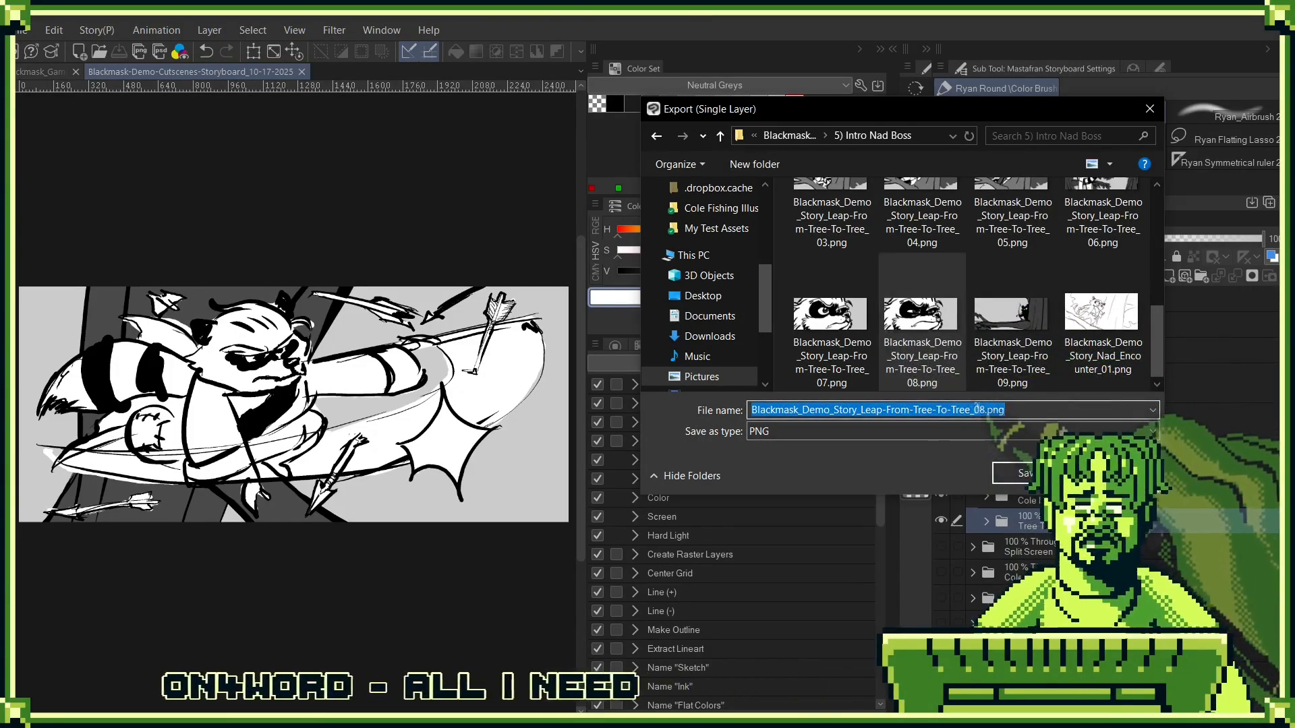
click(976, 409)
key(Delete)
key(Delete)
key(Delete)
key(Delete)
key(Delete)
key(Delete)
text(09)
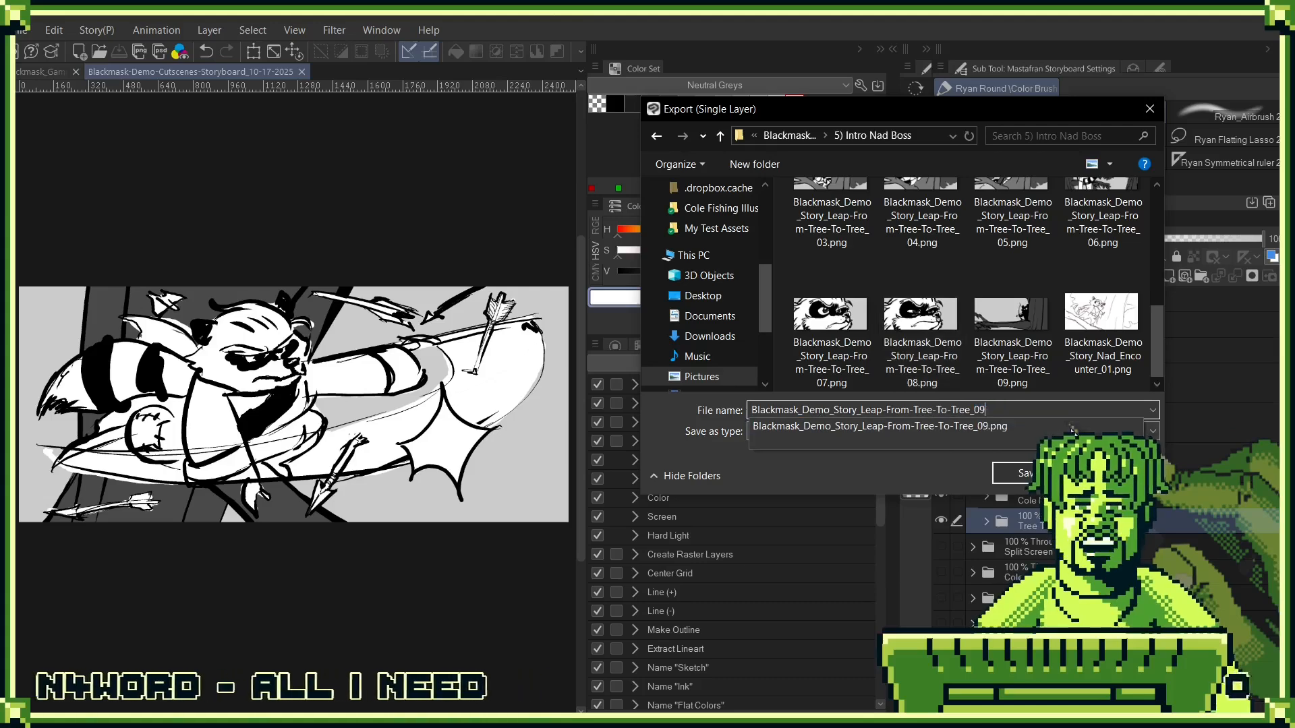
key(Return)
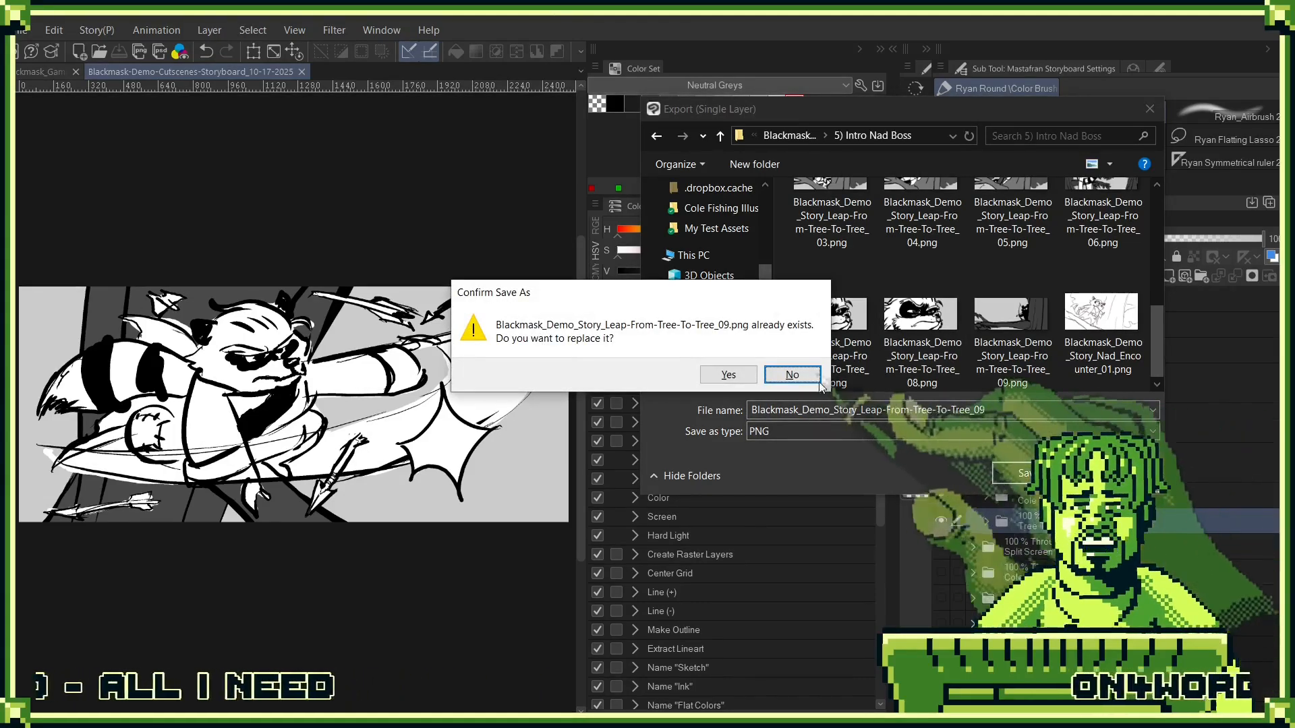
key(Return)
click(1018, 333)
click(1009, 416)
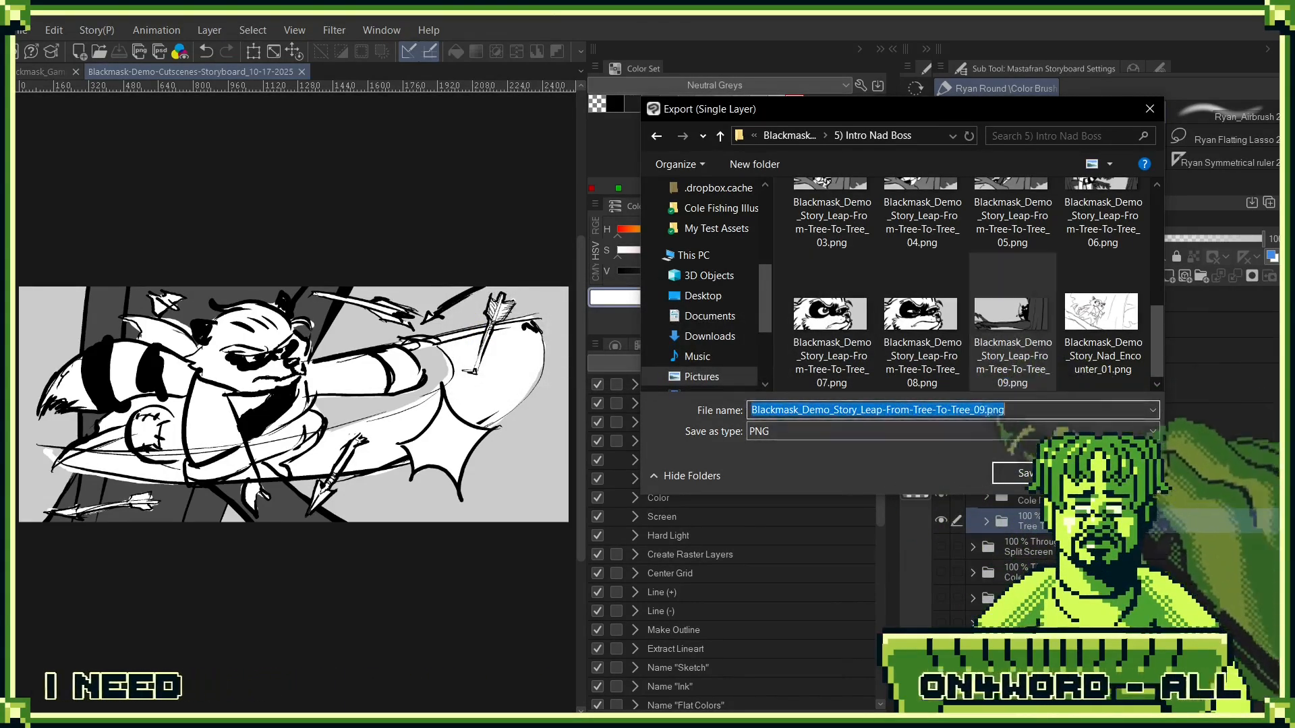
text(10)
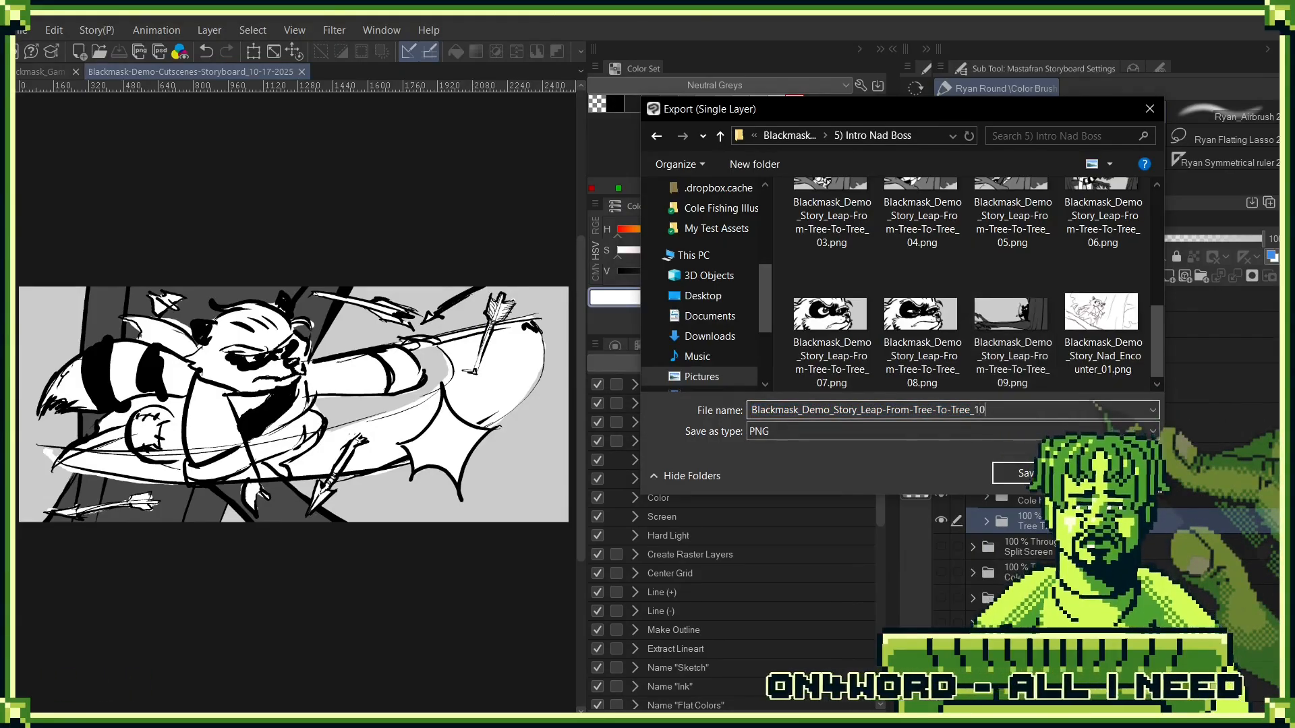
key(Return)
key(Return)
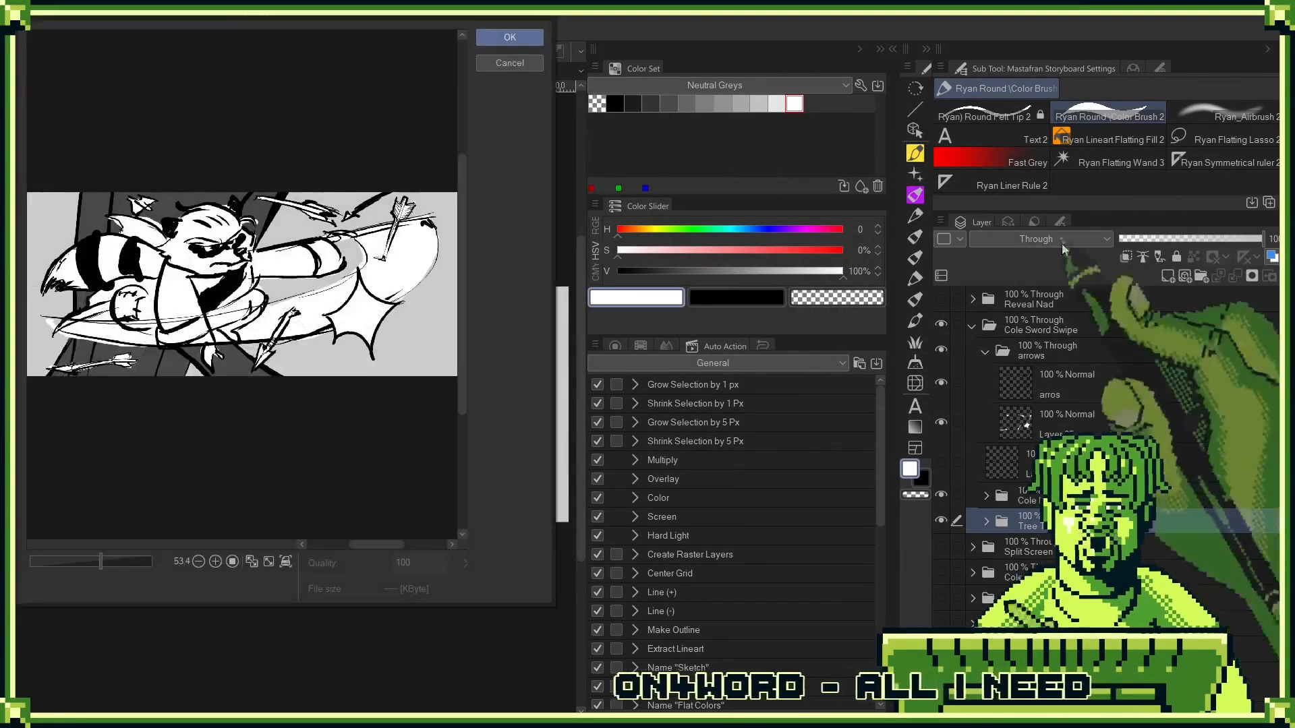
click(497, 67)
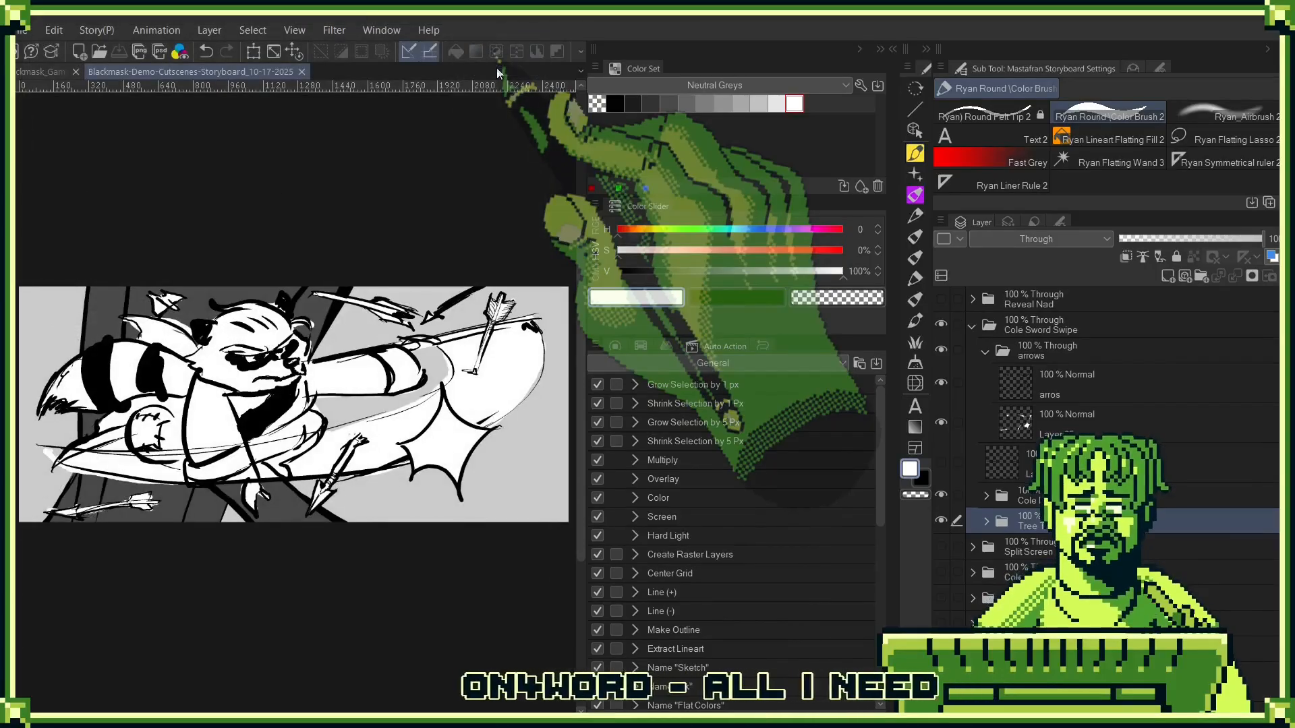
- Export the artwork as a PNG named Blackmask_Demo_Story_Leap-From-Tree-To-Tree_10 in the 5) Intro Nad Boss folder
key(ctrl+shift+e)
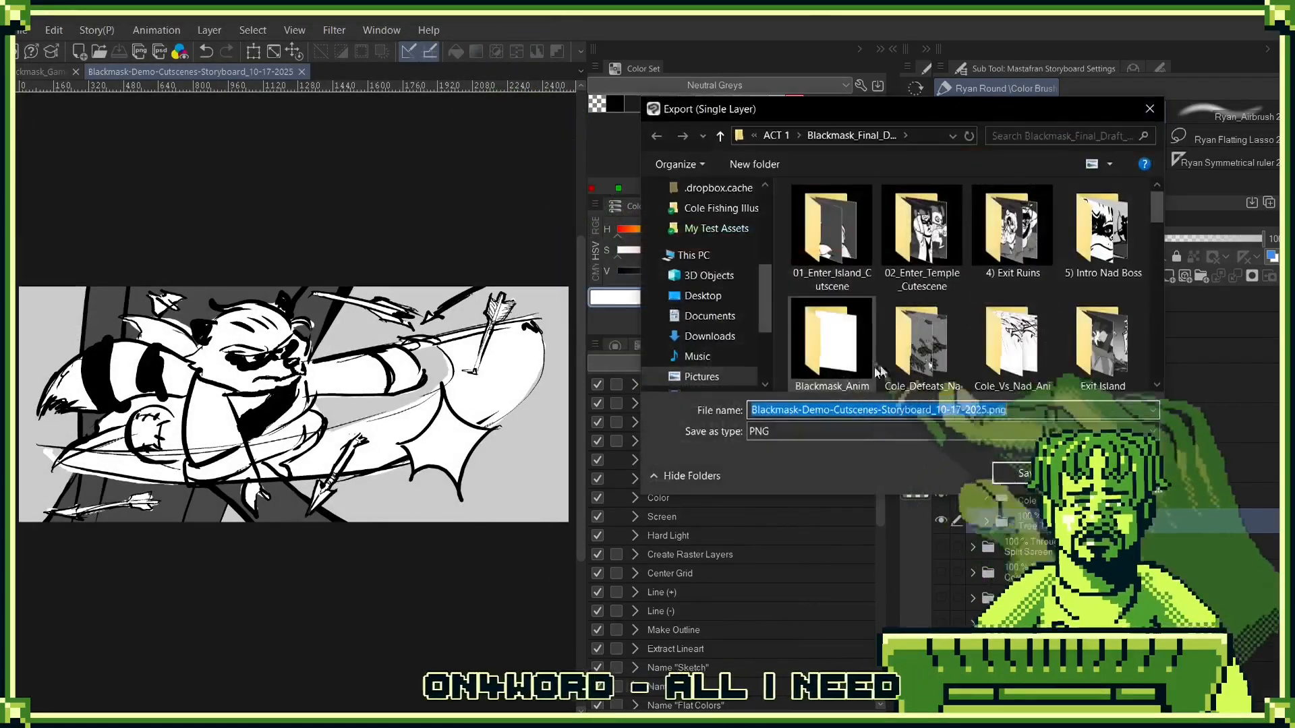
double_click(1119, 276)
scroll(1050, 293, down, 5)
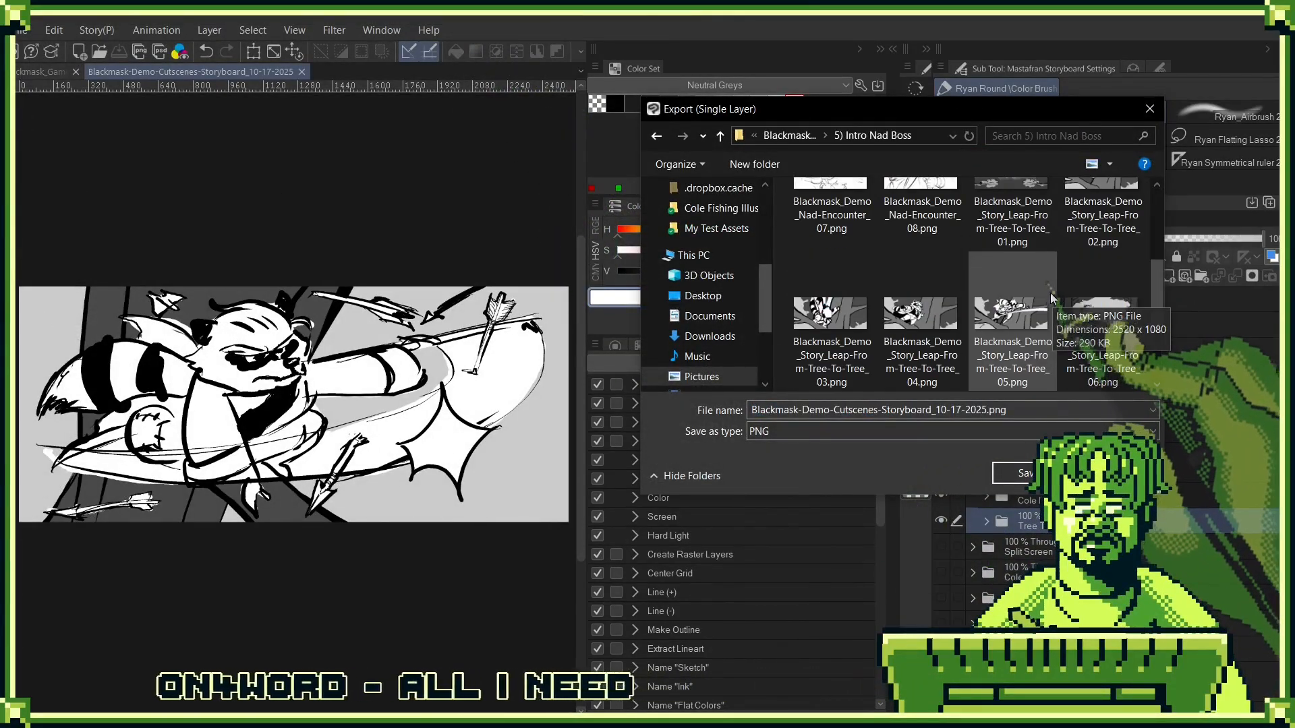
scroll(1045, 293, down, 1)
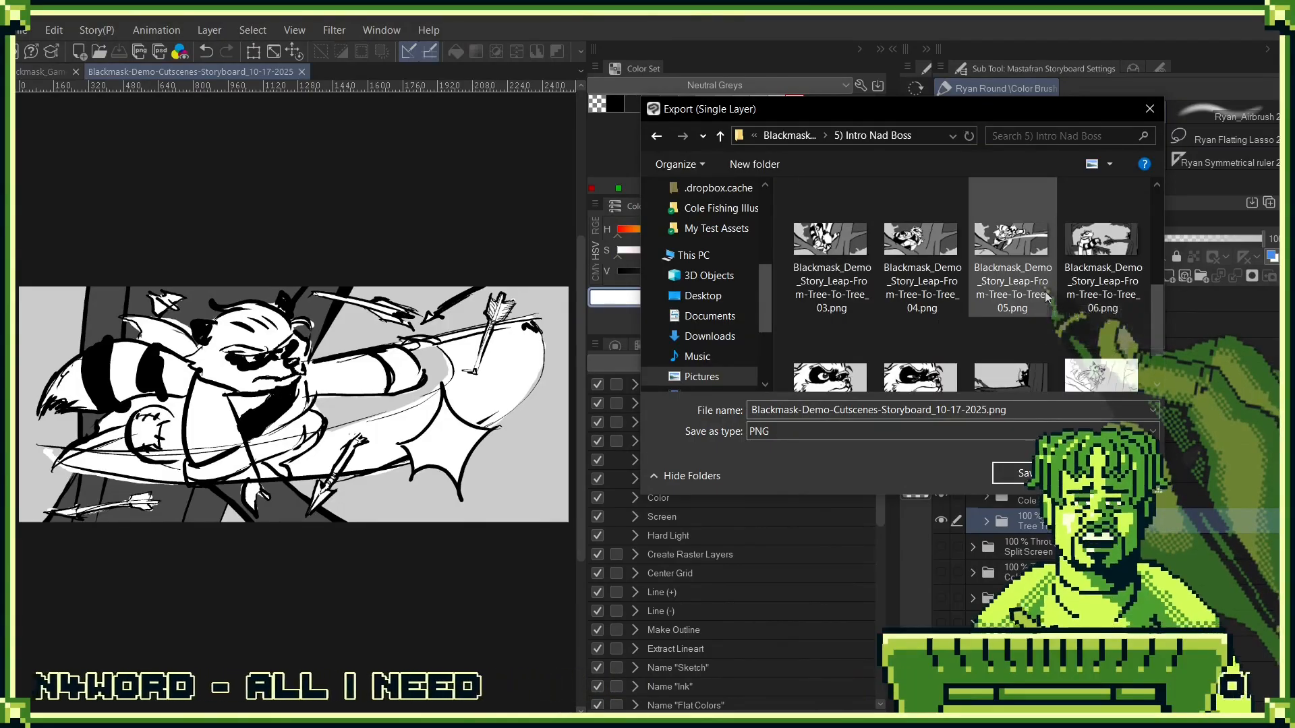
double_click(978, 270)
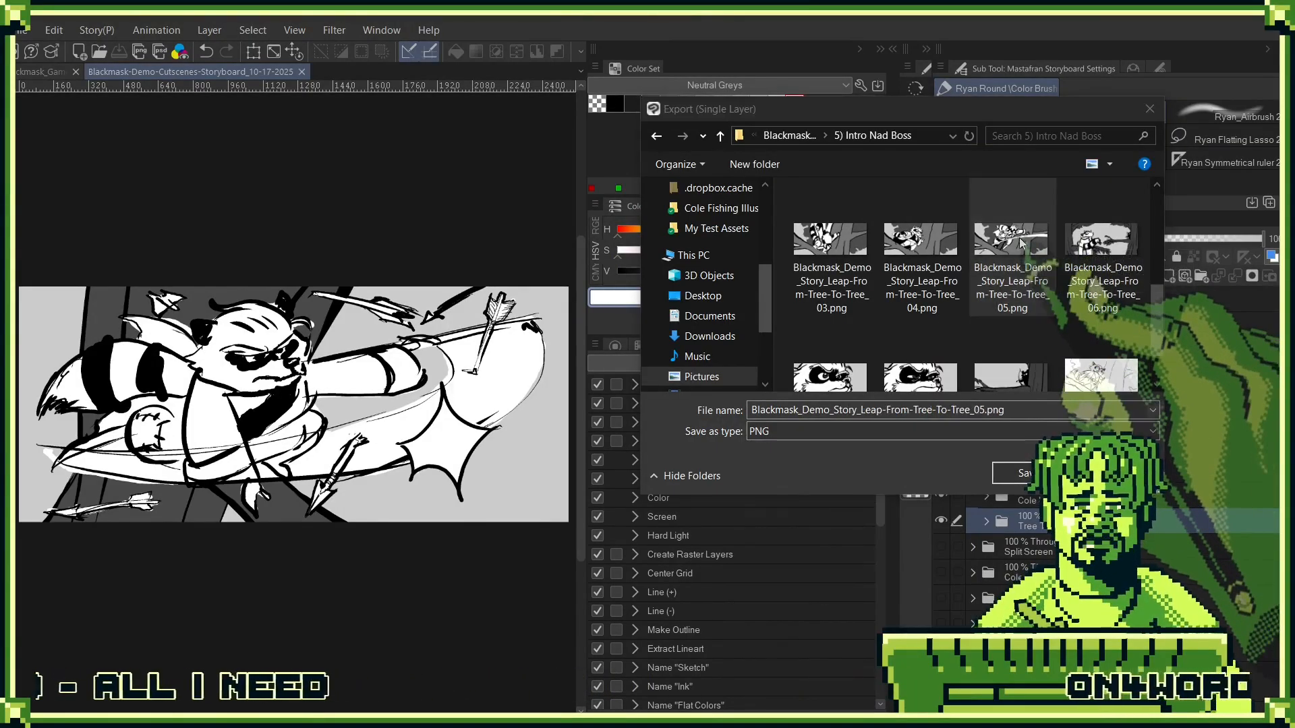
key(Escape)
scroll(969, 270, down, 1)
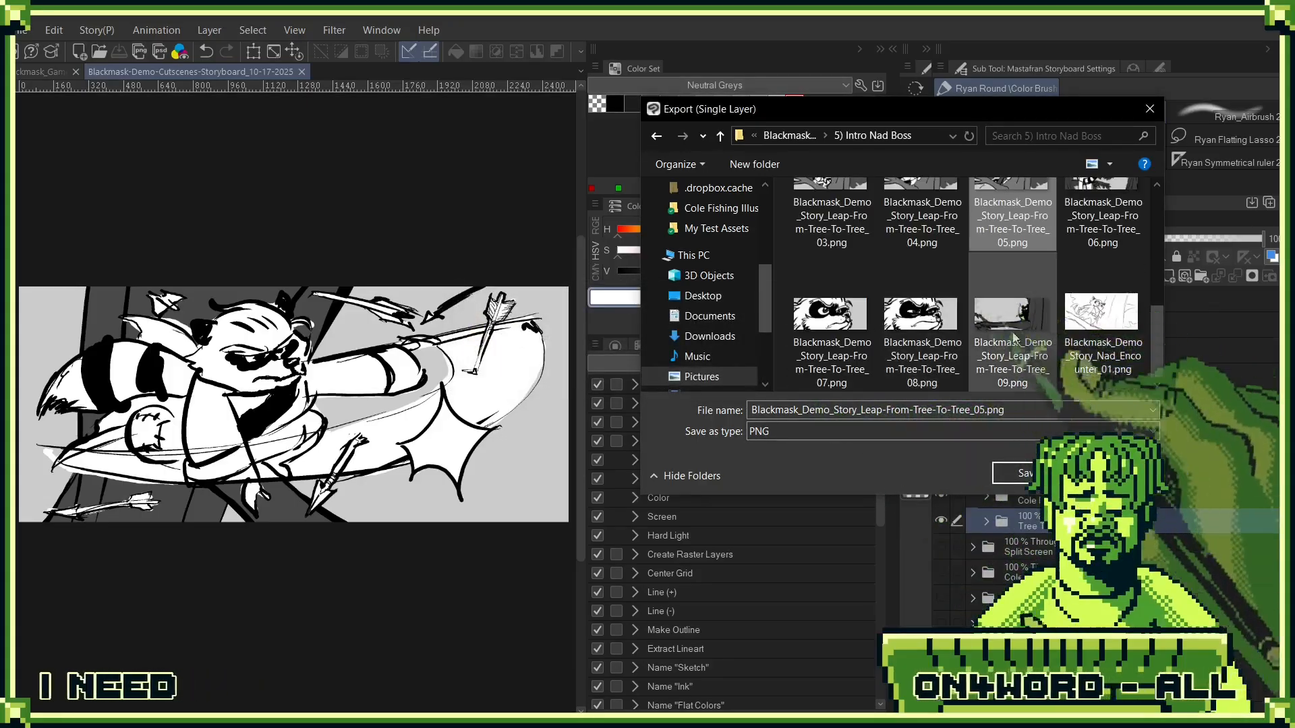
click(974, 277)
click(990, 410)
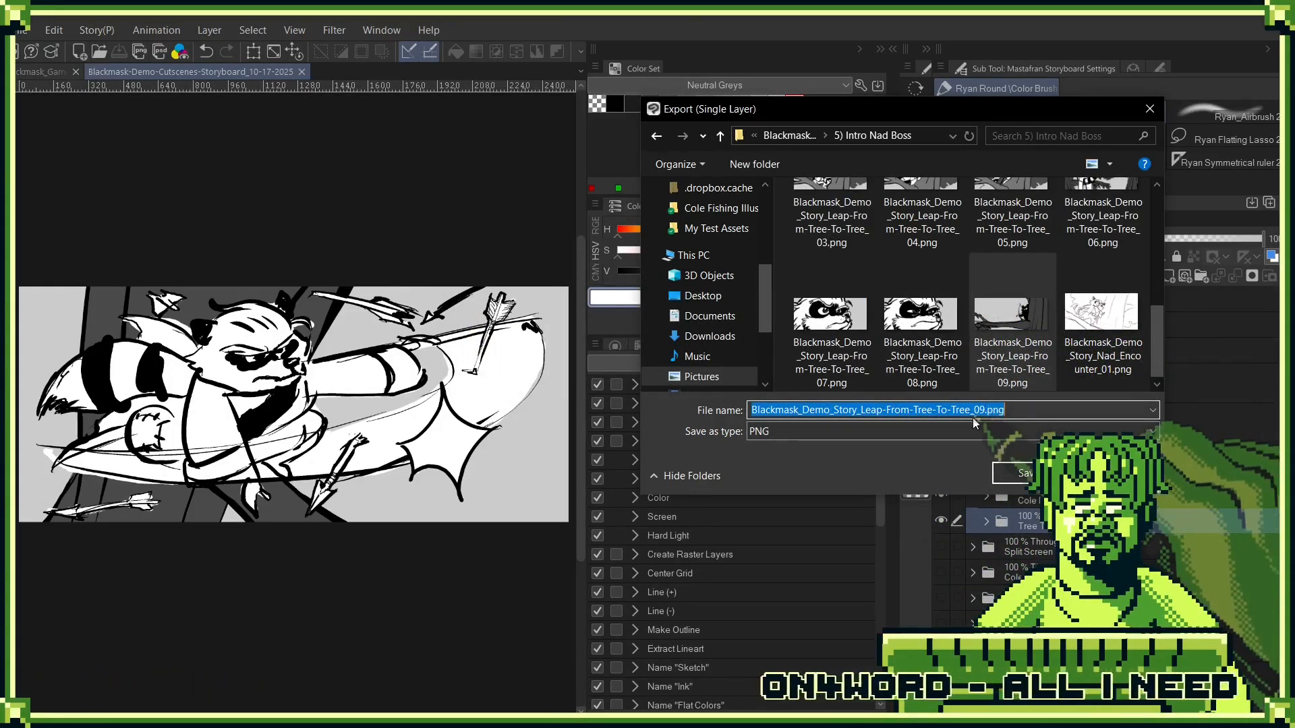
drag(975, 410, 1055, 413)
text(10)
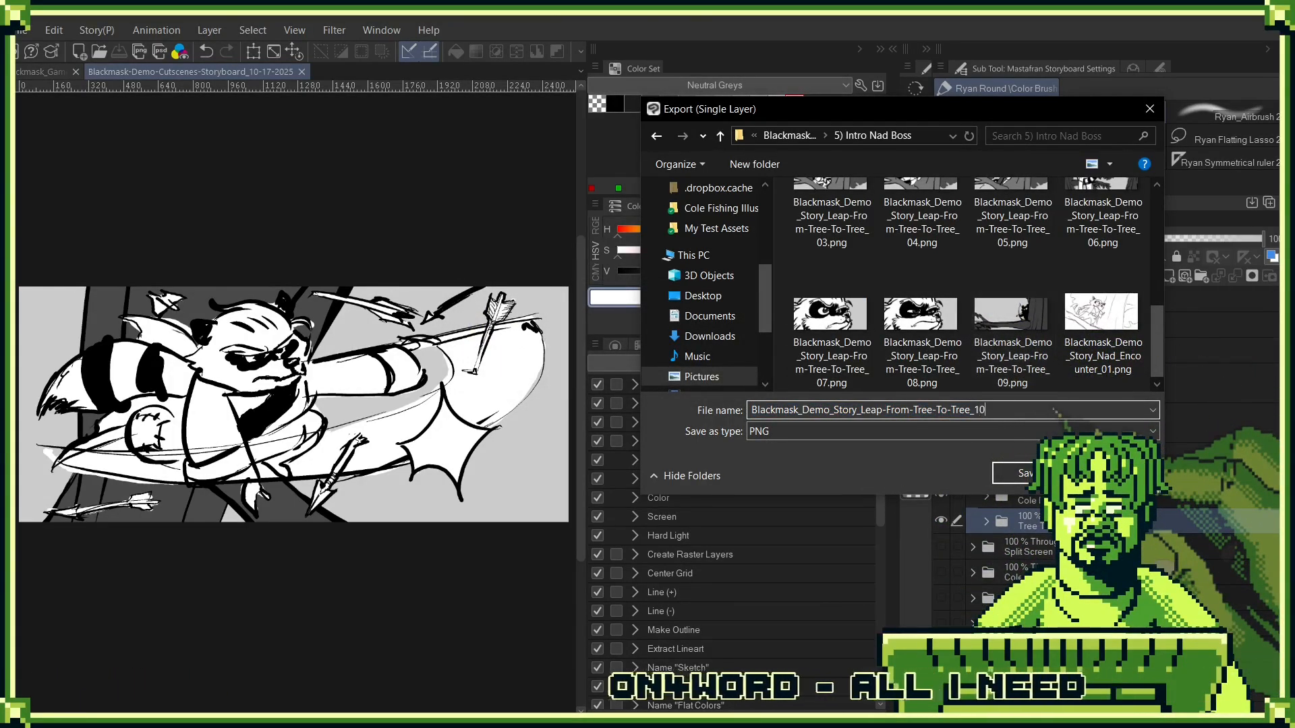
key(Return)
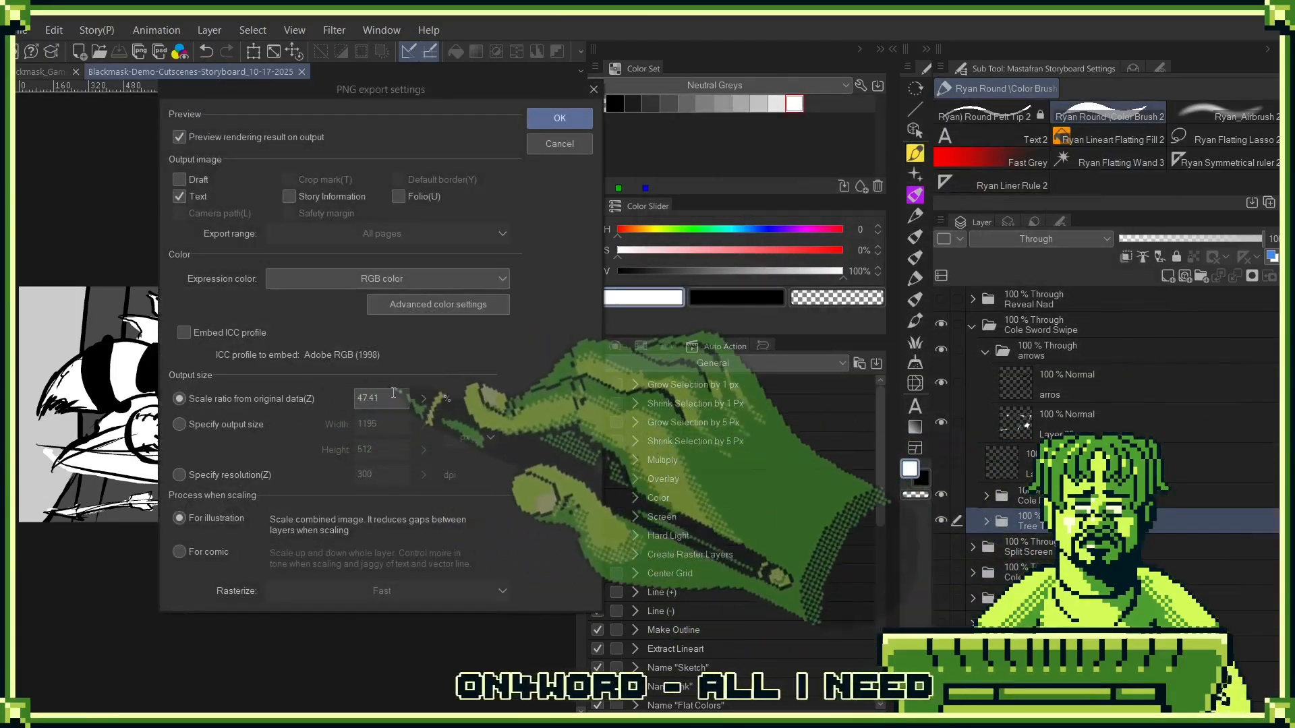
- Set the PNG output scale ratio to 100 and accept the export settings and rendered preview
drag(389, 399, 277, 411)
text(100)
key(Return)
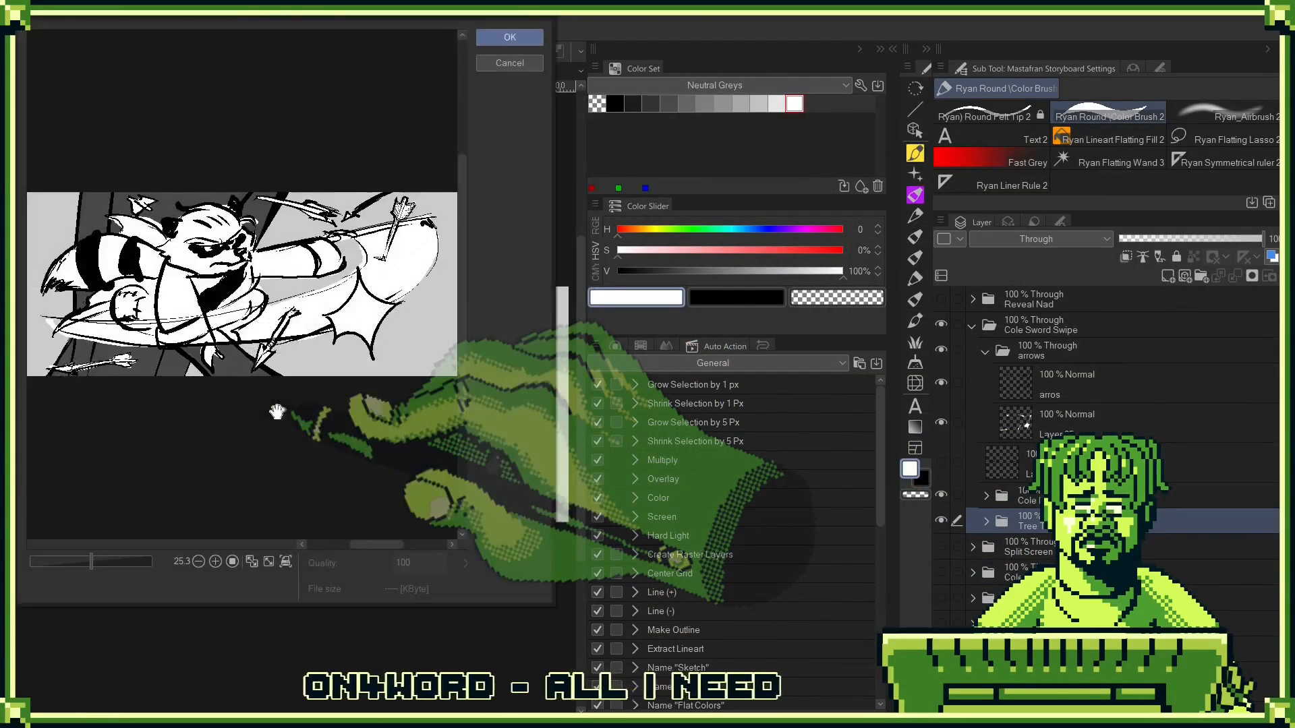
key(Return)
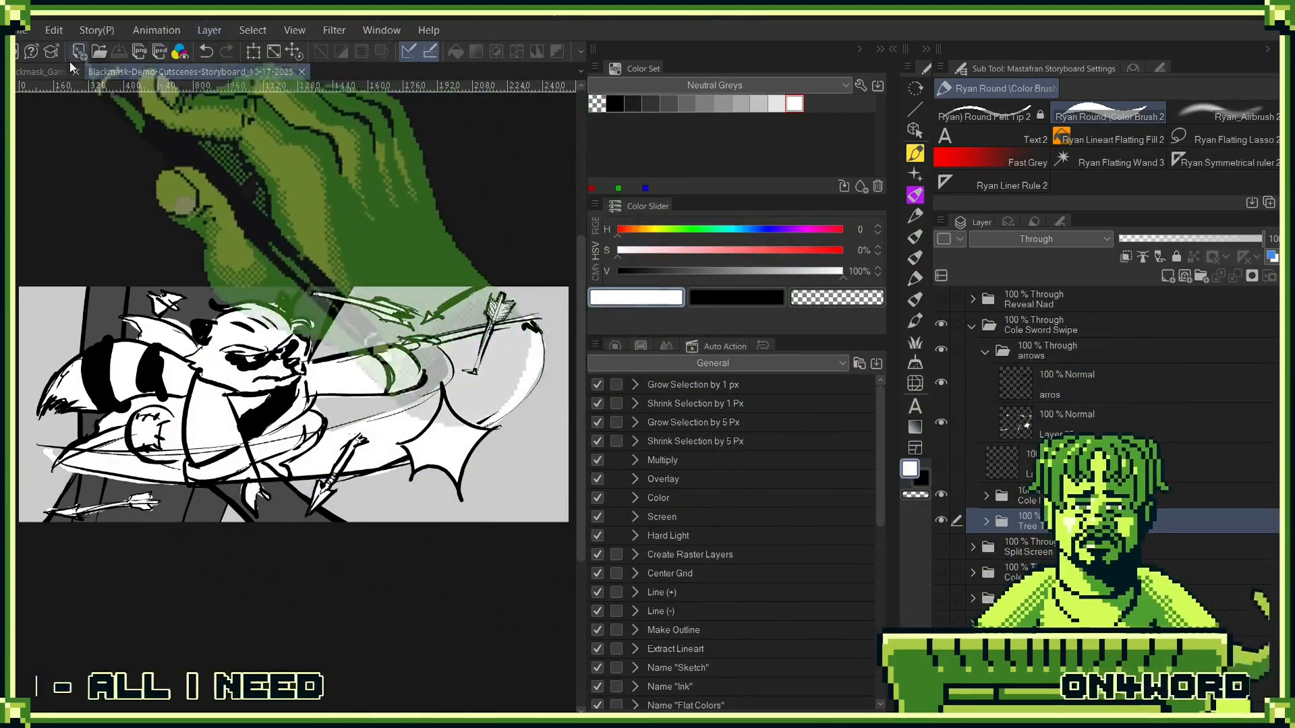
- In the Game_Storyboards document, hide the Leap-From-Tree-To-Tree_08 image and import the Leap-From-Tree-To-Tree_10 PNG at the top of the Images folder
click(28, 71)
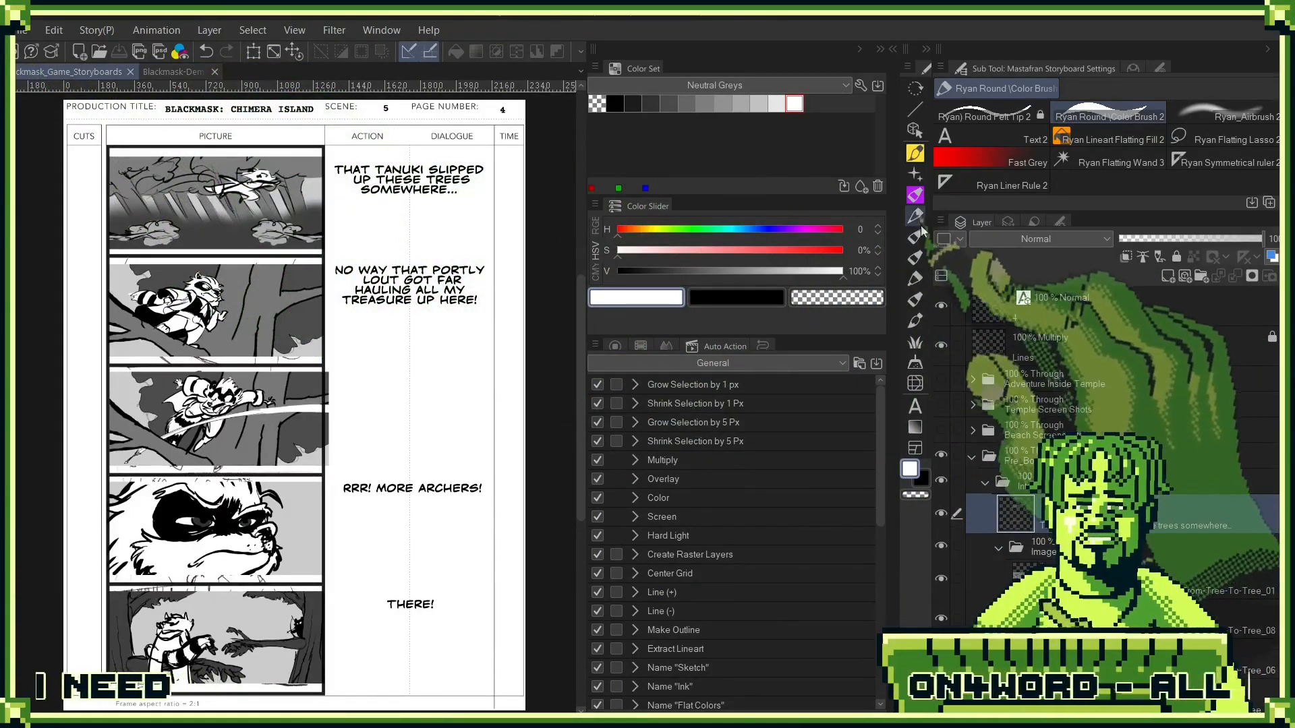
click(942, 619)
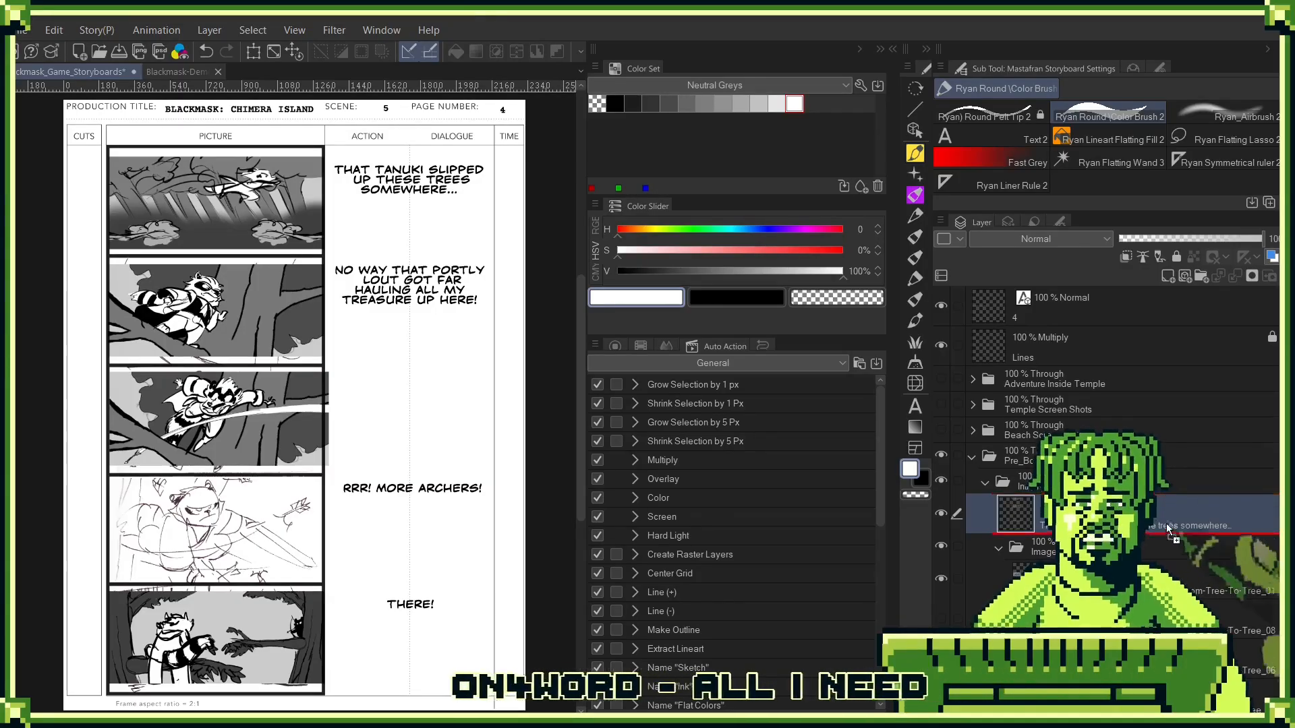
drag(1123, 559, 1123, 560)
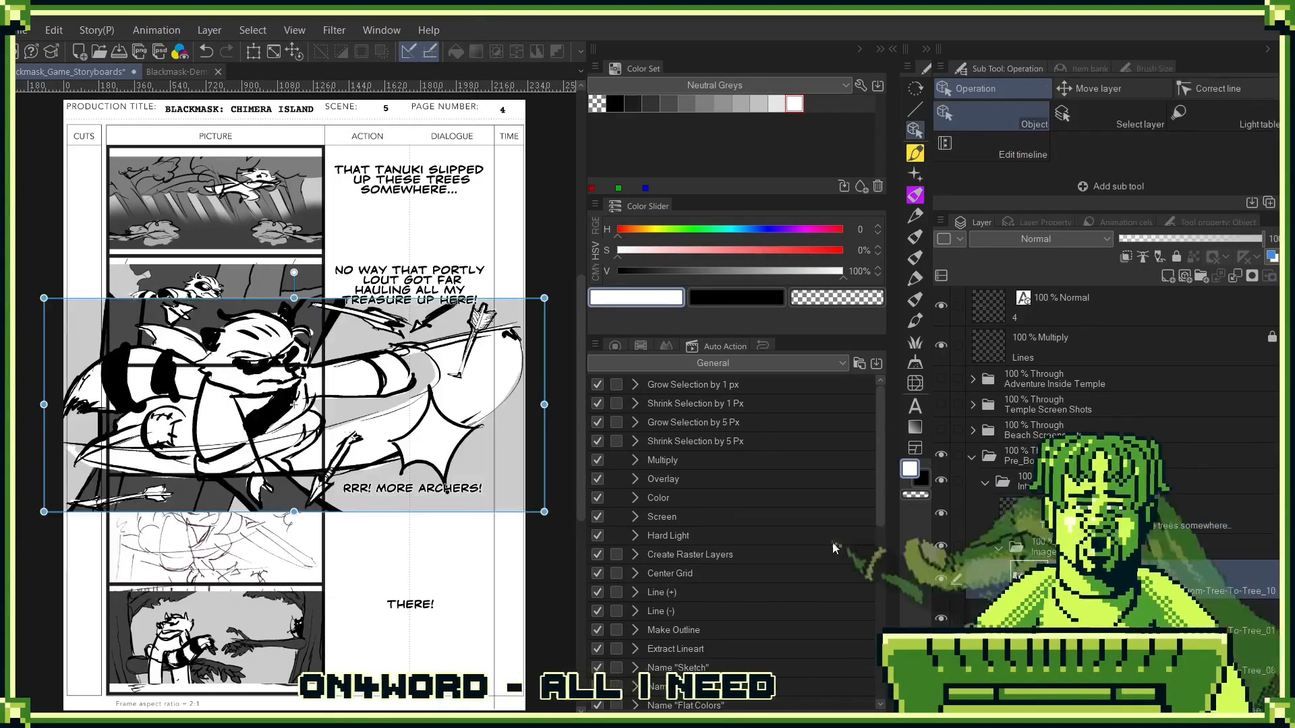
- Scale down the imported sword swipe image and fit it inside the fourth panel's frame, beside "RRR! More archers!"
drag(543, 298, 327, 391)
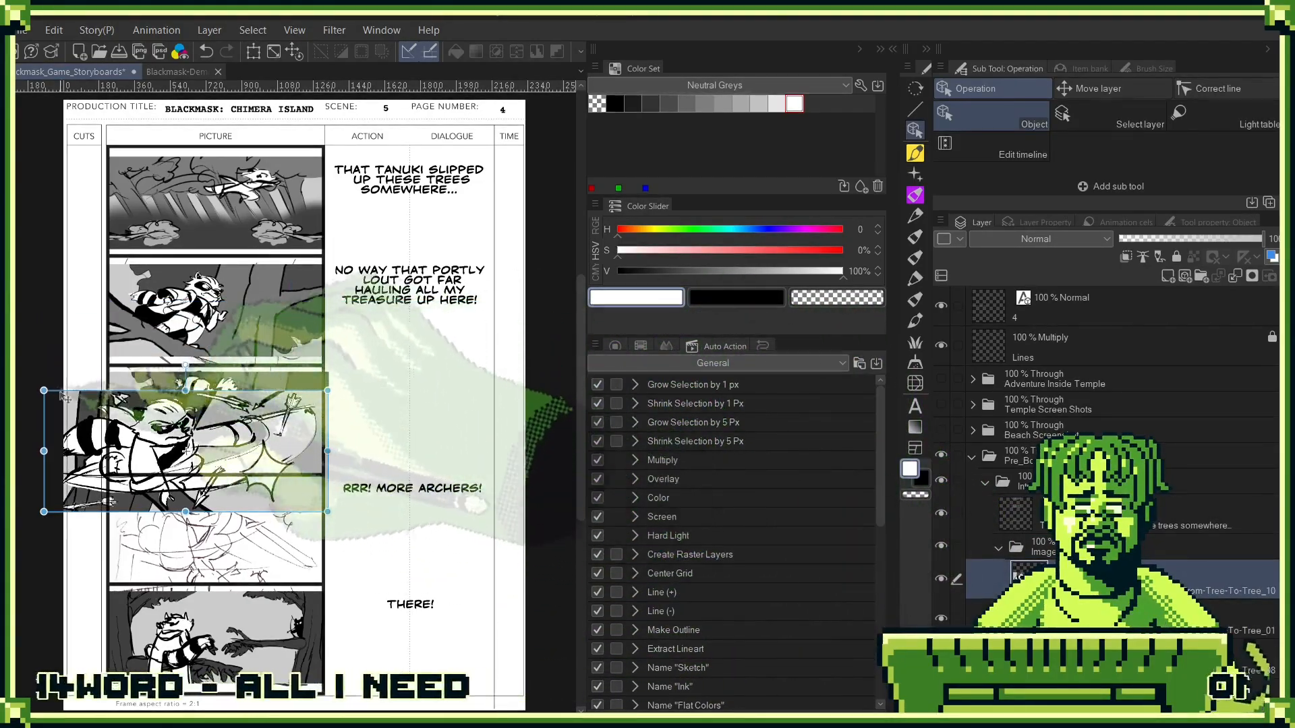
drag(44, 391, 107, 418)
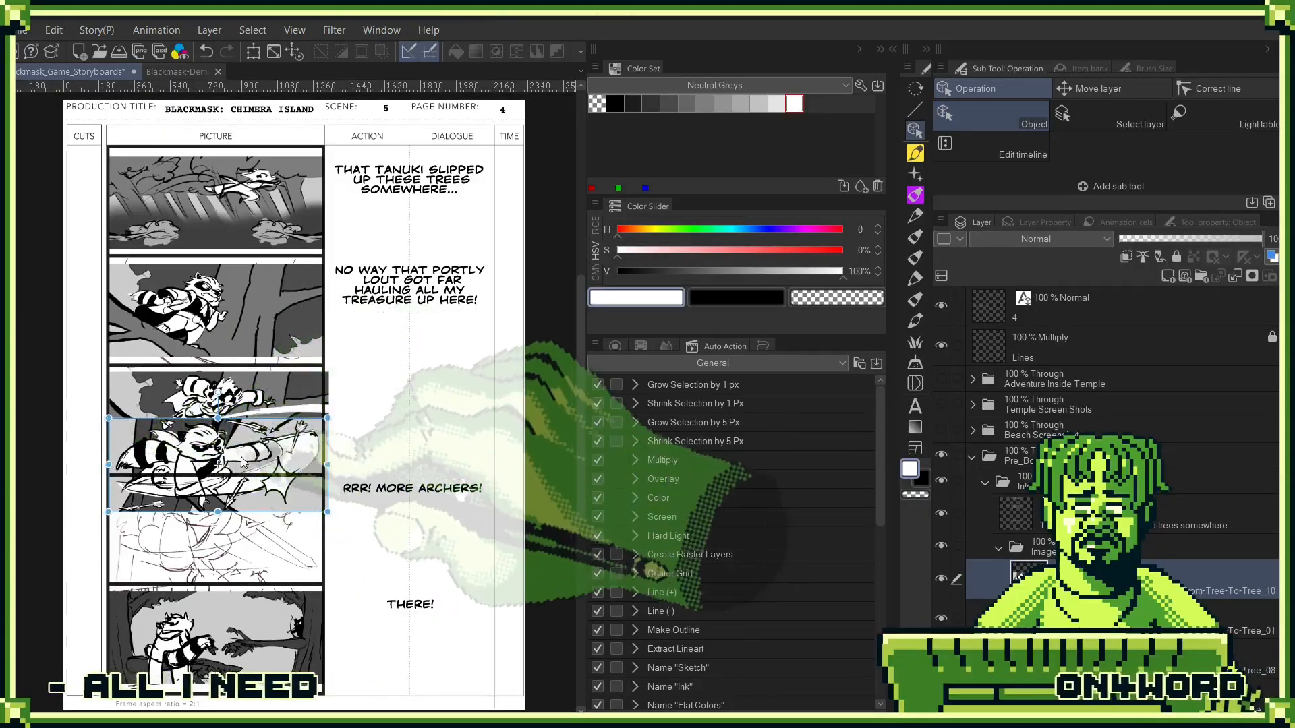
drag(240, 456, 260, 530)
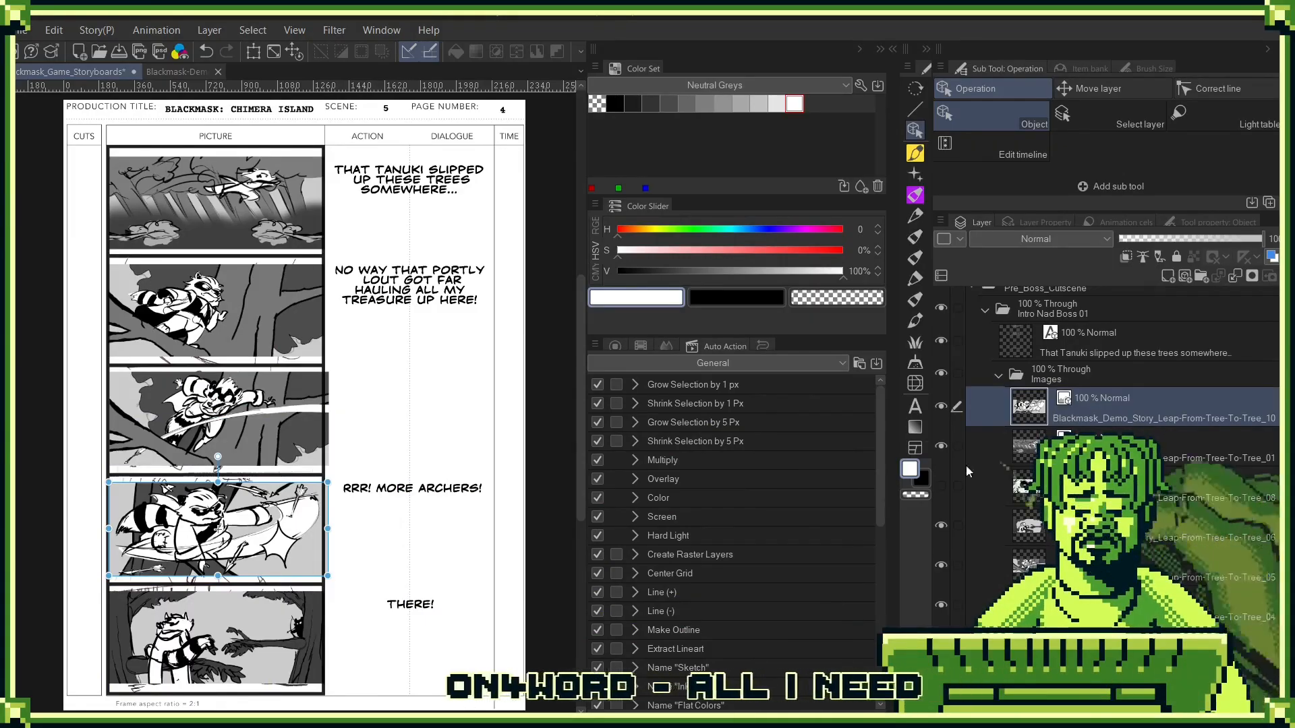
drag(323, 484, 322, 482)
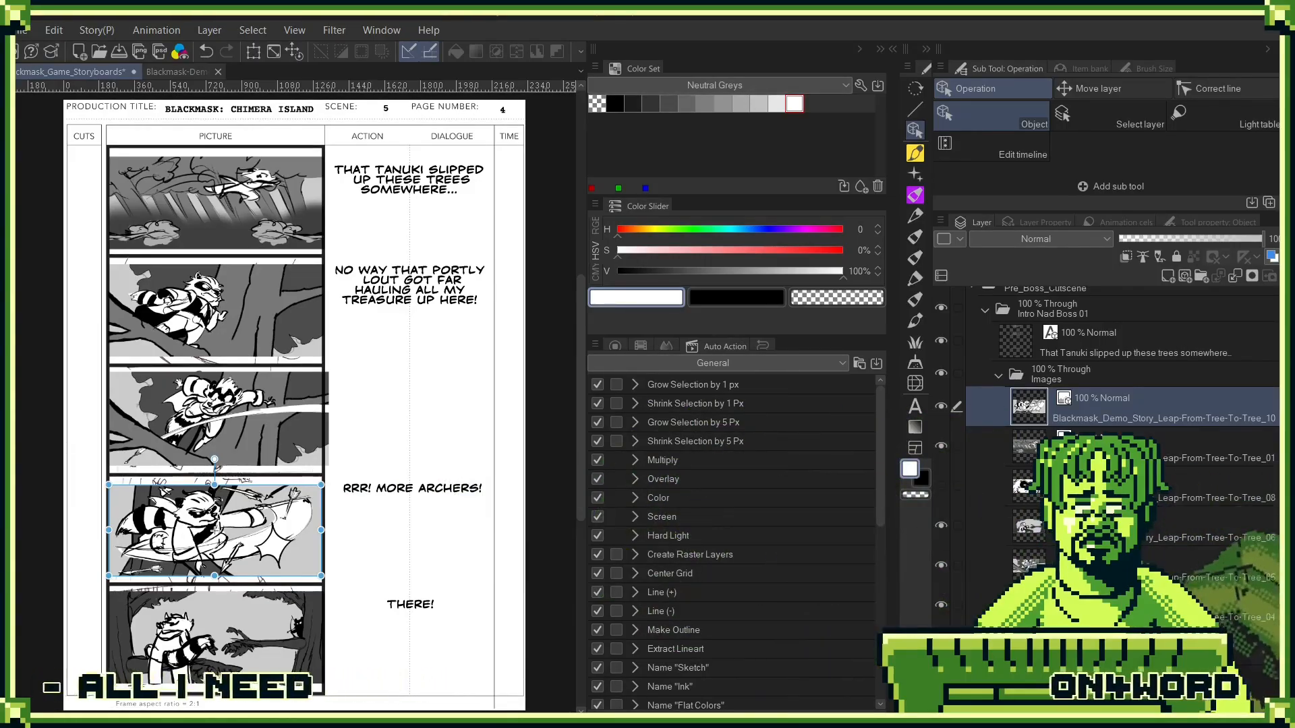
- Hide the rough sketch images lying beneath the finished artwork in the fourth and second panels
click(214, 530)
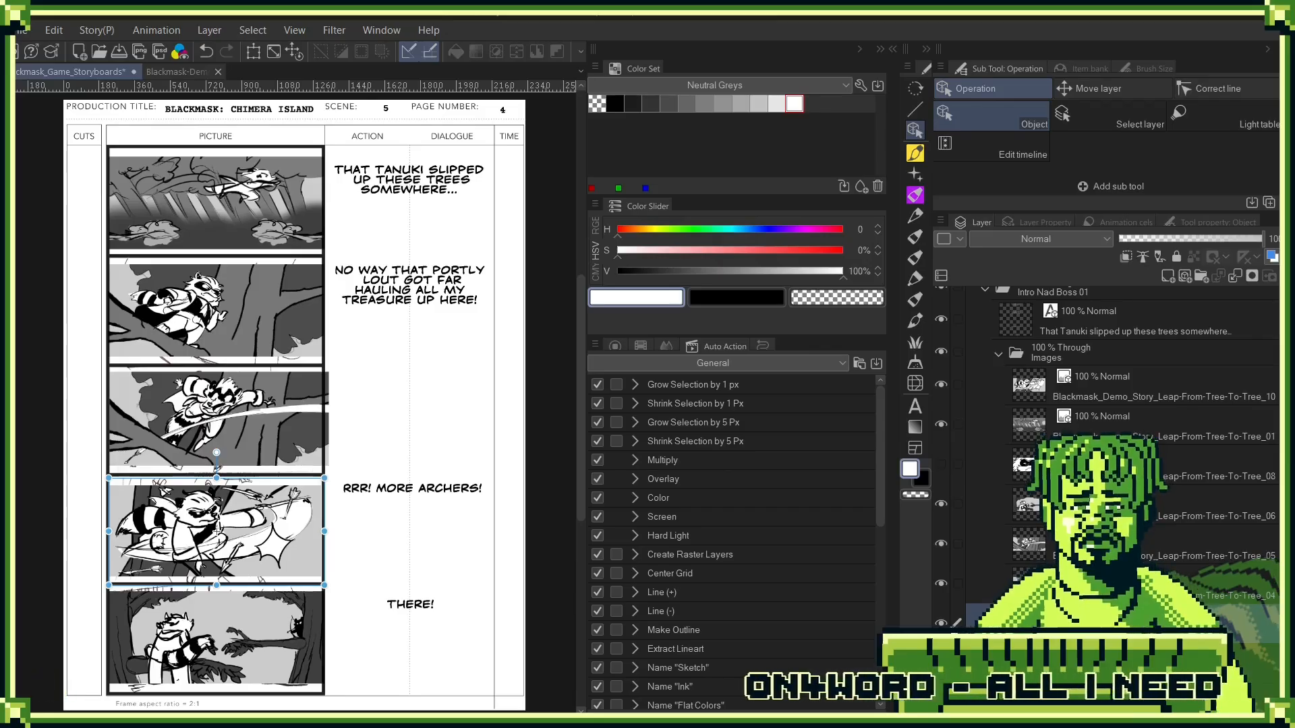
click(941, 623)
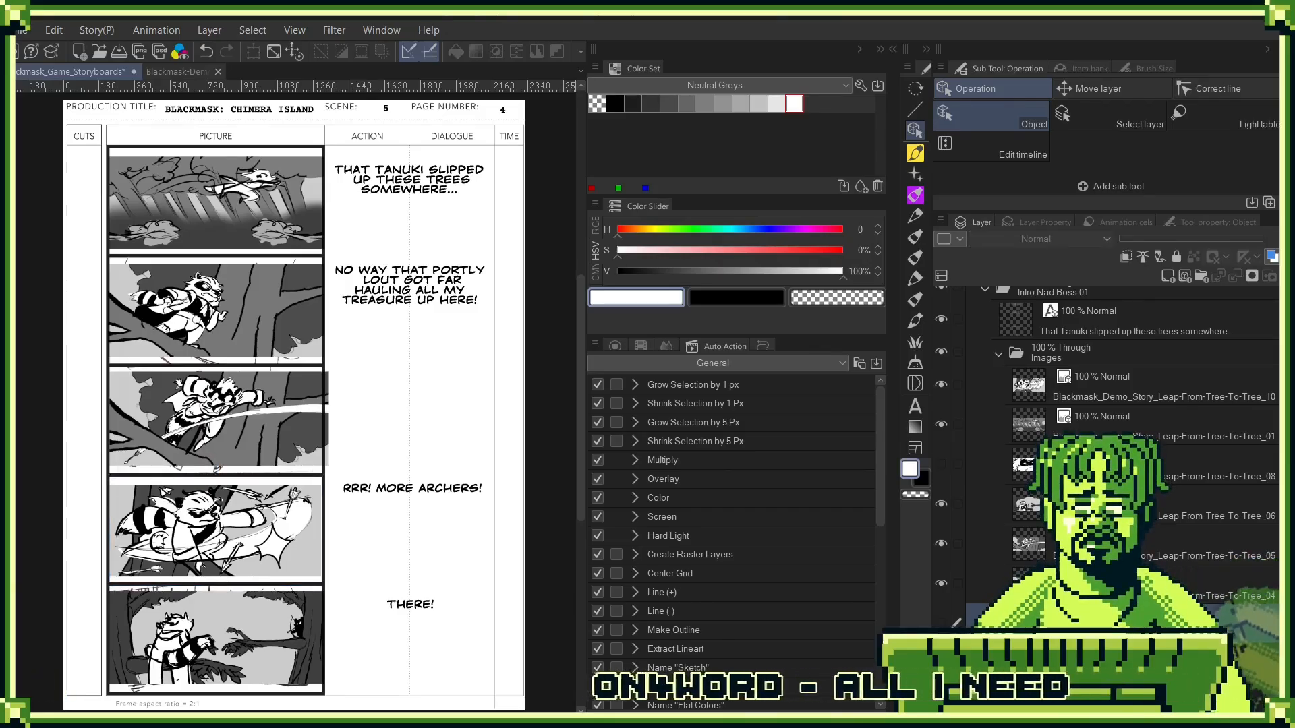
drag(1245, 614, 1286, 276)
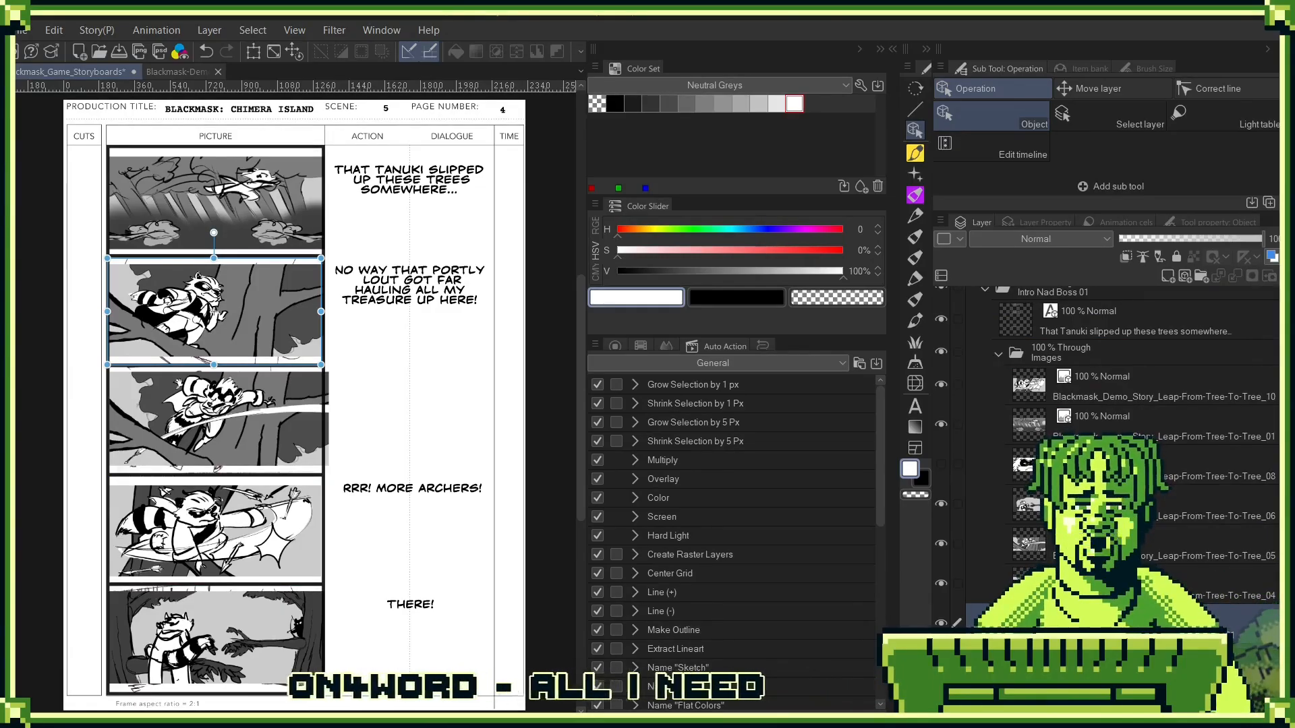
click(230, 295)
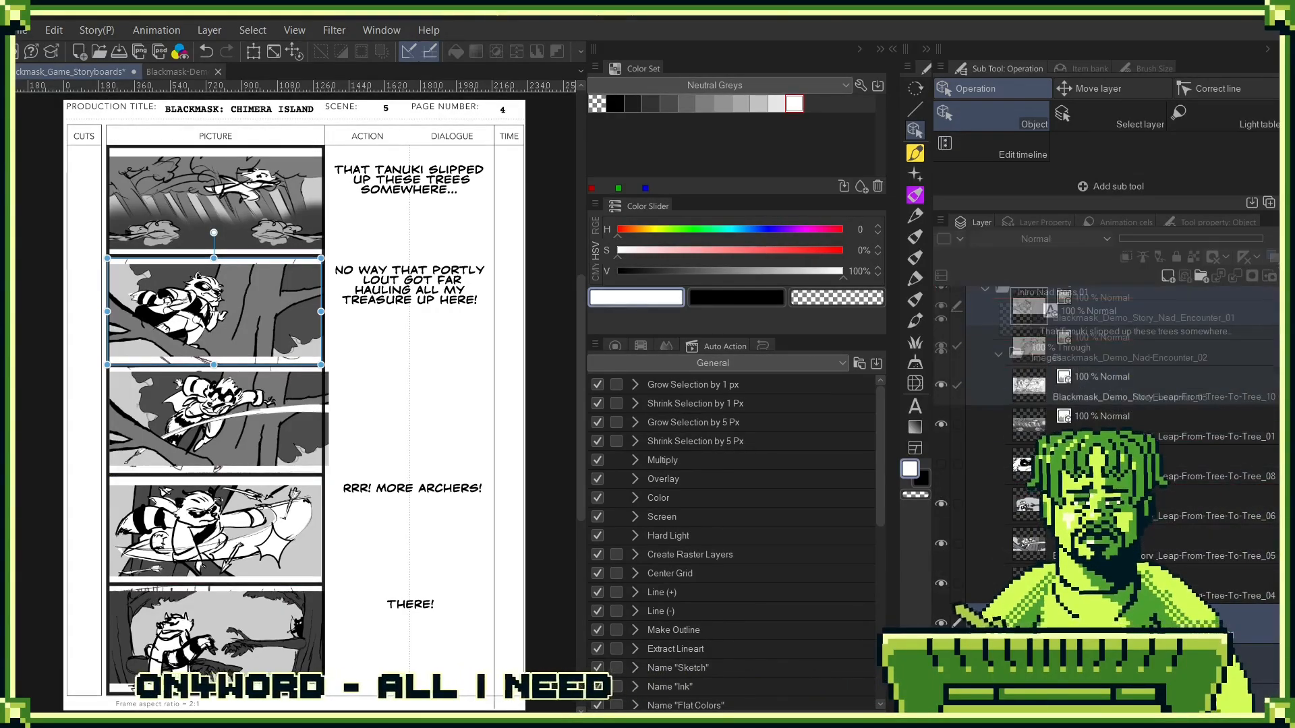
- Add the speaker name "COLE" on its own line above the first panel's dialogue about the Tanuki
scroll(1106, 472, up, 3)
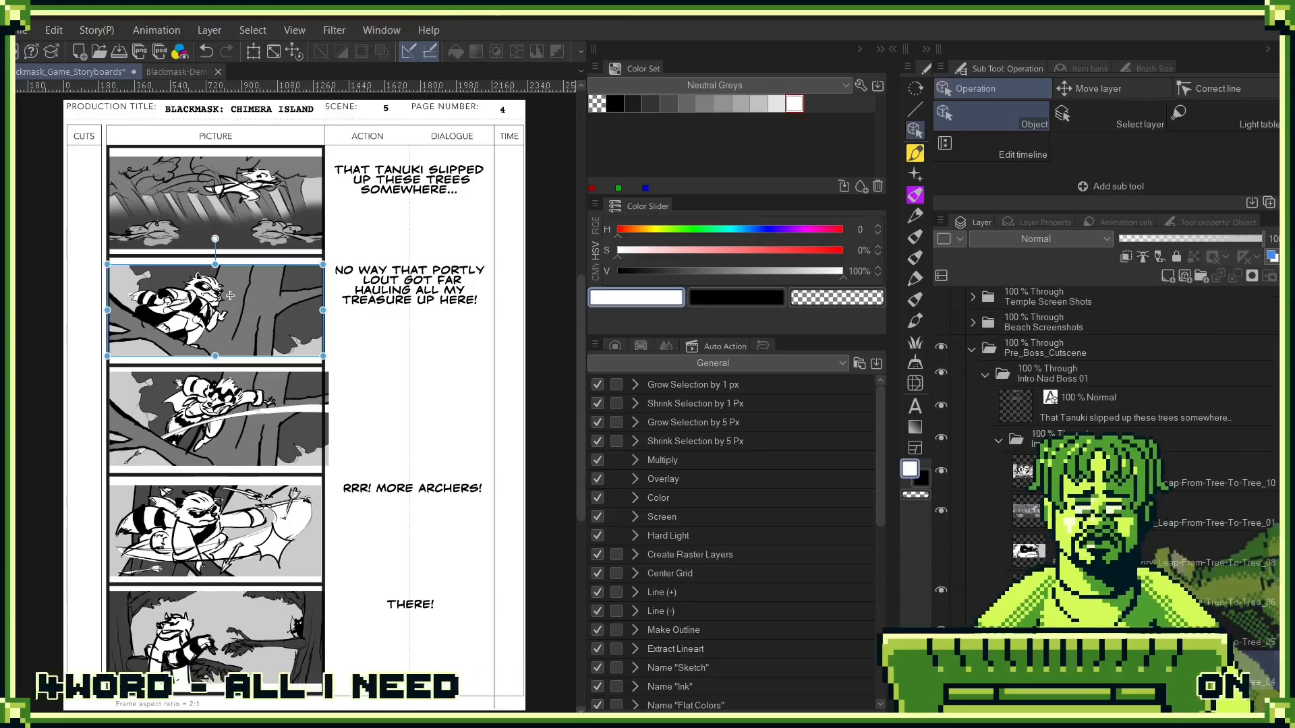
click(1106, 551)
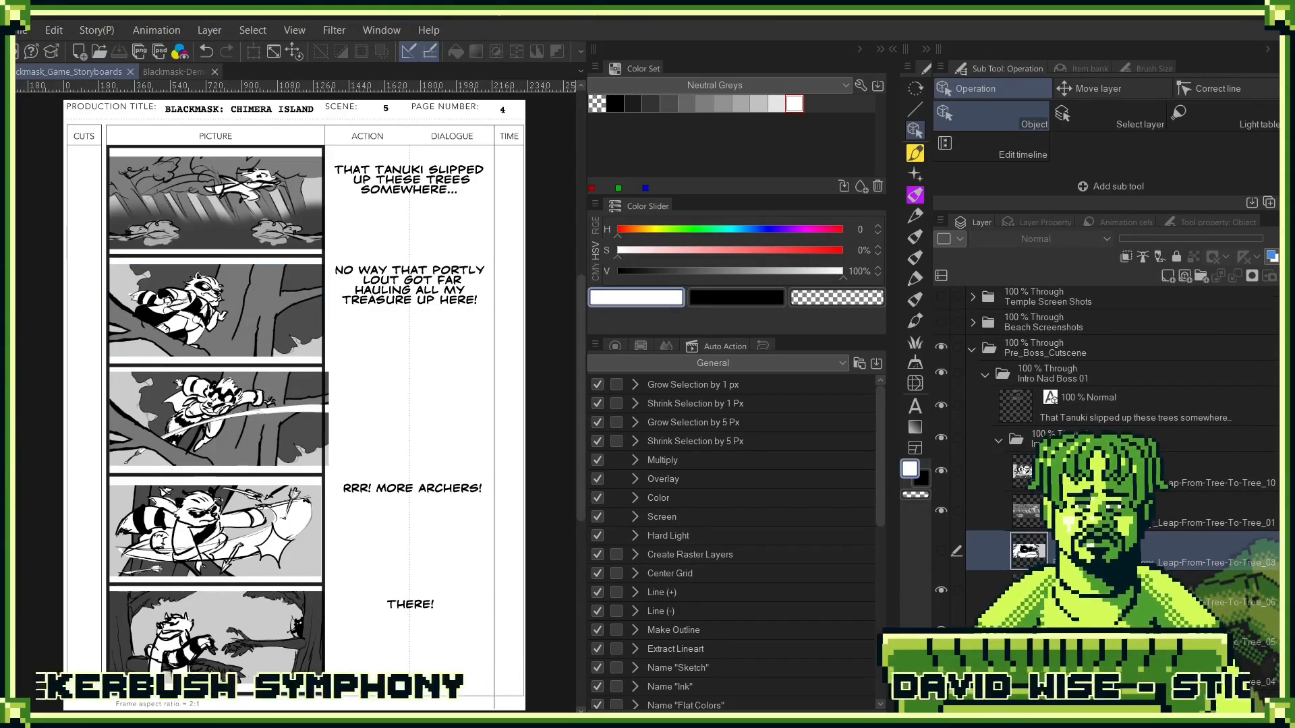
click(1051, 422)
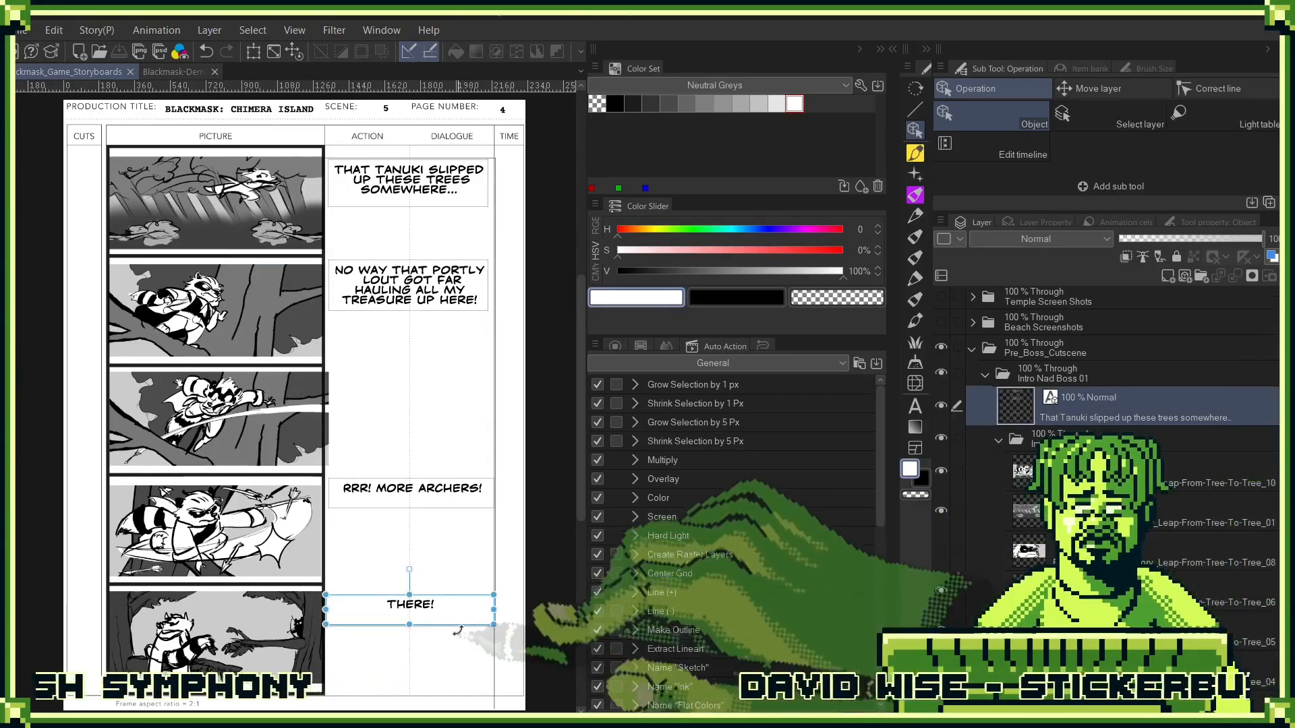
key(t)
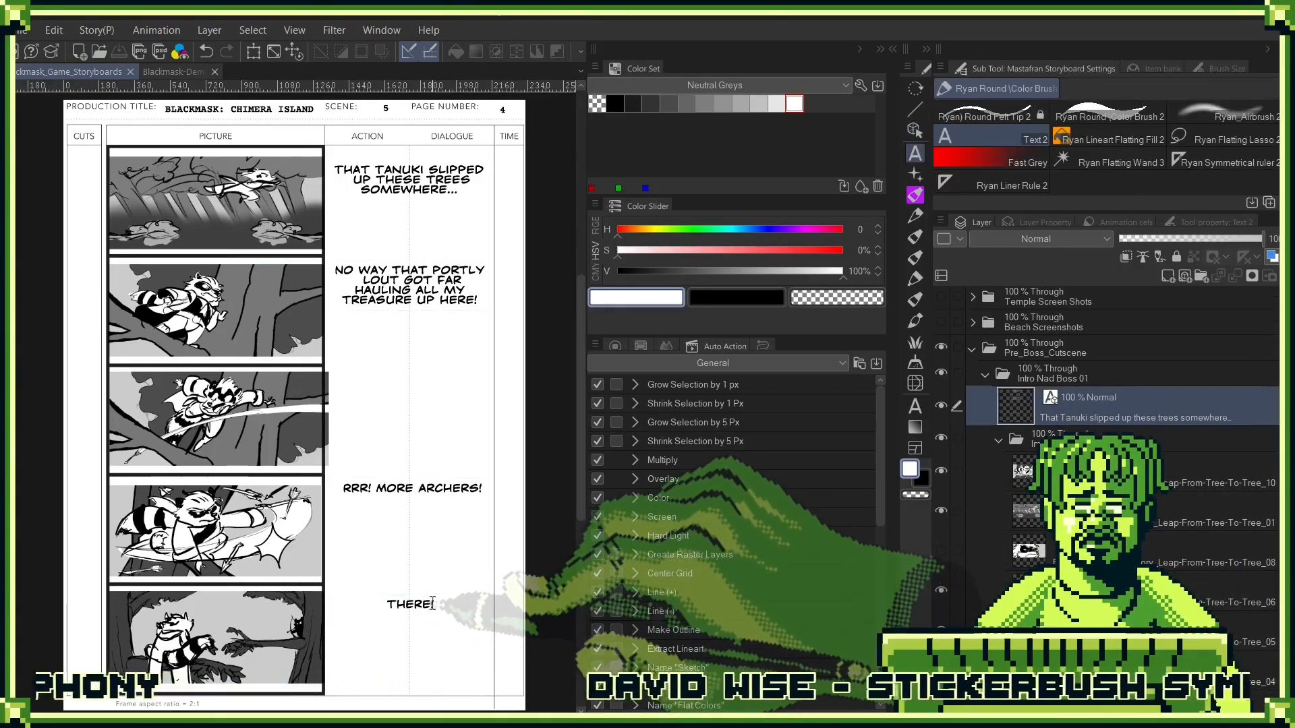
click(344, 168)
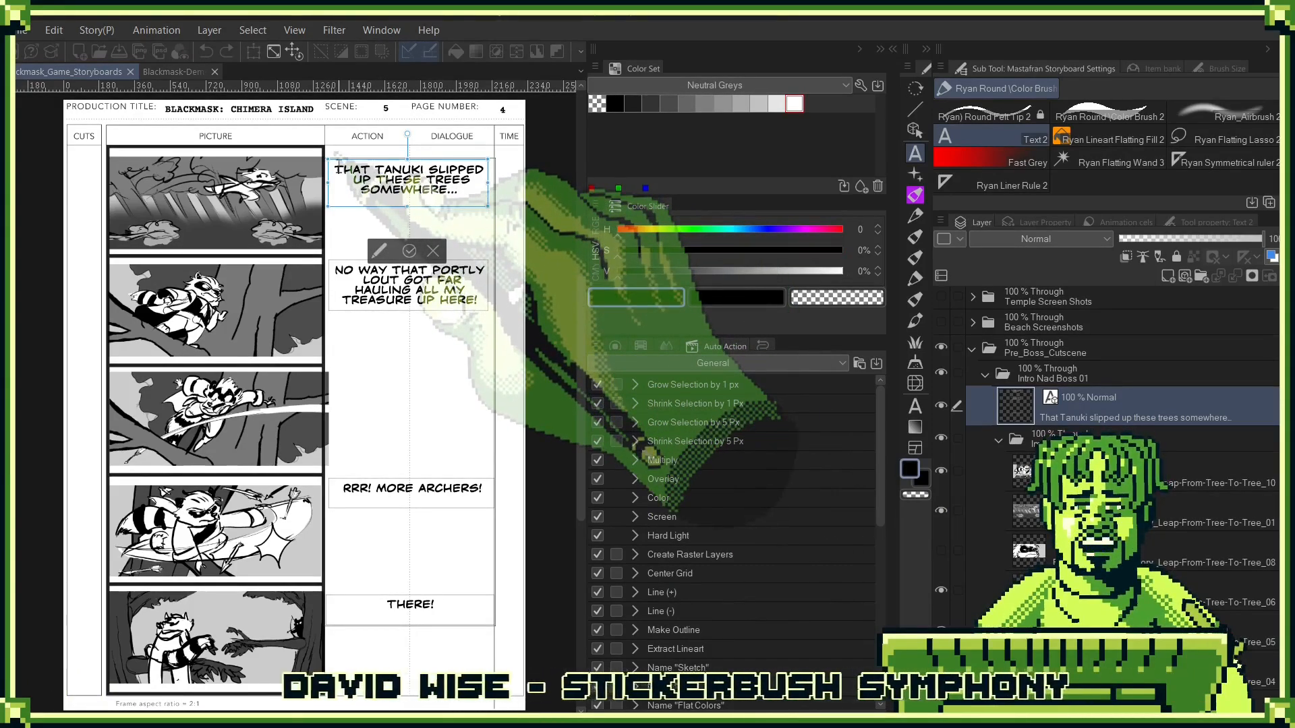
key(Return)
text(CIO)
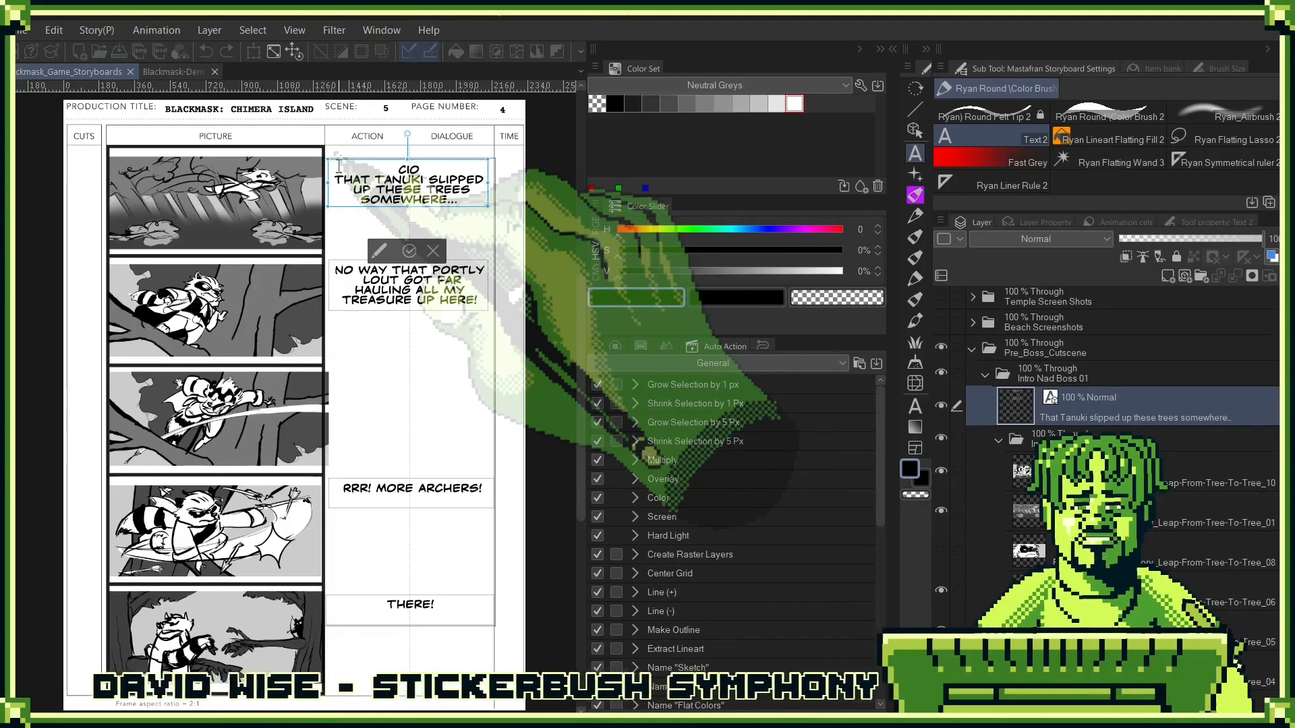
key(BackSpace)
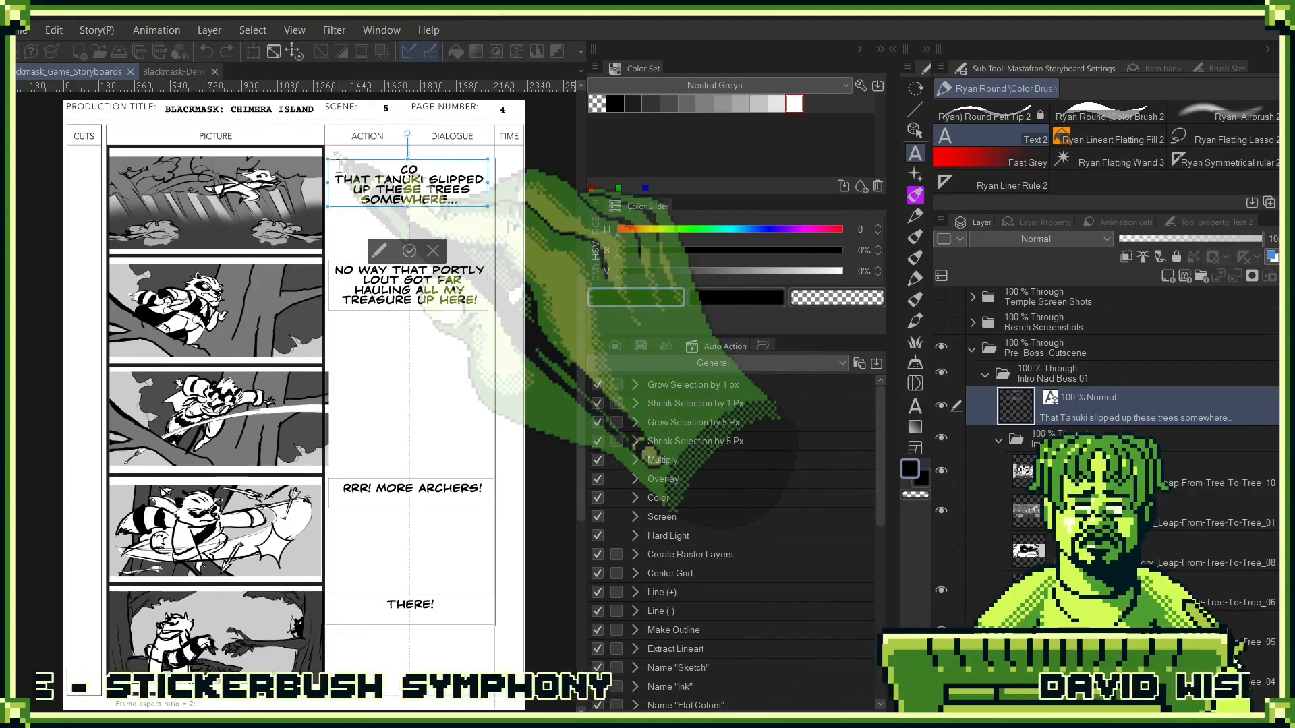
text(OLE)
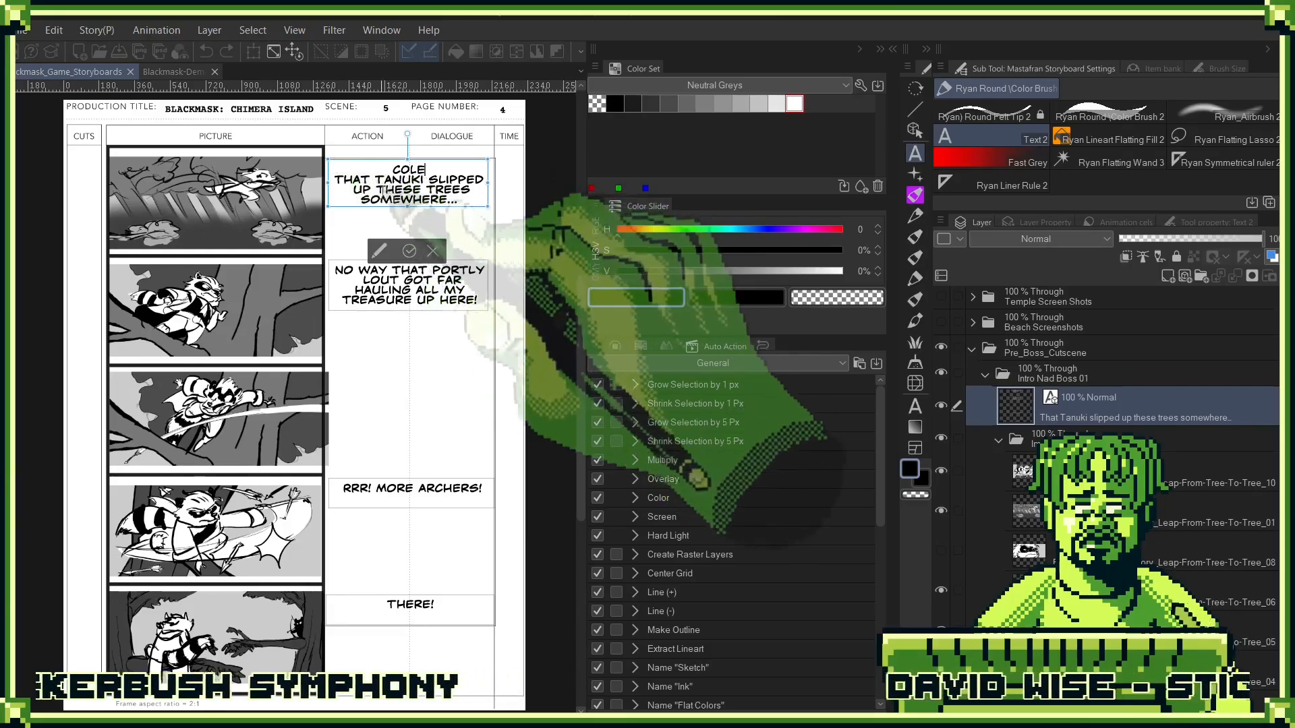
- Try to switch the first panel's dialogue to the Courier Prime font through the text tool's detailed settings
click(379, 251)
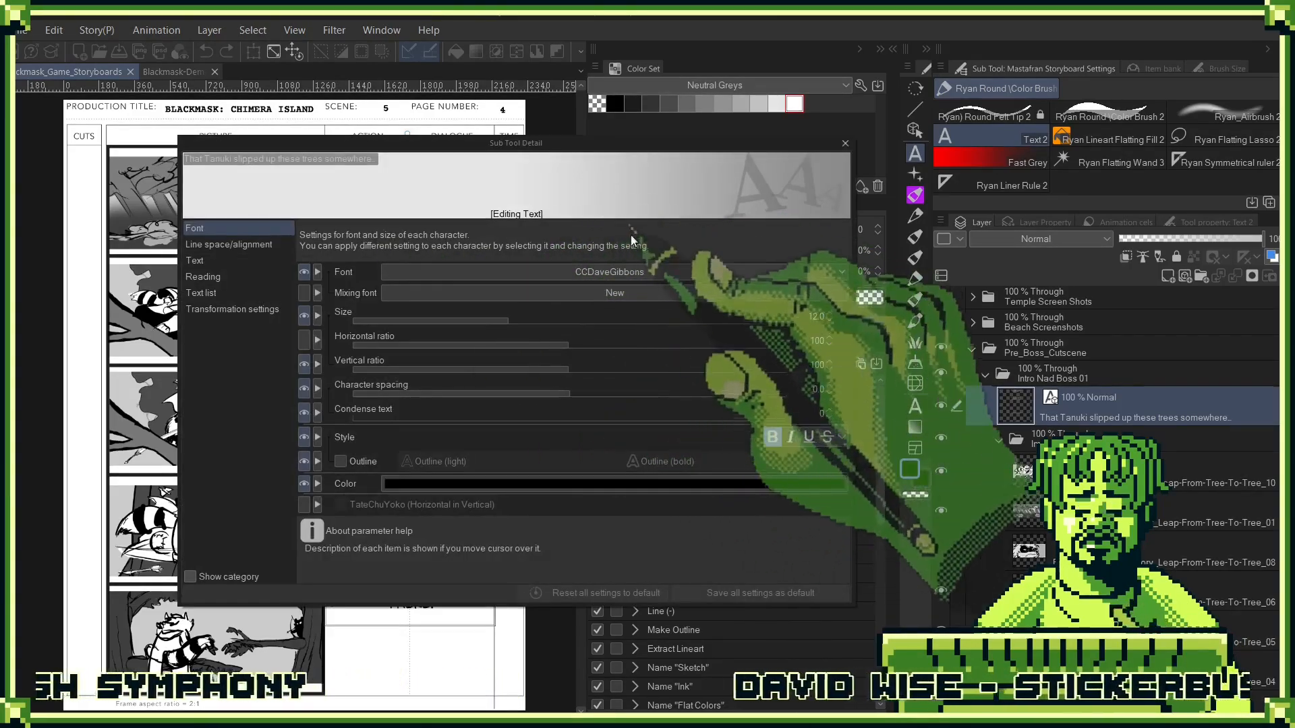
click(609, 271)
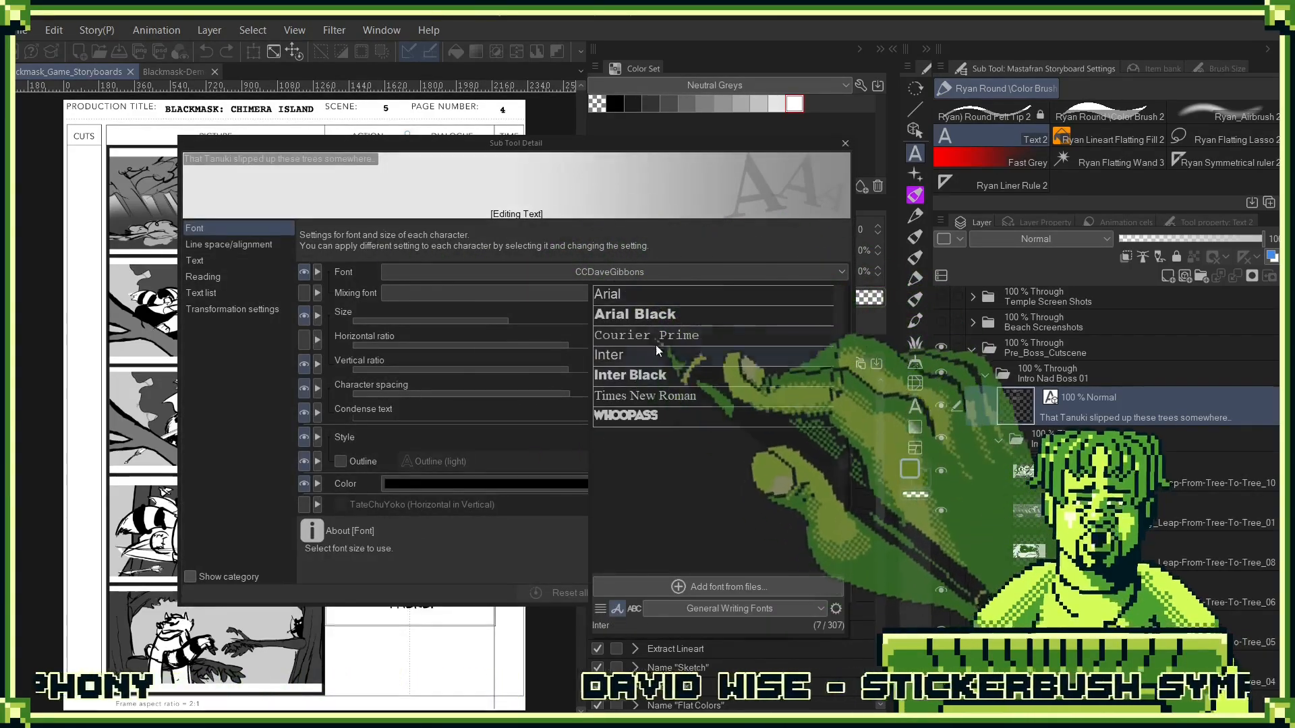
click(656, 337)
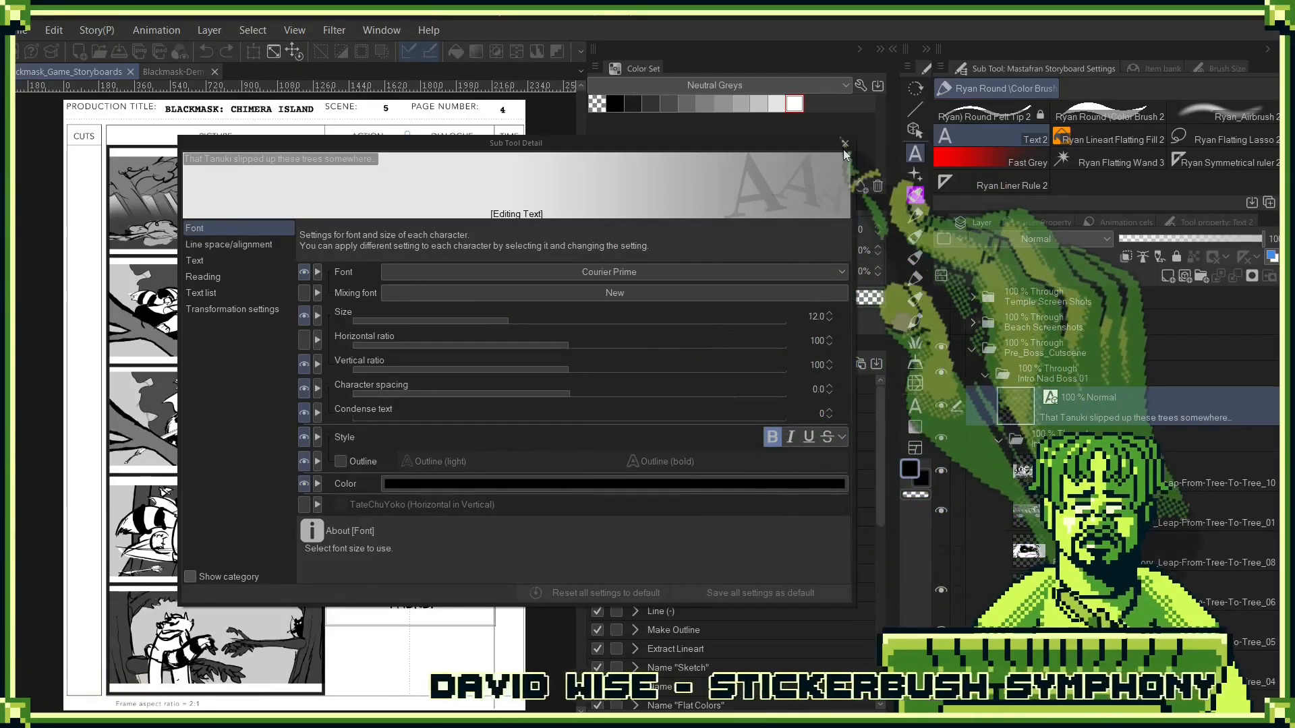
click(844, 144)
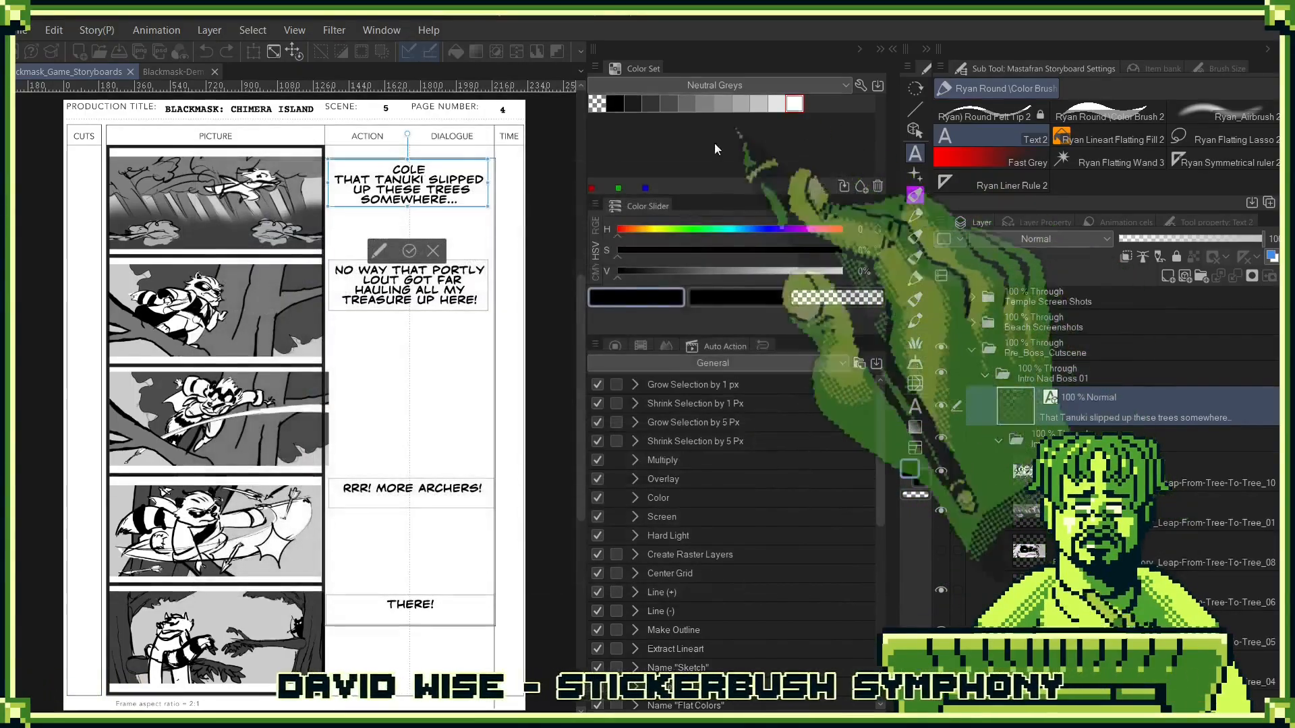
- Select all of the first panel's dialogue text and set its font to Courier Prime
key(ctrl+a)
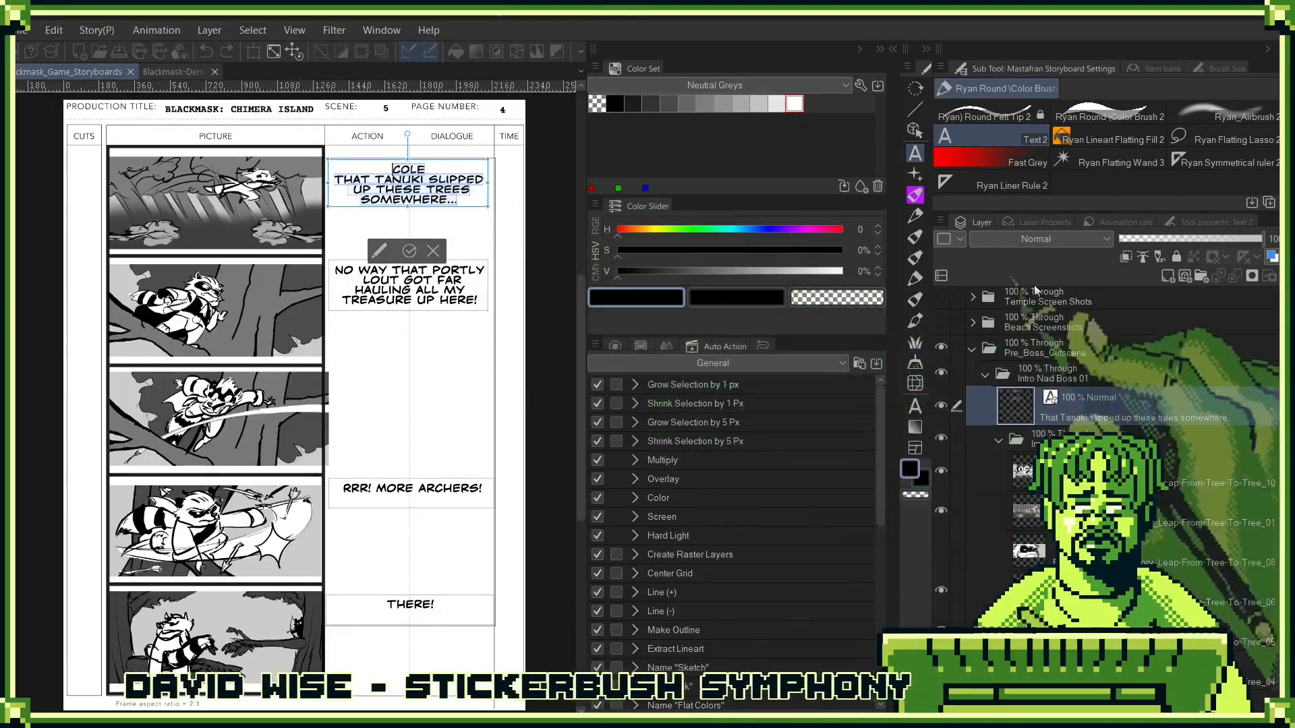
click(1219, 226)
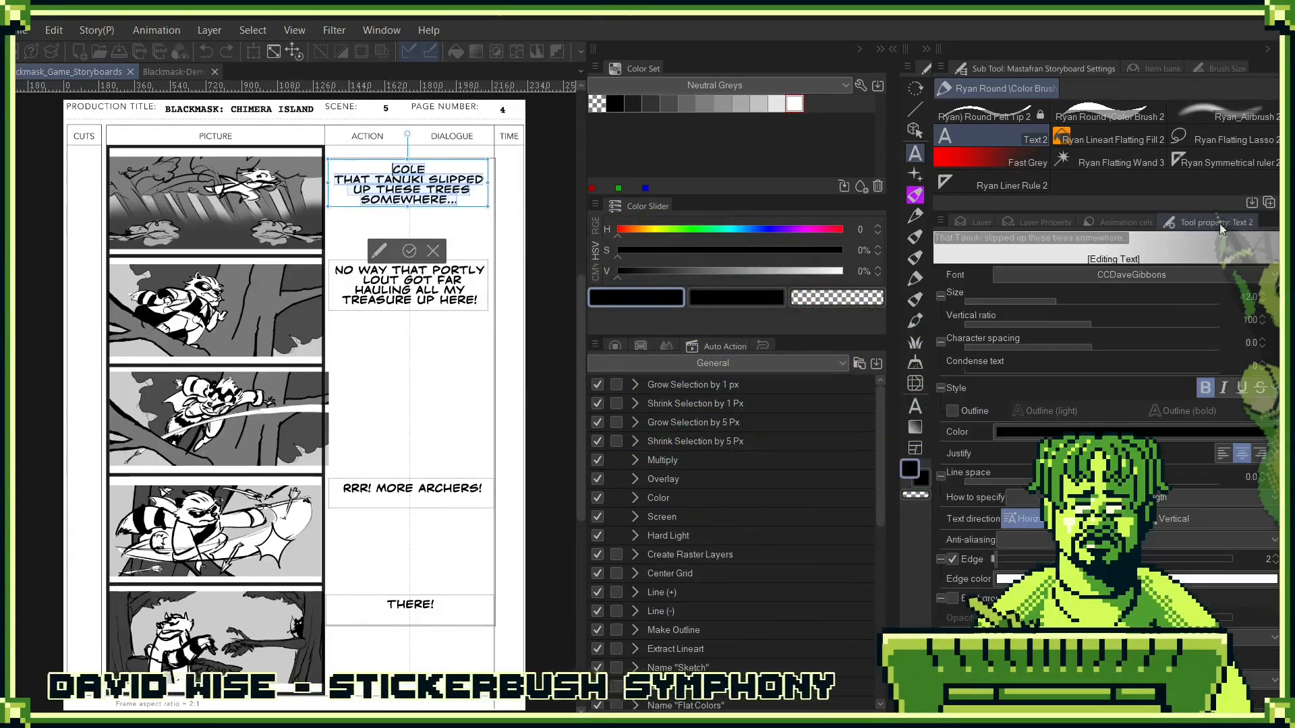
click(1208, 282)
click(1055, 338)
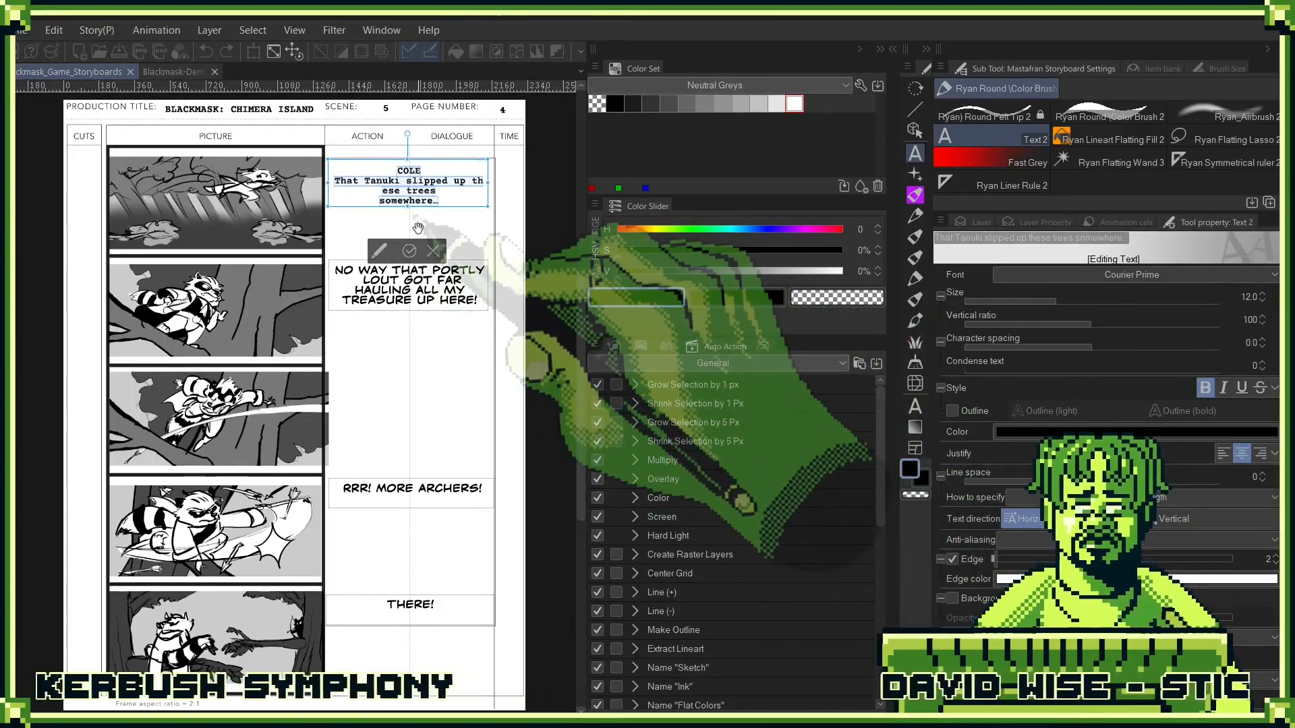
- Lengthen the first panel's text box and narrow it so it sits within the Dialogue column
click(386, 170)
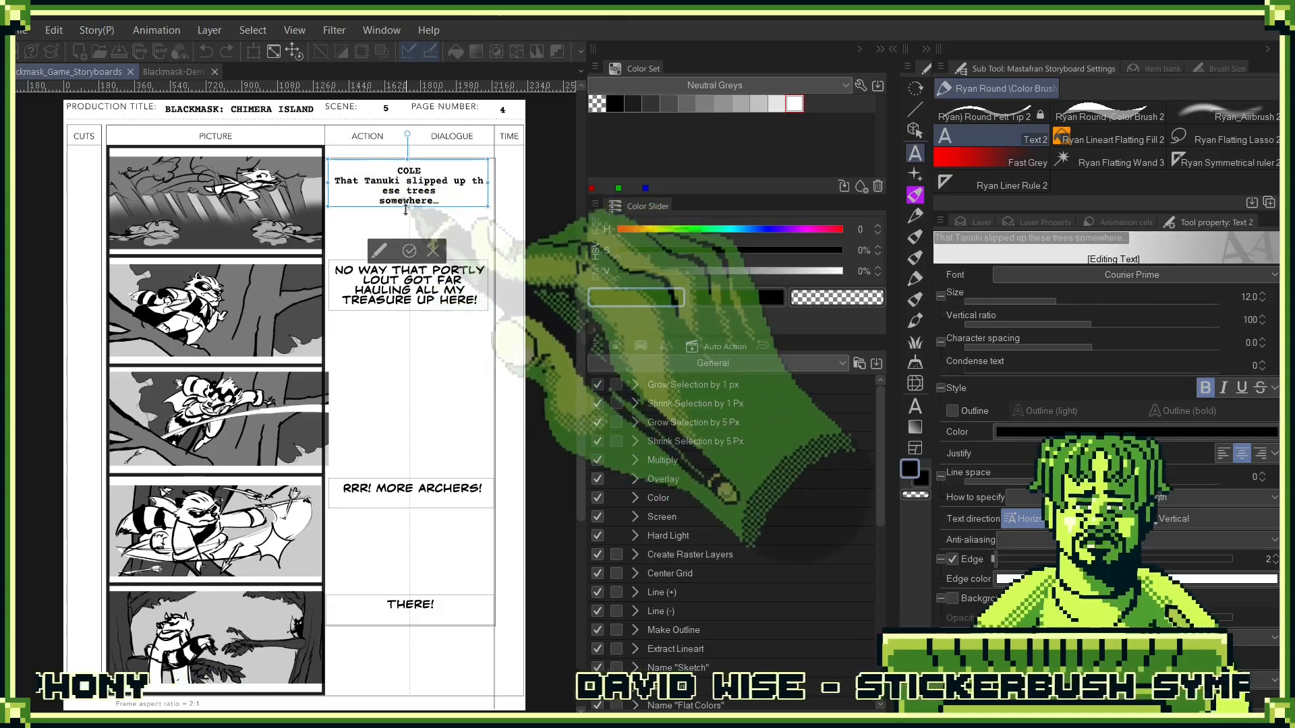
drag(406, 210, 422, 258)
key(ctrl+a)
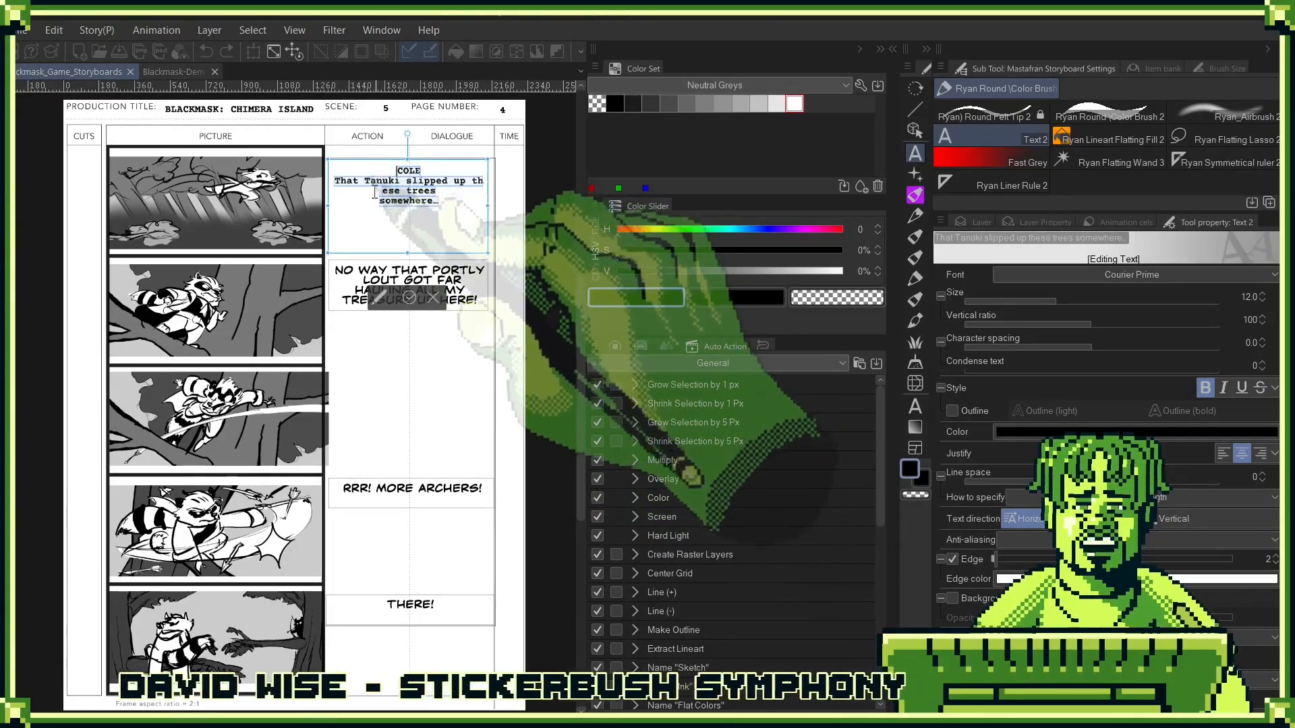
drag(328, 206, 405, 206)
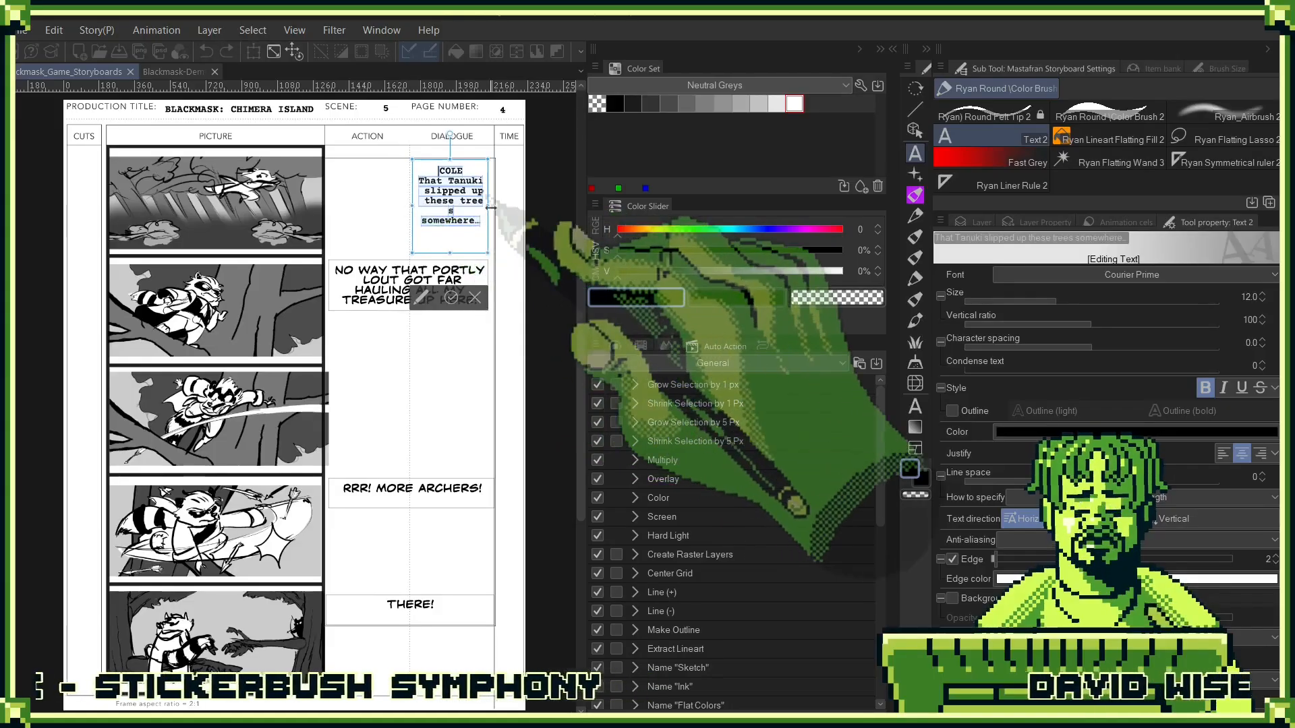
drag(493, 208, 497, 207)
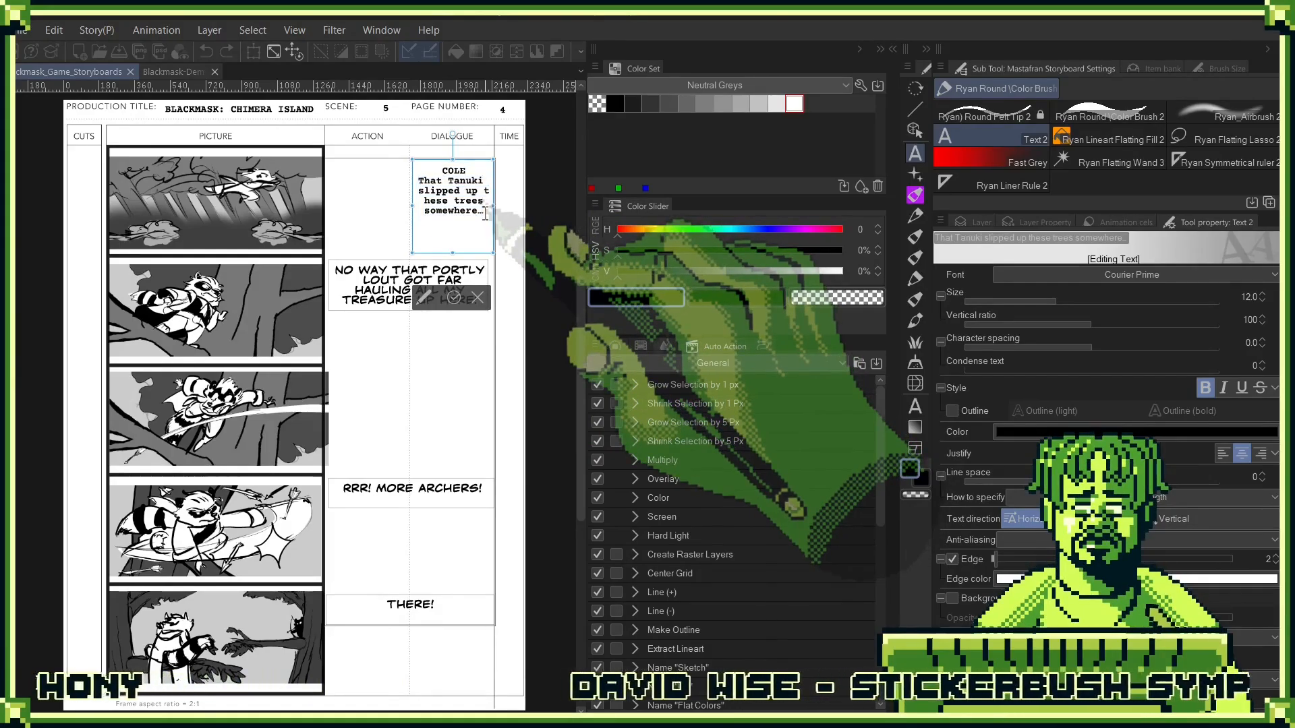
- Fix the split word in the first panel's dialogue so "these trees" starts its own line, and commit the text
drag(485, 215, 422, 145)
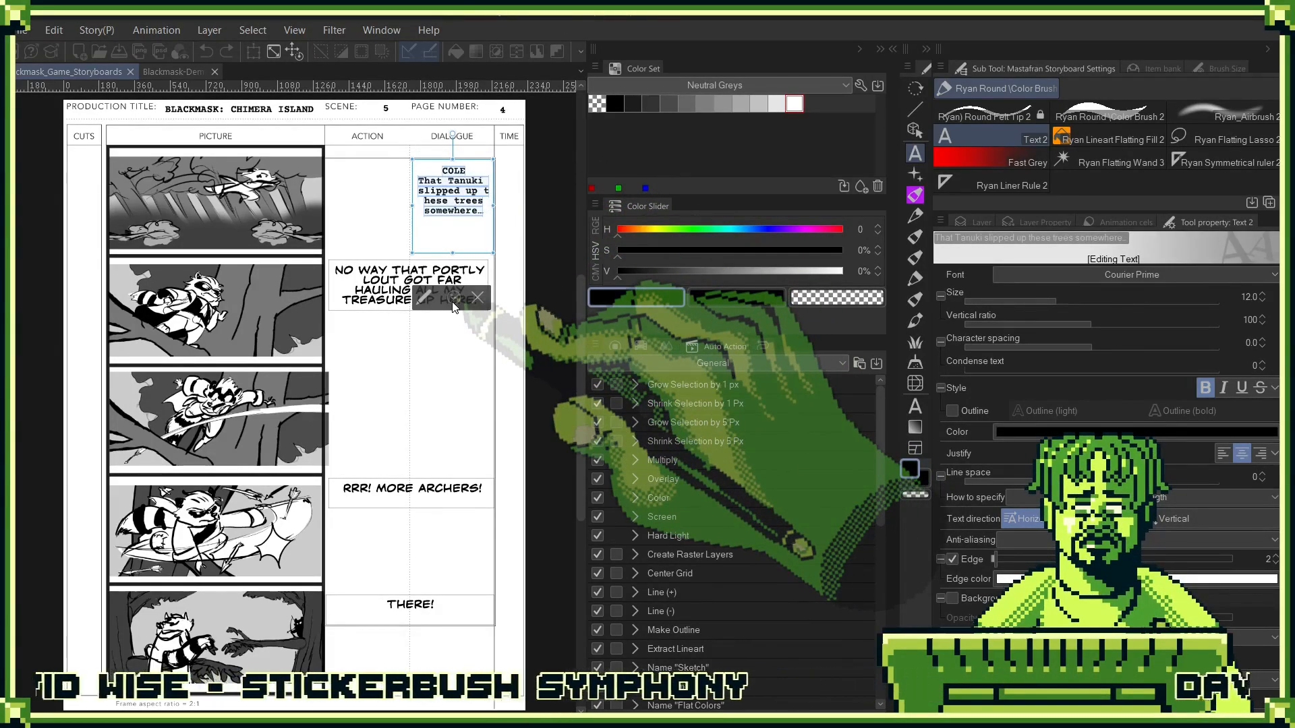
click(471, 212)
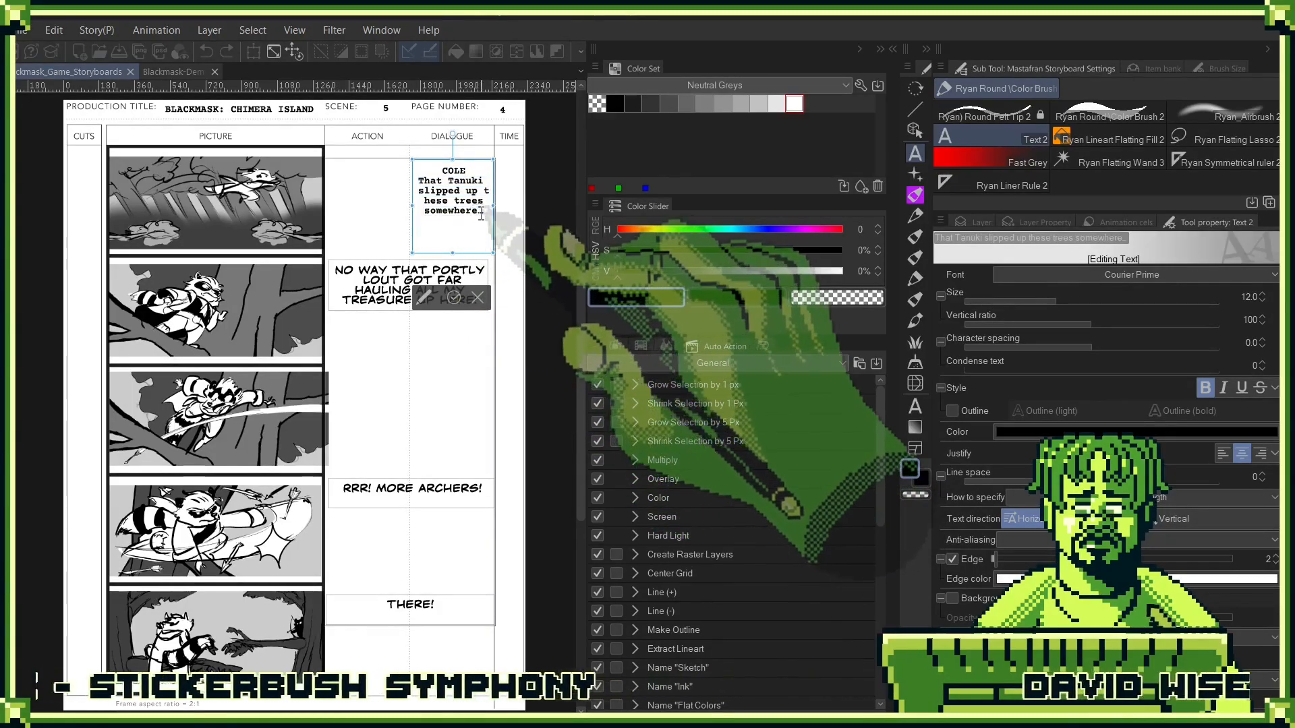
click(487, 195)
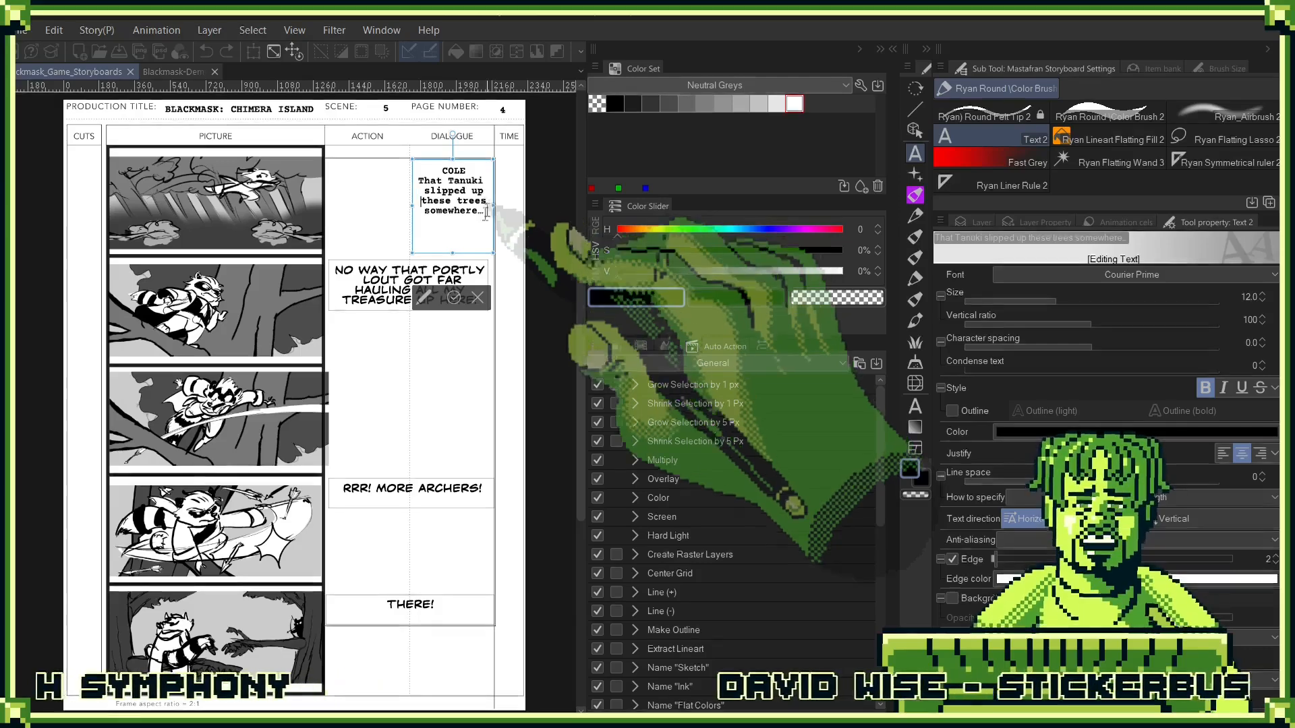
click(453, 296)
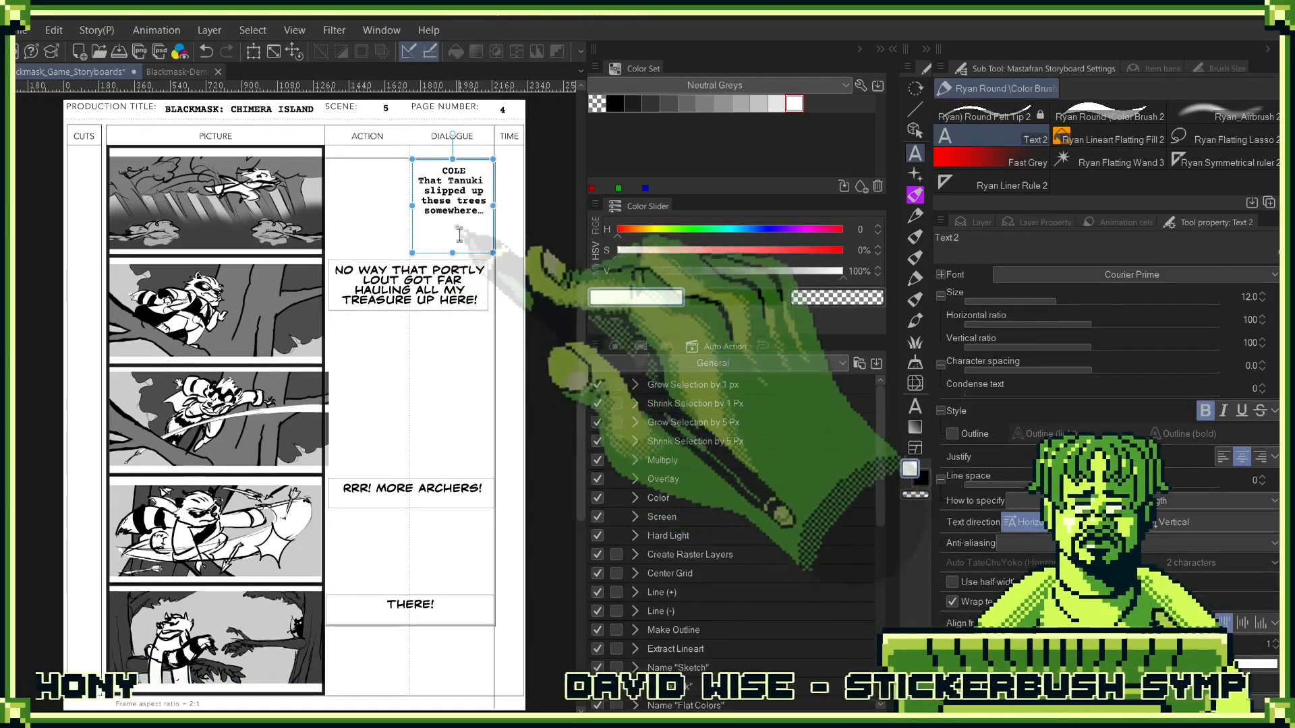
- Shorten the first panel's text box around its text and enclose the spoken line in quotation marks
click(467, 248)
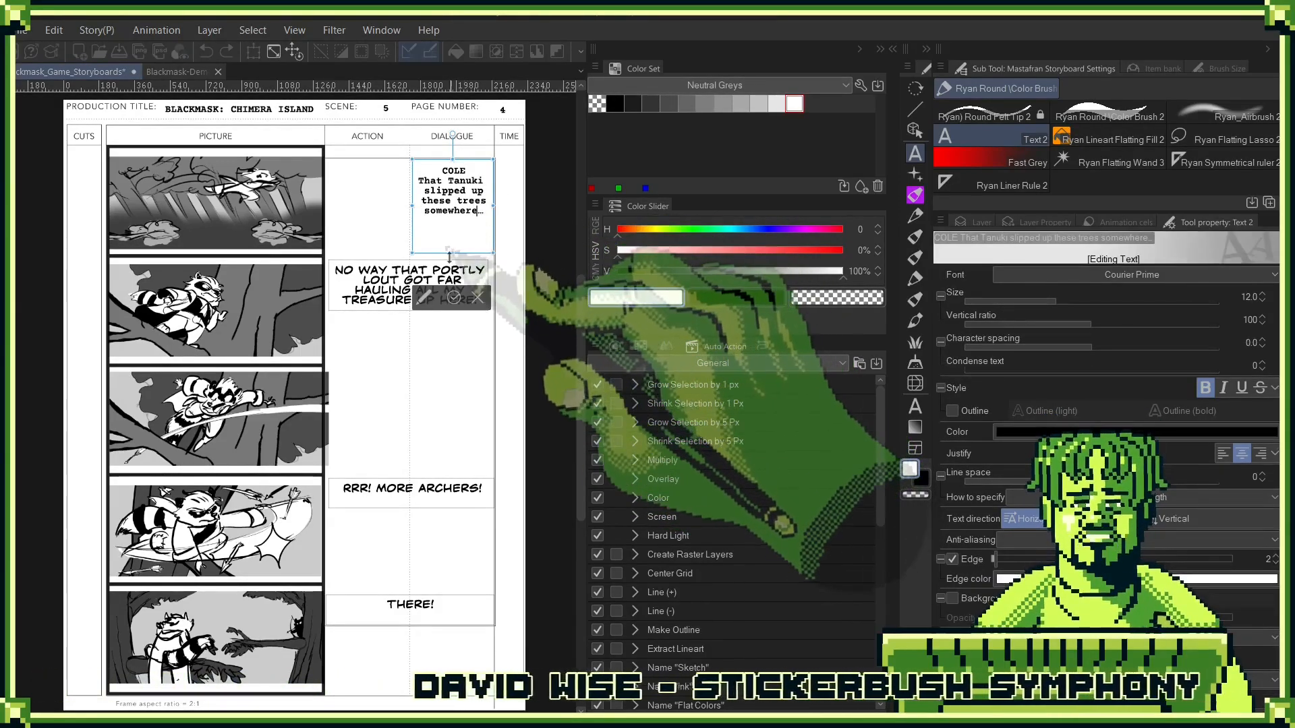
key(Escape)
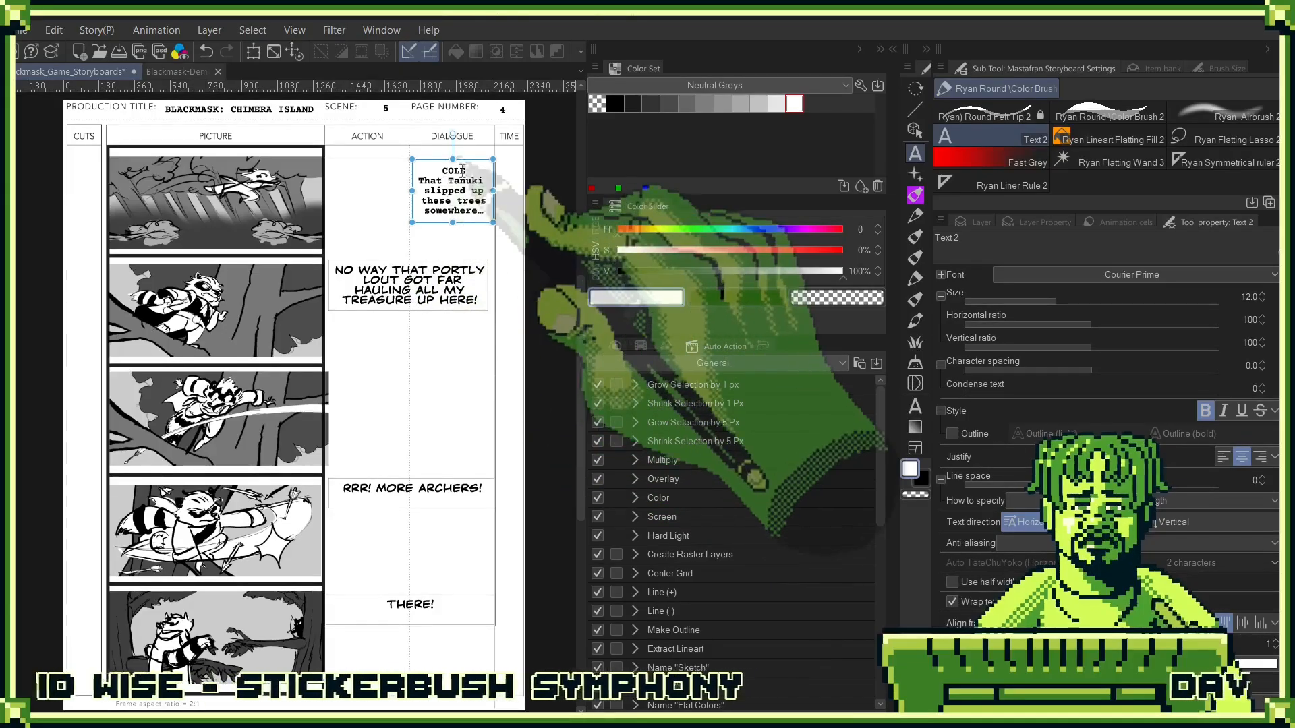
click(429, 182)
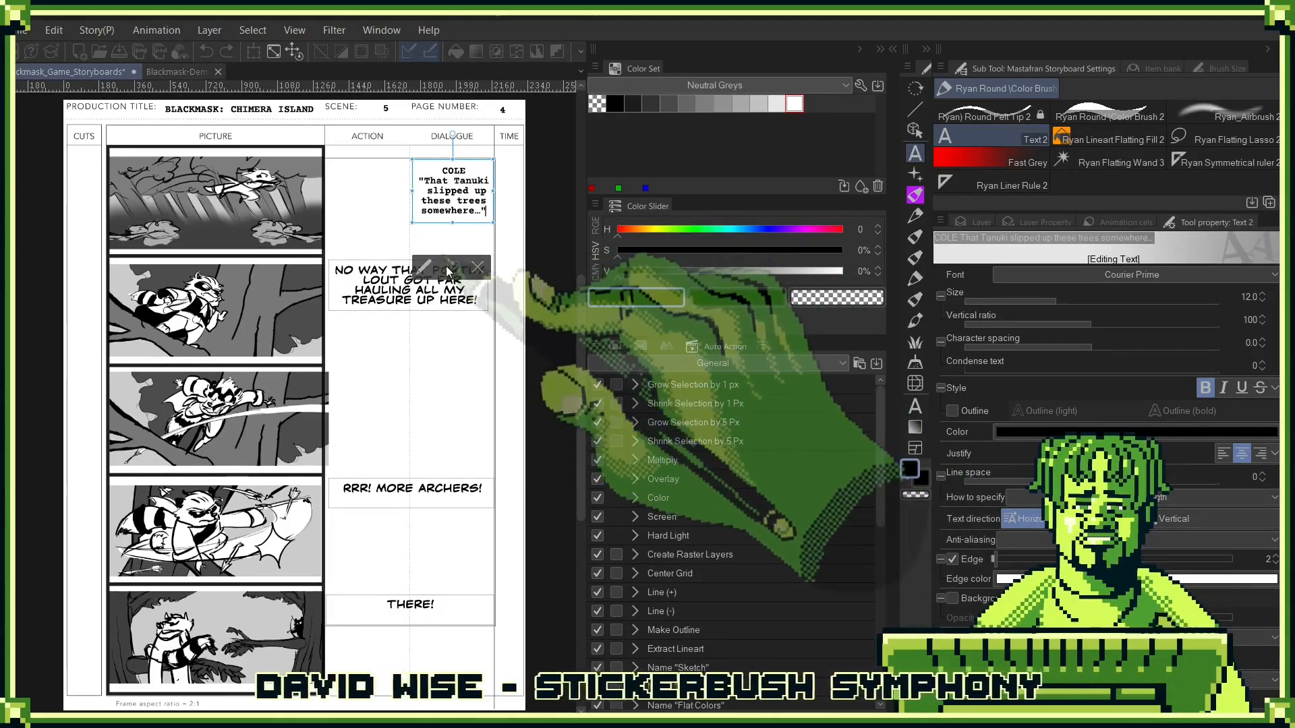
click(453, 267)
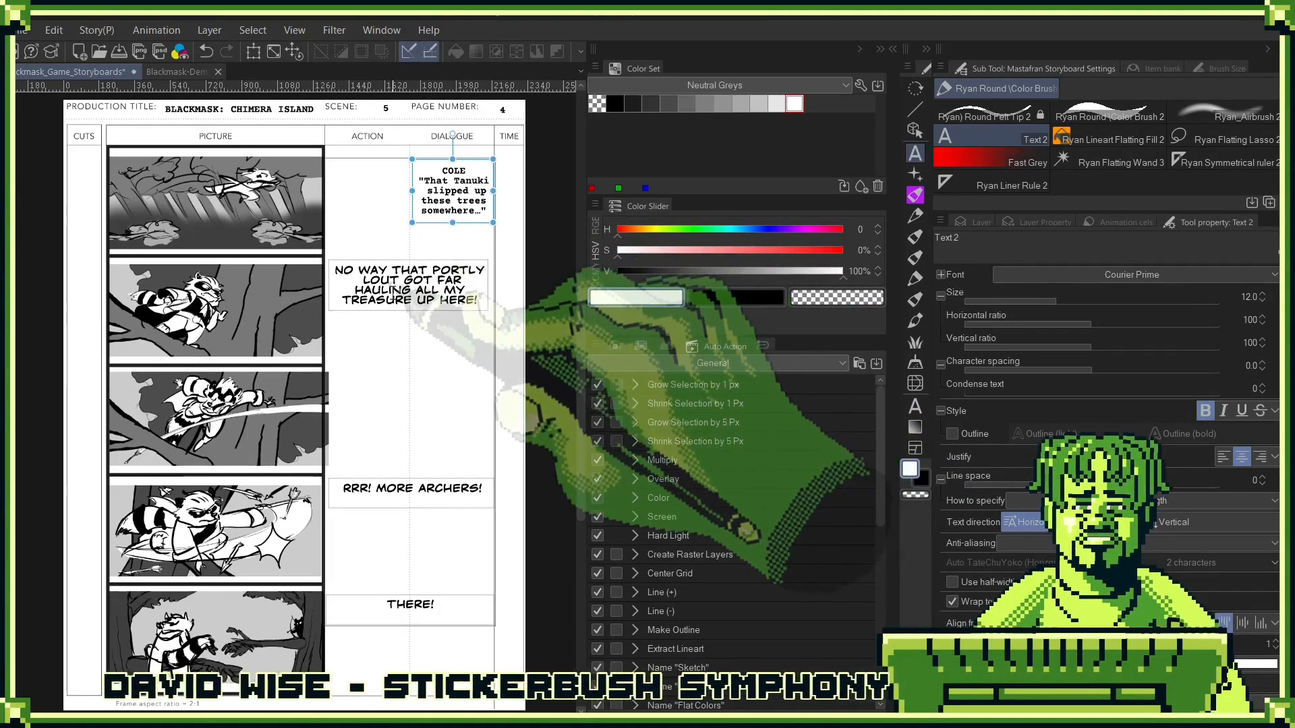
- Add "COLE" above the second panel's dialogue, put the line in quotation marks, and lengthen its text box
click(357, 276)
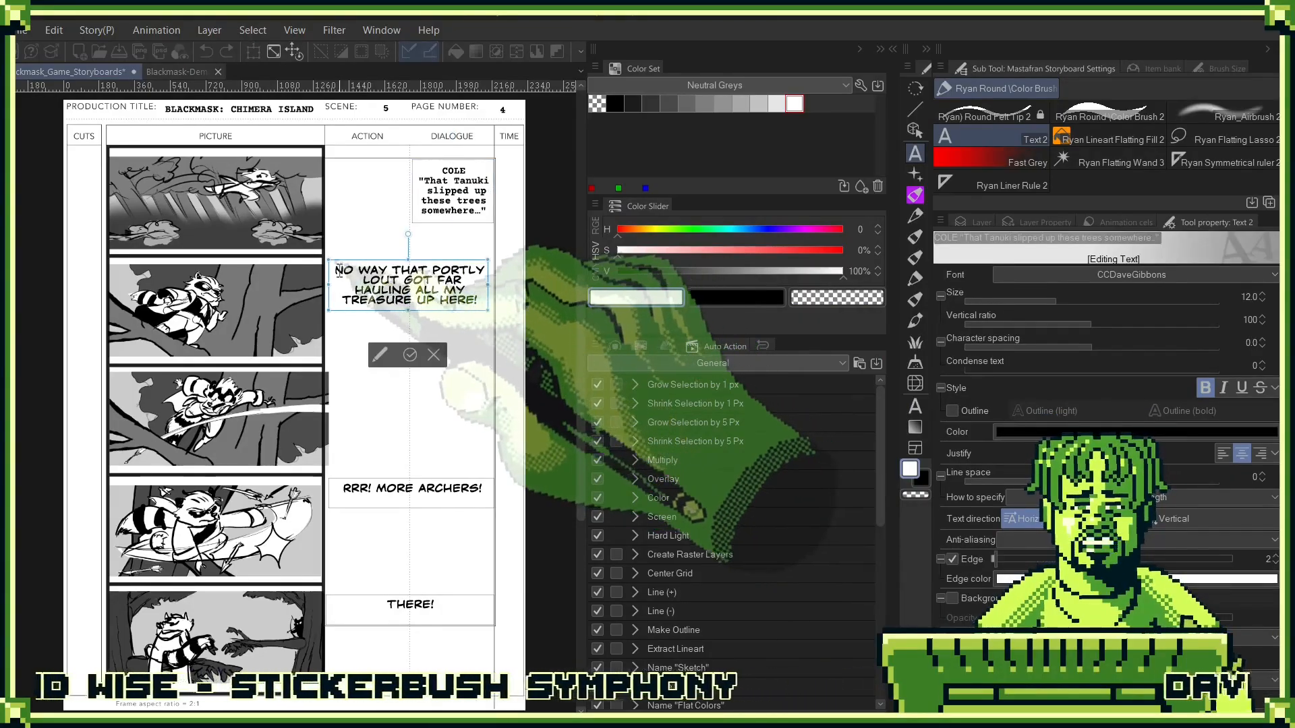
drag(336, 270, 506, 309)
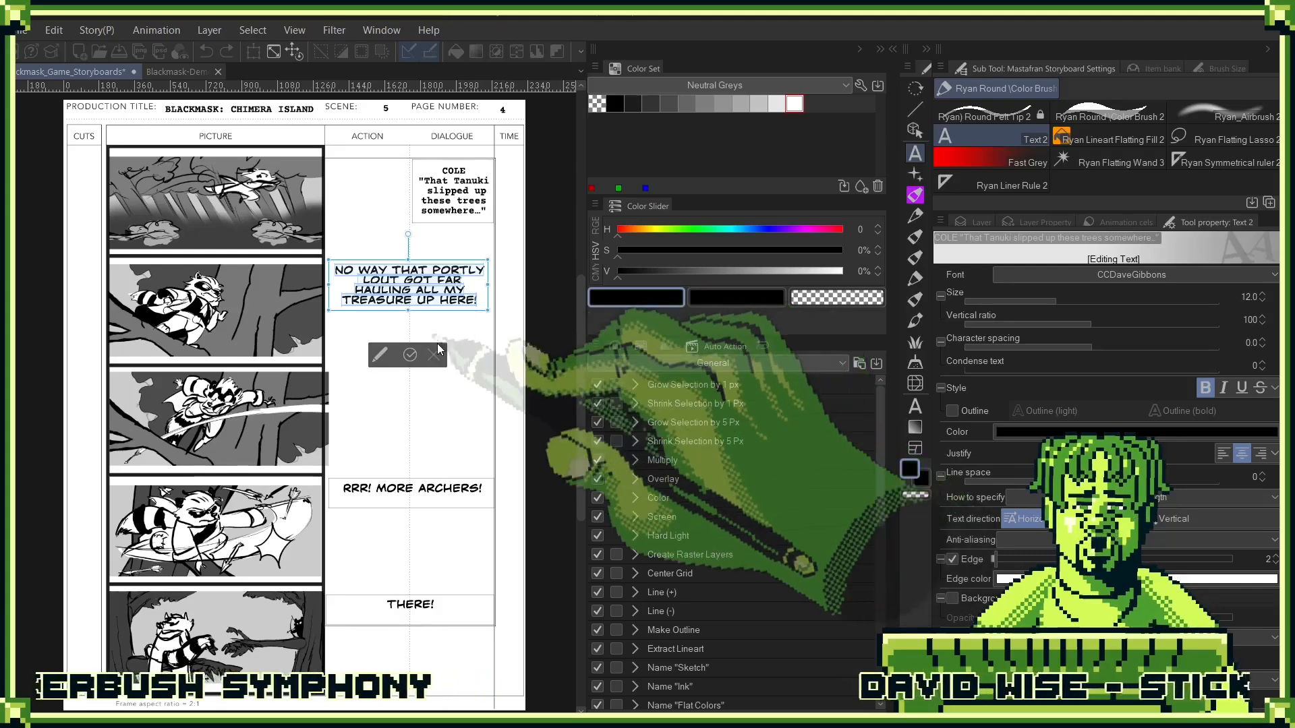
click(339, 280)
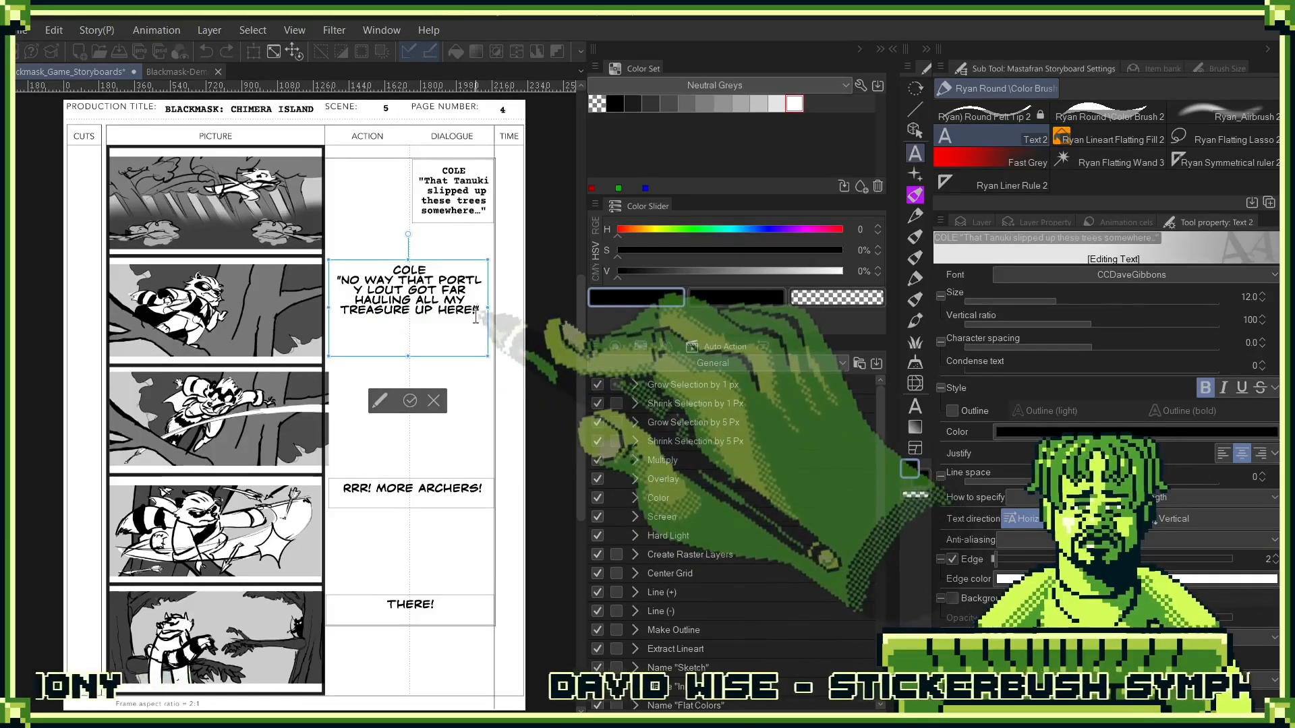
- Set the font of all the second panel's dialogue text to Courier Prime and commit it
key(ctrl+a)
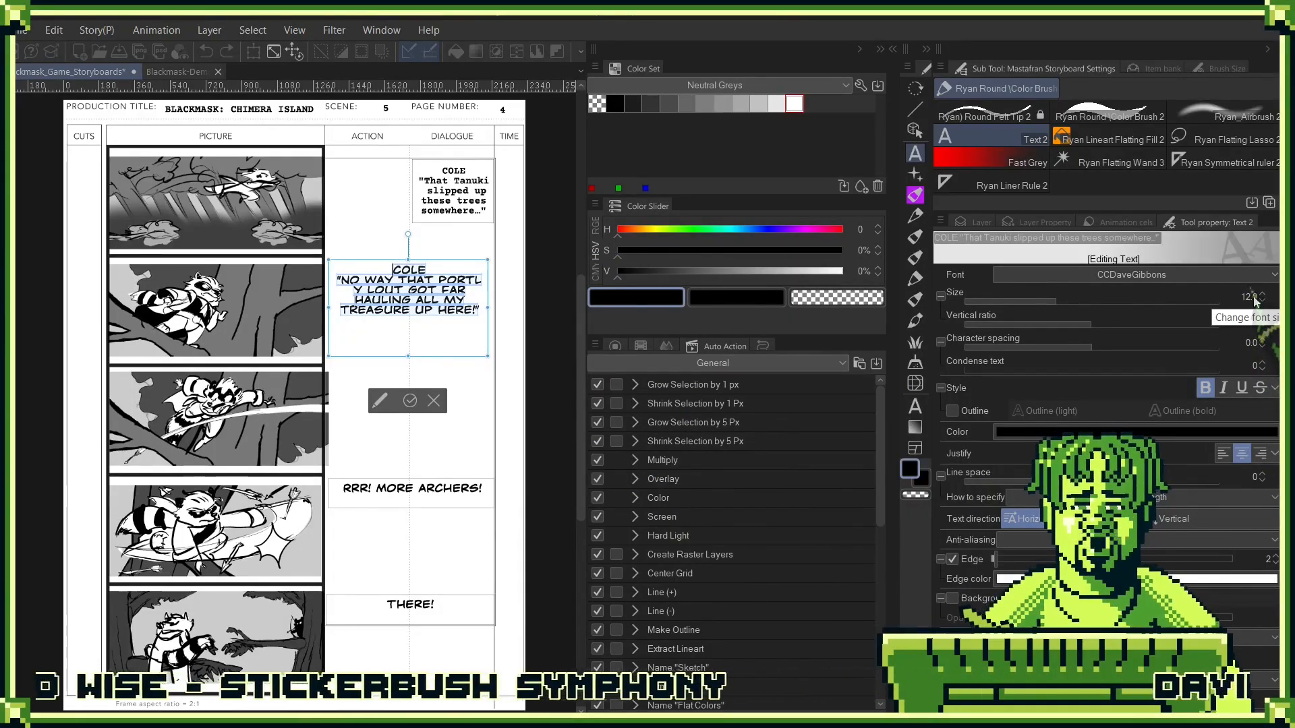
click(1246, 276)
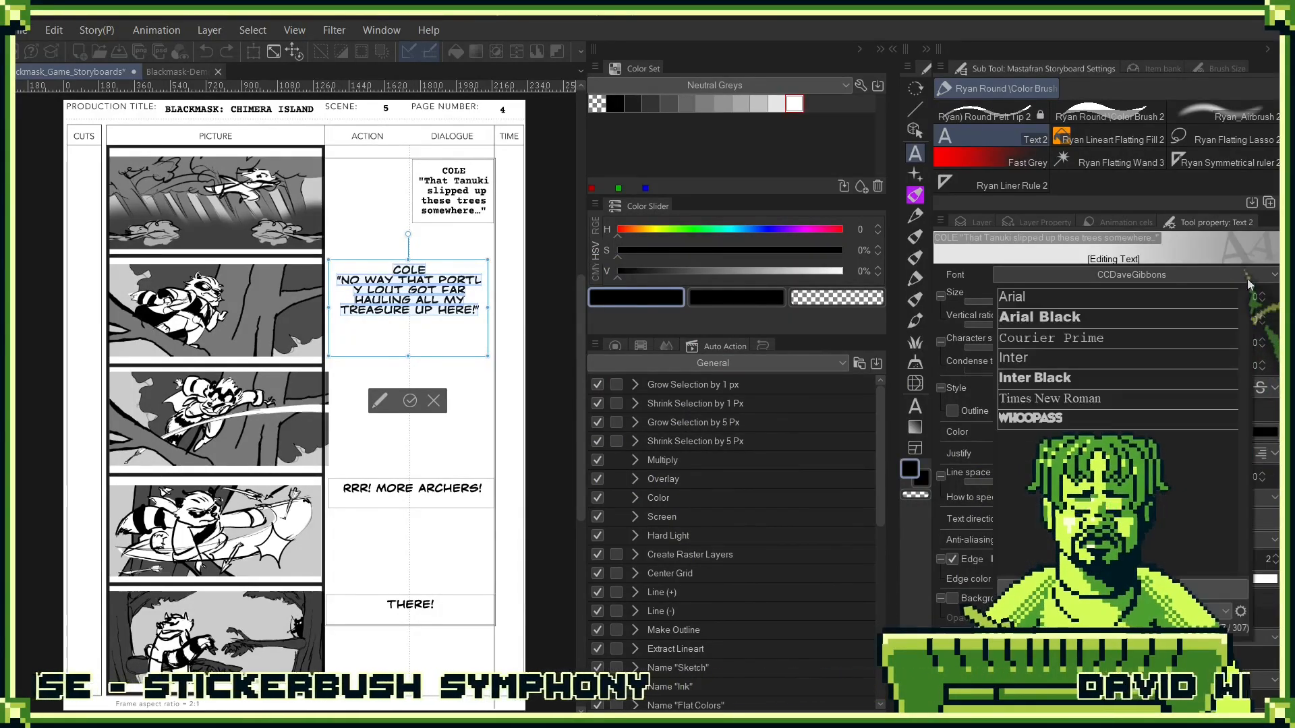
click(1118, 345)
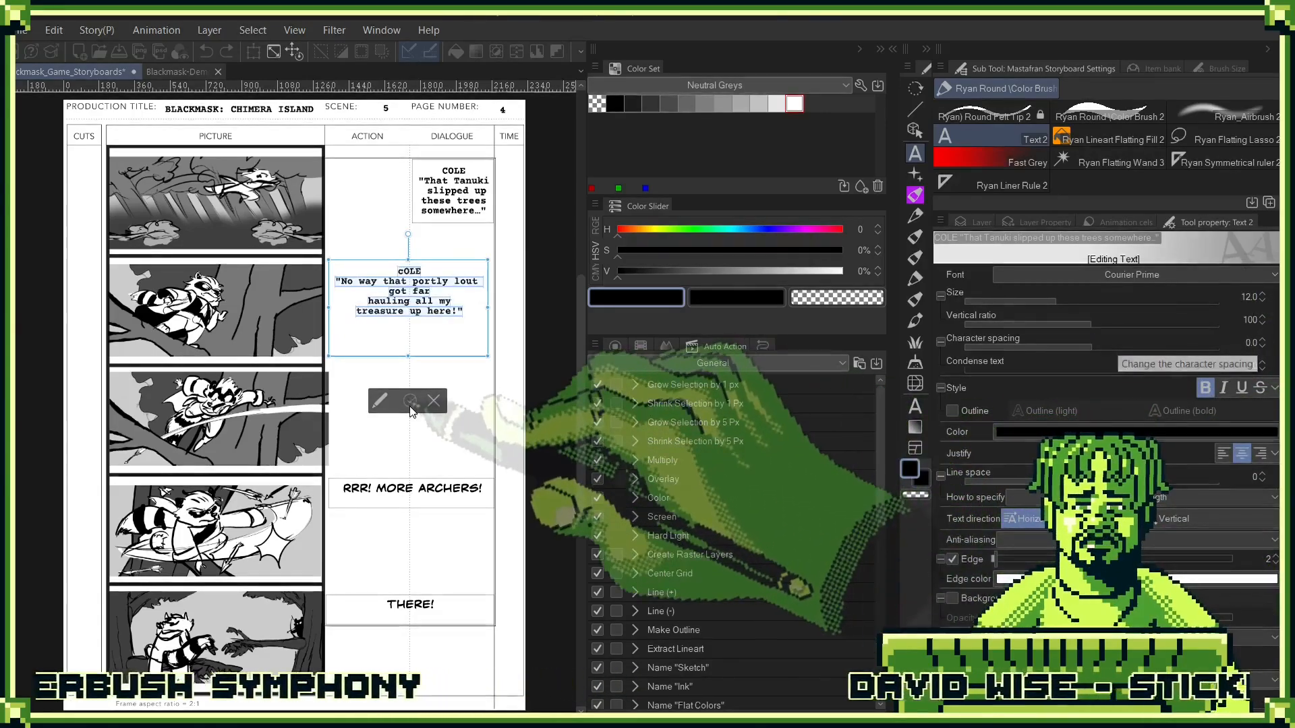
click(410, 402)
- Narrow the second panel's text box so its dialogue fits within the Dialogue column
click(480, 305)
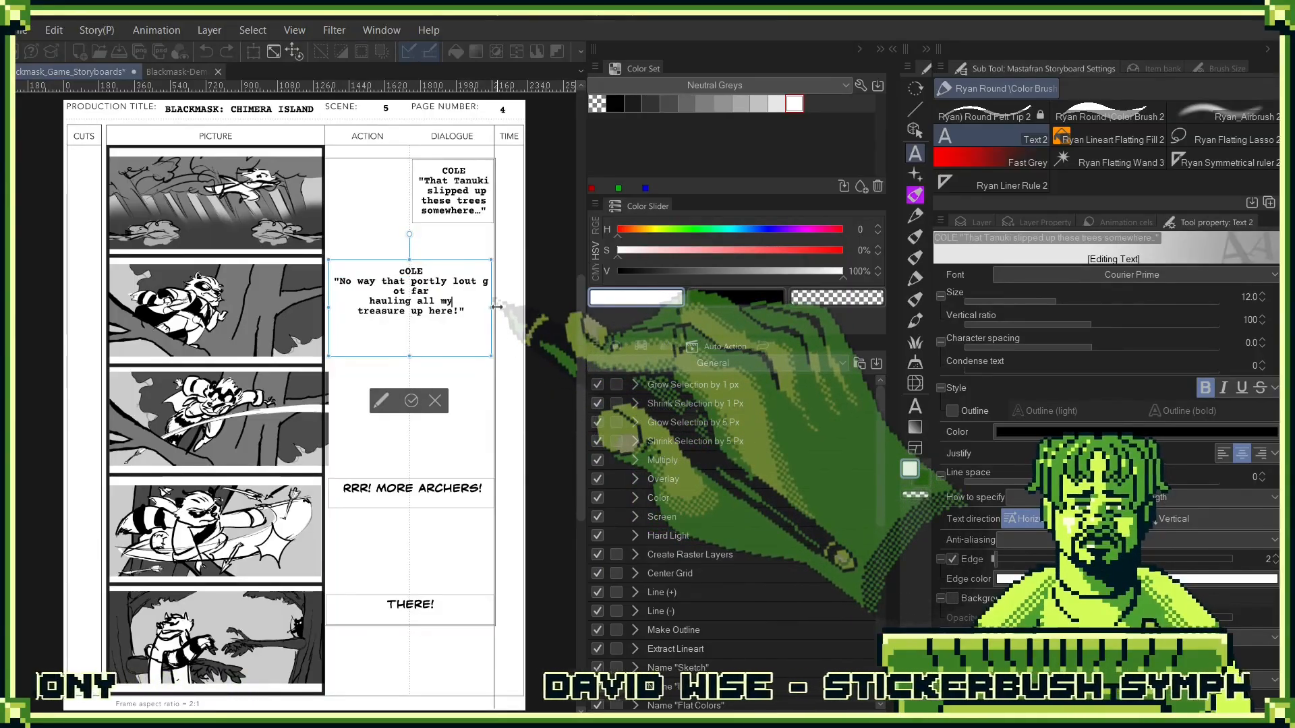
drag(496, 307, 402, 311)
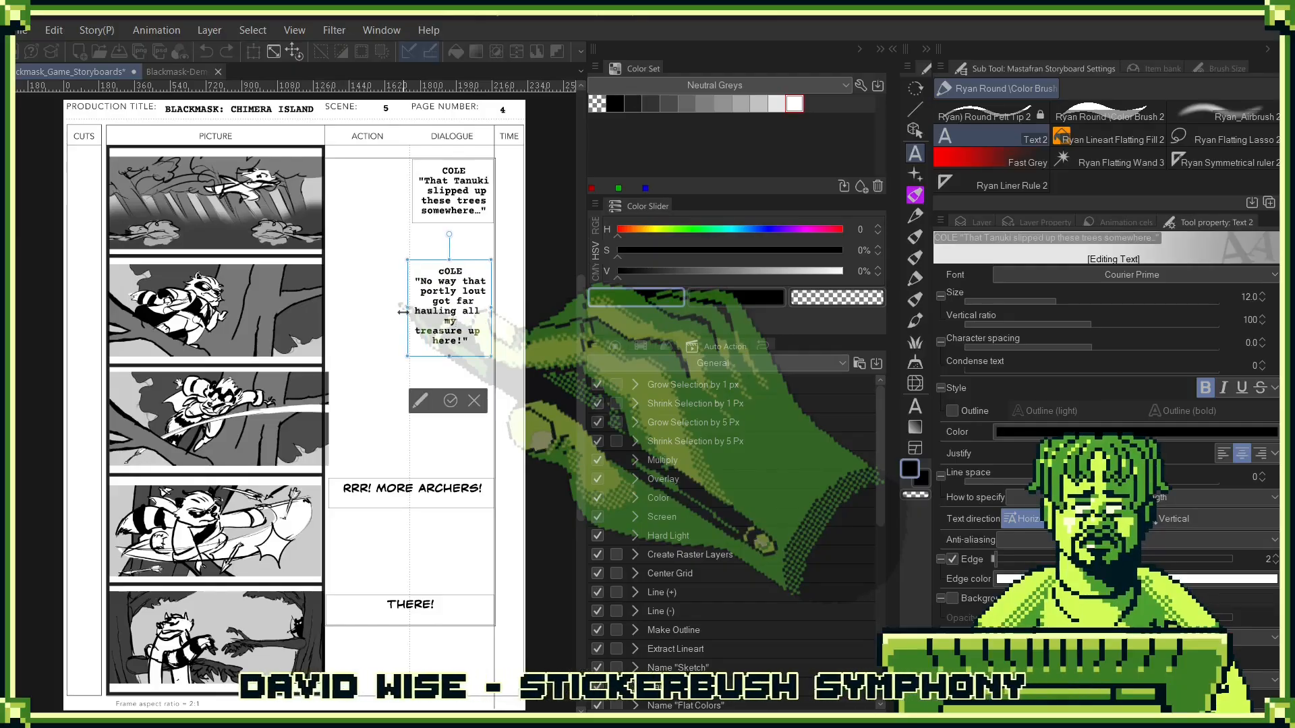
- Enlarge the second panel's text box slightly, correct its speaker name to "COLE", and commit the text
drag(449, 356, 451, 380)
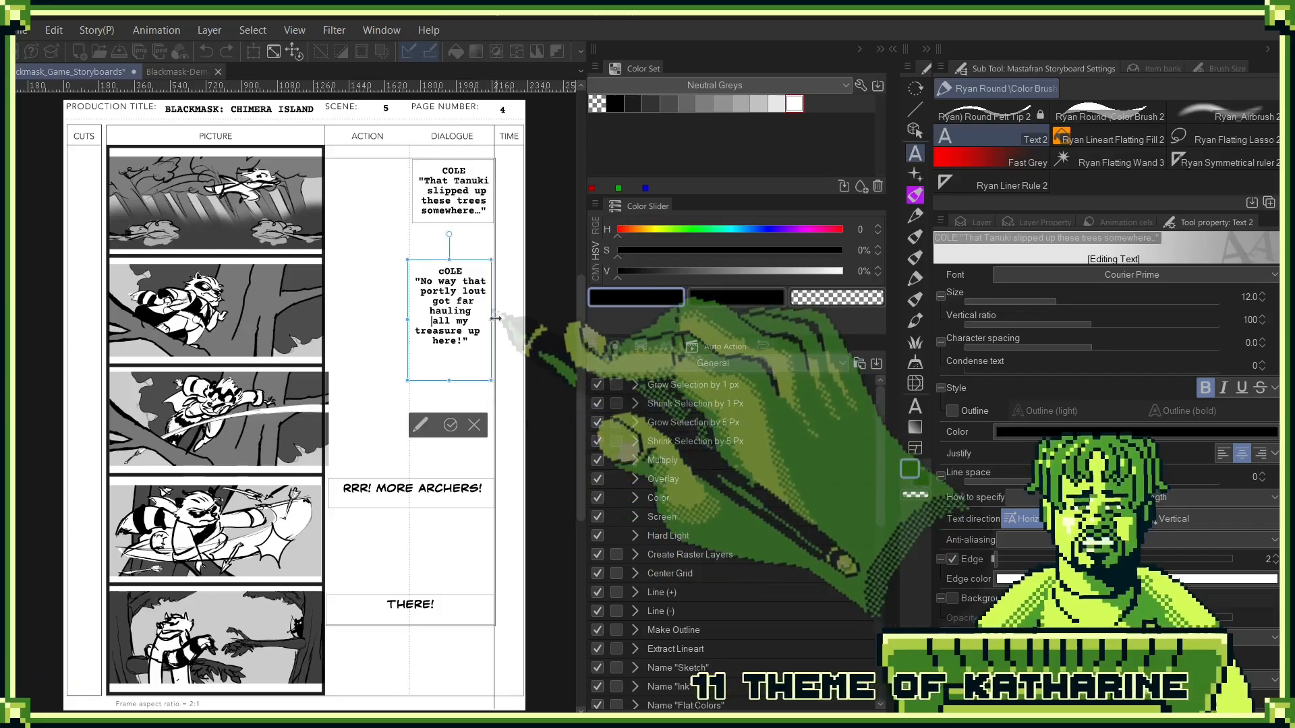
drag(491, 320, 498, 323)
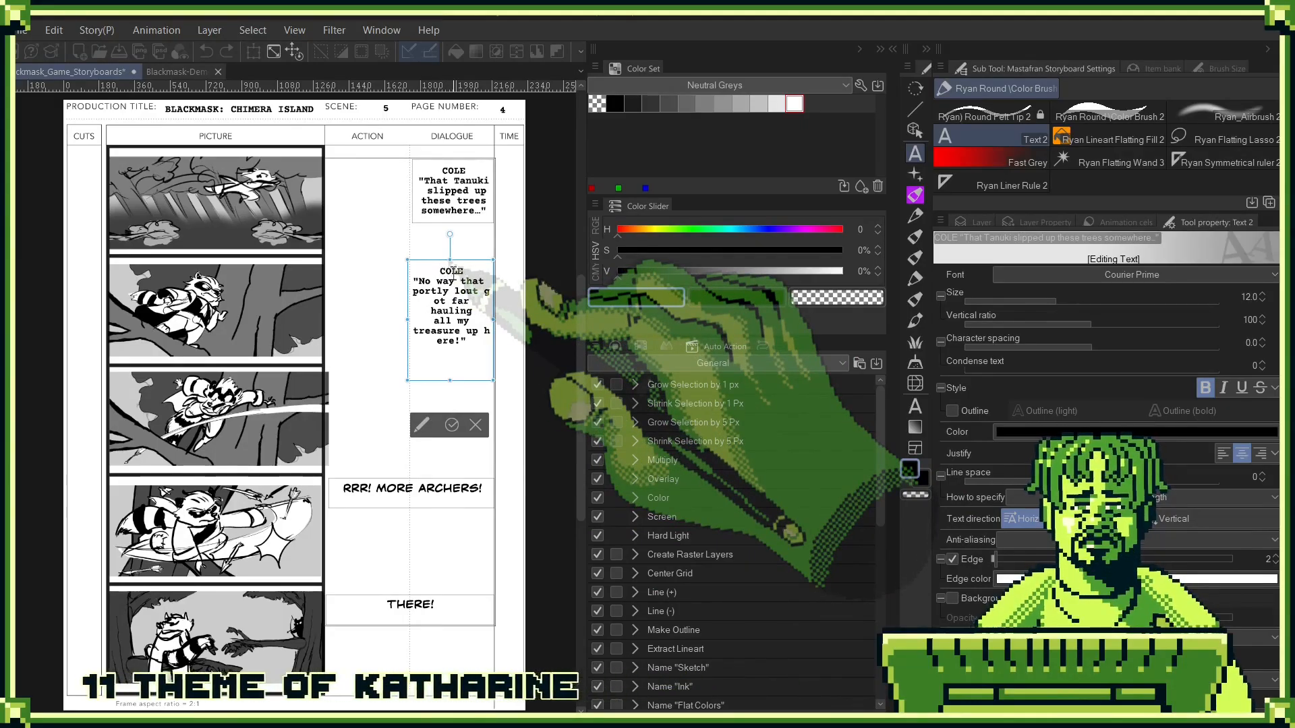
click(453, 425)
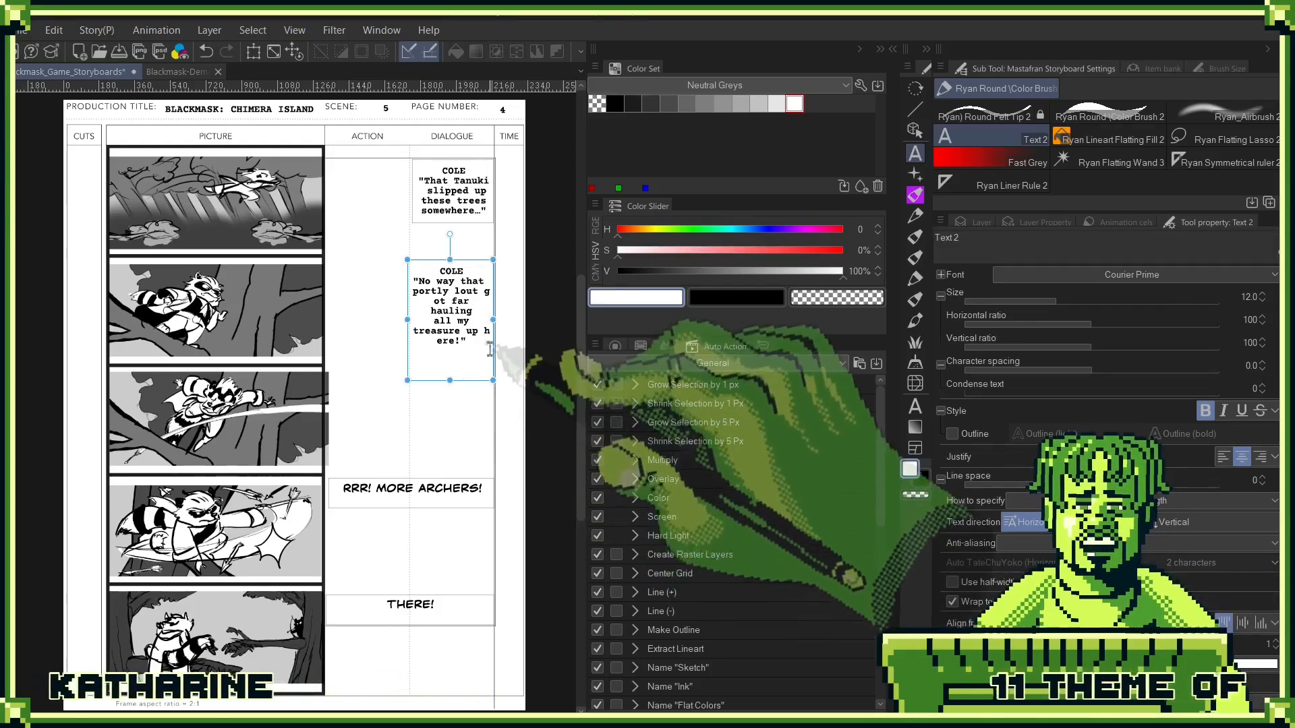
- Rebreak the second panel's dialogue lines so no word is split, and shorten the text box around them
click(485, 338)
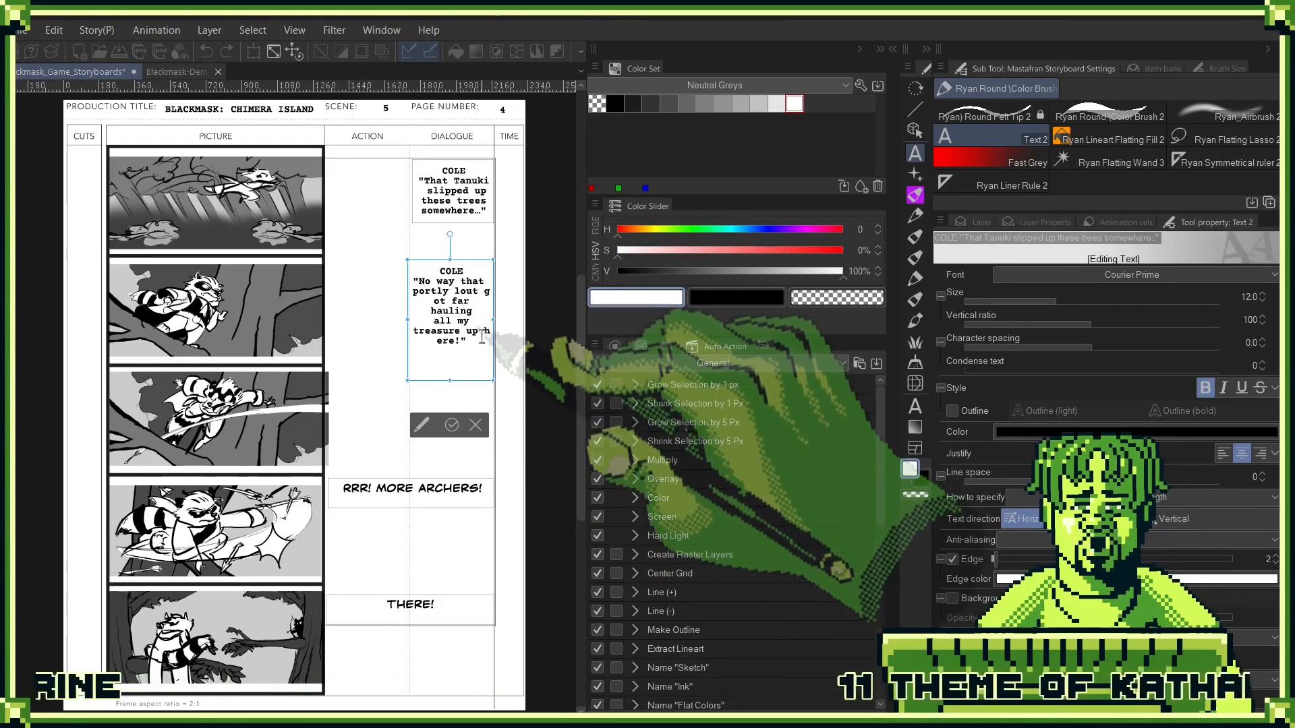
click(482, 330)
key(Return)
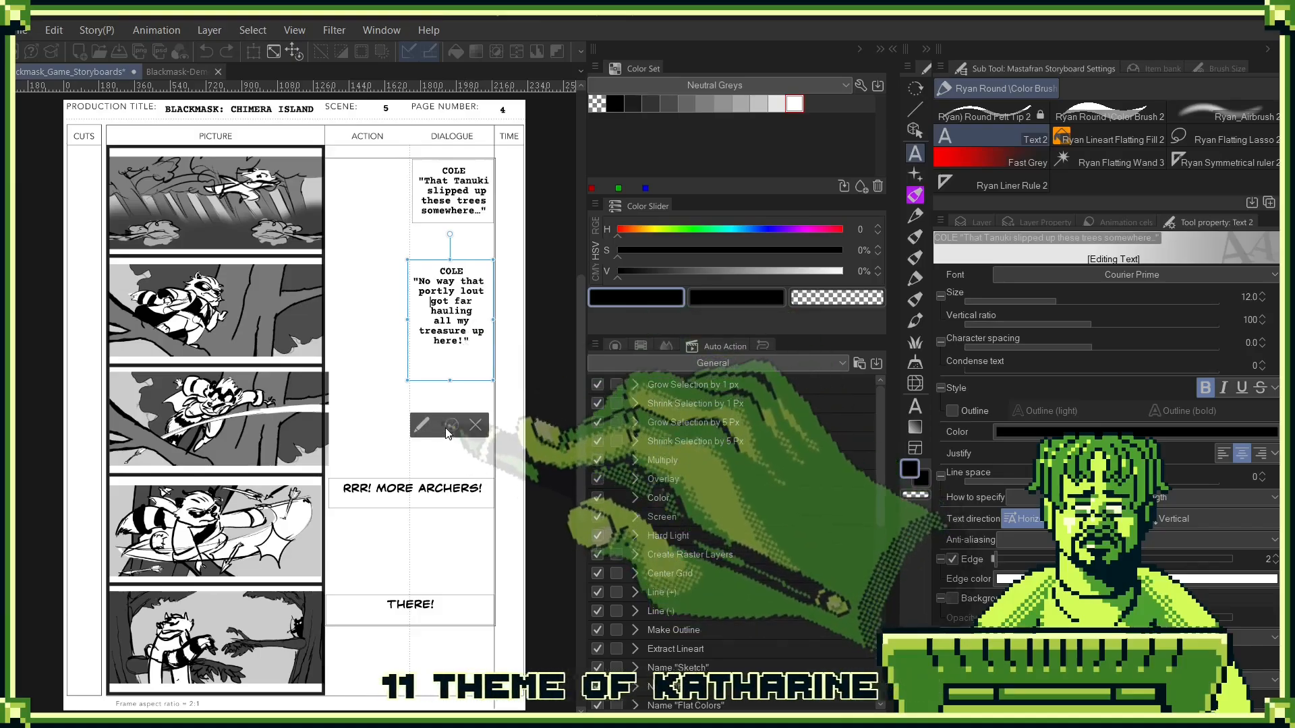
click(448, 426)
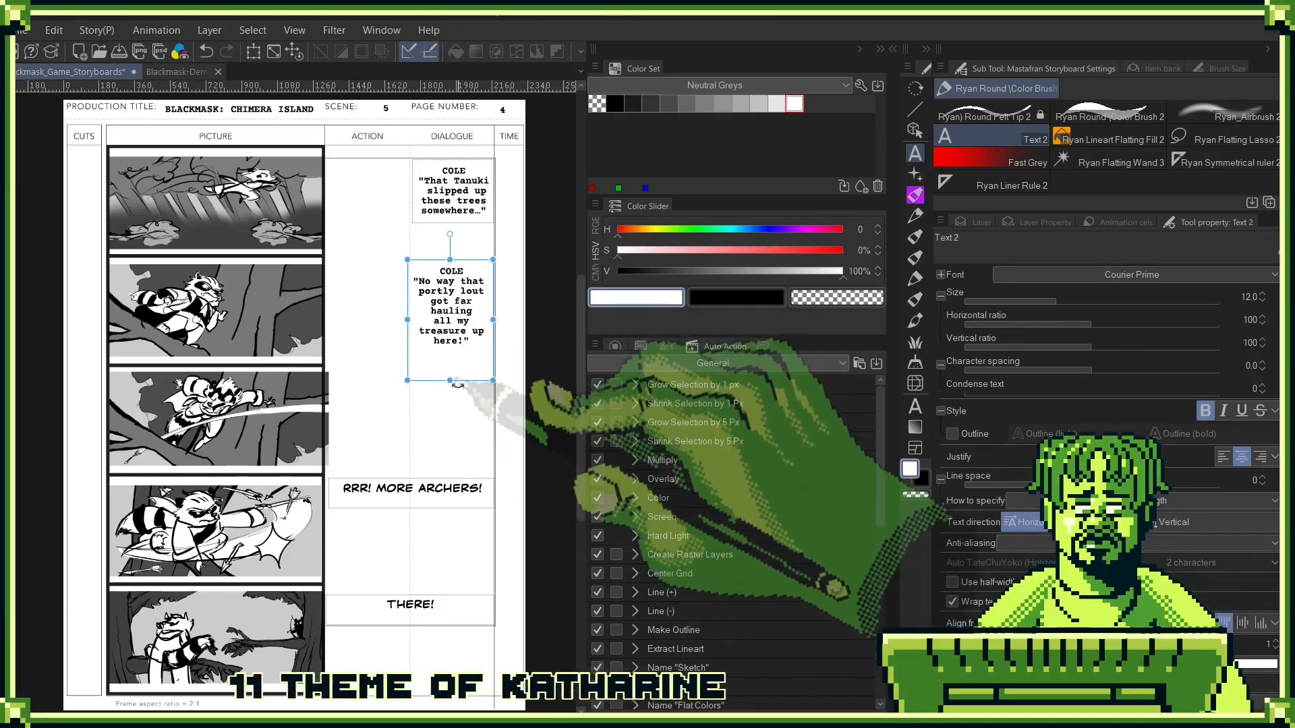
drag(450, 382, 452, 356)
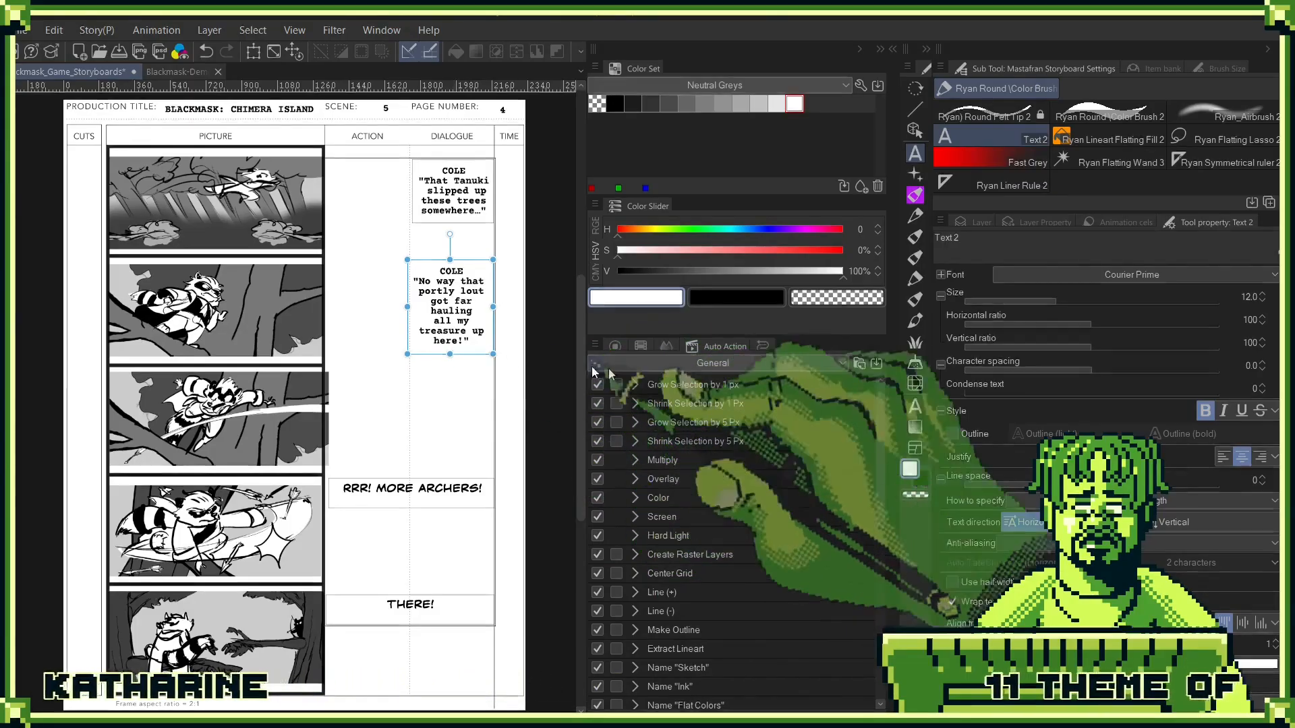
- Set the font of the fourth panel's "RRR! MORE ARCHERS!" line to Courier Prime
click(979, 224)
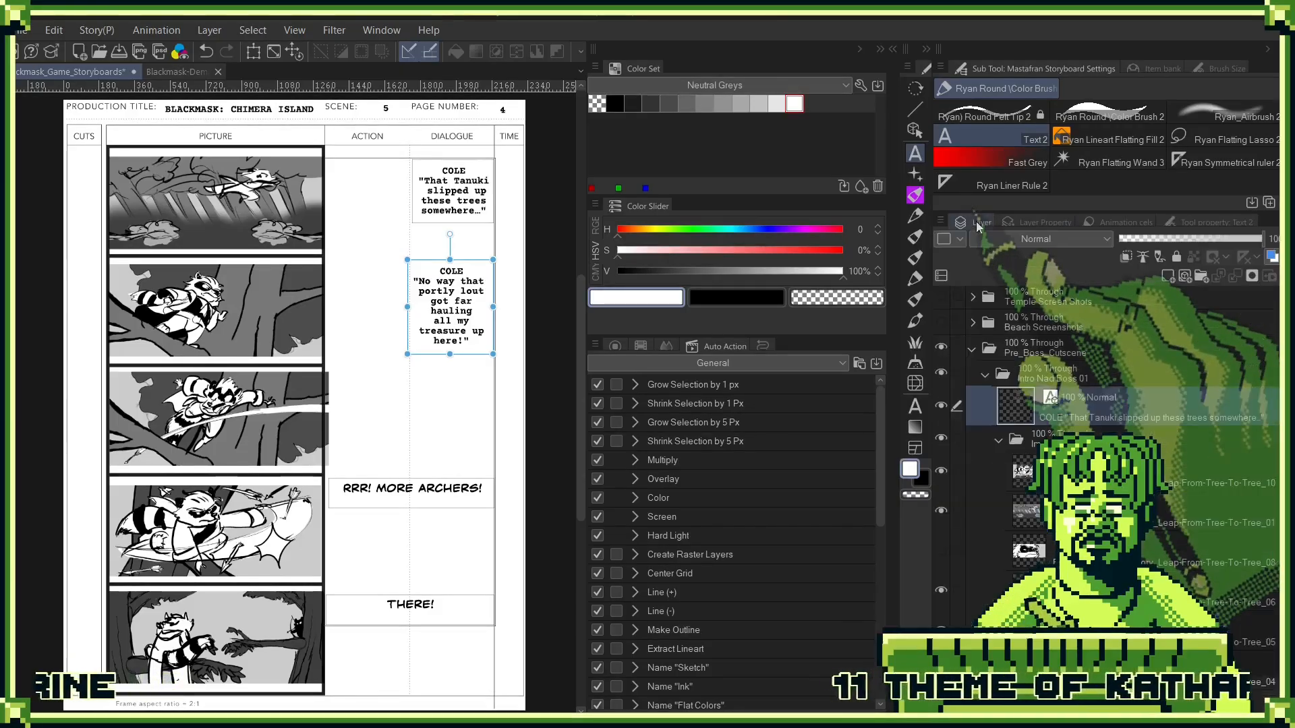
click(472, 487)
drag(491, 489, 297, 487)
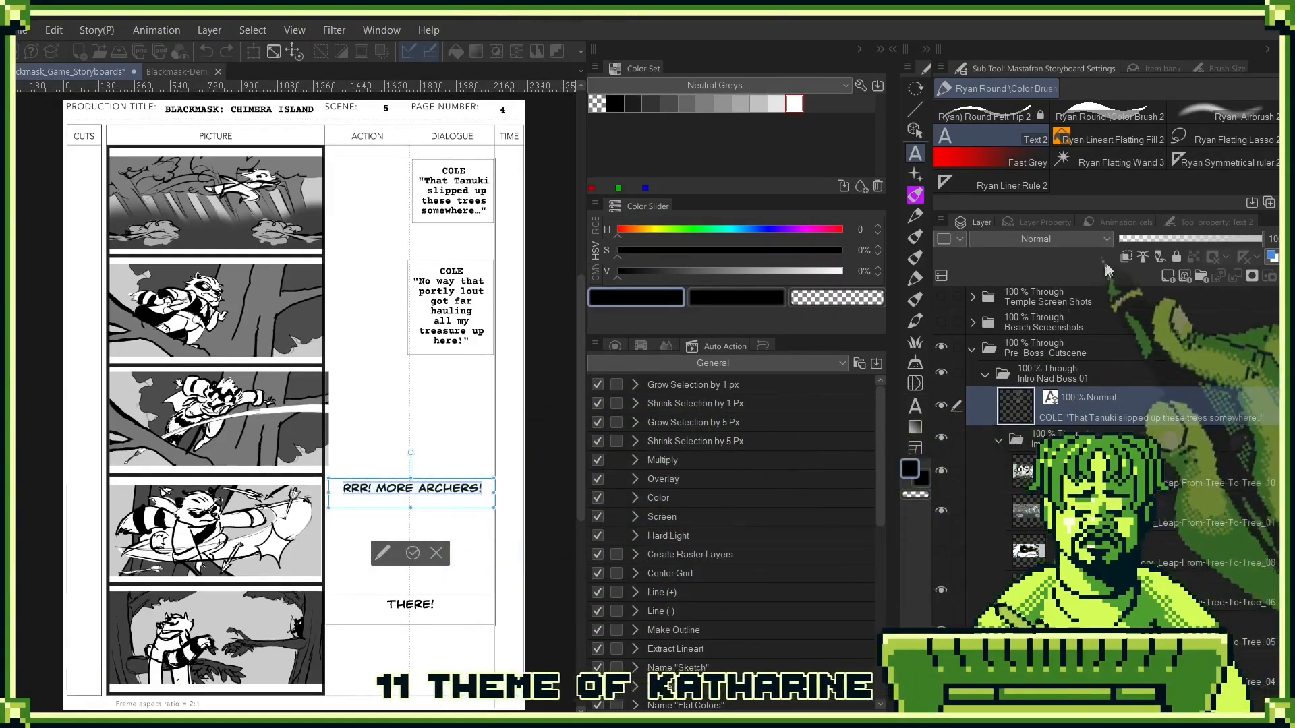
click(1191, 222)
click(1139, 274)
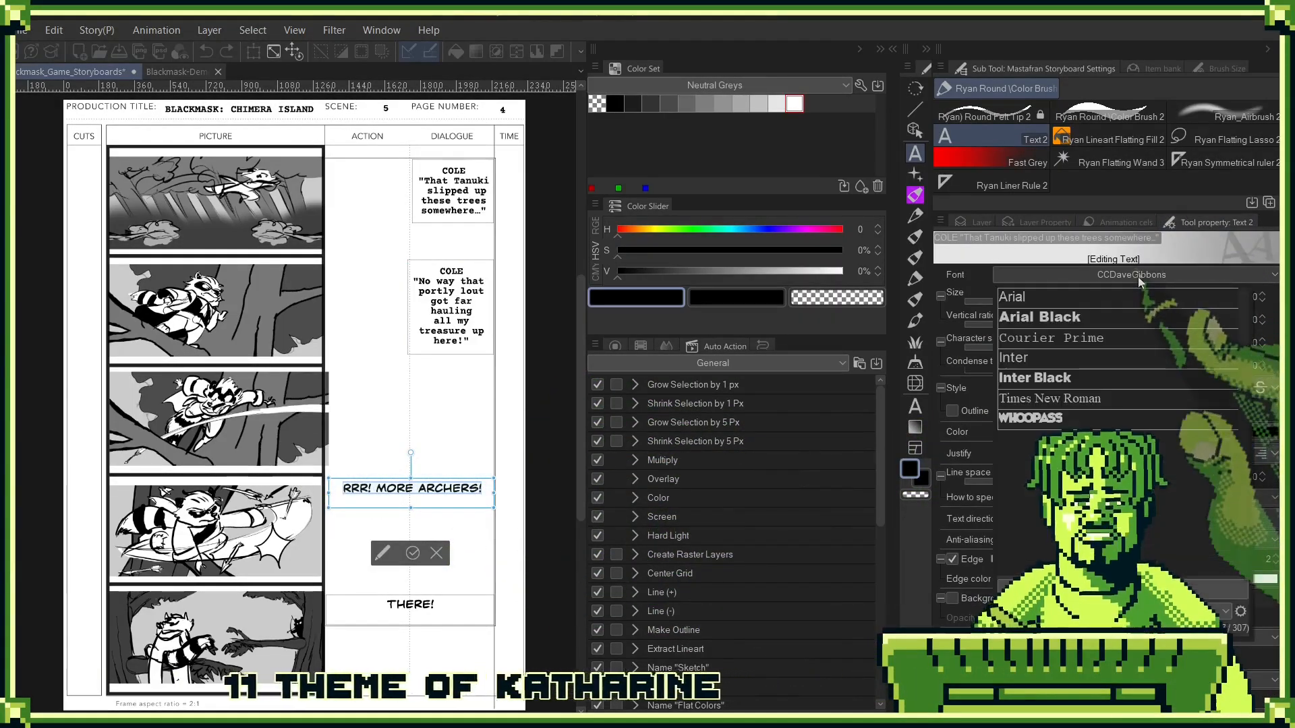
click(1083, 337)
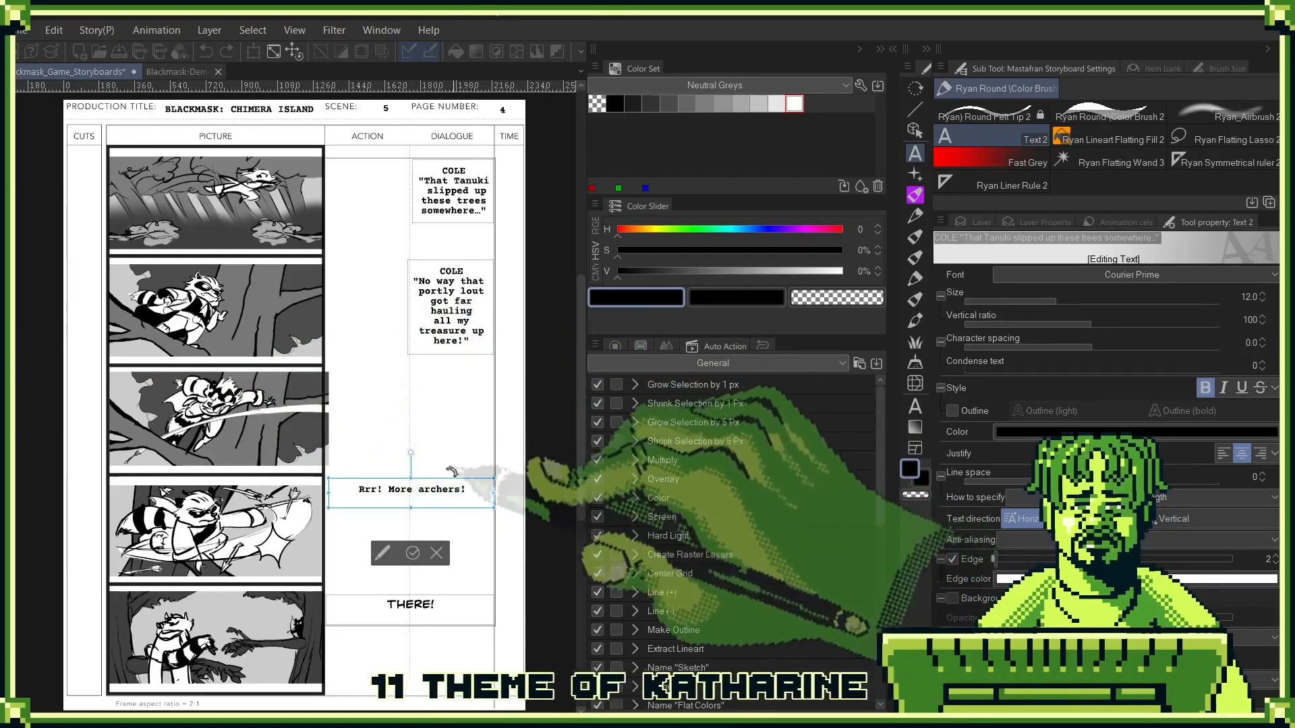
- Enclose the fourth panel's "Rrr! More archers!" line in quotation marks and add "COLE" above it
click(353, 491)
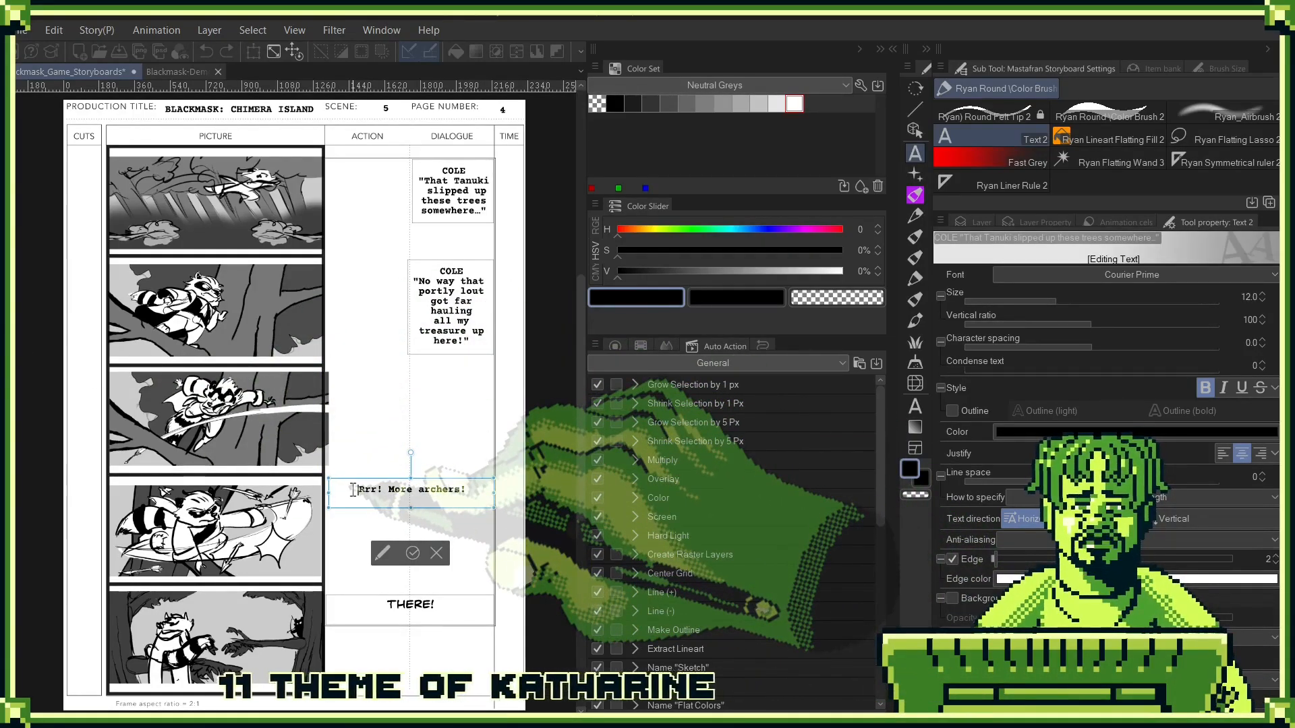
text(")
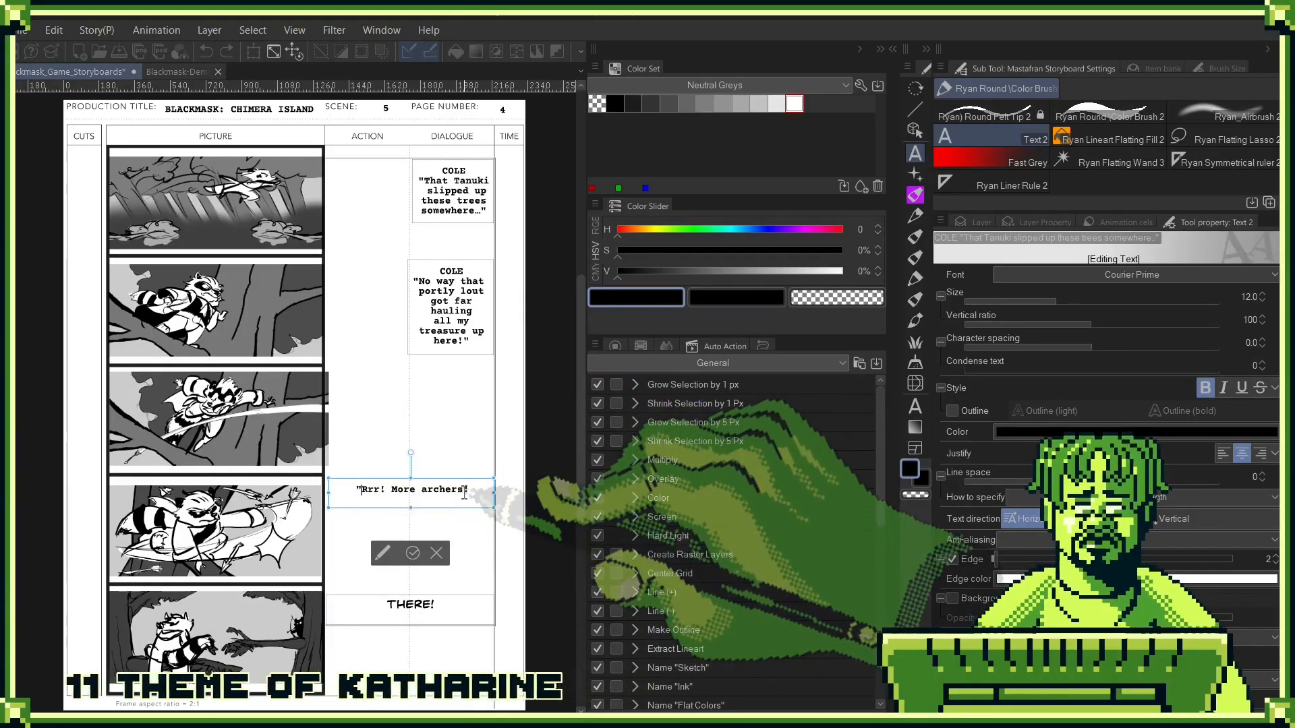
click(464, 492)
text(")
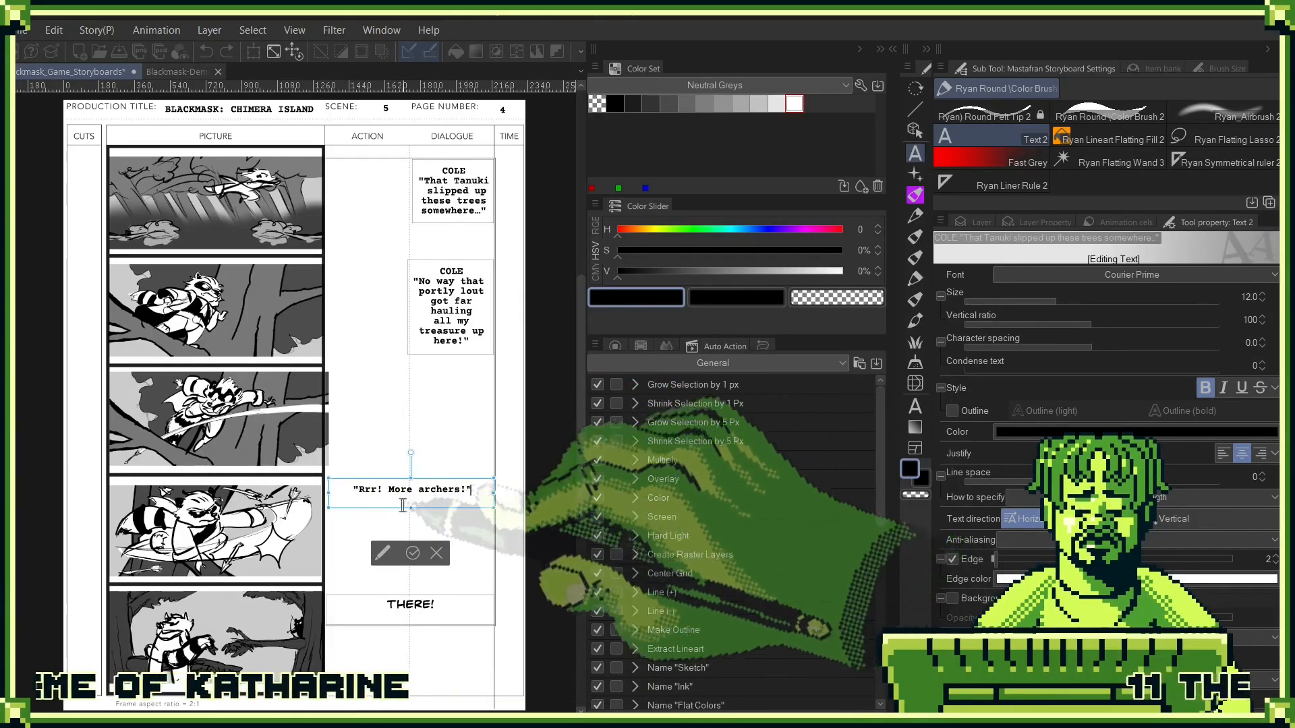
click(354, 492)
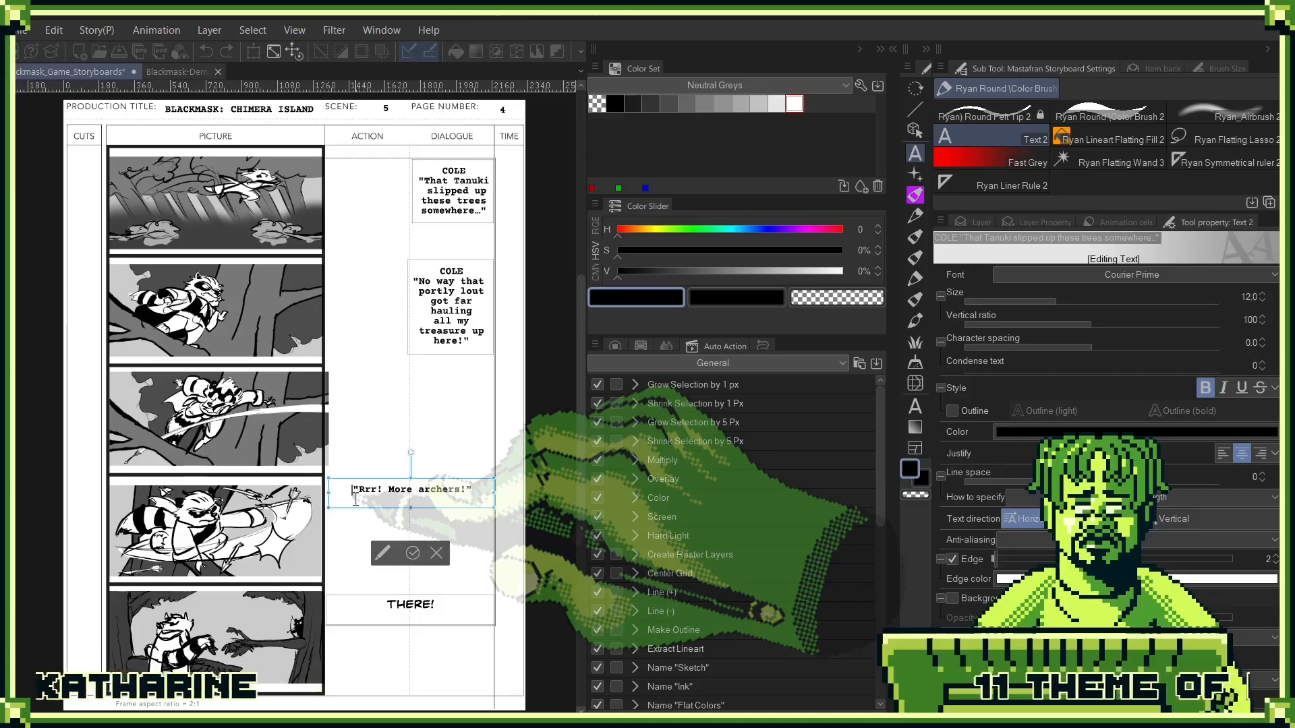
text(COLE)
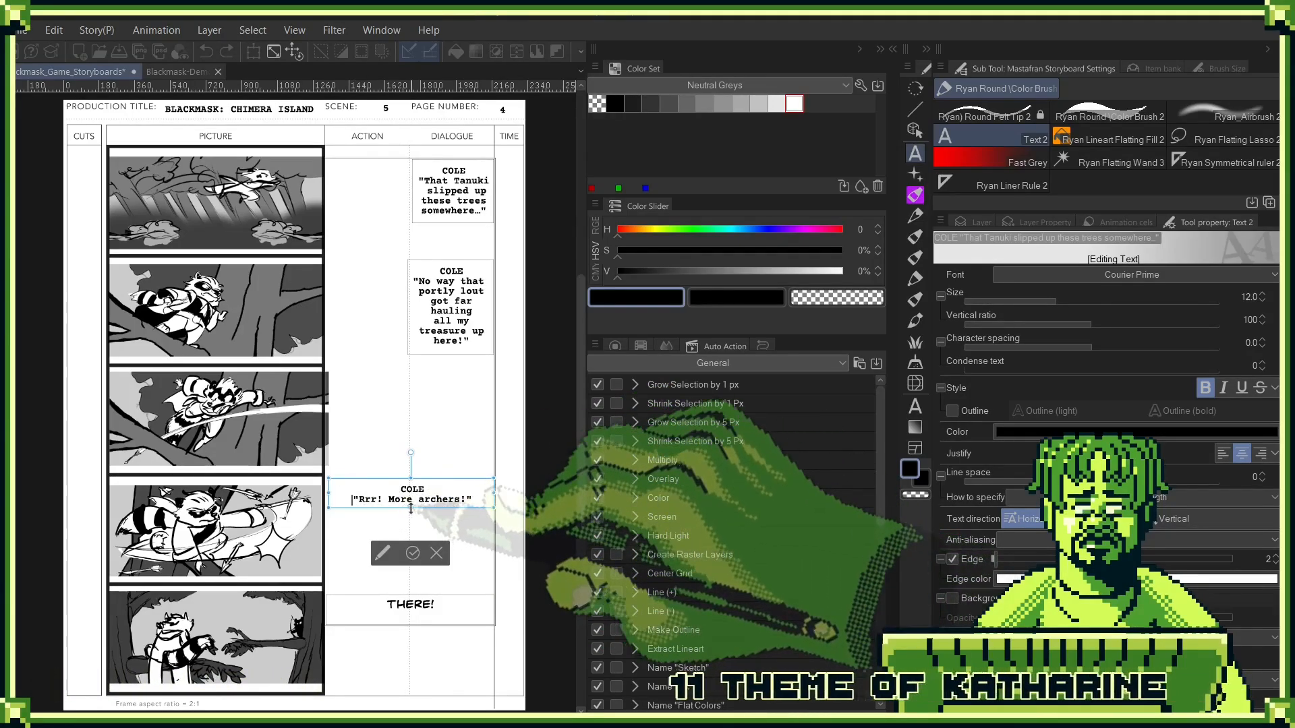
- Resize the fourth panel's text box to fit the Dialogue column, move "archers!" to its own line, and commit it
drag(411, 508, 410, 552)
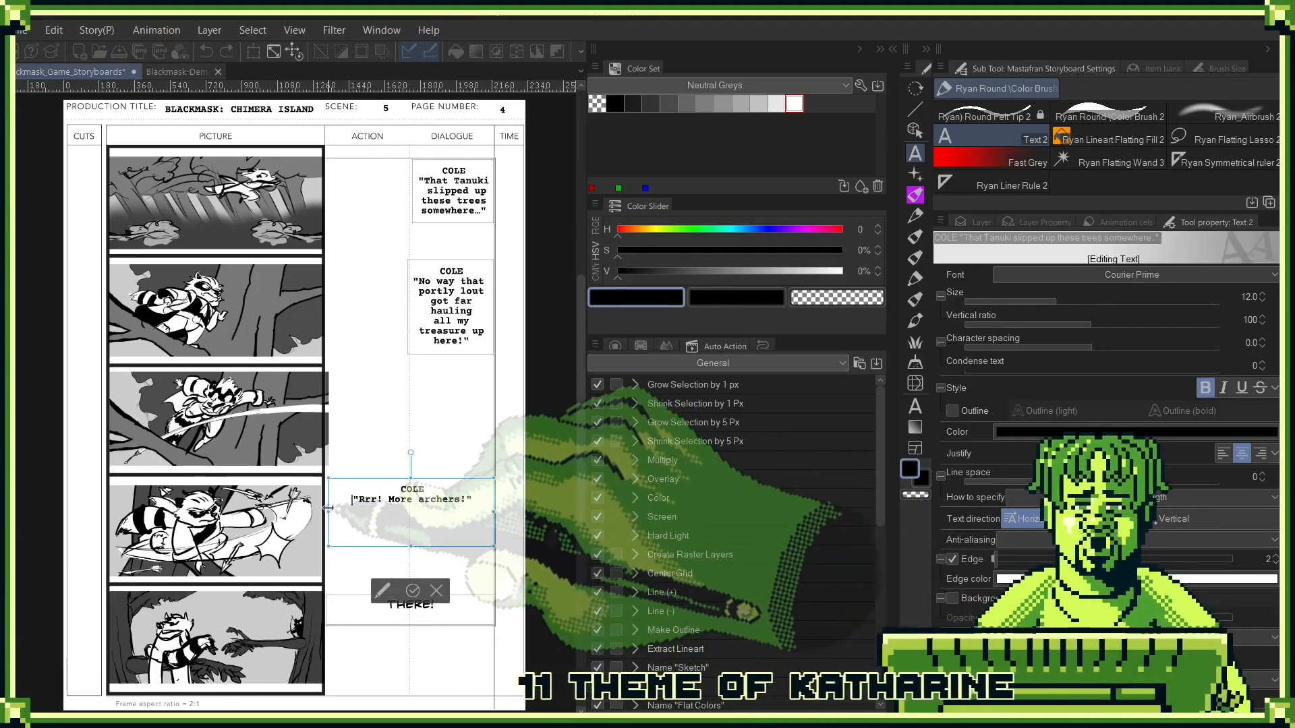
drag(329, 512, 407, 511)
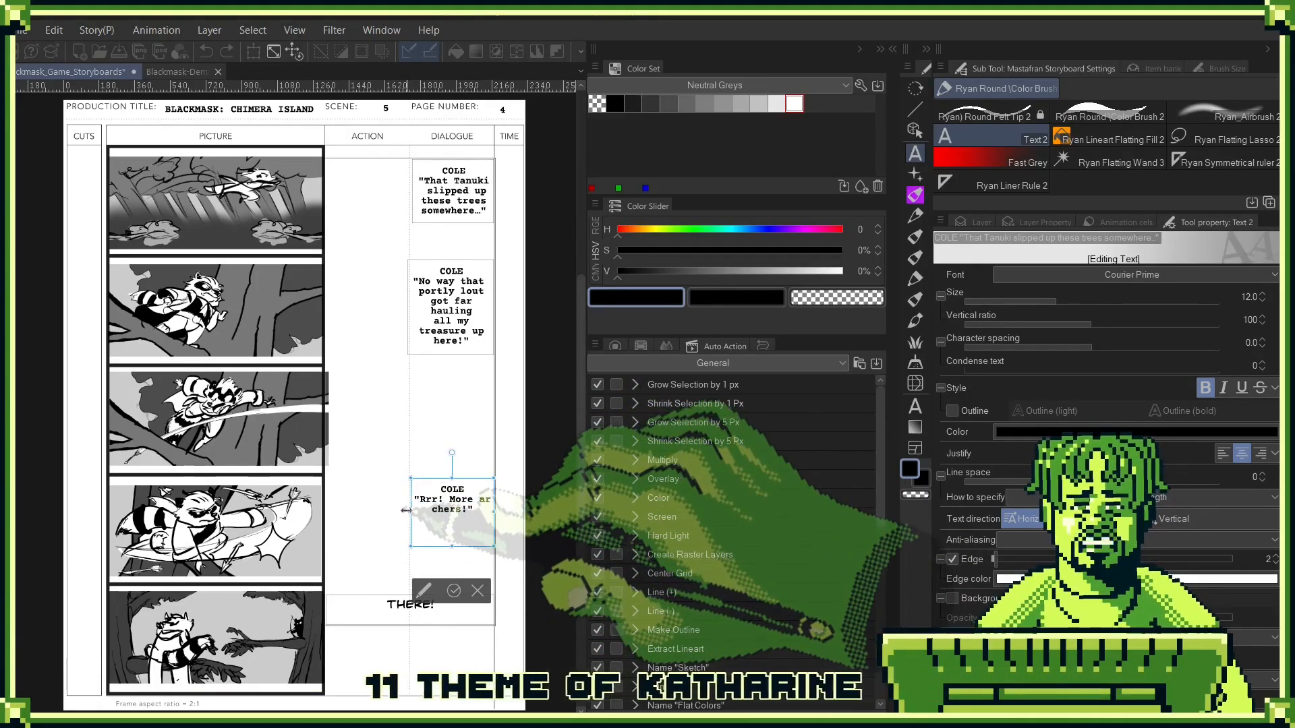
click(480, 500)
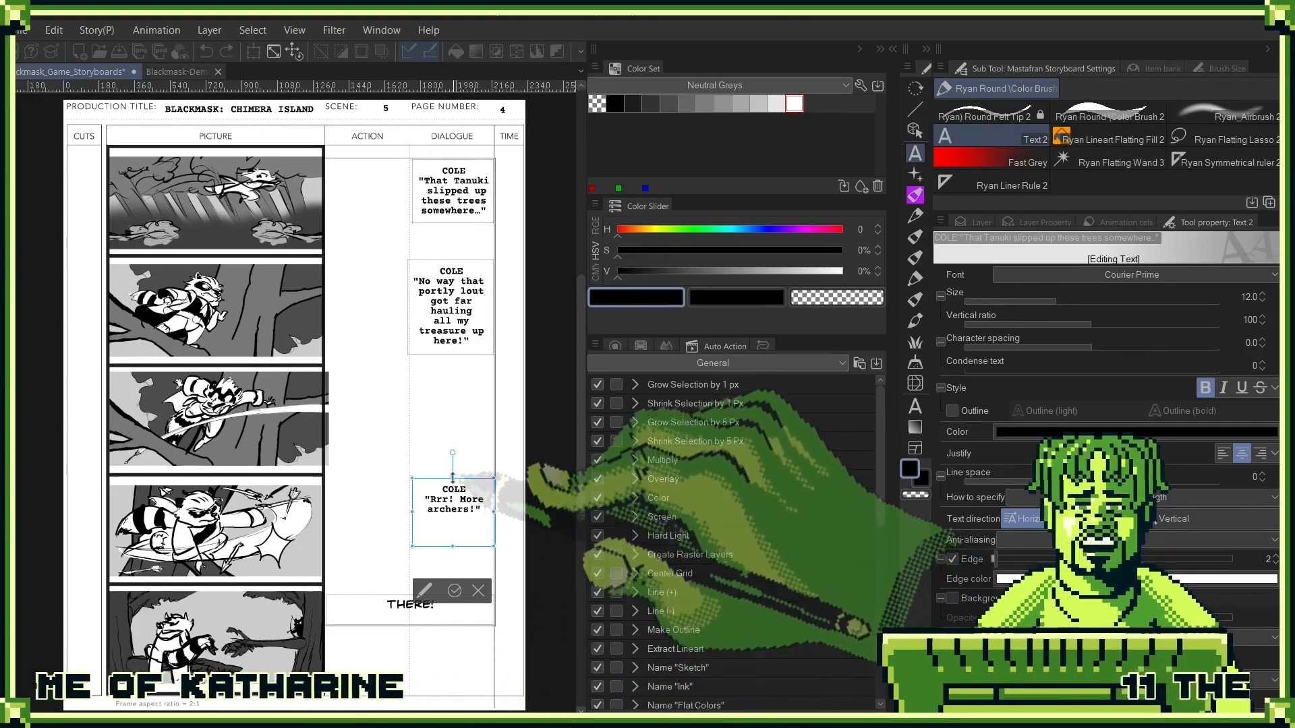
click(453, 592)
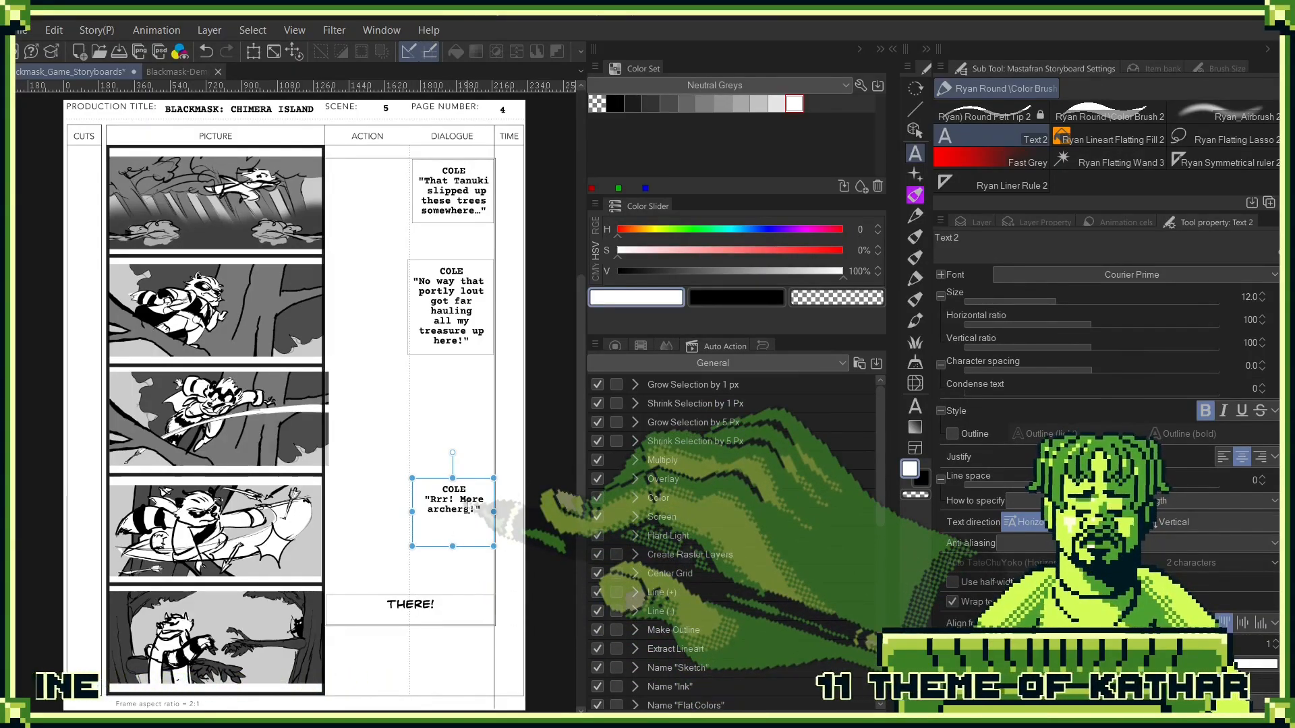
- Add "COLE" above the fifth panel's line, put "There!" in quotation marks, and set all its text to Courier Prime
click(387, 604)
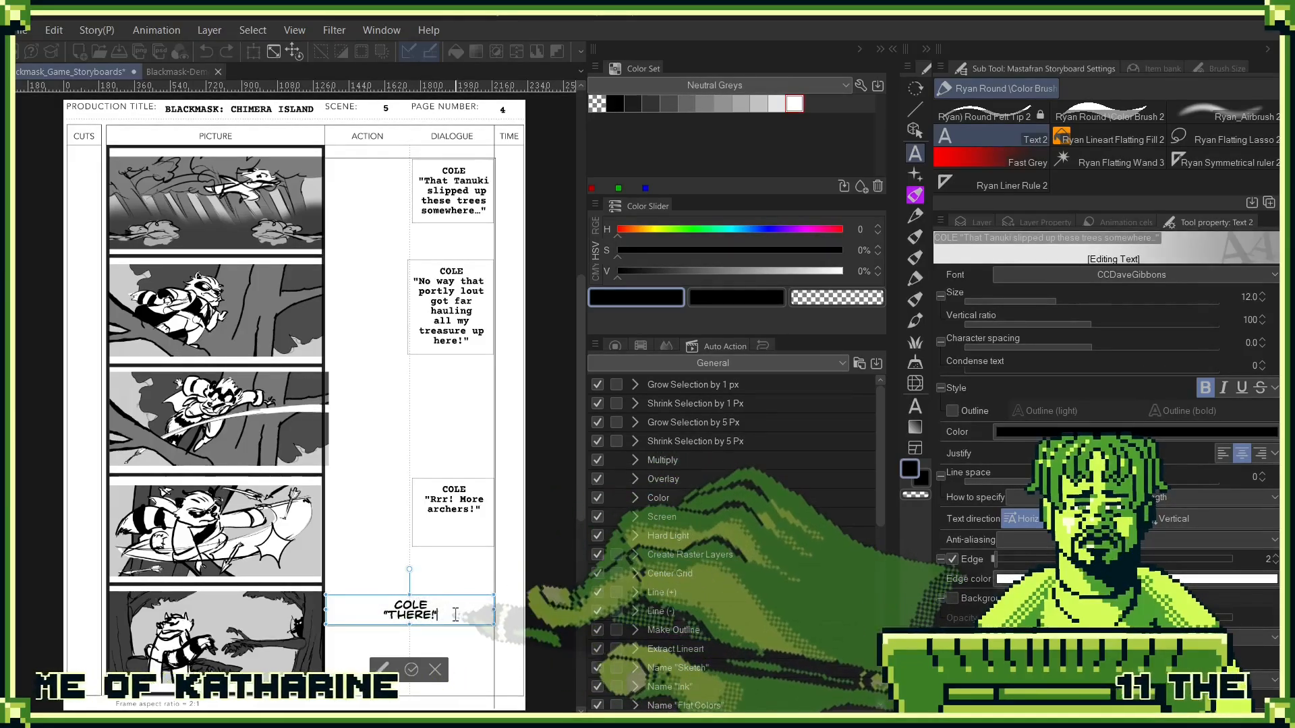
key(ctrl+a)
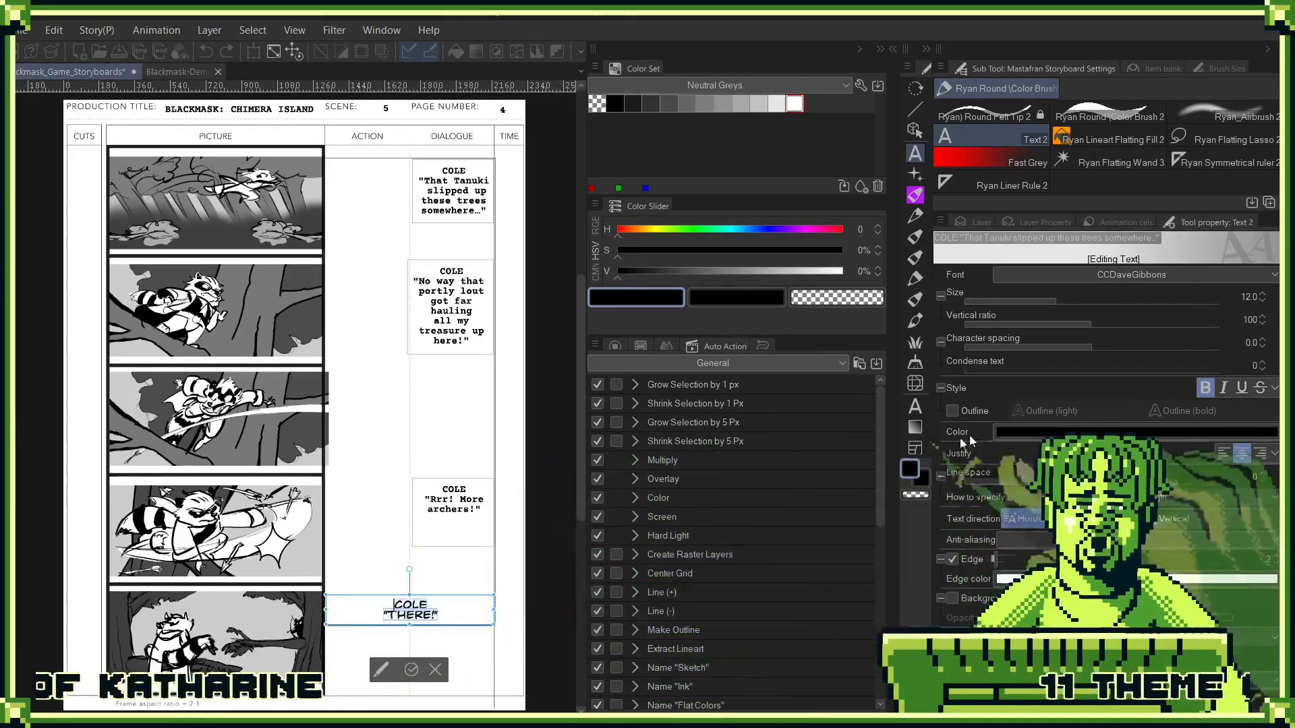
click(1200, 275)
click(1071, 337)
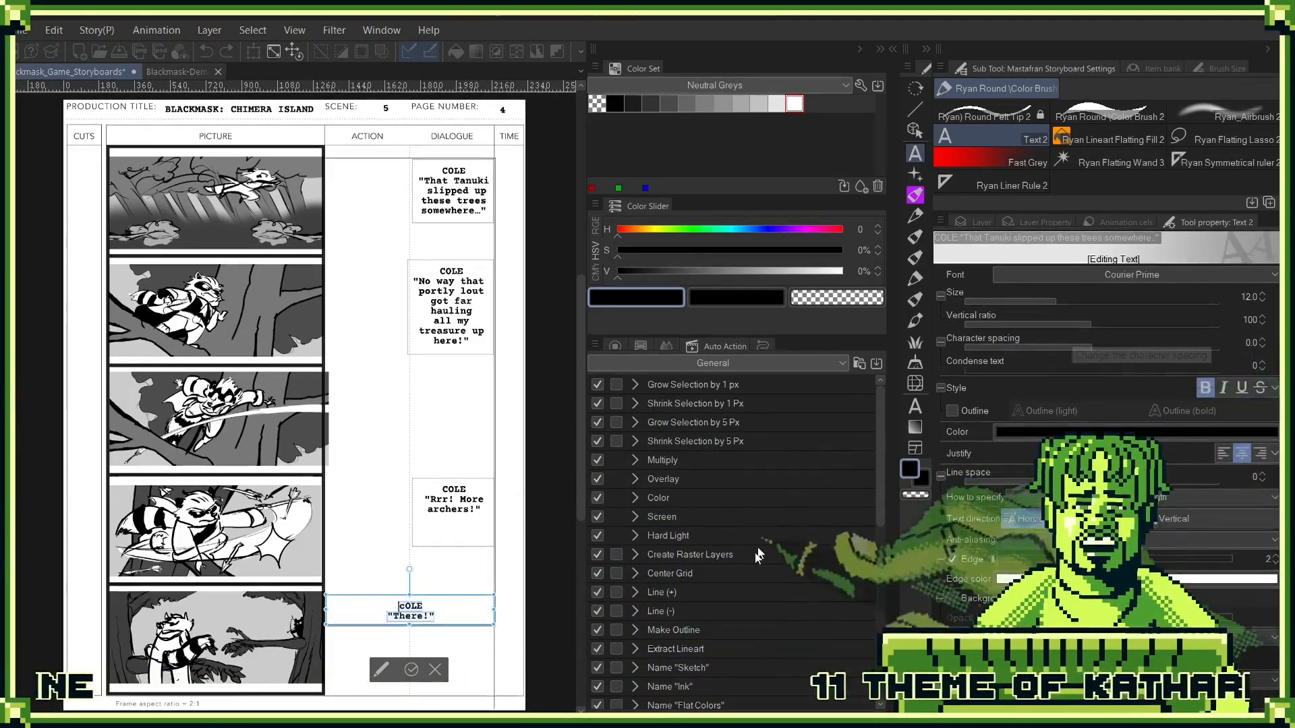
click(406, 604)
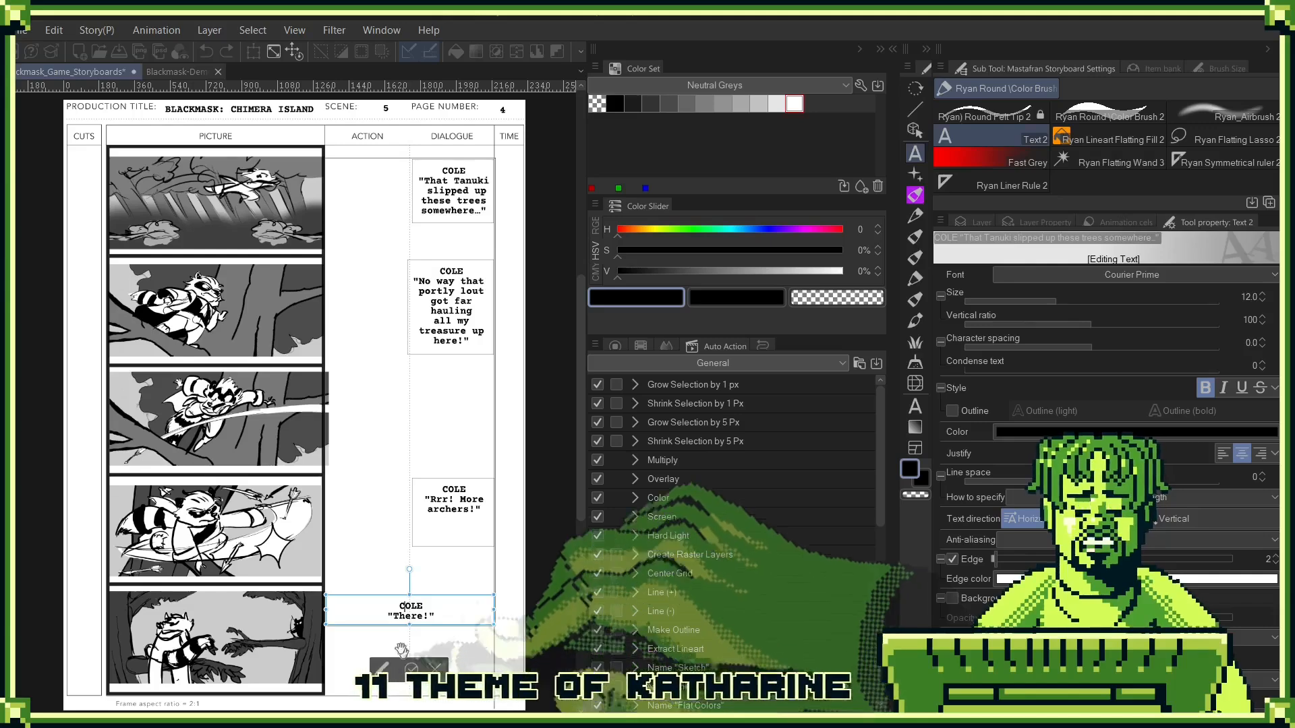
- Fit the fifth panel's text box into the Dialogue column and widen the fourth panel's box to match it
drag(326, 609, 451, 657)
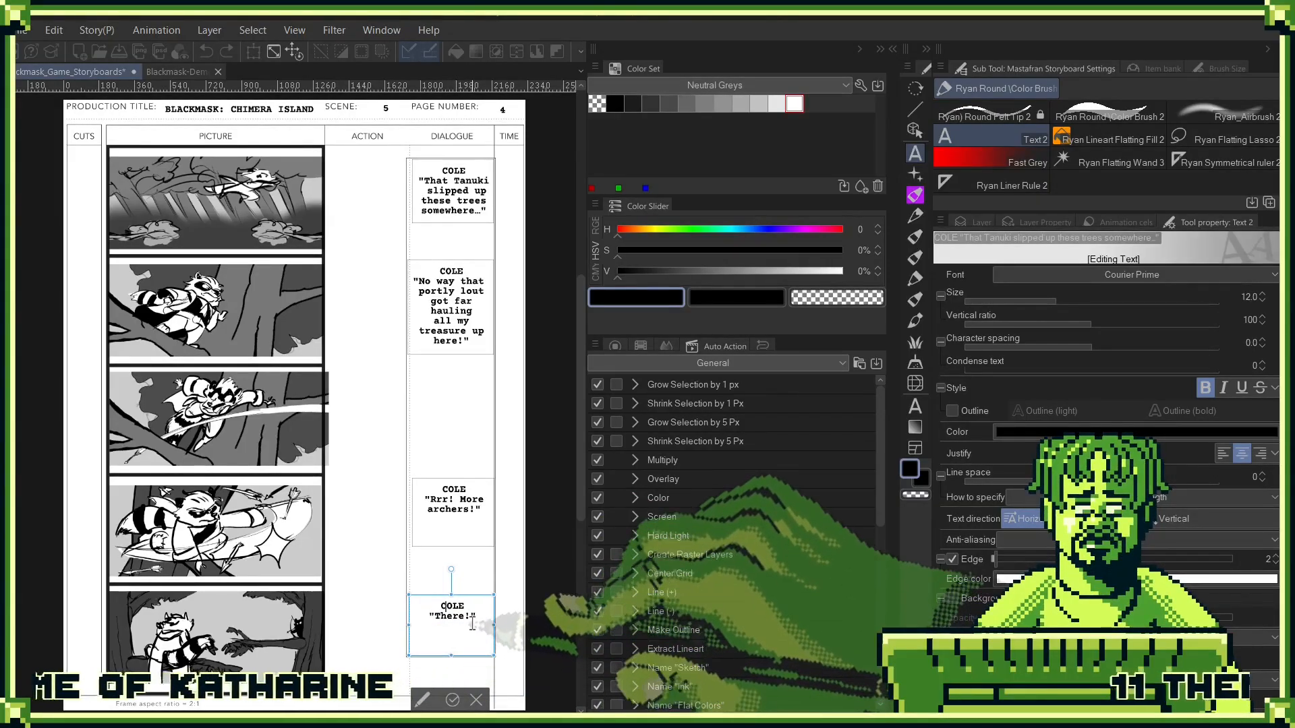
click(453, 700)
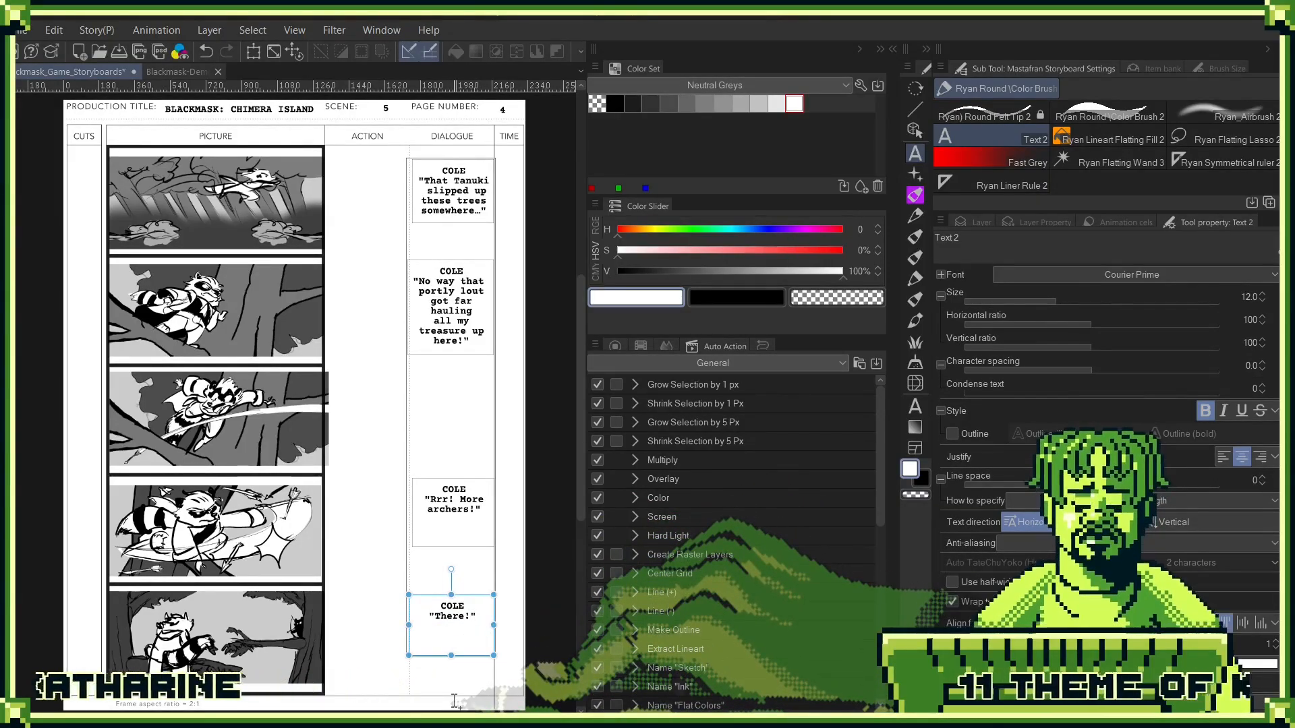
click(428, 520)
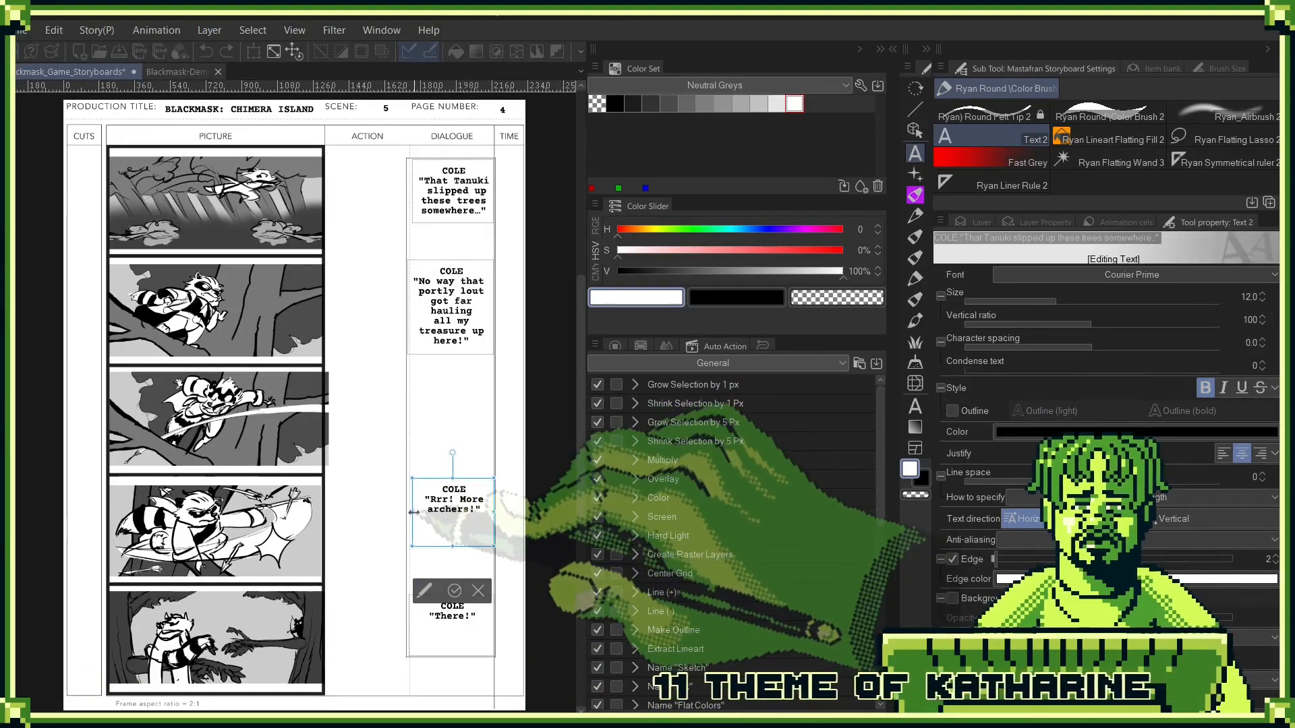
drag(413, 513, 403, 513)
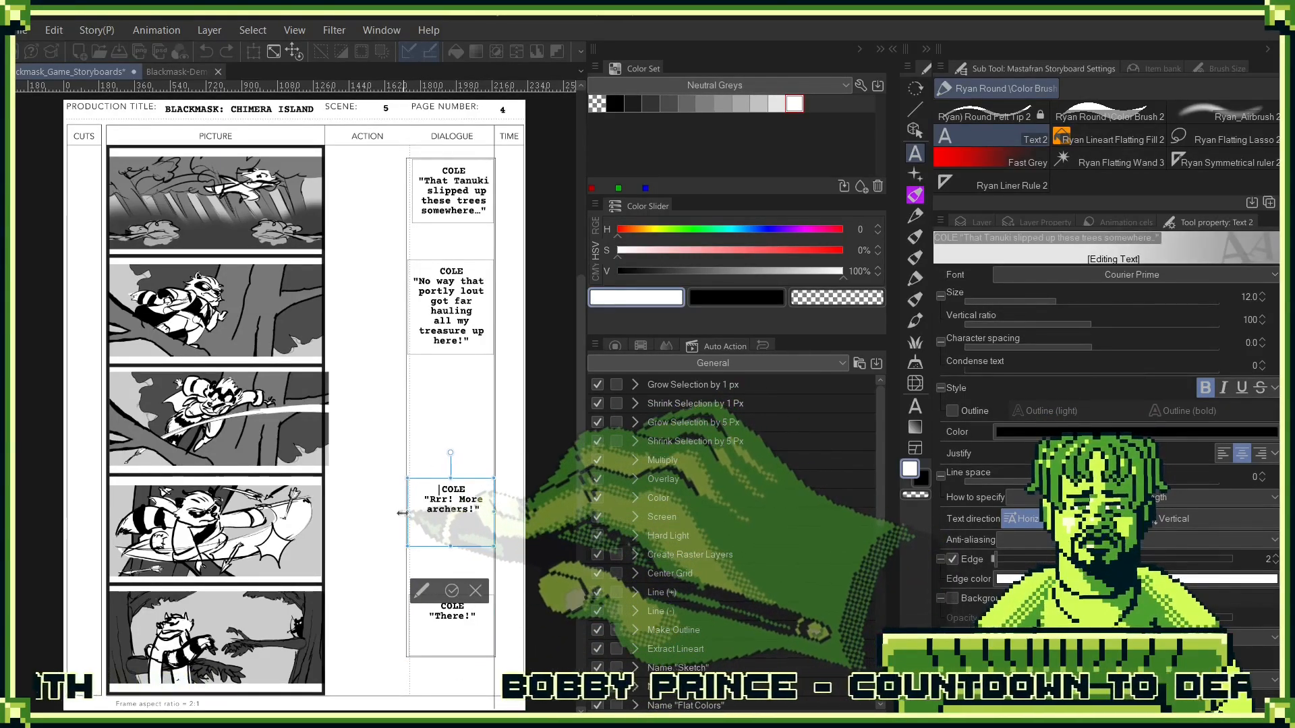
click(452, 590)
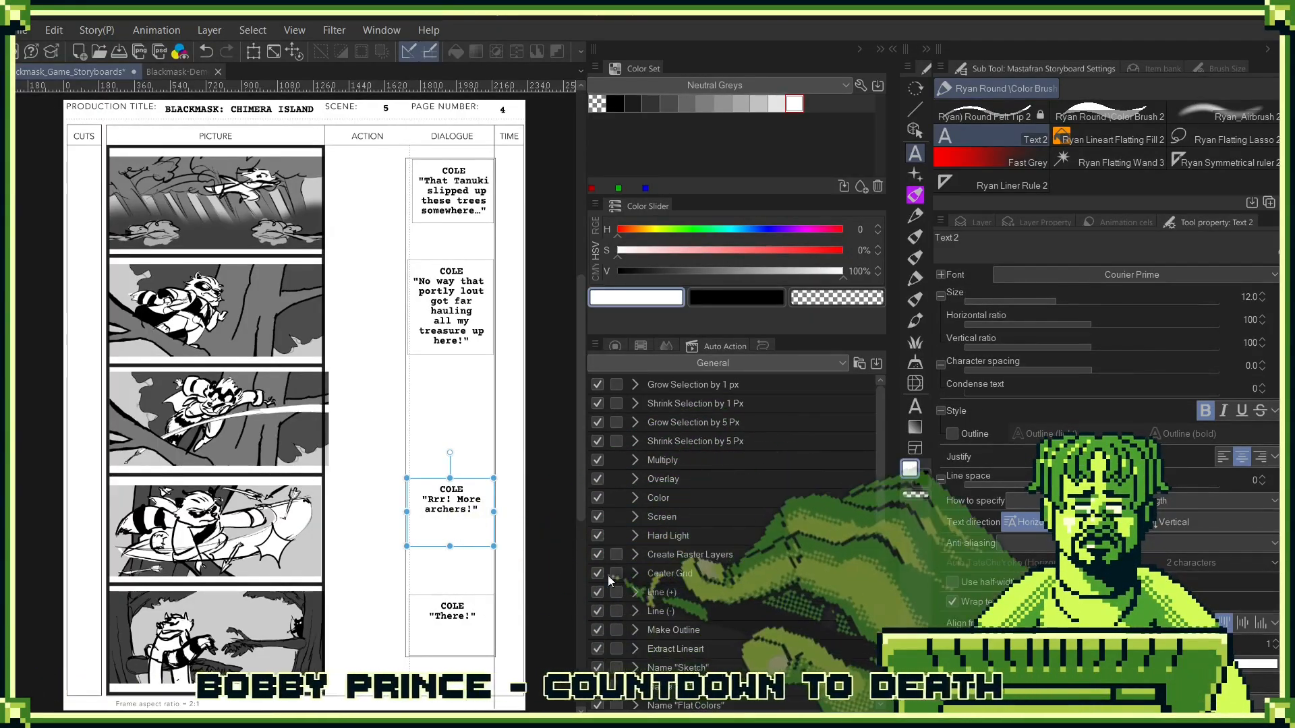
- Remove all the dialogue text from the fifth panel and commit the change
click(450, 603)
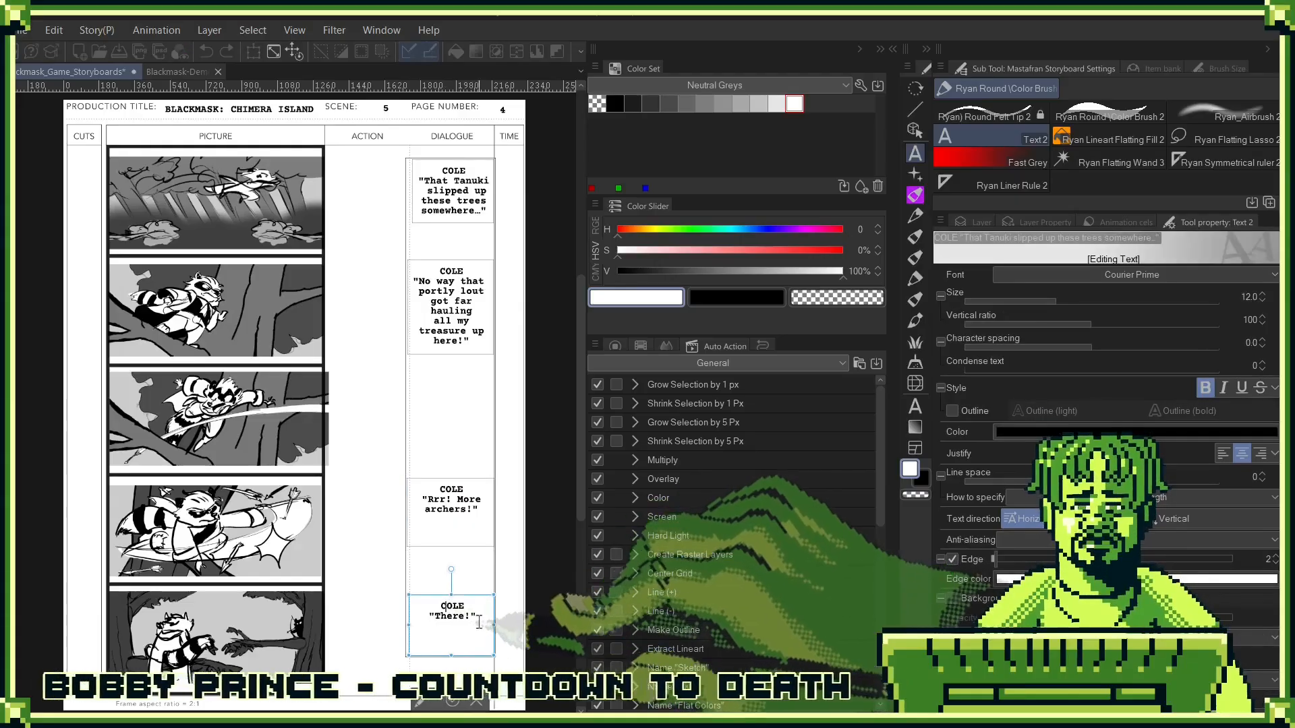
key(ctrl+a)
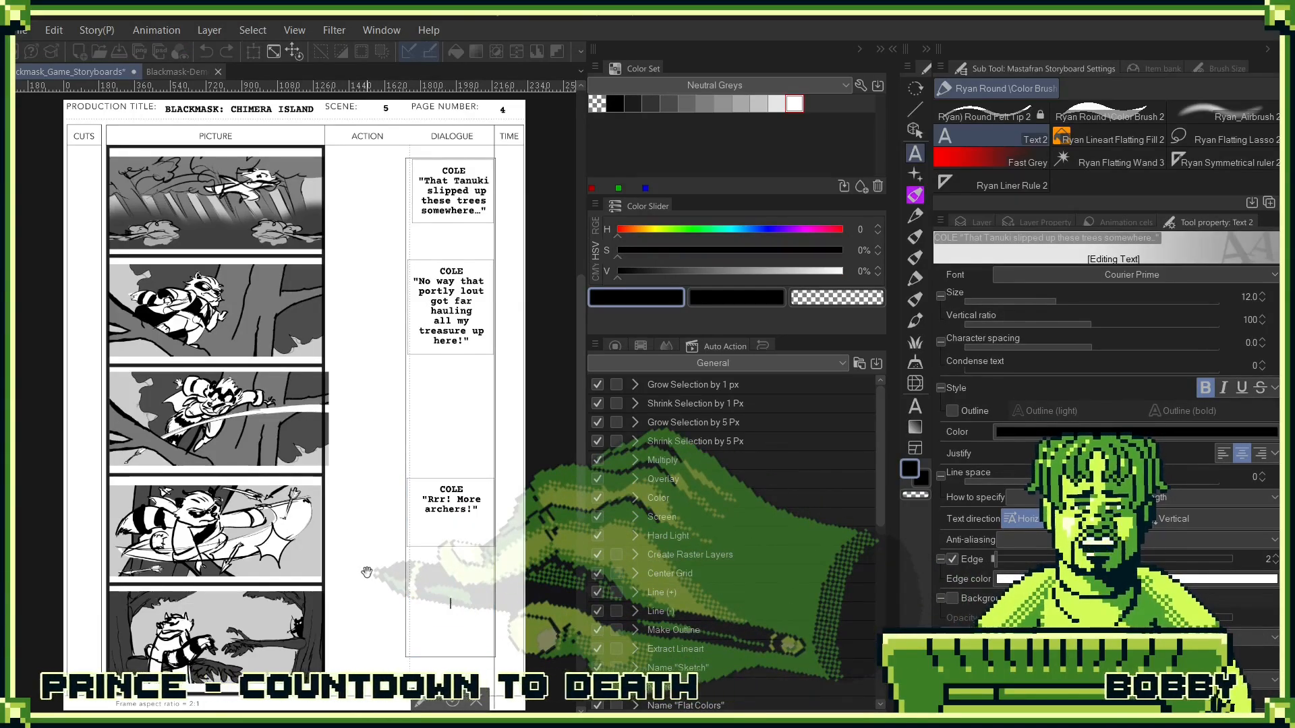
click(452, 702)
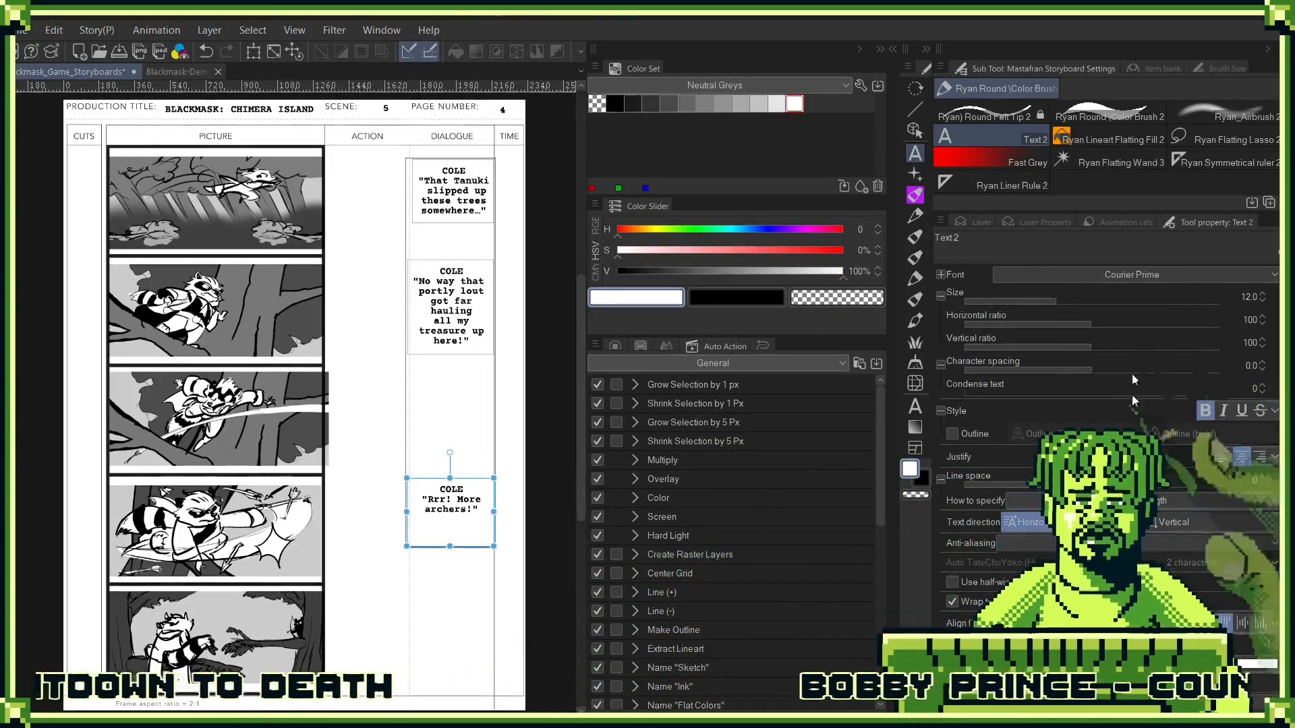
- Select the "Intro Nad Boss 01" layer folder and collapse it
click(983, 221)
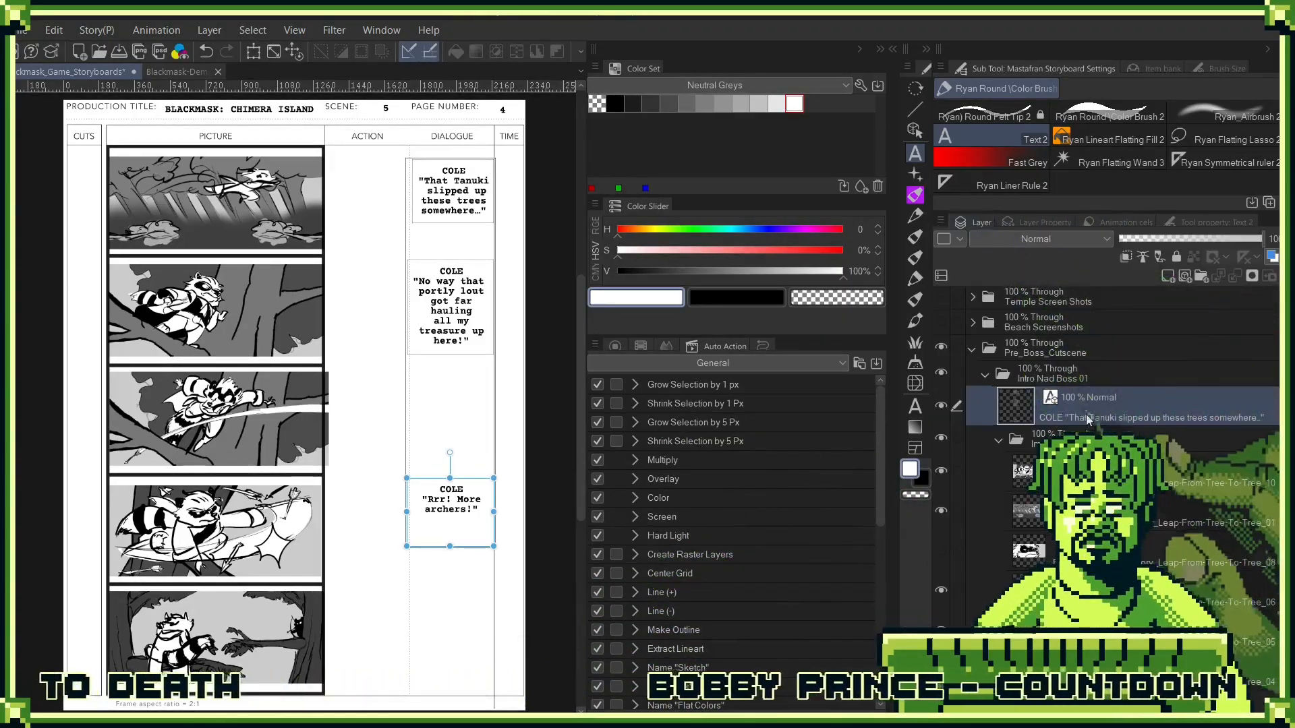
click(1080, 378)
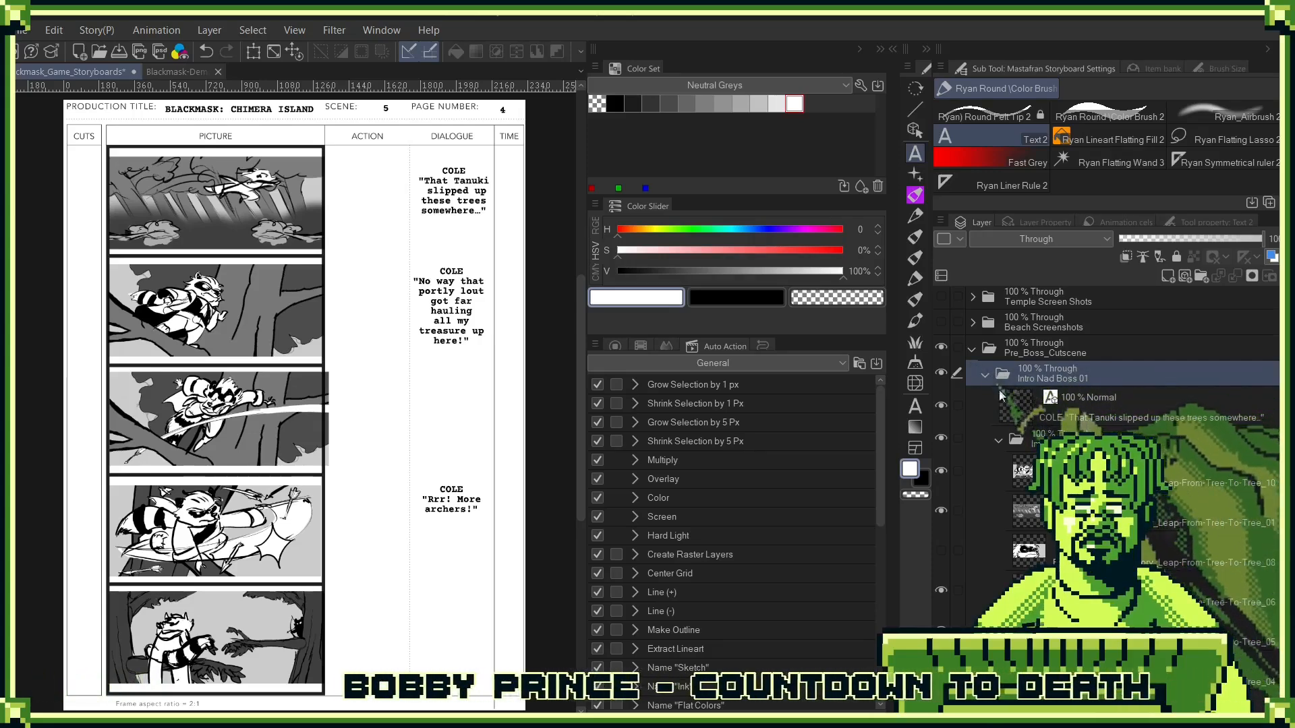
click(983, 376)
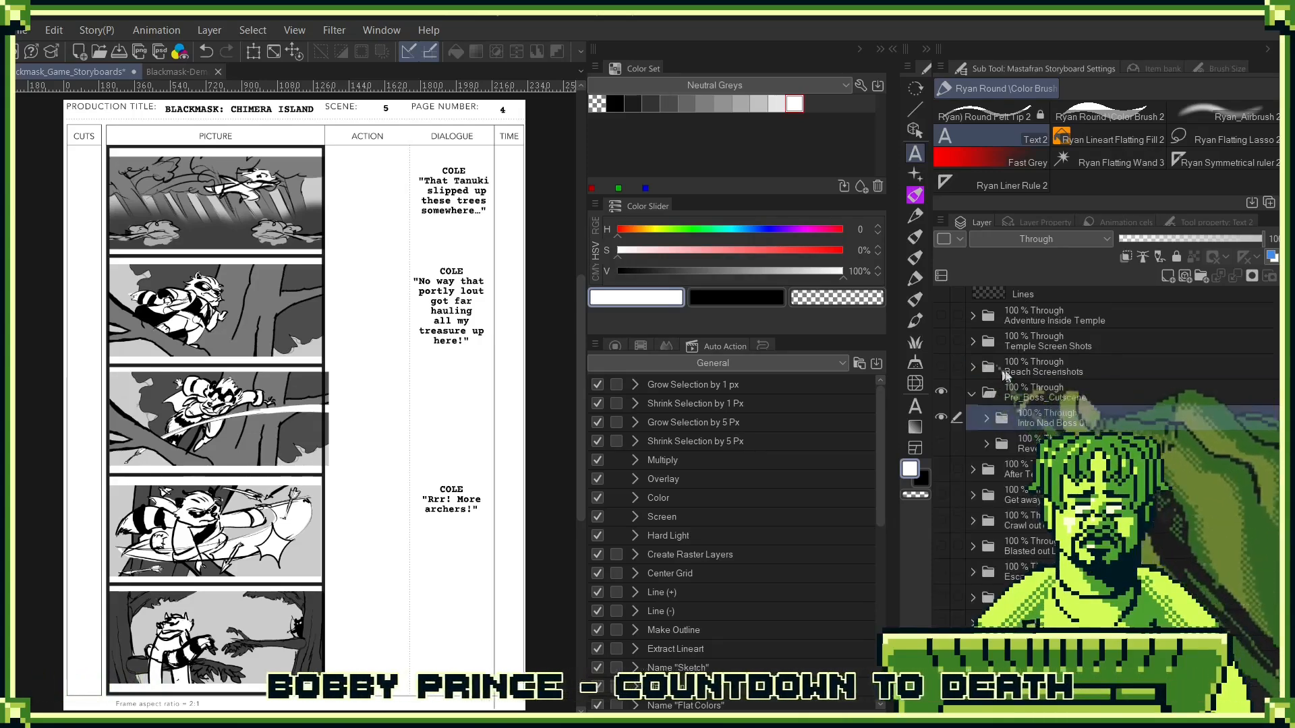
- Add a new layer above the "Intro Nad Boss 01" folder and place the text COLE "There!" beside the second panel in the Dialogue column
click(1164, 276)
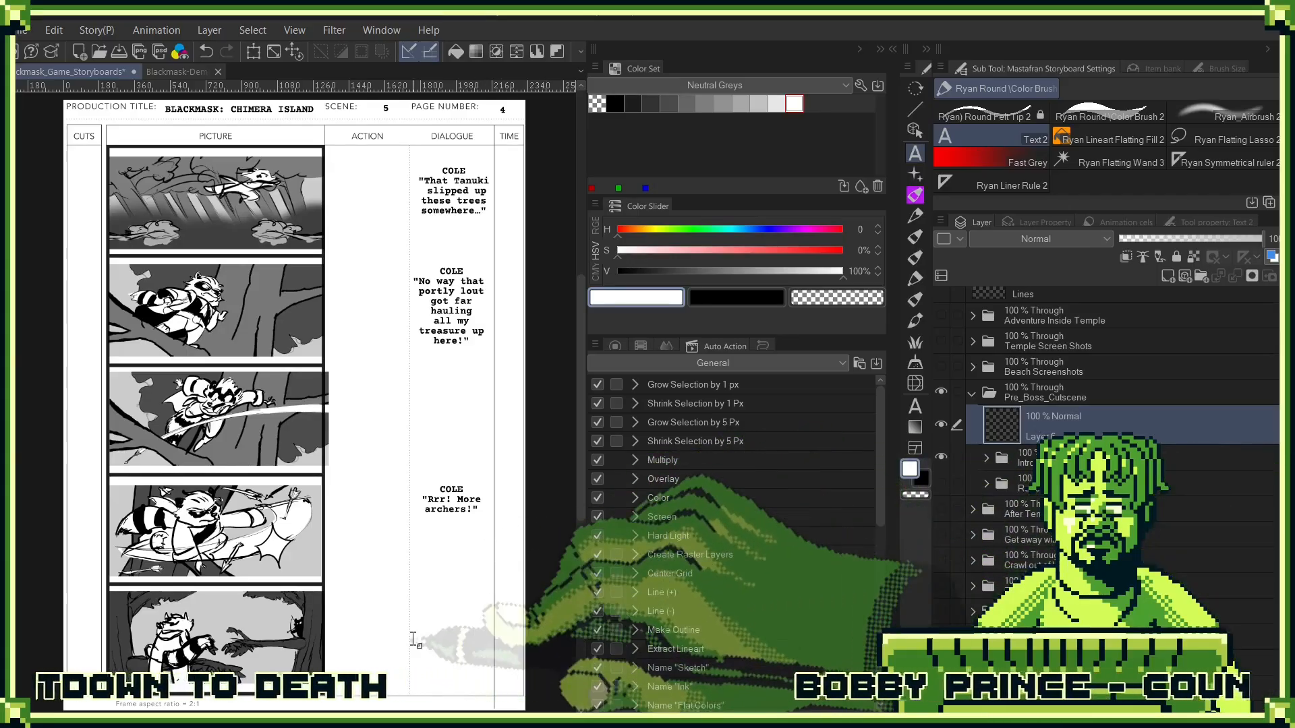
click(413, 639)
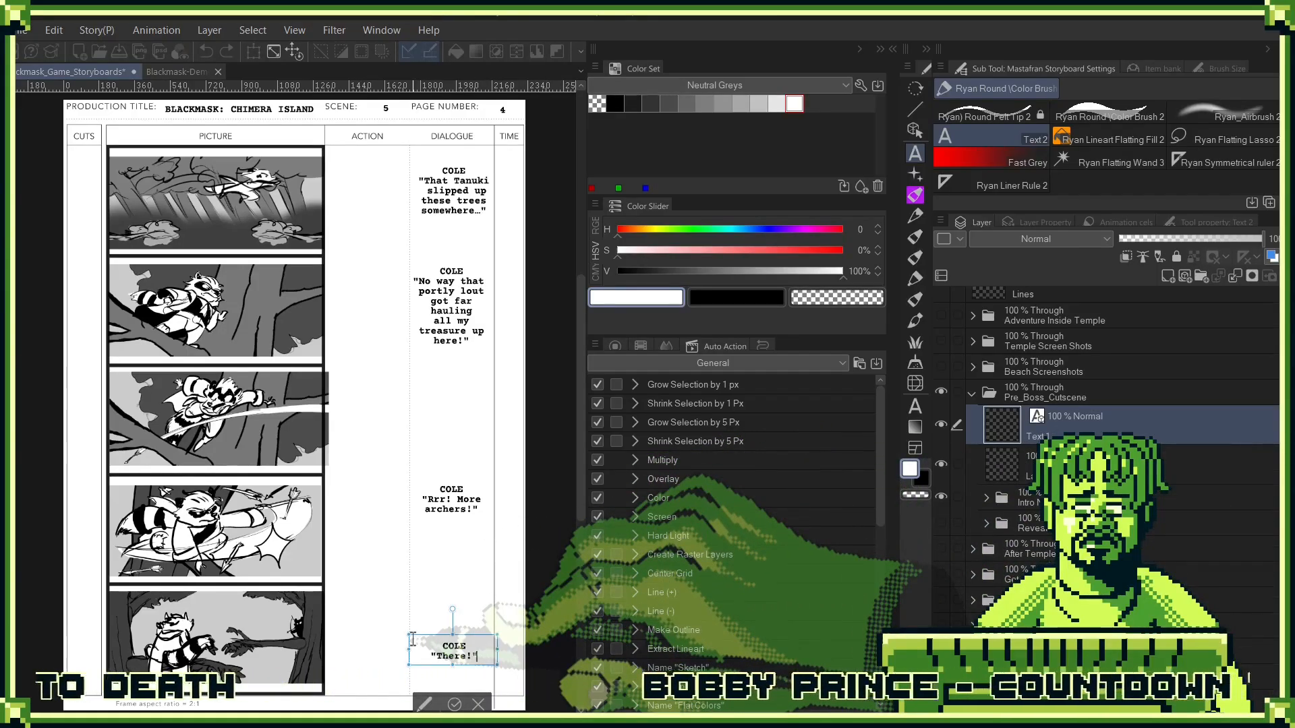
click(455, 705)
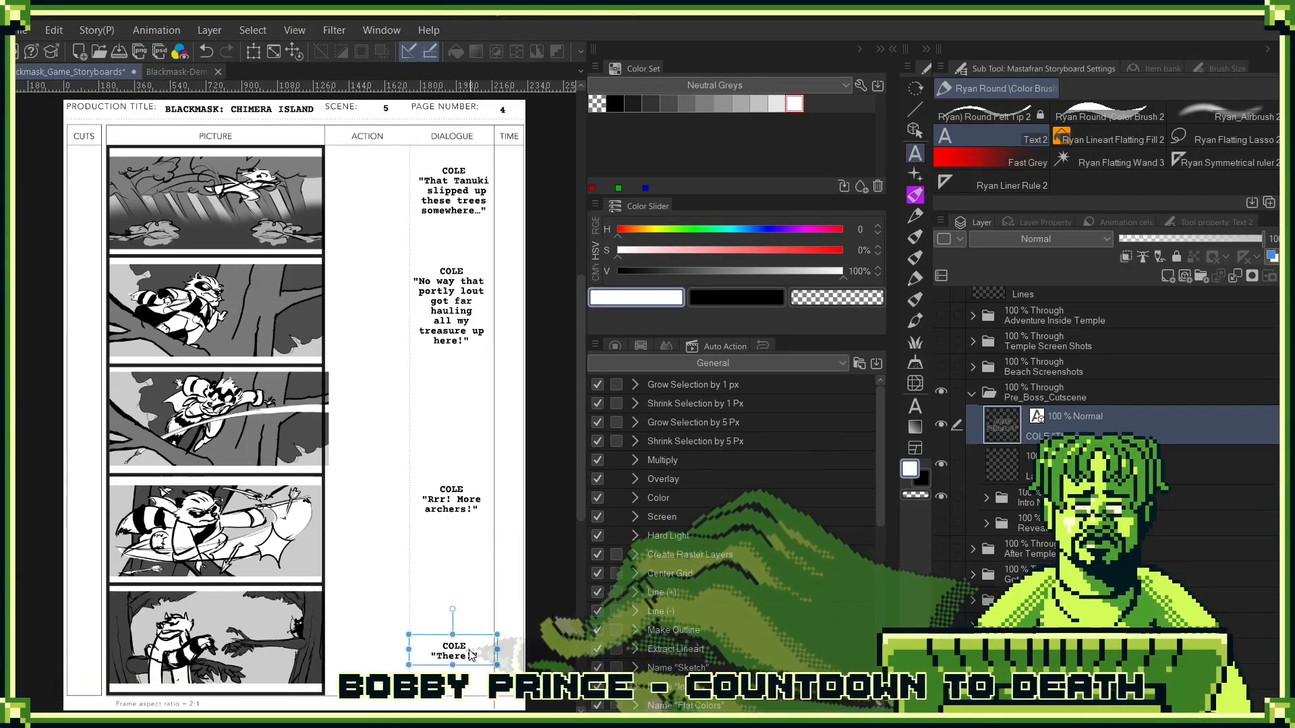
drag(471, 654, 468, 314)
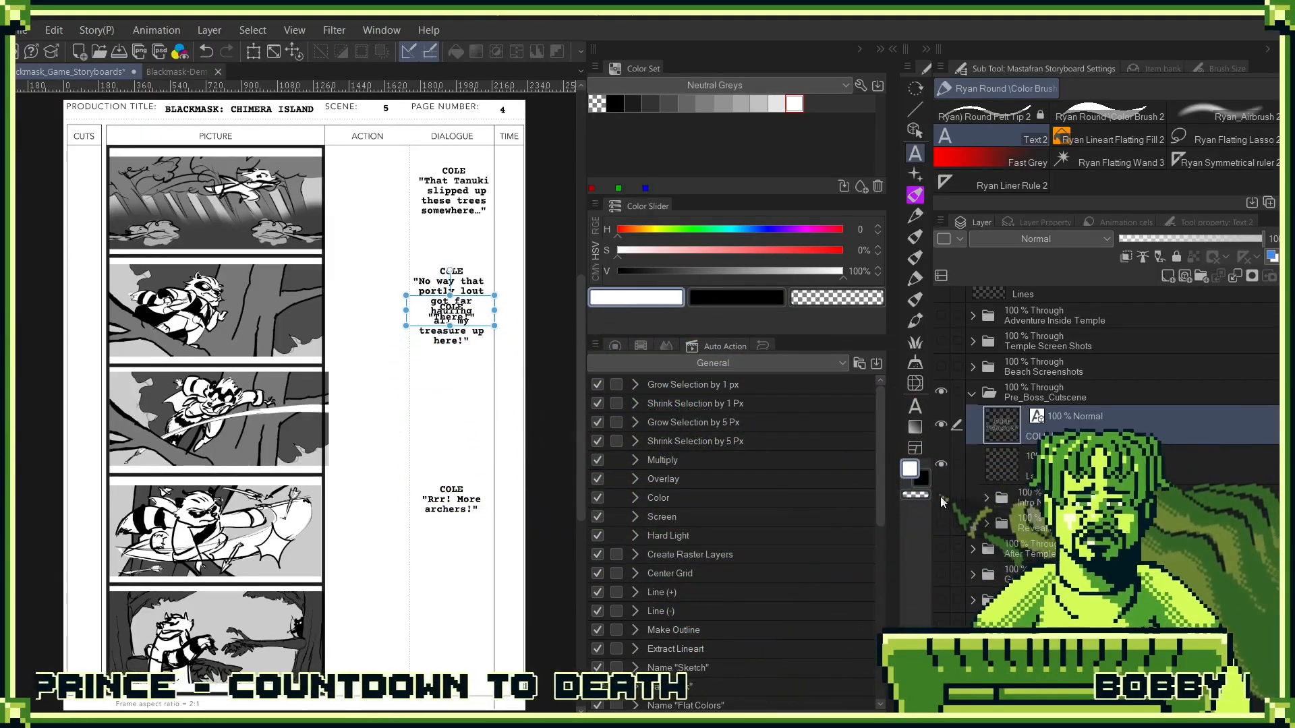
- Hide the "Intro Nad Boss 01" folder, take the Leap-From-Tree-To-Tree_08 image out to just above Layer 6, and collapse the folder
click(941, 496)
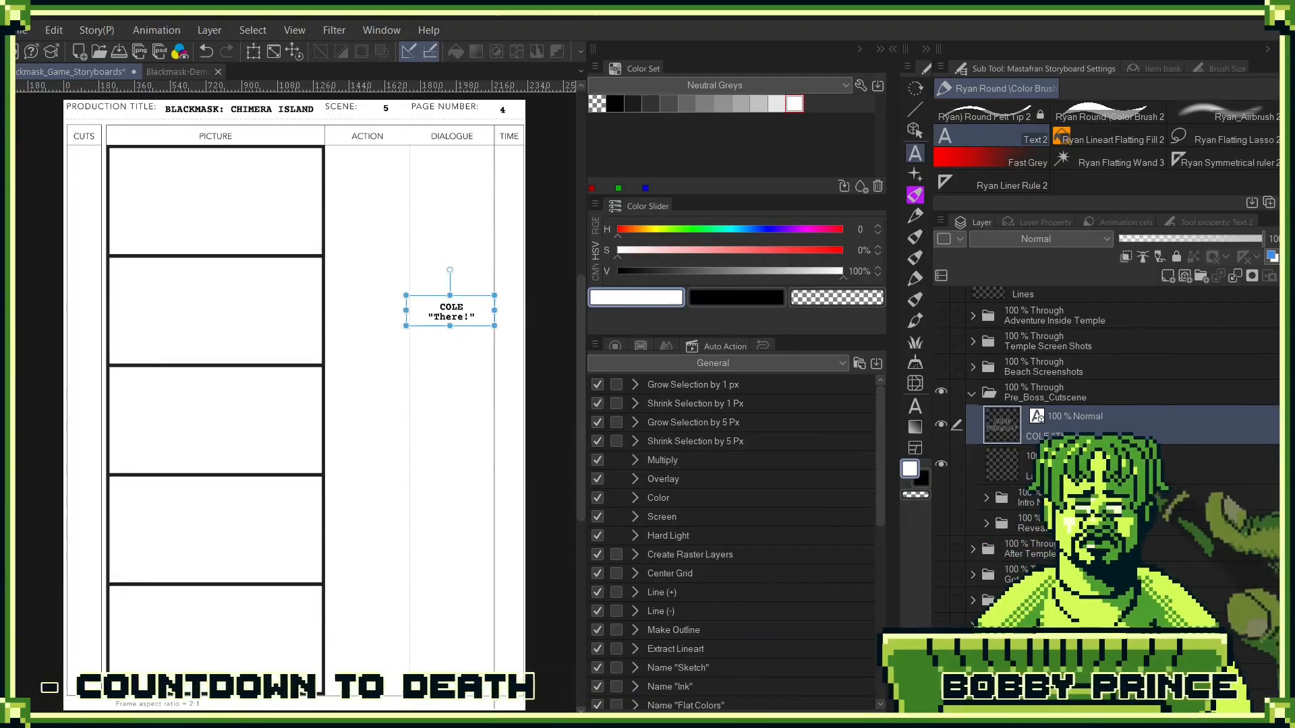
click(1002, 463)
click(986, 499)
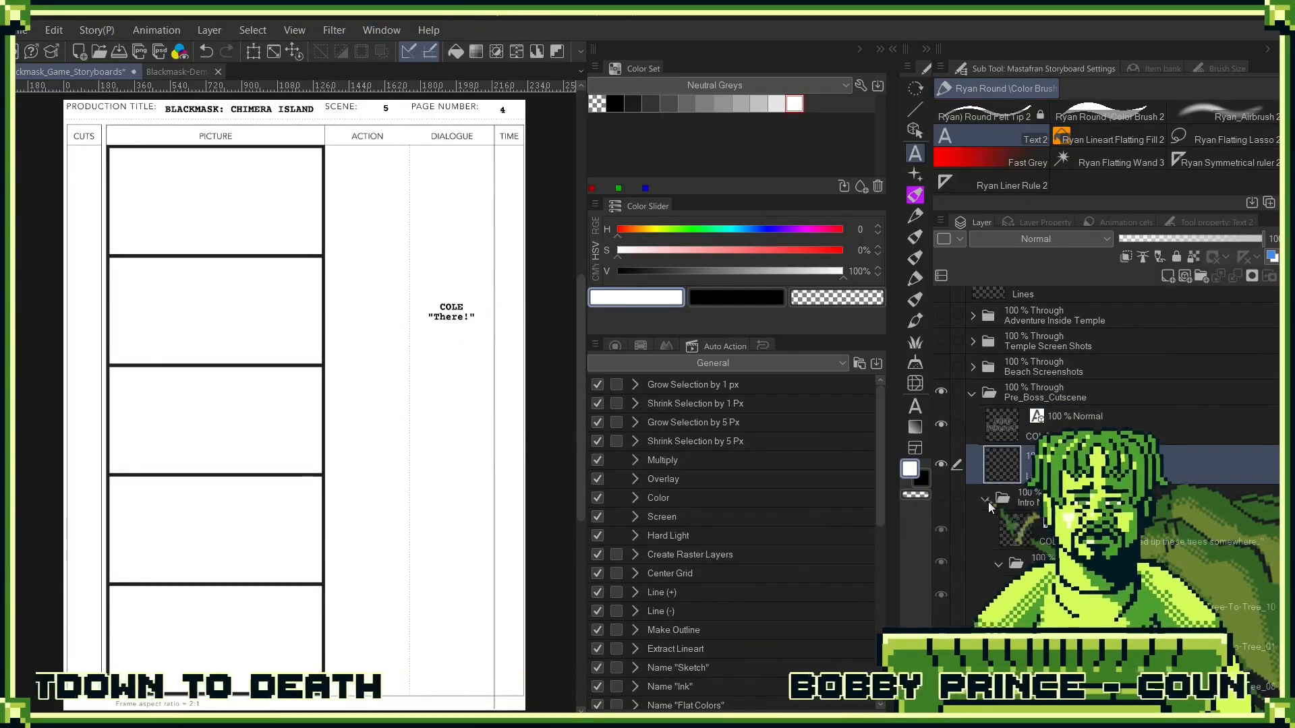
scroll(989, 501, down, 3)
drag(1028, 569, 1094, 337)
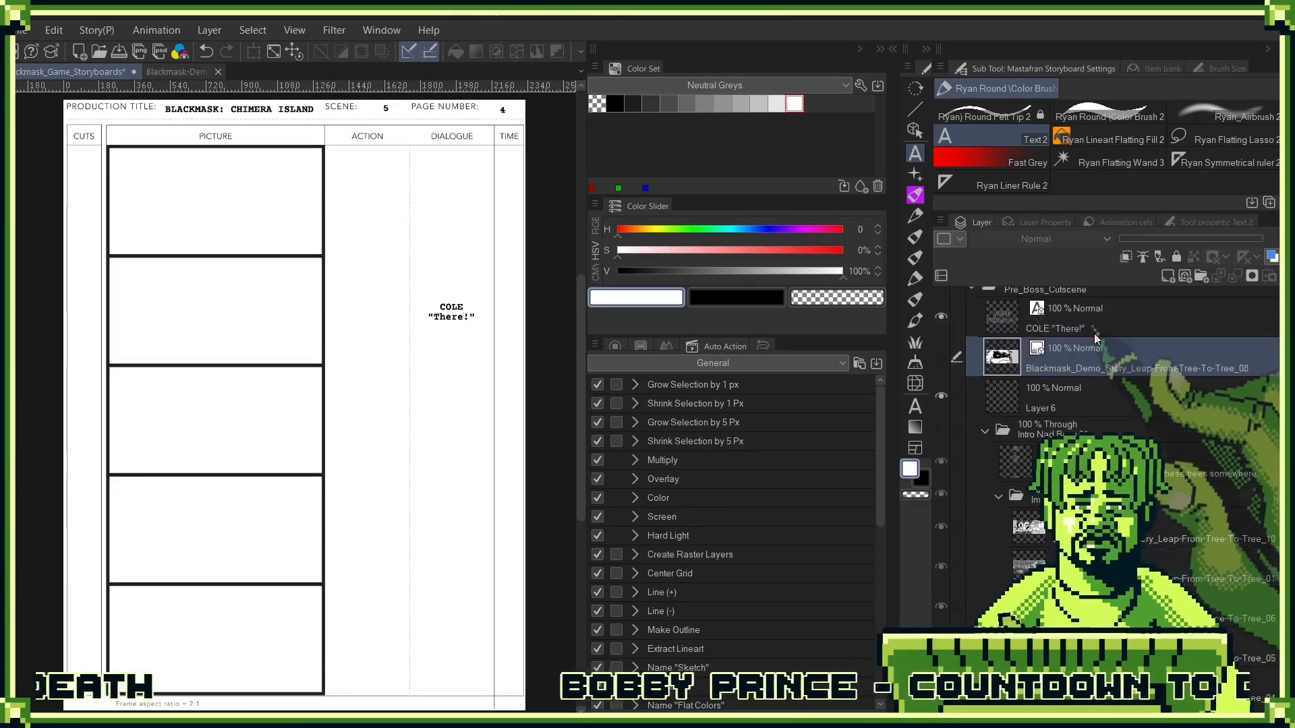
click(984, 432)
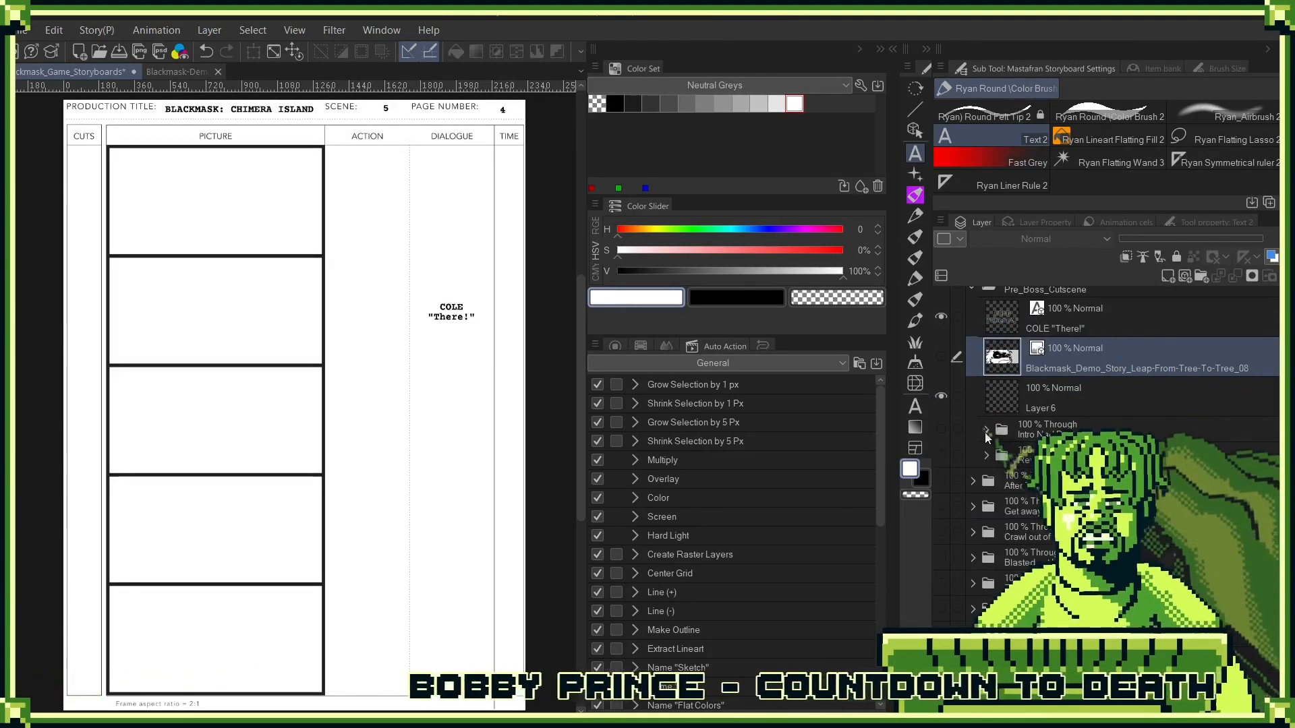
- Show the Leap-From-Tree-To-Tree_08 close-up image and move it up into the first panel
click(941, 356)
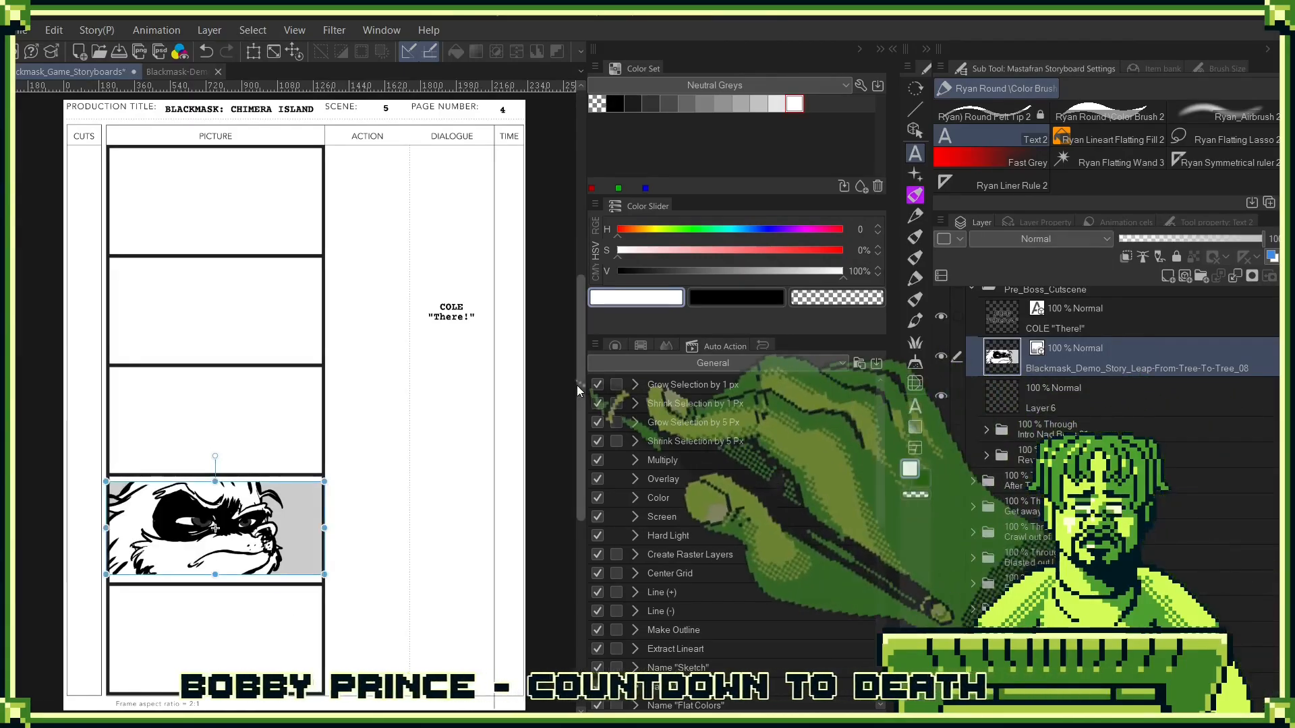
key(ctrl+t)
drag(307, 534, 305, 216)
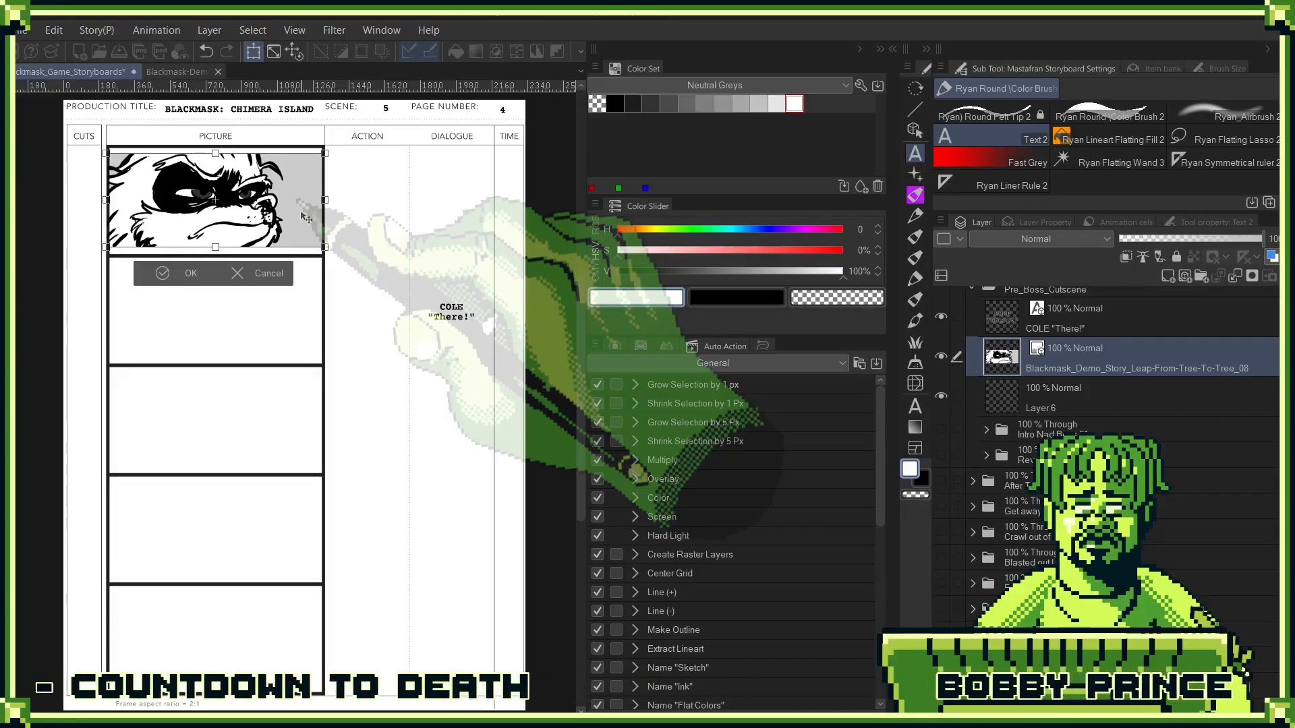
click(182, 278)
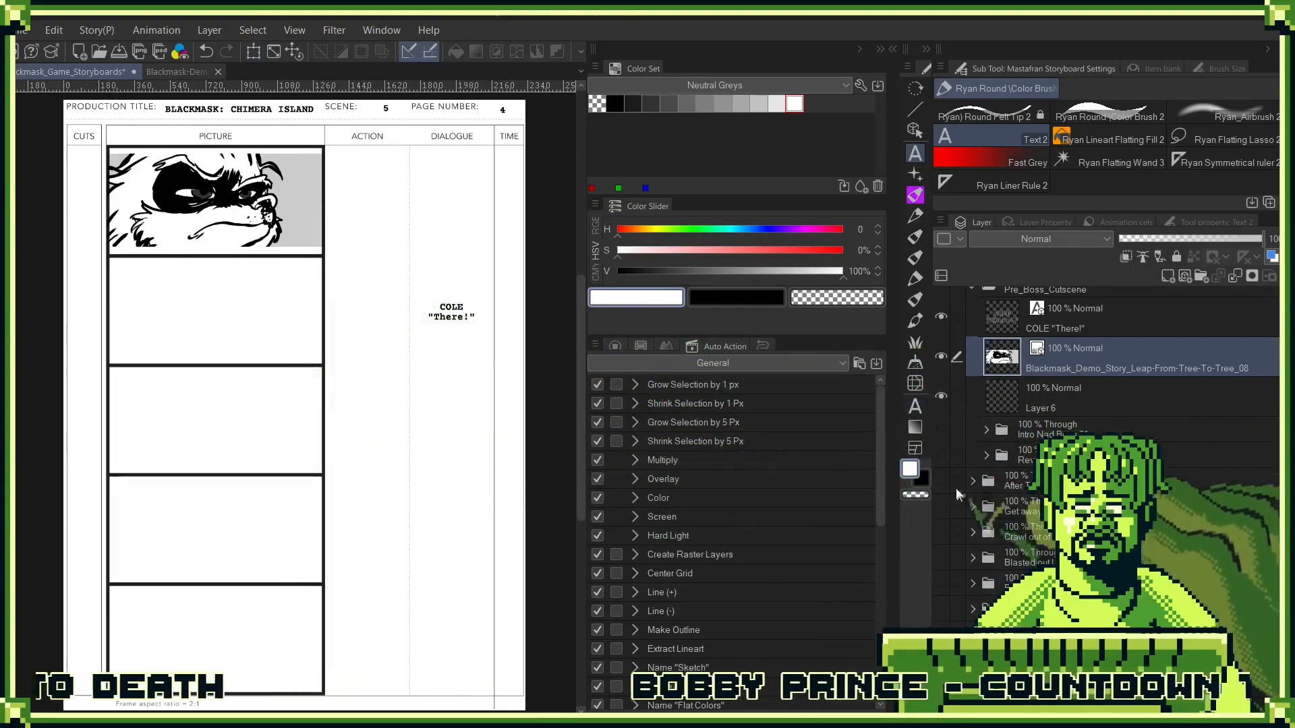
- Examine the panels and image layers inside the "Intro Nad Boss 01" folder, leaving the folder collapsed and hidden
click(1029, 463)
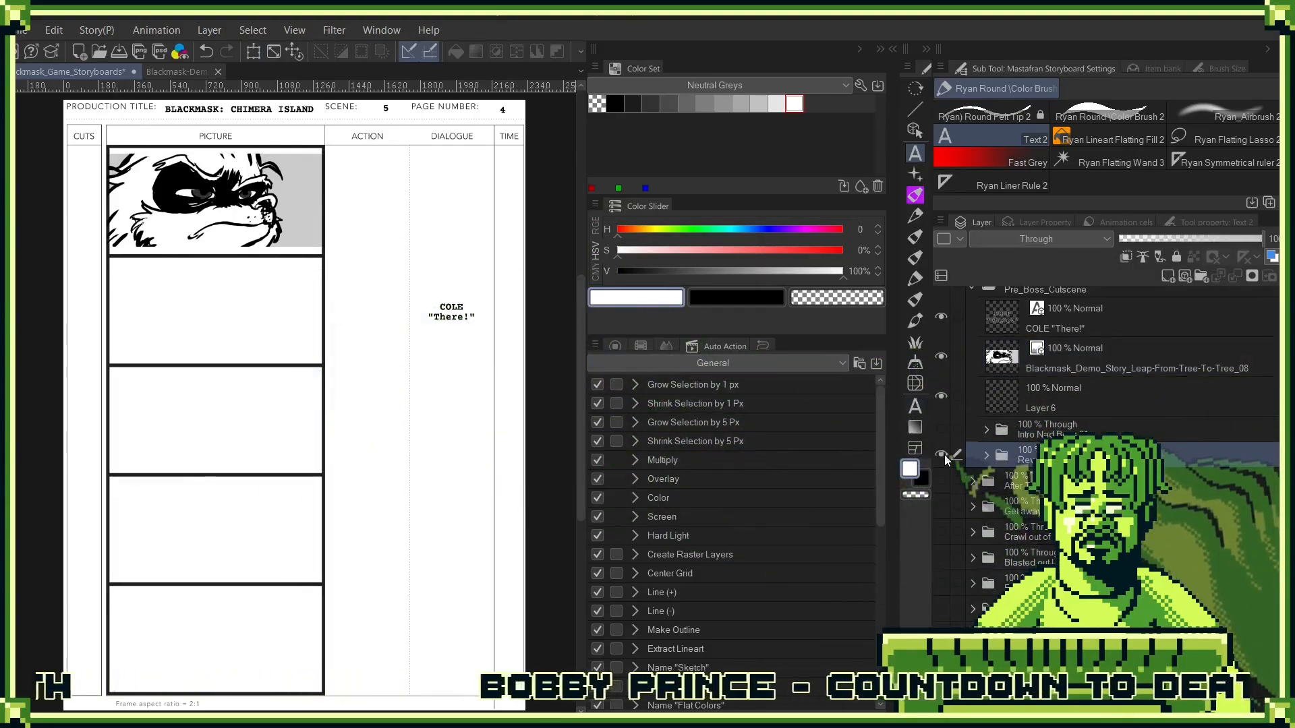
click(944, 454)
click(940, 455)
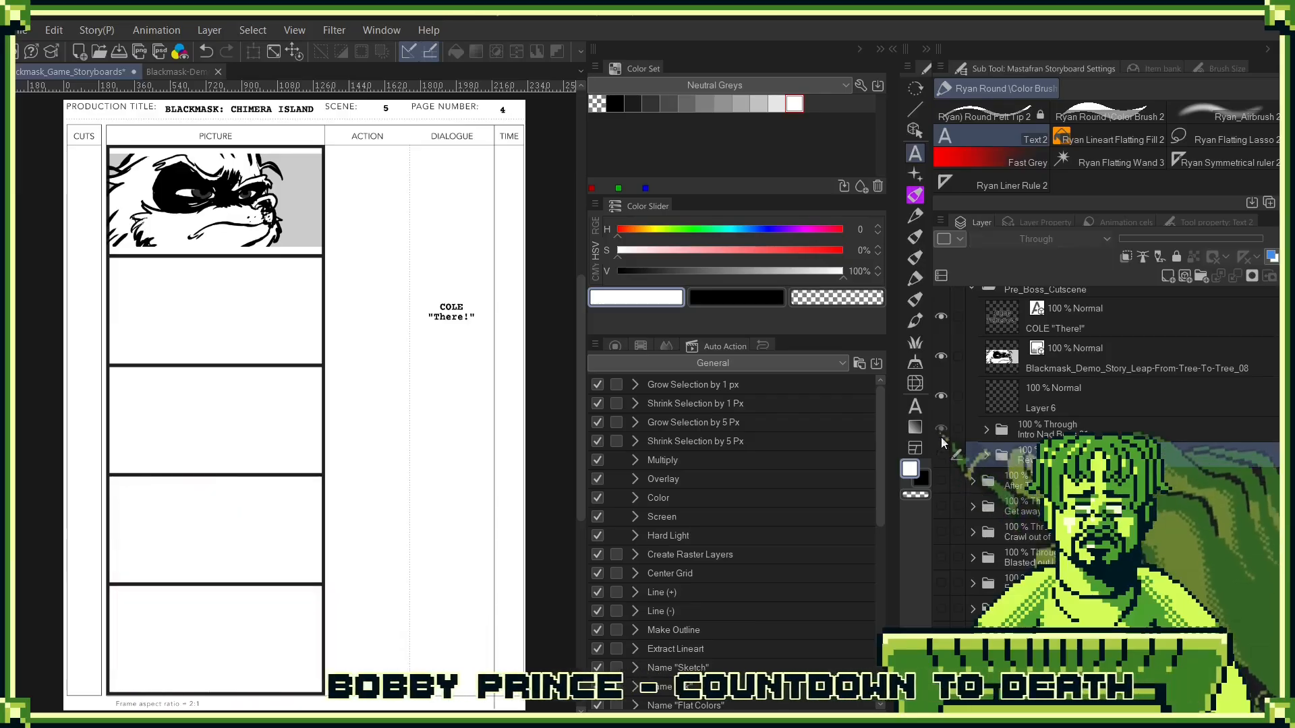
click(941, 429)
click(1049, 419)
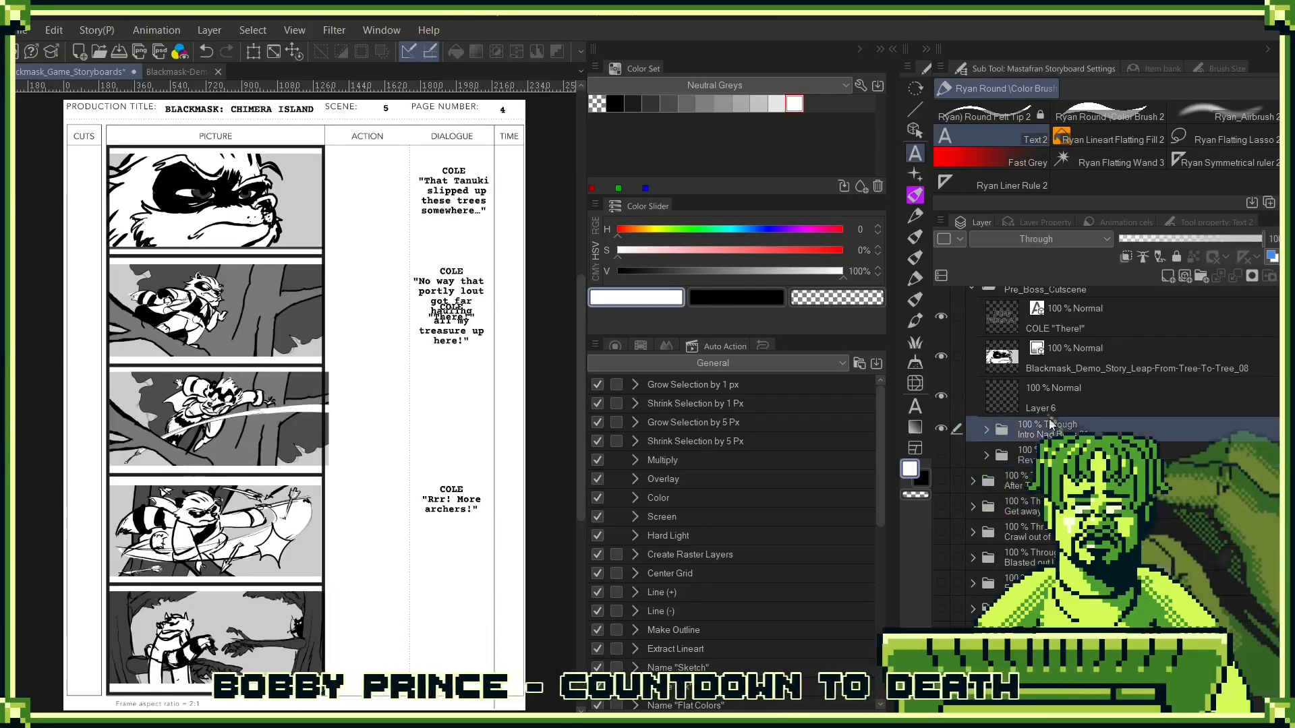
click(986, 431)
scroll(1119, 432, down, 2)
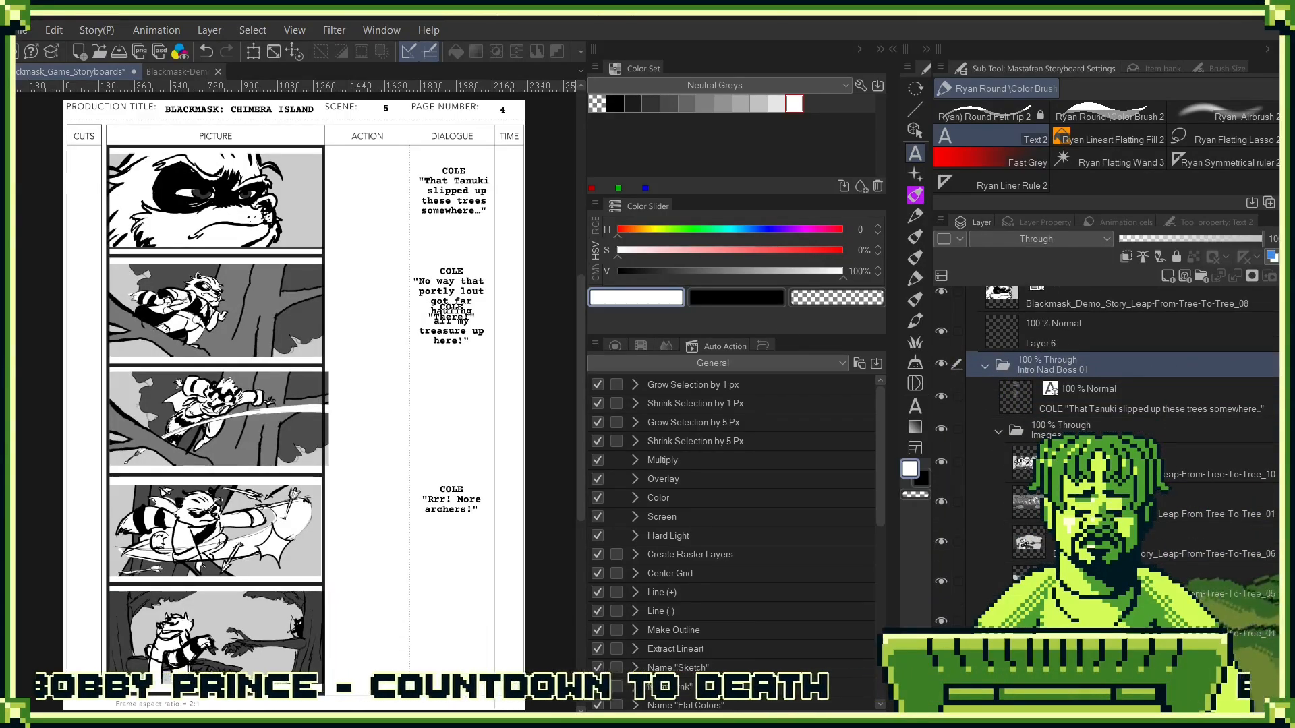
click(1079, 463)
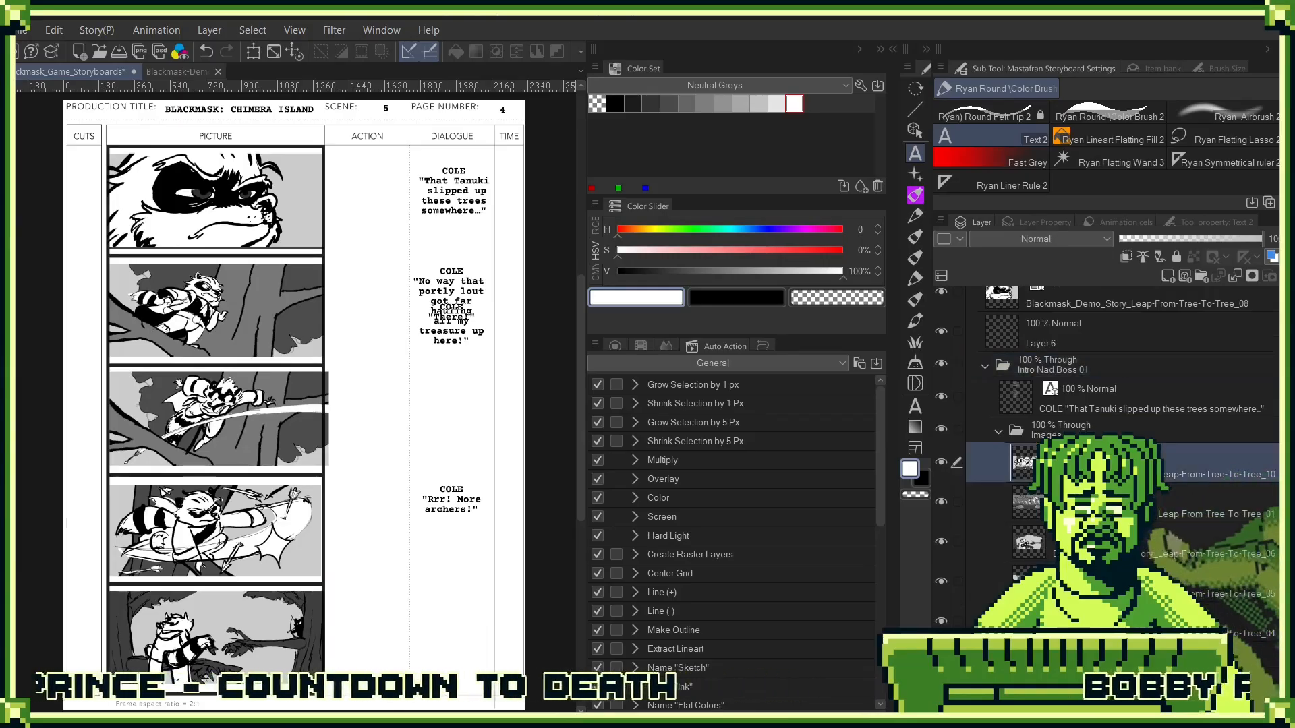
drag(1039, 549, 1172, 277)
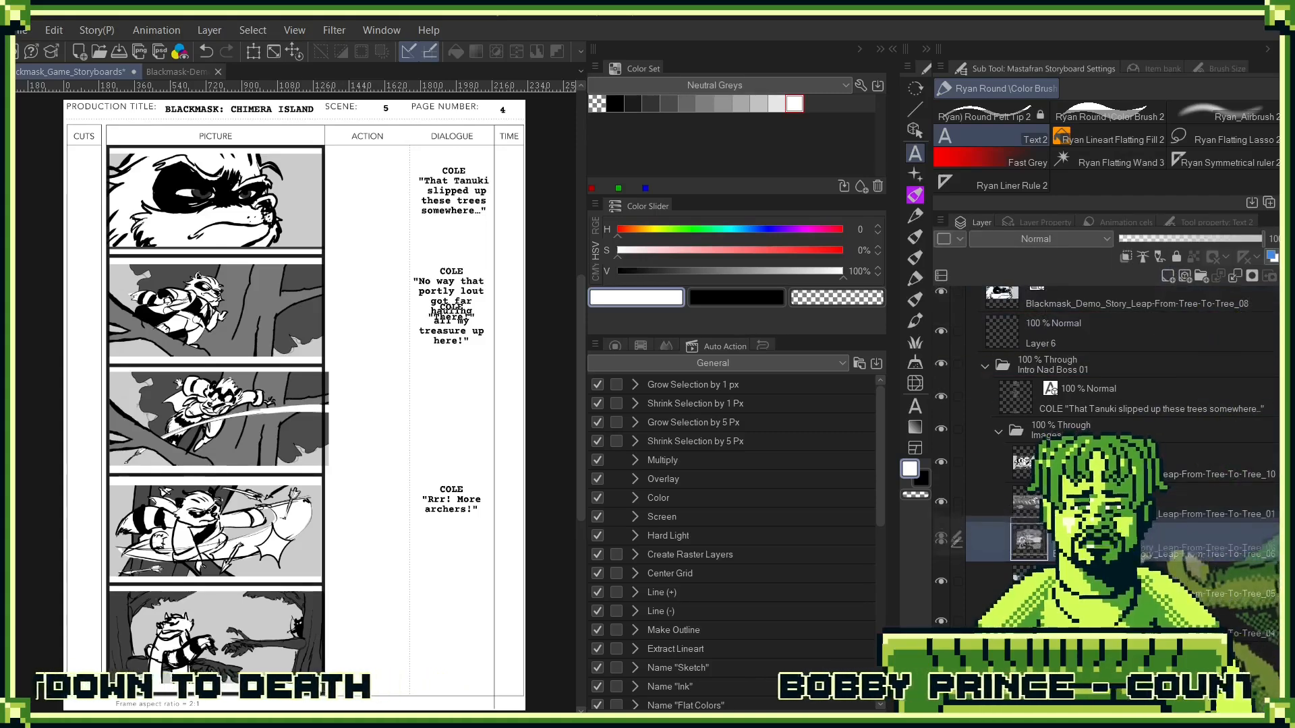
scroll(1097, 419, up, 3)
click(1095, 406)
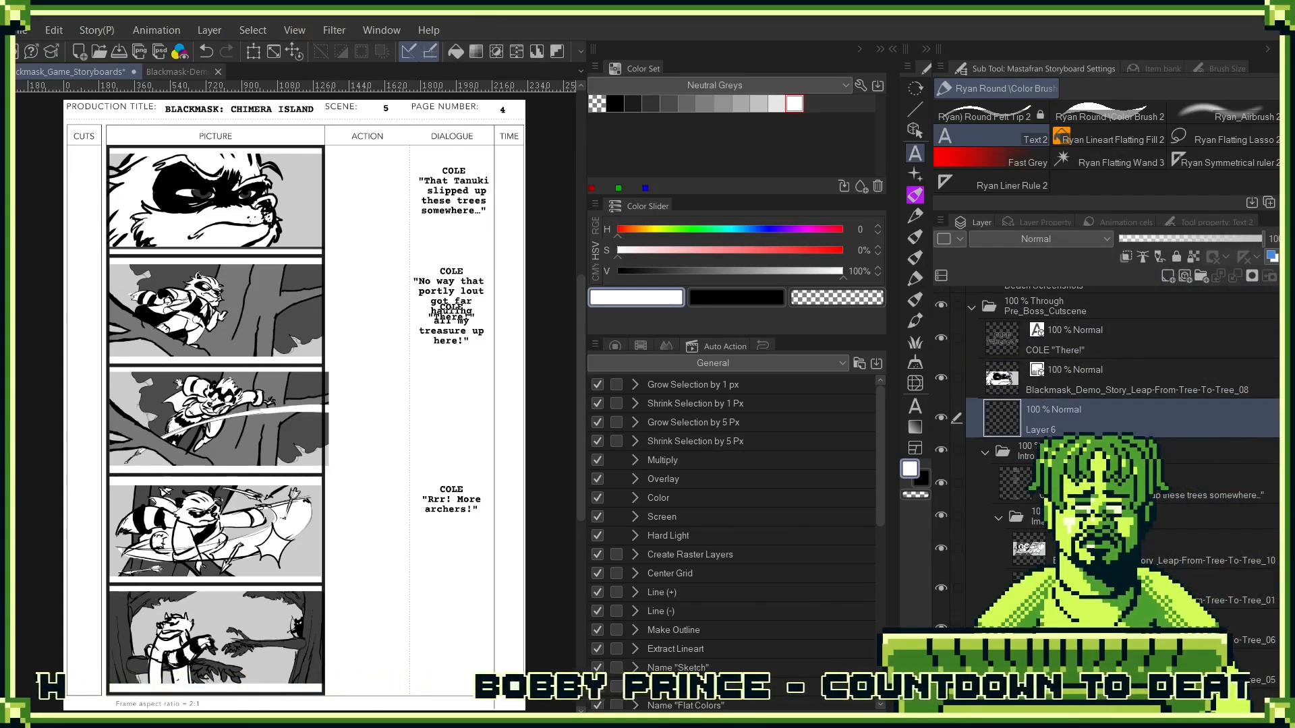
click(986, 456)
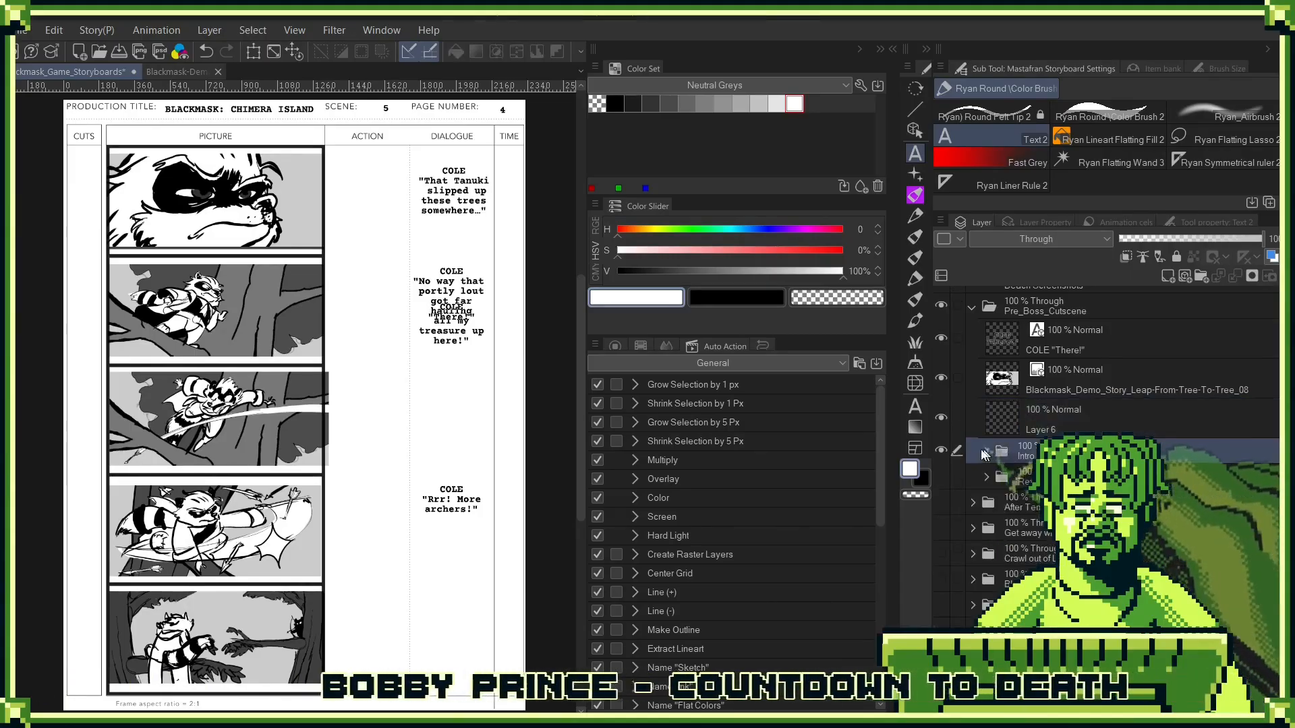
click(940, 449)
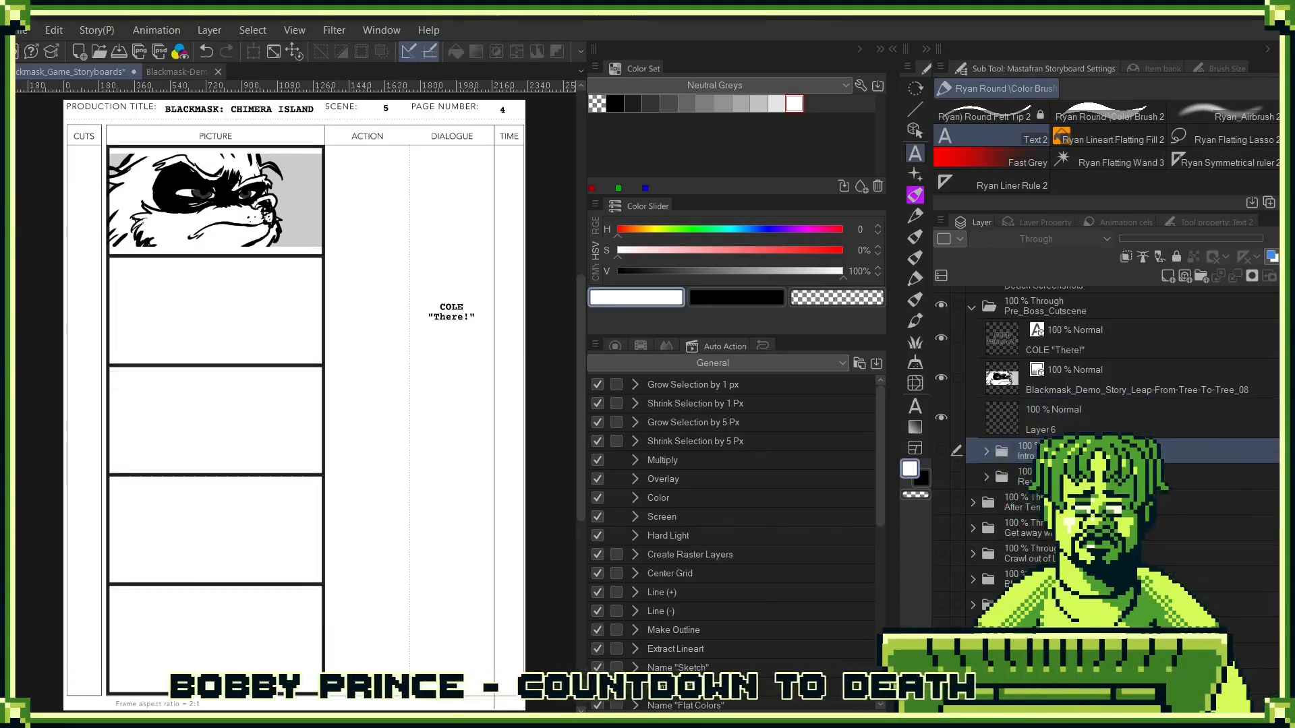
- Add the Leap-From-Tree-To-Tree_09 image above Layer 6 and scale it down to fit the second panel
drag(1277, 358, 1133, 401)
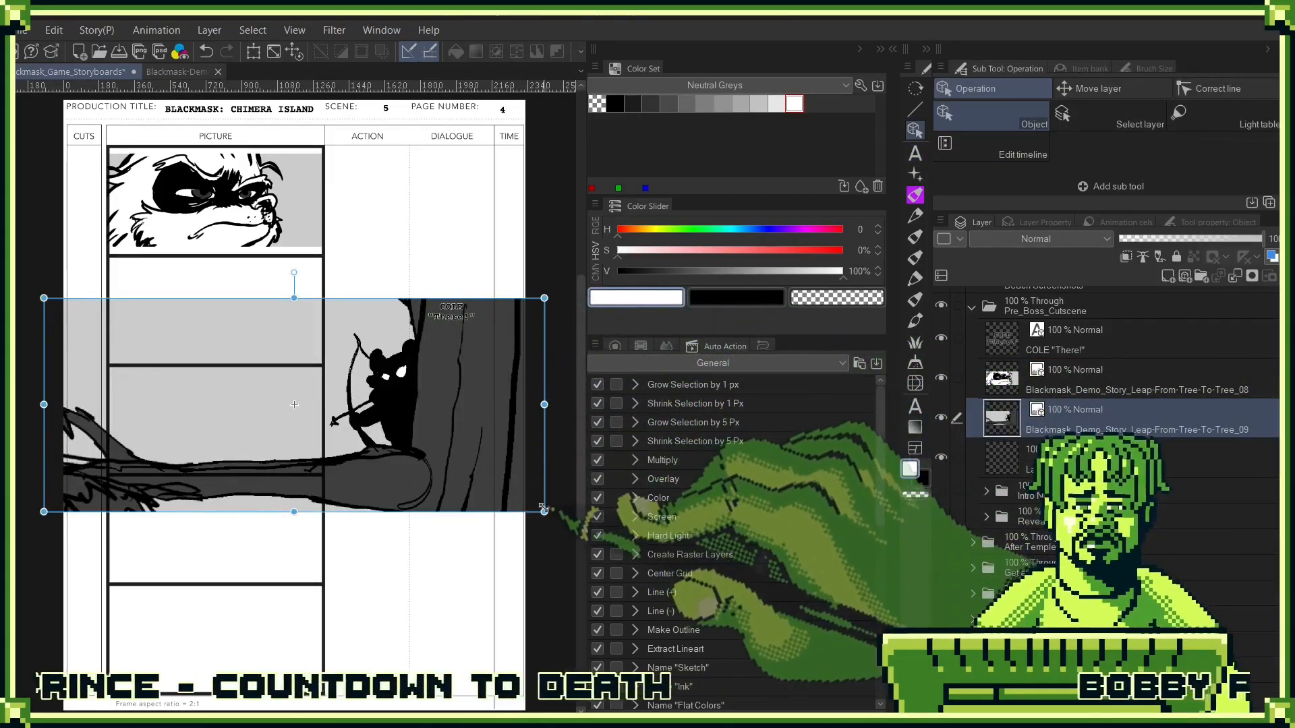
drag(544, 405, 324, 362)
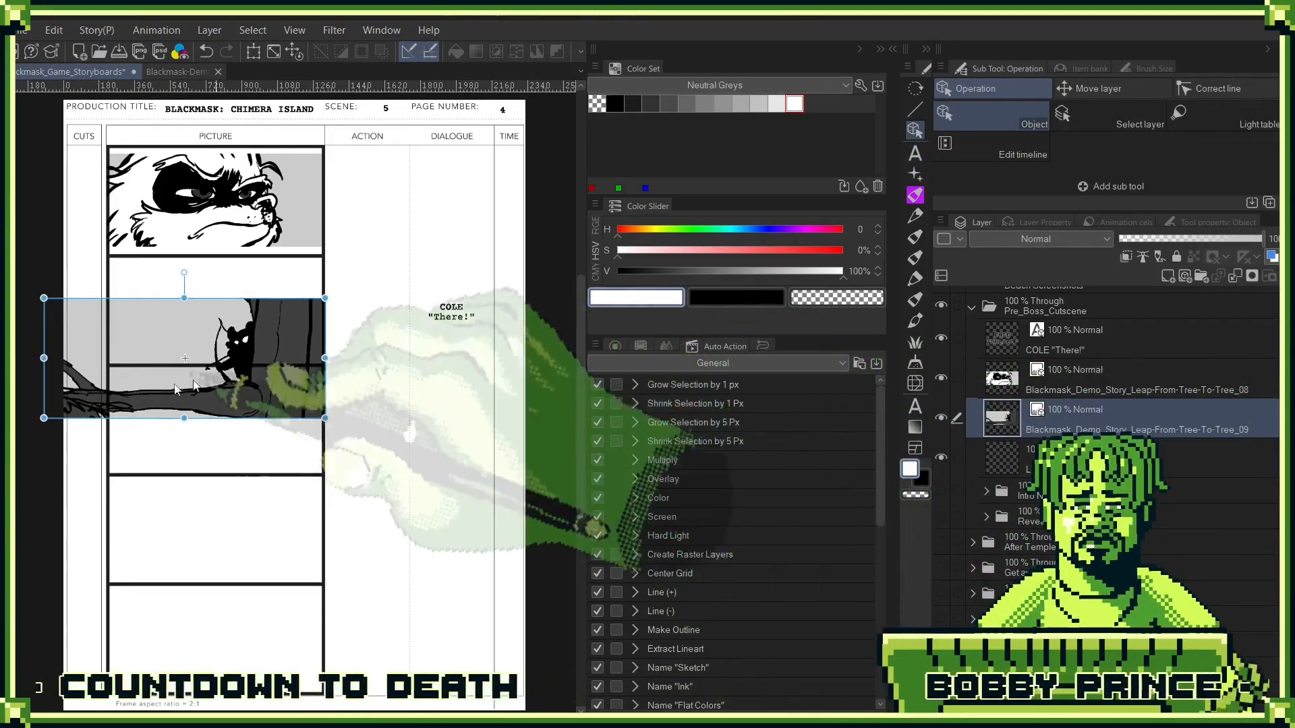
drag(53, 412, 106, 372)
drag(207, 385, 206, 350)
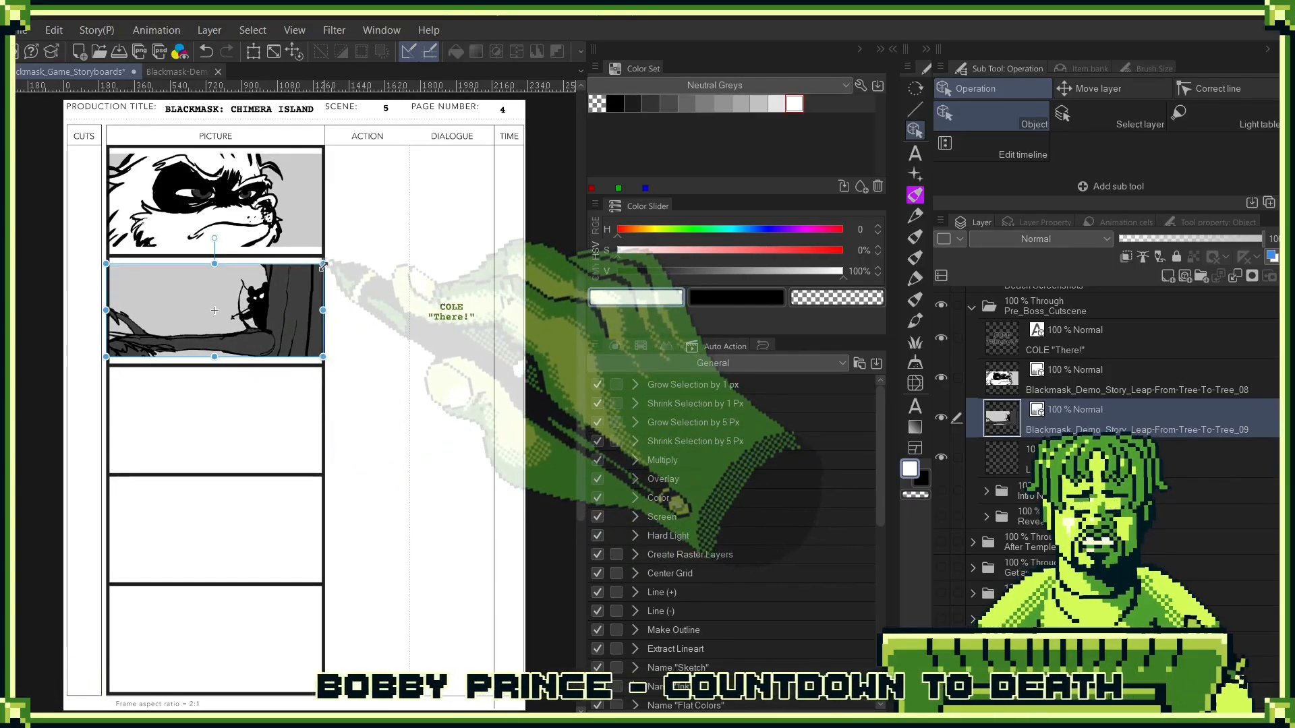
- Move the Leap-From-Tree-To-Tree_08 and _09 images together down into the third and fourth panels
ctrl+click(1044, 383)
key(ctrl+t)
drag(297, 221, 278, 441)
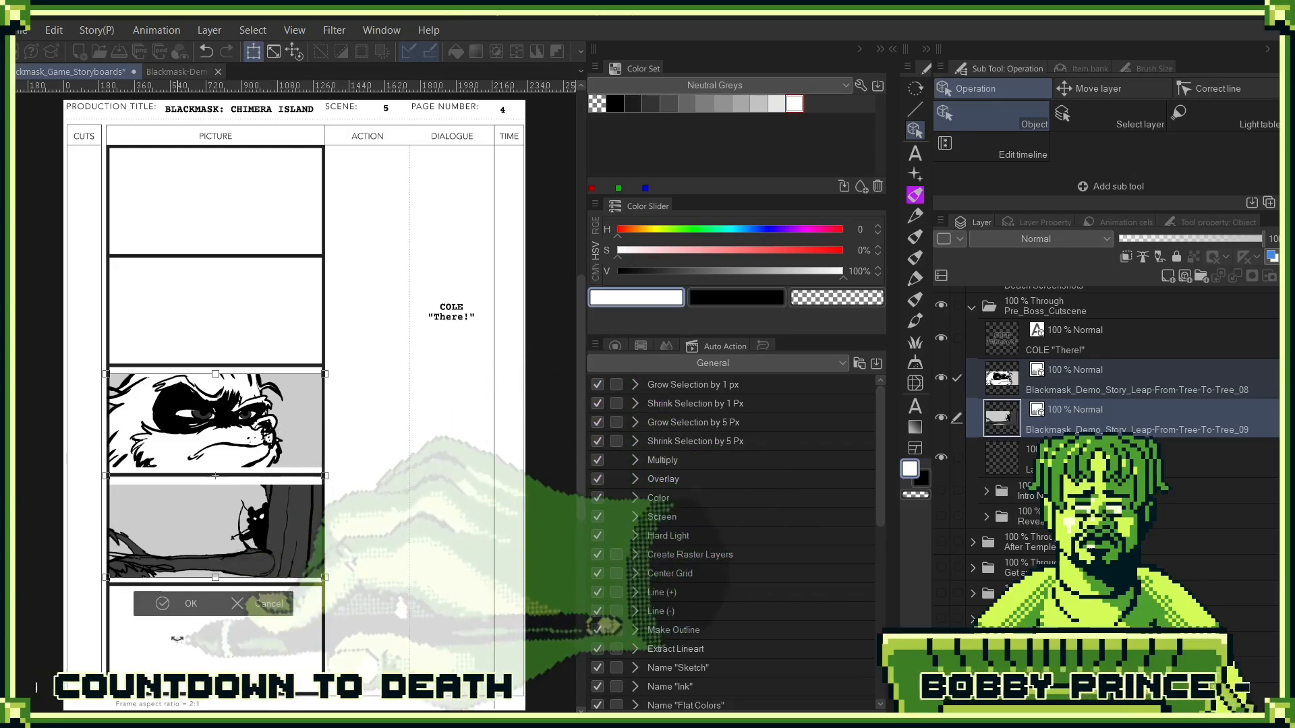
click(191, 603)
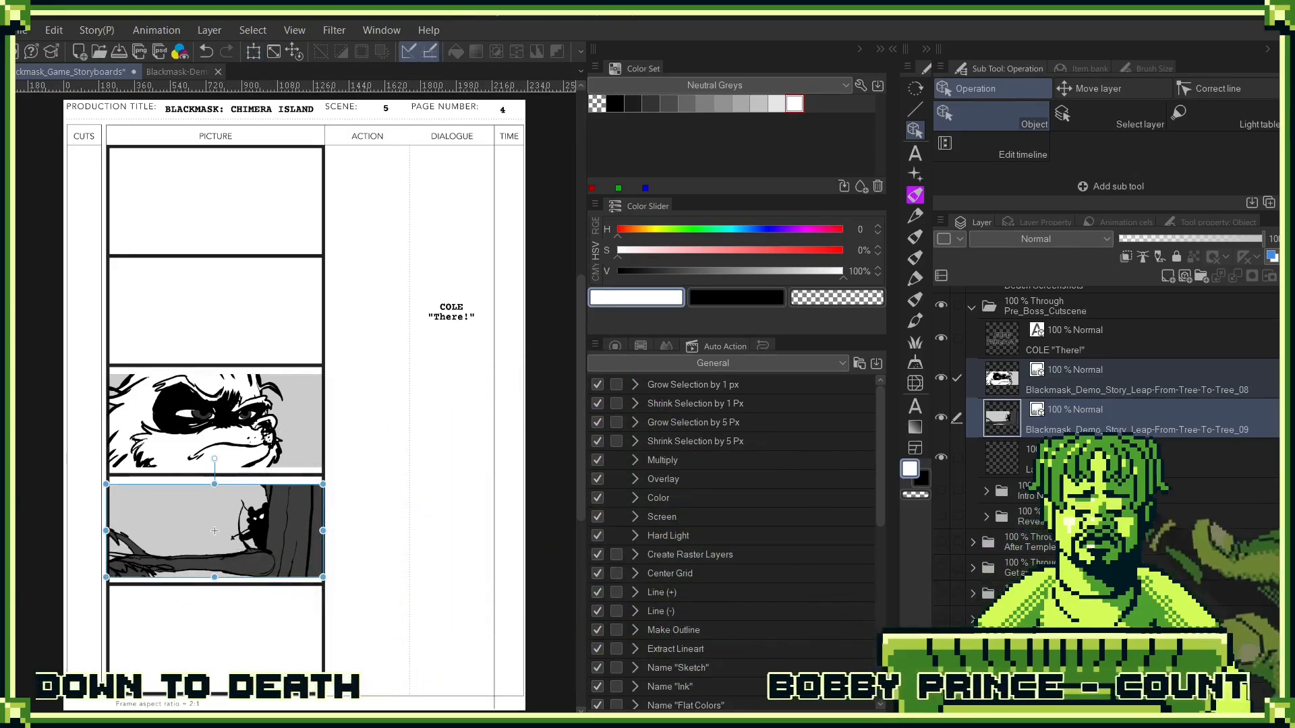
- Preview the contents of the folder below "Intro Nad Boss 01", hide it again, and leave "Intro Nad Boss 01" shown
click(941, 491)
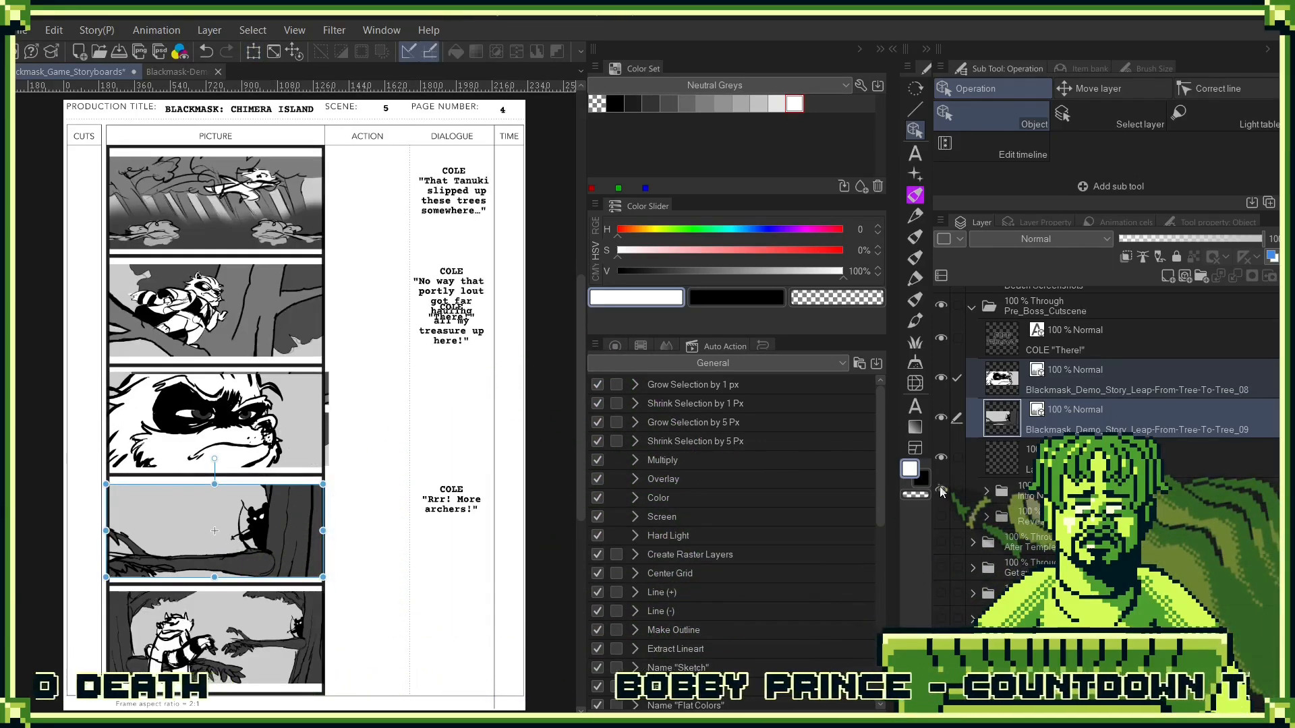
click(943, 497)
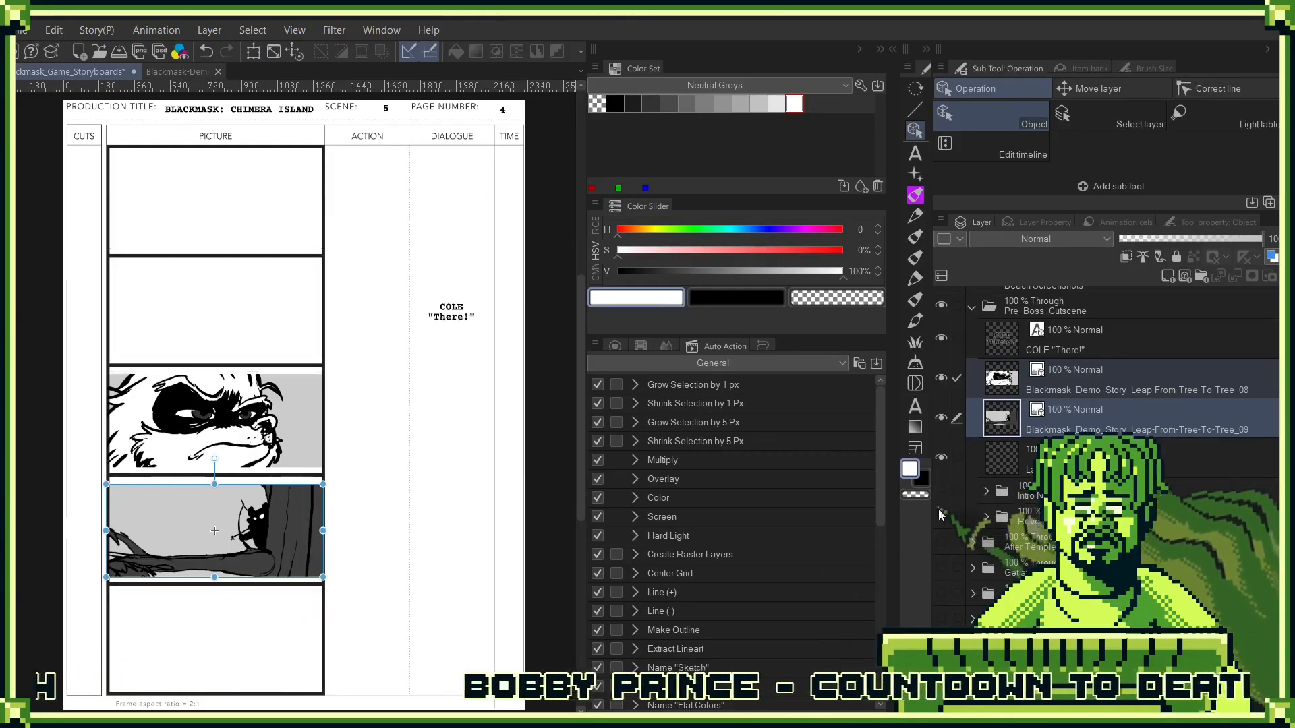
click(941, 516)
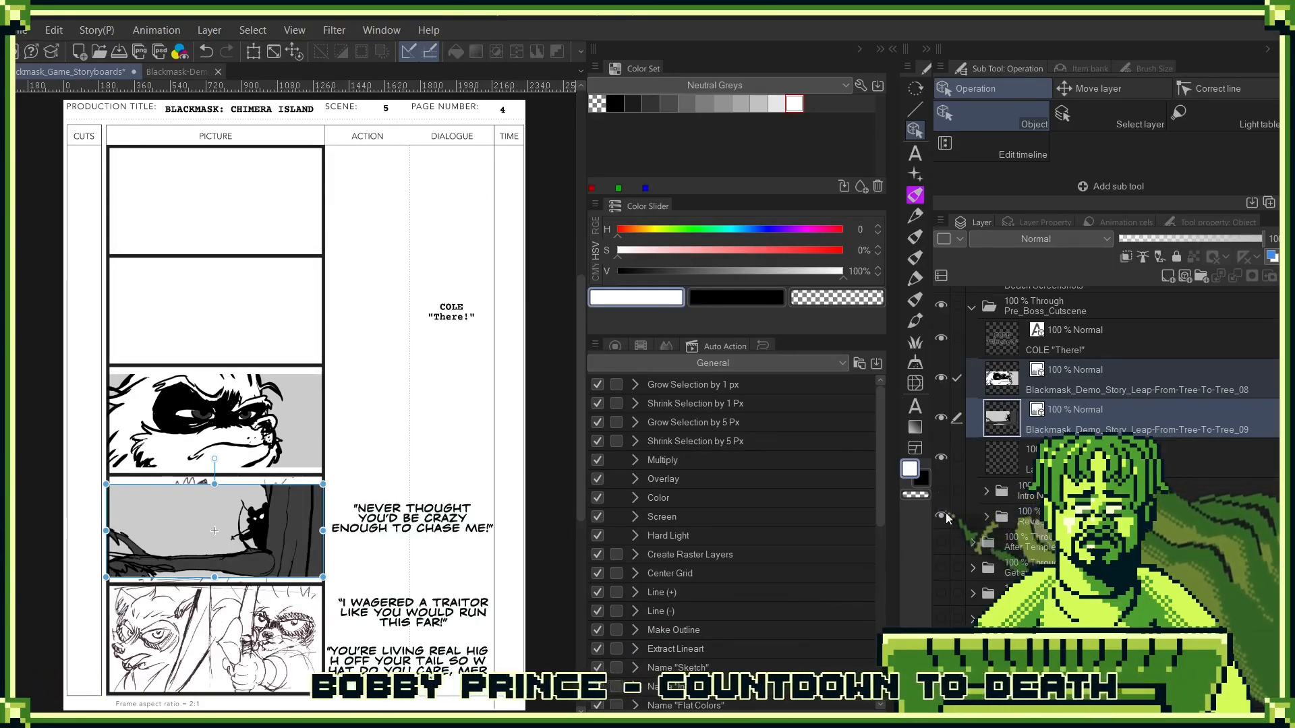
click(941, 516)
click(940, 491)
- Take the Leap-From-Tree-To-Tree_06 image out of the "Intro Nad Boss 01" folder to above Layer 6 and move it into the second panel
click(1038, 492)
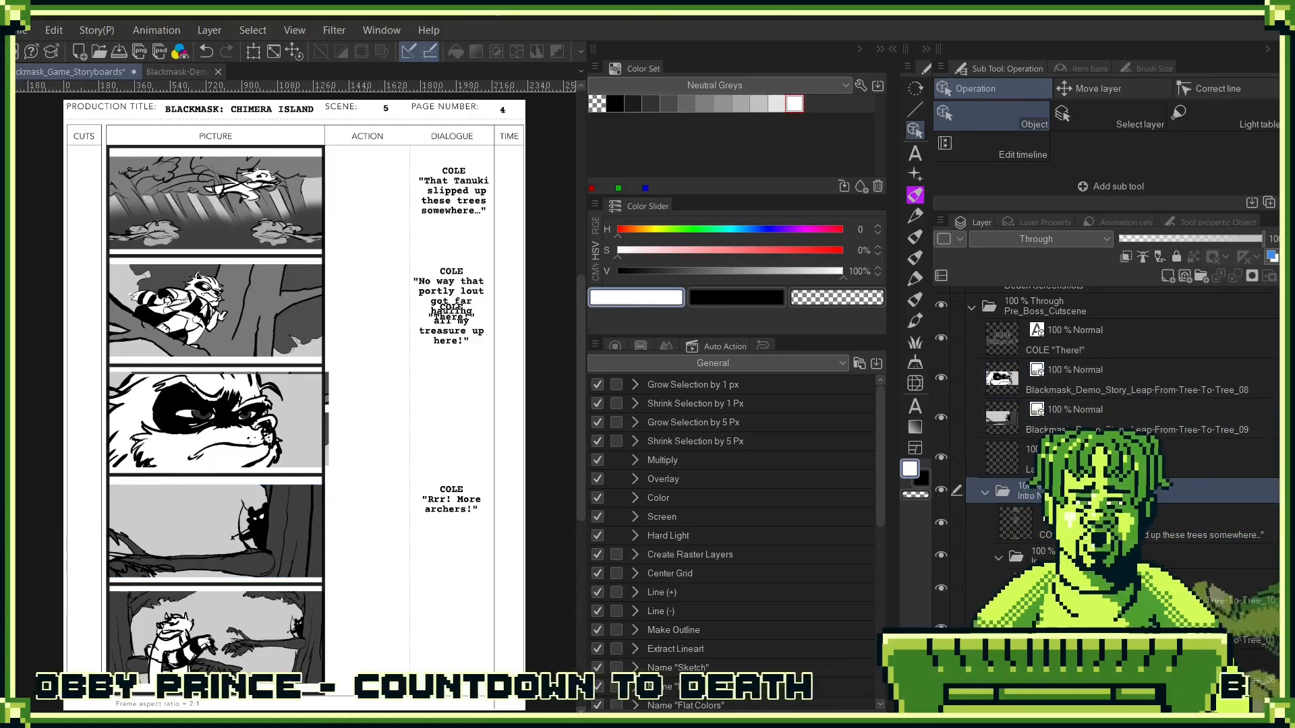
click(215, 637)
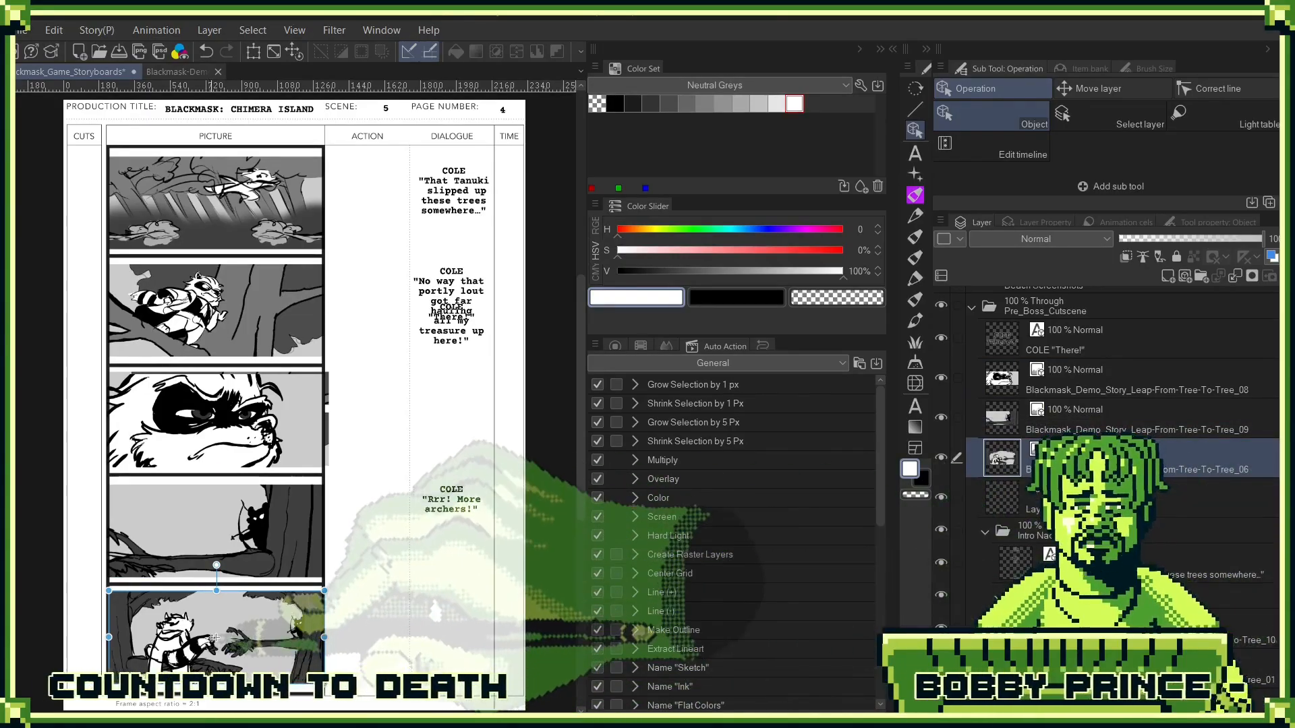
drag(277, 625, 266, 322)
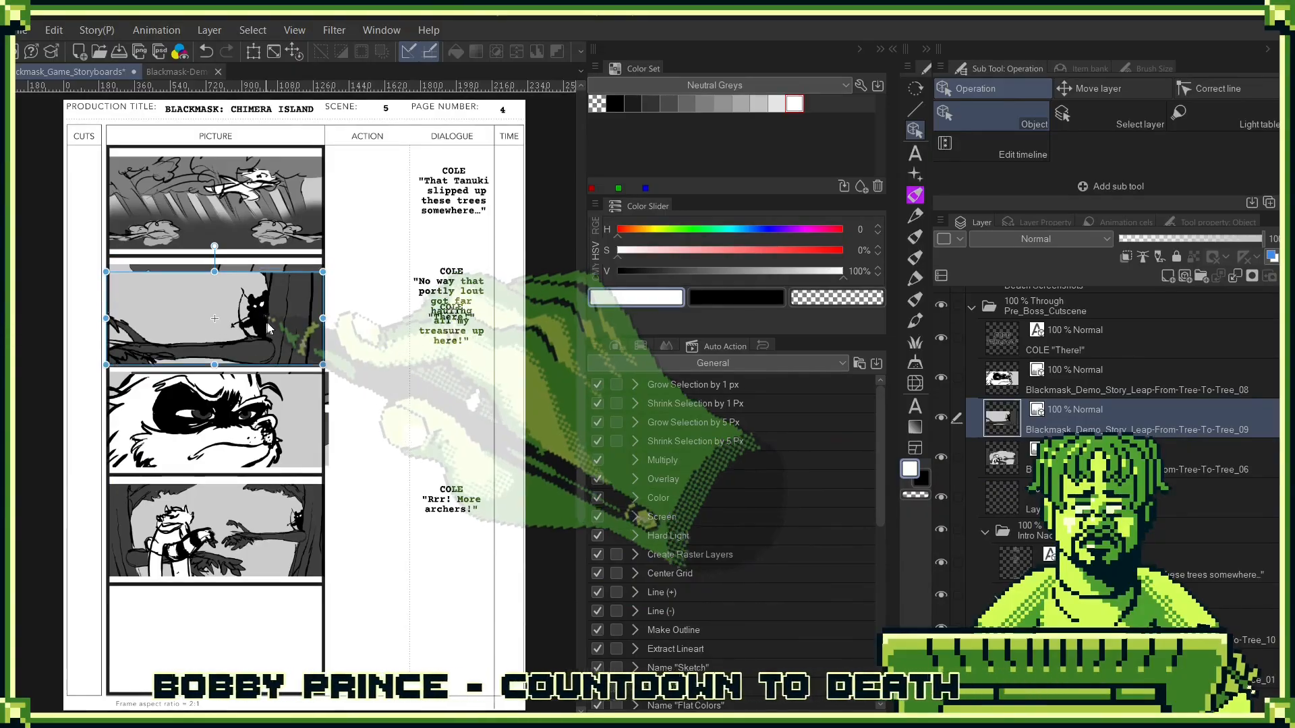
key(ctrl+z)
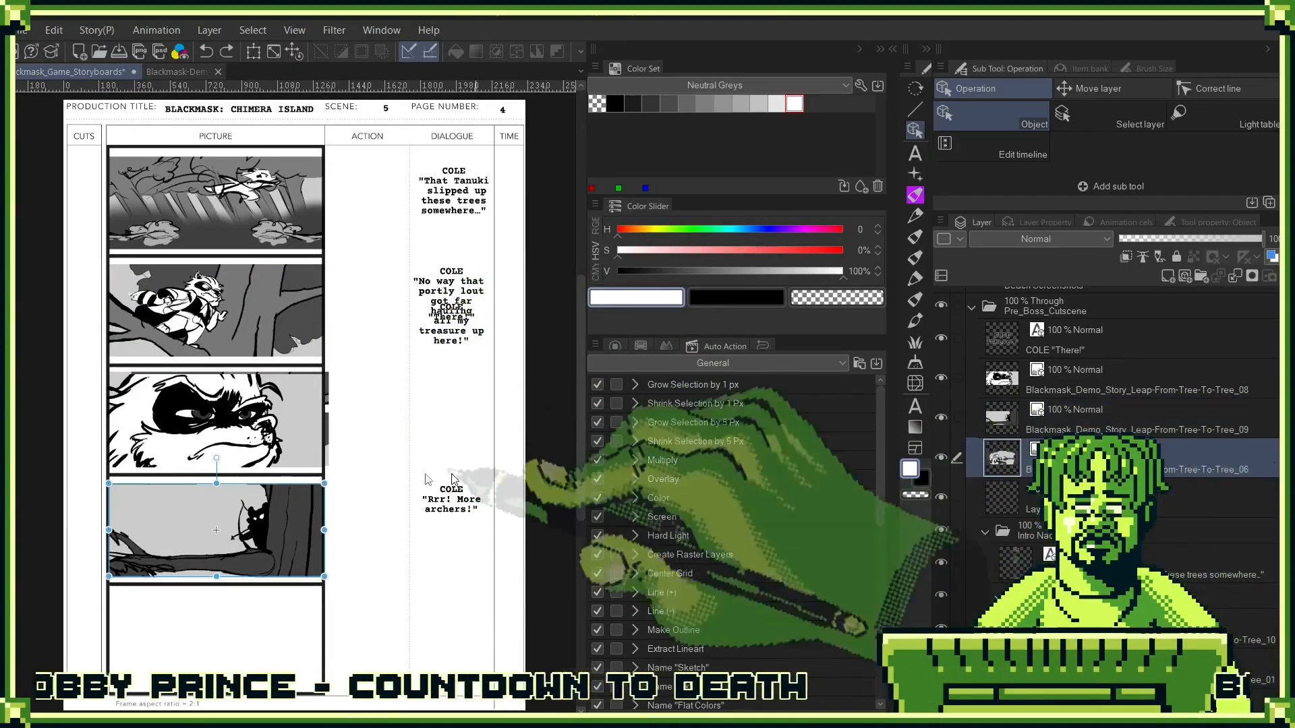
click(261, 405)
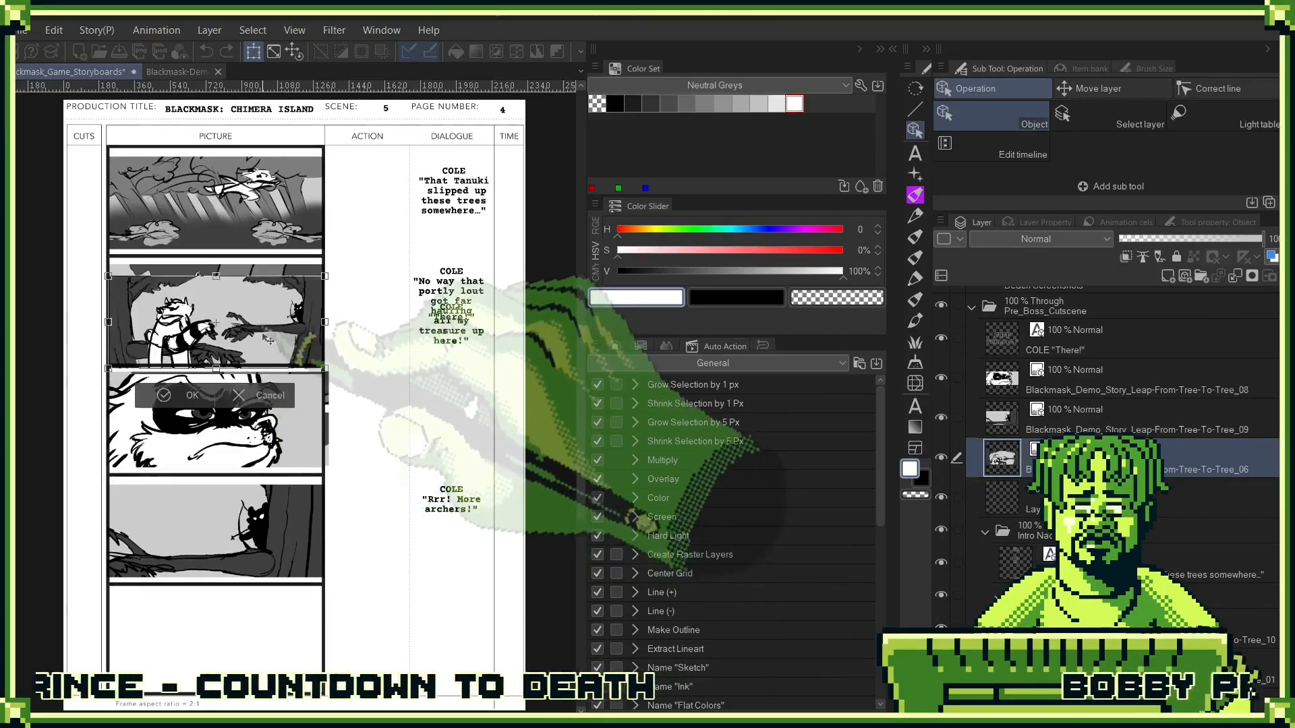
drag(262, 404, 269, 328)
click(192, 383)
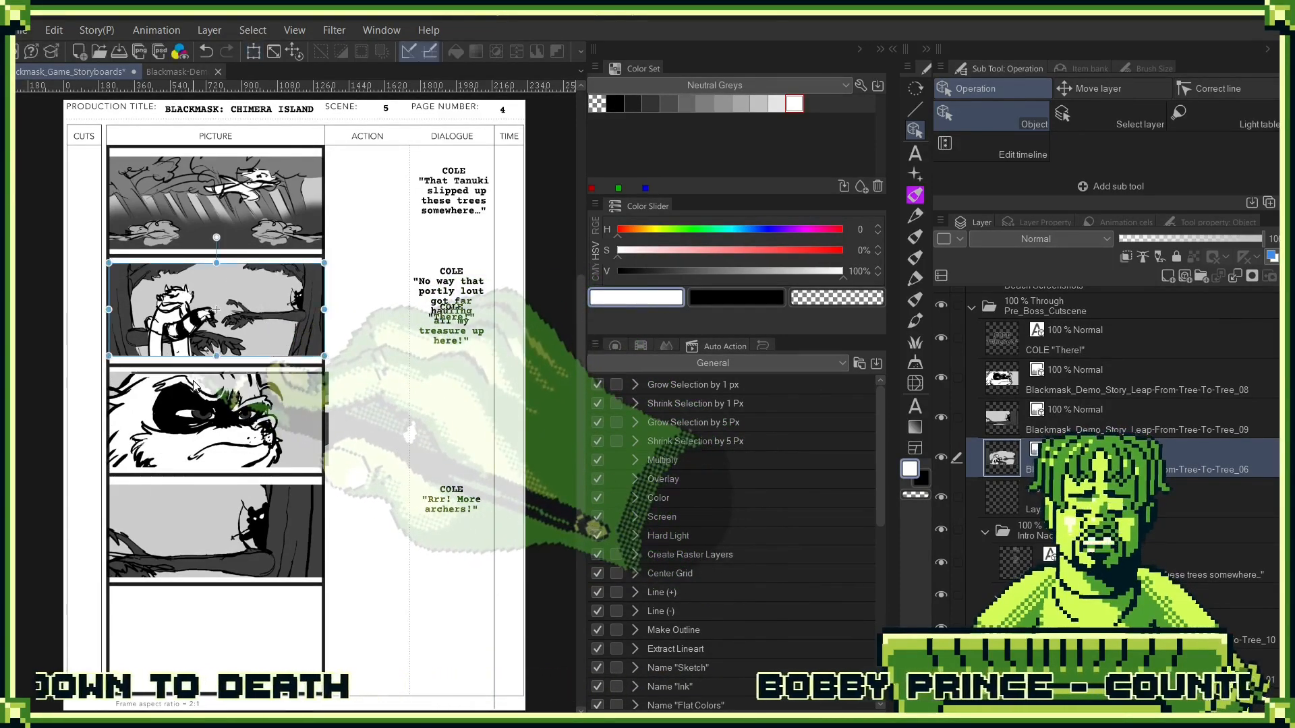
- Hide the Leap-From-Tree-To-Tree_08 and _09 images and add the _07 image to the "Intro Nad Boss 01" folder
click(1116, 388)
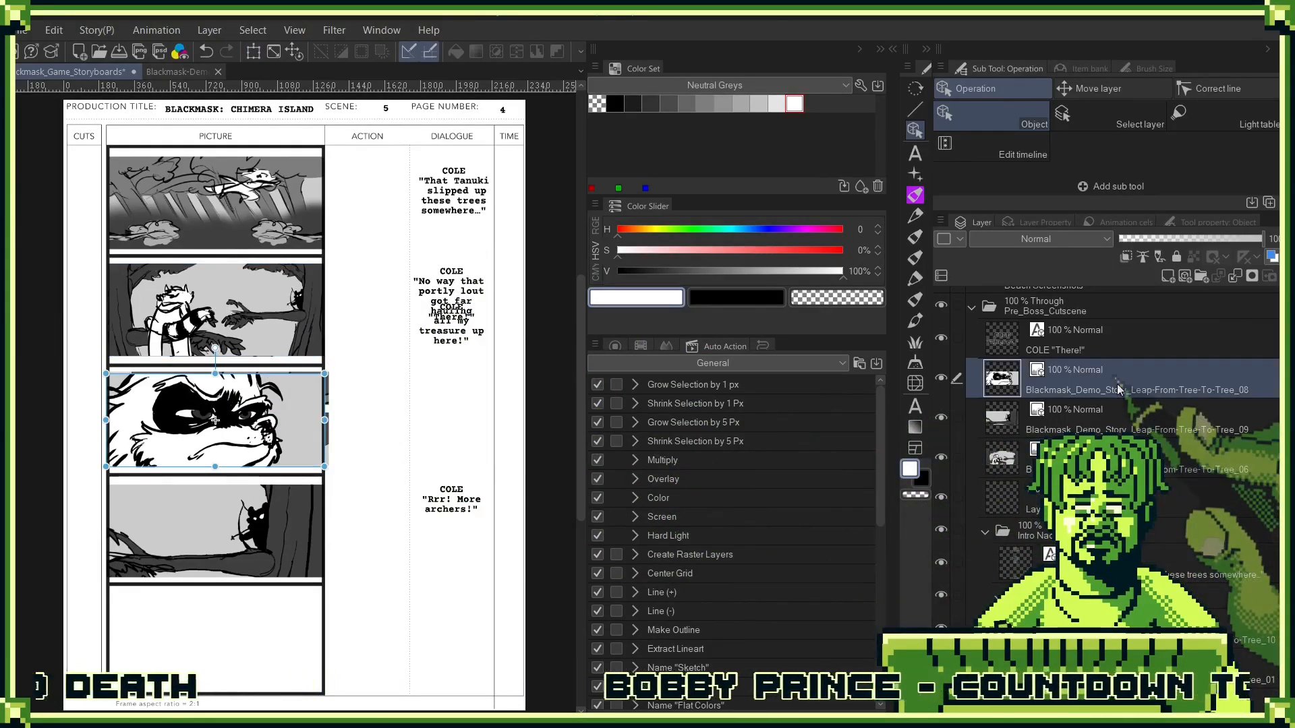
click(942, 382)
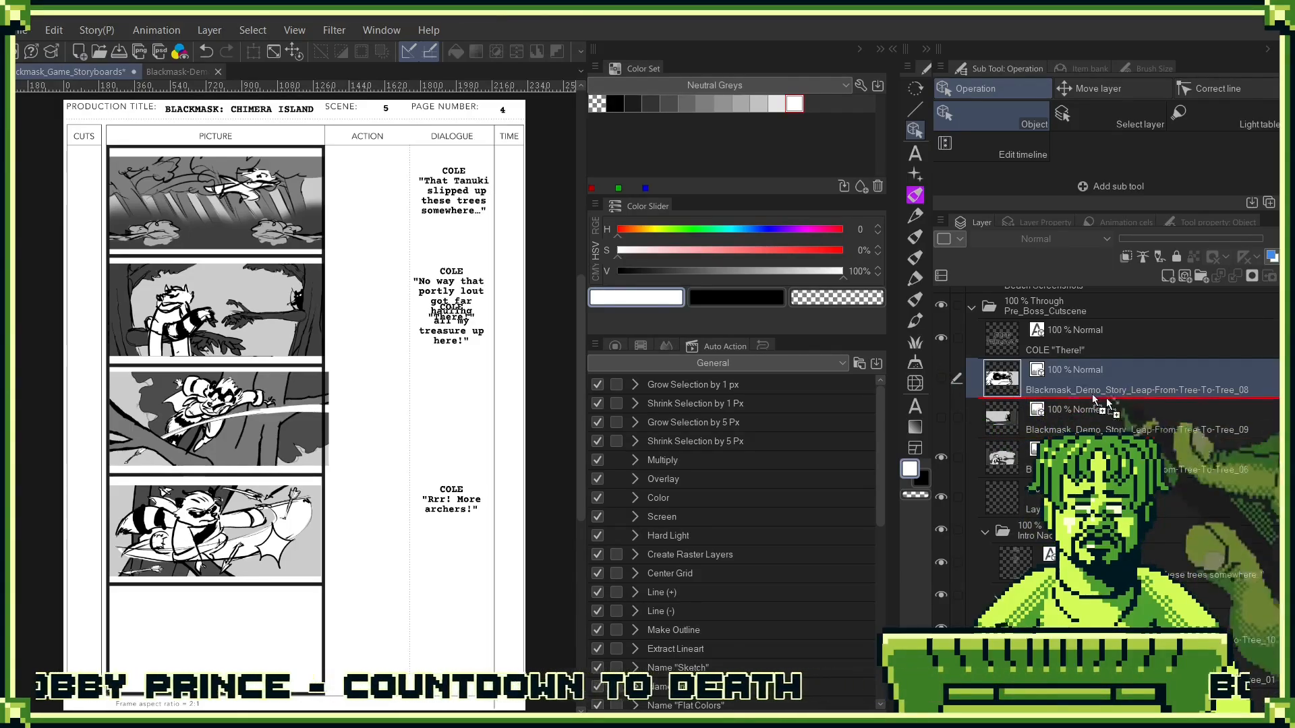
drag(1214, 608, 1214, 610)
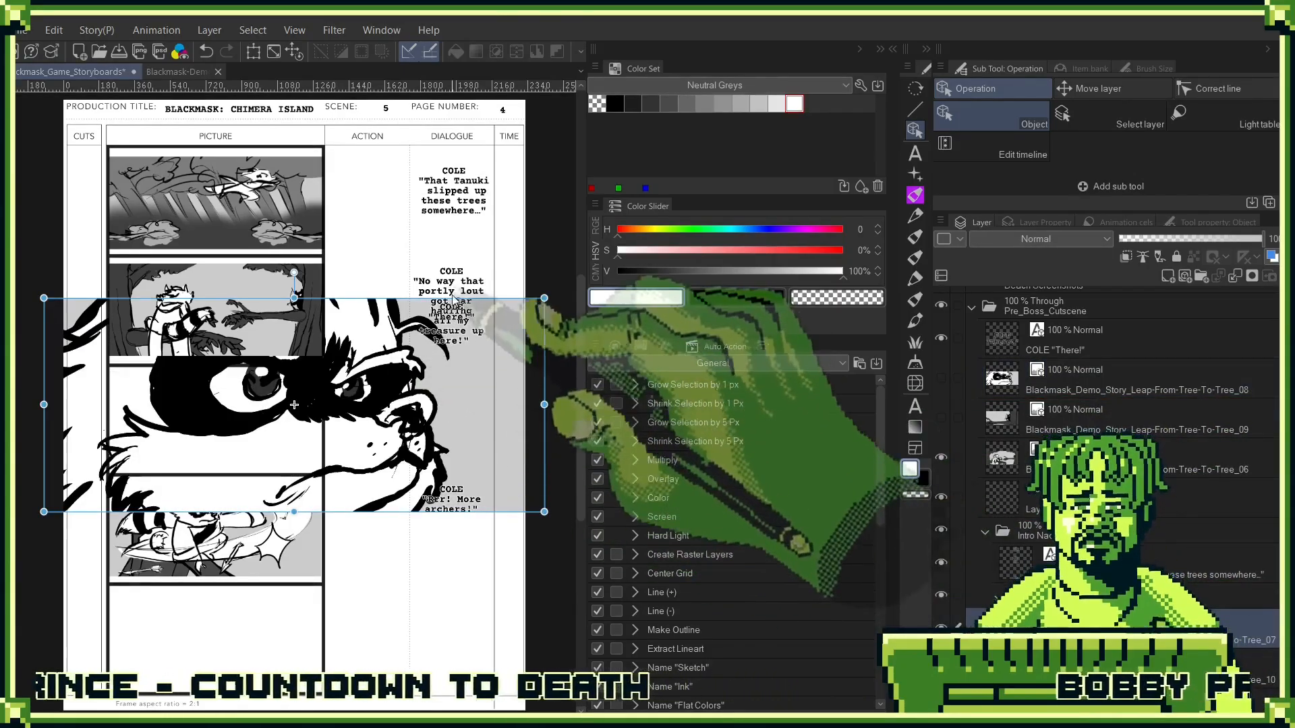
- Scale the Leap-From-Tree-To-Tree_07 image down to panel width and move it into the fifth panel
drag(544, 298, 323, 393)
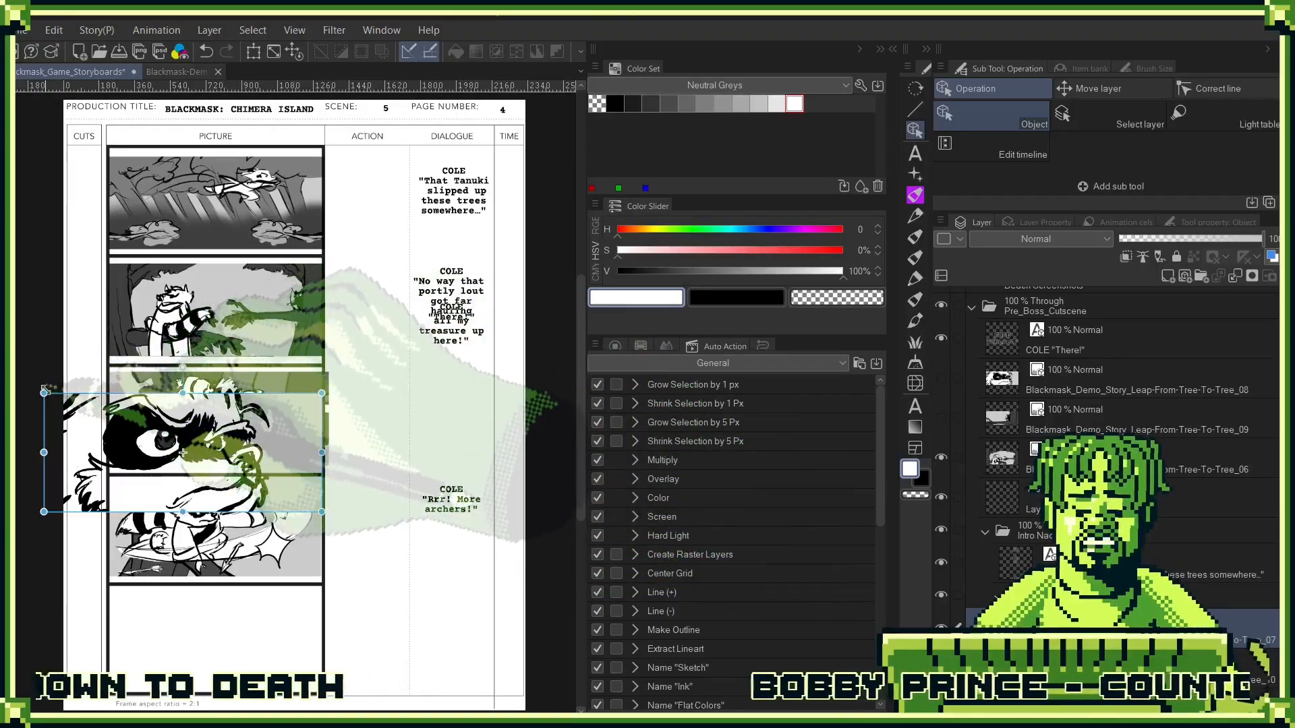
drag(44, 393, 108, 418)
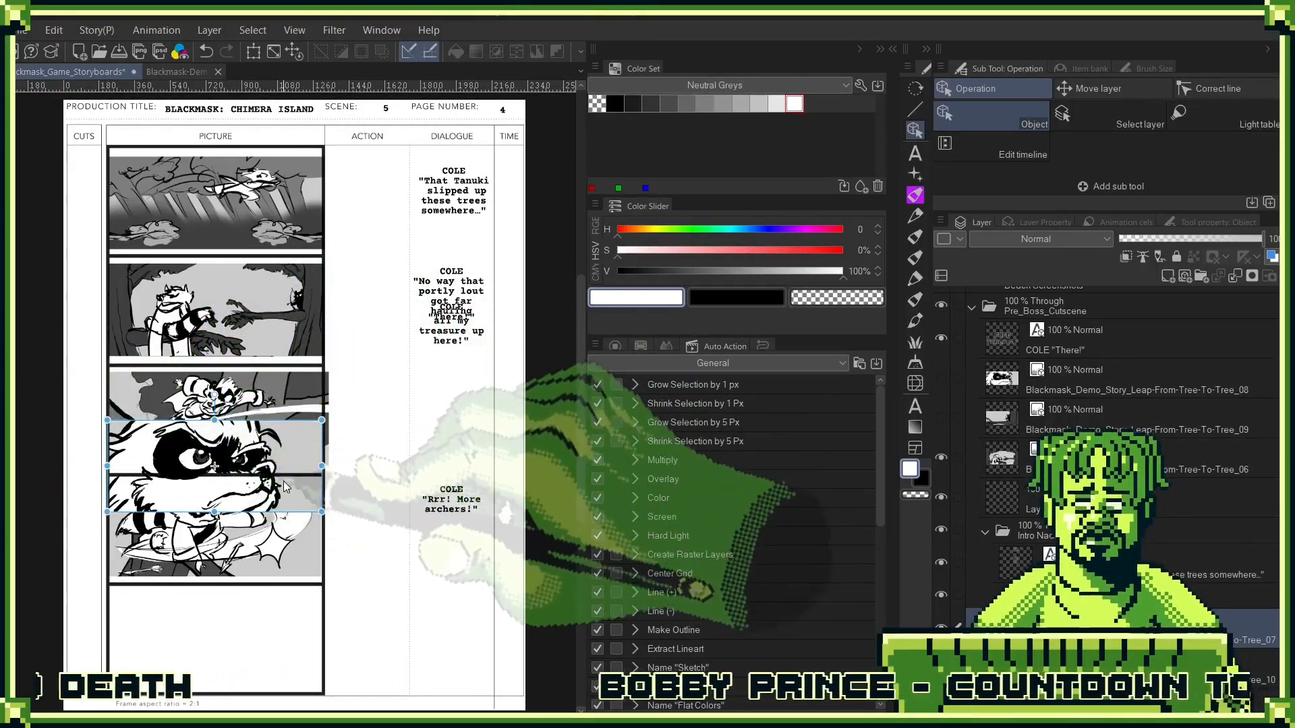
drag(214, 465, 215, 638)
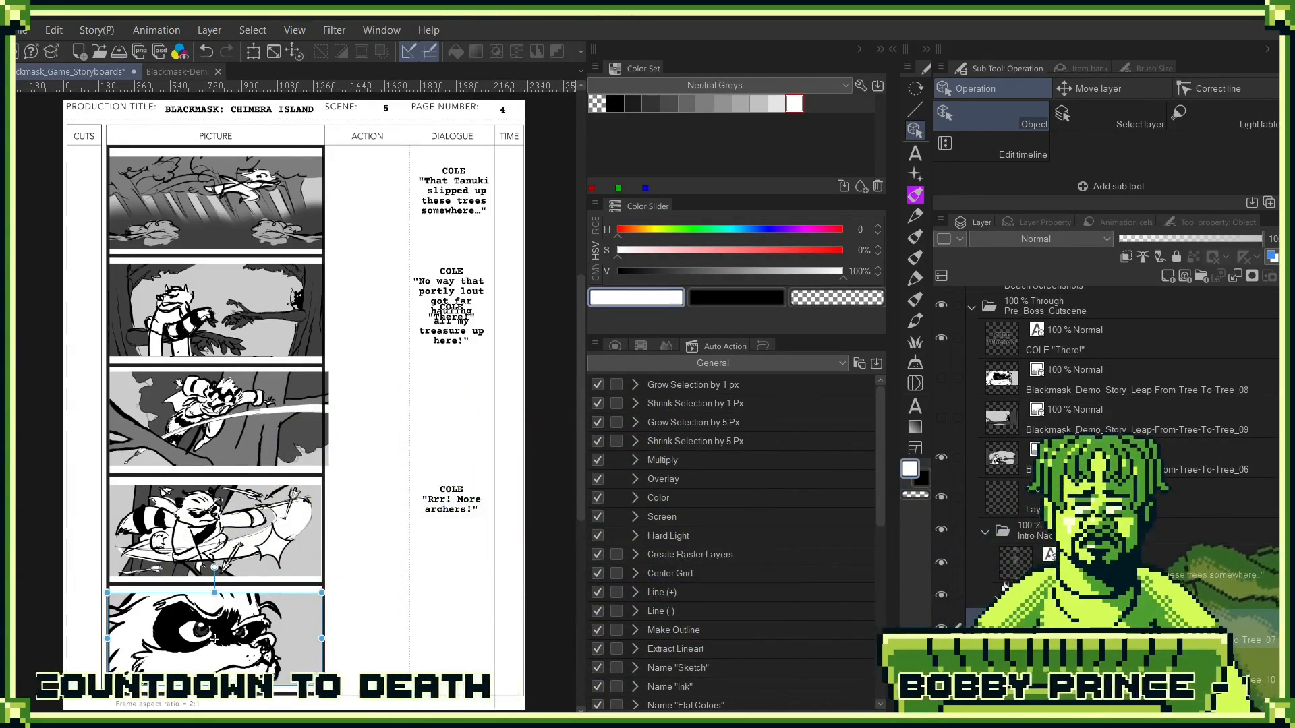
- Collapse and hide the "Intro Nad Boss 01" folder, leaving the Leap-From-Tree-To-Tree_06, _08 and _09 images shown
click(941, 459)
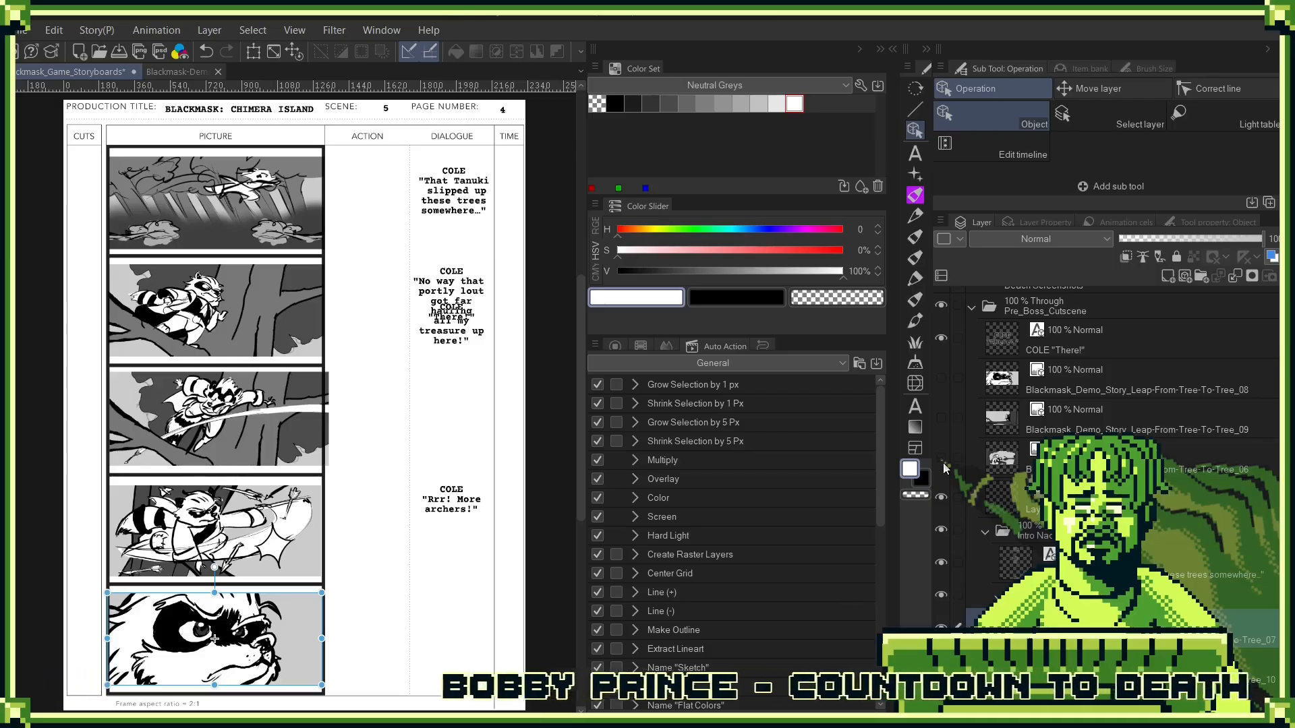
click(985, 531)
click(942, 530)
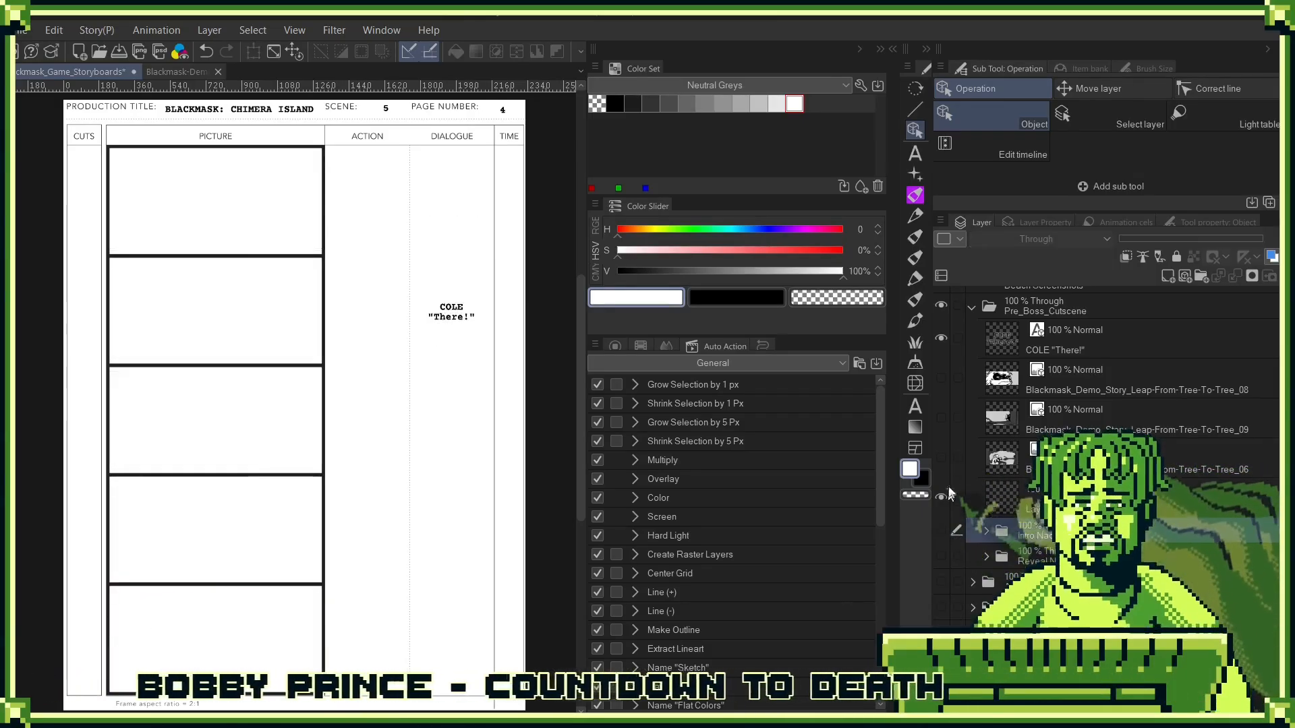
click(943, 460)
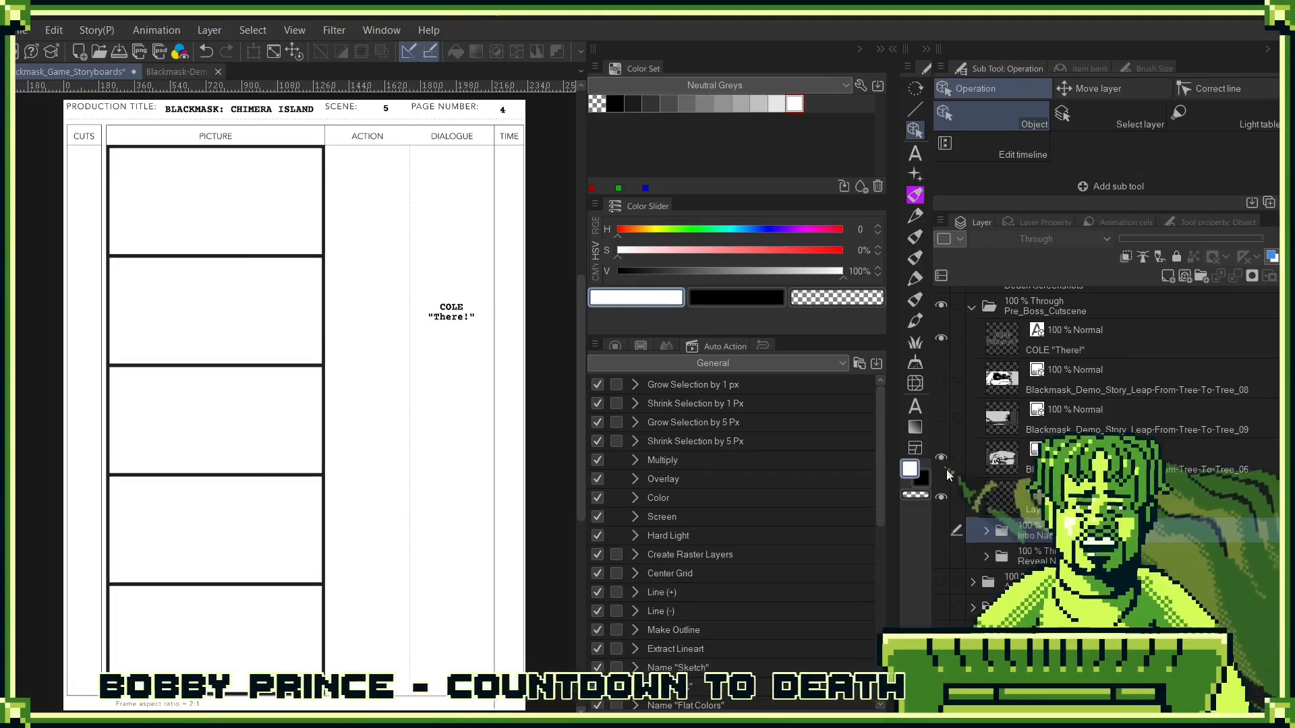
click(940, 420)
click(942, 377)
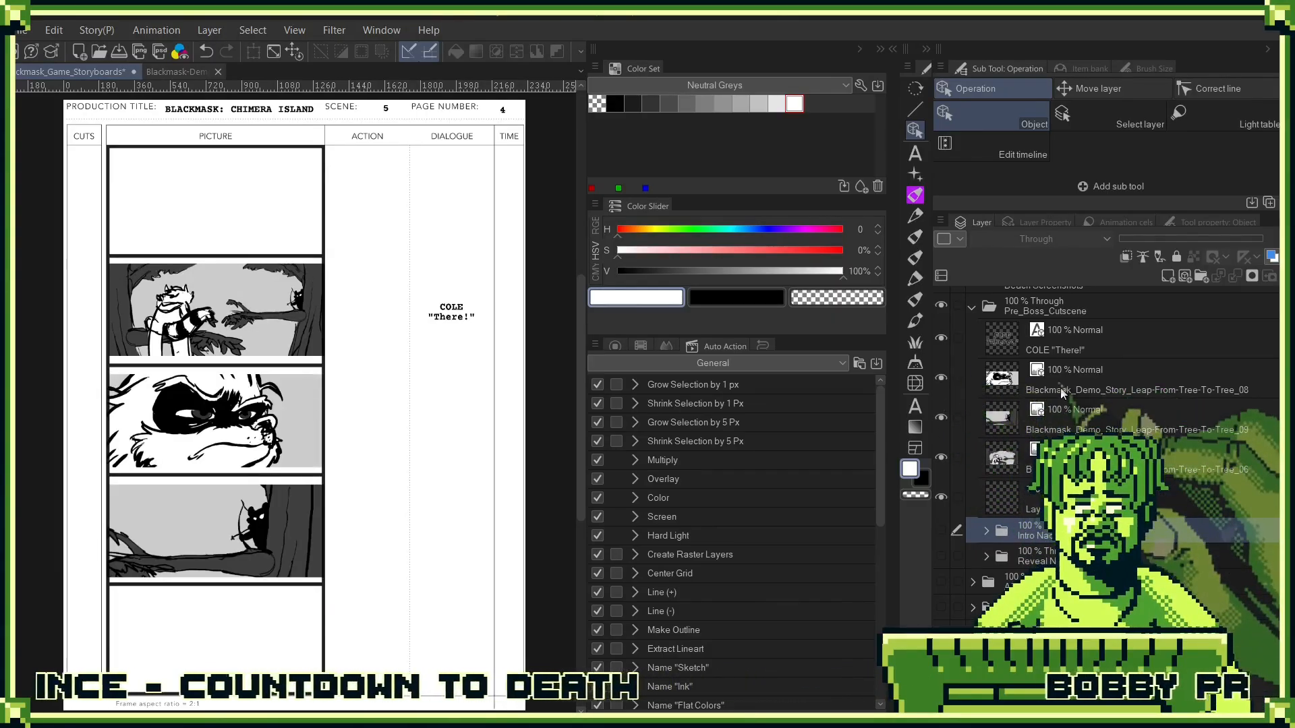
- Move the Leap-From-Tree-To-Tree_08 image up into the first panel and the _09 image into the third panel
click(992, 378)
drag(241, 443, 250, 230)
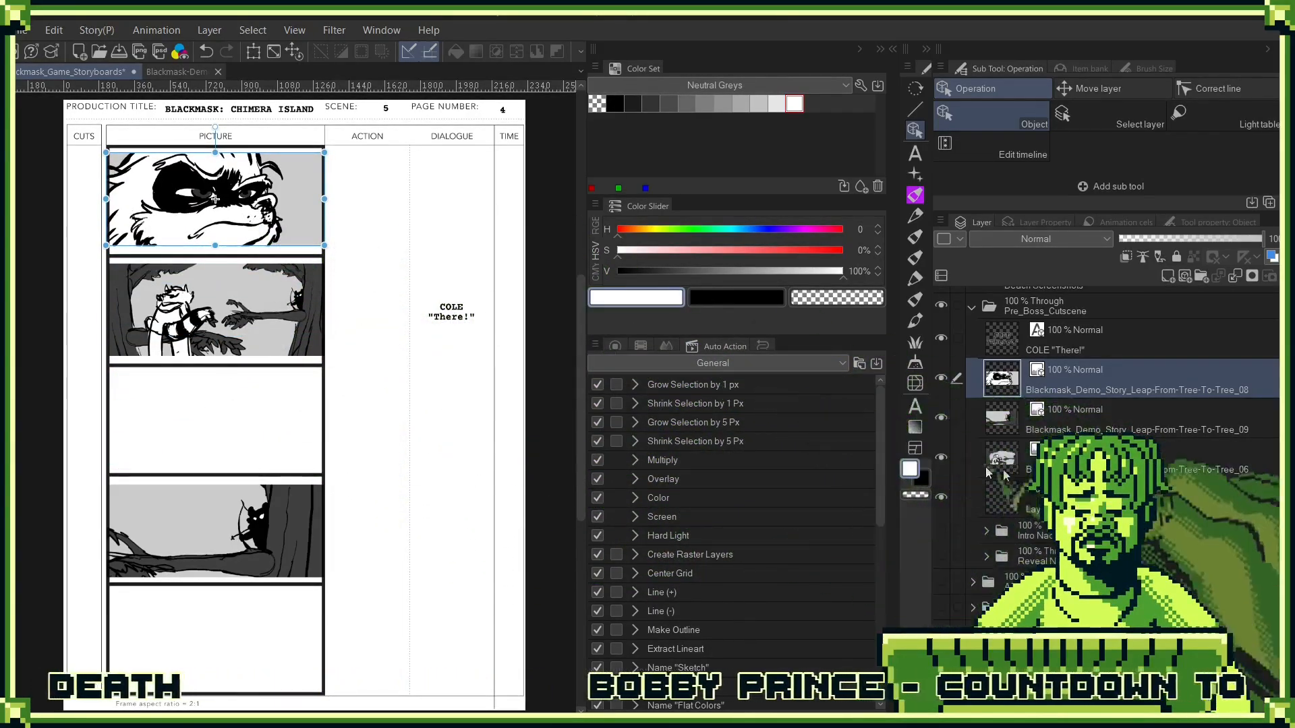
click(1032, 425)
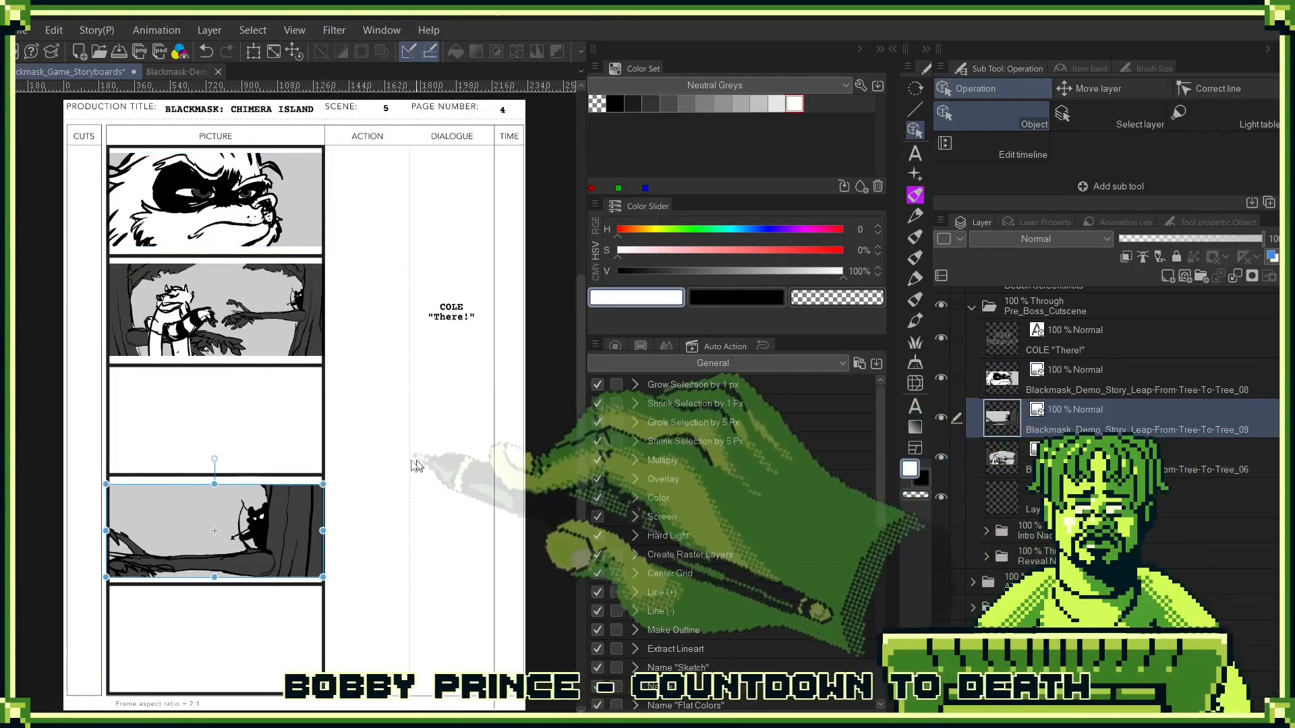
drag(214, 531, 217, 418)
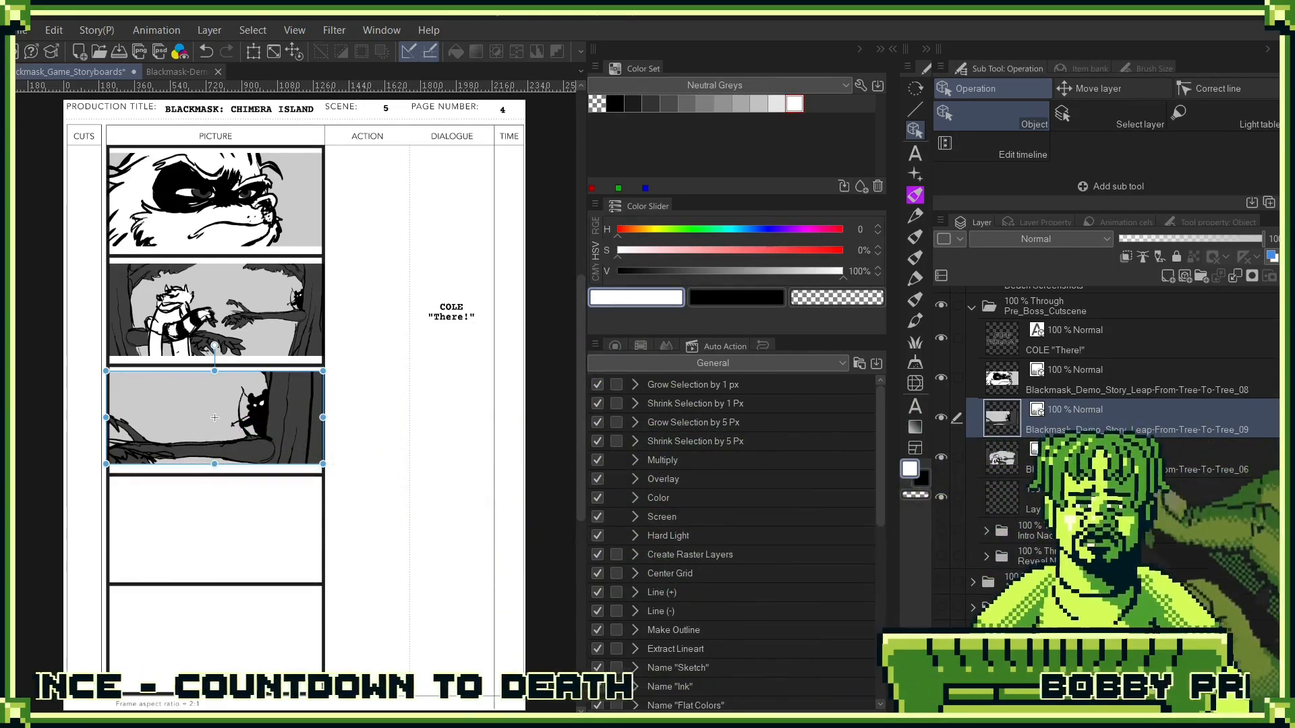
- Show and expand the "Reveal Nad Boss" folder and move the Leap-From-Tree-To-Tree_08, _09 and _06 images into it
click(941, 555)
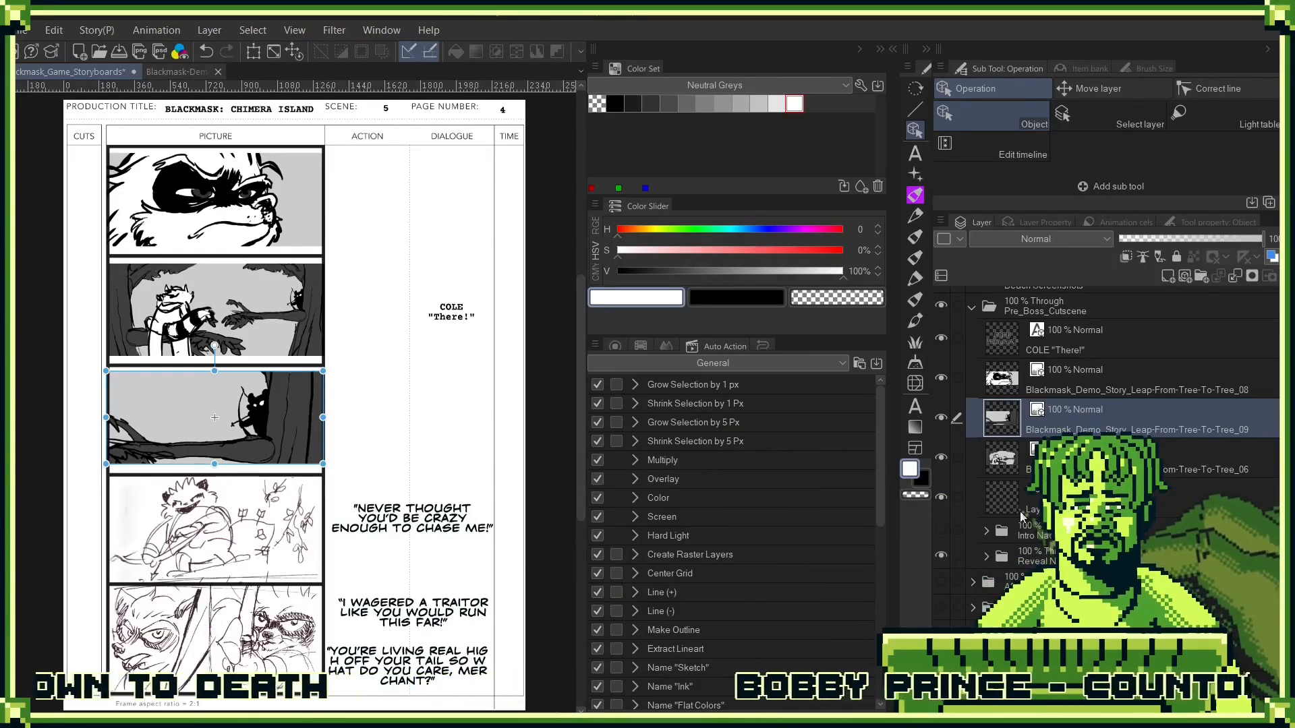
click(985, 559)
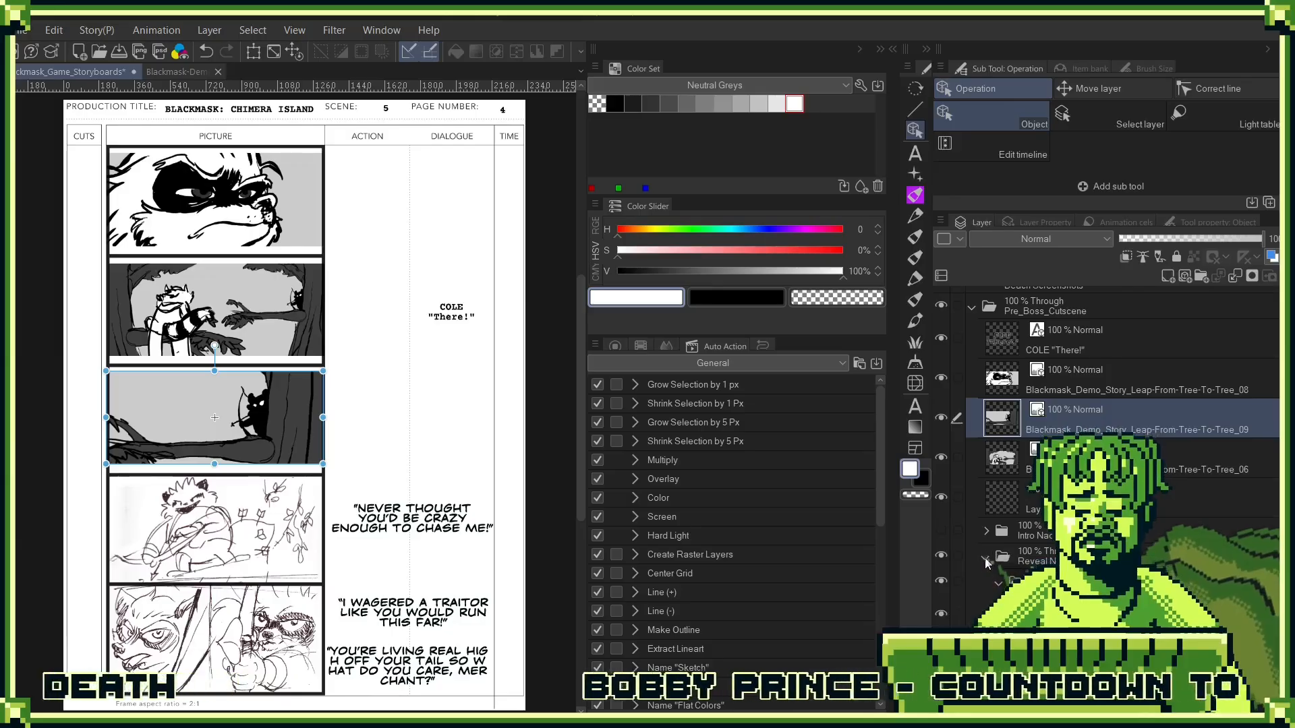
ctrl+click(1064, 386)
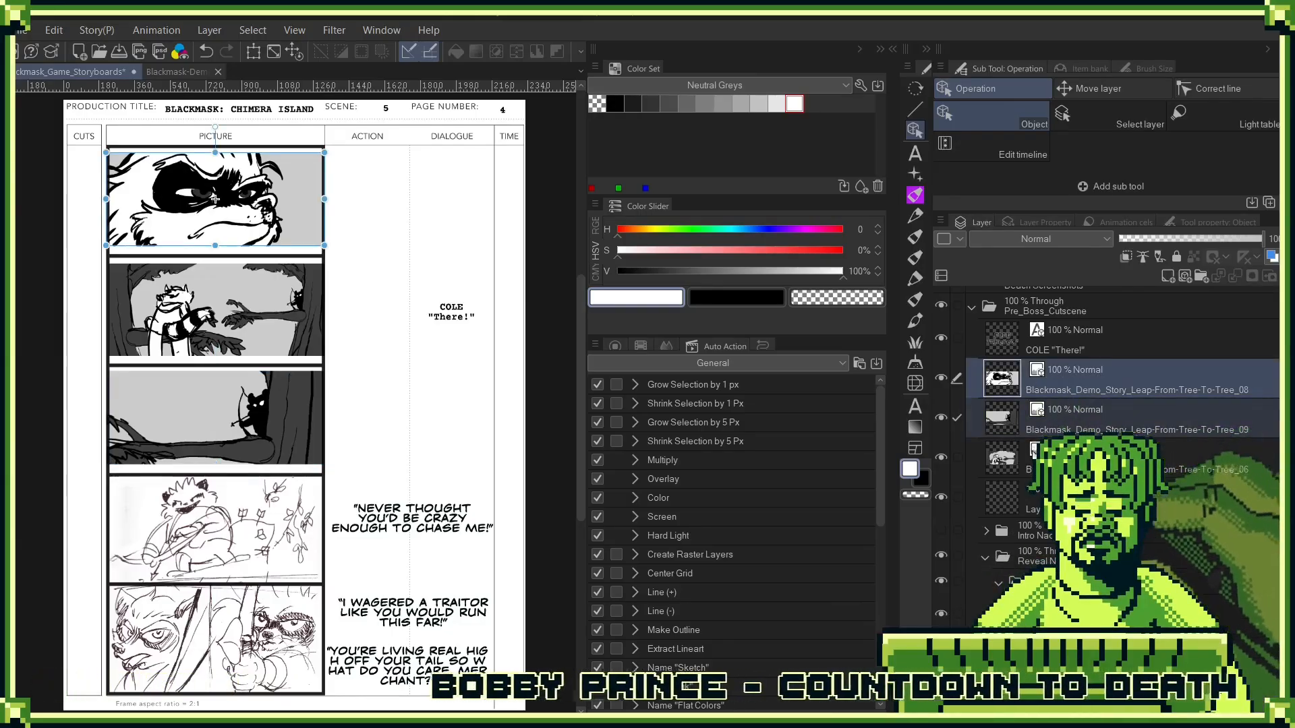
drag(1023, 437, 1033, 567)
- Put the COLE "There!" text in the "Reveal Nad Boss" folder and move it down beside the third panel
drag(1042, 341, 1042, 441)
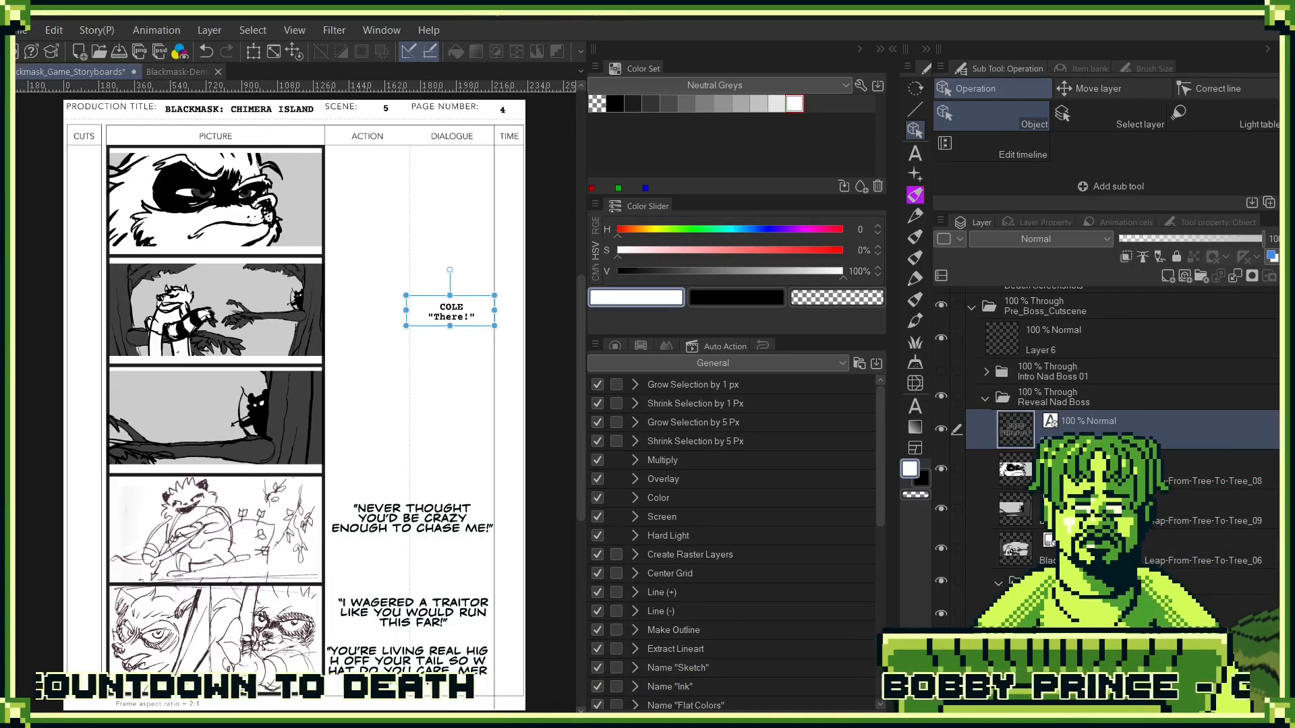
scroll(1106, 451, down, 2)
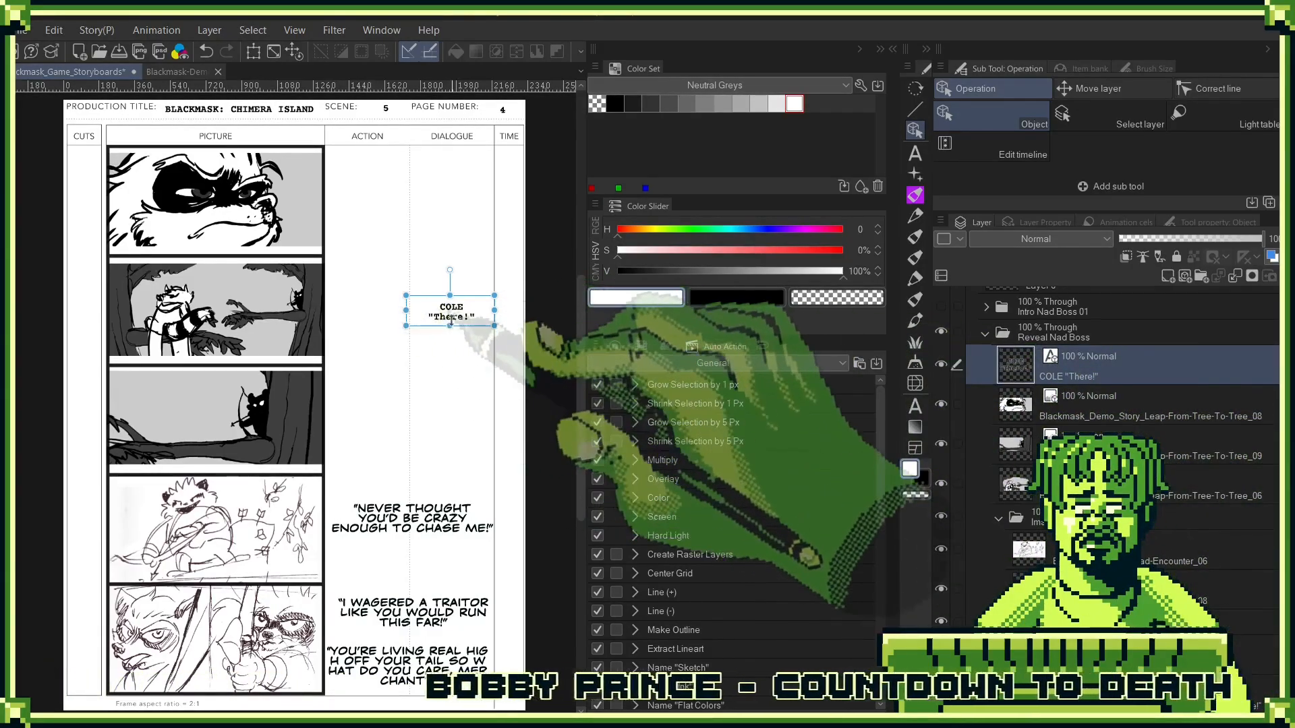
drag(460, 319, 460, 416)
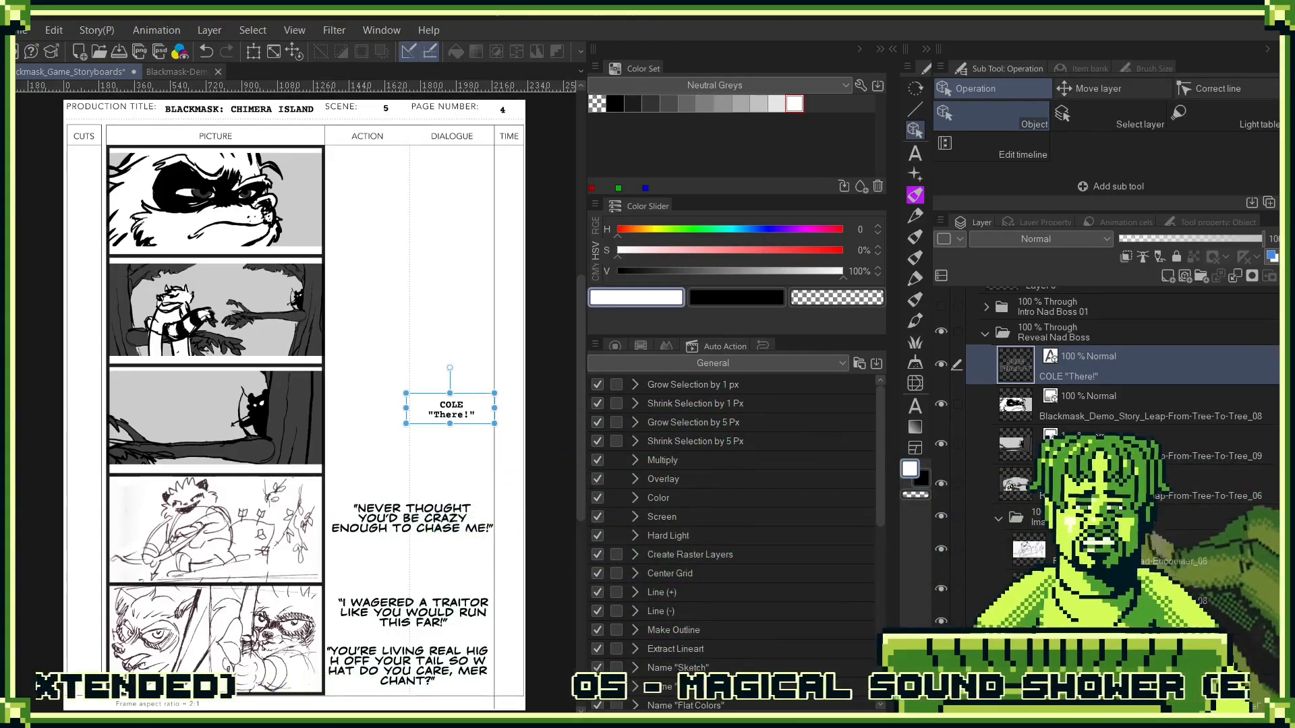
- File the three Leap-From-Tree-To-Tree images in the "Images" subfolder and the COLE "There!" text in the subfolder below it
click(215, 199)
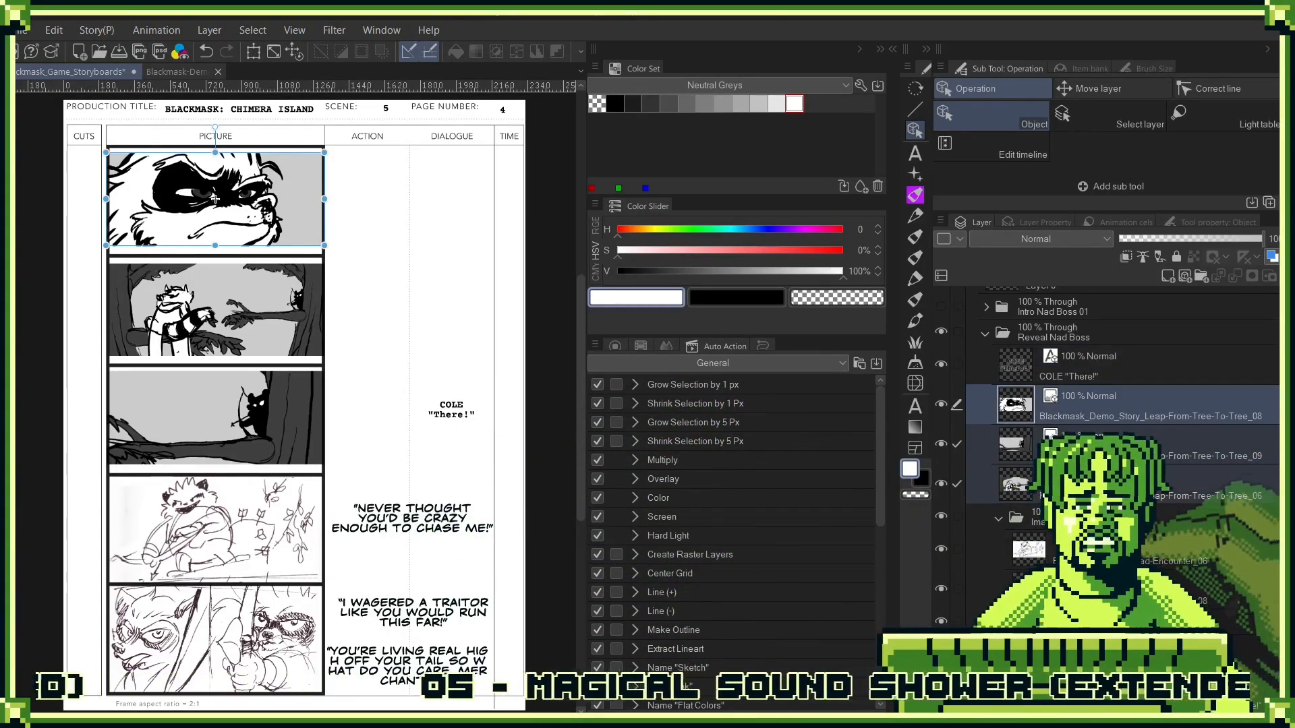
click(1060, 373)
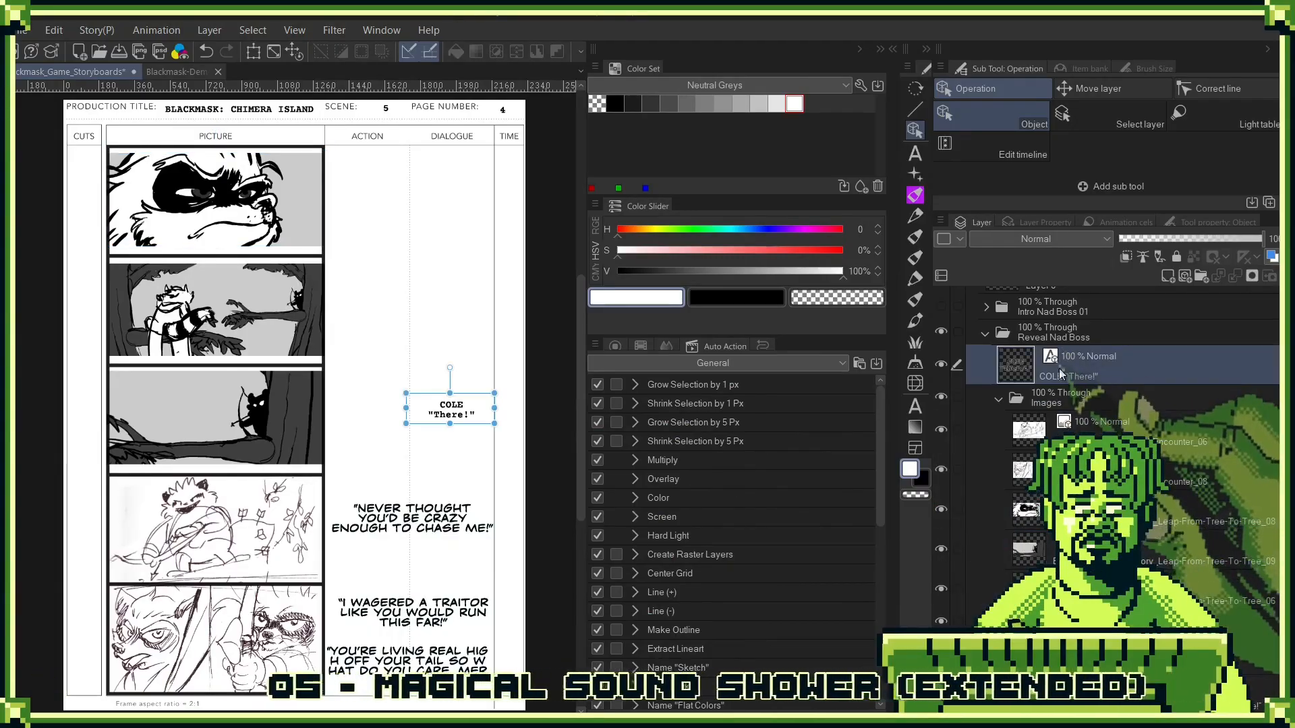
drag(1069, 373, 1069, 619)
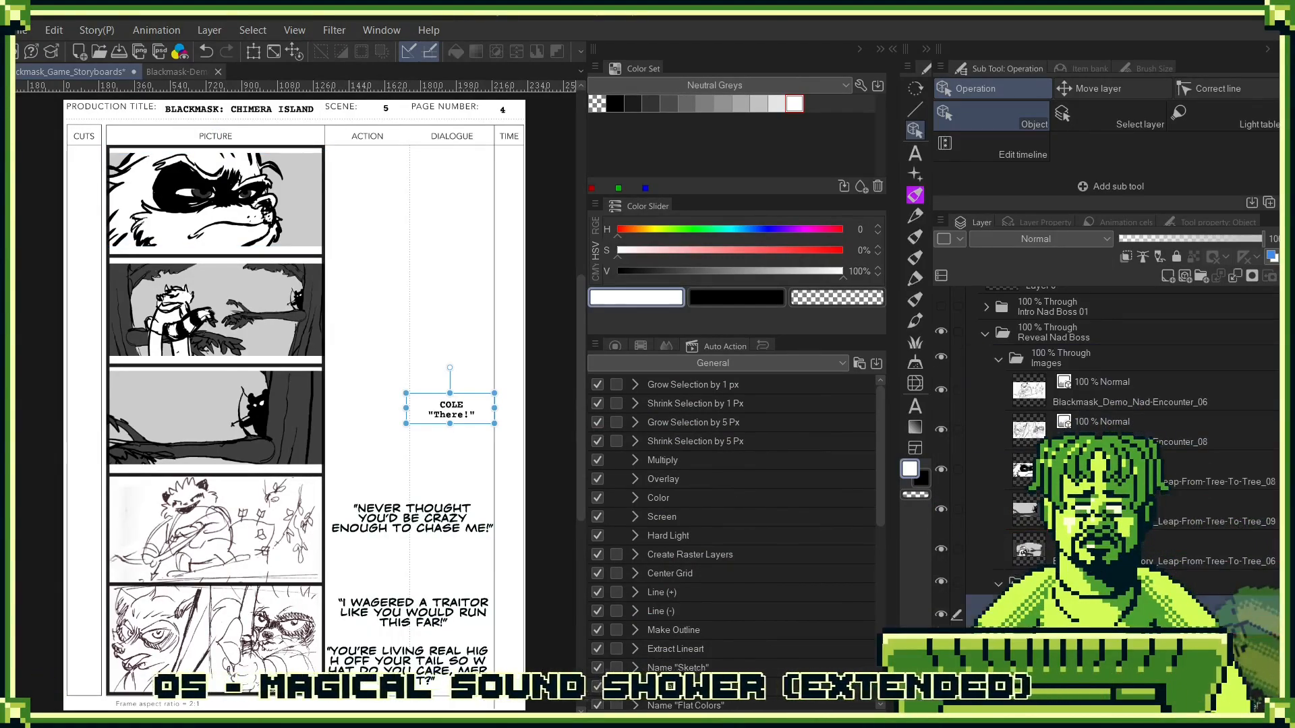
- Switch to the Blackmask-Demo-Cutscenes-Storyboard_10-17-2025 document, collapse and hide "Cole Sword Swipe", and show and expand "Reveal Nad"
click(1101, 423)
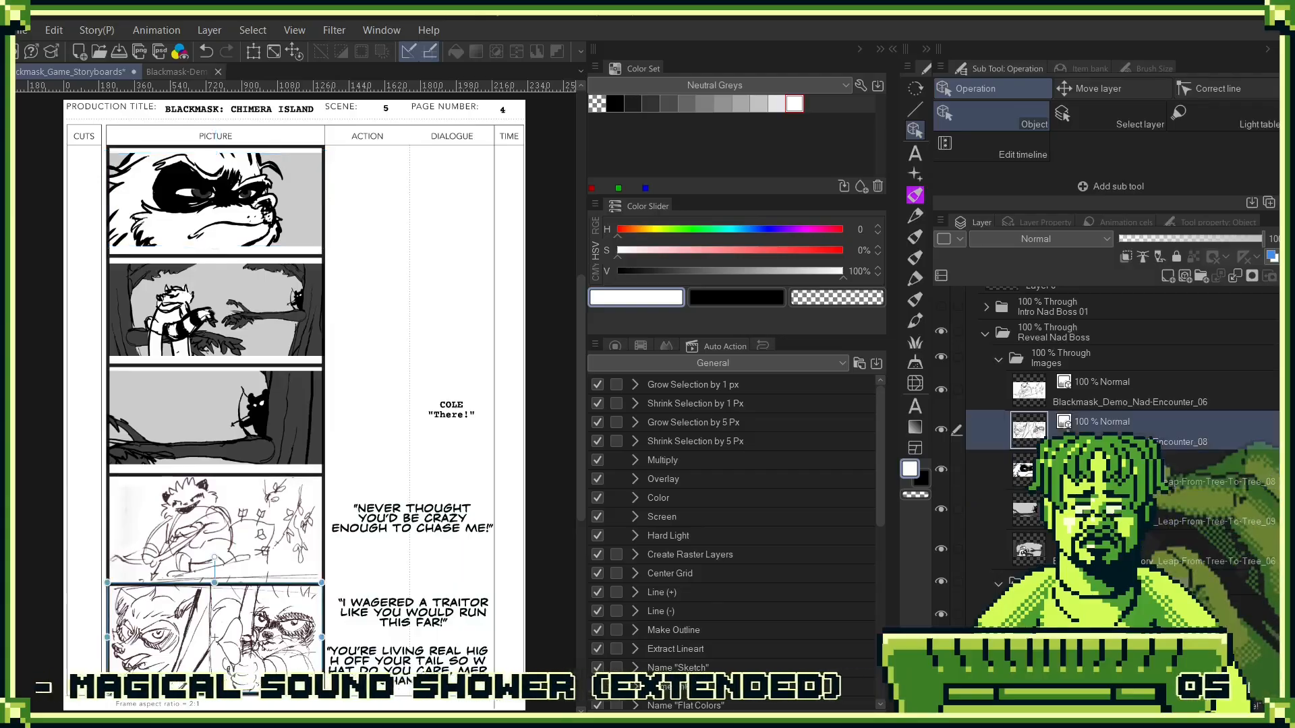
click(1067, 403)
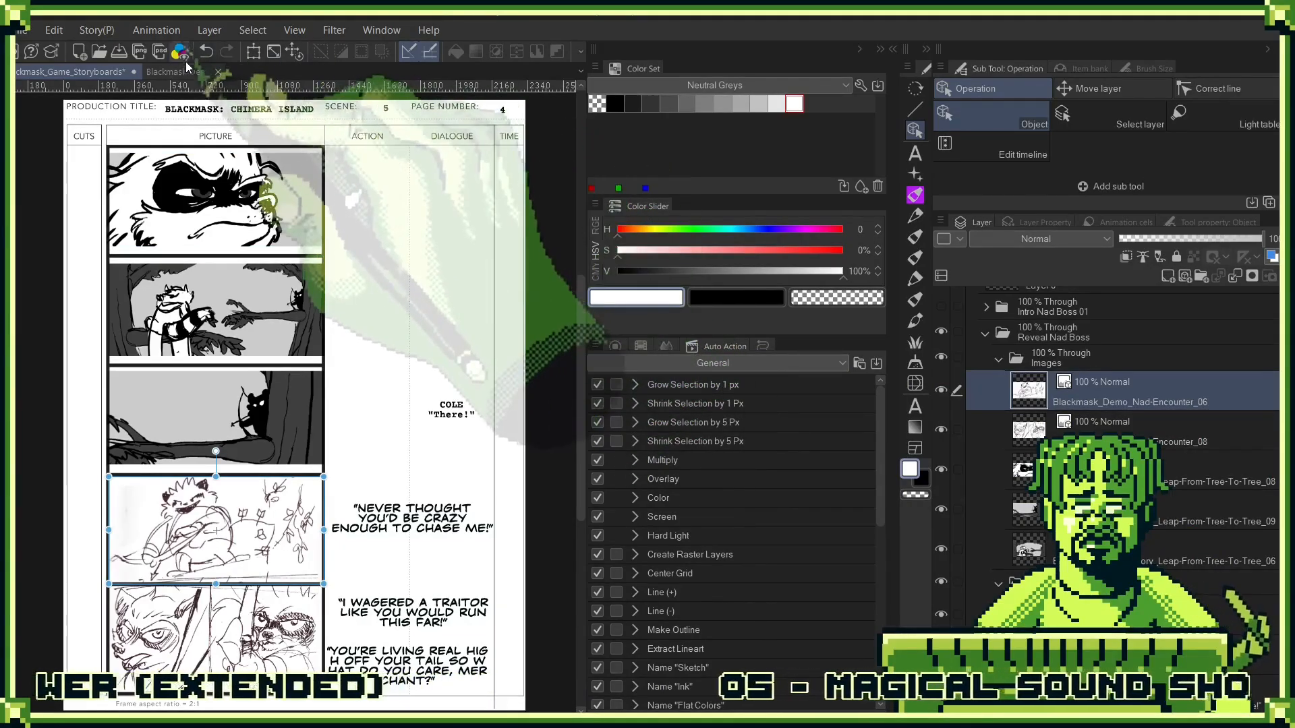
click(177, 72)
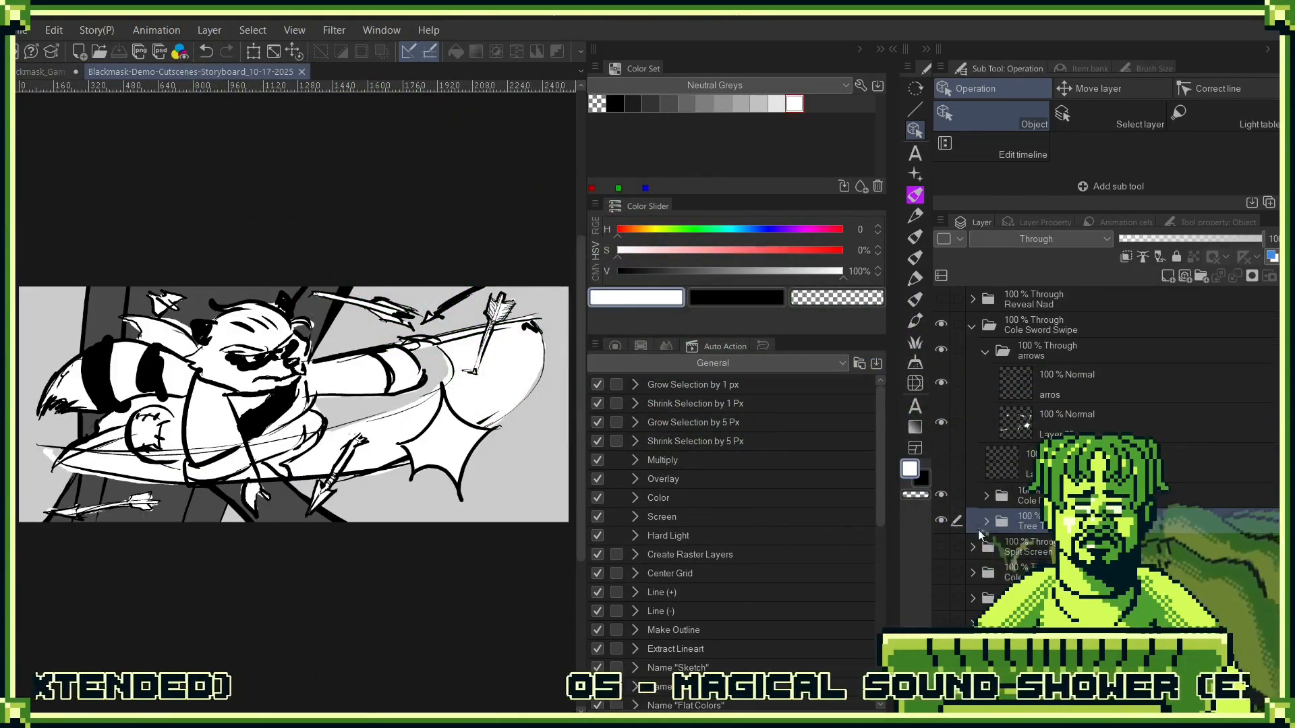
click(971, 326)
click(956, 329)
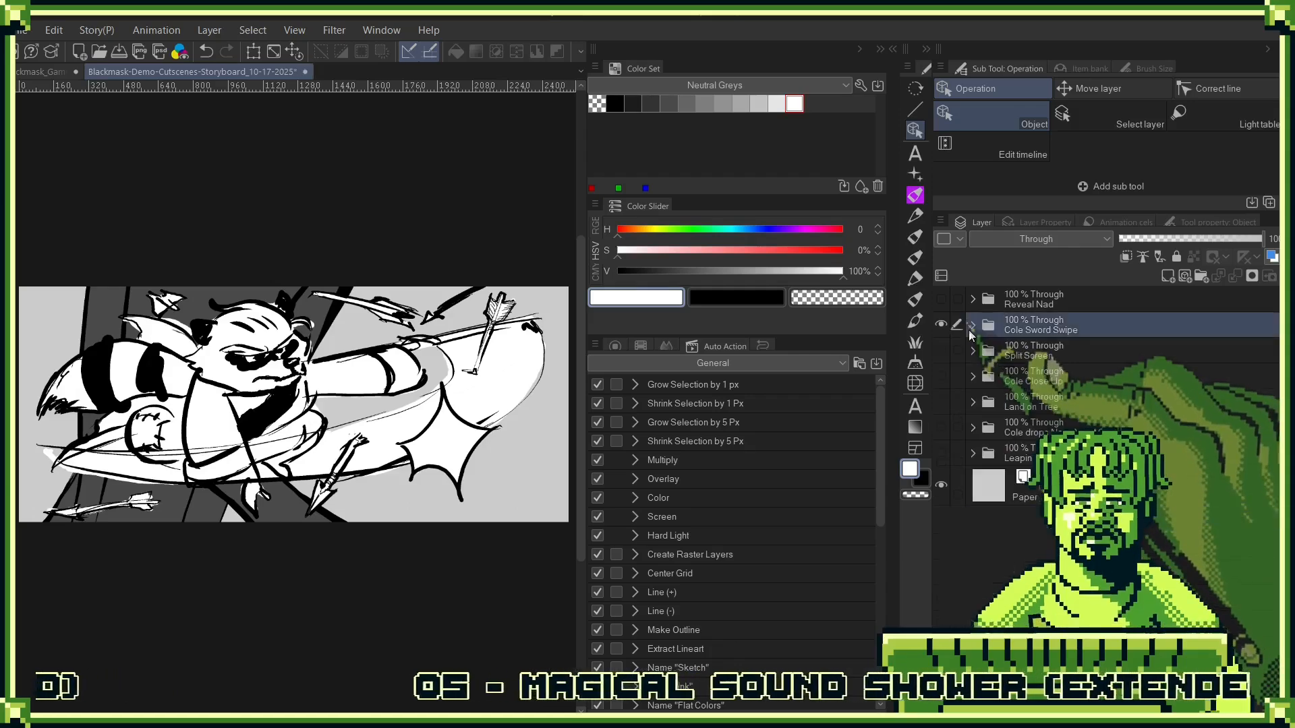
click(940, 324)
click(940, 298)
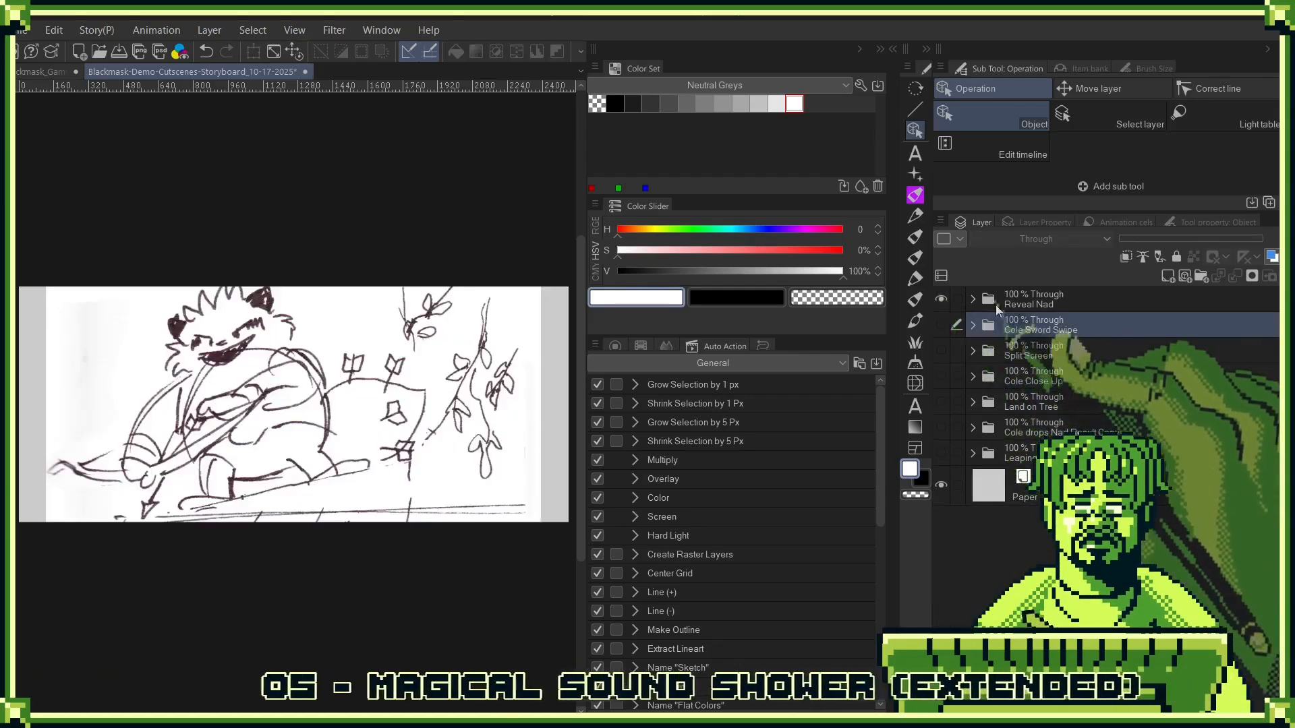
click(1002, 305)
click(972, 299)
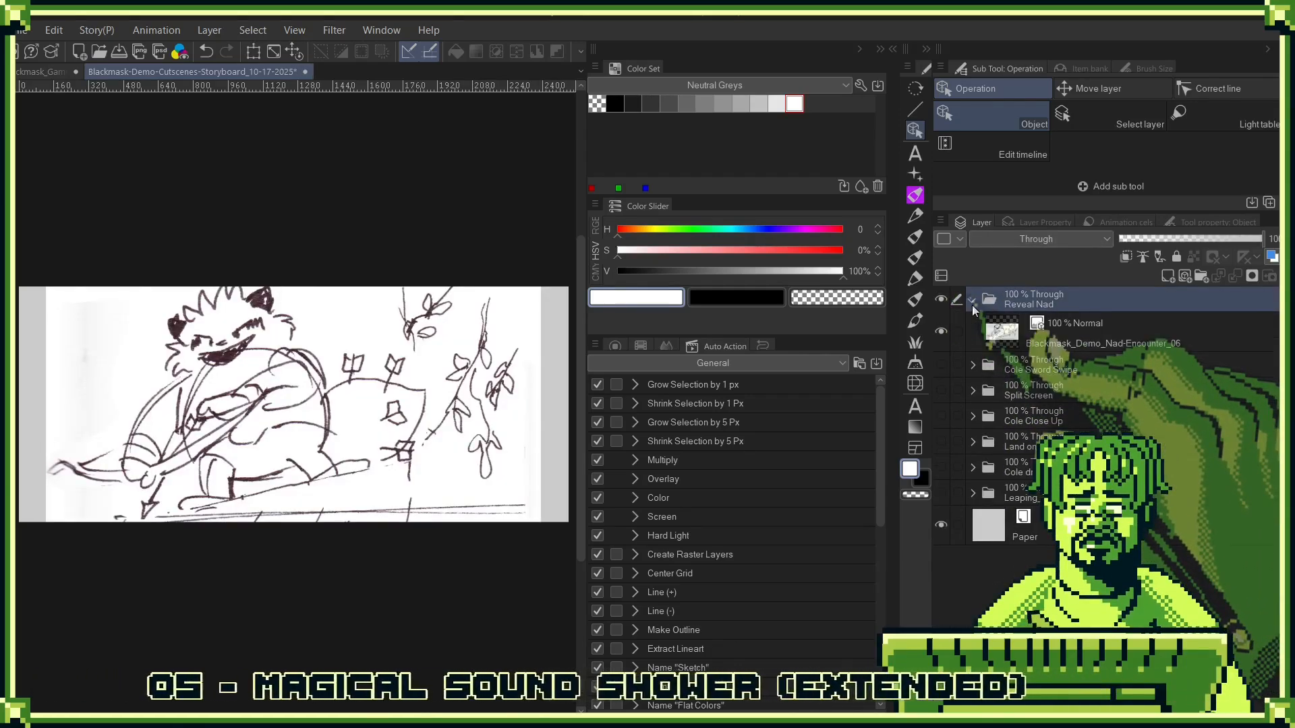
- Add a new layer above the Nad-Encounter_06 sketch and choose black with the Ryan Round Color Brush 2
click(1014, 337)
click(1167, 276)
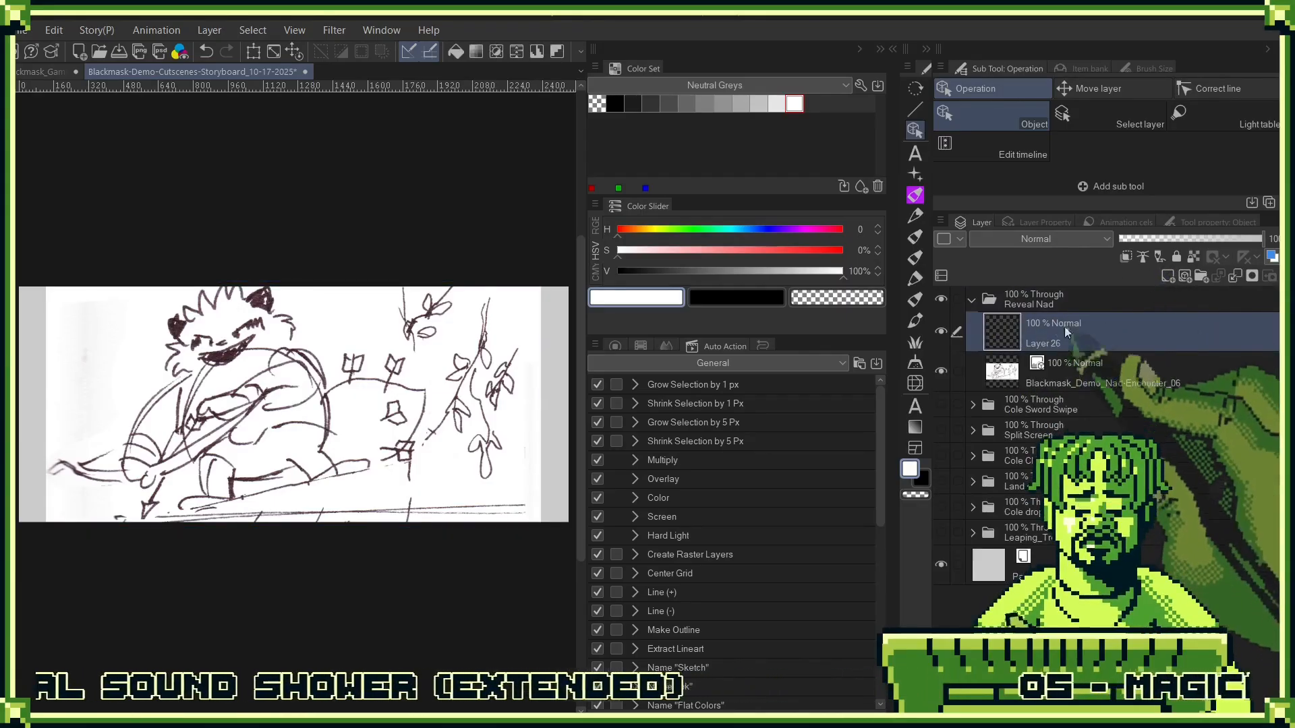
click(615, 103)
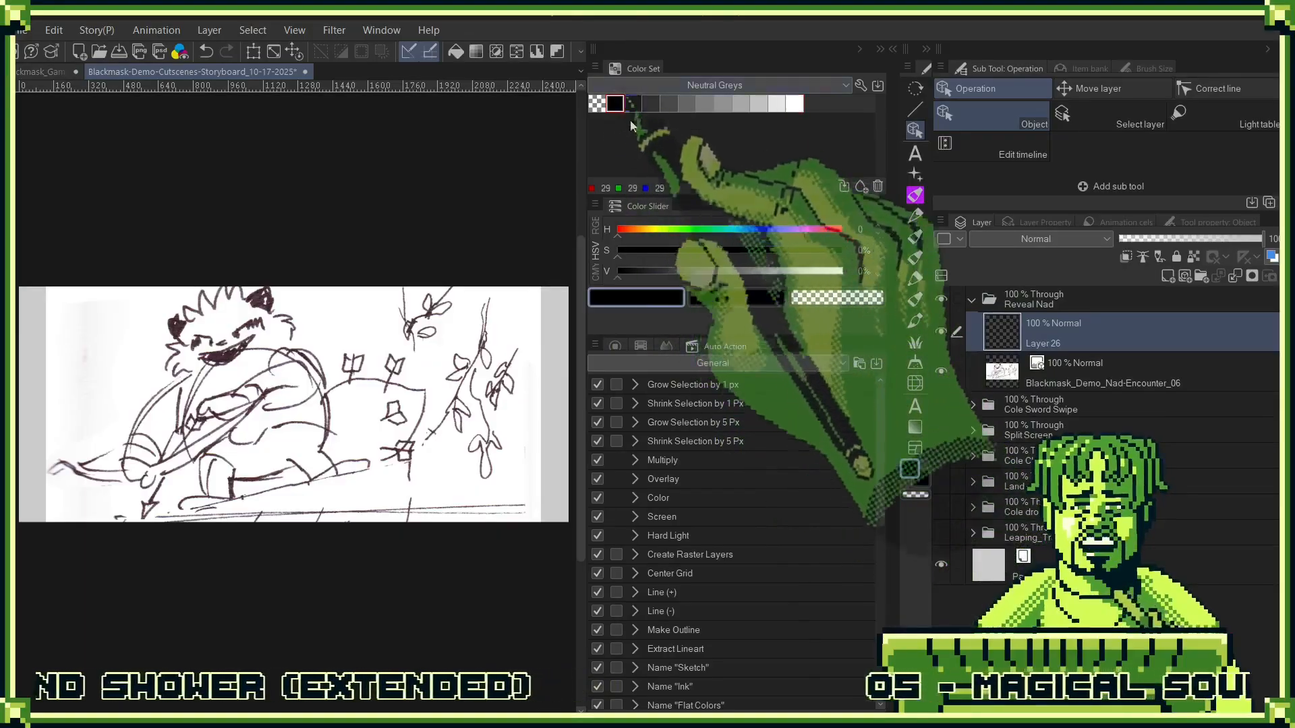
key(t)
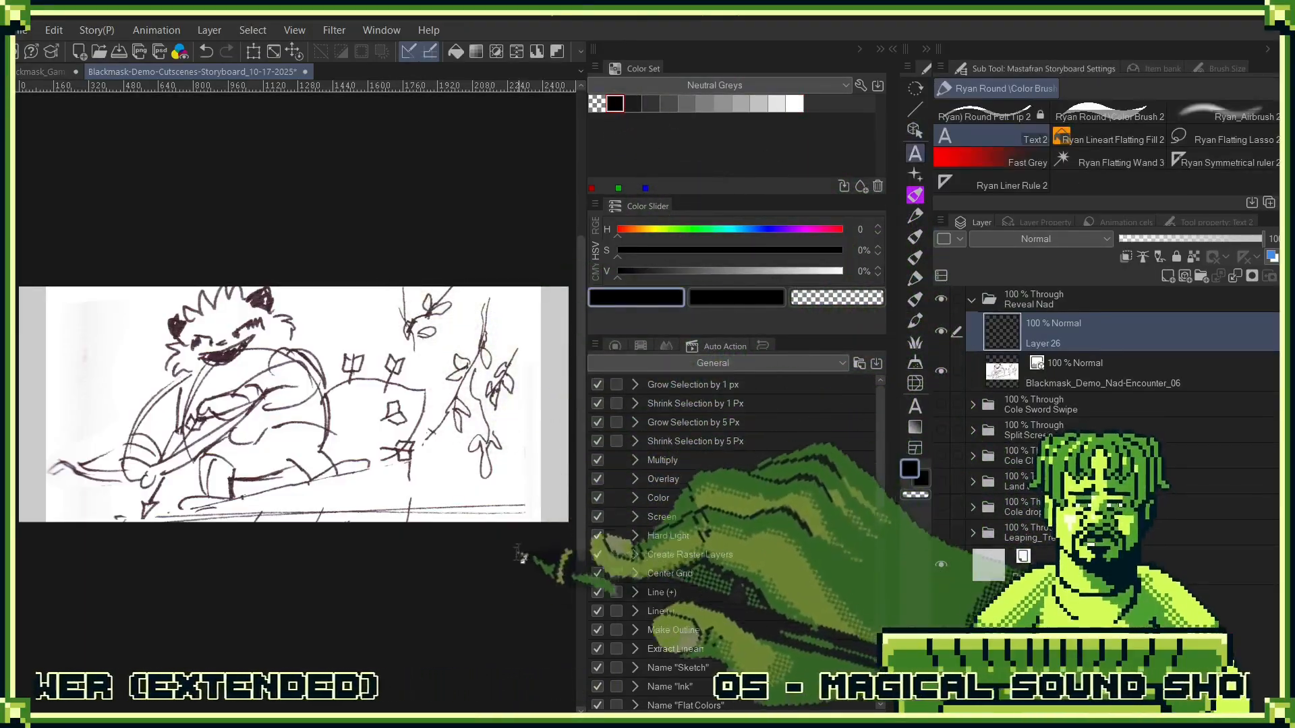
click(1110, 116)
- Ink the thick curved line behind the archer and the branch lines beneath him in black over the sketch
mouse_move(524, 331)
mouse_down()
mouse_move(464, 286)
mouse_move(495, 315)
mouse_up()
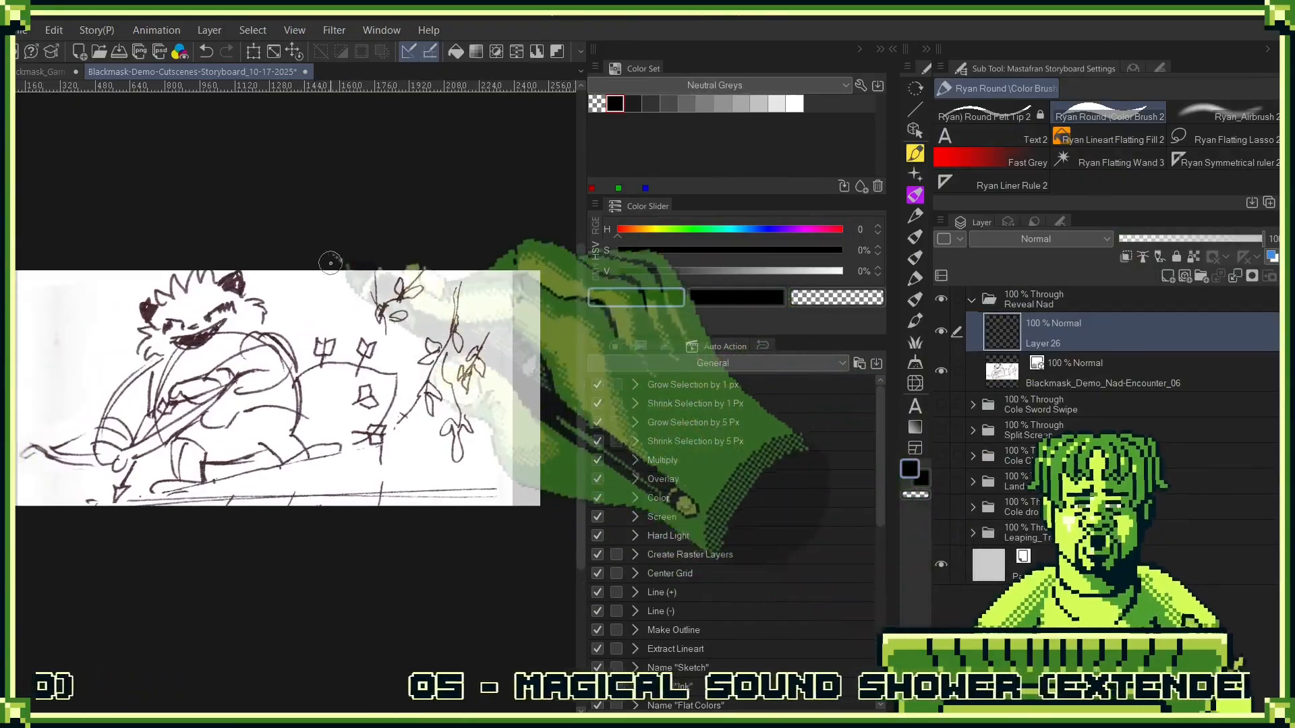
mouse_move(321, 270)
mouse_down()
mouse_move(357, 518)
mouse_move(329, 273)
mouse_up()
drag(471, 385, 433, 352)
key(ctrl+z)
key(ctrl+z)
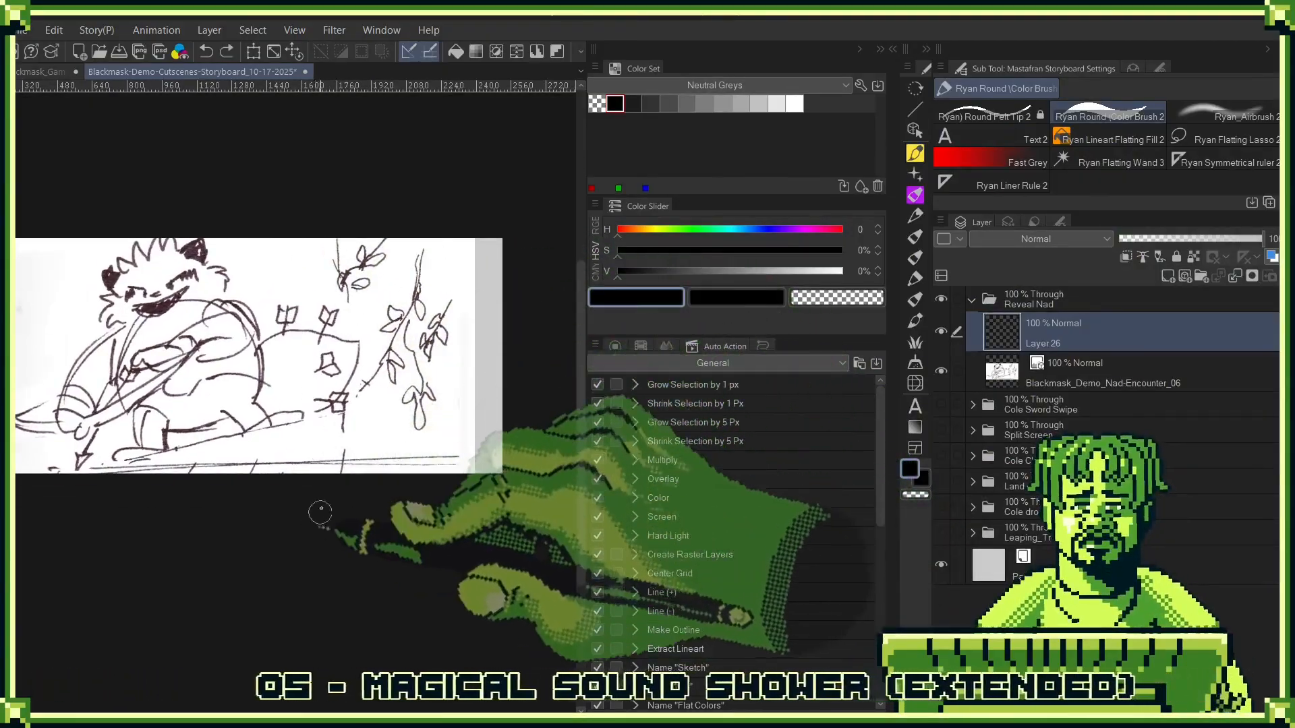
drag(323, 505, 288, 243)
mouse_move(279, 196)
mouse_down()
mouse_move(354, 256)
mouse_move(183, 499)
mouse_up()
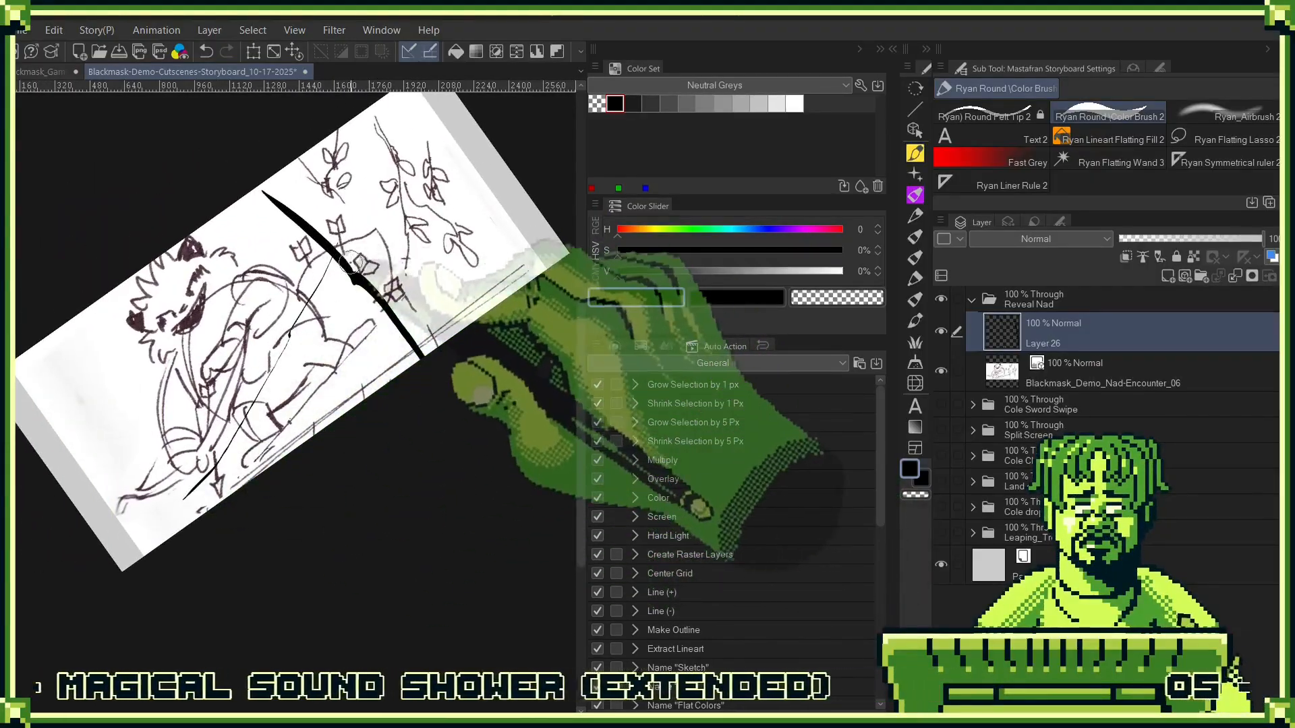
mouse_move(386, 312)
mouse_down()
mouse_move(187, 505)
mouse_move(241, 462)
mouse_move(201, 483)
mouse_move(216, 461)
mouse_move(177, 506)
mouse_move(205, 474)
mouse_move(148, 518)
mouse_move(70, 541)
mouse_move(205, 502)
mouse_up()
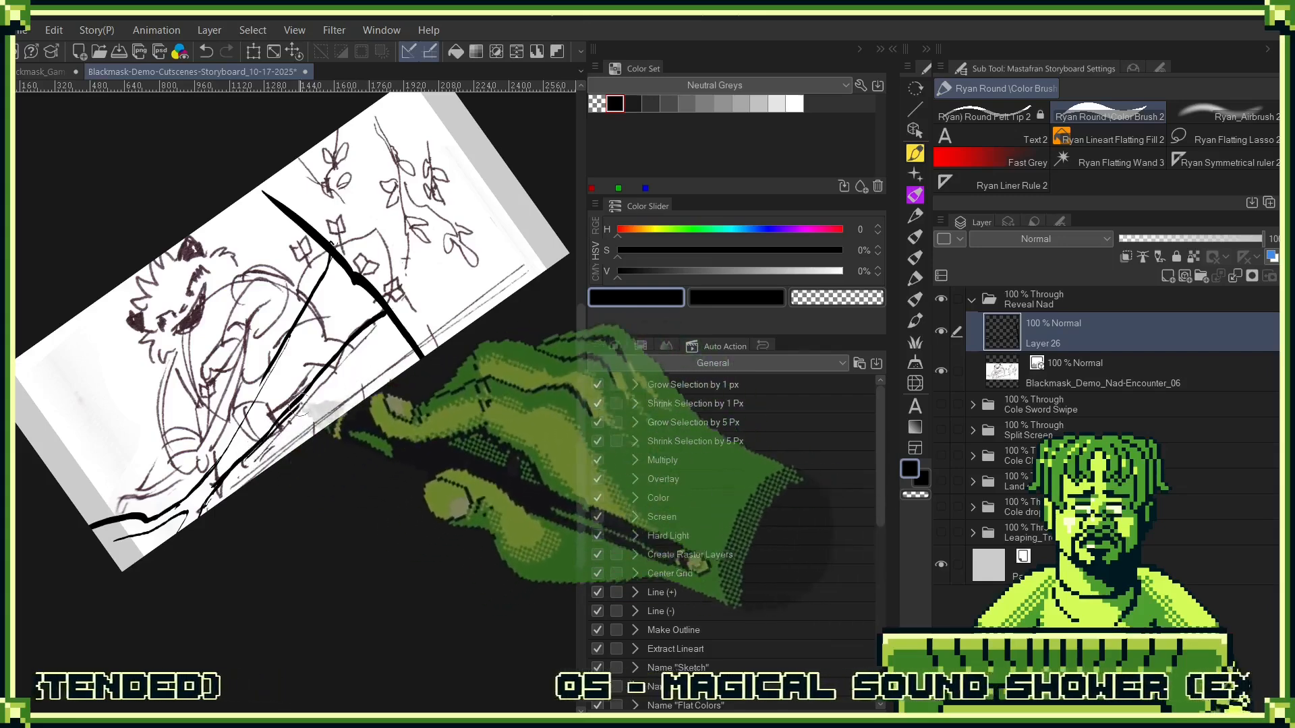
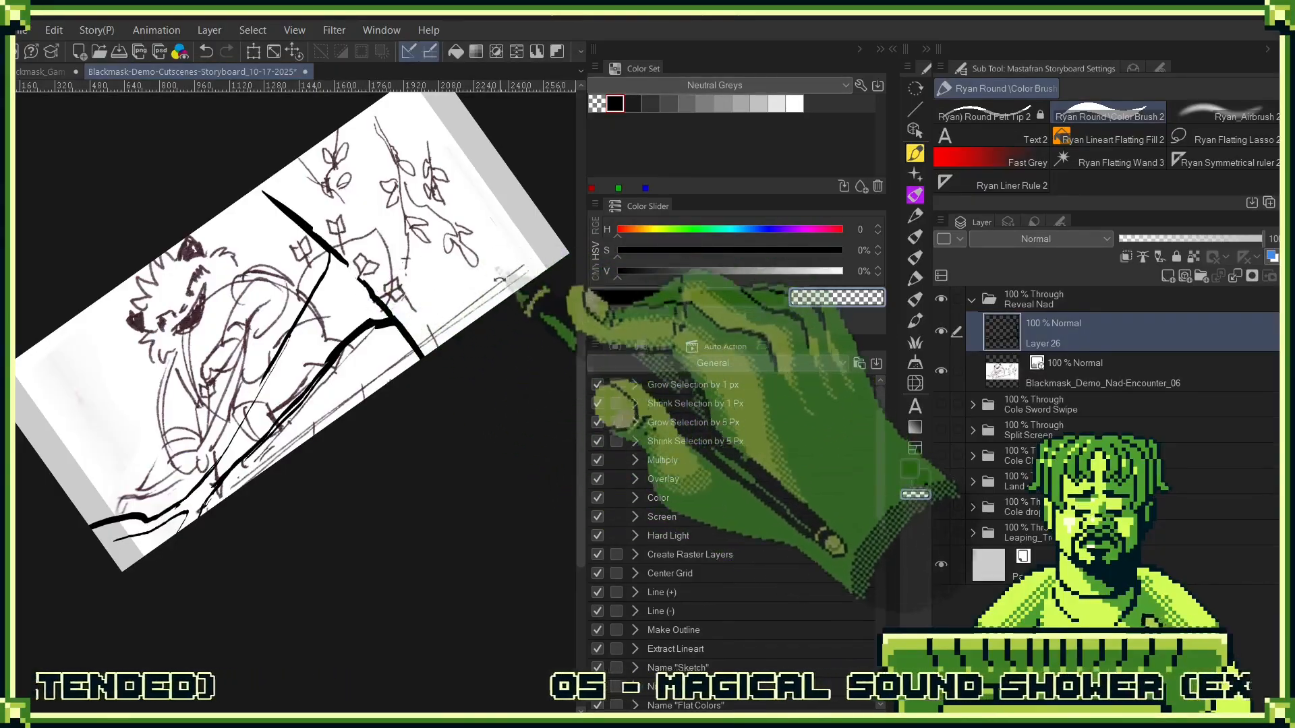
- Ink the remaining tree trunk lines beside the leafy branches on the panel's right side in black
drag(500, 279, 492, 339)
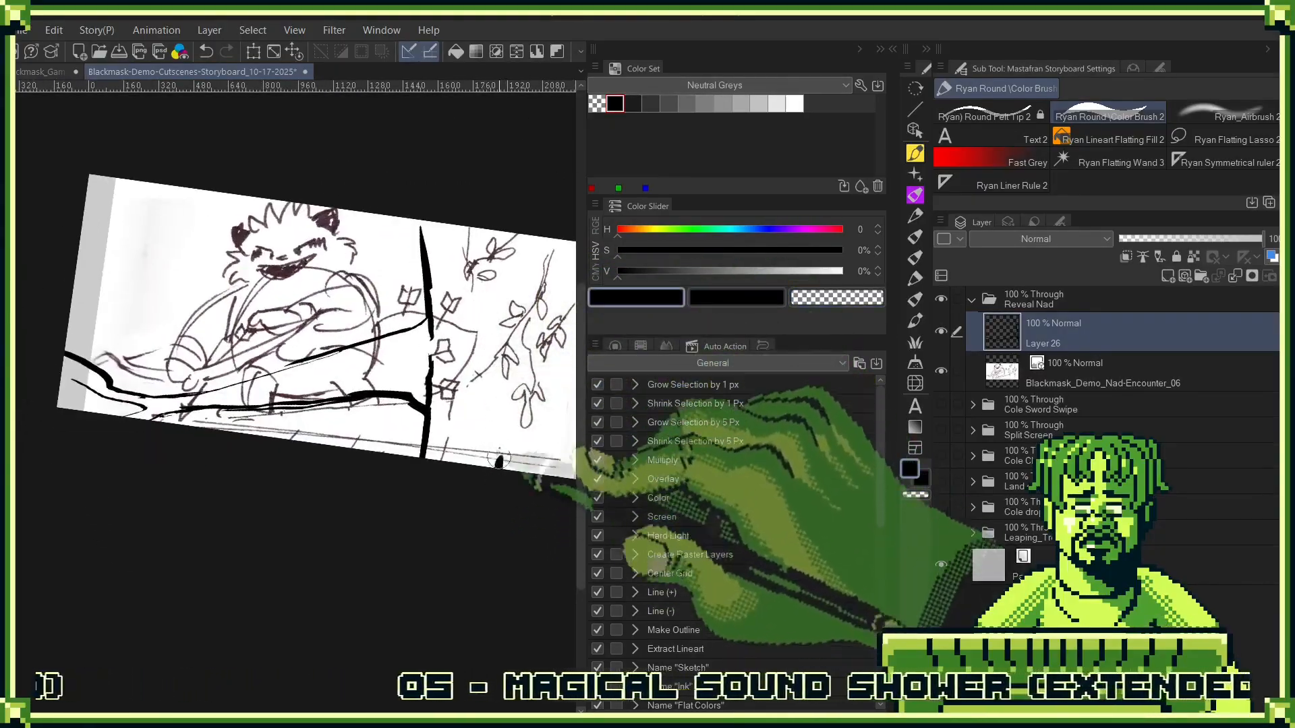
drag(500, 286, 407, 263)
drag(442, 296, 455, 451)
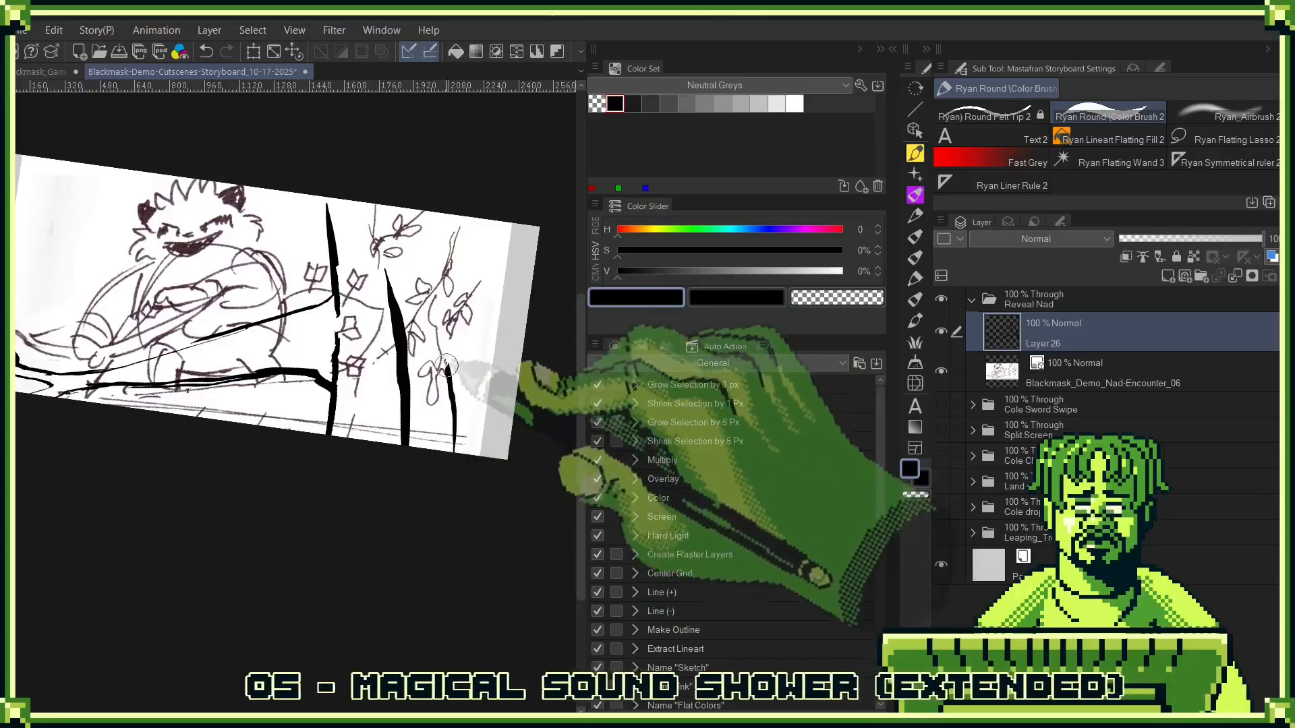
key(ctrl+z)
drag(423, 213, 445, 295)
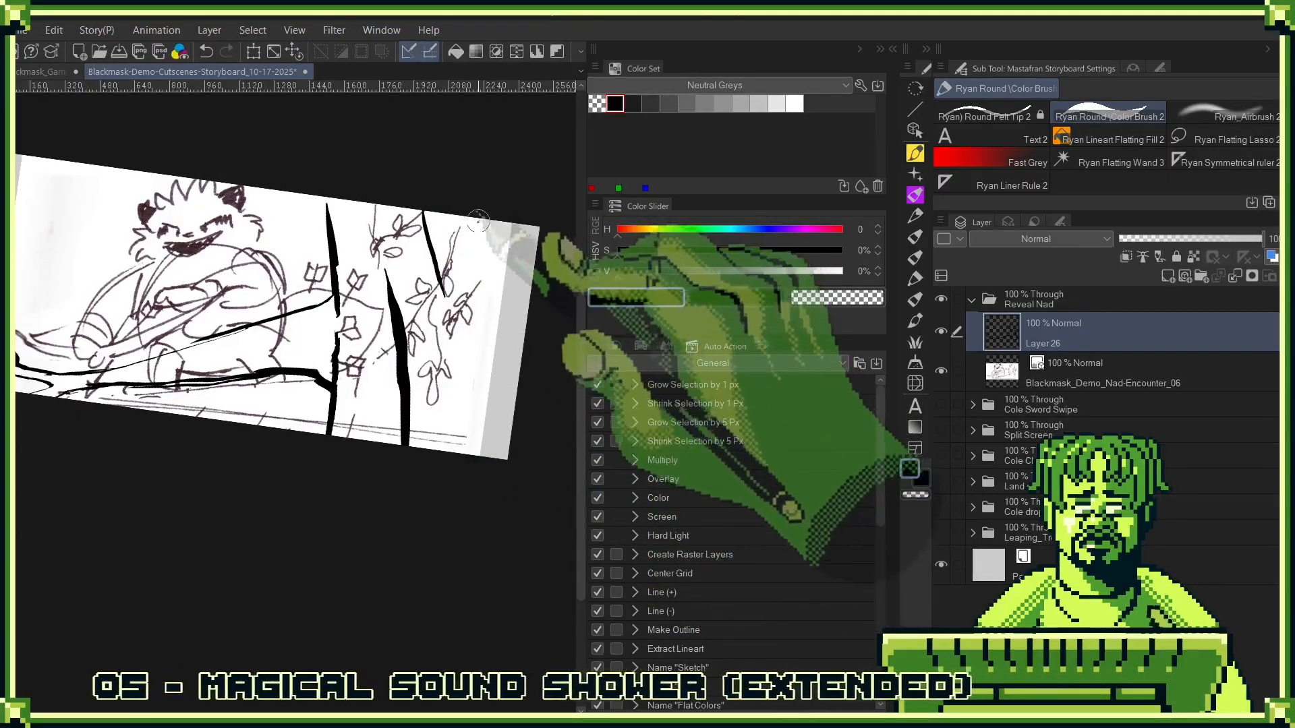
mouse_move(474, 358)
mouse_down()
mouse_move(459, 314)
mouse_move(491, 456)
mouse_up()
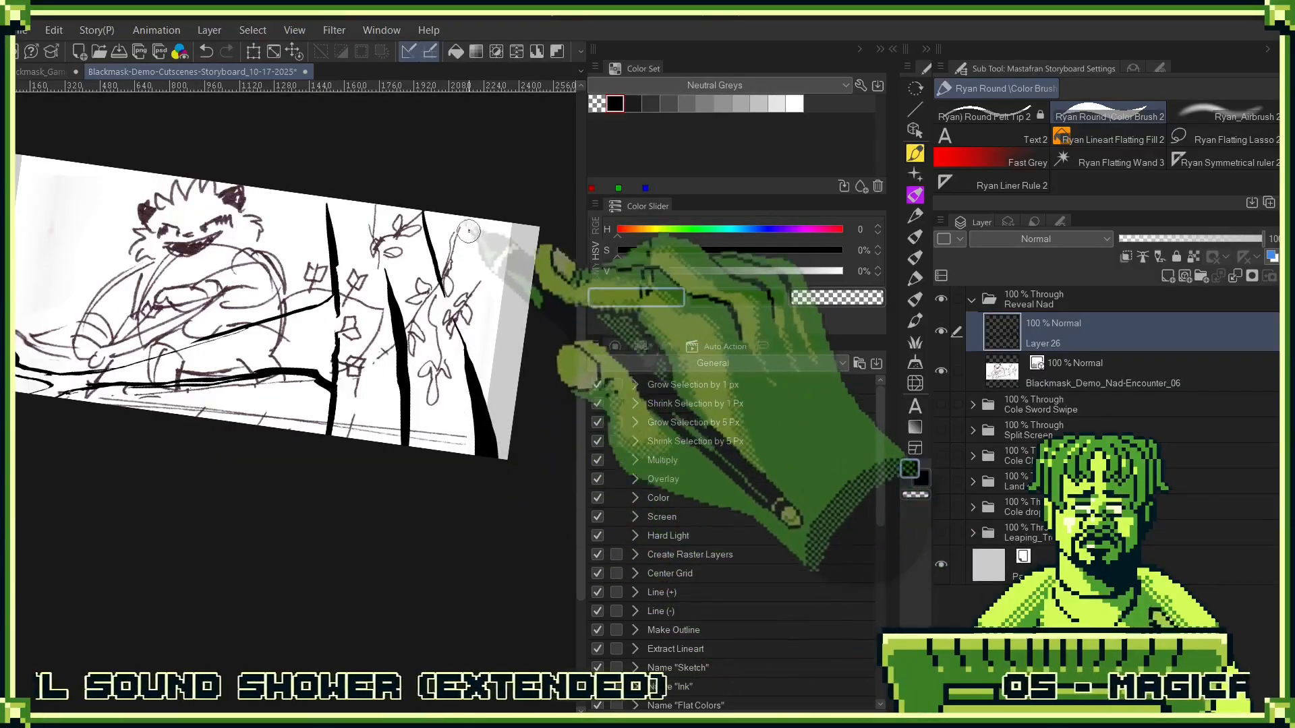
drag(490, 284, 463, 217)
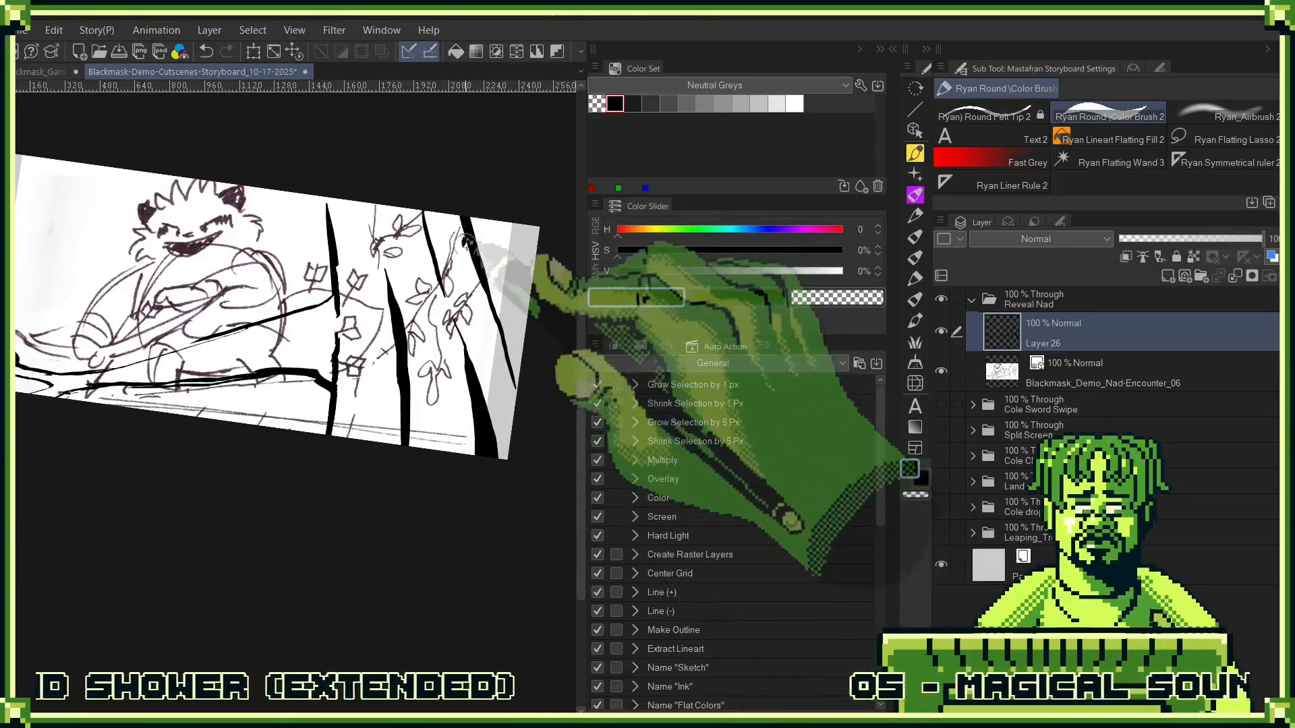
scroll(474, 358, down, 3)
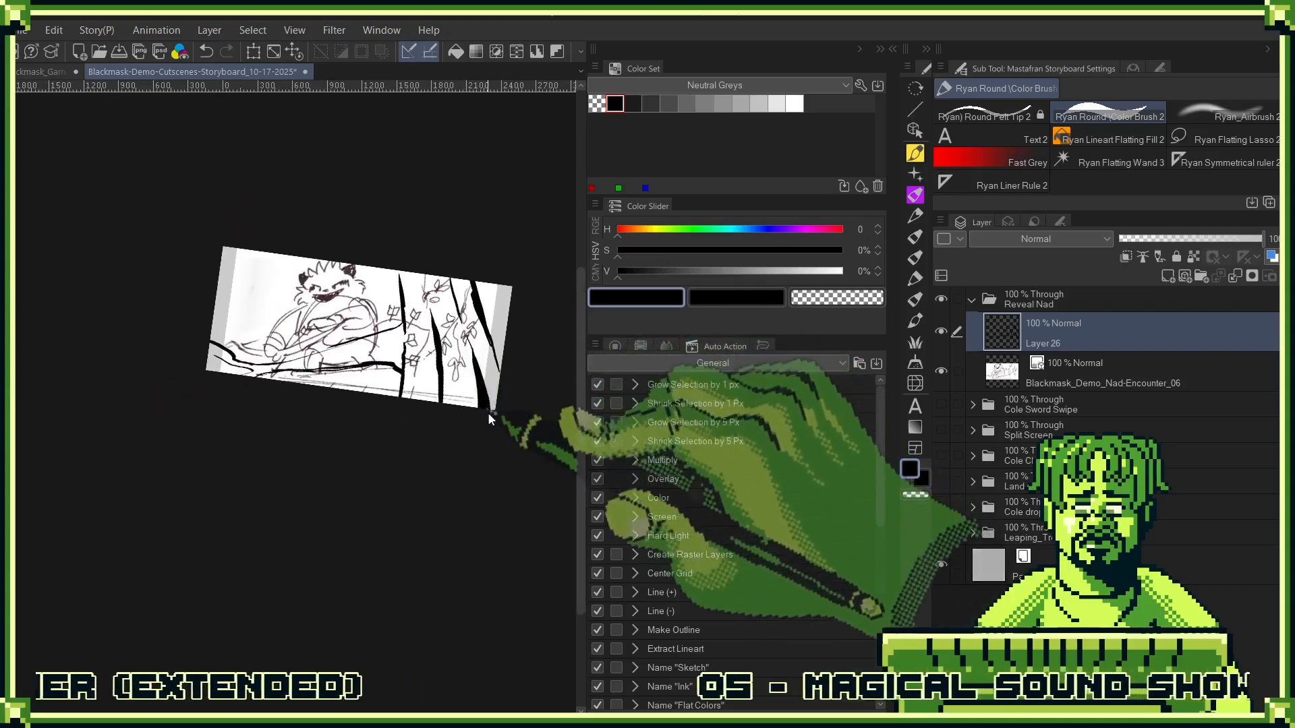
key(ctrl+t)
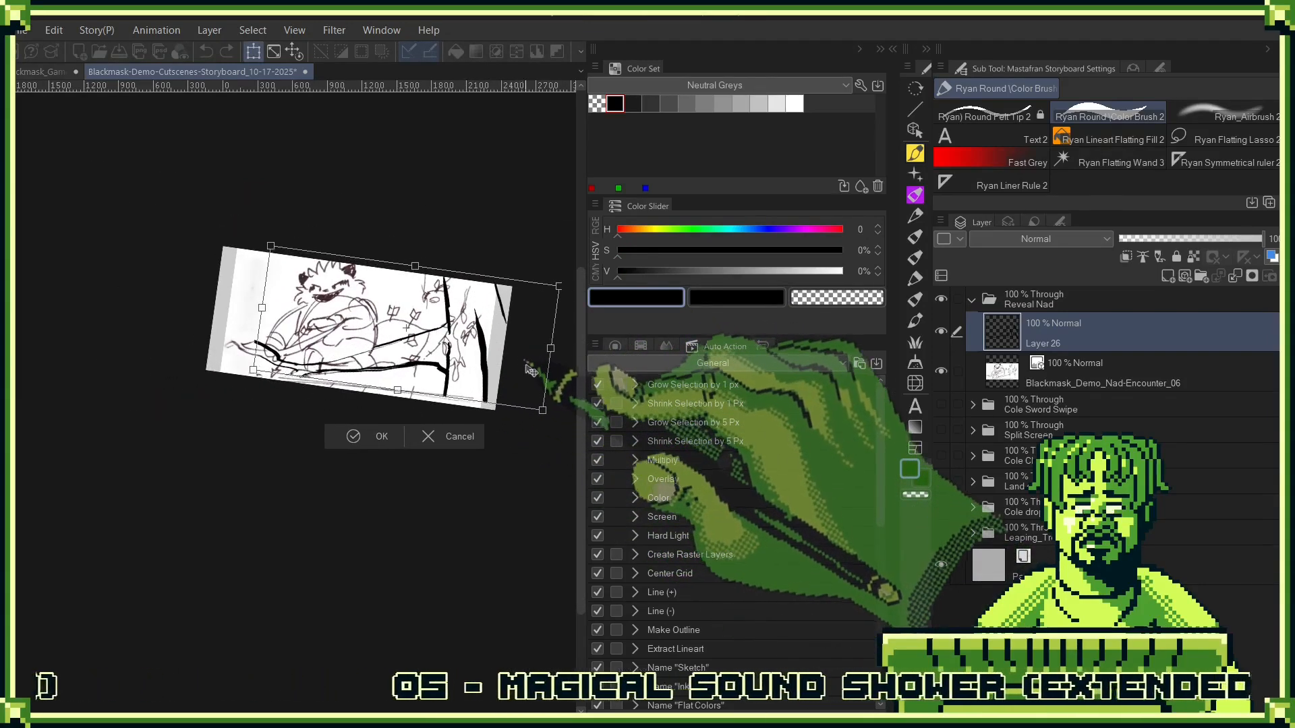
drag(519, 467, 512, 392)
key(ctrl+z)
key(Return)
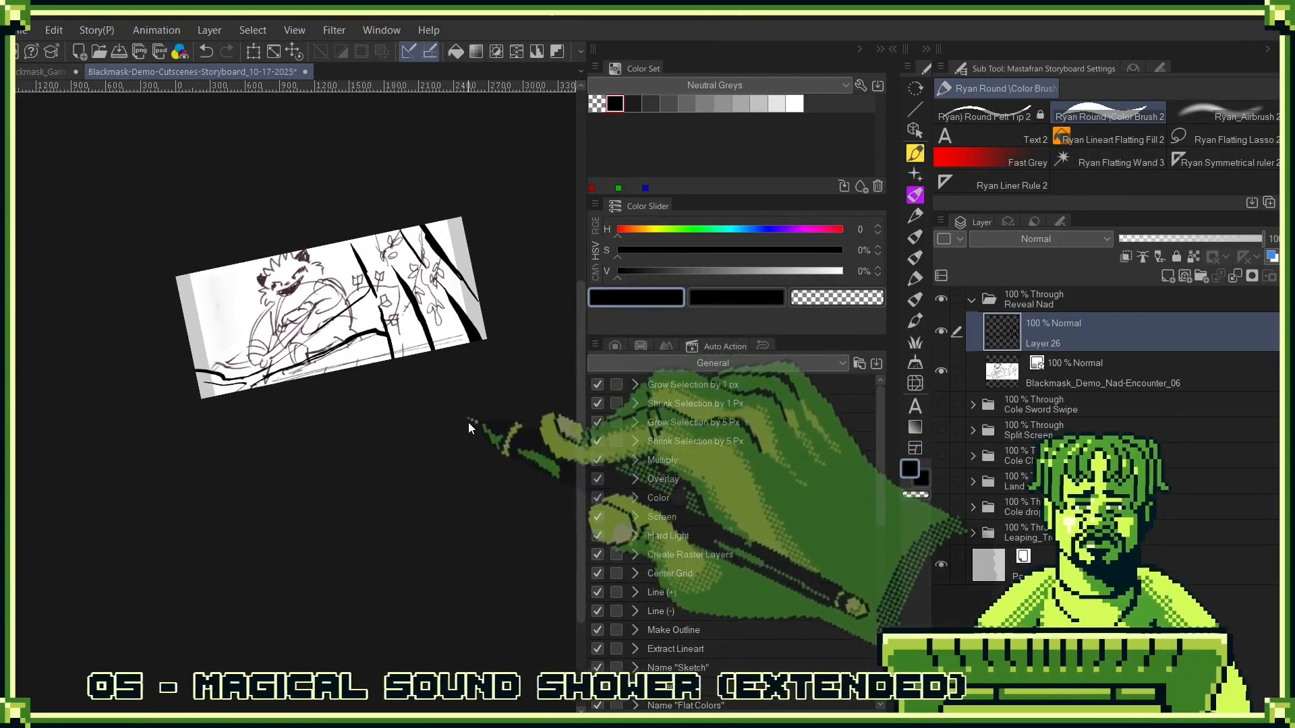
- Lasso the inked trunk lines at the panel's right, shift them further right with a transform, and deselect
key(m)
drag(476, 284, 509, 357)
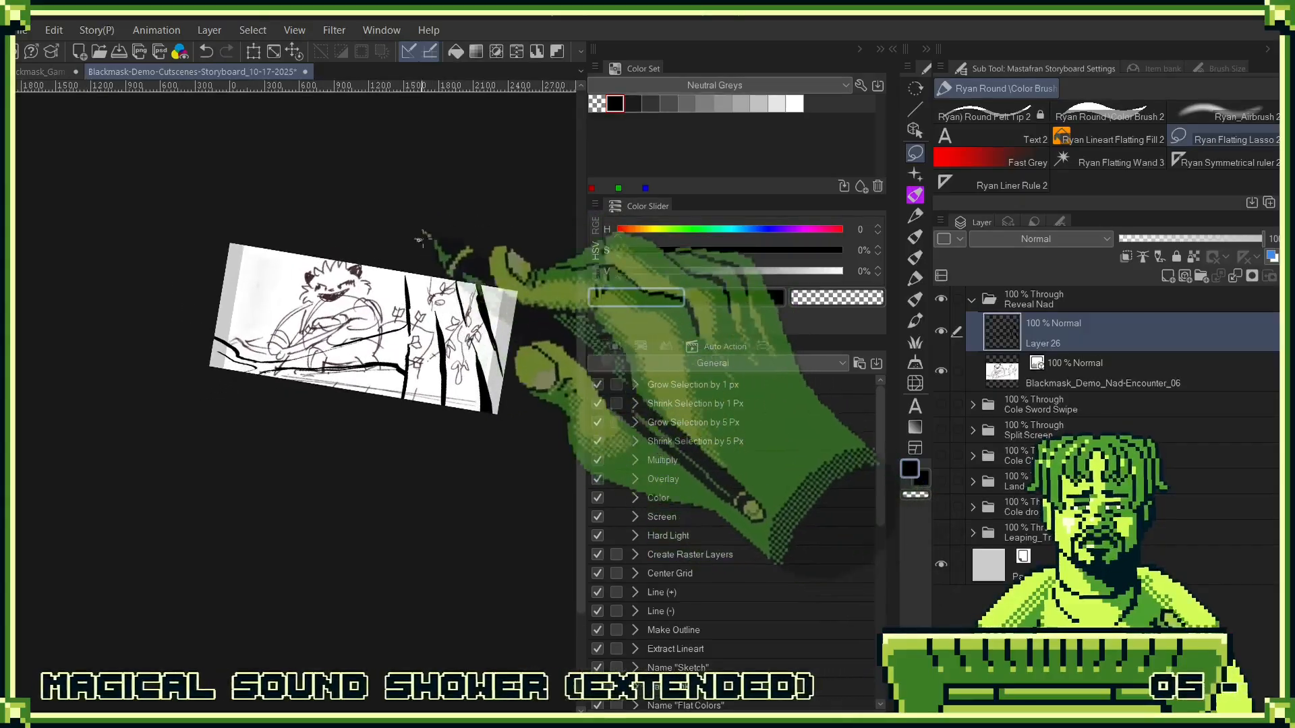
mouse_move(424, 239)
mouse_down()
mouse_move(397, 300)
mouse_move(406, 430)
mouse_move(467, 242)
mouse_up()
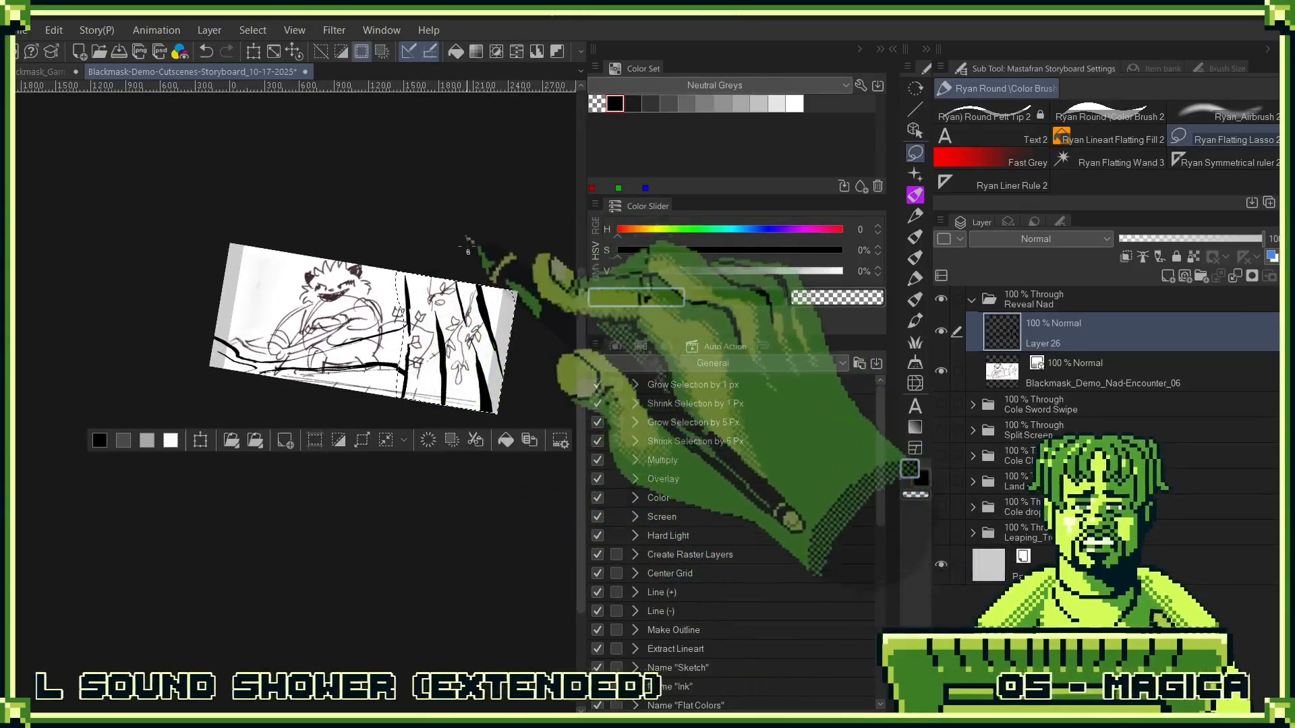
key(ctrl+t)
drag(511, 372, 529, 374)
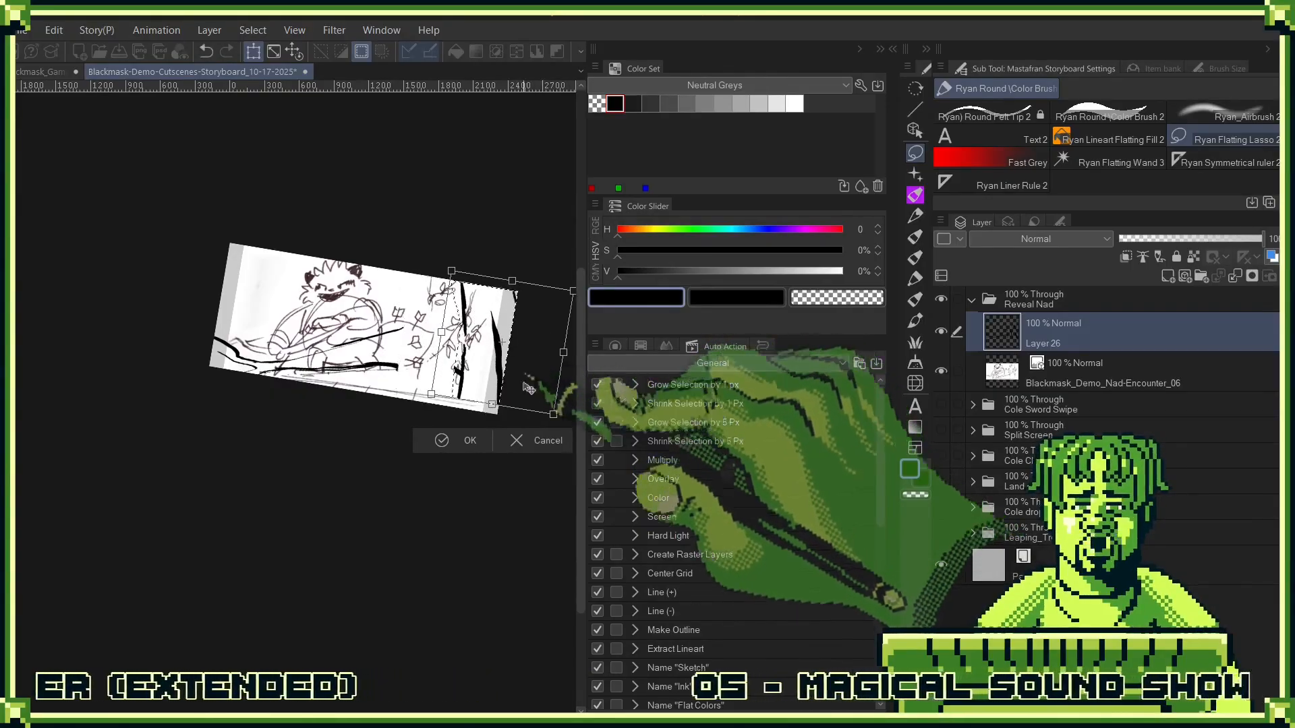
click(471, 439)
key(ctrl+d)
key(-)
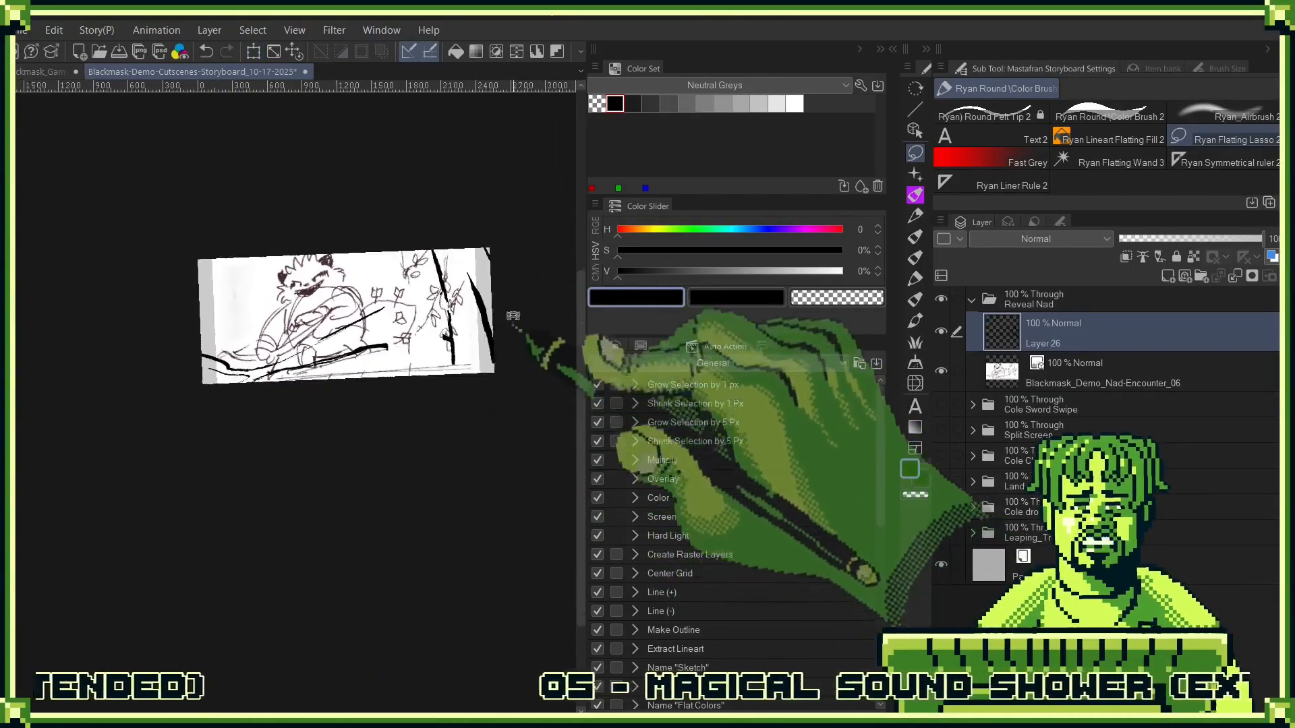
- Extend and thicken the two branch lines with the Ryan Round Color Brush 2 so they join the moved trunk
scroll(415, 284, up, 3)
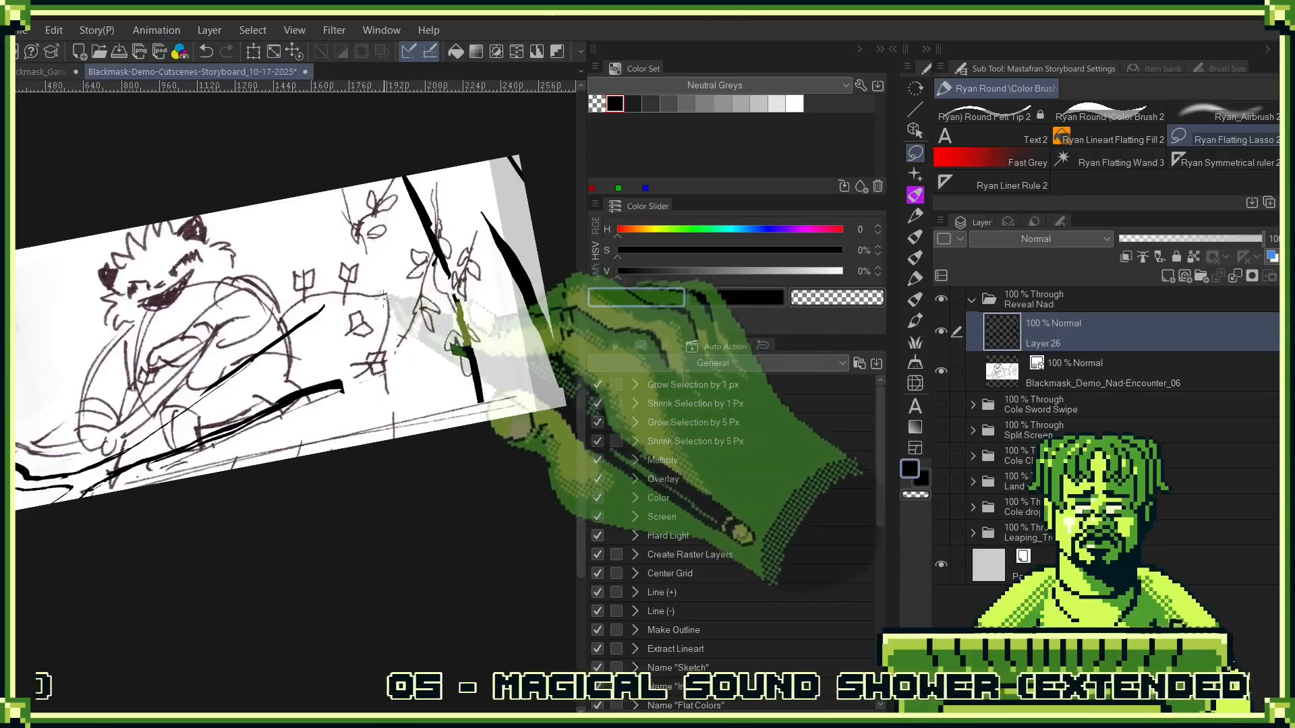
key(b)
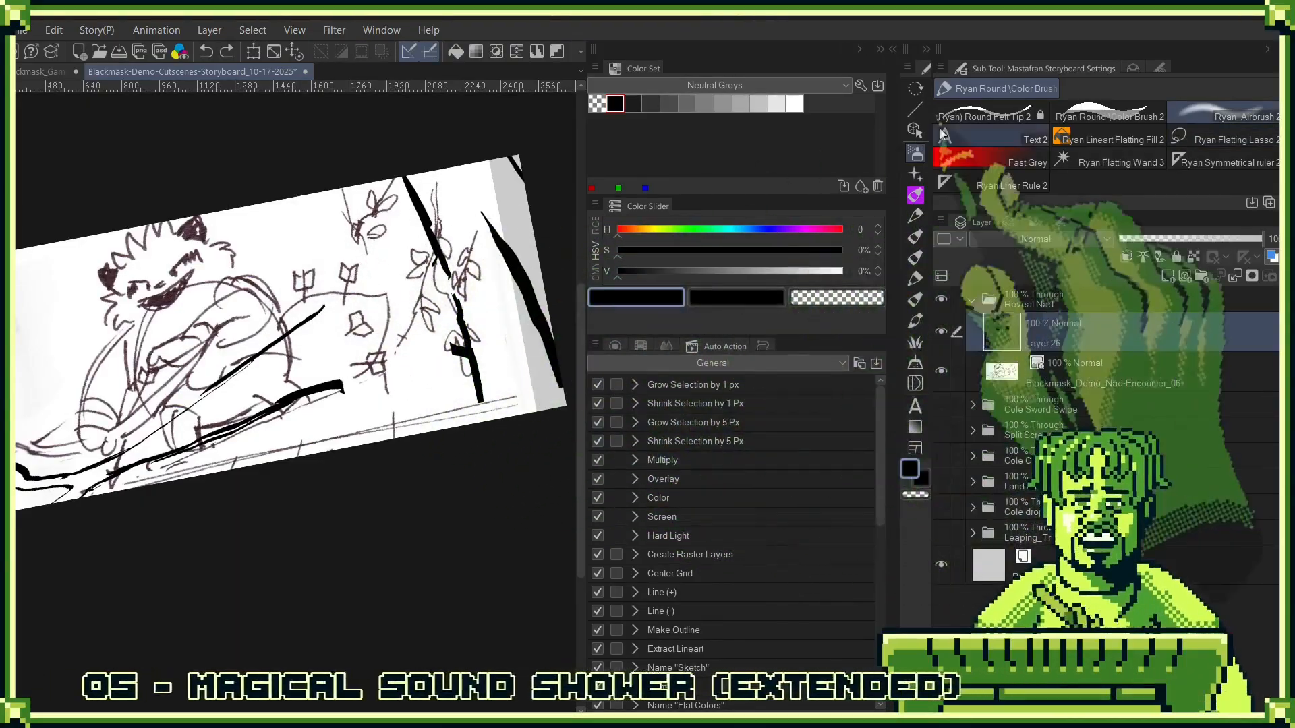
click(1082, 114)
mouse_move(323, 312)
mouse_down()
mouse_move(425, 228)
mouse_move(435, 357)
mouse_move(474, 354)
mouse_move(326, 383)
mouse_up()
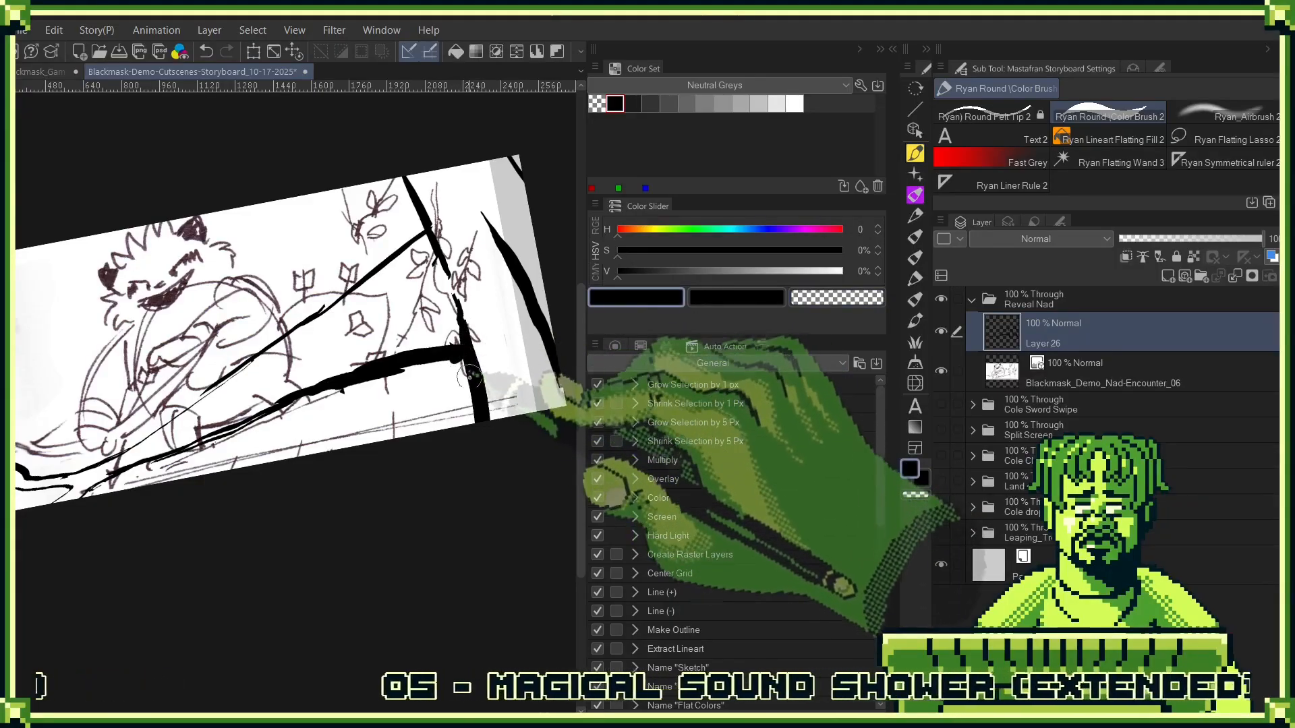
scroll(470, 375, down, 2)
scroll(435, 458, down, 1)
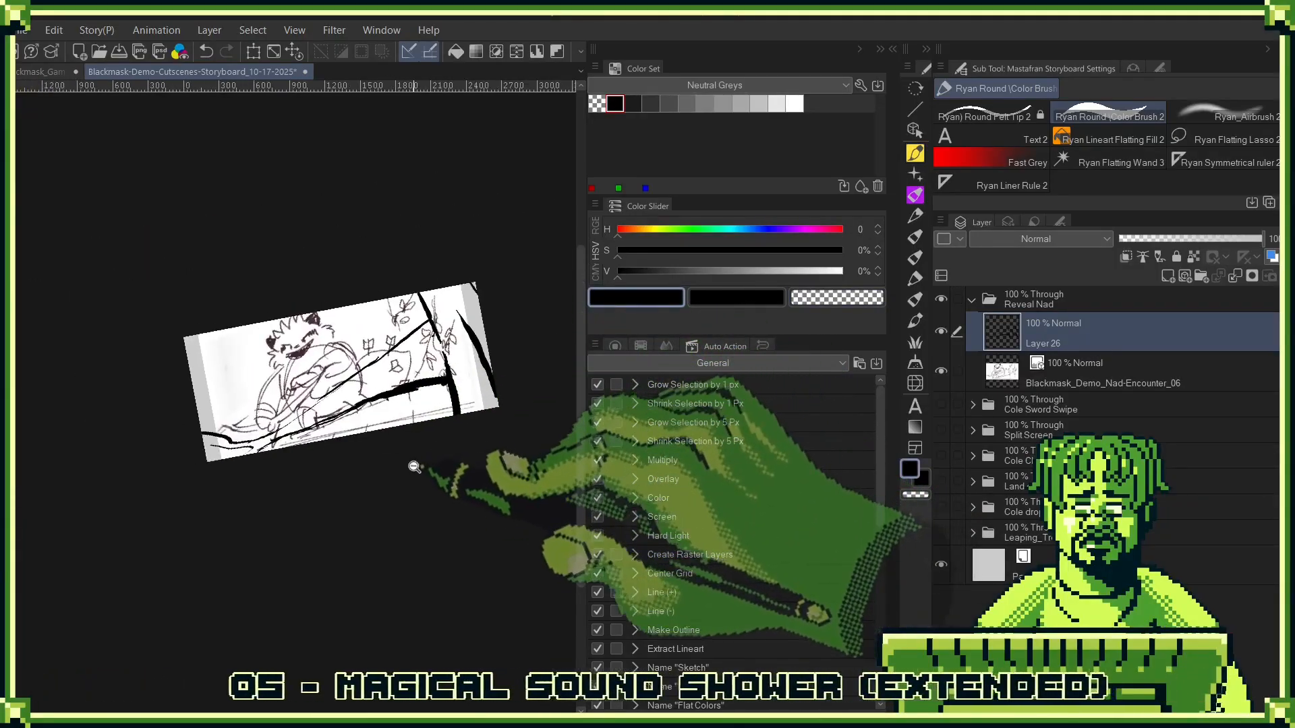
scroll(435, 458, up, 2)
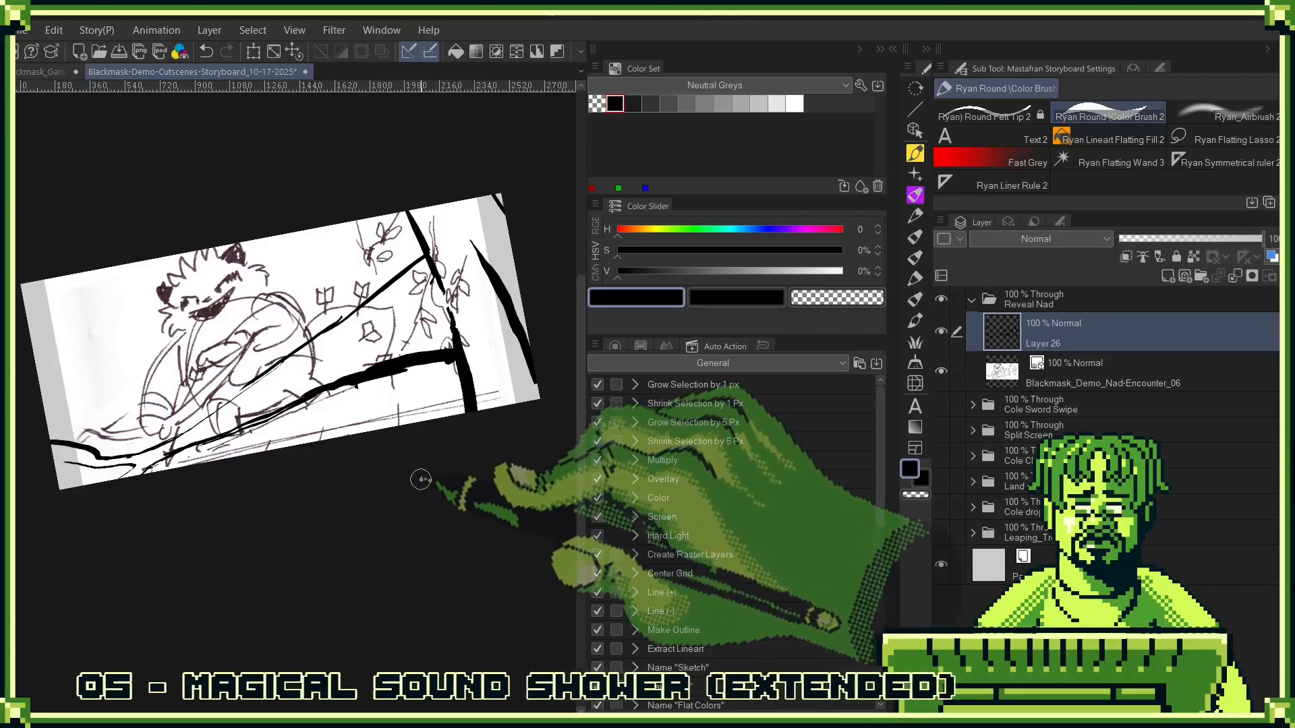
scroll(348, 448, up, 2)
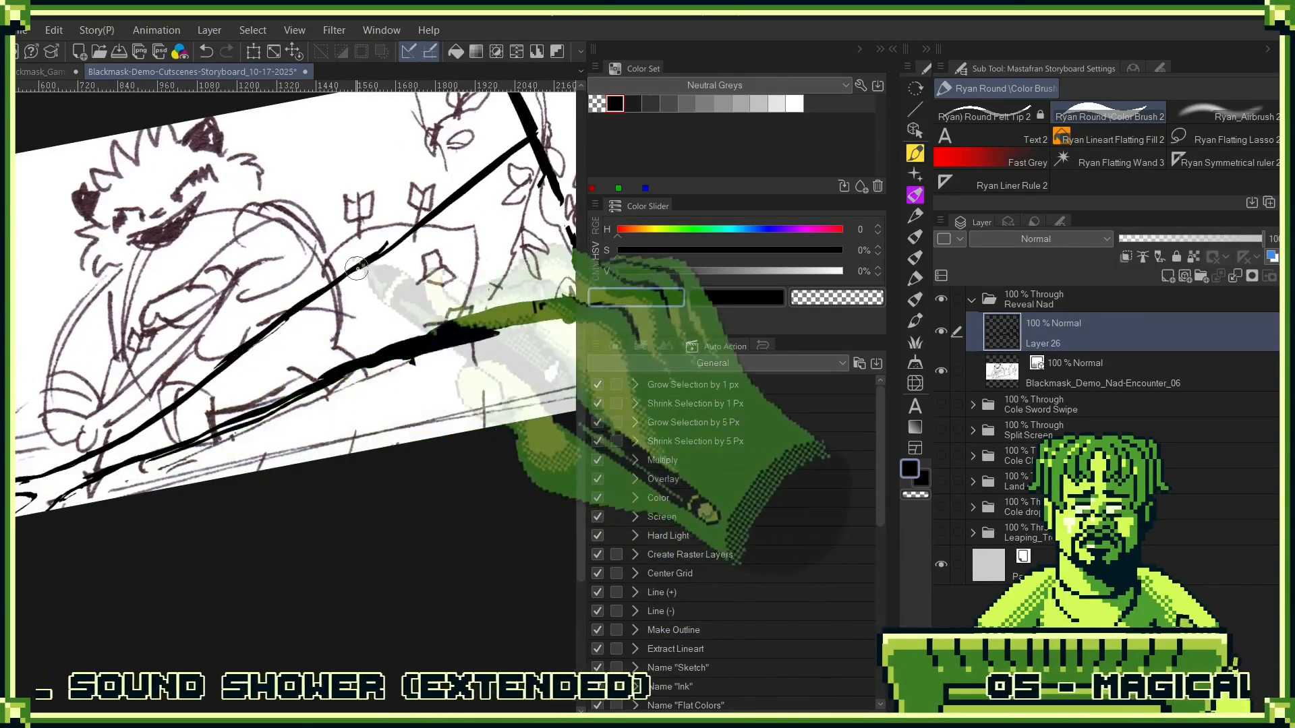
scroll(282, 596, down, 3)
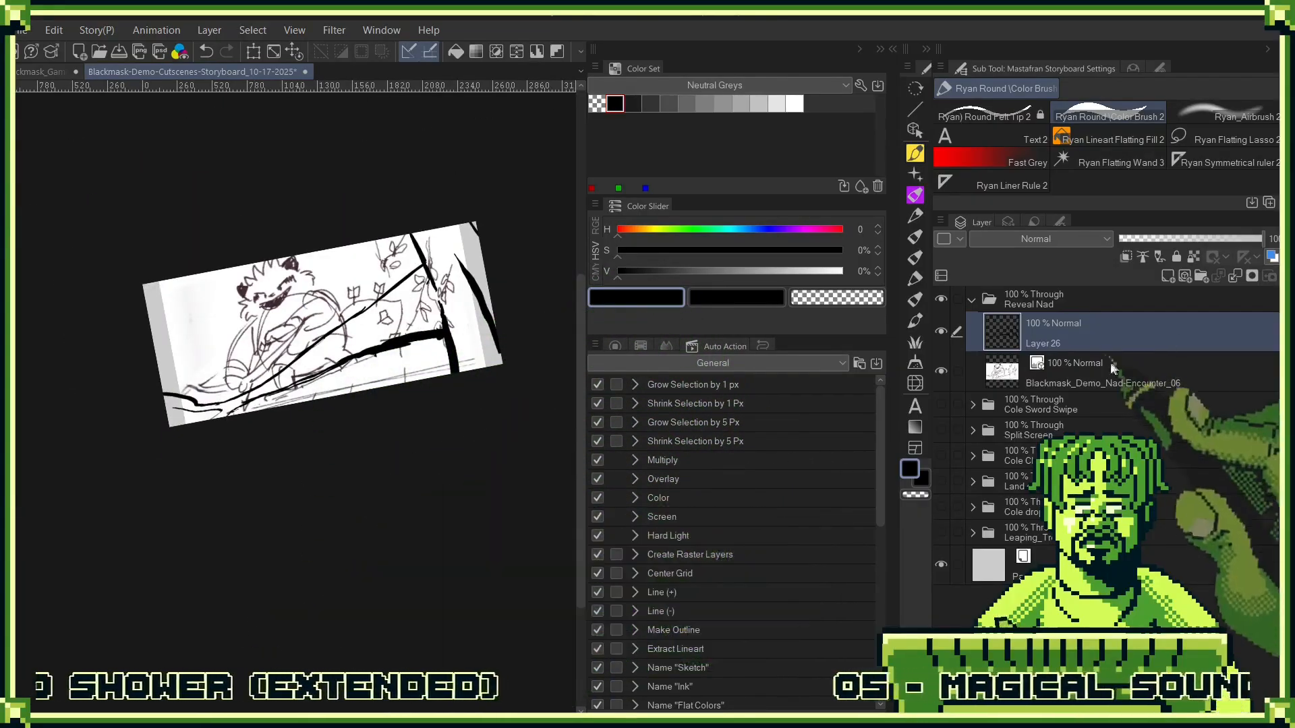
key(w)
click(273, 358)
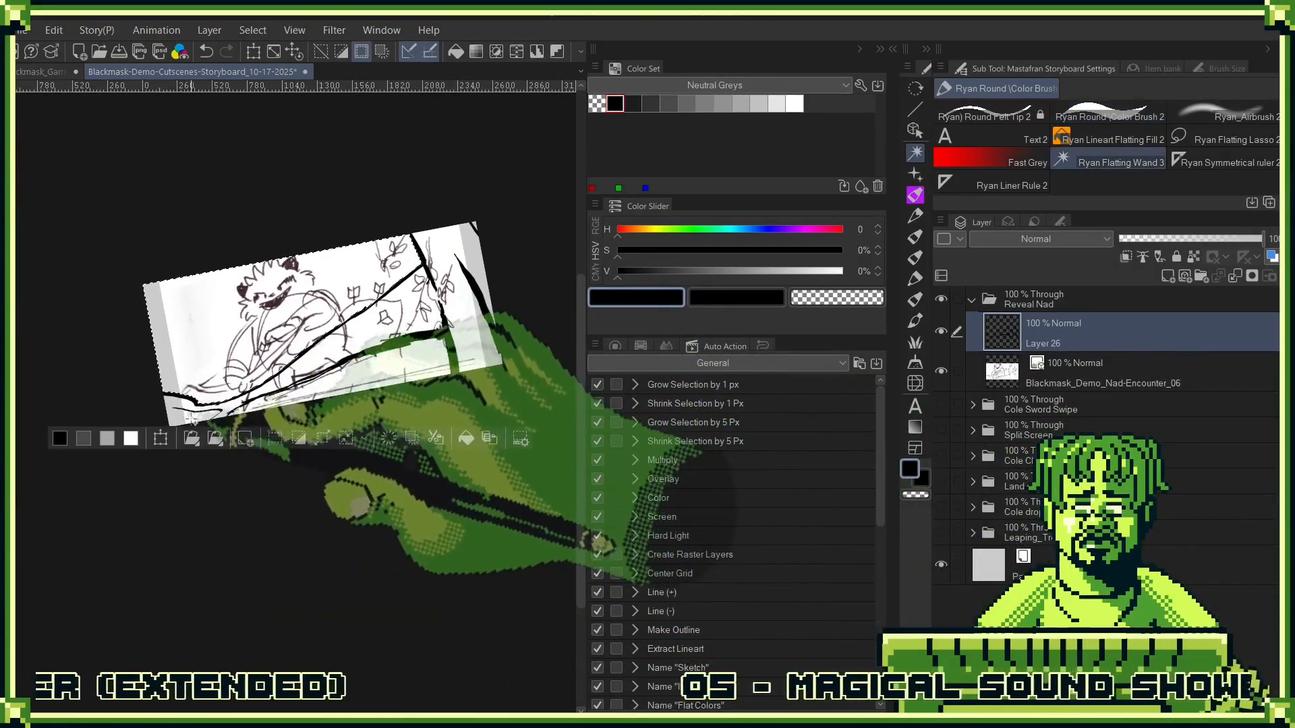
scroll(223, 435, up, 5)
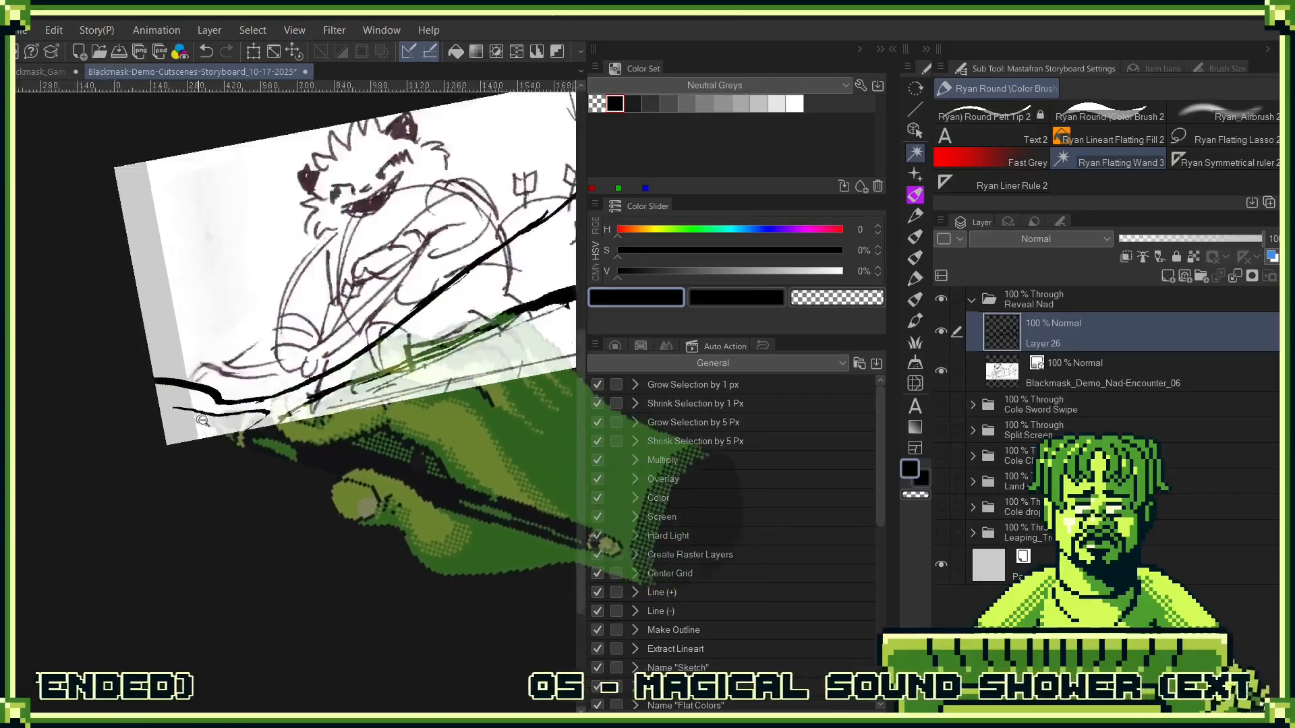
key(ctrl+z)
- Close the gap in the lower branch outline with black ink and select the tree shape using the Ryan Flatting Wand 3
key(b)
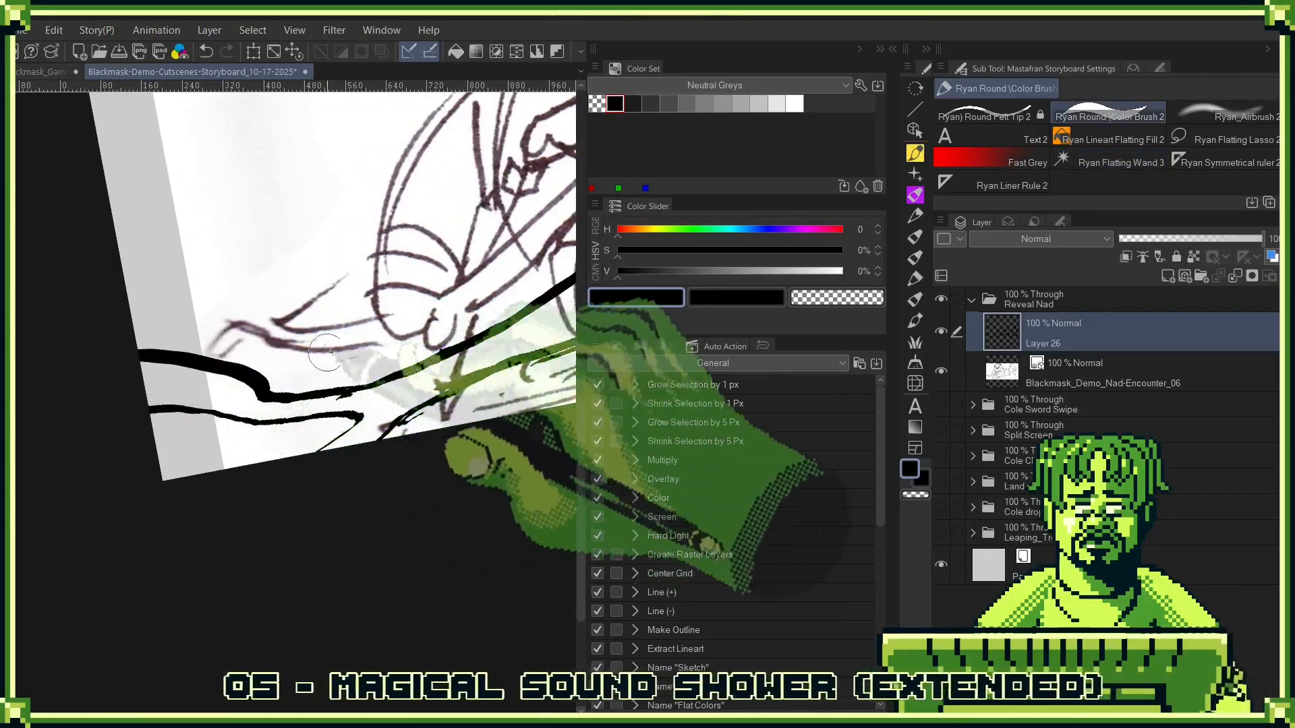
mouse_move(472, 435)
mouse_down()
mouse_move(437, 395)
mouse_move(435, 361)
mouse_move(510, 307)
mouse_up()
key(w)
click(304, 425)
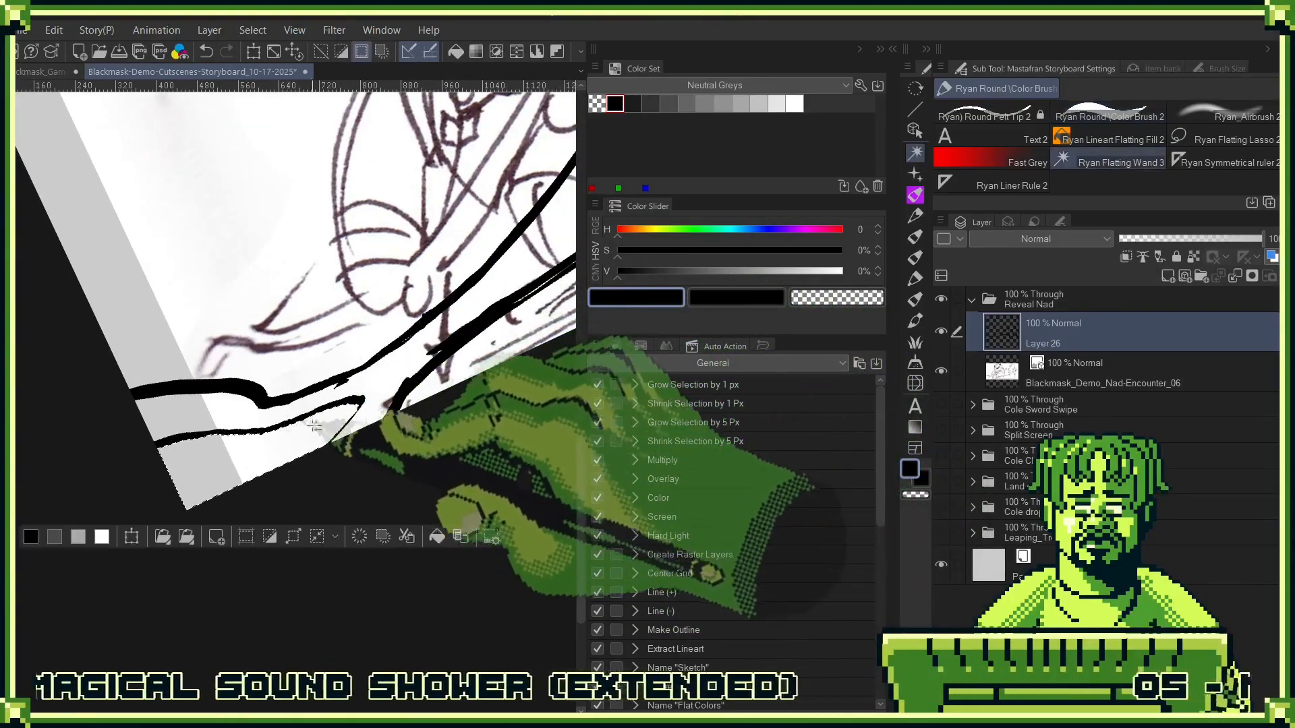
drag(442, 350, 214, 400)
drag(482, 293, 510, 364)
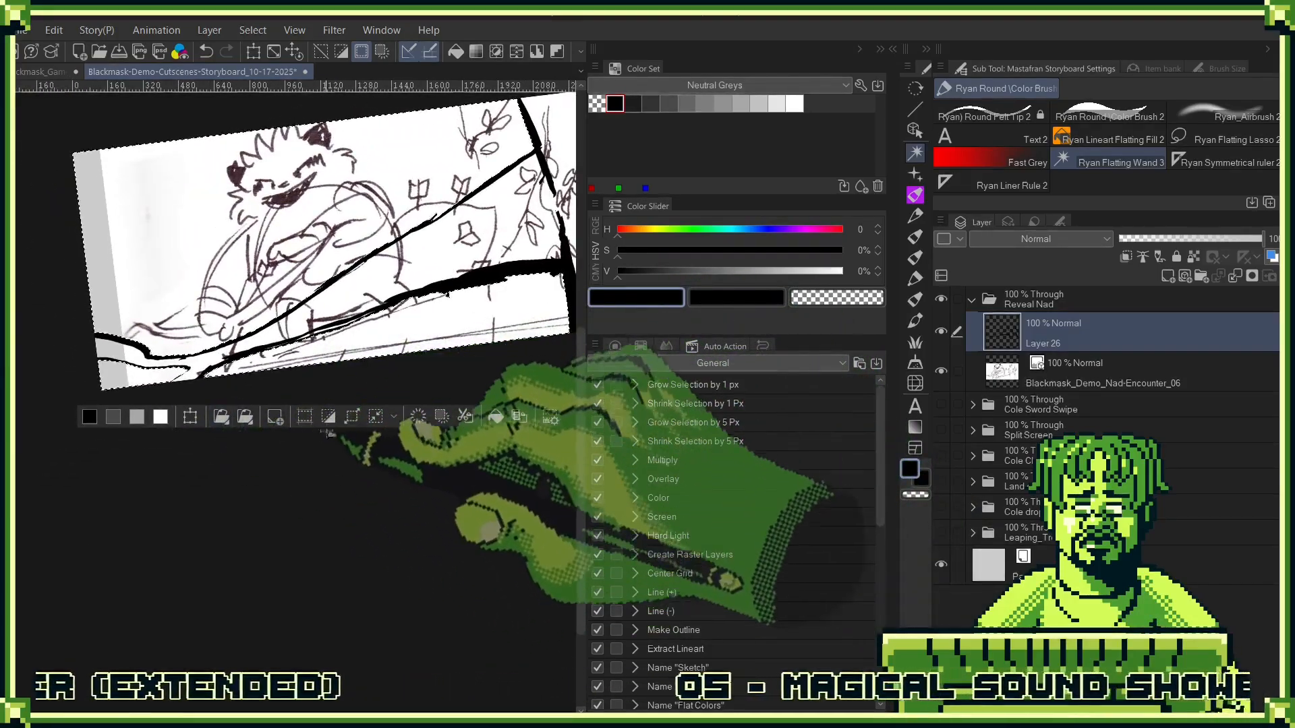
- Add a new layer beneath the ink lines, fill the selected tree shape on it with dark grey, and deselect
click(1168, 275)
drag(1075, 367, 1122, 312)
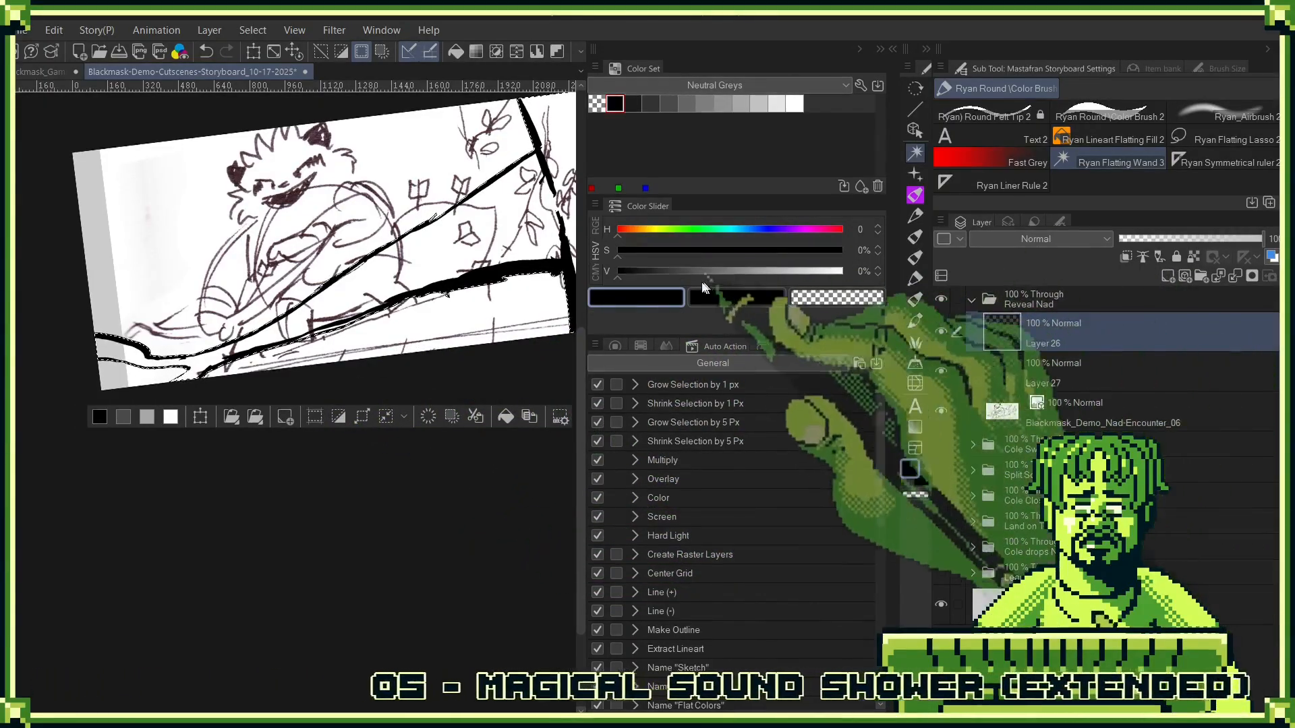
click(706, 294)
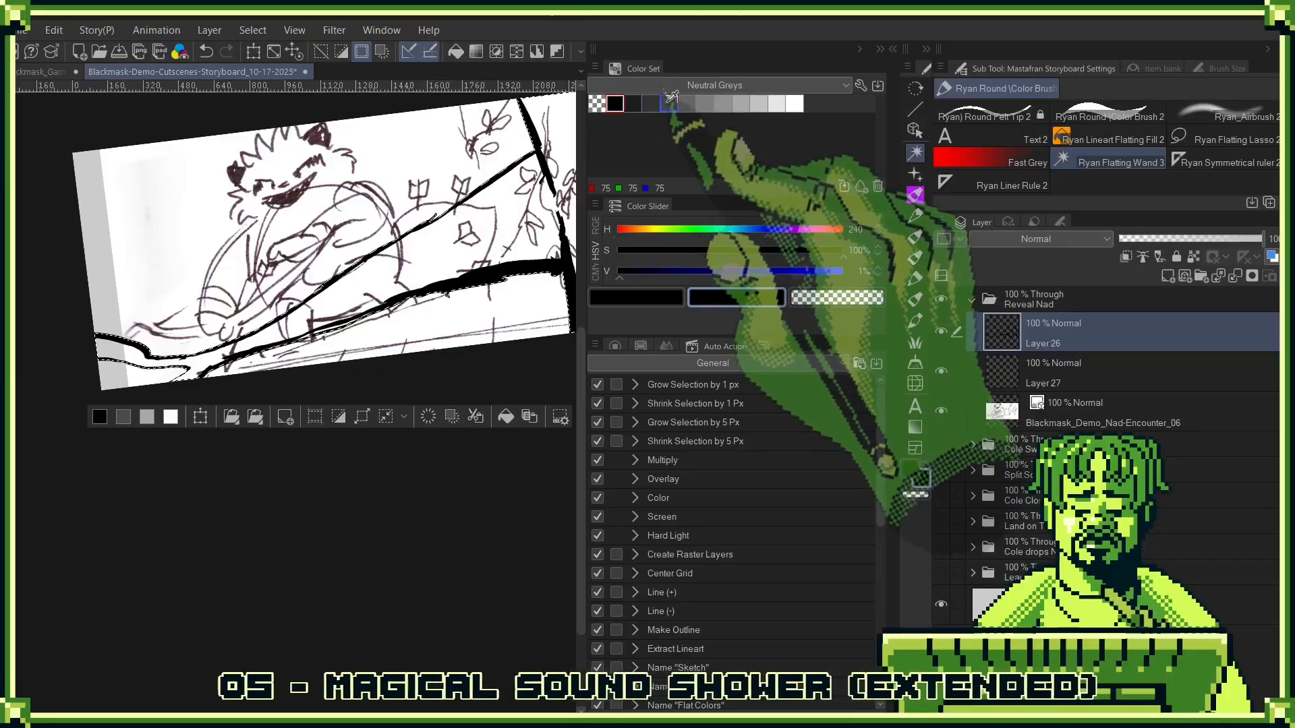
click(668, 104)
key(alt+Delete)
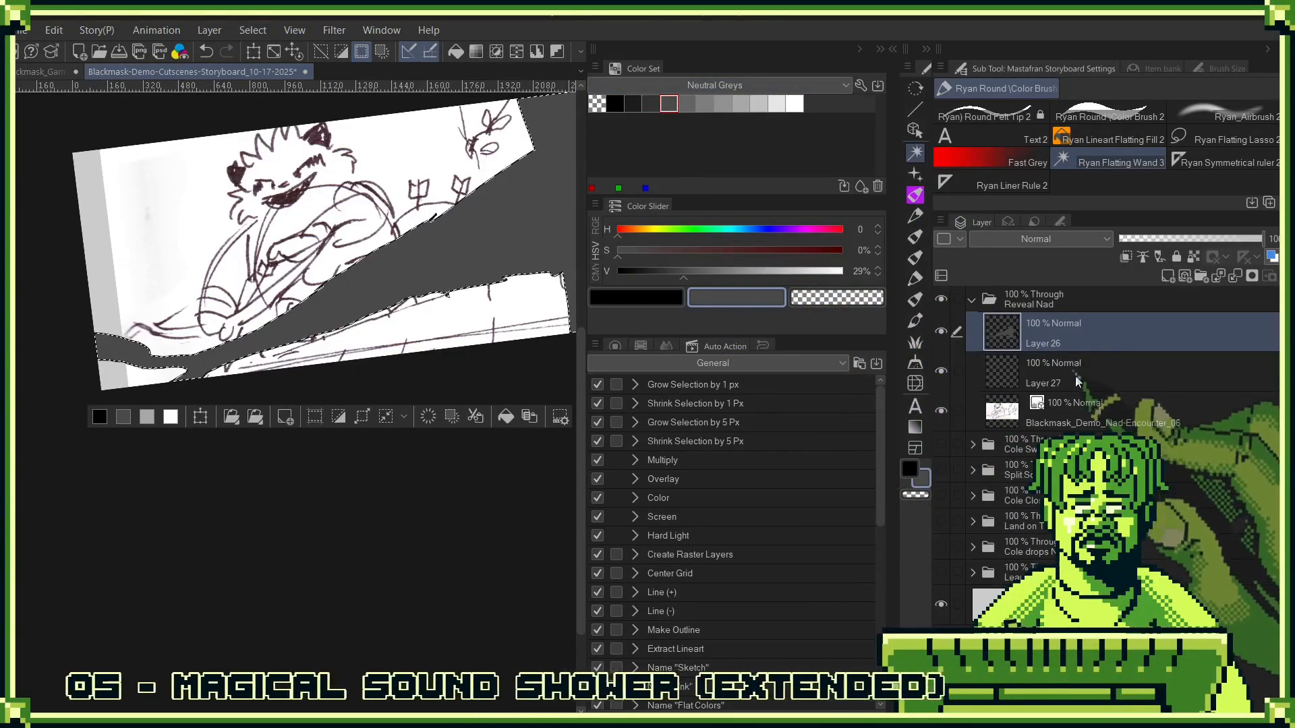
click(1089, 365)
key(ctrl+z)
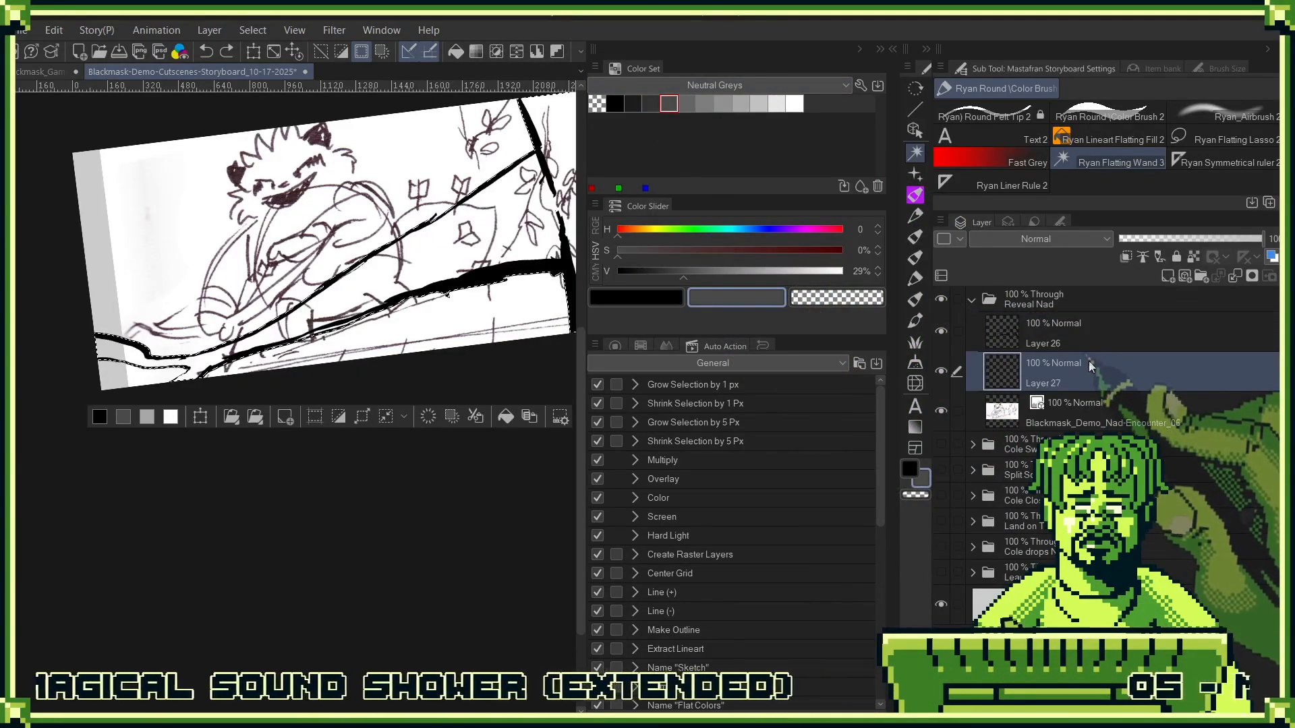
key(alt+Delete)
key(ctrl+d)
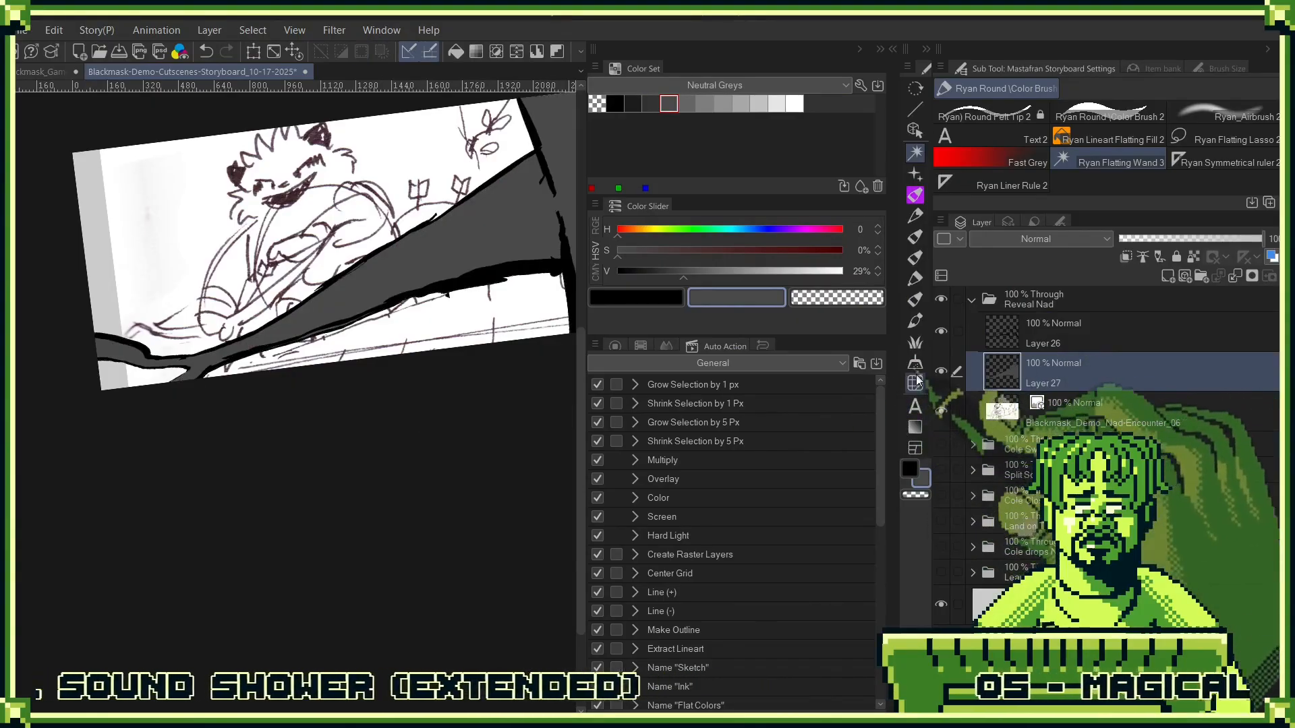
- Group the tree's ink and fill layers into a folder named "Trees" and collapse it
ctrl+click(1079, 344)
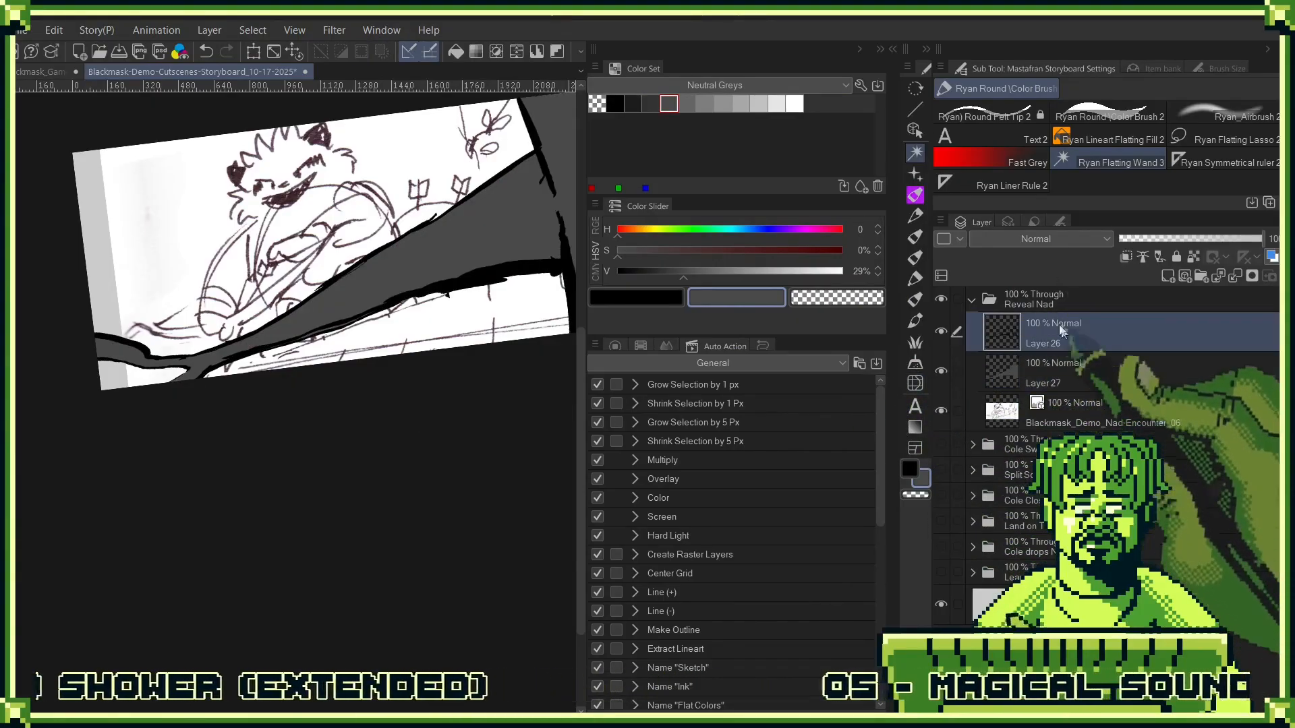
click(1201, 276)
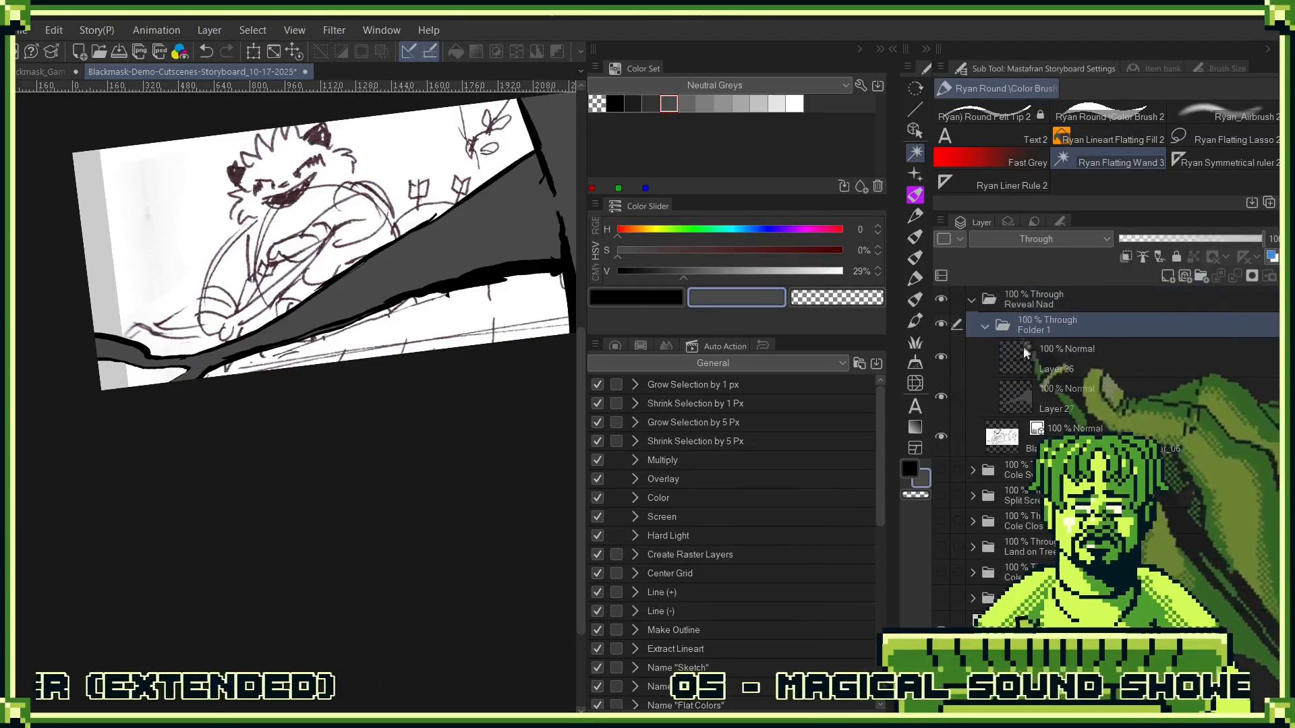
text(tRRE)
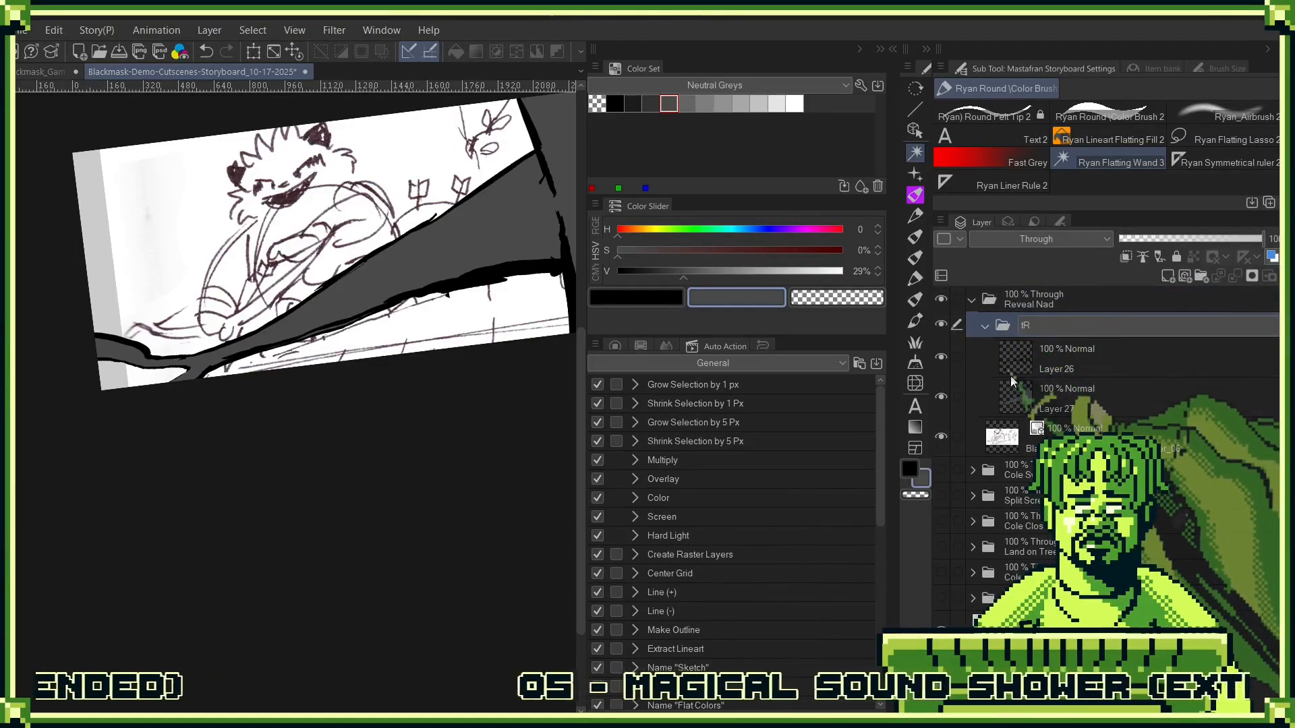
key(BackSpace)
key(BackSpace)
key(BackSpace)
key(BackSpace)
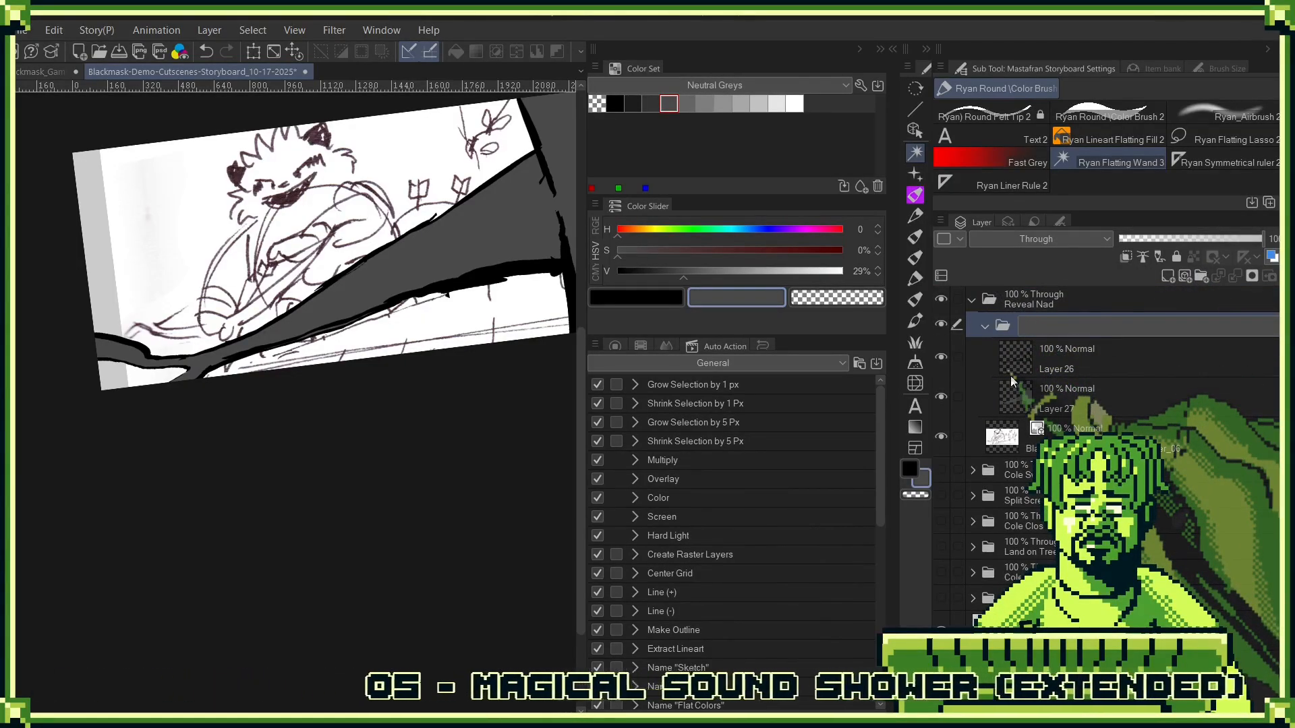
text(Trees)
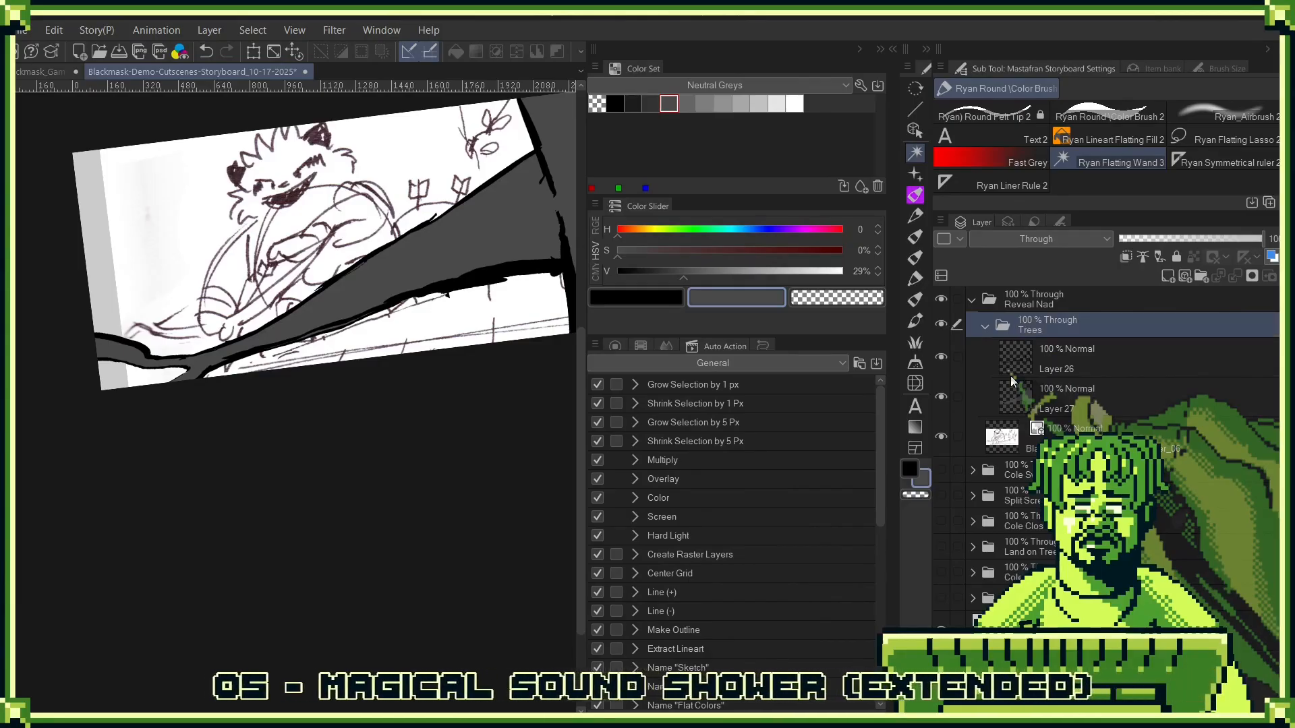
click(986, 326)
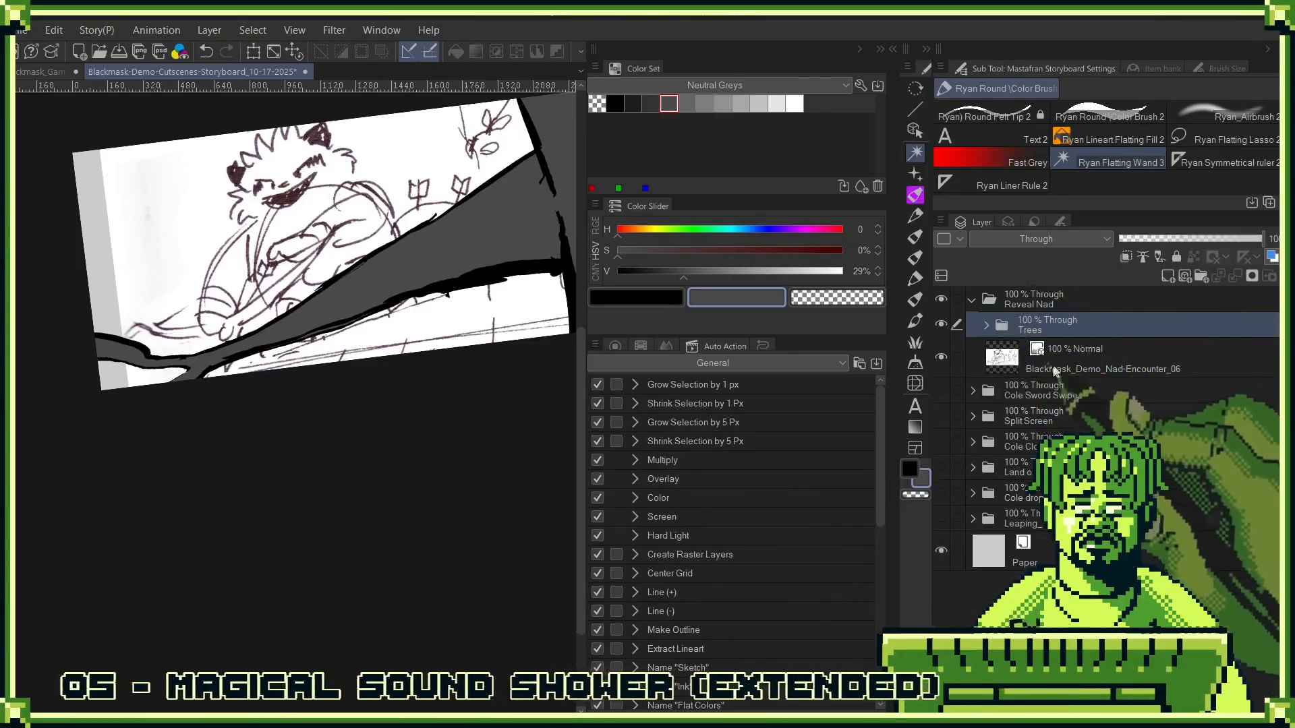
- Move the Trees folder beneath the Blackmask_Demo_Nad-Encounter_06 sketch, lower the sketch layer to 39% opacity, and select the Trees folder
drag(1056, 371, 1081, 375)
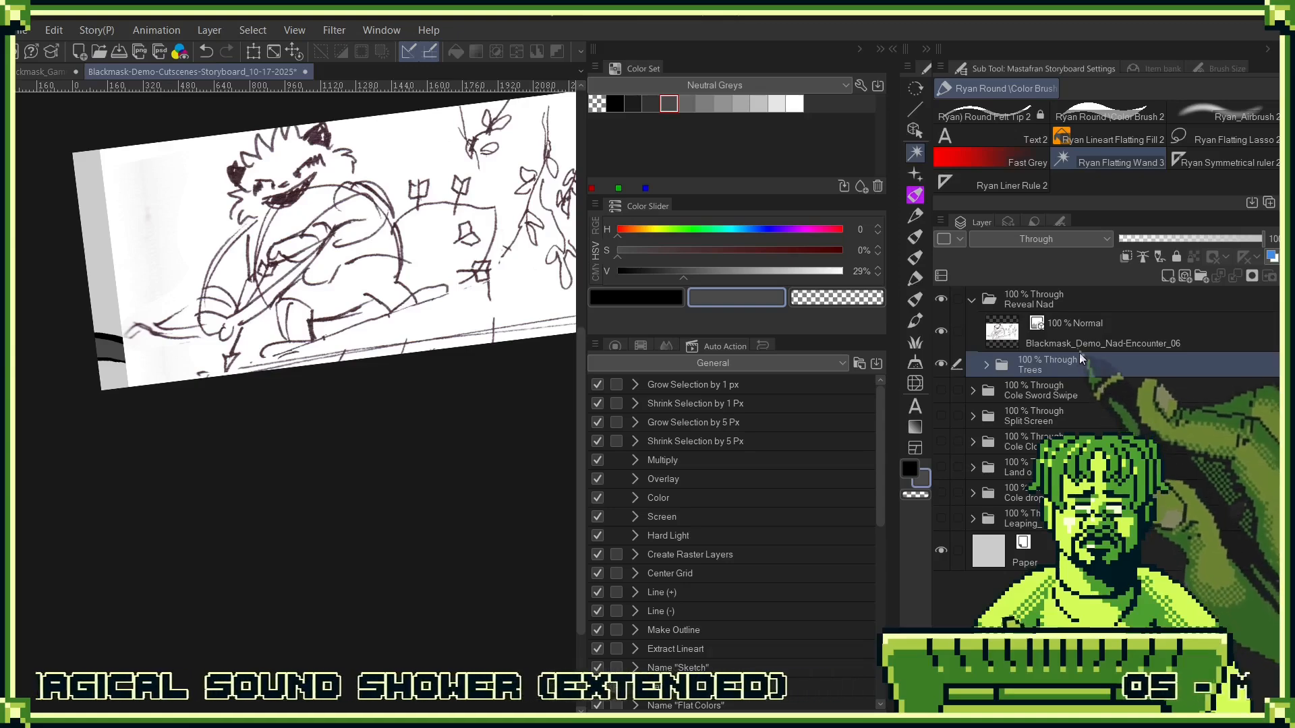
click(1081, 321)
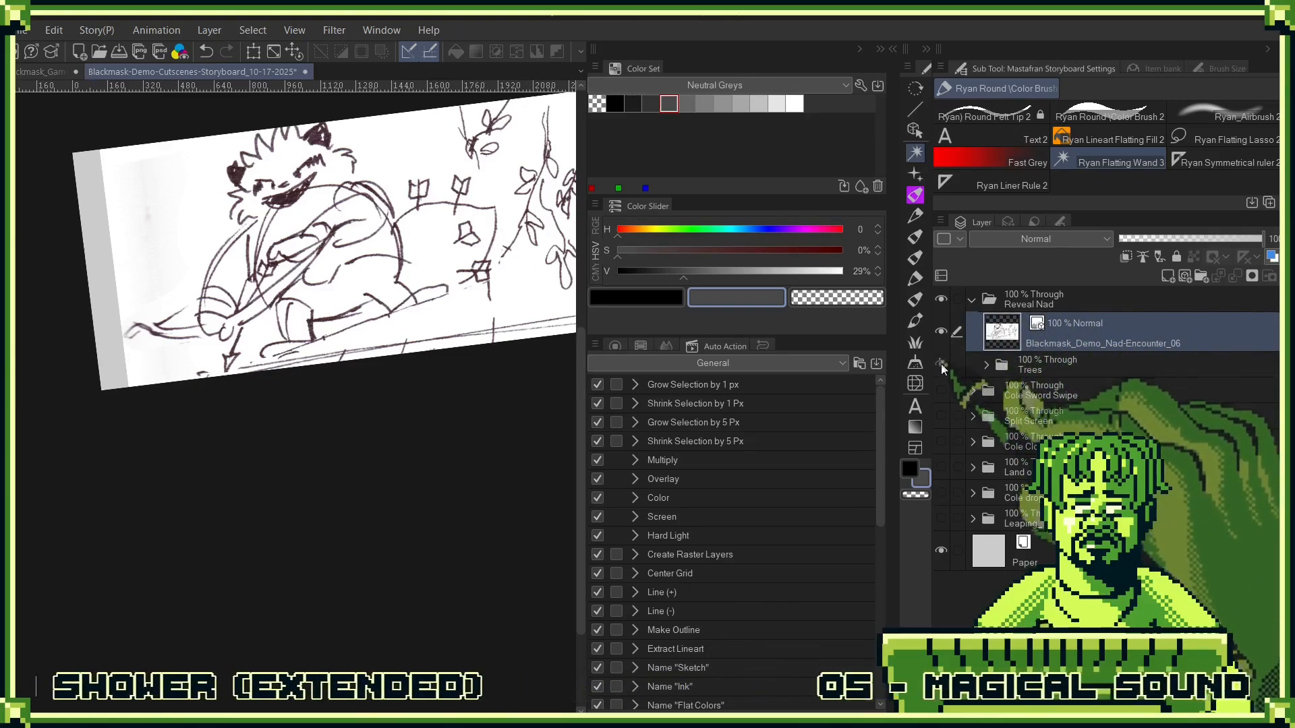
drag(1001, 344, 1031, 368)
key(ctrl+z)
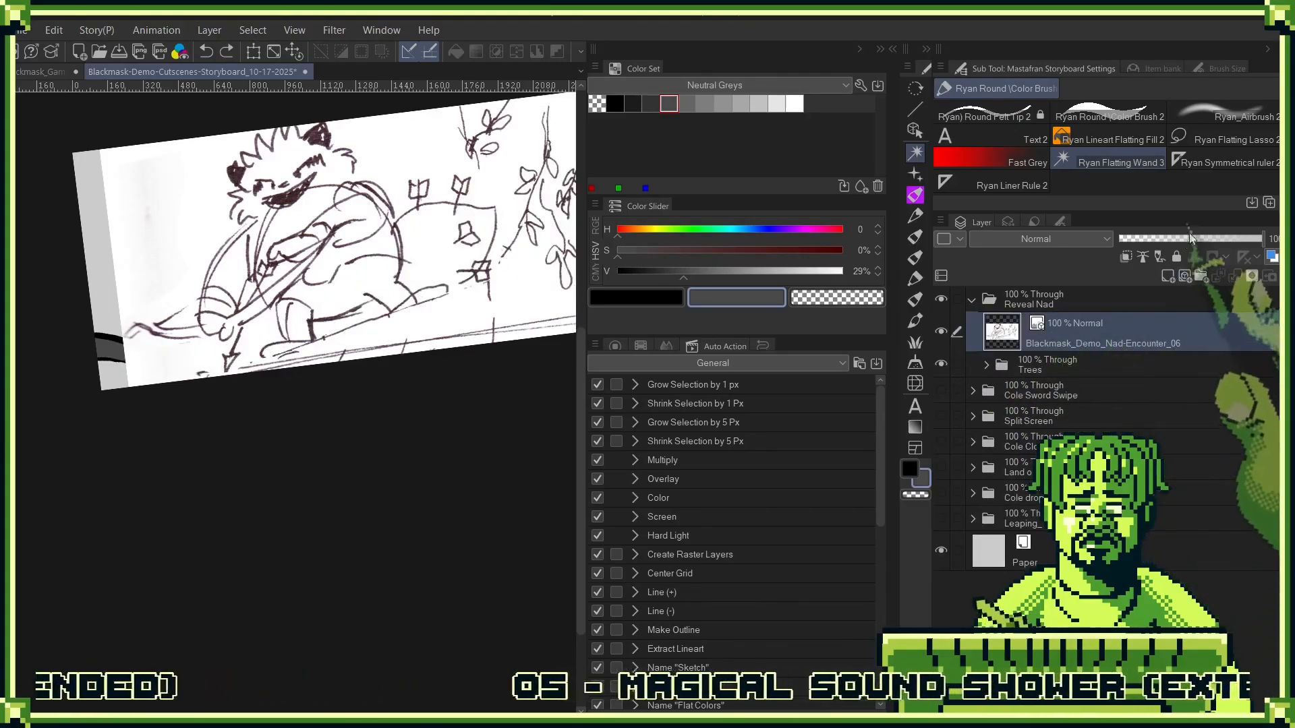
drag(1260, 239, 1175, 239)
click(1124, 359)
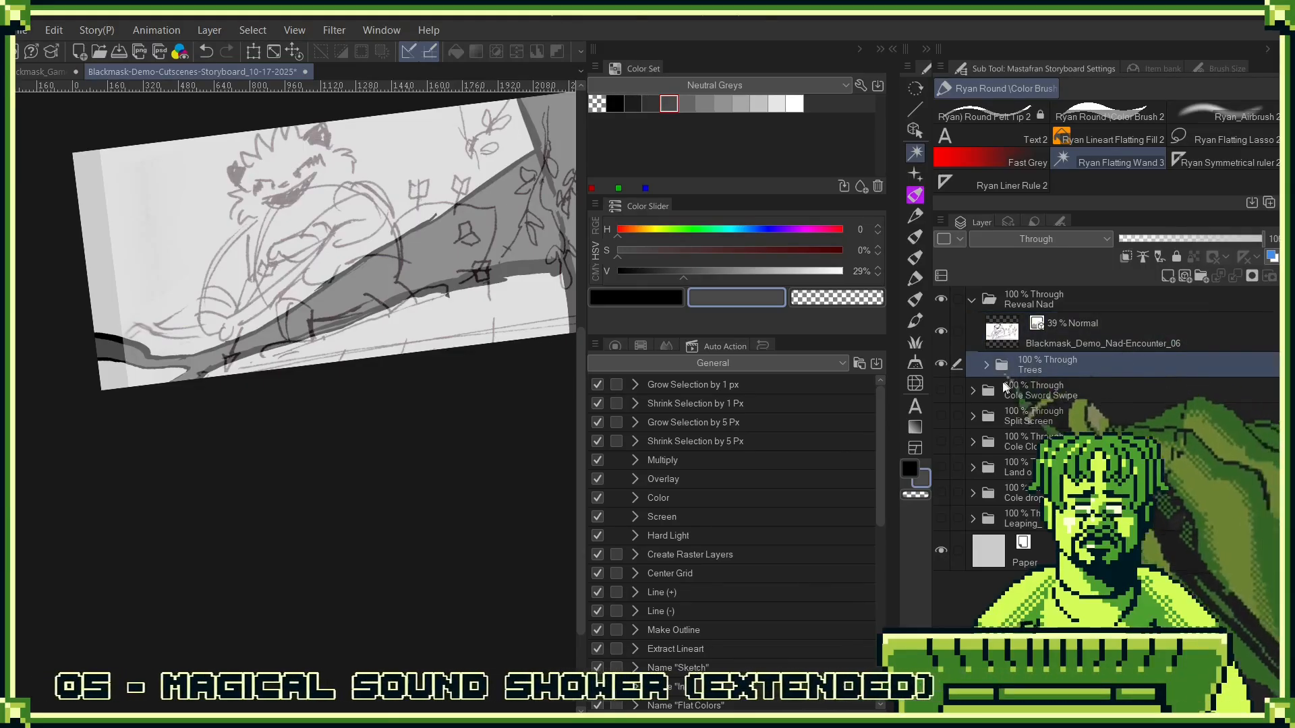
key(ctrl+t)
drag(516, 246, 517, 265)
key(ctrl+0)
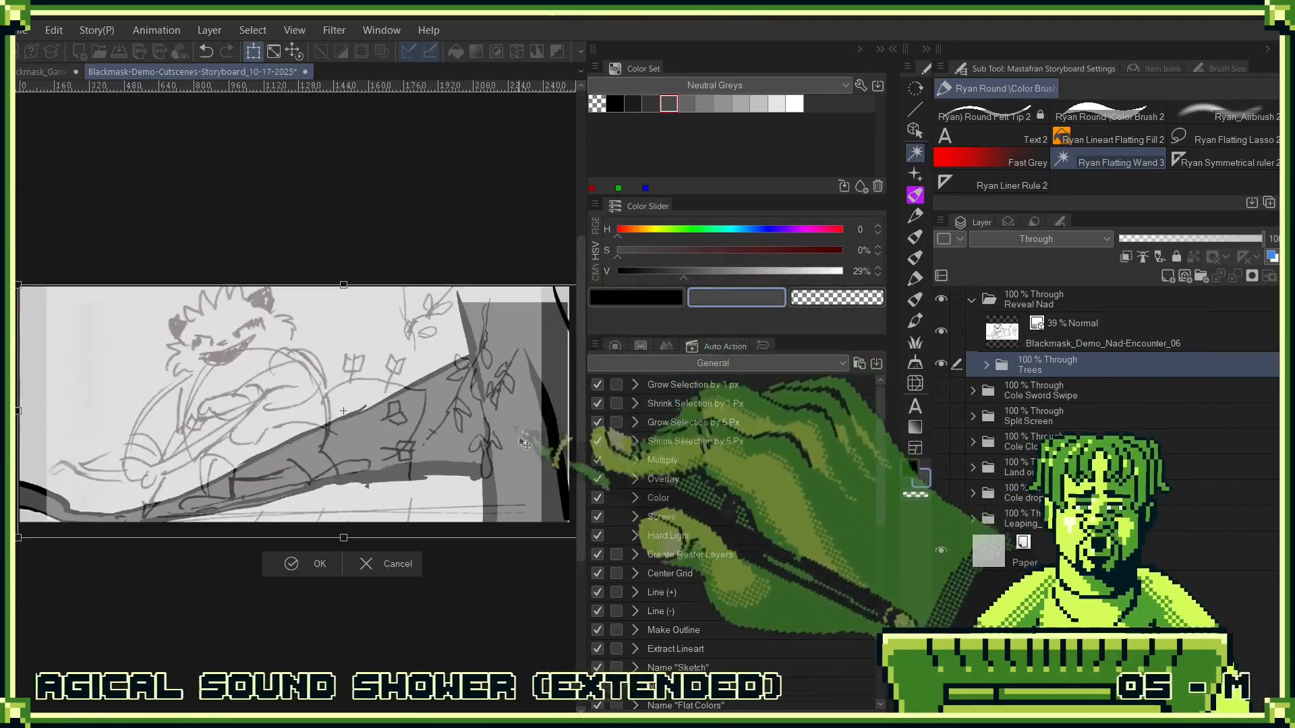
key(Return)
alt+click(490, 495)
drag(490, 495, 472, 454)
drag(502, 528, 461, 521)
key(ctrl+z)
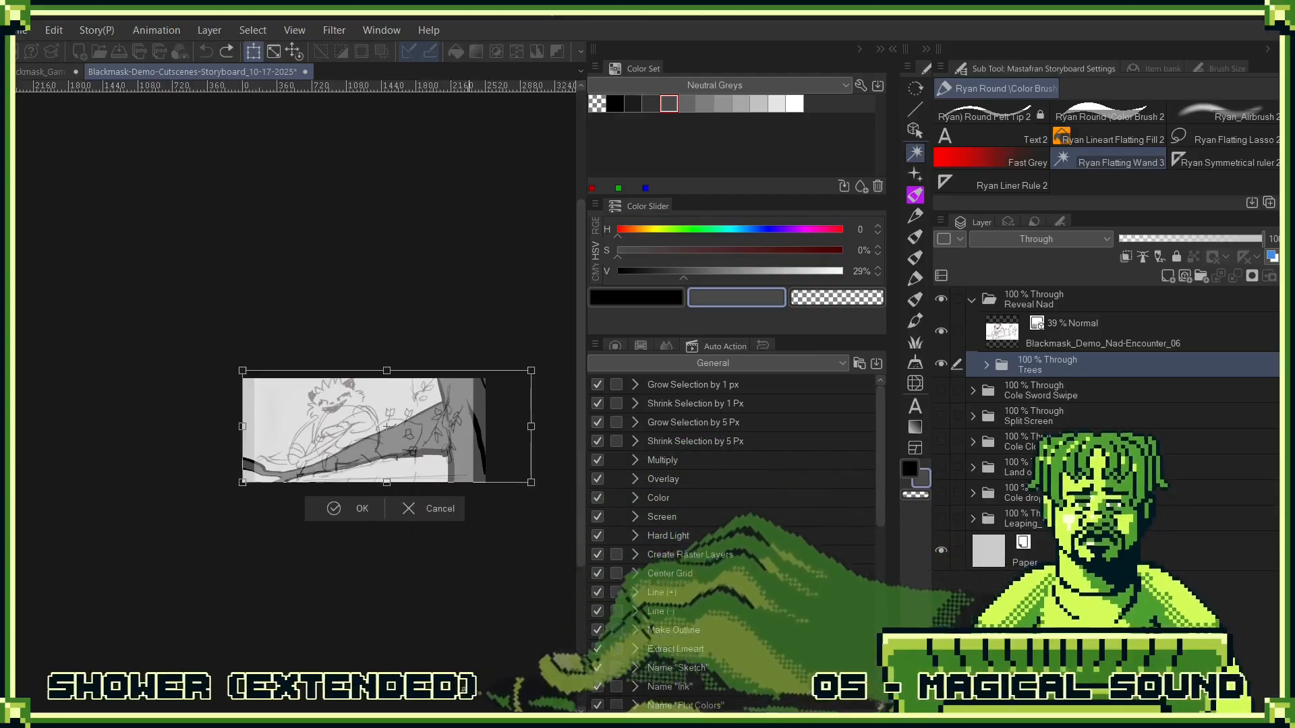
click(441, 514)
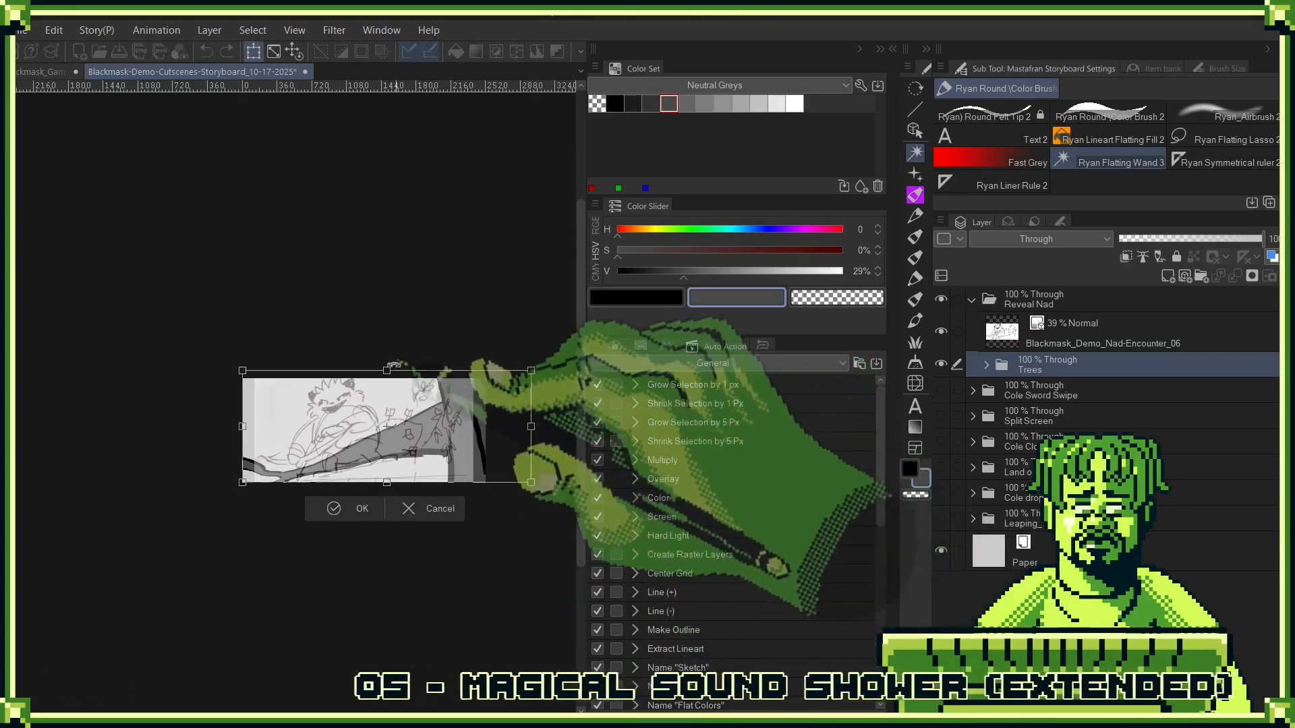
- Squash the Trees folder artwork vertically by lowering its upper edge to about a third of the panel height
drag(386, 372, 386, 413)
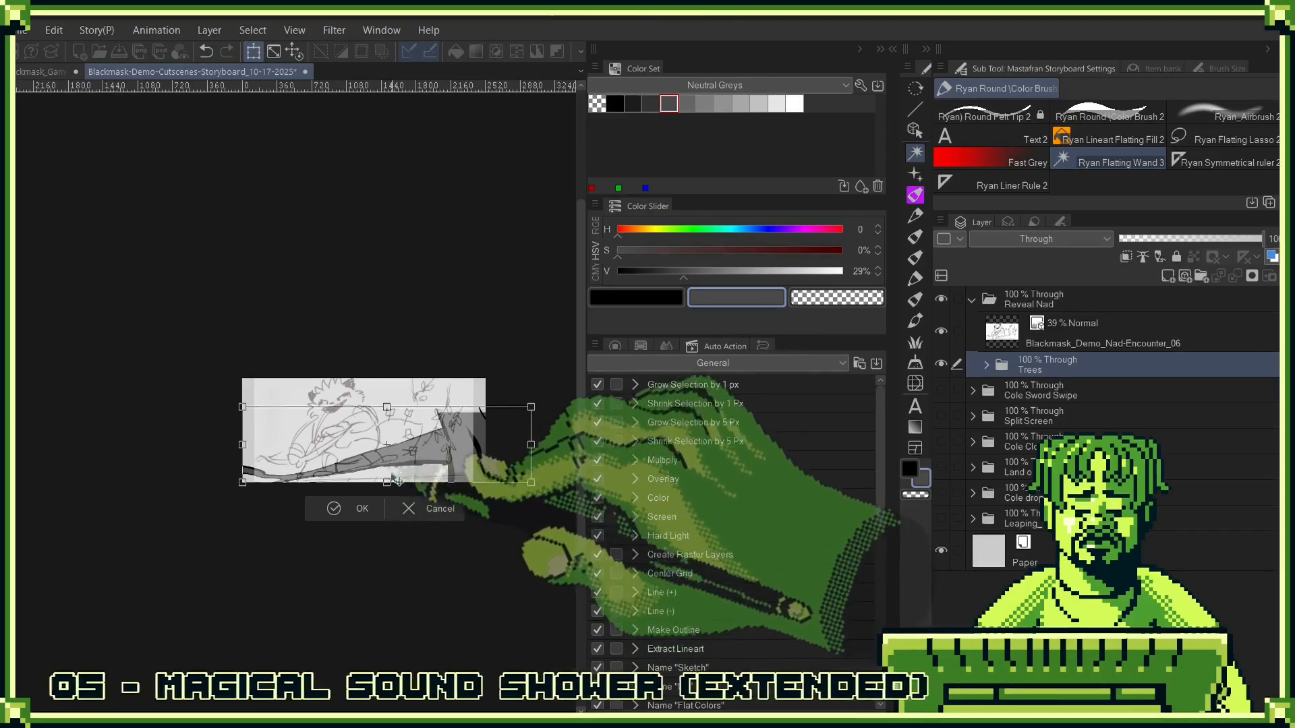
key(Return)
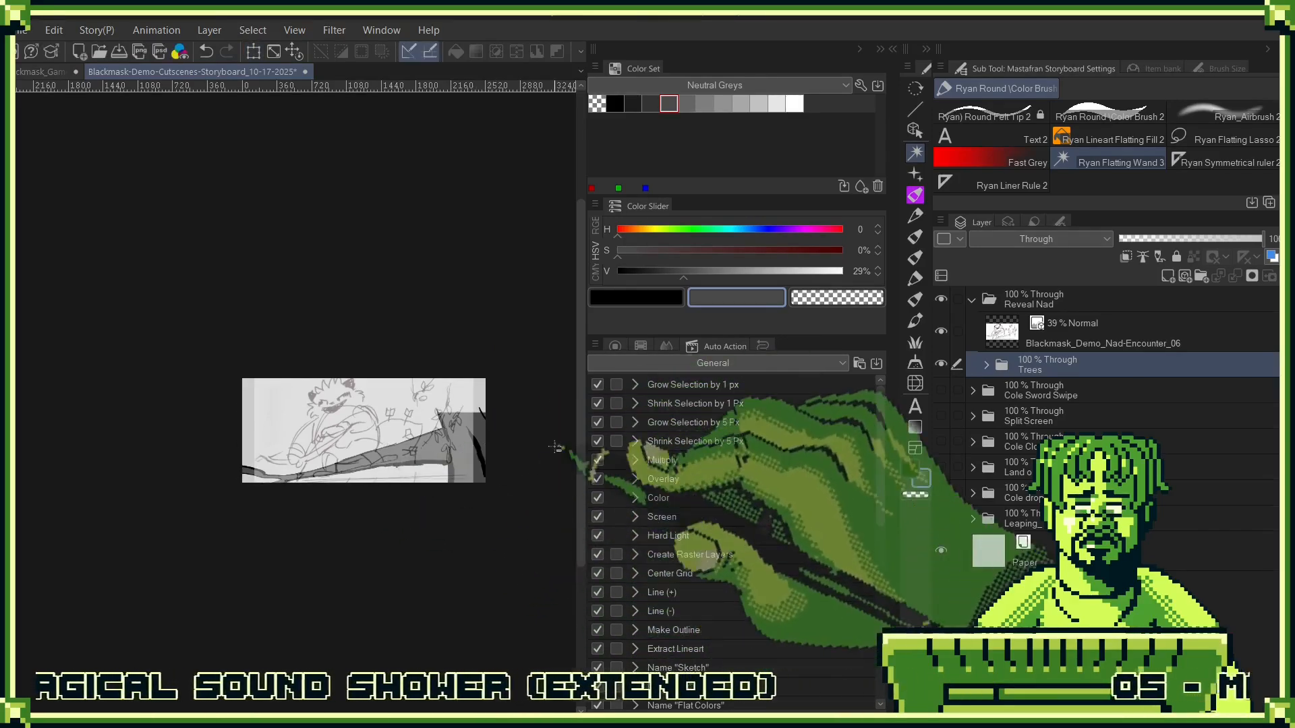
- Extend the shortened trunk's outlines up toward the panel's upper edge in black ink on Layer 26 using the Ryan Round Color Brush 2
click(985, 364)
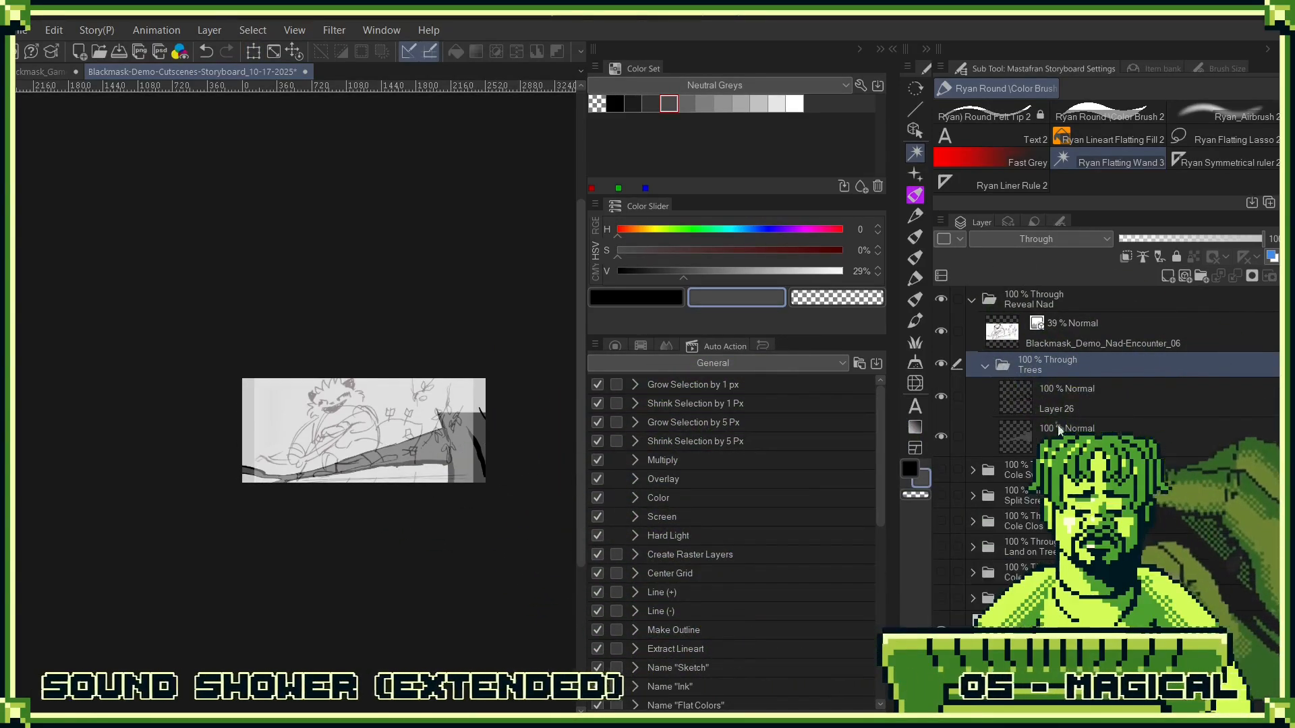
click(1055, 400)
click(662, 298)
key(b)
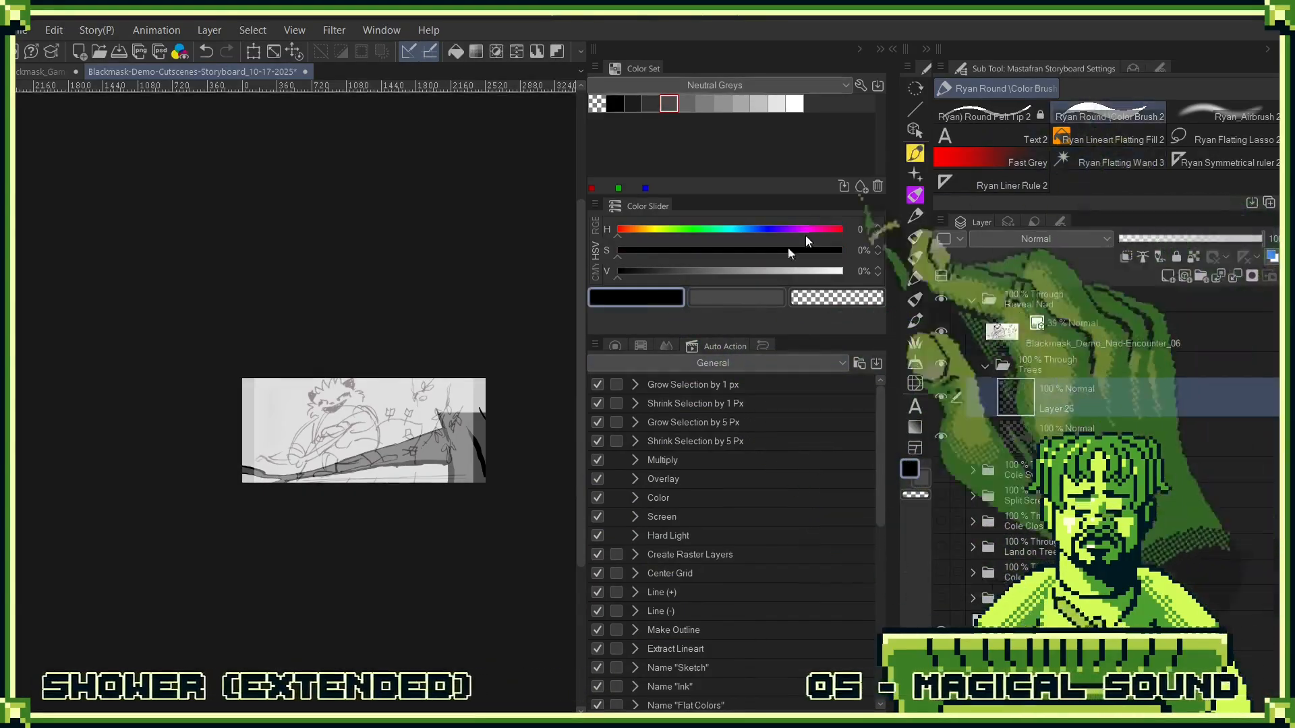
scroll(431, 418, up, 6)
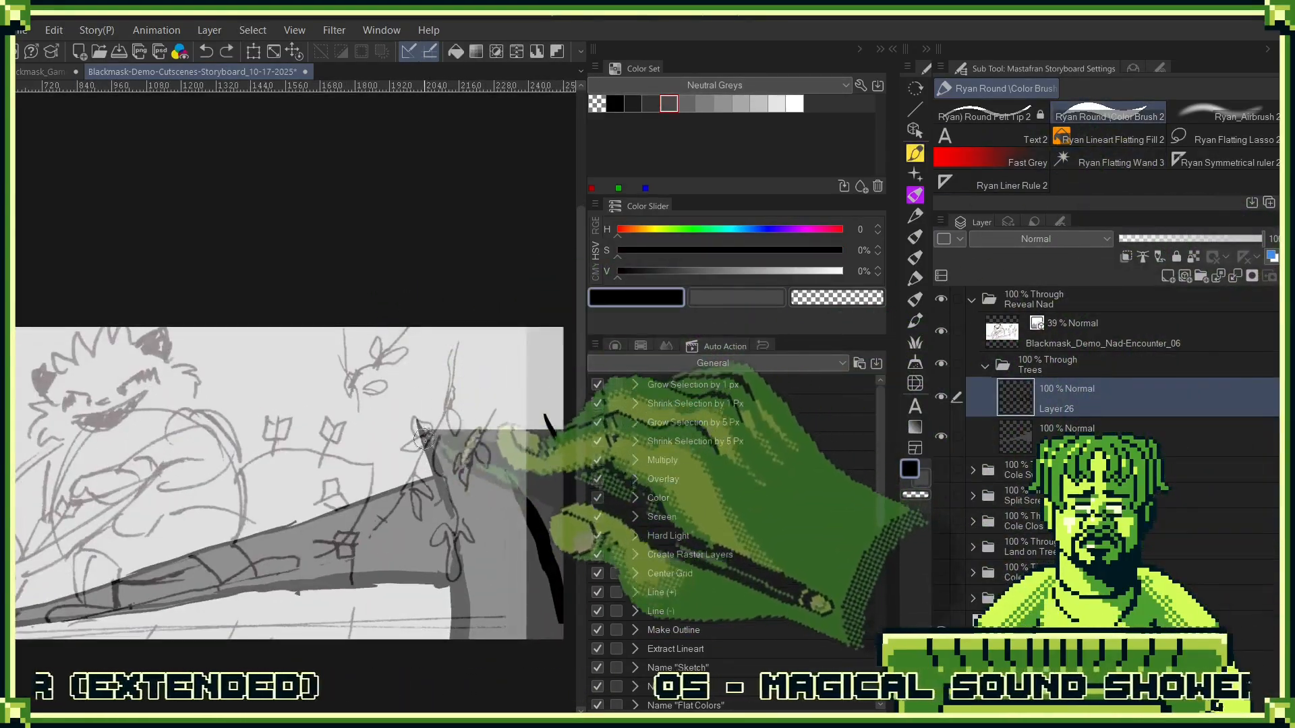
drag(370, 331, 423, 434)
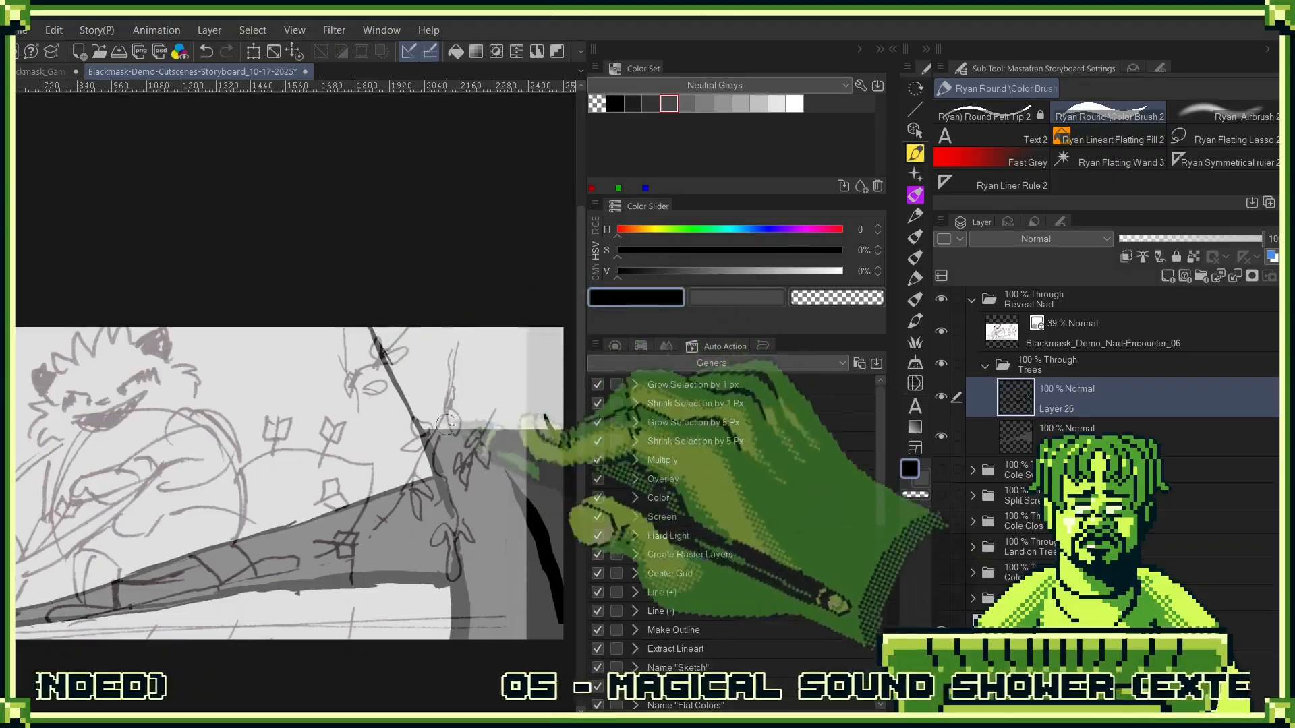
drag(440, 347, 526, 496)
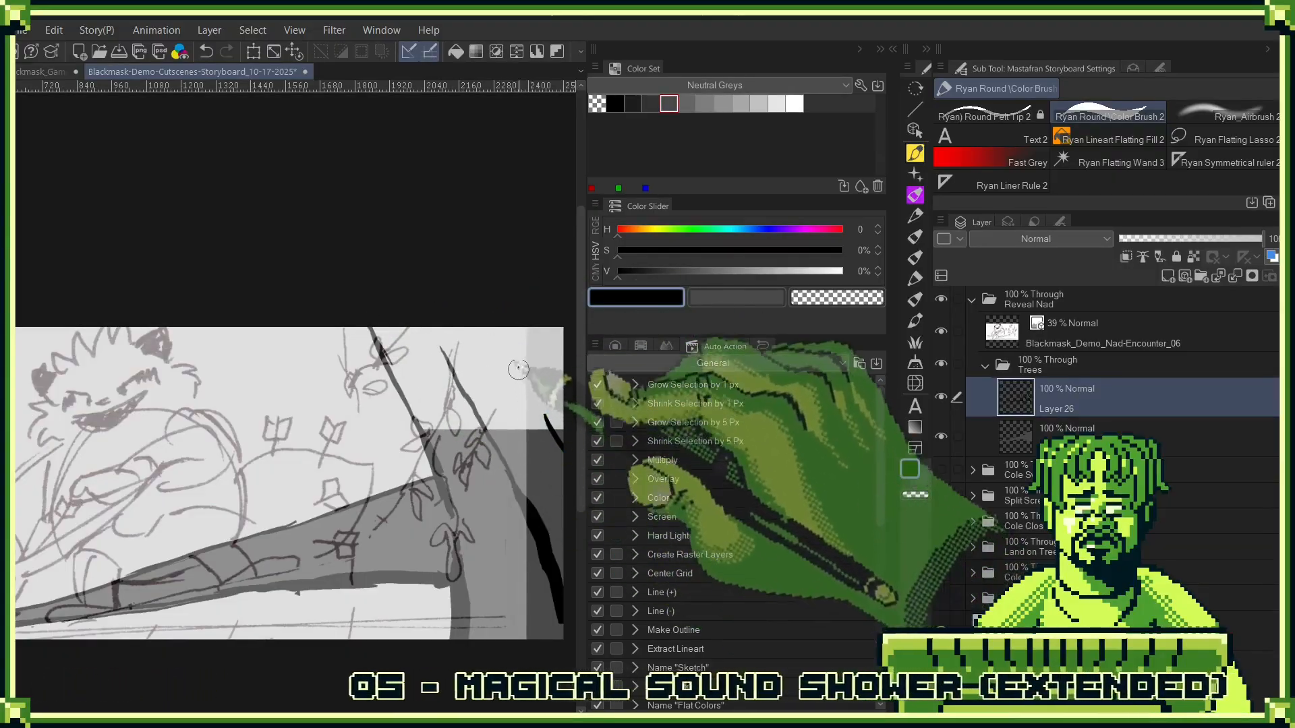
drag(511, 348, 563, 450)
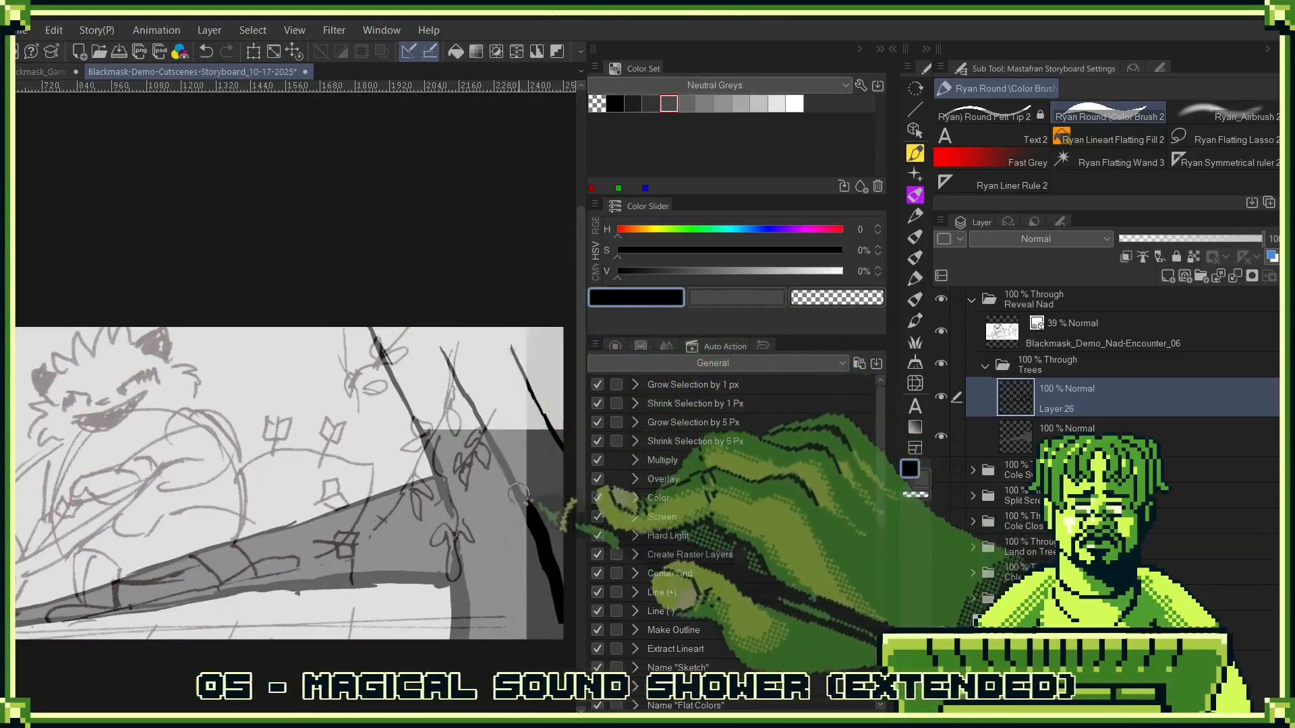
- Fill the extended trunk area with the 29% dark grey on the fill layer beneath the ink, using the Ryan Lineart Flatting Fill 2
key(alt+bracketleft)
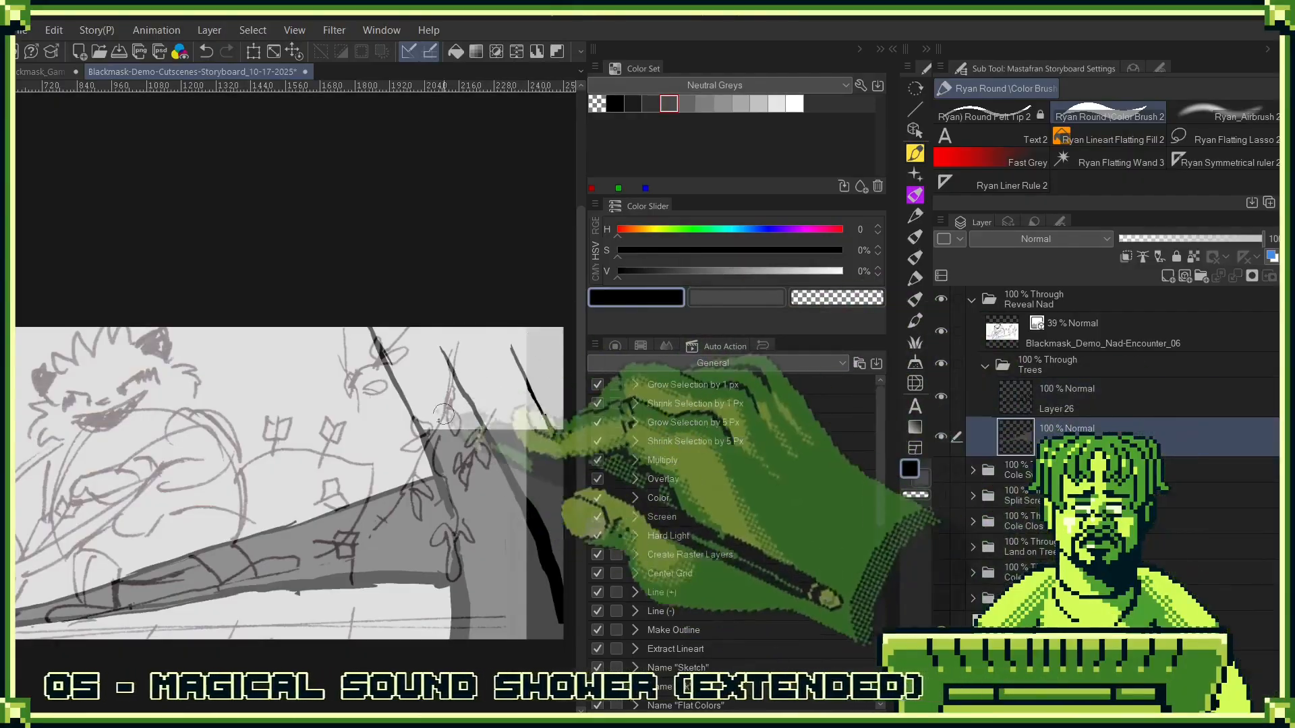
click(669, 104)
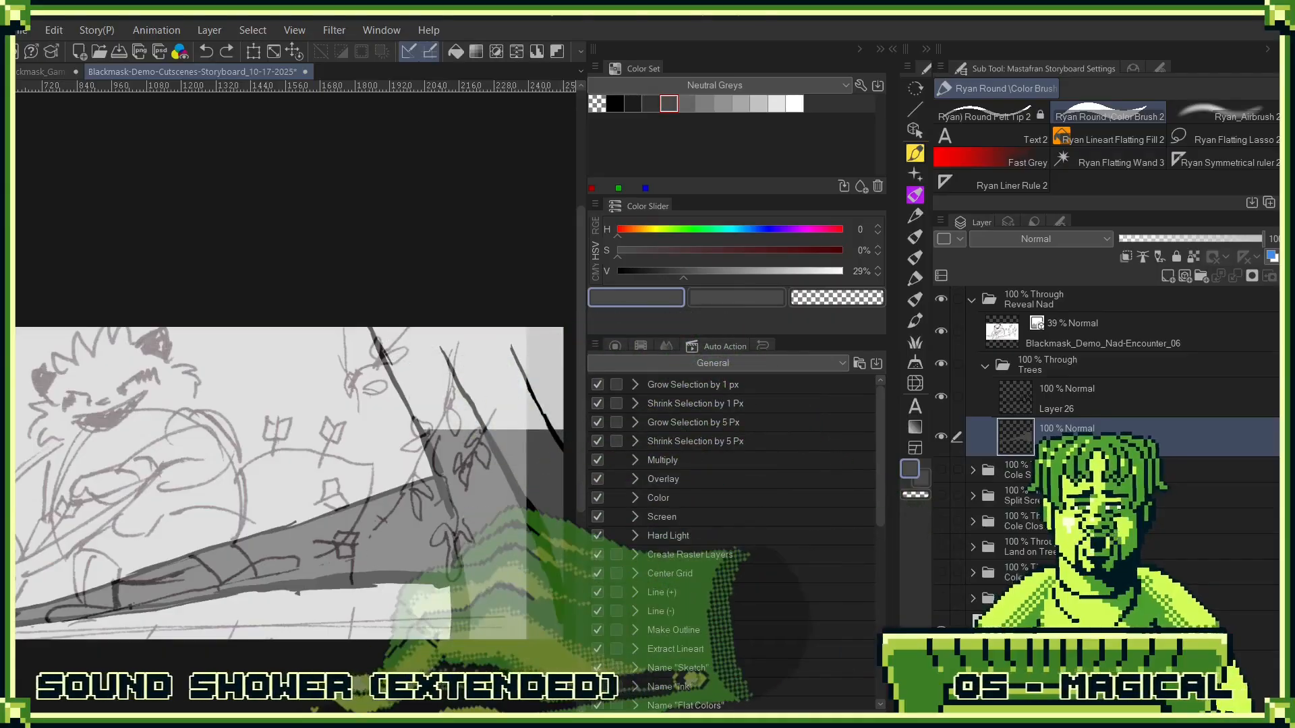
key(g)
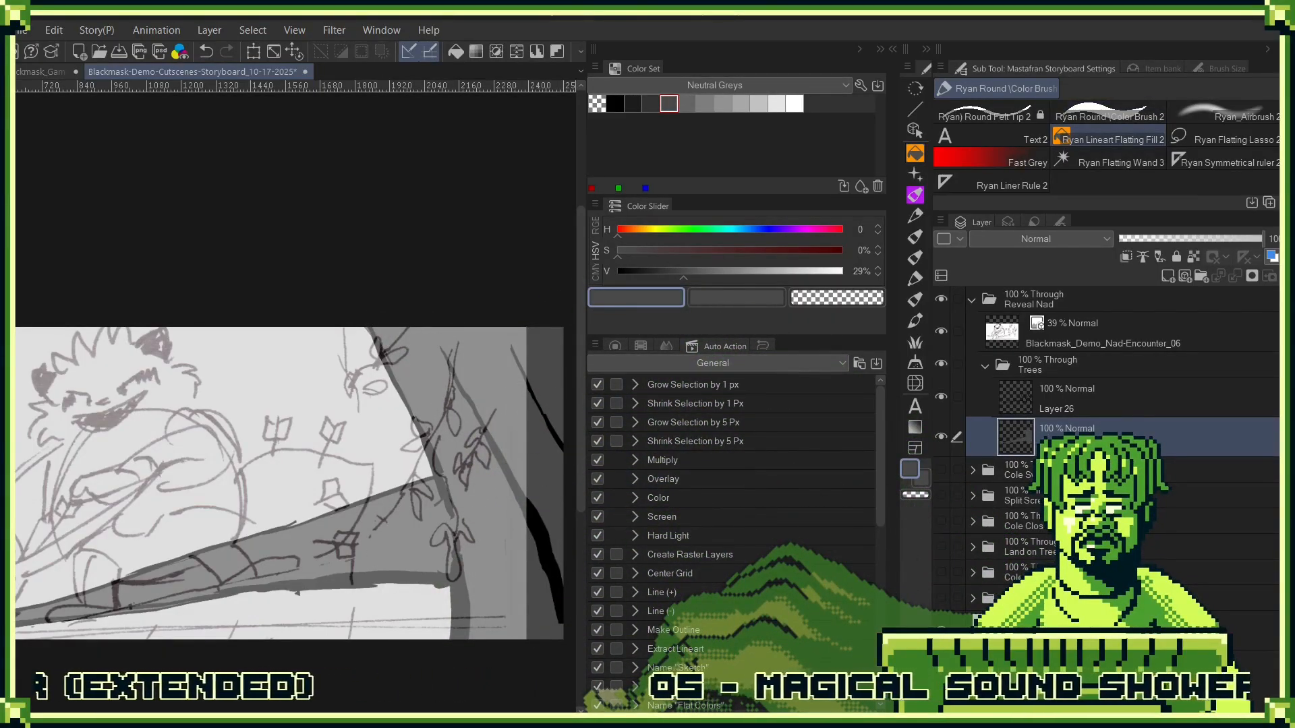
- Add a new layer above the sketch and put it in a new folder for the character
scroll(452, 530, down, 5)
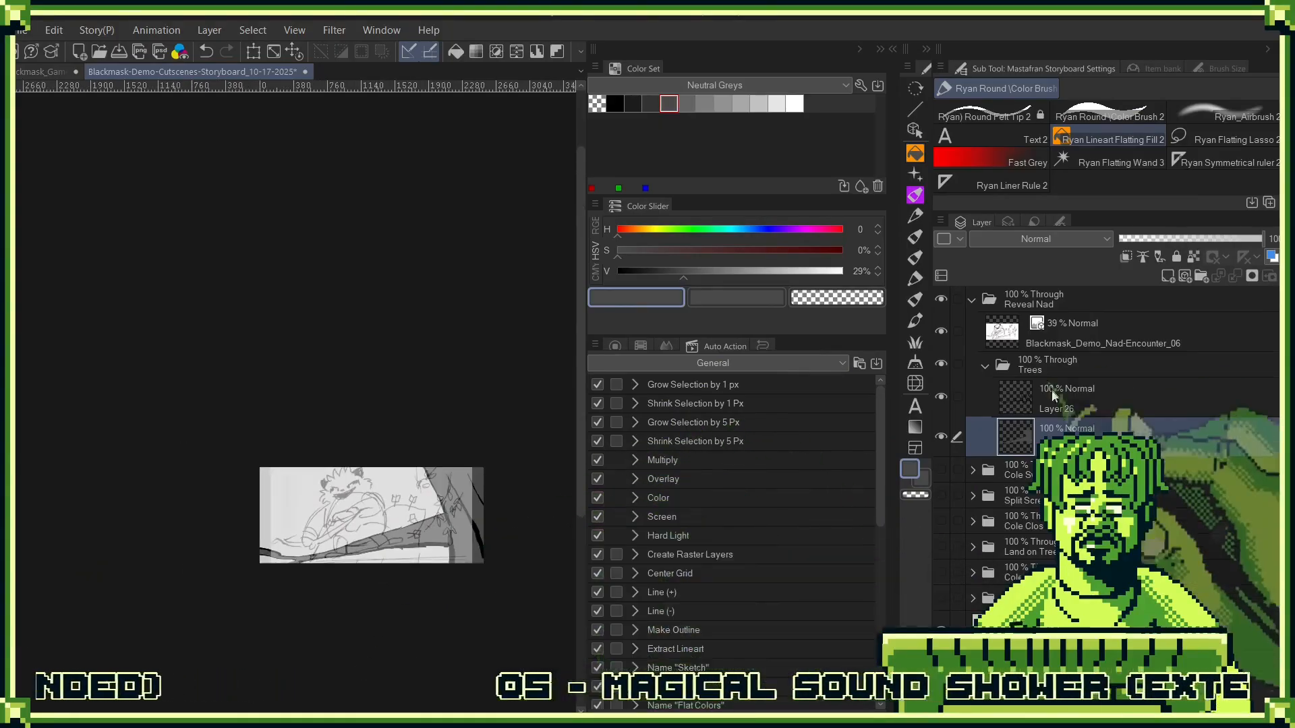
click(1051, 395)
click(1148, 325)
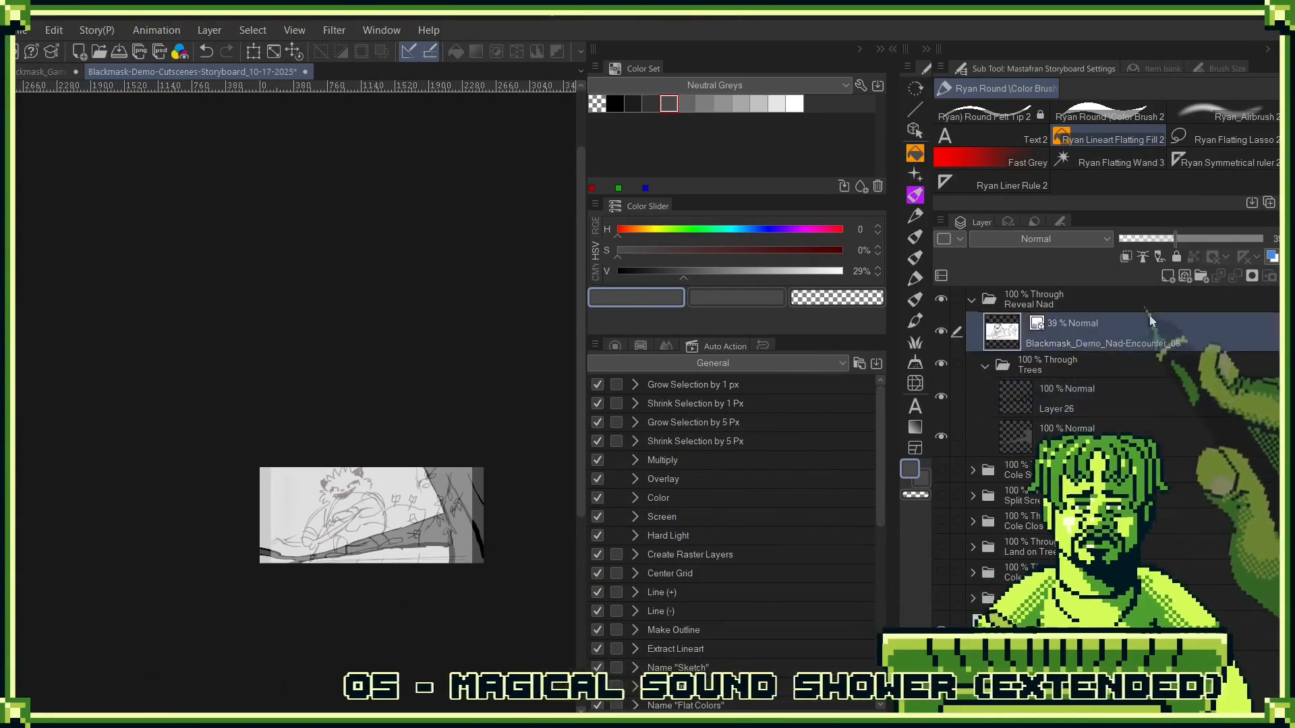
click(1168, 276)
drag(1147, 337, 1201, 277)
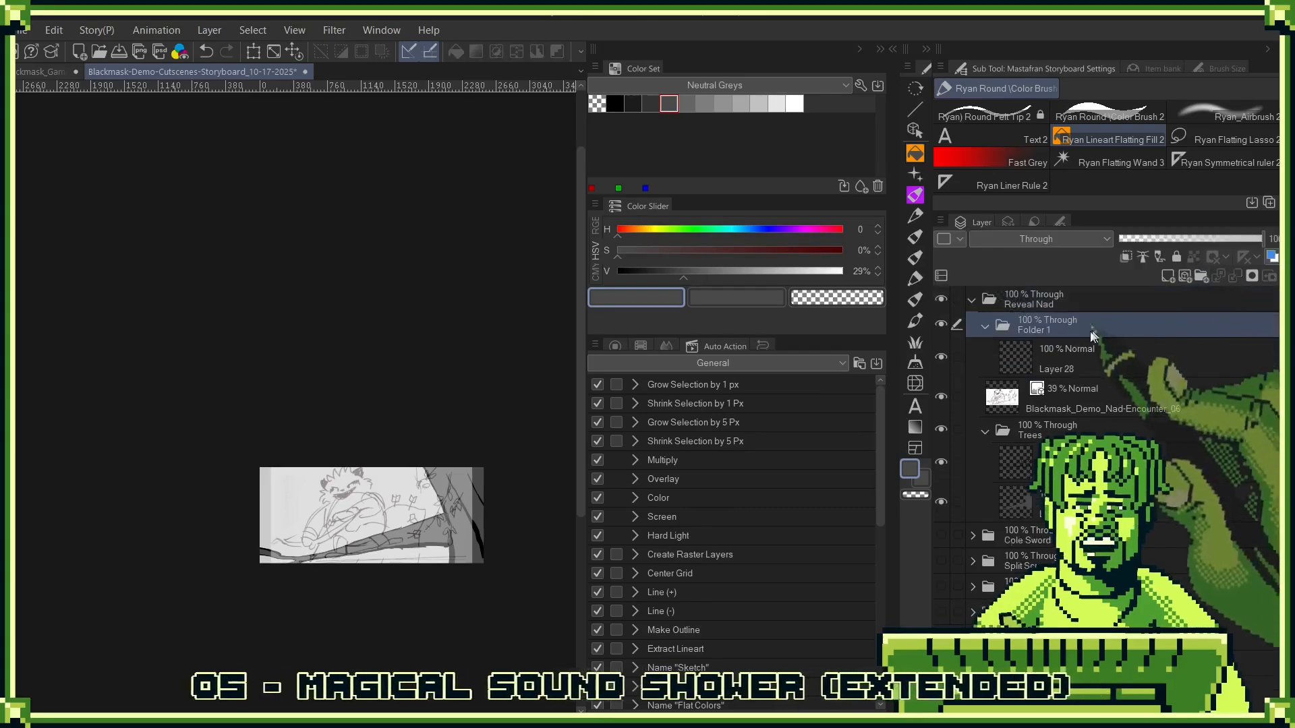
- Ink the left curve of the character's torso and the foot resting on the branch in black over the sketch
click(615, 103)
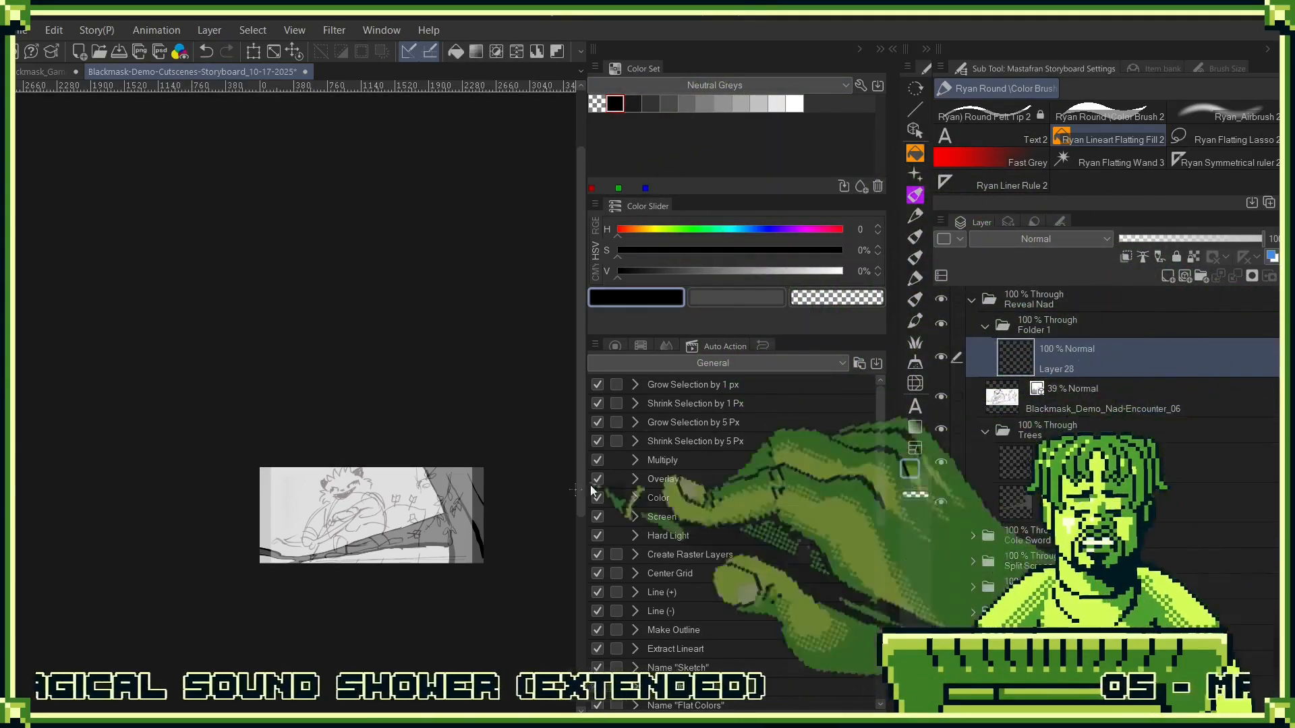
scroll(385, 628, up, 4)
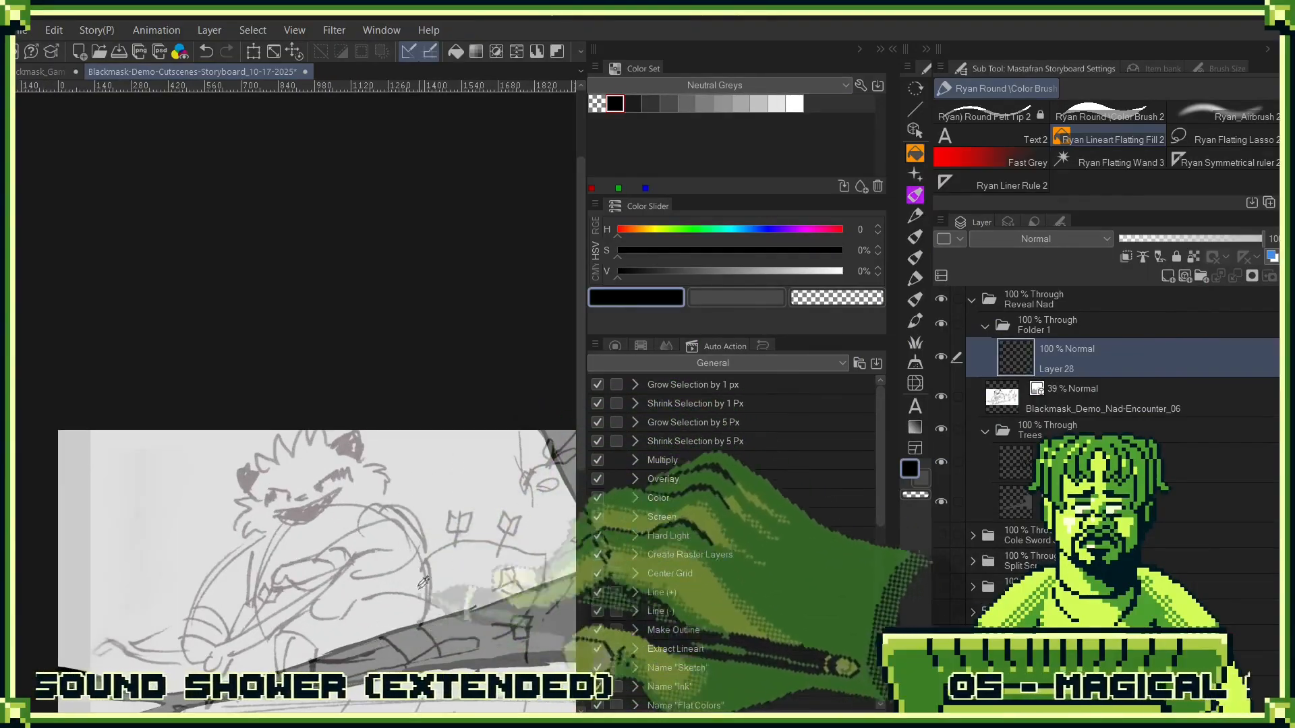
scroll(423, 582, down, 2)
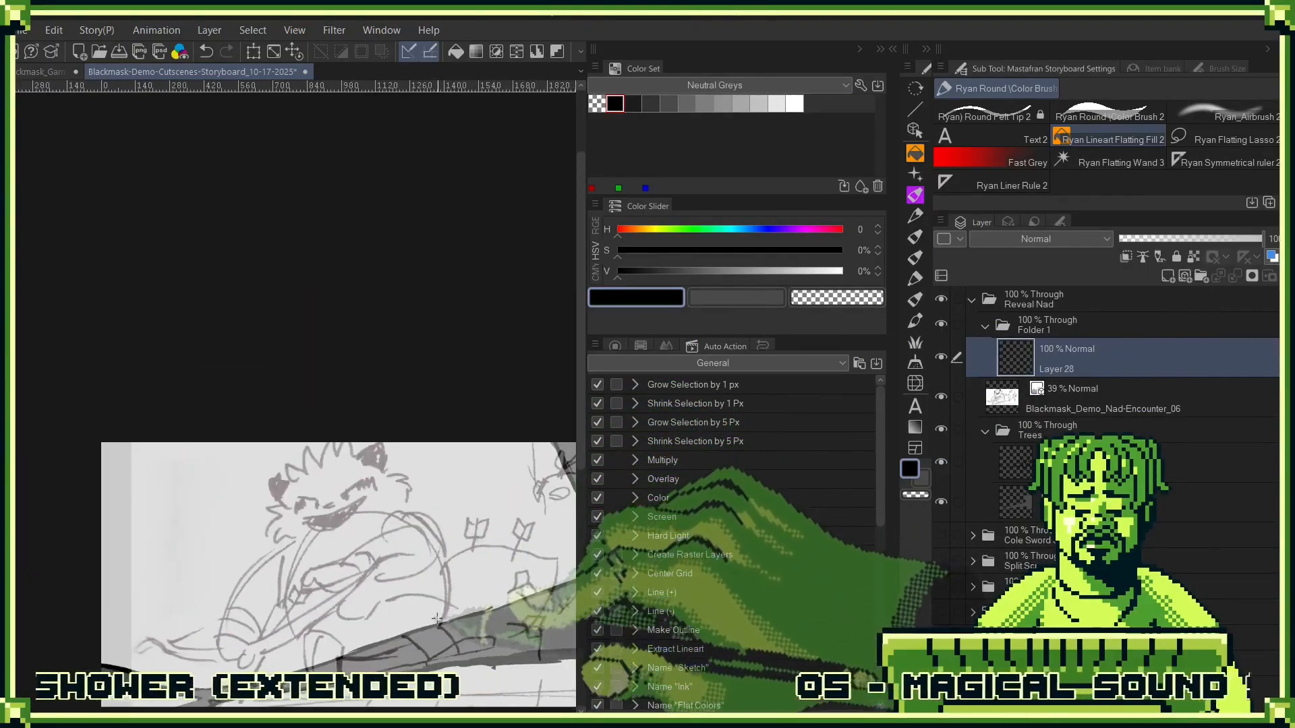
key(Tab)
scroll(775, 477, up, 2)
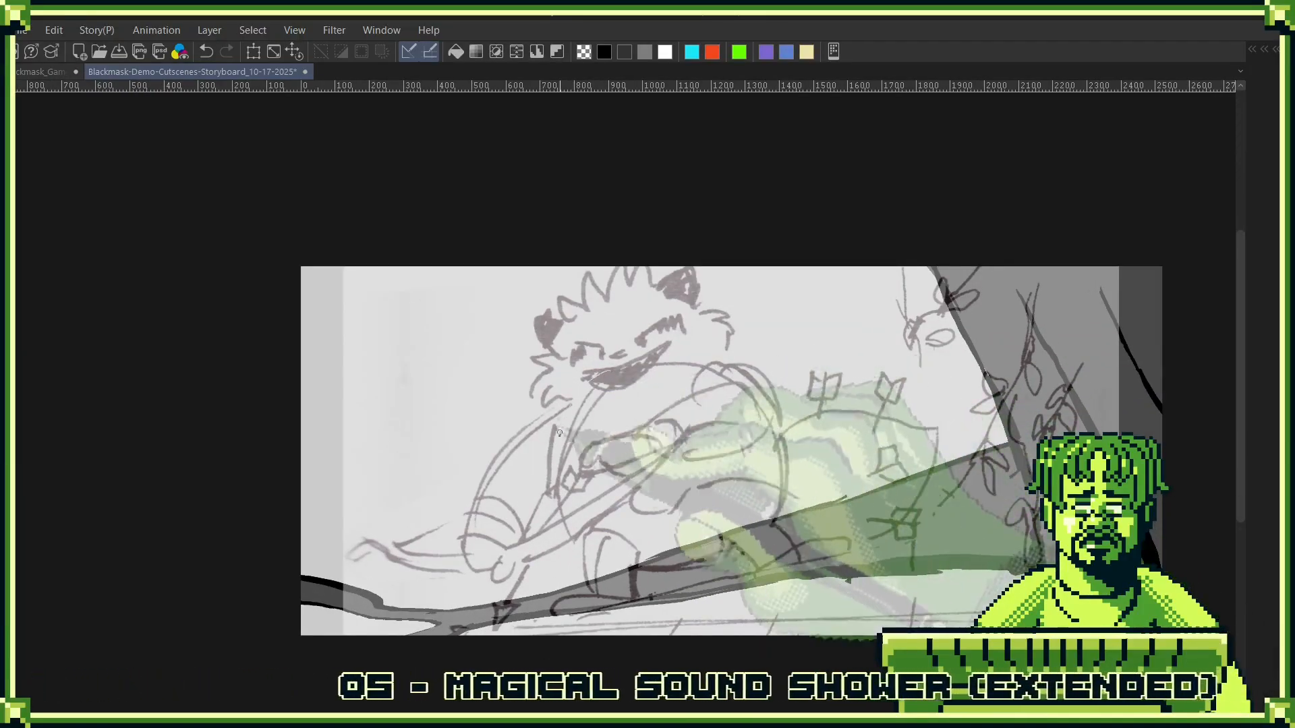
key(ctrl+z)
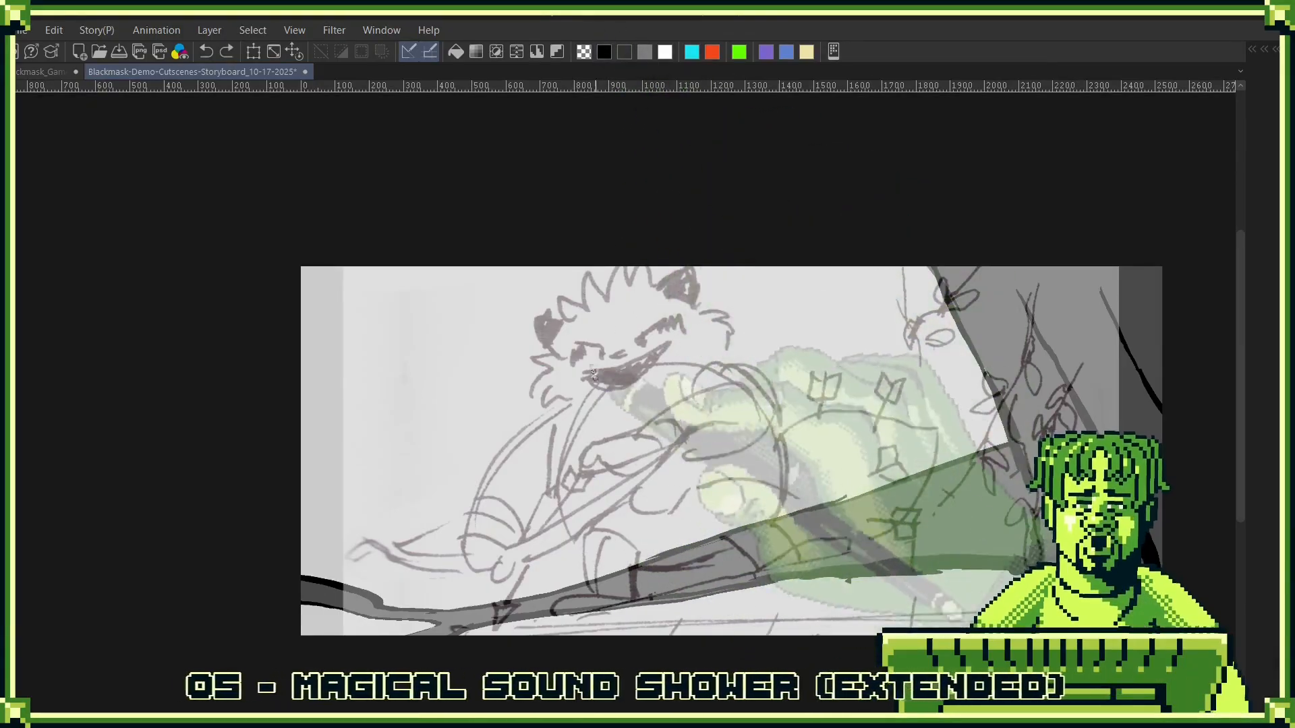
mouse_move(592, 372)
mouse_down()
mouse_move(559, 465)
mouse_move(615, 543)
mouse_move(547, 533)
mouse_up()
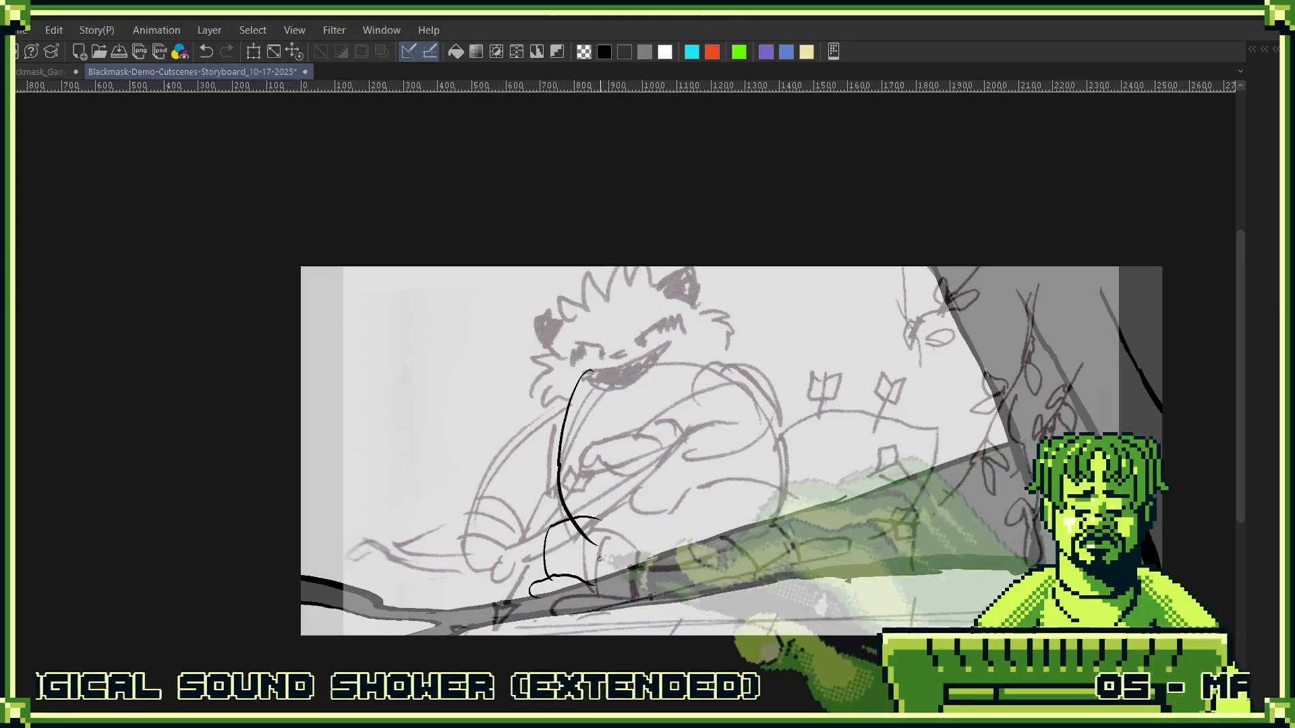
mouse_move(570, 523)
mouse_down()
mouse_move(548, 561)
mouse_move(616, 559)
mouse_move(573, 552)
mouse_move(580, 574)
mouse_move(597, 569)
mouse_move(624, 541)
mouse_up()
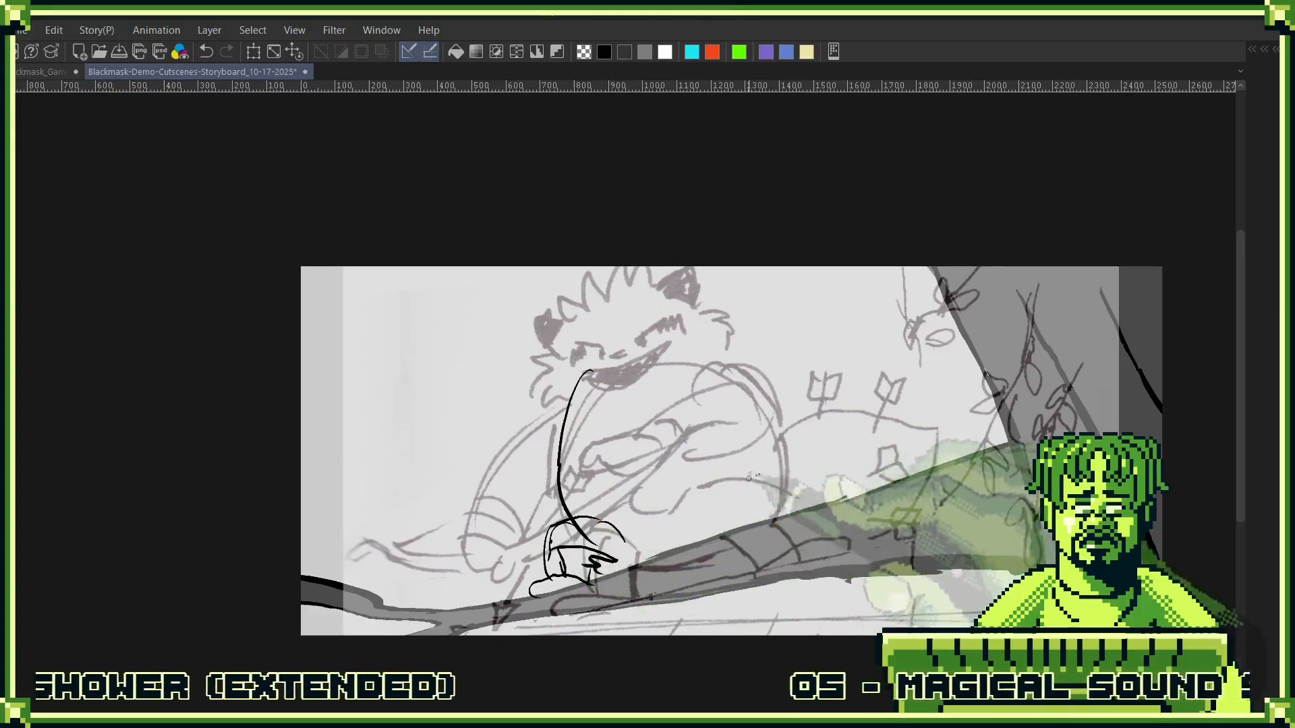
- Ink the character's round head guide and chin line, the crossed leg details, and the right curve of the torso
drag(571, 509, 651, 292)
drag(628, 354, 720, 347)
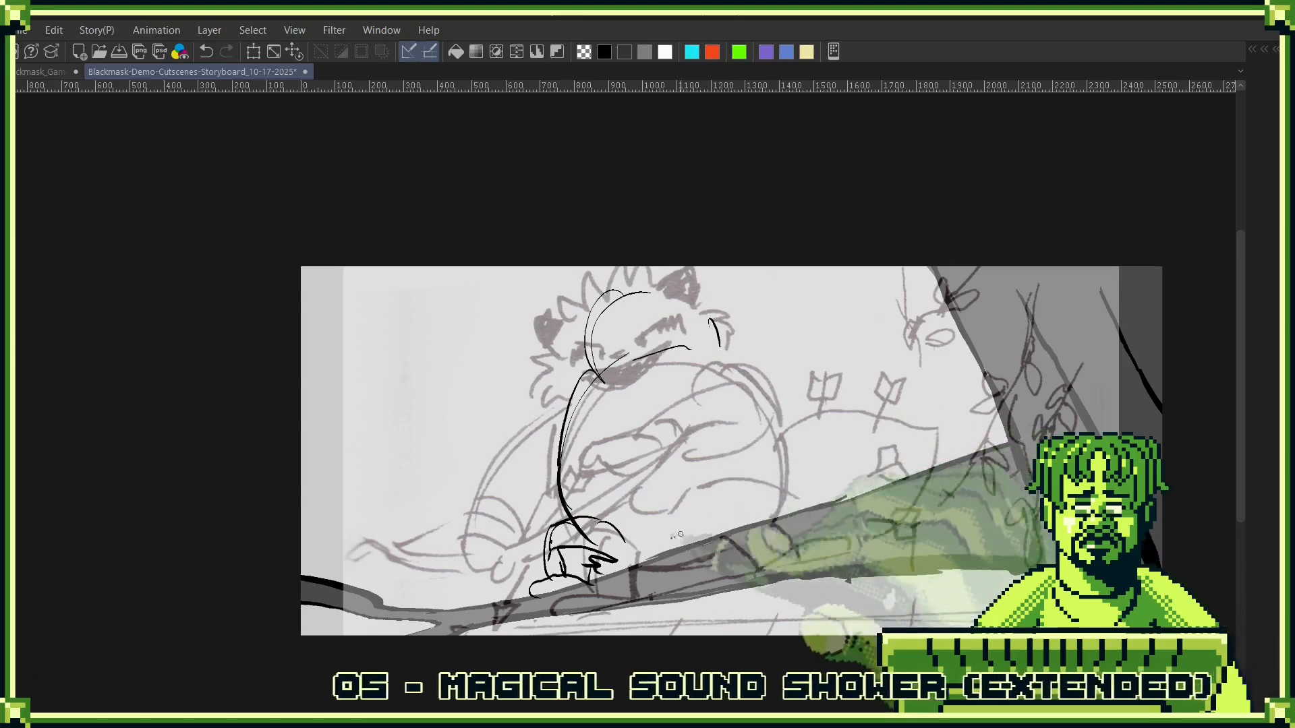
drag(610, 560, 698, 557)
drag(726, 355, 760, 376)
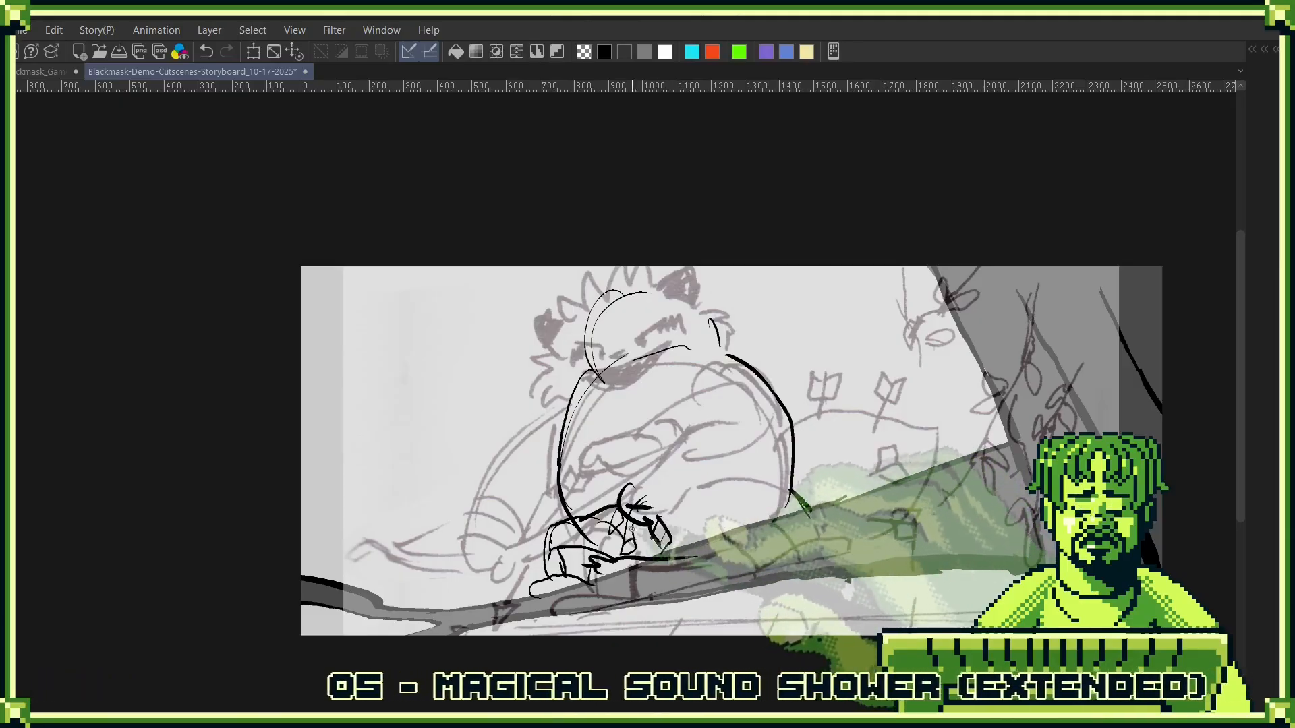
- Ink the long curved limb lines across the lower torso and thicken the toes of the front foot
drag(719, 478, 793, 476)
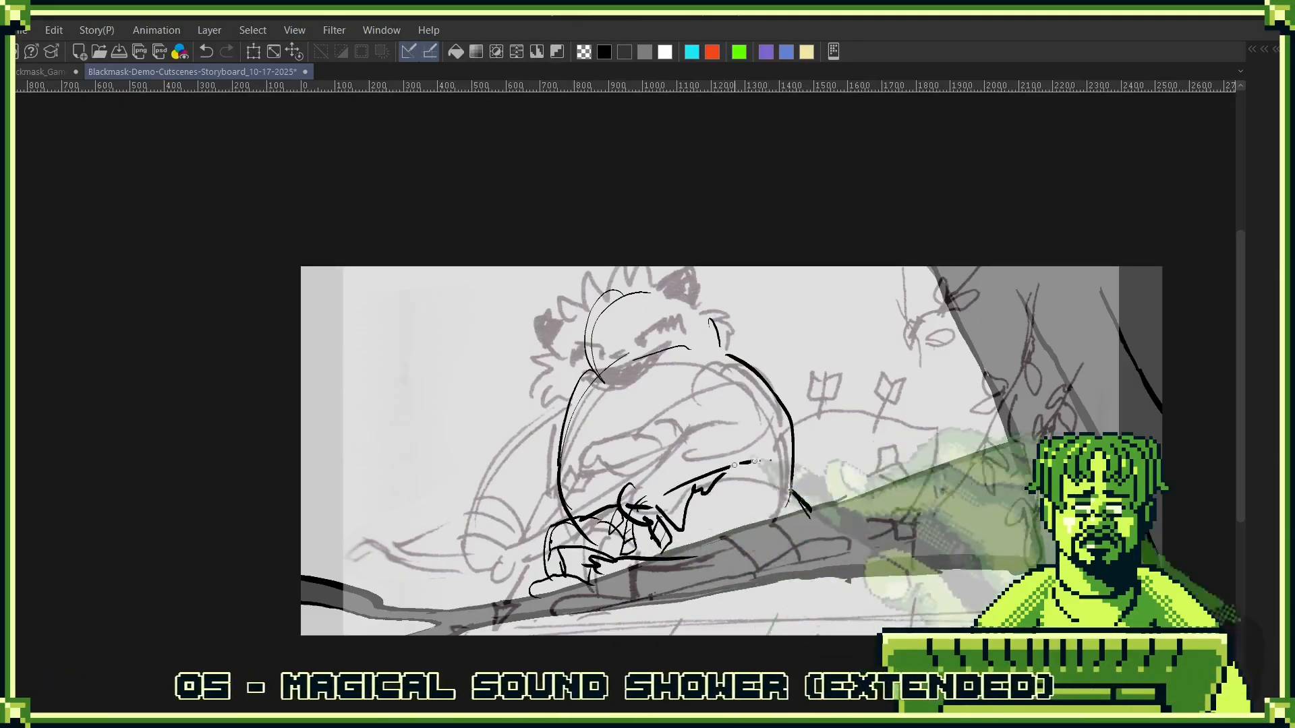
mouse_move(664, 494)
mouse_down()
mouse_move(820, 461)
mouse_move(800, 464)
mouse_move(824, 414)
mouse_up()
mouse_move(576, 511)
mouse_down()
mouse_move(585, 524)
mouse_move(549, 532)
mouse_move(572, 509)
mouse_up()
drag(542, 533, 595, 516)
drag(790, 527, 695, 580)
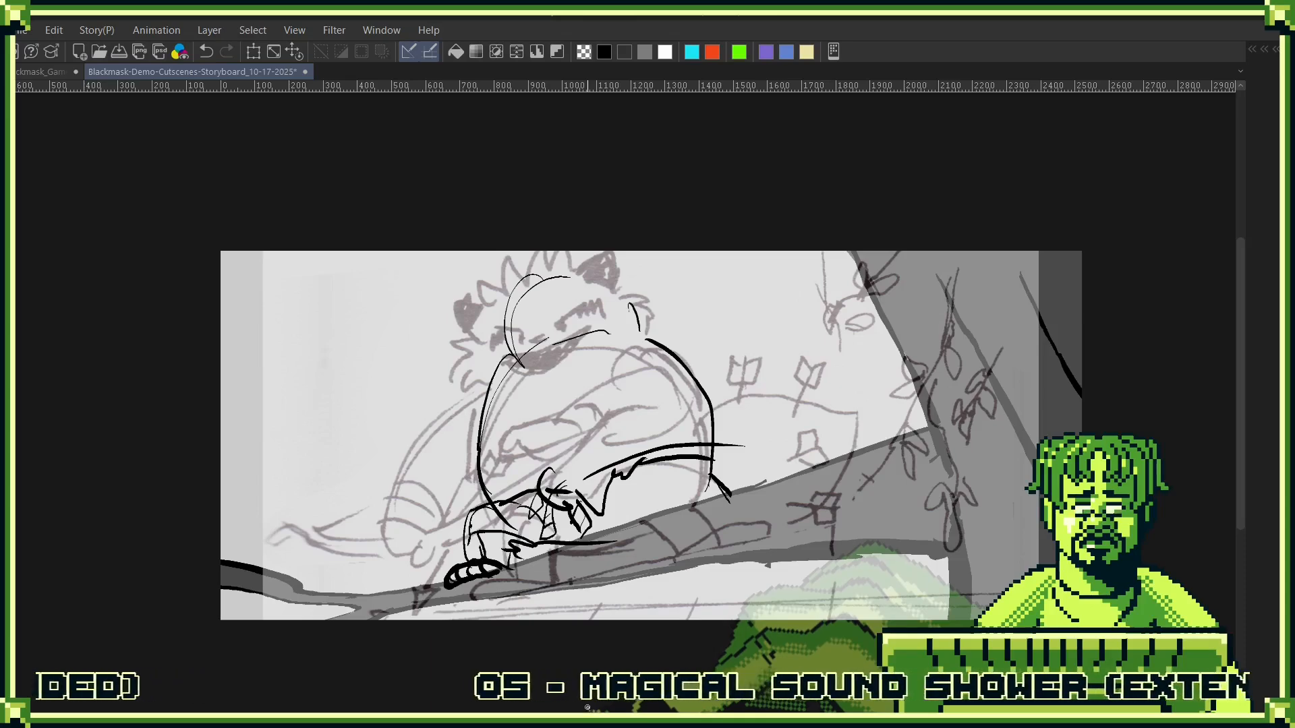
key(ctrl+t)
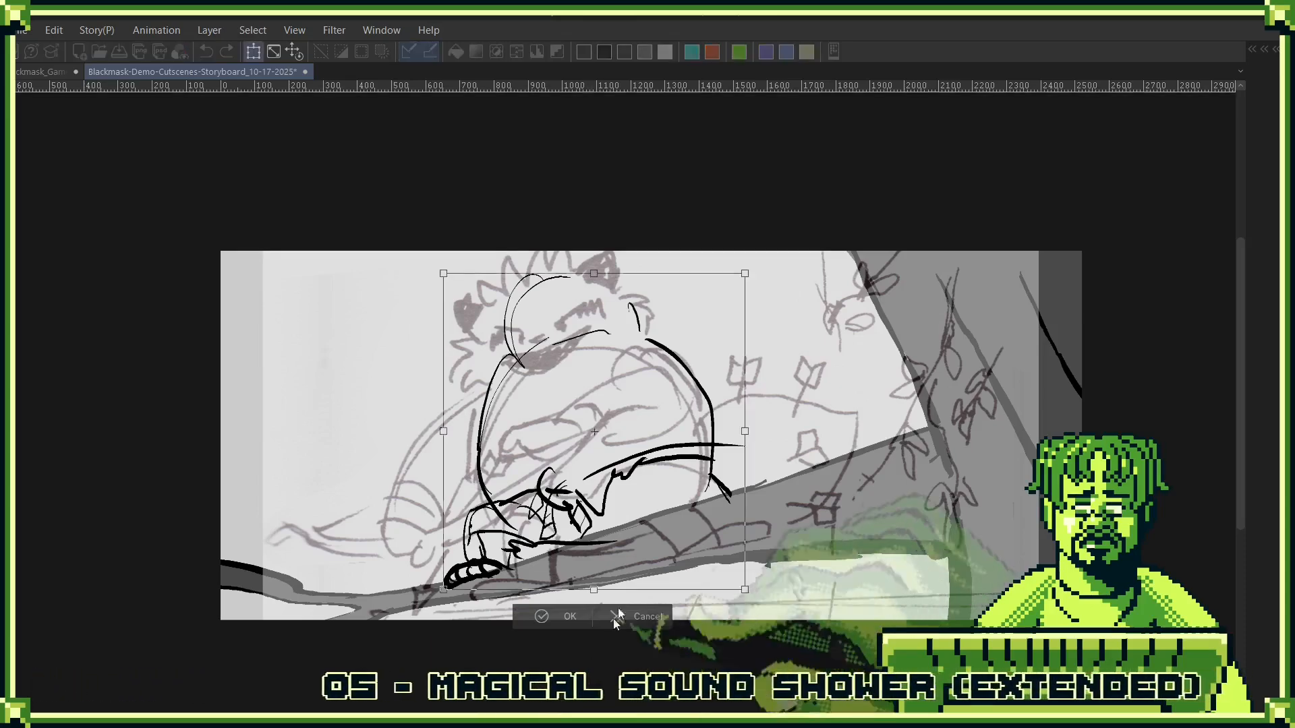
drag(697, 451, 665, 445)
click(611, 609)
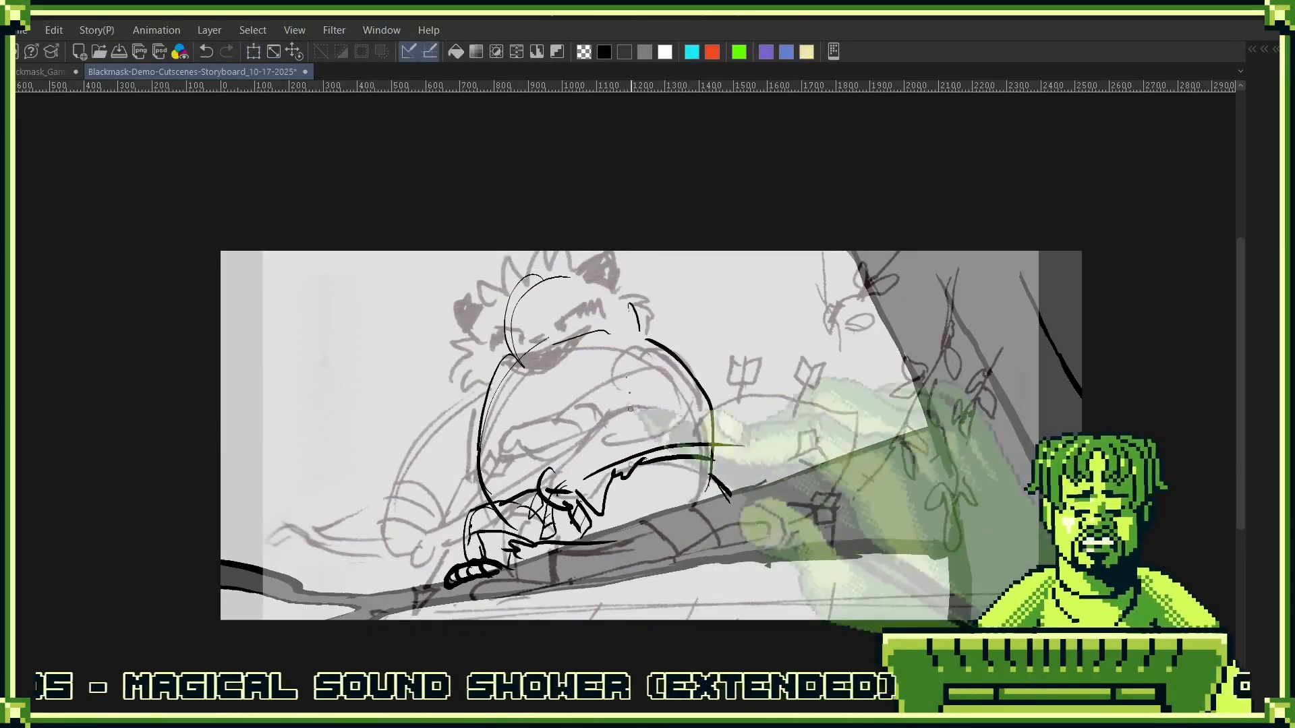
- Ink the character's right ear and the spiky fur running over the head and down both cheeks
drag(607, 258, 626, 287)
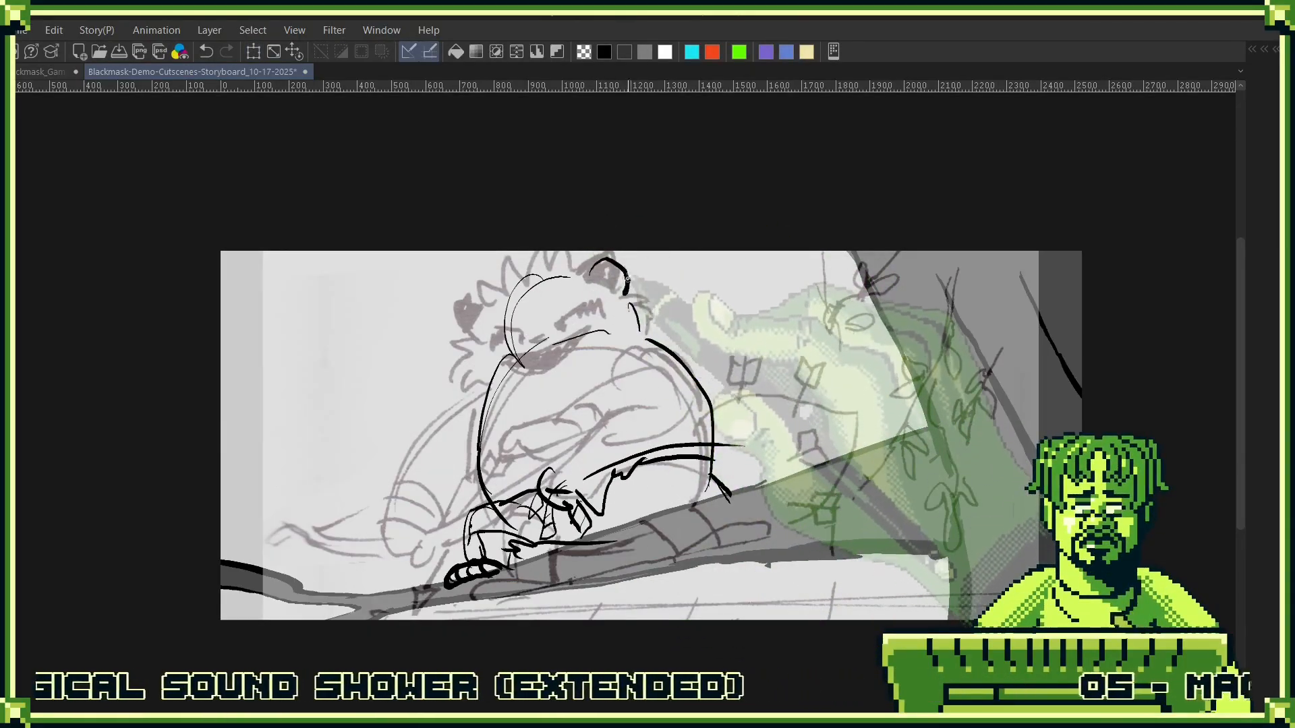
mouse_move(483, 331)
mouse_down()
mouse_move(507, 296)
mouse_move(500, 275)
mouse_move(520, 259)
mouse_move(551, 267)
mouse_move(568, 252)
mouse_move(596, 276)
mouse_move(469, 329)
mouse_move(463, 388)
mouse_up()
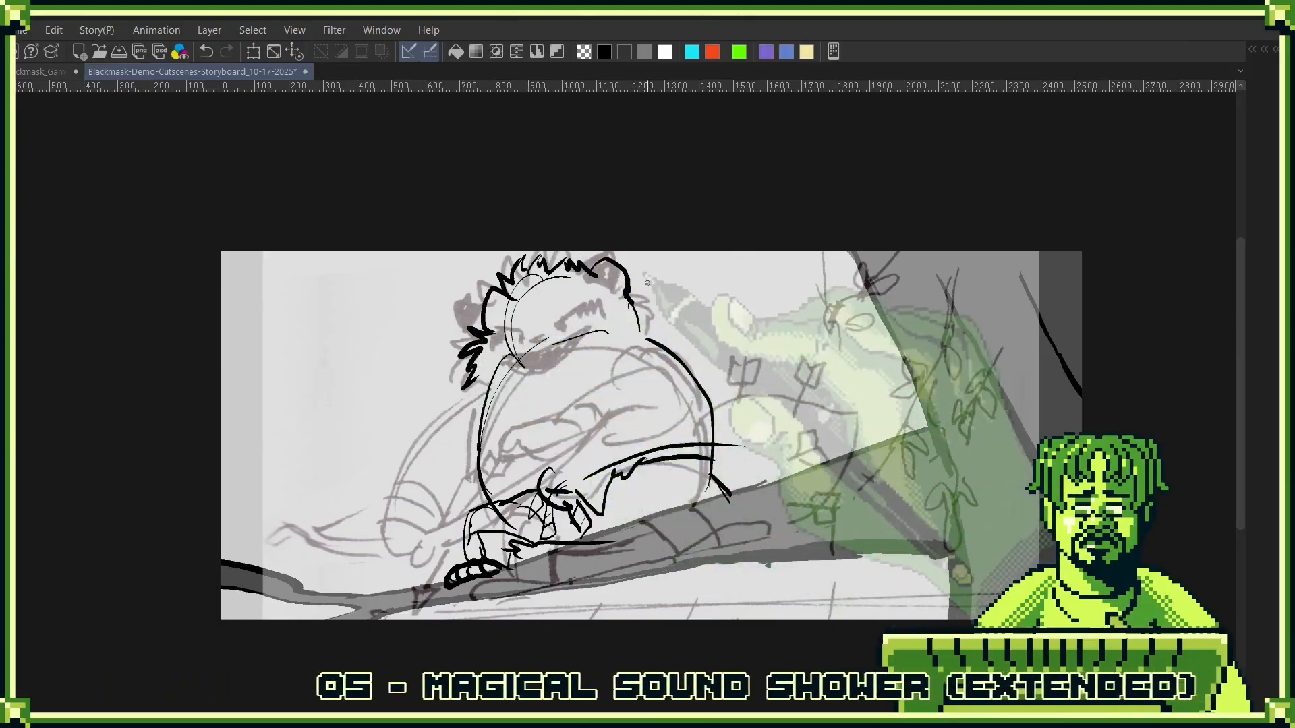
mouse_move(641, 288)
mouse_down()
mouse_move(665, 317)
mouse_move(649, 339)
mouse_up()
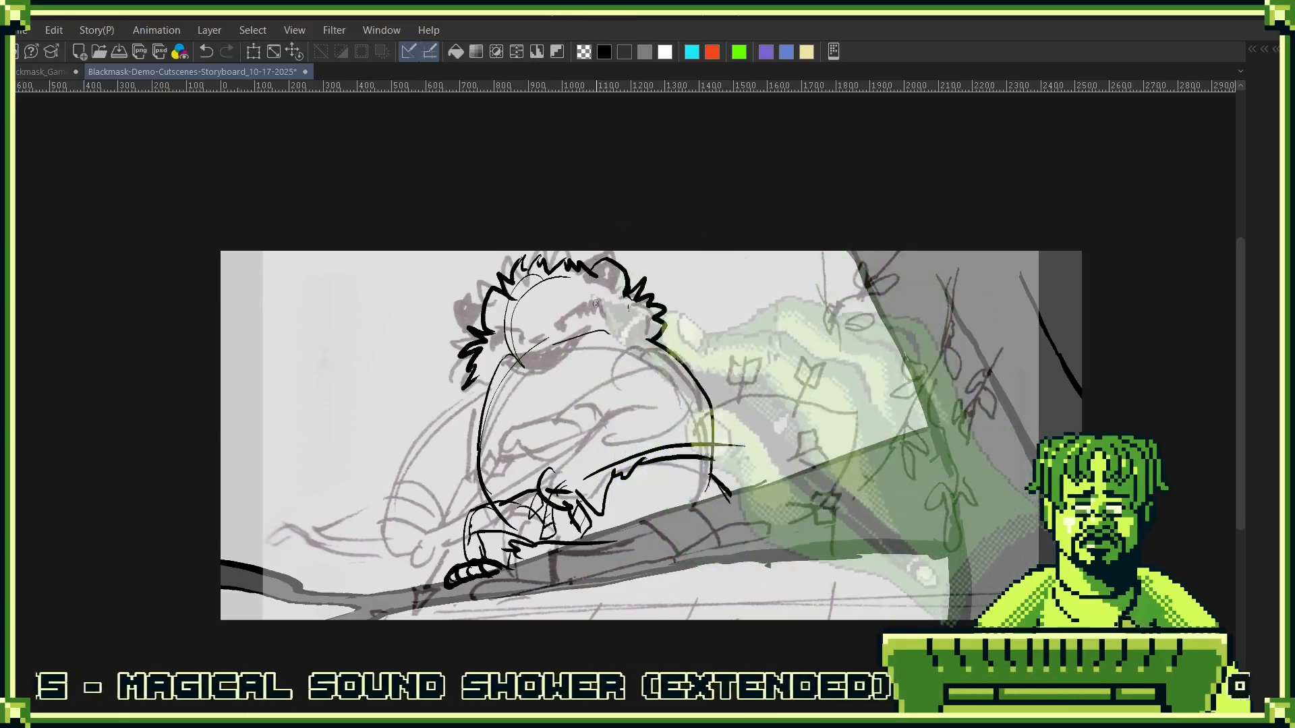
- Transform the character's line art to a slightly smaller size over the rough sketch
scroll(606, 310, up, 1)
scroll(606, 310, up, 1)
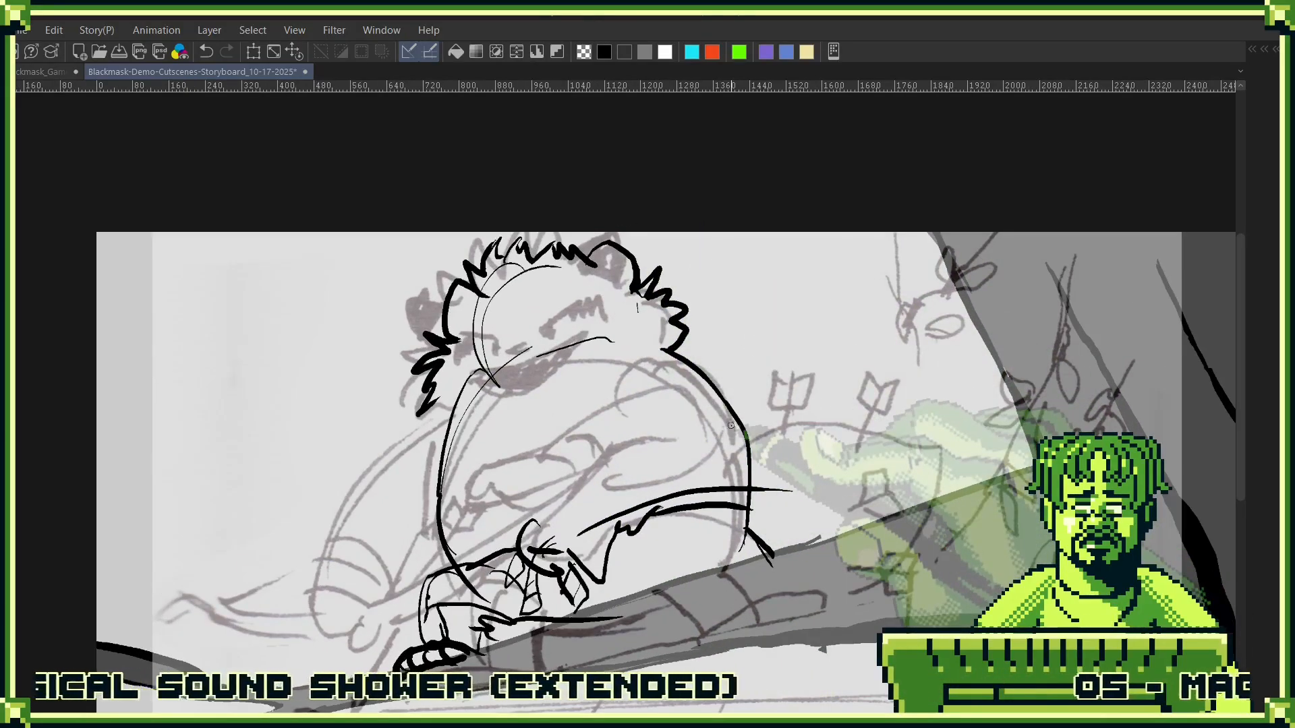
key(ctrl+t)
drag(792, 681, 738, 607)
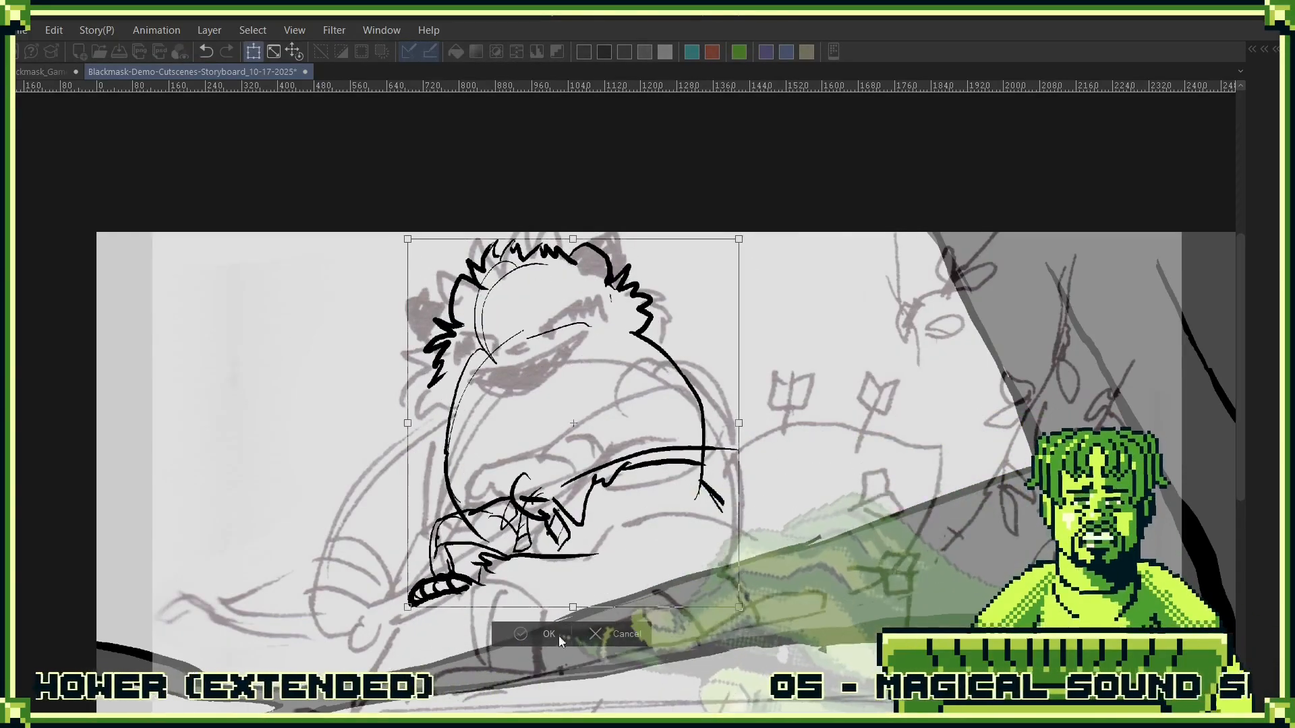
key(Return)
- Erase the inked front leg and foot below the character's torso
key(e)
mouse_move(487, 567)
mouse_down()
mouse_move(449, 548)
mouse_move(426, 610)
mouse_move(430, 544)
mouse_move(480, 553)
mouse_up()
drag(416, 596, 410, 603)
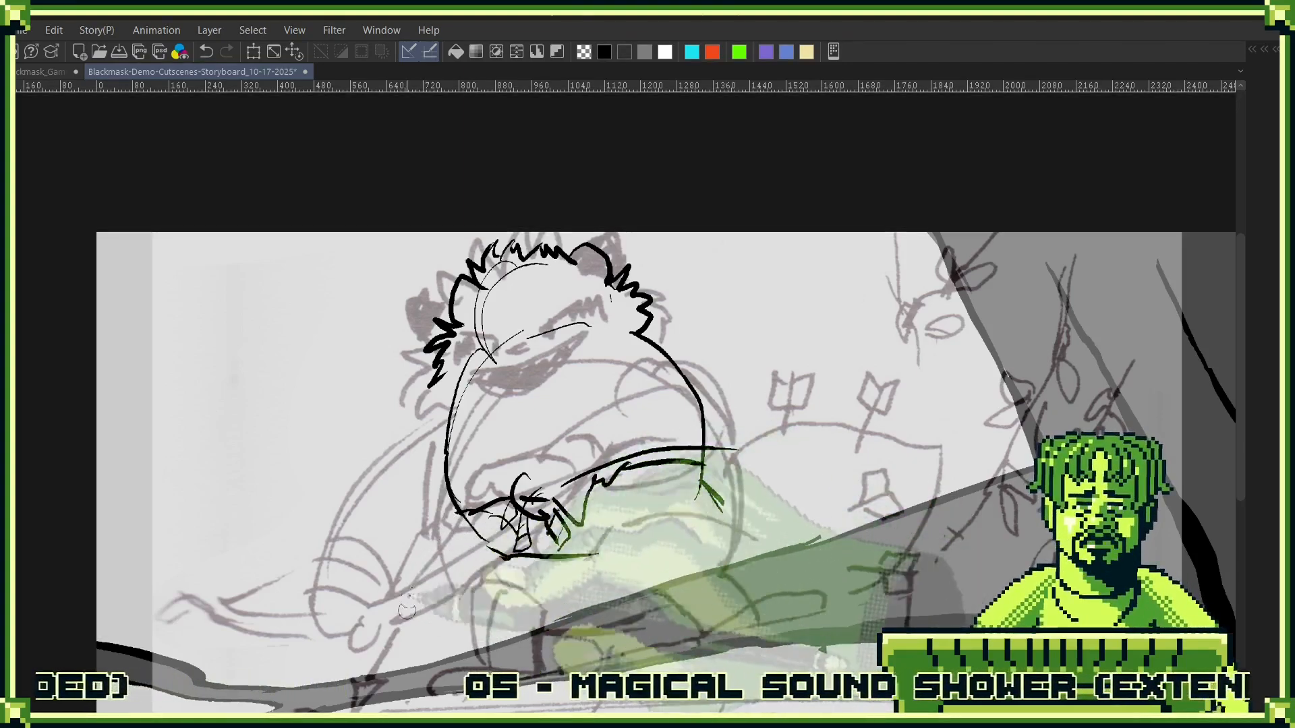
- Ink the rounded underside of the belly and two short legs with clawed feet standing on the branch
key(p)
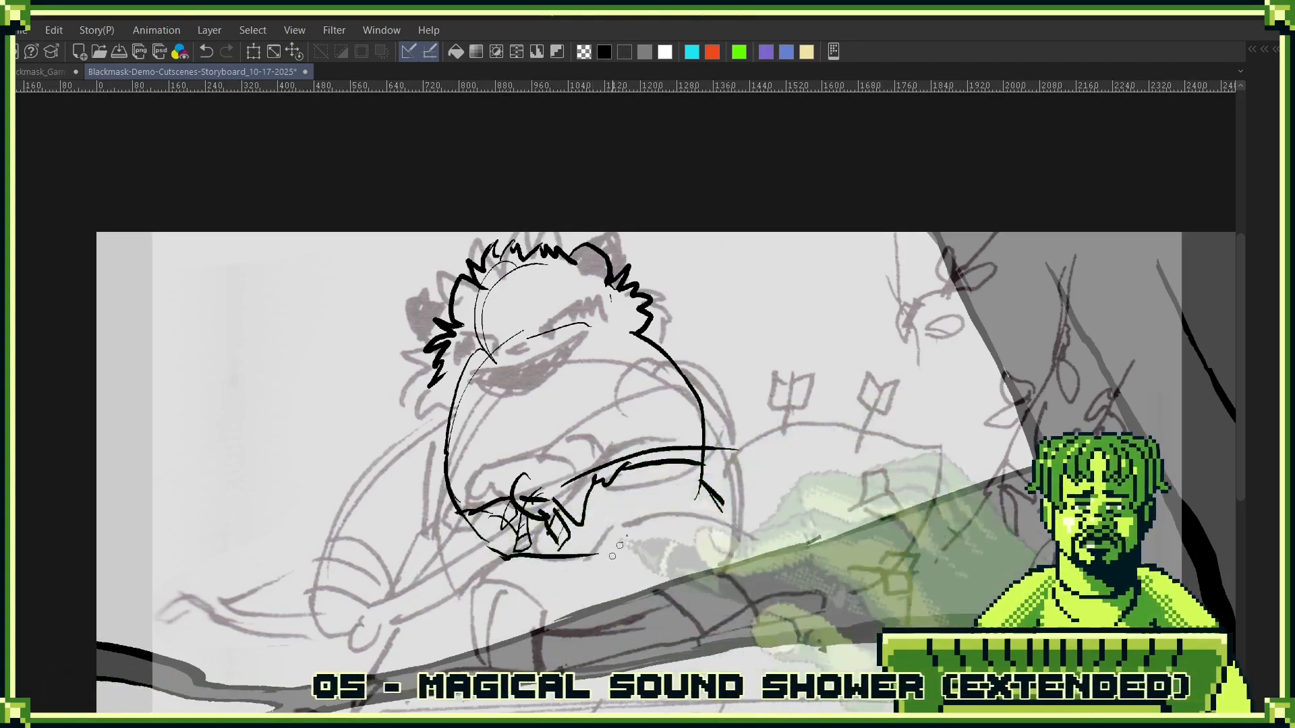
drag(463, 517, 501, 559)
key(ctrl+z)
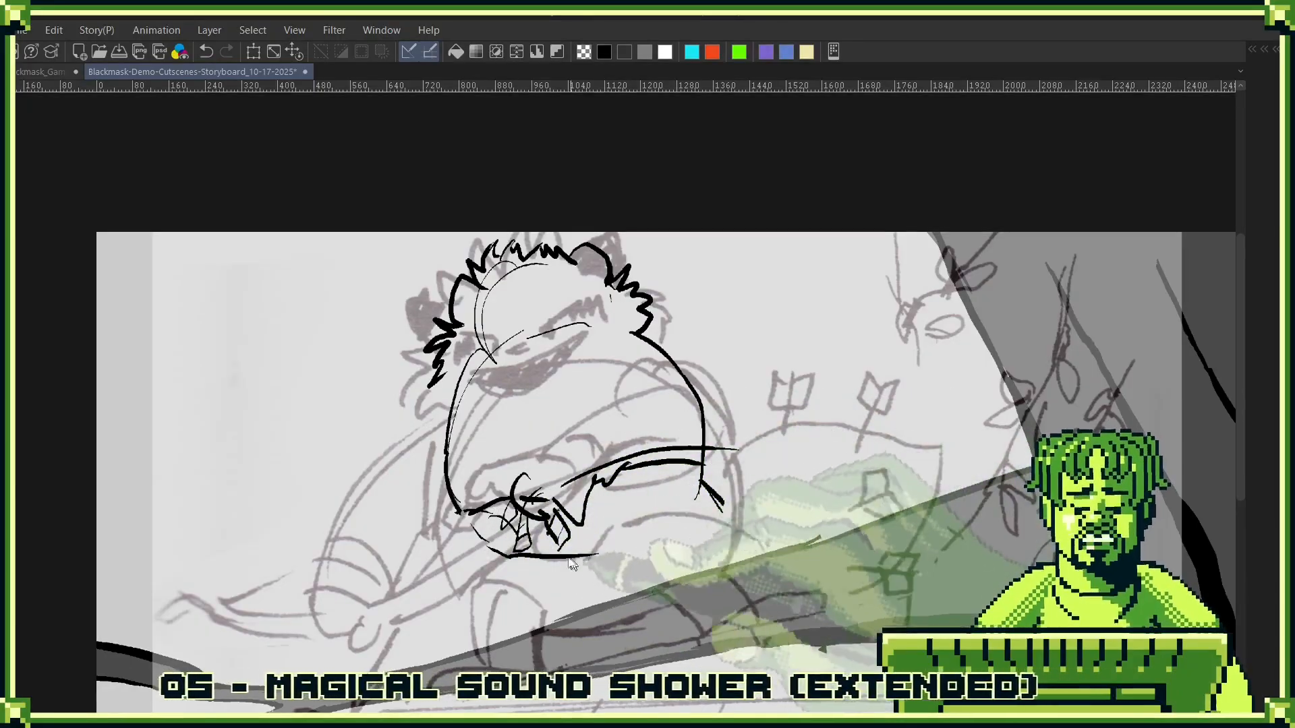
mouse_move(459, 510)
mouse_down()
mouse_move(530, 566)
mouse_move(637, 554)
mouse_move(714, 437)
mouse_up()
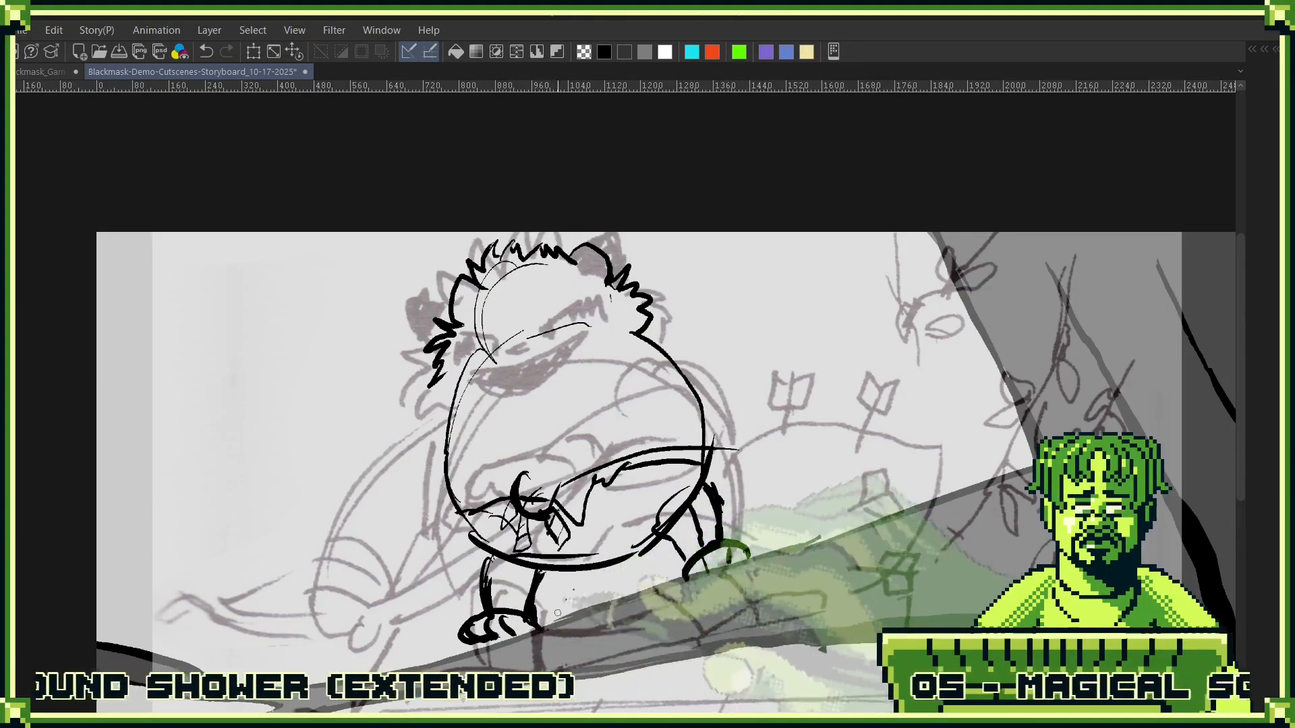
drag(728, 513, 698, 538)
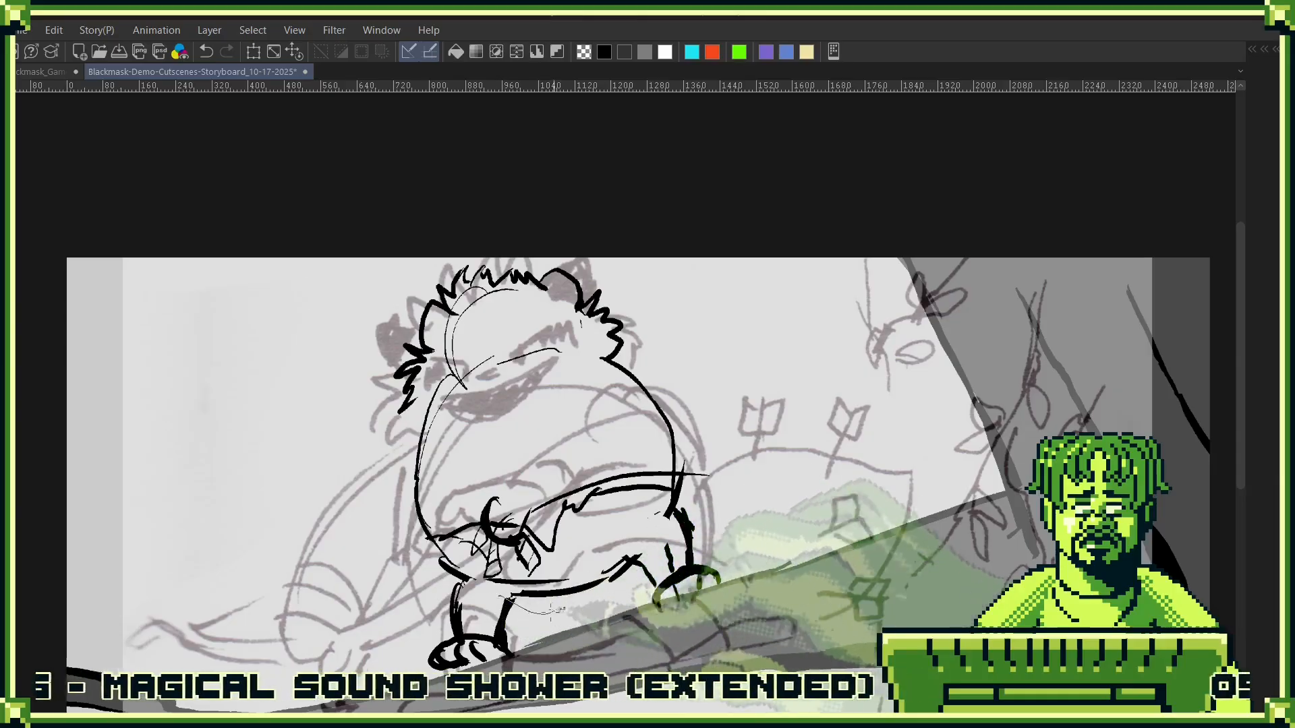
- Lasso the character's head and torso, scale that part up slightly towards the feet, and clear the selection
mouse_move(501, 597)
mouse_down()
mouse_move(635, 554)
mouse_move(655, 530)
mouse_move(476, 234)
mouse_move(403, 595)
mouse_move(501, 596)
mouse_up()
key(ctrl+t)
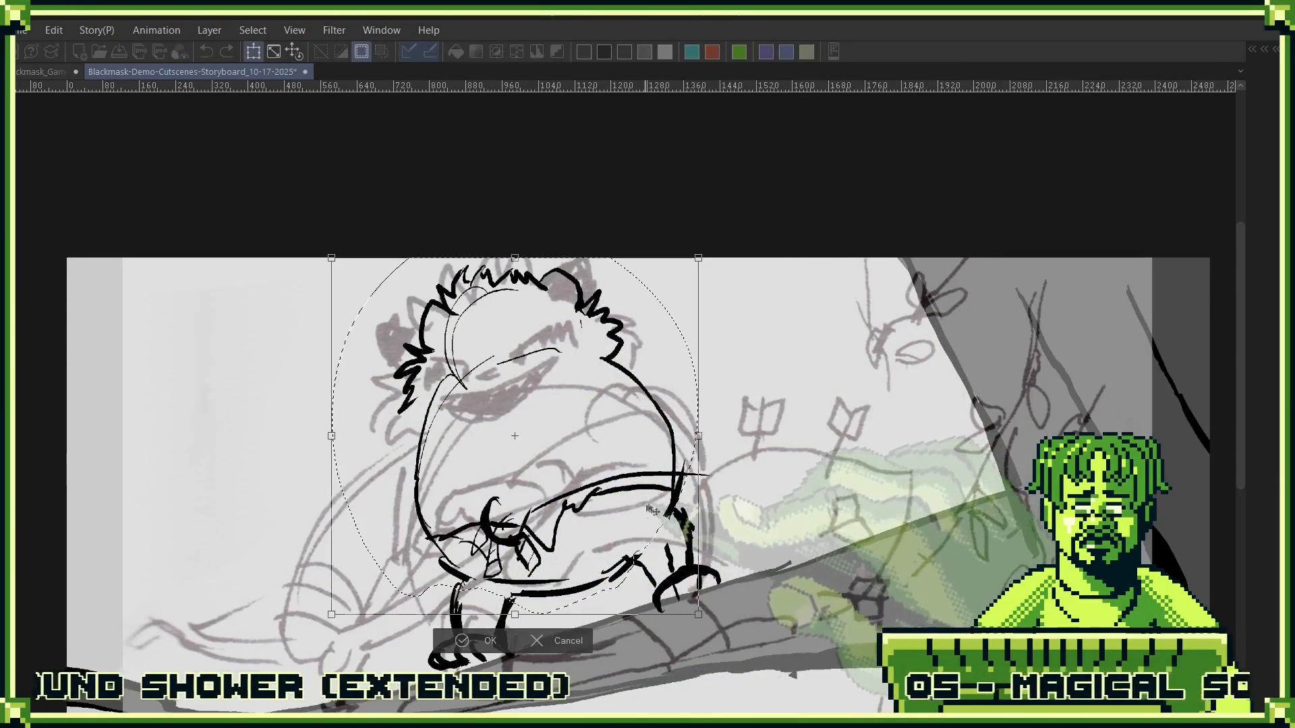
drag(514, 439, 497, 316)
key(ctrl+z)
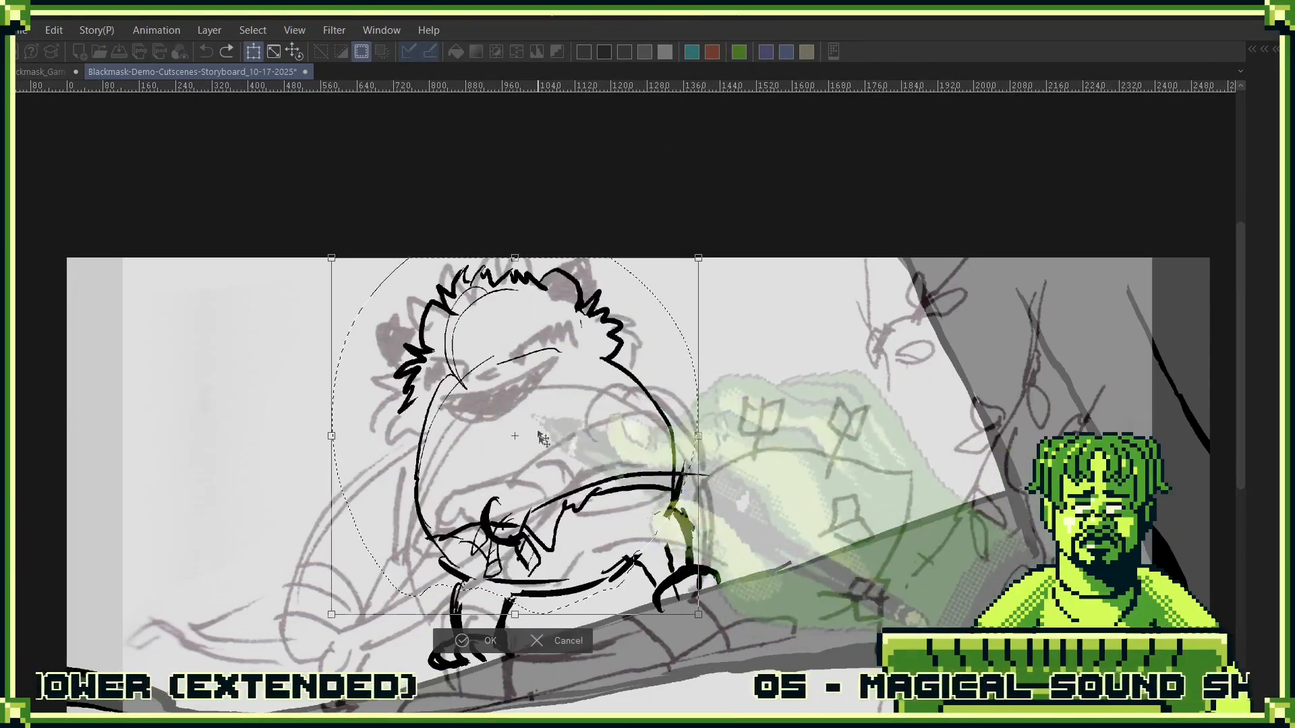
click(699, 482)
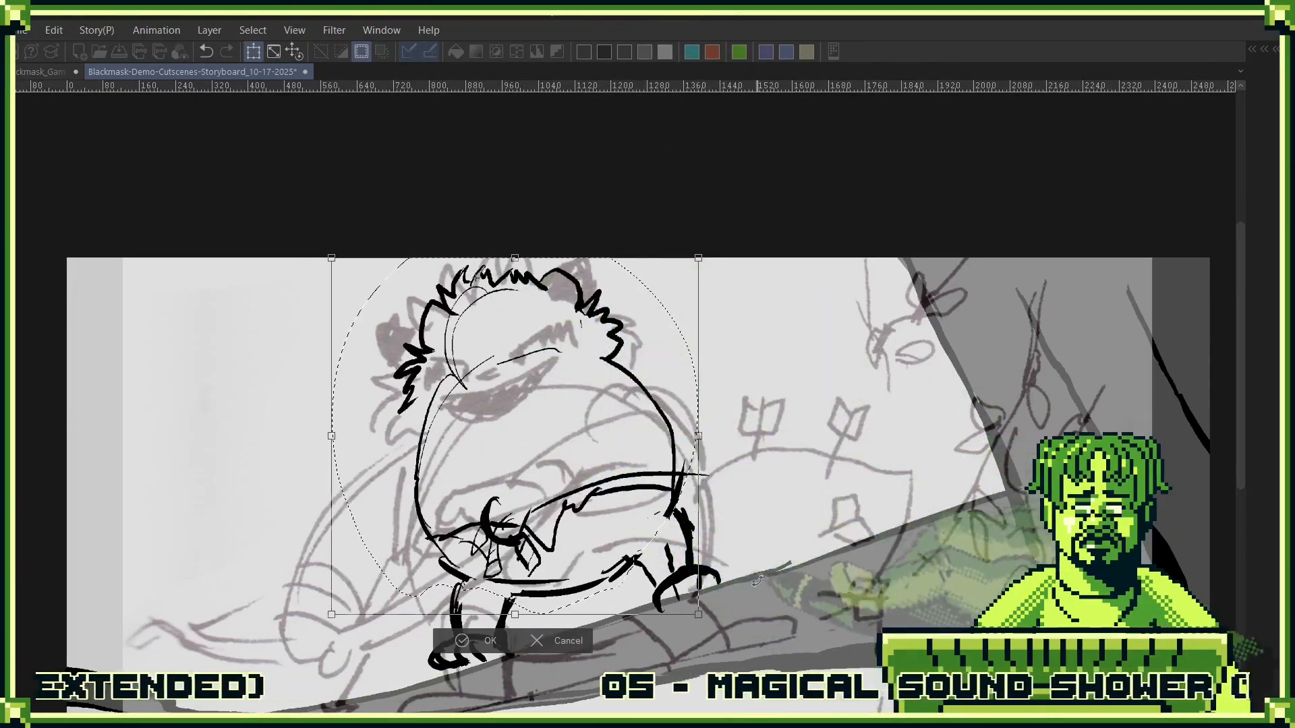
drag(696, 615, 711, 628)
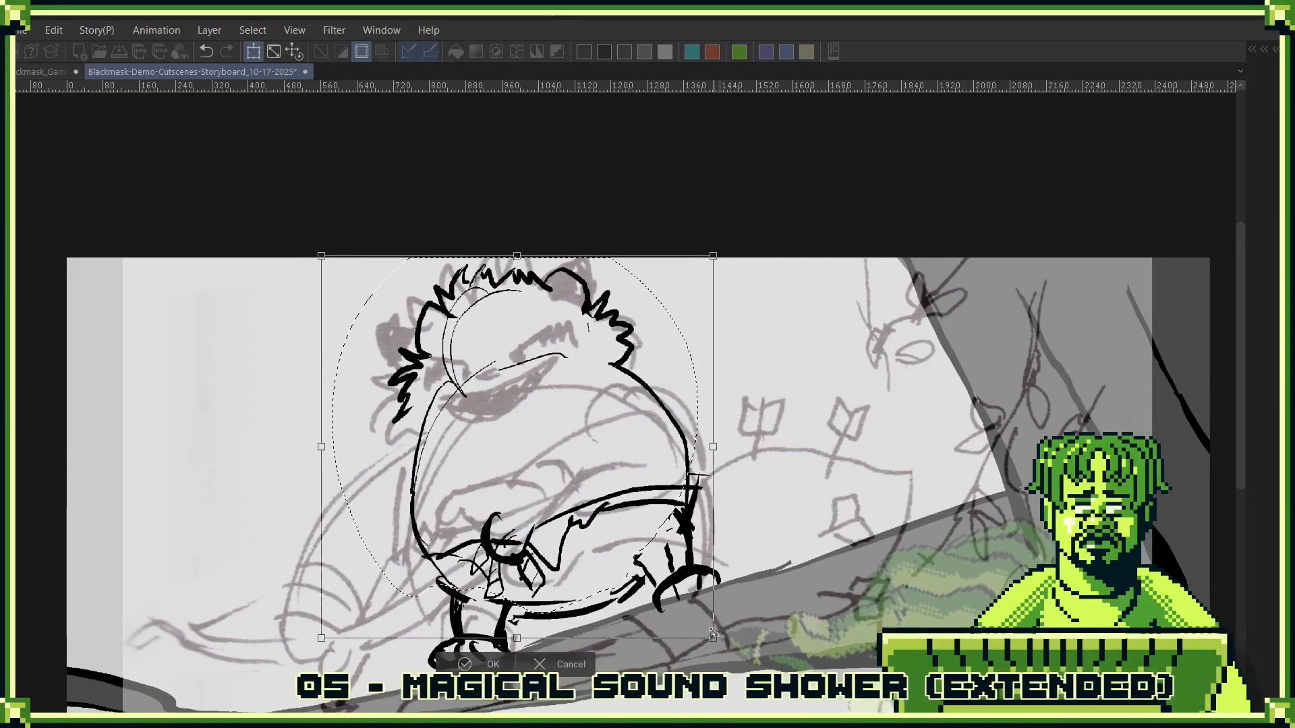
key(Return)
key(ctrl+d)
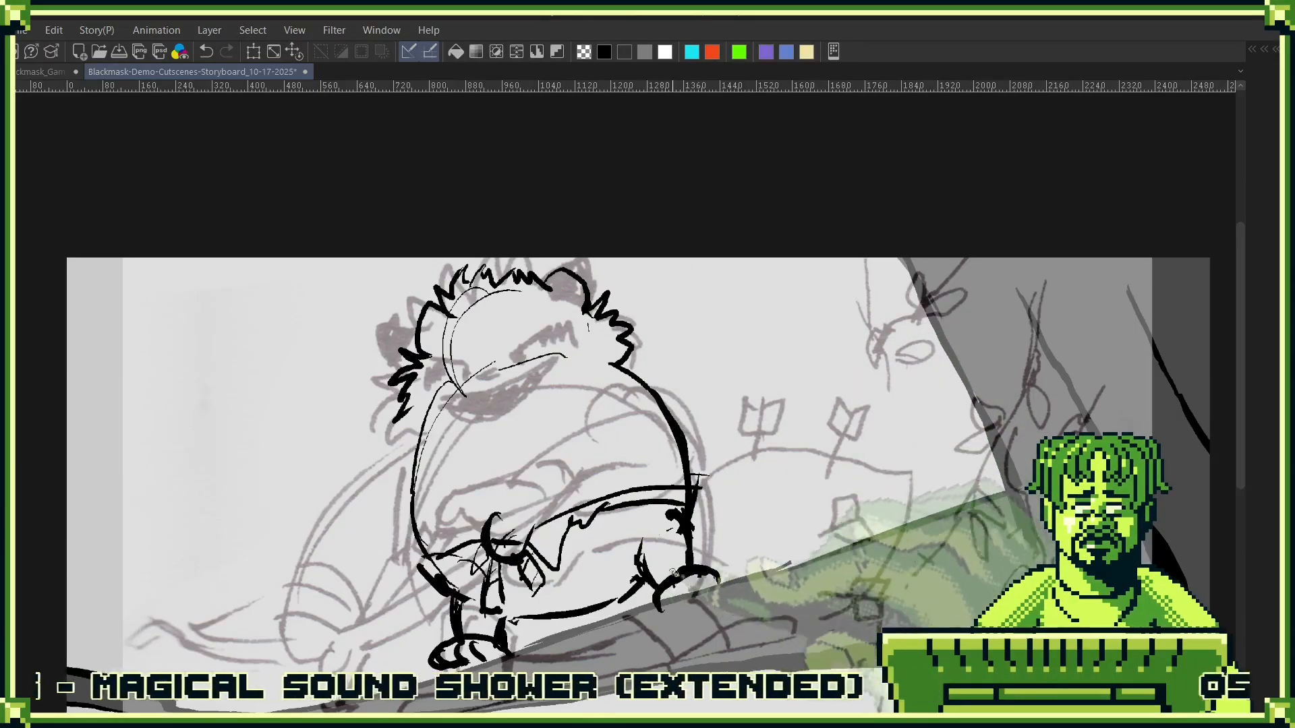
- Ink the toe lines on the right foot and touch up the belly's lower edge
drag(703, 571, 702, 595)
drag(624, 597, 596, 612)
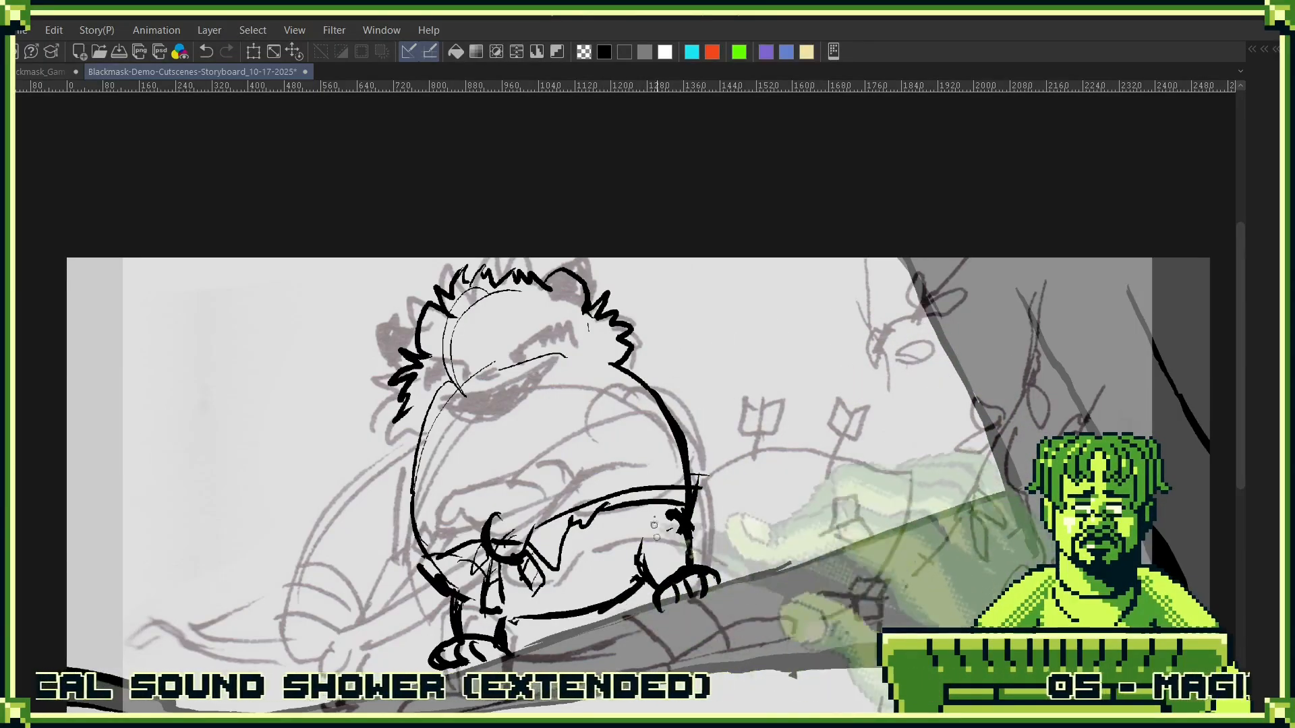
- Ink the angry slanted brows across the character's forehead, meeting above the nose
drag(559, 358, 567, 400)
ctrl+drag(481, 360, 634, 270)
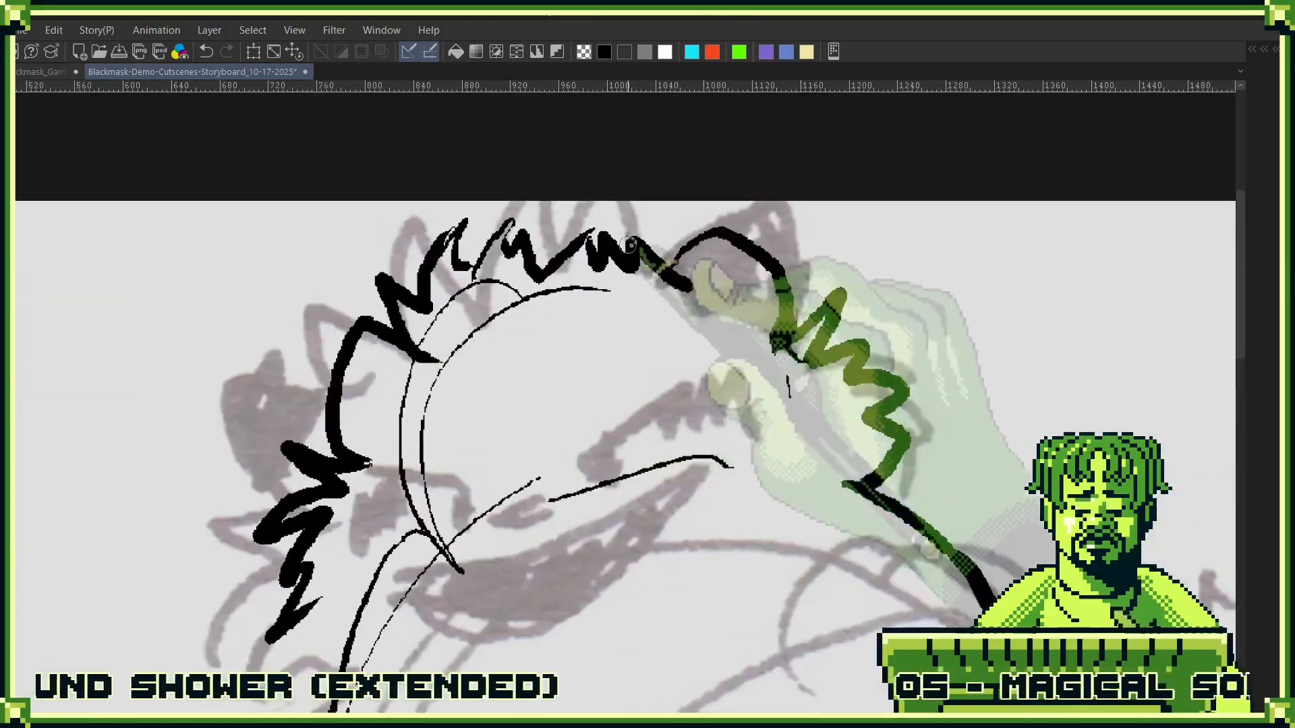
mouse_move(480, 357)
mouse_down()
mouse_move(506, 366)
mouse_move(657, 302)
mouse_move(428, 368)
mouse_up()
drag(531, 345, 674, 276)
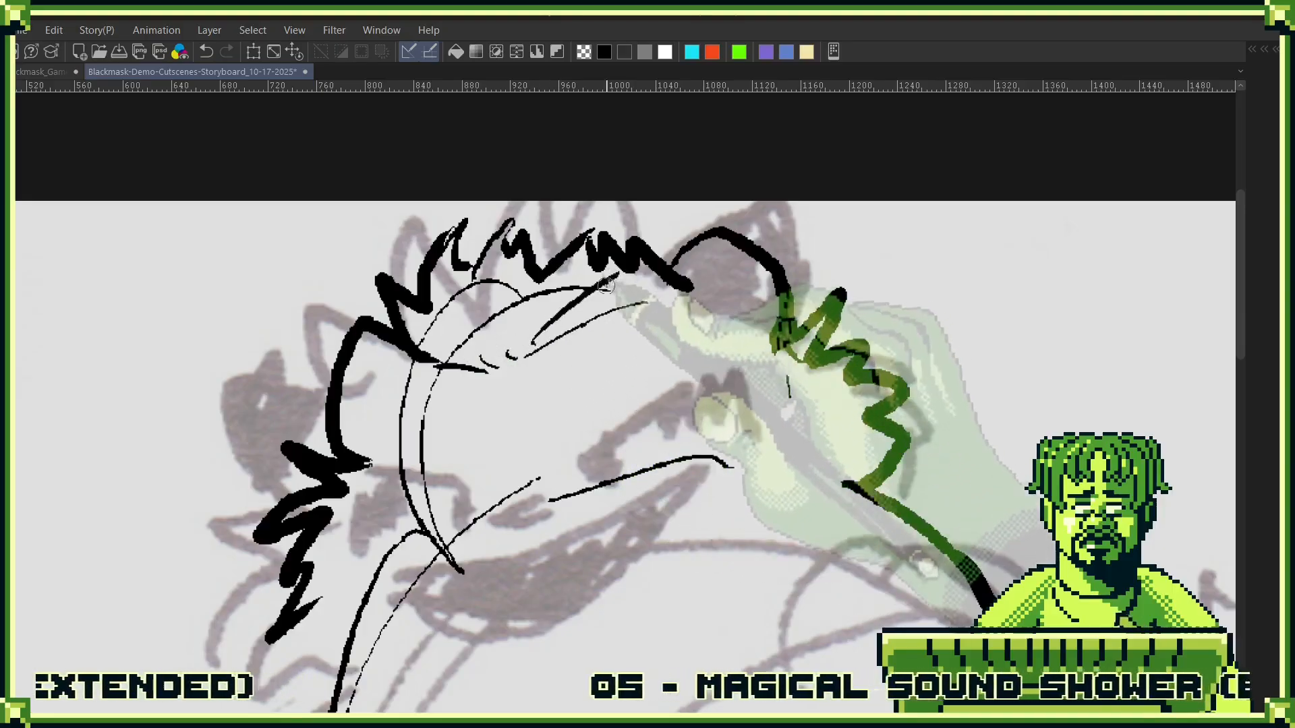
drag(624, 314, 700, 256)
mouse_move(494, 366)
mouse_down()
mouse_move(435, 350)
mouse_move(437, 361)
mouse_move(347, 378)
mouse_up()
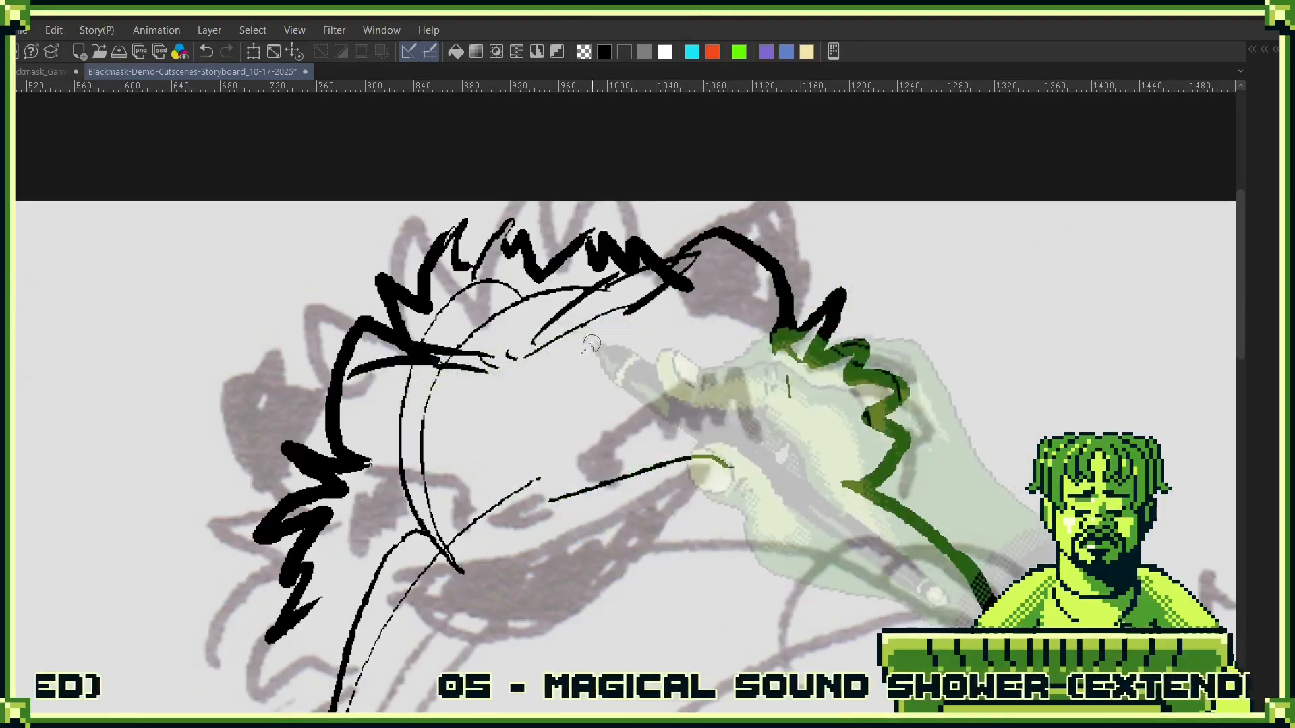
- Ink the outlines of both eyes beneath the brows and a solid black nose between them
drag(570, 336, 634, 352)
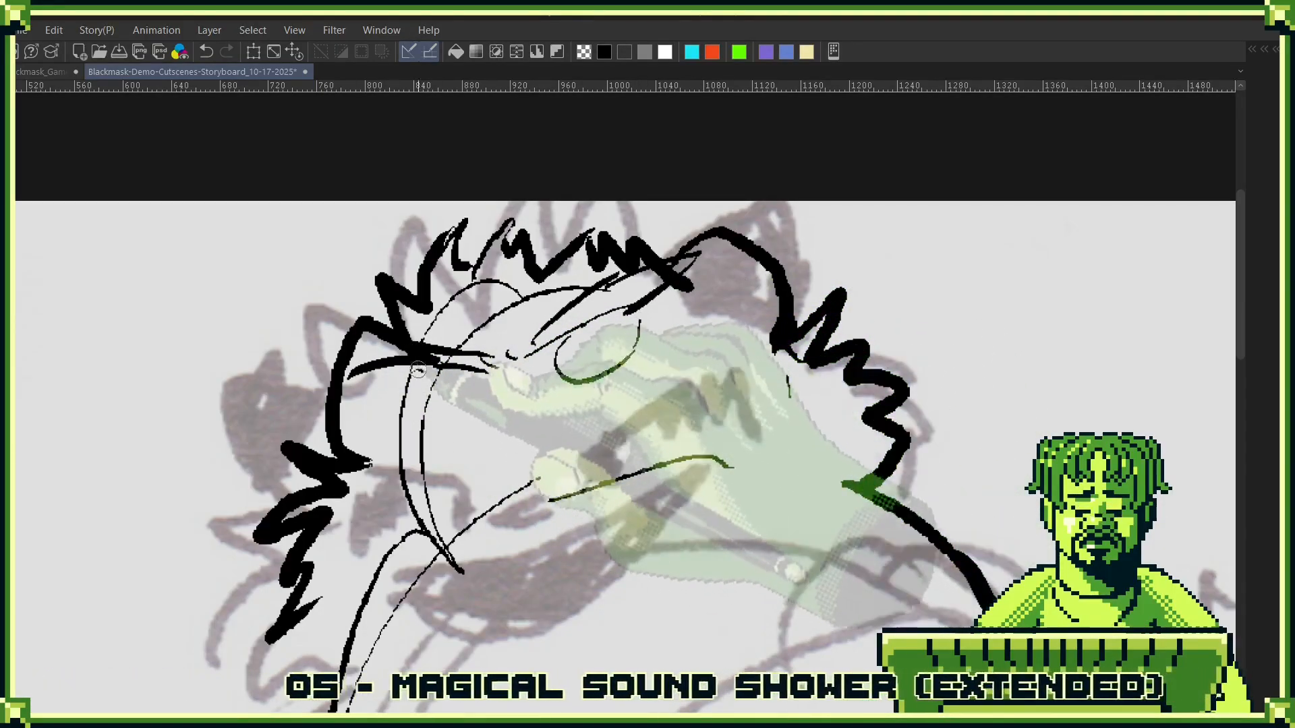
drag(421, 370, 439, 415)
drag(516, 381, 474, 393)
key(ctrl+z)
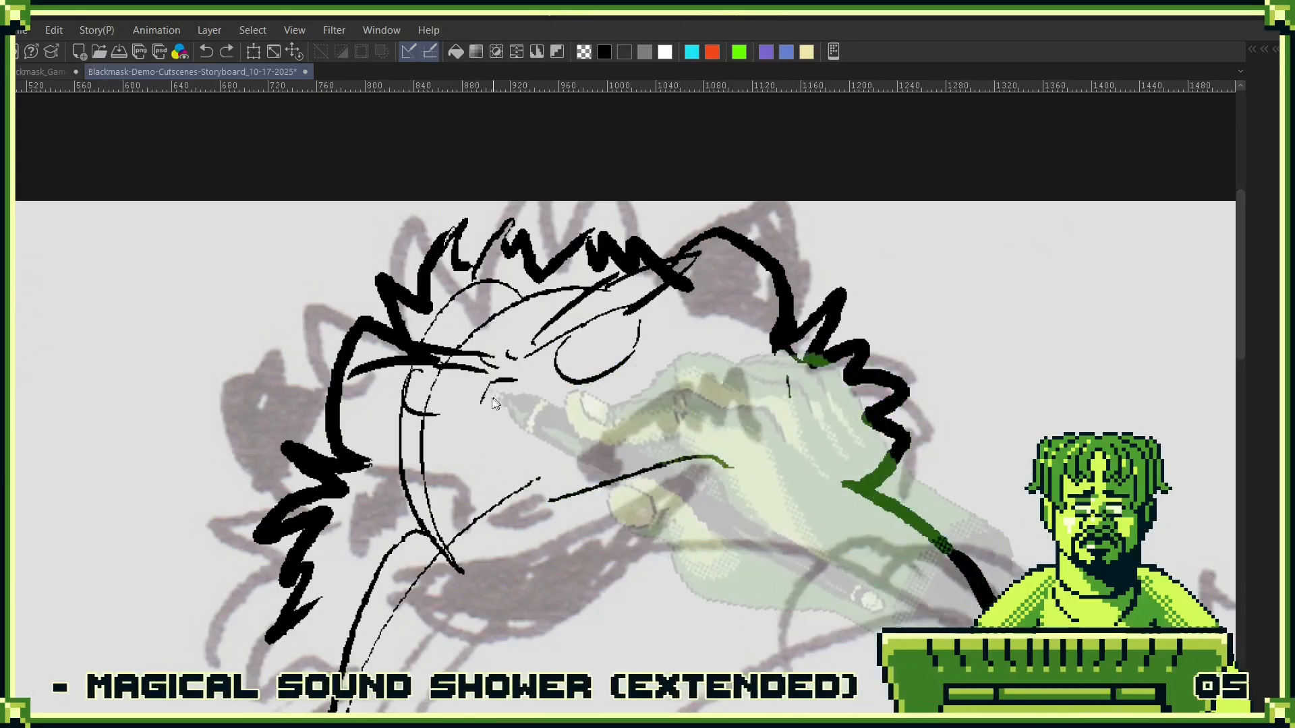
mouse_move(529, 379)
mouse_down()
mouse_move(455, 399)
mouse_move(496, 405)
mouse_move(465, 404)
mouse_up()
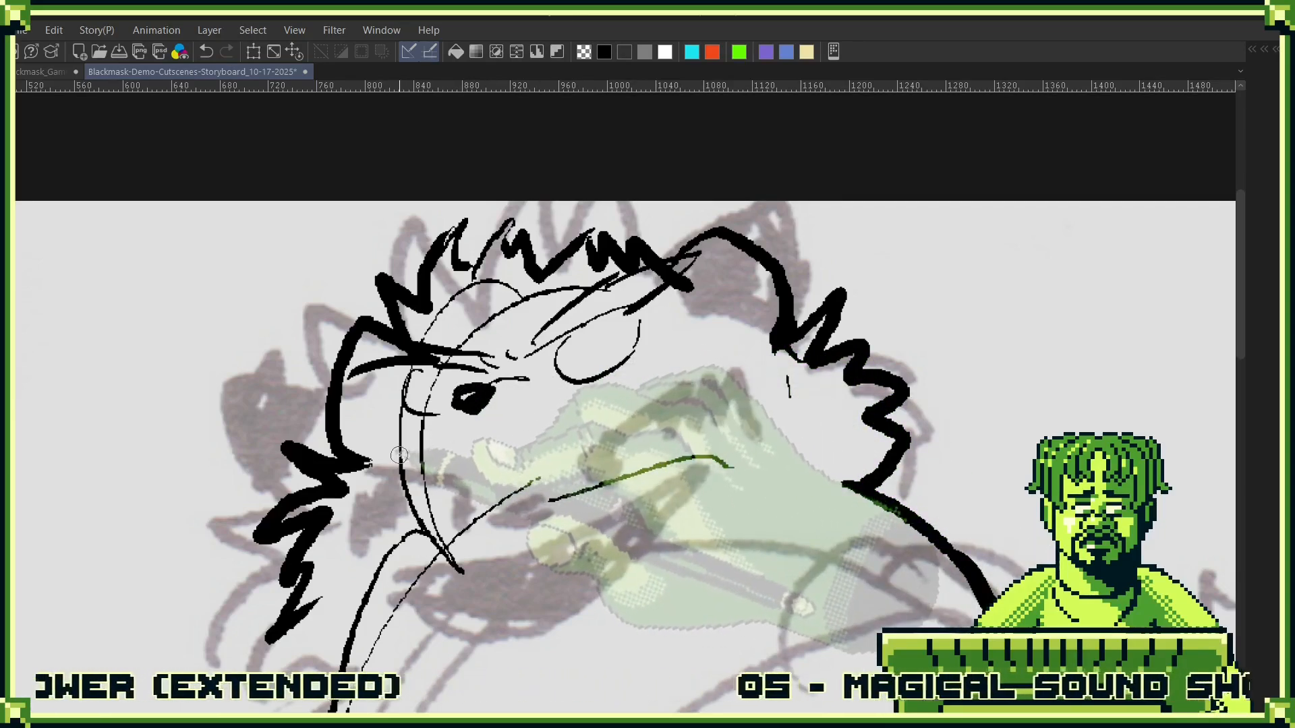
- Ink the long slanted upper mouth line under the nose and undo the extra strokes below it
drag(422, 438, 671, 335)
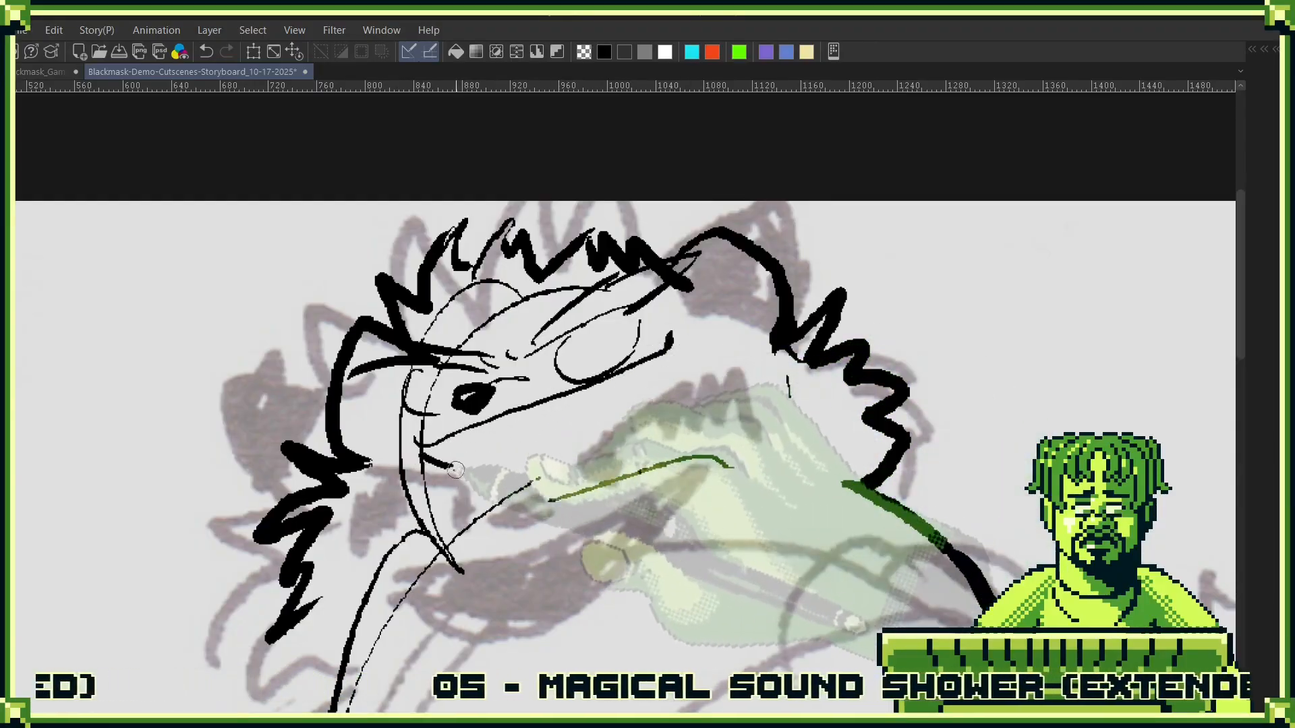
mouse_move(421, 453)
mouse_down()
mouse_move(491, 430)
mouse_move(406, 475)
mouse_move(423, 539)
mouse_up()
key(ctrl+z)
key(ctrl+z)
- Erase the curved head guide lines crossing the face and forehead, undoing the last erasures near the brow
key(e)
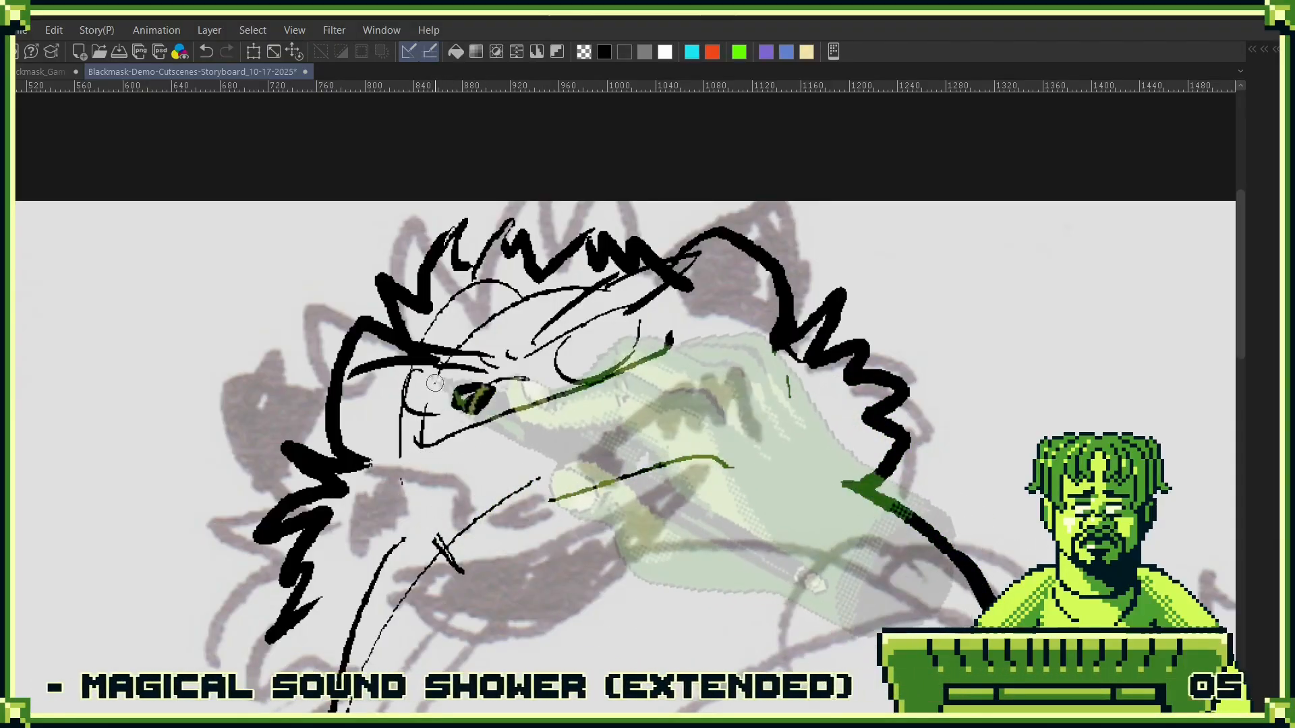
drag(538, 288, 454, 296)
drag(674, 265, 643, 276)
key(ctrl+z)
key(ctrl+z)
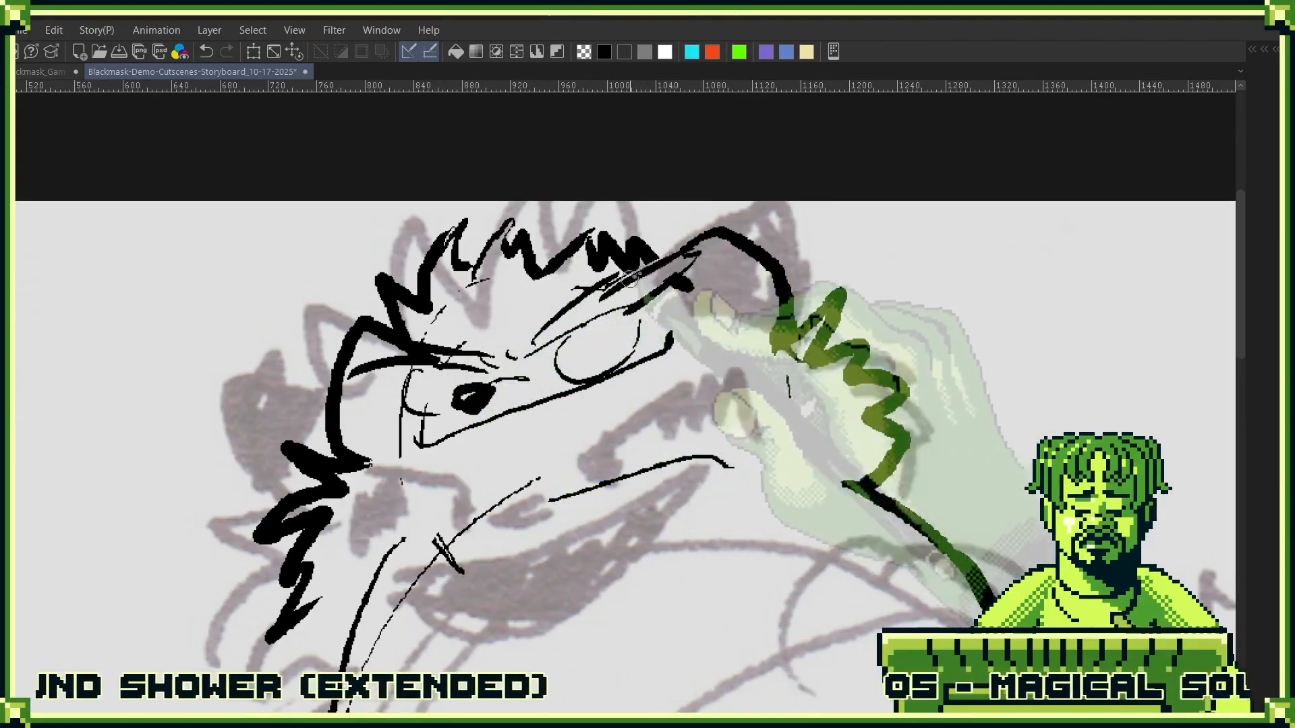
- Ink the pupils, the dark shading around both eyes and the brow creases, and thicken the upper mouth line
drag(571, 346, 576, 331)
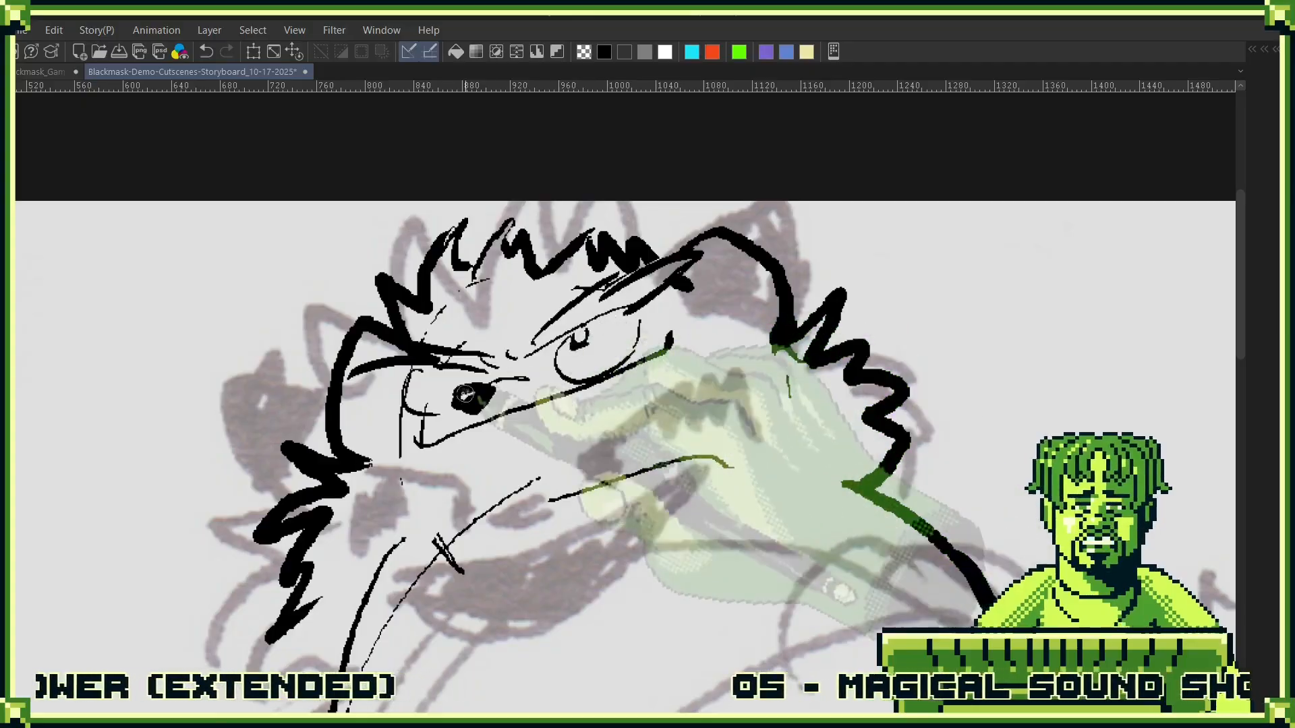
drag(443, 372, 451, 376)
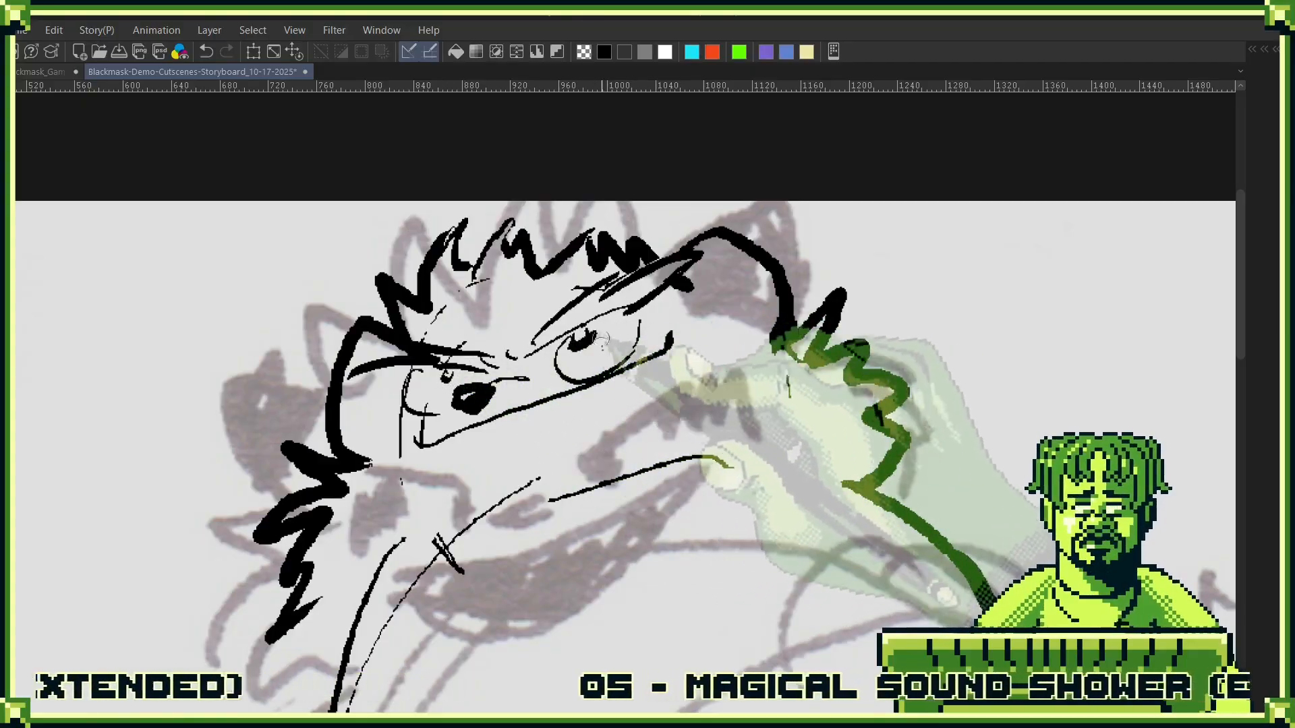
mouse_move(576, 350)
mouse_down()
mouse_move(632, 352)
mouse_move(641, 311)
mouse_move(619, 357)
mouse_move(685, 332)
mouse_up()
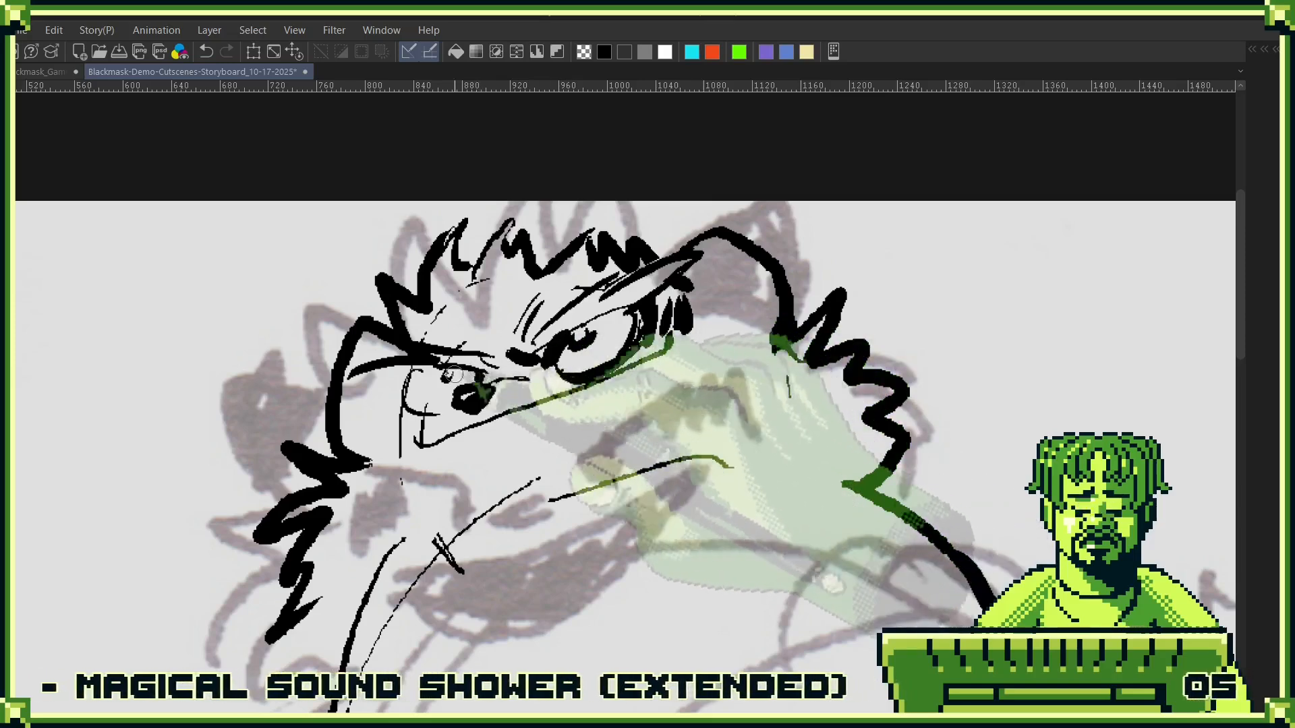
mouse_move(391, 374)
mouse_down()
mouse_move(401, 459)
mouse_move(474, 422)
mouse_move(621, 384)
mouse_up()
drag(530, 466, 692, 398)
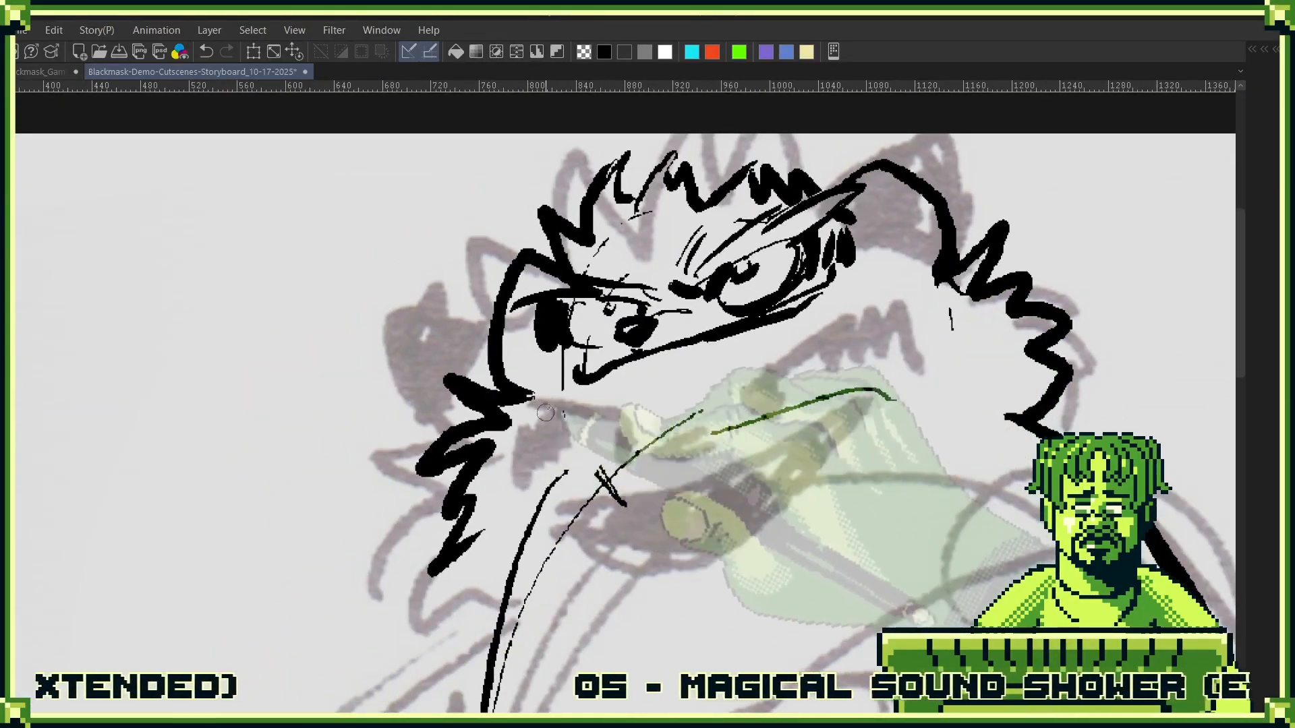
- Erase the outline beside the left cheek and ink the curled muzzle with a jagged toothy grin and chin tuft
mouse_move(485, 403)
mouse_down()
mouse_move(453, 405)
mouse_move(519, 407)
mouse_move(549, 385)
mouse_move(479, 382)
mouse_move(446, 389)
mouse_up()
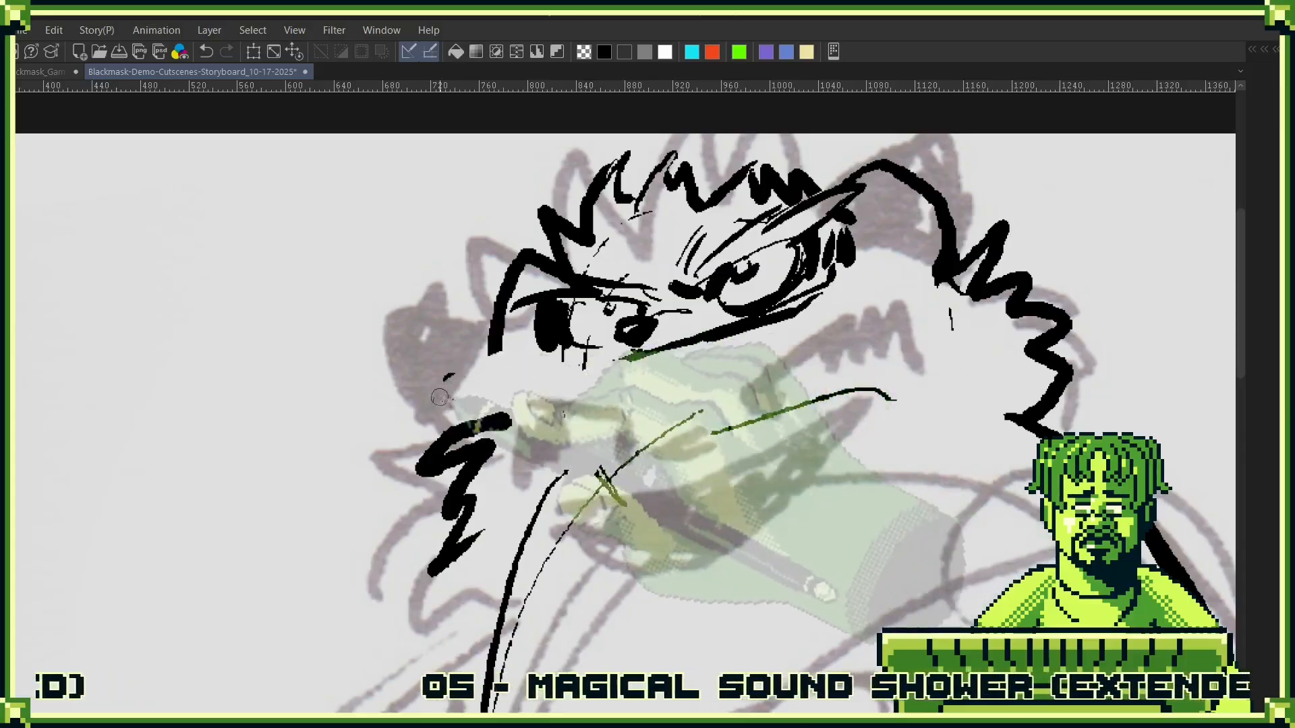
drag(559, 378, 627, 376)
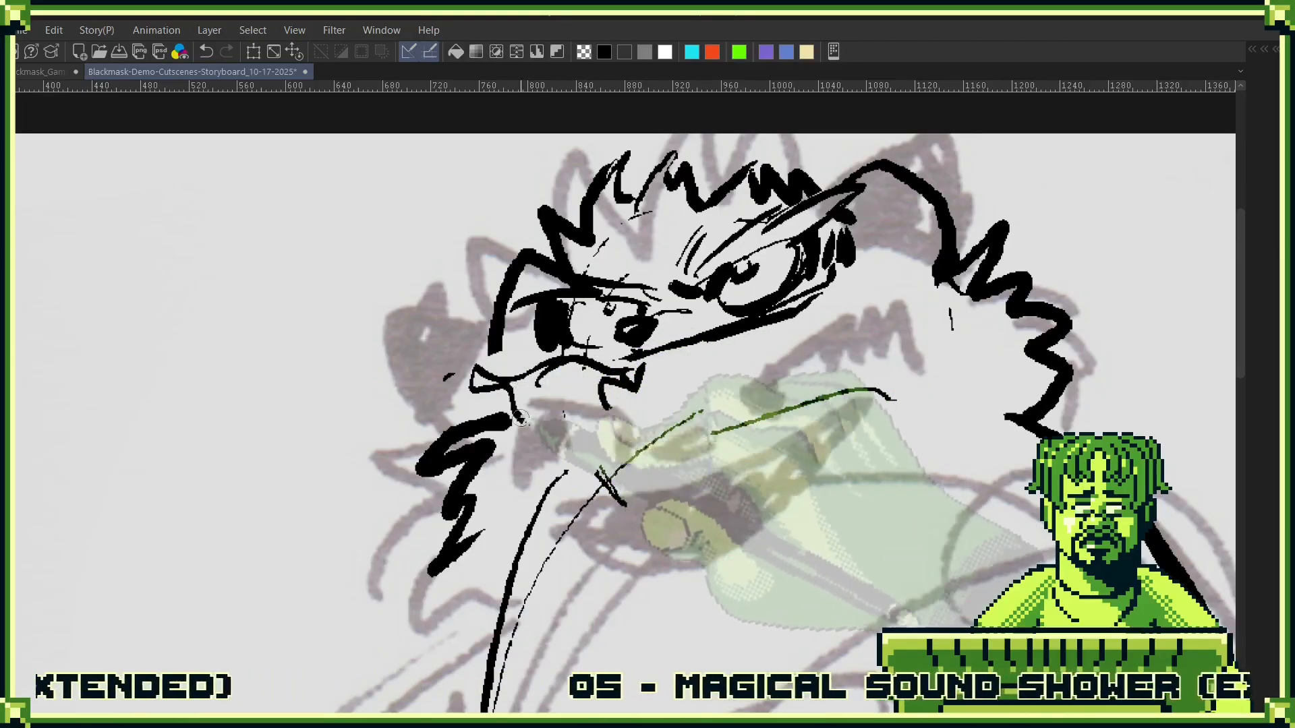
mouse_move(514, 387)
mouse_down()
mouse_move(622, 362)
mouse_move(732, 314)
mouse_move(755, 345)
mouse_move(578, 416)
mouse_up()
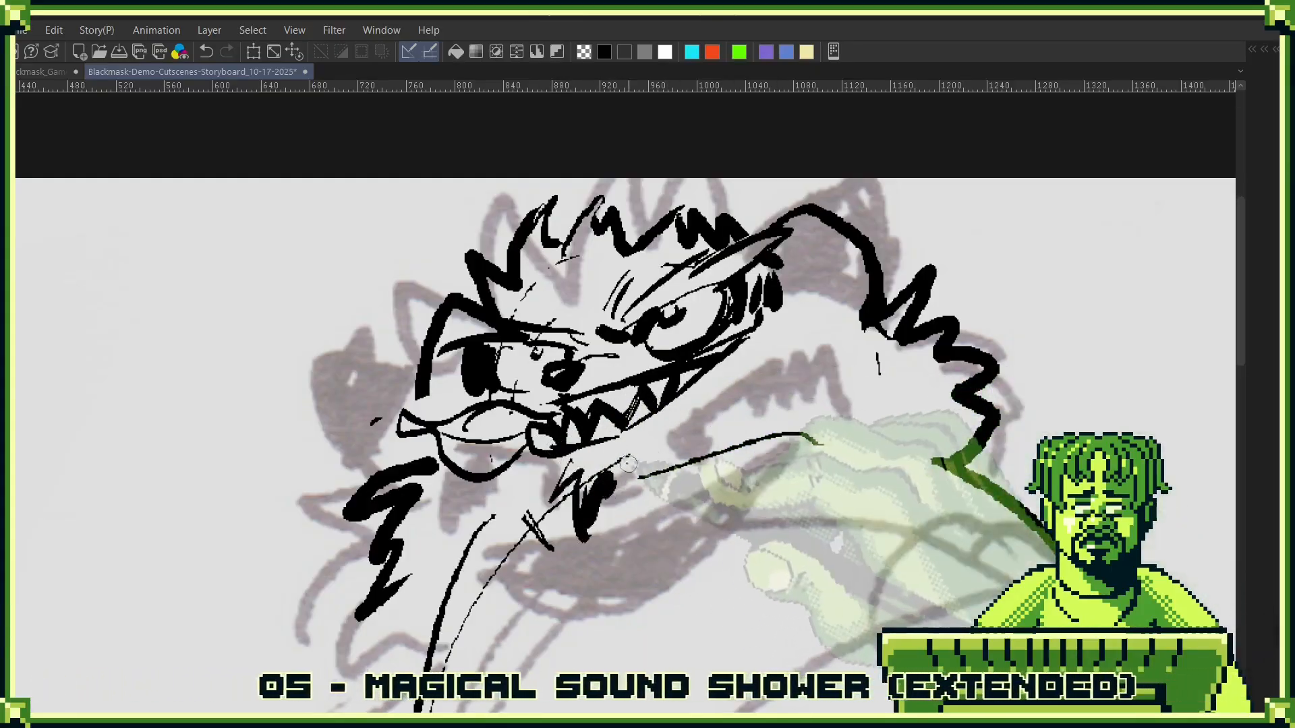
- Thicken the grin's corner, shade inside the right ear, and ink the fur along the left cheek
drag(712, 402, 671, 485)
mouse_move(750, 349)
mouse_down()
mouse_move(765, 354)
mouse_move(781, 311)
mouse_up()
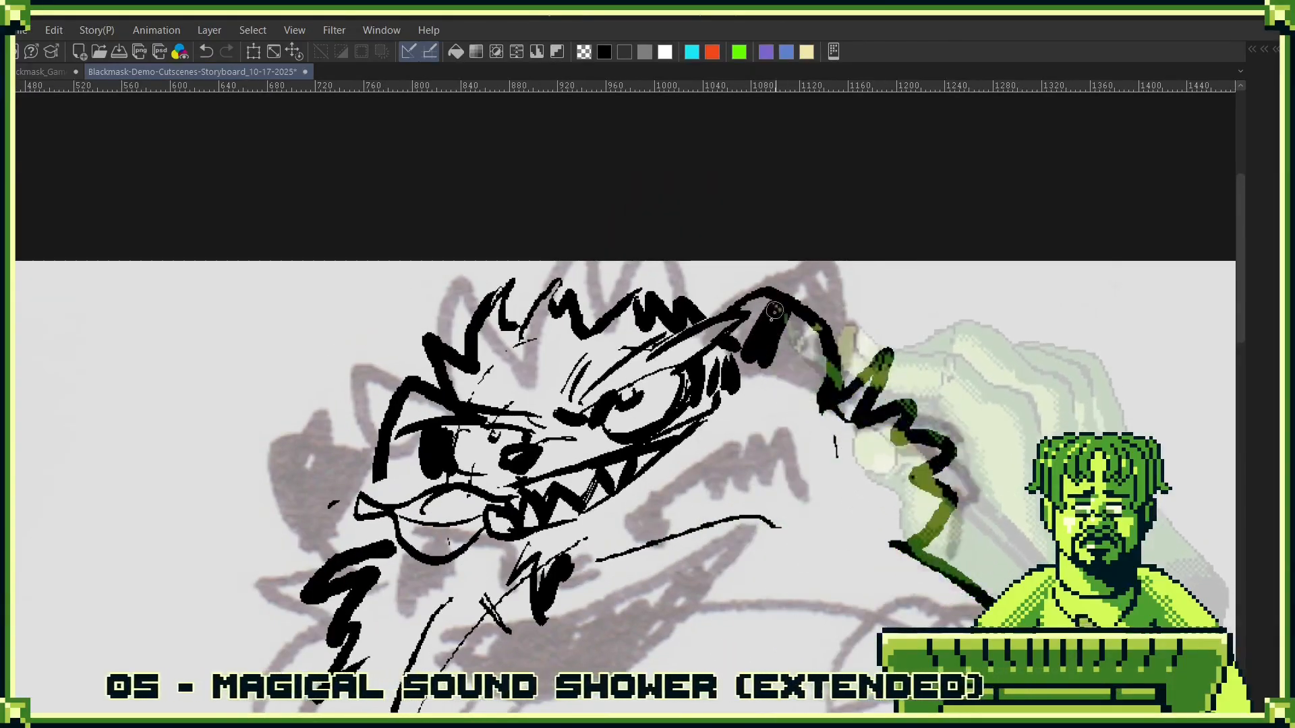
drag(428, 418, 420, 398)
mouse_move(351, 468)
mouse_down()
mouse_move(405, 473)
mouse_move(335, 490)
mouse_move(347, 545)
mouse_up()
scroll(742, 418, down, 3)
space+drag(755, 438, 709, 345)
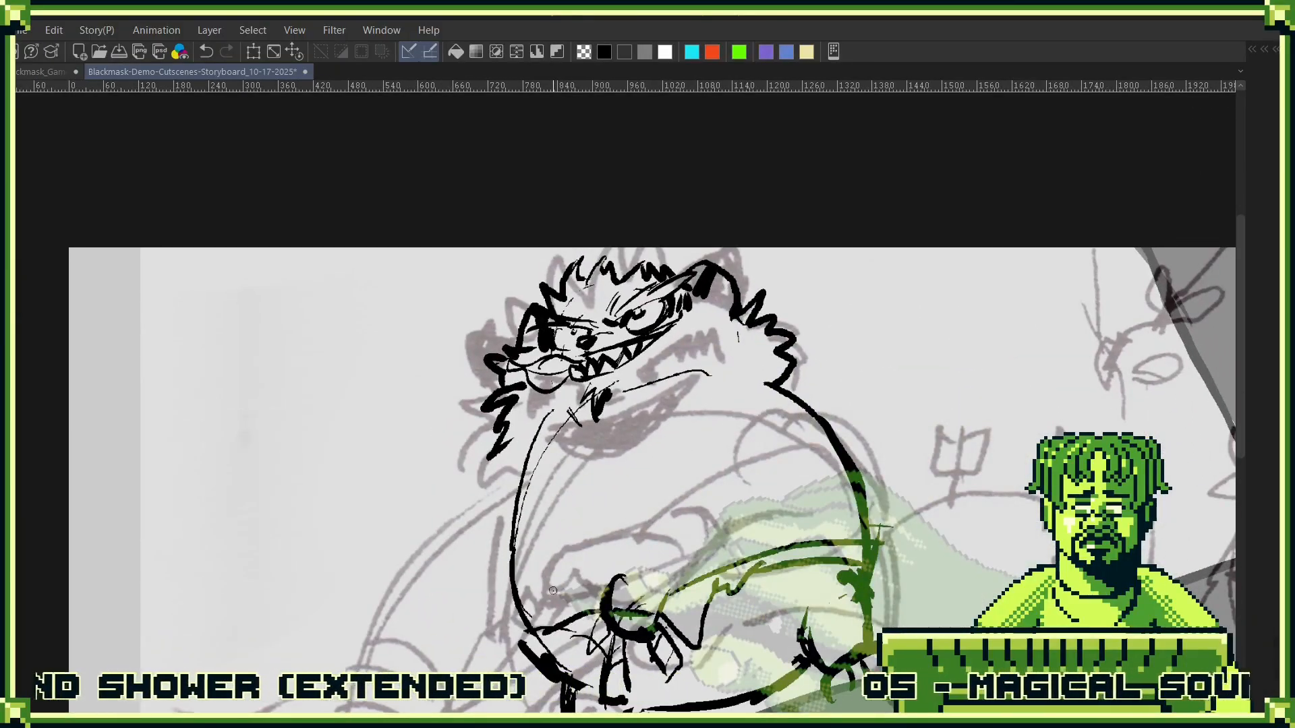
space+drag(553, 590, 690, 519)
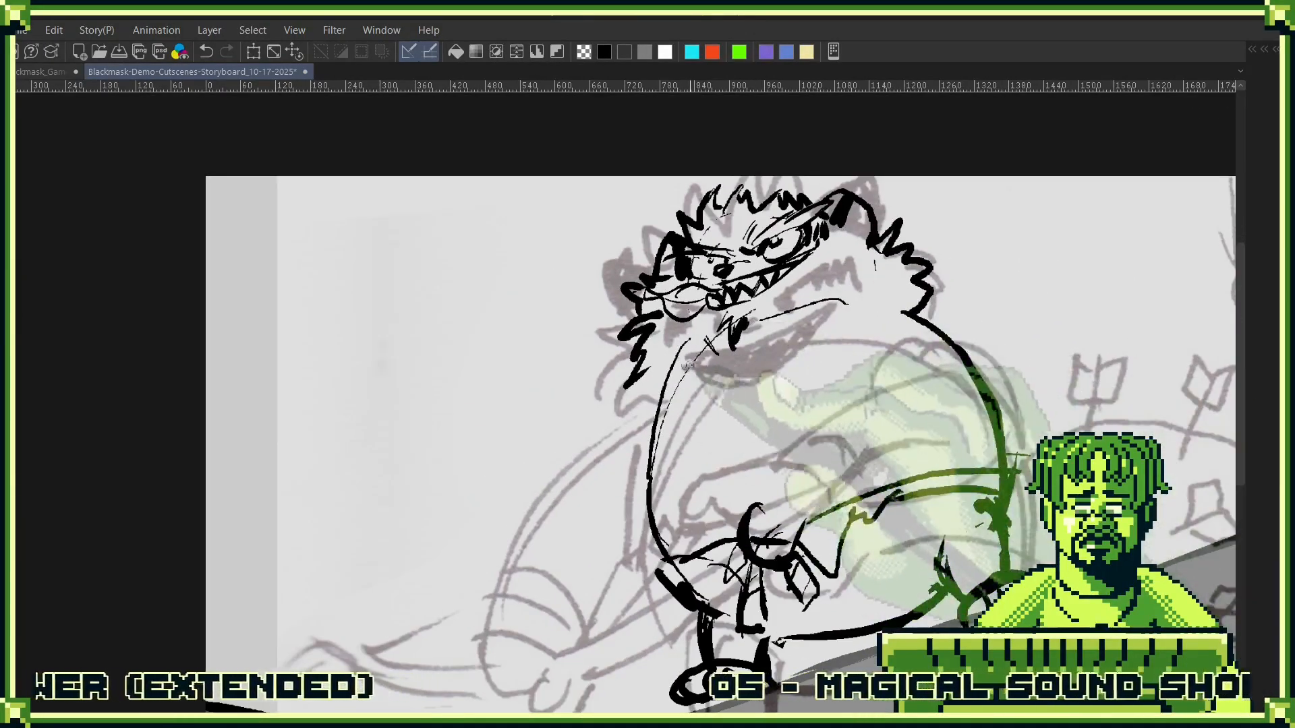
- Ink the lowered forearm with its round fist, a straight arrow shaft across the belly, the second hand, and the raised arm with a furry elbow
mouse_move(642, 403)
mouse_down()
mouse_move(524, 543)
mouse_move(574, 475)
mouse_move(583, 550)
mouse_move(613, 525)
mouse_up()
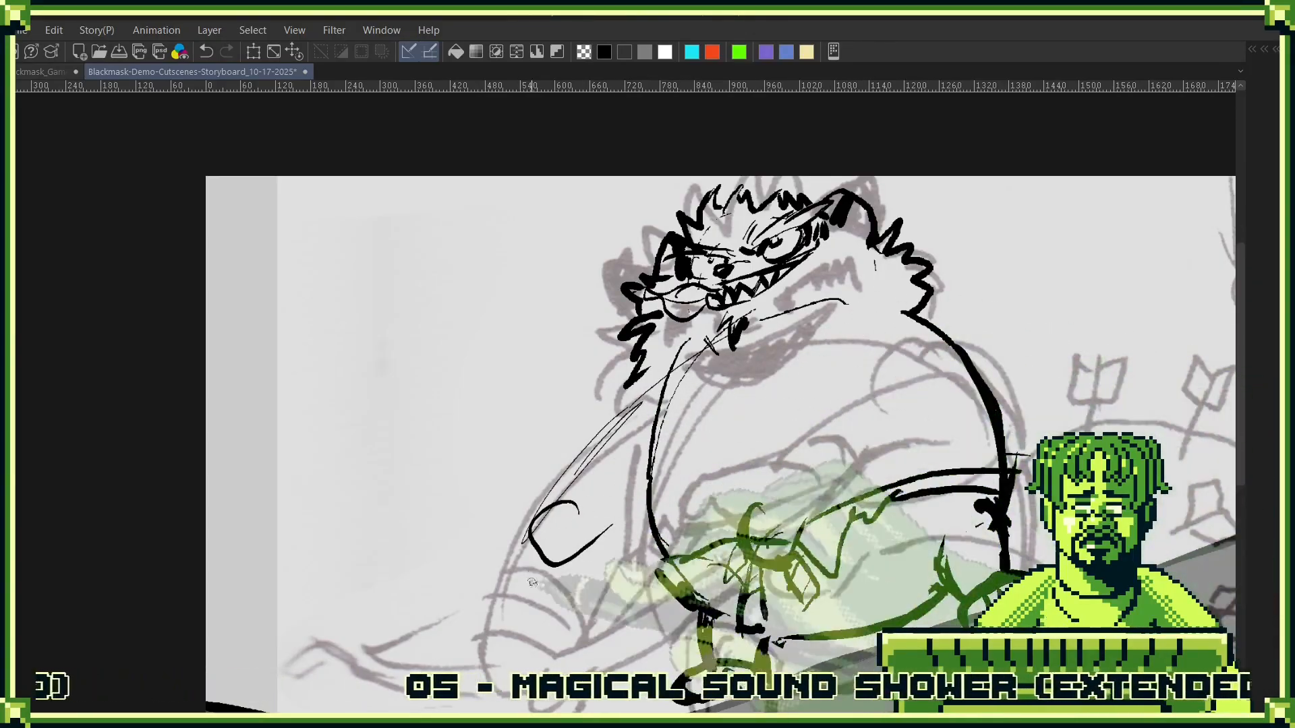
drag(846, 354, 492, 653)
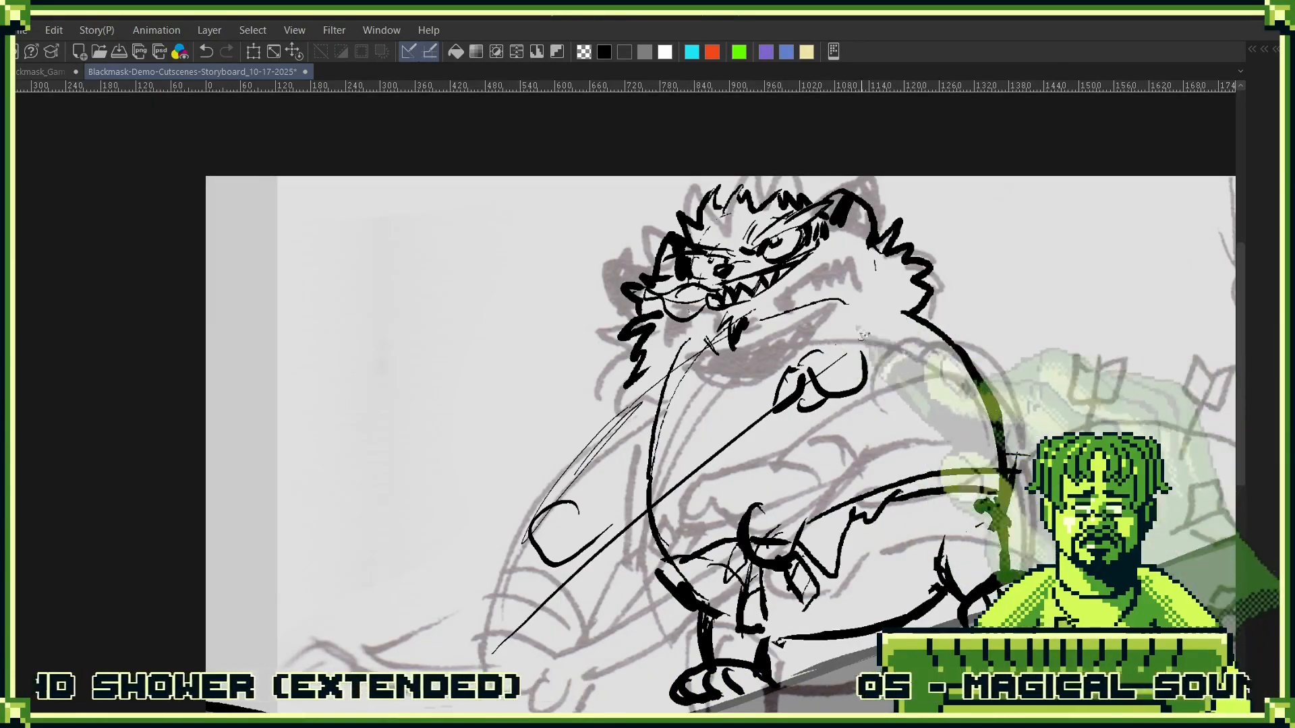
drag(824, 341, 995, 274)
drag(882, 384, 1028, 366)
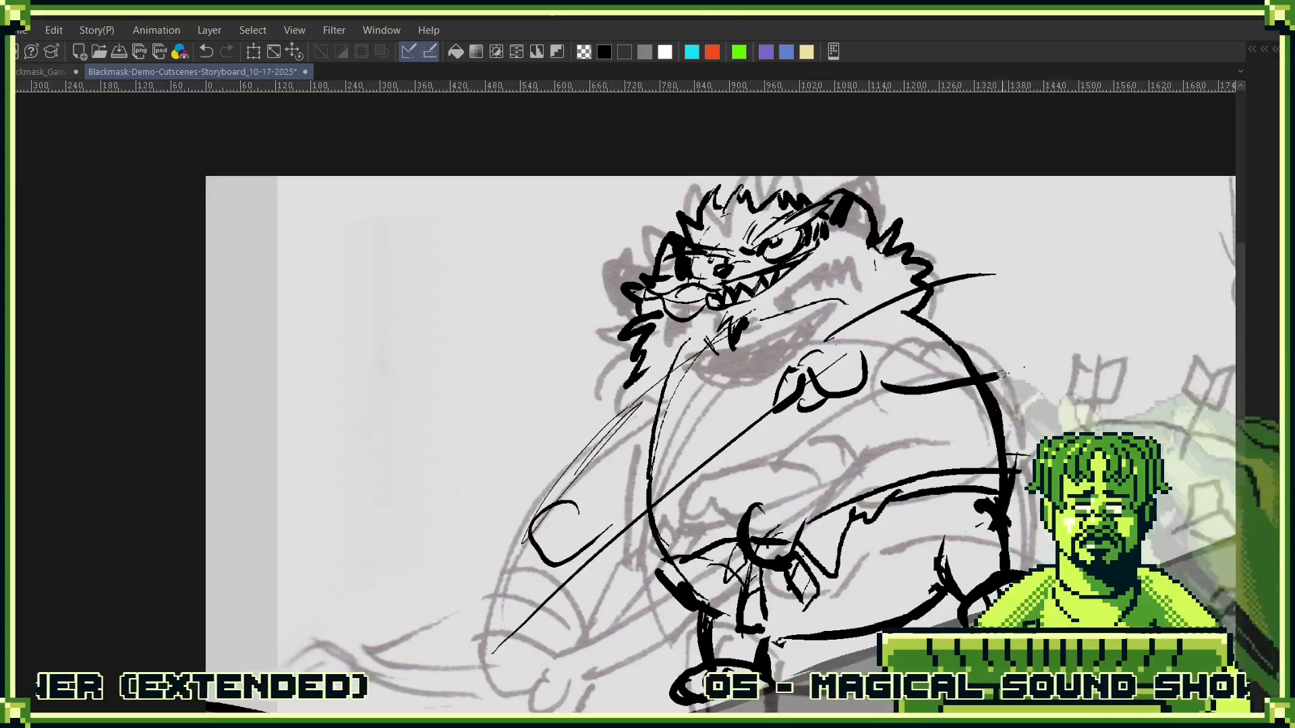
mouse_move(982, 274)
mouse_down()
mouse_move(1053, 280)
mouse_move(1051, 352)
mouse_move(1028, 370)
mouse_up()
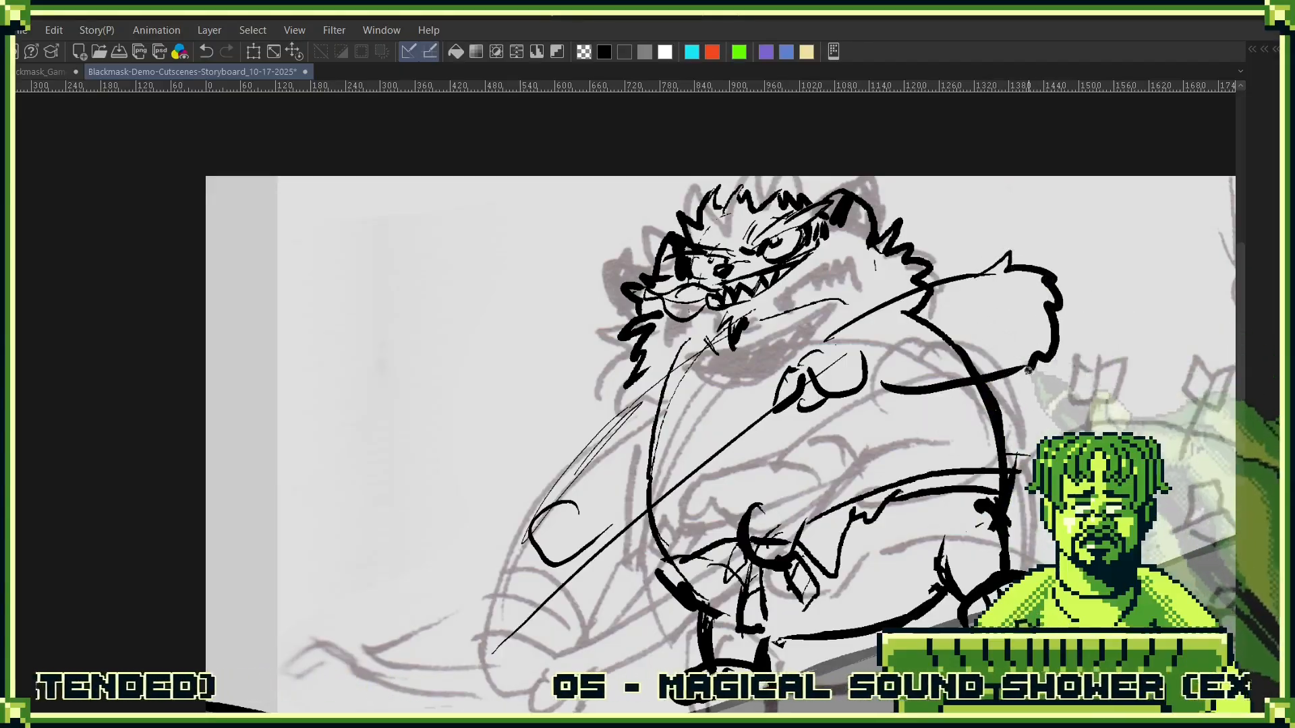
- Add a finger to the lower fist, ink the bow's curved limb from there across the belly to the elbow, and erase the overlapping shaft
mouse_move(613, 514)
mouse_down()
mouse_move(677, 489)
mouse_move(655, 481)
mouse_move(677, 499)
mouse_up()
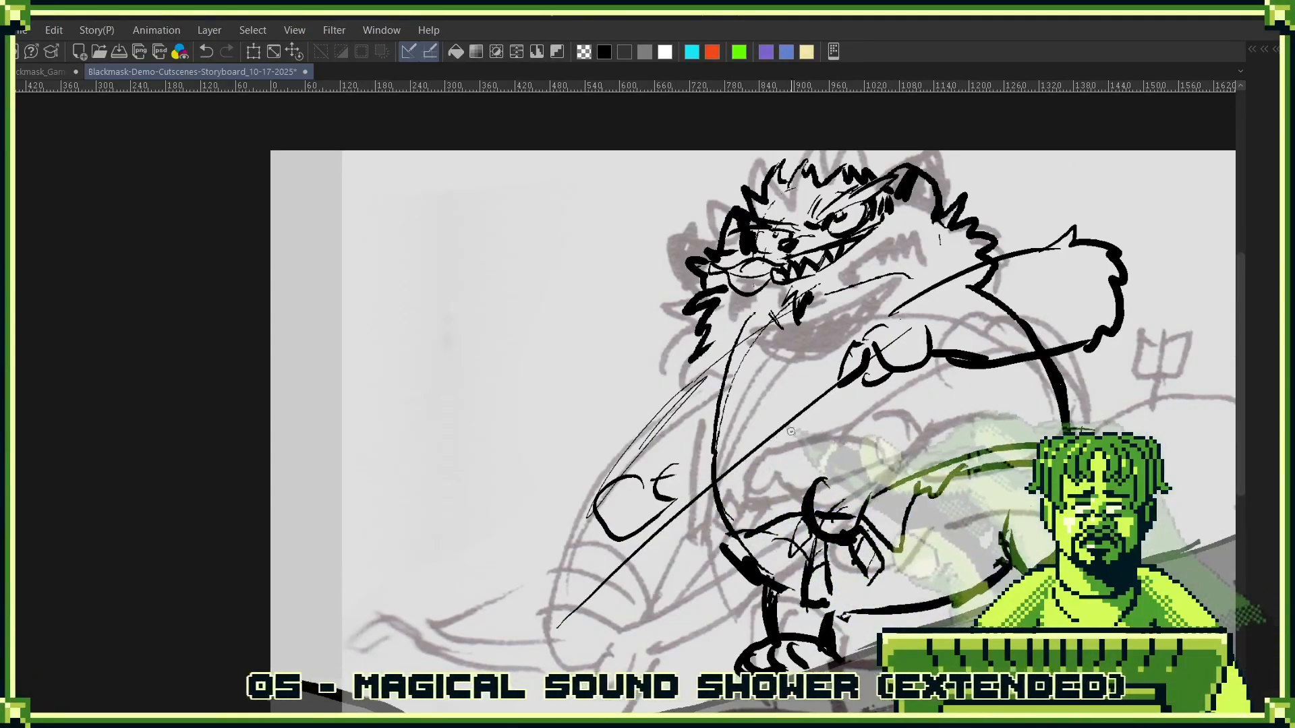
mouse_move(1094, 307)
mouse_down()
mouse_move(966, 354)
mouse_move(857, 444)
mouse_up()
drag(705, 499, 903, 419)
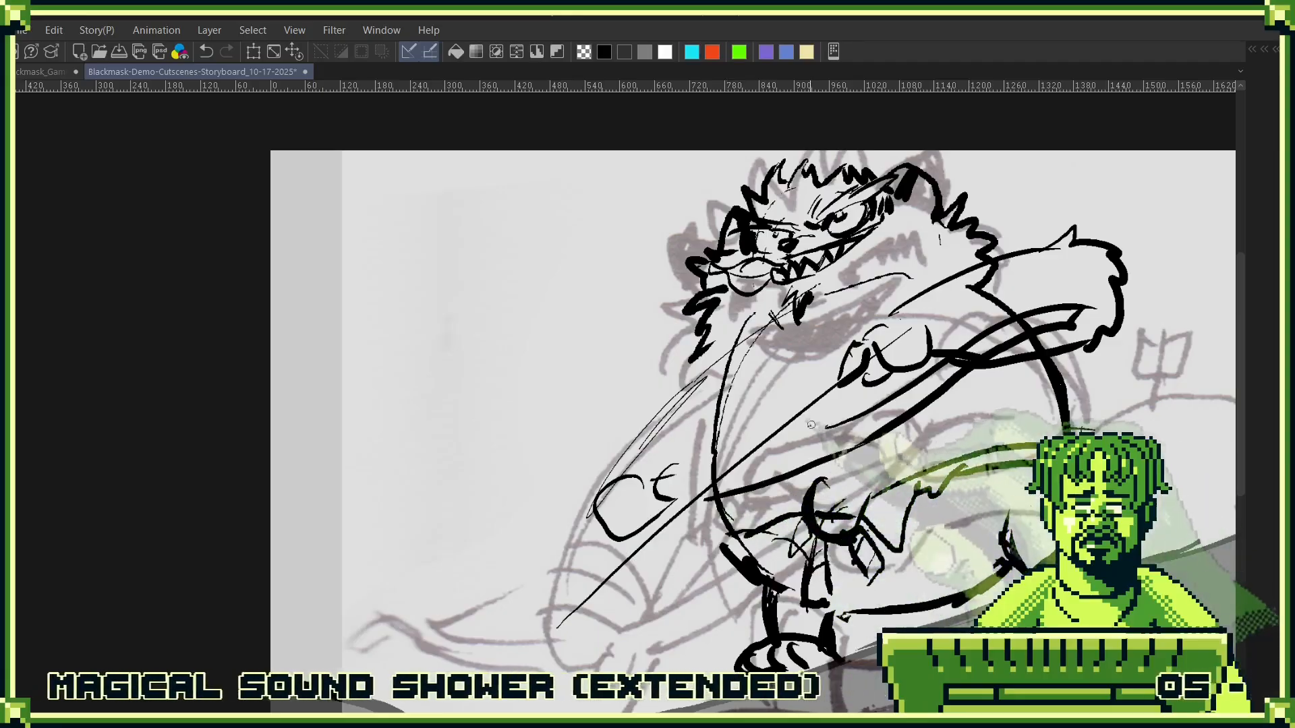
mouse_move(729, 477)
mouse_down()
mouse_move(674, 464)
mouse_move(657, 499)
mouse_move(741, 496)
mouse_move(861, 398)
mouse_up()
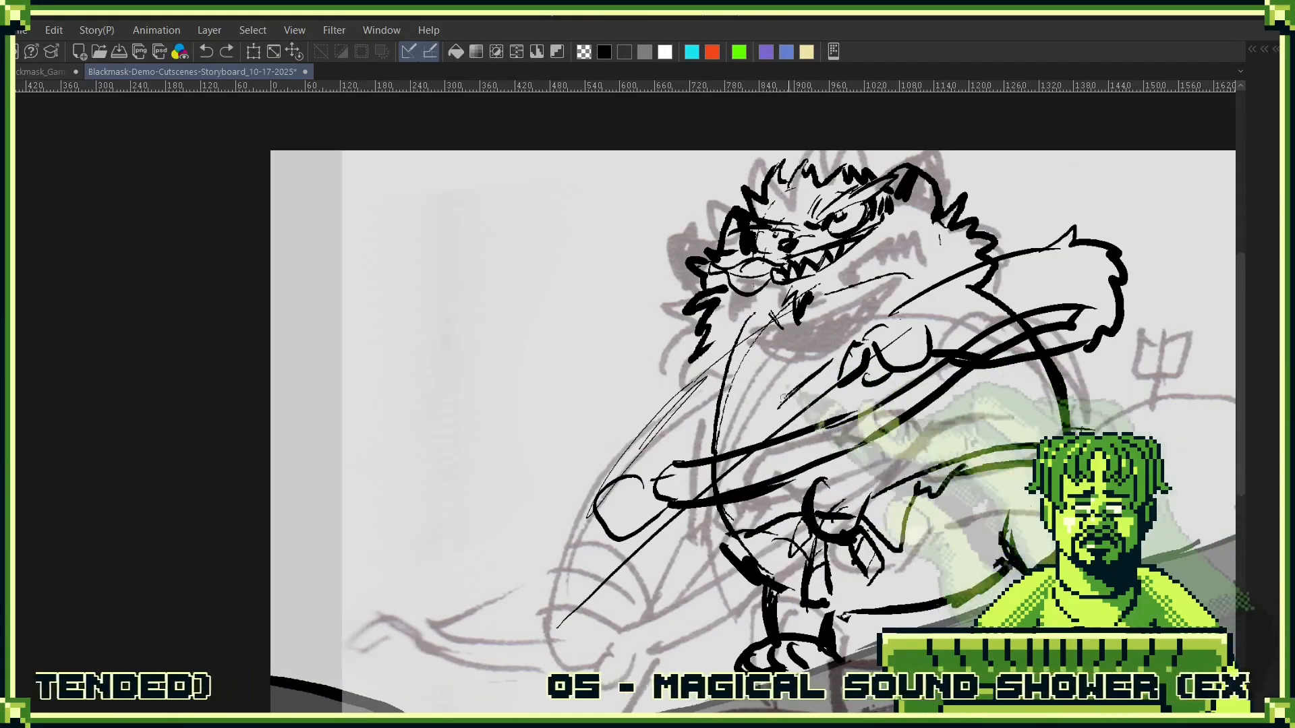
- Ink the arrow's feathers beside the hand on the chest, the shaft's second edge, and a large pointed arrowhead at the lower end
drag(785, 399, 777, 428)
drag(831, 358, 834, 383)
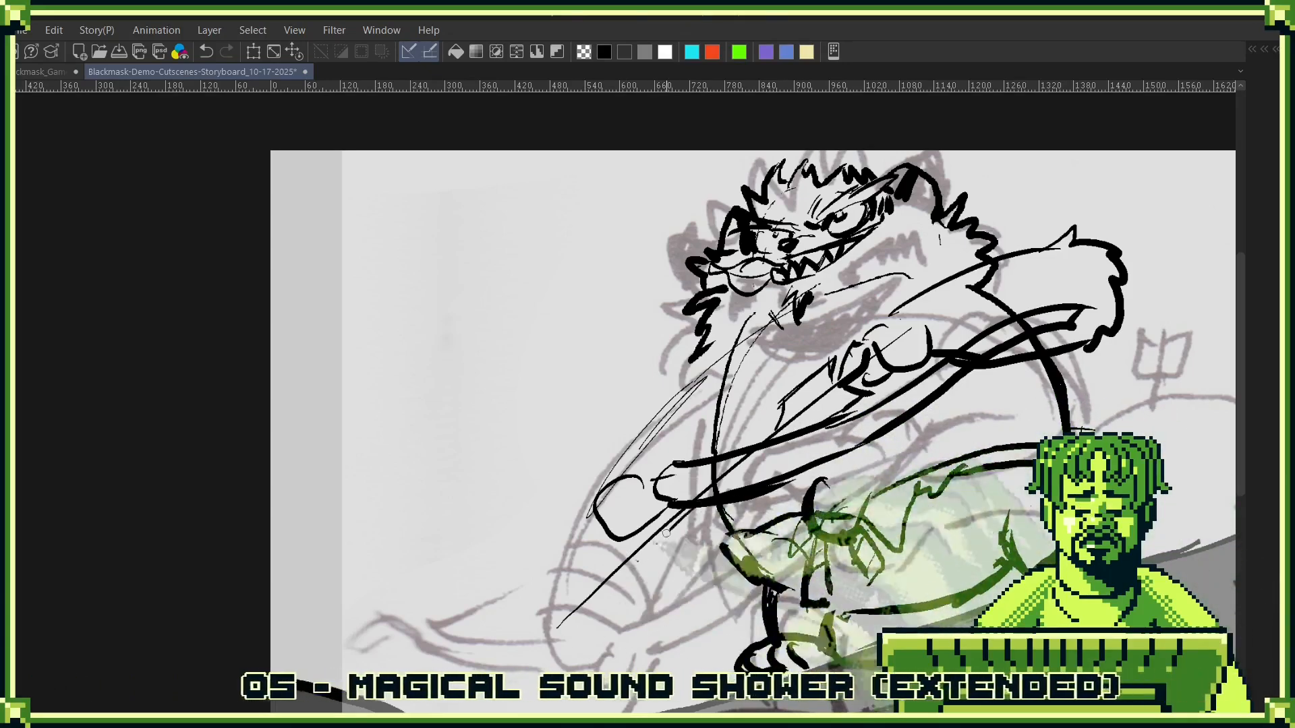
mouse_move(695, 509)
mouse_down()
mouse_move(557, 635)
mouse_move(787, 488)
mouse_up()
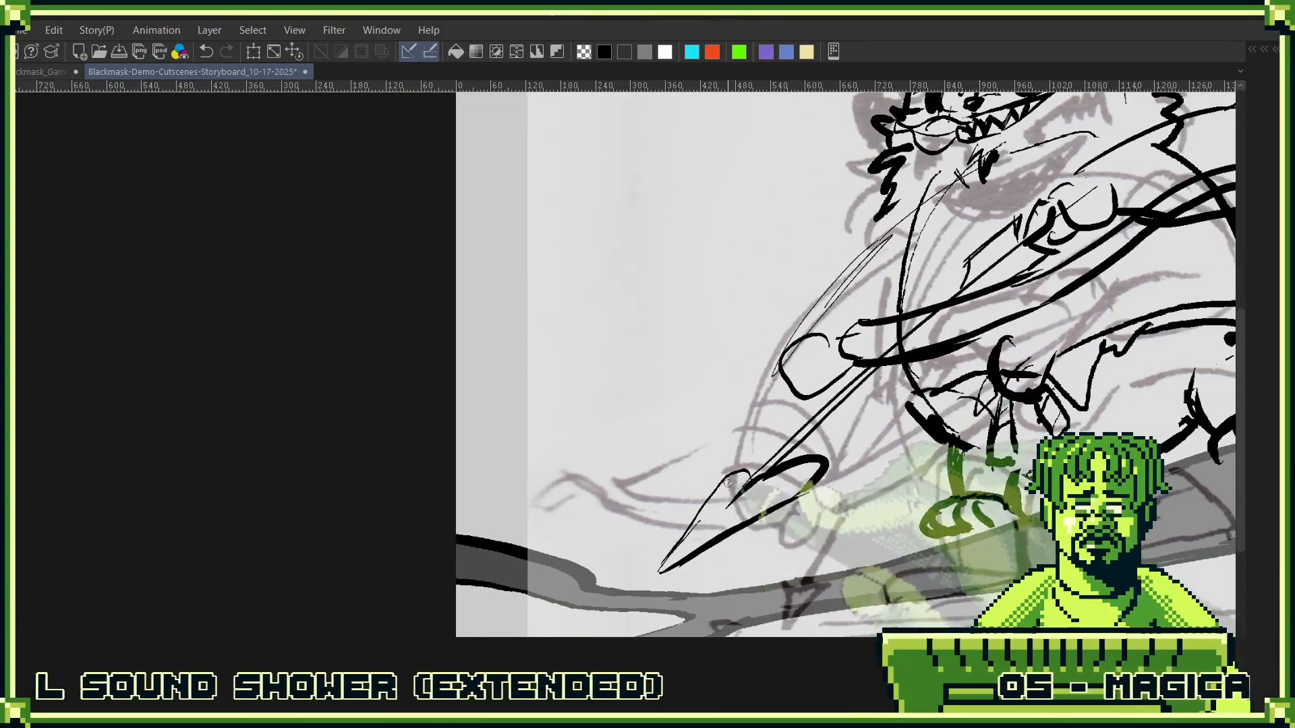
drag(760, 466, 809, 432)
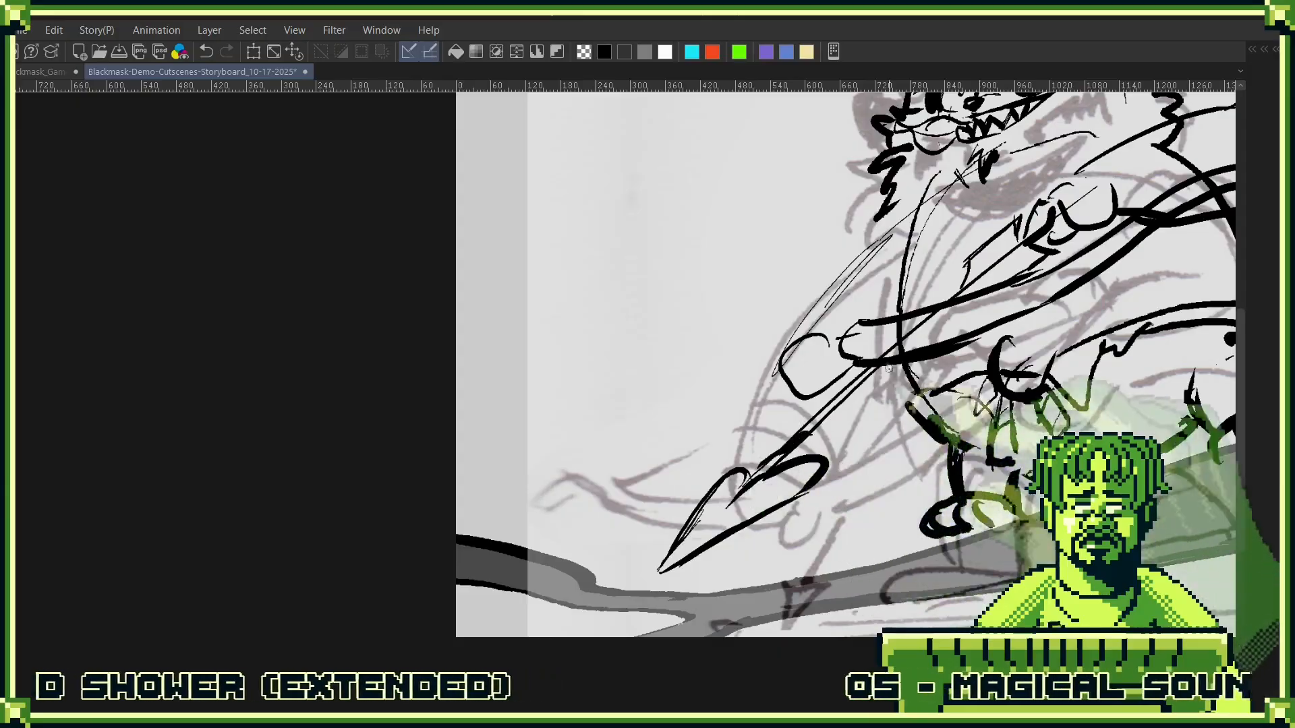
- Ink the bow's other limb with a curled tip beyond the lower fist, and darken the fist's fingers gripping it
drag(800, 362, 742, 469)
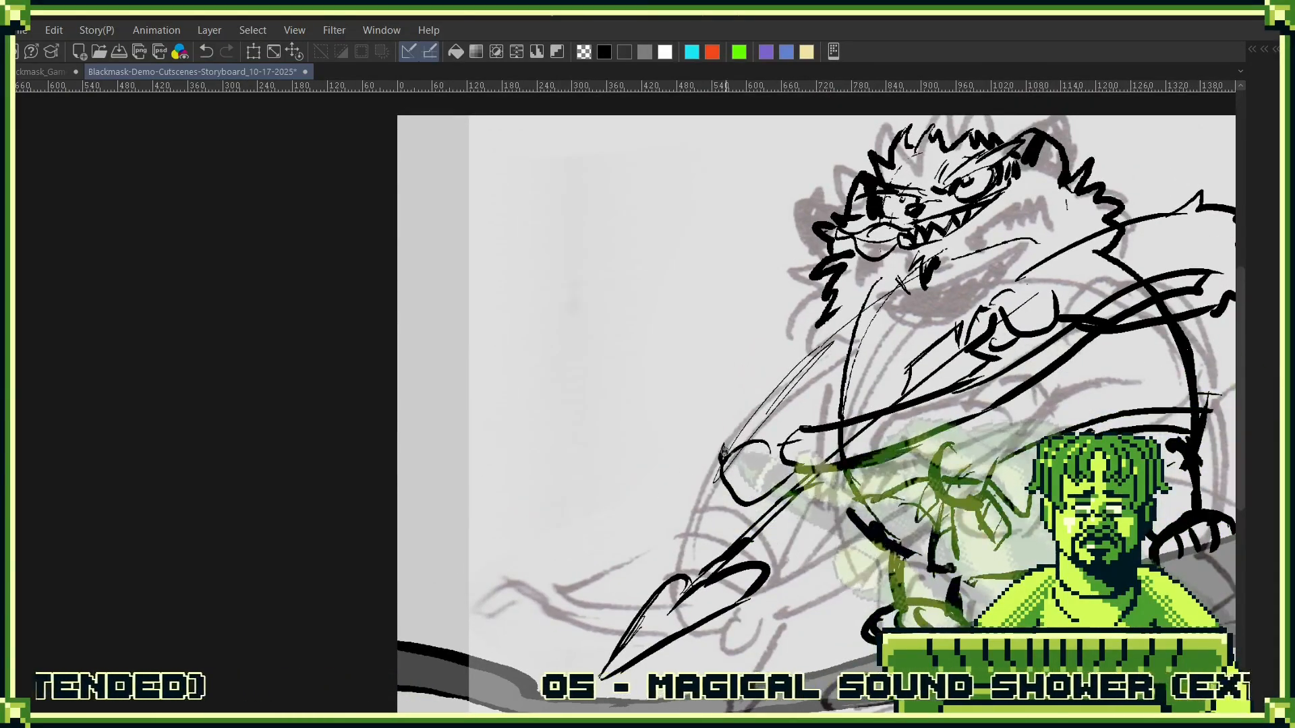
mouse_move(581, 474)
mouse_down()
mouse_move(737, 421)
mouse_move(630, 497)
mouse_move(707, 434)
mouse_move(501, 479)
mouse_move(573, 476)
mouse_up()
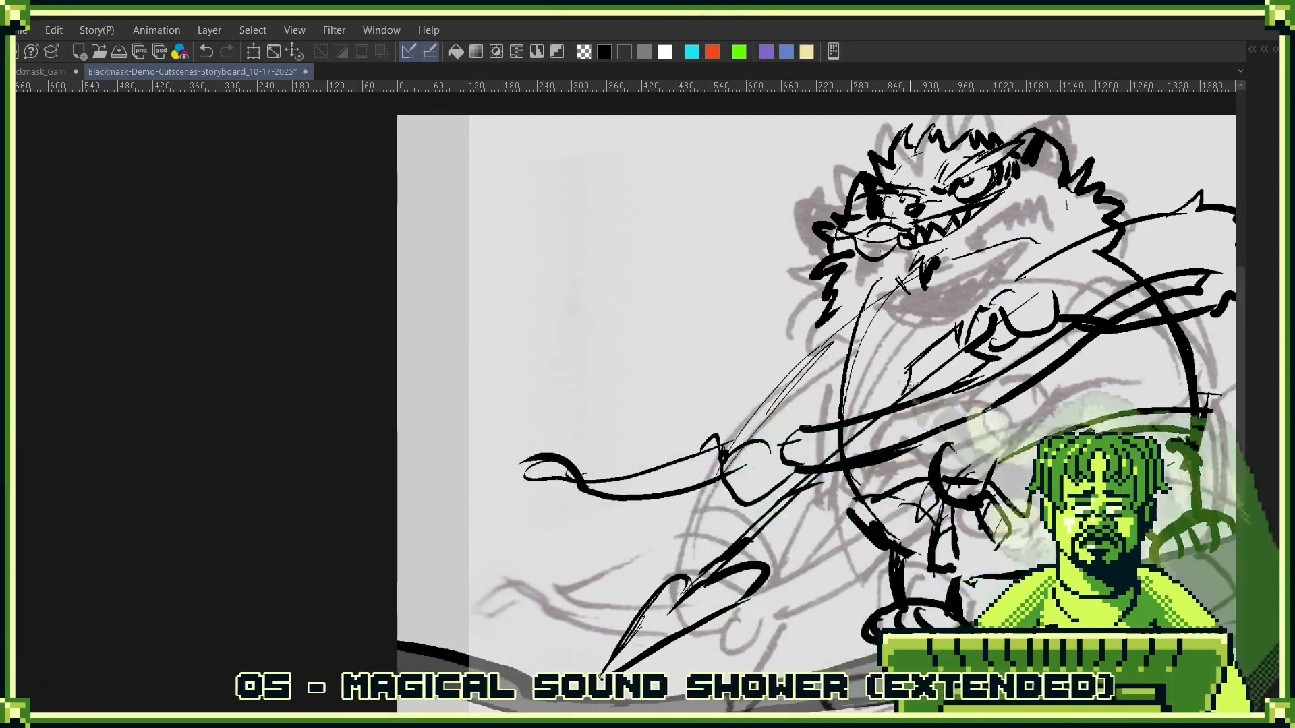
drag(870, 367, 763, 425)
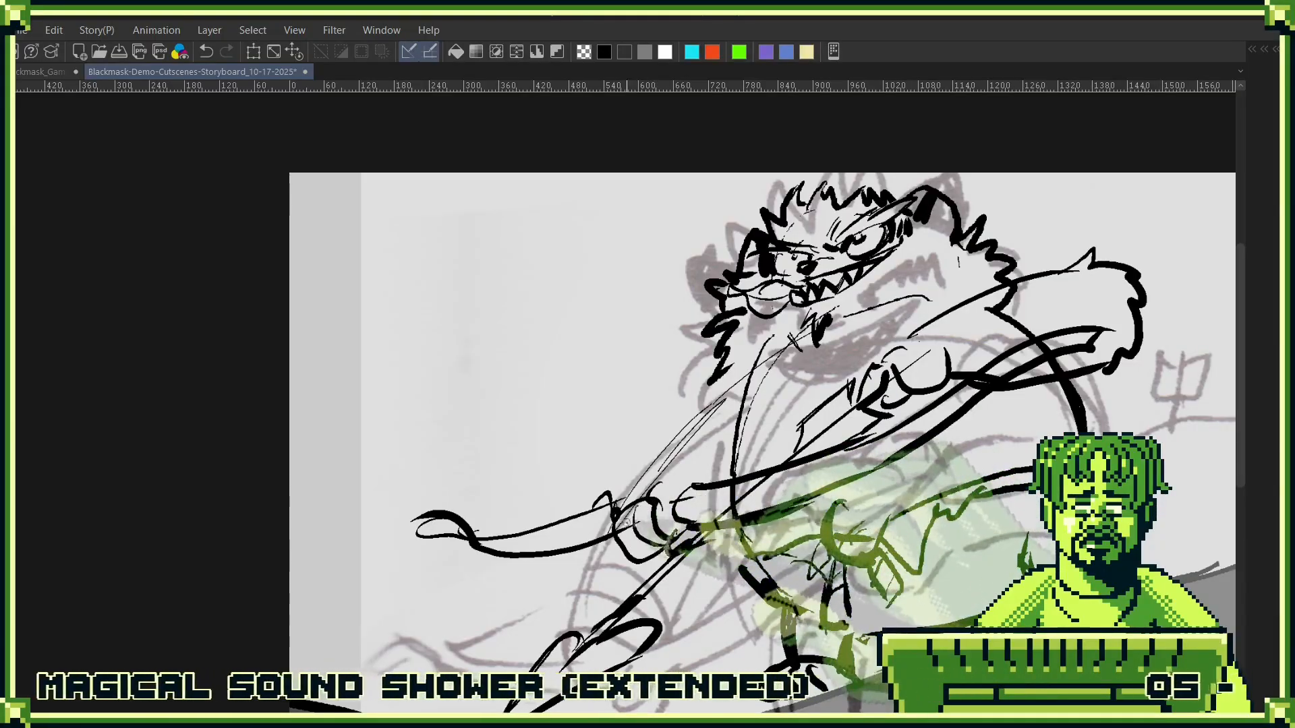
mouse_move(624, 518)
mouse_down()
mouse_move(641, 552)
mouse_move(622, 549)
mouse_up()
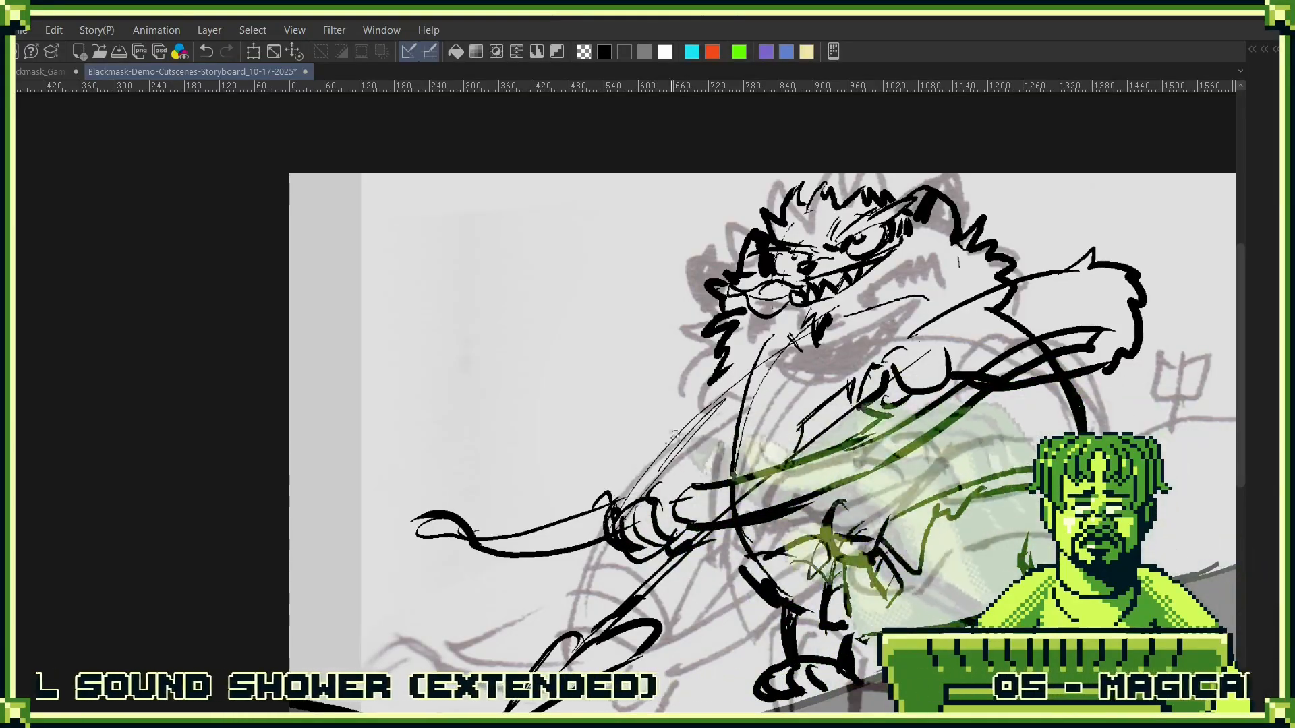
- Ink the lowered forearm's outer edge with shoulder fur, and draw curved wrap bands around both arms
drag(612, 512, 748, 406)
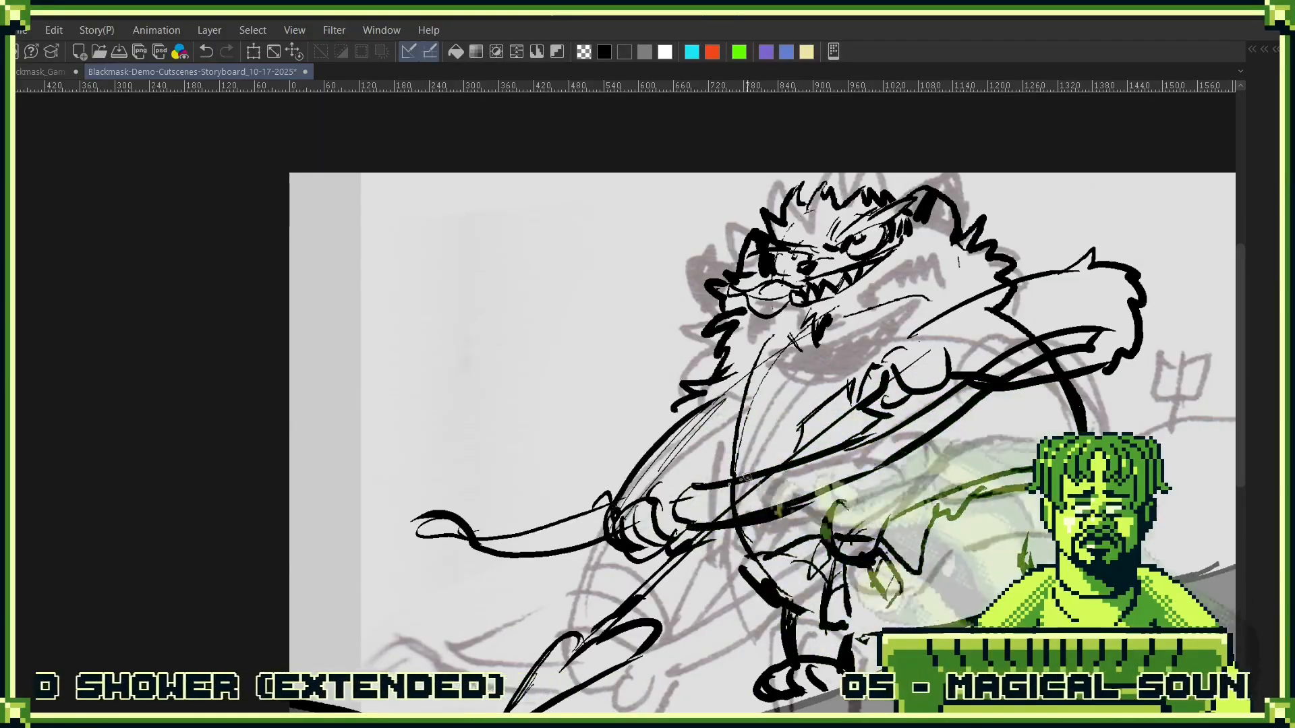
mouse_move(701, 478)
mouse_down()
mouse_move(626, 480)
mouse_move(619, 506)
mouse_up()
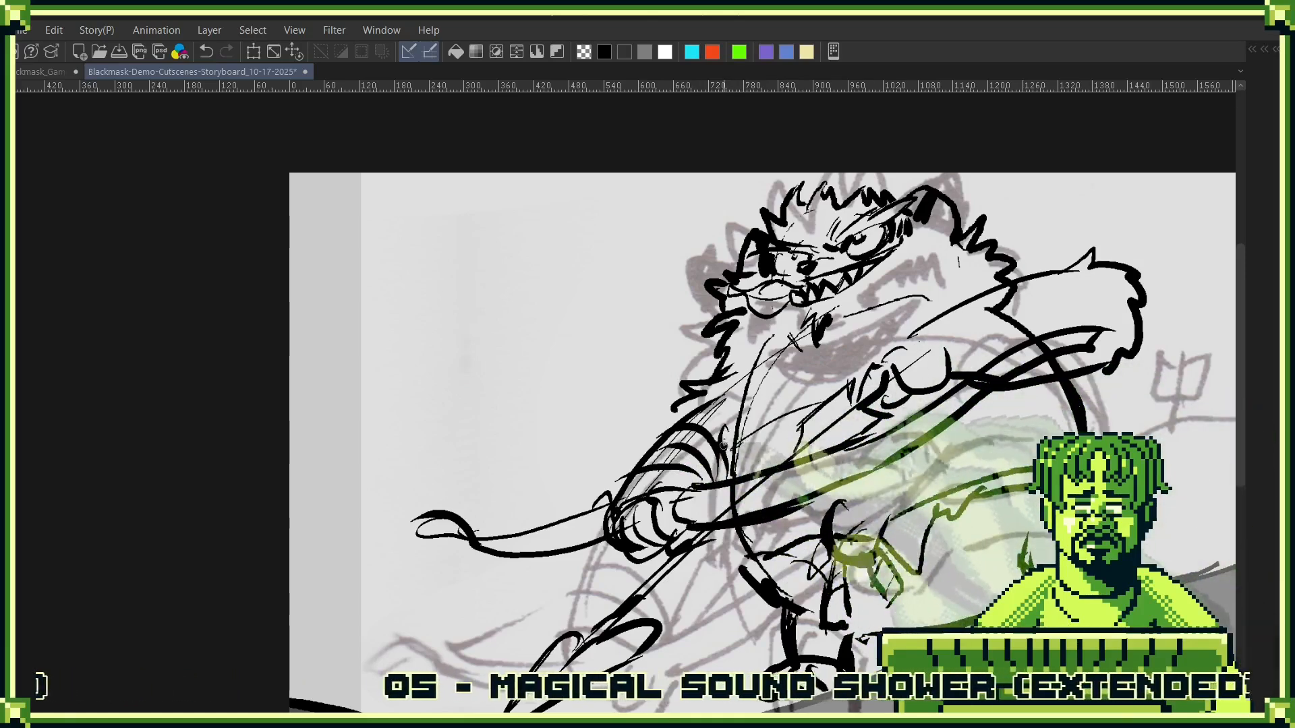
drag(723, 445, 733, 446)
drag(944, 378, 783, 457)
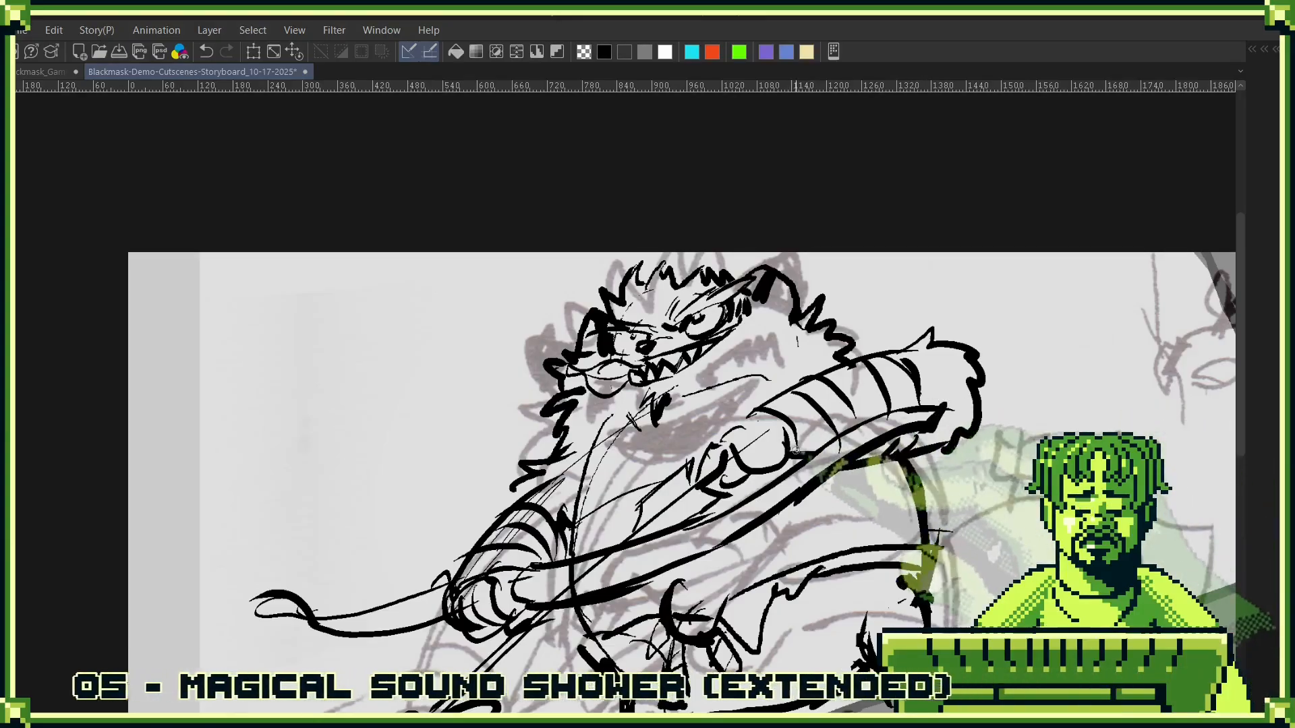
- Ink the fingers of the hand on the chest, and add fur strokes below the chin and around the shoulders in place of the guide lines
mouse_move(744, 431)
mouse_down()
mouse_move(728, 466)
mouse_move(782, 436)
mouse_up()
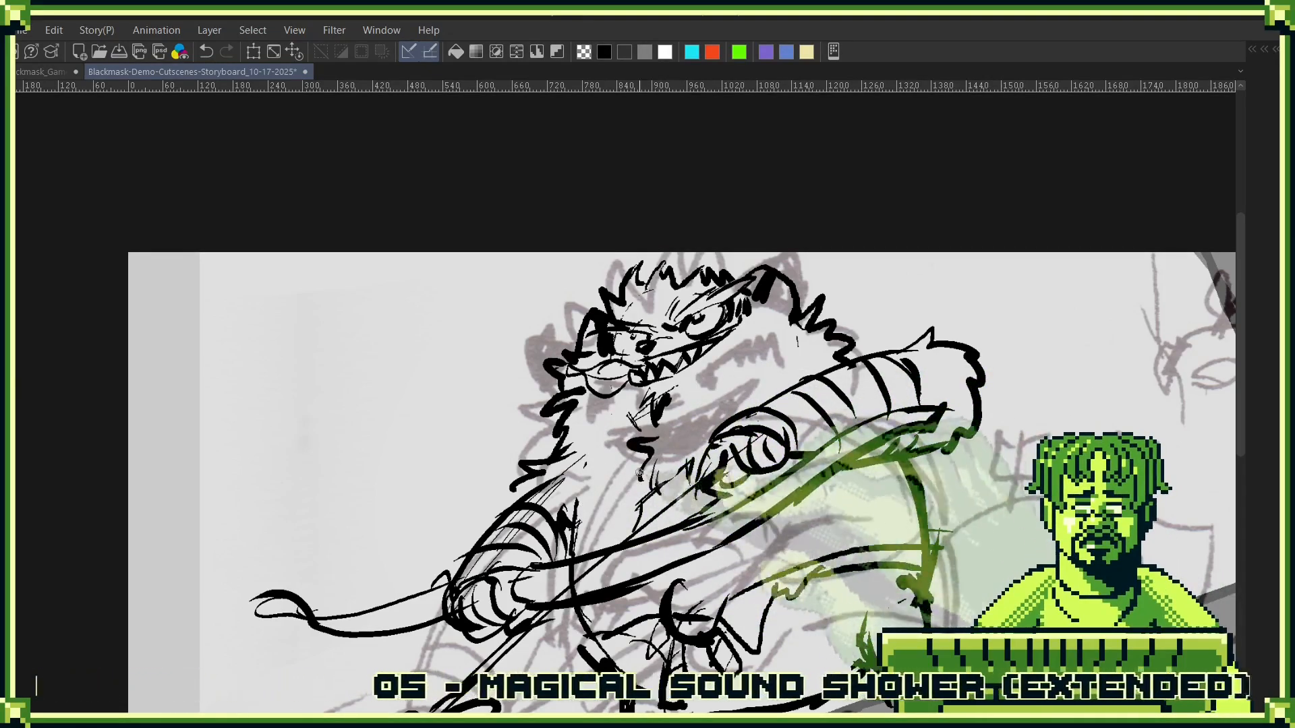
drag(639, 473, 582, 479)
mouse_move(725, 399)
mouse_down()
mouse_move(773, 374)
mouse_move(794, 398)
mouse_up()
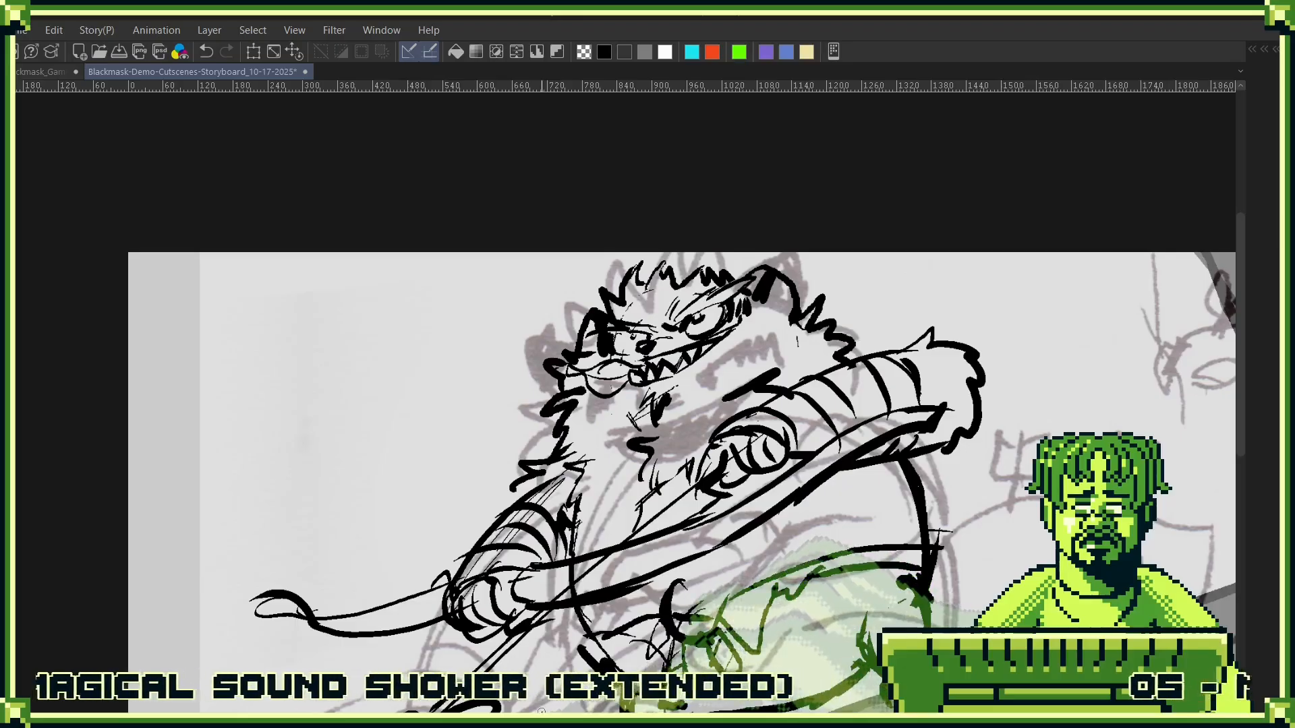
- Outline the large pointed shape trailing behind the body, from beneath the belly to its tip and back along the upper edge to the waist
drag(813, 563, 603, 412)
mouse_move(584, 557)
mouse_down()
mouse_move(616, 474)
mouse_move(930, 465)
mouse_move(1039, 317)
mouse_up()
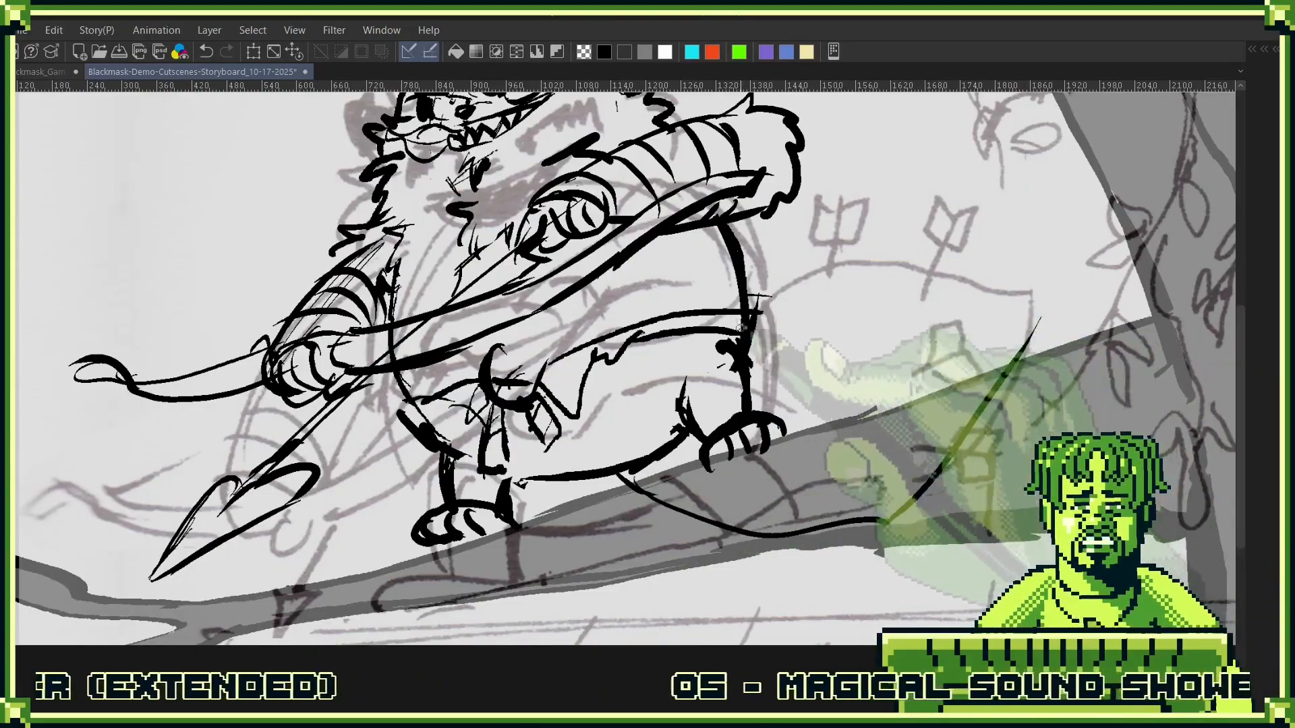
mouse_move(755, 316)
mouse_down()
mouse_move(901, 253)
mouse_move(1036, 276)
mouse_move(1042, 311)
mouse_up()
- Ink three feathered arrows stuck in the trailing shape, two along its upper edge and one lower down near the tip
mouse_move(840, 222)
mouse_down()
mouse_move(824, 296)
mouse_move(856, 224)
mouse_move(827, 291)
mouse_move(855, 272)
mouse_move(828, 325)
mouse_up()
drag(797, 265, 810, 329)
mouse_move(941, 289)
mouse_down()
mouse_move(909, 379)
mouse_move(920, 272)
mouse_move(903, 315)
mouse_up()
drag(905, 315, 923, 338)
mouse_move(944, 298)
mouse_down()
mouse_move(956, 288)
mouse_move(956, 325)
mouse_up()
drag(957, 325, 925, 336)
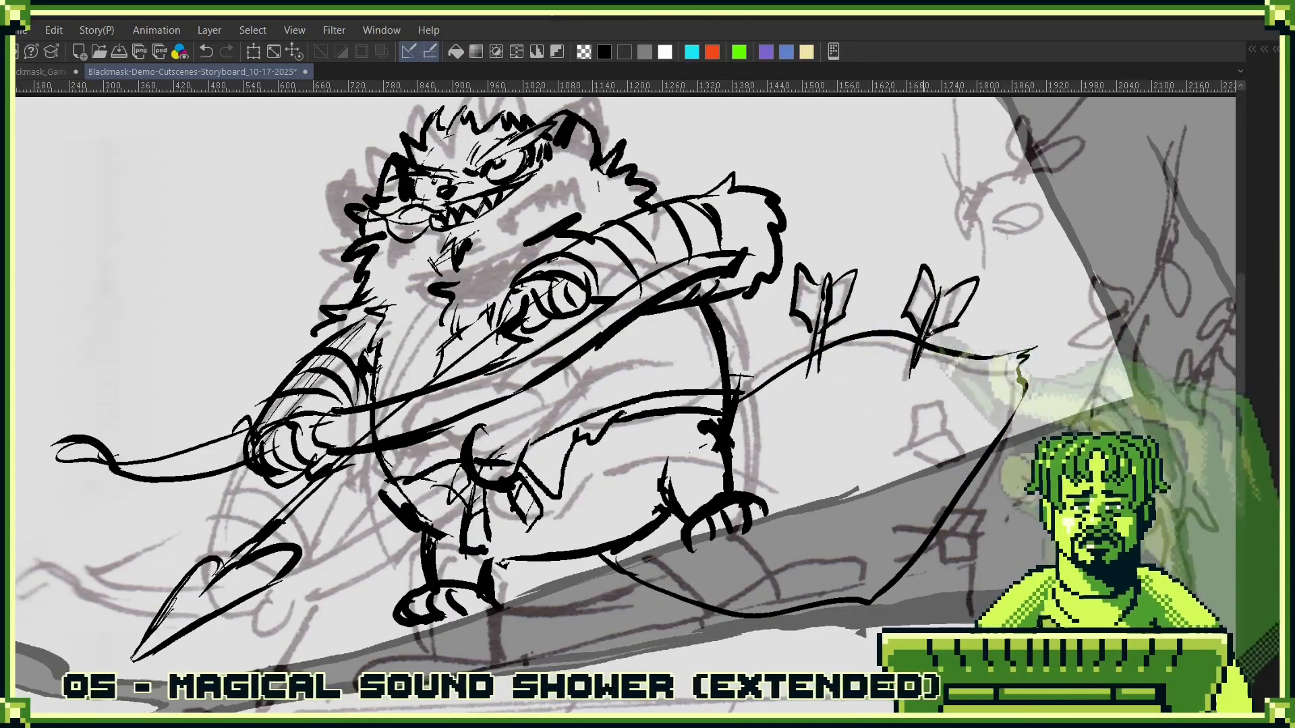
mouse_move(939, 409)
mouse_down()
mouse_move(918, 425)
mouse_move(941, 408)
mouse_move(899, 454)
mouse_up()
mouse_move(942, 372)
mouse_down()
mouse_move(910, 413)
mouse_move(964, 394)
mouse_move(924, 426)
mouse_move(958, 405)
mouse_move(970, 413)
mouse_move(935, 442)
mouse_move(890, 436)
mouse_move(895, 459)
mouse_move(899, 422)
mouse_move(880, 465)
mouse_up()
drag(926, 357, 897, 375)
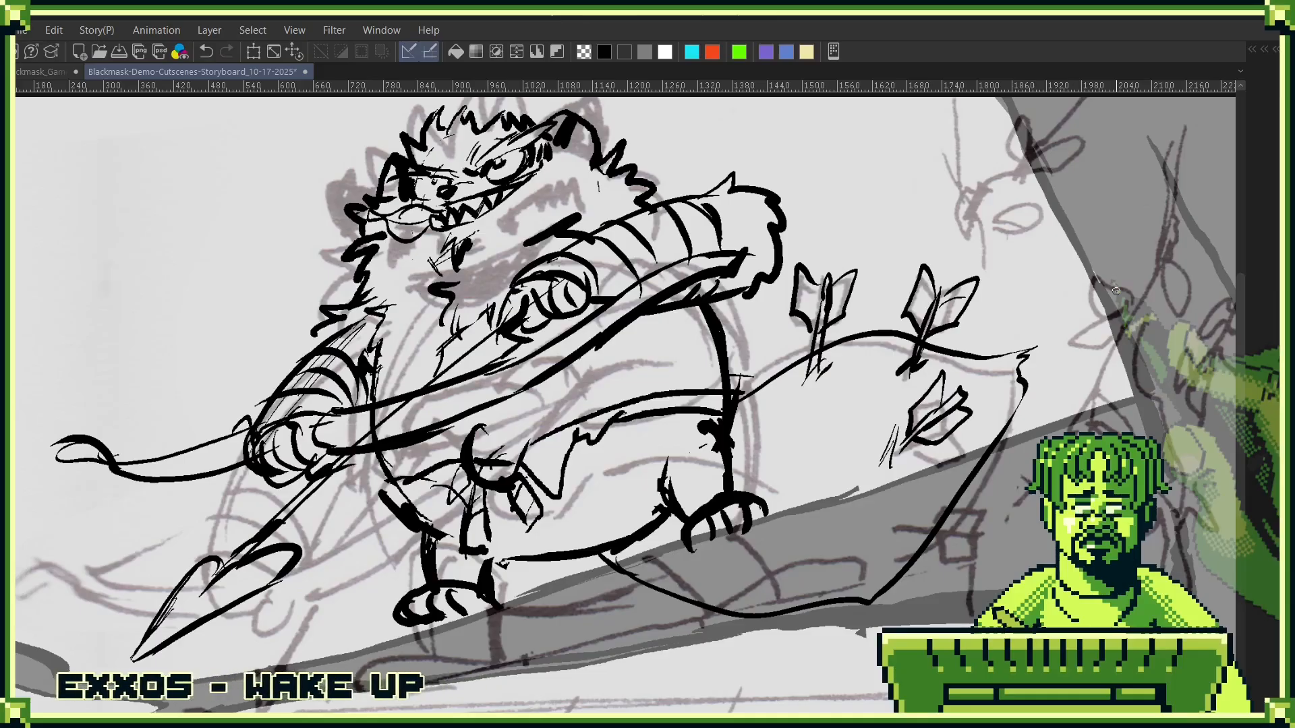
- Rename the Folder 1 layer folder as Nad
key(F7)
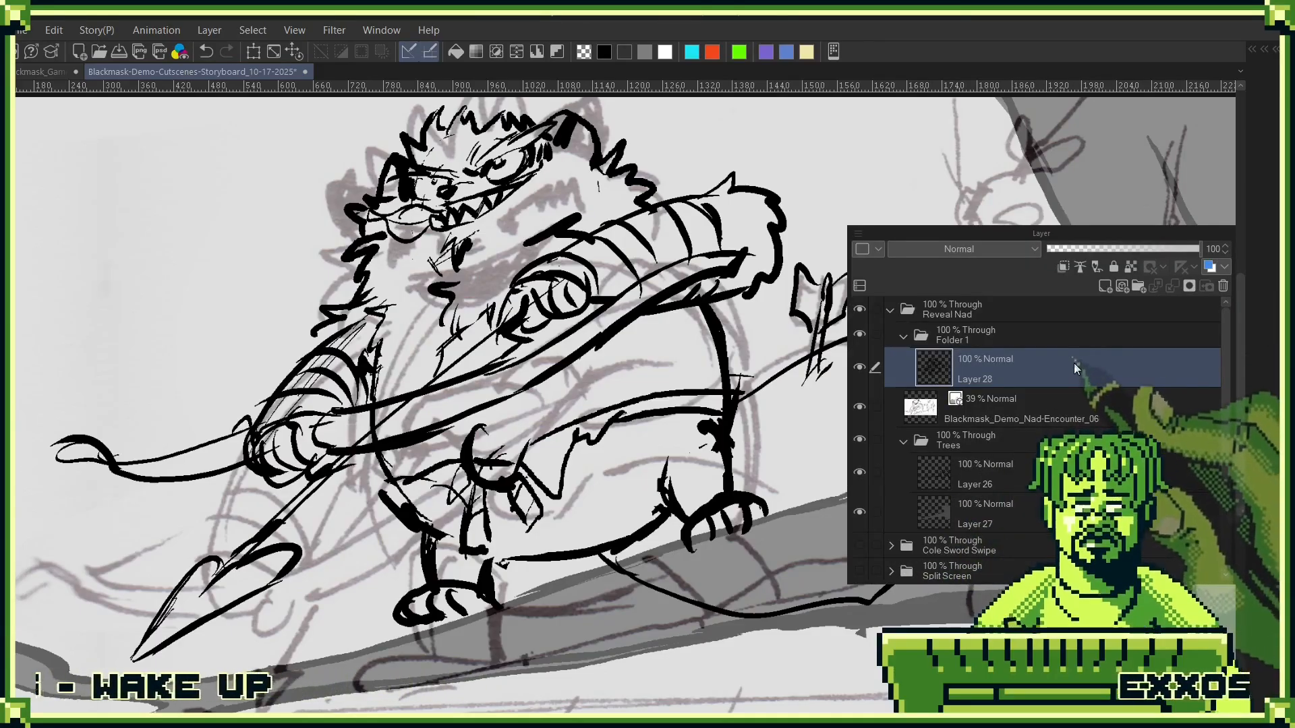
click(958, 340)
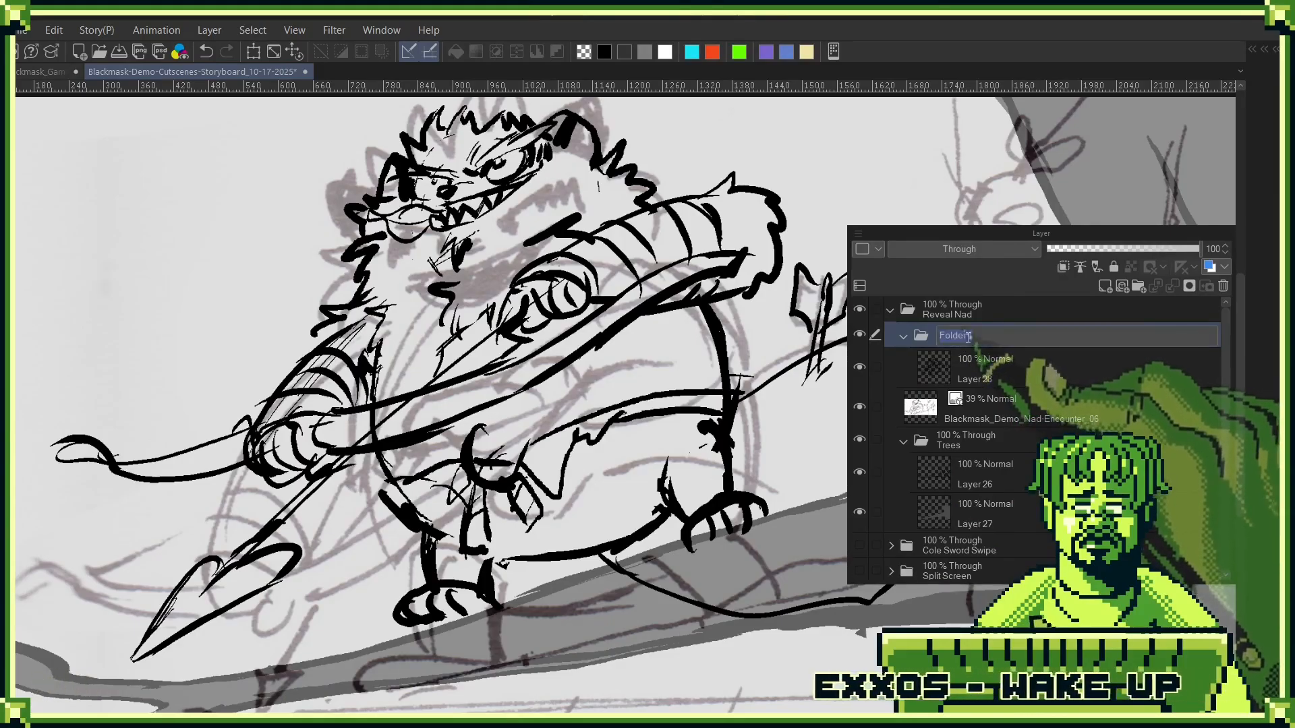
double_click(969, 334)
text(Nad)
key(Return)
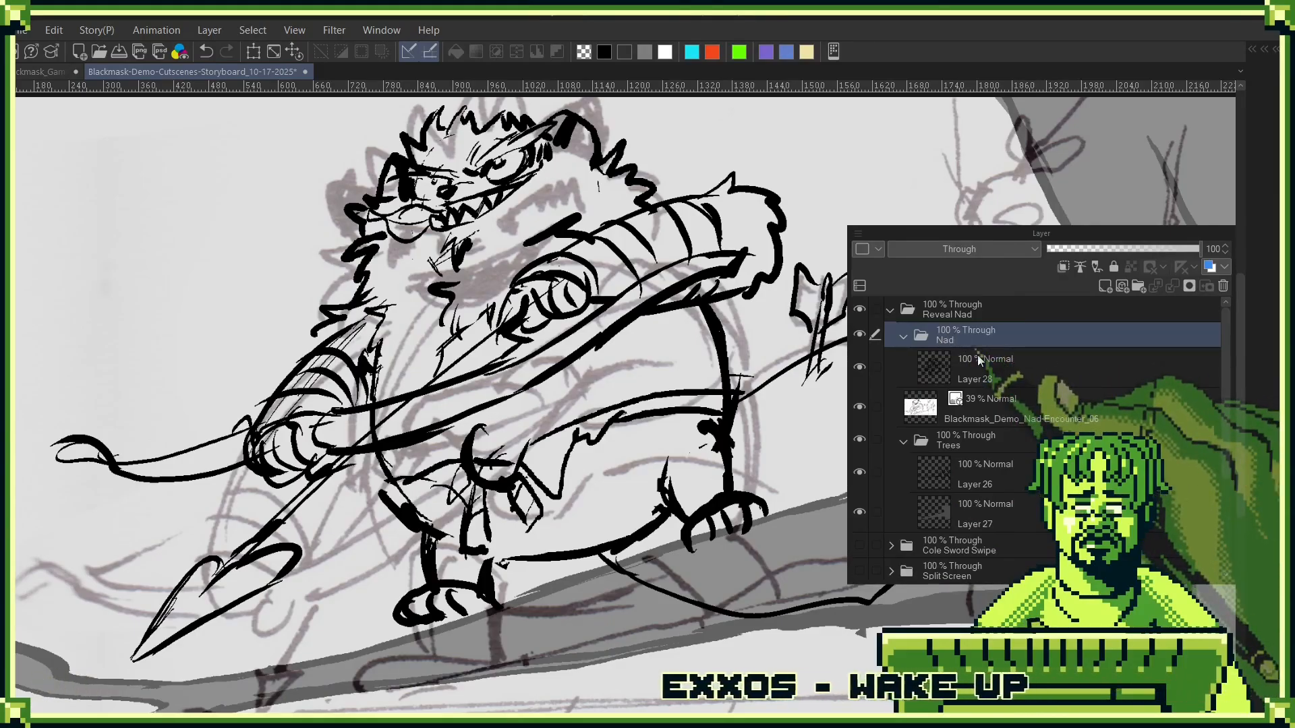
- Create a new raster layer in the Nad folder, place it beneath the line art on Layer 28, and make it active
click(1062, 355)
click(1105, 286)
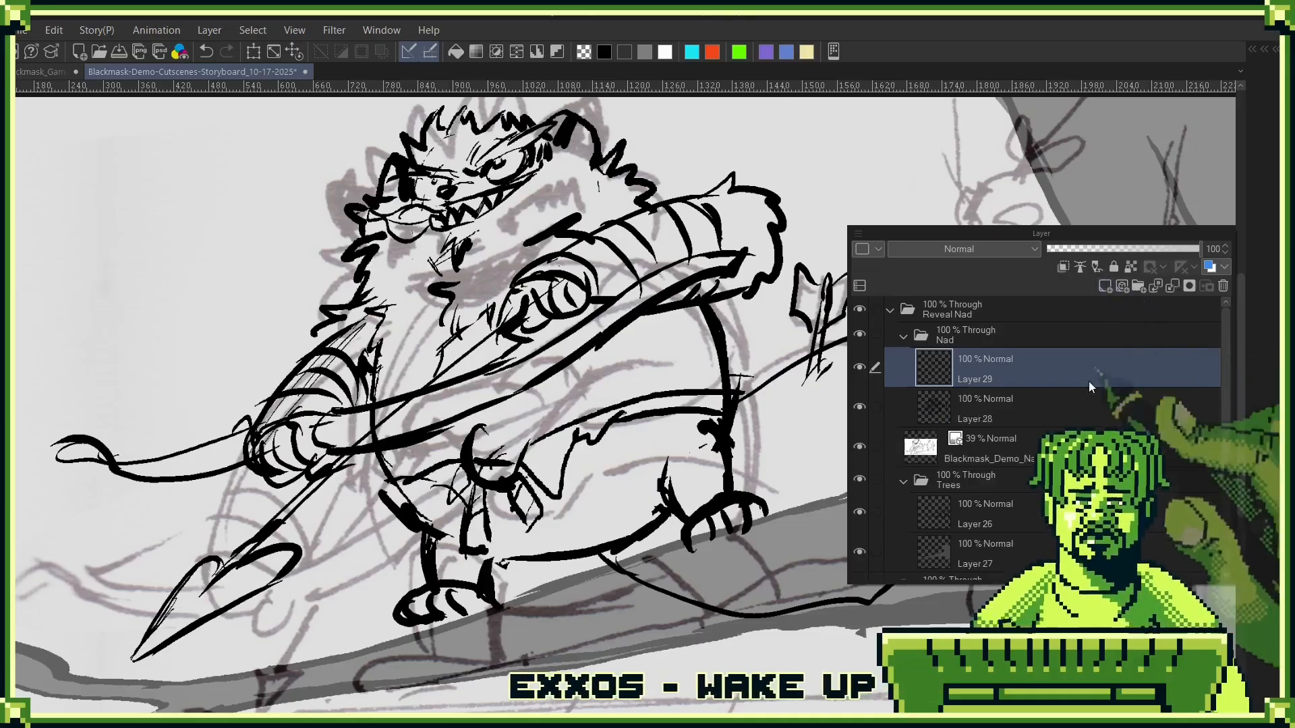
drag(1018, 403, 1058, 362)
click(1037, 399)
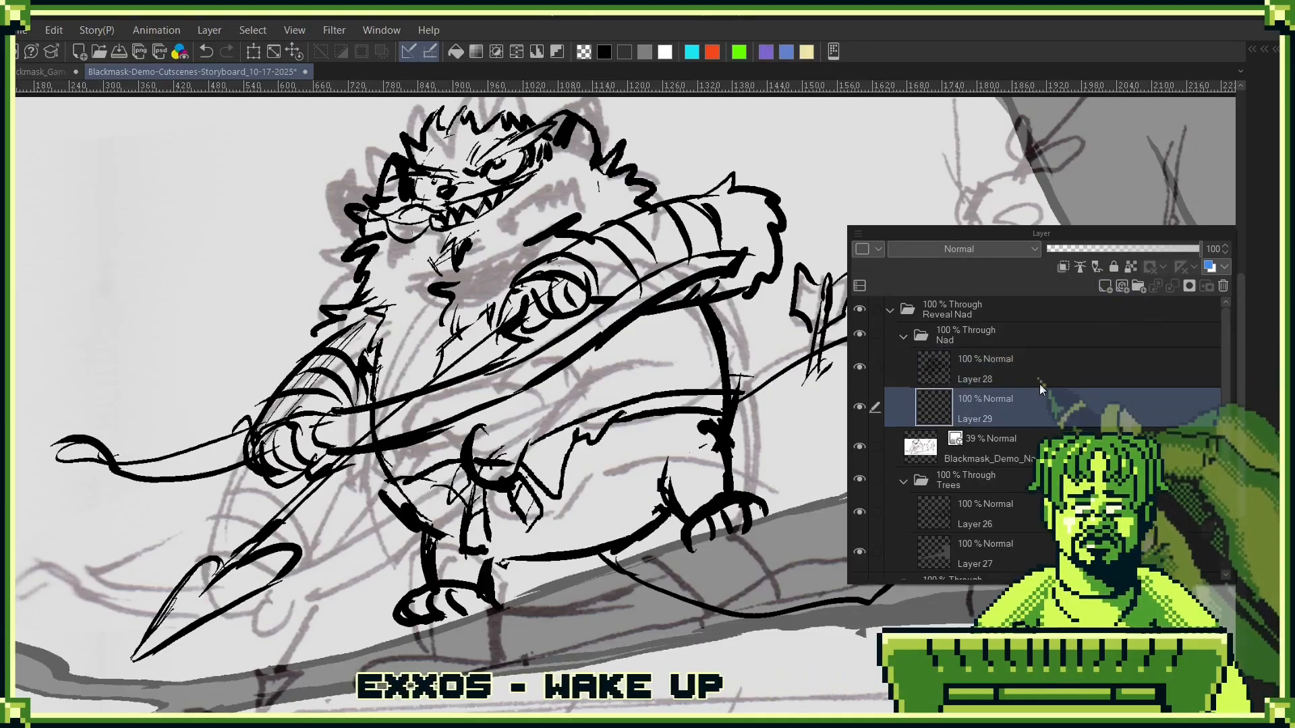
- Paint white inside the large arrowhead and along the arrow shaft up to the lower fist and waist
click(666, 54)
drag(472, 567, 807, 512)
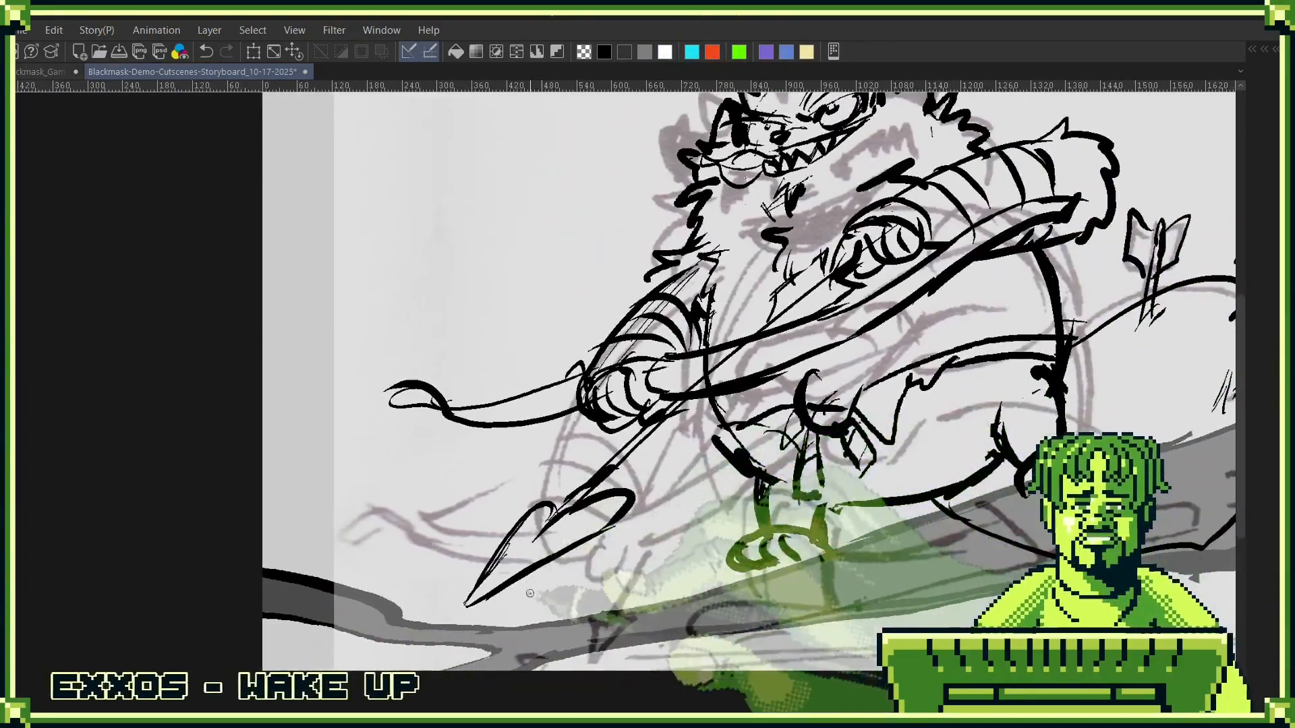
drag(469, 602, 621, 507)
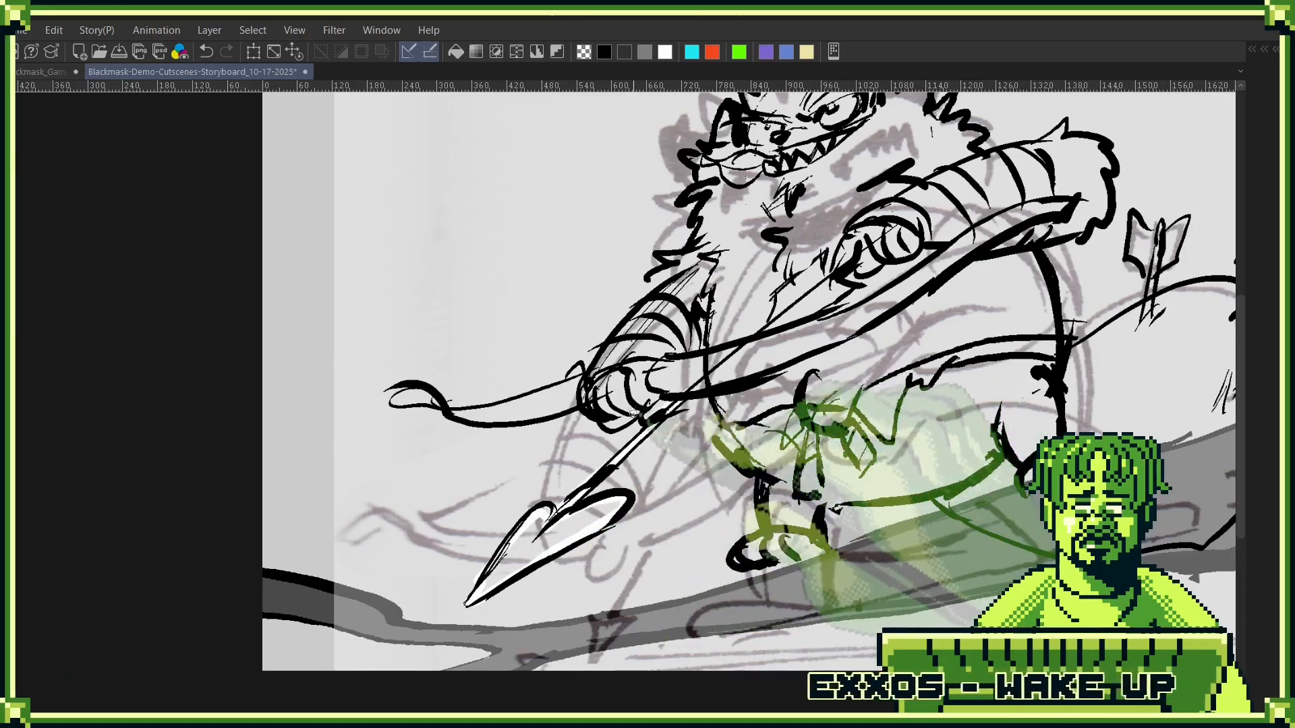
drag(644, 421, 582, 449)
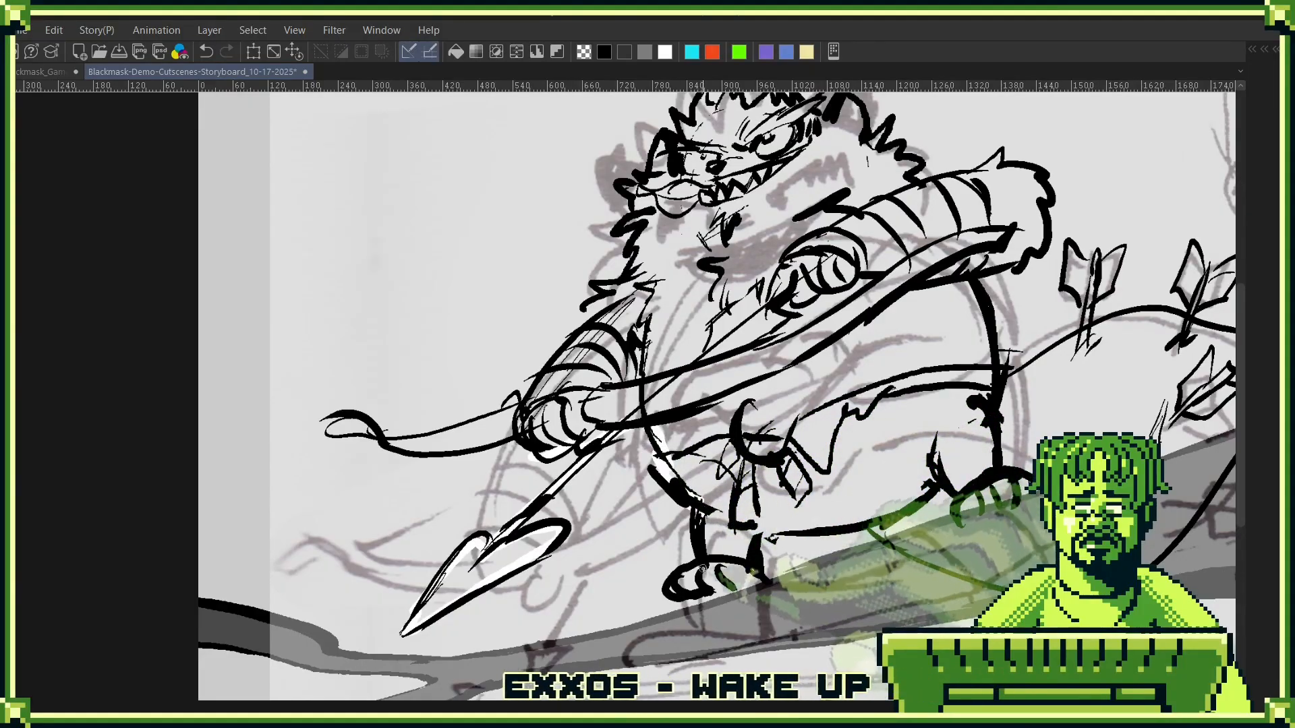
- Paint white under the front foot, along the body's lower edge above the branch, and inside the trailing shape's outline
drag(685, 605, 712, 605)
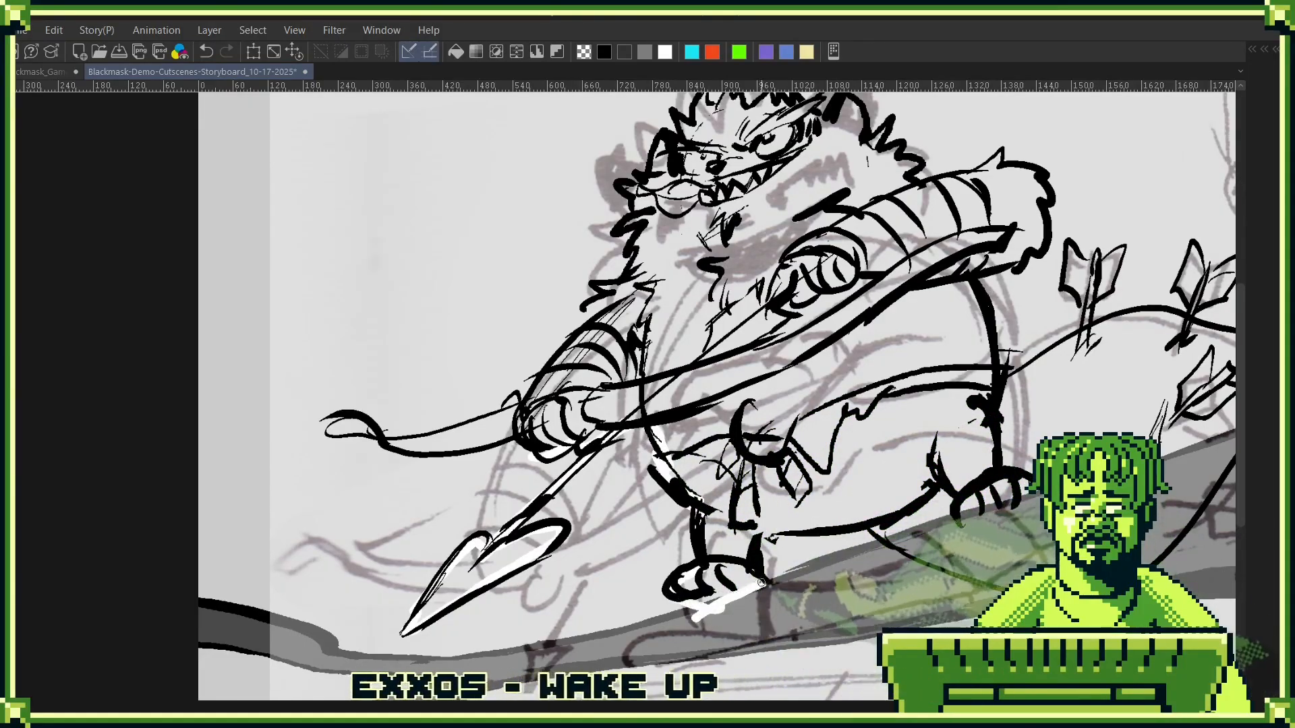
mouse_move(766, 534)
mouse_down()
mouse_move(910, 499)
mouse_move(717, 574)
mouse_move(971, 493)
mouse_up()
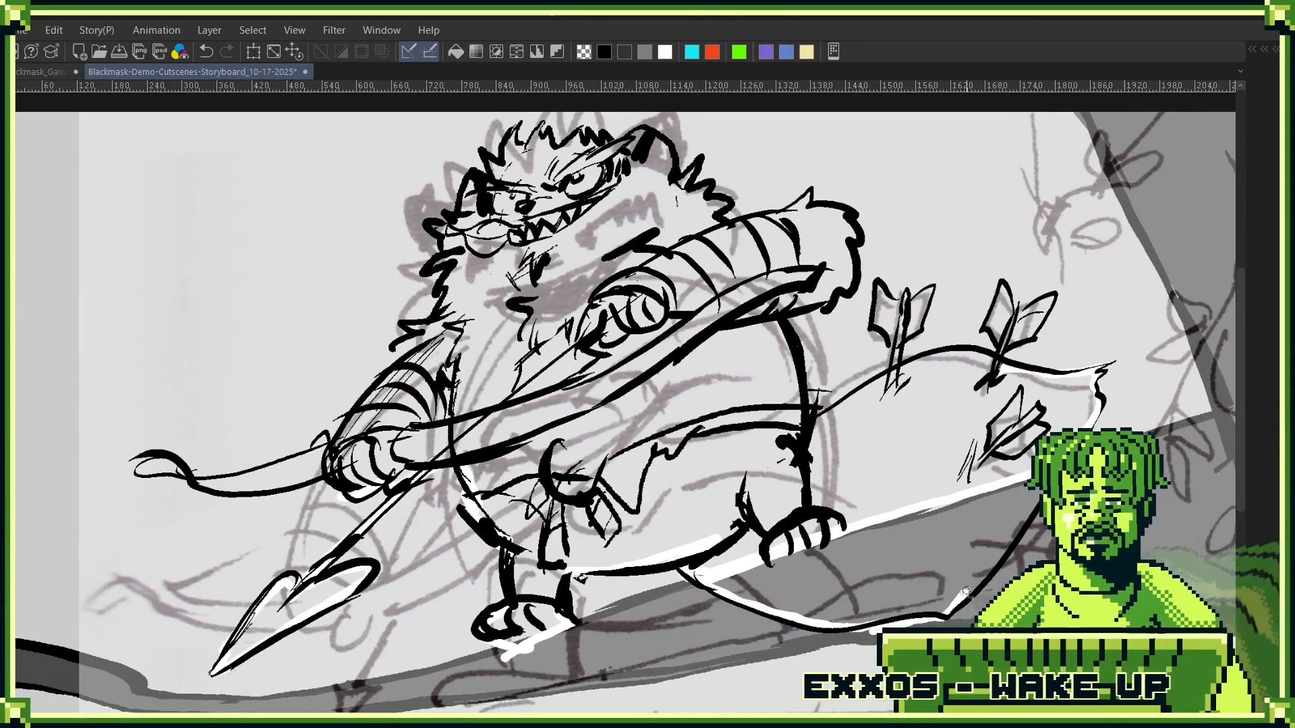
drag(1071, 376, 913, 589)
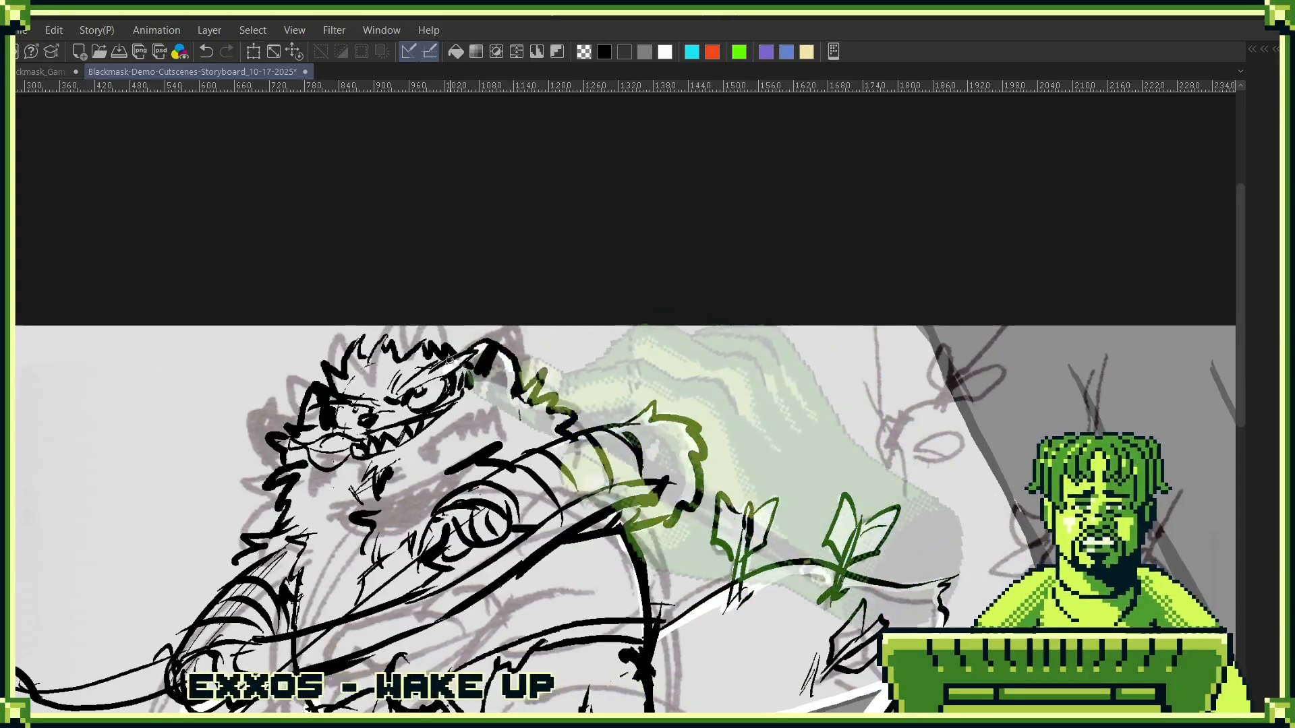
- Paint white along the inside of the character's outline, covering the head fur, shoulder, arms and bow
drag(465, 364, 523, 457)
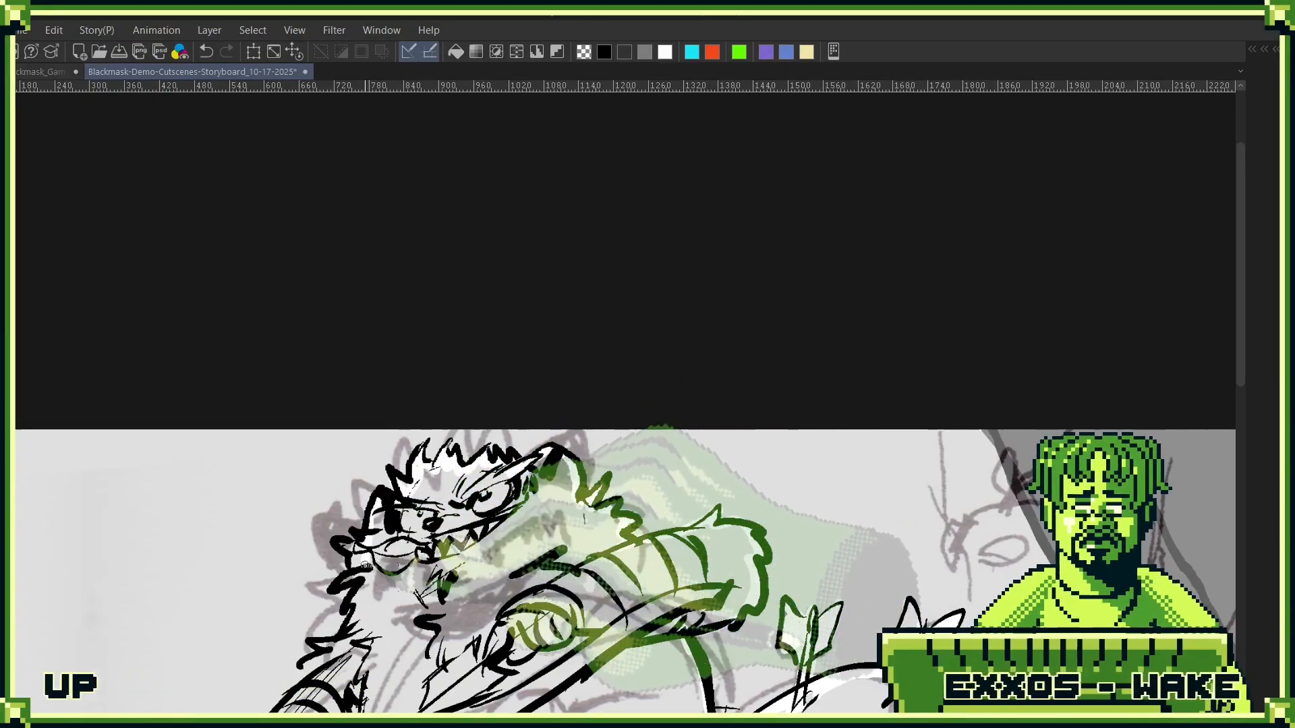
drag(381, 578, 459, 474)
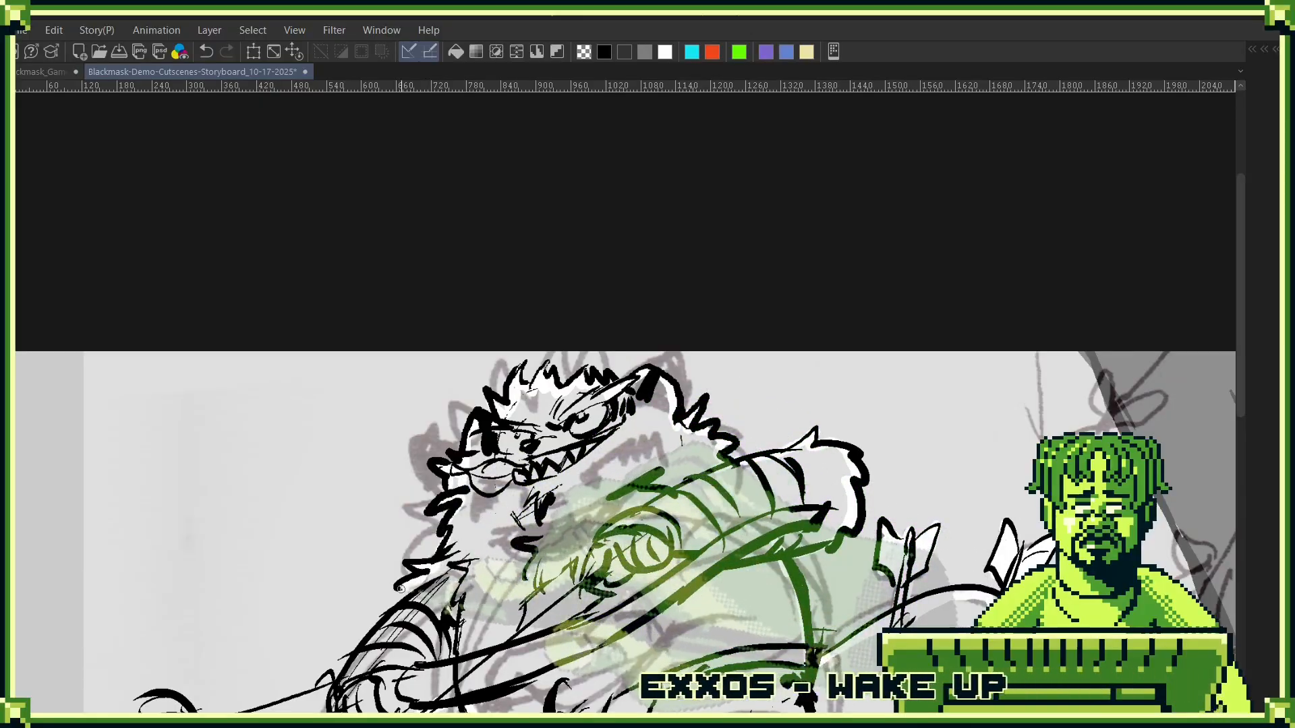
drag(385, 583, 591, 364)
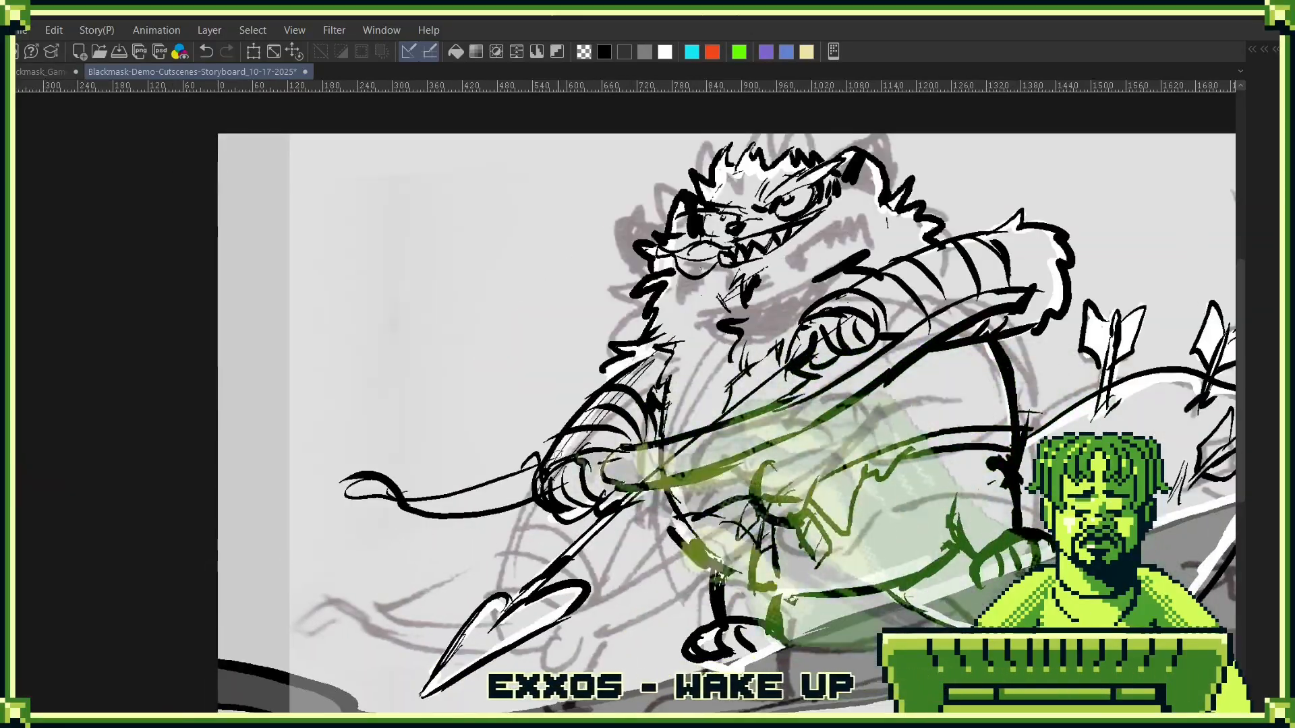
drag(677, 368, 627, 351)
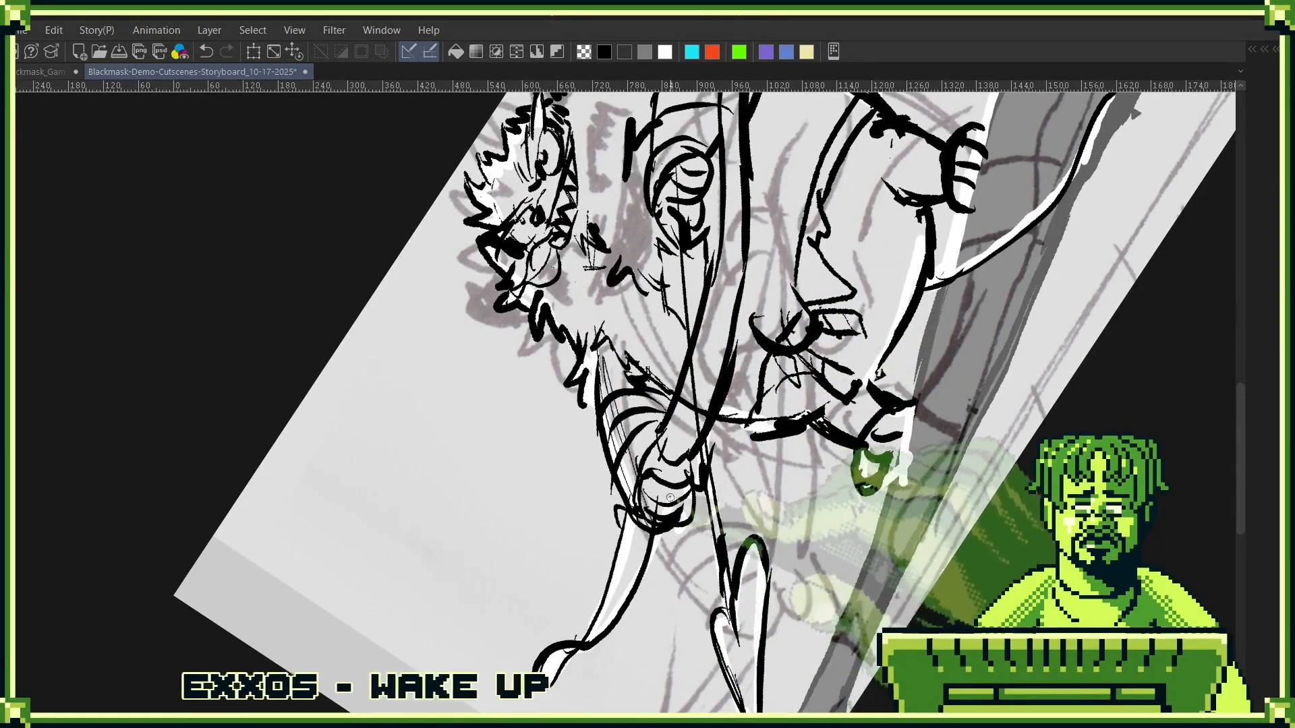
- Undo the last two strokes and fill the character's enclosed body, arms, arrow and trailing shape with white
key(ctrl+z)
key(ctrl+z)
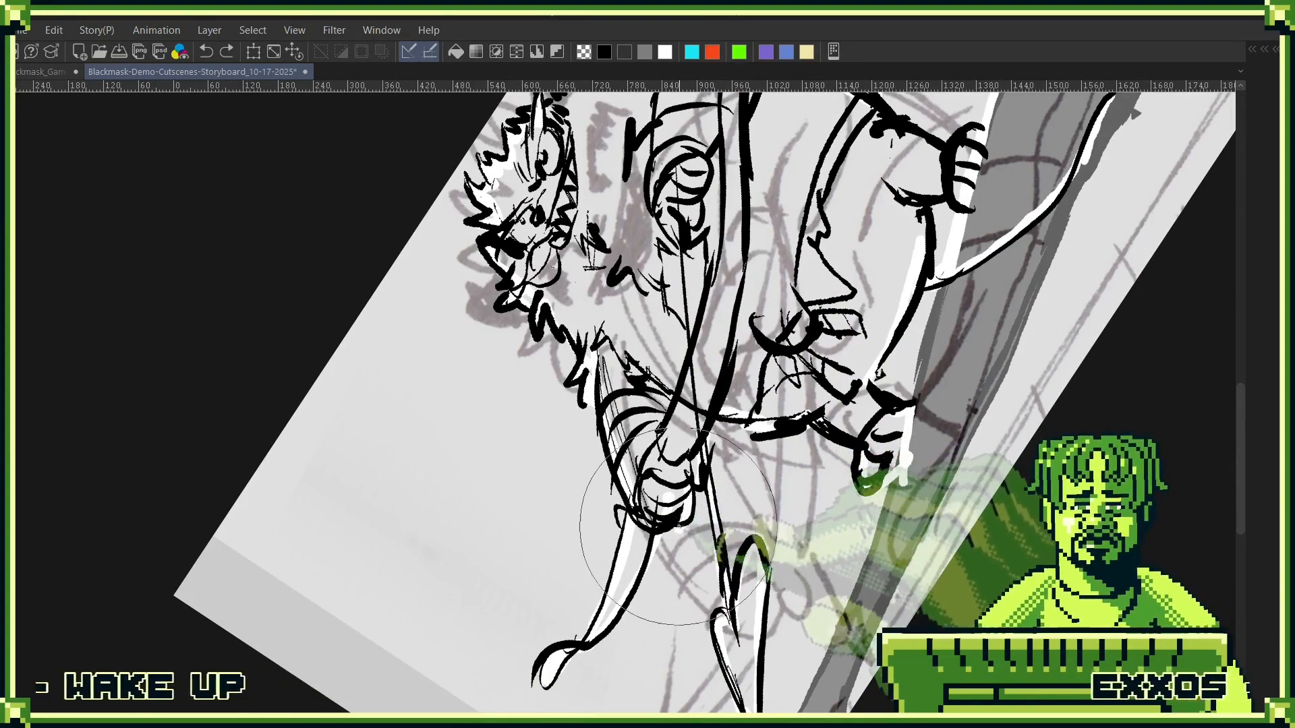
click(742, 364)
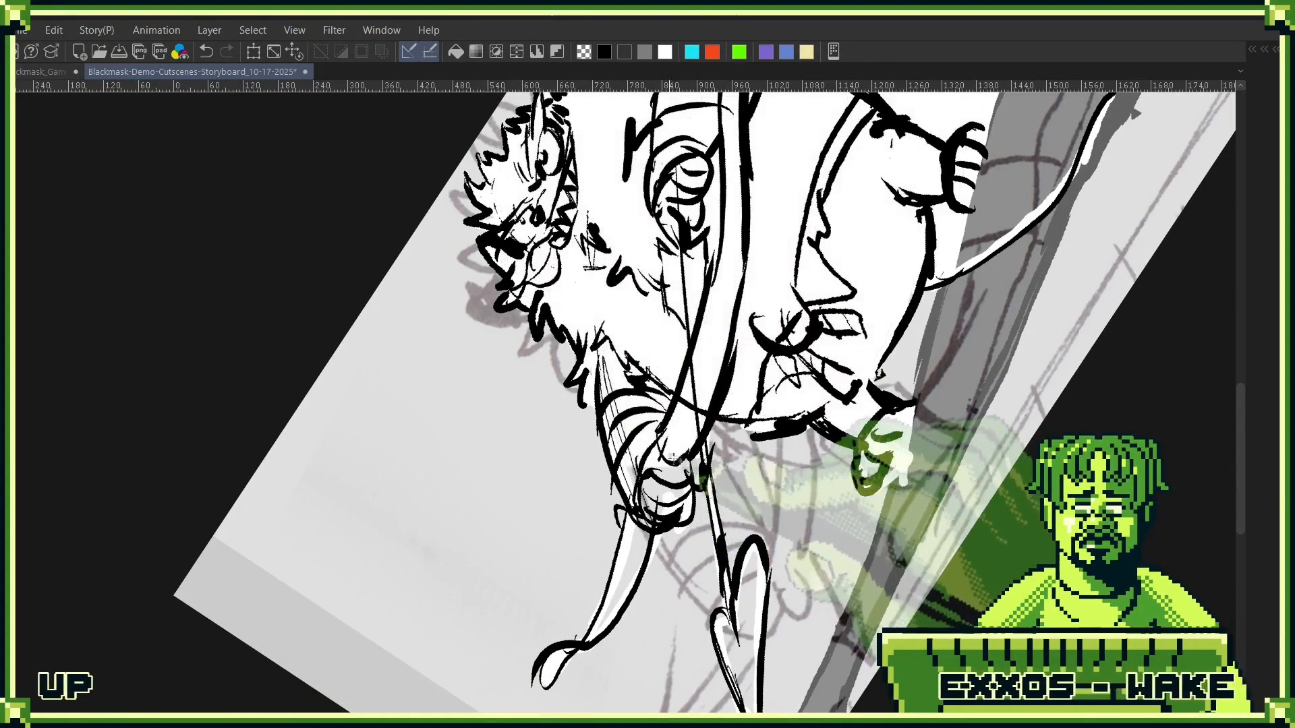
drag(741, 570, 516, 577)
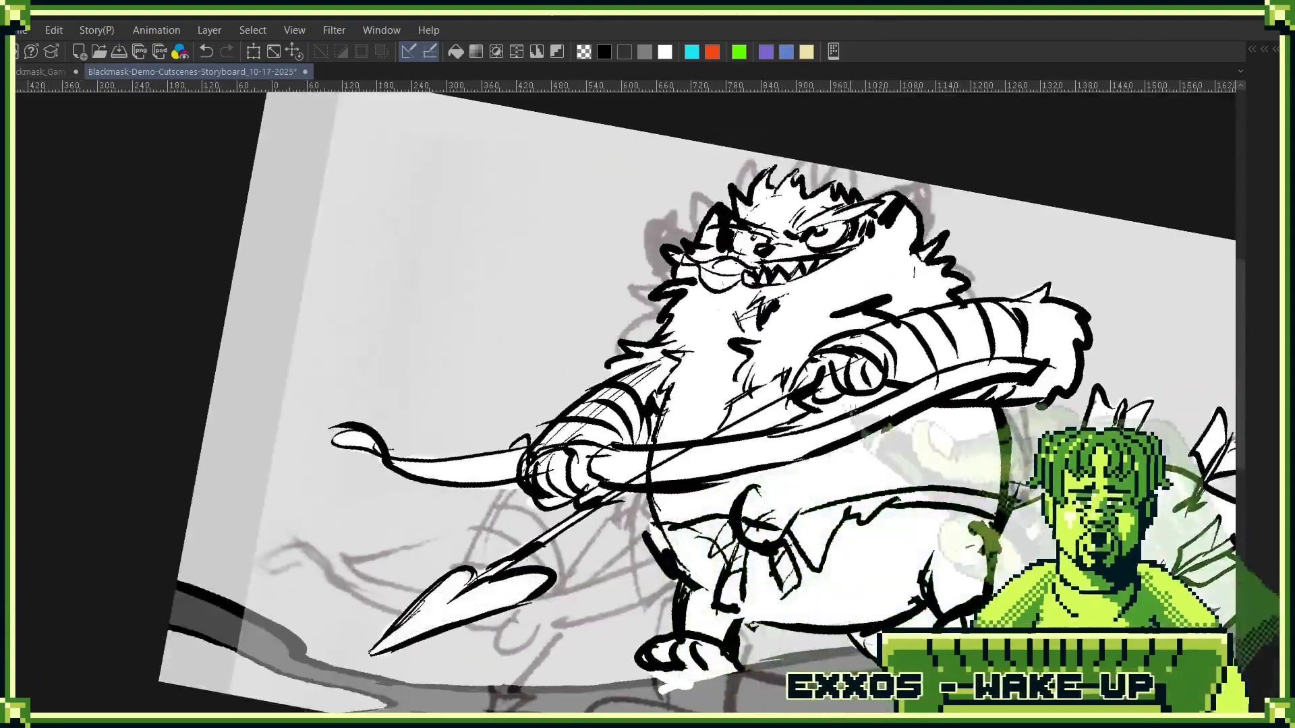
scroll(882, 450, down, 3)
drag(882, 451, 717, 367)
click(897, 475)
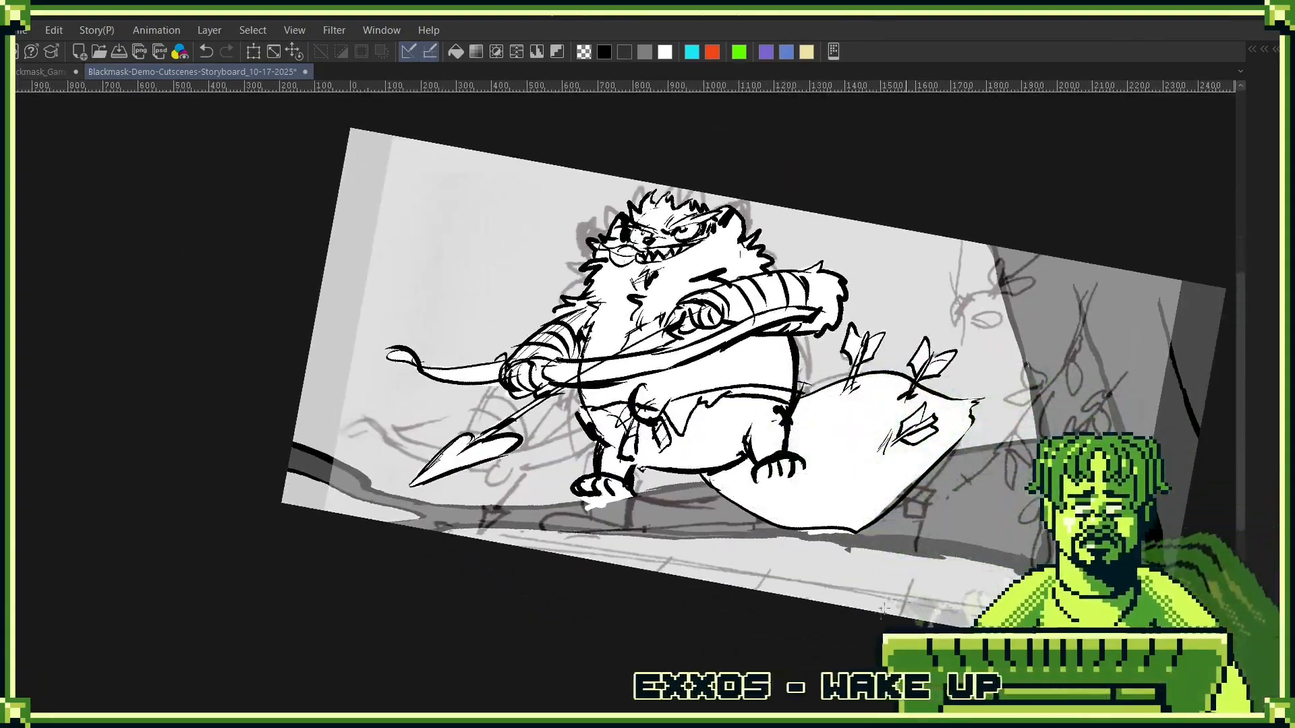
- Hide the Blackmask_Demo_Nad-Encounter_06 sketch layer and add a layer mask to the Nad folder
key(F7)
click(774, 482)
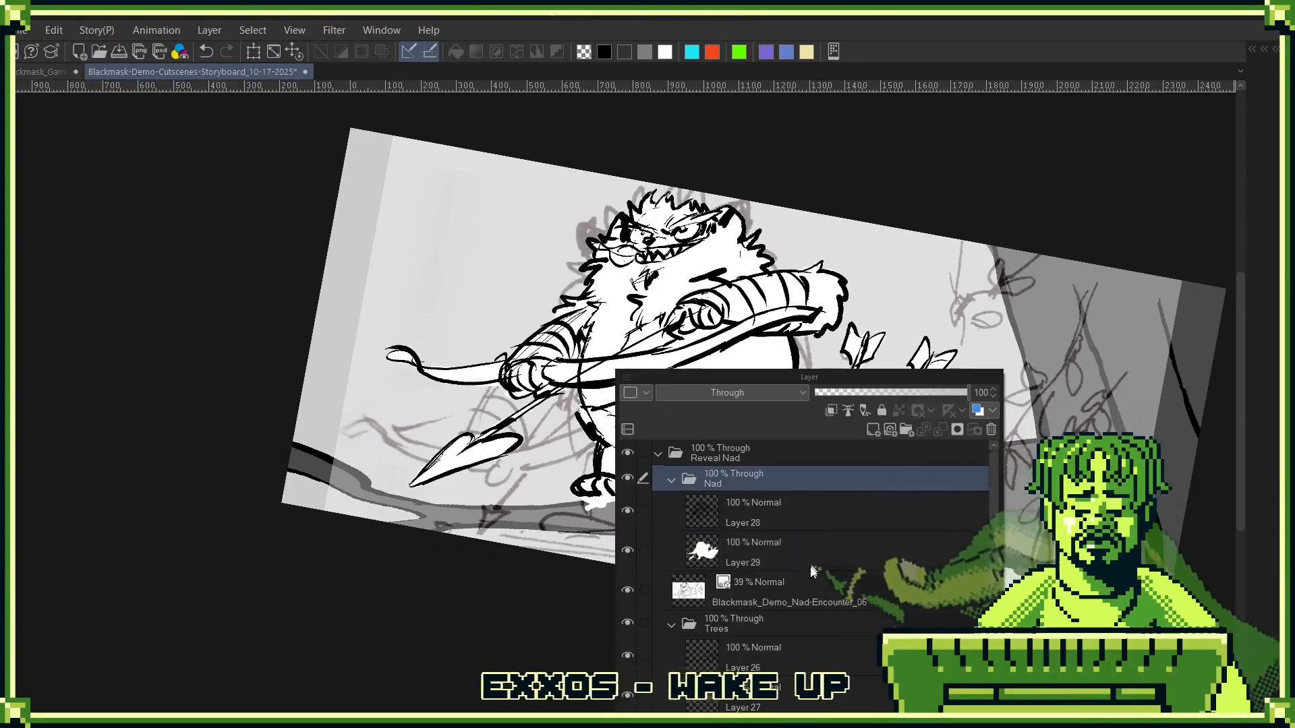
click(627, 590)
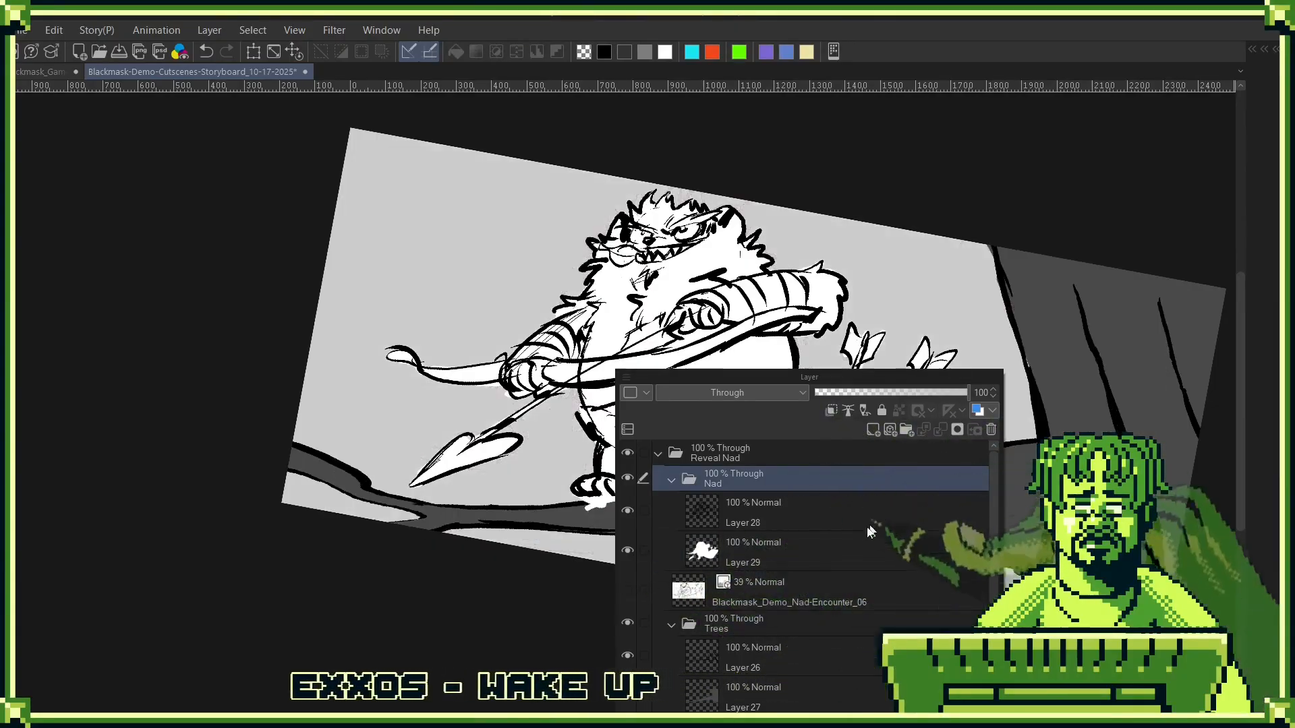
click(957, 429)
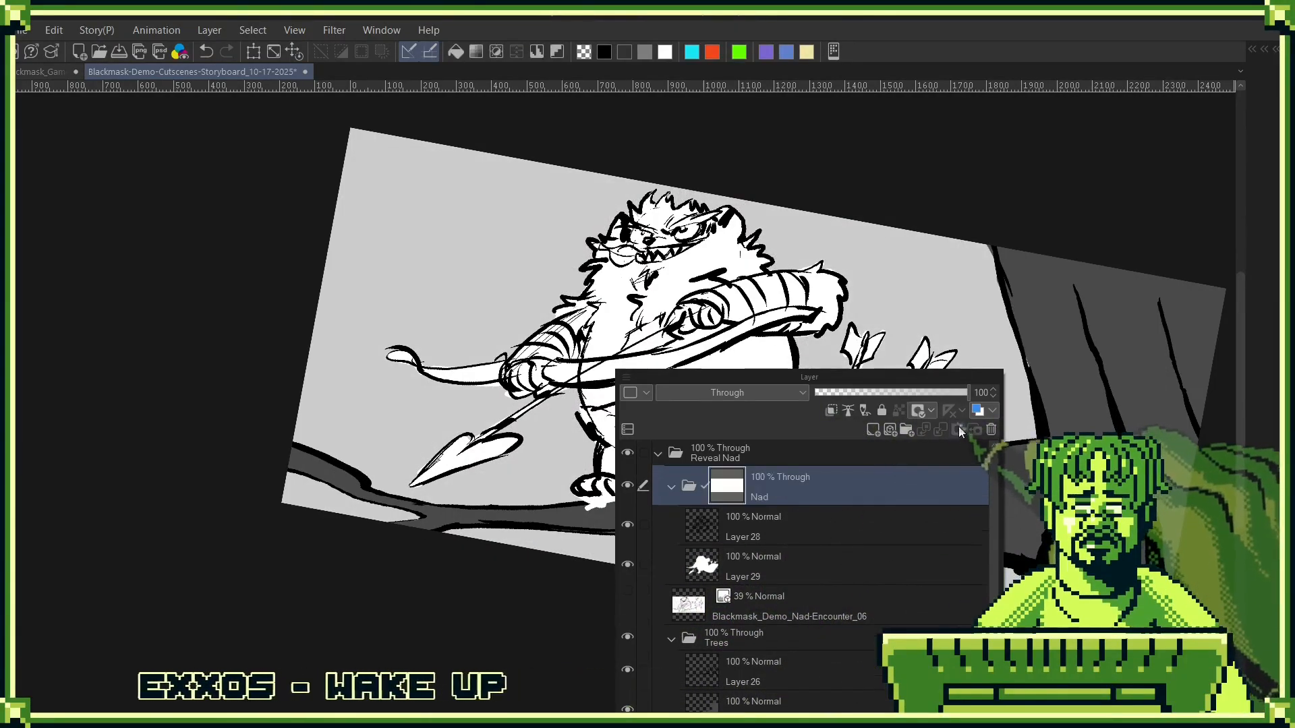
- Collapse the Nad and Trees folders, move Nad beneath Trees, and set the Nad folder's opacity to 100%
click(892, 392)
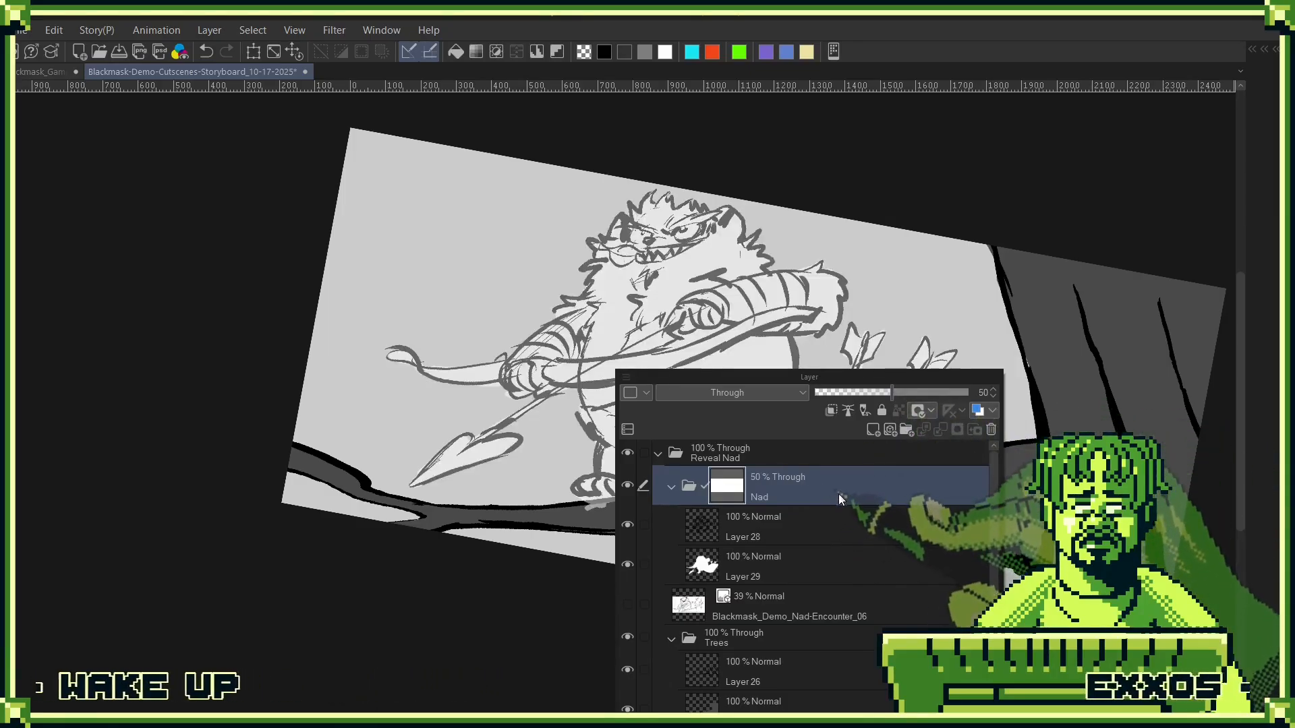
click(671, 486)
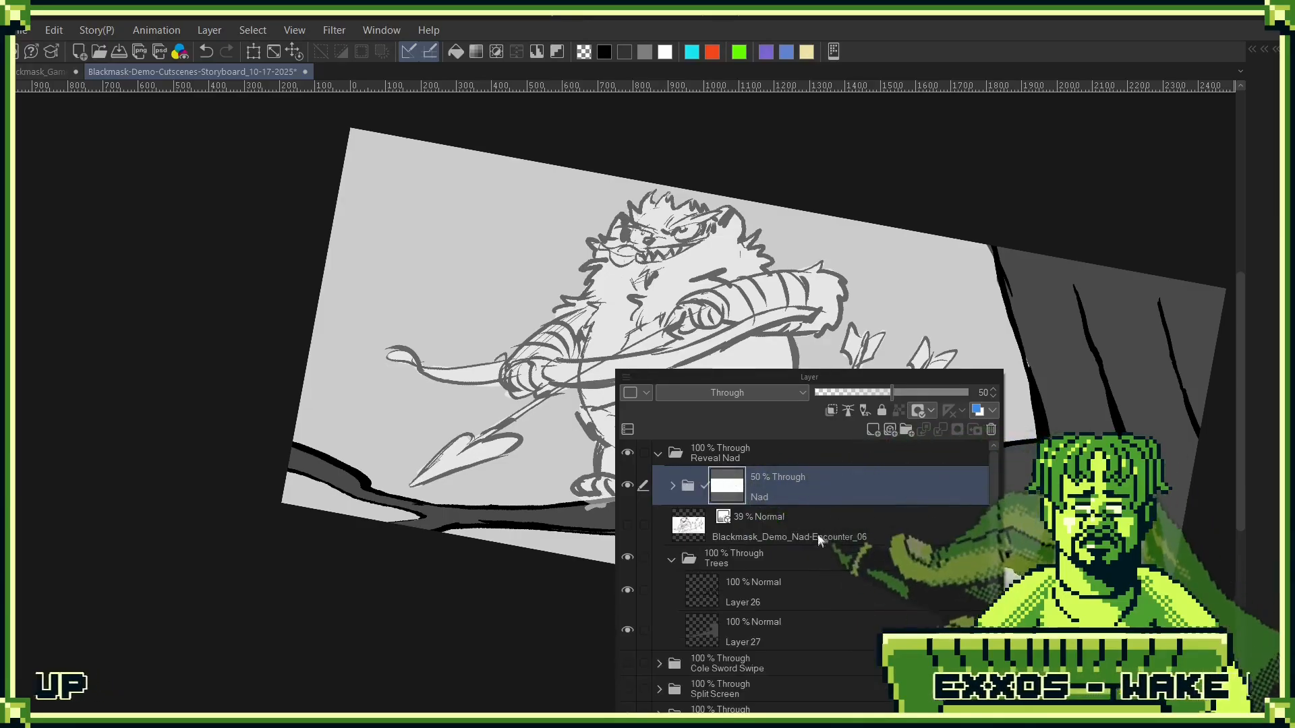
click(671, 559)
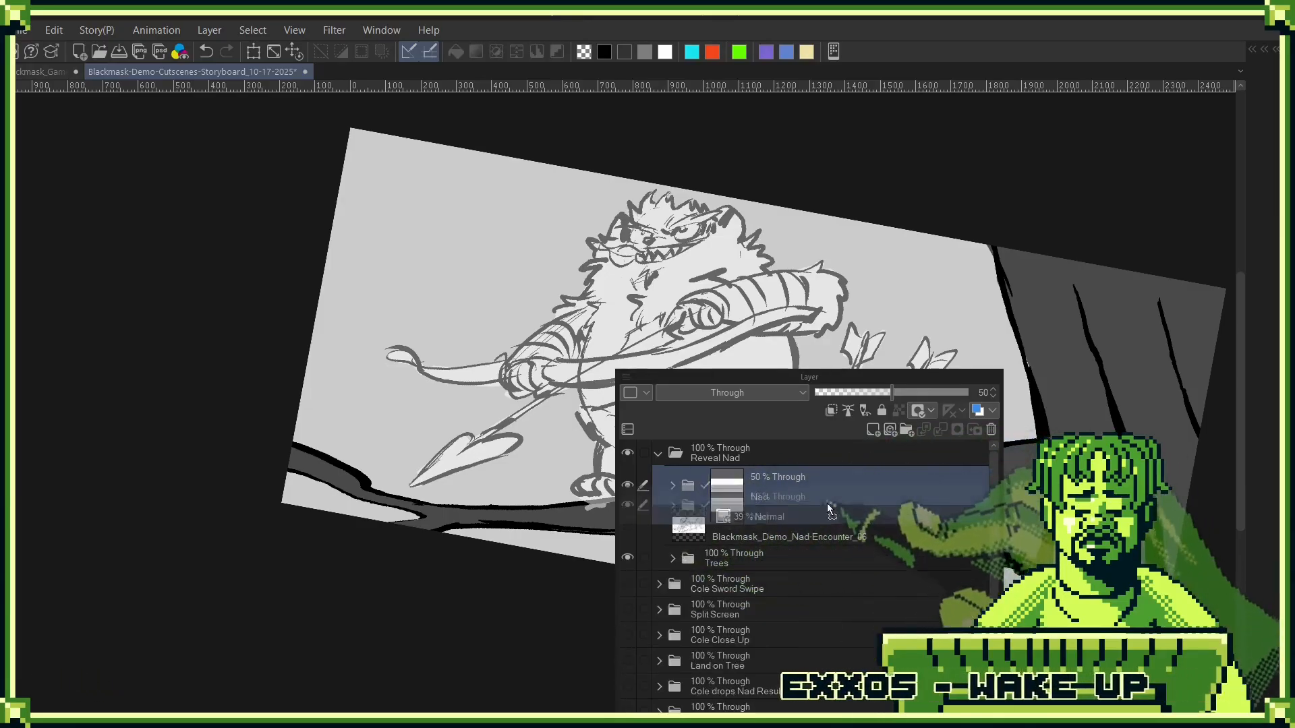
drag(827, 503, 810, 570)
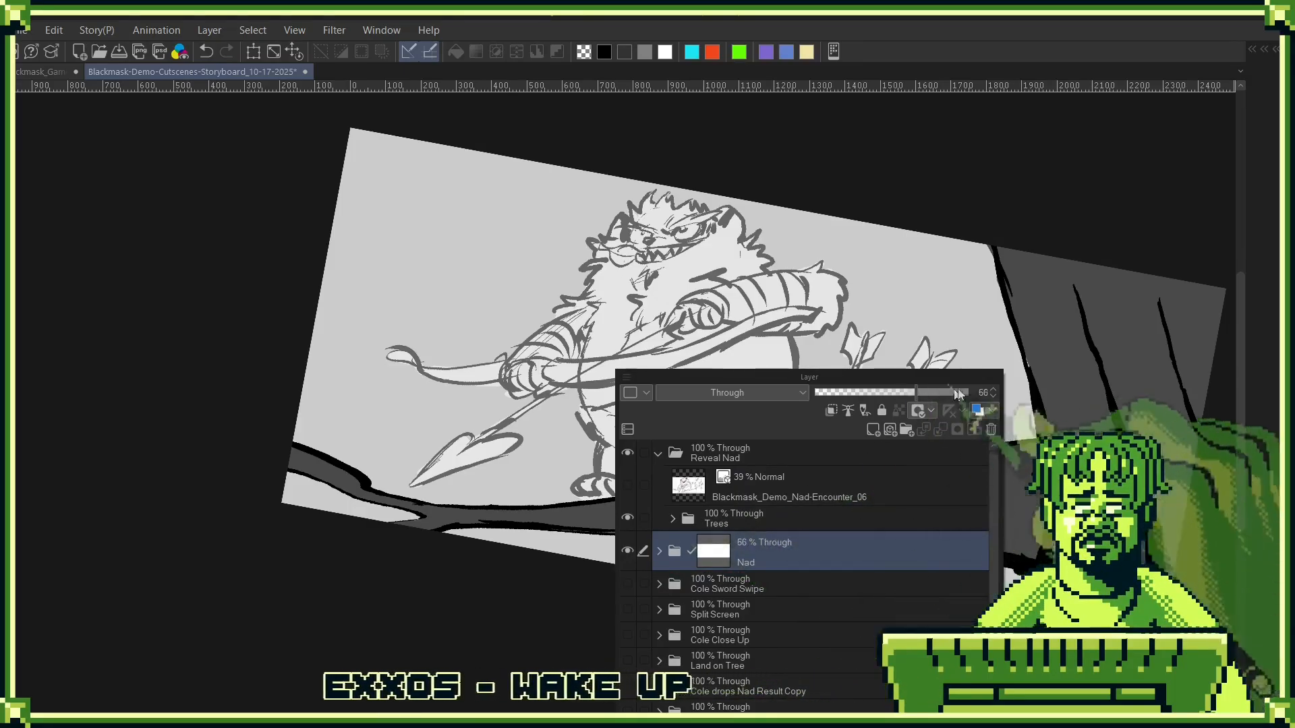
drag(959, 393, 991, 395)
click(1034, 250)
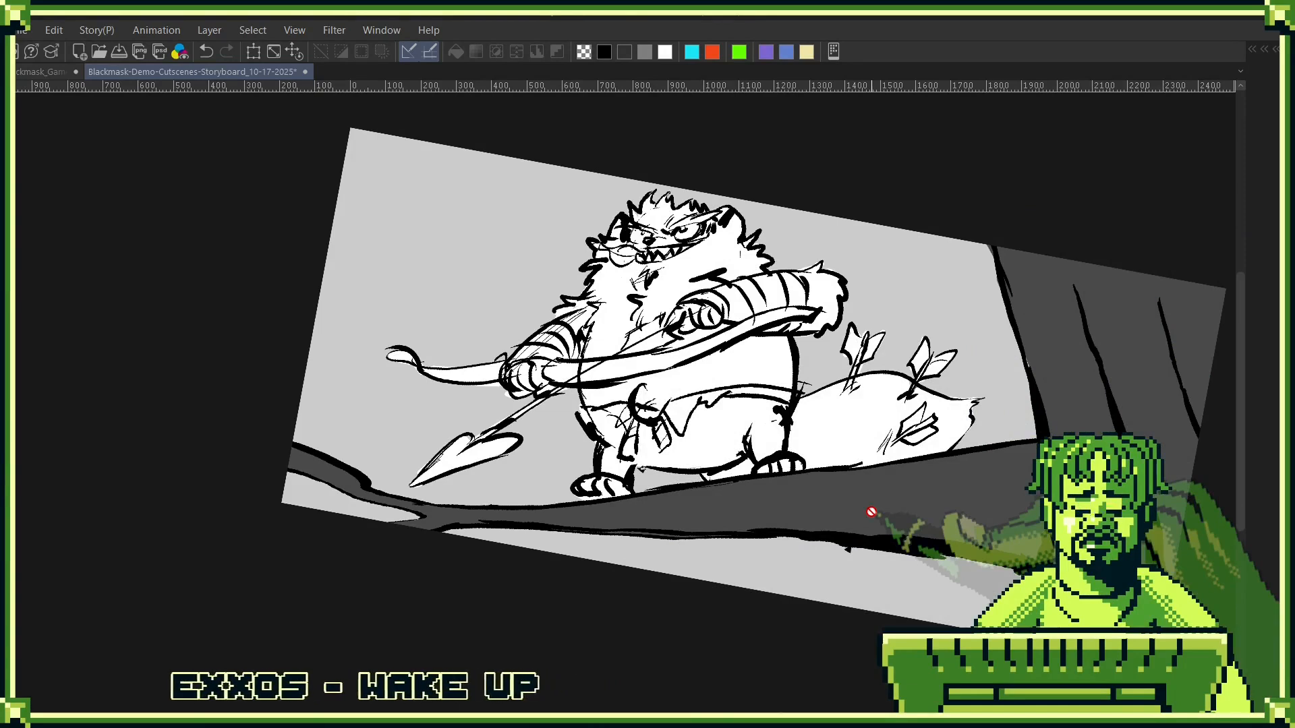
- Create a new raster layer beneath the Nad folder and name it Leaves
key(F7)
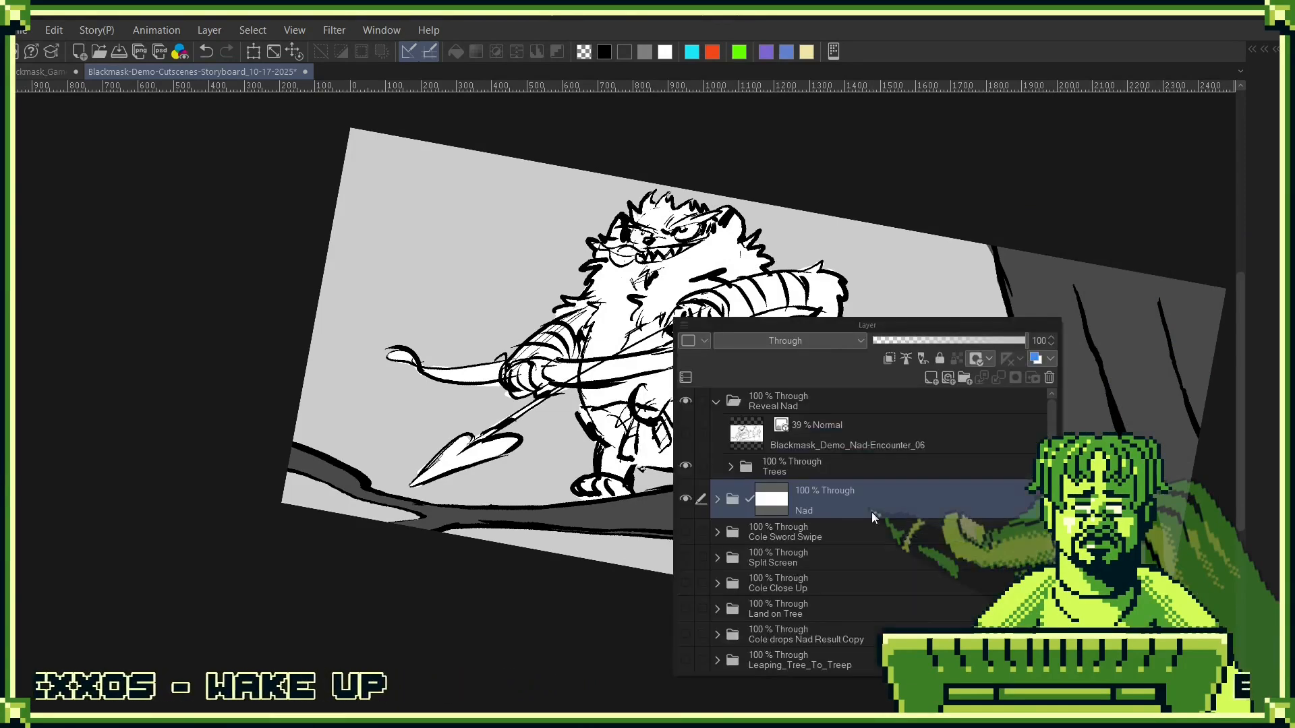
click(850, 467)
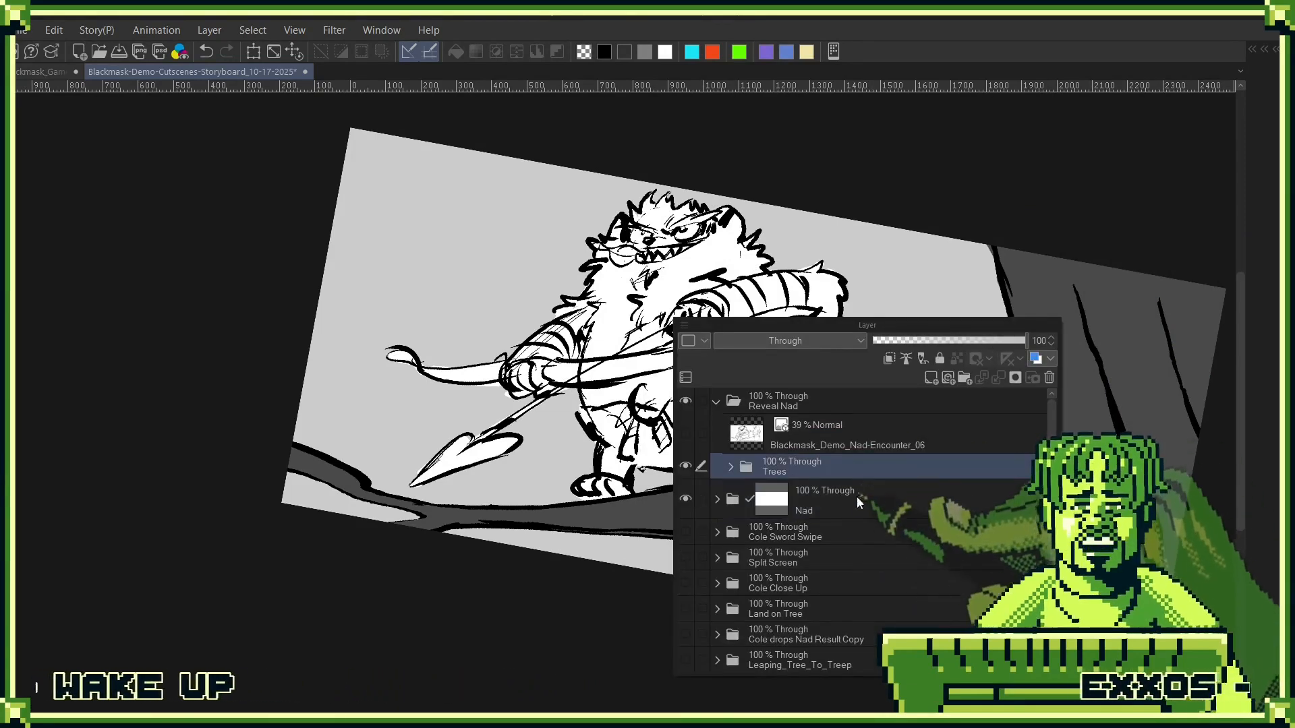
click(872, 516)
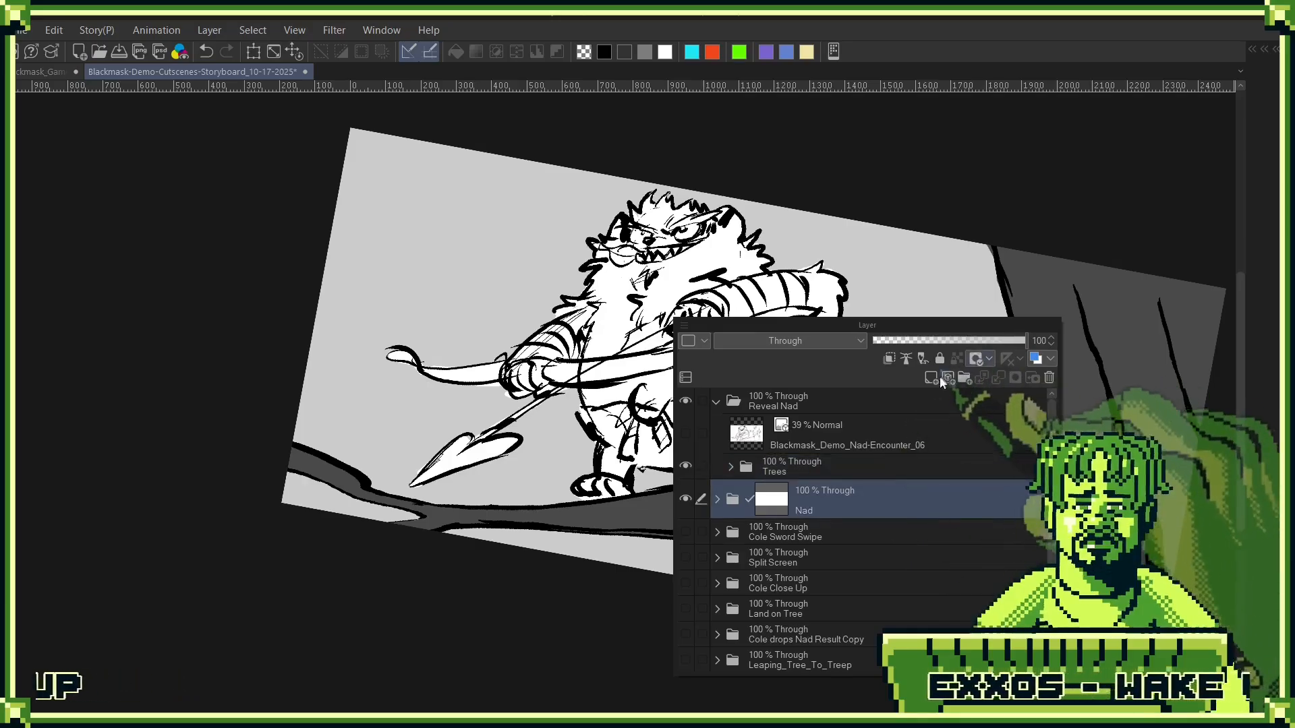
click(930, 379)
drag(843, 500, 799, 557)
double_click(797, 547)
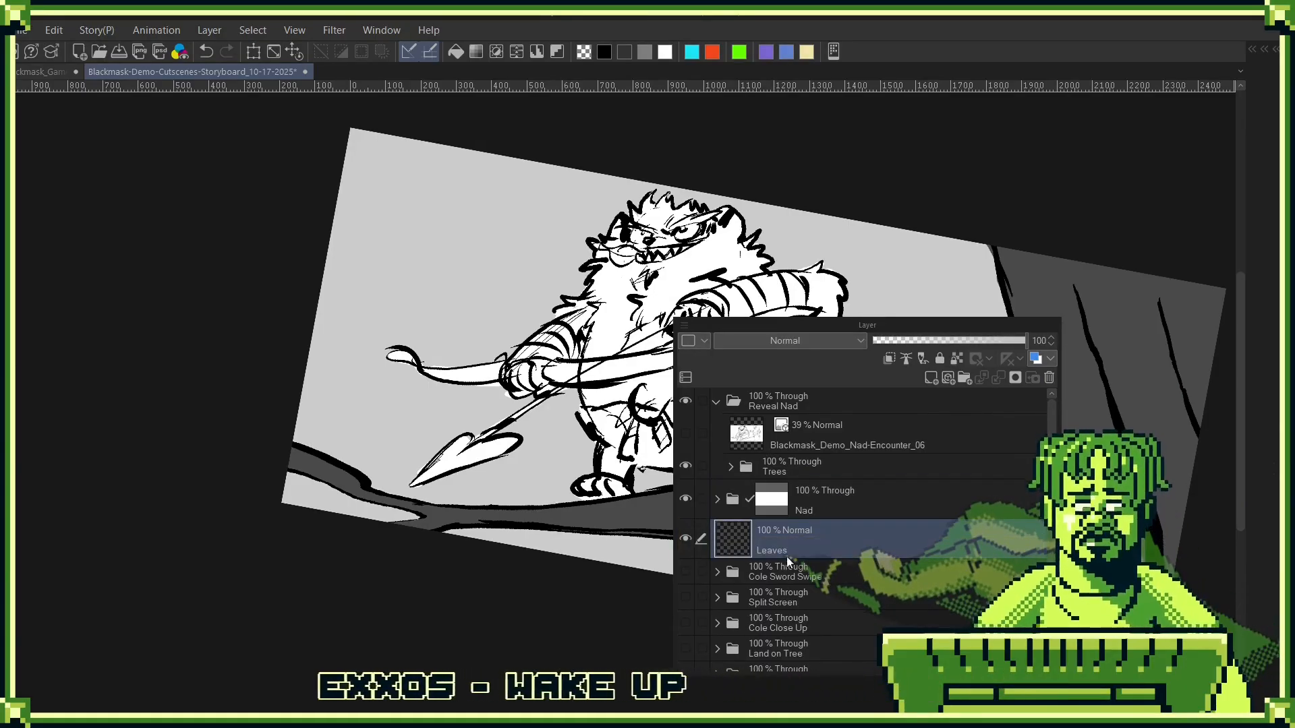
key(Return)
- Put the Leaves layer into a new layer folder named leaves and make the layer active
drag(786, 552, 965, 379)
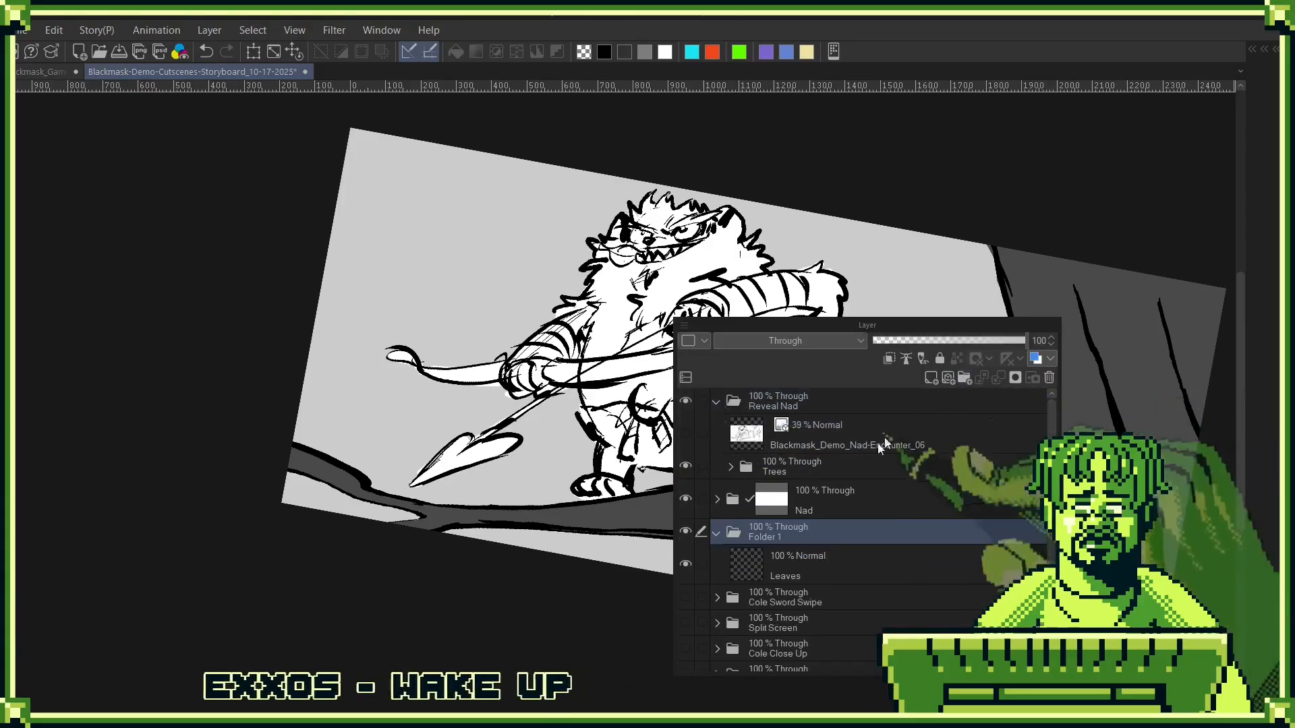
double_click(776, 538)
text(leav)
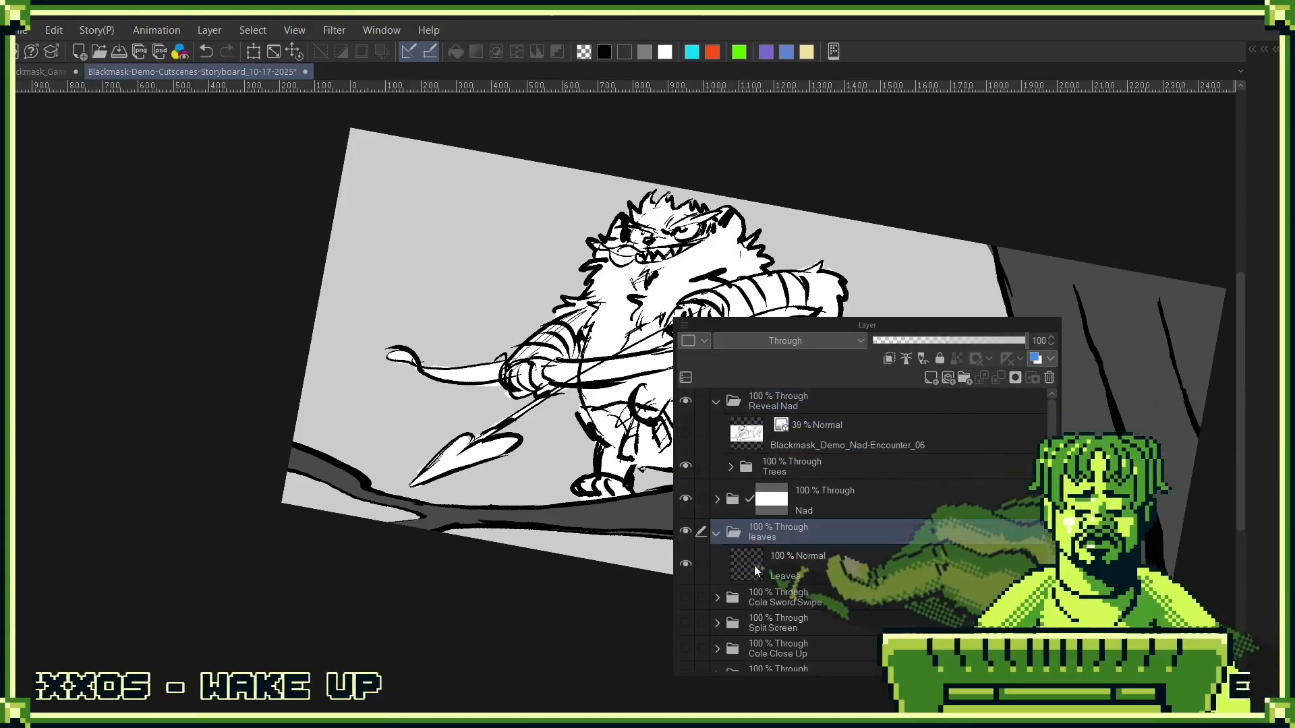
text(es)
click(754, 565)
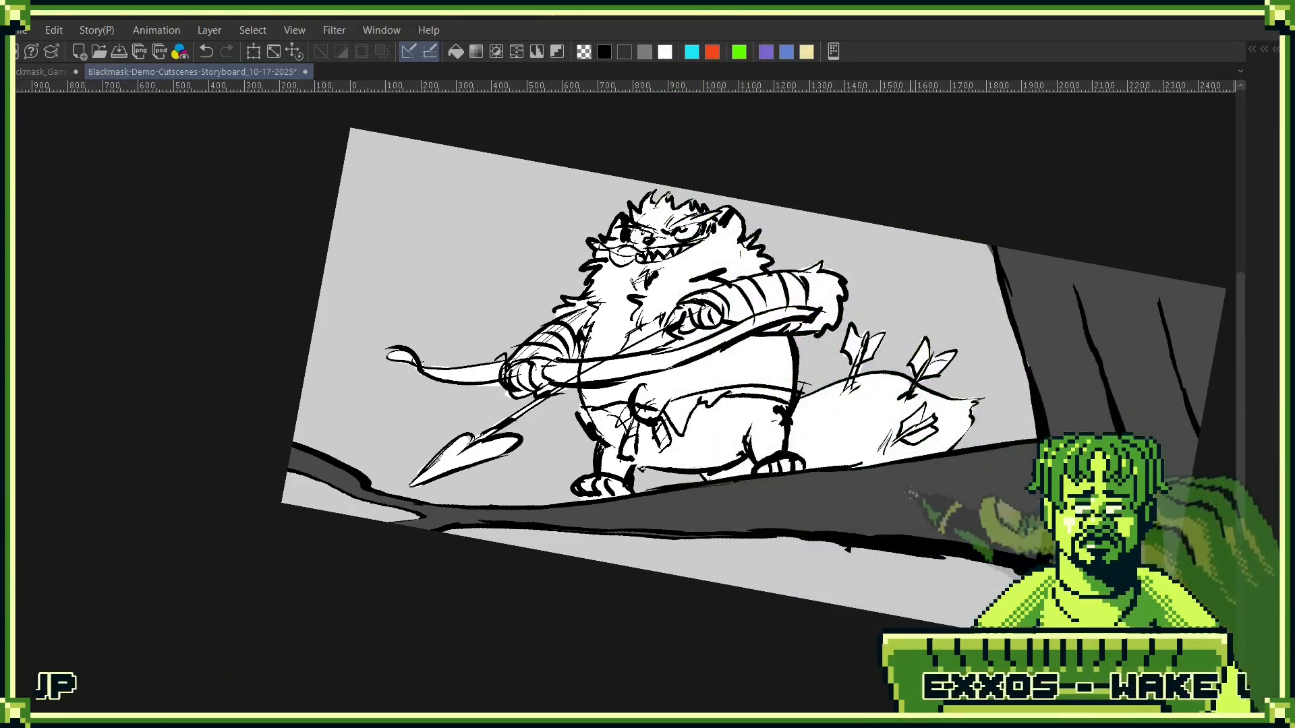
- Outline a jagged foliage mass across the upper background behind the character and fill it dark grey
click(1024, 342)
key(ctrl+z)
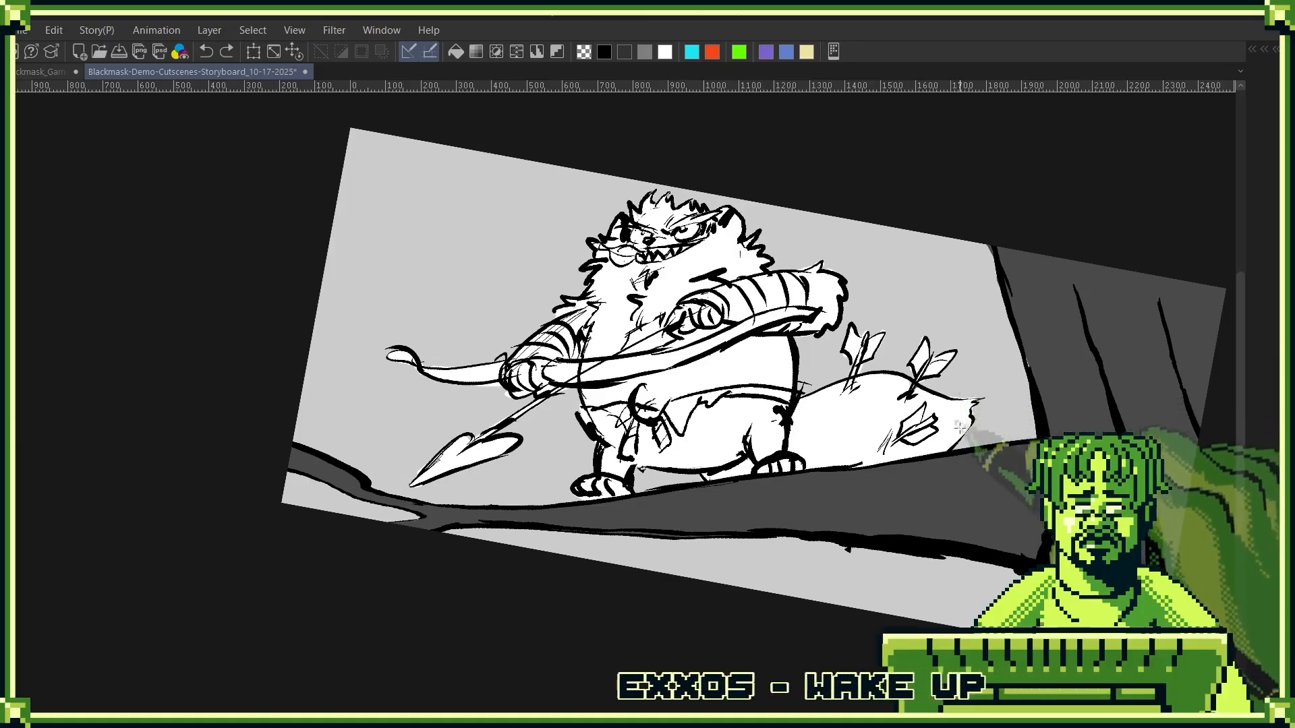
mouse_move(1015, 335)
mouse_down()
mouse_move(973, 358)
mouse_move(951, 394)
mouse_up()
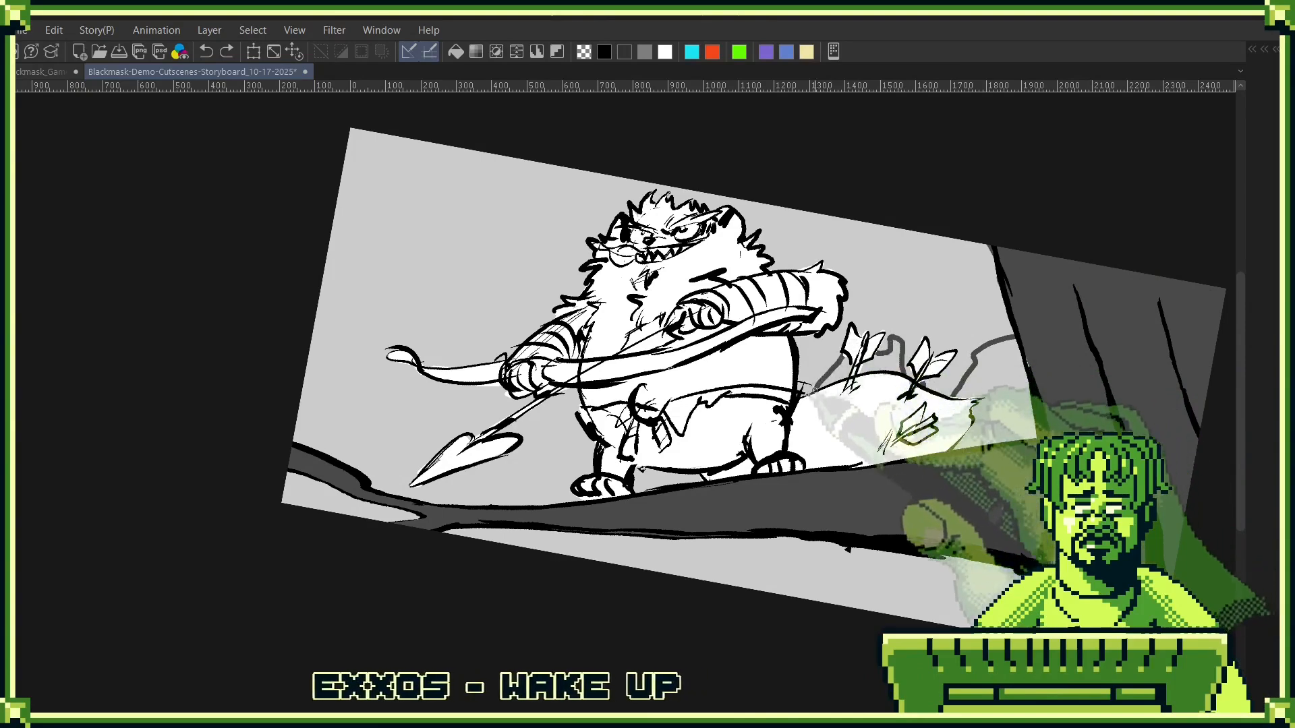
key(ctrl+z)
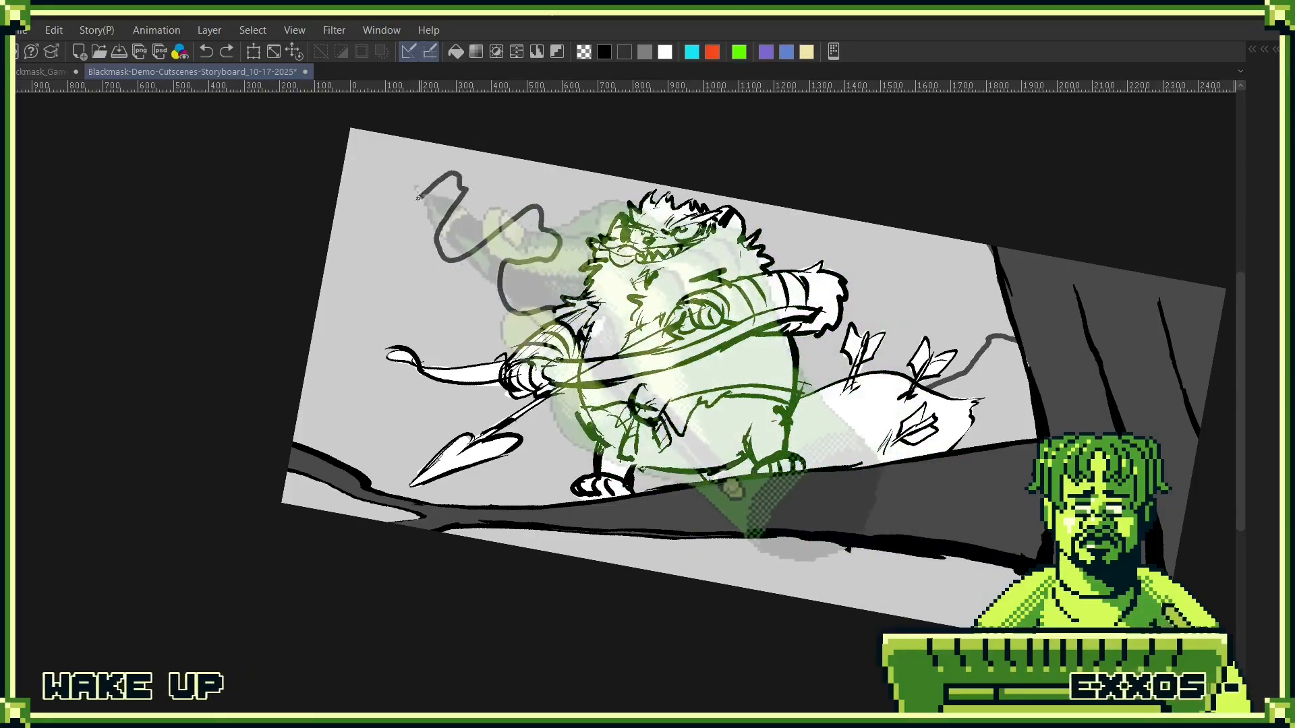
drag(417, 164, 445, 104)
click(943, 231)
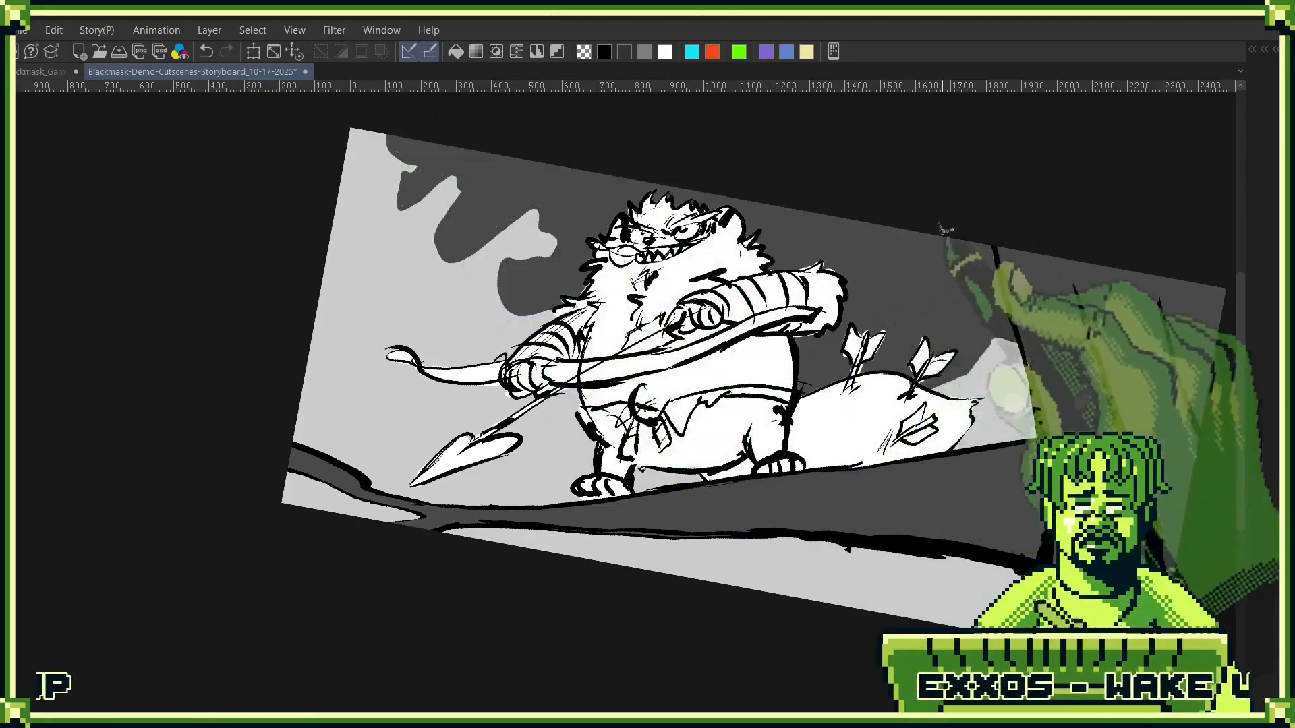
- Draw a jagged foliage outline in the panel's lower-left corner behind the arrowhead and fill it dark grey
drag(1038, 304, 932, 217)
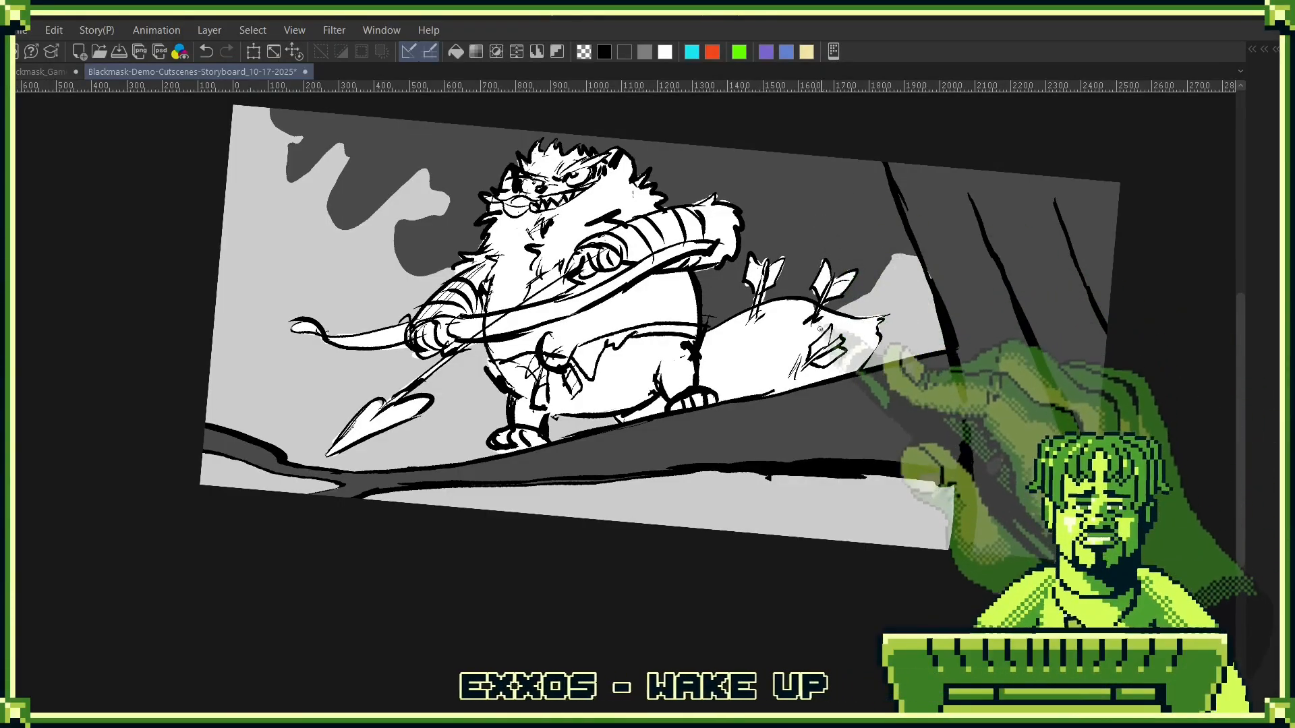
drag(907, 347, 890, 284)
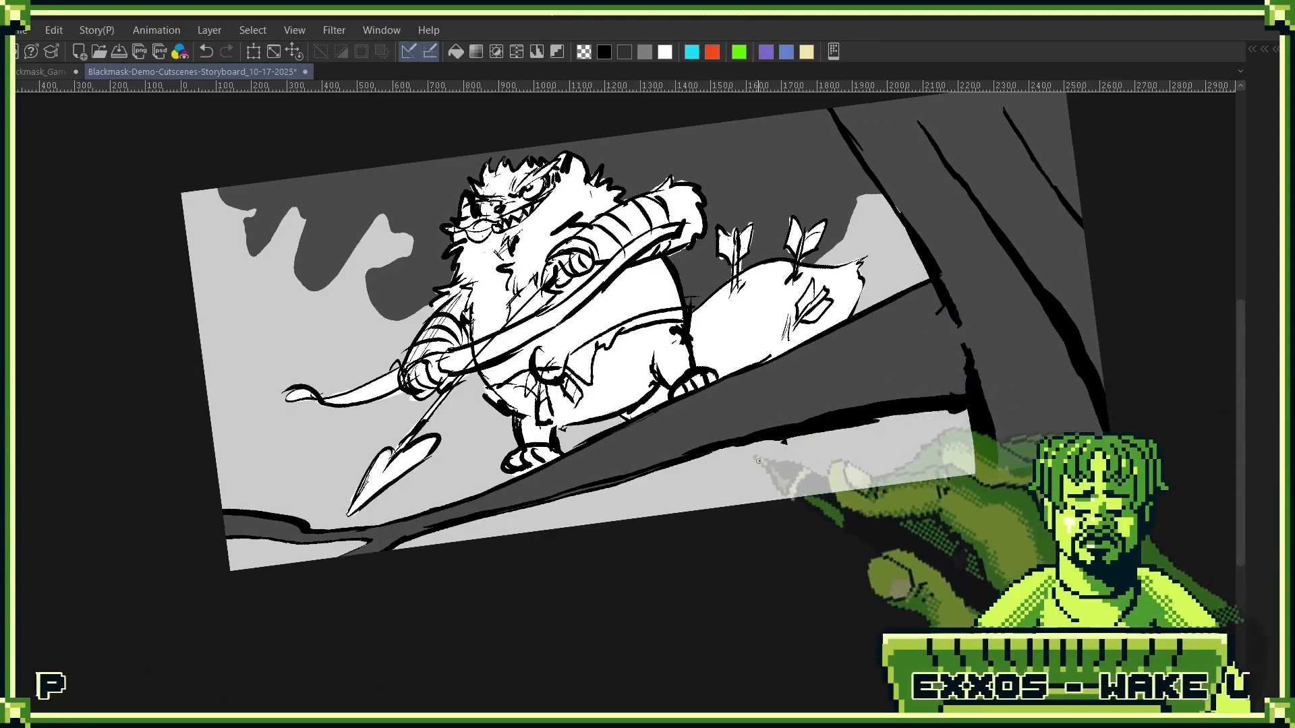
drag(813, 409, 810, 435)
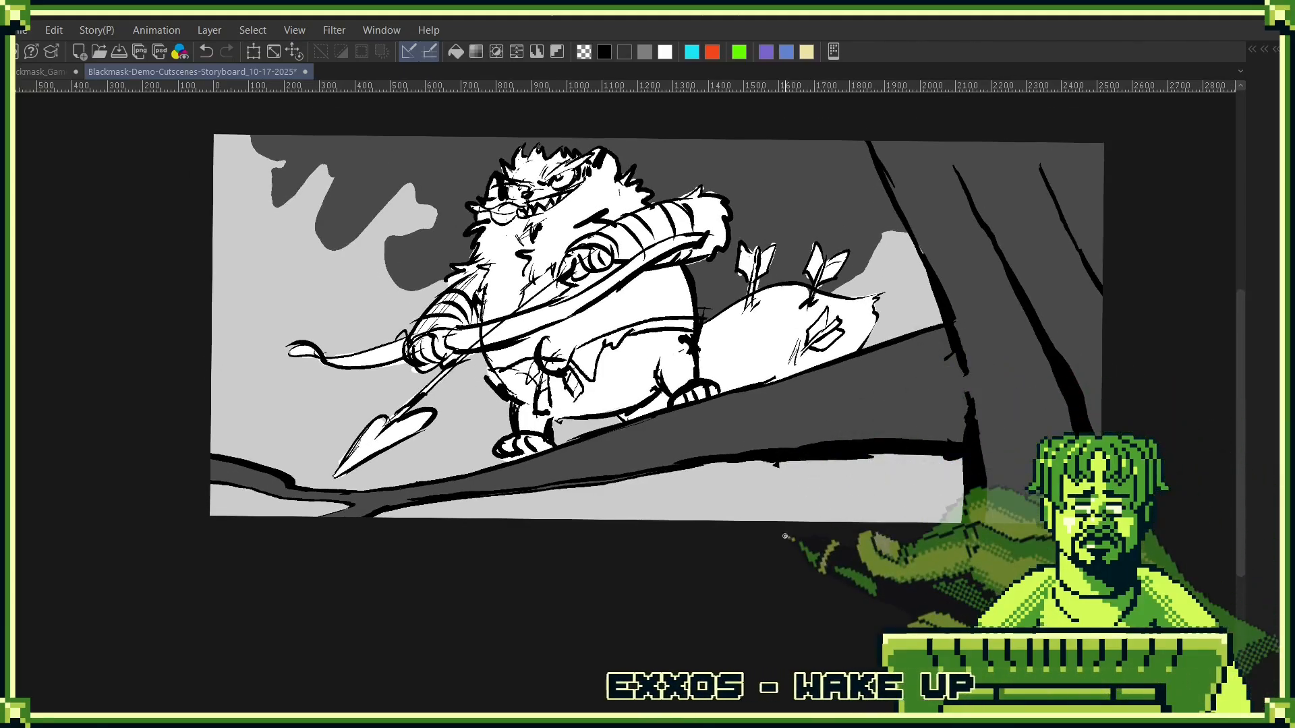
drag(212, 365, 353, 415)
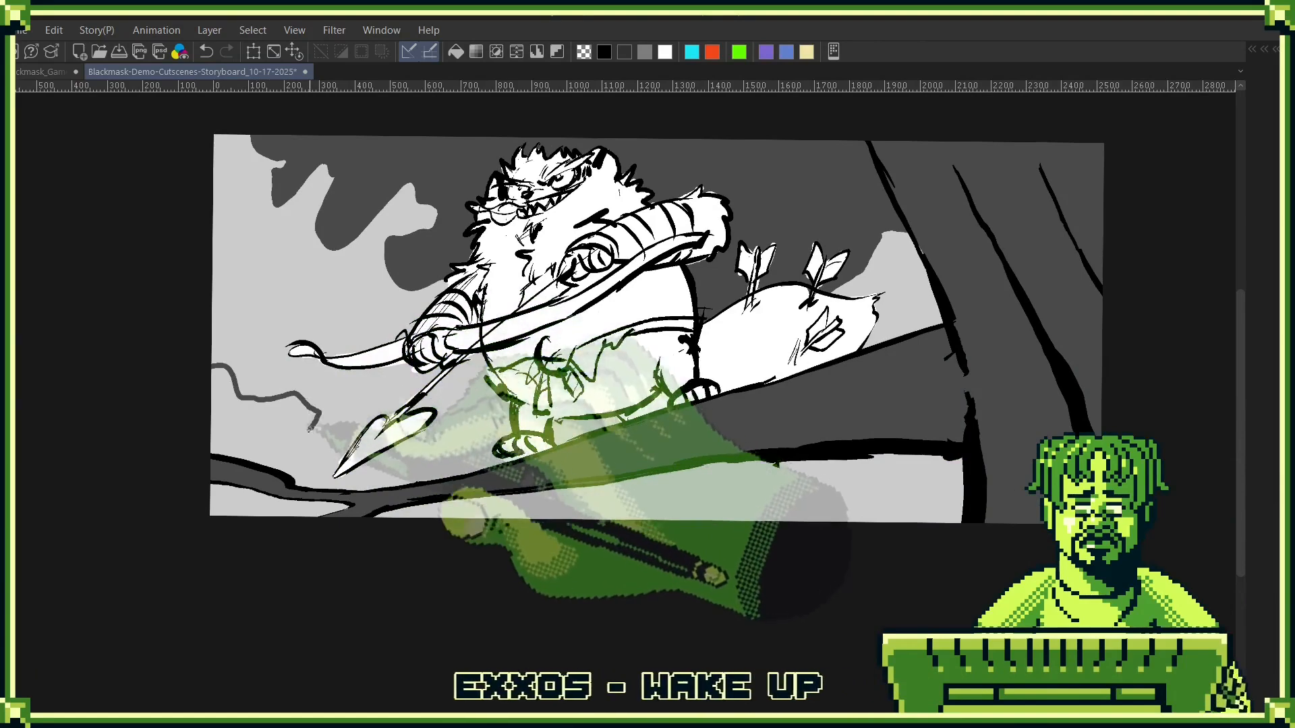
key(ctrl+z)
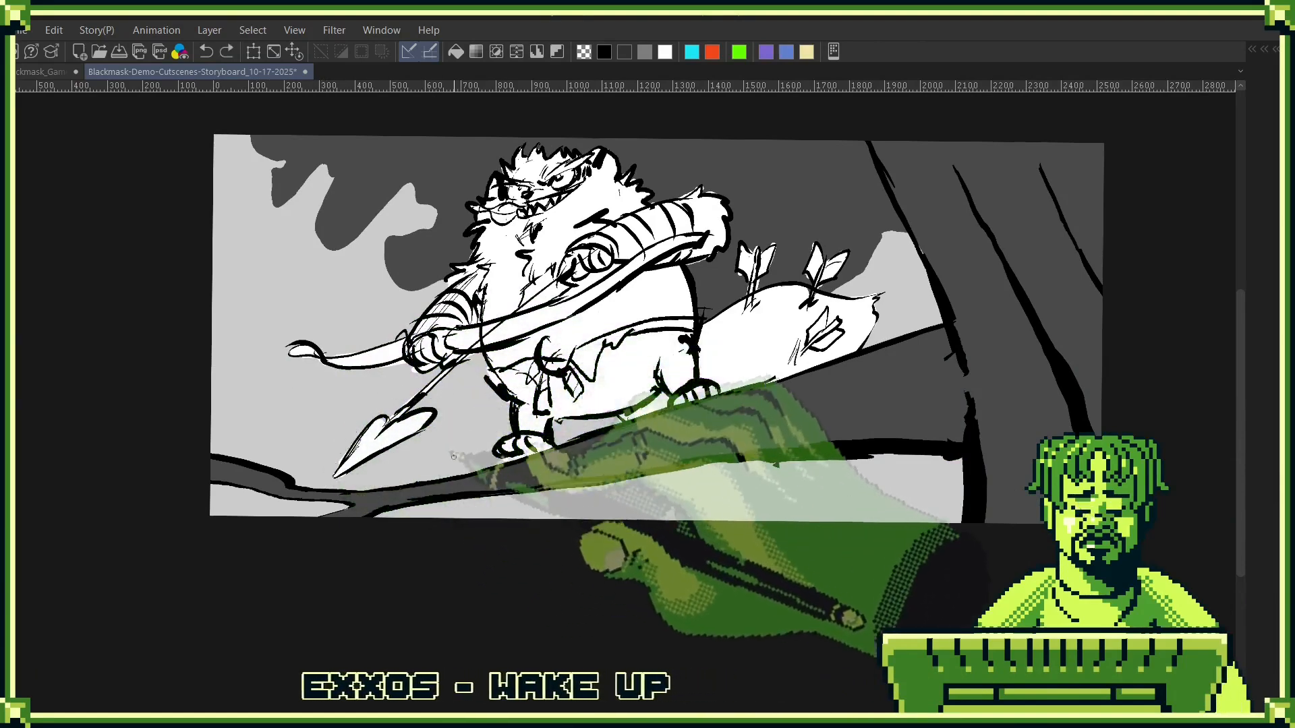
mouse_move(320, 428)
mouse_down()
mouse_move(364, 397)
mouse_move(419, 386)
mouse_move(450, 411)
mouse_move(459, 458)
mouse_up()
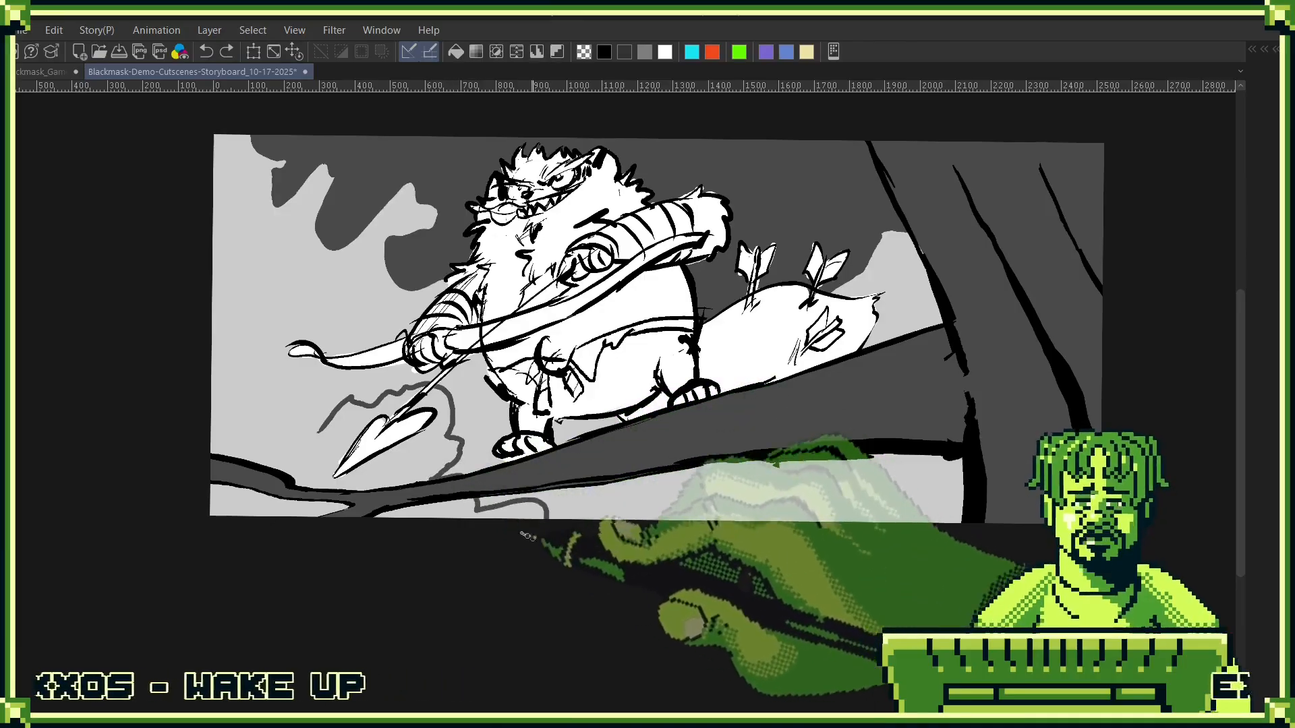
mouse_move(321, 429)
mouse_down()
mouse_move(307, 399)
mouse_move(303, 420)
mouse_move(274, 401)
mouse_move(246, 430)
mouse_move(206, 367)
mouse_up()
mouse_move(547, 502)
mouse_down()
mouse_move(581, 518)
mouse_move(441, 456)
mouse_up()
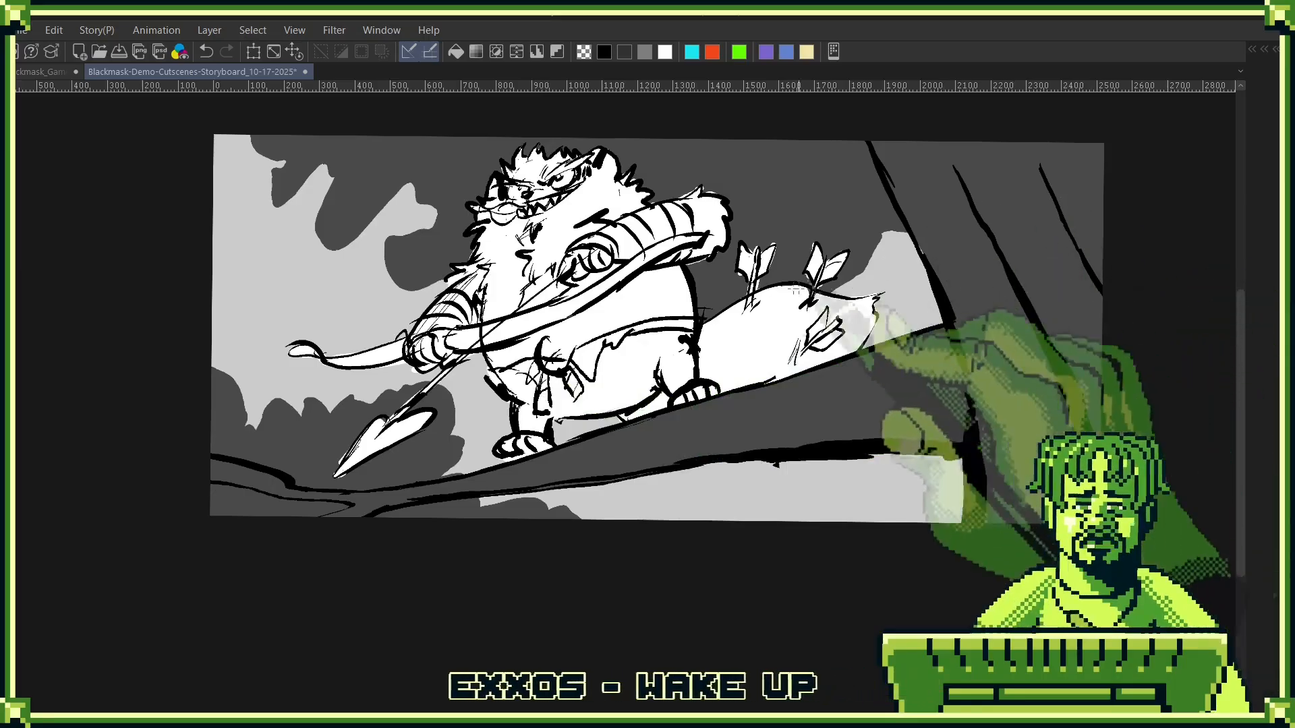
- Select the upper and lower-left foliage masses and darken them with Hue/Saturation/Luminosity at hue 3 and luminosity -44
click(756, 188)
shift+click(342, 413)
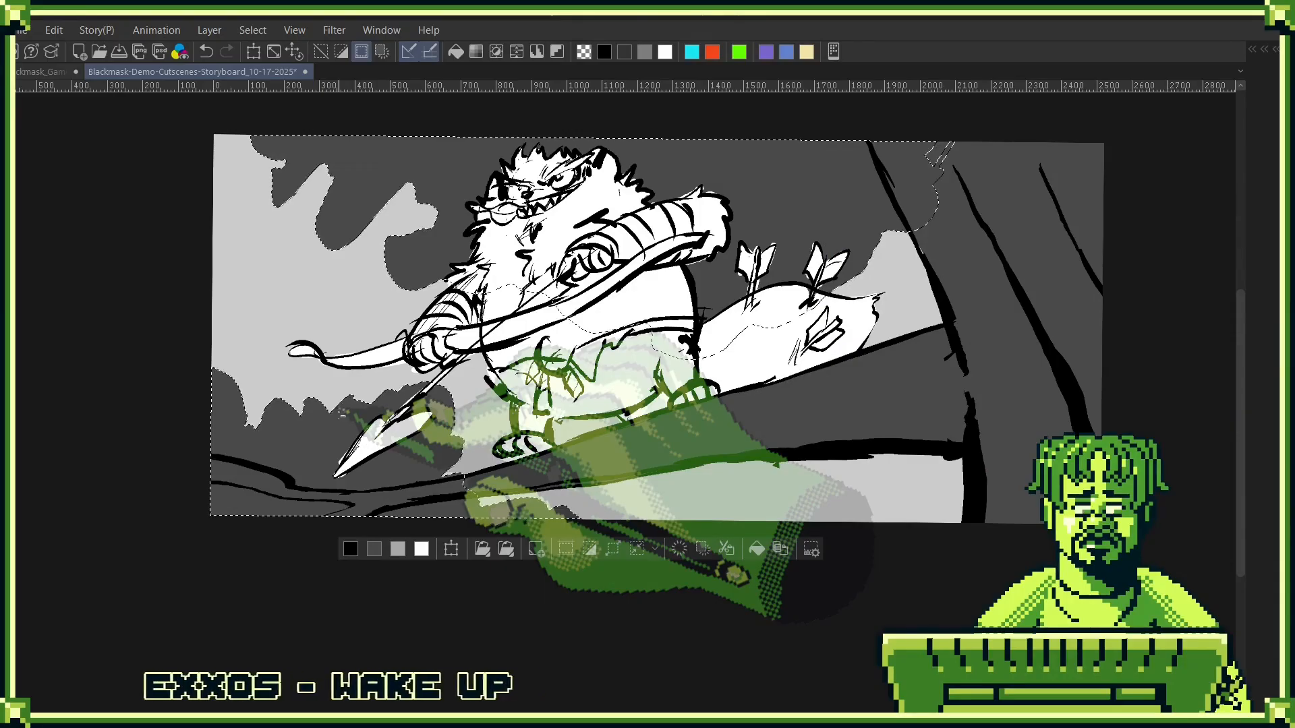
key(ctrl+u)
drag(1002, 292, 986, 296)
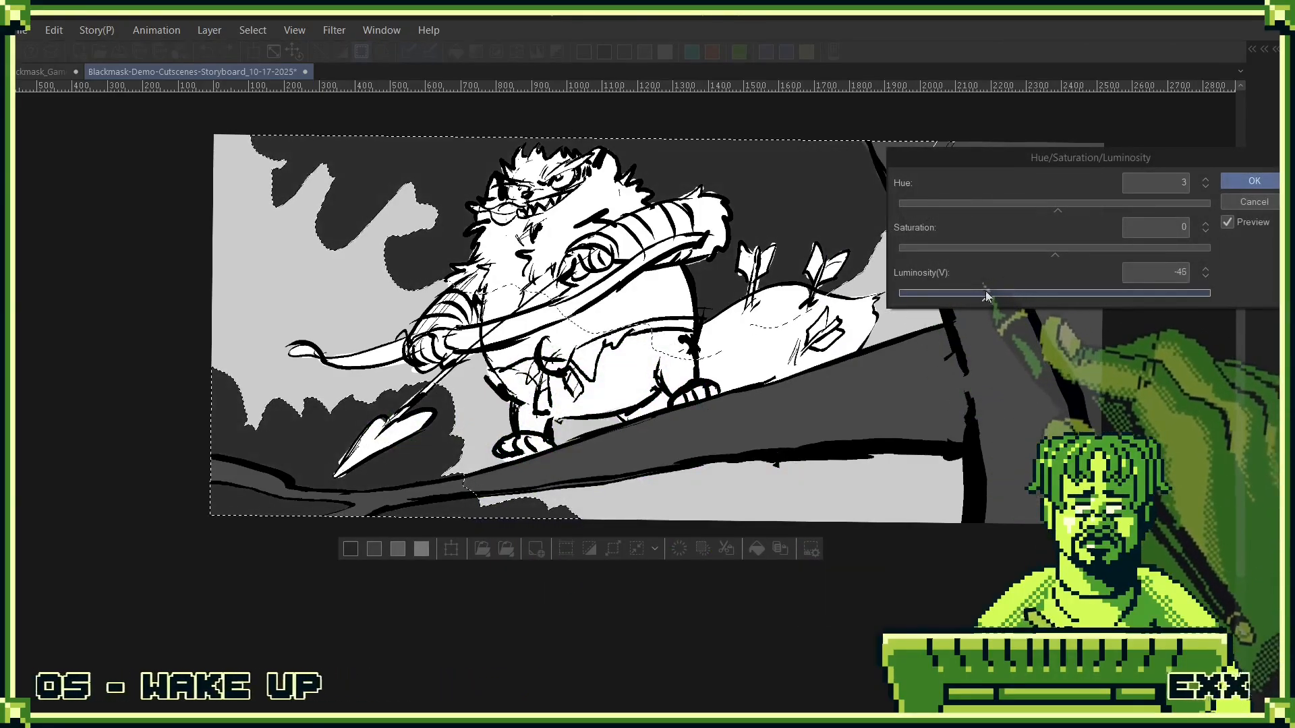
click(1244, 180)
key(ctrl+d)
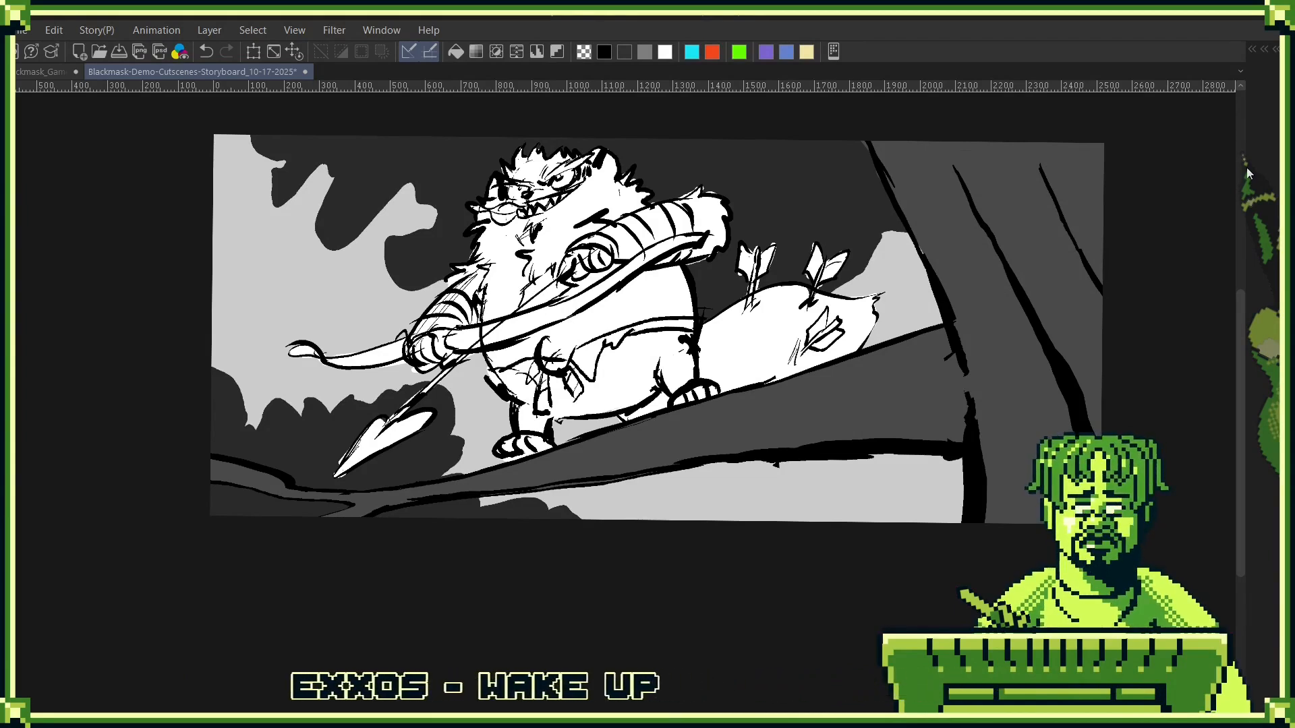
- Export the panel as a PNG named Blackmask_Demo_Story_Leap-From-Tree-To-Tree_11 into the 5) Intro Nad Boss folder
key(ctrl+shift+e)
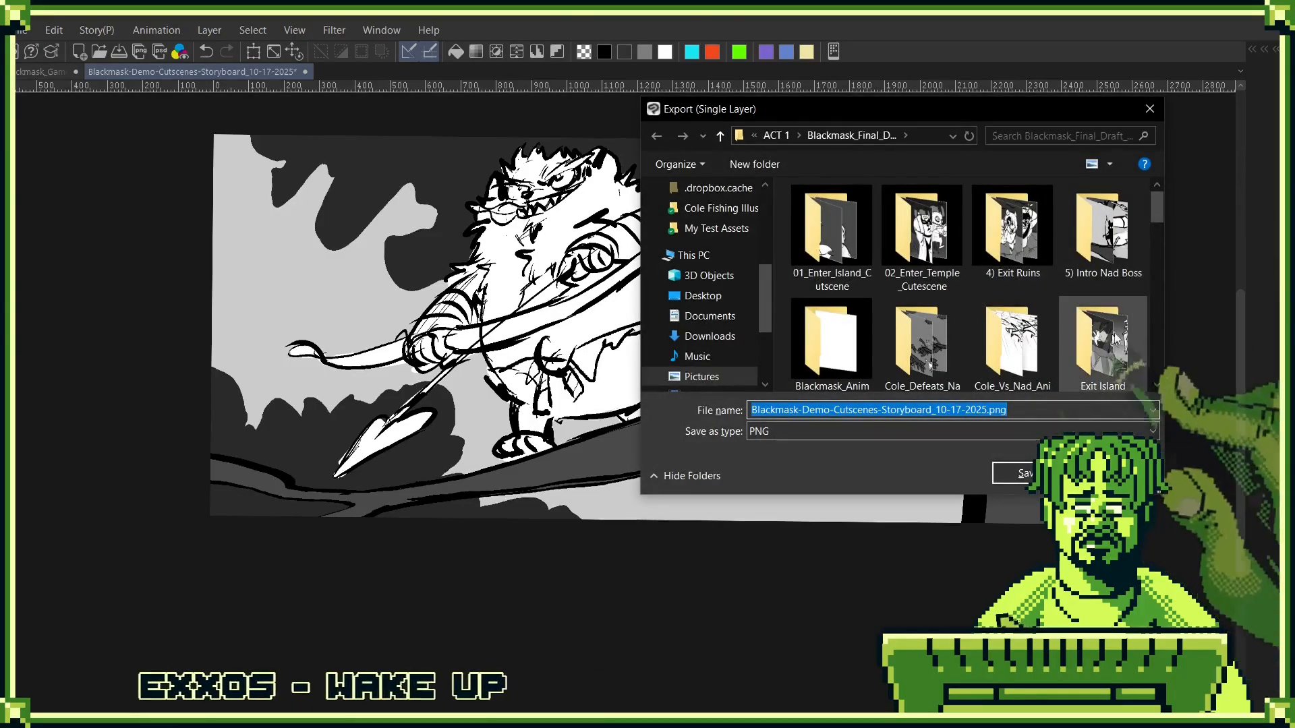
click(1124, 261)
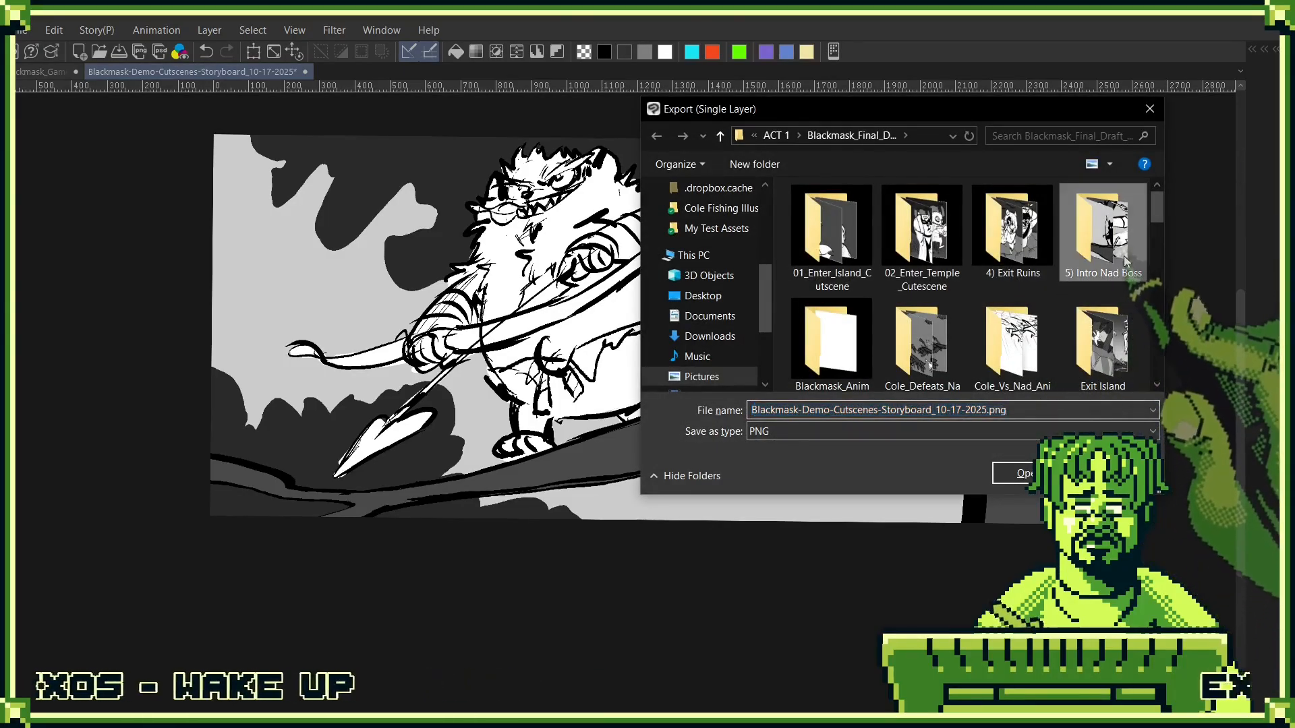
double_click(1124, 261)
scroll(1152, 296, down, 5)
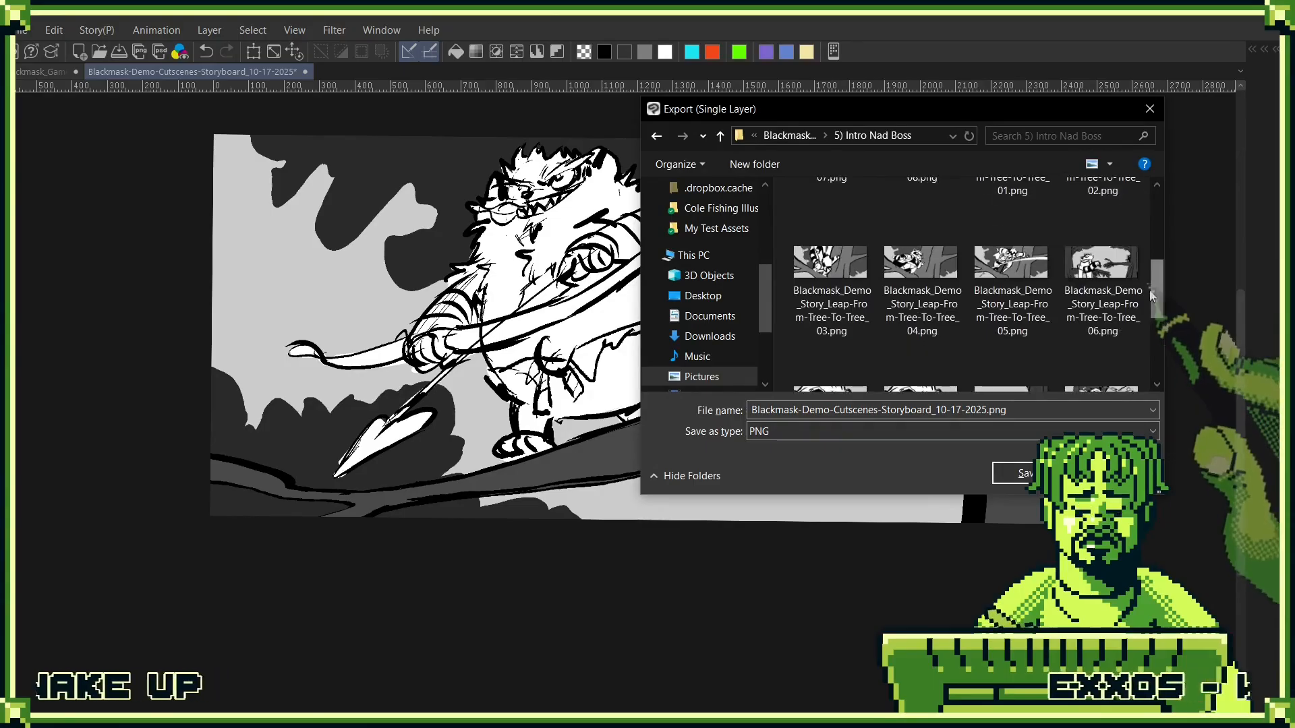
scroll(1152, 297, down, 2)
click(1136, 246)
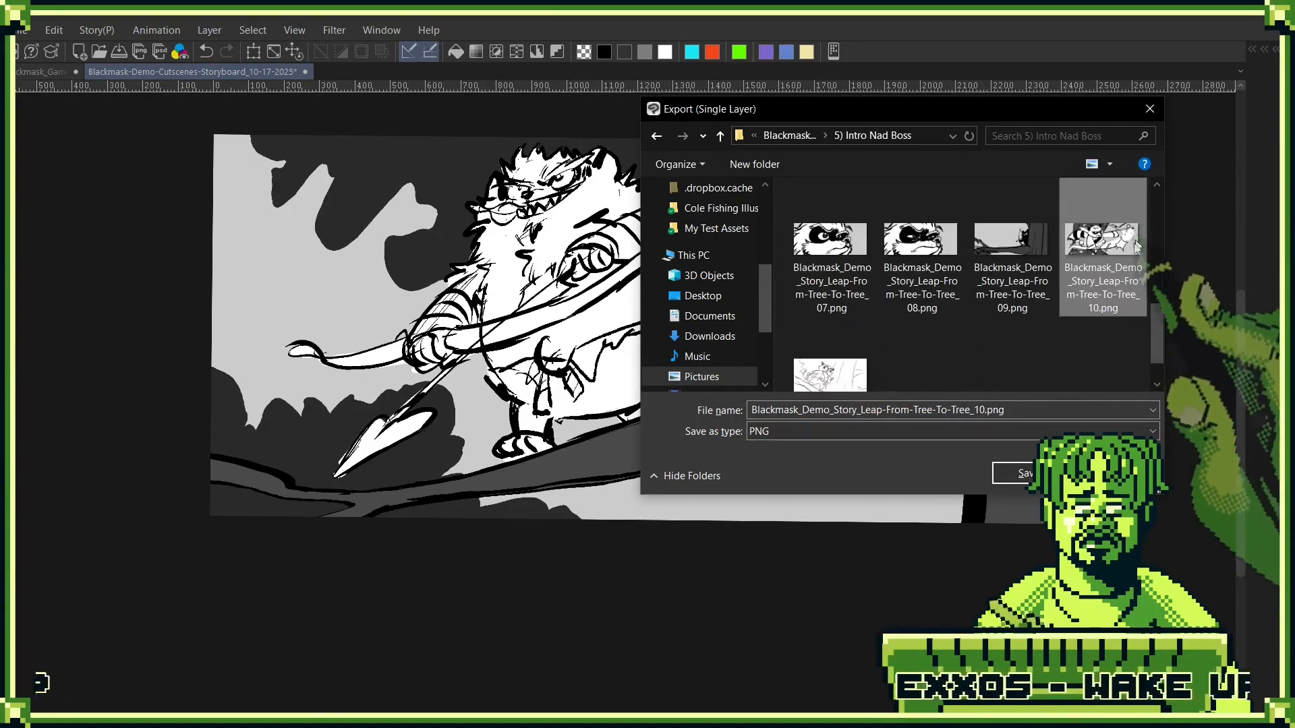
drag(979, 412, 1120, 416)
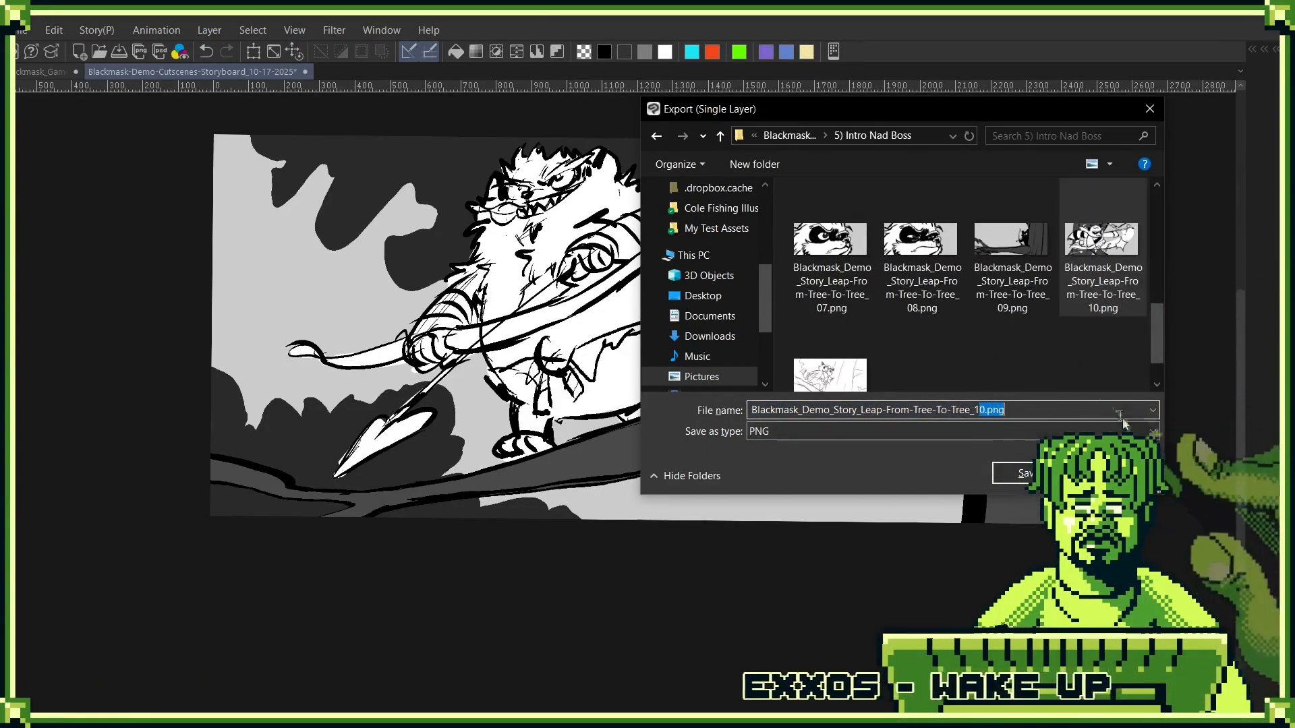
text(1)
key(Return)
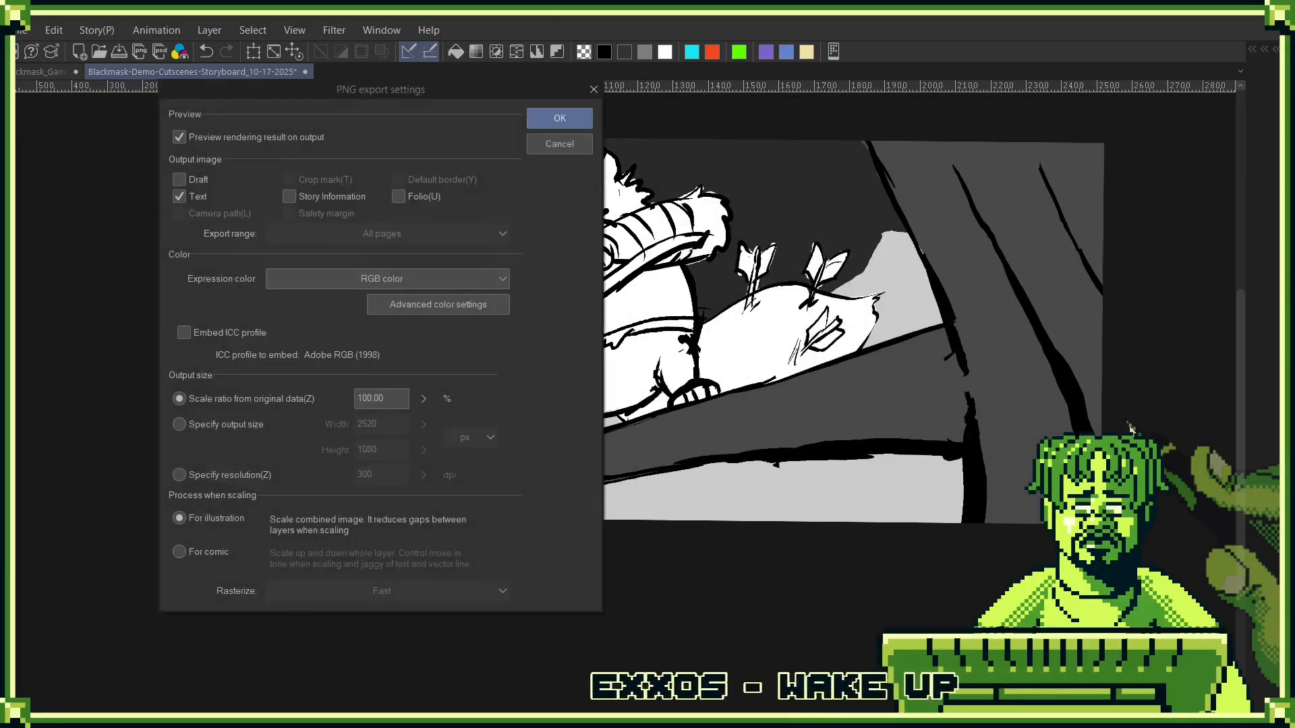
key(Return)
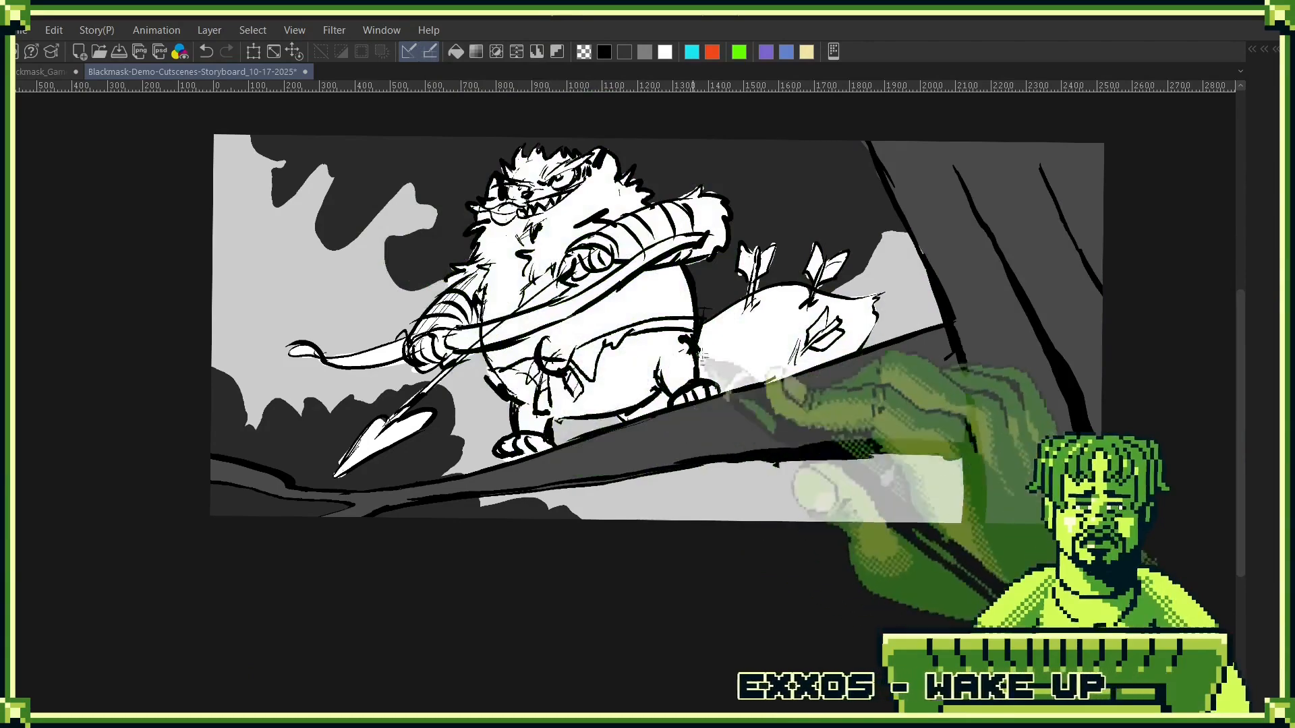
- Switch to the Blackmask_Game_Storyboards document and import the exported panel image above the Blackmask_Demo_Nad-Encounter_06 layer in Reveal Nad Boss
click(35, 71)
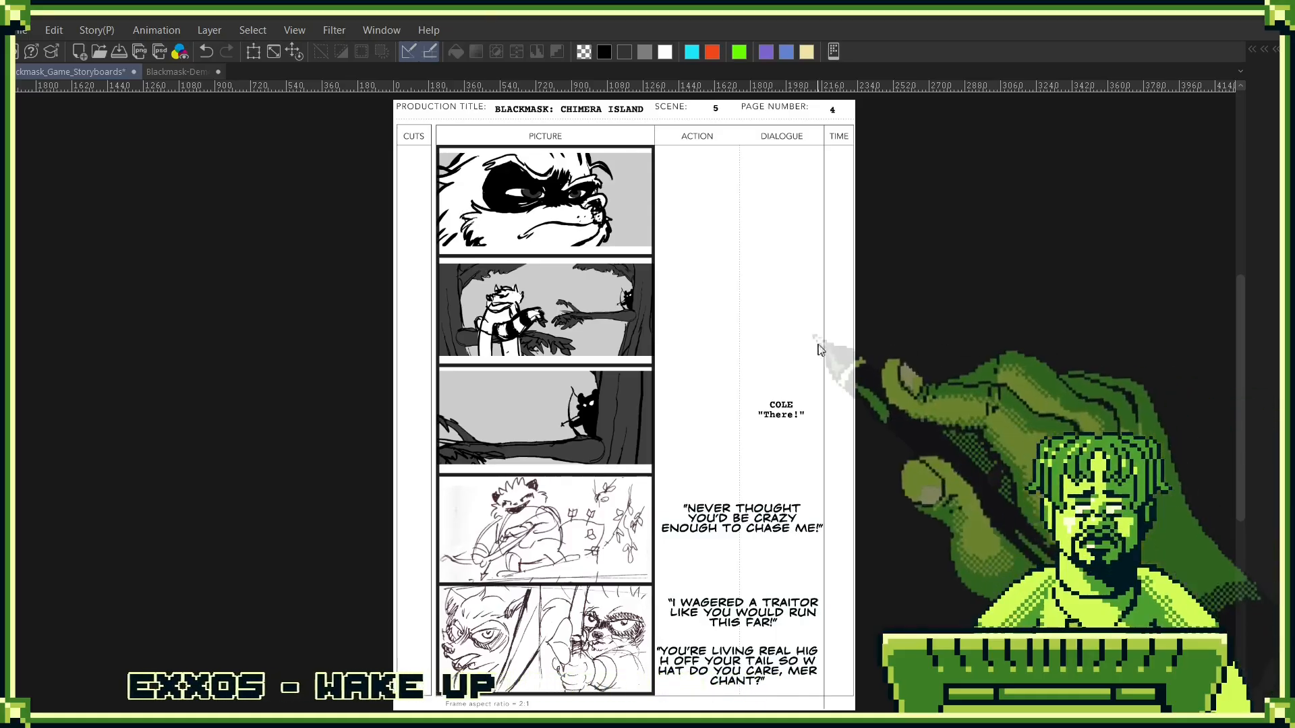
key(F7)
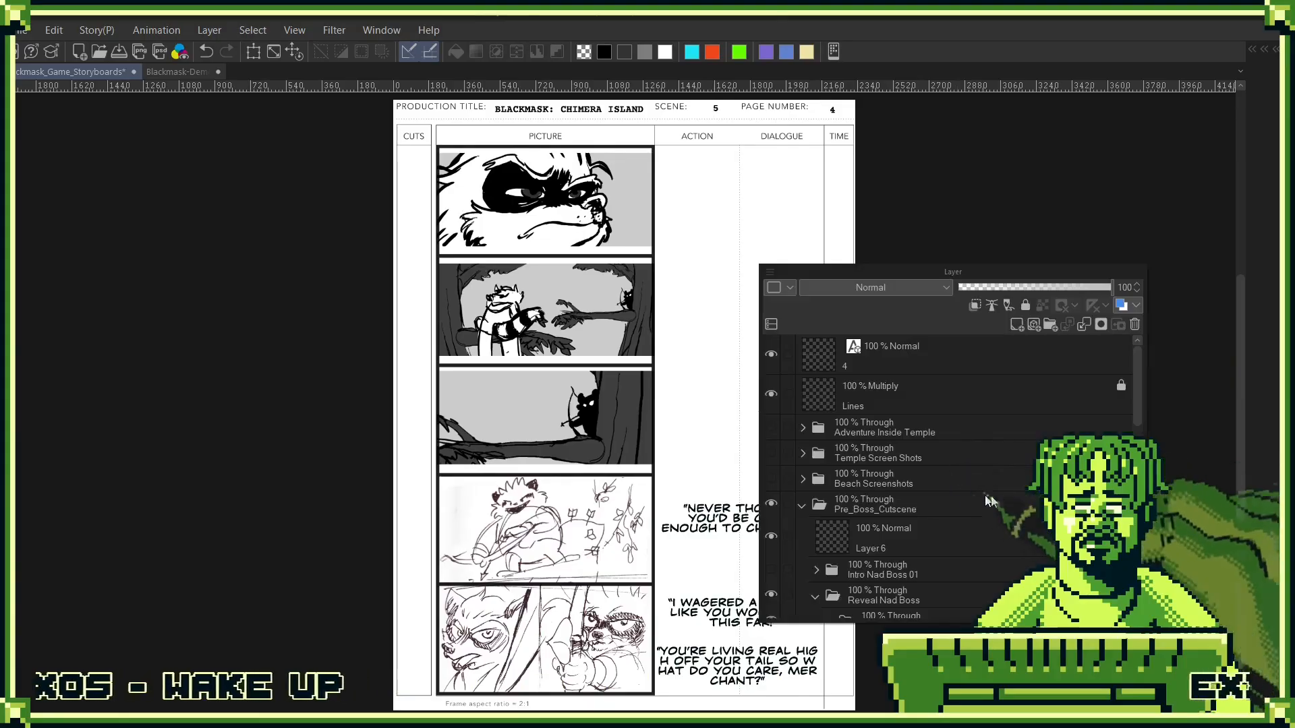
scroll(977, 497, down, 3)
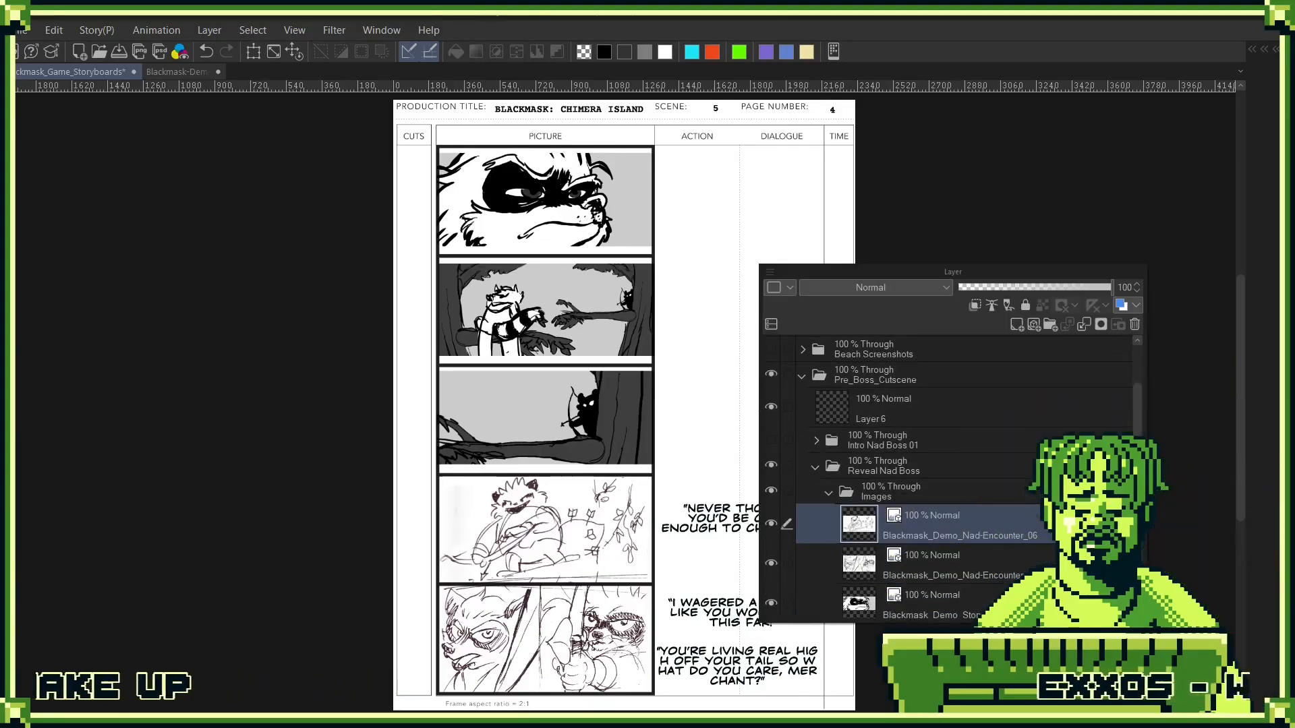
drag(1274, 513, 925, 507)
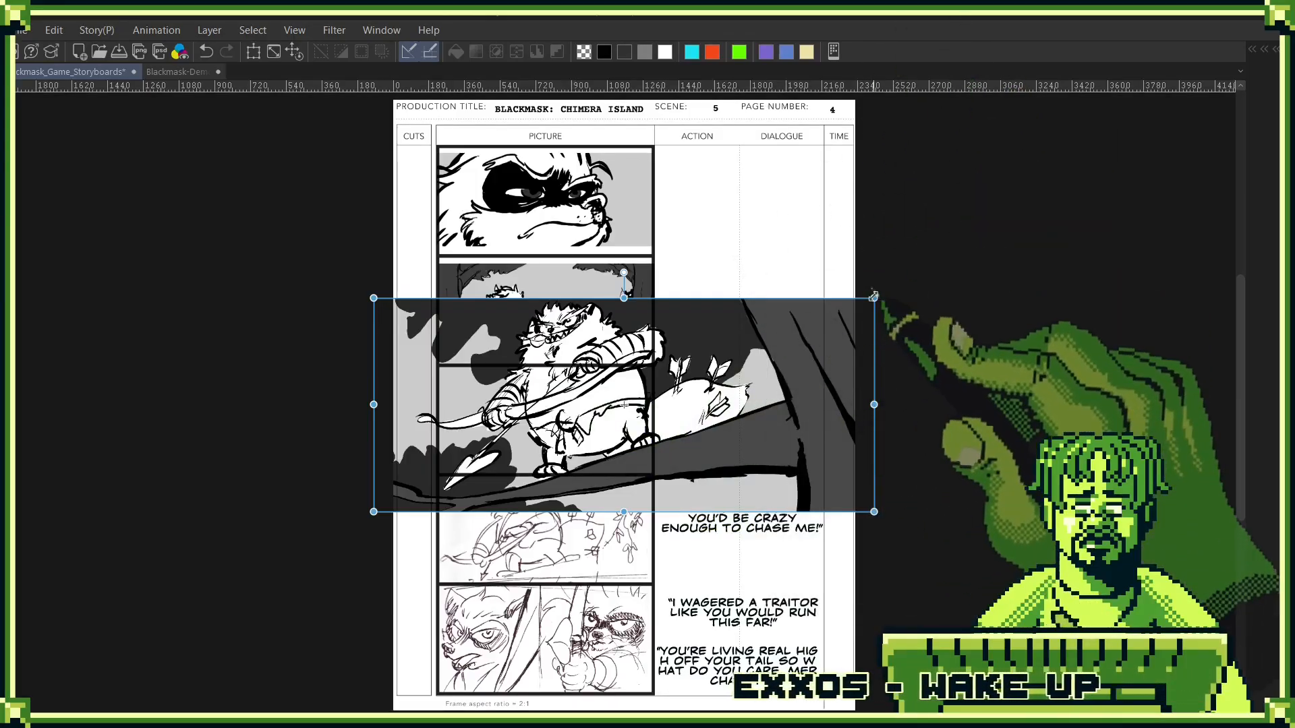
- Scale the imported panel image down to the picture column's width and position it over the fourth frame
drag(874, 297, 653, 391)
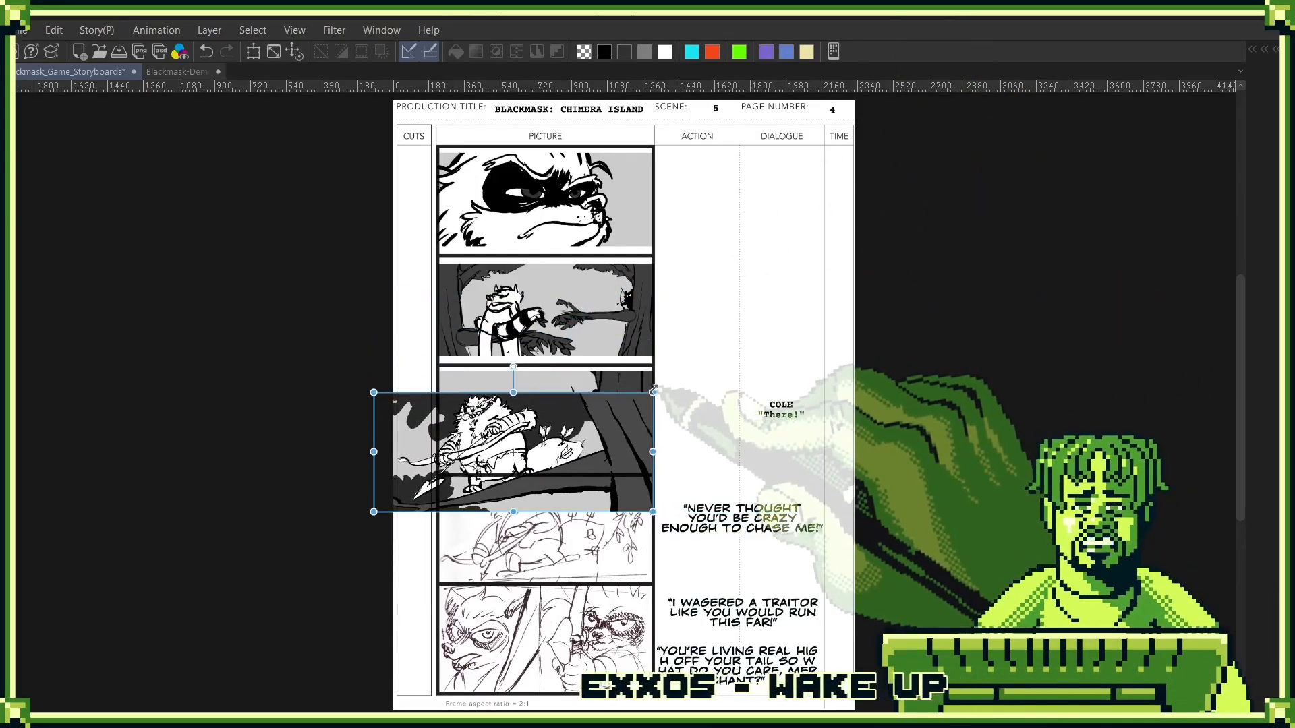
drag(374, 393, 435, 437)
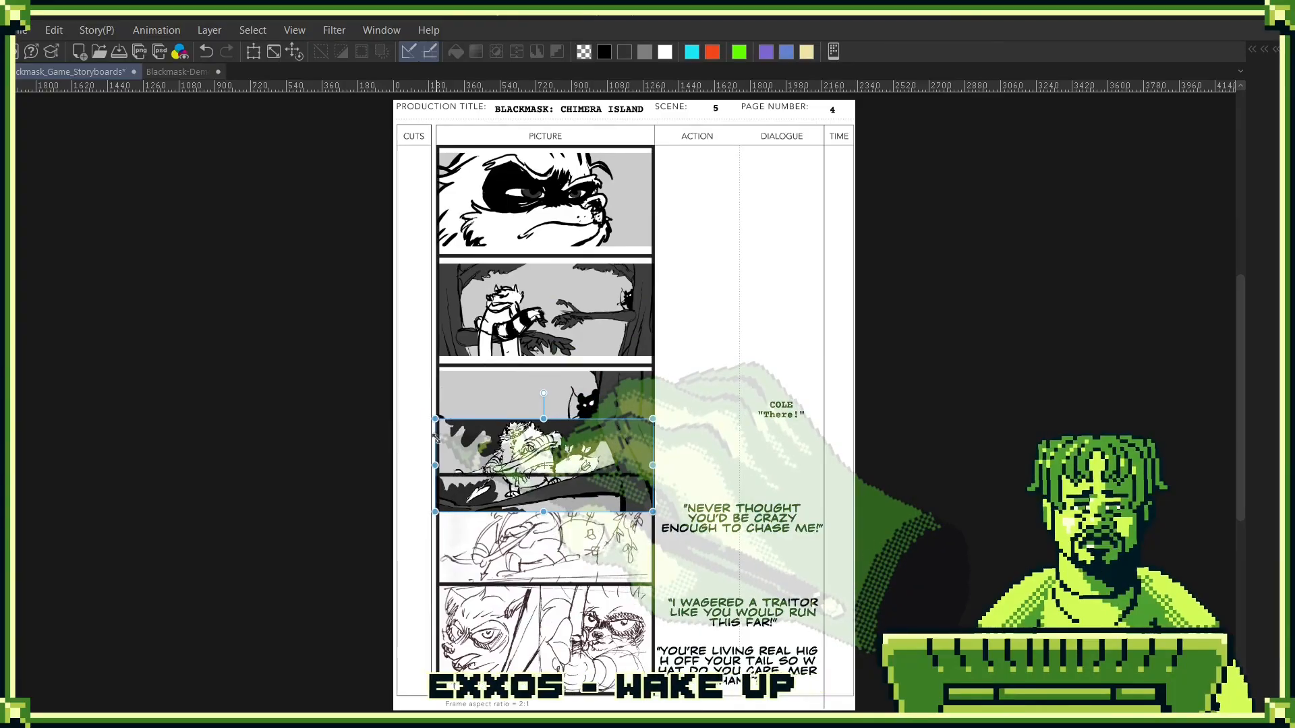
drag(591, 472, 592, 536)
- Delete the old Blackmask_Demo_Nad-Encounter_06 sketch layer from the Images folder and save the storyboard document
key(F7)
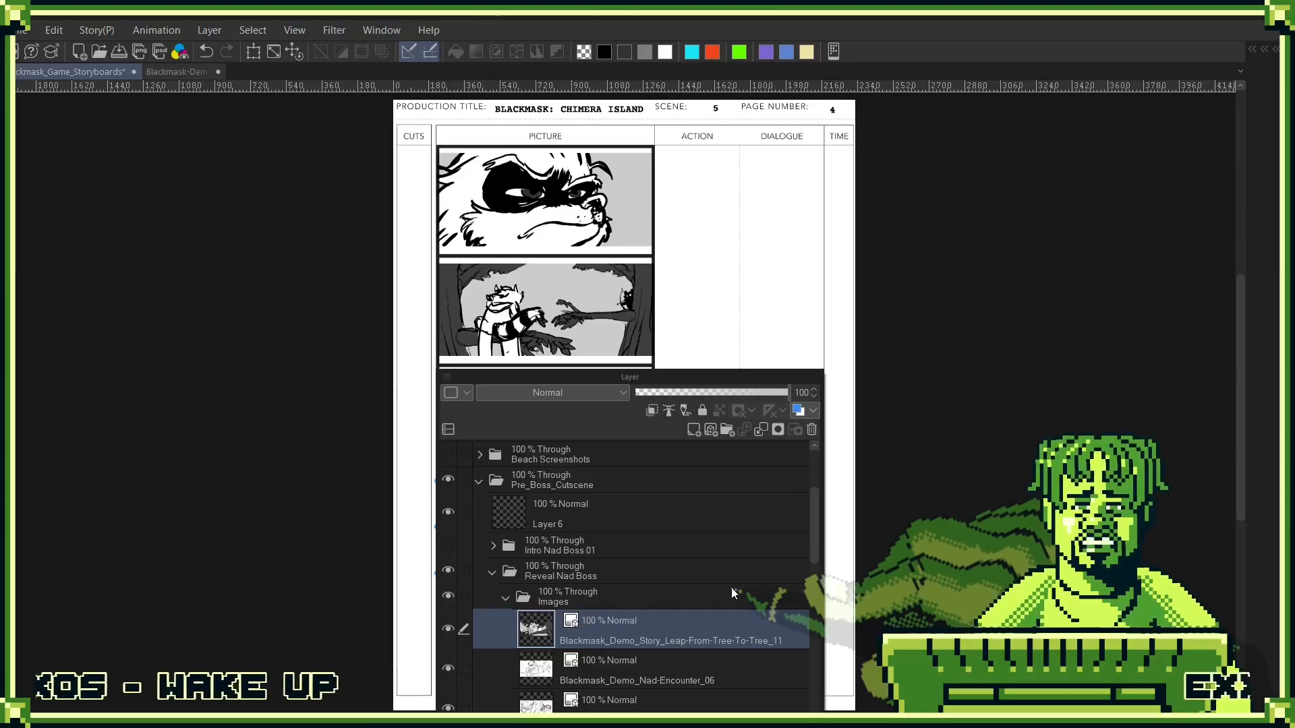
scroll(755, 637, down, 2)
drag(689, 629, 812, 430)
key(F7)
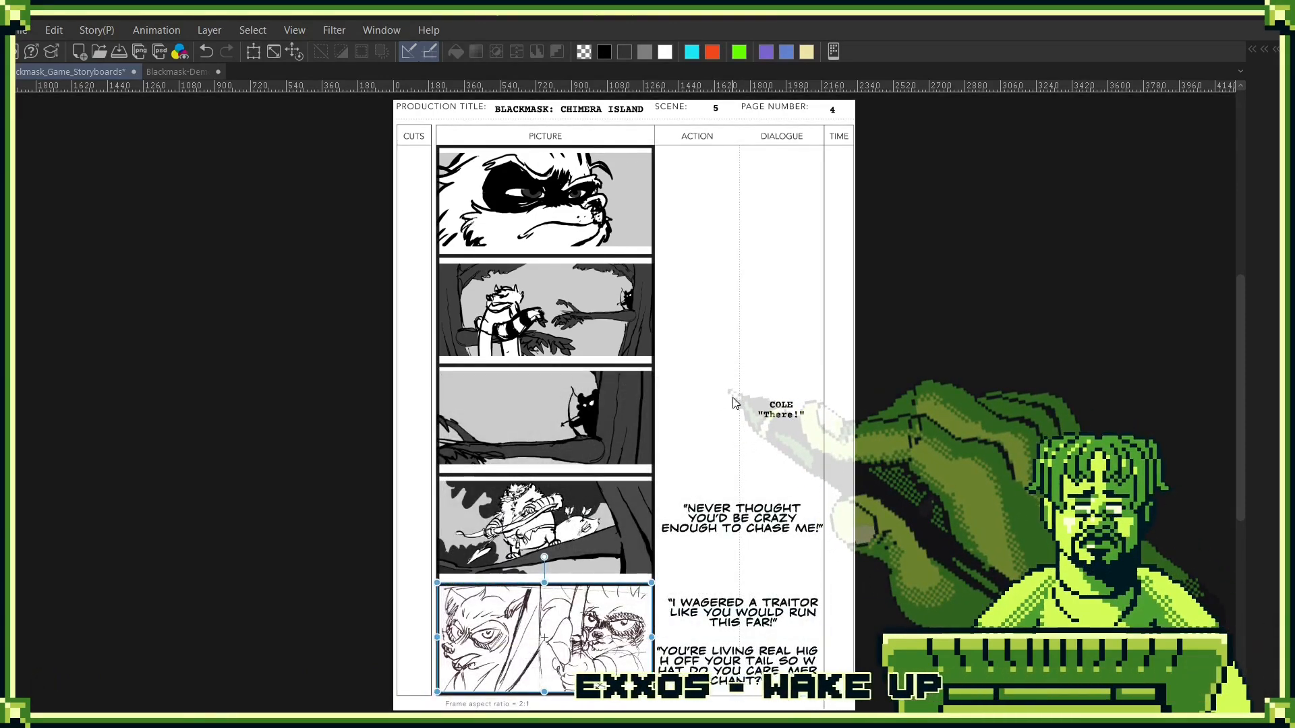
key(ctrl+s)
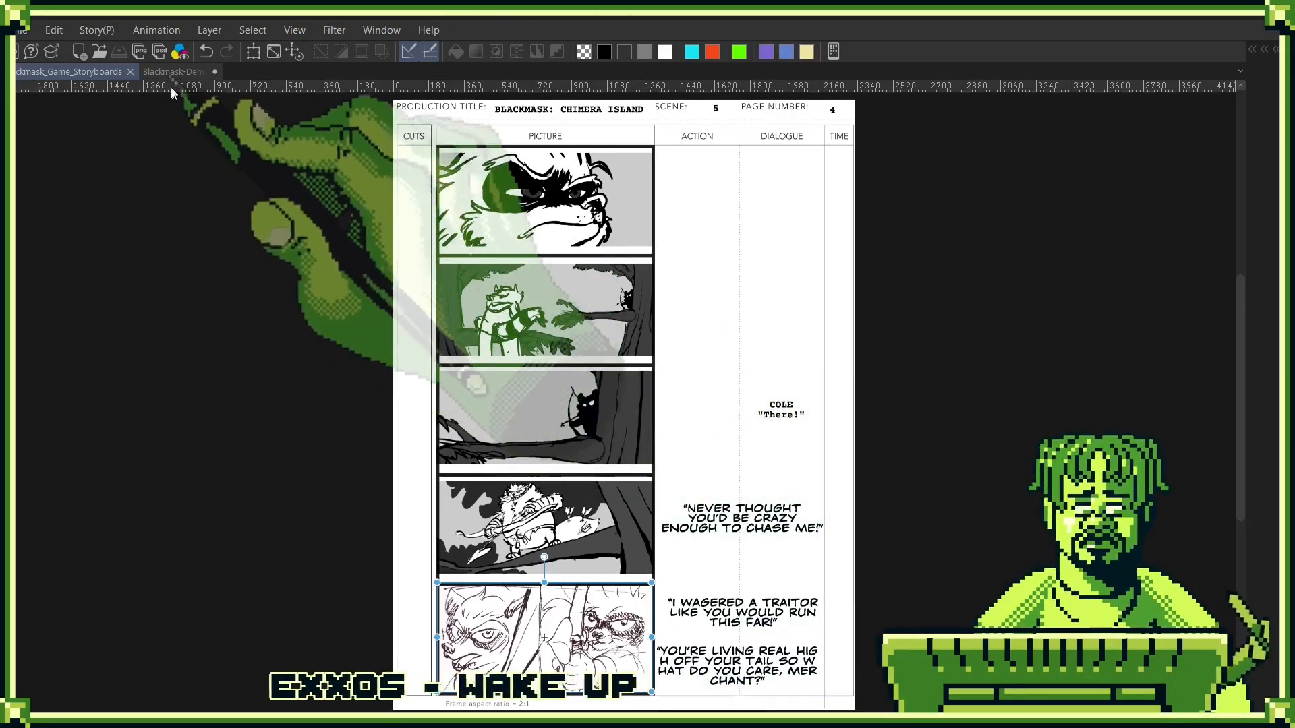
- Return to the Blackmask-Demo-Cutscenes-Storyboard document and delete the Blackmask_Demo_Nad-Encounter_06 sketch layer from the Reveal Nad folder
click(168, 72)
key(F7)
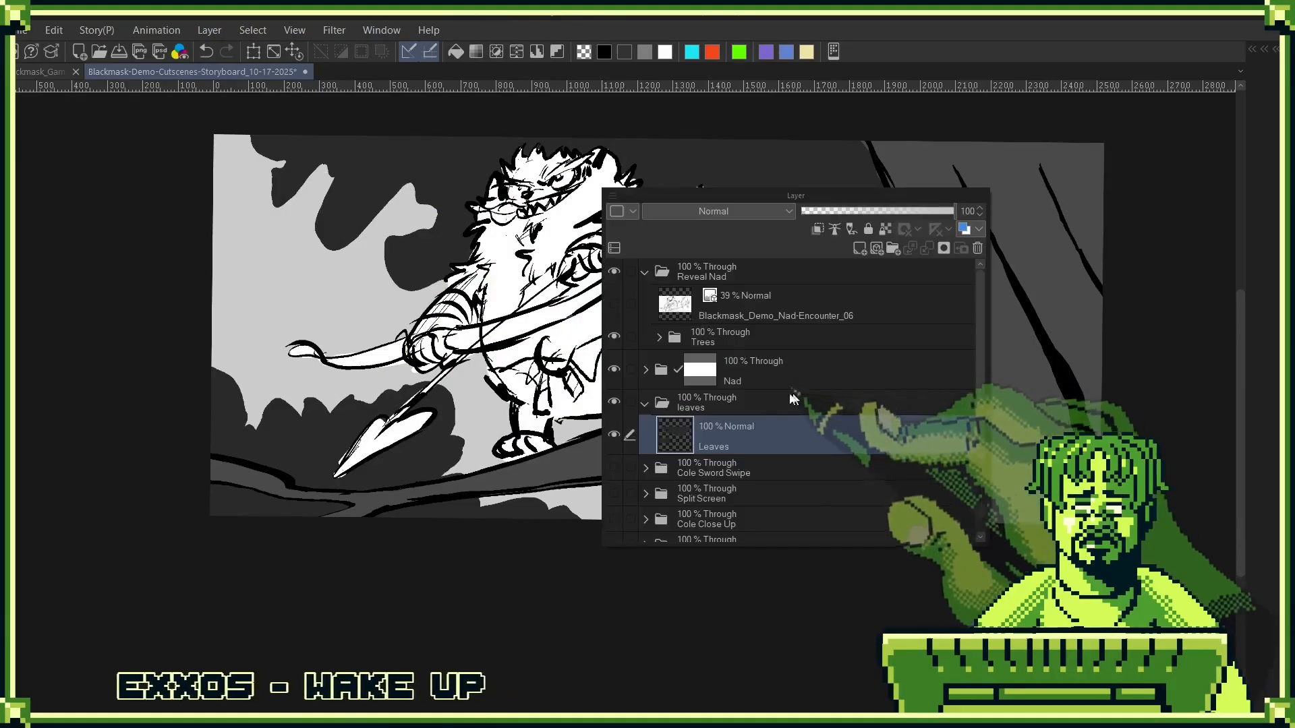
click(712, 303)
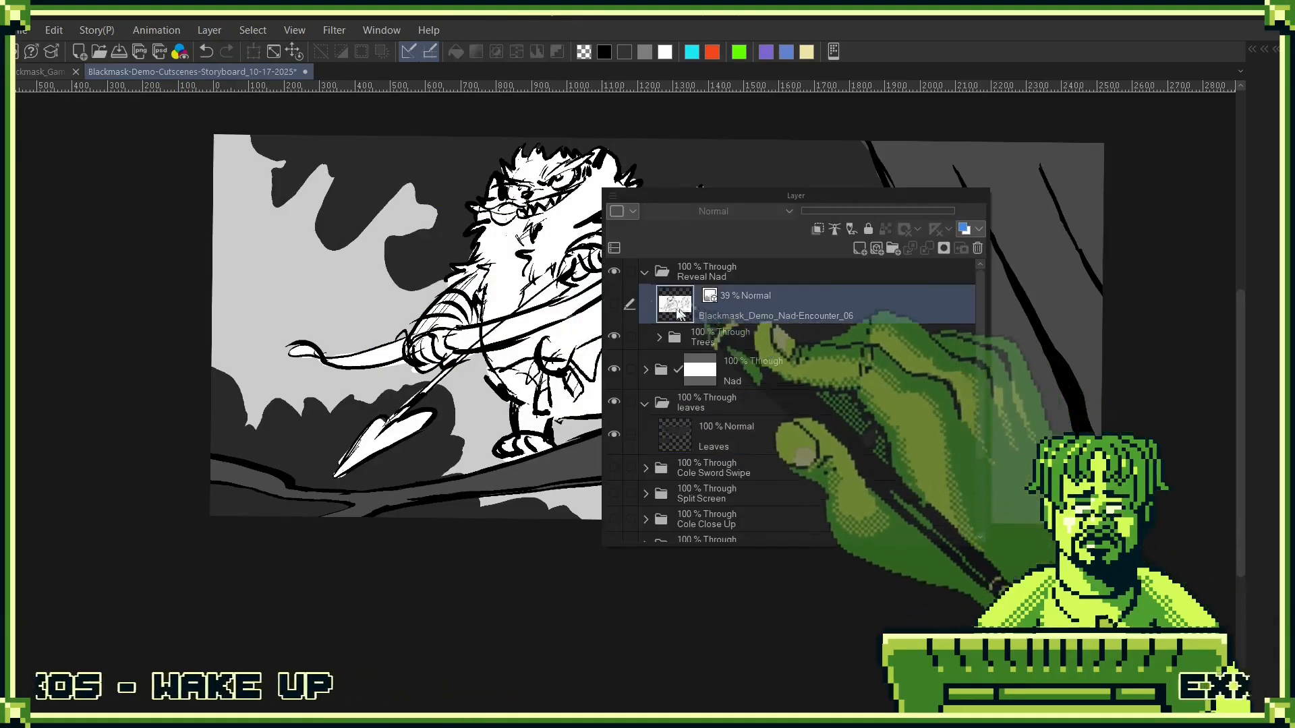
click(615, 306)
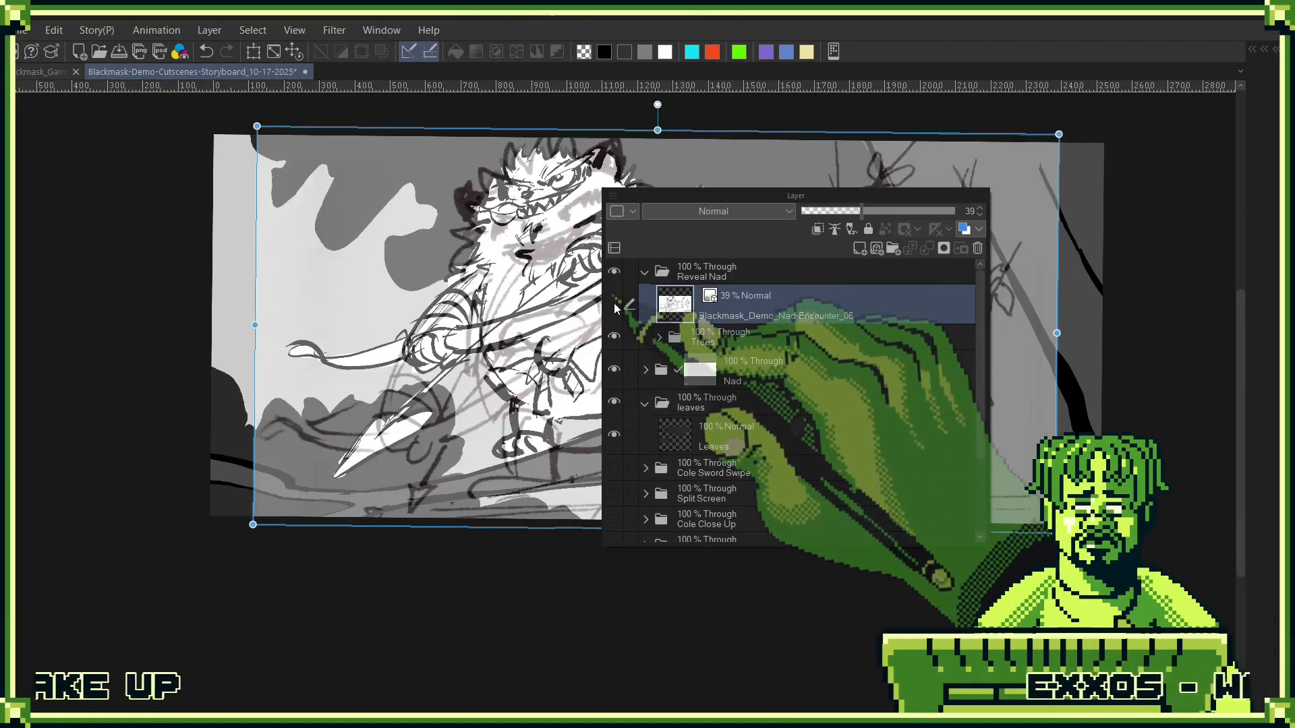
click(615, 305)
drag(759, 312, 975, 250)
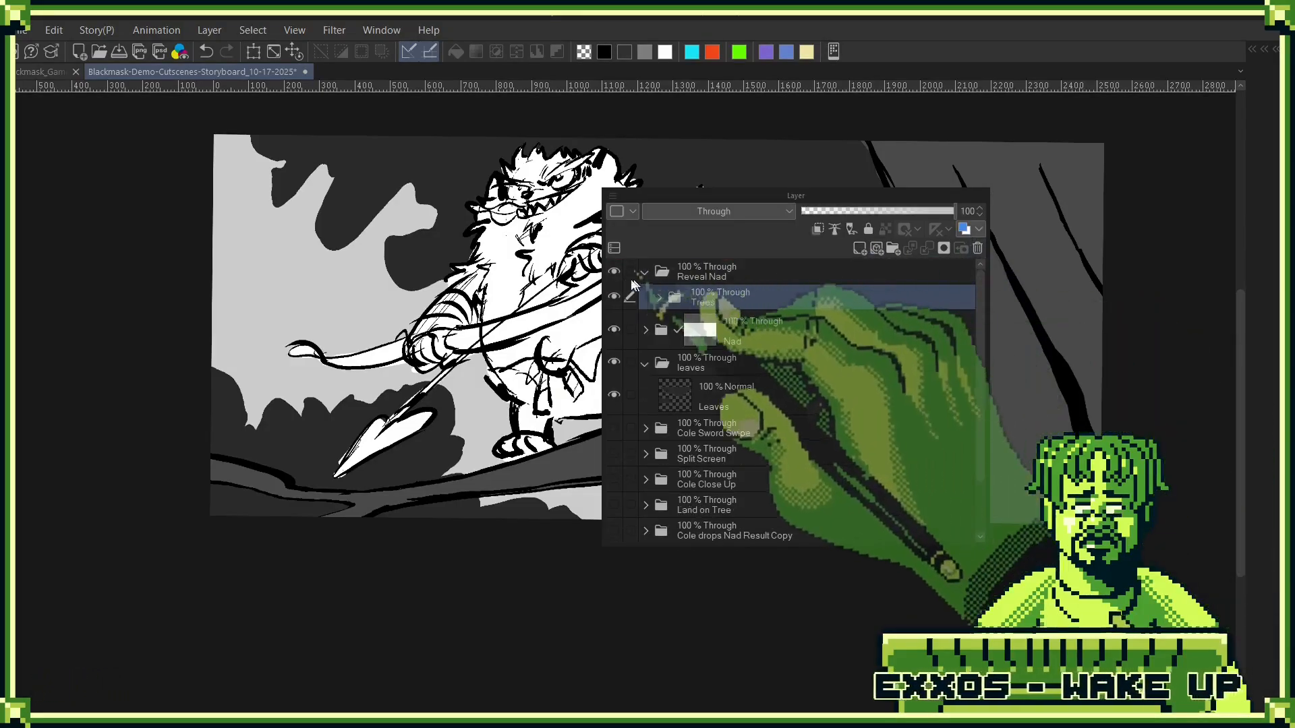
- Check what the Reveal Nad folder contains by collapsing it and toggling the separate Nad folder's visibility
click(644, 272)
click(613, 305)
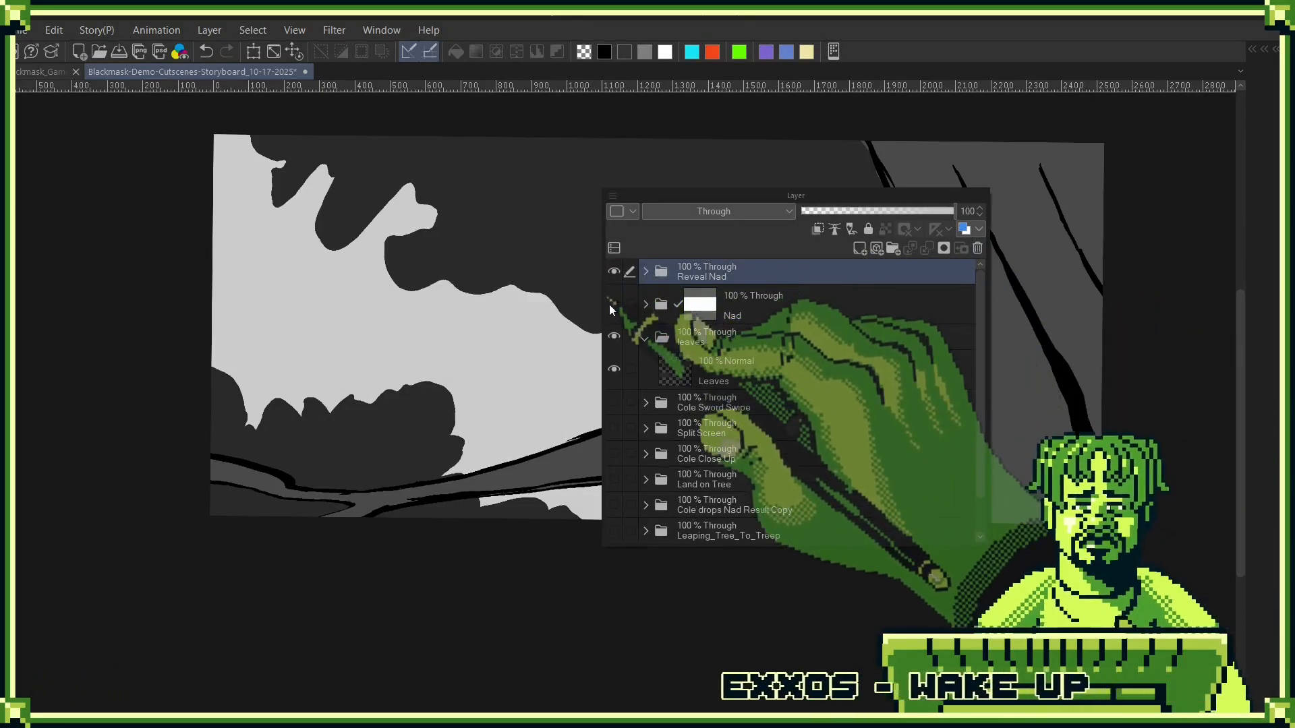
click(613, 305)
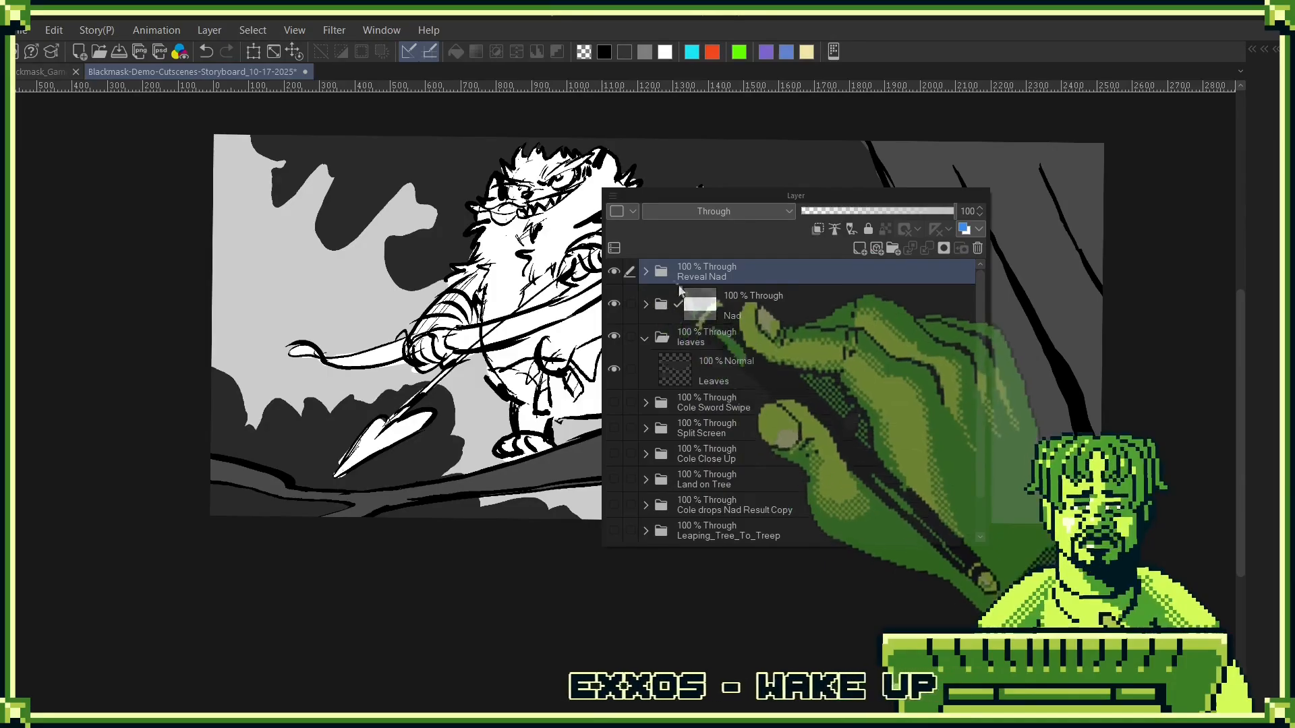
click(646, 271)
click(646, 272)
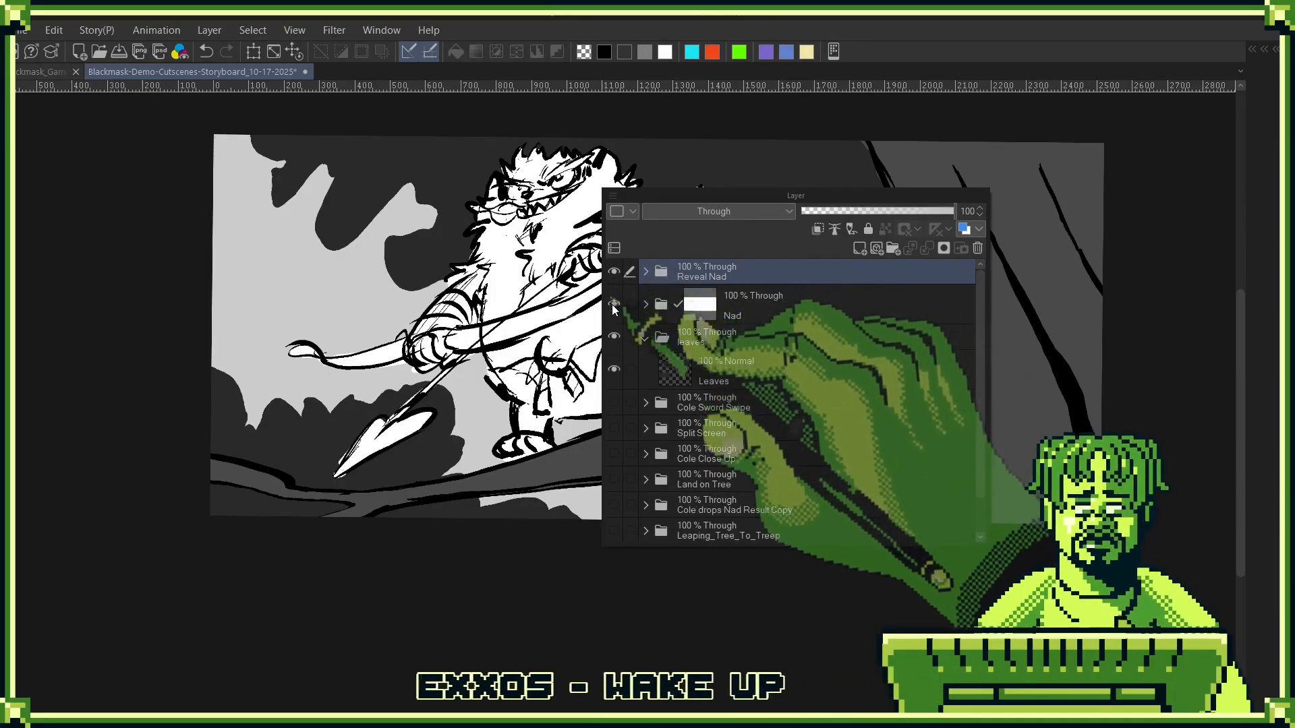
click(613, 304)
click(613, 305)
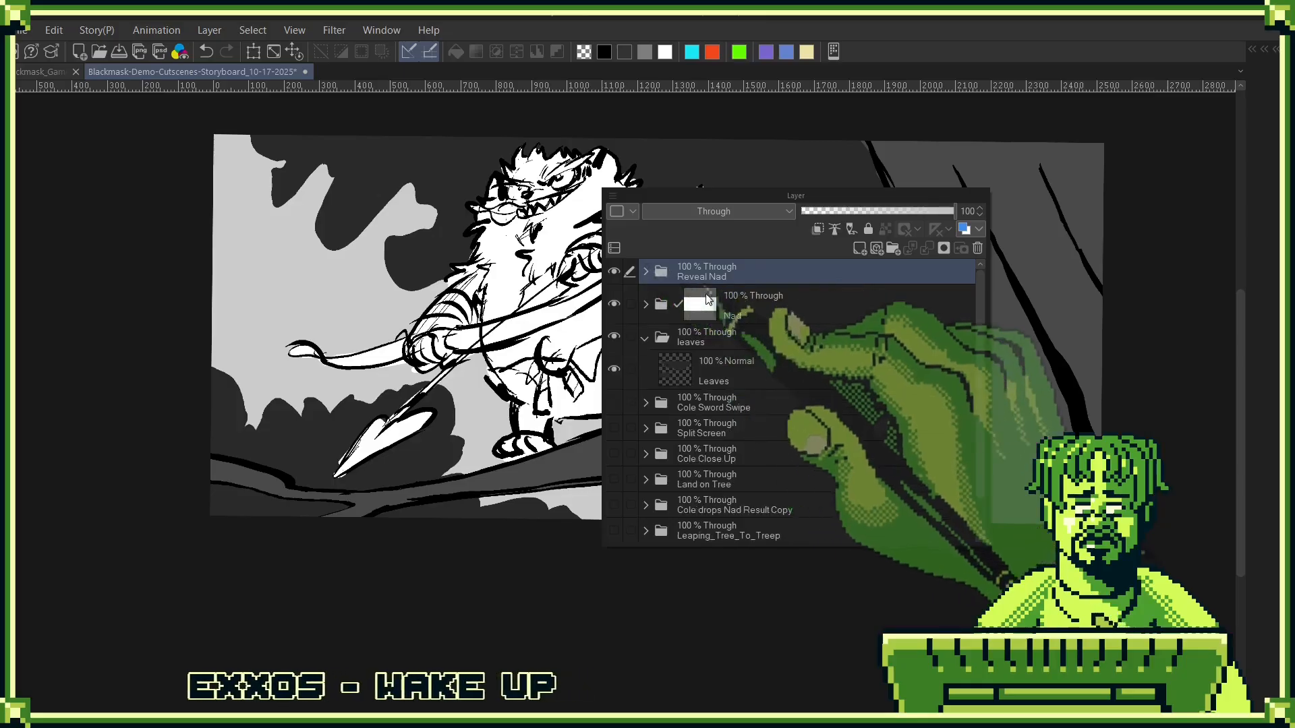
- Move the Nad and leaves folders into the Reveal Nad folder beneath Trees
click(645, 271)
drag(730, 322, 658, 292)
click(645, 272)
click(614, 271)
click(645, 272)
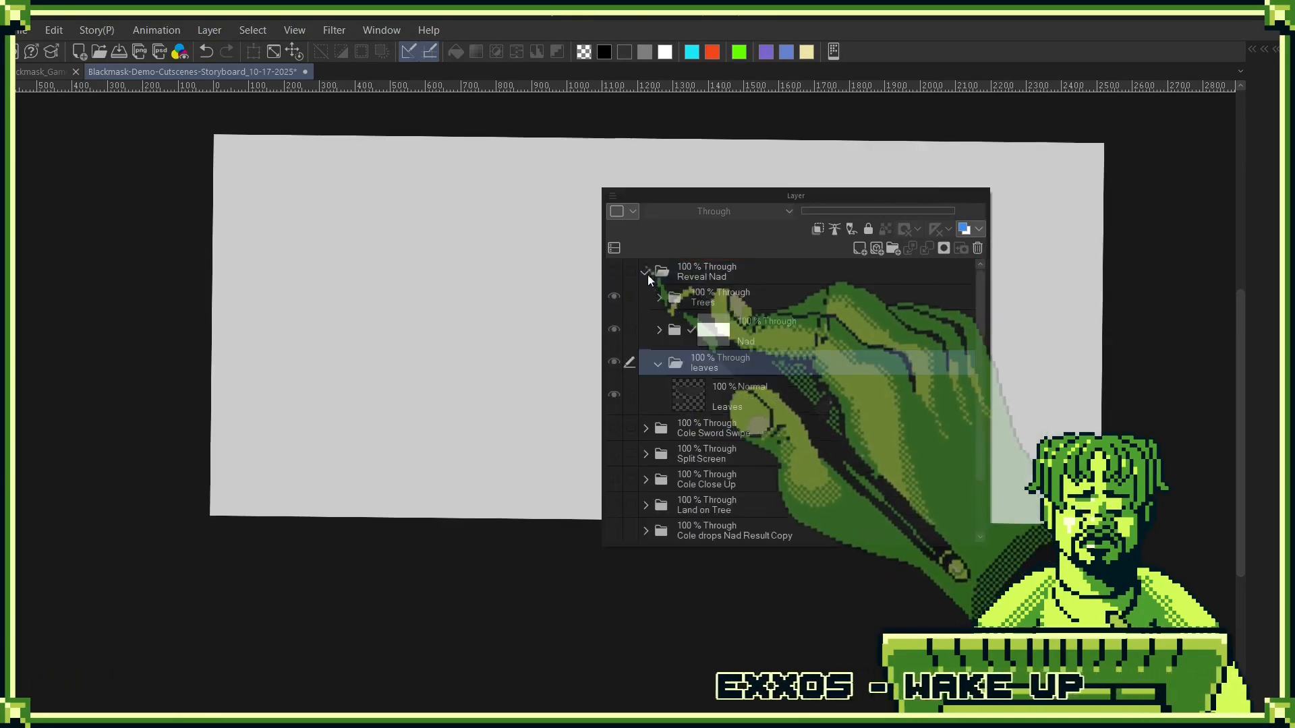
- Hide and collapse the Reveal Nad folder, and show the Split Screen folder at the top of the layer stack
click(627, 277)
click(614, 274)
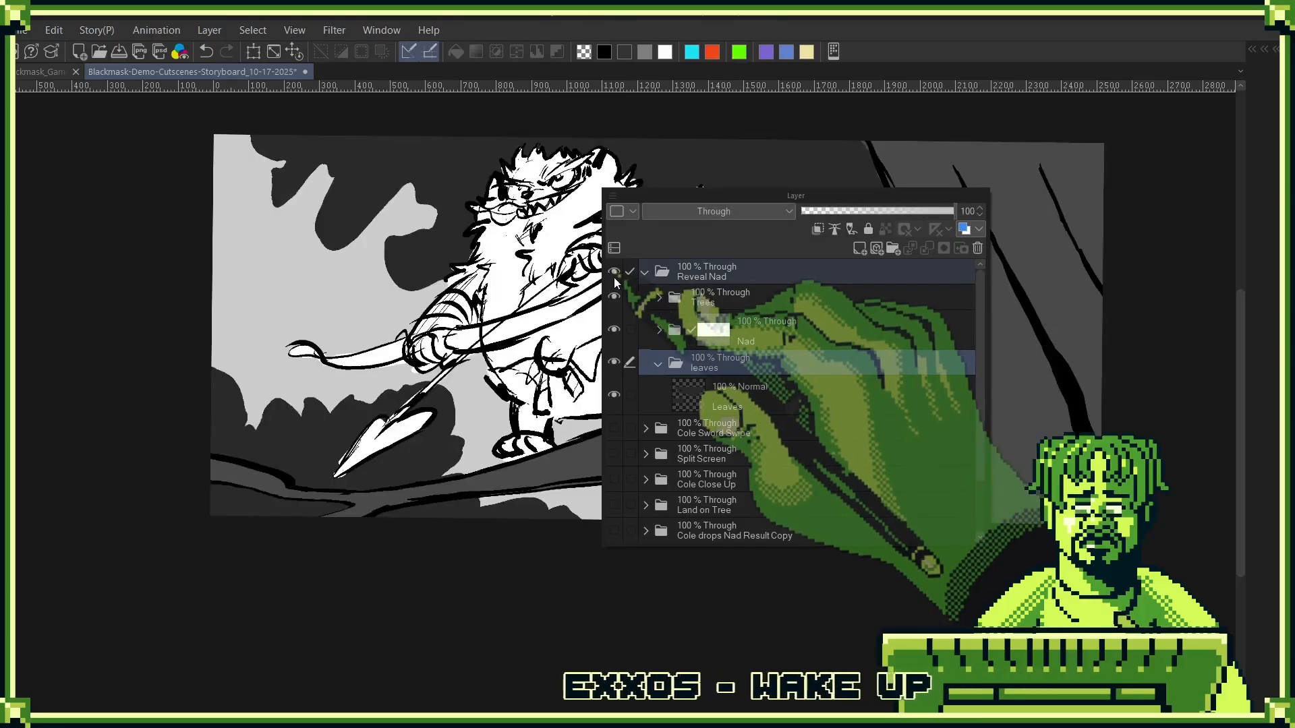
click(614, 273)
click(642, 274)
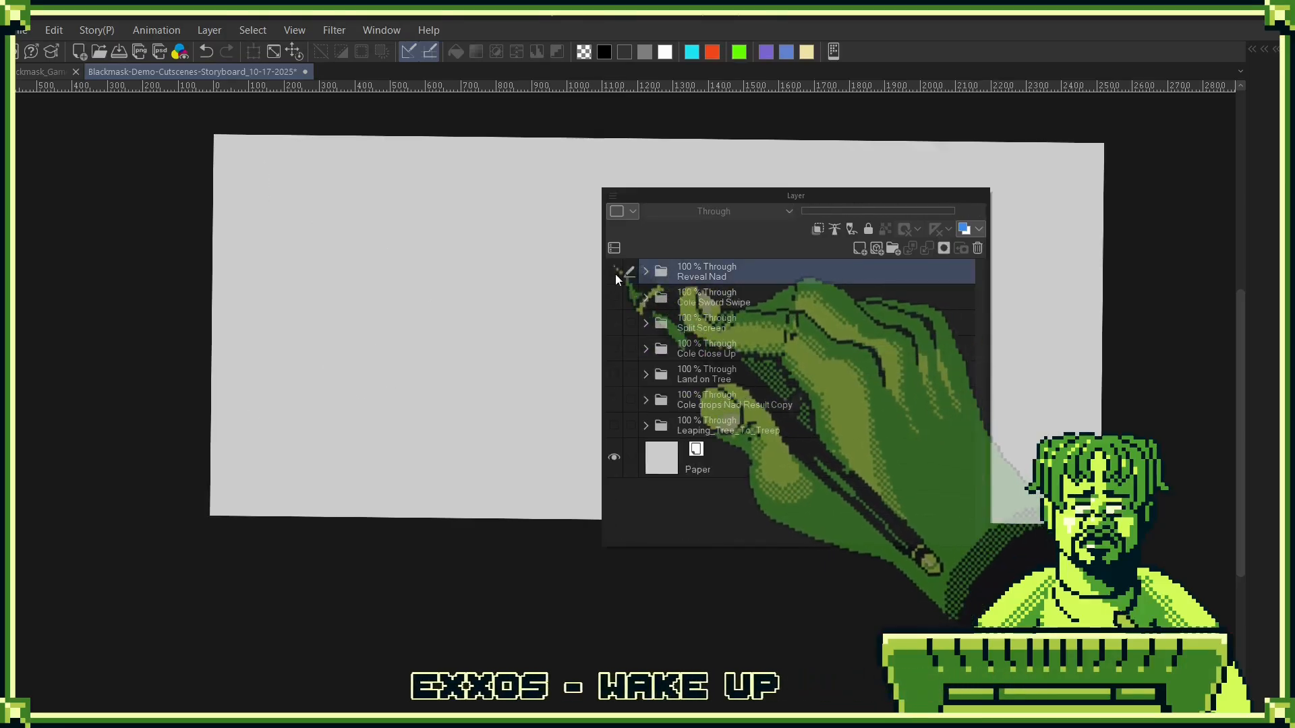
click(614, 323)
drag(732, 327, 748, 262)
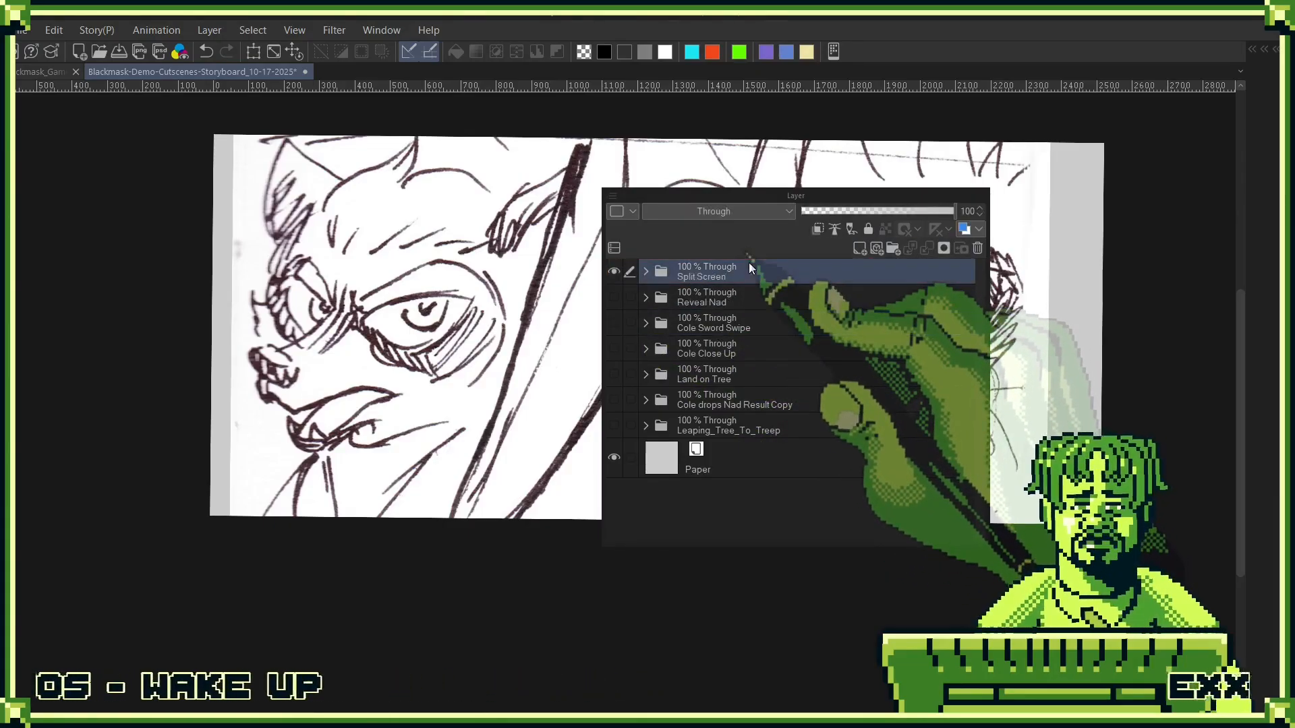
- Create a new raster layer above the Split Screen folder and name it line
click(861, 250)
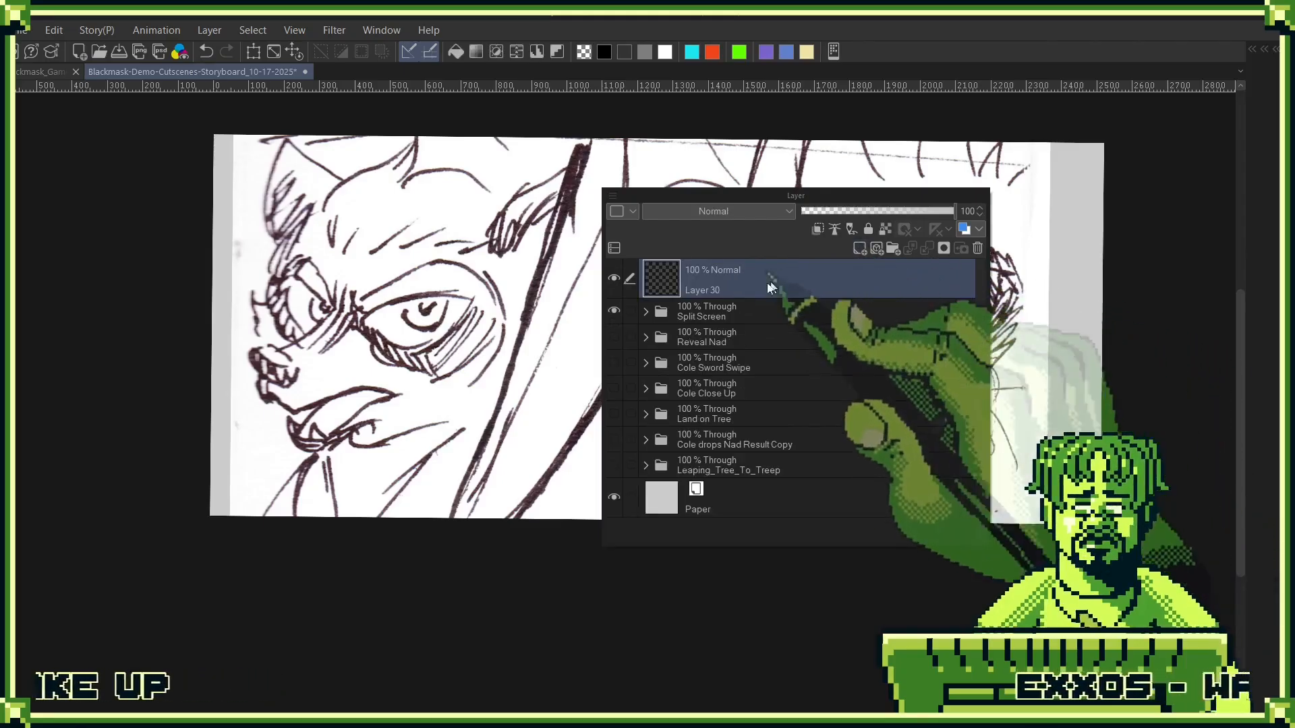
double_click(708, 290)
text(line)
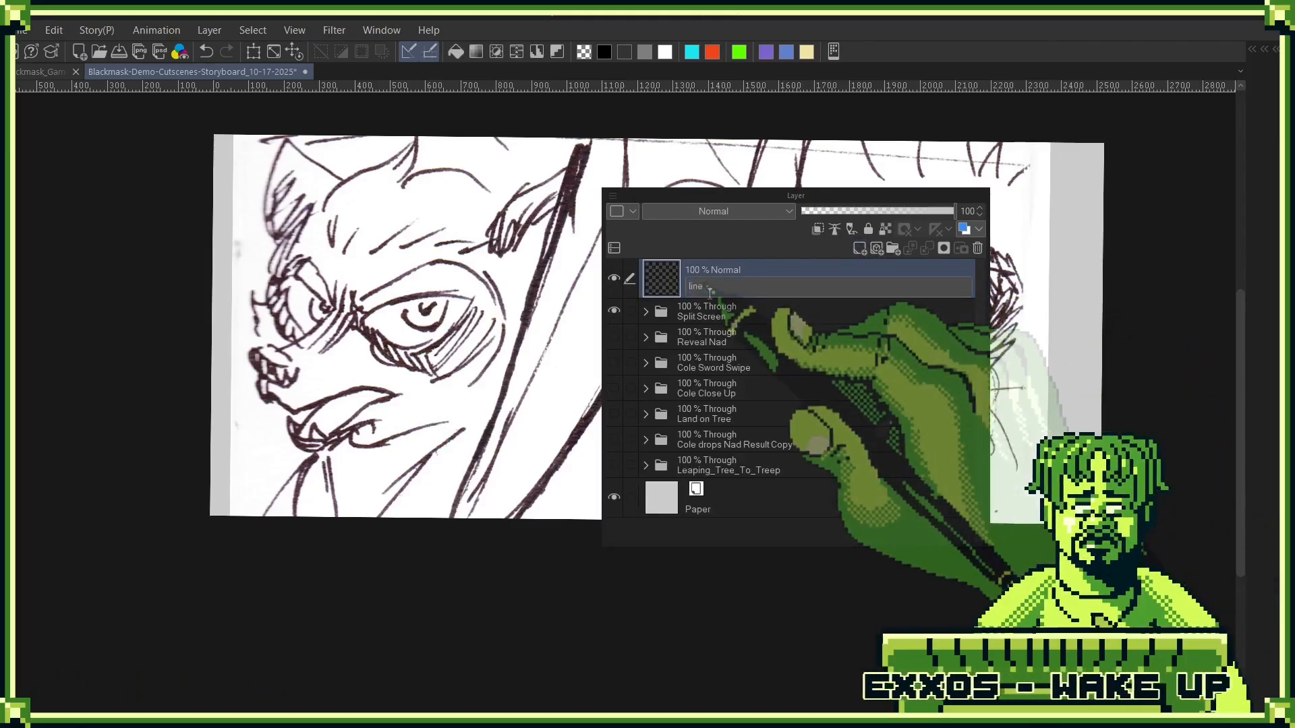
key(Return)
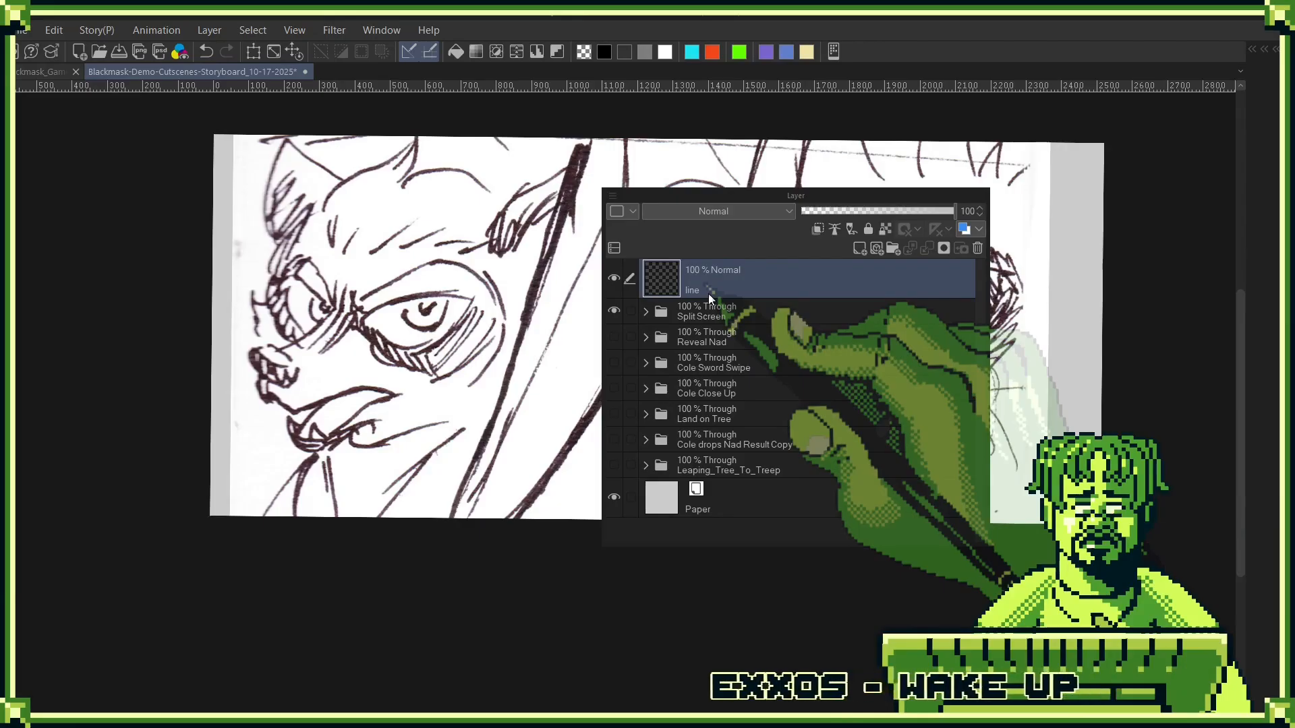
click(1046, 38)
drag(949, 157, 934, 270)
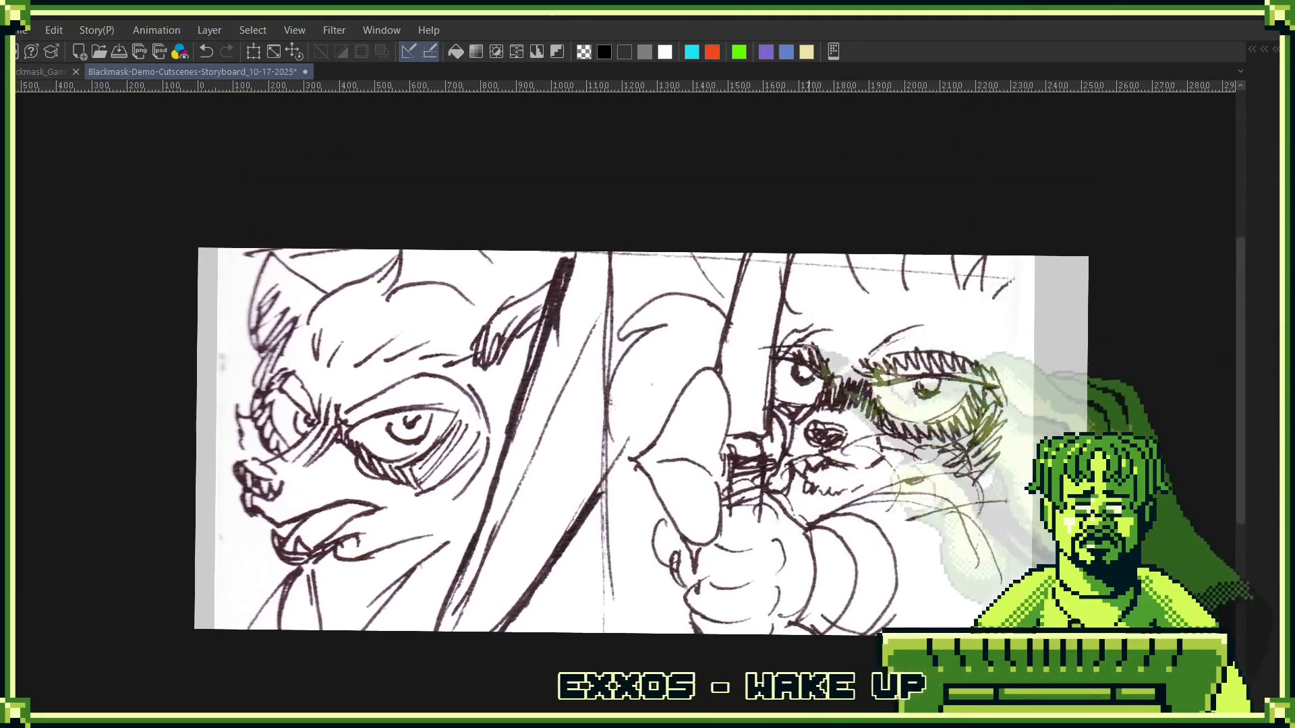
- Choose black as the drawing colour and move the line layer into the expanded Split Screen folder
drag(781, 357, 745, 354)
click(604, 52)
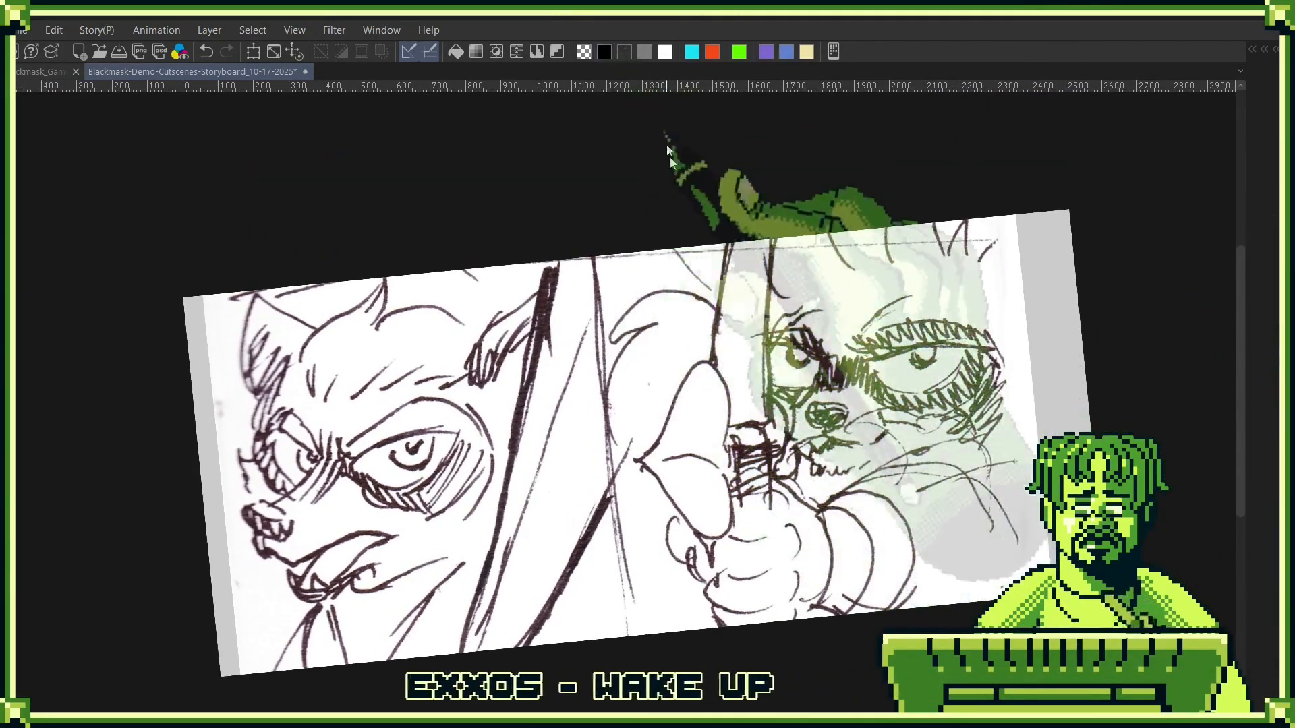
key(F7)
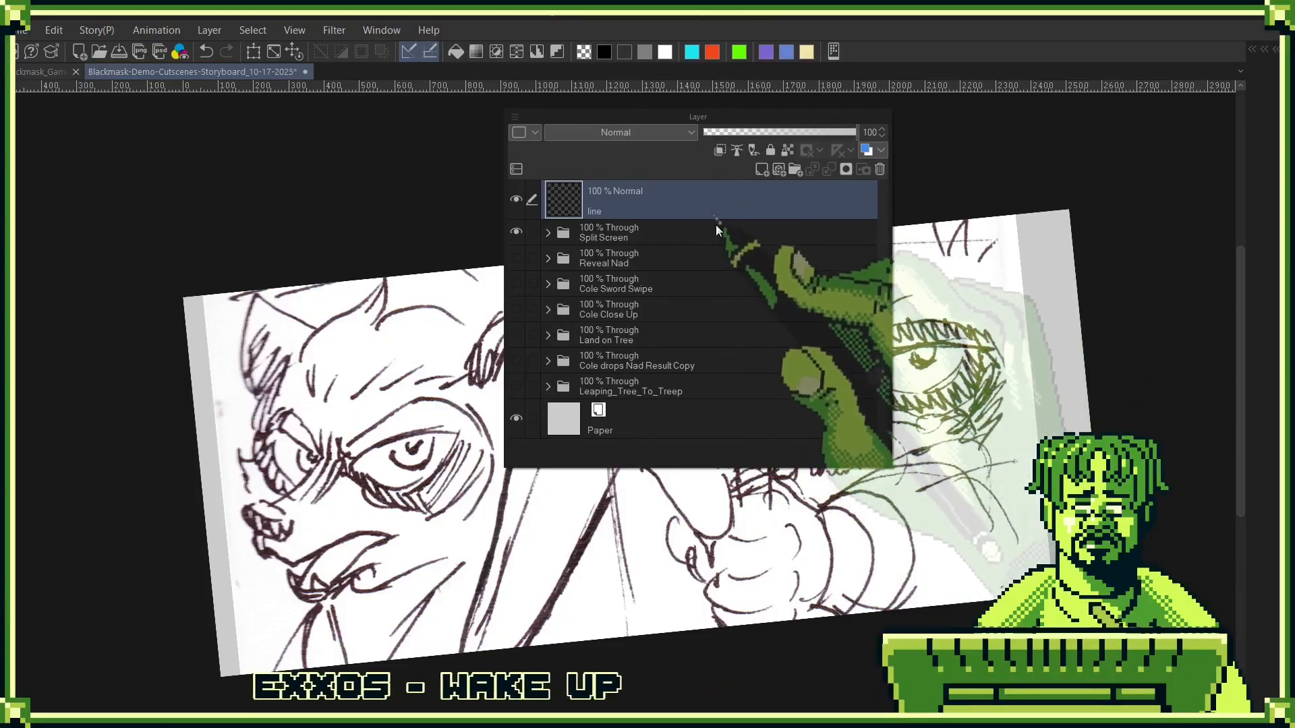
drag(625, 209, 619, 233)
click(548, 192)
- Lower the Blackmask_Demo_Nad-Encounter_08 sketch layer to 40% opacity and place the line layer above it
click(688, 227)
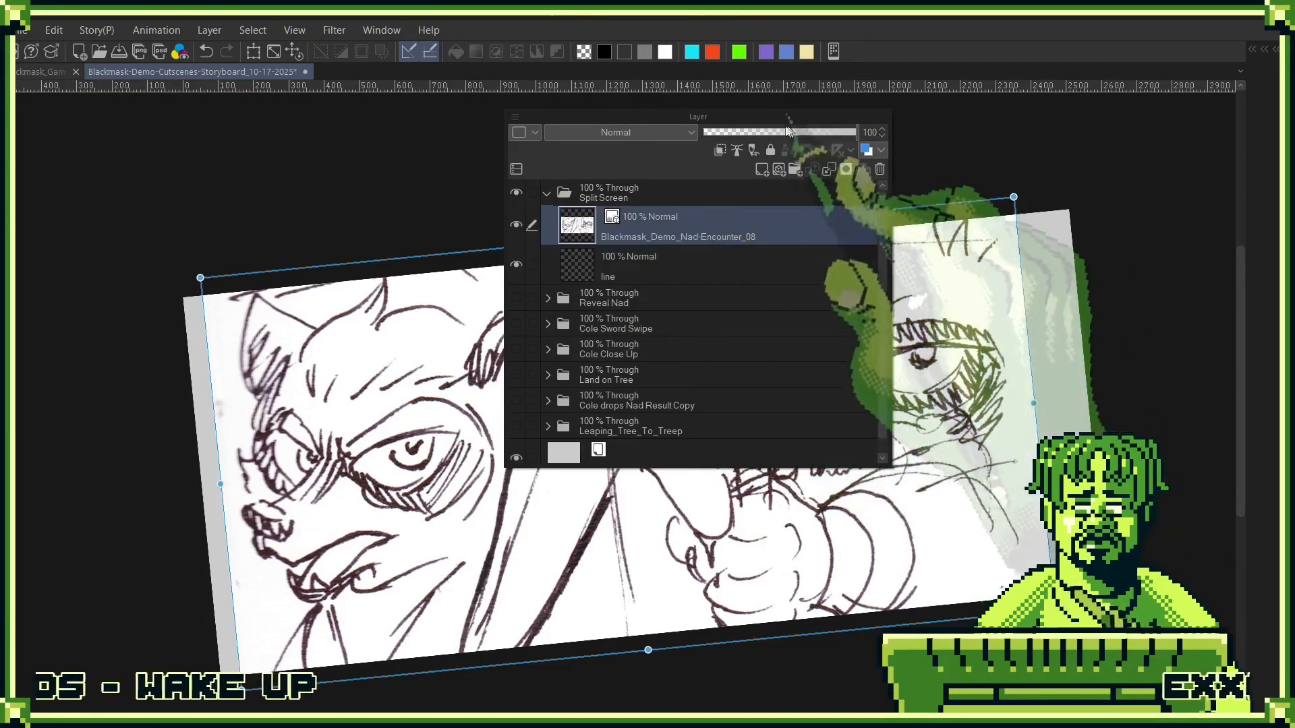
drag(855, 132, 764, 133)
drag(720, 269, 731, 219)
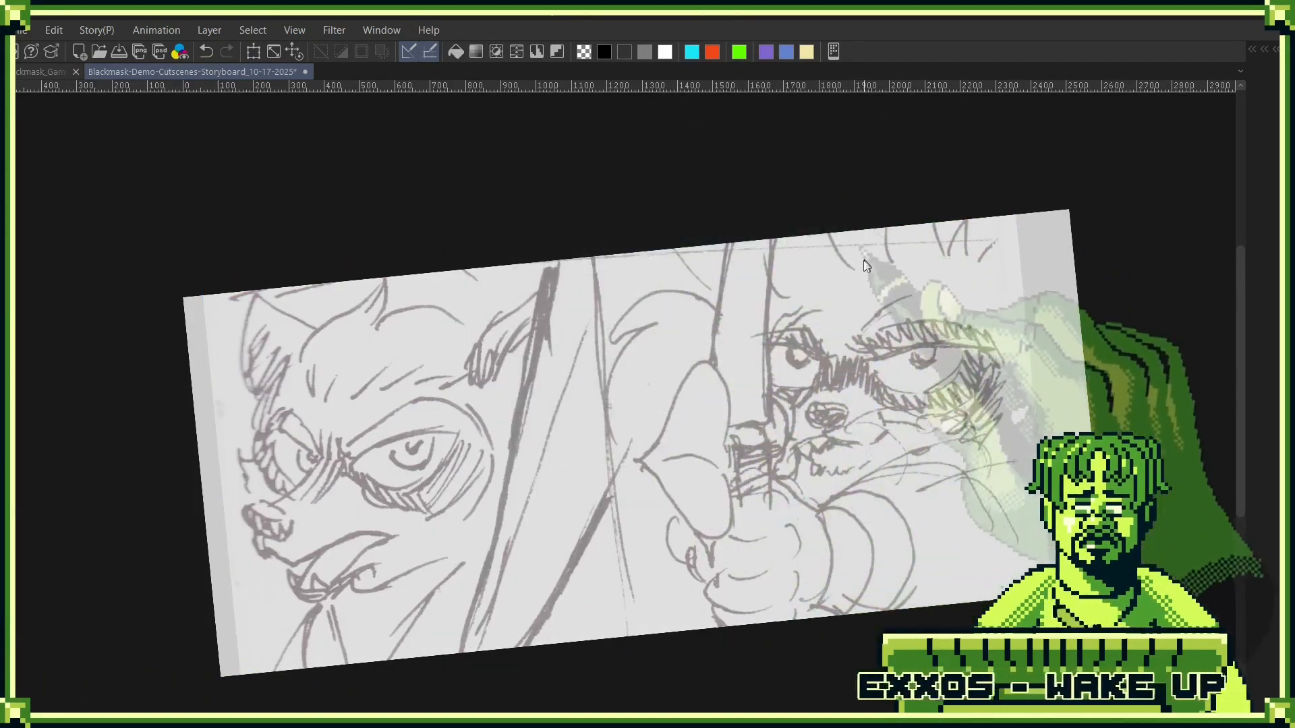
- Ink the vertical dividing line between the two halves of the panel from its upper to its lower edge
key(ctrl+0)
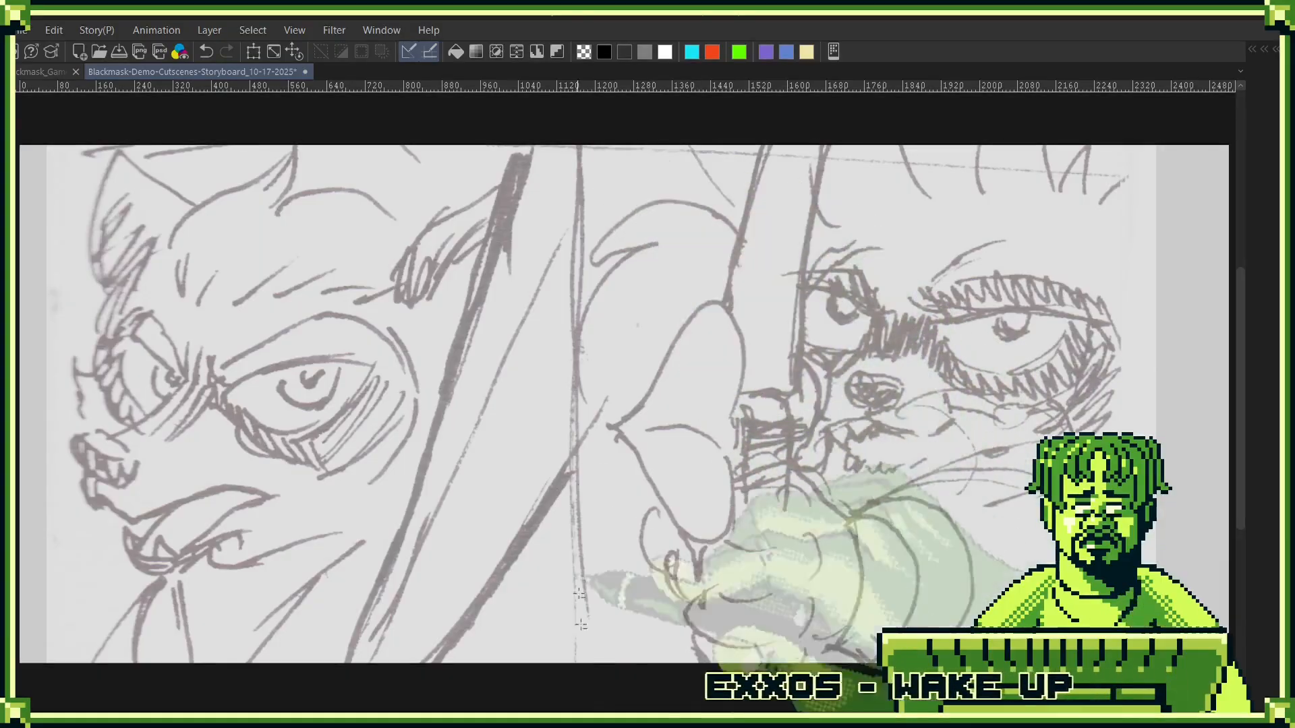
drag(586, 145, 596, 663)
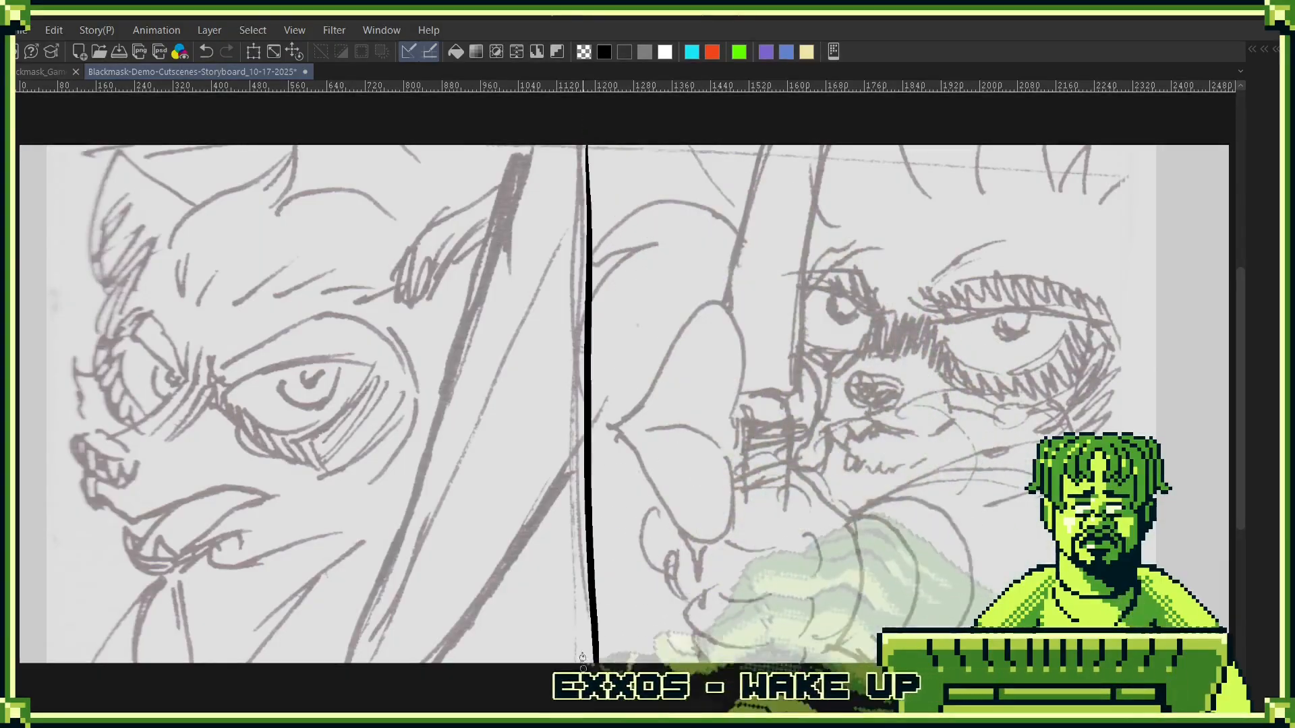
key(ctrl+minus)
- Add a raster layer between the line layer and the sketch, and name it cole
key(F7)
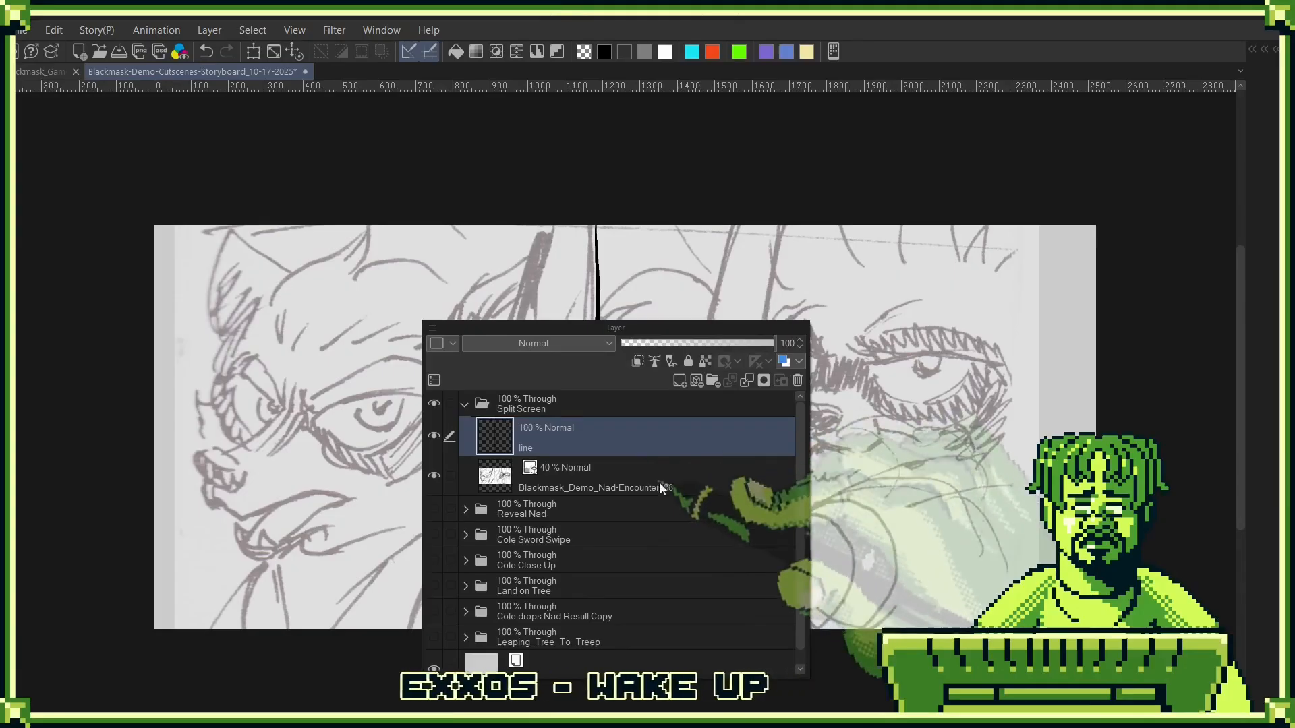
click(679, 381)
drag(674, 439, 651, 484)
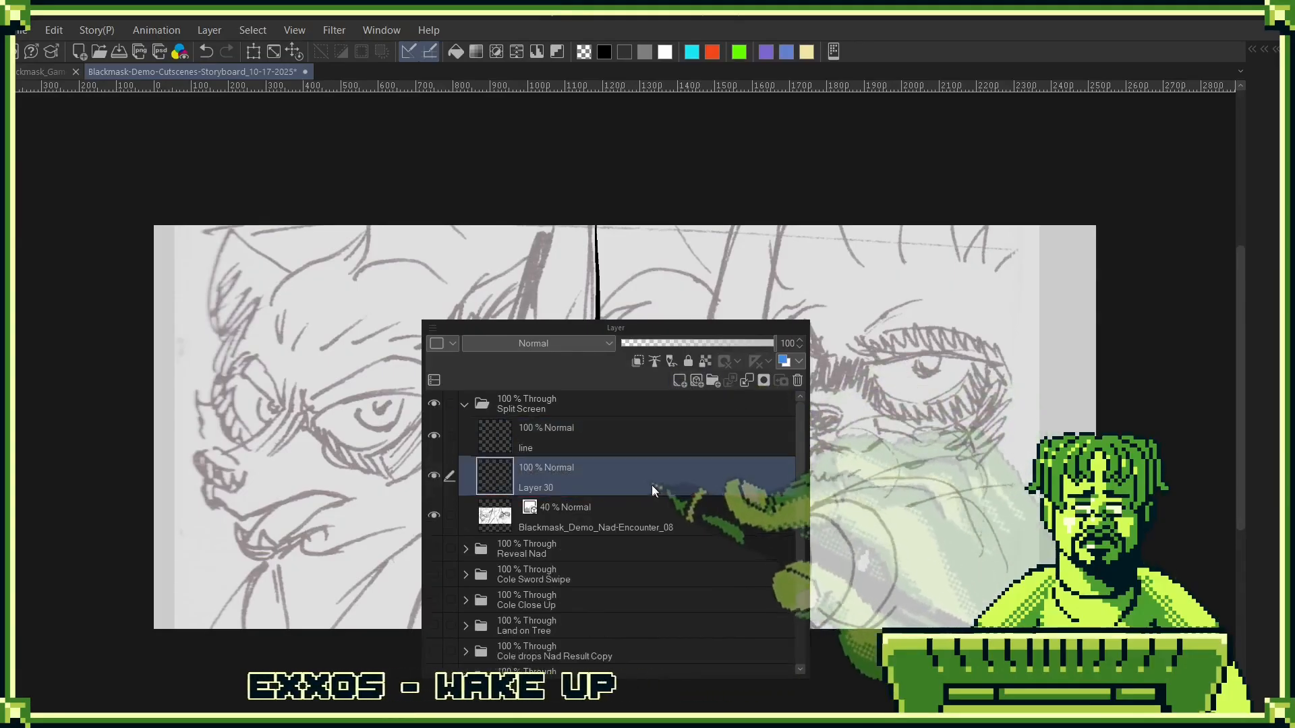
double_click(547, 484)
text(cole)
key(Return)
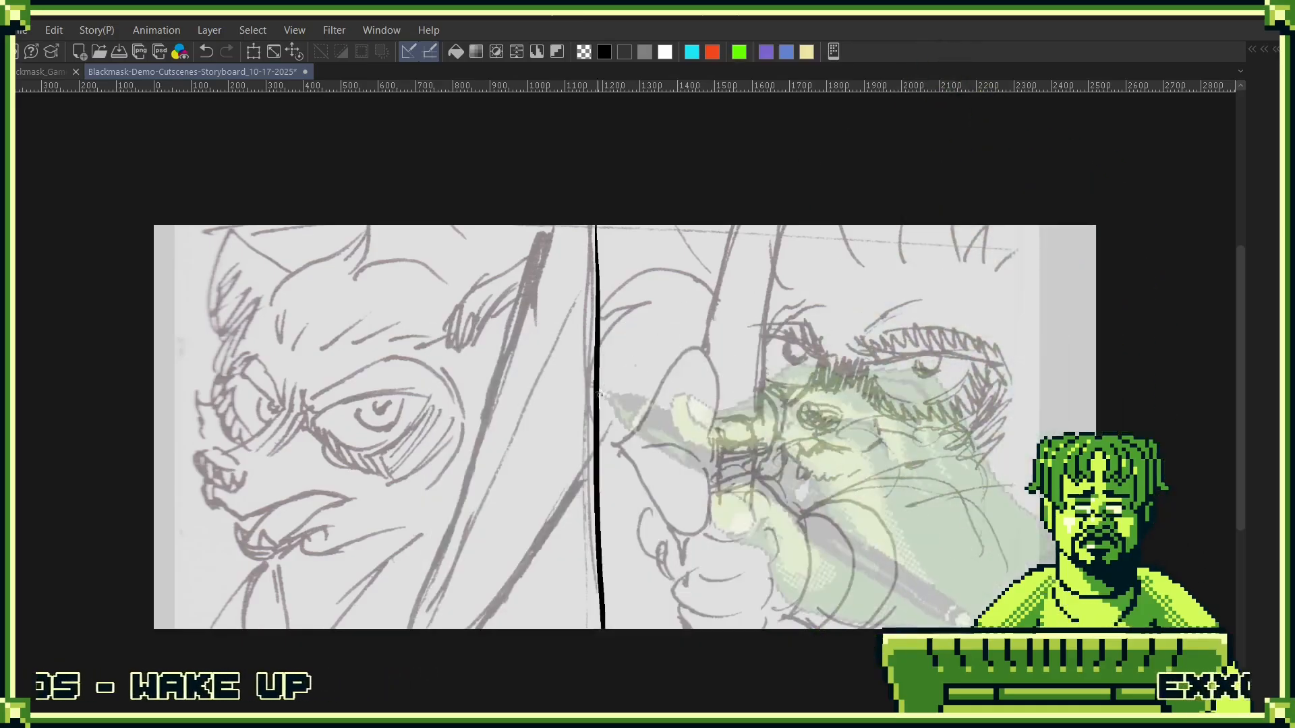
- Ink the long diagonal edges beside Cole's head and the narrow rounded shape next to his cheek
mouse_move(435, 549)
mouse_down()
mouse_move(599, 508)
mouse_move(580, 544)
mouse_move(589, 581)
mouse_up()
mouse_move(583, 527)
mouse_down()
mouse_move(610, 398)
mouse_move(630, 438)
mouse_up()
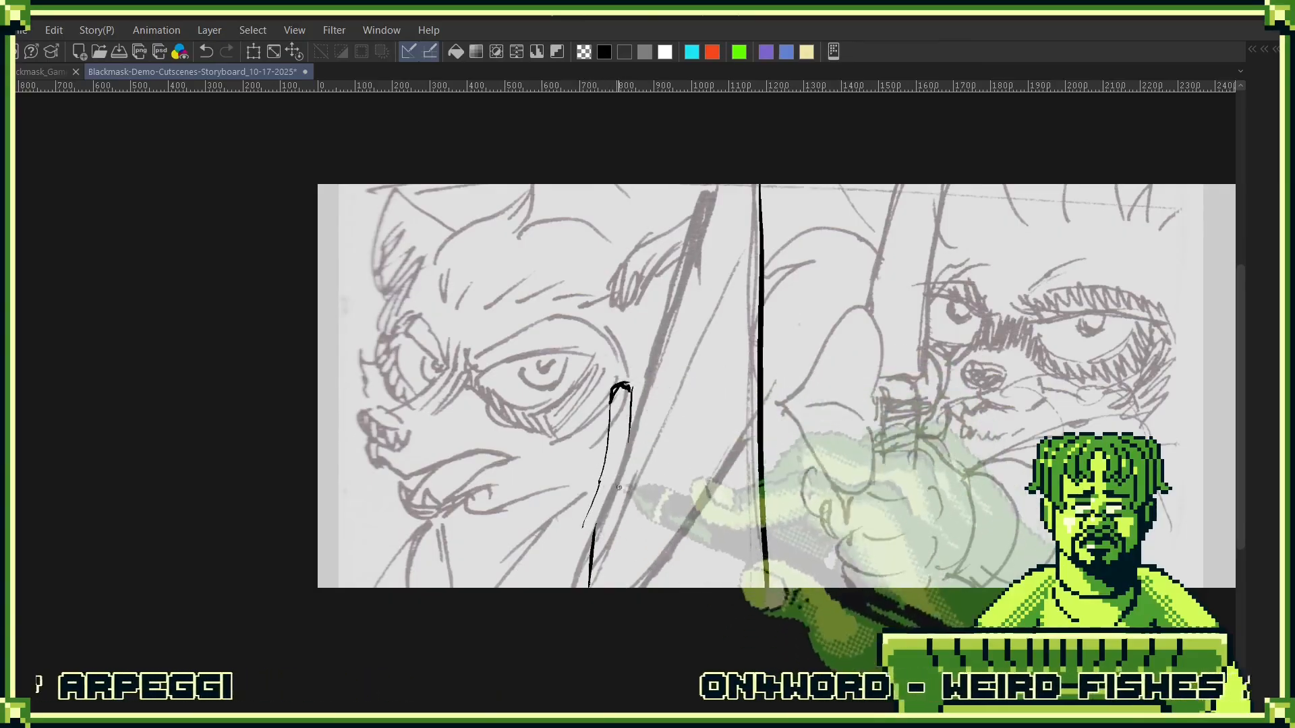
drag(728, 186, 618, 459)
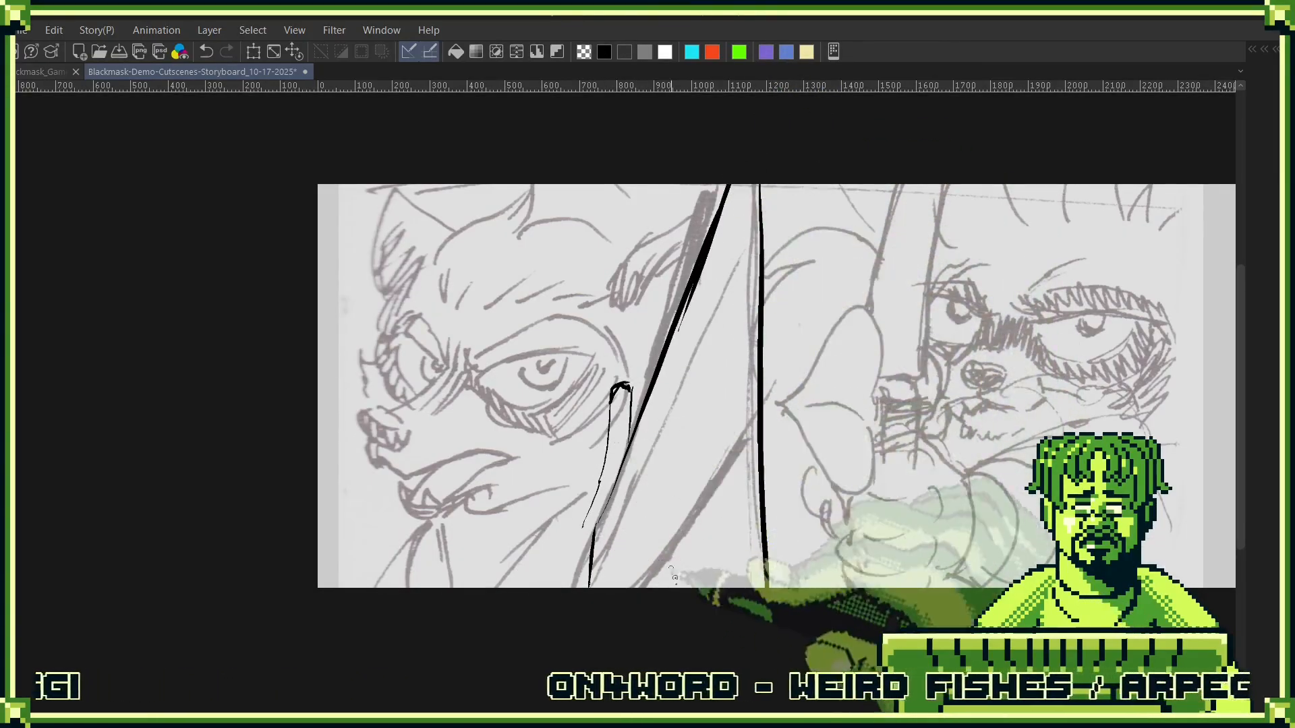
drag(598, 524, 594, 579)
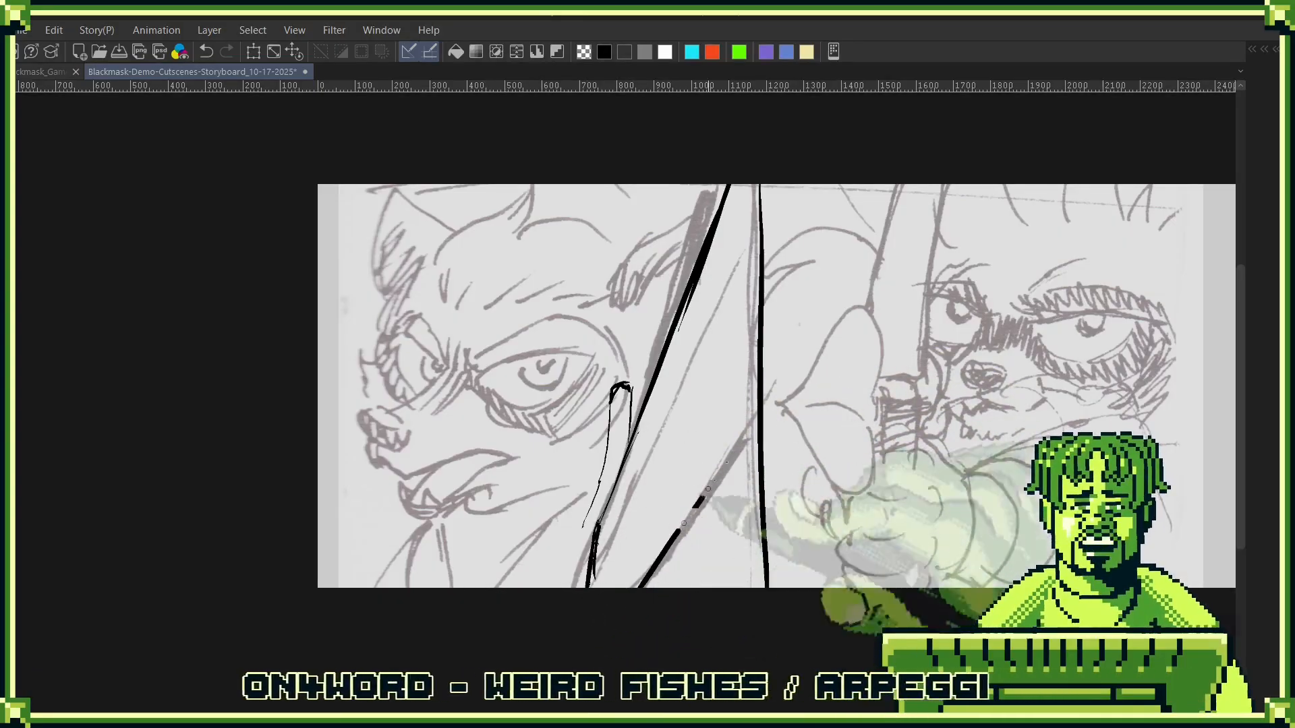
drag(708, 489, 750, 430)
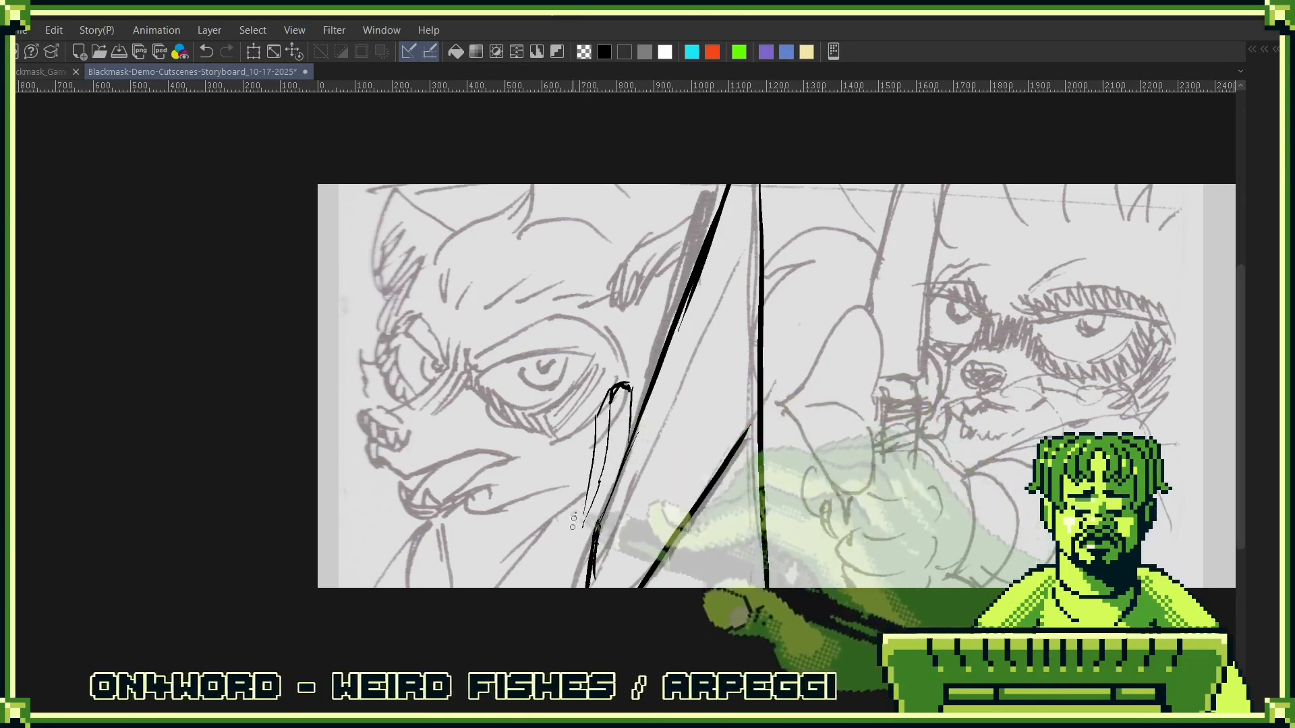
- Ink Cole's collar and shoulder lines, his open mouth with teeth, and the outline of his nose
drag(572, 525, 569, 547)
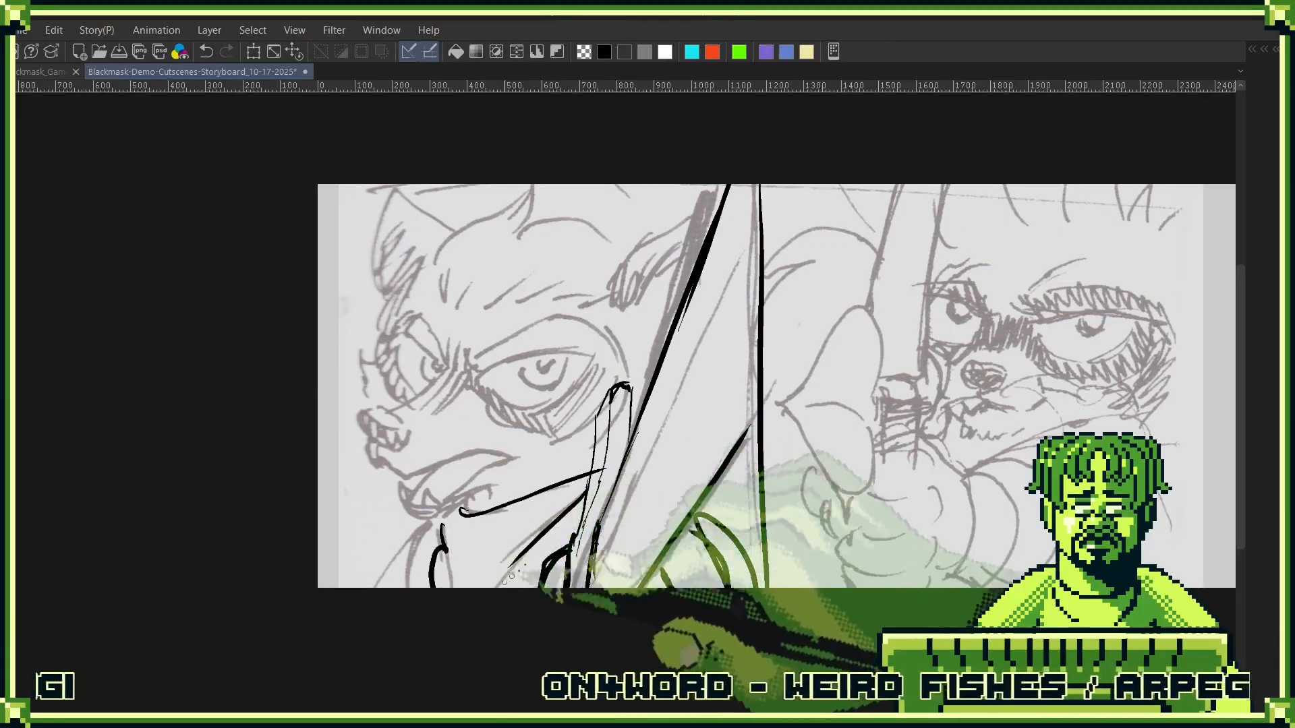
drag(561, 514, 705, 482)
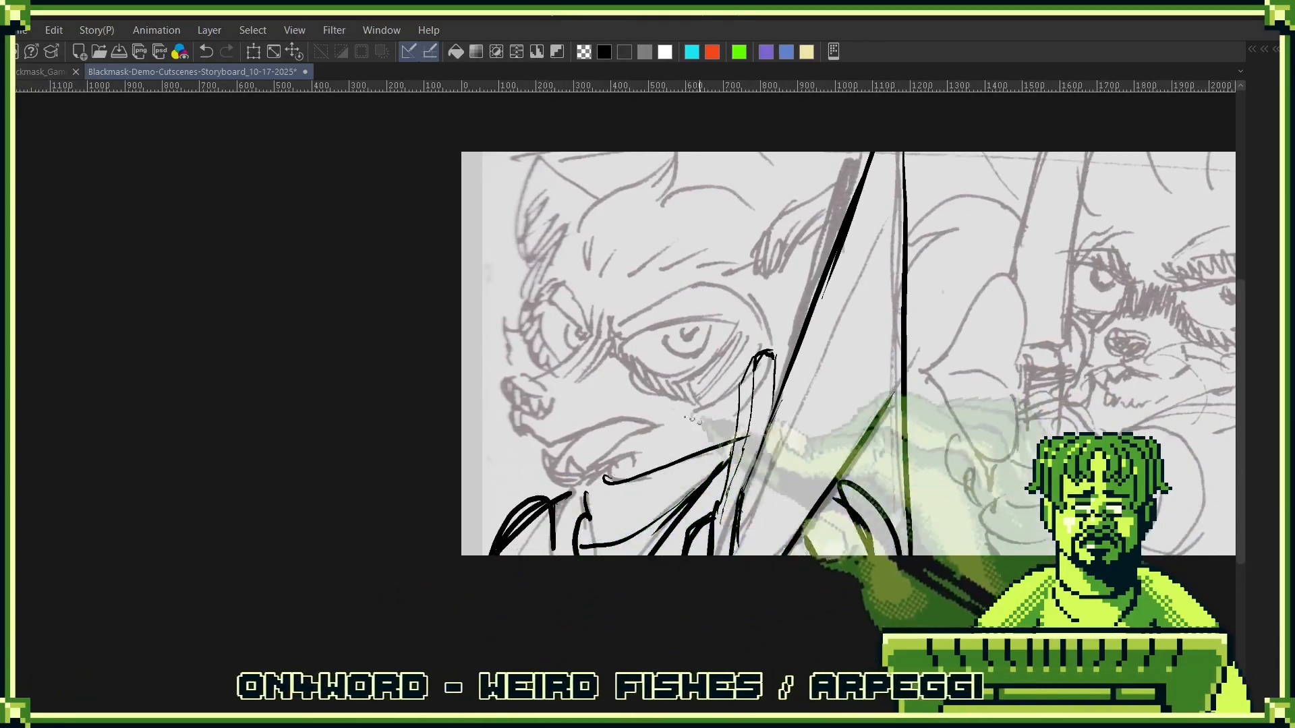
scroll(577, 468, up, 2)
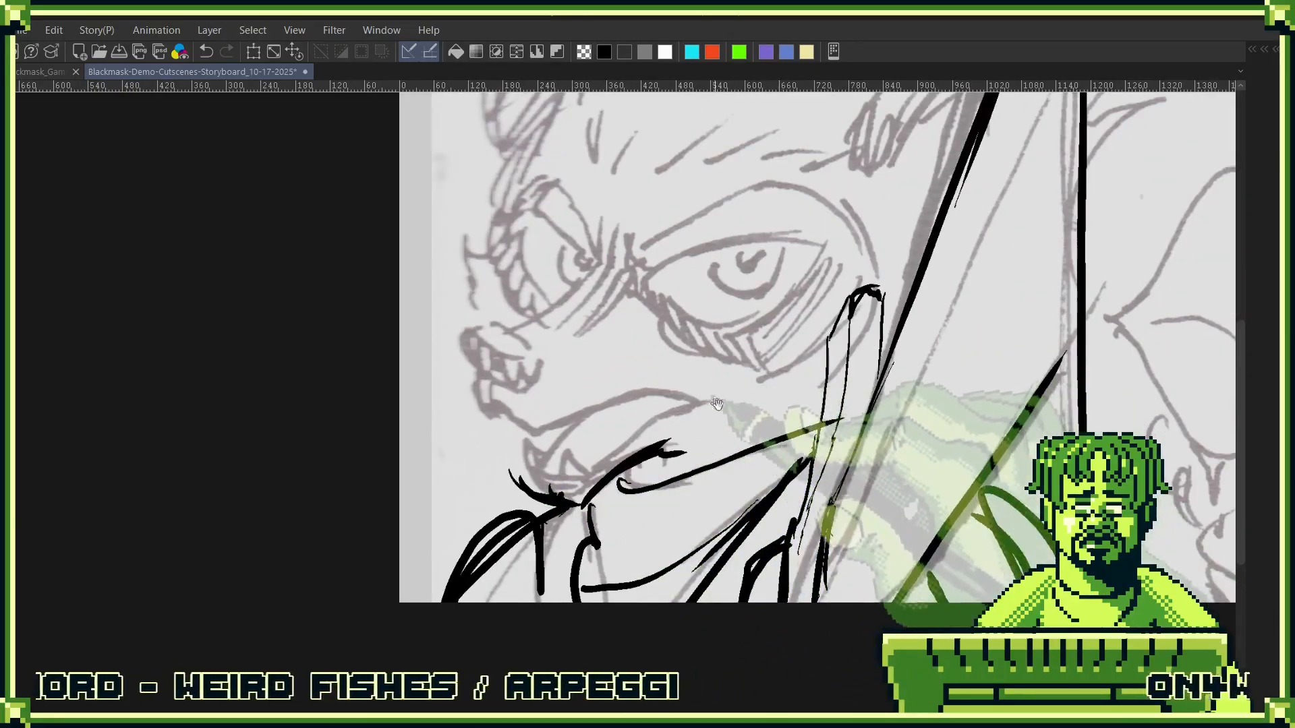
drag(514, 461, 536, 501)
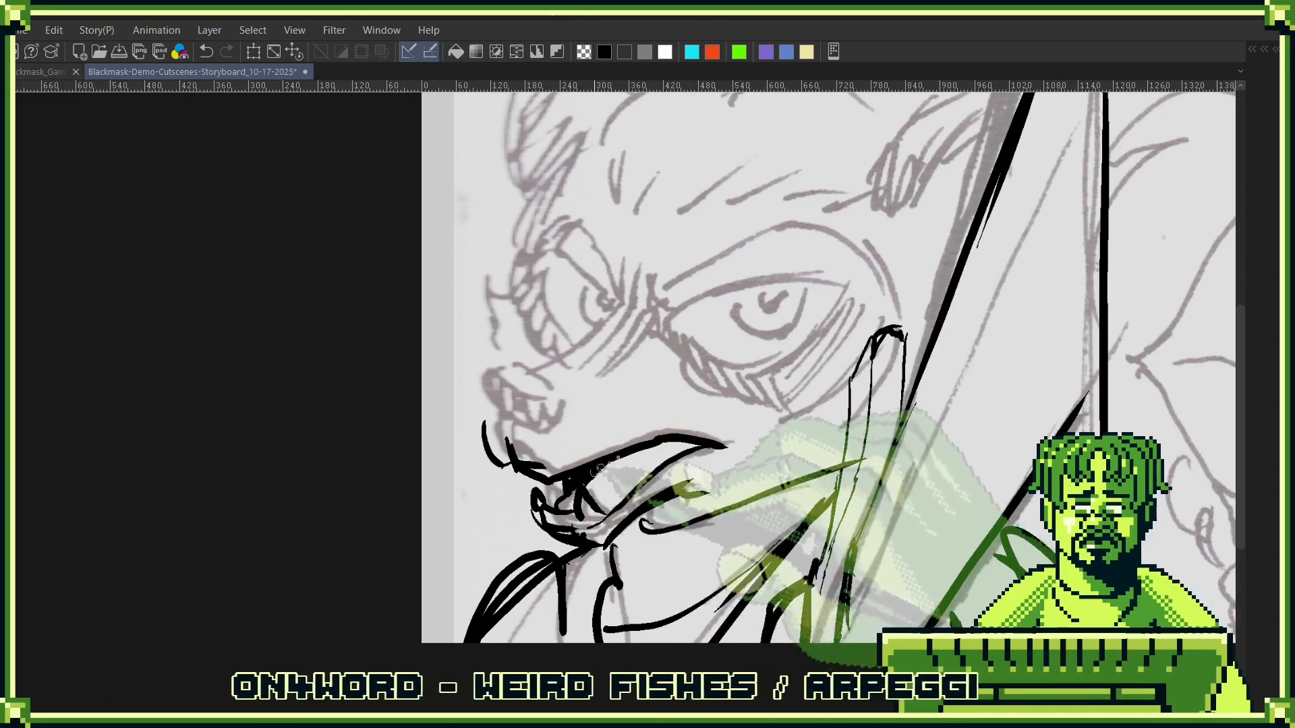
mouse_move(734, 478)
mouse_down()
mouse_move(763, 405)
mouse_move(783, 470)
mouse_up()
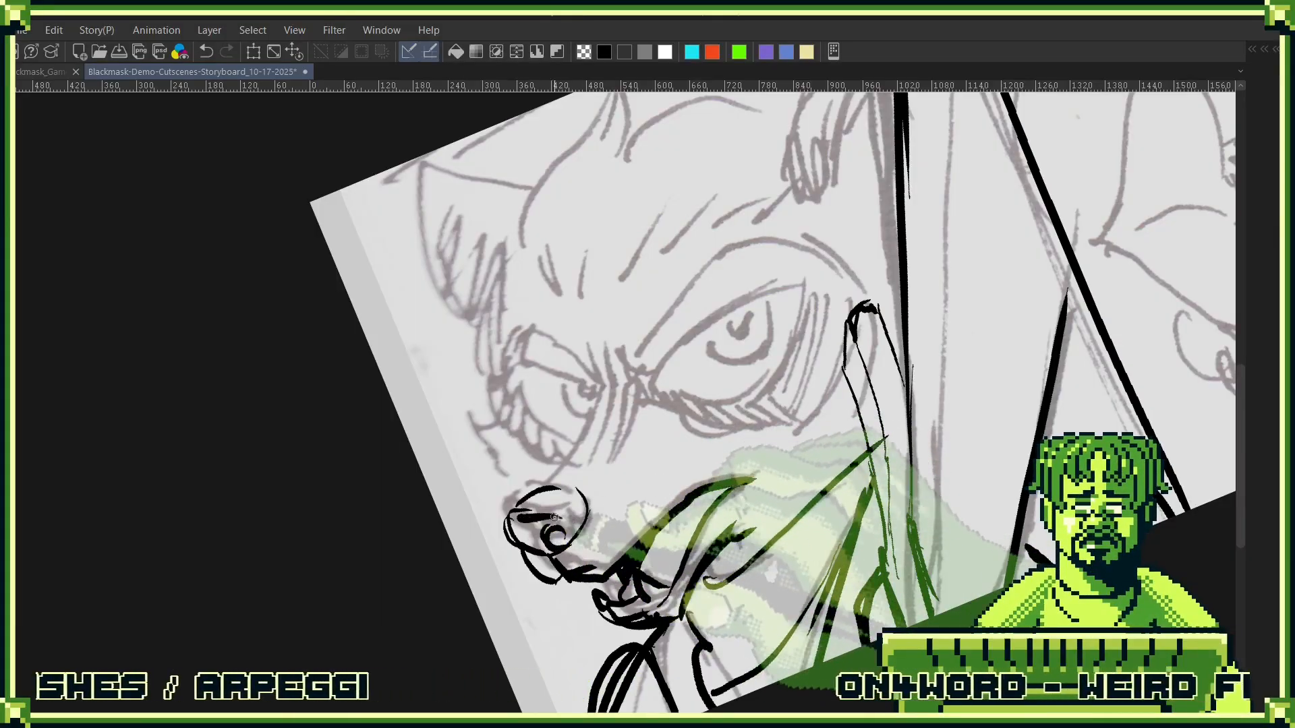
- Ink the bridge of Cole's muzzle and his near eye, redrawing the upper brow curve after undoing it
drag(712, 435, 695, 529)
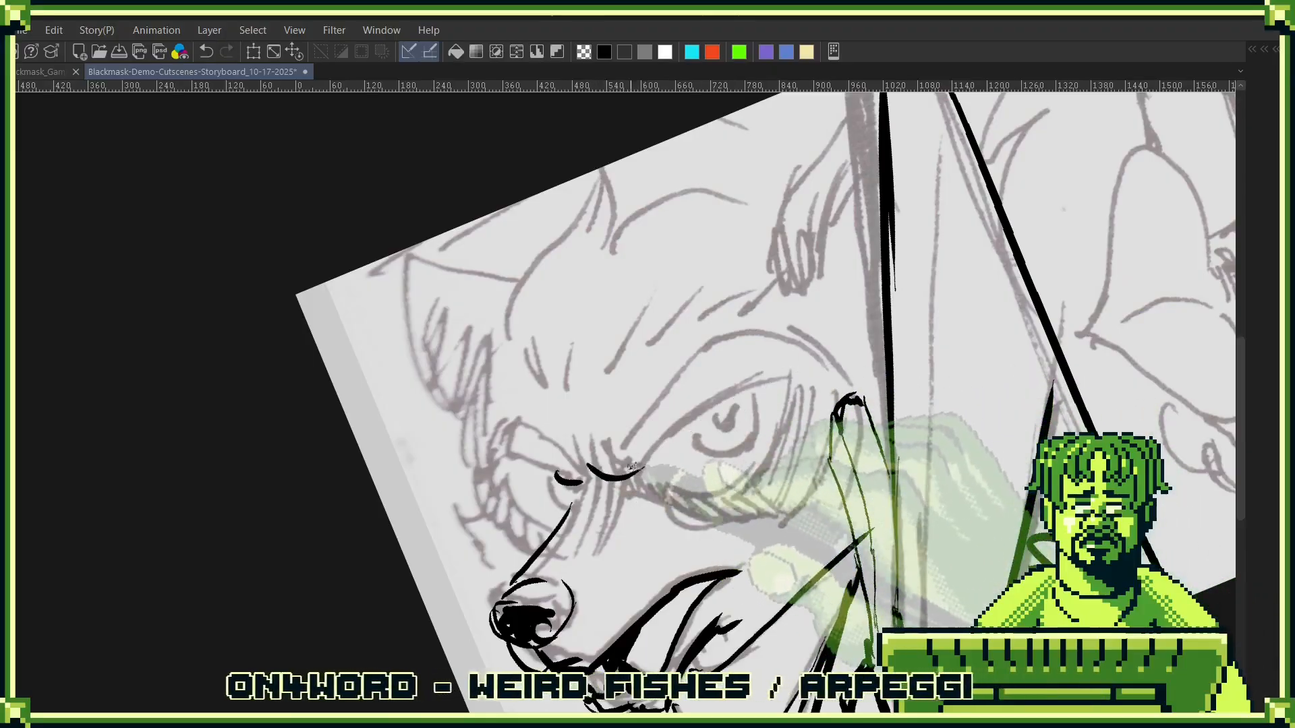
drag(599, 463, 748, 342)
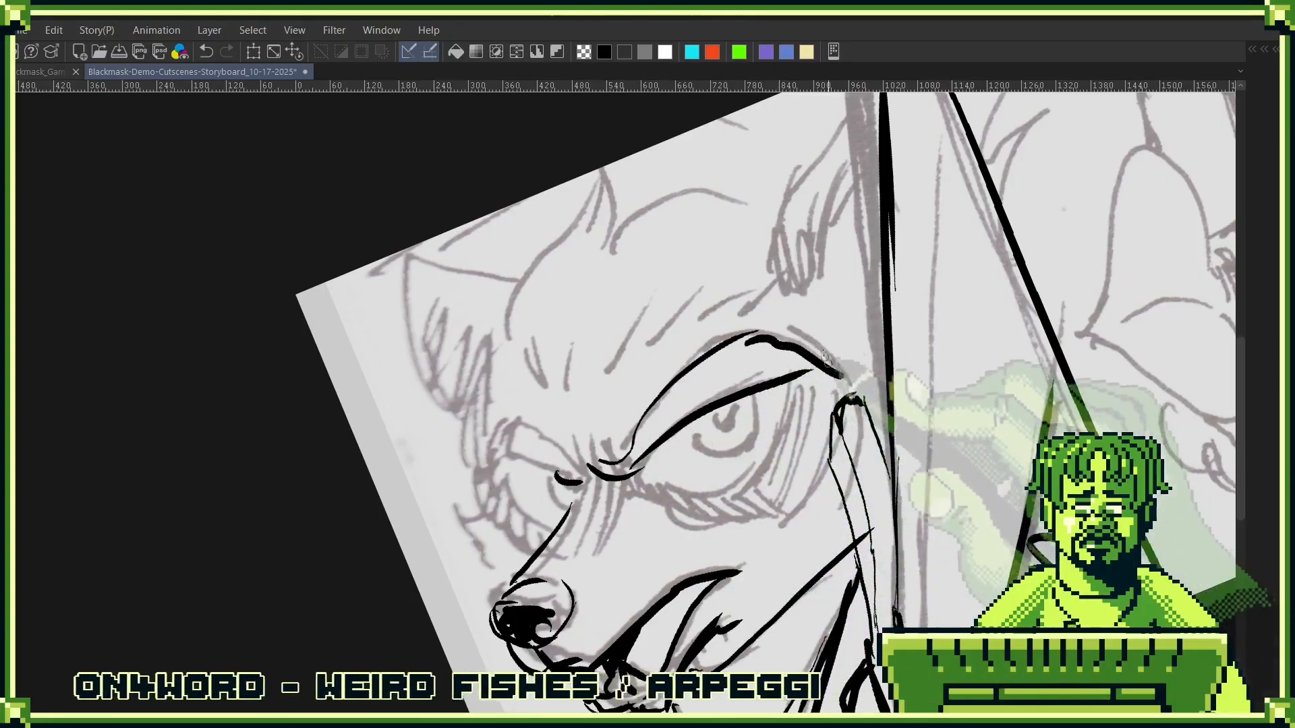
key(ctrl+z)
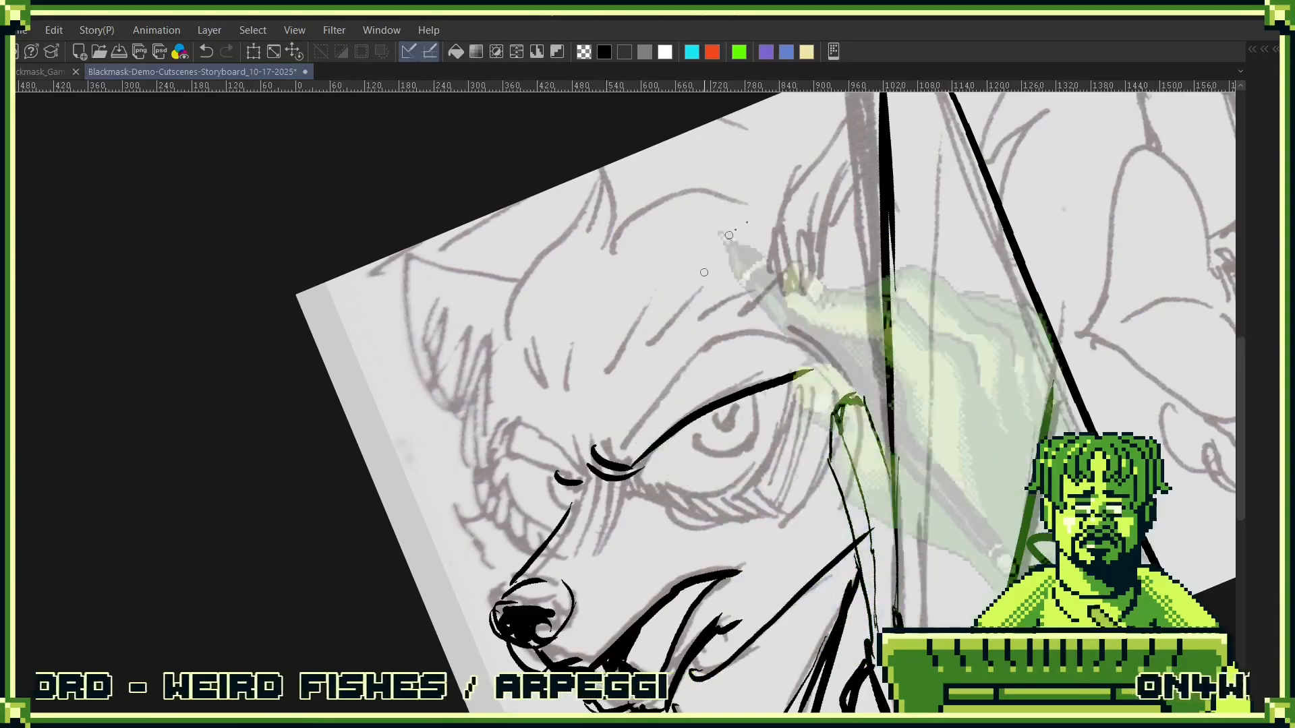
drag(627, 446, 740, 341)
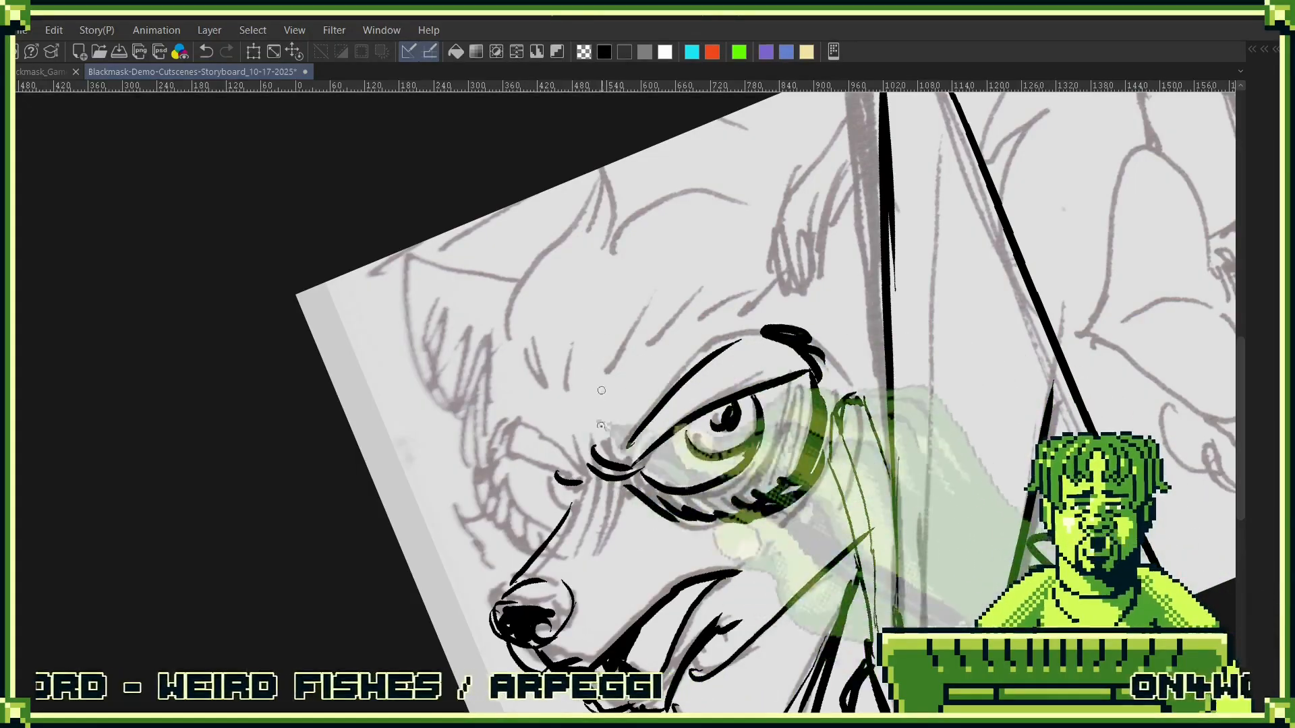
- Ink the dark creases between Cole's eyes, his far eye, and the jagged fur on his far cheek
mouse_move(582, 495)
mouse_down()
mouse_move(574, 529)
mouse_move(600, 526)
mouse_up()
drag(559, 437, 570, 466)
drag(487, 478, 563, 437)
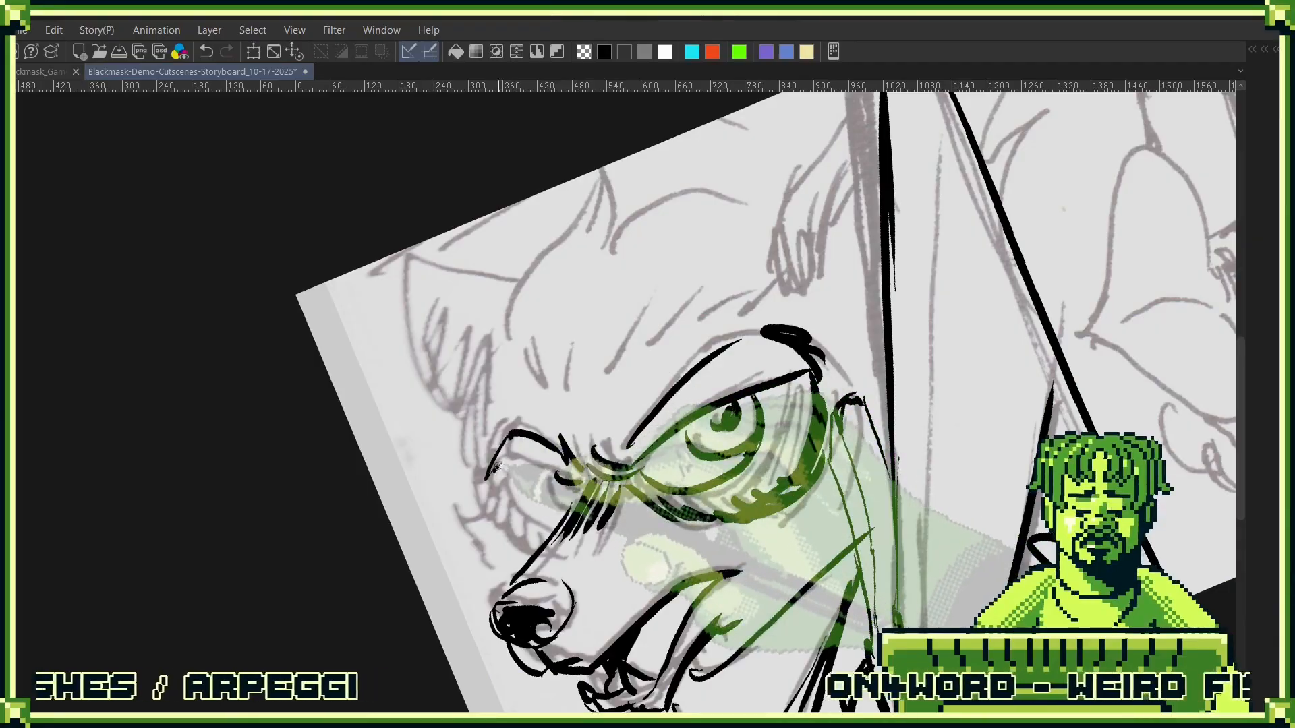
drag(499, 467, 581, 480)
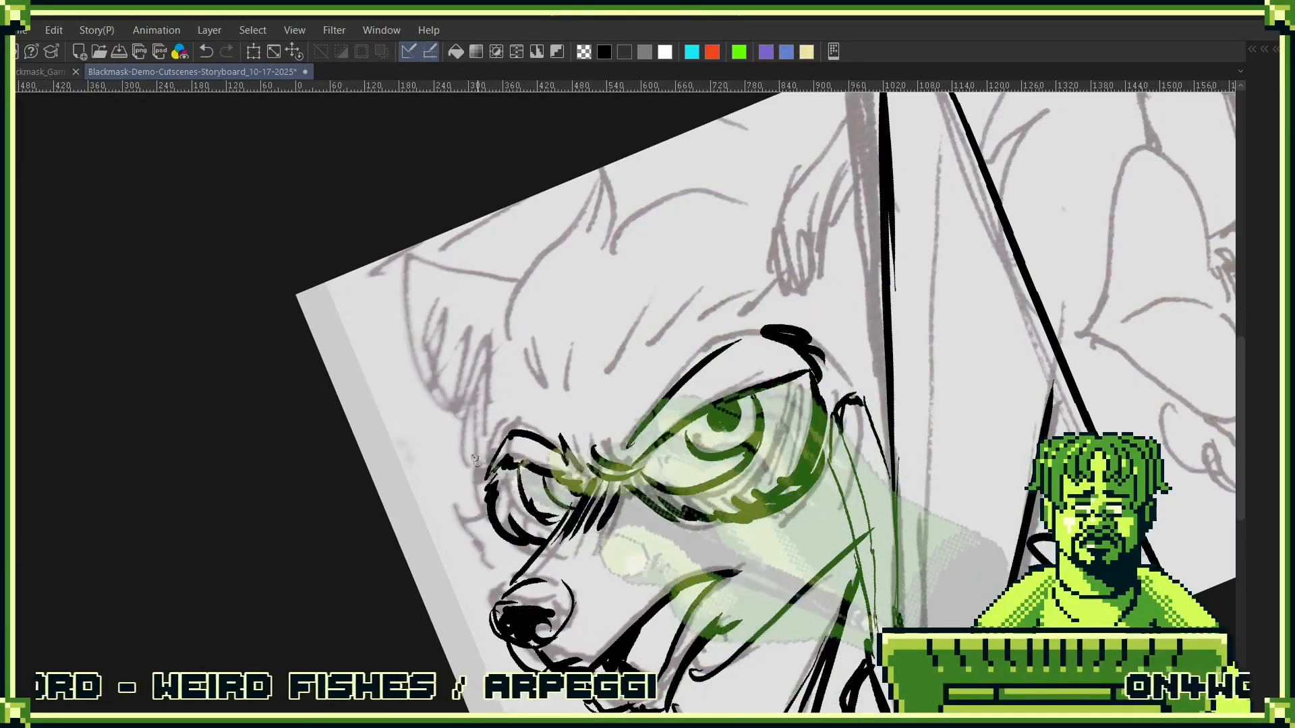
drag(466, 551, 505, 578)
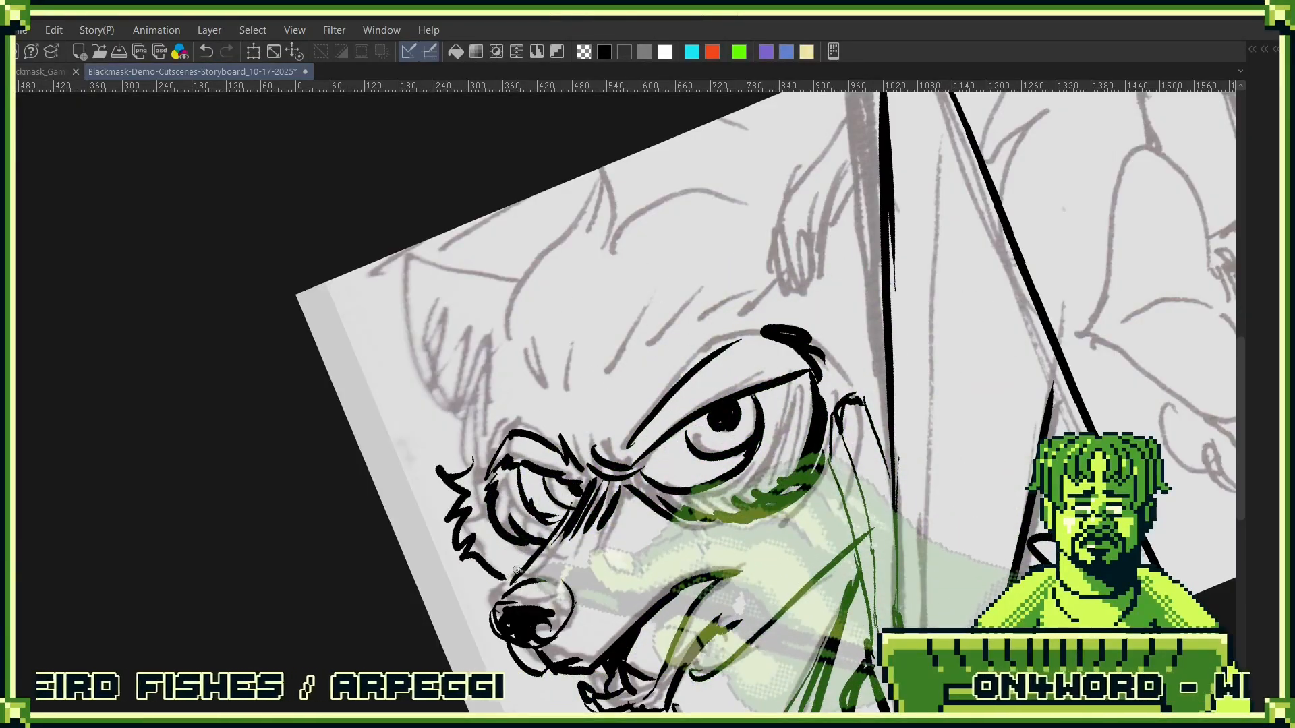
- Ink the outline of Cole's far temple and the top of his head, including the pointed hair tuft
drag(507, 499, 598, 590)
mouse_move(600, 437)
mouse_down()
mouse_move(525, 511)
mouse_move(609, 456)
mouse_up()
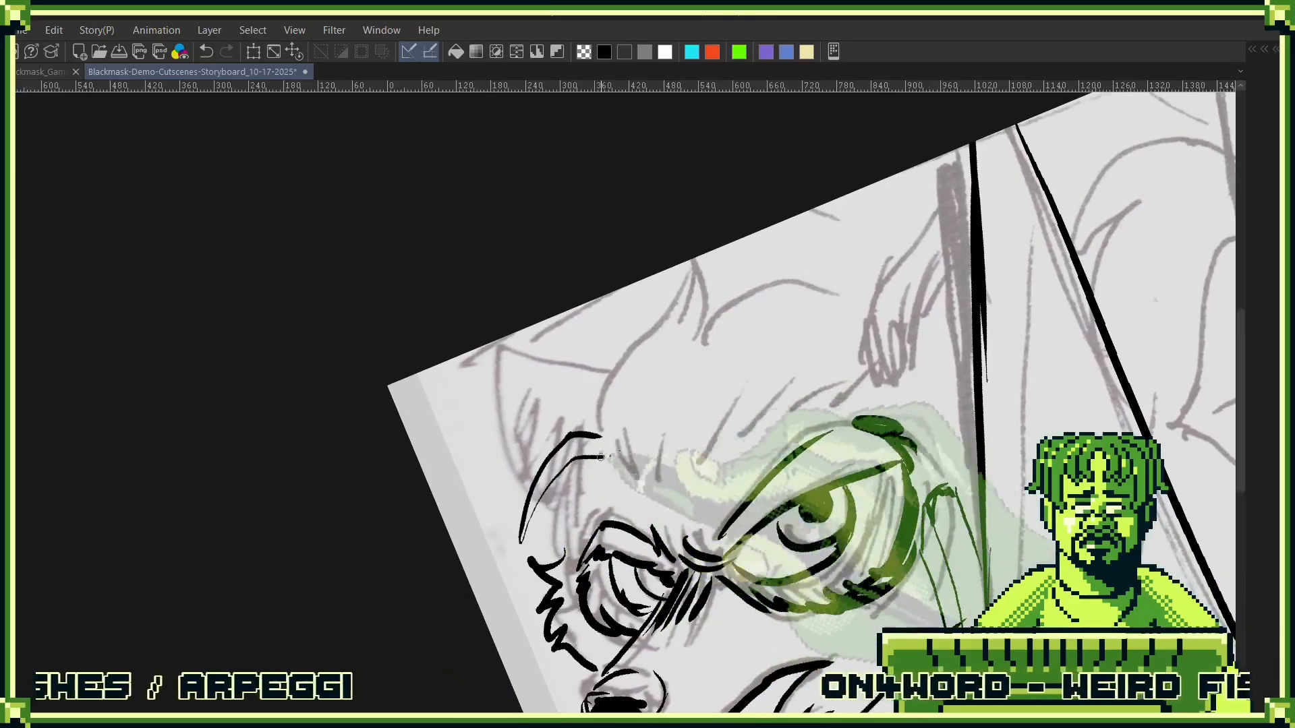
mouse_move(602, 387)
mouse_down()
mouse_move(660, 321)
mouse_move(805, 249)
mouse_up()
drag(696, 328, 848, 217)
drag(723, 302, 887, 278)
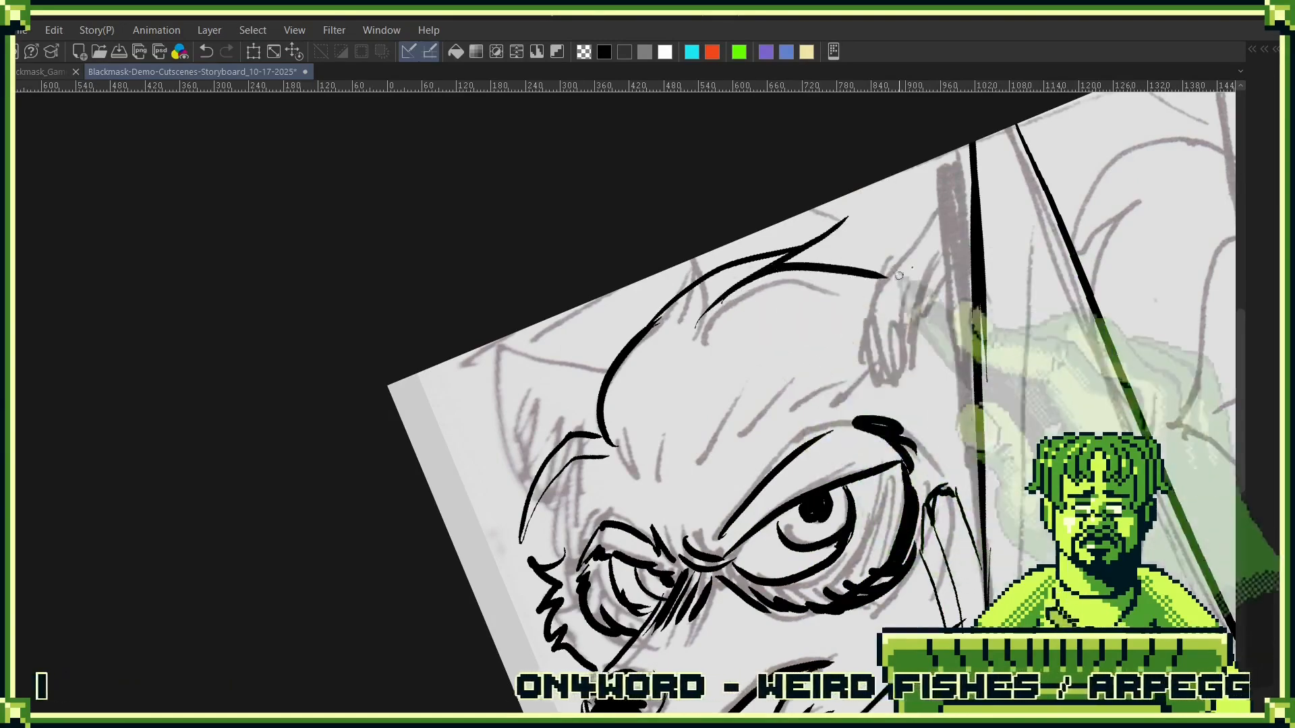
- Ink the curved fur strokes across Cole's forehead above his eyes
drag(704, 329, 664, 503)
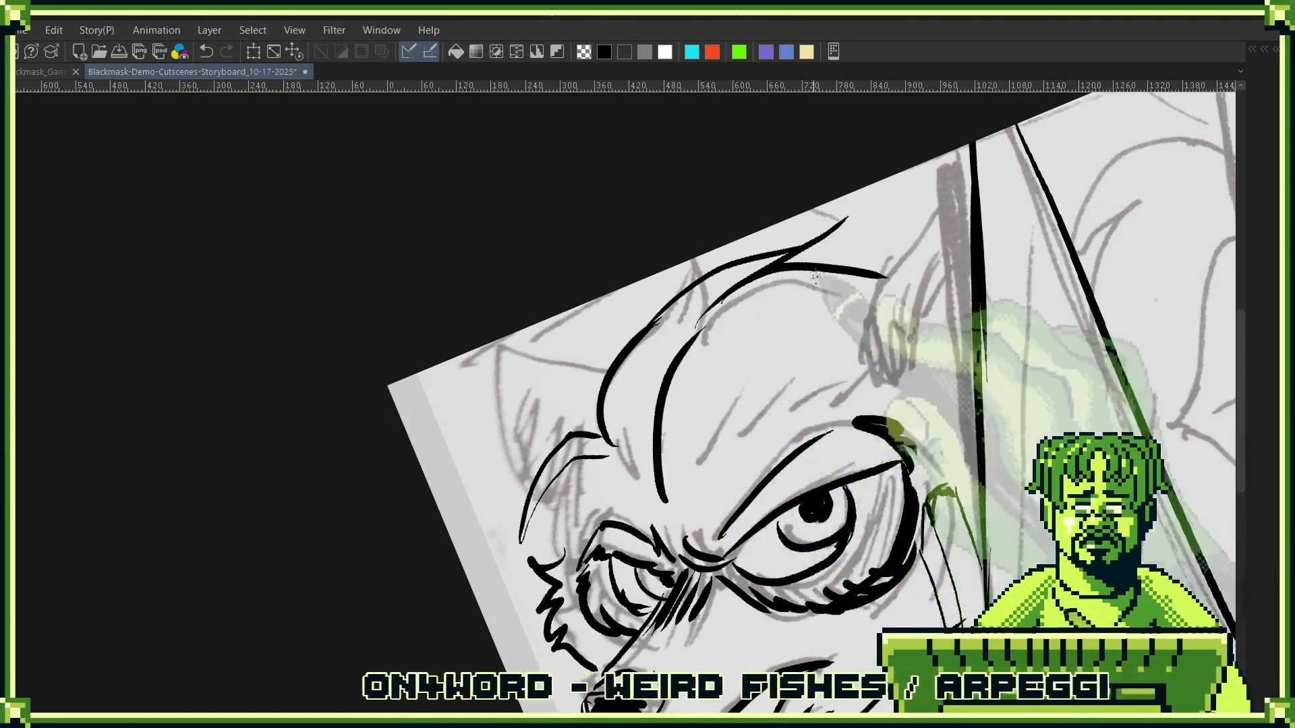
drag(703, 426, 684, 496)
drag(853, 350, 734, 412)
mouse_move(794, 354)
mouse_down()
mouse_move(773, 392)
mouse_move(772, 361)
mouse_up()
- Ink the outlines of both of Cole's ears, adding fur strokes inside the far ear and beside his temple
scroll(757, 313, right, 3)
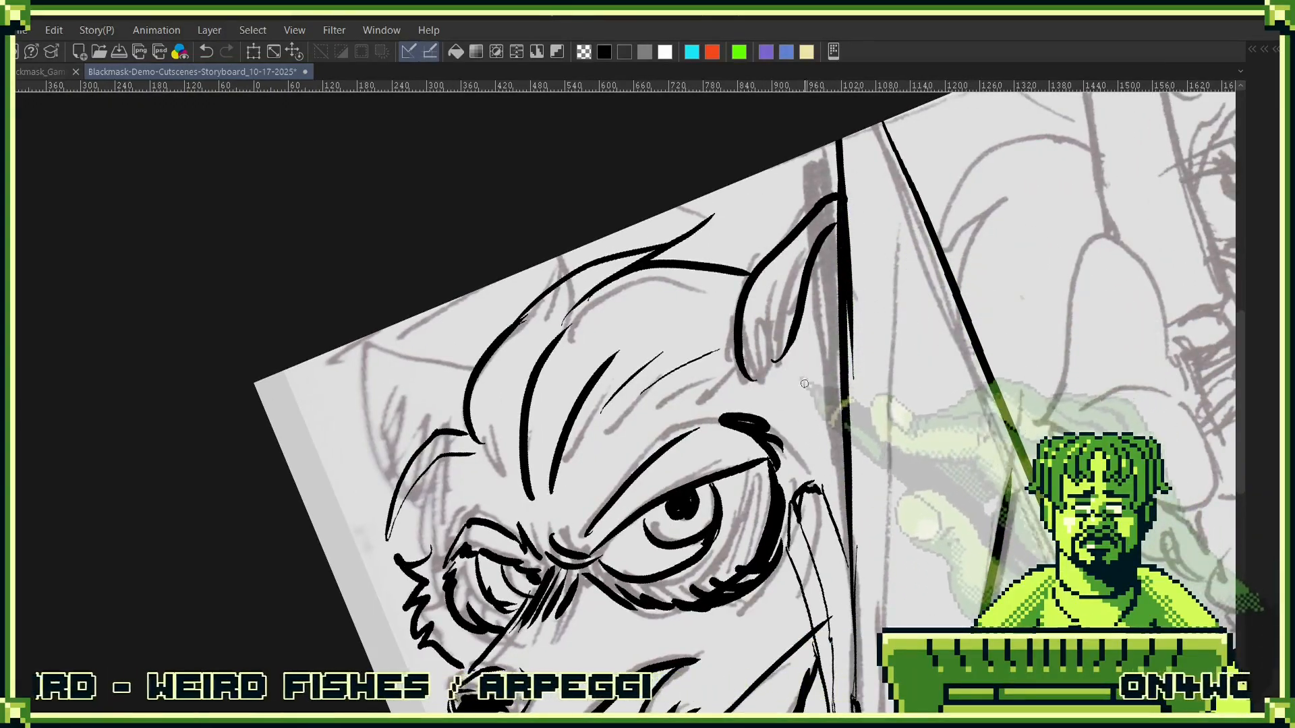
scroll(841, 304, left, 4)
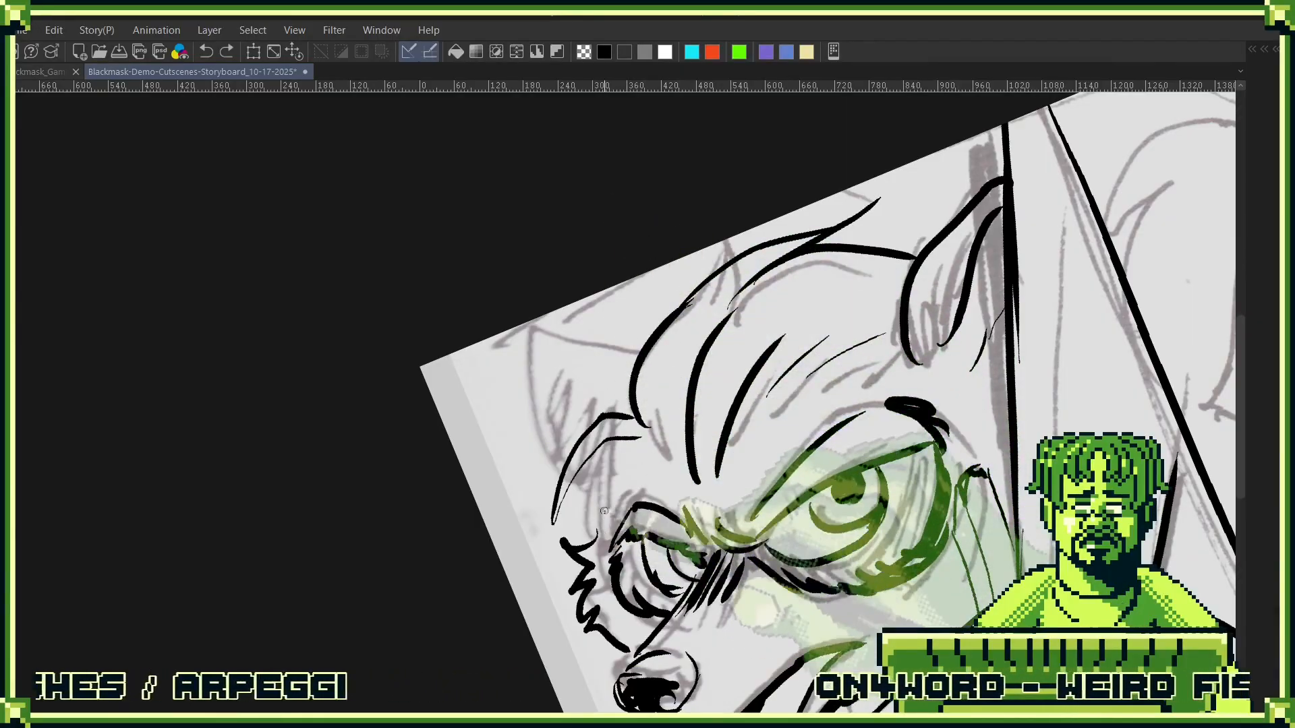
drag(604, 464, 600, 512)
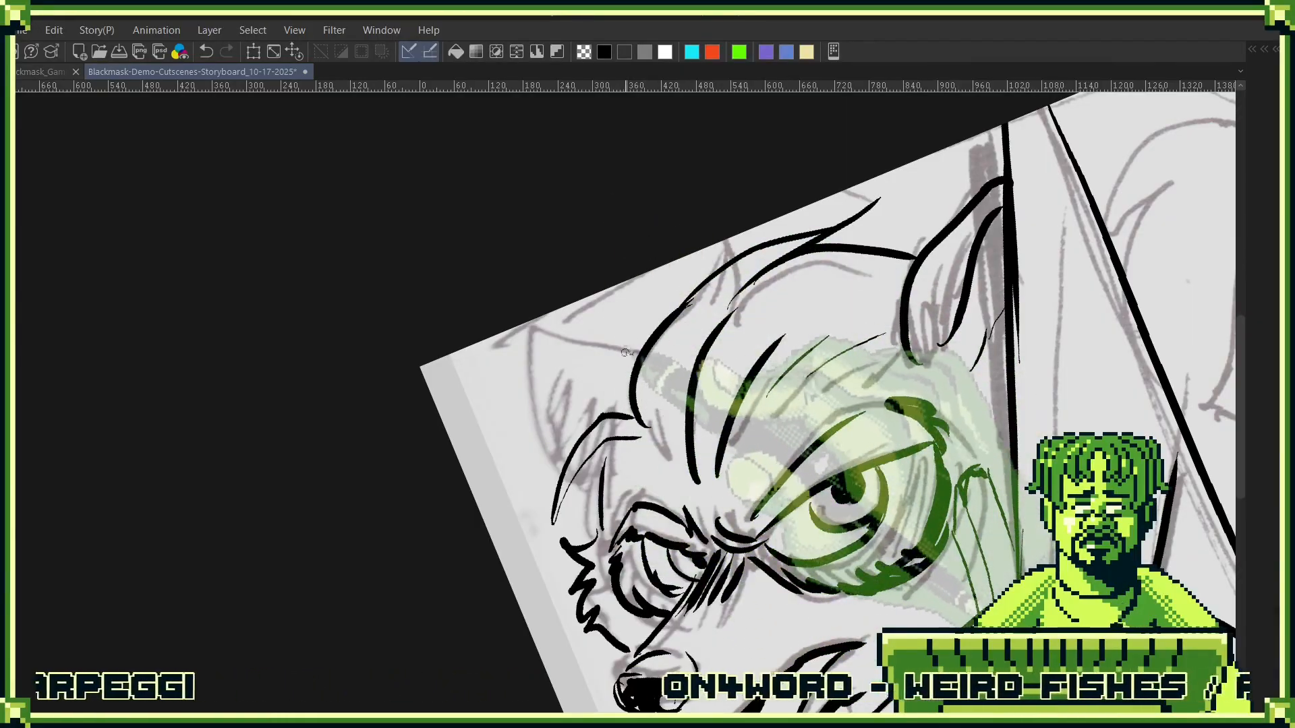
mouse_move(637, 354)
mouse_down()
mouse_move(544, 351)
mouse_move(569, 466)
mouse_up()
mouse_move(557, 375)
mouse_down()
mouse_move(586, 421)
mouse_move(556, 425)
mouse_move(573, 438)
mouse_up()
click(609, 446)
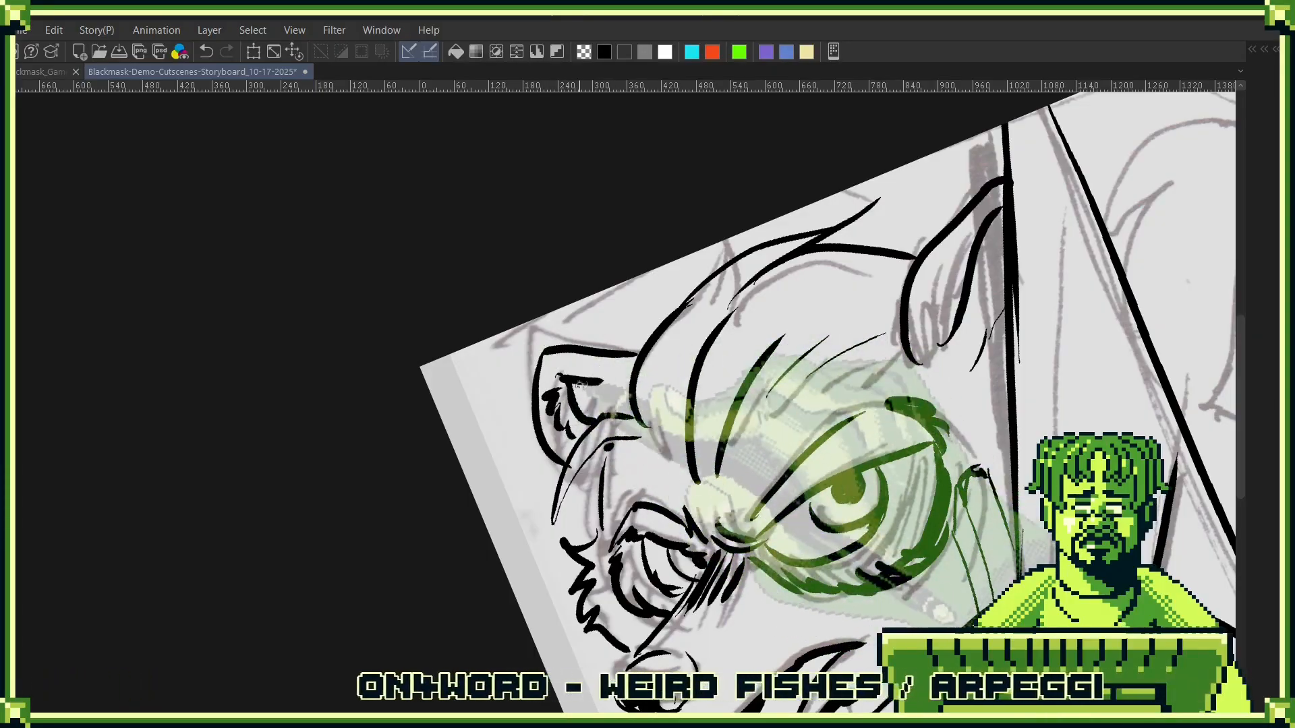
- Fill the inner shadows of Cole's ears with solid black strokes
drag(910, 295, 729, 331)
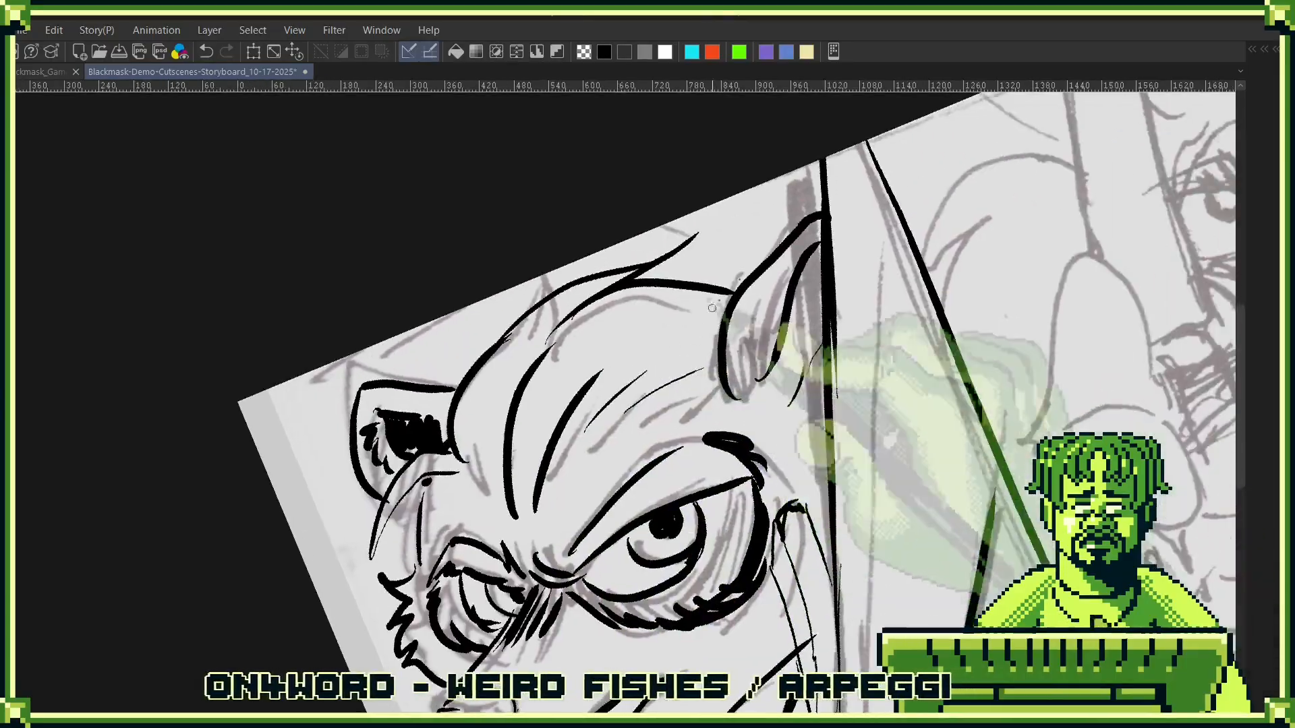
mouse_move(796, 270)
mouse_down()
mouse_move(746, 316)
mouse_move(734, 393)
mouse_up()
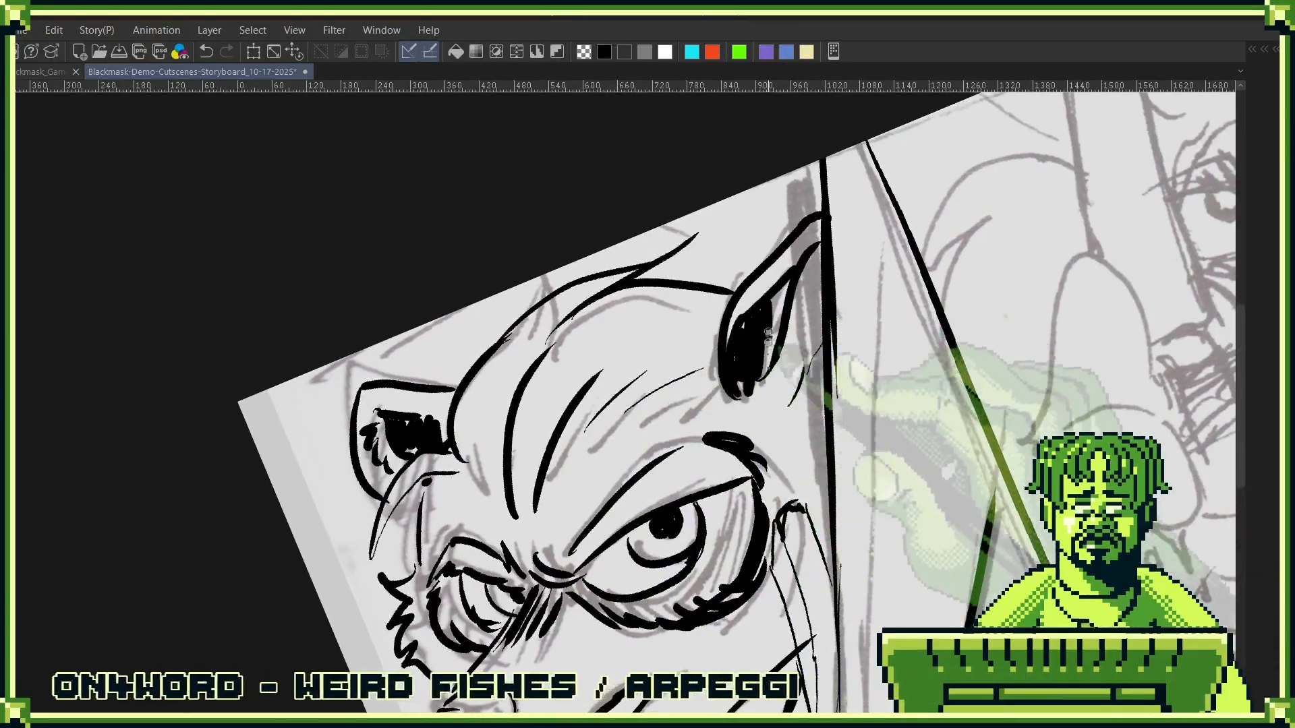
drag(751, 478, 826, 275)
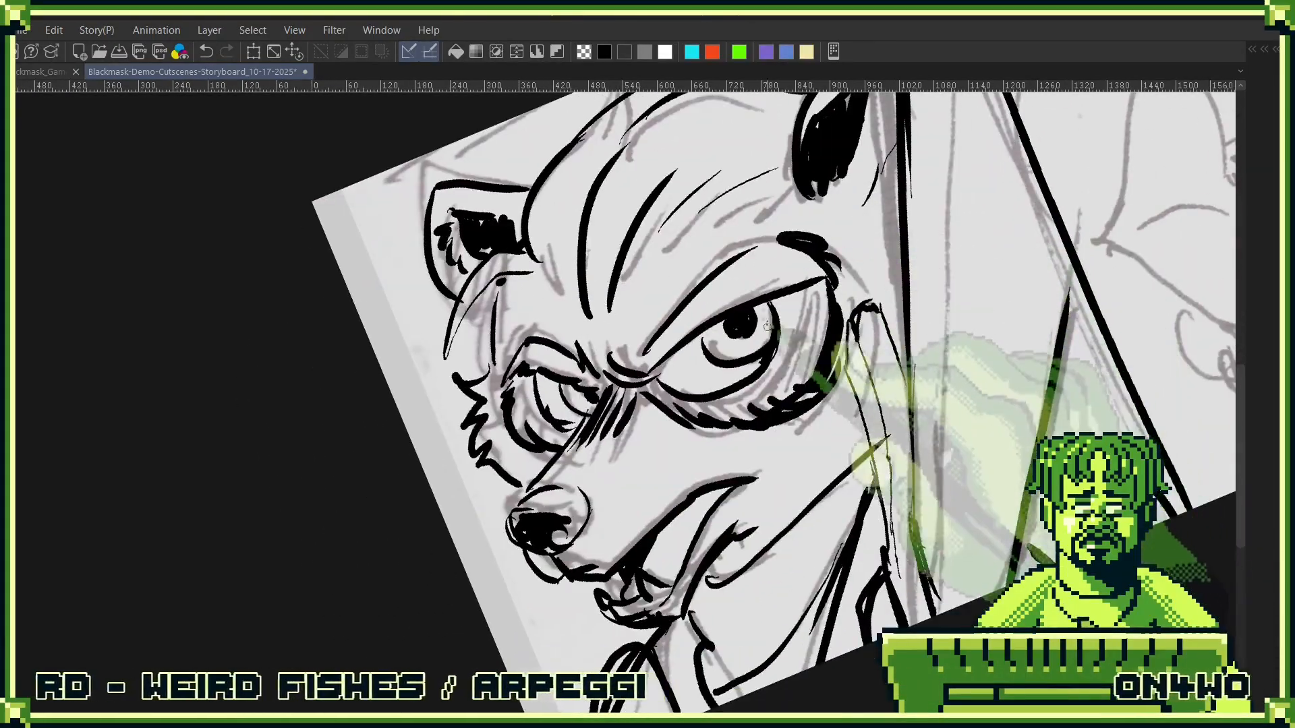
- Fill Cole's mask around both eyes and the shadow at his neck with solid black, and add whisker dots on his muzzle
mouse_move(789, 360)
mouse_down()
mouse_move(801, 422)
mouse_move(806, 398)
mouse_move(839, 398)
mouse_up()
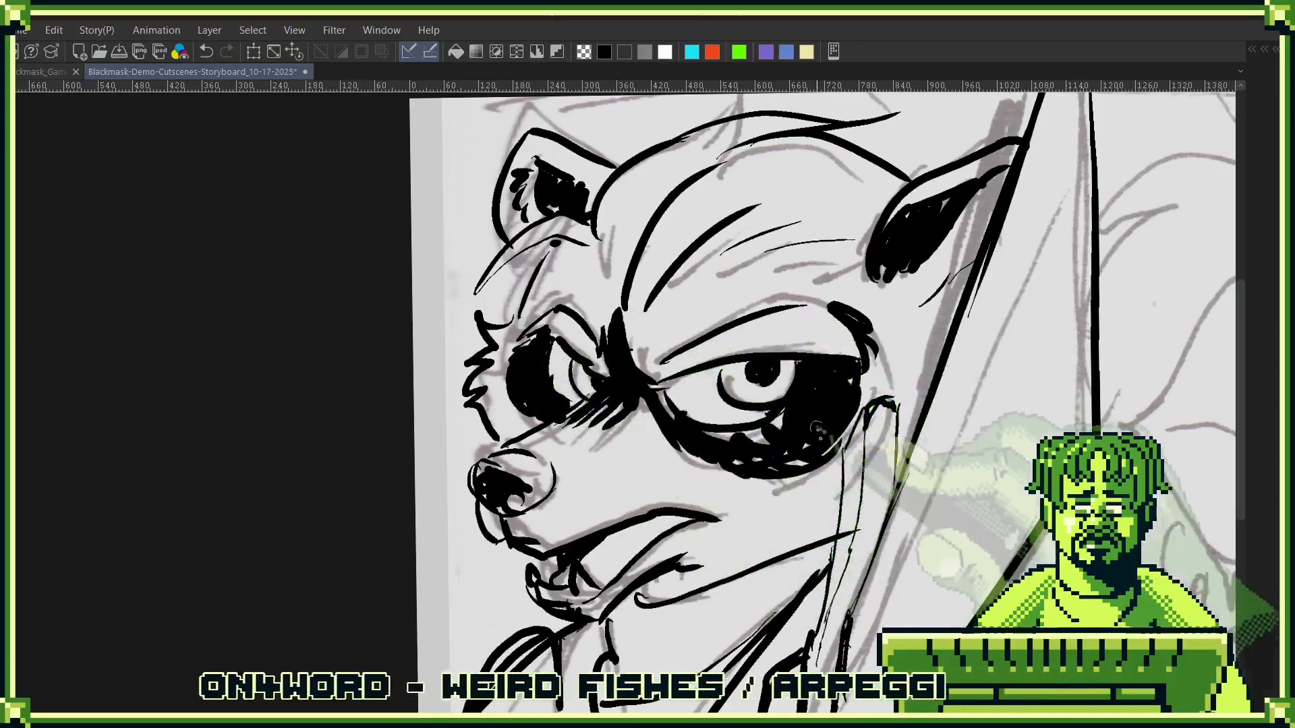
drag(827, 423, 864, 345)
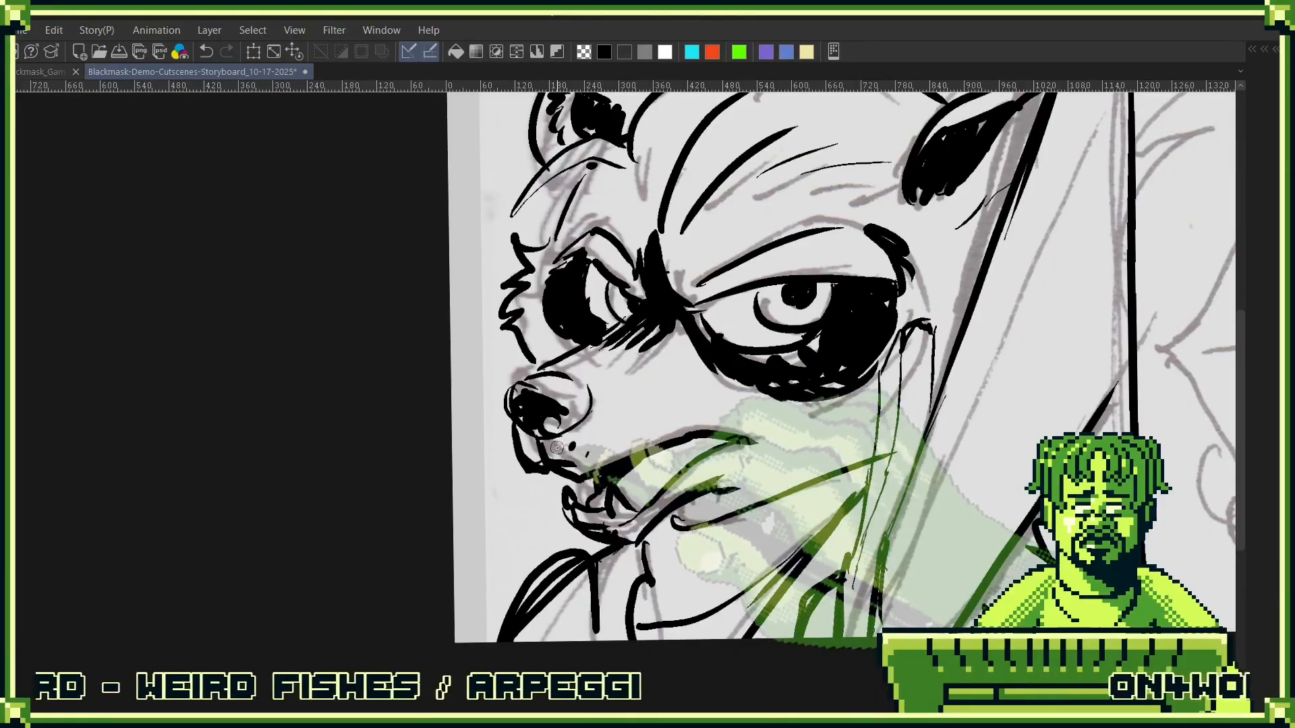
drag(525, 445, 821, 375)
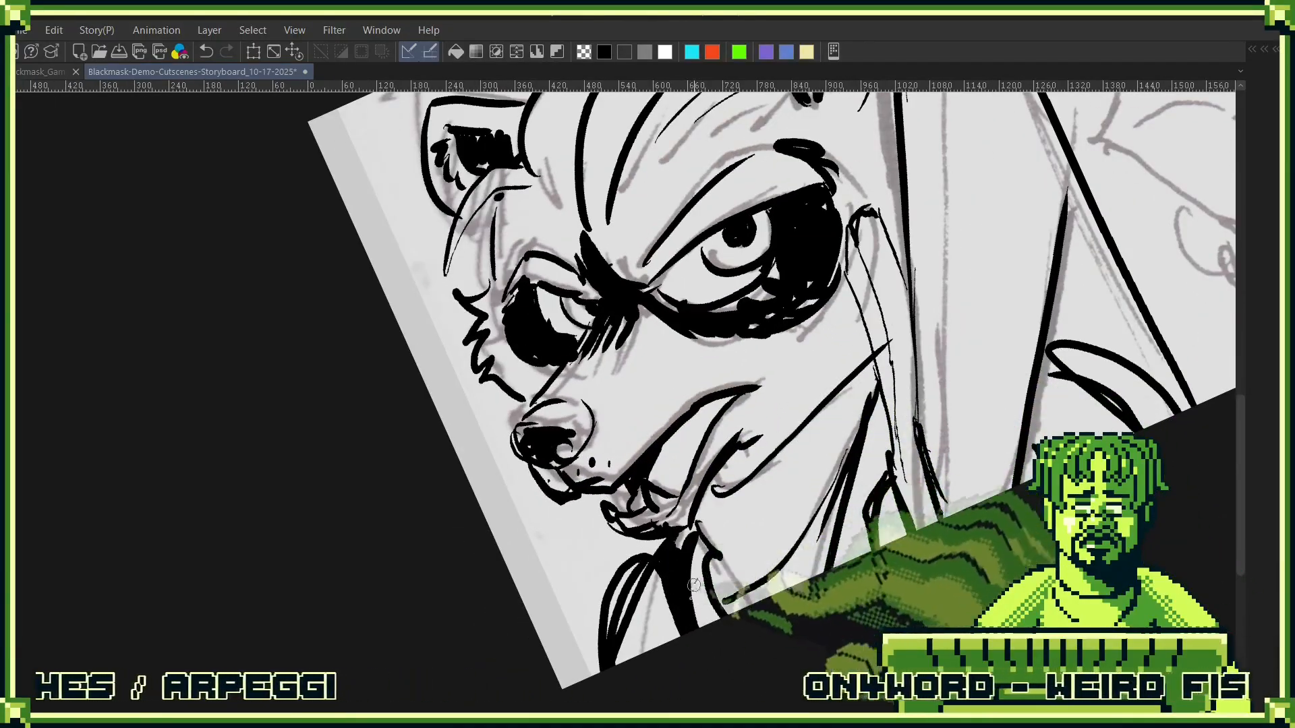
drag(817, 436, 616, 523)
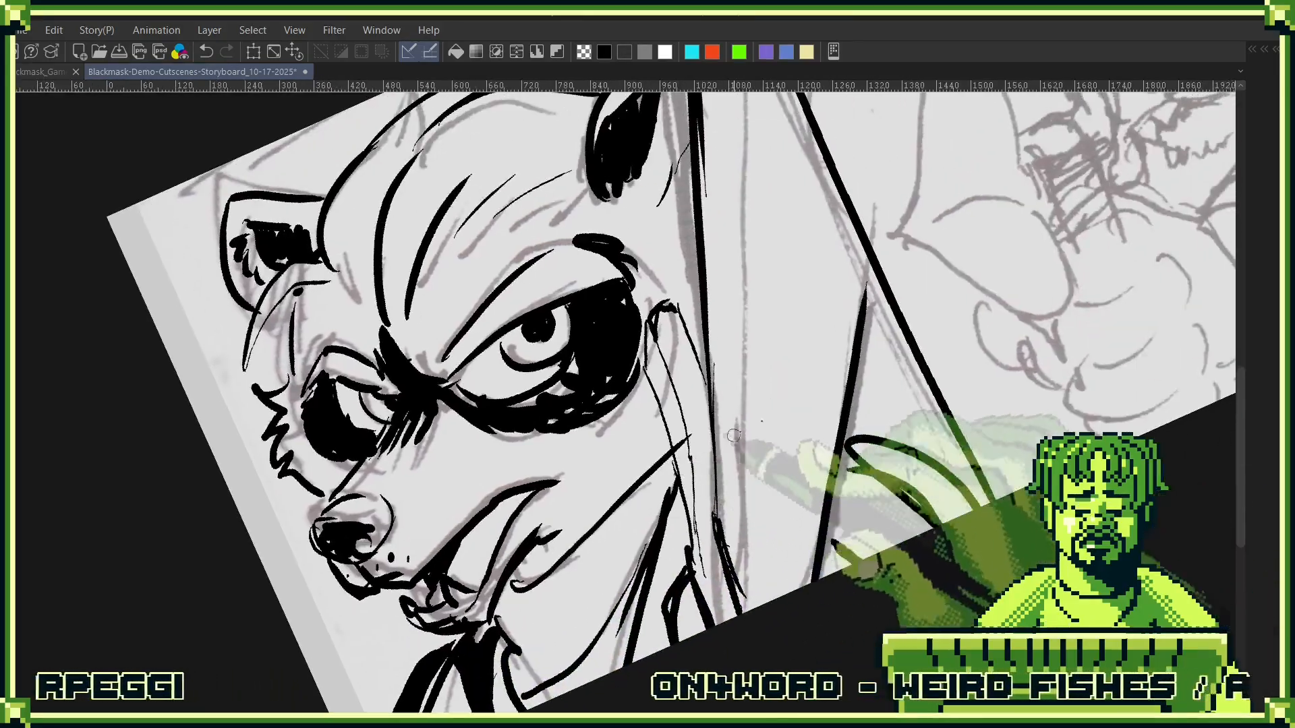
- Ink the thick diagonal strokes over the sketch lines between Cole's near cheek and the panel divider
scroll(842, 407, down, 4)
drag(858, 344, 866, 408)
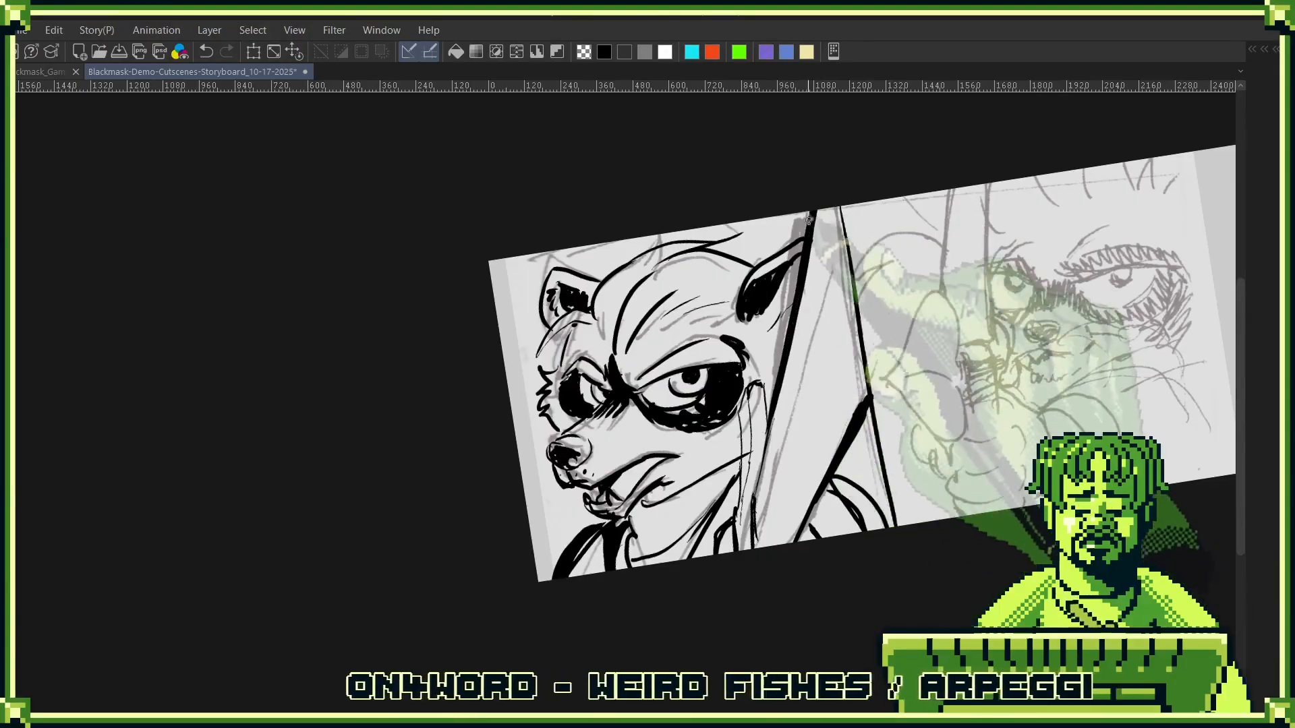
drag(766, 513, 856, 236)
drag(781, 472, 808, 386)
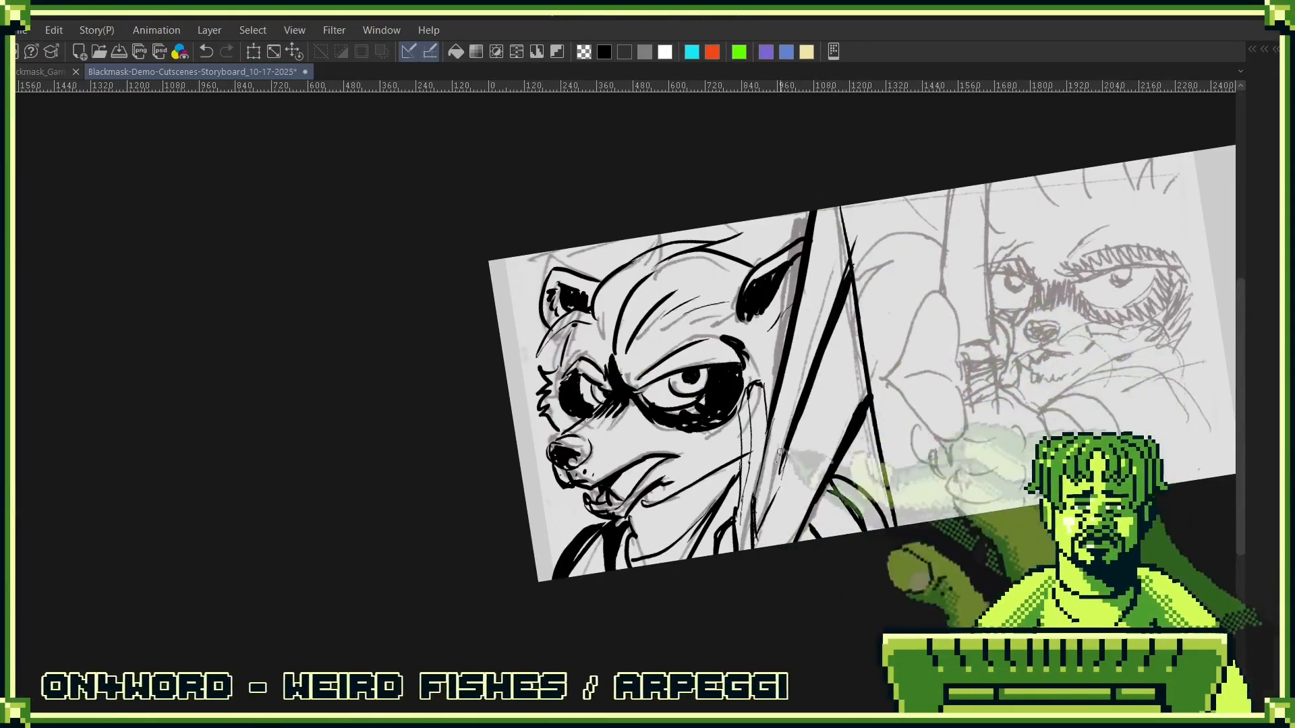
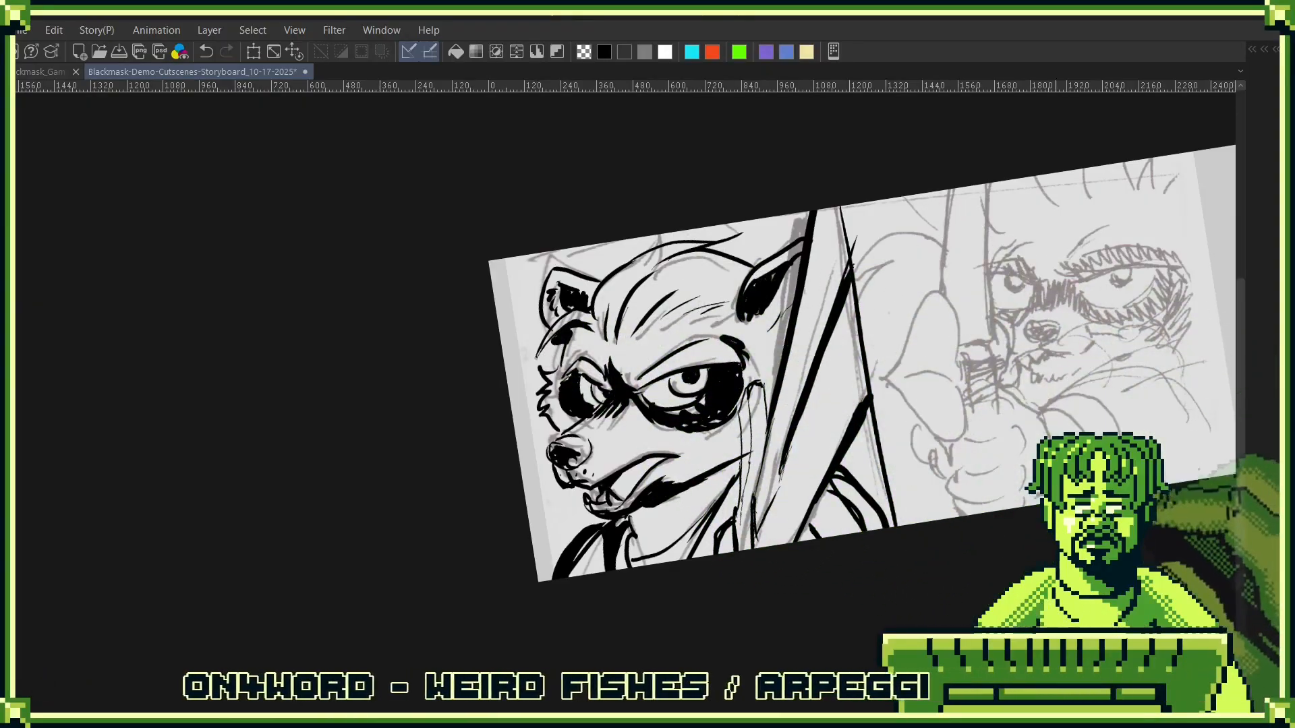
- Add a new raster layer directly above the cole layer in the Split Screen folder
drag(1105, 438, 930, 470)
key(F7)
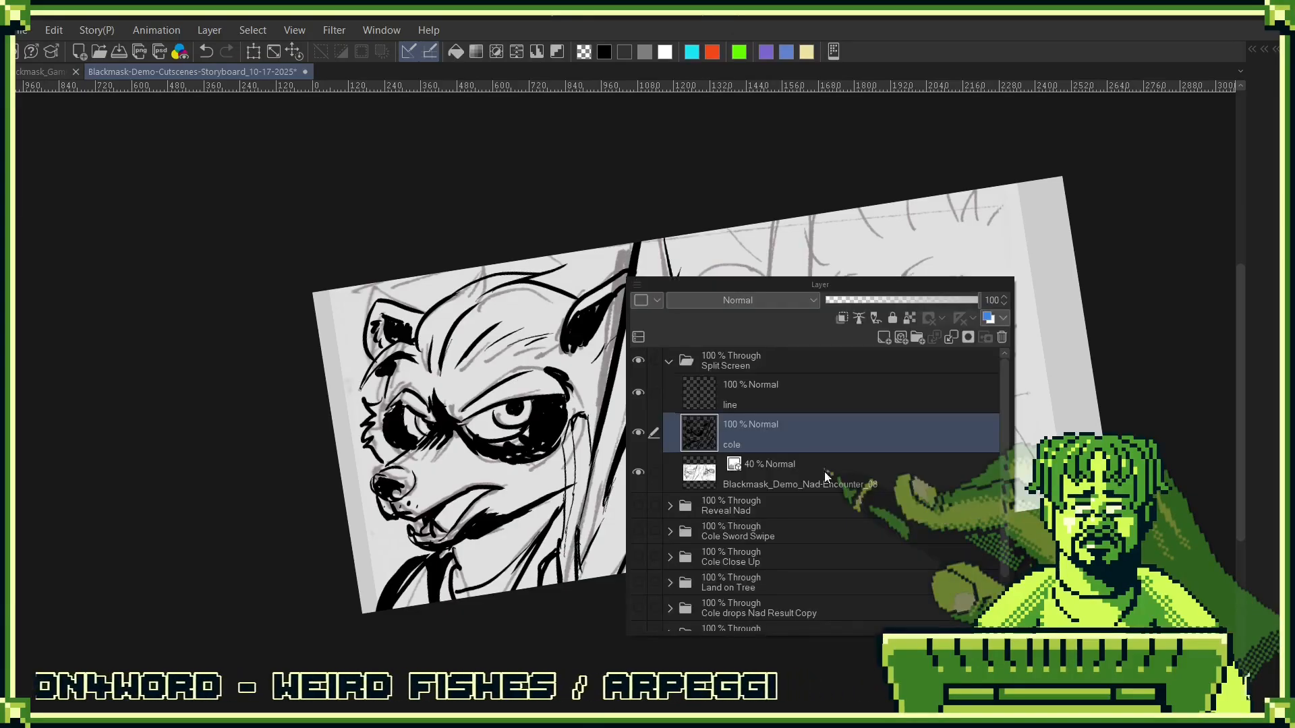
click(884, 338)
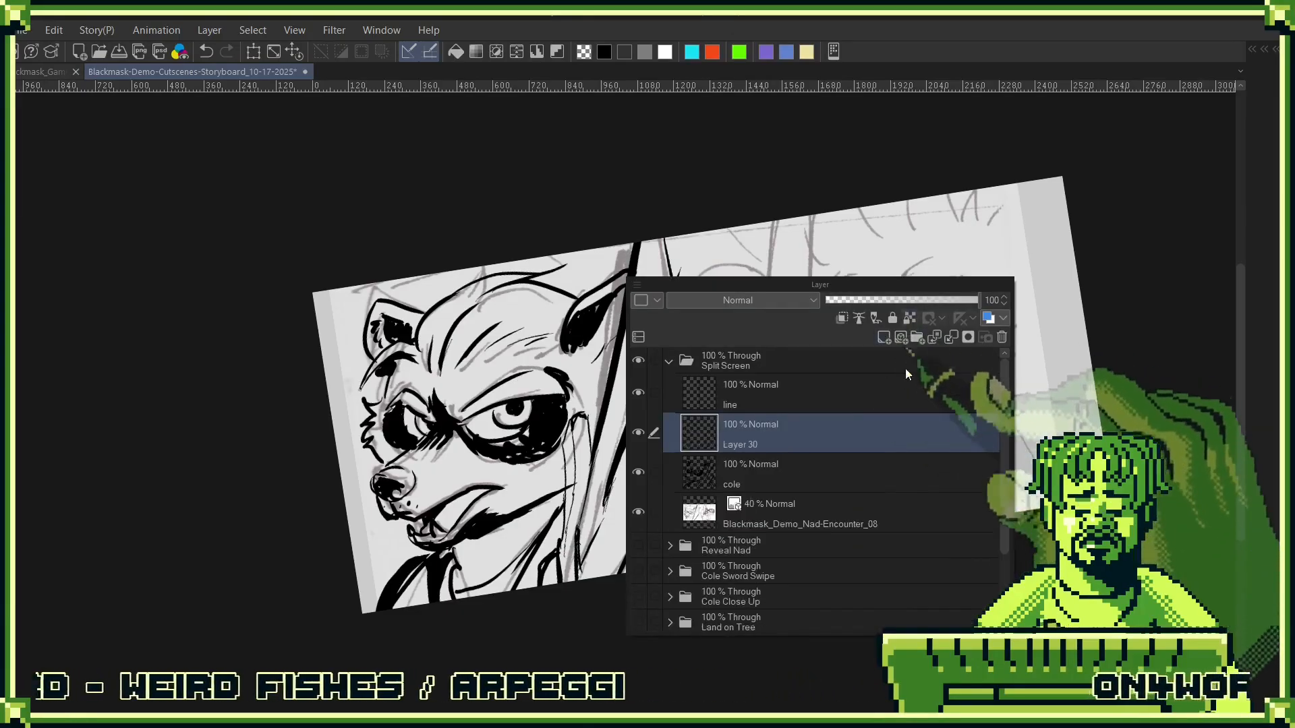
key(F7)
- Ink the furrowed brows, the large half-lidded eye and the black nose of the character in the right half of the panel
mouse_move(964, 345)
mouse_down()
mouse_move(973, 405)
mouse_move(926, 451)
mouse_up()
mouse_move(767, 339)
mouse_down()
mouse_move(794, 376)
mouse_move(836, 388)
mouse_up()
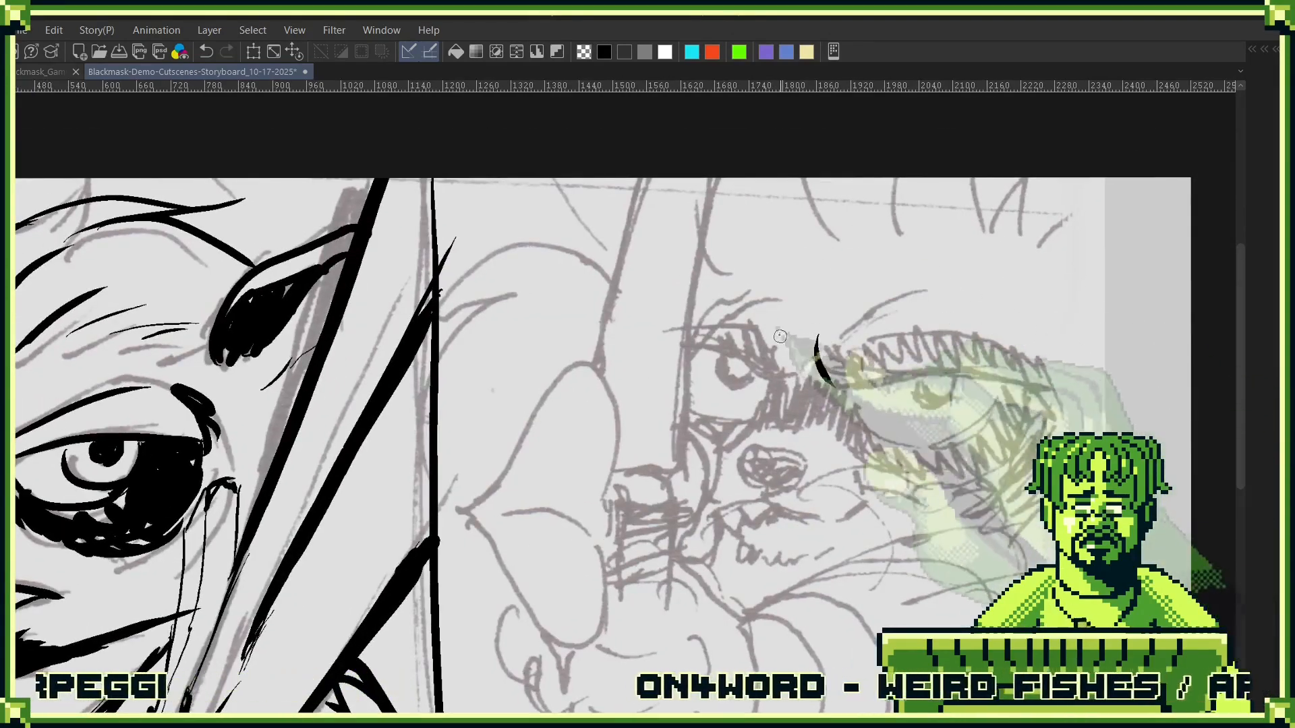
mouse_move(769, 330)
mouse_down()
mouse_move(918, 345)
mouse_move(1020, 330)
mouse_up()
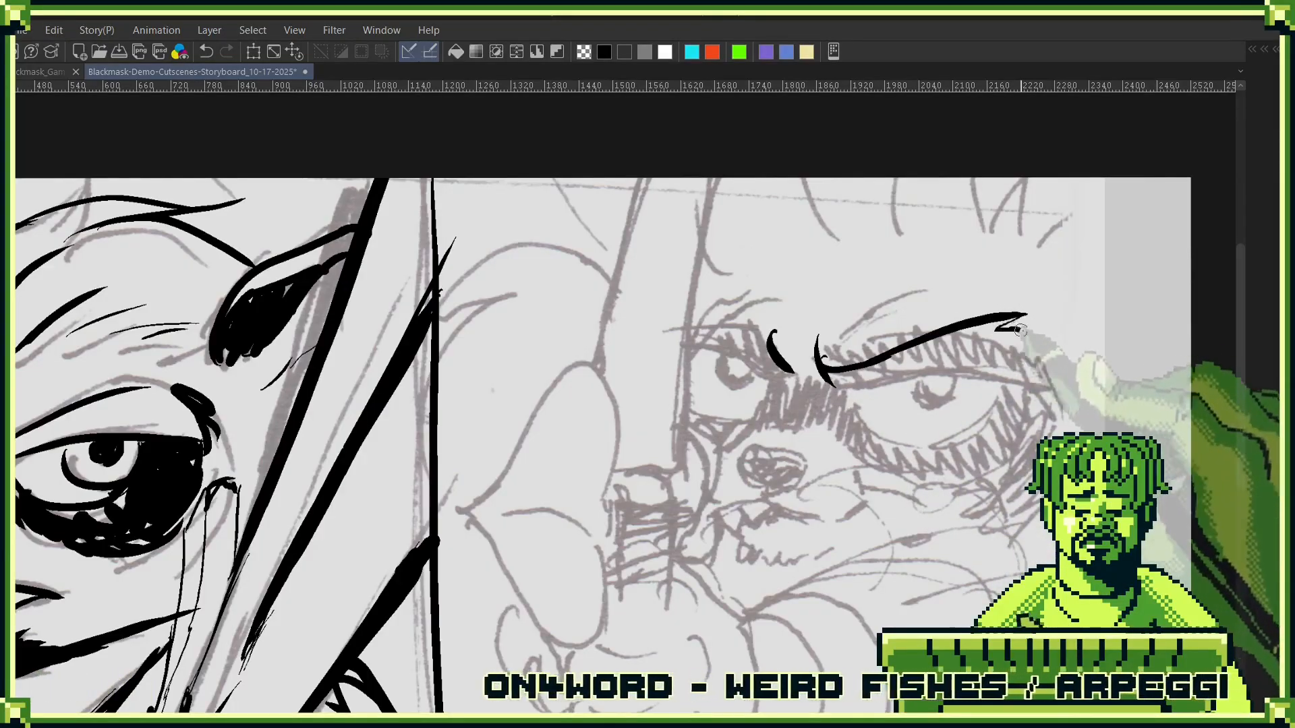
mouse_move(843, 396)
mouse_down()
mouse_move(937, 462)
mouse_move(1094, 380)
mouse_up()
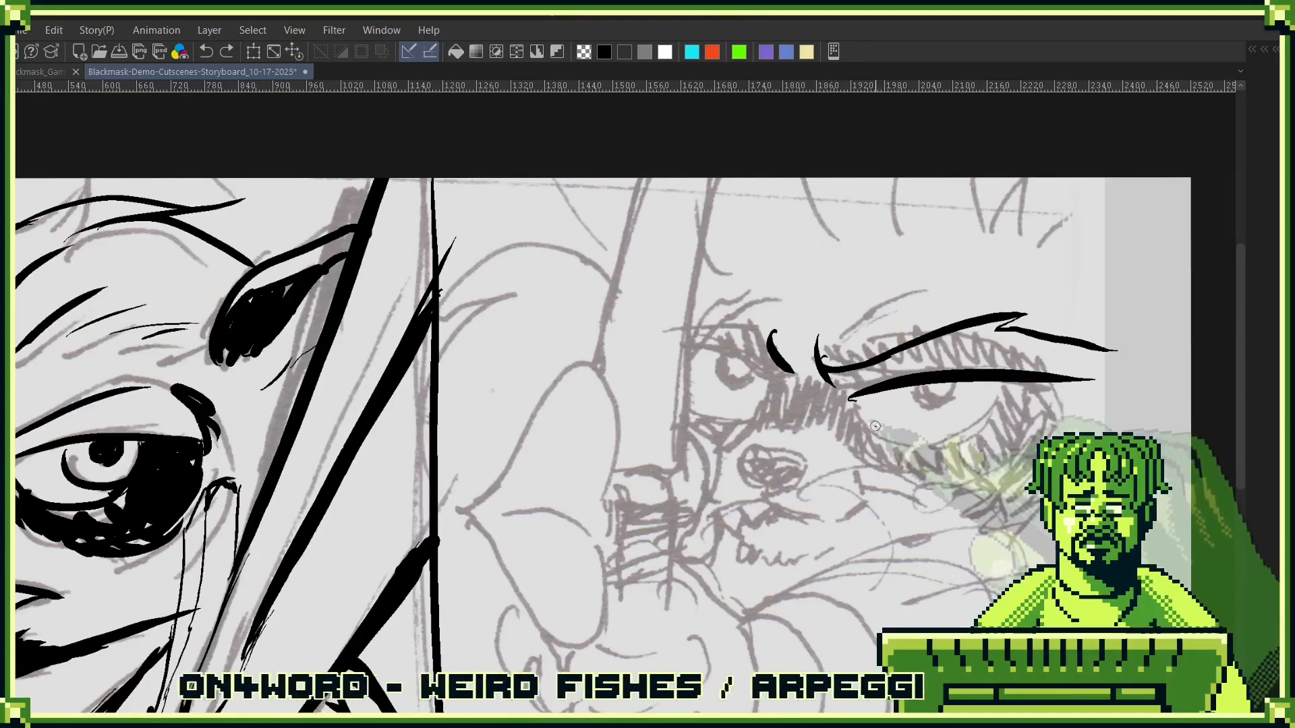
key(ctrl+y)
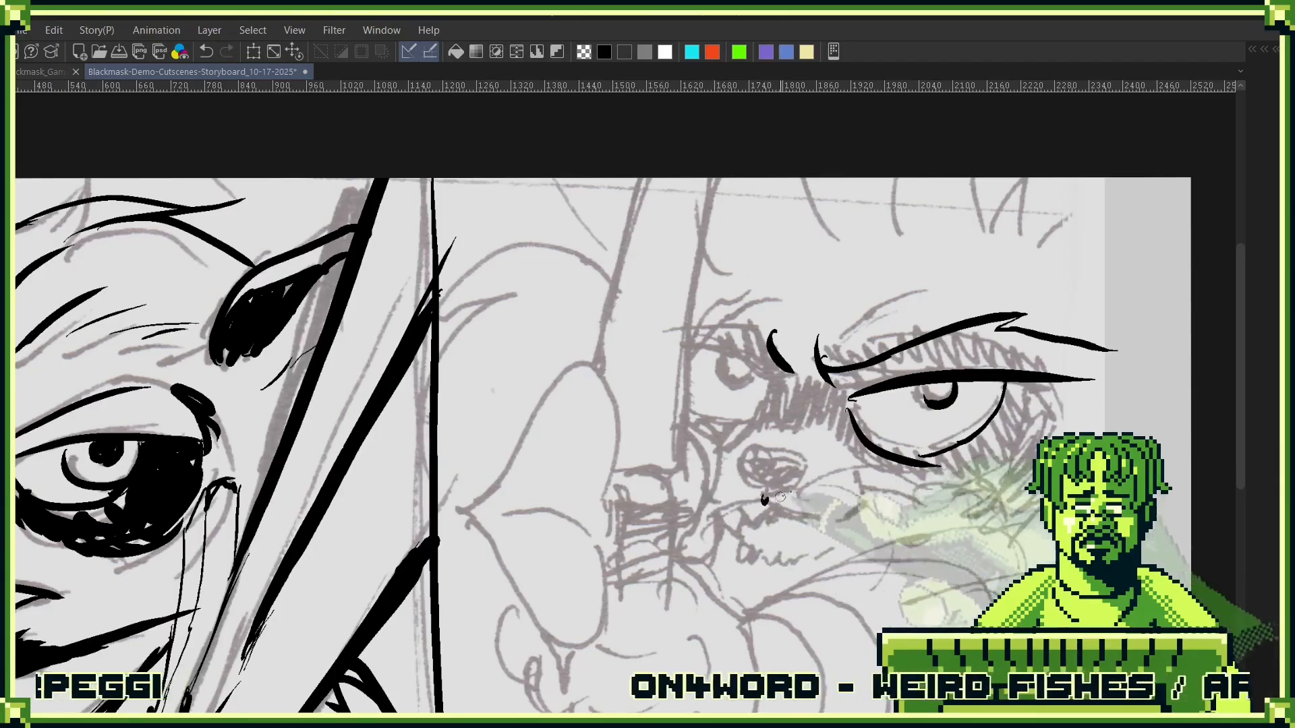
mouse_move(798, 458)
mouse_down()
mouse_move(741, 451)
mouse_move(760, 490)
mouse_up()
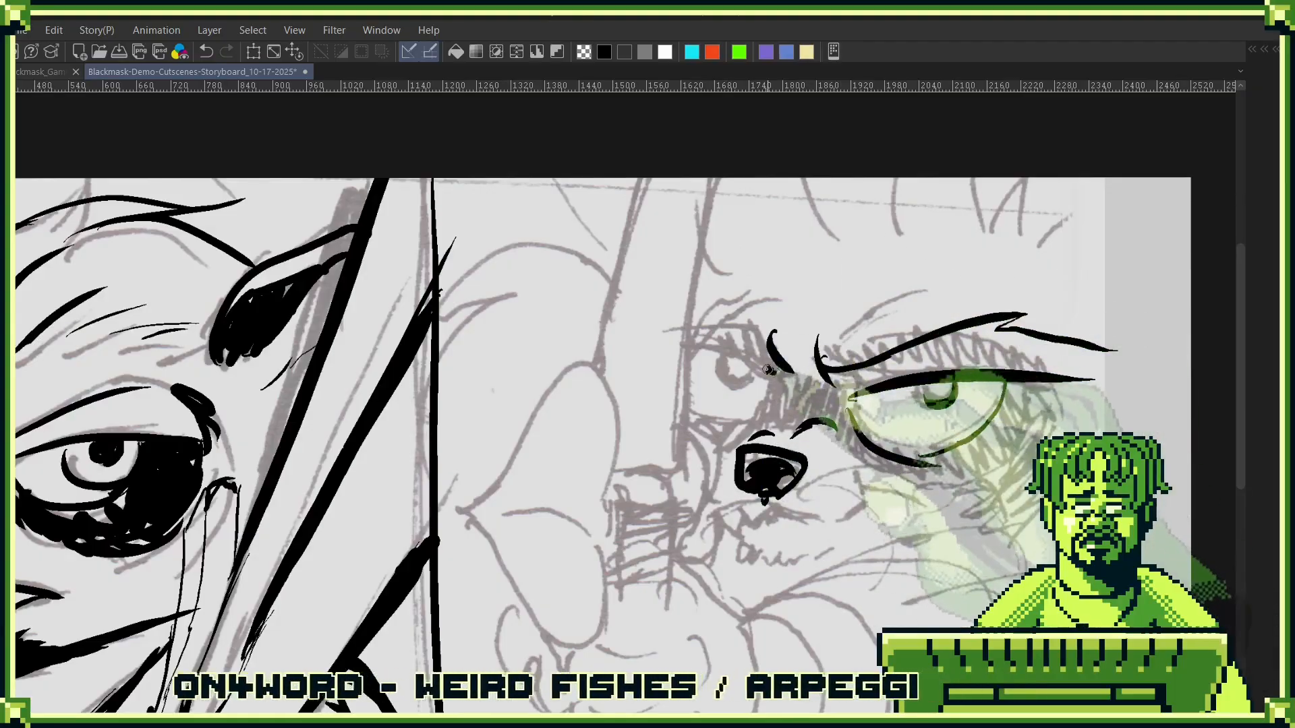
mouse_move(696, 337)
mouse_down()
mouse_move(776, 372)
mouse_move(899, 277)
mouse_up()
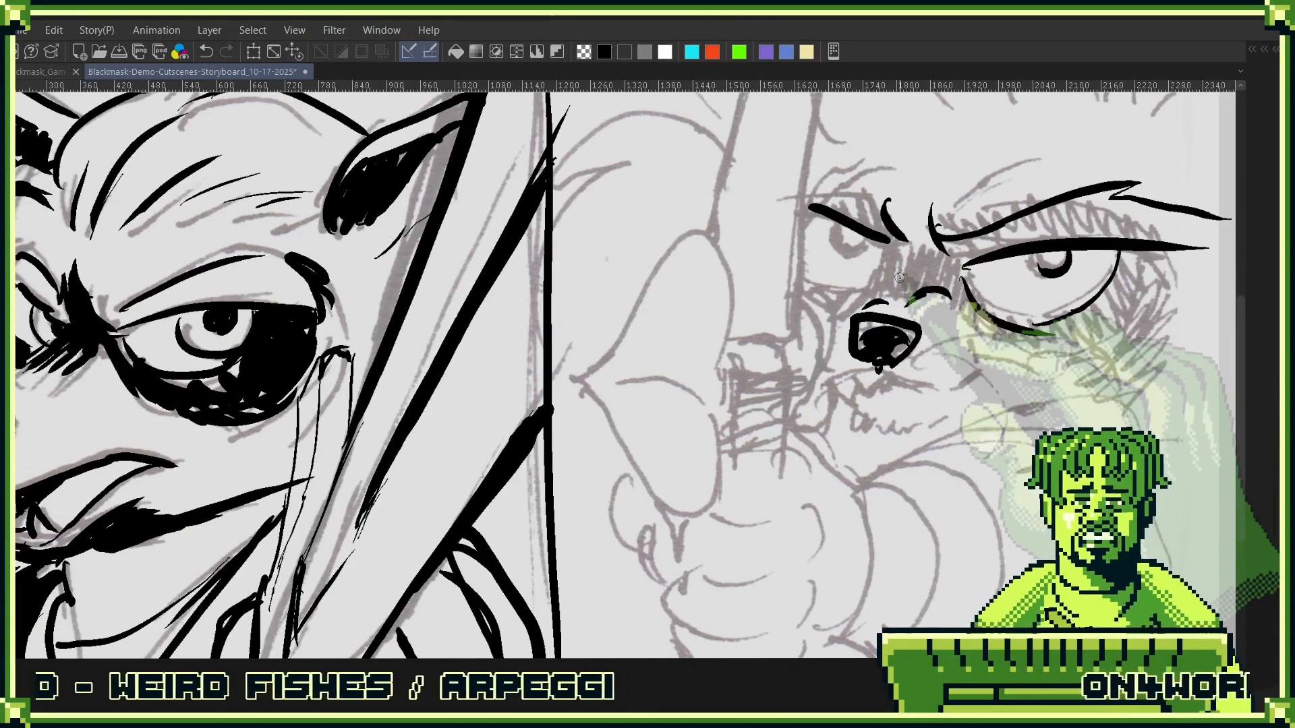
- Ink the fist with its knuckle and finger contours along the lower edge of the right half
scroll(784, 438, down, 3)
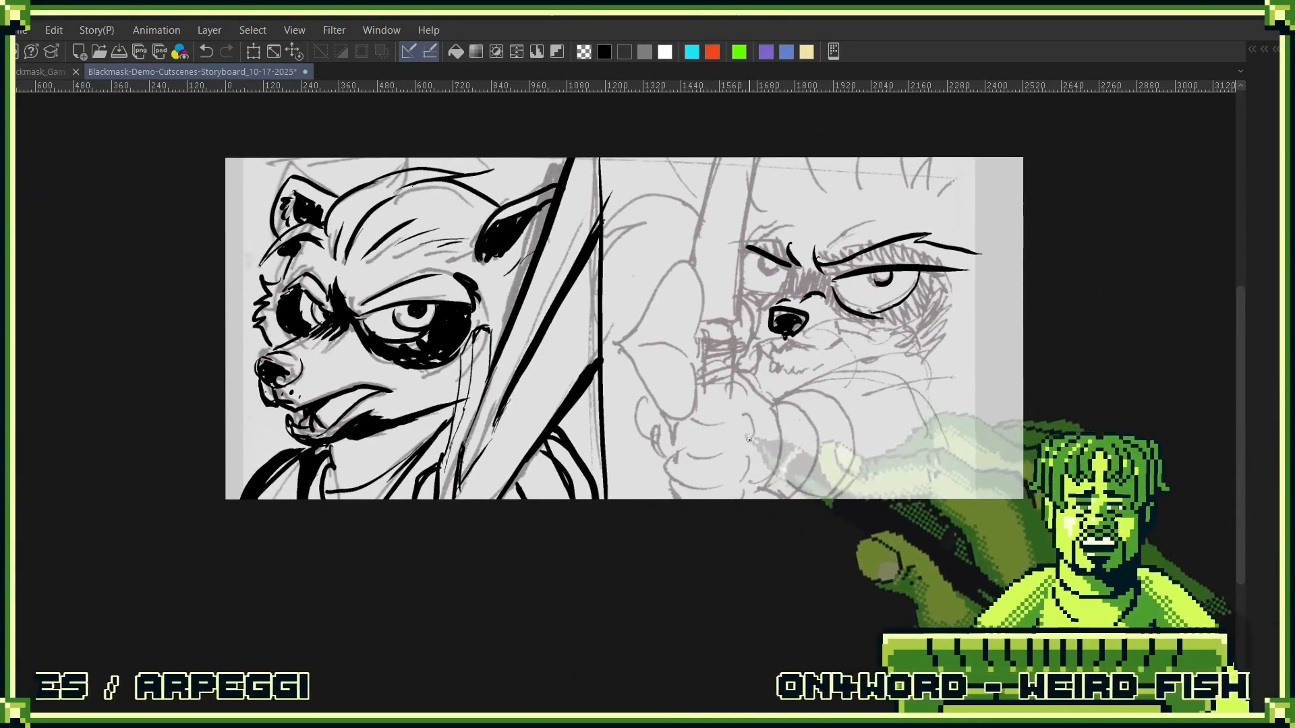
drag(673, 425, 746, 436)
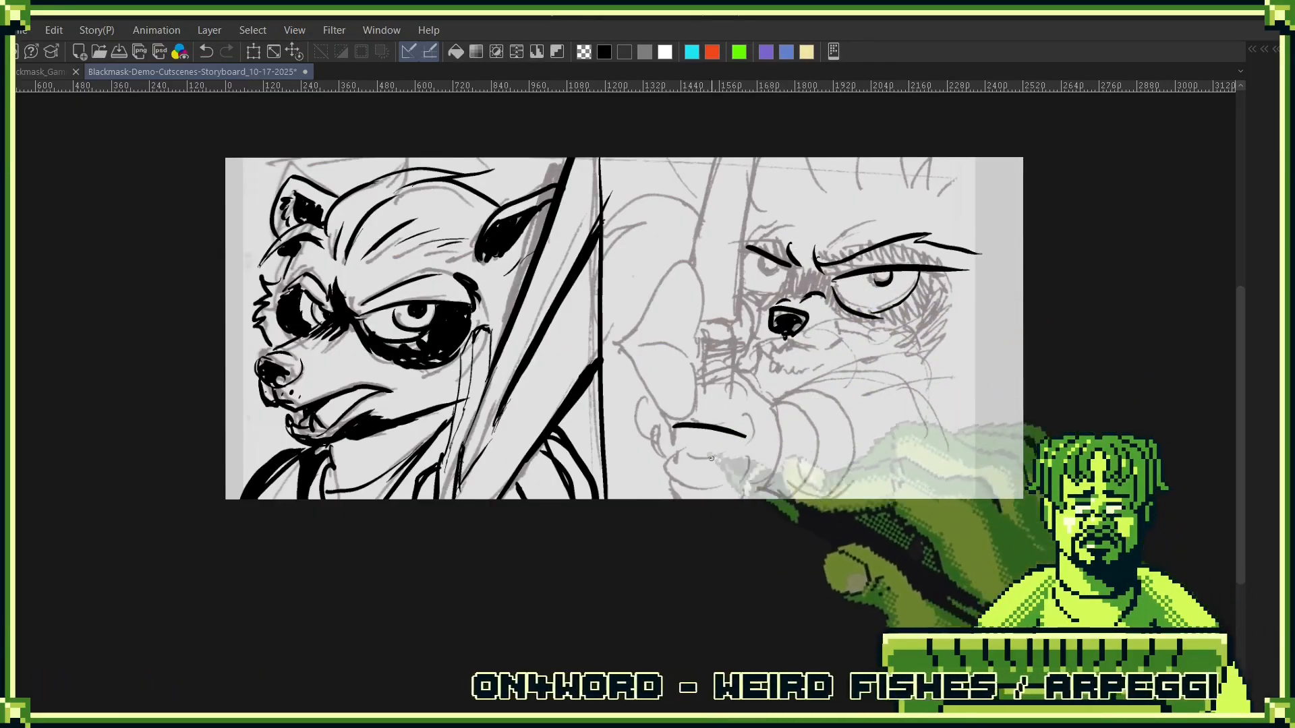
mouse_move(652, 419)
mouse_down()
mouse_move(650, 458)
mouse_move(743, 462)
mouse_up()
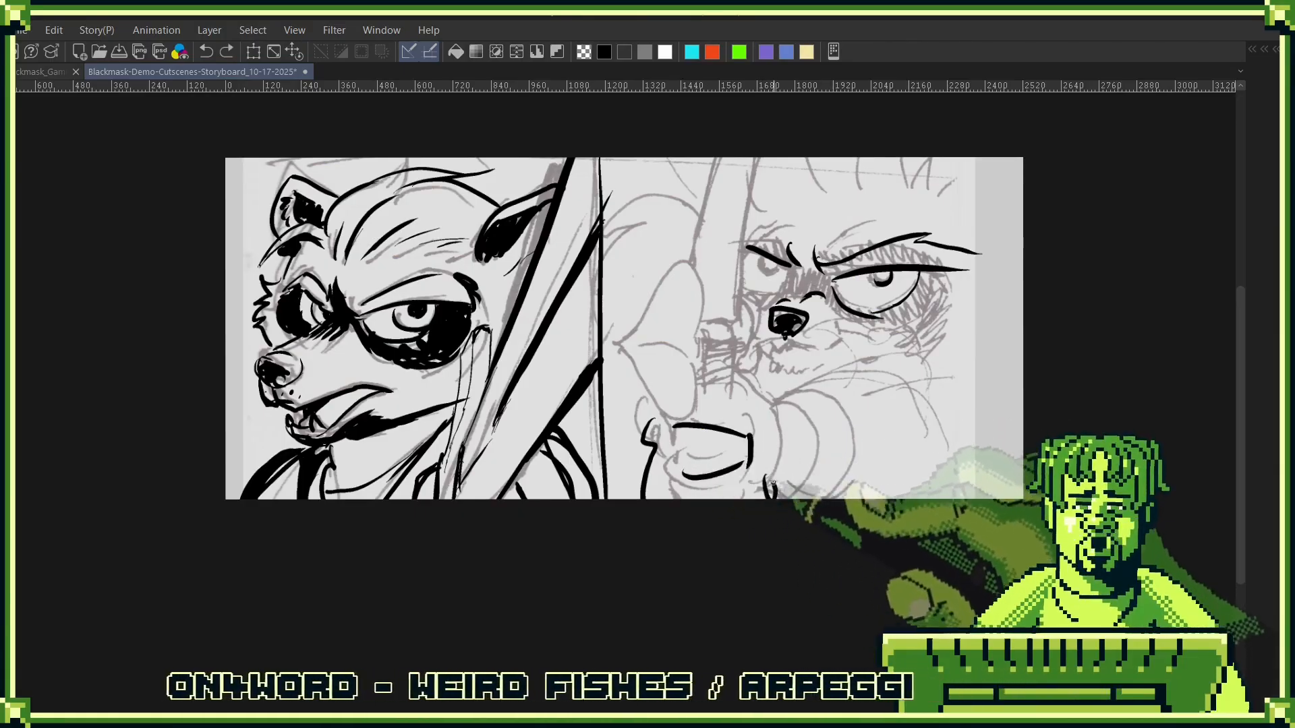
mouse_move(783, 433)
mouse_down()
mouse_move(757, 420)
mouse_move(753, 480)
mouse_up()
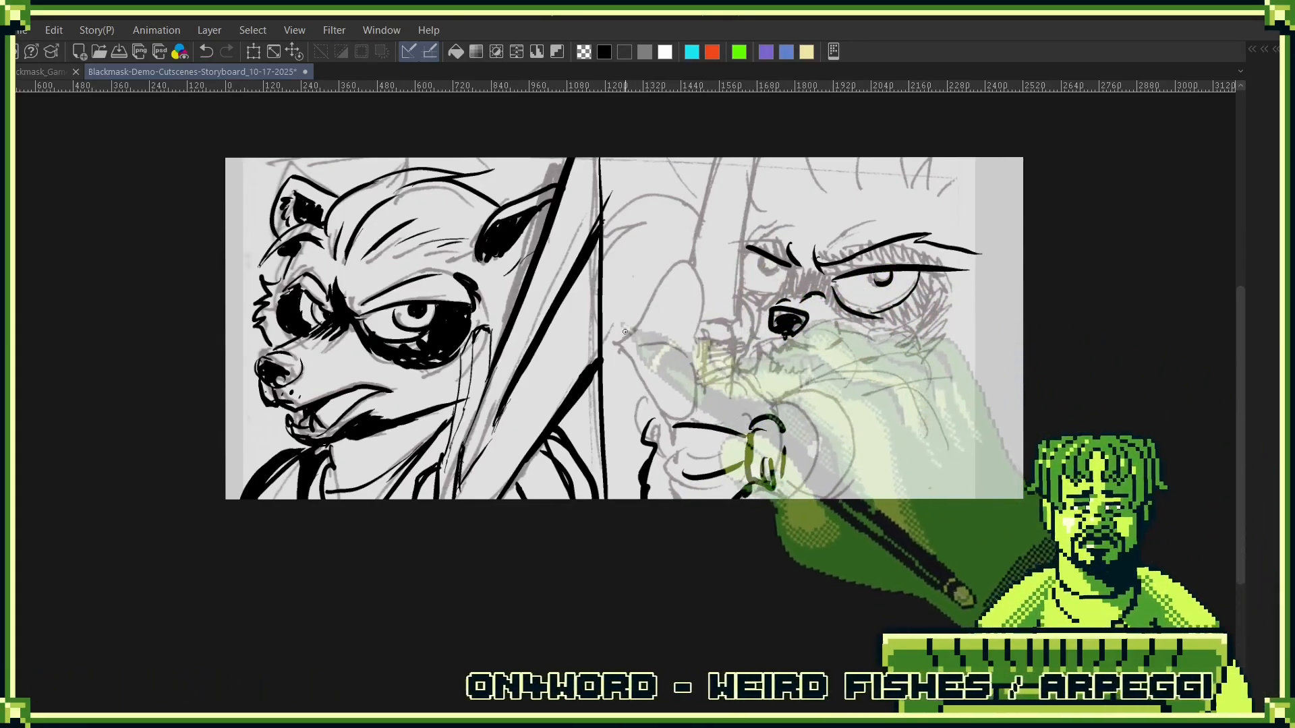
- Try to ink a large pointed arrowhead above the fist, following the rough sketch
drag(615, 324, 679, 444)
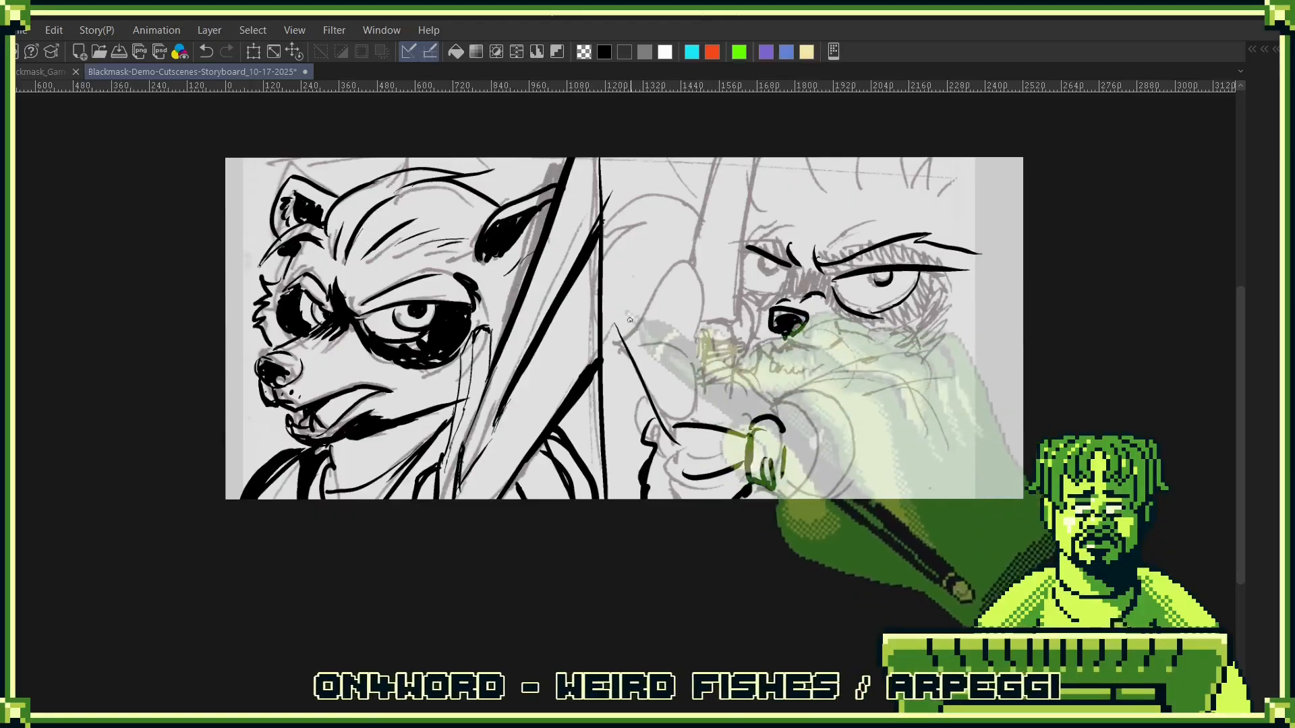
mouse_move(629, 319)
mouse_down()
mouse_move(729, 215)
mouse_move(740, 254)
mouse_move(710, 327)
mouse_move(722, 371)
mouse_move(714, 441)
mouse_up()
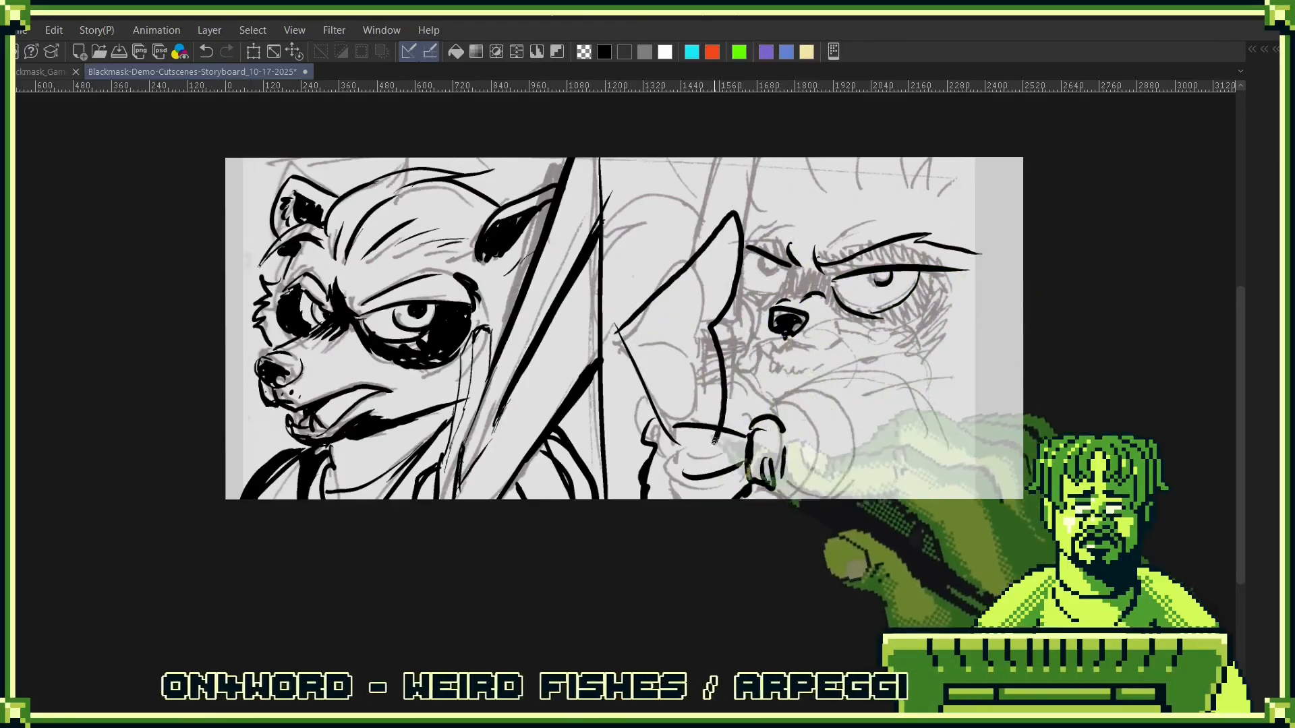
mouse_move(617, 329)
mouse_down()
mouse_move(742, 206)
mouse_move(726, 205)
mouse_up()
drag(710, 327, 649, 328)
drag(958, 298, 931, 172)
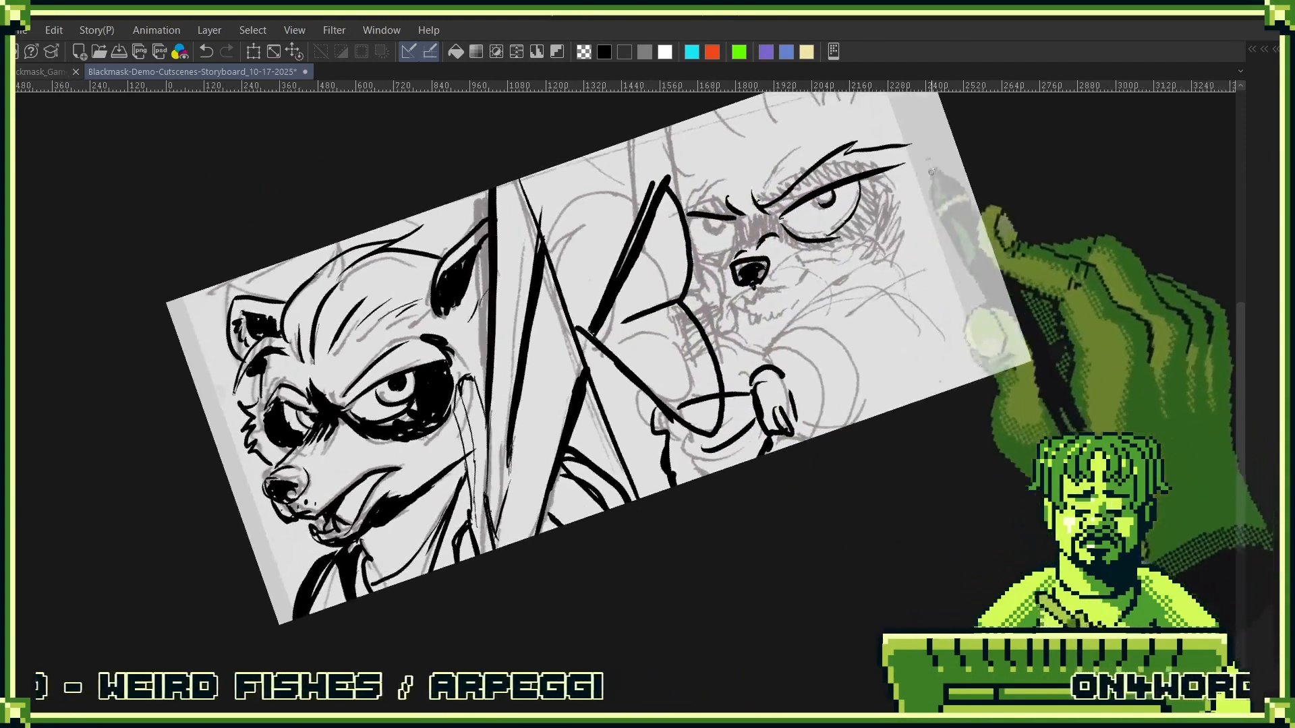
key(ctrl+z)
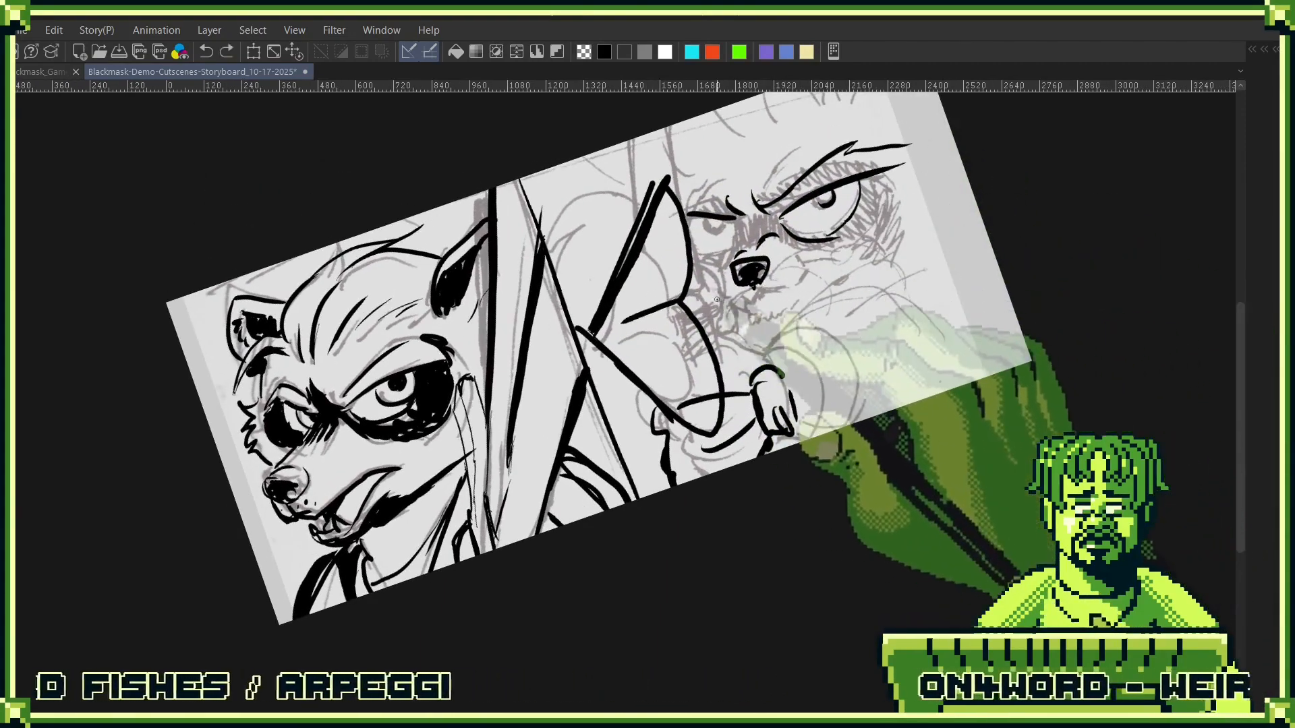
- Try to ink curved fletching for the arrow beside the character's large eye
drag(686, 303, 932, 213)
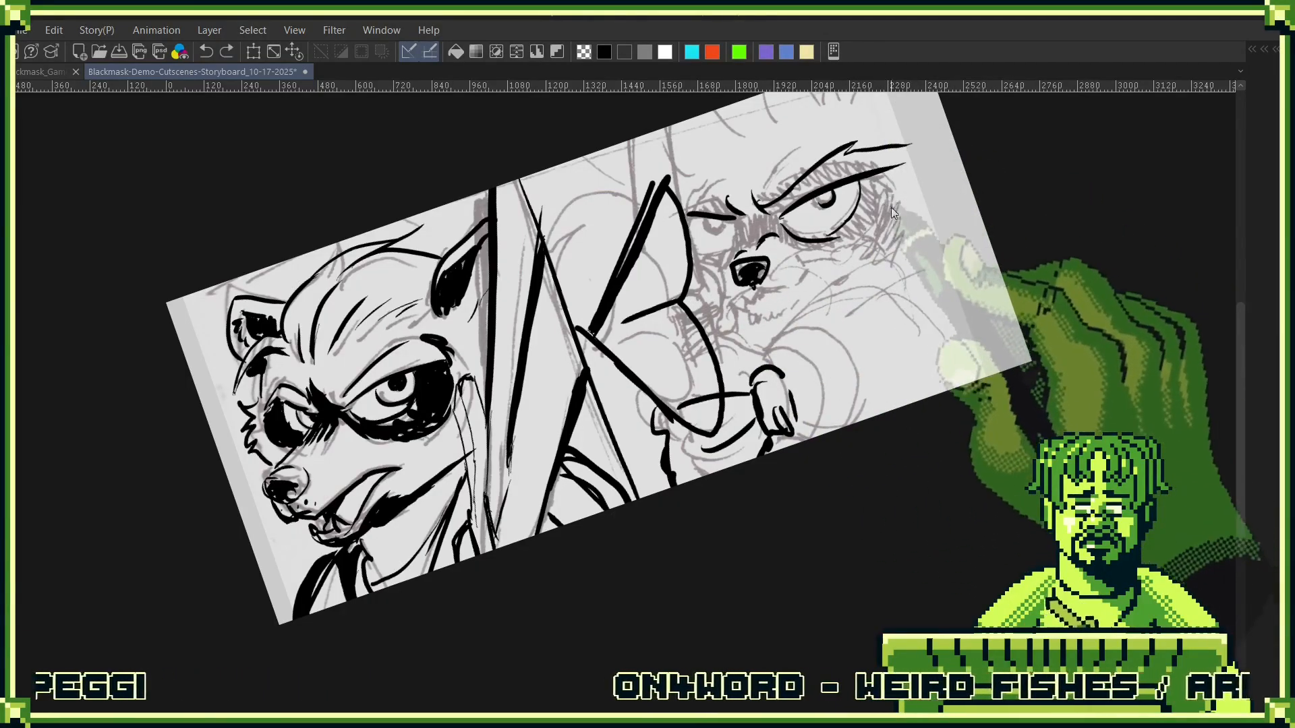
mouse_move(892, 193)
mouse_down()
mouse_move(885, 237)
mouse_move(949, 198)
mouse_up()
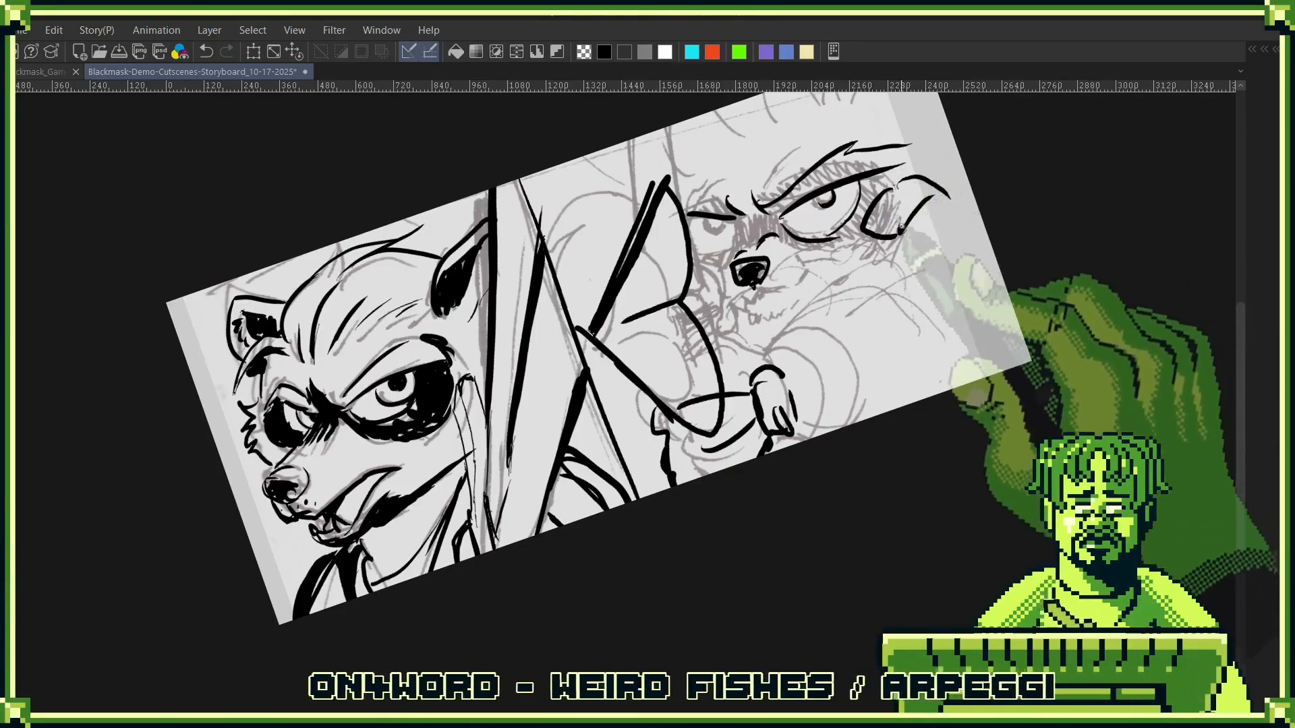
drag(900, 233, 933, 148)
key(ctrl+z)
key(ctrl+z)
key(ctrl+z)
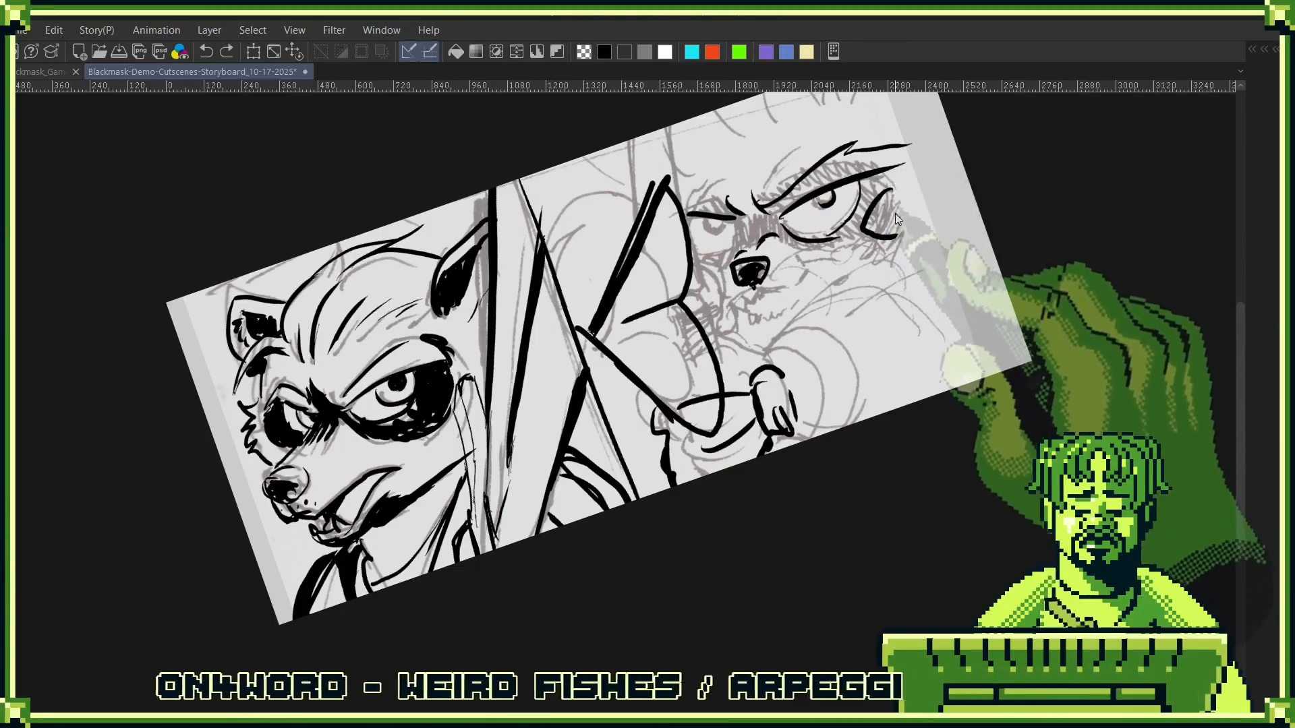
- Try to ink straight fletching edges and a long arrow shaft across the character's muzzle
drag(882, 235, 920, 133)
drag(897, 233, 921, 135)
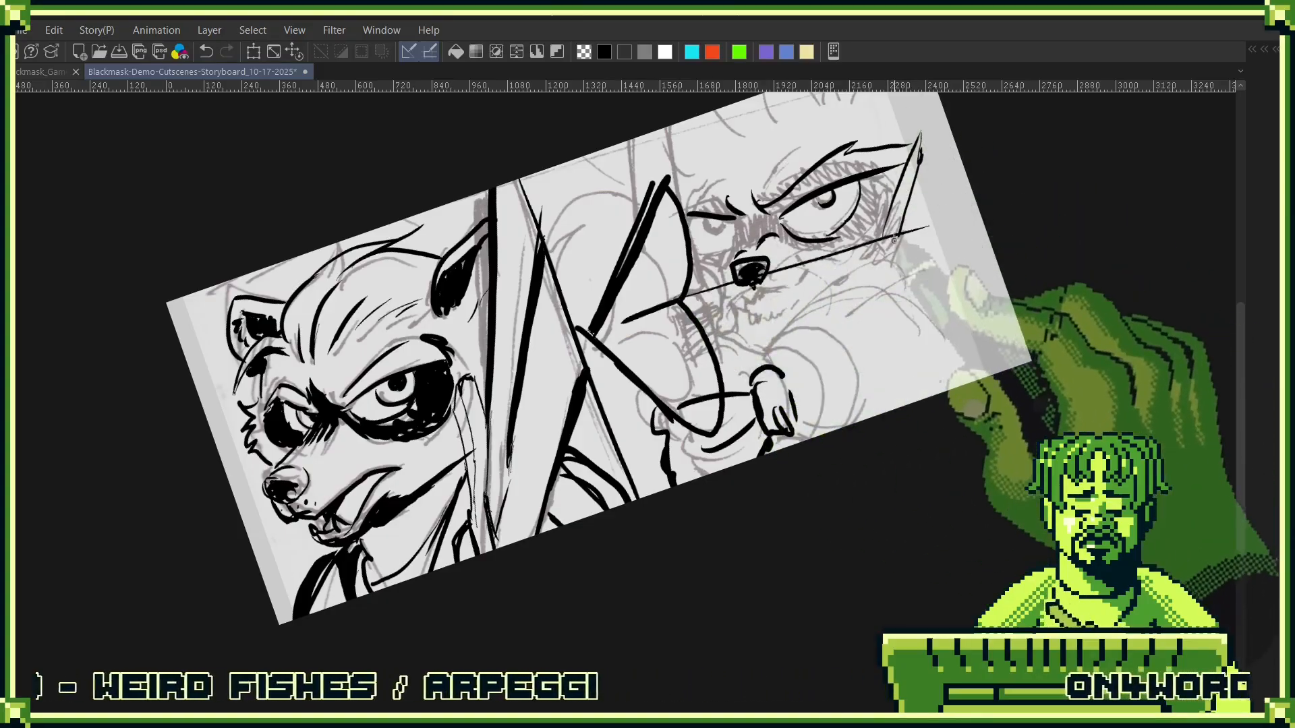
mouse_move(929, 228)
mouse_down()
mouse_move(701, 295)
mouse_move(920, 230)
mouse_up()
drag(691, 312, 909, 242)
- Undo the arrowhead, shaft and fletching strokes back to the inked fist and face
drag(898, 310, 915, 383)
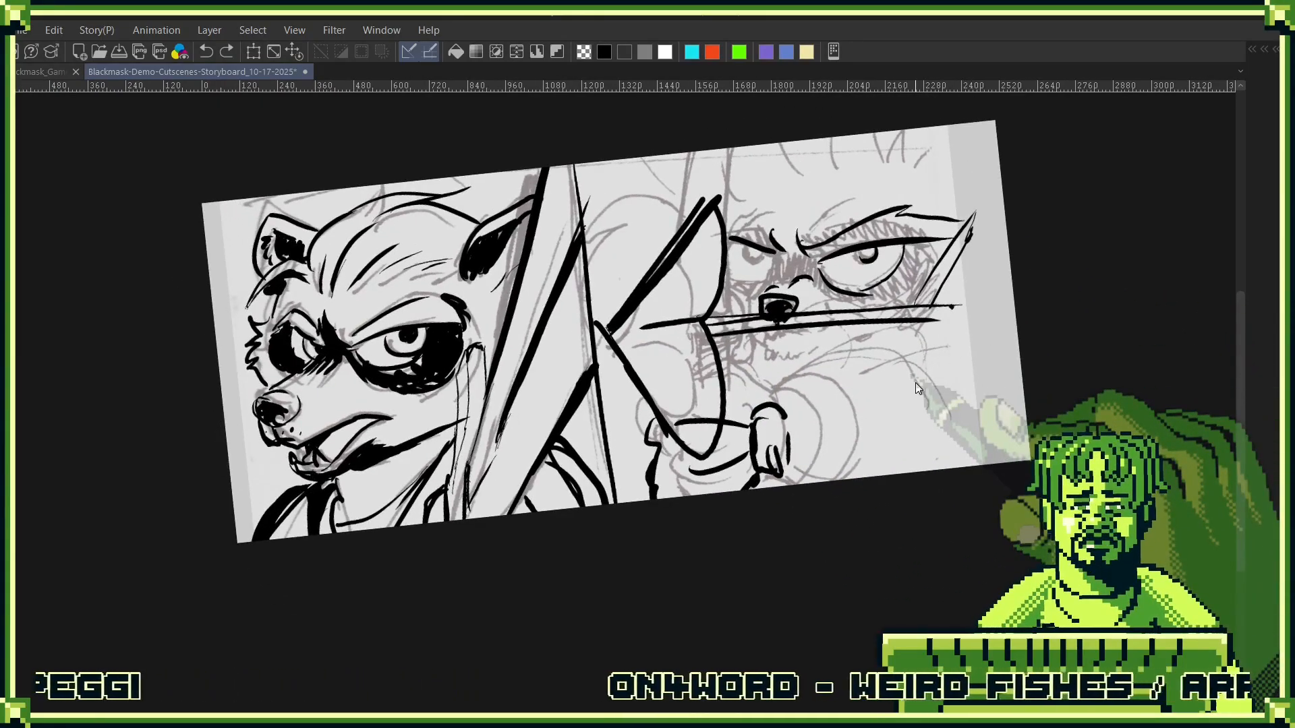
key(ctrl+z)
key(ctrl+z)
key(ctrl+z)
key(ctrl+z)
key(ctrl+z)
key(ctrl+z)
key(ctrl+z)
key(ctrl+z)
key(ctrl+z)
key(ctrl+z)
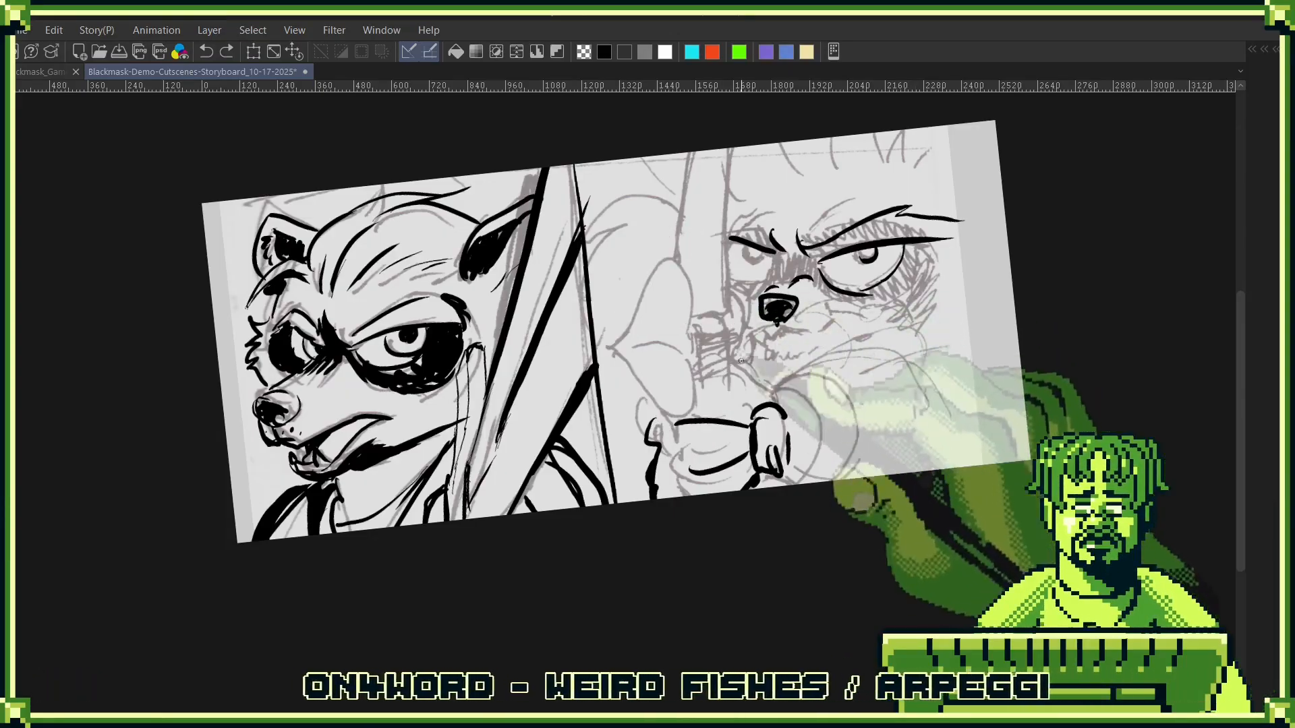
- Ink the weapon's long near-vertical edges above the fist and the arrow's two diagonal shaft lines below the nose
mouse_move(756, 145)
mouse_down()
mouse_move(734, 413)
mouse_move(694, 152)
mouse_move(676, 424)
mouse_up()
drag(893, 321, 897, 327)
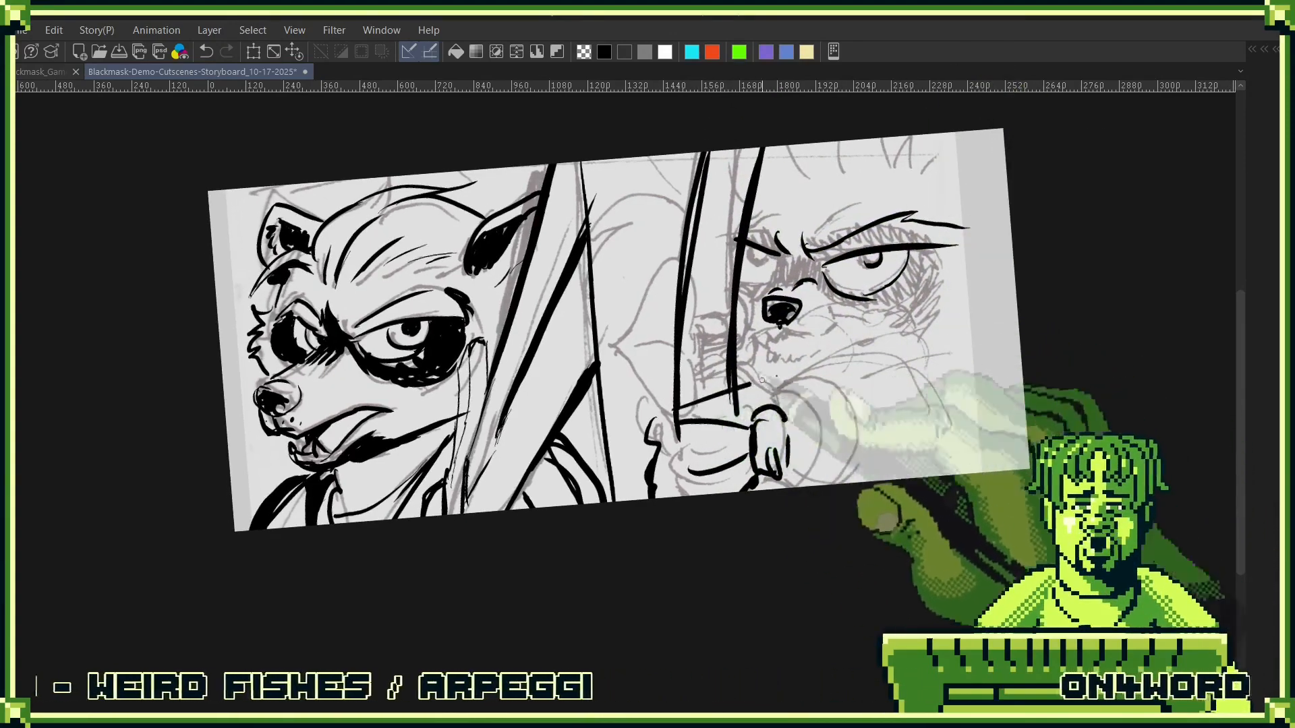
drag(670, 410, 957, 274)
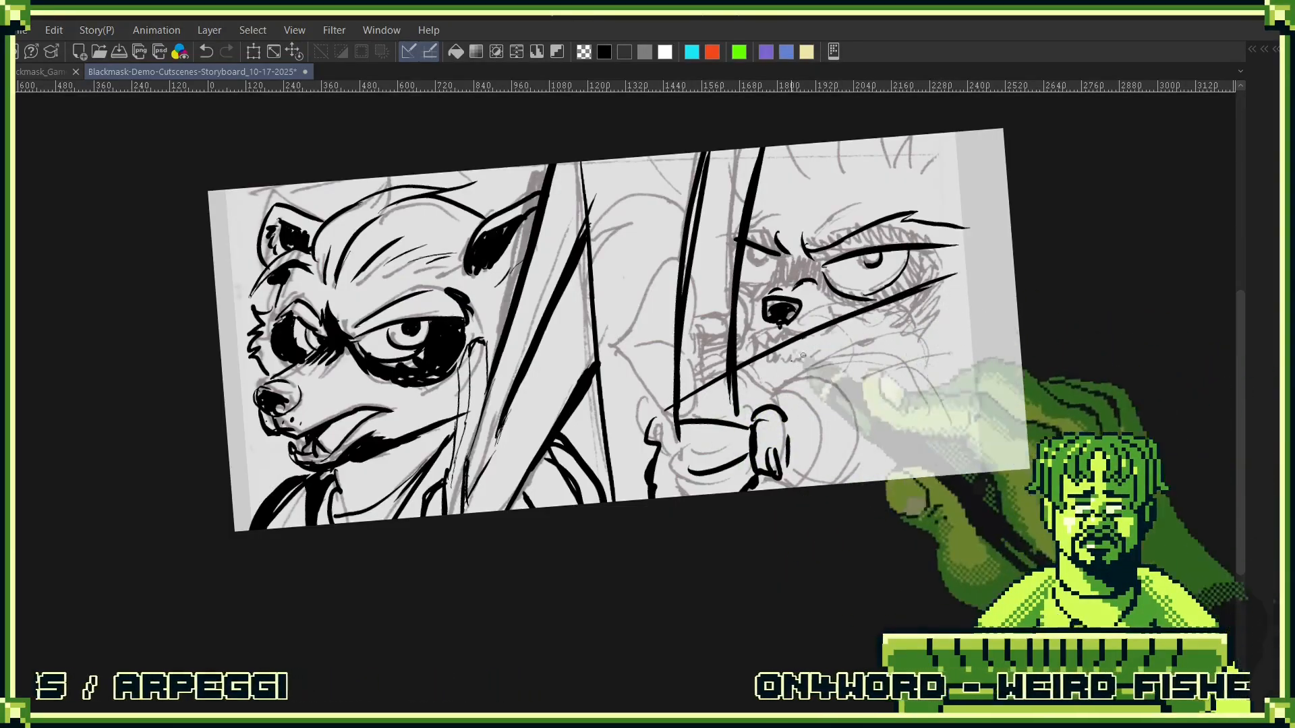
drag(674, 415, 929, 302)
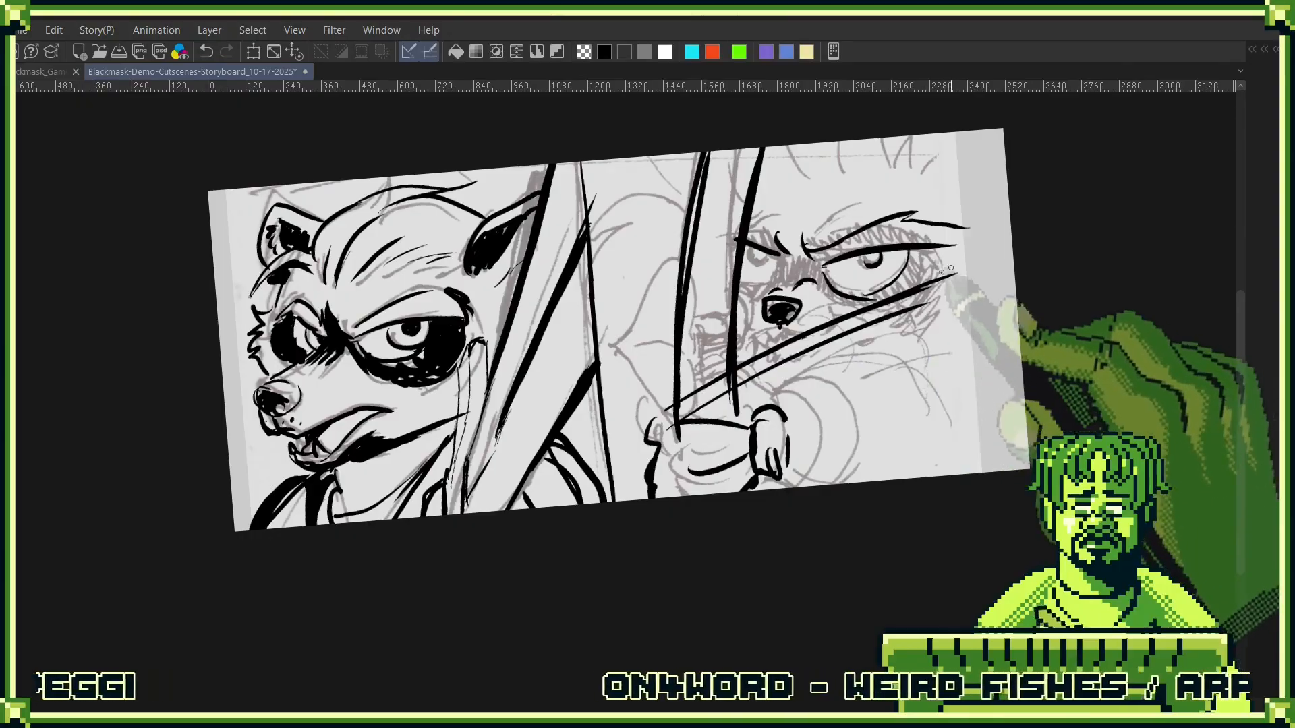
- Ink angular fletching around the rear end of the arrow beside the large eye, replacing the first version
mouse_move(968, 244)
mouse_down()
mouse_move(927, 282)
mouse_move(962, 275)
mouse_up()
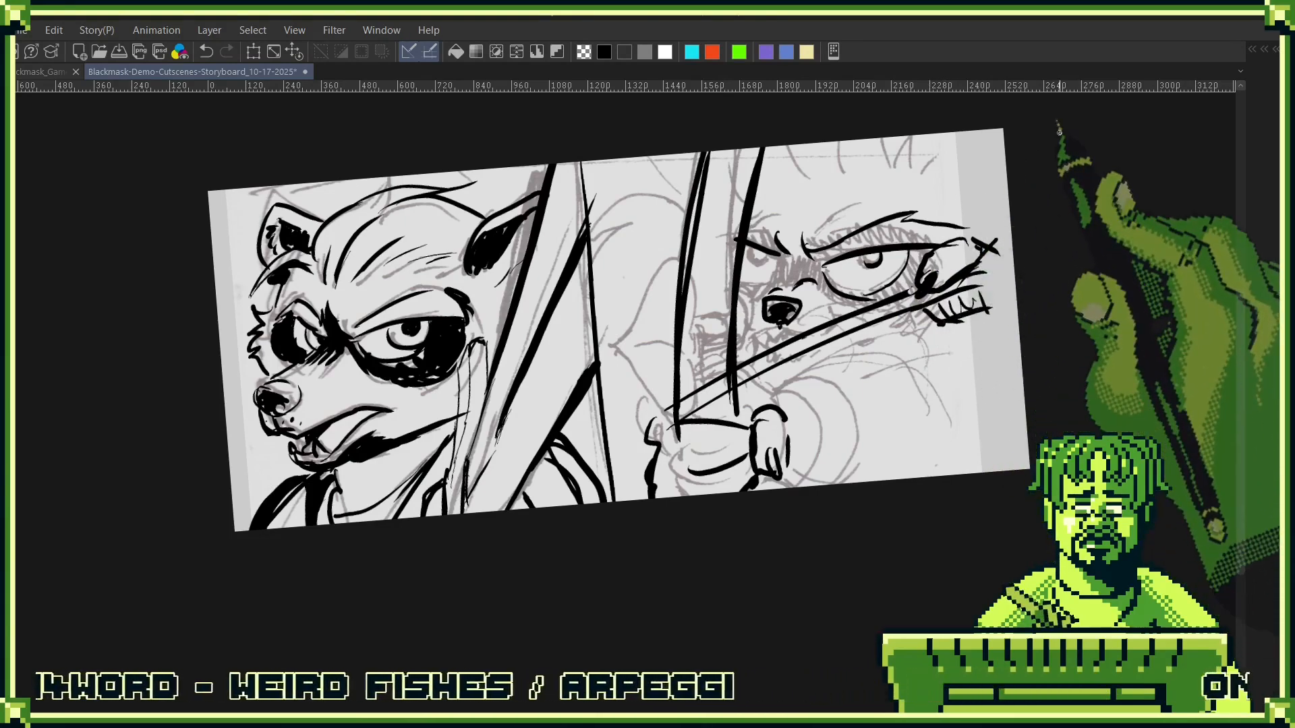
key(ctrl+z)
key(ctrl+z)
key(ctrl+z)
key(ctrl+z)
key(ctrl+z)
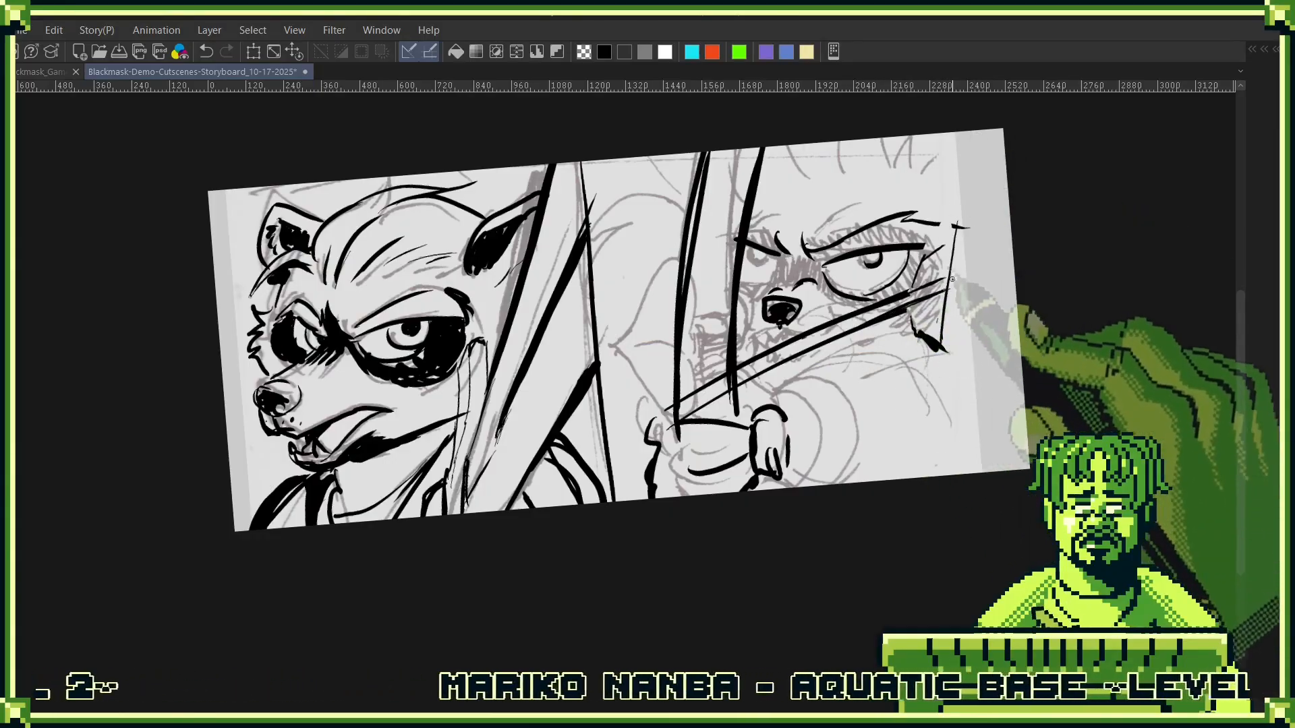
mouse_move(978, 272)
mouse_down()
mouse_move(920, 266)
mouse_move(960, 231)
mouse_up()
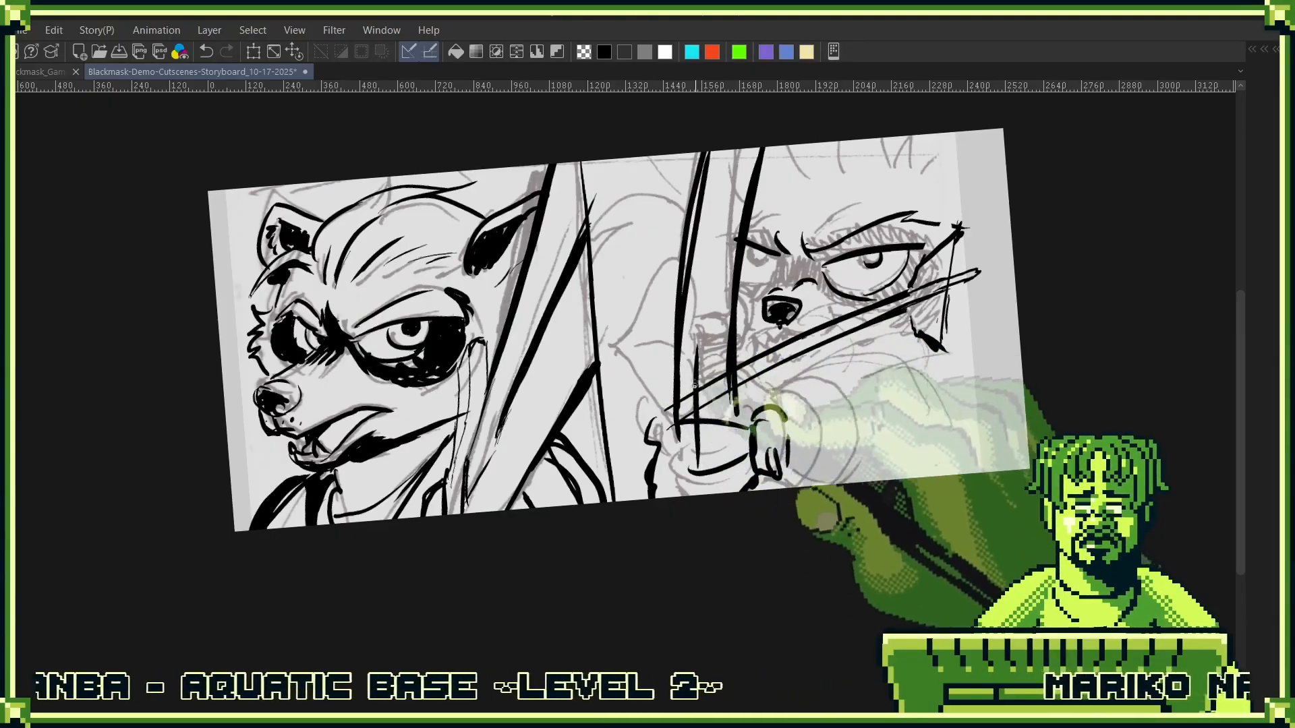
- Ink the large rounded arrowhead outline in front of the fist, redrawing its outer edge down to the panel's lower border
drag(697, 335, 698, 386)
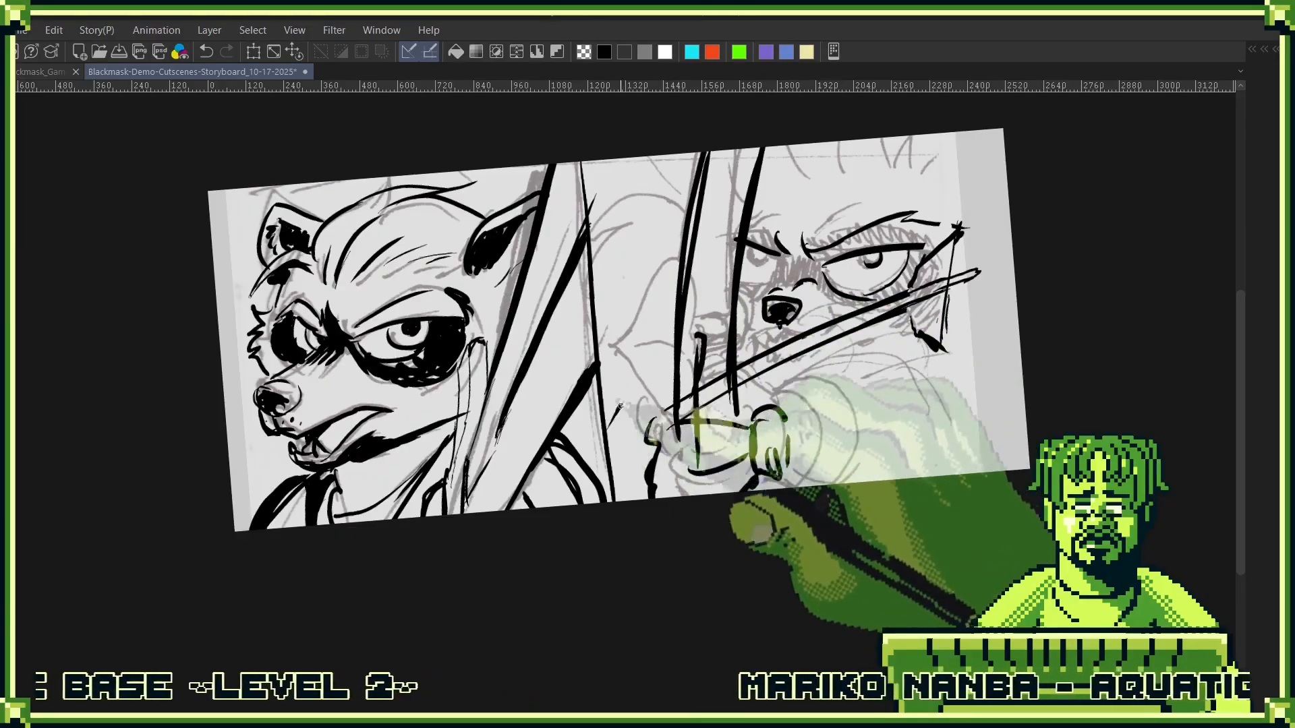
key(ctrl+z)
mouse_move(620, 432)
mouse_down()
mouse_move(682, 299)
mouse_move(681, 365)
mouse_up()
drag(618, 441, 674, 306)
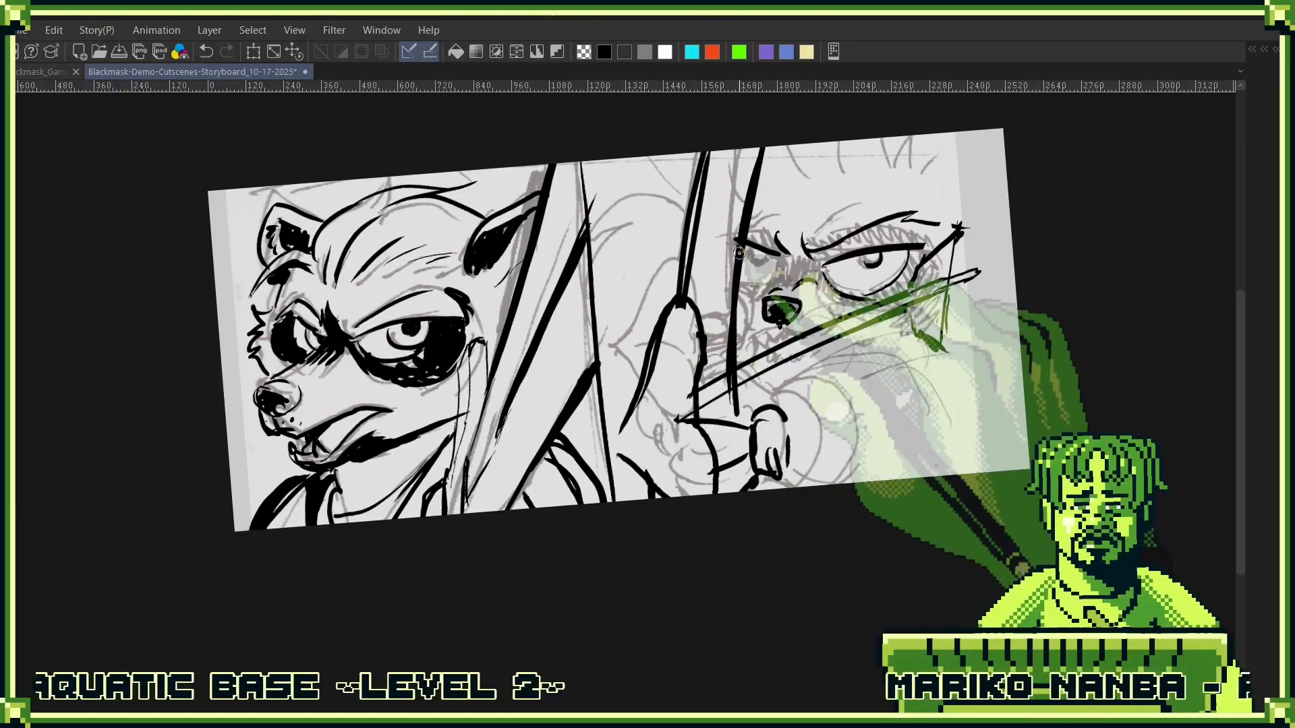
drag(632, 414, 663, 338)
key(ctrl+z)
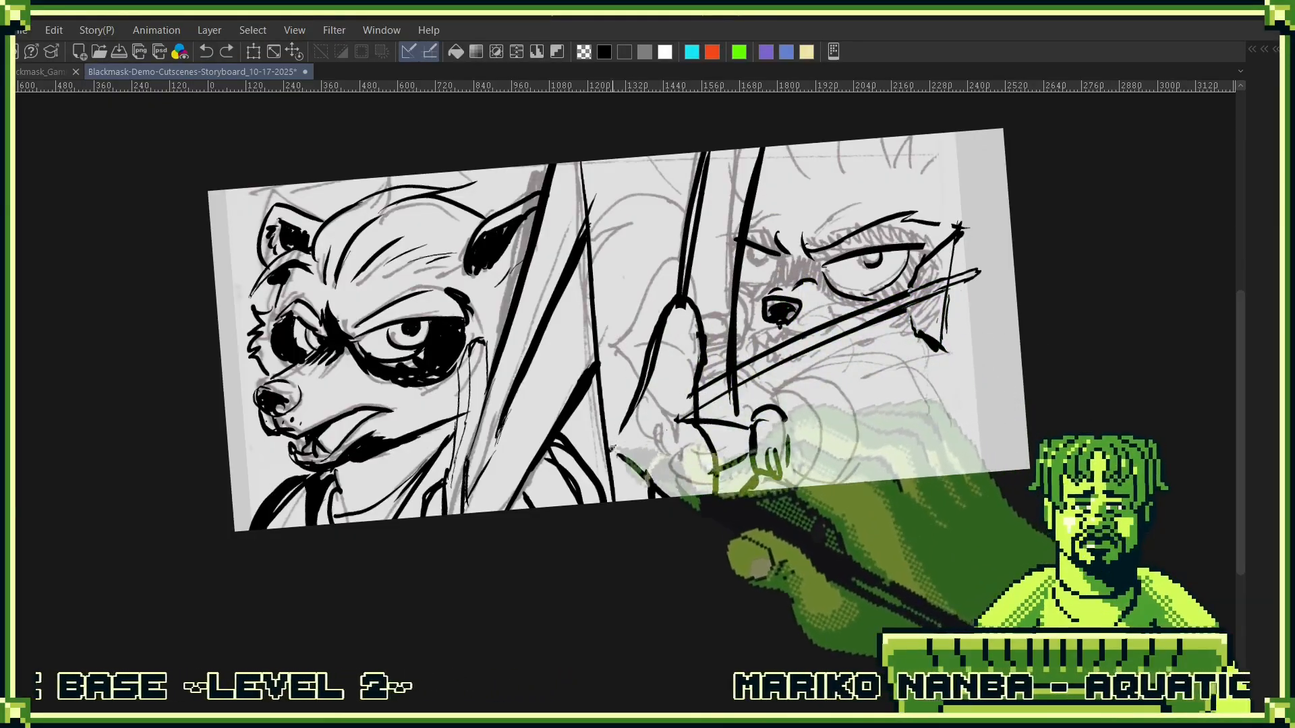
drag(613, 449, 651, 357)
key(ctrl+z)
drag(615, 451, 655, 350)
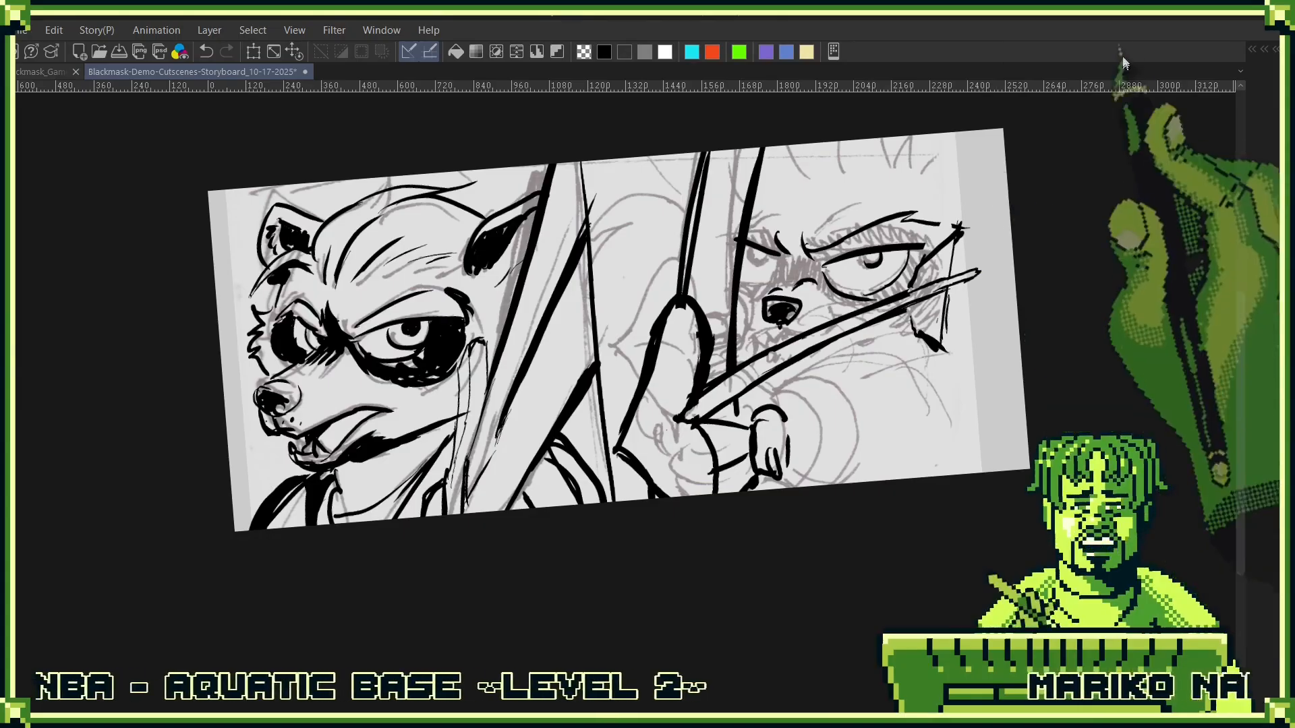
- Ink the upper fingers and knuckles of the hand pulling the arrow's rear end at the panel's outer edge
scroll(1014, 229, up, 4)
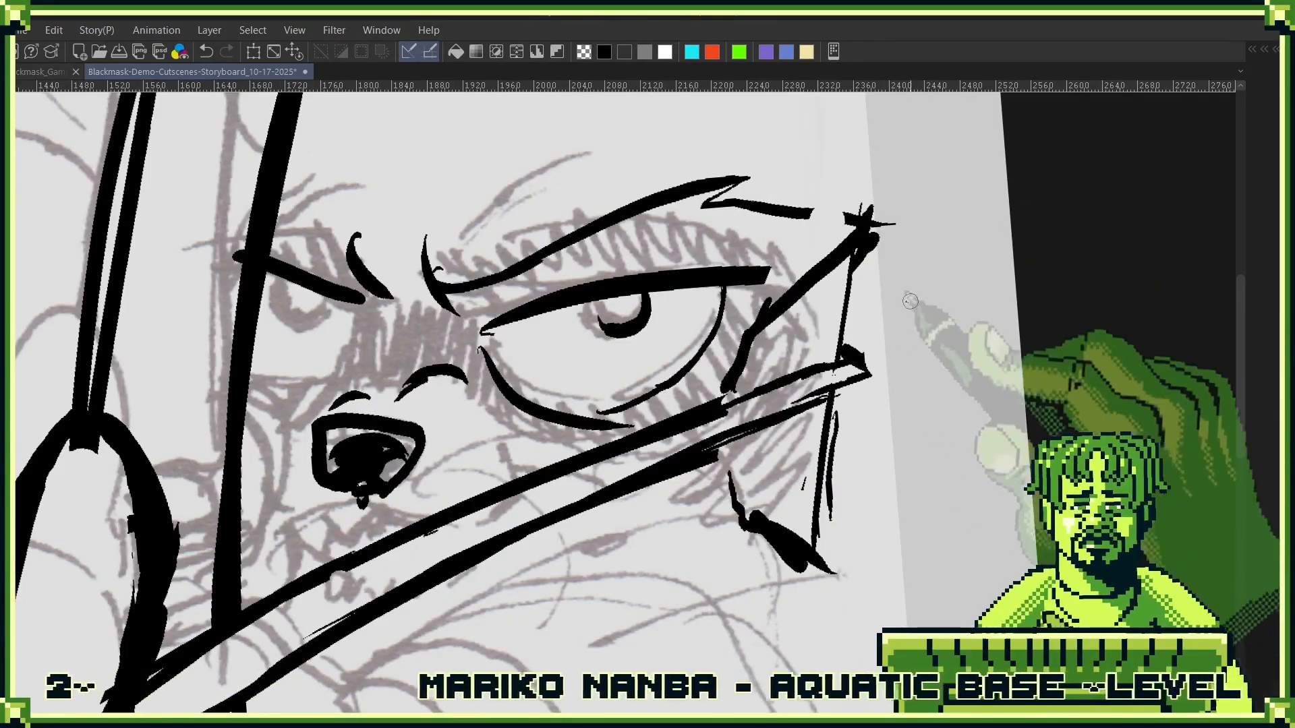
drag(844, 340, 956, 257)
mouse_move(846, 350)
mouse_down()
mouse_move(913, 378)
mouse_move(892, 375)
mouse_move(989, 313)
mouse_up()
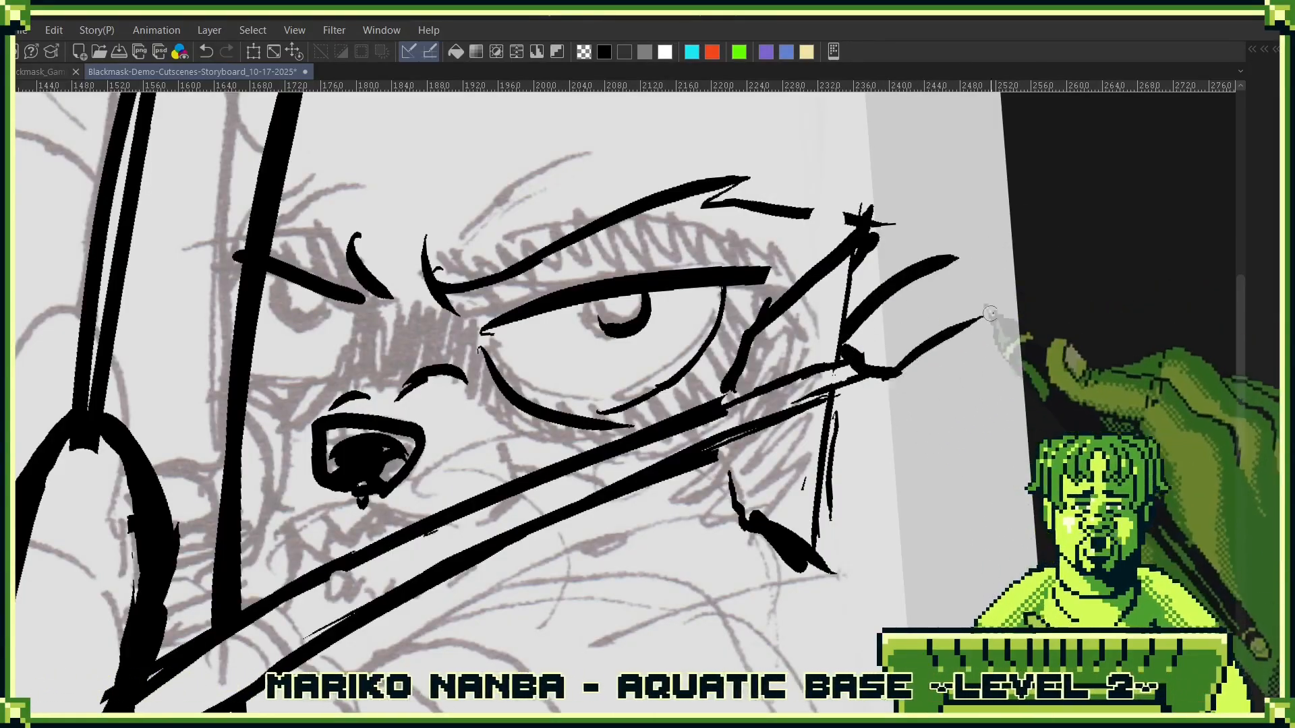
mouse_move(952, 259)
mouse_down()
mouse_move(1062, 331)
mouse_move(1006, 327)
mouse_move(1027, 348)
mouse_move(917, 428)
mouse_move(994, 516)
mouse_up()
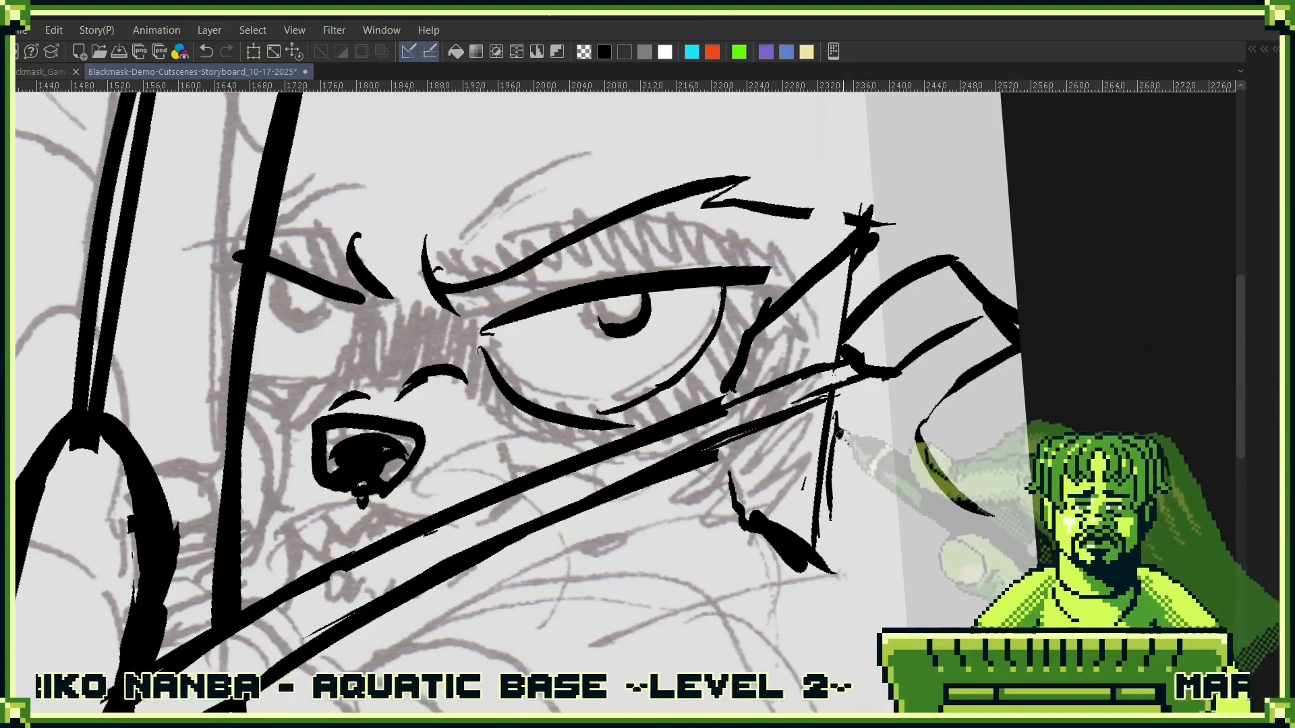
drag(838, 433, 921, 471)
mouse_move(867, 387)
mouse_down()
mouse_move(902, 417)
mouse_move(1020, 345)
mouse_up()
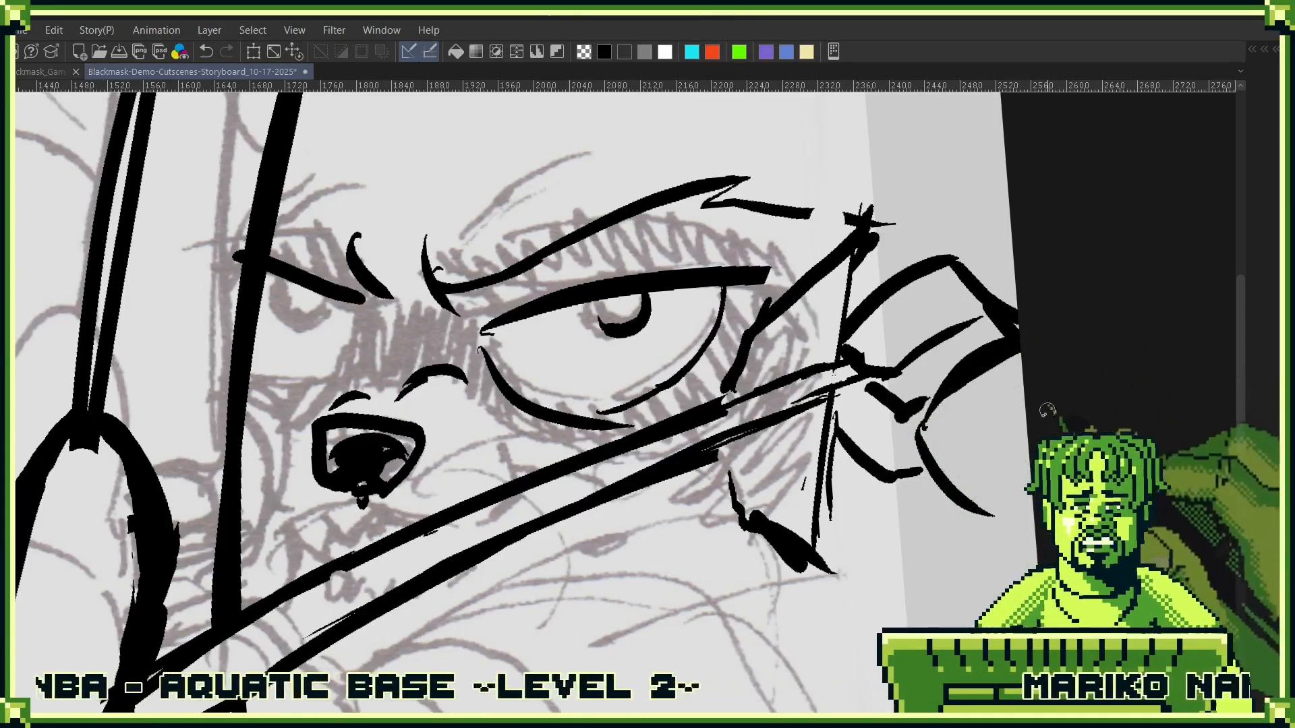
- Ink the back of the string-pulling hand and its lower curled fingers below the arrow's rear end
drag(963, 479, 1025, 392)
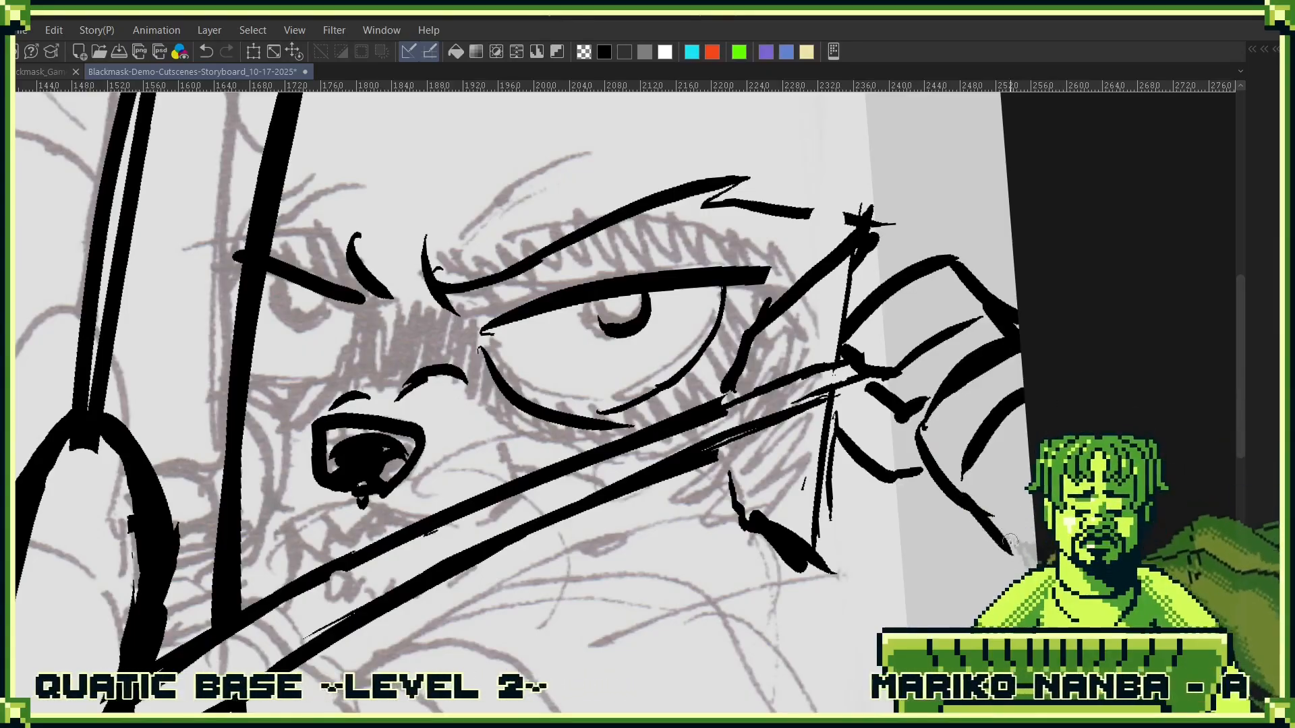
drag(1028, 446, 992, 518)
click(993, 488)
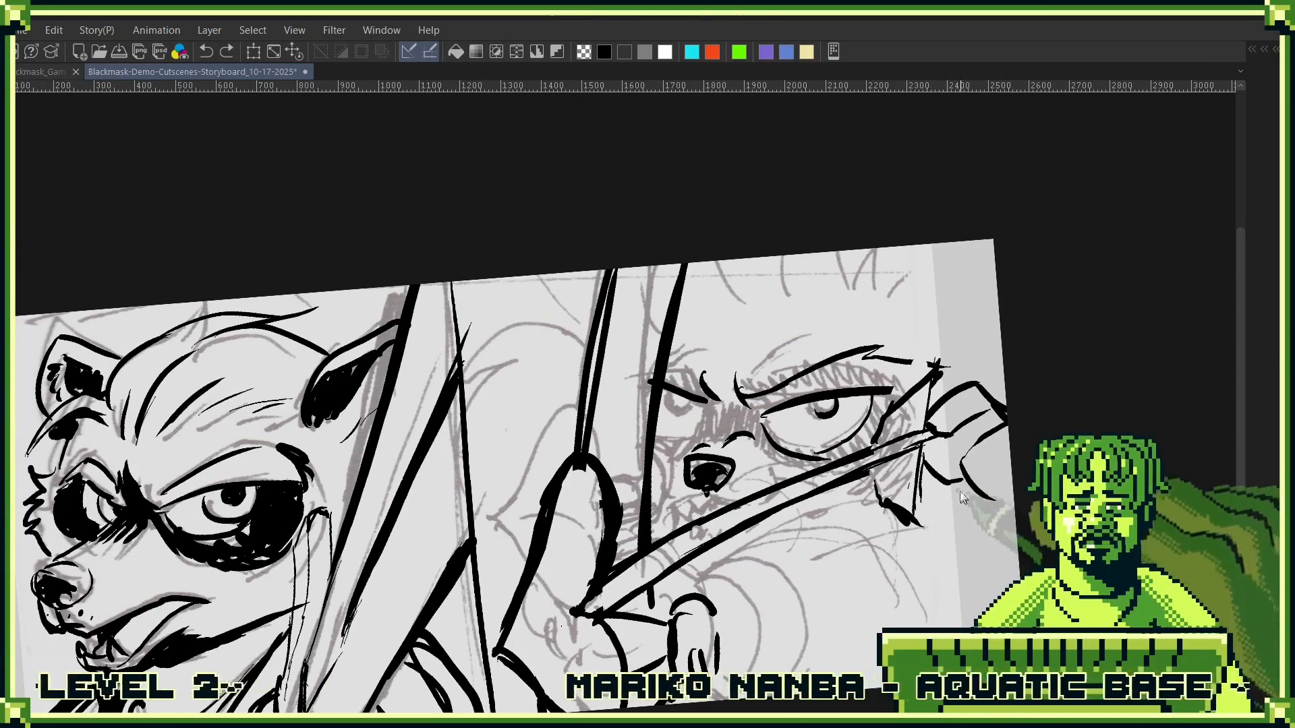
drag(947, 443, 952, 485)
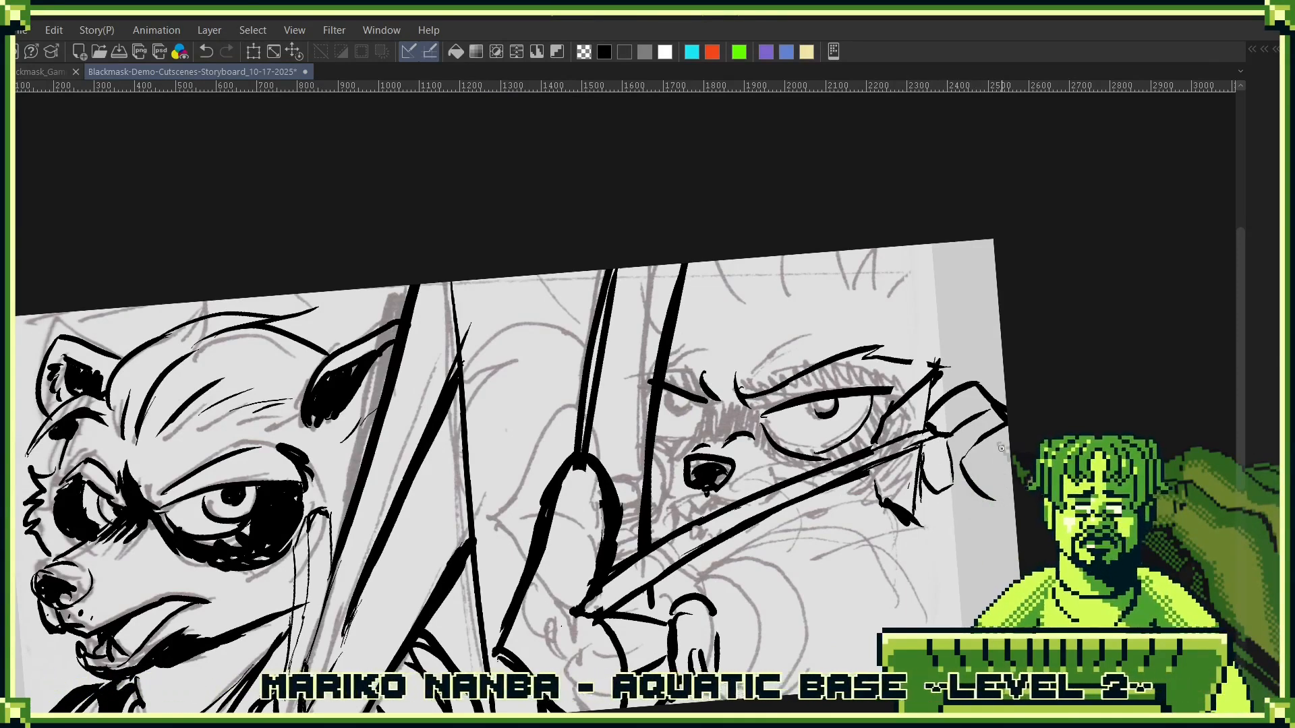
mouse_move(963, 460)
mouse_down()
mouse_move(989, 437)
mouse_move(953, 503)
mouse_move(940, 497)
mouse_move(973, 489)
mouse_up()
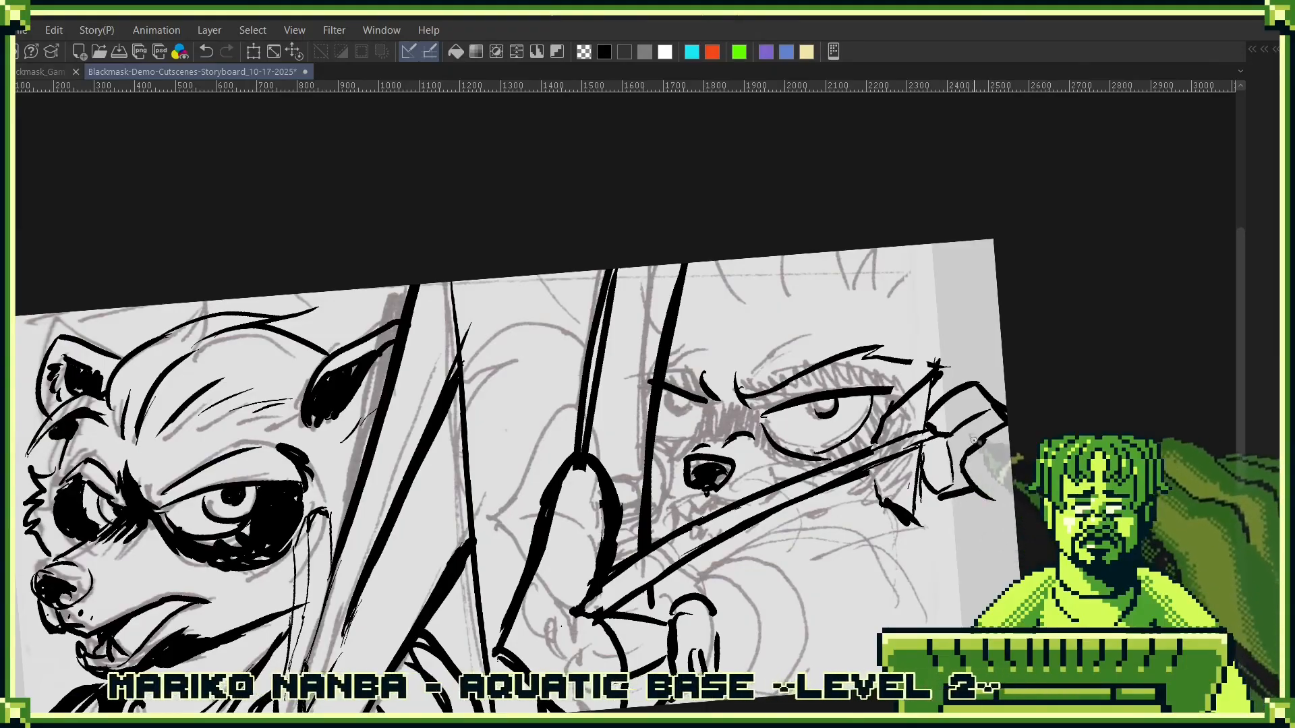
mouse_move(946, 418)
mouse_down()
mouse_move(931, 433)
mouse_move(948, 420)
mouse_up()
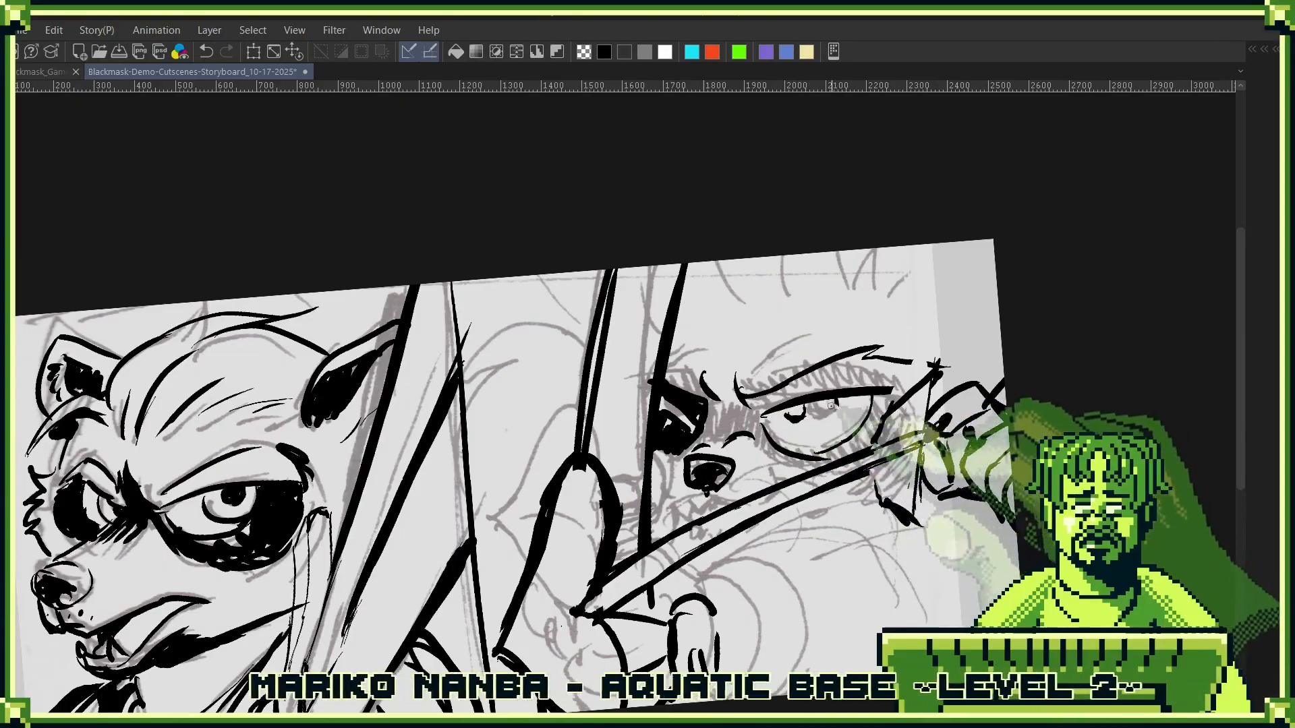
- Ink the upper lip line under the nose and thicken the arrow's upper shaft line beneath the large eye
drag(806, 480, 835, 427)
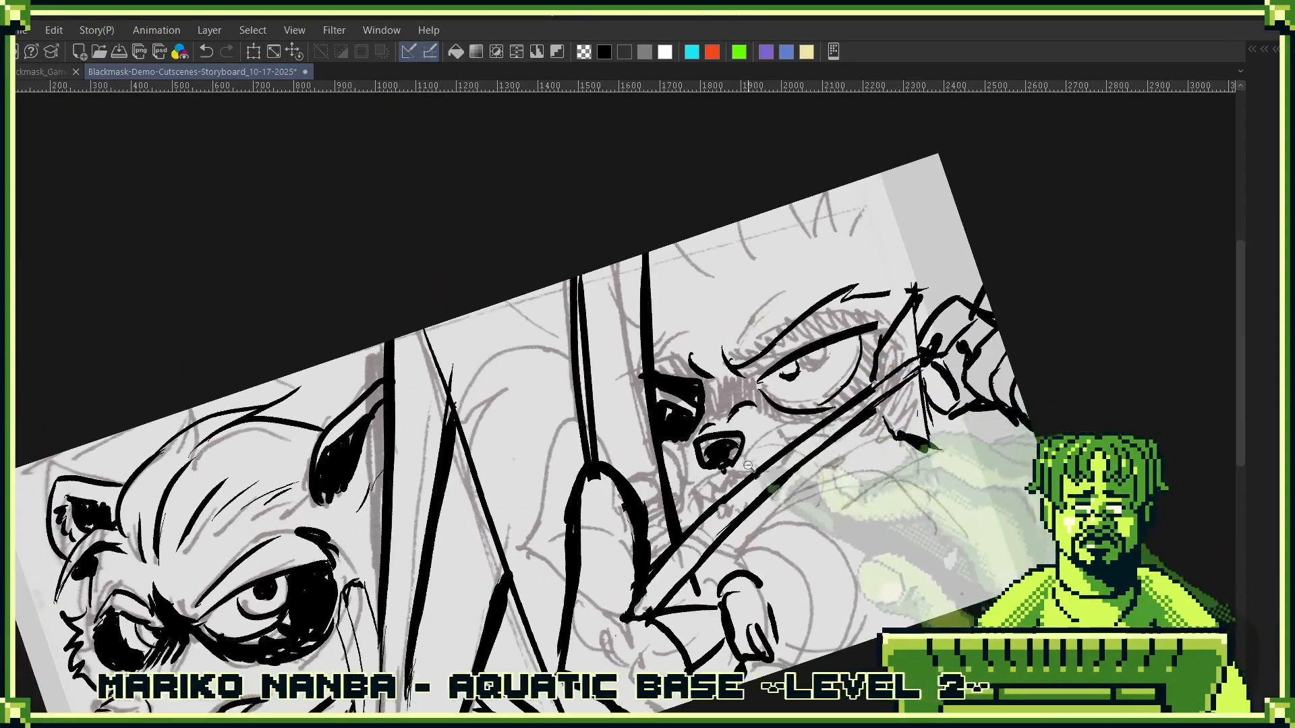
drag(749, 466, 866, 466)
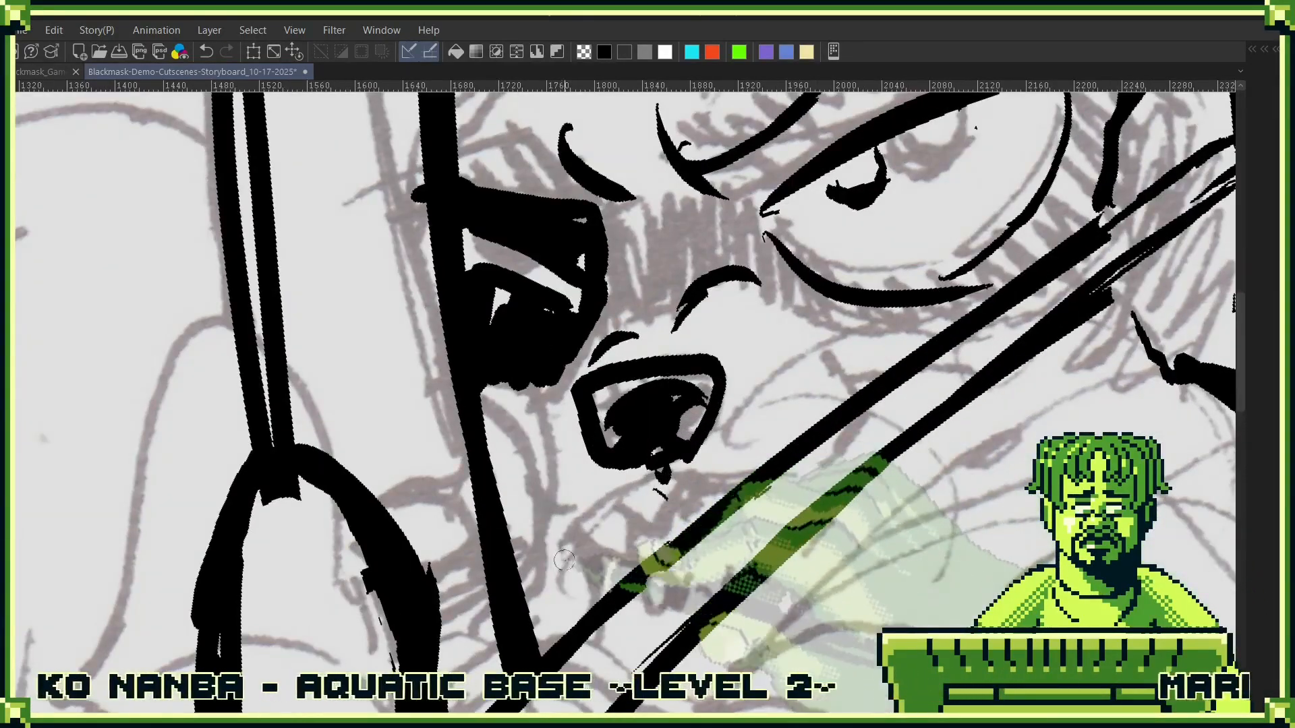
drag(534, 558, 779, 451)
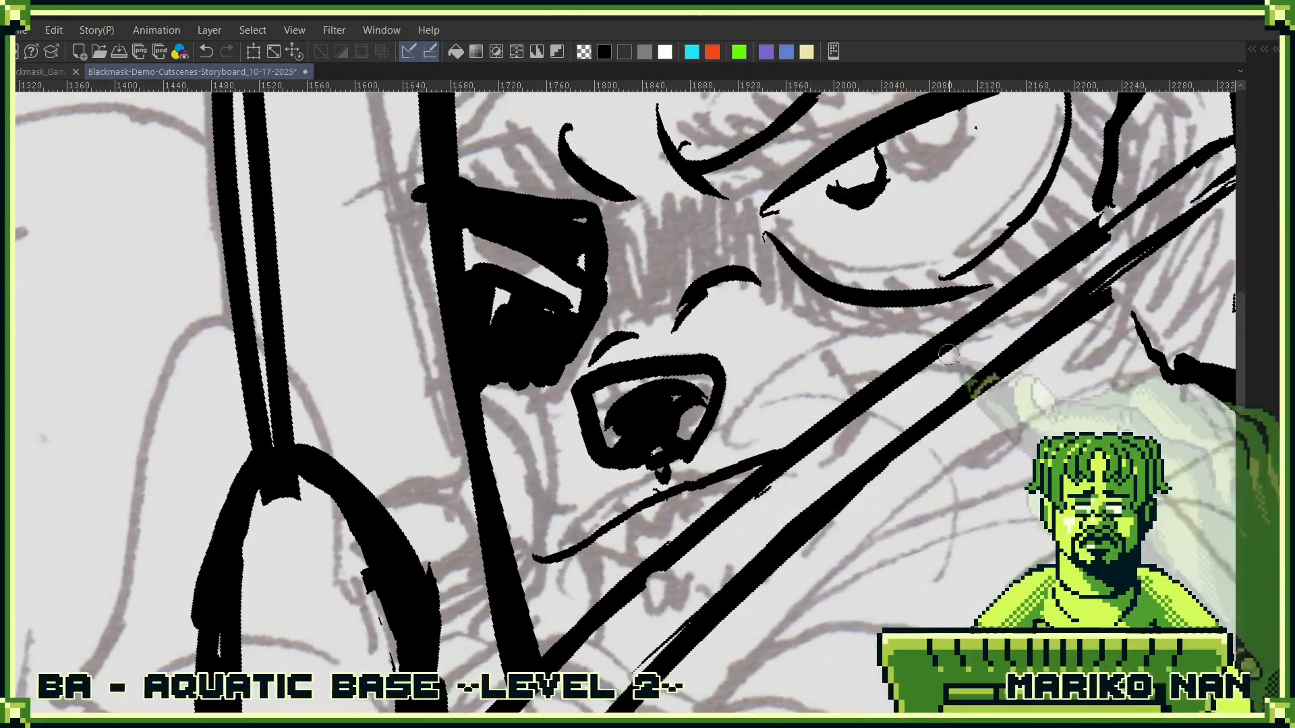
drag(949, 366, 747, 452)
drag(739, 366, 849, 303)
mouse_move(785, 366)
mouse_down()
mouse_move(890, 290)
mouse_move(826, 357)
mouse_move(722, 432)
mouse_up()
drag(826, 479, 913, 315)
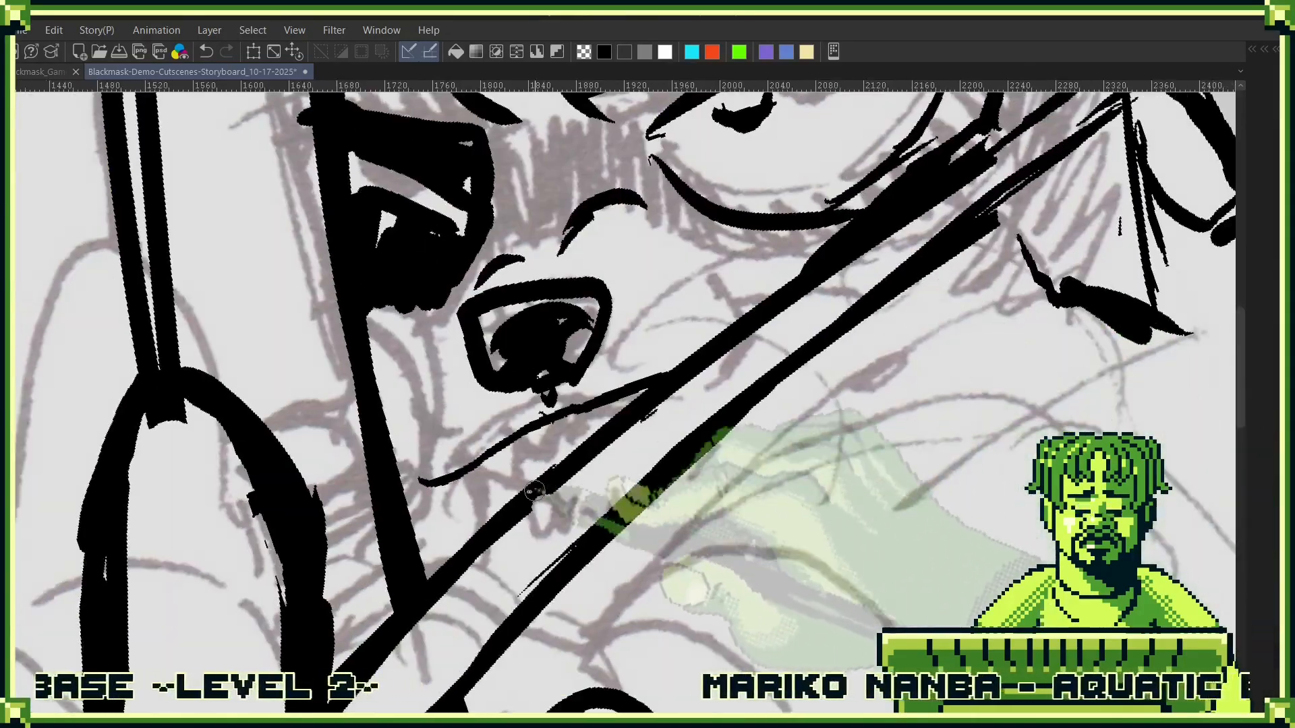
- Ink the snarling mouth's short inner line, its corner and the lower jaw curve on both sides of the arrow
drag(406, 501, 491, 506)
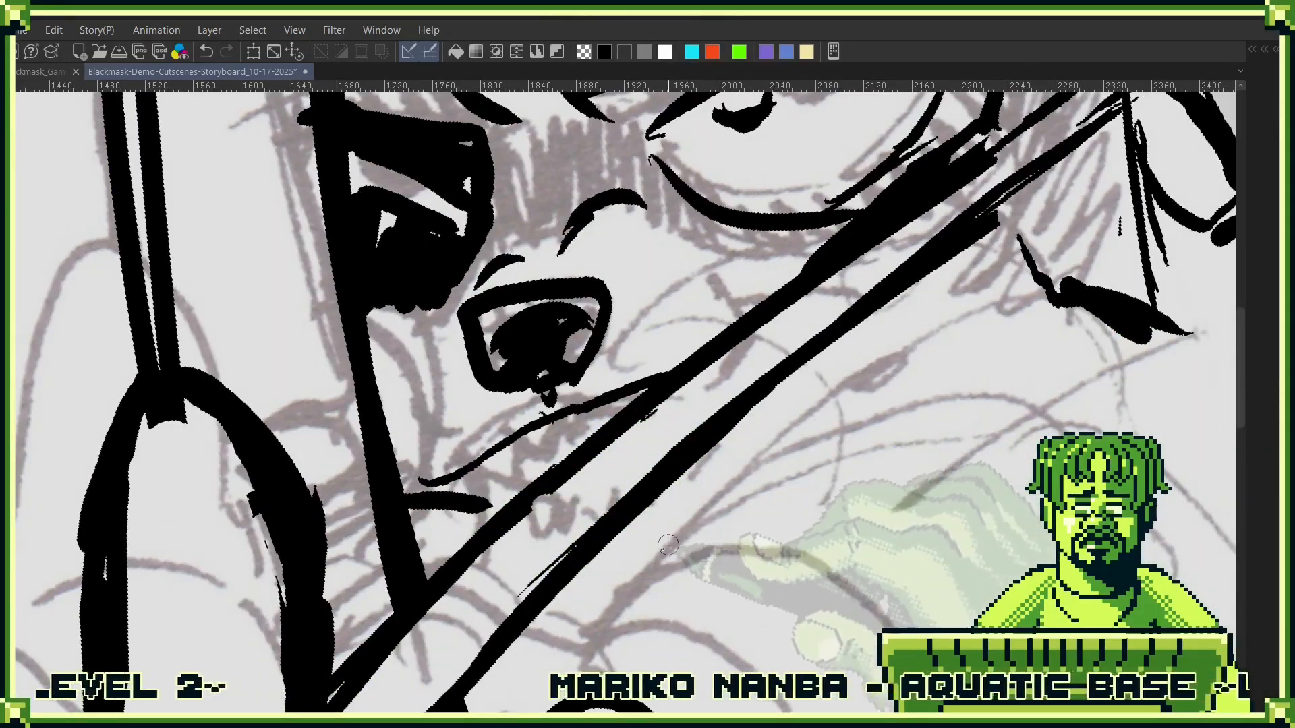
drag(594, 610, 776, 534)
drag(831, 463, 754, 459)
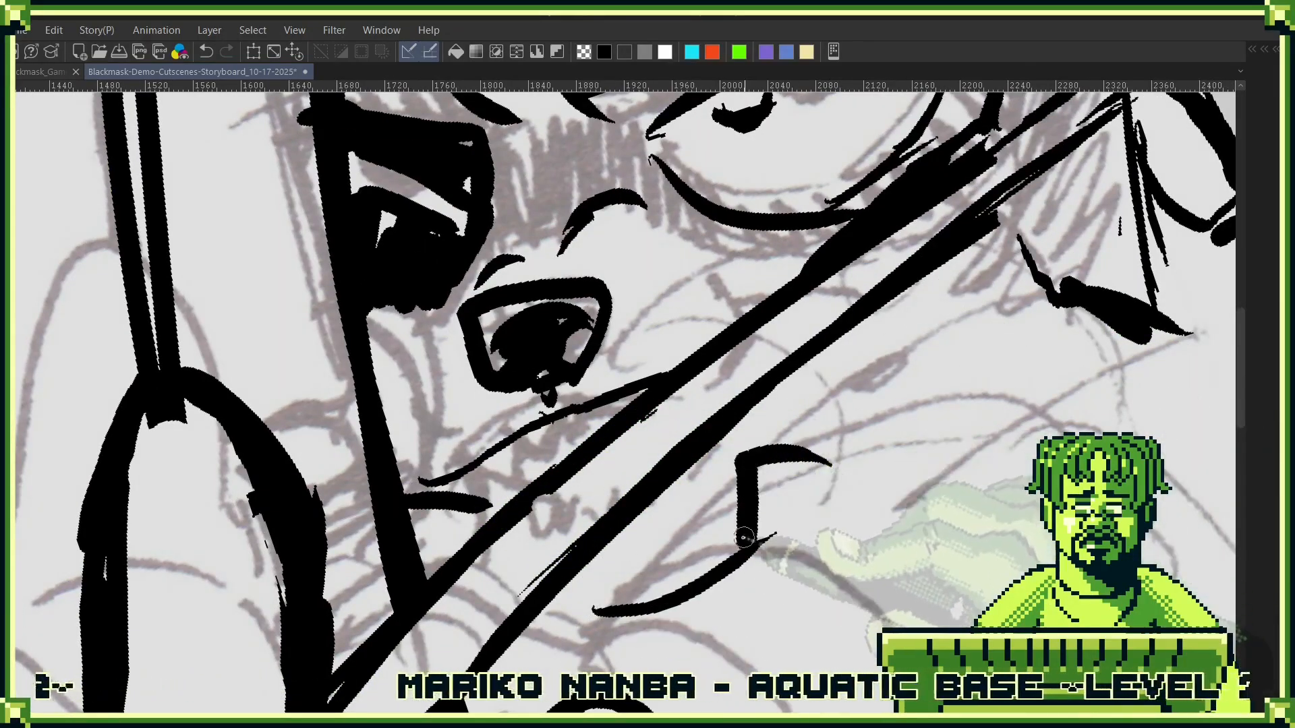
drag(739, 527, 688, 584)
mouse_move(741, 551)
mouse_down()
mouse_move(853, 418)
mouse_move(919, 302)
mouse_move(814, 468)
mouse_up()
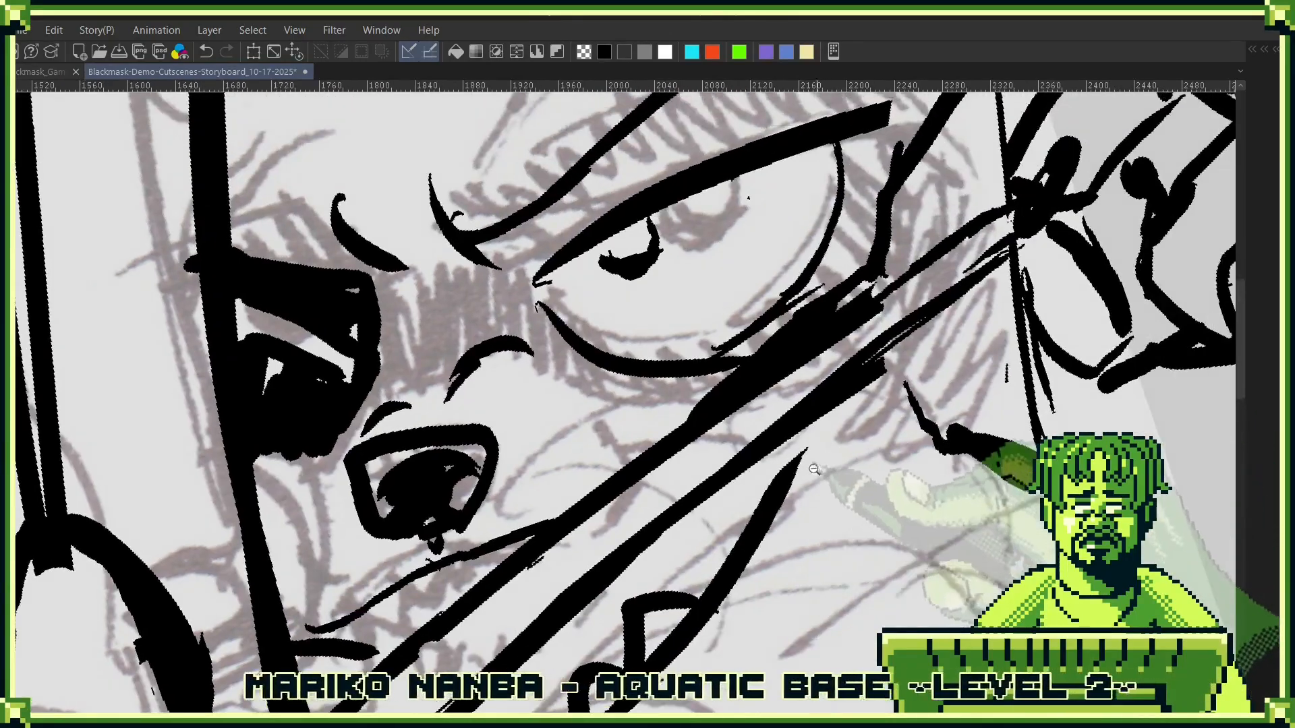
click(813, 468)
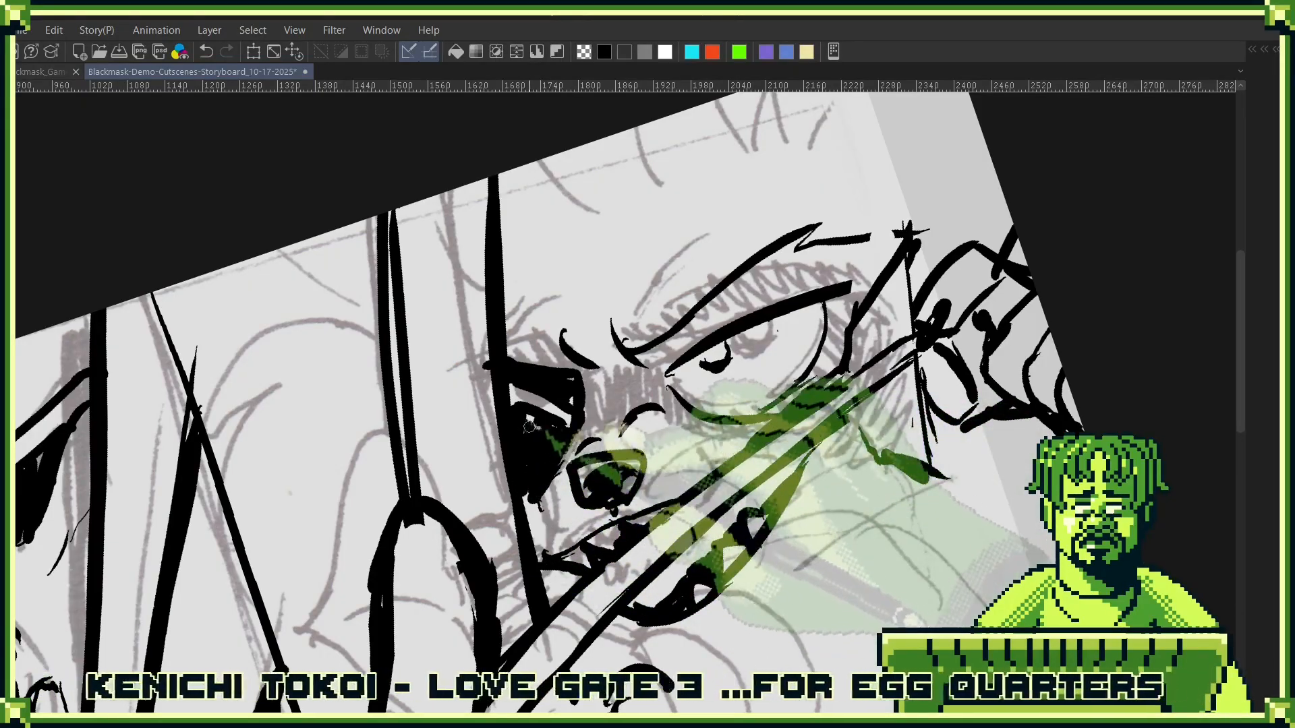
- Ink the curved forehead line and inner brow creases, and fill the black mask patch at the large eye's outer corner
drag(530, 427, 532, 419)
mouse_move(664, 375)
mouse_down()
mouse_move(549, 519)
mouse_move(613, 472)
mouse_up()
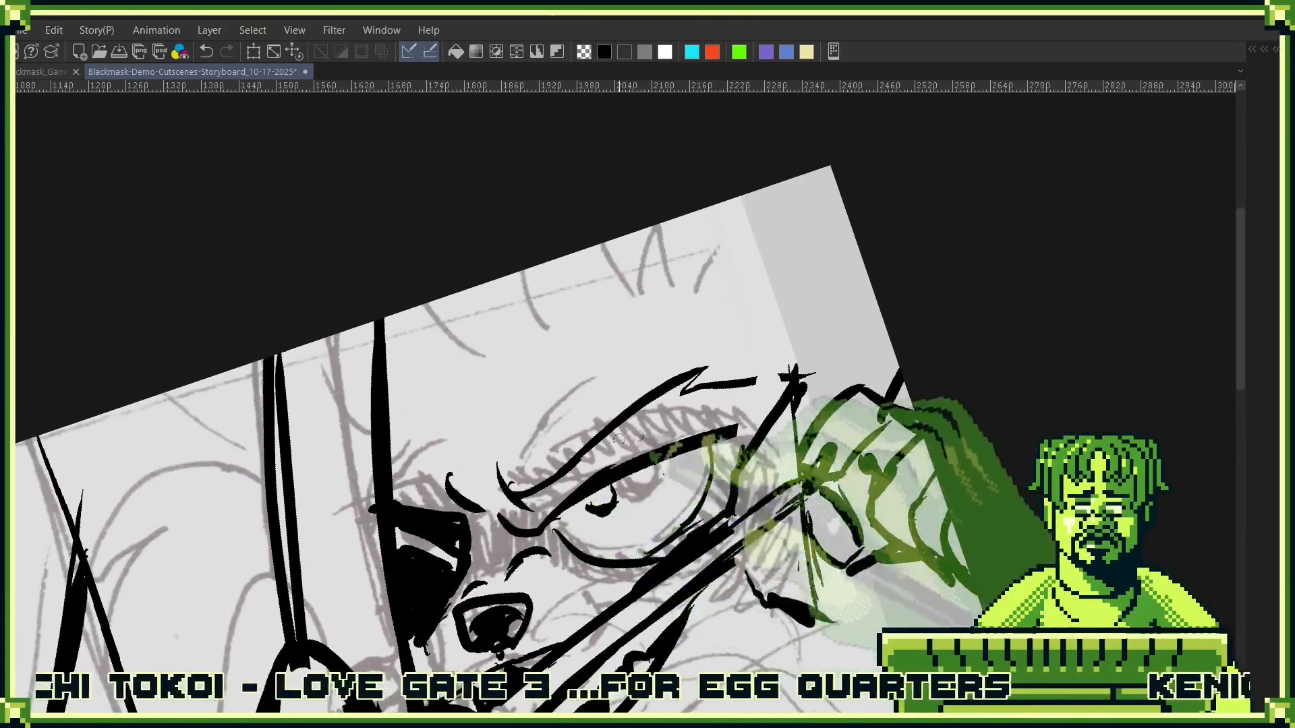
drag(602, 359, 523, 472)
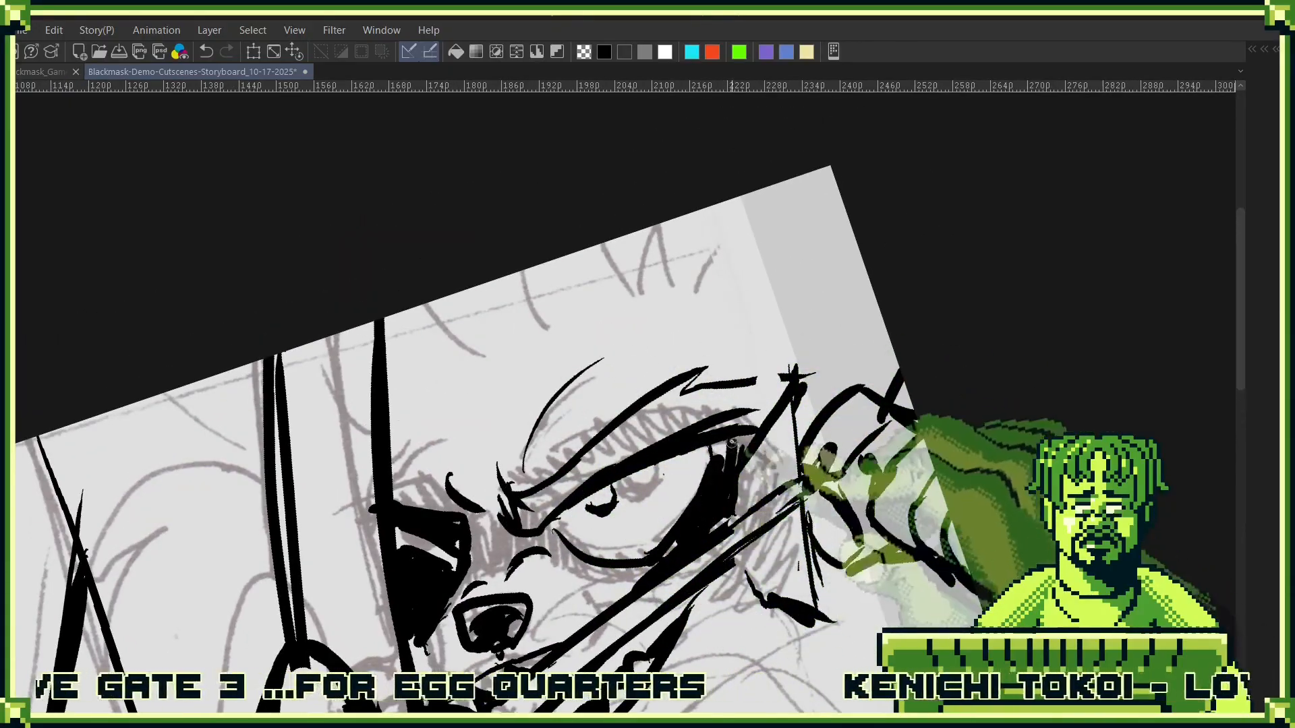
scroll(731, 445, down, 5)
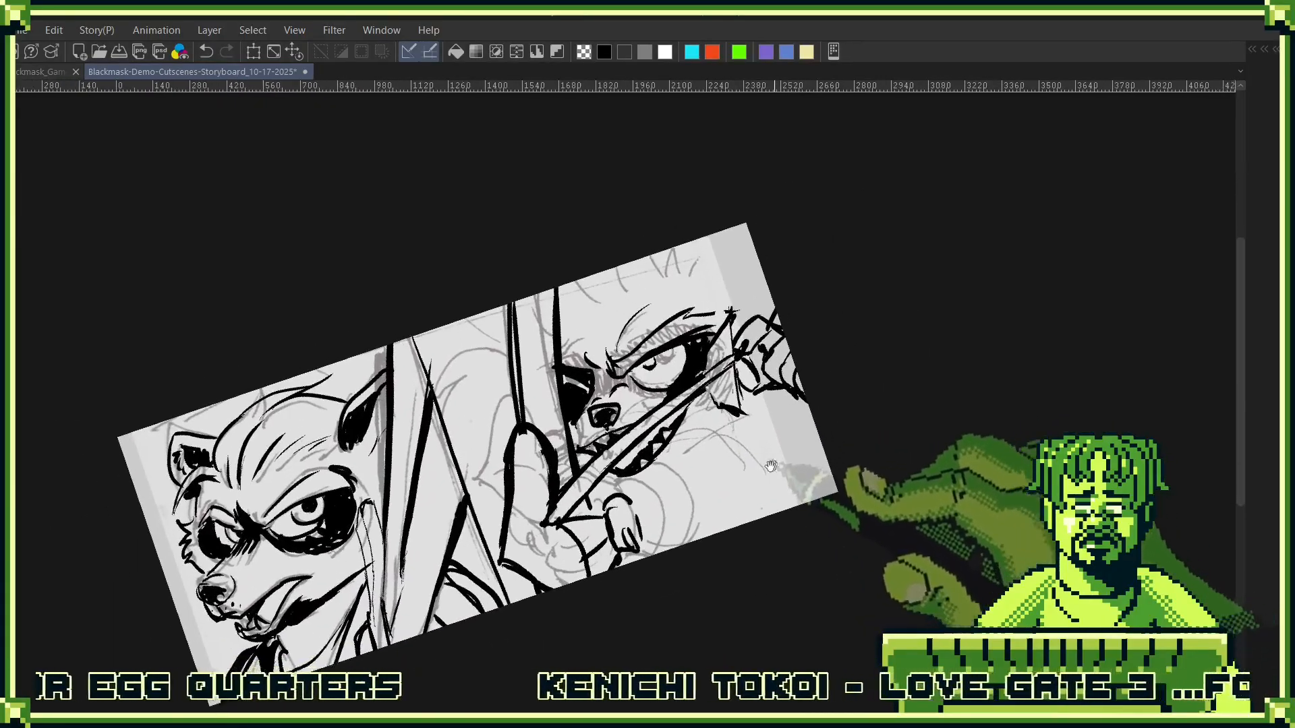
- Ink the diagonal cheek strokes, the raised forearm's edges and the jagged fur marks below the string-pulling hand
scroll(615, 508, up, 4)
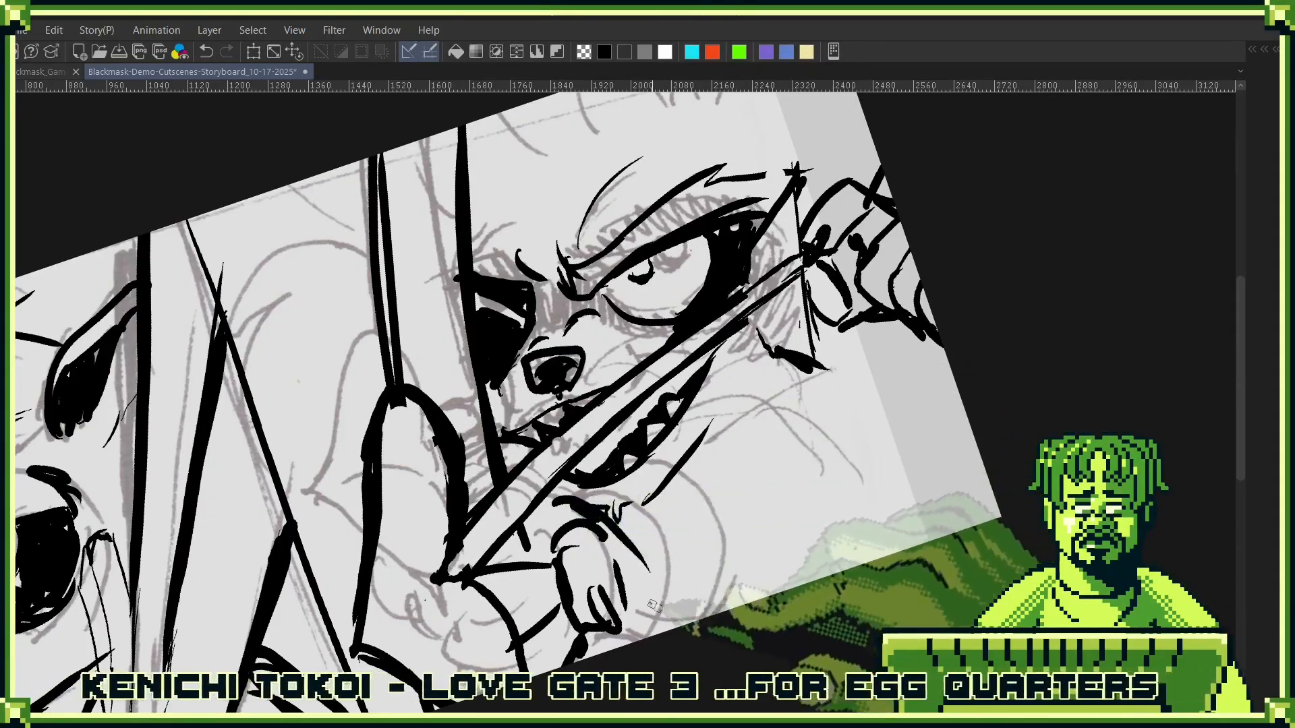
drag(726, 424, 760, 404)
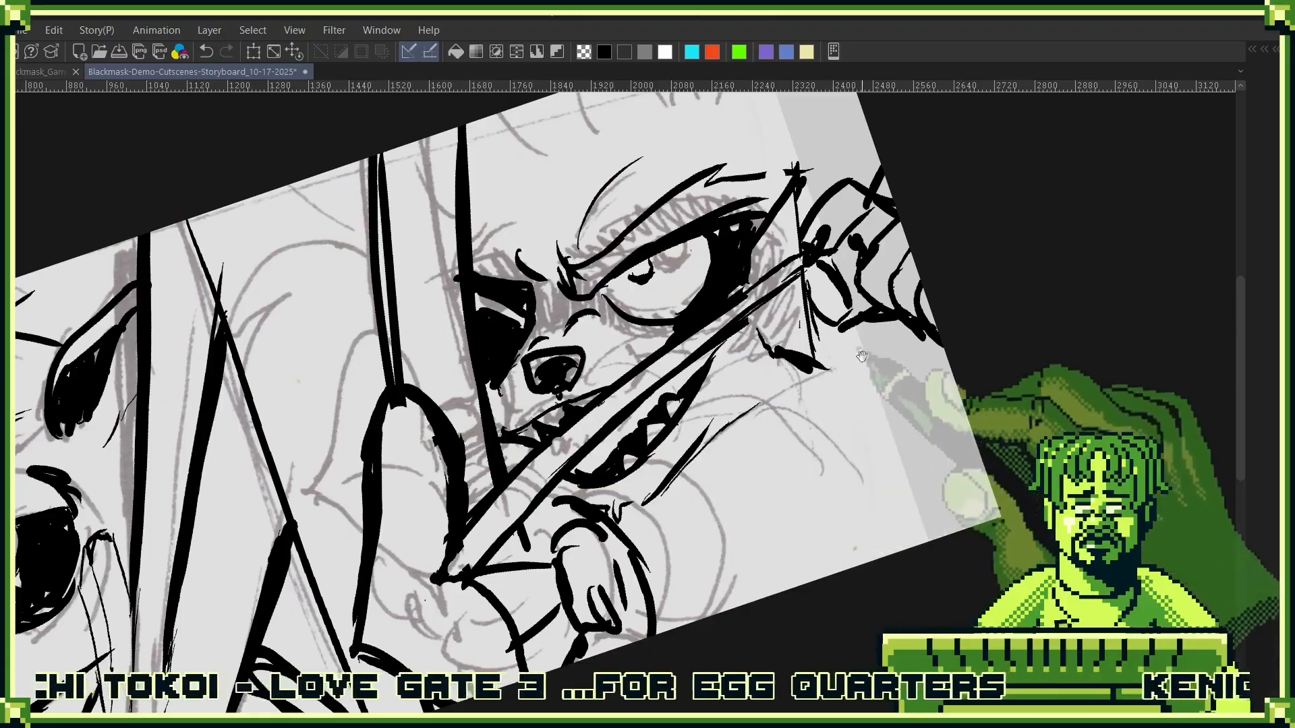
drag(878, 359, 749, 448)
drag(619, 567, 723, 439)
drag(741, 508, 756, 412)
drag(800, 376, 857, 480)
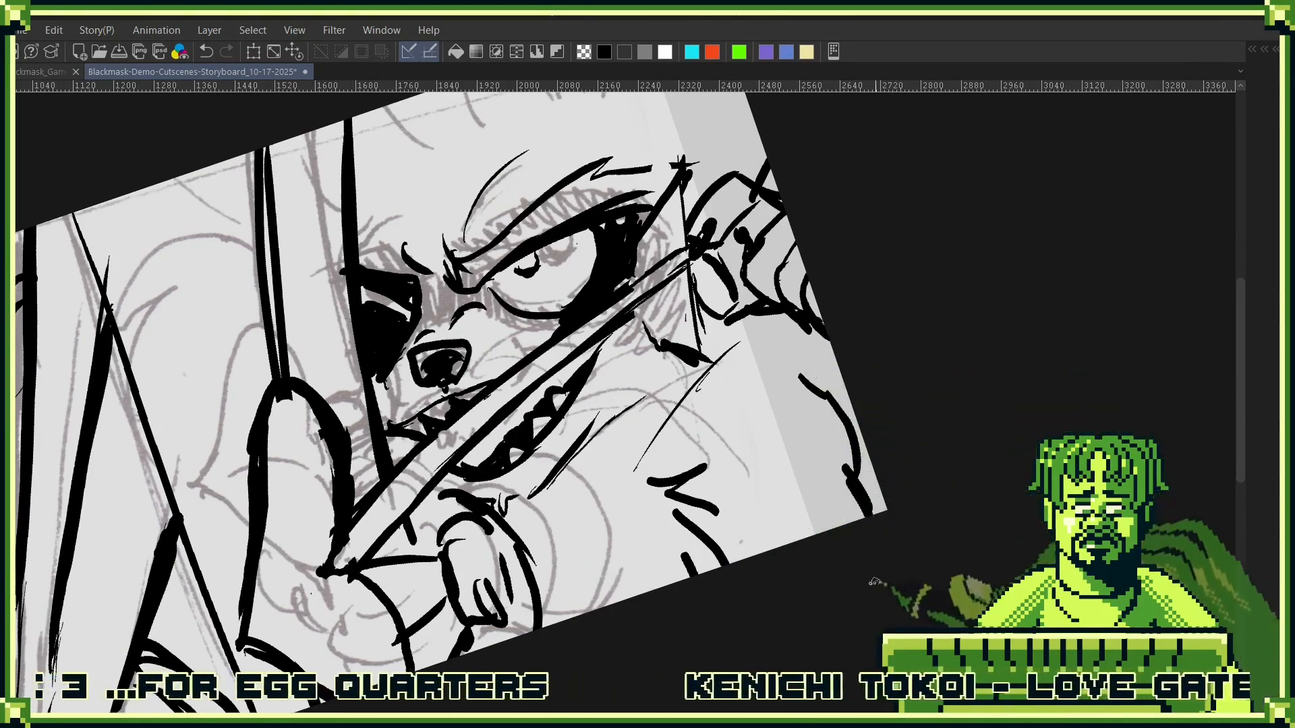
drag(816, 402, 824, 443)
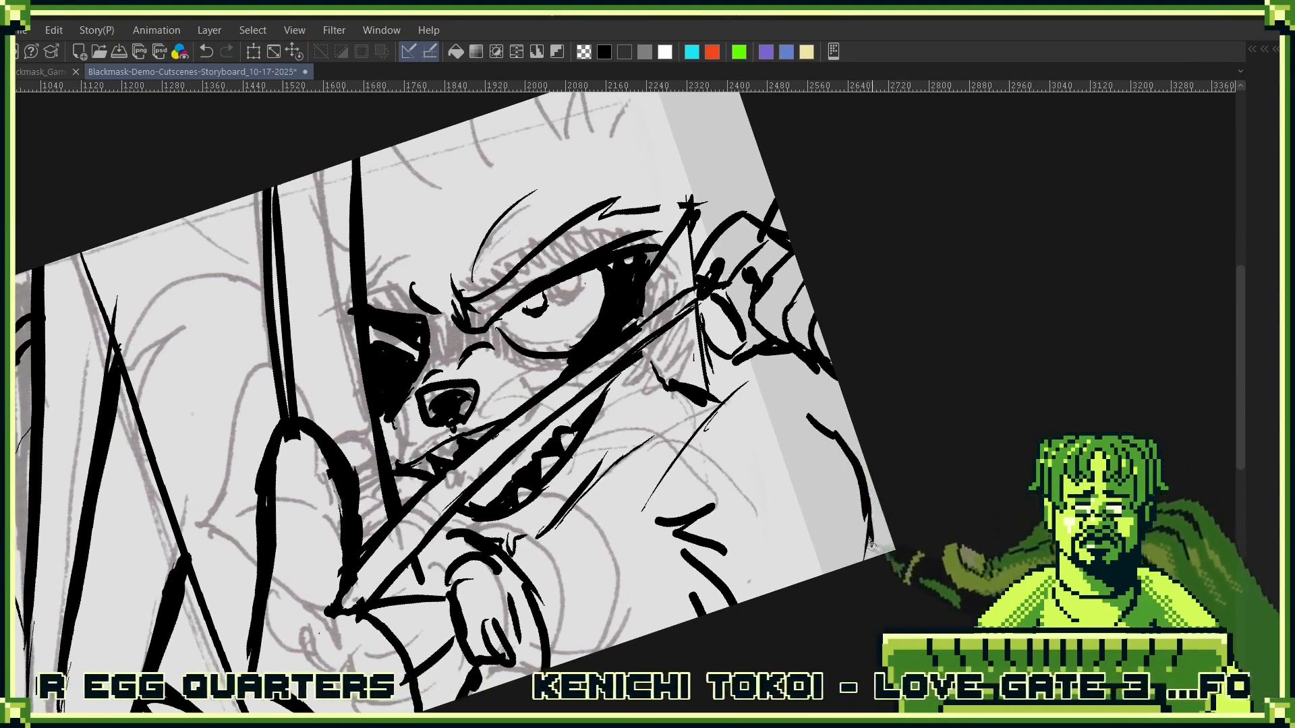
drag(788, 387, 847, 468)
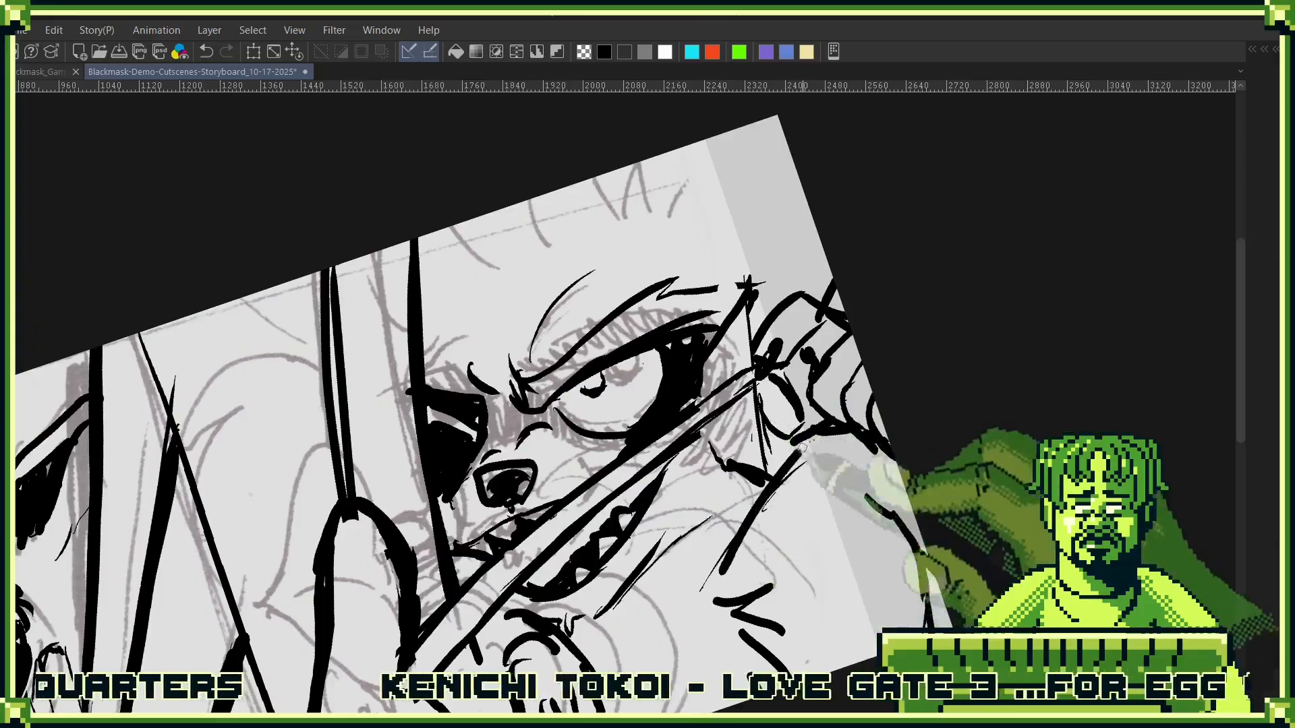
- Ink the near ear at the panel's upper corner with a jagged inner fur line and a solid black patch
mouse_move(786, 208)
mouse_down()
mouse_move(782, 358)
mouse_move(722, 302)
mouse_move(726, 358)
mouse_up()
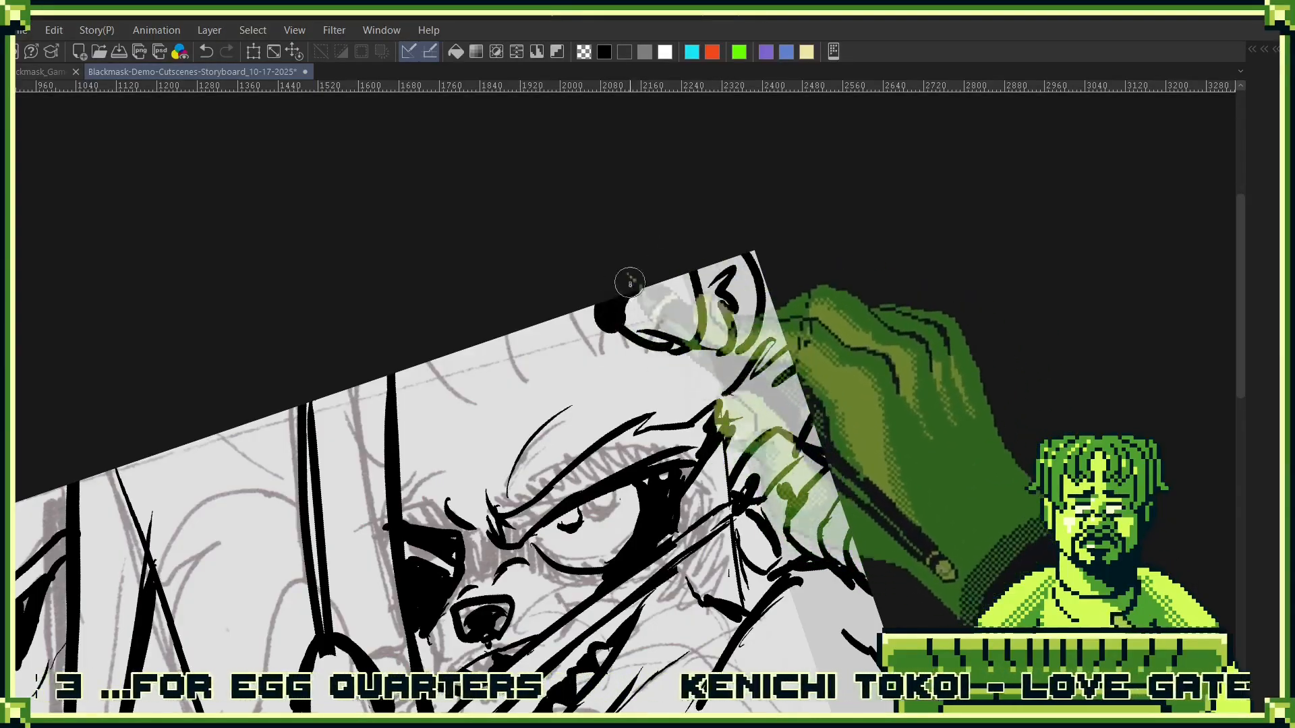
drag(564, 409, 683, 366)
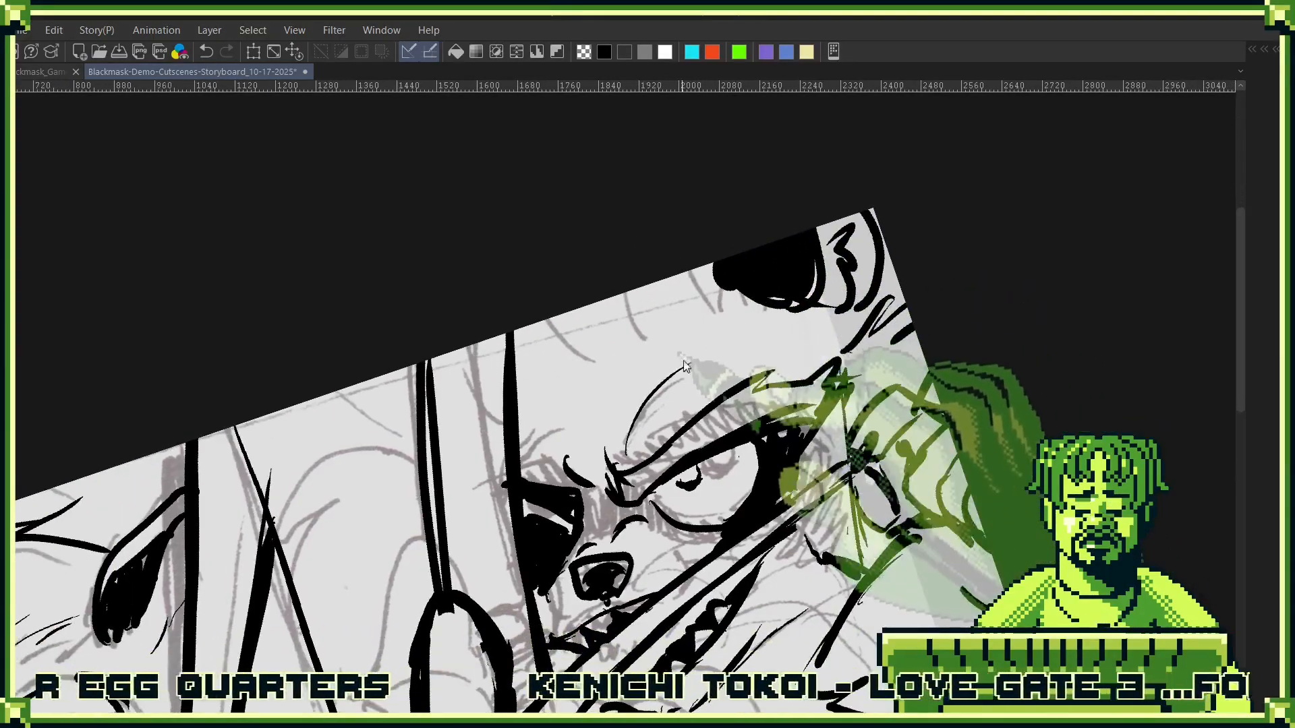
drag(561, 370, 665, 328)
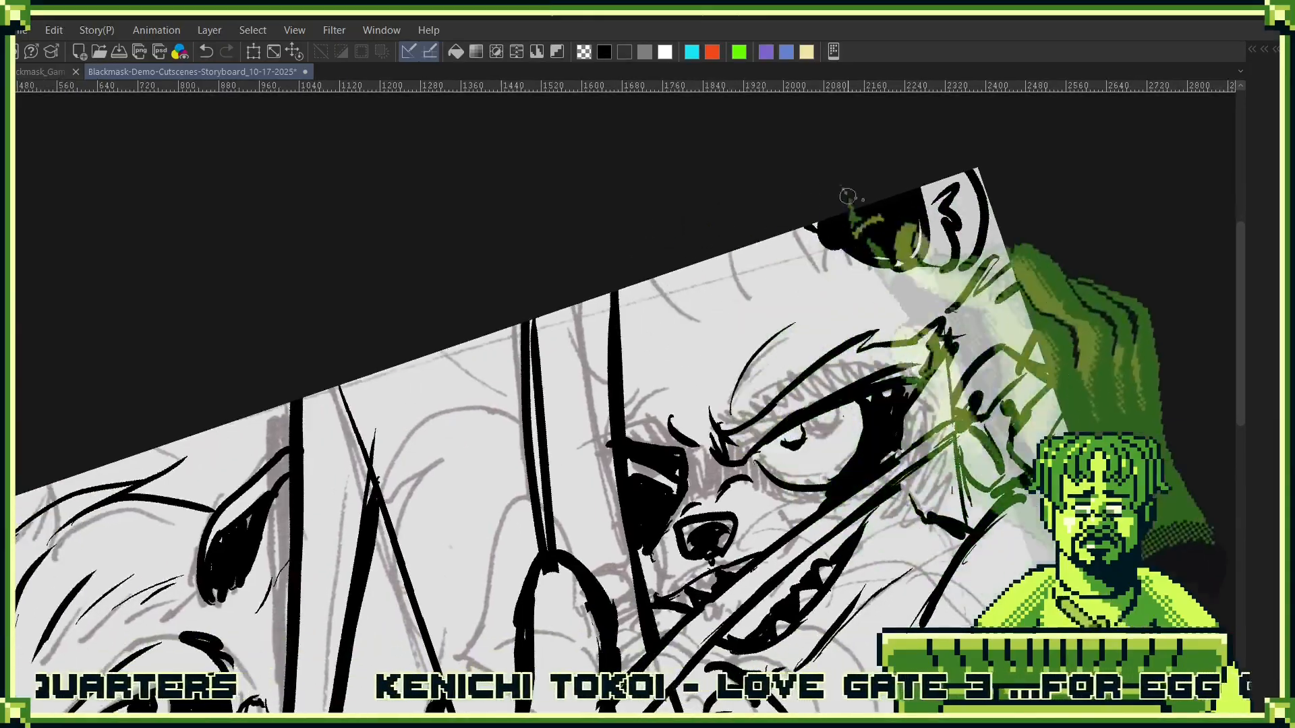
- Ink the far ear between the weapon's edges with a thick rim, dark interior and surrounding fur strokes, replacing the first jagged stroke
mouse_move(446, 396)
mouse_down()
mouse_move(438, 438)
mouse_move(455, 492)
mouse_up()
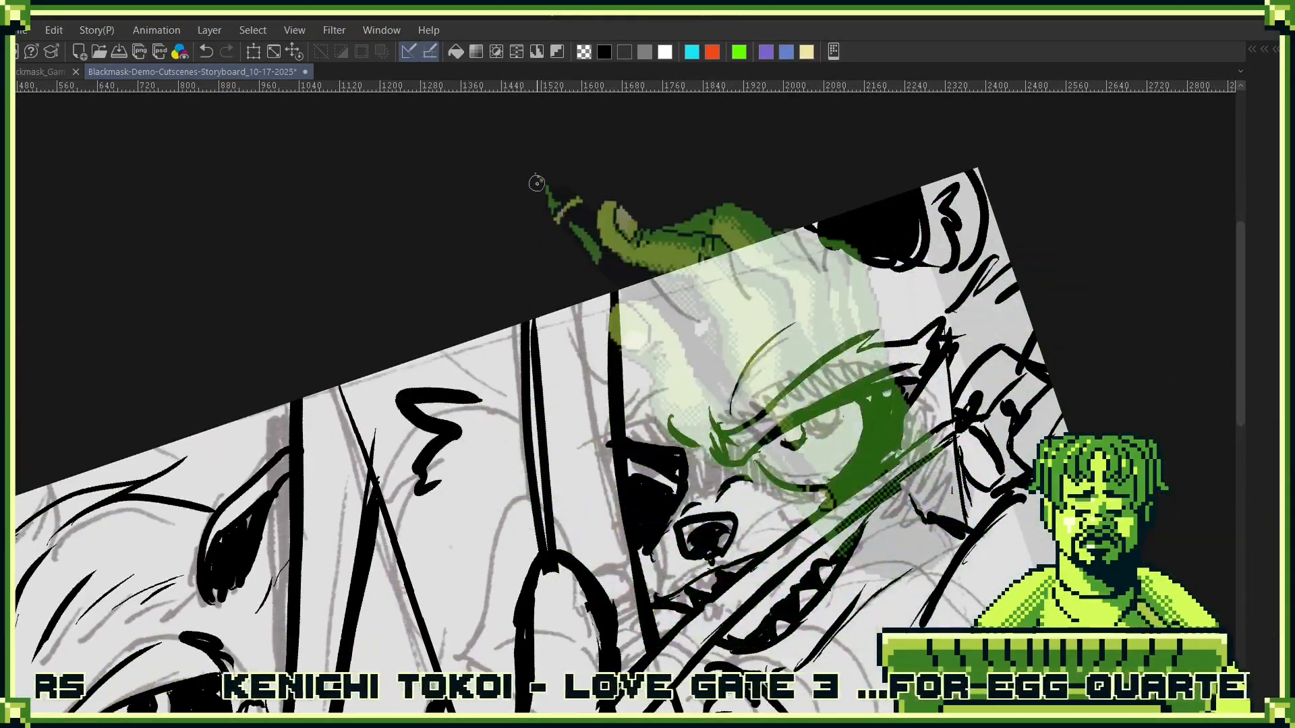
key(ctrl+z)
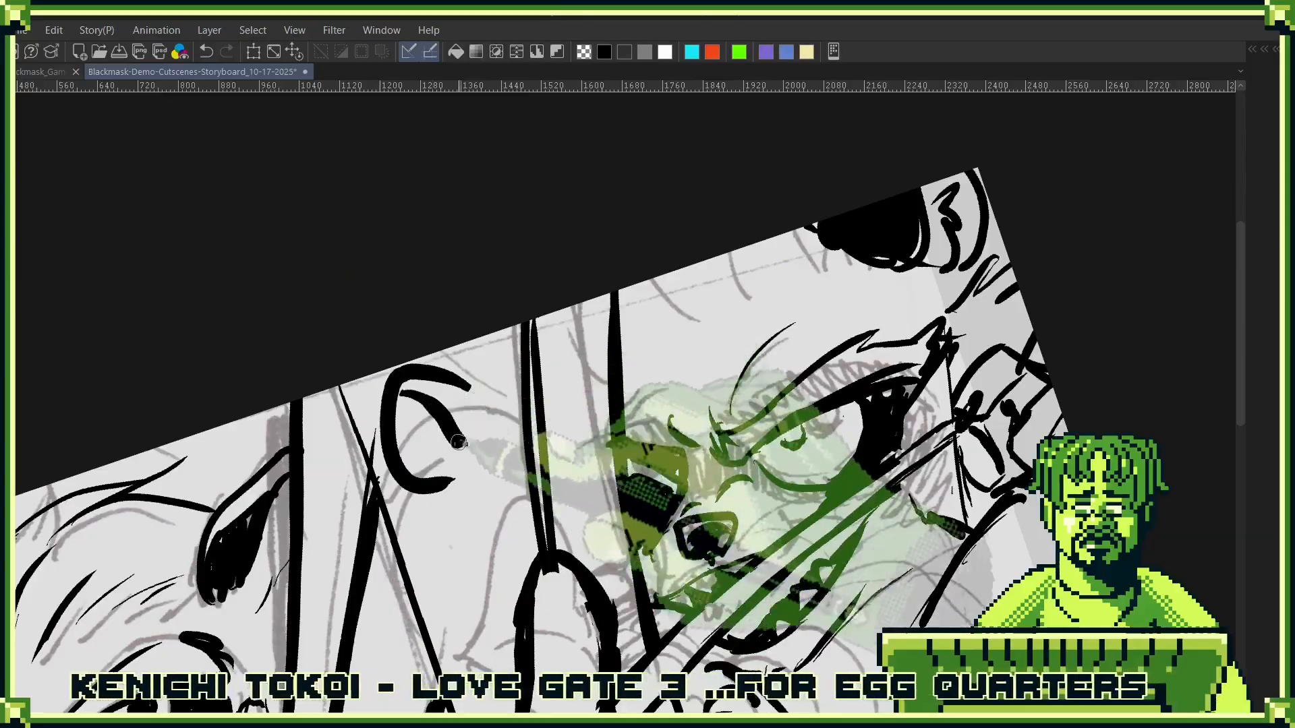
drag(449, 377, 460, 425)
drag(447, 348, 499, 389)
mouse_move(458, 346)
mouse_down()
mouse_move(505, 368)
mouse_move(462, 428)
mouse_move(458, 510)
mouse_up()
drag(486, 444, 491, 531)
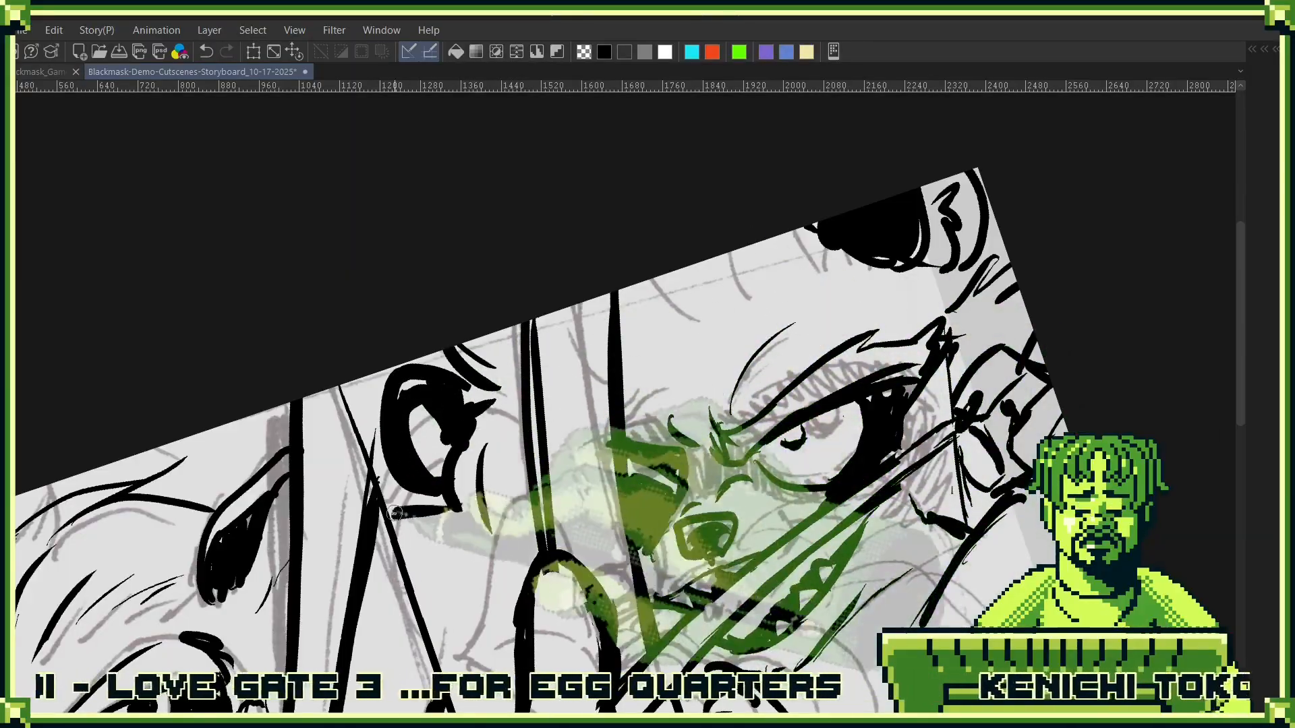
scroll(860, 383, down, 2)
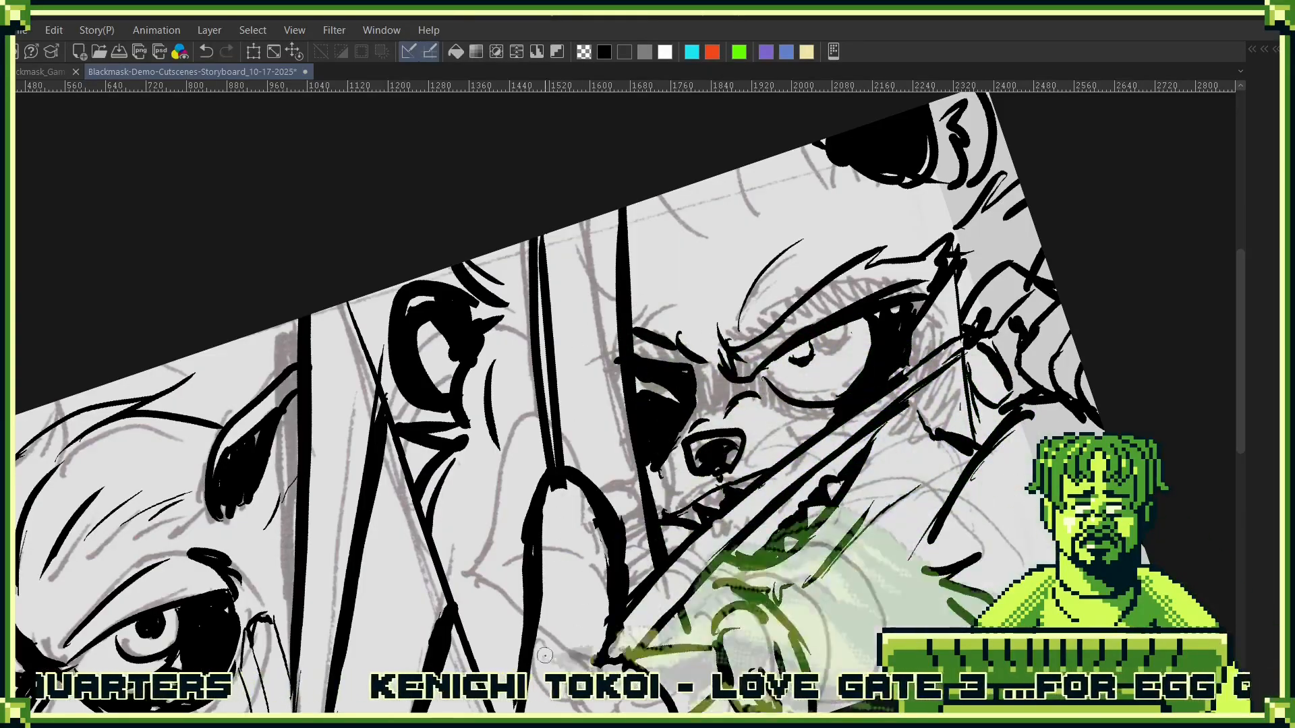
- Fill solid black fur patches on the far cheek behind the raised fist and below the arrow's fletching
drag(756, 491, 631, 400)
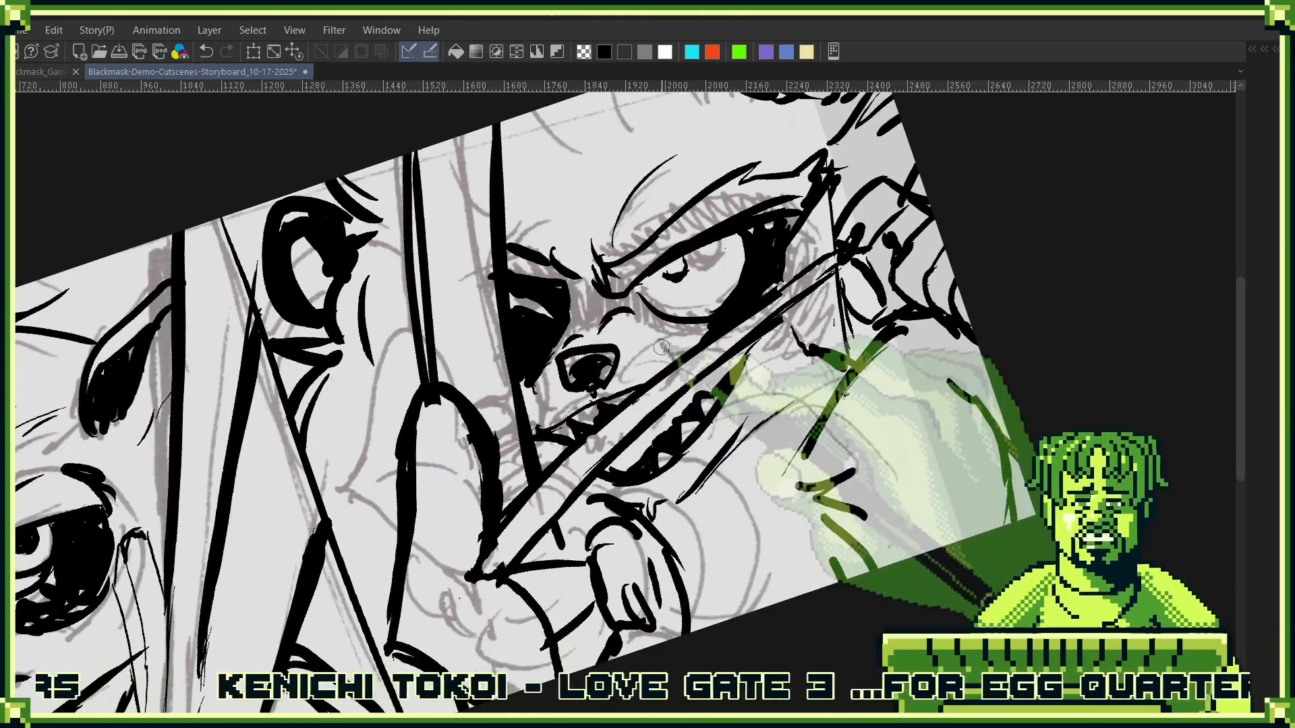
mouse_move(416, 293)
mouse_down()
mouse_move(367, 412)
mouse_move(402, 455)
mouse_up()
mouse_move(406, 325)
mouse_down()
mouse_move(393, 401)
mouse_move(412, 337)
mouse_move(417, 399)
mouse_up()
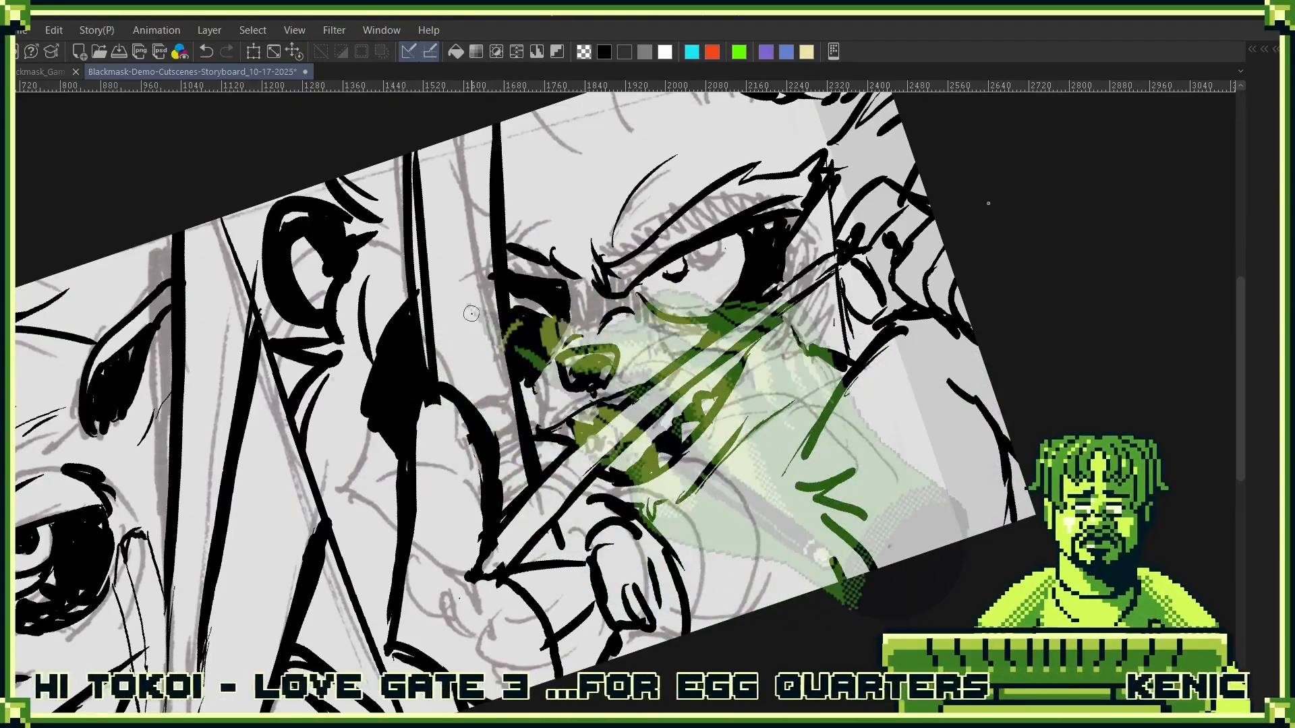
mouse_move(766, 325)
mouse_down()
mouse_move(804, 369)
mouse_move(766, 407)
mouse_move(836, 382)
mouse_move(818, 363)
mouse_move(833, 406)
mouse_move(740, 453)
mouse_move(807, 448)
mouse_up()
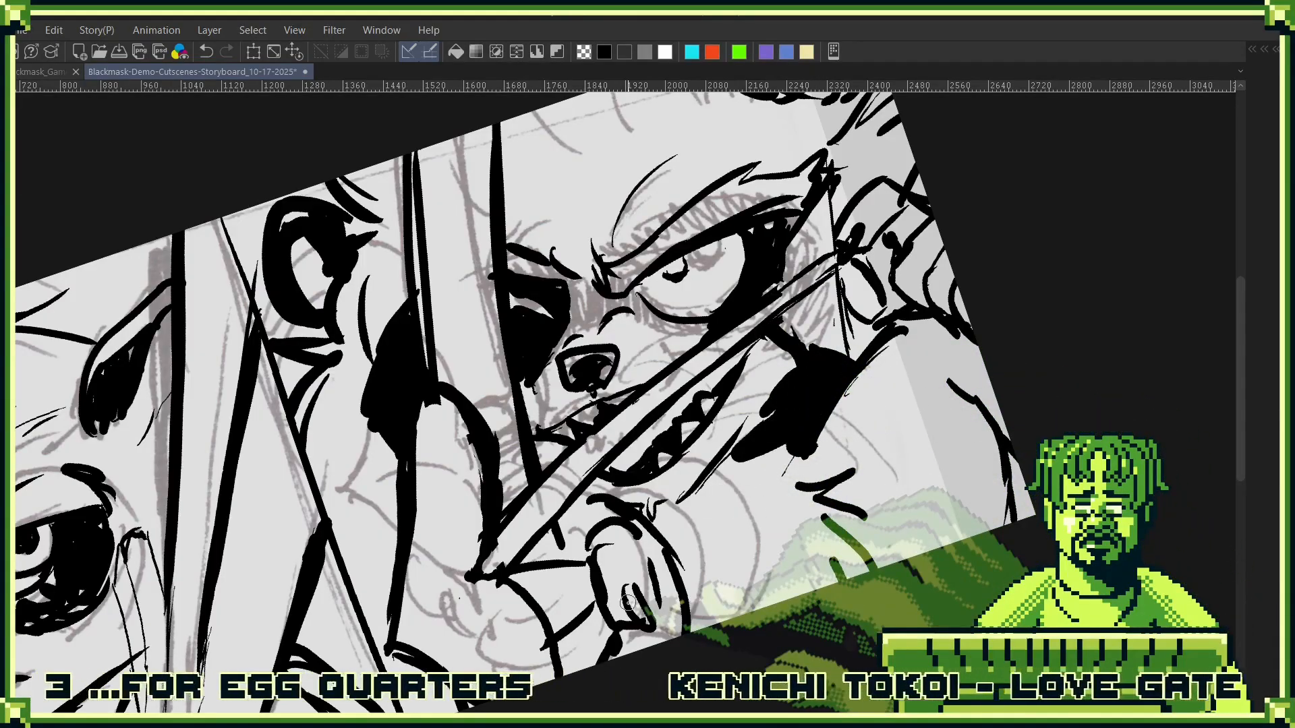
- Finish the thumb and hand strokes beside the arrow and hide the rough sketch layer Blackmask_Demo_Nad-Encounter_08
drag(628, 602, 637, 616)
drag(504, 563, 421, 623)
scroll(925, 467, down, 5)
mouse_move(927, 496)
mouse_down()
mouse_move(913, 585)
mouse_move(926, 516)
mouse_up()
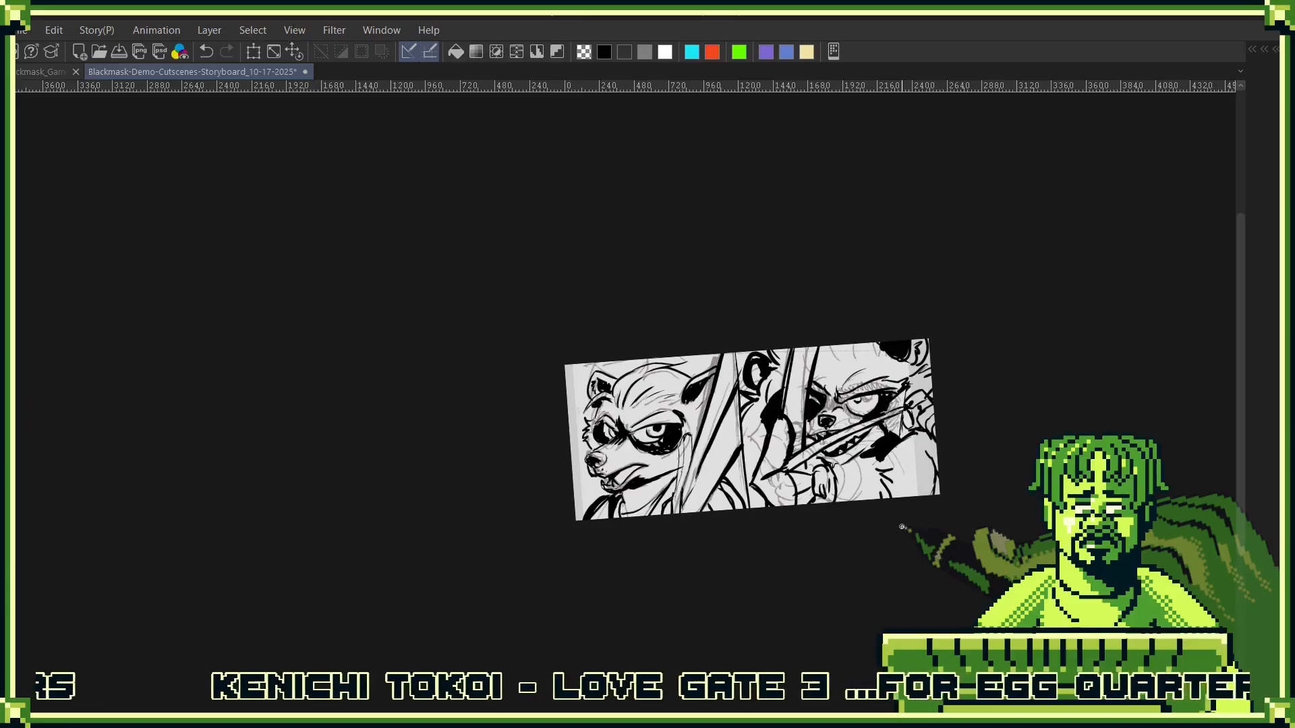
key(F7)
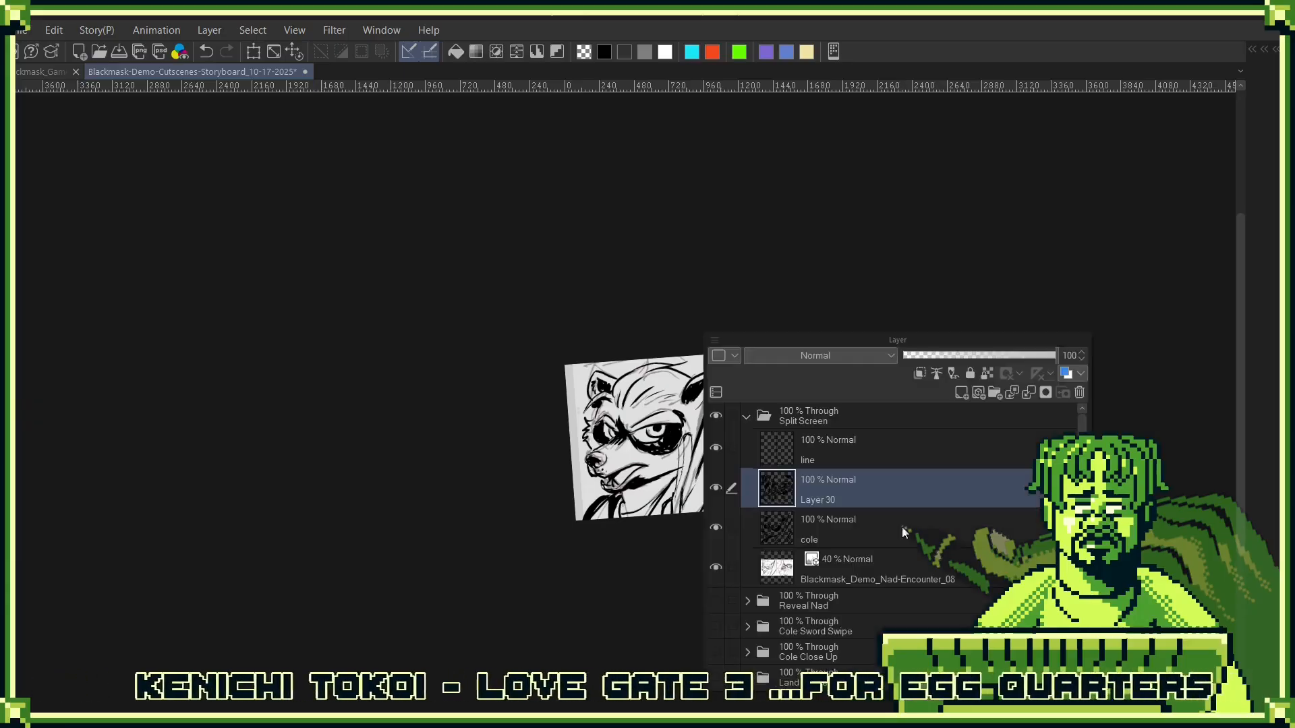
click(716, 567)
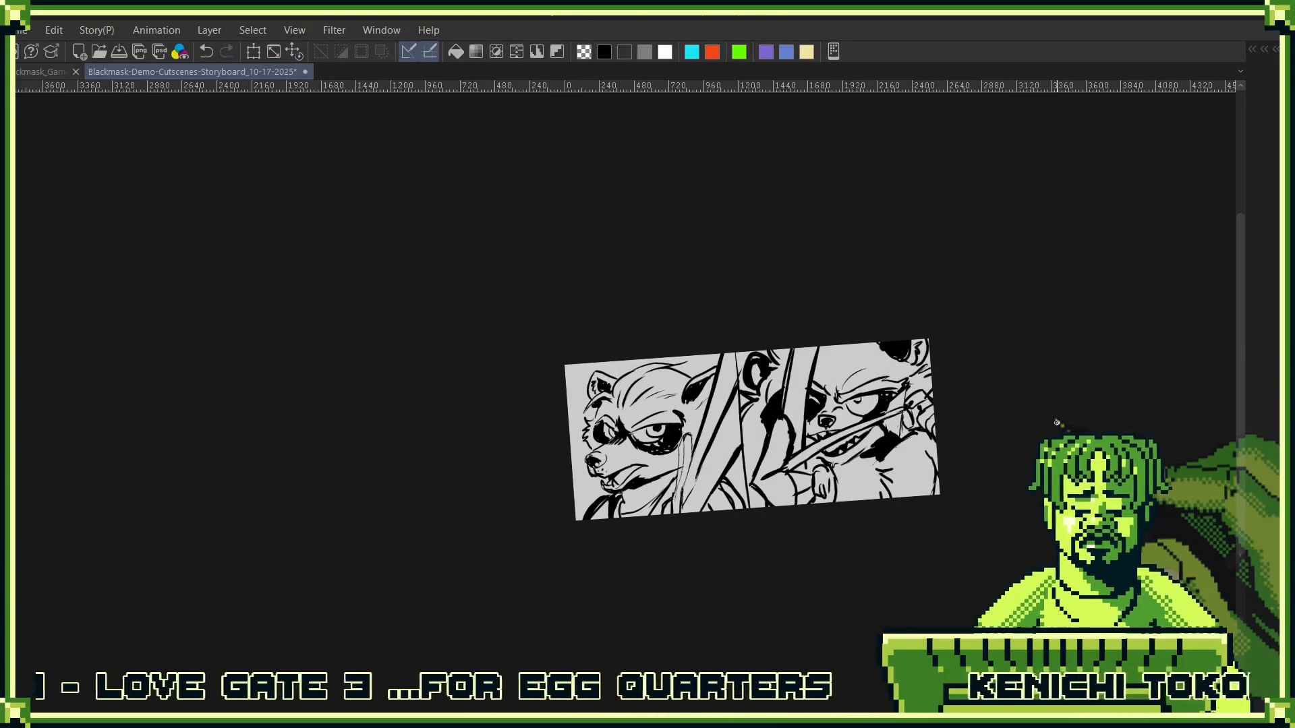
- Put the cole line layer into a new folder and name the folder Cole
key(F7)
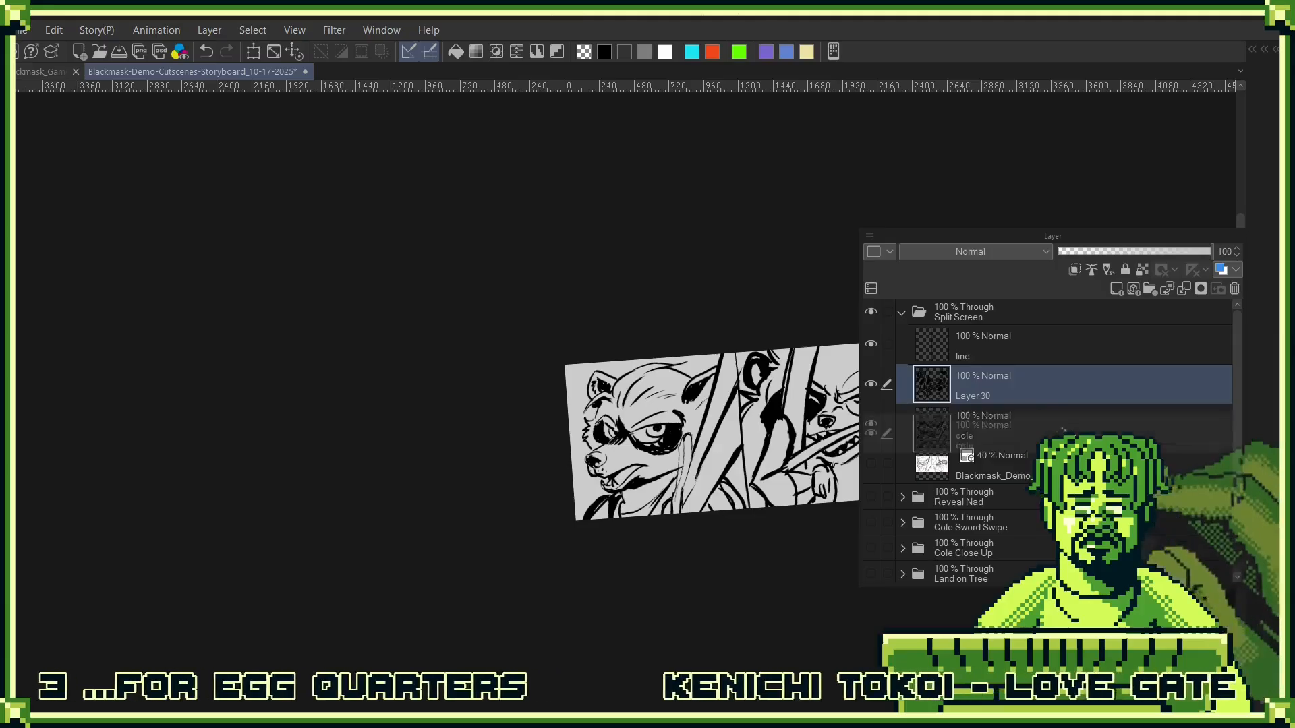
click(1015, 432)
drag(1148, 298, 1149, 290)
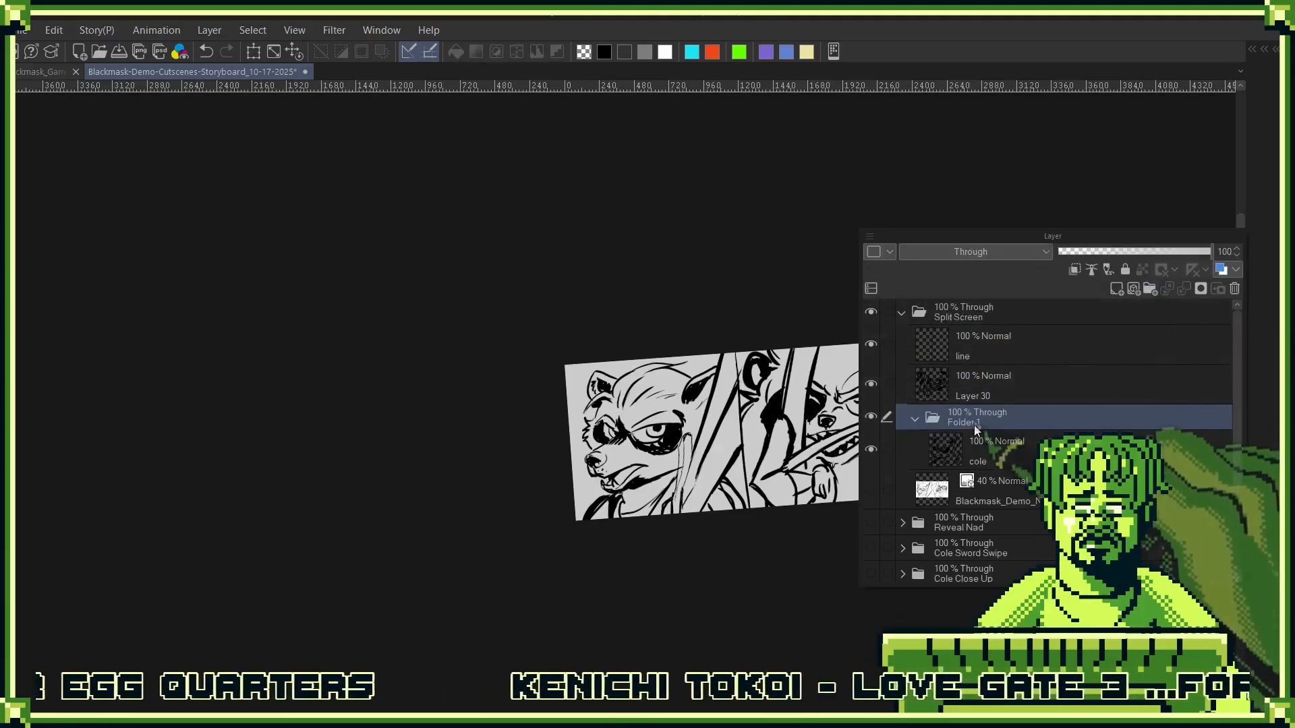
double_click(975, 420)
text(Cople)
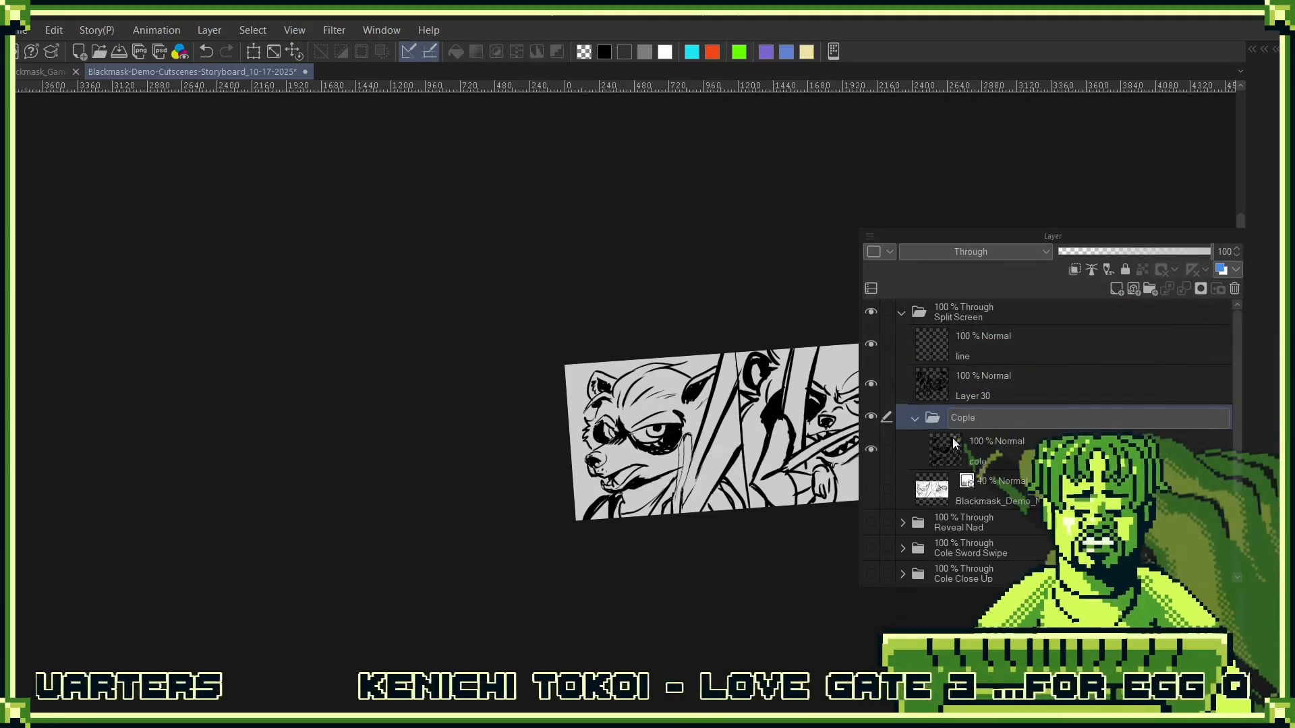
key(Return)
double_click(968, 419)
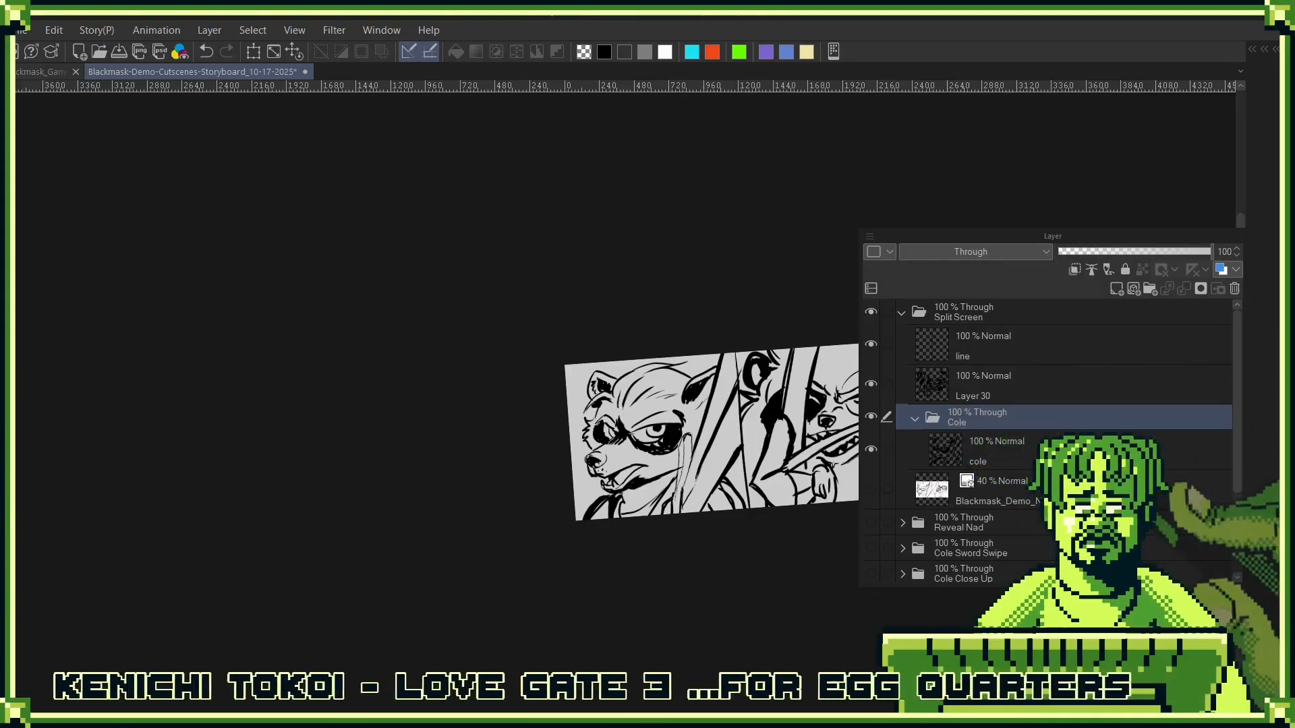
- Add a new layer beneath the cole line art and fill the first character and his weapon with white
click(1021, 447)
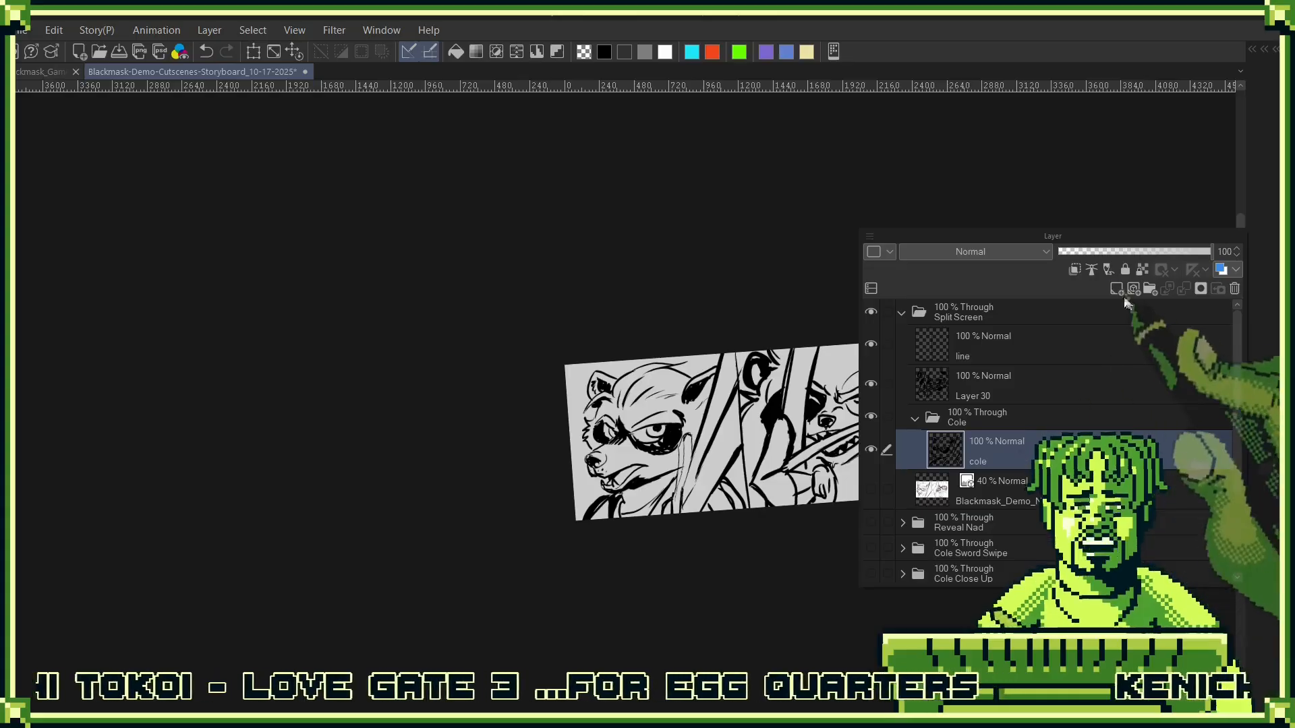
key(ctrl+shift+n)
click(1026, 480)
click(987, 451)
drag(988, 450, 985, 506)
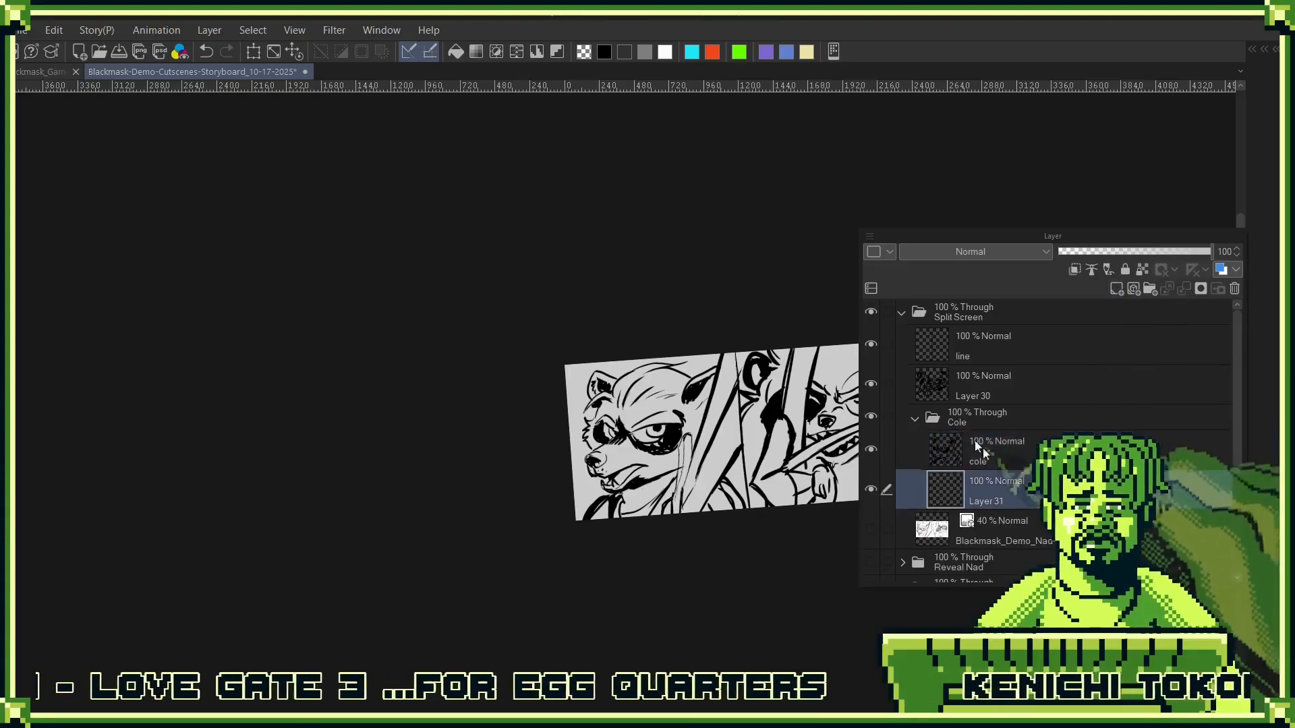
click(668, 53)
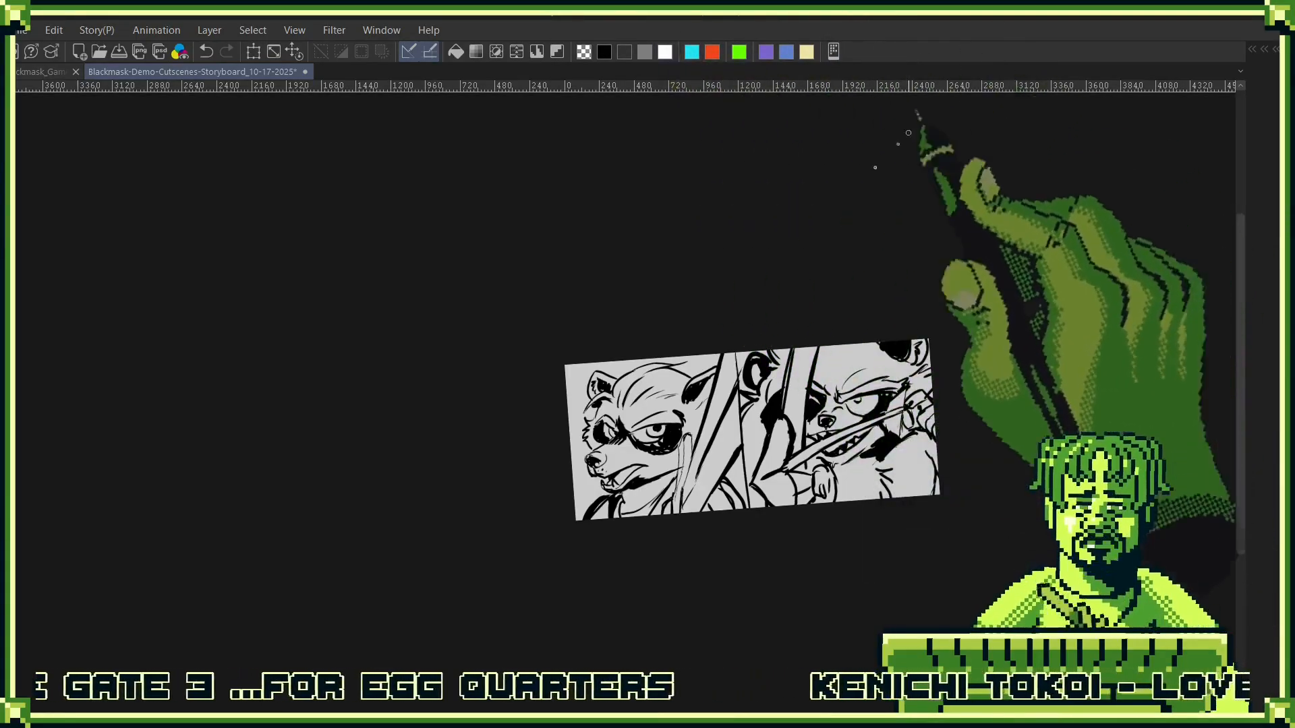
drag(733, 441, 723, 541)
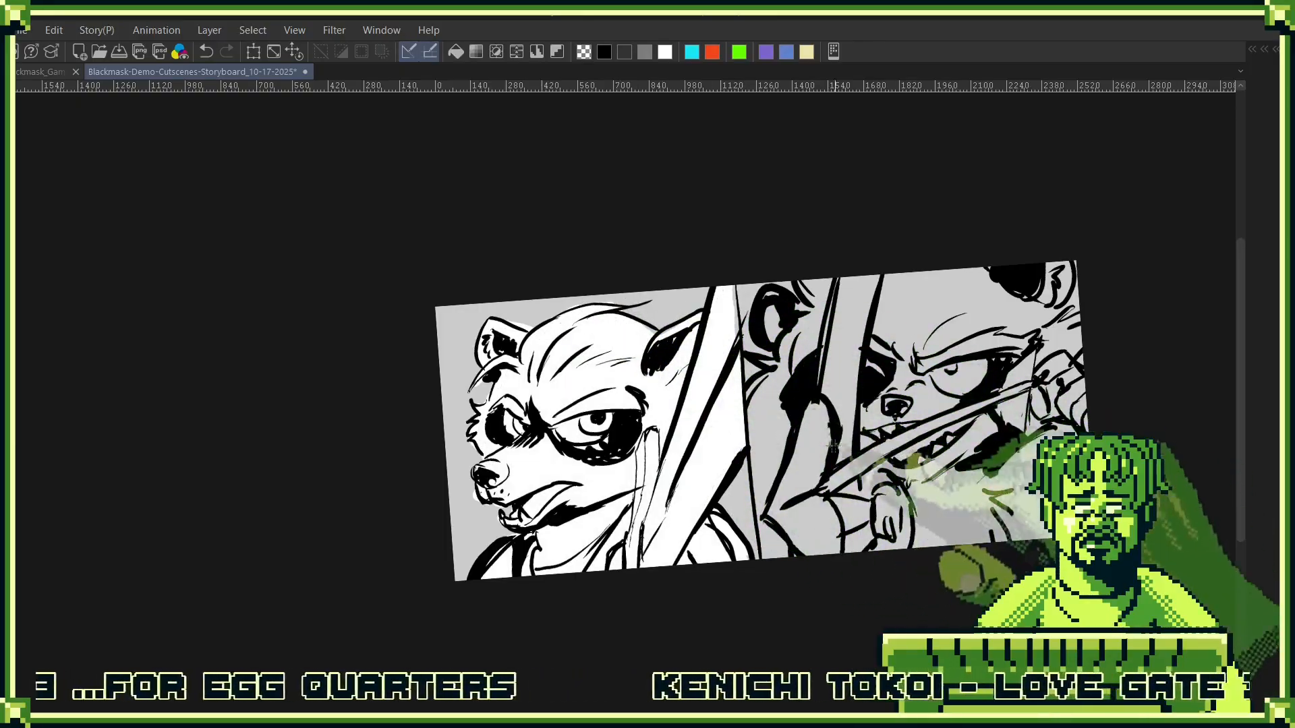
key(F6)
key(F6)
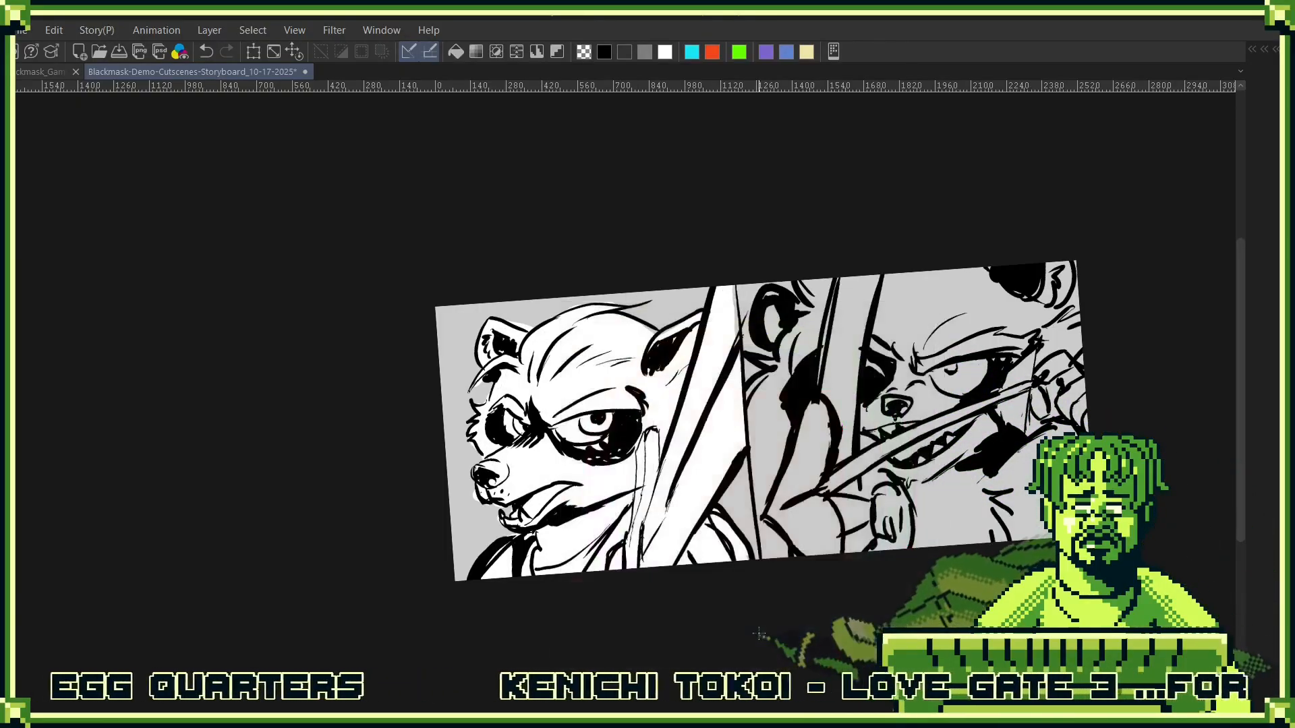
- Put Layer 30, the archer's line art, into a new folder and add an empty layer beneath it
key(F7)
key(F7)
key(F7)
click(754, 603)
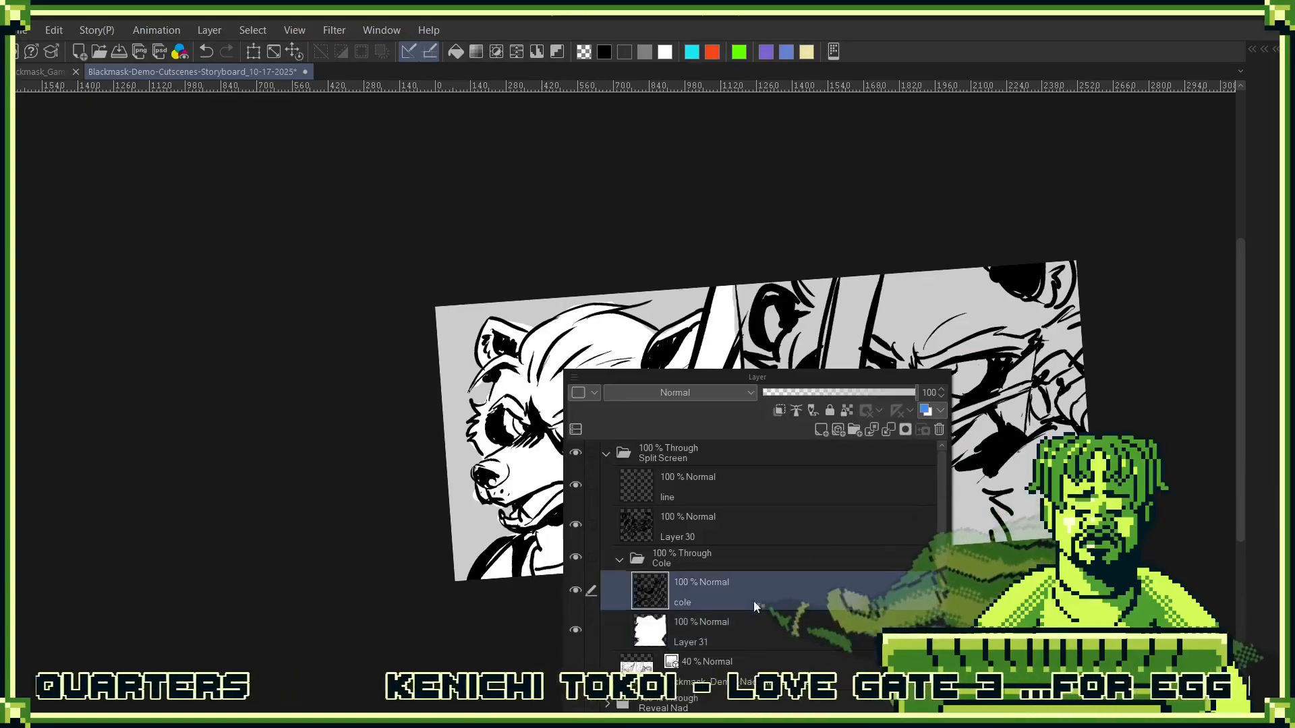
click(763, 526)
drag(861, 529, 848, 427)
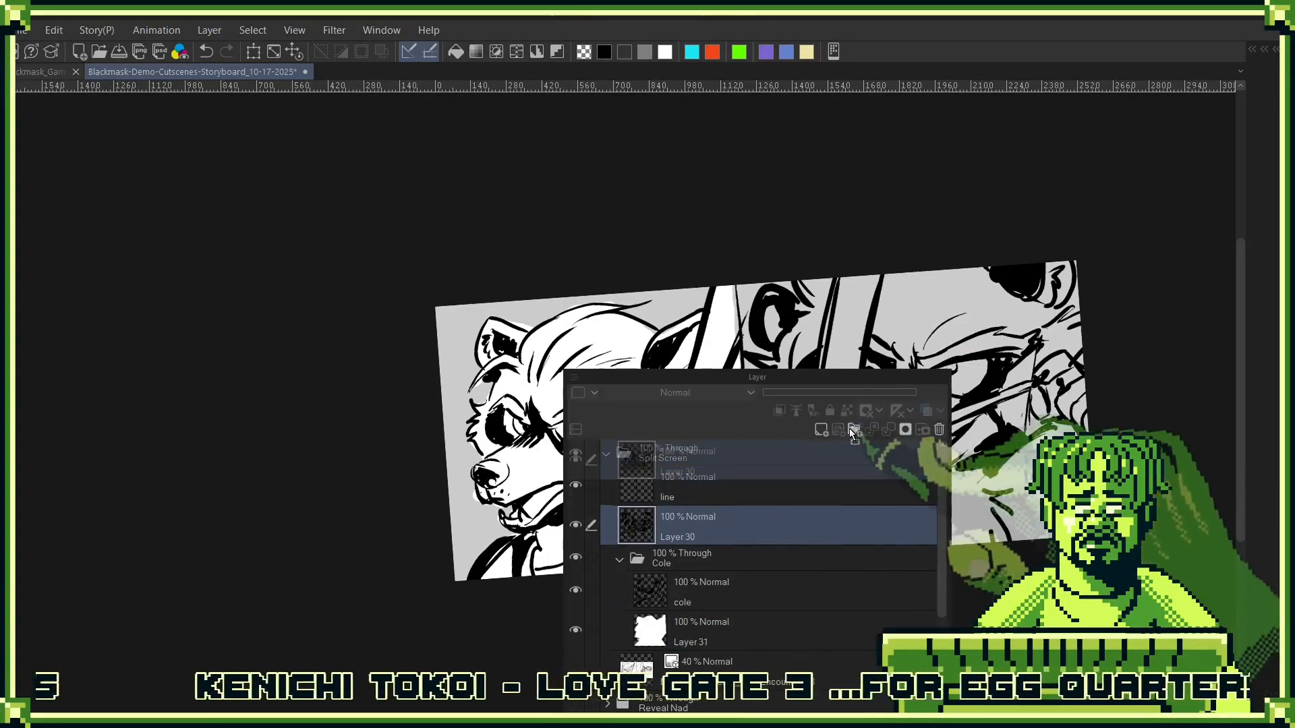
click(822, 430)
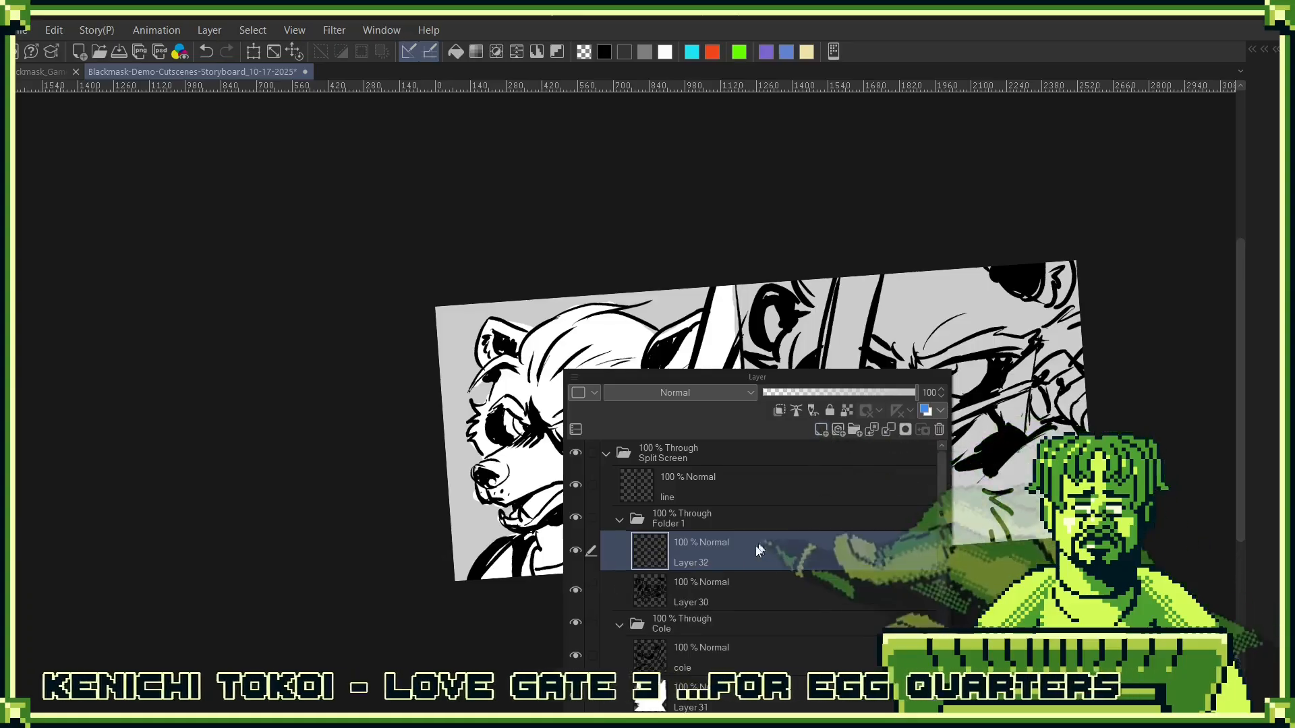
drag(751, 599, 756, 540)
click(764, 584)
key(Escape)
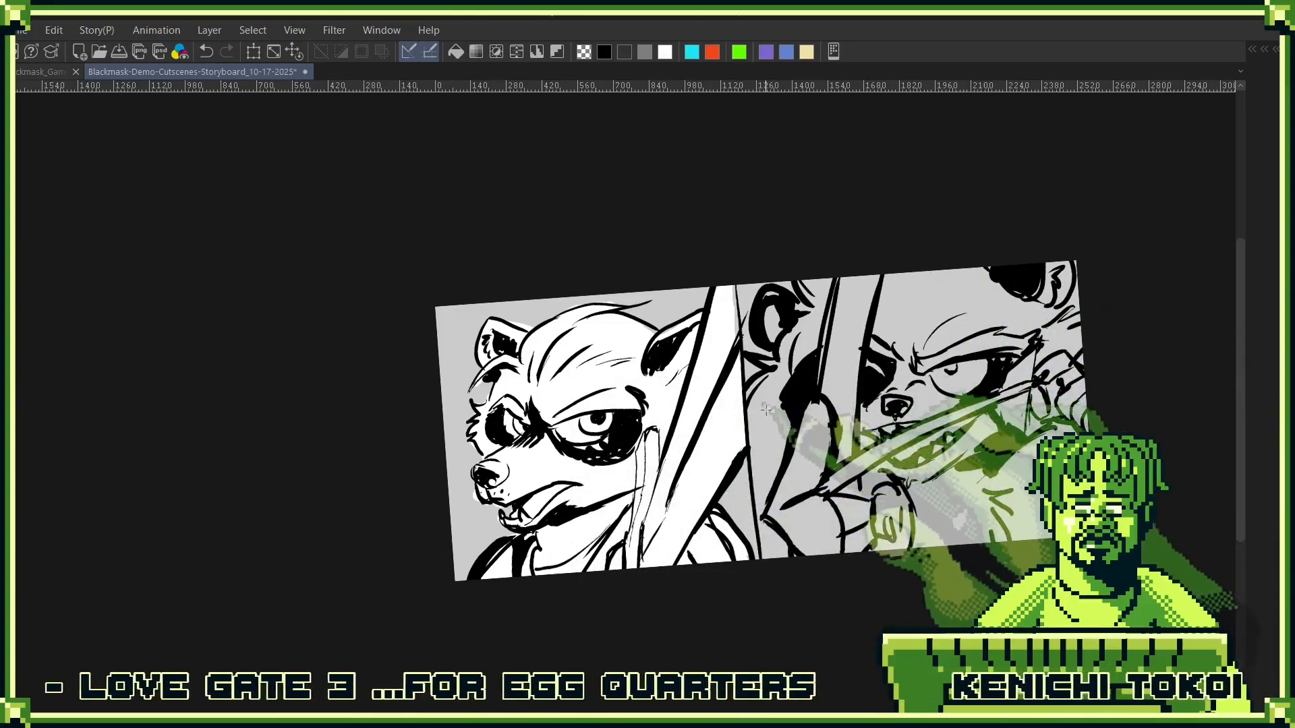
- Redo the white edging along the archer's arm and ear, and fill the archer's half of the panel with white beneath the lines
key(ctrl+z)
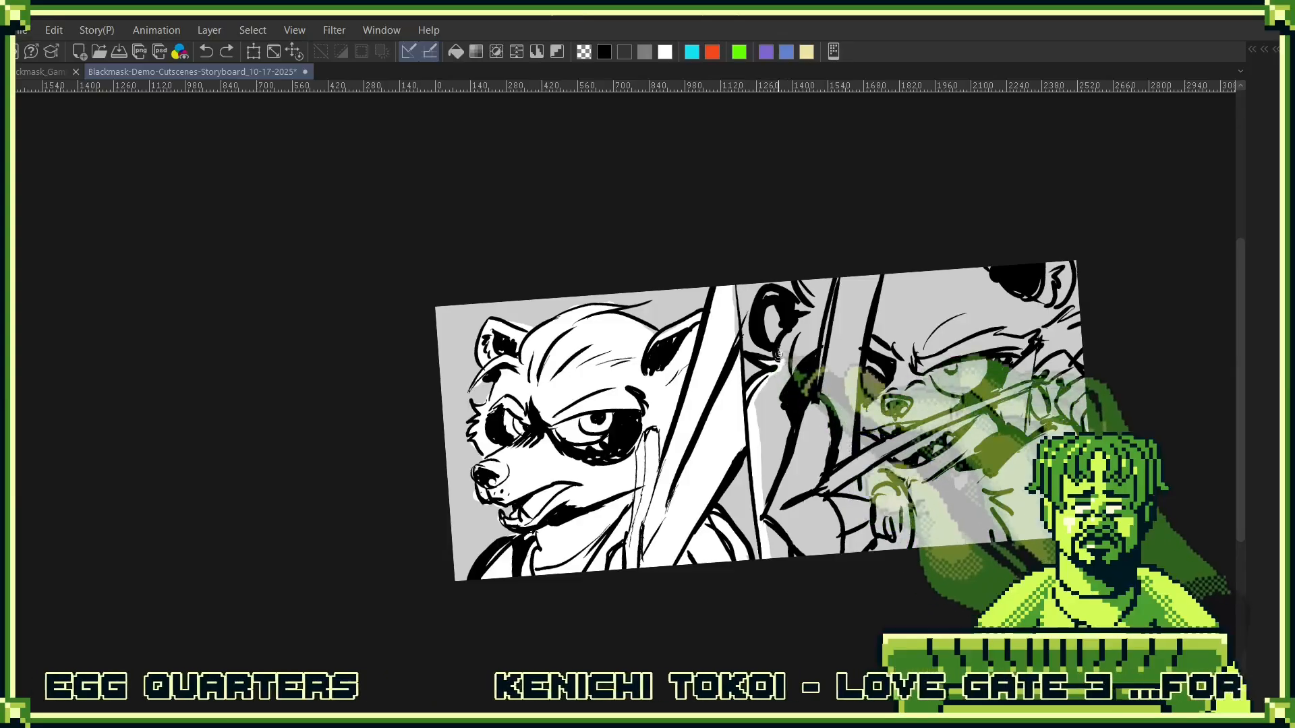
drag(809, 307, 799, 276)
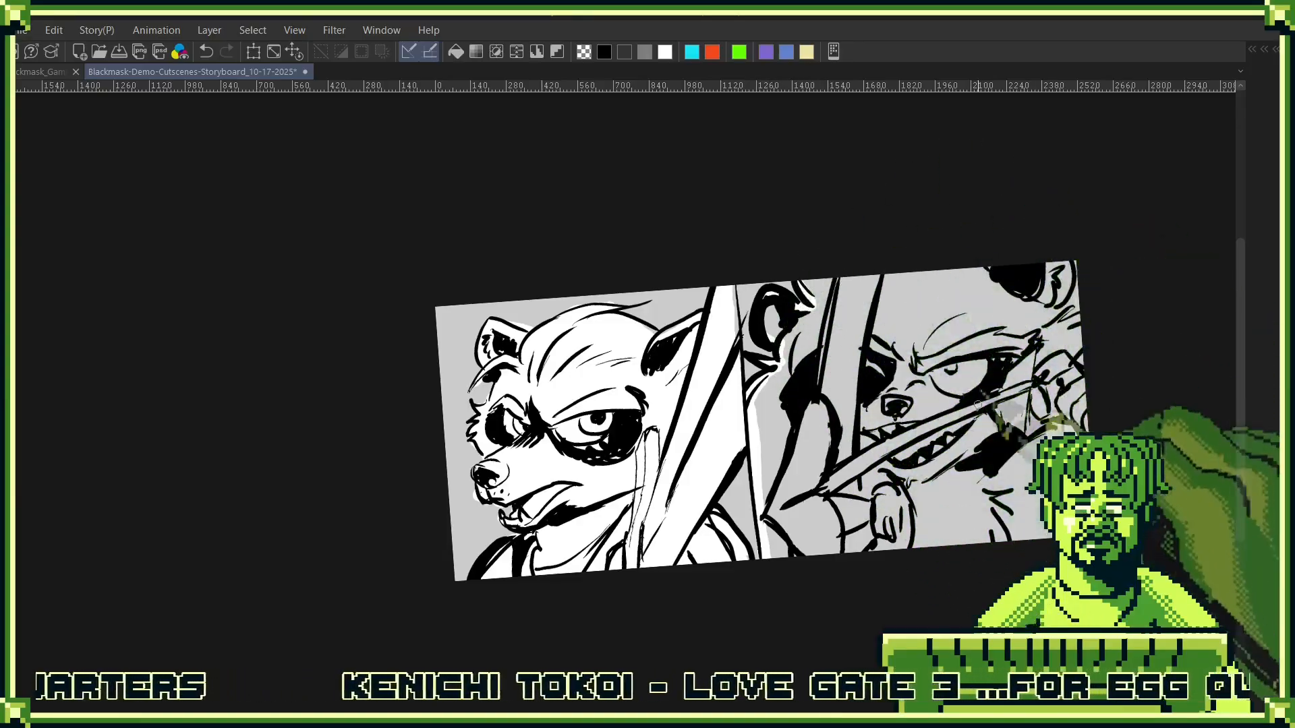
drag(1082, 431, 984, 372)
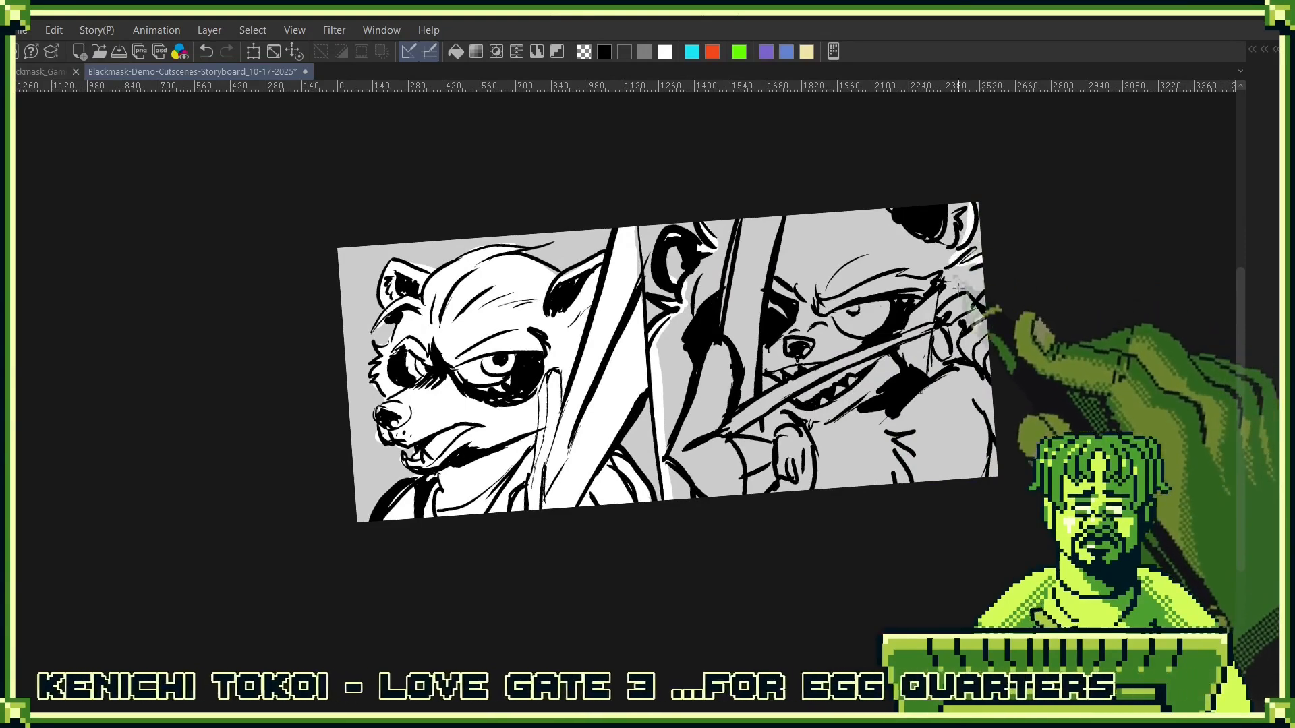
click(989, 346)
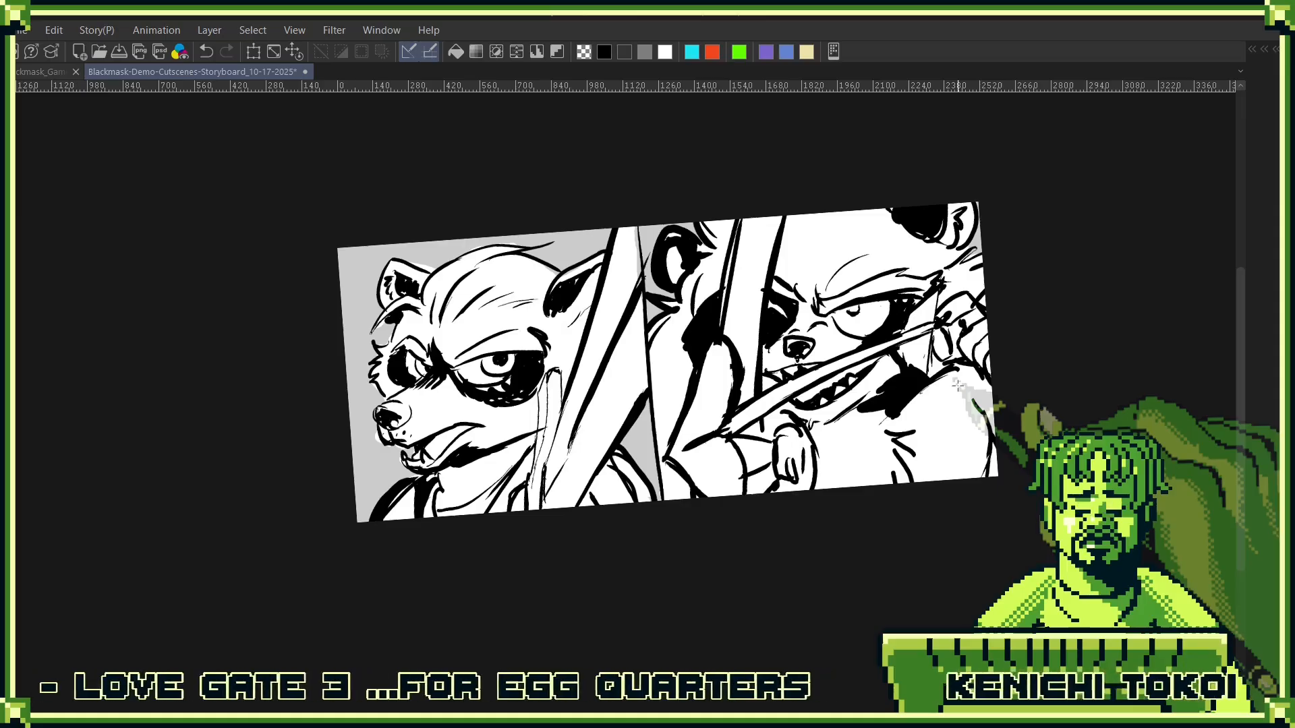
- Rename the folder holding the archer's line and white fill layers as Nad
key(F7)
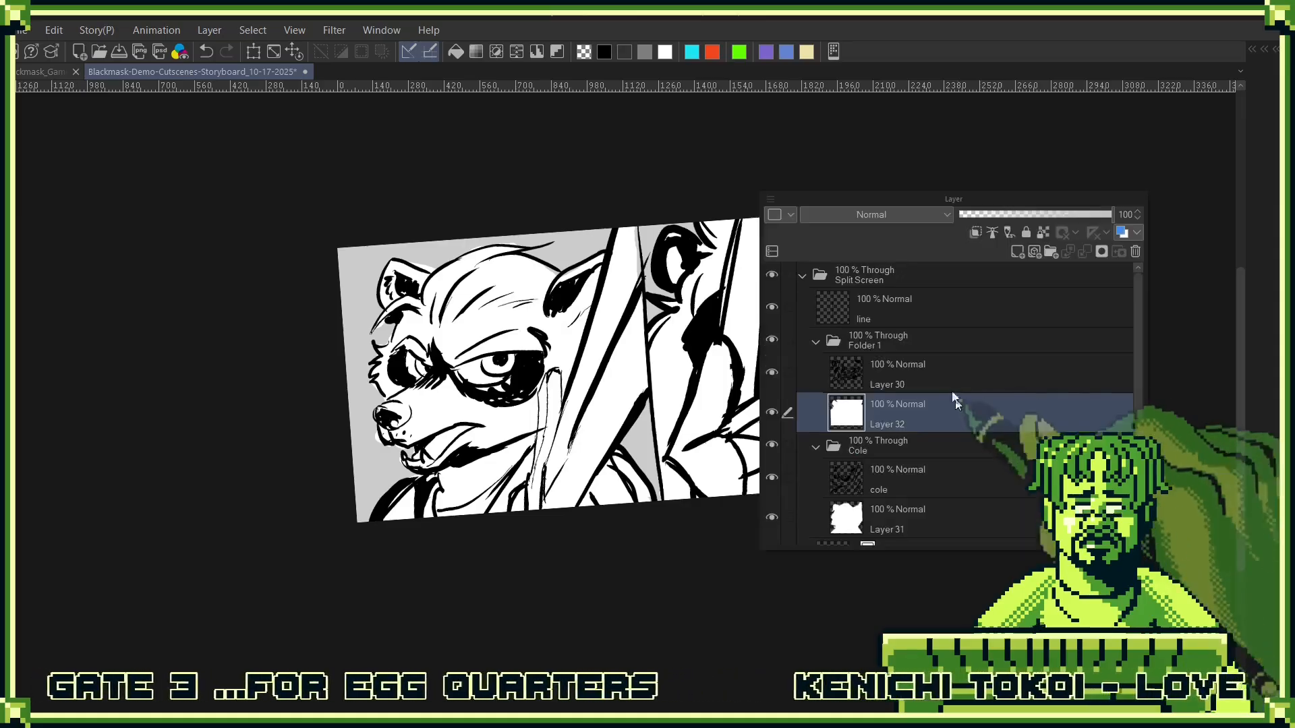
click(865, 345)
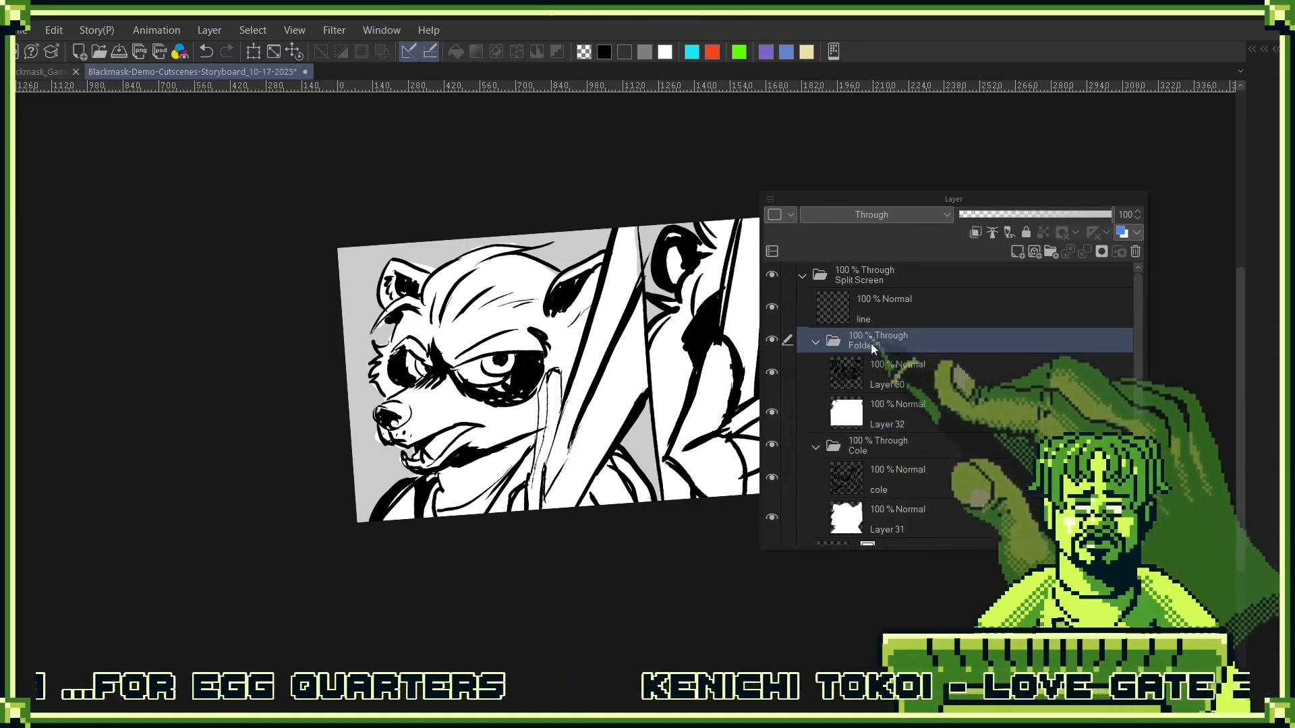
double_click(873, 342)
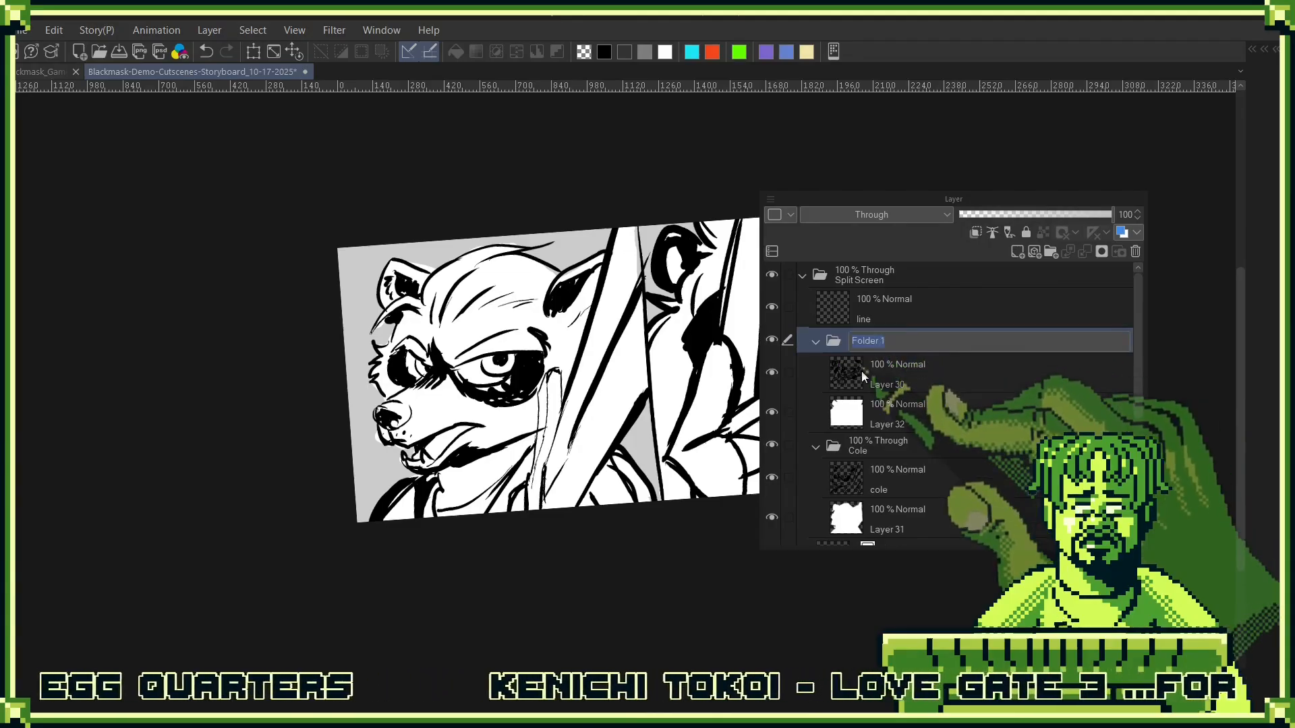
text(Nad)
key(Return)
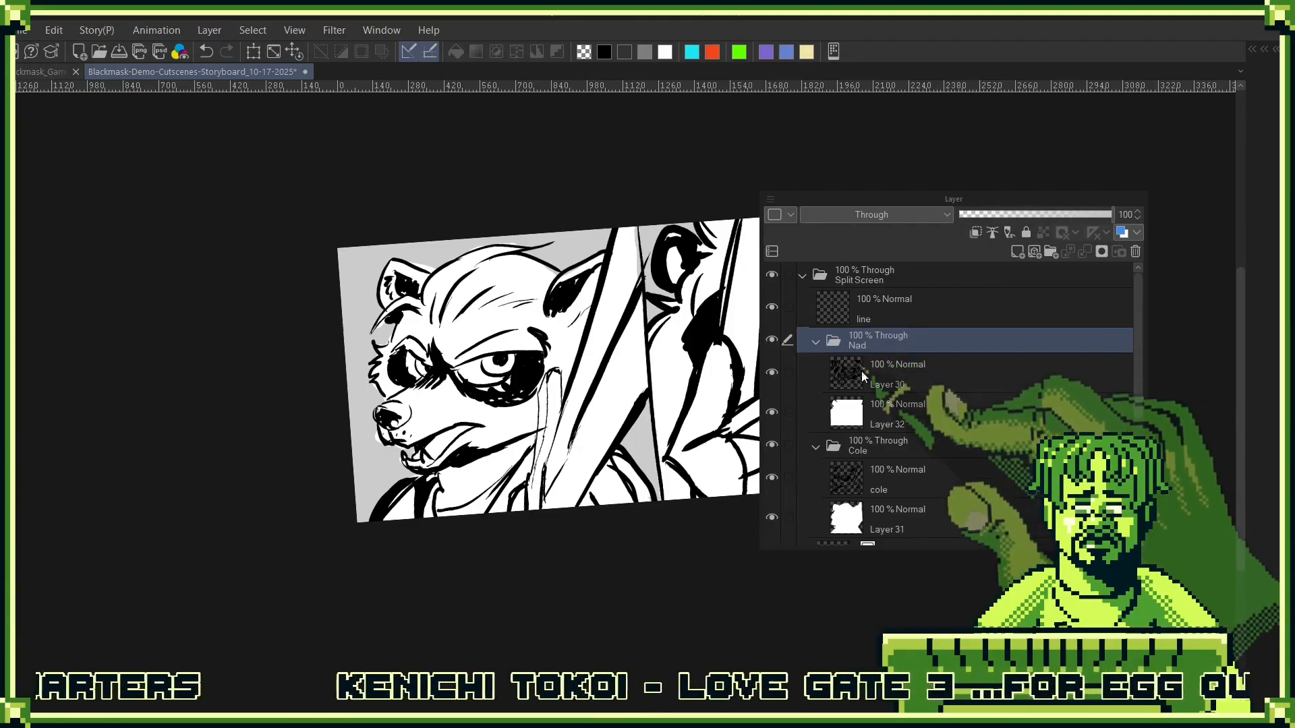
- Collapse the Nad and Cole folders and their parent Split Screen folder
click(815, 341)
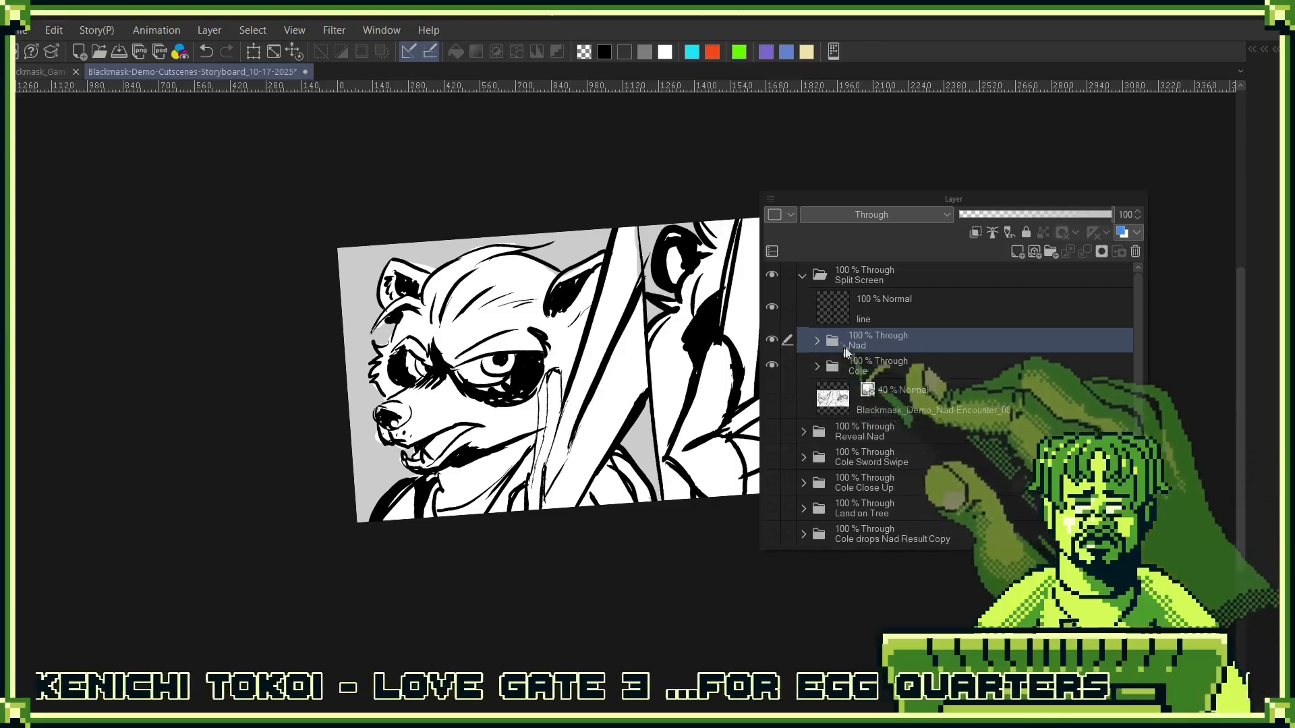
click(816, 368)
click(820, 300)
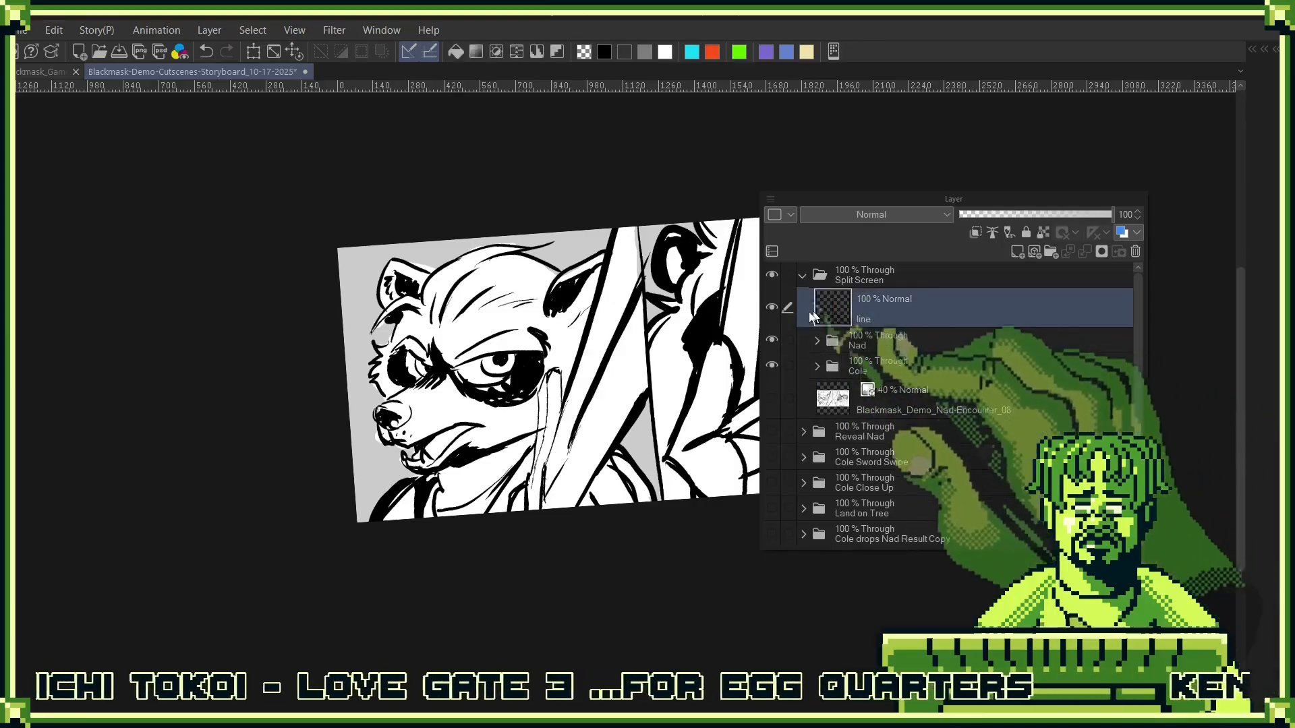
click(802, 275)
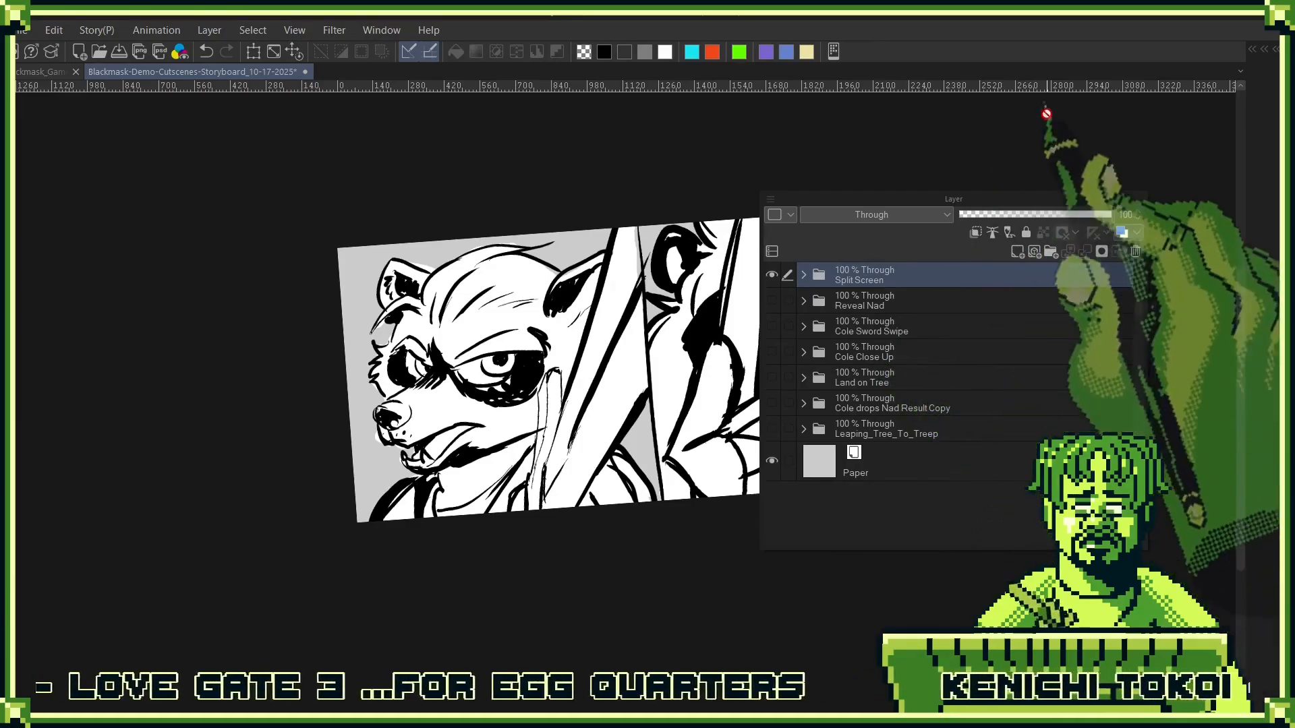
- Export the fitted panel as a PNG named Blackmask_Demo_Story_Leap-From-Tree-To-Tree_12 in the 5) Intro Nad Boss folder
click(1090, 50)
key(ctrl+0)
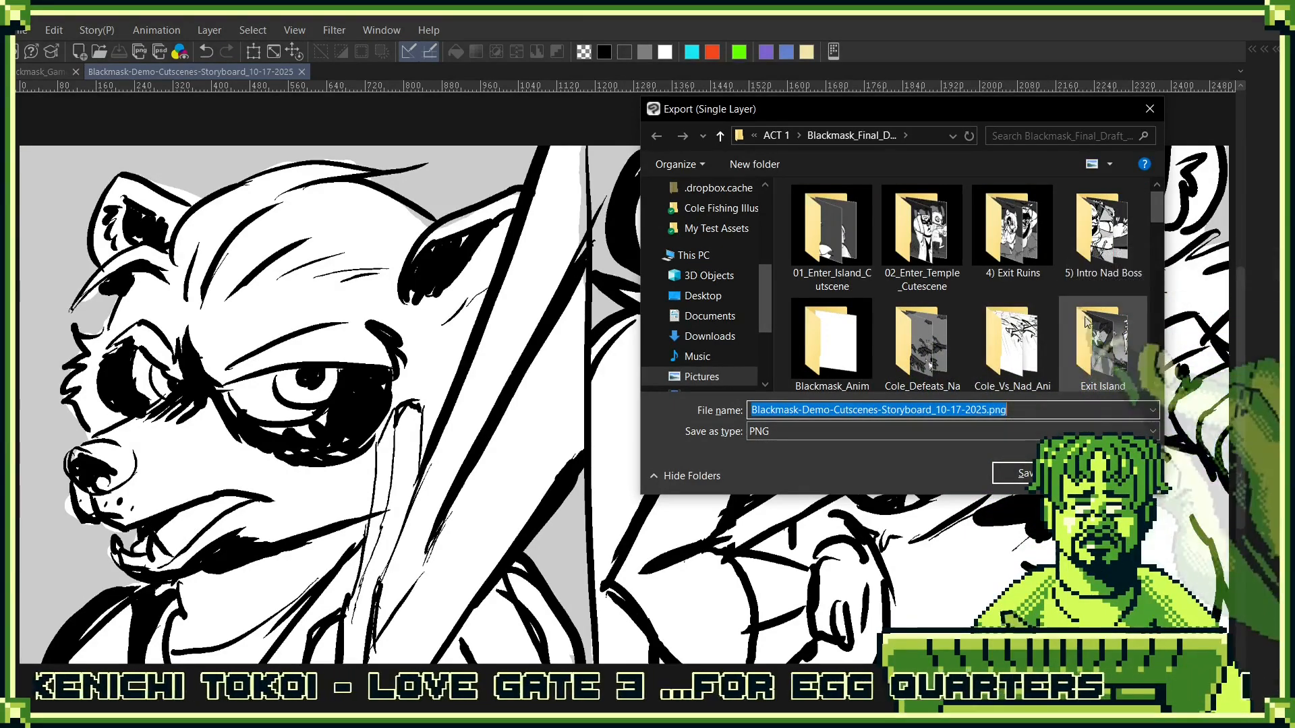
double_click(1106, 263)
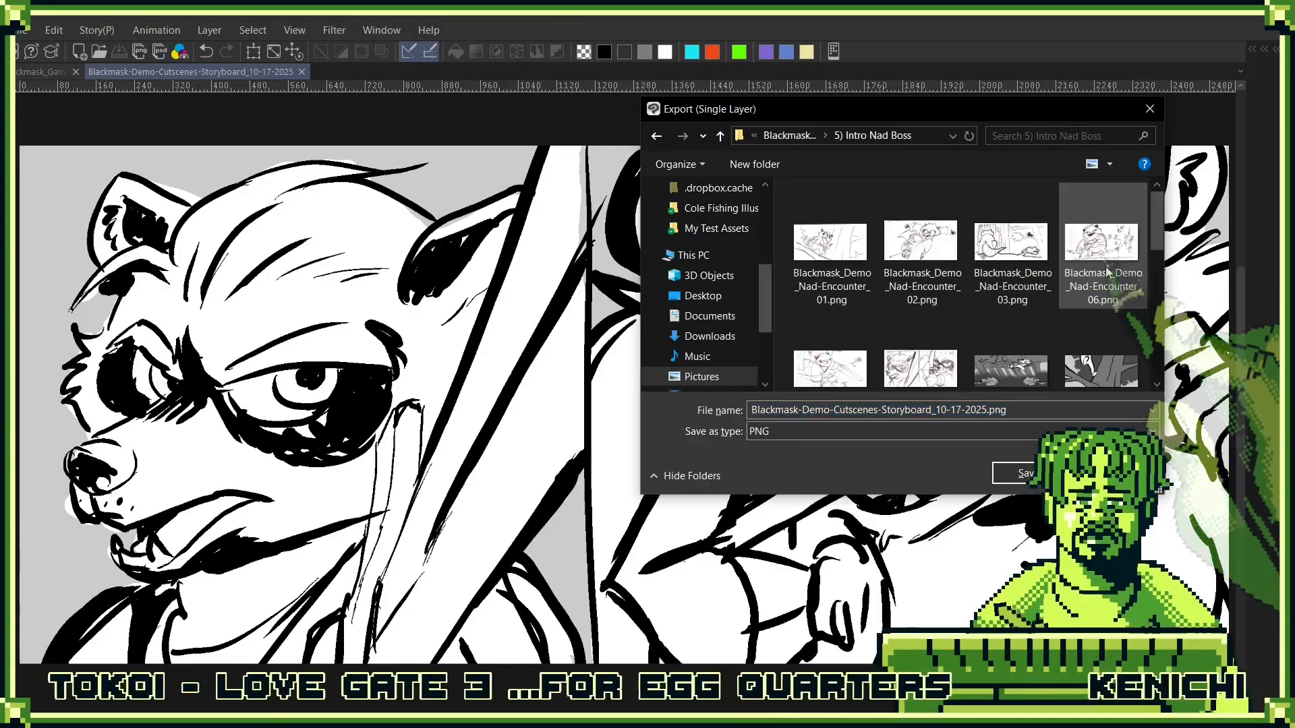
scroll(1092, 277, down, 5)
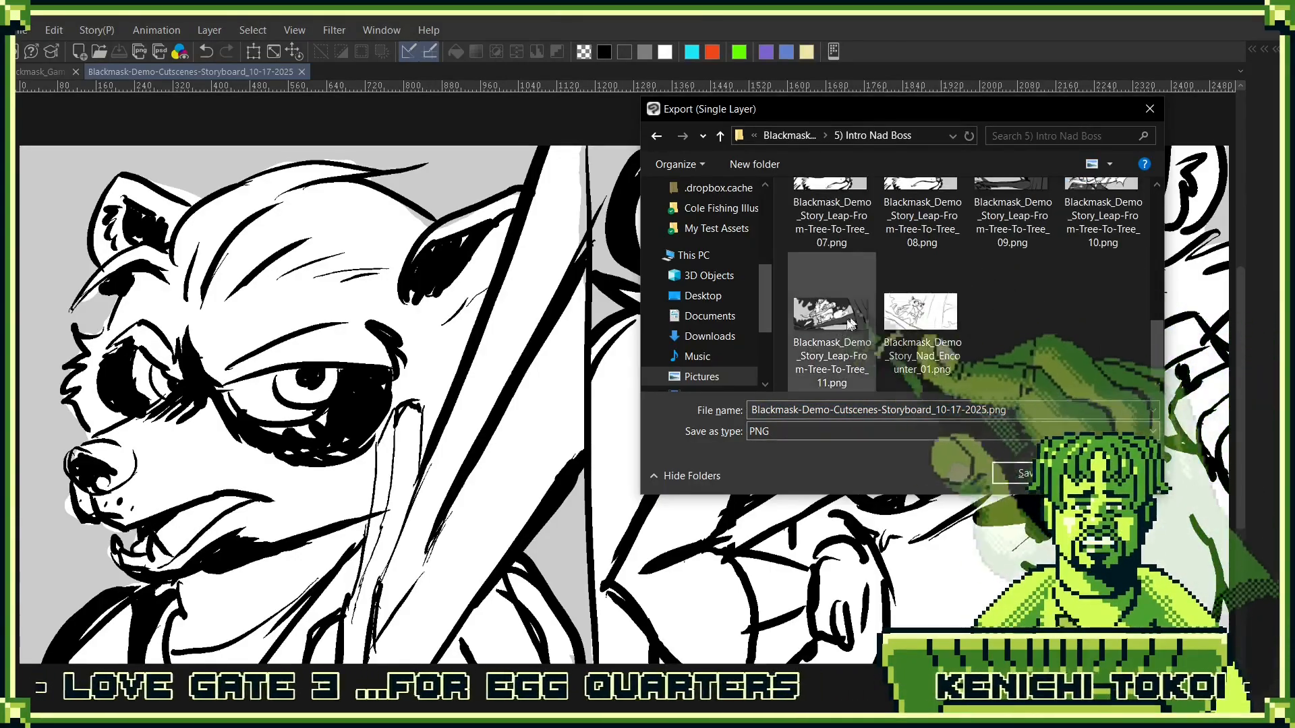
click(860, 364)
click(1130, 410)
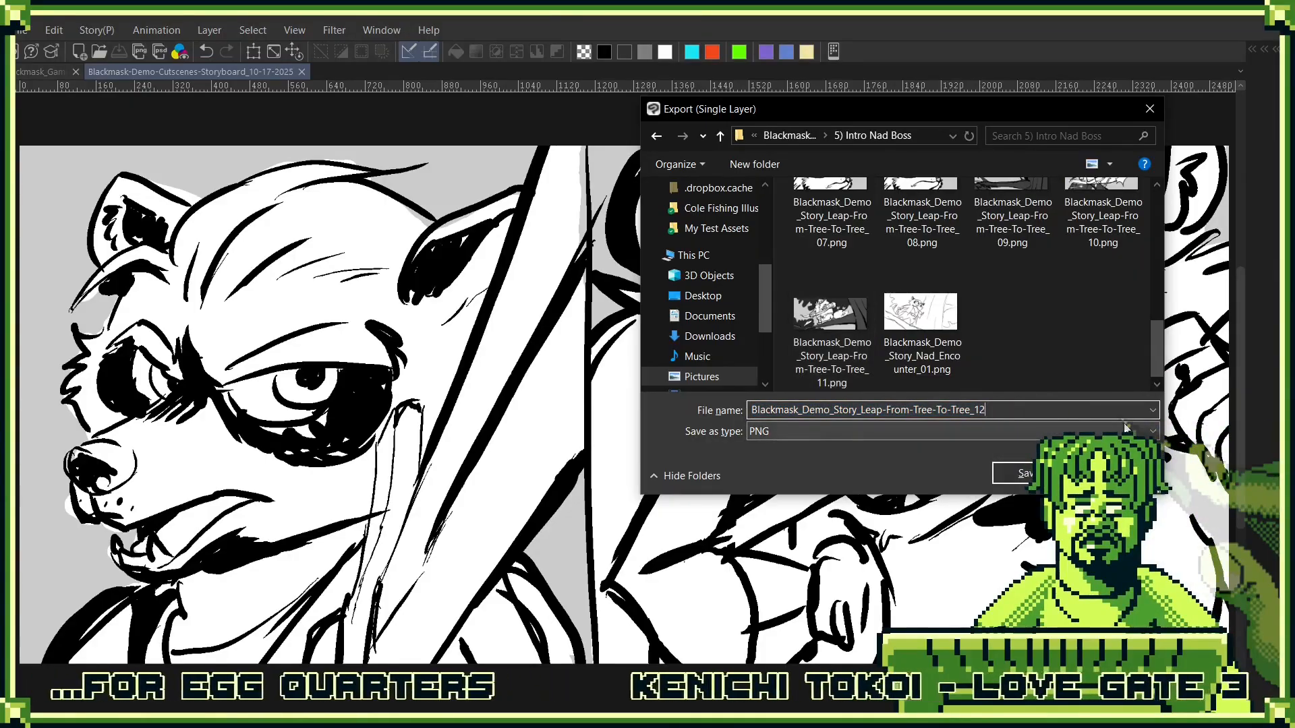
key(Return)
key(Return)
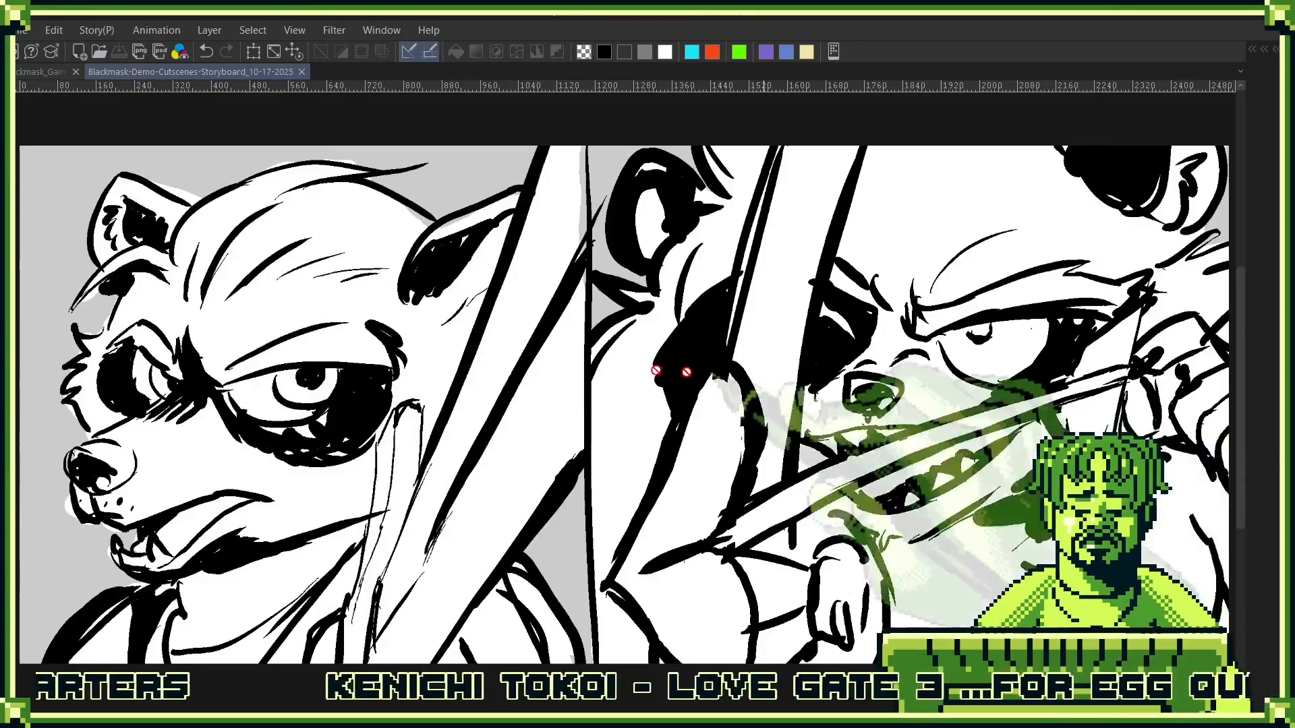
- In the Blackmask_Game_Storyboards document, place the image Blackmask_Demo_Story_Leap-From-Tree-To-Tree_12 directly above the Blackmask_Demo_Nad-Encounter_08 layer
click(29, 71)
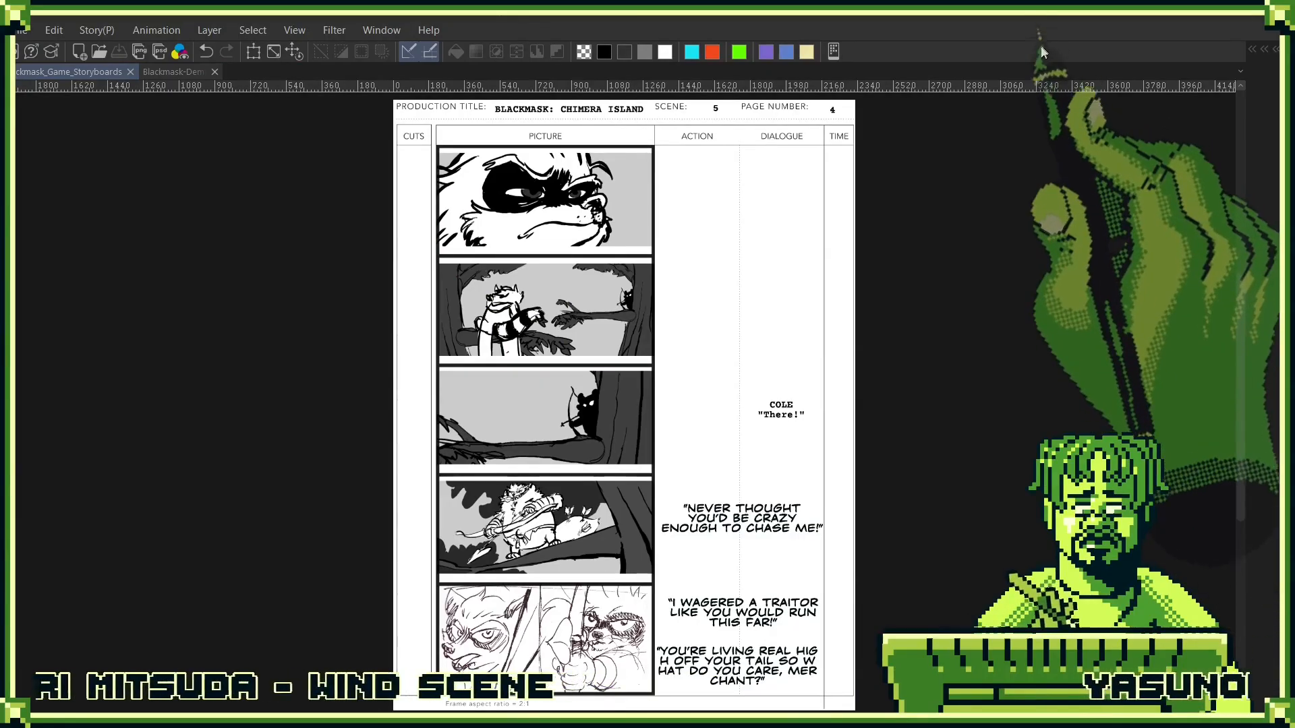
key(F7)
scroll(615, 603, down, 4)
click(649, 597)
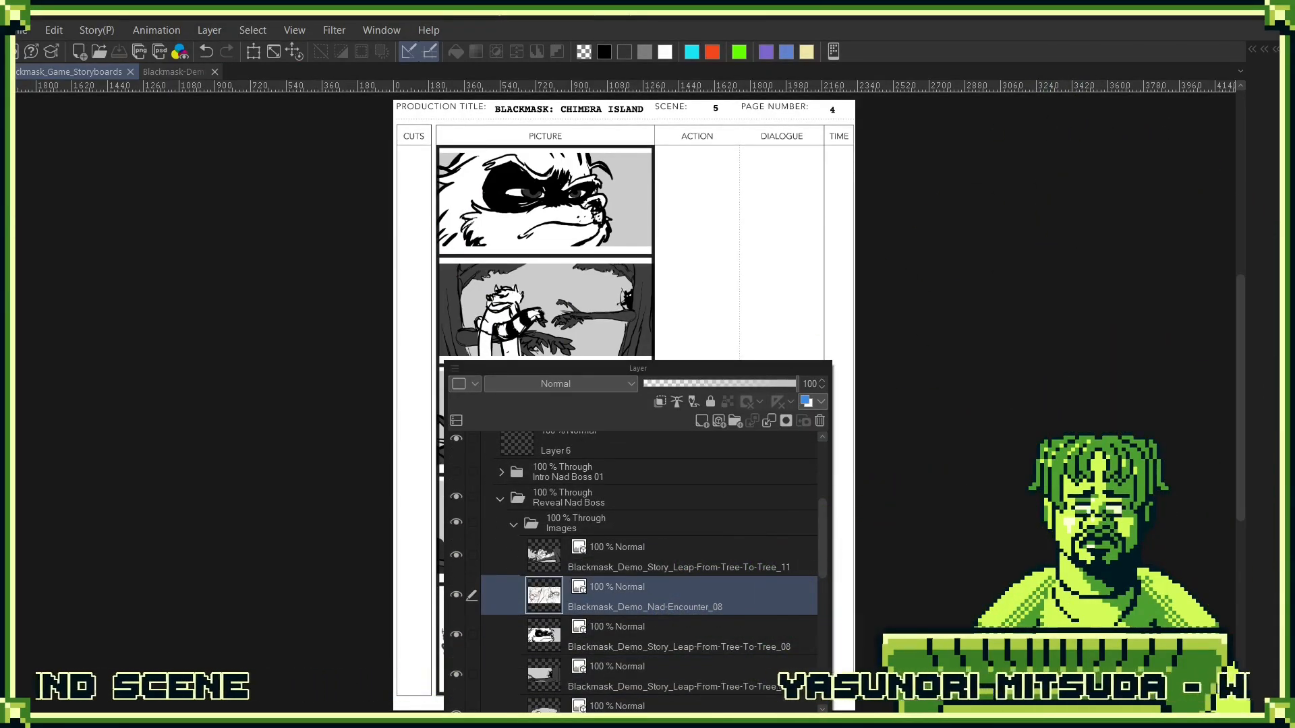
drag(649, 598, 541, 599)
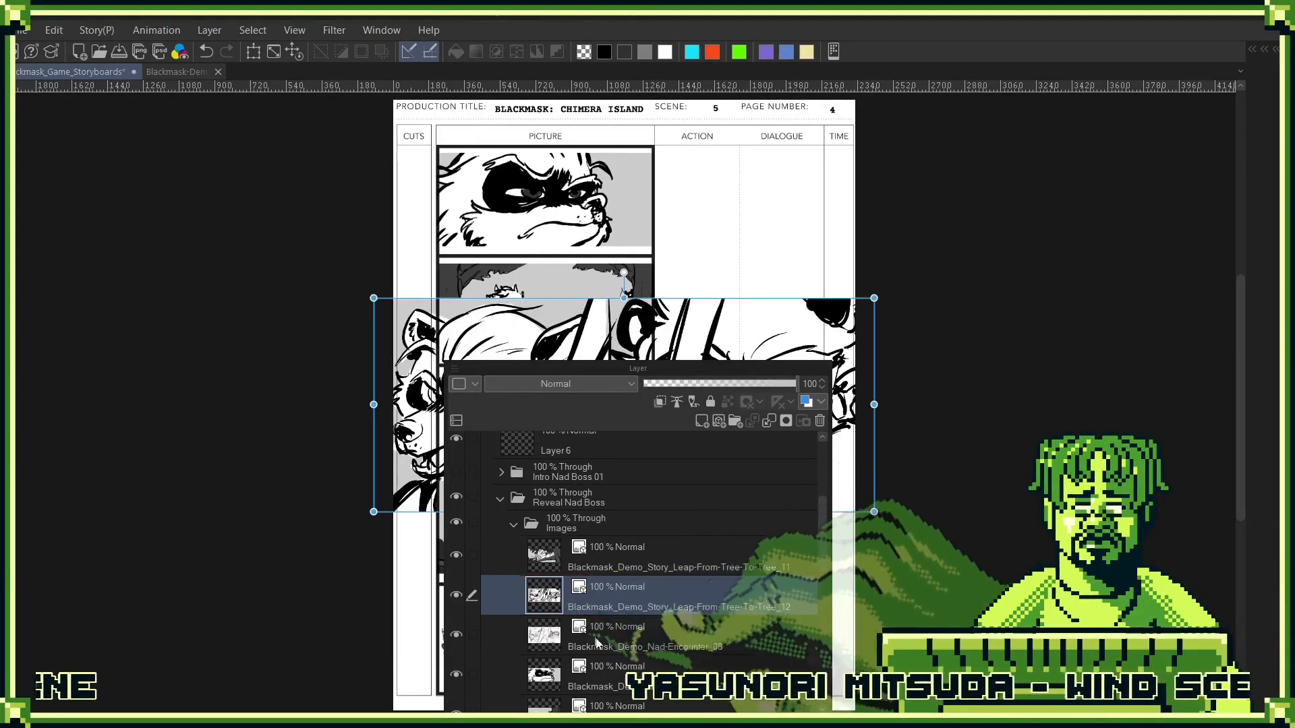
- Delete the Blackmask_Demo_Nad-Encounter_08 layer and move the Blackmask_Demo_Story_Leap-From-Tree-To-Tree_12 image layer above the Leap-From-Tree-To-Tree_11 layer
click(559, 649)
drag(556, 648, 820, 422)
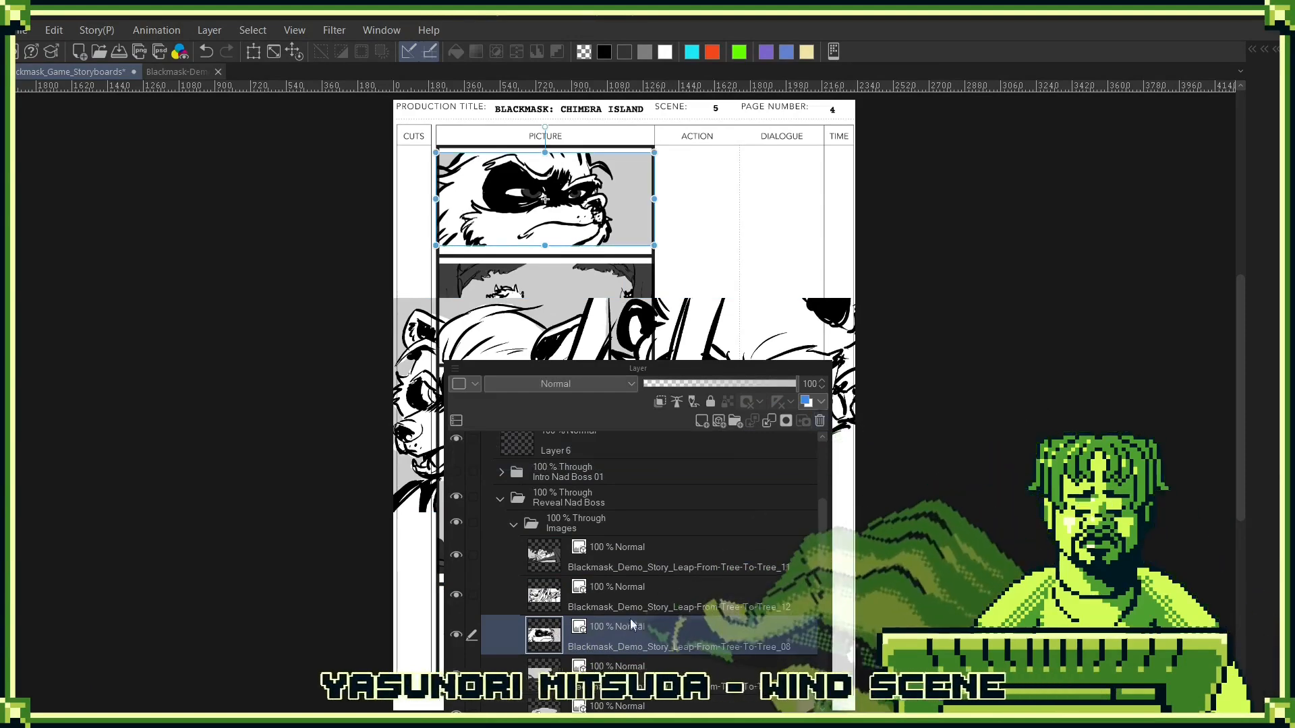
drag(629, 600, 644, 551)
- Scale the split-screen image down to the width of the Picture column and position it in the empty fifth frame
key(ctrl+t)
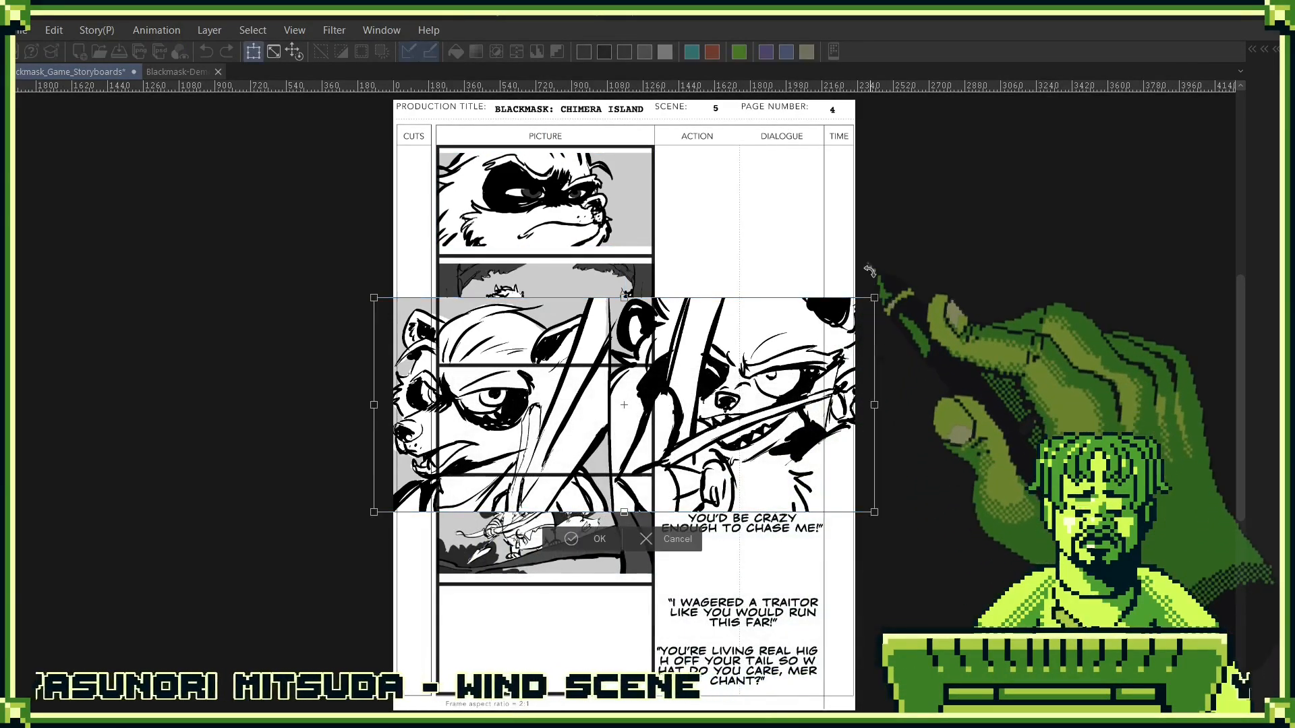
drag(874, 299, 654, 392)
drag(413, 394, 435, 417)
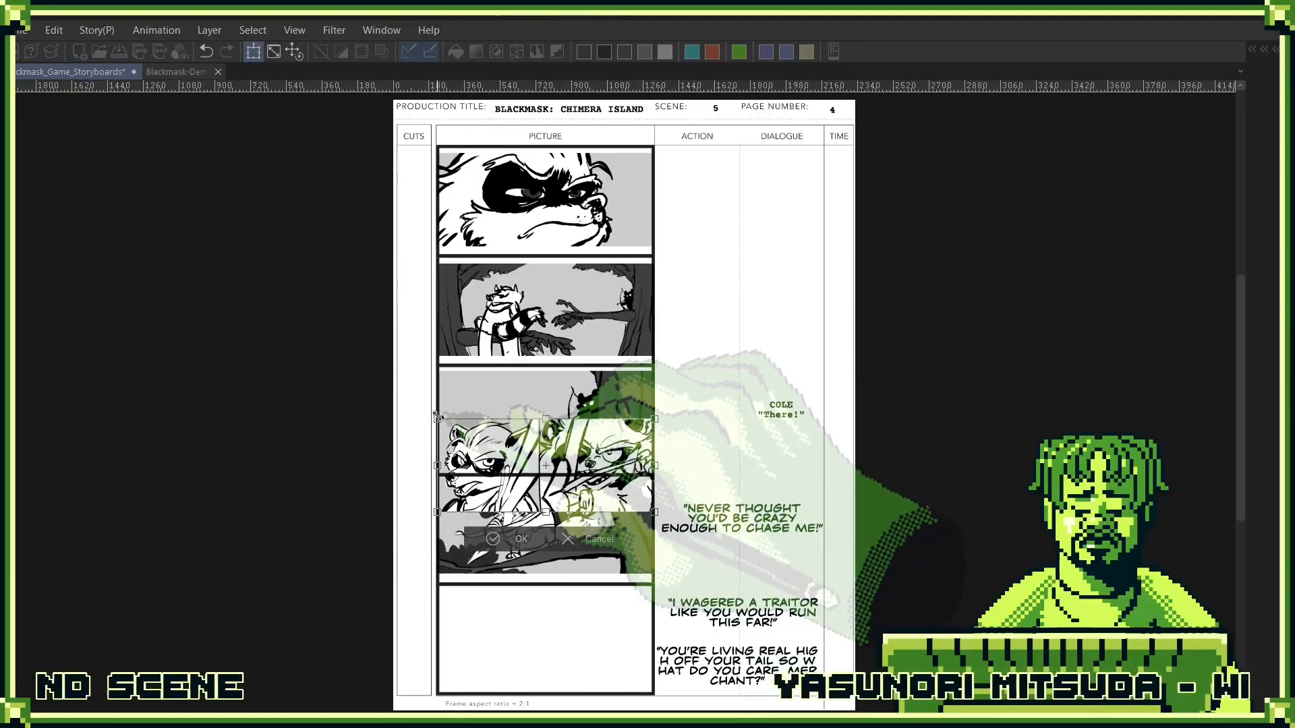
drag(580, 451, 583, 620)
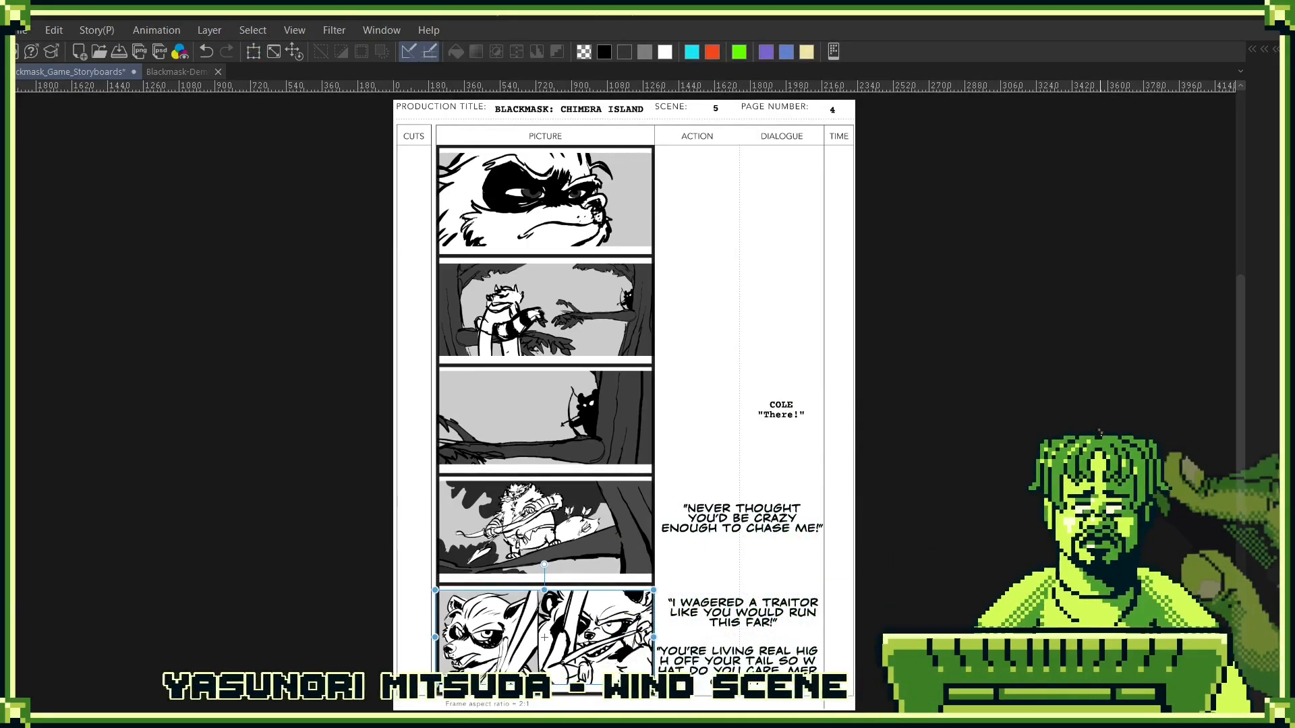
- Save the Blackmask_Game_Storyboards document and switch to the Blackmask-Demo-Cutscenes-Storyboard_10-17-2025 document
key(ctrl+s)
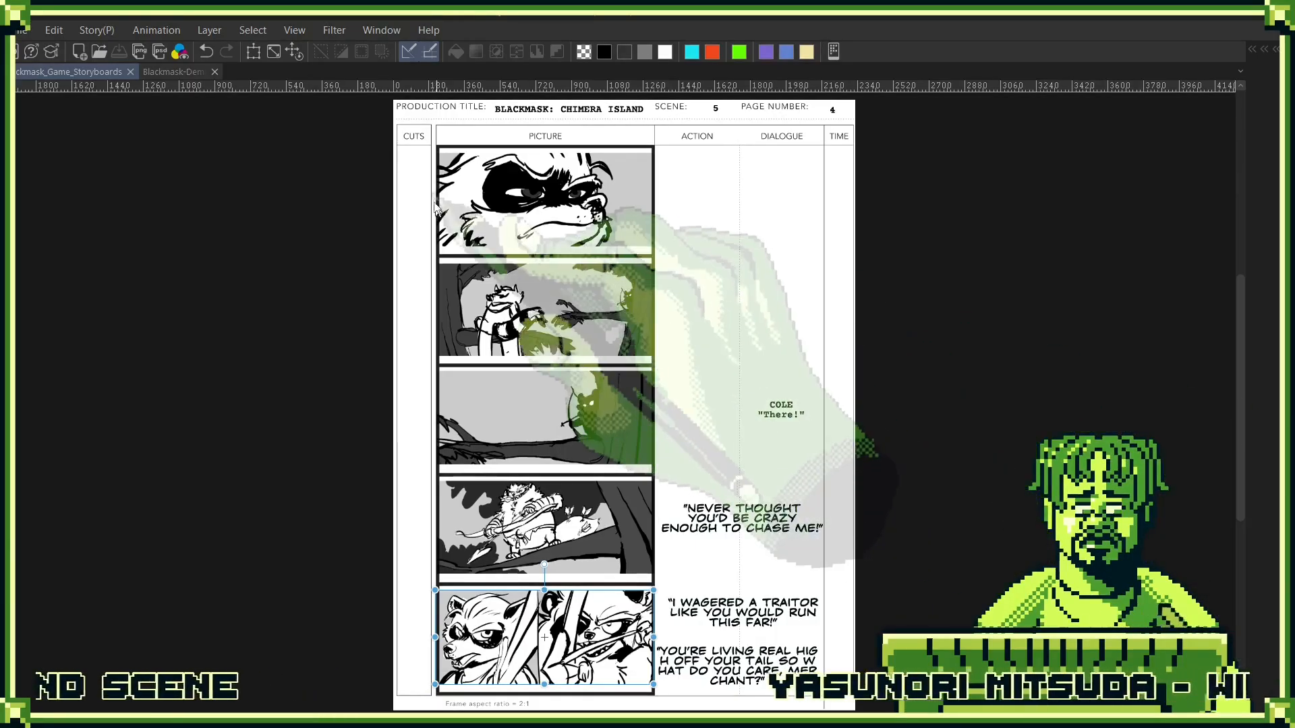
click(171, 72)
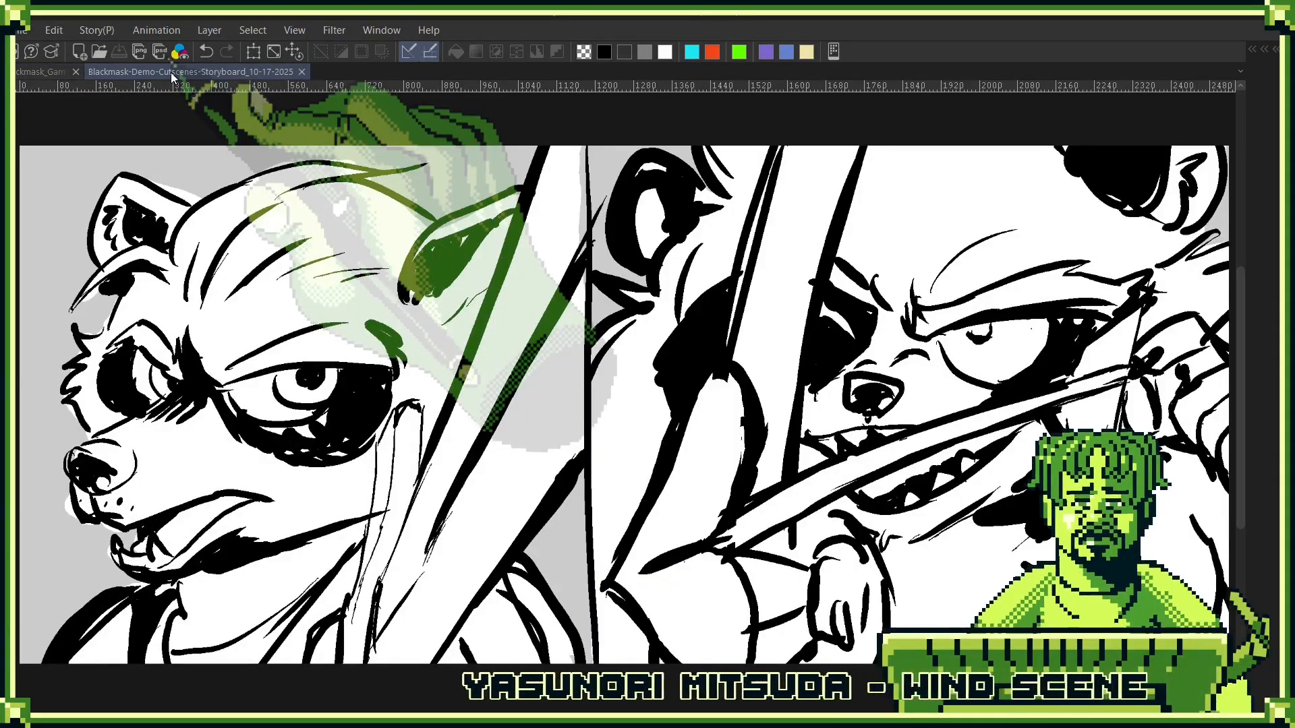